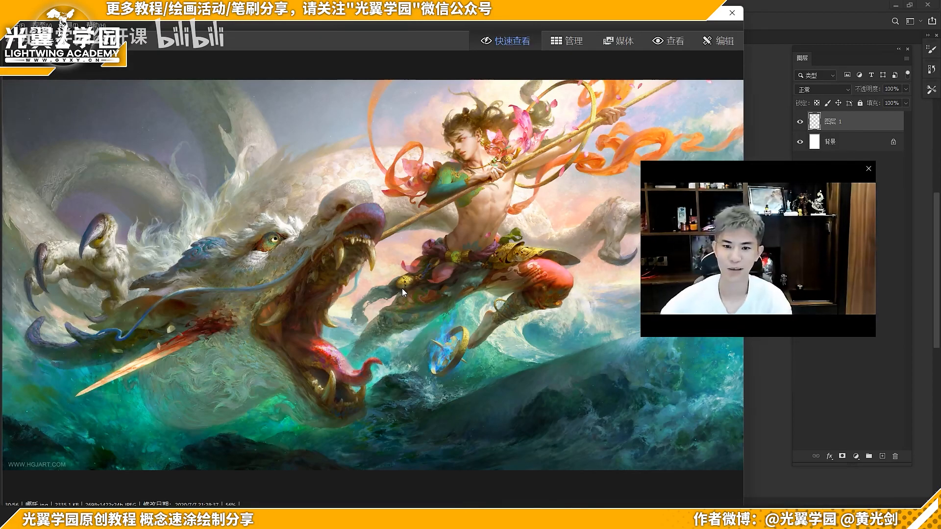
Compare the white dragon and dark cavalry paintings, and browse the artwork folder back to the winged warrior in the ruins
key("Right")
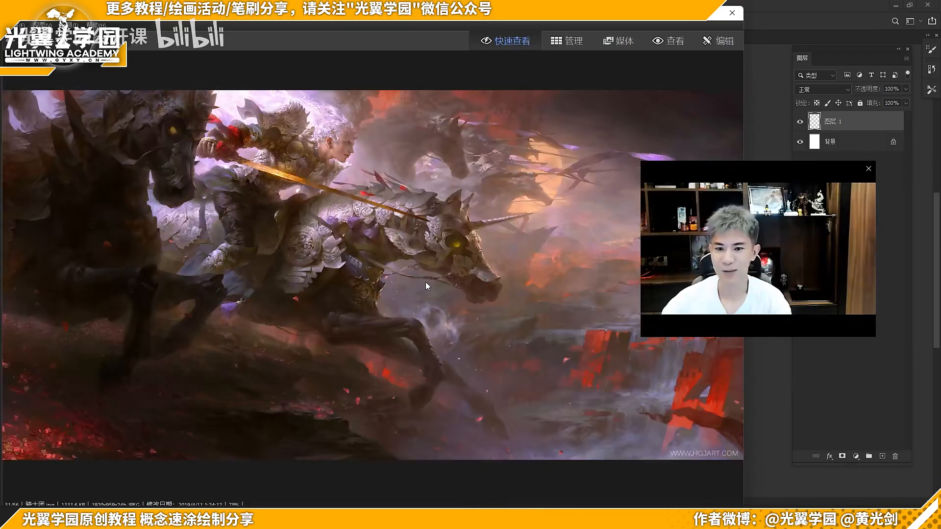
key("Left")
key("Left")
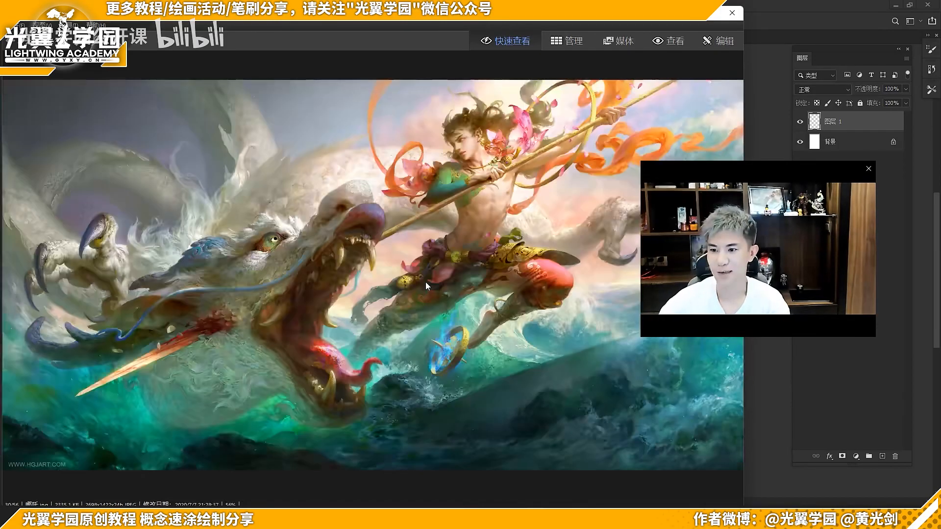
key("Left")
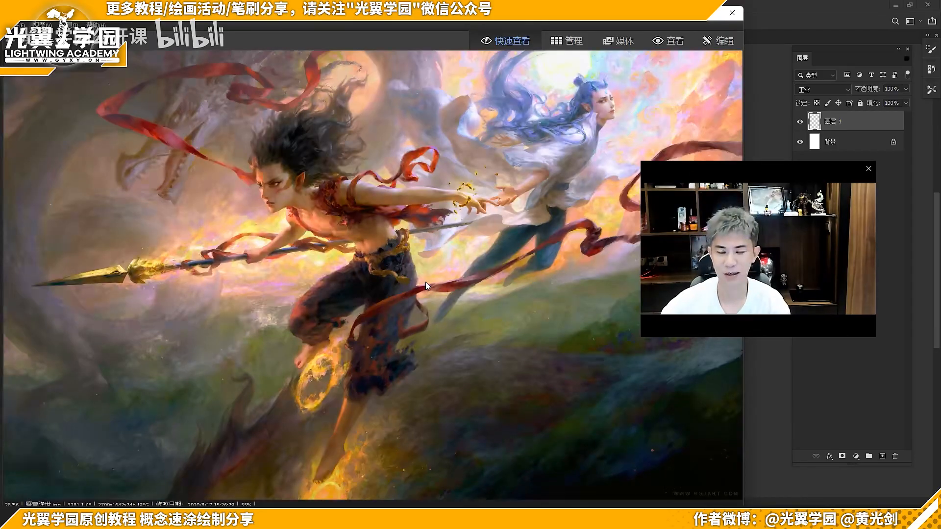
key("Left")
key("Left")
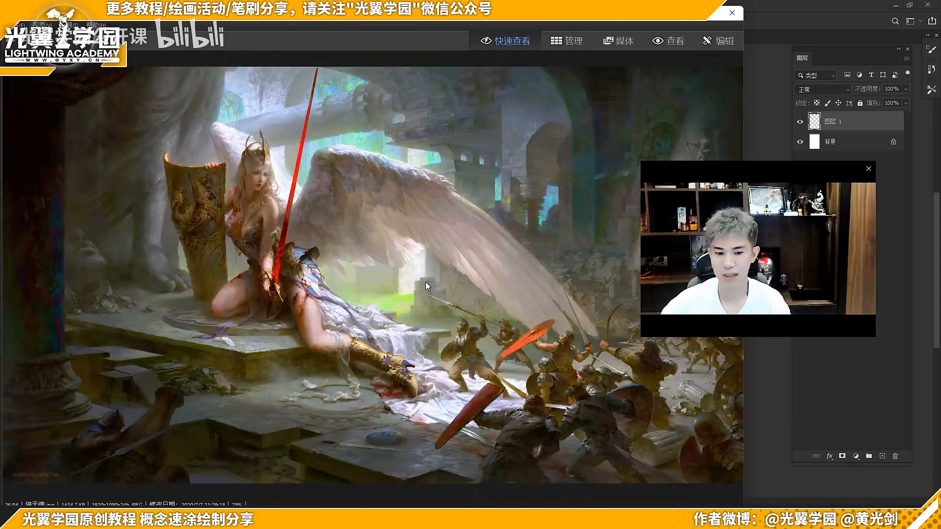
Review the preceding character illustrations in the folder, back to the armoured monster design with the large blade
key("Left")
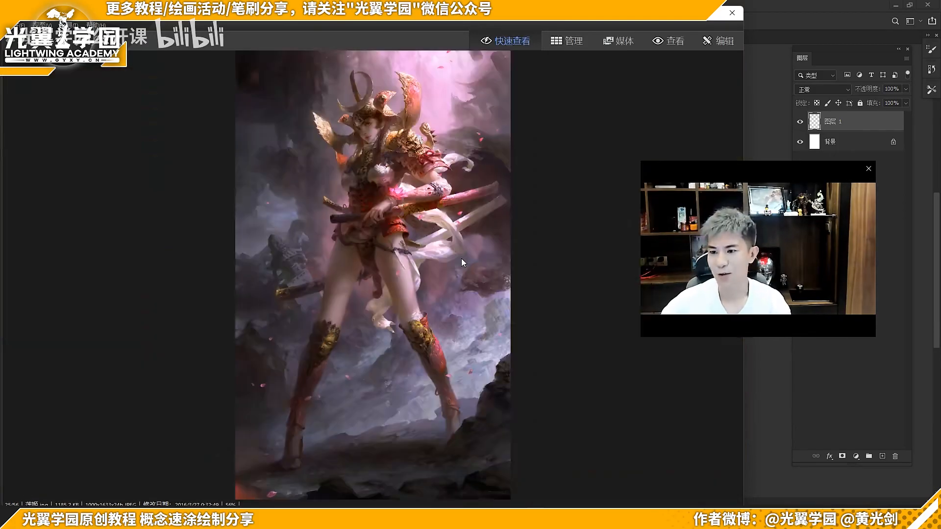
key("Left")
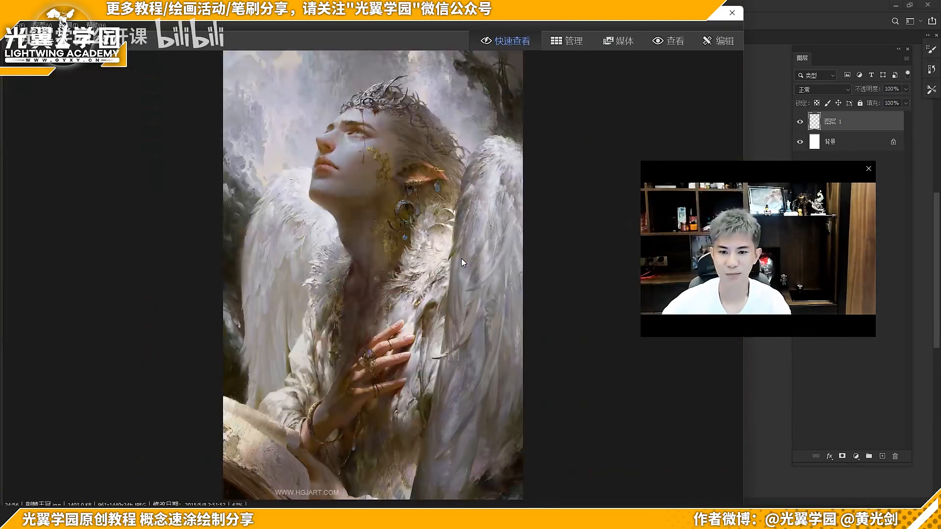
key("Left")
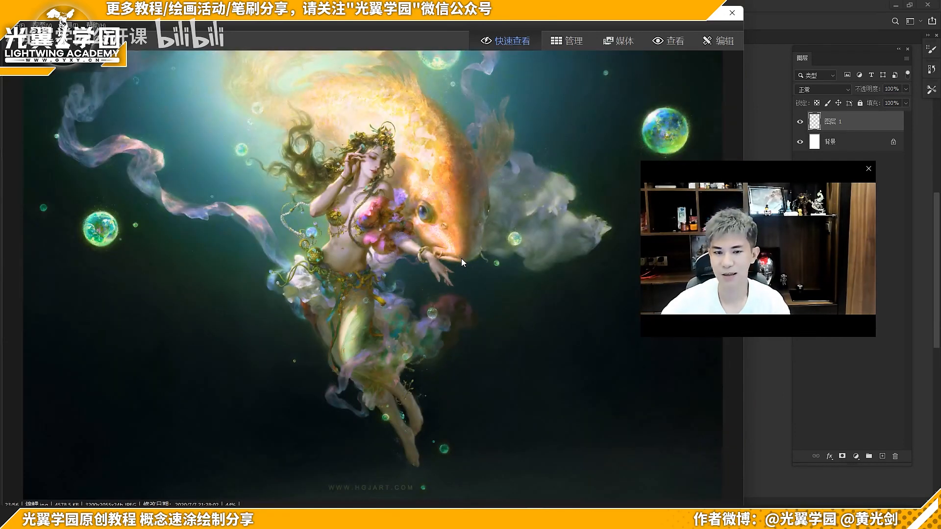
key("Left")
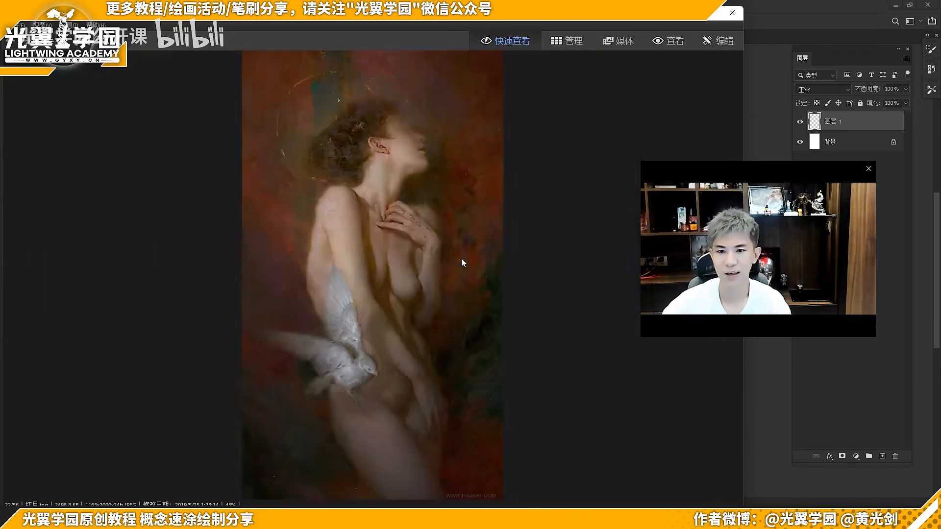
key("Left")
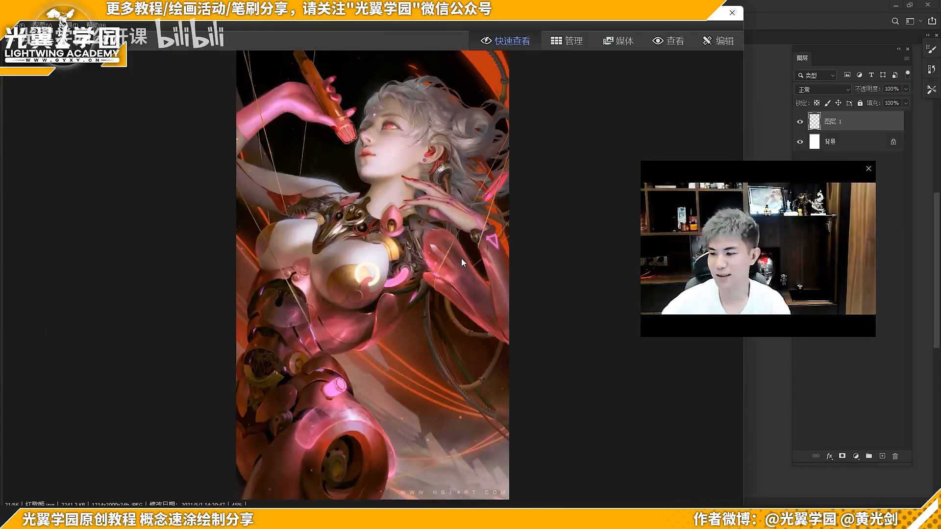
key("Left")
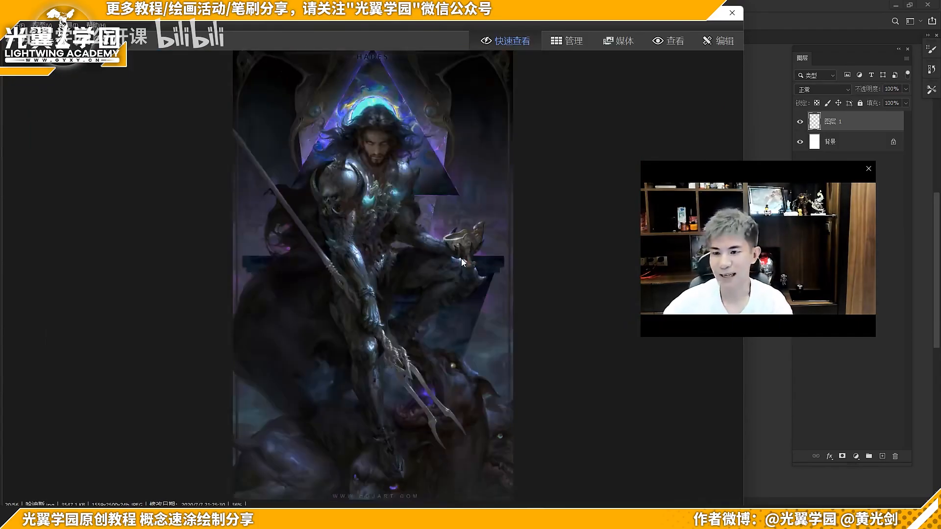
key("Left")
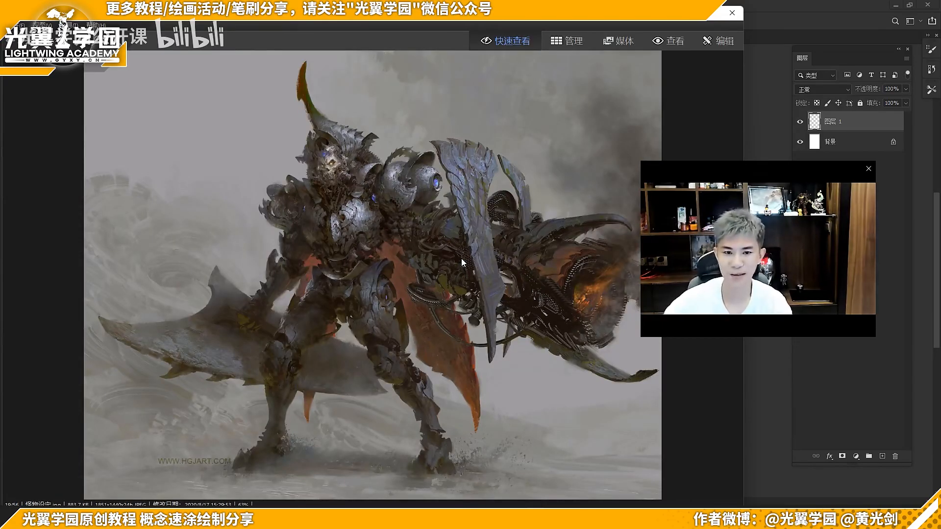
Examine the preceding figure designs, mermaid sculpture renders and portraits, back to the white mechanical singer
key("Left")
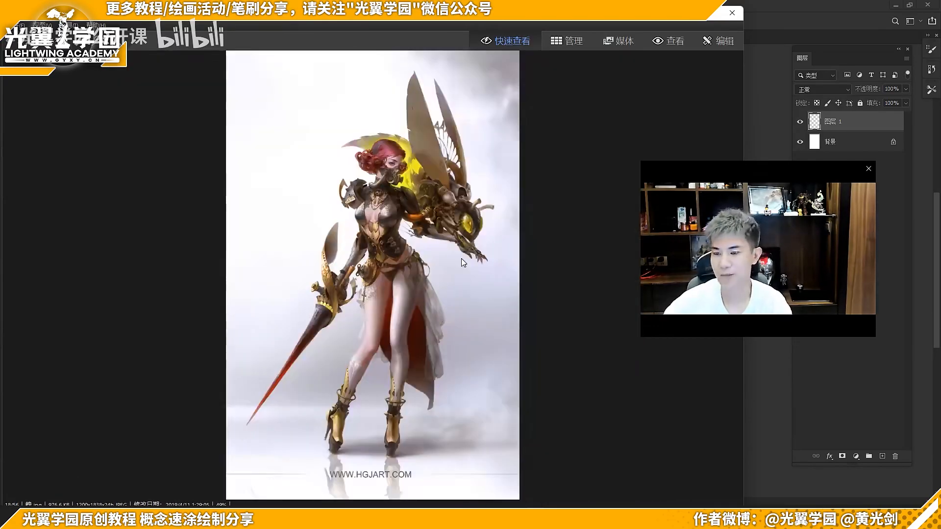
key("Left")
key("Left")
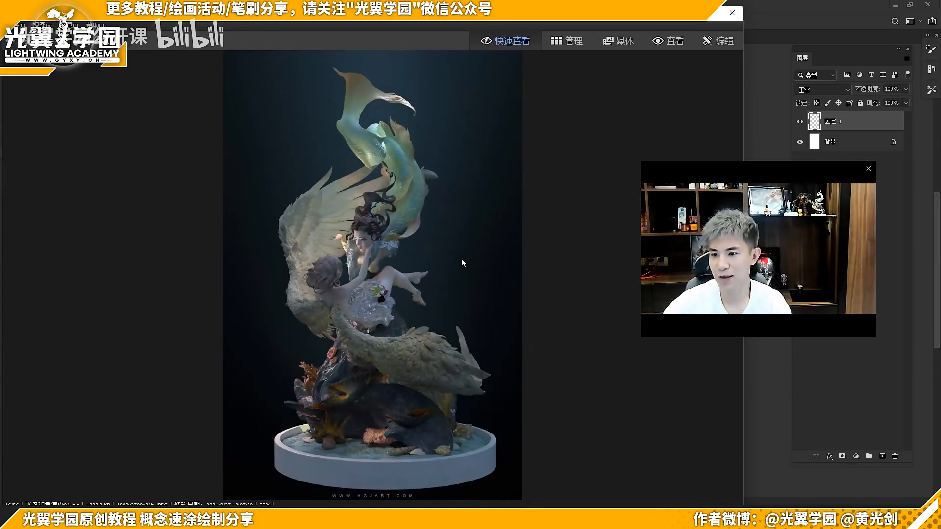
key("Left")
key("Left")
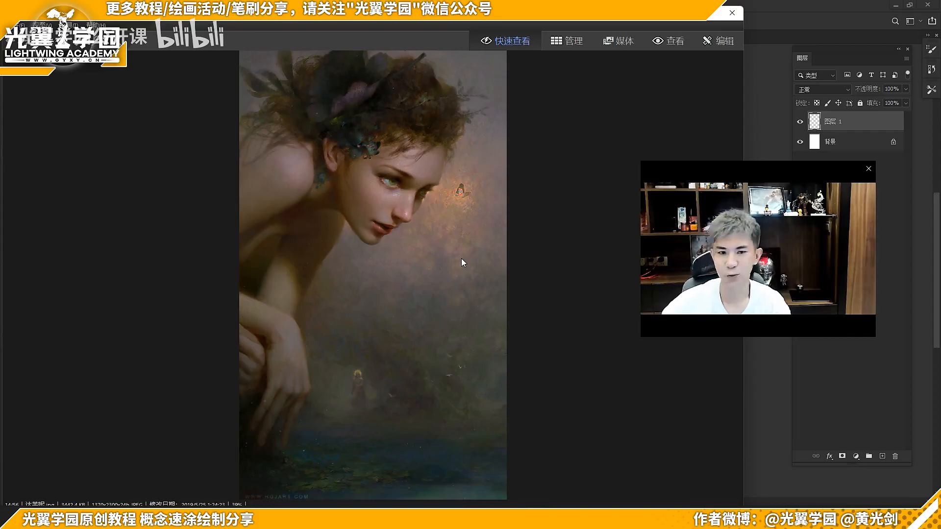
key("Left")
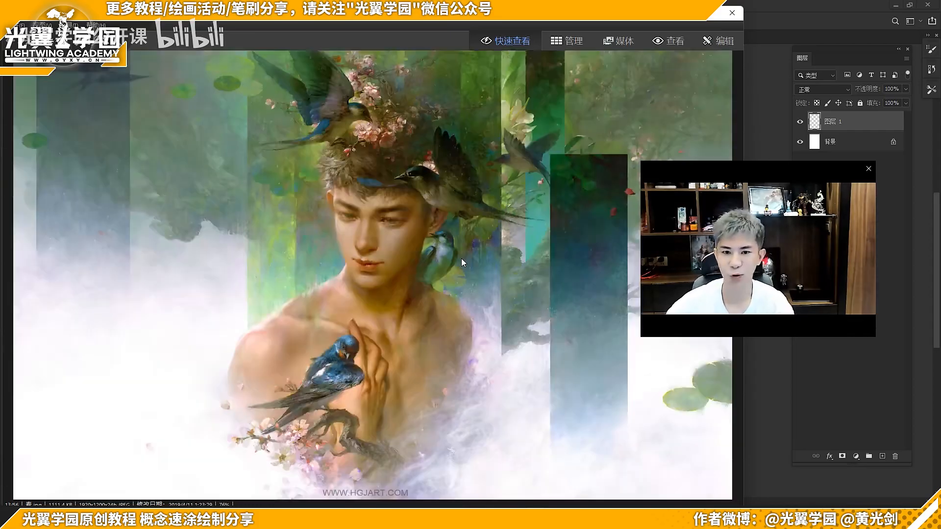
key("Left")
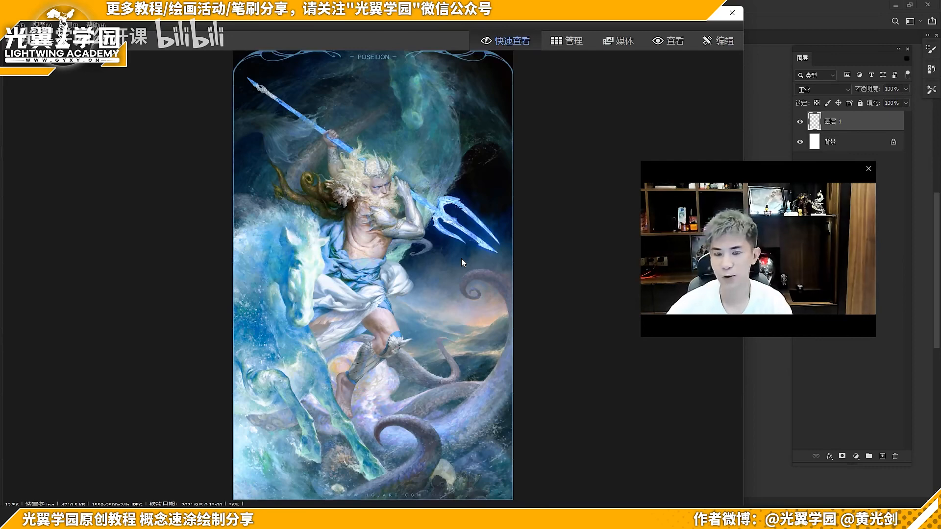
key("Left")
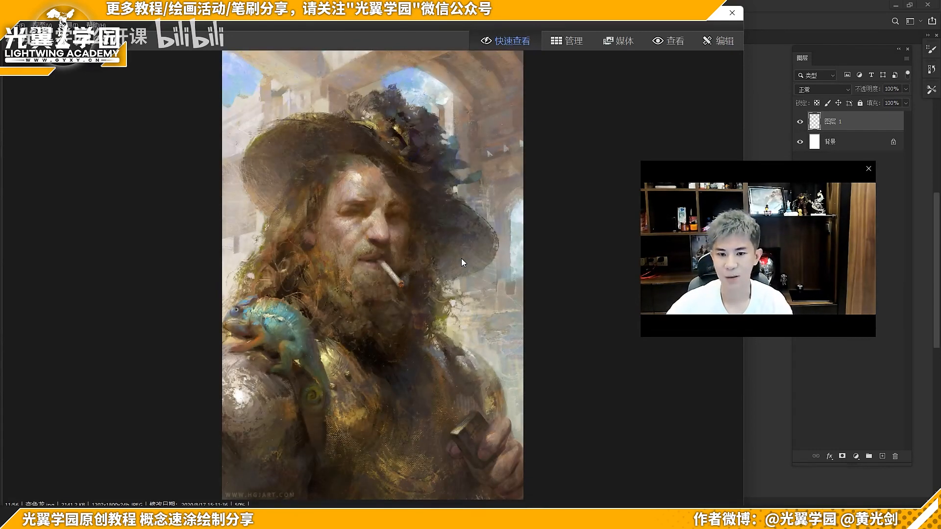
key("Left")
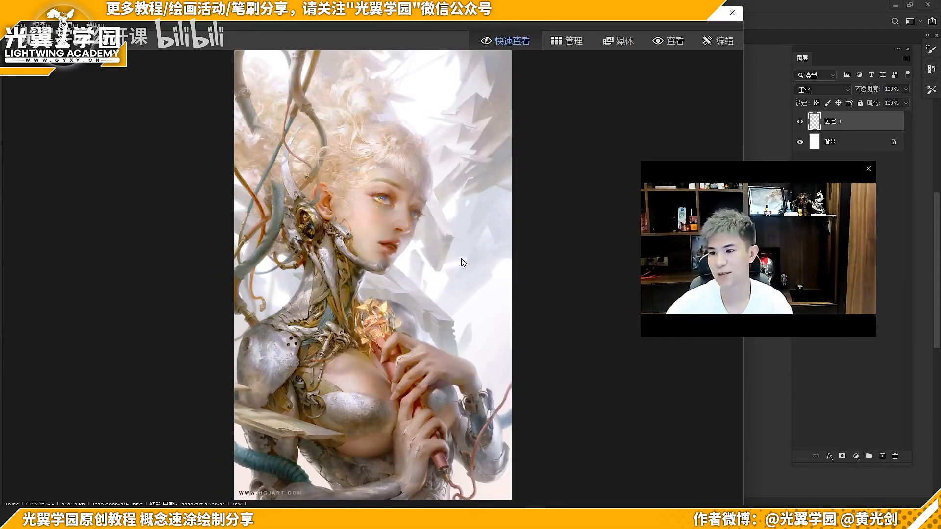
Look through the remaining mythological paintings and portraits back to the folder's first image, the woman with serpents
key("Left")
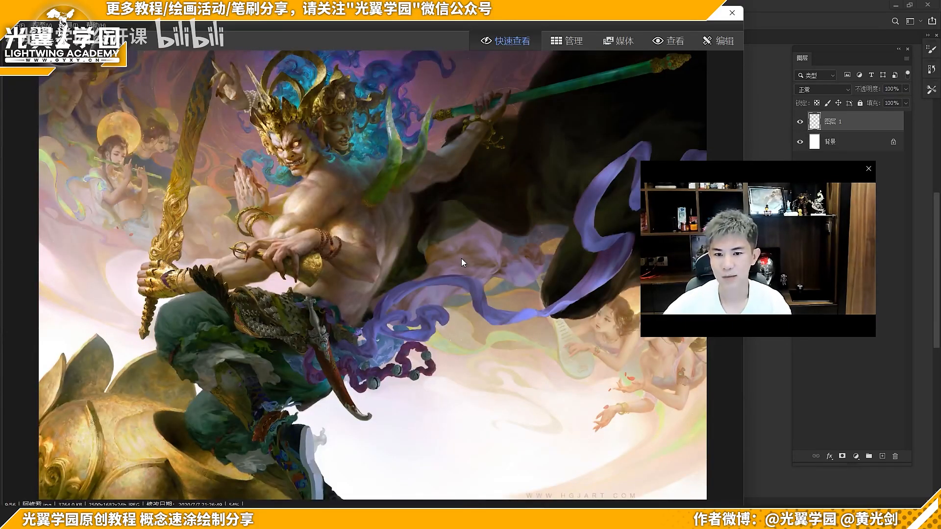
key("Left")
key("Left")
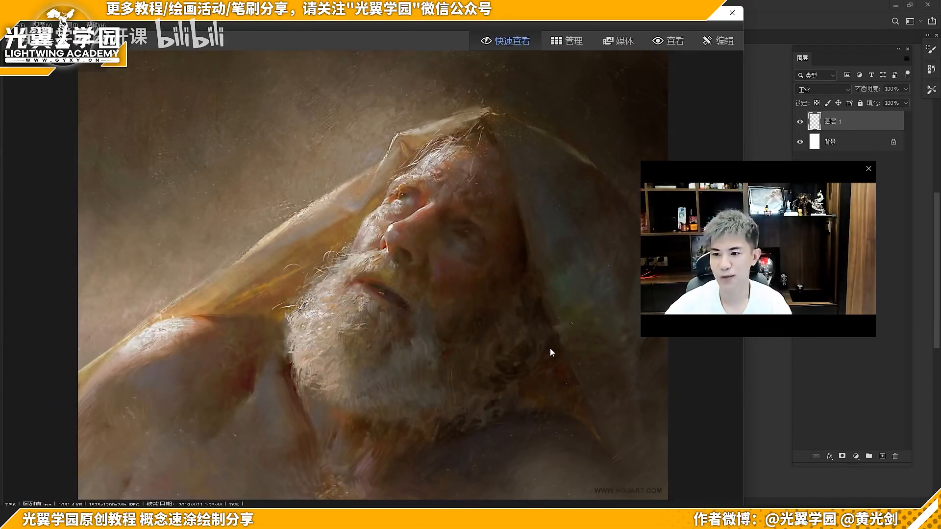
key("Left")
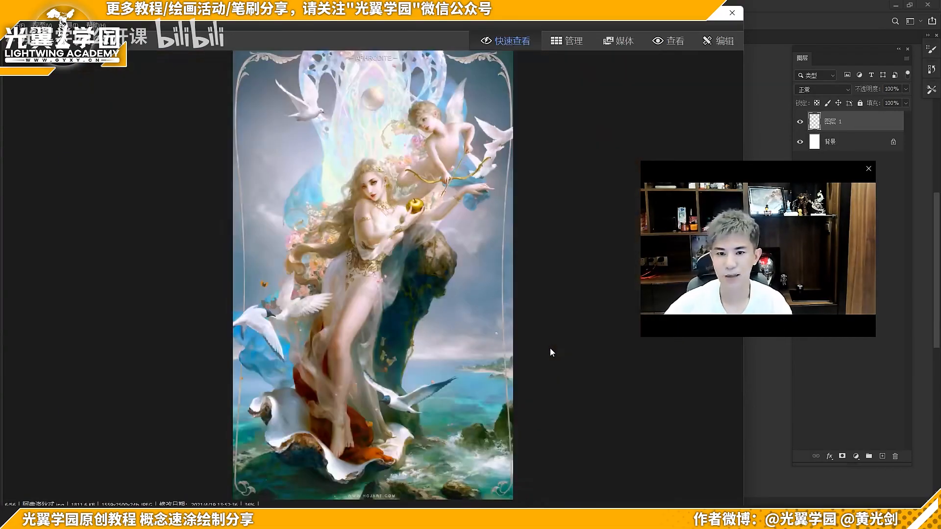
key("Left")
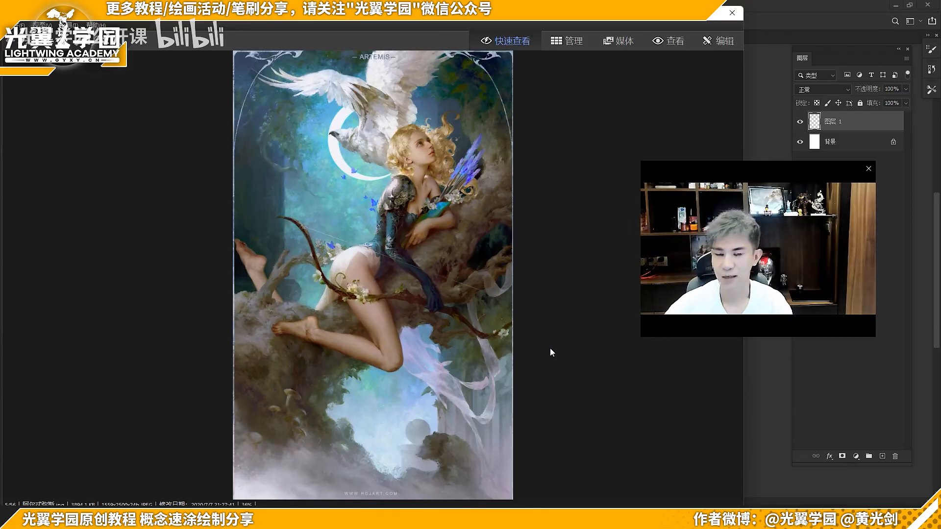
key("Left")
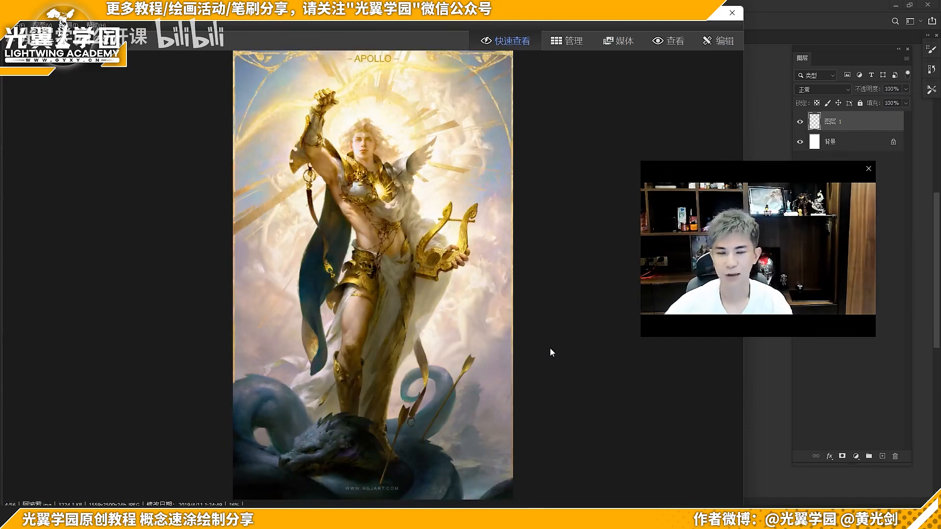
key("Left")
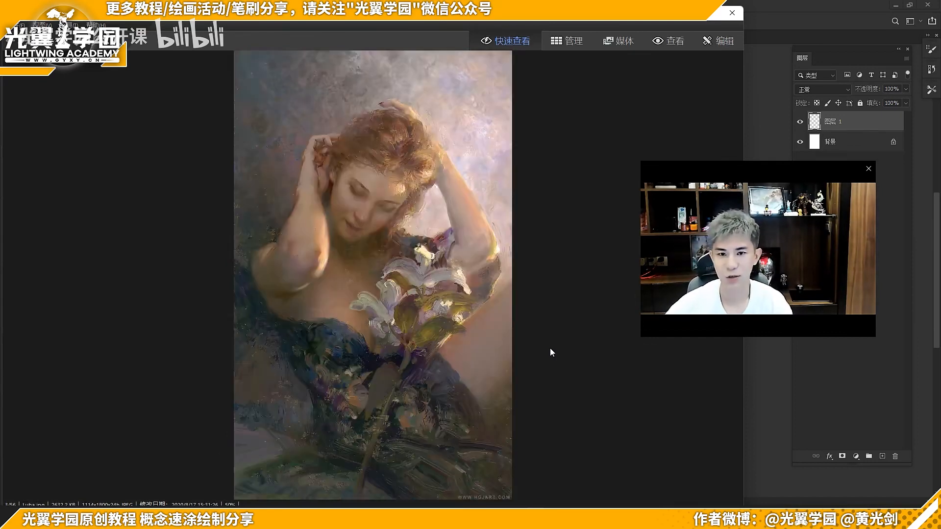
key("Left")
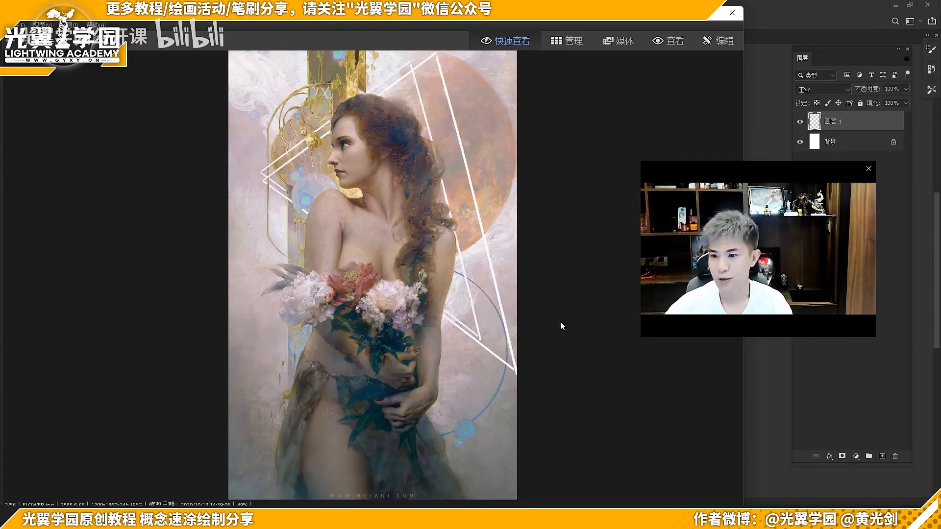
key("Left")
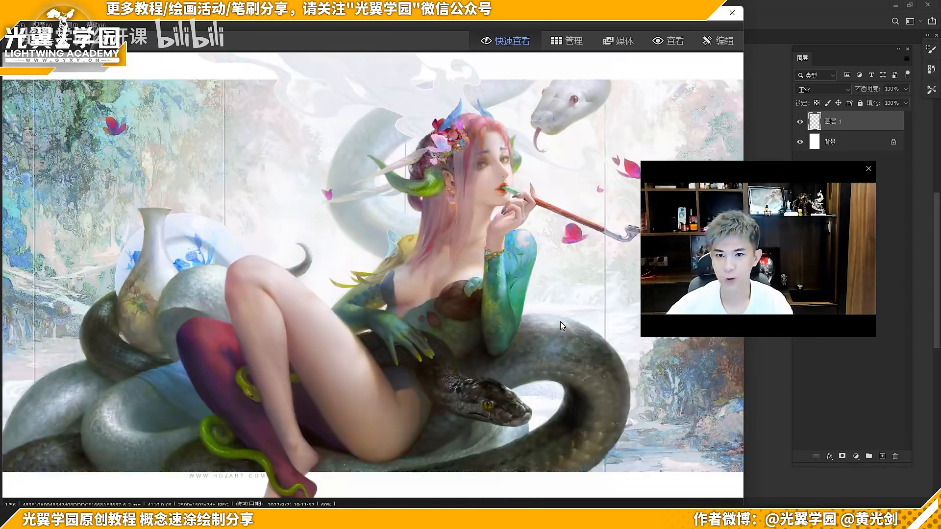
Skip forward from the first image and return to the white mechanical singer portrait
key("Right")
key("Right")
key("Right")
key("Right")
key("Right")
key("Right")
key("Right")
key("Right")
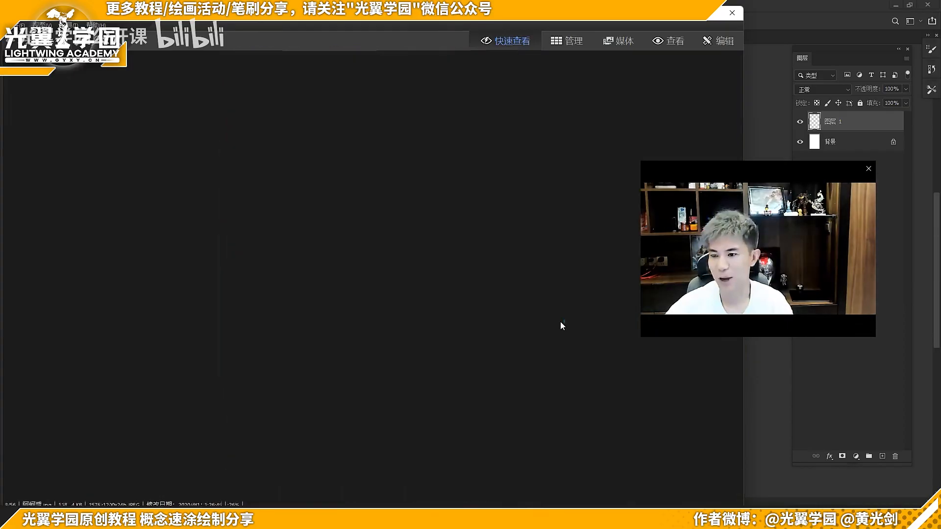
key("Right")
key("Right")
key("Right")
key("Left")
key("Left")
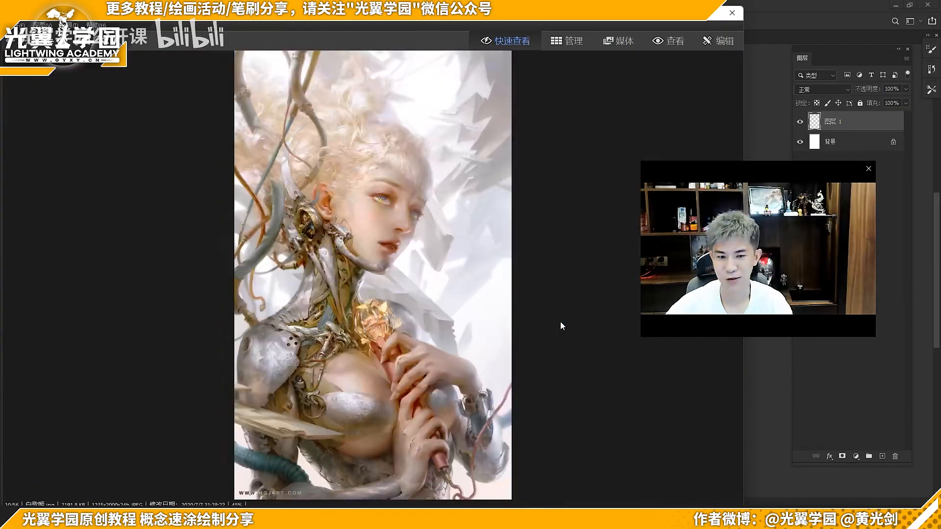
key("Left")
key("Right")
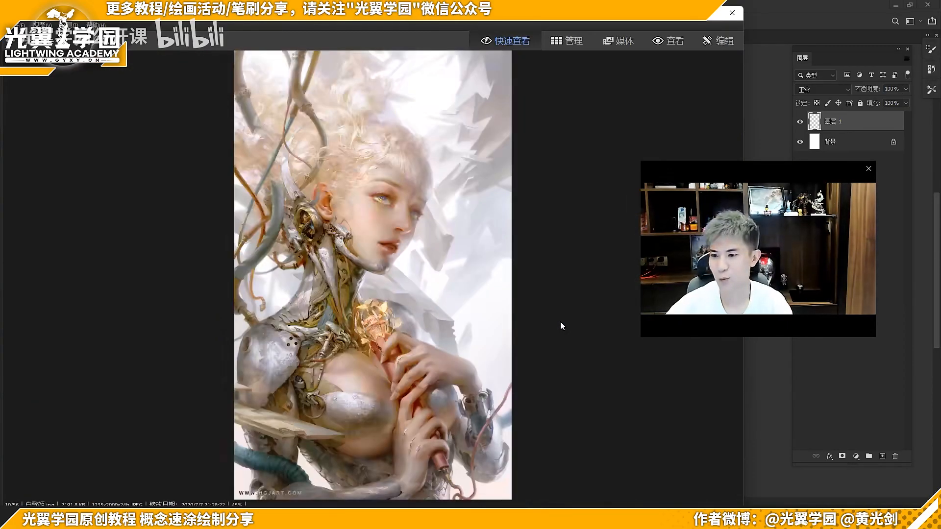
Review the artworks again in forward order from the white mechanical singer, through Poseidon and the sculpture, to the Hades painting
key("Right")
key("Right")
key("Right")
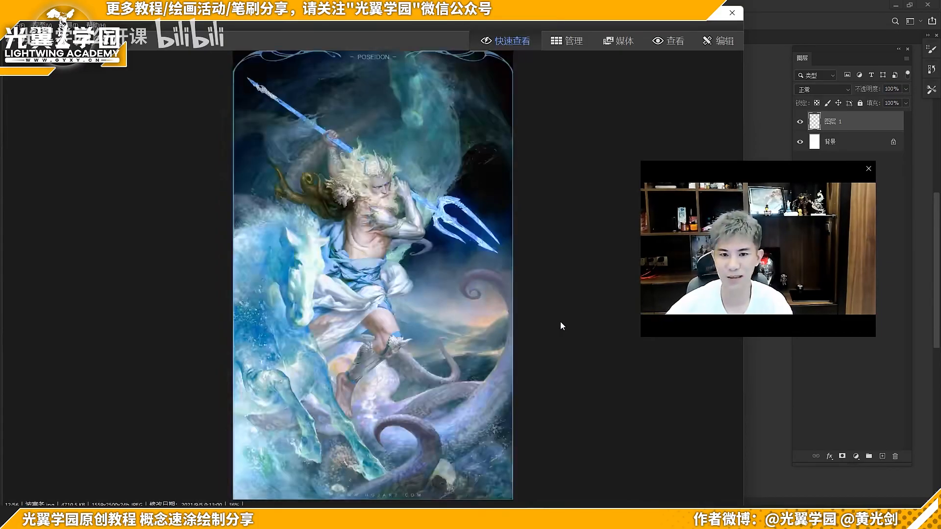
key("Right")
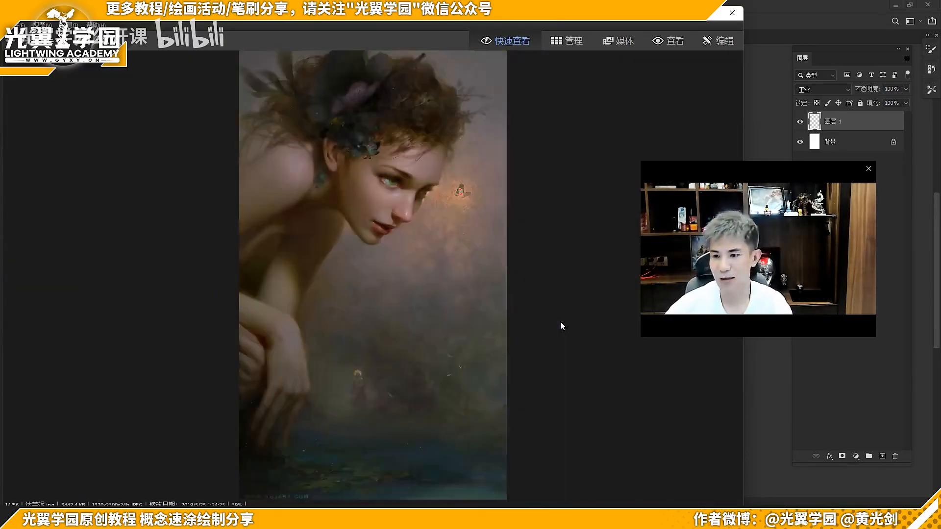
key("Right")
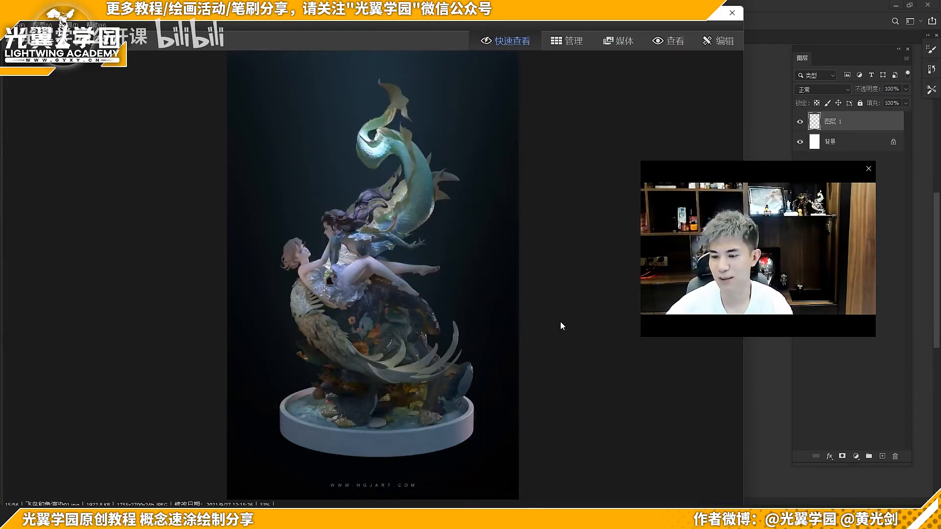
key("Right")
key("Right")
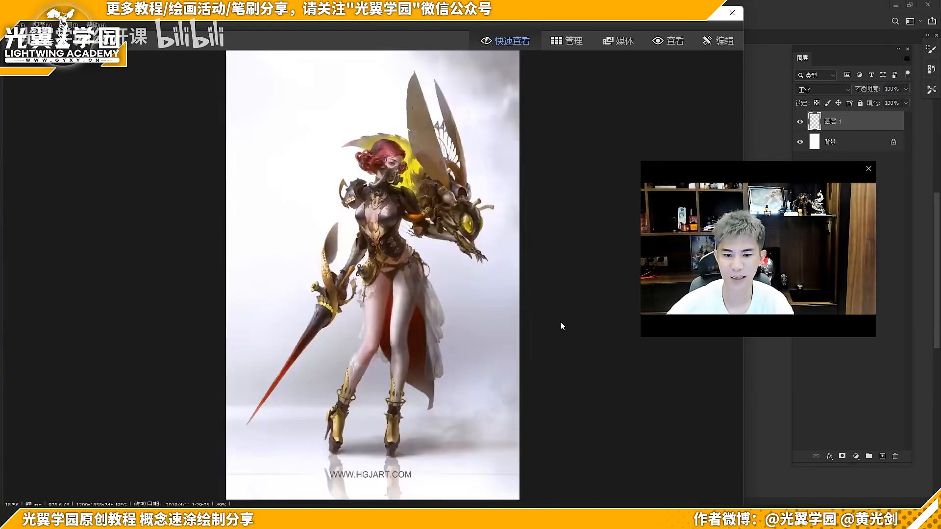
key("Right")
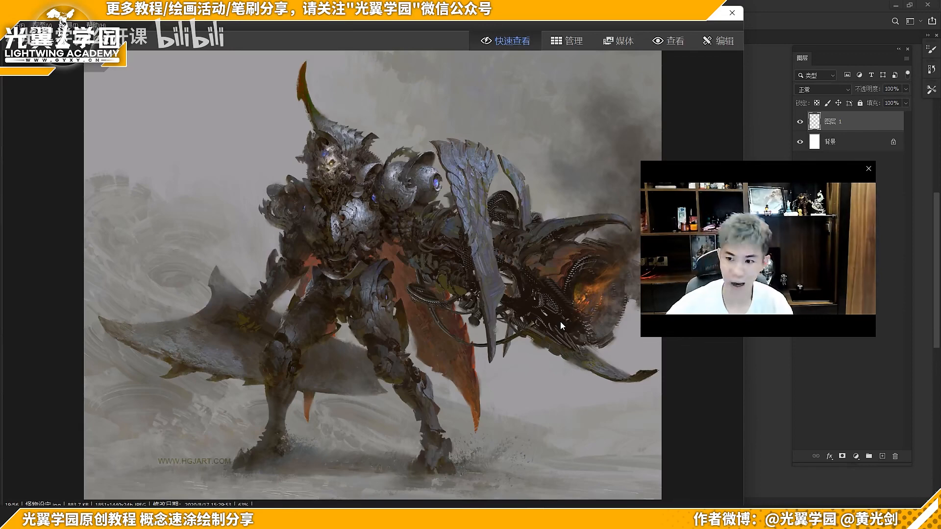
key("Right")
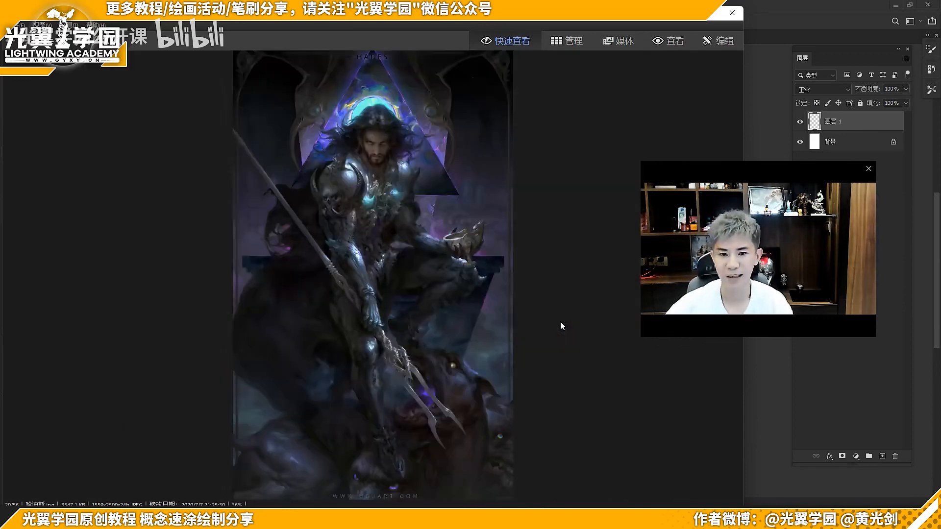
Examine the artworks after Hades, from the pink mechanical singer and the woman with the giant fish to the flying spearman with red ribbons
key("Right")
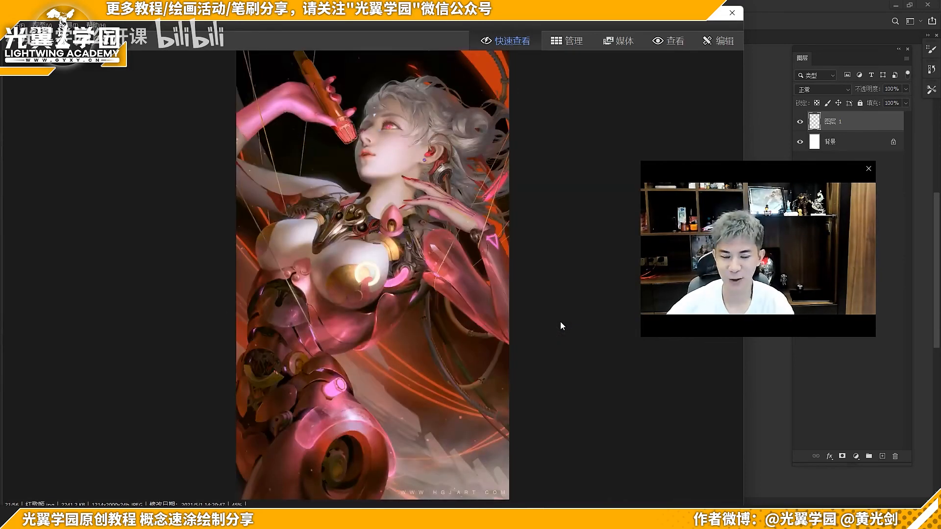
key("Right")
key("Left")
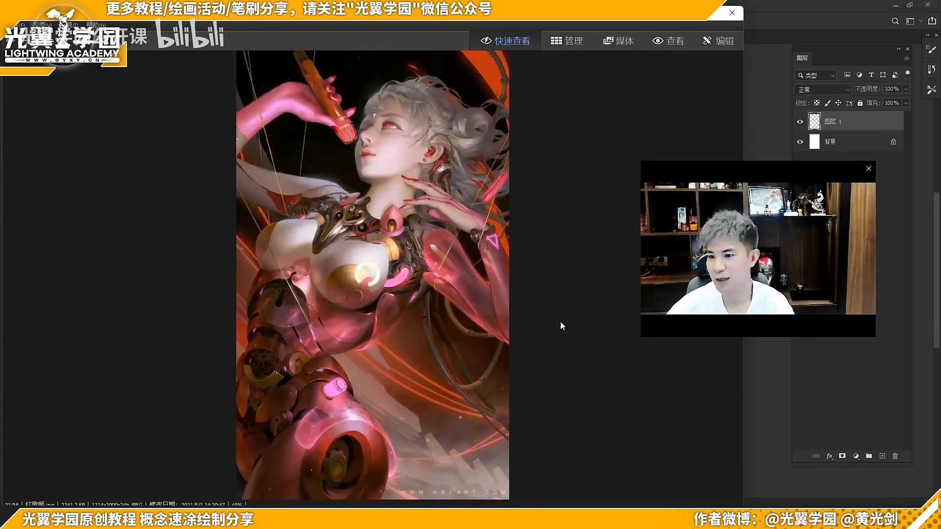
key("Right")
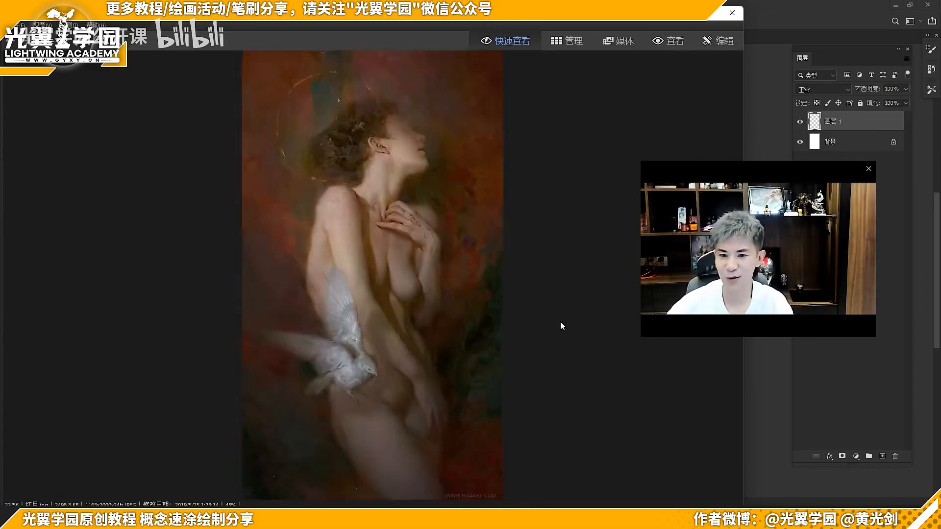
key("Right")
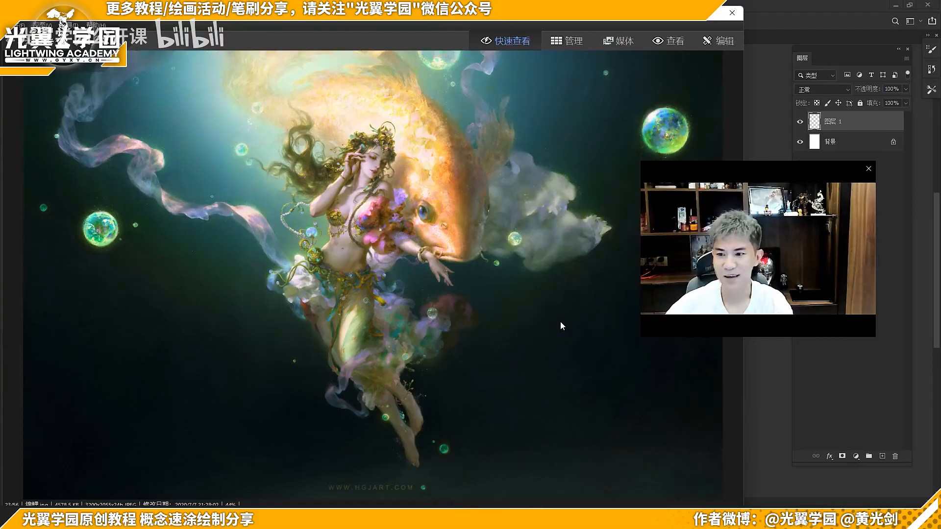
key("Right")
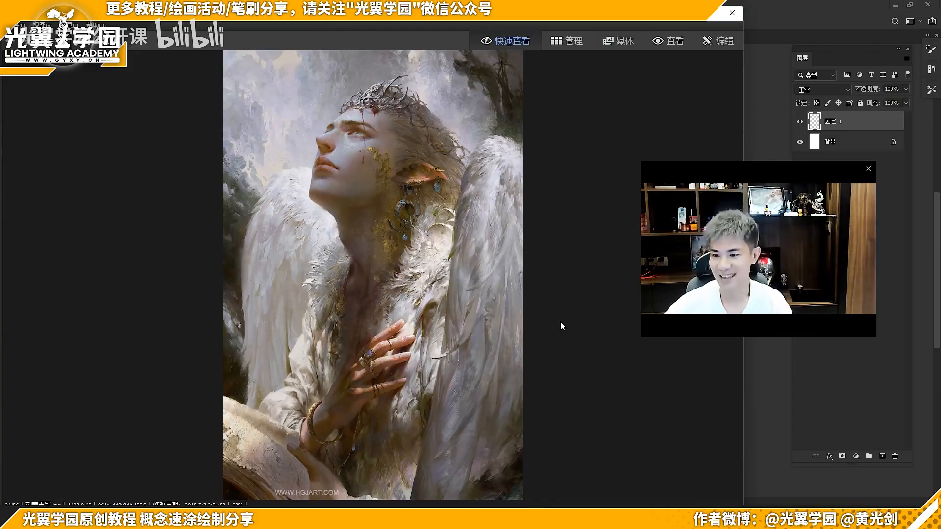
key("Right")
key("Right")
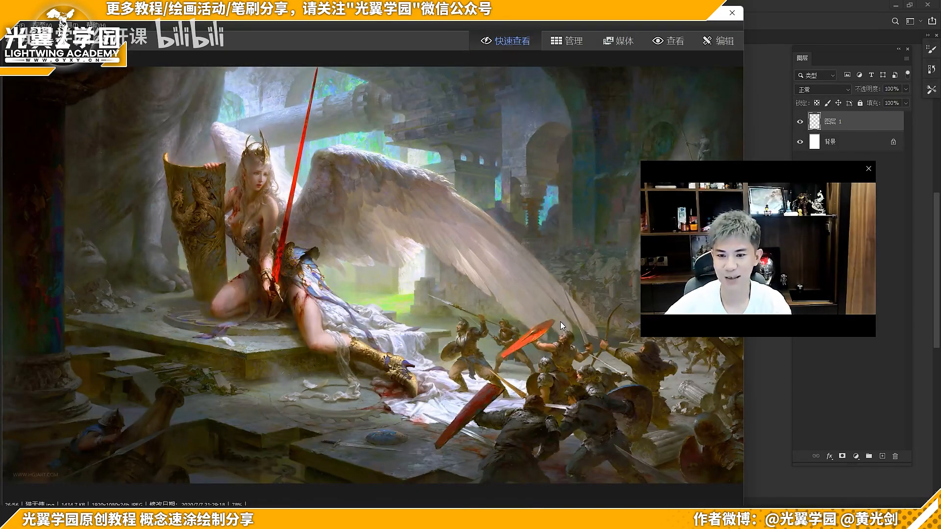
key("Right")
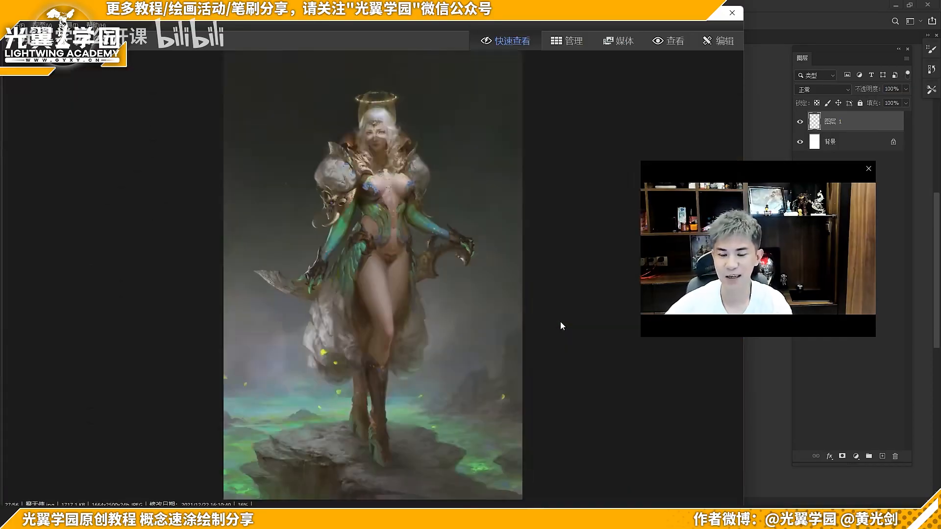
key("Right")
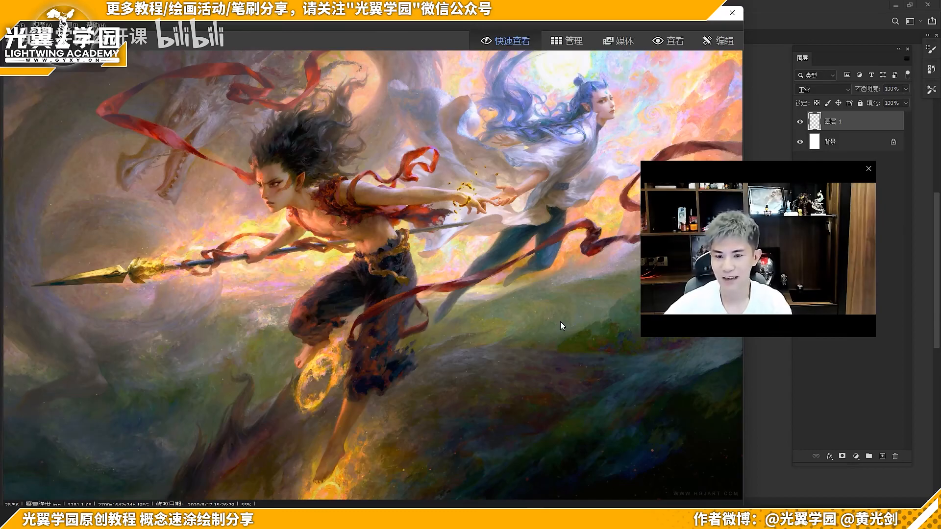
Look through the following artworks, including the charging knight, the blue-haired cyberpunk woman and the winged centaur, up to the horned bull warrior
key("Right")
key("Right")
key("Right")
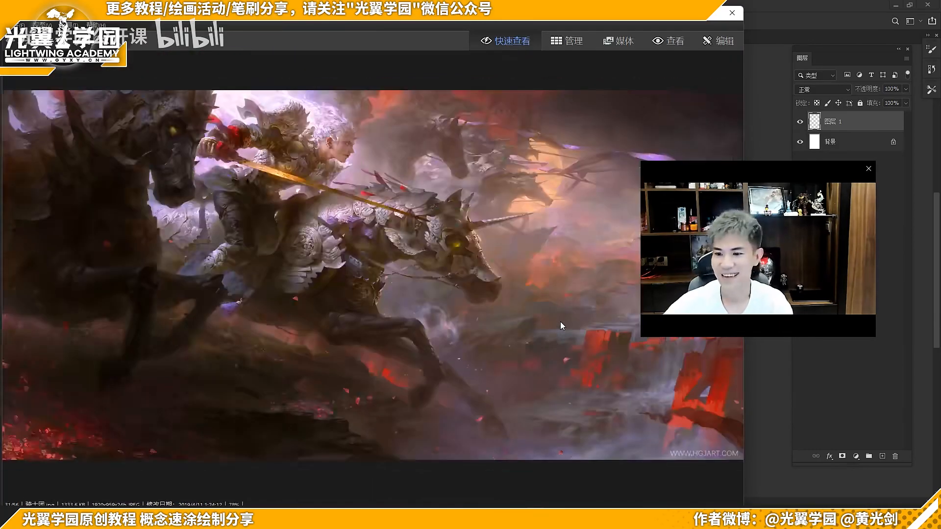
key("Right")
key("Left")
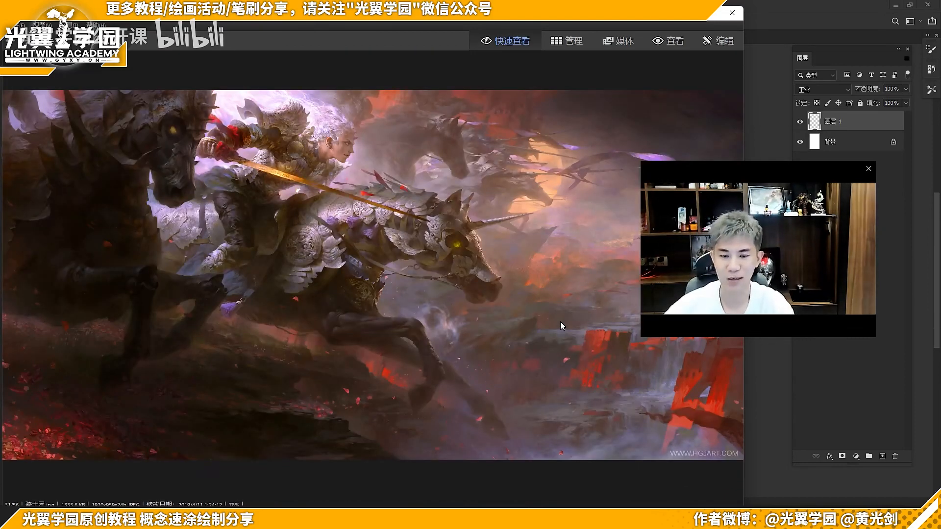
key("Right")
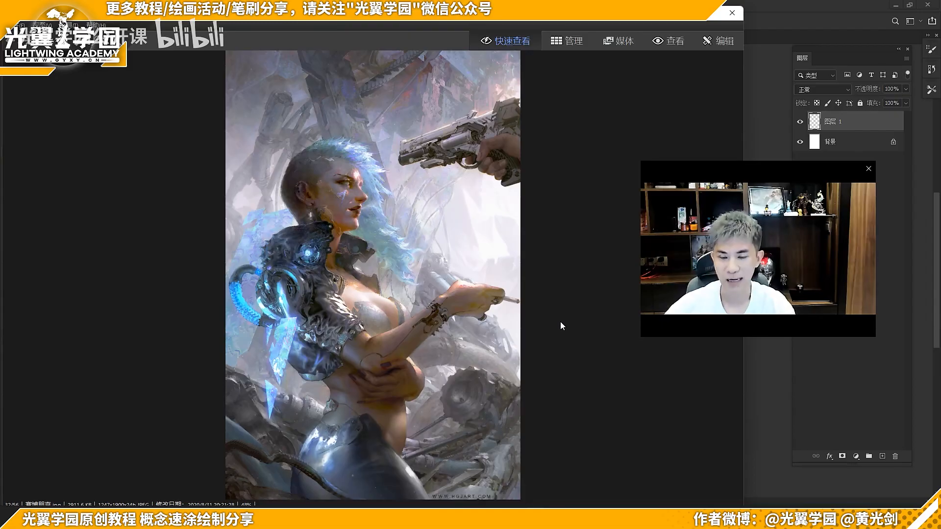
key("Right")
key("Right")
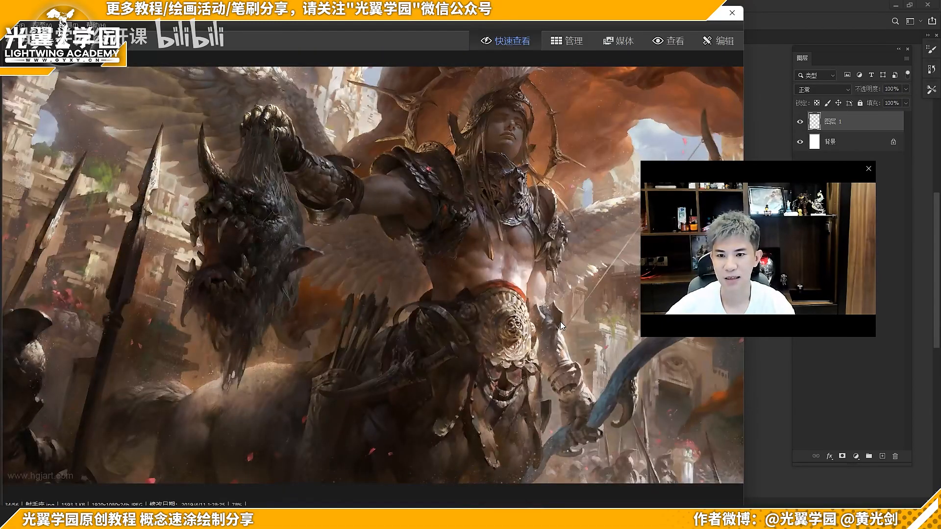
key("Right")
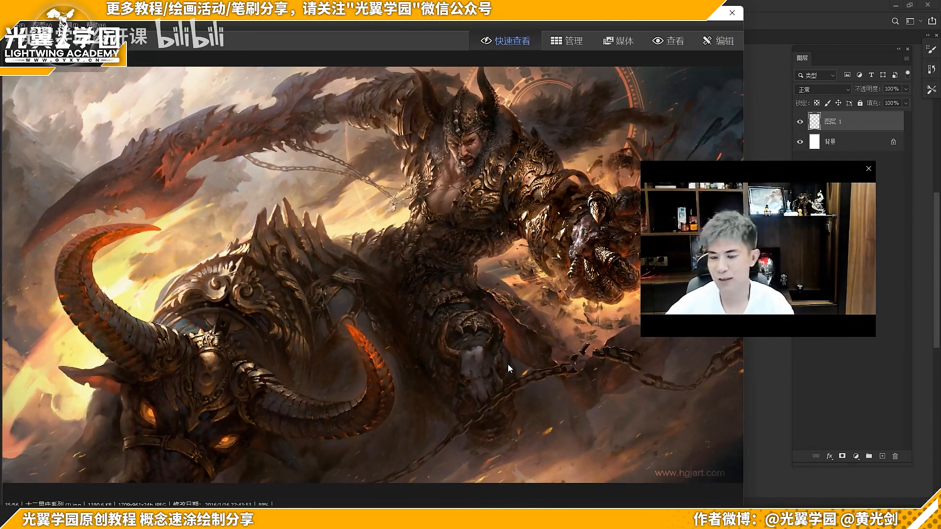
View the rest of the zodiac series through the scales and lion-maned warrior paintings, and close the image viewer
scroll(525, 361, "down", 1)
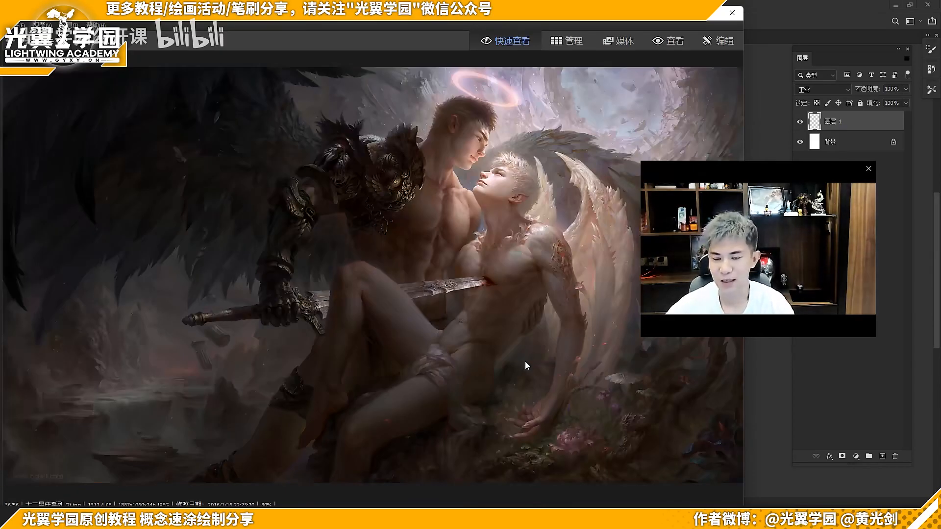
scroll(525, 362, "down", 1)
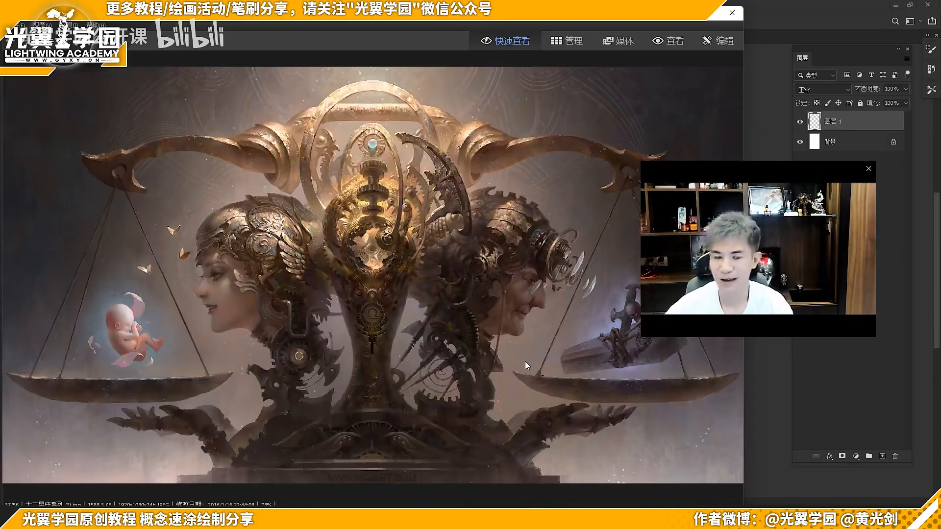
scroll(525, 361, "down", 1)
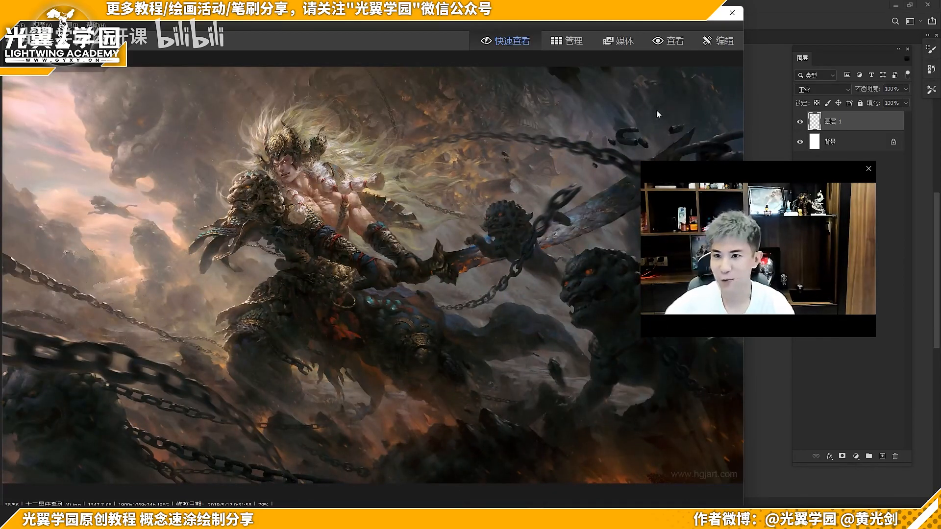
scroll(686, 57, "up", 1)
key("Escape")
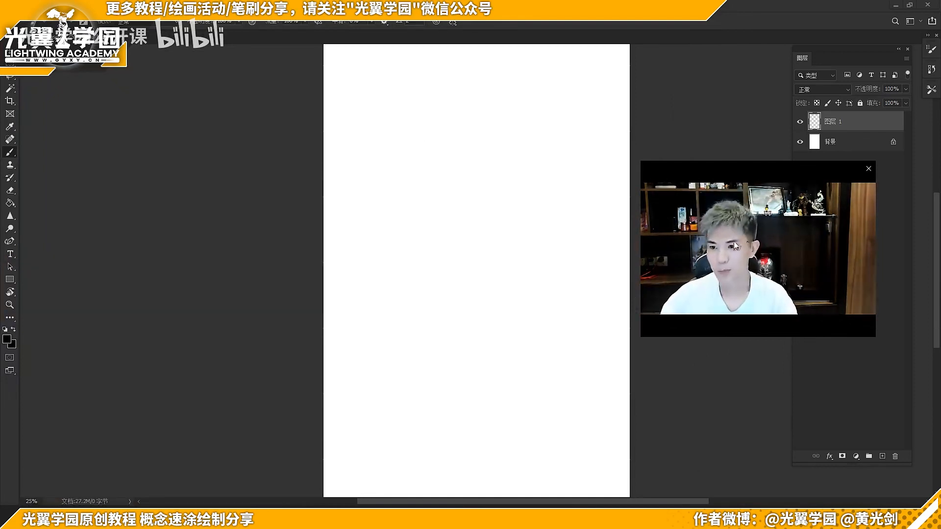
left_click_drag(734, 241, 0, 379)
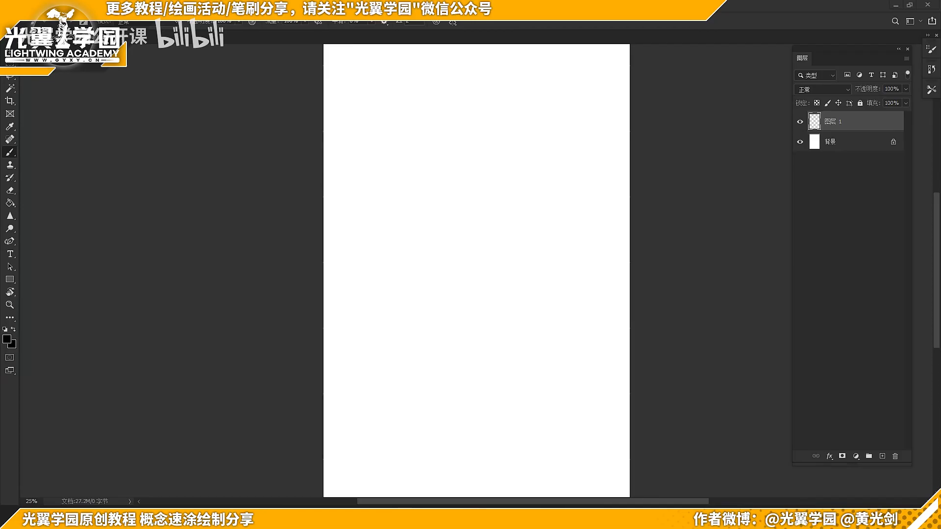
left_click_drag(0, 250, 554, 268)
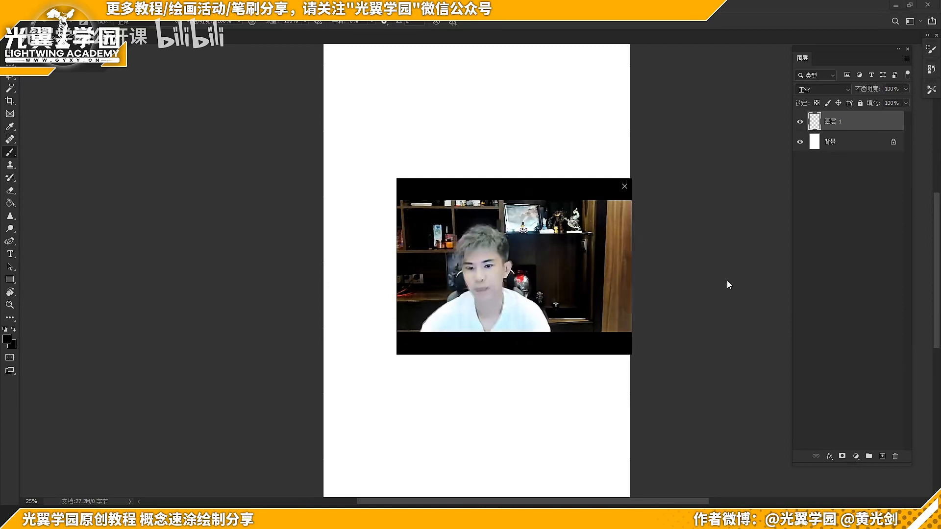
left_click_drag(566, 277, 548, 259)
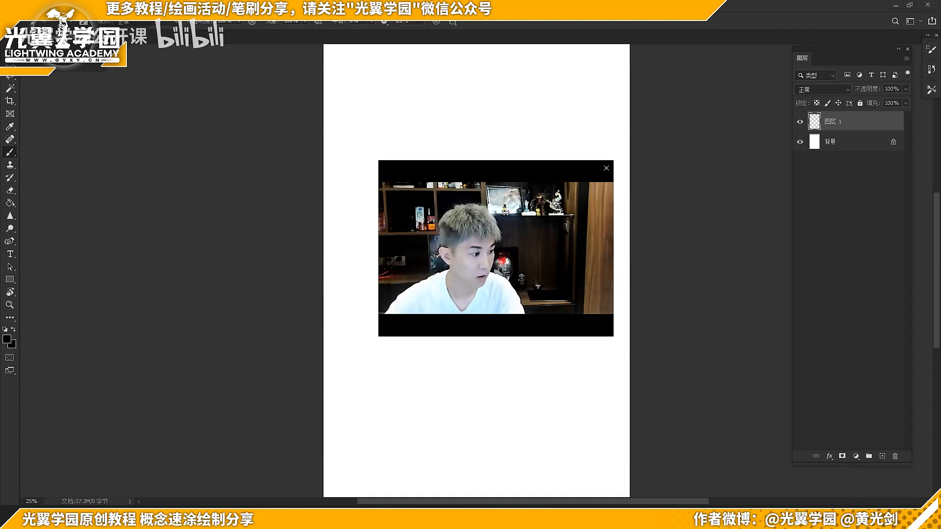
Switch to the image viewer, maximize it and view the astronaut, pressure suit and underwater figure references
key("alt+Tab")
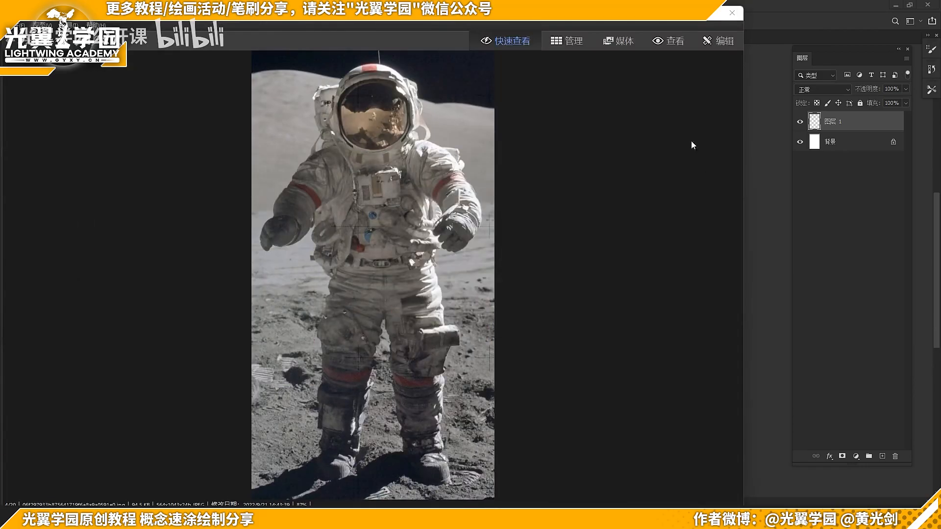
left_click(709, 17)
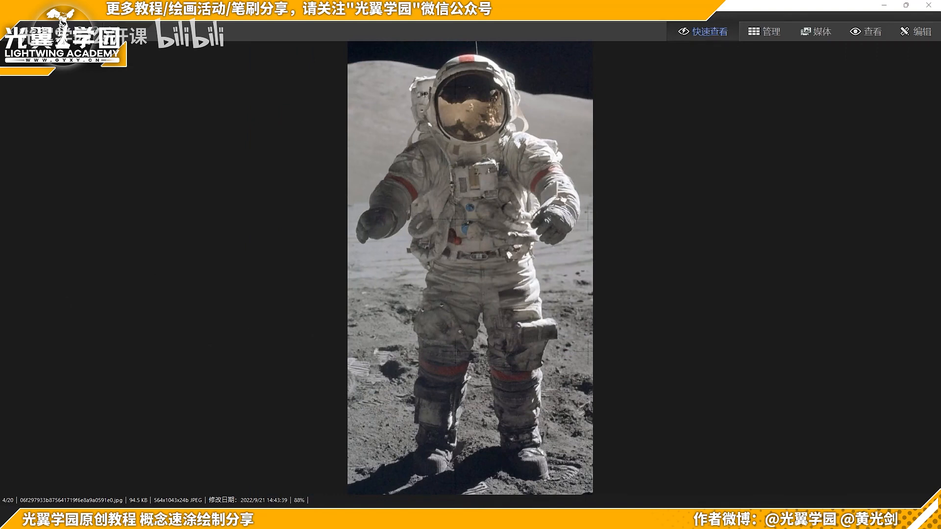
double_click(552, 334)
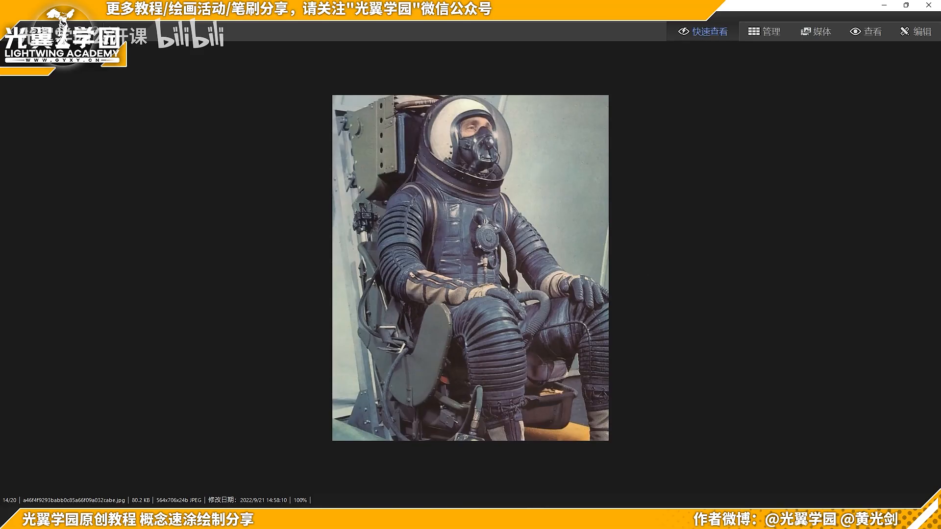
double_click(539, 407)
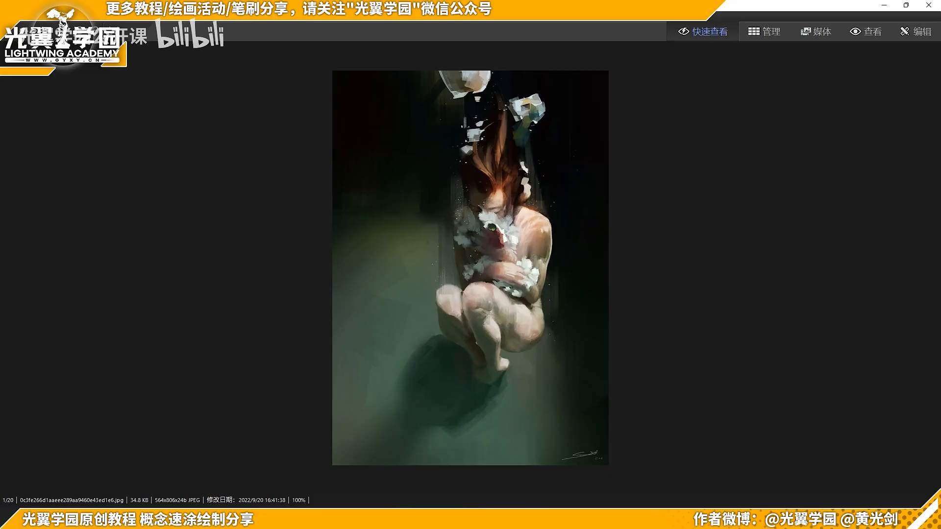
Examine the fish skull, dissected bust and ornate skeleton sculpture references, and minimize the image viewer to return to the canvas
key("Right")
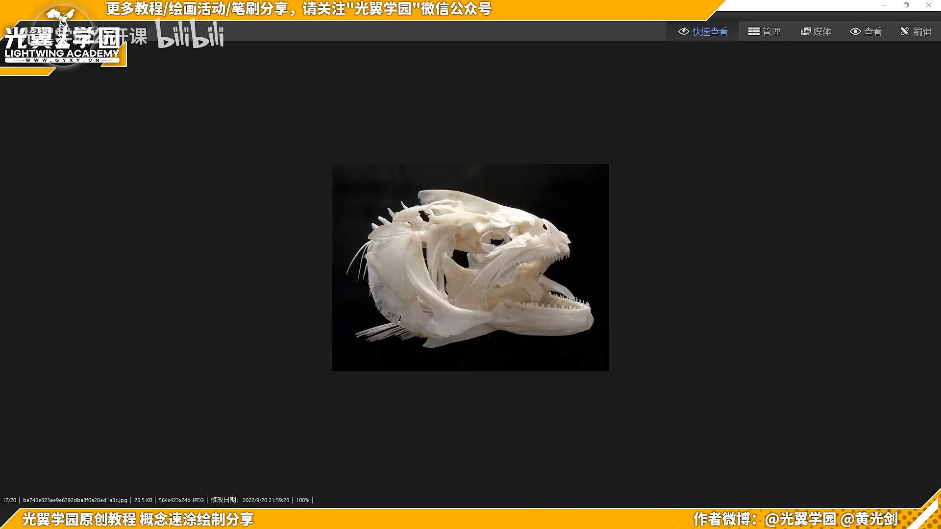
key("Right")
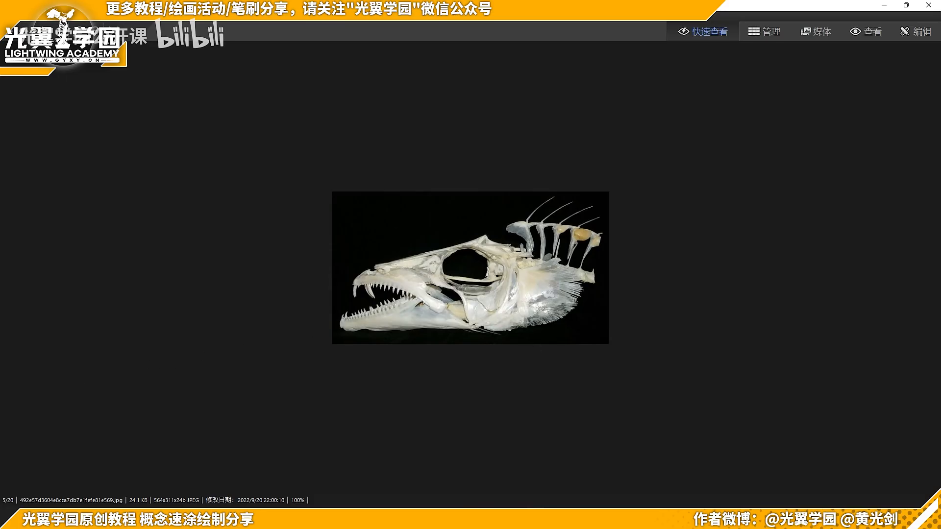
key("Right")
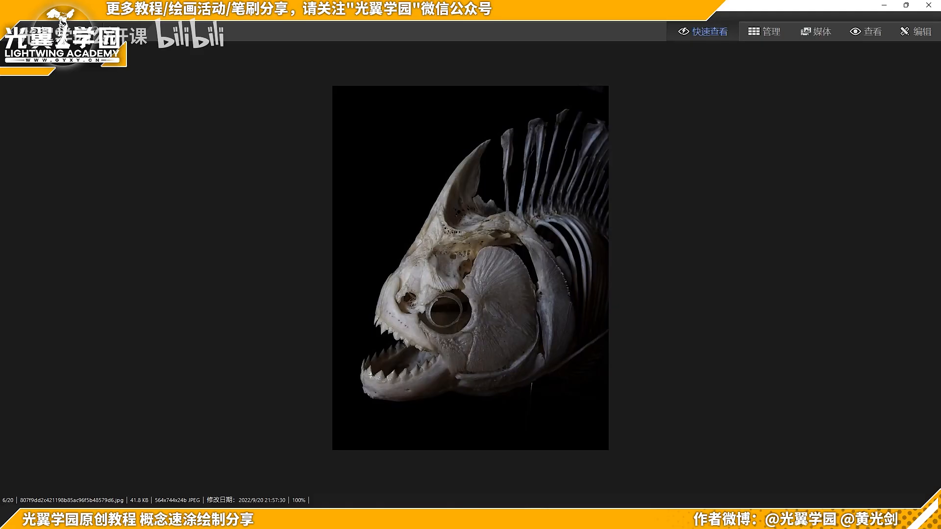
key("Right")
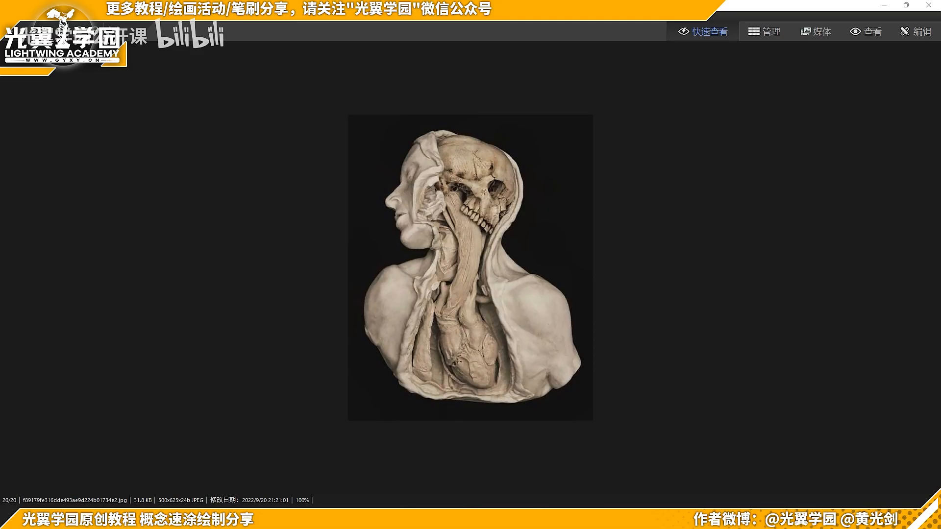
key("Left")
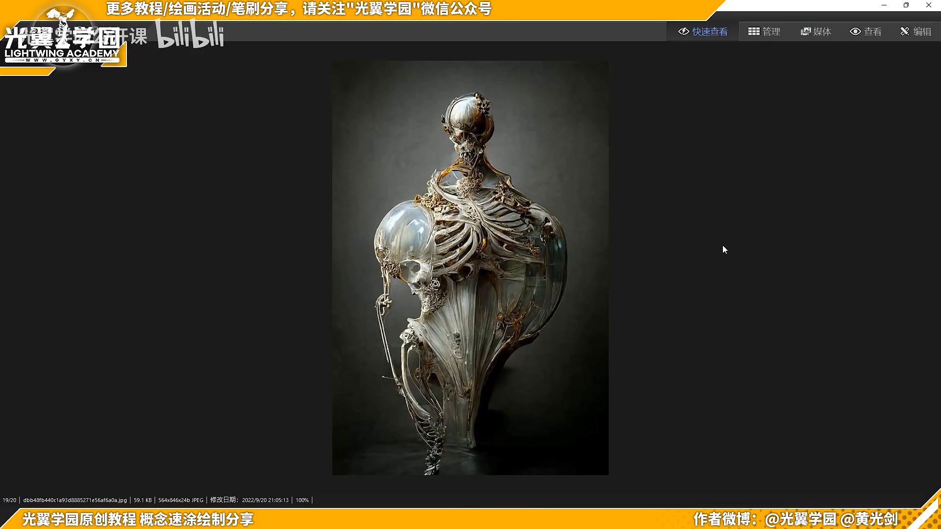
left_click(885, 6)
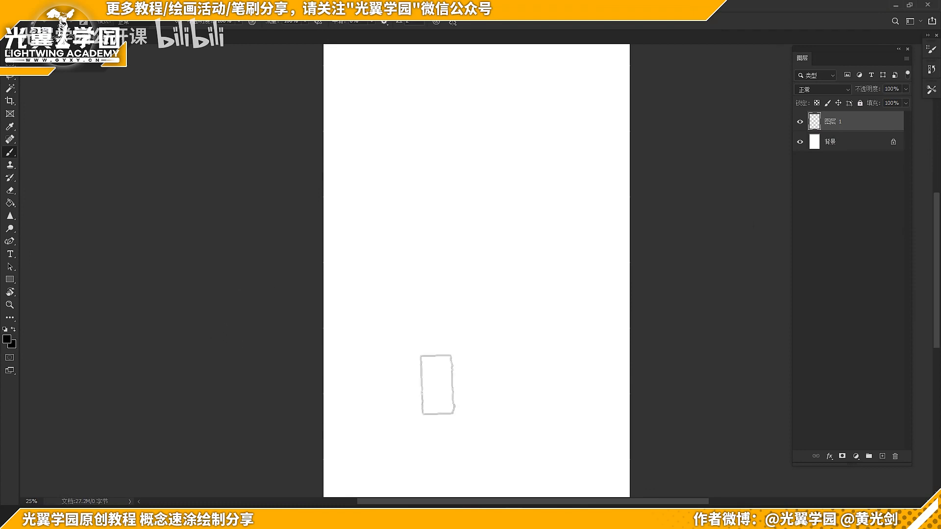
Check the live-streaming application's window and return to the blank canvas in Photoshop
mouse_move(557, 522)
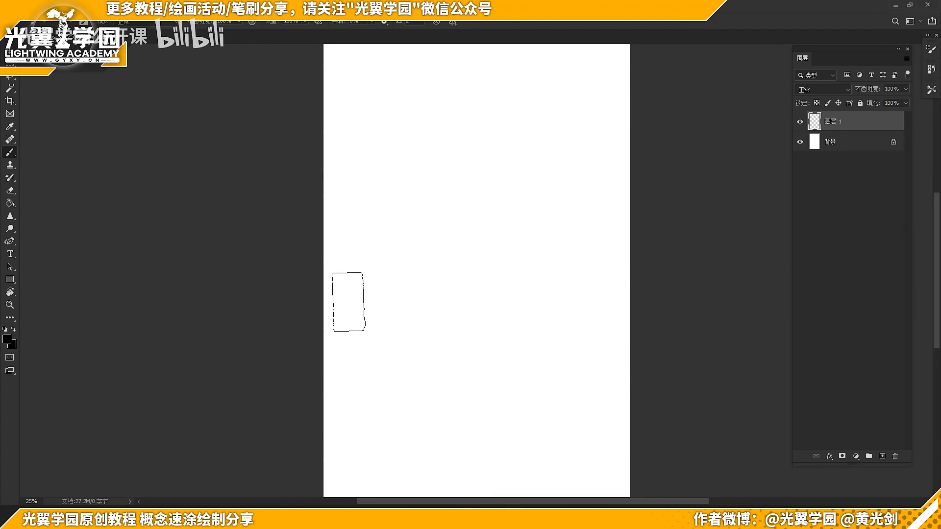
mouse_move(514, 522)
left_click(560, 520)
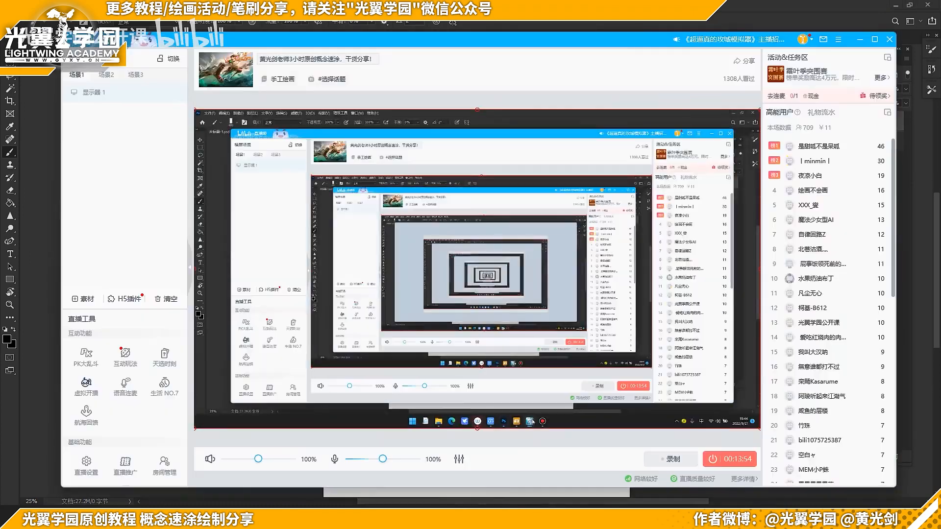
left_click(561, 520)
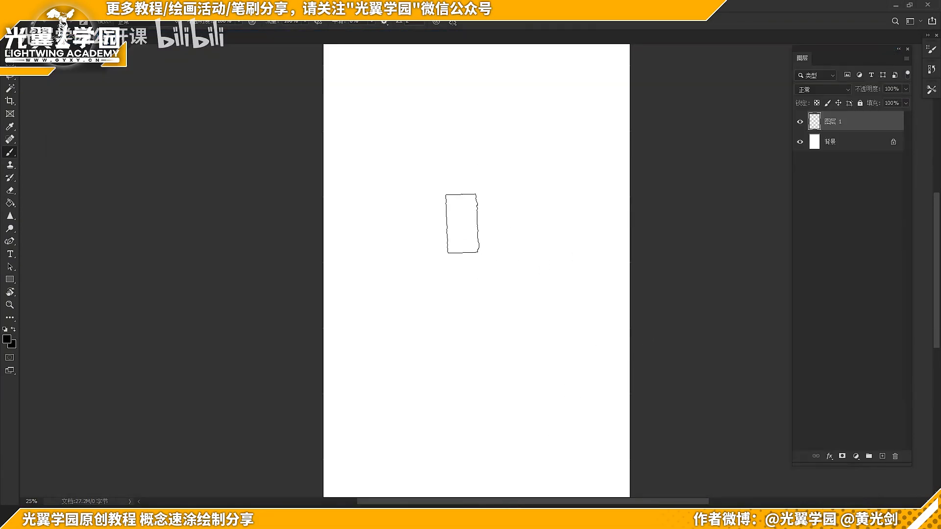
Look through the brush presets in the G3画笔 220517 group and the list of brush tool presets
right_click(462, 225)
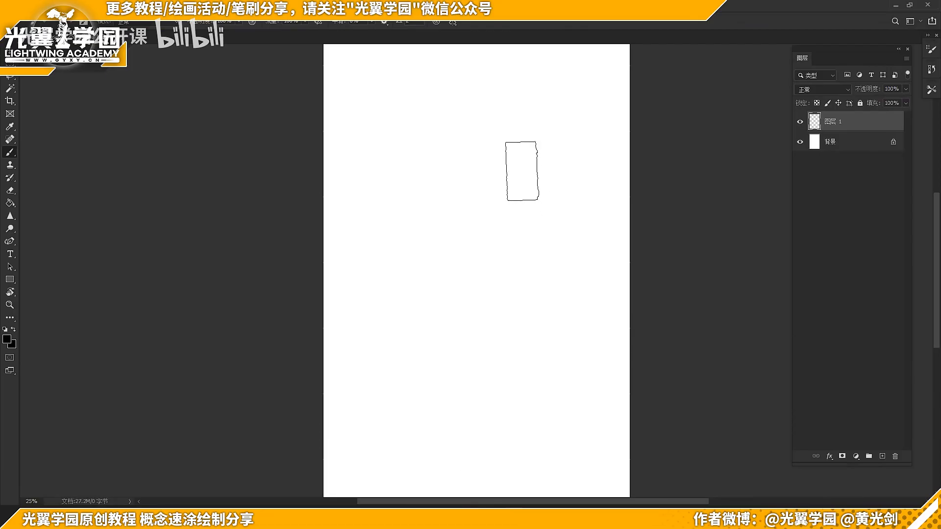
right_click(523, 168)
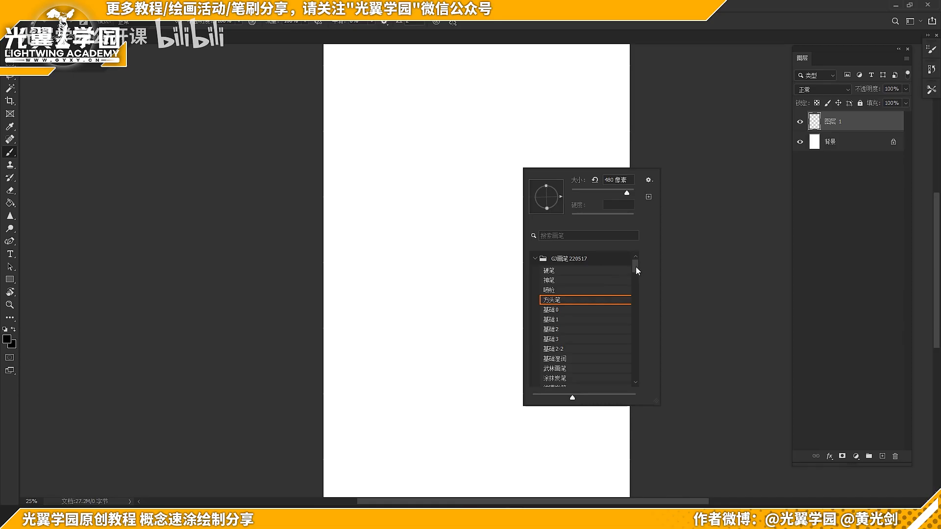
mouse_move(635, 264)
left_mouse_down()
mouse_move(639, 375)
mouse_move(643, 261)
left_mouse_up()
left_click(934, 92)
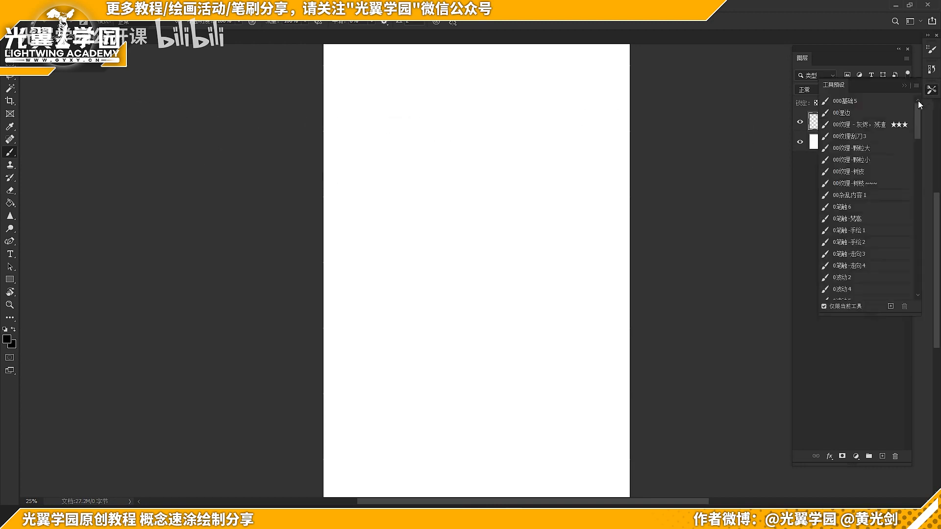
mouse_move(920, 130)
left_mouse_down()
mouse_move(913, 281)
mouse_move(919, 131)
mouse_move(910, 116)
left_mouse_up()
right_click(553, 183)
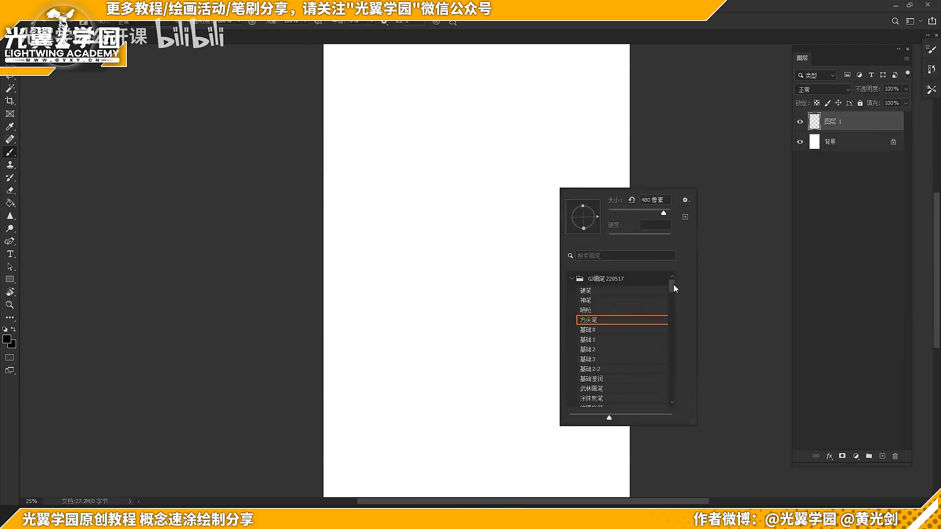
left_click_drag(673, 285, 675, 284)
left_click(735, 189)
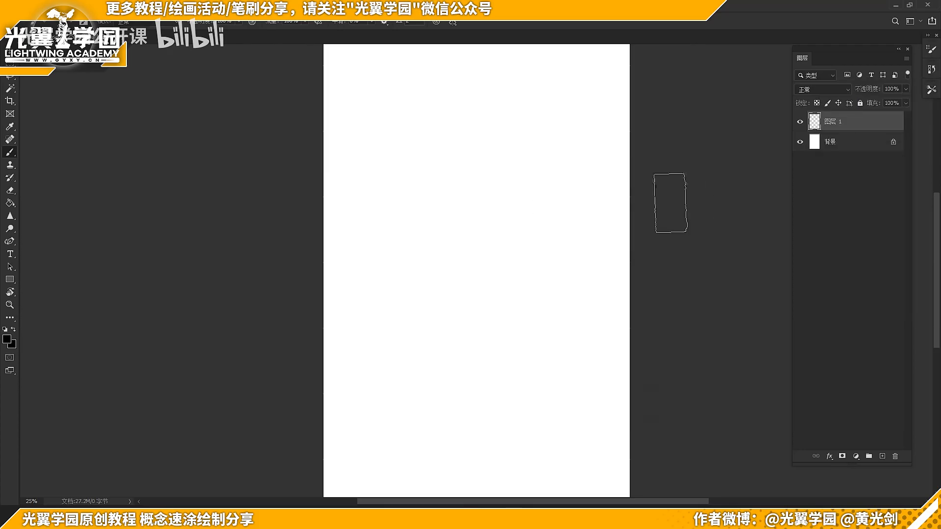
Try selecting the 硬笔, 涂抹炭笔 and 基础2 brush presets, and settle on 基础1
right_click(539, 238)
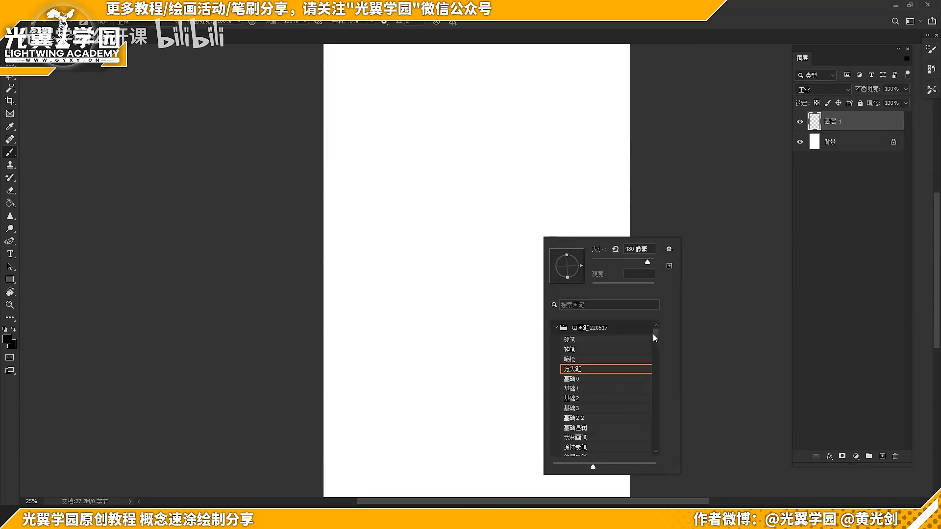
right_click(500, 169)
mouse_move(618, 268)
left_mouse_down()
mouse_move(619, 283)
mouse_move(620, 267)
left_mouse_up()
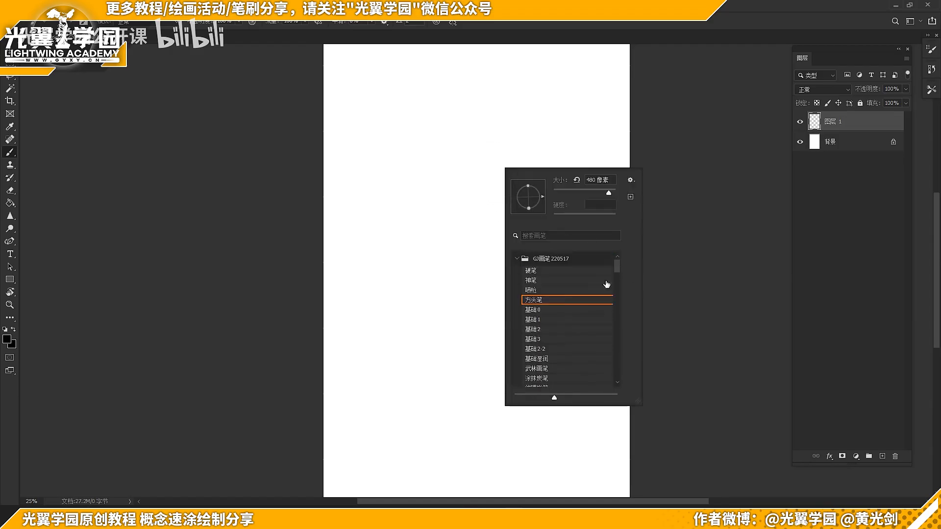
left_click(560, 278)
left_click(558, 271)
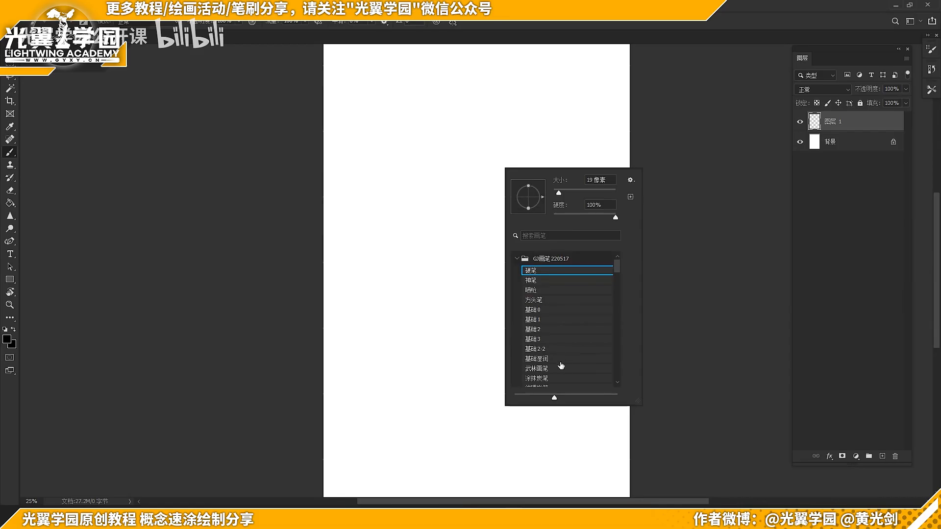
left_click(561, 361)
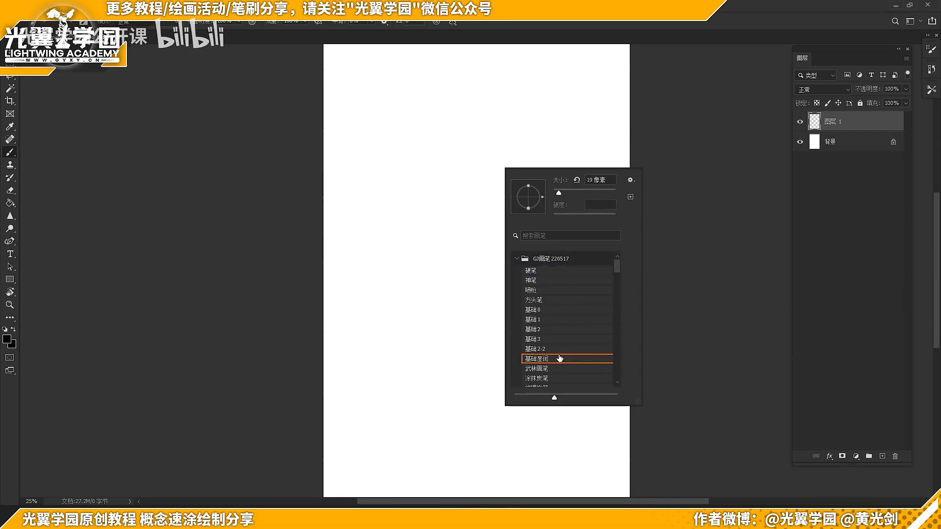
left_click(556, 379)
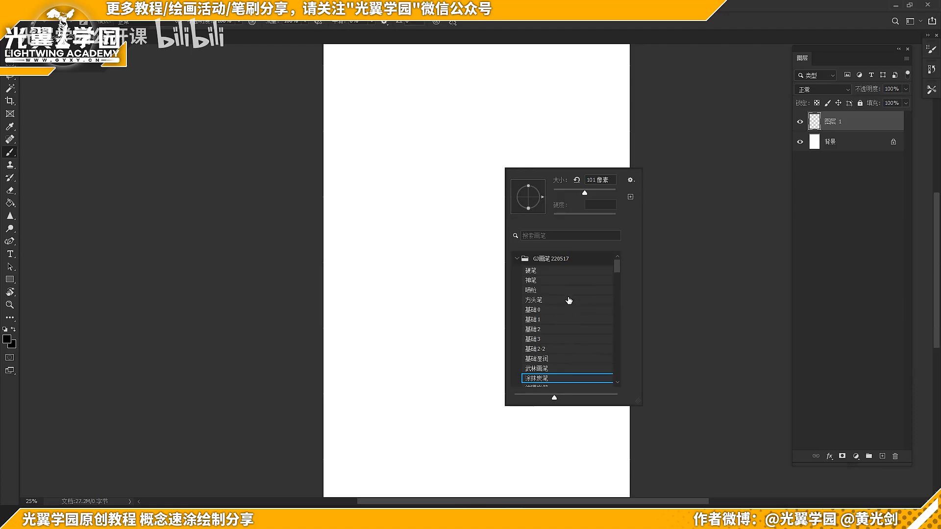
left_click(569, 330)
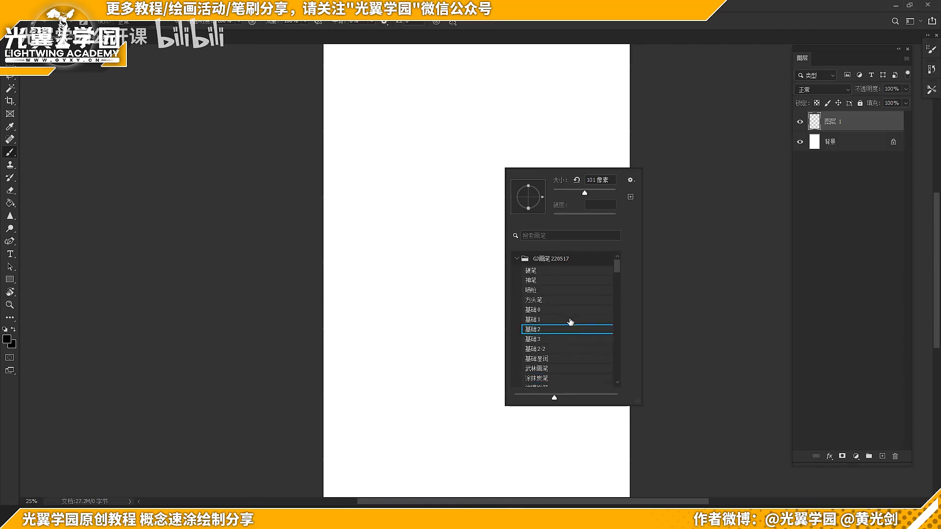
left_click(568, 320)
Paint overlapping textured test strokes in black and grey on the upper part of 图层 1 with the 基础1 brush
mouse_move(450, 192)
left_mouse_down()
mouse_move(454, 169)
mouse_move(494, 170)
left_mouse_up()
right_click(482, 182)
left_click(565, 207)
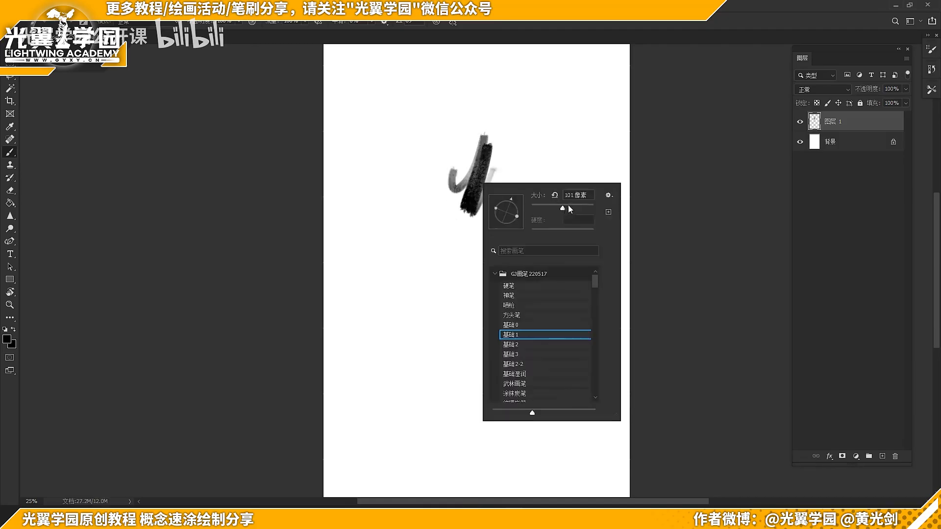
mouse_move(534, 129)
left_mouse_down()
mouse_move(522, 143)
mouse_move(522, 179)
mouse_move(498, 189)
mouse_move(521, 174)
mouse_move(501, 138)
mouse_move(533, 161)
mouse_move(490, 225)
mouse_move(496, 233)
left_mouse_up()
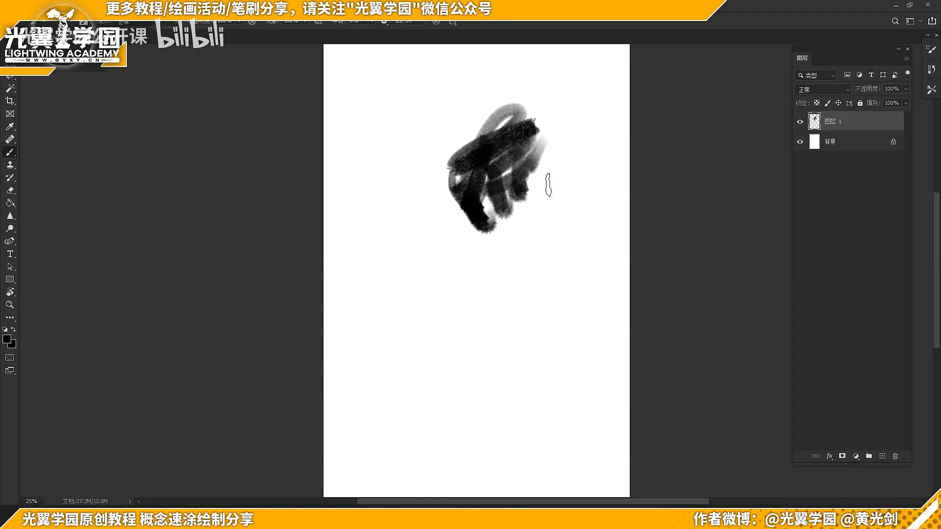
mouse_move(548, 190)
left_mouse_down()
mouse_move(531, 210)
mouse_move(541, 218)
mouse_move(547, 188)
mouse_move(526, 197)
mouse_move(543, 215)
mouse_move(531, 211)
left_mouse_up()
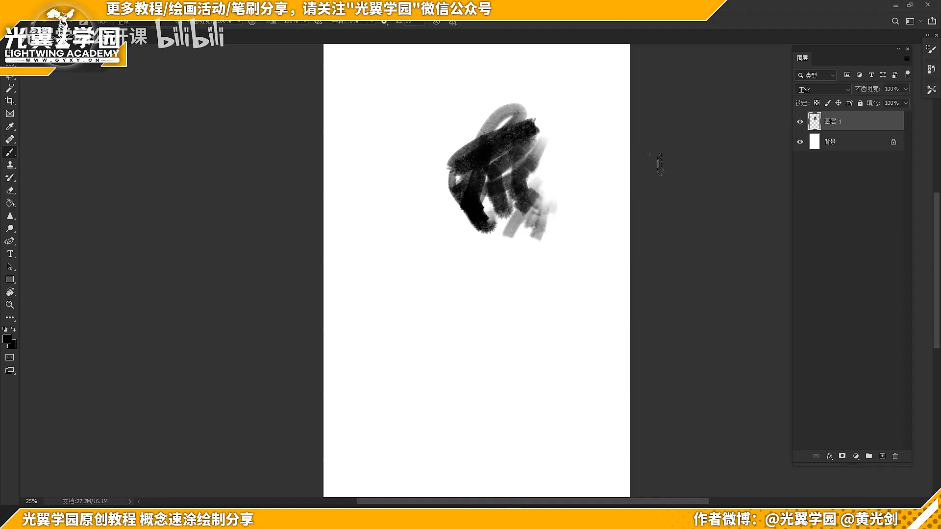
mouse_move(559, 178)
left_mouse_down()
mouse_move(541, 238)
mouse_move(501, 278)
left_mouse_up()
Paint smooth round-ended test strokes beside and below the textured scribble with the 基础0 brush in varying greys
right_click(538, 209)
left_click(600, 352)
left_click(480, 216, "alt")
left_click_drag(473, 225, 474, 263)
left_click_drag(430, 218, 431, 270)
left_click_drag(415, 213, 417, 264)
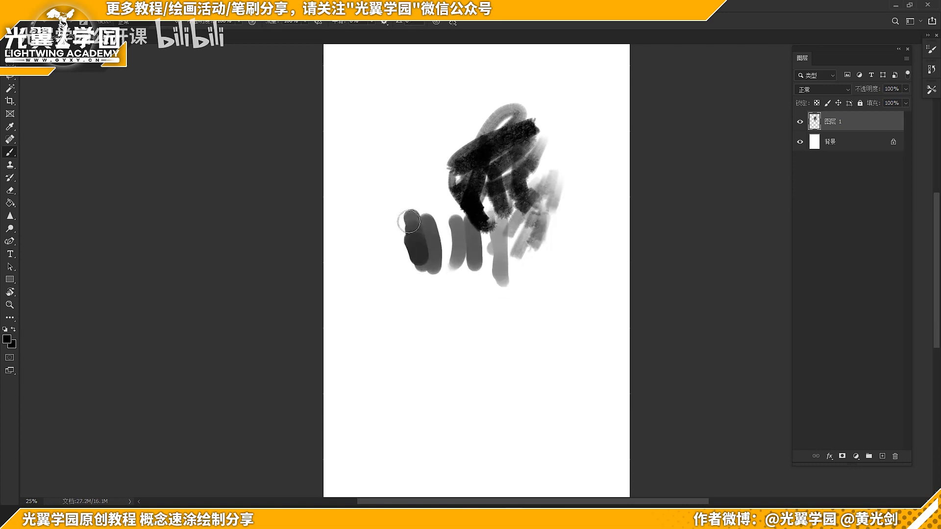
left_click_drag(413, 164, 387, 240)
left_click_drag(416, 186, 404, 220)
left_click_drag(406, 151, 416, 205)
mouse_move(394, 123)
left_mouse_down()
mouse_move(380, 114)
mouse_move(368, 151)
mouse_move(382, 191)
mouse_move(401, 160)
mouse_move(385, 202)
left_mouse_up()
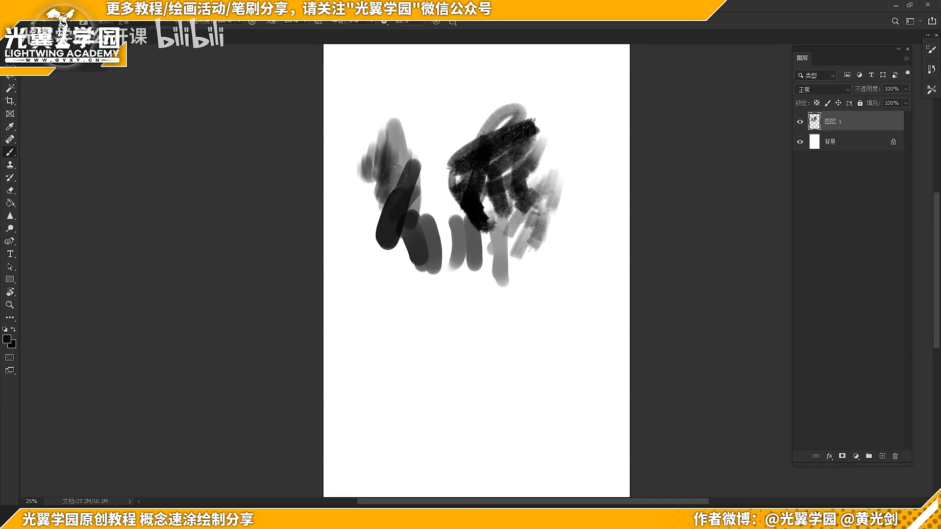
left_click_drag(402, 164, 384, 213)
left_click(398, 163, "alt")
Paint a soft grey shadow beneath the dark round-ended strokes with the 喷枪 brush
right_click(431, 161)
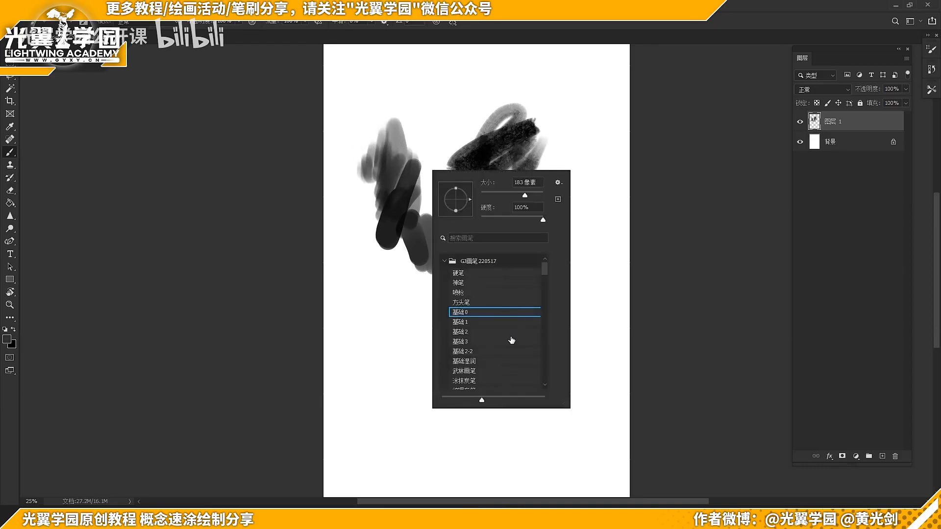
left_click(511, 340)
left_click(509, 293)
left_click(402, 225)
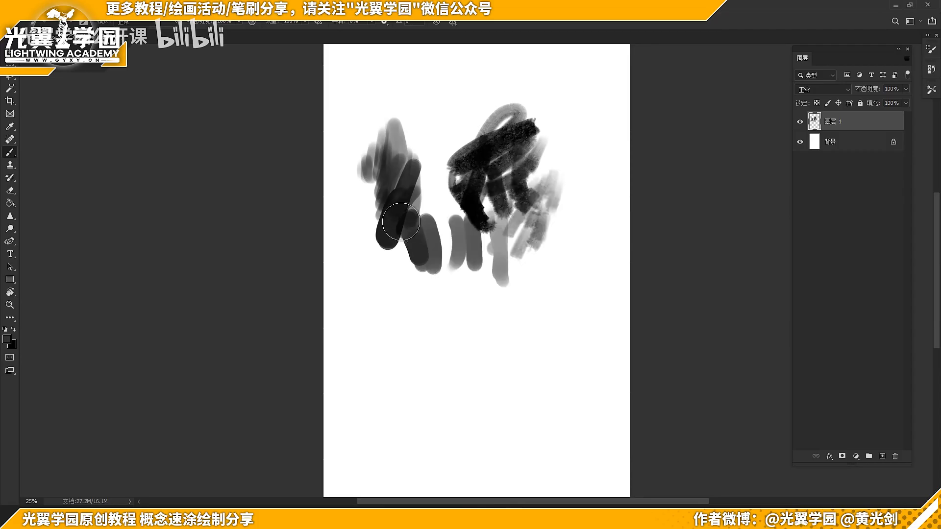
mouse_move(401, 221)
left_mouse_down()
mouse_move(441, 268)
mouse_move(449, 250)
left_mouse_up()
left_click(489, 251, "alt")
Place a single light test dab below the strokes with the 基础2 brush
right_click(544, 196)
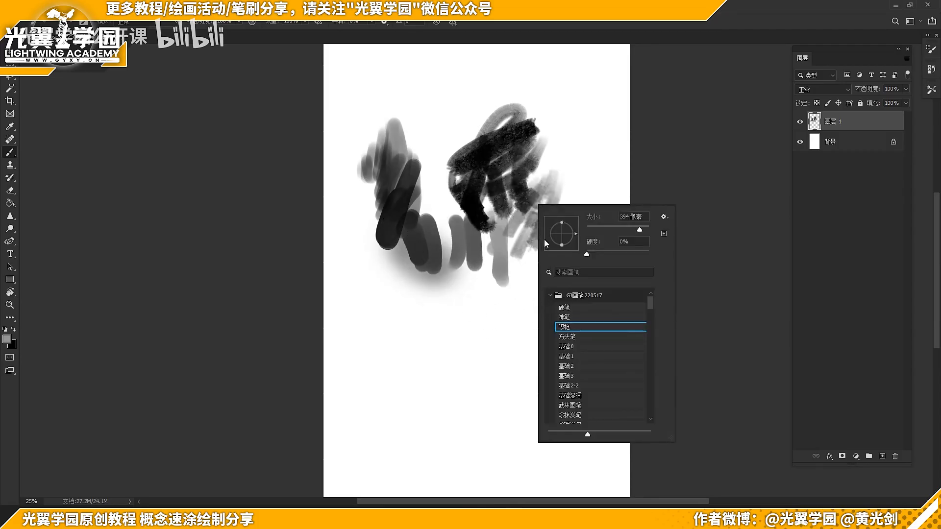
left_click(603, 367)
left_click(492, 298)
Paint broad bristle strokes in sampled greys over and around the test marks with the 基础2-2 brush
right_click(565, 280)
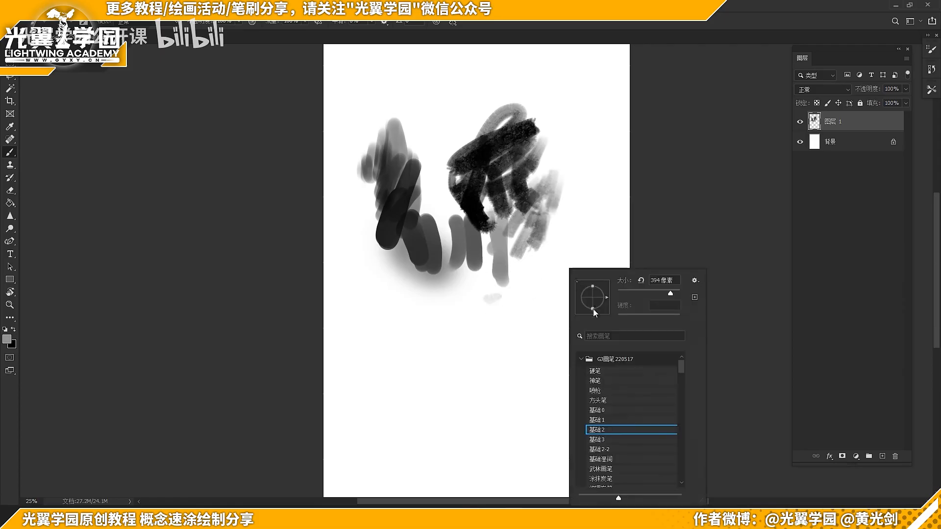
left_click(621, 449)
left_click(532, 274)
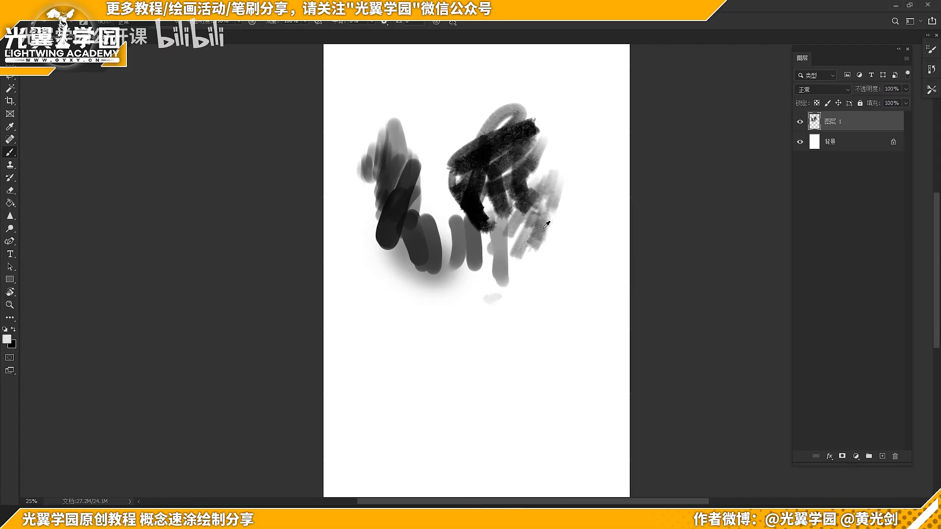
mouse_move(539, 245)
left_mouse_down()
mouse_move(573, 263)
mouse_move(544, 234)
mouse_move(560, 227)
mouse_move(552, 143)
mouse_move(564, 187)
mouse_move(567, 121)
mouse_move(556, 160)
mouse_move(537, 131)
mouse_move(547, 125)
mouse_move(546, 99)
mouse_move(534, 157)
mouse_move(491, 96)
mouse_move(479, 144)
mouse_move(463, 141)
mouse_move(500, 218)
left_mouse_up()
left_click(469, 148, "alt")
left_click_drag(491, 93, 479, 104)
left_click_drag(459, 119, 447, 188)
mouse_move(426, 155)
left_mouse_down()
mouse_move(485, 274)
mouse_move(542, 269)
left_mouse_up()
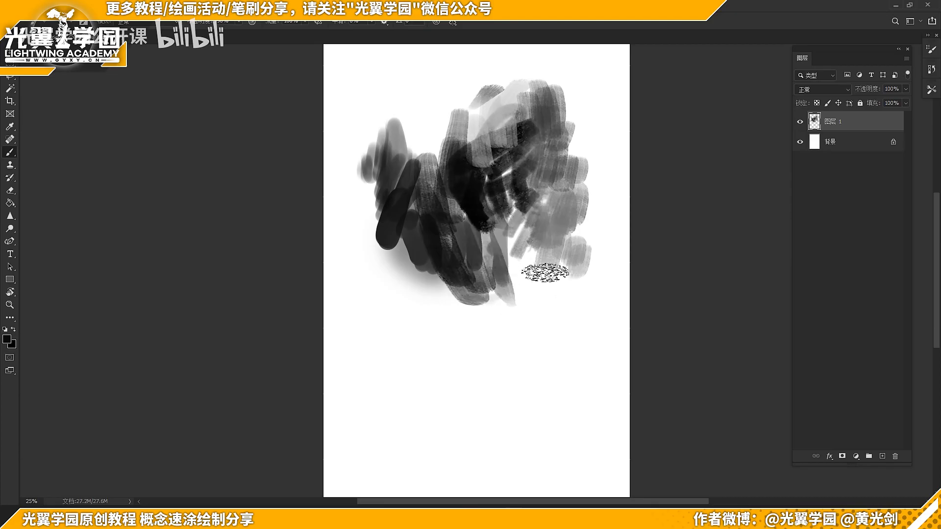
Paint long dry-bristle strokes below the test marks with the 油画2 brush at 448 px
right_click(546, 262)
mouse_move(660, 362)
left_mouse_down()
mouse_move(663, 397)
mouse_move(668, 378)
mouse_move(625, 410)
mouse_move(666, 394)
mouse_move(607, 384)
left_mouse_up()
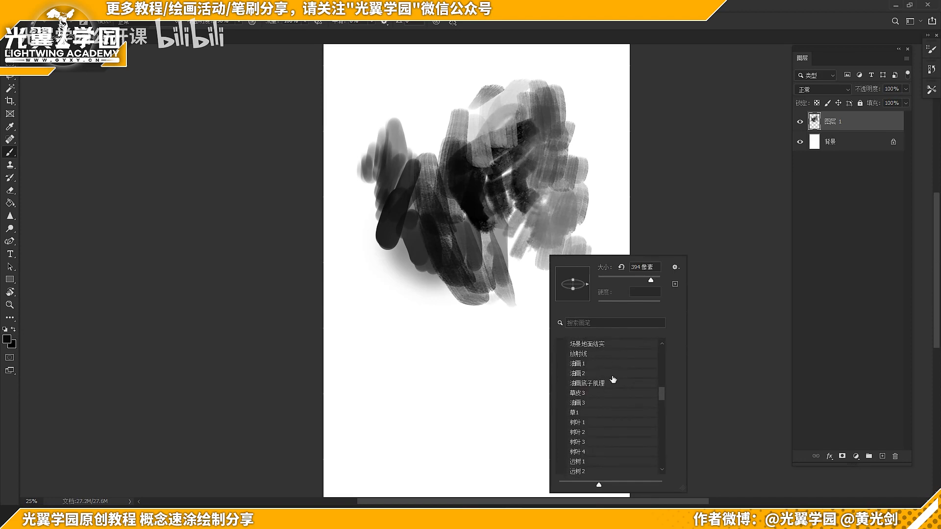
left_click(612, 375)
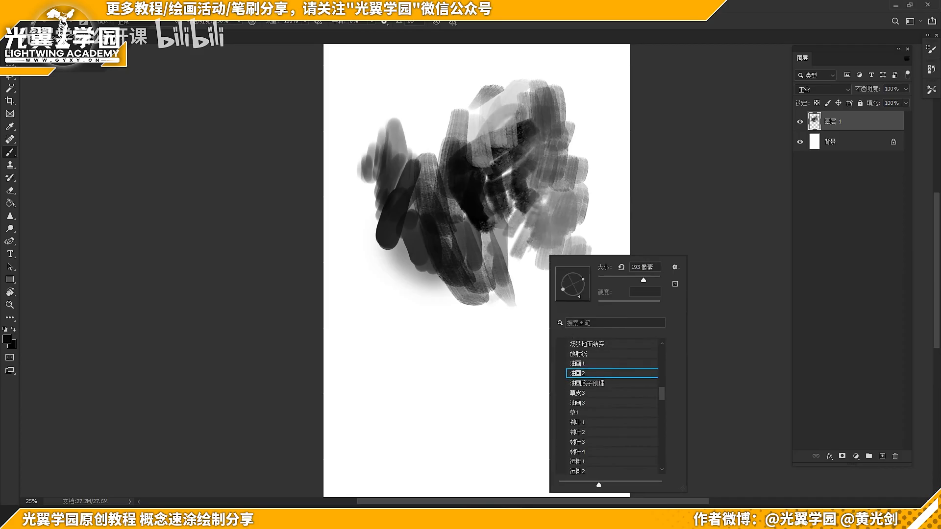
left_click_drag(648, 277, 653, 280)
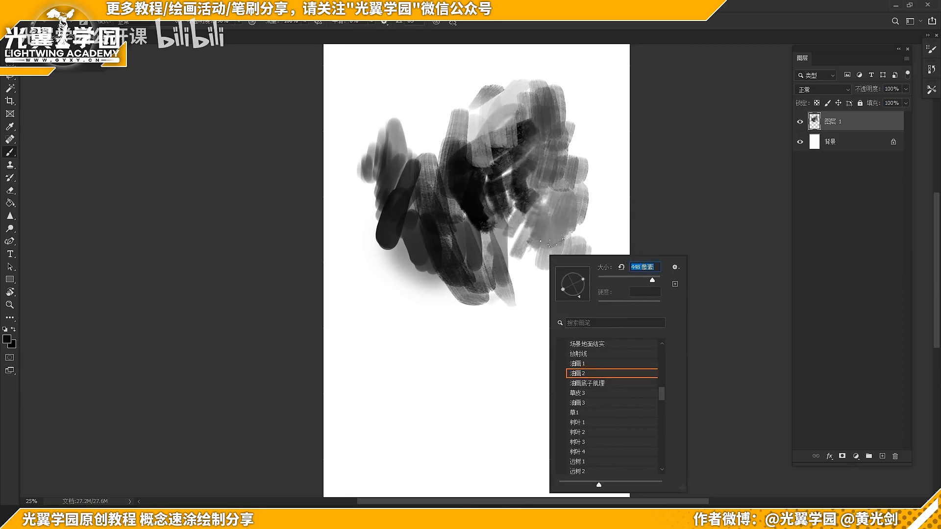
left_click_drag(663, 398, 633, 394)
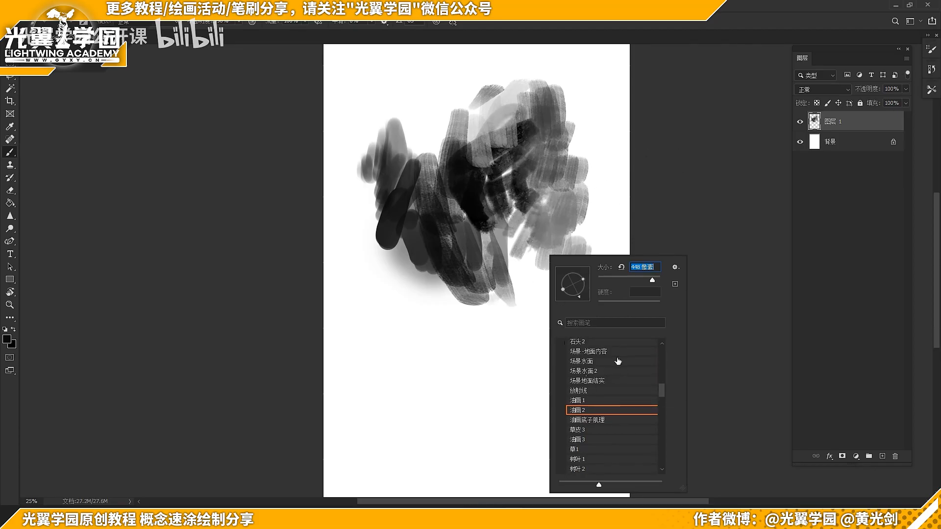
mouse_move(661, 386)
left_mouse_down()
mouse_move(662, 355)
mouse_move(662, 402)
mouse_move(659, 353)
left_mouse_up()
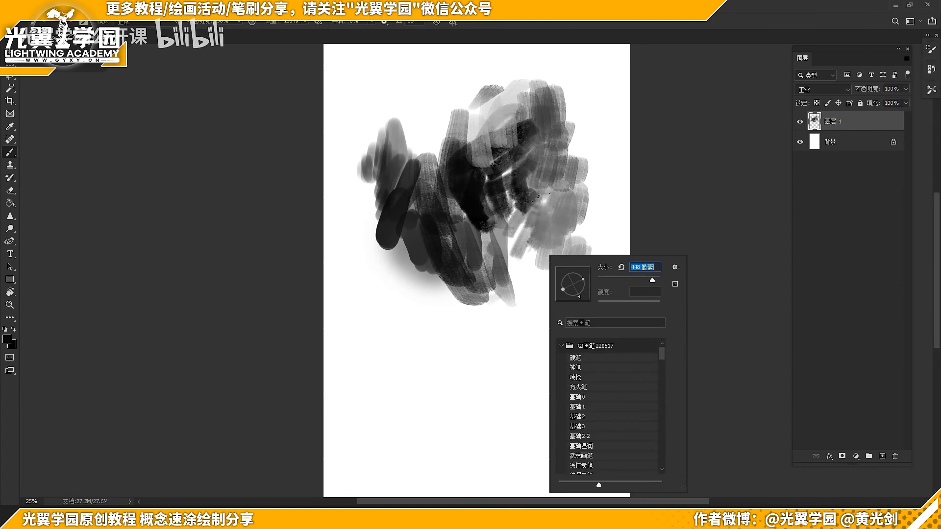
left_click(526, 196, "alt")
mouse_move(517, 229)
left_mouse_down()
mouse_move(504, 258)
mouse_move(535, 255)
mouse_move(541, 281)
left_mouse_up()
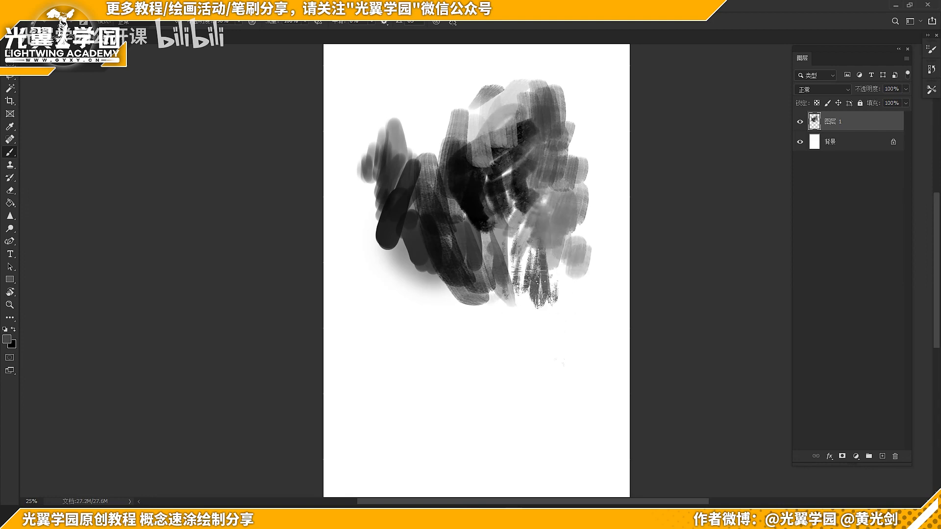
left_click_drag(553, 245, 570, 338)
left_click_drag(530, 291, 533, 357)
mouse_move(495, 294)
left_mouse_down()
mouse_move(514, 348)
mouse_move(515, 387)
left_mouse_up()
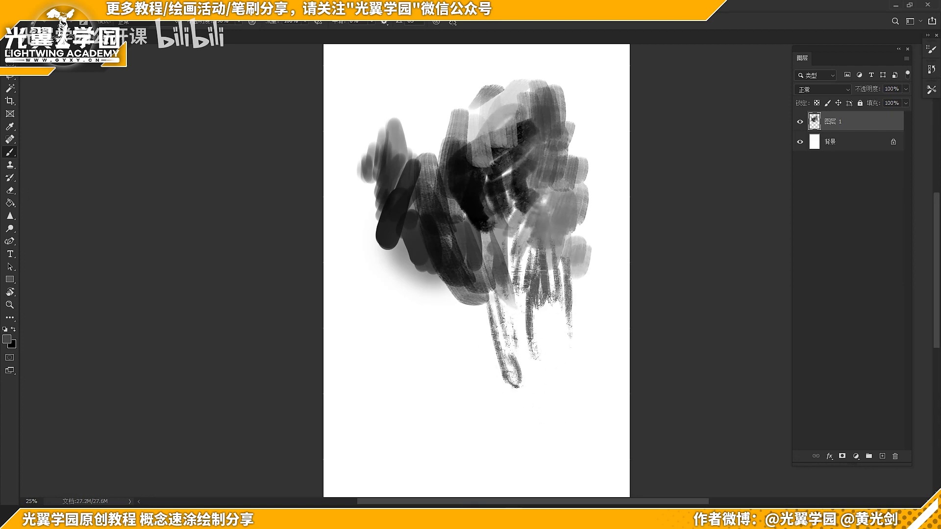
Test the 油画3 brush with short downward strokes beneath the dark area of the scribble
right_click(519, 275)
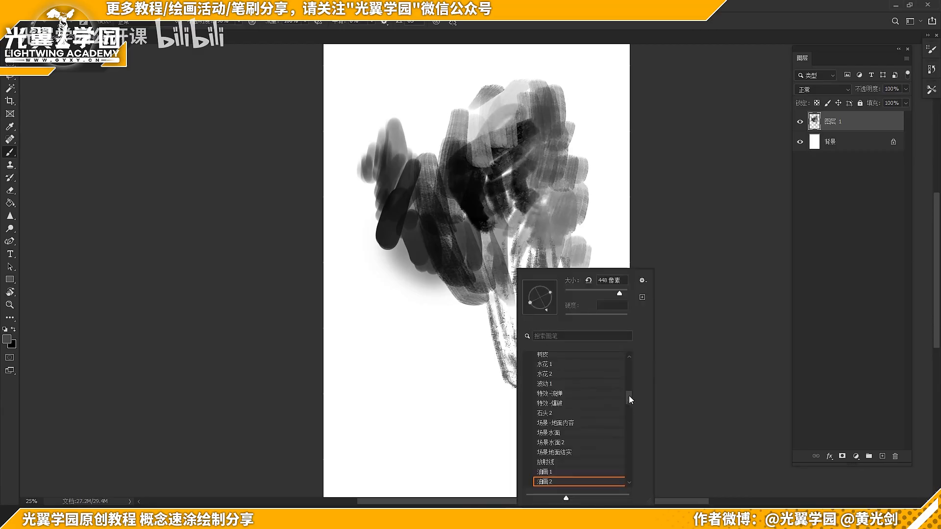
left_click_drag(629, 396, 631, 405)
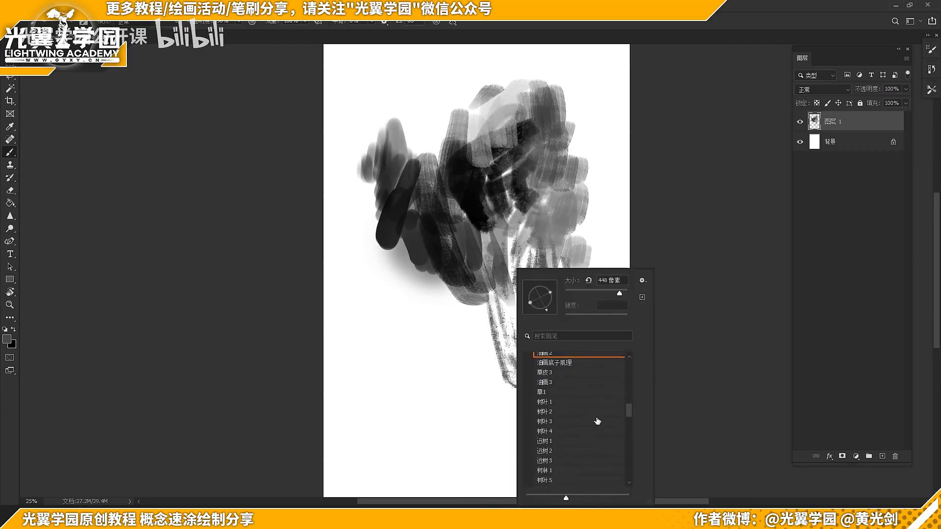
left_click(600, 383)
left_click_drag(476, 297, 483, 335)
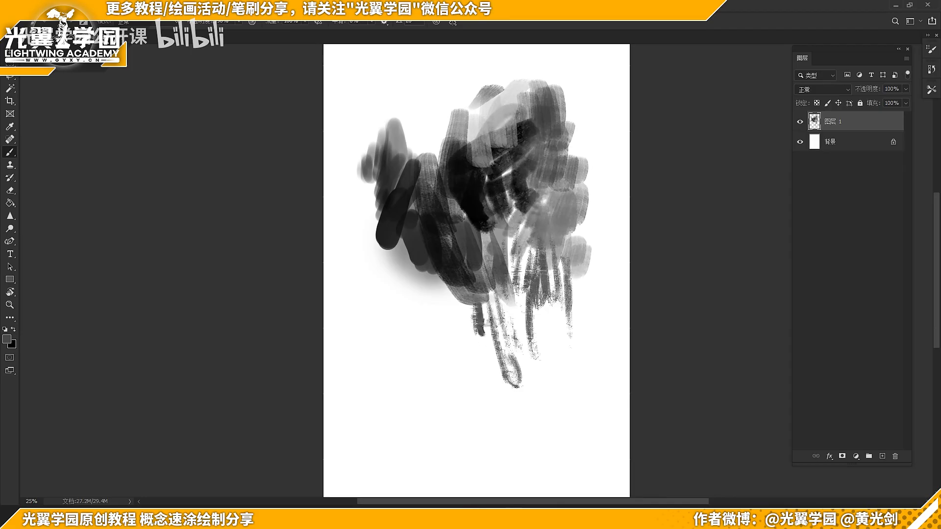
right_click(534, 388)
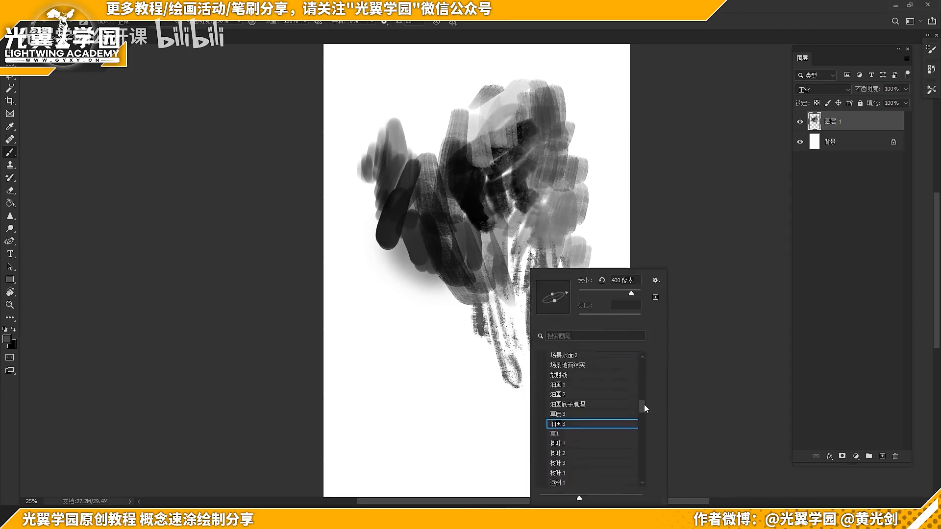
left_click_drag(644, 407, 643, 404)
left_click(583, 426)
left_click(569, 435)
mouse_move(462, 303)
left_mouse_down()
mouse_move(467, 342)
mouse_move(485, 338)
left_mouse_up()
Paint thick dark oil strokes and a light dab along the lower edge of the test marks with the 油画1 brush
right_click(513, 374)
left_click(560, 427)
left_click_drag(460, 293, 454, 338)
mouse_move(419, 304)
left_mouse_down()
mouse_move(461, 317)
mouse_move(437, 299)
mouse_move(432, 355)
left_mouse_up()
left_click(457, 319, "alt")
left_click_drag(439, 353, 445, 365)
mouse_move(452, 350)
left_mouse_down()
mouse_move(460, 374)
mouse_move(472, 377)
left_mouse_up()
mouse_move(474, 352)
left_mouse_down()
mouse_move(486, 384)
mouse_move(485, 361)
left_mouse_up()
left_click(489, 363, "alt")
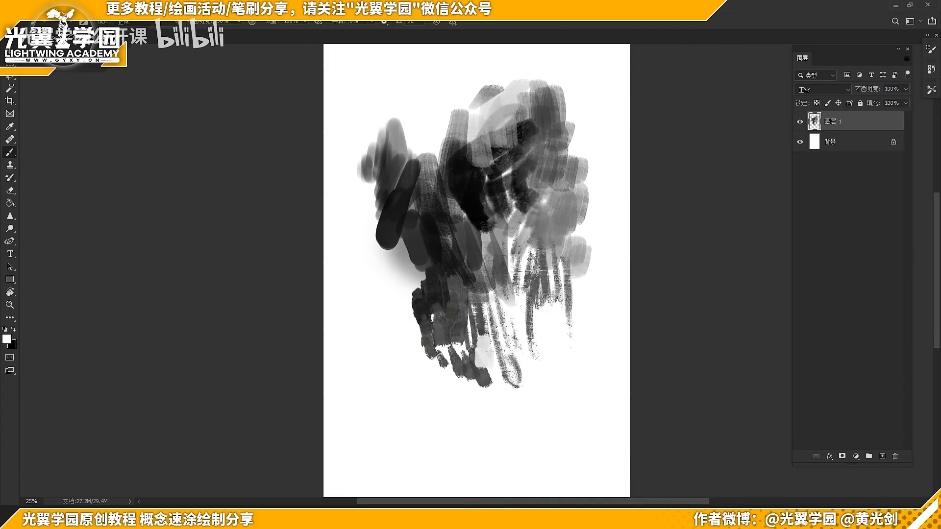
Delete 图层 1 with all its test strokes and select the 基础2 brush preset
left_click(895, 456)
right_click(489, 222)
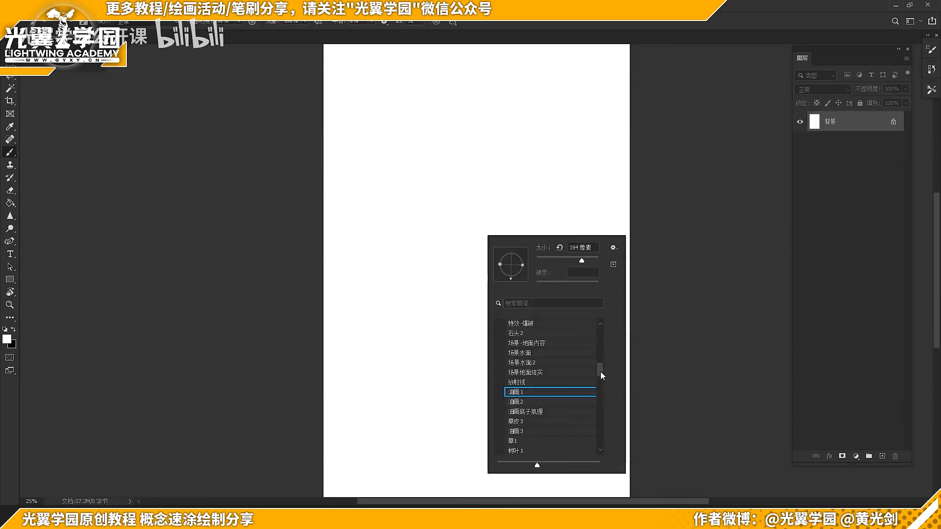
left_click_drag(601, 371, 602, 323)
left_click(549, 404)
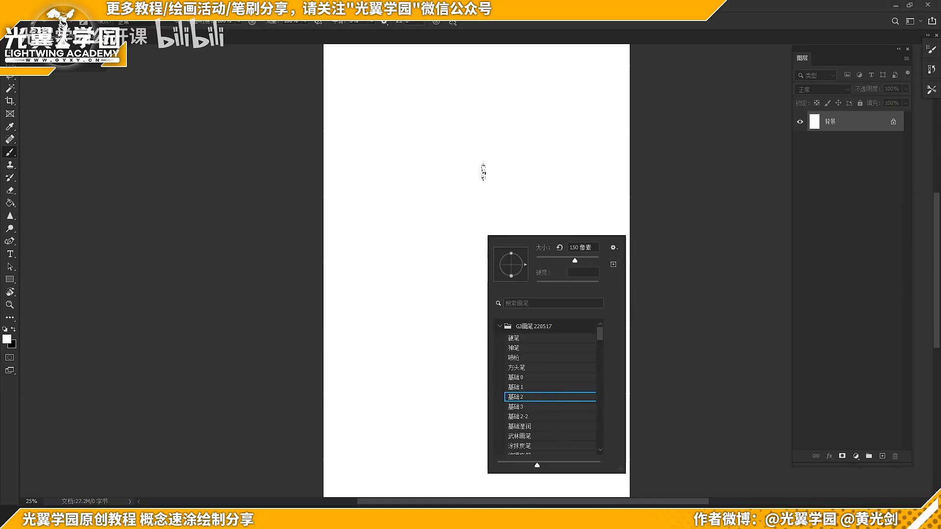
Dismiss the brush preset picker and switch the document to the full-screen display mode
left_click(484, 174)
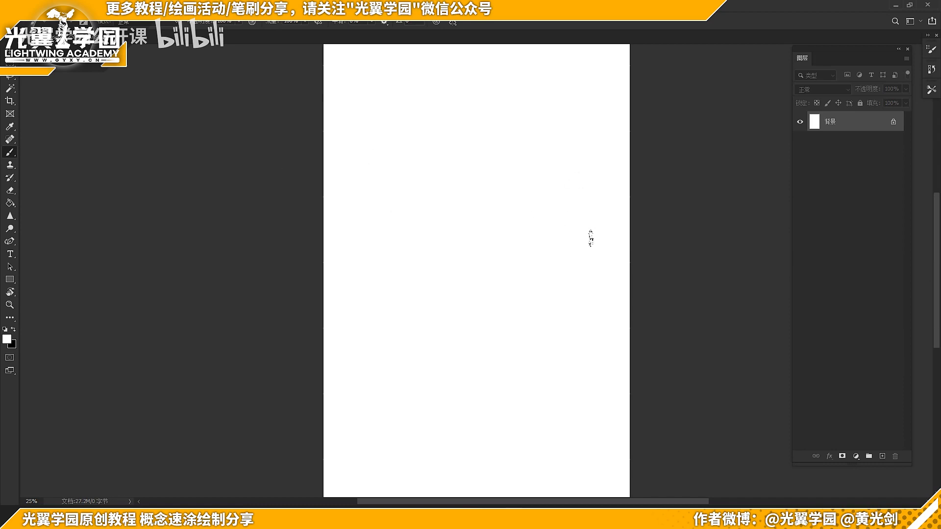
key("f")
key("f")
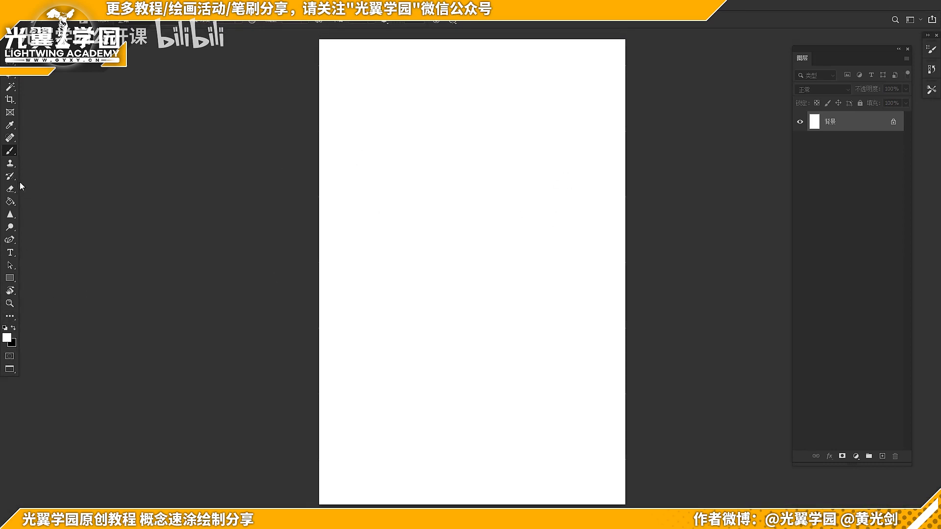
Set the foreground colour to 000000 with white as background colour, and fill the 背景 layer with black
left_click(14, 327)
left_click(6, 337)
left_click_drag(686, 419, 667, 438)
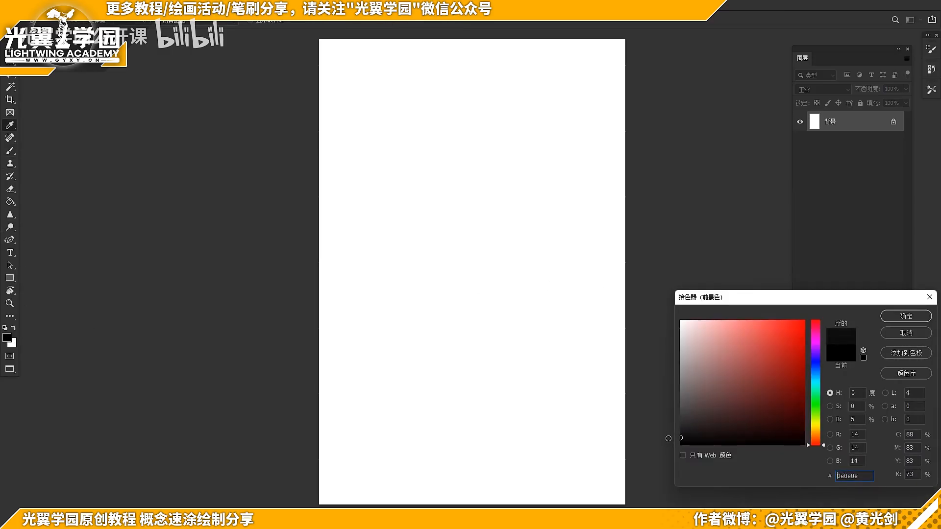
left_click(893, 314)
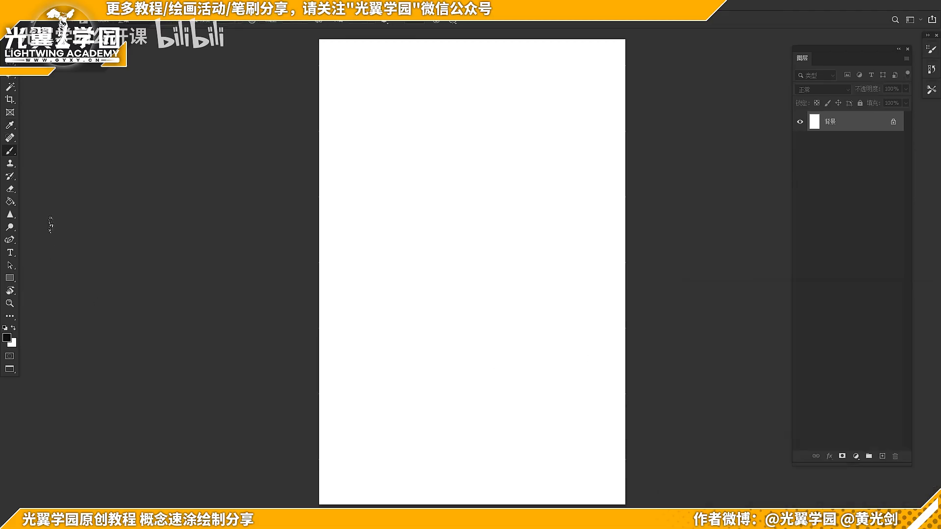
left_click(7, 337)
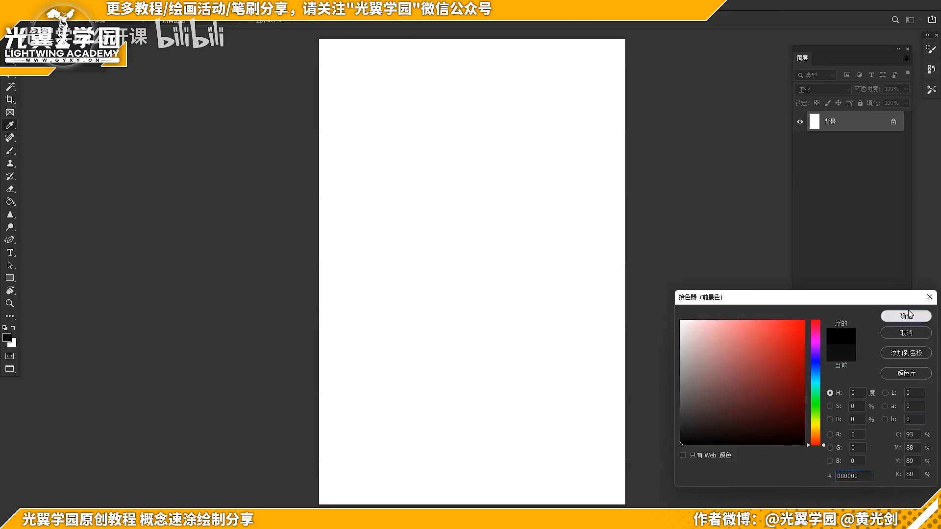
left_click(900, 333)
left_click(10, 201)
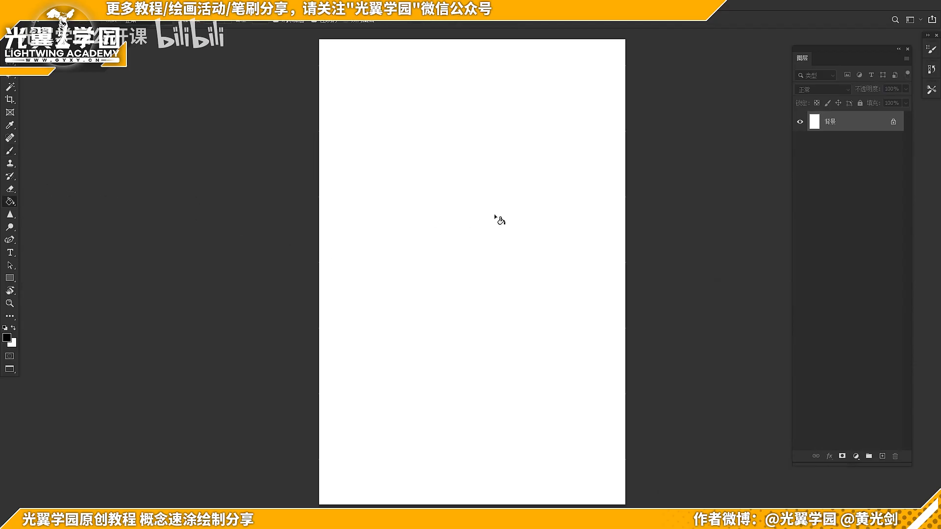
left_click(498, 218)
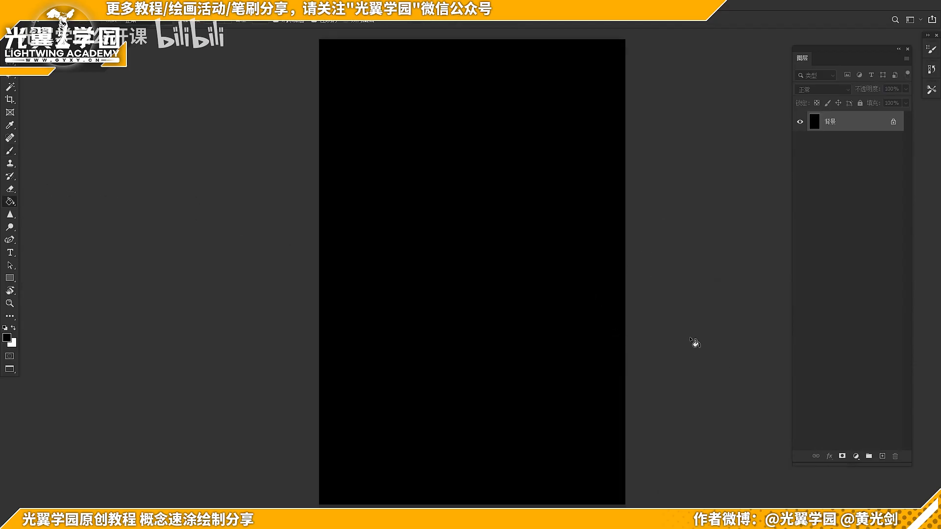
key("b")
Add a new layer above 背景 and set the foreground colour to a near-black with hue 40
left_click(882, 457)
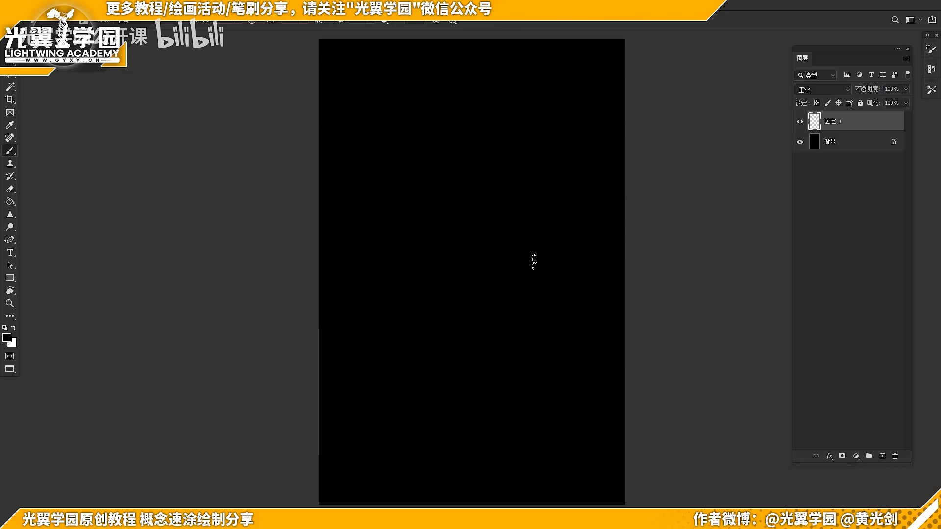
left_click(7, 337)
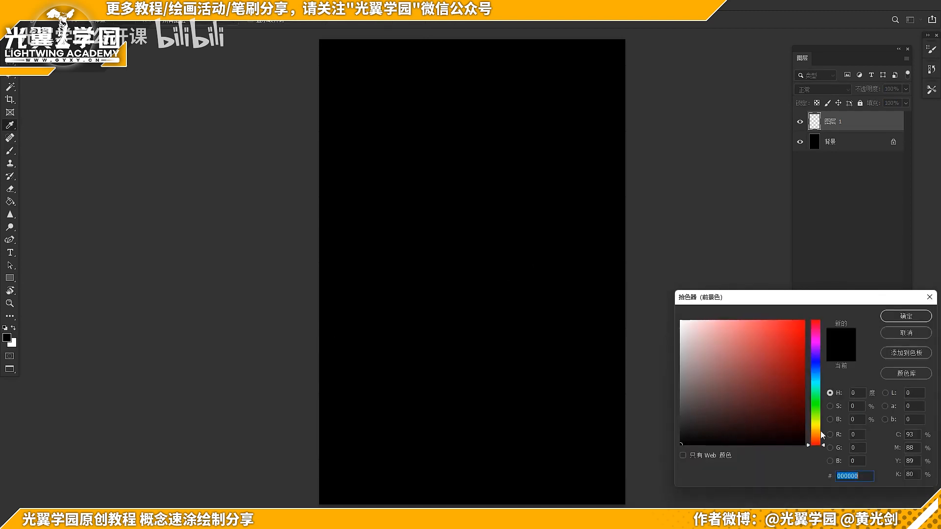
left_click(683, 432)
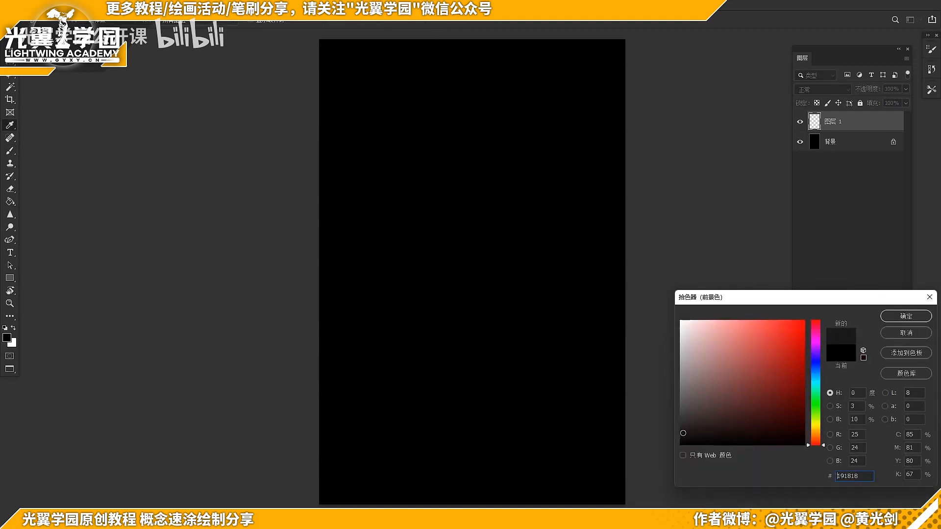
left_click(816, 439)
left_click(814, 431)
left_click(689, 435)
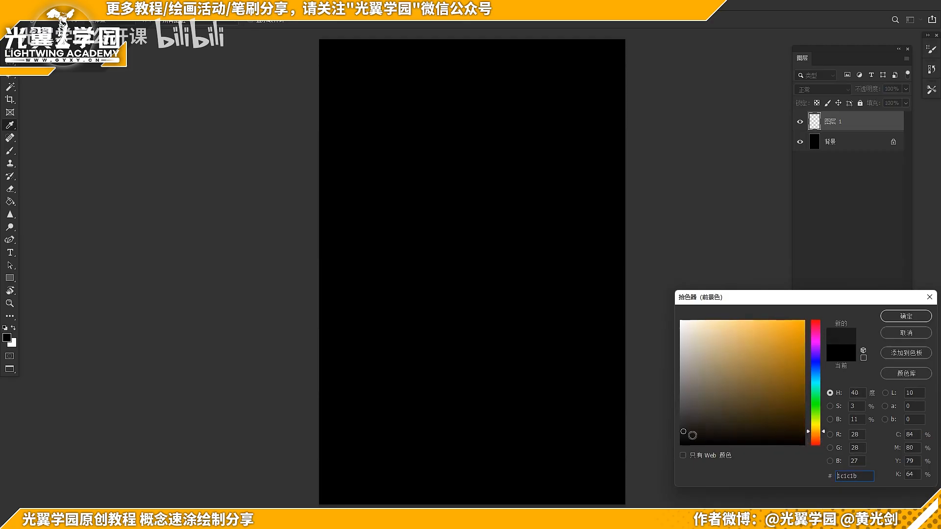
left_click_drag(689, 436, 687, 438)
left_click(892, 314)
Fill 图层 1 with the near-black colour using the Paint Bucket and merge it into 背景
key("g")
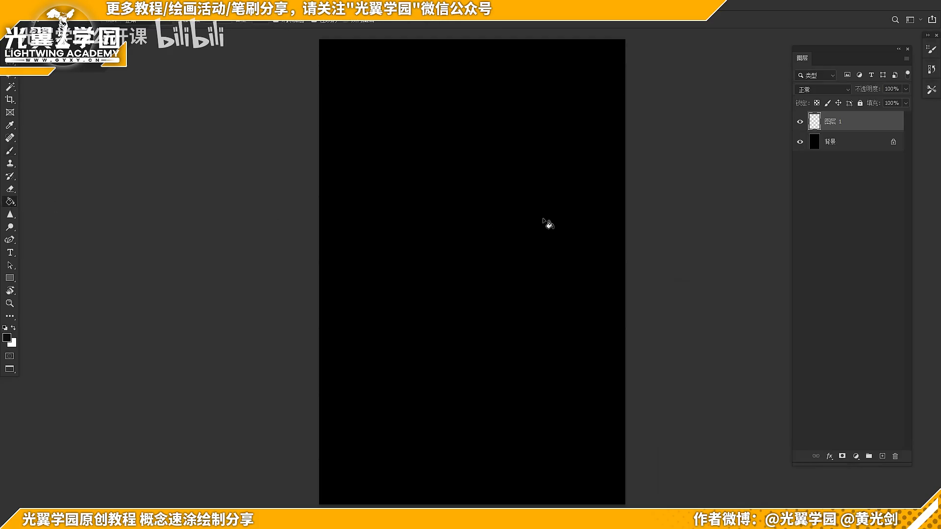
left_click(546, 222)
key("b")
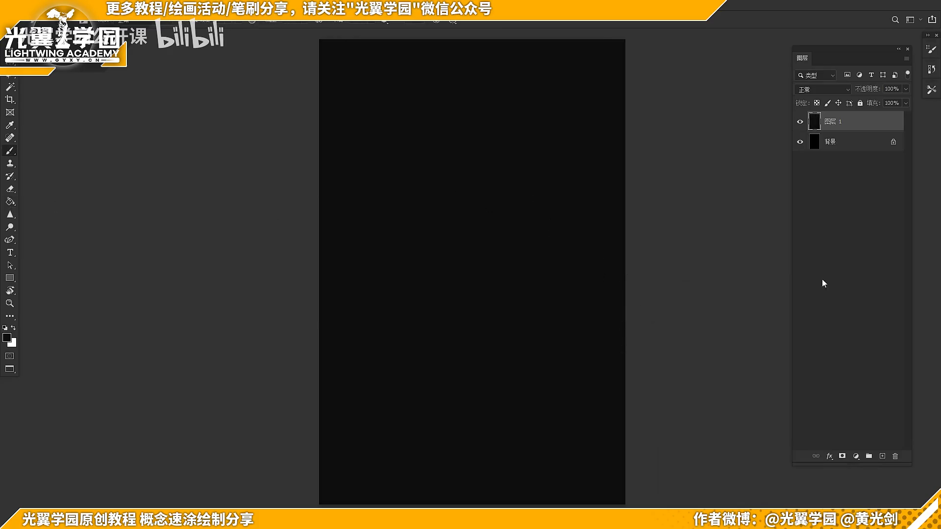
key("ctrl+e")
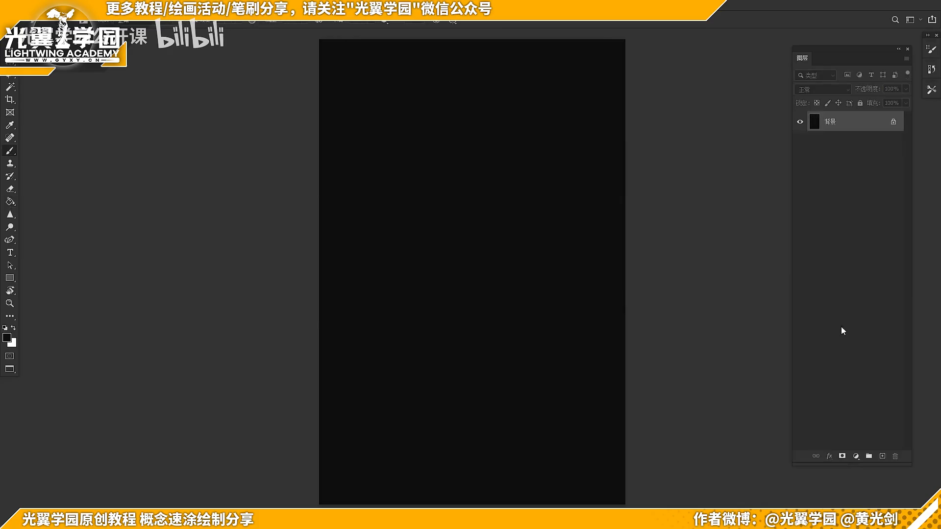
Add a new layer for the sketch, make white the foreground colour and prepare a fine line brush
left_click(883, 457)
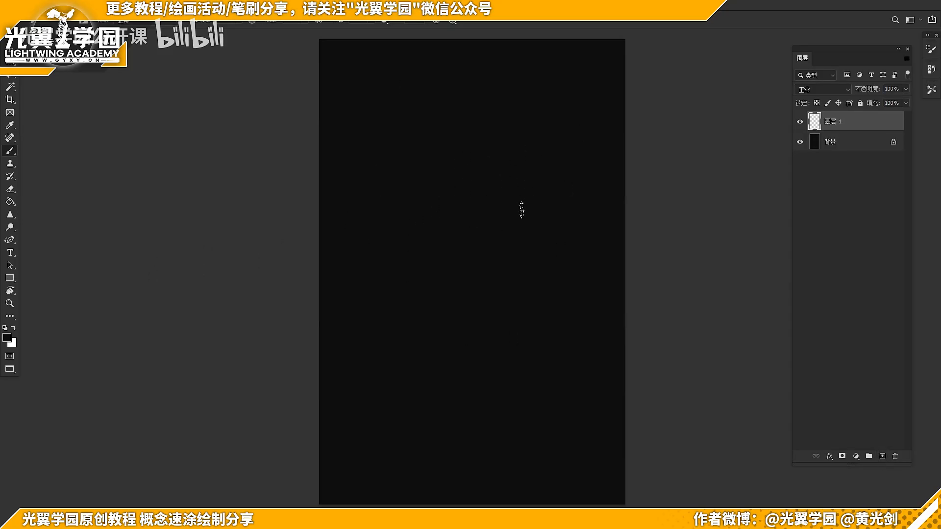
left_click(13, 330)
right_click(518, 157)
left_click(572, 169)
left_click(461, 226)
mouse_move(461, 227)
left_mouse_down()
mouse_move(410, 123)
mouse_move(482, 251)
mouse_move(394, 105)
left_mouse_up()
key("ctrl+z")
key("ctrl+z")
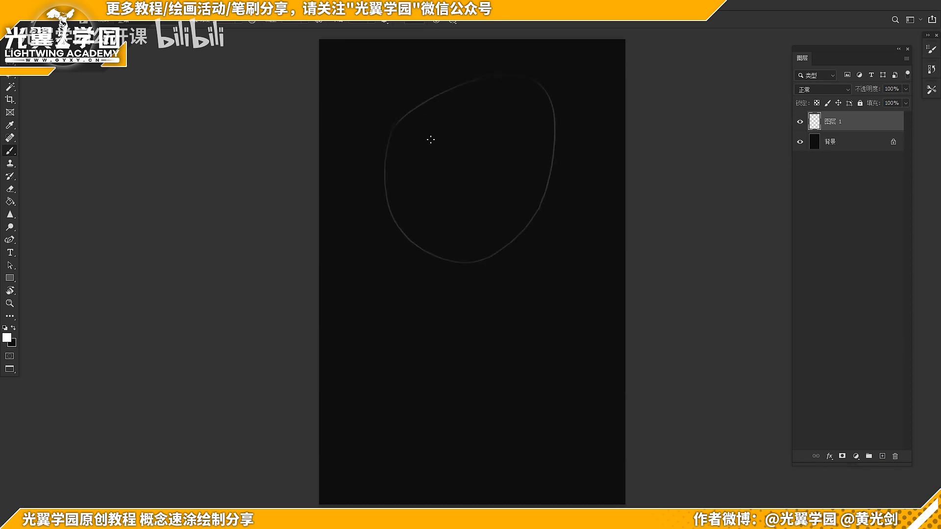
key("ctrl+z")
Sketch an egg-shaped head outline in the upper canvas, and widen and lower it slightly with Free Transform
left_click_drag(401, 158, 390, 107)
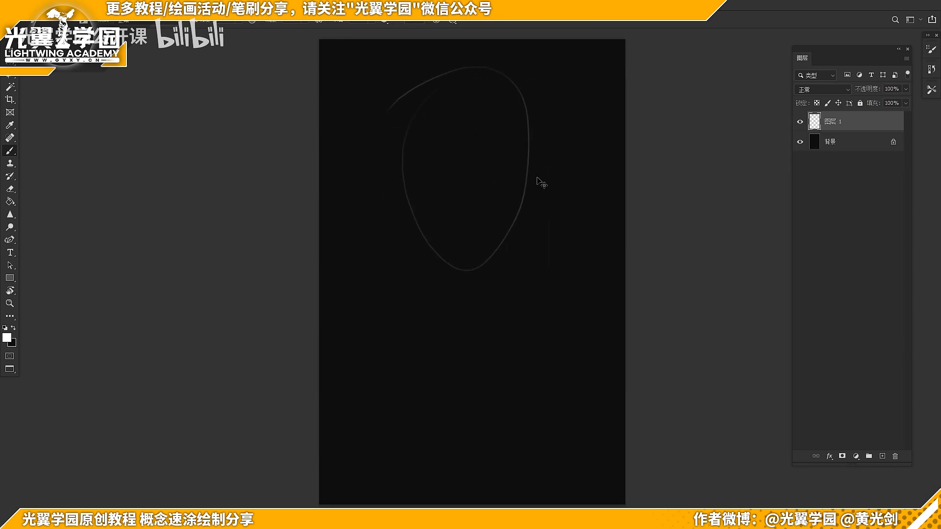
key("ctrl+t")
mouse_move(530, 169)
left_mouse_down()
mouse_move(551, 169)
mouse_move(515, 181)
left_mouse_up()
key("Return")
key("b")
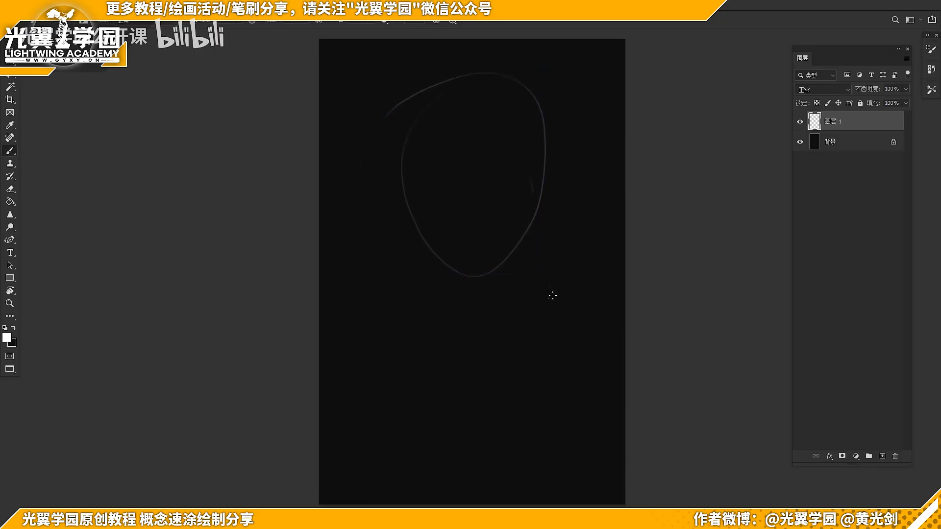
Sketch the neck lines, both sloping shoulders and a long curve down the front of the torso below the head
left_click_drag(552, 295, 550, 290)
left_click_drag(479, 244, 491, 323)
left_click_drag(550, 266, 581, 317)
left_click_drag(473, 313, 434, 336)
left_click_drag(565, 297, 601, 338)
mouse_move(513, 280)
left_mouse_down()
mouse_move(489, 344)
mouse_move(412, 463)
left_mouse_up()
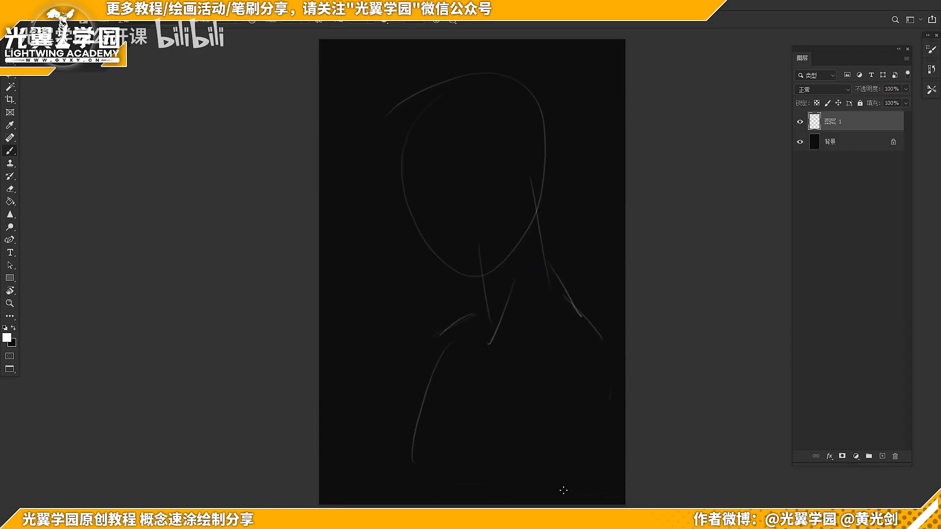
Sketch the outer arm and back contours down both sides of the torso to the canvas's lower edge
left_click_drag(556, 503, 611, 385)
left_click_drag(616, 428, 607, 444)
mouse_move(426, 362)
left_mouse_down()
mouse_move(391, 466)
mouse_move(388, 504)
left_mouse_up()
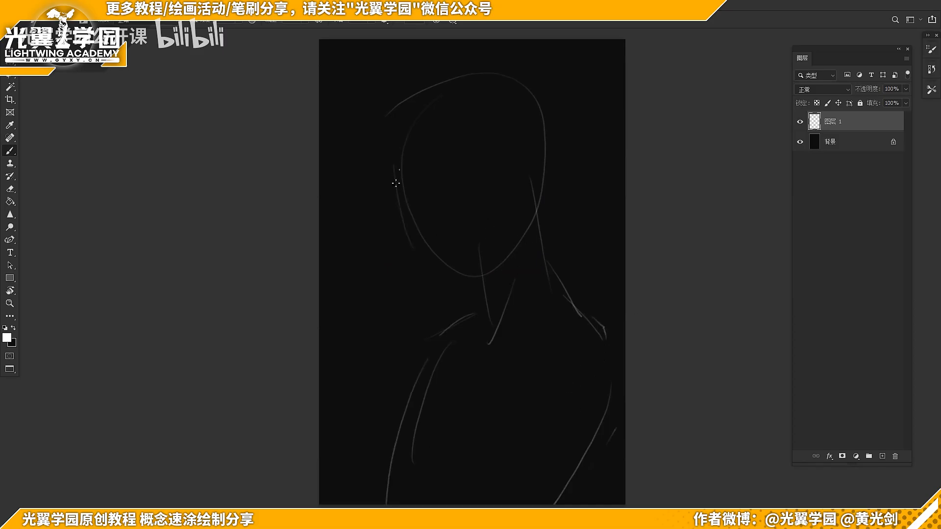
Sketch the front contour of the face and an ear, with first eye-line and centre-line guides on the head
left_click_drag(387, 138, 425, 247)
mouse_move(554, 144)
left_mouse_down()
mouse_move(549, 183)
mouse_move(532, 195)
left_mouse_up()
key("ctrl+z")
mouse_move(386, 173)
left_mouse_down()
mouse_move(427, 192)
mouse_move(458, 190)
left_mouse_up()
key("ctrl+z")
left_click_drag(423, 139, 437, 241)
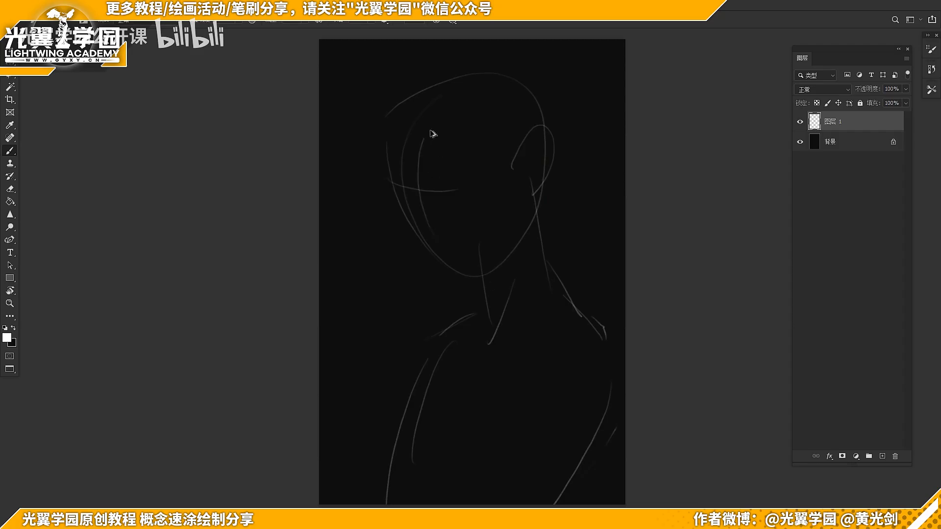
Redraw the facial guides as a lower curved eye line and a vertical centre line running down to the chin
key("ctrl+z")
left_click_drag(429, 129, 462, 267)
key("ctrl+z")
key("ctrl+z")
left_click_drag(399, 190, 458, 205)
left_click_drag(439, 109, 425, 237)
key("ctrl+z")
key("ctrl+z")
left_click_drag(395, 188, 458, 212)
key("ctrl+z")
left_click_drag(431, 141, 436, 249)
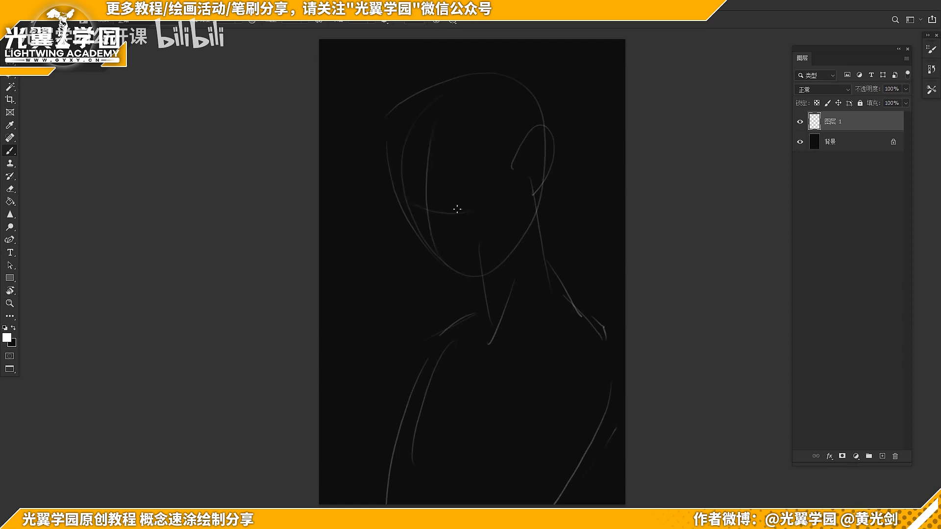
key("ctrl+z")
left_click_drag(430, 120, 443, 256)
Try long looping strokes sweeping up from the ear towards the canvas's upper-right corner
left_click_drag(528, 155, 593, 85)
left_click_drag(610, 50, 583, 115)
left_click_drag(563, 41, 528, 111)
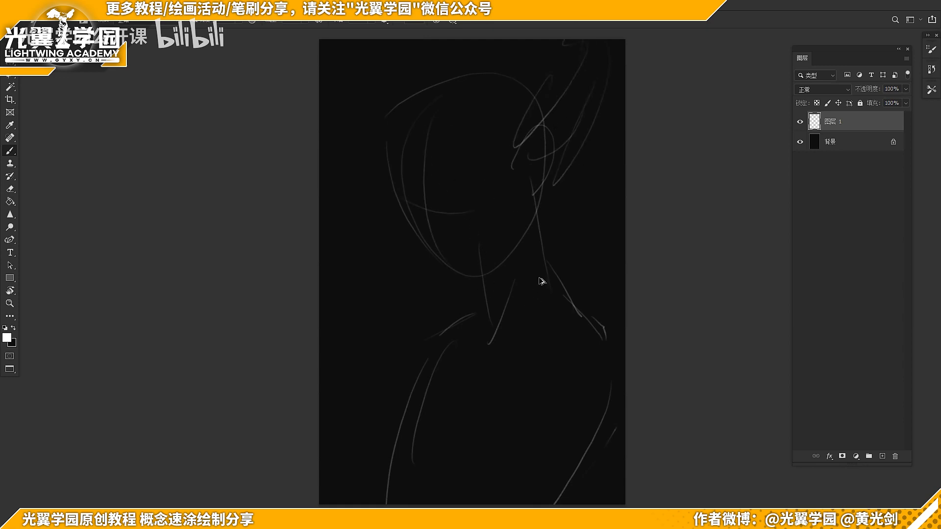
key("ctrl+z")
key("ctrl+z")
Redraw the face's centre line, erase the large ear and sketch a smaller one lower on the head
key("ctrl+z")
key("ctrl+z")
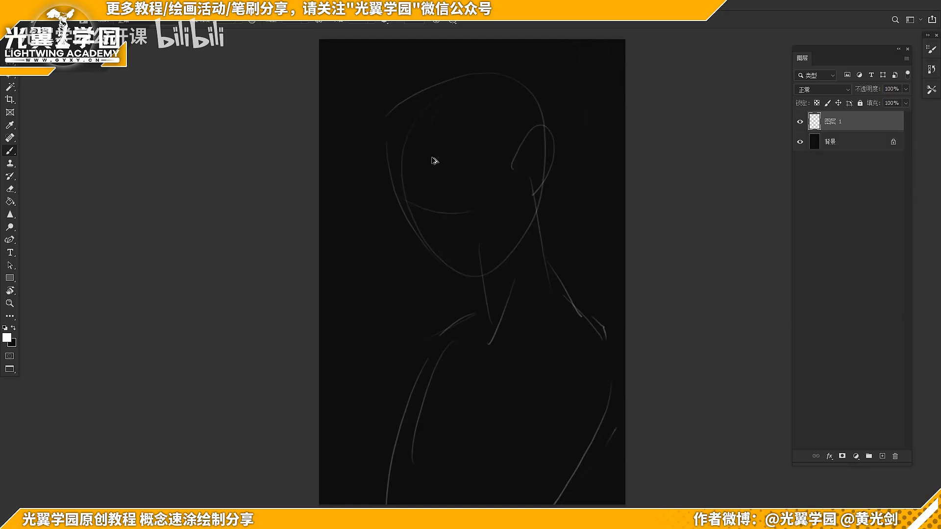
mouse_move(411, 211)
left_mouse_down()
mouse_move(419, 134)
mouse_move(437, 253)
left_mouse_up()
key("ctrl+z")
key("e")
mouse_move(515, 152)
left_mouse_down()
mouse_move(550, 167)
mouse_move(534, 222)
left_mouse_up()
key("b")
left_click_drag(547, 169, 552, 200)
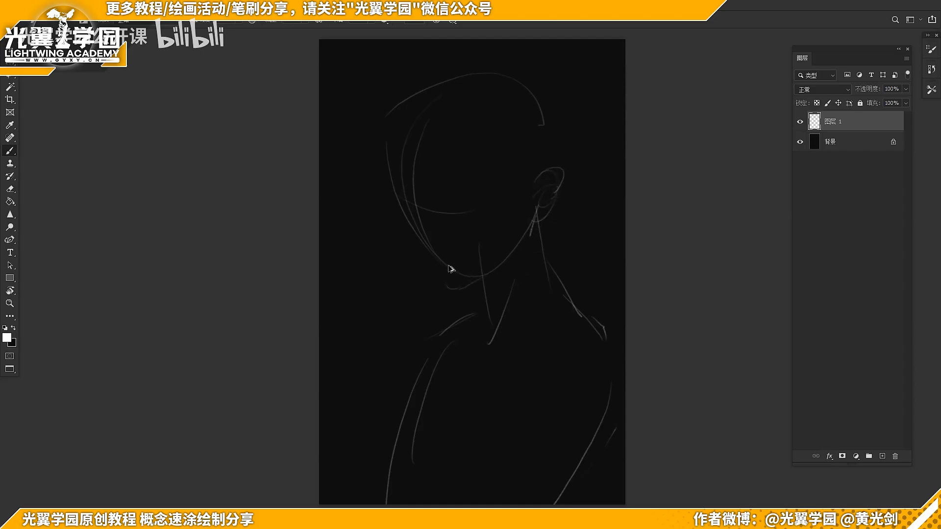
Sketch a round shape with a small inner spiral on the back shoulder, and undo the extra arcs around it
left_click_drag(422, 250, 445, 274)
key("ctrl+z")
left_click_drag(597, 362, 611, 443)
key("ctrl+z")
left_click_drag(568, 365, 595, 431)
left_click_drag(624, 364, 566, 368)
mouse_move(529, 474)
left_mouse_down()
mouse_move(534, 381)
mouse_move(559, 386)
left_mouse_up()
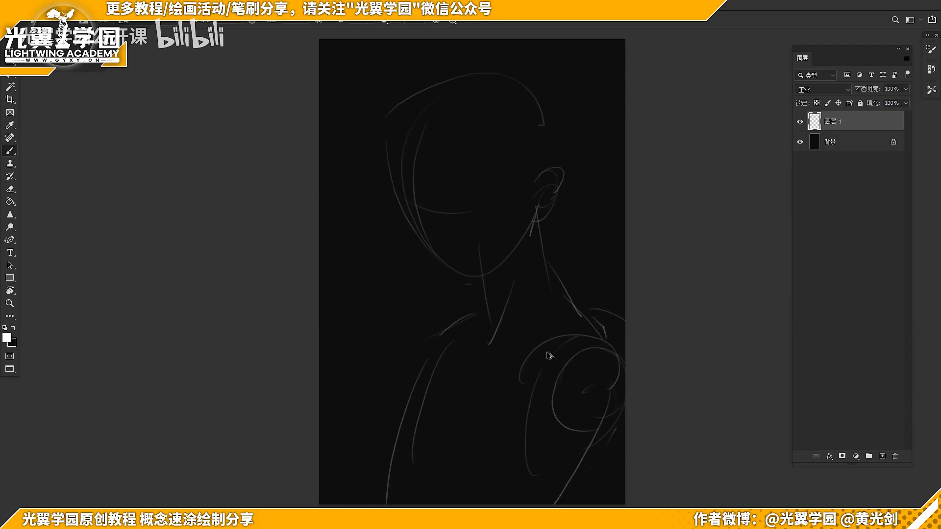
key("ctrl+z")
key("ctrl+z")
key("ctrl+z")
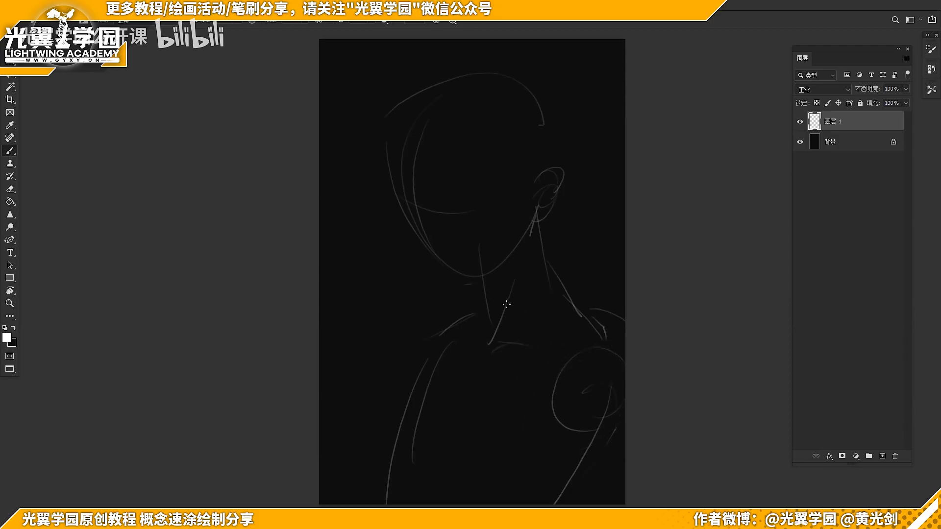
Sketch collarbone strokes at the neck base, and add the pointed nose, mouth and chin marks to the face
left_click_drag(476, 306, 457, 340)
key("ctrl+z")
left_click_drag(415, 155, 416, 225)
left_click_drag(406, 245, 421, 248)
key("ctrl+z")
left_click_drag(414, 210, 408, 248)
key("ctrl+z")
mouse_move(468, 282)
left_mouse_down()
mouse_move(508, 253)
mouse_move(492, 274)
left_mouse_up()
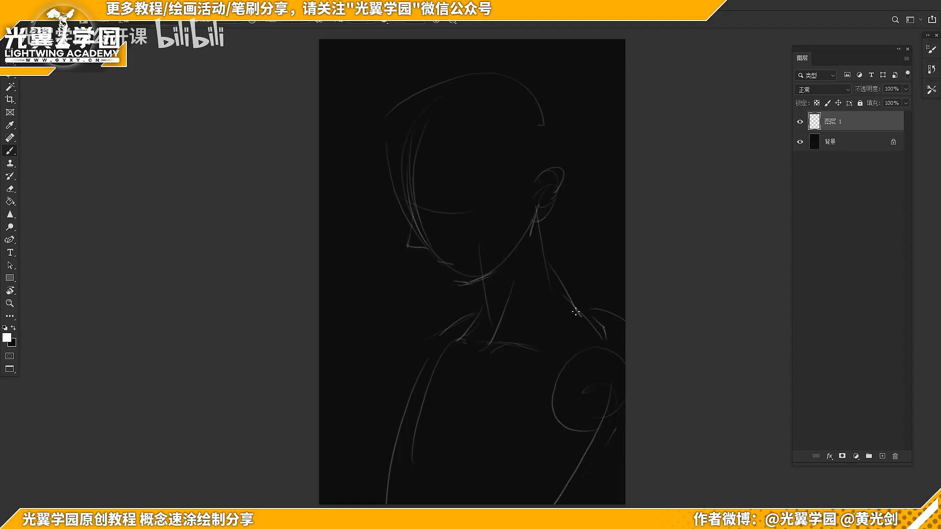
Rework the strokes at the base of the neck and erase the long contour lines along the front of the torso
mouse_move(511, 298)
left_mouse_down()
mouse_move(484, 355)
mouse_move(508, 350)
left_mouse_up()
key("ctrl+z")
key("e")
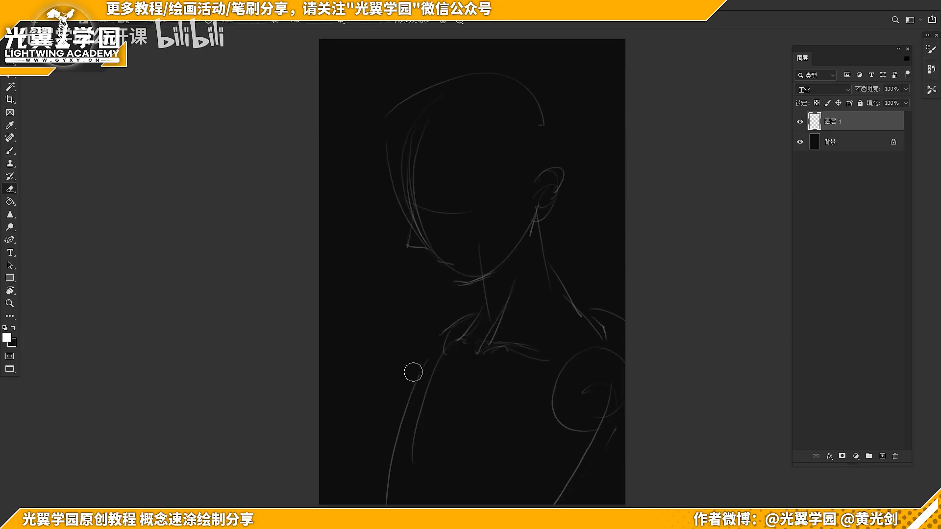
mouse_move(405, 368)
left_mouse_down()
mouse_move(399, 441)
mouse_move(441, 383)
mouse_move(410, 500)
mouse_move(403, 403)
mouse_move(395, 504)
left_mouse_up()
key("b")
key("ctrl+z")
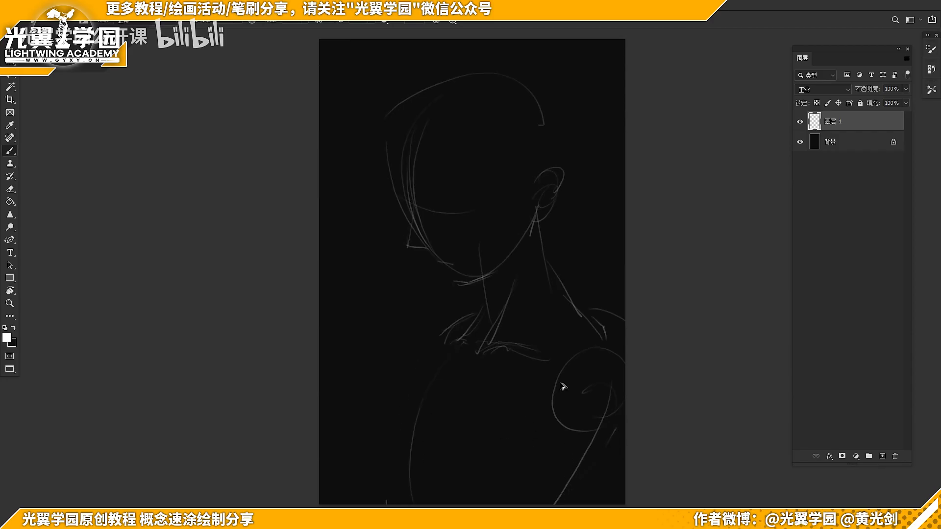
key("ctrl+z")
Erase the old front neck, collarbone and upper shoulder lines beneath the chin
key("e")
left_click_drag(483, 239, 476, 265)
mouse_move(472, 338)
left_mouse_down()
mouse_move(448, 335)
mouse_move(479, 322)
mouse_move(520, 274)
mouse_move(475, 348)
mouse_move(500, 333)
mouse_move(610, 346)
mouse_move(560, 354)
mouse_move(493, 308)
mouse_move(478, 347)
left_mouse_up()
key("b")
key("ctrl+z")
Redraw the front of the neck as a line from the chin curving outward into the chest
left_click_drag(481, 284, 483, 346)
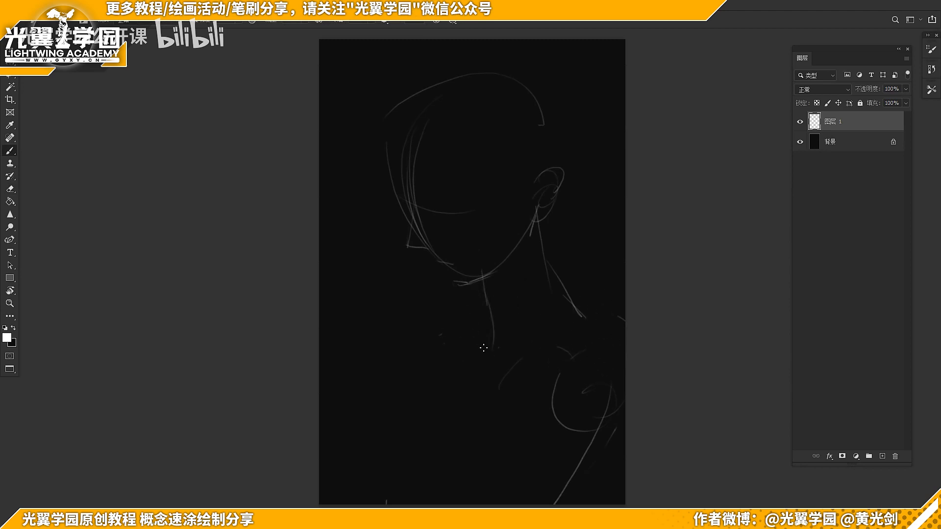
key("ctrl+z")
mouse_move(478, 282)
left_mouse_down()
mouse_move(488, 335)
mouse_move(432, 375)
left_mouse_up()
Redraw the nape and back as one flowing contour from behind the ear down to the canvas's lower edge
left_click_drag(543, 245, 569, 322)
left_click_drag(539, 223, 580, 346)
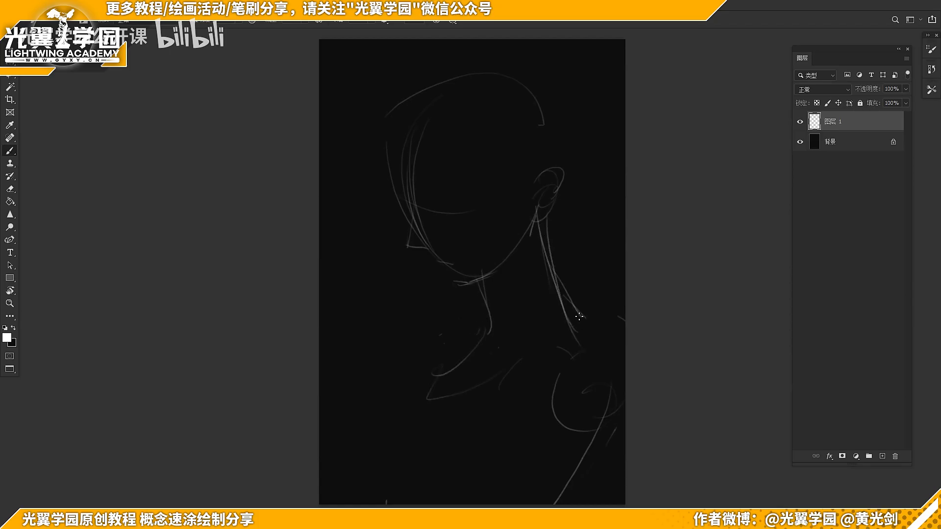
key("ctrl+z")
mouse_move(541, 223)
left_mouse_down()
mouse_move(577, 320)
mouse_move(575, 442)
left_mouse_up()
mouse_move(600, 350)
left_mouse_down()
mouse_move(597, 437)
mouse_move(555, 504)
left_mouse_up()
left_click_drag(582, 325, 596, 436)
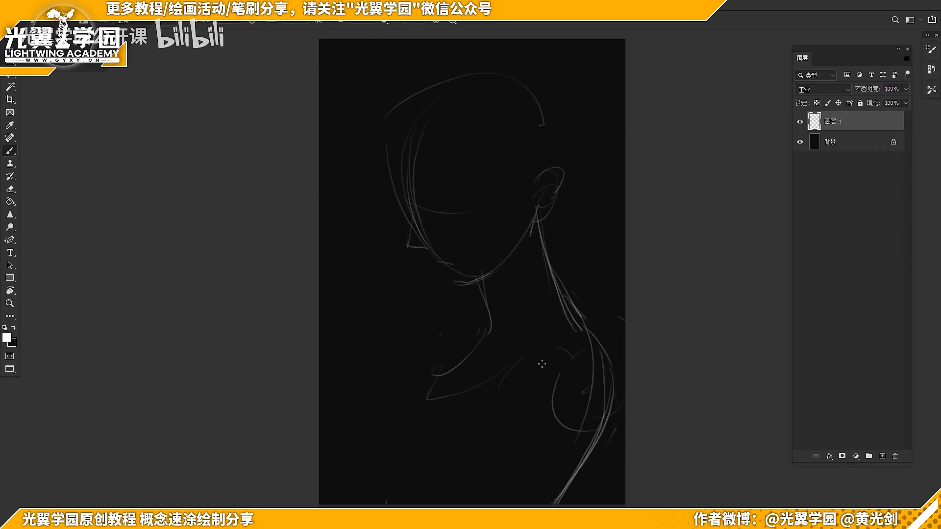
Erase the round shoulder shape and stray lines inside the torso, and draw the front torso contour down to the canvas's lower edge
key("e")
mouse_move(552, 371)
left_mouse_down()
mouse_move(588, 403)
mouse_move(588, 360)
left_mouse_up()
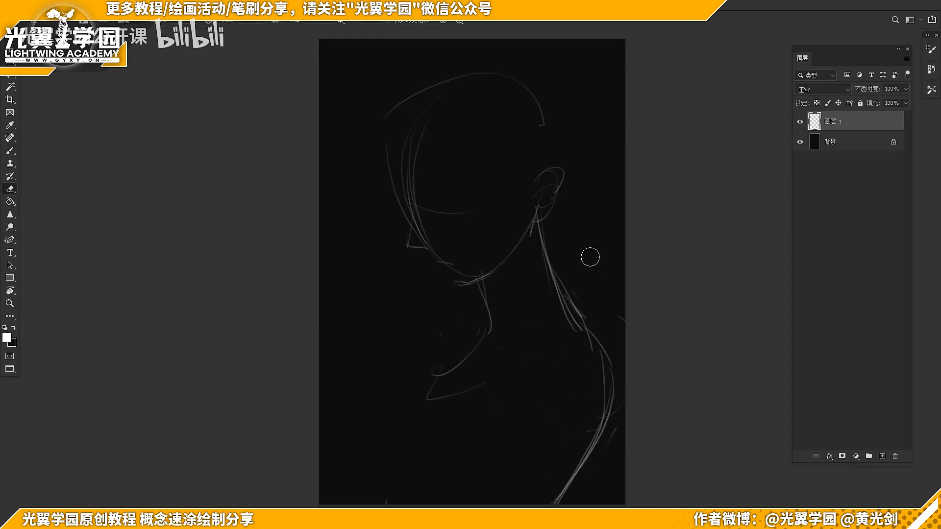
key("b")
left_click_drag(429, 385, 411, 503)
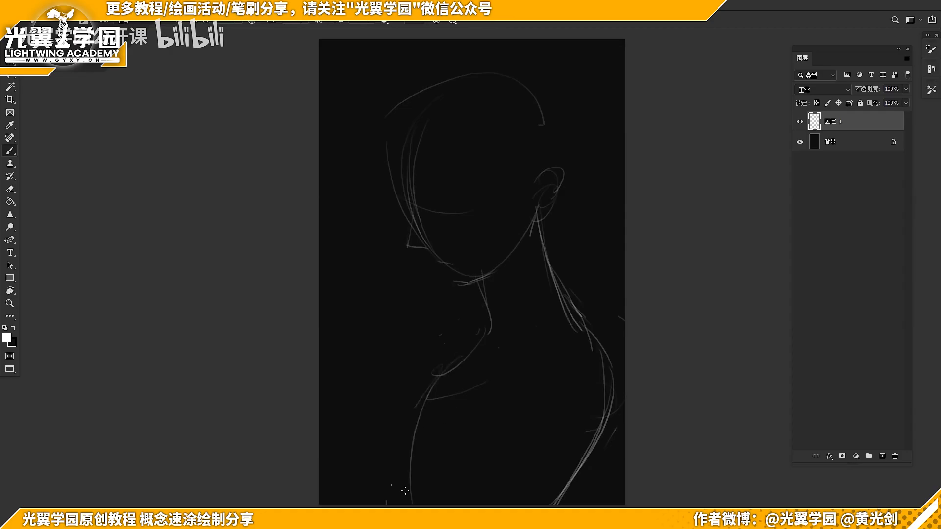
Draw an outer front shoulder curve down to the canvas's lower edge and a slanting neck muscle line above the collarbone
left_click_drag(443, 362, 373, 502)
left_click_drag(507, 290, 485, 353)
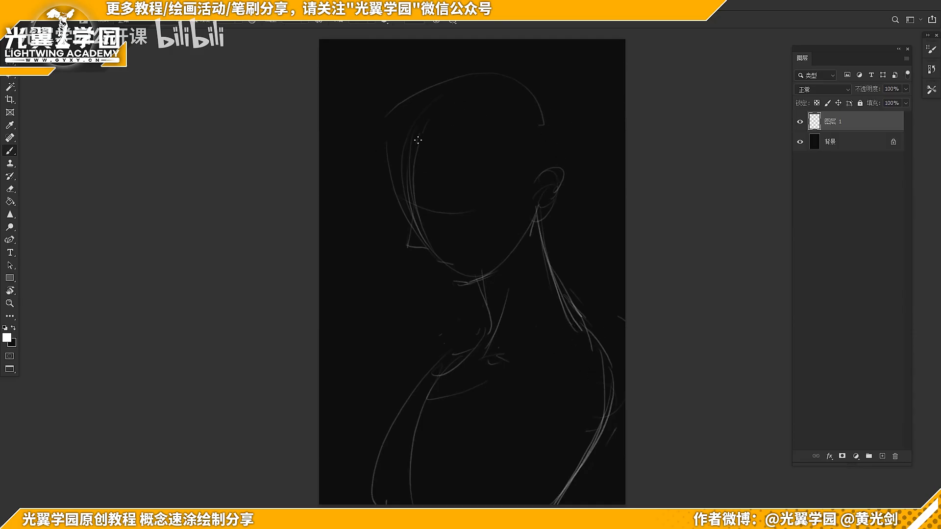
key("ctrl+z")
left_click(799, 121)
left_click(799, 121)
Add a curved forehead line, then erase the old jaw edge and redraw the chin and jaw
left_click_drag(425, 96, 395, 163)
key("e")
mouse_move(521, 216)
left_mouse_down()
mouse_move(513, 249)
mouse_move(528, 221)
mouse_move(505, 242)
mouse_move(530, 251)
mouse_move(511, 264)
mouse_move(519, 240)
mouse_move(503, 254)
left_mouse_up()
key("b")
mouse_move(464, 282)
left_mouse_down()
mouse_move(507, 242)
mouse_move(469, 284)
mouse_move(505, 261)
left_mouse_up()
key("ctrl+z")
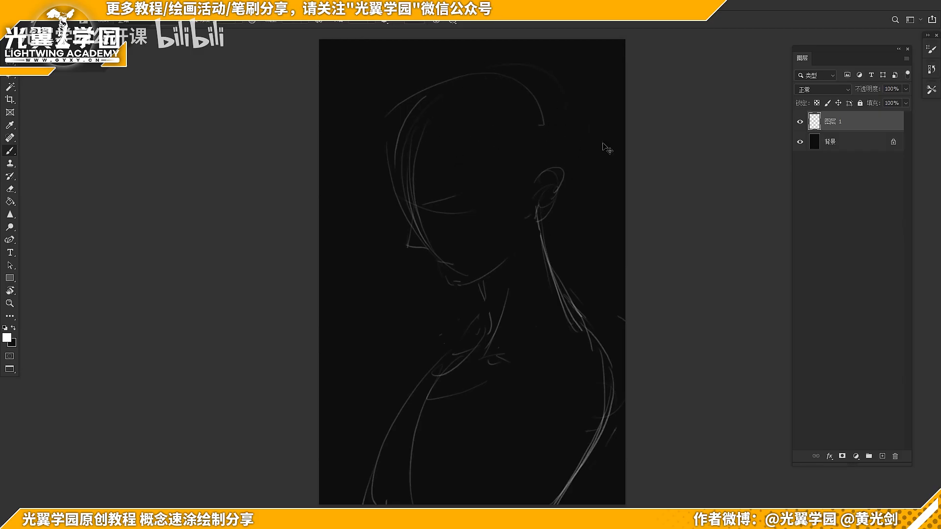
Scale down the whole sketch and reposition it to leave more empty canvas above the head
key("ctrl+t")
left_click_drag(626, 61, 593, 111)
mouse_move(557, 166)
left_mouse_down()
mouse_move(563, 155)
mouse_move(567, 167)
left_mouse_up()
left_click_drag(607, 109, 607, 102)
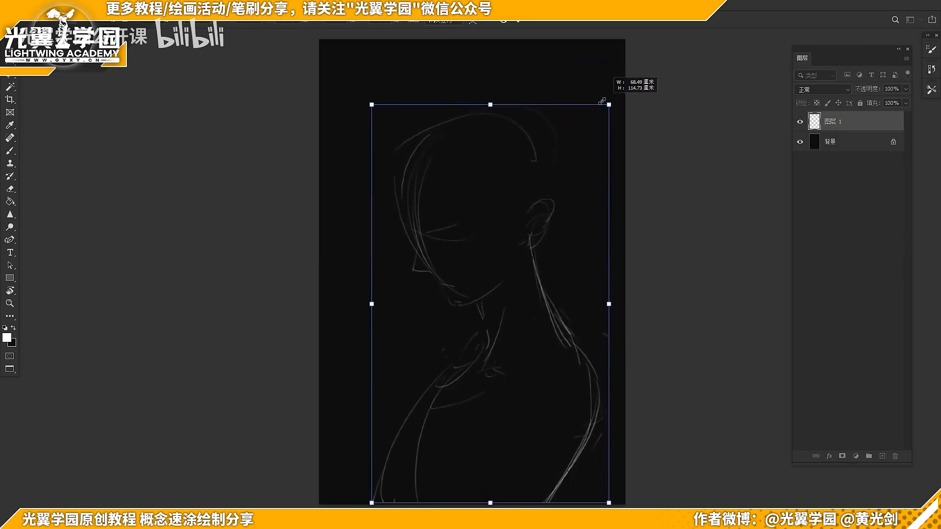
left_click_drag(571, 160, 569, 142)
mouse_move(607, 484)
left_mouse_down()
mouse_move(598, 452)
mouse_move(613, 470)
left_mouse_up()
key("Return")
key("b")
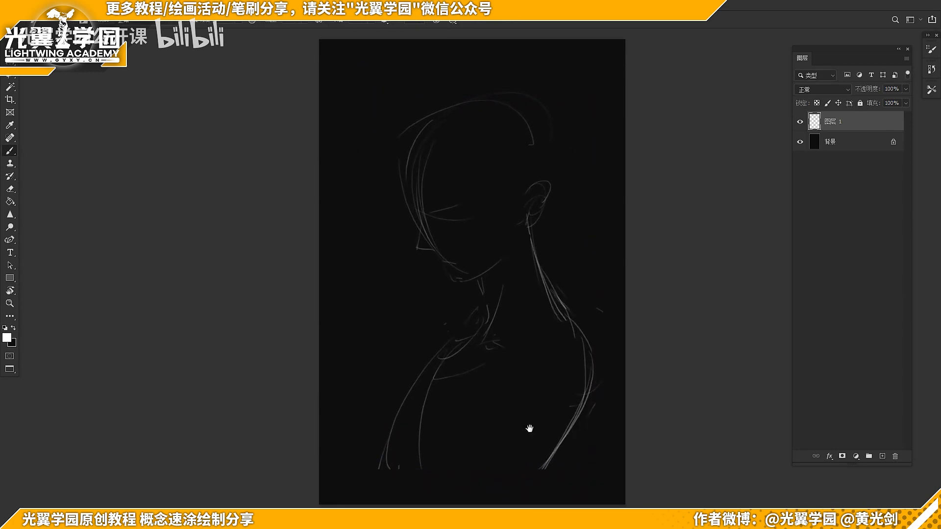
Extend the back line and sketch wide sweeping arcs across the lower torso, with a curl behind the arm
left_click_drag(573, 433, 538, 505)
left_click_drag(477, 504, 510, 482)
mouse_move(397, 504)
left_mouse_down()
mouse_move(571, 407)
mouse_move(595, 435)
left_mouse_up()
mouse_move(371, 503)
left_mouse_down()
mouse_move(552, 387)
mouse_move(565, 425)
left_mouse_up()
left_click_drag(557, 428, 576, 468)
left_click_drag(576, 468, 585, 490)
Move the whole sketch slightly down on the canvas
key("ctrl+t")
left_click_drag(550, 225, 547, 235)
key("Return")
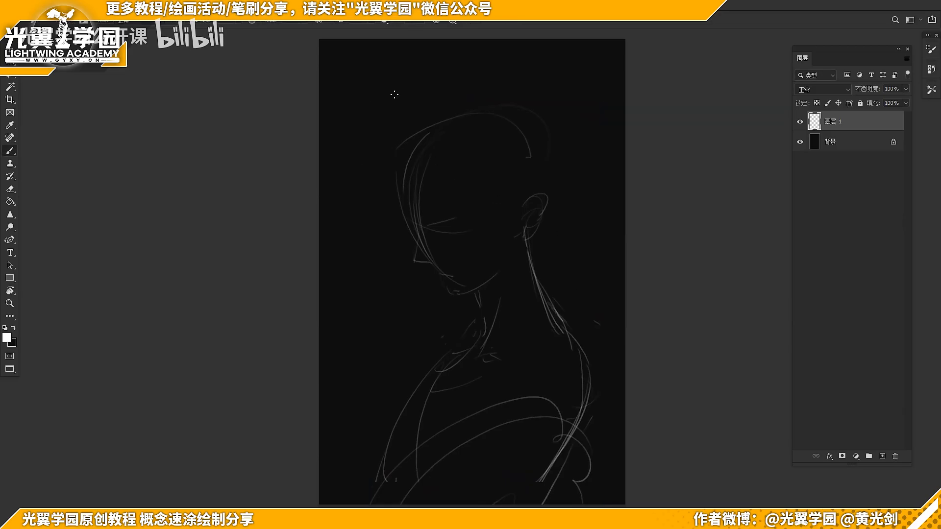
Draw a large helmet outline curving in front of the face from the forehead's height to below the chin, redoing the stroke until smooth
left_click_drag(365, 110, 435, 305)
key("ctrl+z")
left_click_drag(353, 128, 453, 327)
mouse_move(382, 280)
left_mouse_down()
mouse_move(434, 328)
mouse_move(470, 296)
mouse_move(437, 314)
mouse_move(448, 312)
mouse_move(408, 309)
left_mouse_up()
key("ctrl+z")
mouse_move(363, 120)
left_mouse_down()
mouse_move(370, 119)
mouse_move(353, 185)
mouse_move(409, 343)
left_mouse_up()
key("e")
key("b")
left_click_drag(360, 142, 448, 321)
key("ctrl+z")
left_click_drag(372, 119, 453, 317)
key("ctrl+z")
left_click_drag(359, 143, 465, 320)
Close the top of the helmet outline with a broad arc over the crown of the head
left_click_drag(431, 87, 370, 122)
left_click_drag(423, 87, 515, 100)
key("ctrl+z")
mouse_move(430, 87)
left_mouse_down()
mouse_move(532, 94)
mouse_move(525, 84)
left_mouse_up()
key("ctrl+z")
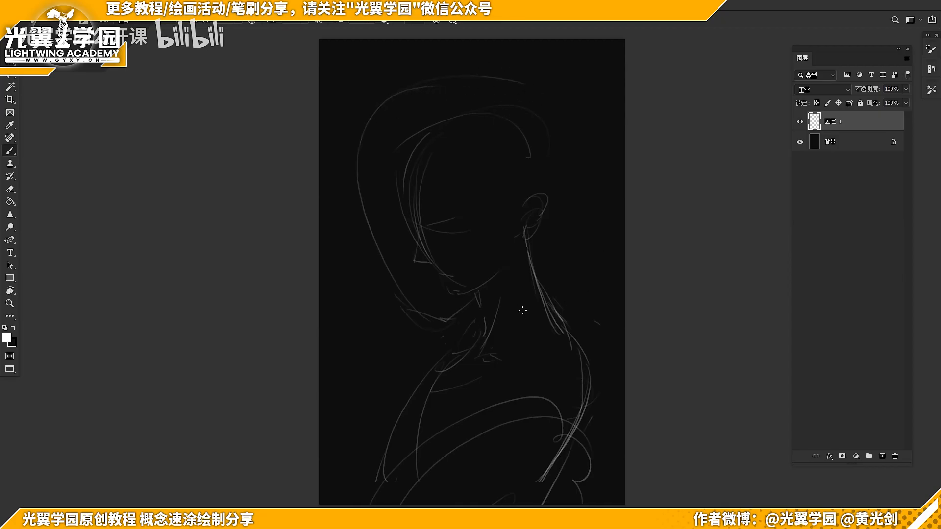
key("ctrl+z")
Sketch a collar band across the base of the neck and a rounded armour contour over the near shoulder
left_click_drag(444, 337, 570, 278)
left_click_drag(457, 331, 513, 280)
mouse_move(474, 298)
left_mouse_down()
mouse_move(491, 338)
mouse_move(568, 305)
mouse_move(555, 310)
mouse_move(606, 415)
left_mouse_up()
left_click_drag(584, 363, 598, 441)
left_click_drag(592, 397, 576, 435)
mouse_move(530, 378)
left_mouse_down()
mouse_move(519, 447)
mouse_move(527, 438)
left_mouse_up()
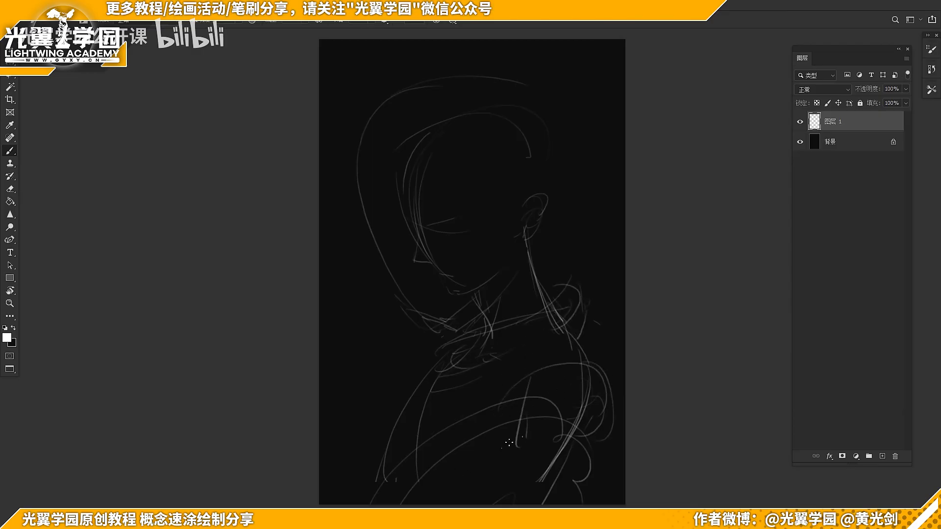
Add a second curved armour plate below the shoulder, sweeping down to the canvas's lower edge
mouse_move(469, 452)
left_mouse_down()
mouse_move(533, 434)
mouse_move(606, 500)
left_mouse_up()
left_click_drag(420, 504, 475, 436)
left_click_drag(447, 486, 420, 505)
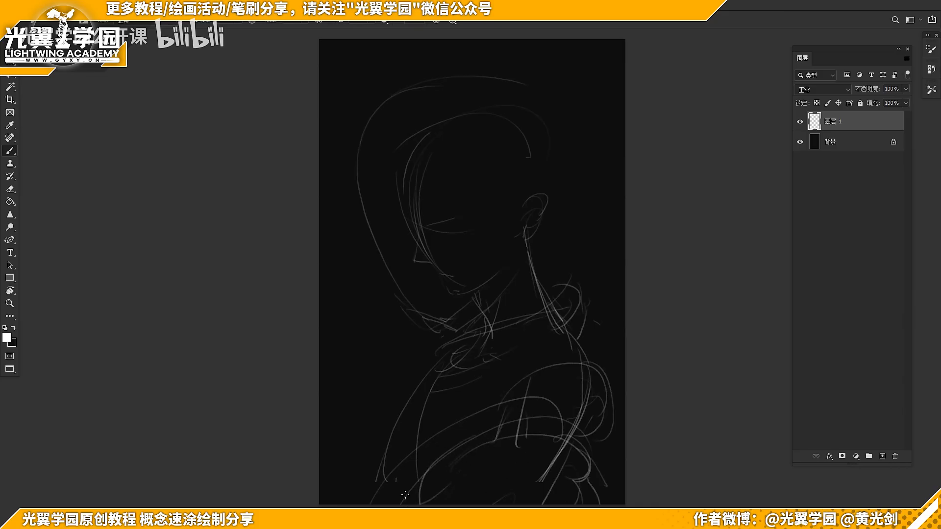
mouse_move(431, 365)
left_mouse_down()
mouse_move(386, 447)
mouse_move(392, 392)
left_mouse_up()
left_click_drag(474, 368, 449, 370)
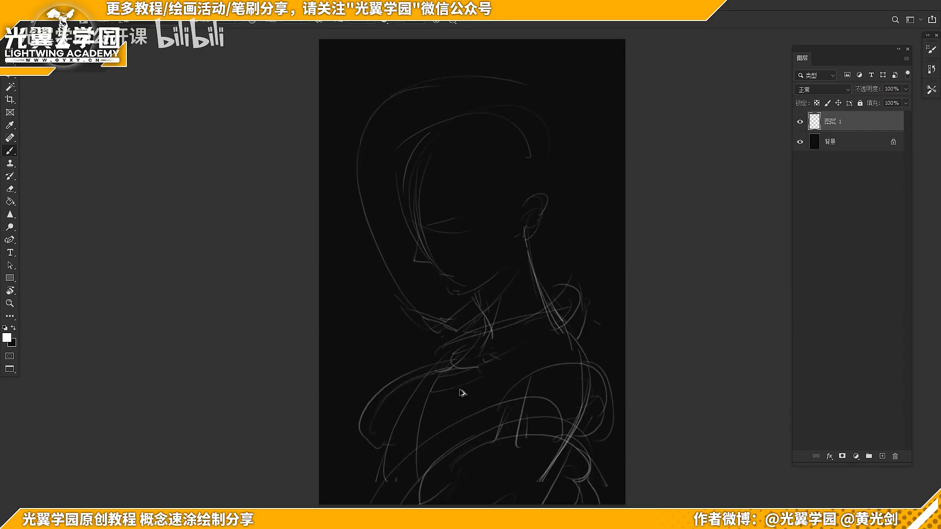
key("ctrl+z")
key("ctrl+z")
key("ctrl+z")
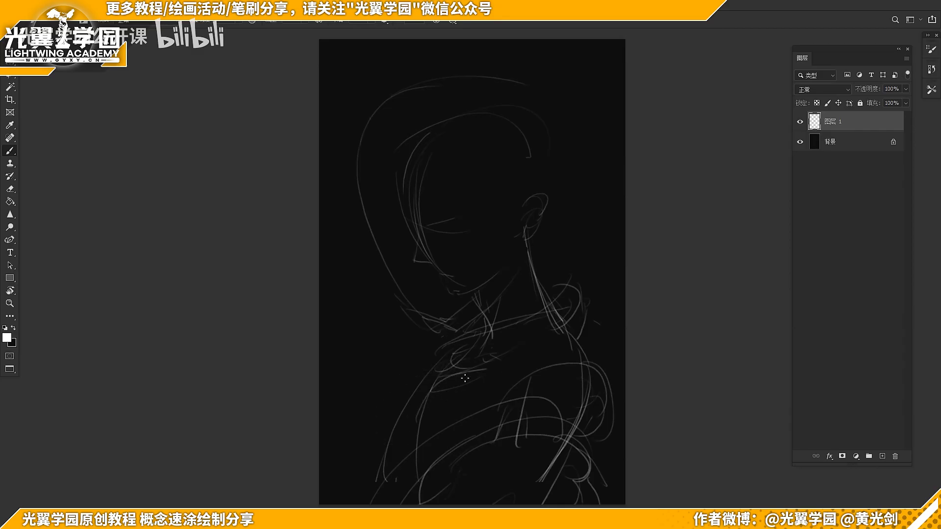
Sketch a narrow shoulder plate on the chest's front side and continue the arm line down to the lower edge
left_click_drag(465, 378, 400, 449)
left_click_drag(414, 387, 404, 450)
mouse_move(438, 404)
left_mouse_down()
mouse_move(422, 456)
mouse_move(385, 497)
left_mouse_up()
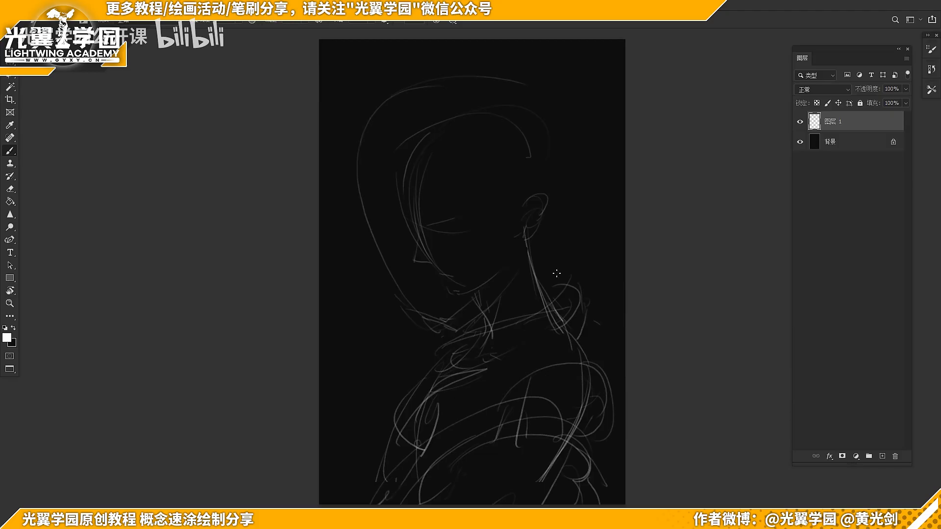
Draw a long pointed wing ornament rising backward from a rounded helmet piece around the ear
left_click_drag(549, 243, 544, 283)
mouse_move(509, 133)
left_mouse_down()
mouse_move(525, 191)
mouse_move(543, 96)
mouse_move(624, 49)
left_mouse_up()
left_click_drag(519, 117, 618, 49)
left_click_drag(598, 105, 537, 206)
left_click_drag(585, 142, 527, 235)
left_click_drag(529, 186, 519, 221)
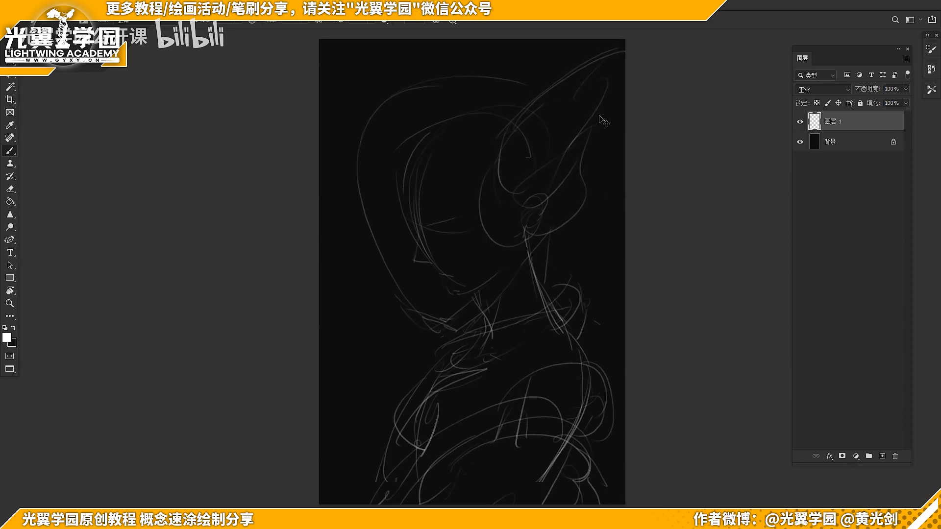
key("ctrl+t")
left_click_drag(626, 46, 612, 61)
key("ctrl+z")
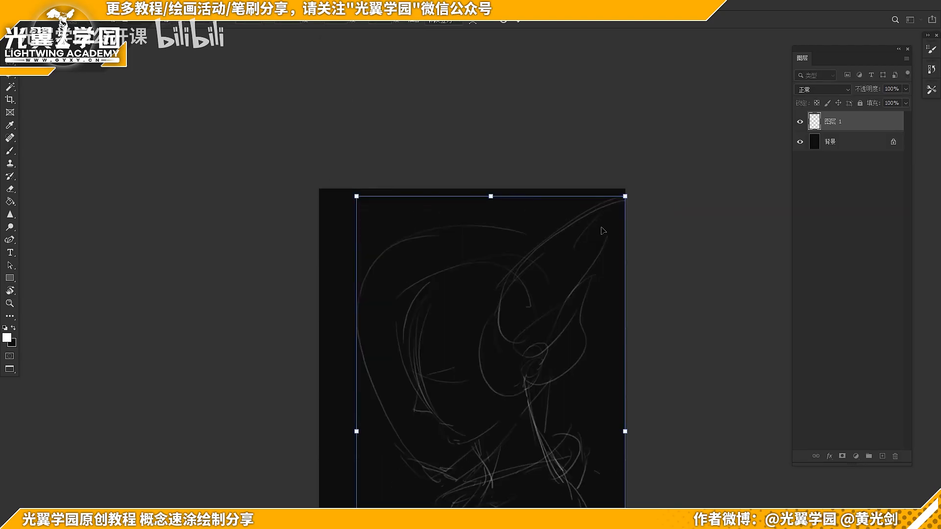
left_click_drag(556, 350, 547, 249)
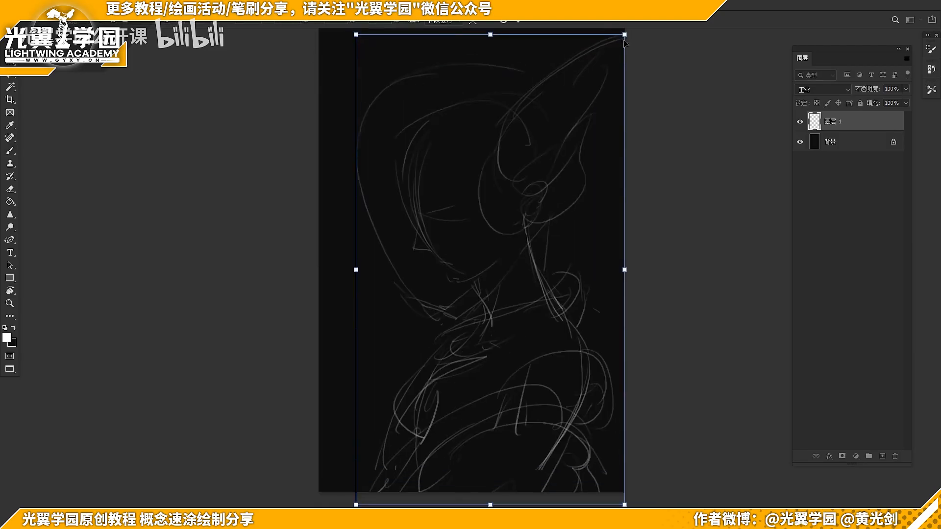
left_click_drag(624, 36, 609, 63)
key("Escape")
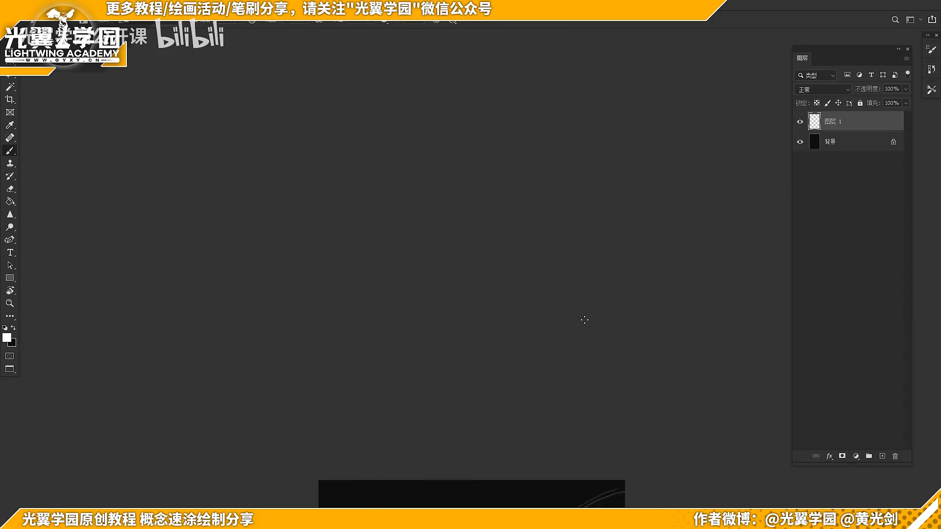
Scale the sketch down slightly so the wing's tip sits inside the canvas edge
left_click_drag(601, 394, 588, 86)
key("ctrl+minus")
left_click_drag(607, 381, 597, 274)
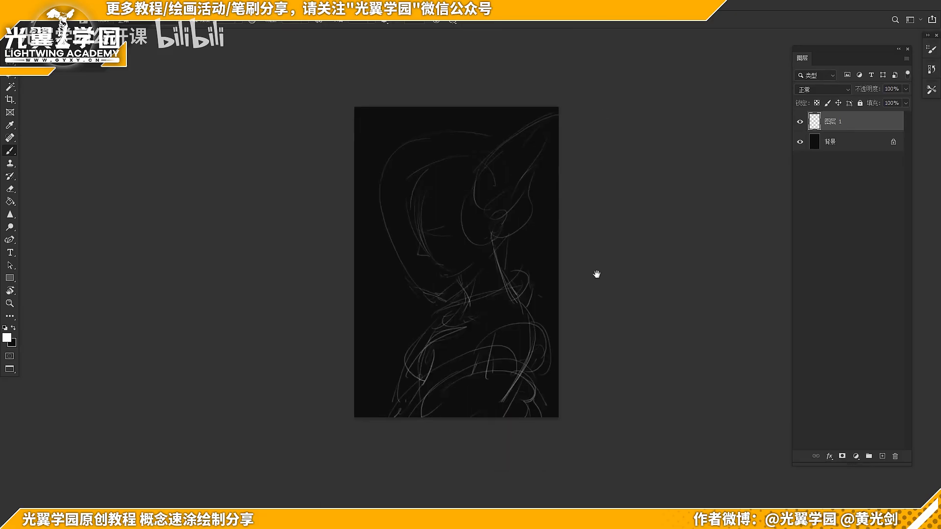
key("ctrl+t")
left_click_drag(556, 109, 550, 124)
key("Return")
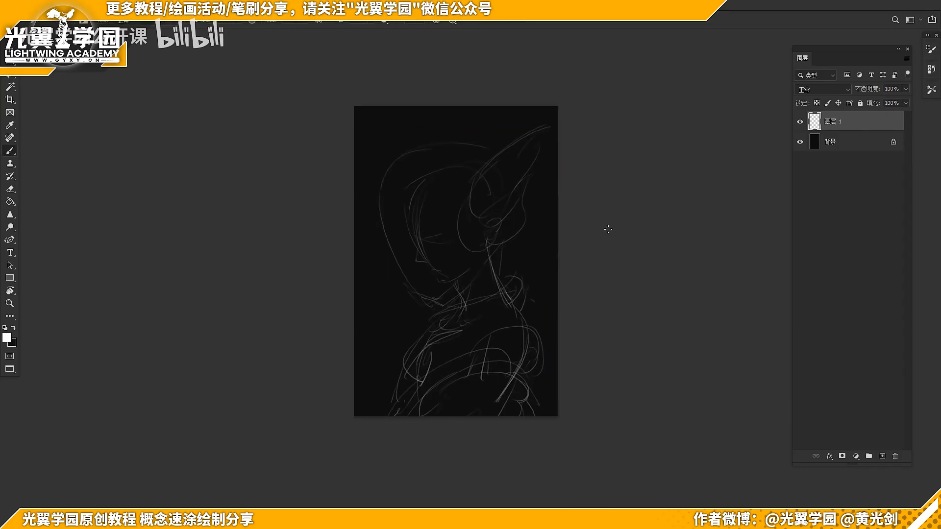
Erase the curl behind the nape and the outer contour of the rear shoulder
key("b")
key("ctrl+plus")
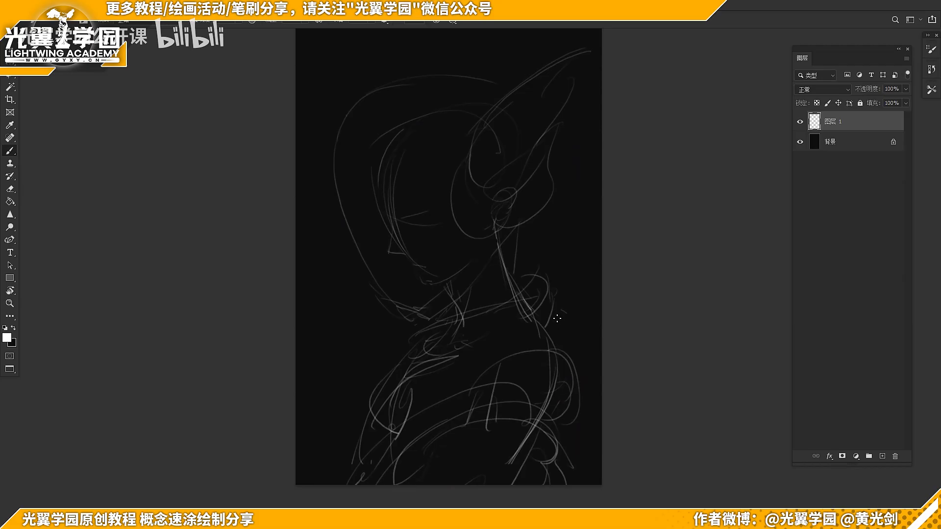
key("e")
mouse_move(563, 319)
left_mouse_down()
mouse_move(557, 330)
mouse_move(573, 399)
mouse_move(538, 269)
mouse_move(517, 271)
mouse_move(531, 319)
left_mouse_up()
key("b")
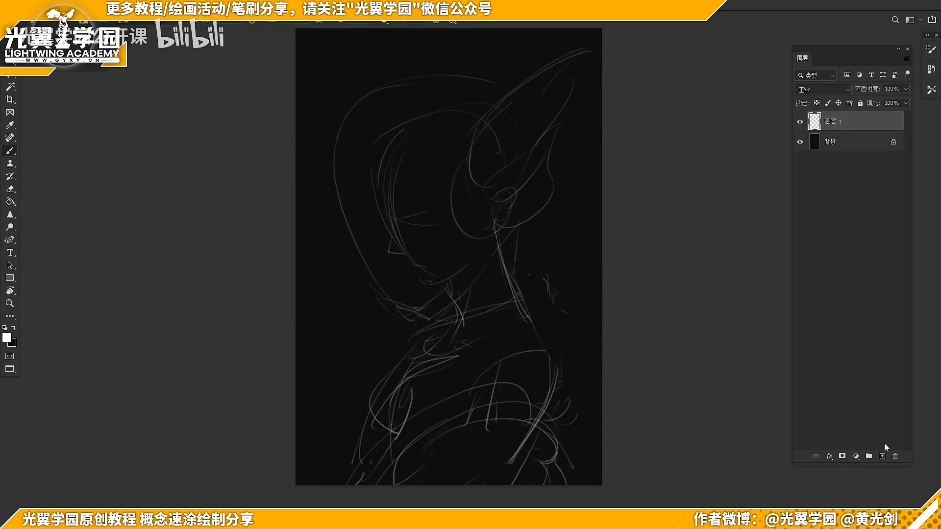
Add a new empty layer above the sketch and lower the sketch layer's opacity to 36%
left_click(882, 456)
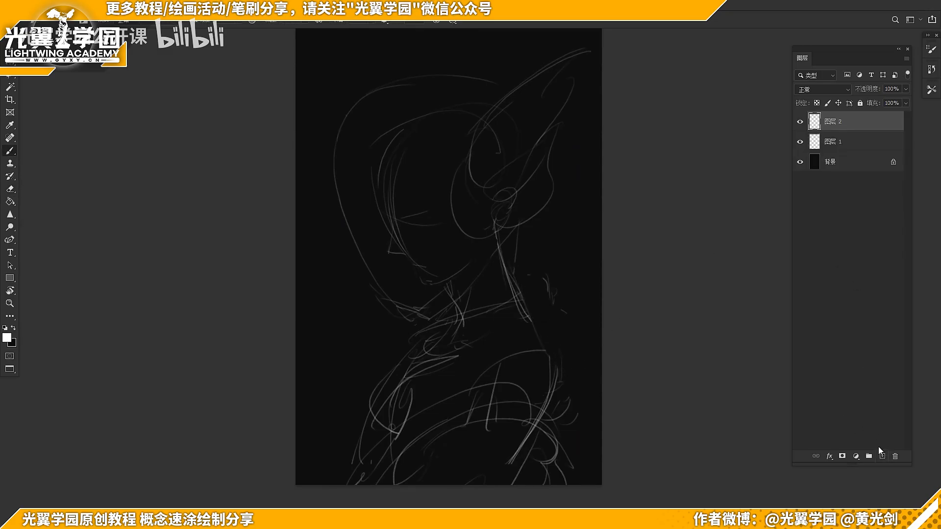
left_click(800, 143)
left_click(800, 143)
left_click(851, 147)
left_click(906, 90)
left_click_drag(906, 100, 877, 99)
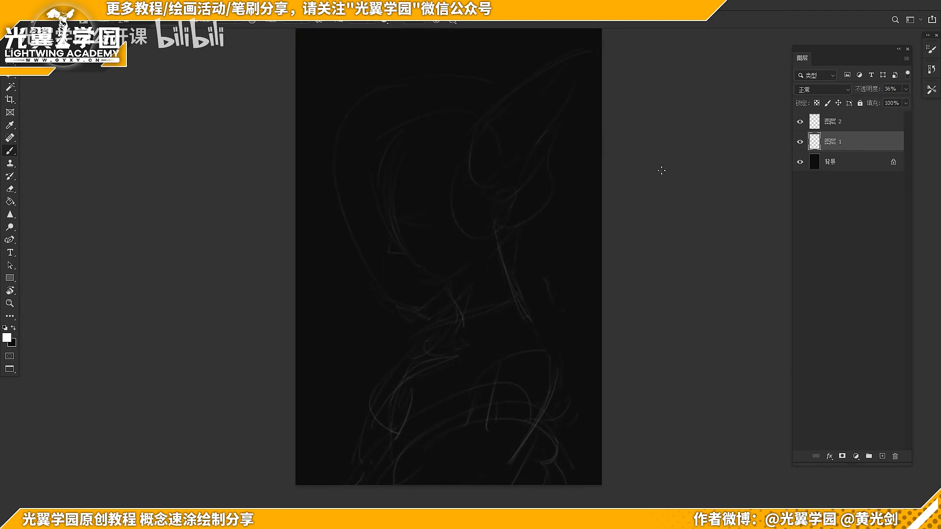
Distort the sketch layer by moving its upper corners slightly down and the corner on the face side inward
left_click(845, 125)
left_click(842, 146)
left_click(800, 142)
left_click(801, 142)
key("ctrl+t")
left_click_drag(334, 44, 342, 57)
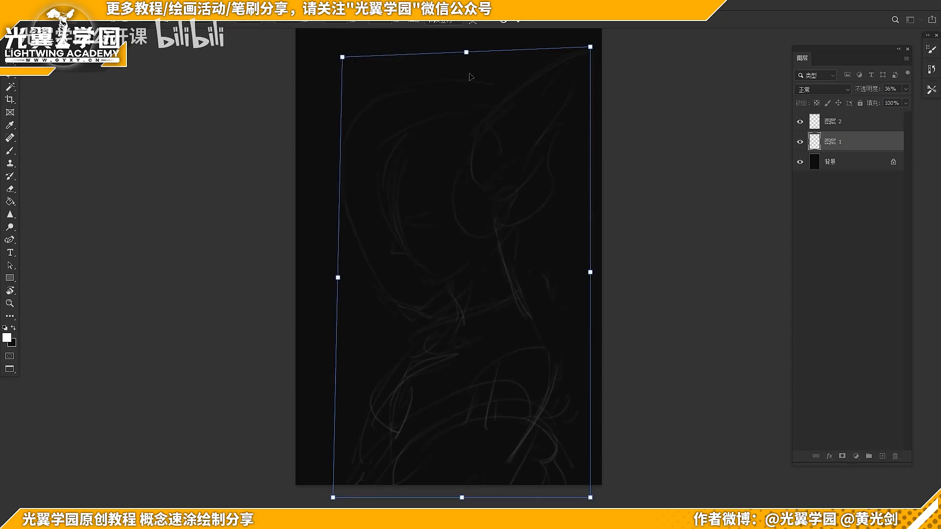
left_click_drag(593, 54, 589, 57)
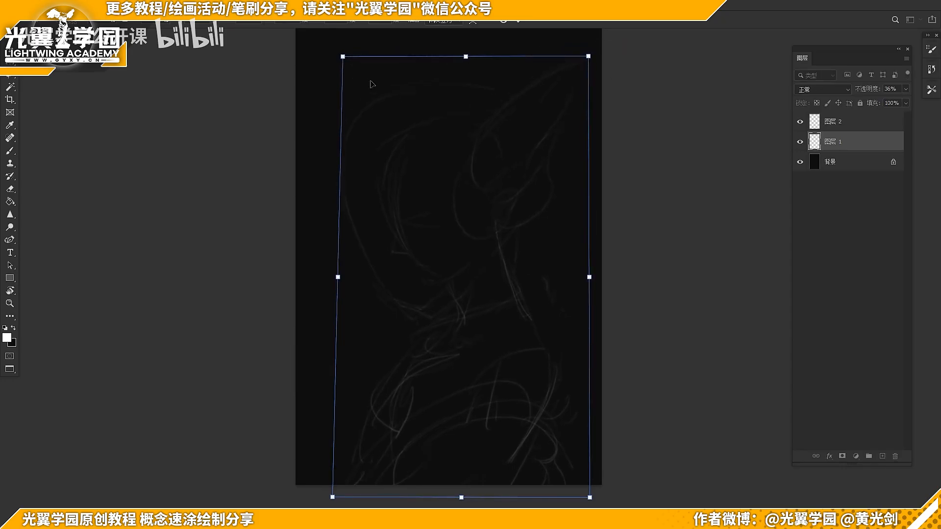
left_click_drag(343, 61, 342, 62)
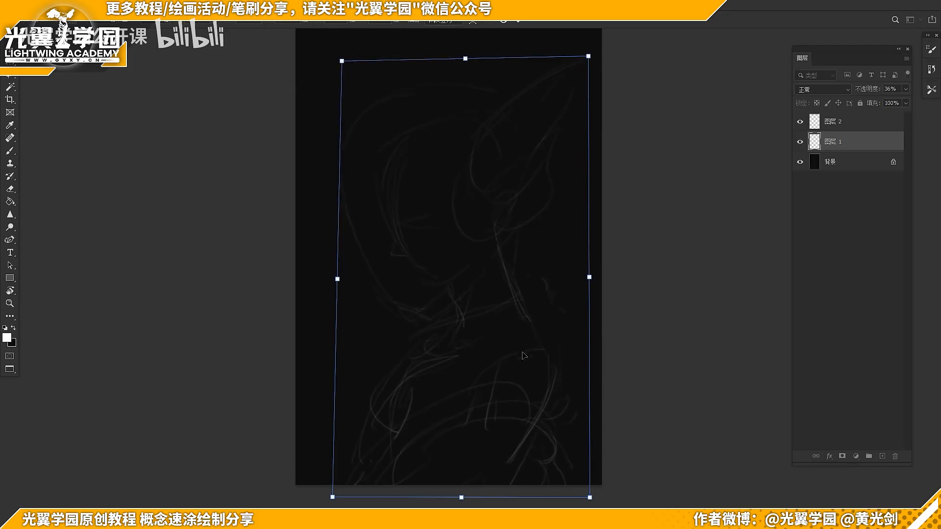
key("Return")
Select the empty top layer, enlarge the 基础2 brush, and try a short white stroke on the face
key("ctrl+plus")
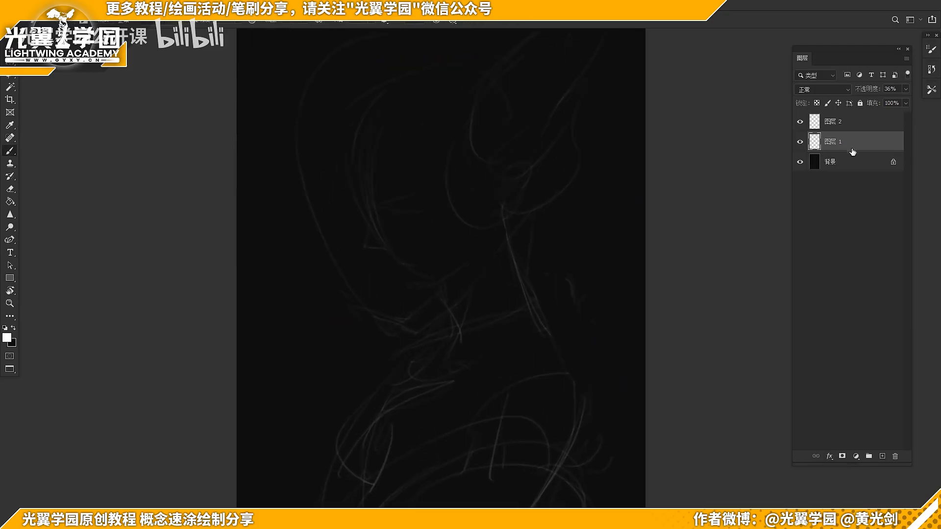
left_click(858, 124)
right_click(429, 216)
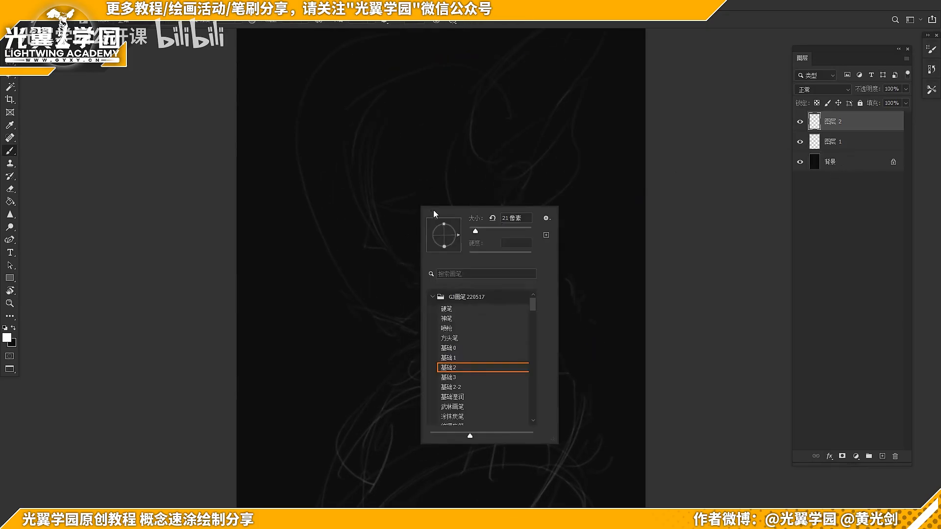
left_click(459, 172)
right_click(453, 196)
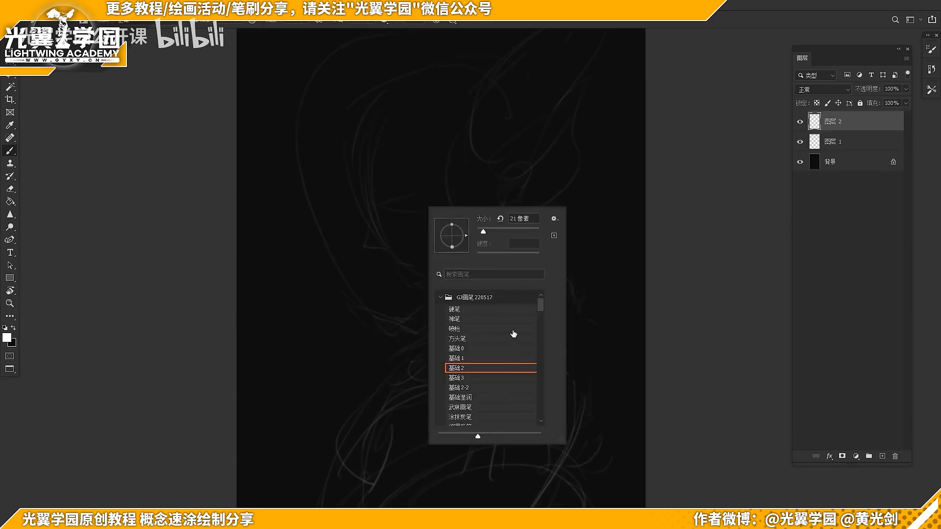
left_click(522, 229)
left_click_drag(406, 191, 431, 247)
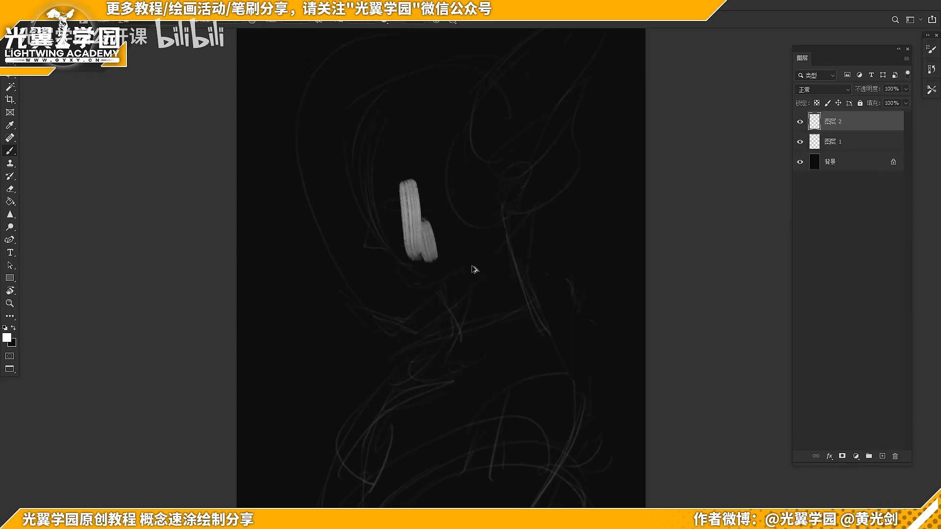
key("ctrl+z")
Set the foreground colour to the muted skin tone #bb967d
left_click(7, 338)
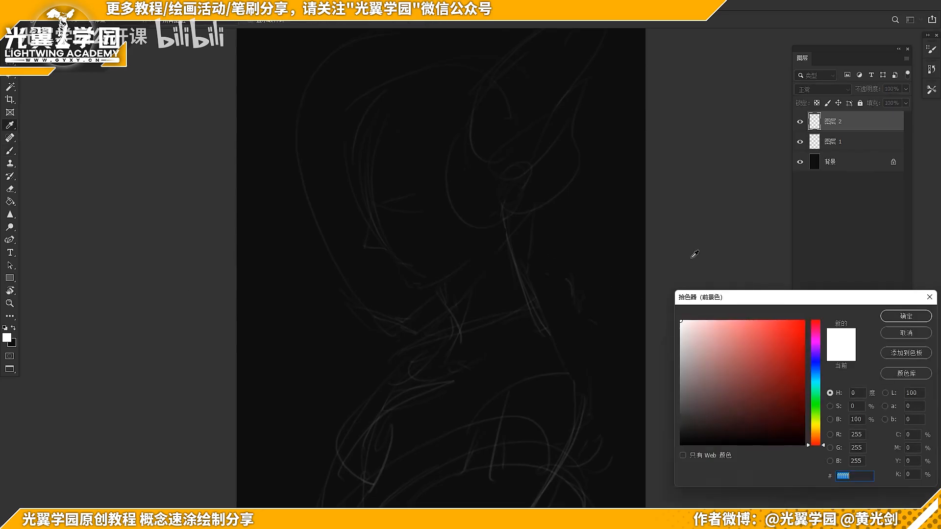
left_click_drag(779, 293, 737, 222)
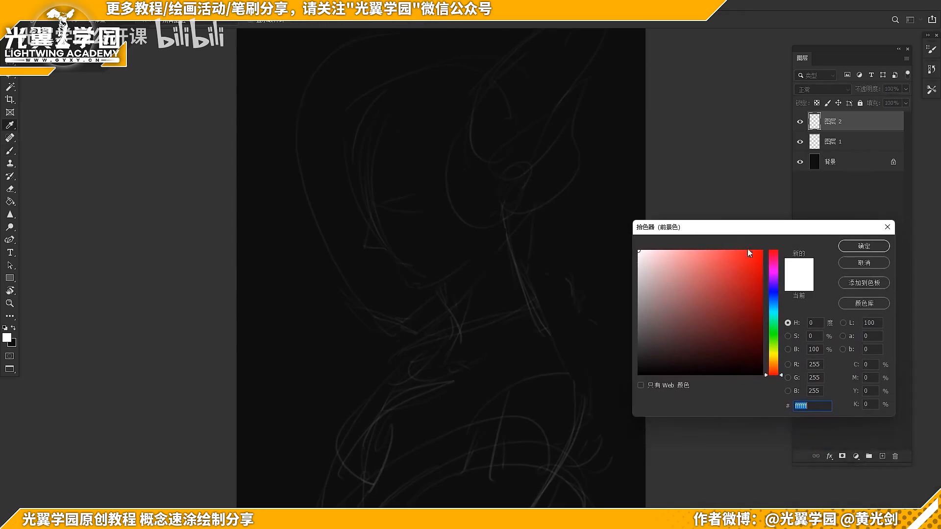
left_click(773, 364)
left_click(688, 282)
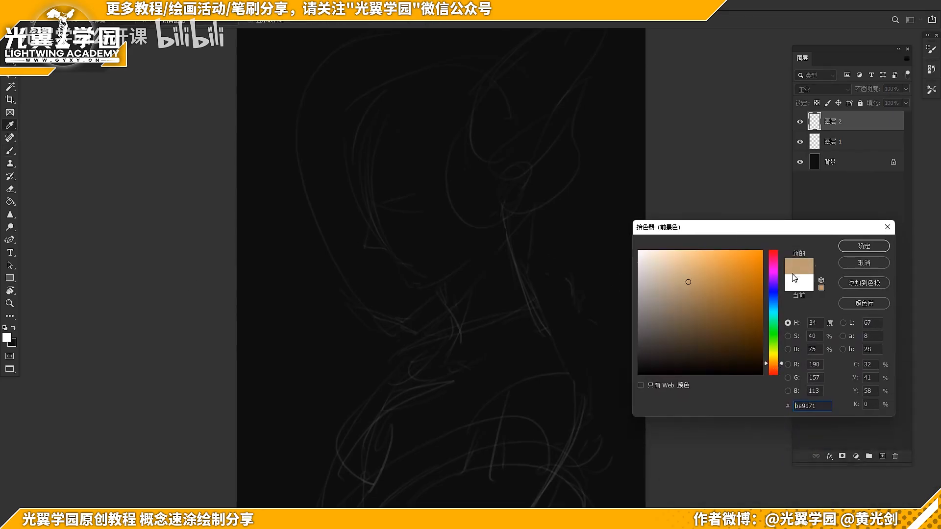
left_click(671, 301)
left_click(773, 366)
left_click(677, 287)
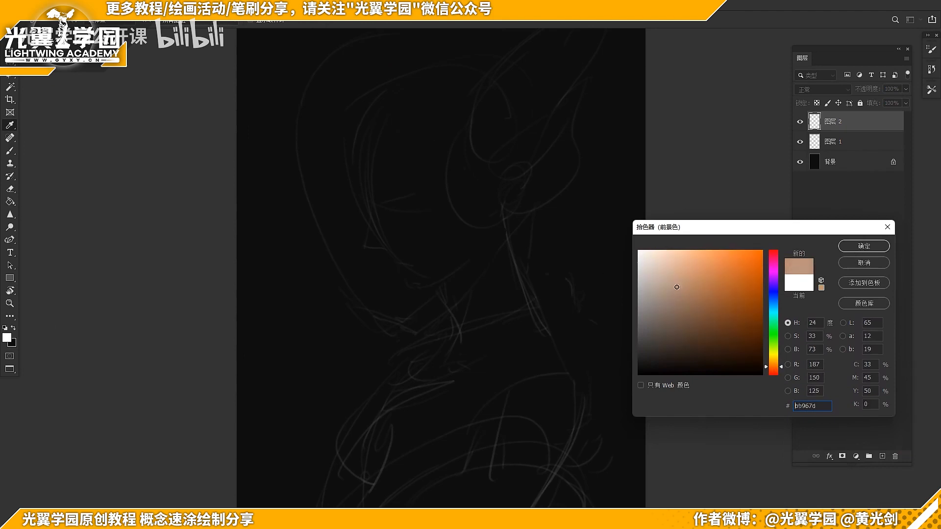
left_click(850, 246)
Test the skin tone with a short stroke on the face, undo it, and make the foreground colour slightly greyer
key("b")
mouse_move(420, 204)
left_mouse_down()
mouse_move(410, 200)
mouse_move(431, 211)
mouse_move(435, 228)
left_mouse_up()
key("ctrl+z")
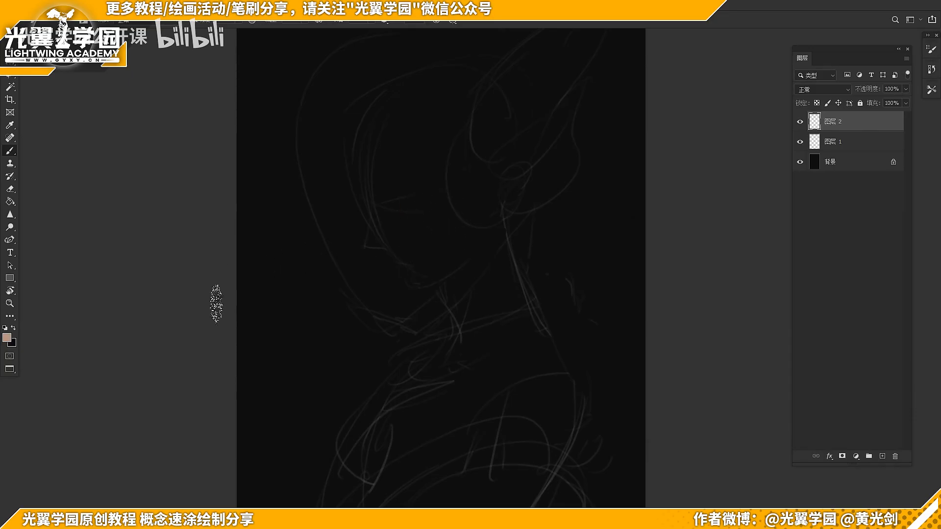
left_click(8, 339)
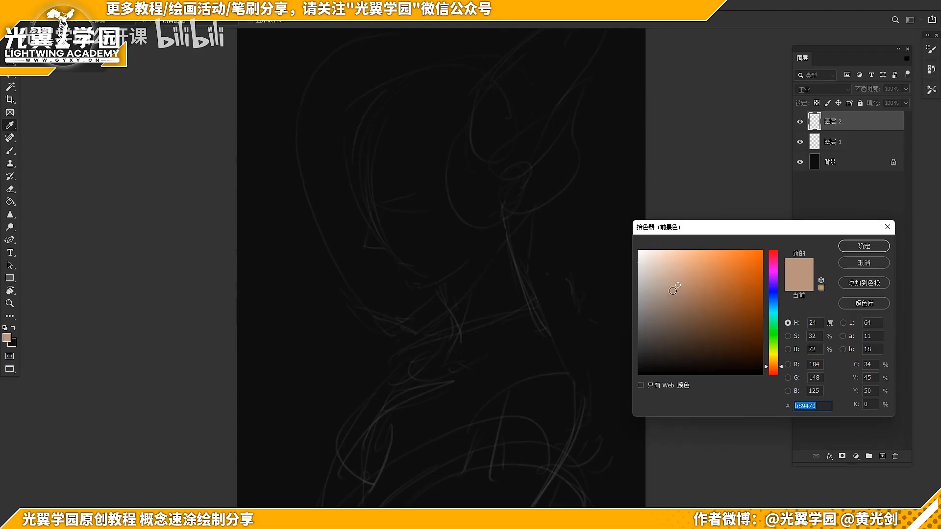
left_click_drag(671, 291, 668, 293)
left_click(857, 246)
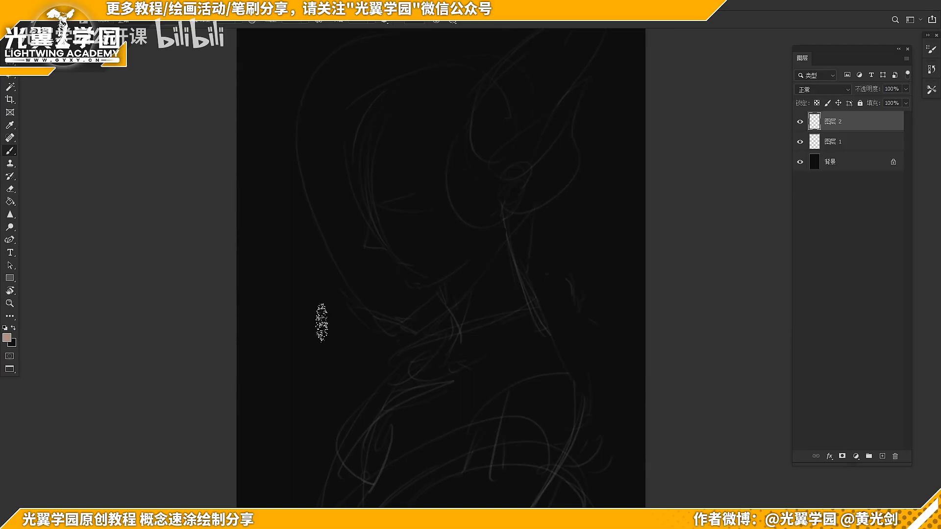
Draw an arrow in the skin tone from the canvas's edge in front of the figure, pointing at the helmet's lower front
right_click(310, 328)
key("Return")
left_click_drag(257, 323, 353, 312)
key("ctrl+z")
left_click_drag(250, 344, 346, 317)
left_click_drag(311, 307, 324, 337)
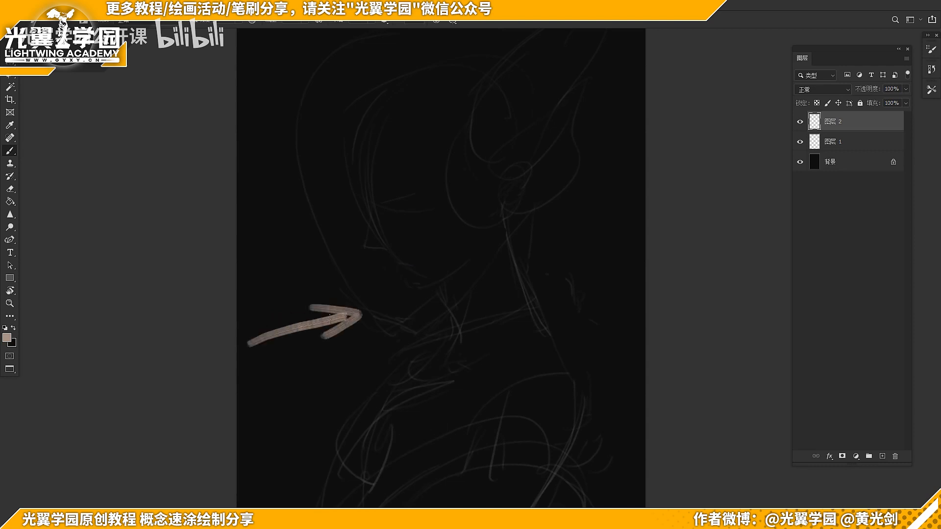
Replace the skin-tone arrow with a steeper one rising from in front of the figure and pointing at the collar
key("ctrl+z")
key("ctrl+z")
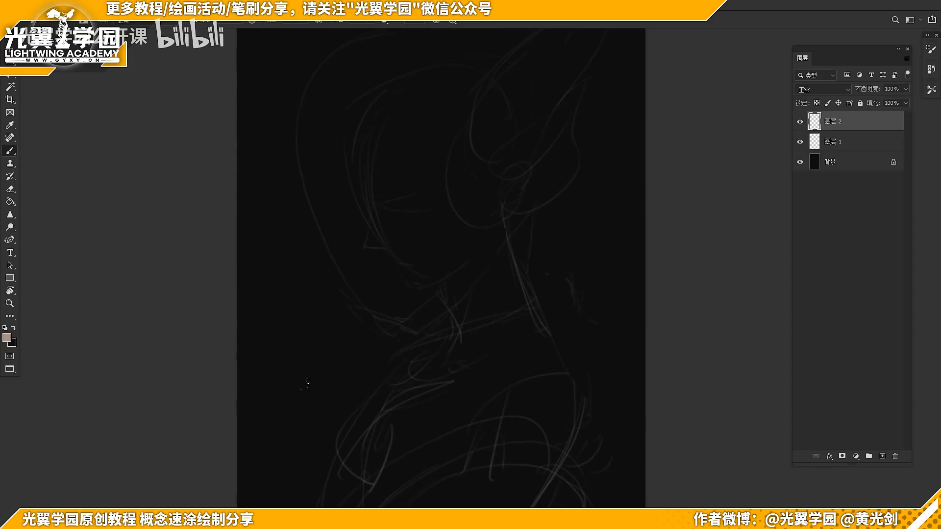
mouse_move(258, 427)
left_mouse_down()
mouse_move(377, 359)
mouse_move(356, 389)
left_mouse_up()
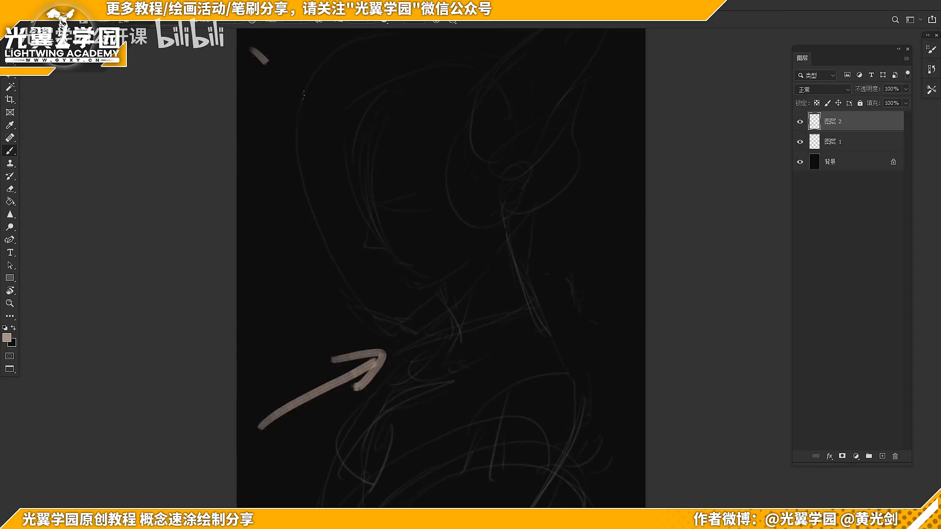
left_click_drag(267, 63, 309, 118)
mouse_move(297, 76)
left_mouse_down()
mouse_move(267, 84)
mouse_move(368, 128)
mouse_move(367, 140)
left_mouse_up()
key("ctrl+z")
key("ctrl+z")
left_click_drag(355, 108, 367, 138)
key("ctrl+z")
key("ctrl+z")
key("ctrl+z")
key("ctrl+z")
Draw two more skin-tone arrows, one from the upper front toward the forehead and one from behind toward the shoulder
mouse_move(269, 54)
left_mouse_down()
mouse_move(334, 116)
mouse_move(325, 126)
mouse_move(343, 95)
left_mouse_up()
left_click_drag(641, 378, 546, 357)
mouse_move(581, 337)
left_mouse_down()
mouse_move(545, 358)
mouse_move(599, 406)
left_mouse_up()
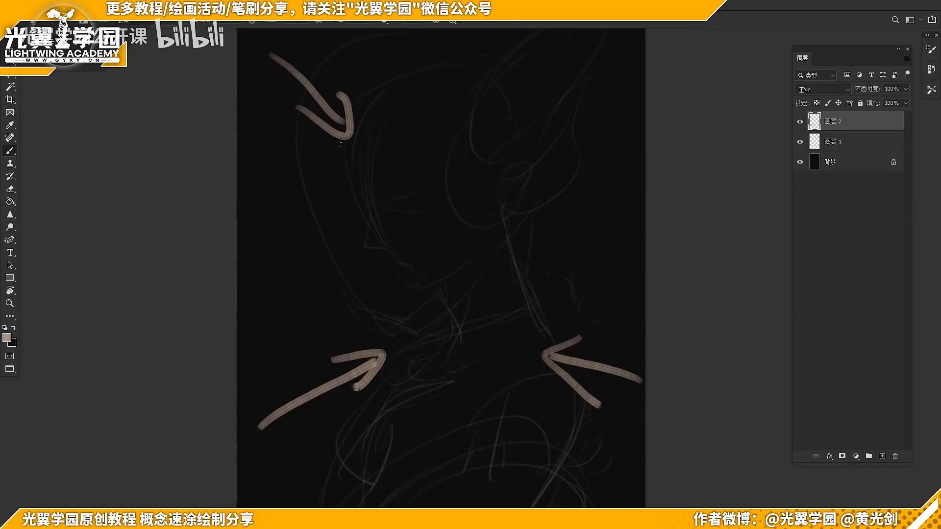
Set the foreground colour to pale yellow #ffee9c and paint over the arrow pointing at the collar
left_click(7, 337)
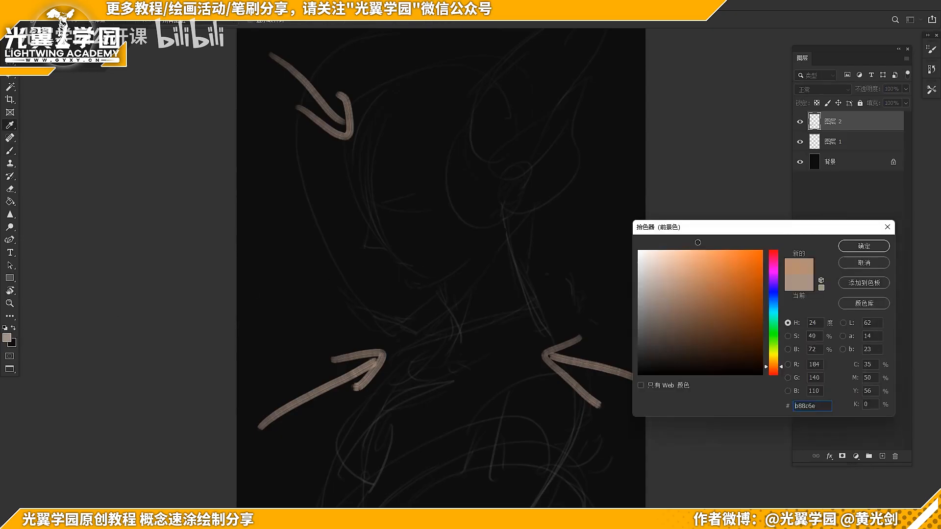
left_click(686, 250)
left_click_drag(774, 367, 774, 358)
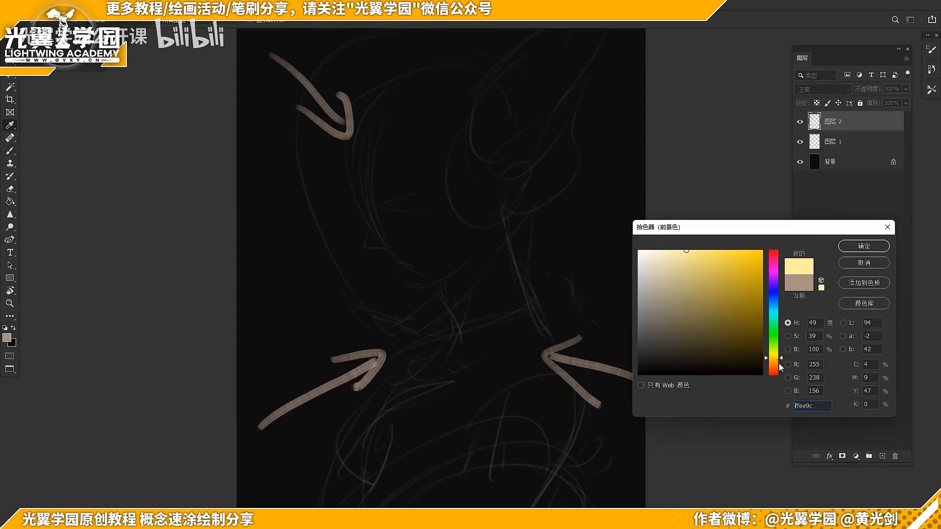
left_click(864, 246)
key("b")
mouse_move(253, 420)
left_mouse_down()
mouse_move(340, 383)
mouse_move(319, 397)
mouse_move(345, 359)
mouse_move(327, 363)
mouse_move(358, 387)
mouse_move(373, 370)
left_mouse_up()
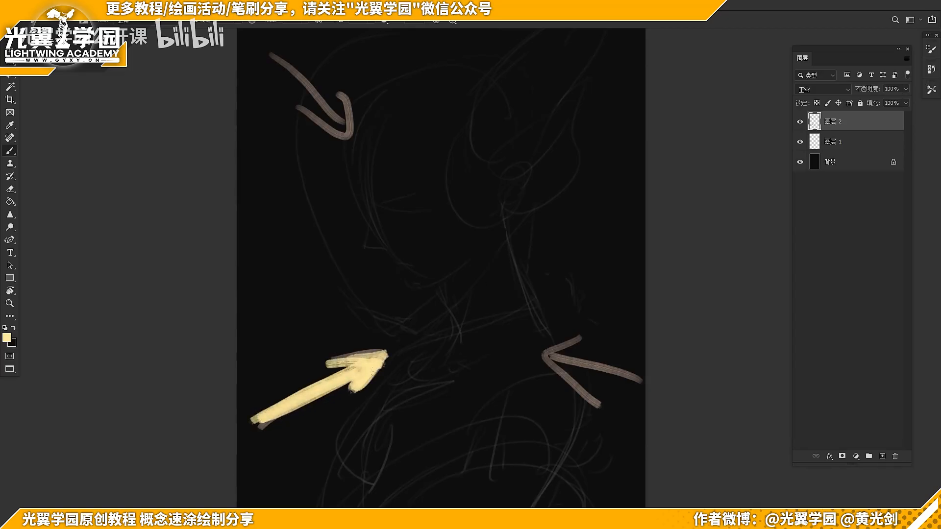
Paint pale yellow light along the helmet's lower front edge, the collar and the front of the chest
left_click_drag(323, 245, 392, 338)
key("ctrl+z")
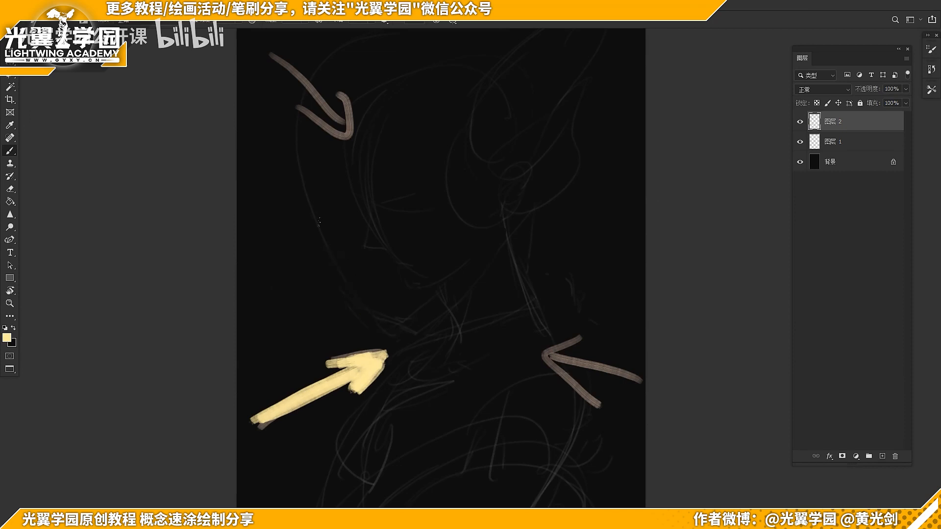
mouse_move(318, 222)
left_mouse_down()
mouse_move(400, 338)
mouse_move(427, 346)
mouse_move(379, 415)
mouse_move(338, 507)
left_mouse_up()
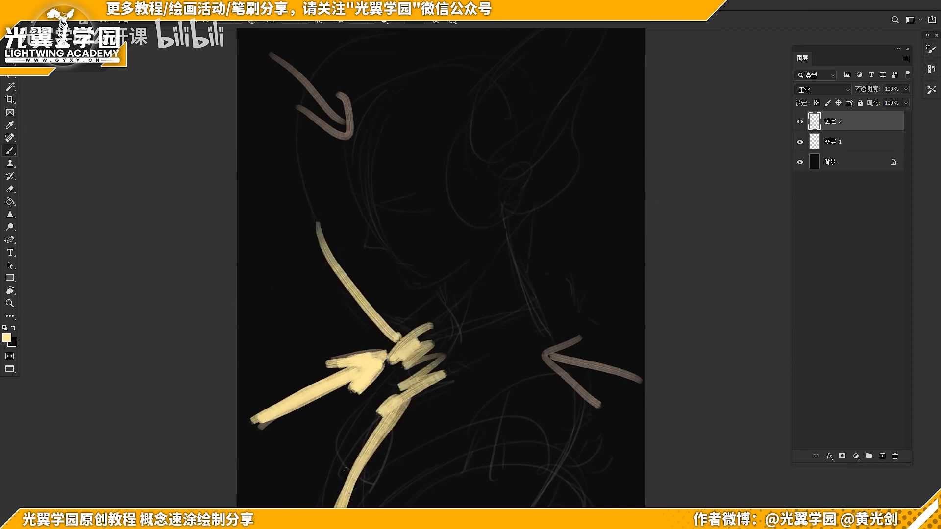
left_click_drag(441, 362, 353, 470)
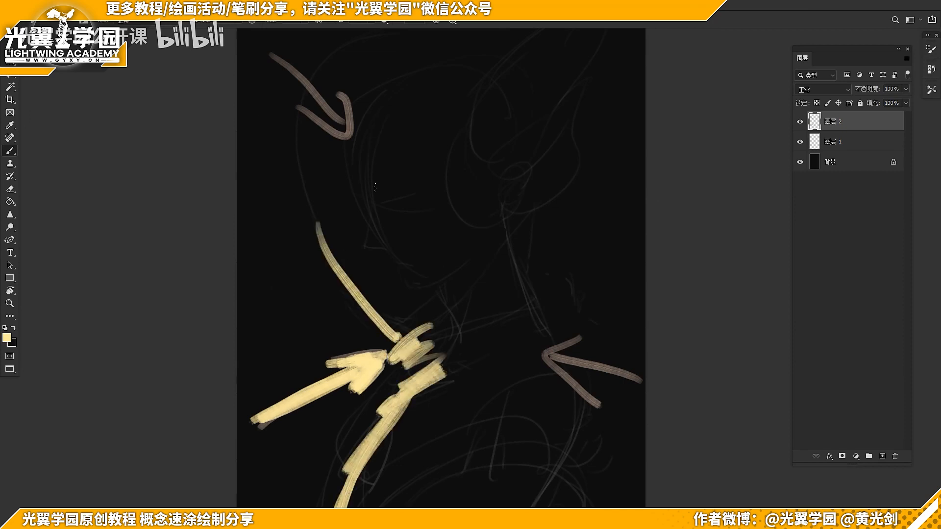
Set the foreground colour to greyish blue #687f87 and paint over the arrow pointing at the forehead
left_click(9, 339)
left_click(774, 349)
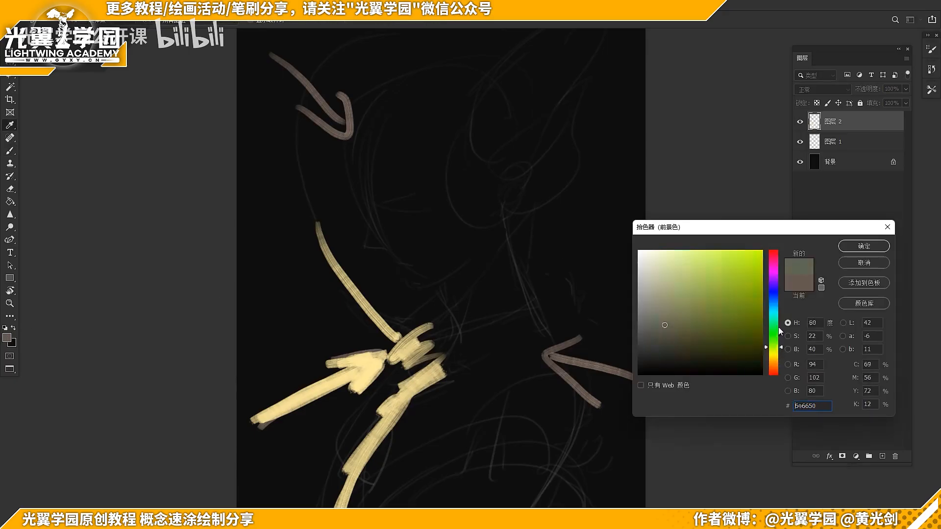
left_click_drag(779, 327, 778, 313)
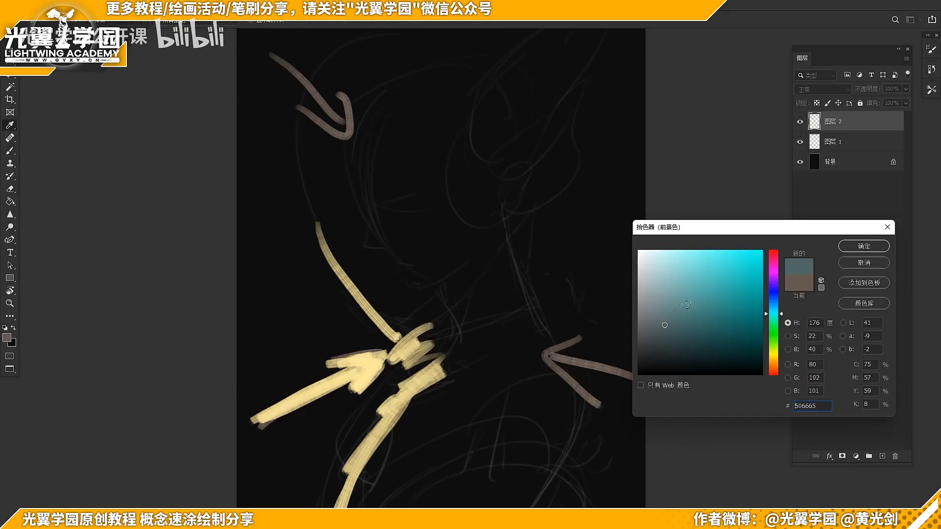
left_click(666, 309)
left_click(773, 306)
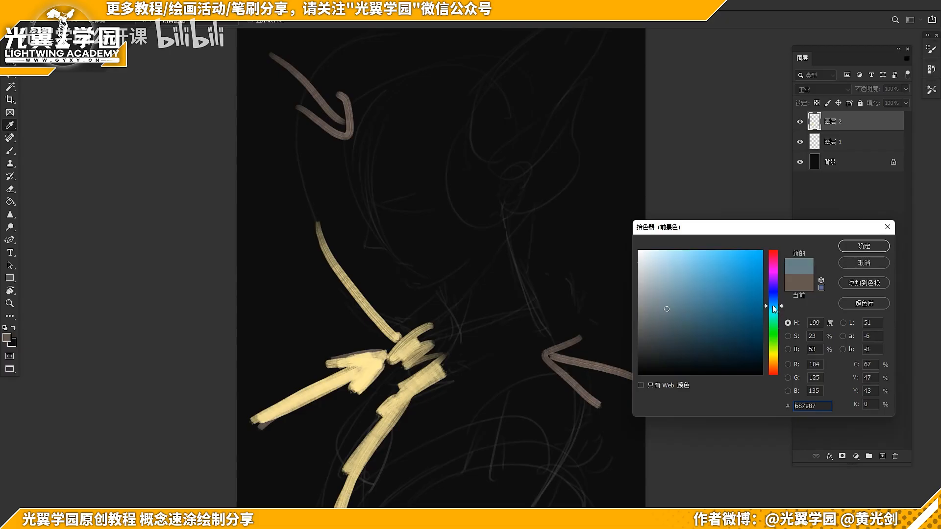
left_click(859, 247)
mouse_move(288, 63)
left_mouse_down()
mouse_move(338, 122)
mouse_move(290, 72)
left_mouse_up()
left_click_drag(300, 109, 339, 129)
Enlarge the brush and block in greyish blue on the forehead, cheek, jaw and upper chest
right_click(434, 168)
left_click(528, 186)
left_click(397, 177)
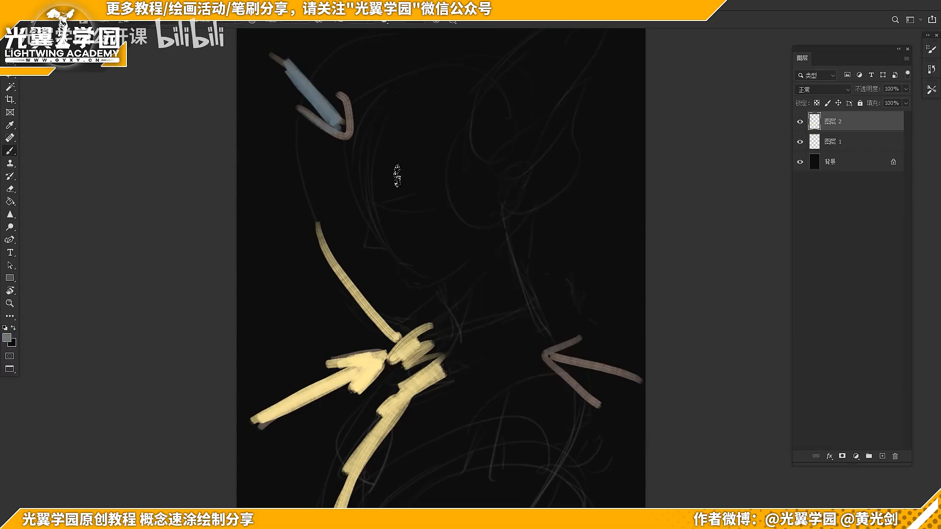
left_click_drag(404, 123, 402, 195)
left_click_drag(440, 116, 425, 128)
left_click_drag(425, 94, 403, 142)
mouse_move(391, 121)
left_mouse_down()
mouse_move(388, 194)
mouse_move(431, 204)
mouse_move(380, 238)
mouse_move(441, 147)
mouse_move(444, 191)
left_mouse_up()
mouse_move(412, 242)
left_mouse_down()
mouse_move(428, 226)
mouse_move(424, 276)
mouse_move(457, 258)
mouse_move(406, 262)
mouse_move(434, 277)
left_mouse_up()
mouse_move(495, 357)
left_mouse_down()
mouse_move(469, 376)
mouse_move(501, 367)
mouse_move(459, 361)
mouse_move(431, 416)
left_mouse_up()
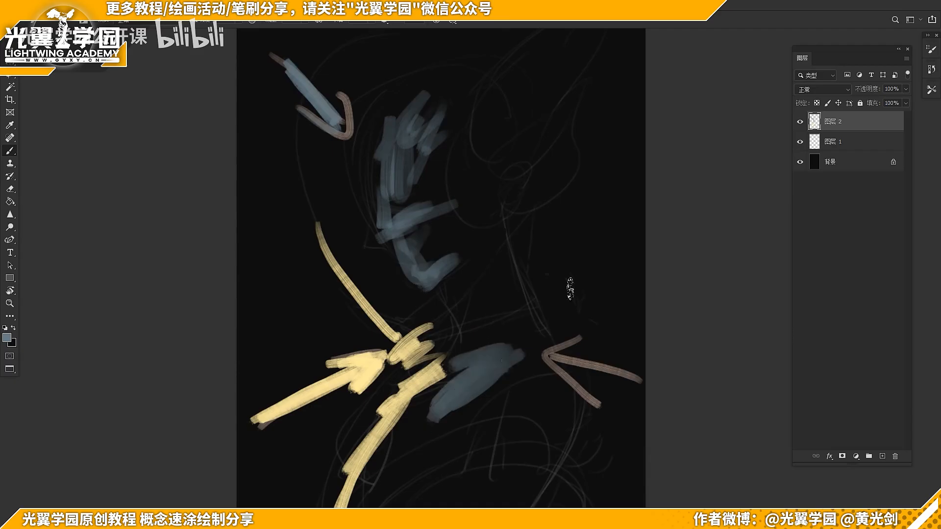
Toggle the visibility of layer 图层 2 to compare the sketch with and without the light colours
left_click(800, 122)
left_click(800, 122)
left_click(800, 121)
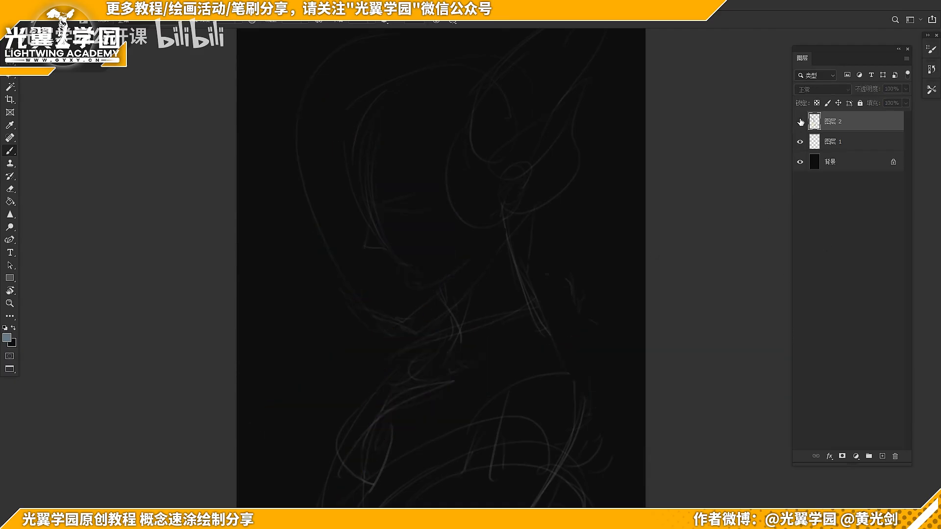
left_click(800, 122)
left_click(800, 122)
left_click(800, 122)
Set the foreground colour to brown #785e3c and paint a patch on the rear of the jaw
left_click(7, 337)
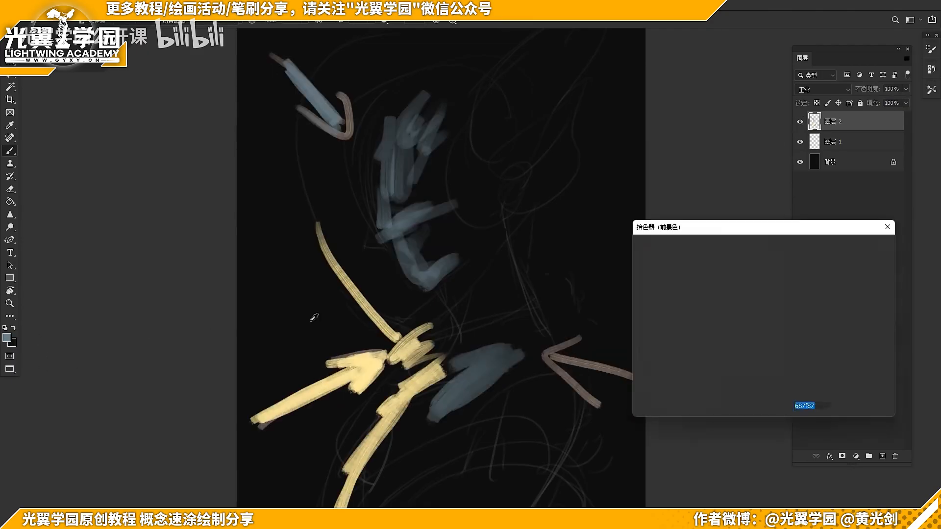
left_click(778, 363)
left_click(701, 316)
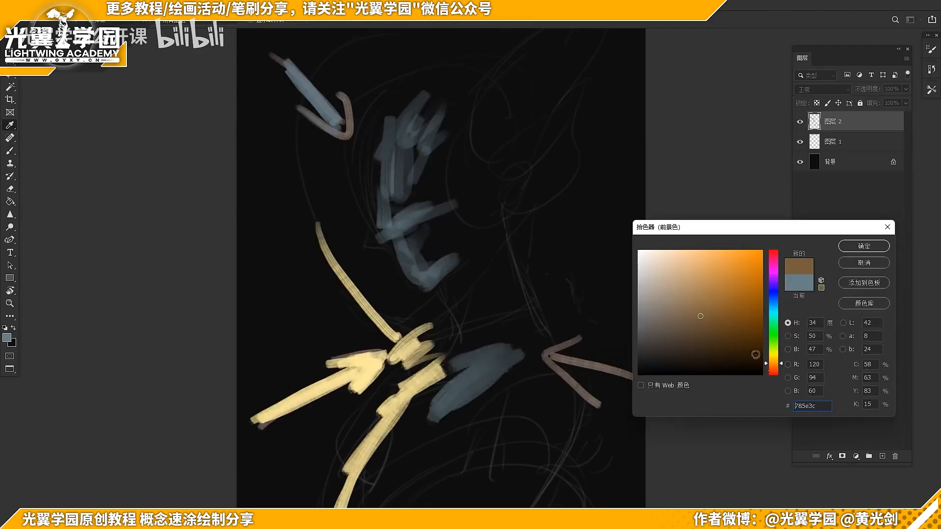
left_click(855, 246)
mouse_move(449, 235)
left_mouse_down()
mouse_move(484, 235)
mouse_move(457, 247)
left_mouse_up()
left_click_drag(459, 210, 440, 222)
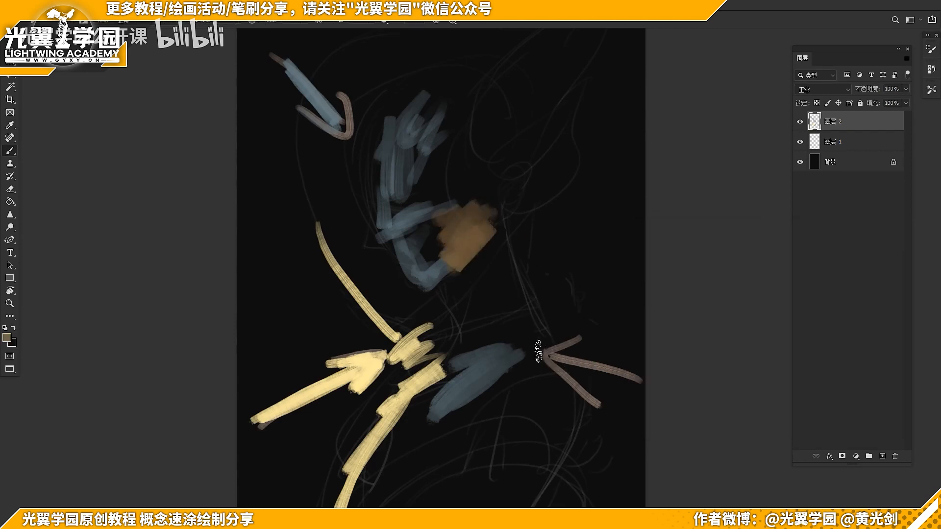
Paint over the arrow behind the shoulder in brown
left_click_drag(539, 351, 622, 383)
left_click_drag(586, 343, 559, 351)
mouse_move(563, 357)
left_mouse_down()
mouse_move(582, 351)
mouse_move(599, 406)
left_mouse_up()
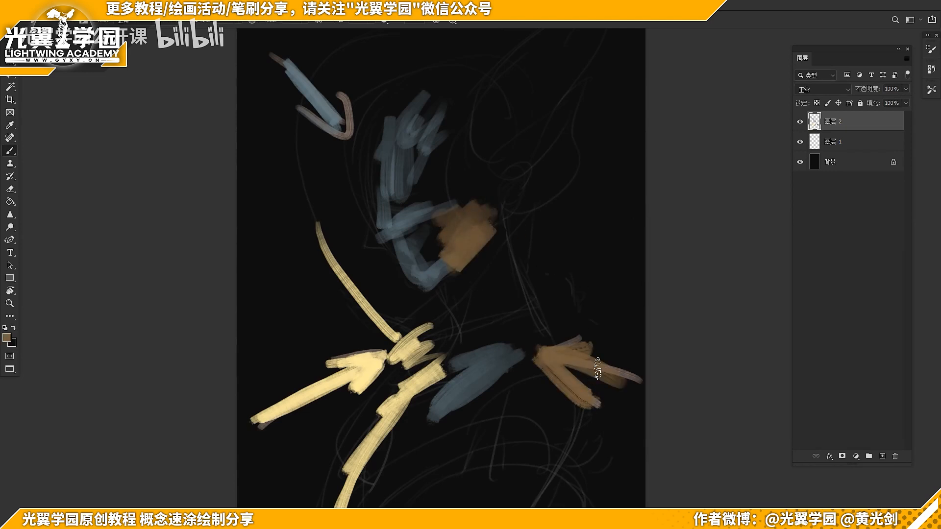
Sample the blue on the face and extend it over the forehead and the top of the head
left_click(431, 143, "alt")
mouse_move(423, 172)
left_mouse_down()
mouse_move(462, 138)
mouse_move(426, 112)
mouse_move(408, 118)
mouse_move(384, 163)
mouse_move(399, 215)
mouse_move(385, 135)
mouse_move(372, 150)
mouse_move(386, 156)
mouse_move(416, 91)
mouse_move(445, 79)
mouse_move(402, 121)
mouse_move(464, 98)
mouse_move(477, 122)
left_mouse_up()
left_click(409, 220, "alt")
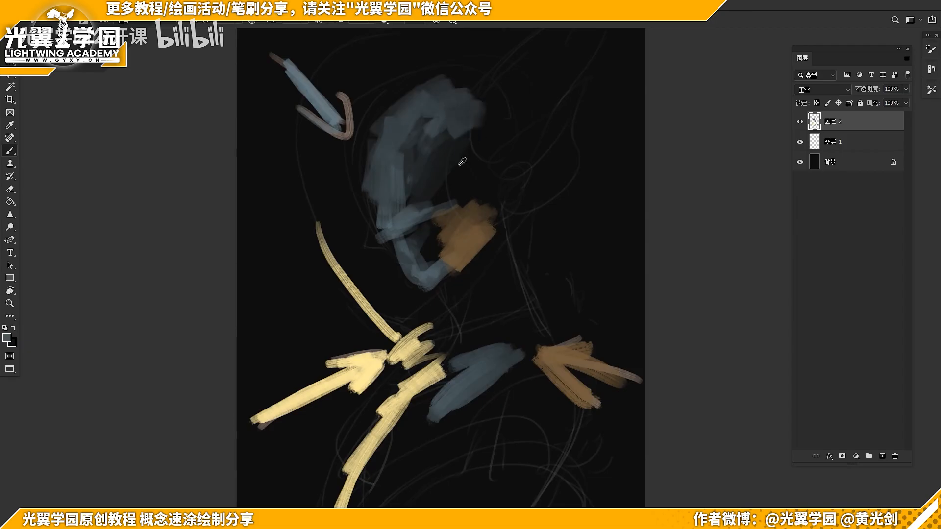
Sample the pale yellow and widen the lit area from the collar down the front of the chest
left_click(383, 352, "alt")
left_click(380, 361, "alt")
left_click(416, 363, "alt")
left_click(395, 402, "alt")
left_click(407, 356, "alt")
mouse_move(416, 354)
left_mouse_down()
mouse_move(380, 441)
mouse_move(427, 360)
left_mouse_up()
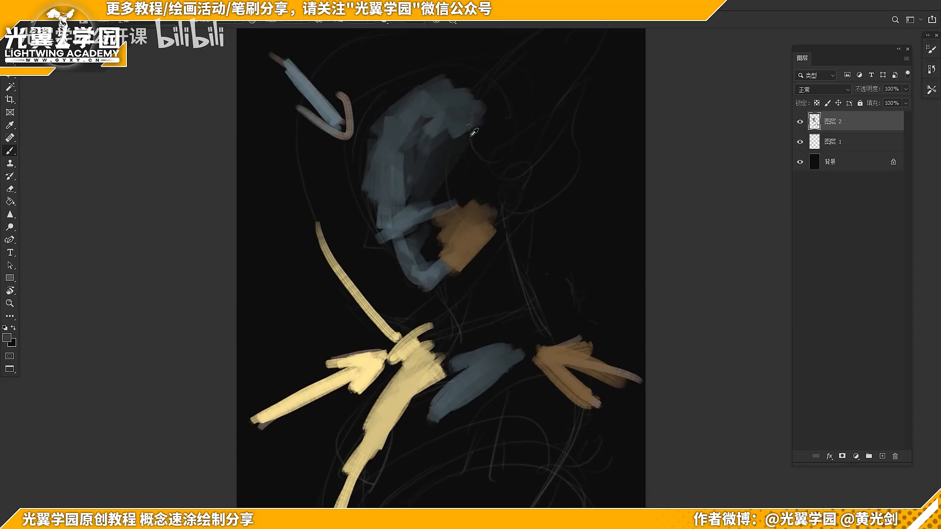
Extend the blue toward the back of the head and blend darker blue into the temple and cheek
left_click_drag(460, 89, 494, 120)
left_click(448, 167, "alt")
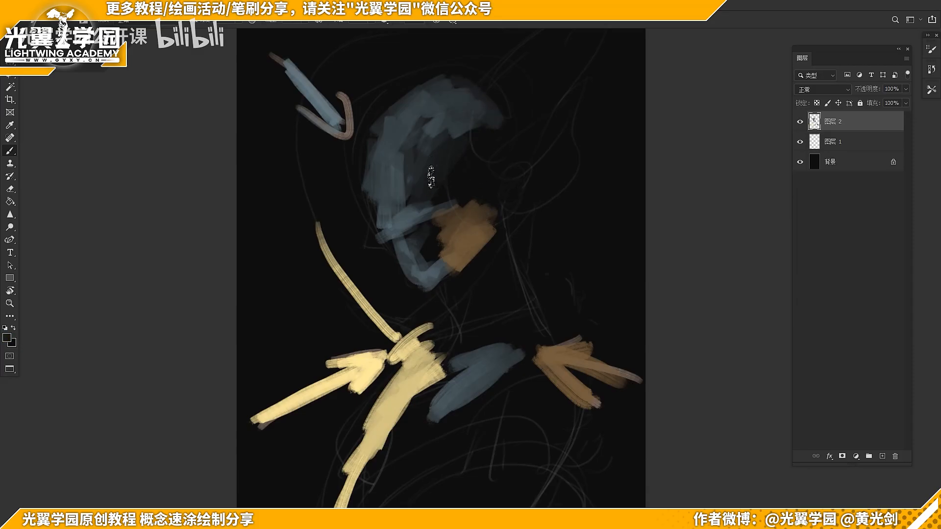
left_click(470, 179, "alt")
left_click_drag(396, 160, 388, 209)
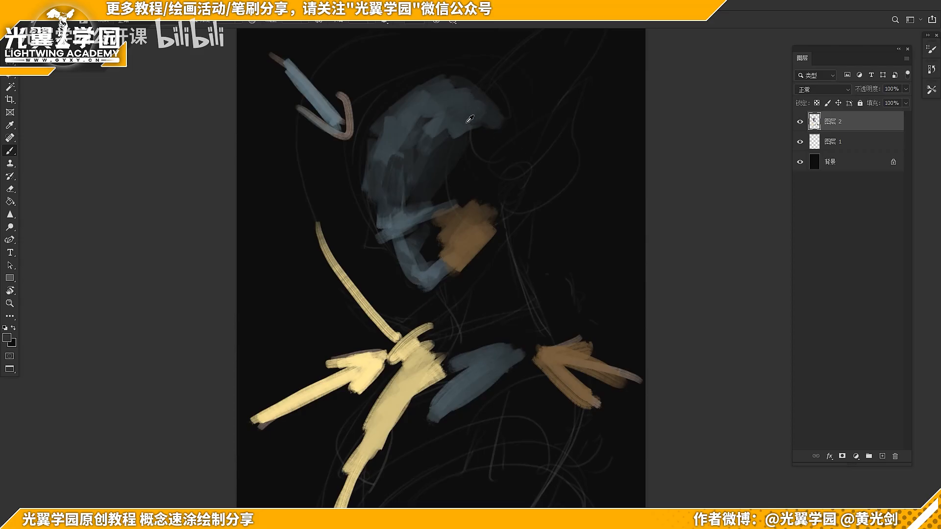
Sample the brown and paint it down the back and side of the neck and up behind the jaw
left_click(448, 265, "alt")
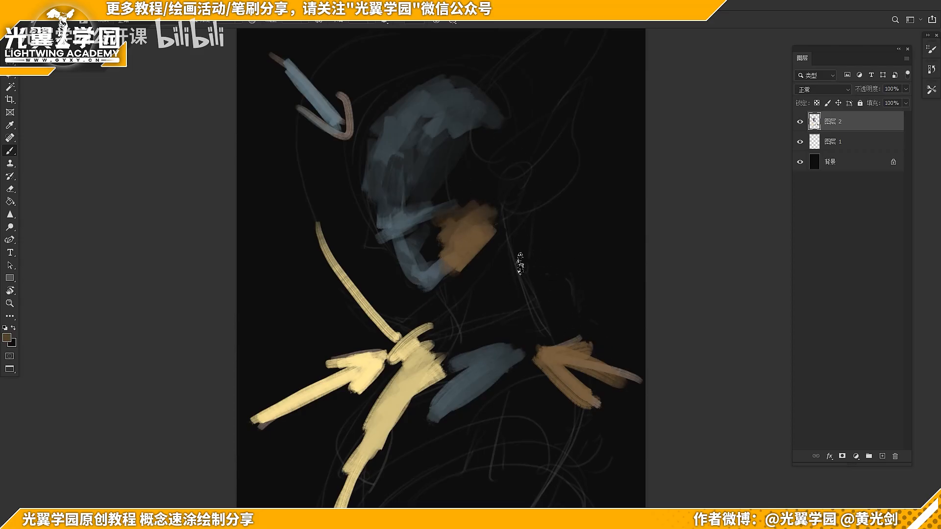
left_click_drag(512, 223, 541, 343)
left_click_drag(510, 245, 528, 343)
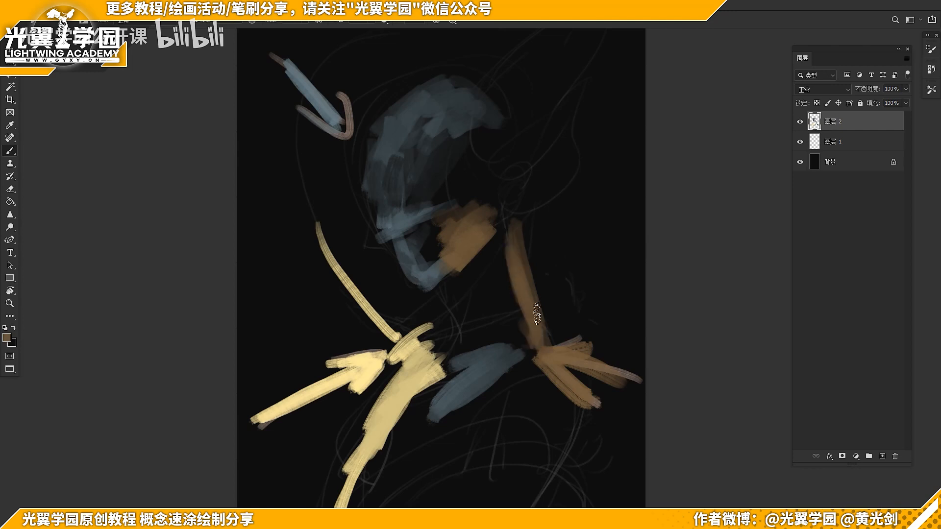
mouse_move(478, 239)
left_mouse_down()
mouse_move(501, 201)
mouse_move(461, 226)
mouse_move(485, 216)
left_mouse_up()
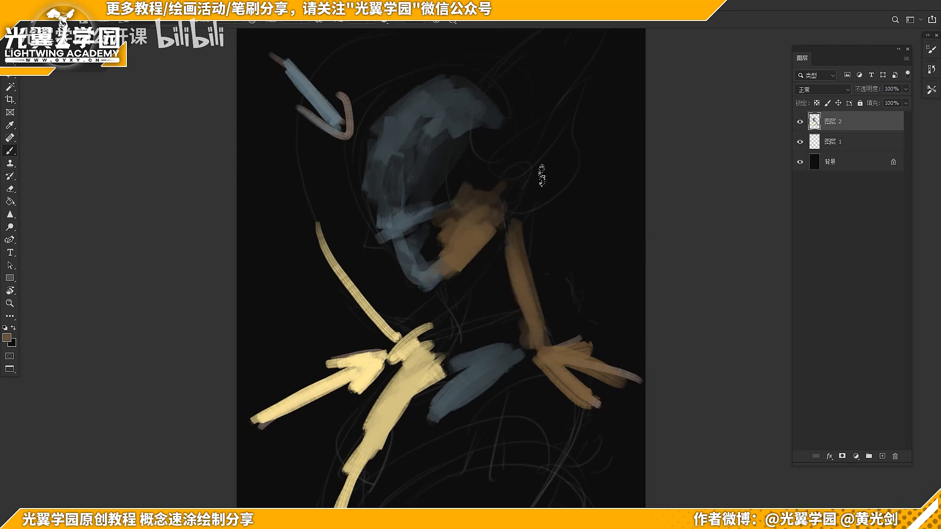
mouse_move(498, 263)
left_mouse_down()
mouse_move(510, 344)
mouse_move(521, 298)
left_mouse_up()
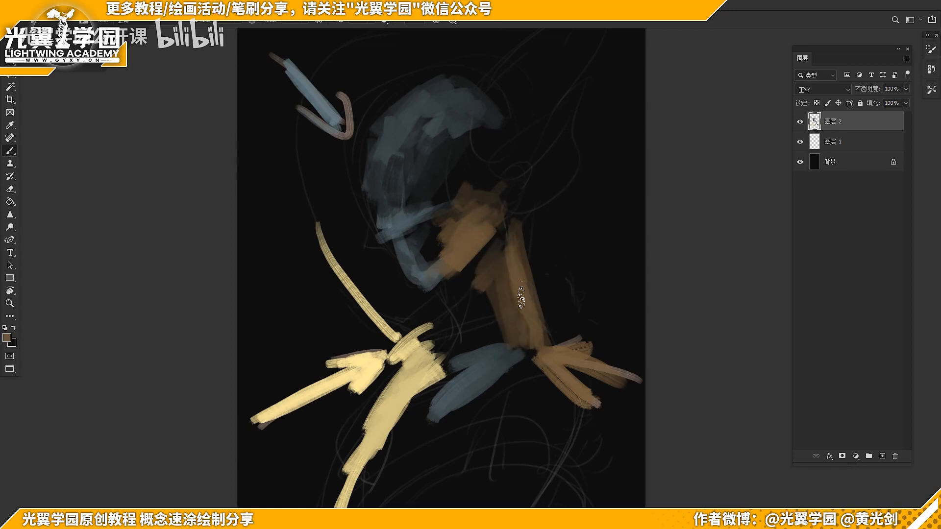
Sample the pale yellow, paint it down the front of the neck to the collar, and pick up the forehead's blue
left_click(411, 351, "alt")
left_click_drag(448, 290, 444, 375)
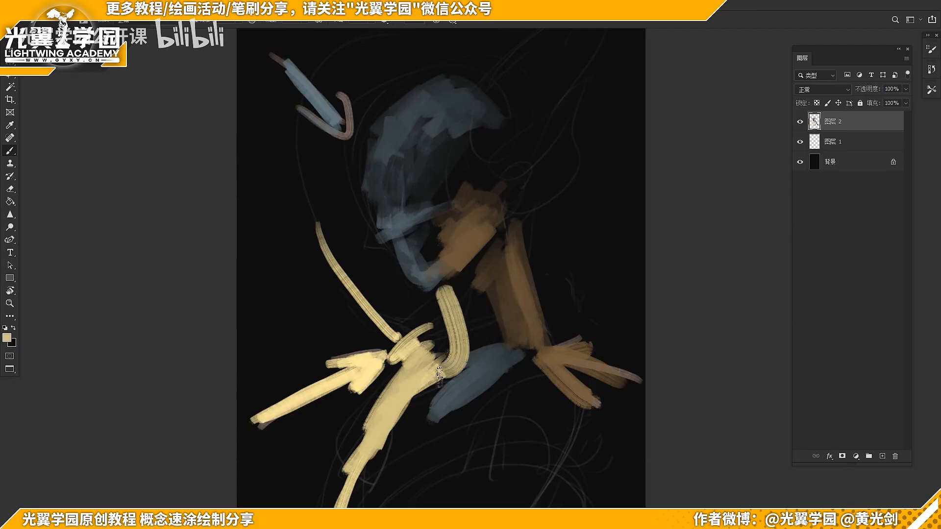
left_click(385, 128, "alt")
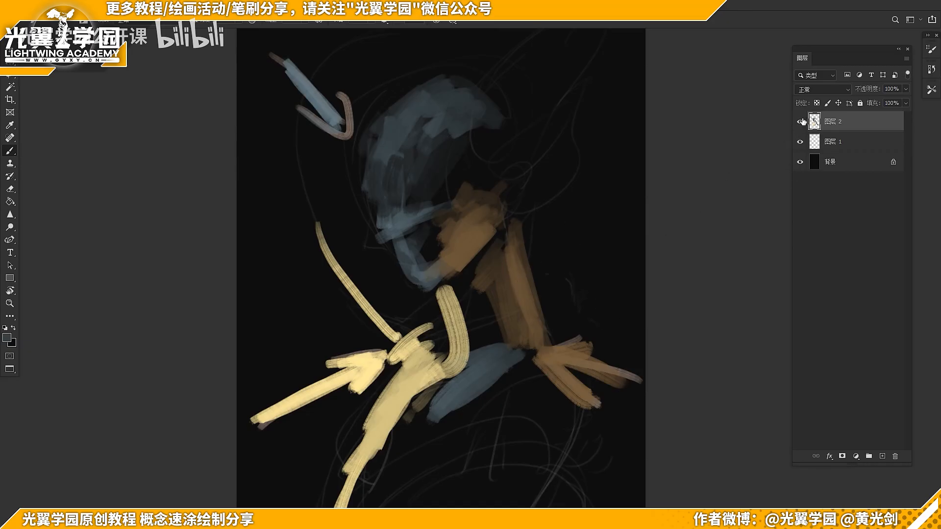
Add a new layer on top with the colour study on 图层 2 hidden, and set the foreground colour to #776761
left_click(800, 122)
left_click(885, 456)
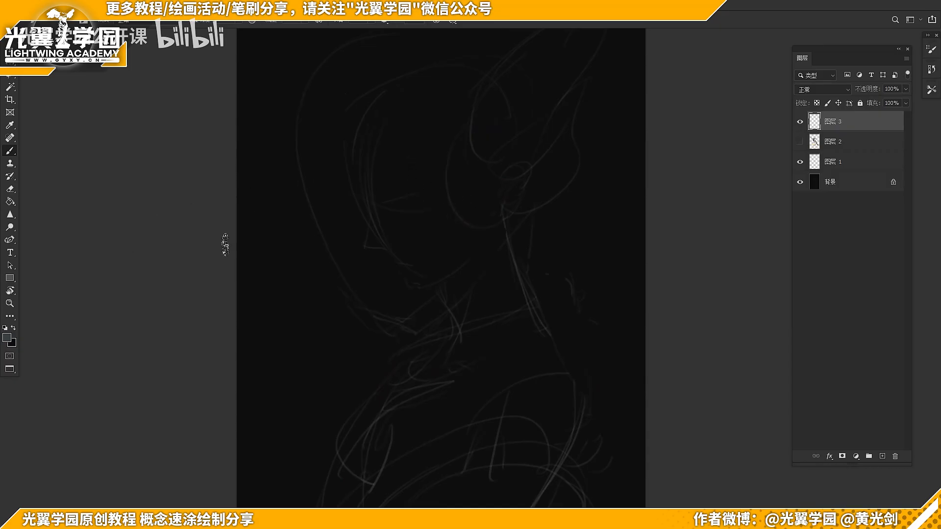
left_click(7, 336)
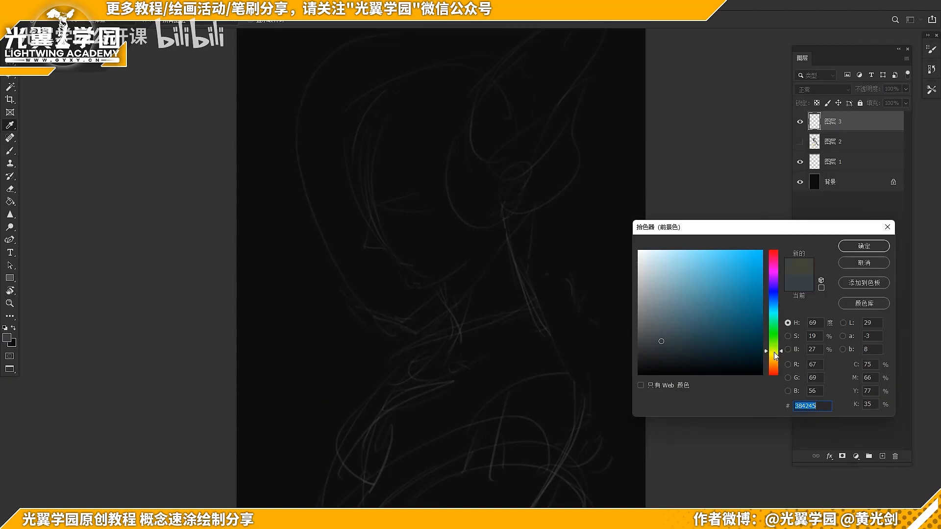
left_click_drag(774, 352, 775, 369)
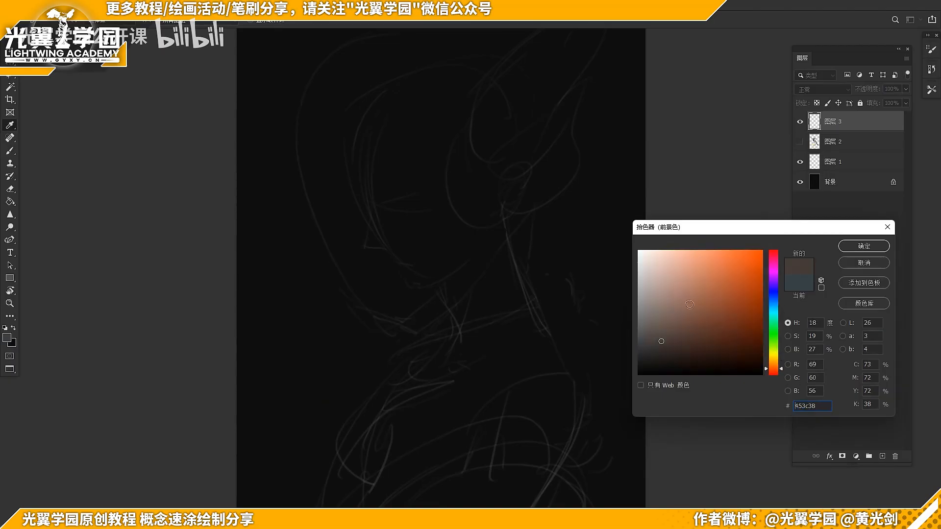
left_click_drag(661, 311, 661, 317)
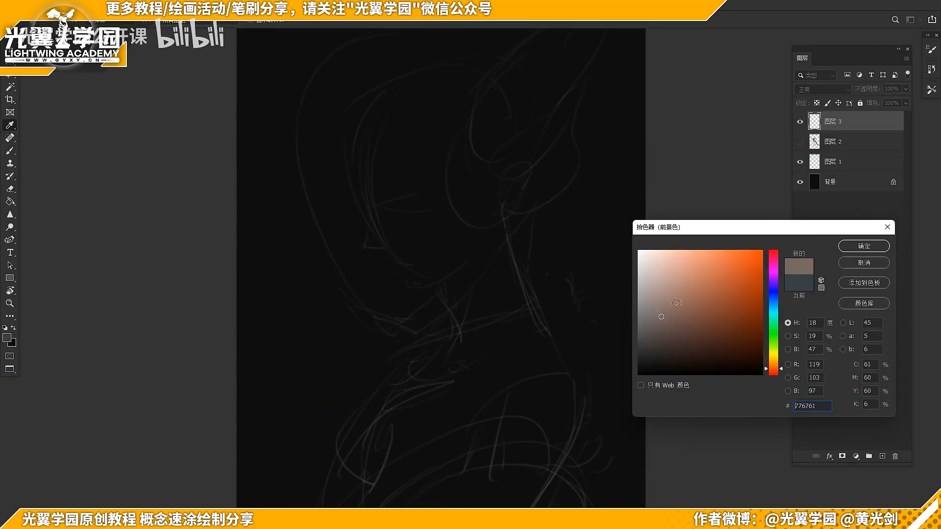
left_click(864, 246)
Paint the lit plane of the forehead with the greyish brown and add a short patch on the cheek below the eye
key("b")
mouse_move(403, 134)
left_mouse_down()
mouse_move(388, 187)
mouse_move(396, 163)
mouse_move(399, 180)
mouse_move(383, 156)
mouse_move(377, 168)
mouse_move(408, 147)
left_mouse_up()
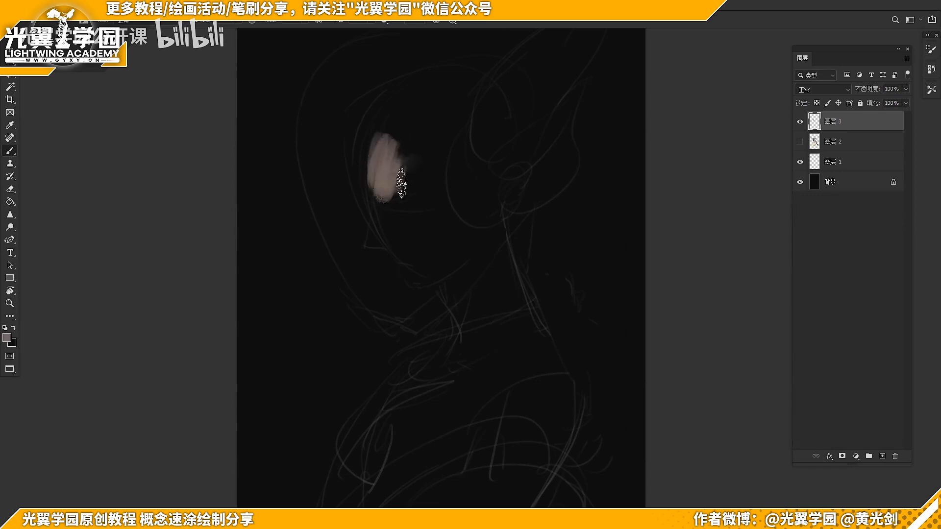
left_click_drag(401, 182, 406, 165)
mouse_move(374, 123)
left_mouse_down()
mouse_move(377, 149)
mouse_move(374, 140)
mouse_move(394, 170)
mouse_move(369, 140)
mouse_move(377, 160)
mouse_move(400, 164)
mouse_move(398, 180)
mouse_move(408, 177)
mouse_move(398, 182)
mouse_move(394, 161)
mouse_move(439, 221)
left_mouse_up()
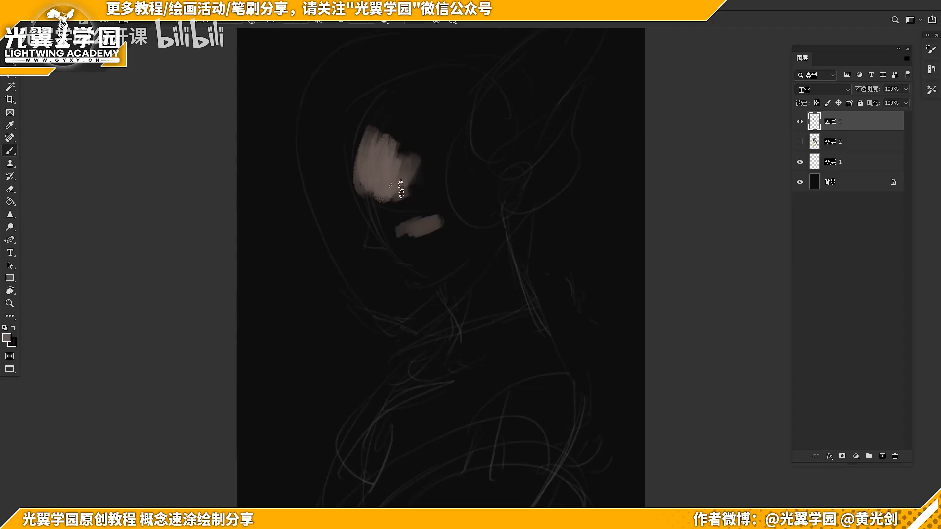
left_click_drag(401, 189, 405, 186)
Soften the front edge of the forehead with the Eraser, using the 喷枪 brush at a reduced size
key("e")
right_click(384, 200)
left_click(426, 319)
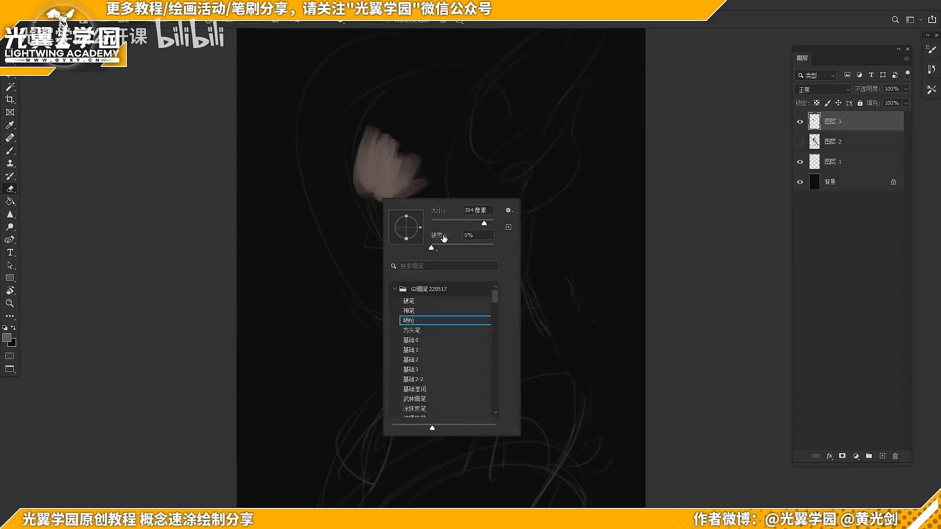
left_click(463, 223)
mouse_move(357, 171)
left_mouse_down()
mouse_move(348, 166)
mouse_move(368, 183)
left_mouse_up()
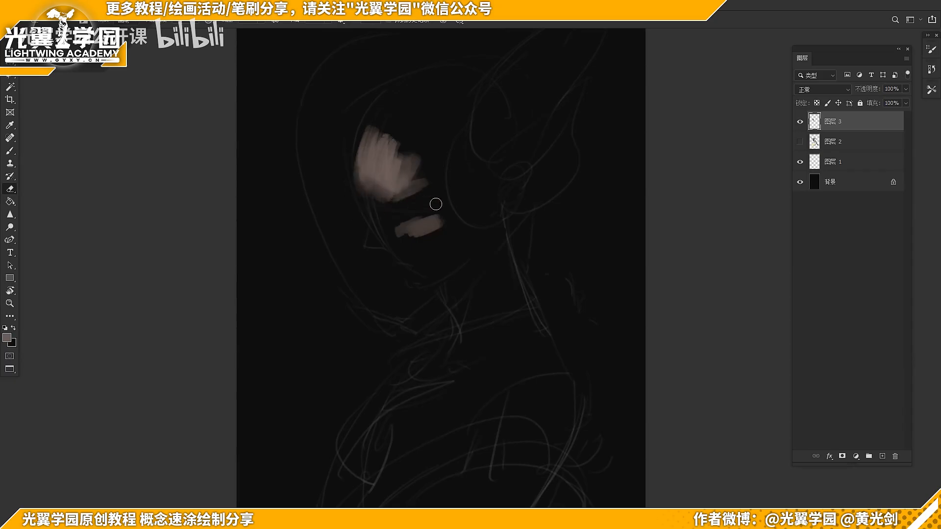
Extend the forehead tone back along the brow to the temple and connect it to the cheek with a cheekbone stroke
key("b")
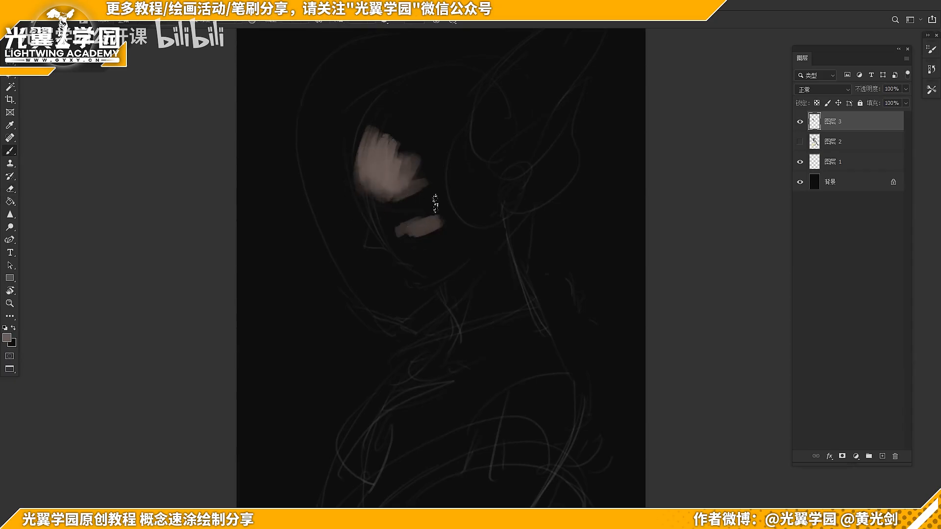
mouse_move(426, 190)
left_mouse_down()
mouse_move(410, 162)
mouse_move(418, 178)
mouse_move(428, 168)
mouse_move(420, 162)
mouse_move(447, 200)
left_mouse_up()
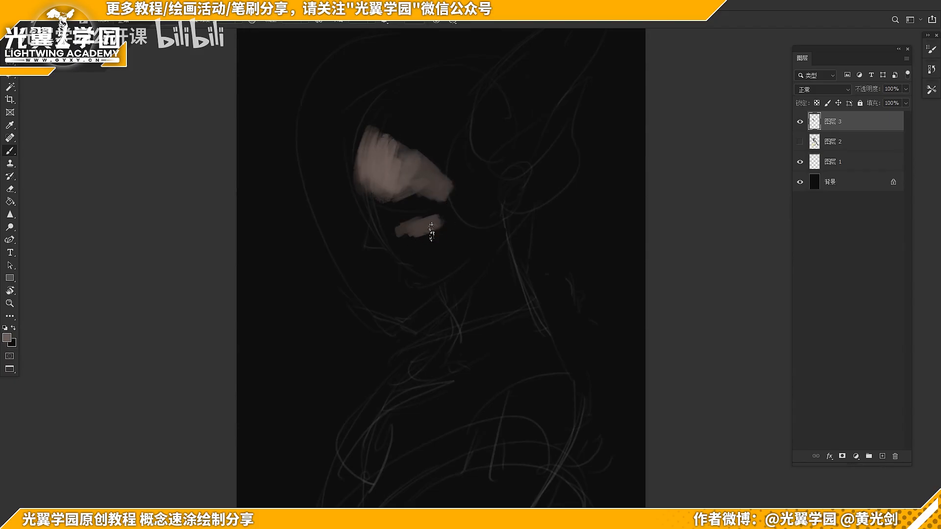
mouse_move(431, 232)
left_mouse_down()
mouse_move(448, 201)
mouse_move(422, 218)
mouse_move(444, 198)
left_mouse_up()
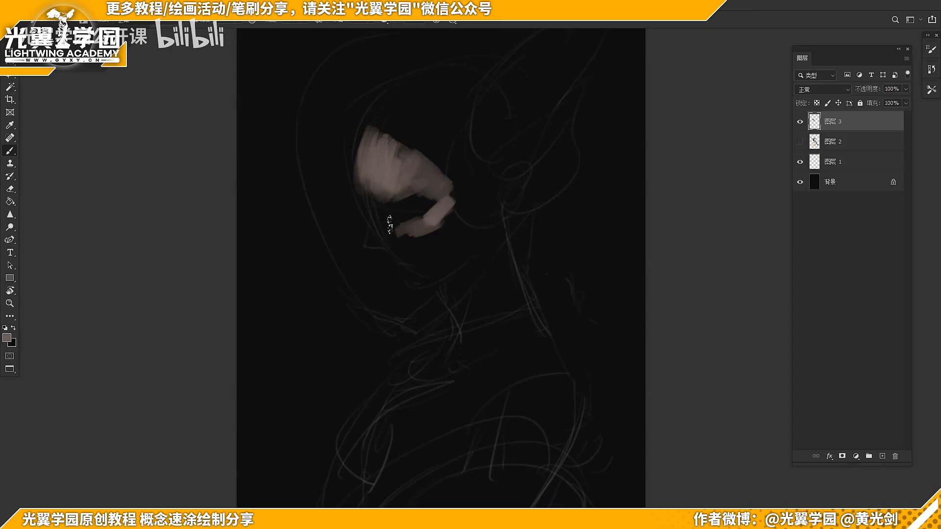
left_click_drag(371, 238, 385, 224)
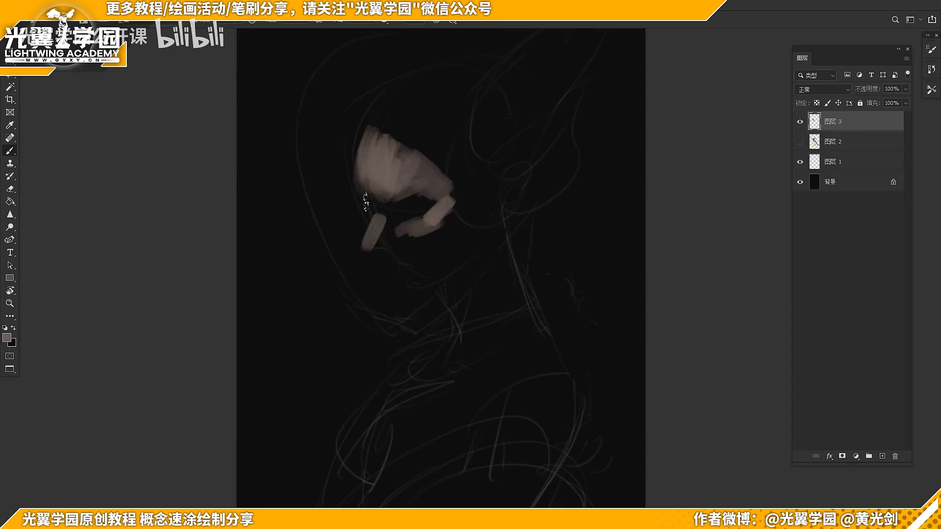
key("ctrl+z")
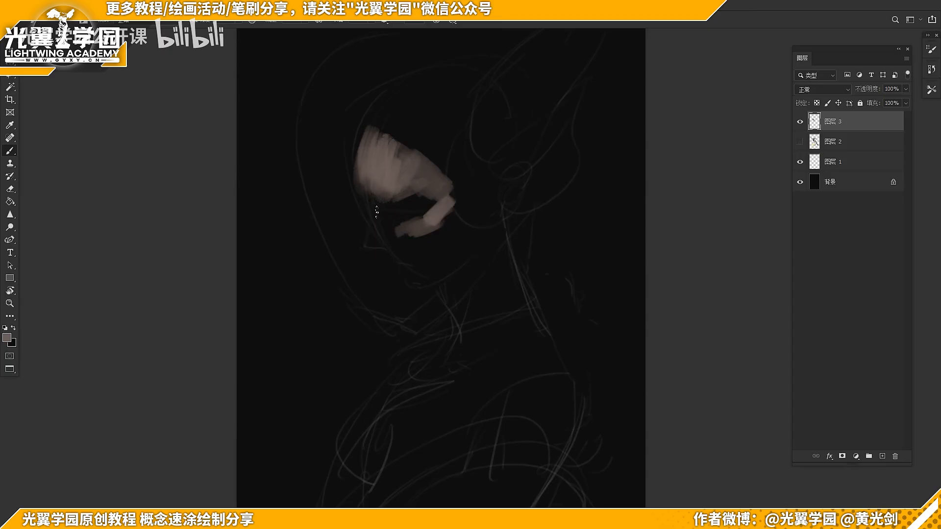
left_click_drag(378, 214, 368, 247)
key("ctrl+z")
Paint the nose as a slanted plane, round off the upper forehead, and fill the cheek beside the nose with darker brown
mouse_move(378, 212)
left_mouse_down()
mouse_move(371, 239)
mouse_move(397, 220)
left_mouse_up()
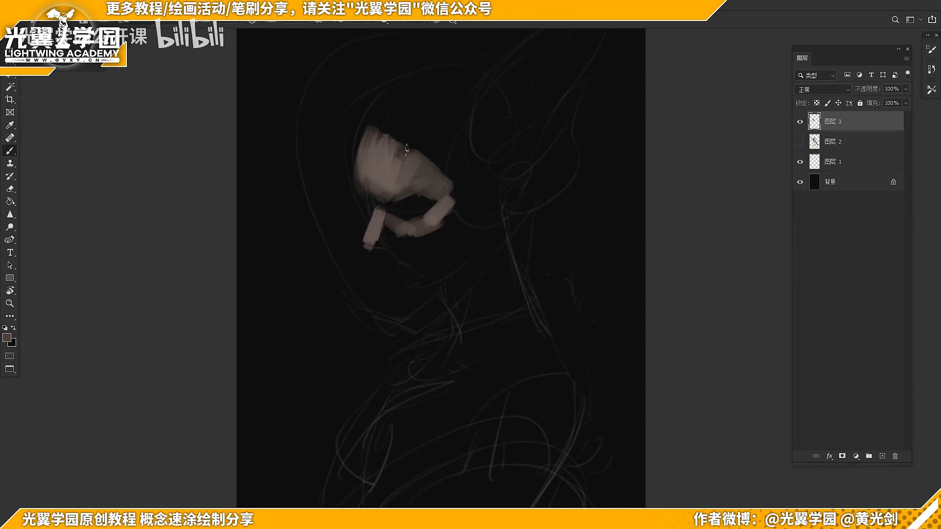
left_click_drag(396, 145, 424, 159)
mouse_move(376, 241)
left_mouse_down()
mouse_move(416, 244)
mouse_move(433, 228)
left_mouse_up()
left_click(429, 226, "alt")
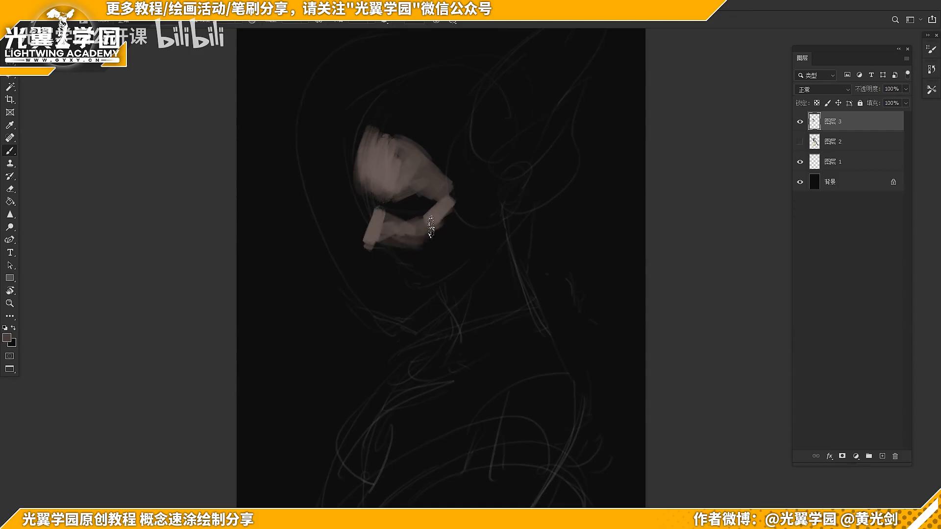
Compare the new face painting on 图层 3 with the colour study on 图层 2, separately and overlaid
left_click(800, 122)
left_click(799, 142)
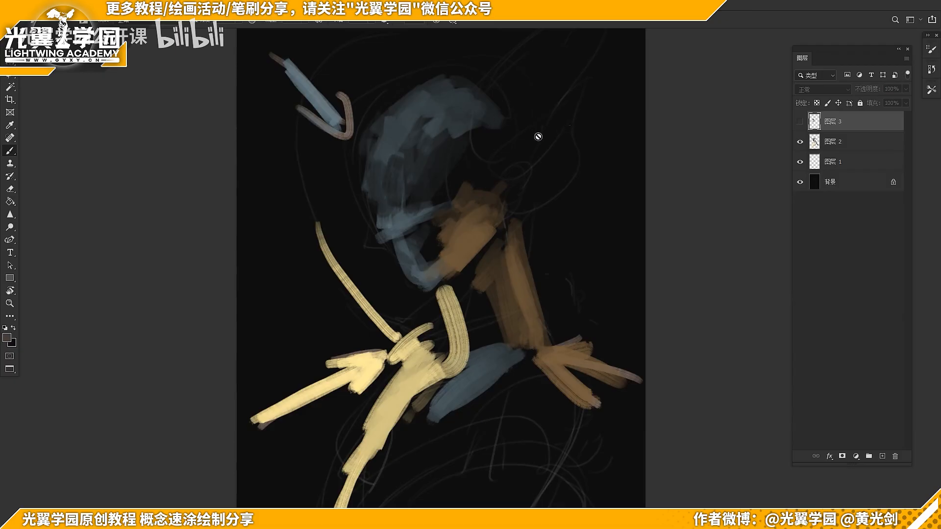
left_click(800, 122)
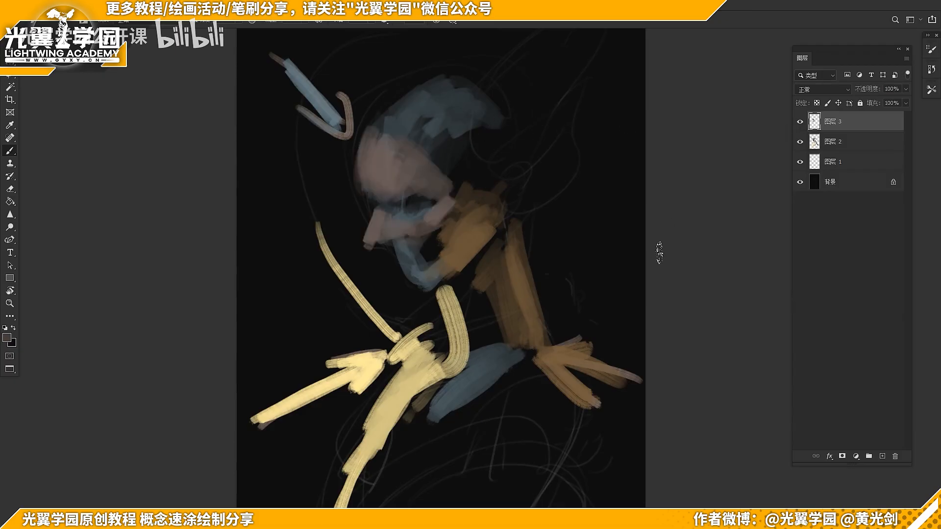
left_click_drag(801, 122, 800, 144)
left_click(800, 122)
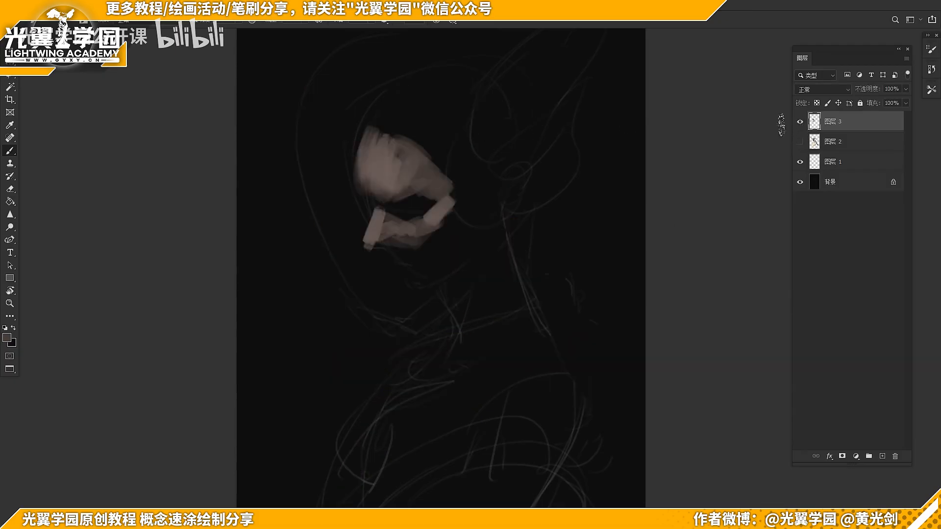
Sample the temple tone and extend the darker side plane of the forehead down to the cheekbone
left_click_drag(443, 178, 469, 224)
left_click(436, 178, "alt")
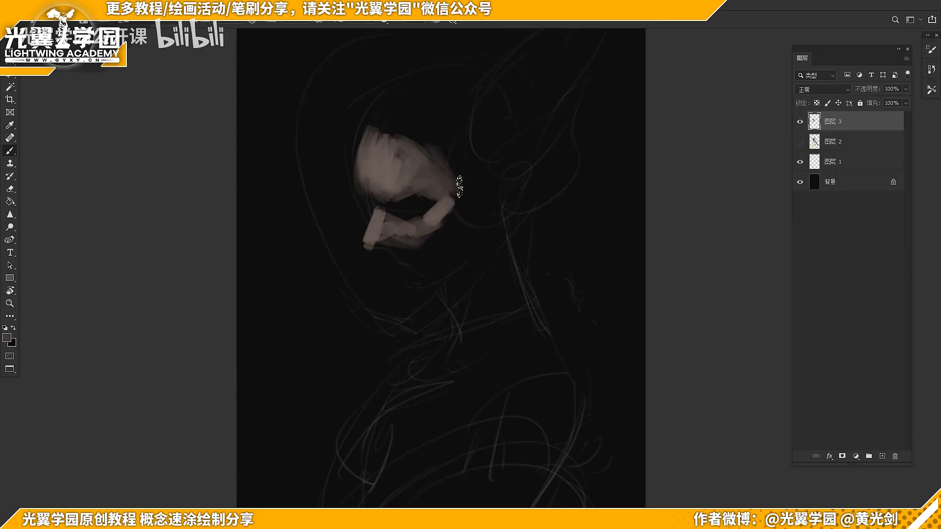
left_click_drag(458, 188, 434, 222)
Paint the upper lip area beneath the nose and blend the shading between the nose and the cheek
mouse_move(386, 224)
left_mouse_down()
mouse_move(429, 250)
mouse_move(430, 231)
mouse_move(396, 238)
mouse_move(405, 257)
left_mouse_up()
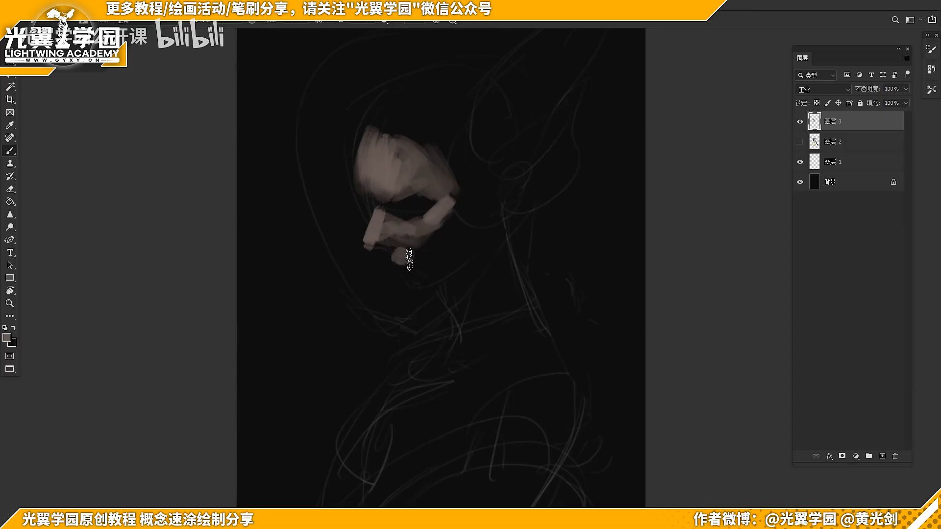
left_click(414, 235, "alt")
left_click_drag(414, 233, 409, 240)
mouse_move(396, 238)
left_mouse_down()
mouse_move(420, 233)
mouse_move(390, 223)
left_mouse_up()
left_click(381, 221, "alt")
Sample tones from the face and blend the brow ridge, side of the nose and forehead planes together
left_click(392, 188, "alt")
left_click(448, 205, "alt")
left_click(385, 232, "alt")
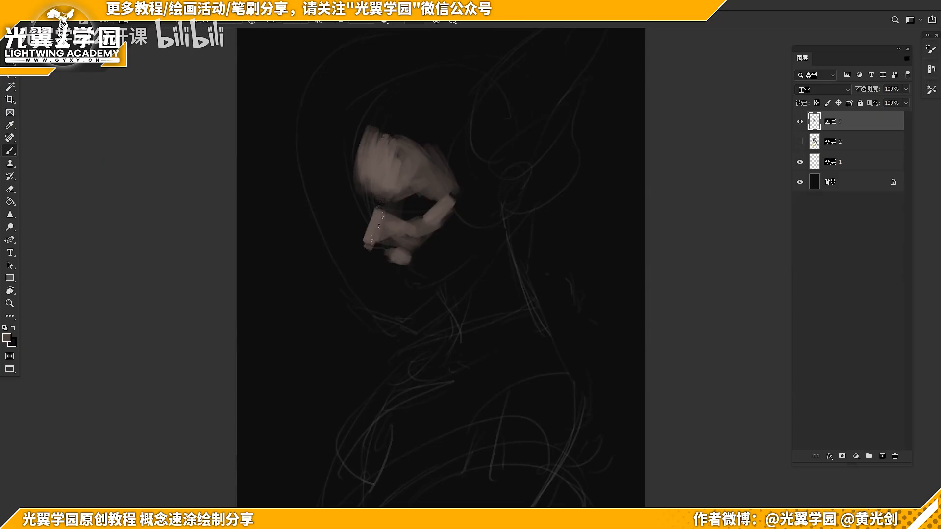
left_click(395, 152, "alt")
Clean up the front contour of the forehead down to the brow with the Eraser
key("e")
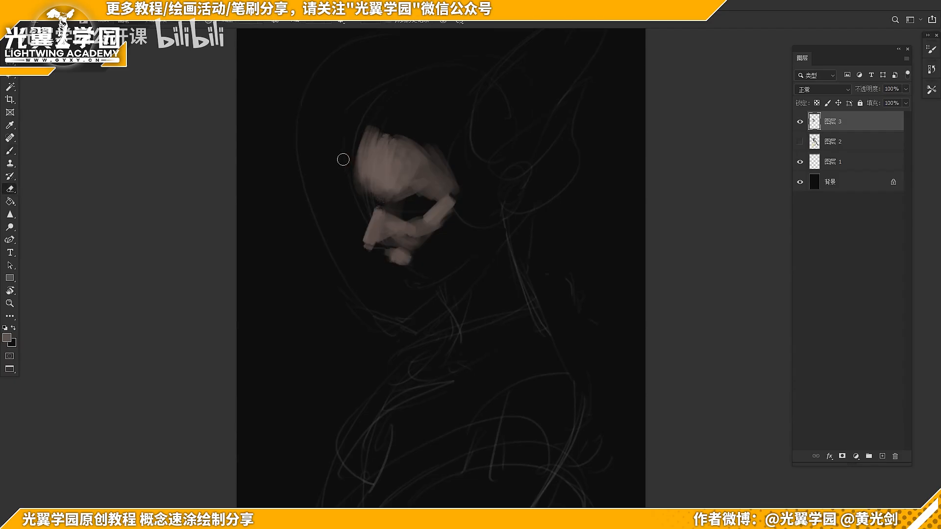
right_click(353, 185)
left_click_drag(353, 156, 362, 201)
mouse_move(359, 143)
left_mouse_down()
mouse_move(353, 176)
mouse_move(363, 195)
mouse_move(361, 178)
left_mouse_up()
Deepen the brow and lower cheek, add small patches for the lower lip and chin, and refine the nose tip
key("b")
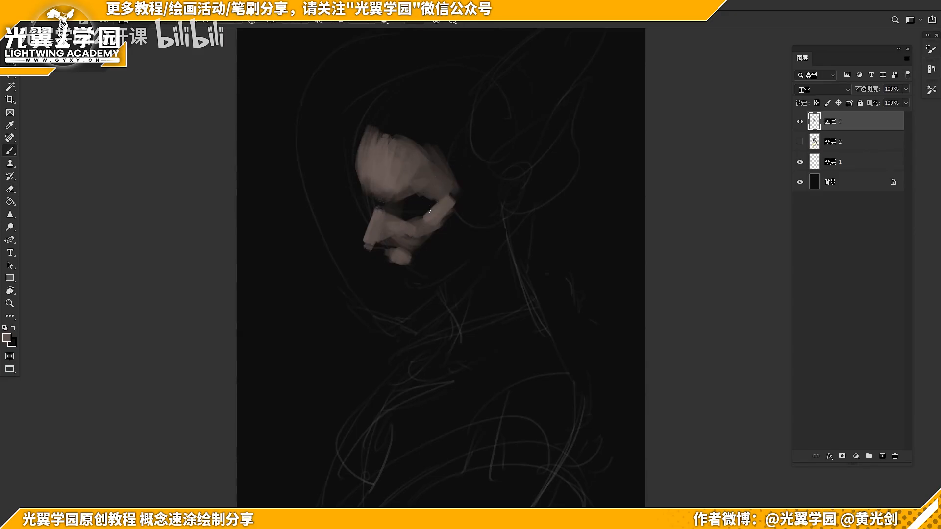
left_click(424, 187, "alt")
left_click(441, 216, "alt")
left_click(414, 249, "alt")
mouse_move(405, 282)
left_mouse_down()
mouse_move(438, 267)
mouse_move(410, 277)
left_mouse_up()
key("e")
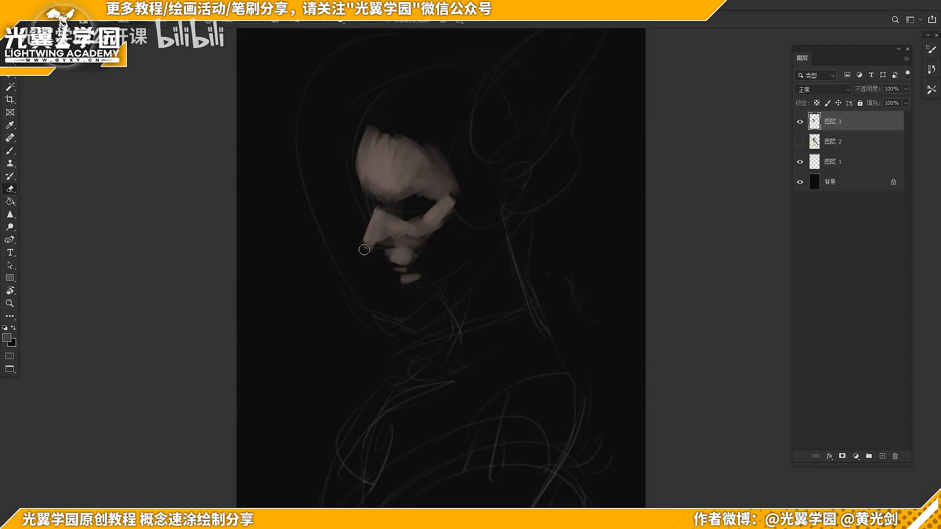
key("b")
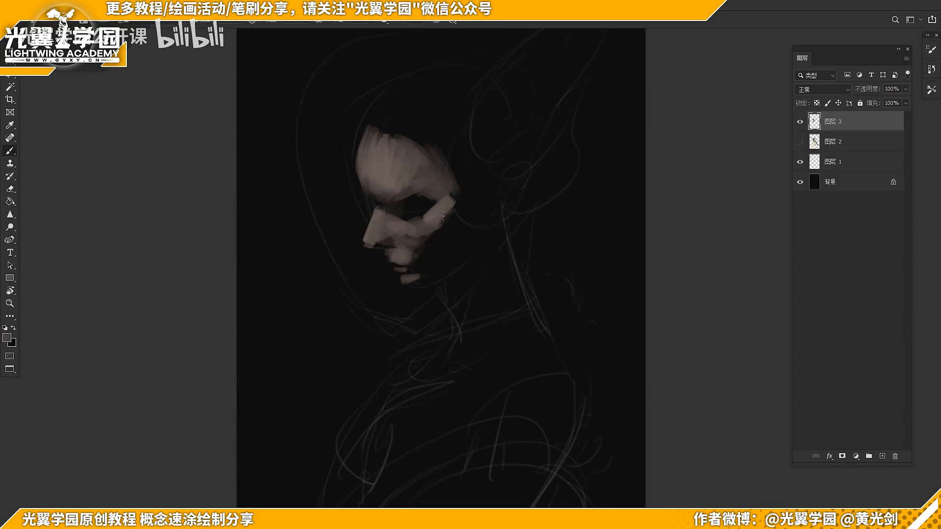
left_click(439, 210, "alt")
Check the colour study on 图层 2 on its own, and return to the face painting on 图层 3
left_click(800, 122)
left_click(800, 141)
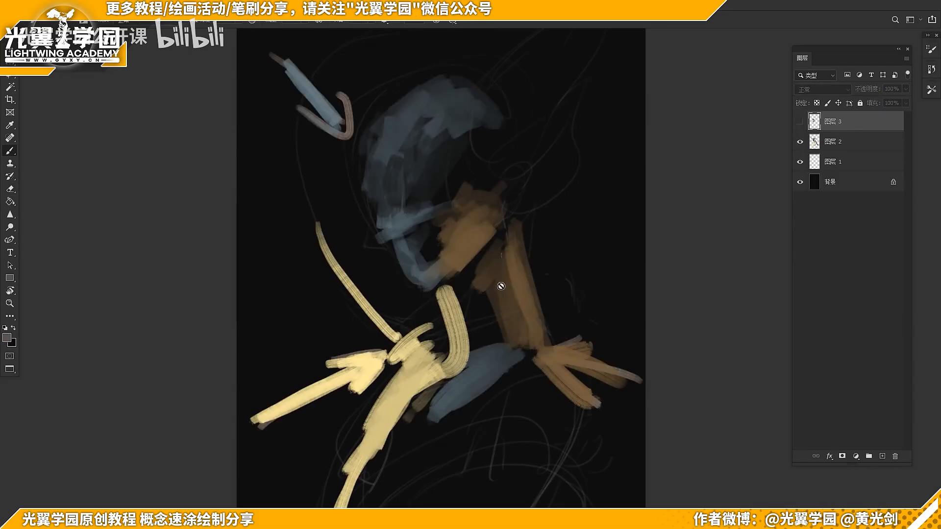
left_click(799, 141)
left_click(800, 122)
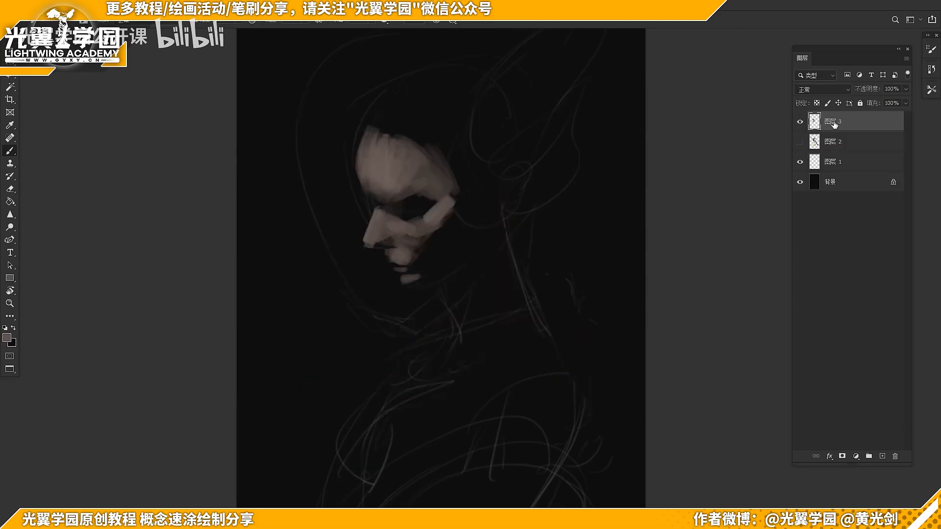
Set the foreground colour to a warm brown, #755429
left_click(7, 339)
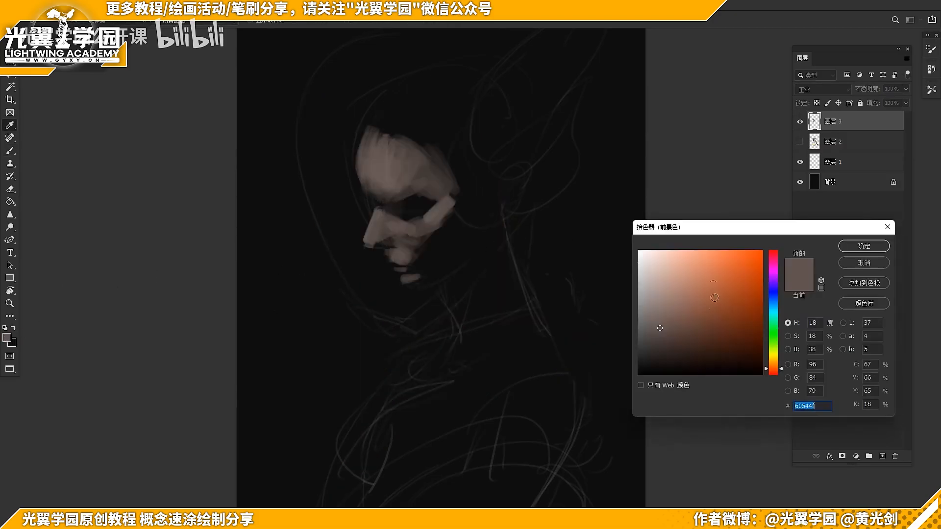
left_click(706, 317)
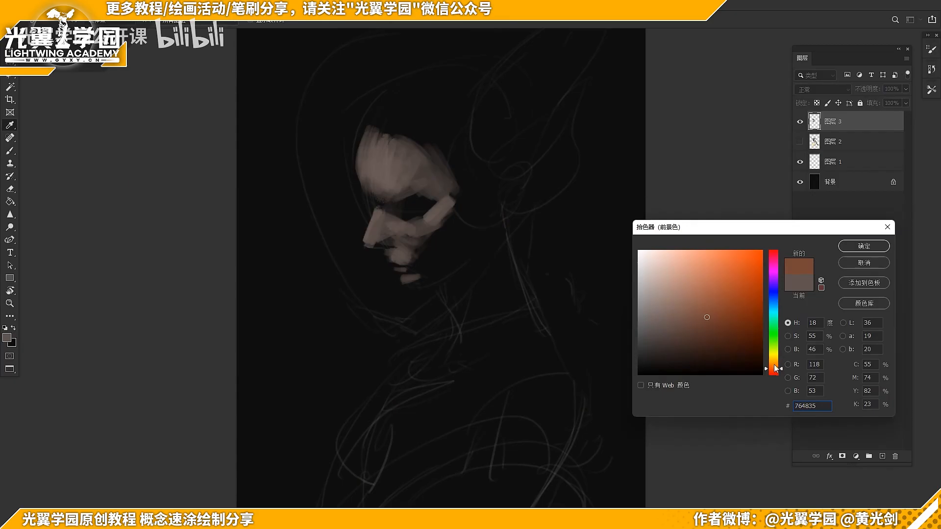
left_click(773, 363)
left_click_drag(715, 321, 719, 319)
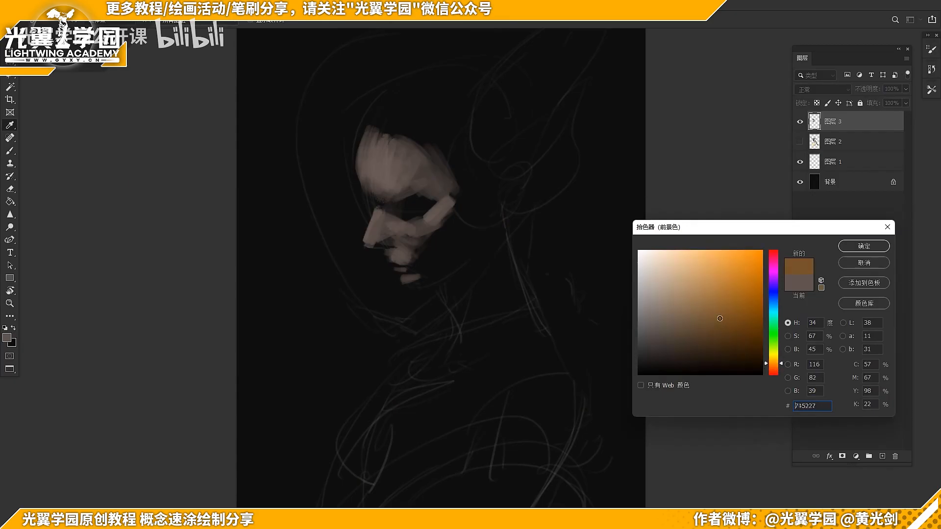
left_click(853, 247)
Fill the eye socket with the warm brown and sample a tone from its upper edge
key("b")
mouse_move(398, 212)
left_mouse_down()
mouse_move(409, 196)
mouse_move(413, 208)
mouse_move(440, 201)
left_mouse_up()
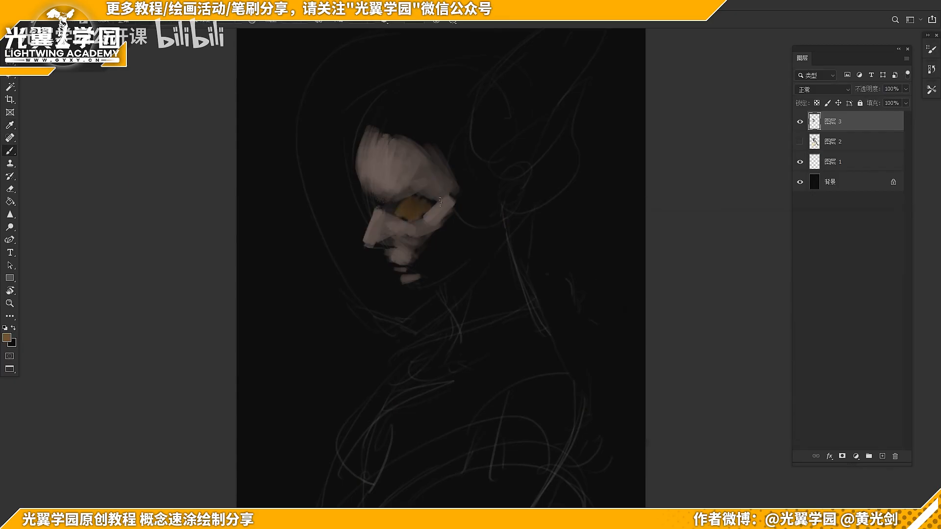
left_click(420, 202, "alt")
Paint the shadowed lower cheek and jaw in warm brown and blend the greyish cheekbone into it
mouse_move(436, 233)
left_mouse_down()
mouse_move(455, 215)
mouse_move(434, 262)
mouse_move(449, 244)
mouse_move(414, 256)
mouse_move(432, 257)
mouse_move(430, 274)
mouse_move(451, 260)
mouse_move(414, 288)
mouse_move(469, 236)
mouse_move(424, 246)
left_mouse_up()
left_click(427, 225, "alt")
left_click(449, 213, "alt")
mouse_move(446, 213)
left_mouse_down()
mouse_move(459, 203)
mouse_move(451, 189)
mouse_move(461, 215)
mouse_move(411, 238)
left_mouse_up()
left_click(441, 203, "alt")
left_click(442, 210, "alt")
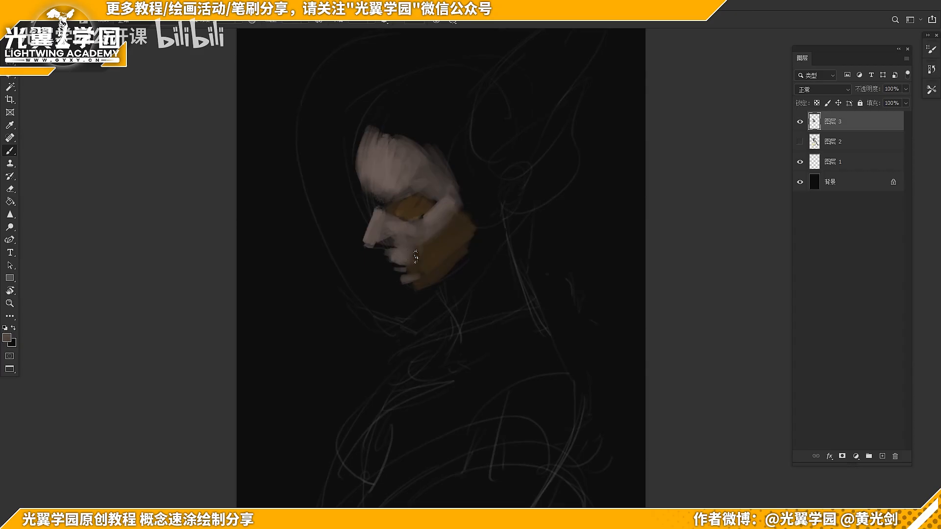
Blend the transition between the cheek and the brown jaw and refine the edge beside the temple
left_click(436, 239, "alt")
left_click_drag(463, 193, 460, 205)
left_click(462, 214, "alt")
left_click(454, 192, "alt")
Shape the chin and lips by blending brown under the mouth and joining the lip patches
left_click(427, 274, "alt")
left_click_drag(419, 278, 413, 282)
left_click(410, 279, "alt")
left_click_drag(391, 264, 404, 268)
left_click(394, 267, "alt")
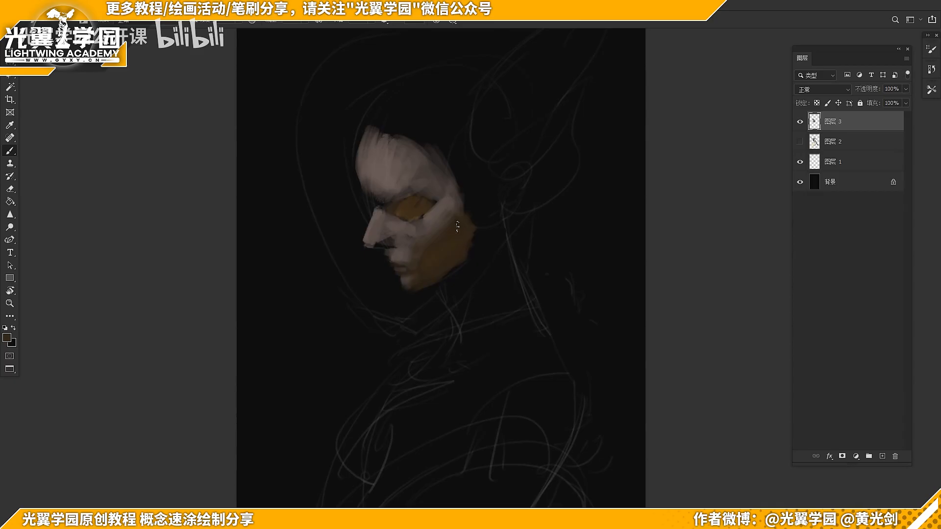
Sample the cheek, nose and jaw tones and soften the outer corner of the eye socket and the cheek
left_click(440, 193, "alt")
left_click_drag(434, 198, 431, 209)
left_click(445, 250, "alt")
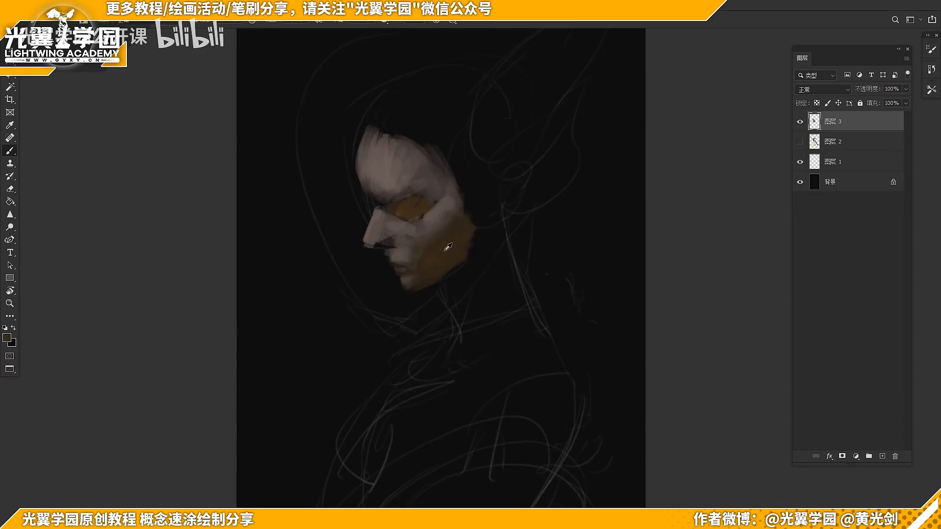
left_click(394, 225, "alt")
left_click(449, 237, "alt")
Refine the inner eye corner and nose bridge by blending sampled tones between the brow and the nose
left_click(401, 223, "alt")
left_click(390, 213, "alt")
left_click(397, 229, "alt")
left_click(398, 208, "alt")
left_click(381, 184, "alt")
Tidy the back edge of the jaw and extend it slightly with sampled brown
key("e")
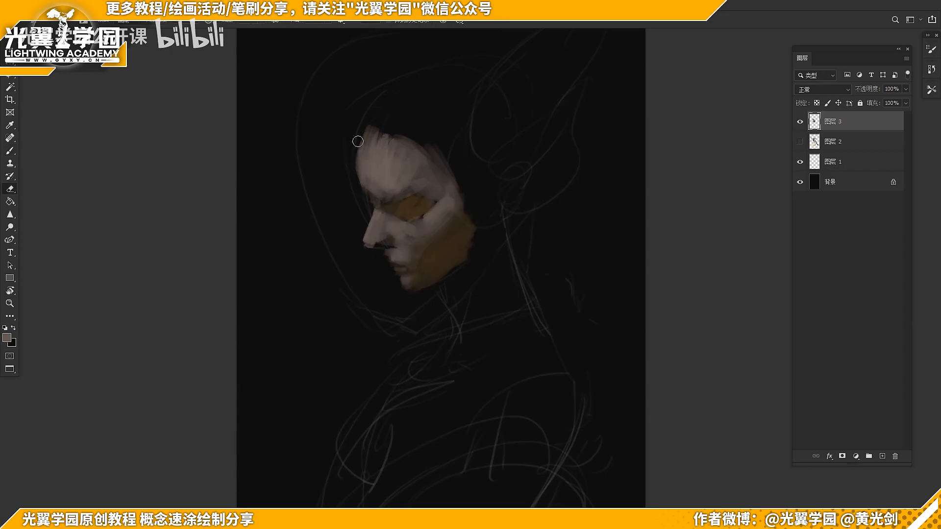
key("b")
left_click(461, 243, "alt")
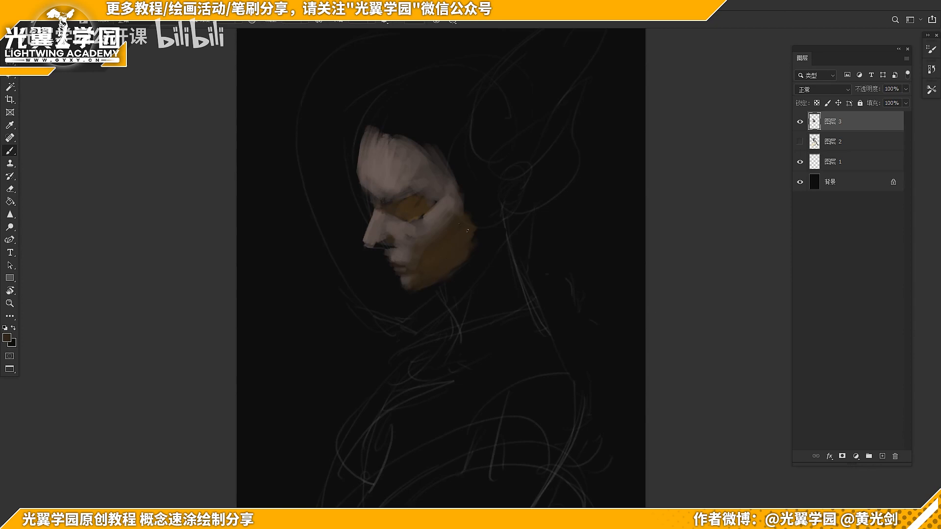
Refine the nostril and the underside of the nose with tones sampled from the surrounding face
left_click(412, 249, "alt")
left_click(390, 237, "alt")
left_click(391, 237, "alt")
left_click(392, 233, "alt")
left_click(387, 245, "alt")
Extend the brown side plane of the face toward the ear and blend the temple with sampled greyish tones
mouse_move(490, 222)
left_mouse_down()
mouse_move(466, 238)
mouse_move(472, 189)
mouse_move(463, 254)
mouse_move(475, 239)
mouse_move(458, 208)
left_mouse_up()
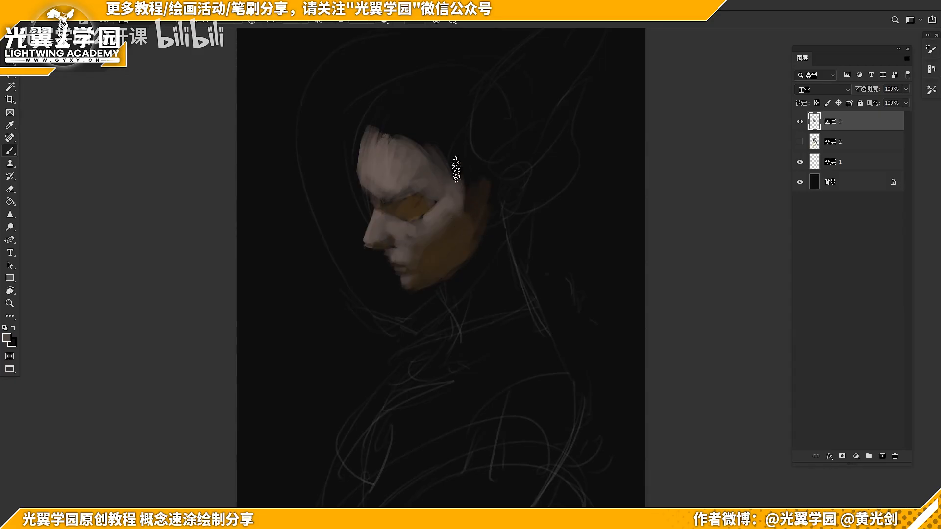
left_click(473, 198, "alt")
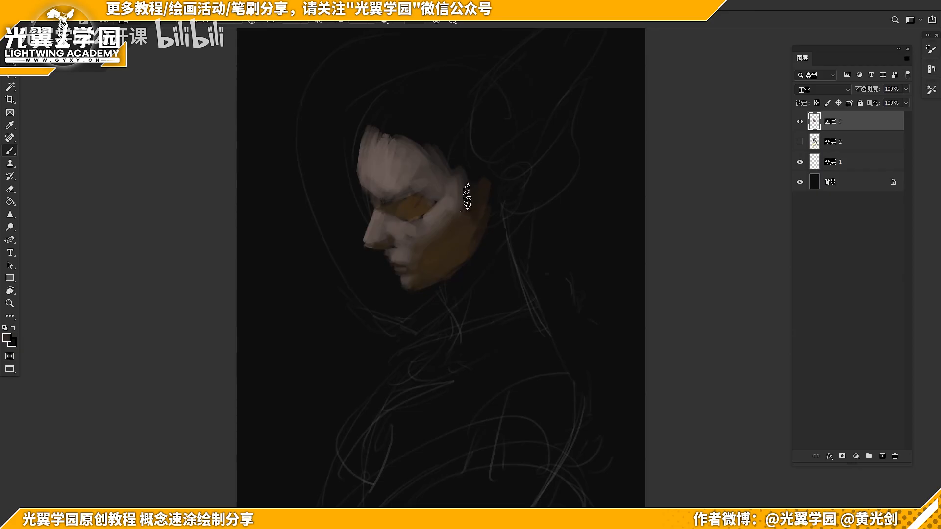
left_click(459, 200, "alt")
mouse_move(435, 145)
left_mouse_down()
mouse_move(436, 171)
mouse_move(412, 154)
mouse_move(410, 178)
mouse_move(439, 161)
mouse_move(444, 191)
left_mouse_up()
left_click(460, 228, "alt")
left_click(420, 158, "alt")
left_click(422, 150, "alt")
left_click(442, 180, "alt")
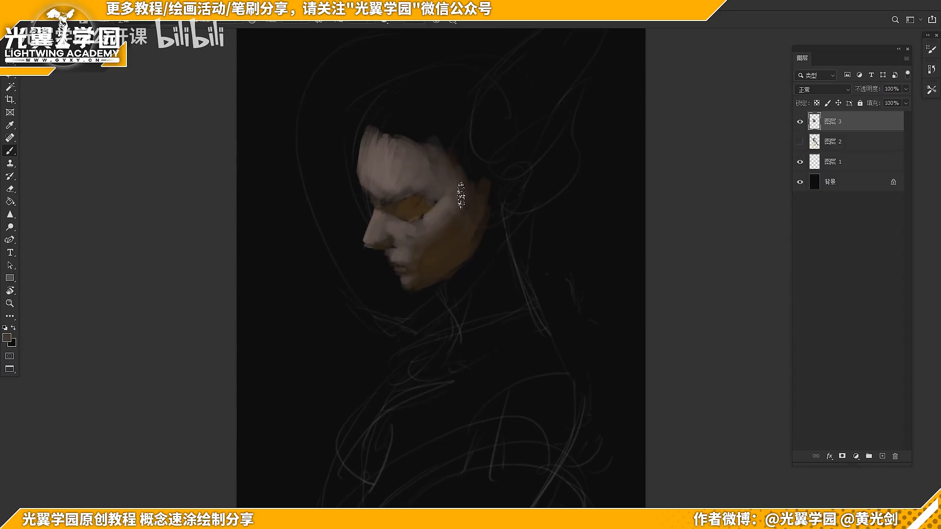
left_click(451, 198, "alt")
left_click(473, 215, "alt")
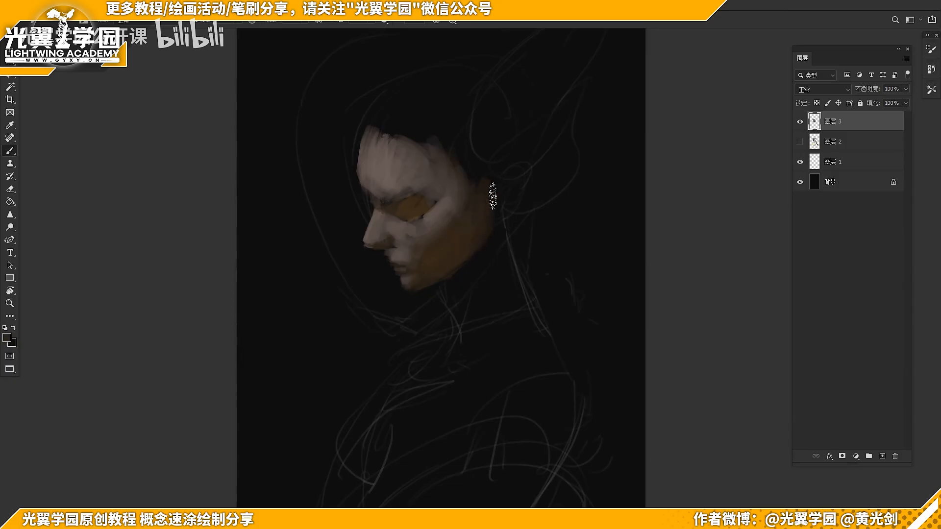
Paint the ear behind the cheek with a greyish-brown rim, a cleaned-up lobe and a filled inner hollow
mouse_move(474, 219)
left_mouse_down()
mouse_move(472, 187)
mouse_move(464, 193)
mouse_move(473, 172)
mouse_move(457, 166)
mouse_move(486, 192)
mouse_move(466, 160)
mouse_move(504, 190)
mouse_move(484, 179)
mouse_move(497, 215)
mouse_move(498, 198)
mouse_move(465, 189)
mouse_move(520, 178)
mouse_move(496, 184)
mouse_move(509, 175)
mouse_move(529, 185)
mouse_move(515, 176)
mouse_move(522, 170)
mouse_move(526, 198)
mouse_move(501, 228)
mouse_move(517, 196)
left_mouse_up()
left_click(445, 193, "alt")
left_click(473, 226, "alt")
left_click(478, 210, "alt")
left_click(453, 189, "alt")
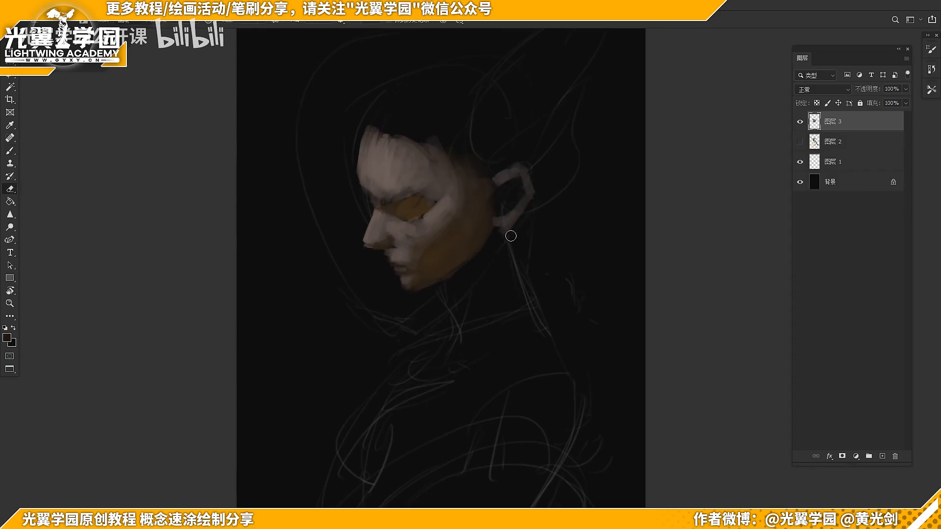
key("e")
key("b")
mouse_move(506, 185)
left_mouse_down()
mouse_move(509, 171)
mouse_move(520, 189)
mouse_move(507, 213)
left_mouse_up()
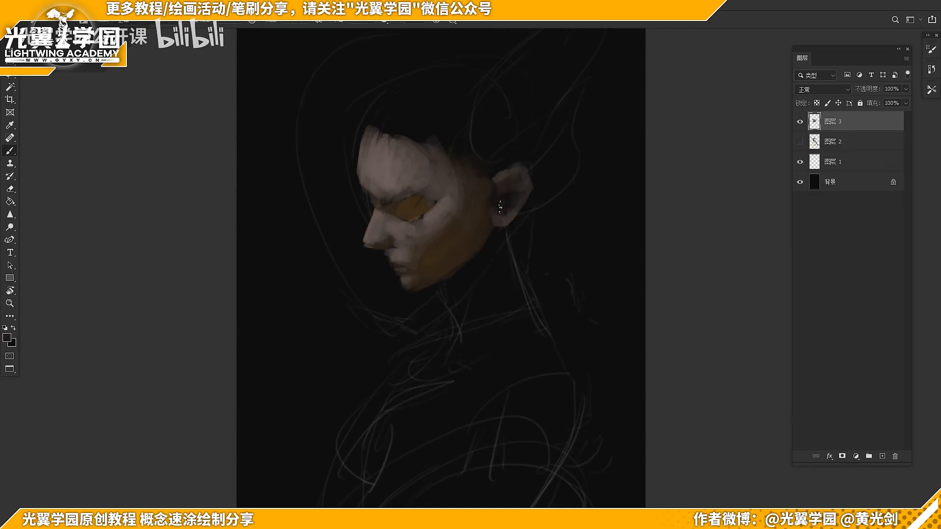
Paint a darker brown band across the upper forehead and extend the crown above it with sampled tones
right_click(416, 143)
left_click(421, 133, "alt")
left_click_drag(425, 142, 376, 143)
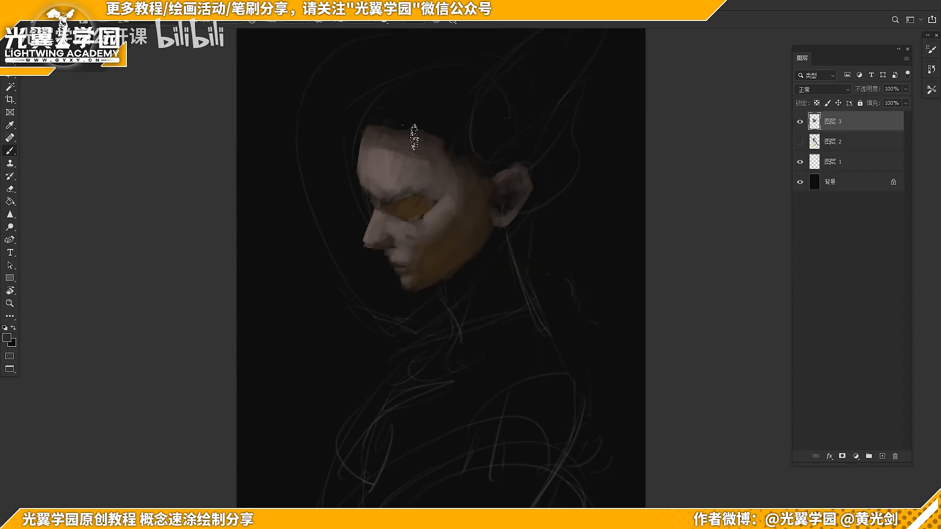
left_click(453, 152, "alt")
left_click(401, 128, "alt")
mouse_move(469, 119)
left_mouse_down()
mouse_move(376, 129)
mouse_move(389, 114)
mouse_move(409, 121)
left_mouse_up()
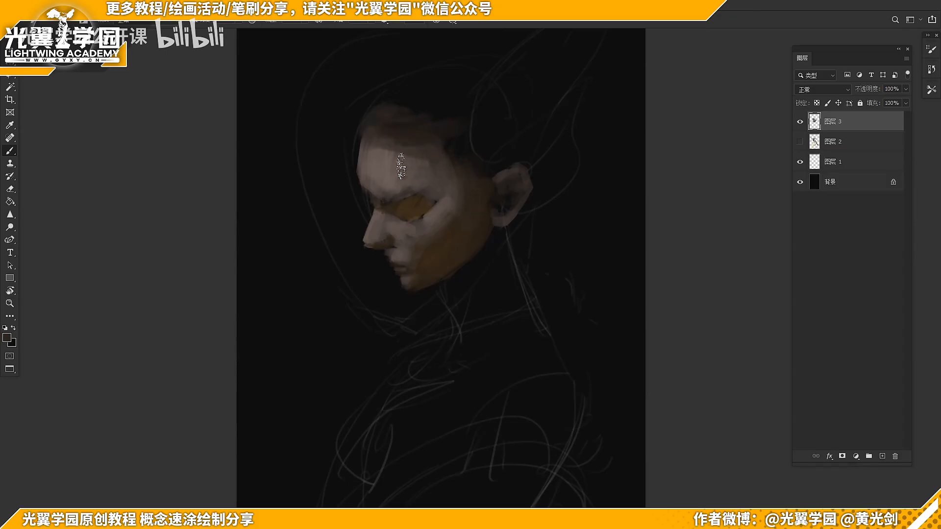
Soften the brow and the upper edge of the eye socket with a sampled tone
right_click(471, 230)
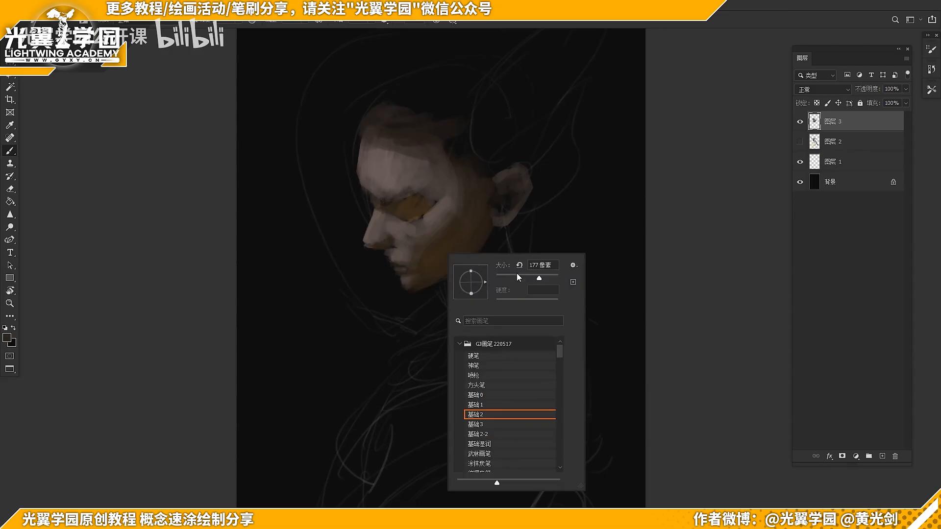
left_click(423, 191, "alt")
left_click_drag(409, 189, 458, 196)
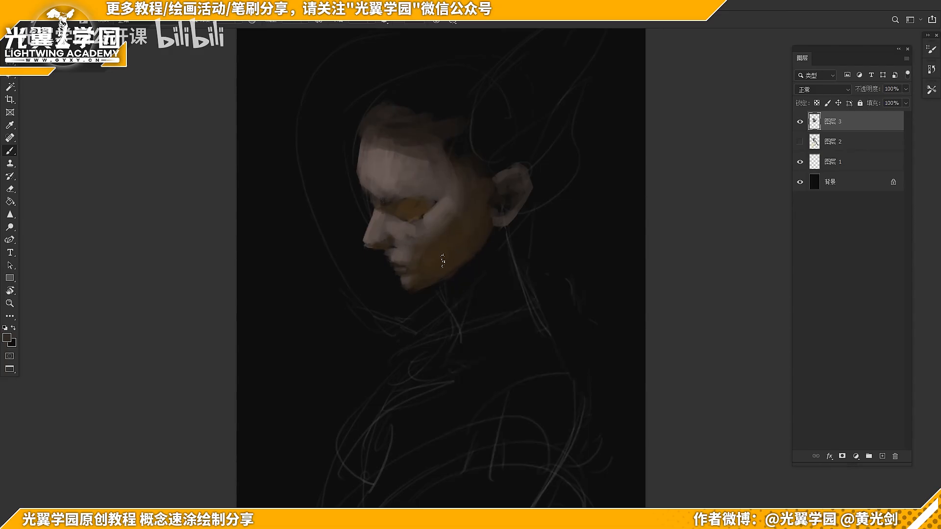
Flip the canvas horizontally and clean up the face's profile edge with the Eraser
key("ctrl+shift+h")
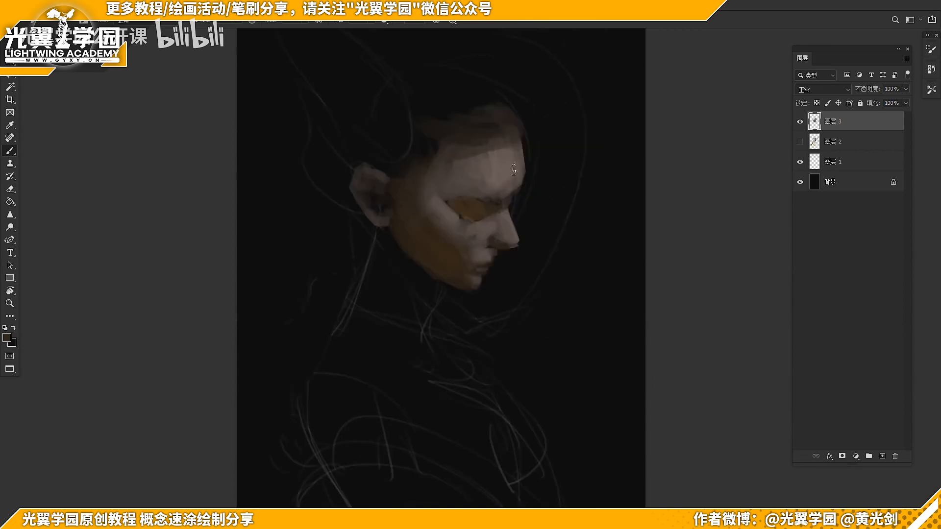
key("e")
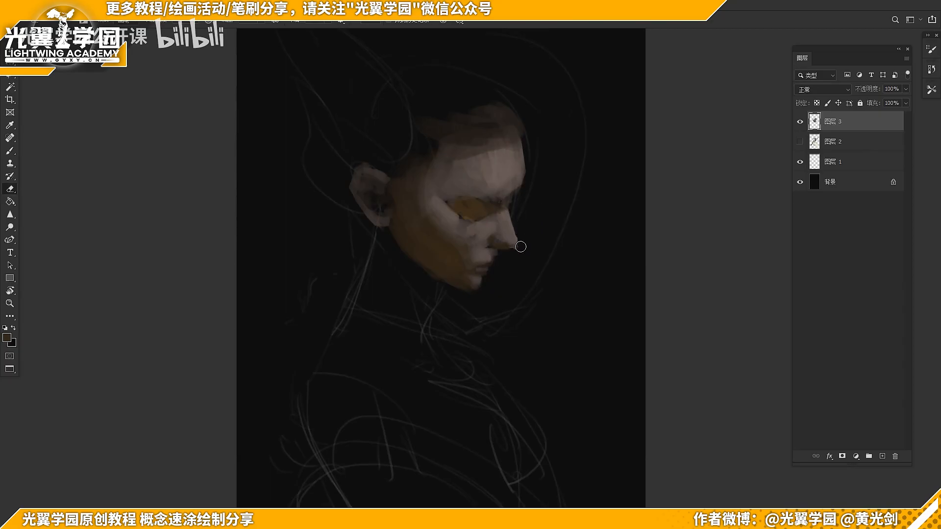
scroll(485, 309, "up", 1)
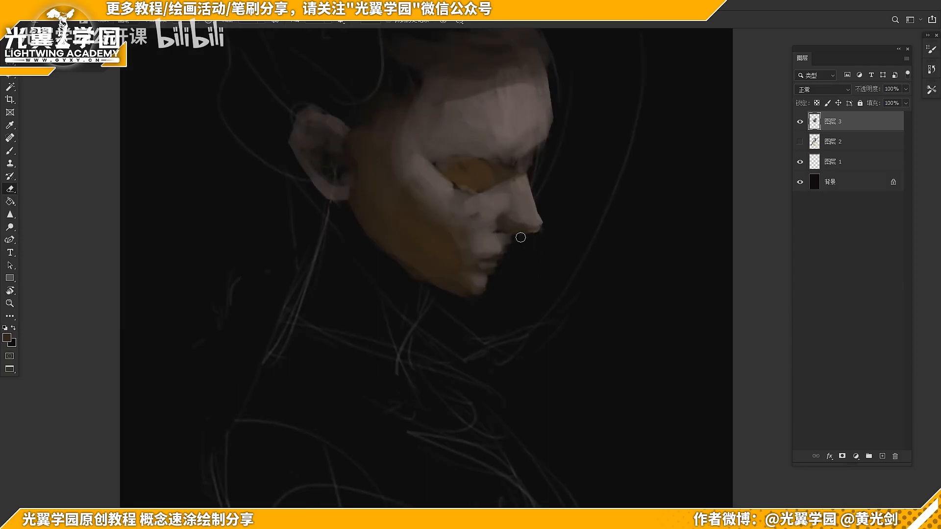
key("b")
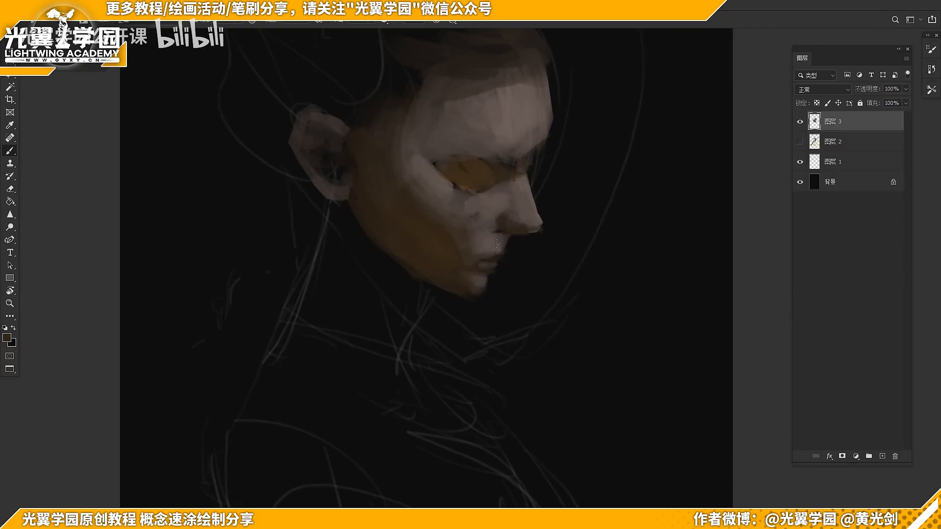
Reshape the area under the nose and the lips, alternating sampled brush tones with the Eraser
left_click(502, 238, "alt")
left_click(503, 234, "alt")
key("e")
key("b")
left_click_drag(472, 272, 480, 273)
key("e")
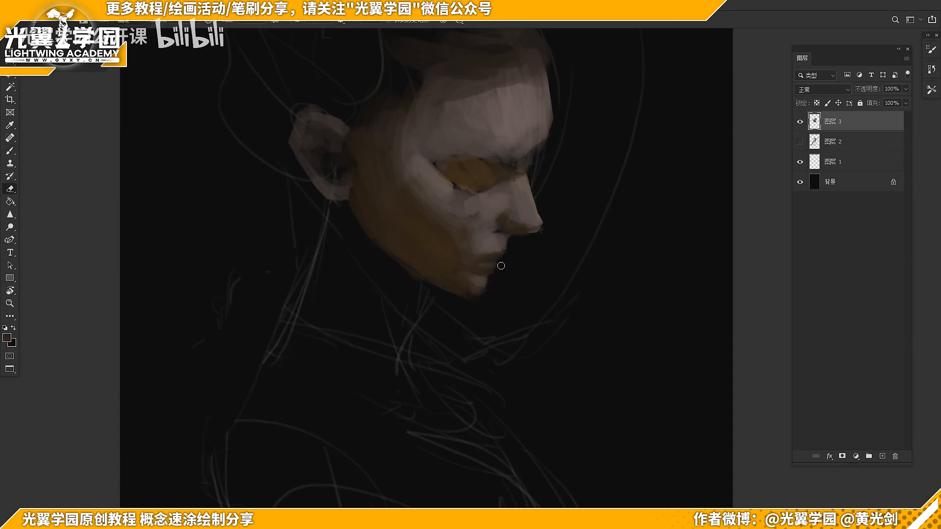
key("b")
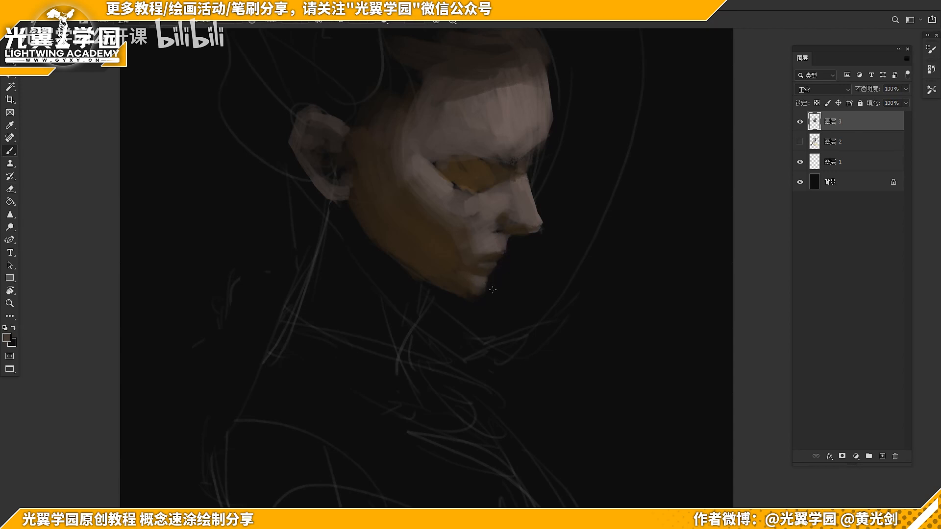
Refine the front and underside of the chin with tones sampled from the surrounding face
scroll(531, 283, "up", 2)
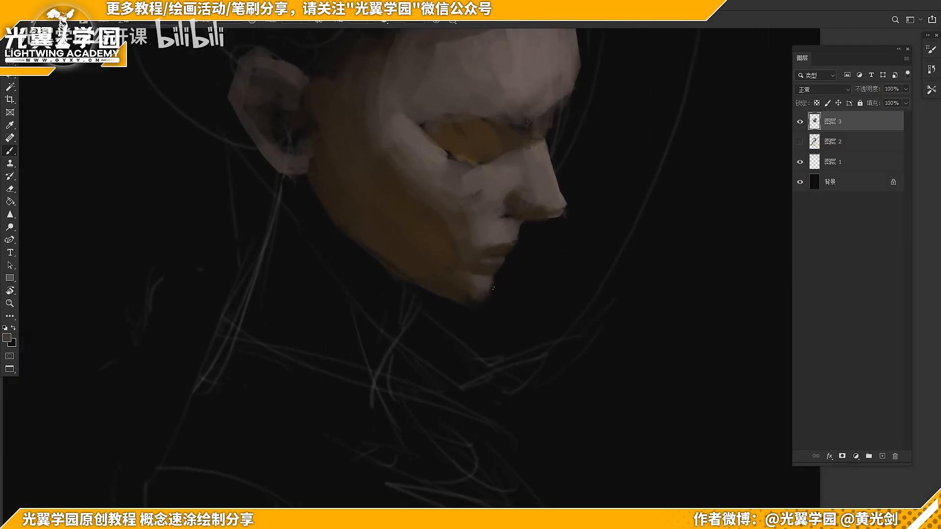
left_click(461, 294, "alt")
left_click(484, 289, "alt")
left_click(470, 285, "alt")
left_click(479, 289, "alt")
Flip the canvas back horizontally and touch up the areas around the nose, jaw and mouth with sampled tones
key("ctrl+shift+h")
key("ctrl+minus")
key("ctrl+minus")
key("ctrl+minus")
key("ctrl+plus")
key("ctrl+plus")
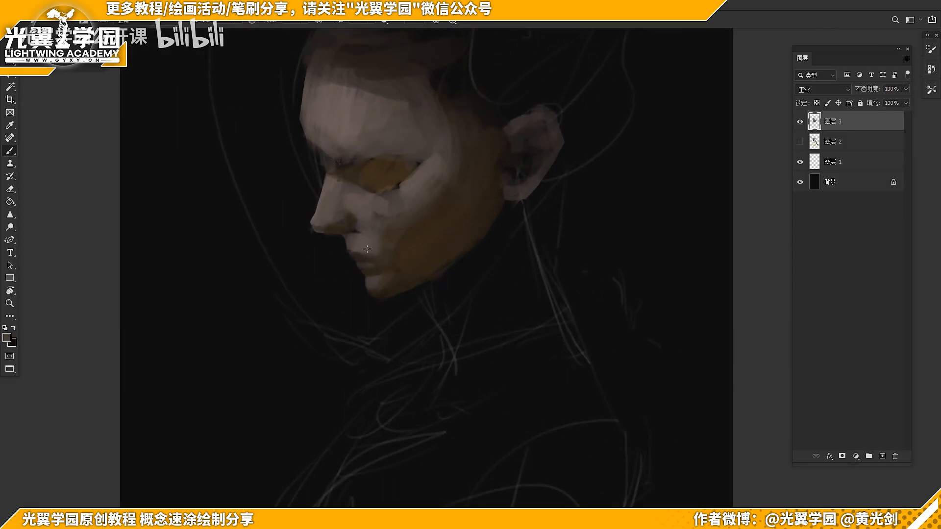
left_click(359, 226, "alt")
left_click(405, 308, "alt")
left_click(364, 263, "alt")
Set the foreground colour to reddish brown #713623 and paint the lower lip with it
left_click(7, 337)
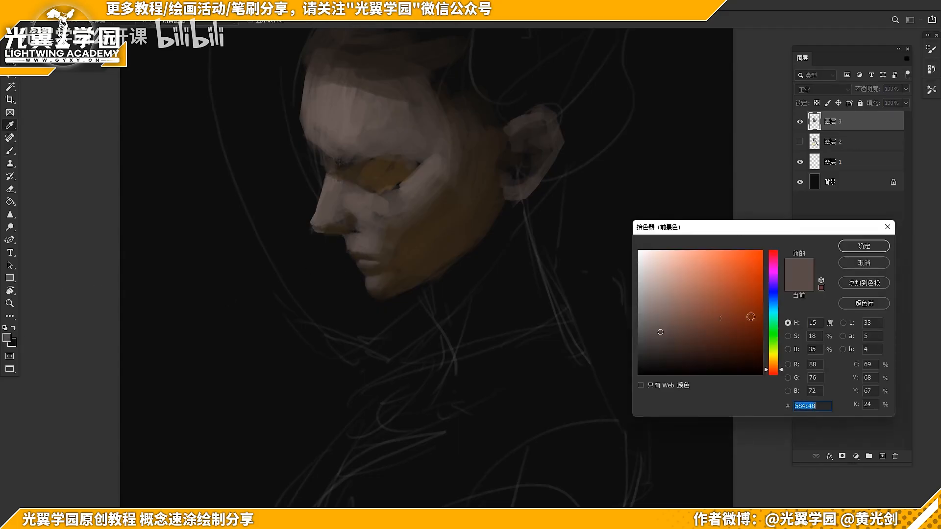
left_click(723, 319)
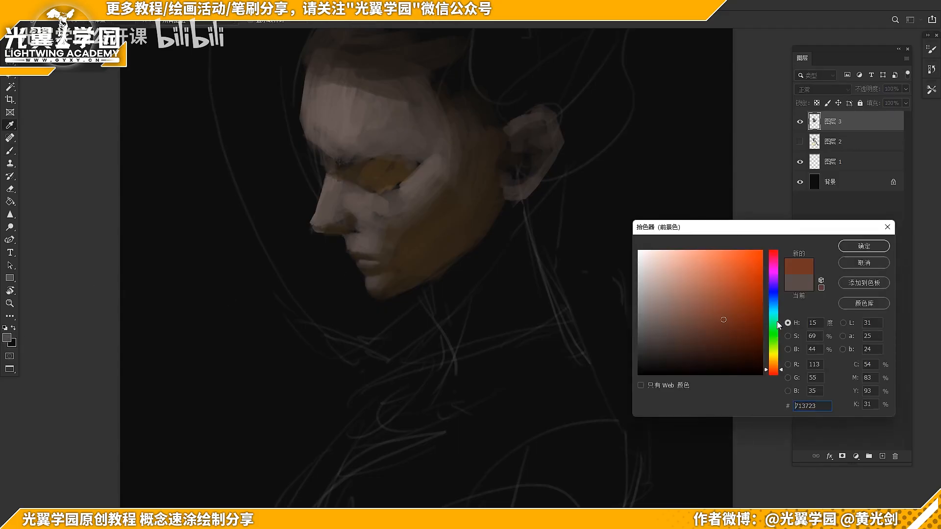
left_click(864, 246)
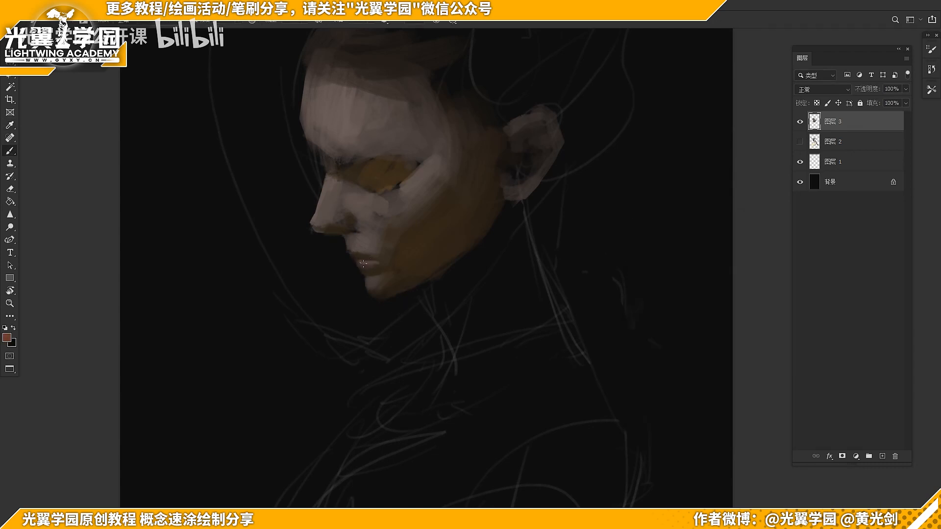
left_click_drag(363, 263, 371, 263)
Refine the lower edge and outer corner of the eye socket with sampled tones
key("ctrl+plus")
mouse_move(383, 190)
left_mouse_down()
mouse_move(434, 210)
mouse_move(386, 184)
mouse_move(418, 183)
left_mouse_up()
left_click(402, 182, "alt")
left_click(433, 176, "alt")
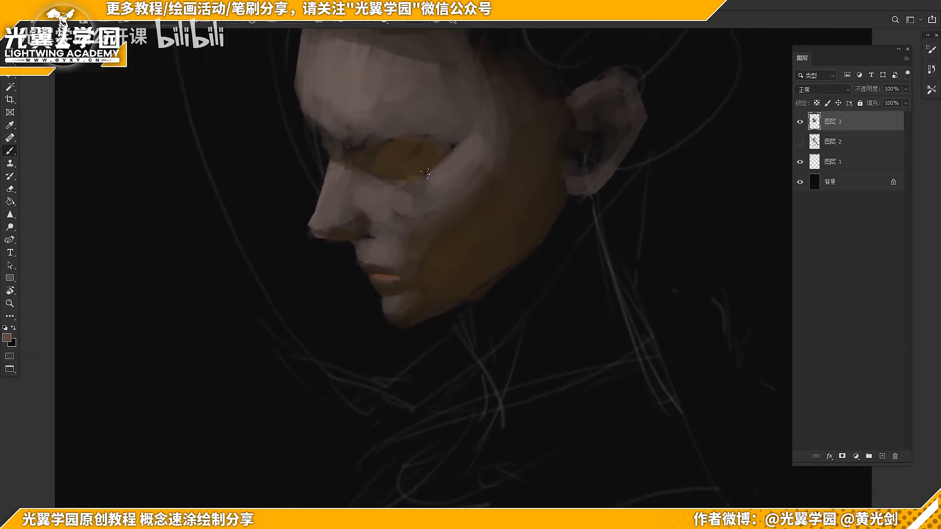
Shade the upper lip with dark red-brown #421c10 and pick an even darker red as the foreground colour
left_click(7, 337)
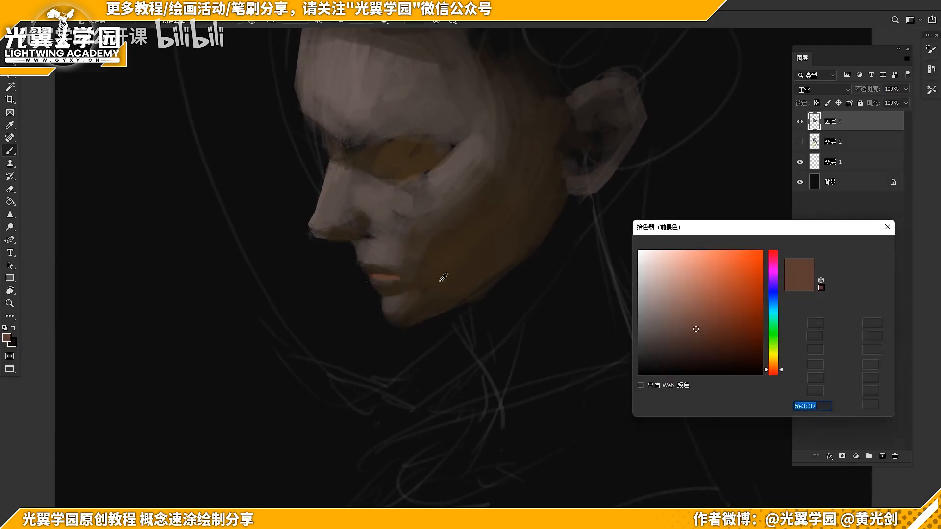
left_click_drag(725, 333, 733, 343)
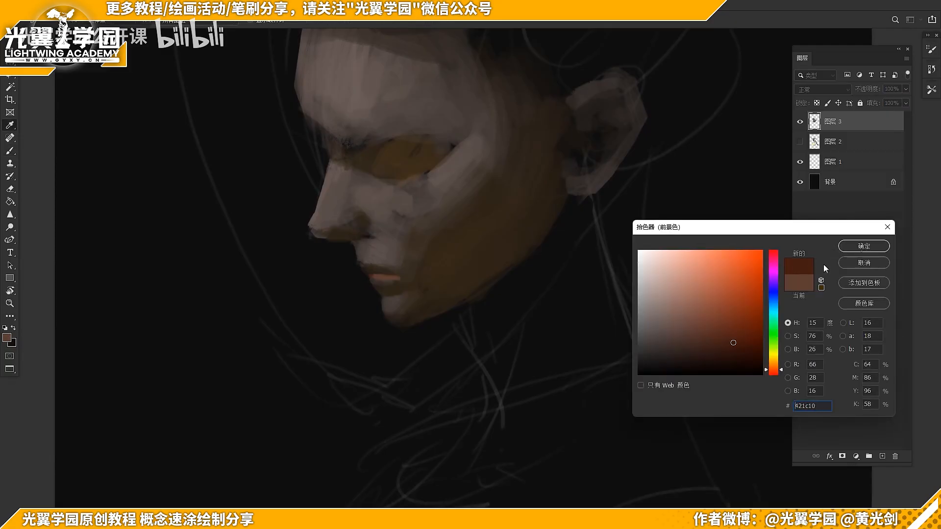
left_click(853, 245)
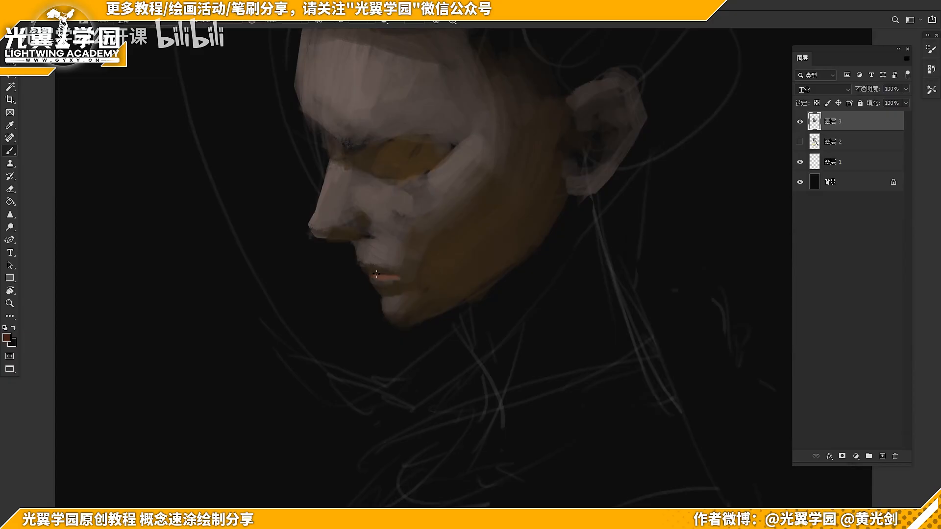
left_click(12, 337)
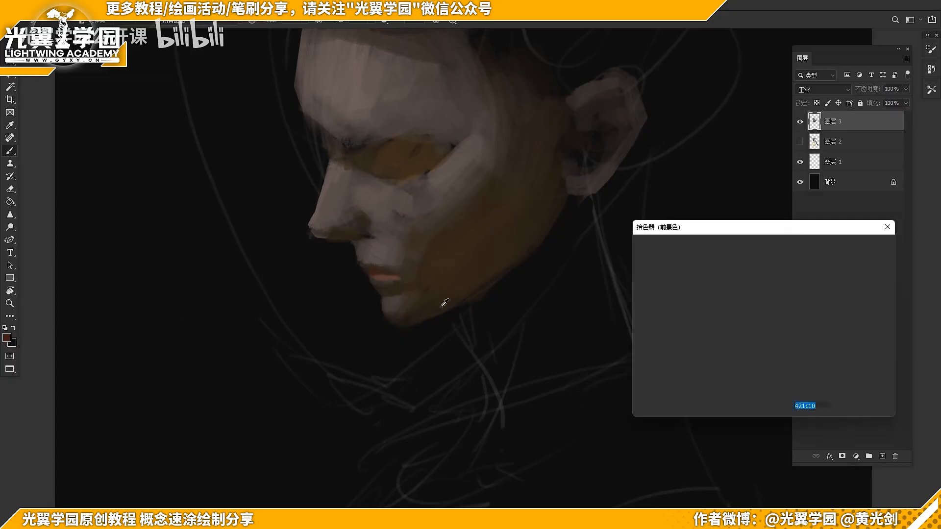
left_click(717, 361)
left_click(865, 248)
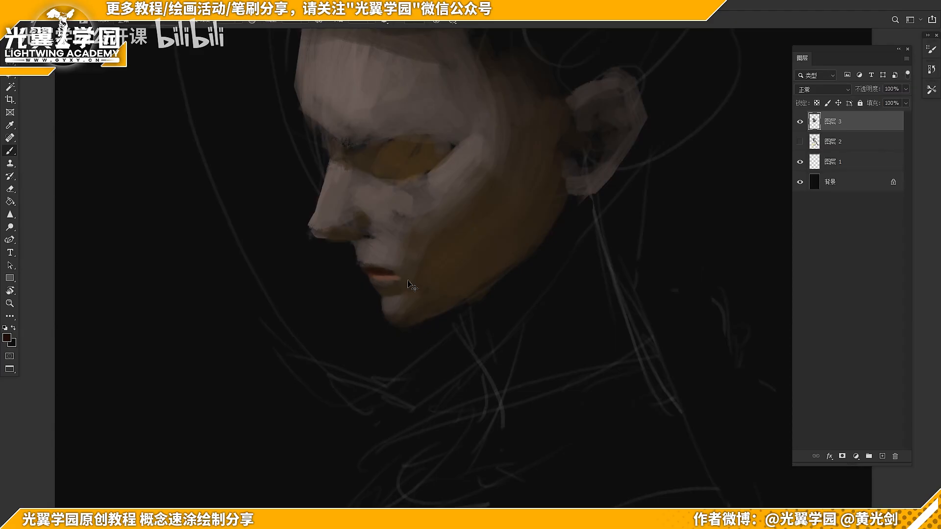
Paint the upper lip and the dark line between the lips, sampling the surrounding reddish tones
key("ctrl+plus")
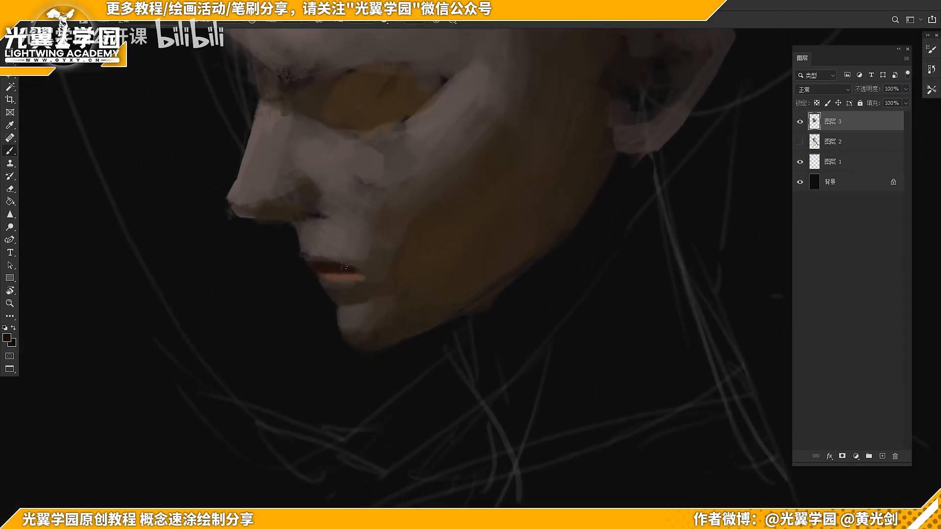
left_click(344, 276, "alt")
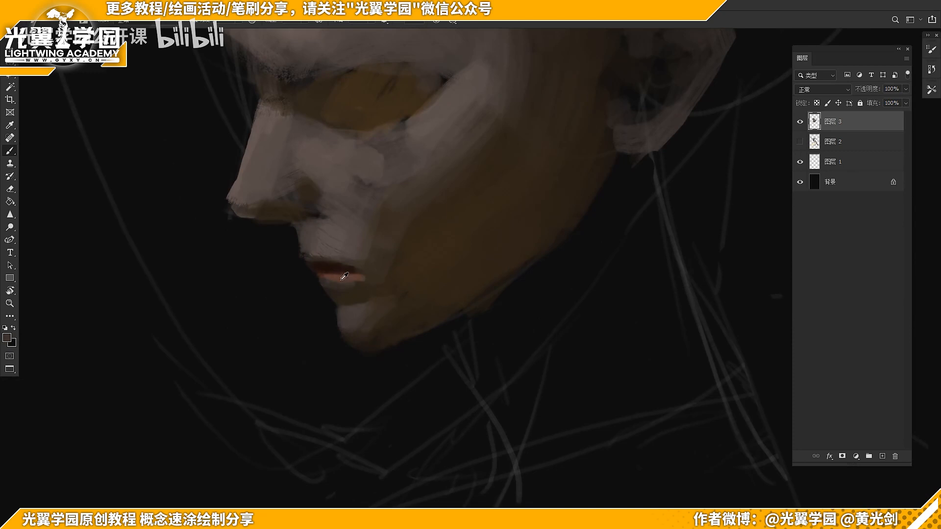
left_click(322, 263, "alt")
left_click_drag(315, 259, 322, 265)
left_click(321, 269, "alt")
left_click(348, 251, "alt")
left_click_drag(354, 267, 347, 265)
Blend the skin above the mouth and soften the lower lip with a muted sampled red
left_click(325, 243, "alt")
left_click(341, 225, "alt")
left_click(376, 261, "alt")
left_click(341, 267, "alt")
mouse_move(366, 279)
left_mouse_down()
mouse_move(347, 284)
mouse_move(353, 297)
mouse_move(357, 286)
mouse_move(338, 279)
left_mouse_up()
left_click(354, 274, "alt")
left_click(367, 278, "alt")
left_click(351, 277, "alt")
Blend the skin below the lower lip and around the mouth corner with sampled face tones
left_click(355, 284, "alt")
left_click(360, 300, "alt")
left_click(371, 243, "alt")
left_click(372, 262, "alt")
mouse_move(373, 263)
left_mouse_down()
mouse_move(366, 272)
mouse_move(366, 262)
left_mouse_up()
left_click(359, 249, "alt")
left_click(378, 259, "alt")
left_click(368, 245, "alt")
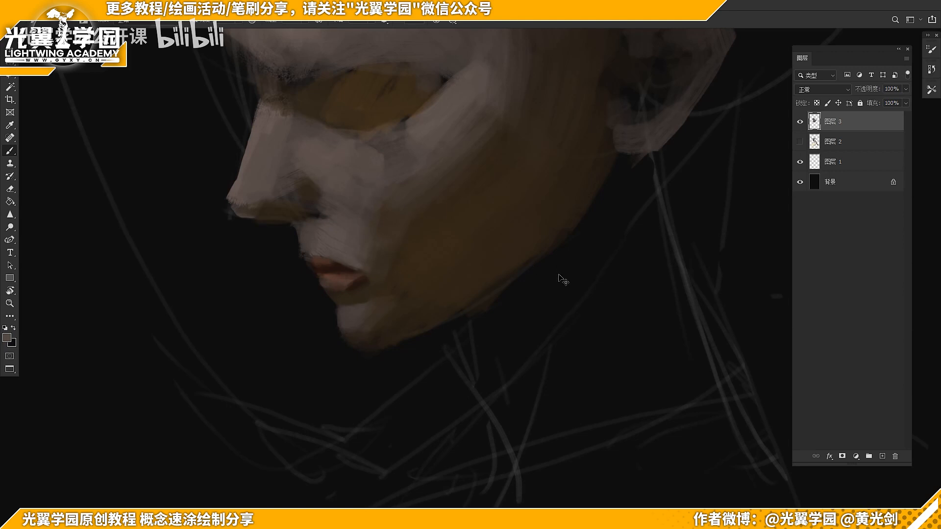
Smooth the cheek beside the mouth and trim the notch between forehead and nose with the Eraser
key("ctrl+0")
key("ctrl+minus")
key("ctrl+plus")
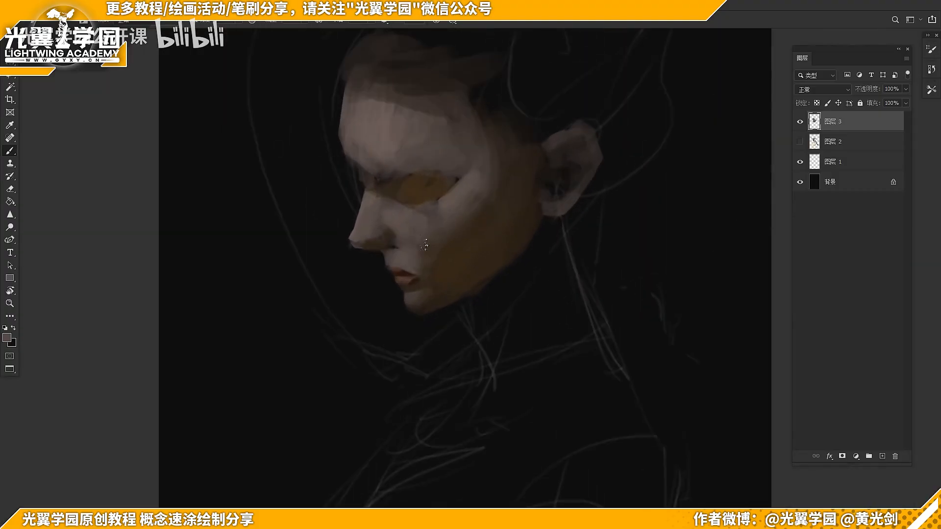
left_click(435, 244, "alt")
key("e")
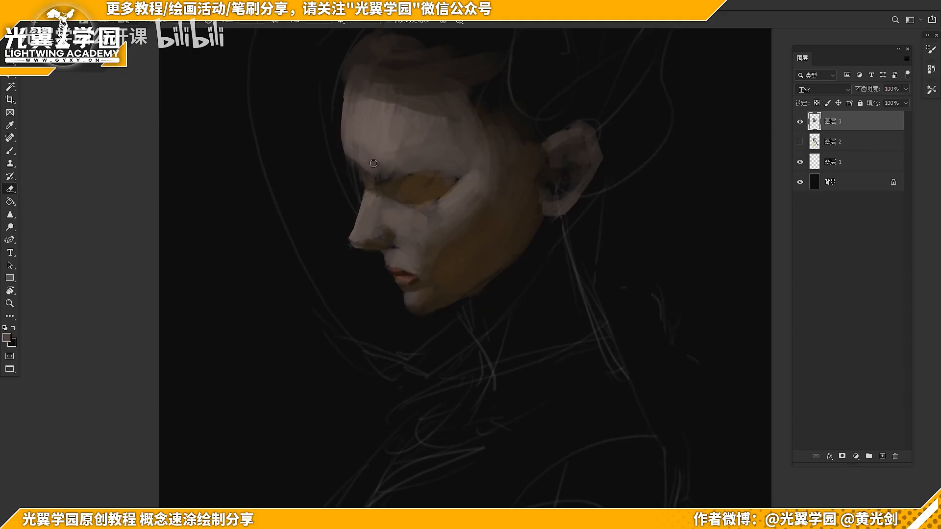
key("b")
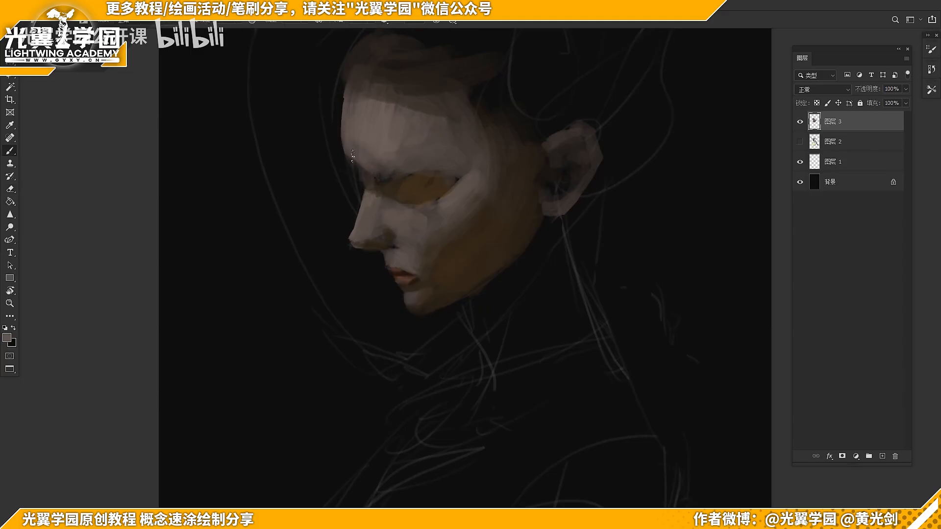
Refine the brow and upper eye socket with tones sampled around the eye, undoing the last stroke
left_click(389, 184, "alt")
left_click(399, 160, "alt")
left_click(405, 184, "alt")
left_click(460, 178, "alt")
left_click_drag(394, 180, 430, 169)
key("ctrl+z")
Flip the canvas horizontally, trim the forehead's profile edge with the Eraser, and flip the canvas back
key("ctrl+minus")
key("ctrl+minus")
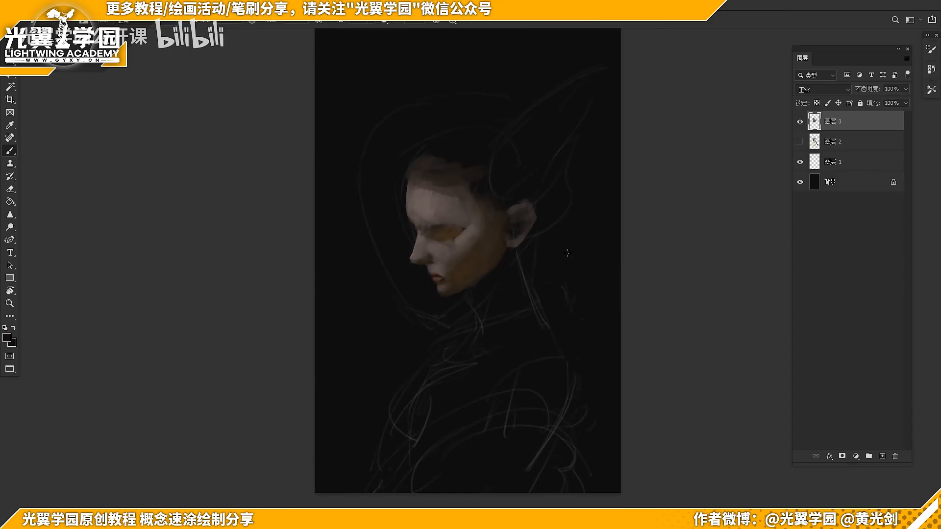
key("ctrl+shift+h")
key("ctrl+plus")
key("e")
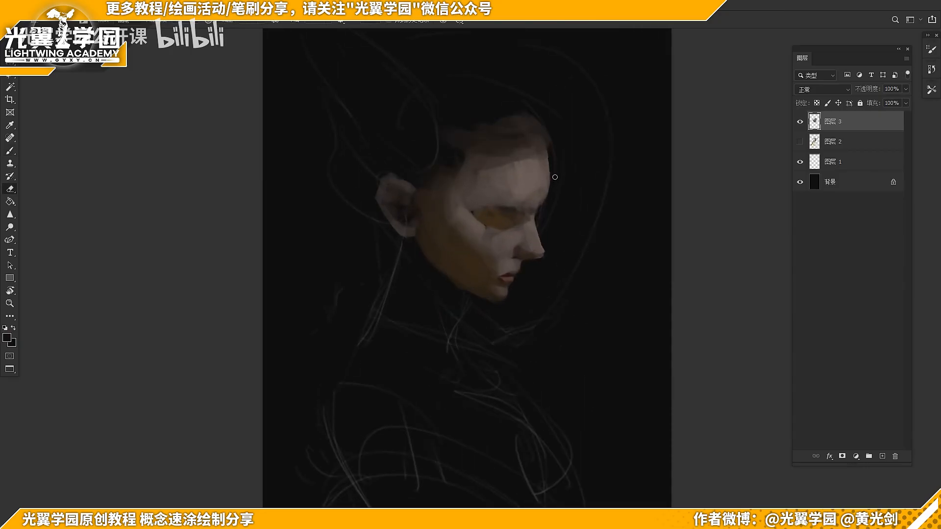
left_click_drag(547, 146, 550, 160)
key("ctrl+shift+h")
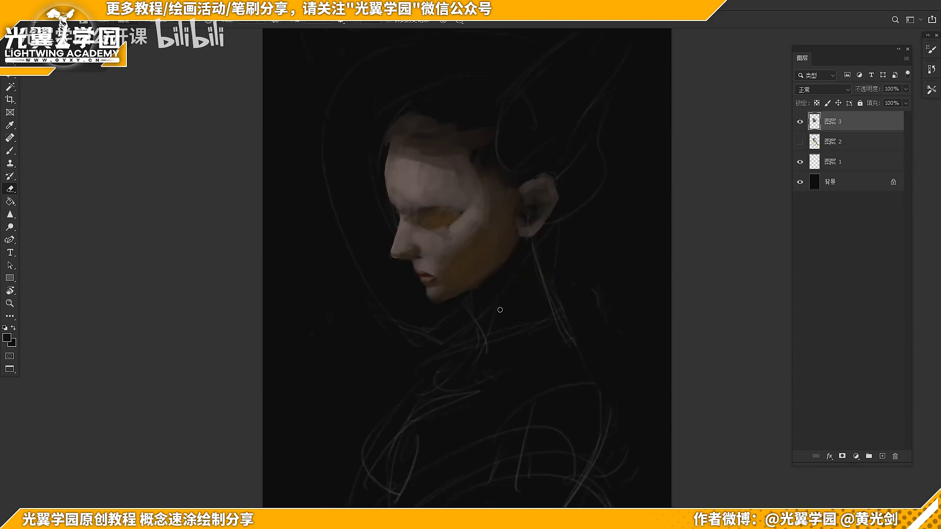
Try to block in the neck below the ear with brown sampled from the jaw, and undo the stroke
key("b")
left_click(466, 279, "alt")
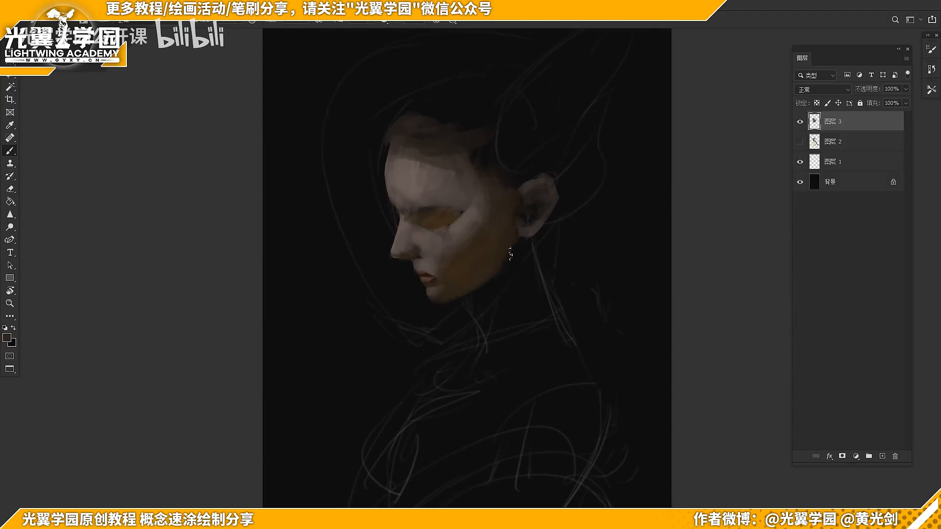
left_click(491, 268, "alt")
mouse_move(528, 253)
left_mouse_down()
mouse_move(518, 306)
mouse_move(522, 248)
mouse_move(538, 290)
left_mouse_up()
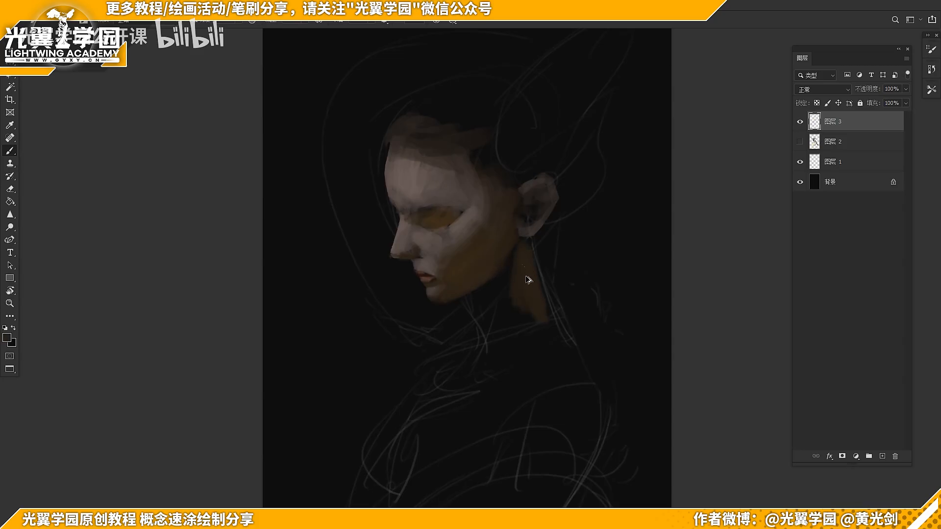
key("ctrl+z")
Blend the transition between the greyish cheek and the brown jaw plane with tones sampled from the face
left_click(474, 217, "alt")
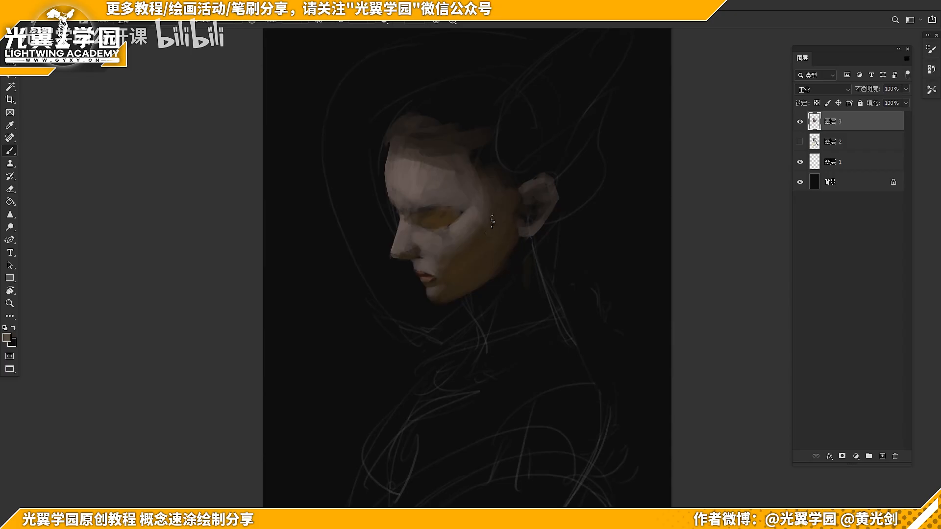
left_click(479, 238, "alt")
left_click_drag(477, 244, 472, 240)
left_click(462, 226, "alt")
left_click(486, 232, "alt")
left_click(473, 247, "alt")
left_click(495, 219, "alt")
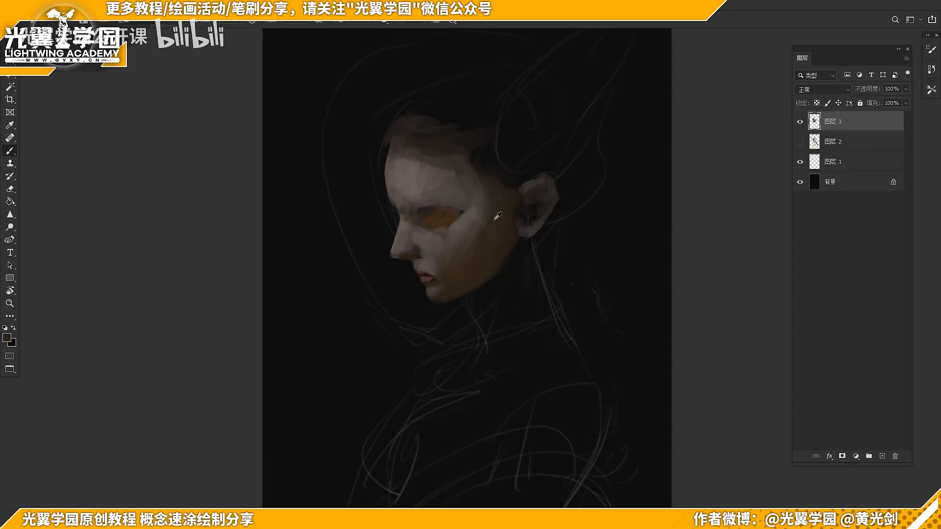
left_click(473, 187, "alt")
Paint the upper eyelid over the brown eye socket with a lighter greyish skin tone sampled from the face
key("ctrl+plus")
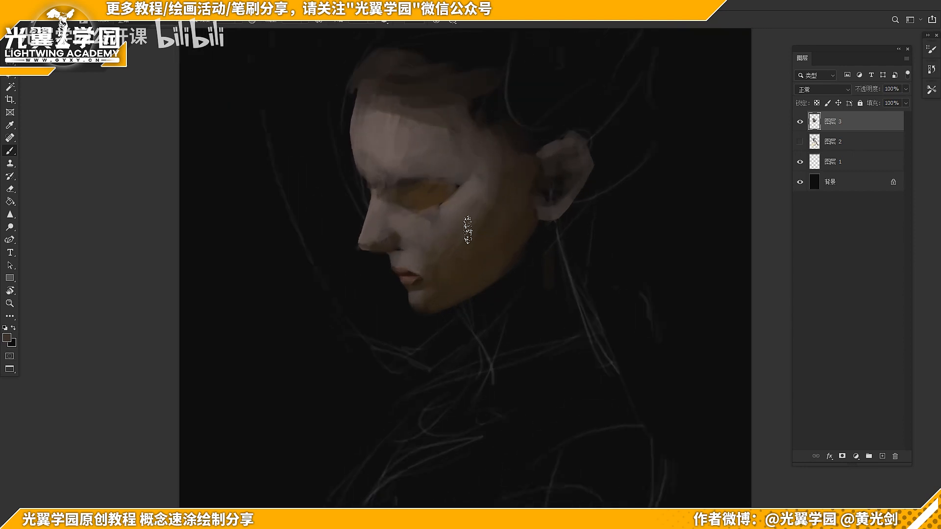
left_click_drag(508, 237, 529, 274)
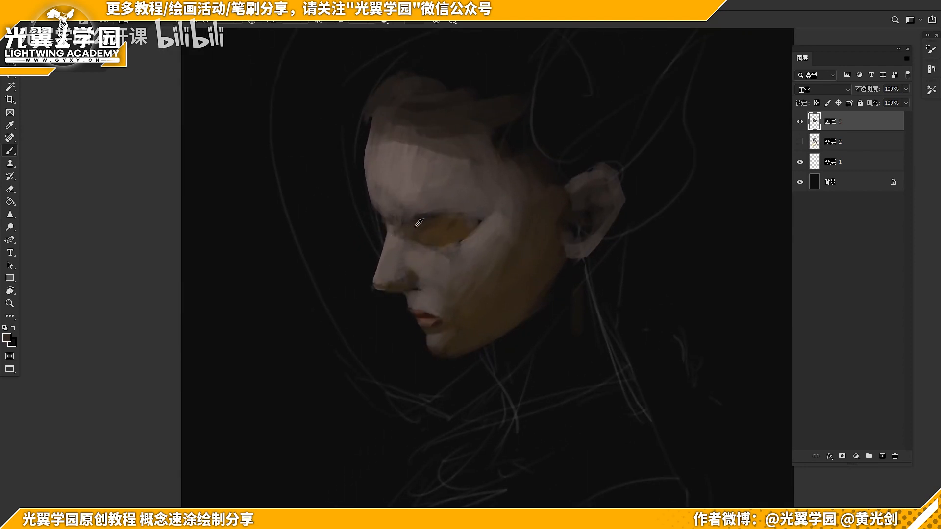
left_click(496, 227, "alt")
mouse_move(431, 227)
left_mouse_down()
mouse_move(485, 233)
mouse_move(436, 226)
left_mouse_up()
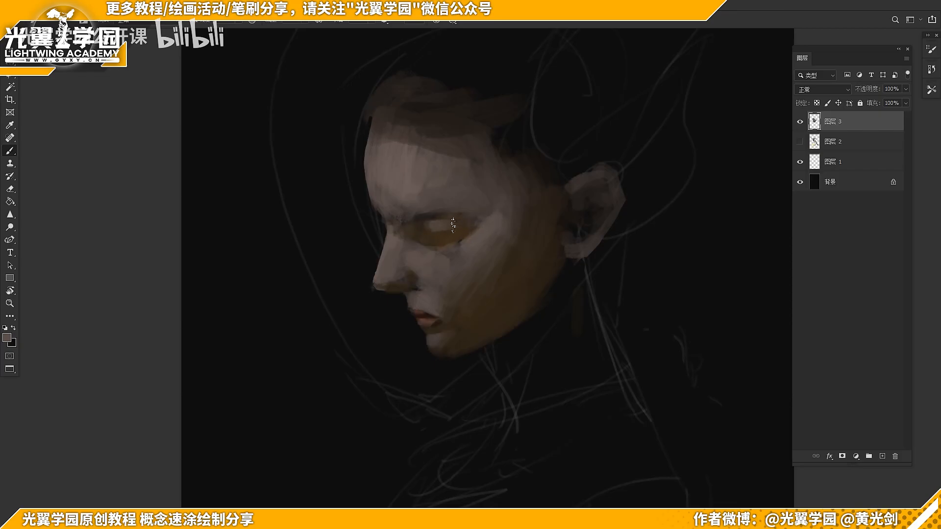
left_click(434, 228, "alt")
left_click(456, 220, "alt")
left_click_drag(463, 223, 460, 220)
left_click(440, 235, "alt")
left_click_drag(427, 240, 465, 216)
Refine the brow shadow and the skin directly above the eyelid with sampled tones
left_click(460, 206, "alt")
left_click(429, 218, "alt")
left_click(470, 209, "alt")
left_click(428, 216, "alt")
left_click(424, 193, "alt")
key("e")
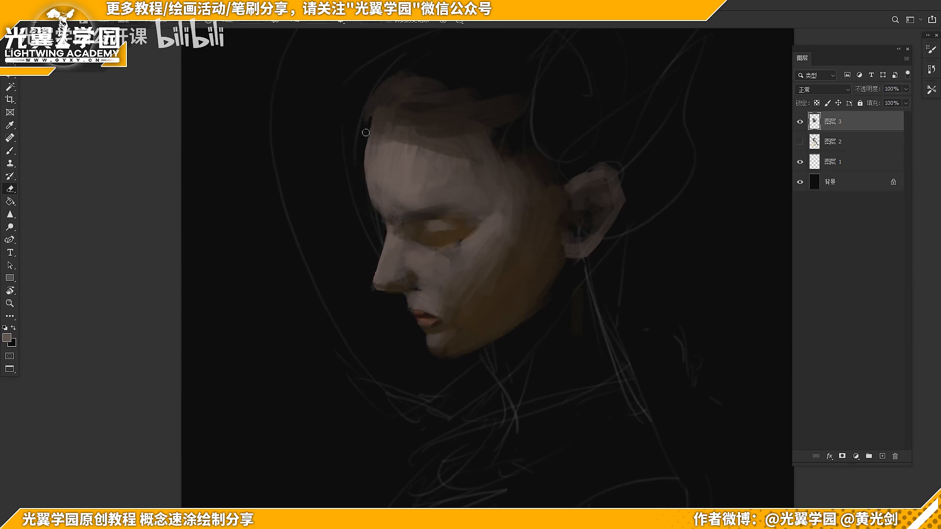
key("b")
Shape the closed eye's lid line and soften the brown skin beneath it toward the outer corner
left_click(464, 234, "alt")
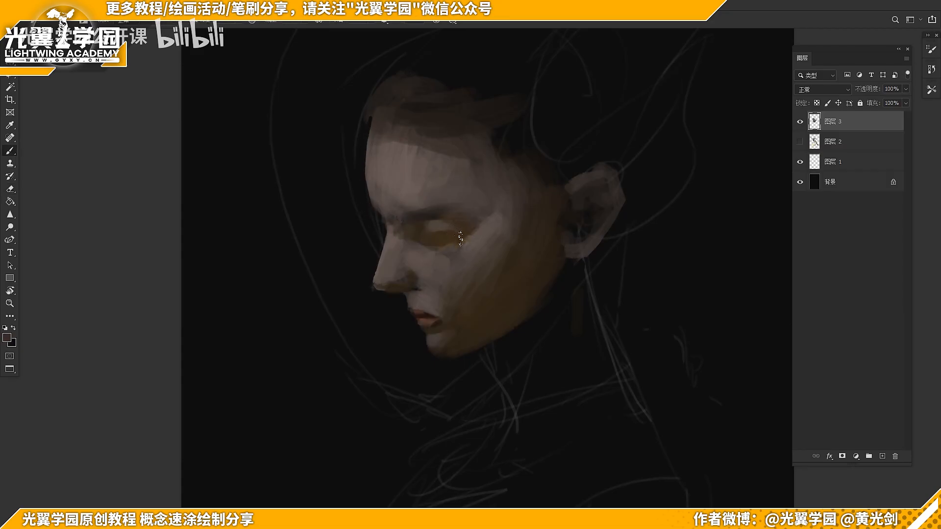
left_click(444, 224, "alt")
left_click(456, 236, "alt")
left_click(452, 235, "alt")
left_click(469, 235, "alt")
left_click(443, 244, "alt")
left_click(473, 231, "alt")
Examine the face at reduced size and with the canvas mirrored horizontally, restoring the original orientation
key("ctrl+minus")
key("ctrl+minus")
key("ctrl+minus")
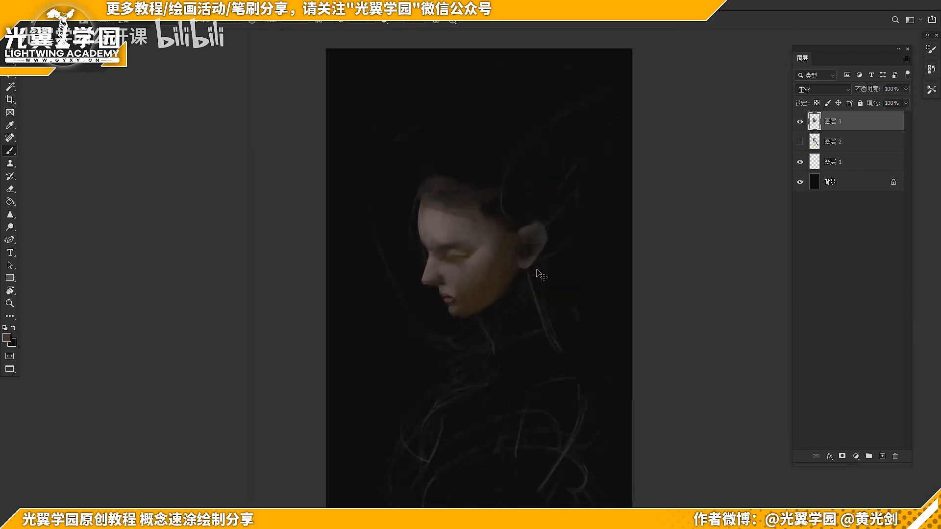
key("ctrl+plus")
key("ctrl+plus")
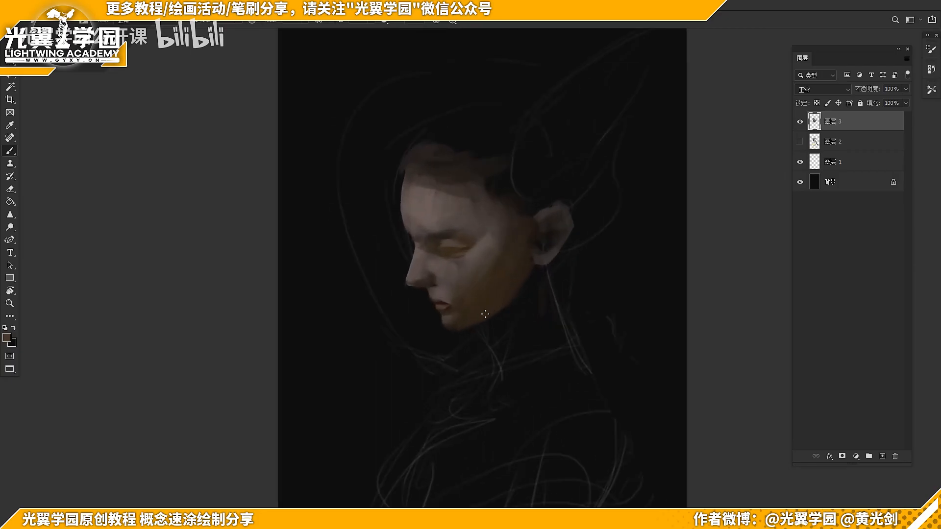
key("ctrl+shift+h")
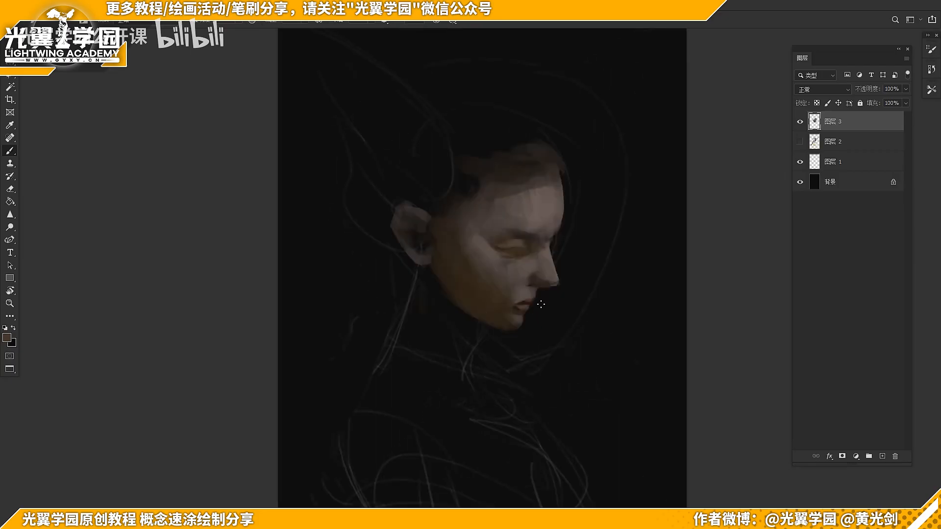
key("ctrl+shift+h")
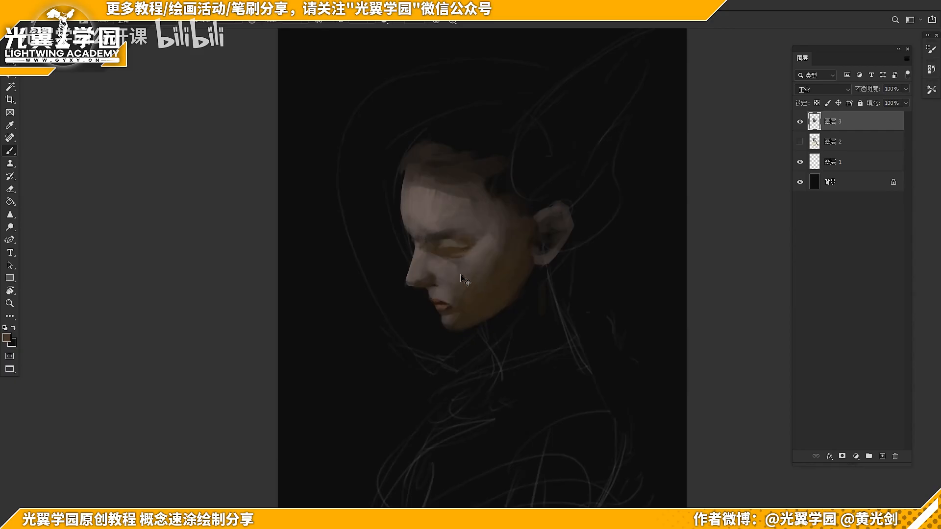
Shape the area between nose and upper lip and the mouth corner with sampled tones
key("ctrl+plus")
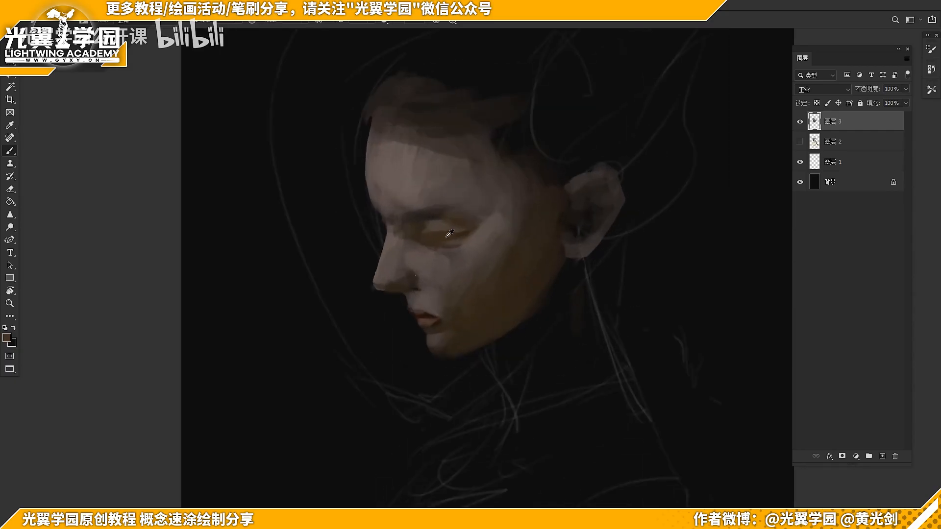
left_click(410, 294, "alt")
left_click(420, 306, "alt")
left_click(410, 298, "alt")
left_click(432, 311, "alt")
left_click(435, 318, "alt")
Switch to the 基础1 brush at 10 px and paint a dark accent along the lips toward the mouth corner
right_click(440, 312)
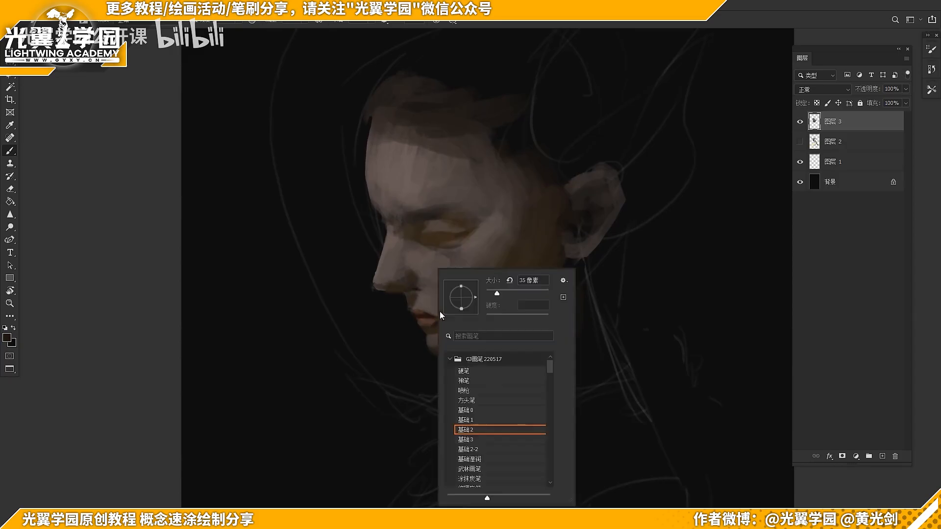
left_click(497, 420)
left_click(490, 293)
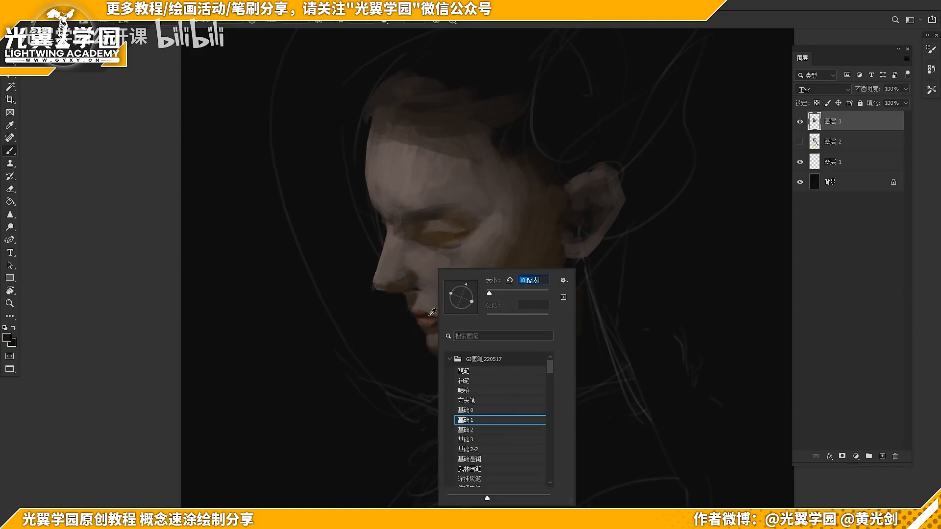
left_click(430, 313)
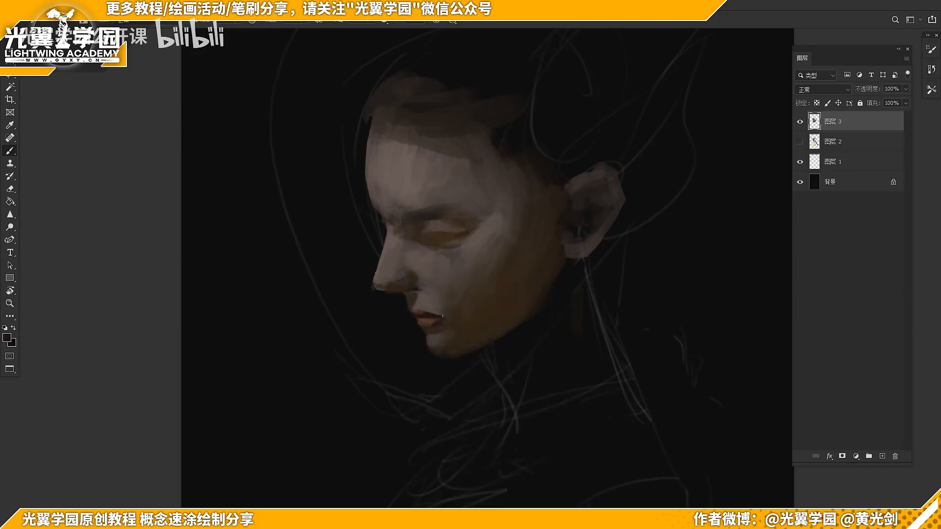
left_click(436, 318, "alt")
key("ctrl+minus")
key("ctrl+minus")
key("ctrl+minus")
key("ctrl+plus")
key("ctrl+plus")
key("ctrl+plus")
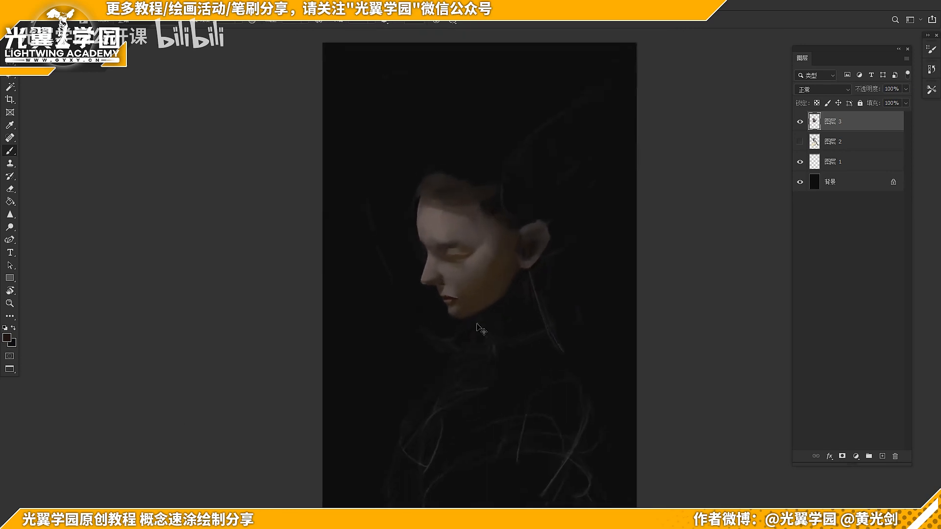
Smooth the skin beneath the eye and refine the red lips, mouth corner and adjacent cheek
left_click(438, 250, "alt")
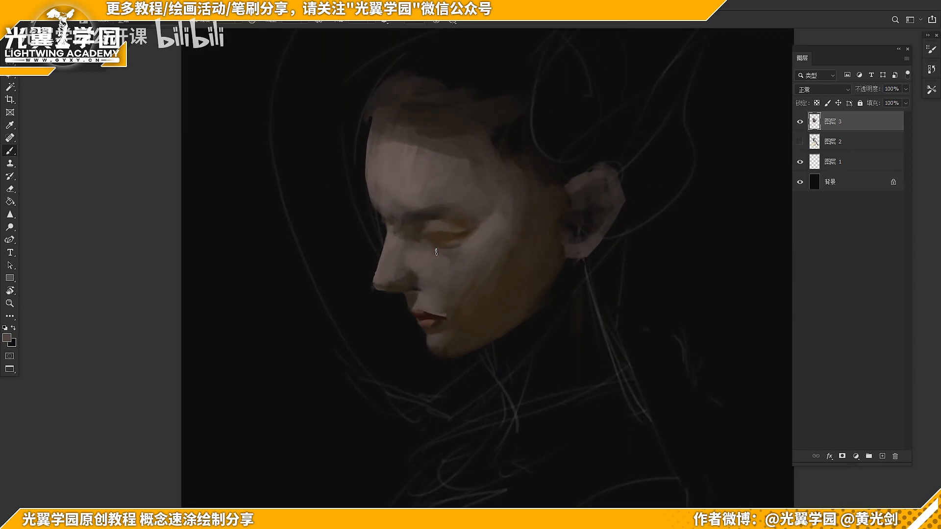
left_click(462, 251, "alt")
left_click(459, 322, "alt")
left_click(435, 303, "alt")
left_click_drag(447, 317, 439, 329)
left_click(436, 317, "alt")
left_click(446, 324, "alt")
left_click(443, 325, "alt")
left_click(452, 288, "alt")
left_click(410, 255, "alt")
Flip the canvas horizontally and check the mirrored face at reduced size
key("ctrl+minus")
key("ctrl+minus")
key("ctrl+minus")
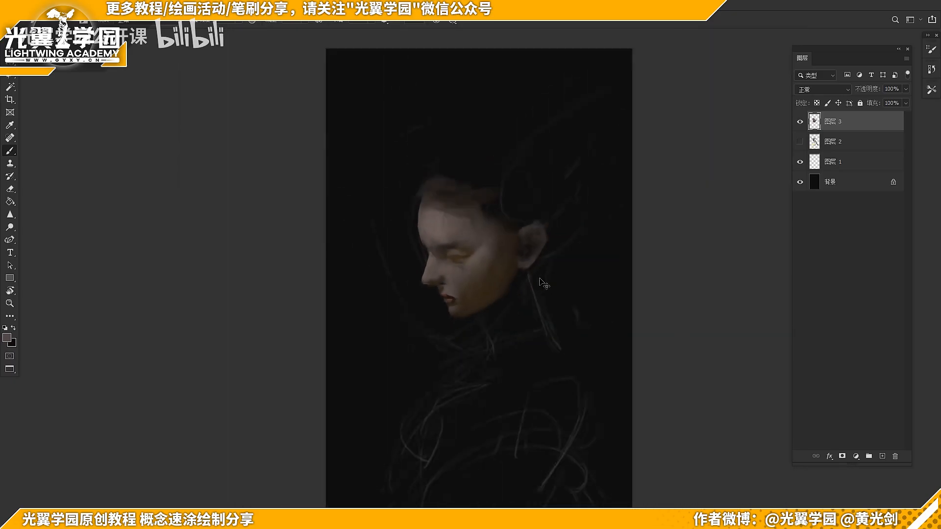
key("ctrl+0")
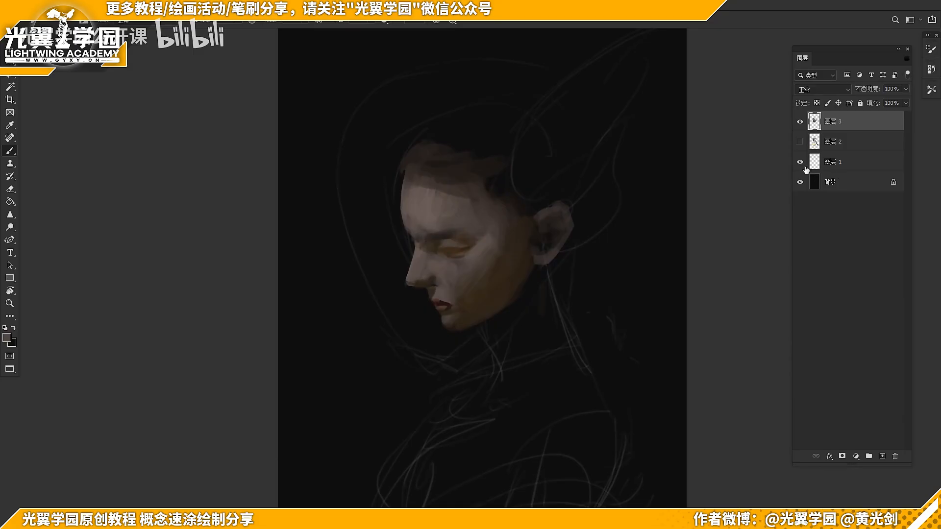
key("ctrl+shift+h")
key("ctrl+minus")
key("ctrl+minus")
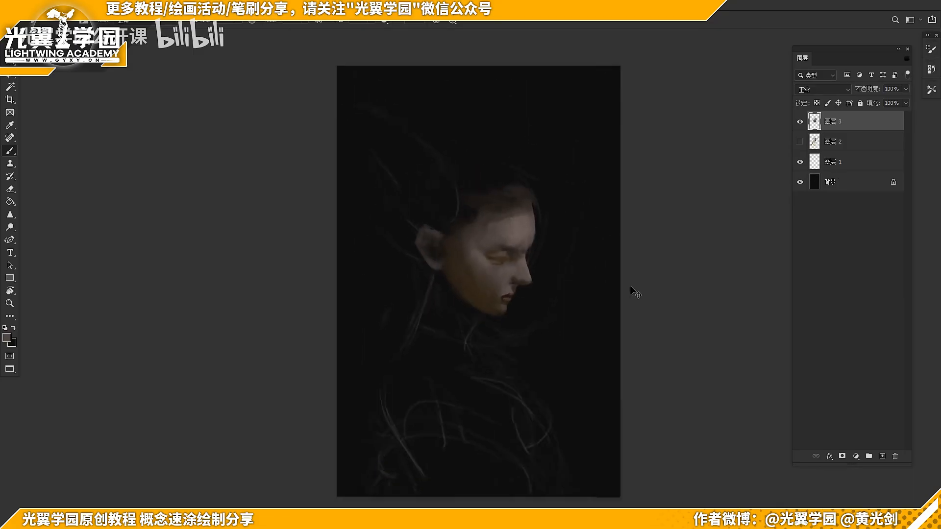
key("ctrl+plus")
key("ctrl+plus")
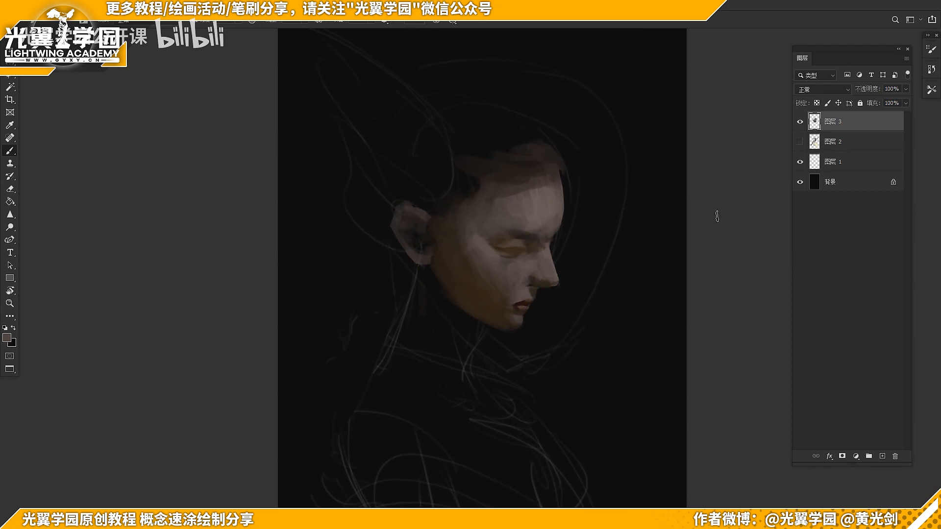
Set the 基础1 brush to 20 px and touch up the mouth corner with a sampled dark tone
right_click(517, 271)
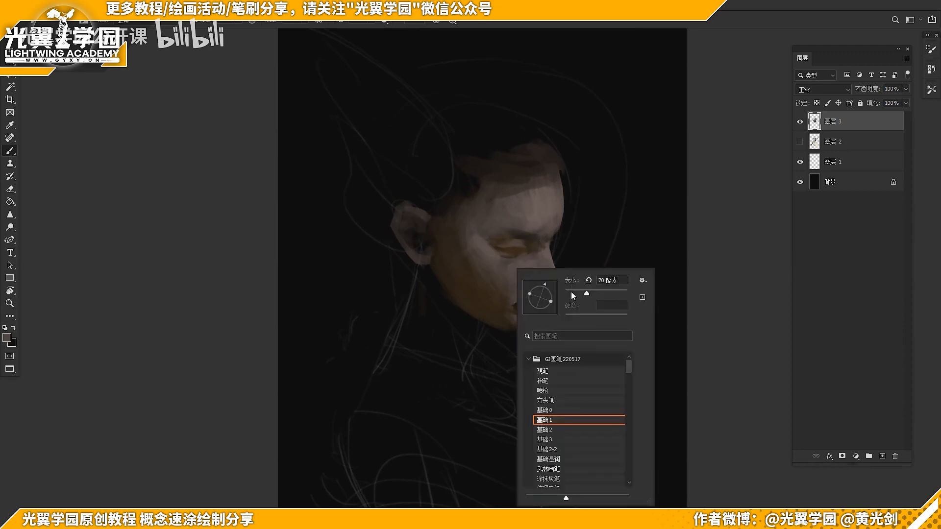
left_click(572, 292)
left_click(516, 310, "alt")
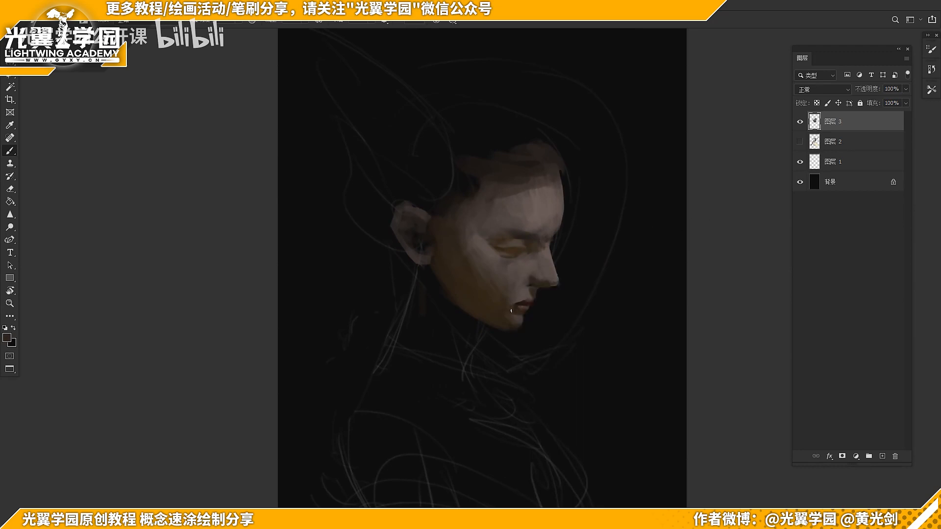
left_click(514, 306, "alt")
Switch to the 喷枪 airbrush at 92 px and soften the cheek and the skin around the mouth corner
right_click(506, 309)
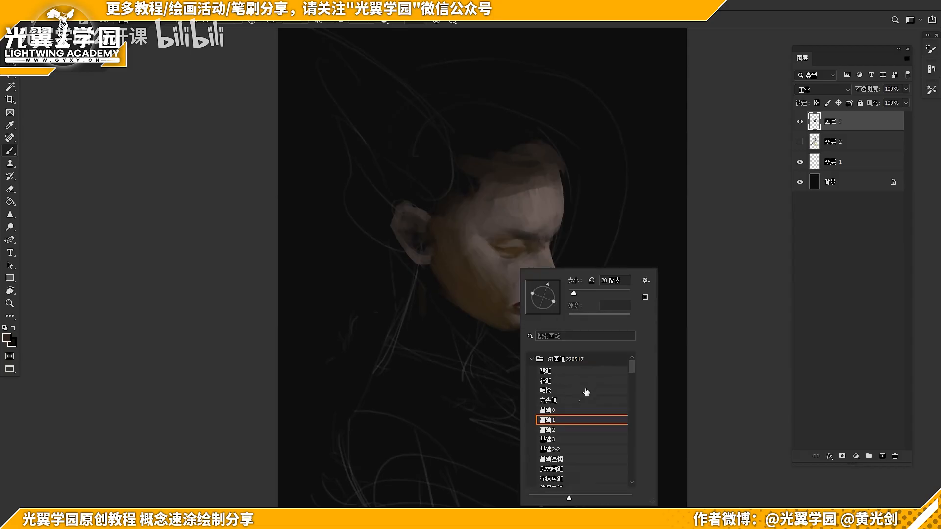
left_click(569, 382)
left_click(573, 390)
left_click(590, 291)
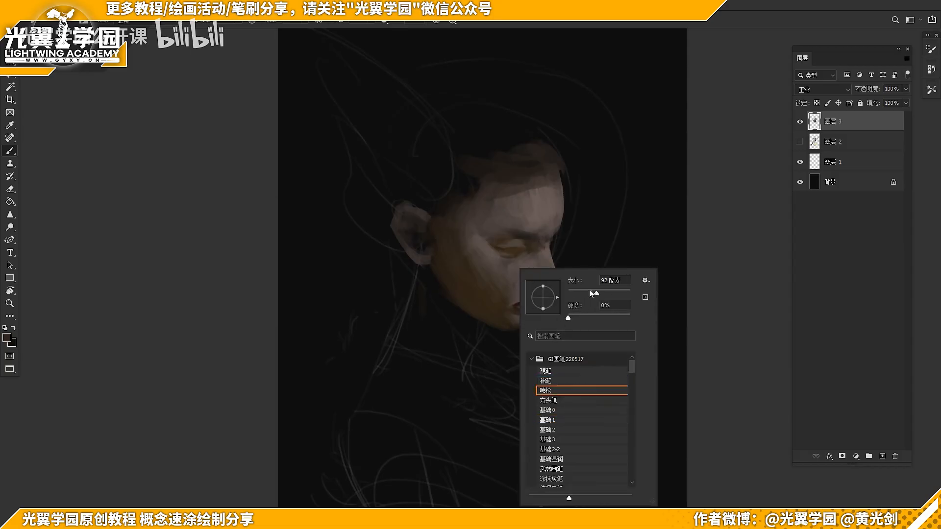
left_click(512, 277, "alt")
mouse_move(507, 276)
left_mouse_down()
mouse_move(495, 290)
mouse_move(507, 320)
left_mouse_up()
left_click(515, 315, "alt")
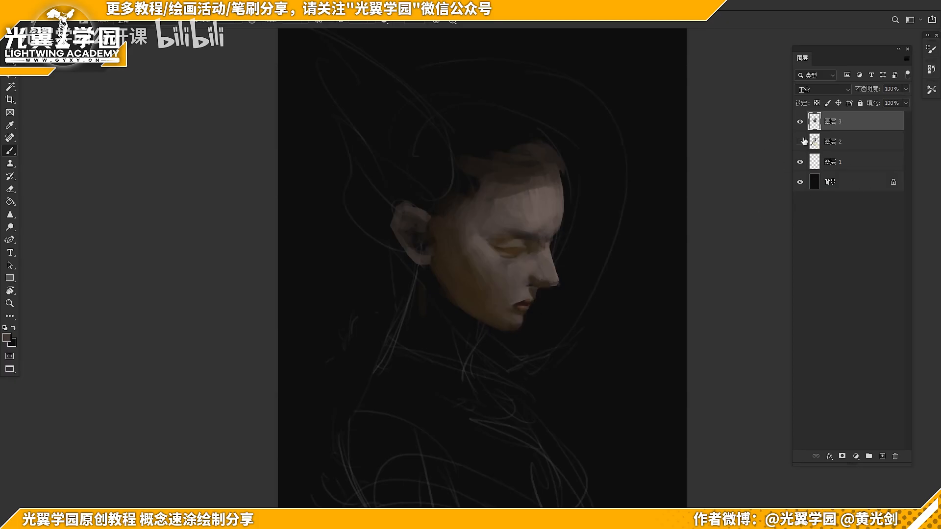
Resize the airbrush and softly shade the side of the nose and the nostril area with sampled tones
left_click(544, 273, "alt")
right_click(532, 282)
left_click(588, 293)
left_click(526, 276, "alt")
left_click(538, 278, "alt")
left_click(544, 269, "alt")
left_click(533, 279, "alt")
left_click(541, 282, "alt")
Enlarge the airbrush and soften the plane change across the temple and upper cheek
right_click(491, 267)
left_click_drag(538, 287, 551, 287)
left_click(458, 226, "alt")
left_click(471, 235, "alt")
left_click(478, 239, "alt")
left_click(456, 265, "alt")
Make a rectangular marquee selection around the whole head, including the ear and chin
key("m")
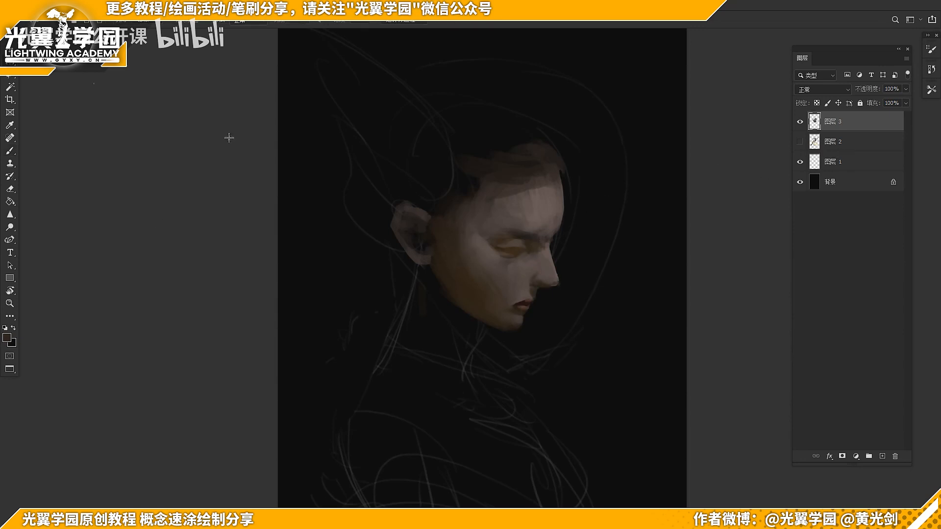
mouse_move(379, 83)
left_mouse_down()
mouse_move(381, 103)
mouse_move(597, 381)
left_mouse_up()
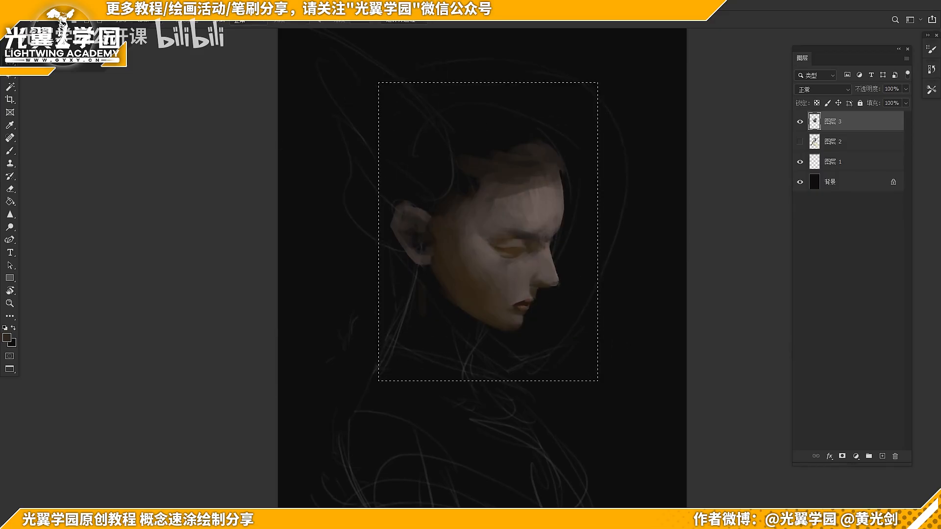
left_click(168, 6)
left_click(190, 105)
left_click(167, 6)
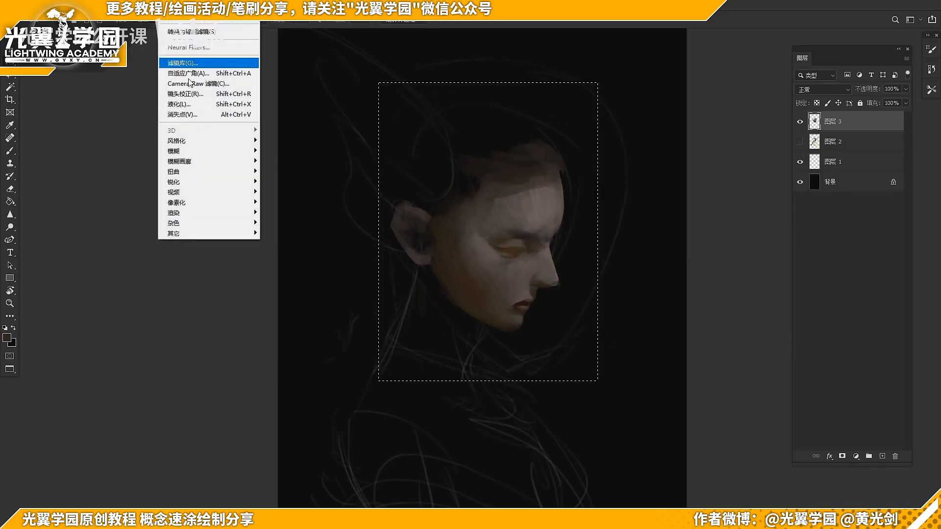
left_click(190, 104)
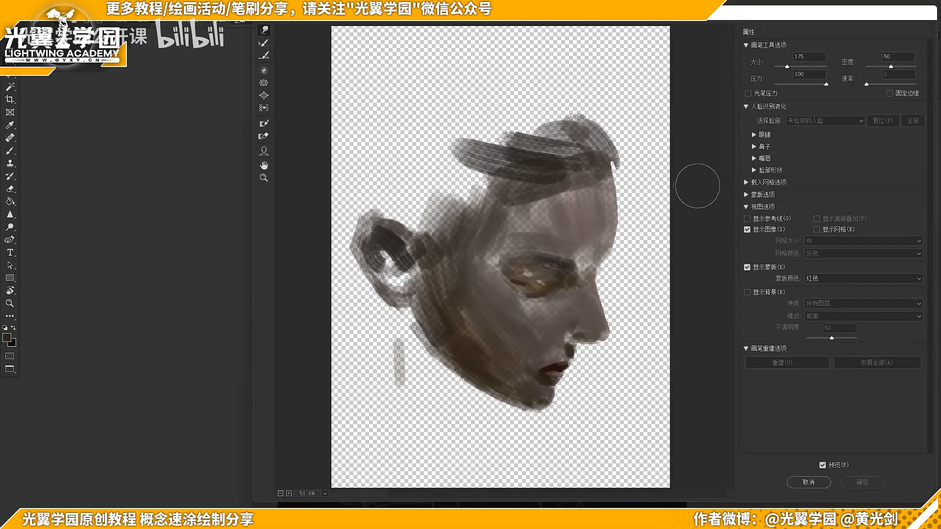
key("Escape")
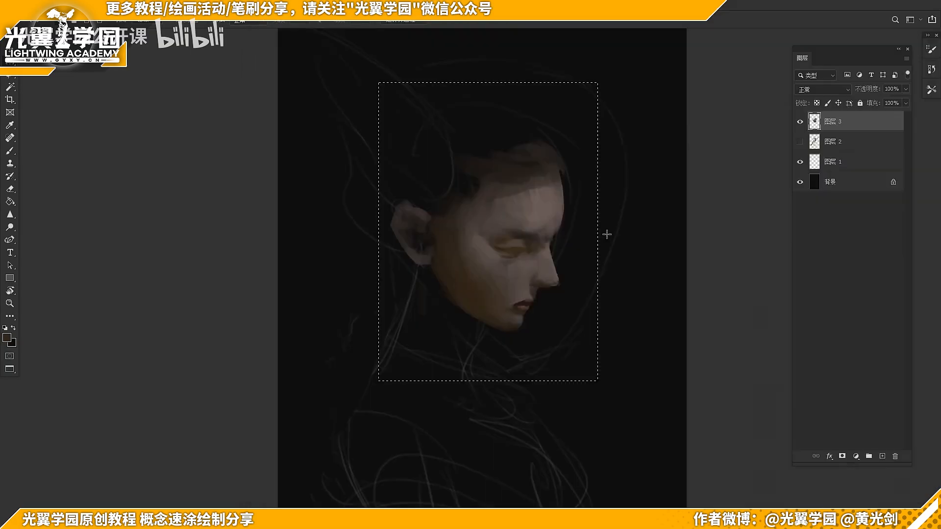
Stamp all visible layers into a new top layer and open the Liquify filter for the selected head area
key("ctrl+shift+alt+e")
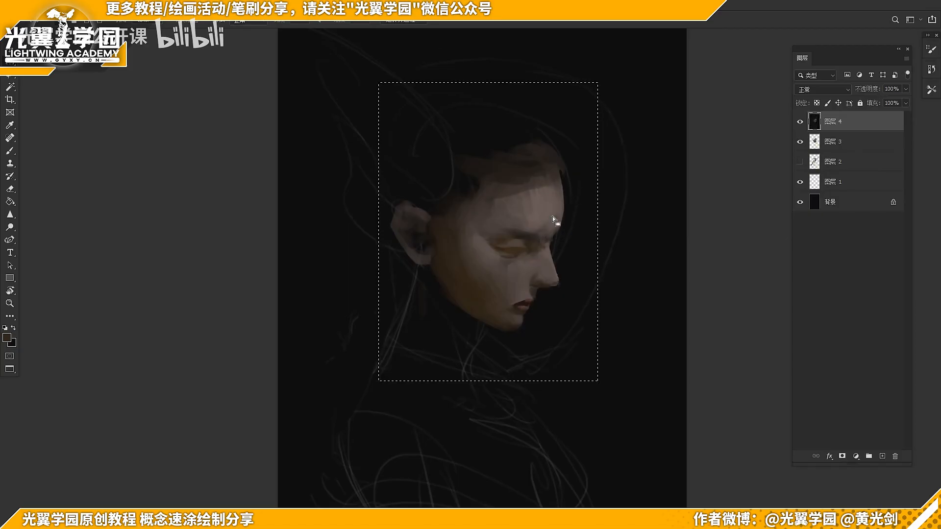
left_click(167, 6)
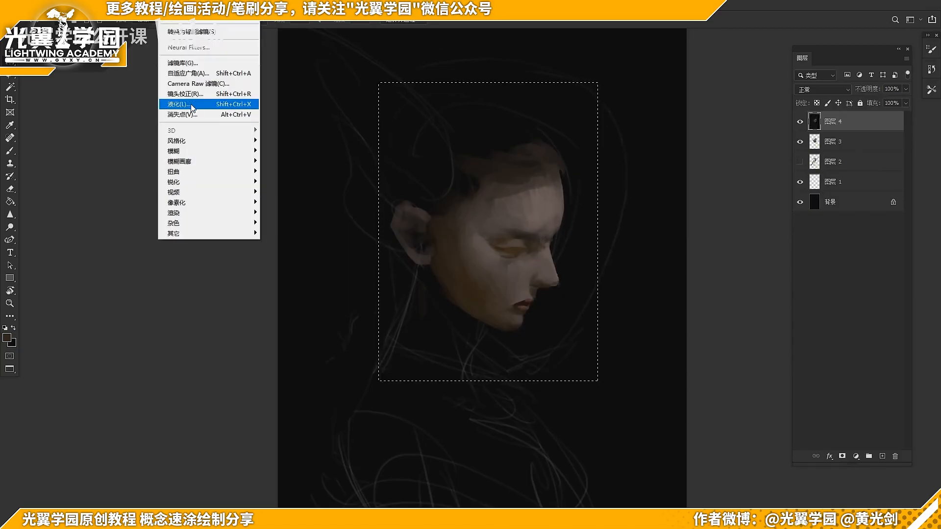
left_click(190, 104)
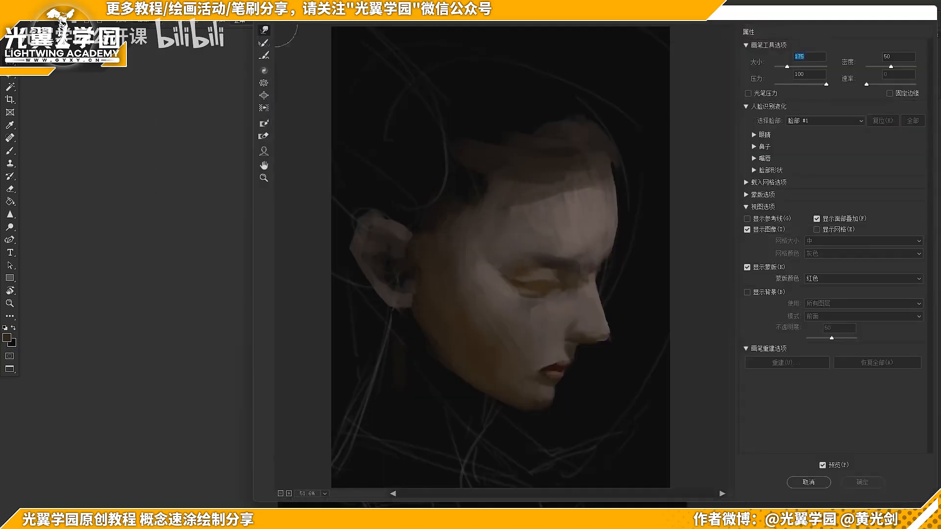
Set the Liquify warp brush size to 600 and reshape the forehead contour
key("ctrl+minus")
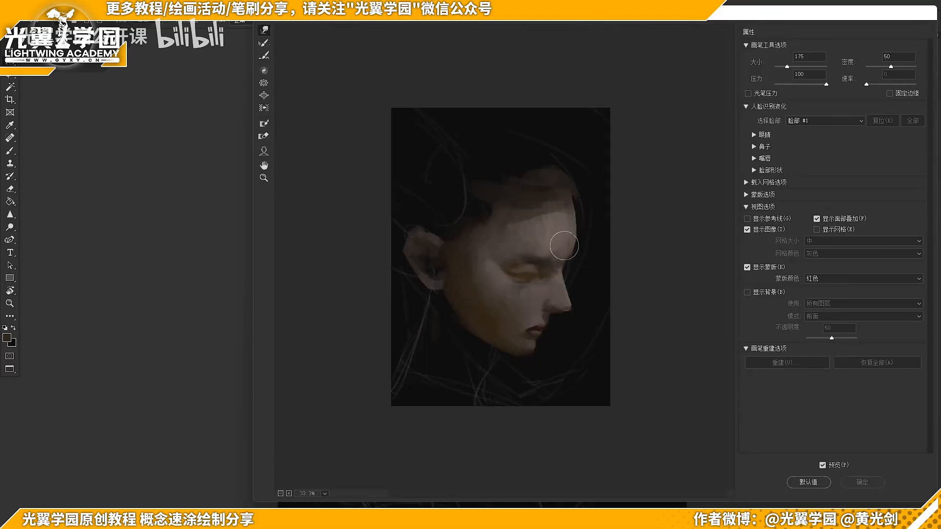
key("bracketright")
key("bracketright")
key("bracketright")
key("bracketright")
key("bracketright")
key("bracketright")
left_click_drag(572, 220, 576, 204)
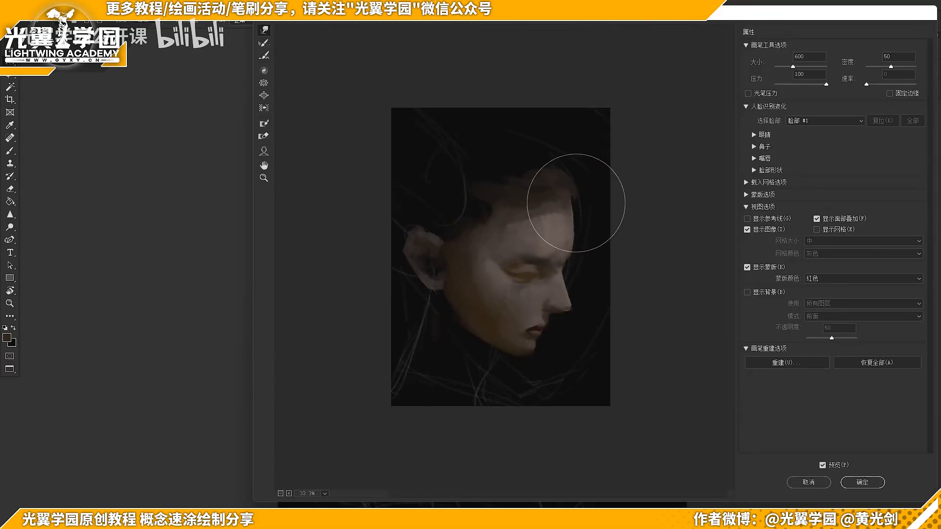
Reduce the warp brush to 100 and fine-tune the nose and face profile
key("bracketleft")
key("bracketleft")
key("bracketleft")
key("bracketleft")
key("bracketleft")
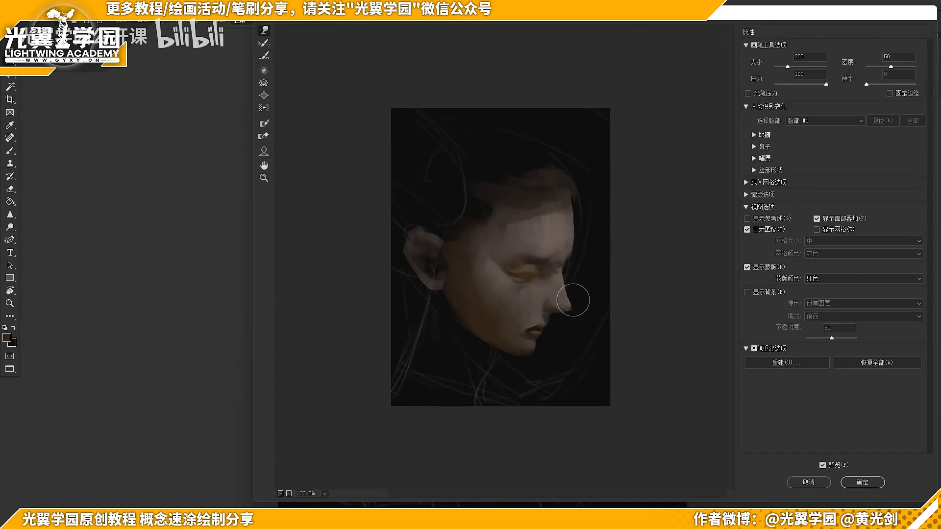
key("bracketleft")
key("bracketleft")
key("bracketleft")
key("bracketleft")
key("bracketleft")
Check the head's overall proportions and apply the Liquify changes
key("ctrl+minus")
key("ctrl+minus")
key("ctrl+minus")
key("ctrl+minus")
key("ctrl+minus")
key("ctrl+plus")
key("ctrl+plus")
key("ctrl+plus")
key("ctrl+plus")
key("ctrl+plus")
left_click(862, 482)
key("ctrl+minus")
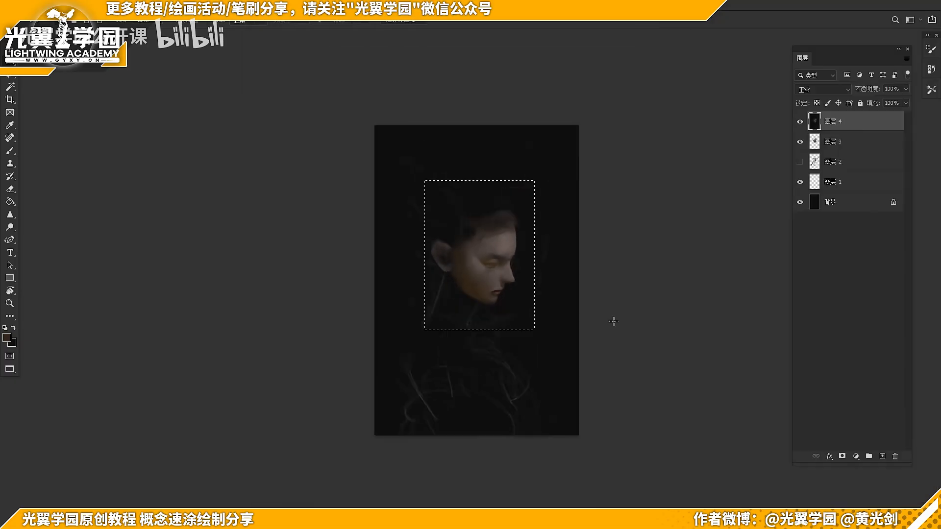
Flip the view horizontally and make a new rectangular marquee selection around the whole head
key("ctrl+shift+h")
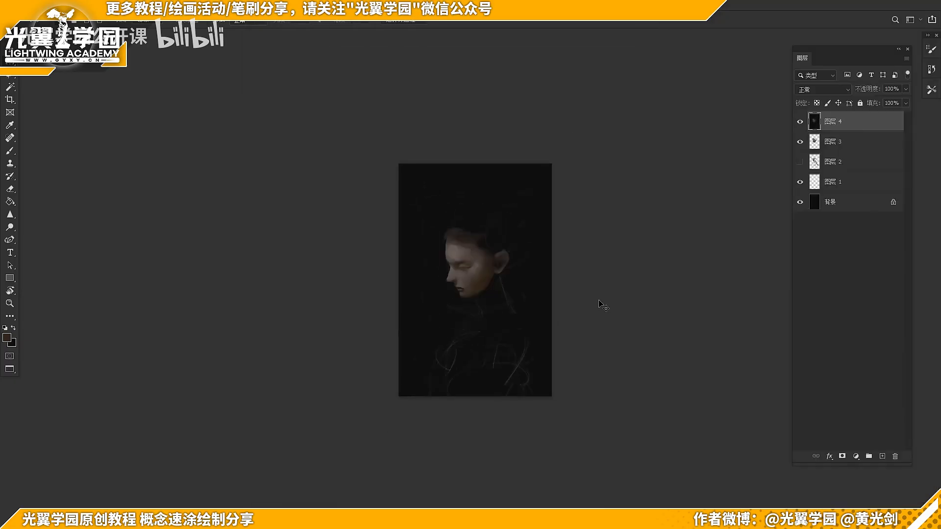
key("ctrl+plus")
key("ctrl+plus")
key("ctrl+plus")
left_click_drag(389, 116, 622, 390)
left_click_drag(593, 350, 577, 346)
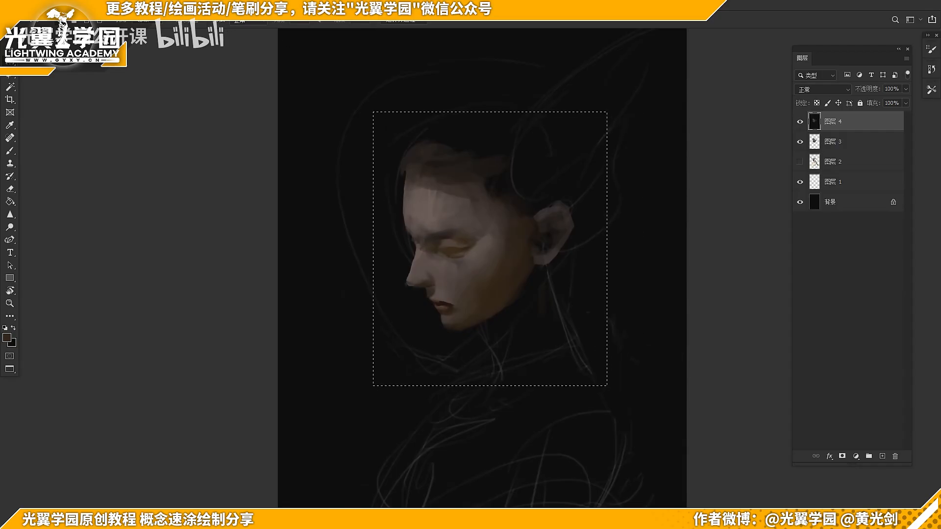
Open Liquify for the mirrored head and push the jaw edge inward with a 175 warp brush
left_click(168, 5)
left_click(195, 105)
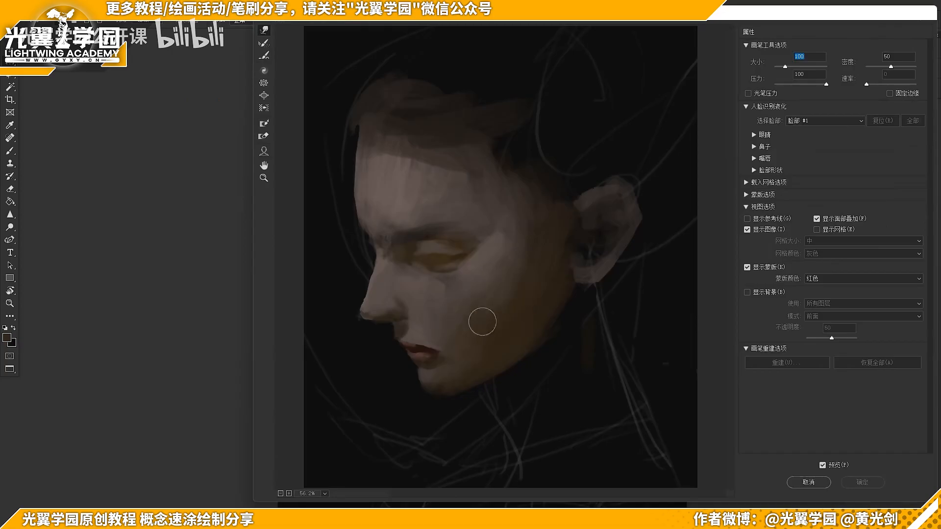
key("bracketright")
key("bracketright")
key("bracketright")
left_click_drag(536, 344, 534, 329)
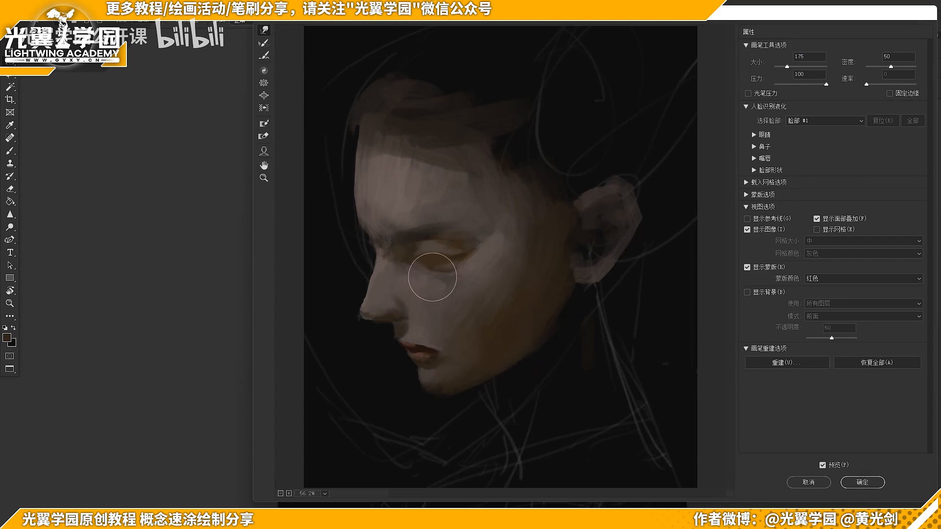
Warp the closed eye slightly toward the nose with the 175 brush
key("ctrl+minus")
key("ctrl+minus")
key("ctrl+minus")
key("ctrl+minus")
key("ctrl+minus")
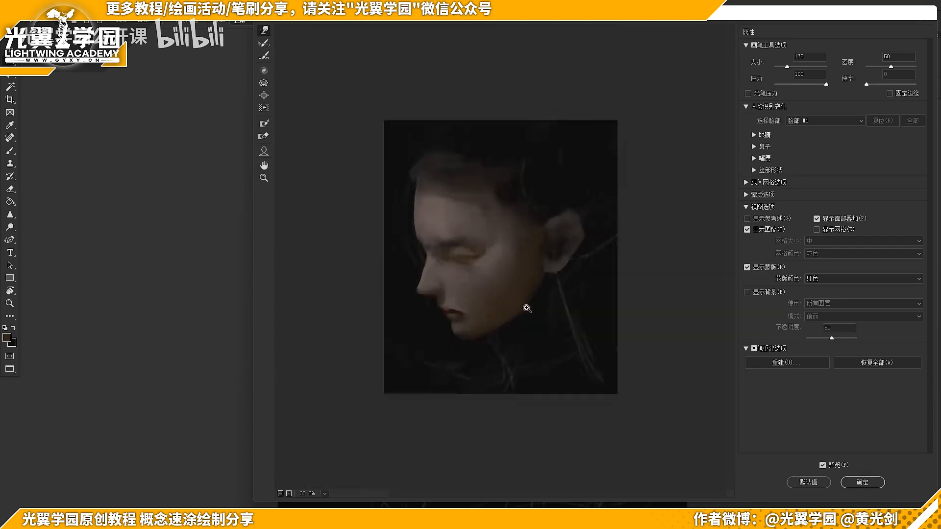
key("ctrl+plus")
key("ctrl+plus")
key("ctrl+plus")
key("ctrl+plus")
key("ctrl+plus")
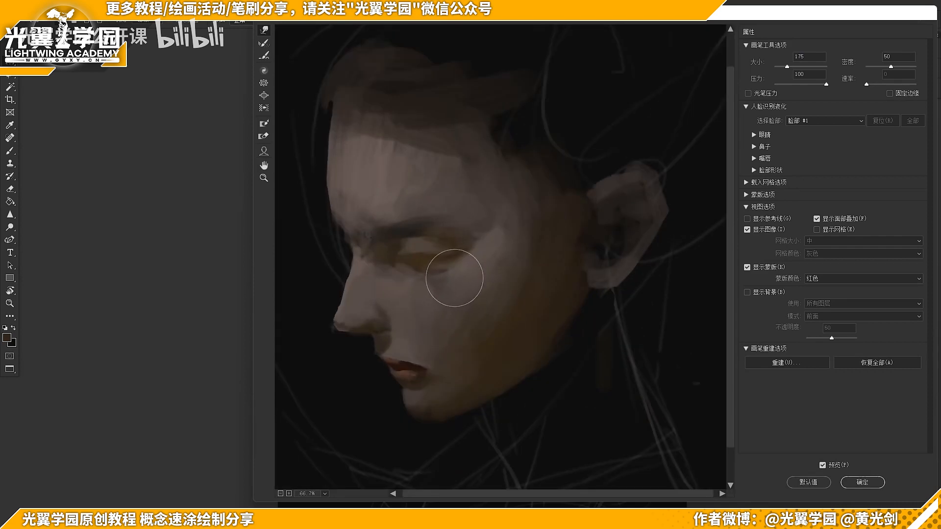
mouse_move(428, 262)
left_mouse_down()
mouse_move(399, 254)
mouse_move(406, 259)
left_mouse_up()
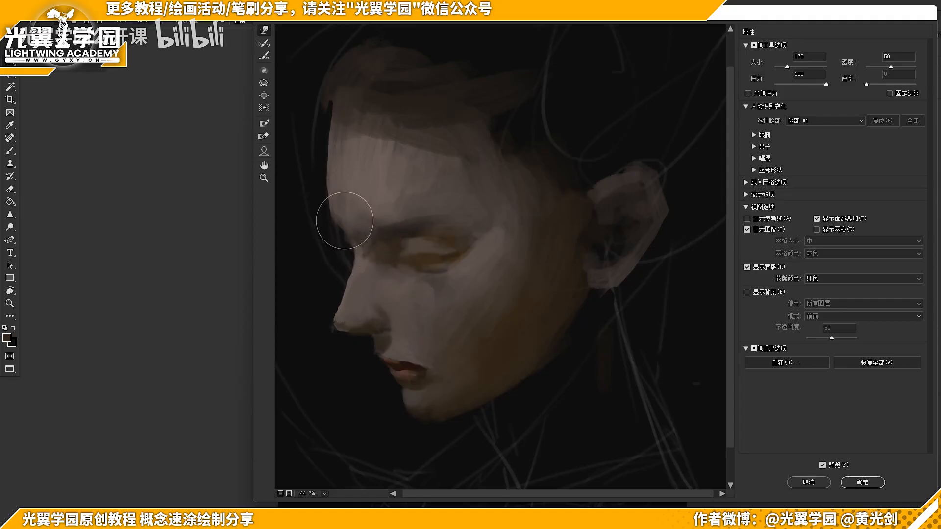
Examine the overall proportions of the mirrored face from near and far
key("ctrl+minus")
key("ctrl+minus")
key("ctrl+minus")
key("ctrl+minus")
key("ctrl+minus")
key("ctrl+plus")
key("ctrl+plus")
key("ctrl+plus")
key("ctrl+plus")
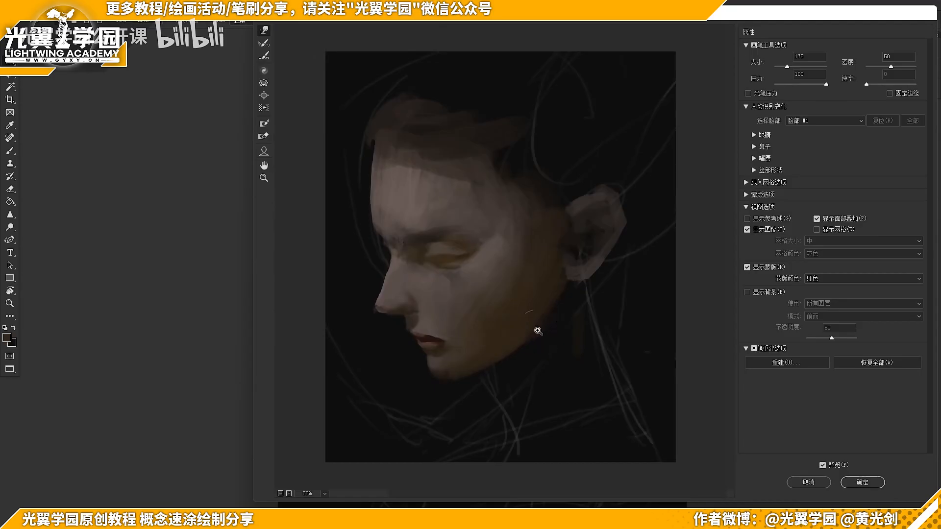
key("ctrl+minus")
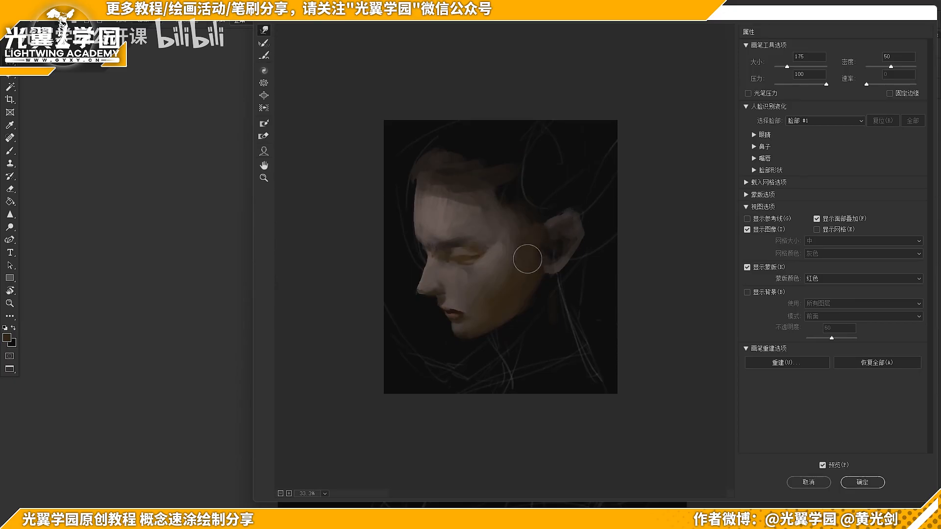
Enlarge the warp brush to 250 and push the forehead contour slightly outward
key("bracketright")
key("bracketright")
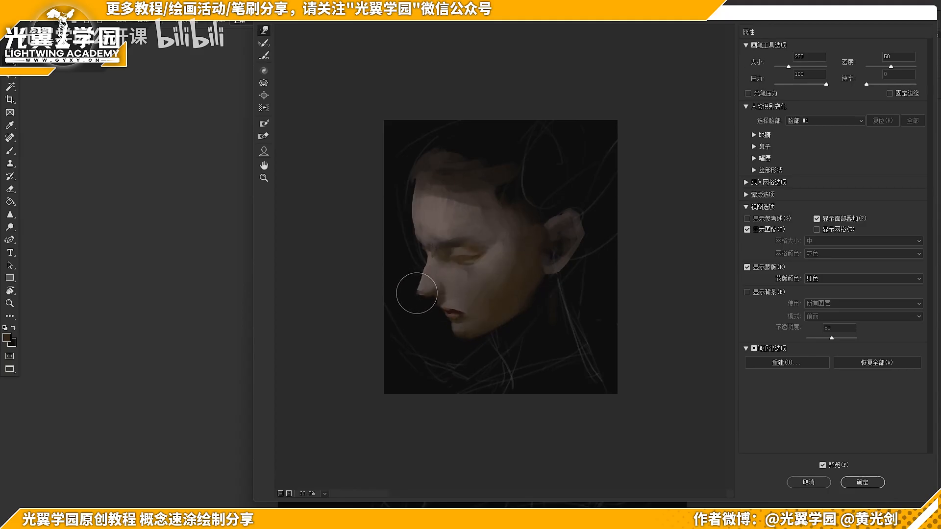
key("ctrl+space")
left_click(437, 301, "ctrl")
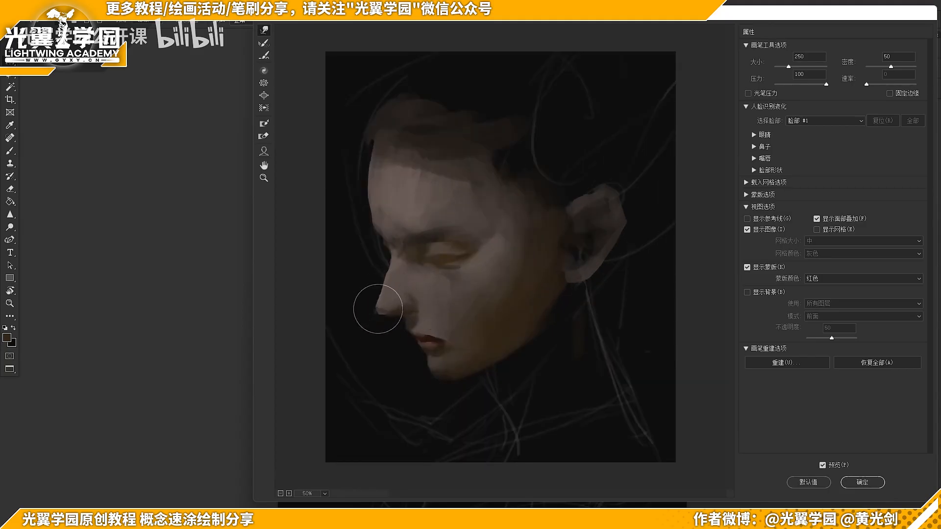
Reduce the warp brush to 80 and refine the shapes of the nose and lips
key("bracketleft")
key("bracketleft")
key("bracketleft")
key("bracketleft")
key("bracketleft")
key("bracketleft")
key("bracketleft")
key("bracketleft")
key("ctrl+minus")
key("ctrl+minus")
key("ctrl+minus")
key("ctrl+minus")
key("ctrl+minus")
key("ctrl+minus")
key("ctrl+plus")
key("ctrl+plus")
key("ctrl+plus")
key("ctrl+plus")
key("ctrl+plus")
key("ctrl+plus")
left_click(490, 365, "ctrl+alt")
left_click(497, 349, "ctrl+alt")
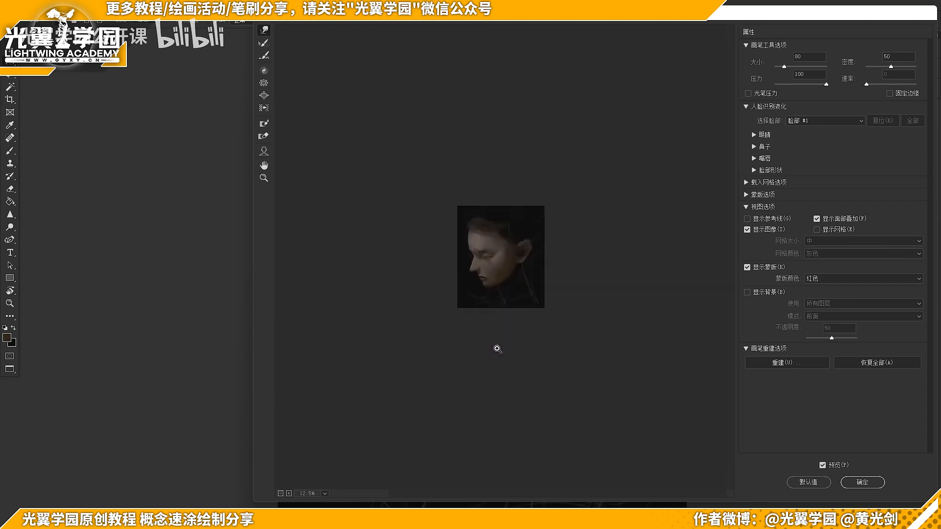
left_click(507, 320, "ctrl")
left_click(502, 323, "ctrl")
Adjust the nose bridge and inner eye area with the warp brush at 100 and 125
key("]")
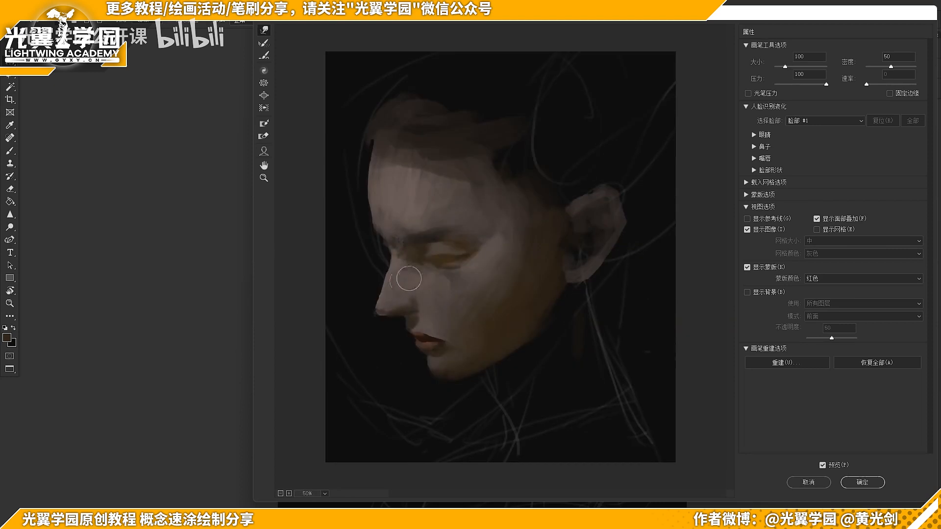
key("]")
left_click(509, 273, "ctrl+alt")
key("ctrl+minus")
key("ctrl+minus")
key("ctrl+minus")
key("ctrl+minus")
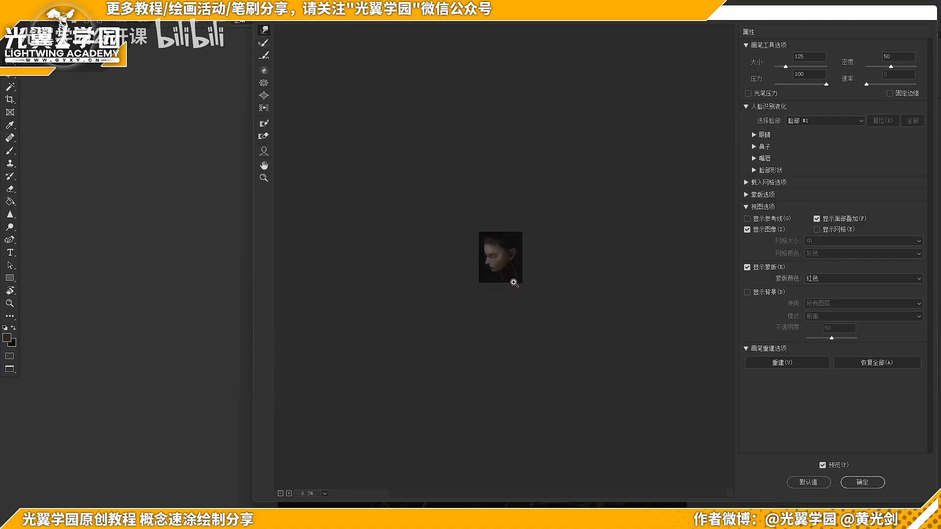
key("ctrl+plus")
key("ctrl+plus")
key("ctrl+plus")
key("ctrl+plus")
key("ctrl+plus")
Enlarge the warp brush to 250 and adjust the area around the outer eye and cheekbone
key("]")
key("]")
key("]")
key("]")
key("]")
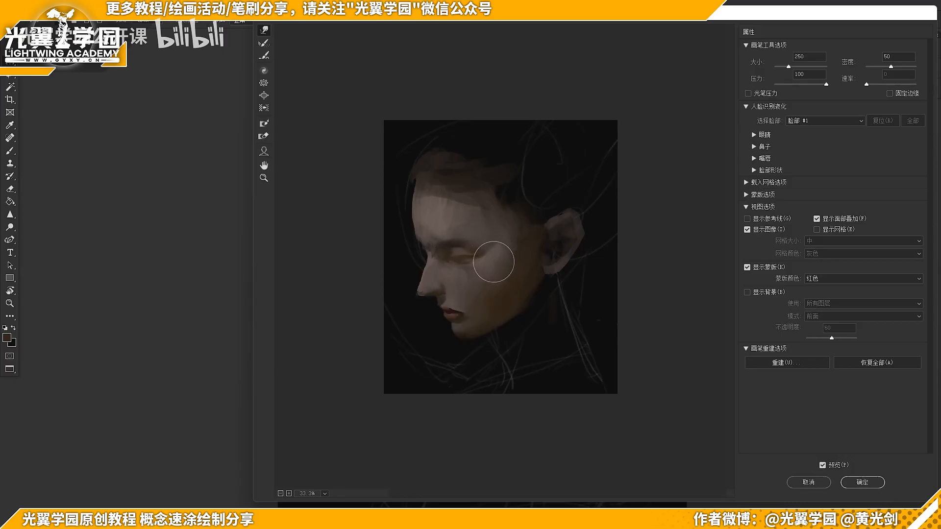
Reduce the warp brush to 150 and fine-tune the facial features against the overall head shape
key("[")
key("[")
key("[")
key("ctrl+minus")
key("ctrl+minus")
key("ctrl+minus")
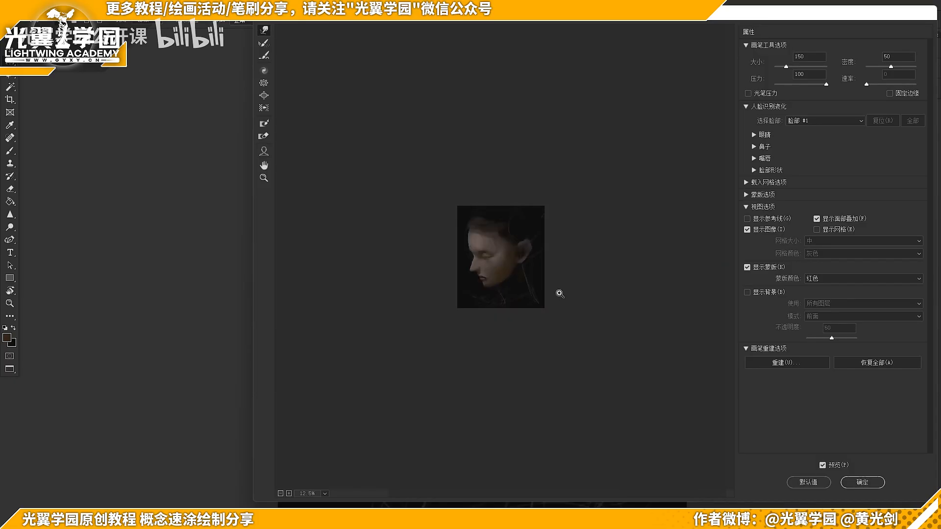
key("ctrl+plus")
key("ctrl+plus")
key("ctrl+plus")
Set the warp brush to 250 and reshape the chin and lower jaw
key("bracketright")
key("bracketright")
key("bracketright")
key("bracketright")
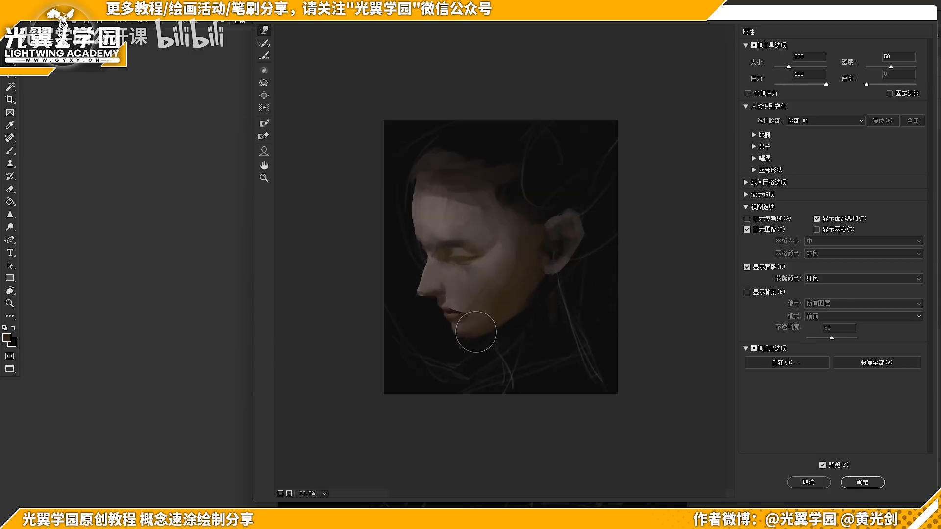
key("ctrl+minus")
key("ctrl+minus")
key("ctrl+minus")
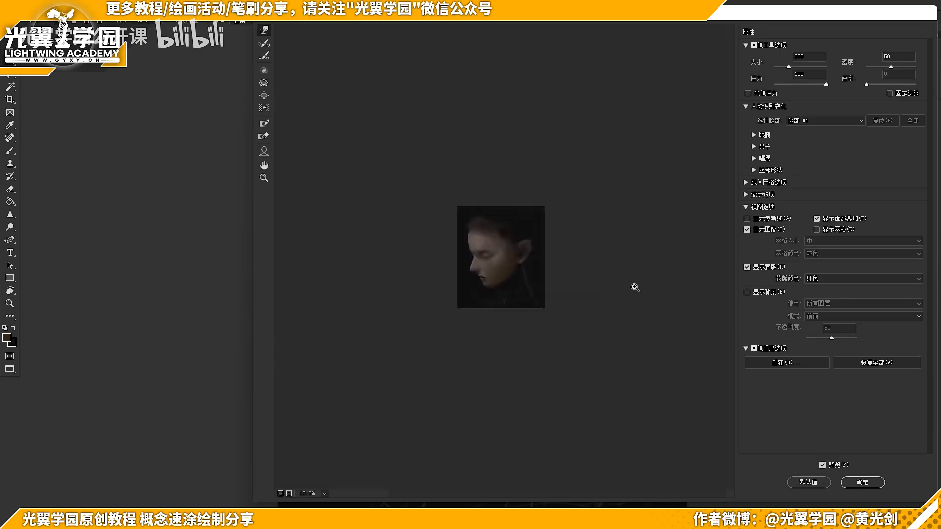
key("ctrl+plus")
key("ctrl+plus")
key("ctrl+plus")
key("ctrl+plus")
key("ctrl+plus")
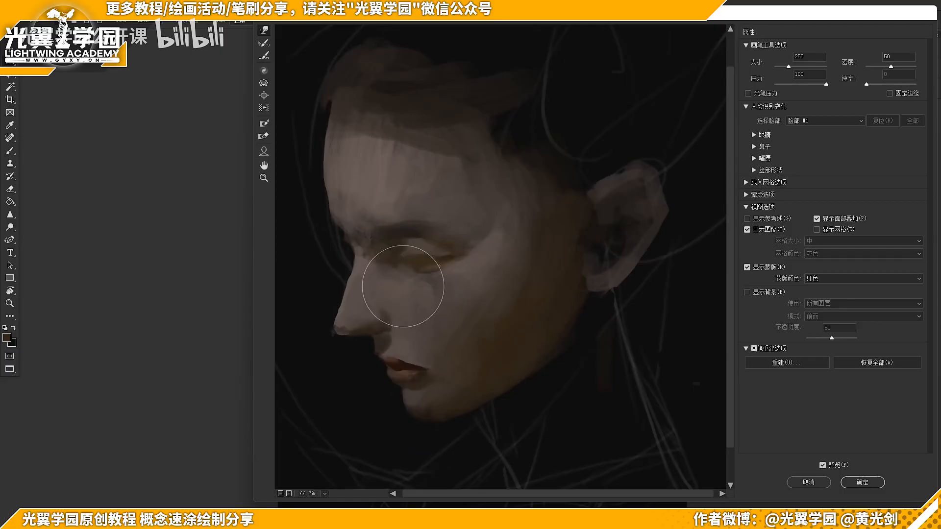
Make small warps around the eye with a reduced brush and apply the Liquify filter
key("bracketleft")
key("bracketleft")
key("bracketleft")
key("bracketleft")
key("bracketleft")
left_click(846, 481)
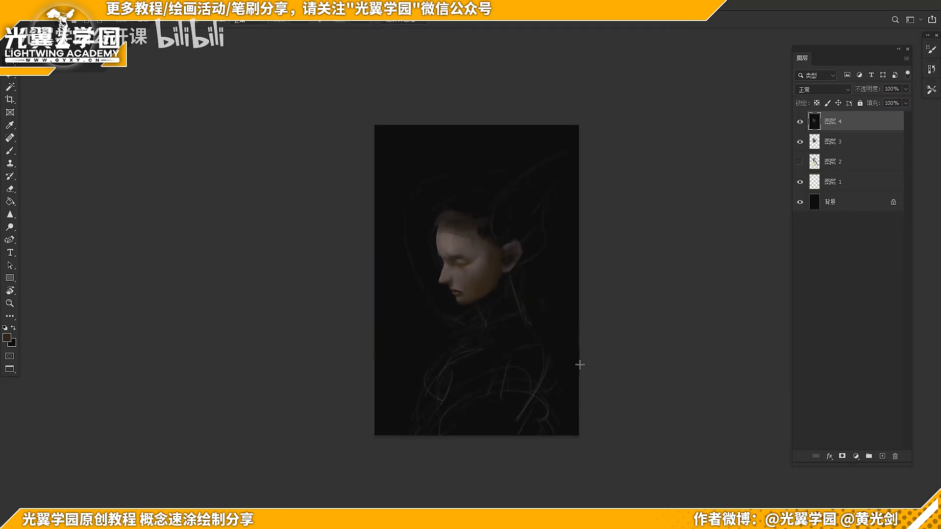
Compare the face before and after the Liquify corrections by toggling the visibility of 图层 4
key("ctrl+plus")
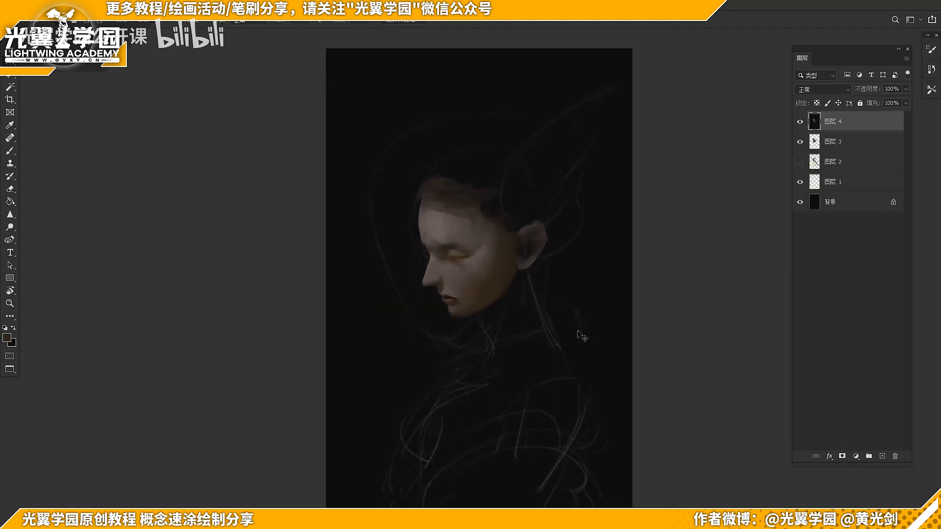
key("ctrl+plus")
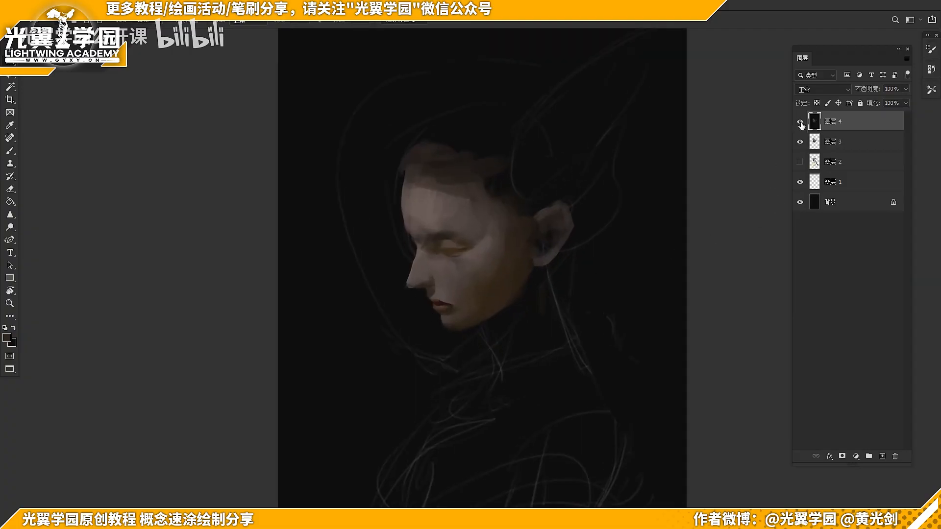
left_click(800, 122)
left_click(801, 123)
left_click(801, 122)
left_click(802, 122)
left_click(800, 123)
left_click(801, 123)
Switch to the Brush tool and repaint the inner brow and eye socket with sampled skin tones
key("b")
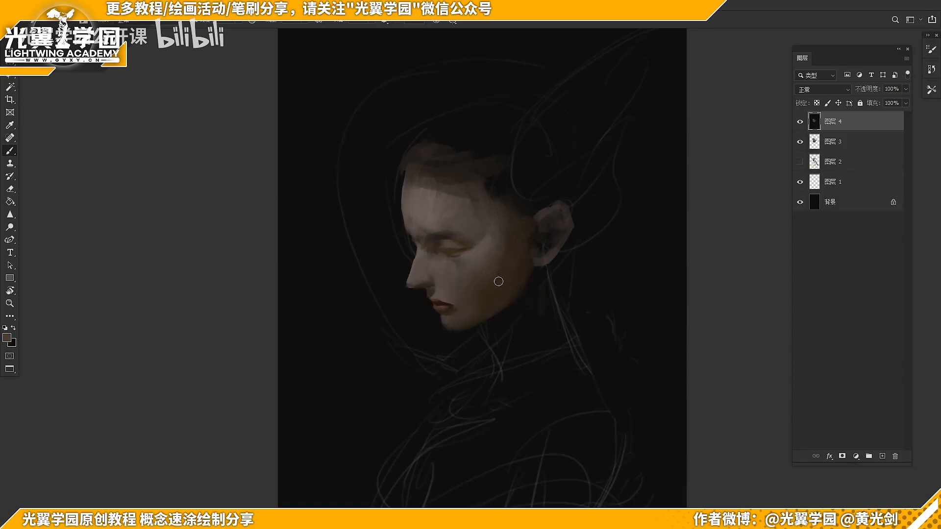
scroll(490, 258, "up", 4)
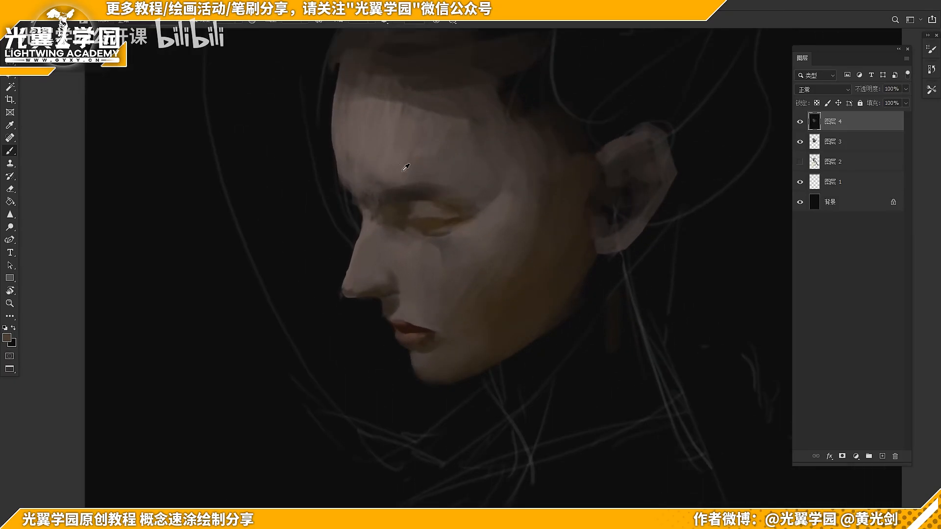
left_click(384, 223, "alt")
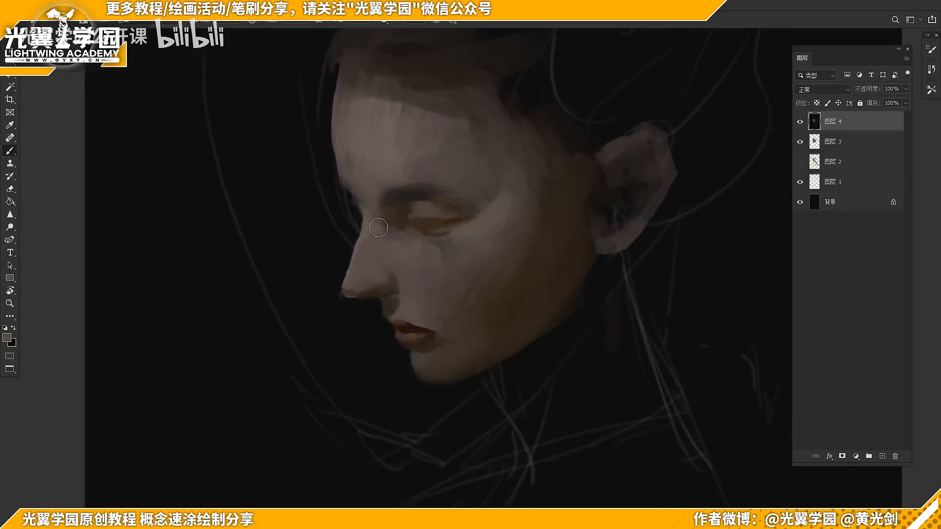
right_click(414, 176)
left_click(403, 177, "alt")
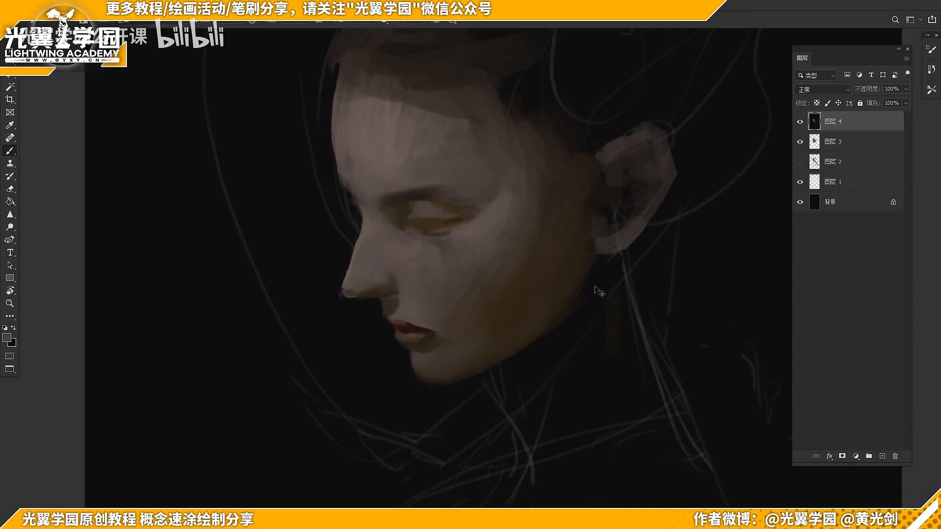
Check the whole head at a smaller scale and paint a short stroke along the nose bridge
key("ctrl+minus")
key("ctrl+minus")
key("ctrl+minus")
key("ctrl+minus")
key("ctrl+plus")
key("ctrl+plus")
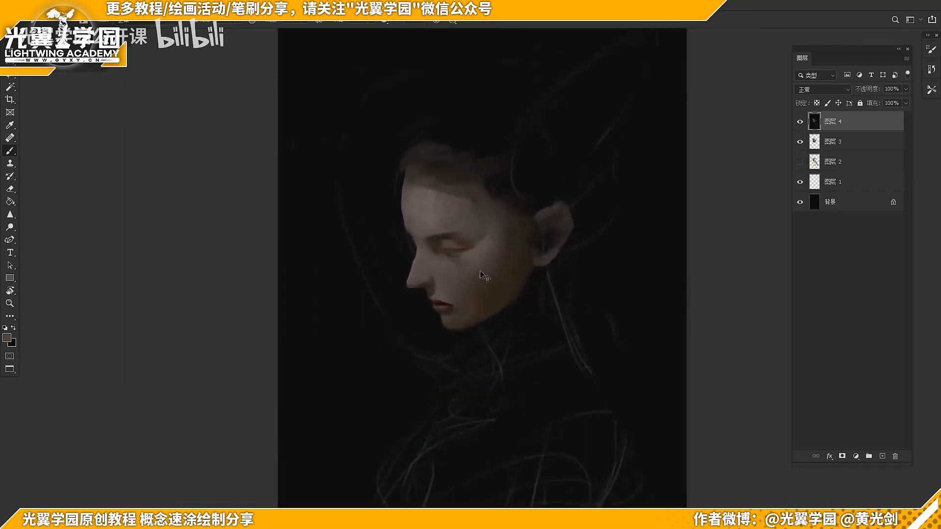
key("ctrl+plus")
key("ctrl+plus")
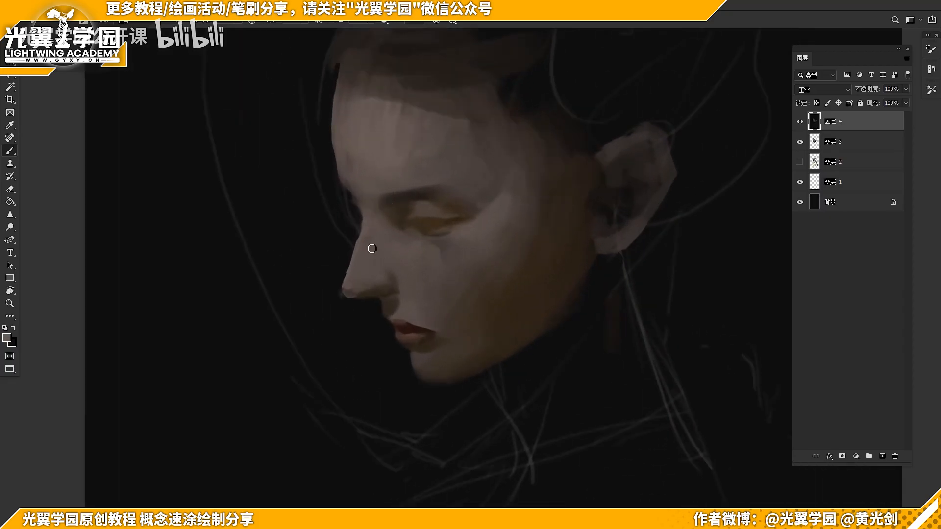
left_click_drag(360, 259, 363, 243)
Choose the 基础3 brush preset and set its size to 37 pixels
right_click(440, 277)
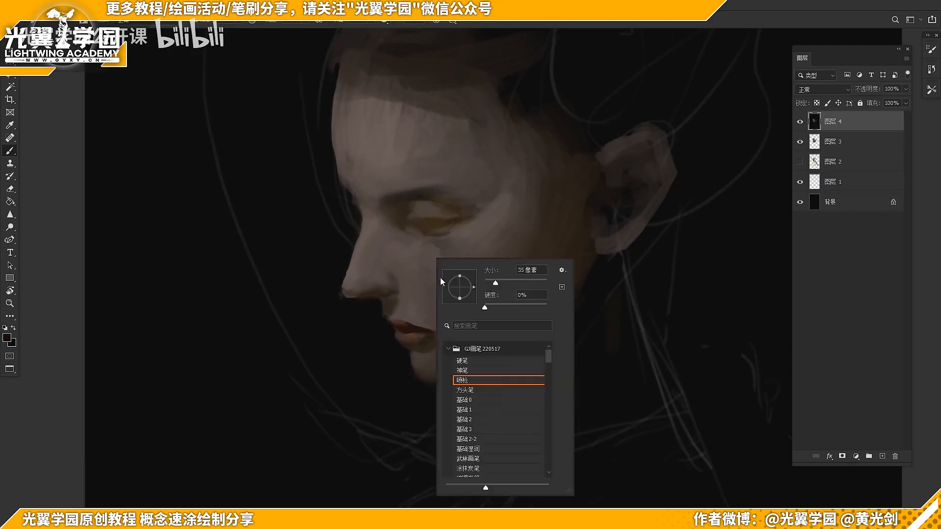
left_click(496, 400)
left_click(487, 411)
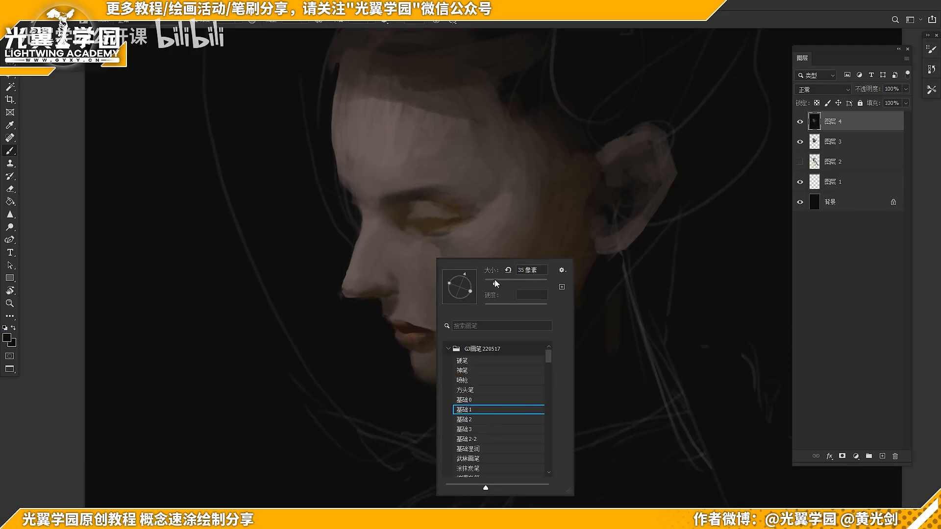
left_click(488, 429)
left_click(496, 282)
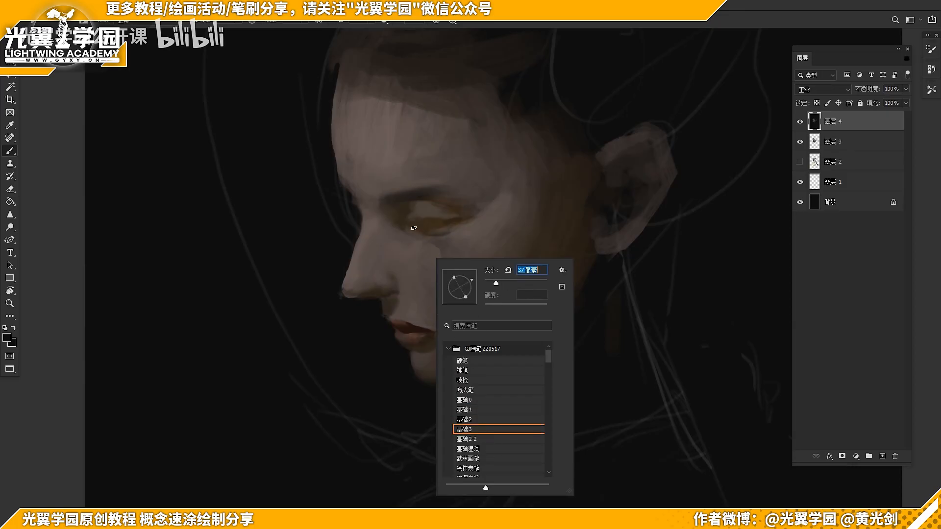
left_click(417, 190, "alt")
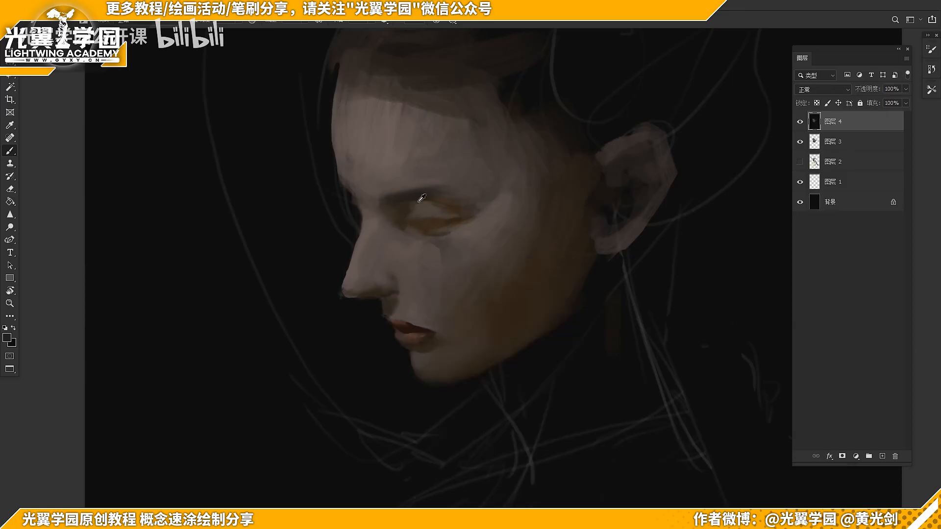
Try the brush with a sampled skin tone on the dark background in front of the face and undo the scribble
left_click(412, 256, "alt")
mouse_move(269, 207)
left_mouse_down()
mouse_move(285, 227)
mouse_move(296, 150)
mouse_move(260, 211)
mouse_move(297, 193)
mouse_move(314, 230)
left_mouse_up()
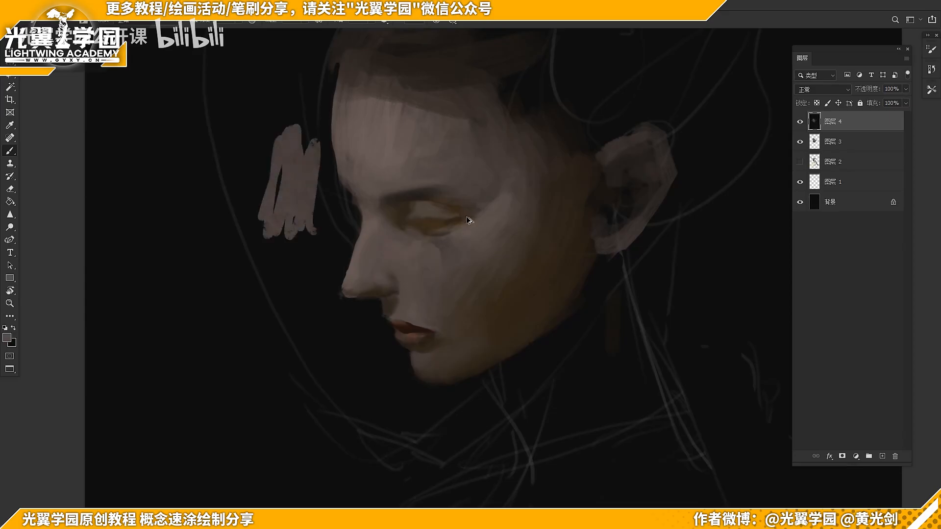
key("ctrl+z")
Sample a dark tone from the brow and paint shading over the closed eyelid
left_click(425, 186, "alt")
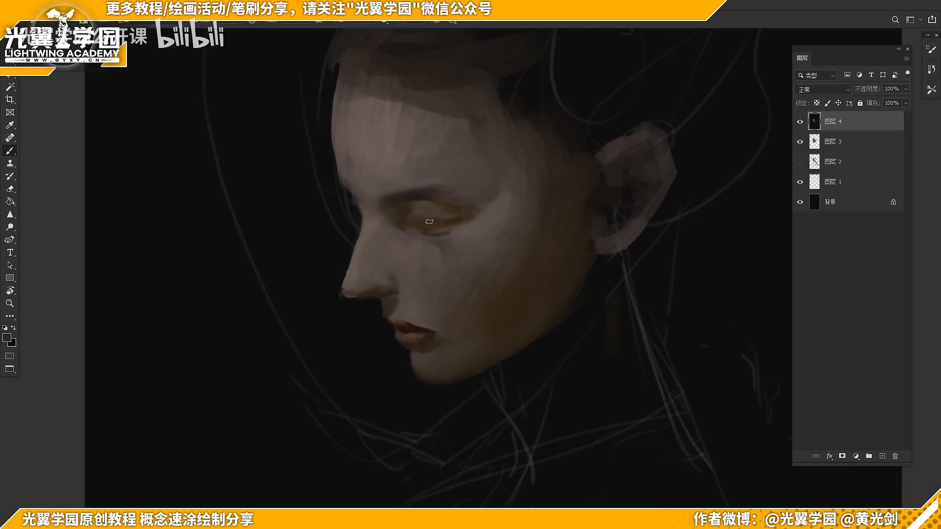
scroll(426, 216, "up", 5)
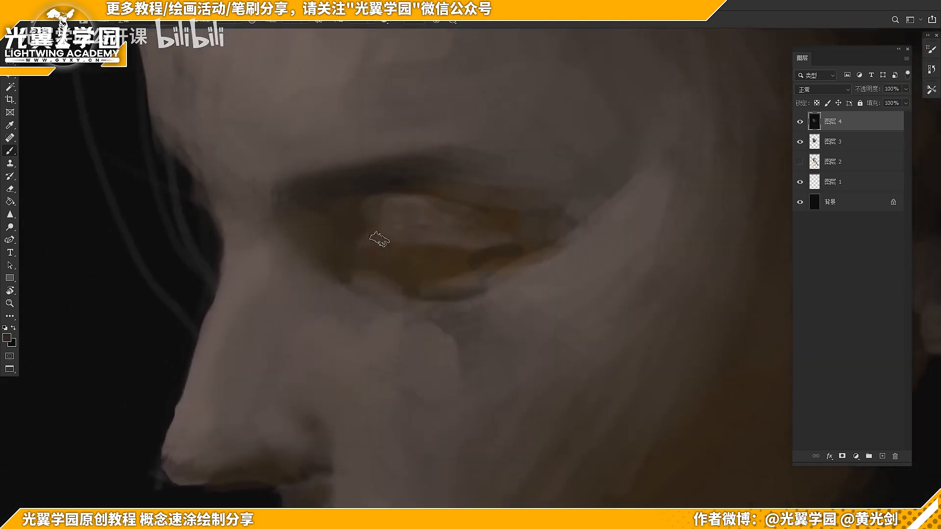
mouse_move(417, 253)
left_mouse_down()
mouse_move(452, 245)
mouse_move(410, 231)
mouse_move(440, 260)
left_mouse_up()
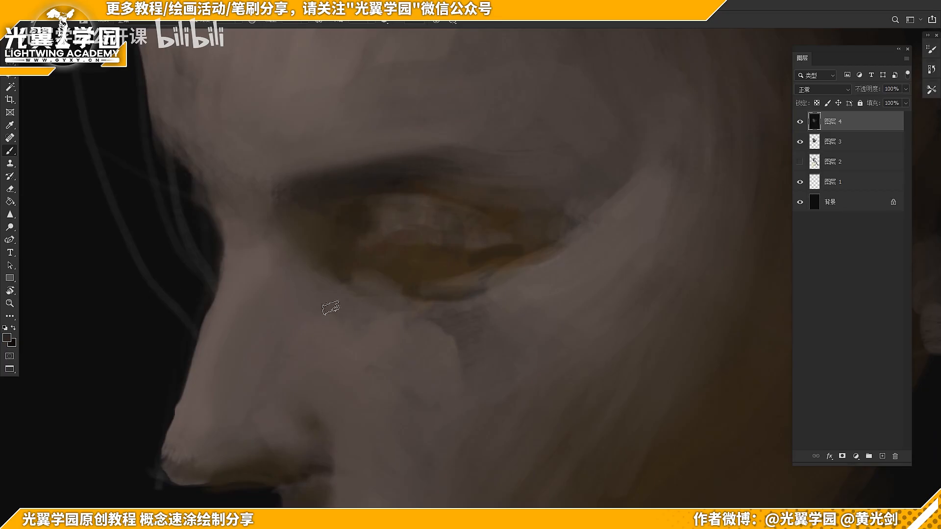
Set the foreground colour to a warm brown (R 88, G 67, B 37) and paint the upper eyelid crease below the brow
left_click(8, 338)
left_click(713, 328)
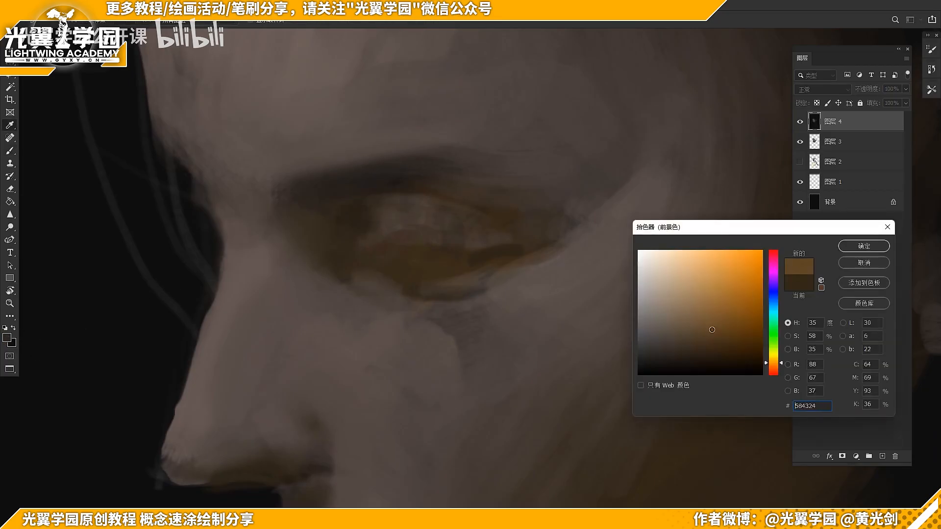
left_click(864, 245)
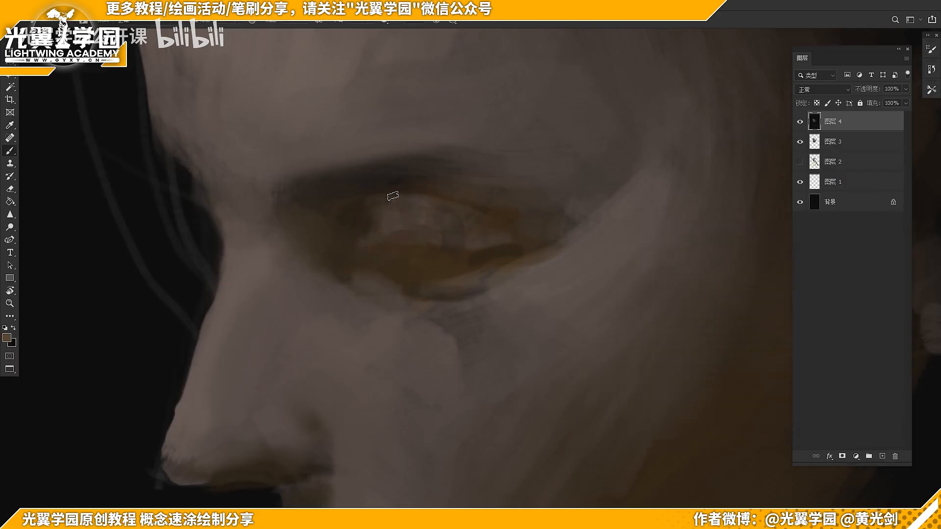
left_click_drag(368, 194, 420, 189)
Paint the dark lash line along the lower edge of the eyelid with sampled dark tones
left_click(366, 202, "alt")
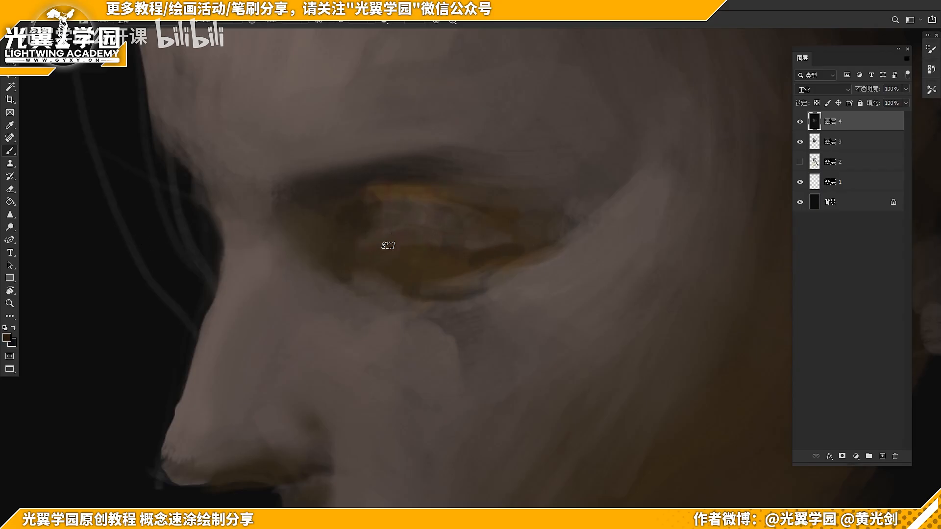
mouse_move(371, 251)
left_mouse_down()
mouse_move(434, 250)
mouse_move(426, 243)
left_mouse_up()
left_click(393, 229, "alt")
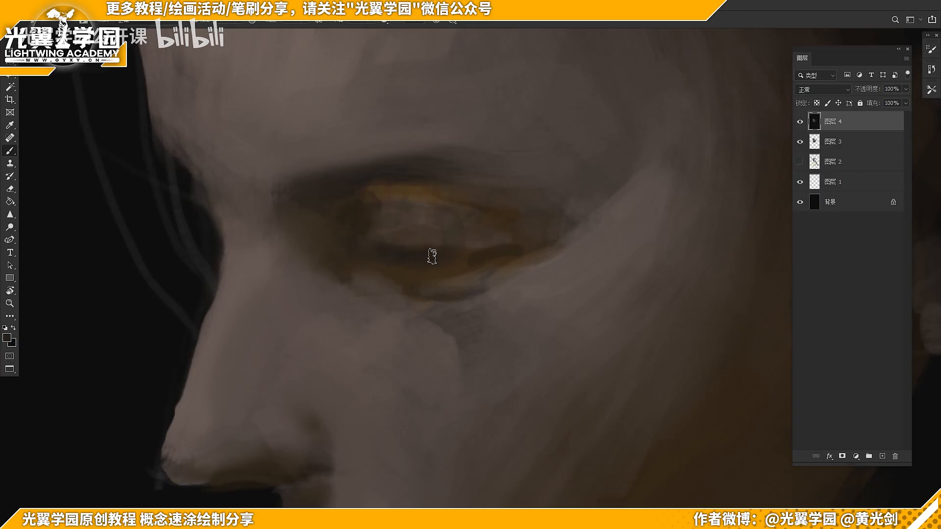
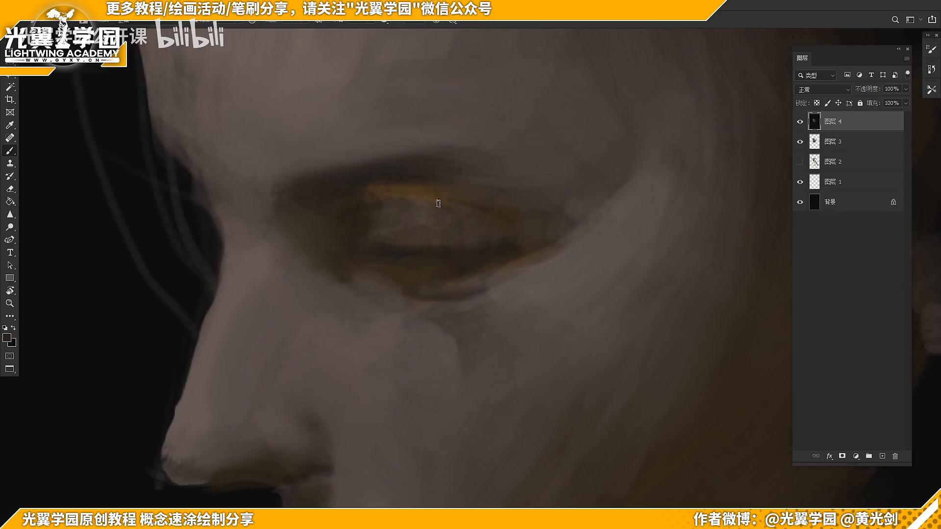
Touch up the upper edge of the closed eyelid near its inner end
left_click(389, 196, "alt")
left_click(357, 188, "alt")
key("ctrl+minus")
key("ctrl+minus")
key("ctrl+minus")
key("ctrl+minus")
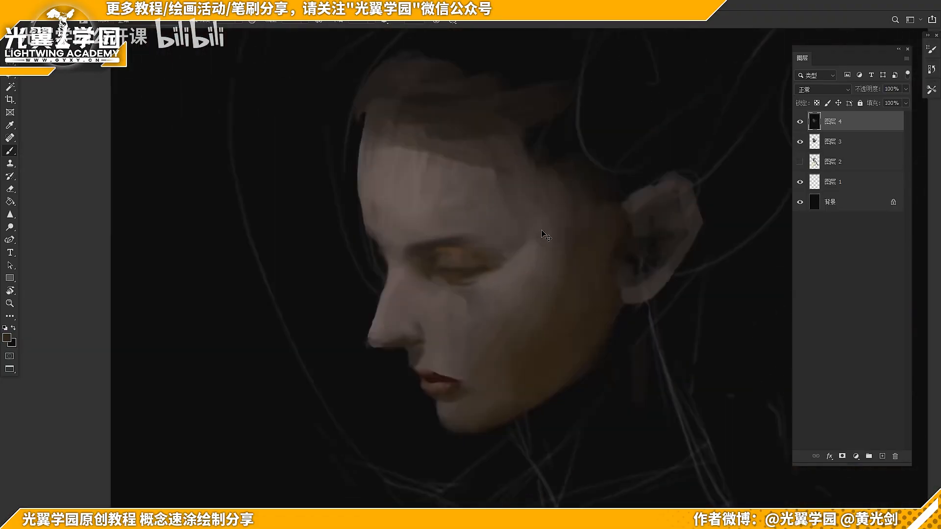
Set the foreground colour to an orange-brown (R 99, G 49, B 13) and paint the outer part of the lash line
key("ctrl+equal")
key("ctrl+equal")
key("ctrl+equal")
key("ctrl+equal")
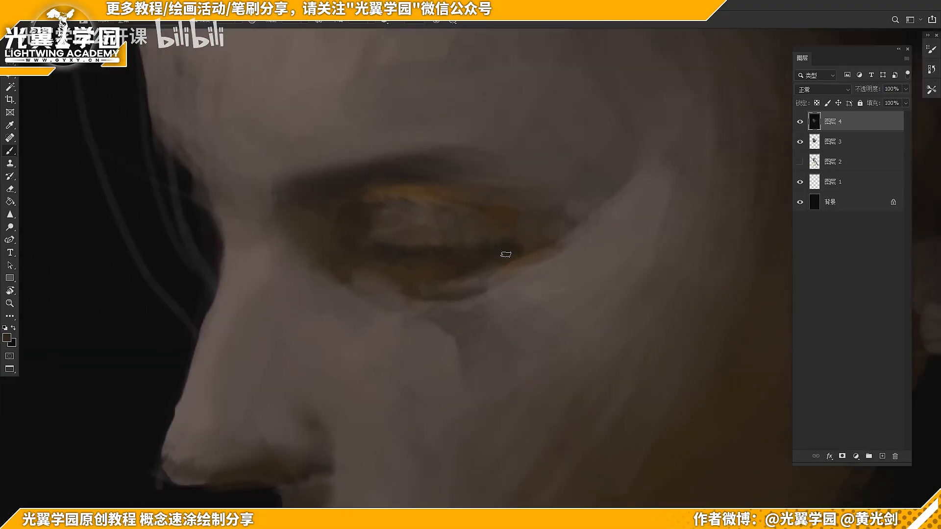
left_click(6, 337)
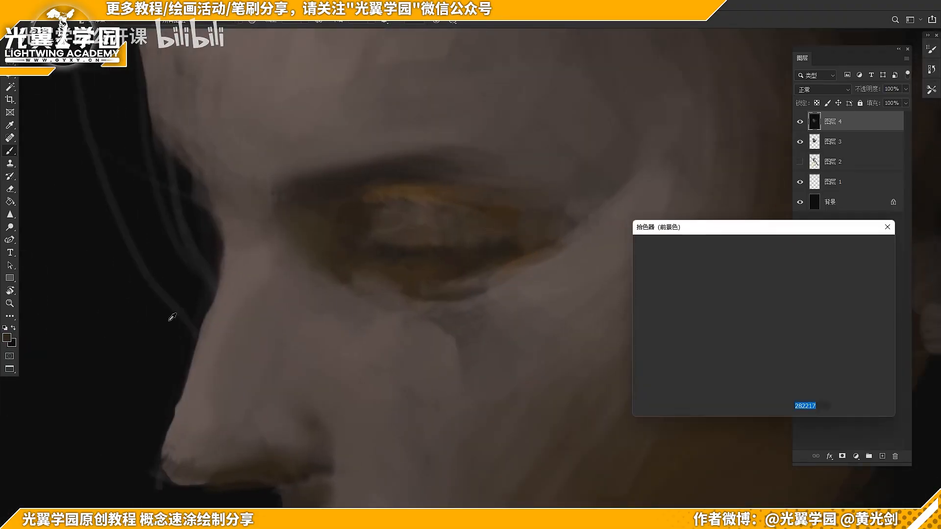
left_click(773, 366)
left_click_drag(732, 321, 753, 317)
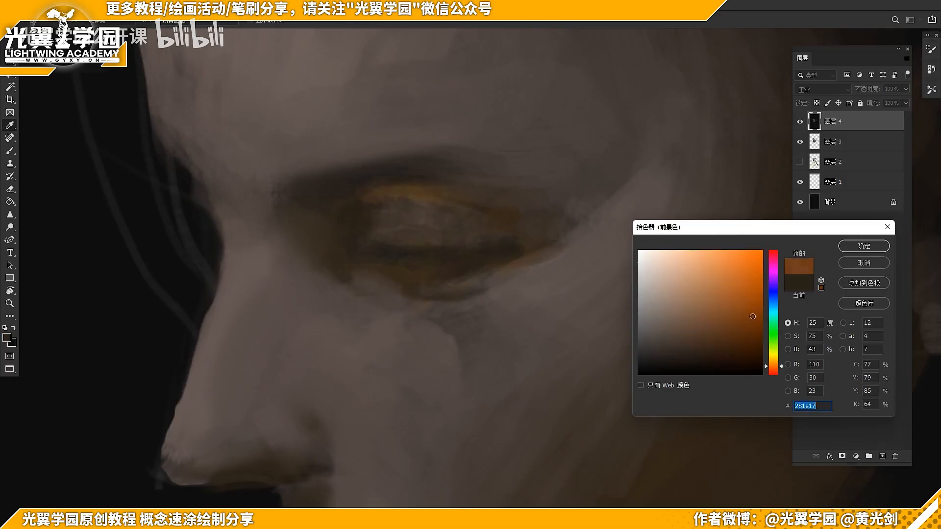
left_click(864, 246)
key("b")
left_click_drag(489, 246, 553, 242)
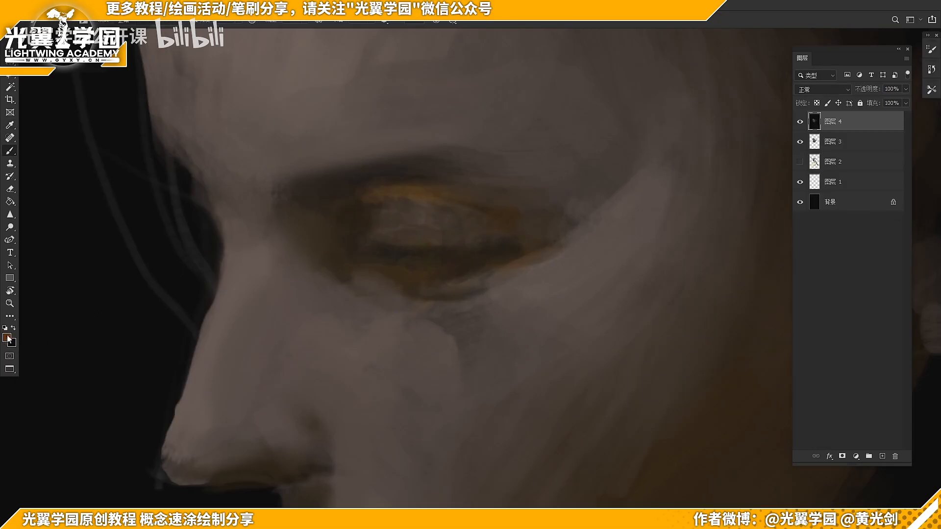
Darken the foreground brown to R 64, G 28, B 2 and then darker still for the outer lash line
left_click(7, 337)
left_click(751, 345)
left_click(863, 246)
left_click(7, 337)
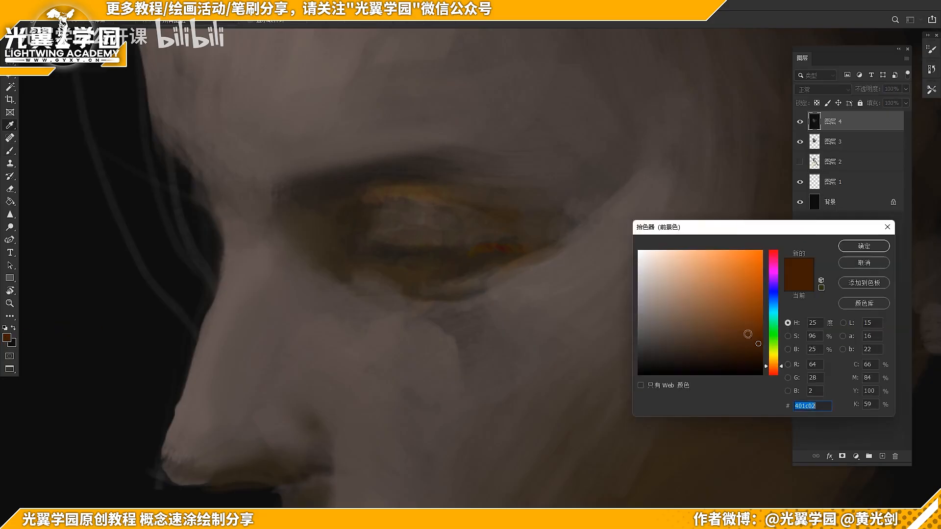
left_click(745, 354)
left_click(864, 246)
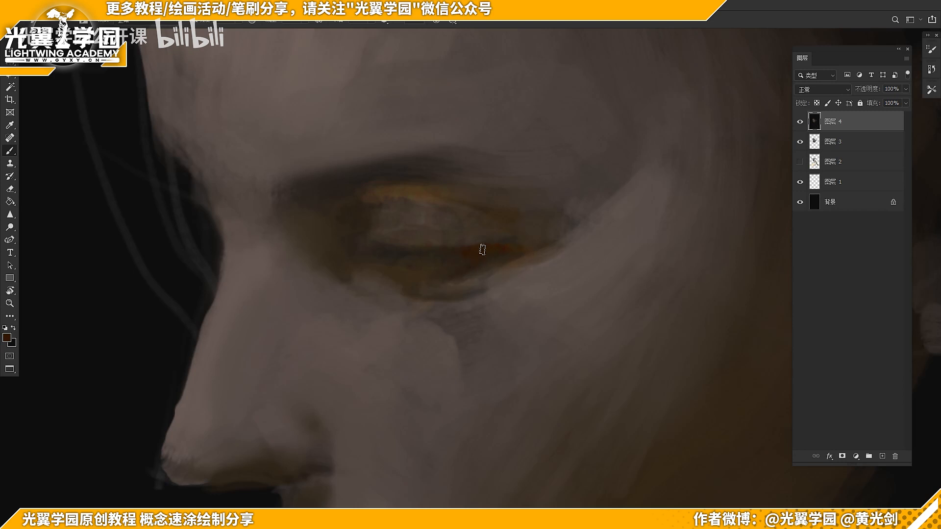
Choose a dark, less saturated tone and paint the lash line's inner end and fine folds on the closed eyelid with sampled tones
left_click(8, 337)
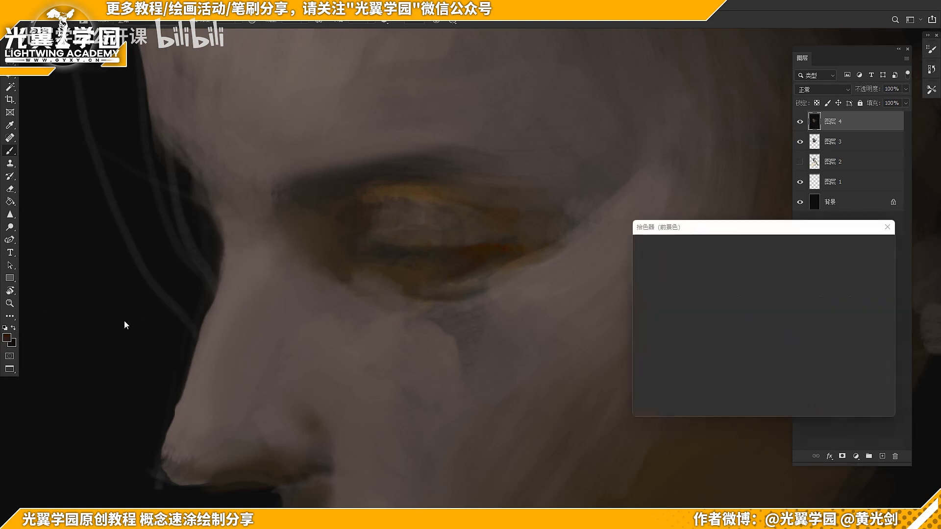
left_click(715, 345)
left_click(862, 247)
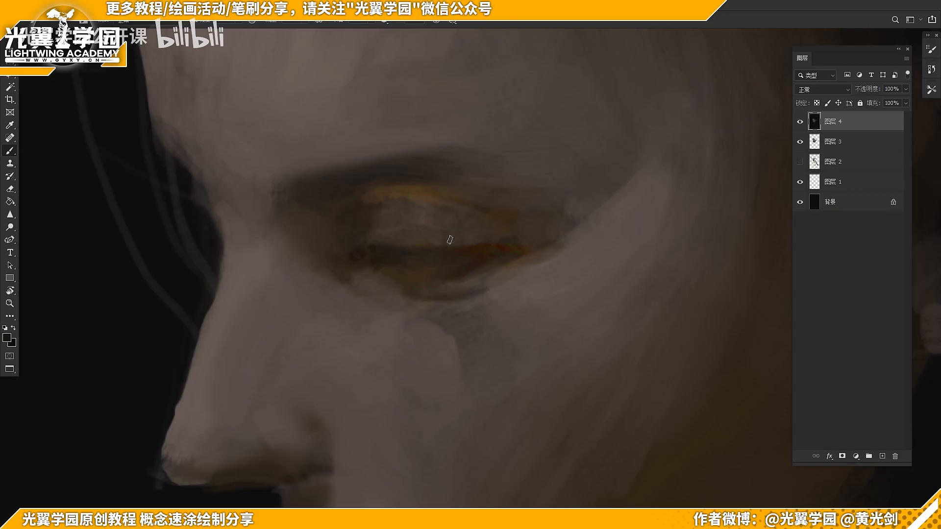
left_click(535, 303, "alt")
left_click(430, 234, "alt")
mouse_move(432, 237)
left_mouse_down()
mouse_move(416, 231)
mouse_move(433, 237)
left_mouse_up()
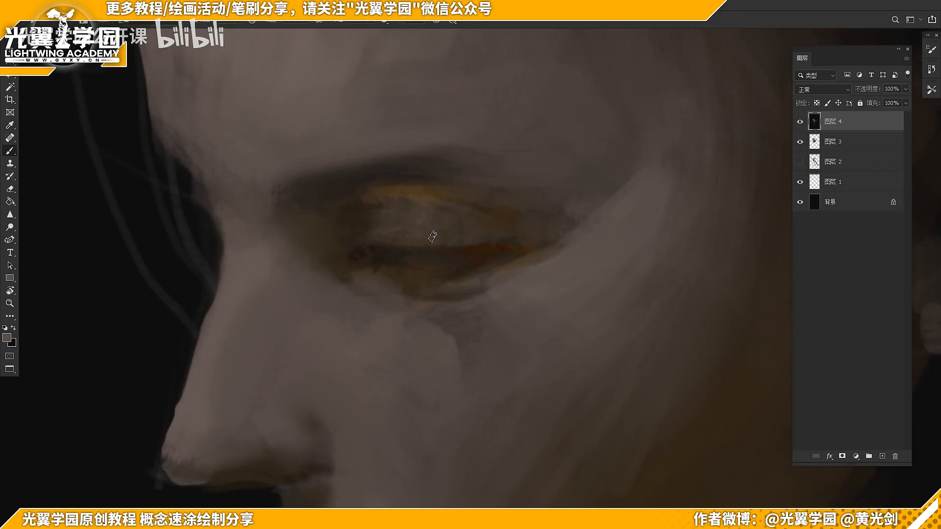
left_click(462, 258, "alt")
left_click(414, 230, "alt")
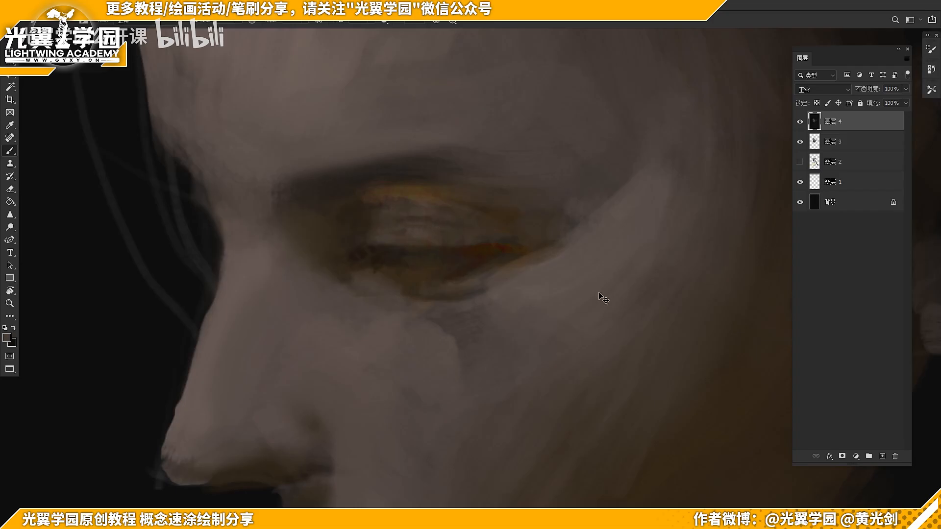
Paint dark and reddish-brown strokes below the lash line and along the lower eyelid's edge
key("ctrl+minus")
key("ctrl+minus")
key("ctrl+minus")
key("ctrl+minus")
key("ctrl+minus")
key("ctrl+plus")
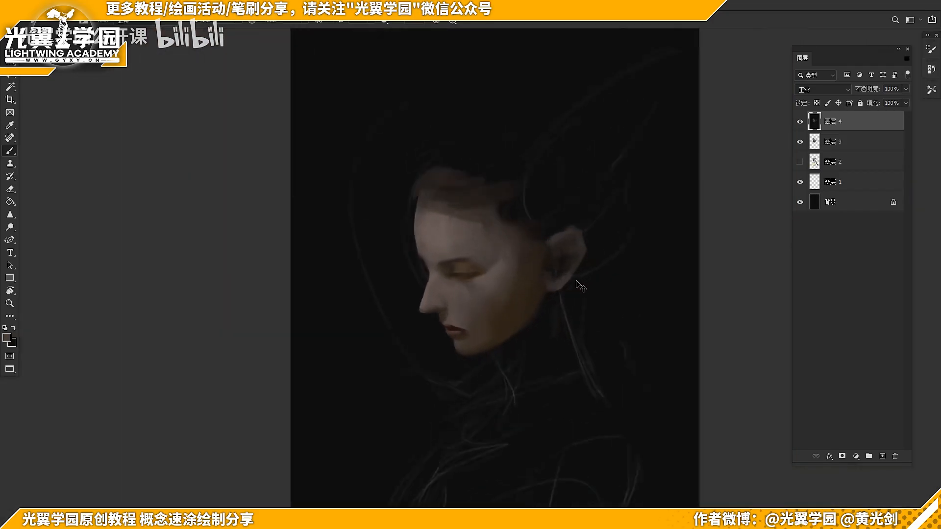
key("ctrl+plus")
key("ctrl+plus")
key("ctrl+plus")
key("ctrl+plus")
key("ctrl+plus")
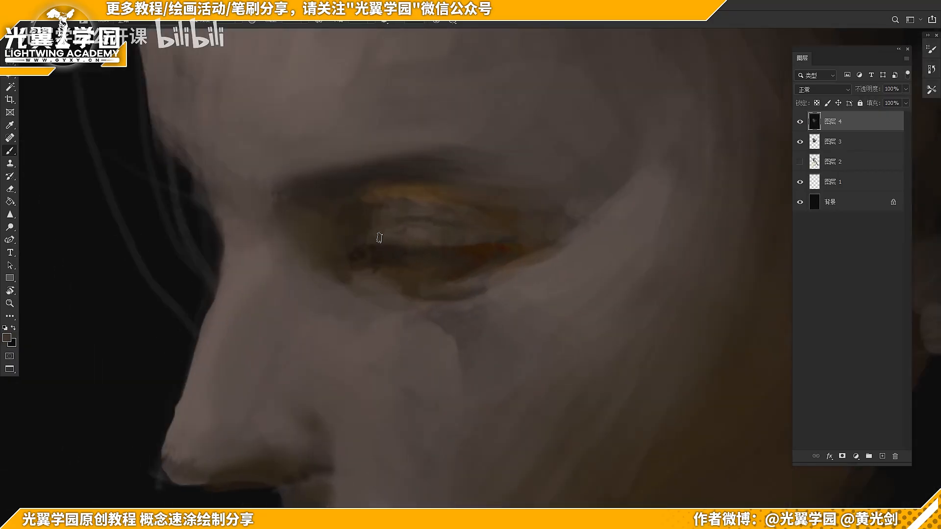
left_click(395, 256, "alt")
mouse_move(400, 269)
left_mouse_down()
mouse_move(431, 281)
mouse_move(426, 273)
left_mouse_up()
mouse_move(423, 295)
left_mouse_down()
mouse_move(450, 298)
mouse_move(441, 289)
mouse_move(483, 284)
left_mouse_up()
left_click(436, 295, "alt")
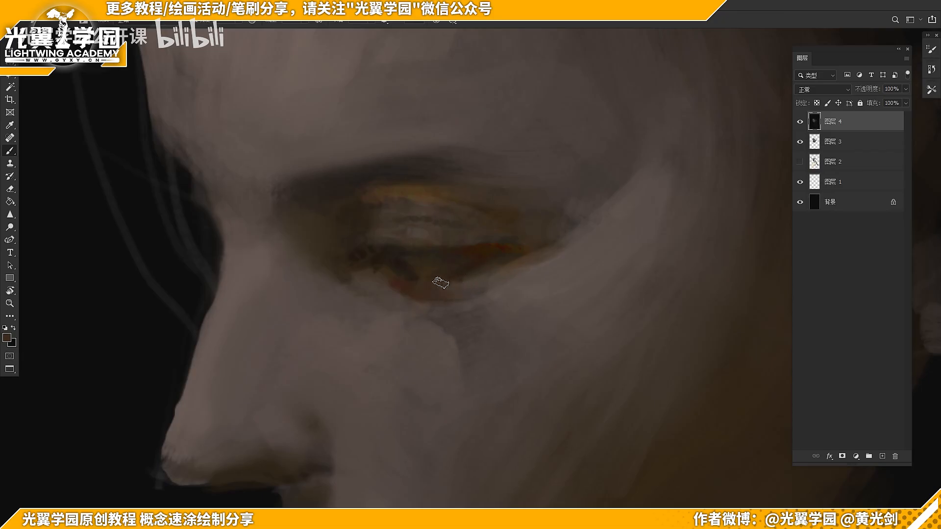
Sample the ochre above the eyelid and paint it into the inner eye socket beside the nose bridge
left_click(411, 189, "alt")
left_click_drag(322, 234, 337, 204)
mouse_move(337, 204)
left_mouse_down()
mouse_move(305, 224)
mouse_move(309, 237)
left_mouse_up()
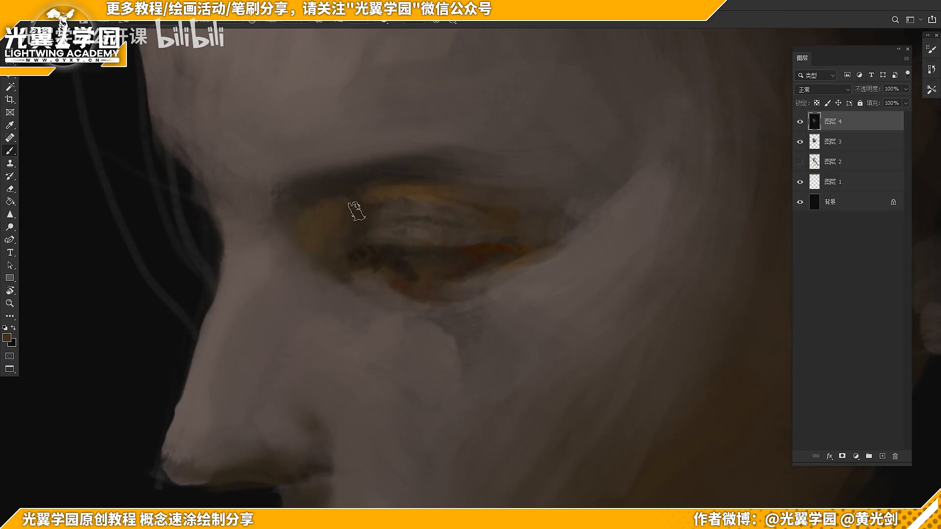
key("ctrl+minus")
key("ctrl+minus")
key("ctrl+minus")
key("ctrl+minus")
key("ctrl+minus")
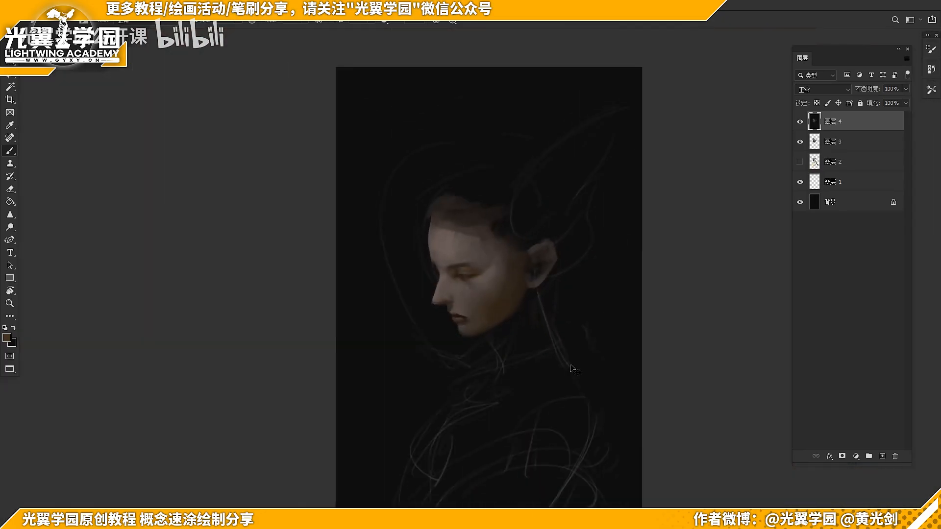
Hide 图层 3 and 图层 4 to view the light-direction colour sketch on 图层 2, and show the painted layers again
key("ctrl+plus")
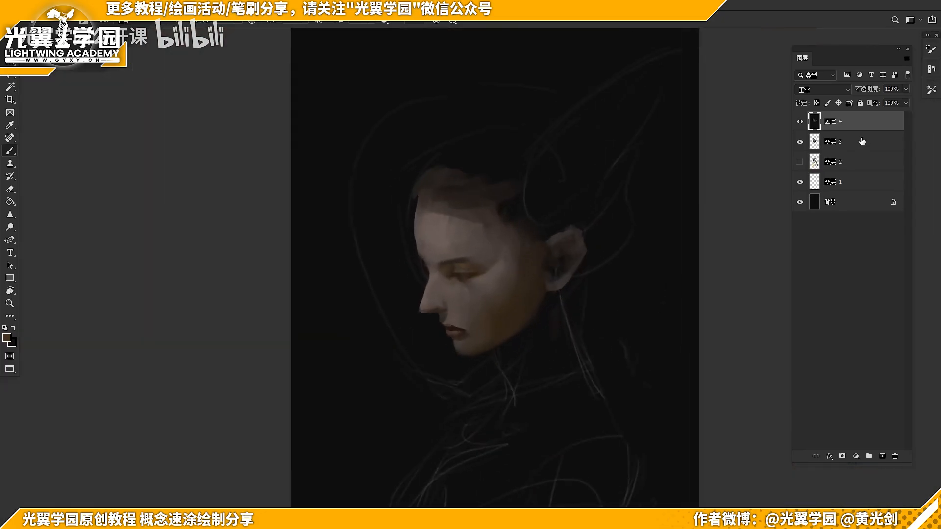
left_click(800, 141)
left_click(799, 161)
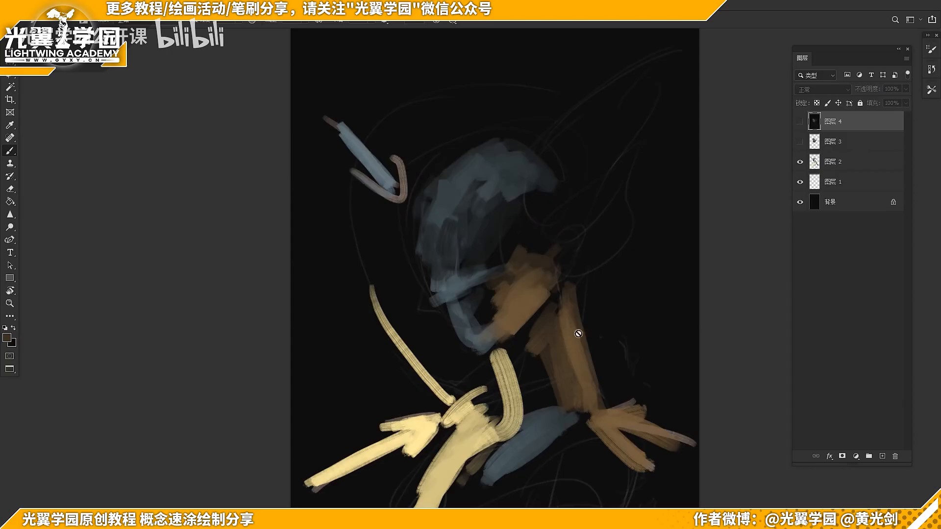
left_click(800, 122)
Sample tones around the eye and touch up the outer end of the lower eyelid
key("ctrl+plus")
key("ctrl+plus")
key("ctrl+plus")
key("ctrl+plus")
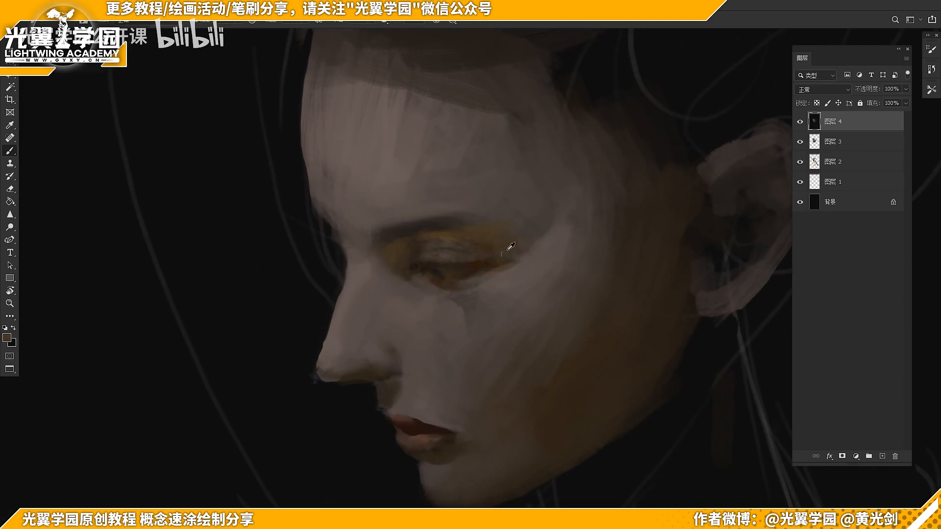
left_click(476, 282, "alt")
left_click(489, 269, "alt")
Shift the foreground colour to a muted blue and paint cool strokes beneath the inner corner of the eye
left_click(7, 338)
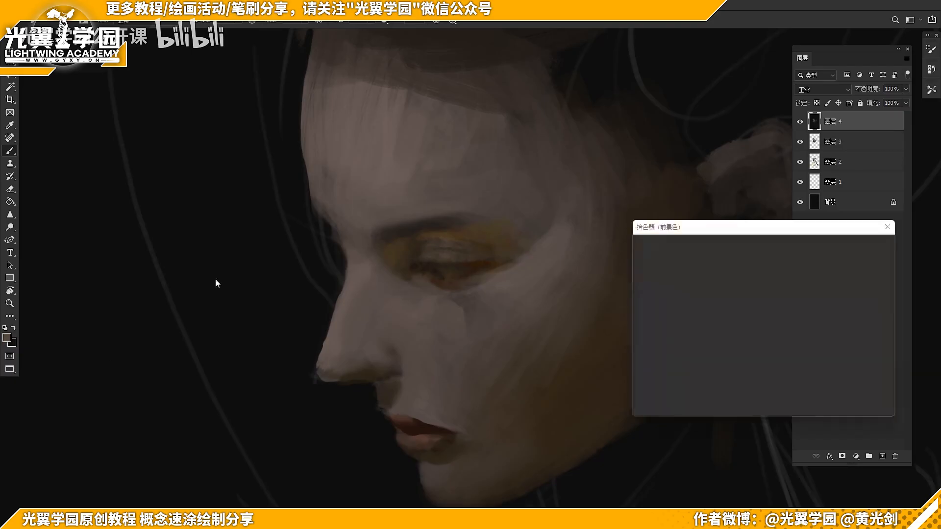
left_click_drag(778, 327, 777, 306)
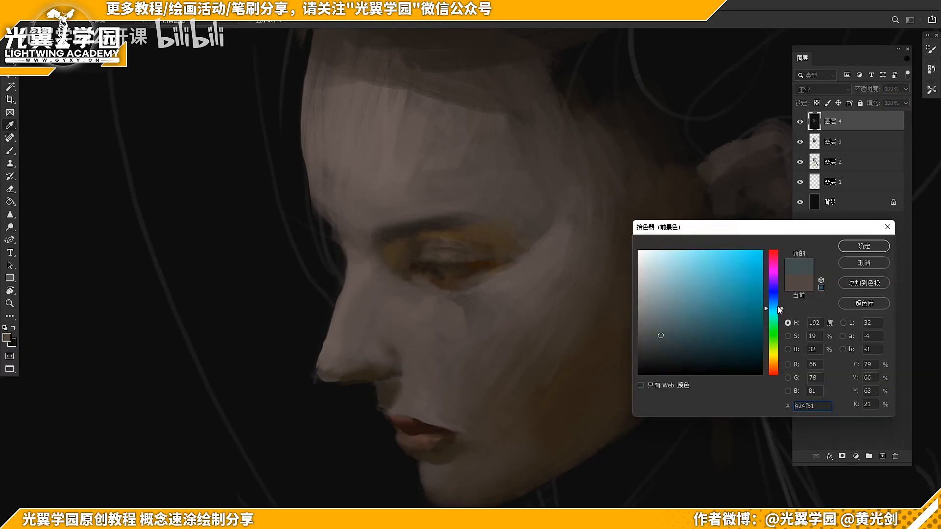
left_click(670, 321)
left_click(858, 246)
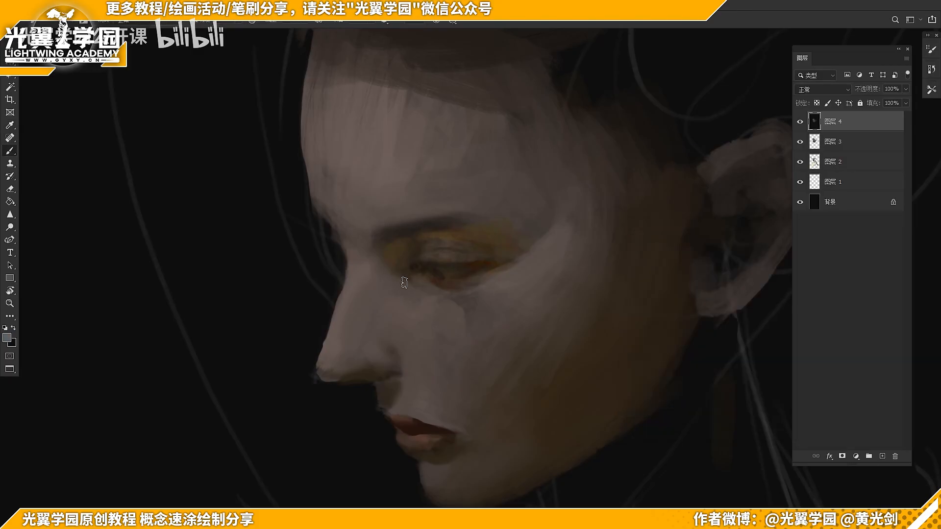
mouse_move(404, 283)
left_mouse_down()
mouse_move(392, 285)
mouse_move(436, 301)
left_mouse_up()
left_click(409, 277, "alt")
left_click(405, 287, "alt")
mouse_move(393, 285)
left_mouse_down()
mouse_move(381, 273)
mouse_move(416, 293)
left_mouse_up()
Extend the cool blue band under the lower eyelid and blend its edges with sampled tones
scroll(503, 326, "up", 3)
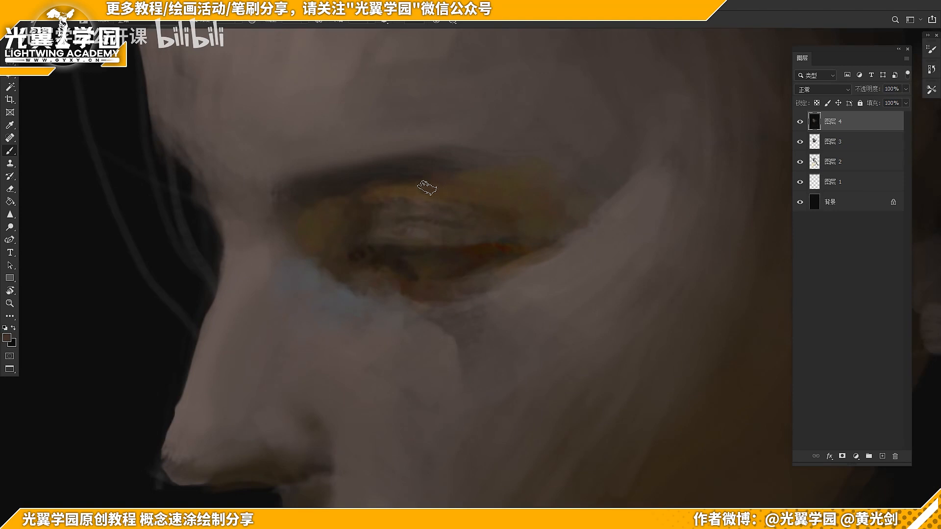
left_click(344, 293, "alt")
mouse_move(384, 324)
left_mouse_down()
mouse_move(391, 317)
mouse_move(412, 328)
left_mouse_up()
left_click(393, 285, "alt")
left_click_drag(401, 294, 403, 303)
left_click(367, 308, "alt")
left_click(342, 299, "alt")
left_click_drag(351, 297, 341, 286)
Set the foreground colour to a muted mauve (R 99, G 77, B 94) and dab it below the inner eye corner with a smaller brush
left_click(7, 338)
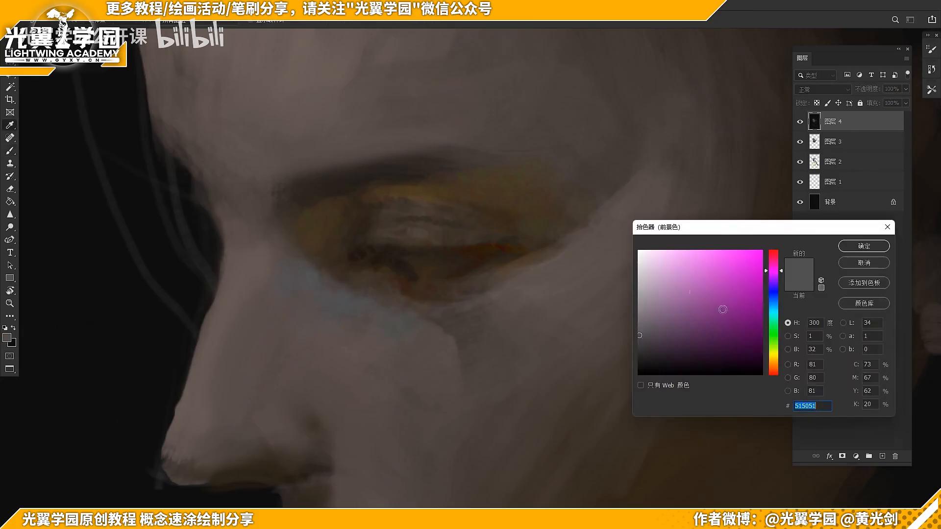
left_click(774, 267)
left_click(667, 322)
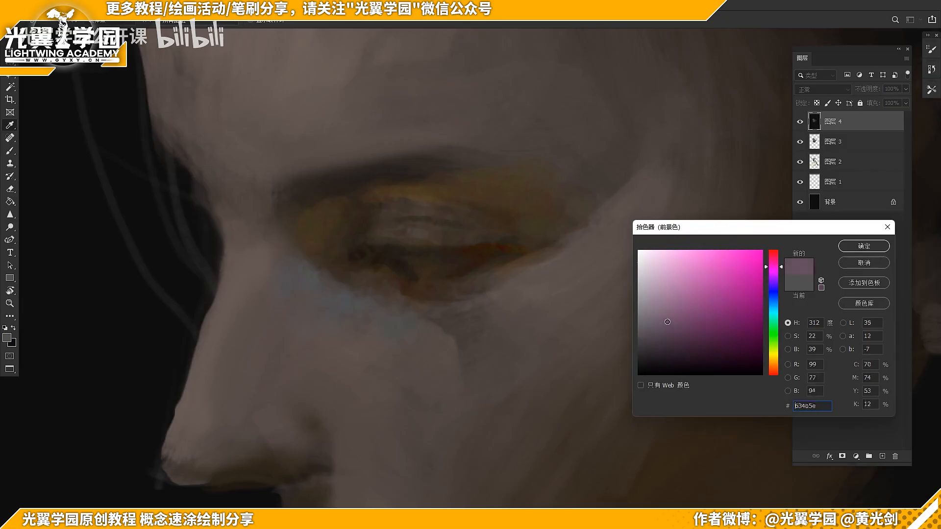
left_click(845, 253)
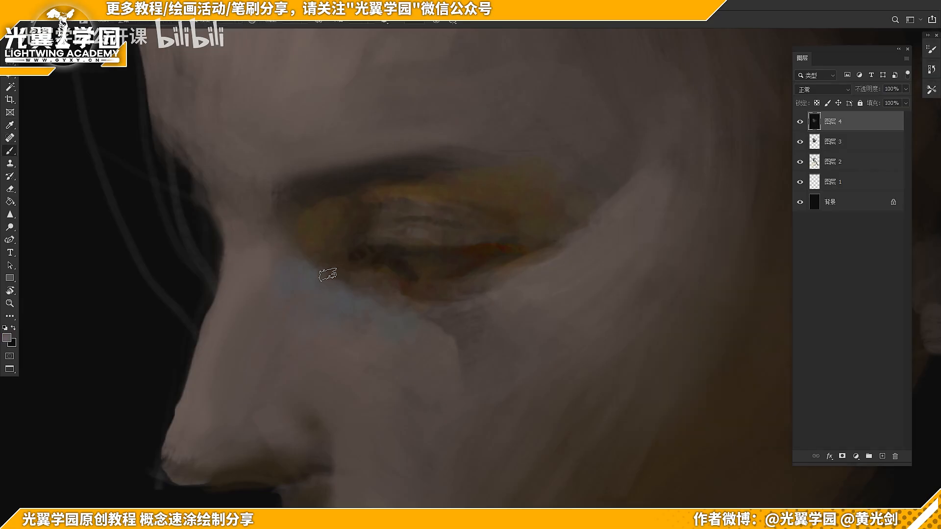
key("[")
key("[")
key("[")
left_click(326, 273, "alt")
left_click(319, 270, "alt")
left_click(339, 283, "alt")
key("ctrl+0")
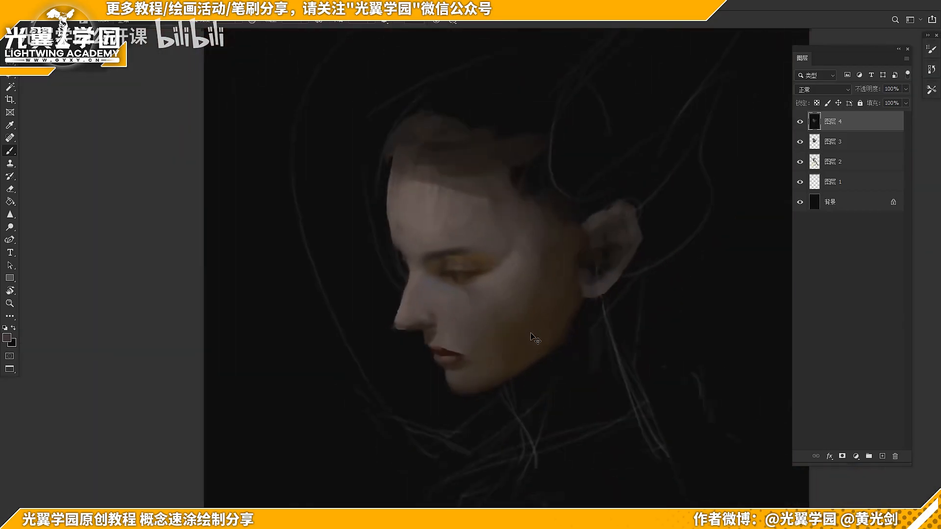
Sample nearby skin tones and blend the area under the inner corner and middle of the lower eyelid
key("ctrl+minus")
key("ctrl+minus")
key("ctrl+plus")
key("ctrl+plus")
key("ctrl+plus")
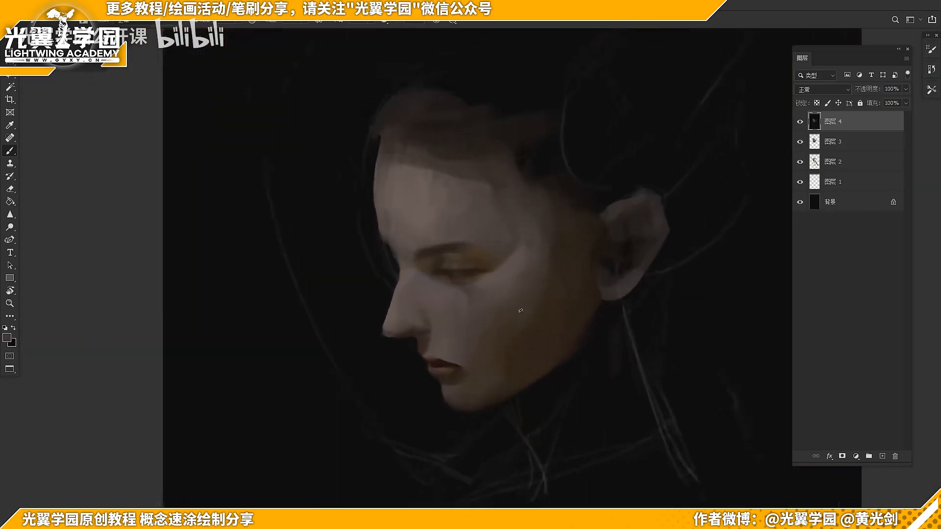
key("ctrl+plus")
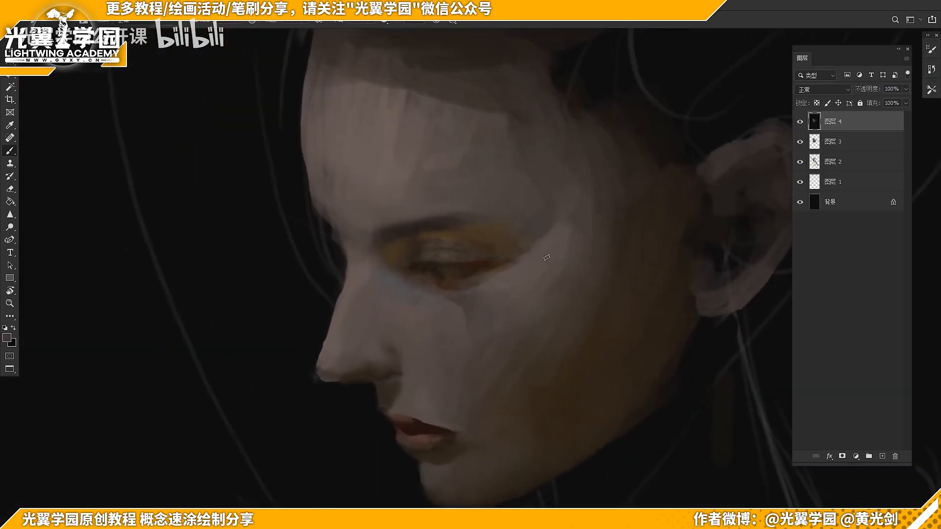
left_click(435, 299, "alt")
key("ctrl+plus")
key("ctrl+plus")
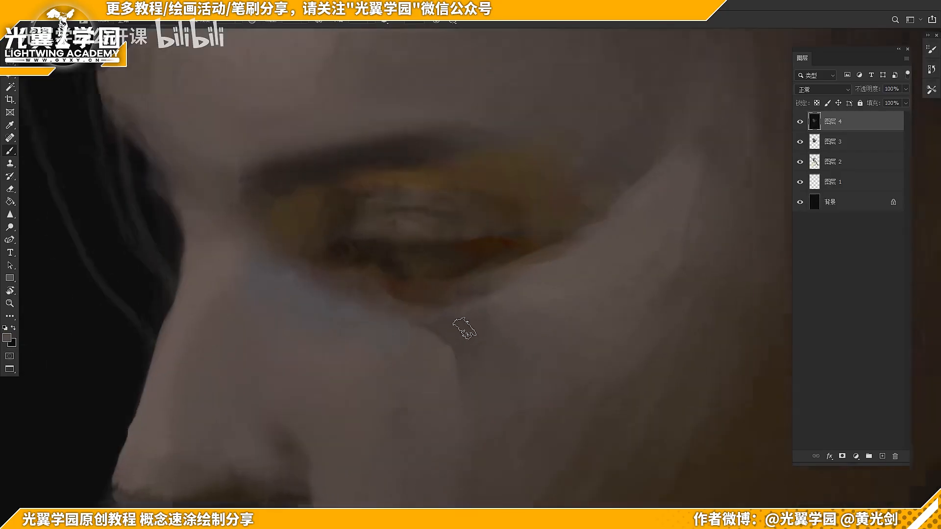
left_click(267, 195, "alt")
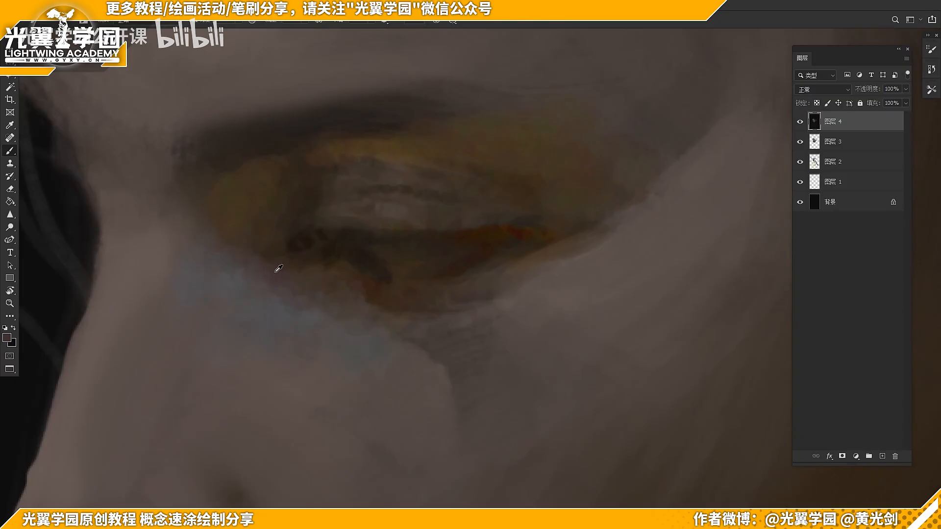
left_click(300, 321, "alt")
left_click(272, 198, "alt")
left_click(271, 316, "alt")
left_click_drag(469, 327, 464, 311)
Set the foreground colour to a greyish blue (R 69, G 83, B 105) and paint cool strokes under the middle of the lower eyelid
key("ctrl+minus")
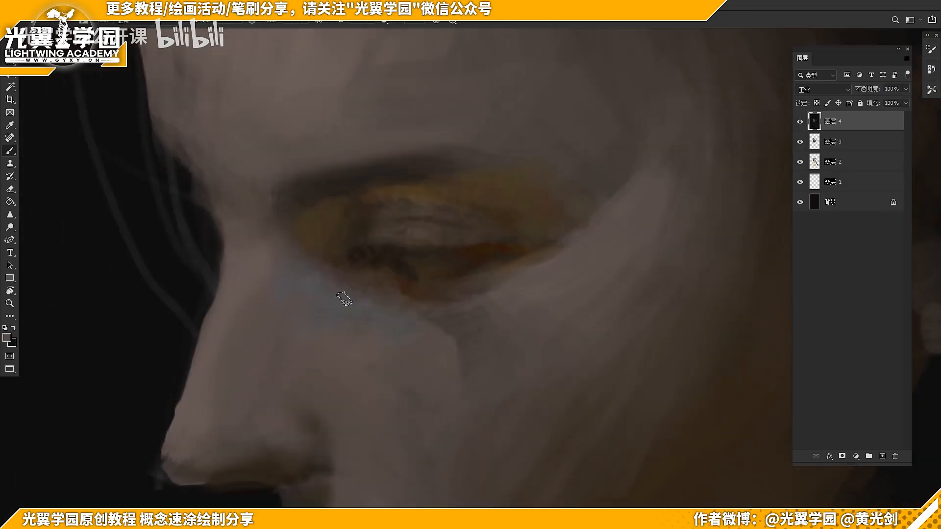
left_click(7, 337)
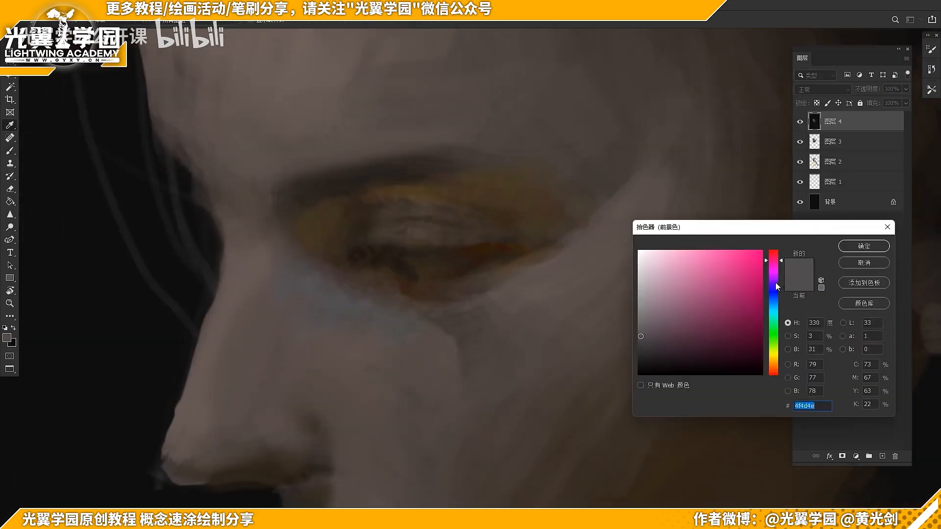
left_click_drag(775, 285, 773, 306)
left_click_drag(688, 317, 680, 323)
left_click(774, 299)
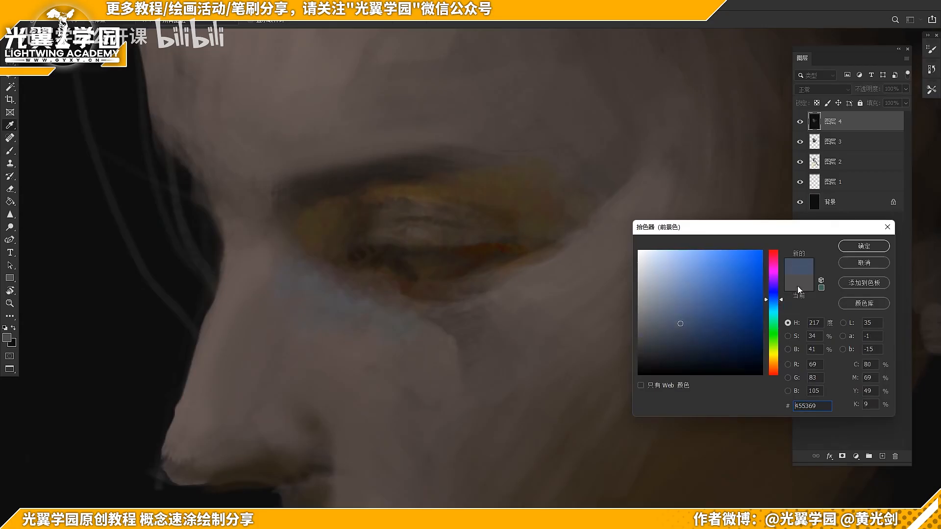
left_click(864, 245)
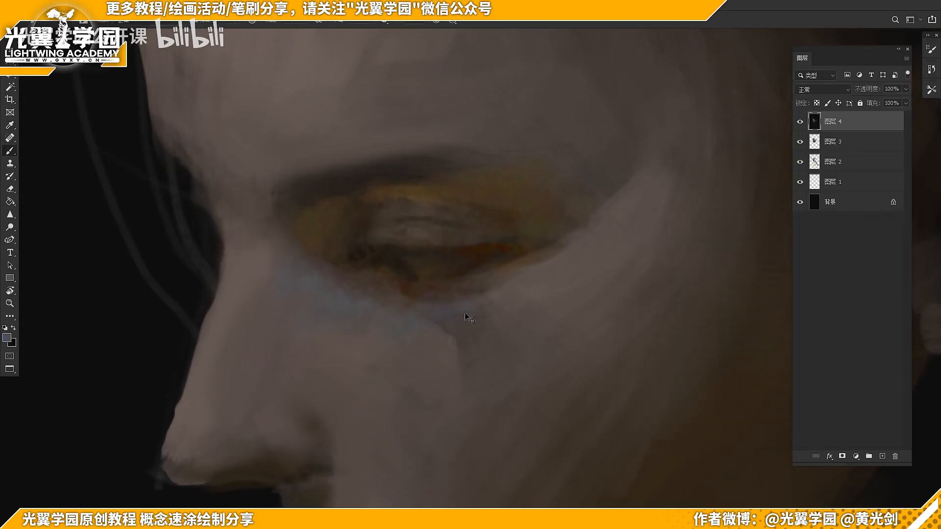
mouse_move(435, 321)
left_mouse_down()
mouse_move(461, 307)
mouse_move(408, 311)
mouse_move(481, 309)
left_mouse_up()
left_click(434, 296, "alt")
left_click(446, 318, "alt")
left_click(456, 314, "alt")
left_click(447, 295, "alt")
mouse_move(426, 295)
left_mouse_down()
mouse_move(456, 307)
mouse_move(460, 294)
mouse_move(436, 328)
mouse_move(416, 321)
mouse_move(438, 337)
mouse_move(458, 321)
mouse_move(429, 326)
mouse_move(457, 298)
mouse_move(429, 293)
mouse_move(491, 312)
left_mouse_up()
left_click(436, 328, "alt")
left_click(457, 323, "alt")
left_click(457, 297, "alt")
left_click(437, 325, "alt")
key("ctrl+0")
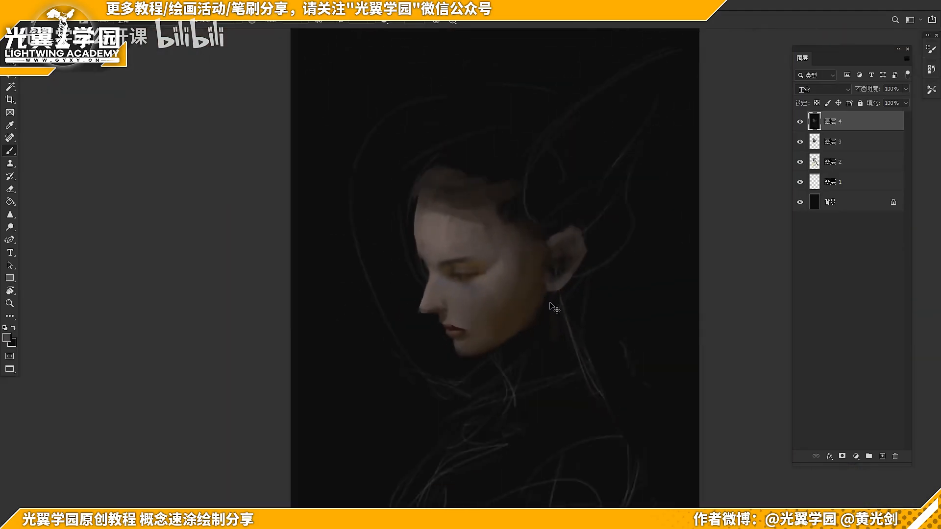
Sample a tone beneath the closed eye and blend the lower eyelid's edge into the cool blue band
scroll(441, 303, "up", 8)
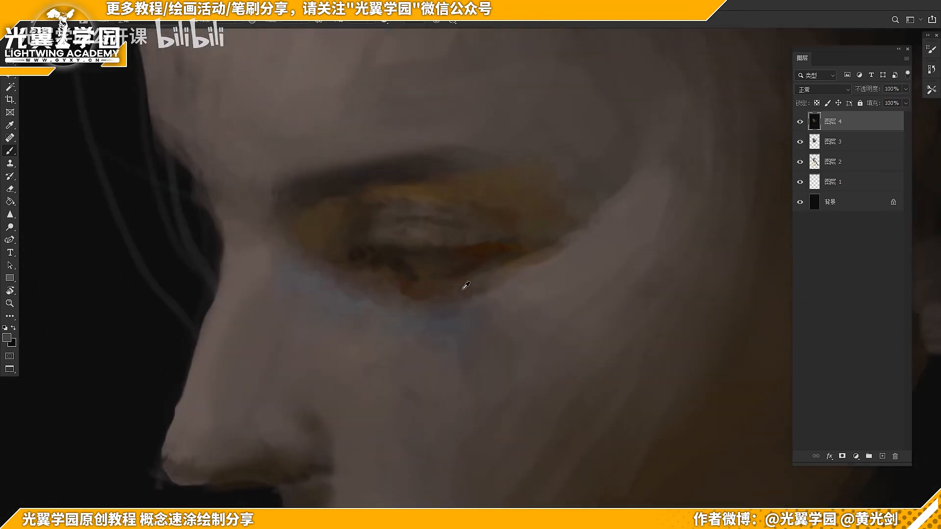
left_click(447, 294, "alt")
mouse_move(453, 297)
left_mouse_down()
mouse_move(515, 298)
mouse_move(484, 305)
left_mouse_up()
left_click(481, 304, "alt")
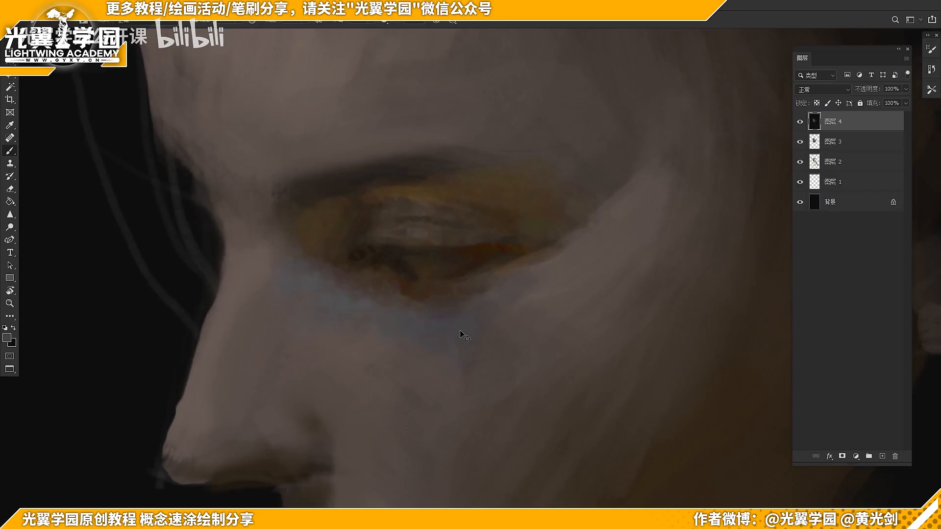
key("ctrl+minus")
key("ctrl+minus")
key("ctrl+minus")
key("ctrl+minus")
key("ctrl+minus")
Paint a soft, cool skin tone beyond the outer corner of the eye, against the ochre patch
key("ctrl+plus")
key("ctrl+plus")
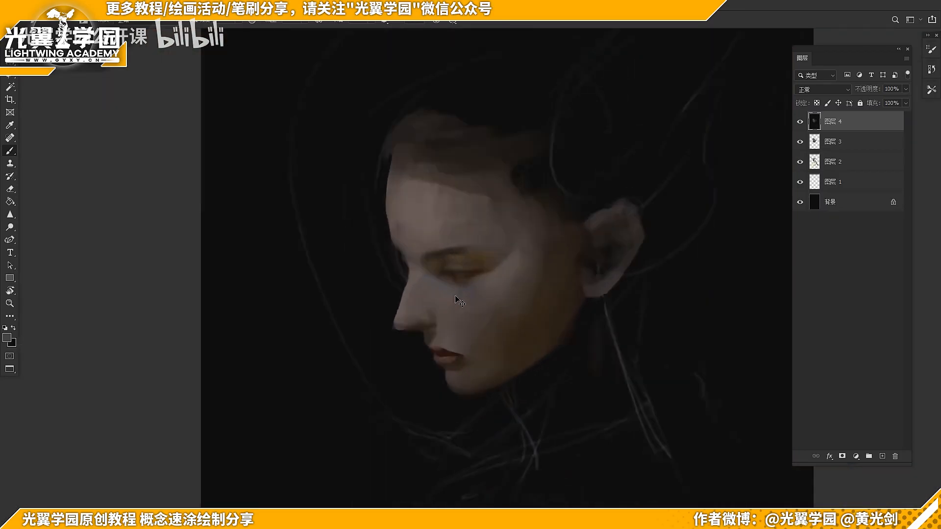
key("ctrl+plus")
key("ctrl+plus")
key("ctrl+plus")
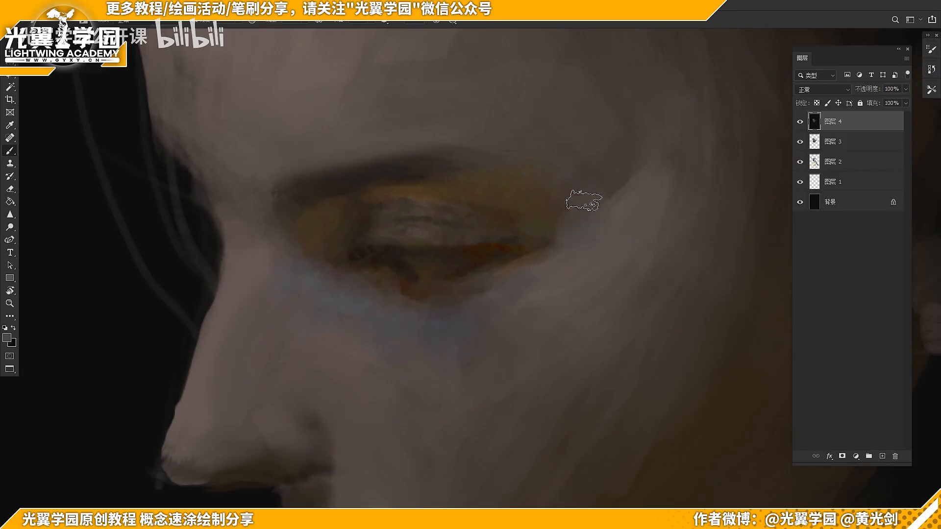
mouse_move(570, 247)
left_mouse_down()
mouse_move(623, 225)
mouse_move(620, 188)
mouse_move(633, 226)
left_mouse_up()
key("ctrl+minus")
key("ctrl+minus")
key("ctrl+minus")
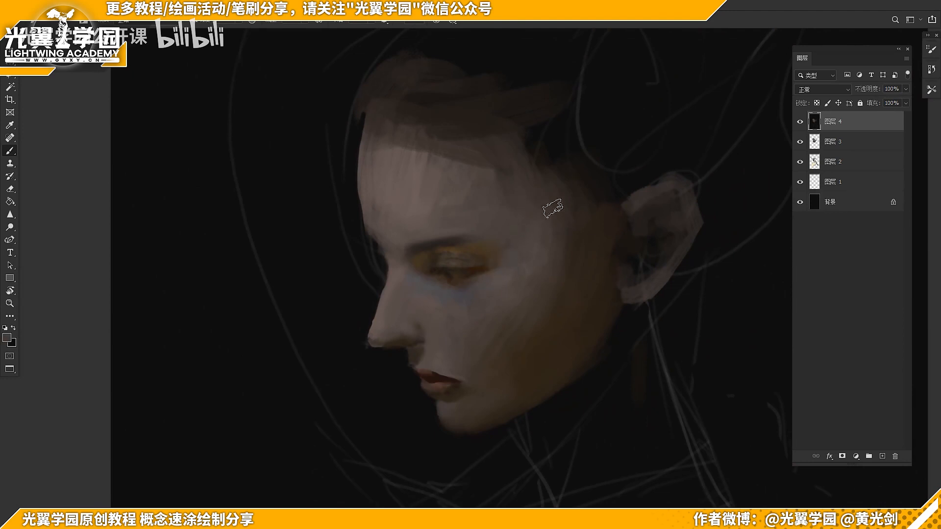
key("ctrl+minus")
key("ctrl+minus")
key("ctrl+minus")
key("ctrl+minus")
Set the foreground colour to a muted reddish pink and paint it onto the side of the nostril
key("ctrl+plus")
key("ctrl+plus")
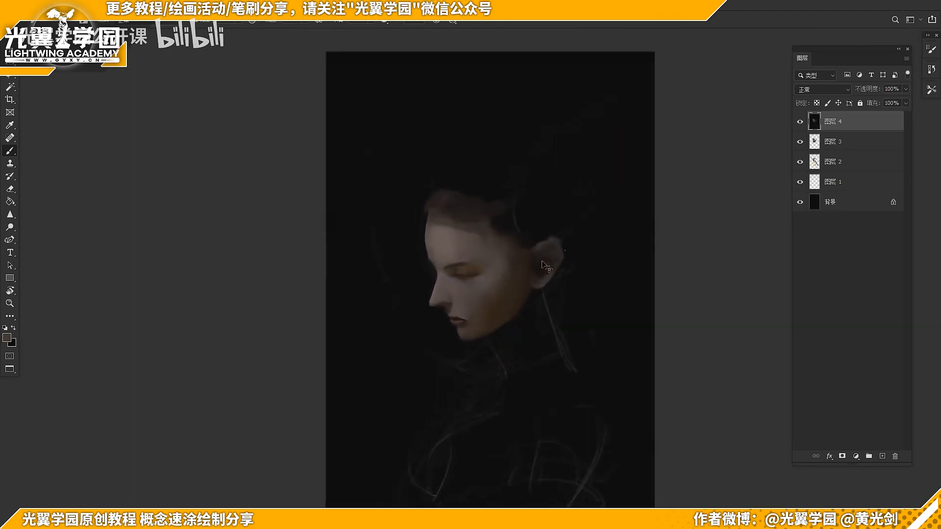
key("ctrl+plus")
key("ctrl+plus")
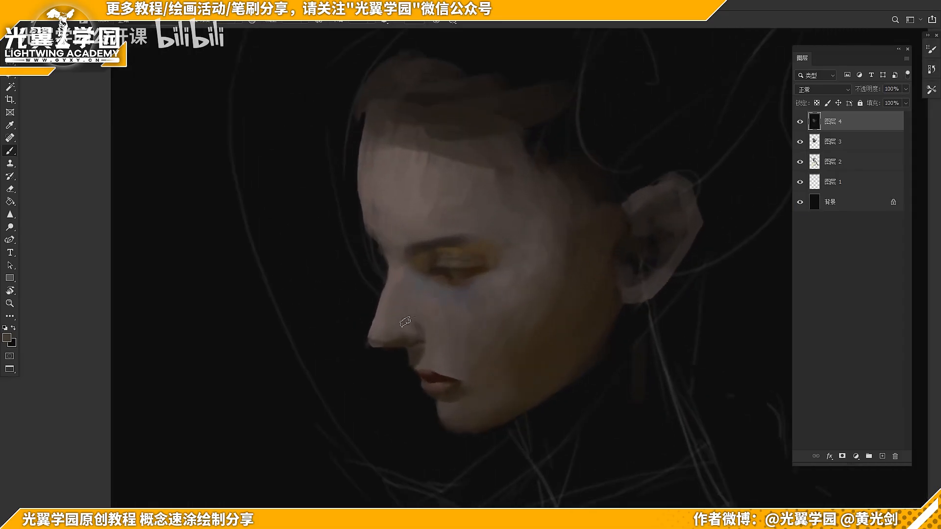
left_click(8, 337)
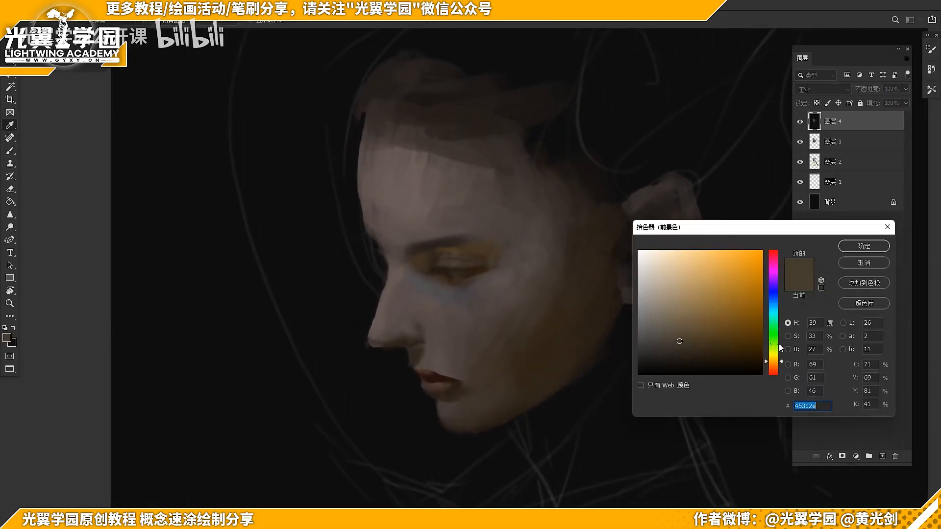
left_click(772, 263)
left_click(774, 273)
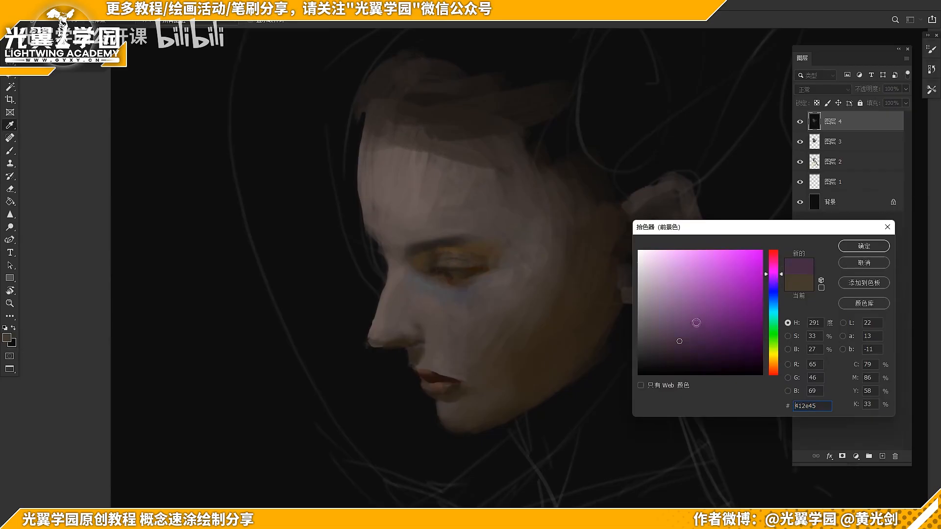
left_click(773, 259)
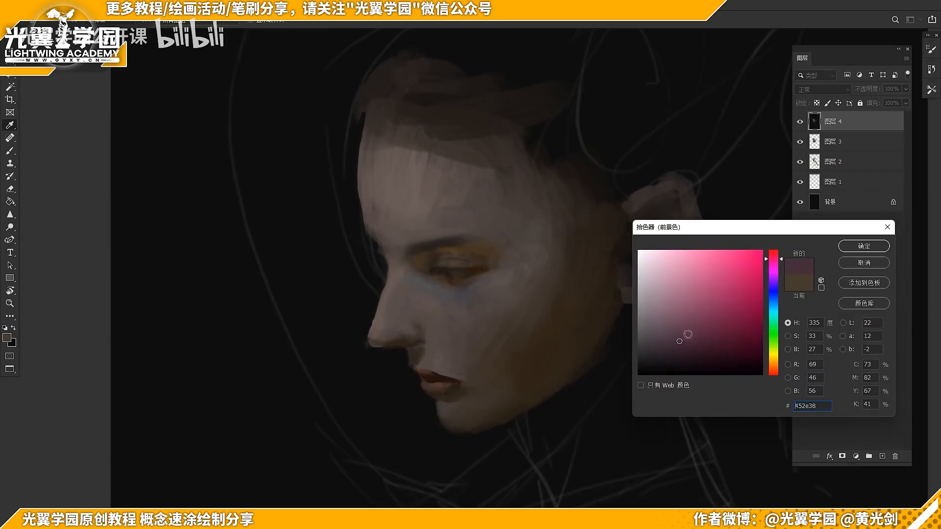
left_click(859, 245)
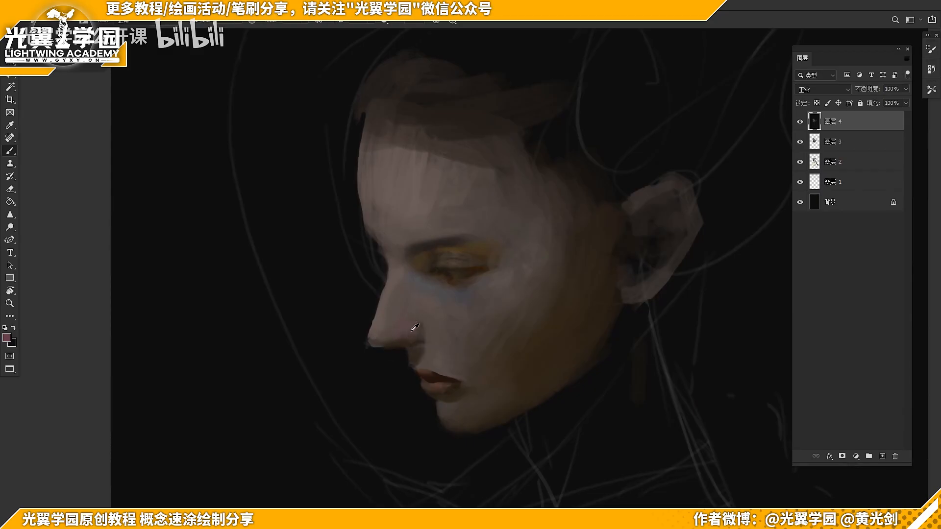
key("ctrl+plus")
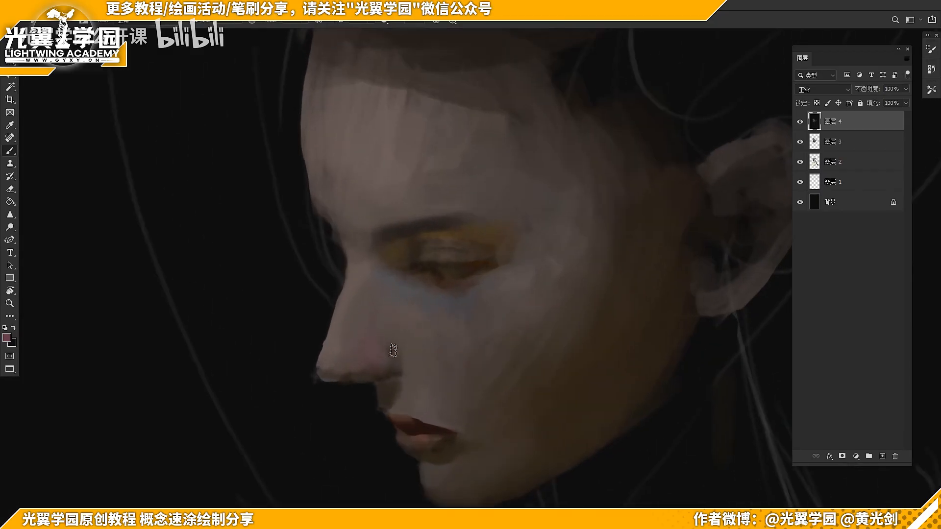
Sample a dark brown, shift it to a more saturated red-brown, paint the underside of the nostril, and undo the stray line
left_click(732, 166, "alt")
left_click(8, 338)
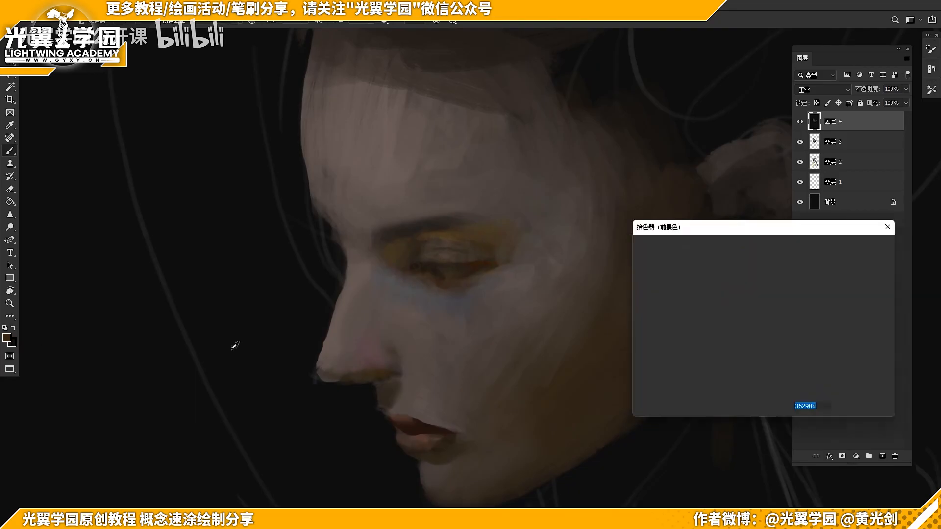
left_click(773, 368)
left_click_drag(737, 336, 744, 330)
left_click(864, 247)
left_click(365, 375, "shift")
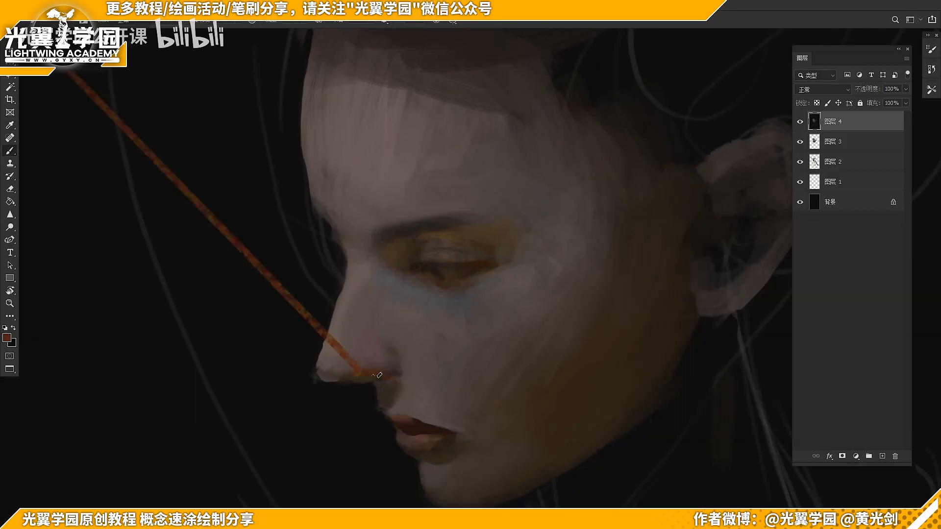
key("ctrl+z")
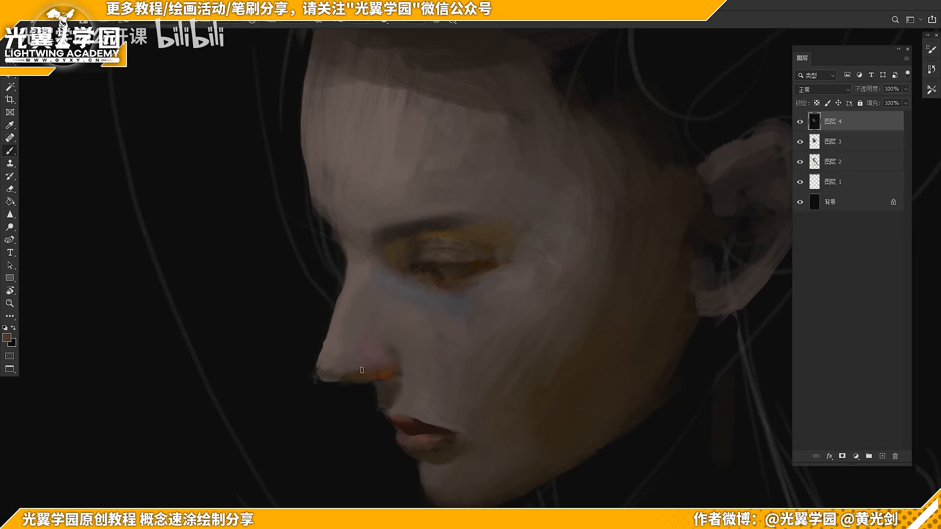
Sample nearby tones and blend the underside and tip of the nose around the warm nostril accent
left_click(478, 264, "alt")
left_click(339, 376, "alt")
left_click(328, 363, "alt")
left_click_drag(323, 365, 327, 382)
left_click(353, 370, "alt")
left_click(360, 373, "alt")
key("ctrl+minus")
key("ctrl+minus")
key("ctrl+minus")
key("ctrl+minus")
key("ctrl+minus")
key("ctrl+plus")
key("ctrl+plus")
key("ctrl+plus")
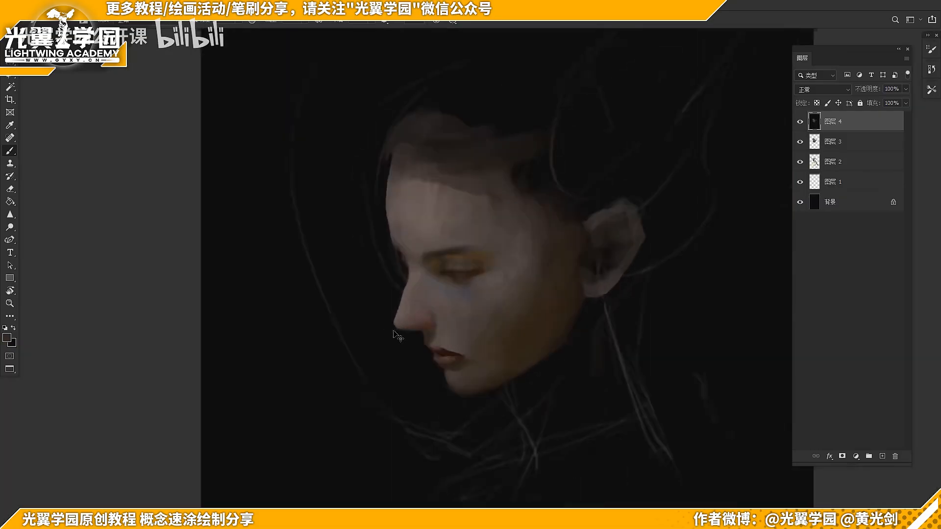
Sample the nose's skin tone, lighten the foreground colour to a pale greyish pink, and paint a highlight on the nose tip
key("ctrl+plus")
left_click(392, 323, "alt")
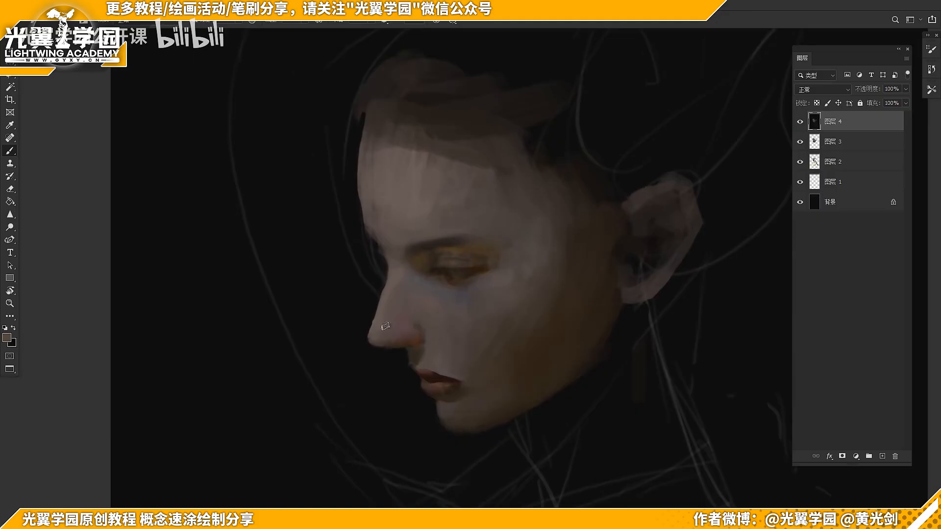
left_click(388, 312, "alt")
left_click(7, 340)
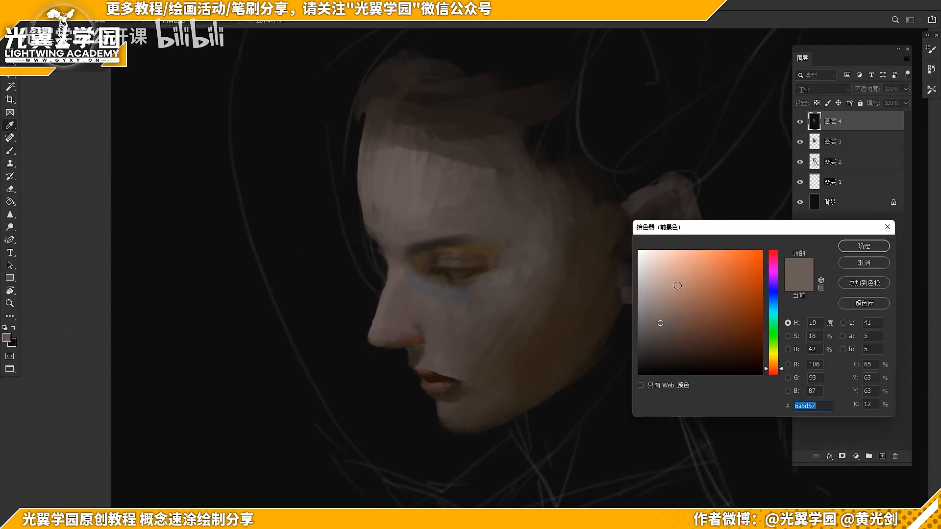
left_click(653, 275)
left_click(858, 245)
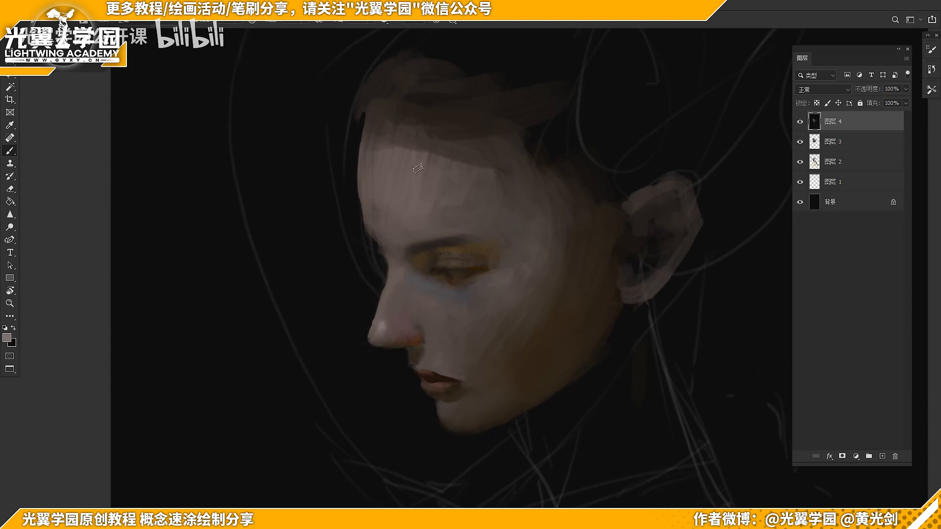
Paint a soft light highlight on the forehead and blend the nose tip highlight into the bridge
left_click_drag(418, 169, 428, 167)
left_click(385, 327, "alt")
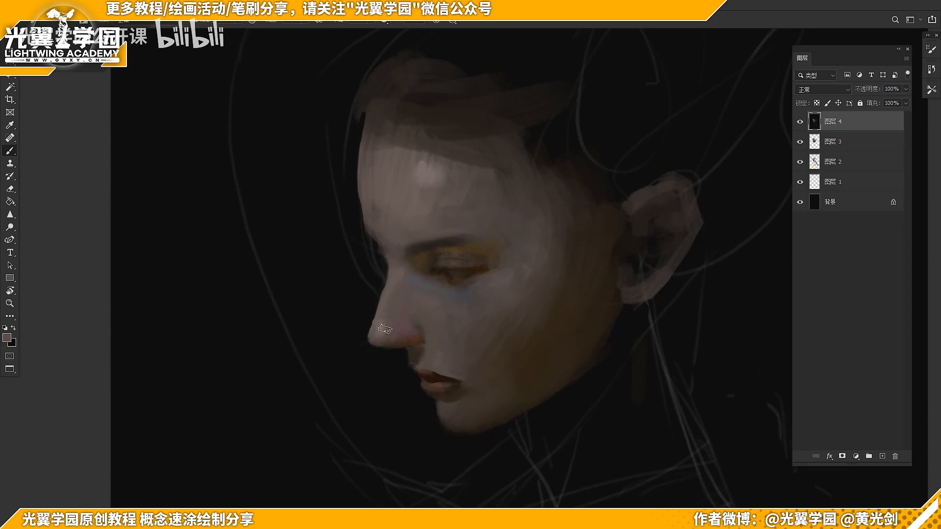
left_click_drag(385, 315, 382, 319)
left_click(385, 323, "alt")
Flip the canvas horizontally and check the face at several magnifications
key("ctrl+shift+h")
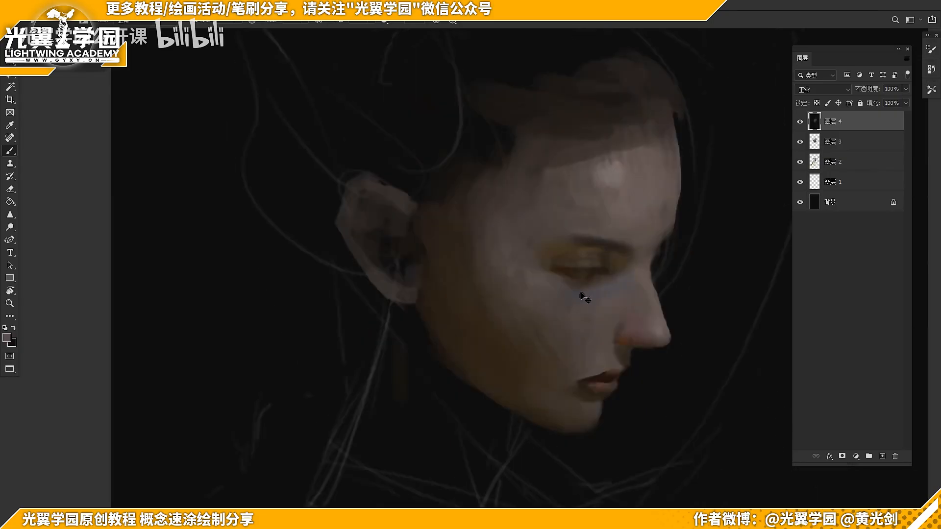
key("ctrl+minus")
key("ctrl+minus")
key("ctrl+minus")
key("ctrl+minus")
key("ctrl+minus")
key("ctrl+minus")
key("ctrl+plus")
key("ctrl+plus")
key("ctrl+plus")
key("ctrl+plus")
key("ctrl+plus")
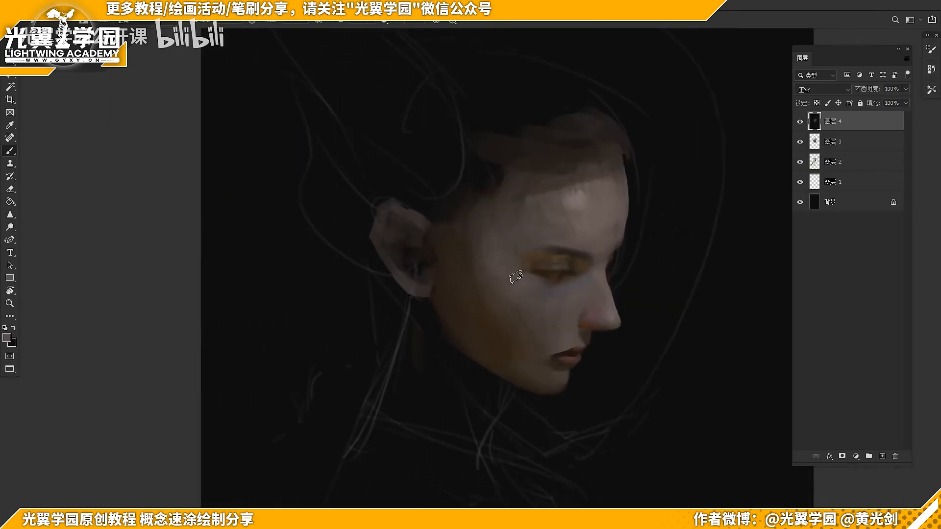
Sample skin tones and blend the temple beyond the outer eye corner, then flip the canvas back
left_click(539, 263, "alt")
left_click(474, 262, "alt")
mouse_move(470, 248)
left_mouse_down()
mouse_move(485, 263)
mouse_move(487, 246)
mouse_move(468, 241)
mouse_move(491, 233)
mouse_move(488, 253)
mouse_move(472, 244)
mouse_move(478, 272)
left_mouse_up()
left_click(485, 263, "alt")
left_click(469, 243, "alt")
left_click(463, 256, "alt")
key("ctrl+shift+h")
Sample forehead tones and blend the front edge of the forehead above the brow
key("ctrl+minus")
key("ctrl+minus")
key("ctrl+minus")
key("ctrl+minus")
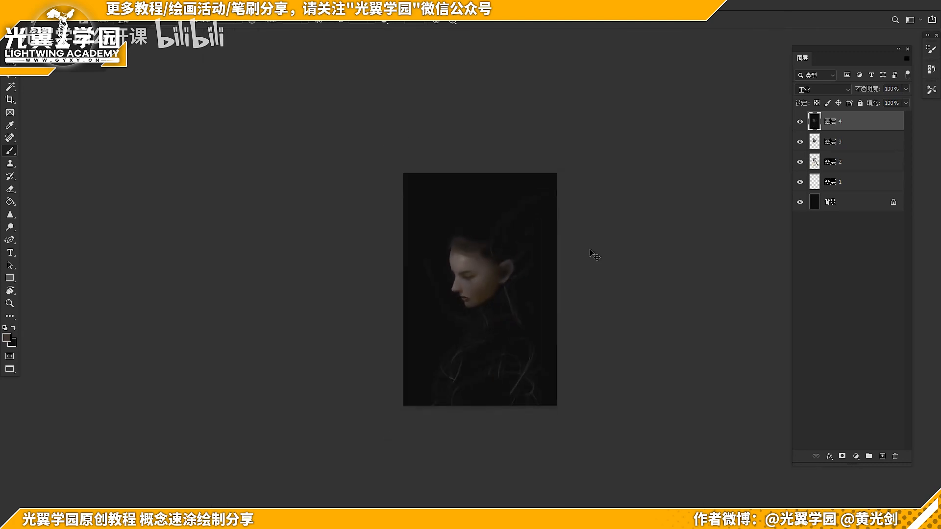
key("ctrl+plus")
key("ctrl+plus")
key("ctrl+plus")
key("ctrl+plus")
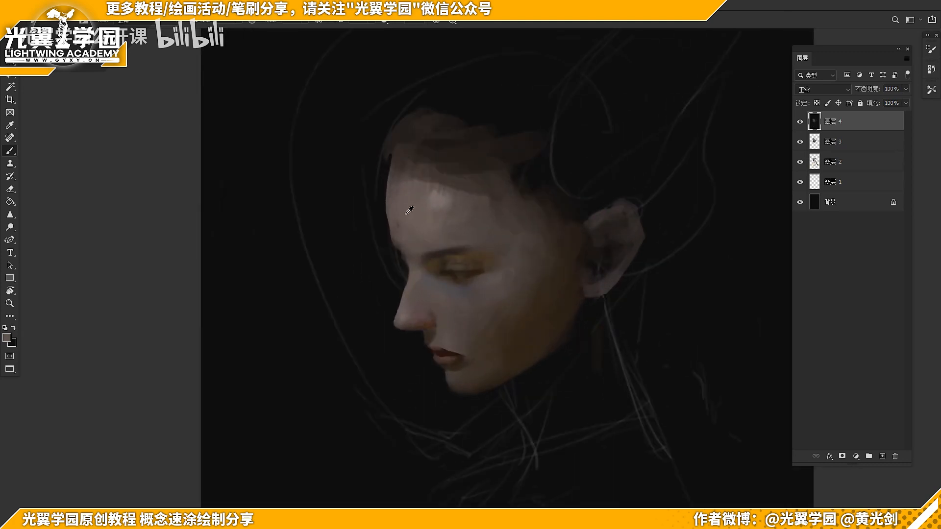
left_click(406, 214, "alt")
mouse_move(401, 208)
left_mouse_down()
mouse_move(398, 224)
mouse_move(388, 197)
mouse_move(393, 238)
left_mouse_up()
left_click(422, 220, "alt")
left_click(381, 185, "alt")
left_click(397, 218, "alt")
Sample the tone below the eye and blend the cheekbone area beyond the outer eye corner
left_click(471, 286, "alt")
left_click_drag(513, 257, 494, 273)
left_click(504, 275, "alt")
key("ctrl+minus")
key("ctrl+minus")
key("ctrl+minus")
key("ctrl+minus")
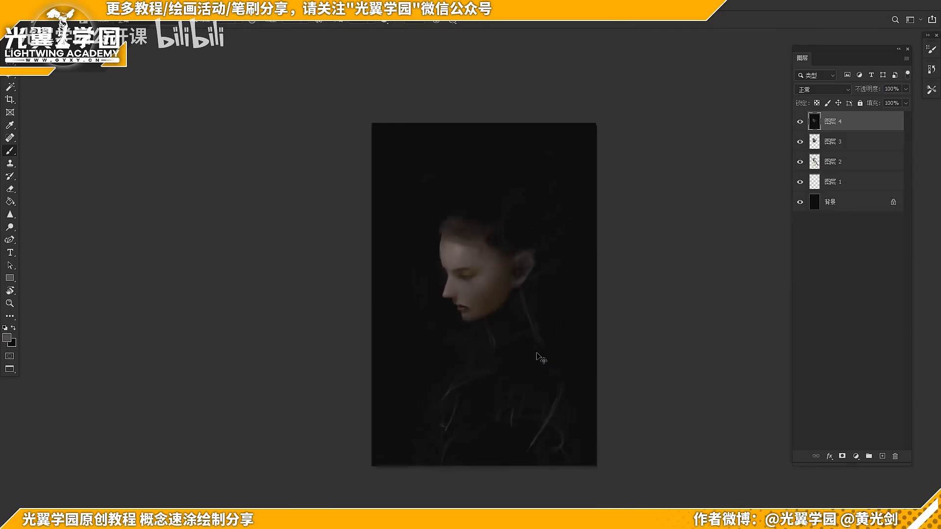
Sample tones around the closed eye and set the foreground colour to a muted bluish grey
key("ctrl+plus")
key("ctrl+plus")
key("ctrl+plus")
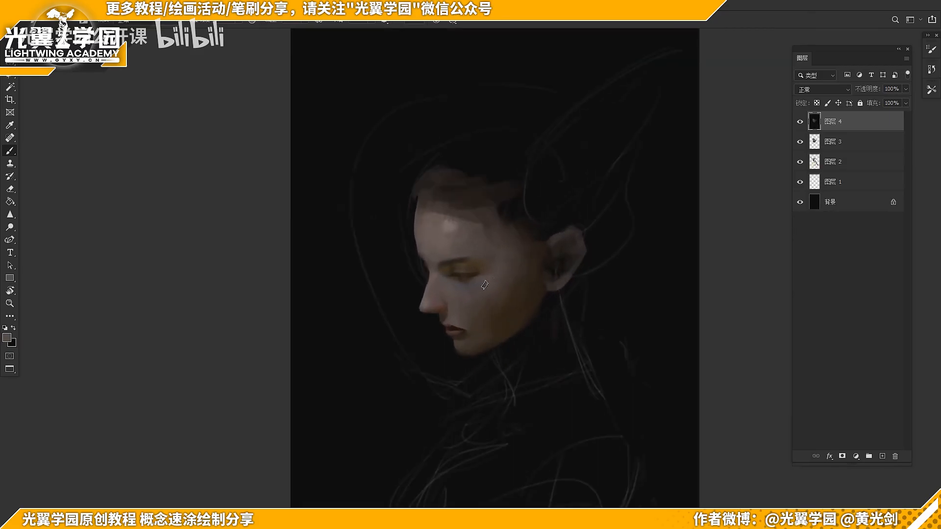
left_click_drag(558, 369, 535, 319)
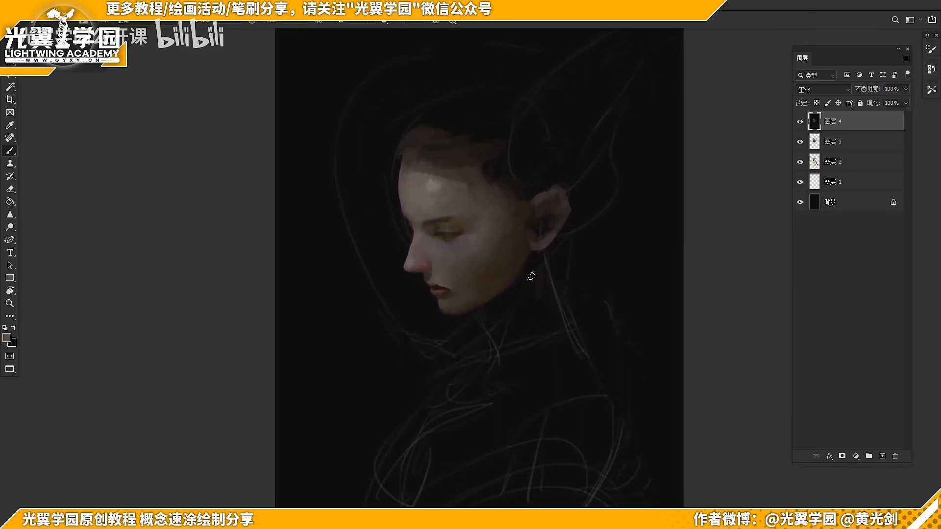
scroll(490, 272, "up", 5)
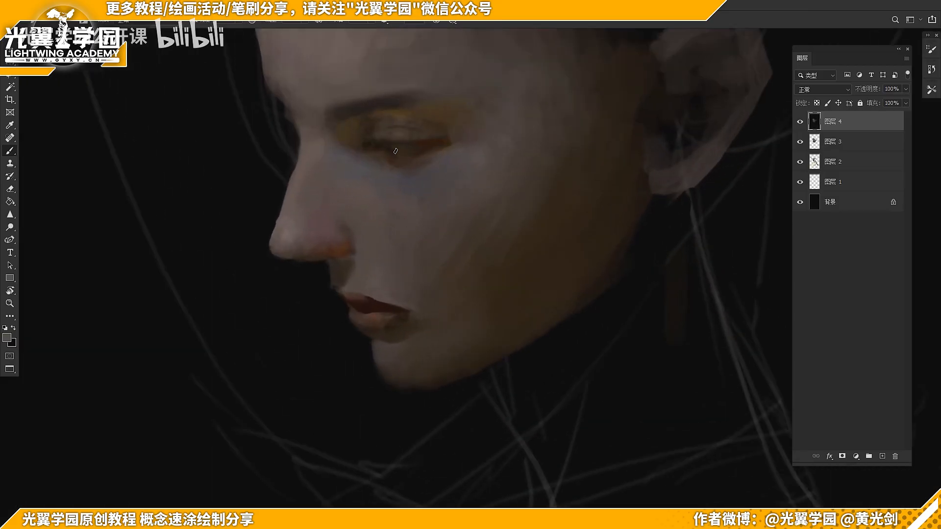
left_click(392, 151, "alt")
left_click(444, 148, "alt")
left_click(7, 337)
left_click(656, 333)
left_click(776, 293)
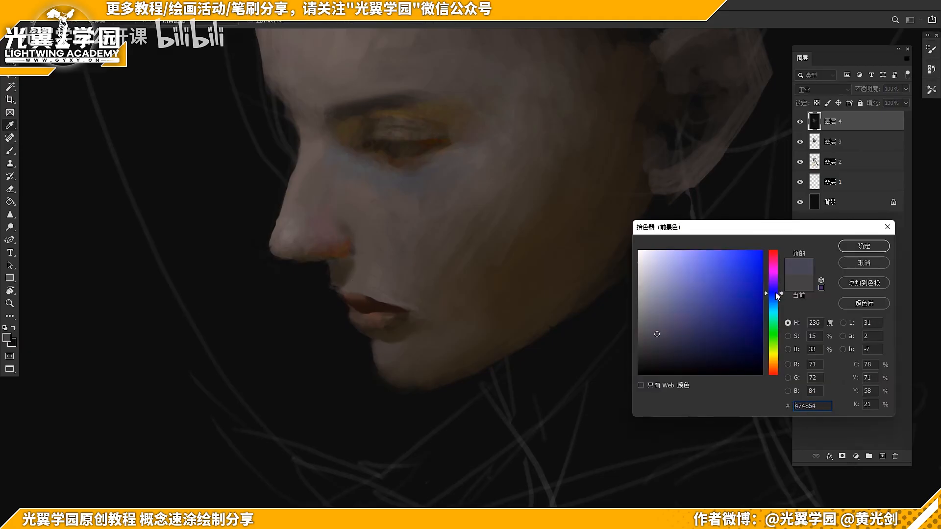
left_click(655, 332)
left_click(850, 246)
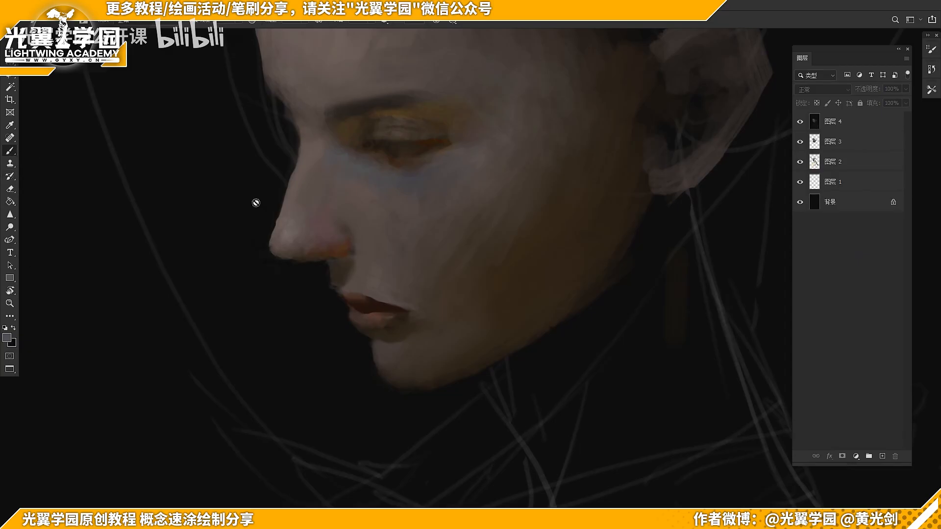
Reselect layer 图层 4 and paint small cool grey strokes within the dark slit of the closed eye
left_click(848, 138)
left_click(840, 130)
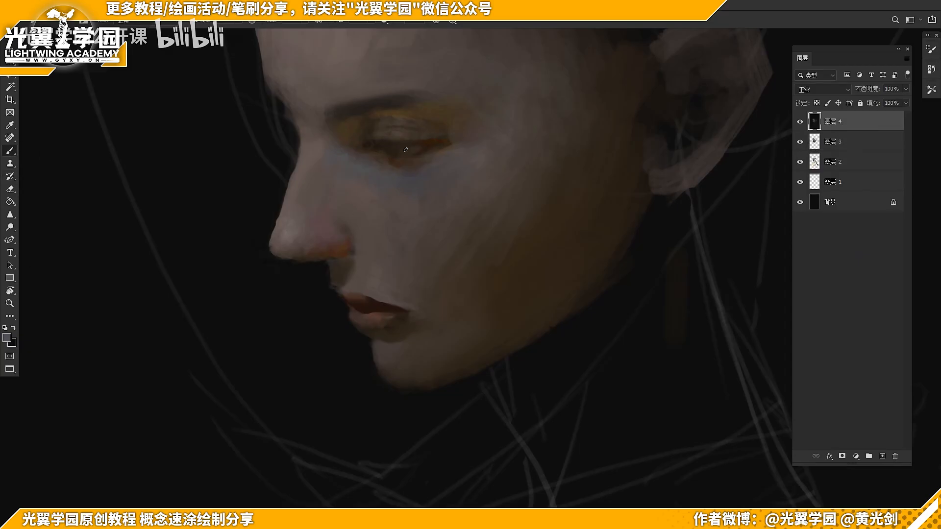
left_click(420, 149, "alt")
key("ctrl+plus")
key("ctrl+plus")
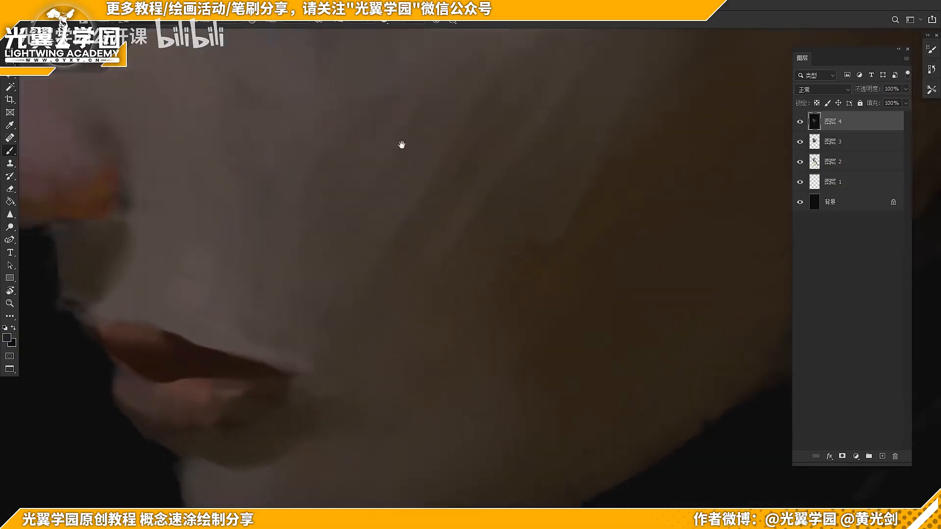
left_click_drag(401, 145, 510, 481)
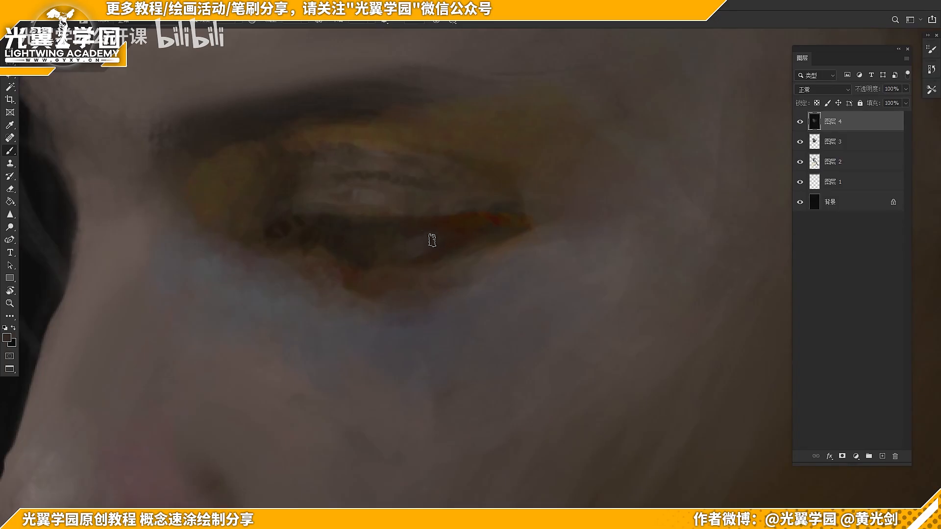
key("ctrl+minus")
key("ctrl+minus")
key("ctrl+minus")
key("ctrl+minus")
key("ctrl+minus")
key("ctrl+minus")
key("ctrl+minus")
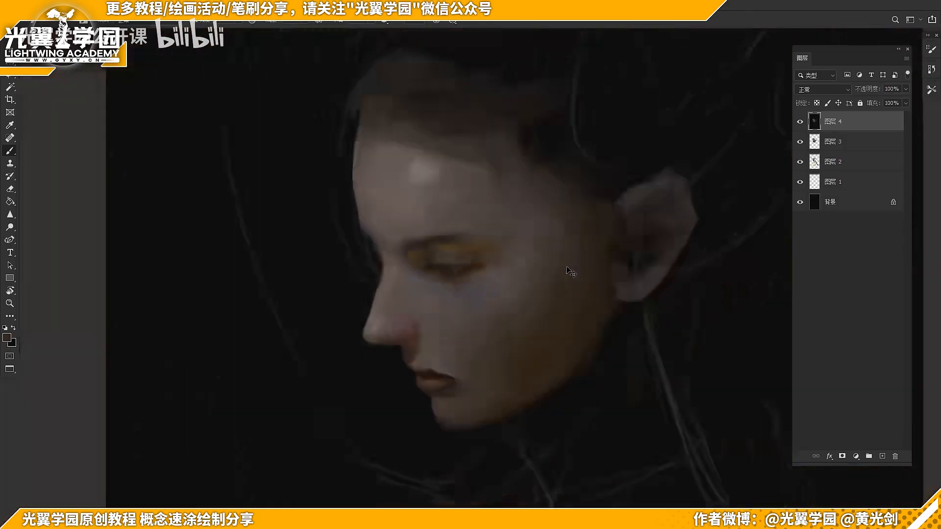
Set the foreground colour to a very dark reddish brown, about #190902
key("ctrl+plus")
key("ctrl+plus")
key("ctrl+plus")
key("ctrl+plus")
key("ctrl+plus")
key("ctrl+plus")
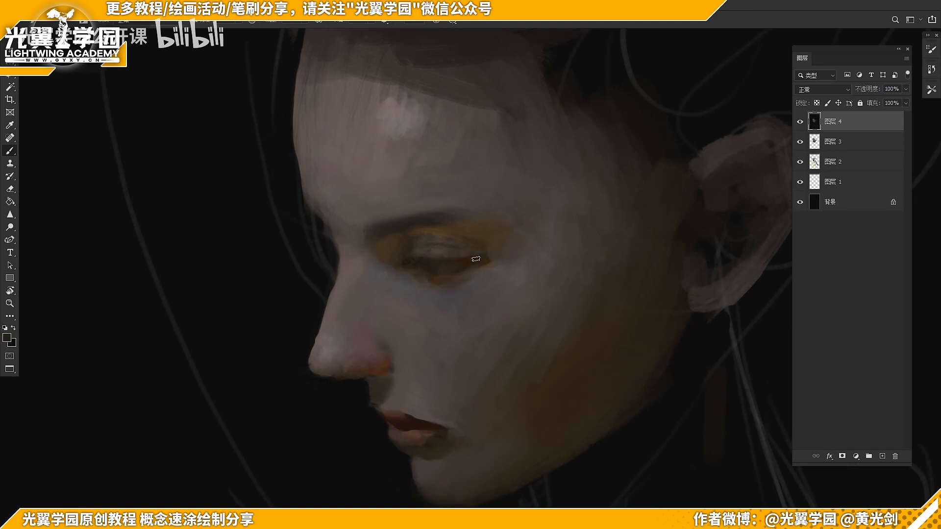
left_click(7, 337)
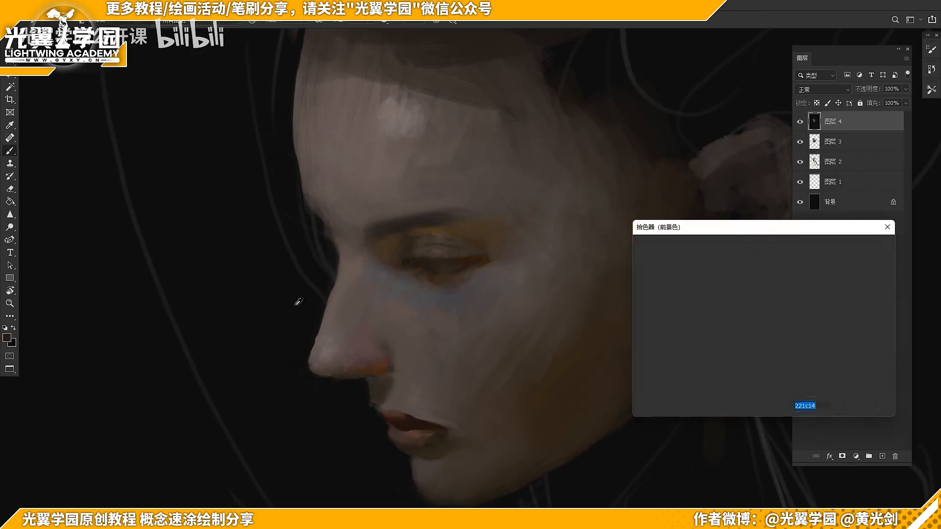
left_click_drag(720, 358, 734, 361)
left_click(770, 368)
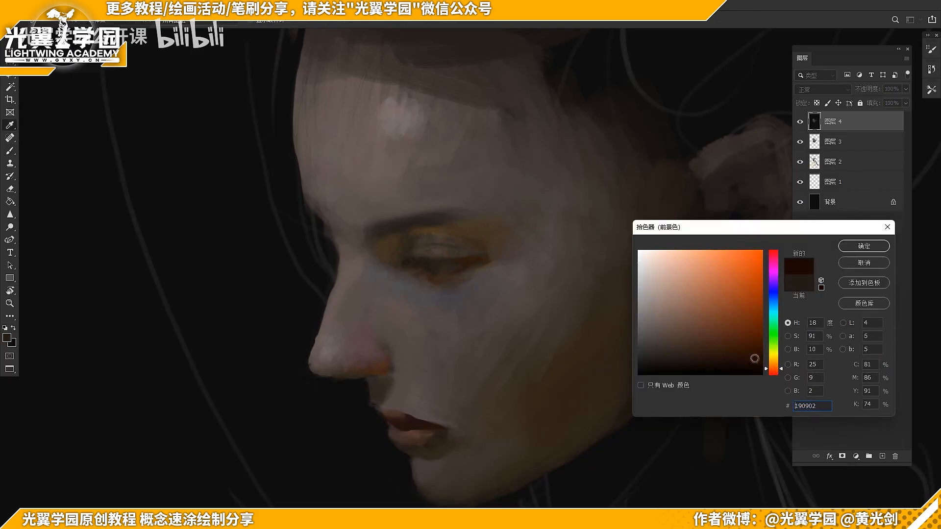
left_click(863, 245)
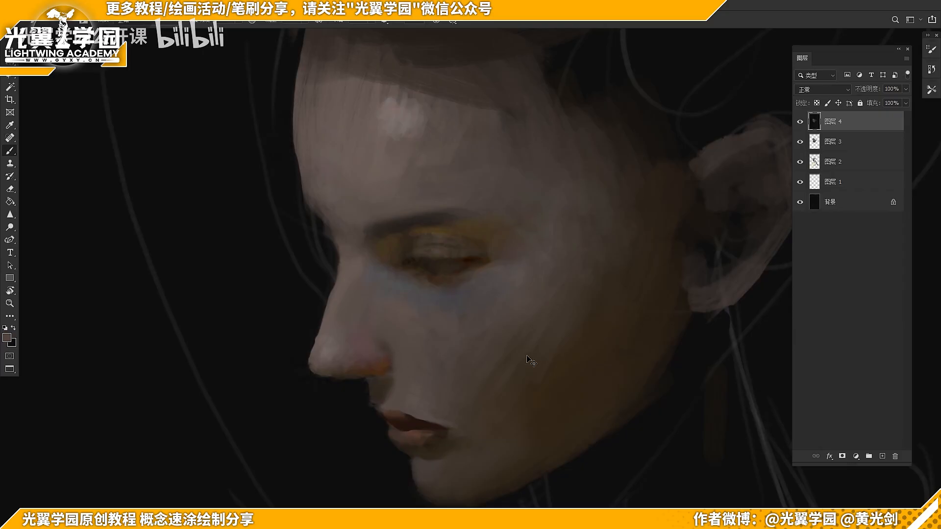
Add a new empty layer directly above layer 图层 4
scroll(530, 361, "down", 8)
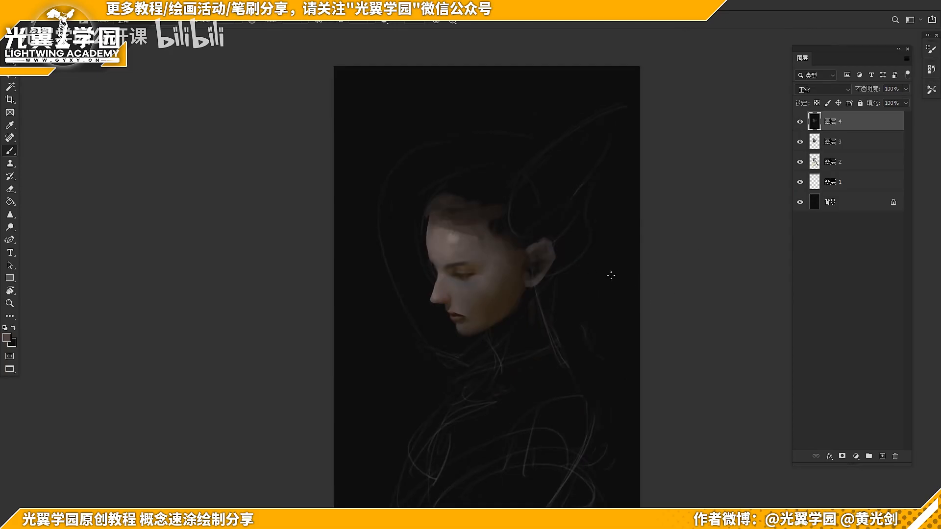
left_click(882, 456)
right_click(500, 290)
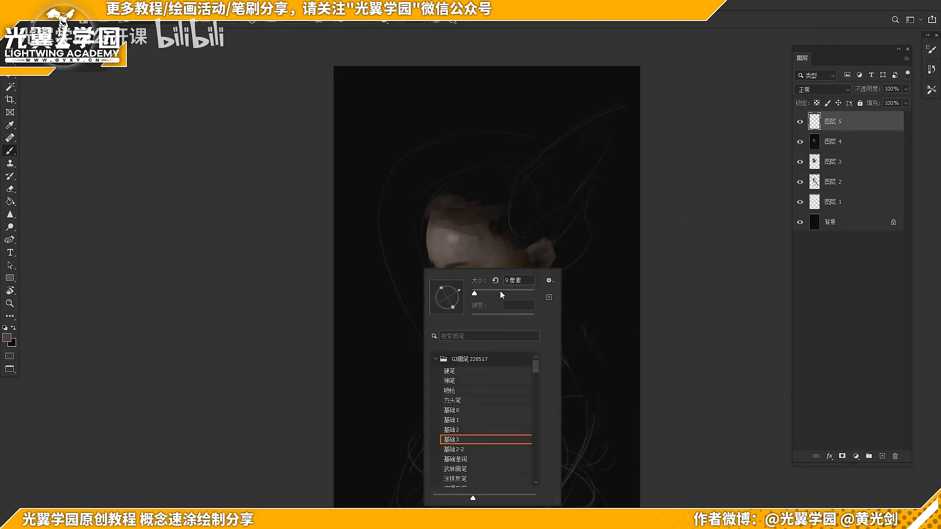
left_click(717, 220)
scroll(478, 300, "up", 2)
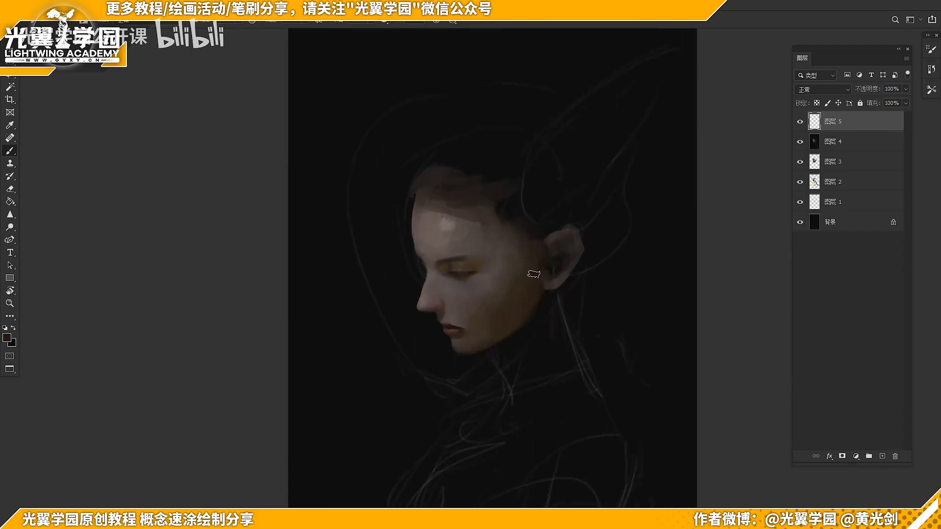
Set the foreground colour to near-black #151617 and block in a dark mask covering the nose tip, mouth and chin
left_click(7, 338)
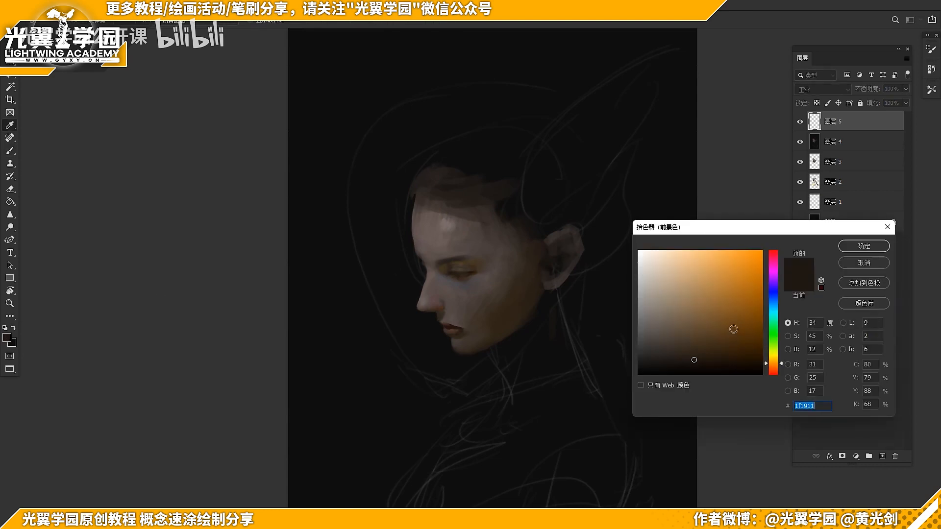
left_click(688, 340)
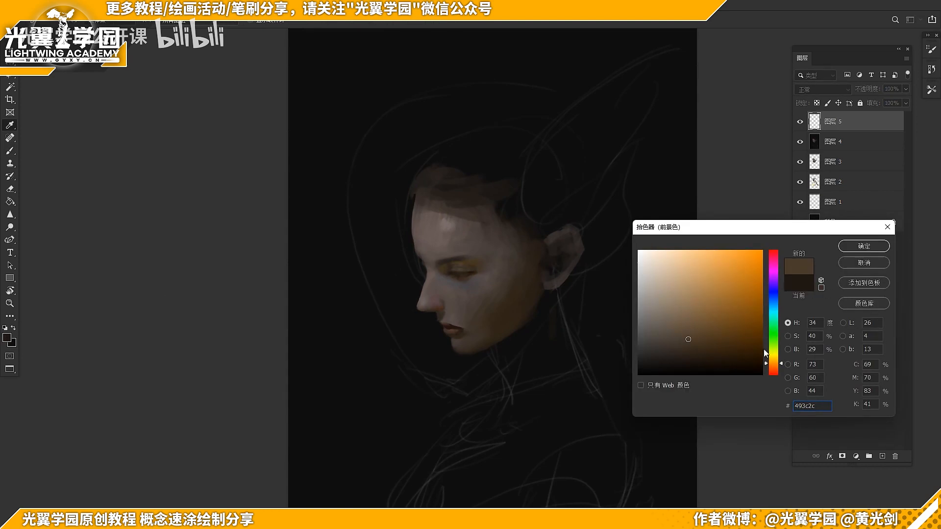
left_click(774, 290)
left_click_drag(674, 350, 651, 365)
left_click(773, 304)
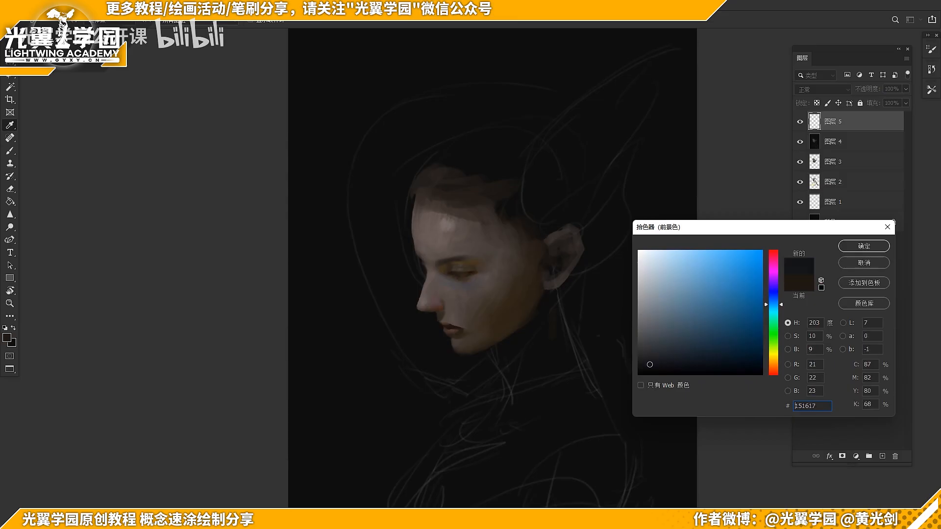
left_click(865, 245)
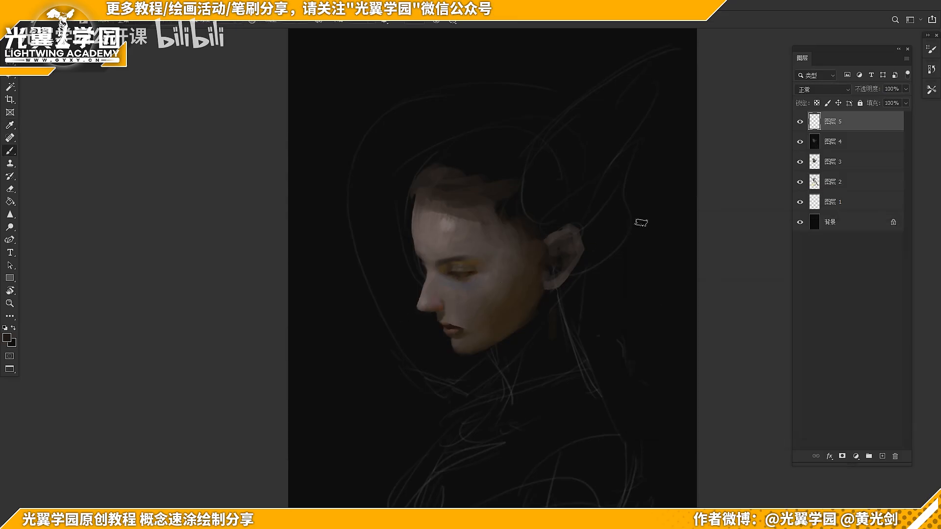
mouse_move(432, 306)
left_mouse_down()
mouse_move(452, 317)
mouse_move(436, 338)
mouse_move(449, 340)
mouse_move(434, 312)
mouse_move(459, 328)
mouse_move(466, 325)
mouse_move(455, 315)
mouse_move(469, 312)
mouse_move(447, 311)
mouse_move(484, 315)
mouse_move(470, 335)
mouse_move(479, 326)
mouse_move(454, 331)
mouse_move(477, 344)
left_mouse_up()
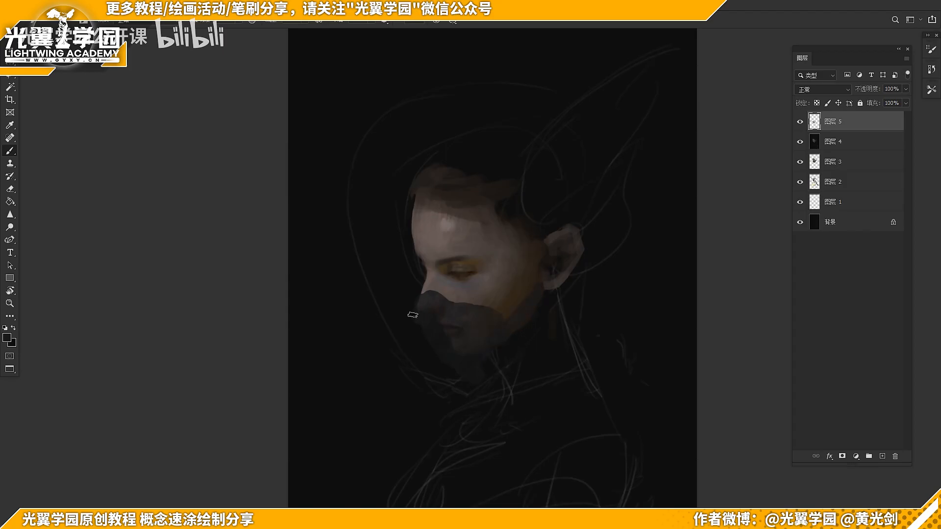
Trim the mask's upper edge across the nose and cheek with the hard 硬笔 eraser
key("e")
right_click(398, 268)
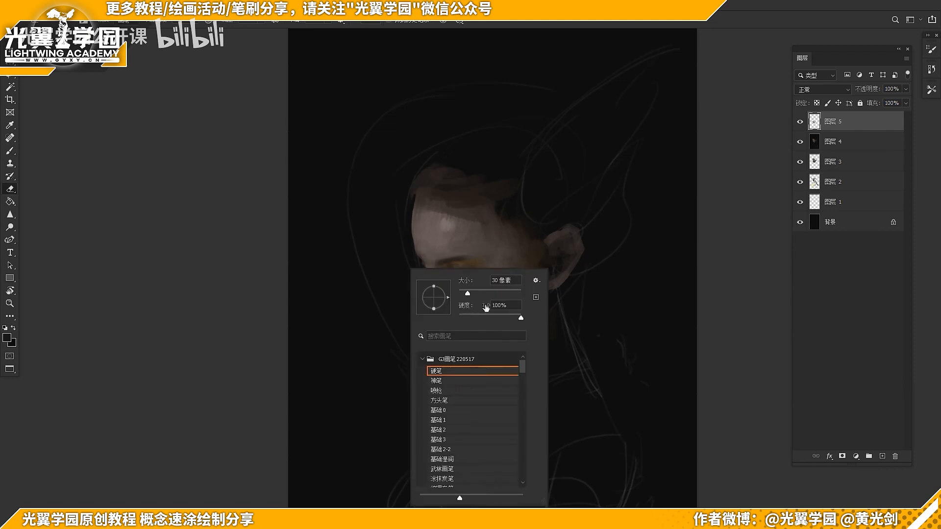
left_click(387, 282)
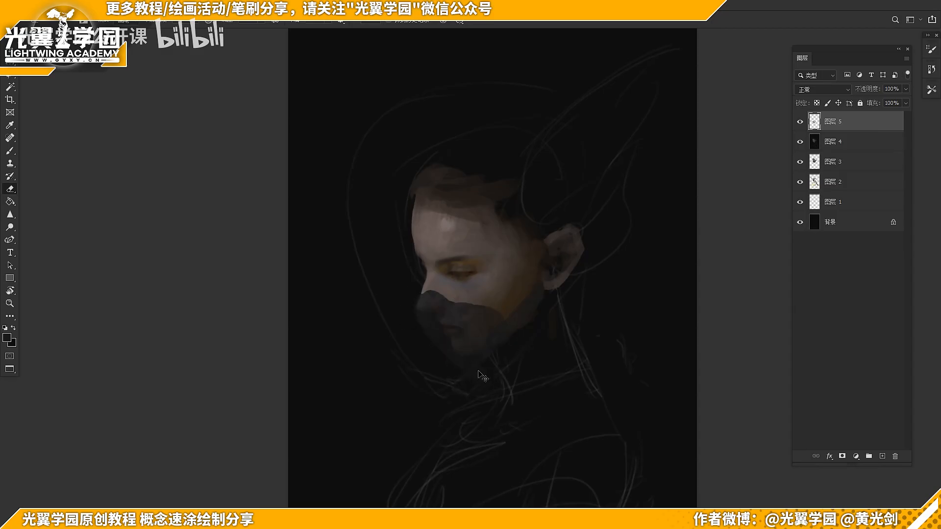
key("ctrl+plus")
key("b")
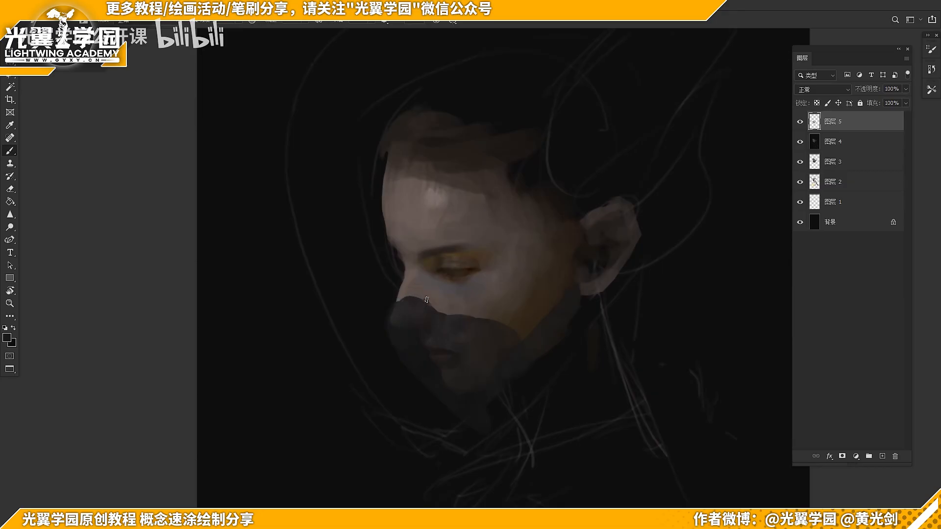
key("e")
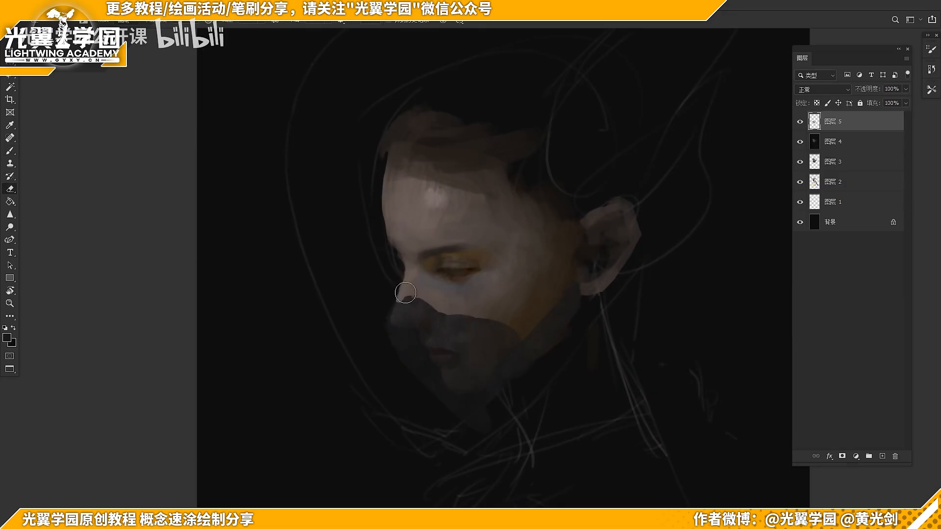
mouse_move(423, 295)
left_mouse_down()
mouse_move(447, 311)
mouse_move(424, 293)
mouse_move(471, 302)
mouse_move(454, 310)
mouse_move(476, 311)
left_mouse_up()
Draw a thin dark curved line on the cheek from beside the outer eye corner down to the mask
key("b")
key("e")
key("b")
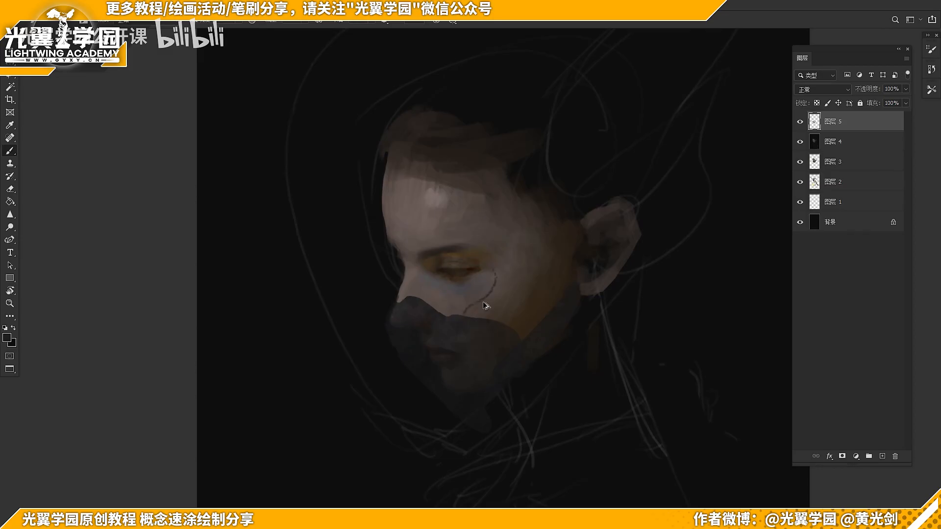
key("ctrl+z")
mouse_move(498, 266)
left_mouse_down()
mouse_move(467, 307)
mouse_move(462, 331)
left_mouse_up()
key("ctrl+minus")
key("ctrl+minus")
key("ctrl+minus")
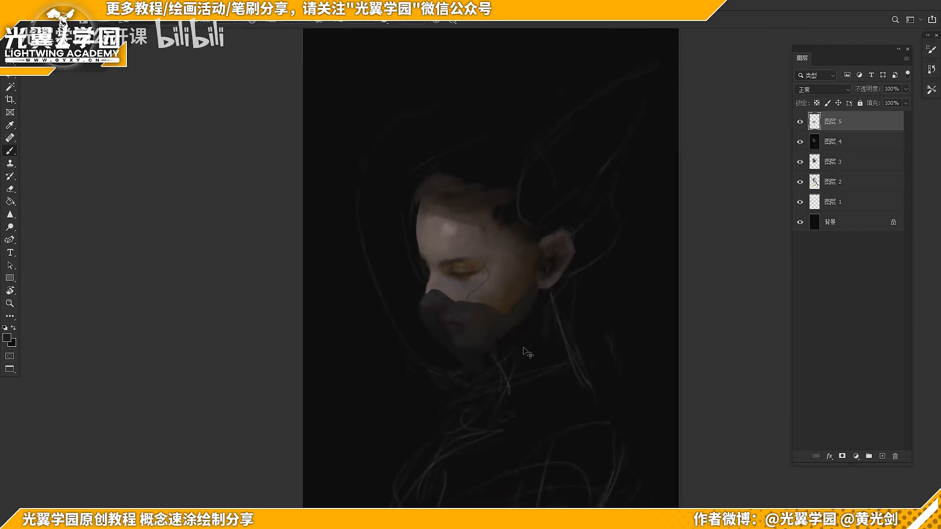
key("ctrl+plus")
key("ctrl+plus")
key("ctrl+plus")
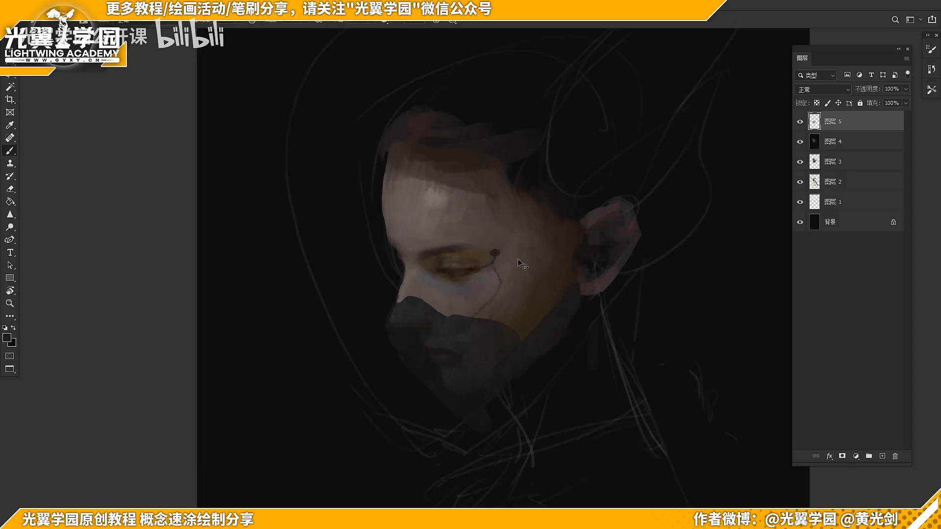
Erase the trial line and the dot beside the outer eye corner from the cheek
key("ctrl+minus")
key("ctrl+minus")
key("ctrl+minus")
key("ctrl+plus")
key("ctrl+plus")
key("ctrl+plus")
key("e")
mouse_move(524, 241)
left_mouse_down()
mouse_move(495, 245)
mouse_move(497, 272)
left_mouse_up()
key("b")
key("e")
mouse_move(490, 267)
left_mouse_down()
mouse_move(503, 288)
mouse_move(474, 313)
left_mouse_up()
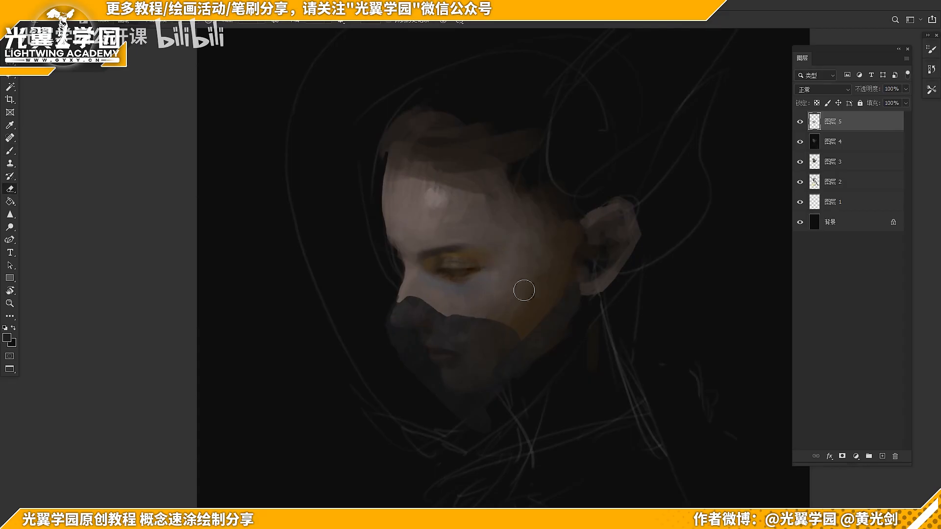
Add a new layer above 图层 5 and draw a thin dark curved line from the mask's edge up past the eye
left_click(882, 457)
key("b")
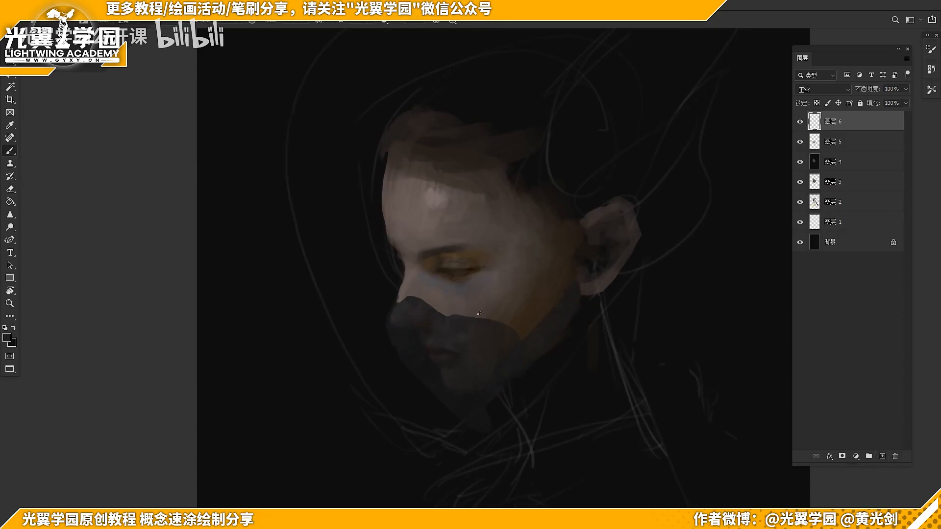
left_click_drag(479, 313, 506, 262)
left_click_drag(501, 261, 539, 216)
key("ctrl+minus")
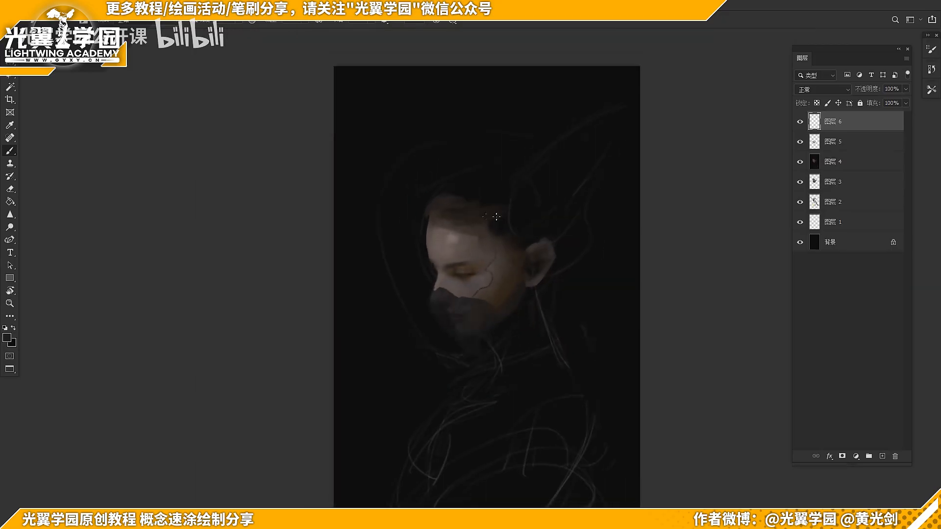
Try to extend the cheek line with a thin wavy stroke running up over the temple and forehead
left_click_drag(493, 266, 503, 244)
key("ctrl+z")
mouse_move(485, 269)
left_mouse_down()
mouse_move(483, 202)
mouse_move(474, 235)
left_mouse_up()
left_click_drag(490, 270, 472, 238)
left_click_drag(485, 271, 489, 286)
key("ctrl+plus")
key("ctrl+plus")
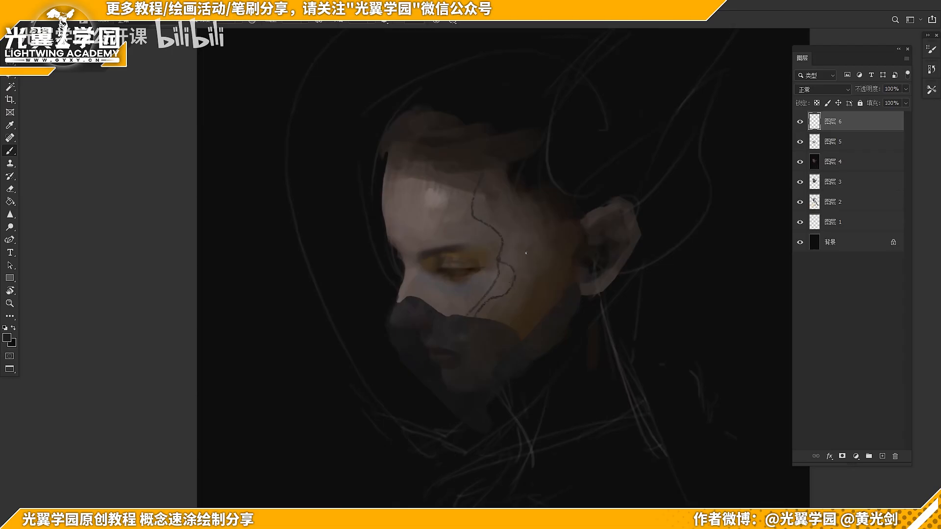
Undo the forehead line, then try short strokes near the outer eye corner and undo them
key("ctrl+z")
key("ctrl+z")
key("ctrl+z")
left_click_drag(502, 275, 511, 294)
key("ctrl+z")
left_click_drag(496, 263, 501, 275)
key("ctrl+z")
Refine the curved cheek line so that it runs from the outer eye corner around to the mask's edge
key("ctrl+minus")
key("ctrl+minus")
key("ctrl+minus")
key("ctrl+minus")
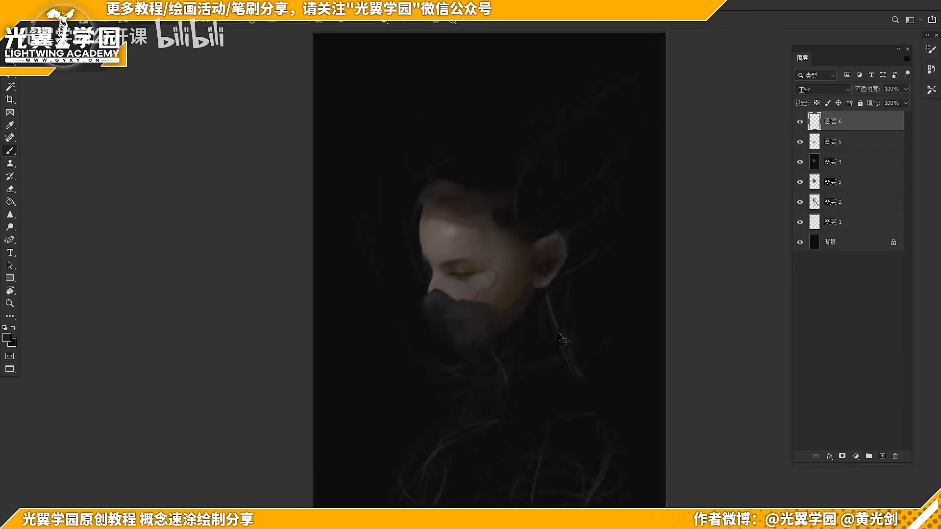
key("ctrl+plus")
key("ctrl+plus")
key("ctrl+plus")
key("ctrl+plus")
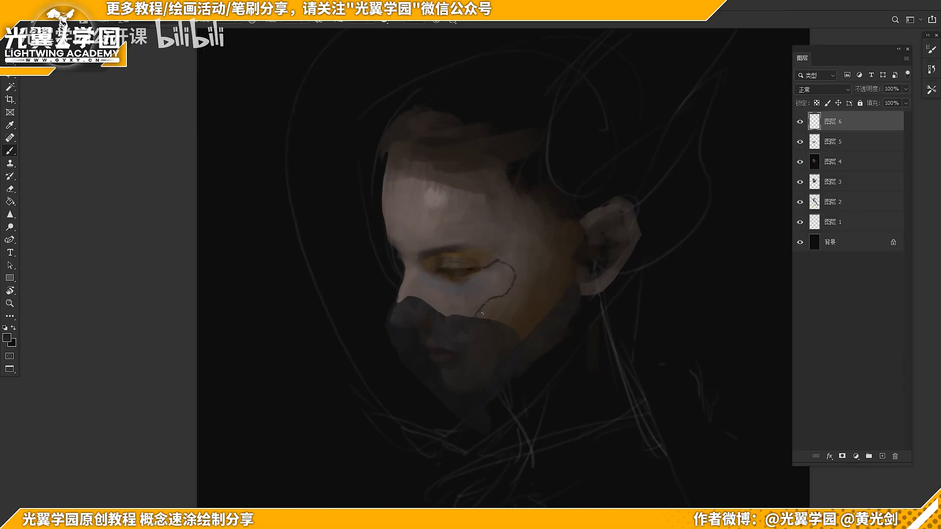
left_click_drag(515, 285, 515, 289)
key("ctrl+minus")
key("ctrl+minus")
key("ctrl+minus")
key("ctrl+minus")
key("ctrl+plus")
key("ctrl+plus")
key("ctrl+plus")
key("ctrl+plus")
Add a new layer above 图层 6 and paint a small dark round dot on the cheek below the eye
left_click(882, 456)
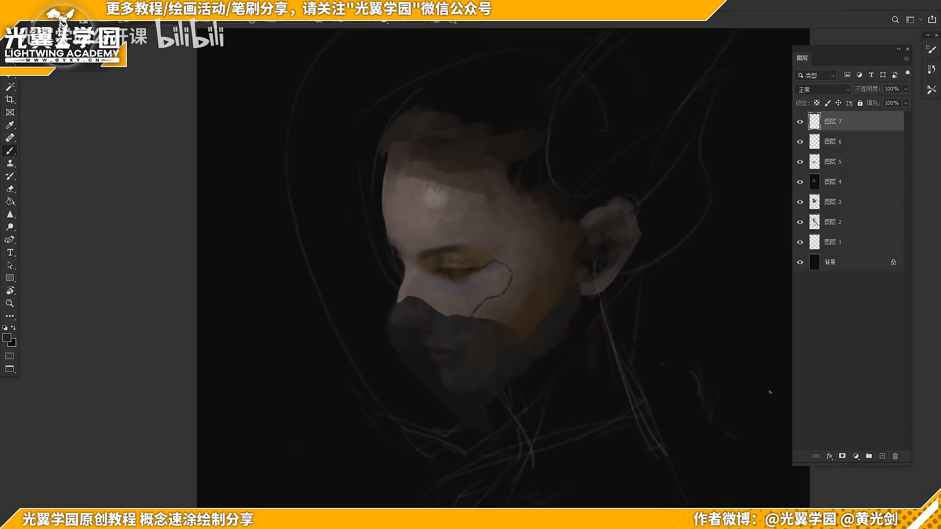
left_click(462, 290)
left_click(460, 290)
key("ctrl+minus")
key("ctrl+minus")
key("ctrl+minus")
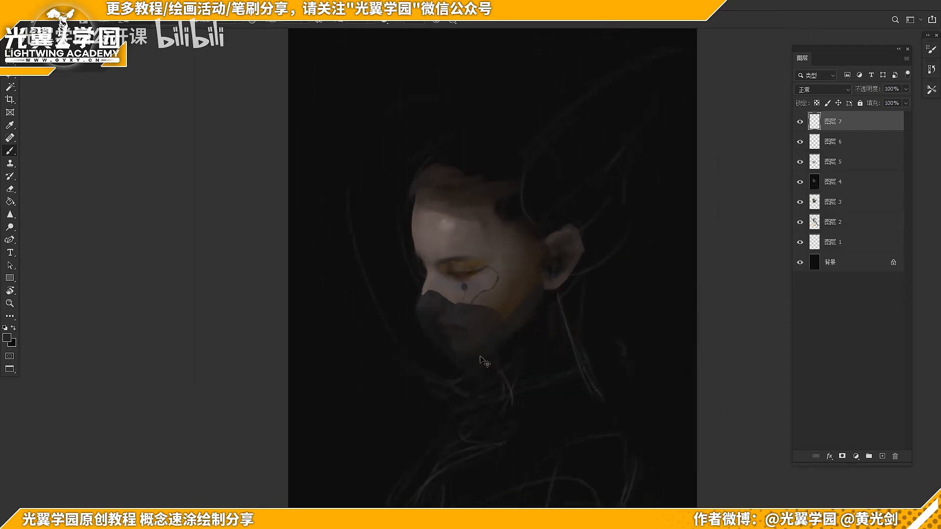
Draw a thin dark curved line under the eye, from below the inner corner out to the middle of the cheek
key("ctrl+equal")
key("ctrl+equal")
key("ctrl+equal")
key("ctrl+equal")
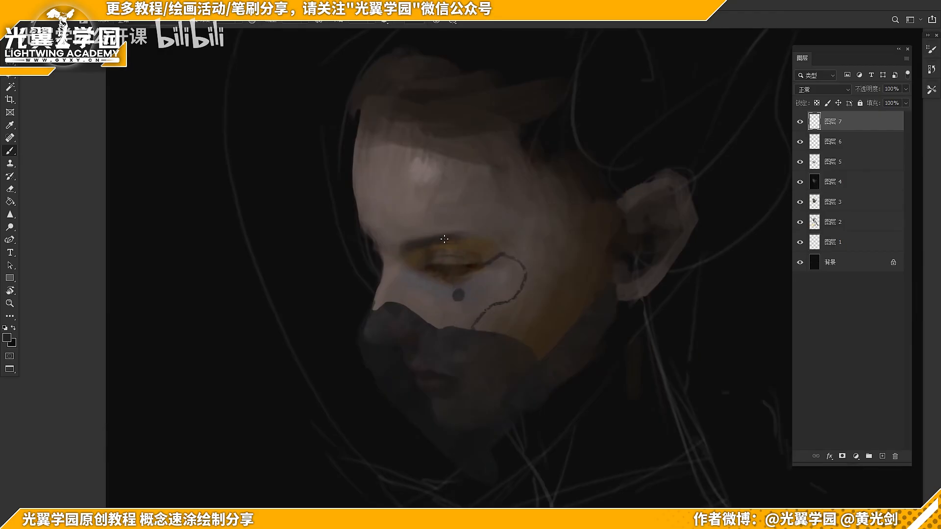
key("ctrl+z")
left_click_drag(426, 280, 459, 295)
key("ctrl+z")
left_click_drag(422, 279, 455, 298)
left_click_drag(457, 300, 456, 298)
key("ctrl+minus")
key("ctrl+minus")
key("ctrl+minus")
key("ctrl+minus")
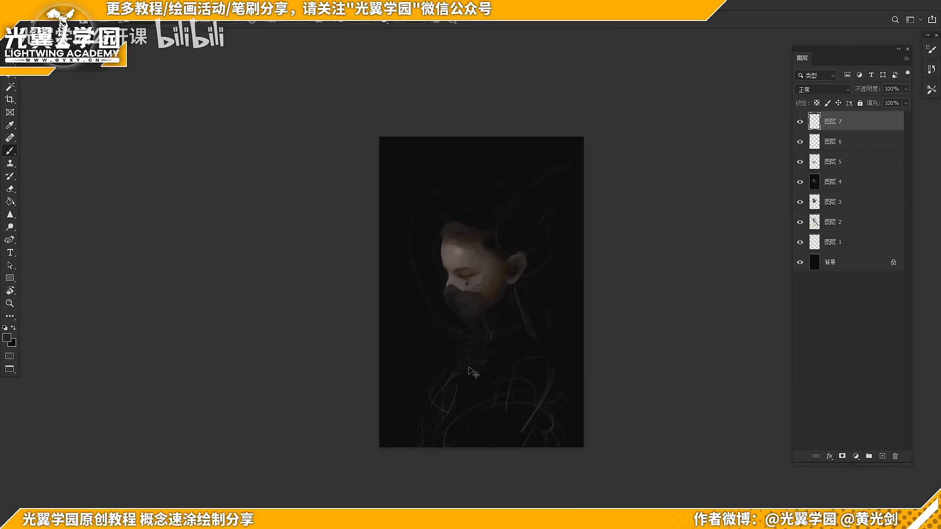
Thicken the outer end of the under-eye line with a short dark stroke towards the mask
key("ctrl+plus")
key("ctrl+plus")
key("ctrl+plus")
key("ctrl+plus")
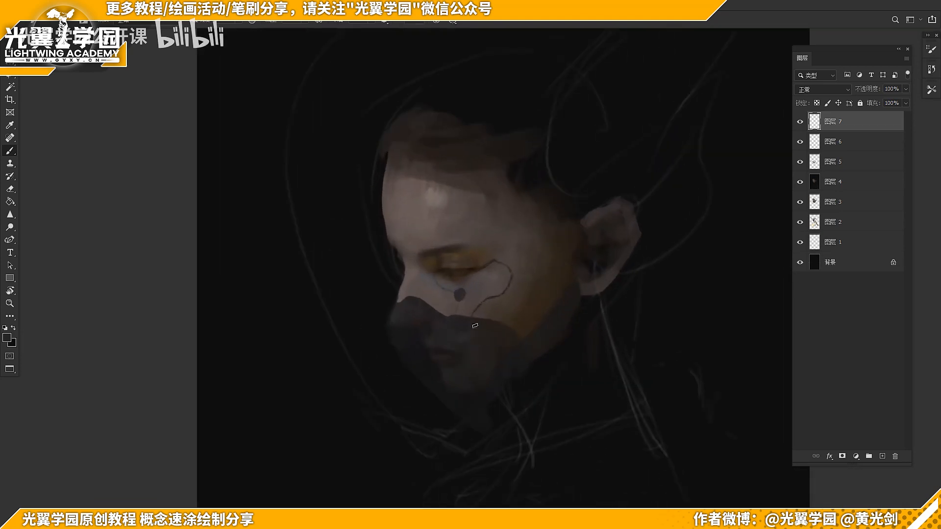
scroll(475, 307, "up", 1)
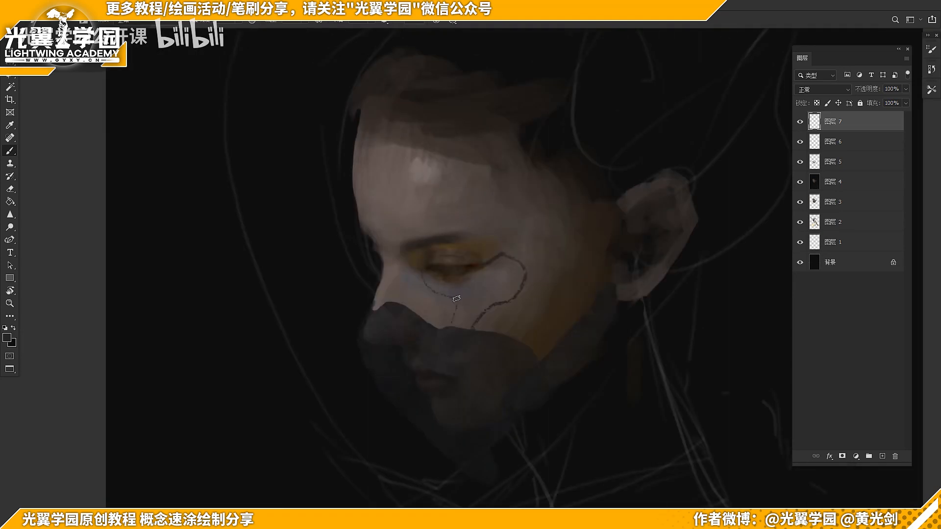
key("b")
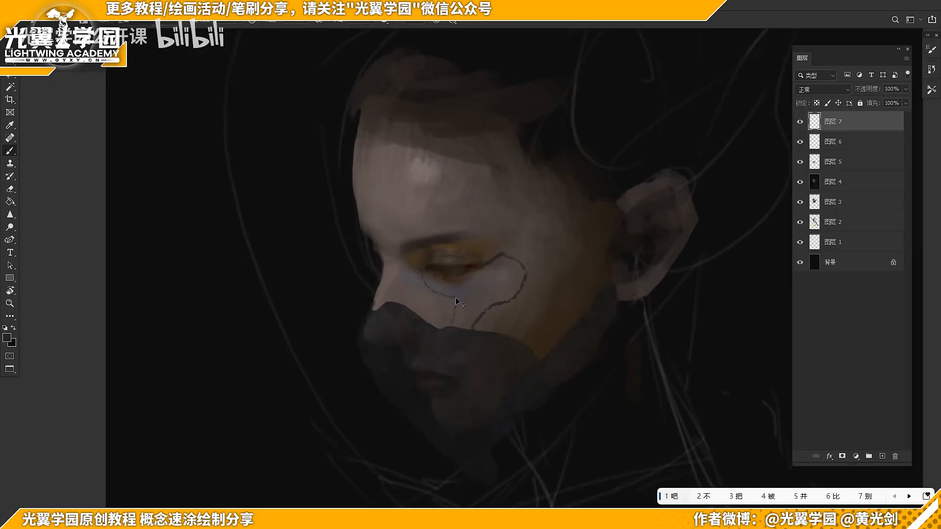
key("ctrl+space")
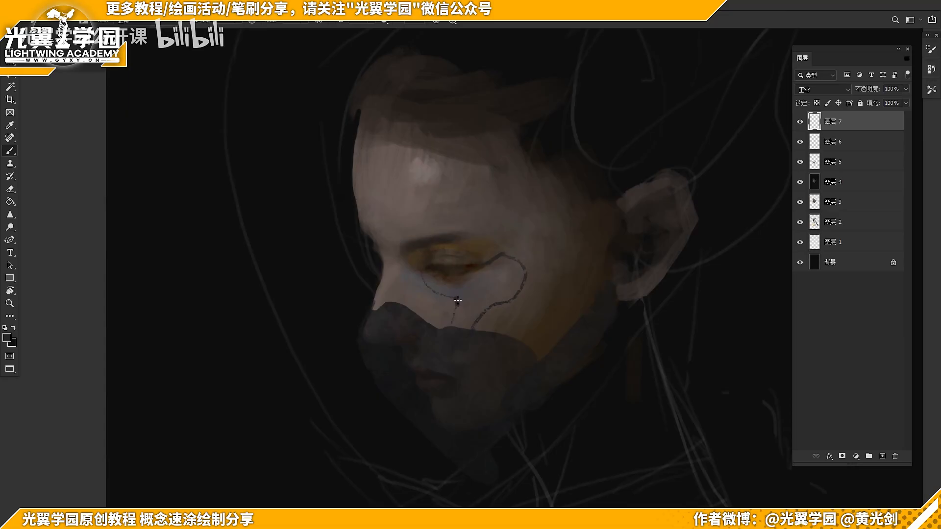
left_click_drag(458, 309, 458, 317)
key("ctrl+minus")
key("ctrl+minus")
key("ctrl+minus")
key("ctrl+0")
key("ctrl+plus")
key("ctrl+plus")
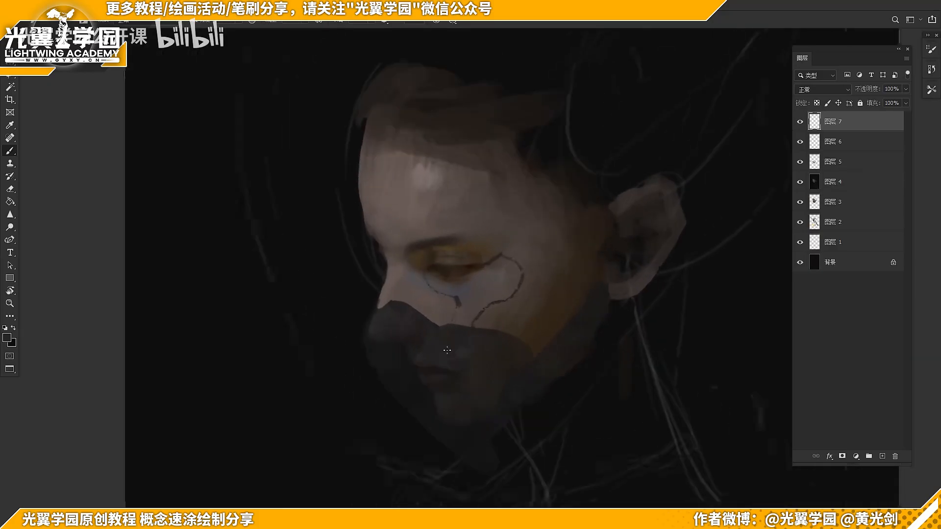
Erase the excess paint at the lower tip of the under-eye line
key("e")
left_click_drag(452, 310, 461, 312)
key("ctrl+minus")
key("ctrl+minus")
key("ctrl+minus")
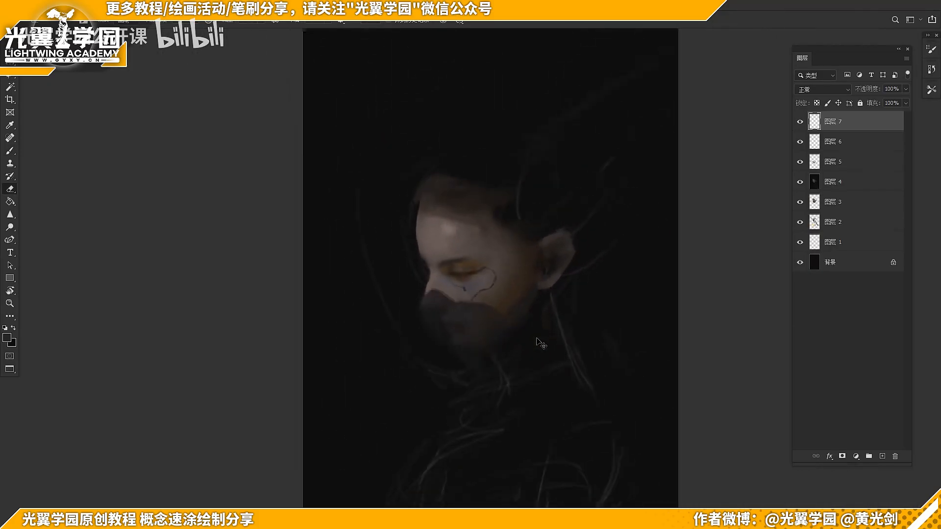
key("ctrl+plus")
key("ctrl+plus")
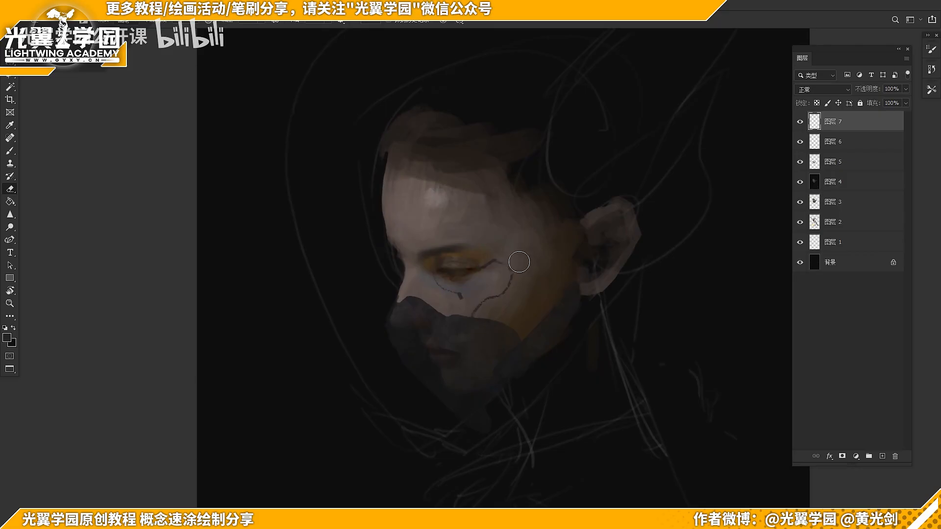
key("b")
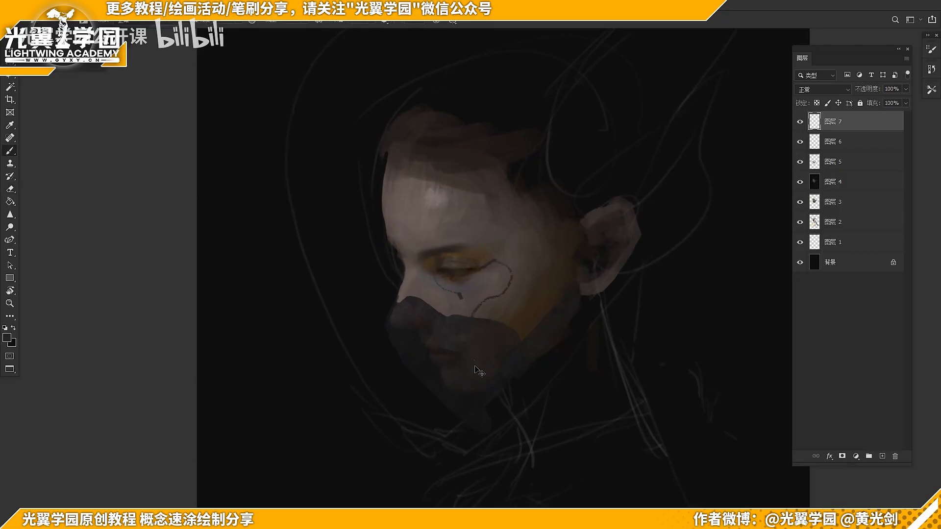
key("ctrl+plus")
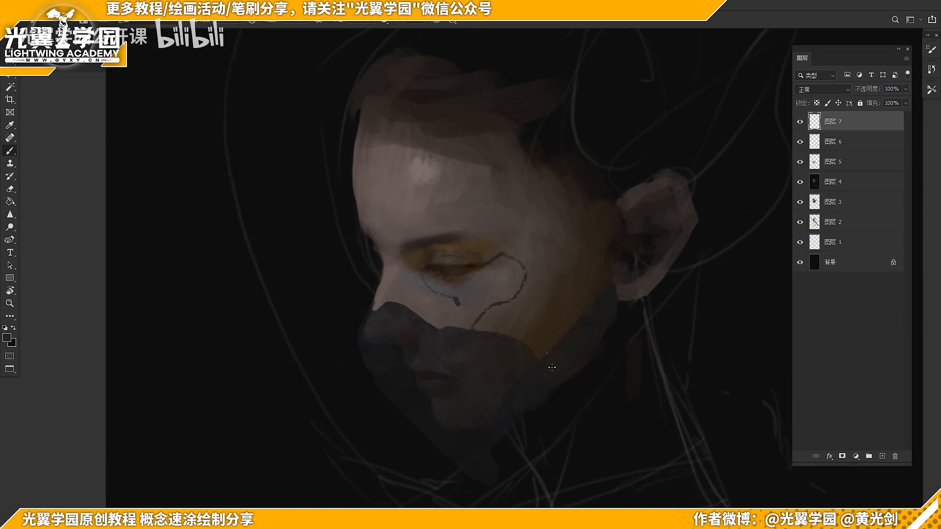
right_click(550, 344)
key("Escape")
right_click(504, 316)
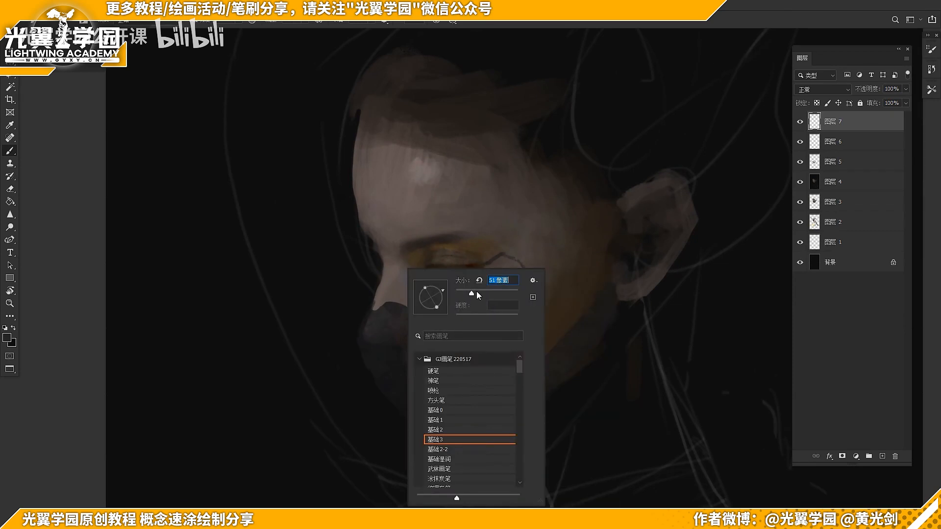
left_click(896, 75)
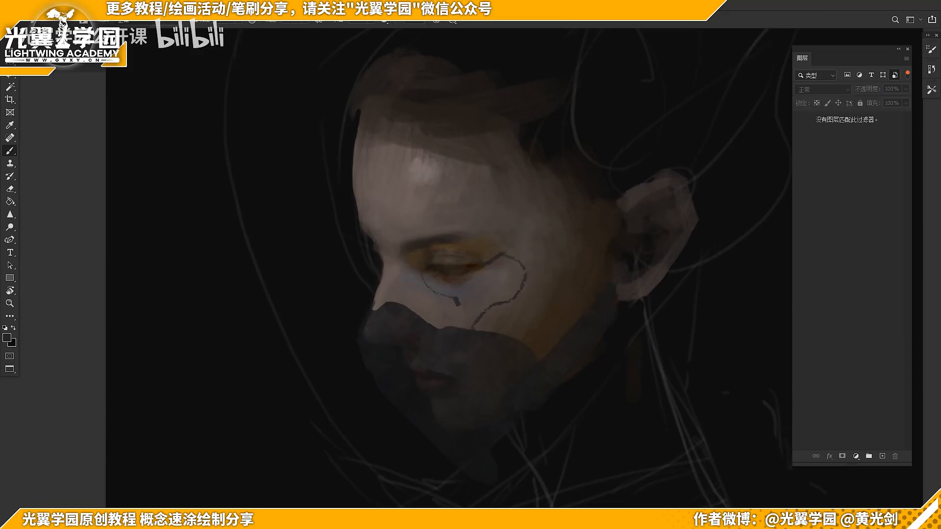
Switch to the image viewer and examine the oxygen mask and hose in the pilot helmet reference photos
key("alt+Tab")
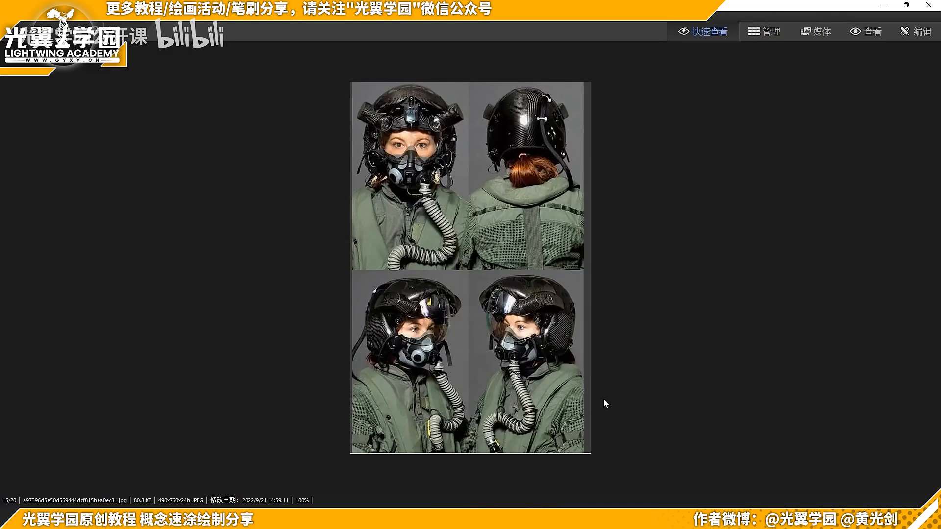
scroll(665, 341, "up", 2)
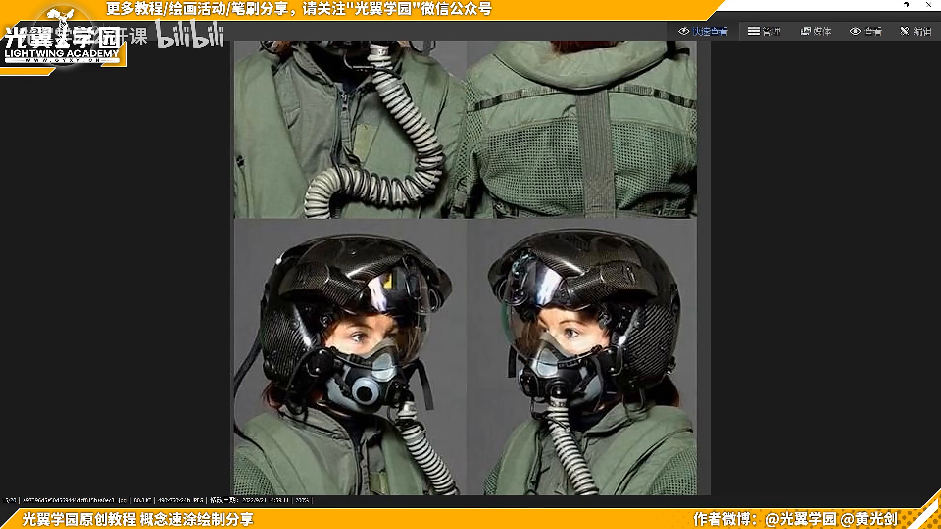
key("Page_Up")
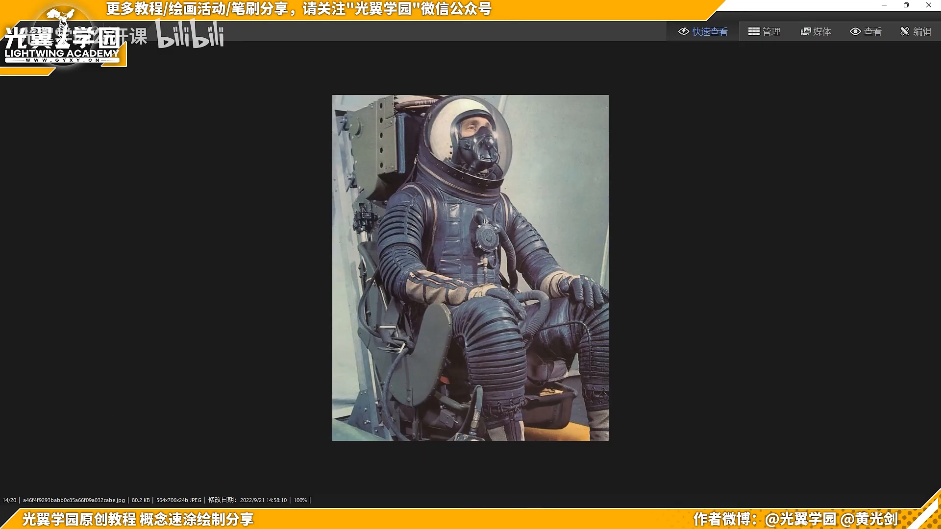
scroll(682, 336, "down", 1)
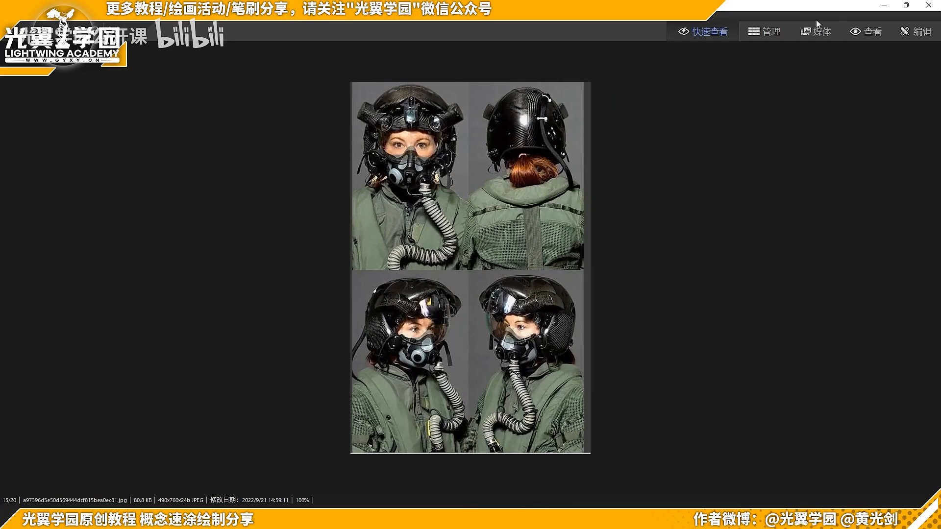
left_click(907, 6)
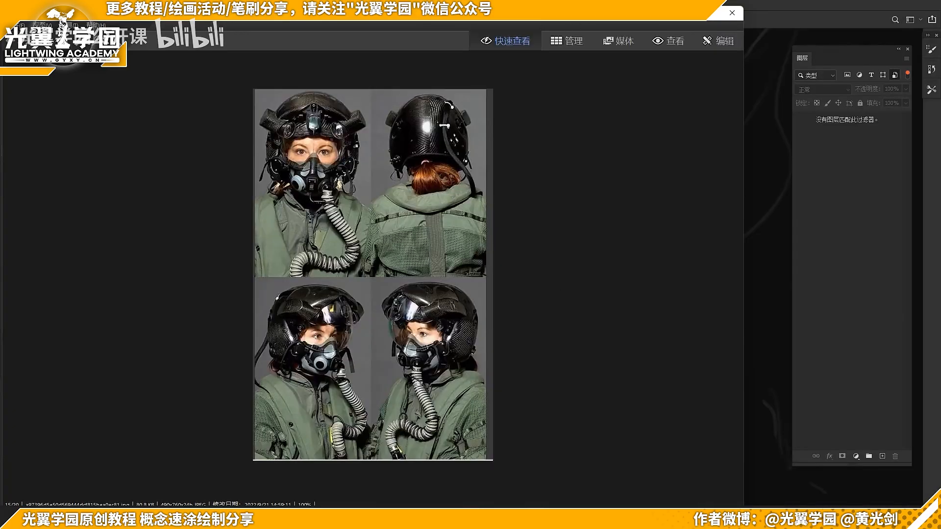
left_click(690, 13)
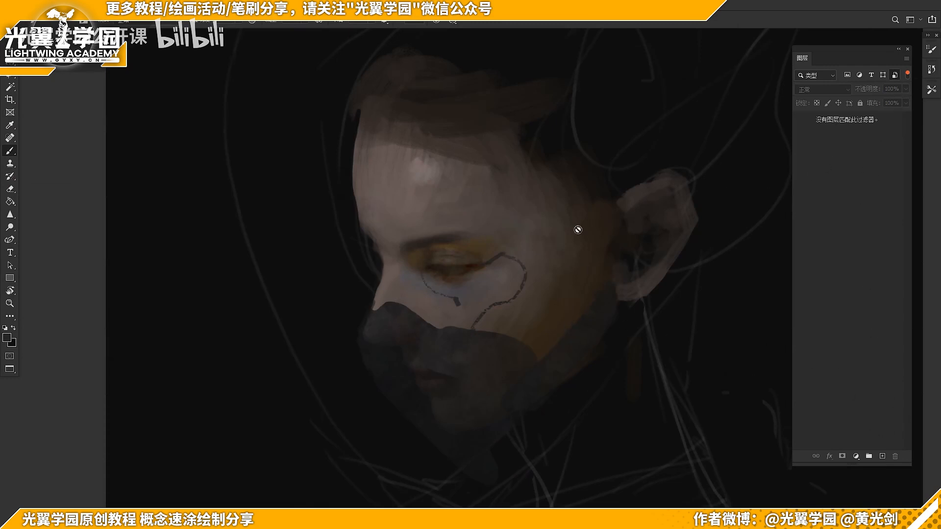
Try to paint on the ear and dismiss the resulting alert
left_click(670, 210)
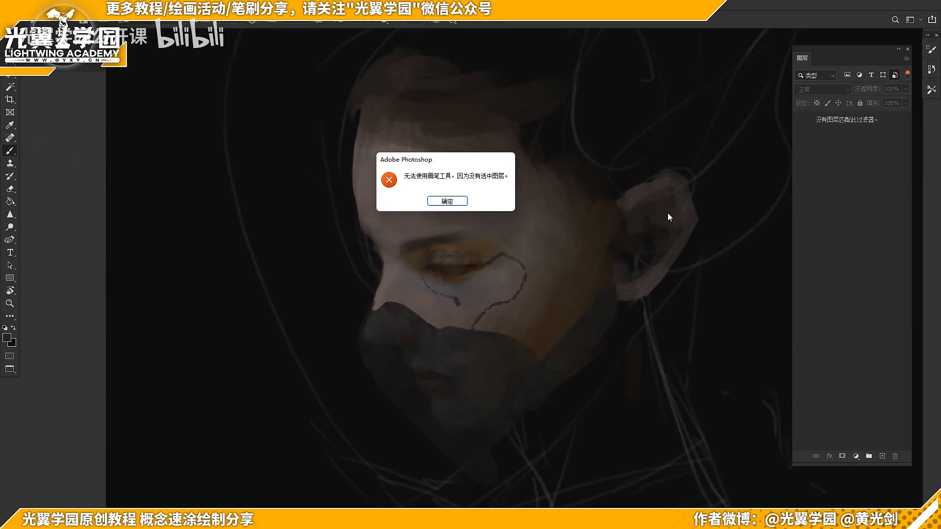
left_click(452, 203)
left_click(736, 168)
left_click(451, 203)
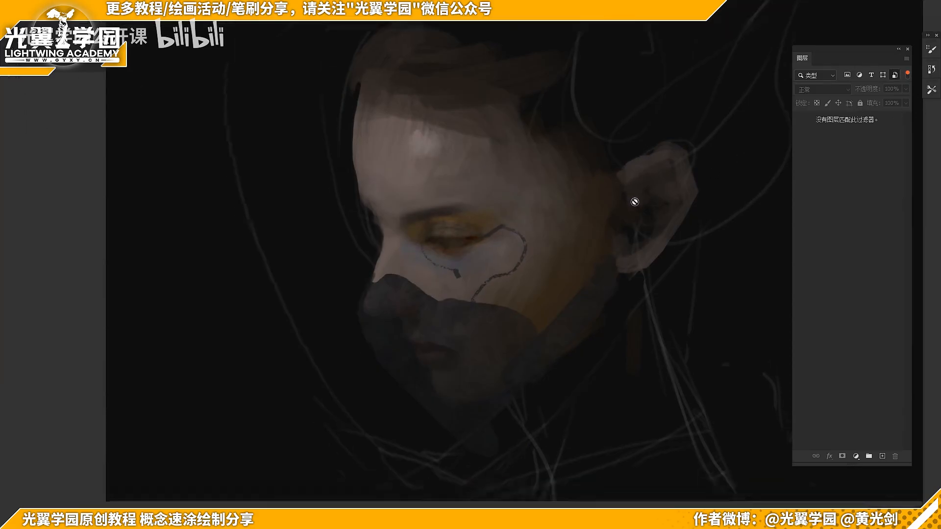
Leave full-screen mode and save the document
key("f")
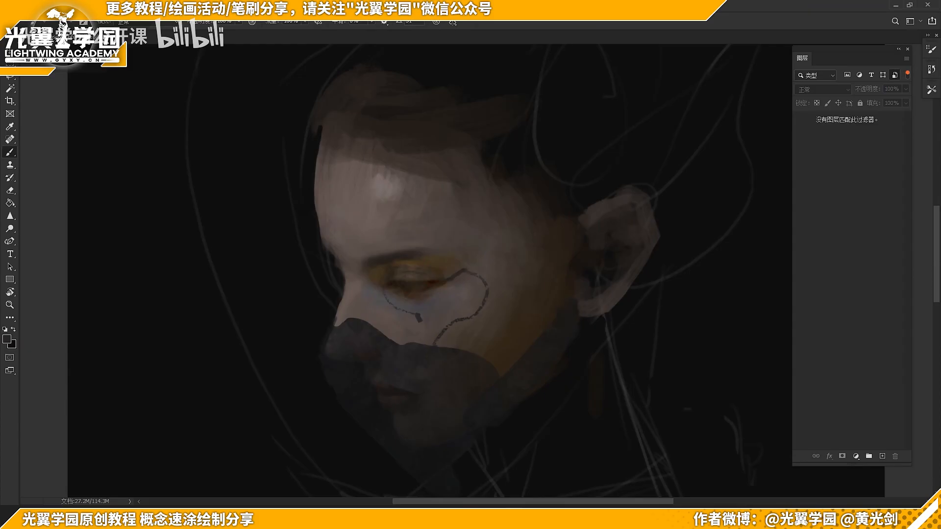
left_click(20, 5)
left_click(50, 125)
Reselect the Brush tool and try again to paint beside the ear
key("ctrl+0")
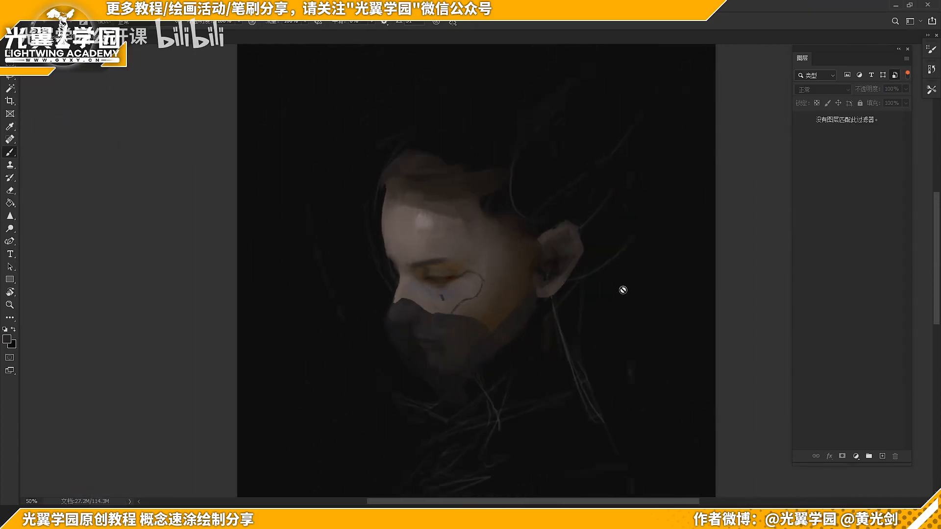
key("ctrl+minus")
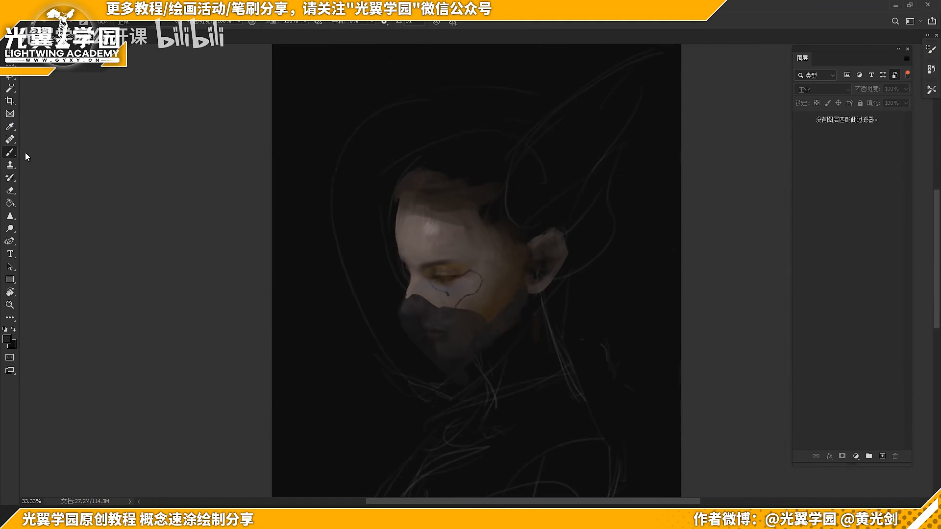
right_click(10, 152)
left_click(39, 153)
left_click(562, 270)
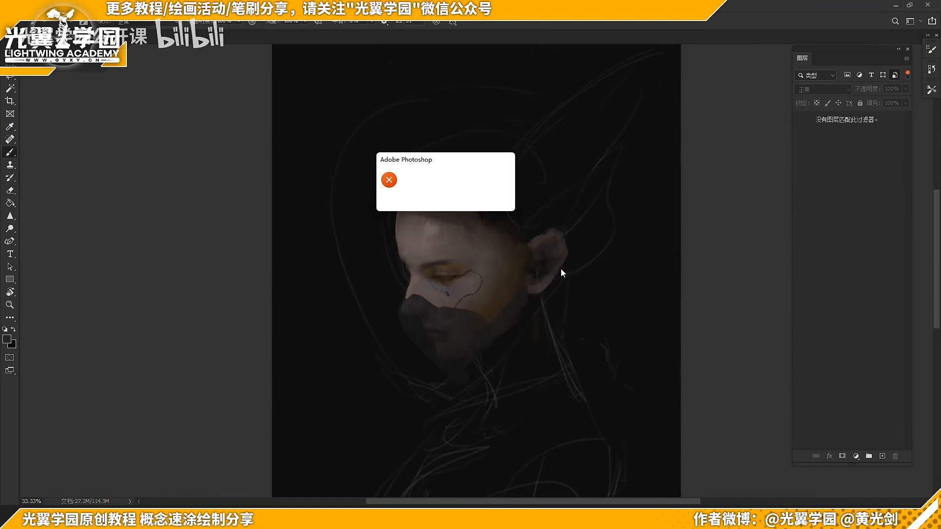
left_click(455, 200)
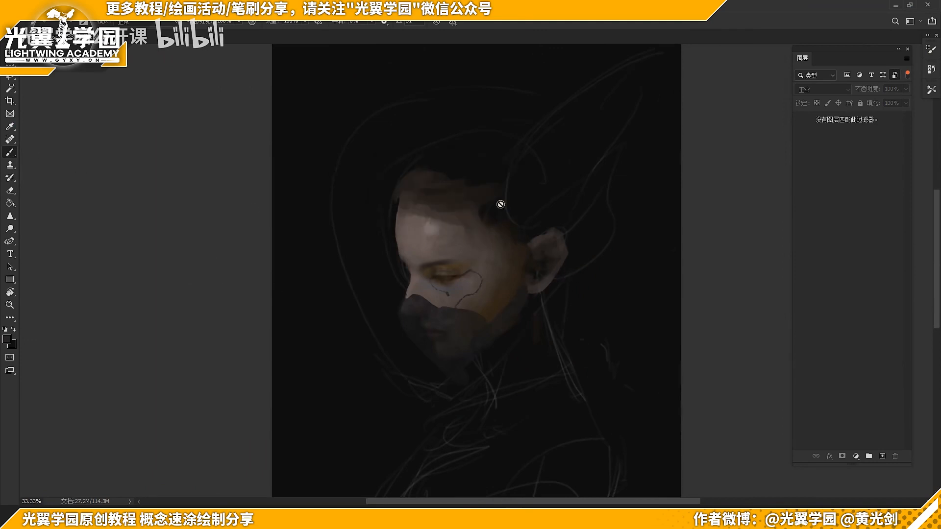
Shorten the layer list, float the document window, close 未标题-1.psd and reopen it from the recent files
left_click_drag(908, 461, 907, 336)
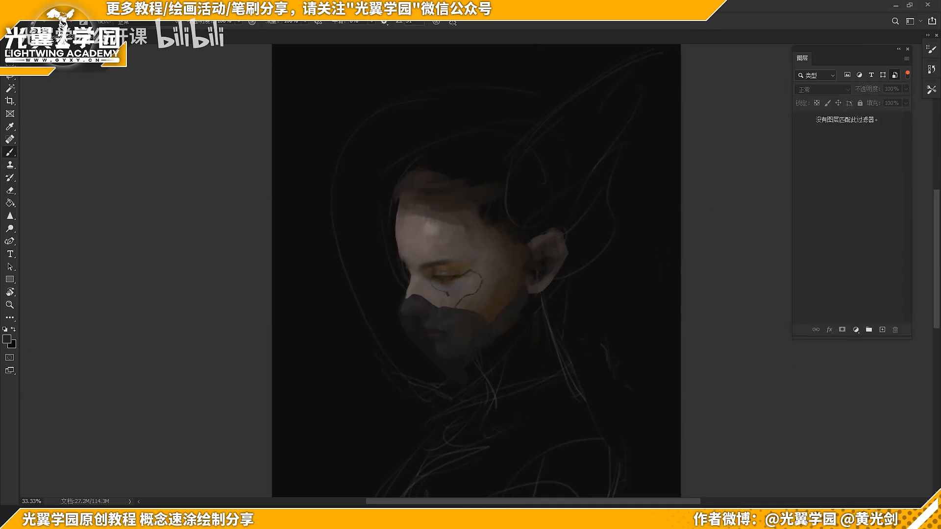
left_click_drag(98, 37, 129, 73)
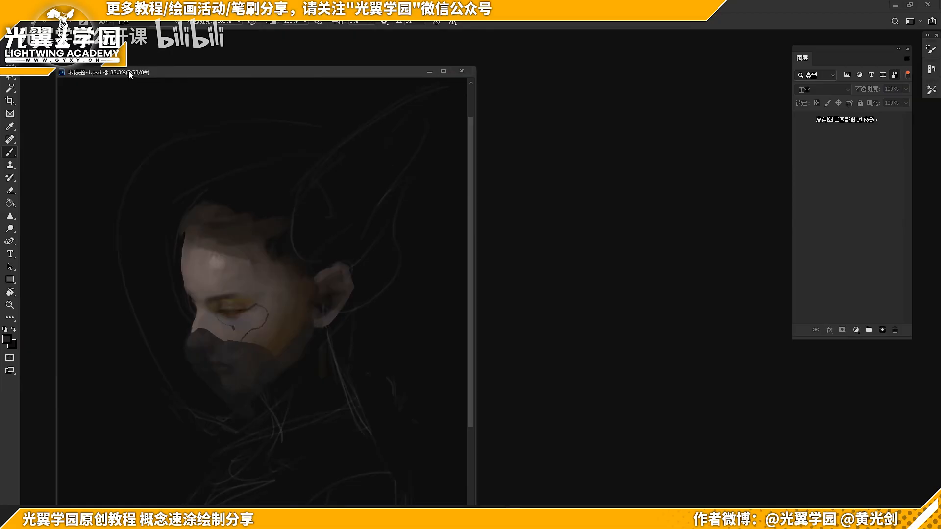
left_click(461, 71)
left_click(22, 6)
mouse_move(100, 70)
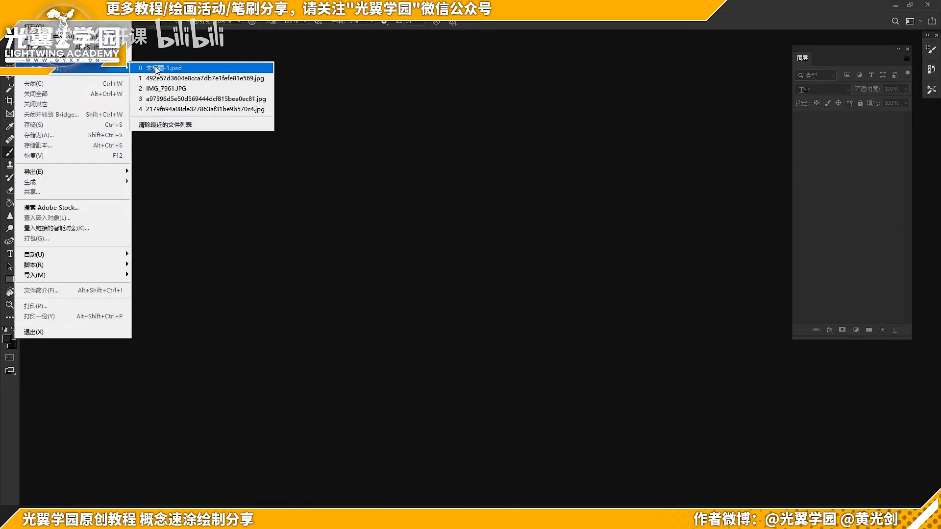
left_click(156, 68)
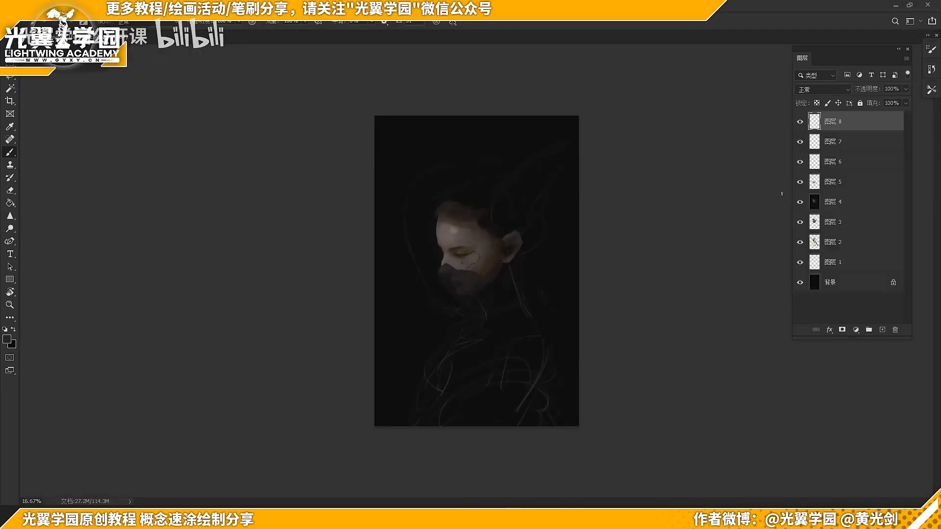
Set the foreground colour to a muted dark blue with 18% saturation and 31% brightness for painting on 图层 8
key("ctrl+plus")
key("ctrl+plus")
key("ctrl+plus")
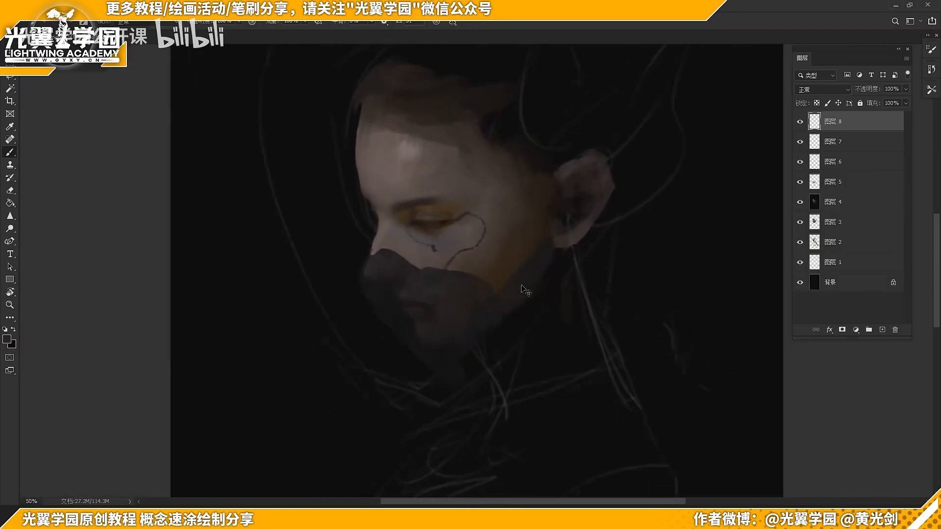
key("ctrl+plus")
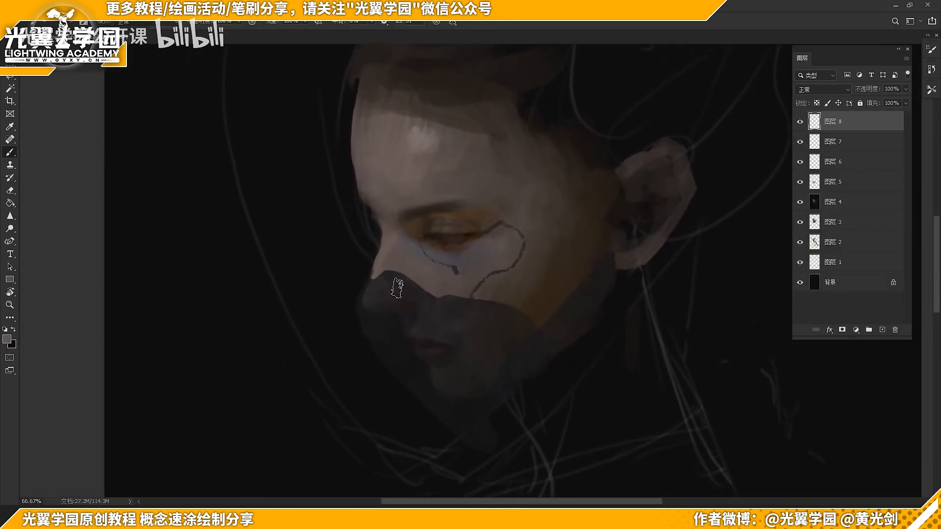
left_click(799, 122)
left_click(800, 123)
left_click(403, 296, "alt")
left_click(7, 339)
left_click(661, 337)
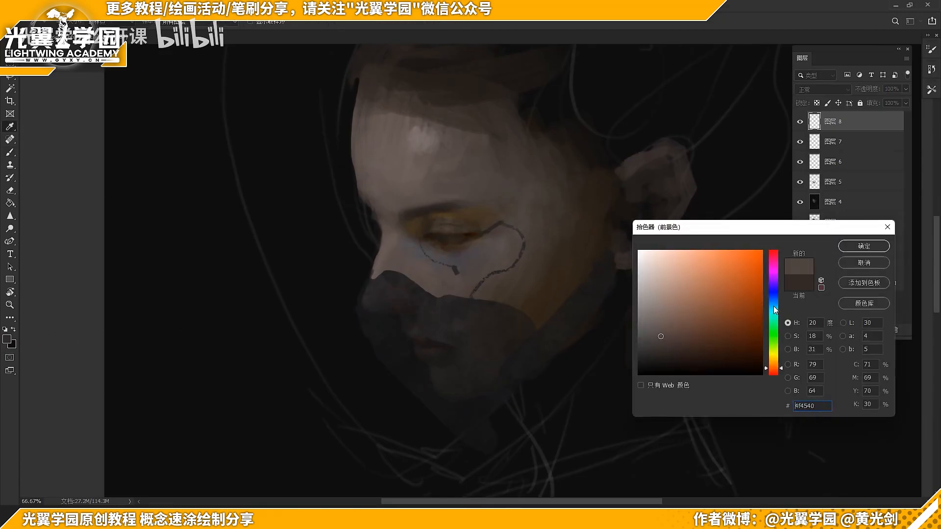
left_click(774, 305)
key("Return")
key("b")
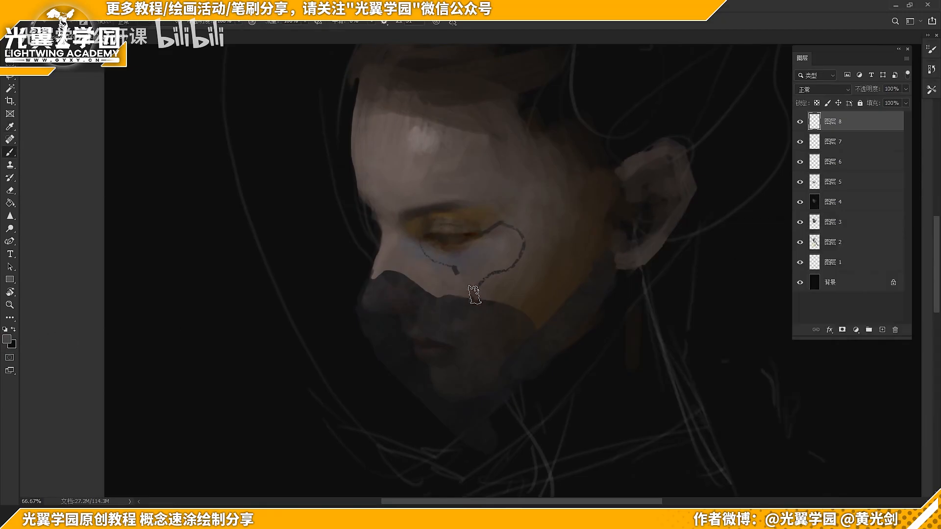
Paint blue-grey over the upper front of the mask and a dark patch around the mouth on 图层 8
mouse_move(400, 288)
left_mouse_down()
mouse_move(421, 309)
mouse_move(397, 313)
mouse_move(392, 305)
mouse_move(410, 294)
mouse_move(420, 300)
mouse_move(389, 309)
mouse_move(401, 335)
mouse_move(420, 315)
mouse_move(438, 323)
mouse_move(398, 295)
mouse_move(447, 314)
mouse_move(434, 320)
mouse_move(437, 302)
left_mouse_up()
left_click(558, 357, "alt")
mouse_move(431, 340)
left_mouse_down()
mouse_move(453, 356)
mouse_move(454, 316)
mouse_move(482, 337)
left_mouse_up()
mouse_move(439, 315)
left_mouse_down()
mouse_move(429, 337)
mouse_move(433, 327)
mouse_move(449, 346)
mouse_move(436, 344)
mouse_move(432, 371)
mouse_move(430, 342)
mouse_move(454, 311)
left_mouse_up()
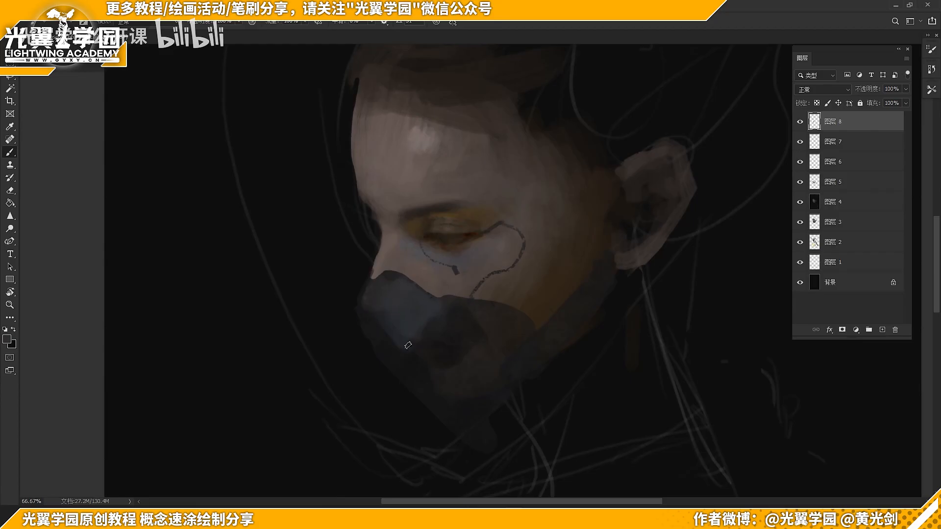
Shape the dark patch over the mouth into a round respirator filter with short curved strokes
left_click(428, 353, "alt")
left_click(440, 327, "alt")
mouse_move(432, 334)
left_mouse_down()
mouse_move(461, 397)
mouse_move(439, 363)
left_mouse_up()
left_click_drag(470, 334, 434, 372)
Paint lighter grey-blue highlights on the mask's upper front, between the nose and the round filter
scroll(458, 365, "down", 4)
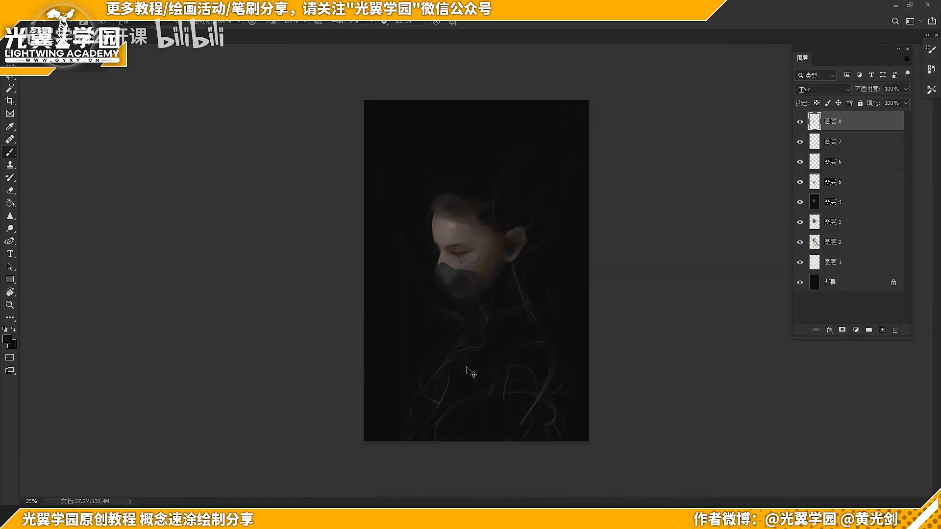
scroll(466, 264, "up", 3)
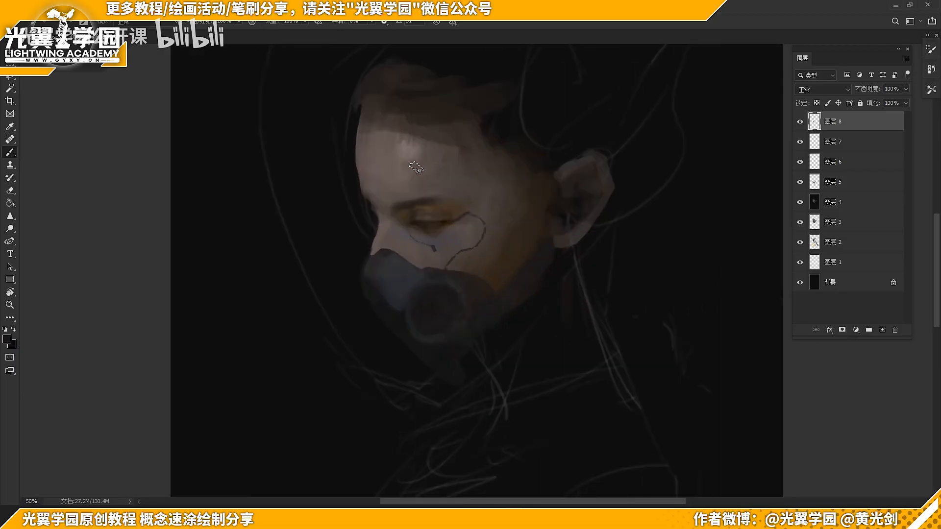
mouse_move(411, 273)
left_mouse_down()
mouse_move(430, 277)
mouse_move(392, 283)
mouse_move(412, 284)
mouse_move(395, 308)
mouse_move(382, 291)
left_mouse_up()
left_click(412, 284, "alt")
left_click(394, 304, "alt")
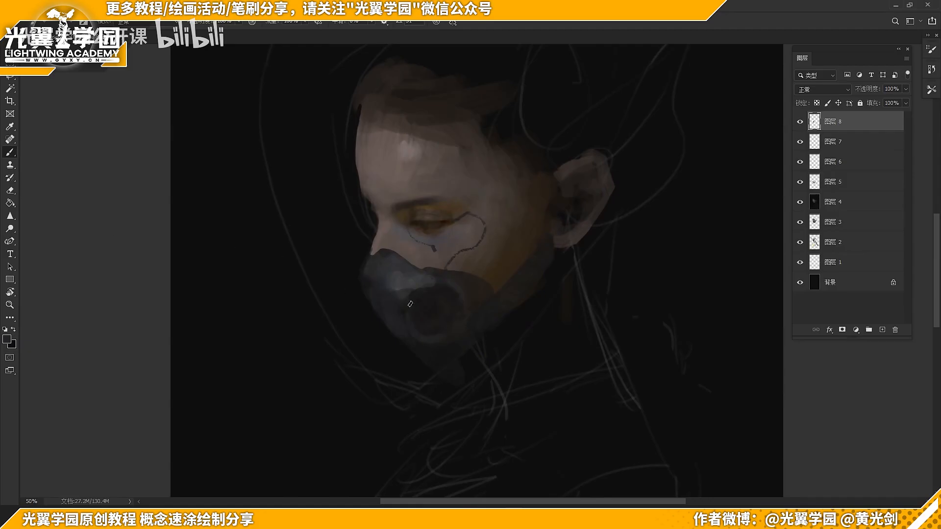
Set the foreground colour to the yellowish grey 8c8972 for the Brush tool and select 图层 2
left_click(7, 342)
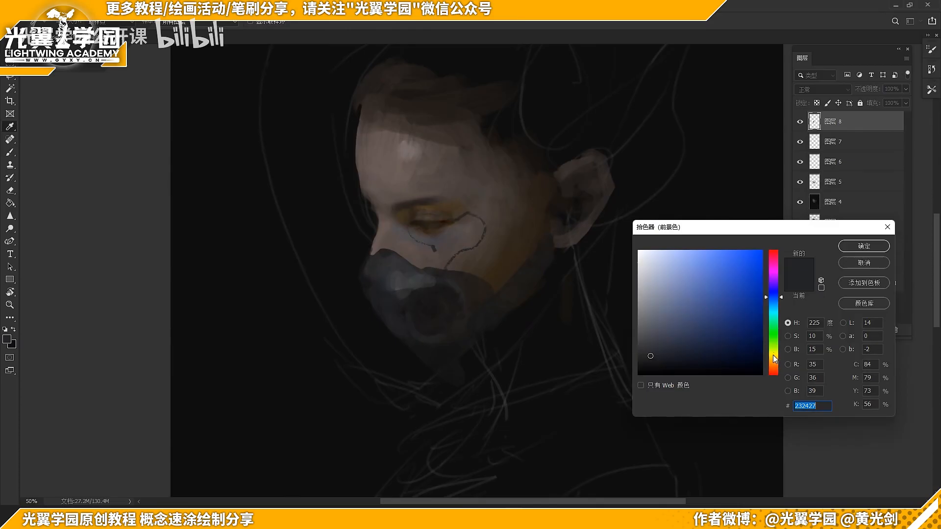
left_click_drag(772, 352, 773, 356)
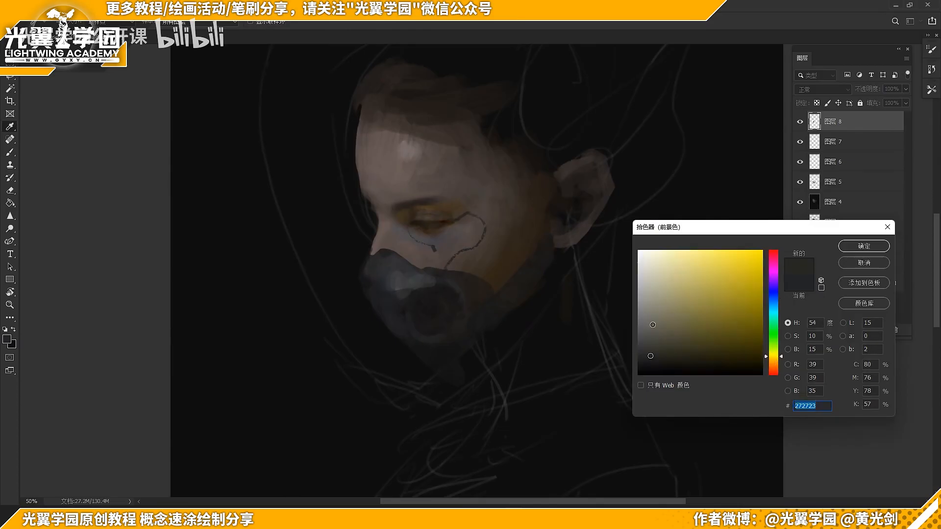
left_click(656, 323)
left_click_drag(656, 324, 660, 306)
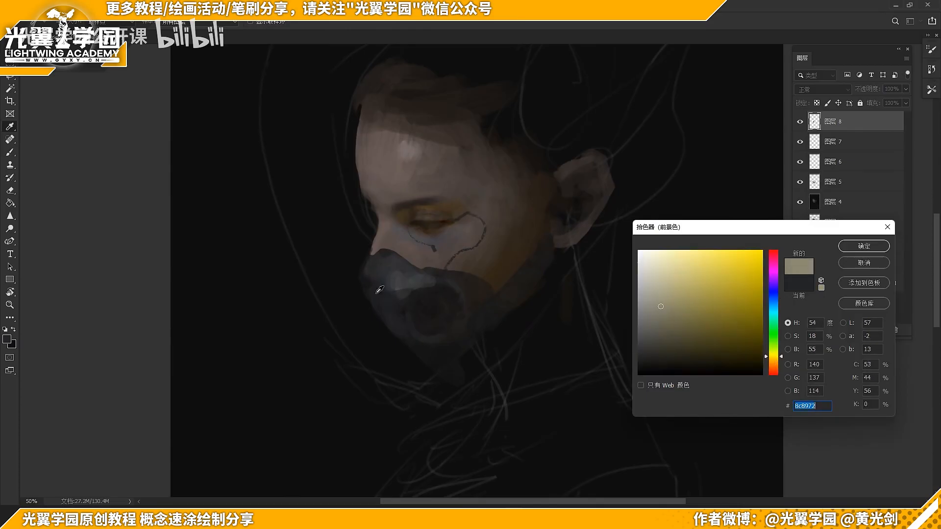
left_click(853, 246)
key("b")
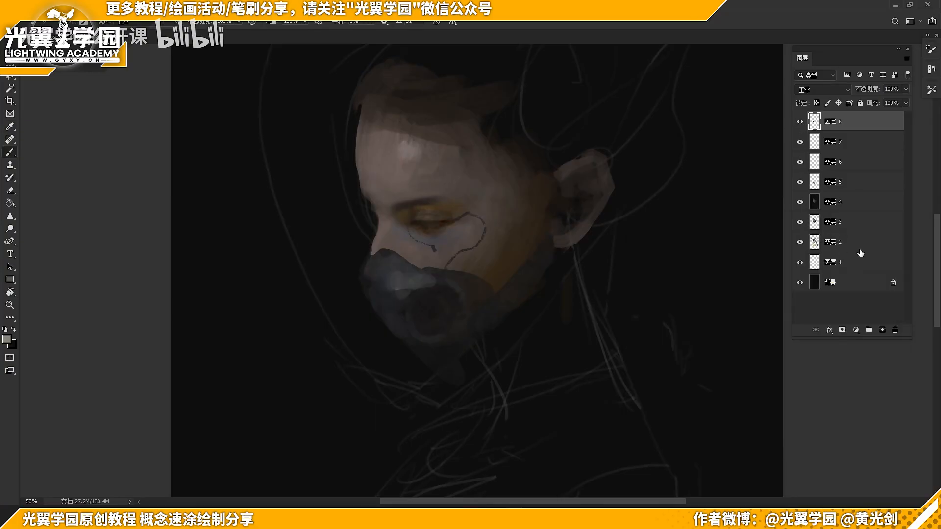
left_click(855, 245)
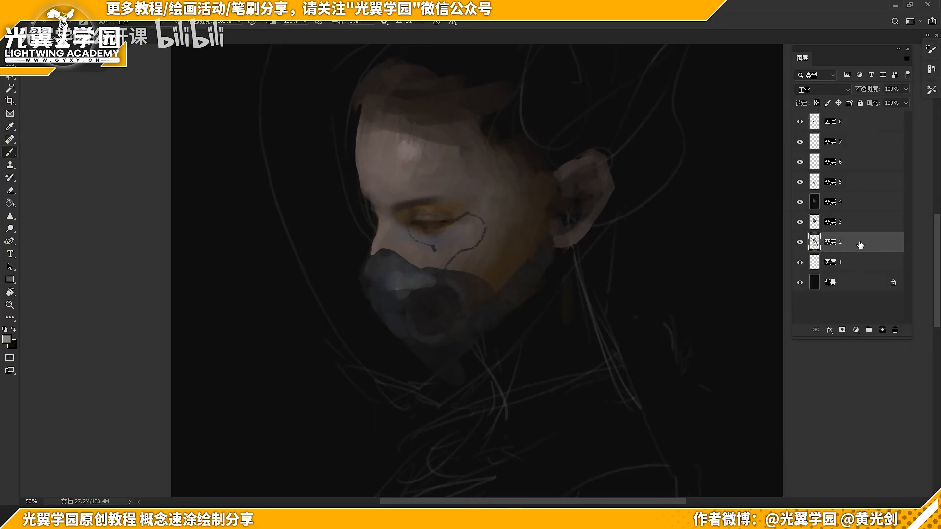
Move 图层 2 to the top of the layer stack and sample its pale yellow as the painting colour
mouse_move(860, 244)
left_mouse_down()
mouse_move(808, 123)
mouse_move(793, 131)
left_mouse_up()
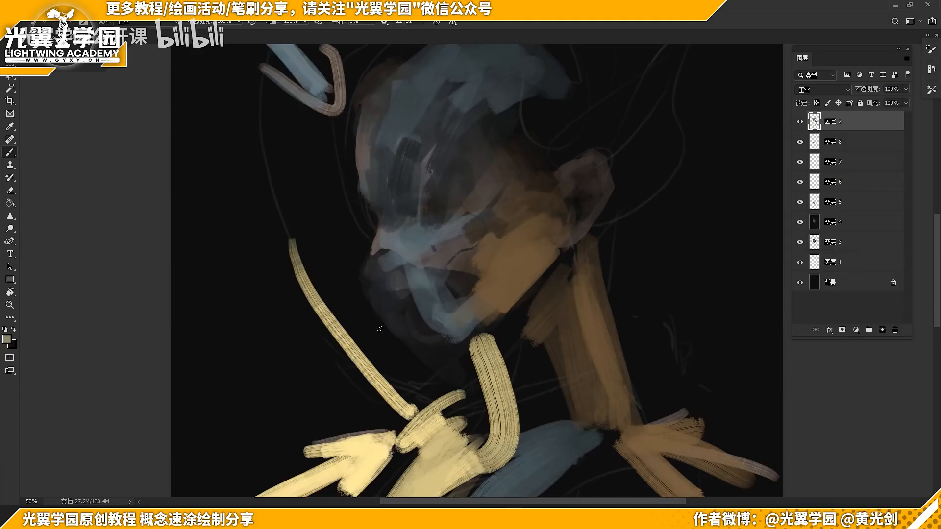
left_click(358, 347, "alt")
mouse_move(363, 290)
left_mouse_down()
mouse_move(409, 355)
mouse_move(364, 293)
mouse_move(405, 346)
left_mouse_up()
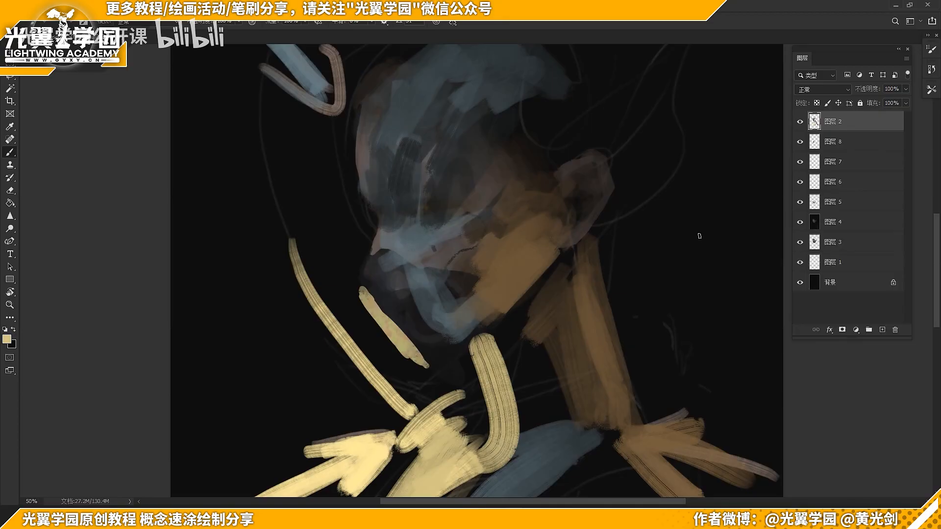
key("ctrl+z")
Hide 图层 2 and paint a pale yellow stroke along the mask's lower front edge on 图层 8
left_click(800, 122)
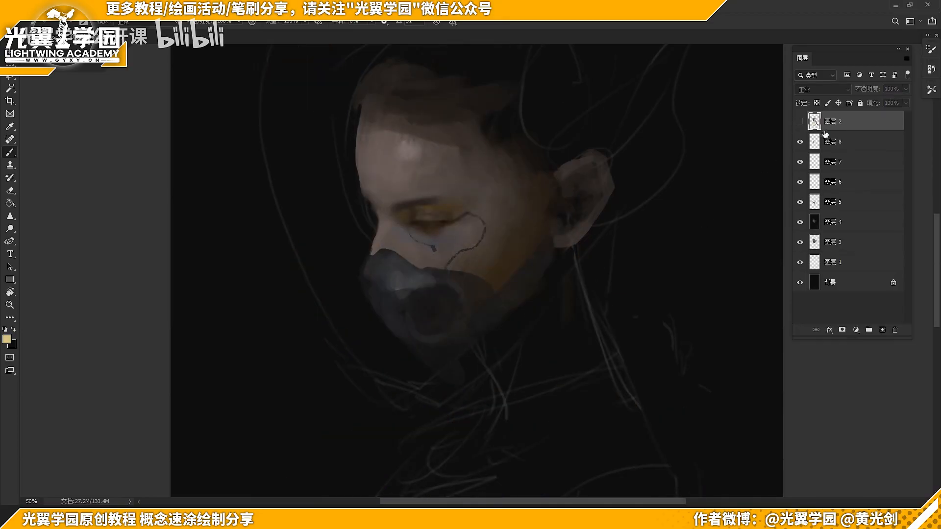
left_click(861, 146)
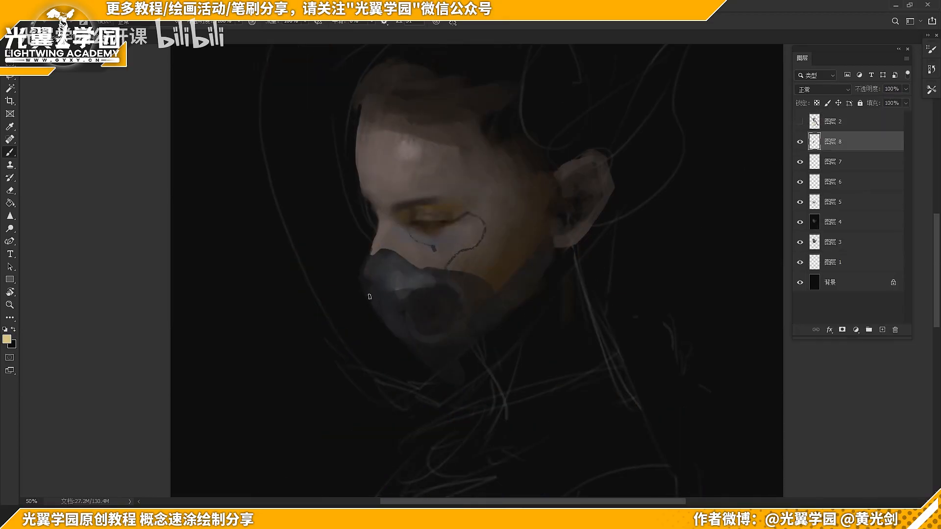
left_click_drag(365, 284, 390, 338)
key("ctrl+z")
left_click_drag(365, 283, 381, 310)
mouse_move(370, 296)
left_mouse_down()
mouse_move(390, 335)
mouse_move(425, 365)
left_mouse_up()
Broaden the yellow stroke in front of the mask into a thick collar-like band with brownish and pale yellow strokes
key("ctrl+minus")
key("ctrl+minus")
key("ctrl+minus")
key("ctrl+plus")
key("ctrl+plus")
key("ctrl+plus")
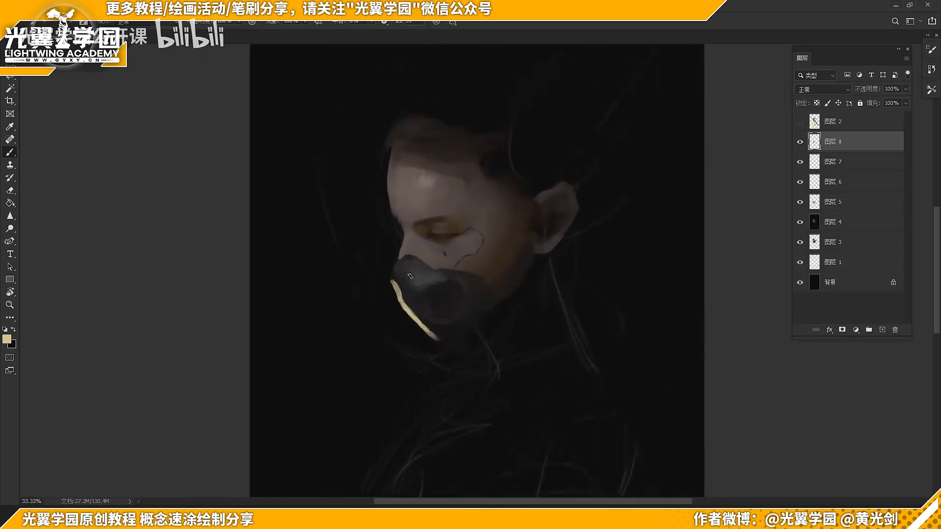
key("ctrl+plus")
mouse_move(356, 289)
left_mouse_down()
mouse_move(389, 337)
mouse_move(385, 320)
mouse_move(384, 338)
mouse_move(345, 278)
mouse_move(357, 327)
left_mouse_up()
left_click(380, 335, "alt")
left_click(367, 319, "alt")
left_click(353, 302, "alt")
left_click(360, 303, "alt")
mouse_move(355, 321)
left_mouse_down()
mouse_move(378, 346)
mouse_move(376, 330)
mouse_move(398, 353)
left_mouse_up()
left_click(367, 319, "alt")
left_click_drag(385, 342, 402, 360)
left_click(390, 337, "alt")
left_click_drag(386, 349, 424, 378)
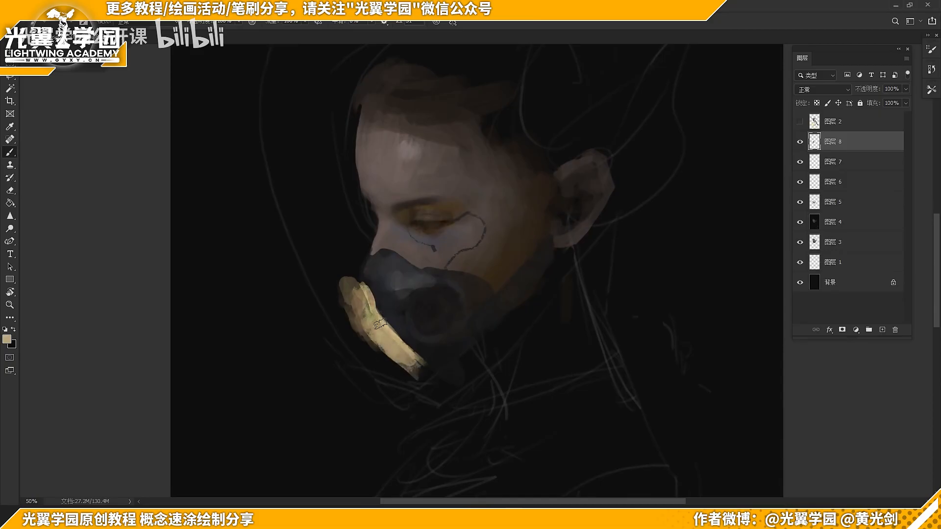
Extend the band upward in brown to a rounded end in front of the nose tip
left_click(353, 292, "alt")
left_click_drag(350, 283, 347, 256)
left_click_drag(345, 257, 341, 279)
mouse_move(340, 270)
left_mouse_down()
mouse_move(346, 245)
mouse_move(333, 245)
mouse_move(359, 270)
mouse_move(355, 260)
mouse_move(351, 269)
mouse_move(357, 275)
left_mouse_up()
left_click(348, 269, "alt")
left_click(348, 283, "alt")
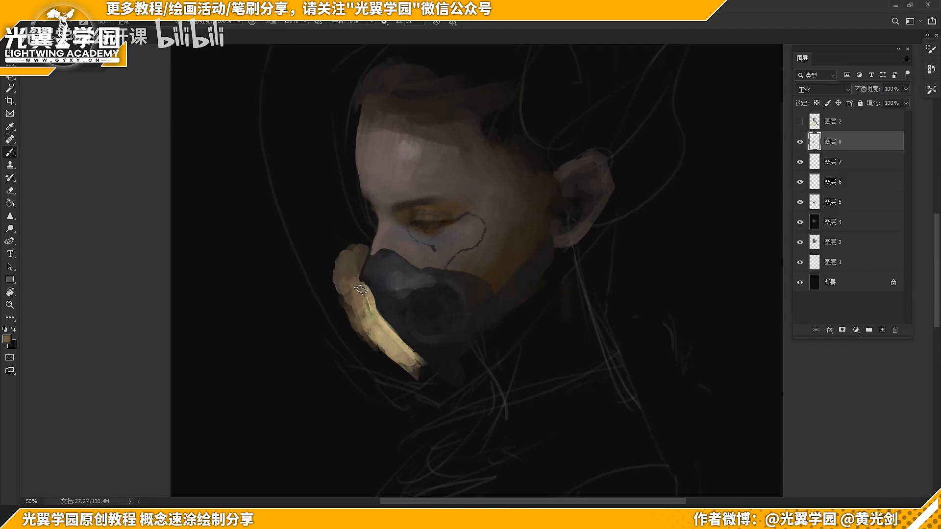
Trim the band's inner edge with the dark mask colour and touch up the brown beside it
left_click(370, 284, "alt")
left_click_drag(365, 285, 387, 326)
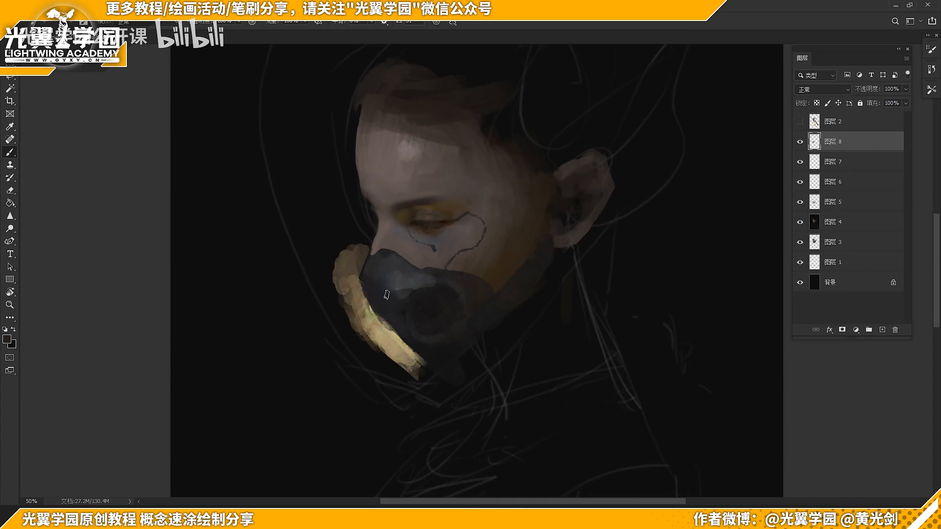
left_click(351, 268, "alt")
left_click(368, 286, "alt")
left_click(368, 309, "alt")
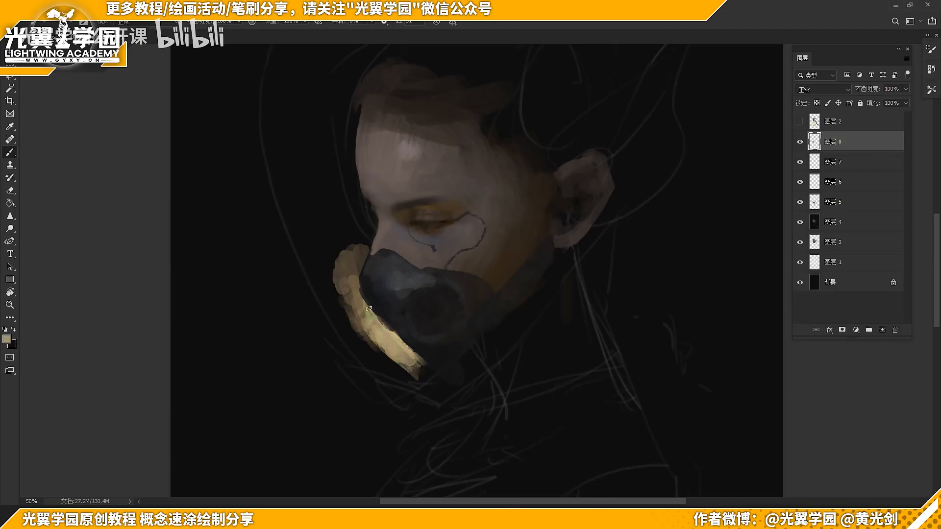
Widen the band's outer side with muted brown strokes and lengthen its lower end in pale yellow
left_click(353, 308, "alt")
mouse_move(343, 297)
left_mouse_down()
mouse_move(357, 343)
mouse_move(328, 296)
mouse_move(362, 316)
mouse_move(381, 363)
left_mouse_up()
left_click(361, 317, "alt")
left_click(366, 329, "alt")
left_click_drag(362, 332, 391, 367)
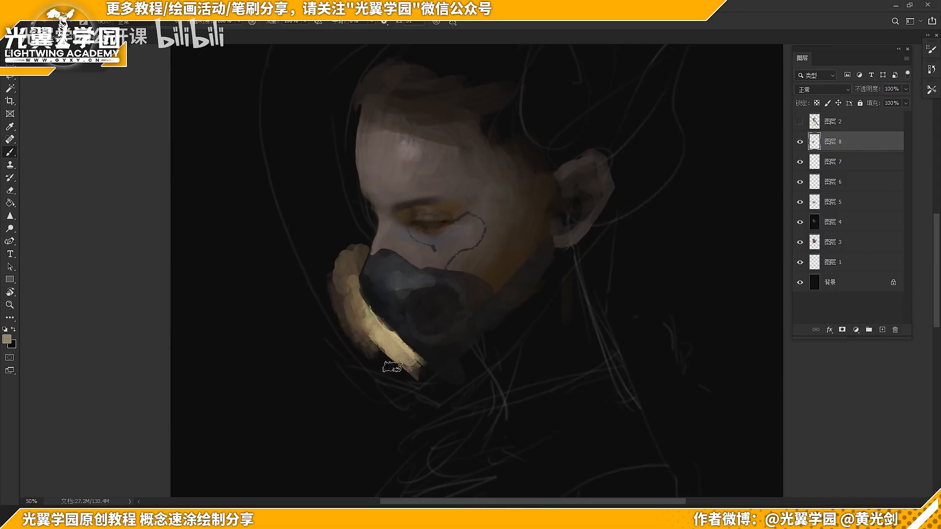
left_click(388, 333, "alt")
left_click_drag(363, 331, 417, 380)
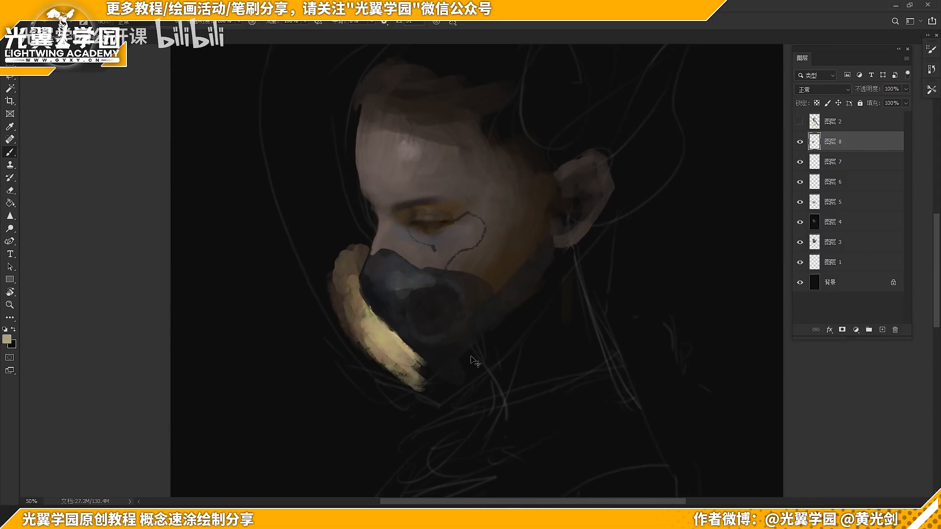
Examine how the yellow band in front of the mask reads in the whole figure
key("ctrl+minus")
key("ctrl+minus")
key("ctrl+minus")
key("ctrl+minus")
key("ctrl+minus")
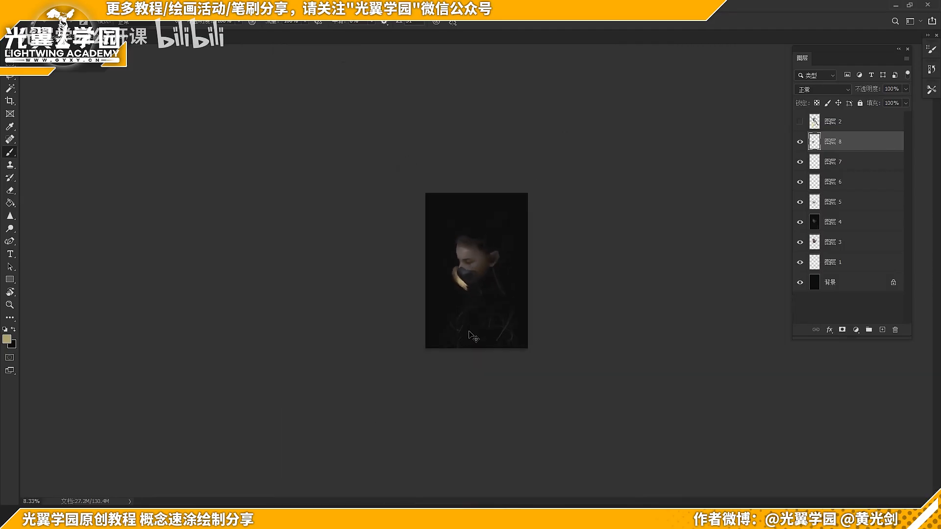
key("ctrl+plus")
key("ctrl+plus")
key("ctrl+plus")
key("ctrl+plus")
key("ctrl+plus")
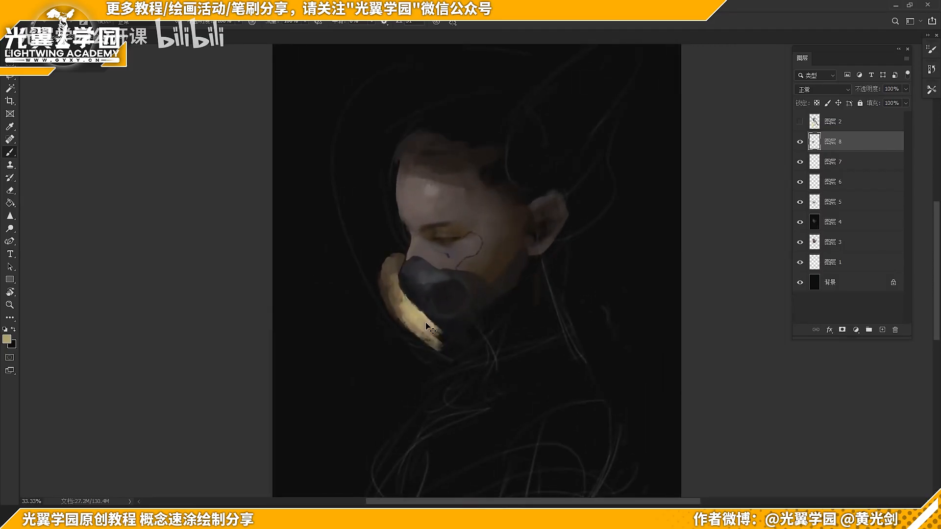
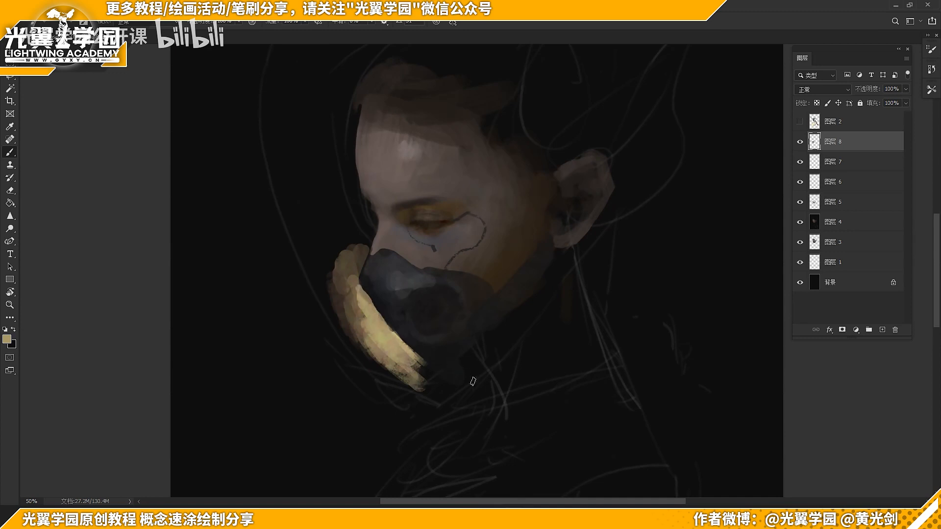
left_click(375, 291, "alt")
mouse_move(372, 283)
left_mouse_down()
mouse_move(367, 312)
mouse_move(361, 290)
mouse_move(364, 303)
mouse_move(383, 293)
left_mouse_up()
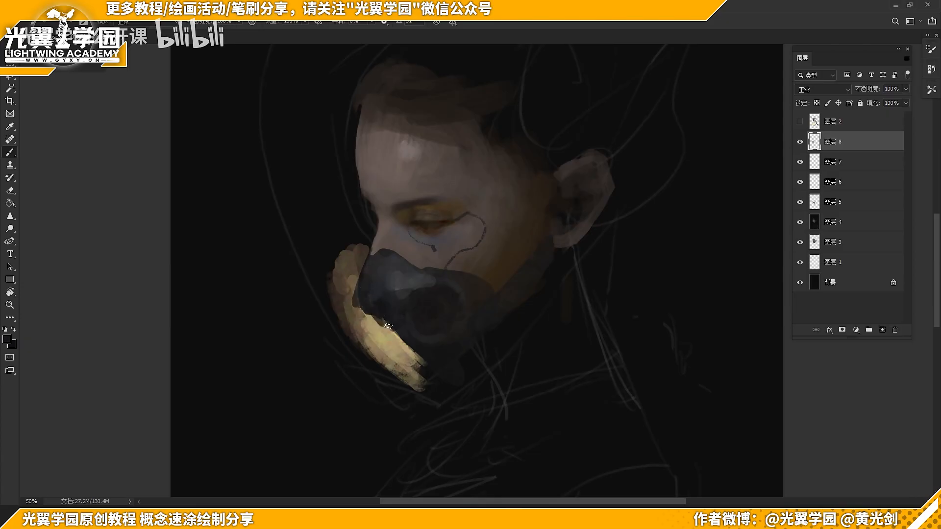
left_click_drag(365, 315, 419, 358)
scroll(490, 365, "down", 3)
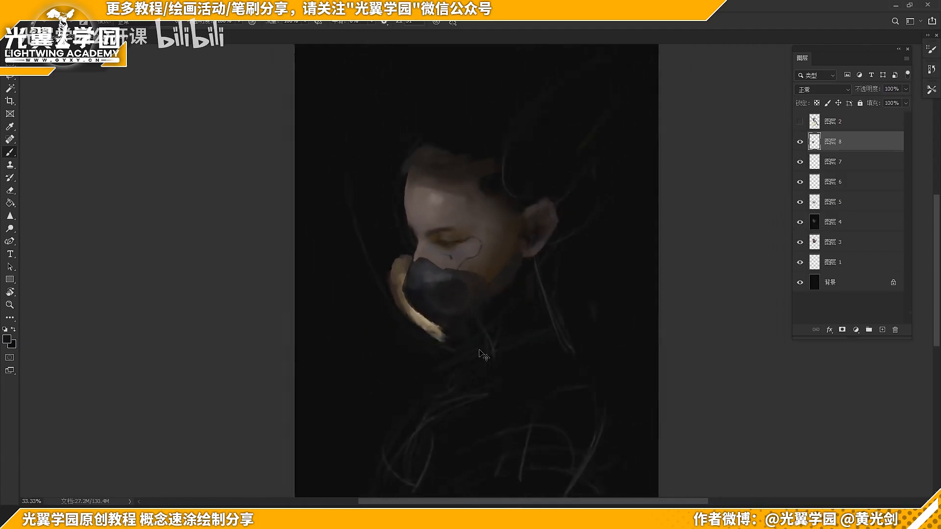
scroll(481, 363, "up", 2)
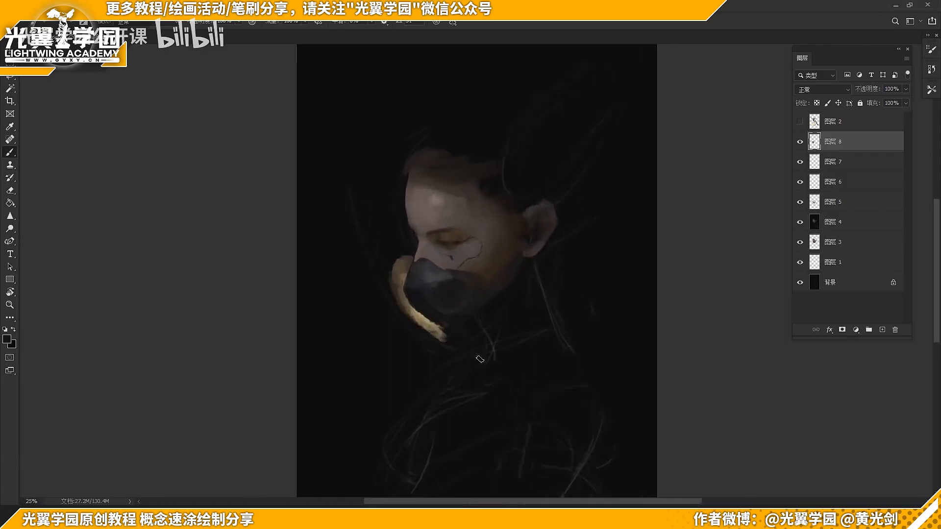
left_click_drag(449, 314, 441, 332)
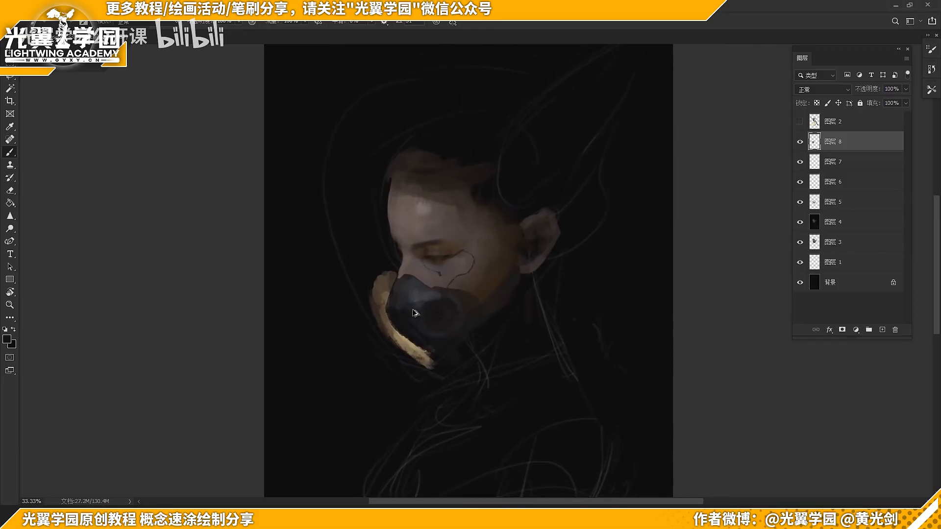
key("ctrl+z")
key("ctrl+z")
key("ctrl+z")
key("ctrl+z")
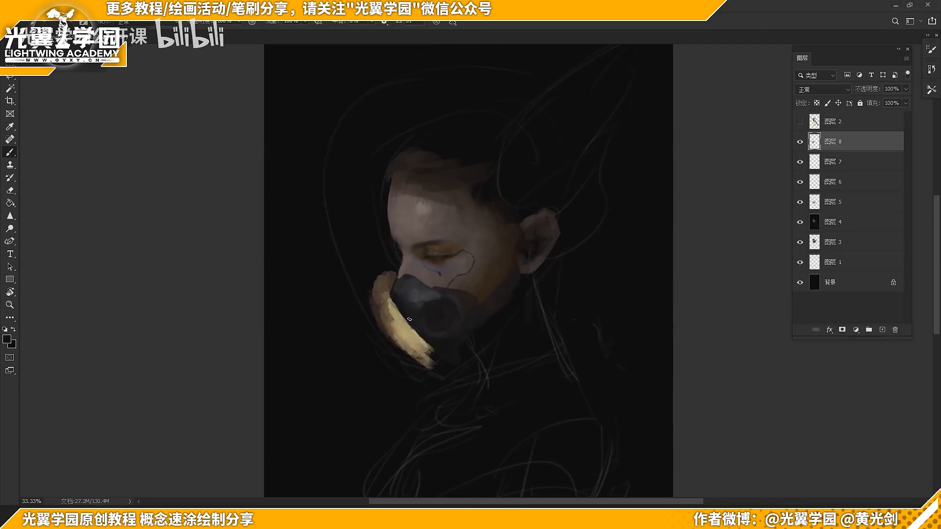
Compare the painting with and without the mask and band layer, judging its effect on the whole figure
left_click(800, 141)
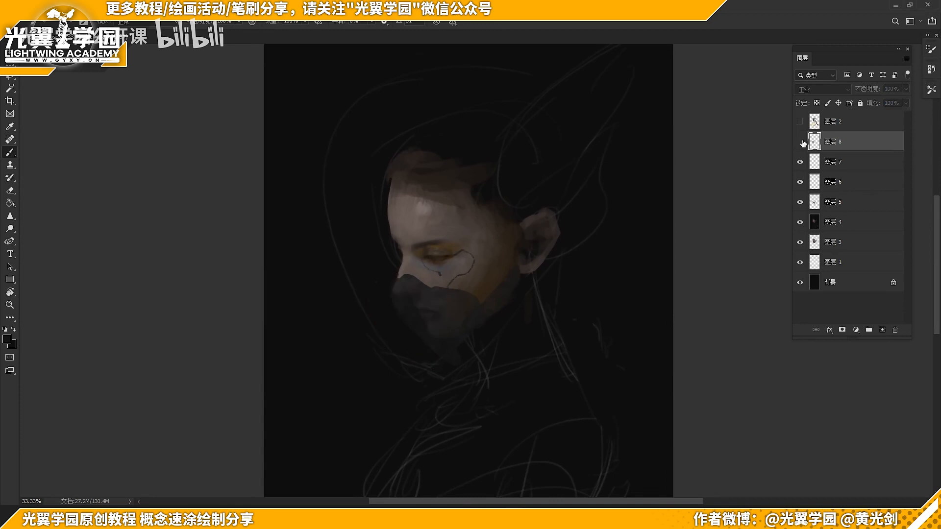
left_click(801, 142)
left_click(801, 142)
left_click(801, 142)
left_click(801, 142)
left_click(800, 142)
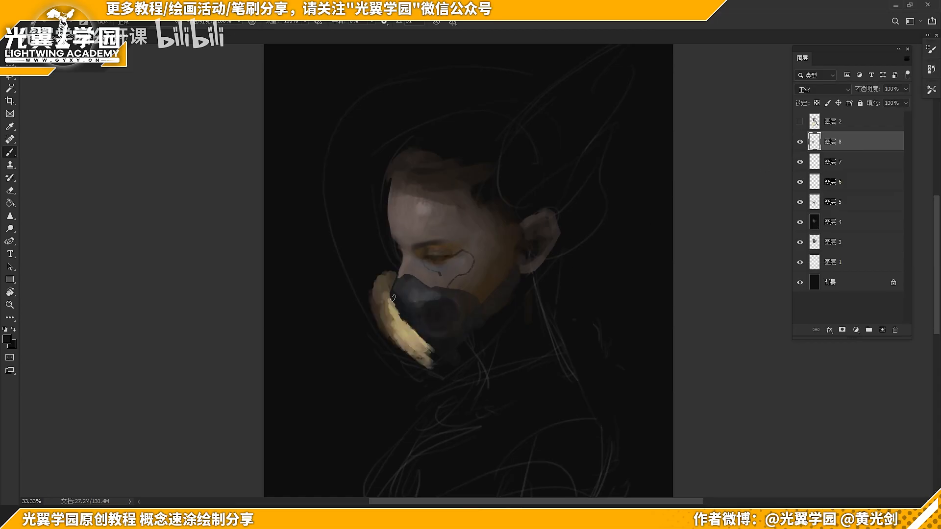
key("ctrl+minus")
key("ctrl+minus")
key("ctrl+minus")
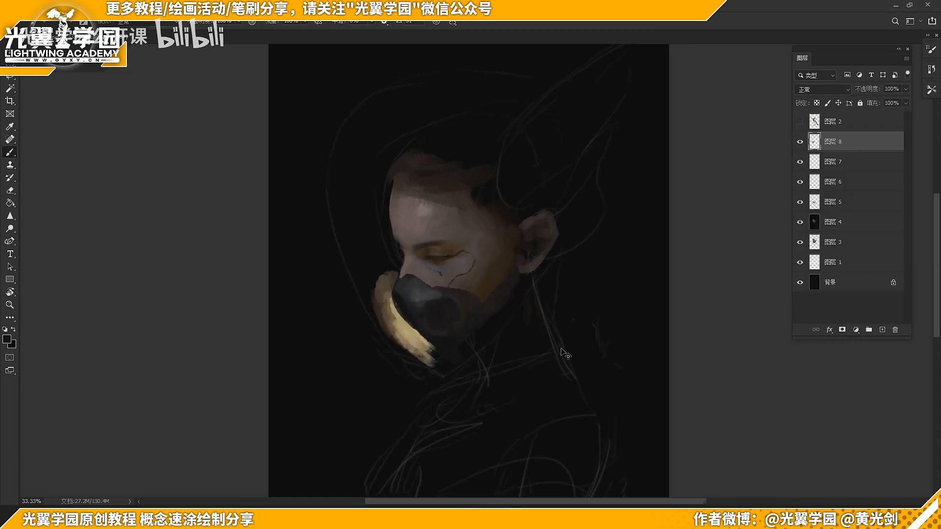
key("ctrl+plus")
key("ctrl+plus")
key("ctrl+plus")
key("ctrl+plus")
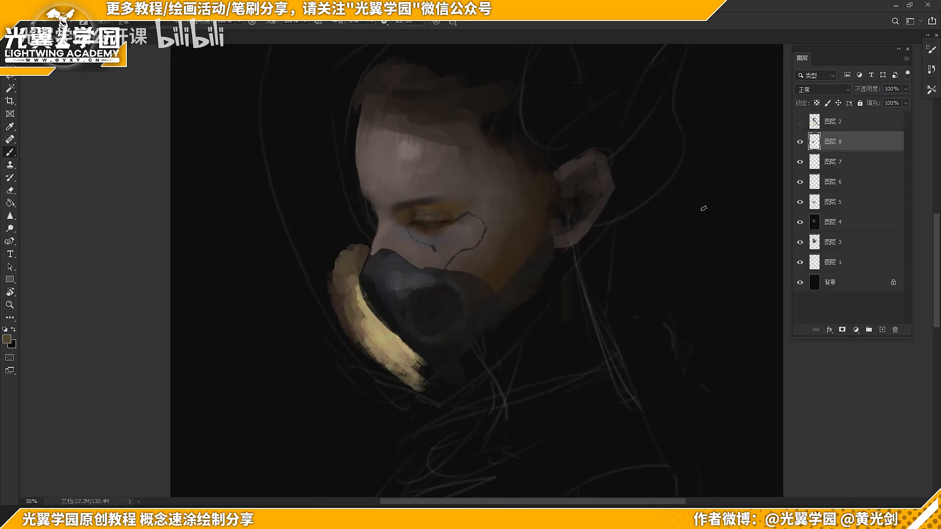
Lower the mask and band layer's saturation to -31 with a Hue/Saturation adjustment
key("ctrl+u")
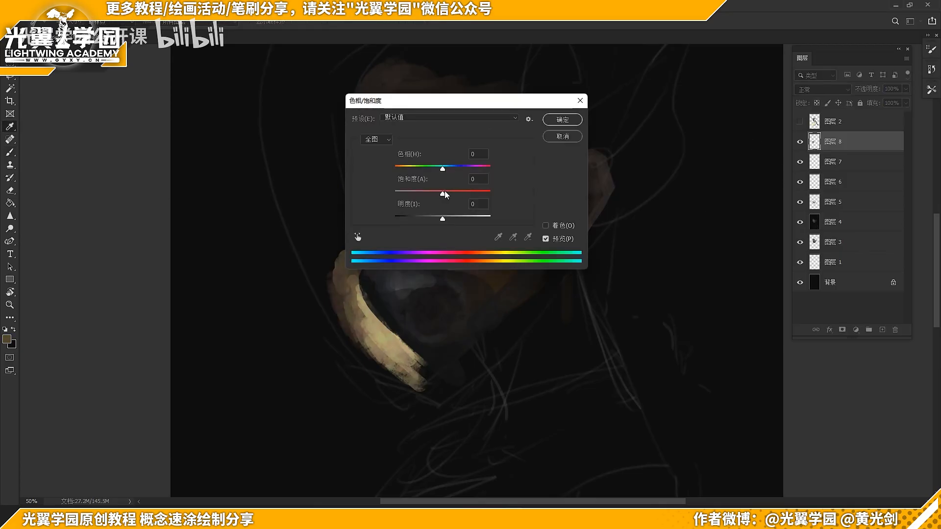
left_click_drag(445, 194, 430, 194)
left_click_drag(494, 101, 670, 110)
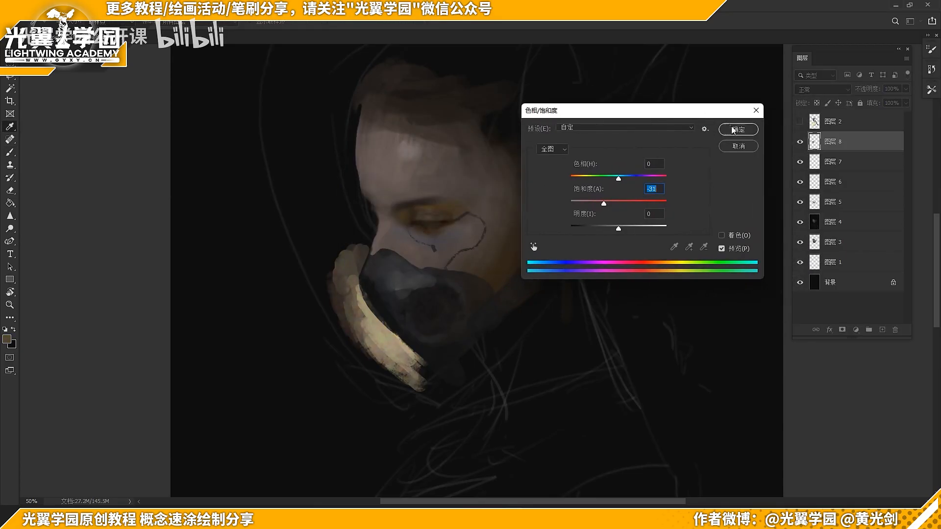
left_click(737, 130)
With a larger brush, paint a soft muted brown area above the band, rising in front of the nose and eye
key("b")
left_click(352, 296, "alt")
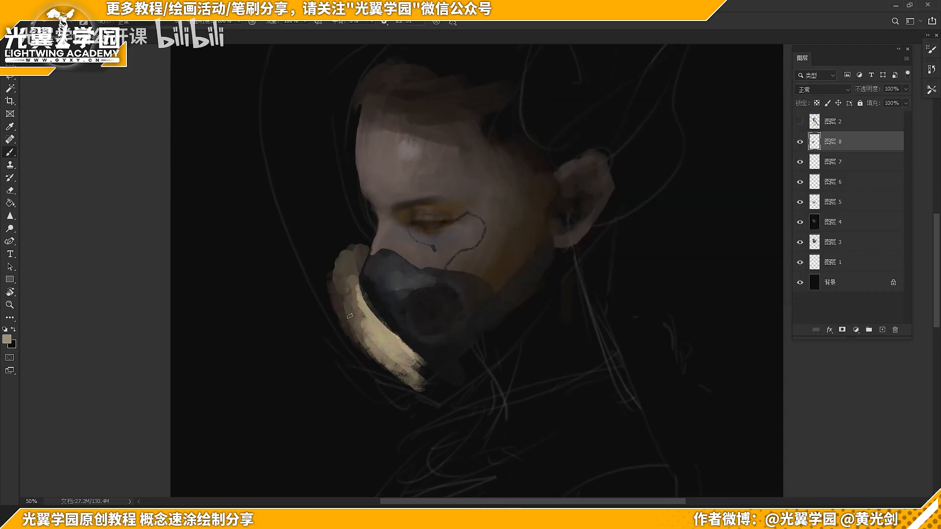
key("bracketright")
key("bracketright")
key("bracketright")
key("bracketright")
key("bracketright")
key("bracketright")
left_click_drag(327, 260, 345, 279)
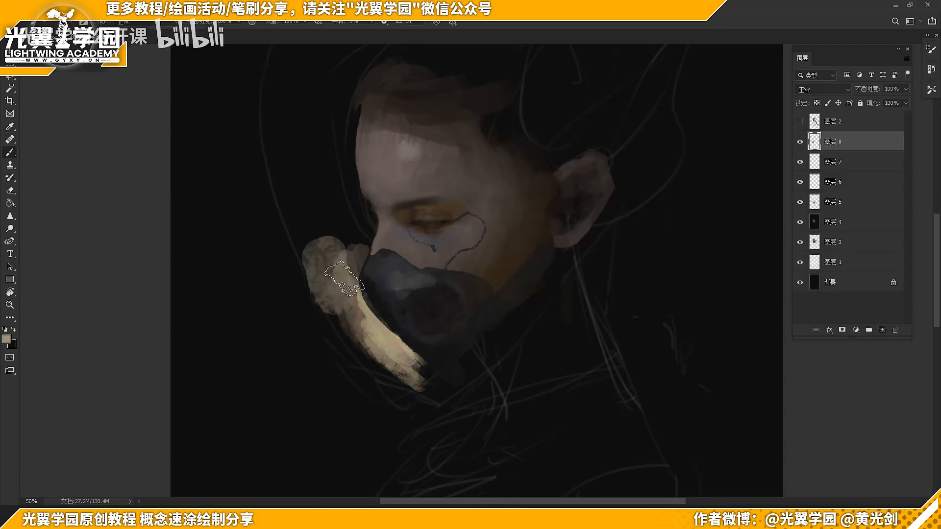
key("ctrl+z")
left_click(348, 262, "alt")
mouse_move(324, 241)
left_mouse_down()
mouse_move(323, 275)
mouse_move(342, 235)
mouse_move(308, 217)
mouse_move(312, 227)
mouse_move(315, 210)
left_mouse_up()
left_click(339, 275, "alt")
left_click(346, 251, "alt")
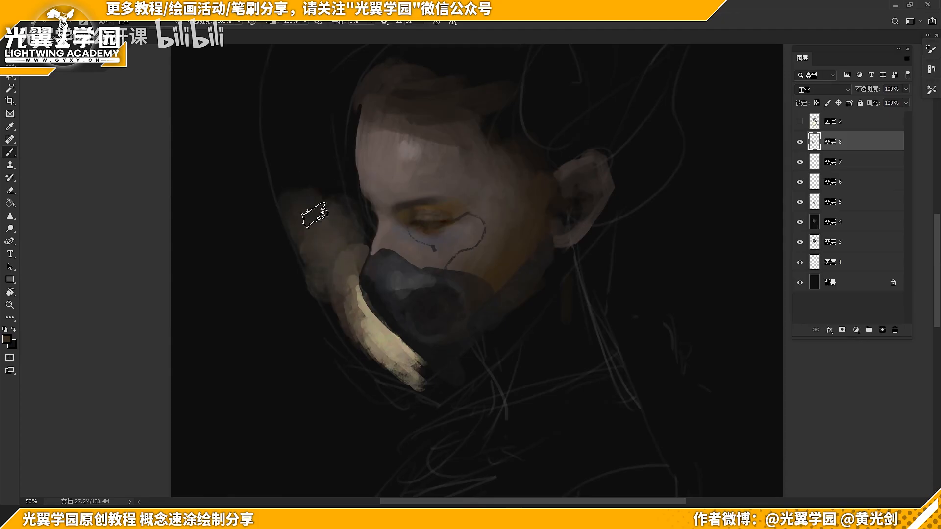
Broaden the band outward in pale yellow and extend its lower end into a pointed tip turning up under the mask
left_click(375, 339, "alt")
left_click_drag(396, 378, 337, 310)
mouse_move(323, 301)
left_mouse_down()
mouse_move(407, 398)
mouse_move(397, 364)
mouse_move(407, 387)
mouse_move(421, 365)
mouse_move(430, 375)
mouse_move(406, 396)
mouse_move(438, 407)
mouse_move(426, 377)
mouse_move(461, 367)
mouse_move(439, 367)
left_mouse_up()
left_click(437, 345, "alt")
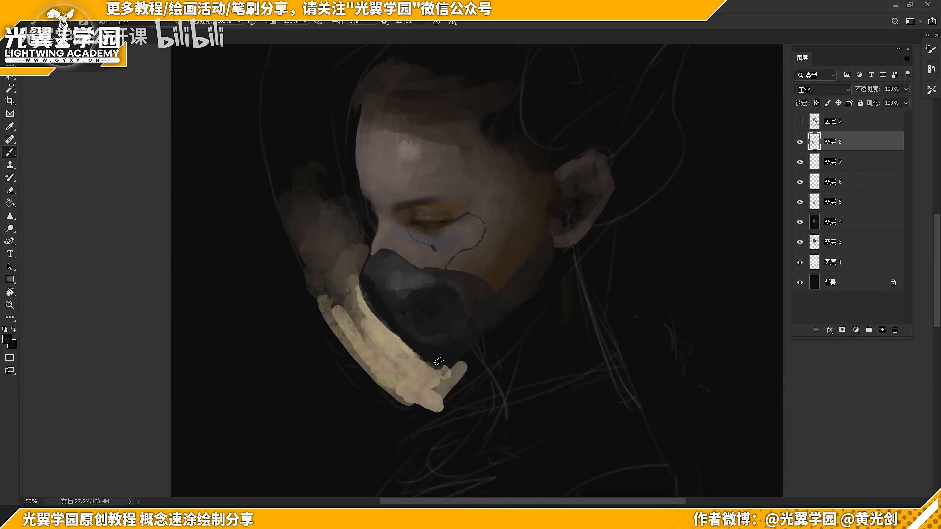
left_click(441, 367, "alt")
left_click(404, 391, "alt")
left_click_drag(407, 398, 431, 398)
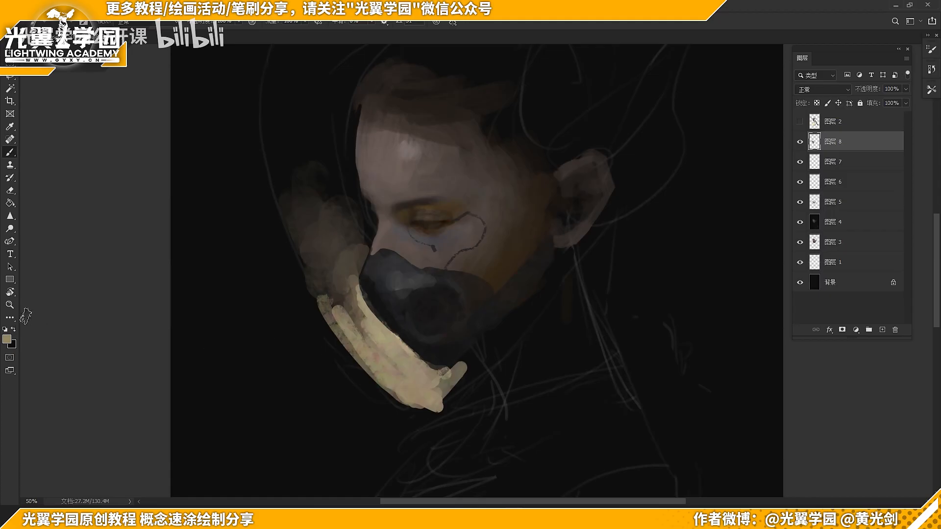
Choose a pale cream foreground colour and paint a bright highlight across the band's lower end, blending it into the yellow
left_click(7, 338)
left_click(675, 302)
left_click(669, 250)
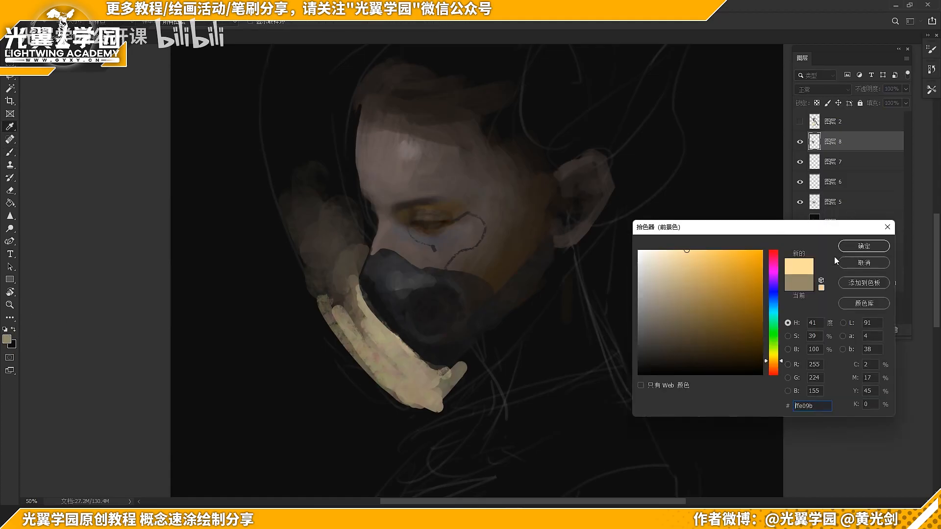
key("Return")
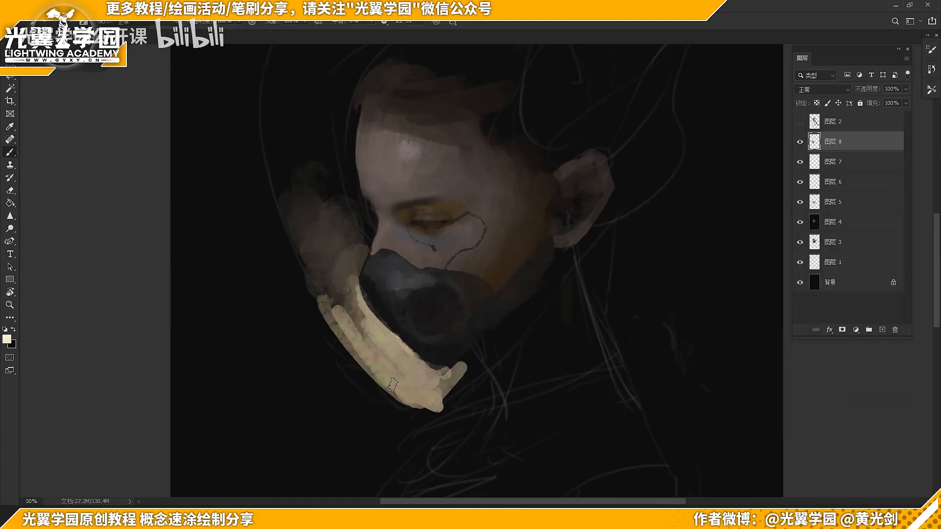
left_click_drag(379, 376, 431, 405)
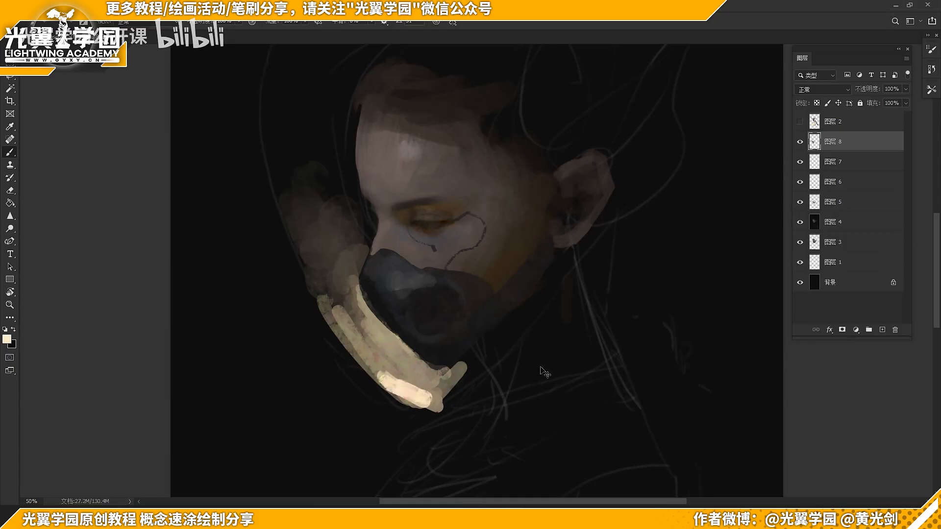
key("ctrl+minus")
key("ctrl+minus")
key("ctrl+minus")
key("ctrl+plus")
key("ctrl+plus")
key("ctrl+plus")
left_click(404, 380, "alt")
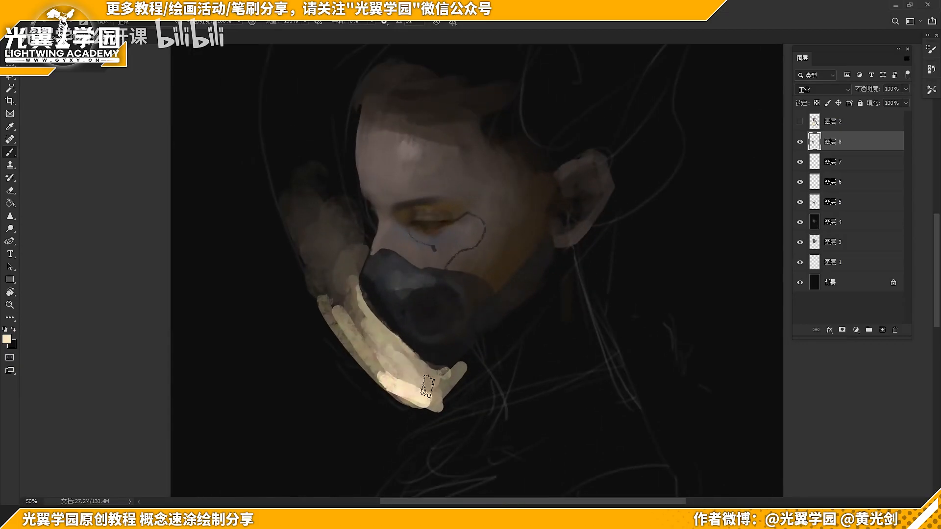
Brush a soft grey tone over the lower part of the mask where it meets the bright band
key("ctrl+minus")
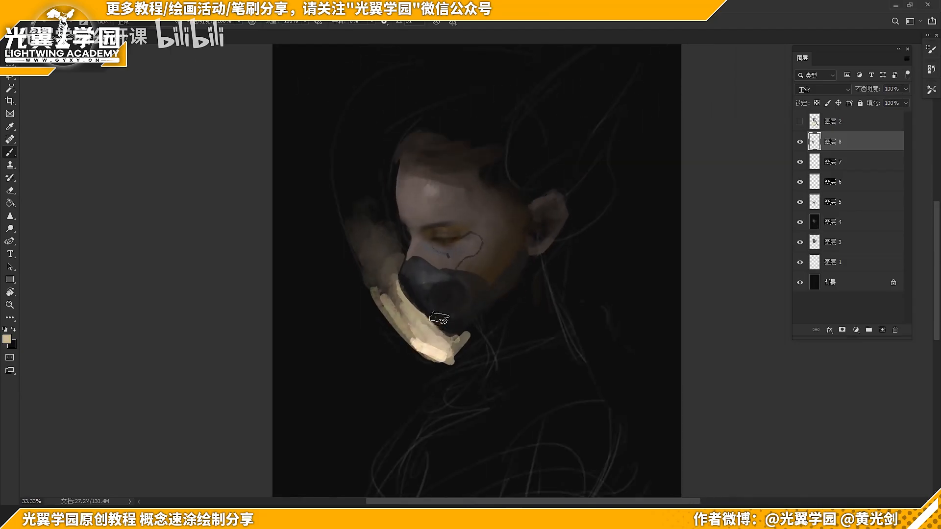
mouse_move(415, 350)
left_mouse_down()
mouse_move(456, 324)
mouse_move(424, 317)
mouse_move(448, 341)
mouse_move(436, 358)
mouse_move(461, 321)
left_mouse_up()
left_click(459, 320, "alt")
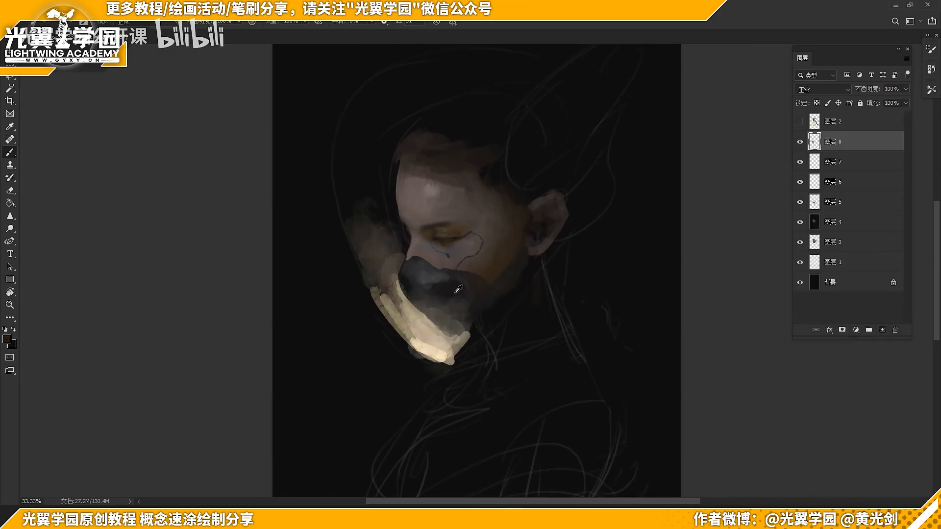
left_click(455, 318, "alt")
With a smaller brush, extend the band from its lower tip up towards the jaw and give that side a light edge
key("bracketleft")
key("bracketleft")
key("bracketleft")
key("bracketleft")
key("bracketleft")
mouse_move(454, 355)
left_mouse_down()
mouse_move(502, 313)
mouse_move(463, 344)
mouse_move(508, 294)
left_mouse_up()
left_click(477, 324, "alt")
left_click(469, 332, "alt")
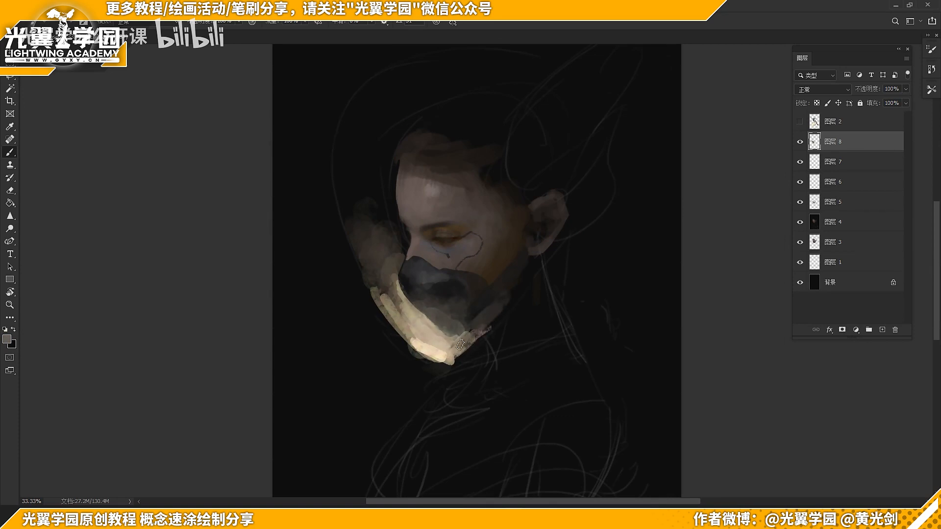
key("ctrl+z")
left_click(445, 355, "alt")
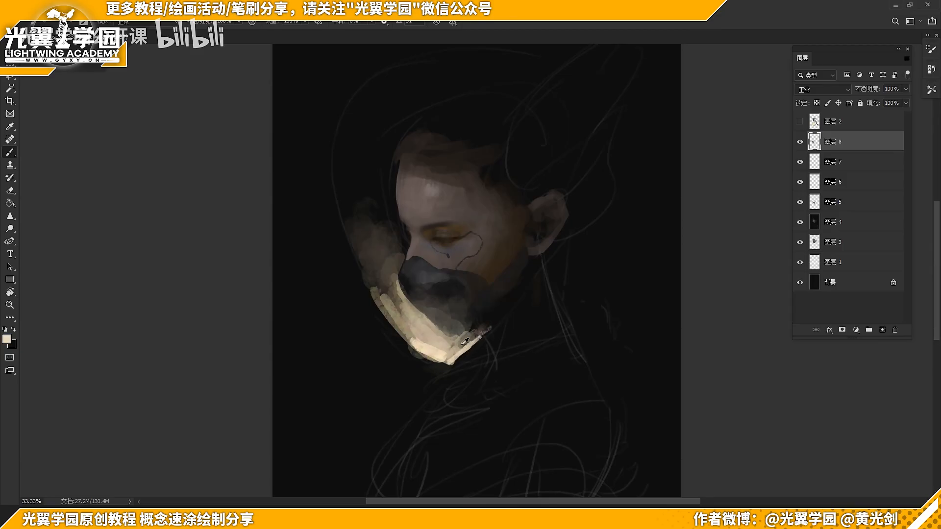
Clean up the band's outer edge with long pale cream strokes down to its lower tip
left_click(444, 345, "alt")
left_click_drag(373, 295, 424, 359)
left_click_drag(376, 300, 422, 358)
left_click(411, 356, "alt")
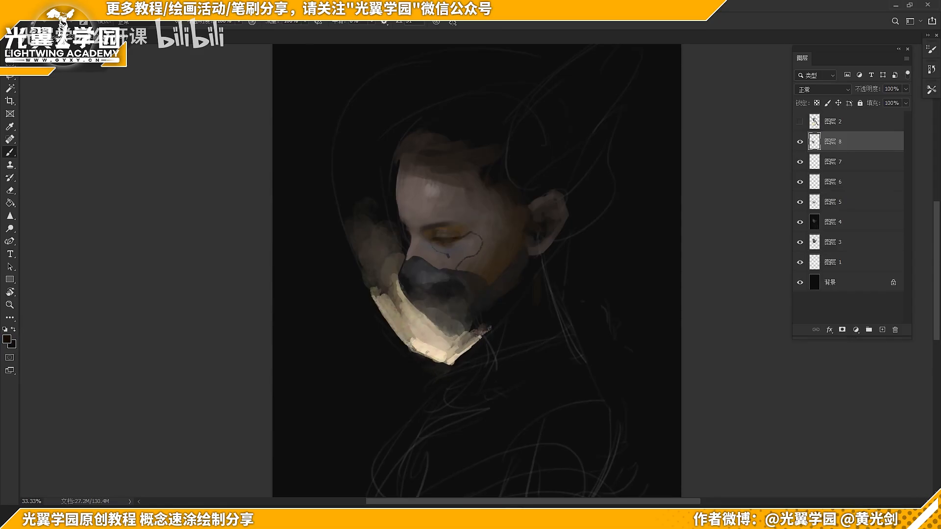
right_click(427, 353)
Blend the band's upper inner side into the muted brown area beside the mask with sampled tones
left_click(386, 284, "alt")
mouse_move(393, 287)
left_mouse_down()
mouse_move(397, 314)
mouse_move(396, 296)
mouse_move(406, 301)
mouse_move(393, 287)
mouse_move(398, 322)
mouse_move(393, 300)
mouse_move(411, 334)
mouse_move(403, 309)
left_mouse_up()
left_click(417, 324, "alt")
left_click(403, 329, "alt")
left_click(412, 324, "alt")
left_click(384, 275, "alt")
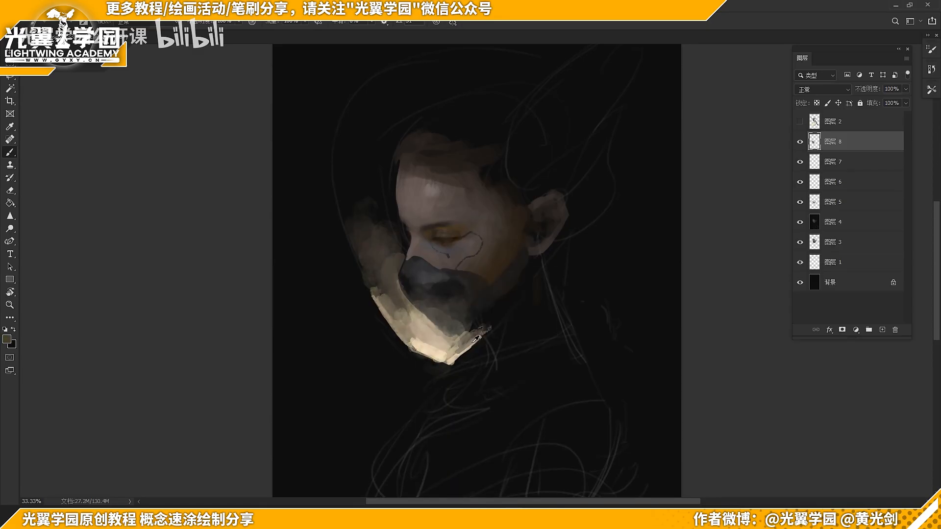
left_click(417, 329, "alt")
left_click(399, 297, "alt")
left_click(383, 305, "alt")
Extend a thin light rim from the band's outer edge up along the sketched helmet outline in front of the face
left_click_drag(340, 196, 361, 262)
key("ctrl+minus")
key("ctrl+minus")
key("ctrl+minus")
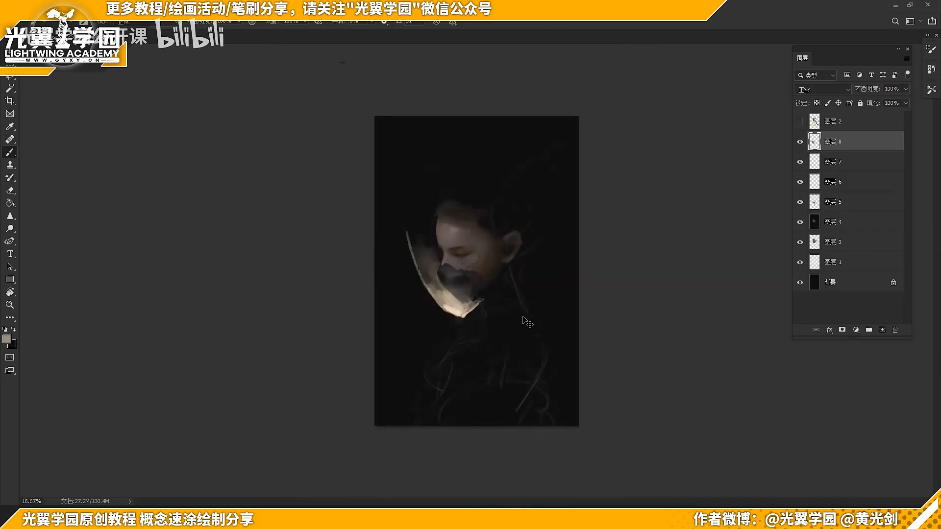
key("ctrl+plus")
key("ctrl+plus")
key("ctrl+plus")
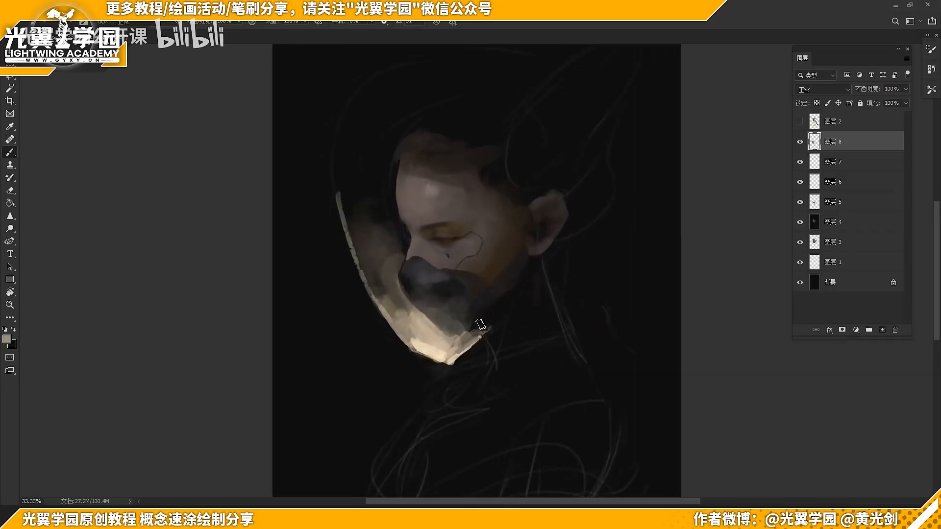
Lengthen the band's jaw side towards the ear with muted strokes and darken the area inside it
left_click(422, 353, "alt")
left_click(474, 337, "alt")
left_click(478, 332, "alt")
mouse_move(488, 313)
left_mouse_down()
mouse_move(468, 334)
mouse_move(511, 309)
left_mouse_up()
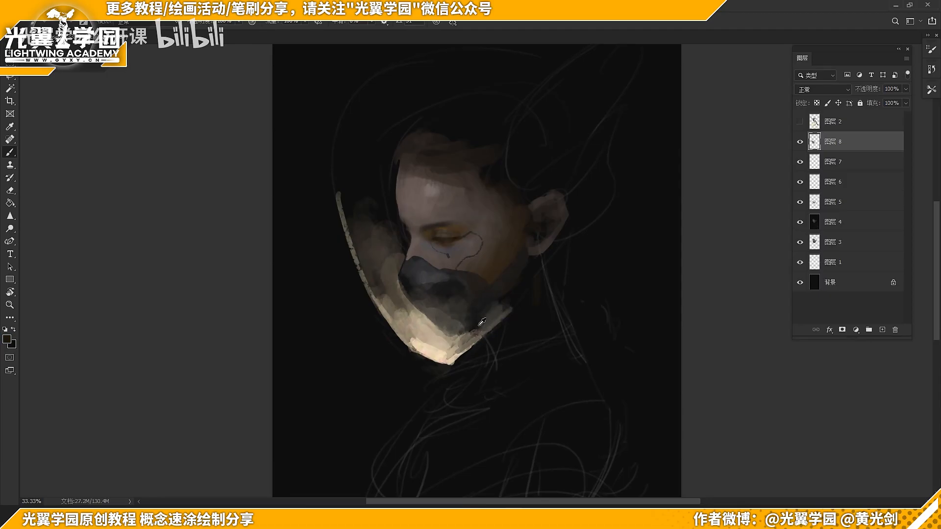
key("ctrl+minus")
key("ctrl+minus")
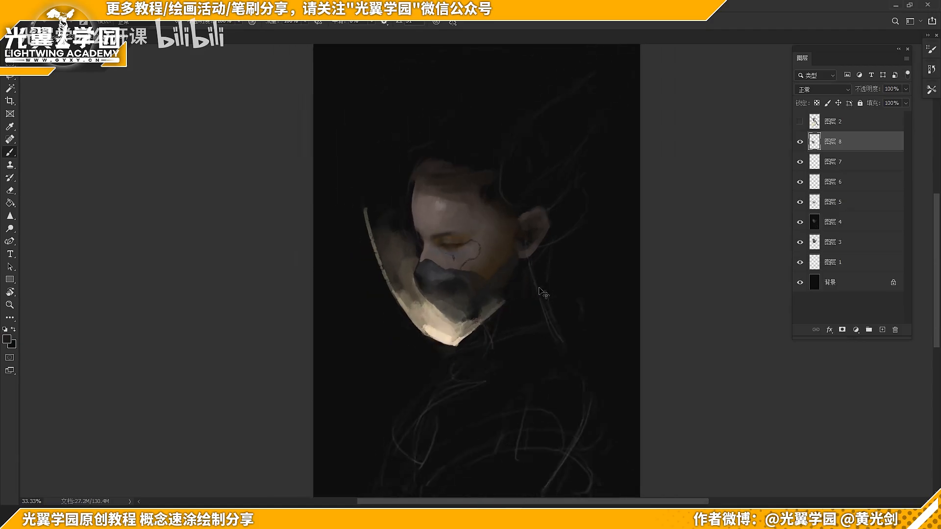
key("ctrl+plus")
key("ctrl+plus")
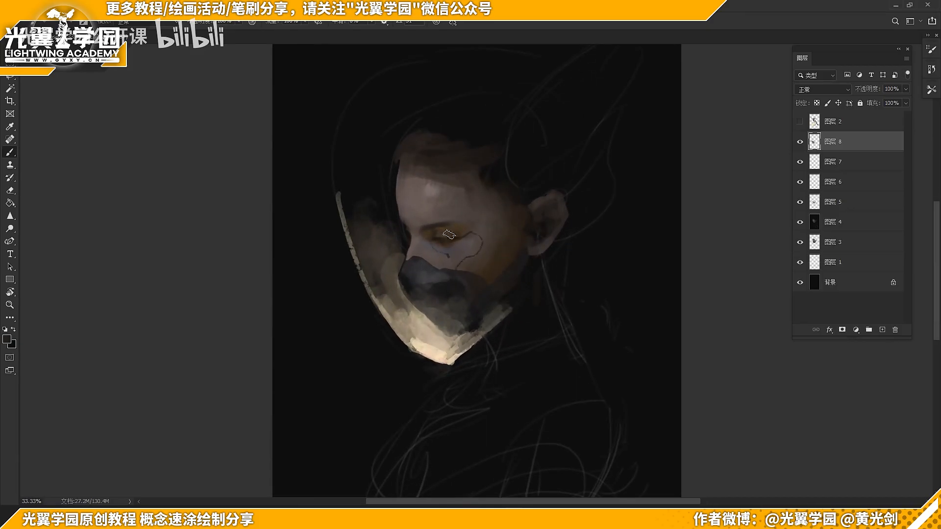
Fade the jaw-side end of the band into the shadow below the cheek with dark grey strokes
left_click(439, 273, "alt")
left_click(492, 320, "alt")
left_click_drag(495, 310, 520, 298)
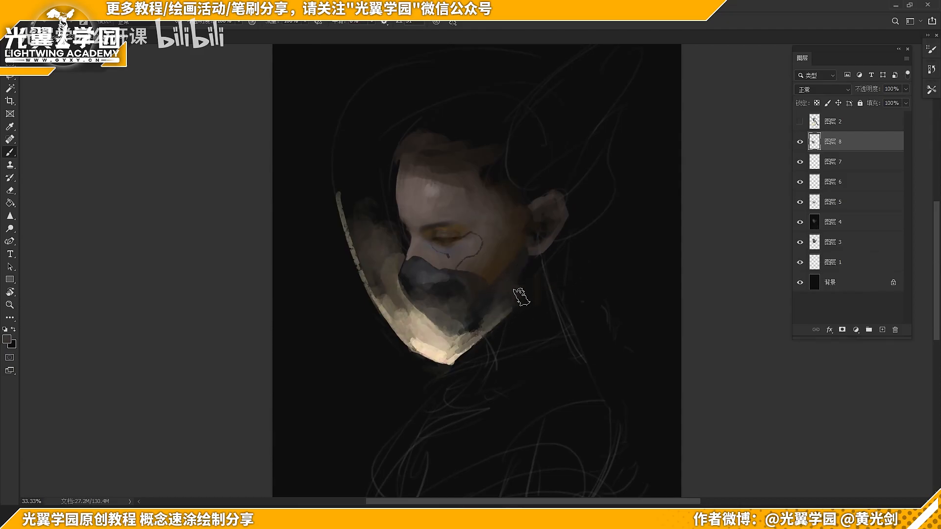
left_click(443, 319, "alt")
left_click(430, 278, "alt")
scroll(527, 226, "down", 2)
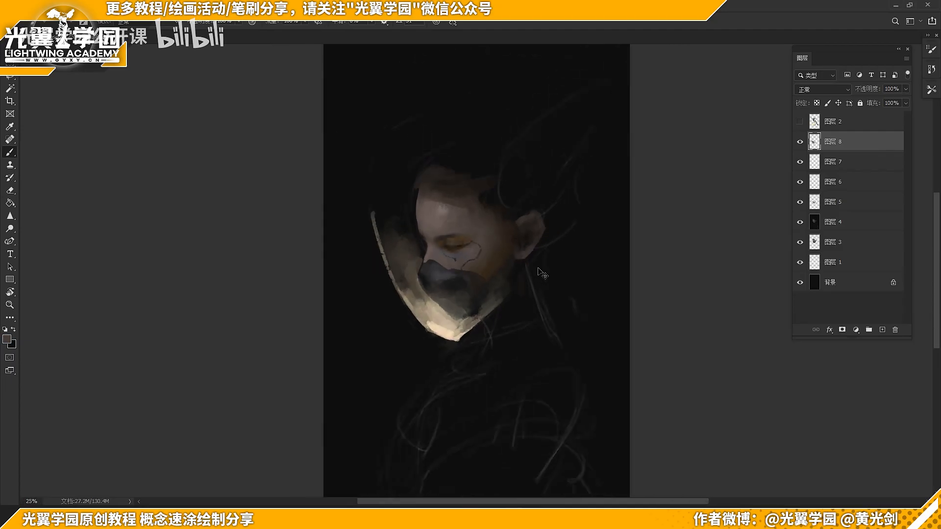
scroll(441, 208, "up", 1)
Add a new layer and block in the helmet's front above the forehead in dark blue-grey with a large brush
key("]")
key("]")
key("]")
key("]")
key("]")
key("]")
key("]")
key("]")
key("]")
key("]")
left_click(881, 330)
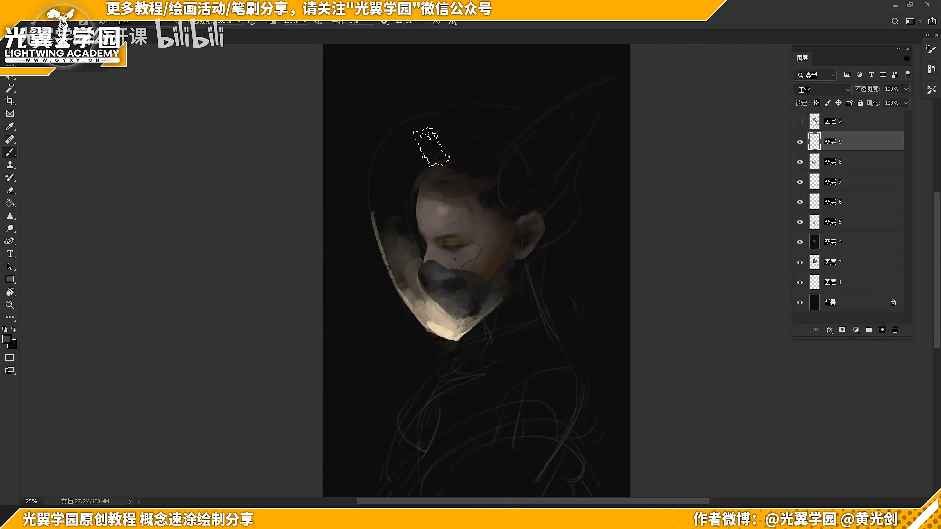
mouse_move(423, 245)
left_mouse_down()
mouse_move(470, 170)
mouse_move(421, 146)
mouse_move(401, 151)
mouse_move(444, 139)
mouse_move(458, 155)
mouse_move(458, 189)
mouse_move(450, 167)
mouse_move(415, 203)
mouse_move(433, 219)
mouse_move(467, 157)
mouse_move(442, 173)
mouse_move(397, 166)
mouse_move(448, 227)
mouse_move(442, 185)
left_mouse_up()
key("bracketleft")
key("bracketleft")
key("bracketleft")
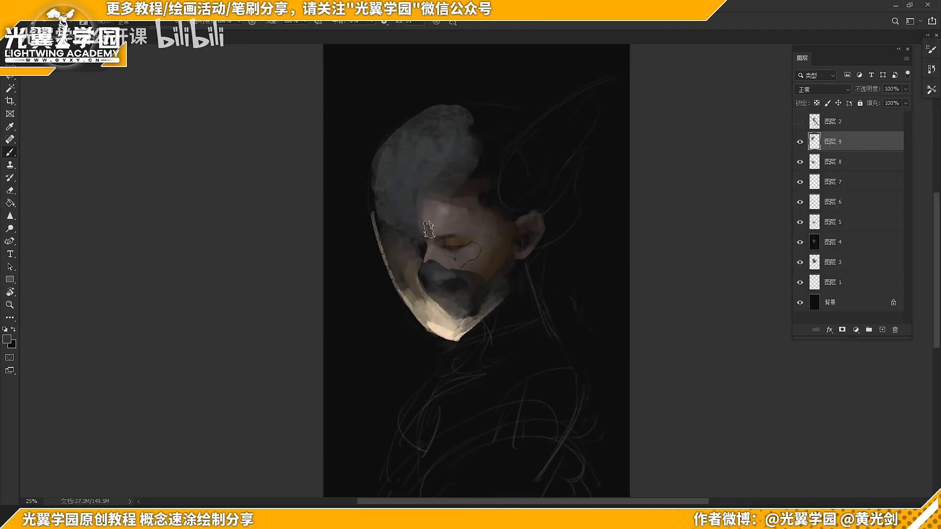
Extend the dark blue-grey helmet paint over the forehead and towards the back of the crown
mouse_move(447, 223)
left_mouse_down()
mouse_move(467, 204)
mouse_move(492, 202)
left_mouse_up()
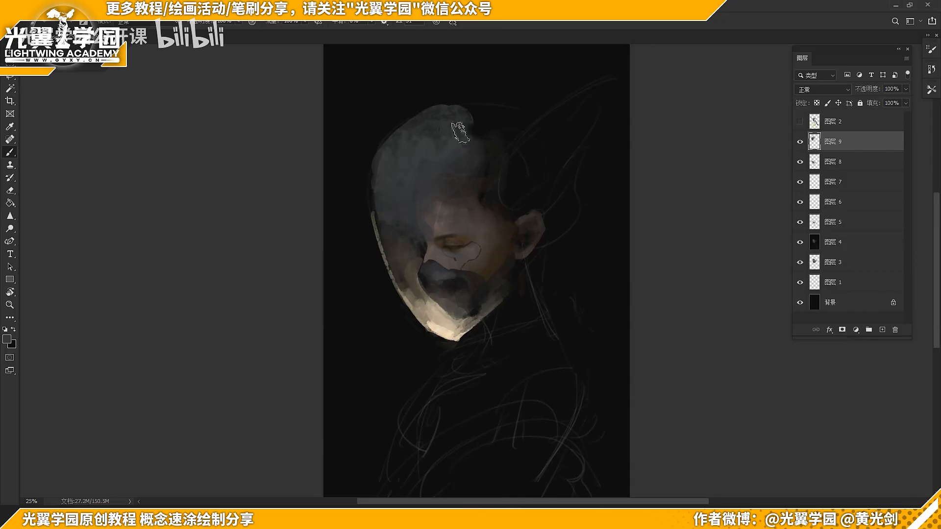
left_click_drag(480, 139, 470, 130)
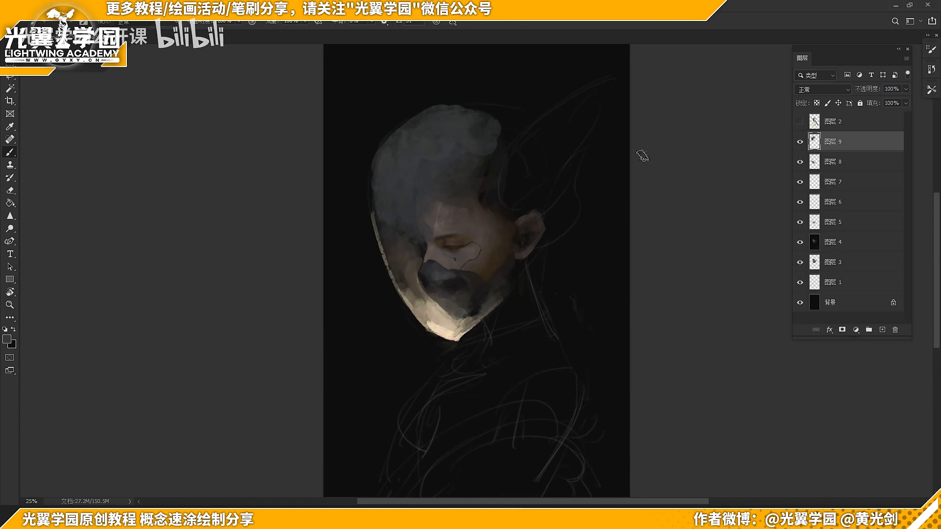
Brighten a cyan-blue glow on the upper front of the helmet with the Dodge tool
key("ctrl+plus")
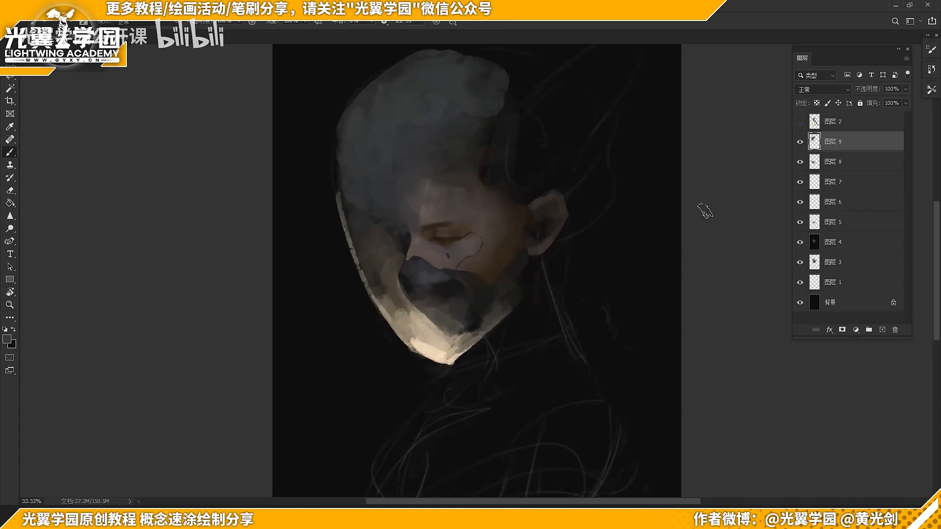
left_click(11, 232)
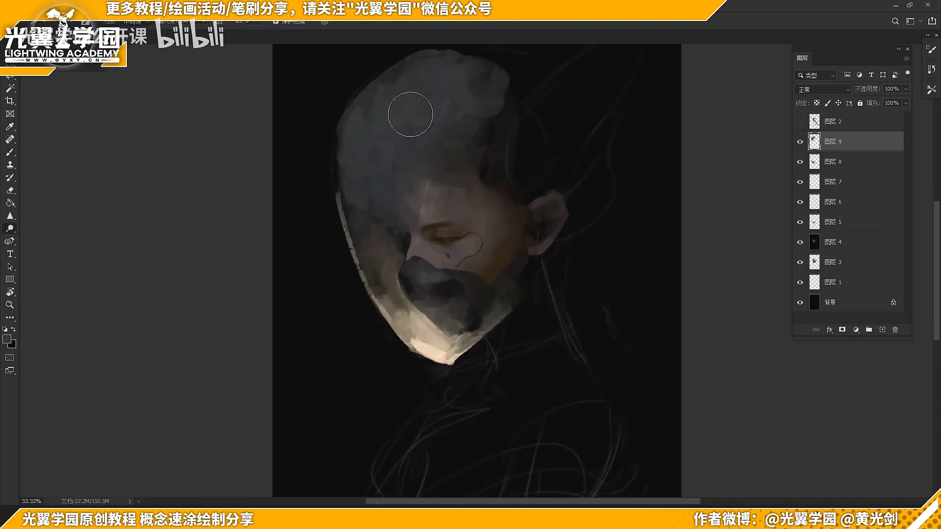
left_click(140, 49)
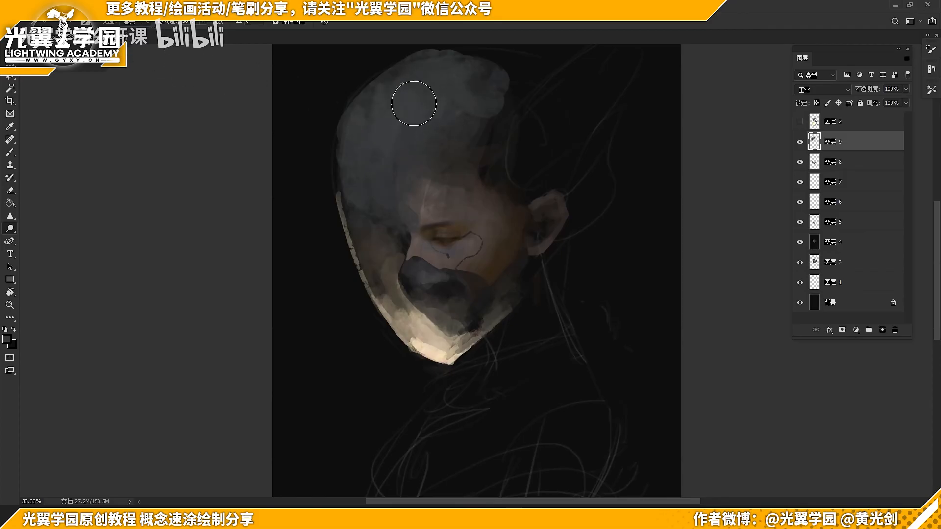
mouse_move(403, 107)
left_mouse_down()
mouse_move(362, 122)
mouse_move(424, 94)
mouse_move(405, 81)
mouse_move(380, 106)
mouse_move(380, 125)
mouse_move(431, 104)
mouse_move(438, 114)
mouse_move(423, 100)
mouse_move(372, 113)
left_mouse_up()
key("ctrl+minus")
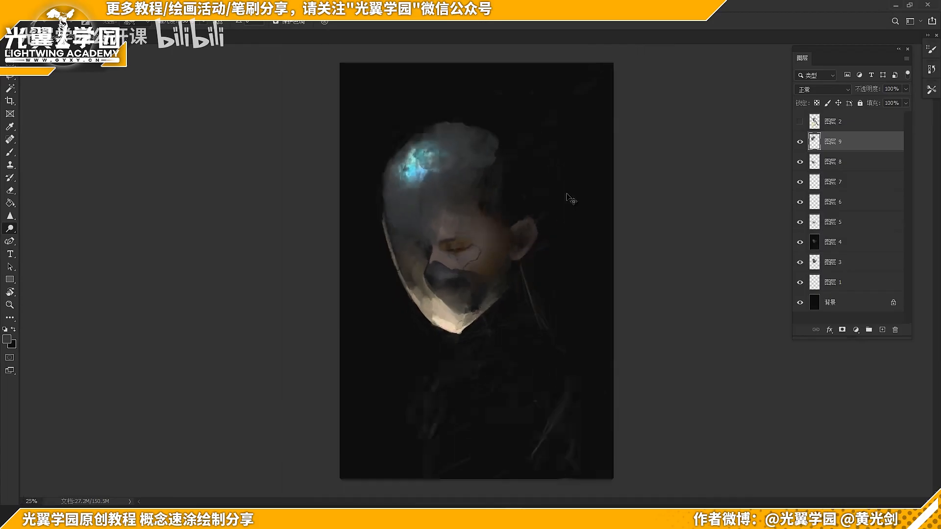
key("ctrl+plus")
Try painting broad light blue strokes sampled from the glow across the top of the helmet
key("b")
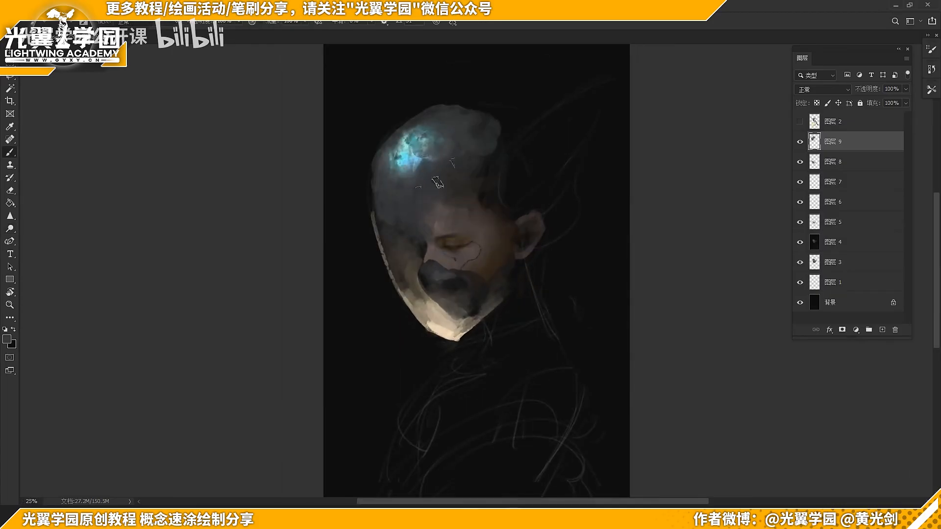
right_click(432, 196)
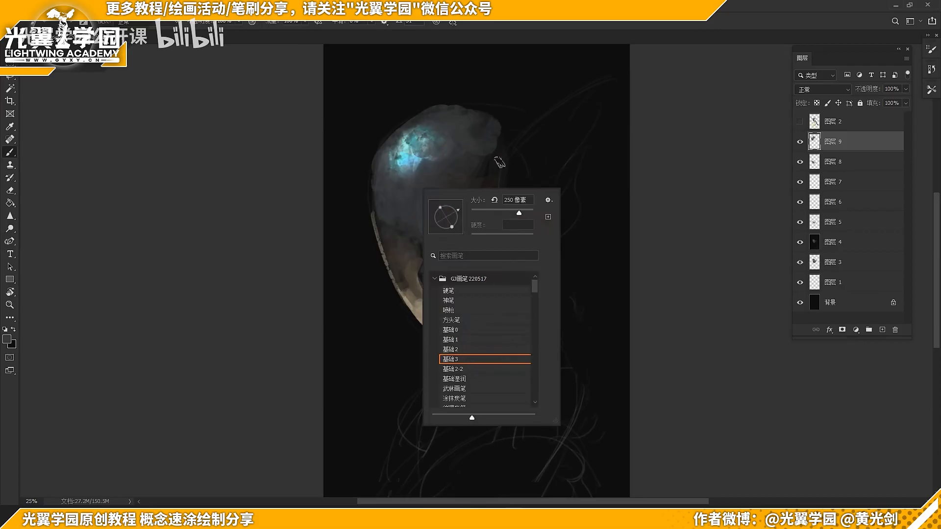
left_click(460, 157)
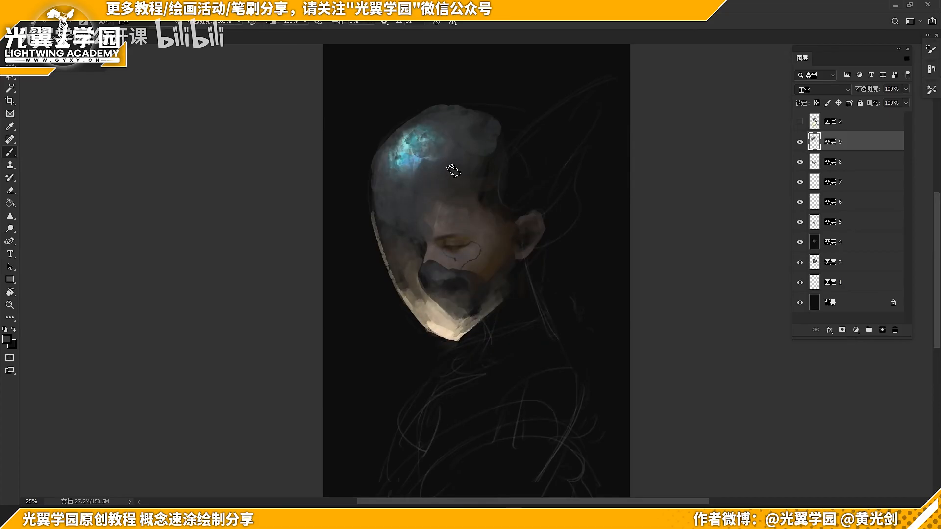
left_click(411, 156, "alt")
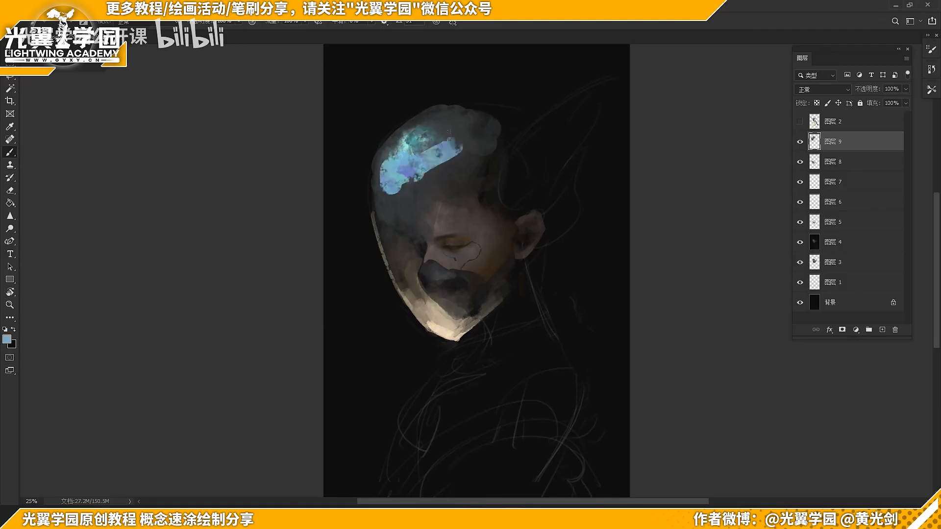
mouse_move(399, 162)
left_mouse_down()
mouse_move(431, 156)
mouse_move(446, 109)
mouse_move(410, 135)
mouse_move(503, 132)
left_mouse_up()
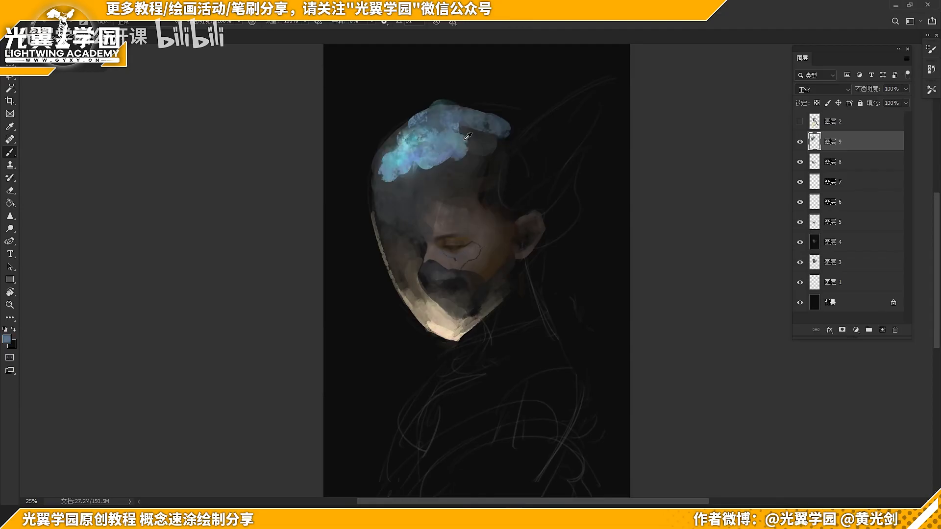
left_click(481, 130, "alt")
mouse_move(475, 128)
left_mouse_down()
mouse_move(480, 170)
mouse_move(445, 150)
mouse_move(444, 167)
mouse_move(393, 190)
left_mouse_up()
left_click_drag(501, 152, 483, 167)
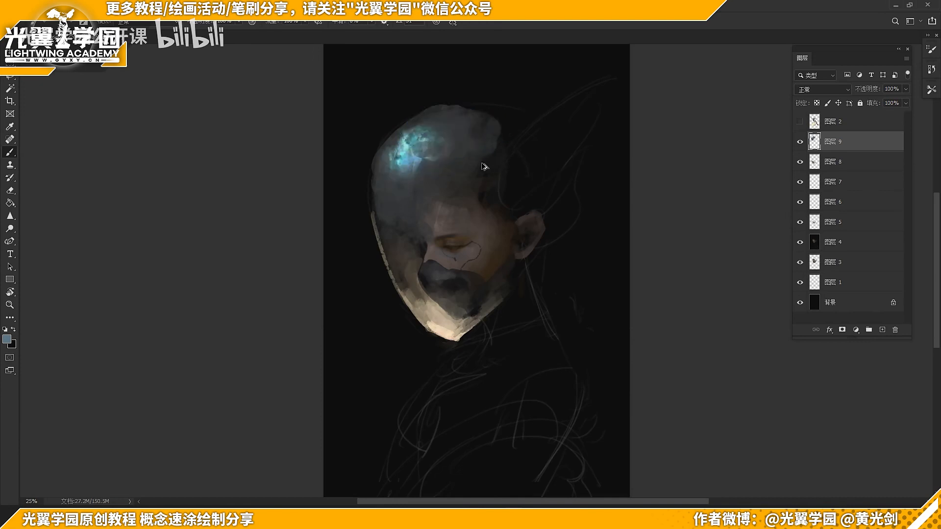
Try extending the glow down the helmet's front with a sampled cyan-blue stroke, and undo it
right_click(466, 200)
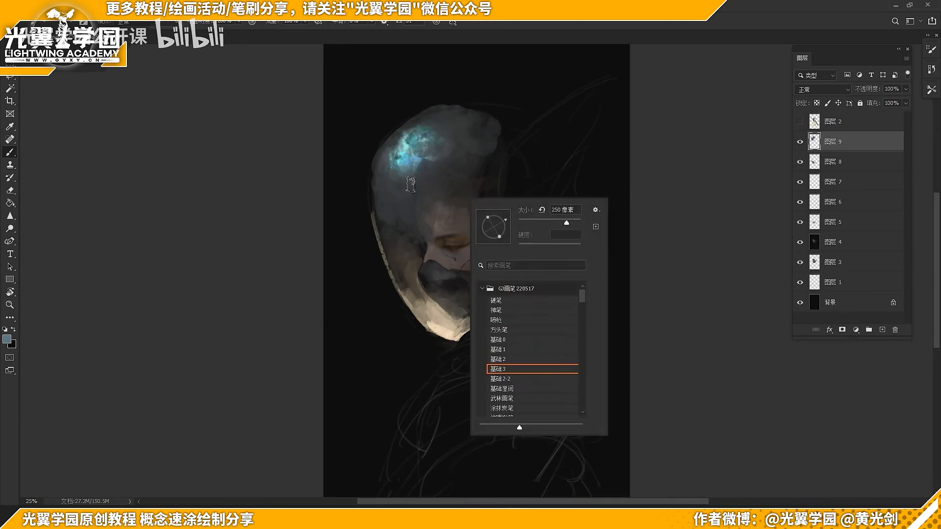
left_click(405, 158, "alt")
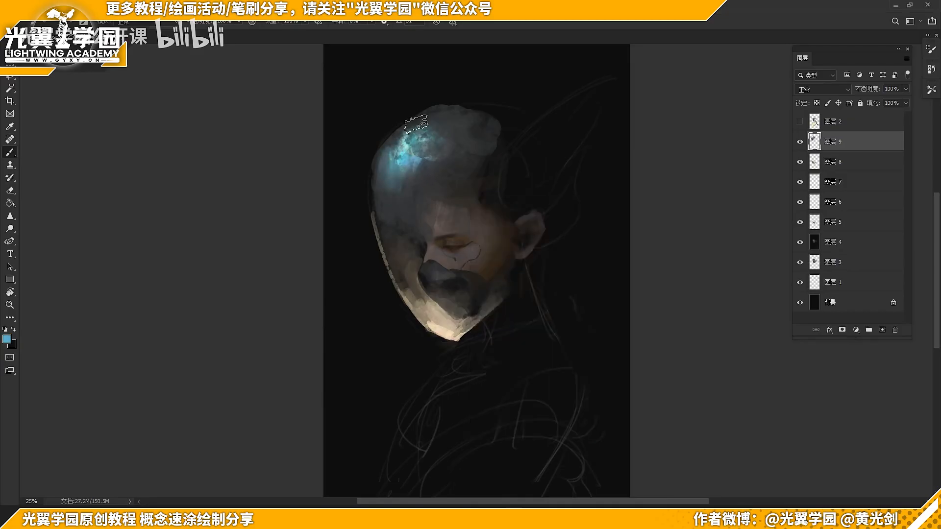
left_click_drag(394, 162, 382, 223)
key("ctrl+z")
Choose the 基础2-2 brush and blend the lower edge of the cyan glow into the helmet's front
left_click(392, 209, "alt")
right_click(413, 193)
left_click(495, 344)
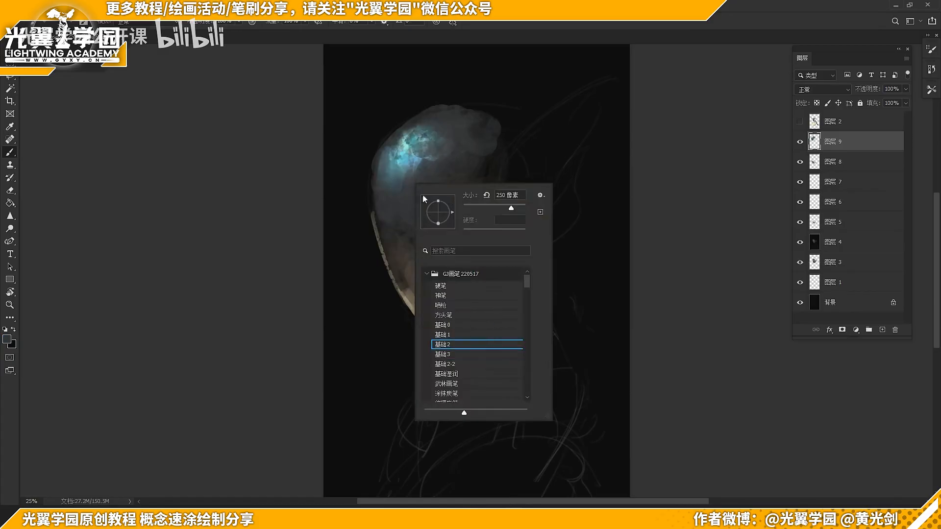
left_click(476, 365)
left_click(406, 161, "alt")
left_click_drag(405, 163, 400, 182)
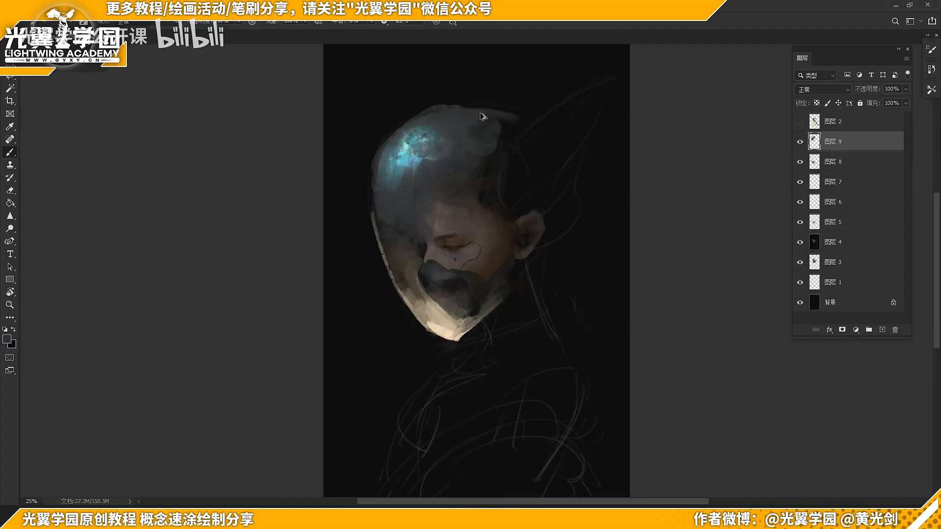
Extend the helmet's crown backwards with dark grey strokes to form a smooth, rounded top contour
mouse_move(461, 117)
left_mouse_down()
mouse_move(527, 119)
mouse_move(490, 116)
left_mouse_up()
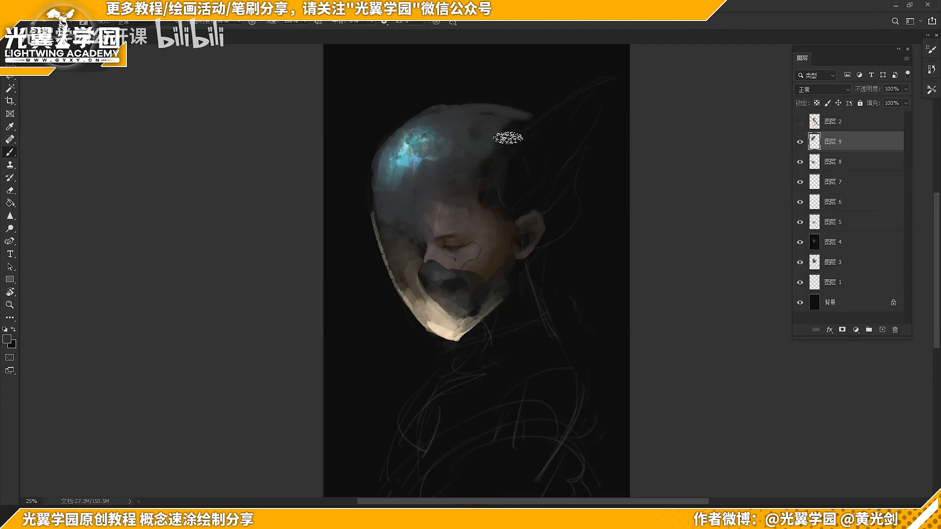
key("ctrl+minus")
key("ctrl+minus")
key("ctrl+minus")
key("ctrl+plus")
key("ctrl+plus")
key("ctrl+plus")
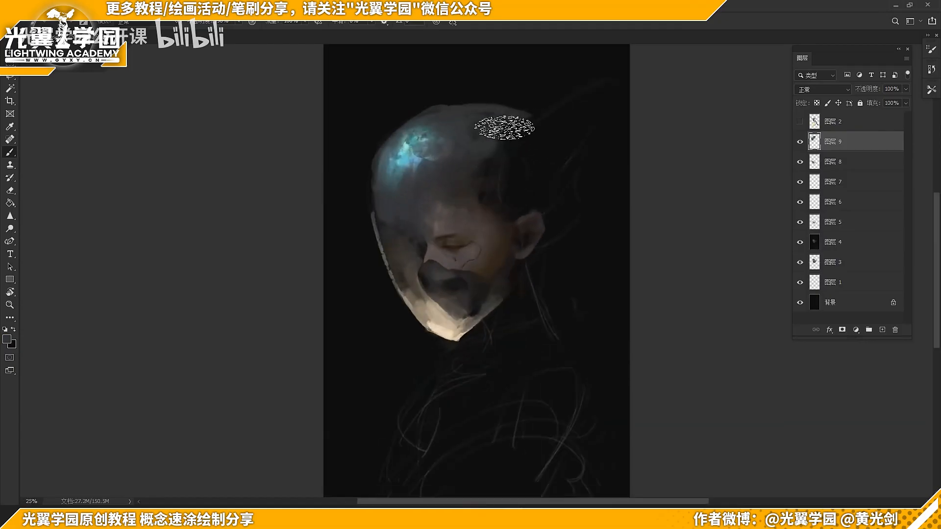
Clean up the helmet's front outline with the Eraser and thin the light rim on 图层 8
key("e")
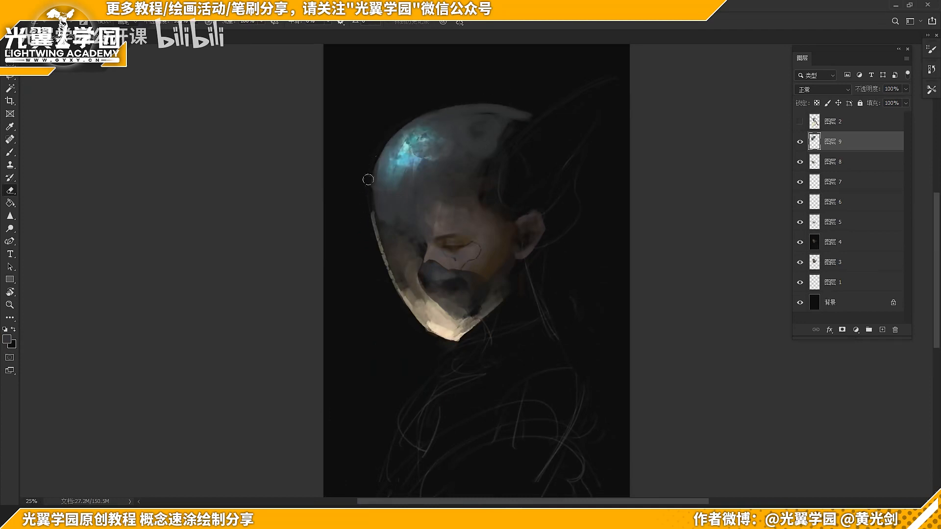
left_click(840, 168)
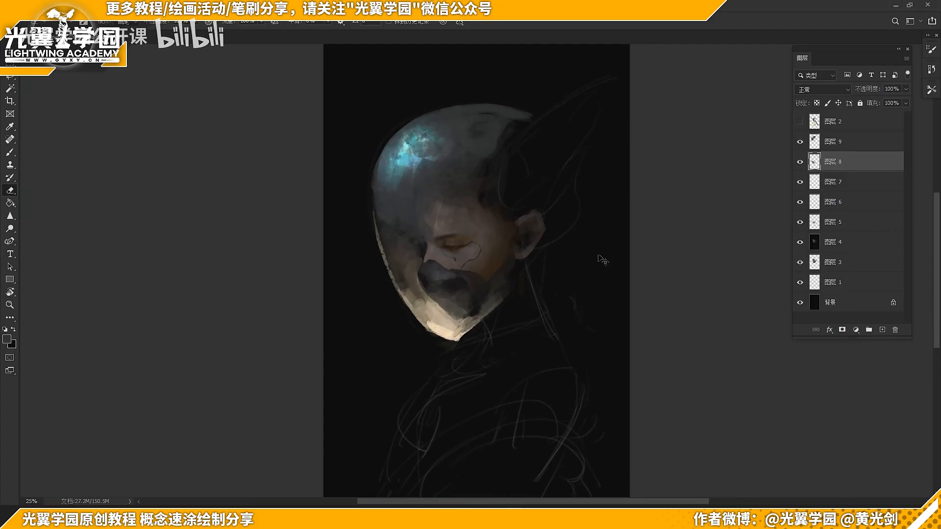
scroll(603, 260, "down", 5)
scroll(596, 248, "up", 4)
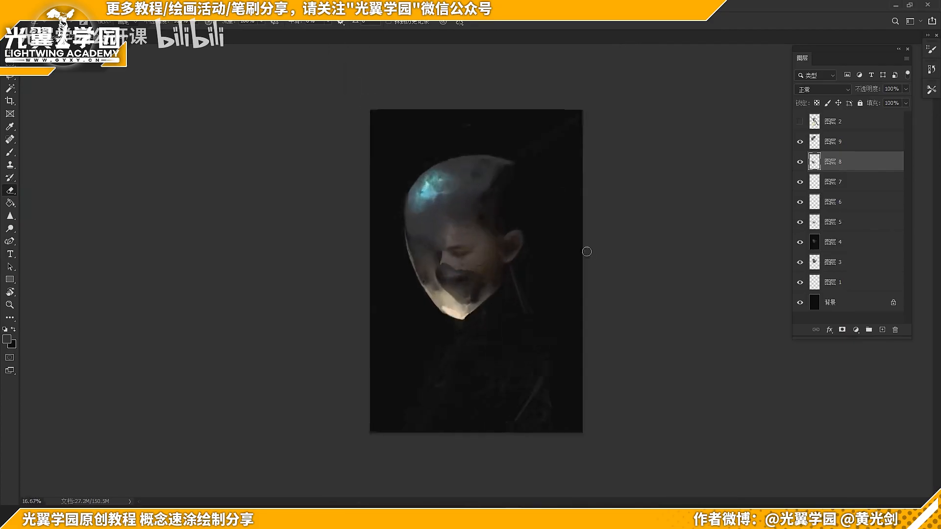
scroll(587, 251, "up", 1)
Darken and fill the rear of the helmet shell on 图层 9, and compare the painting with that layer hidden
key("b")
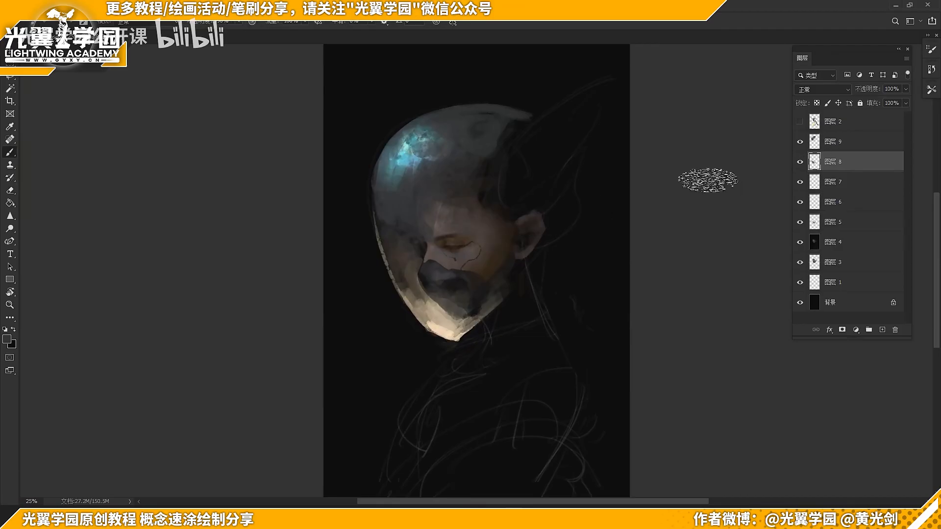
left_click(840, 145)
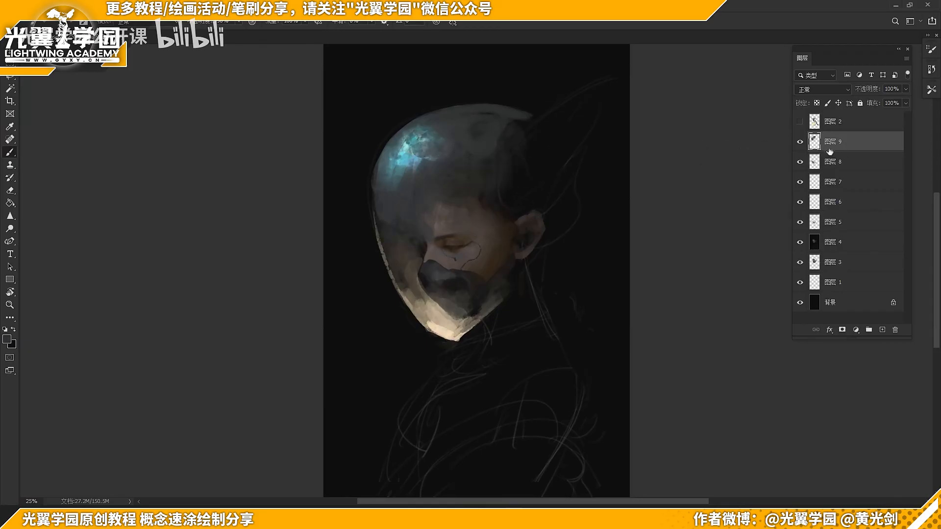
left_click(802, 142)
left_click(803, 141)
left_click(801, 141)
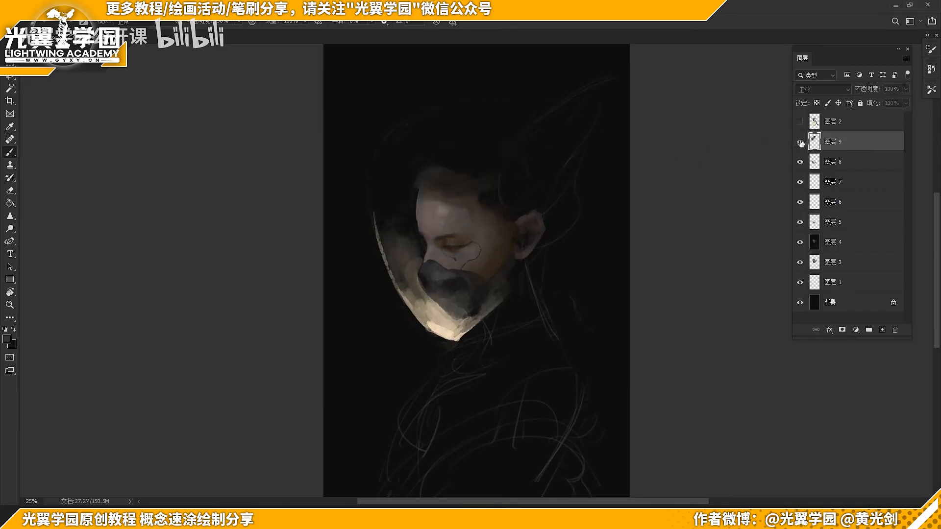
left_click(804, 143)
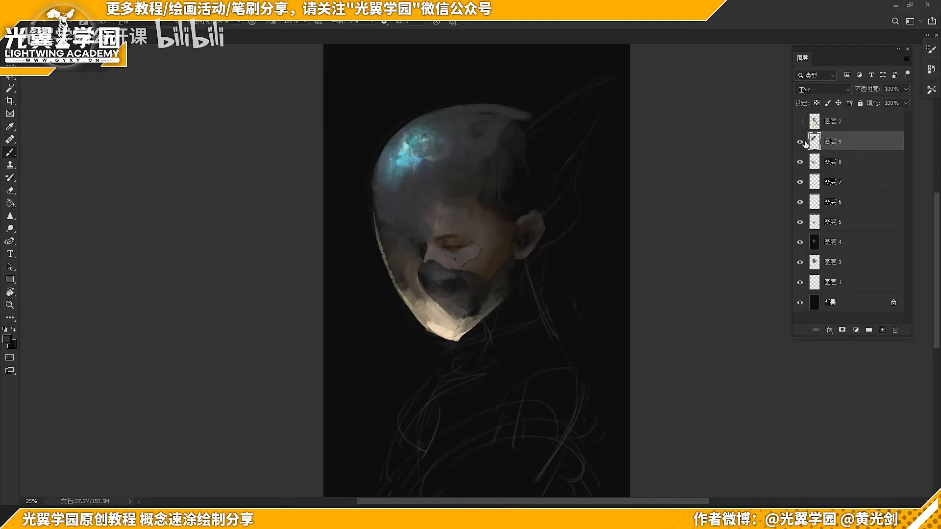
Try blend modes such as 颜色加深, 线性减淡(添加) and 浅色 on 图层 9, comparing with the layer hidden
left_click(836, 88)
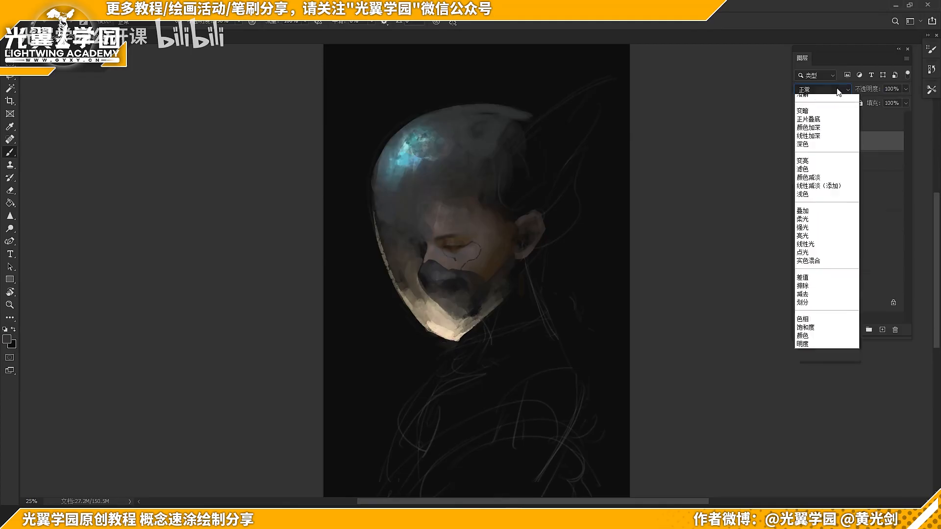
left_click(831, 90)
scroll(830, 89, "down", 4)
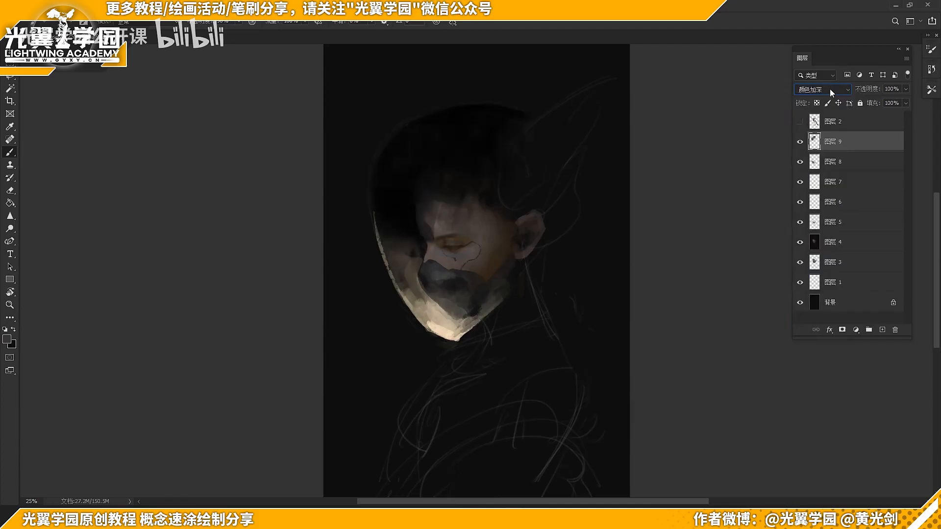
scroll(830, 89, "down", 5)
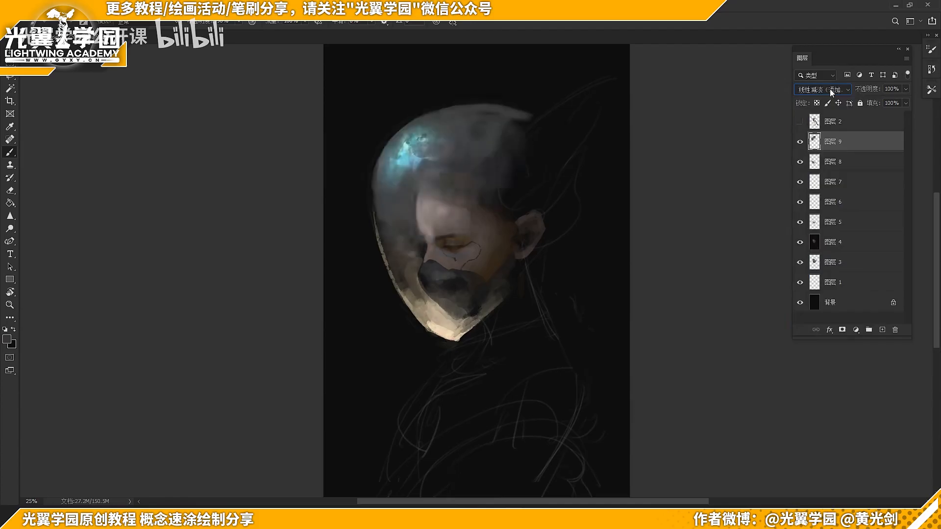
left_click(824, 90)
left_click(824, 91)
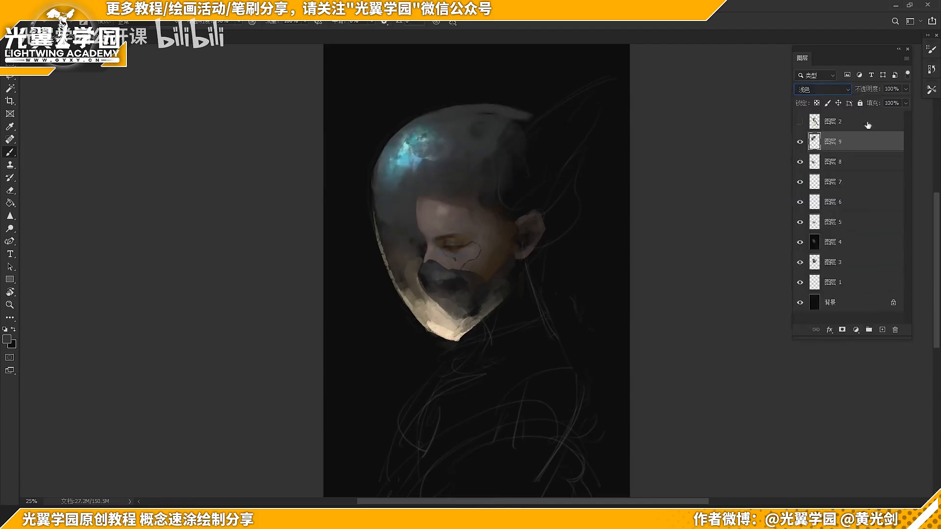
left_click(800, 142)
left_click(800, 142)
Step through the remaining blend modes for 图层 9 and set it to 差值 (Difference)
left_click(827, 90)
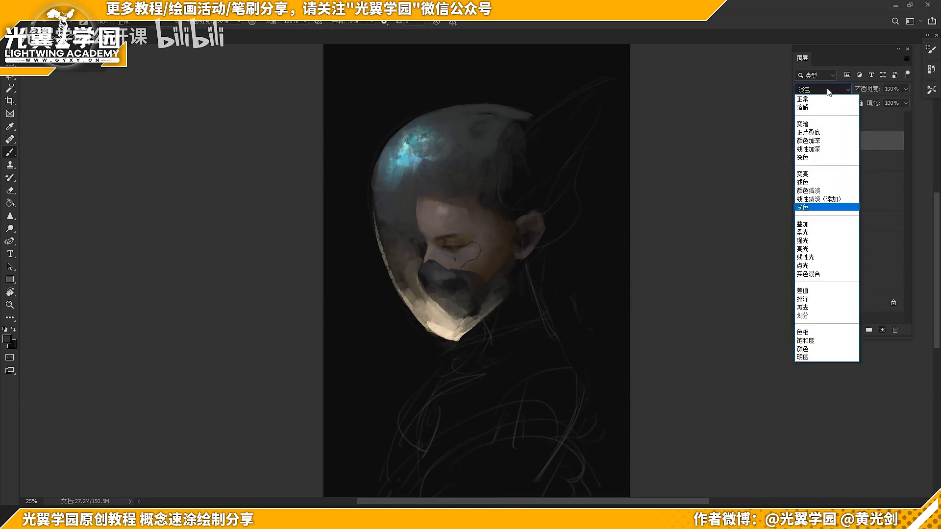
left_click(826, 90)
scroll(825, 88, "down", 6)
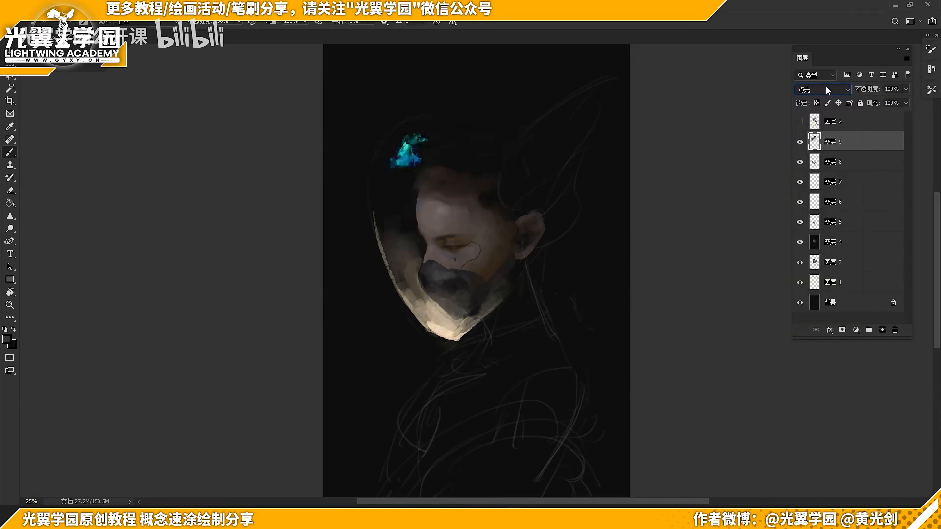
scroll(825, 87, "down", 6)
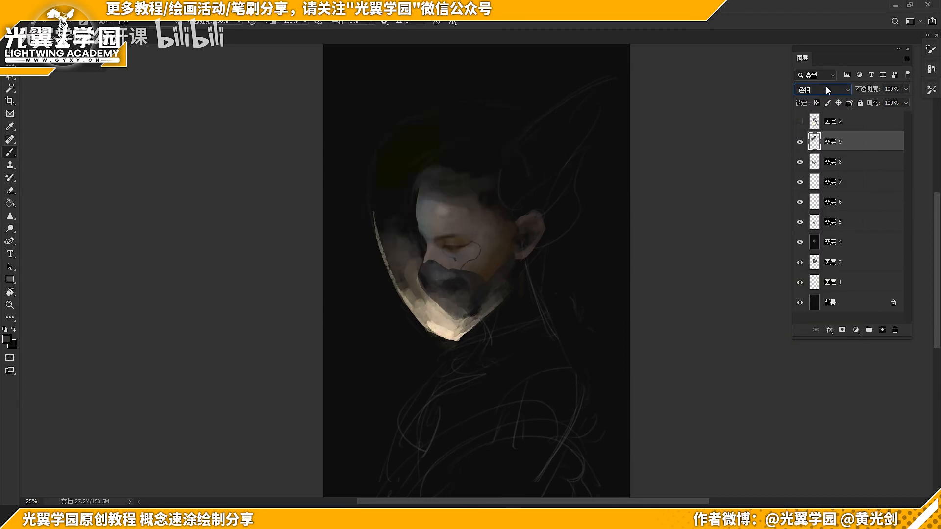
scroll(825, 87, "down", 3)
scroll(825, 86, "up", 3)
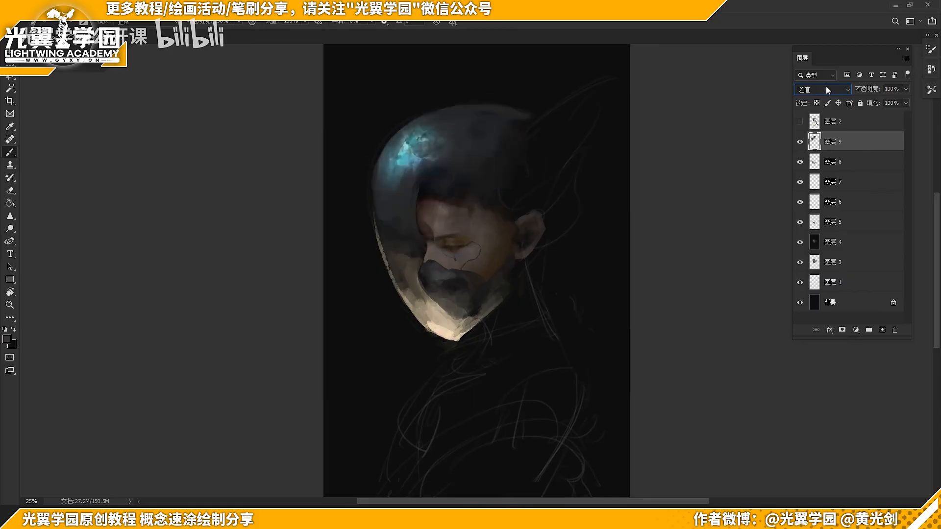
Shift the cyan glow on 图层 9 to a muted blue-violet with Hue/Saturation, setting the lightness to +11
key("ctrl+u")
mouse_move(624, 229)
left_mouse_down()
mouse_move(609, 226)
mouse_move(624, 224)
left_mouse_up()
left_click(656, 201)
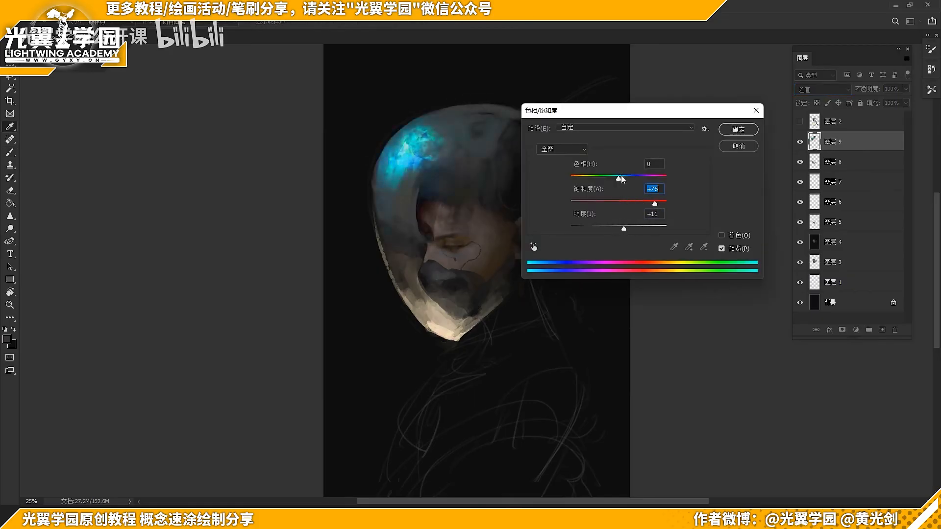
left_click_drag(621, 180, 645, 179)
left_click_drag(660, 114, 778, 108)
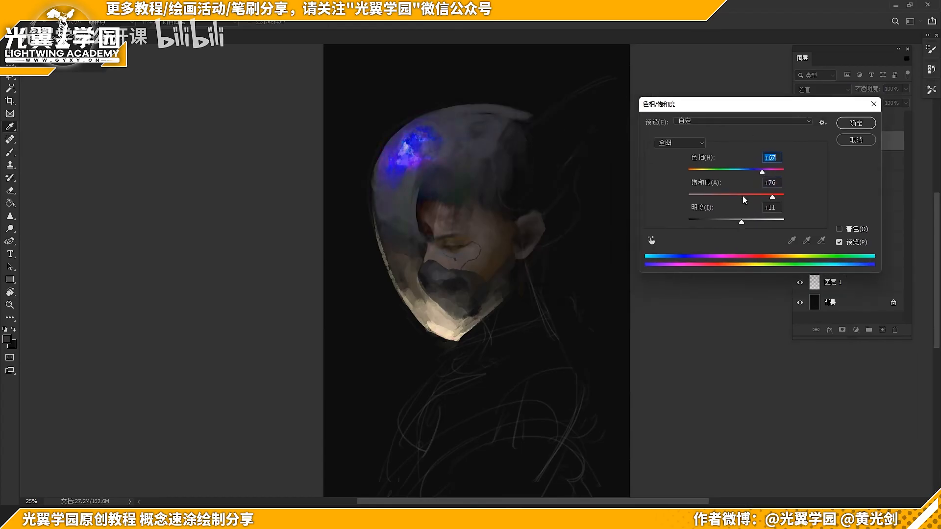
left_click_drag(768, 197, 673, 181)
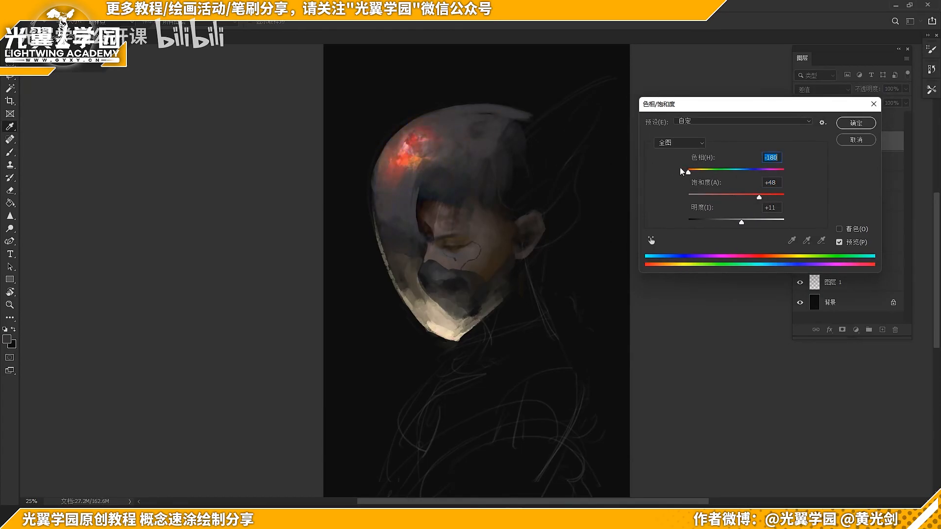
left_click_drag(759, 197, 752, 173)
left_click(856, 123)
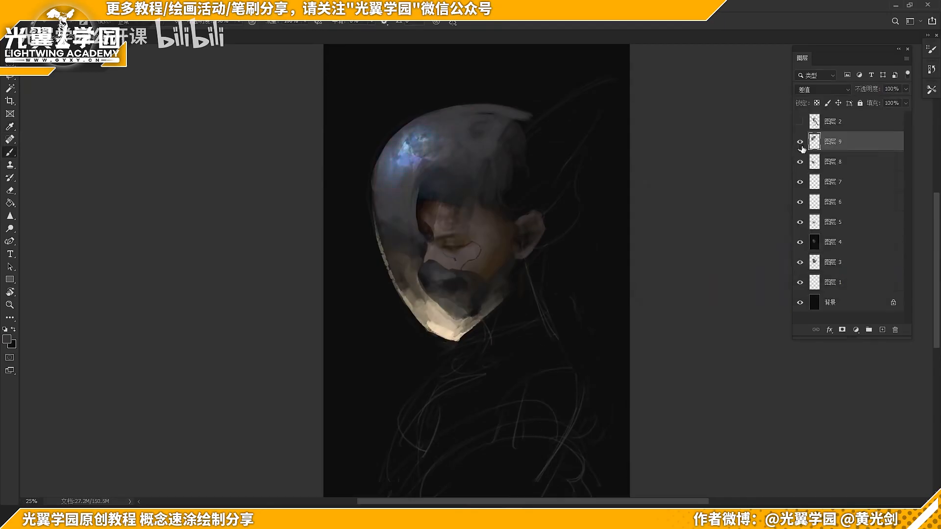
Compare the recoloured helmet with 图层 9 hidden and shown
left_click(801, 145)
left_click(802, 146)
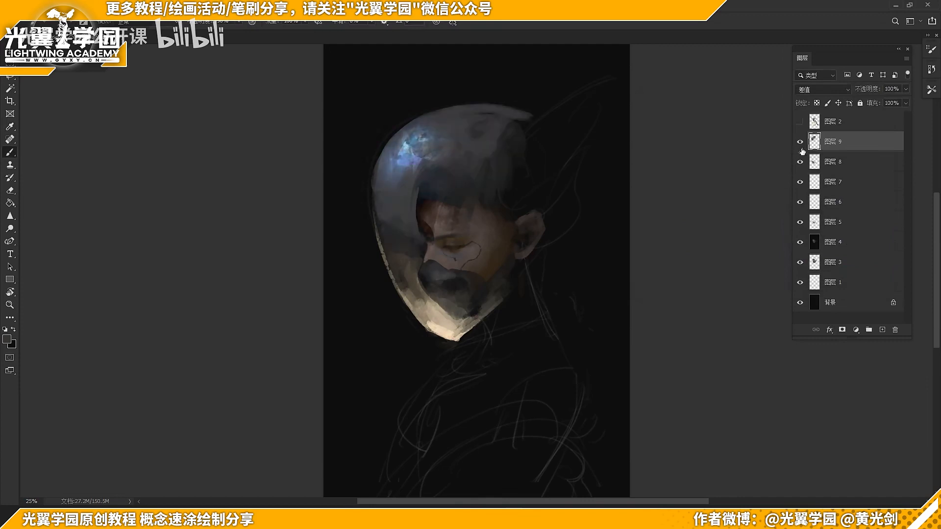
left_click(802, 148)
left_click(802, 147)
Set the Eraser to the 喷枪 brush and soften the 图层 9 reflection over the face
key("e")
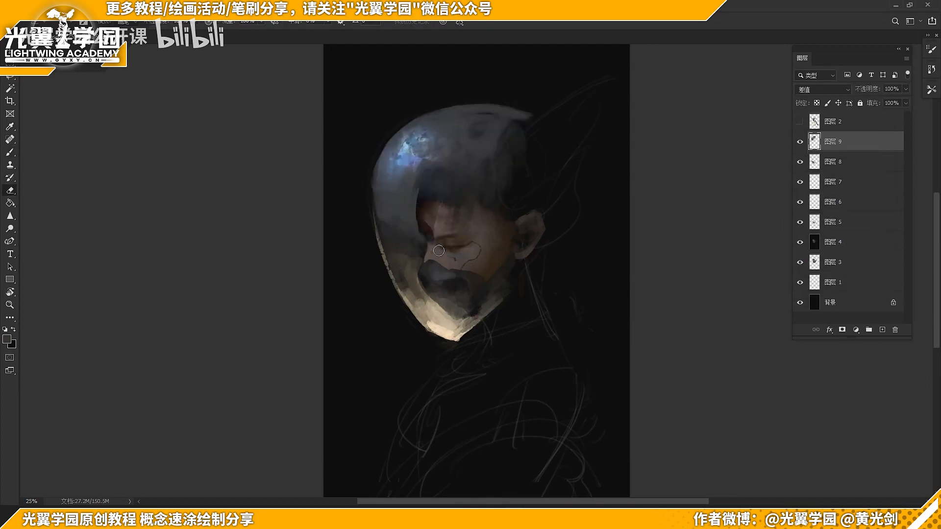
right_click(438, 251)
left_click(488, 363)
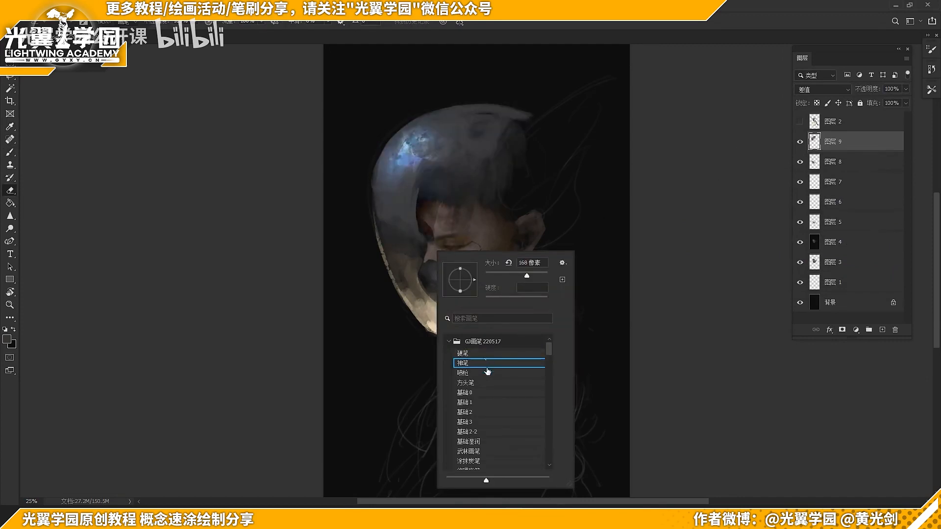
left_click(486, 374)
left_click(436, 233)
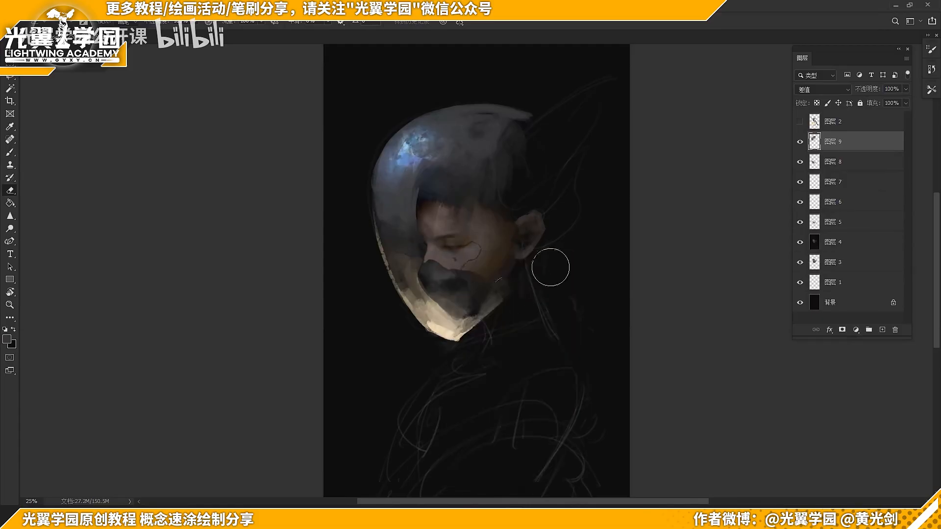
Brush dark navy strokes around the front of the hairline on 图层 9
key("b")
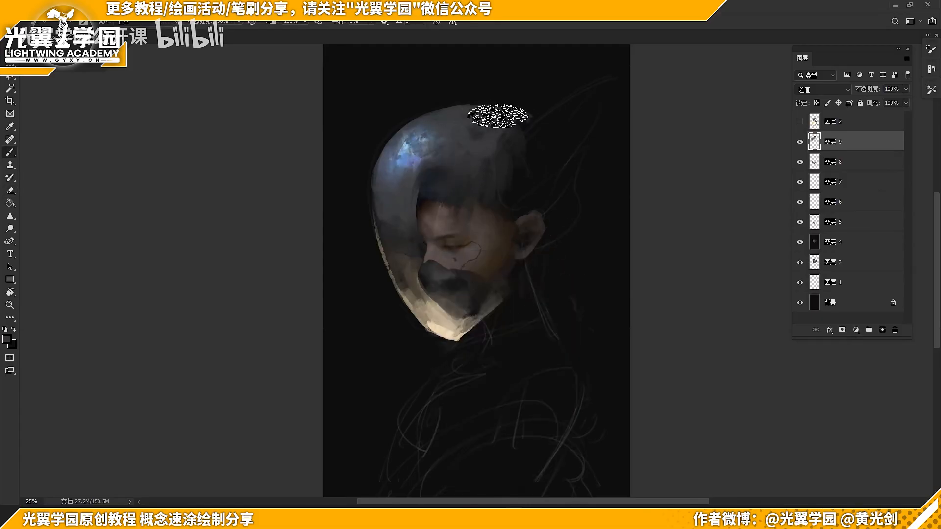
left_click(423, 195, "alt")
left_click_drag(431, 168, 419, 203)
left_click(456, 193, "alt")
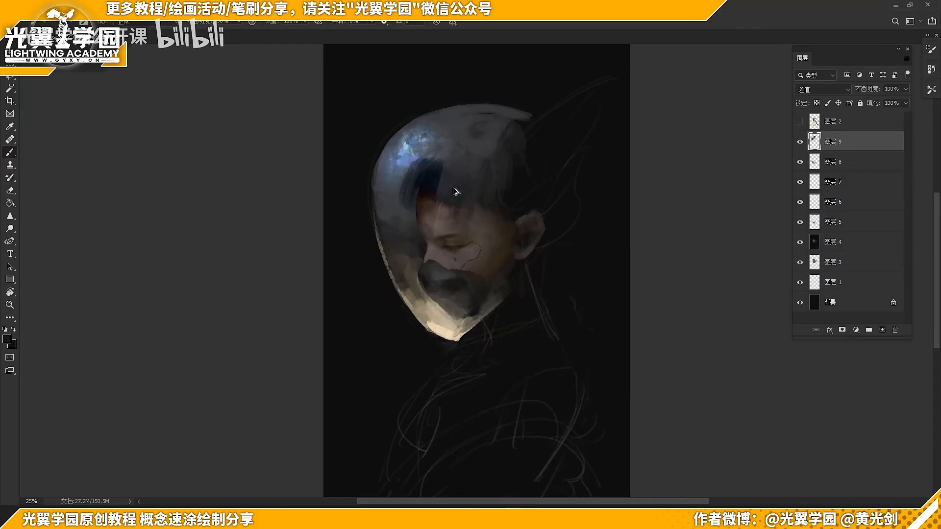
Try saturated blue strokes across the helmet's crown on 图层 9, and undo them
mouse_move(463, 137)
left_mouse_down()
mouse_move(454, 157)
mouse_move(494, 142)
mouse_move(469, 141)
mouse_move(479, 159)
mouse_move(431, 157)
left_mouse_up()
left_click(409, 156, "alt")
left_click(434, 170, "alt")
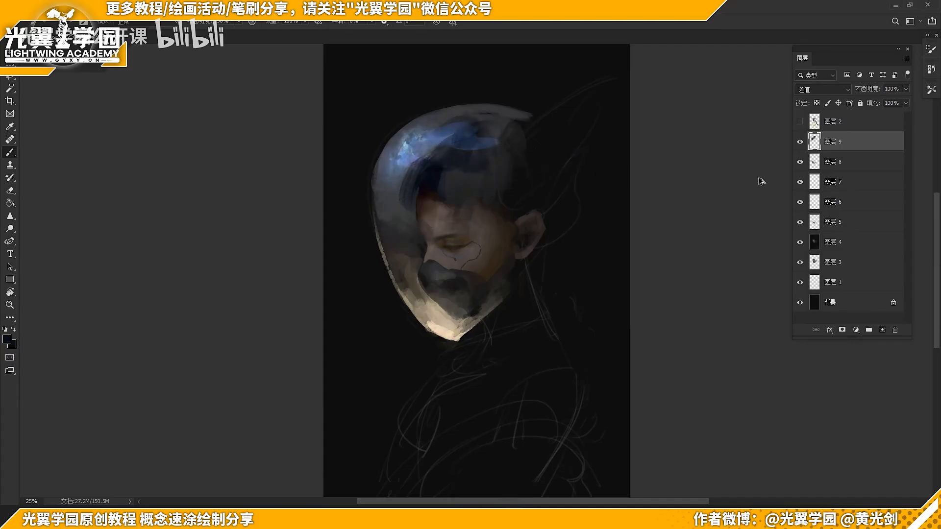
key("ctrl+z")
key("ctrl+z")
key("ctrl+z")
key("ctrl+z")
key("ctrl+z")
key("ctrl+z")
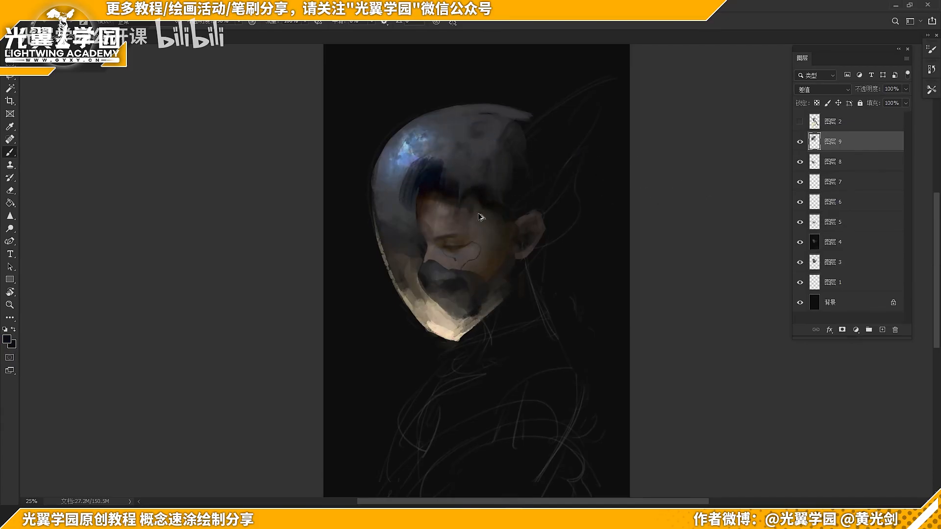
Try broad vertical reflection strokes down over the face and mask on 图层 9, and undo them
left_click(462, 153, "alt")
left_click_drag(462, 153, 471, 275)
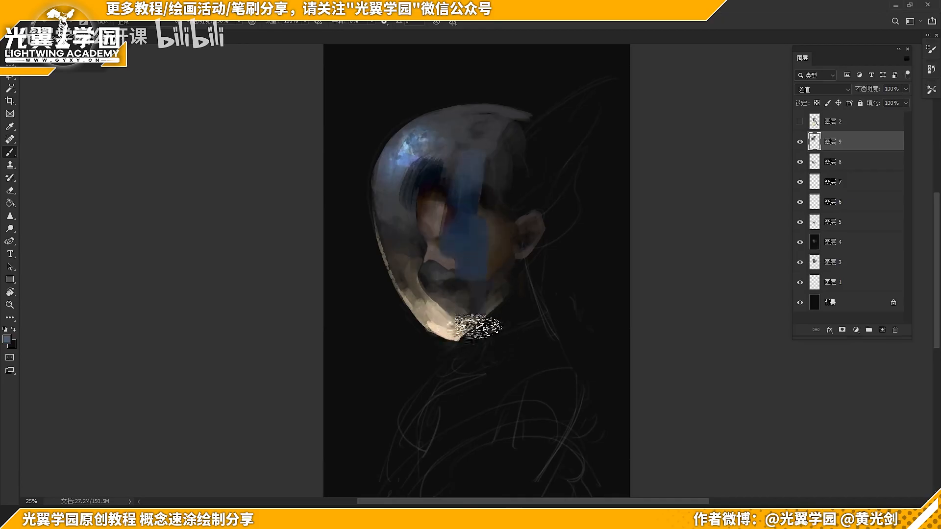
key("ctrl+z")
key("ctrl+z")
mouse_move(444, 180)
left_mouse_down()
mouse_move(458, 244)
mouse_move(445, 297)
left_mouse_up()
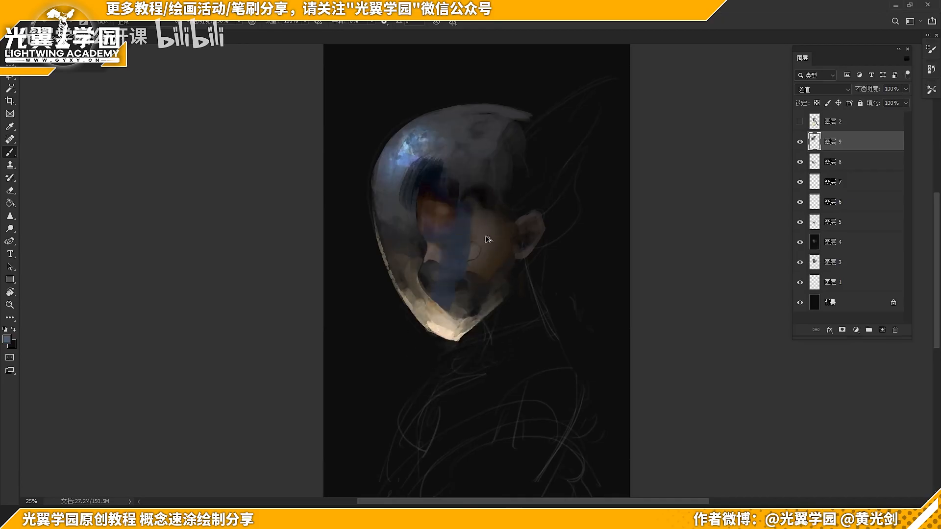
key("ctrl+z")
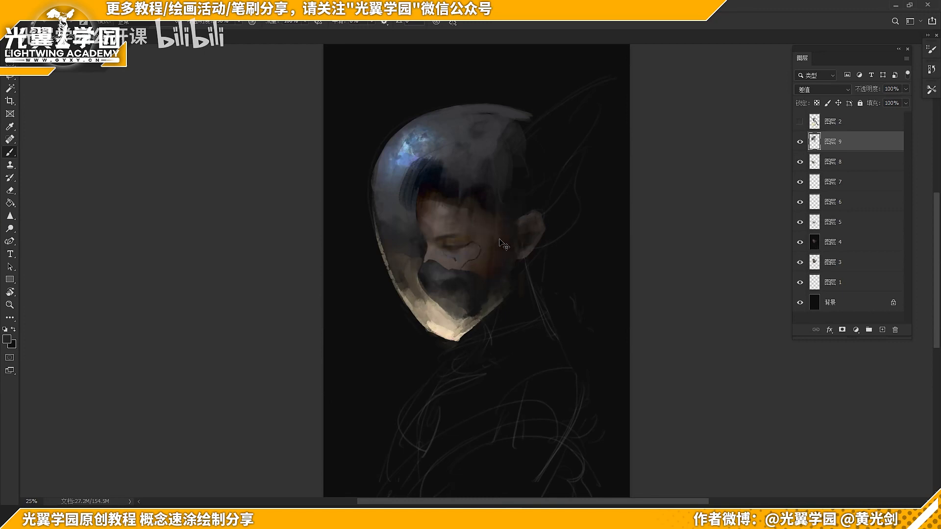
Examine the helmet reflections up close by comparing the painting with 图层 9 hidden and shown
key("ctrl+equal")
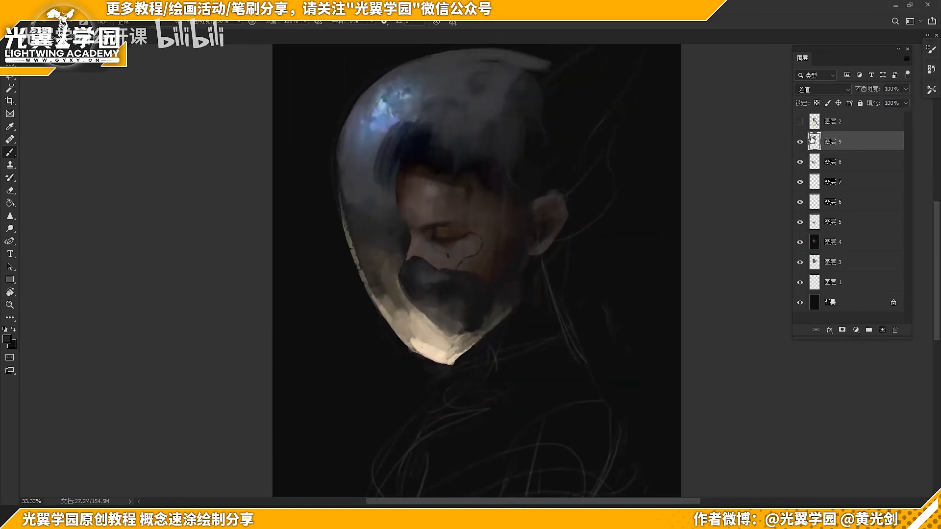
left_click(799, 141)
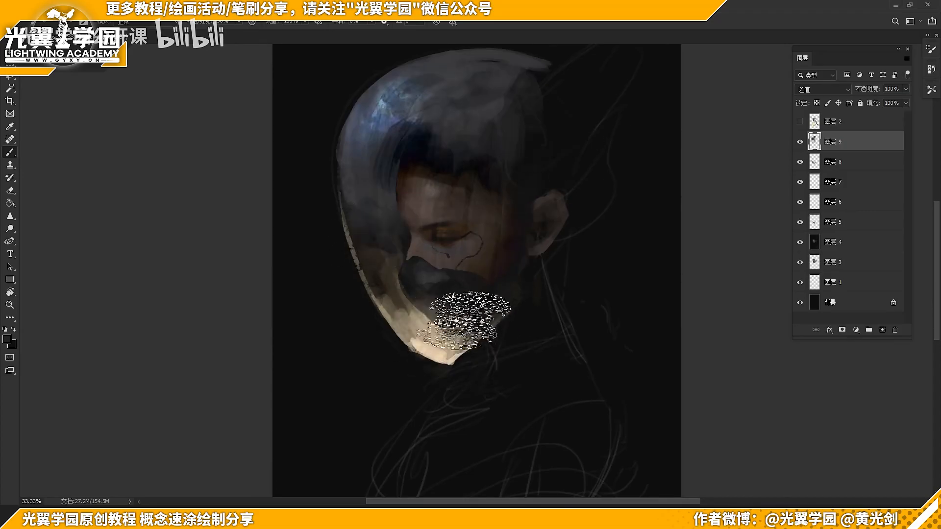
key("ctrl+plus")
left_click_drag(701, 154, 698, 279)
left_click(798, 141)
left_click(798, 142)
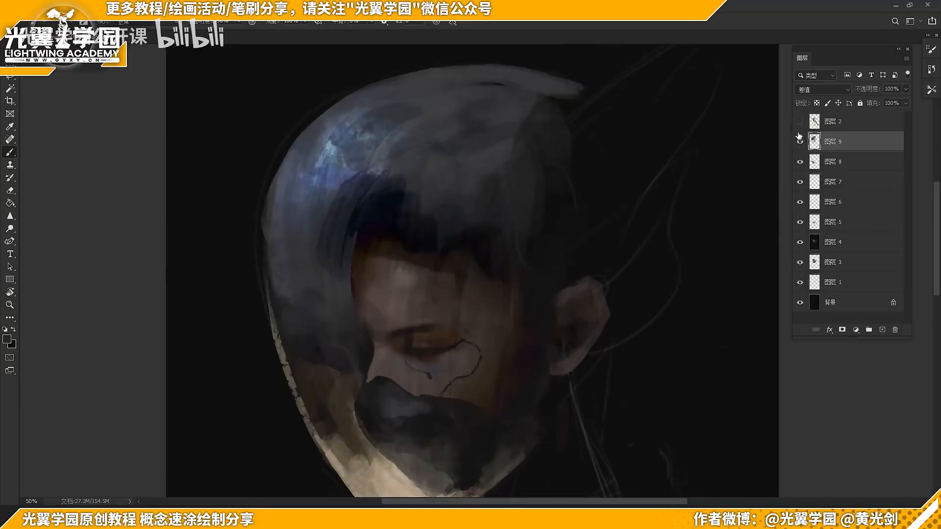
left_click(798, 142)
left_click(799, 128)
left_click(800, 121)
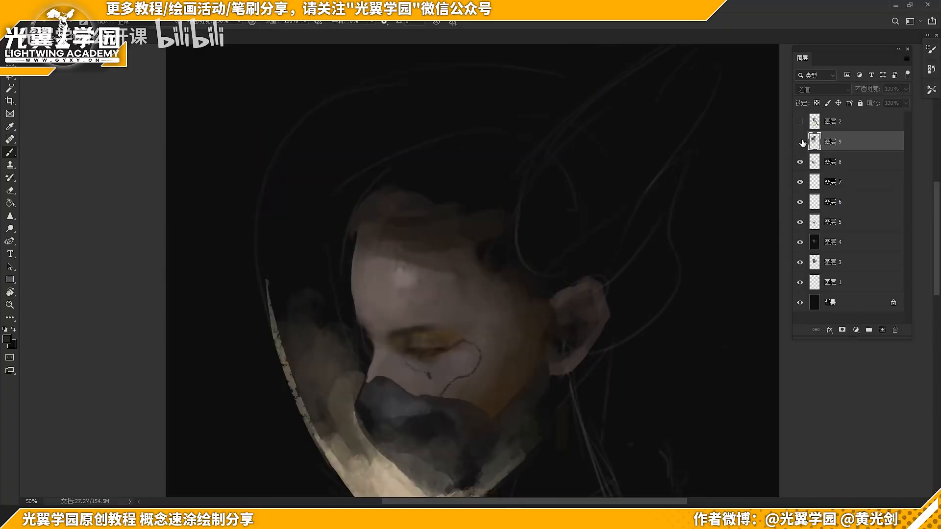
left_click(799, 140)
left_click(799, 141)
left_click(799, 141)
left_click(798, 141)
left_click(799, 140)
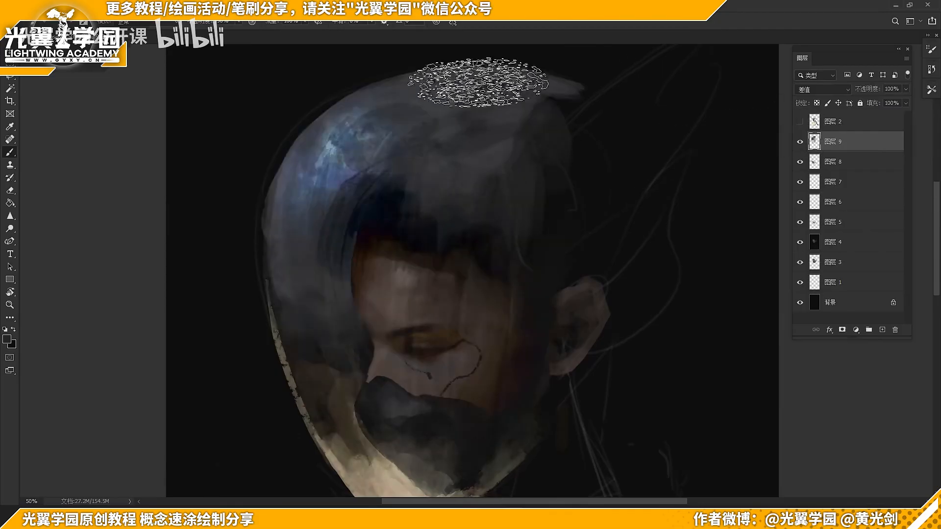
Sample blue tones from the glow and paint vertical dark-blue strokes down the helmet's front shell
left_click(341, 181, "alt")
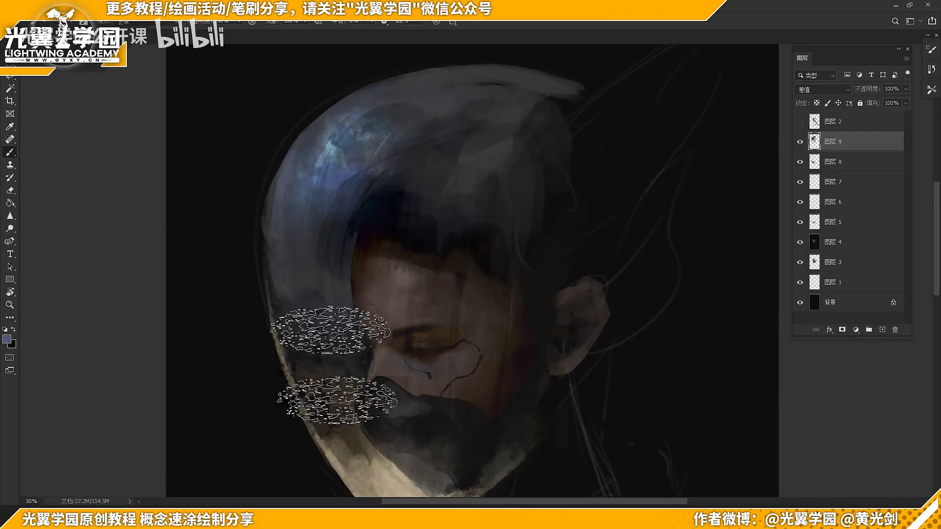
left_click(350, 224, "alt")
mouse_move(309, 250)
left_mouse_down()
mouse_move(322, 374)
mouse_move(300, 195)
left_mouse_up()
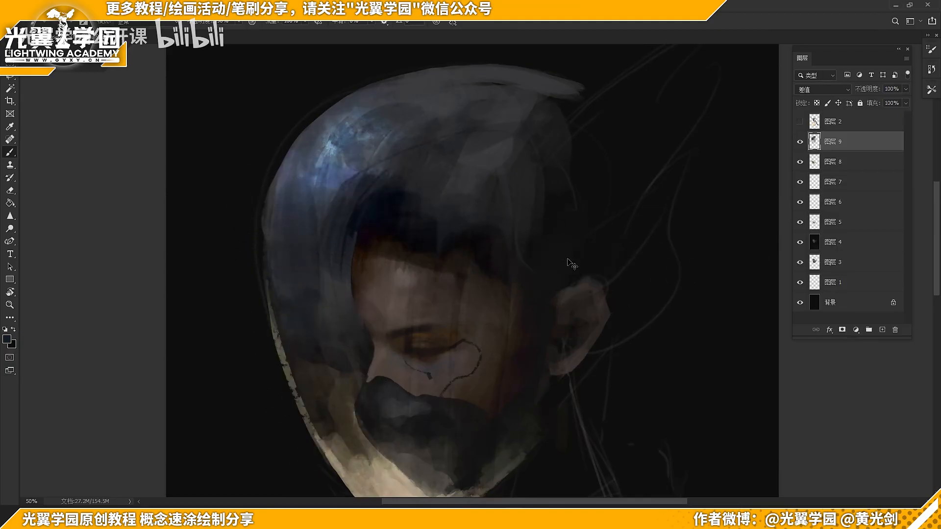
Check how the repainted shell affects the face by repeatedly hiding and showing 图层 9
key("ctrl+minus")
key("ctrl+minus")
key("ctrl+plus")
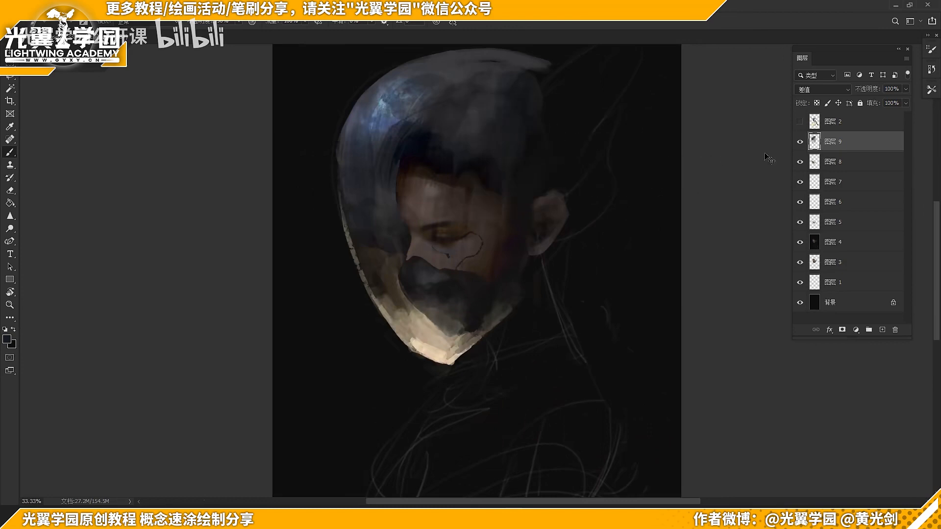
key("ctrl+plus")
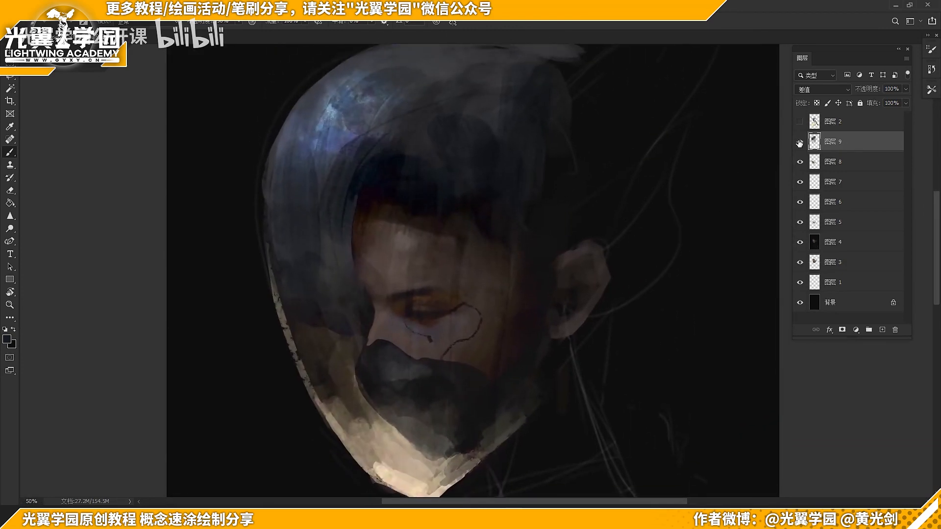
left_click(797, 142)
left_click(797, 141)
left_click(797, 139)
left_click(798, 140)
left_click(798, 142)
left_click(799, 143)
left_click(798, 142)
left_click(799, 143)
left_click(799, 143)
left_click(799, 142)
Try the 正常 (Normal) blend mode on 图层 9 and return it to 差值 (Difference)
left_click(817, 91)
left_click(811, 103)
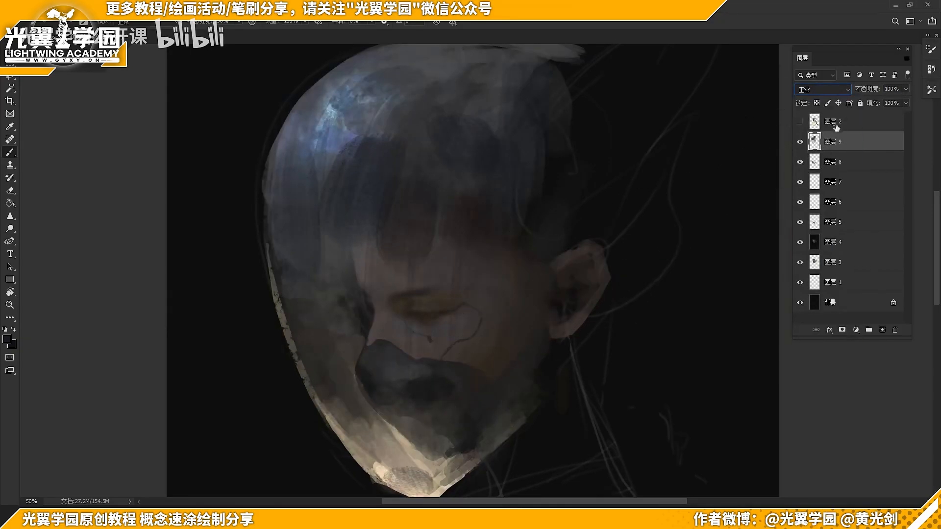
left_click(826, 92)
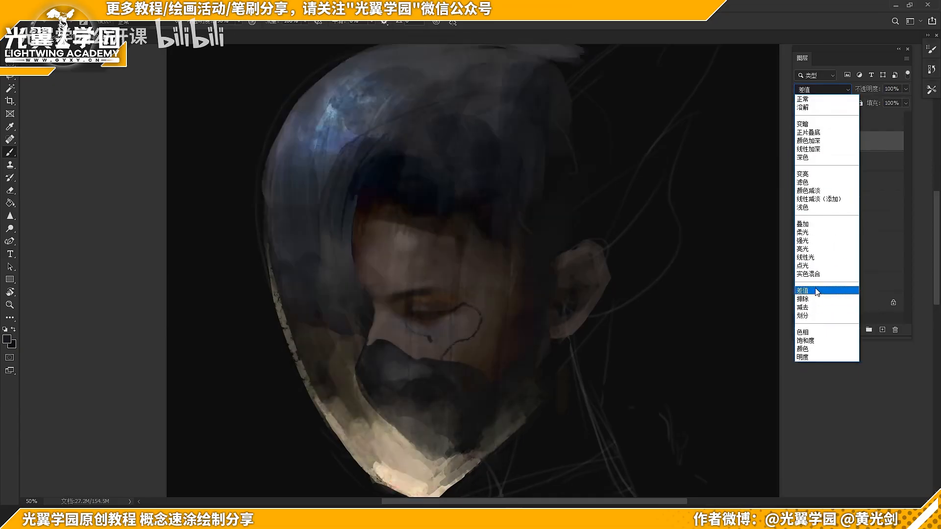
left_click(814, 290)
Inspect the face, mask and chin band at several magnifications with 图层 9 hidden and shown
key("ctrl+minus")
key("ctrl+minus")
key("ctrl+minus")
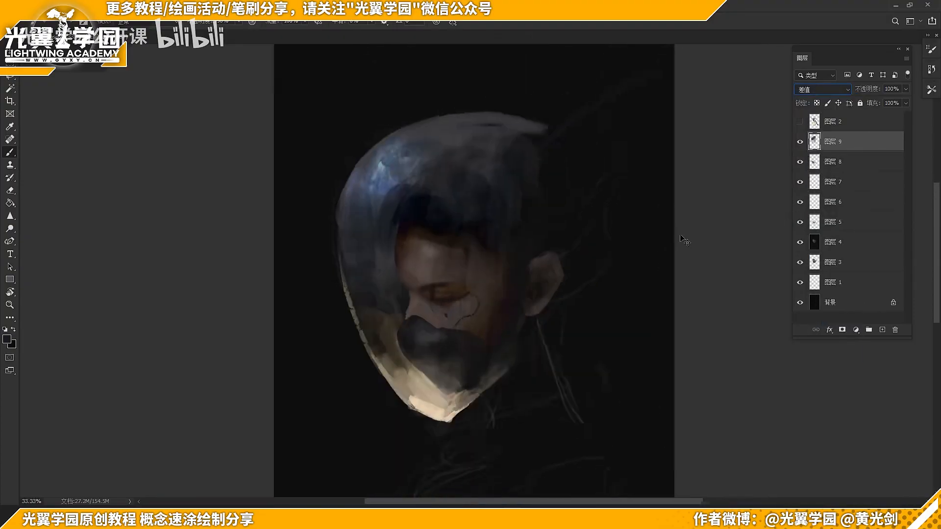
key("ctrl+plus")
key("ctrl+plus")
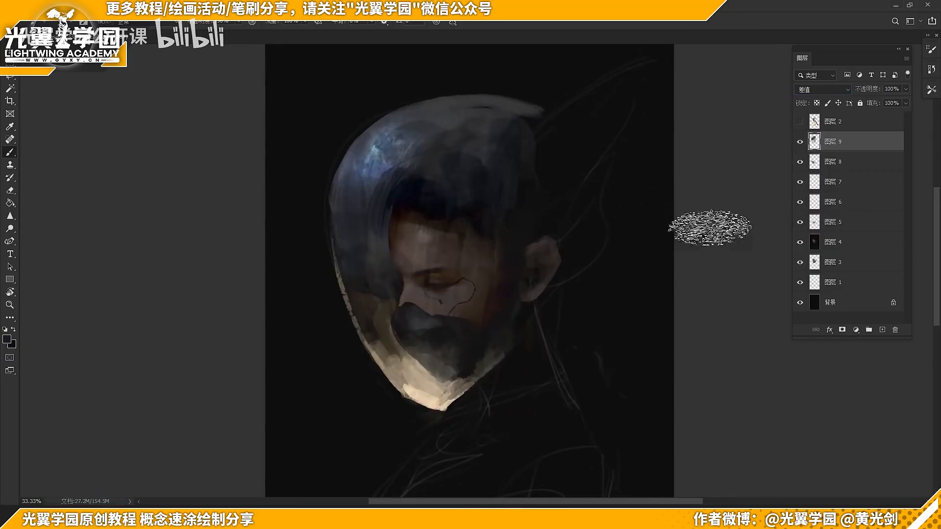
left_click_drag(593, 431, 595, 366)
key("ctrl+plus")
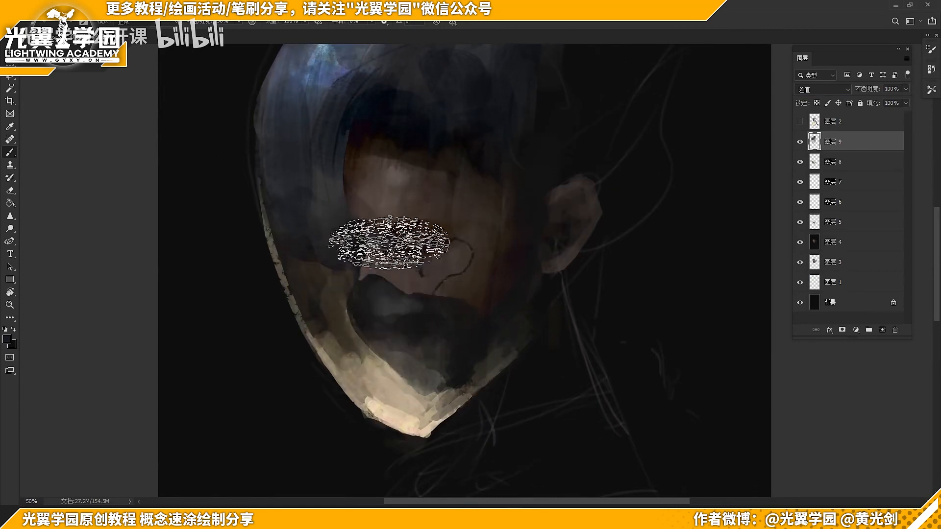
key("ctrl+plus")
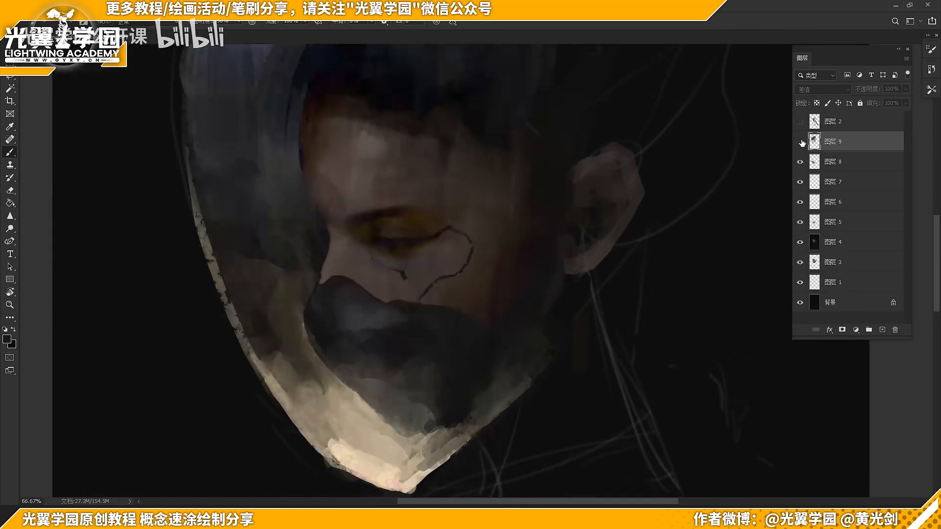
left_click(800, 142)
left_click(801, 141)
left_click(800, 141)
key("ctrl+plus")
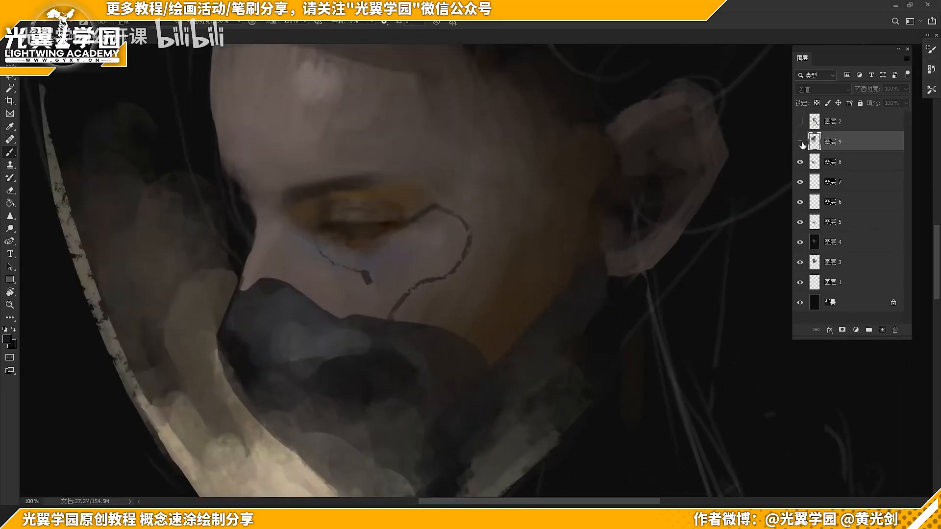
left_click(800, 142)
left_click(800, 142)
left_click(801, 142)
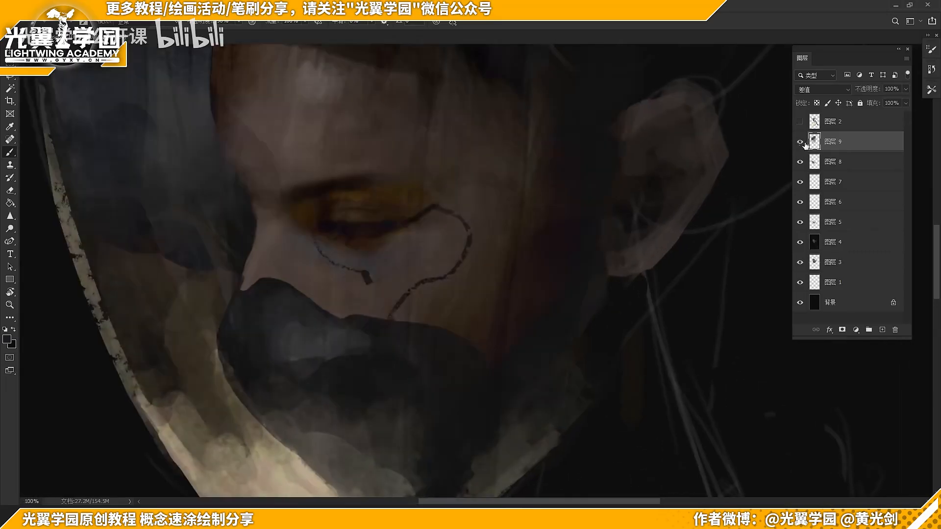
left_click(801, 142)
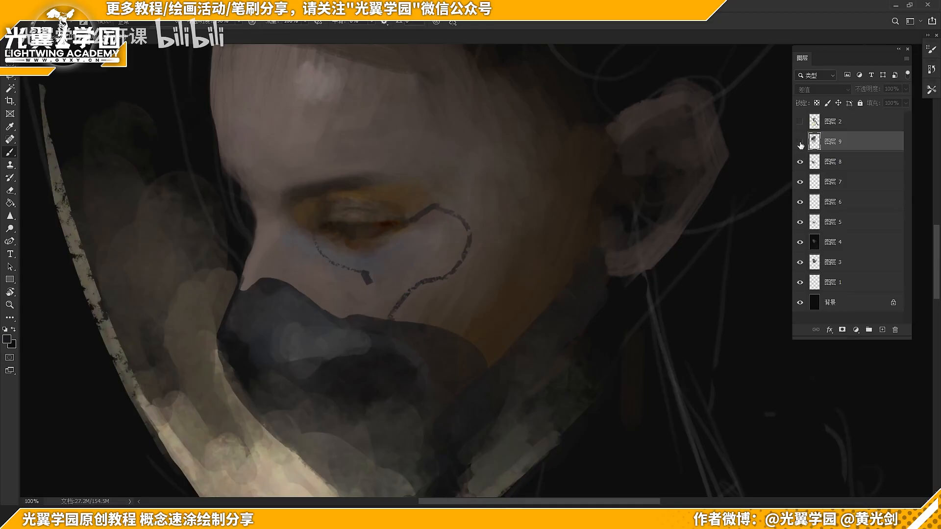
left_click(800, 143)
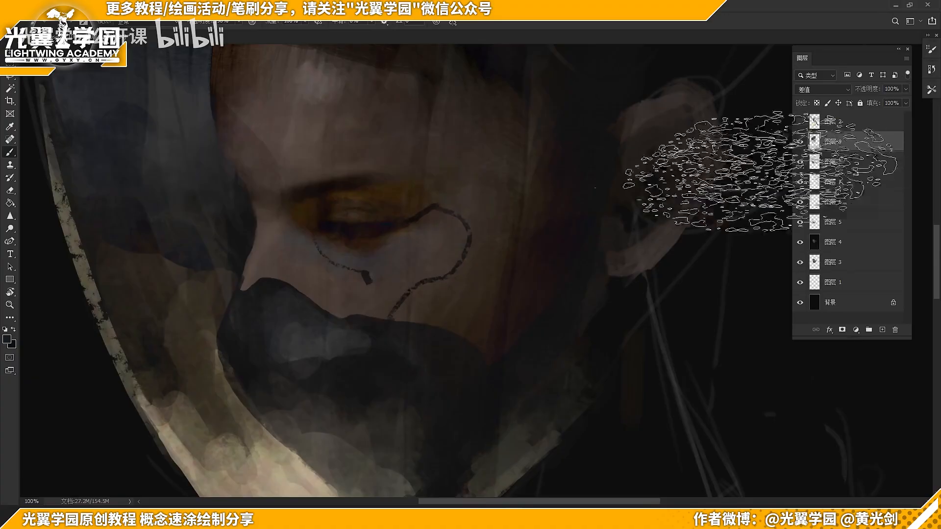
Soften the dark reflection edge over the forehead on 图层 9 with the Eraser
key("e")
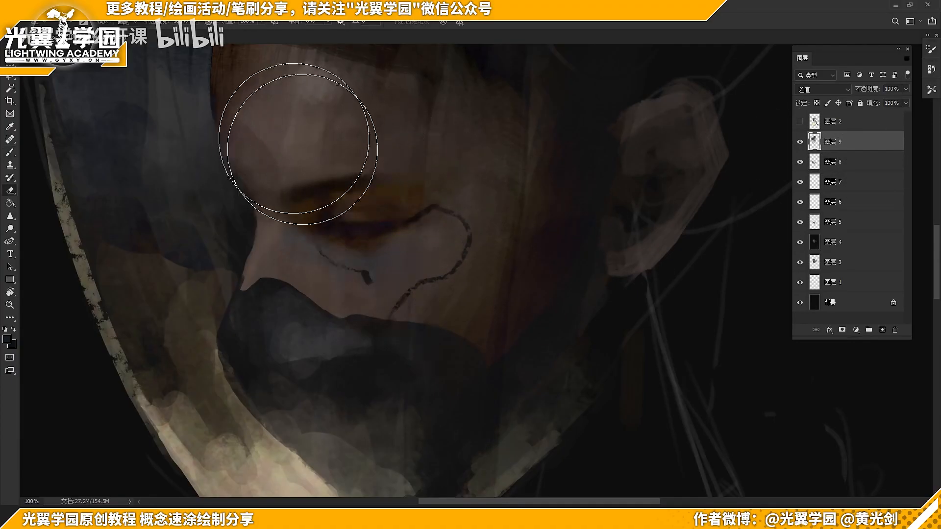
right_click(308, 150)
left_click_drag(261, 134, 282, 157)
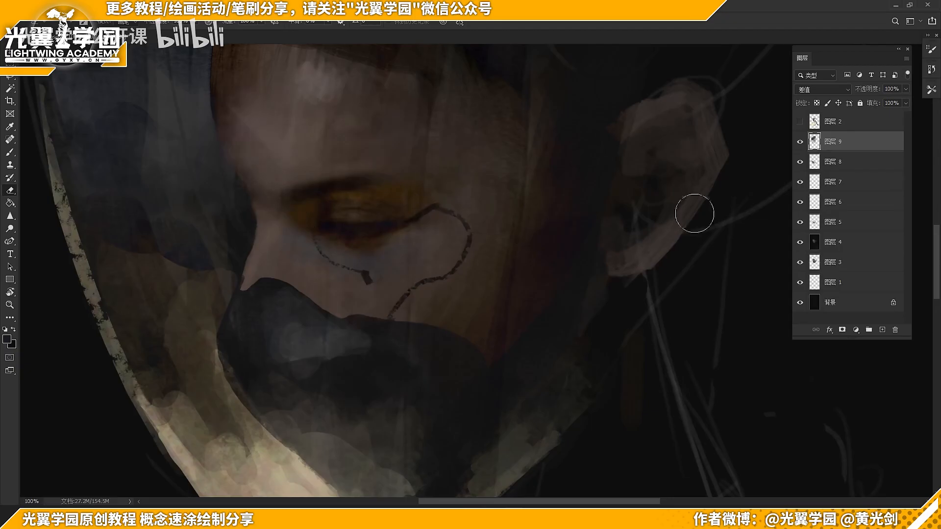
Compare the figure with 图层 9 hidden and shown, and check the whole composition with the view mirrored horizontally
left_click(801, 141)
left_click(800, 142)
key("ctrl+0")
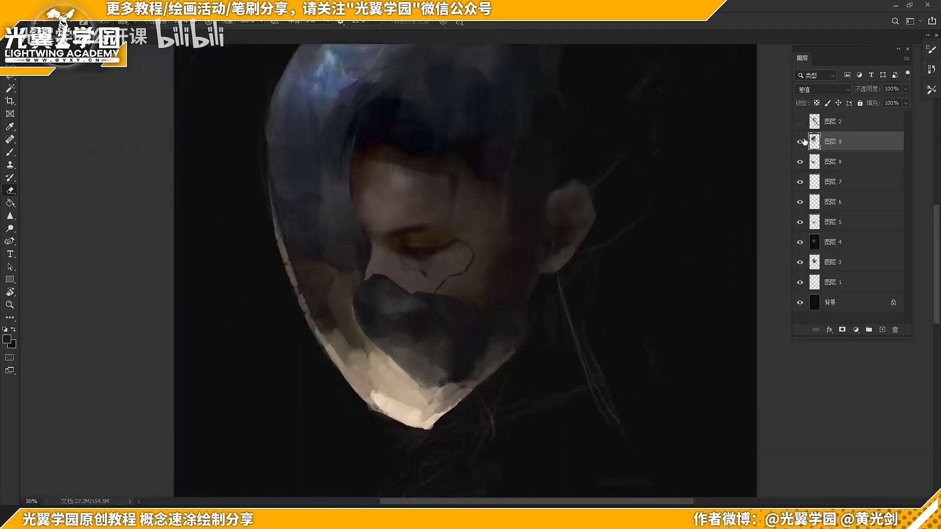
key("ctrl+minus")
key("ctrl+minus")
key("ctrl+shift+h")
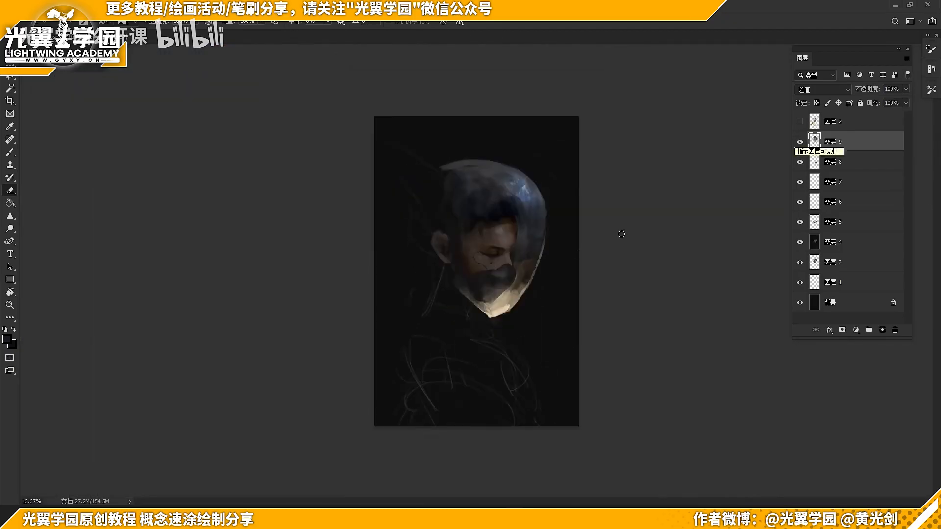
key("ctrl+shift+h")
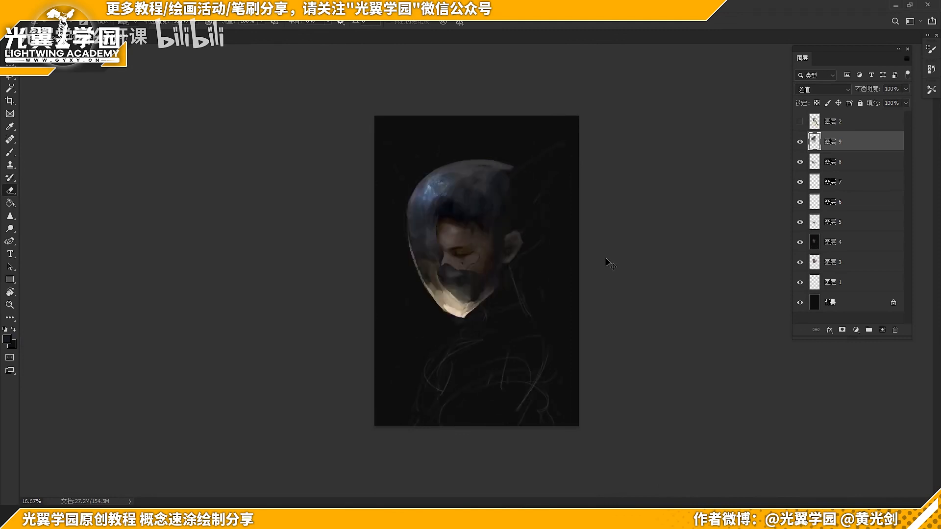
Maximize the floating document window so the painting fills the workspace again
key("ctrl+plus")
key("v")
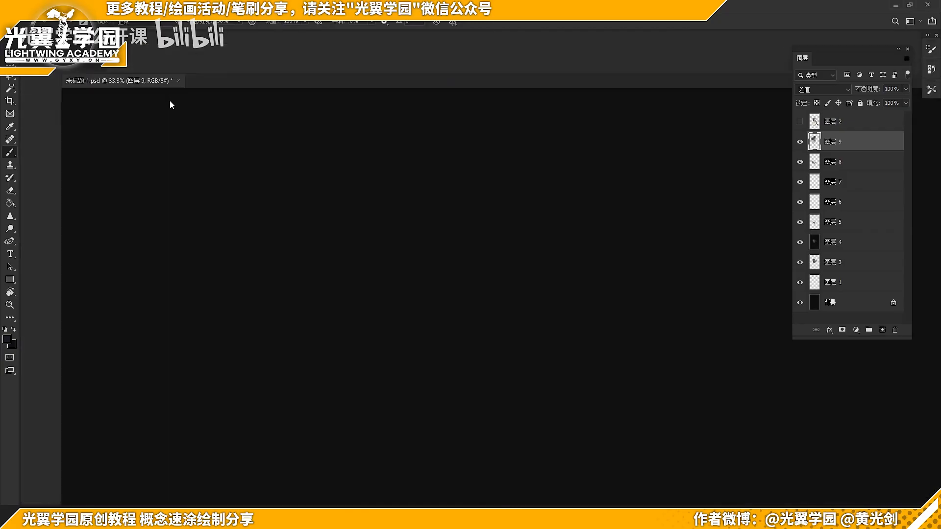
mouse_move(170, 101)
left_mouse_down()
mouse_move(47, 200)
mouse_move(1, 267)
left_mouse_up()
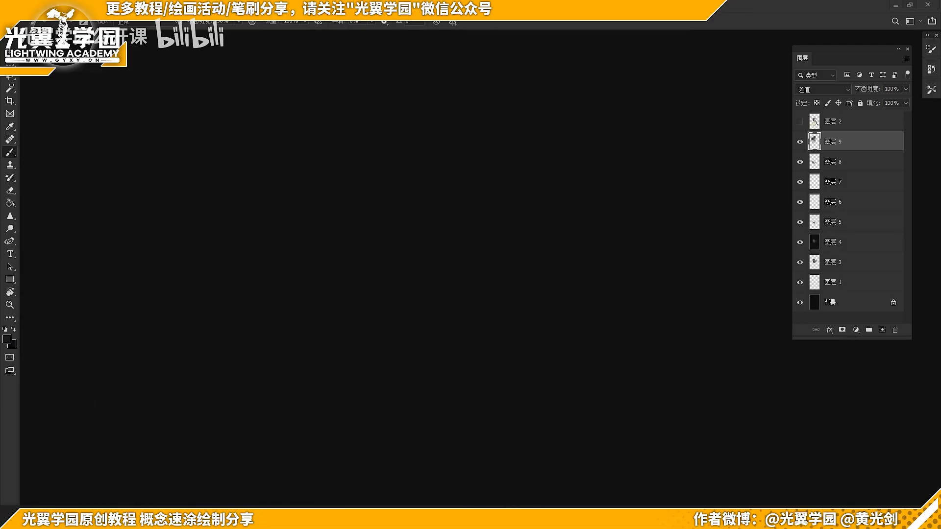
left_click_drag(1, 267, 473, 106)
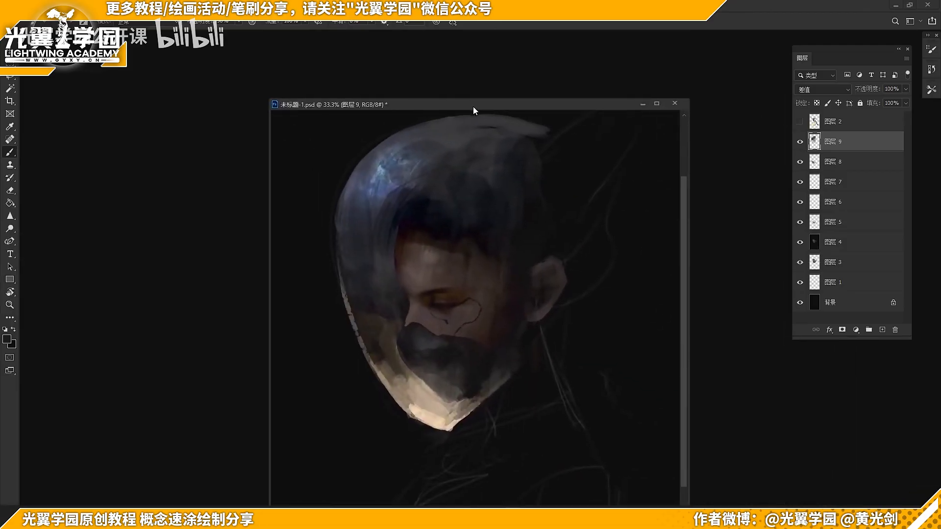
left_click(657, 104)
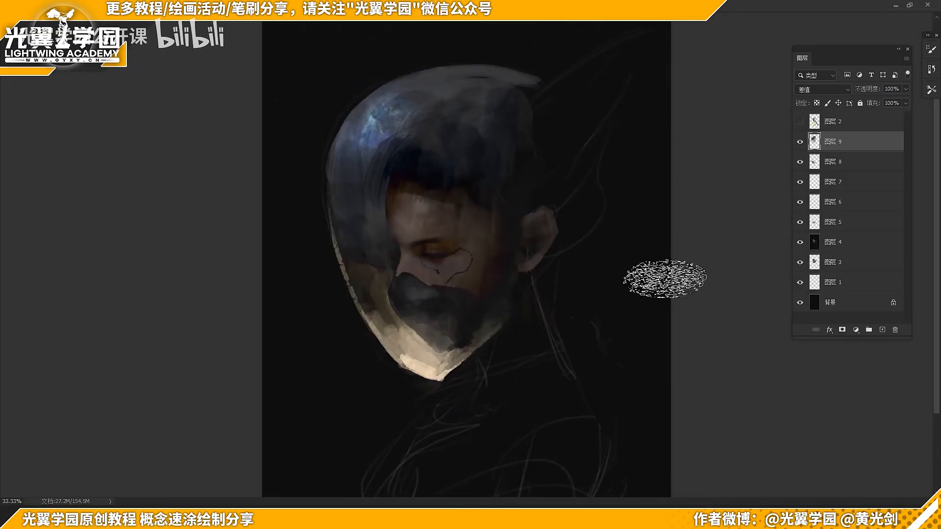
Extend the dark grey shell over the back of the head on 图层 9, undoing stray strokes near the ear
key("ctrl+minus")
key("ctrl+minus")
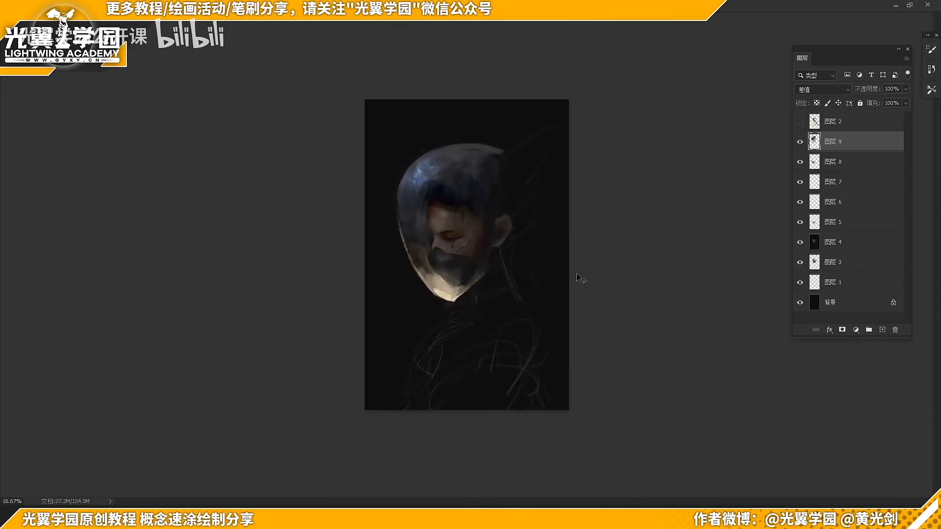
key("ctrl+plus")
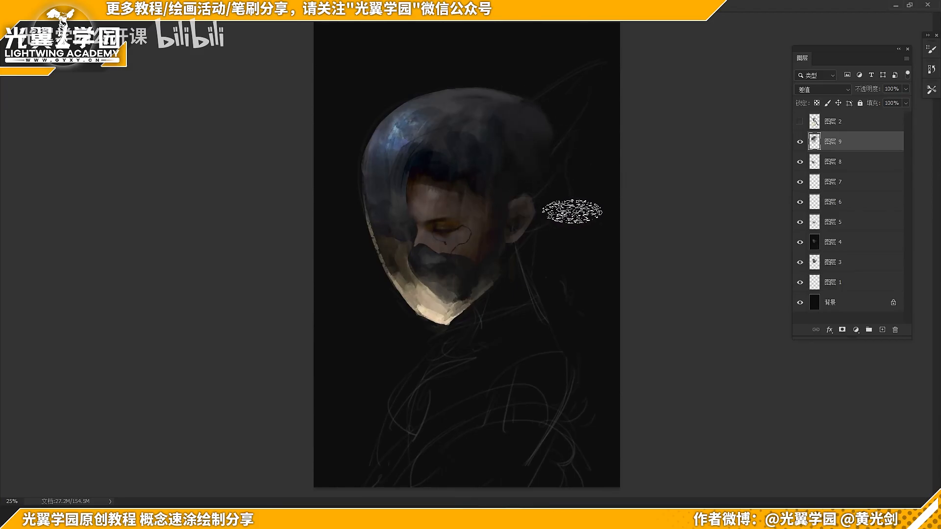
key("ctrl+plus")
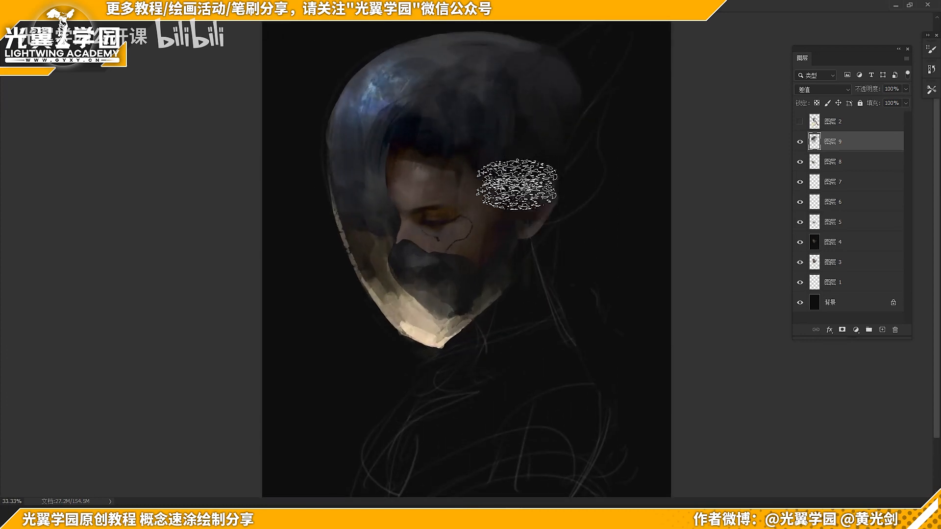
key("ctrl+z")
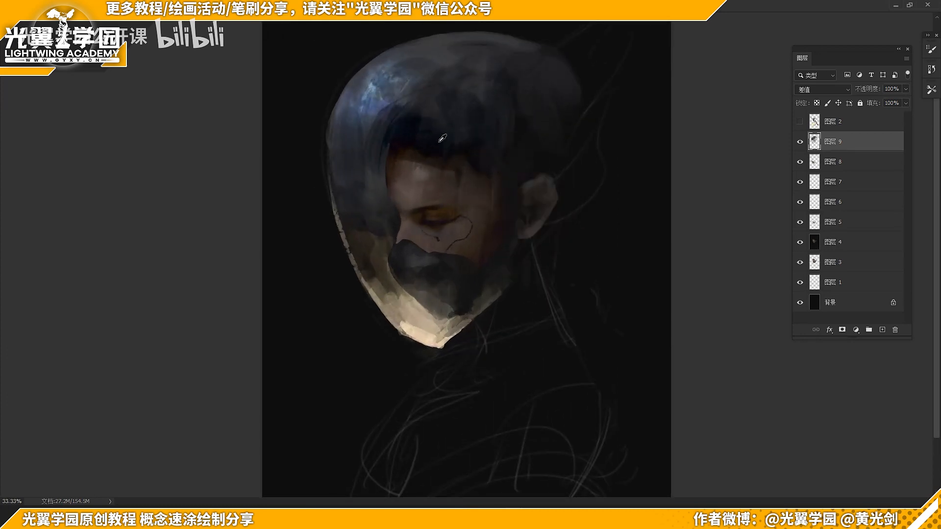
left_click(393, 82, "alt")
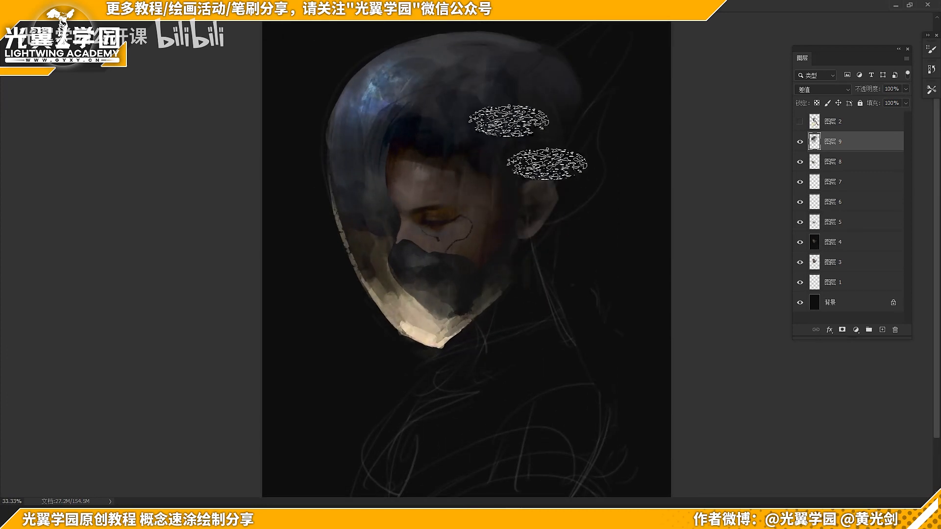
left_click_drag(545, 161, 538, 266)
key("ctrl+z")
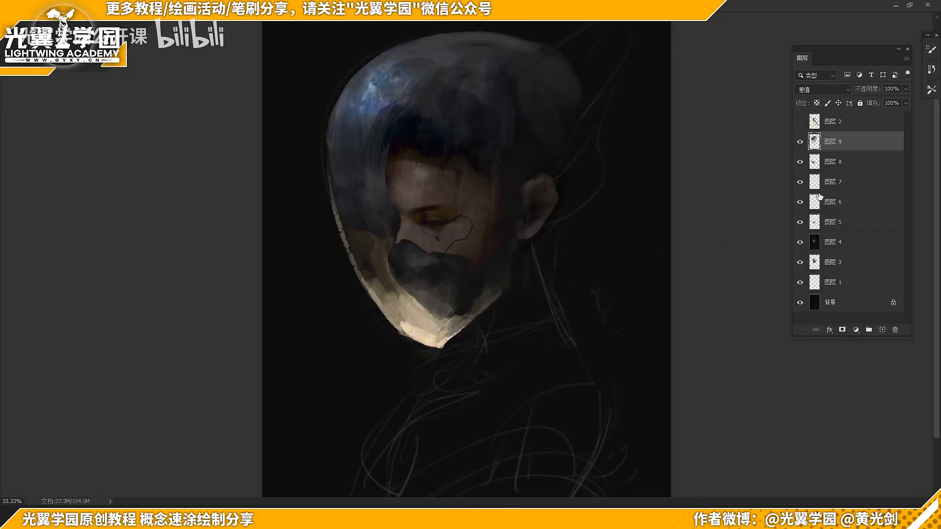
key("ctrl+minus")
key("ctrl+minus")
key("ctrl+plus")
key("ctrl+plus")
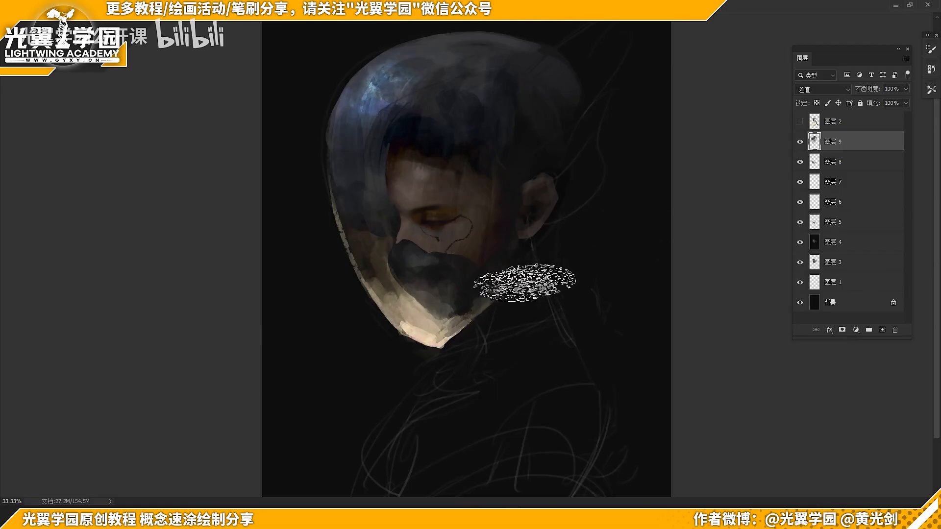
Add a new layer above 图层 9 and switch to full screen mode with the menu bar
left_click(882, 330)
mouse_move(434, 137)
left_mouse_down()
mouse_move(441, 101)
mouse_move(430, 164)
mouse_move(441, 99)
mouse_move(431, 144)
left_mouse_up()
key("ctrl+z")
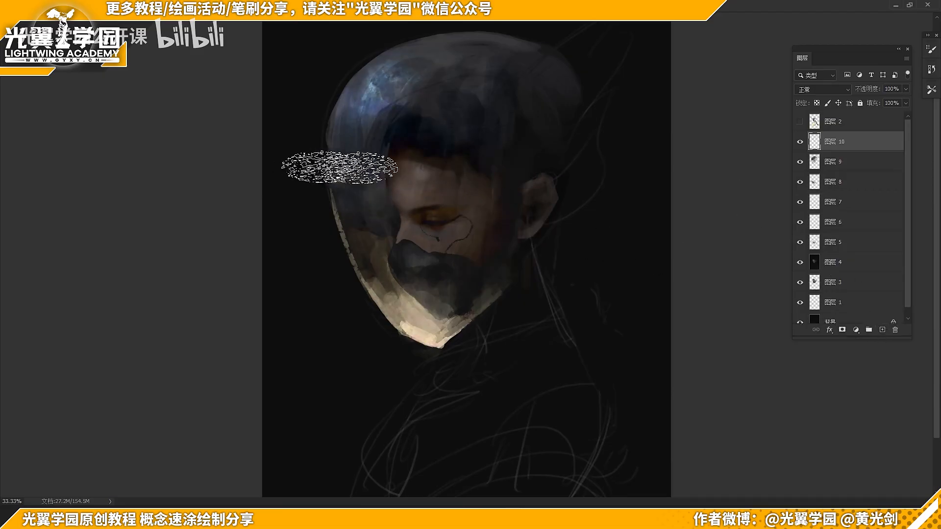
key("c")
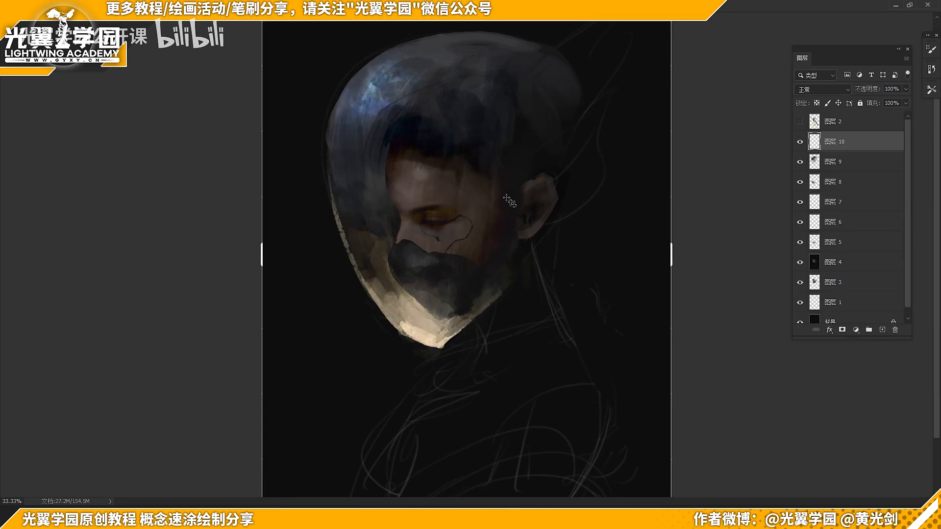
key("b")
key("f")
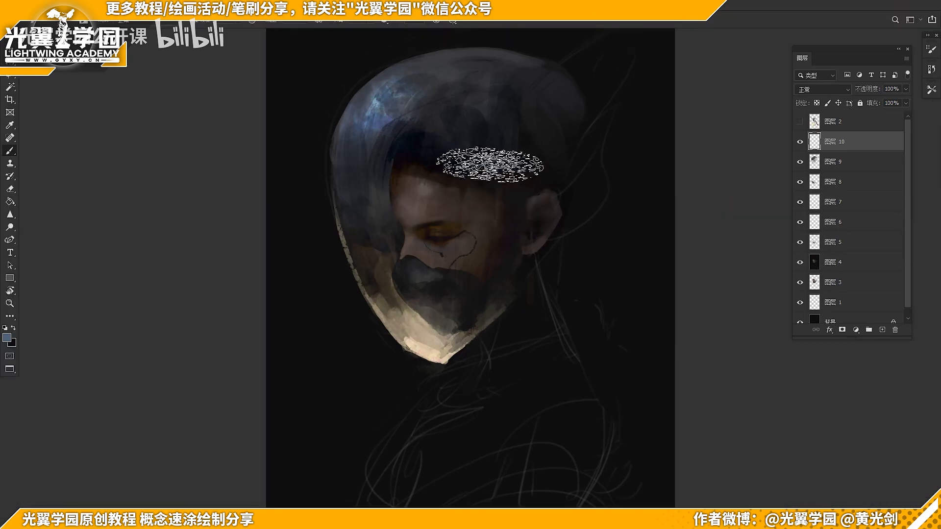
Set up a smaller hard round brush with a light blue-grey sampled from the shell's highlight
right_click(488, 179)
left_click(383, 113, "alt")
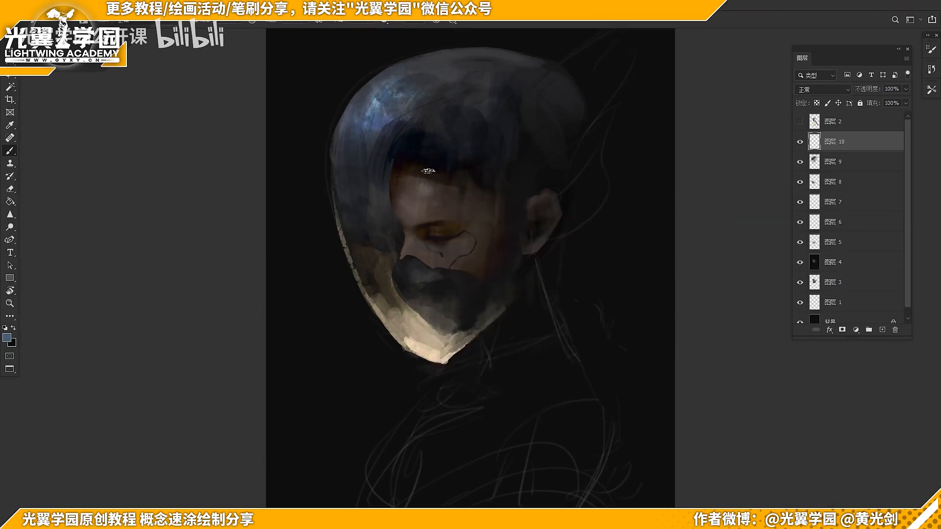
right_click(455, 199)
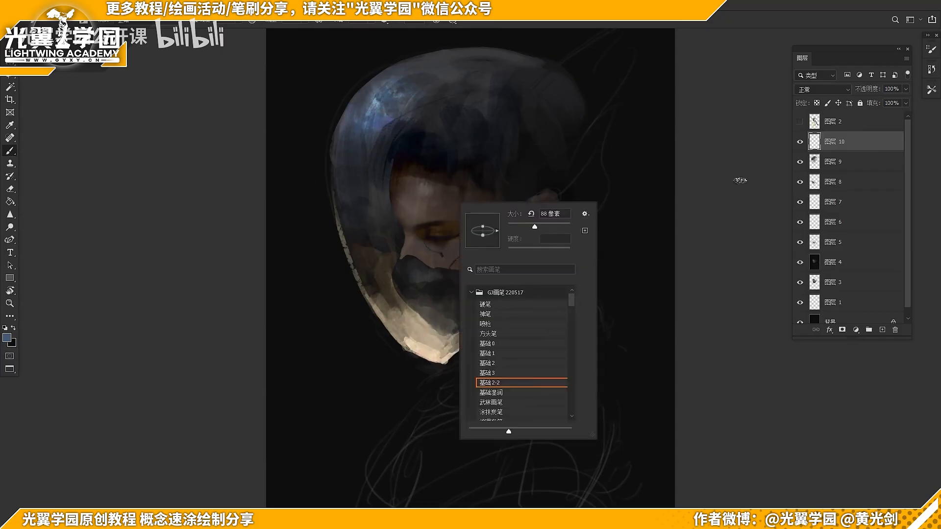
left_click(931, 90)
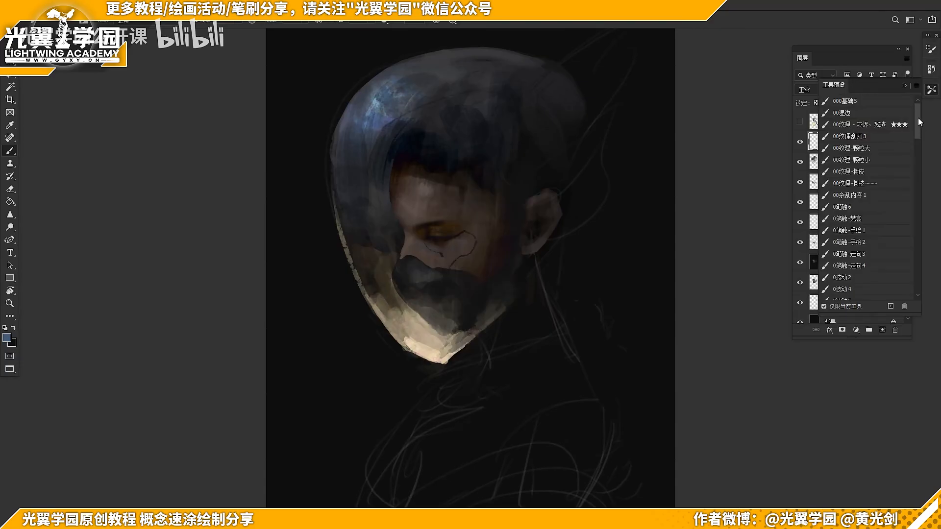
left_click(888, 113)
right_click(408, 186)
left_click(514, 210)
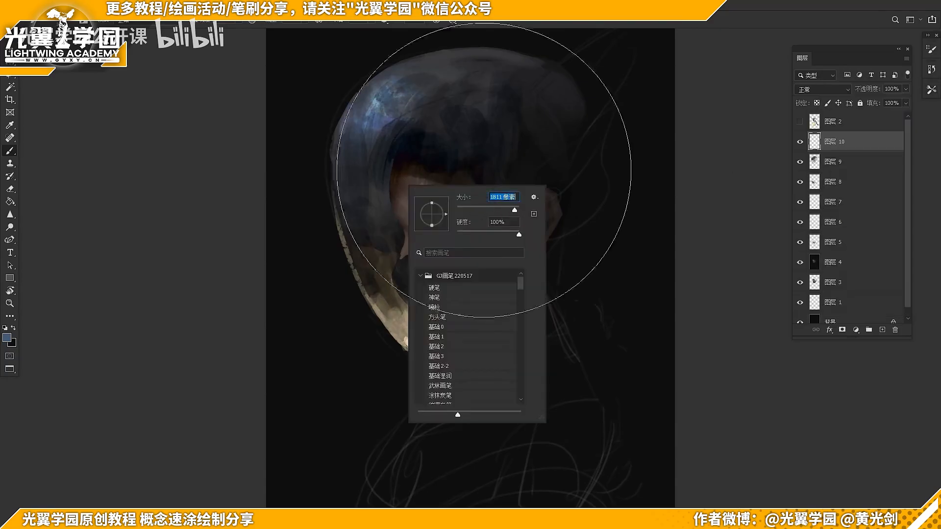
left_click(378, 107, "alt")
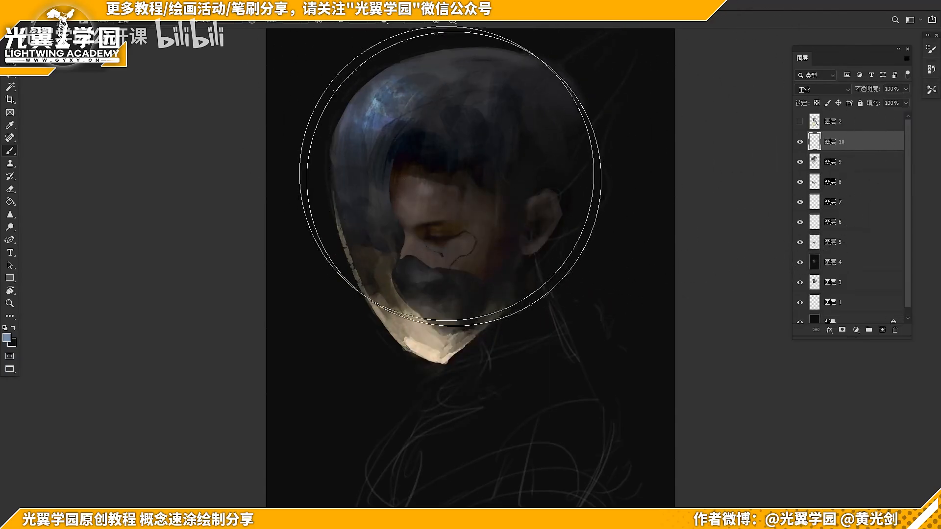
key("bracketleft")
key("bracketleft")
key("bracketleft")
key("bracketleft")
key("bracketleft")
key("bracketleft")
Try a blue-grey stroke across the shell on 图层 10, preview 叠加 (Overlay), and return the layer to 正常 (Normal)
mouse_move(385, 108)
left_mouse_down()
mouse_move(388, 142)
mouse_move(482, 91)
mouse_move(480, 112)
left_mouse_up()
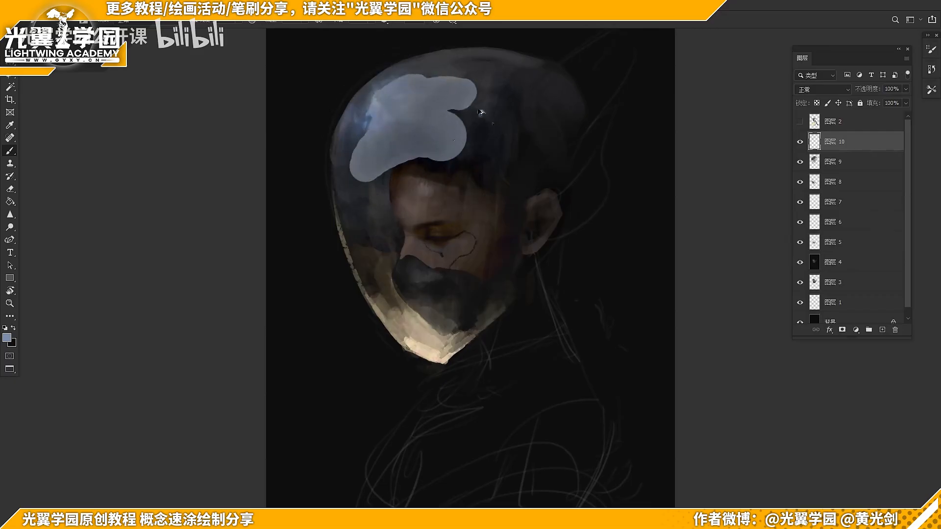
left_click(823, 89)
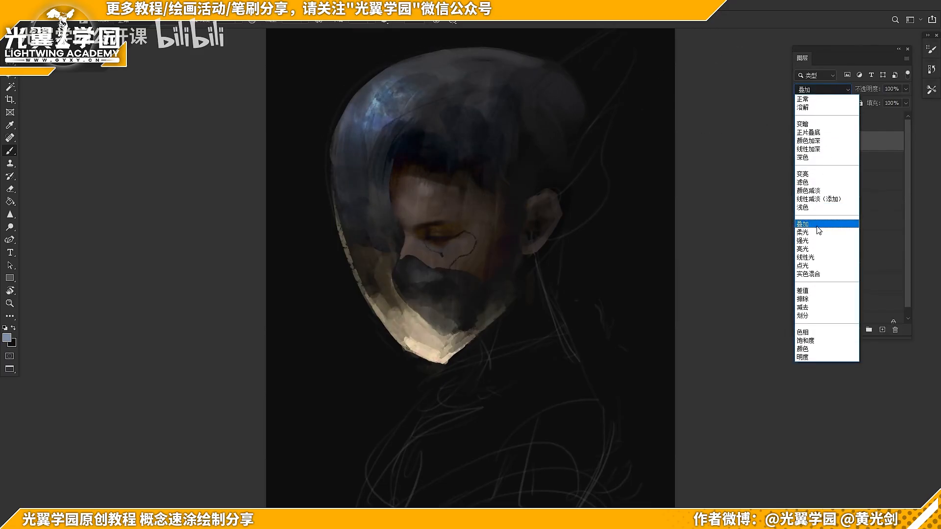
left_click(821, 99)
Block in flat blue-grey reflection shapes over the shell's upper front on 图层 10, with a curved band reaching toward the back
mouse_move(409, 136)
left_mouse_down()
mouse_move(393, 109)
mouse_move(473, 94)
mouse_move(410, 125)
mouse_move(480, 64)
mouse_move(373, 122)
mouse_move(479, 63)
mouse_move(373, 120)
mouse_move(431, 64)
mouse_move(372, 147)
mouse_move(441, 73)
mouse_move(506, 120)
left_mouse_up()
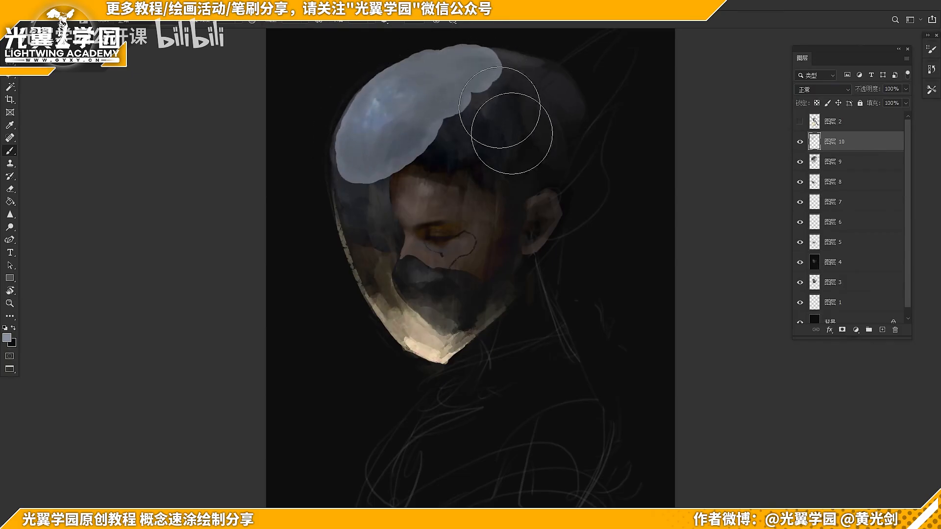
mouse_move(346, 190)
left_mouse_down()
mouse_move(390, 202)
mouse_move(363, 207)
left_mouse_up()
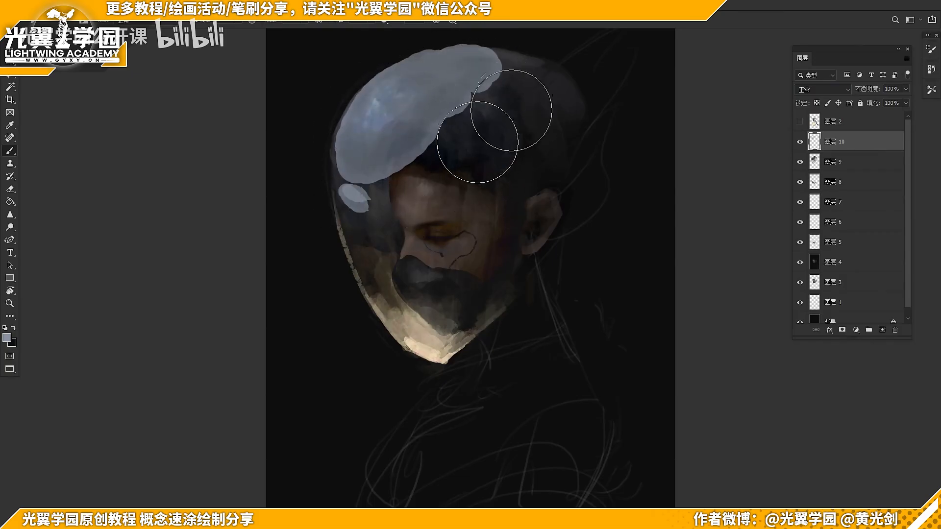
mouse_move(468, 96)
left_mouse_down()
mouse_move(539, 105)
mouse_move(564, 144)
left_mouse_up()
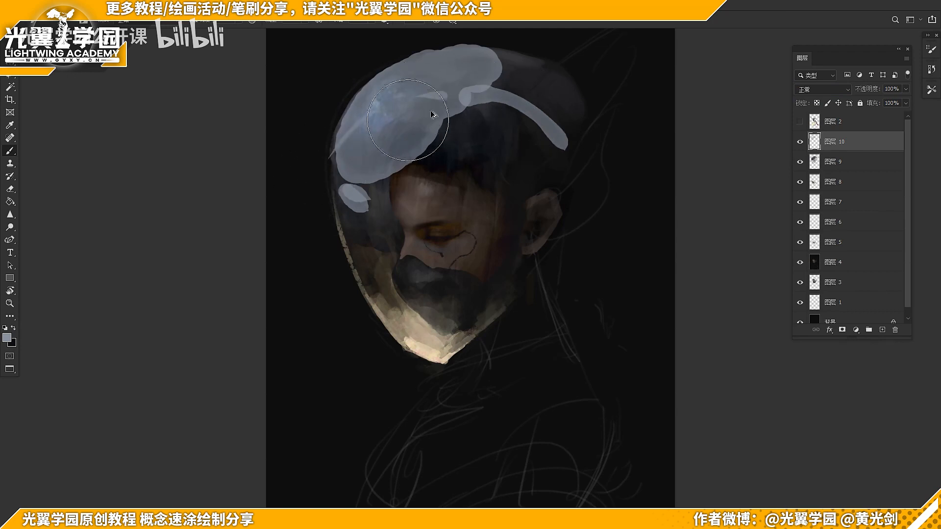
left_click_drag(380, 117, 517, 115)
key("ctrl+minus")
key("ctrl+minus")
key("ctrl+minus")
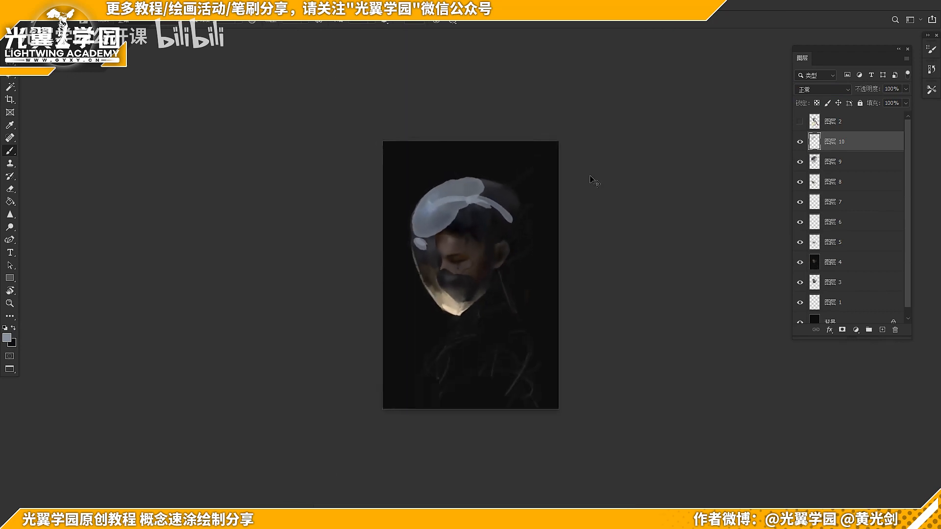
Carve dark silhouettes and gaps out of the blue-grey reflection on 图层 10 with the Eraser using the 硬笔 brush at 19 px
key("ctrl+plus")
key("ctrl+plus")
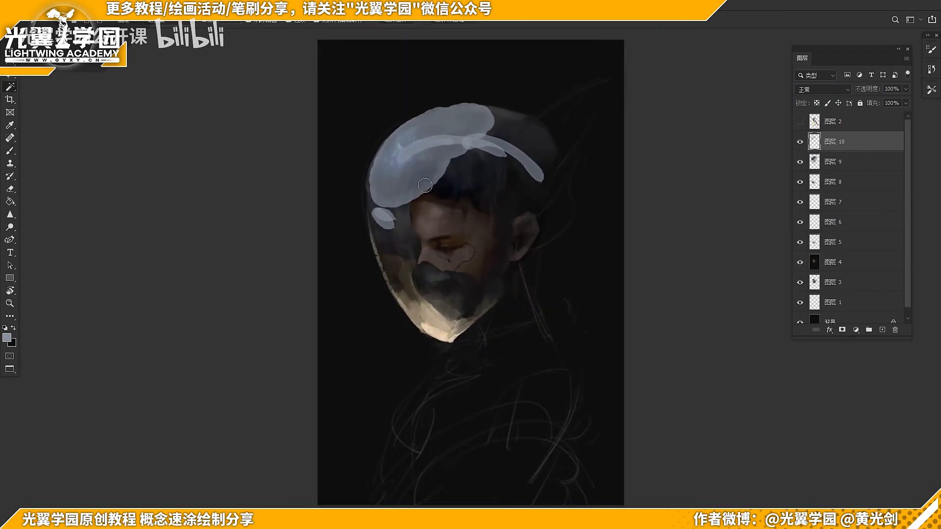
right_click(423, 206)
left_click(482, 302)
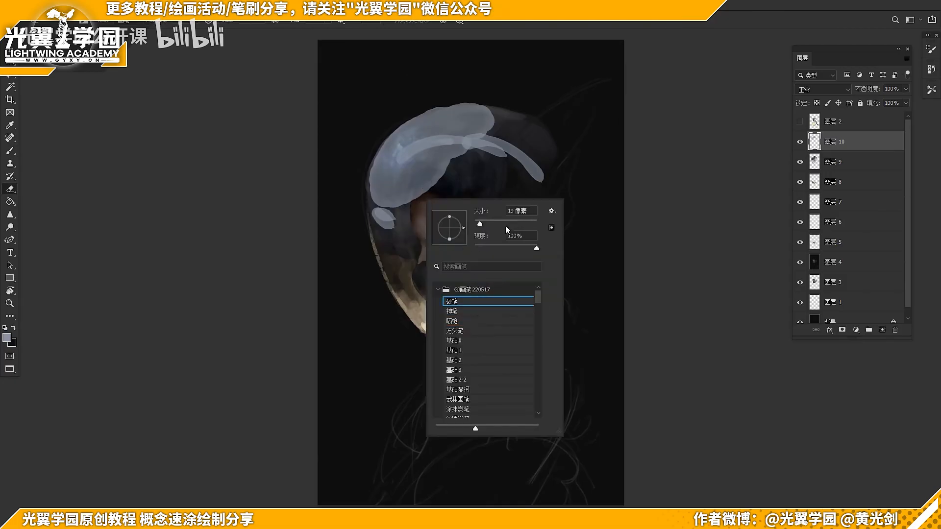
key("Return")
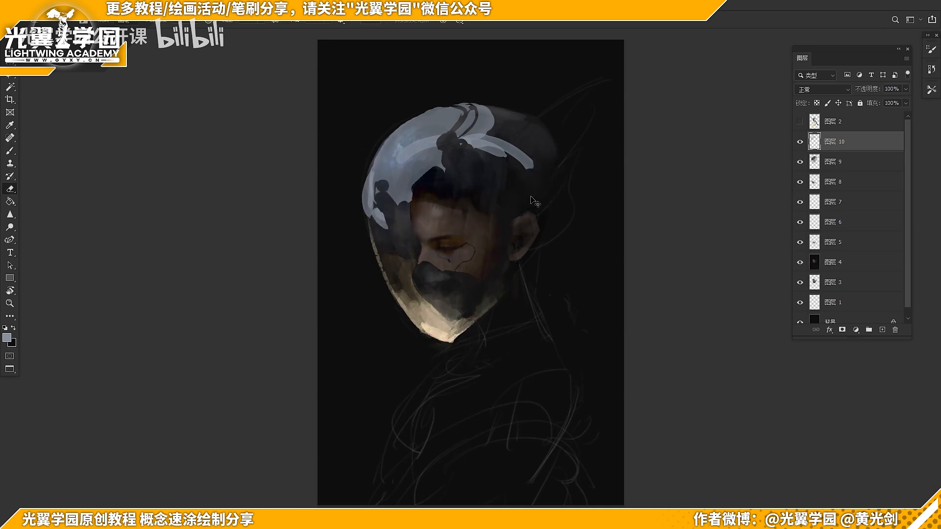
key("ctrl+minus")
key("ctrl+minus")
key("ctrl+minus")
key("ctrl+plus")
key("ctrl+plus")
key("ctrl+plus")
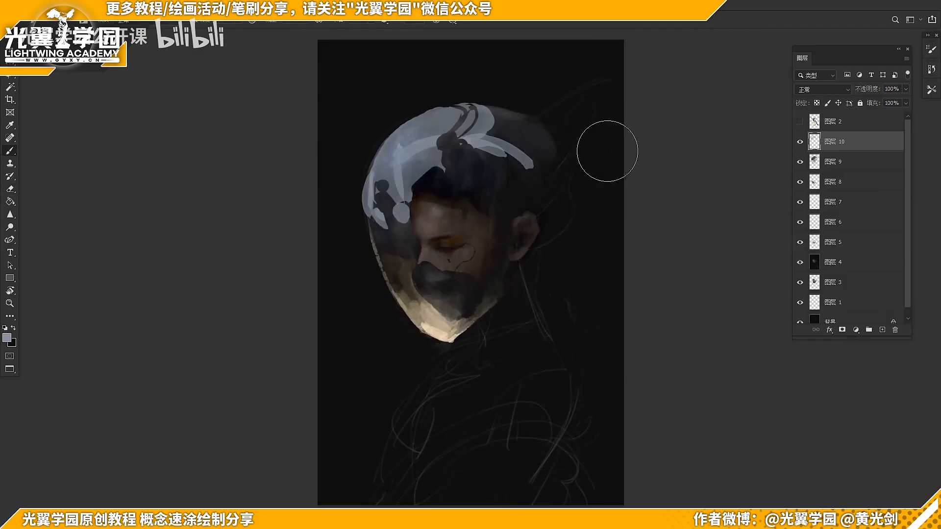
Trim the rear end of the curved reflection band, try a blue-grey patch on the shell's crown, and undo the last stroke
mouse_move(536, 165)
left_mouse_down()
mouse_move(515, 143)
mouse_move(501, 158)
left_mouse_up()
key("b")
left_click_drag(495, 118, 541, 148)
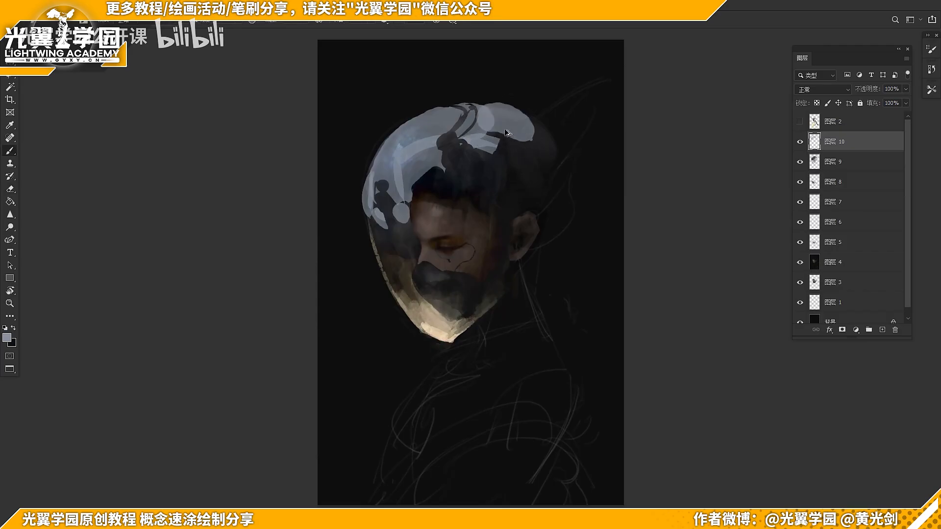
key("ctrl+minus")
key("ctrl+minus")
key("ctrl+minus")
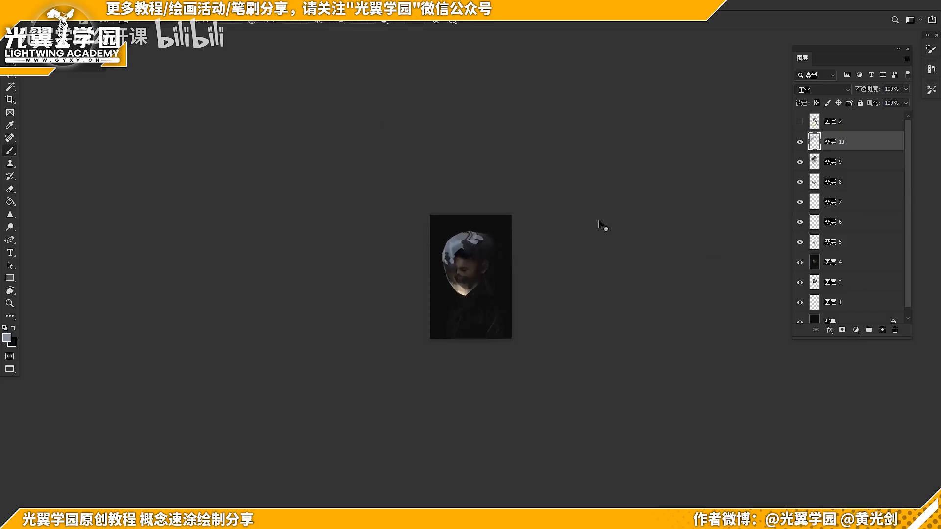
key("ctrl+plus")
key("ctrl+plus")
key("ctrl+z")
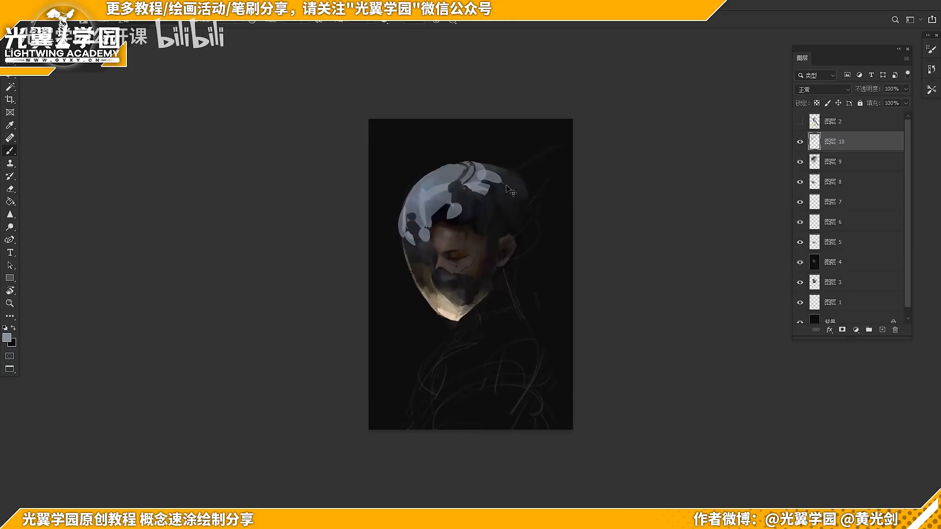
Flip the canvas horizontally and erase the reflection's rear curved band and the rounded blobs above the forehead on 图层 10
key("ctrl+shift+h")
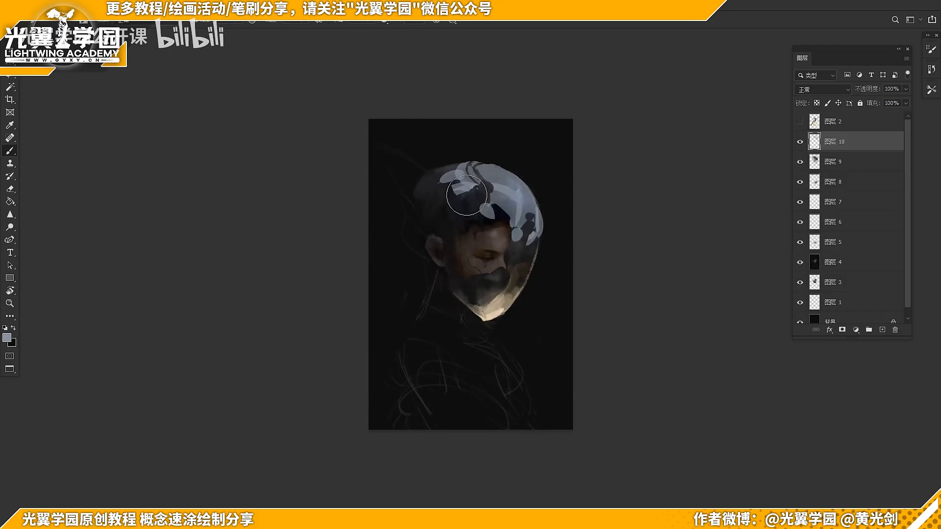
key("e")
mouse_move(463, 159)
left_mouse_down()
mouse_move(438, 169)
mouse_move(461, 169)
mouse_move(475, 152)
mouse_move(423, 178)
mouse_move(461, 192)
left_mouse_up()
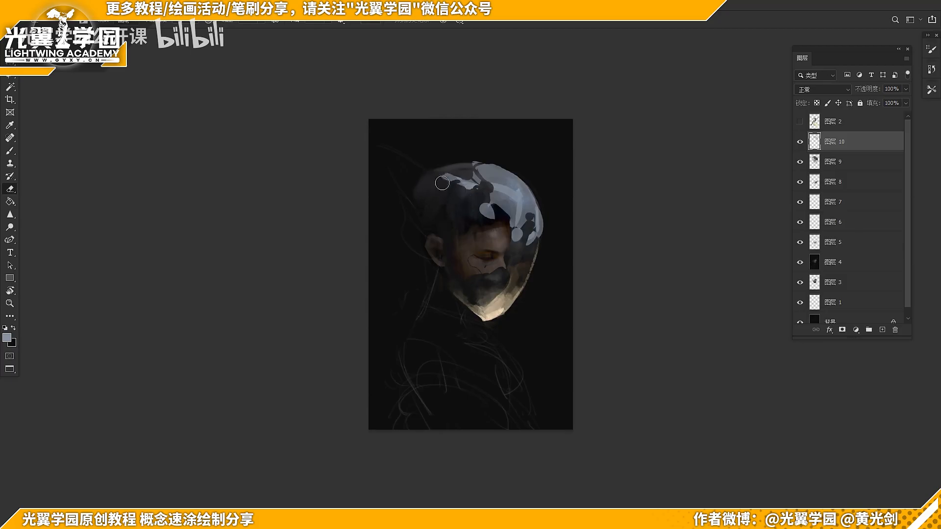
left_click_drag(521, 225, 507, 238)
Load the reflection shapes of 图层 10 as a selection, add a new layer above it, and hide the selection edges
left_click(814, 142, "ctrl")
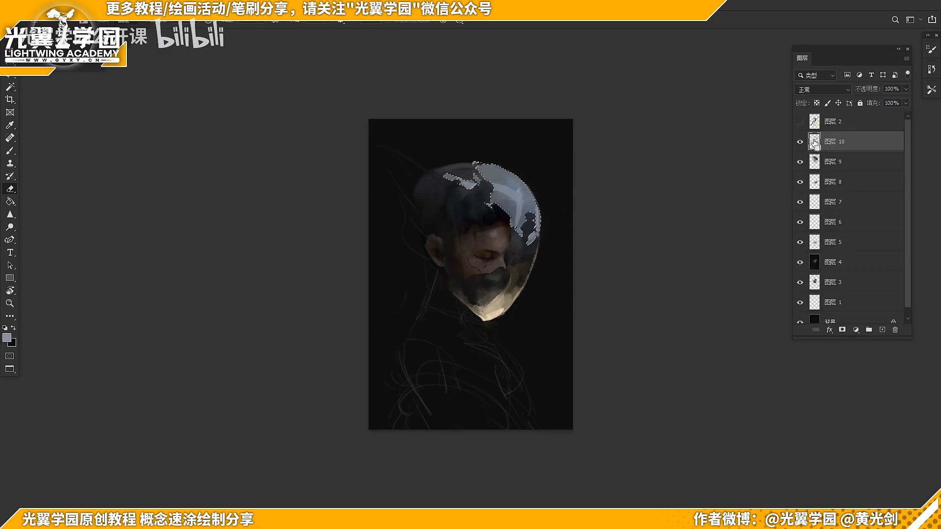
left_click(882, 330)
key("ctrl+h")
key("ctrl+plus")
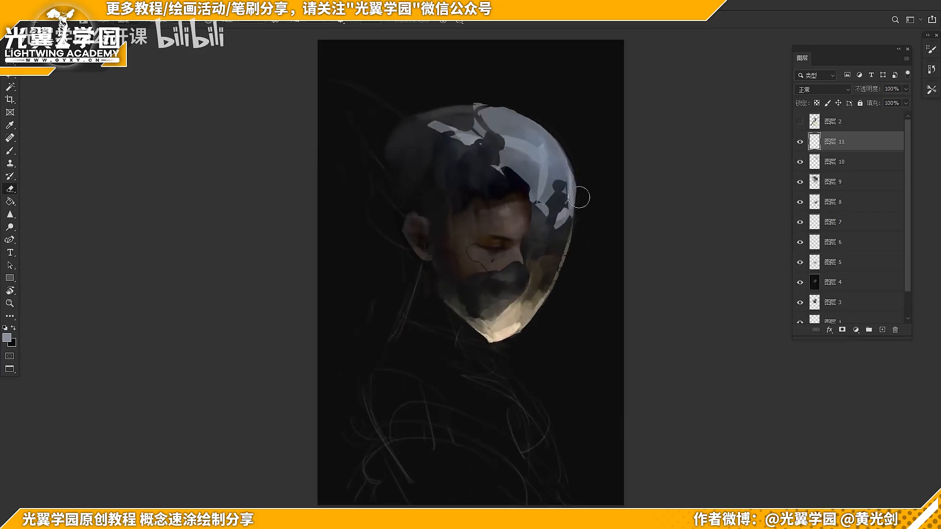
Choose the 硬笔 brush for painting and enlarge it to 78 px
key("b")
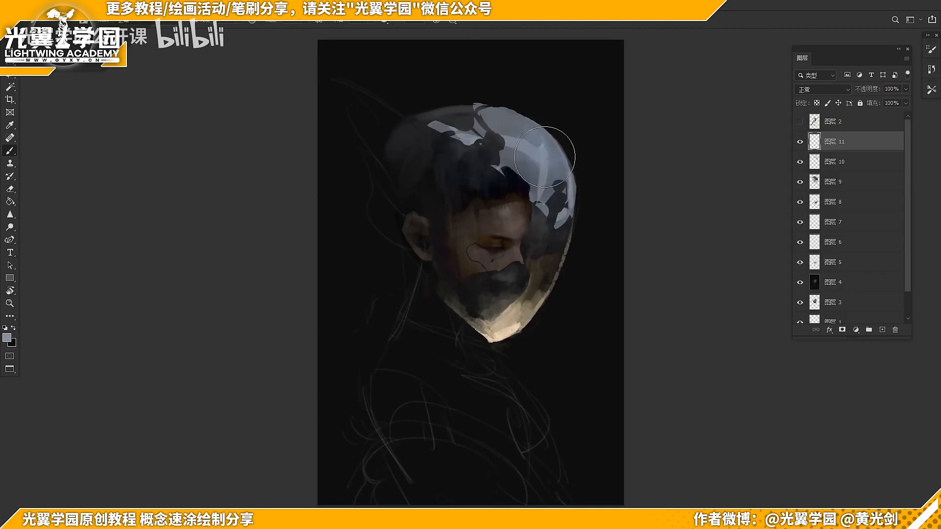
right_click(532, 163)
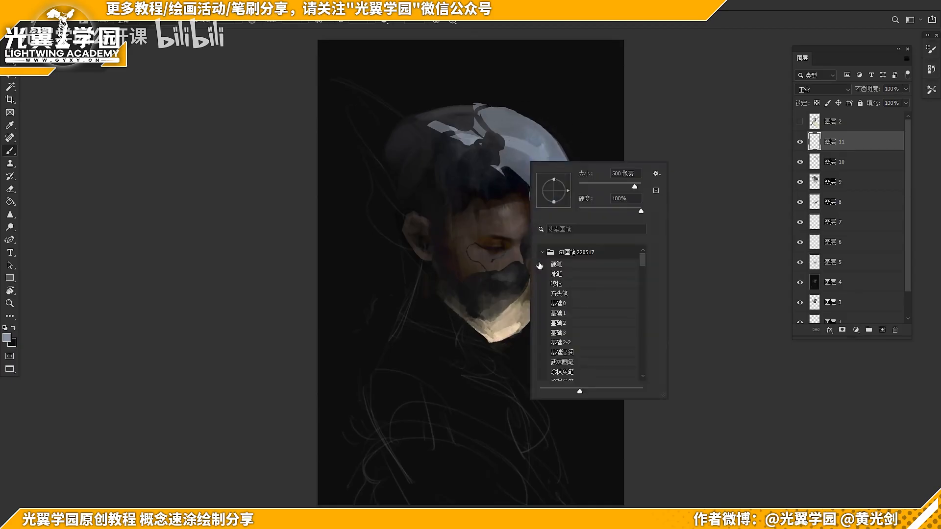
left_click(568, 264)
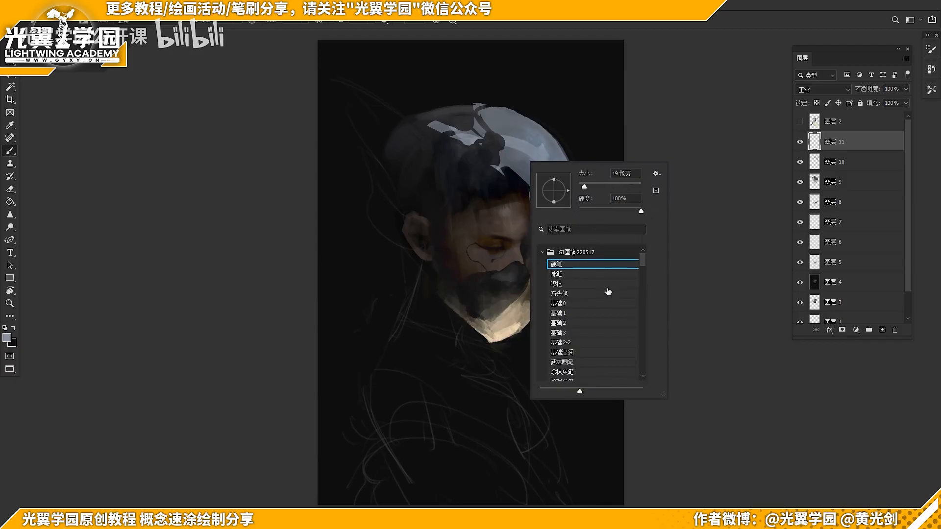
left_click(621, 84)
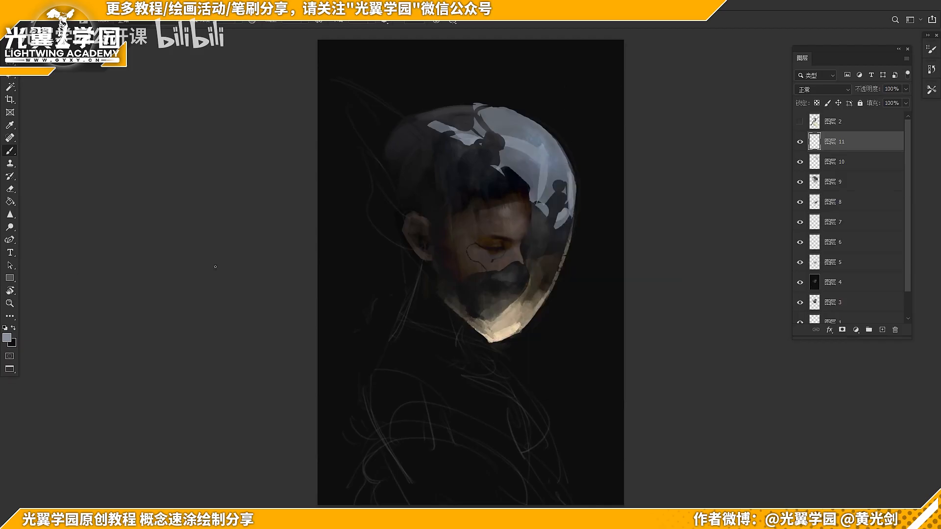
right_click(533, 164)
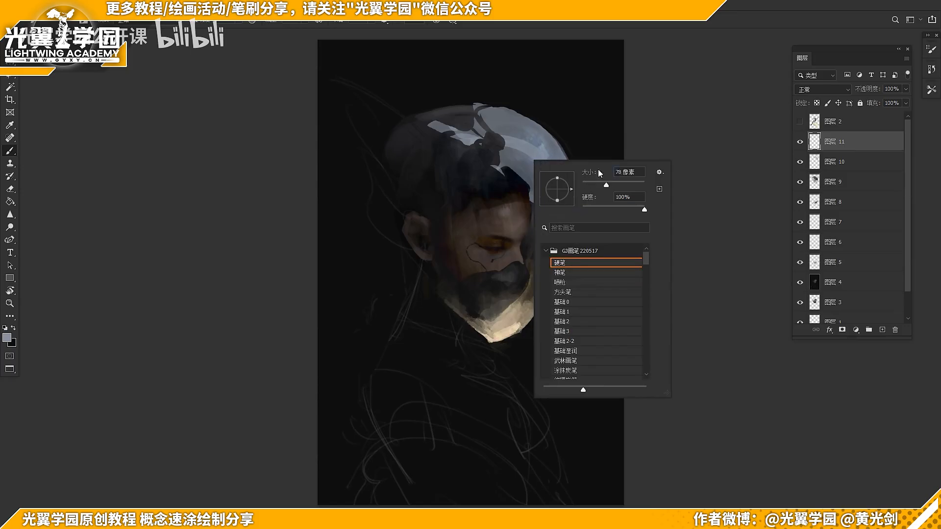
left_click(541, 137)
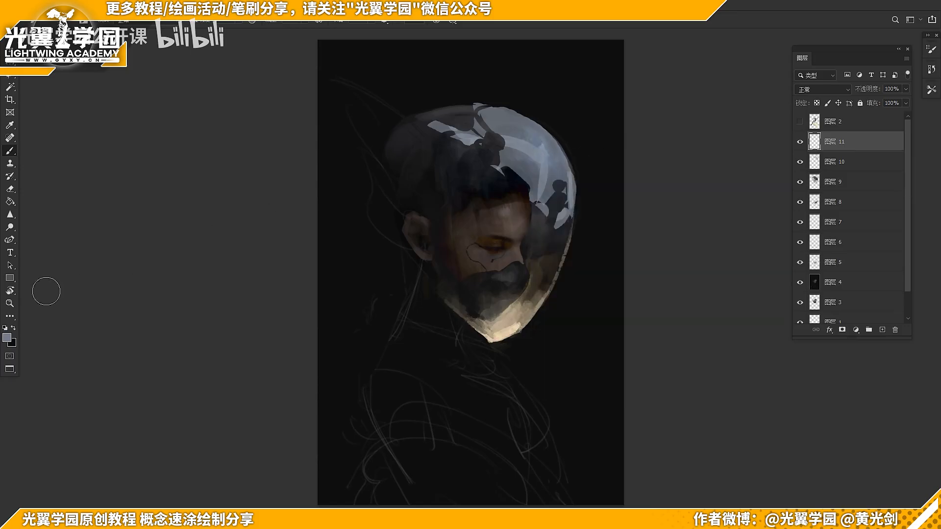
Set 图层 11 to 叠加 (Overlay), try strokes over the front of the reflection, and undo the last one
left_click(825, 91)
left_click(818, 202)
left_click(527, 162, "alt")
mouse_move(531, 150)
left_mouse_down()
mouse_move(552, 176)
mouse_move(548, 148)
mouse_move(543, 160)
mouse_move(529, 136)
mouse_move(549, 164)
mouse_move(509, 137)
mouse_move(553, 159)
left_mouse_up()
left_click(570, 152, "alt")
key("ctrl+z")
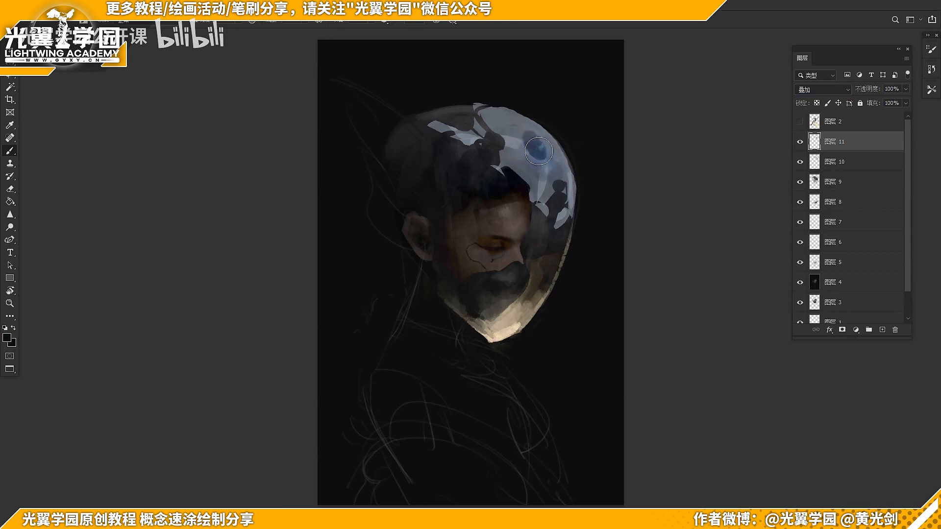
Darken the large reflection on the shell's upper front into deeper blue with black strokes on 图层 11
left_click(529, 146, "alt")
left_click_drag(508, 120, 550, 159)
mouse_move(504, 136)
left_mouse_down()
mouse_move(491, 118)
mouse_move(542, 130)
mouse_move(543, 148)
mouse_move(570, 133)
mouse_move(570, 170)
mouse_move(558, 179)
mouse_move(530, 161)
mouse_move(570, 181)
mouse_move(551, 157)
mouse_move(523, 167)
mouse_move(583, 212)
mouse_move(570, 181)
mouse_move(566, 208)
mouse_move(580, 222)
left_mouse_up()
left_click(538, 156, "alt")
left_click(548, 173, "alt")
left_click(558, 212, "alt")
key("ctrl+z")
left_click_drag(509, 173, 567, 238)
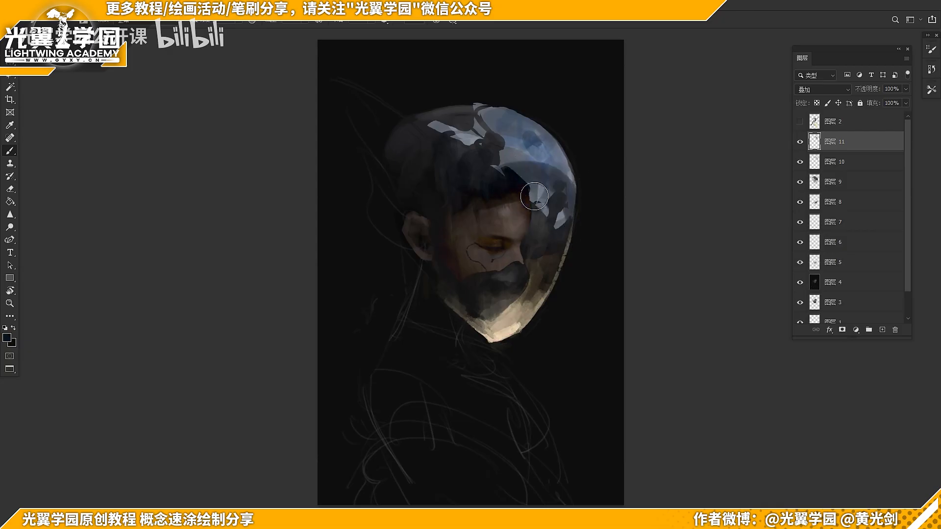
Darken the reflection edges above the forehead and near the visor front on 图层 11, undoing the unwanted strokes
left_click_drag(534, 197, 527, 205)
left_click_drag(507, 169, 485, 157)
left_click_drag(549, 137, 551, 201)
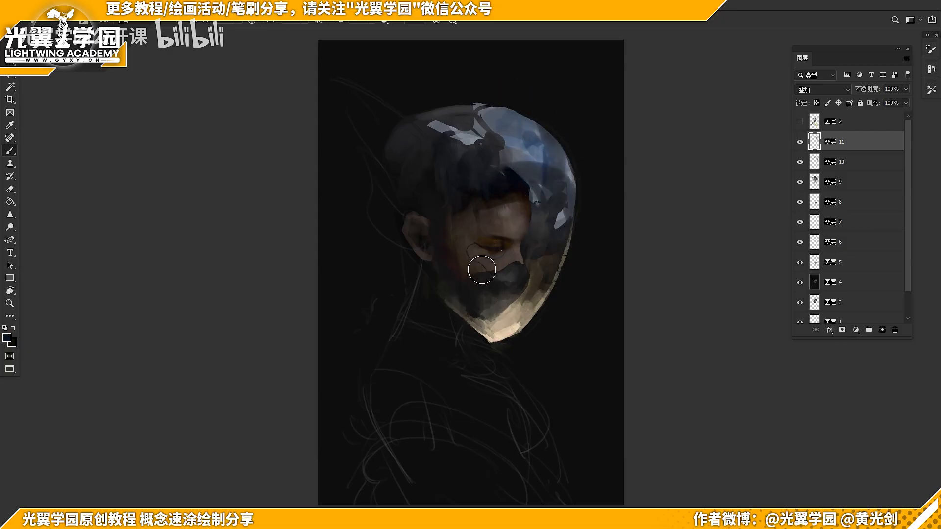
key("ctrl+z")
left_click(562, 219, "alt")
left_click_drag(499, 120, 548, 167)
key("ctrl+z")
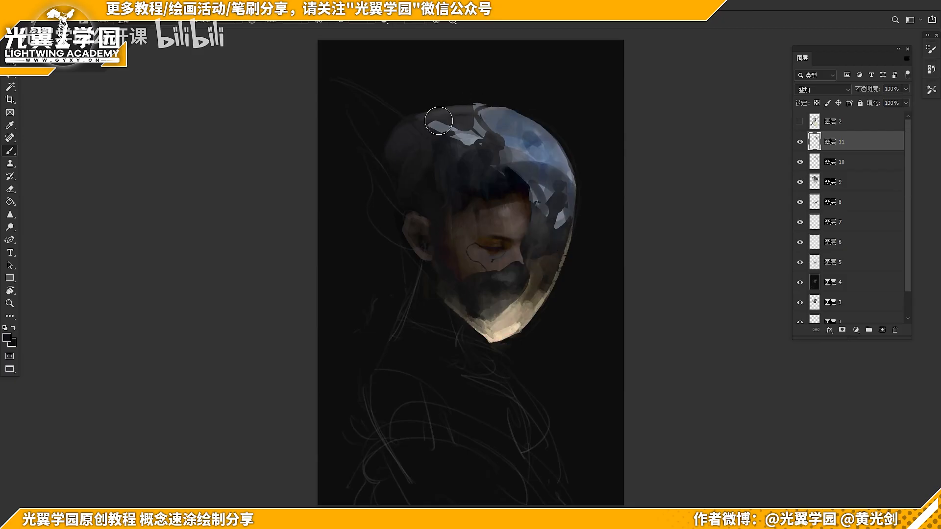
Tone down the crown and rear reflection patches with dark strokes, and deepen the blue along the shell's front curve
left_click_drag(484, 116, 554, 141)
left_click_drag(482, 143, 453, 137)
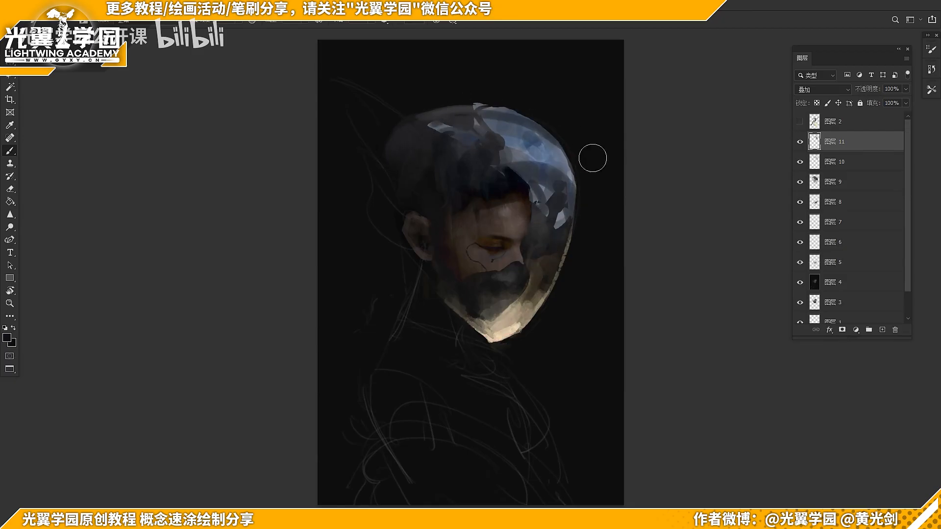
left_click_drag(529, 127, 561, 173)
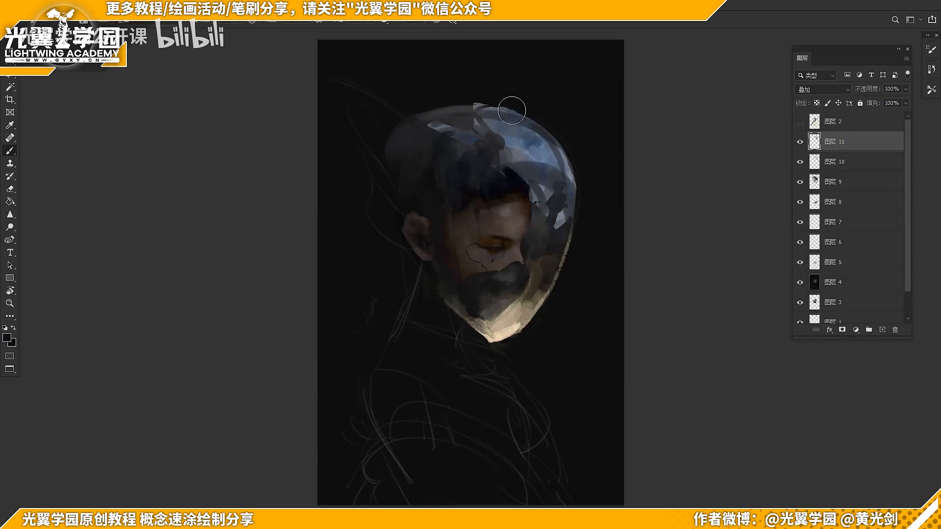
mouse_move(516, 133)
left_mouse_down()
mouse_move(544, 138)
mouse_move(538, 145)
left_mouse_up()
left_click_drag(564, 150, 549, 179)
Vary the reflection's tones on 图层 11 with blue-grey and dark blue strokes over the upper front and crown
key("Tab")
key("Tab")
left_click_drag(539, 161, 519, 179)
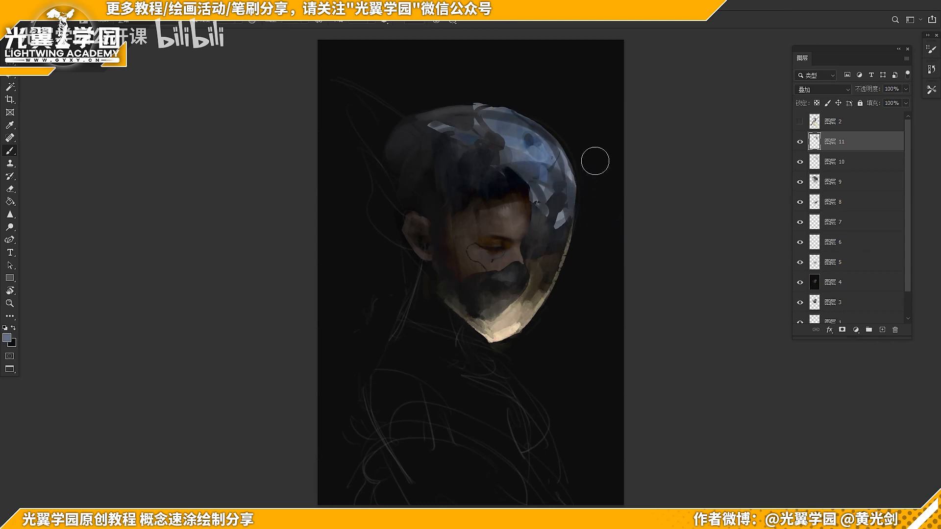
left_click_drag(498, 118, 537, 125)
left_click(470, 142, "alt")
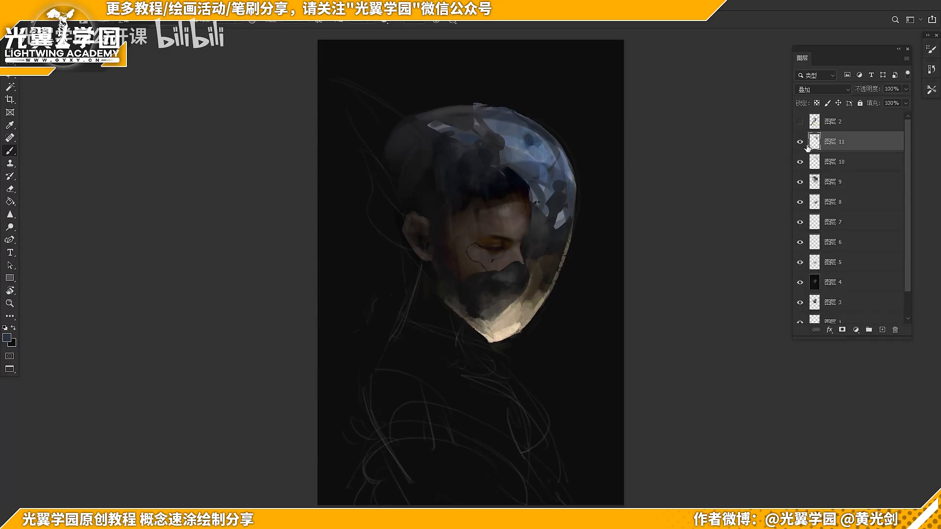
Desaturate 图层 11 with Hue/Saturation by setting 饱和度 (Saturation) to -100
key("ctrl+u")
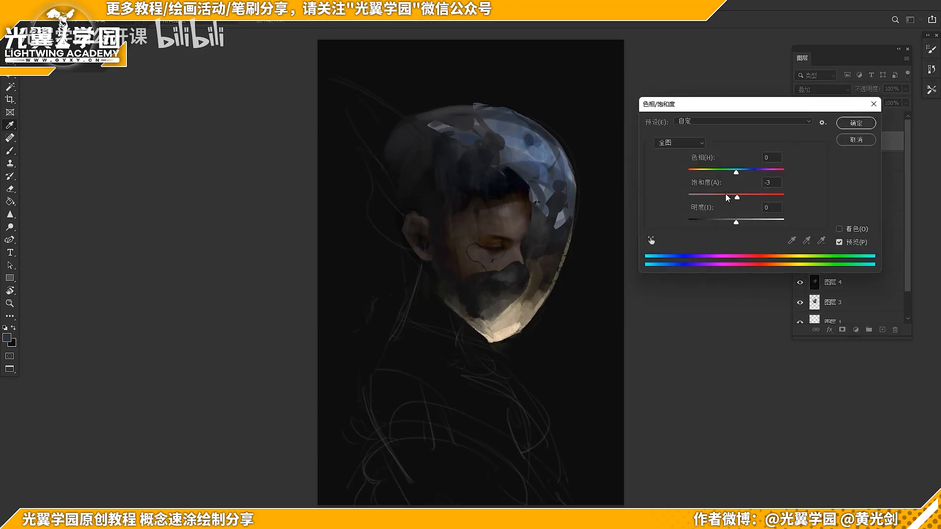
left_click_drag(726, 198, 688, 198)
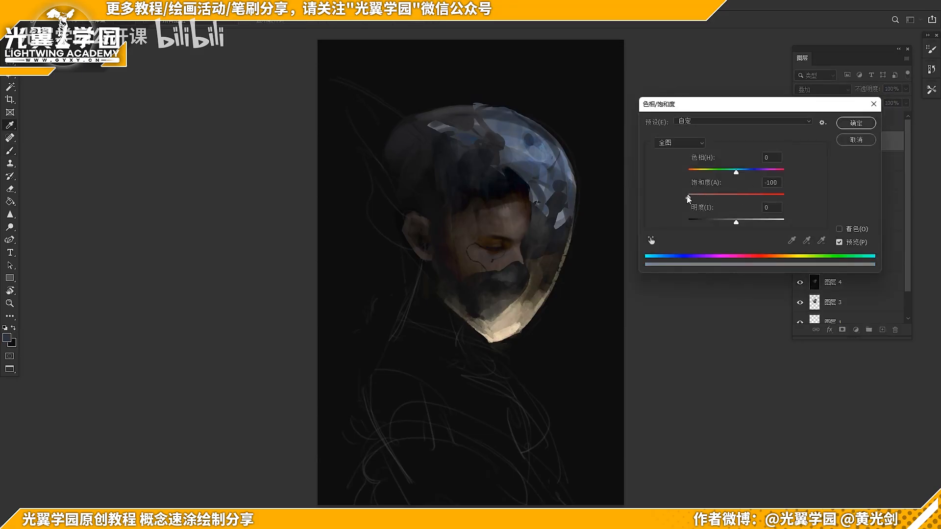
left_click(847, 124)
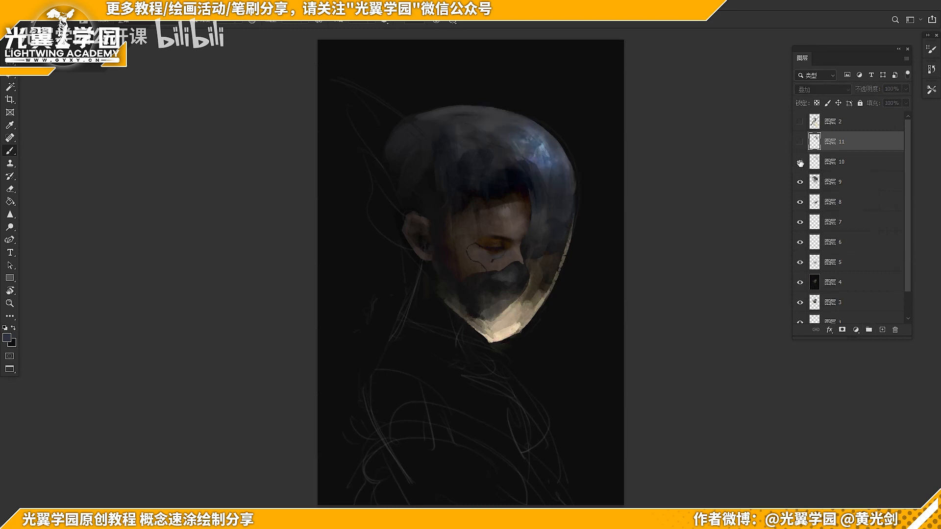
Place 图层 11 and 图层 10 in a new layer group, collapse it, and compare the shell with the group hidden and shown
left_click(799, 141)
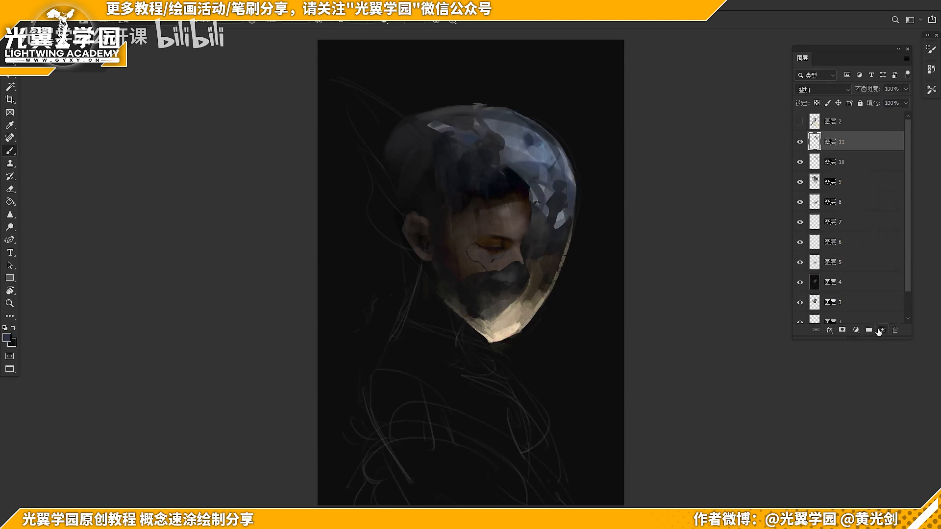
left_click(868, 330)
left_click(849, 163)
left_click(850, 172, "shift")
left_click_drag(850, 172, 854, 138)
left_click(811, 138)
left_click(808, 138)
left_click(799, 139)
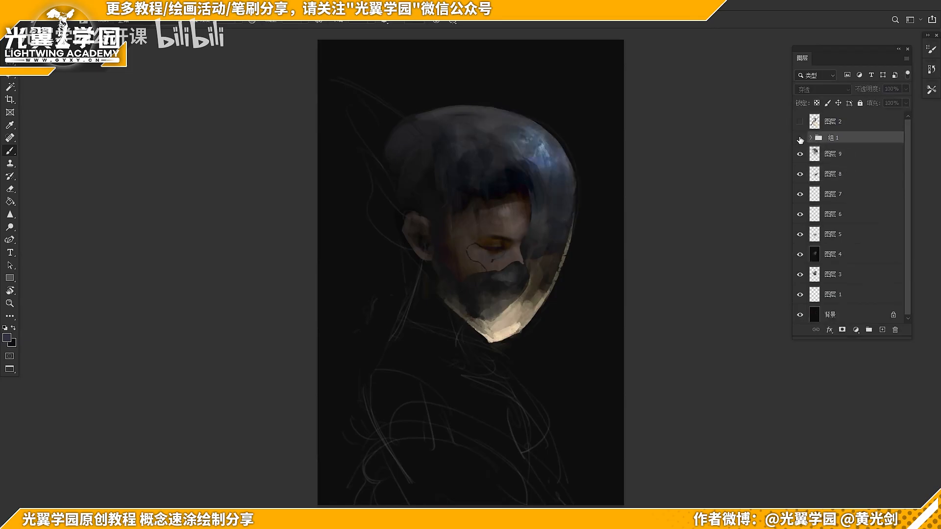
left_click(800, 139)
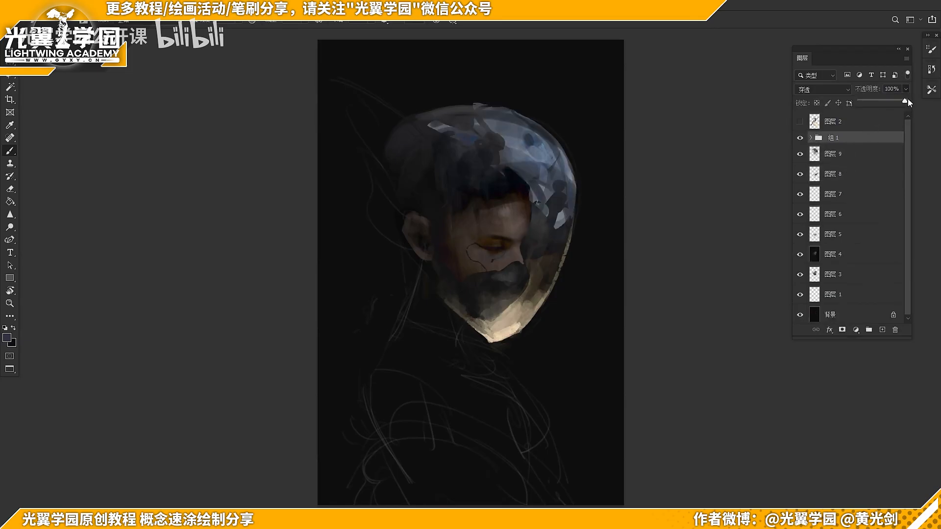
Lower the opacity of 组 1 to 60%
left_click_drag(908, 101, 884, 99)
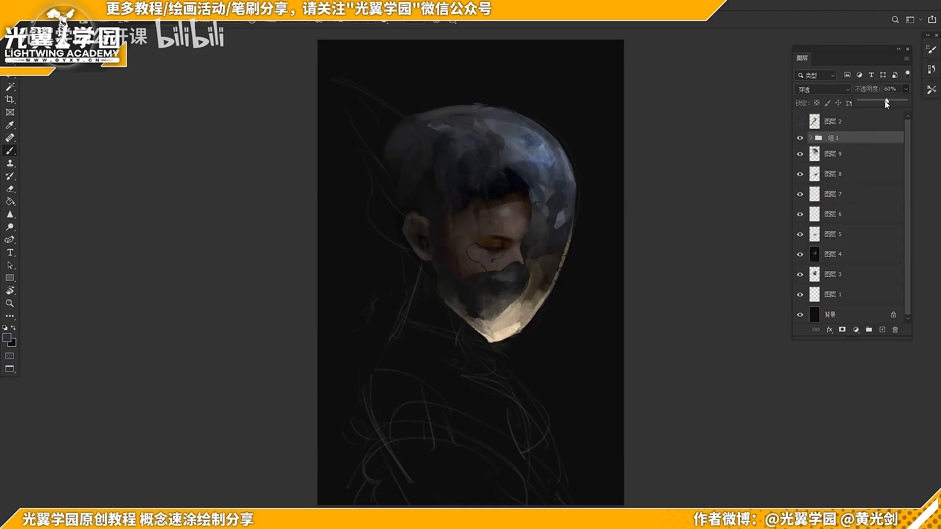
key("ctrl+minus")
key("ctrl+0")
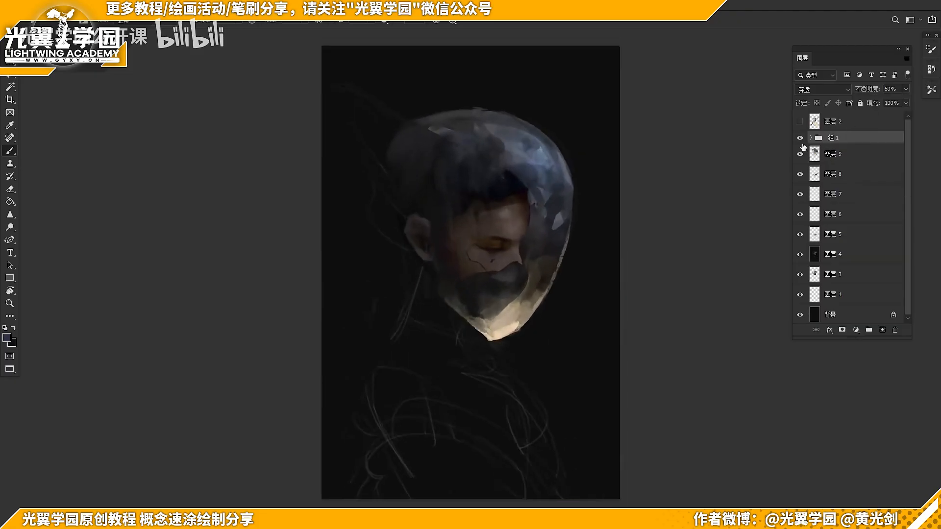
key("ctrl+t")
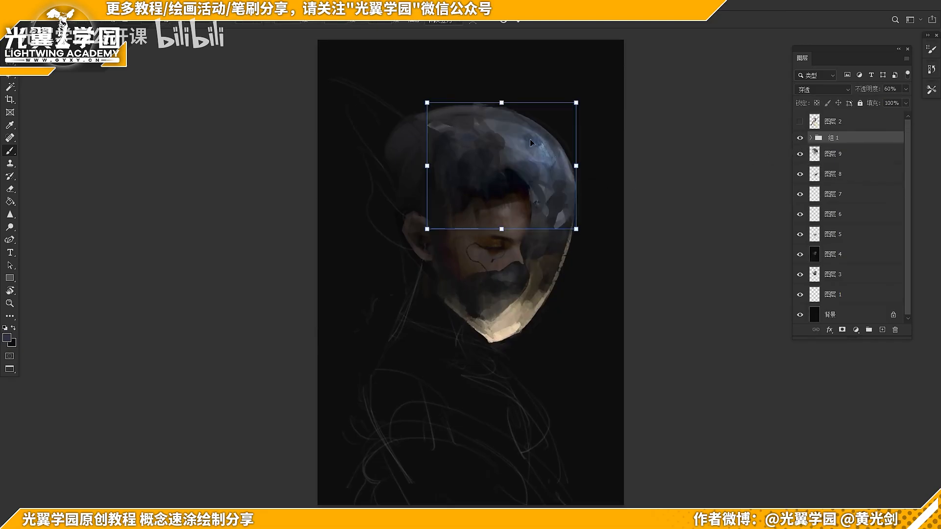
key("Return")
key("b")
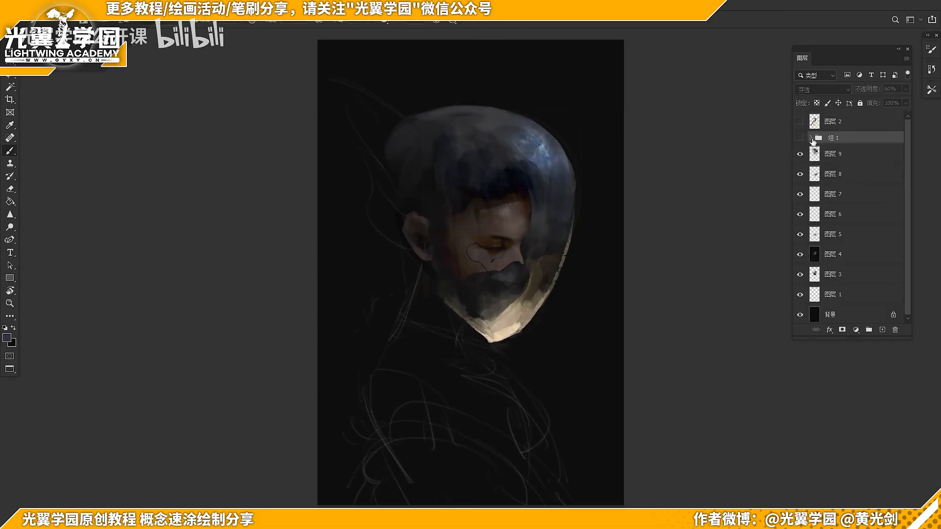
Expand 组 1, set its opacity to 64%, and change its blend mode to 划分 (Divide)
left_click(810, 137)
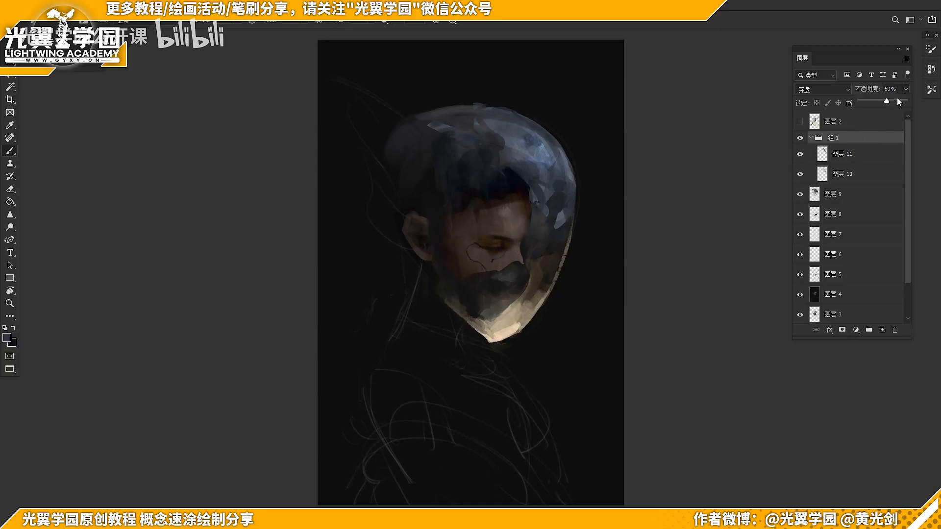
left_click_drag(889, 100, 886, 101)
left_click(836, 89)
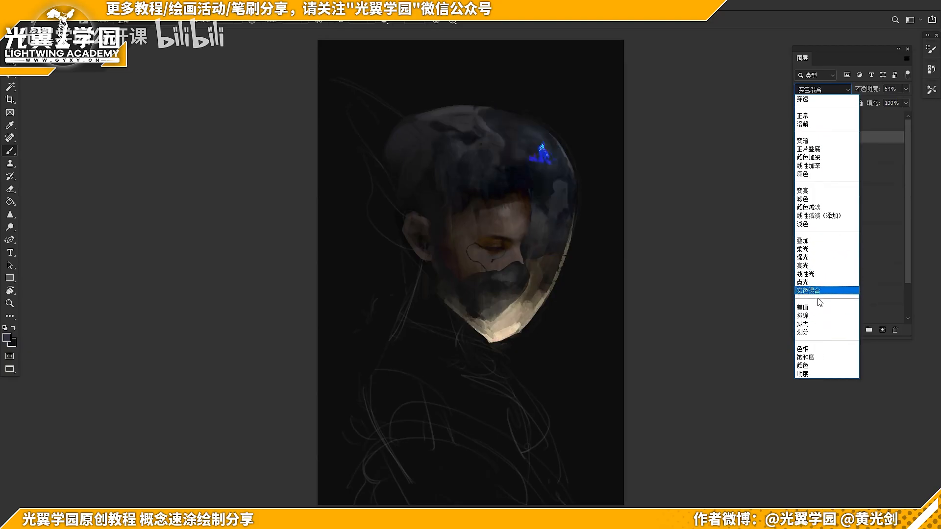
left_click(821, 336)
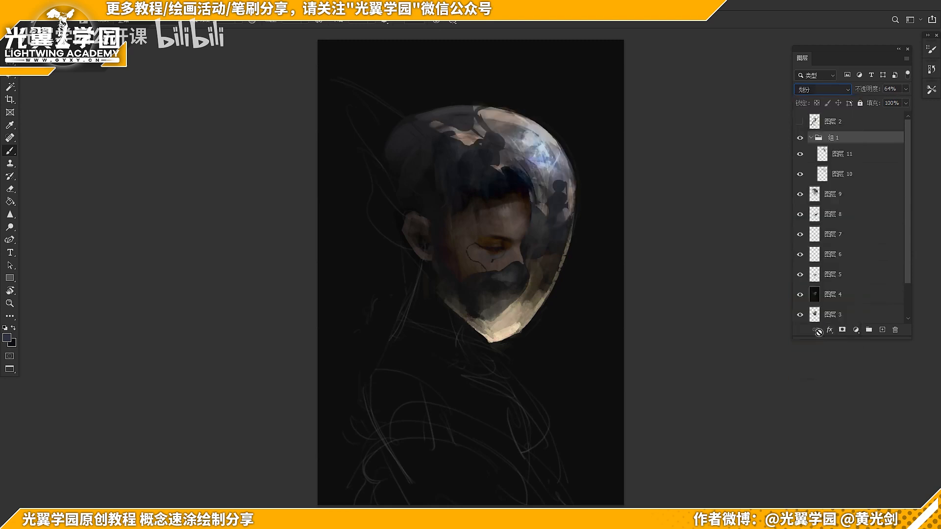
Compare 组 1 hidden and shown, try 穿透 (Pass Through) on it, and return it to 划分 (Divide)
left_click(800, 141)
left_click(801, 141)
left_click(823, 91)
left_click(815, 100)
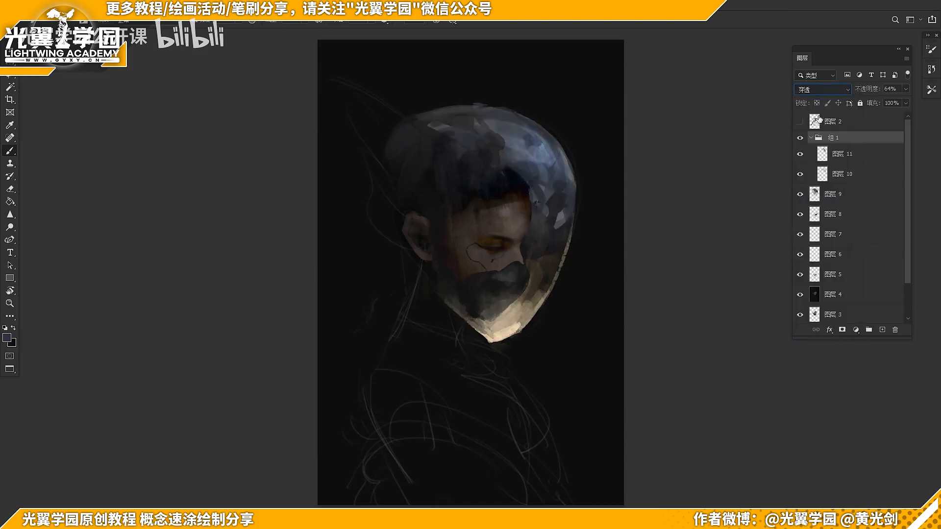
left_click(823, 93)
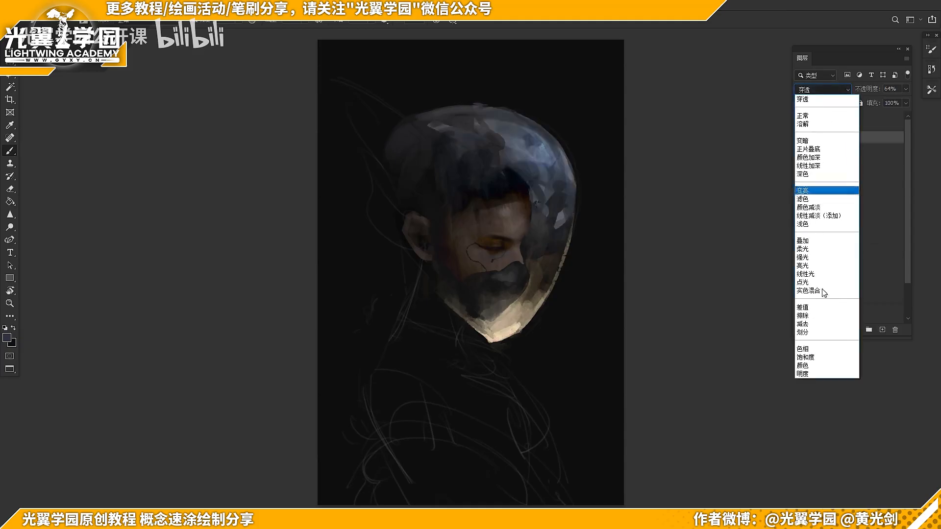
left_click(819, 332)
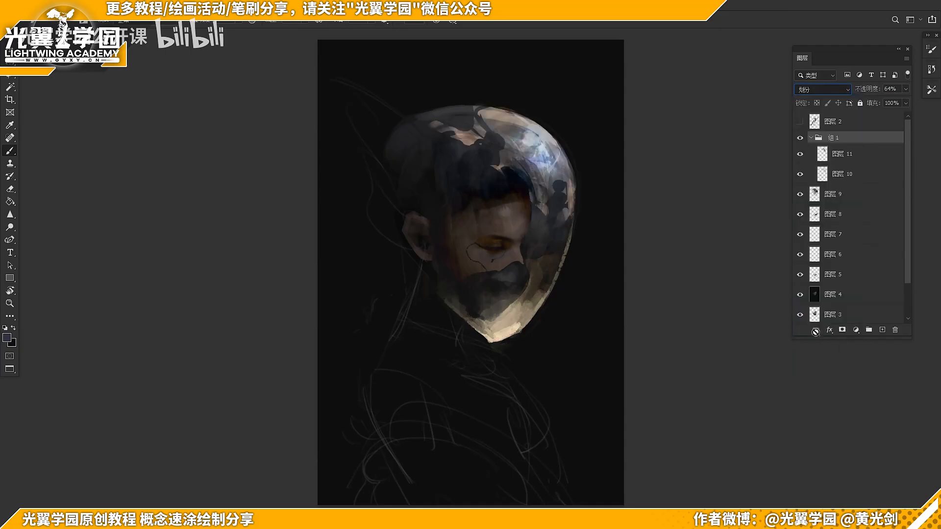
Collapse 组 1, select 图层 9, and compare the shell with that layer hidden and shown
left_click(811, 137)
left_click(833, 154)
left_click(801, 155)
left_click(801, 155)
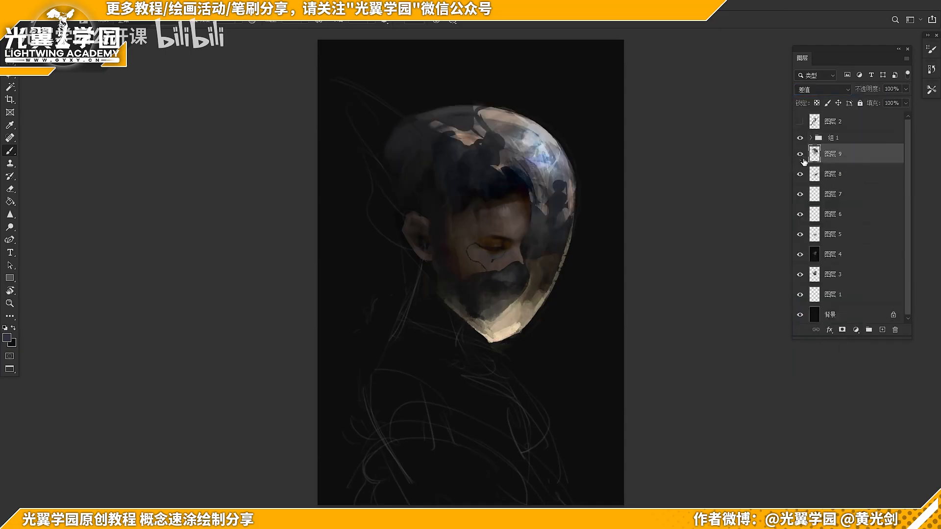
Compare the shell with 图层 8 hidden and shown, and do the same for 图层 11 inside 组 1
left_click(800, 175)
left_click(801, 175)
left_click(812, 138)
left_click(838, 154)
left_click(801, 155)
left_click(800, 155)
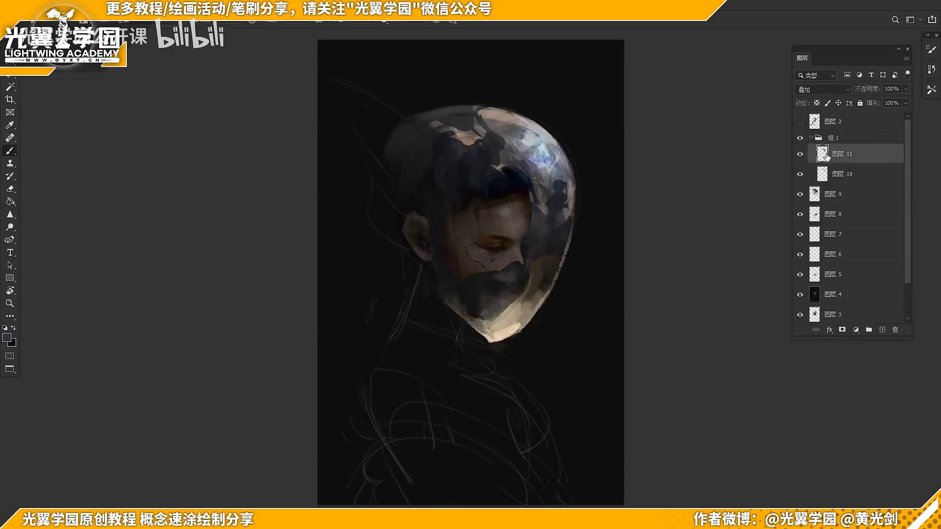
Apply a Hue/Saturation adjustment to 图层 11 with hue -142, saturation +11 and lightness +11
key("ctrl+u")
left_click_drag(736, 197, 779, 200)
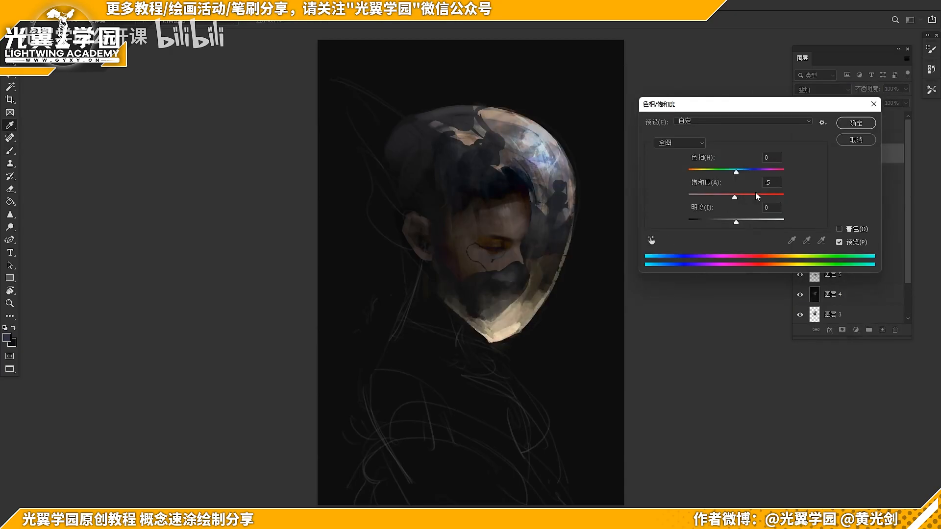
left_click_drag(736, 172, 696, 173)
left_click_drag(778, 196, 743, 224)
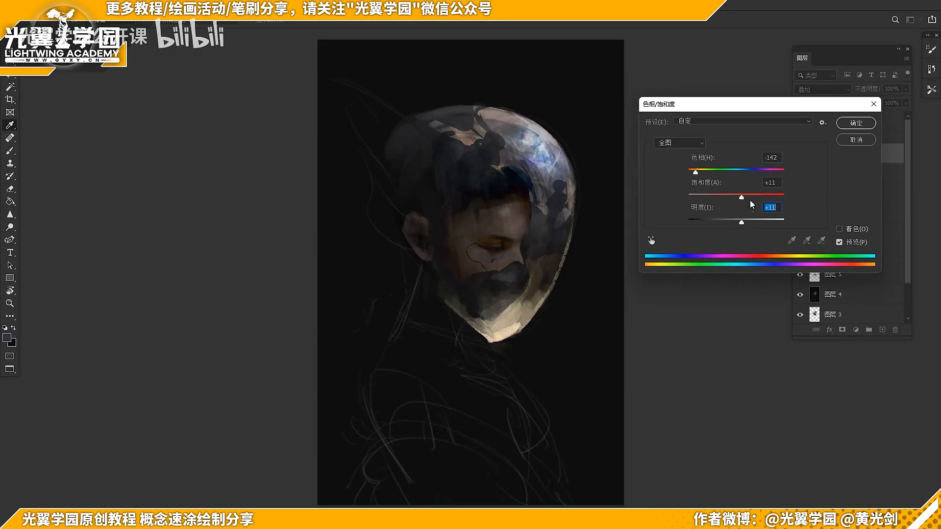
left_click(856, 123)
Mirror the canvas horizontally and compare the shell with 图层 11 hidden and shown
key("ctrl+shift+h")
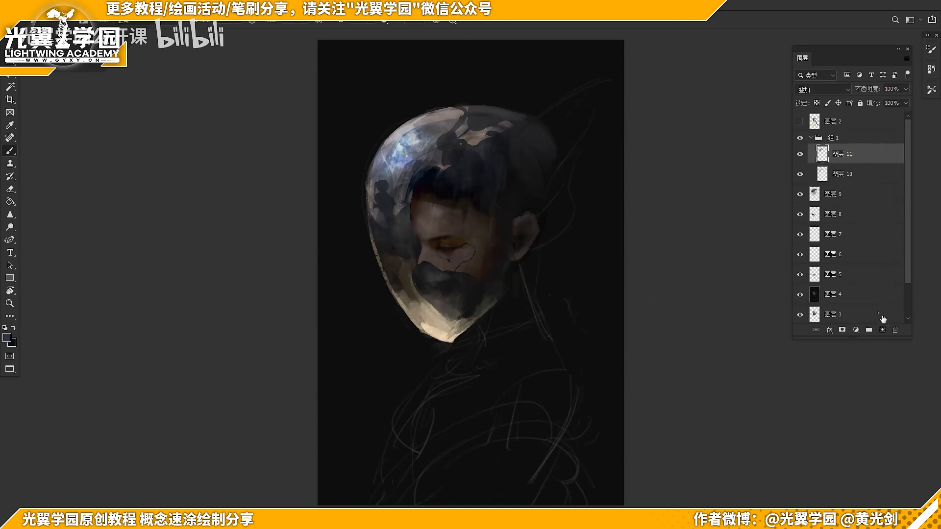
left_click(855, 141)
left_click(811, 138)
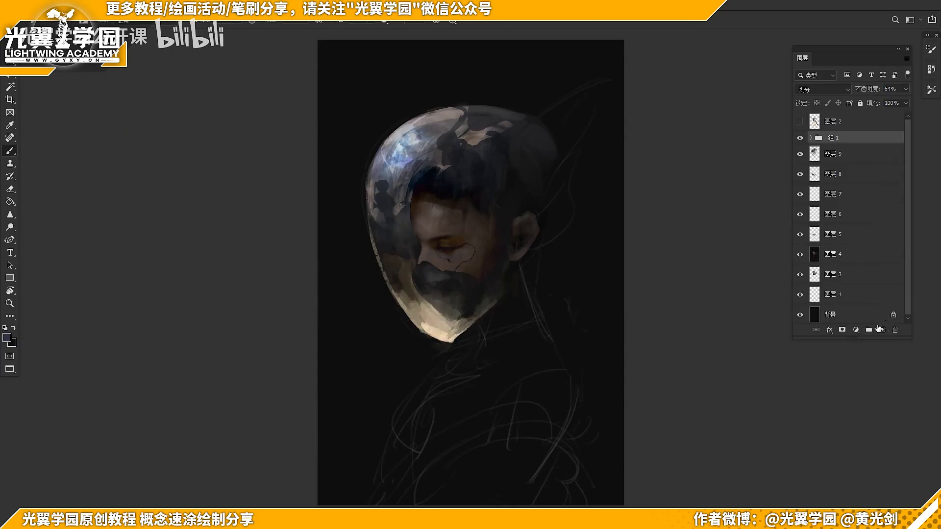
left_click(811, 138)
left_click(808, 155)
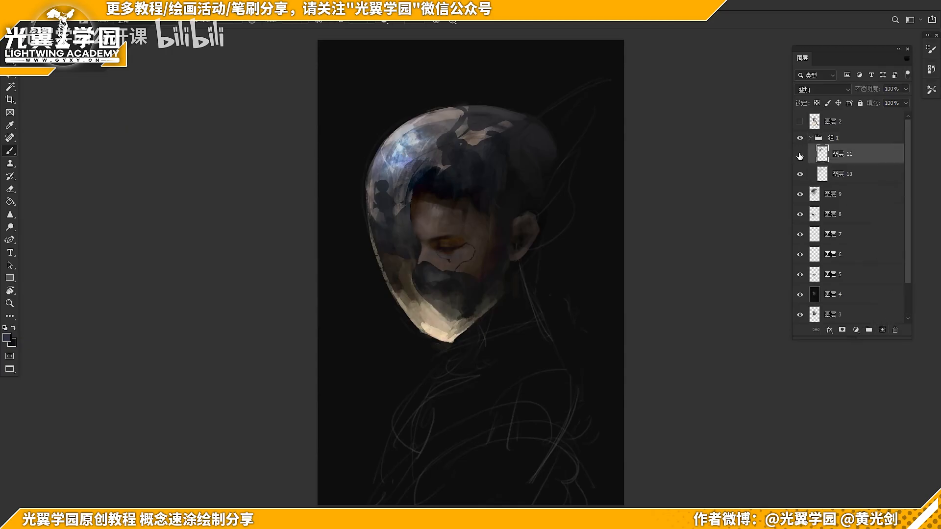
left_click(802, 156)
left_click(801, 156)
Apply another Hue/Saturation adjustment to 图层 11, lowering the saturation to -77 and shifting the hue
key("ctrl+u")
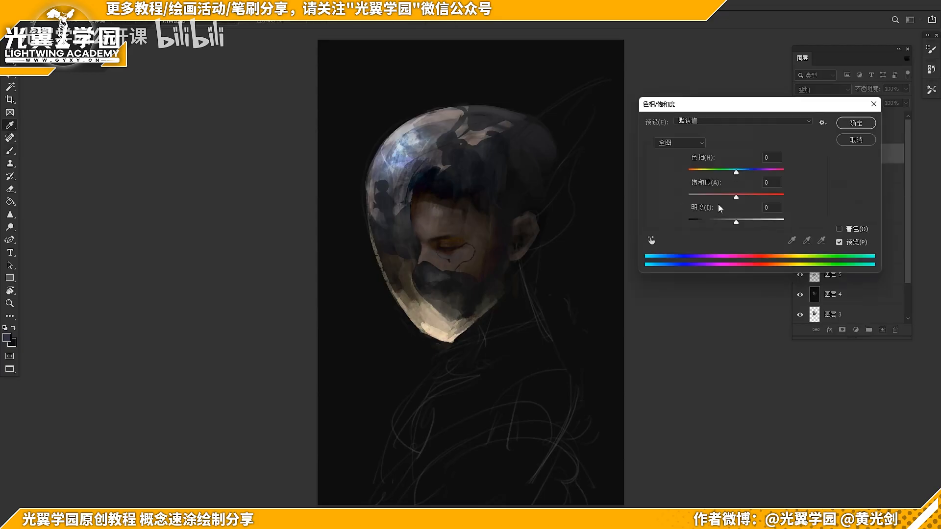
left_click_drag(742, 170, 694, 179)
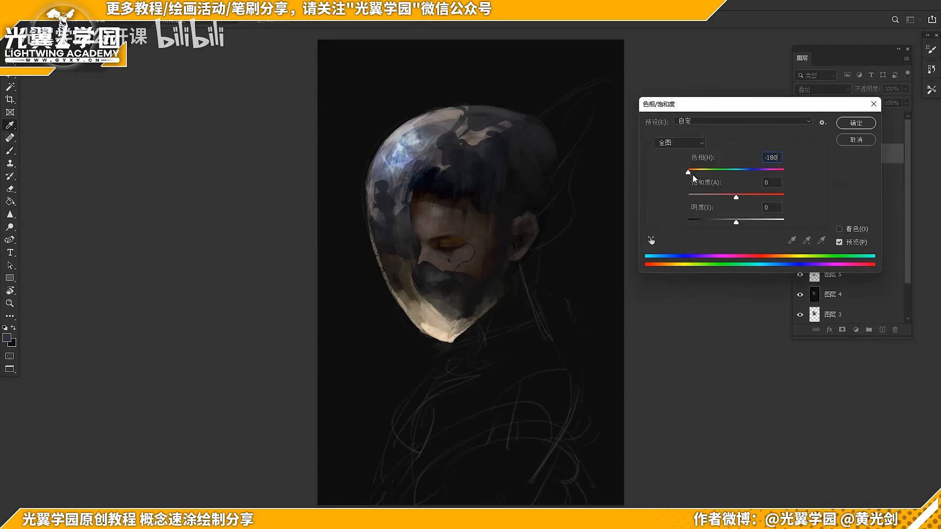
left_click_drag(757, 202, 699, 197)
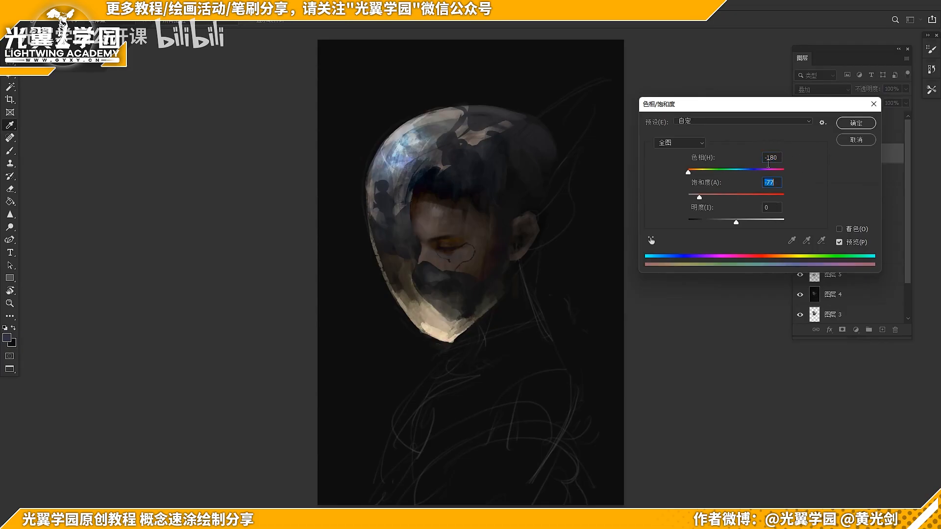
left_click(759, 172)
left_click(855, 123)
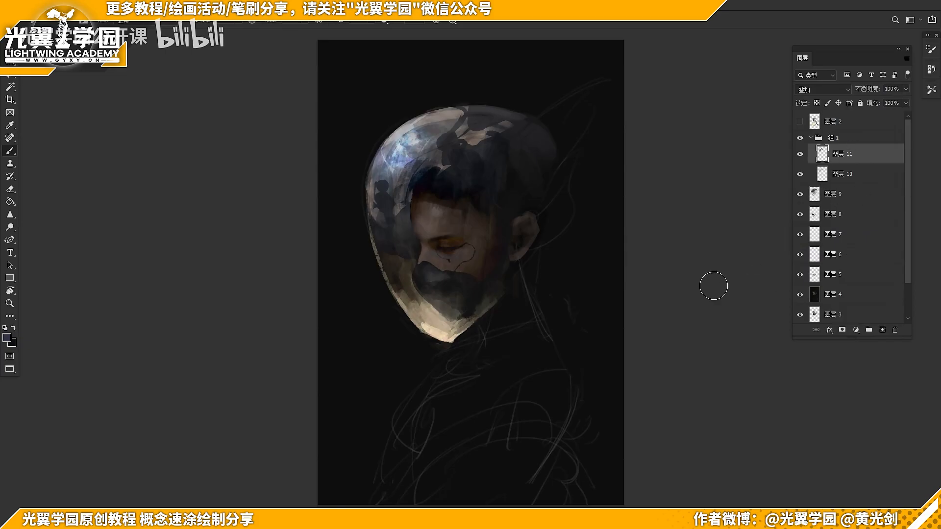
Compare the painting at reduced and full size with 组 1 hidden and shown
key("ctrl+minus")
key("ctrl+minus")
key("ctrl+minus")
key("ctrl+minus")
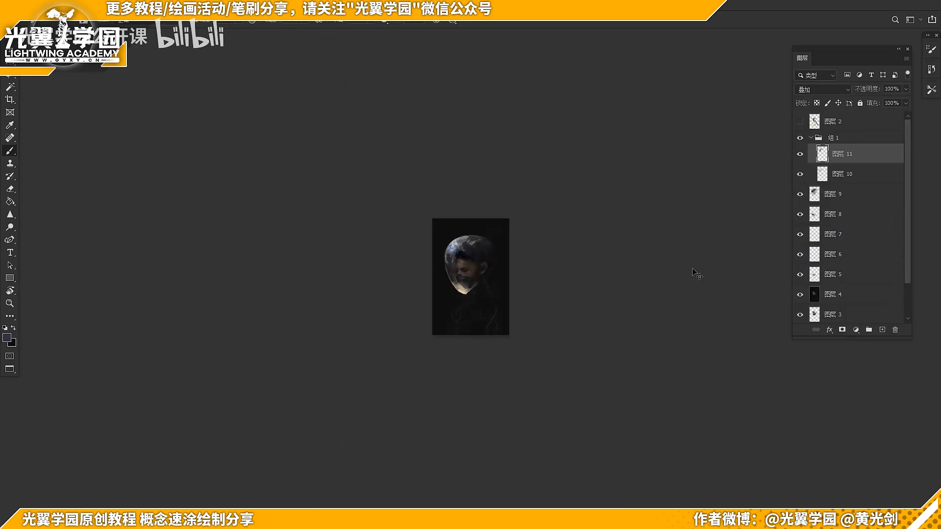
key("ctrl+plus")
key("ctrl+plus")
key("ctrl+plus")
key("ctrl+plus")
left_click(800, 138)
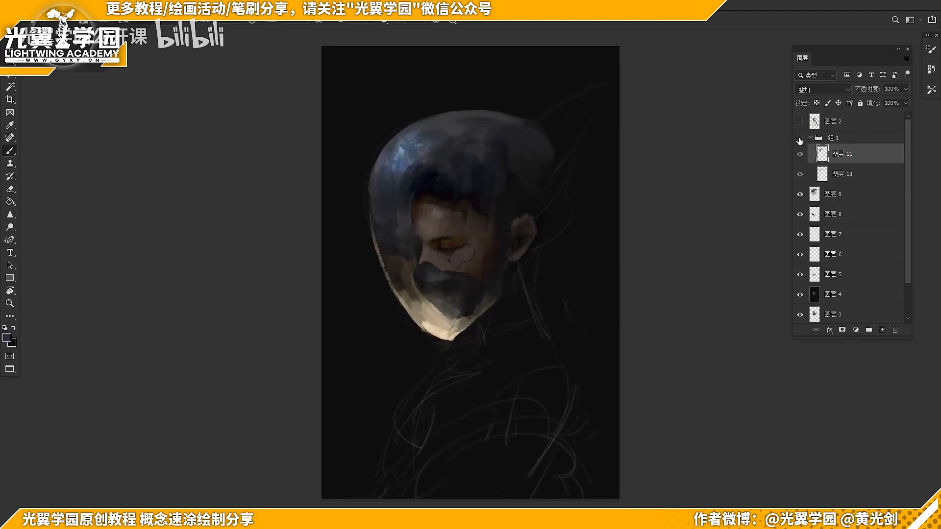
key("ctrl+minus")
key("ctrl+minus")
key("ctrl+minus")
left_click(800, 138)
key("ctrl+plus")
key("ctrl+plus")
key("ctrl+plus")
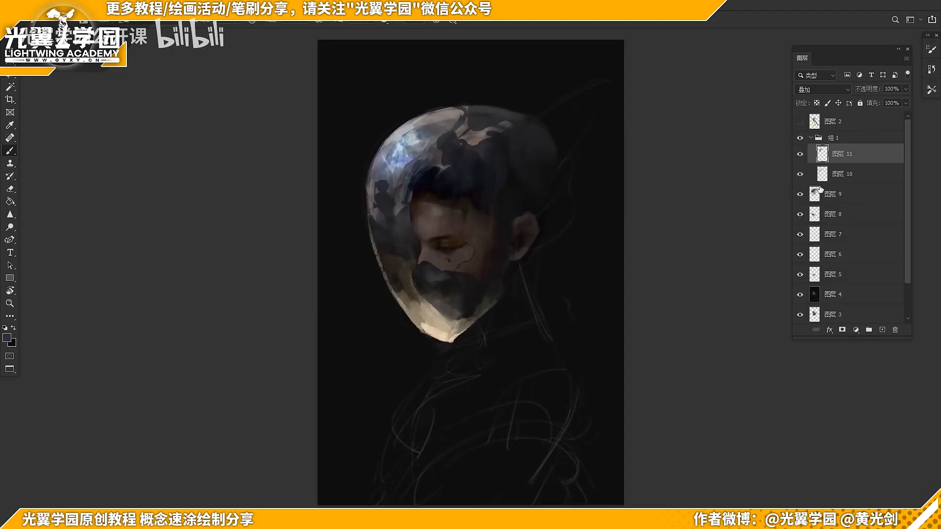
Create a layer above 图层 11 in 组 1 and paint over the shell's front reflections with the 基础2 brush
left_click(884, 331)
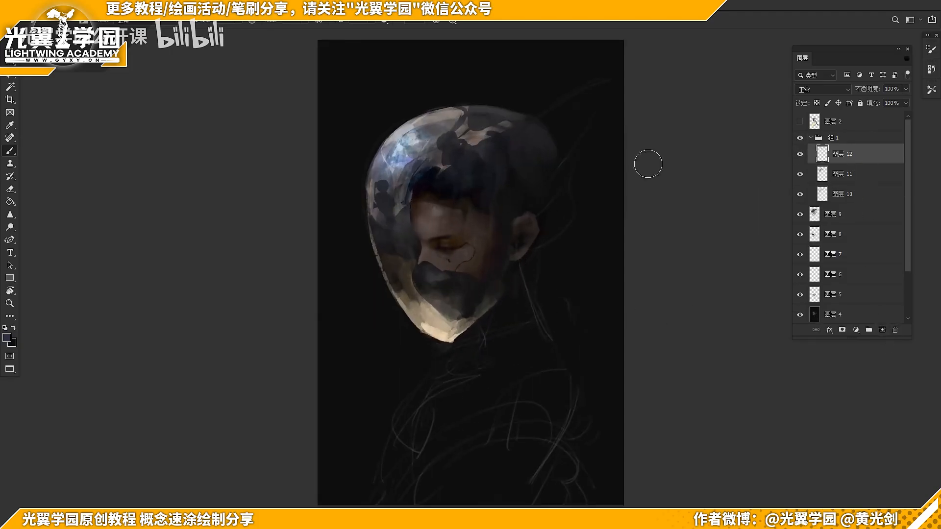
right_click(397, 191)
left_click(459, 344)
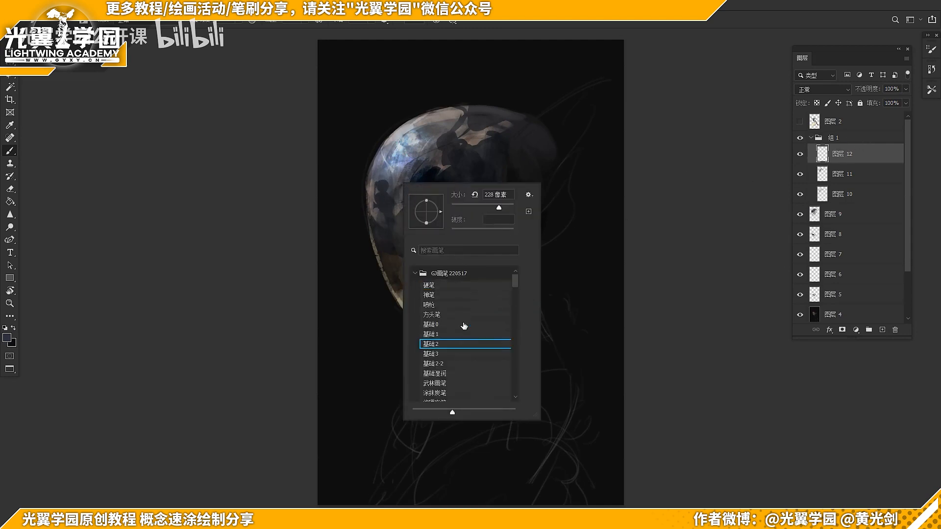
left_click(392, 179)
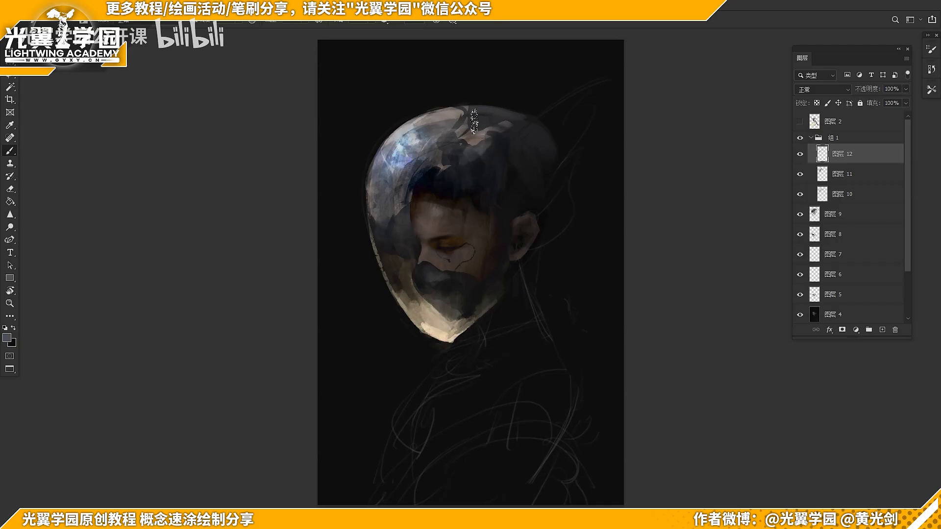
Paint short strokes into the crown reflections on 图层 12, undoing the stroke on the shell's front edge
key("ctrl+minus")
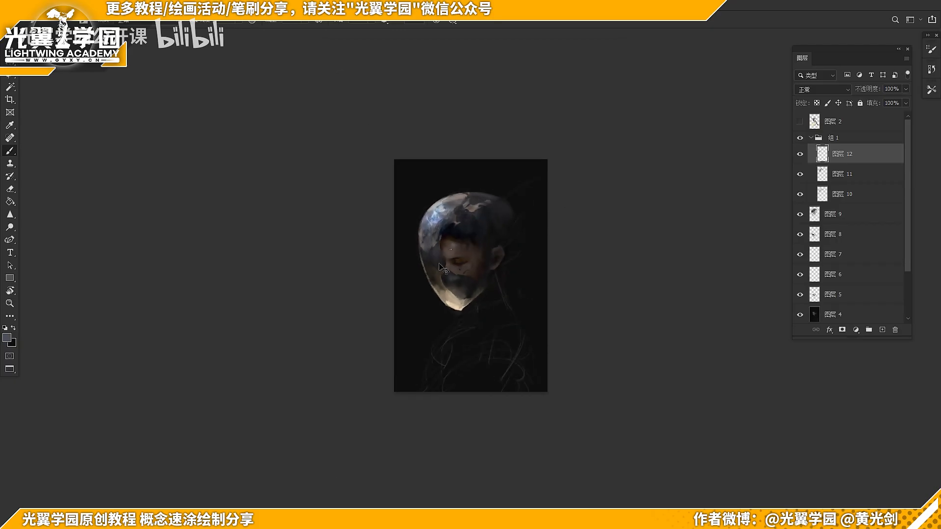
left_click_drag(426, 234, 428, 250)
key("ctrl+z")
left_click_drag(469, 208, 465, 202)
key("ctrl+plus")
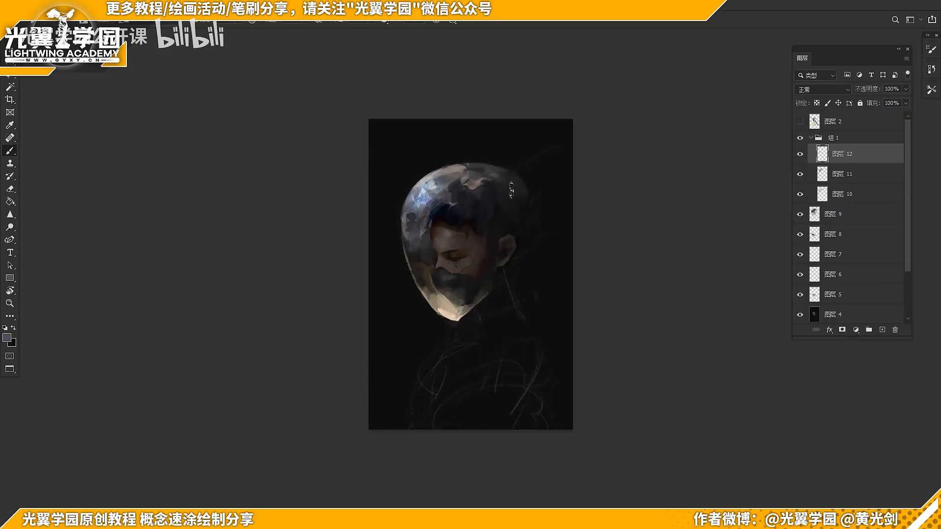
left_click(492, 178, "alt")
Try a muted pink foreground colour (#ae6978) for tinting the rear of the shell's crown
left_click(428, 195, "alt")
left_click(7, 339)
left_click(775, 277)
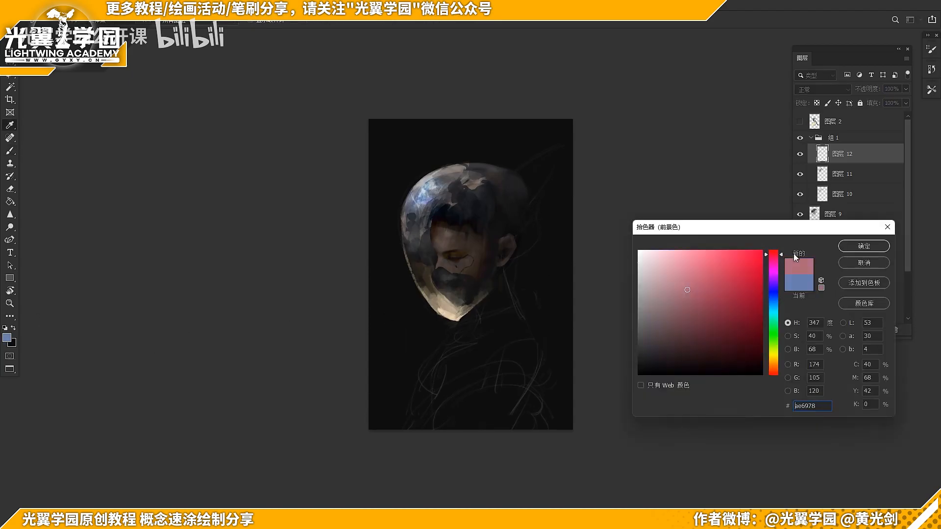
left_click(864, 246)
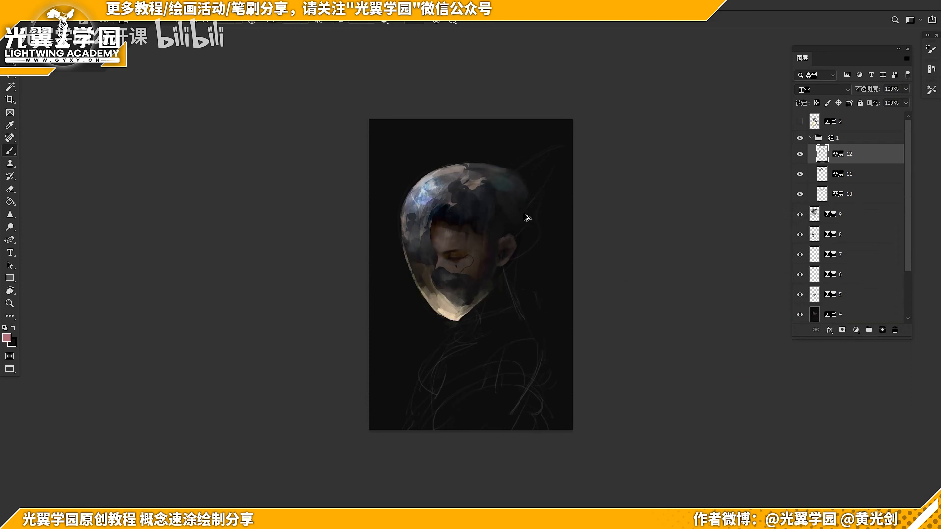
Set the foreground colour to tan and tint the rear of the shell's crown with it
left_click(7, 338)
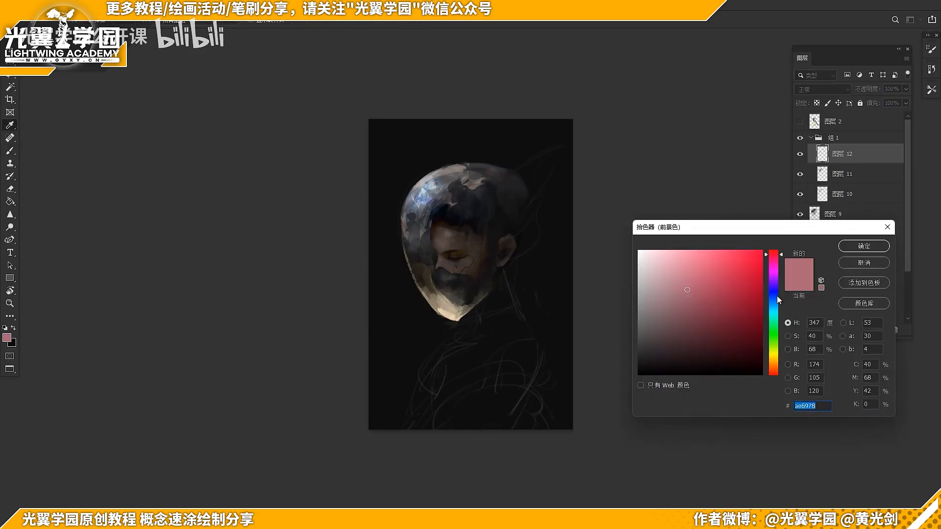
left_click(775, 355)
left_click(777, 365)
left_click(864, 246)
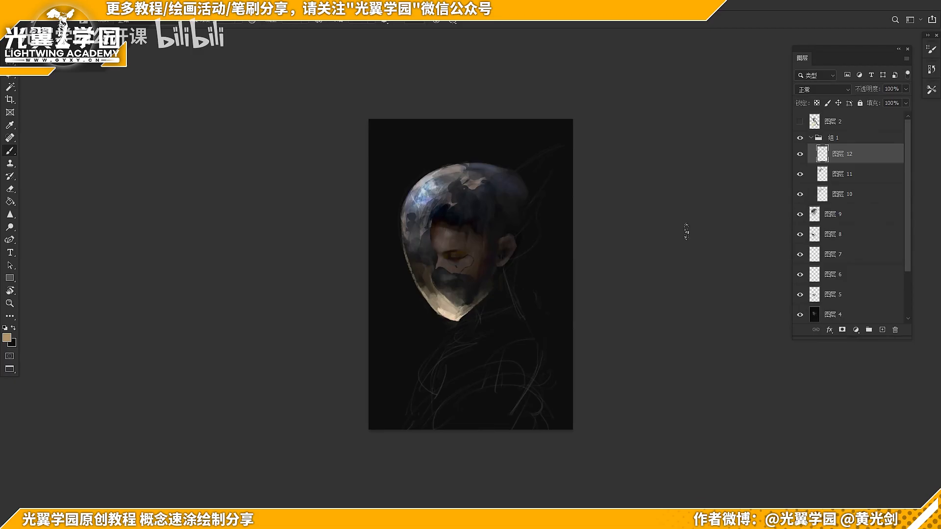
Sample a blue-violet from the shell's bright highlight and brush it over the front reflections beside the face
key("ctrl+plus")
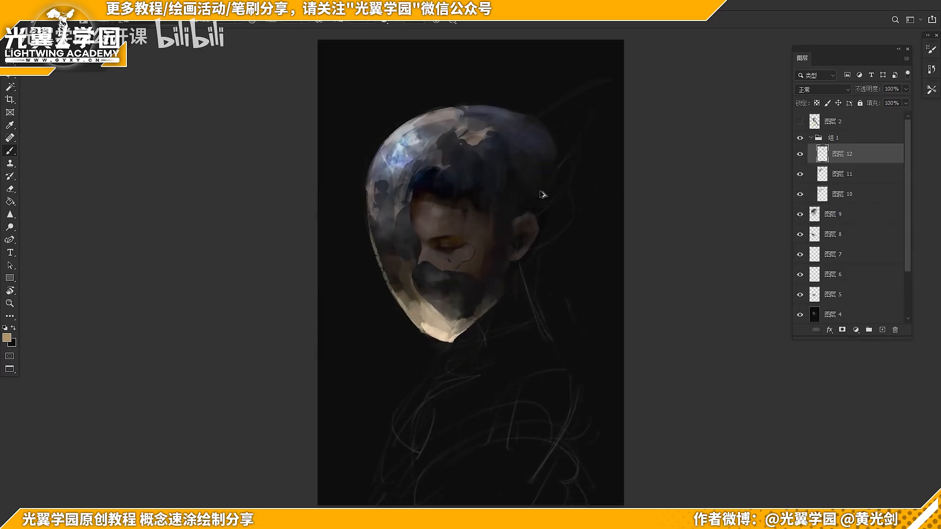
left_click(424, 146, "alt")
left_click(406, 157, "alt")
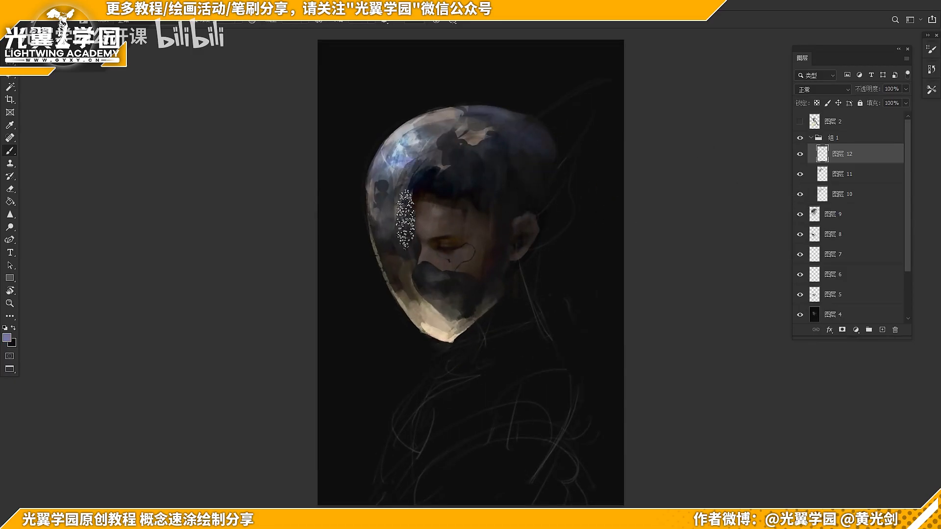
left_click_drag(413, 180, 398, 175)
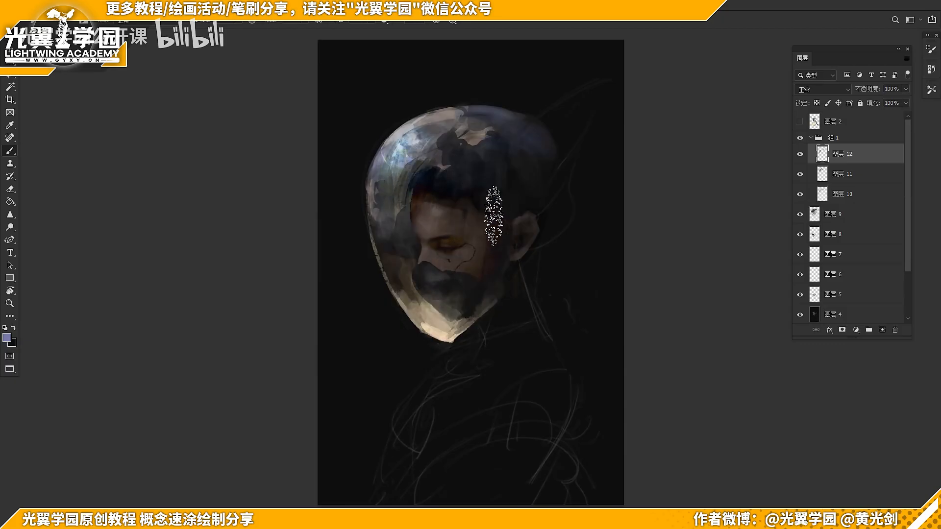
mouse_move(416, 210)
left_mouse_down()
mouse_move(428, 213)
mouse_move(419, 228)
left_mouse_up()
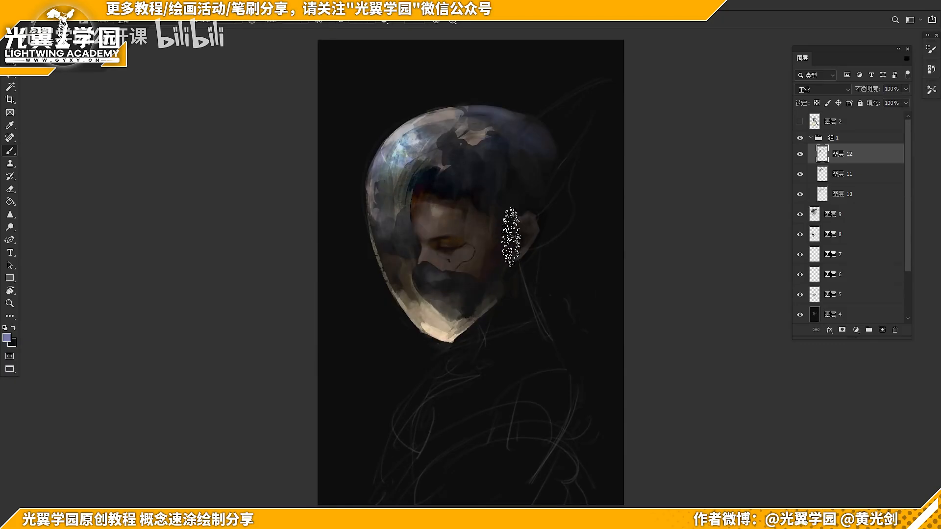
Sample a muted greyish tone from the shell and paint away the pale patch on its crown
left_click(437, 160, "alt")
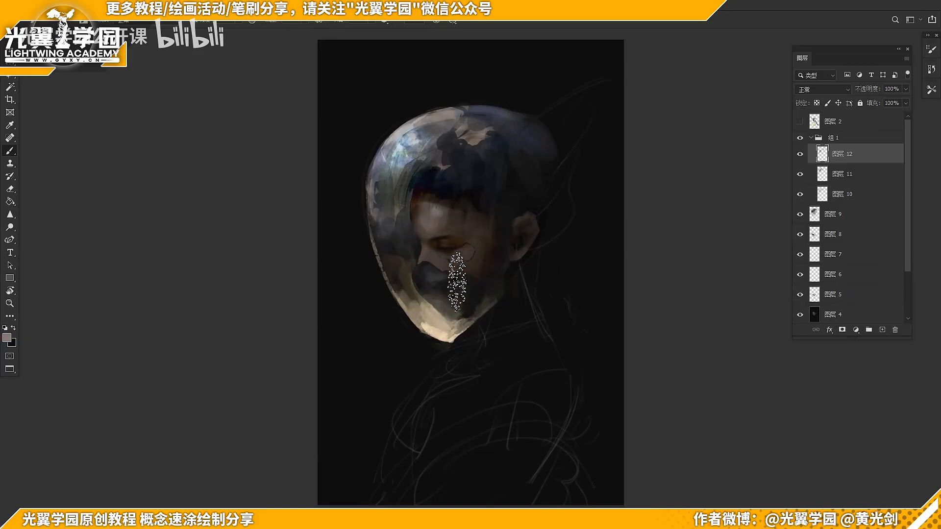
key("ctrl+plus")
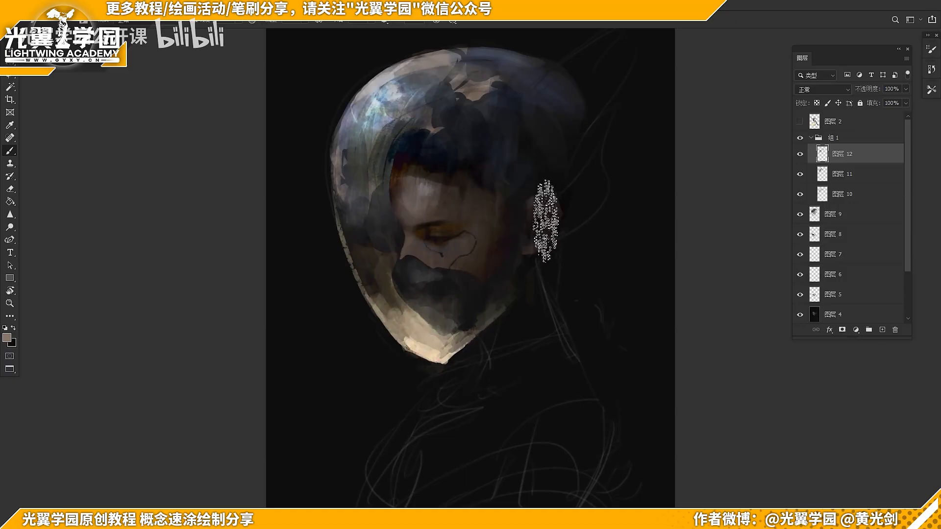
scroll(573, 271, "down", 8)
scroll(572, 272, "up", 8)
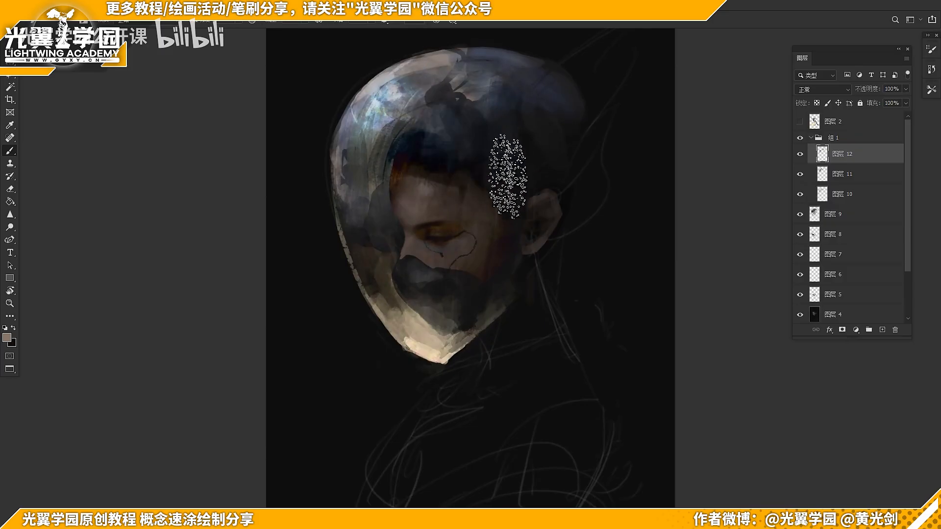
Check the composition at reduced size and mirrored horizontally, and flip the canvas back
key("ctrl+minus")
key("ctrl+minus")
key("ctrl+minus")
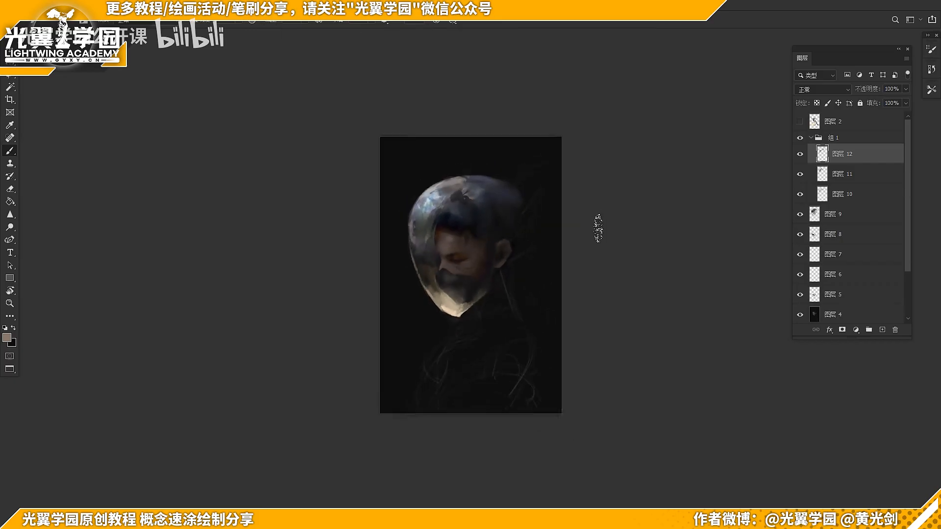
key("ctrl+shift+h")
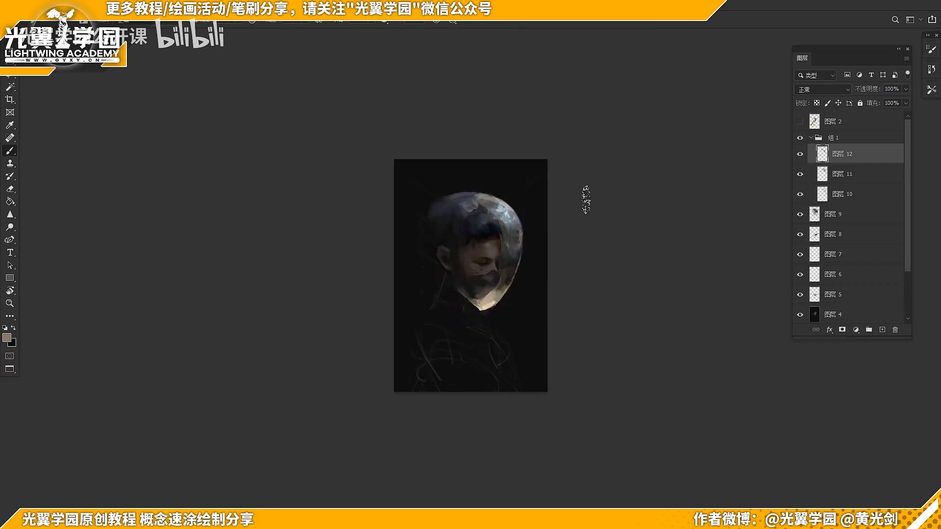
key("ctrl+0")
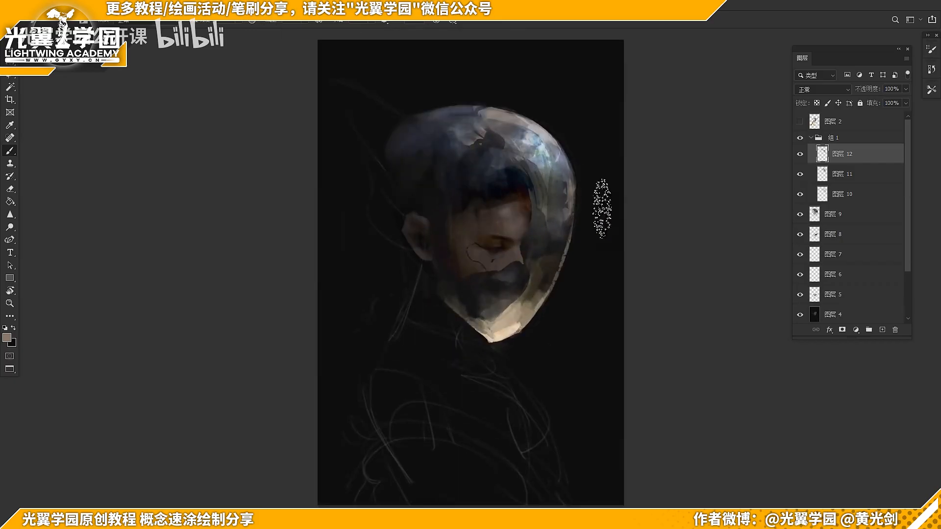
key("ctrl+shift+h")
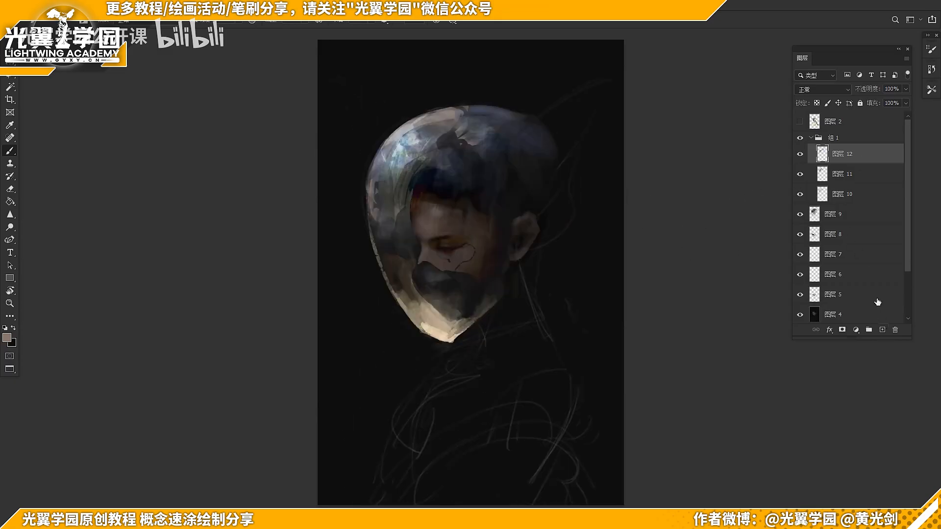
Collapse 组 1 and create a new layer above it
left_click(810, 138)
left_click(843, 141)
left_click(882, 330)
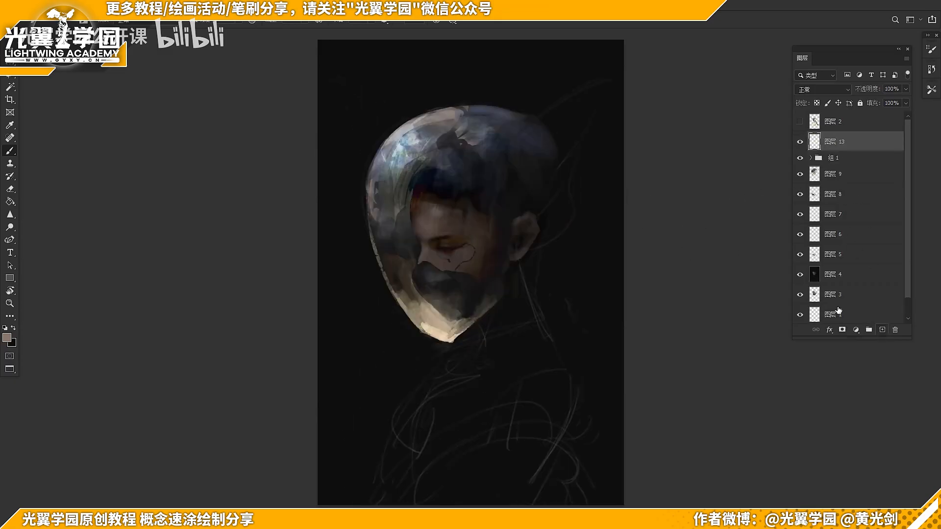
key("ctrl+plus")
key("ctrl+plus")
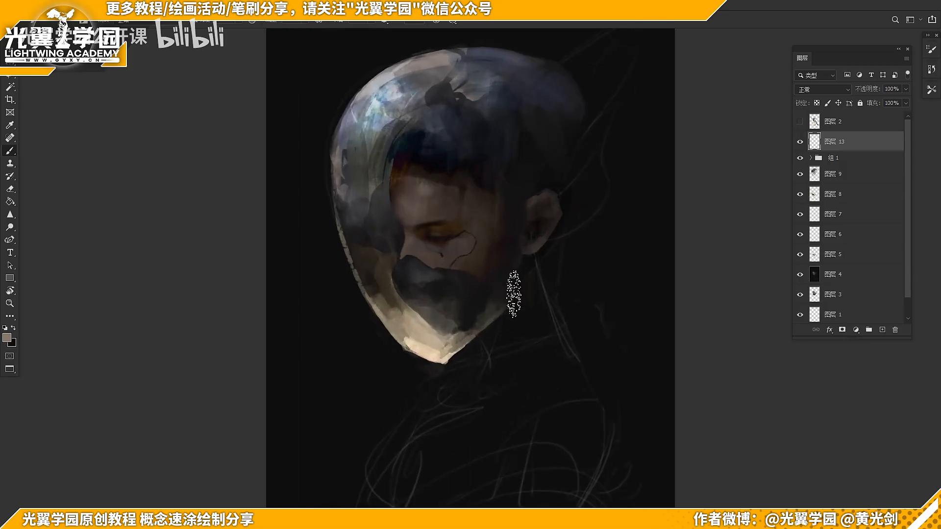
Sample pale beige and darker tones from the shell's chin area and brush them along its lower rear edge
left_click(452, 350, "alt")
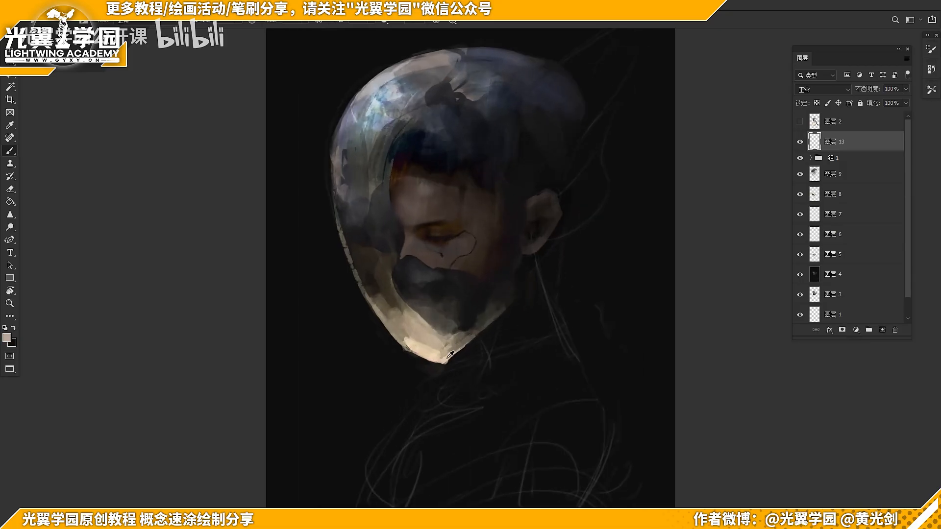
left_click_drag(447, 361, 495, 321)
left_click(496, 310, "alt")
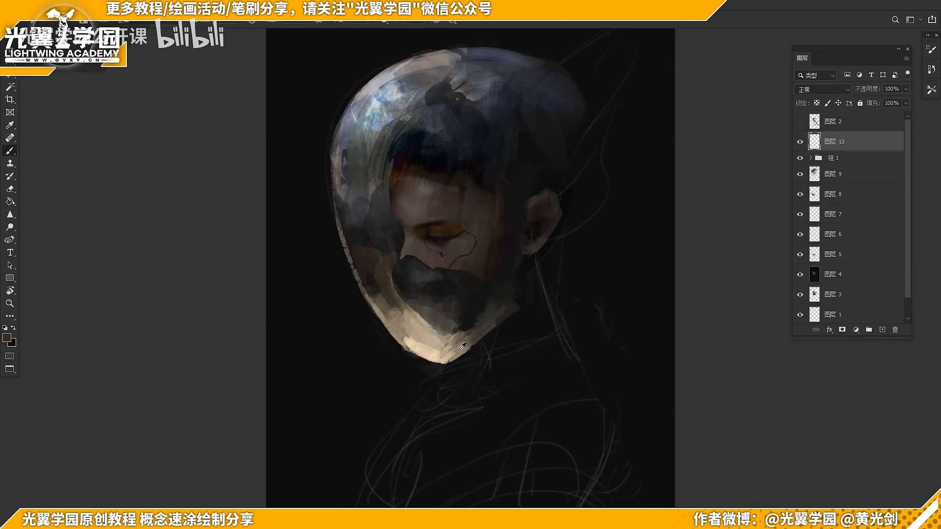
left_click(440, 353, "alt")
left_click_drag(444, 362, 424, 350)
Switch to the 基础 3 brush and paint sampled beige and grey tones along the lower shell beside the mask
right_click(425, 345)
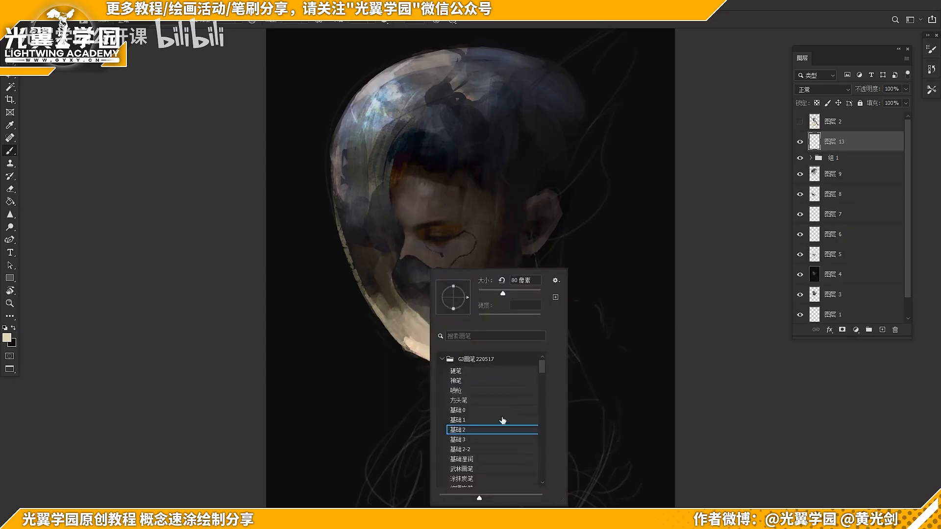
left_click(502, 439)
key("Return")
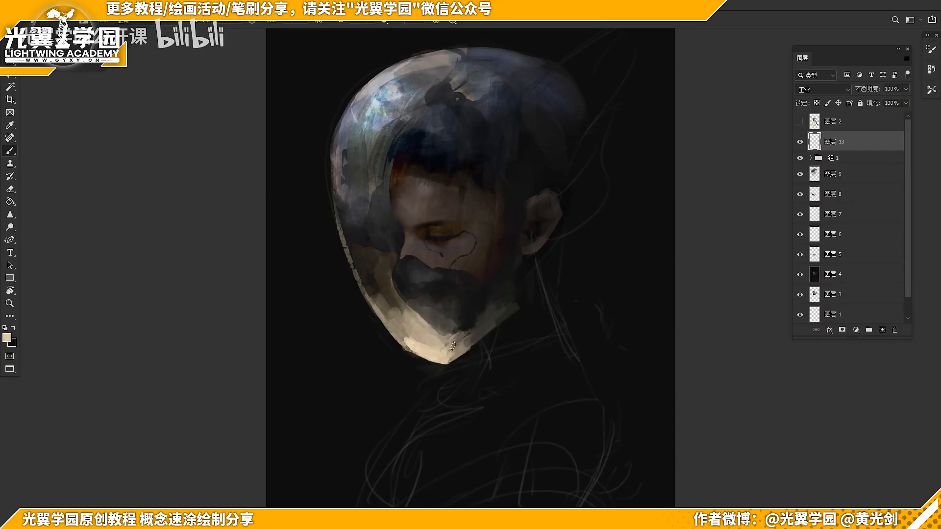
left_click_drag(465, 339, 465, 338)
left_click(482, 327, "alt")
left_click(455, 334, "alt")
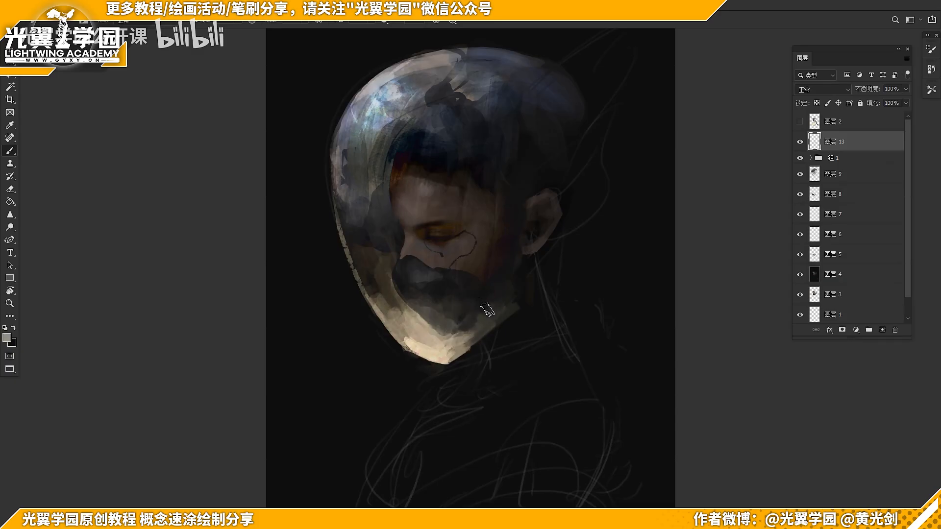
left_click(478, 301, "alt")
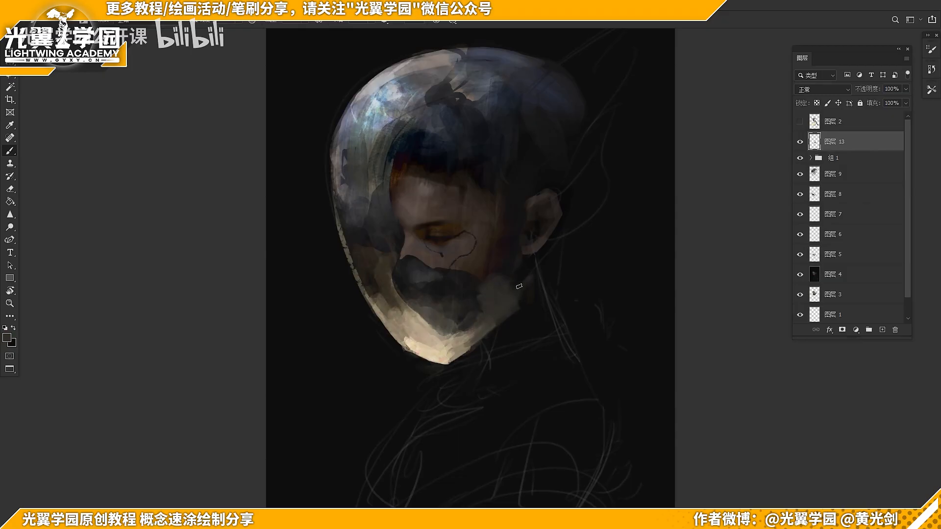
Brush a dark tone along the shell's edge below the ear, erase excess paint around it, and undo the last change
left_click_drag(535, 269, 517, 294)
scroll(548, 267, "down", 5)
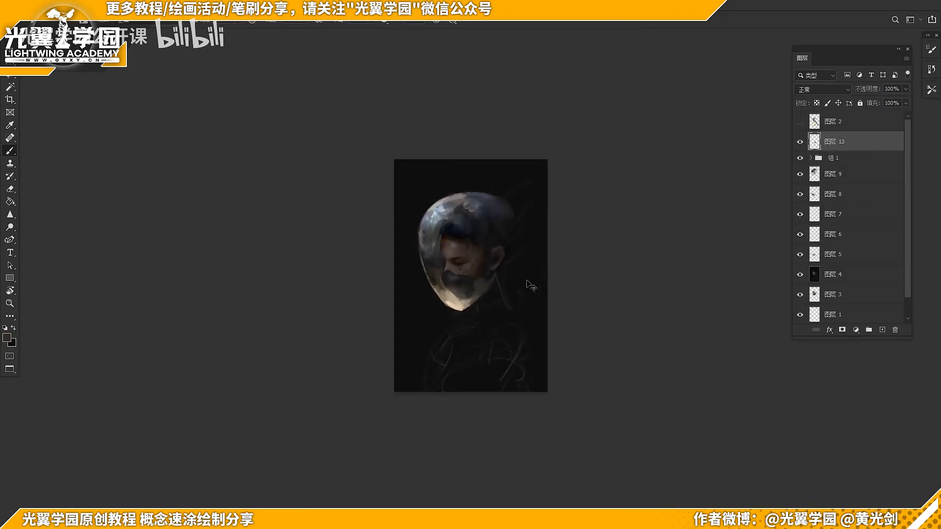
scroll(544, 270, "up", 3)
key("e")
mouse_move(526, 262)
left_mouse_down()
mouse_move(516, 295)
mouse_move(501, 280)
mouse_move(516, 327)
left_mouse_up()
left_click_drag(506, 275, 487, 274)
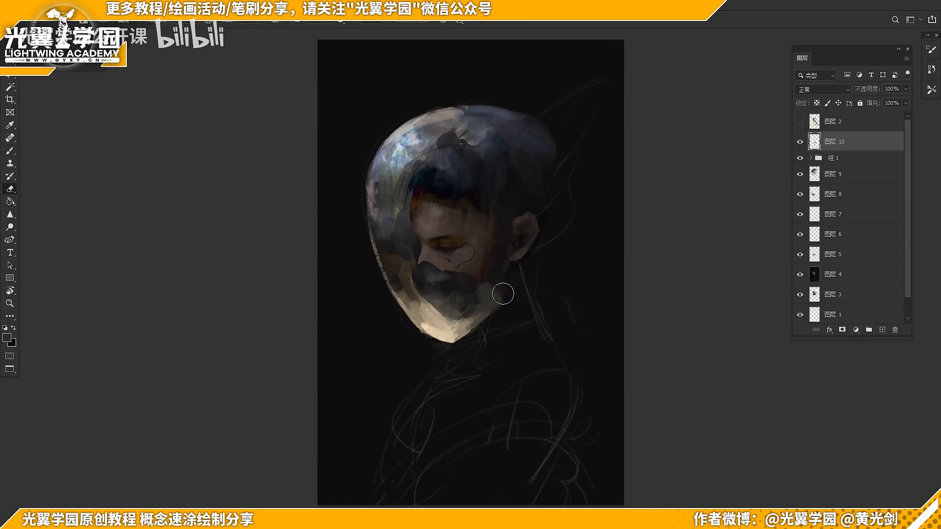
key("b")
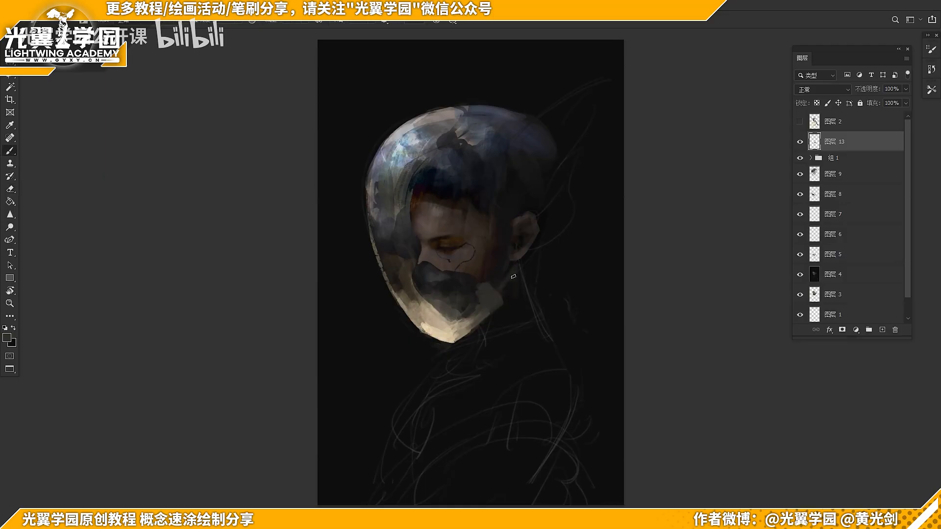
key("ctrl+z")
Examine the helmeted figure's overall read at reduced size and return to a close view of the shell
key("ctrl+minus")
key("ctrl+minus")
key("ctrl+minus")
key("ctrl+minus")
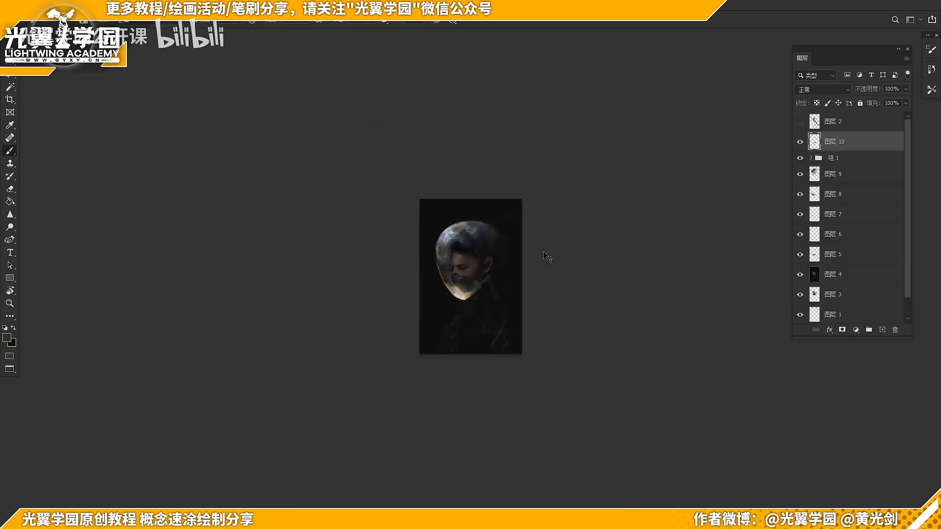
key("ctrl+plus")
key("ctrl+plus")
key("ctrl+plus")
key("ctrl+plus")
key("ctrl+plus")
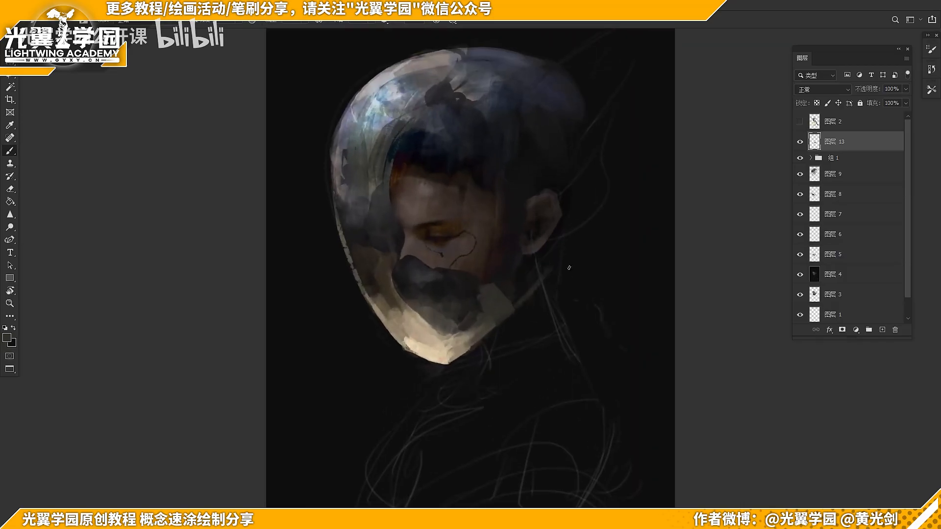
Create a new layer above 图层 13 and check the overall composition at reduced size
left_click_drag(574, 266, 562, 287)
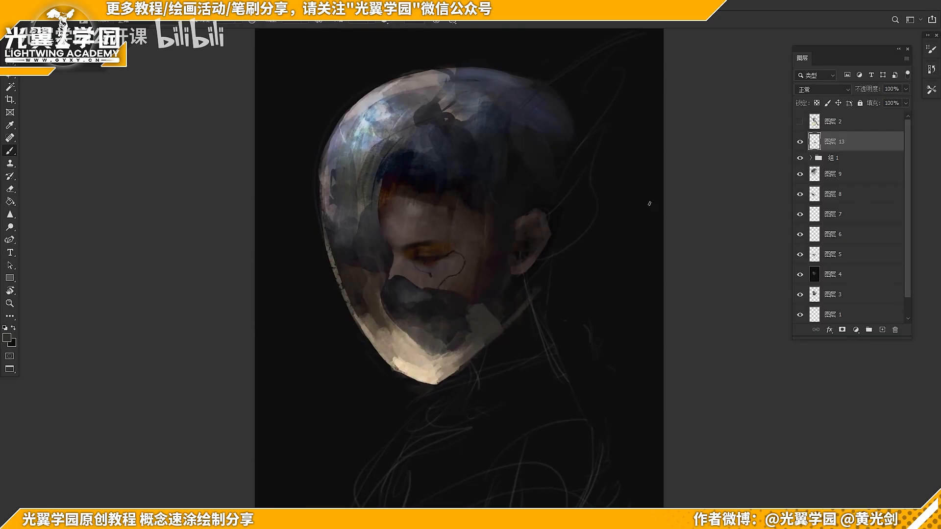
left_click(881, 328)
key("ctrl+minus")
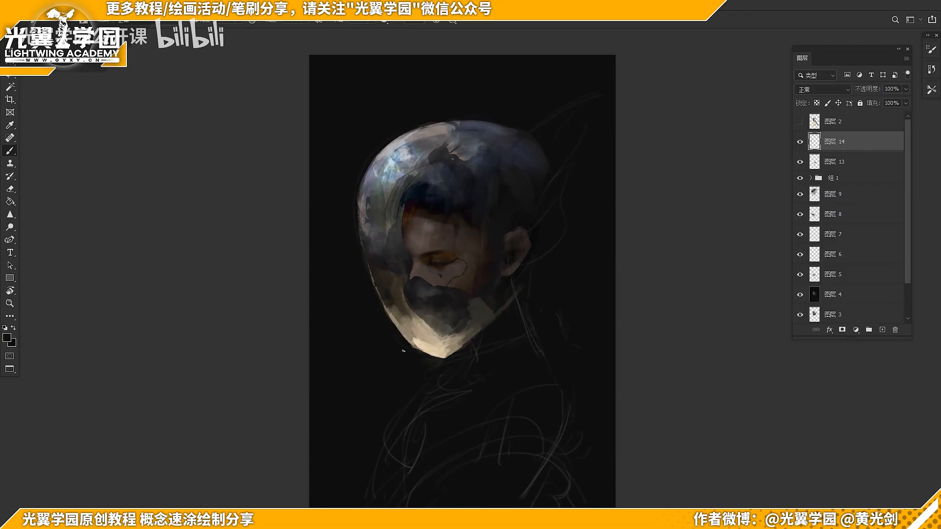
key("ctrl+minus")
key("ctrl+minus")
key("ctrl+minus")
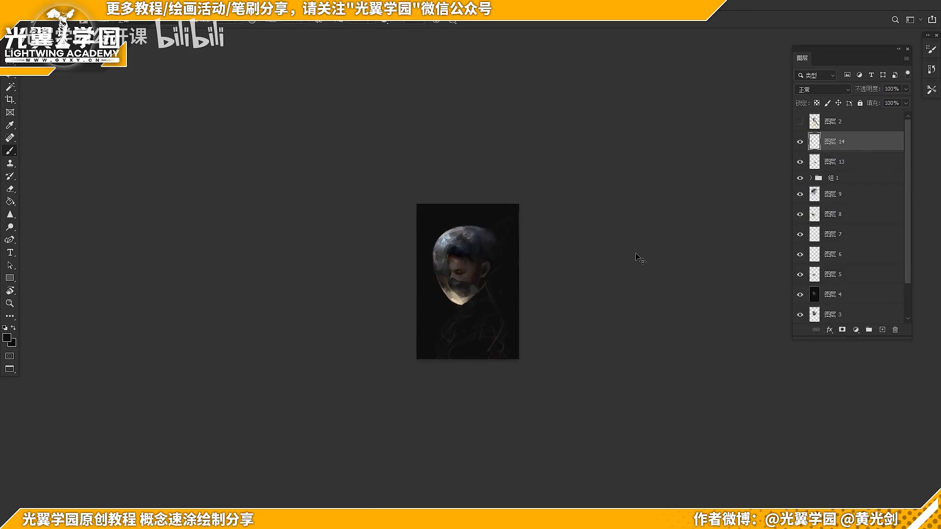
key("ctrl+0")
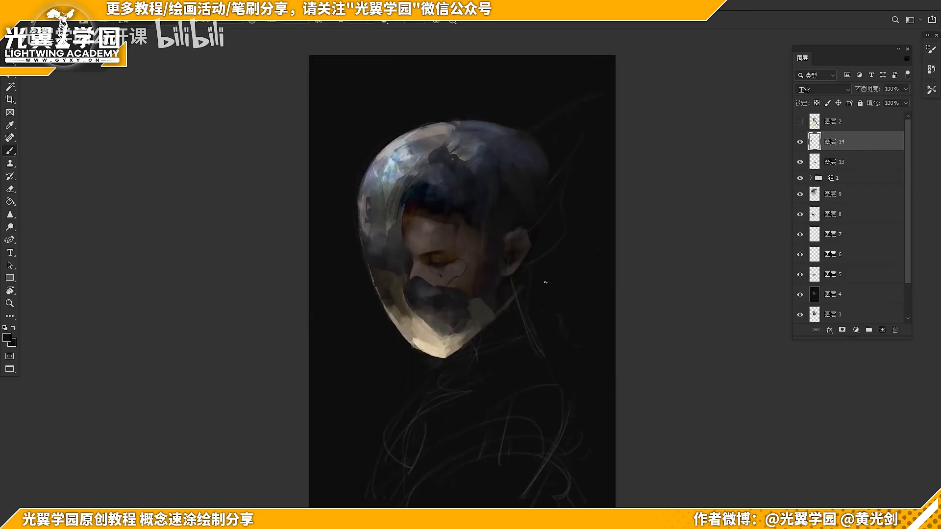
Use the 基础 3 brush at 114 px for painting on the new layer
right_click(512, 244)
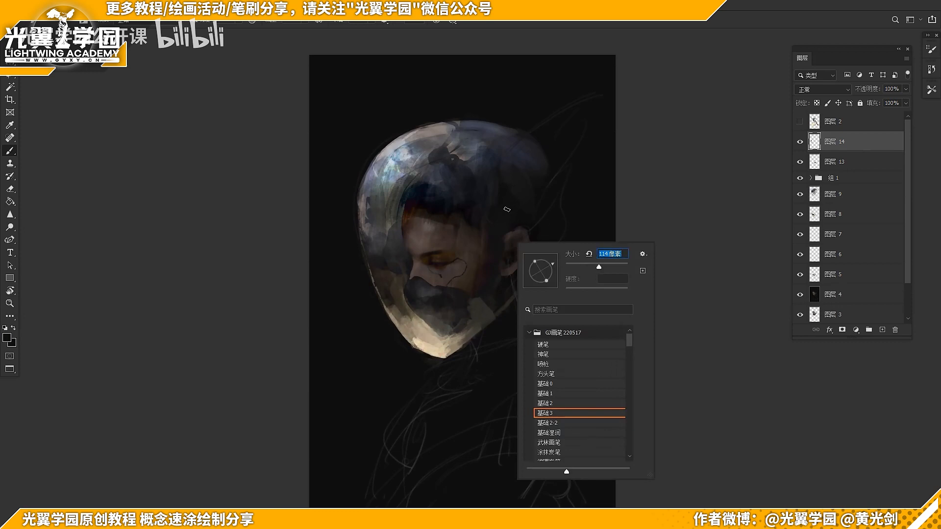
key("Return")
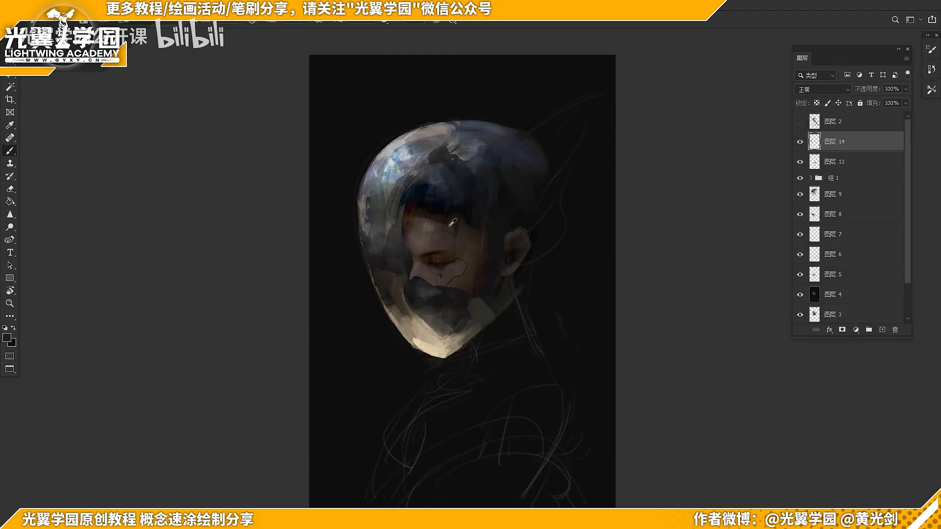
Try pale grey strokes from the ear down past the shell's lower edge, and undo them
left_click(409, 160, "alt")
left_click_drag(490, 357, 514, 300)
mouse_move(513, 246)
left_mouse_down()
mouse_move(517, 308)
mouse_move(495, 394)
left_mouse_up()
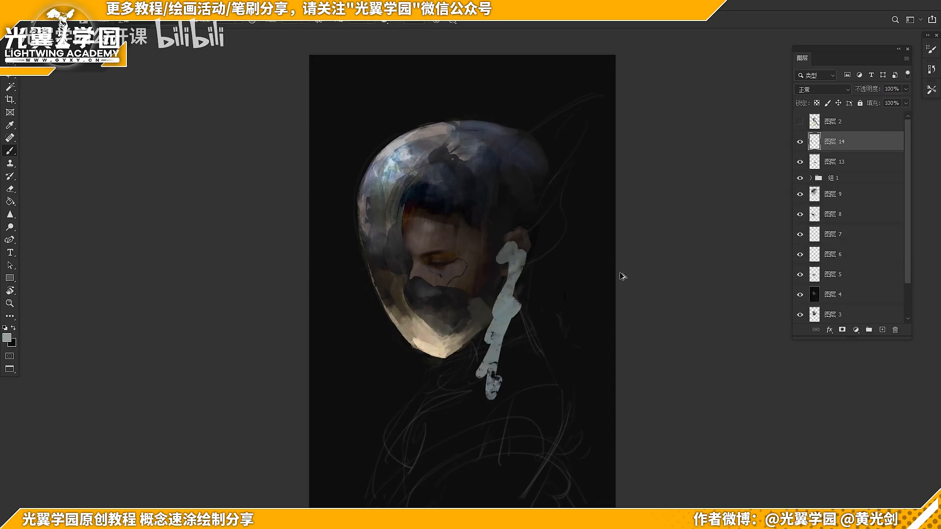
key("ctrl+z")
key("ctrl+z")
key("ctrl+z")
Create a new layer above 图层 14 and set the foreground colour to white using the default colours
left_click(882, 329)
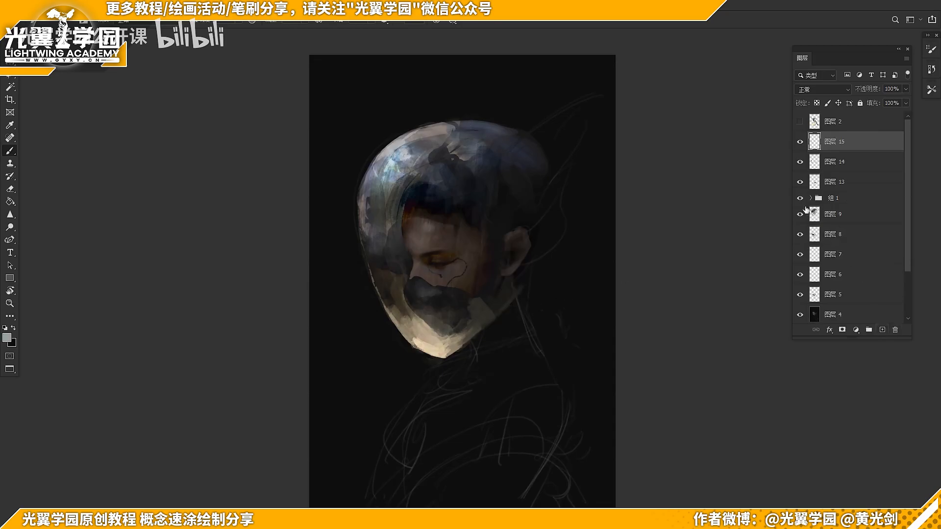
left_click(801, 143)
left_click(801, 143)
left_click(801, 160)
left_click(5, 328)
left_click(13, 329)
Paint a white tapered strip rising above the ear along the shell's rear edge and trim it with the eraser
mouse_move(500, 312)
left_mouse_down()
mouse_move(480, 356)
mouse_move(514, 278)
mouse_move(500, 299)
mouse_move(522, 215)
mouse_move(530, 266)
mouse_move(466, 391)
mouse_move(542, 281)
mouse_move(510, 343)
left_mouse_up()
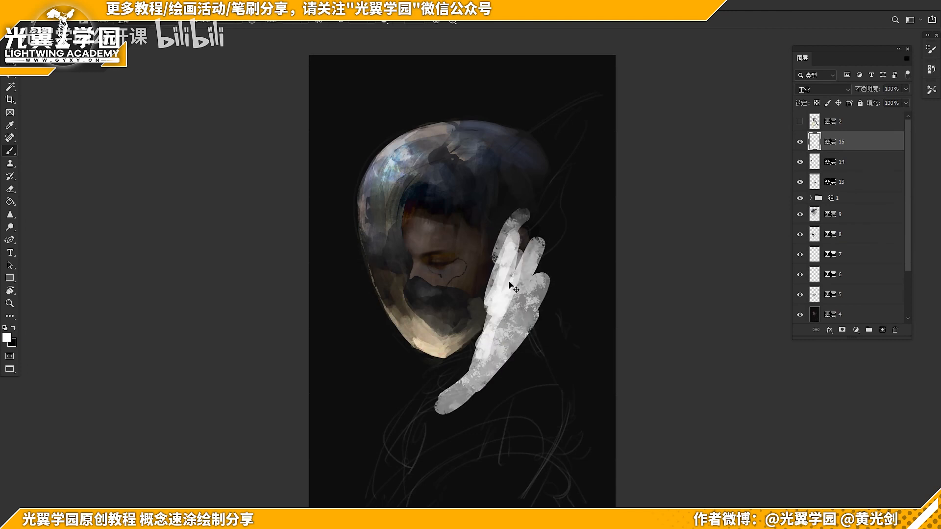
key("ctrl+z")
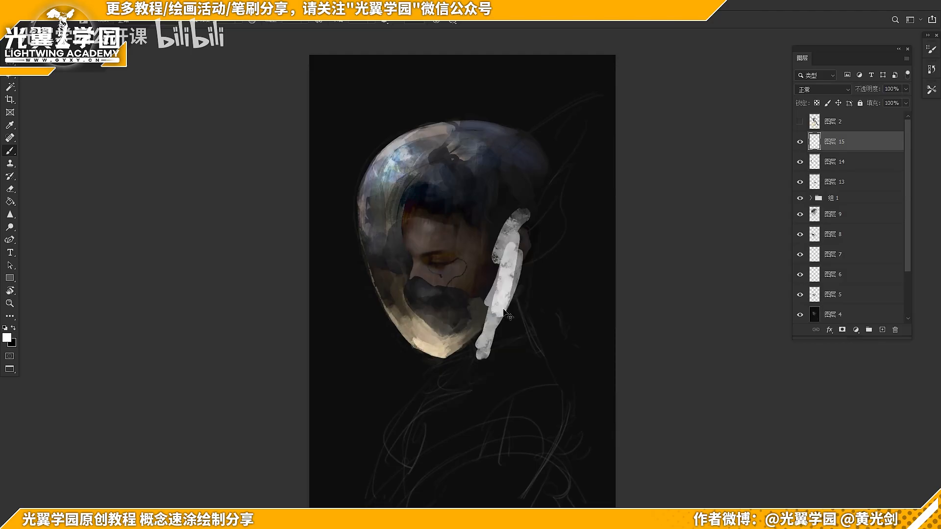
mouse_move(505, 298)
left_mouse_down()
mouse_move(515, 147)
mouse_move(521, 164)
mouse_move(528, 113)
left_mouse_up()
key("e")
left_click_drag(479, 235, 499, 257)
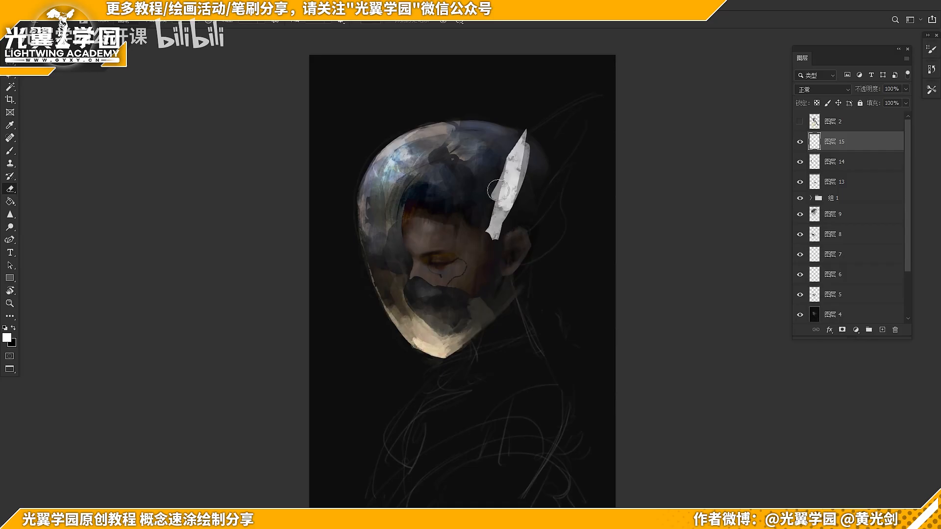
Block in a grey wing extending from the white strip to a tip above the helmet and down over the ear
key("b")
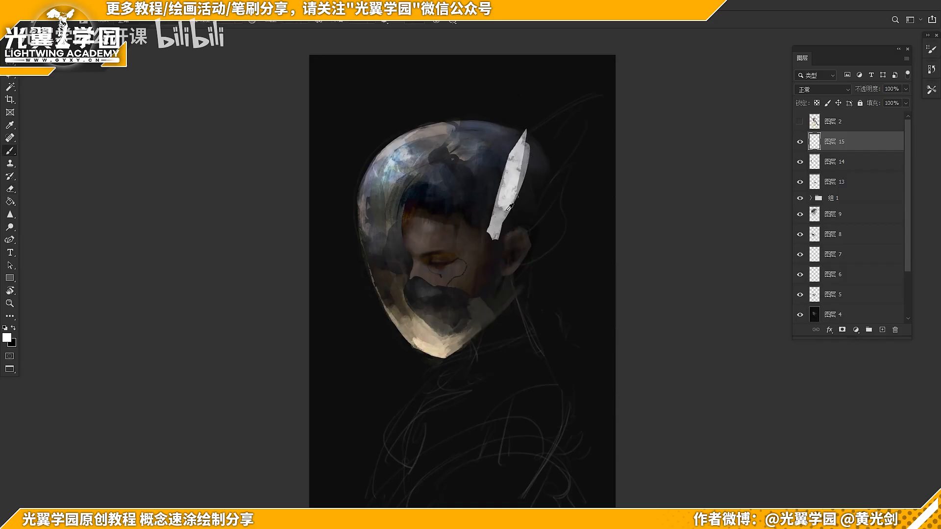
left_click(503, 218, "alt")
mouse_move(499, 224)
left_mouse_down()
mouse_move(515, 170)
mouse_move(556, 145)
mouse_move(534, 146)
left_mouse_up()
left_click_drag(561, 94, 545, 127)
left_click_drag(534, 172, 567, 77)
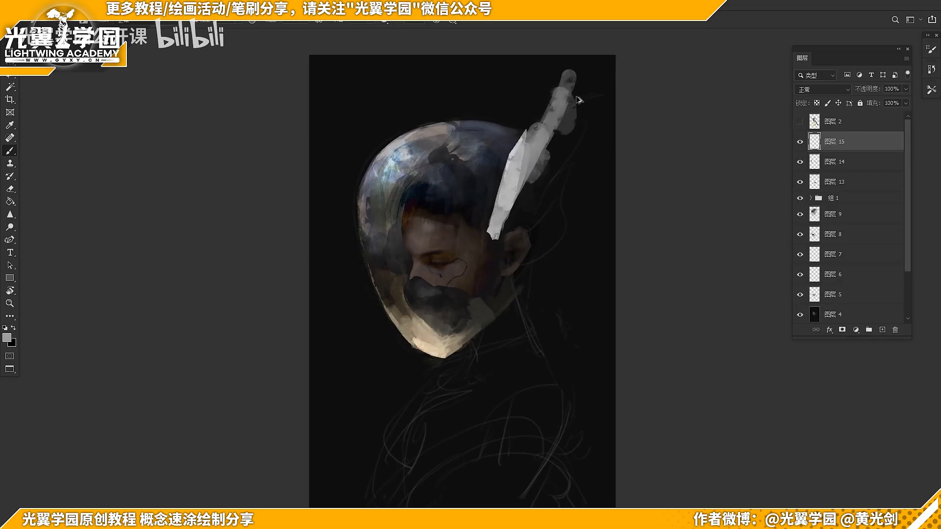
key("ctrl+z")
mouse_move(530, 142)
left_mouse_down()
mouse_move(565, 105)
mouse_move(517, 159)
mouse_move(587, 74)
mouse_move(577, 130)
mouse_move(543, 166)
mouse_move(570, 158)
mouse_move(534, 202)
mouse_move(548, 193)
mouse_move(540, 193)
mouse_move(543, 231)
mouse_move(513, 258)
mouse_move(522, 221)
mouse_move(507, 256)
mouse_move(486, 247)
mouse_move(510, 220)
mouse_move(494, 241)
mouse_move(500, 264)
mouse_move(527, 258)
mouse_move(525, 231)
mouse_move(530, 264)
mouse_move(540, 200)
mouse_move(580, 118)
mouse_move(575, 82)
left_mouse_up()
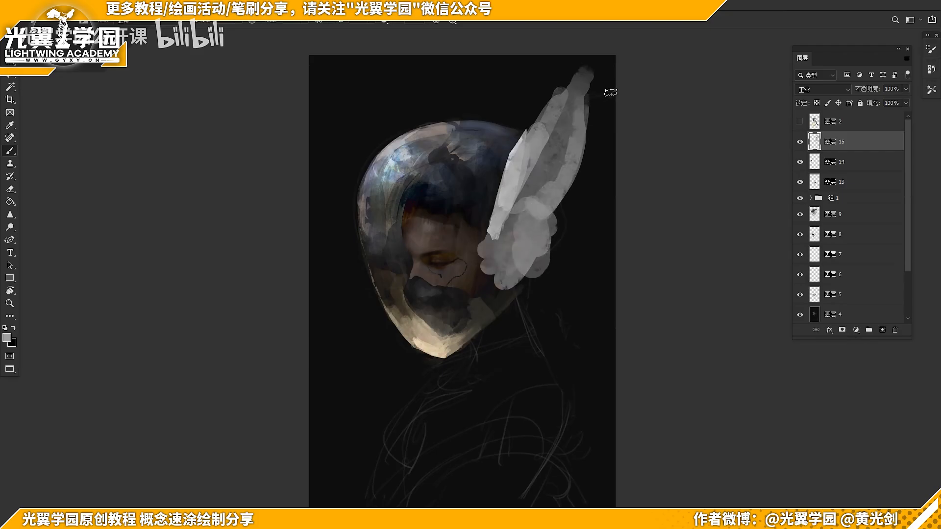
Fill the wing's middle with grey and brush light and dark feather-like tones across it
mouse_move(548, 148)
left_mouse_down()
mouse_move(510, 204)
mouse_move(534, 147)
mouse_move(510, 223)
mouse_move(556, 172)
mouse_move(533, 195)
left_mouse_up()
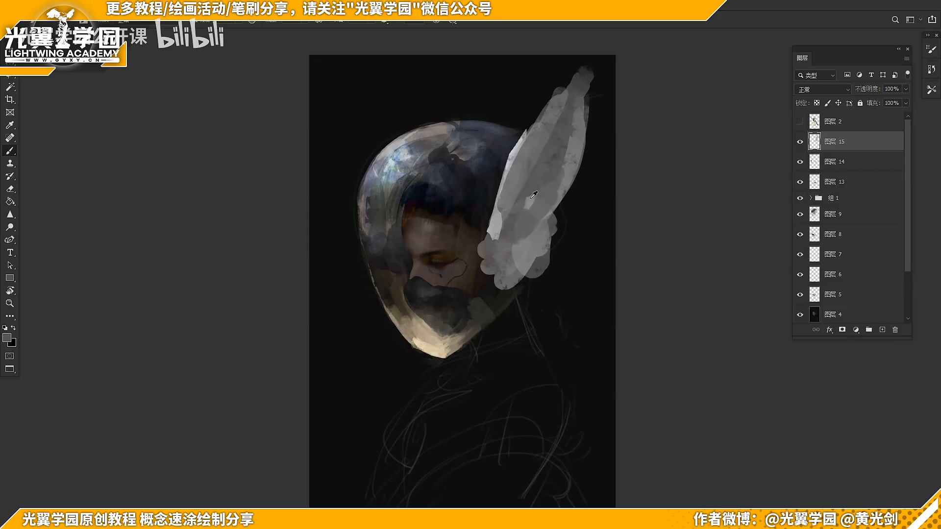
left_click(517, 158, "alt")
mouse_move(517, 158)
left_mouse_down()
mouse_move(566, 135)
mouse_move(528, 172)
mouse_move(573, 158)
mouse_move(529, 191)
mouse_move(535, 201)
mouse_move(512, 220)
mouse_move(536, 218)
mouse_move(514, 234)
mouse_move(535, 253)
mouse_move(517, 251)
mouse_move(516, 241)
mouse_move(538, 264)
mouse_move(513, 266)
left_mouse_up()
left_click(517, 248, "alt")
Erase the wing's outer edges into a clean silhouette with a pointed tip and check it at reduced size
key("e")
mouse_move(493, 185)
left_mouse_down()
mouse_move(511, 144)
mouse_move(552, 99)
left_mouse_up()
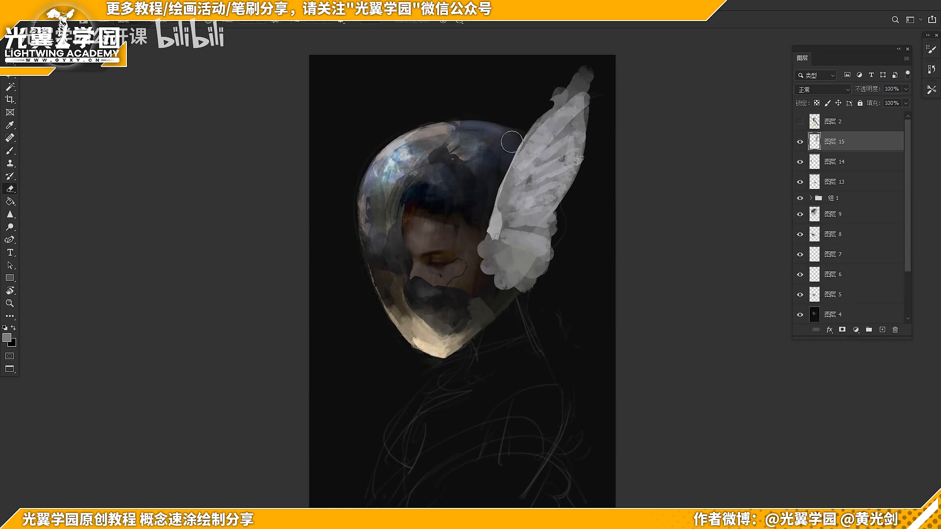
left_click_drag(514, 139, 580, 71)
mouse_move(518, 215)
left_mouse_down()
mouse_move(473, 253)
mouse_move(468, 277)
mouse_move(492, 290)
mouse_move(469, 257)
mouse_move(545, 287)
mouse_move(484, 279)
mouse_move(550, 263)
mouse_move(492, 292)
mouse_move(564, 229)
left_mouse_up()
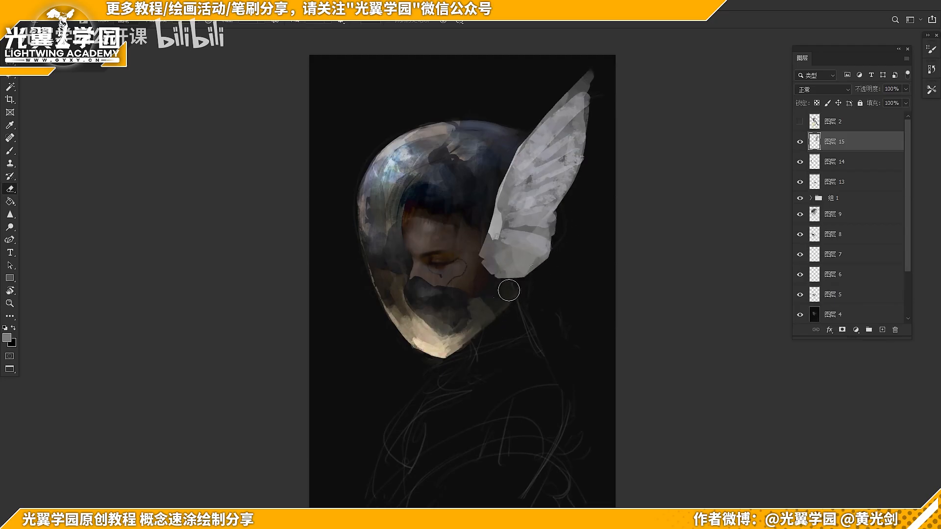
key("ctrl+minus")
key("ctrl+minus")
key("ctrl+minus")
key("ctrl+plus")
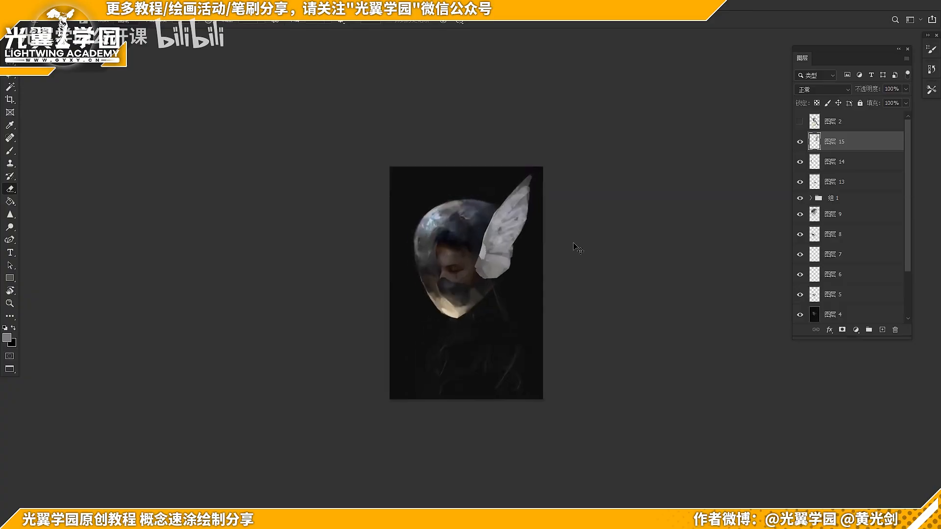
key("ctrl+plus")
key("ctrl+plus")
Sample a muted colour from the figure and brush a brownish patch into the middle of the wing
key("b")
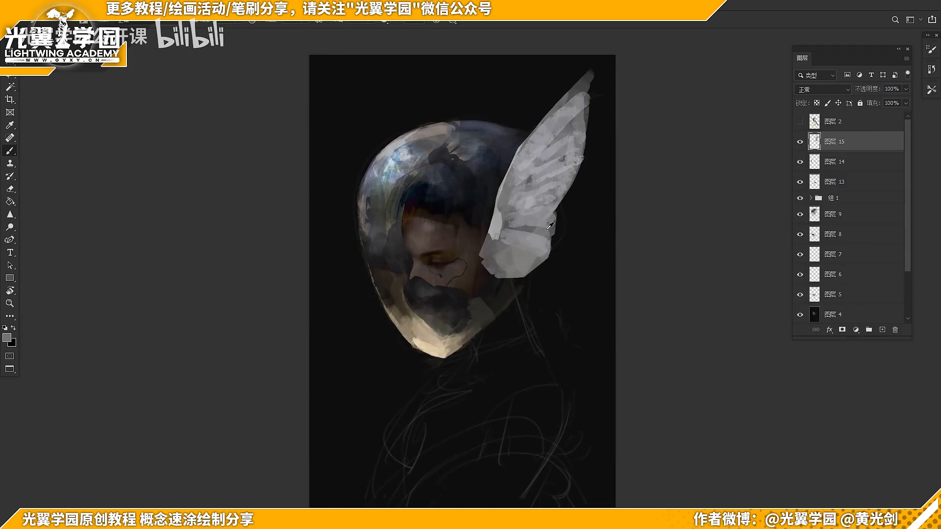
left_click(474, 255, "alt")
left_click(428, 235, "alt")
mouse_move(532, 171)
left_mouse_down()
mouse_move(511, 210)
mouse_move(511, 187)
mouse_move(511, 197)
left_mouse_up()
left_click(509, 183, "alt")
left_click(519, 187, "alt")
Flip the canvas horizontally and brush muted grey-brown strokes over the wing's interior, base and outer edge
key("F2")
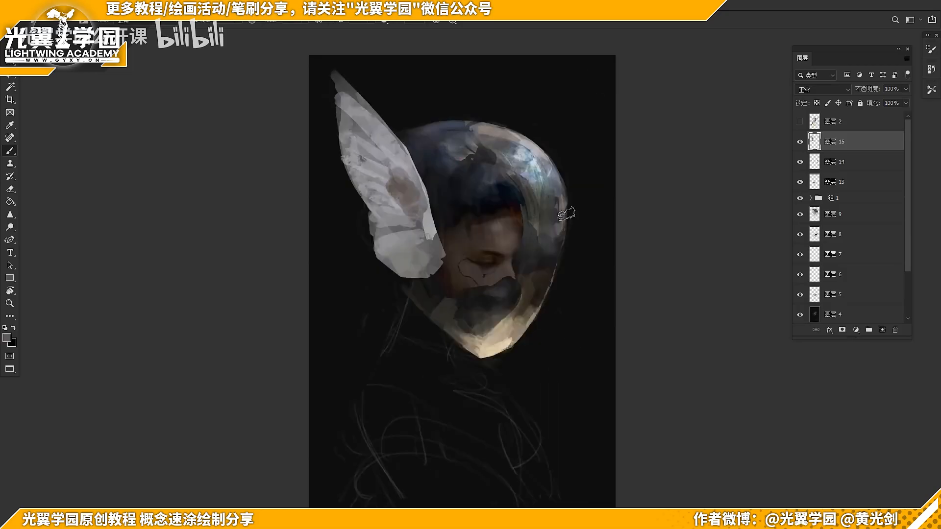
key("ctrl+minus")
key("ctrl+minus")
key("ctrl+minus")
key("ctrl+plus")
key("ctrl+plus")
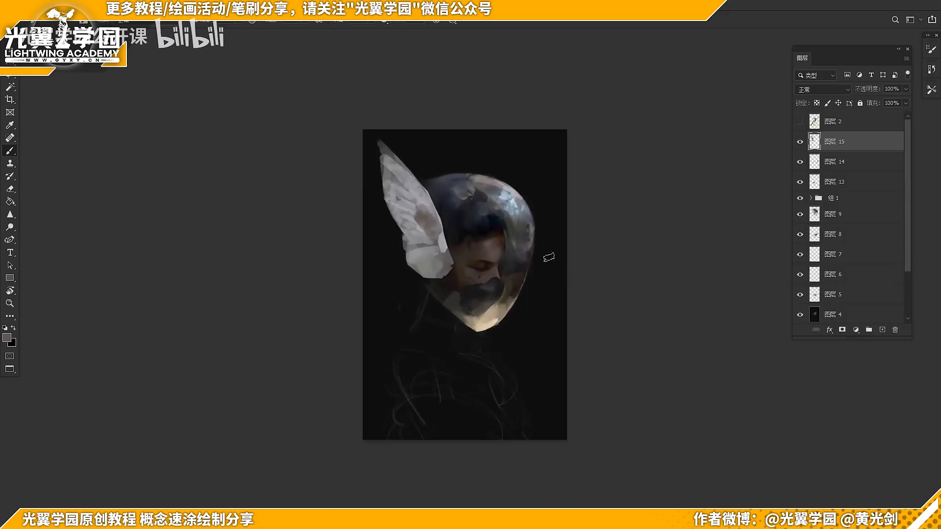
left_click(424, 214, "alt")
mouse_move(417, 218)
left_mouse_down()
mouse_move(401, 197)
mouse_move(413, 229)
mouse_move(391, 230)
mouse_move(420, 242)
mouse_move(395, 258)
mouse_move(424, 258)
mouse_move(418, 266)
mouse_move(436, 270)
mouse_move(422, 280)
mouse_move(450, 288)
left_mouse_up()
left_click_drag(388, 175, 366, 163)
mouse_move(410, 208)
left_mouse_down()
mouse_move(391, 180)
mouse_move(365, 174)
left_mouse_up()
Erase notches into the wing's outer edge and brush darker feather tones along it
key("e")
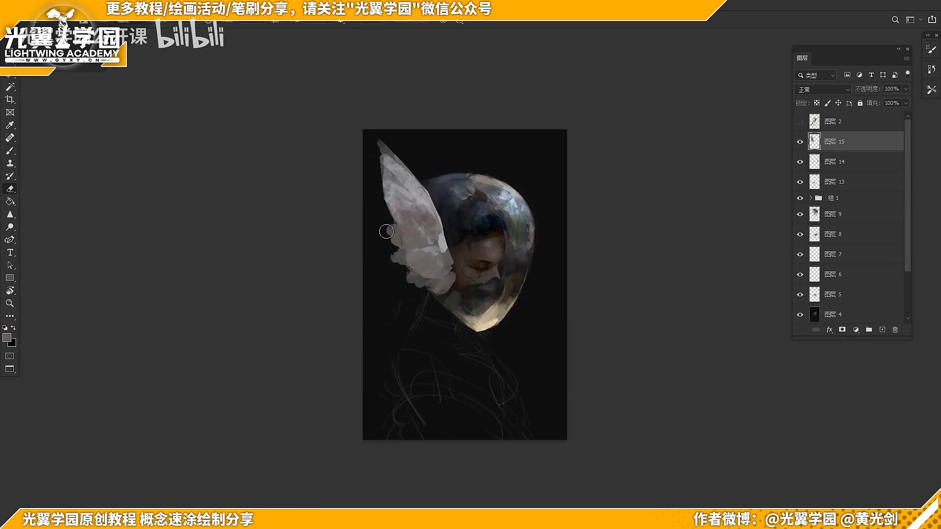
mouse_move(377, 216)
left_mouse_down()
mouse_move(401, 270)
mouse_move(391, 262)
mouse_move(386, 252)
mouse_move(411, 267)
mouse_move(406, 281)
mouse_move(418, 281)
mouse_move(386, 235)
mouse_move(399, 255)
mouse_move(394, 269)
mouse_move(415, 266)
mouse_move(399, 278)
mouse_move(429, 289)
left_mouse_up()
key("b")
left_click(425, 274, "alt")
mouse_move(388, 173)
left_mouse_down()
mouse_move(412, 197)
mouse_move(385, 153)
mouse_move(396, 169)
mouse_move(389, 198)
mouse_move(382, 194)
mouse_move(392, 216)
left_mouse_up()
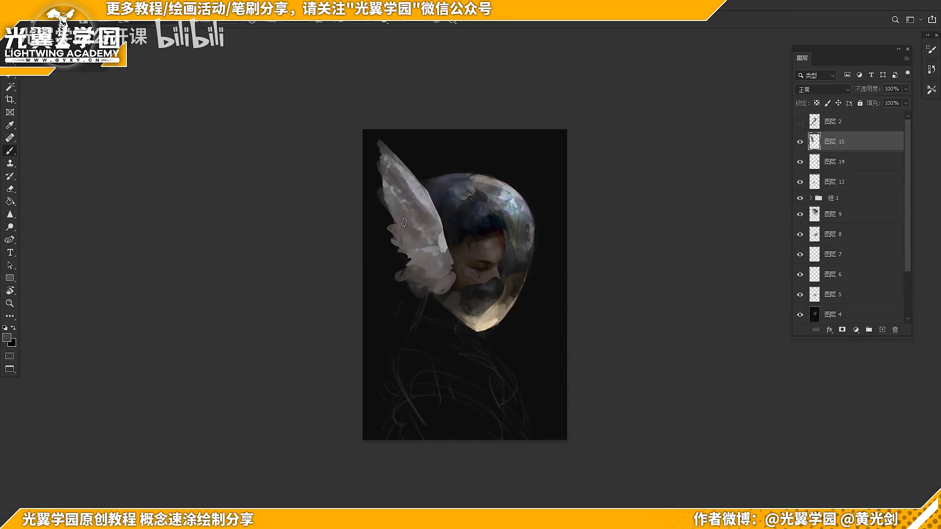
Flip the canvas back and rework the wing's ragged outer edge and base into a fuller, smoother shape
key("ctrl+shift+h")
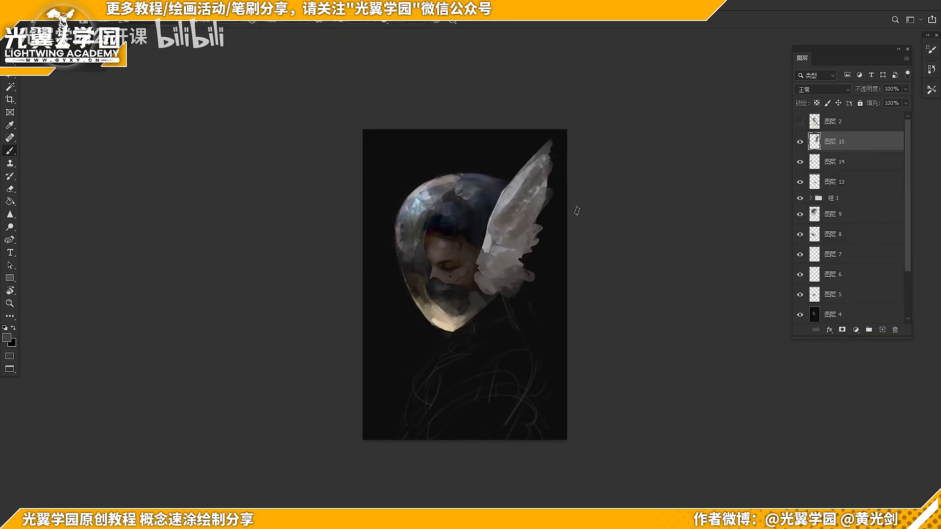
key("e")
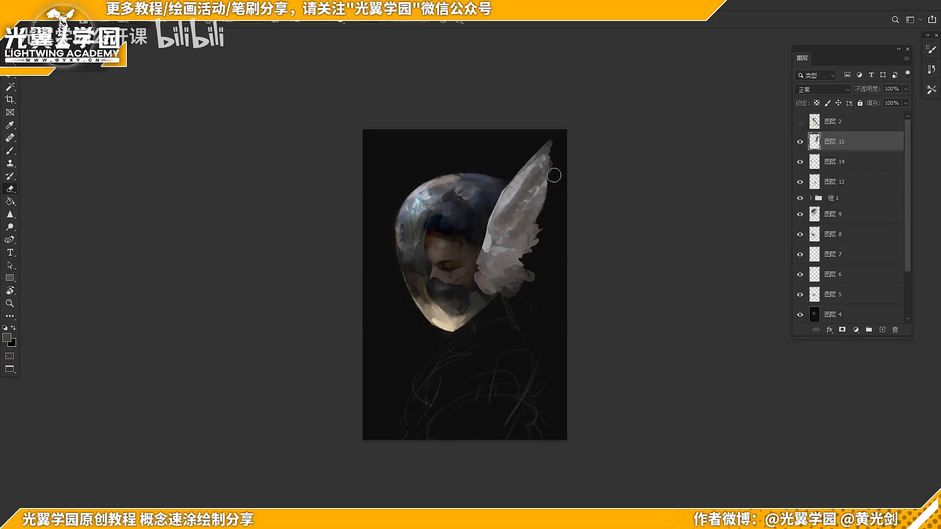
key("b")
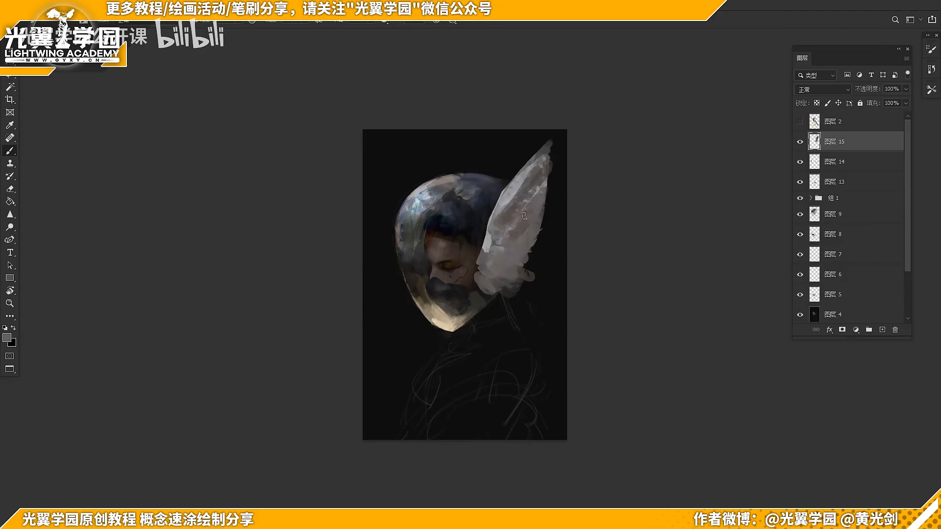
mouse_move(520, 265)
left_mouse_down()
mouse_move(535, 214)
mouse_move(508, 287)
mouse_move(517, 264)
mouse_move(503, 252)
mouse_move(480, 258)
mouse_move(487, 249)
mouse_move(480, 261)
mouse_move(480, 234)
left_mouse_up()
key("e")
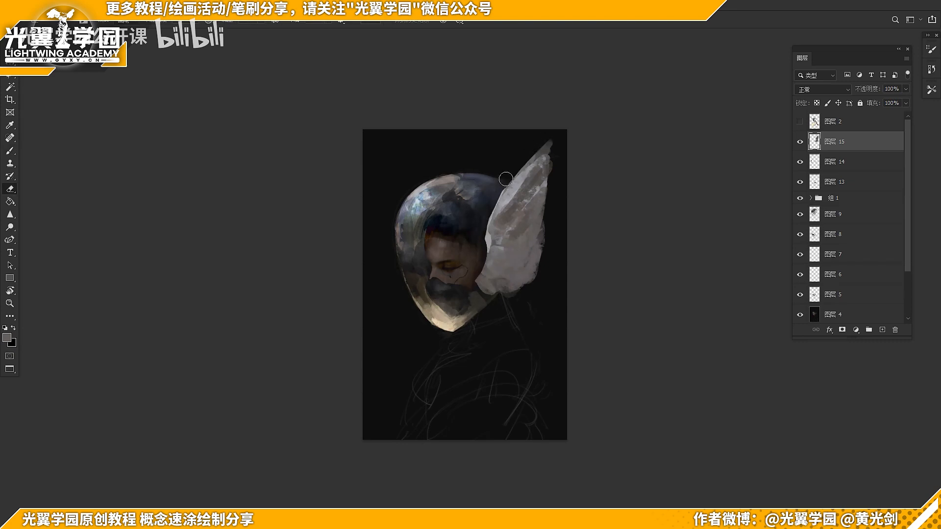
key("b")
right_click(538, 179)
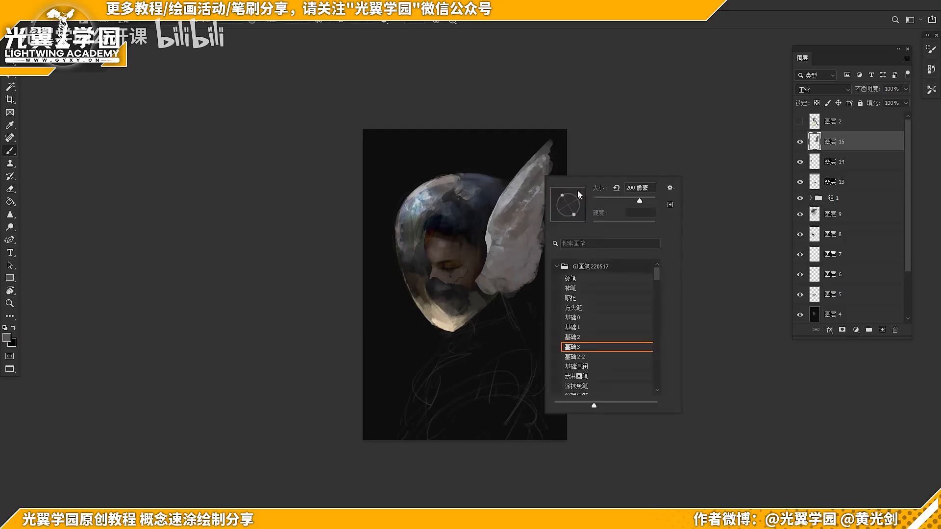
left_click(513, 202)
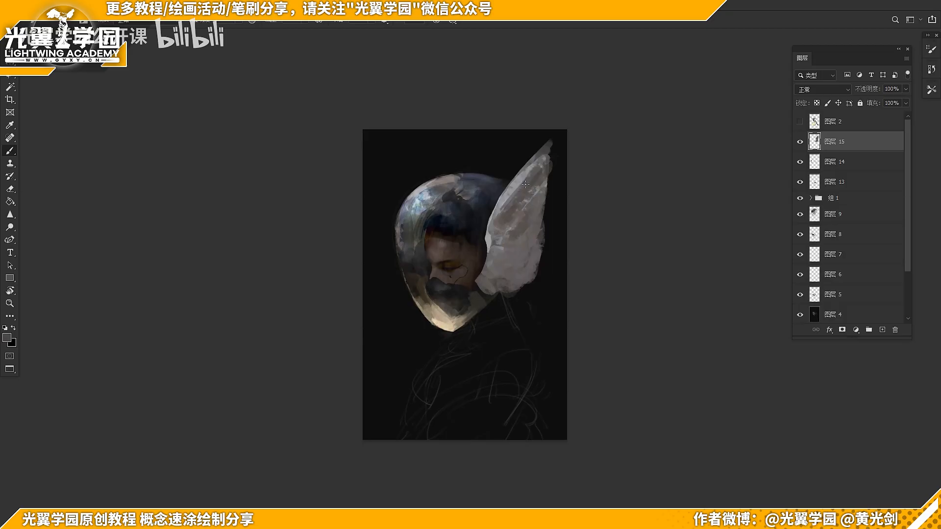
right_click(525, 184)
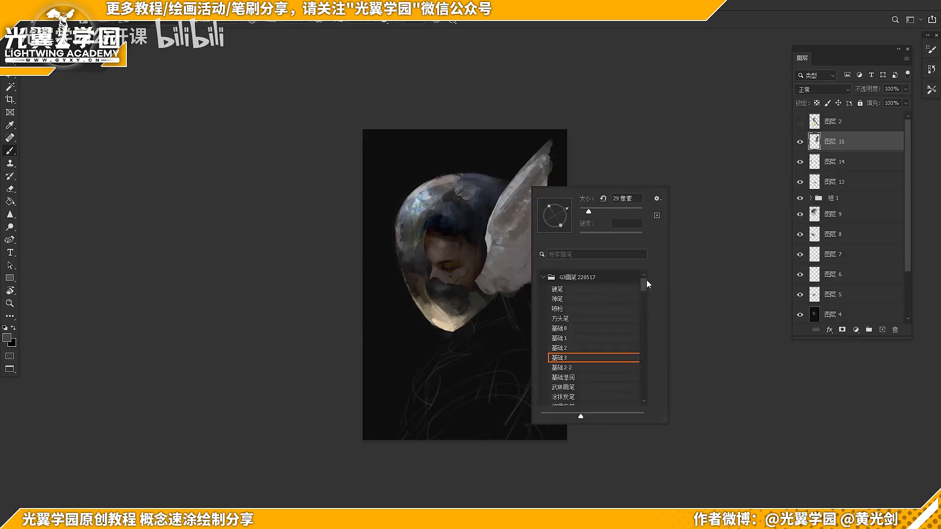
left_click(710, 131)
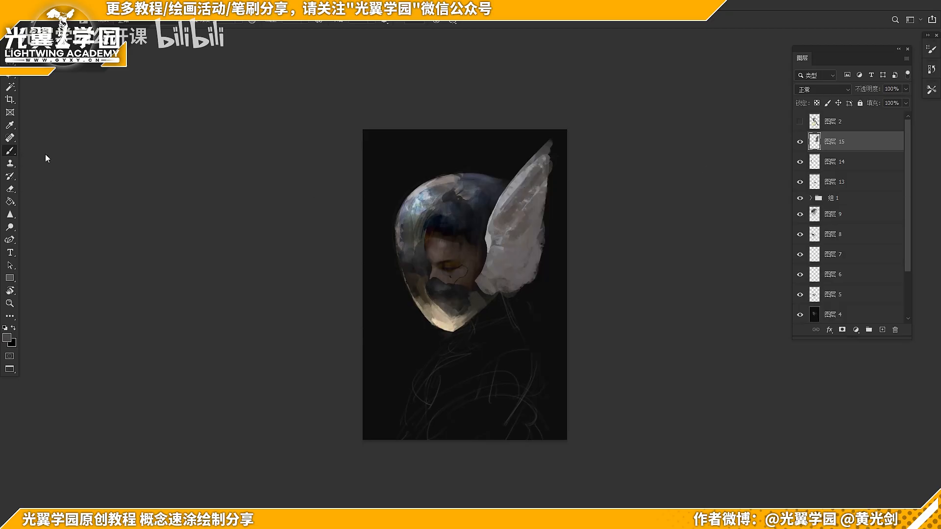
Switch to the Mixer Brush and choose a tool preset for painting the wing's feathers
right_click(10, 150)
left_click(49, 180)
left_click(931, 92)
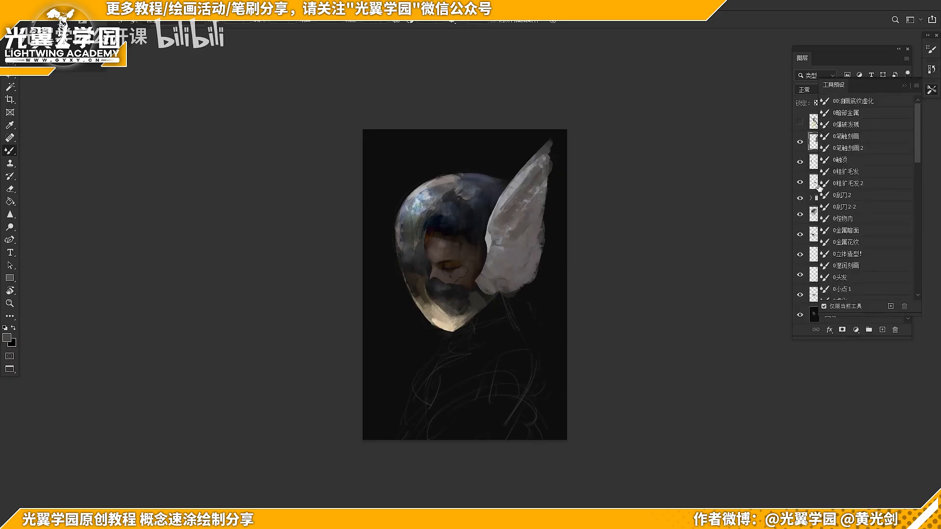
left_click(517, 200, "alt")
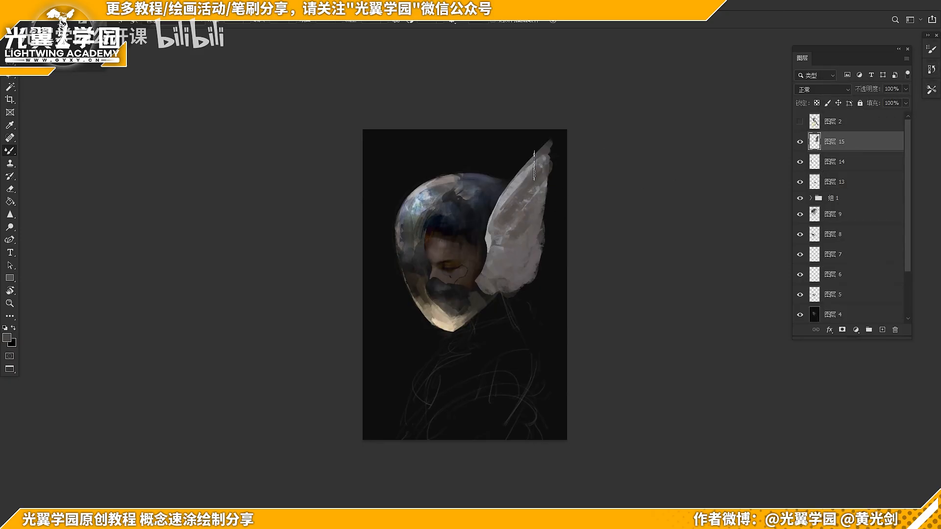
Try feather-shaped Mixer Brush strokes over the top of the shell, and undo them
left_click_drag(545, 169, 516, 191)
left_click(547, 163, "alt")
left_click_drag(435, 221, 447, 226)
left_click_drag(505, 153, 508, 151)
key("ctrl+z")
left_click_drag(471, 183, 525, 137)
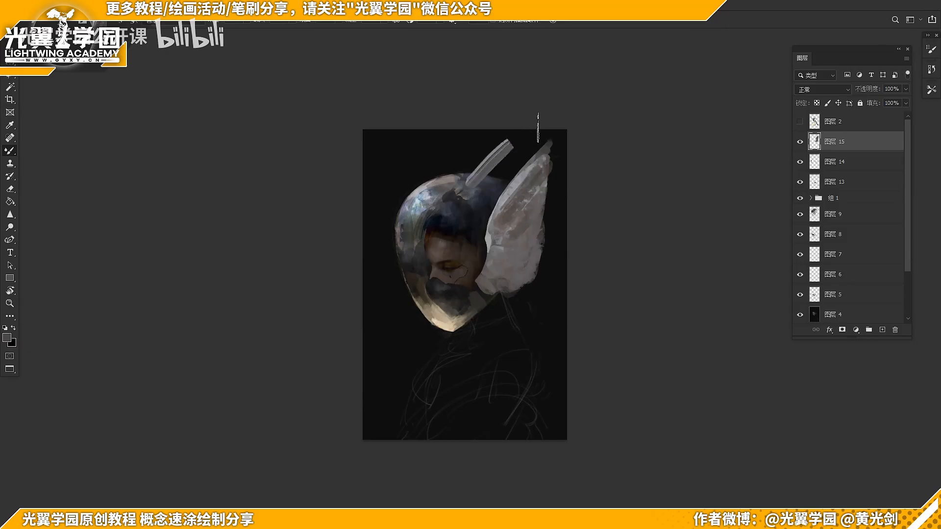
key("ctrl+z")
mouse_move(460, 200)
left_mouse_down()
mouse_move(509, 152)
mouse_move(512, 169)
left_mouse_up()
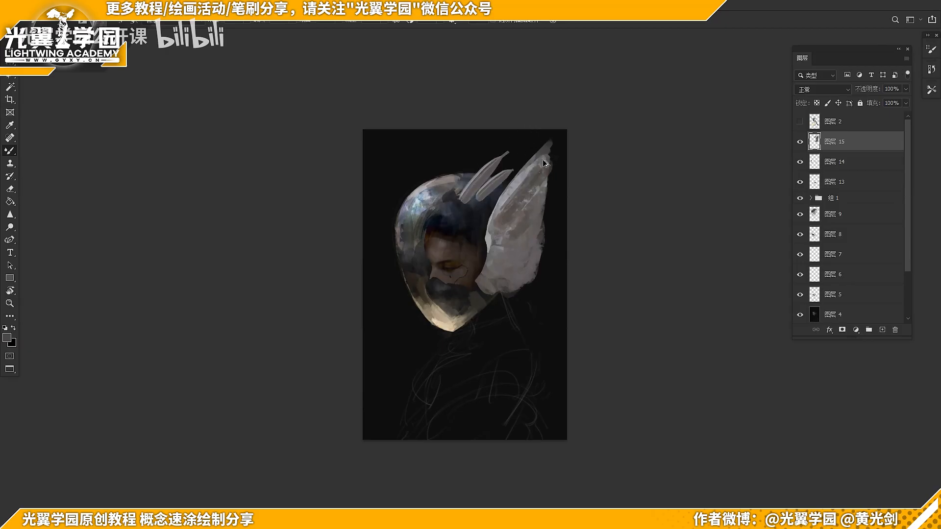
key("ctrl+z")
key("ctrl+z")
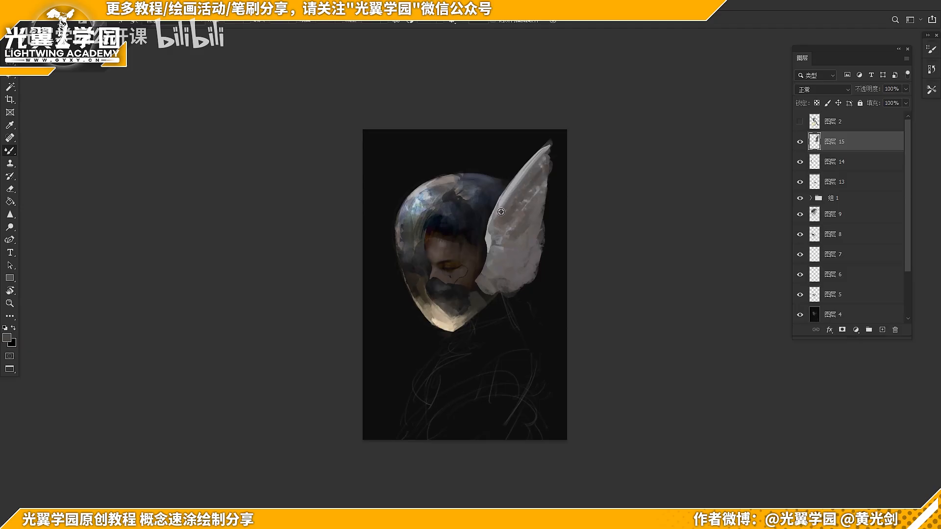
Paint overlapping pale feathers fanning across the upper wing and shorter ones down its lower half to the base
left_click_drag(543, 166, 505, 205)
left_click_drag(534, 174, 506, 209)
mouse_move(550, 173)
left_mouse_down()
mouse_move(507, 216)
mouse_move(547, 185)
mouse_move(523, 214)
mouse_move(548, 200)
mouse_move(509, 227)
mouse_move(541, 227)
left_mouse_up()
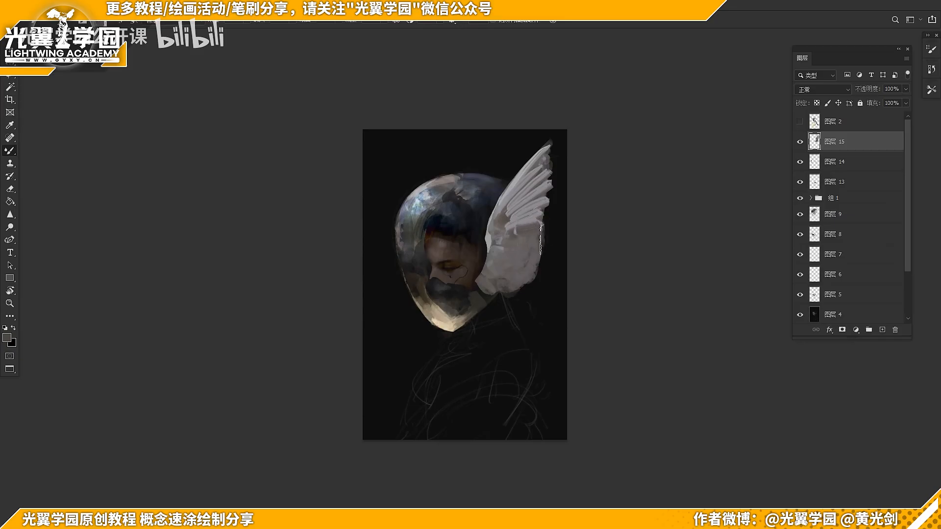
mouse_move(541, 229)
left_mouse_down()
mouse_move(515, 235)
mouse_move(531, 255)
mouse_move(525, 289)
mouse_move(496, 288)
mouse_move(499, 277)
left_mouse_up()
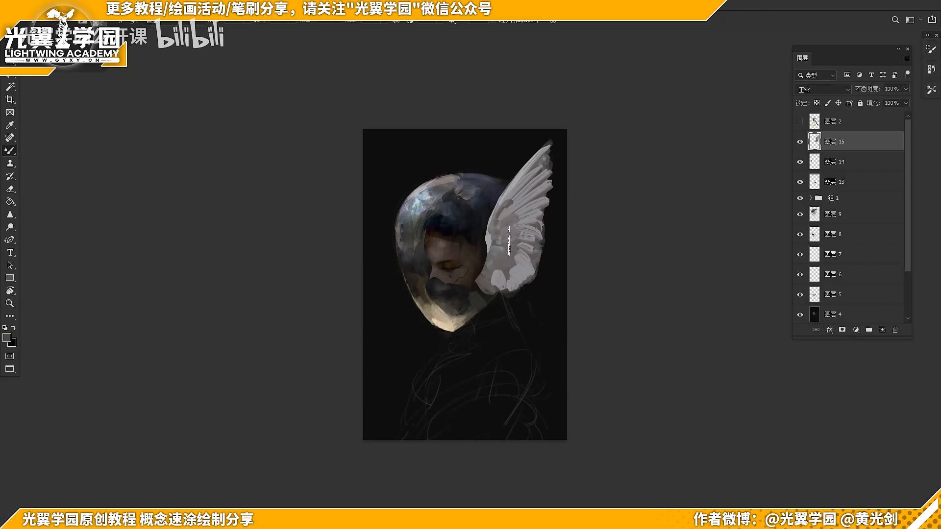
mouse_move(508, 255)
left_mouse_down()
mouse_move(518, 267)
mouse_move(503, 283)
mouse_move(514, 255)
left_mouse_up()
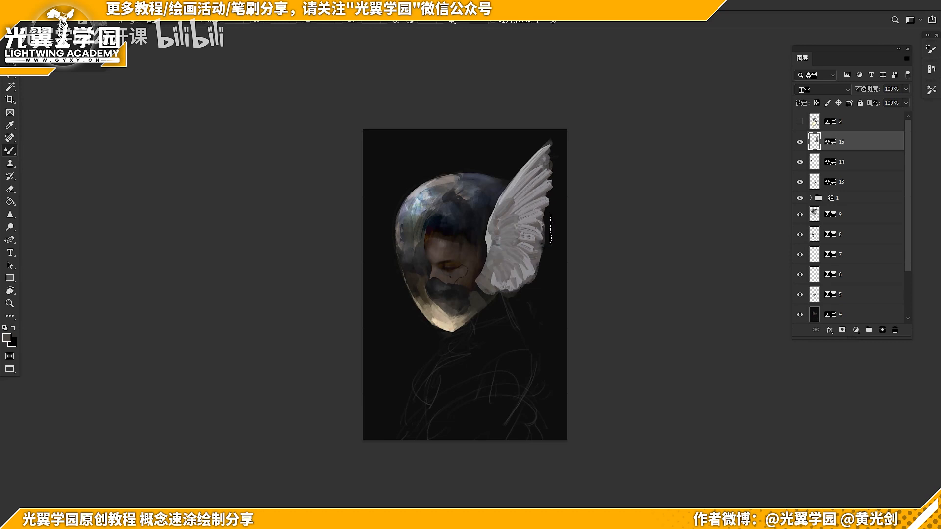
Erase along the wing's lower outer edge to separate the feather tips and clean up the base
key("e")
left_click(542, 244)
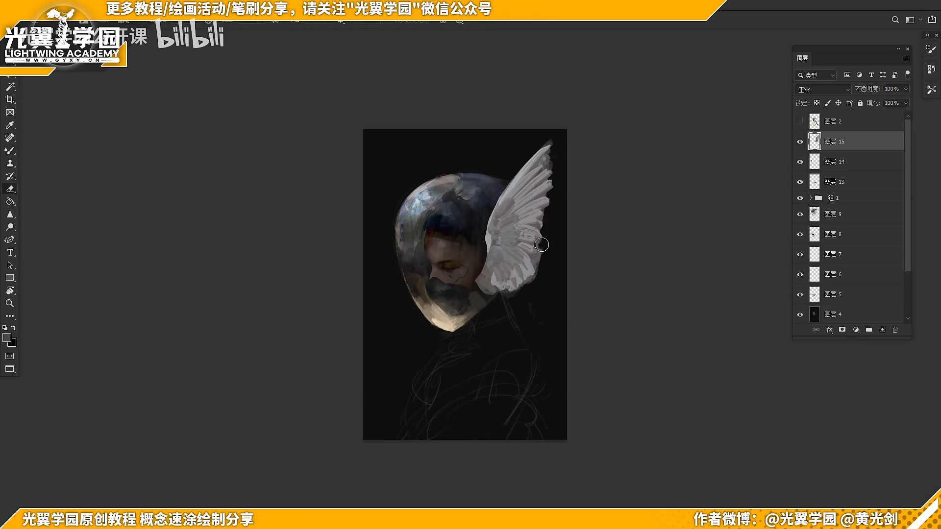
mouse_move(538, 242)
left_mouse_down()
mouse_move(537, 270)
mouse_move(500, 298)
left_mouse_up()
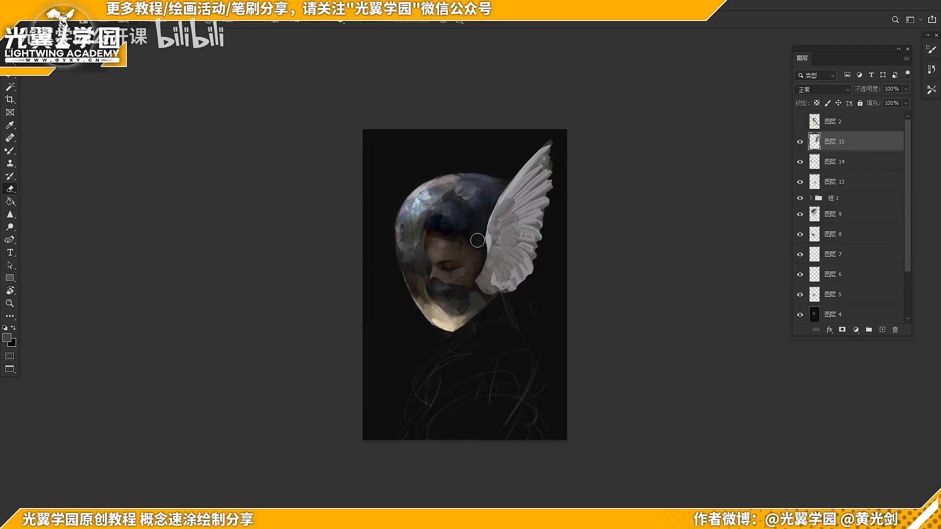
Touch up the wing's inner edge with the brush and erase stray paint around its tip and lower feathers
key("b")
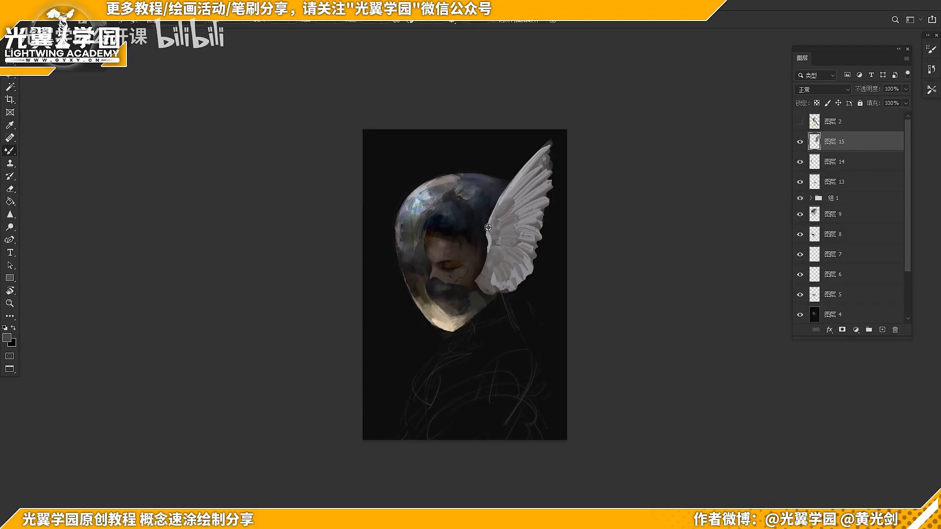
left_click_drag(488, 228, 489, 252)
key("e")
mouse_move(552, 139)
left_mouse_down()
mouse_move(533, 152)
mouse_move(557, 145)
mouse_move(559, 167)
left_mouse_up()
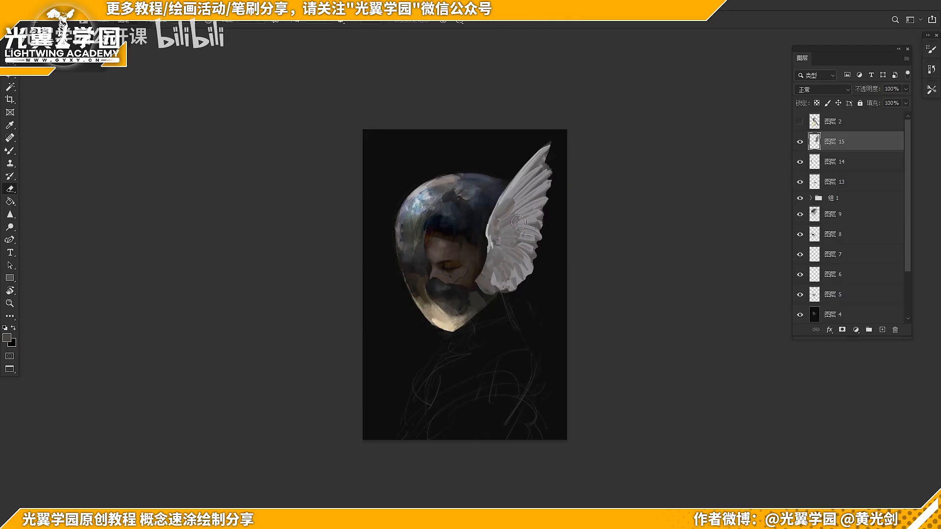
mouse_move(507, 268)
left_mouse_down()
mouse_move(503, 200)
mouse_move(508, 247)
left_mouse_up()
Distort the wing layer so its tip leans outward, and move the wing up and away from the helmet
scroll(554, 225, "down", 3)
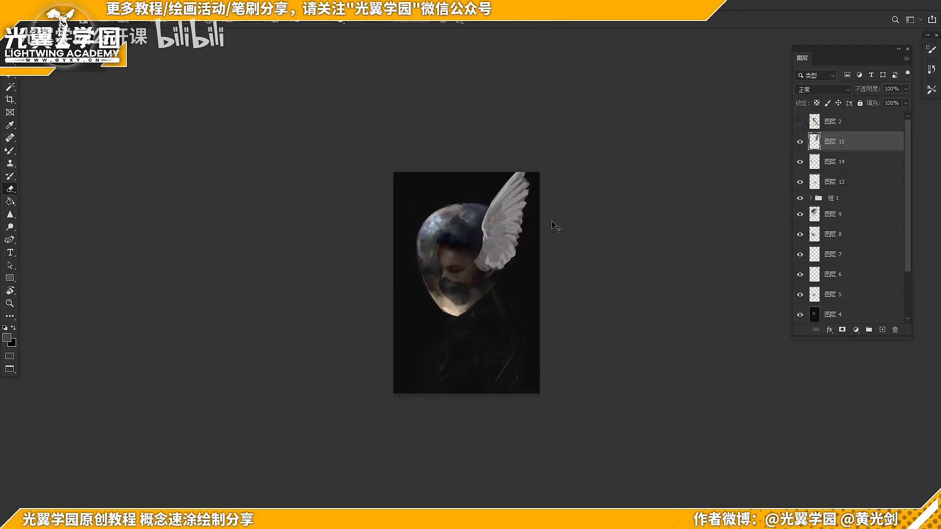
scroll(544, 196, "up", 2)
key("ctrl+t")
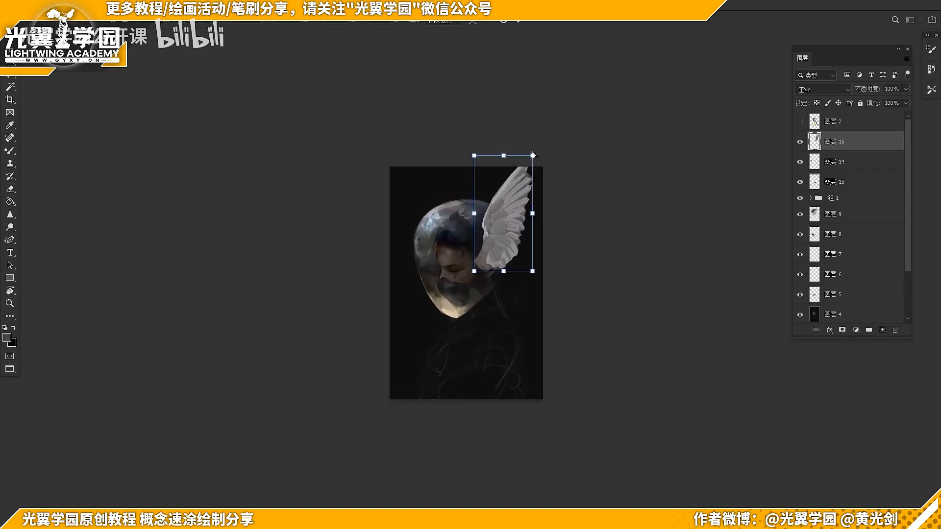
left_click_drag(533, 152, 553, 150)
left_click_drag(523, 210, 527, 179)
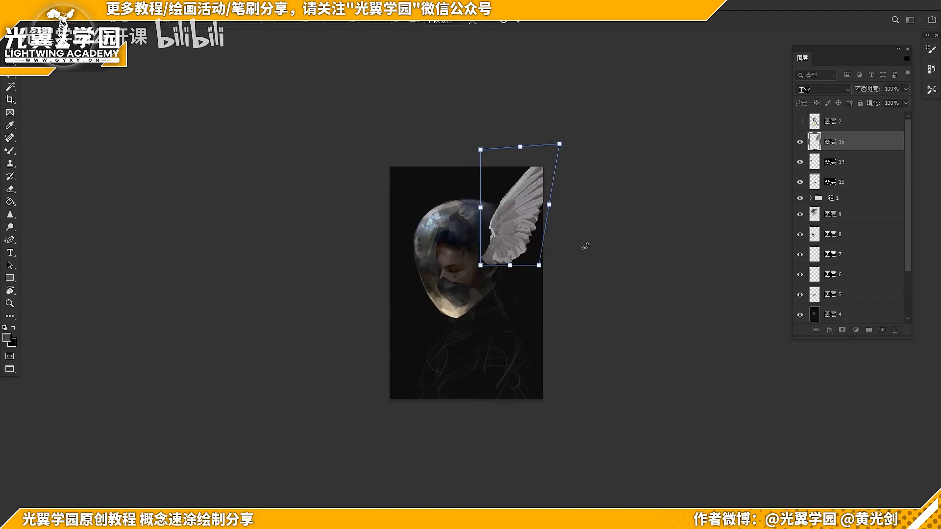
key("Return")
key("e")
key("ctrl+plus")
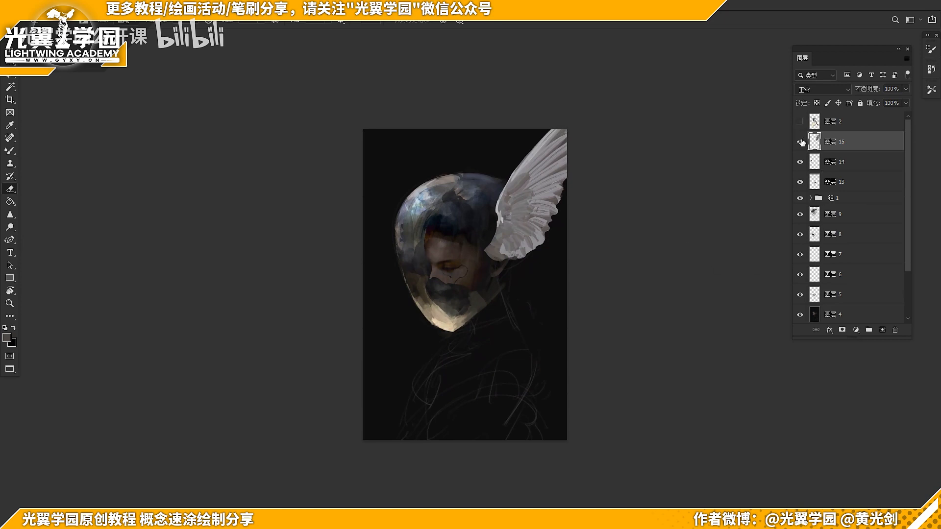
Hide the finished wing layer and create a new layer for brushing a second wing version
left_click(800, 142)
left_click(882, 330)
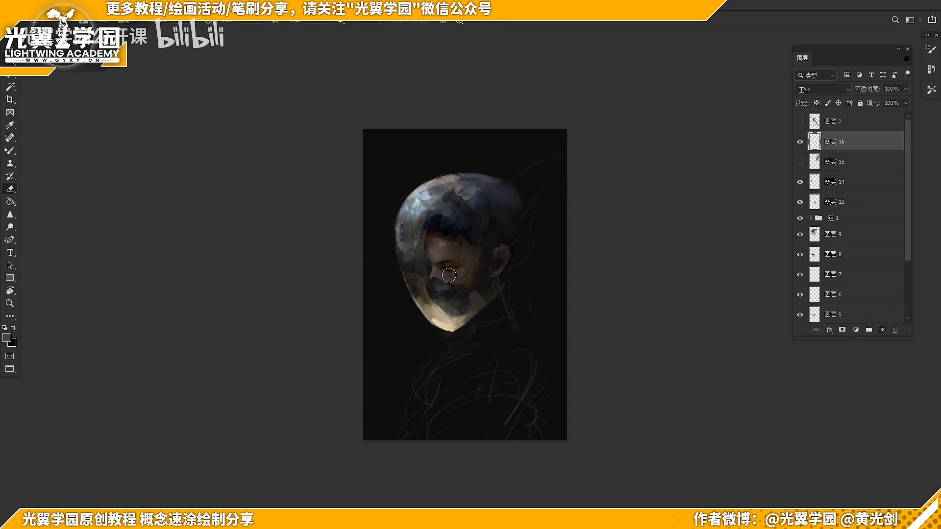
key("b")
Paint one long curved pale feather and clusters of shorter ones around the ear to outline a new wing
left_click_drag(502, 146, 481, 230)
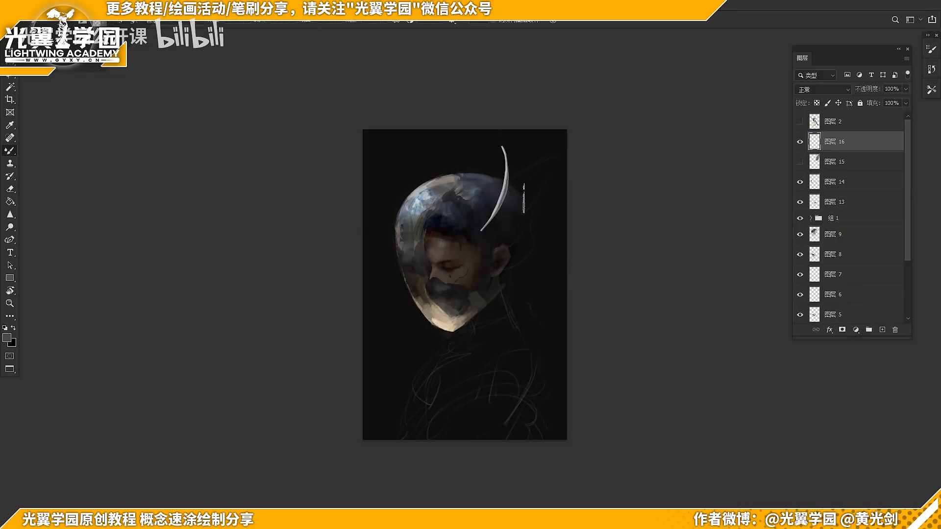
left_click_drag(514, 188, 501, 214)
key("ctrl+z")
key("ctrl+z")
left_click_drag(514, 178, 495, 216)
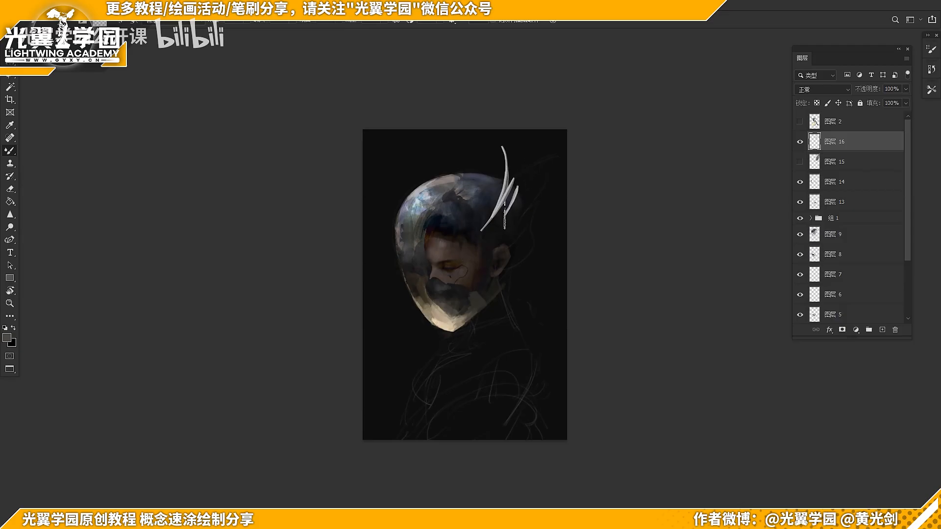
mouse_move(520, 208)
left_mouse_down()
mouse_move(497, 230)
mouse_move(511, 236)
mouse_move(498, 237)
mouse_move(522, 222)
mouse_move(496, 237)
mouse_move(496, 220)
mouse_move(483, 227)
mouse_move(479, 257)
left_mouse_up()
key("ctrl+z")
mouse_move(487, 225)
left_mouse_down()
mouse_move(486, 256)
mouse_move(510, 244)
mouse_move(525, 263)
mouse_move(514, 265)
mouse_move(514, 286)
mouse_move(504, 280)
mouse_move(491, 295)
left_mouse_up()
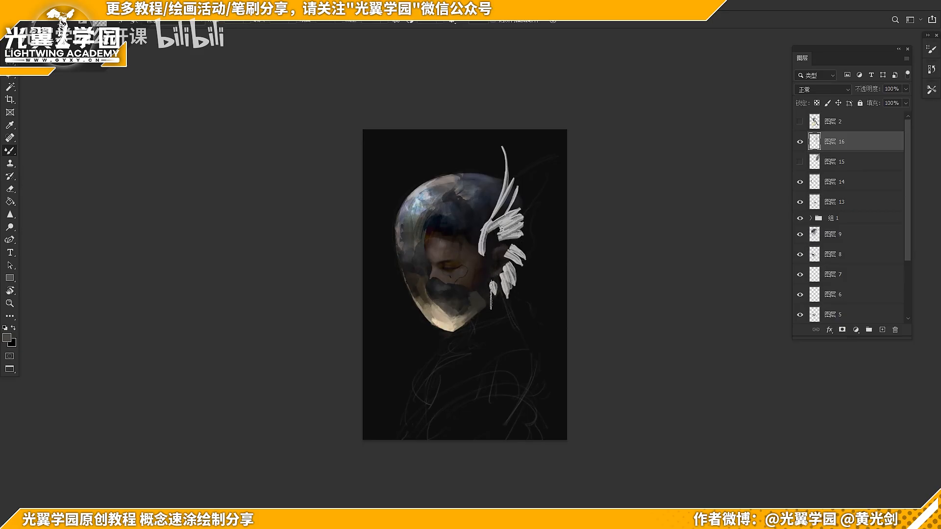
left_click_drag(481, 261, 493, 290)
Choose a lighter grey foreground color for the feathers
right_click(497, 239)
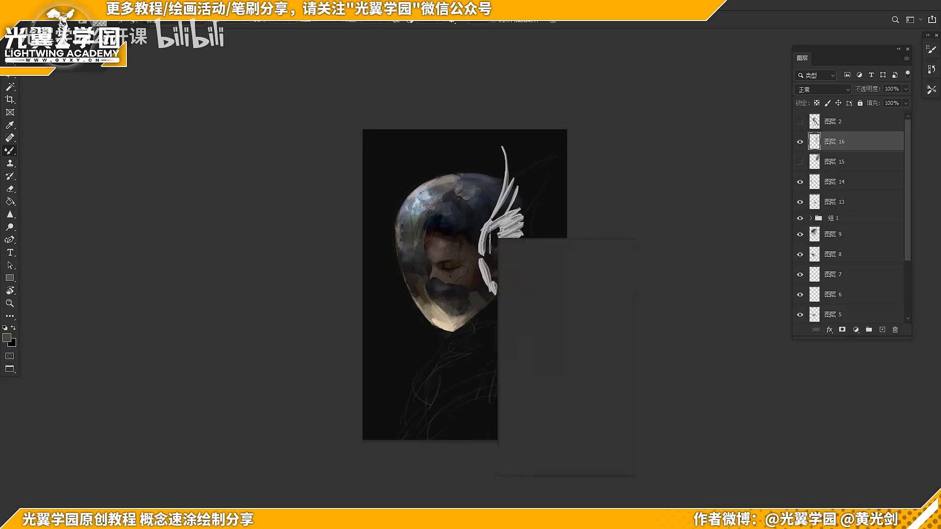
left_click(8, 338)
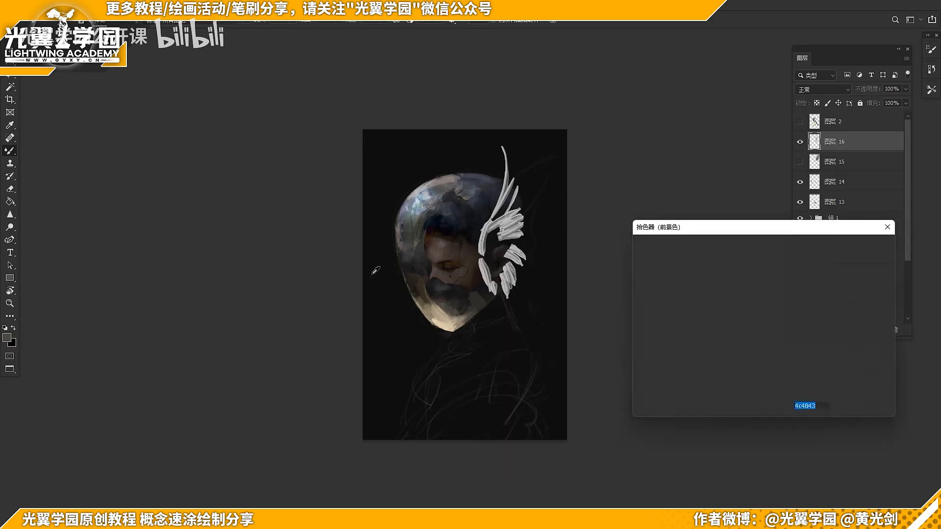
left_click(651, 315)
left_click(849, 250)
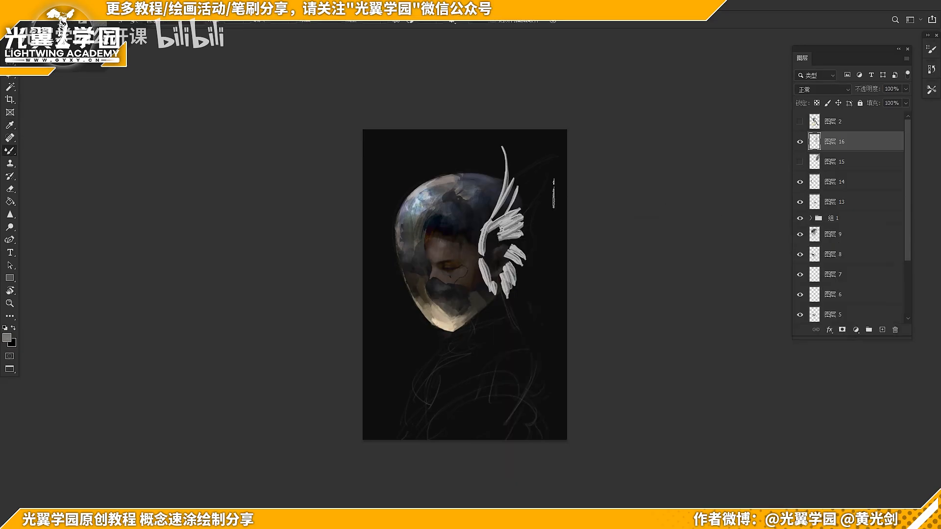
Fill the gaps in the new wing with overlapping feather strokes and trim the tip of its long top feather
mouse_move(502, 225)
left_mouse_down()
mouse_move(517, 190)
mouse_move(495, 223)
mouse_move(511, 201)
mouse_move(511, 219)
mouse_move(519, 210)
mouse_move(495, 244)
mouse_move(515, 254)
mouse_move(504, 243)
mouse_move(499, 257)
mouse_move(510, 266)
mouse_move(497, 262)
mouse_move(505, 303)
mouse_move(509, 263)
mouse_move(516, 269)
mouse_move(491, 272)
mouse_move(510, 270)
mouse_move(494, 254)
mouse_move(505, 272)
left_mouse_up()
key("ctrl+z")
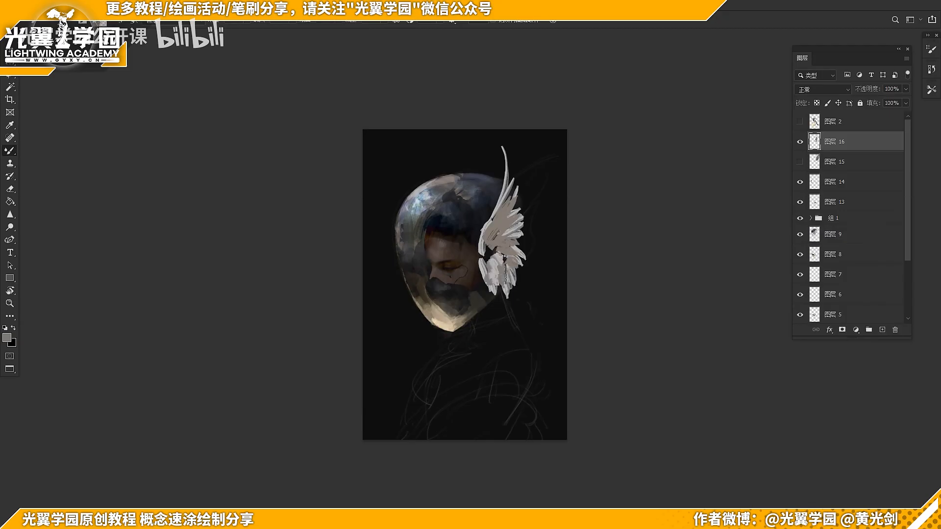
left_click_drag(517, 232, 521, 240)
key("ctrl+z")
key("e")
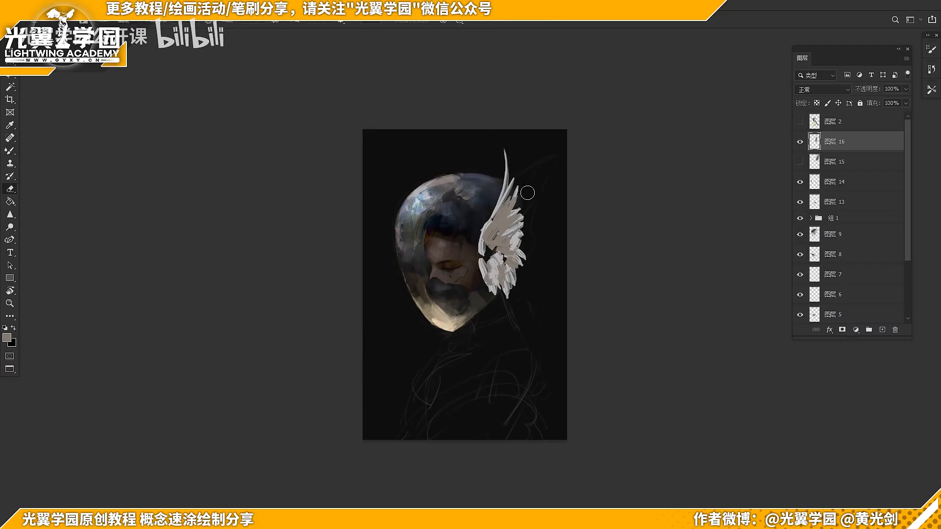
key("b")
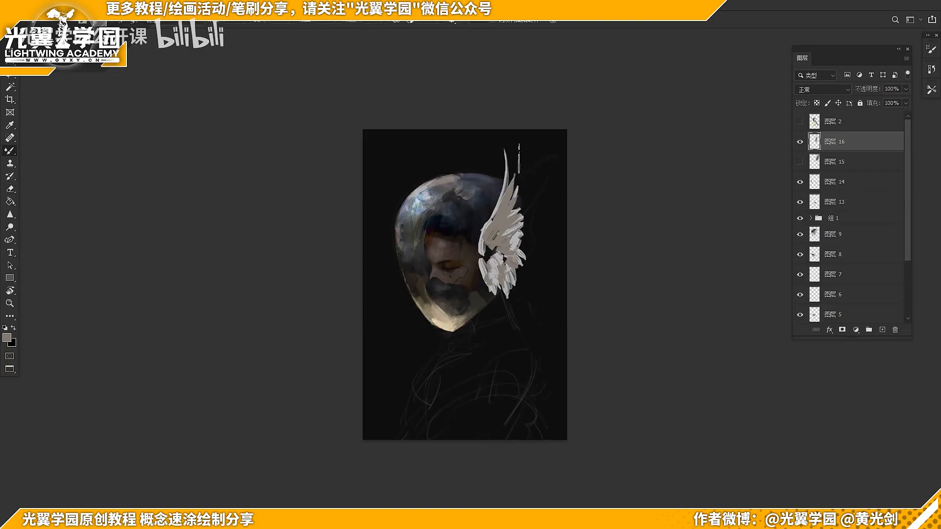
Add a pointed feather to the wing's upper outer edge and short strokes among the lower feathers
left_click_drag(509, 219, 527, 194)
key("ctrl+z")
mouse_move(510, 229)
left_mouse_down()
mouse_move(527, 207)
mouse_move(500, 235)
mouse_move(516, 222)
mouse_move(520, 231)
mouse_move(480, 252)
mouse_move(504, 248)
left_mouse_up()
left_click(517, 237, "alt")
left_click(514, 246, "alt")
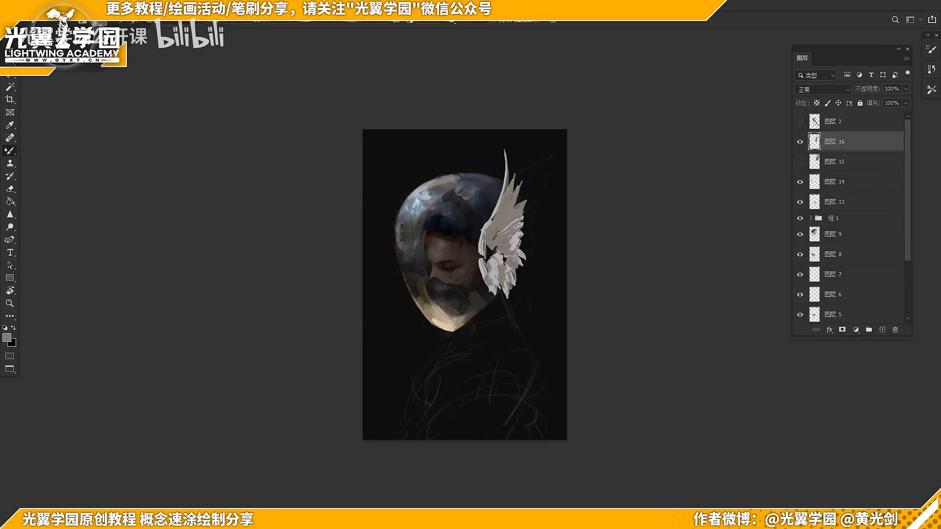
Reshape the wing's front edge and base by alternately erasing and painting, and add strokes over its inner and upper feathers
key("e")
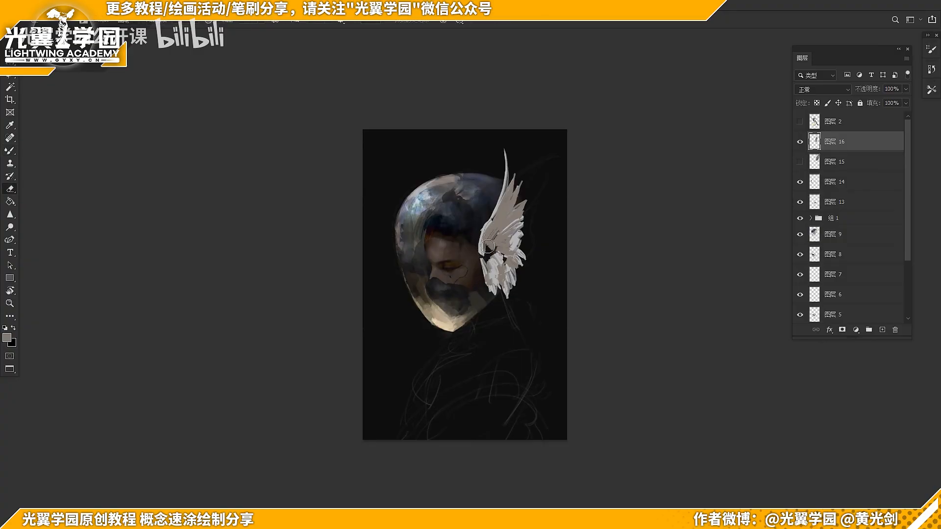
key("b")
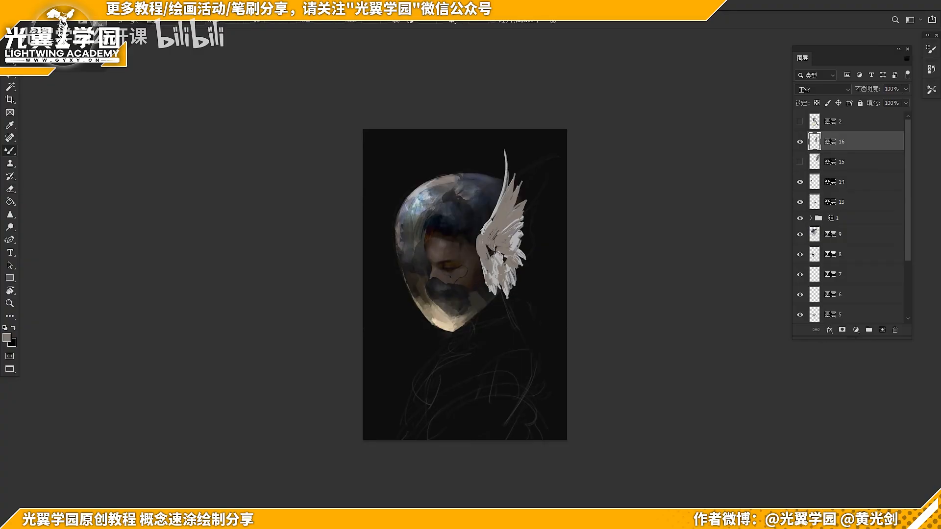
key("e")
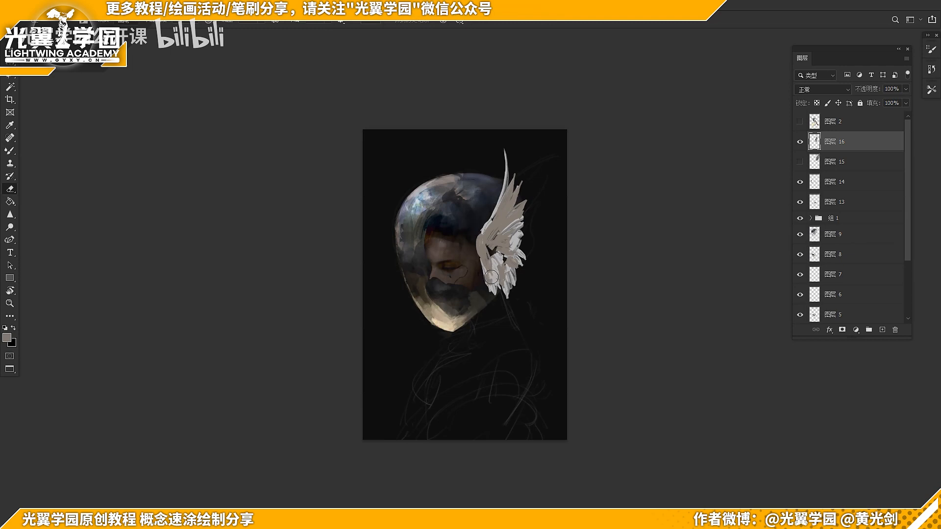
key("b")
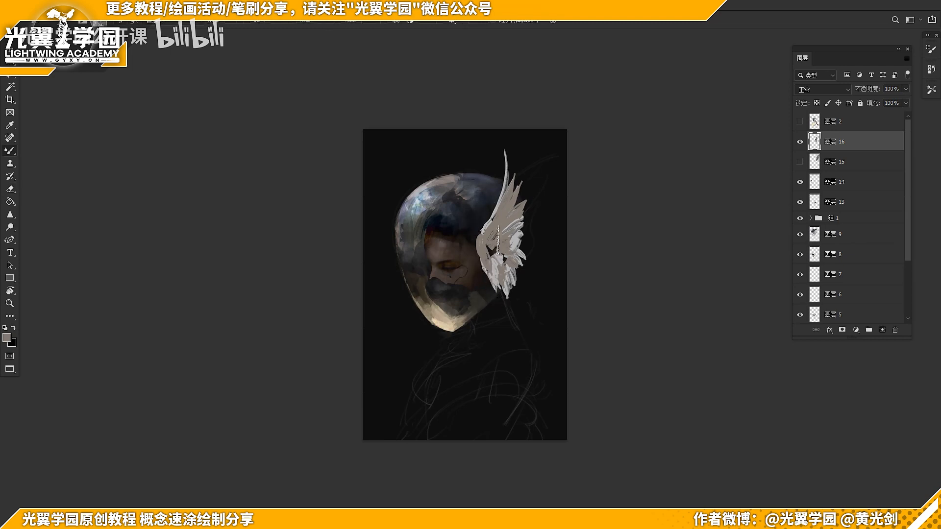
left_click(490, 238, "alt")
left_click_drag(489, 249, 507, 251)
left_click(516, 241, "alt")
left_click_drag(522, 192, 514, 208)
Flip the canvas horizontally and transform the new wing so its tip spreads outward from the helmet
key("ctrl+shift+h")
key("ctrl+minus")
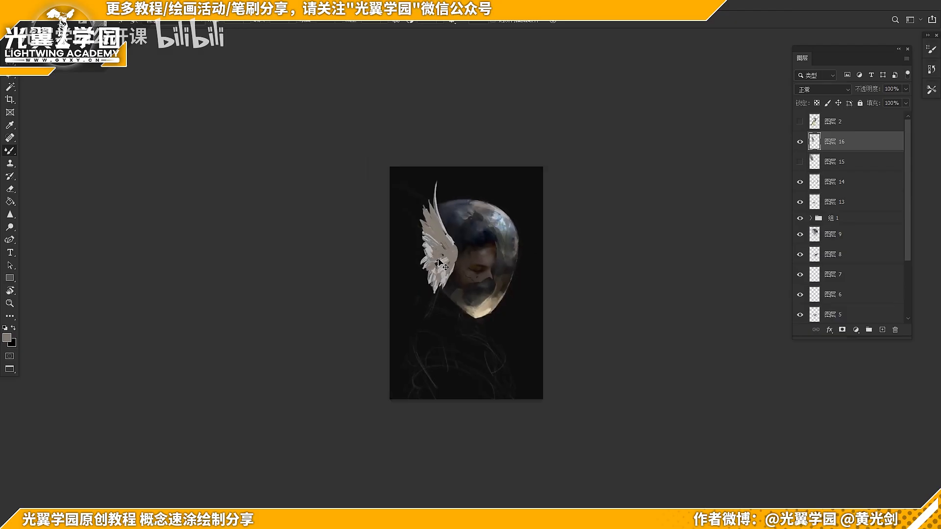
key("ctrl+t")
left_click_drag(438, 175, 405, 173)
key("Return")
Refine the flipped wing with feather strokes along its inner edge and erase around its outer feather tips
key("b")
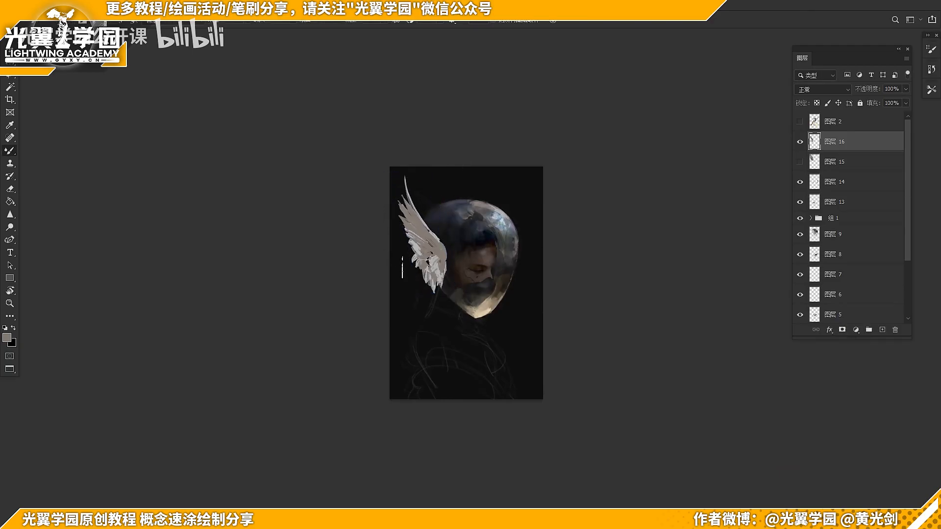
key("e")
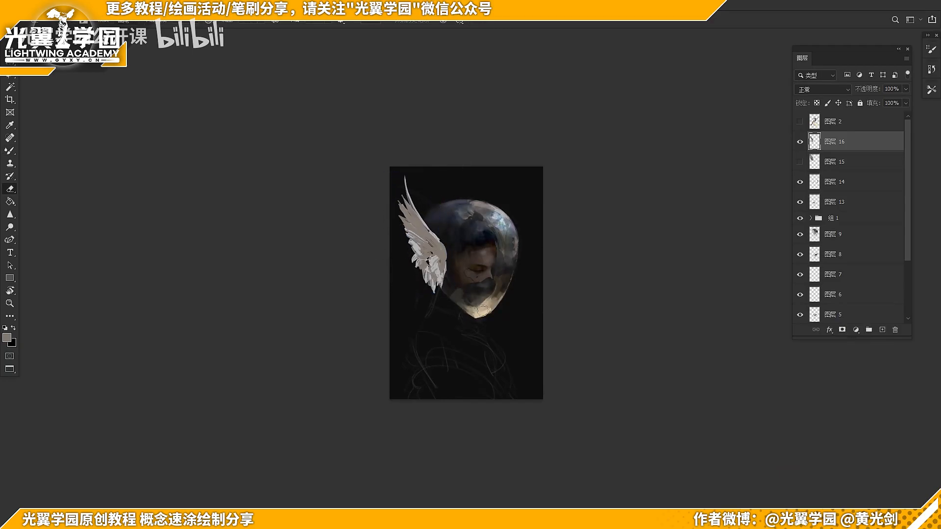
key("b")
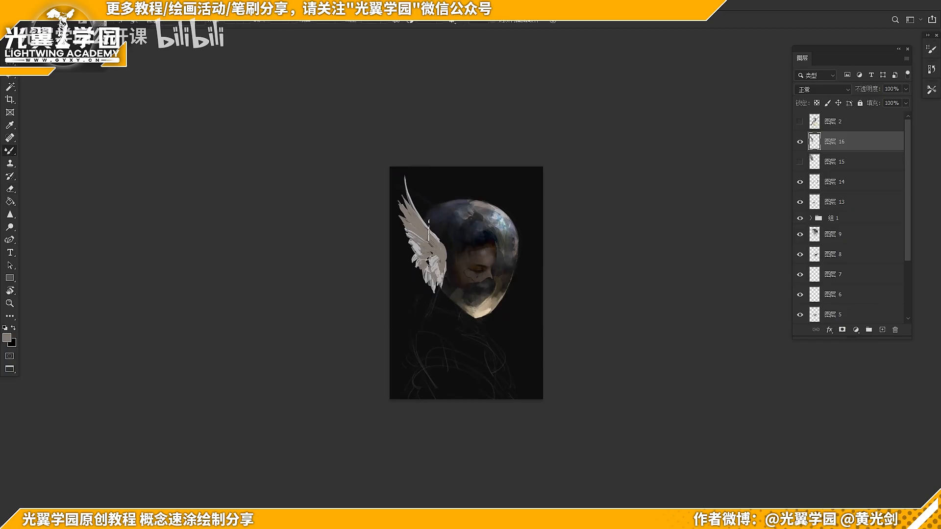
left_click_drag(422, 217, 438, 235)
key("ctrl+z")
mouse_move(411, 202)
left_mouse_down()
mouse_move(445, 249)
mouse_move(427, 278)
left_mouse_up()
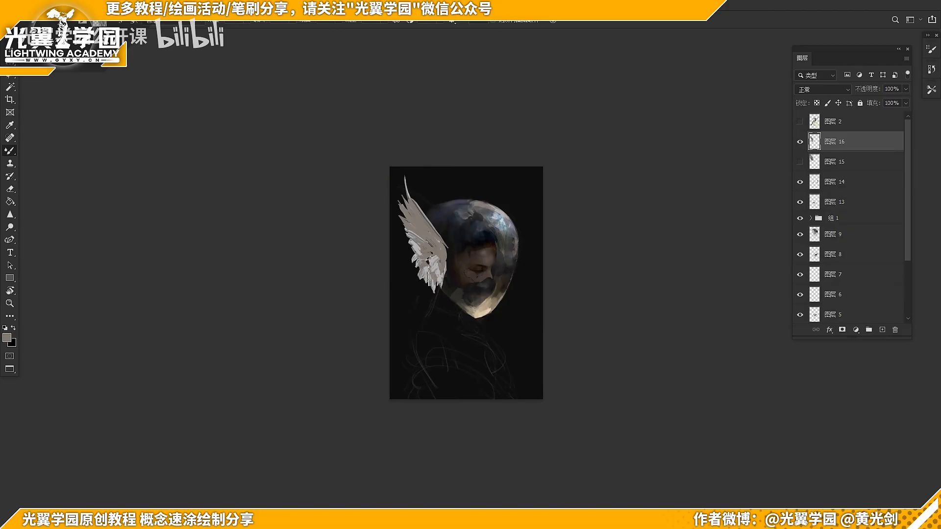
key("ctrl+z")
key("e")
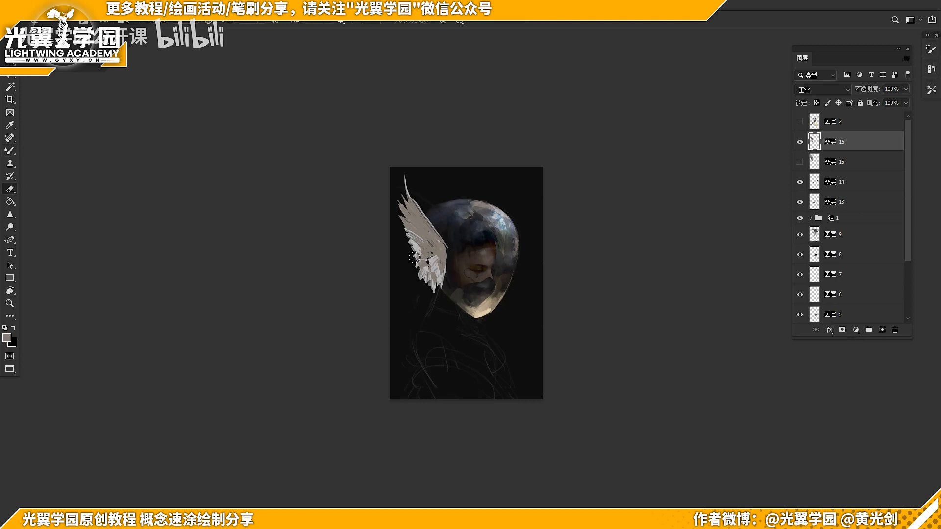
Flip the canvas back and toggle the new wing layer's visibility to compare the helmet with and without it
key("ctrl+shift+h")
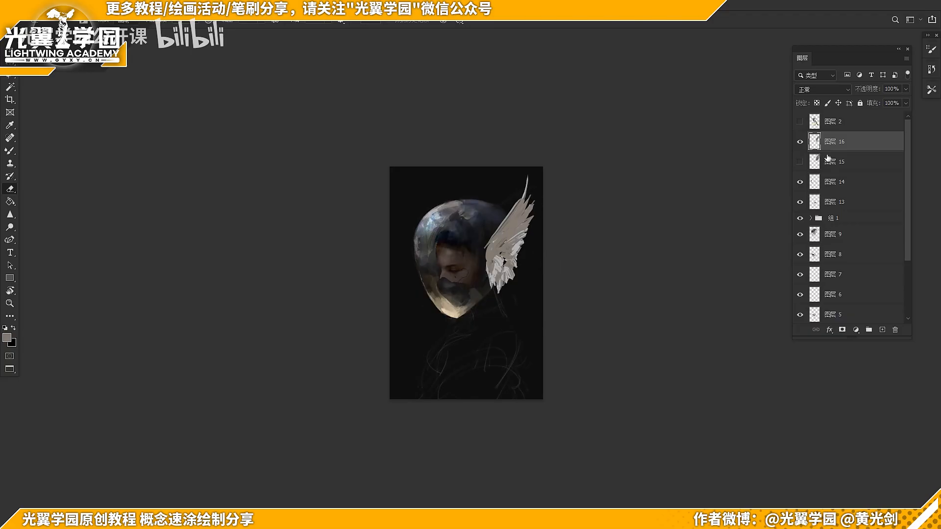
left_click(800, 142)
key("ctrl+plus")
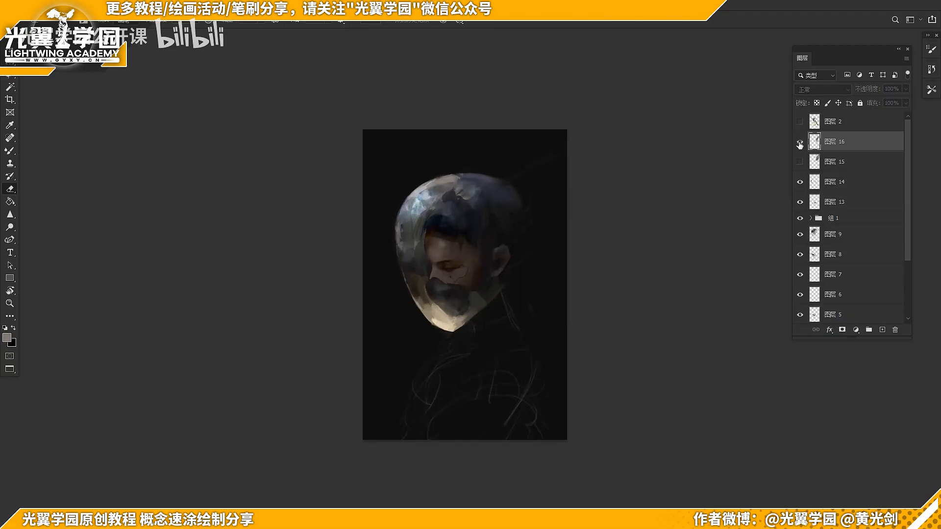
left_click(799, 142)
Darken the new wing by lowering its lightness with Hue/Saturation
key("ctrl+u")
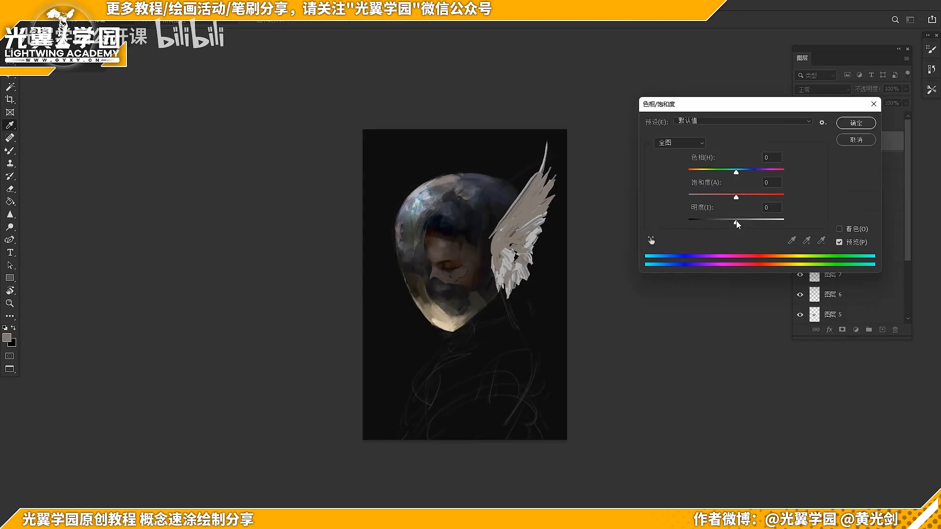
left_click_drag(736, 224, 715, 228)
left_click(855, 124)
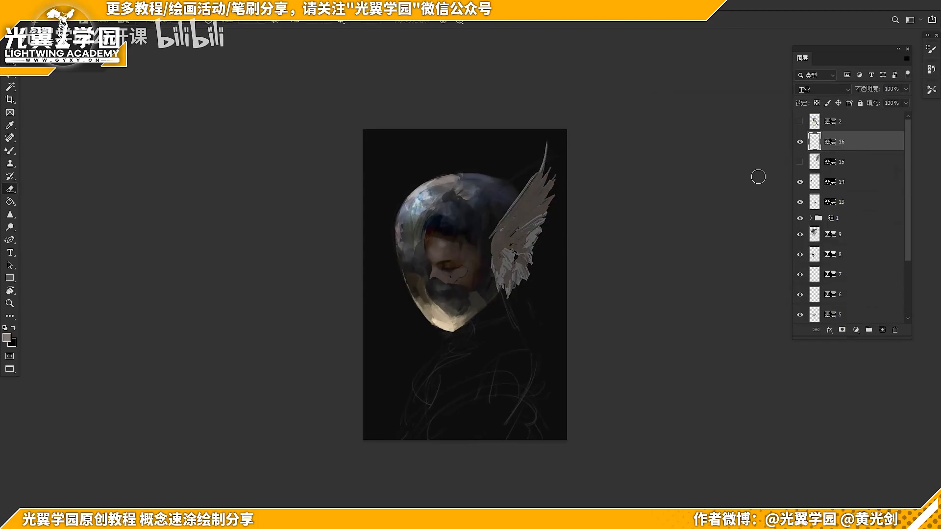
Erase the thin spike at the wing's top and try a long feather stroke along its upper edge
key("e")
left_click_drag(555, 144, 543, 164)
key("b")
left_click_drag(507, 205, 562, 174)
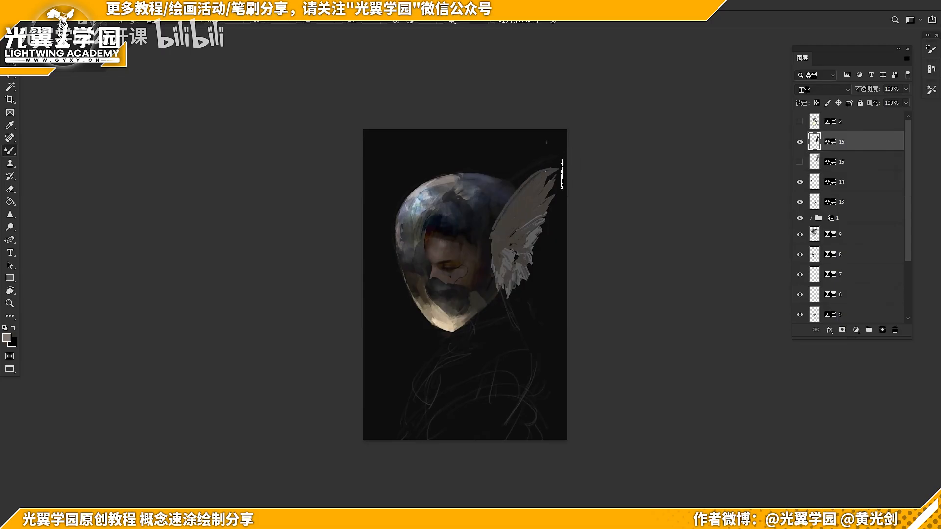
key("ctrl+z")
Extend the wing's front edge toward the face and paint a long top feather reaching the canvas edge
mouse_move(492, 241)
left_mouse_down()
mouse_move(525, 201)
mouse_move(489, 233)
mouse_move(491, 272)
left_mouse_up()
mouse_move(517, 201)
left_mouse_down()
mouse_move(490, 249)
mouse_move(497, 281)
left_mouse_up()
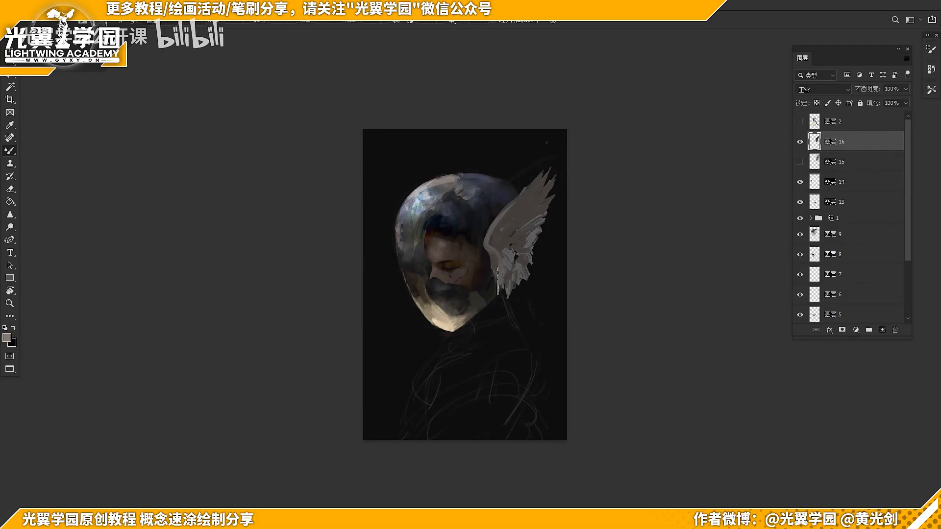
mouse_move(507, 208)
left_mouse_down()
mouse_move(482, 304)
mouse_move(497, 234)
mouse_move(490, 273)
mouse_move(513, 241)
mouse_move(517, 252)
mouse_move(527, 211)
mouse_move(551, 183)
mouse_move(488, 239)
mouse_move(505, 210)
mouse_move(567, 167)
left_mouse_up()
left_click(516, 251, "alt")
left_click(512, 218, "alt")
key("ctrl+z")
left_click_drag(492, 239, 569, 170)
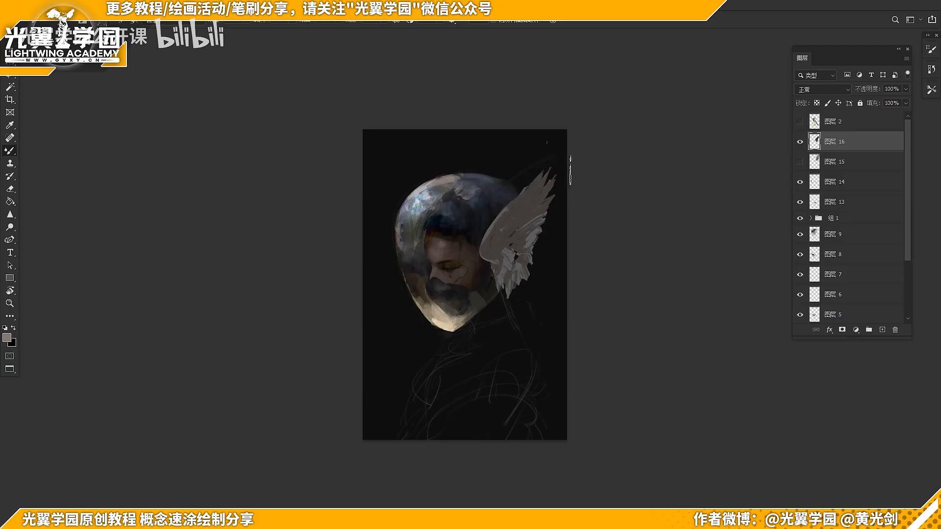
key("e")
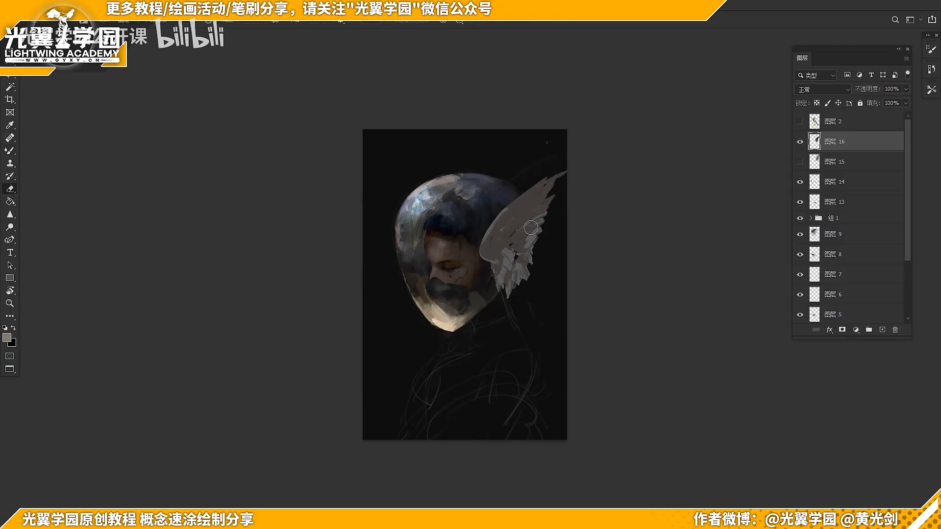
Fill in the wing's lower feathers with grey strokes and erase around its lower tip and trailing edge to clean the silhouette
key("b")
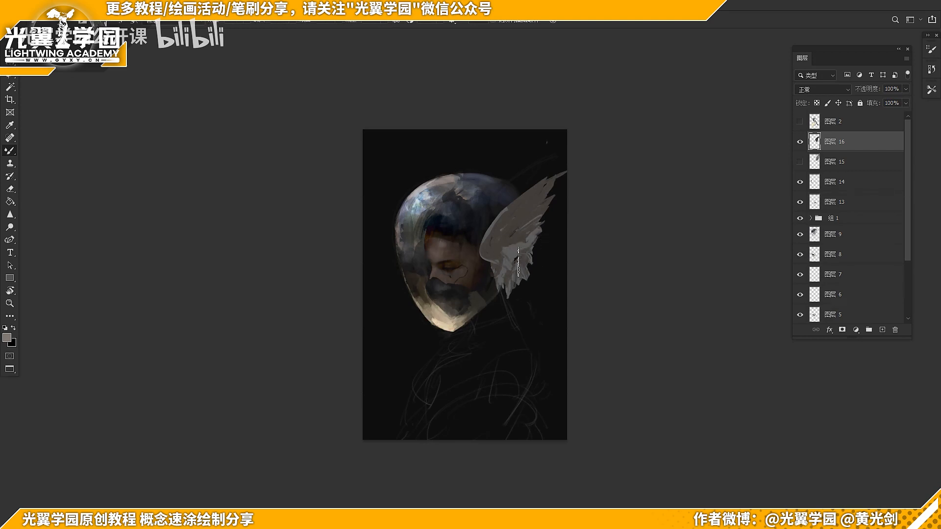
mouse_move(511, 245)
left_mouse_down()
mouse_move(532, 261)
mouse_move(496, 277)
mouse_move(507, 297)
mouse_move(496, 262)
mouse_move(505, 279)
left_mouse_up()
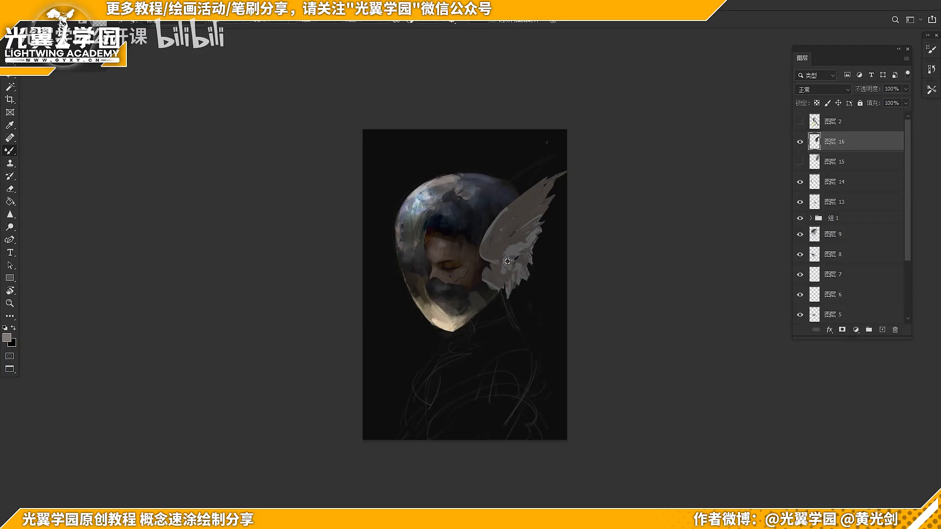
key("e")
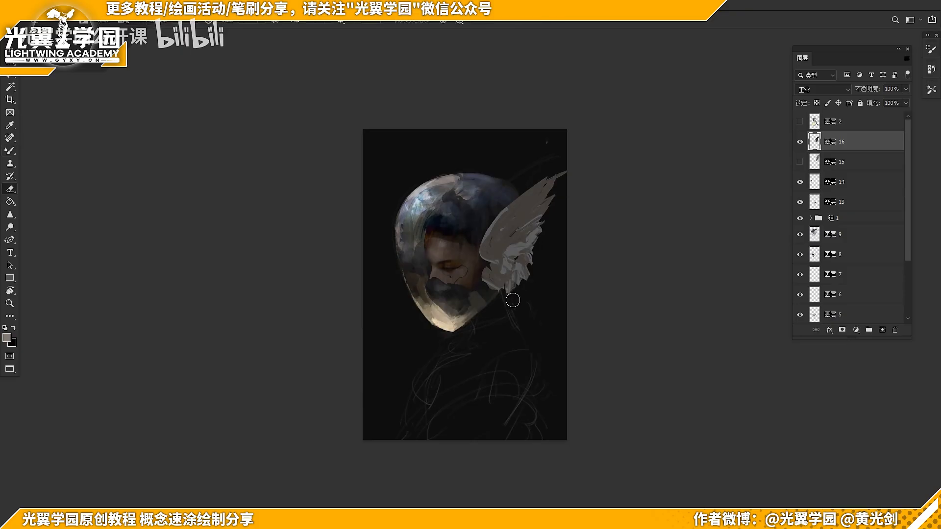
left_click_drag(526, 298, 532, 272)
key("b")
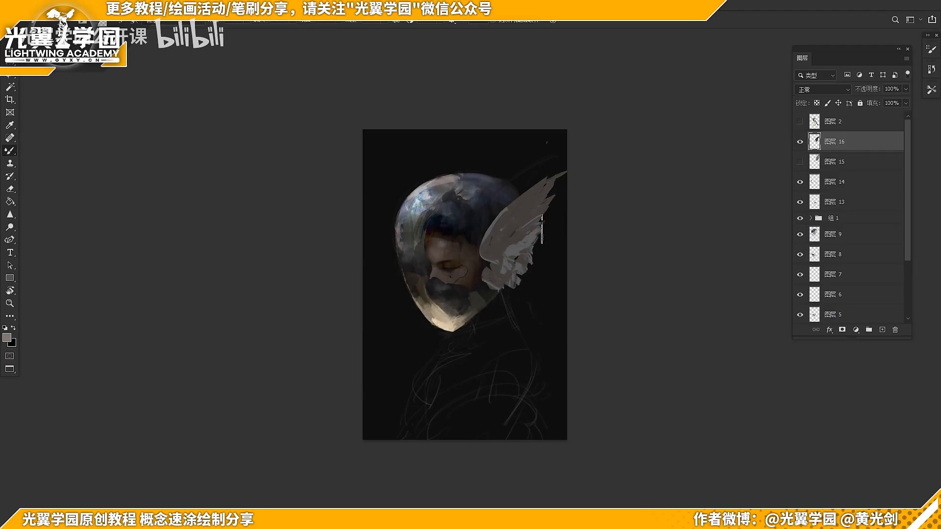
key("e")
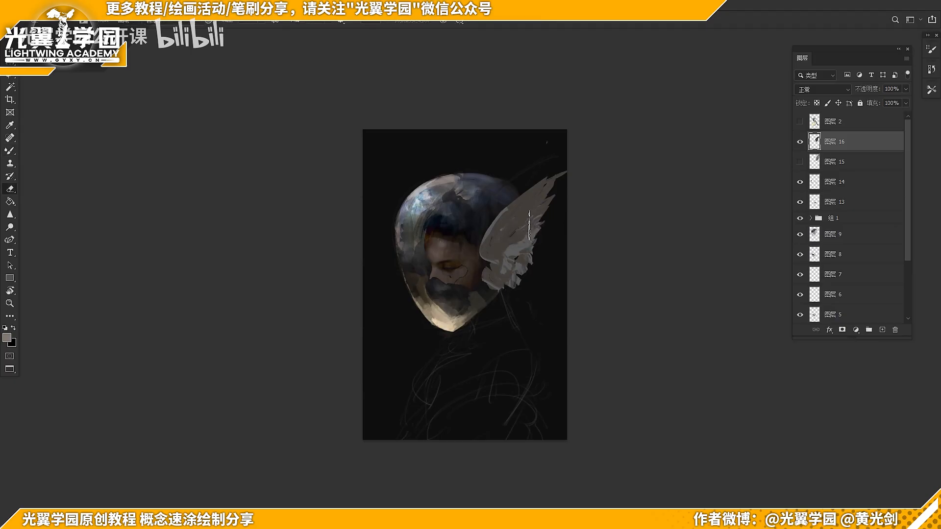
key("b")
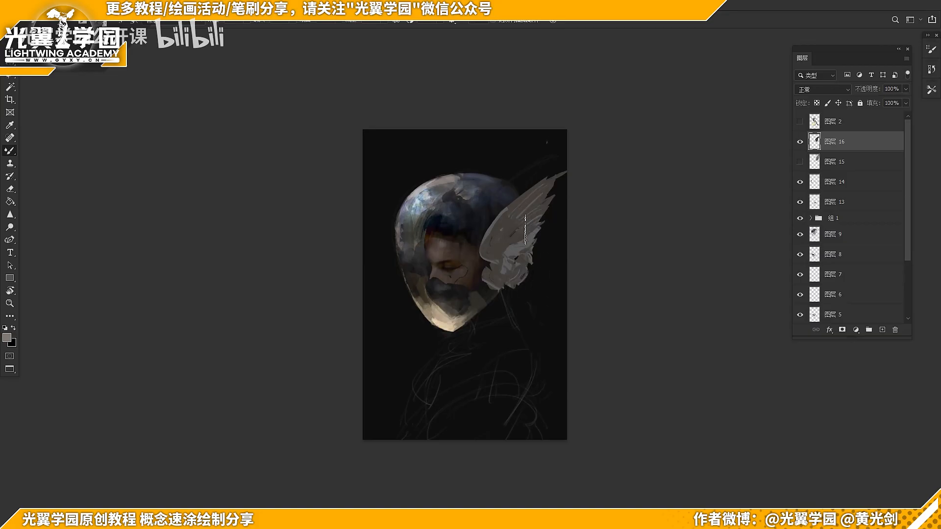
Mirror the wing, then move and rotate it to sit below the ear with its feathers pointing down along the neck
mouse_move(517, 254)
left_mouse_down()
mouse_move(520, 216)
mouse_move(454, 401)
mouse_move(466, 404)
mouse_move(521, 357)
mouse_move(402, 368)
mouse_move(395, 377)
mouse_move(432, 377)
left_mouse_up()
key("ctrl+shift+h")
key("ctrl+t")
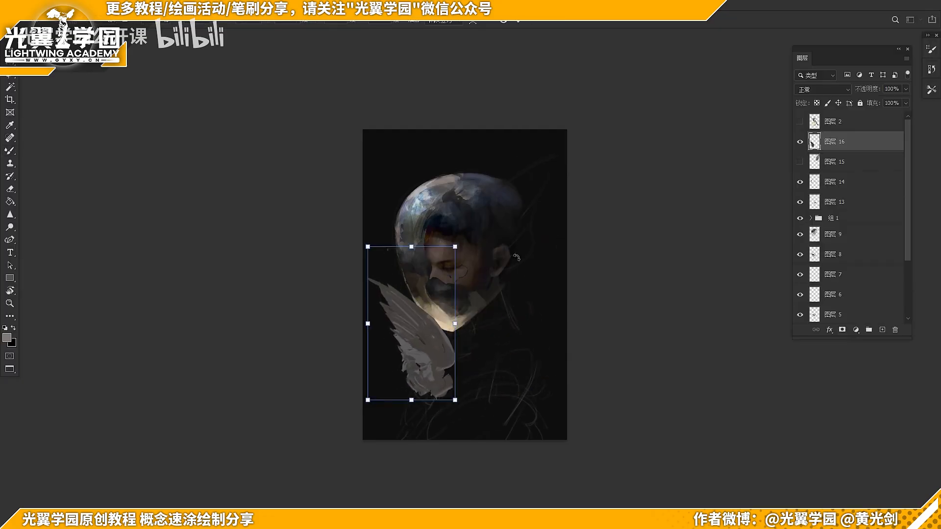
left_click_drag(515, 256, 557, 323)
left_click_drag(570, 251, 564, 223)
left_click_drag(532, 296, 534, 312)
key("Return")
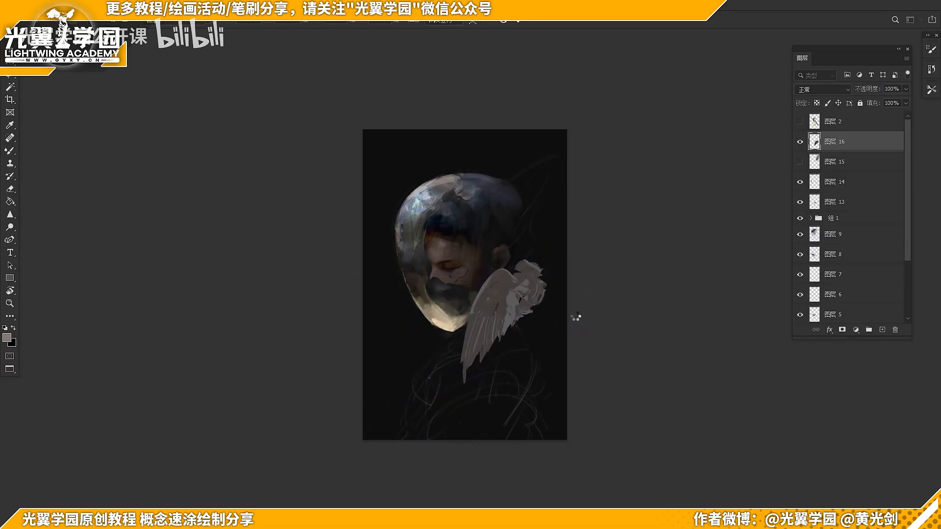
Flip the canvas back and forth to check the lowered wing in both orientations
key("ctrl+shift+h")
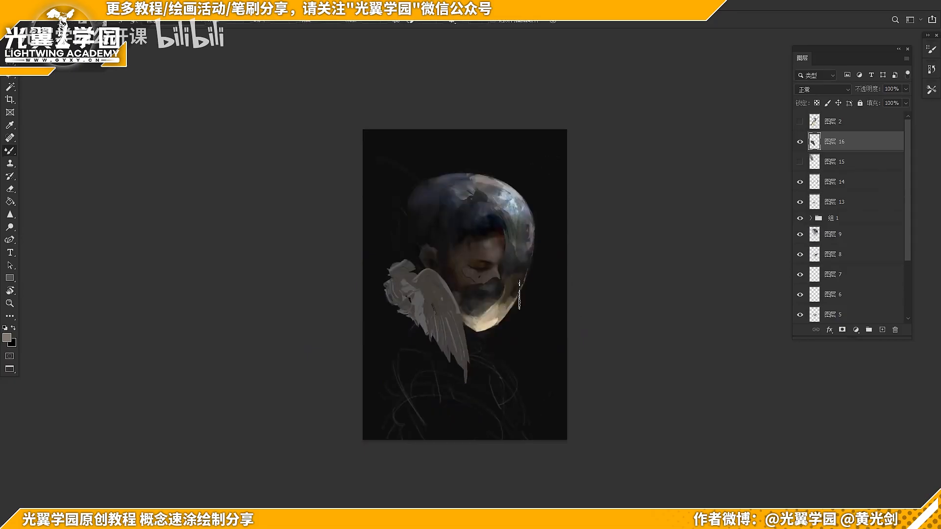
key("ctrl+z")
key("ctrl+z")
key("ctrl+z")
key("ctrl+z")
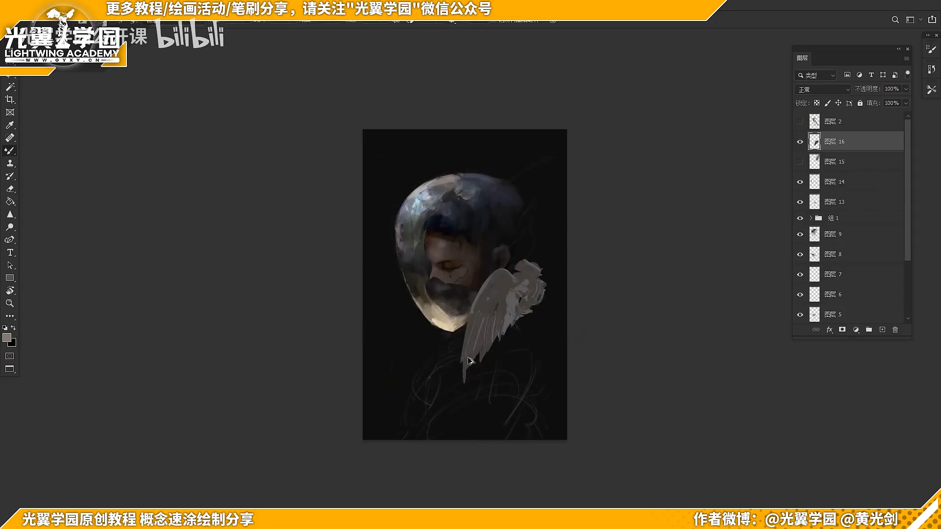
key("ctrl+z")
key("ctrl+z")
key("ctrl+z")
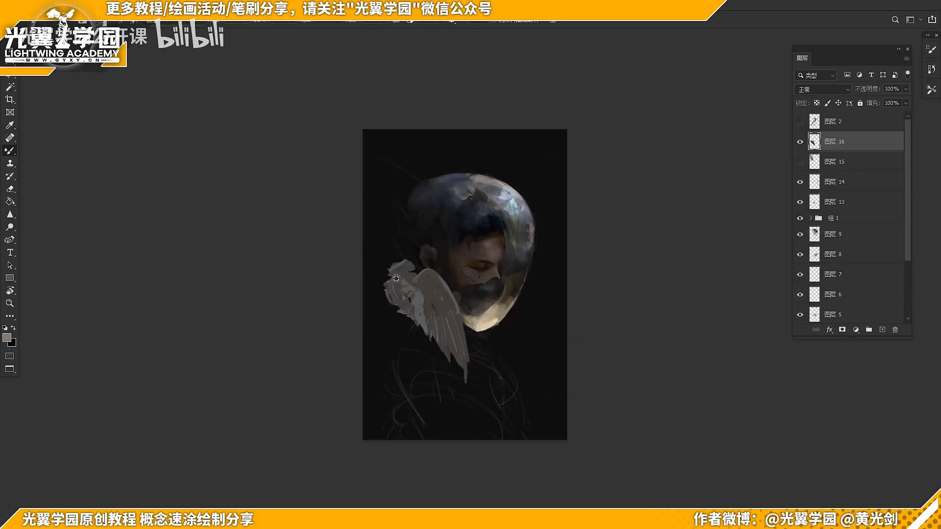
Paint a curved loop and broad grey strokes behind the lowered wing, checking the shape with the canvas flipped back
mouse_move(396, 277)
left_mouse_down()
mouse_move(380, 290)
mouse_move(408, 310)
mouse_move(382, 291)
mouse_move(408, 354)
mouse_move(396, 309)
mouse_move(432, 373)
mouse_move(384, 334)
mouse_move(453, 365)
left_mouse_up()
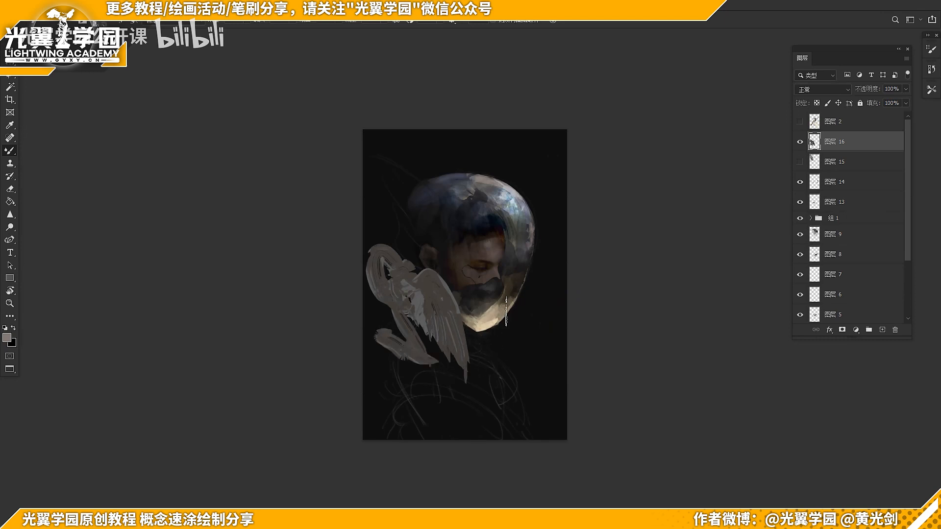
key("ctrl+shift+h")
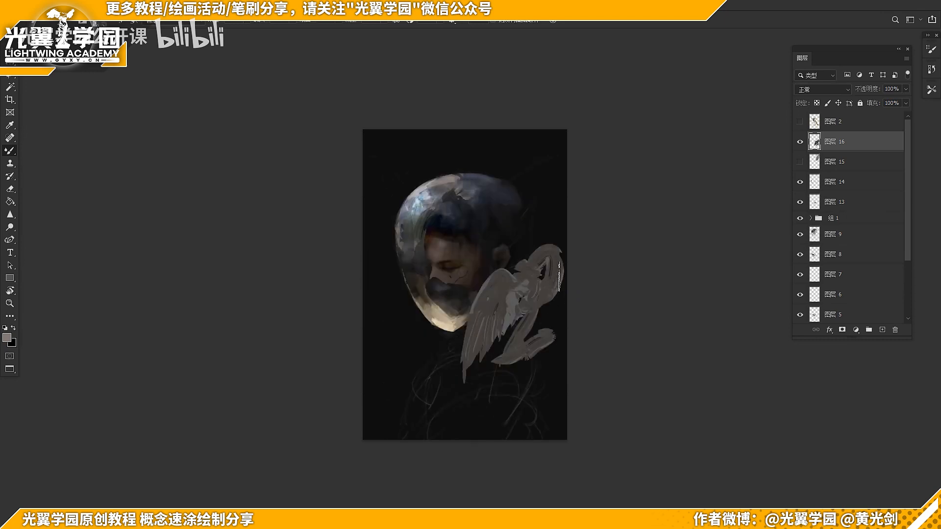
left_click(548, 266, "alt")
left_click_drag(546, 261, 549, 290)
left_click(550, 260, "alt")
mouse_move(502, 355)
left_mouse_down()
mouse_move(538, 334)
mouse_move(518, 384)
mouse_move(520, 363)
left_mouse_up()
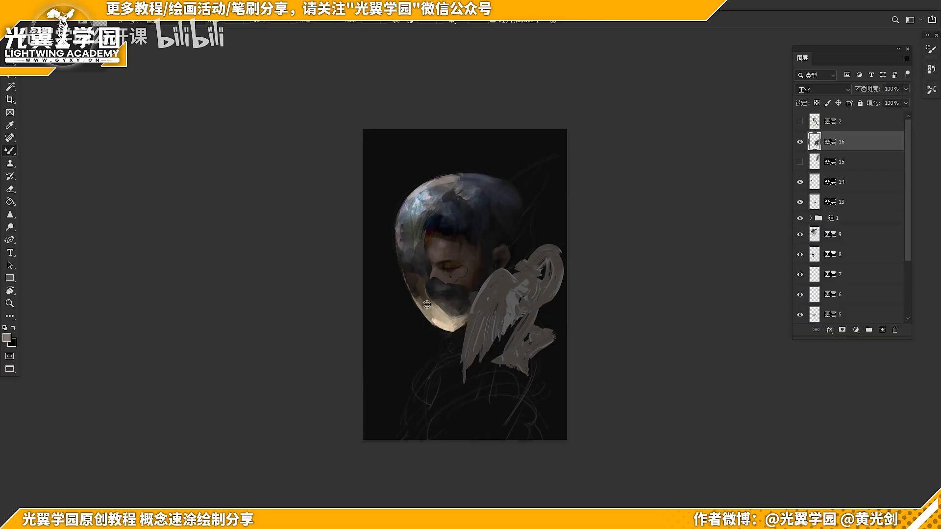
Try pale strokes along the front of the sketched shoulder
left_click_drag(441, 357, 422, 371)
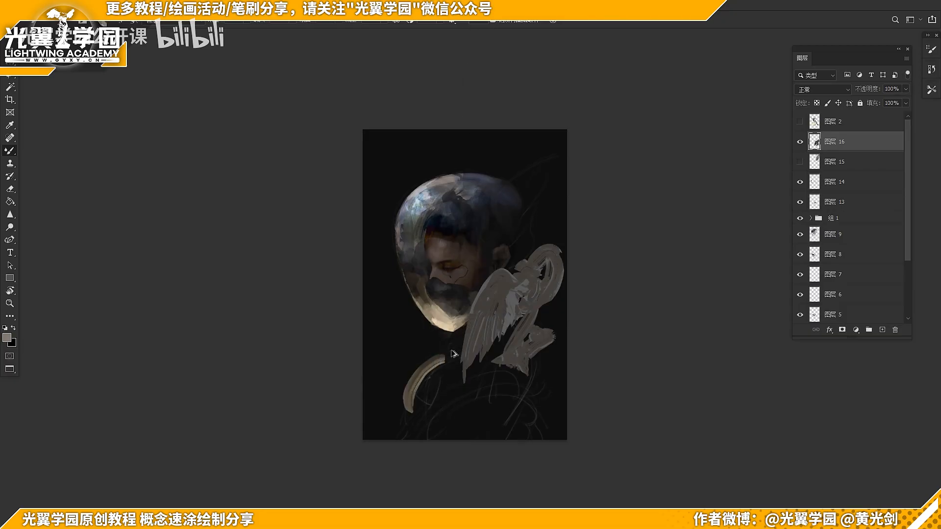
key("ctrl+z")
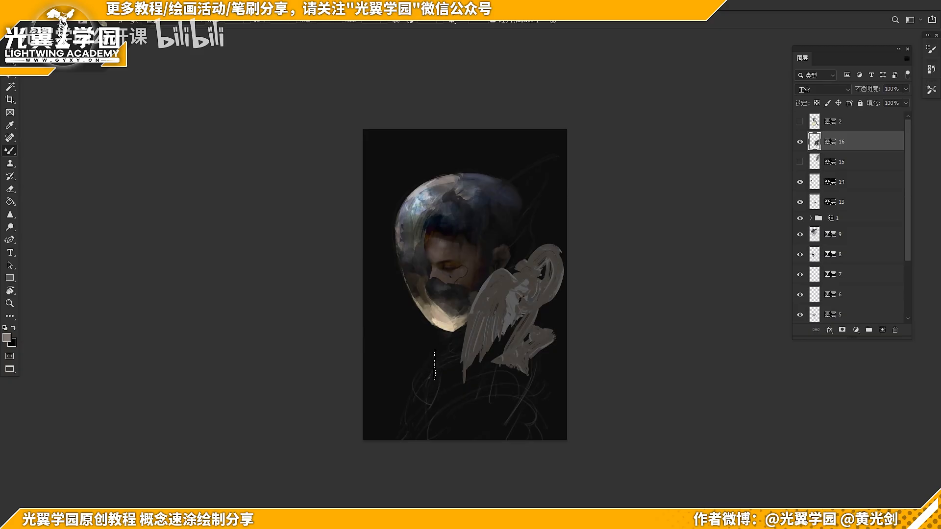
left_click_drag(421, 379, 438, 362)
Add a new layer beneath the wing layer and erase the pale shoulder strokes from the wing layer
left_click(847, 162)
left_click(882, 329)
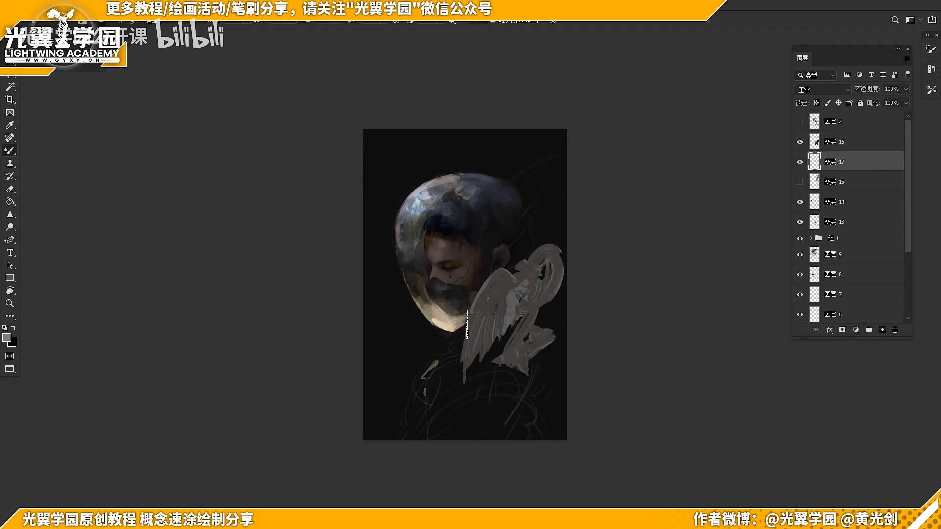
left_click(857, 148)
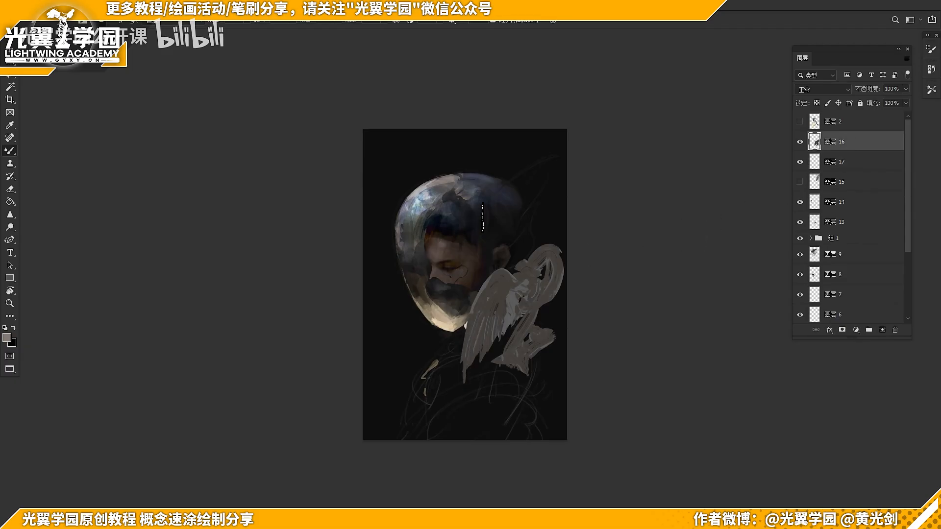
key("e")
mouse_move(512, 302)
left_mouse_down()
mouse_move(521, 297)
mouse_move(512, 314)
mouse_move(516, 301)
left_mouse_up()
left_click_drag(420, 401, 434, 370)
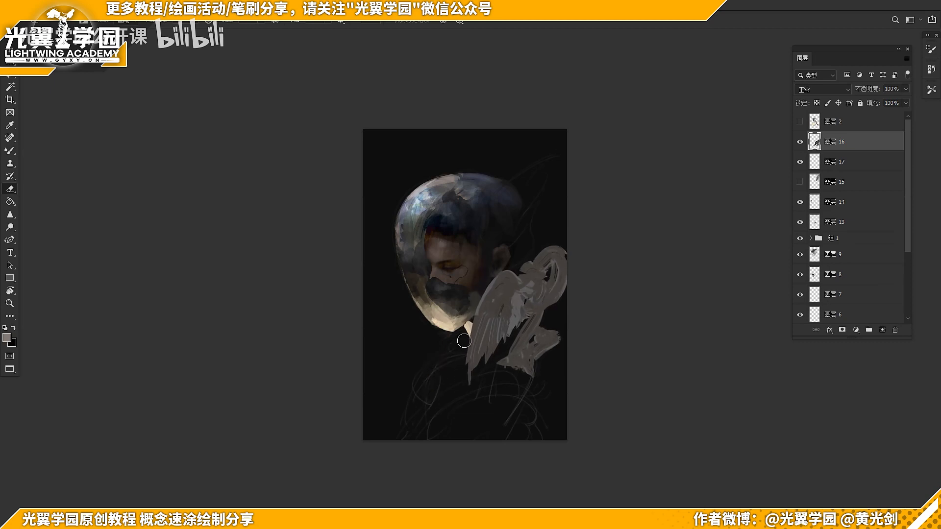
Narrow the lowered wing slightly with Free Transform, shift it back toward the neck, and clean its outer edge with the Eraser
key("ctrl+t")
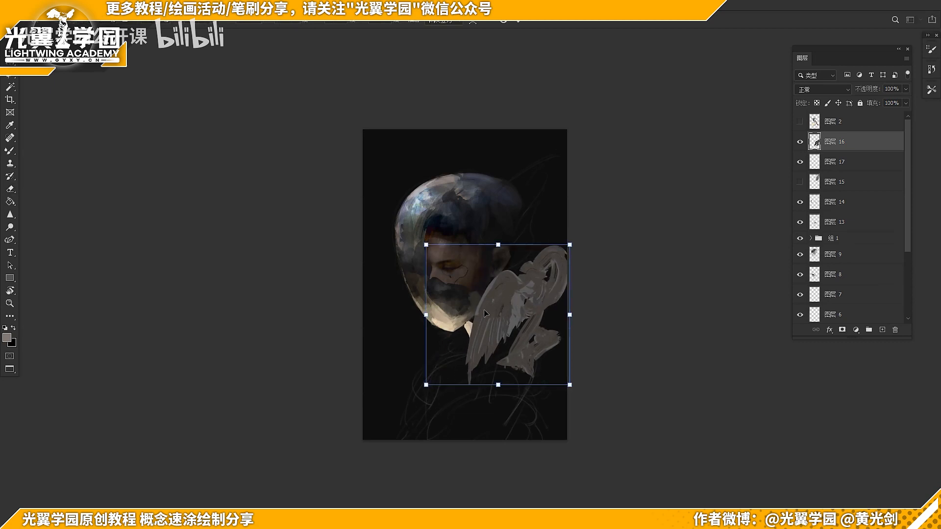
left_click_drag(426, 314, 434, 314)
mouse_move(532, 304)
left_mouse_down()
mouse_move(524, 304)
mouse_move(558, 313)
mouse_move(537, 301)
mouse_move(538, 311)
left_mouse_up()
key("Return")
key("e")
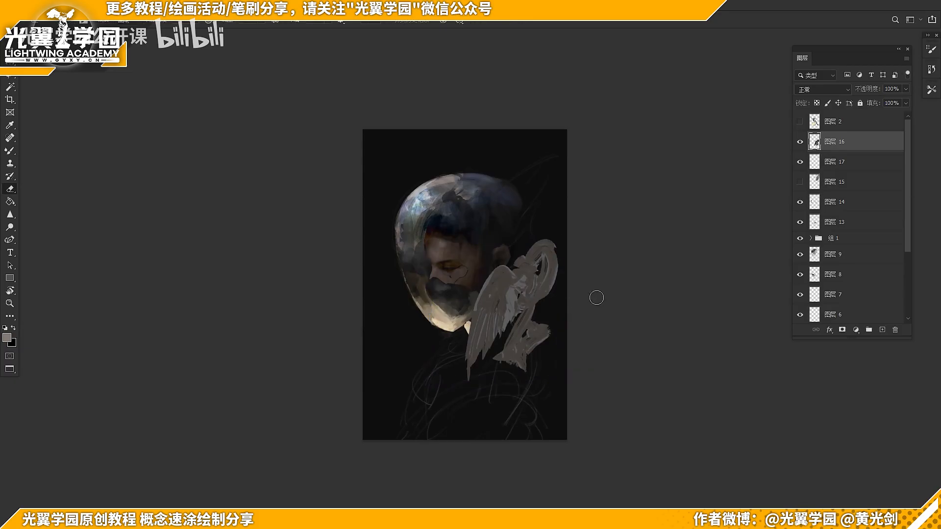
left_click_drag(549, 353, 544, 357)
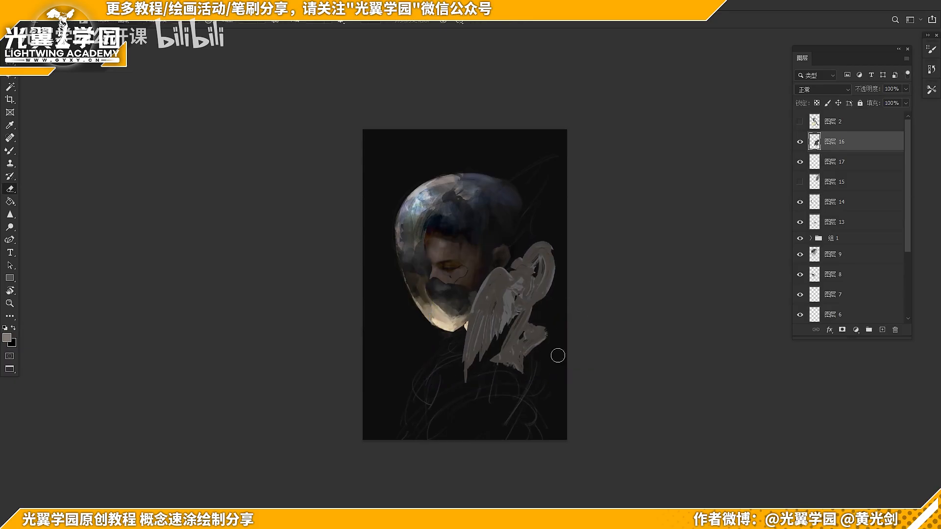
Paint a pale strip under the chin on the layer beneath the wing and hide the wing layer
key("alt+bracketleft")
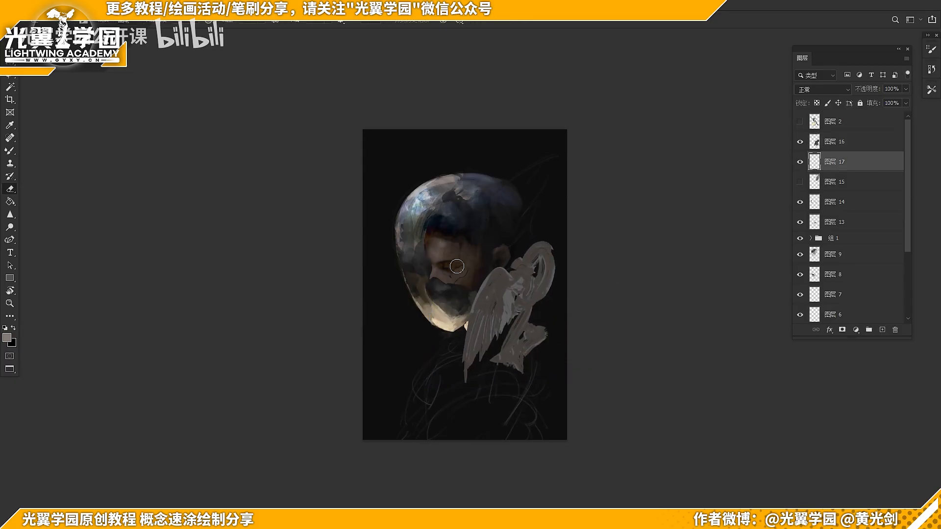
key("b")
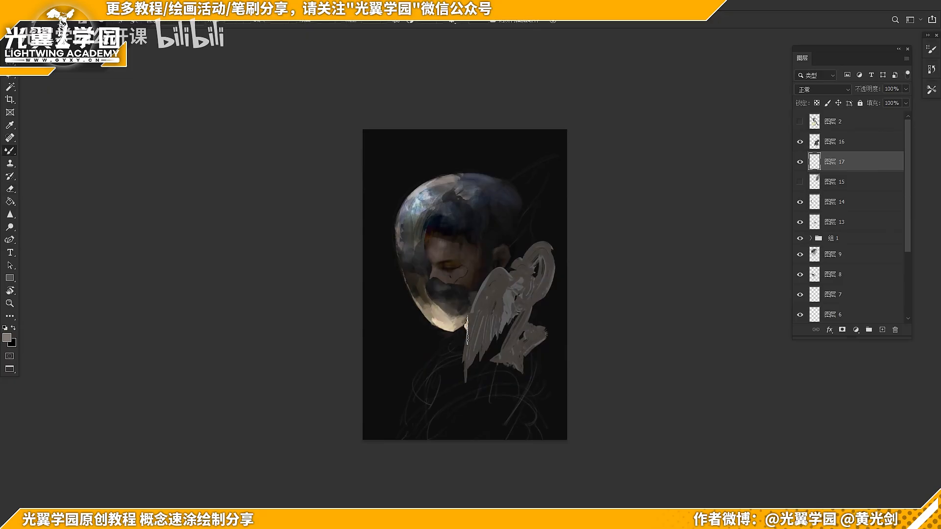
key("e")
key("b")
left_click(840, 147)
left_click(801, 142)
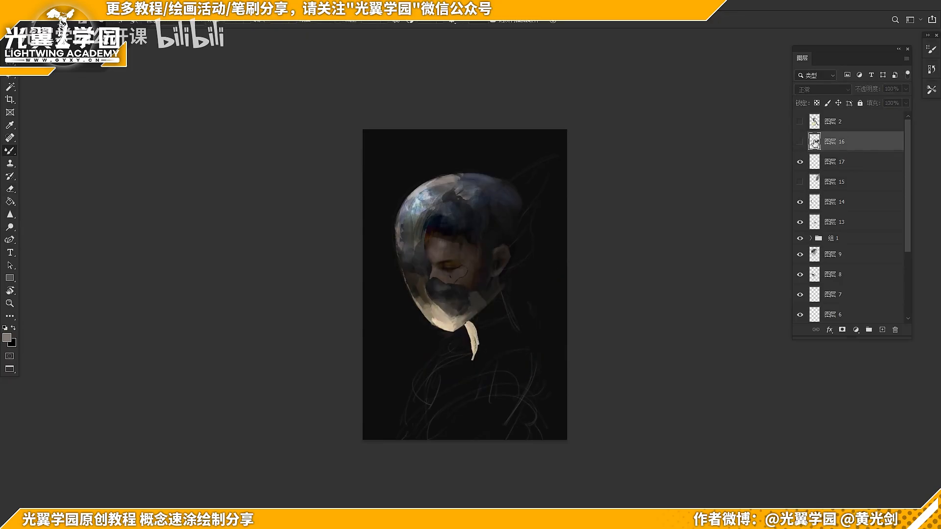
Trim the pale strip under the chin into a thin curved neck edge with the Eraser
left_click(852, 160)
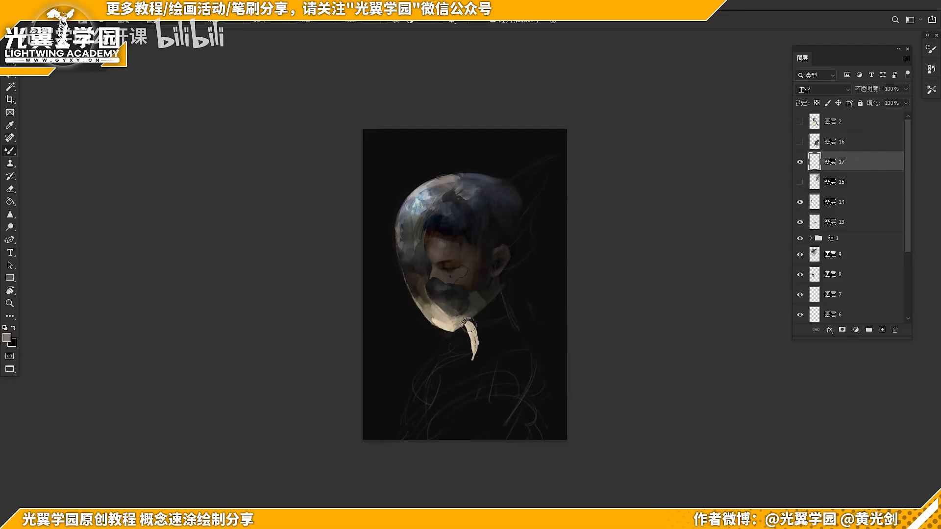
key("e")
mouse_move(467, 367)
left_mouse_down()
mouse_move(468, 346)
mouse_move(477, 354)
mouse_move(471, 320)
mouse_move(483, 339)
mouse_move(483, 340)
left_mouse_up()
key("b")
key("e")
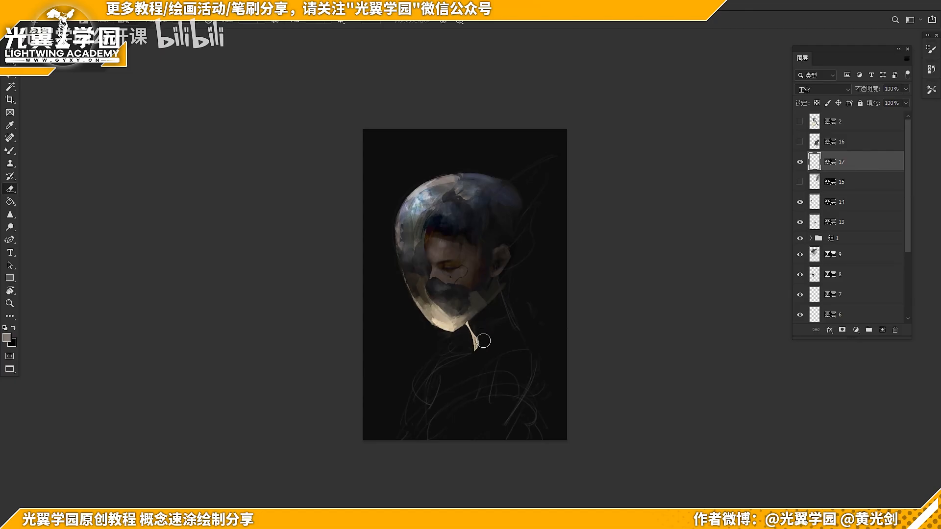
key("b")
Switch from the Mixer Brush to the regular Brush and sample a dark tone from the lower face
right_click(464, 306)
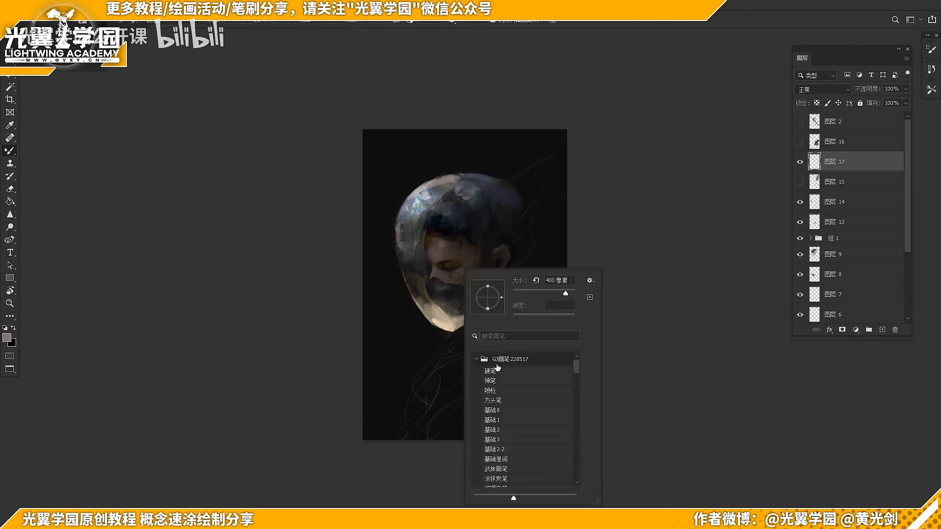
right_click(11, 152)
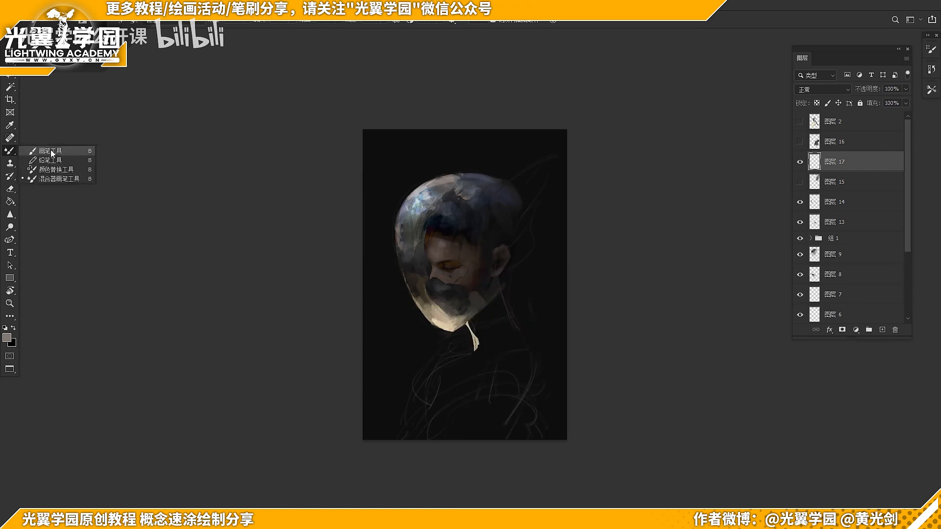
left_click(51, 152)
right_click(490, 323)
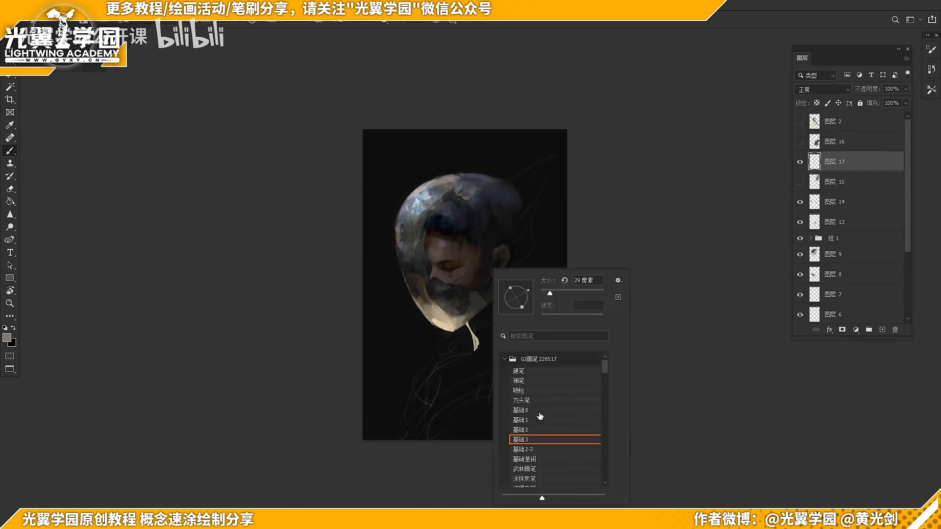
left_click(478, 269)
left_click(487, 292, "alt")
Paint the dark brown neck behind the pale edge and a light collar patch below the chin
left_click_drag(477, 337, 475, 343)
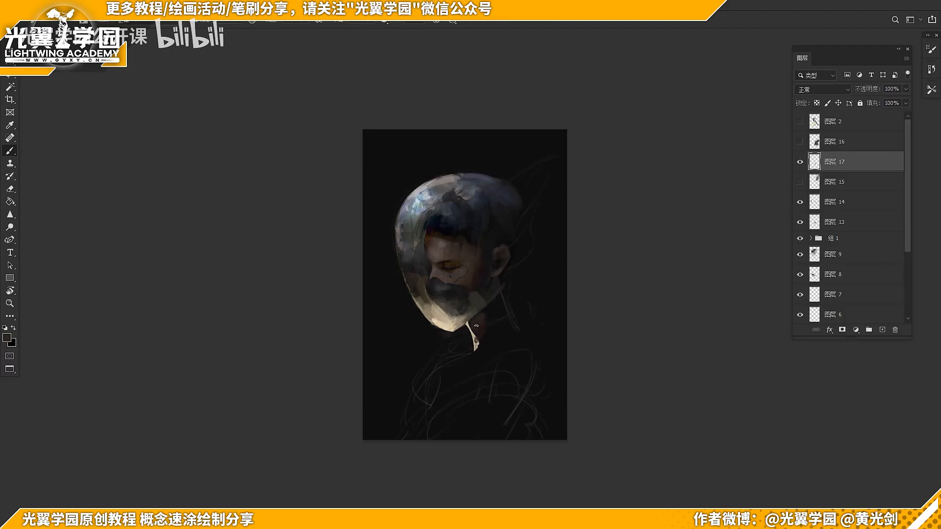
left_click(471, 322, "alt")
left_click(476, 341, "alt")
left_click_drag(472, 352, 477, 343)
left_click(477, 349, "alt")
left_click_drag(474, 348, 456, 350)
left_click(491, 333, "alt")
Choose an orange-brown foreground colour, undo its trial stroke along the jaw below the ear, and add a layer above the neck
left_click(7, 338)
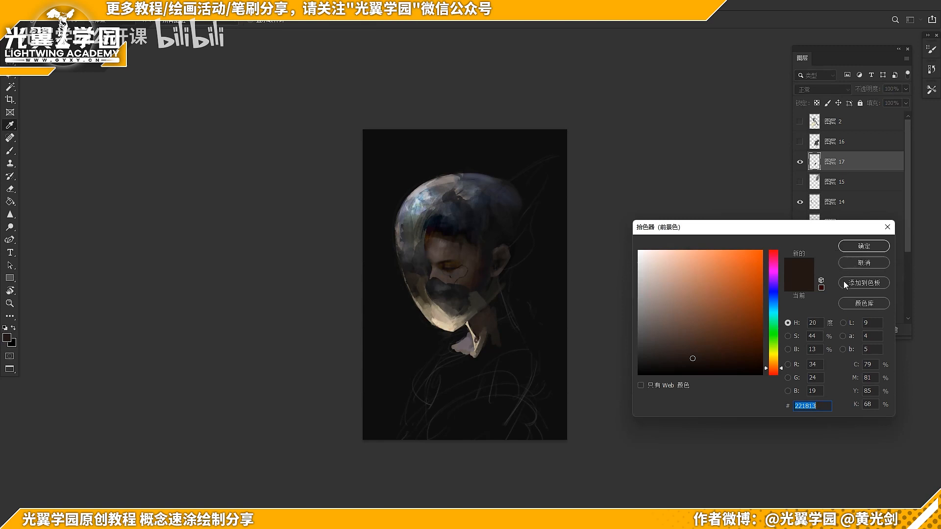
left_click(728, 328)
left_click(864, 246)
key("b")
left_click_drag(490, 277, 478, 304)
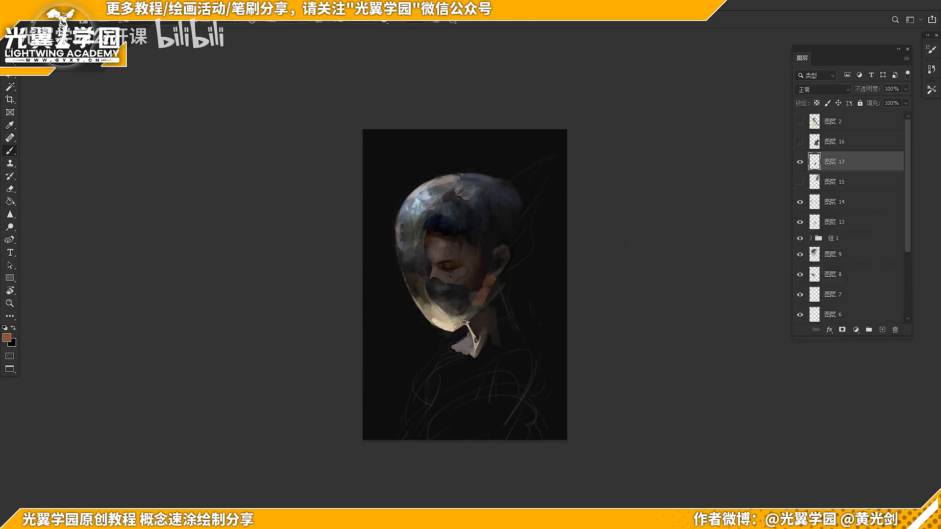
key("ctrl+z")
left_click(881, 330)
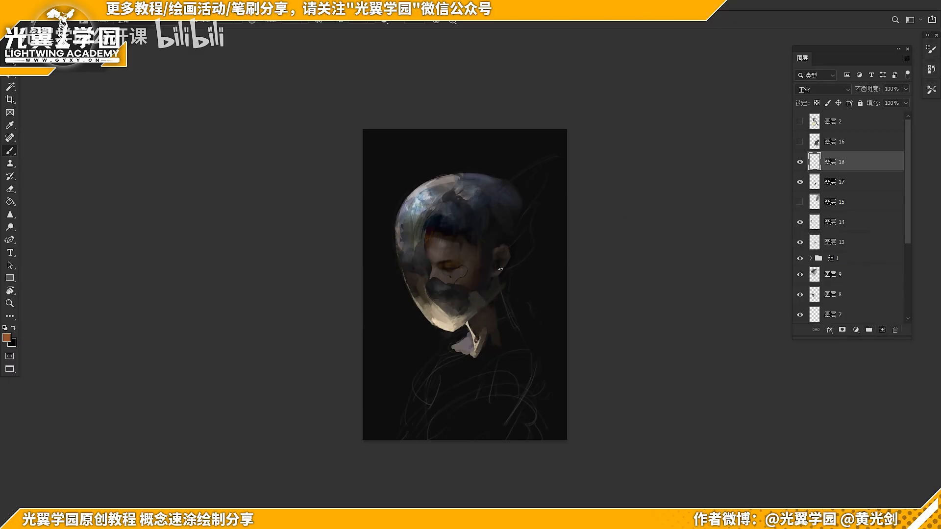
Undo the last stroke and paint orange-brown light over the jaw, the ear and the area behind it
key("ctrl+z")
left_click(488, 282, "alt")
left_click(481, 285, "alt")
mouse_move(496, 289)
left_mouse_down()
mouse_move(507, 251)
mouse_move(496, 294)
left_mouse_up()
mouse_move(505, 252)
left_mouse_down()
mouse_move(491, 169)
mouse_move(509, 239)
mouse_move(508, 282)
mouse_move(521, 250)
mouse_move(505, 276)
mouse_move(522, 252)
mouse_move(534, 328)
mouse_move(521, 319)
mouse_move(512, 264)
mouse_move(474, 316)
mouse_move(506, 263)
left_mouse_up()
Paint mauve-brown strokes down the back and base of the neck with a smaller brush, undoing the trial strokes
key("bracketleft")
key("bracketleft")
mouse_move(514, 340)
left_mouse_down()
mouse_move(510, 331)
mouse_move(522, 348)
mouse_move(521, 341)
mouse_move(510, 352)
left_mouse_up()
left_click(477, 337, "alt")
mouse_move(503, 312)
left_mouse_down()
mouse_move(522, 359)
mouse_move(497, 354)
mouse_move(497, 336)
mouse_move(498, 353)
left_mouse_up()
key("ctrl+z")
key("ctrl+z")
left_click(507, 323, "alt")
left_click(507, 333, "alt")
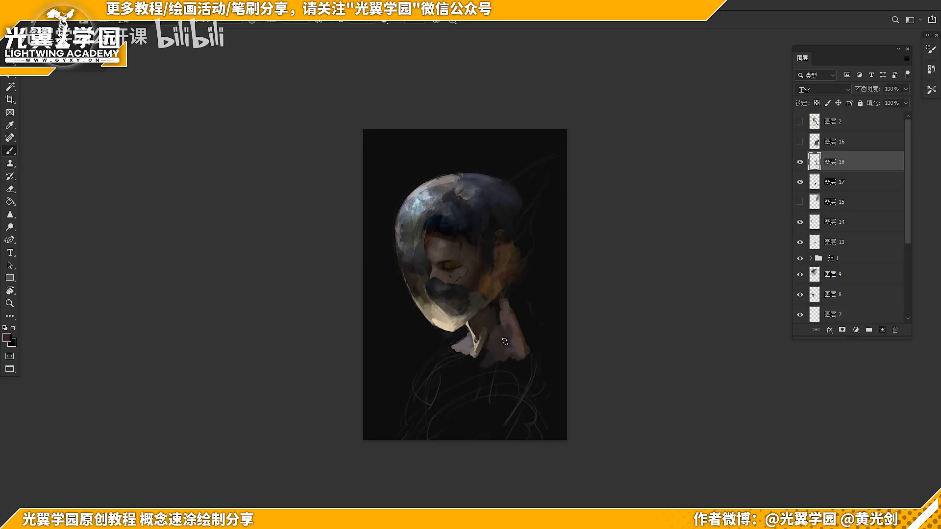
Sample a tone from the top of the helmet and block in the shoulder and upper body in warm grey
left_click(453, 178, "alt")
mouse_move(510, 338)
left_mouse_down()
mouse_move(485, 357)
mouse_move(495, 346)
mouse_move(517, 355)
mouse_move(502, 365)
mouse_move(512, 361)
mouse_move(456, 409)
mouse_move(522, 390)
mouse_move(514, 403)
mouse_move(513, 388)
mouse_move(480, 406)
mouse_move(513, 367)
mouse_move(528, 370)
mouse_move(474, 383)
mouse_move(423, 445)
mouse_move(482, 418)
mouse_move(482, 445)
mouse_move(539, 401)
left_mouse_up()
left_click(512, 310, "alt")
mouse_move(511, 314)
left_mouse_down()
mouse_move(515, 344)
mouse_move(494, 340)
mouse_move(525, 355)
left_mouse_up()
left_click(491, 340, "alt")
Choose a lighter tan foreground colour and paint a highlight along the back of the neck and shoulder
left_click(7, 337)
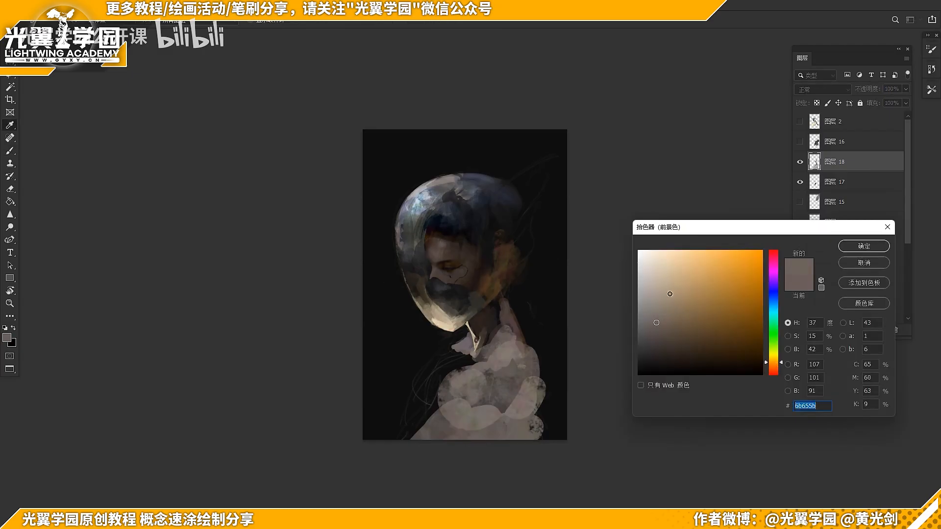
left_click_drag(670, 294, 684, 282)
left_click(864, 246)
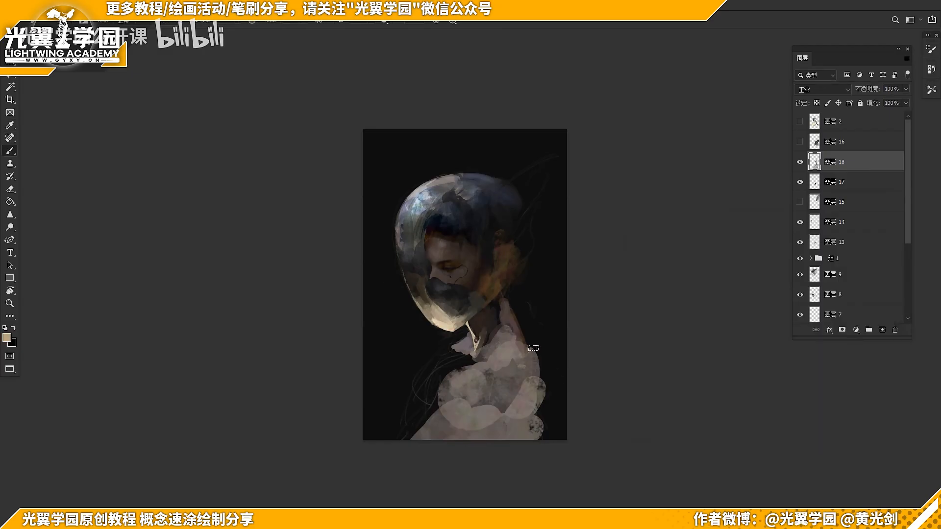
left_click_drag(507, 308, 544, 375)
mouse_move(511, 323)
left_mouse_down()
mouse_move(529, 354)
mouse_move(503, 304)
mouse_move(512, 340)
left_mouse_up()
left_click(503, 305, "alt")
left_click(519, 335, "alt")
left_click(444, 318, "alt")
left_click(437, 325, "alt")
Paint ochre light around the shoulder blade and a dark brown shadow patch inside it
key("ctrl+plus")
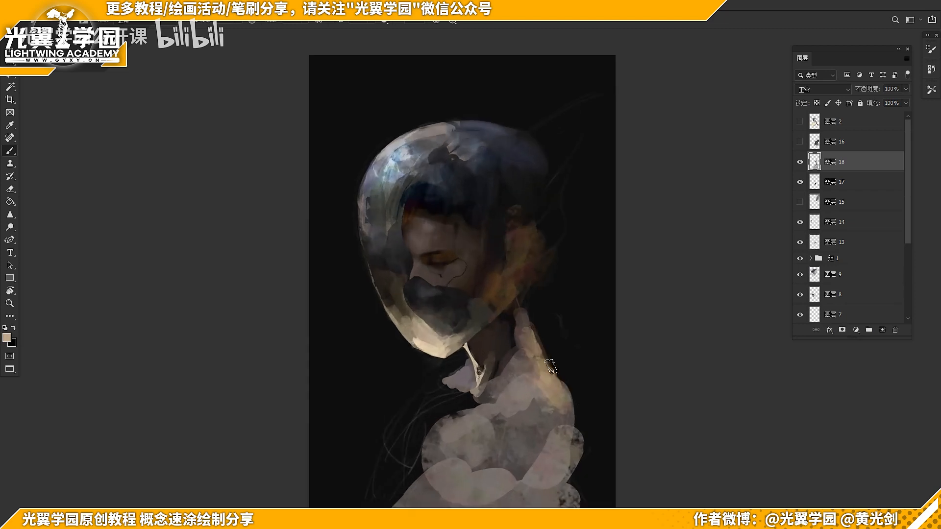
left_click(557, 395, "alt")
left_click(527, 388, "alt")
mouse_move(536, 403)
left_mouse_down()
mouse_move(553, 411)
mouse_move(545, 419)
mouse_move(563, 438)
mouse_move(563, 461)
left_mouse_up()
left_click(547, 385, "alt")
mouse_move(510, 402)
left_mouse_down()
mouse_move(536, 419)
mouse_move(549, 412)
mouse_move(561, 451)
left_mouse_up()
left_click(519, 425, "alt")
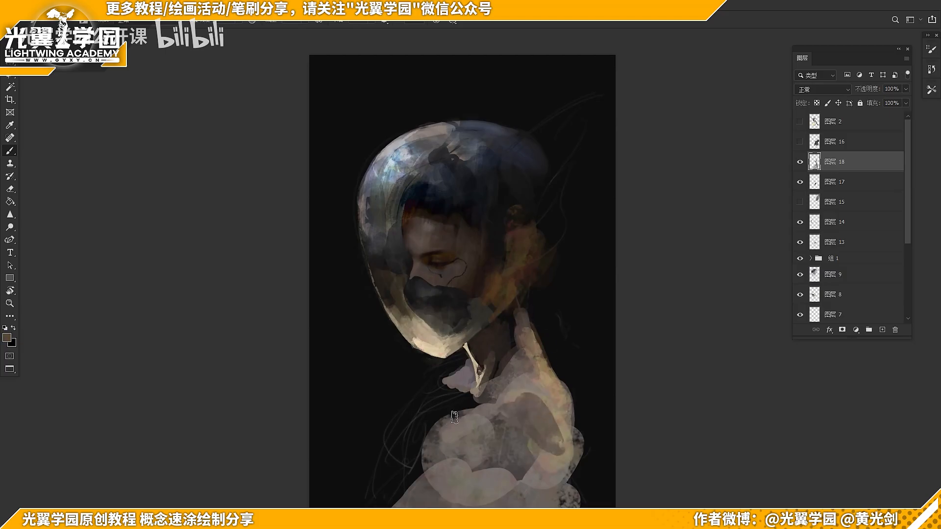
Undo the first pale chest stroke, then paint a curved pale arc in front of the chest and join it to the torso with grey strokes
left_click(450, 364, "alt")
left_click_drag(382, 453, 433, 406)
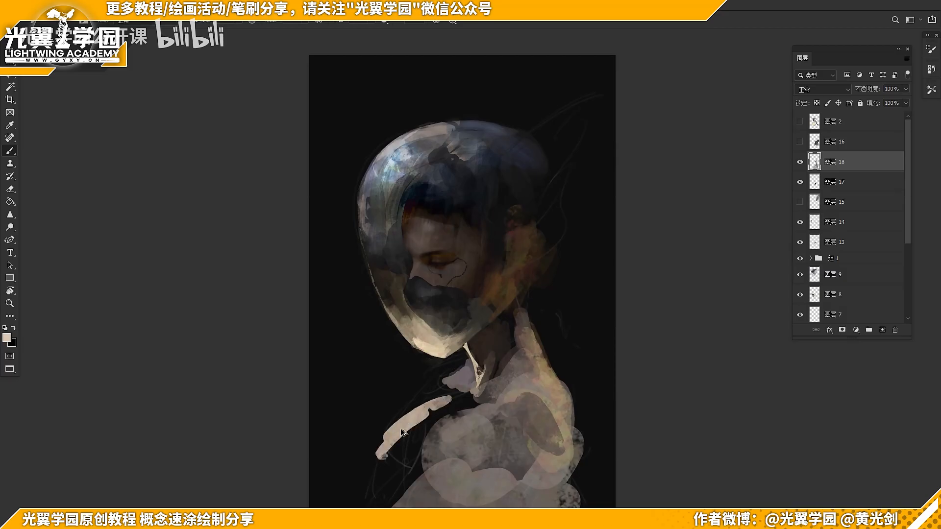
key("ctrl+z")
mouse_move(392, 468)
left_mouse_down()
mouse_move(441, 398)
mouse_move(424, 408)
mouse_move(454, 440)
left_mouse_up()
left_click(451, 445, "alt")
left_click_drag(393, 457, 416, 480)
left_click_drag(417, 447, 423, 471)
mouse_move(425, 466)
left_mouse_down()
mouse_move(441, 419)
mouse_move(415, 471)
left_mouse_up()
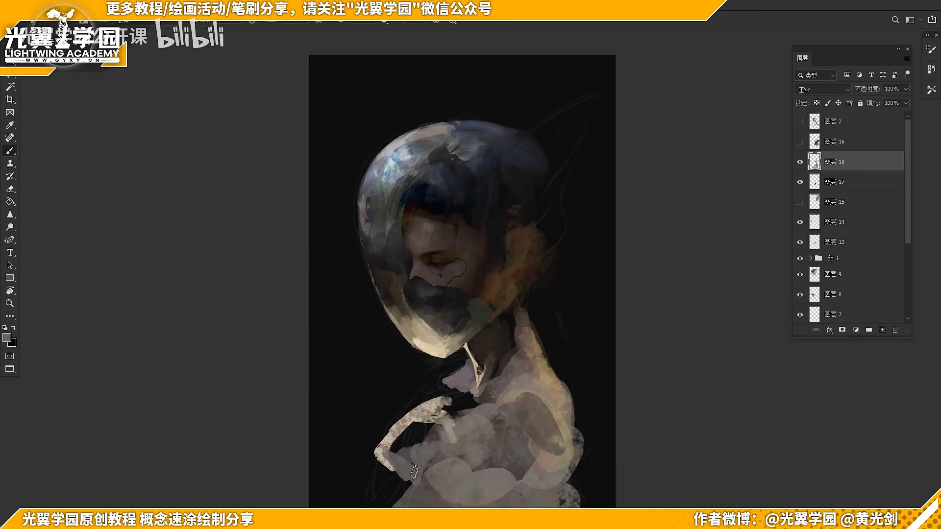
Paint pale strips along the inside of the chest arc and up to the collar below the chin
left_click(388, 441, "alt")
left_click_drag(409, 448, 434, 425)
left_click(464, 391)
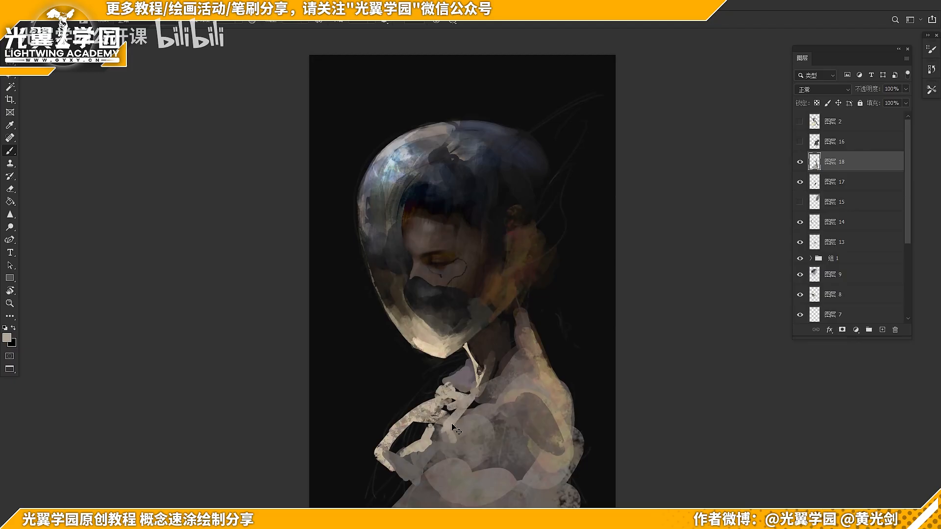
Paint a cream patch below the chest arc at the front edge of the torso
key("ctrl+minus")
key("ctrl+minus")
key("ctrl+plus")
key("ctrl+plus")
key("ctrl+plus")
left_click(384, 459, "alt")
mouse_move(389, 469)
left_mouse_down()
mouse_move(384, 502)
mouse_move(411, 488)
left_mouse_up()
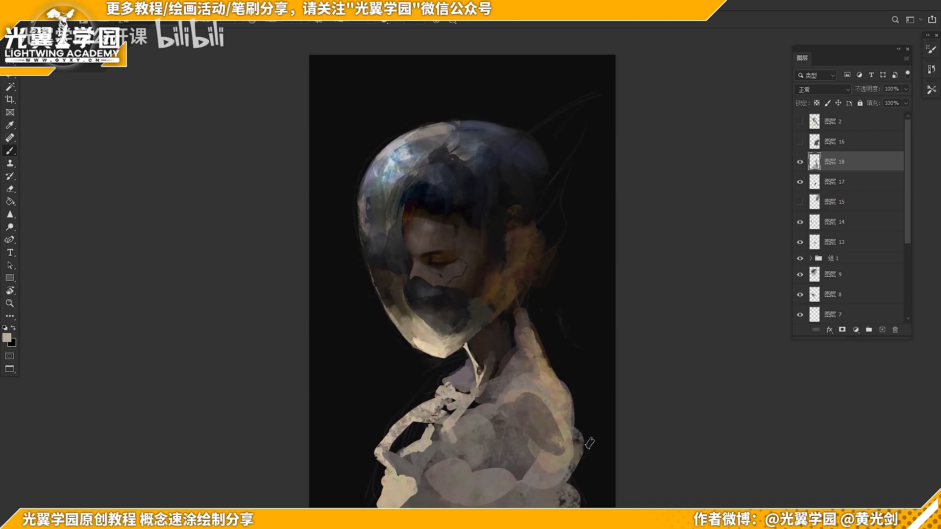
Extend pale tan strokes down the rear edge of the back to the bottom of the figure
left_click(566, 452, "alt")
left_click(561, 407, "alt")
left_click_drag(570, 443, 566, 505)
Sample brown from the jaw area and paint it down the nape and the rear edge of the back
key("ctrl+minus")
left_click(493, 280, "alt")
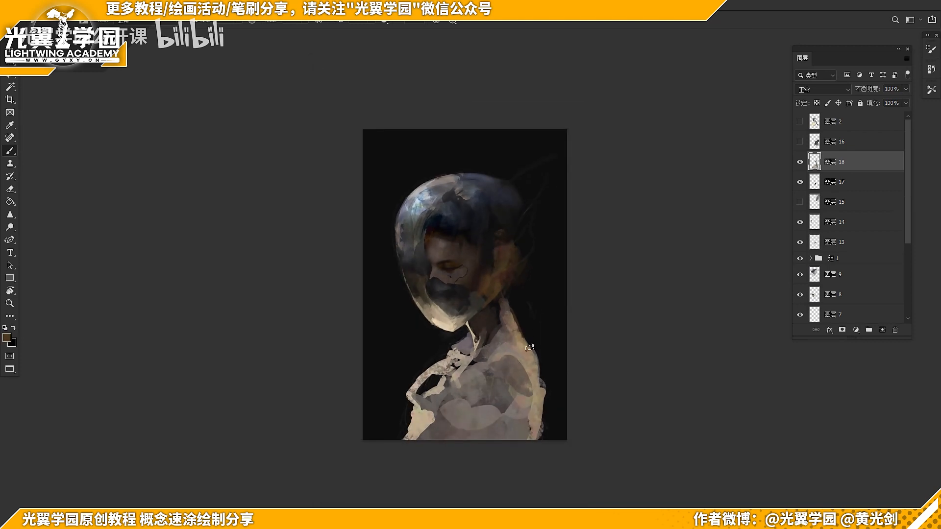
left_click_drag(522, 349, 534, 380)
left_click_drag(506, 324, 535, 367)
left_click_drag(538, 401, 528, 436)
left_click(491, 301, "alt")
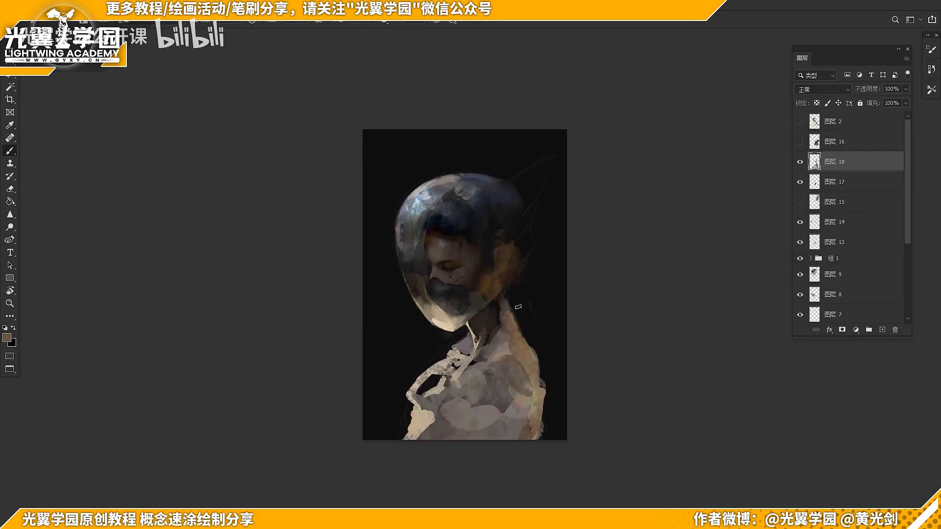
Paint a tan bow-like shape behind the neck below the ear and touch up the jaw and back with yellow-brown
mouse_move(517, 304)
left_mouse_down()
mouse_move(524, 272)
mouse_move(505, 300)
mouse_move(519, 273)
mouse_move(513, 290)
mouse_move(520, 274)
mouse_move(513, 280)
mouse_move(525, 293)
mouse_move(521, 278)
mouse_move(501, 280)
left_mouse_up()
left_click(516, 281, "alt")
right_click(503, 252)
left_click(492, 282)
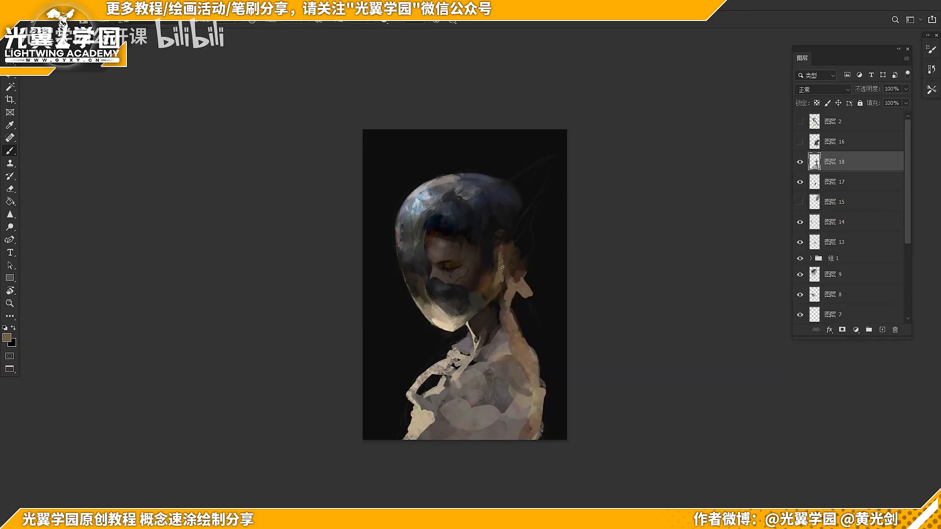
left_click(522, 323, "alt")
left_click(423, 417, "alt")
left_click(442, 421, "alt")
left_click(523, 369, "alt")
left_click(535, 373, "alt")
Set the foreground colour to light peach f0c195
left_click(7, 337)
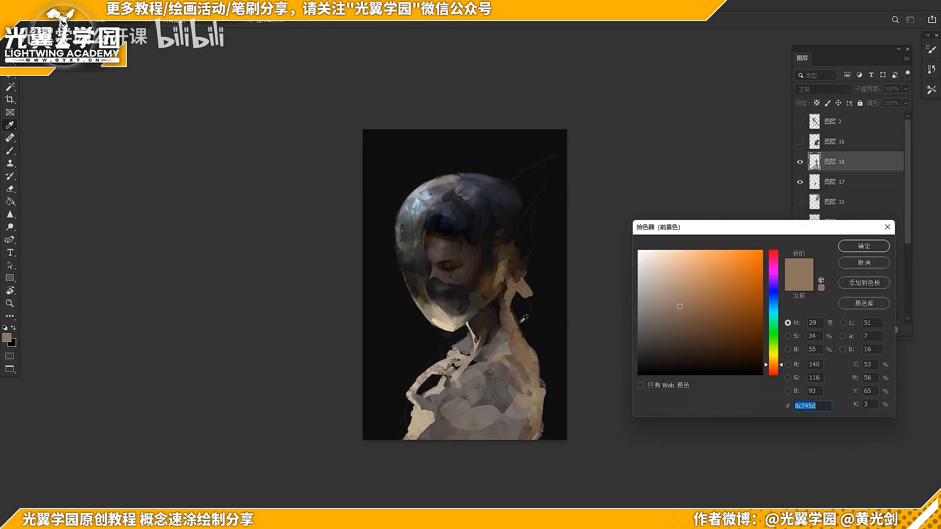
left_click(688, 255)
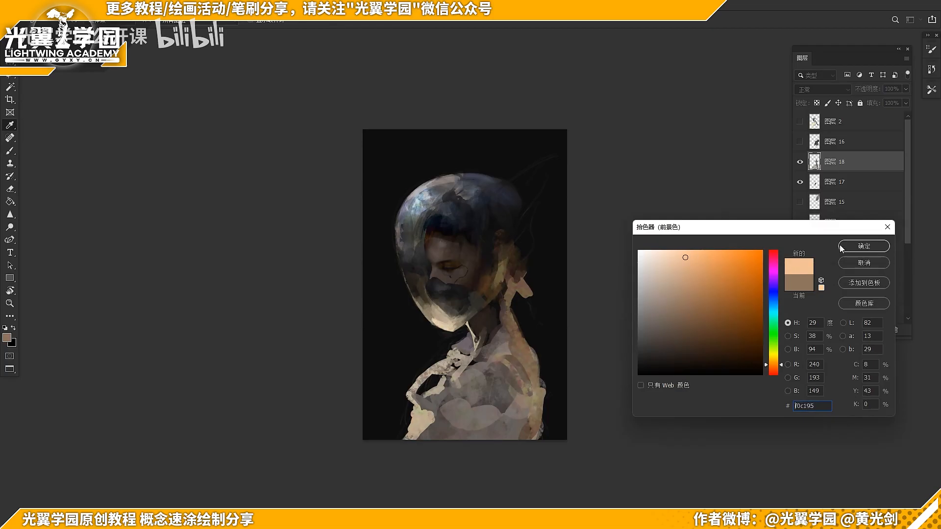
left_click(864, 246)
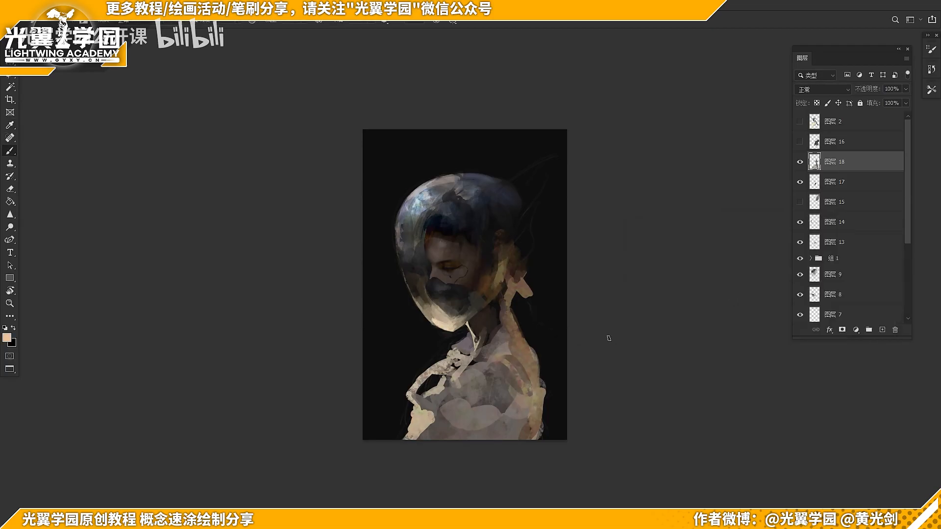
Change the screen mode and check the livestream window before returning to the painting
key("ctrl+plus")
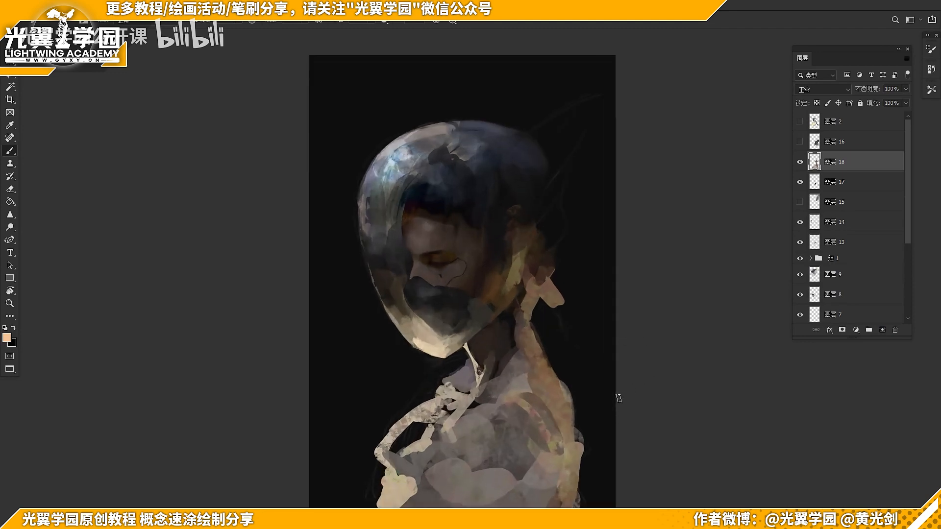
key("f")
key("f")
left_click(557, 518)
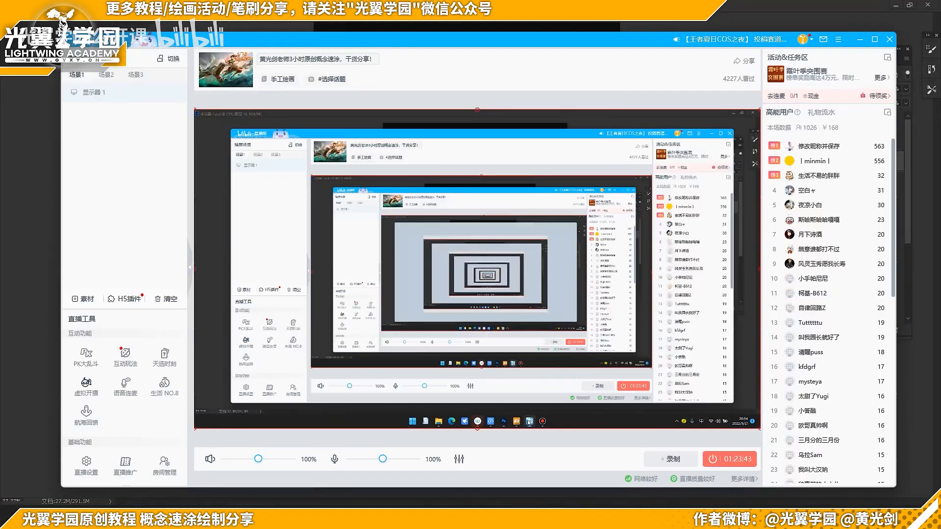
left_click(557, 519)
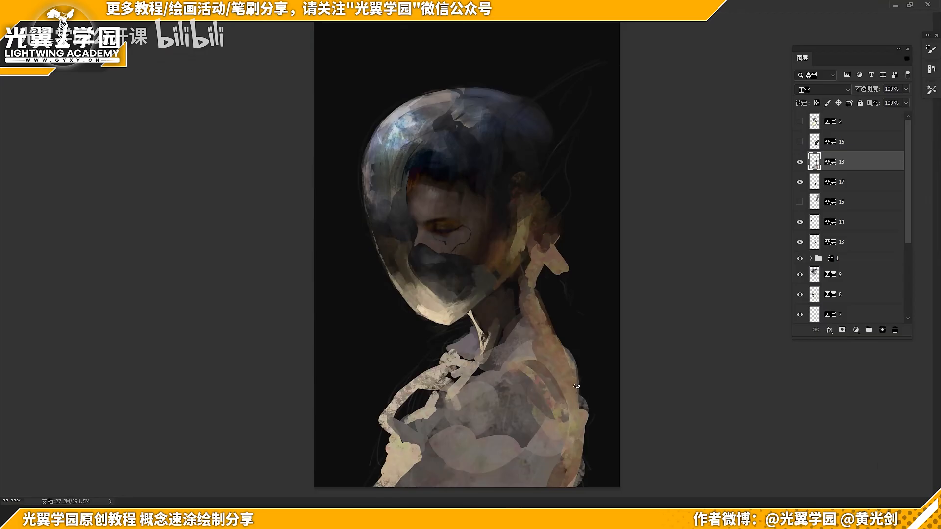
Undo the first peach strokes and repaint a peach highlight on the back of the shoulder
left_click_drag(579, 390, 562, 458)
key("ctrl+z")
key("ctrl+z")
mouse_move(573, 369)
left_mouse_down()
mouse_move(565, 400)
mouse_move(573, 403)
mouse_move(566, 357)
left_mouse_up()
key("ctrl+minus")
key("ctrl+minus")
key("ctrl+plus")
key("ctrl+plus")
Paint peach highlights on the rear jaw and the top of the nape, replacing the first trial strokes
mouse_move(530, 282)
left_mouse_down()
mouse_move(533, 260)
mouse_move(526, 267)
left_mouse_up()
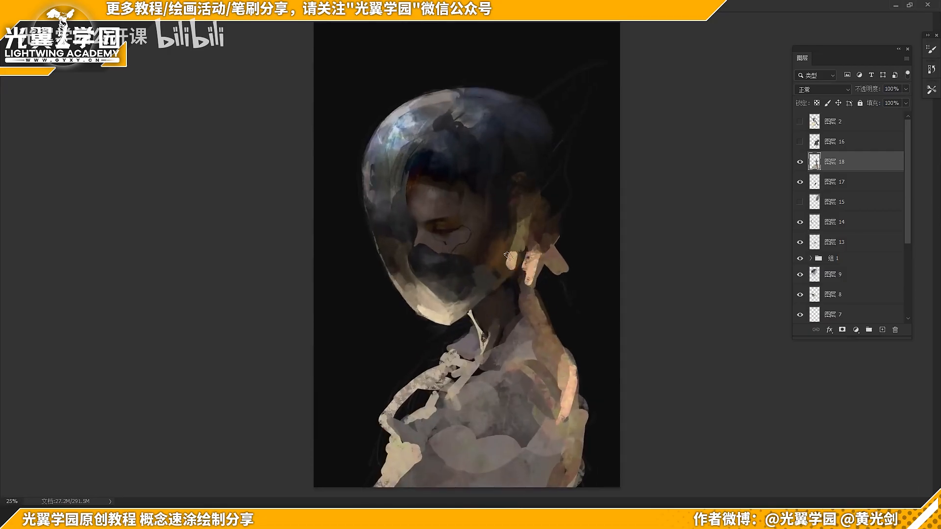
key("ctrl+z")
key("ctrl+z")
left_click_drag(534, 258, 532, 283)
mouse_move(543, 320)
left_mouse_down()
mouse_move(519, 266)
mouse_move(513, 273)
mouse_move(531, 259)
mouse_move(507, 256)
mouse_move(499, 281)
mouse_move(504, 256)
mouse_move(498, 275)
mouse_move(516, 255)
mouse_move(506, 267)
mouse_move(500, 245)
mouse_move(500, 288)
left_mouse_up()
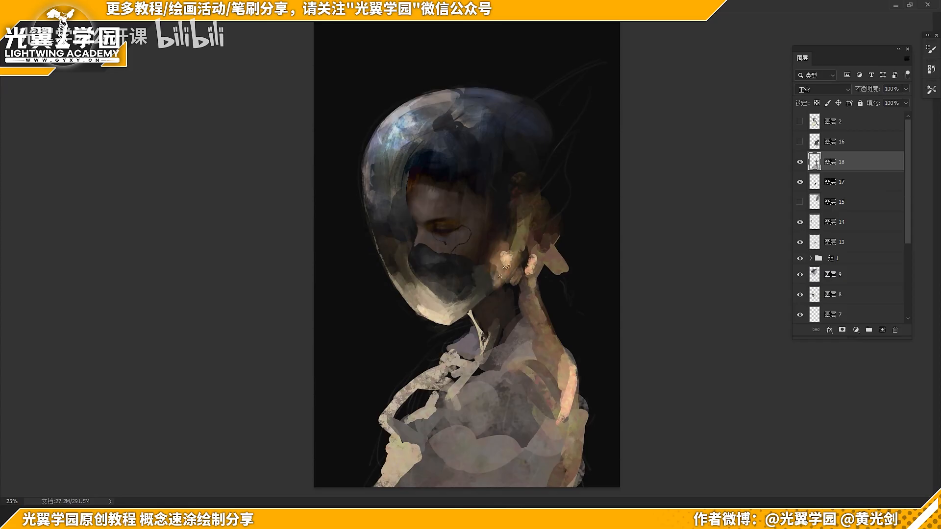
left_click_drag(492, 249, 492, 240)
Extend the warm peach highlights over the shoulder blade and down the rear of the back
key("ctrl+minus")
key("ctrl+minus")
key("ctrl+minus")
key("ctrl+plus")
key("ctrl+plus")
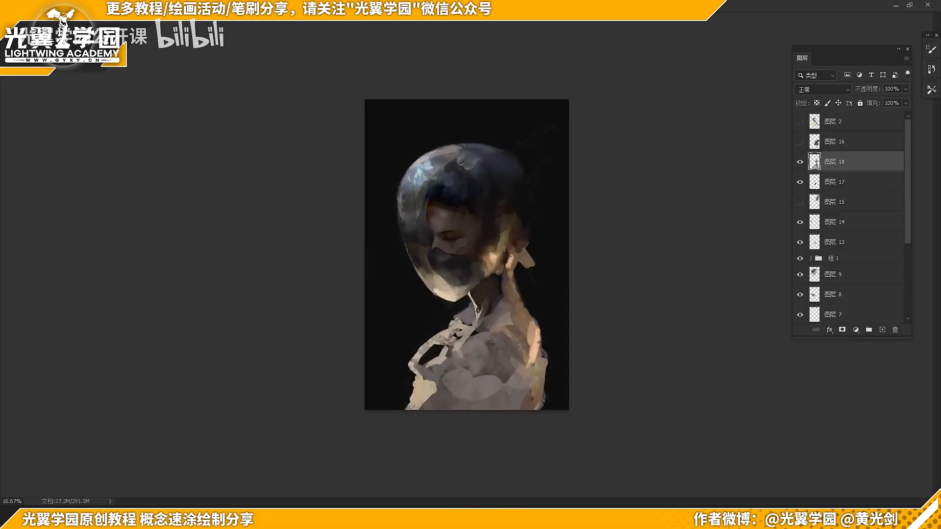
mouse_move(538, 344)
left_mouse_down()
mouse_move(539, 353)
mouse_move(529, 403)
left_mouse_up()
left_click(521, 362, "alt")
left_click_drag(526, 349, 534, 386)
mouse_move(515, 329)
left_mouse_down()
mouse_move(532, 353)
mouse_move(529, 375)
left_mouse_up()
left_click(539, 345, "alt")
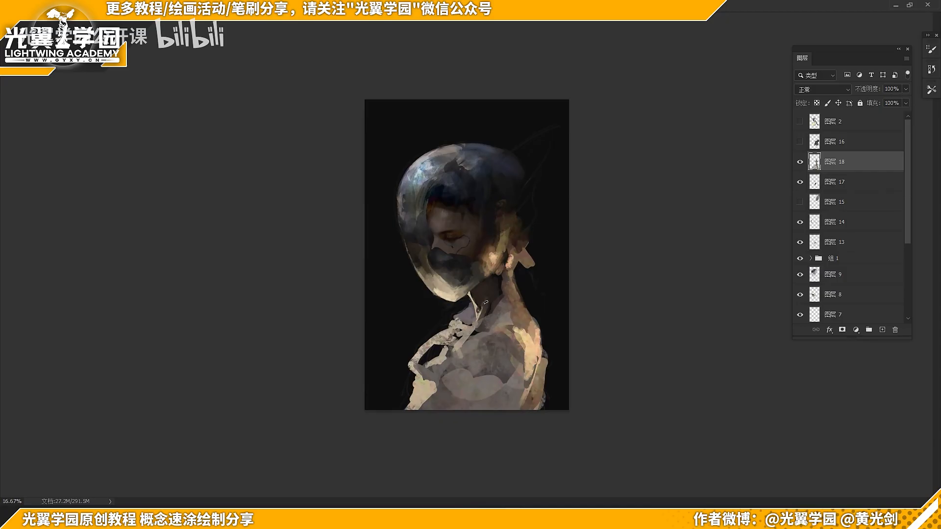
Replace the long arc across the back with a shorter peach curve beside the shoulder blade, and touch up the lower chest
mouse_move(466, 368)
left_mouse_down()
mouse_move(525, 398)
mouse_move(528, 409)
left_mouse_up()
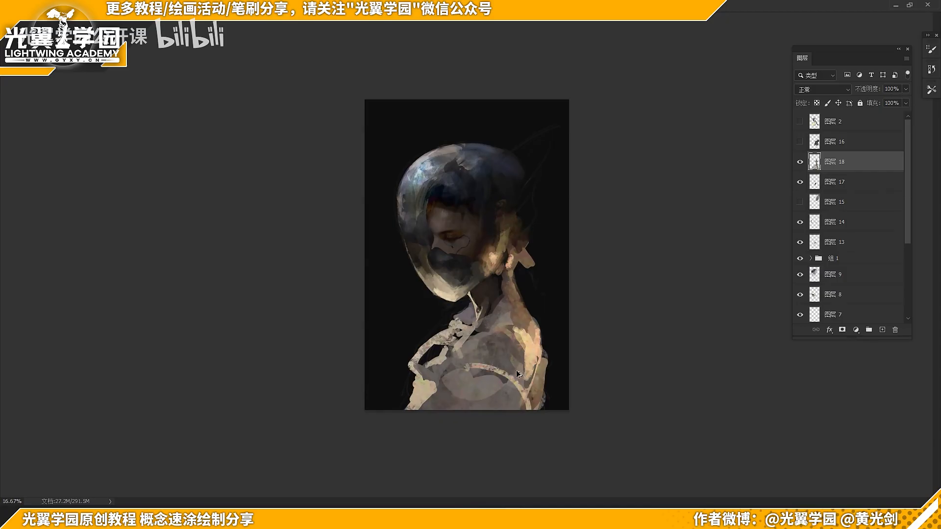
key("ctrl+z")
left_click_drag(488, 353, 522, 409)
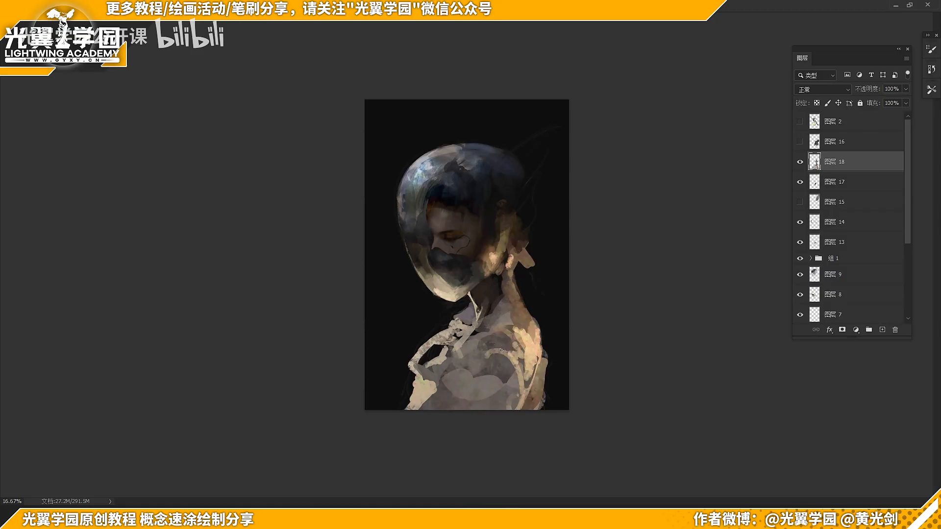
left_click_drag(455, 379, 443, 393)
left_click_drag(419, 389, 409, 399)
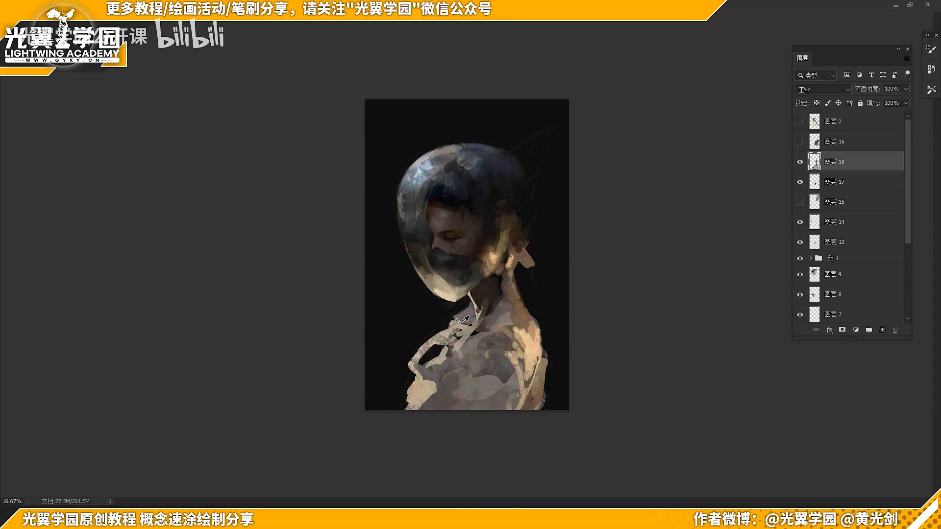
Retouch the collar and block in a mauve-brown wing shape behind the ear over the bow
left_click_drag(451, 330, 449, 320)
mouse_move(531, 258)
left_mouse_down()
mouse_move(509, 190)
mouse_move(530, 244)
mouse_move(524, 254)
mouse_move(526, 226)
mouse_move(492, 237)
mouse_move(507, 214)
mouse_move(534, 247)
mouse_move(522, 245)
mouse_move(528, 194)
mouse_move(525, 241)
mouse_move(530, 205)
mouse_move(539, 249)
left_mouse_up()
left_click(511, 203, "alt")
left_click(524, 254, "alt")
mouse_move(523, 210)
left_mouse_down()
mouse_move(521, 242)
mouse_move(525, 219)
left_mouse_up()
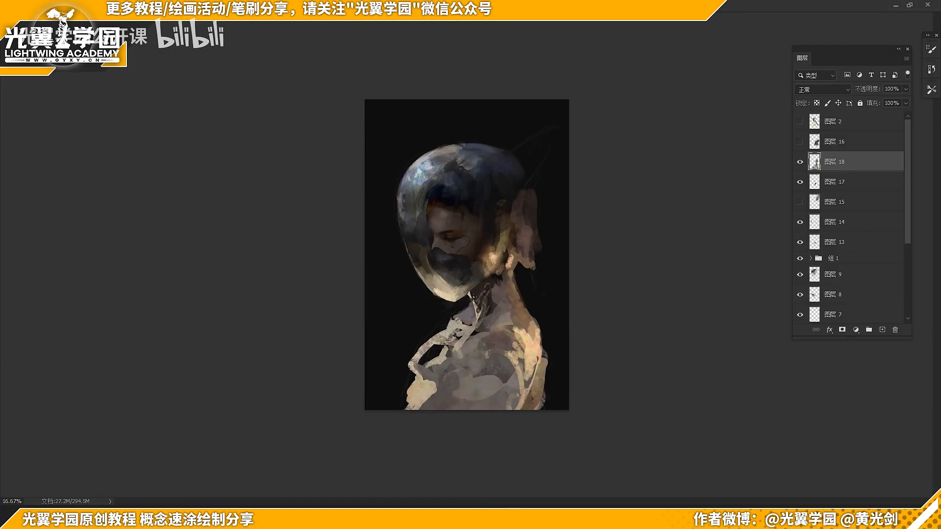
Touch up the front of the neck beside the thin pale edge under the chin
key("ctrl+plus")
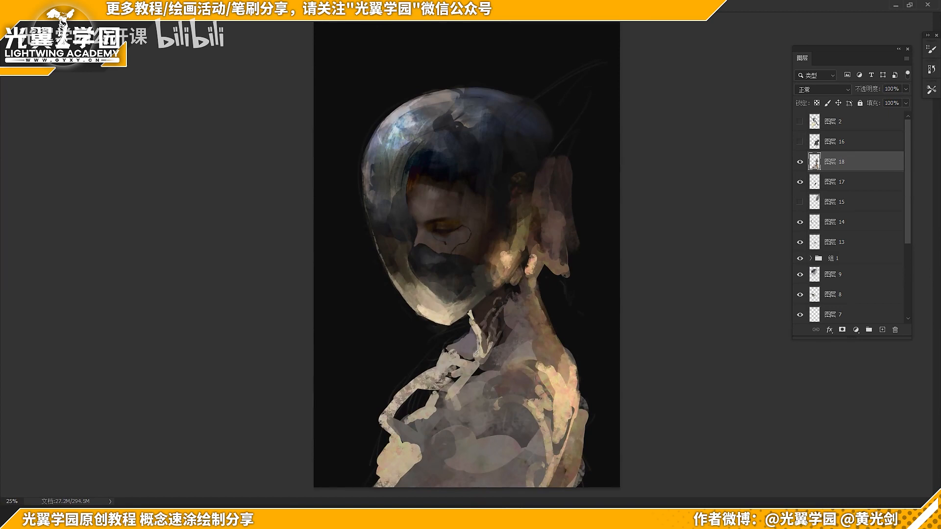
mouse_move(477, 324)
left_mouse_down()
mouse_move(473, 354)
mouse_move(492, 345)
mouse_move(506, 314)
mouse_move(491, 343)
left_mouse_up()
key("ctrl+minus")
key("ctrl+minus")
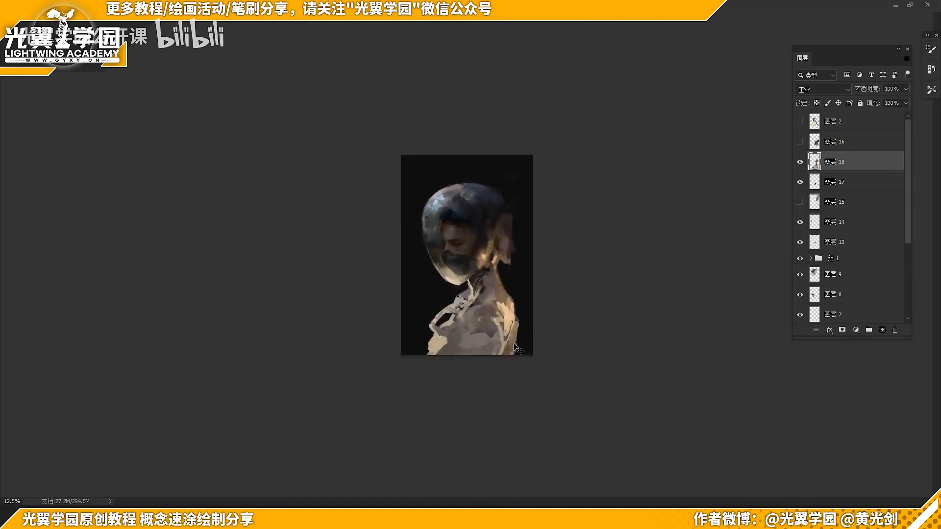
key("ctrl+plus")
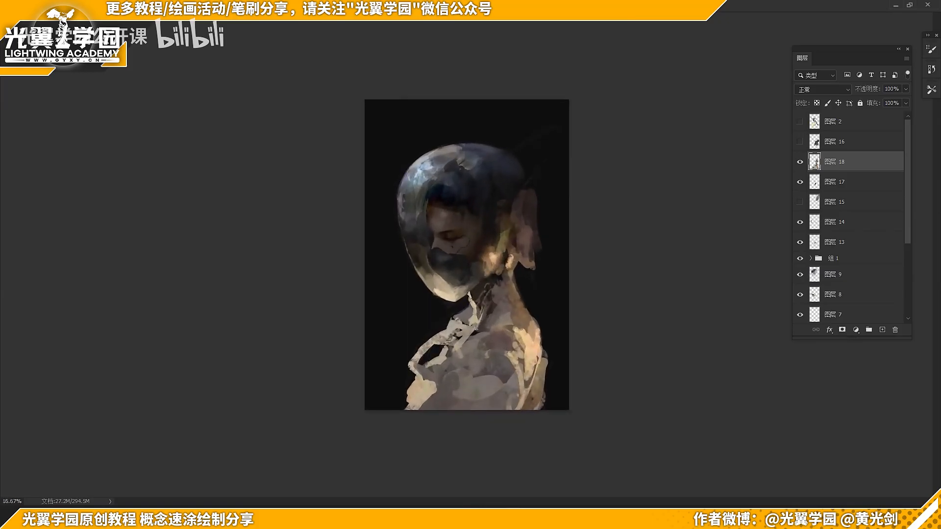
mouse_move(476, 330)
left_mouse_down()
mouse_move(483, 337)
mouse_move(461, 361)
mouse_move(469, 335)
left_mouse_up()
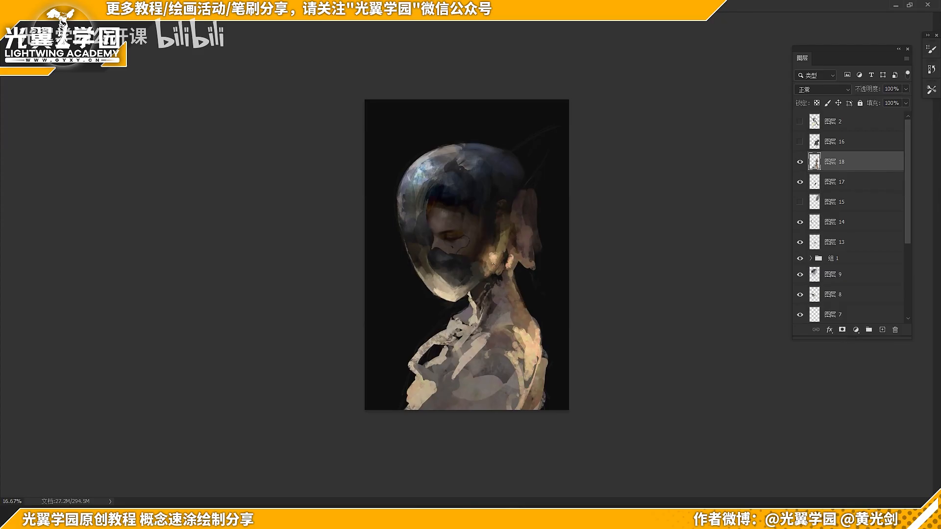
key("ctrl+z")
left_click_drag(470, 344, 462, 361)
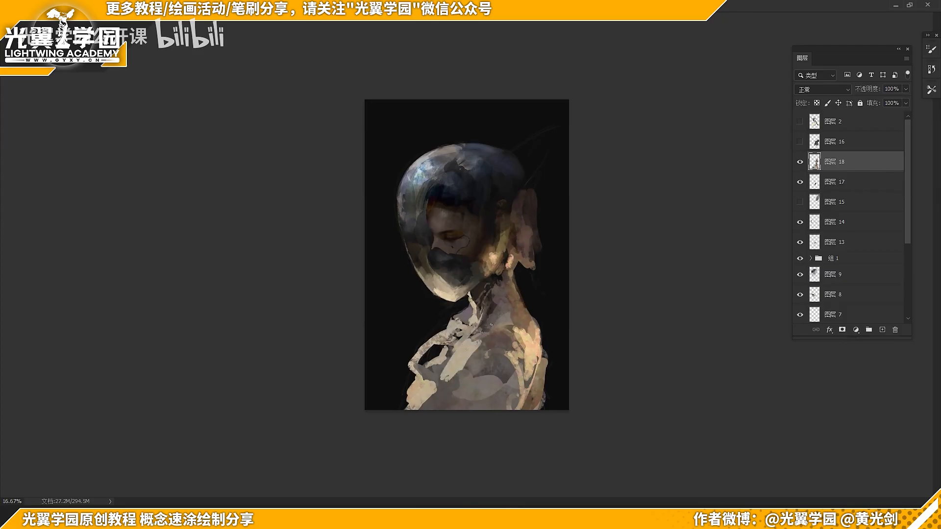
key("ctrl+minus")
key("ctrl+plus")
key("ctrl+z")
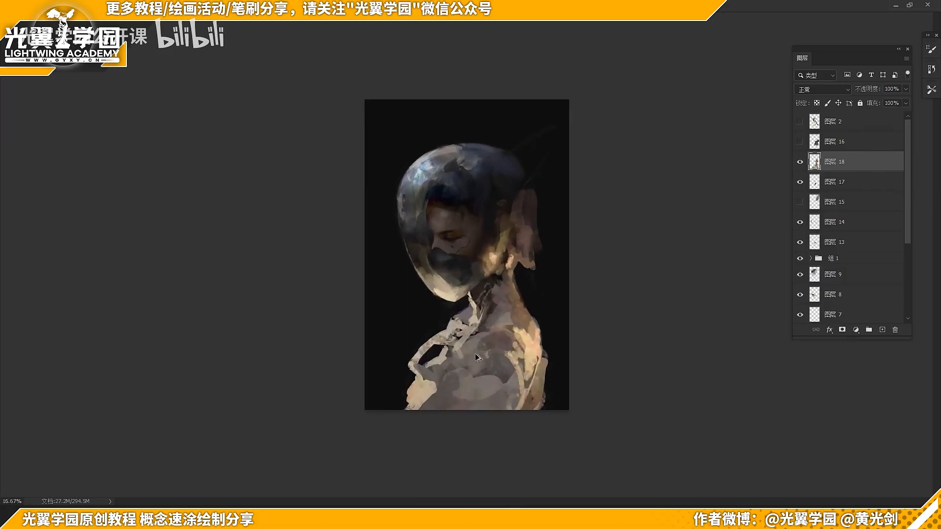
Retouch the chest, cover the mauve collar patch in front of the throat with black, and change the screen mode back
left_click_drag(434, 385, 484, 330)
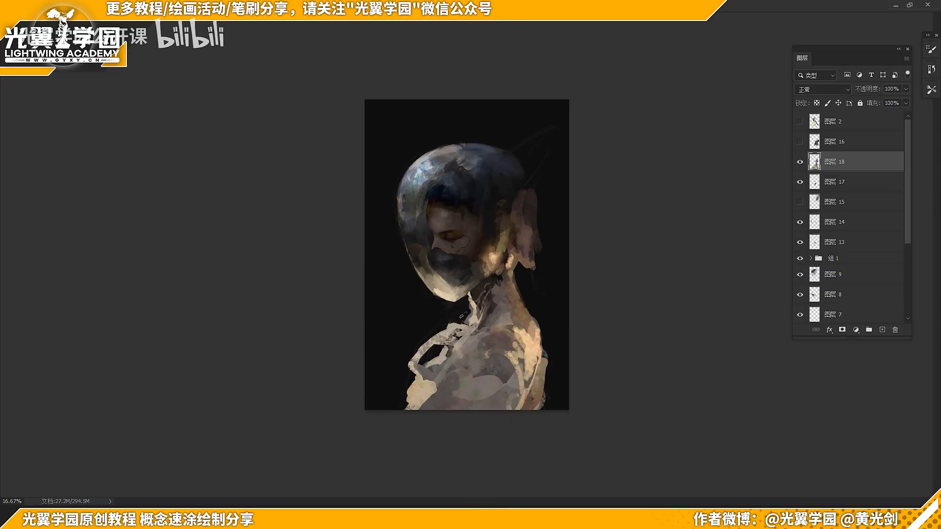
left_click_drag(470, 310, 463, 324)
key("f")
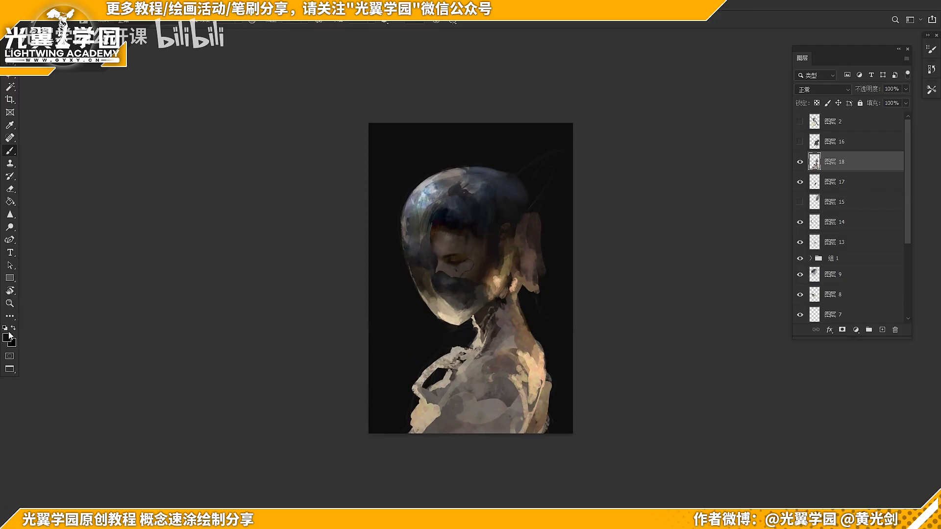
left_click(13, 327)
left_click_drag(475, 343, 472, 348)
key("ctrl+z")
left_click_drag(472, 347, 475, 343)
key("ctrl+z")
left_click_drag(434, 367, 445, 358)
key("ctrl+z")
Add a bright accent on the collar at the base of the throat and flip the canvas horizontally
left_click(472, 336, "alt")
key("ctrl+shift+h")
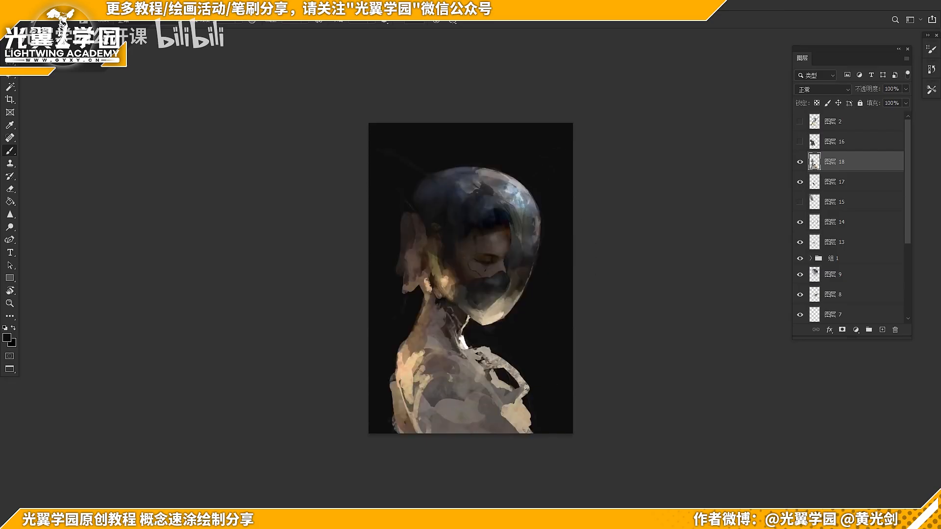
Try sampled-colour strokes across the collarbone and at the nape below the ear, and undo them
left_click(469, 334, "alt")
left_click_drag(452, 355, 482, 378)
key("ctrl+z")
left_click(450, 350, "alt")
left_click(428, 303, "alt")
mouse_move(426, 295)
left_mouse_down()
mouse_move(417, 310)
mouse_move(419, 293)
left_mouse_up()
key("ctrl+z")
key("ctrl+z")
key("ctrl+z")
Retouch the nape below the ear and flip the canvas horizontally
left_click_drag(425, 293, 421, 314)
left_click(415, 261, "alt")
key("ctrl+shift+h")
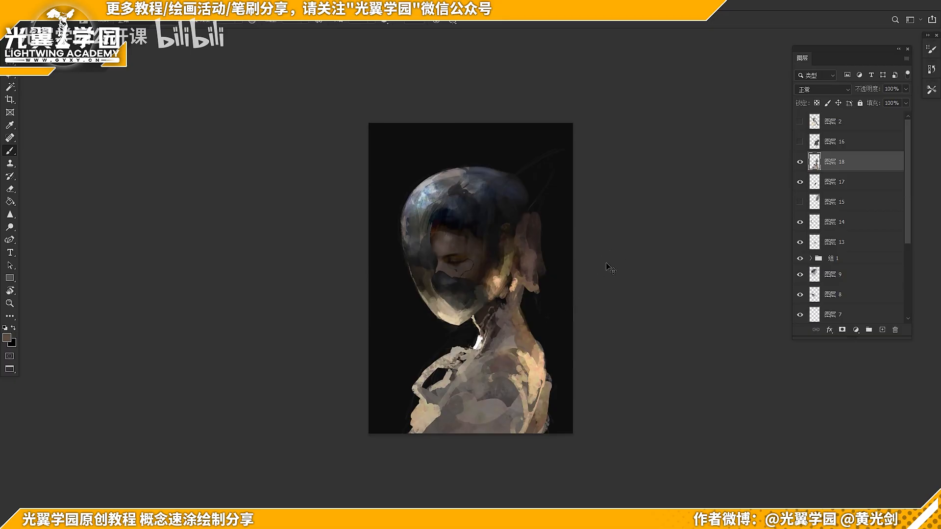
Choose a different brush preset and enlarge the brush, undoing the test dab at the back of the helmet
key("ctrl+plus")
left_click_drag(656, 338, 640, 327)
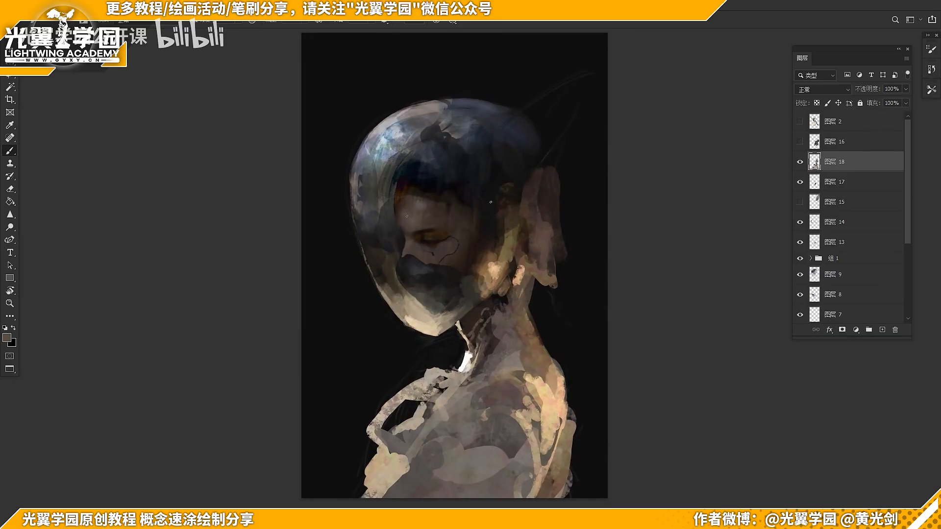
left_click(931, 89)
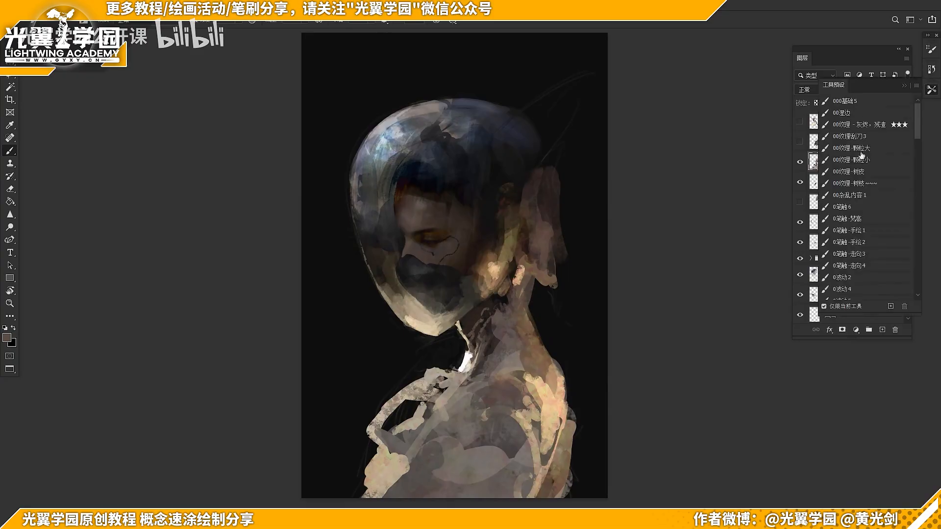
left_click(873, 114)
right_click(478, 210)
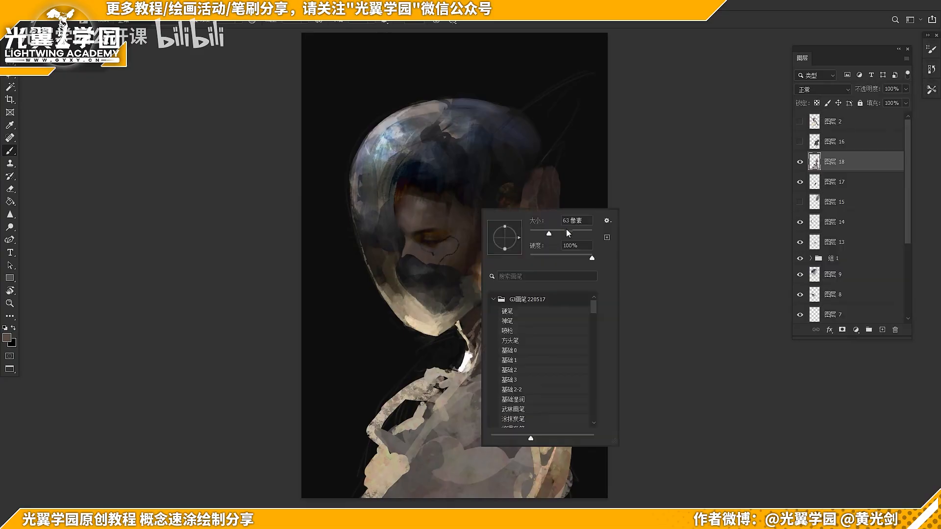
left_click(580, 233)
left_click(490, 171)
key("ctrl+z")
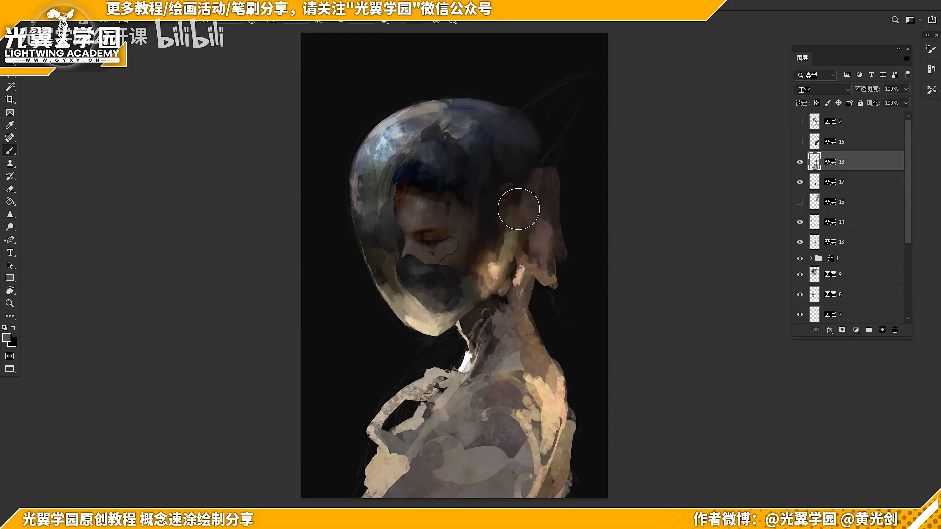
right_click(519, 208)
left_click(625, 227)
Try broad blue-grey strokes over the back of the helmet, the ear, the face and the chest
mouse_move(519, 162)
left_mouse_down()
mouse_move(518, 201)
mouse_move(517, 158)
left_mouse_up()
key("ctrl+z")
key("ctrl+z")
key("ctrl+z")
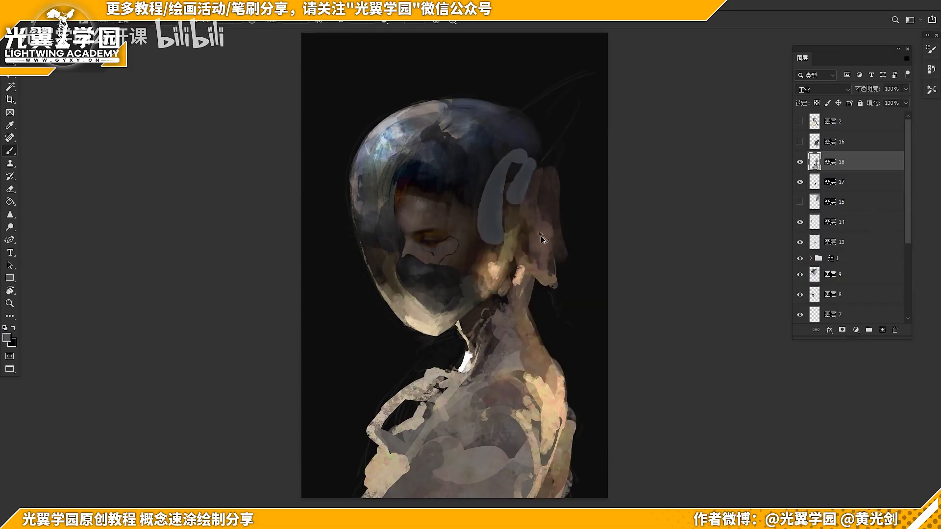
left_click_drag(499, 286, 528, 234)
left_click_drag(571, 193, 545, 218)
left_click_drag(559, 161, 538, 216)
left_click_drag(520, 161, 542, 234)
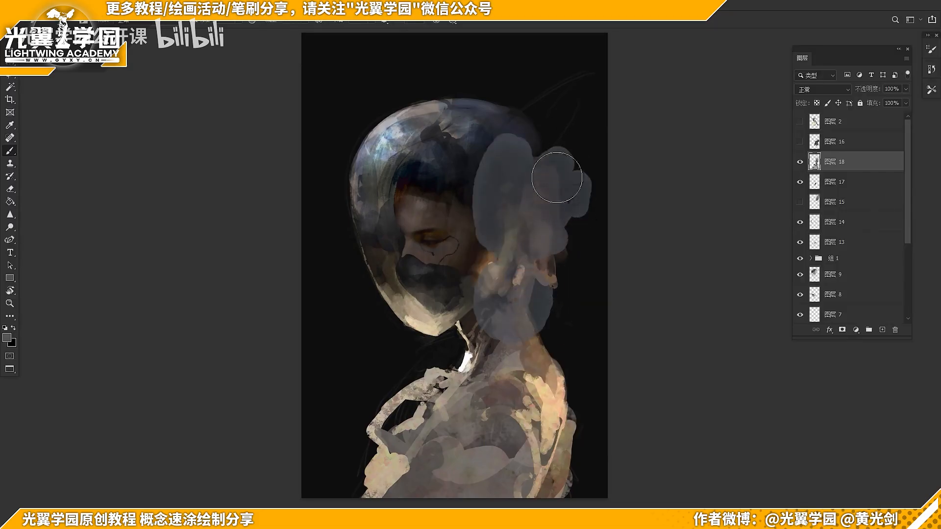
left_click_drag(495, 128, 532, 186)
key("ctrl+z")
left_click_drag(482, 128, 514, 174)
left_click_drag(513, 156, 562, 147)
mouse_move(538, 250)
left_mouse_down()
mouse_move(405, 266)
mouse_move(458, 215)
mouse_move(480, 248)
mouse_move(491, 390)
mouse_move(479, 377)
mouse_move(448, 375)
mouse_move(403, 420)
mouse_move(347, 373)
left_mouse_up()
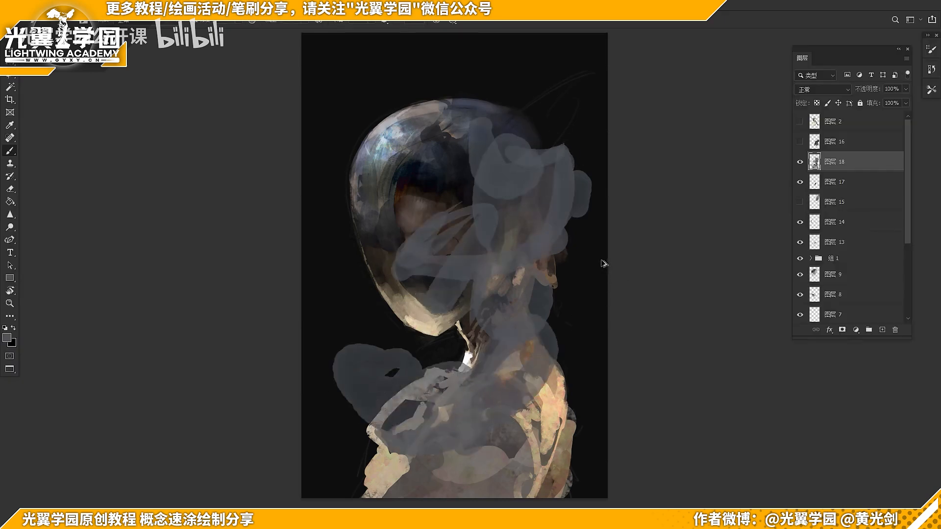
Undo the broad blue-grey strokes over the helmet, ear, face and chest
key("ctrl+z")
key("ctrl+z")
key("ctrl+z")
key("ctrl+z")
key("ctrl+z")
key("ctrl+z")
key("ctrl+z")
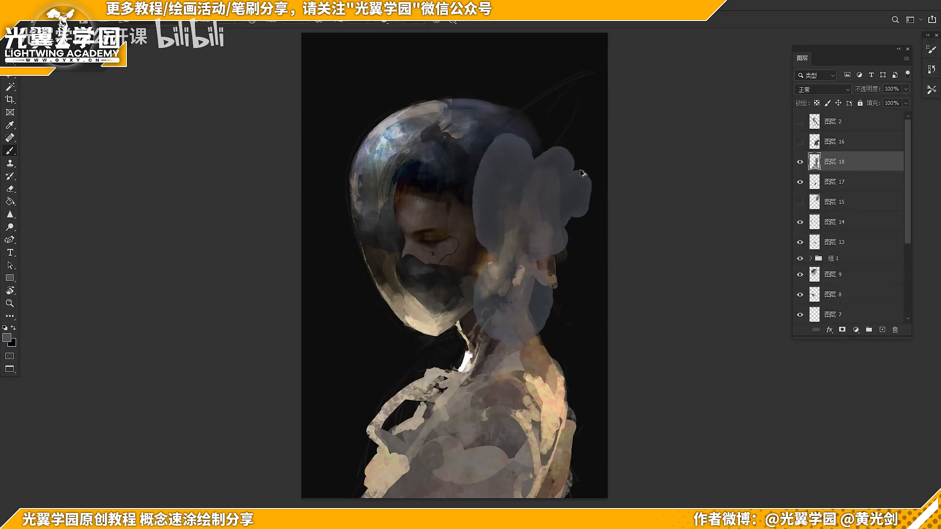
key("ctrl+minus")
key("ctrl+minus")
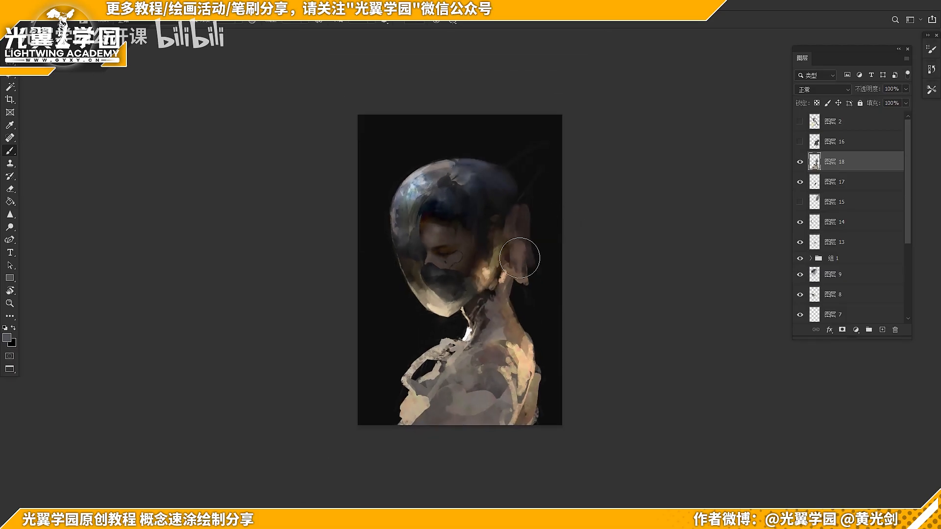
Block in rounded beige shapes over the ear and set the figure layer's saturation to -37 with Hue/Saturation
left_click(501, 338, "alt")
mouse_move(496, 278)
left_mouse_down()
mouse_move(524, 273)
mouse_move(507, 256)
left_mouse_up()
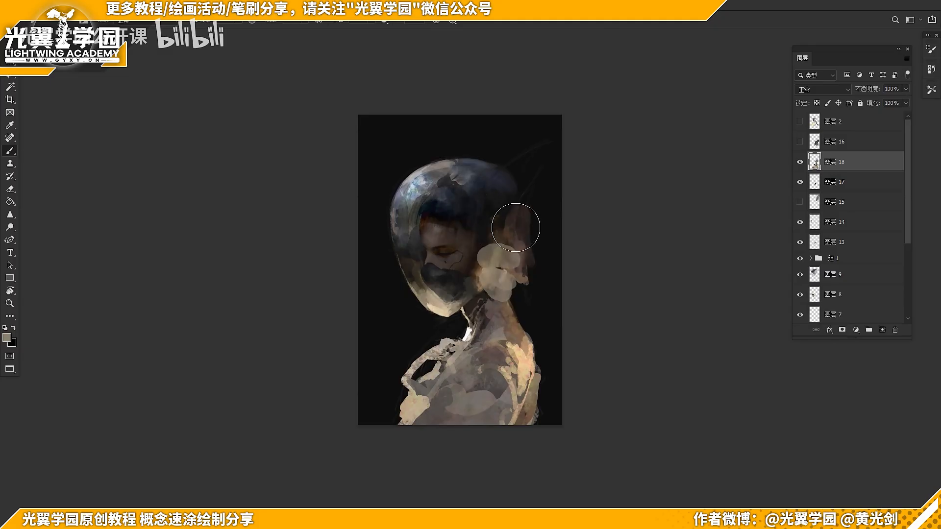
key("ctrl+u")
left_click_drag(735, 197, 718, 197)
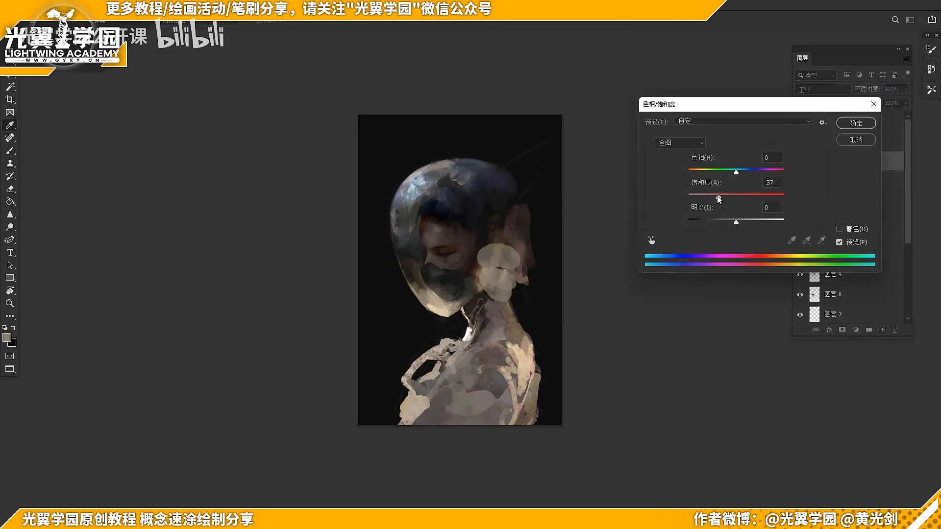
left_click(846, 128)
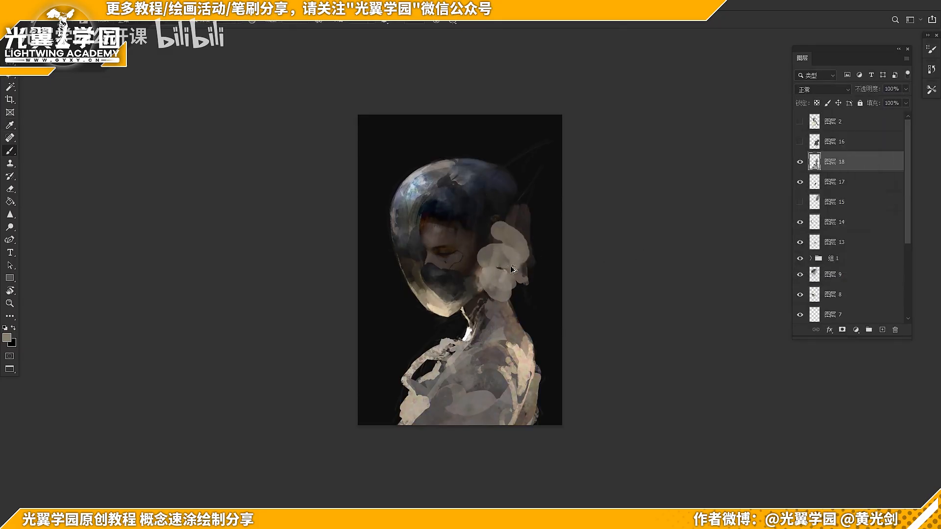
Extend the layered beige shapes around the ear and erase along their front edge beside the face
mouse_move(486, 236)
left_mouse_down()
mouse_move(517, 248)
mouse_move(517, 231)
mouse_move(498, 298)
mouse_move(519, 317)
mouse_move(504, 286)
left_mouse_up()
key("e")
mouse_move(473, 237)
left_mouse_down()
mouse_move(465, 260)
mouse_move(483, 264)
mouse_move(472, 292)
left_mouse_up()
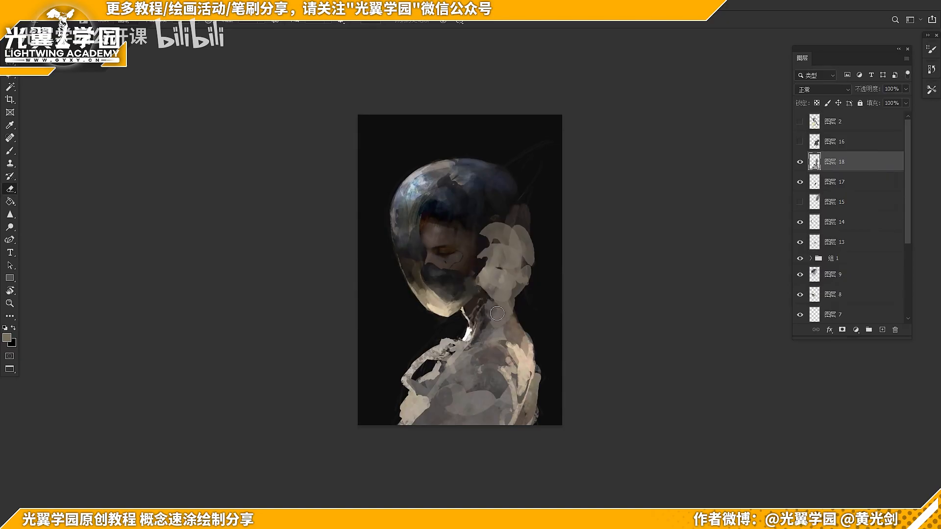
Add a grey stroke at the collar and a large pale beige patch on the shoulder
key("b")
mouse_move(430, 338)
left_mouse_down()
mouse_move(508, 347)
mouse_move(494, 373)
left_mouse_up()
left_click(521, 358, "alt")
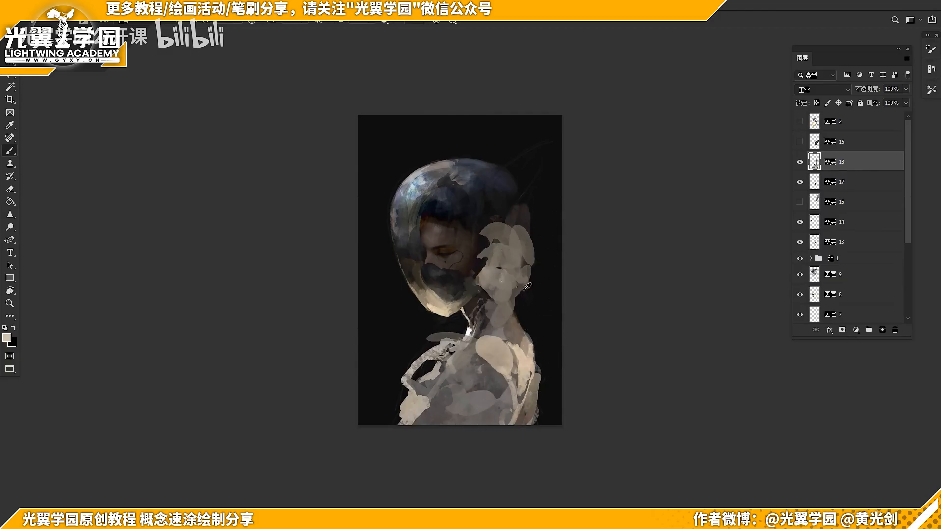
Paint beige petal-like shapes hanging below the ear behind the neck
left_click(511, 296, "alt")
mouse_move(516, 293)
left_mouse_down()
mouse_move(535, 313)
mouse_move(511, 281)
mouse_move(525, 306)
left_mouse_up()
key("ctrl+z")
left_click(516, 291, "alt")
left_click(527, 333, "alt")
key("ctrl+z")
left_click(525, 337, "alt")
left_click(513, 276, "alt")
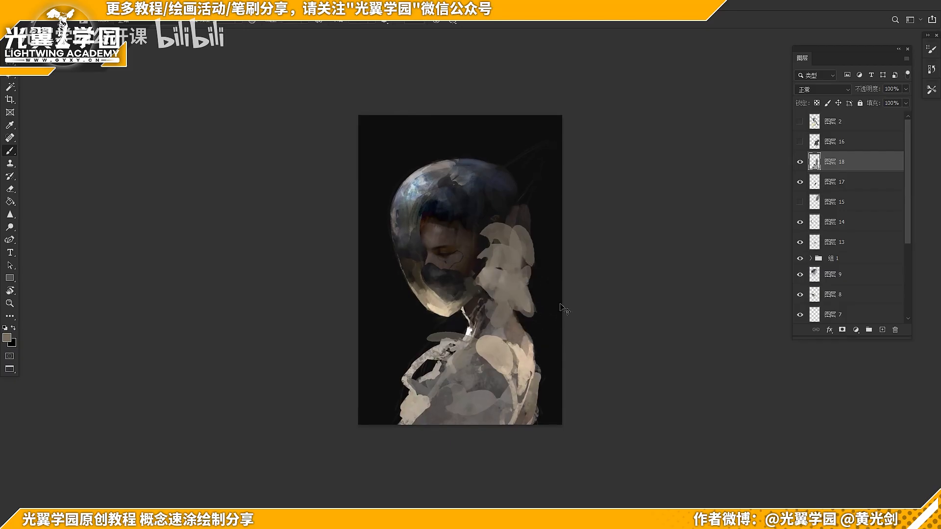
key("ctrl+minus")
key("ctrl+plus")
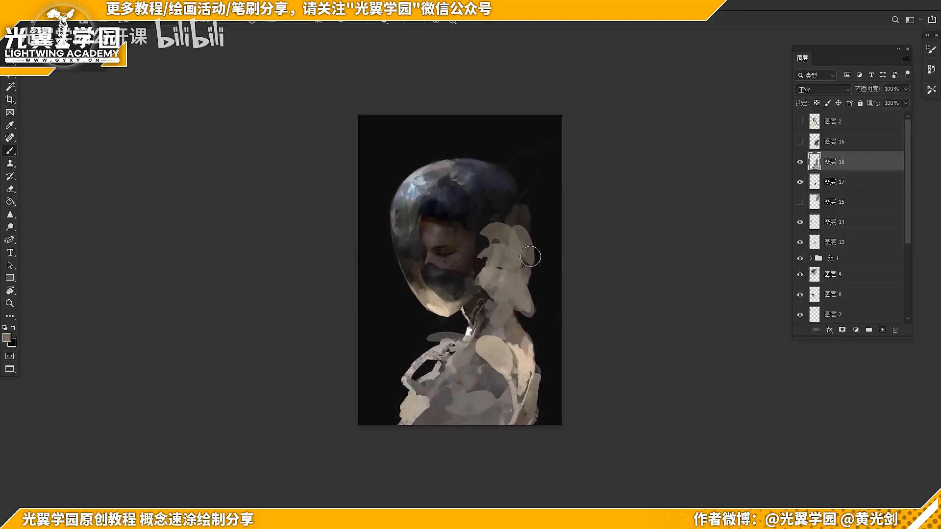
Paint sampled grey strokes diagonally across the lower chest over the pale patch
left_click(415, 405, "alt")
left_click_drag(432, 400, 443, 392)
left_click(446, 407, "alt")
mouse_move(419, 422)
left_mouse_down()
mouse_move(397, 431)
mouse_move(432, 398)
mouse_move(371, 443)
left_mouse_up()
left_click_drag(433, 398, 398, 422)
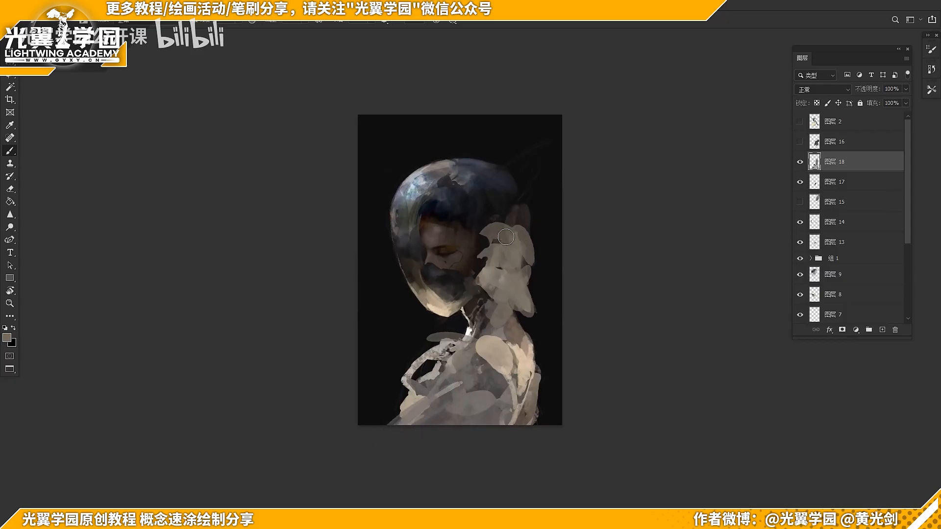
Check hidden layers 图层 2 and 图层 16 by toggling their visibility, and select 图层 16
left_click(801, 122)
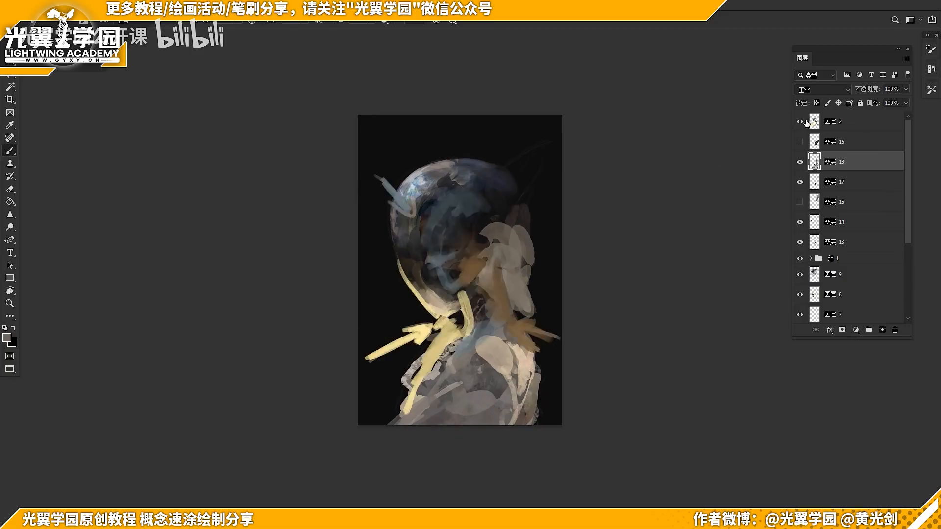
left_click(801, 122)
left_click(800, 142)
left_click(800, 142)
left_click(824, 141)
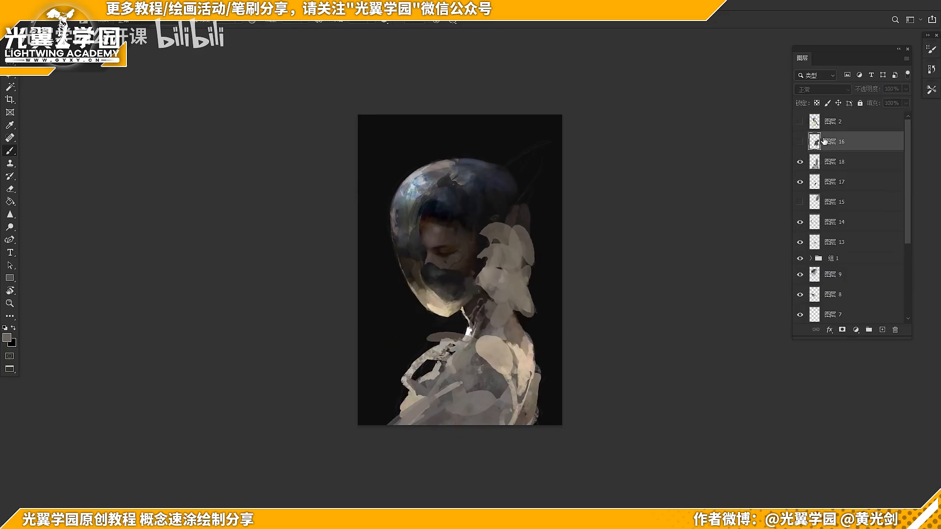
Show 图层 16, move its wing down over the neck and shoulder, and set its brightness to 107
mouse_move(527, 278)
left_mouse_down()
mouse_move(539, 234)
mouse_move(554, 221)
mouse_move(529, 192)
mouse_move(524, 318)
mouse_move(536, 361)
mouse_move(517, 359)
mouse_move(543, 330)
mouse_move(534, 295)
mouse_move(539, 312)
mouse_move(523, 311)
mouse_move(500, 362)
mouse_move(513, 339)
mouse_move(523, 387)
left_mouse_up()
key("e")
key("ctrl+m")
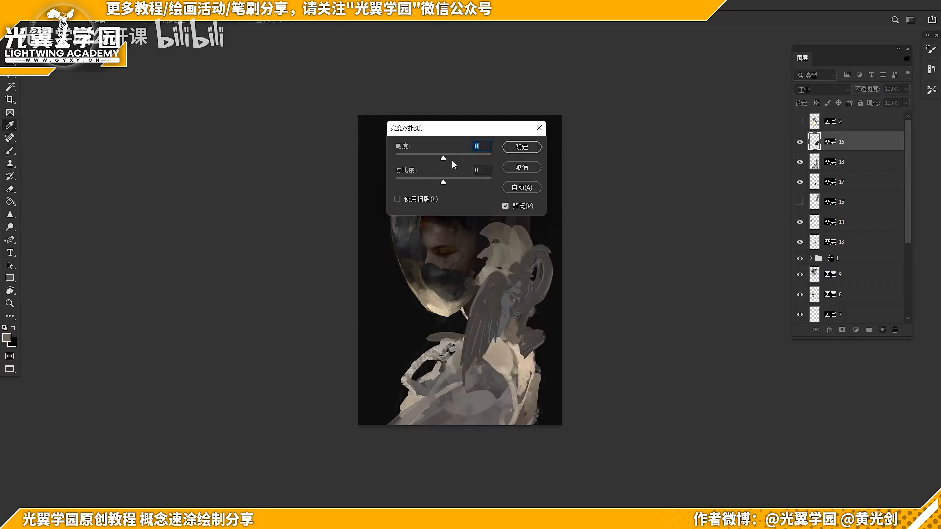
left_click_drag(452, 157, 478, 154)
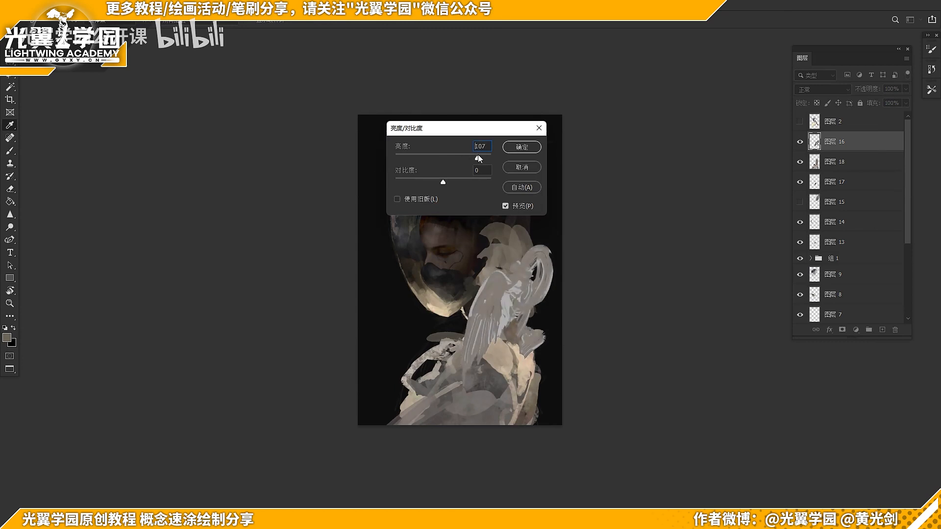
left_click(515, 145)
Flip the canvas horizontally and move the wing shape up behind the helmet
left_click_drag(523, 310, 521, 364)
key("ctrl+z")
key("ctrl+z")
key("ctrl+shift+h")
mouse_move(453, 393)
left_mouse_down()
mouse_move(433, 398)
mouse_move(442, 371)
mouse_move(457, 426)
mouse_move(473, 435)
mouse_move(464, 412)
mouse_move(447, 423)
mouse_move(461, 429)
mouse_move(448, 446)
mouse_move(450, 468)
mouse_move(436, 443)
mouse_move(406, 459)
mouse_move(426, 474)
mouse_move(424, 285)
mouse_move(446, 371)
mouse_move(456, 378)
left_mouse_up()
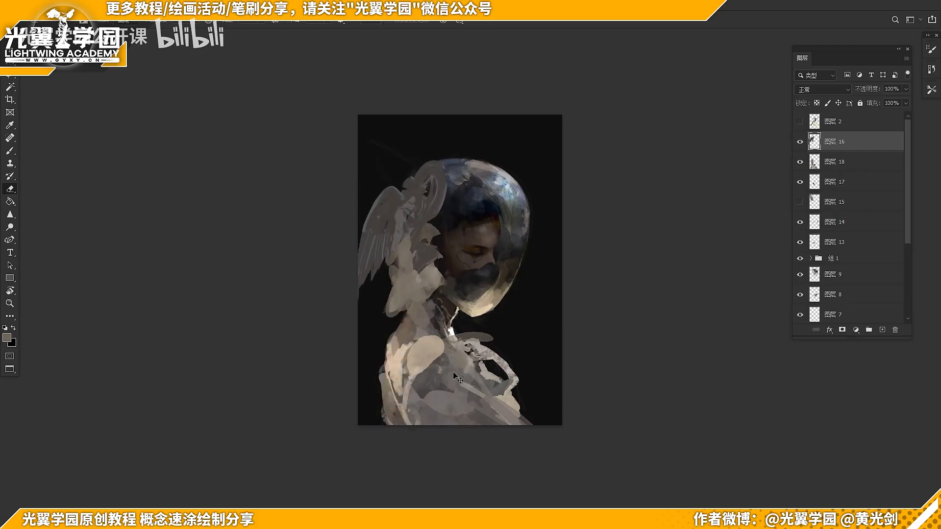
Rotate and enlarge the wing shape with Free Transform, placing it at the back of the helmet above the ear
key("ctrl+t")
left_click_drag(464, 151, 458, 137)
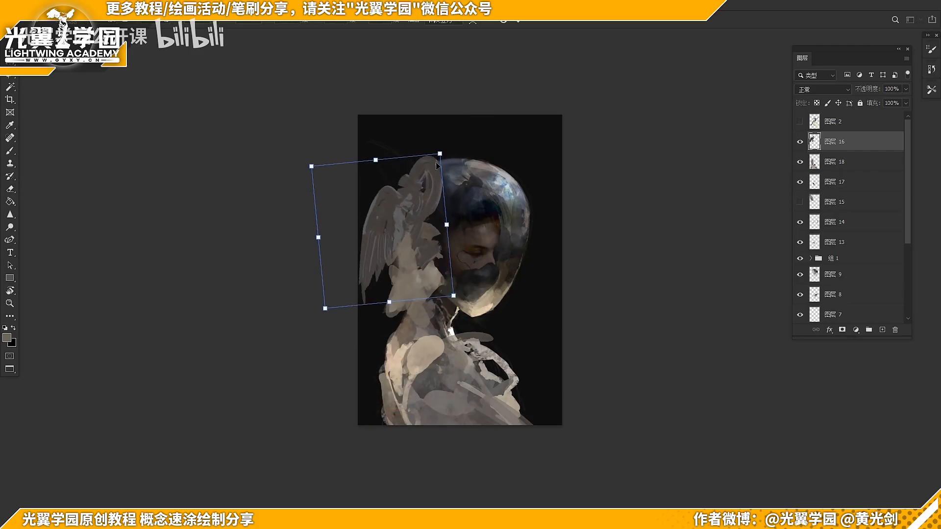
left_click_drag(418, 199, 415, 202)
left_click_drag(328, 317, 310, 339)
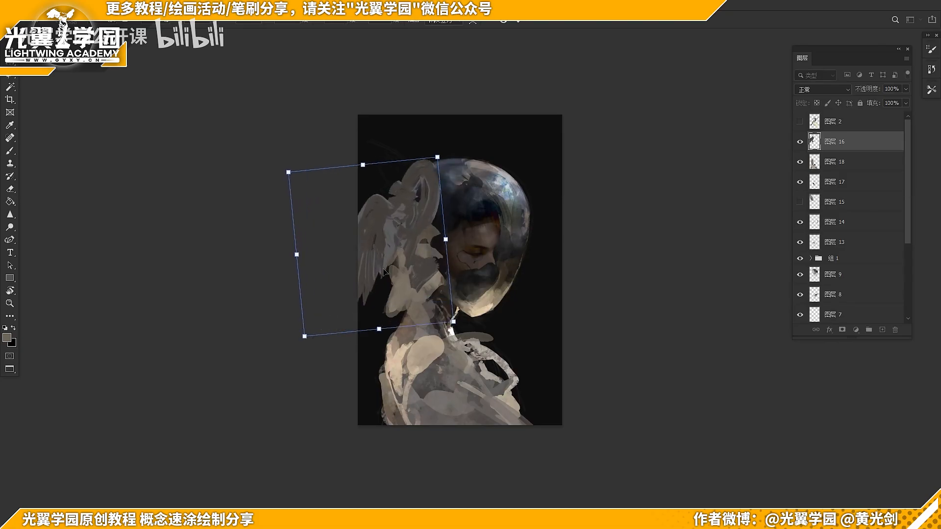
left_click_drag(398, 260, 399, 256)
key("Return")
Judge the wing's silhouette at a reduced size and flip the canvas horizontally
key("e")
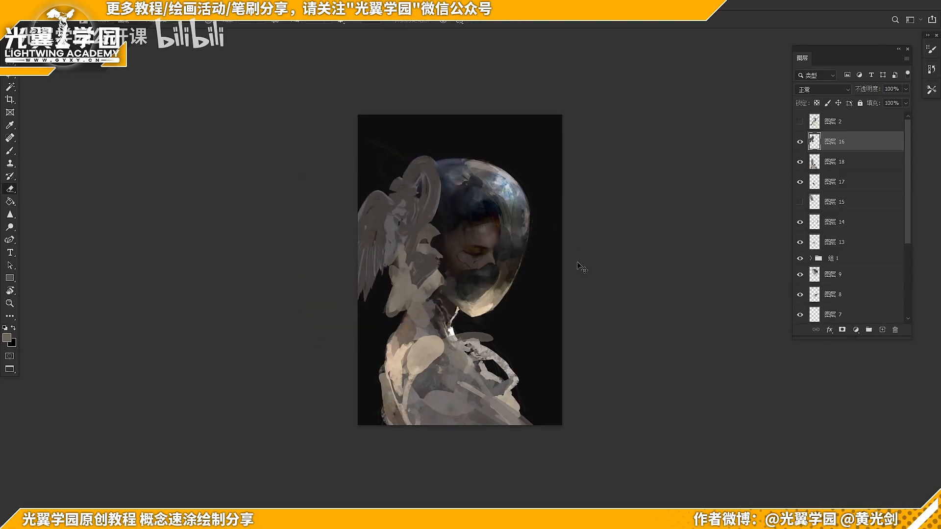
key("ctrl+minus")
key("ctrl+minus")
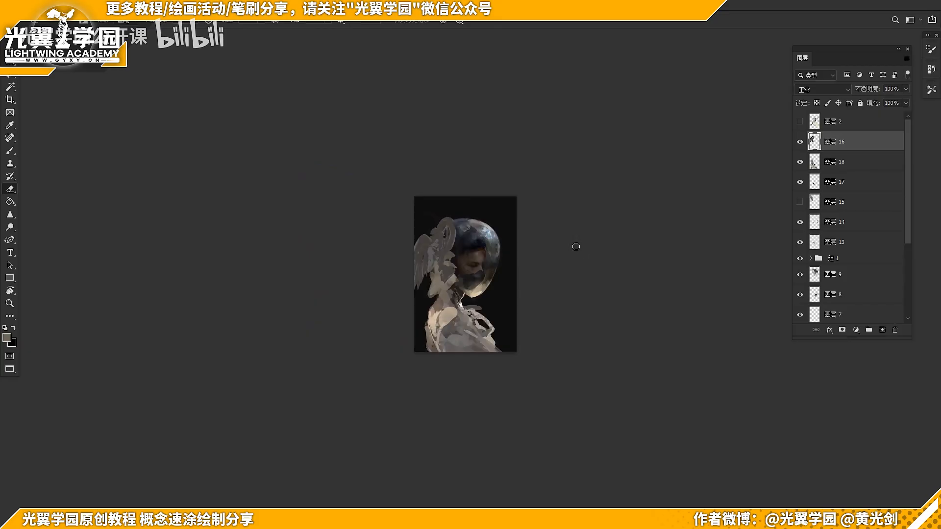
key("ctrl+shift+h")
key("ctrl+plus")
key("ctrl+plus")
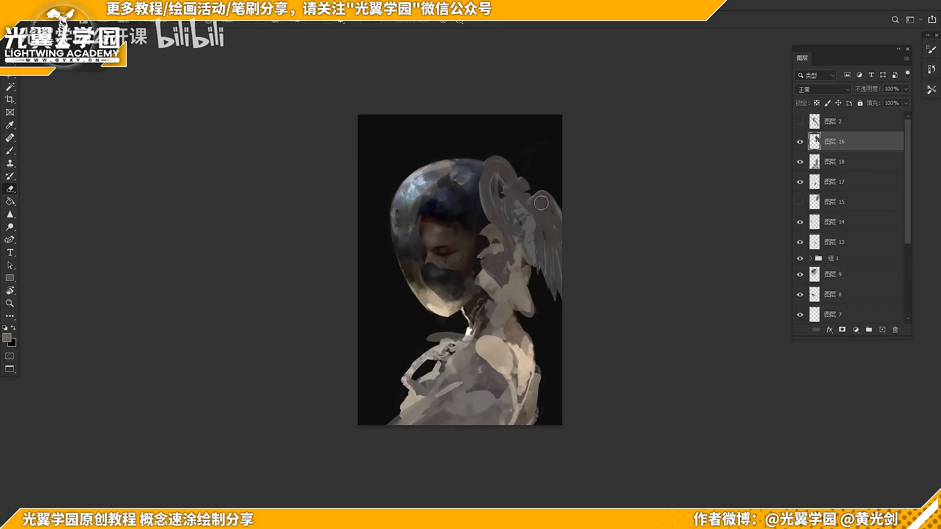
Shift the wing closer to the head and erase its curved ring overlapping the back of the helmet
left_click_drag(557, 282, 547, 282)
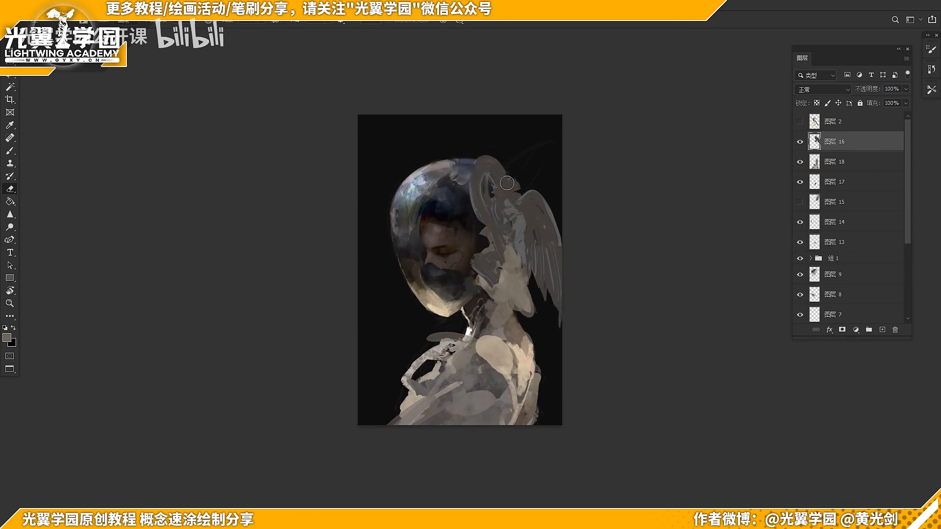
left_click_drag(488, 151, 503, 152)
mouse_move(479, 220)
left_mouse_down()
mouse_move(500, 164)
mouse_move(488, 164)
mouse_move(522, 184)
mouse_move(491, 166)
left_mouse_up()
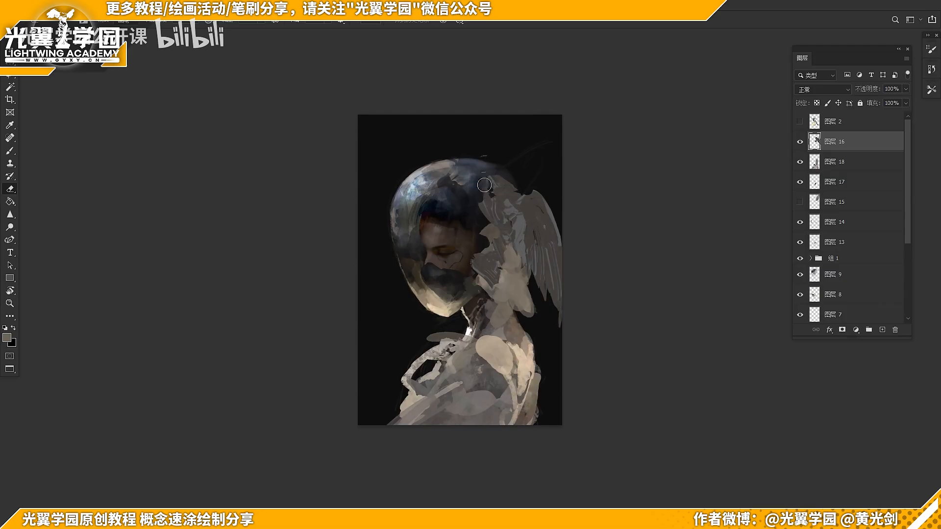
Paint three thin beige-grey spikes projecting forward from the neck below the chin
key("b")
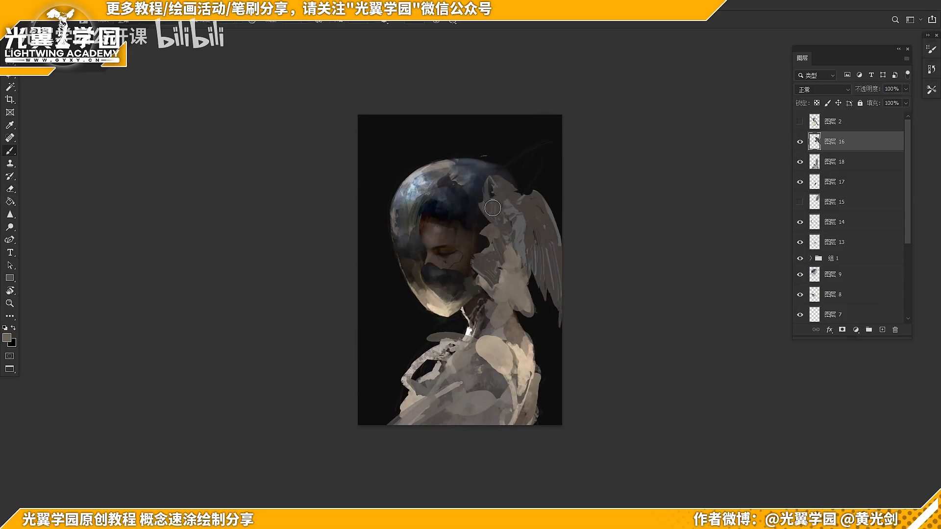
left_click(500, 280, "alt")
mouse_move(487, 324)
left_mouse_down()
mouse_move(420, 313)
mouse_move(473, 336)
left_mouse_up()
key("ctrl+z")
key("ctrl+z")
key("ctrl+z")
mouse_move(415, 326)
left_mouse_down()
mouse_move(487, 308)
mouse_move(403, 326)
left_mouse_up()
key("ctrl+z")
left_click_drag(482, 326, 397, 340)
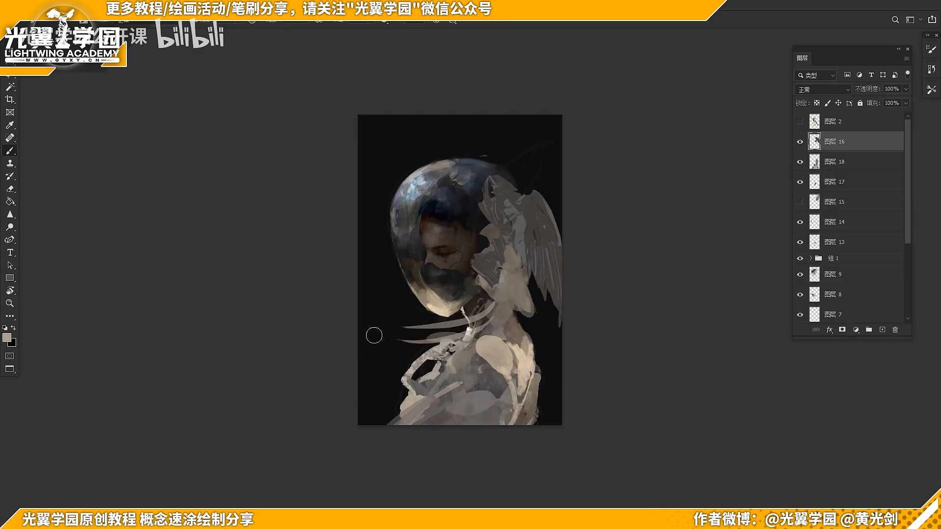
mouse_move(464, 349)
left_mouse_down()
mouse_move(385, 347)
mouse_move(443, 372)
mouse_move(390, 349)
left_mouse_up()
Try pale accent strokes around the neck spikes, undo them and change the screen mode
left_click(439, 305, "alt")
mouse_move(443, 313)
left_mouse_down()
mouse_move(403, 330)
mouse_move(422, 334)
mouse_move(449, 319)
mouse_move(396, 366)
mouse_move(443, 318)
mouse_move(403, 361)
mouse_move(435, 334)
left_mouse_up()
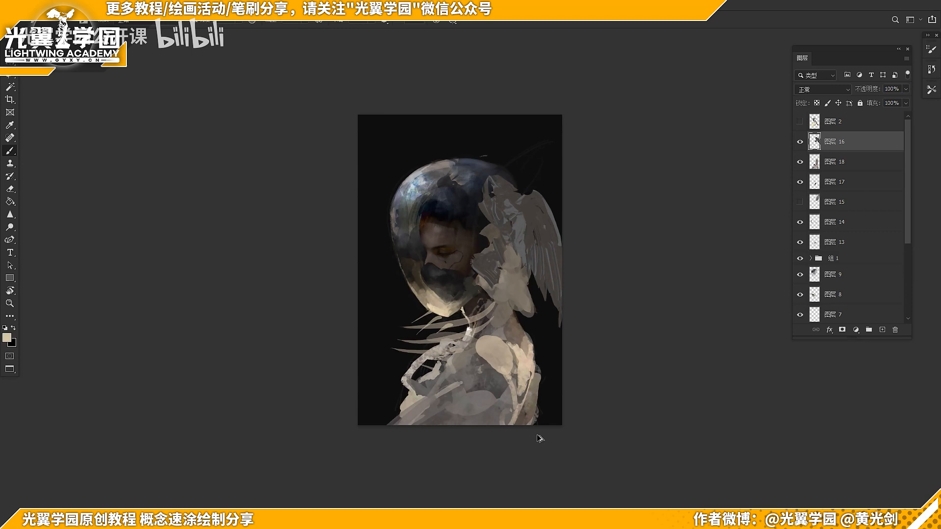
key("ctrl+z")
key("ctrl+z")
key("f")
key("f")
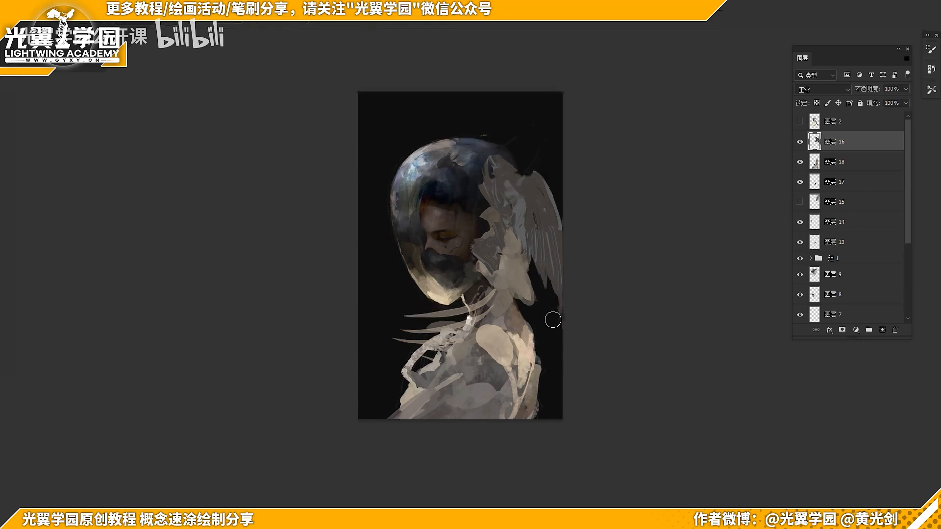
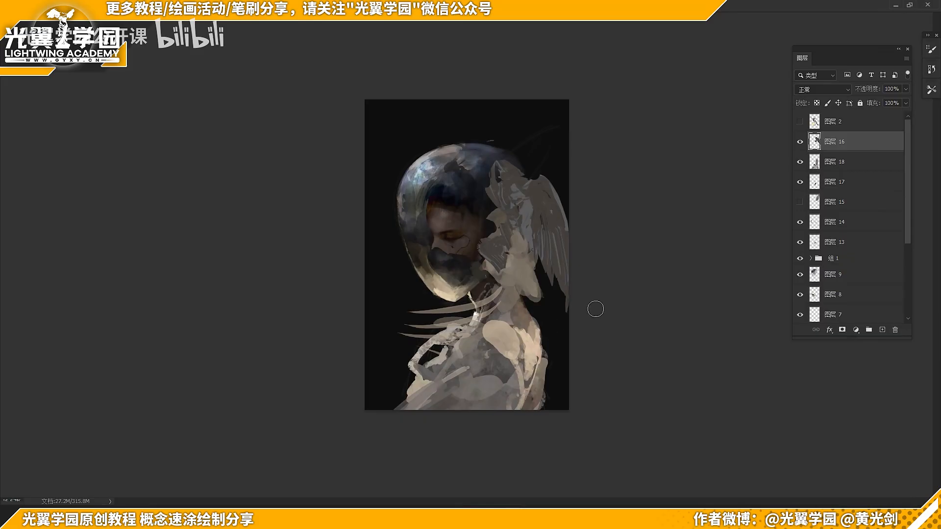
Lasso the spikes in front of the neck and cut them onto a new layer
left_click_drag(455, 311, 463, 309)
key("Tab")
left_click(11, 76)
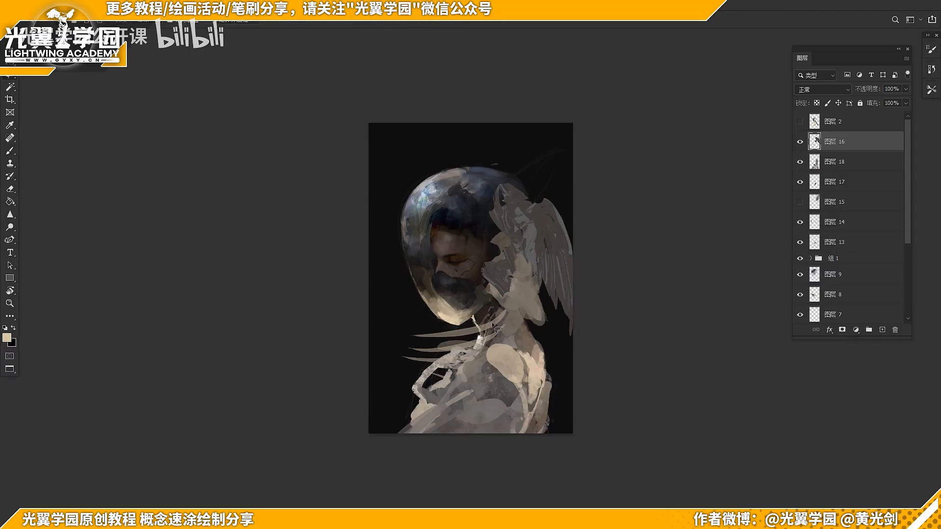
mouse_move(494, 358)
left_mouse_down()
mouse_move(406, 329)
mouse_move(436, 325)
mouse_move(470, 339)
mouse_move(465, 394)
mouse_move(471, 382)
left_mouse_up()
right_click(471, 339)
left_click(522, 215)
key("v")
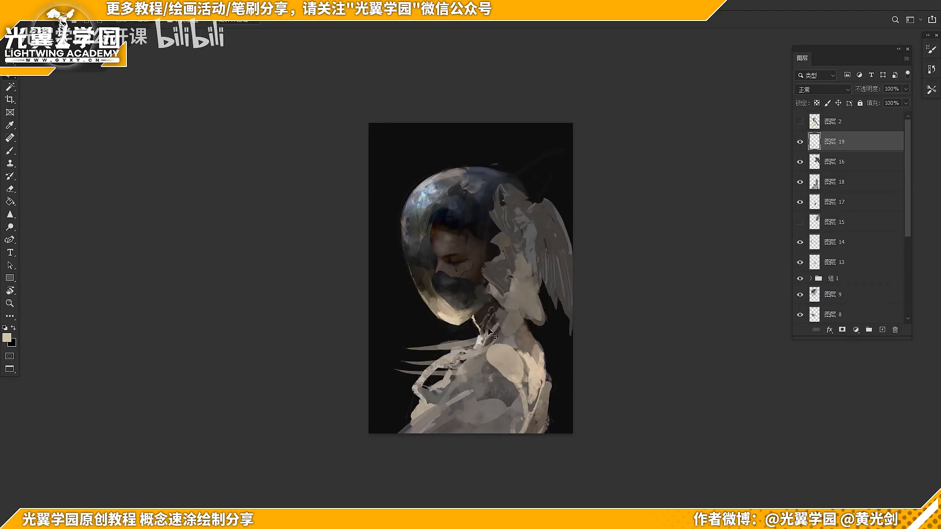
Rotate the spikes about 8° counter-clockwise and move them down in front of the chest
key("ctrl+t")
mouse_move(510, 298)
left_mouse_down()
mouse_move(493, 280)
mouse_move(504, 283)
left_mouse_up()
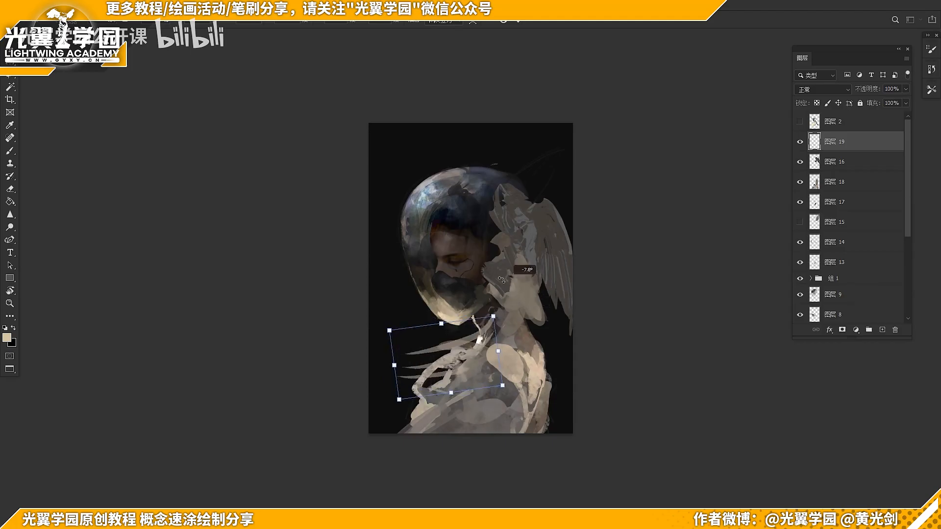
left_click_drag(468, 368, 466, 400)
key("Return")
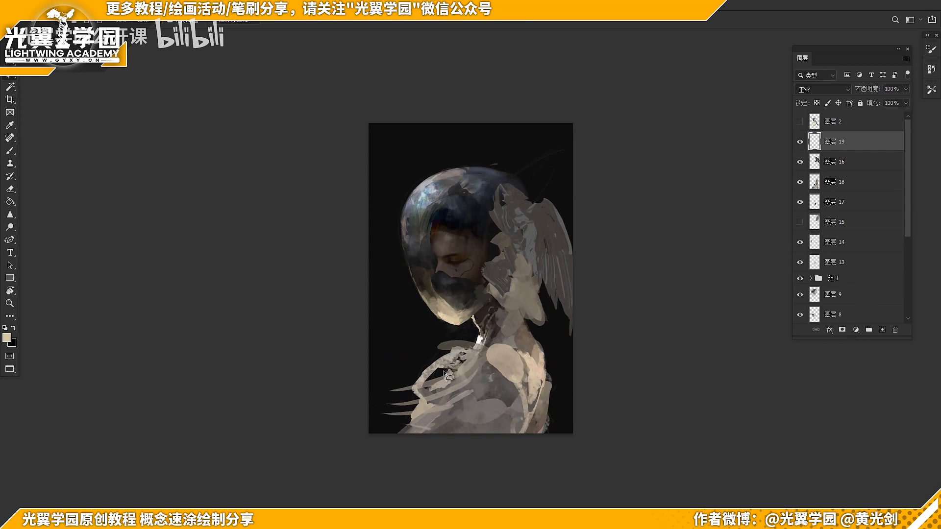
Hide the spike layer 图层 19 and add a new empty layer above it
key("b")
left_click_drag(436, 371, 448, 392)
left_click(800, 141)
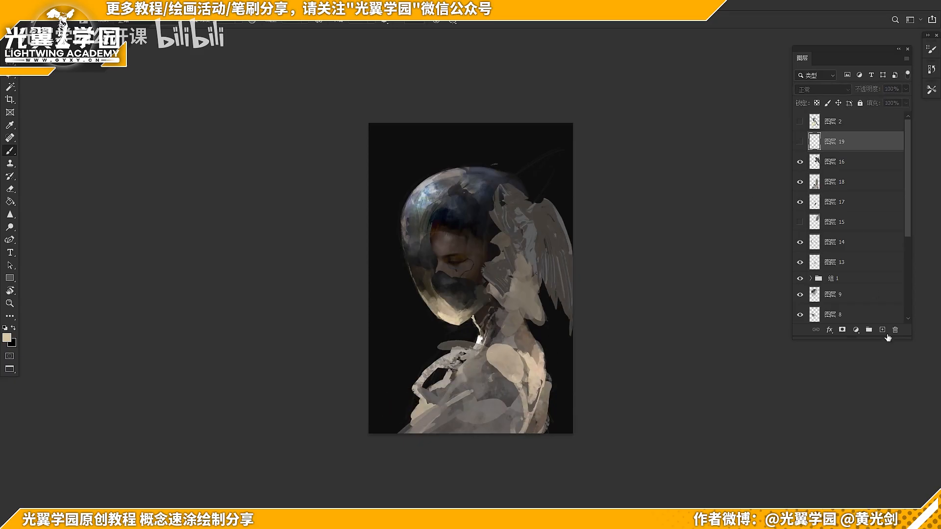
key("ctrl+shift+alt+n")
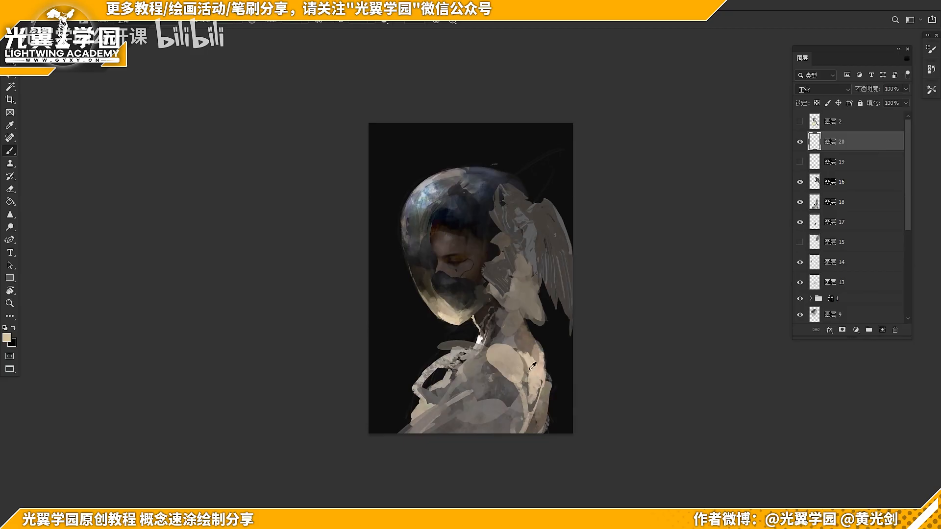
left_click_drag(497, 403, 554, 405)
key("ctrl+z")
mouse_move(492, 387)
left_mouse_down()
mouse_move(543, 416)
mouse_move(569, 405)
left_mouse_up()
key("ctrl+z")
key("ctrl+z")
Brush pale curved ribs across the lower chest and knobbed bone ends along the front of the torso
left_click_drag(452, 389, 542, 406)
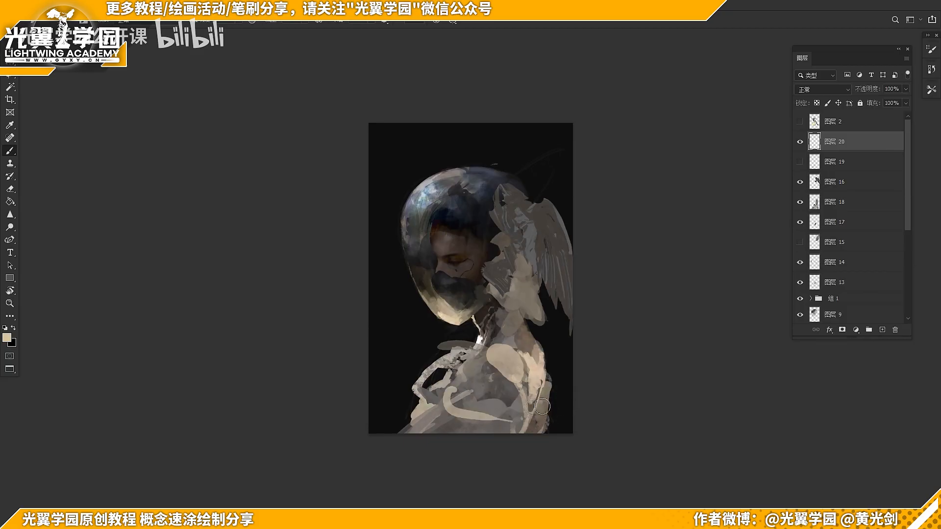
mouse_move(442, 399)
left_mouse_down()
mouse_move(470, 420)
mouse_move(419, 433)
left_mouse_up()
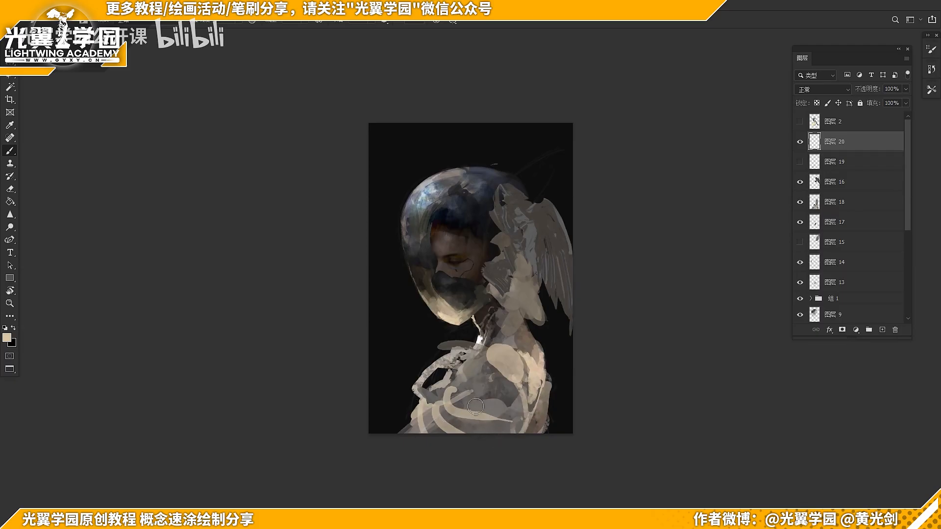
mouse_move(460, 393)
left_mouse_down()
mouse_move(485, 403)
mouse_move(429, 381)
mouse_move(420, 358)
mouse_move(448, 391)
left_mouse_up()
key("ctrl+z")
mouse_move(422, 357)
left_mouse_down()
mouse_move(446, 388)
mouse_move(404, 382)
mouse_move(434, 400)
mouse_move(422, 416)
mouse_move(401, 417)
mouse_move(418, 434)
left_mouse_up()
key("ctrl+z")
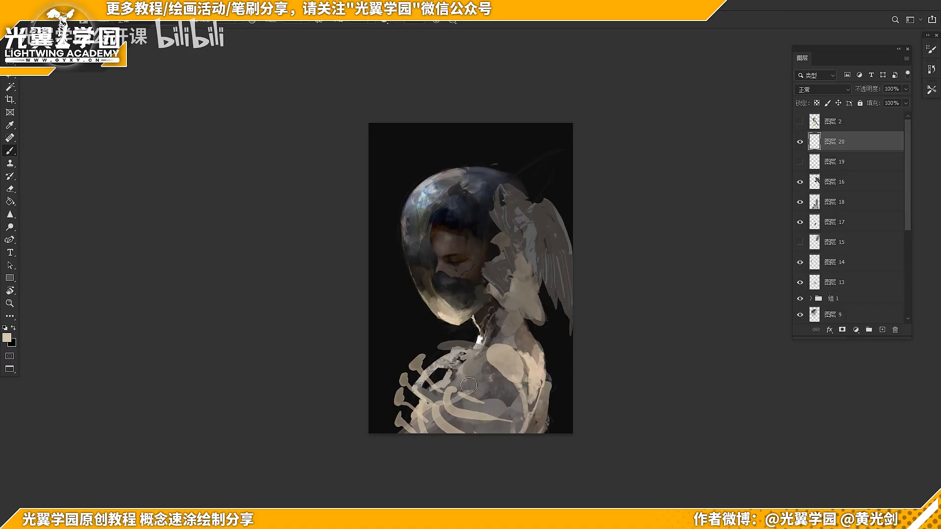
Erase the long rib ends over the chest, brush light patches near the shoulder, and trim the outer bone shapes
key("e")
left_click_drag(473, 390, 491, 416)
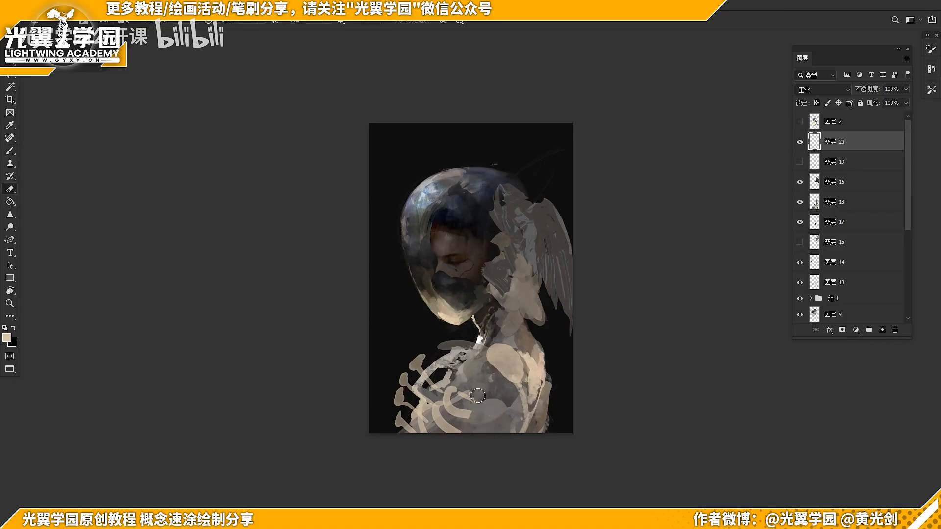
key("b")
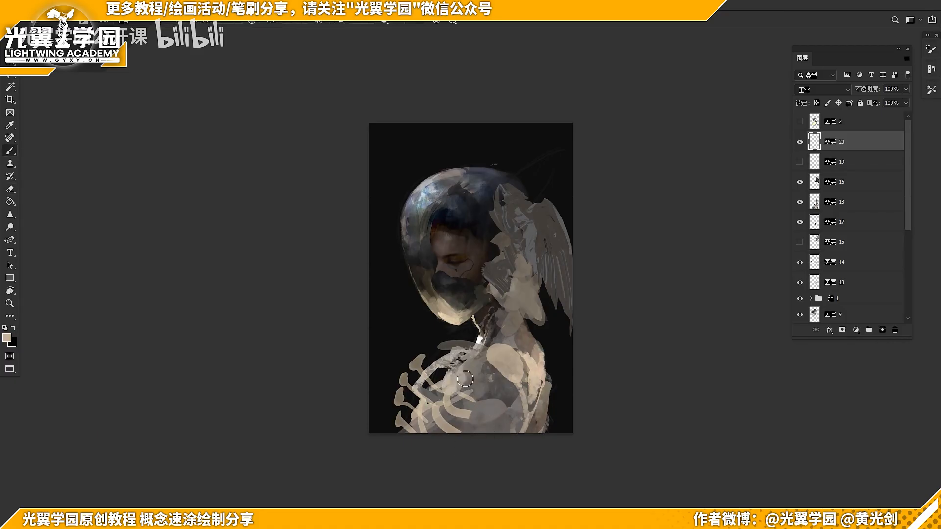
key("e")
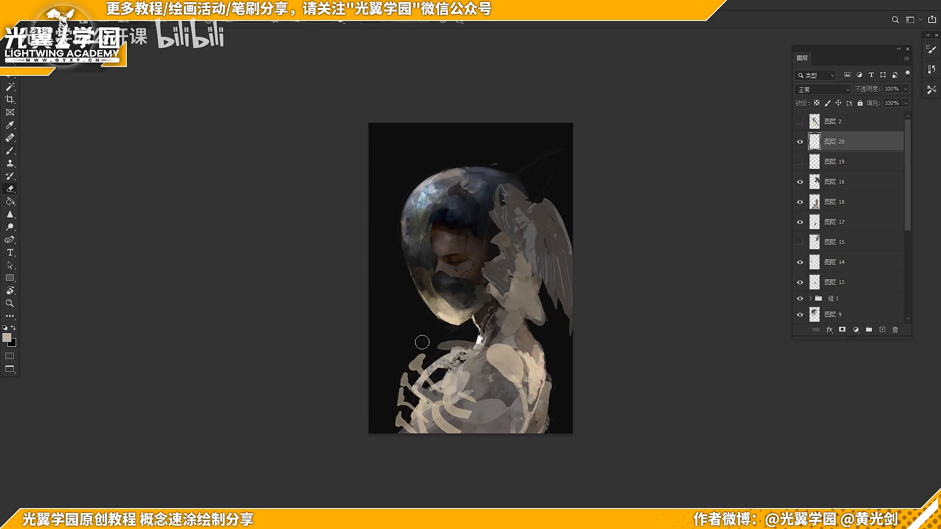
left_click_drag(434, 406, 445, 400)
mouse_move(447, 418)
left_mouse_down()
mouse_move(441, 427)
mouse_move(436, 398)
left_mouse_up()
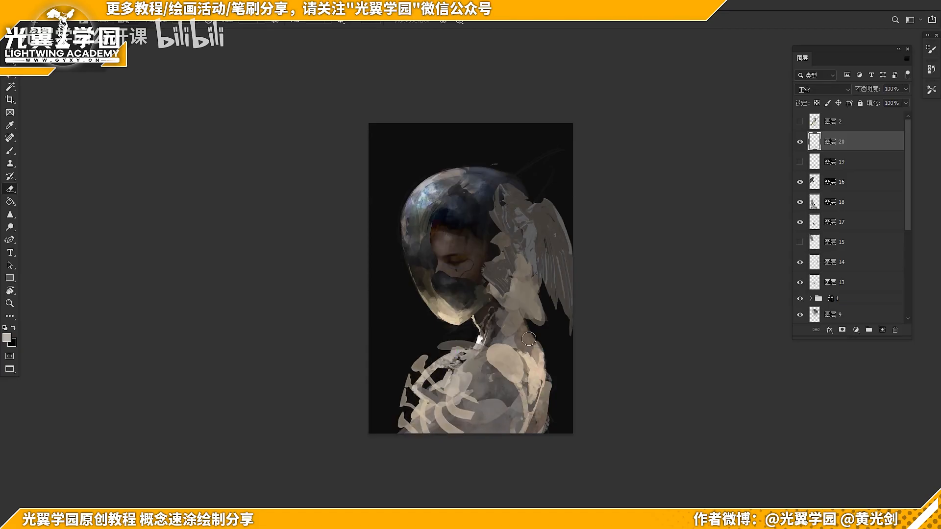
Flip the image horizontally and erase the outer edge of the bone ends
key("ctrl+shift+h")
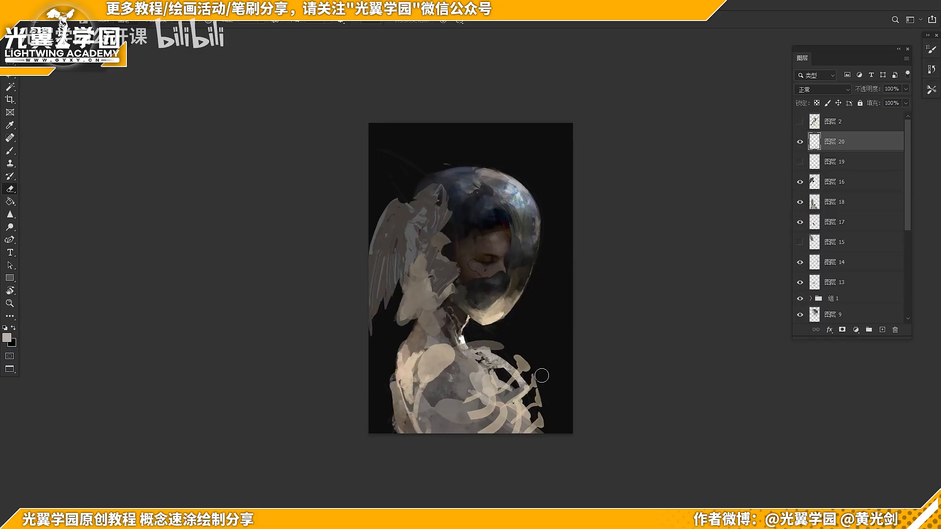
left_click_drag(542, 376, 542, 386)
Brush thin curved spikes that project outward from the bone ends at the front of the torso
key("b")
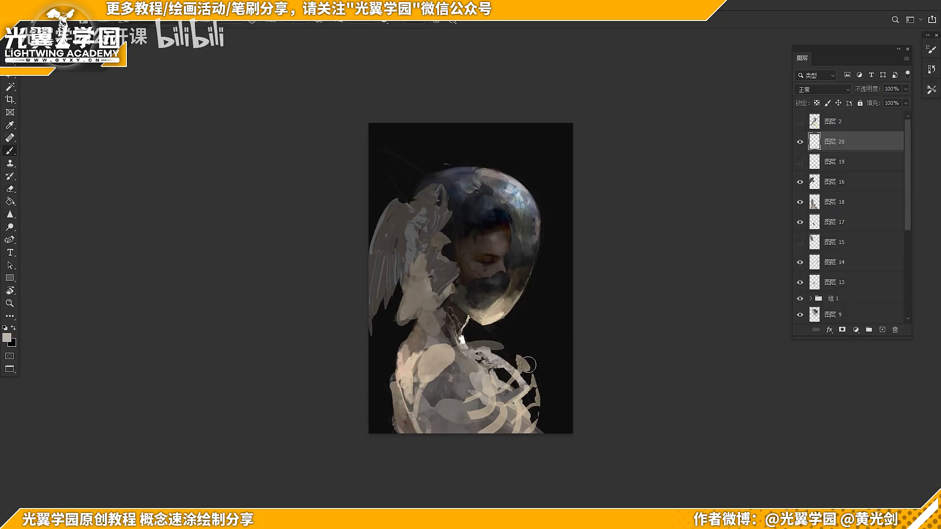
left_click_drag(518, 362, 529, 365)
key("ctrl+z")
left_click_drag(529, 364, 571, 392)
key("ctrl+z")
left_click_drag(539, 398, 546, 420)
key("ctrl+t")
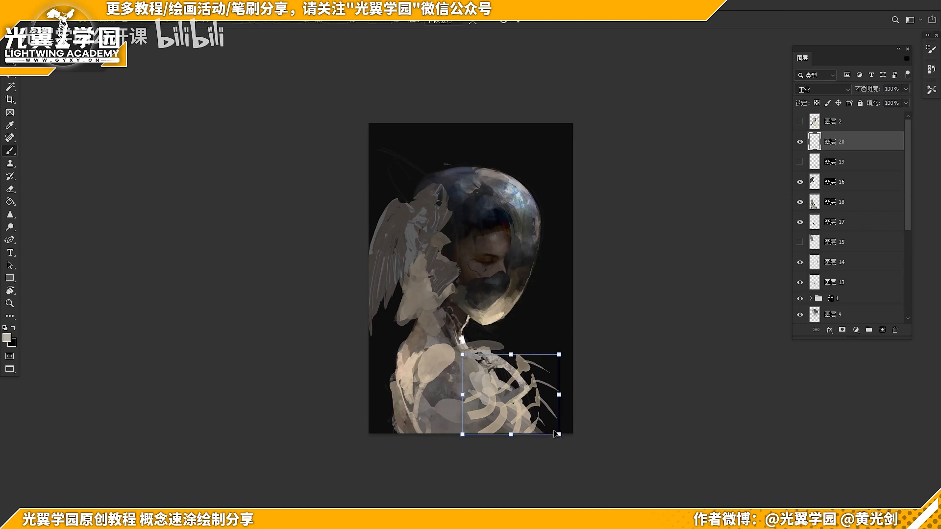
left_click_drag(558, 438, 541, 404)
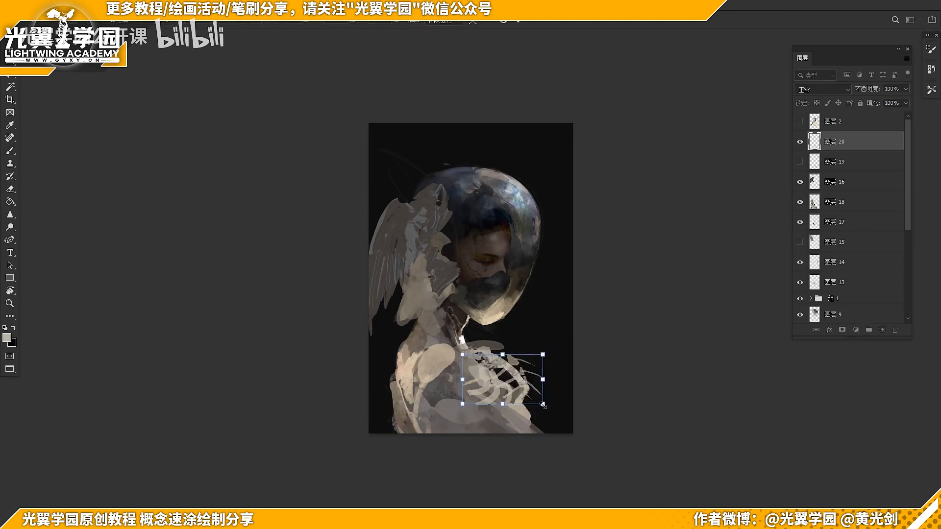
key("Escape")
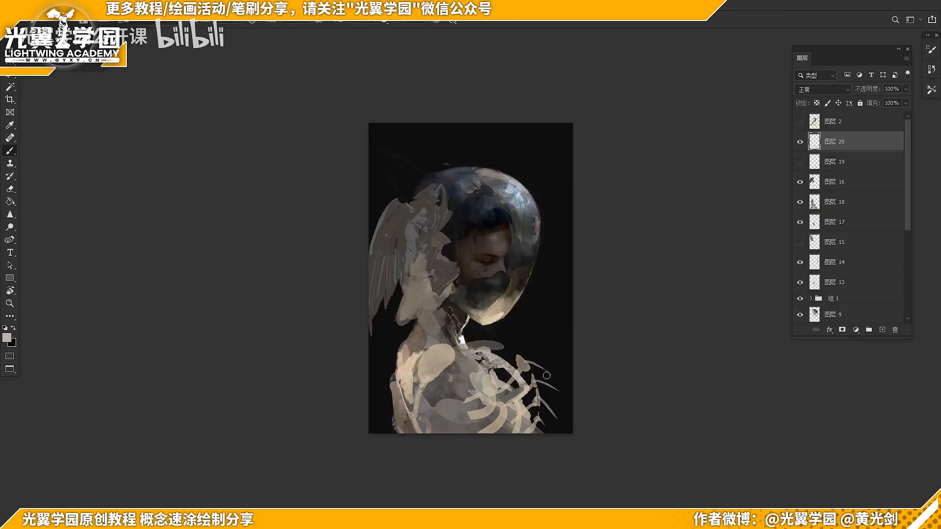
Sample beige tones from the figure and paint large light shapes on the shoulder, upper arm and outer edge of the back
key("ctrl+z")
right_click(443, 372)
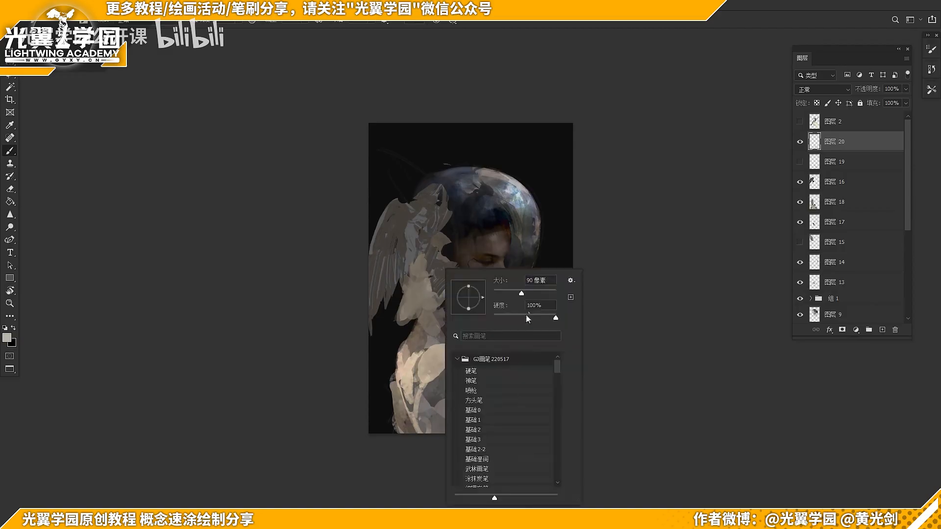
left_click(428, 286, "alt")
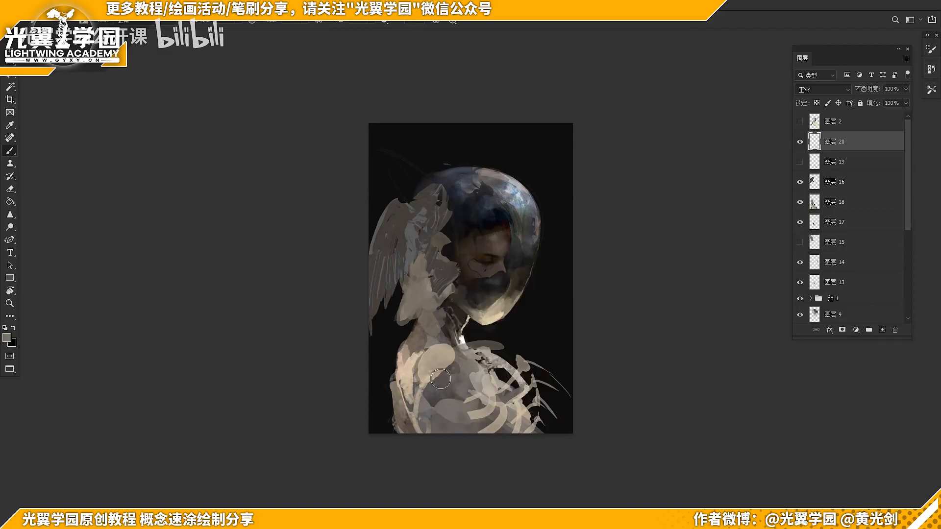
left_click(417, 366, "alt")
left_click_drag(426, 370, 416, 411)
key("ctrl+z")
mouse_move(426, 369)
left_mouse_down()
mouse_move(416, 416)
mouse_move(447, 383)
mouse_move(411, 434)
left_mouse_up()
left_click(433, 371, "alt")
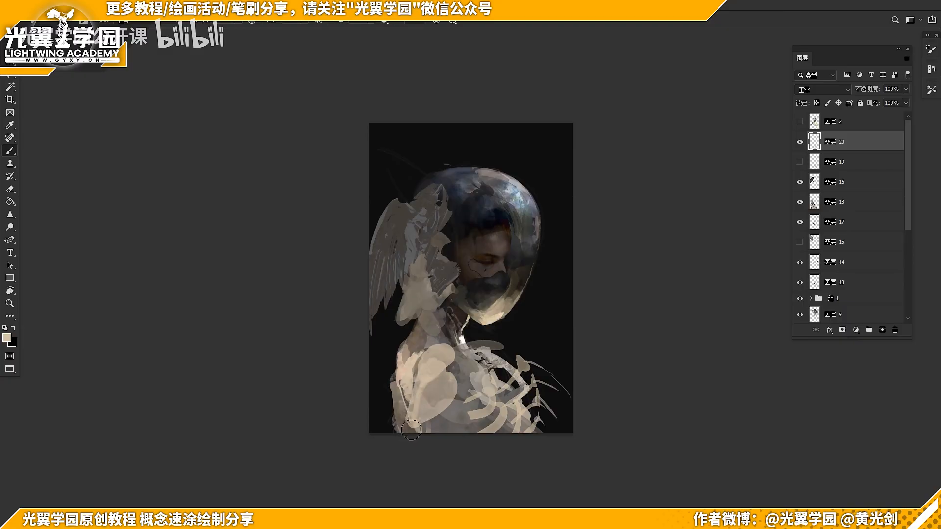
left_click_drag(394, 358, 390, 406)
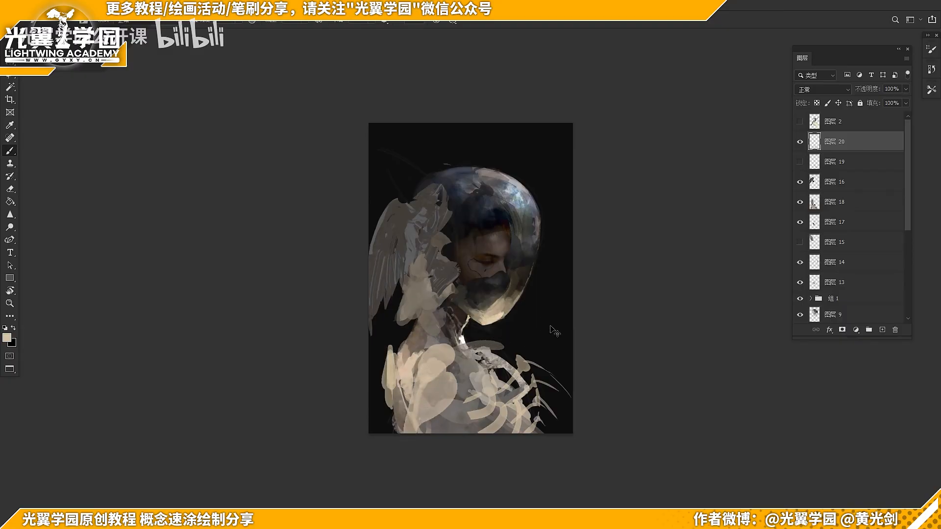
Flip the image back horizontally, then paint sampled grey over the middle of the chest and touch up the lowest bones
key("ctrl+shift+h")
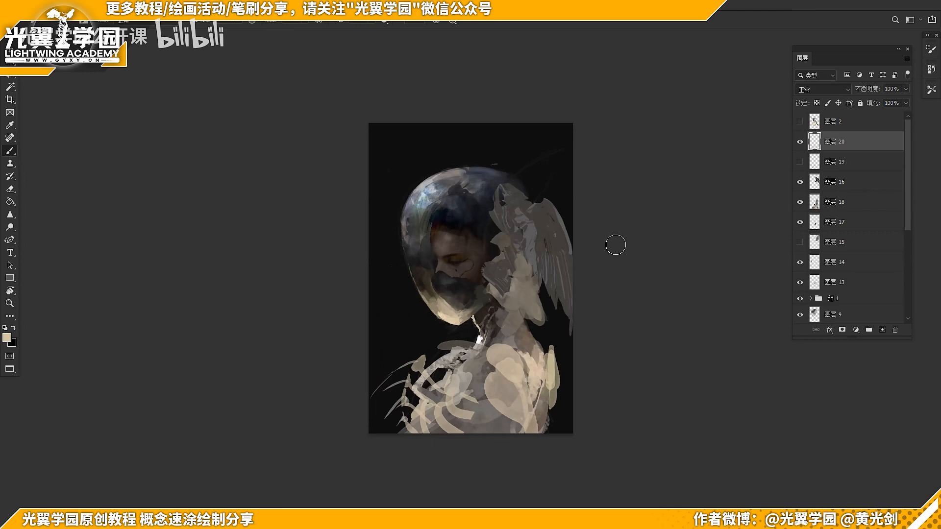
left_click(478, 382, "alt")
left_click_drag(479, 383, 485, 426)
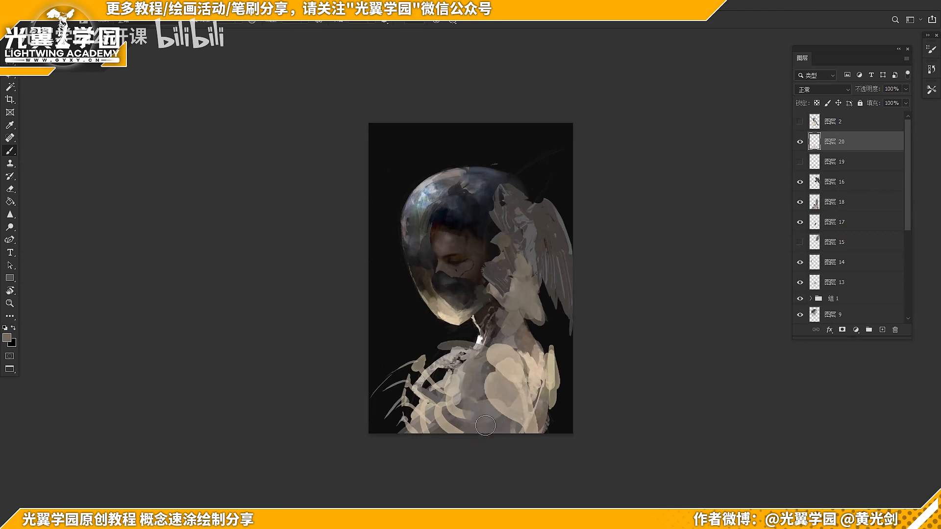
mouse_move(463, 387)
left_mouse_down()
mouse_move(486, 426)
mouse_move(477, 431)
mouse_move(470, 384)
mouse_move(497, 445)
left_mouse_up()
left_click(477, 399, "alt")
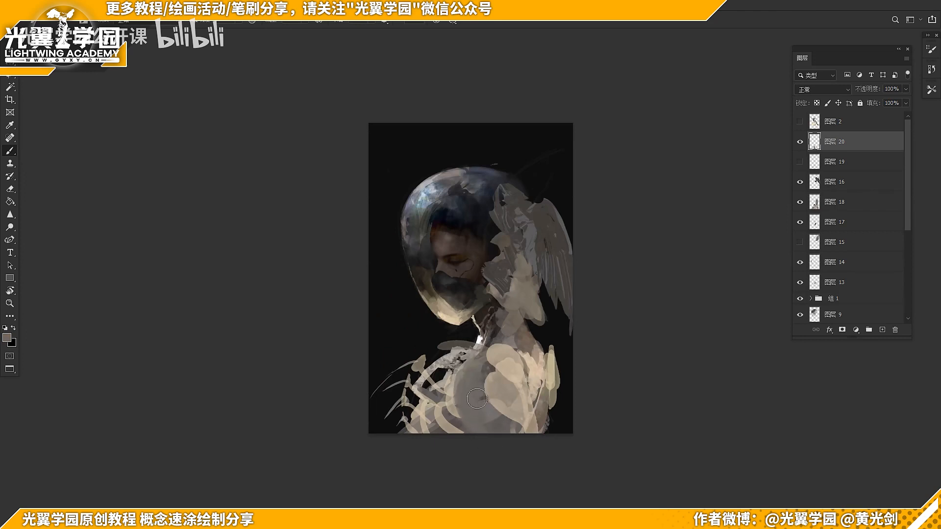
mouse_move(424, 409)
left_mouse_down()
mouse_move(430, 416)
mouse_move(403, 429)
left_mouse_up()
Erase the body paint between the front ribs on layer 图层 18 to open dark gaps
key("e")
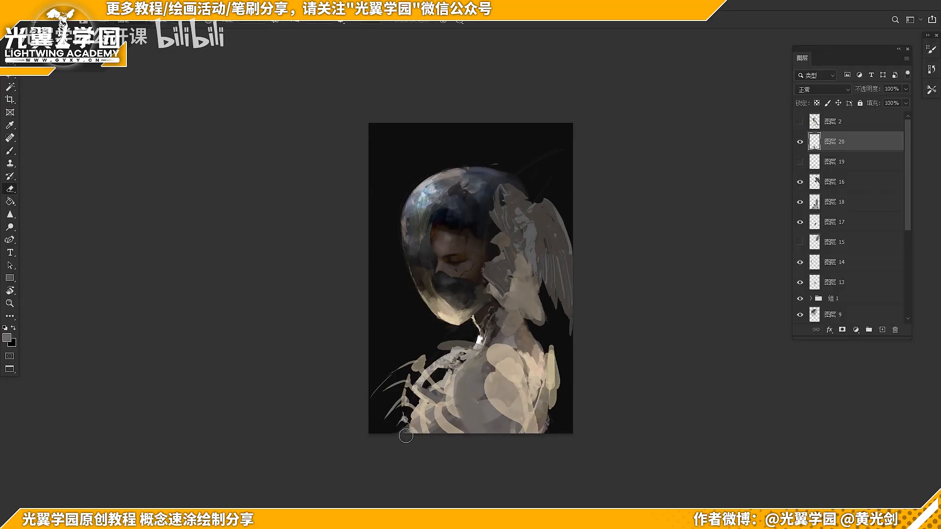
left_click(800, 182)
left_click(800, 202)
left_click(821, 202)
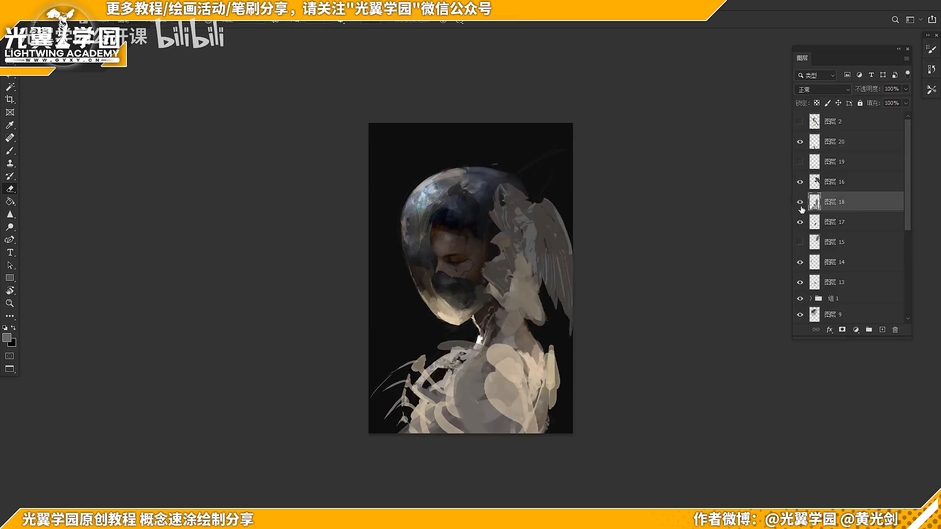
left_click(801, 203)
left_click(800, 202)
mouse_move(418, 403)
left_mouse_down()
mouse_move(427, 390)
mouse_move(428, 414)
left_mouse_up()
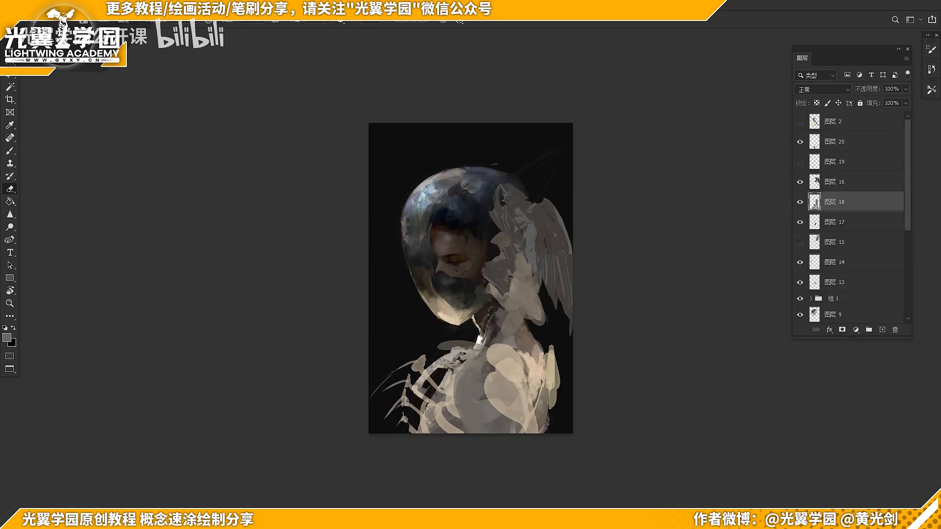
key("ctrl+z")
left_click_drag(439, 379, 414, 424)
key("ctrl+minus")
key("ctrl+minus")
key("ctrl+minus")
key("ctrl+plus")
key("ctrl+plus")
key("ctrl+plus")
Paint dark grey shadow strokes down the middle of the chest on layer 图层 20
key("b")
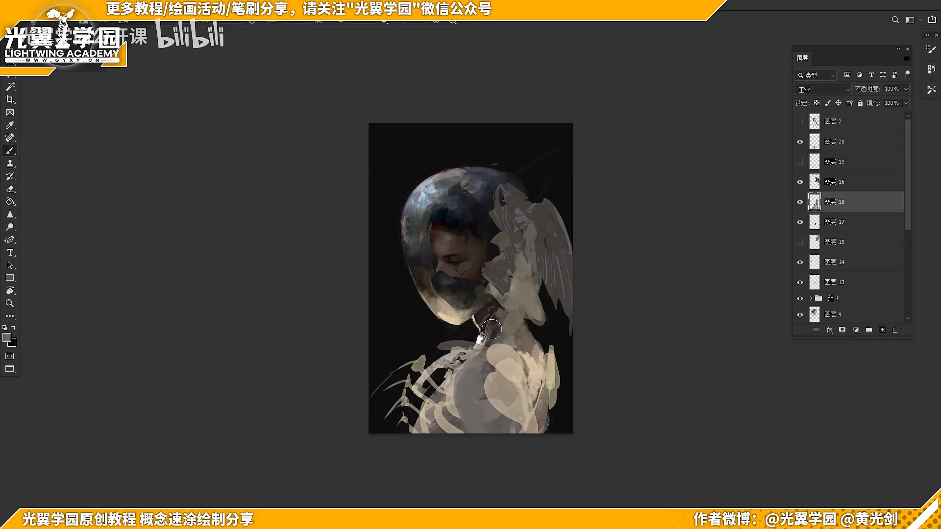
key("Tab")
key("Tab")
left_click(834, 181)
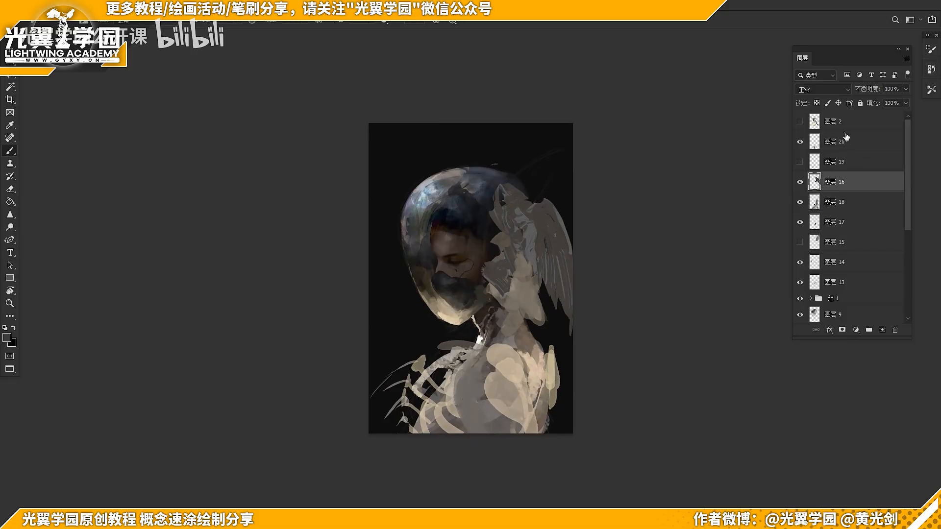
left_click(845, 141)
left_click_drag(486, 361, 473, 419)
left_click(473, 401, "alt")
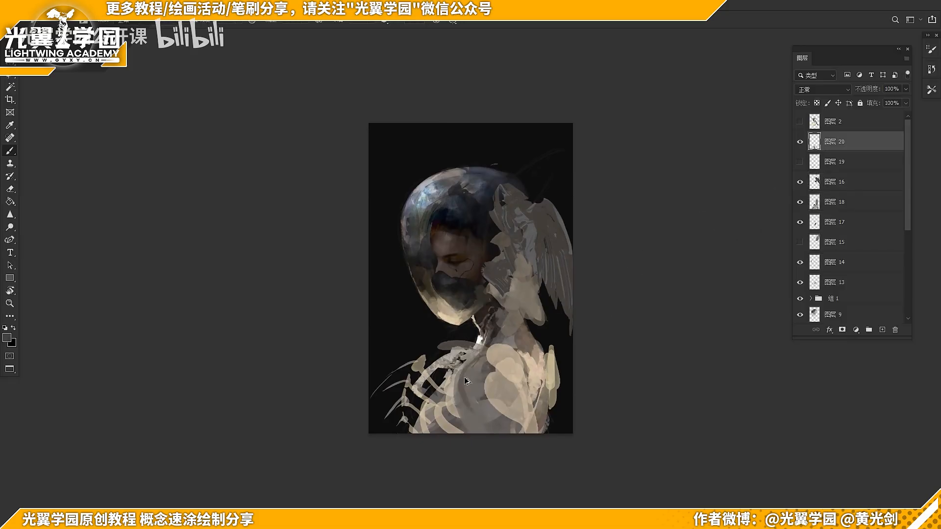
mouse_move(472, 368)
left_mouse_down()
mouse_move(462, 397)
mouse_move(474, 403)
mouse_move(465, 391)
mouse_move(465, 411)
mouse_move(498, 464)
mouse_move(473, 416)
left_mouse_up()
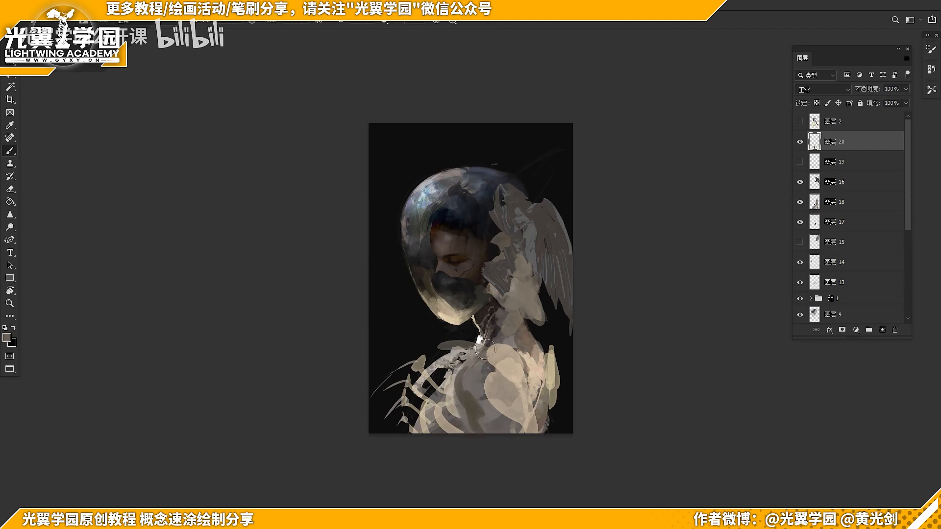
Sample light skin and bone tones and paint a pale pointed shape from the neck base down the back of the shoulder
left_click(535, 366, "alt")
mouse_move(518, 328)
left_mouse_down()
mouse_move(520, 346)
mouse_move(518, 325)
mouse_move(507, 342)
mouse_move(512, 348)
mouse_move(519, 329)
mouse_move(539, 361)
mouse_move(525, 347)
mouse_move(532, 389)
mouse_move(560, 387)
mouse_move(540, 403)
mouse_move(564, 407)
left_mouse_up()
left_click(529, 351, "alt")
left_click(526, 346, "alt")
left_click(518, 319, "alt")
left_click(522, 327, "alt")
left_click(539, 365, "alt")
left_click(540, 380, "alt")
key("ctrl+z")
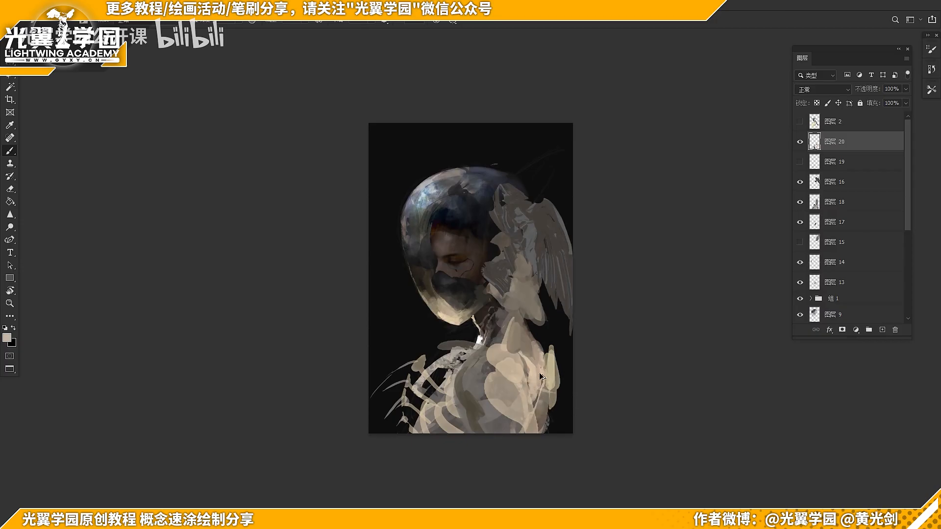
Sample darker tones and shade the lower edge of the back, the lower chest and the lowest front ribs
left_click(544, 389, "alt")
left_click(562, 416, "alt")
mouse_move(553, 417)
left_mouse_down()
mouse_move(550, 425)
mouse_move(552, 407)
mouse_move(543, 425)
left_mouse_up()
left_click(459, 412, "alt")
mouse_move(460, 416)
left_mouse_down()
mouse_move(488, 360)
mouse_move(469, 429)
left_mouse_up()
left_click(488, 318, "alt")
left_click(408, 421, "alt")
mouse_move(411, 416)
left_mouse_down()
mouse_move(442, 455)
mouse_move(471, 429)
mouse_move(420, 426)
left_mouse_up()
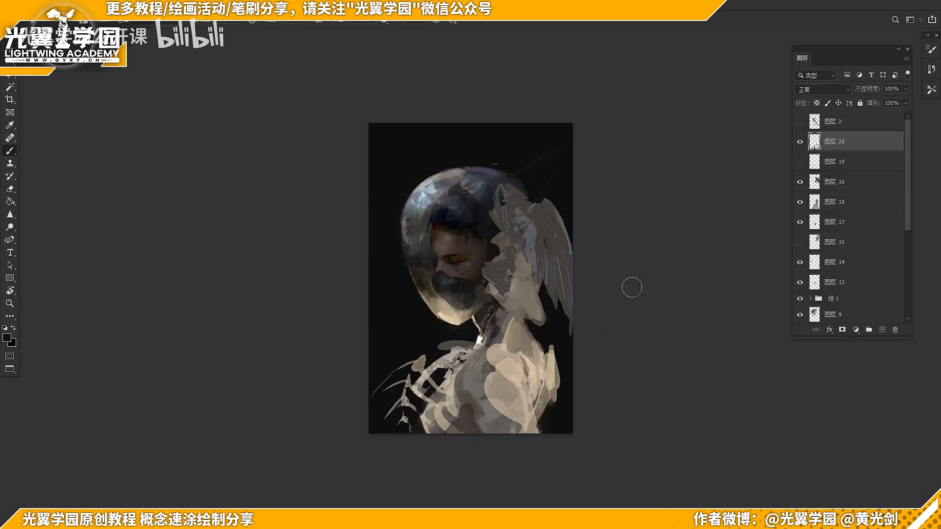
Sample a dark tone and dab small shadows among the ribs on the front of the torso
key("ctrl+minus")
left_click(444, 387, "alt")
left_click_drag(441, 387, 435, 387)
left_click(466, 394, "alt")
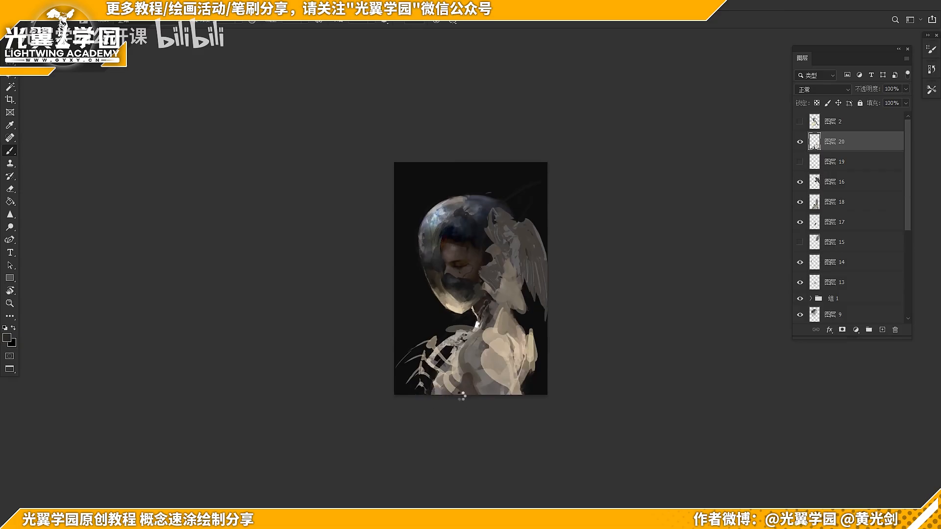
Flip the canvas horizontally and blend sampled grey tones over the middle of the chest on layer 图层 20
key("ctrl+shift+h")
left_click(463, 378, "alt")
left_click_drag(473, 362, 476, 353)
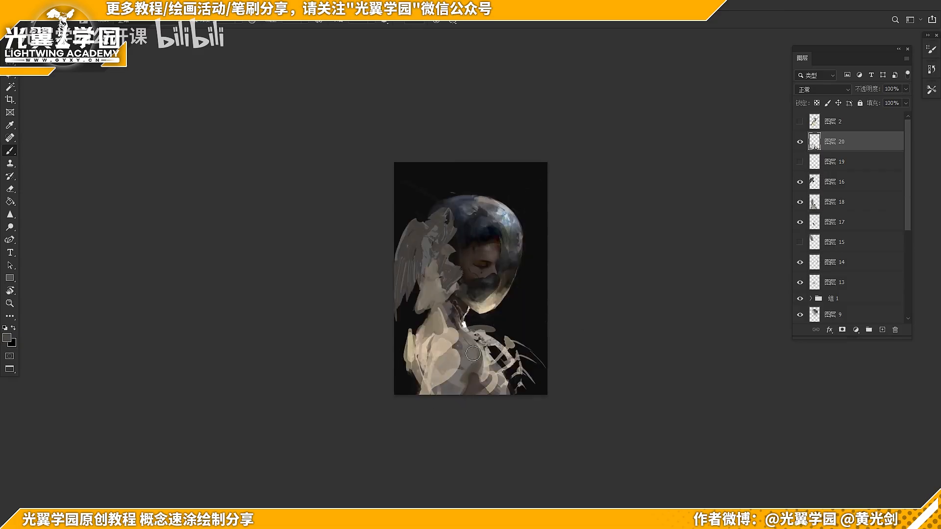
left_click(462, 372, "alt")
left_click(485, 278, "alt")
left_click_drag(474, 365, 470, 347)
On layer 图层 18, erase the pale shapes between the wing and the back of the helmet
right_click(440, 296, "ctrl")
left_click(450, 285)
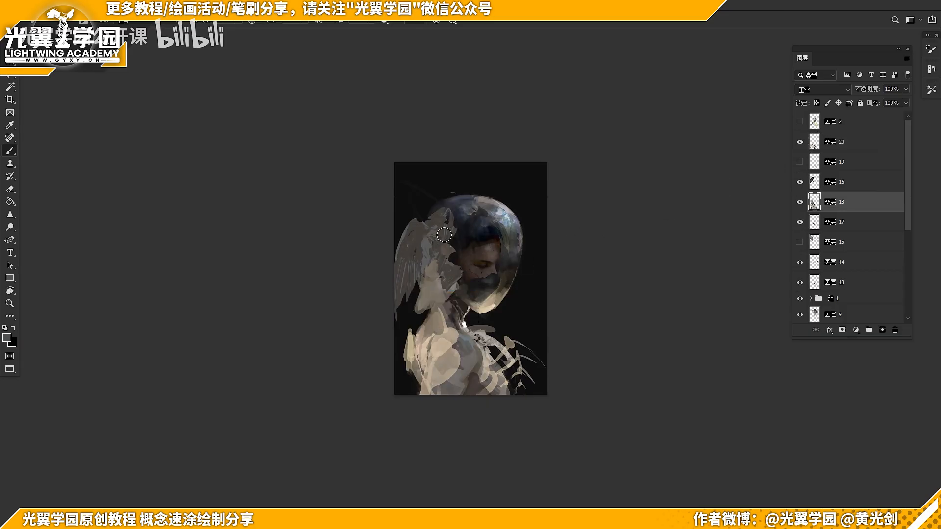
key("e")
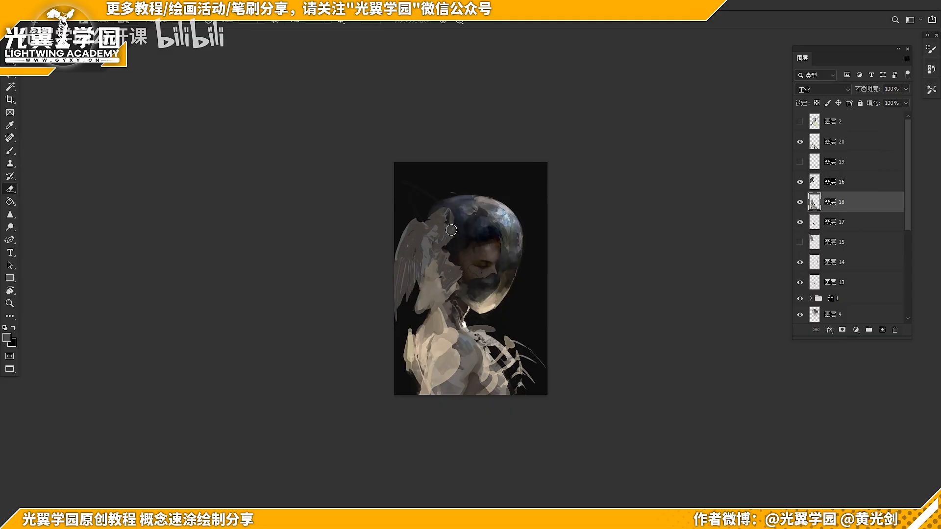
mouse_move(444, 249)
left_mouse_down()
mouse_move(474, 275)
mouse_move(465, 254)
mouse_move(441, 252)
mouse_move(468, 275)
mouse_move(442, 252)
mouse_move(457, 282)
mouse_move(438, 282)
mouse_move(435, 260)
mouse_move(444, 283)
mouse_move(431, 277)
mouse_move(475, 273)
left_mouse_up()
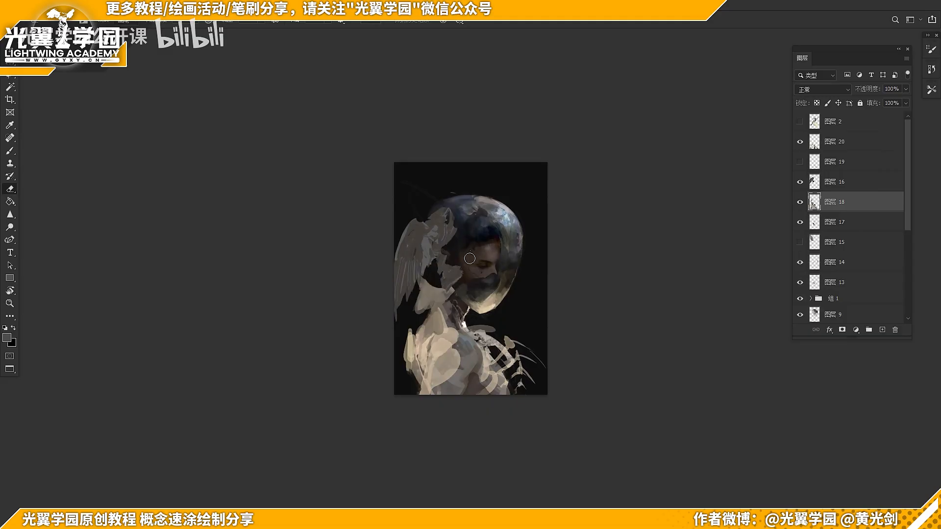
Sample grey and darker tones and paint a shaded band behind the neck, beneath the wing, on layer 图层 18
key("b")
left_click(453, 300, "alt")
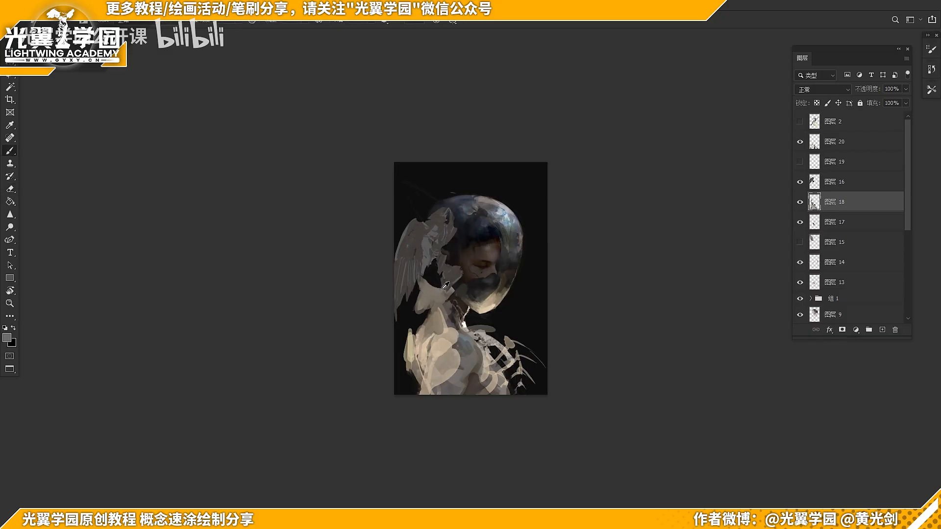
left_click(432, 282, "alt")
mouse_move(422, 284)
left_mouse_down()
mouse_move(444, 298)
mouse_move(433, 294)
mouse_move(446, 306)
mouse_move(430, 302)
mouse_move(440, 317)
left_mouse_up()
left_click(435, 289, "alt")
left_click(428, 291, "alt")
left_click(431, 289, "alt")
left_click(454, 323, "alt")
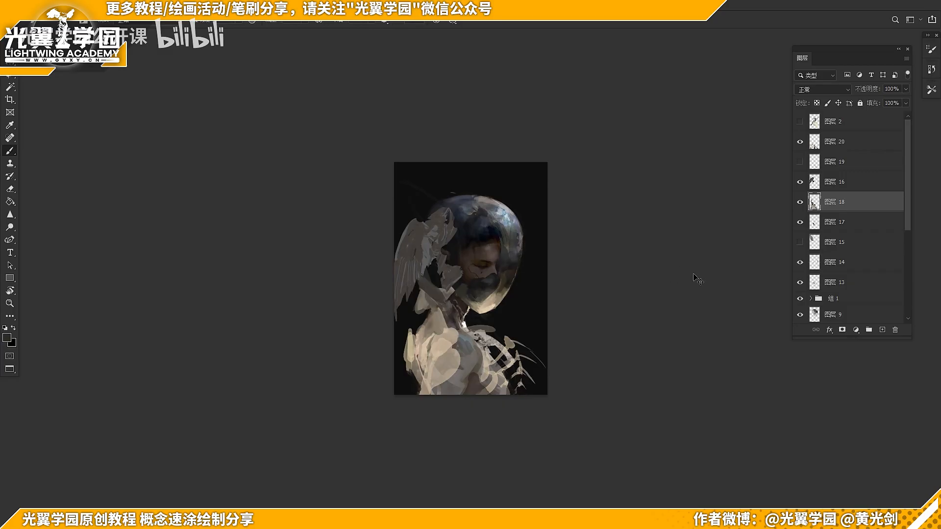
Examine the portrait mirrored and with the wing layer 图层 16 hidden
key("ctrl+minus")
key("ctrl+minus")
key("ctrl+shift+h")
key("ctrl+shift+h")
key("ctrl+plus")
key("ctrl+plus")
key("ctrl+plus")
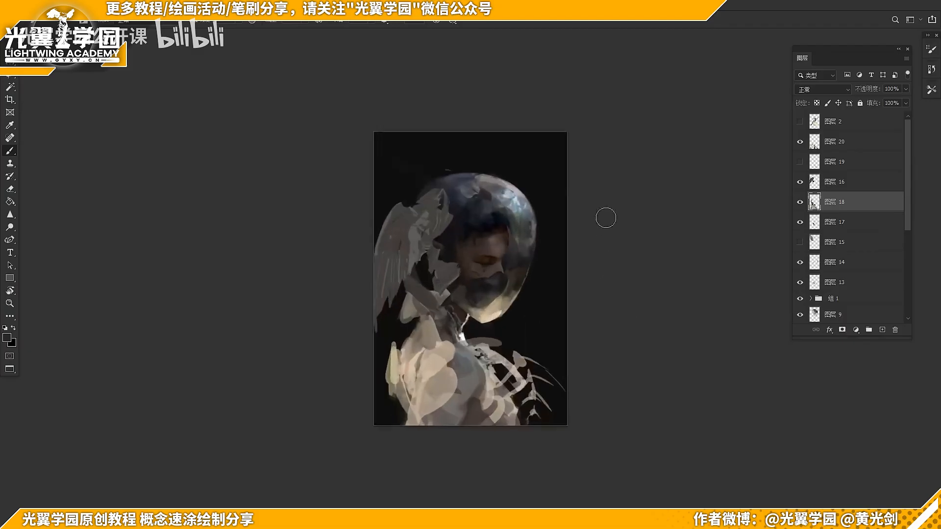
left_click(456, 362, "alt")
left_click(801, 182)
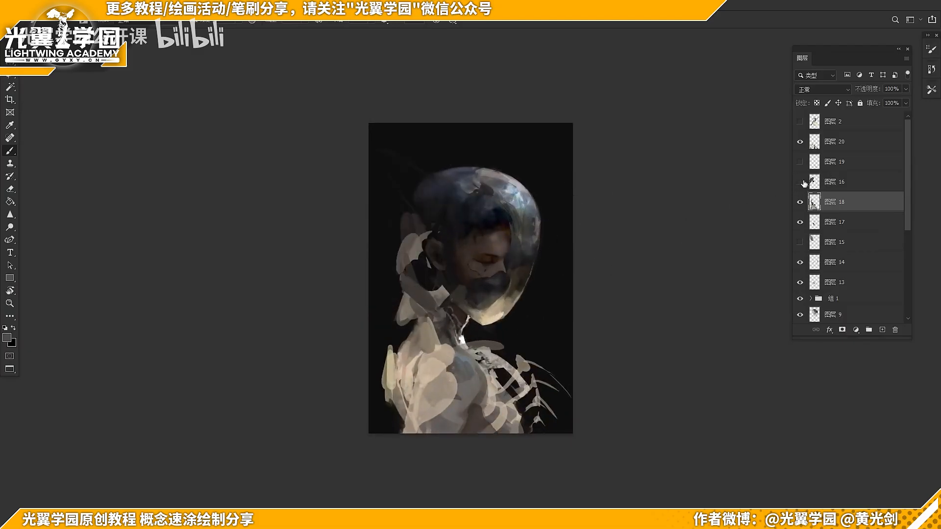
left_click(800, 182)
On layer 图层 16, paint dark grey strokes over the area between the wing and the jaw
left_click(843, 182)
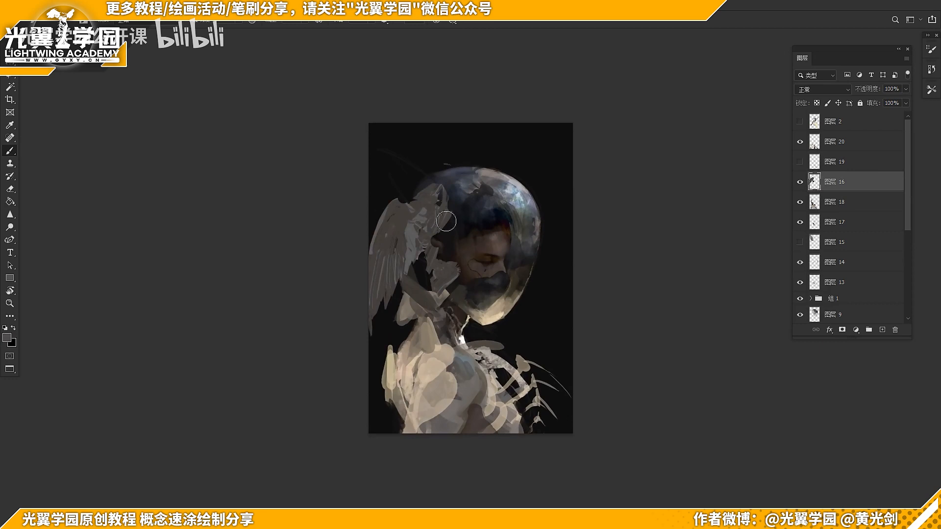
left_click(800, 182)
left_click(801, 182)
key("e")
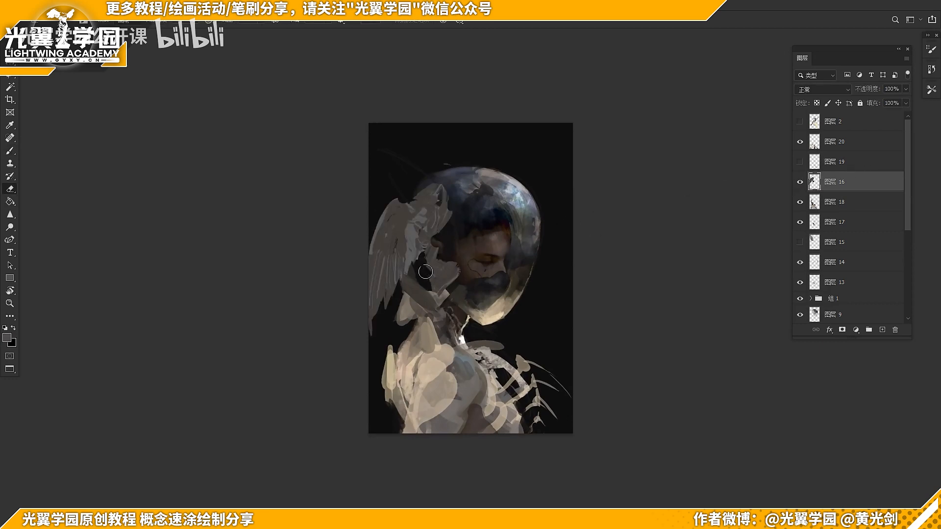
key("b")
mouse_move(424, 269)
left_mouse_down()
mouse_move(463, 272)
mouse_move(445, 250)
mouse_move(450, 262)
left_mouse_up()
left_click(431, 278, "alt")
key("e")
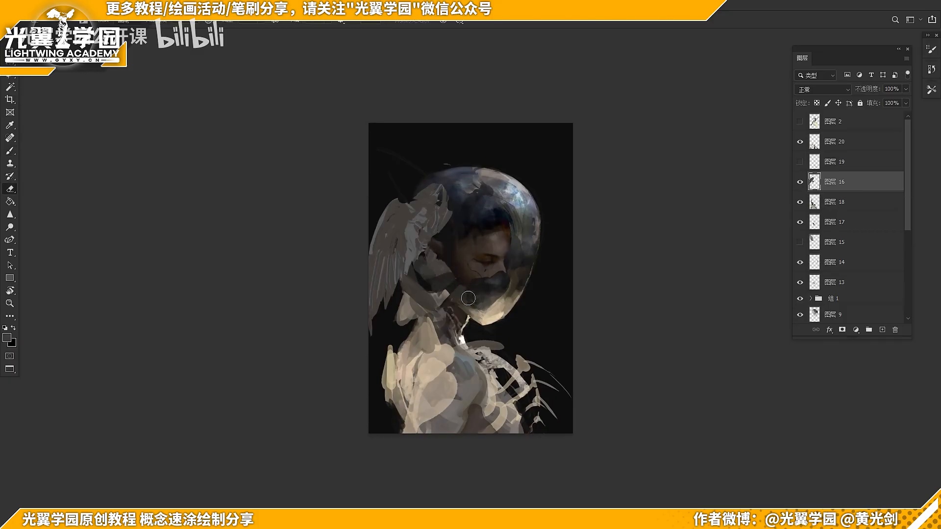
Flip the canvas horizontally and make layer 图层 20 active, checking which parts of the torso it holds
key("ctrl+minus")
key("ctrl+minus")
key("ctrl+minus")
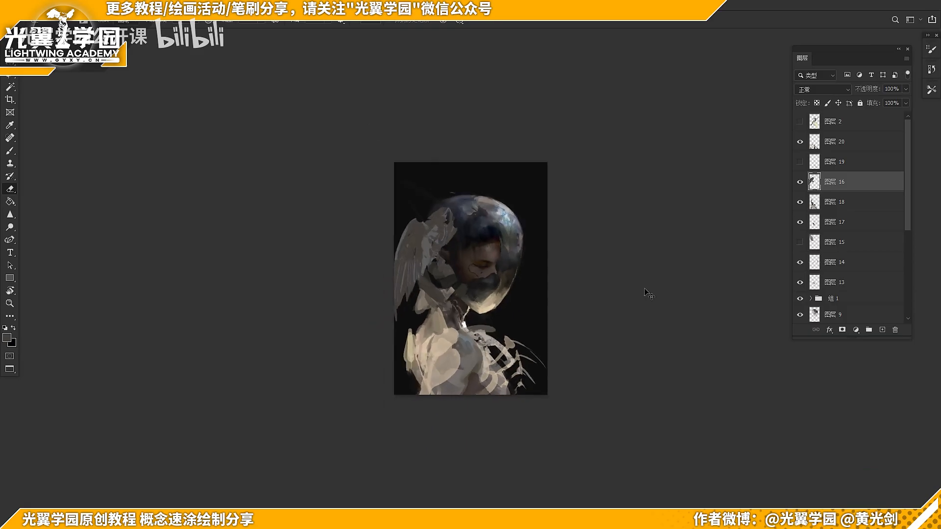
key("ctrl+shift+h")
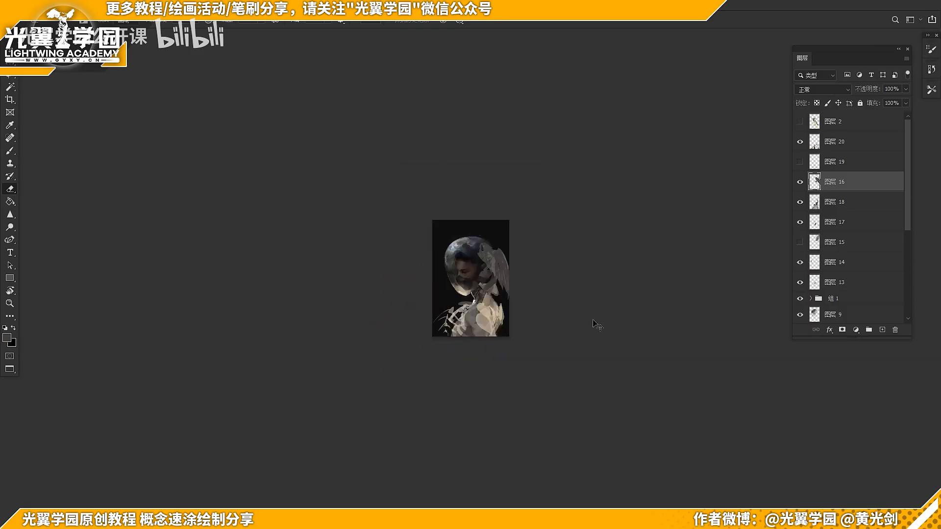
key("ctrl+plus")
key("ctrl+plus")
left_click(835, 144)
left_click(800, 142)
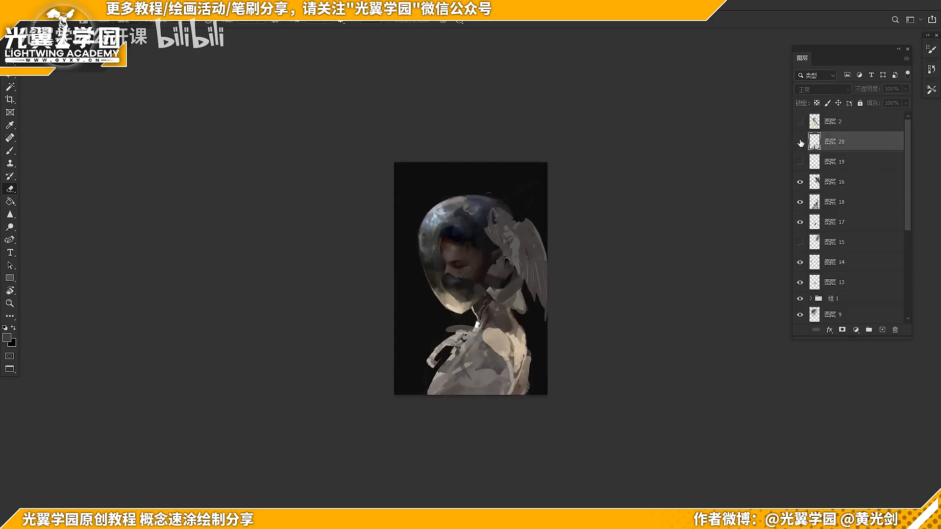
left_click(800, 142)
Lasso the front ribs and spikes on 图层 20, cut them to a new layer and transform them closer to the chest
left_click(10, 78)
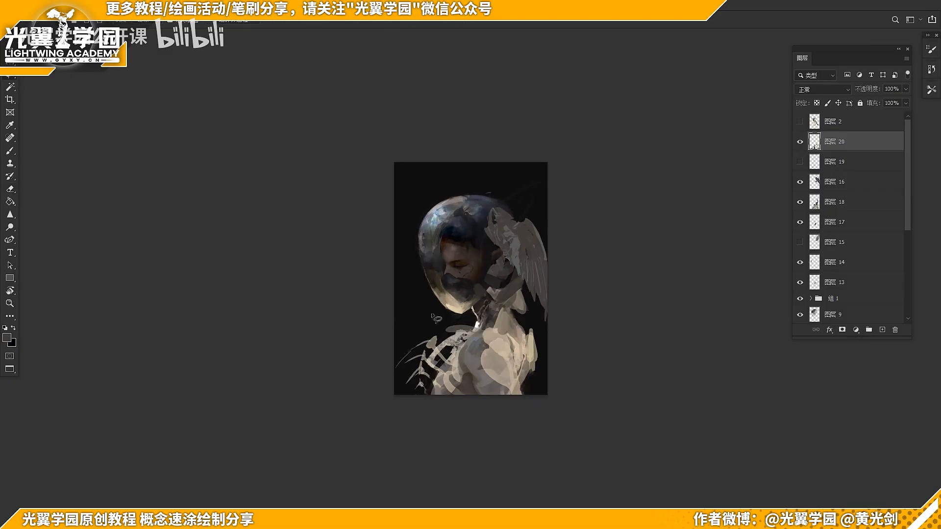
left_click_drag(414, 332, 450, 346)
right_click(419, 364)
left_click_drag(385, 338, 409, 371)
left_click(453, 234)
key("ctrl+t")
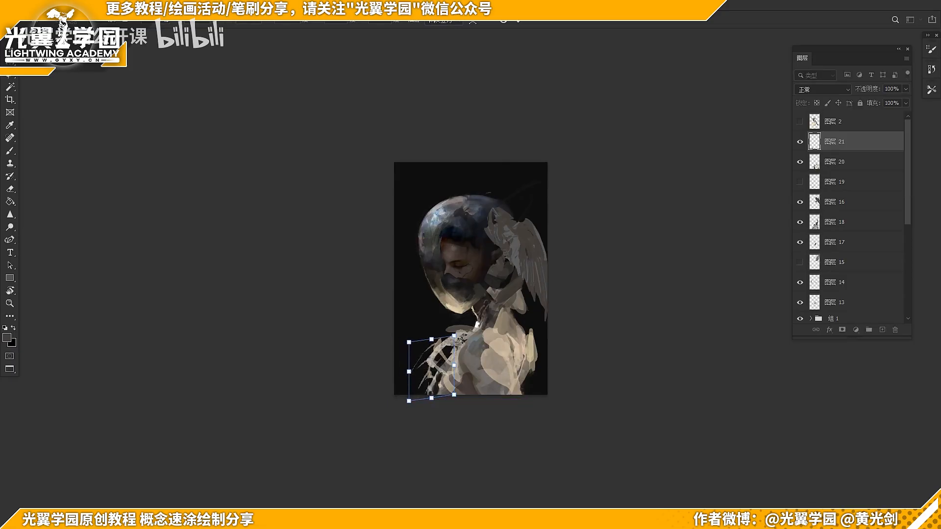
left_click_drag(458, 338, 450, 349)
mouse_move(436, 373)
left_mouse_down()
mouse_move(444, 357)
mouse_move(407, 370)
mouse_move(436, 377)
left_mouse_up()
key("Return")
Compare the torso before and after the front rib transformation by stepping back and forth through the history
key("ctrl+minus")
key("ctrl+minus")
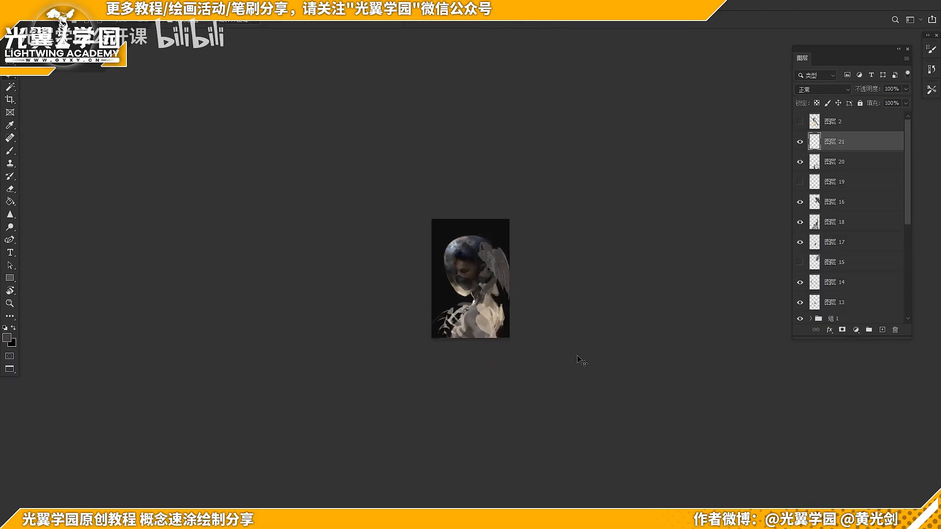
key("ctrl+plus")
key("ctrl+plus")
key("ctrl+plus")
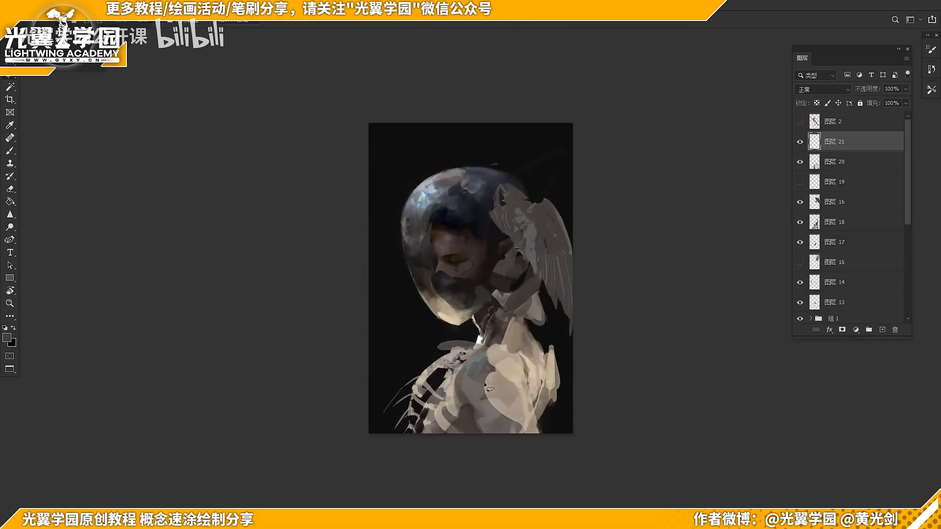
left_click_drag(464, 394, 464, 397)
key("ctrl+alt+z")
key("ctrl+alt+z")
key("ctrl+alt+z")
key("ctrl+alt+z")
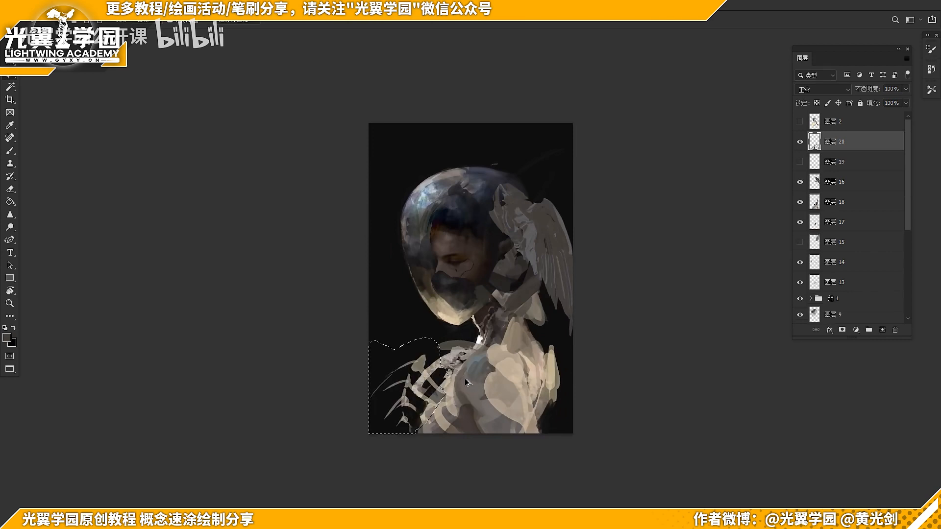
key("ctrl+shift+z")
key("ctrl+shift+z")
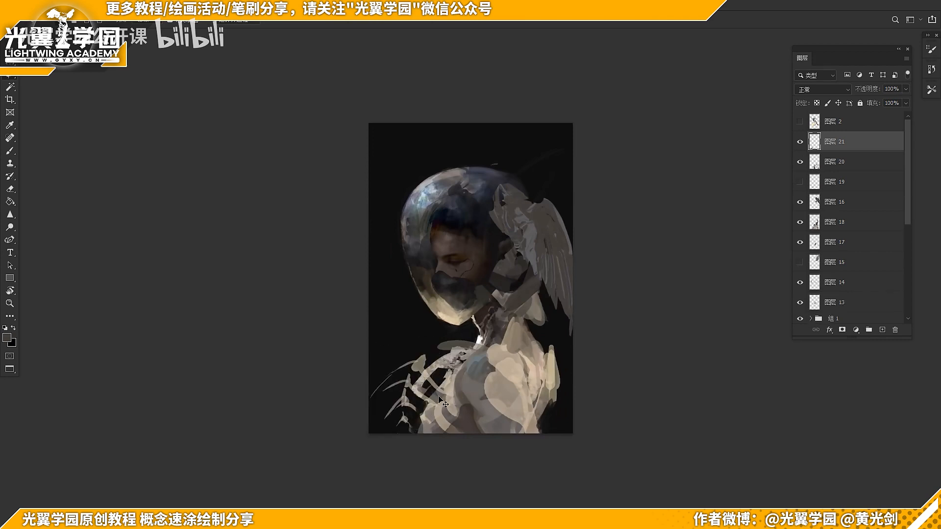
key("ctrl+shift+z")
Free-transform the front ribs on layer 图层 21, pulling the lower outer and upper inner corners slightly outward
key("ctrl+t")
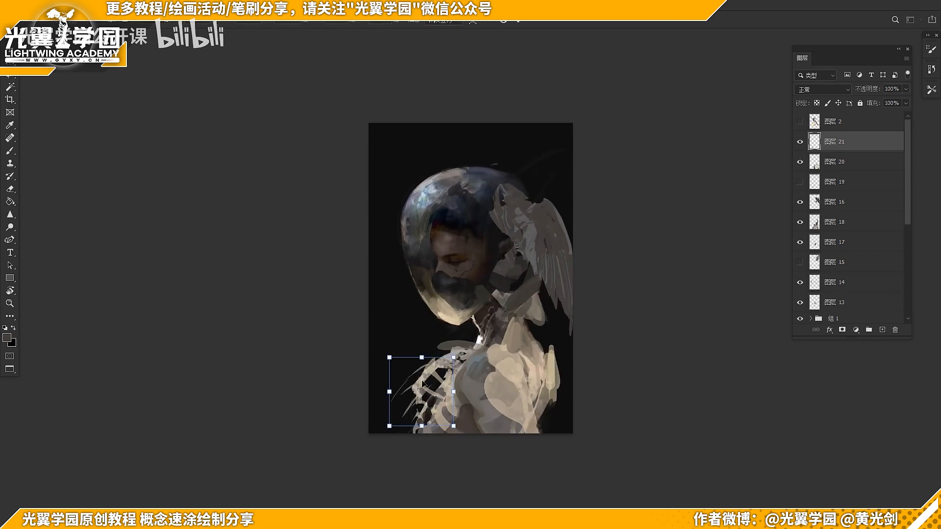
left_click_drag(389, 427, 382, 427)
left_click_drag(454, 357, 458, 355)
key("Return")
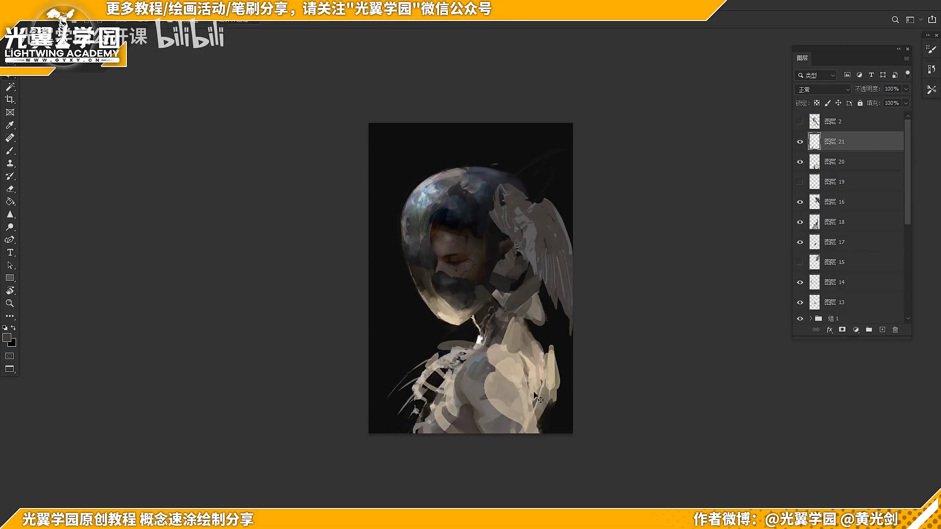
Flip the canvas horizontally and use Crop to extend it below the torso and slightly past the wing side
key("ctrl+minus")
key("ctrl+minus")
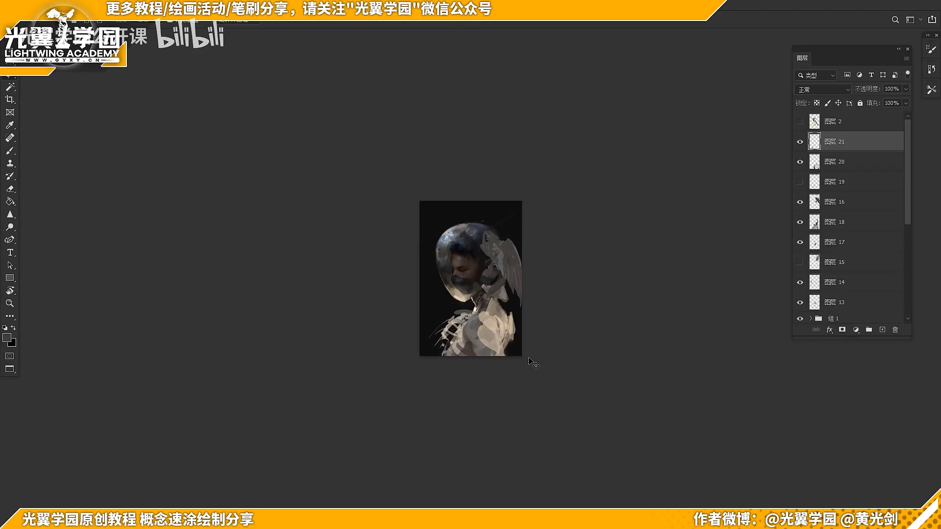
key("ctrl+shift+h")
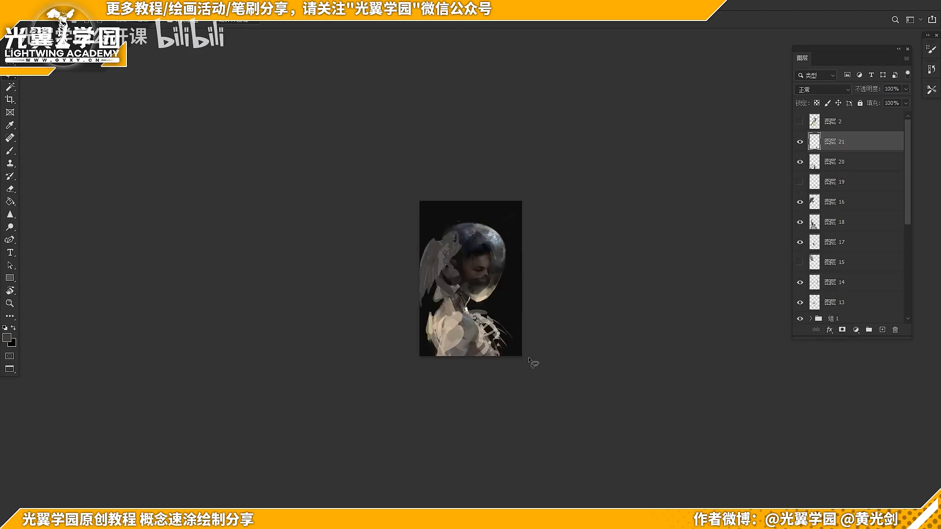
key("ctrl+plus")
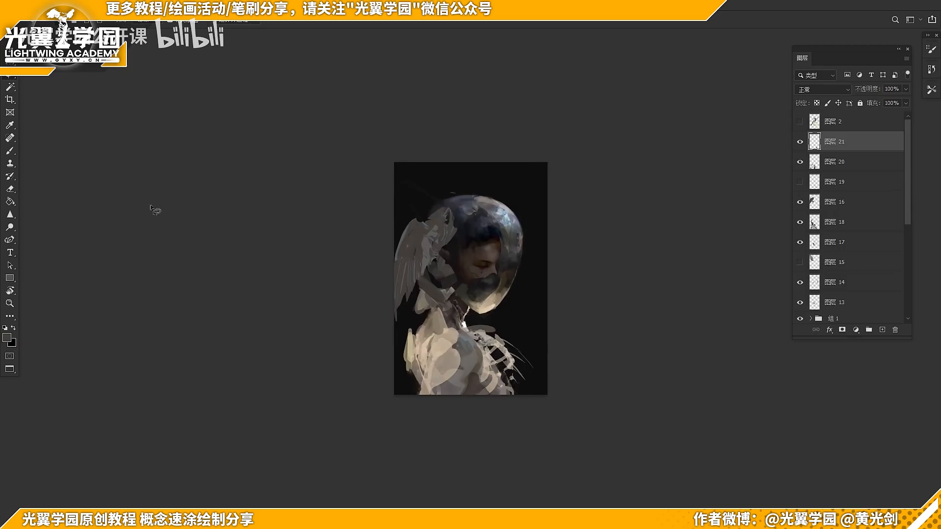
left_click(10, 100)
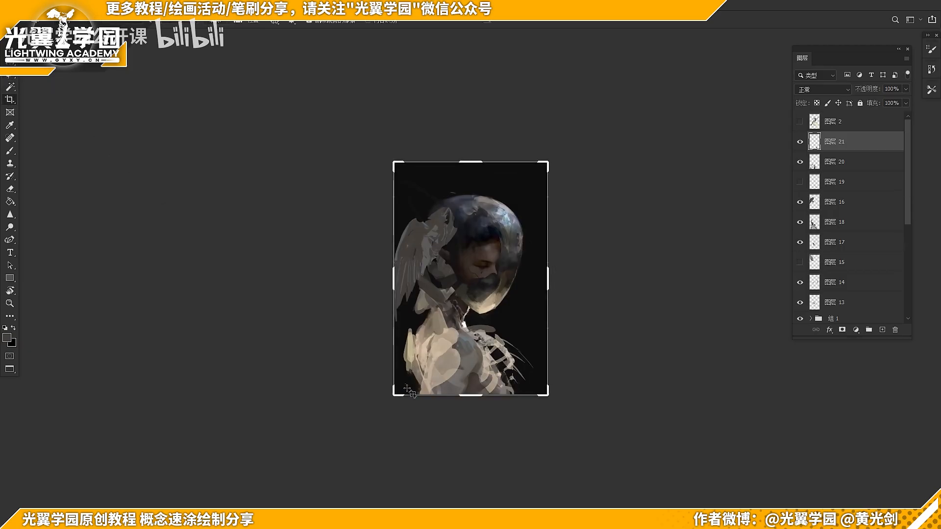
left_click_drag(395, 398, 395, 400)
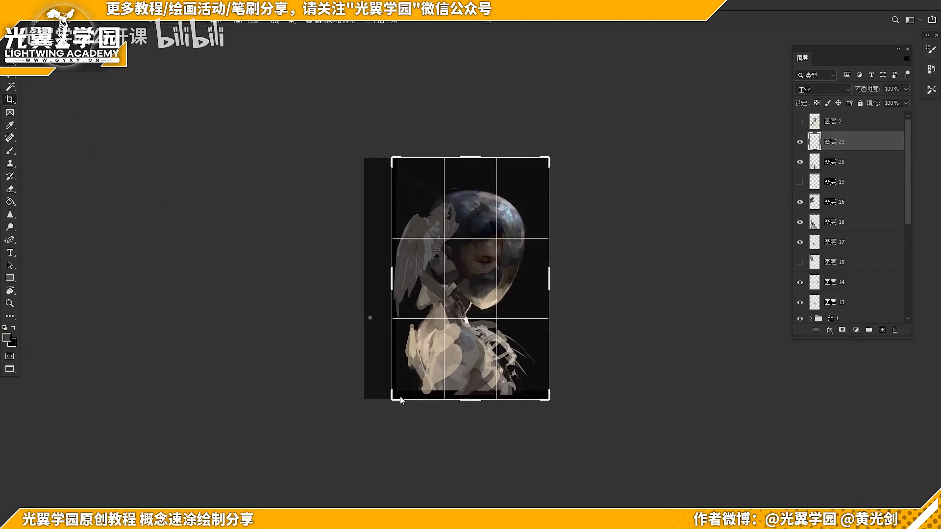
left_click_drag(475, 403, 479, 412)
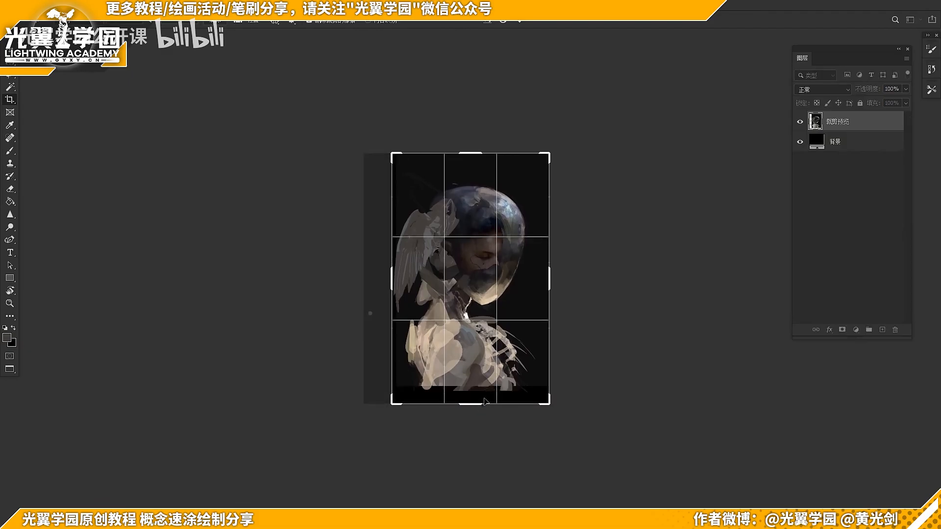
left_click_drag(472, 408, 474, 405)
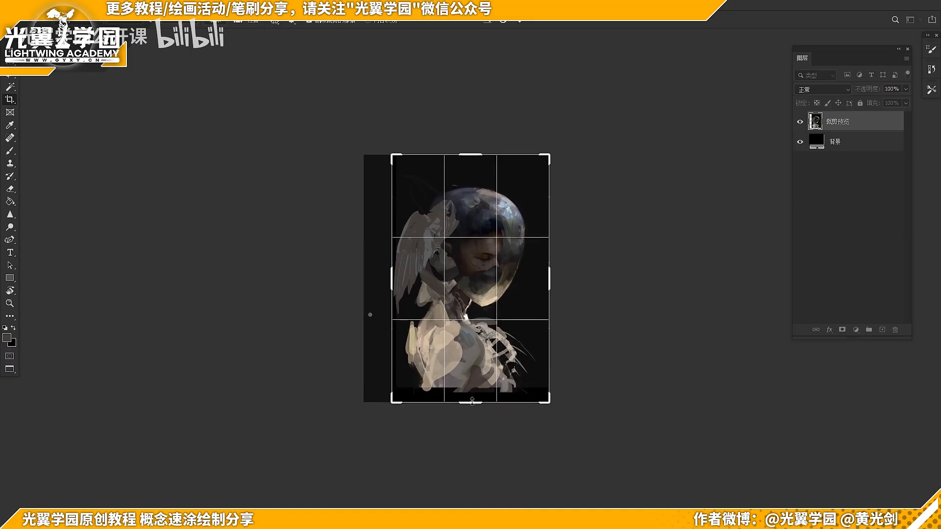
key("Return")
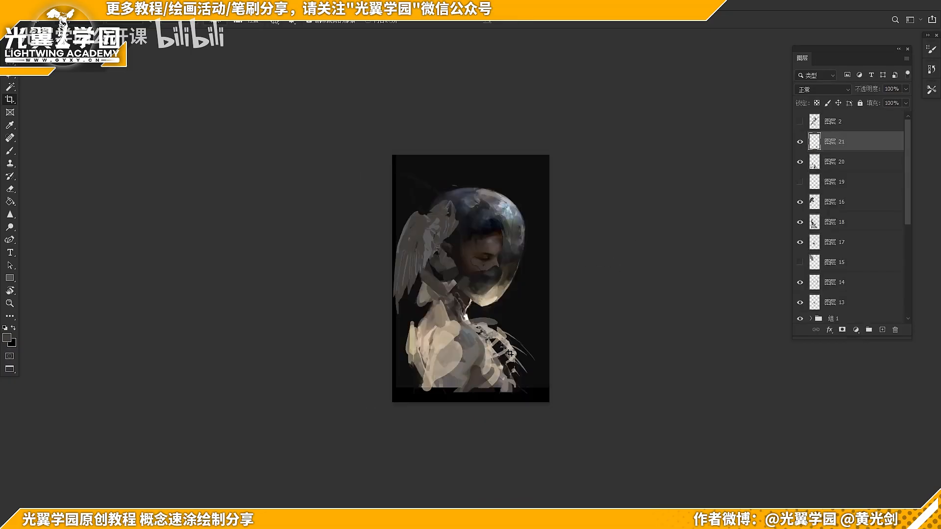
Paint the lower torso down into the newly added canvas strip with grey and dark strokes on layer 图层 21
key("v")
key("b")
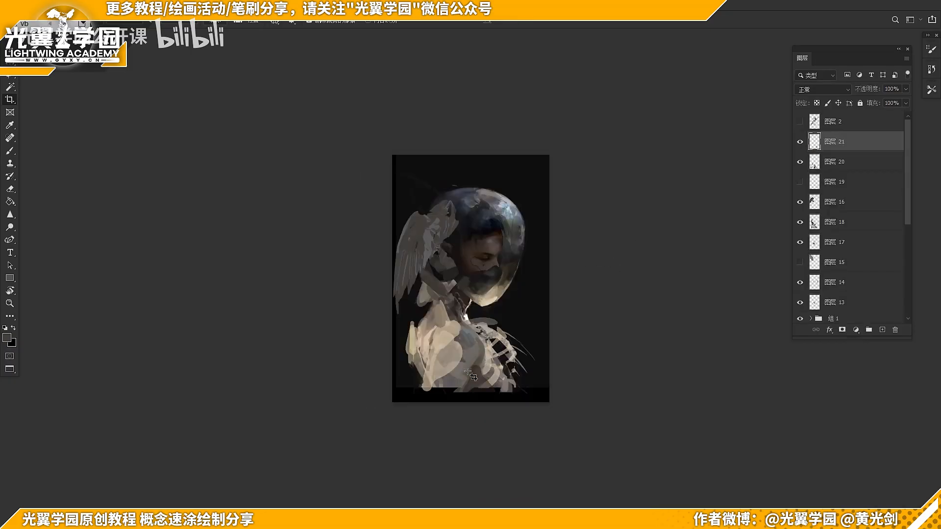
key("shift")
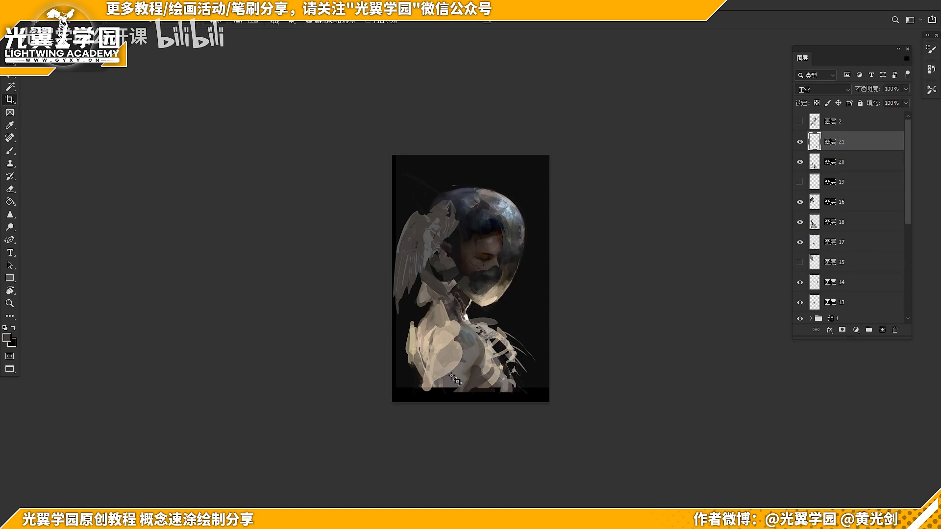
key("b")
mouse_move(459, 373)
left_mouse_down()
mouse_move(439, 396)
mouse_move(440, 384)
mouse_move(435, 404)
mouse_move(471, 387)
mouse_move(477, 410)
mouse_move(508, 386)
mouse_move(504, 398)
mouse_move(500, 382)
mouse_move(499, 390)
mouse_move(514, 379)
mouse_move(510, 399)
left_mouse_up()
left_click(478, 381, "alt")
left_click(526, 378, "alt")
left_click(492, 364, "alt")
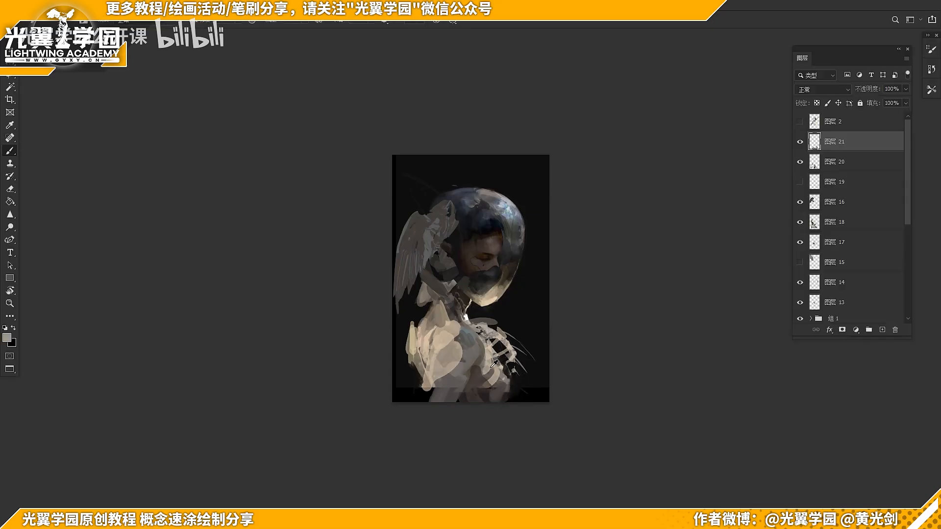
Sample pale bone tones and extend the upper arm and lower back down to the canvas's lower edge
left_click(425, 371, "alt")
left_click(436, 375, "alt")
mouse_move(440, 380)
left_mouse_down()
mouse_move(427, 400)
mouse_move(437, 395)
left_mouse_up()
left_click(449, 377, "alt")
mouse_move(439, 376)
left_mouse_down()
mouse_move(431, 398)
mouse_move(422, 393)
left_mouse_up()
left_click(416, 382, "alt")
left_click_drag(420, 385, 420, 409)
Sample grey-brown tones and fill the lower chest and waist down to the canvas's lower edge
left_click(484, 391, "alt")
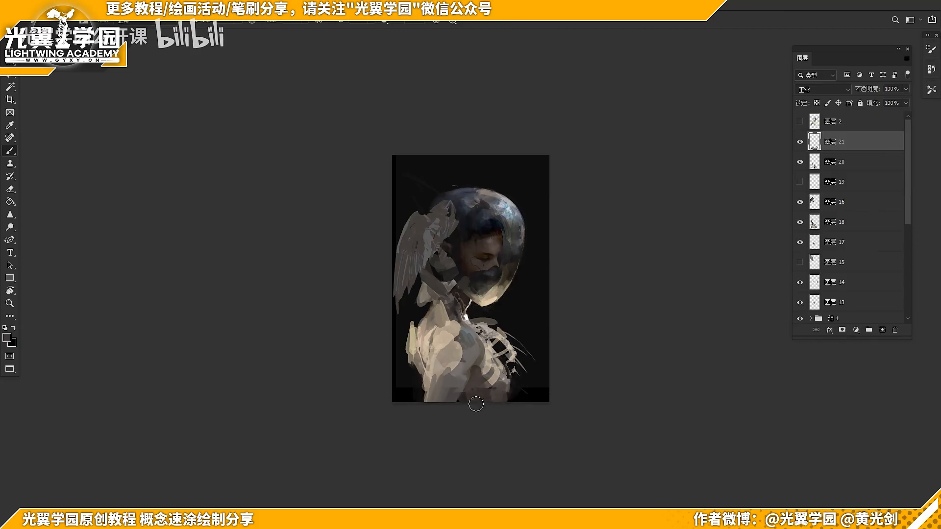
left_click_drag(508, 380, 494, 408)
left_click(494, 360, "alt")
left_click_drag(508, 368, 504, 393)
left_click(488, 381, "alt")
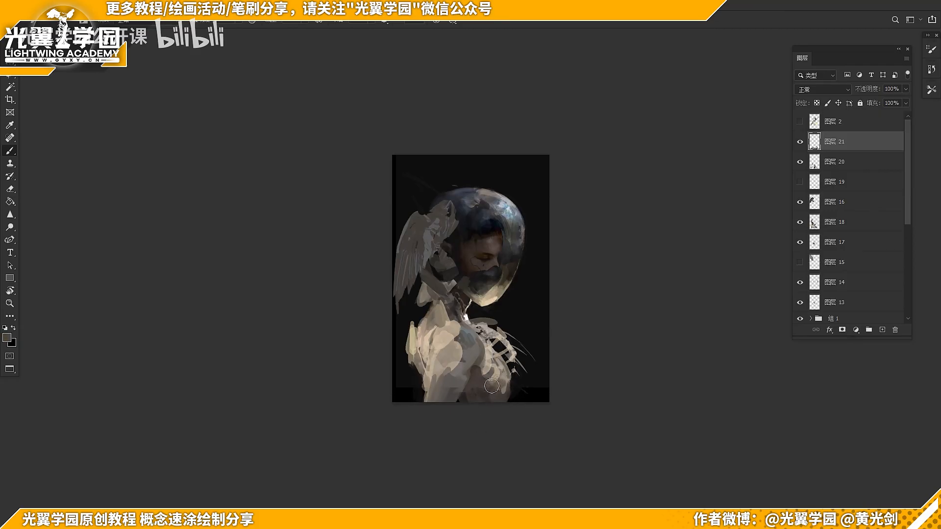
left_click(486, 385, "alt")
left_click(500, 391, "alt")
left_click(500, 383, "alt")
mouse_move(503, 383)
left_mouse_down()
mouse_move(493, 366)
mouse_move(503, 394)
left_mouse_up()
left_click(492, 379, "alt")
key("ctrl+z")
left_click(502, 392, "alt")
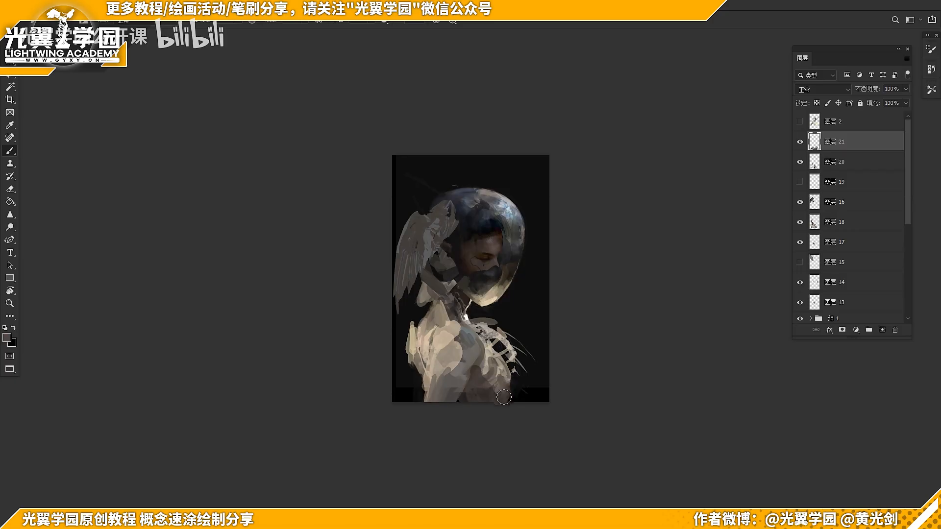
left_click(506, 380, "alt")
left_click(509, 381, "alt")
key("ctrl+z")
key("ctrl+z")
left_click(444, 368, "alt")
key("ctrl+z")
Draw thin dark contour lines around the rounded shoulder joint and down the upper arm
left_click(455, 312, "alt")
key("ctrl+plus")
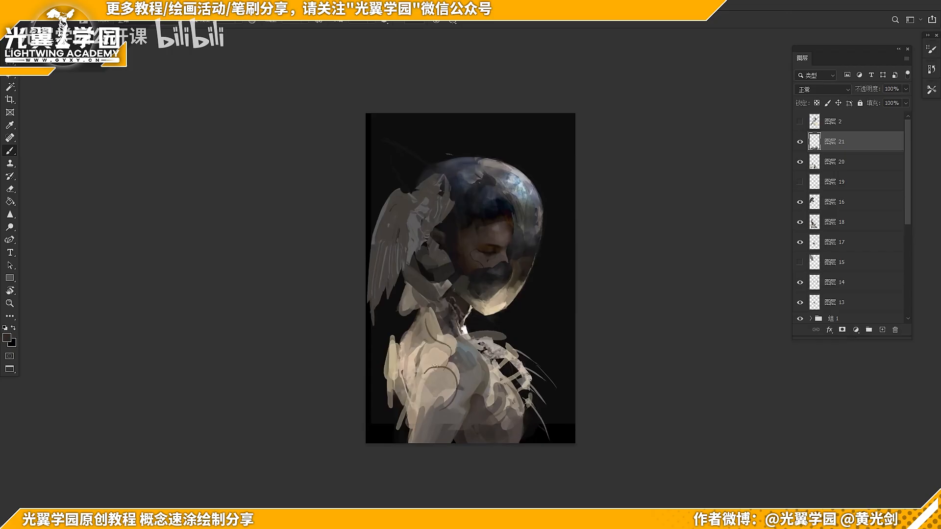
key("ctrl+z")
mouse_move(425, 320)
left_mouse_down()
mouse_move(442, 361)
mouse_move(443, 343)
left_mouse_up()
key("ctrl+z")
key("ctrl+z")
left_click_drag(431, 371, 436, 406)
key("ctrl+z")
key("ctrl+z")
left_click_drag(442, 372, 433, 401)
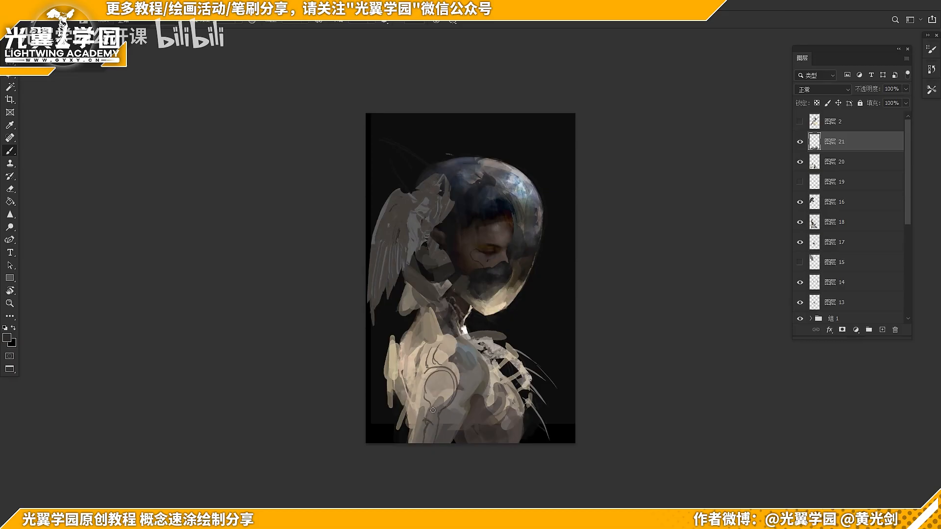
left_click_drag(460, 394, 472, 364)
key("ctrl+z")
Flip the canvas horizontally and shade the side of the chest and lower torso with sampled grey-brown strokes
key("ctrl+shift+h")
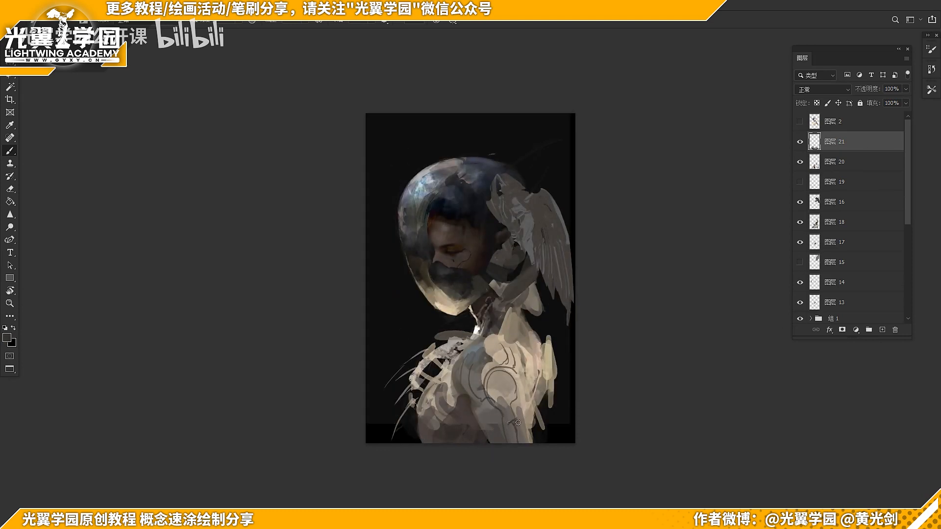
left_click(488, 422, "alt")
mouse_move(454, 408)
left_mouse_down()
mouse_move(495, 389)
mouse_move(463, 392)
mouse_move(445, 411)
mouse_move(483, 424)
mouse_move(473, 413)
mouse_move(474, 427)
mouse_move(470, 414)
mouse_move(438, 454)
mouse_move(453, 431)
mouse_move(465, 437)
mouse_move(412, 434)
mouse_move(418, 429)
mouse_move(416, 451)
mouse_move(440, 433)
mouse_move(423, 448)
left_mouse_up()
left_click(452, 395, "alt")
left_click(463, 391, "alt")
left_click(501, 411, "alt")
left_click(555, 329, "alt")
left_click(465, 409)
left_click(454, 431, "alt")
left_click(412, 434, "alt")
left_click(432, 435, "alt")
left_click(444, 435, "alt")
left_click(422, 424, "alt")
mouse_move(417, 416)
left_mouse_down()
mouse_move(484, 428)
mouse_move(447, 443)
mouse_move(479, 426)
mouse_move(469, 416)
mouse_move(478, 433)
left_mouse_up()
left_click(448, 443, "alt")
left_click(469, 419, "alt")
left_click(483, 423, "alt")
Shade the inner side of the upper arm with broad grey strokes running to the canvas's lower edge
mouse_move(483, 396)
left_mouse_down()
mouse_move(471, 390)
mouse_move(483, 393)
mouse_move(473, 395)
mouse_move(493, 474)
left_mouse_up()
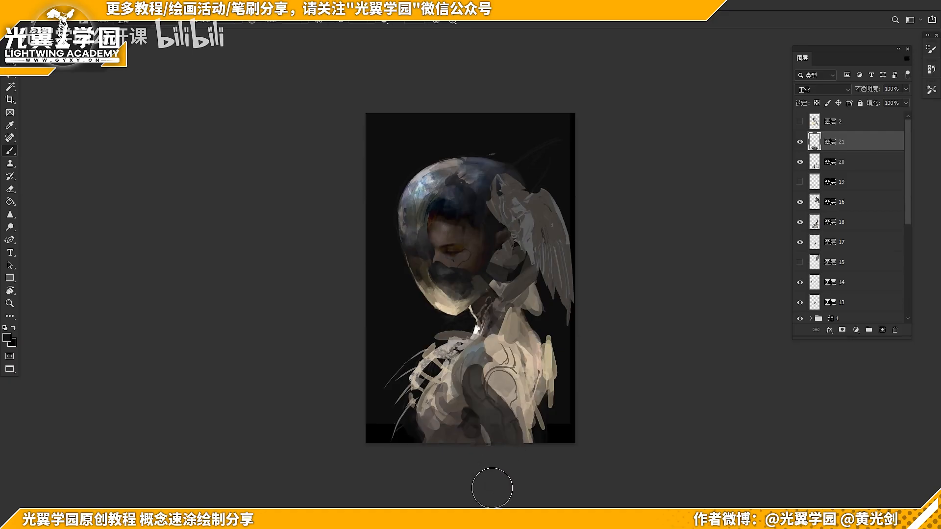
key("ctrl+z")
left_click(494, 320, "alt")
left_click_drag(487, 370, 493, 497)
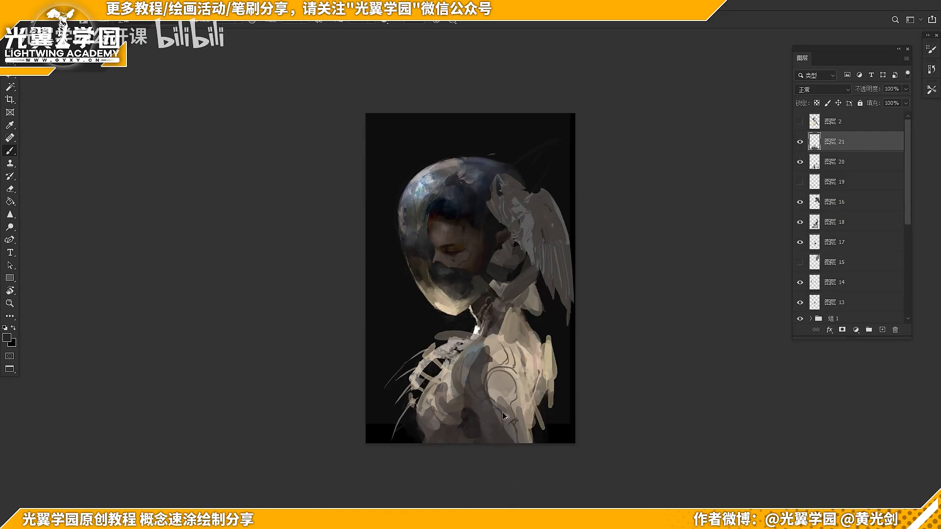
key("ctrl+z")
left_click_drag(486, 392, 493, 481)
key("ctrl+z")
left_click_drag(480, 385, 495, 482)
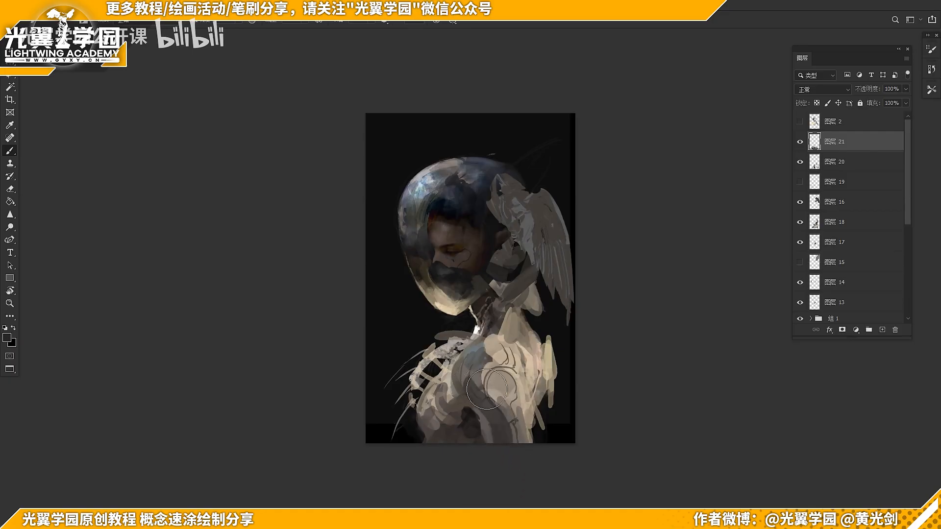
left_click_drag(490, 421, 496, 478)
key("ctrl+z")
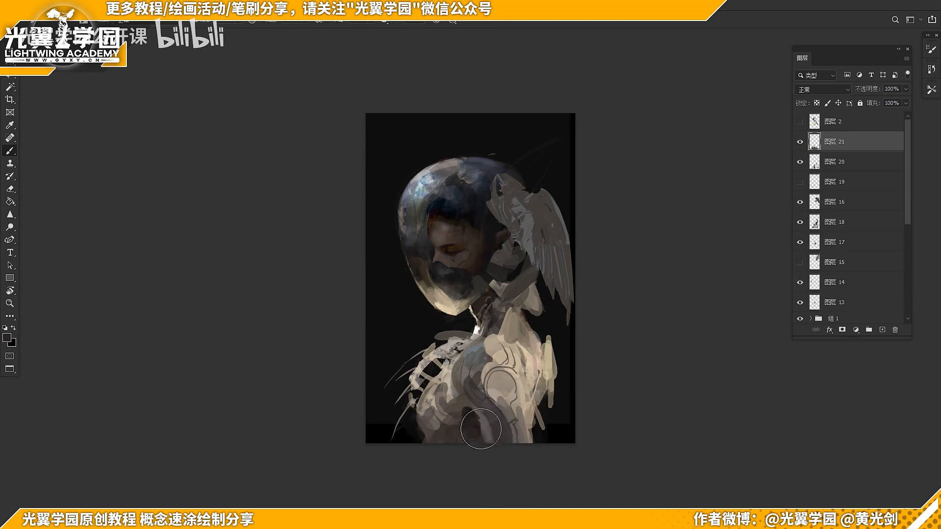
key("ctrl+z")
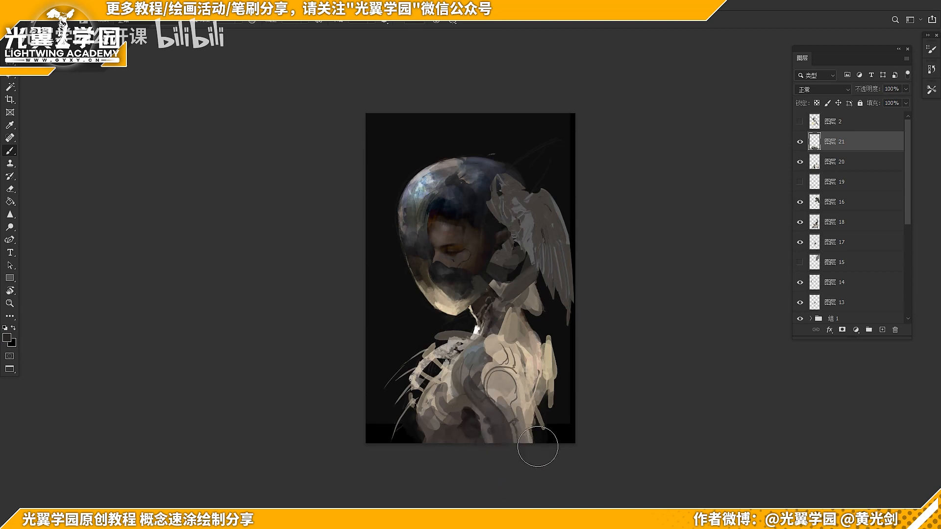
Paint near-black over the area behind the lower arm to clean up its silhouette at the canvas's lower edge
left_click_drag(518, 430, 501, 468)
left_click(550, 434, "alt")
left_click_drag(539, 441, 529, 461)
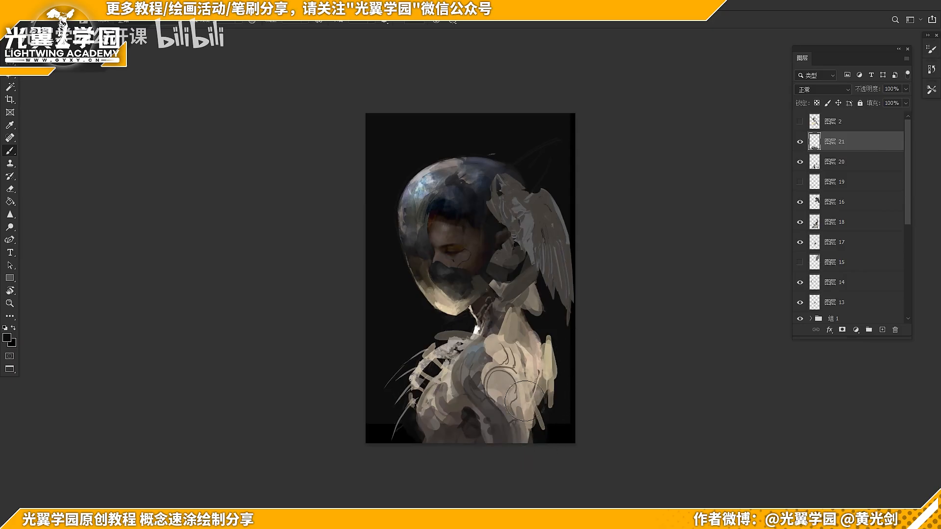
Reduce the brush size and paint pale bone strokes down the back edge of the upper arm
left_click(514, 383, "alt")
key("[")
key("[")
key("[")
key("[")
left_click_drag(528, 357, 526, 396)
left_click(525, 364, "alt")
left_click_drag(525, 361, 525, 453)
left_click(533, 383, "alt")
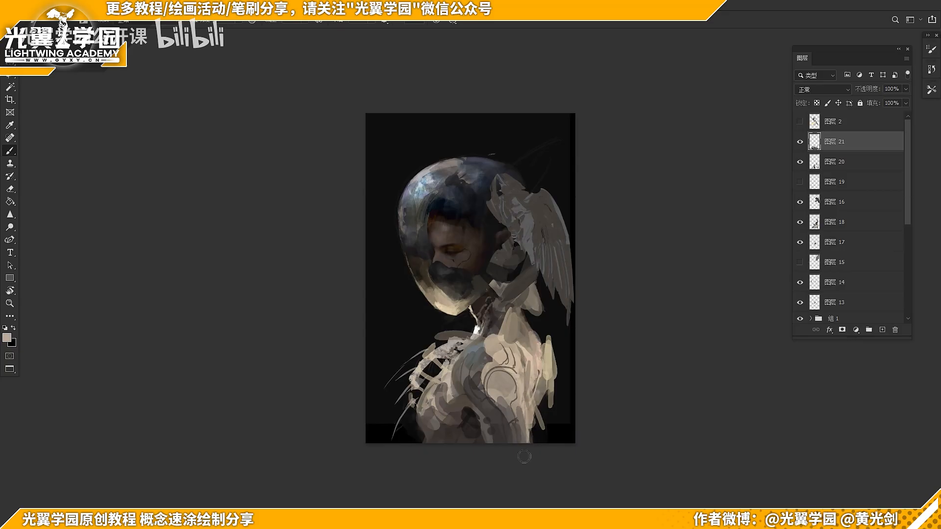
mouse_move(524, 415)
left_mouse_down()
mouse_move(524, 445)
mouse_move(496, 435)
mouse_move(531, 455)
mouse_move(532, 420)
left_mouse_up()
left_click(498, 418, "alt")
left_click(525, 425, "alt")
left_click(525, 426, "alt")
left_click(527, 424, "alt")
key("ctrl+z")
Flip the canvas horizontally and rework the shading between the upper arm and chest with a short curved stroke
key("ctrl+shift+h")
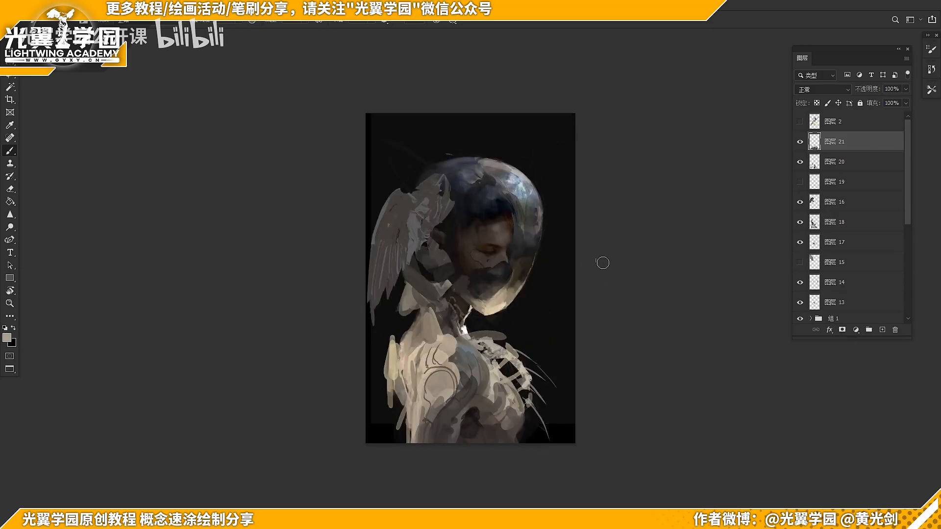
left_click(452, 417, "alt")
mouse_move(451, 426)
left_mouse_down()
mouse_move(450, 434)
mouse_move(482, 392)
mouse_move(480, 398)
left_mouse_up()
left_click(469, 417, "alt")
left_click(396, 265, "alt")
left_click_drag(375, 309, 399, 368)
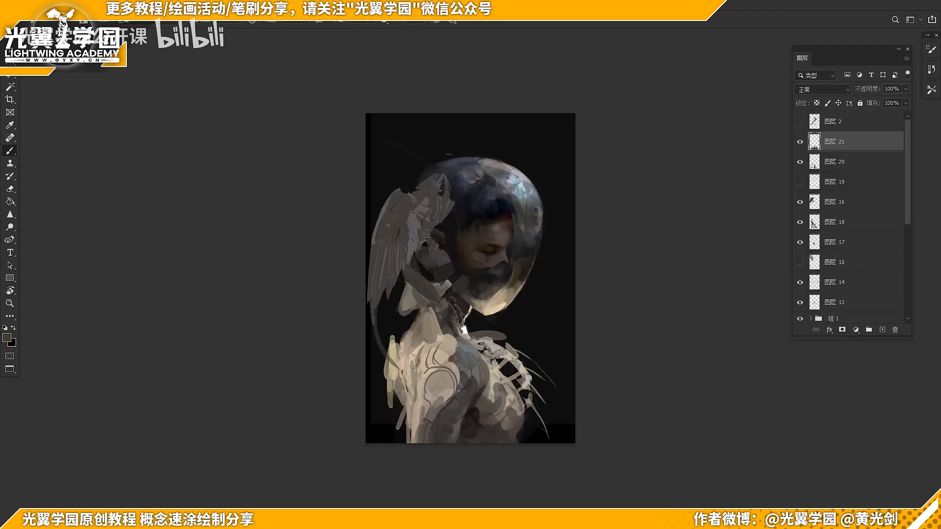
key("ctrl+z")
left_click_drag(421, 321, 397, 324)
key("ctrl+z")
key("ctrl+z")
Flip the canvas horizontally and touch up the outer edge of the front ribs with small dabs
left_click(424, 327, "alt")
key("ctrl+shift+h")
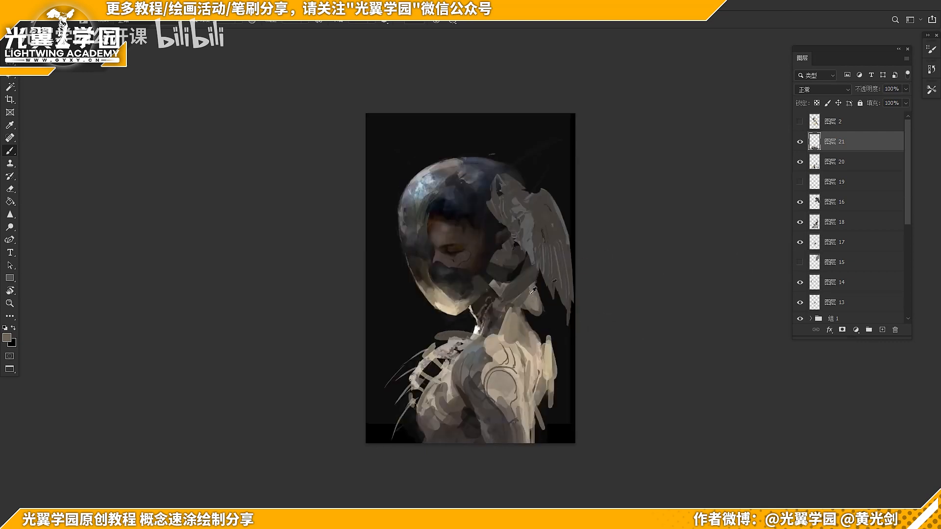
left_click(409, 366, "alt")
left_click(408, 408, "alt")
left_click(539, 235, "alt")
left_click(526, 349, "alt")
left_click(552, 285, "alt")
left_click_drag(534, 285, 565, 386)
key("ctrl+z")
left_click(546, 251, "alt")
left_click_drag(543, 267, 560, 397)
mouse_move(539, 300)
left_mouse_down()
mouse_move(564, 420)
mouse_move(554, 416)
left_mouse_up()
left_click(533, 337, "alt")
left_click_drag(531, 355, 560, 443)
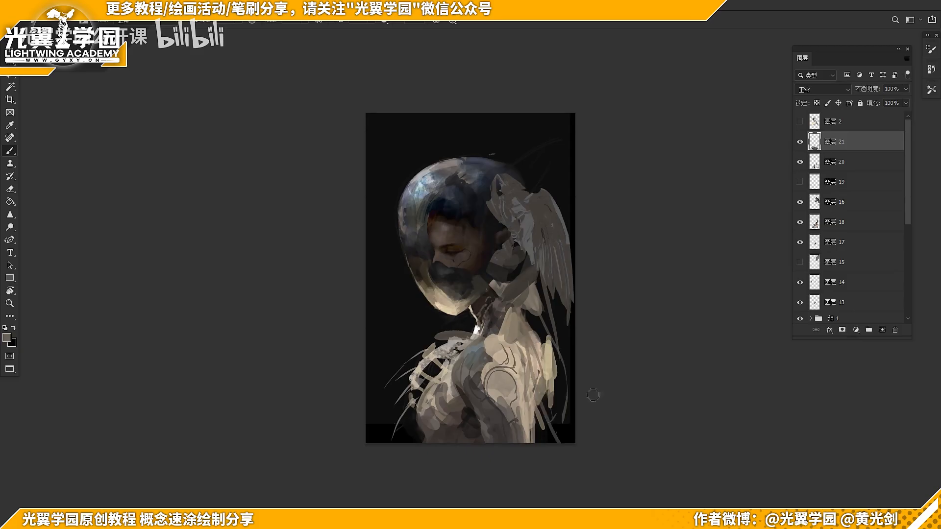
left_click_drag(545, 282, 559, 443)
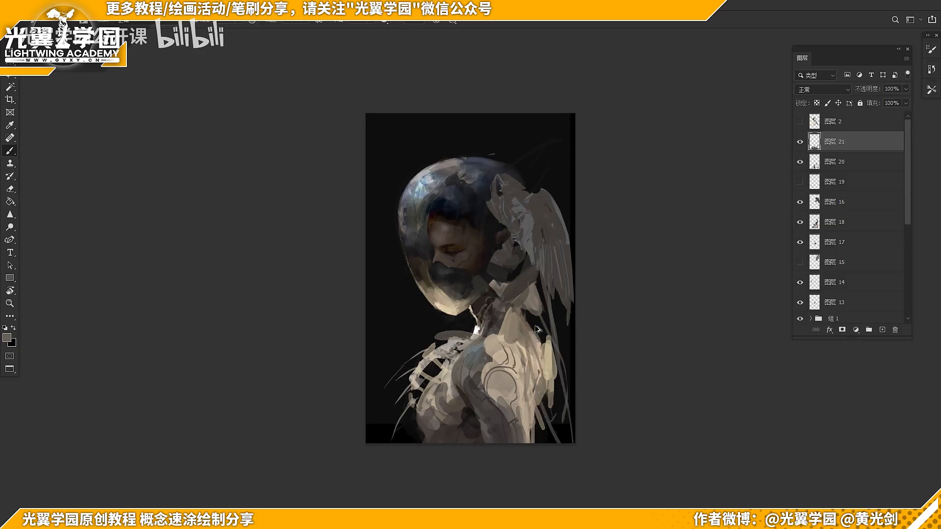
key("ctrl+z")
key("ctrl+z")
key("ctrl+z")
key("ctrl+z")
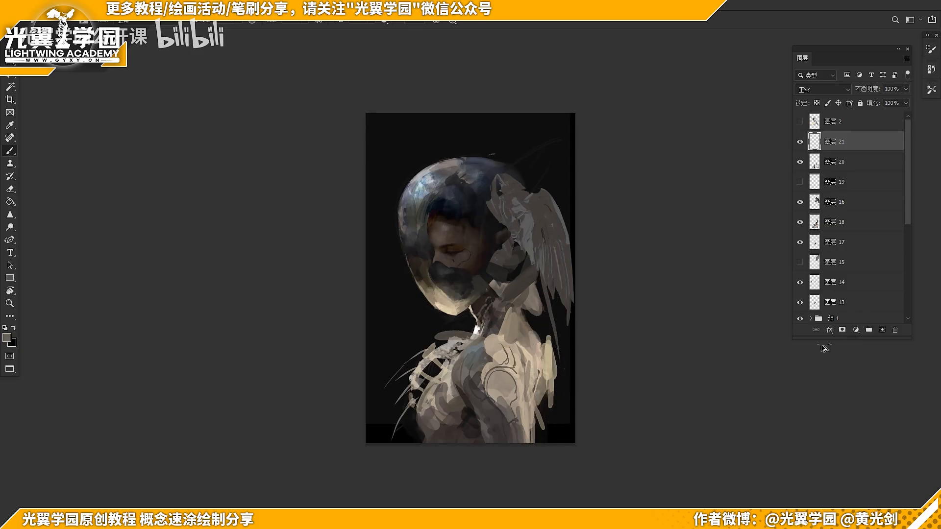
Create a new layer above 图层 21 and paint long thin grey feathers hanging from the wing behind the back
left_click(883, 330)
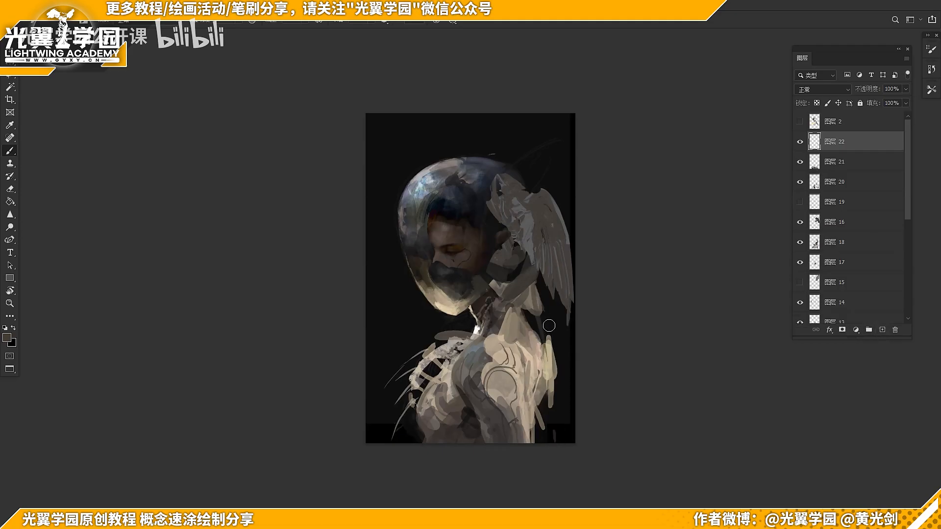
mouse_move(547, 287)
left_mouse_down()
mouse_move(559, 366)
mouse_move(554, 442)
left_mouse_up()
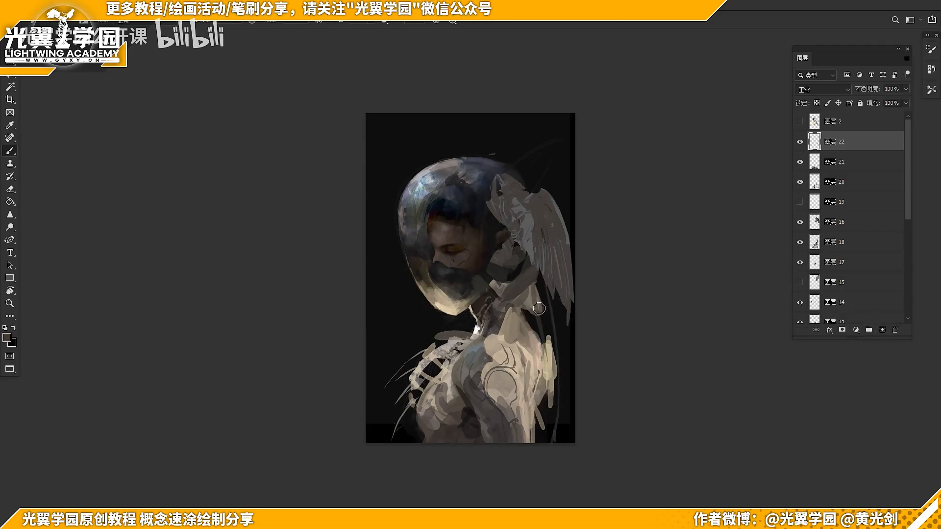
mouse_move(538, 308)
left_mouse_down()
mouse_move(559, 416)
mouse_move(540, 386)
mouse_move(554, 418)
left_mouse_up()
left_click(532, 332, "alt")
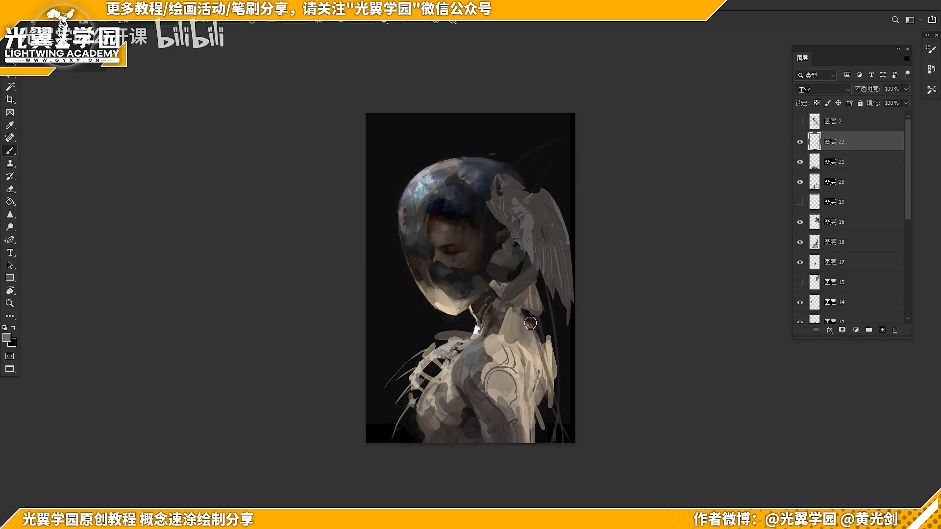
left_click_drag(537, 404, 570, 481)
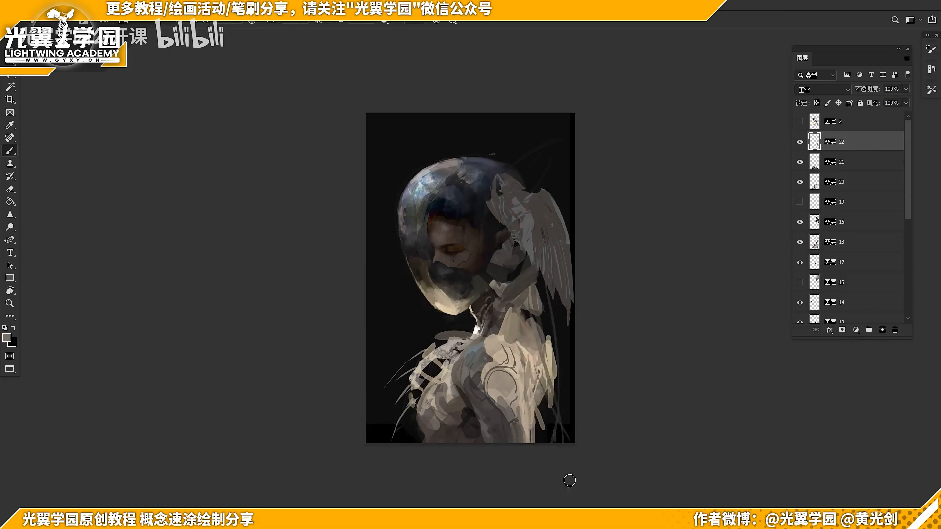
left_click_drag(527, 346, 572, 443)
left_click_drag(535, 318, 604, 422)
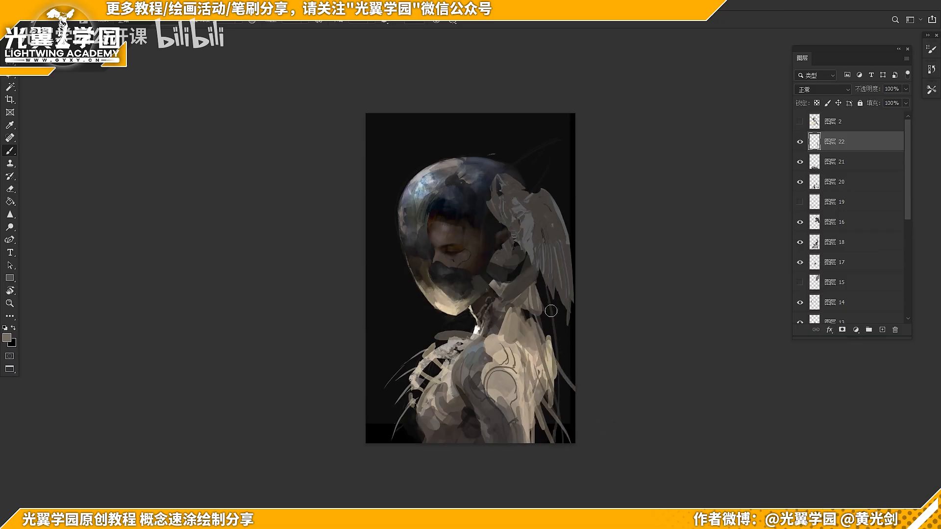
left_click_drag(544, 321, 581, 422)
key("ctrl+z")
key("ctrl+z")
key("ctrl+z")
key("ctrl+z")
Sample darker and paler tones and add overlapping feather strokes from the wing base down past the back
left_click_drag(539, 314, 564, 472)
left_click(533, 265, "alt")
left_click_drag(544, 293, 555, 461)
left_click_drag(533, 311, 563, 491)
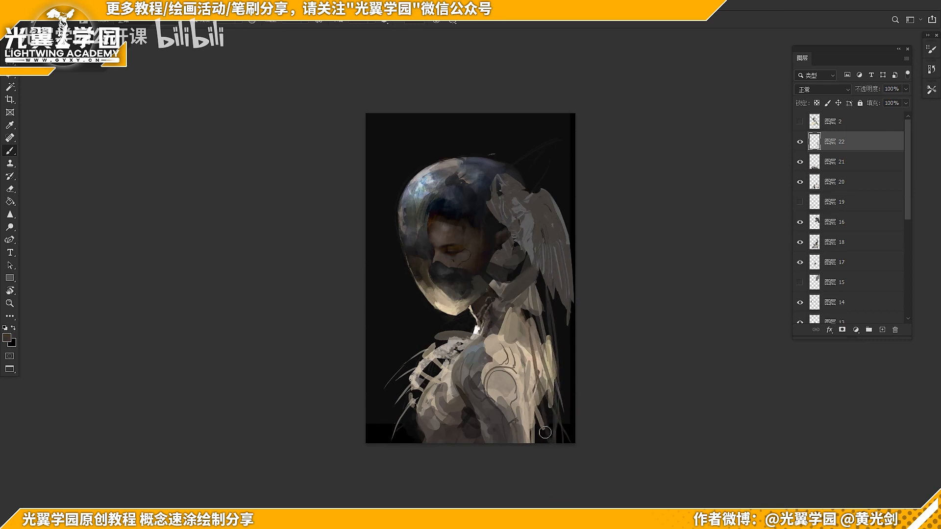
left_click(529, 402, "alt")
left_click_drag(531, 358, 560, 491)
mouse_move(540, 297)
left_mouse_down()
mouse_move(540, 346)
mouse_move(567, 437)
left_mouse_up()
left_click_drag(537, 374, 560, 438)
key("Tab")
key("Tab")
left_click_drag(542, 287, 549, 349)
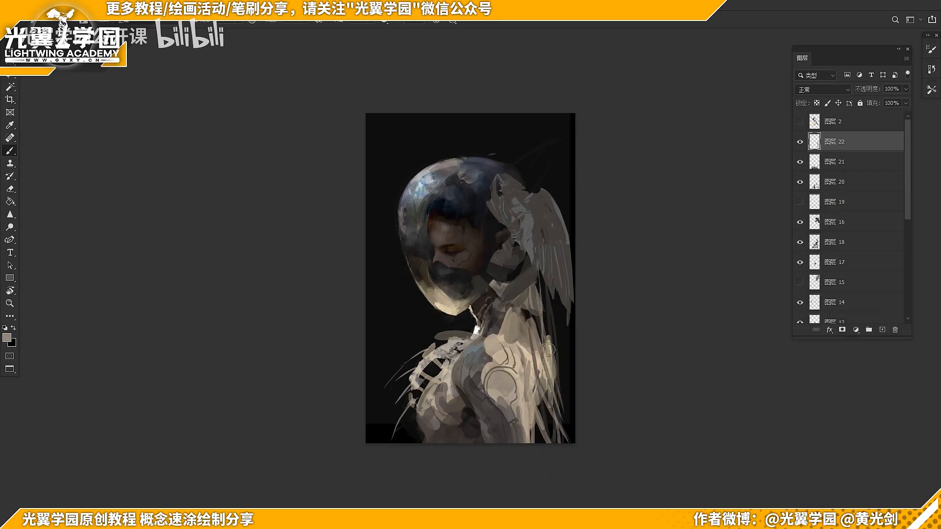
Sample nearby tones and add small strokes to the wing's base and the side of the neck
left_click(528, 209, "alt")
mouse_move(528, 215)
left_mouse_down()
mouse_move(530, 224)
mouse_move(507, 238)
left_mouse_up()
left_click(509, 272, "alt")
left_click(498, 255, "alt")
left_click_drag(493, 293, 487, 313)
left_click(493, 378, "alt")
Flip the canvas horizontally and cover the shoulder joint's contour lines with broad grey-brown strokes on layer 图层 22
key("ctrl+shift+h")
right_click(472, 359)
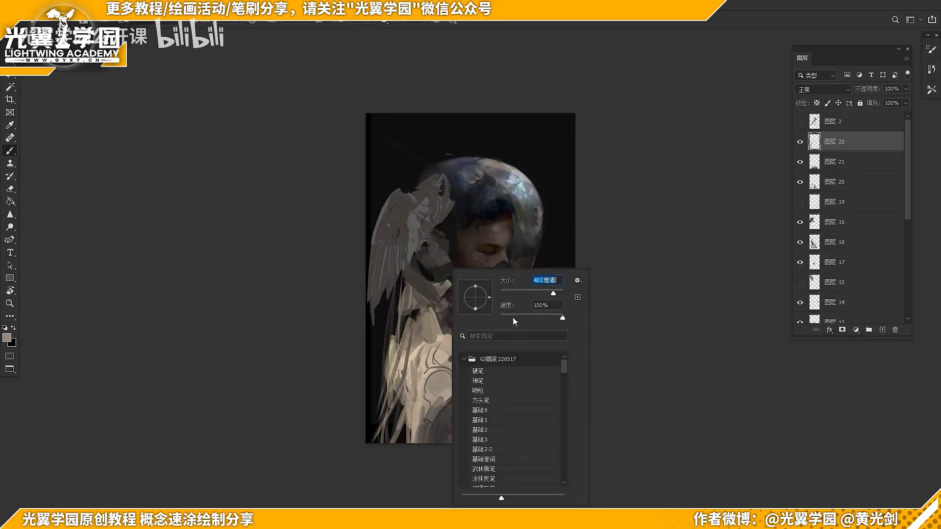
left_click(408, 394)
left_click(449, 409, "alt")
left_click_drag(437, 382, 444, 398)
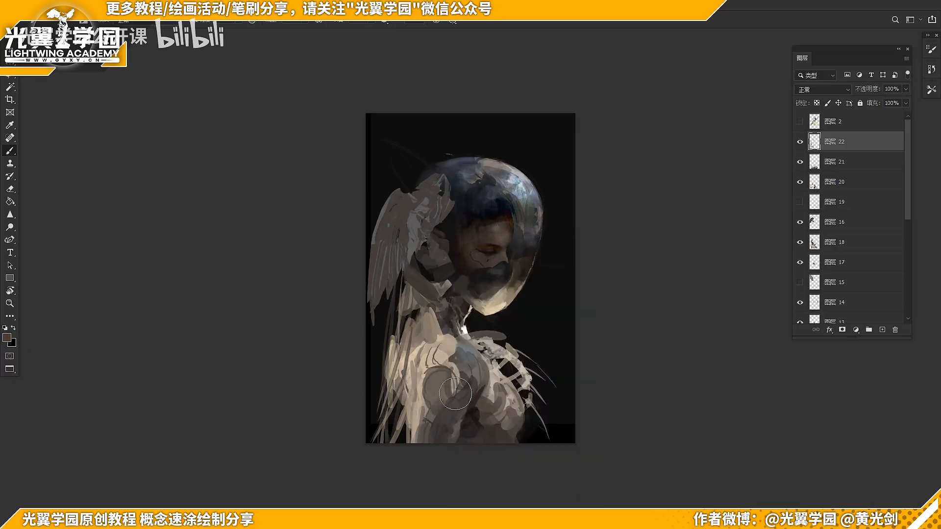
mouse_move(445, 347)
left_mouse_down()
mouse_move(432, 364)
mouse_move(459, 380)
left_mouse_up()
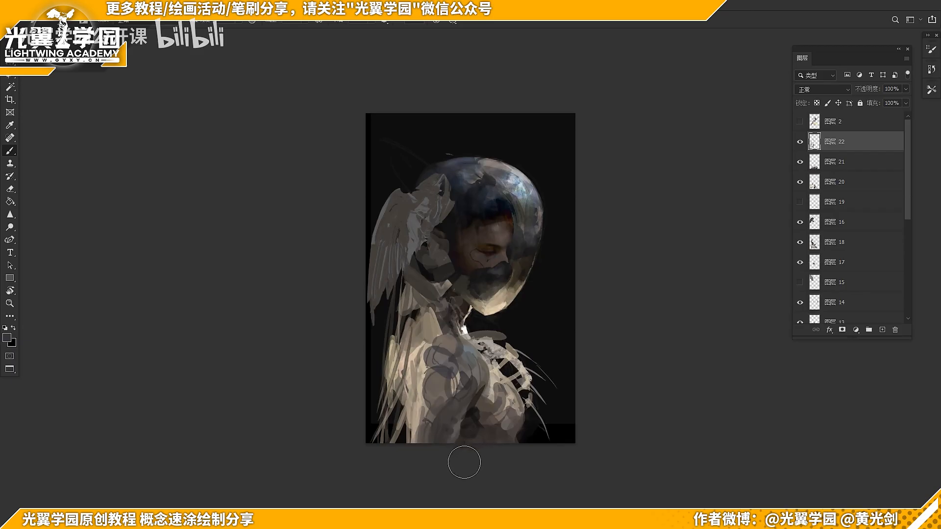
Sample pale bone tones and paint highlights along the back of the shoulder and upper arm
left_click(412, 357, "alt")
mouse_move(428, 374)
left_mouse_down()
mouse_move(429, 392)
mouse_move(414, 402)
left_mouse_up()
left_click(443, 390, "alt")
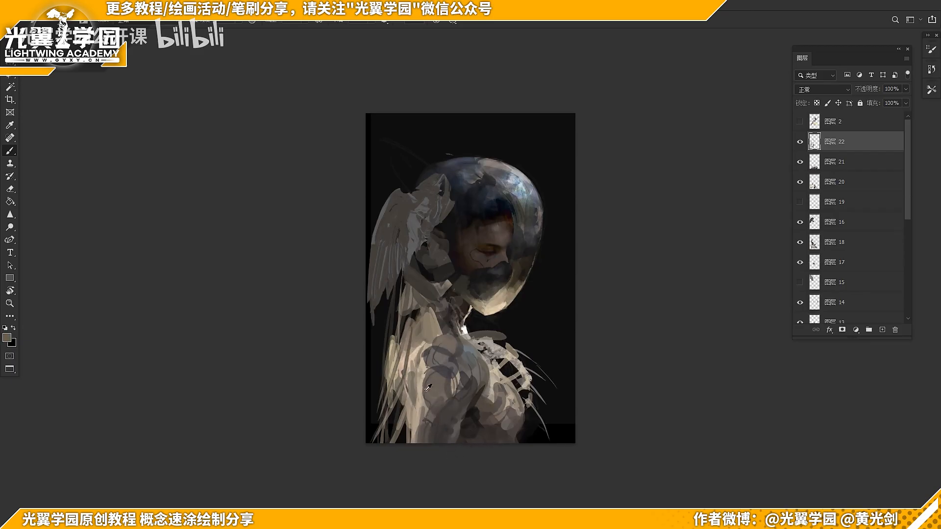
left_click(412, 357, "alt")
left_click_drag(412, 363, 420, 418)
left_click_drag(462, 443, 466, 455)
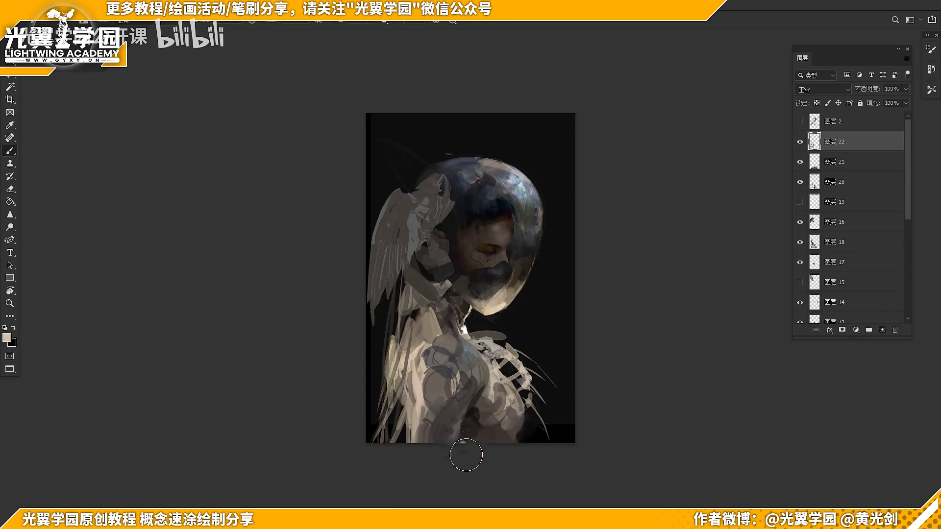
left_click(431, 337, "alt")
left_click_drag(492, 438, 424, 441)
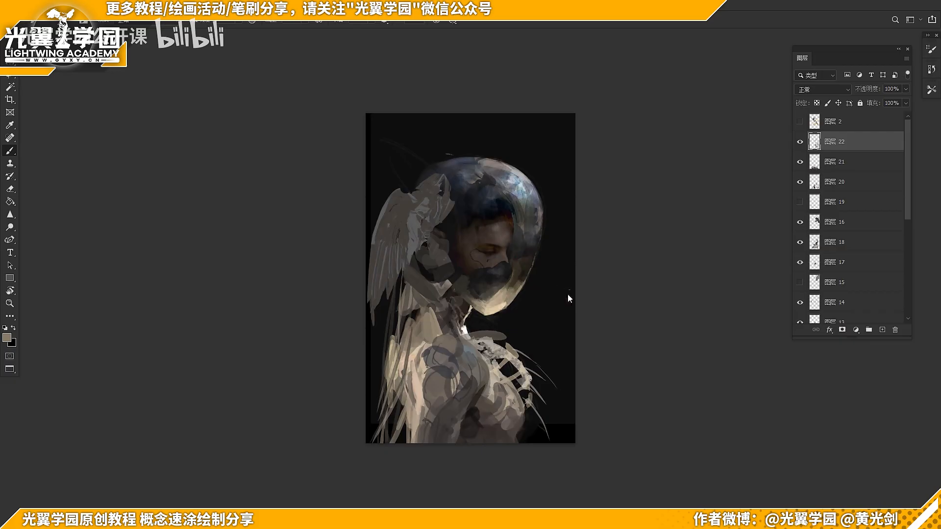
Flip the canvas horizontally and paint pale strokes down the rear of the upper arm to the lower edge
key("ctrl+shift+h")
left_click(517, 413, "alt")
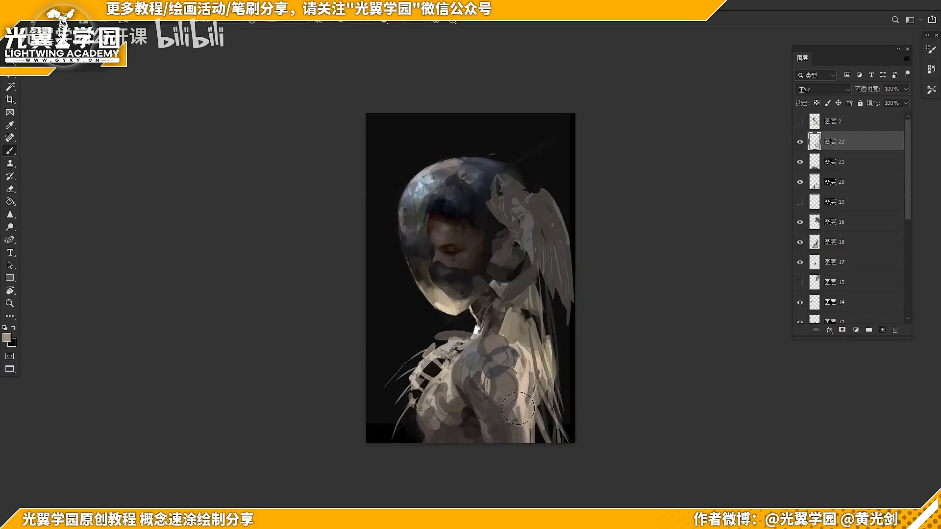
left_click(485, 414, "alt")
left_click(519, 417, "alt")
mouse_move(520, 426)
left_mouse_down()
mouse_move(524, 483)
mouse_move(525, 473)
left_mouse_up()
left_click(524, 404, "alt")
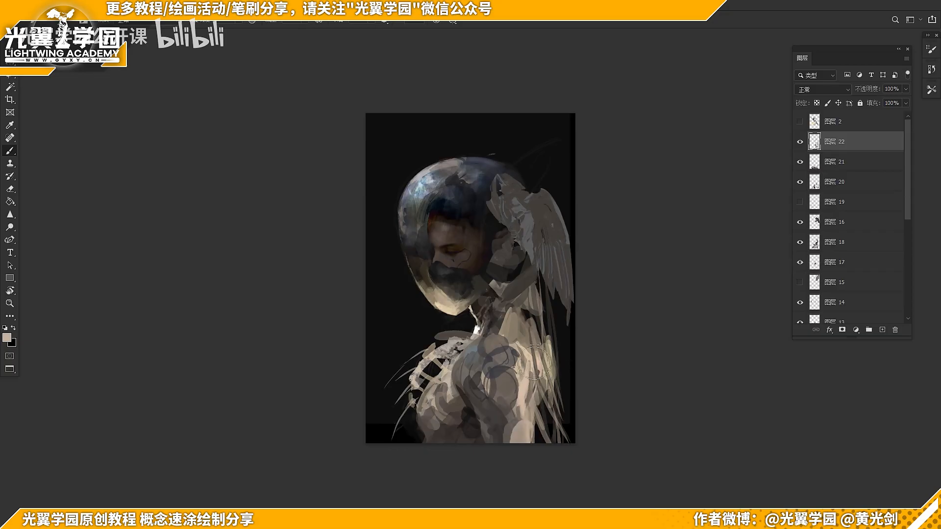
Paint a grey-brown rounded form behind the helmet at the top of the wing, undoing the misplaced stroke
scroll(592, 301, "down", 3)
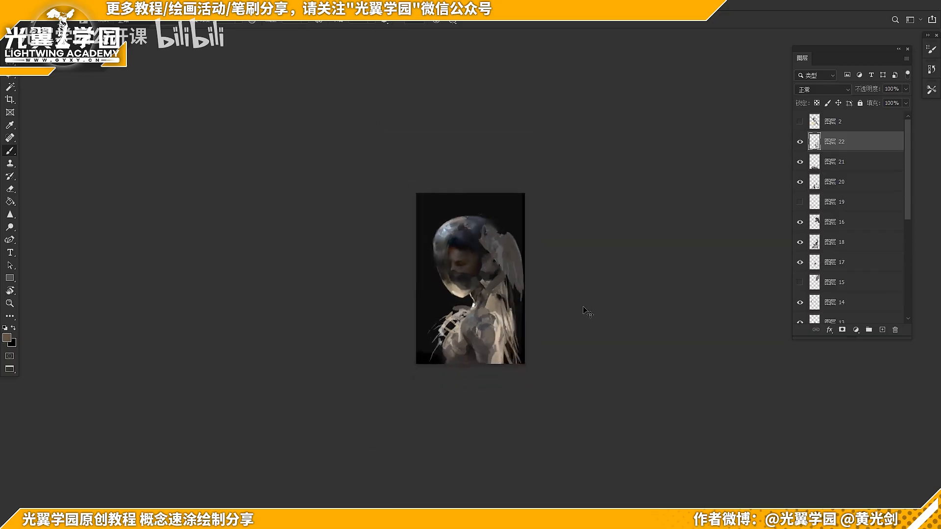
scroll(586, 289, "up", 3)
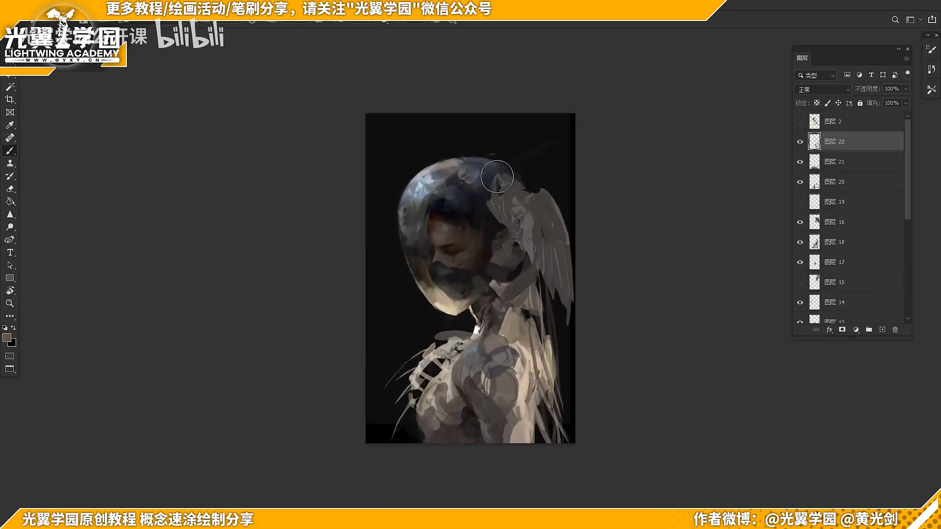
left_click(527, 168, "alt")
left_click(523, 167)
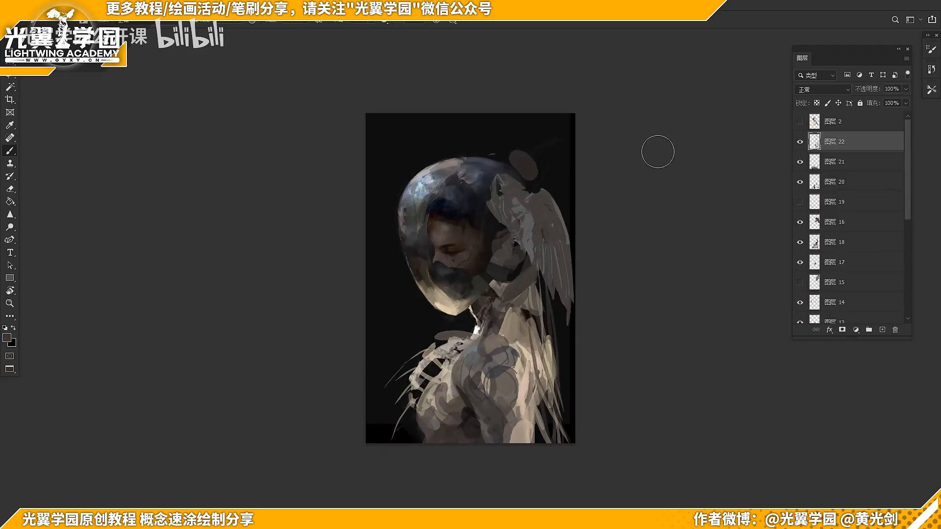
left_click(505, 211, "alt")
key("ctrl+z")
left_click_drag(514, 183, 519, 173)
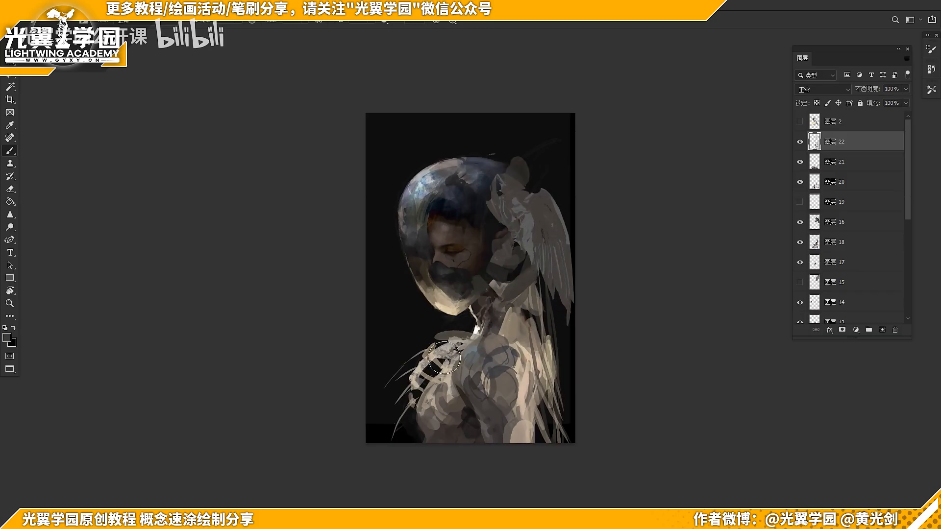
Undo the trial stroke beside the chest, select layer 图层 21 and erase the outer tips of the long chest spines
left_click_drag(410, 377, 382, 427)
key("ctrl+z")
key("e")
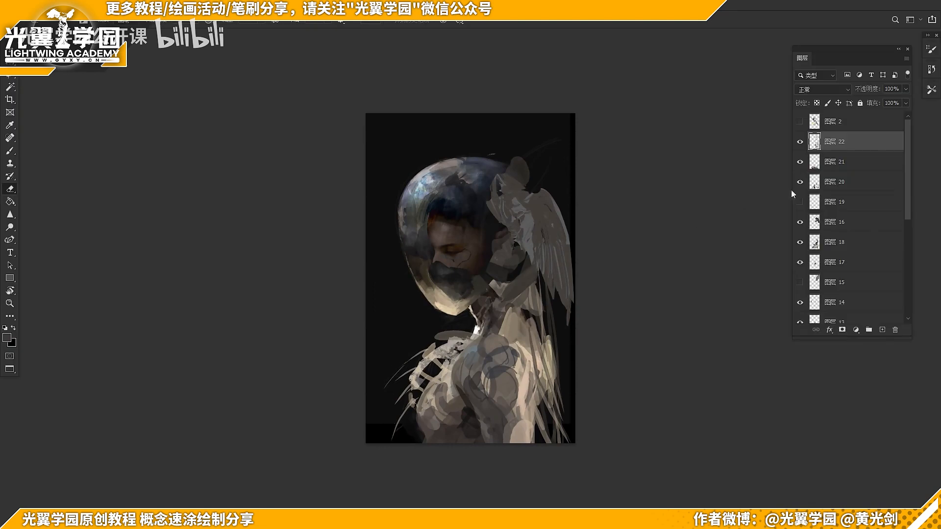
left_click(801, 161)
left_click(800, 161)
left_click(800, 162)
left_click(800, 161)
left_click(843, 162)
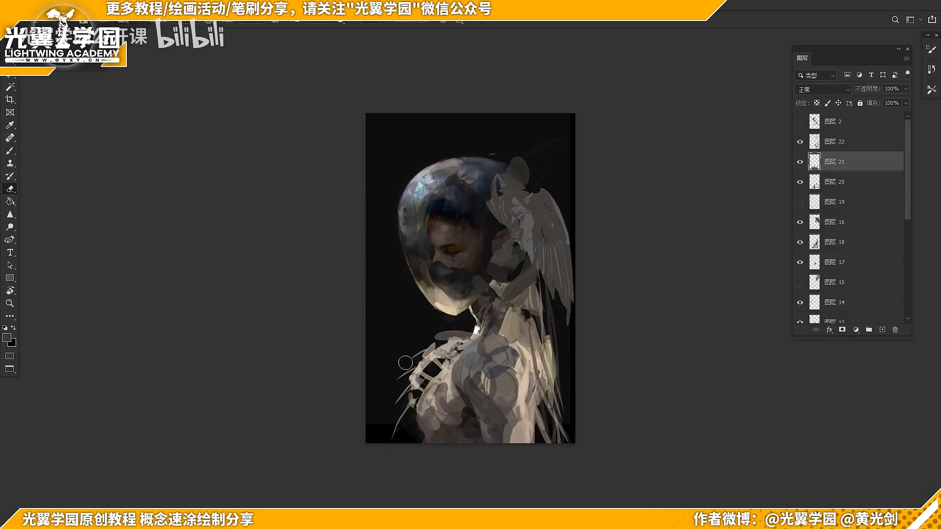
Return to layer 图层 22, sample a grey-brown tone and paint curved strokes around the ear area at the wing's base
key("b")
left_click(439, 351, "alt")
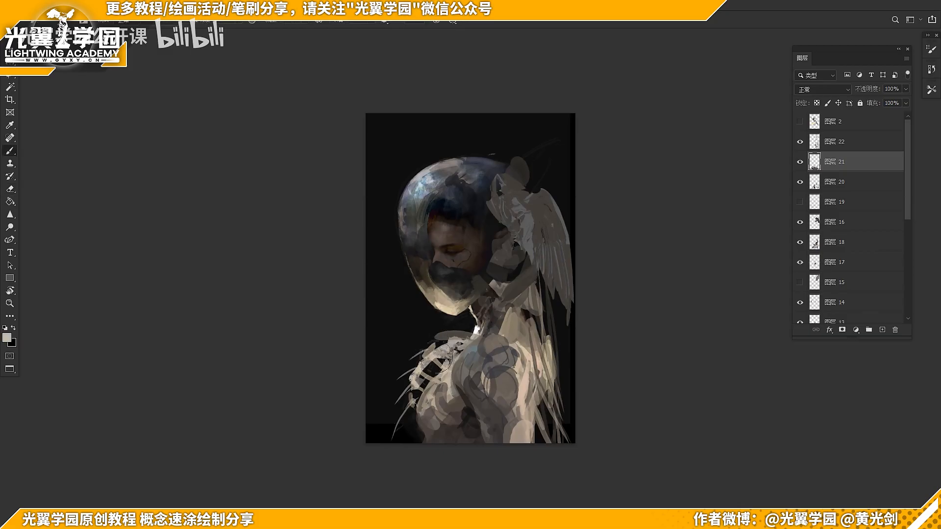
right_click(439, 354)
left_click(422, 330, "alt")
left_click(528, 223, "alt")
left_click(846, 149)
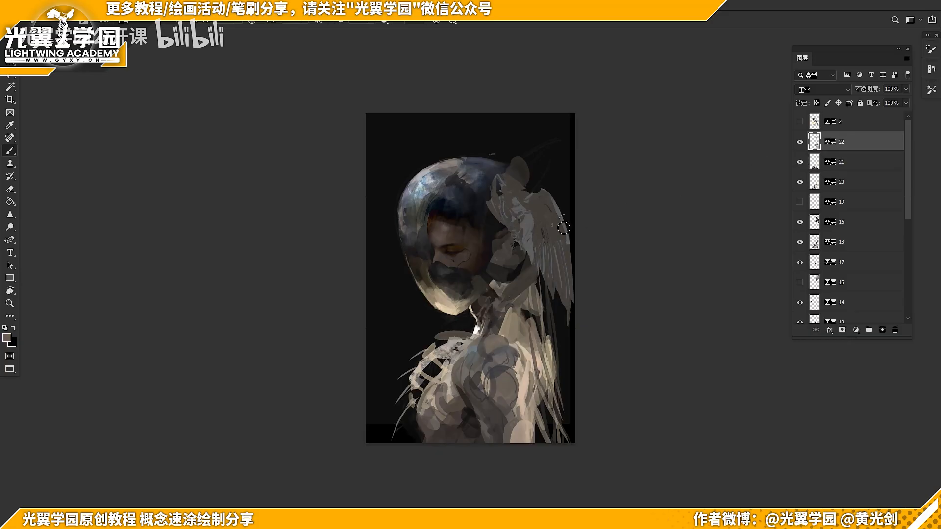
left_click_drag(531, 352, 519, 389)
mouse_move(524, 207)
left_mouse_down()
mouse_move(548, 234)
mouse_move(513, 190)
mouse_move(498, 218)
mouse_move(514, 256)
left_mouse_up()
left_click_drag(488, 217, 491, 253)
left_click(547, 238, "alt")
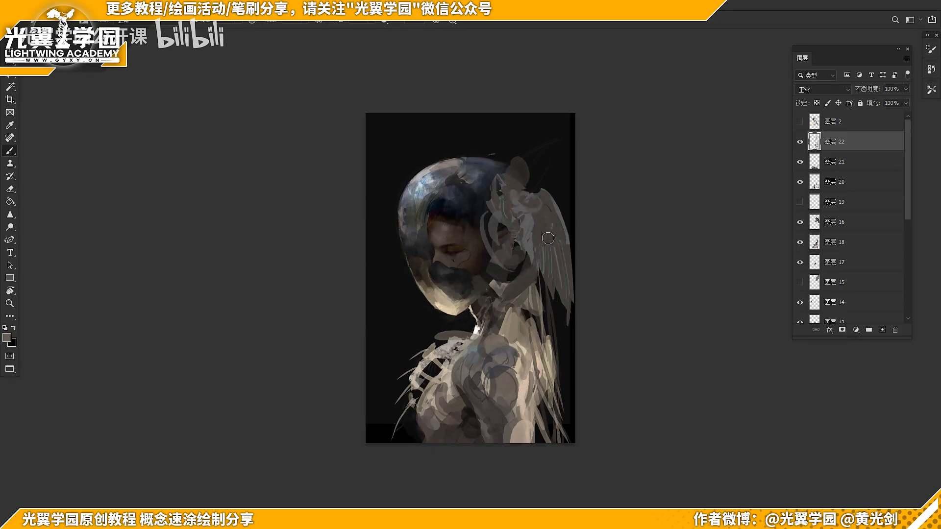
Undo the last strokes around the ear and repaint the curved strip in grey, extending it down to the jaw
key("ctrl+z")
key("ctrl+z")
left_click_drag(488, 219, 492, 251)
key("ctrl+z")
key("e")
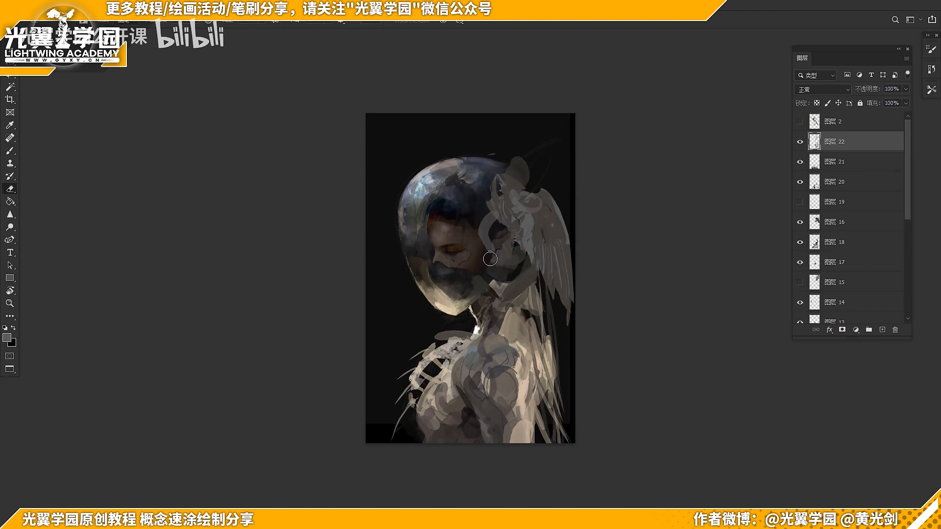
key("b")
mouse_move(492, 246)
left_mouse_down()
mouse_move(525, 258)
mouse_move(520, 266)
mouse_move(522, 258)
left_mouse_up()
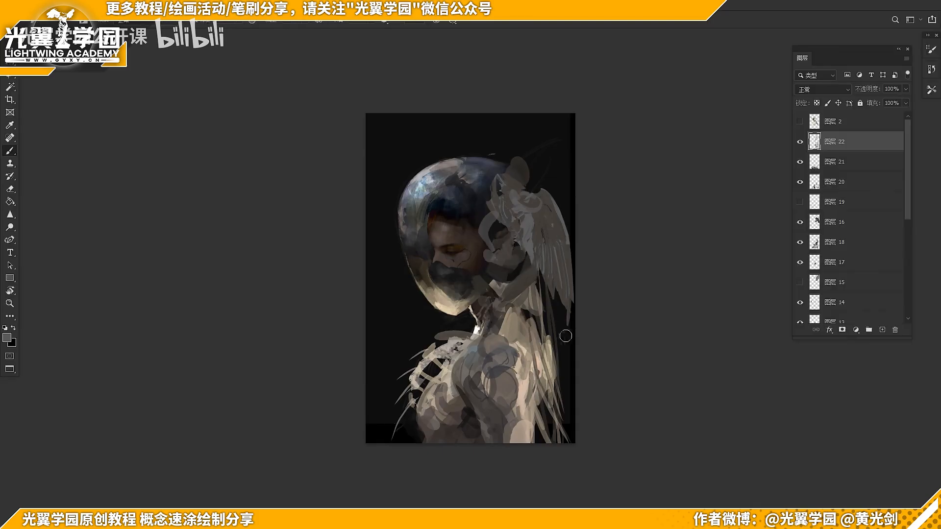
Flip the canvas horizontally and add muted brown and grey strokes over the neck's base and the top of the shoulder
key("ctrl+shift+h")
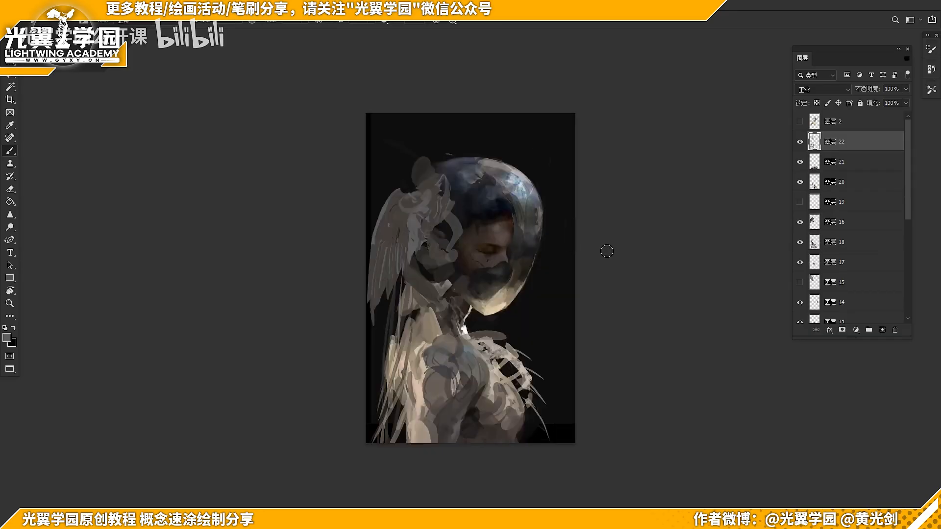
key("ctrl+minus")
key("ctrl+minus")
key("ctrl+plus")
key("ctrl+plus")
left_click(441, 313, "alt")
mouse_move(441, 316)
left_mouse_down()
mouse_move(435, 346)
mouse_move(427, 317)
mouse_move(457, 336)
left_mouse_up()
left_click(478, 401, "alt")
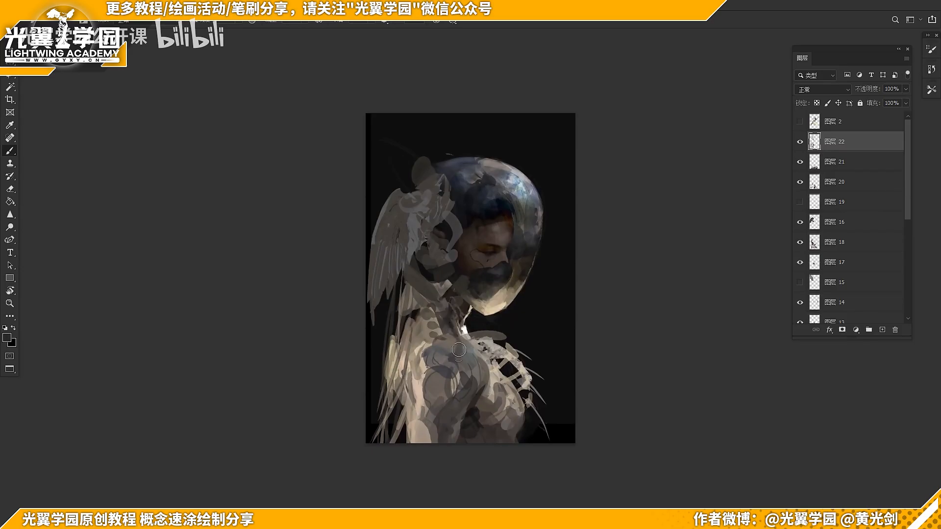
mouse_move(459, 359)
left_mouse_down()
mouse_move(467, 349)
mouse_move(478, 357)
left_mouse_up()
Thin the curved strip beside the face by erasing its edges and painting dark grey tones over the ear area
key("e")
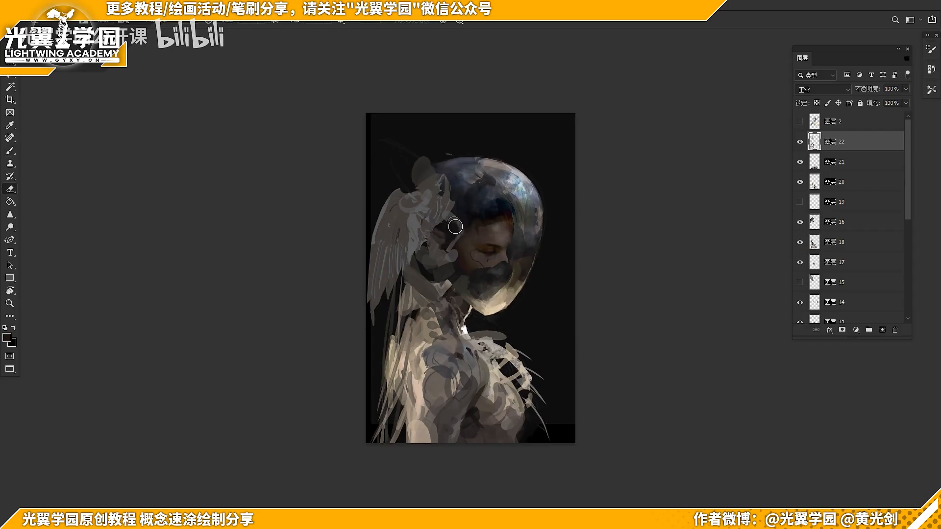
mouse_move(455, 226)
left_mouse_down()
mouse_move(446, 252)
mouse_move(460, 257)
mouse_move(450, 259)
mouse_move(459, 248)
mouse_move(468, 274)
mouse_move(443, 210)
left_mouse_up()
key("b")
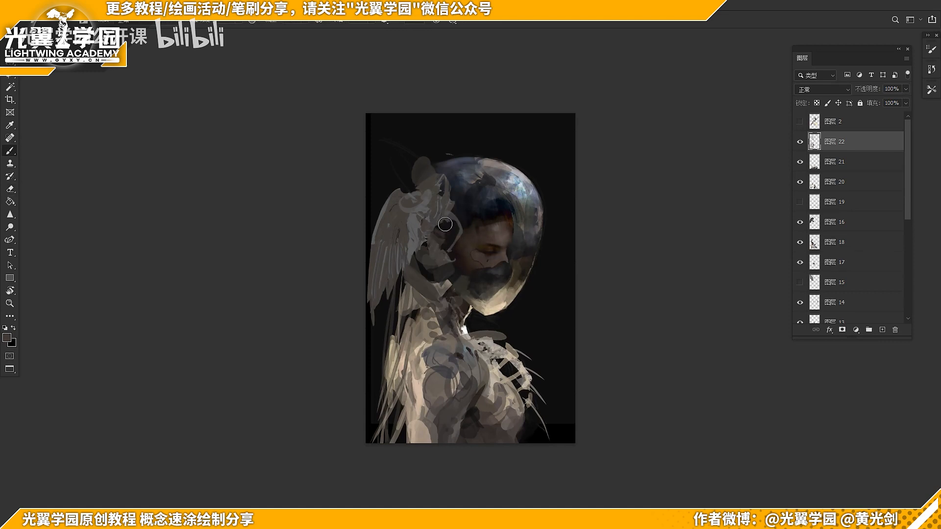
left_click(494, 219, "alt")
mouse_move(447, 230)
left_mouse_down()
mouse_move(454, 249)
mouse_move(463, 232)
left_mouse_up()
key("e")
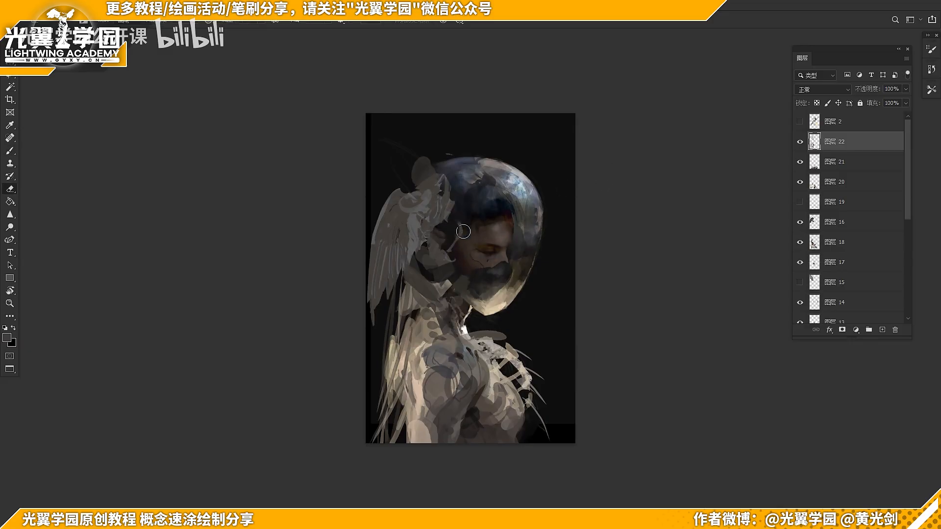
key("b")
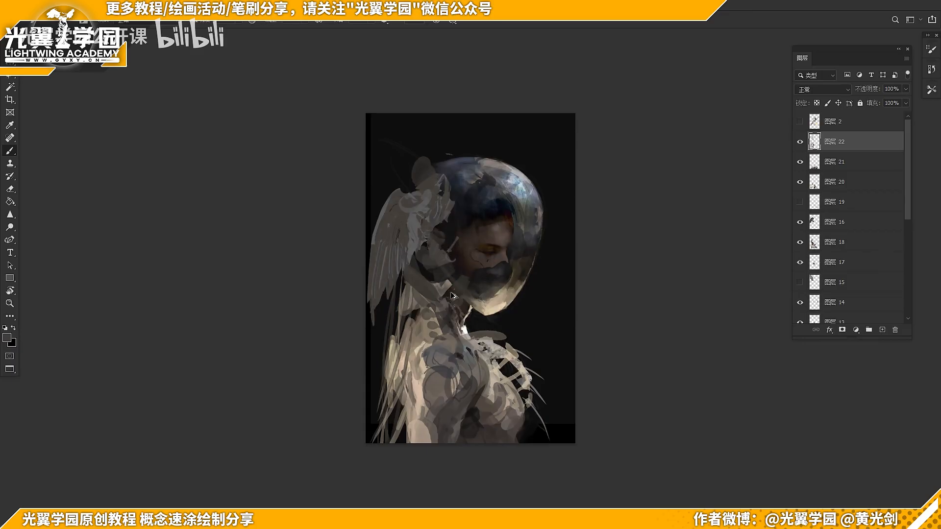
Try a broad grey band across the base of the neck, undo it, and add two new layers above 图层 22
left_click_drag(395, 311, 468, 321)
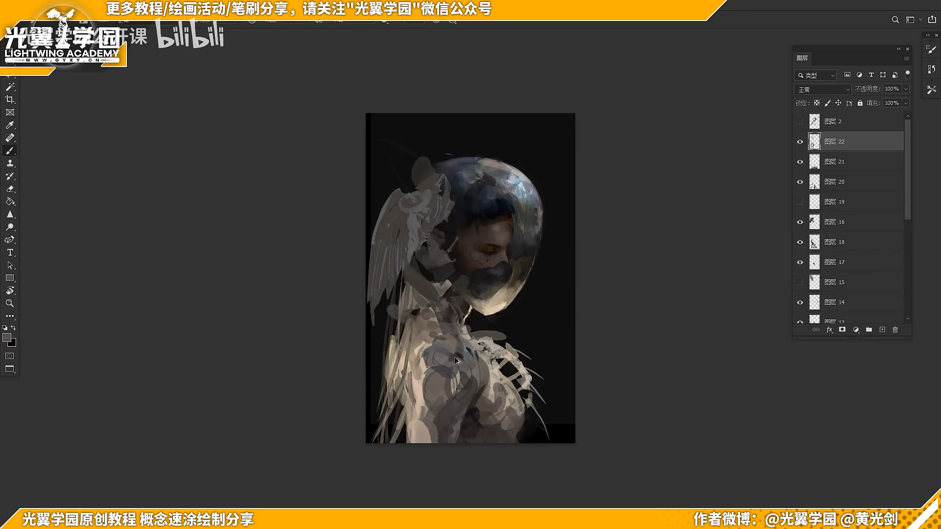
key("ctrl+z")
left_click(882, 330)
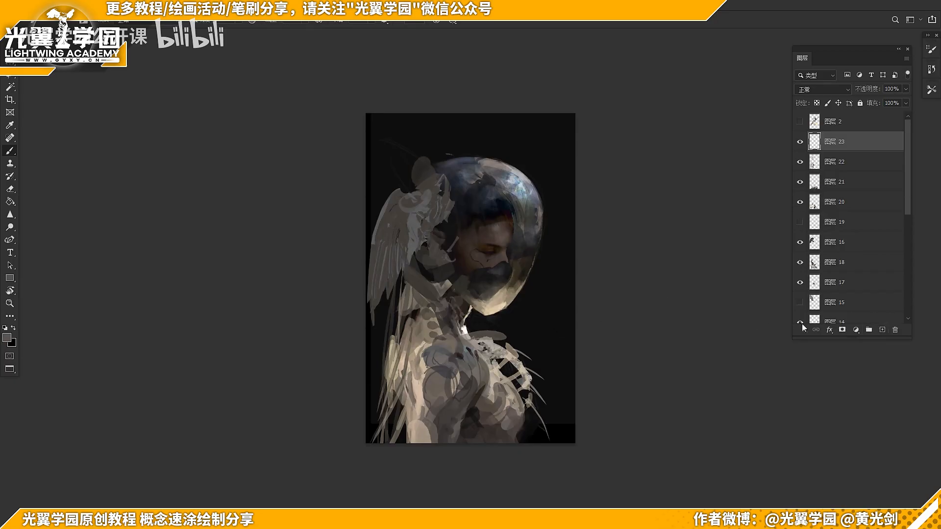
left_click(467, 326, "alt")
left_click_drag(487, 360, 507, 390)
left_click(882, 329)
Paint a broad beige collar band curving from the back of the shoulder to the chest and erase it to a narrower shape
left_click(424, 357, "alt")
mouse_move(400, 335)
left_mouse_down()
mouse_move(468, 342)
mouse_move(486, 310)
mouse_move(460, 331)
left_mouse_up()
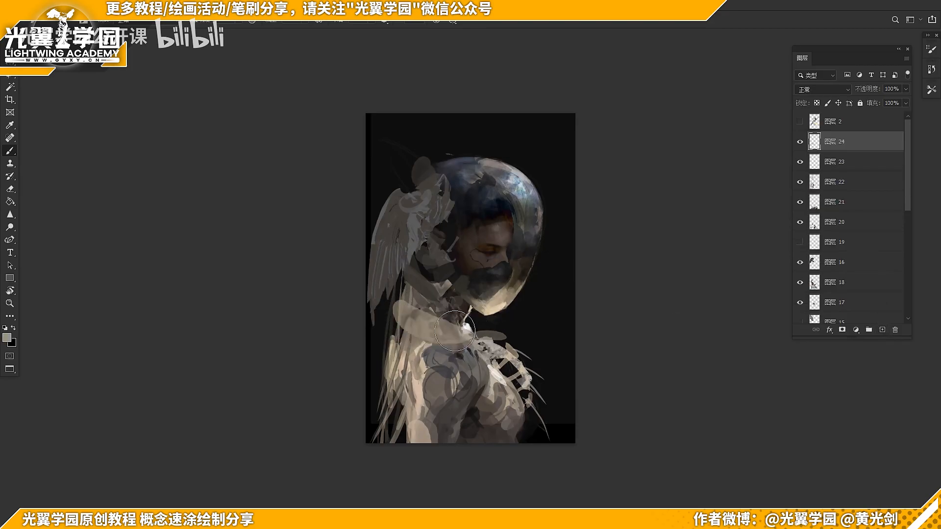
left_click(416, 352, "alt")
mouse_move(400, 315)
left_mouse_down()
mouse_move(408, 373)
mouse_move(427, 337)
mouse_move(476, 327)
left_mouse_up()
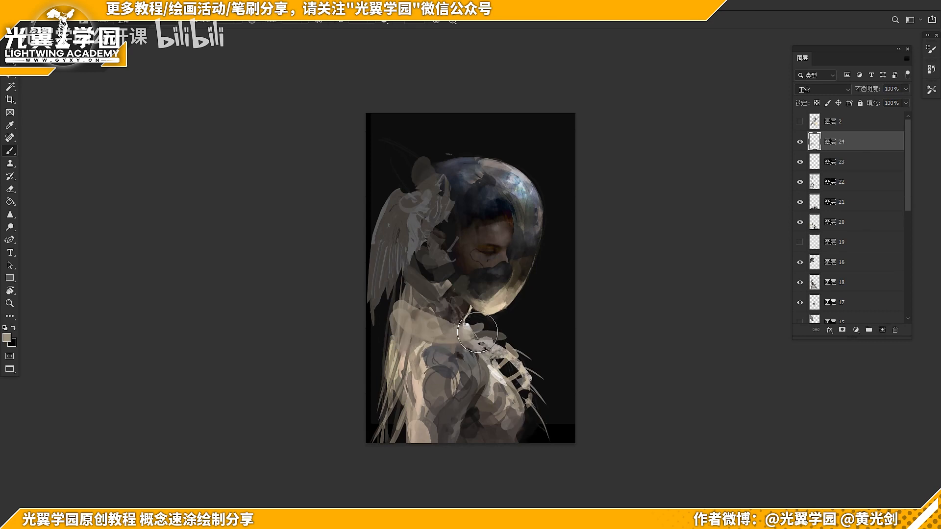
left_click(467, 323, "alt")
mouse_move(409, 321)
left_mouse_down()
mouse_move(392, 302)
mouse_move(411, 345)
mouse_move(445, 322)
mouse_move(419, 306)
mouse_move(443, 328)
mouse_move(451, 318)
mouse_move(429, 318)
left_mouse_up()
key("ctrl+z")
key("e")
key("b")
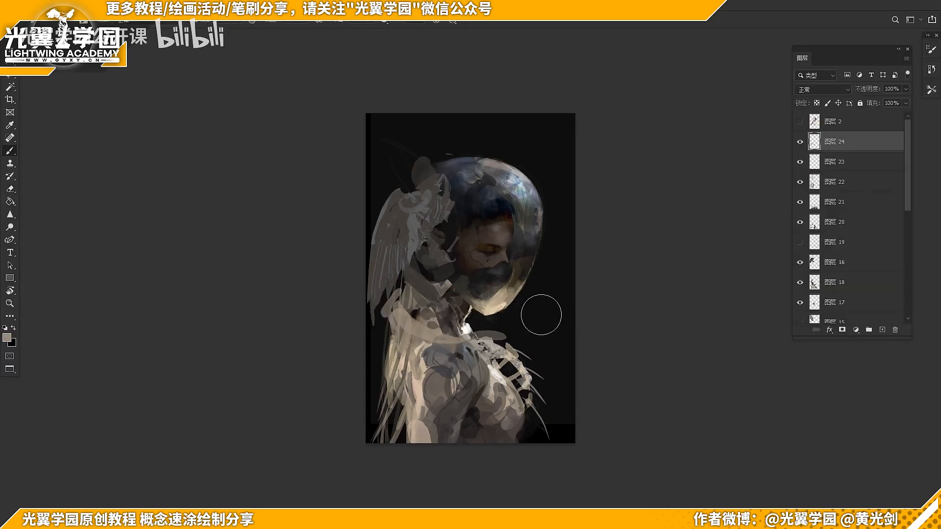
Flip the canvas horizontally and build up the front of the collar around the neck with pale bone and grey strokes
key("h")
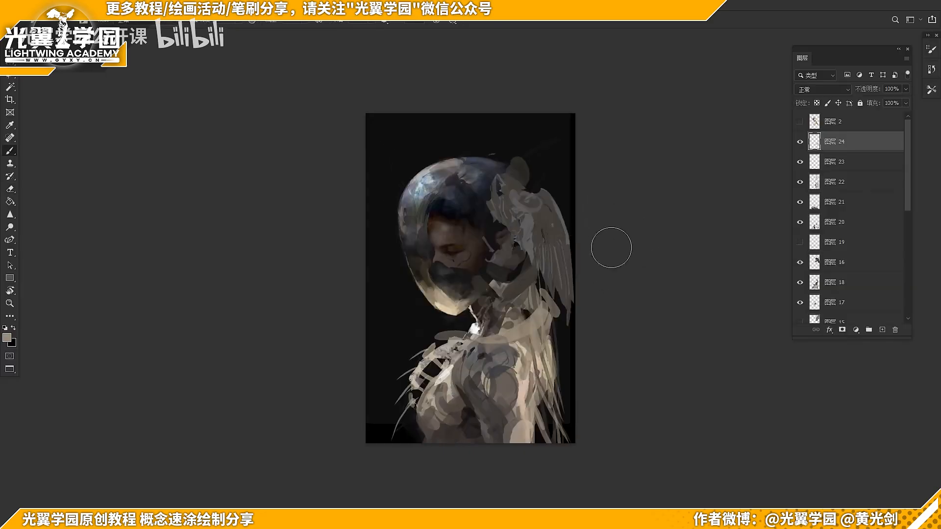
key("ctrl+plus")
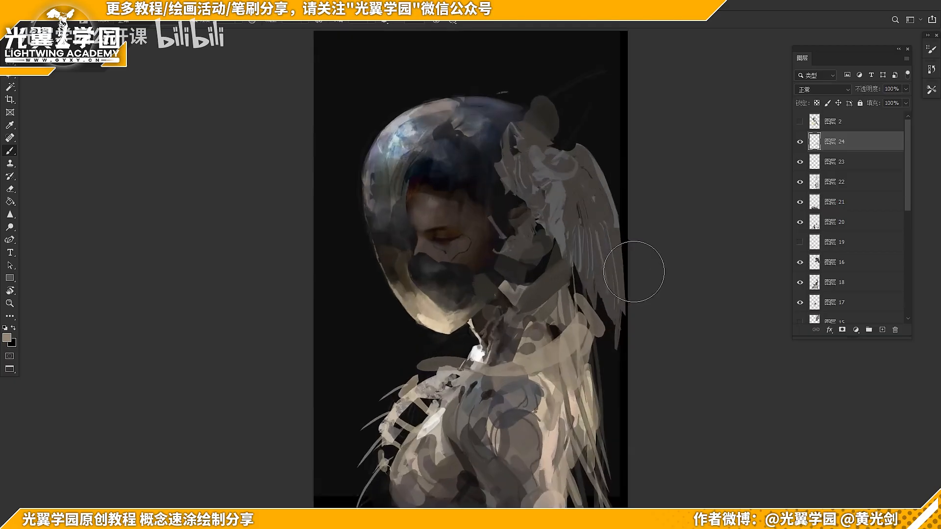
key("ctrl+minus")
key("ctrl+minus")
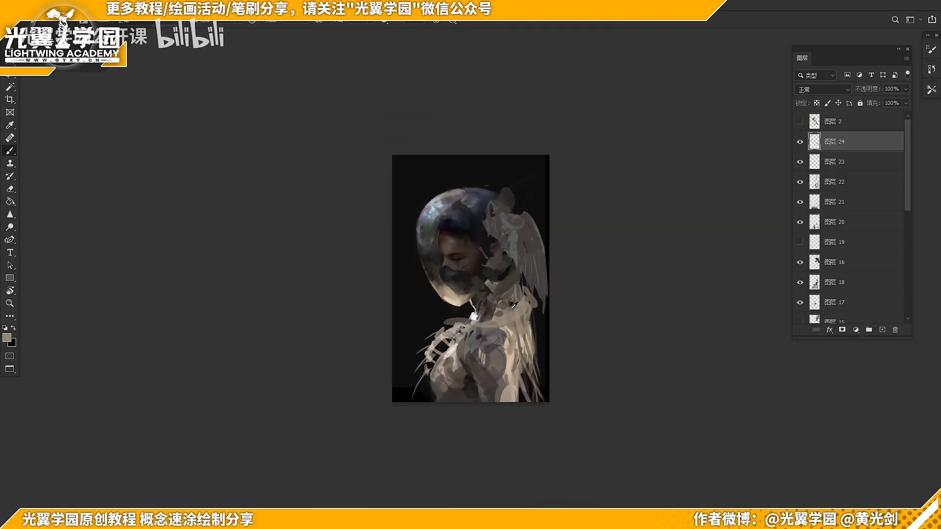
left_click(514, 293, "alt")
left_click(476, 318, "alt")
mouse_move(469, 318)
left_mouse_down()
mouse_move(497, 307)
mouse_move(477, 315)
mouse_move(519, 307)
mouse_move(521, 318)
mouse_move(479, 325)
mouse_move(504, 307)
mouse_move(533, 306)
mouse_move(493, 312)
left_mouse_up()
key("ctrl+z")
left_click(475, 317, "alt")
left_click(513, 325, "alt")
Trim the collar's edges, add a grey patch on its side and extend it over the upper back with pale beige strokes
key("e")
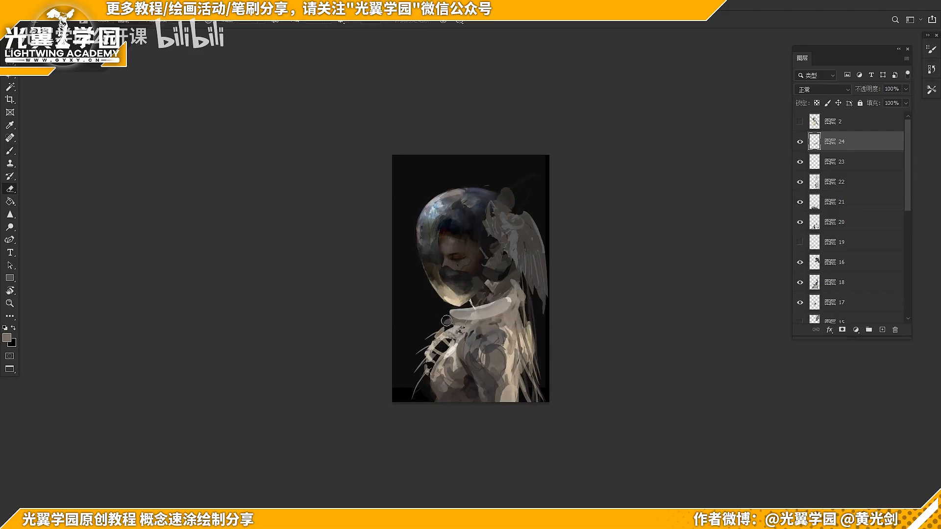
key("b")
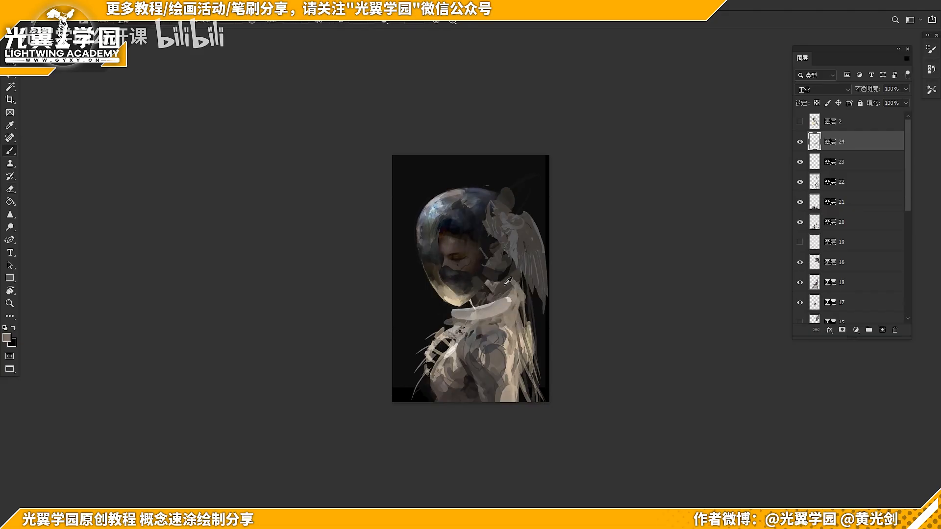
key("e")
key("b")
mouse_move(477, 318)
left_mouse_down()
mouse_move(515, 302)
mouse_move(496, 308)
mouse_move(512, 298)
mouse_move(514, 335)
mouse_move(516, 301)
mouse_move(508, 312)
mouse_move(520, 293)
mouse_move(512, 307)
mouse_move(522, 298)
mouse_move(520, 346)
mouse_move(533, 347)
mouse_move(524, 324)
left_mouse_up()
key("ctrl+z")
left_click(517, 300, "alt")
left_click(500, 339, "alt")
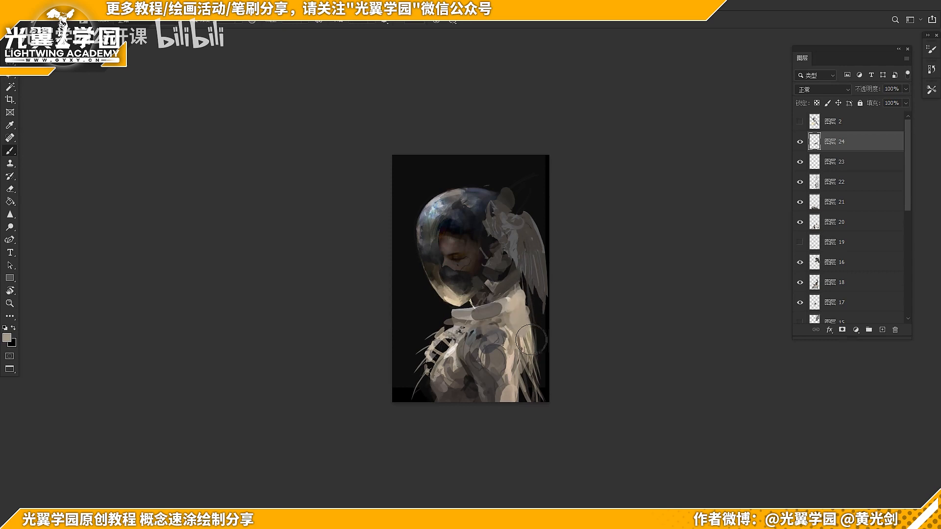
Examine the new collar at several view sizes, with layer 图层 24 hidden and shown and the canvas flipped horizontally
key("ctrl+0")
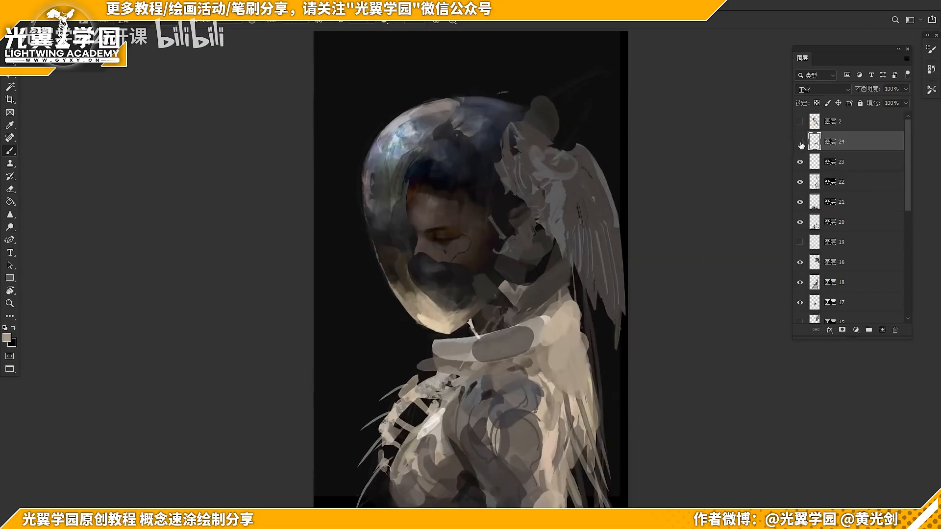
key("ctrl+minus")
key("ctrl+minus")
key("ctrl+minus")
key("ctrl+minus")
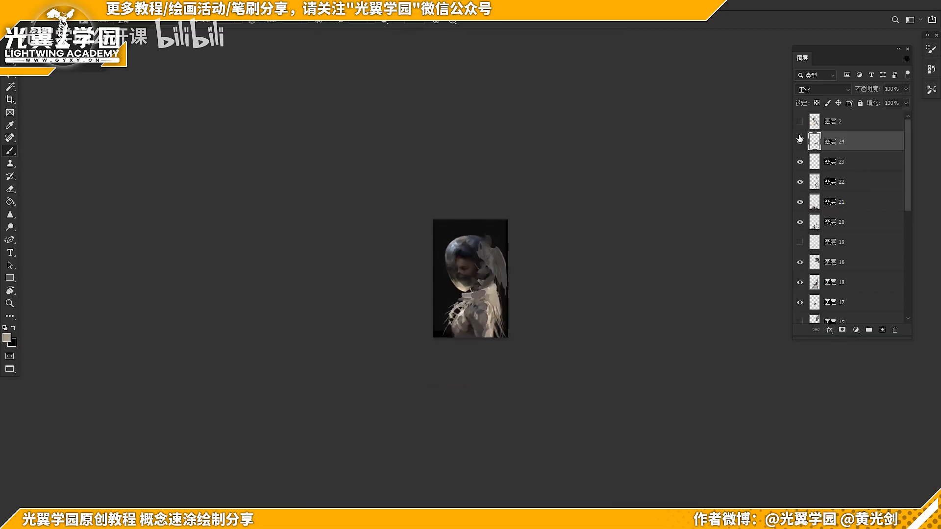
key("ctrl+minus")
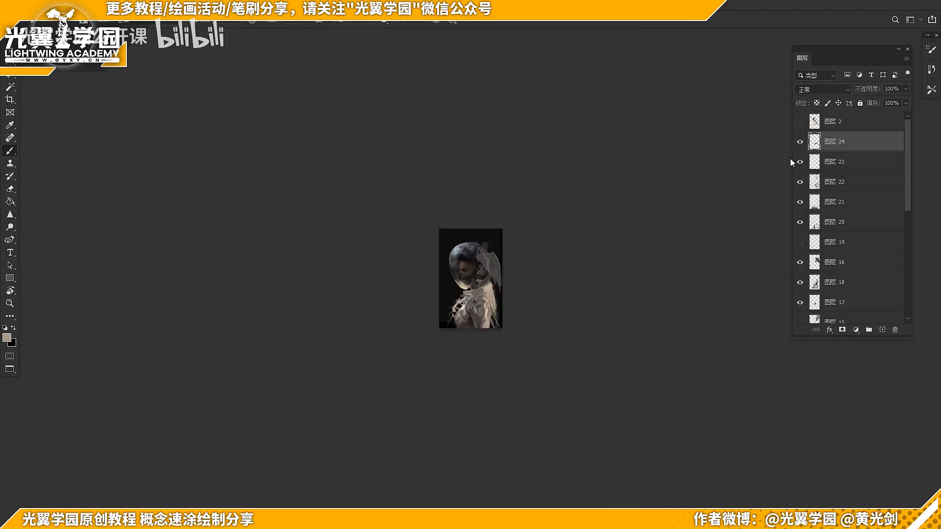
key("ctrl+plus")
key("ctrl+plus")
key("ctrl+plus")
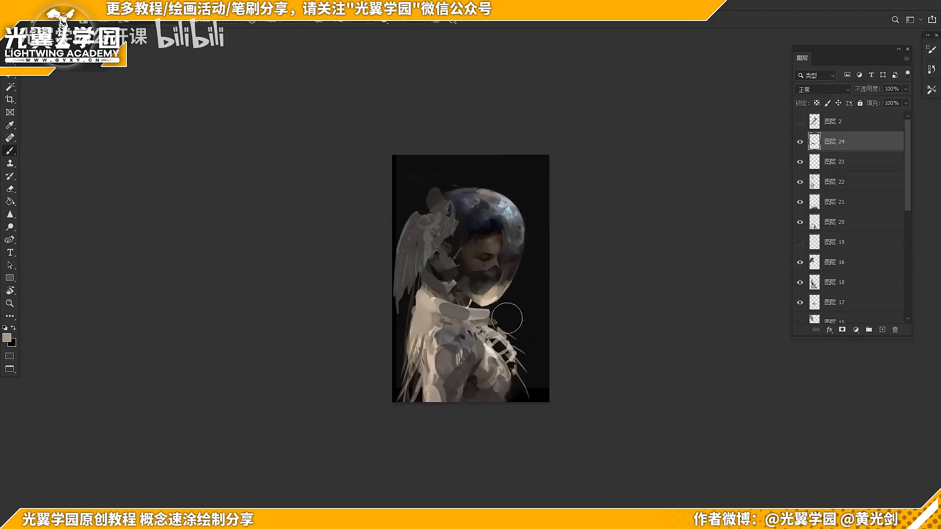
Erase the pale paint below the back of the collar to uncover the feathers, and check the whole silhouette
key("e")
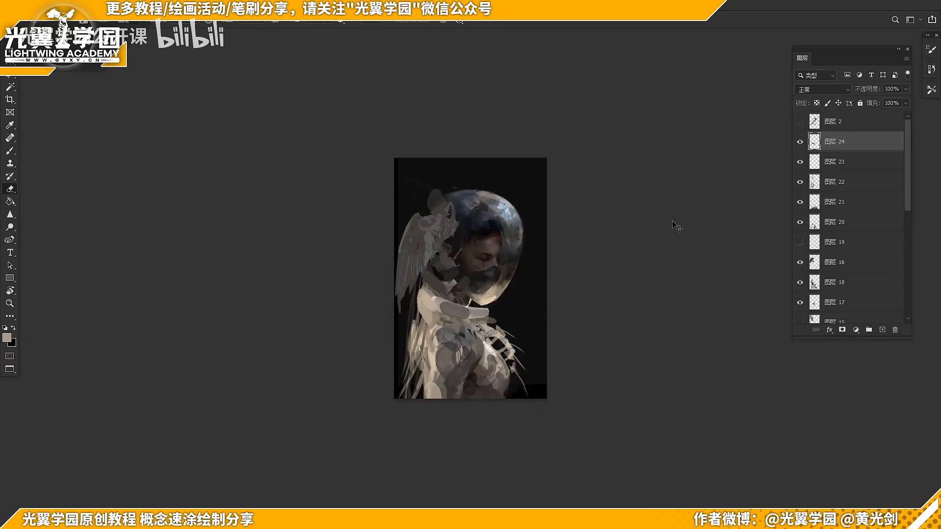
key("ctrl+minus")
key("ctrl+minus")
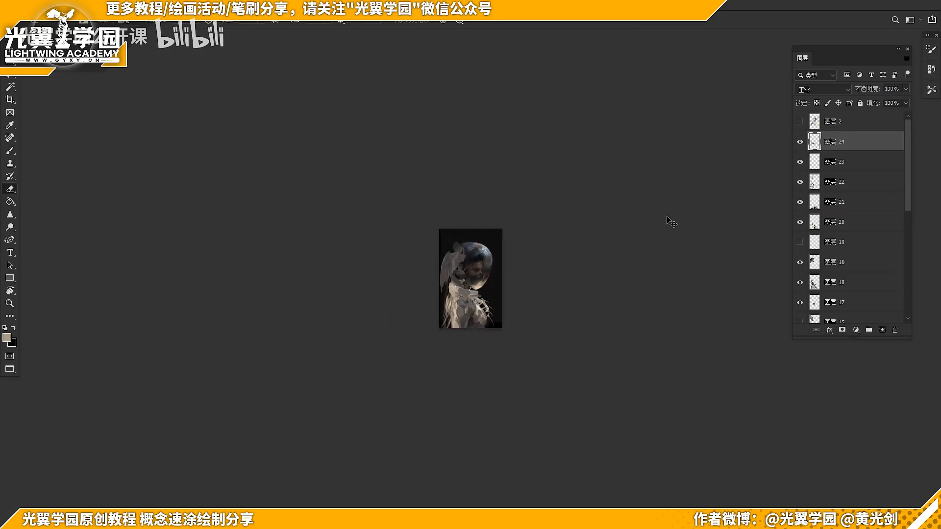
key("ctrl+plus")
key("ctrl+plus")
key("ctrl+plus")
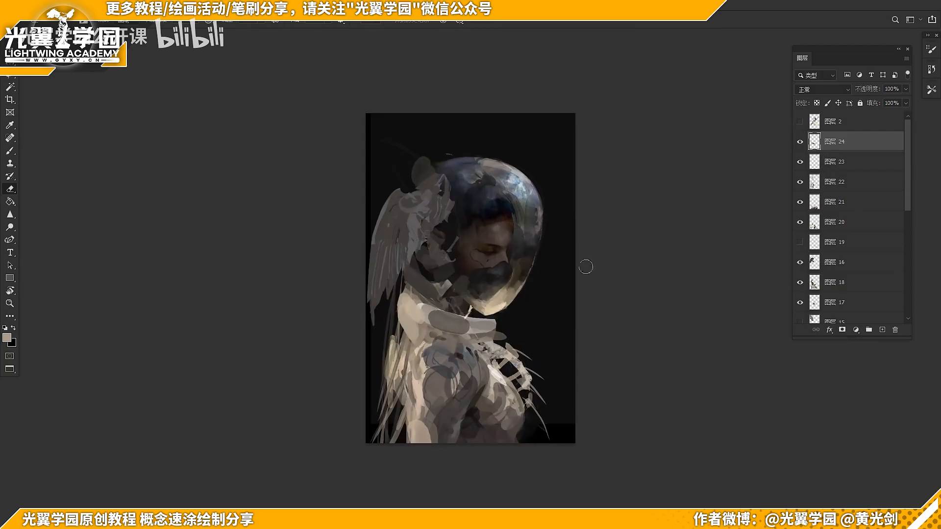
Cut the feather strokes behind the back out of layer 图层 22 onto a new layer and hide that layer
left_click(800, 163)
left_click(800, 162)
left_click(800, 181)
left_click(800, 182)
left_click(833, 182)
key("l")
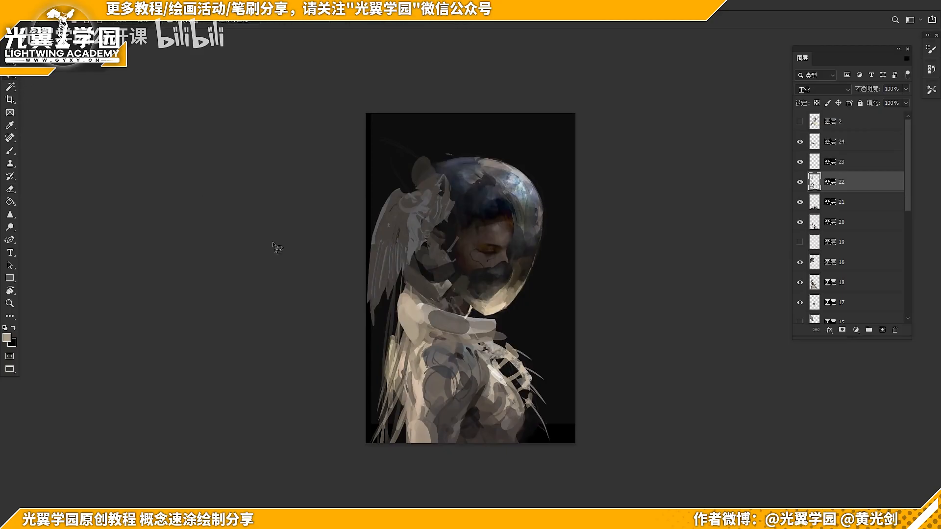
mouse_move(380, 321)
left_mouse_down()
mouse_move(422, 274)
mouse_move(367, 441)
mouse_move(380, 320)
left_mouse_up()
right_click(381, 321)
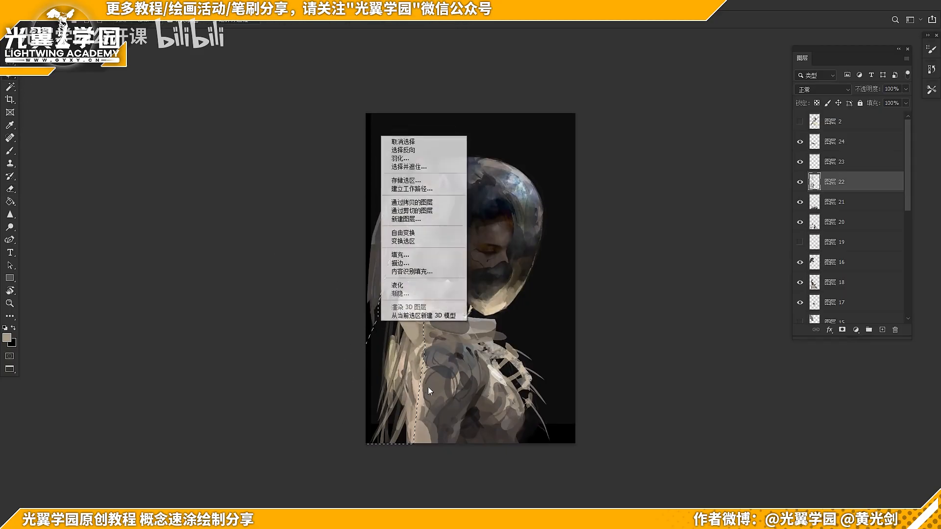
left_click(440, 211)
left_click(802, 182)
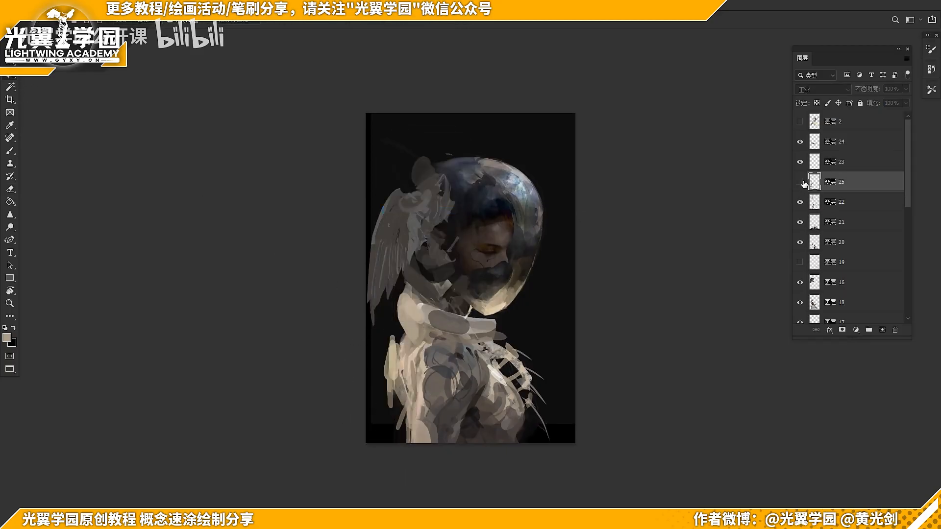
key("ctrl+minus")
key("ctrl+plus")
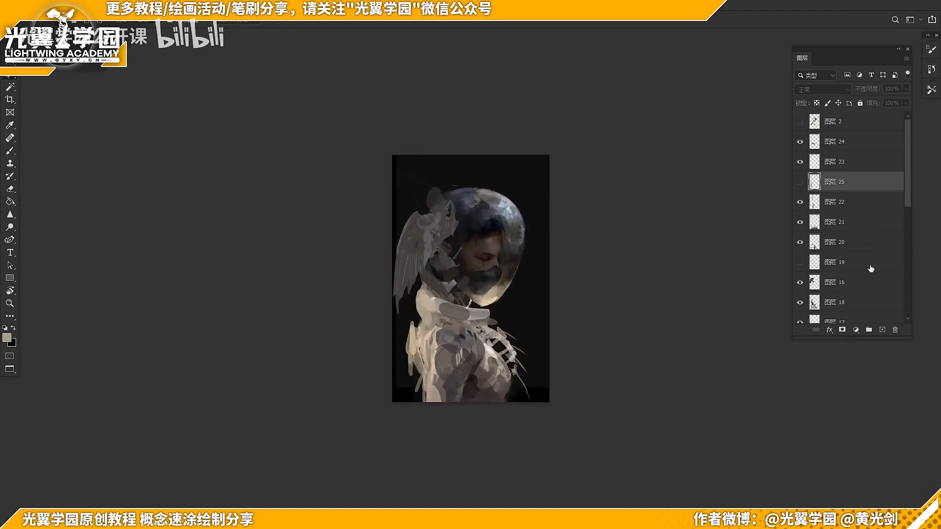
On a new layer, paint a broad pale beige shell behind the back, with a dark hollow near its lower end
left_click(885, 333)
key("b")
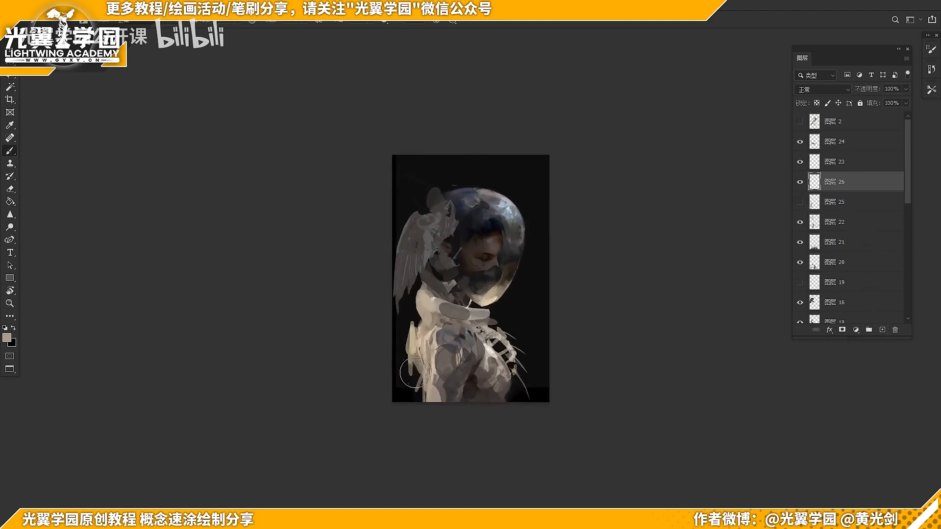
left_click(414, 368, "alt")
mouse_move(412, 377)
left_mouse_down()
mouse_move(415, 355)
mouse_move(411, 377)
mouse_move(429, 412)
mouse_move(423, 382)
mouse_move(406, 378)
mouse_move(423, 358)
mouse_move(408, 365)
mouse_move(404, 357)
mouse_move(404, 379)
mouse_move(409, 319)
mouse_move(416, 385)
left_mouse_up()
key("Tab")
key("Tab")
left_click(477, 357, "alt")
left_click(426, 357, "alt")
mouse_move(402, 349)
left_mouse_down()
mouse_move(403, 380)
mouse_move(402, 360)
left_mouse_up()
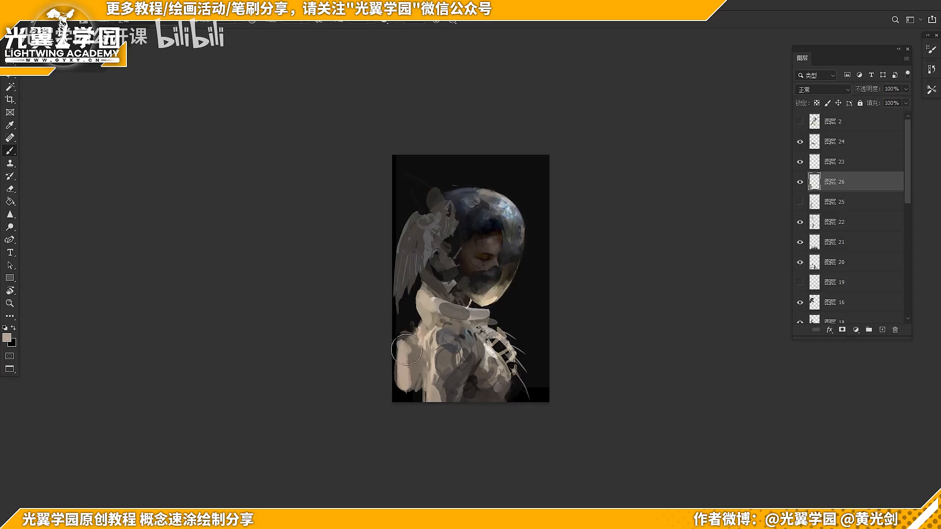
mouse_move(410, 362)
left_mouse_down()
mouse_move(406, 387)
mouse_move(423, 409)
mouse_move(421, 388)
mouse_move(406, 382)
mouse_move(420, 396)
left_mouse_up()
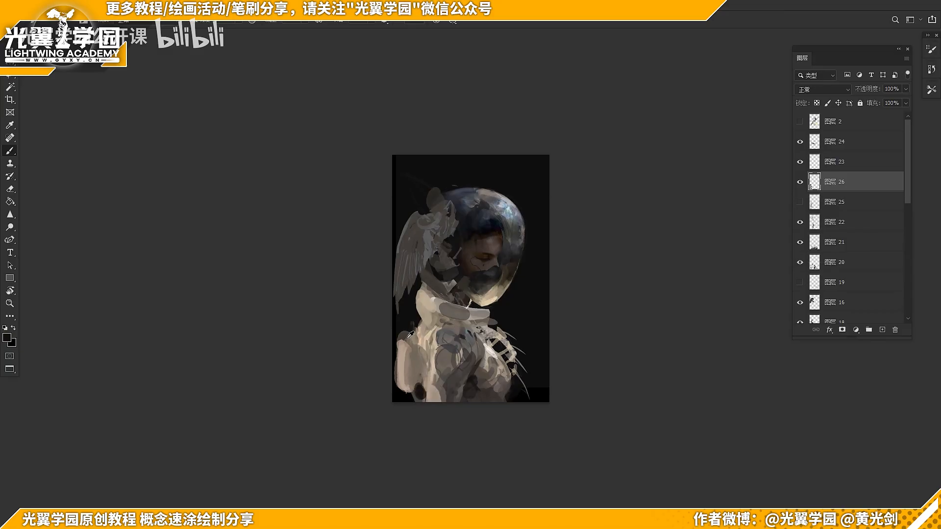
Paint a dark grey arc over the upper edge of the pale shell behind the back
left_click(416, 338, "alt")
left_click(406, 322, "alt")
mouse_move(400, 334)
left_mouse_down()
mouse_move(454, 321)
mouse_move(452, 333)
mouse_move(407, 335)
mouse_move(439, 322)
mouse_move(454, 340)
mouse_move(432, 335)
mouse_move(417, 348)
mouse_move(456, 345)
mouse_move(419, 323)
left_mouse_up()
left_click(402, 348, "alt")
key("ctrl+z")
left_click(447, 338, "alt")
key("ctrl+z")
left_click(442, 321, "alt")
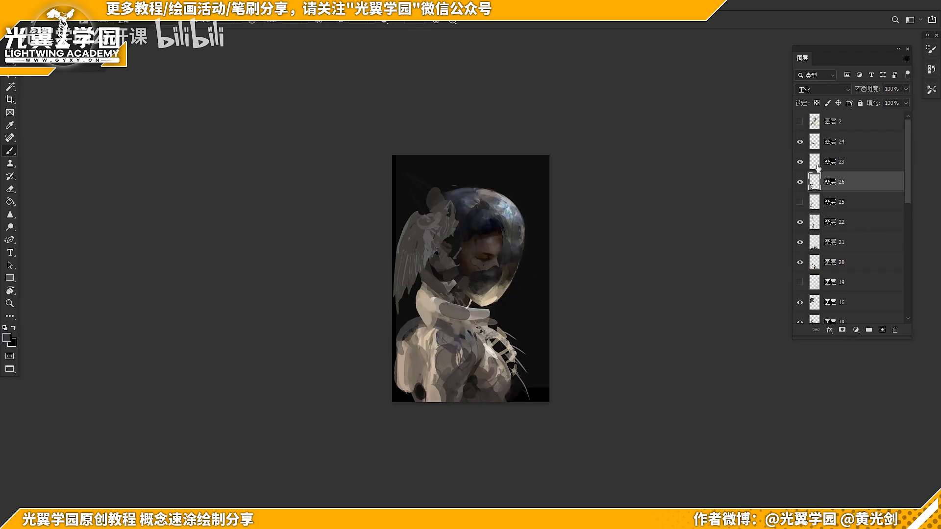
Move layer 图层 26 above 图层 24, rework the shell's lower end and extend the grey band over the shoulder
left_click_drag(870, 173, 868, 136)
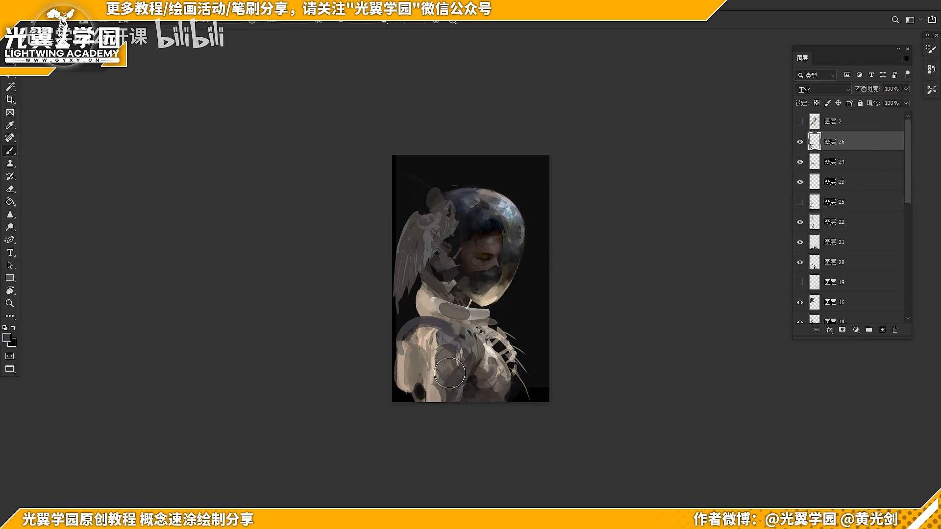
left_click(420, 383, "alt")
left_click_drag(418, 387, 426, 391)
left_click_drag(442, 394, 434, 392)
left_click(435, 322, "alt")
mouse_move(436, 322)
left_mouse_down()
mouse_move(459, 342)
mouse_move(424, 320)
mouse_move(453, 328)
left_mouse_up()
key("ctrl+z")
left_click(506, 231, "alt")
left_click_drag(432, 323, 458, 338)
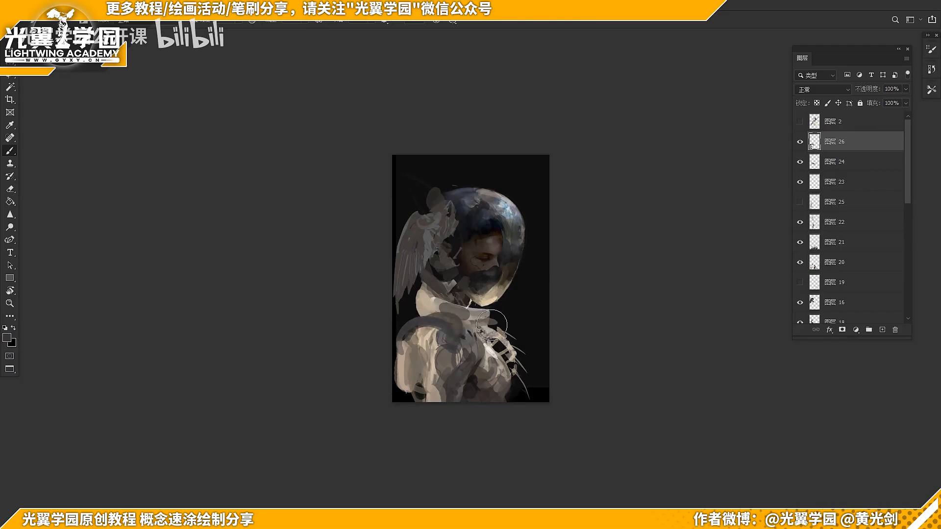
Flip the canvas horizontally, erase the shell's outer edge to slim it and try pale strokes on its surface
key("ctrl+shift+h")
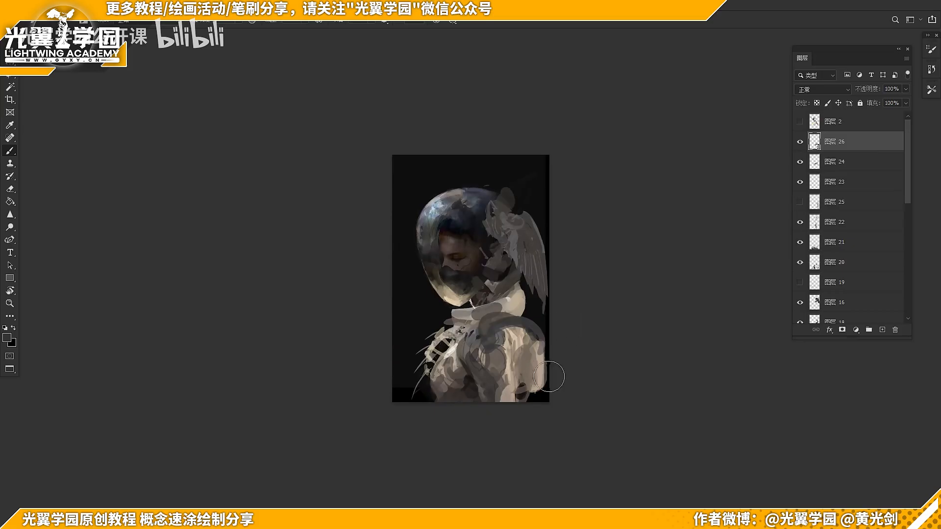
key("e")
left_click_drag(550, 352, 539, 399)
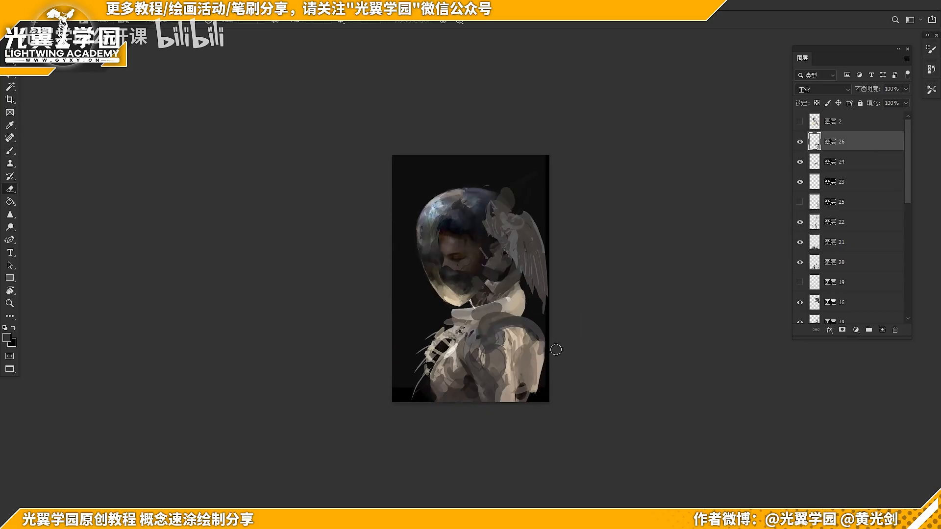
mouse_move(550, 354)
left_mouse_down()
mouse_move(531, 399)
mouse_move(533, 376)
mouse_move(539, 396)
mouse_move(523, 399)
left_mouse_up()
key("b")
left_click(515, 302, "alt")
left_click(522, 356, "alt")
key("ctrl+z")
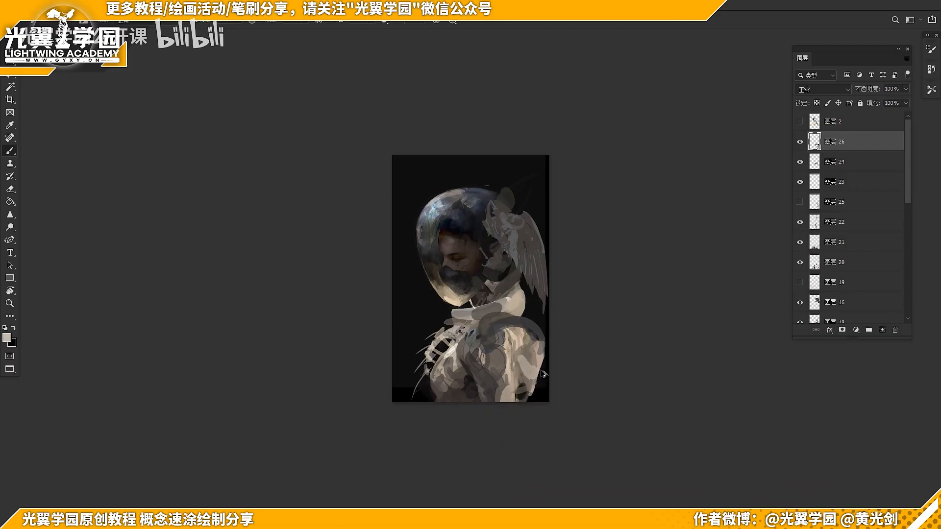
key("ctrl+z")
Try cropping the canvas slightly at its lower edge and on the wing side
left_click(10, 99)
left_click_drag(476, 402, 475, 400)
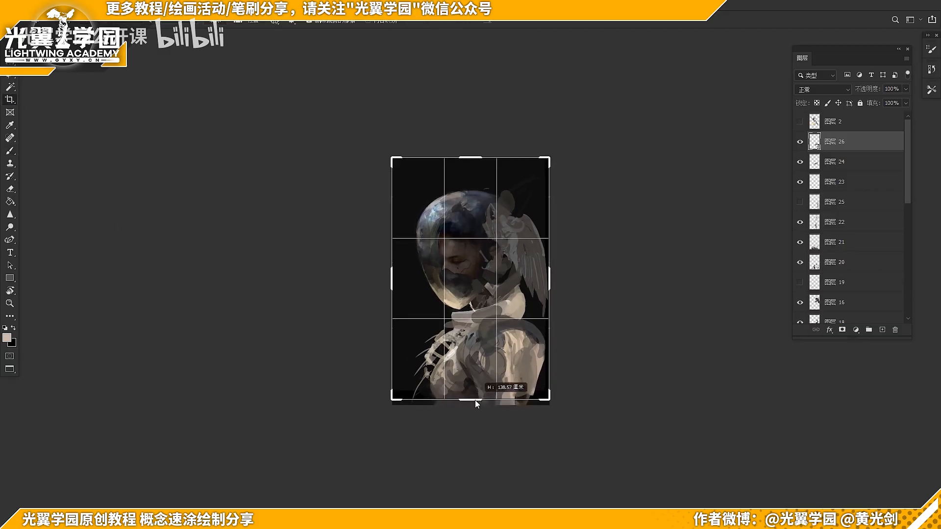
left_click_drag(550, 282, 544, 280)
key("Return")
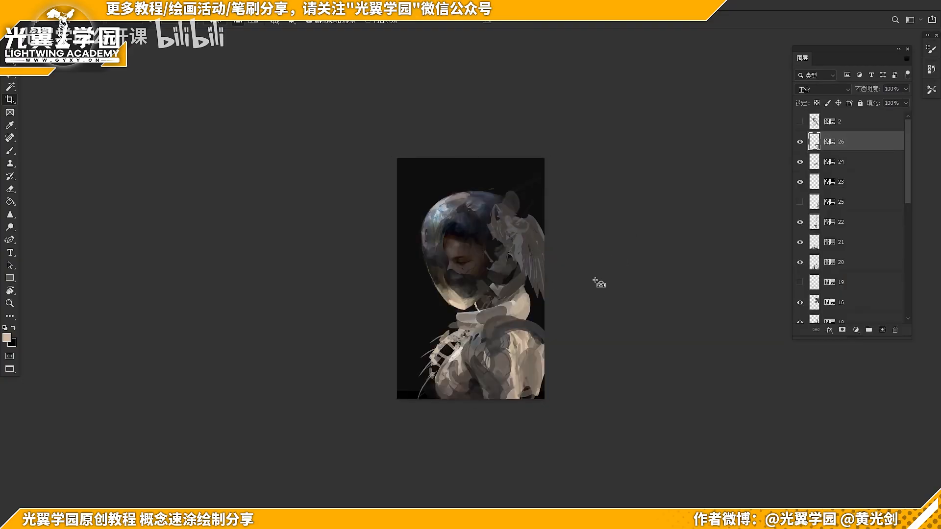
key("ctrl+z")
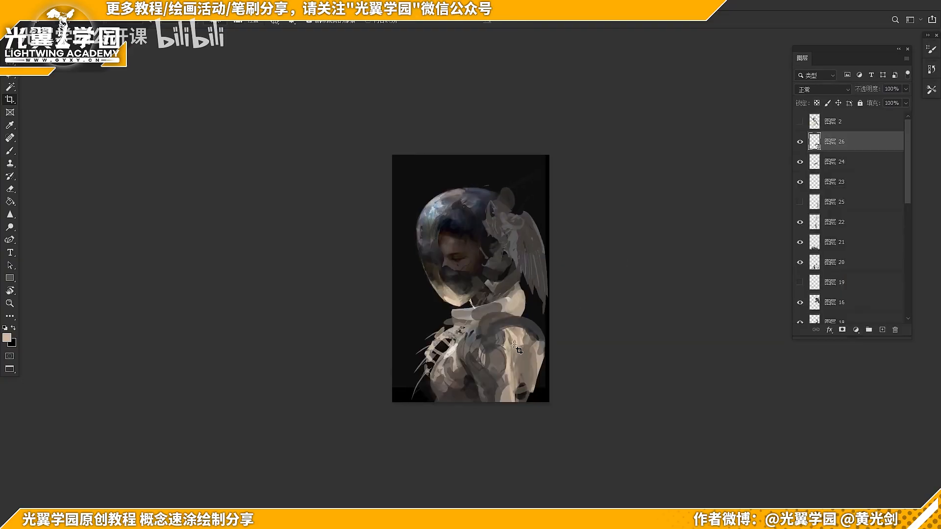
Hide layer 图层 26 and, on a new layer, paint black over the pale strokes behind the back
key("e")
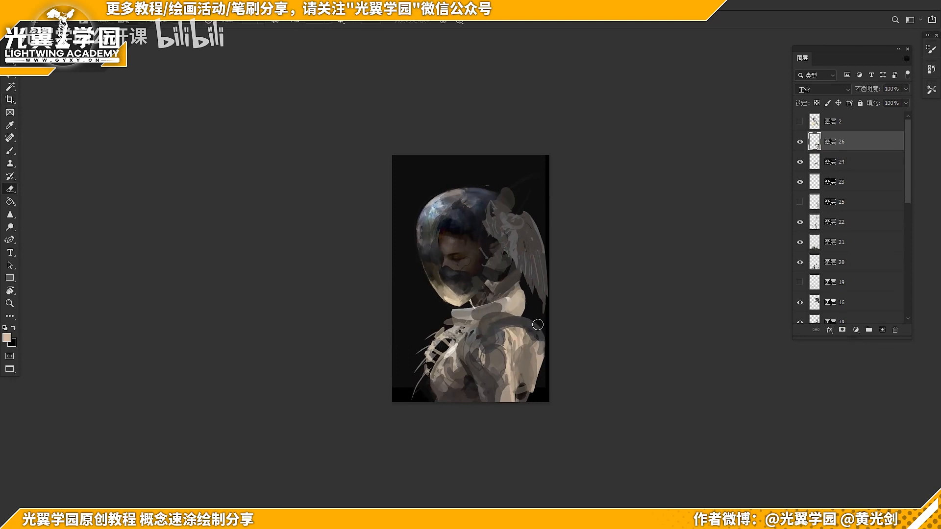
left_click(800, 143)
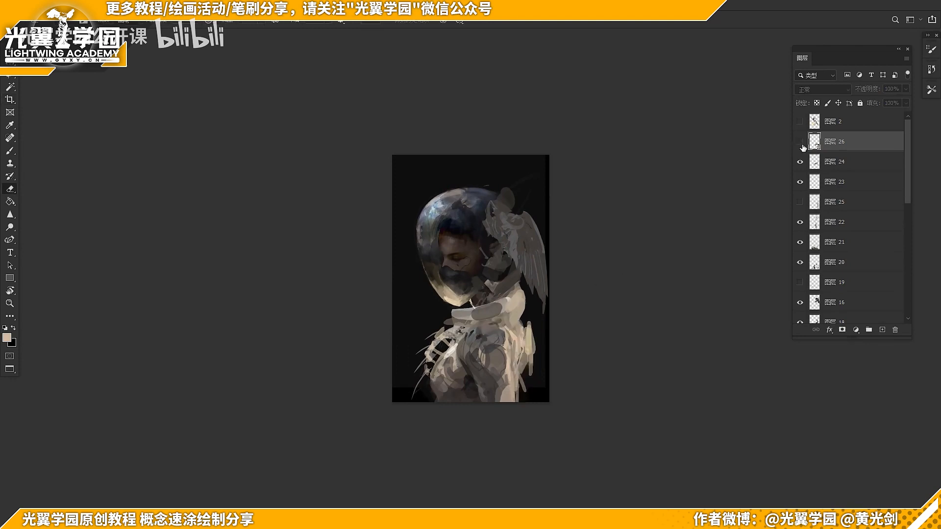
left_click(801, 143)
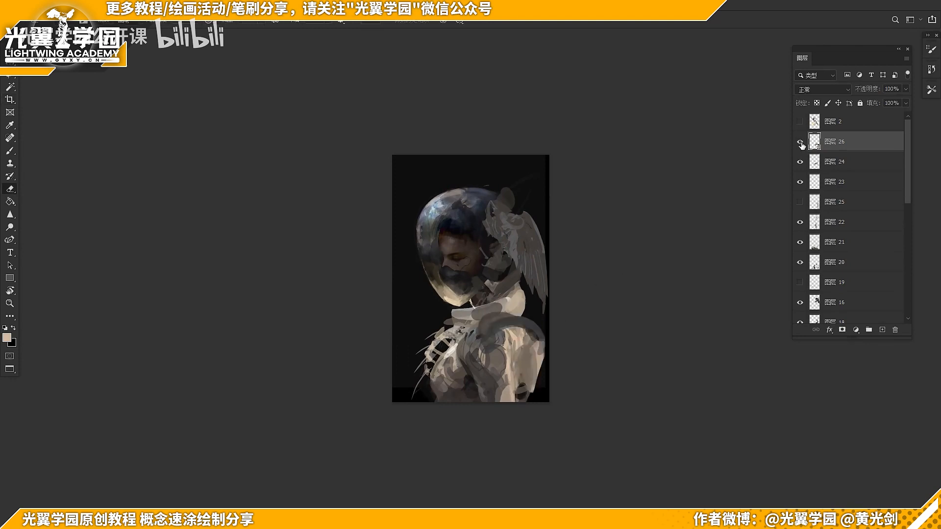
left_click(800, 143)
left_click(883, 331)
key("b")
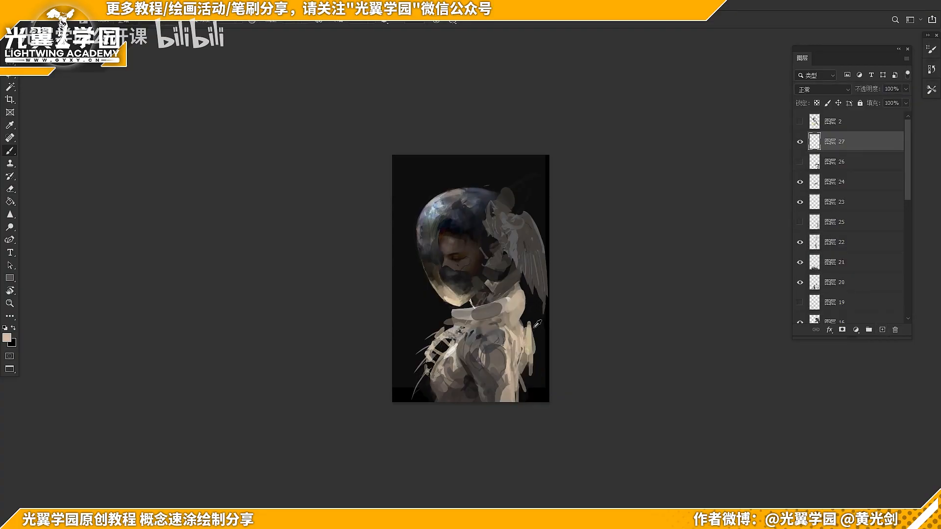
left_click(538, 336, "alt")
mouse_move(534, 335)
left_mouse_down()
mouse_move(538, 381)
mouse_move(526, 328)
mouse_move(533, 364)
mouse_move(530, 334)
mouse_move(531, 354)
left_mouse_up()
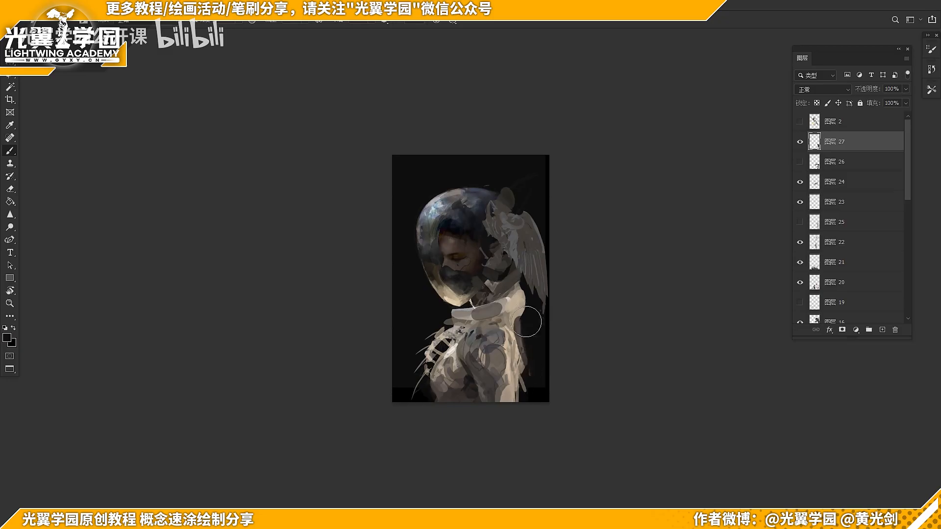
left_click_drag(526, 322, 521, 310)
Paint beige strokes down the back and a large pale rounded form across the bottom of the figure
left_click(515, 352, "alt")
left_click_drag(522, 347, 514, 396)
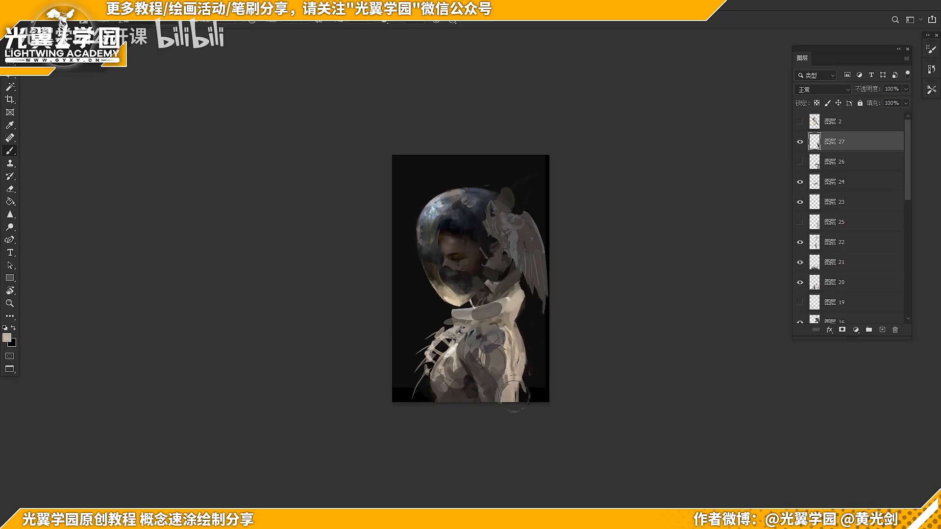
left_click(533, 363, "alt")
mouse_move(470, 405)
left_mouse_down()
mouse_move(479, 405)
mouse_move(465, 396)
mouse_move(520, 412)
mouse_move(512, 389)
mouse_move(441, 387)
mouse_move(535, 405)
mouse_move(485, 379)
mouse_move(472, 392)
mouse_move(515, 383)
mouse_move(501, 396)
left_mouse_up()
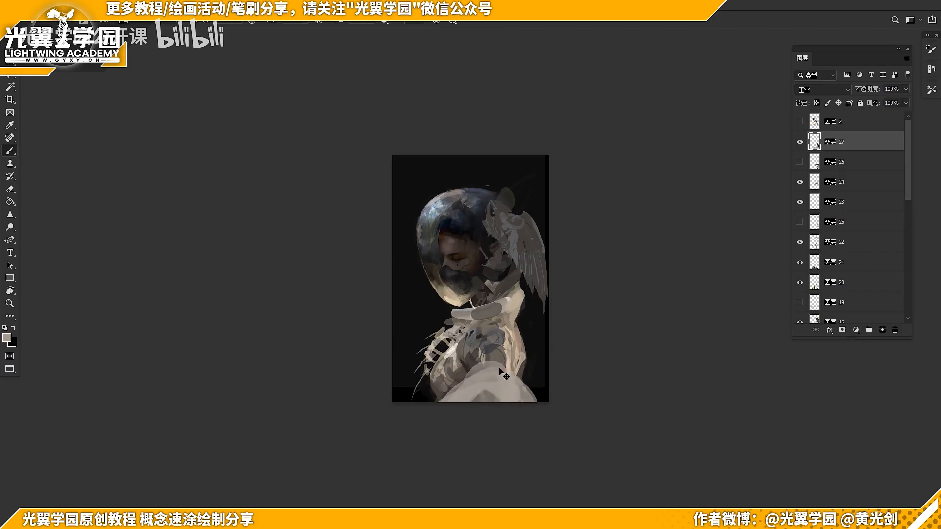
Flip the canvas horizontally, trim the outer edge of the large pale form and add lighter strokes at its front
key("ctrl+shift+h")
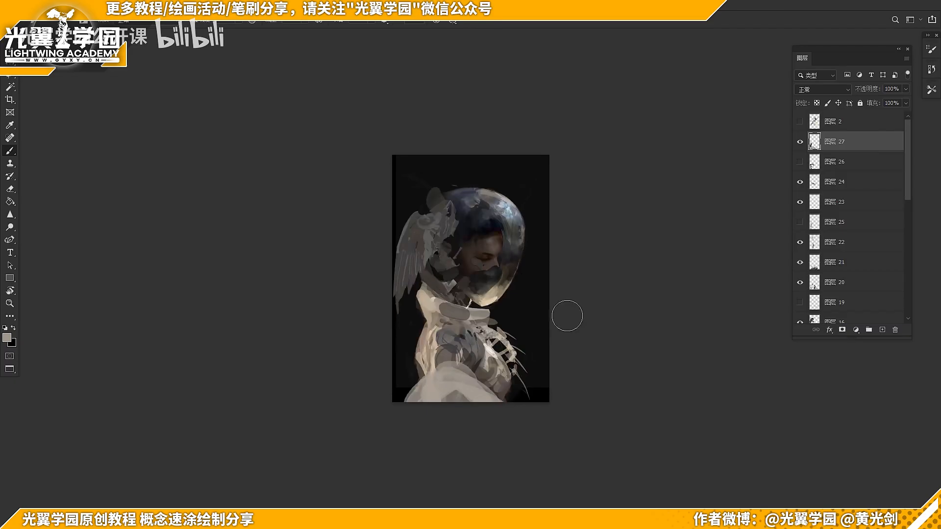
key("e")
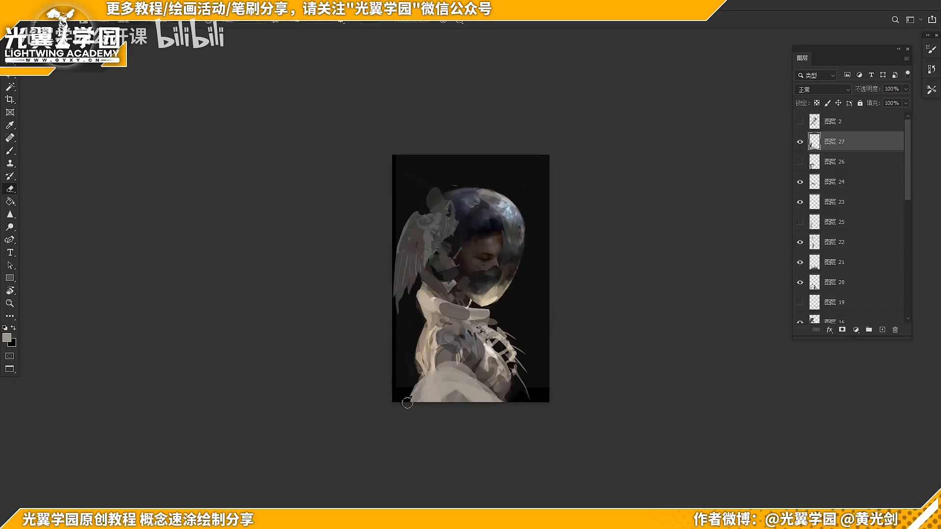
key("b")
mouse_move(507, 411)
left_mouse_down()
mouse_move(474, 390)
mouse_move(517, 411)
mouse_move(478, 405)
mouse_move(521, 423)
mouse_move(462, 378)
mouse_move(485, 389)
mouse_move(492, 409)
mouse_move(468, 373)
mouse_move(477, 366)
mouse_move(490, 397)
left_mouse_up()
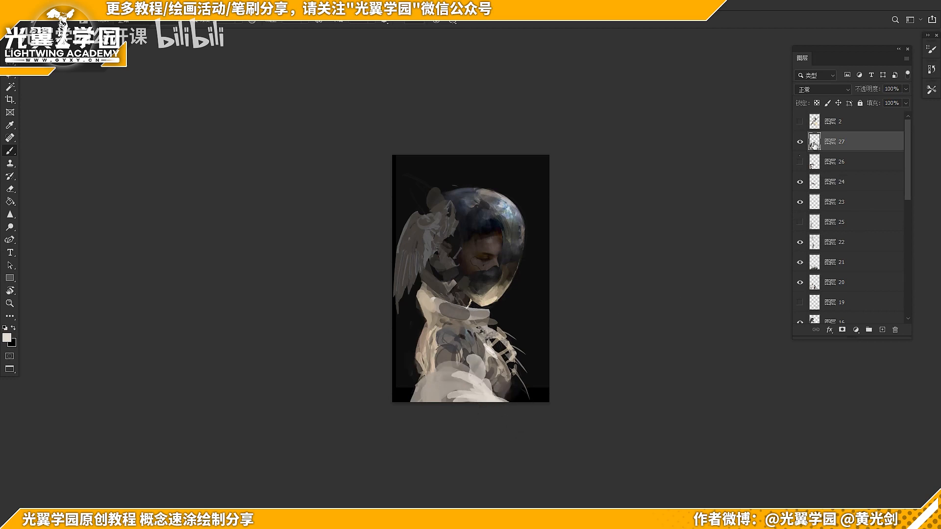
Compare the design with layer 图层 27 hidden and shown, hide it, and show and select layer 图层 26 instead
left_click(797, 141)
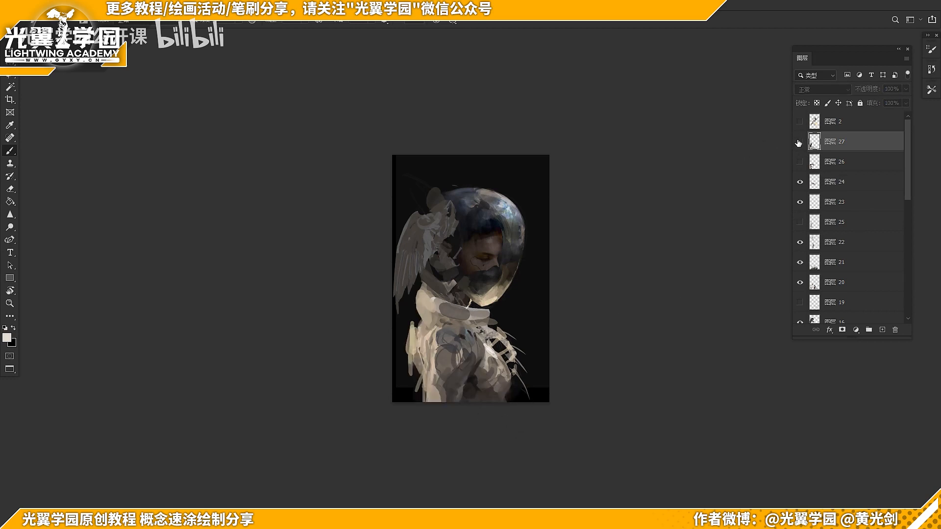
left_click(799, 142)
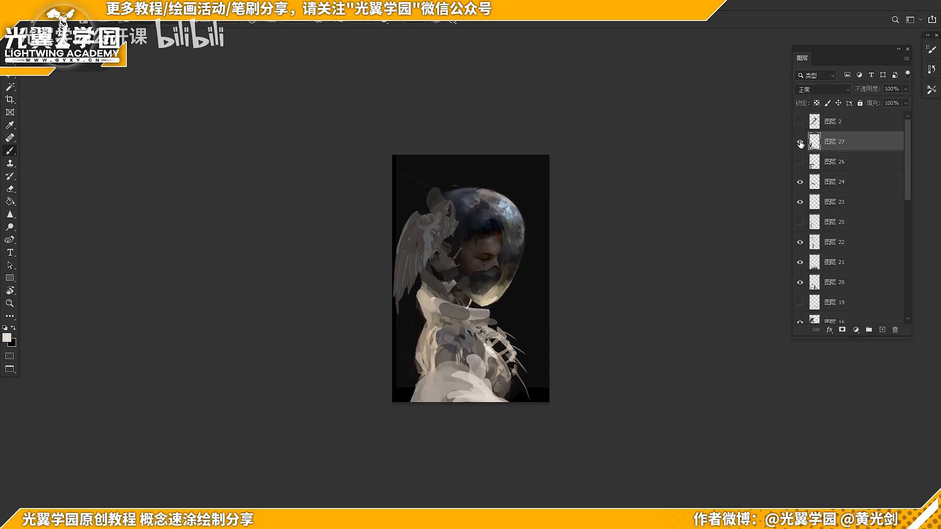
left_click(800, 150)
left_click_drag(798, 145, 801, 163)
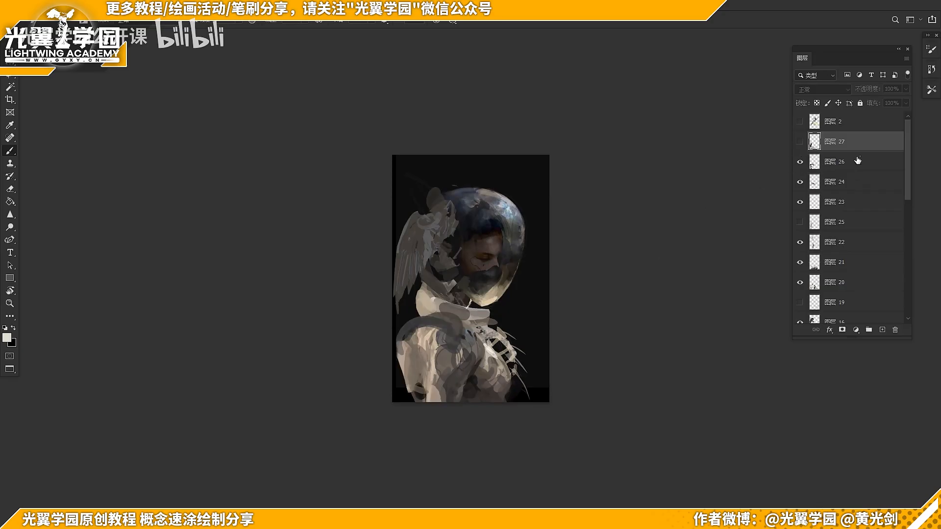
left_click(842, 164)
Paint dark gaps and grey shading into the shell behind the back, checking the figure with the canvas flipped horizontally
key("ctrl+shift+h")
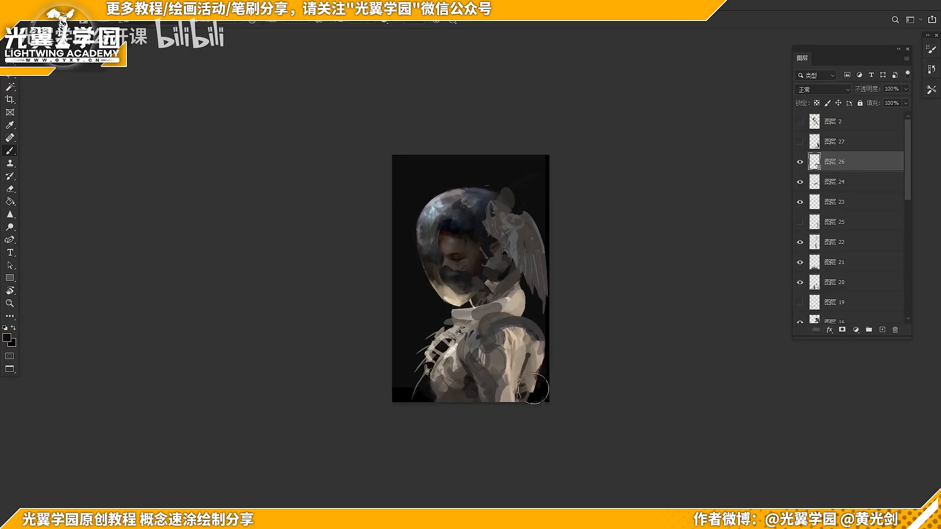
mouse_move(532, 393)
left_mouse_down()
mouse_move(544, 360)
mouse_move(529, 341)
mouse_move(535, 331)
mouse_move(541, 367)
left_mouse_up()
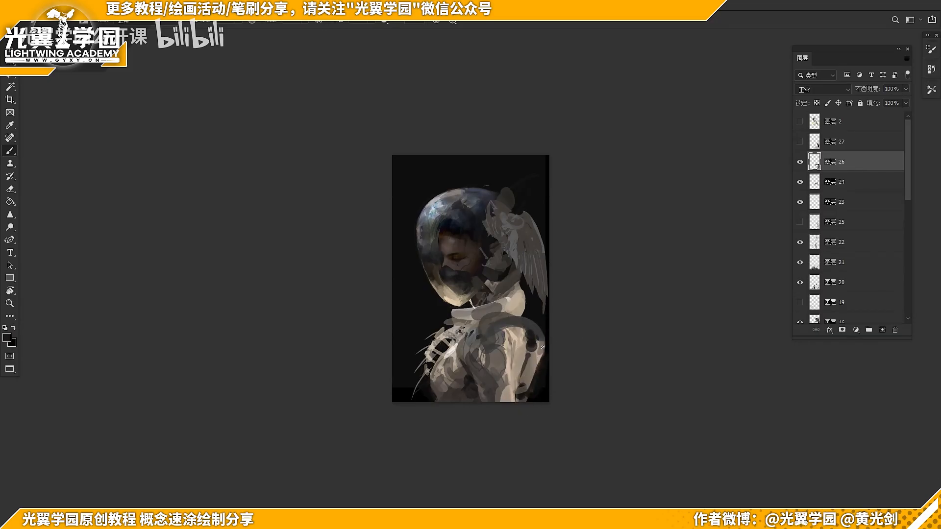
key("ctrl+plus")
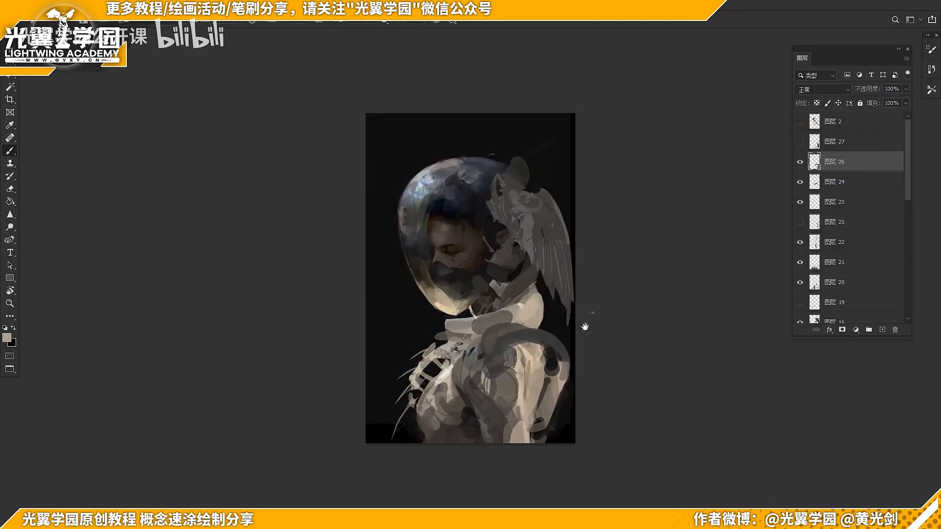
left_click_drag(584, 331, 596, 329)
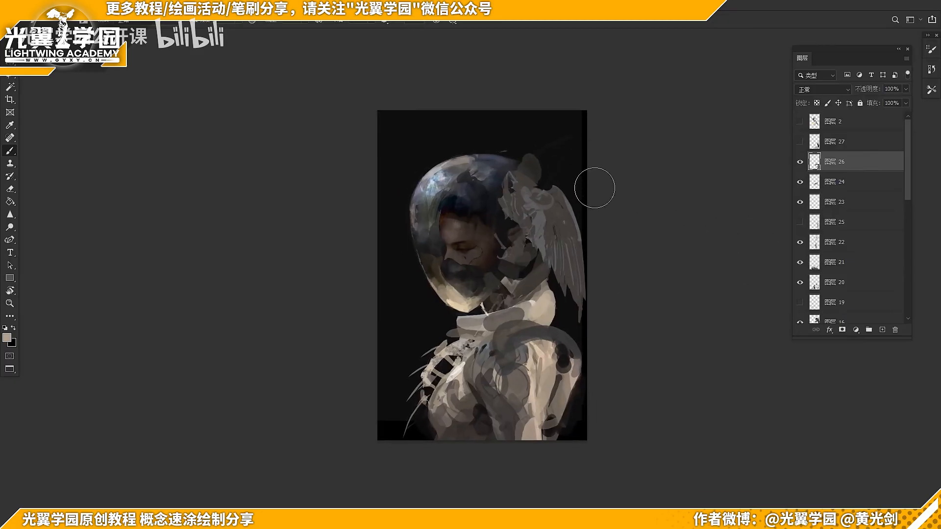
key("ctrl+shift+h")
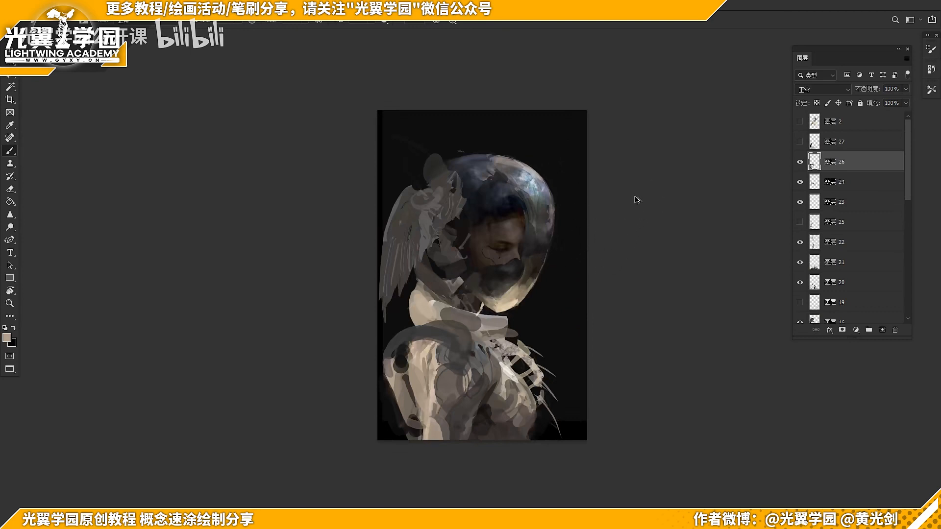
Flip the canvas horizontally and select the dark background around the figure with the Magic Wand
key("ctrl+shift+h")
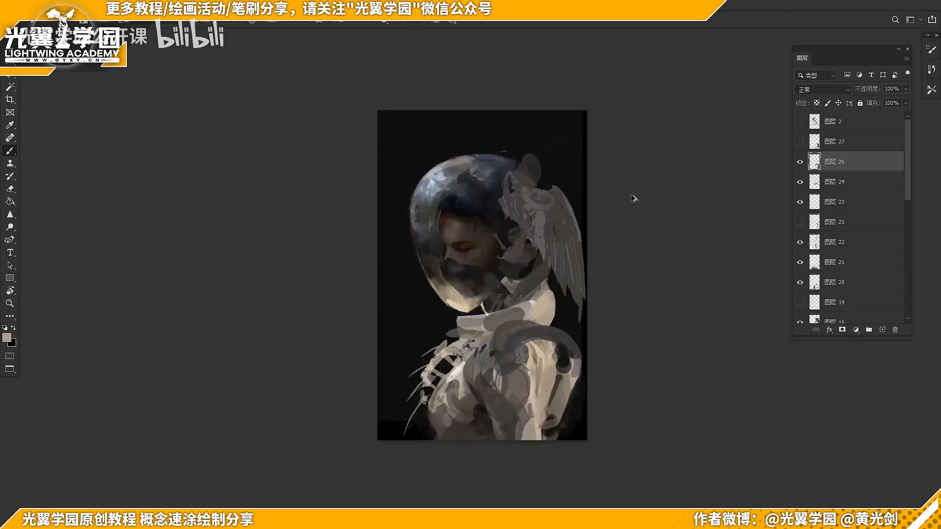
left_click(438, 436, "alt")
left_click(15, 87)
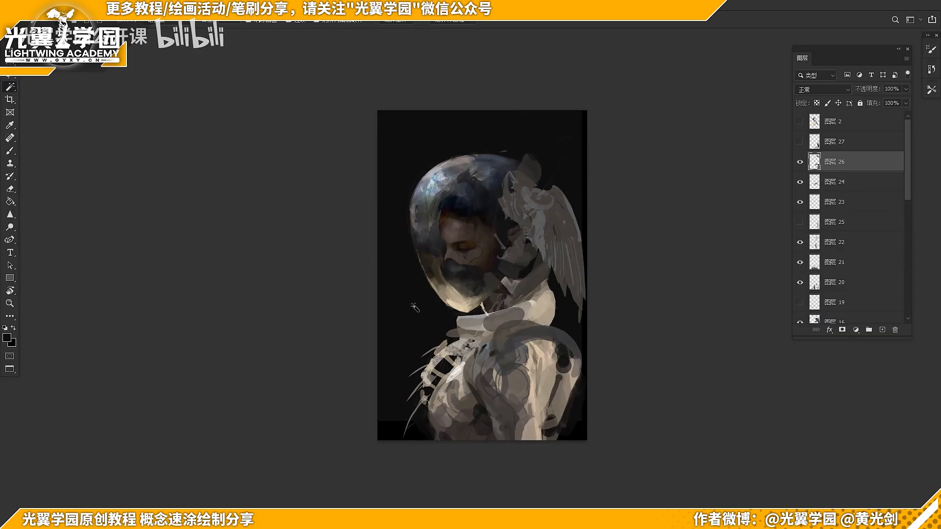
left_click(416, 309)
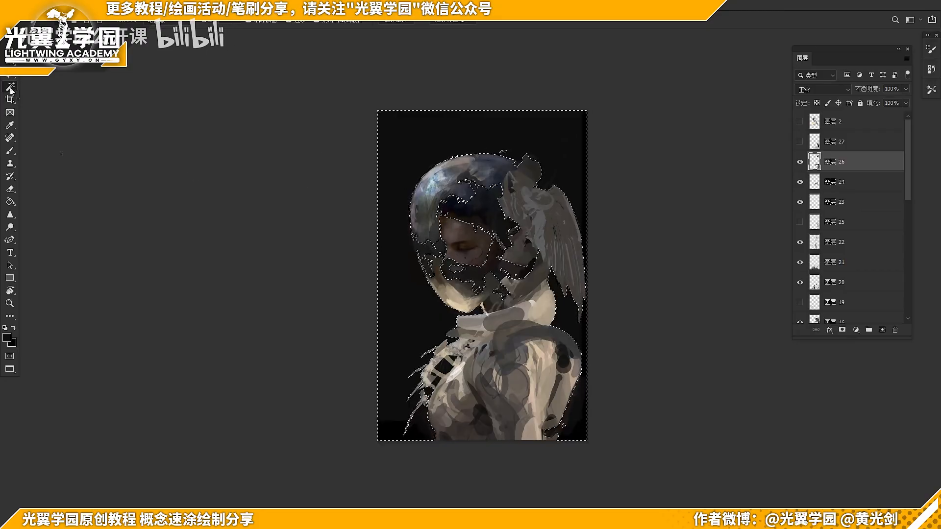
Remove the stray areas inside the helmet, face and neck from the background selection with the Lasso, and invert the selection
key("l")
left_click_drag(422, 210, 414, 232)
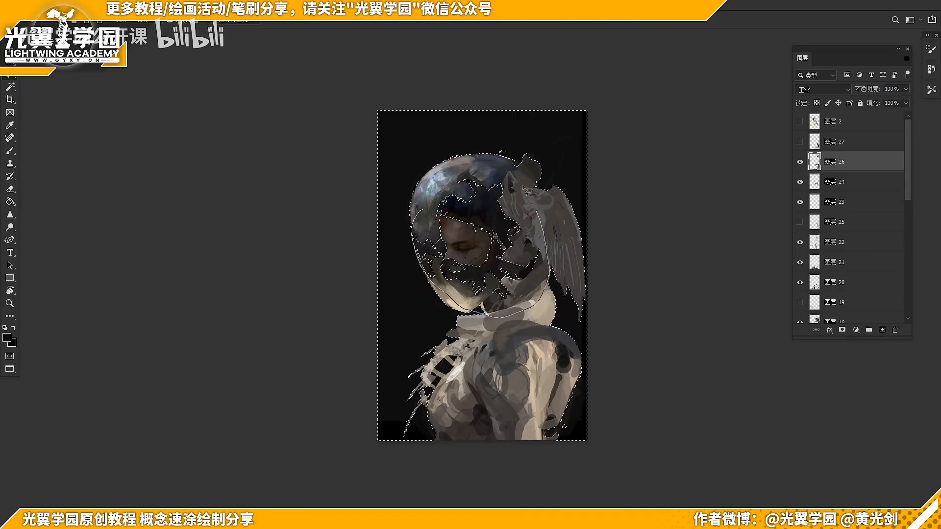
left_click_drag(421, 198, 422, 208)
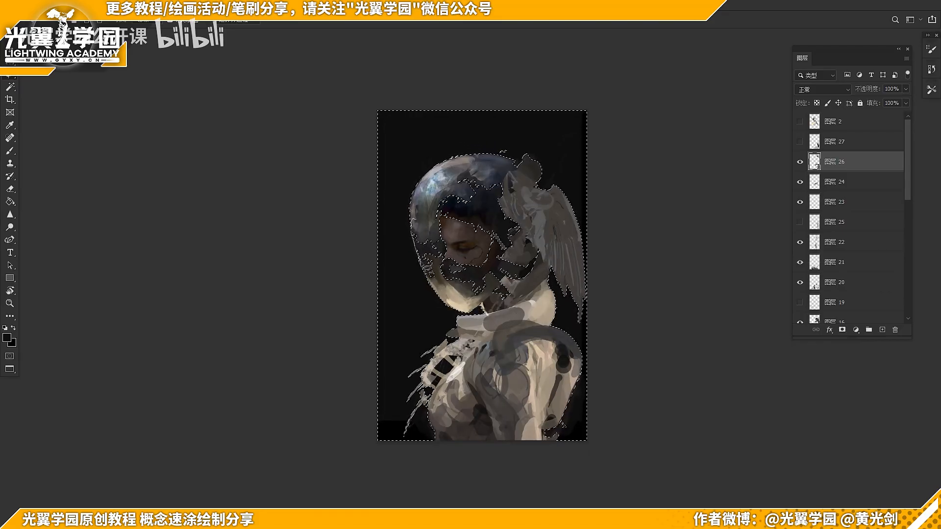
left_click_drag(464, 210, 435, 192)
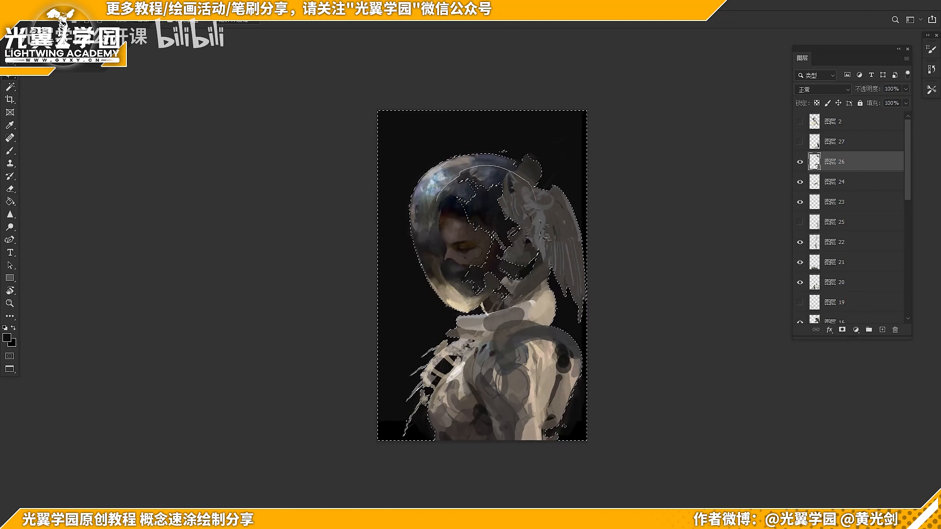
left_click_drag(461, 300, 441, 196)
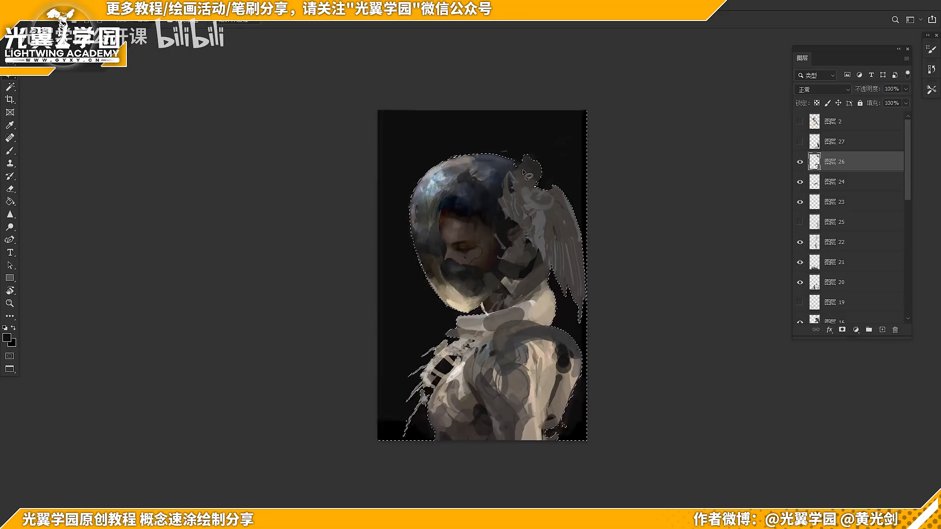
key("ctrl+shift+i")
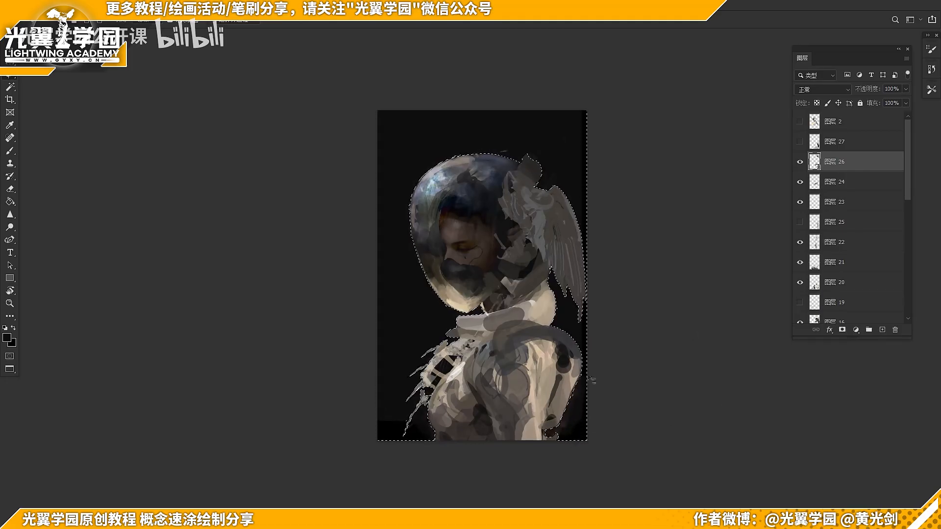
left_click(11, 88)
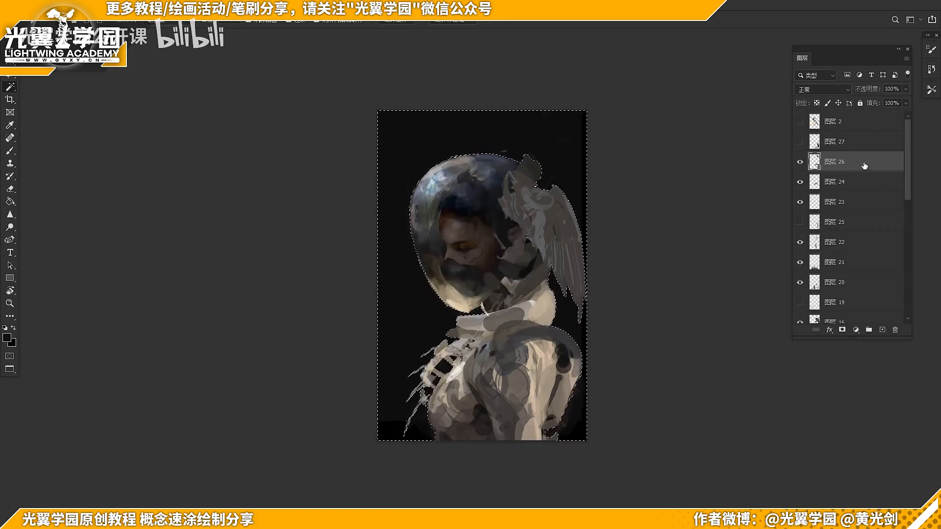
Delete the hidden layers 图层 25 and 图层 19
left_click(800, 223)
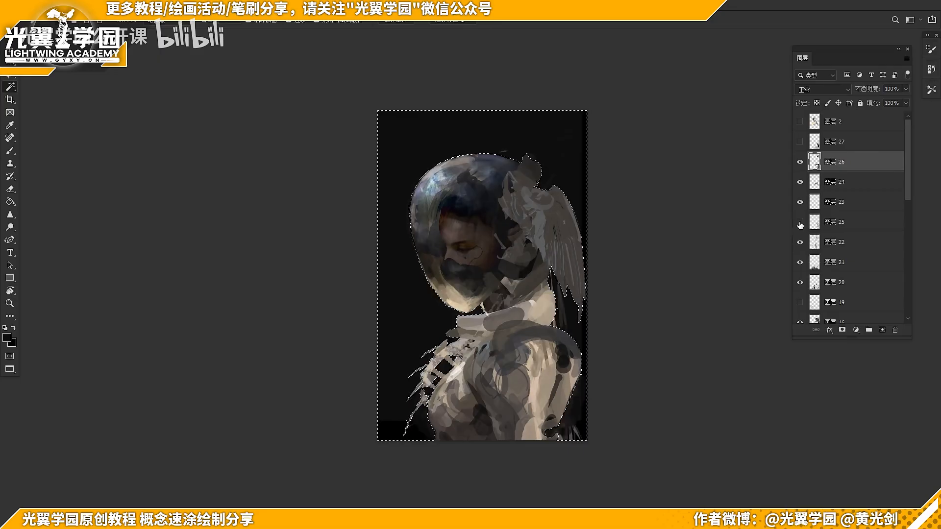
left_click(855, 223)
left_click(894, 329)
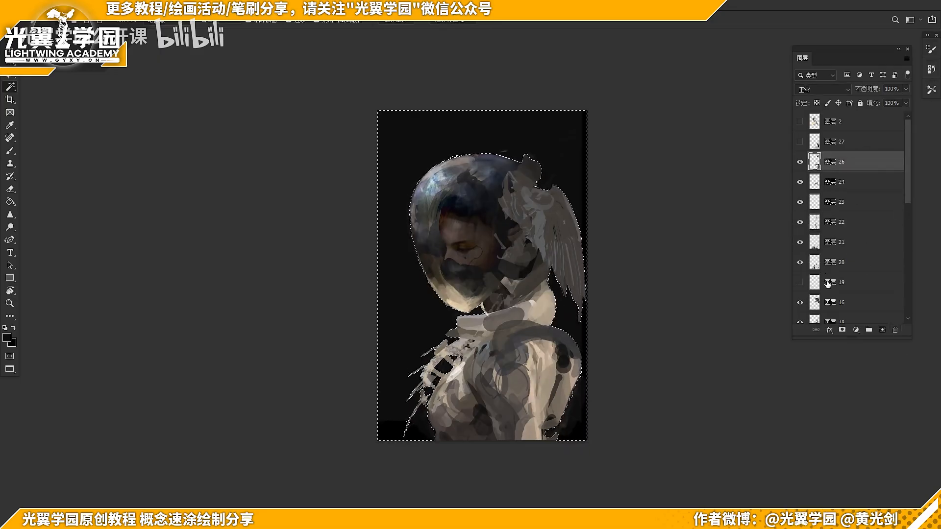
left_click(862, 282)
left_click(895, 329)
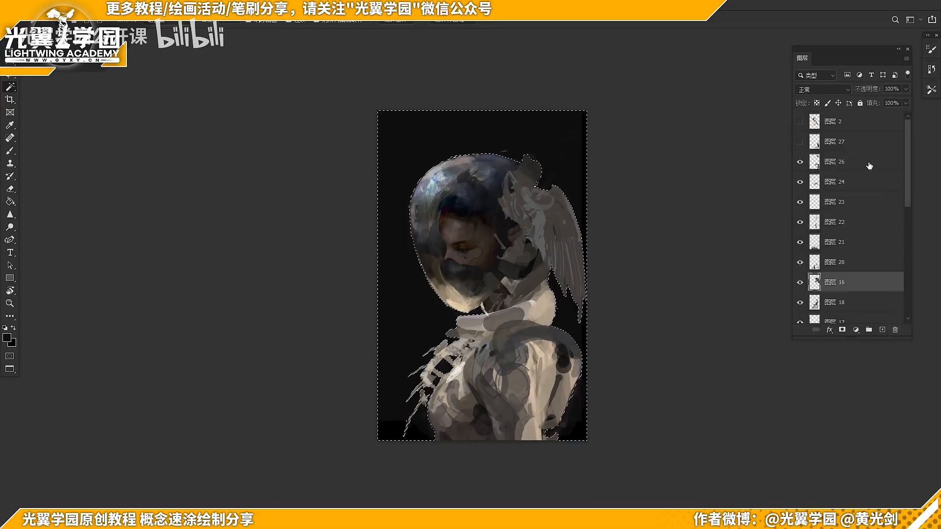
Check the contents of the hidden layers 图层 27 and 图层 2, and delete 图层 27
left_click(800, 142)
left_click(800, 144)
left_click(839, 142)
left_click(799, 123)
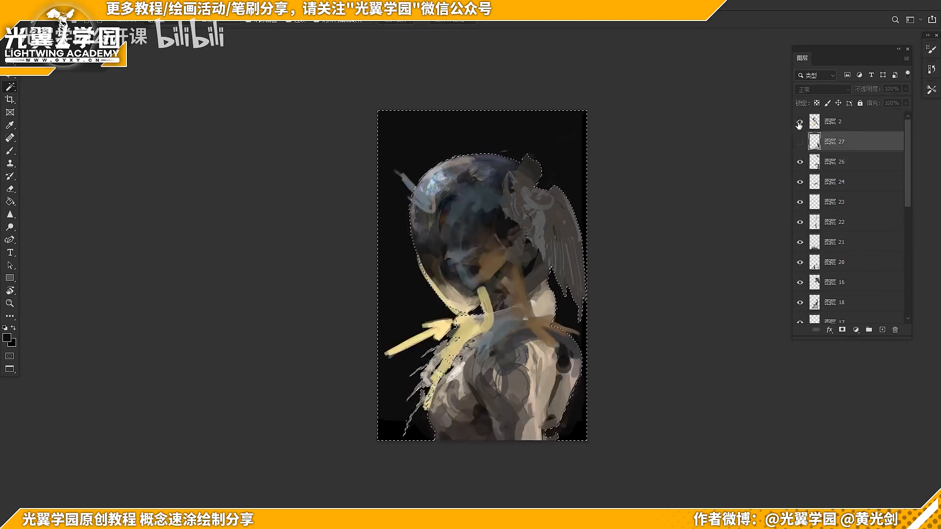
left_click_drag(895, 329, 896, 330)
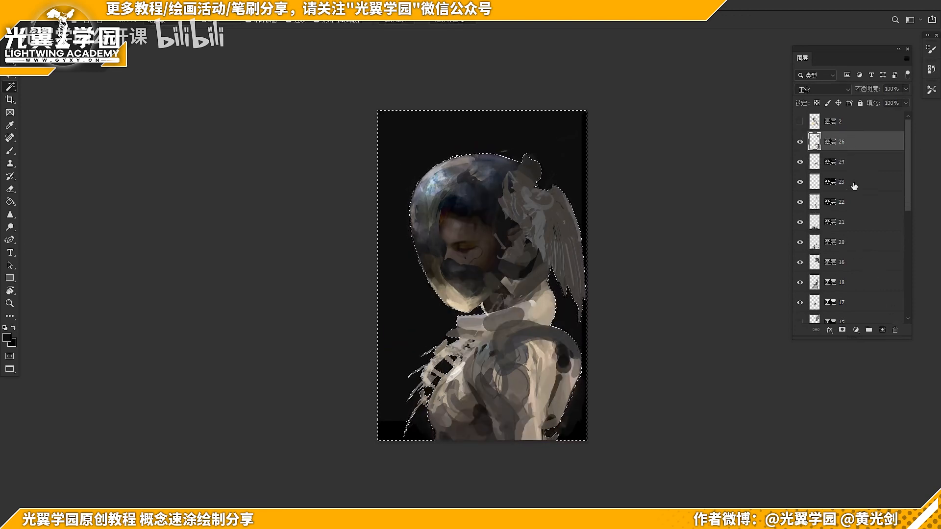
Stamp the visible layers into one, copy the figure from it onto its own layer with the inverted selection, and add an empty layer beneath the figure copy
key("ctrl+shift+alt+e")
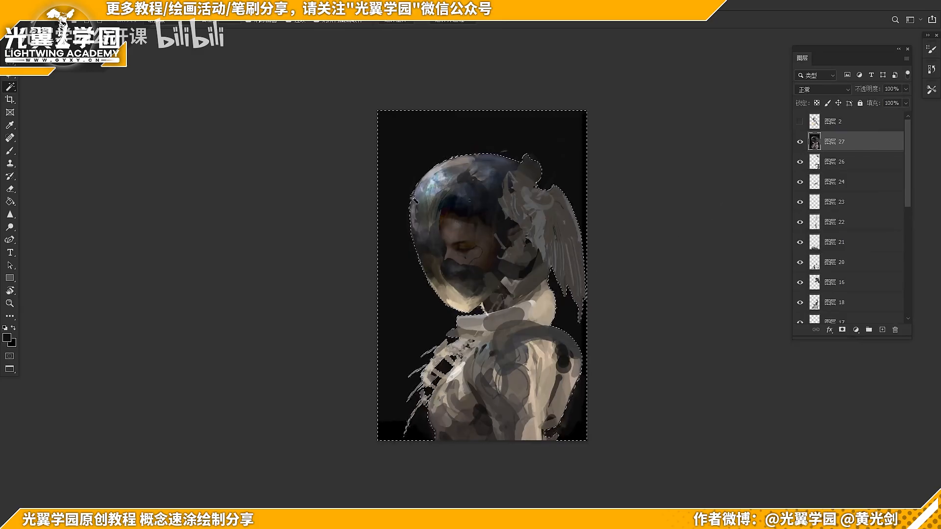
right_click(496, 228)
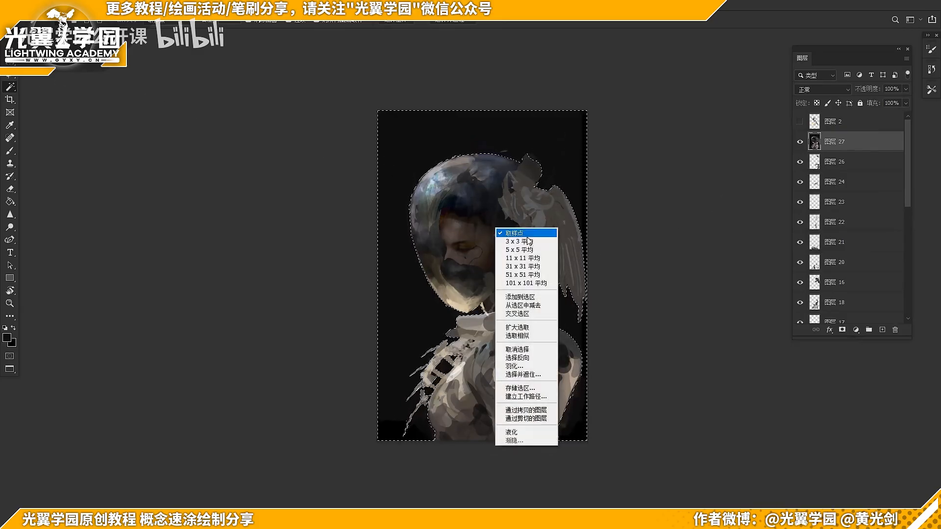
left_click(534, 358)
right_click(504, 255)
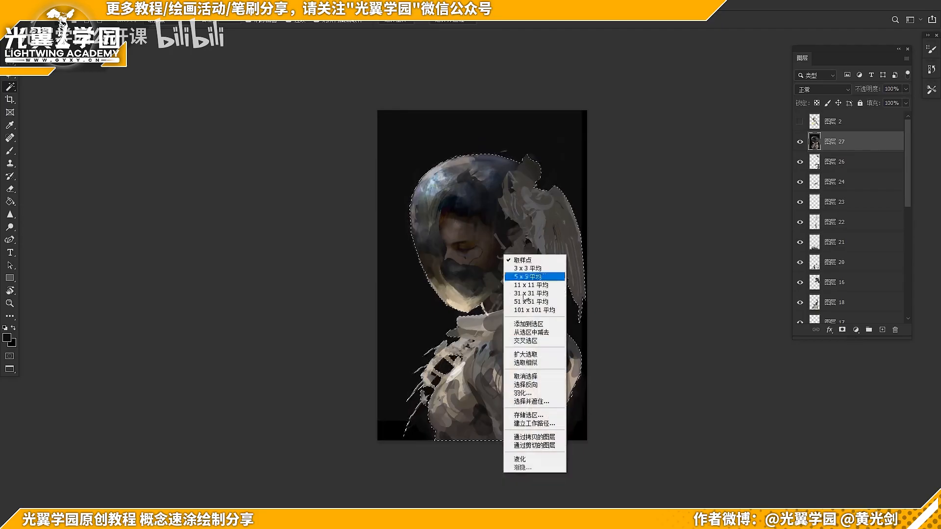
left_click(534, 436)
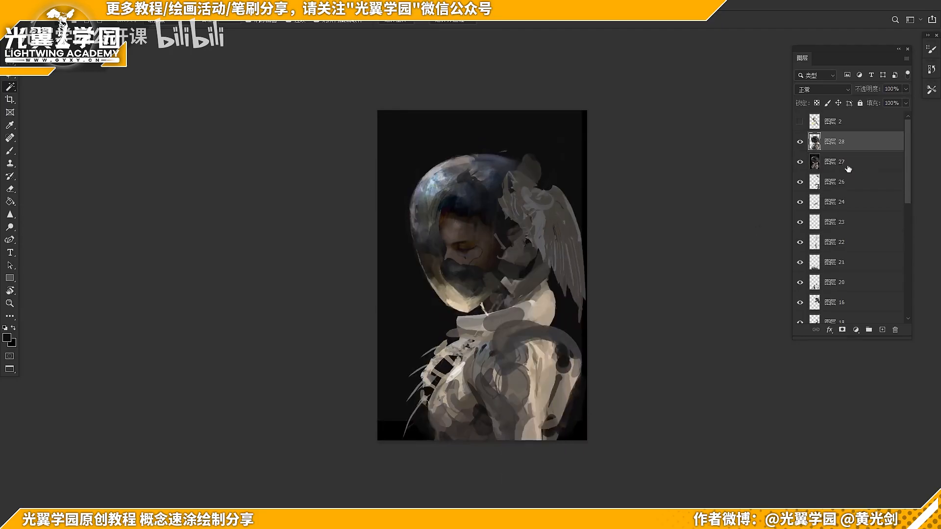
left_click(883, 330)
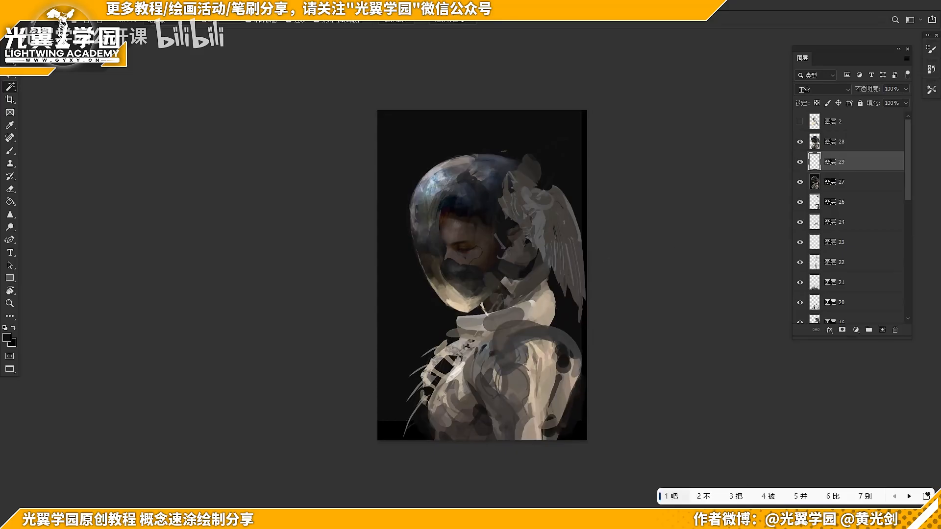
Try painting a soft beige glow behind the lower body with the 喷枪 brush at 1457 px, and undo it
key("b")
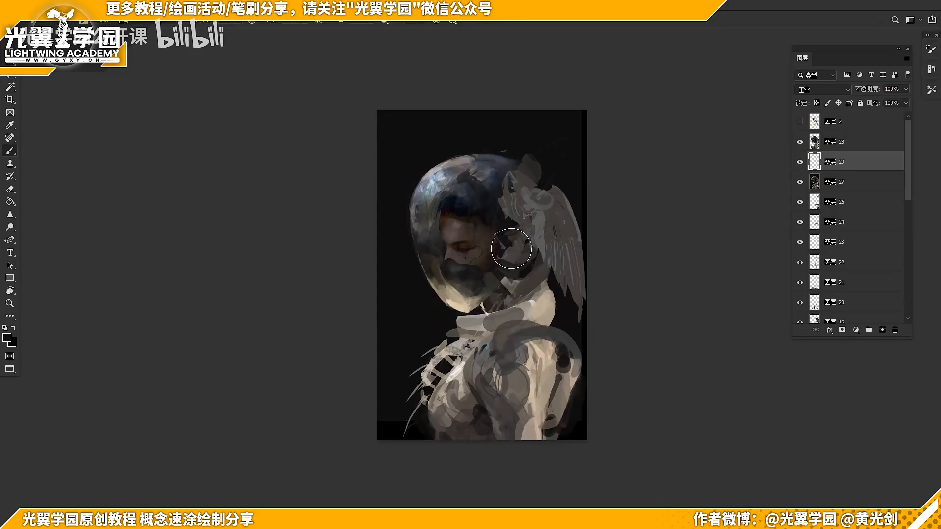
key("bracketright")
key("bracketright")
key("bracketright")
key("bracketright")
key("bracketright")
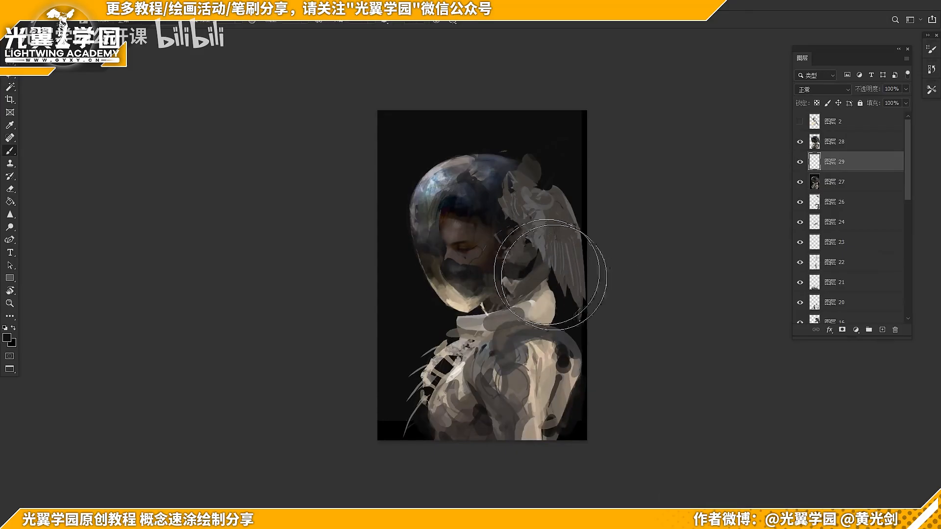
left_click(538, 360, "alt")
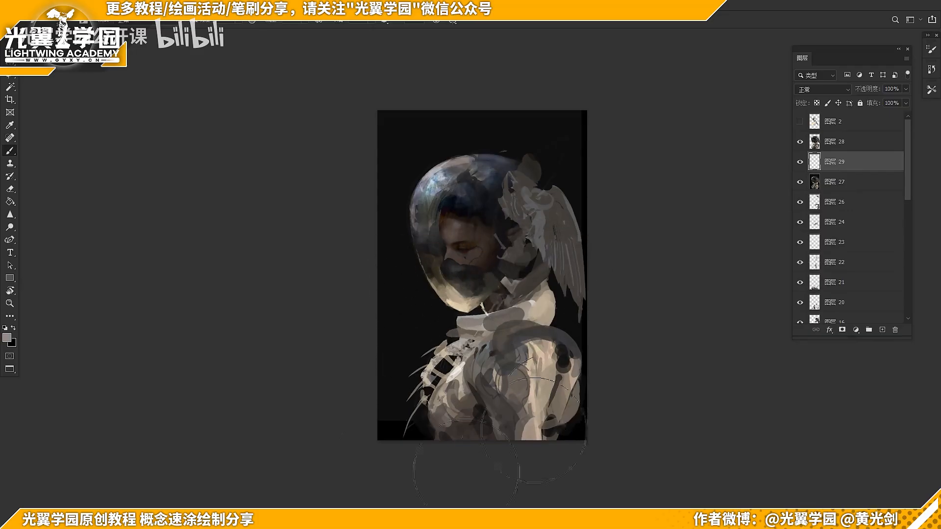
right_click(537, 360)
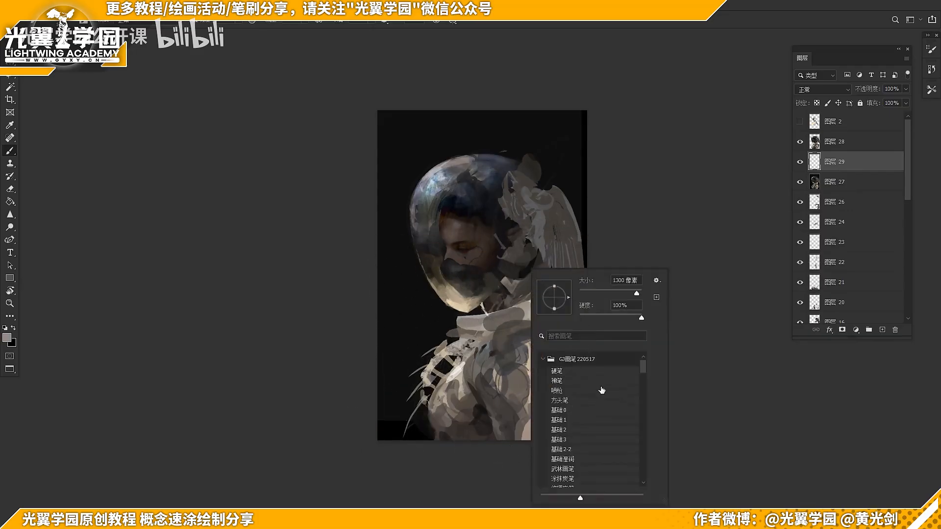
left_click(602, 390)
left_click(636, 292)
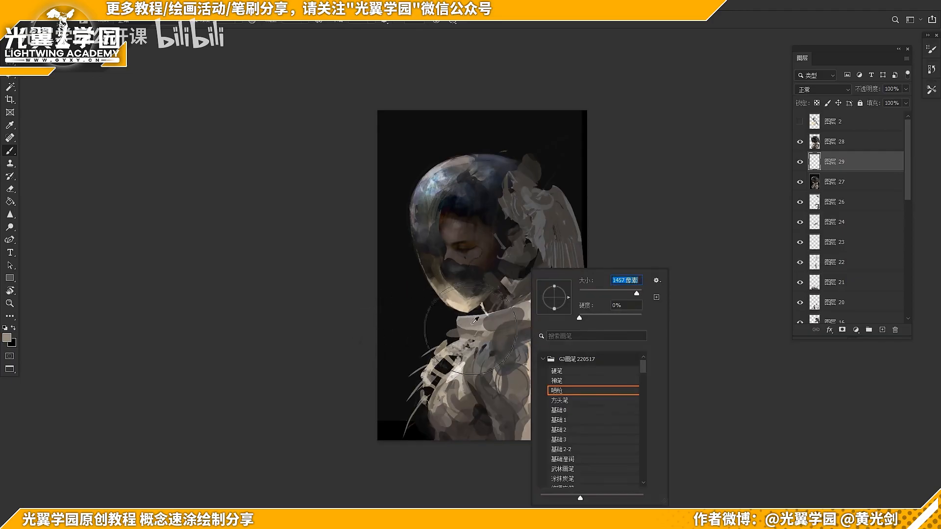
left_click(464, 304, "alt")
mouse_move(410, 409)
left_mouse_down()
mouse_move(596, 391)
mouse_move(593, 356)
mouse_move(523, 386)
mouse_move(480, 338)
mouse_move(530, 375)
left_mouse_up()
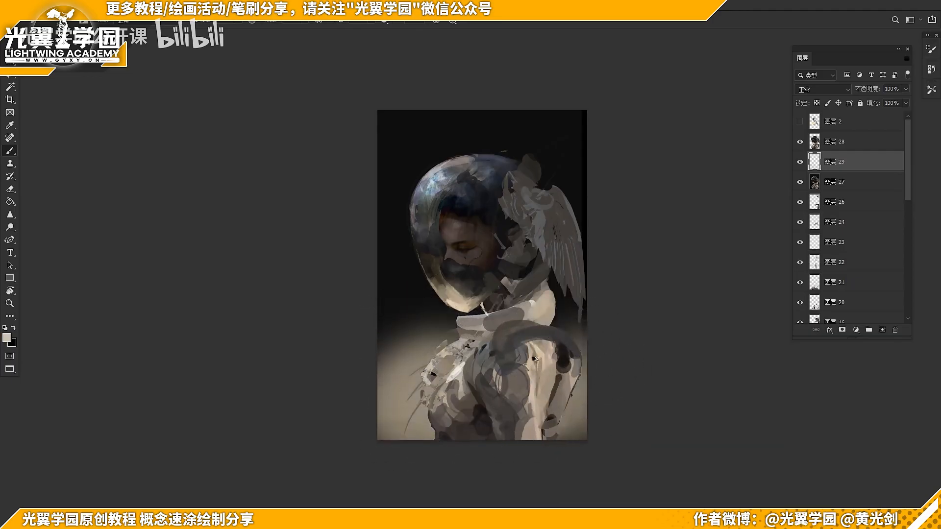
key("ctrl+z")
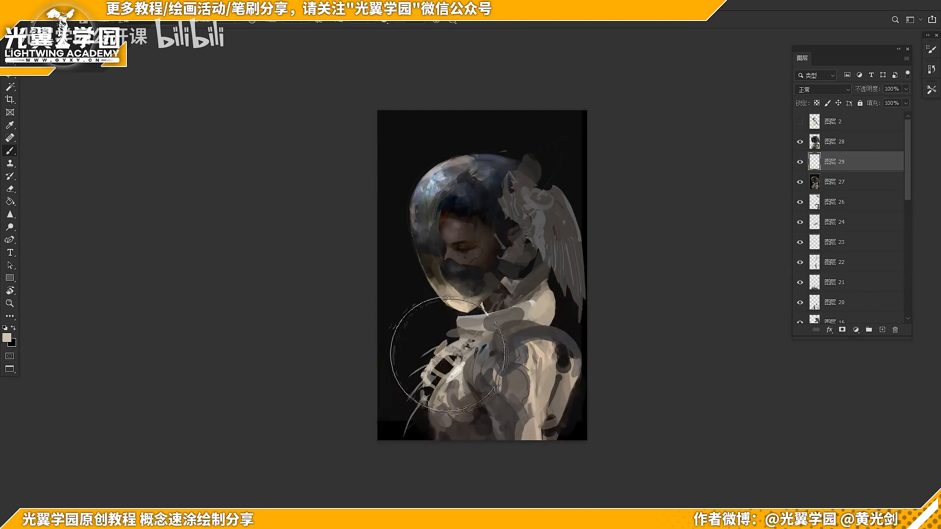
Switch to the 方头笔 brush and set its size to 2165 px
right_click(445, 271)
left_click(525, 402)
left_click_drag(541, 295, 550, 294)
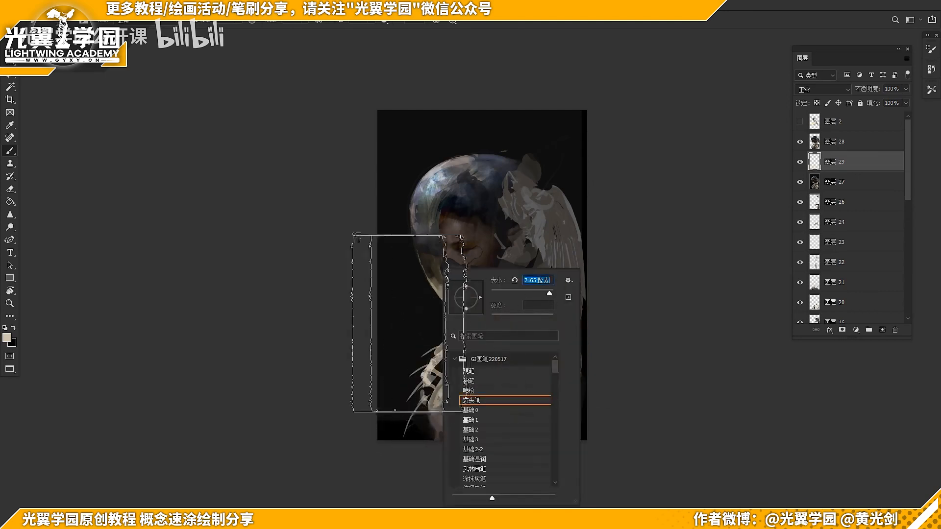
Try painting textured smoky haze behind both sides of the lower body, and undo the strokes
left_click_drag(411, 407, 479, 425)
left_click_drag(588, 415, 549, 383)
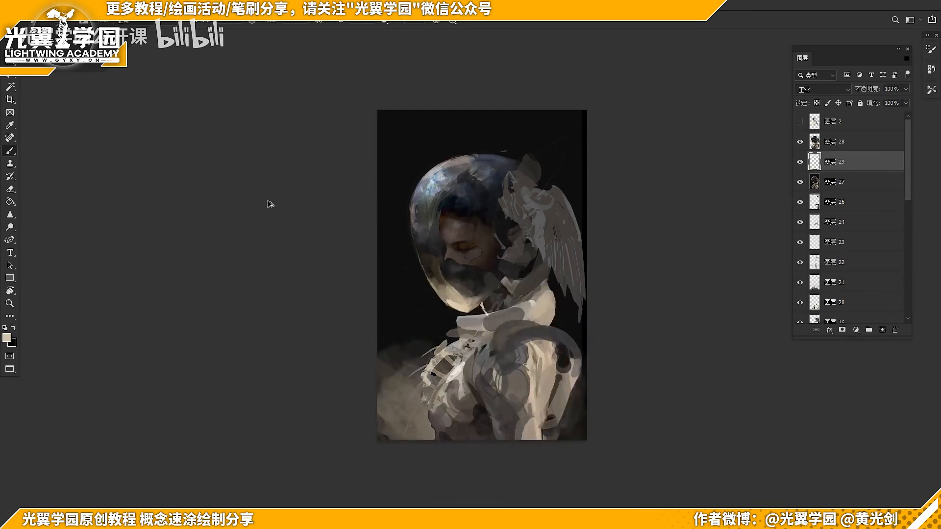
key("ctrl+z")
key("ctrl+z")
Set the brush mode to 叠加 (Overlay) and paint a pale cream glow behind the chest and back at the bottom of the canvas
left_click(172, 22)
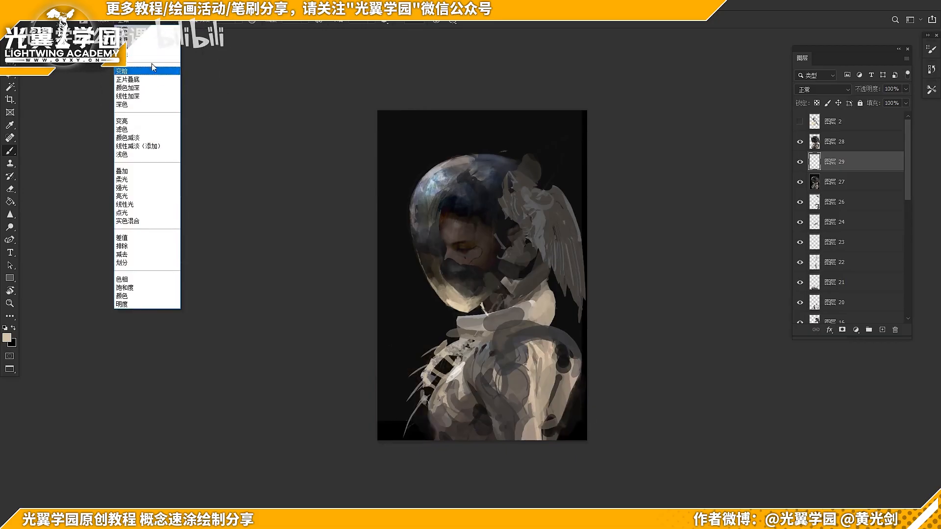
left_click(153, 172)
mouse_move(406, 436)
left_mouse_down()
mouse_move(411, 420)
mouse_move(508, 422)
left_mouse_up()
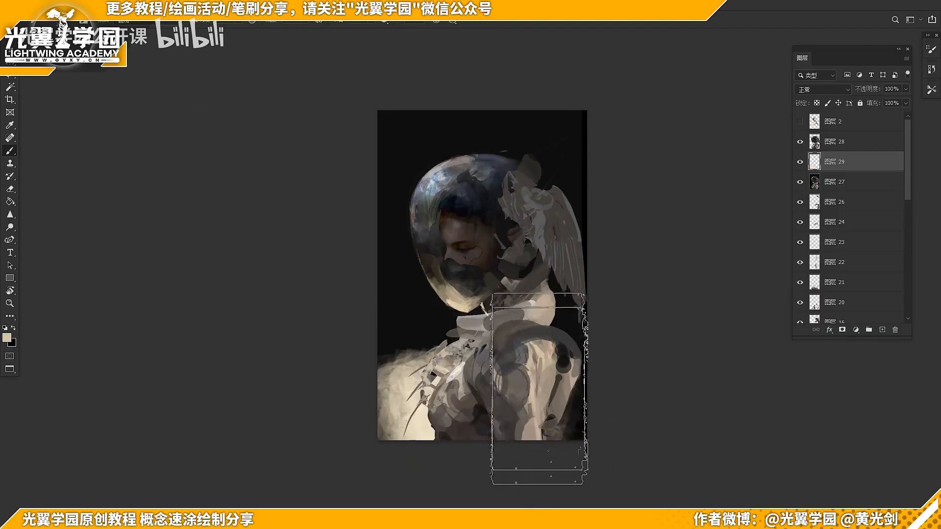
key("bracketleft")
key("bracketleft")
key("bracketleft")
key("bracketleft")
key("bracketleft")
left_click_drag(564, 394, 558, 392)
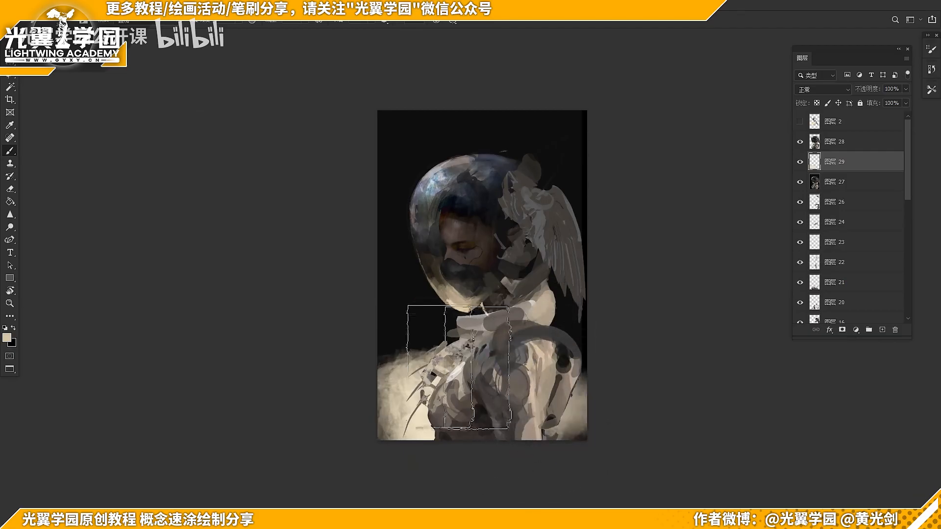
mouse_move(412, 368)
left_mouse_down()
mouse_move(403, 366)
mouse_move(448, 358)
mouse_move(447, 379)
left_mouse_up()
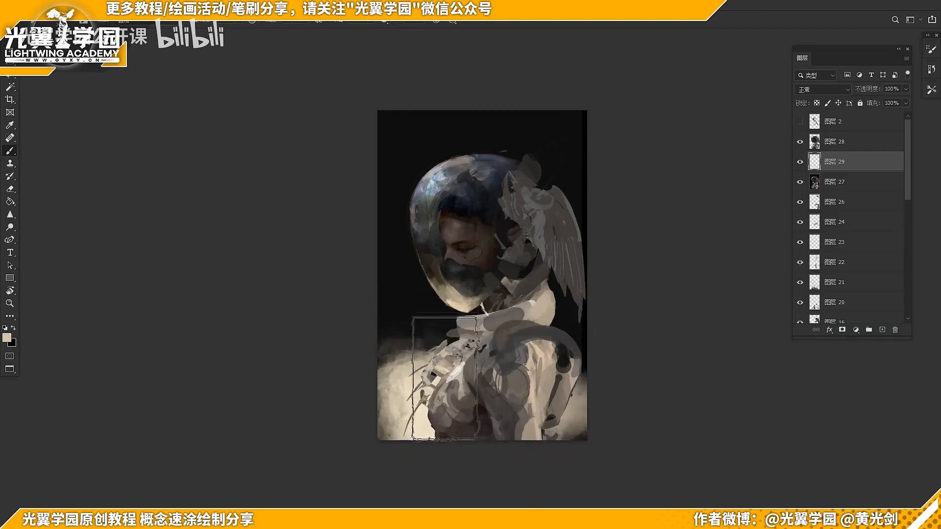
Build up the pale cloud around the chest spikes with progressively smaller brush sizes, undoing unwanted strokes
key("bracketleft")
key("bracketleft")
key("bracketleft")
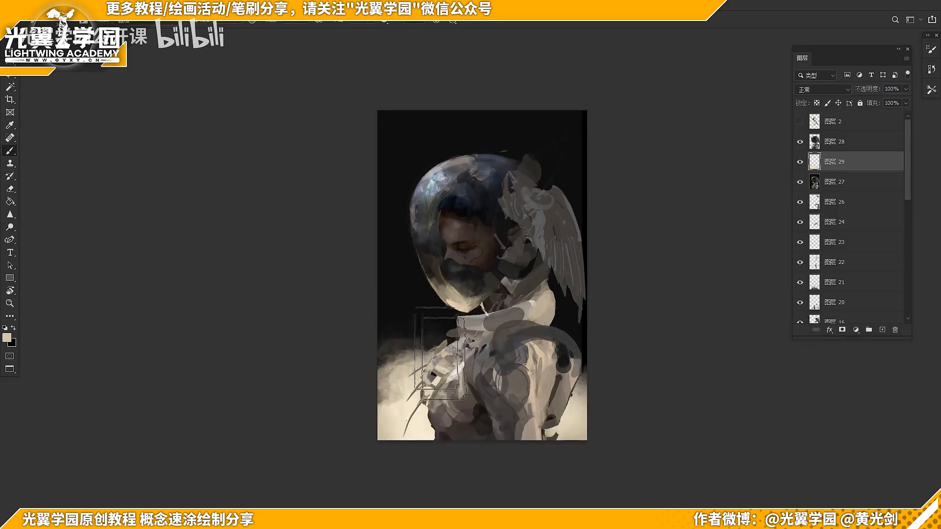
mouse_move(427, 355)
left_mouse_down()
mouse_move(460, 375)
mouse_move(421, 357)
left_mouse_up()
key("ctrl+z")
key("bracketleft")
key("bracketleft")
key("bracketleft")
key("bracketleft")
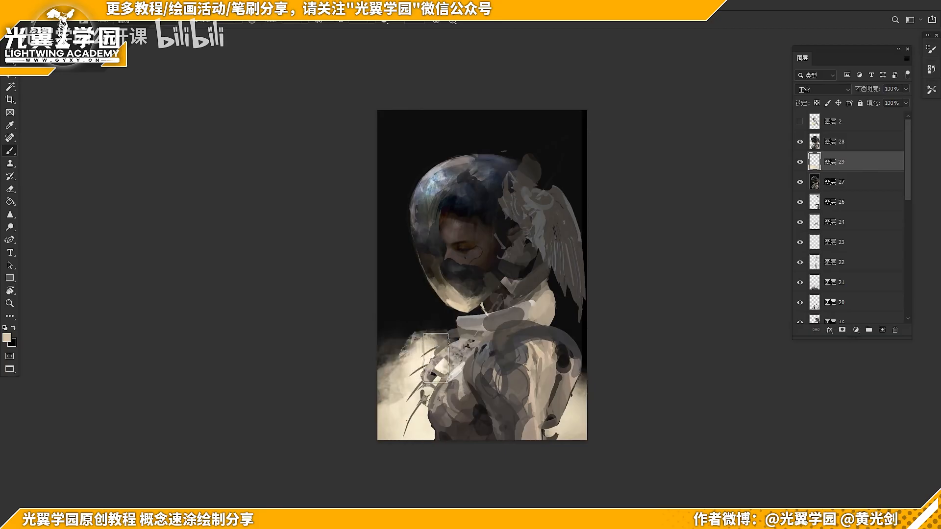
left_click_drag(434, 368, 425, 402)
key("ctrl+z")
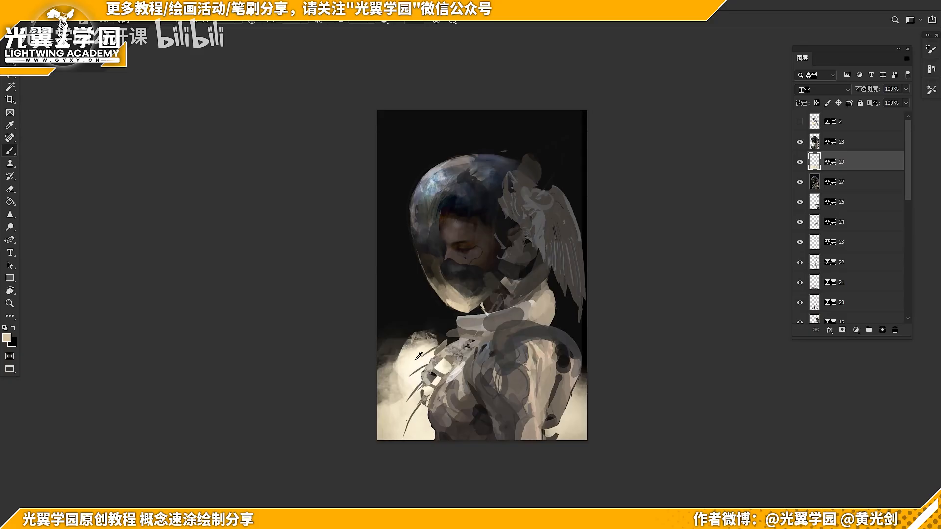
Brighten the cloud in front of the chest and along the canvas edge with a lighter sampled cream
left_click(416, 359, "alt")
mouse_move(422, 362)
left_mouse_down()
mouse_move(437, 373)
mouse_move(426, 377)
mouse_move(424, 362)
mouse_move(446, 362)
mouse_move(449, 374)
mouse_move(419, 377)
left_mouse_up()
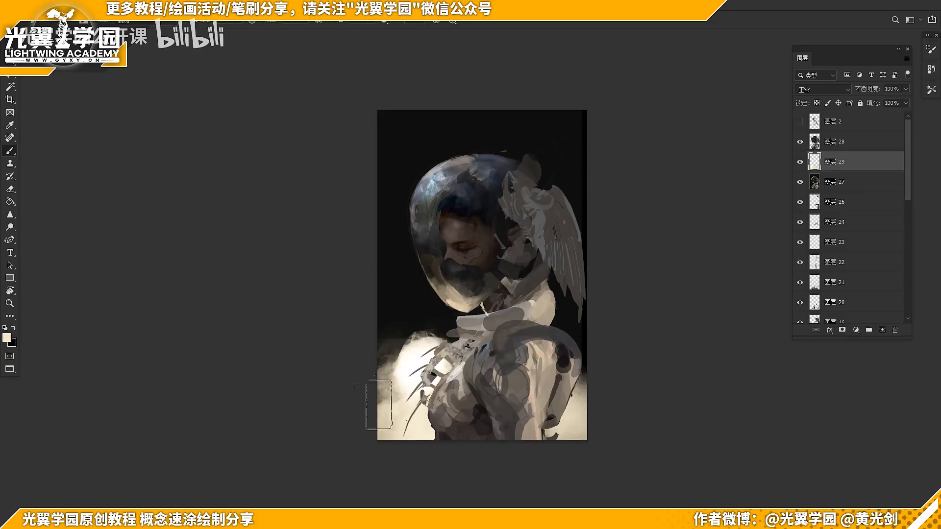
mouse_move(379, 405)
left_mouse_down()
mouse_move(399, 422)
mouse_move(387, 426)
mouse_move(422, 378)
mouse_move(380, 418)
left_mouse_up()
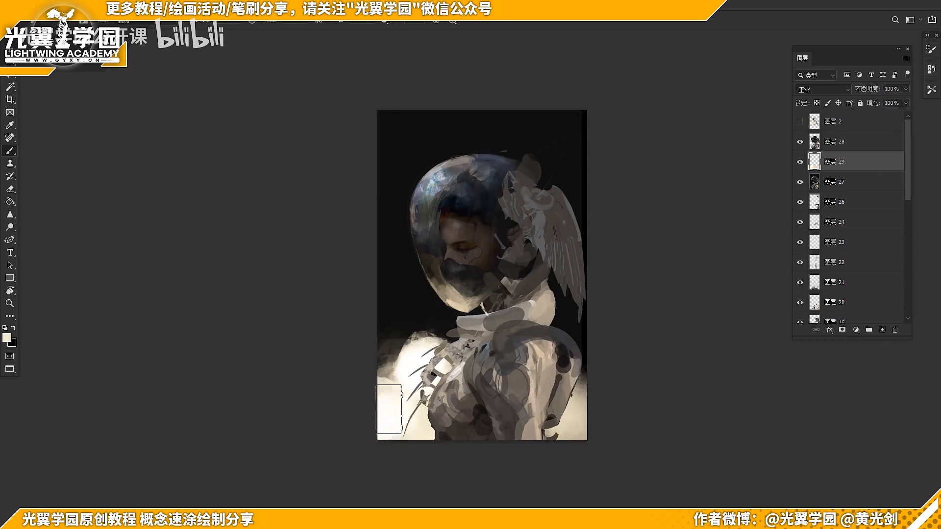
Paint faint dark haze above the front cloud with a sampled dark tone, and near-white glow behind the back shell below the wing
left_click(399, 327, "alt")
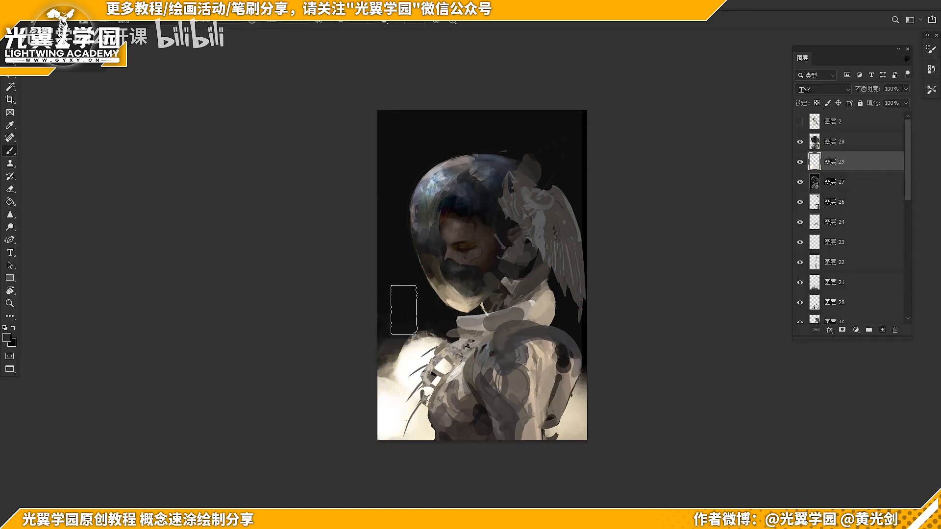
mouse_move(404, 311)
left_mouse_down()
mouse_move(433, 320)
mouse_move(387, 318)
mouse_move(415, 308)
left_mouse_up()
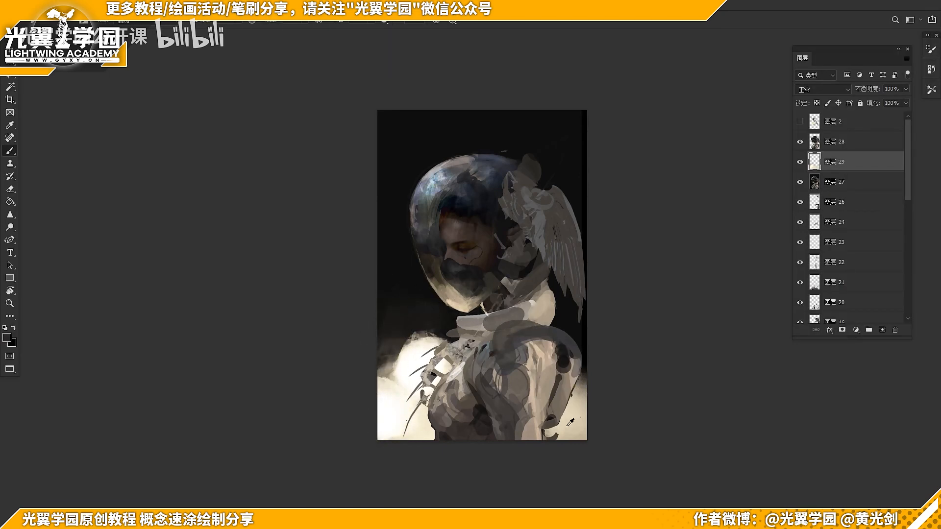
left_click(390, 417, "alt")
mouse_move(582, 392)
left_mouse_down()
mouse_move(588, 352)
mouse_move(575, 341)
mouse_move(584, 339)
mouse_move(574, 343)
mouse_move(612, 328)
mouse_move(575, 328)
mouse_move(578, 306)
left_mouse_up()
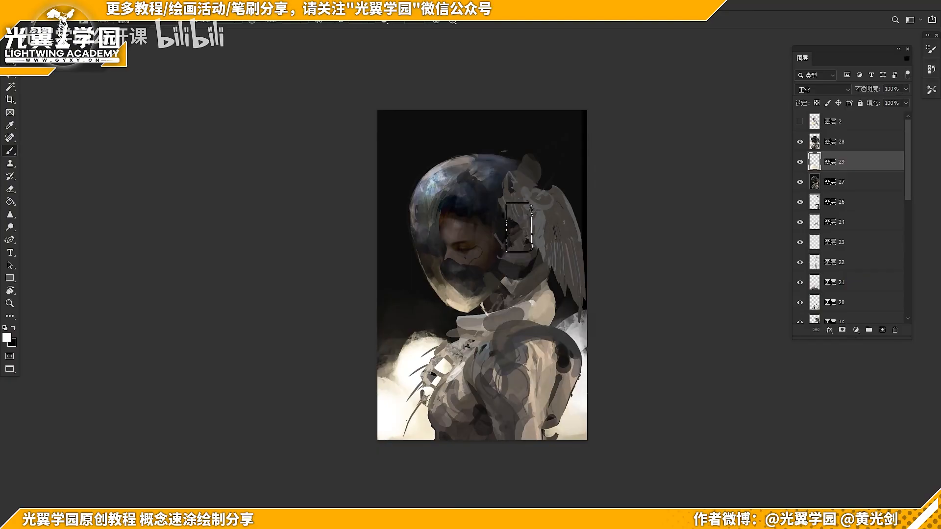
Choose the square brush 方头笔 and paint a large white disc behind the top of the helmet on 图层 29
right_click(543, 216)
key("Return")
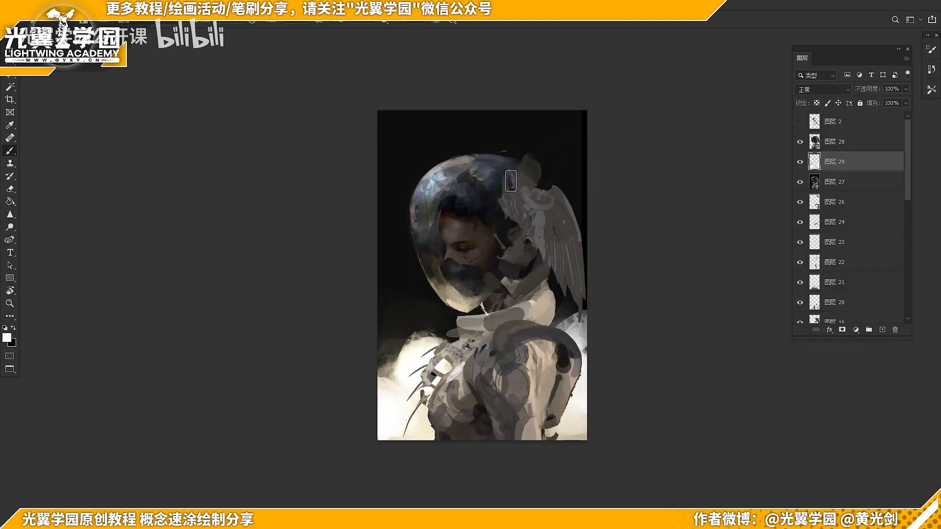
right_click(510, 181)
left_click(592, 284)
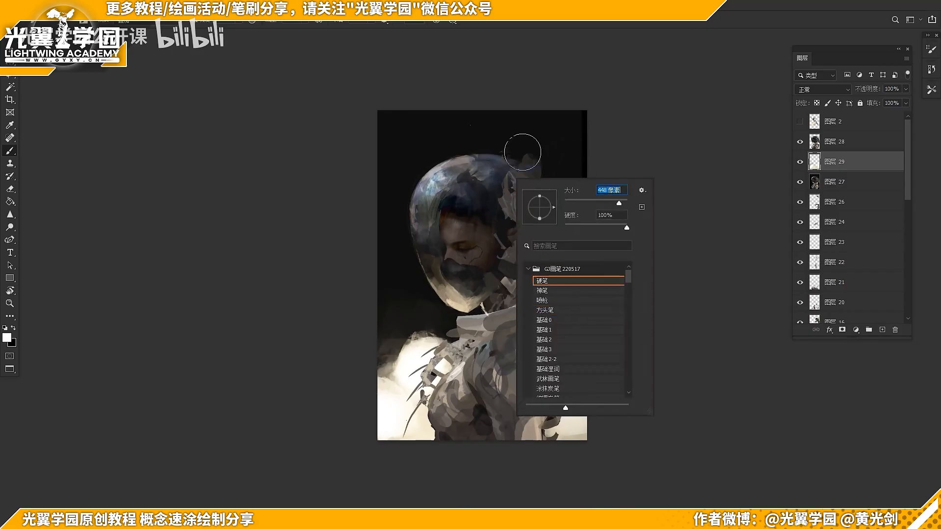
key("Return")
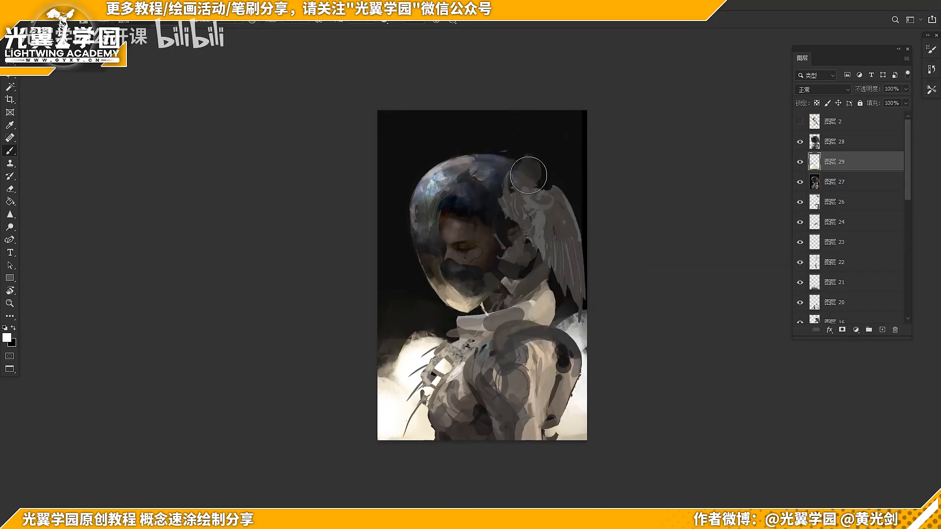
right_click(424, 213)
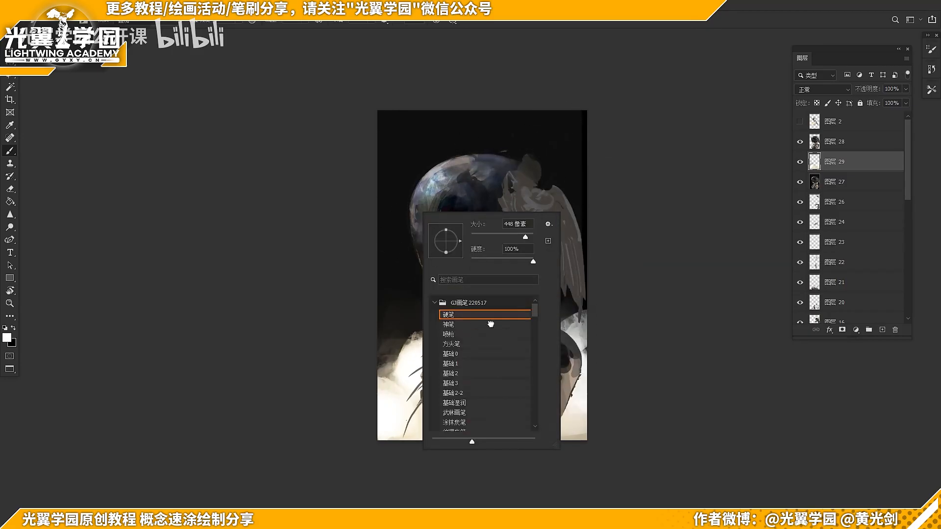
left_click(490, 323)
left_click(485, 344)
key("Return")
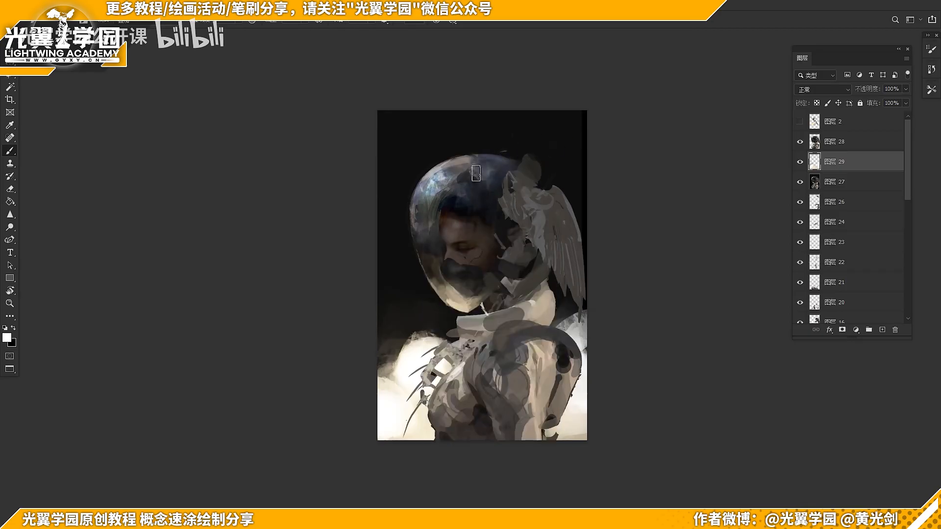
mouse_move(476, 172)
left_mouse_down()
mouse_move(509, 159)
mouse_move(513, 140)
mouse_move(468, 154)
mouse_move(536, 161)
left_mouse_up()
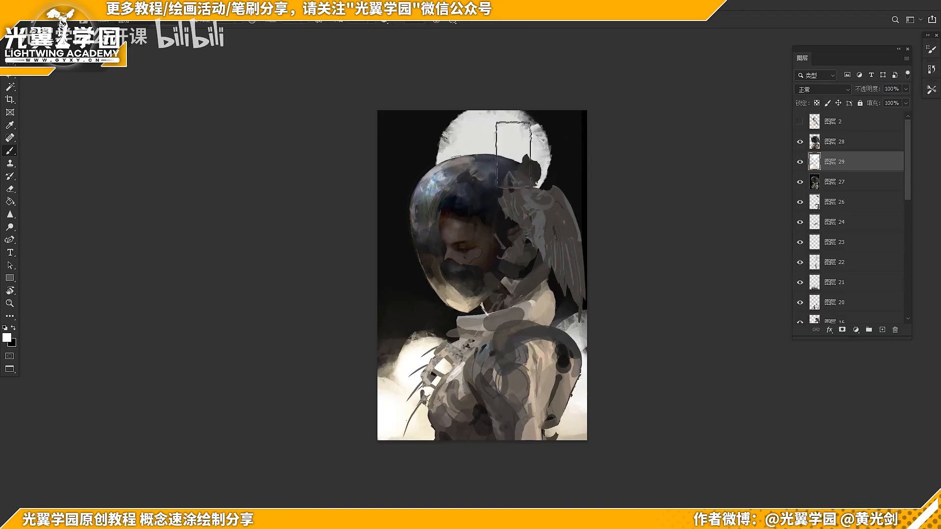
Set up a large hard-edged eraser and try cutting a round hole out of the white disc
key("e")
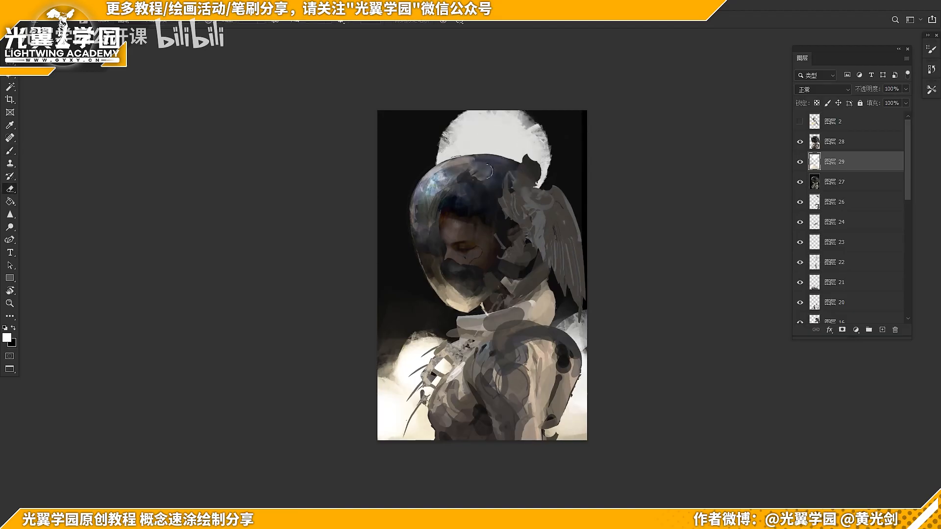
right_click(487, 170)
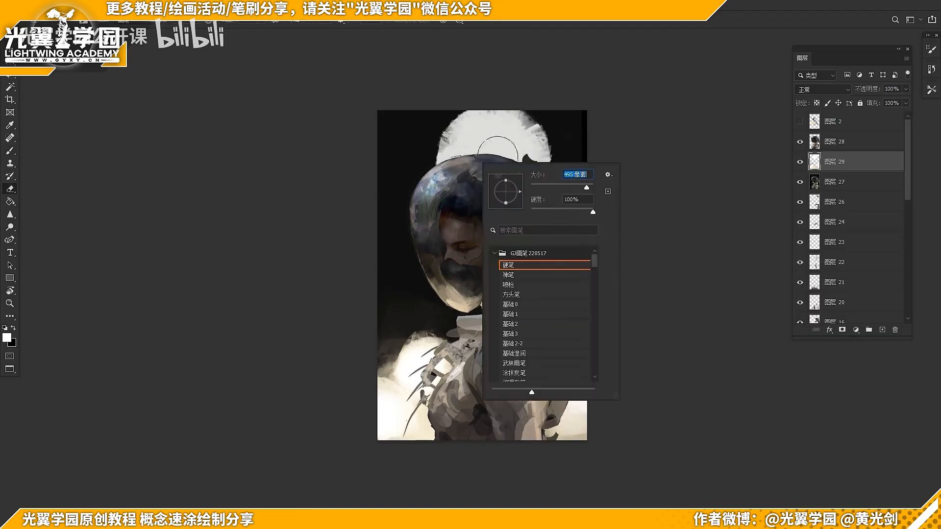
left_click(469, 152)
left_click(471, 154)
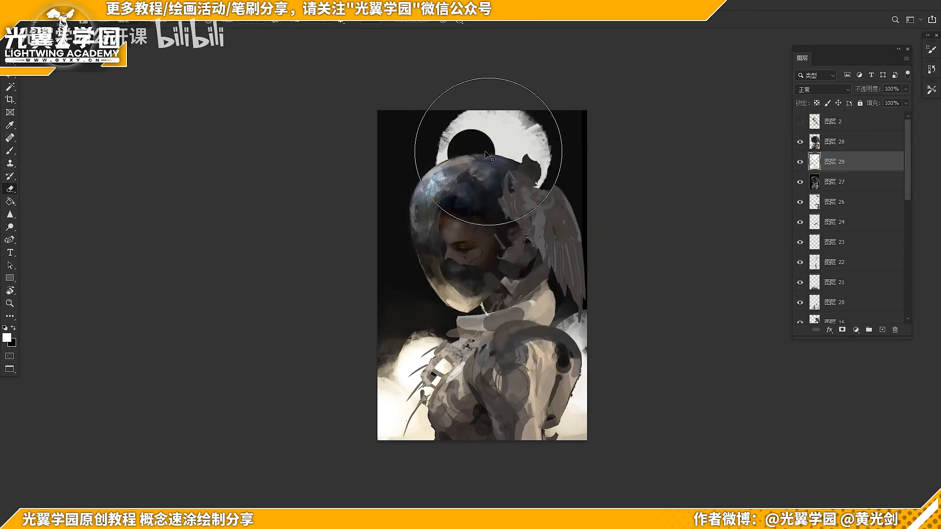
key("ctrl+z")
left_click(473, 149)
left_click(478, 148)
key("ctrl+z")
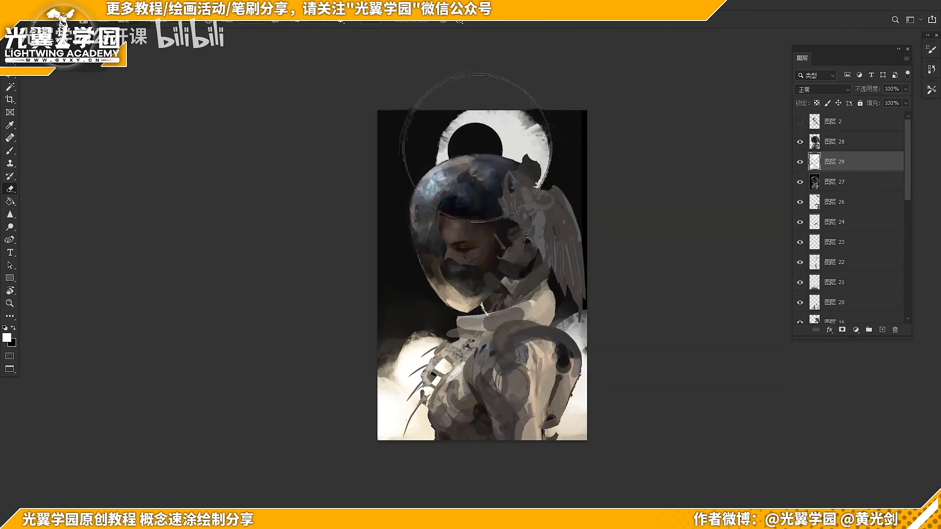
left_click(474, 149)
key("ctrl+z")
Erase a large off-centre circle from the disc to leave a bright crescent behind the helmet, undoing misplaced attempts
left_click(484, 142)
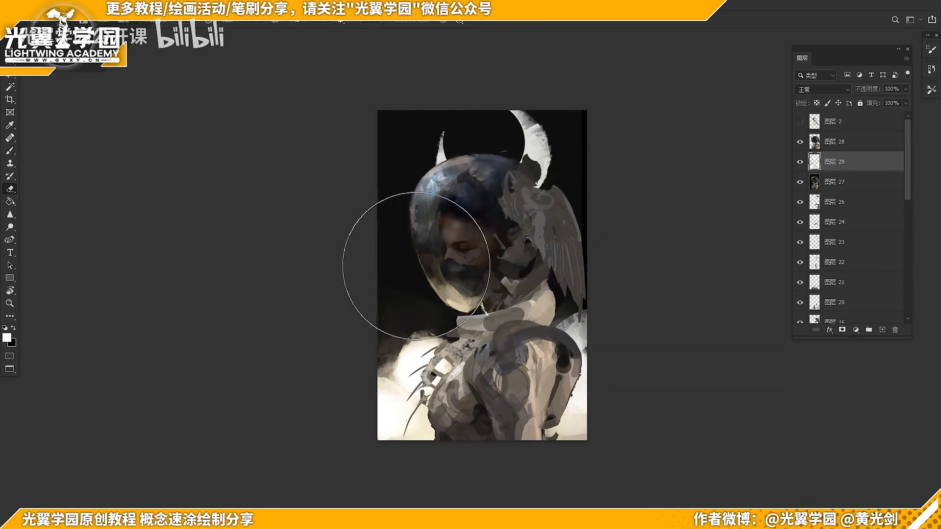
key("ctrl+z")
left_click(484, 149)
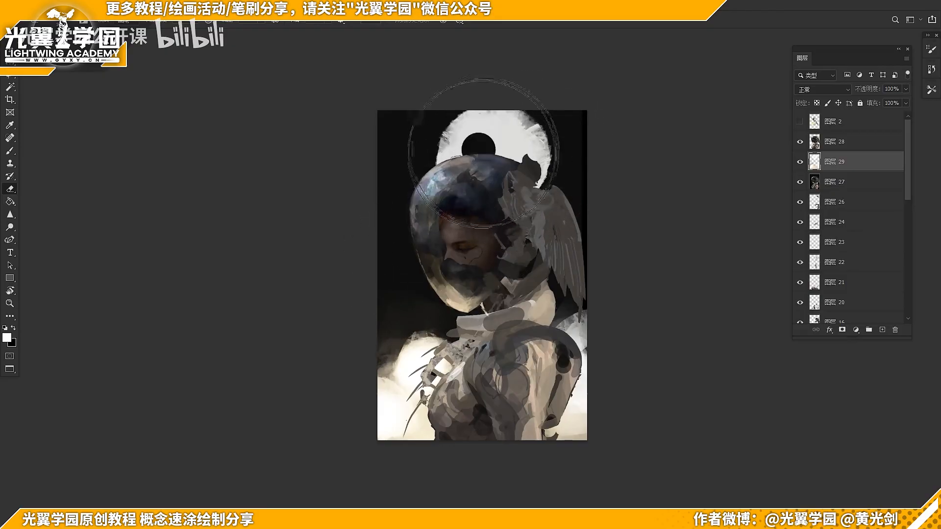
left_click(476, 149)
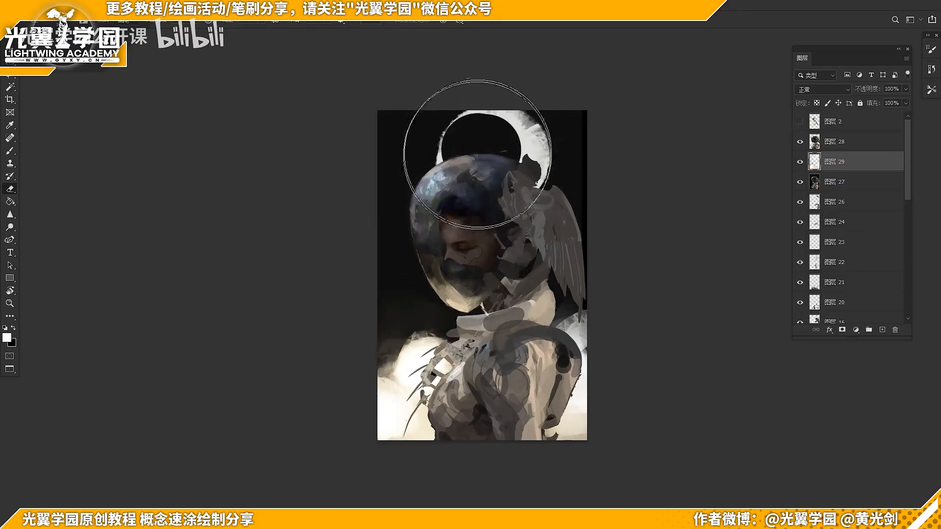
key("ctrl+z")
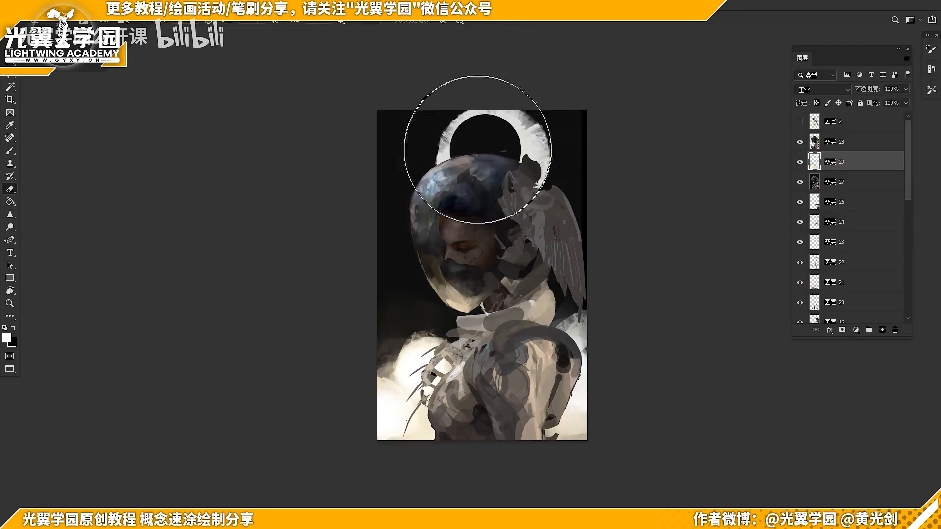
left_click(477, 149)
key("ctrl+z")
key("ctrl+z")
left_click(477, 143)
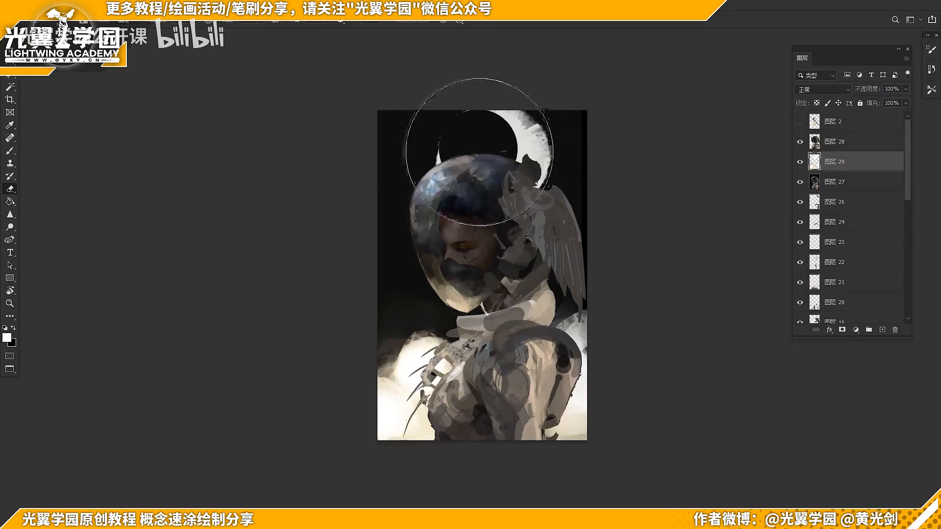
Sample the crescent's pale grey and rework its surface with the square brush 方头笔
key("b")
right_click(580, 236)
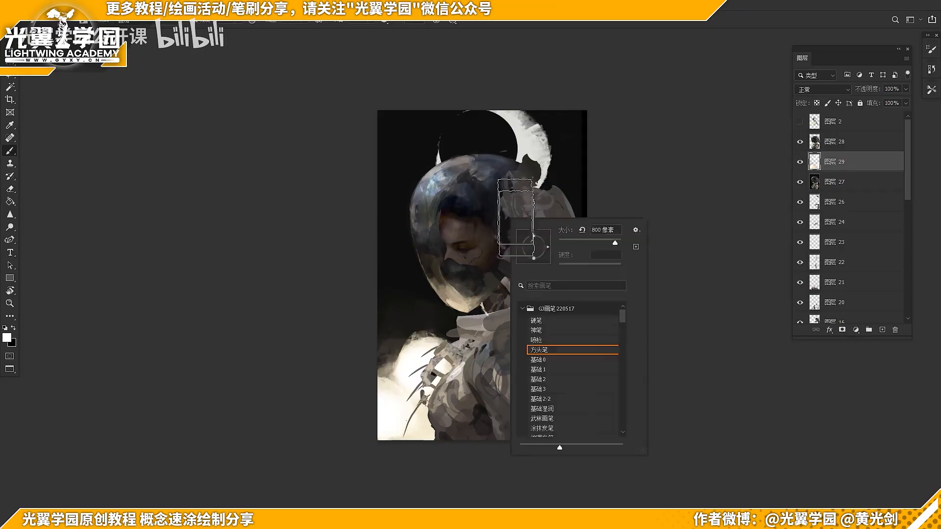
left_click(536, 146, "alt")
left_click_drag(544, 177, 542, 148)
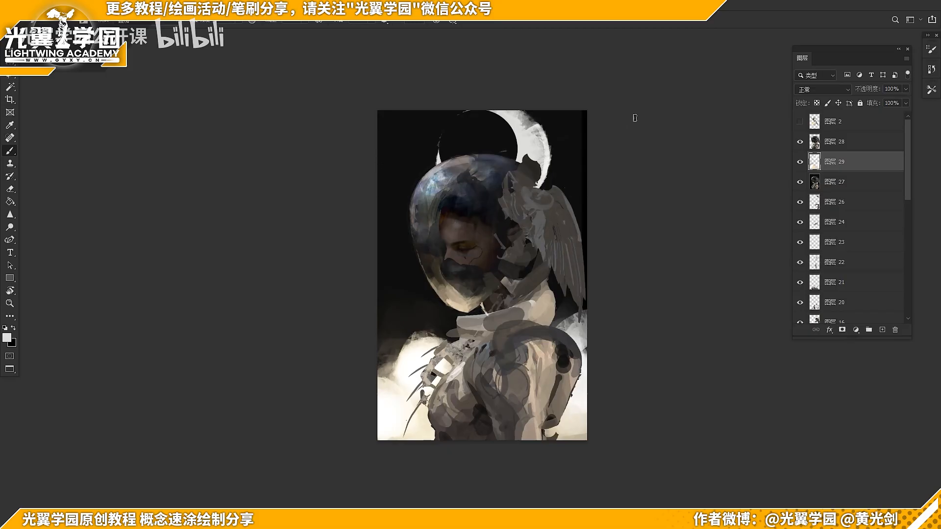
Try sweeping pale curved bands across the dark background behind the helmet and wing, undoing each stroke
left_click_drag(635, 118, 485, 254)
left_click_drag(606, 146, 278, 207)
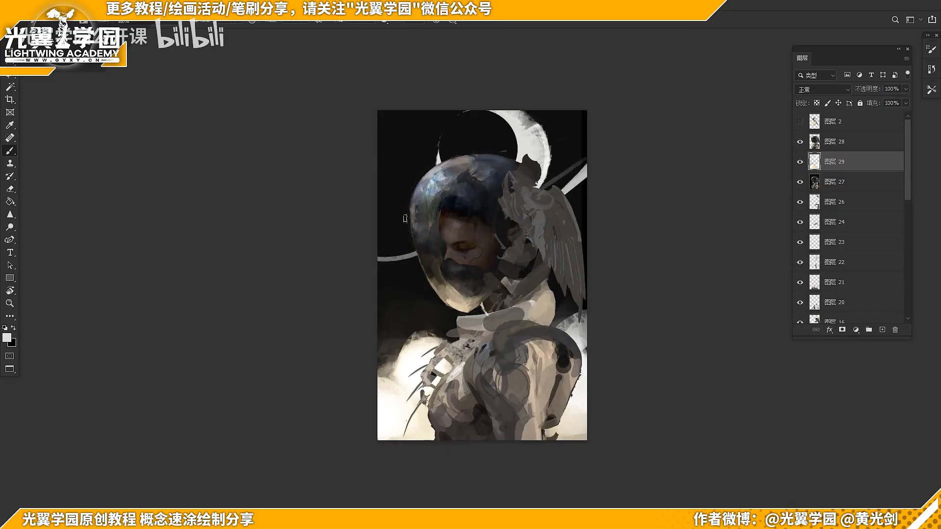
key("ctrl+z")
key("ctrl+z")
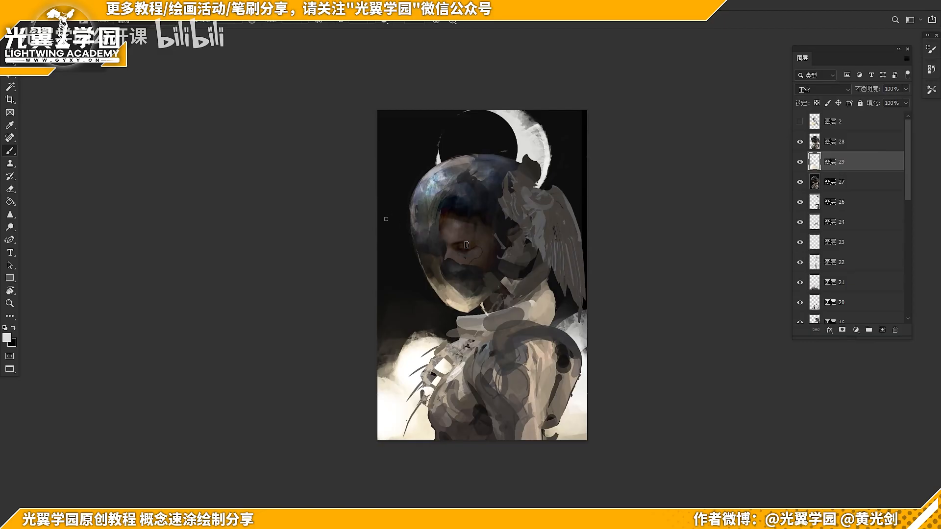
left_click_drag(587, 207, 378, 212)
key("ctrl+z")
Paint thin pale arcs crossing behind the figure, from the canvas edge before the helmet to the edge beyond the wing
left_click_drag(373, 251, 588, 227)
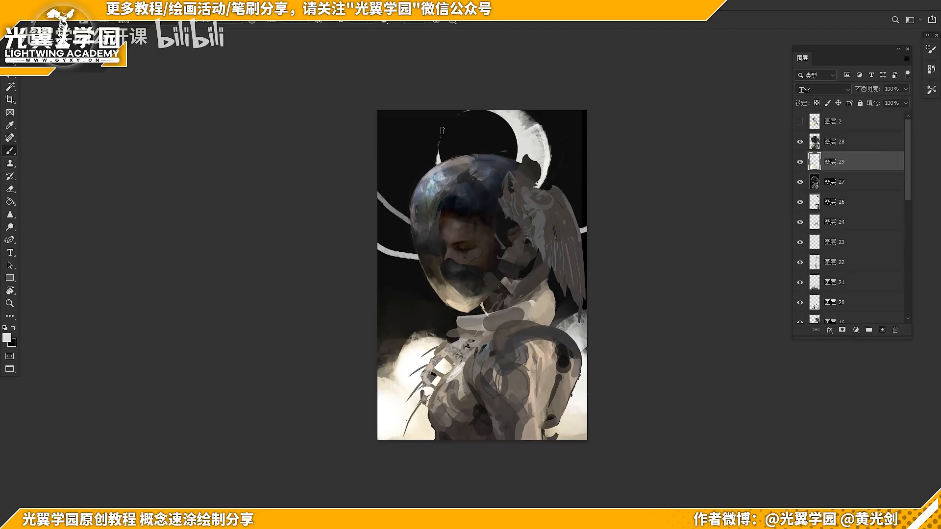
key("ctrl+0")
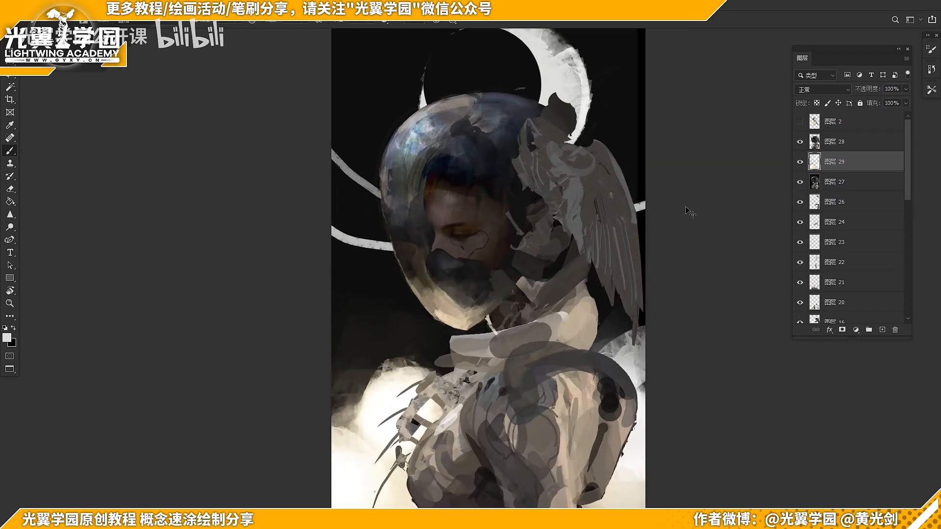
key("ctrl+minus")
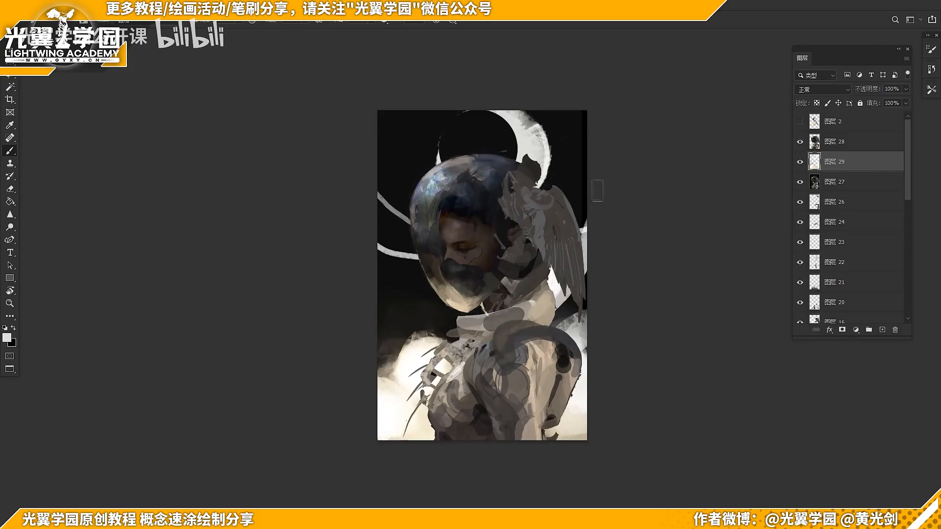
Paint a wider white band behind the wing at the canvas edge, comparing it by undoing and redoing the strokes
left_click_drag(597, 190, 581, 234)
key("ctrl+minus")
key("ctrl+minus")
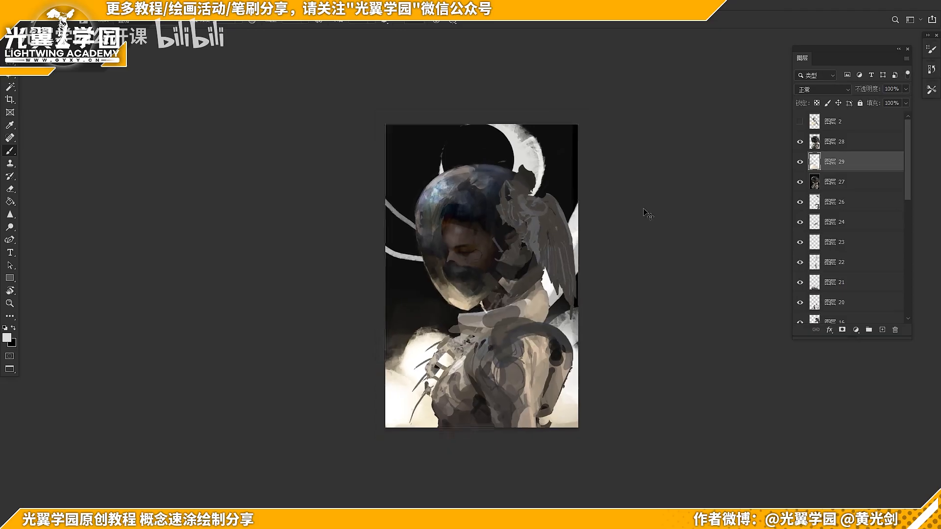
key("ctrl+plus")
key("ctrl+plus")
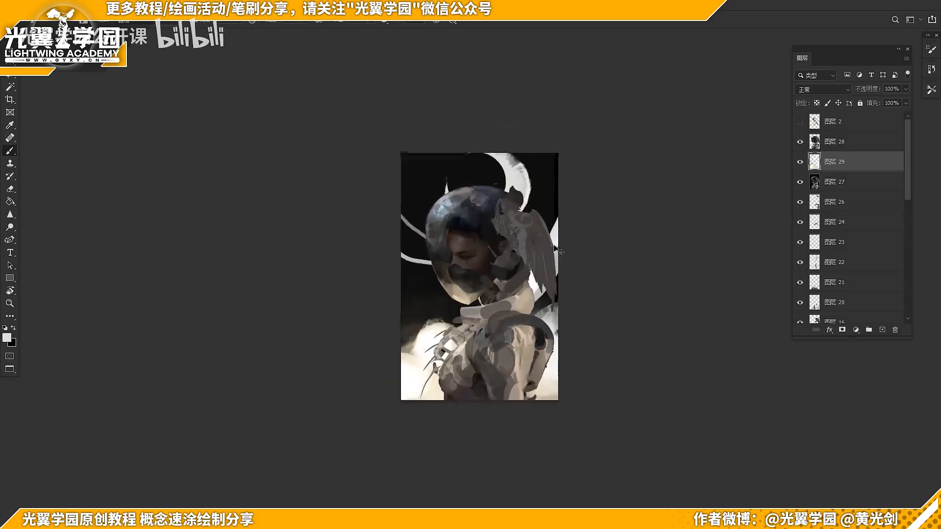
key("ctrl+z")
key("ctrl+z")
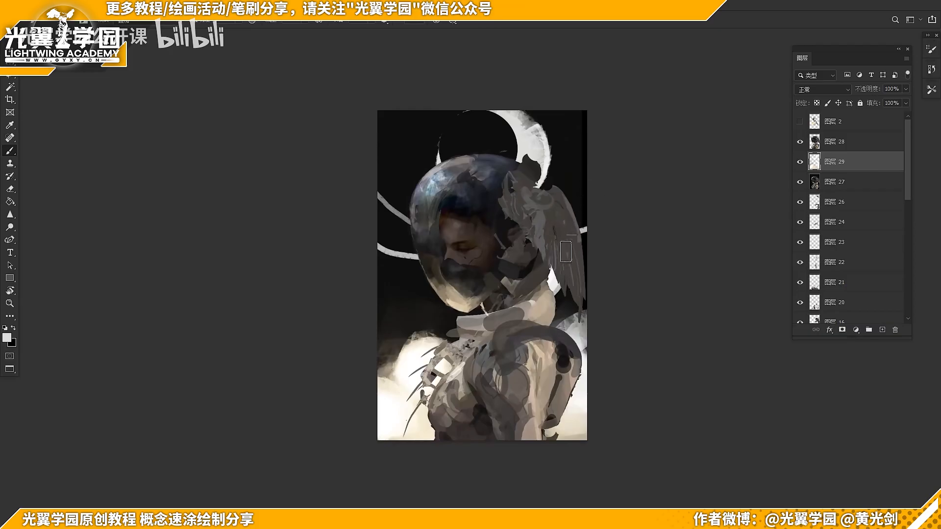
key("ctrl+shift+z")
key("ctrl+shift+z")
Refine the white band's outline beside the wing with the brush, undoing unwanted strokes
key("e")
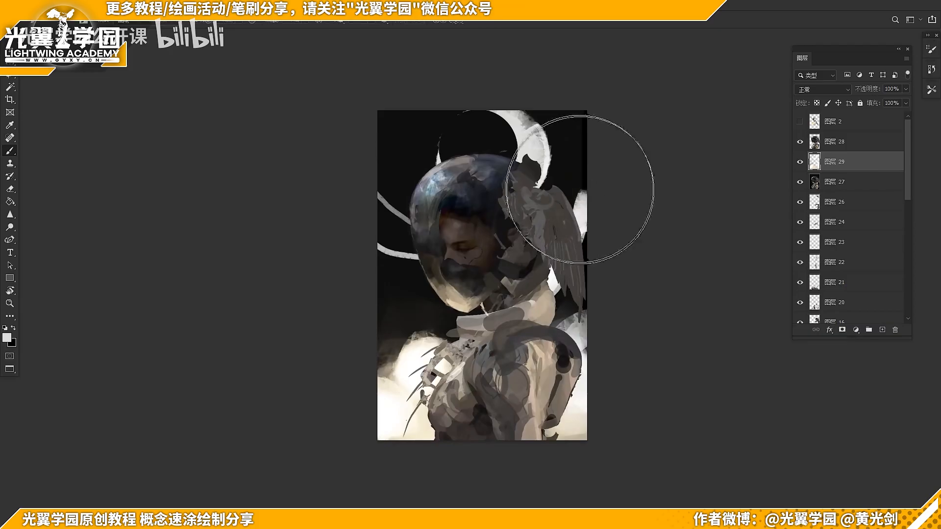
key("b")
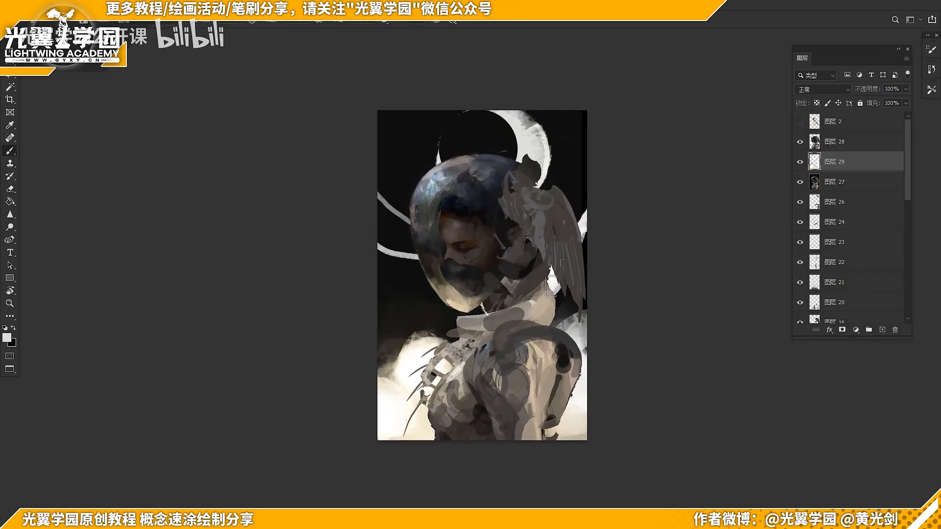
left_click_drag(578, 226, 593, 183)
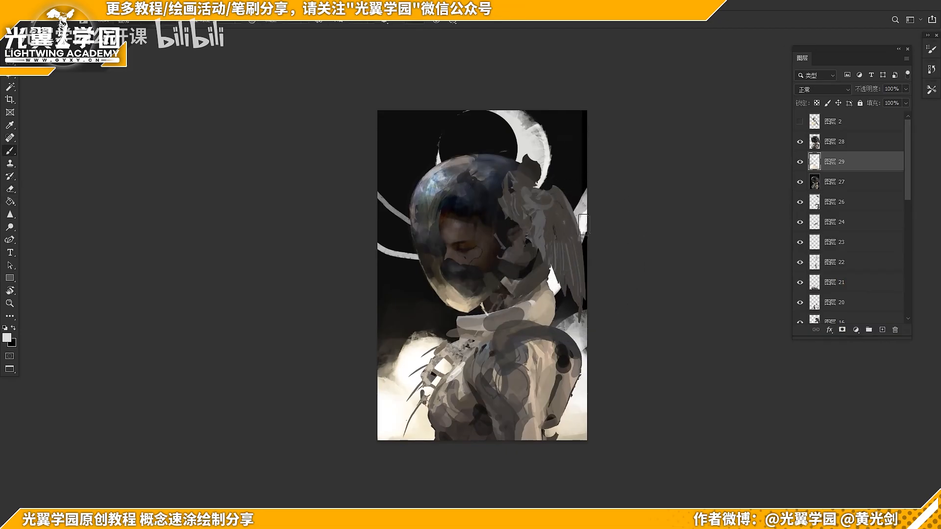
key("ctrl+z")
key("ctrl+z")
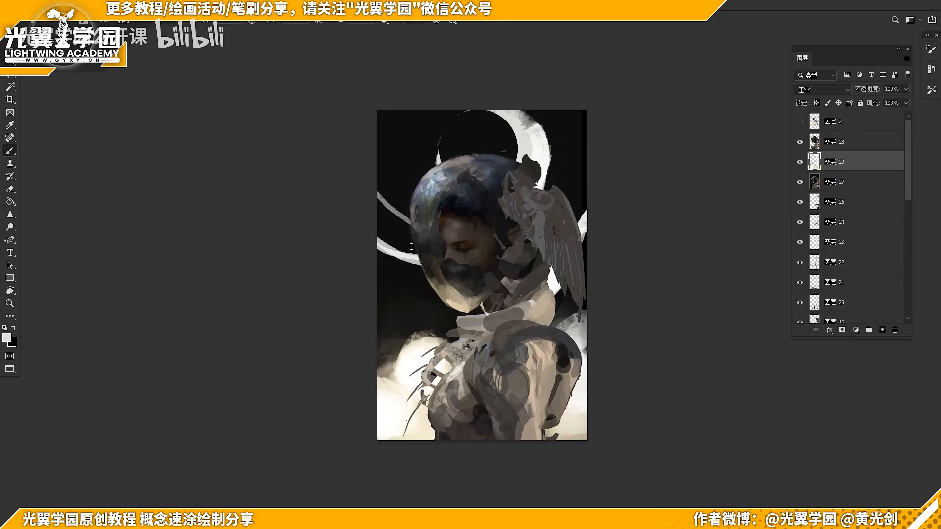
Carve into the lower pale arc in front of the helmet with the large round eraser
key("e")
left_click_drag(389, 237, 365, 227)
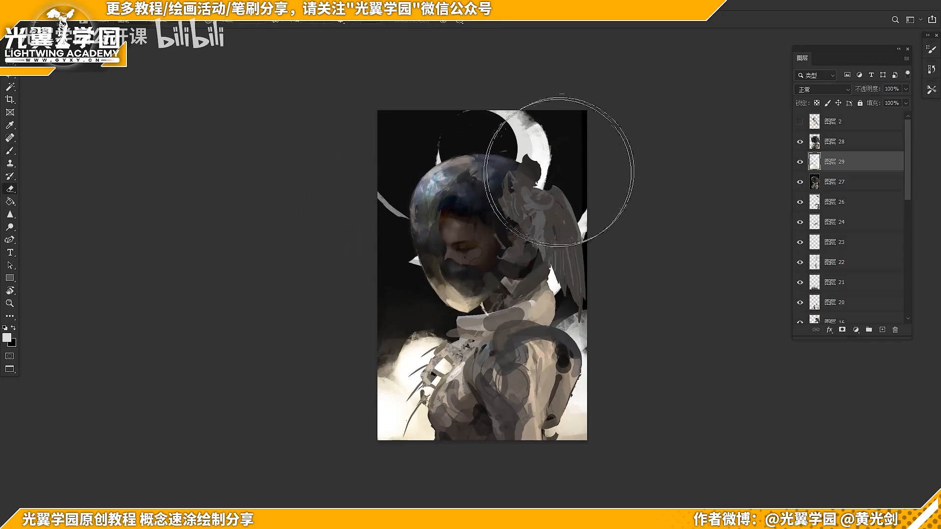
key("ctrl+minus")
key("ctrl+minus")
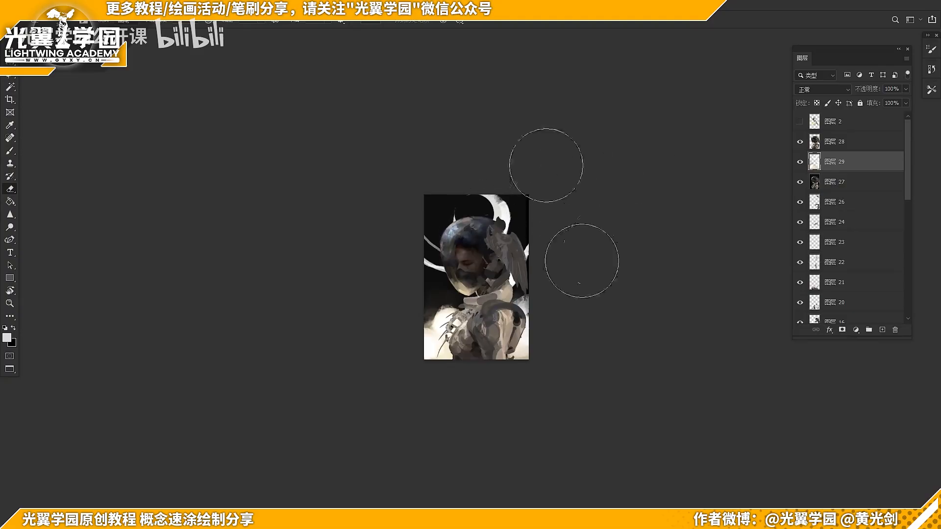
Flip the canvas horizontally and thin the lower arc in front of the helmet with a small hard eraser
key("ctrl+shift+h")
key("ctrl+plus")
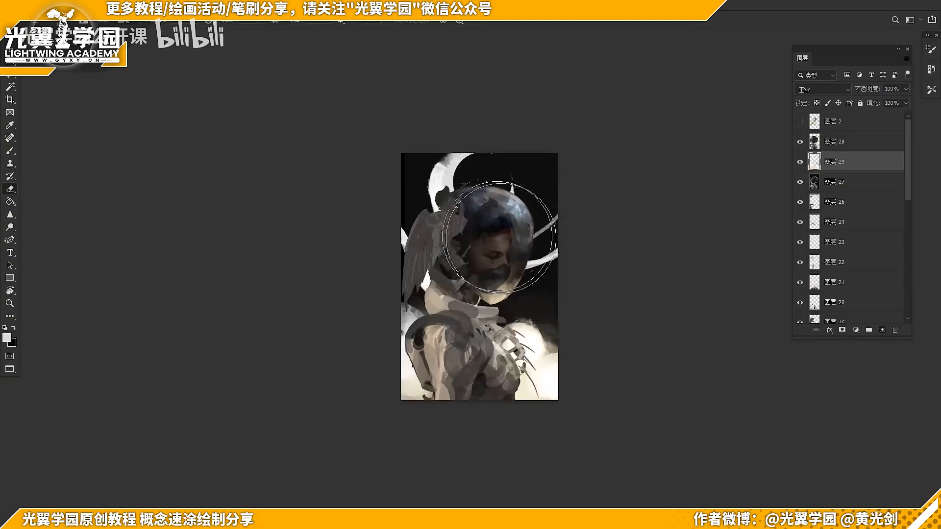
right_click(500, 239)
left_click(562, 269)
left_click(586, 192)
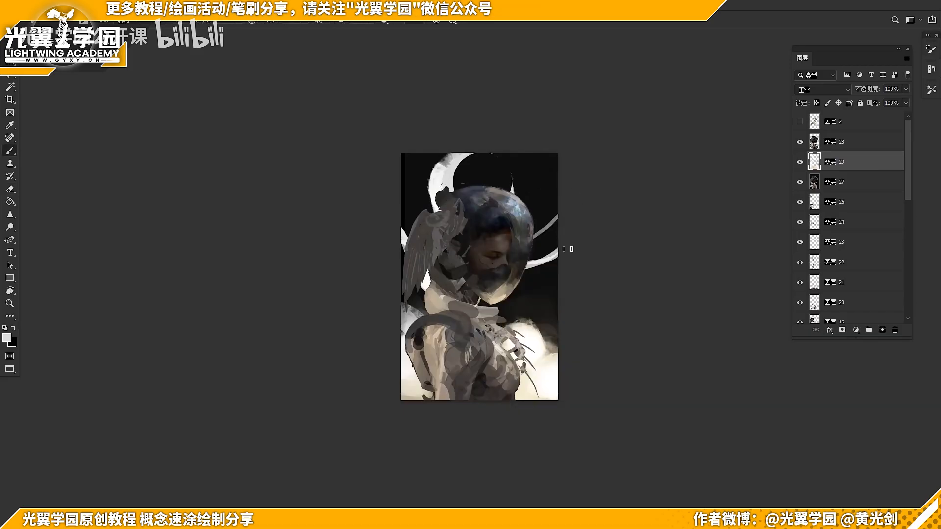
key("e")
right_click(545, 259)
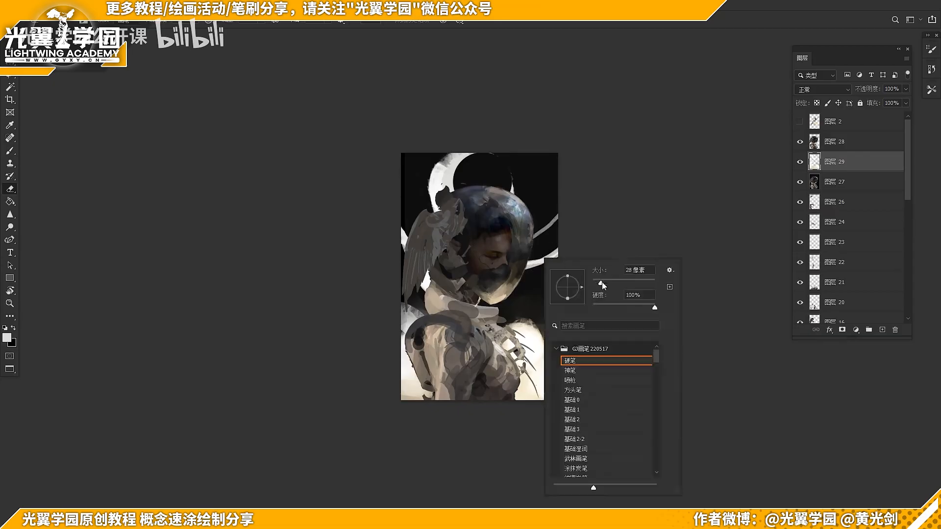
left_click(606, 250)
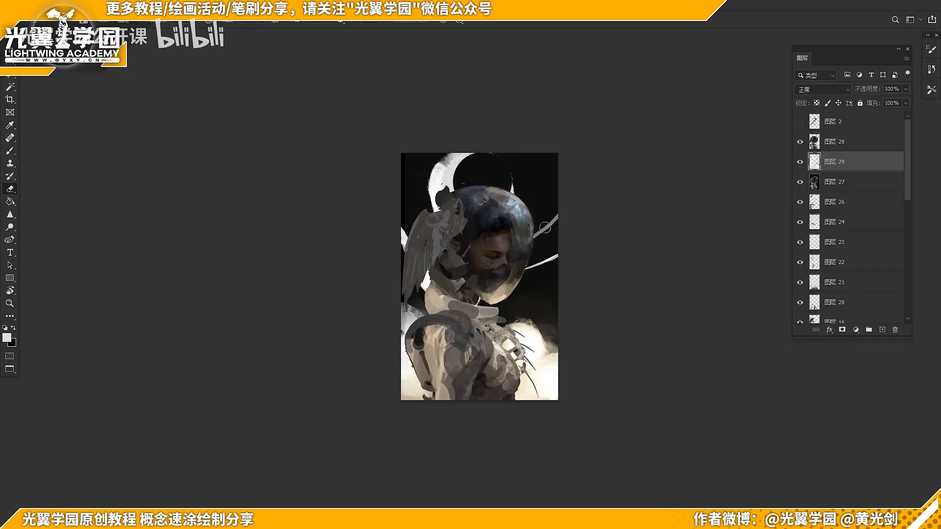
key("b")
left_click_drag(527, 283, 562, 259)
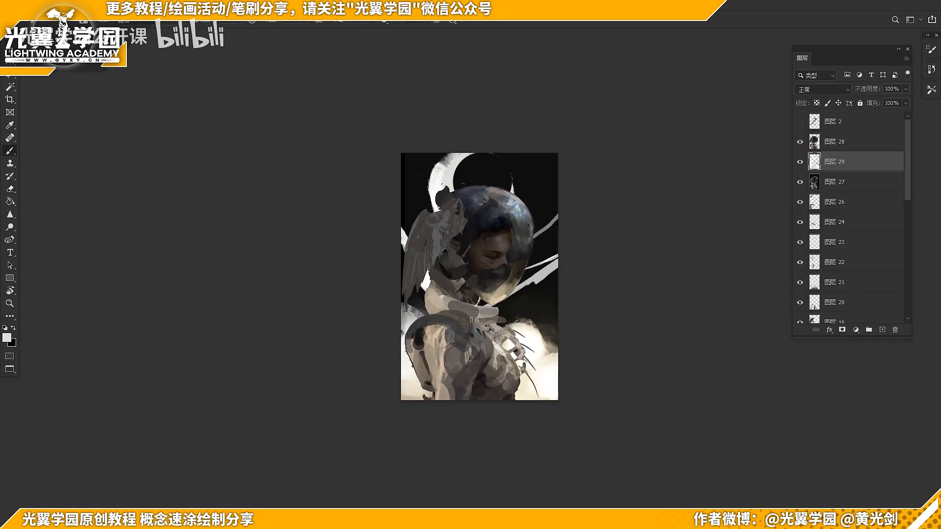
key("ctrl+z")
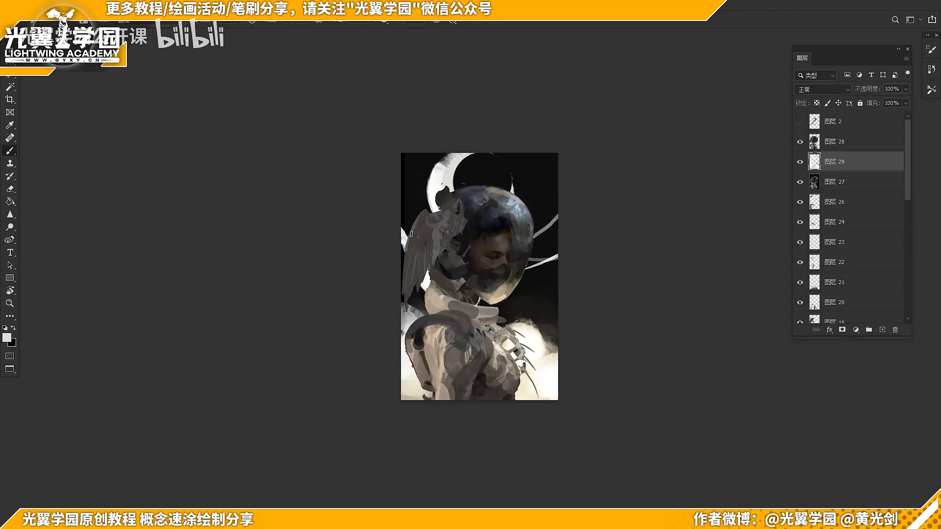
Retouch the lower pale arc in front of the helmet with a different brush tip and a different eraser tip
right_click(411, 233)
left_click(506, 261)
left_click(642, 158)
key("e")
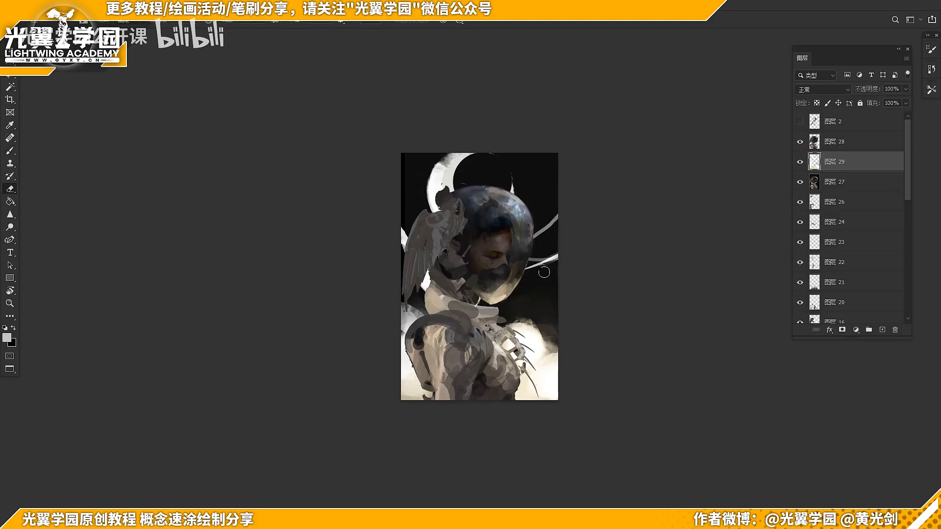
right_click(542, 268)
left_click(604, 294)
left_click(658, 203)
Add a new layer above layer 图层 28 and switch to the Brush tool
left_click(828, 147)
left_click(882, 330)
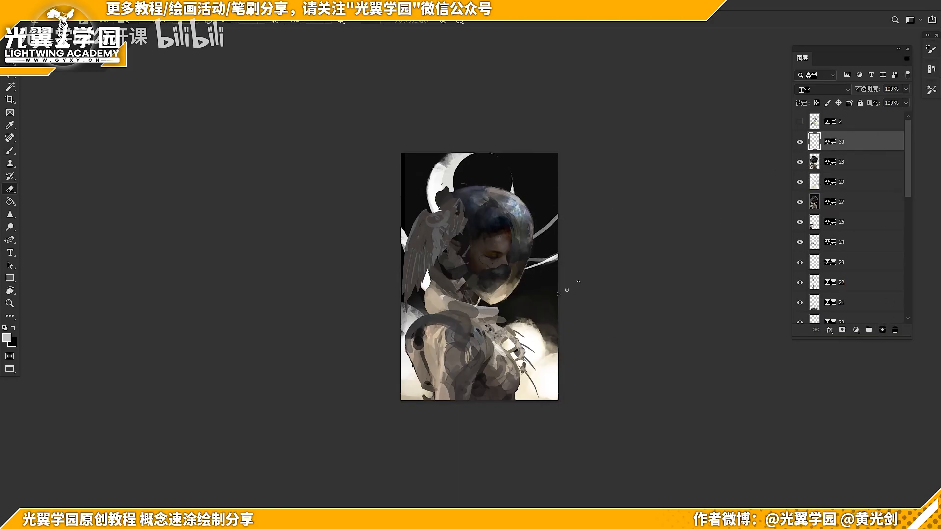
left_click(553, 217)
key("Return")
key("b")
key("b")
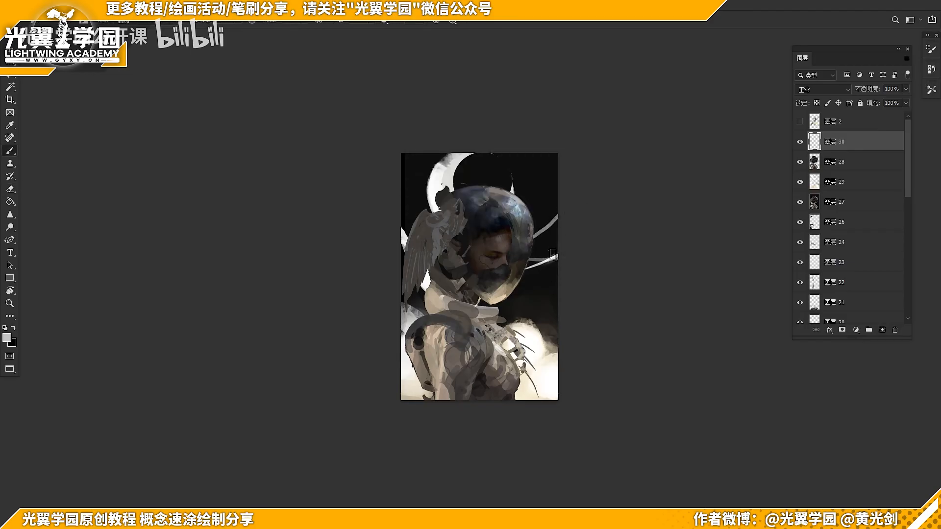
Paint a curved white band sweeping across the figure's lower body, undoing the unwanted strokes
left_click(550, 222, "alt")
left_click_drag(502, 405, 406, 292)
key("ctrl+z")
key("x")
left_click_drag(404, 350, 627, 438)
key("ctrl+z")
left_click_drag(349, 226, 675, 453)
left_click_drag(403, 368, 740, 185)
key("ctrl+z")
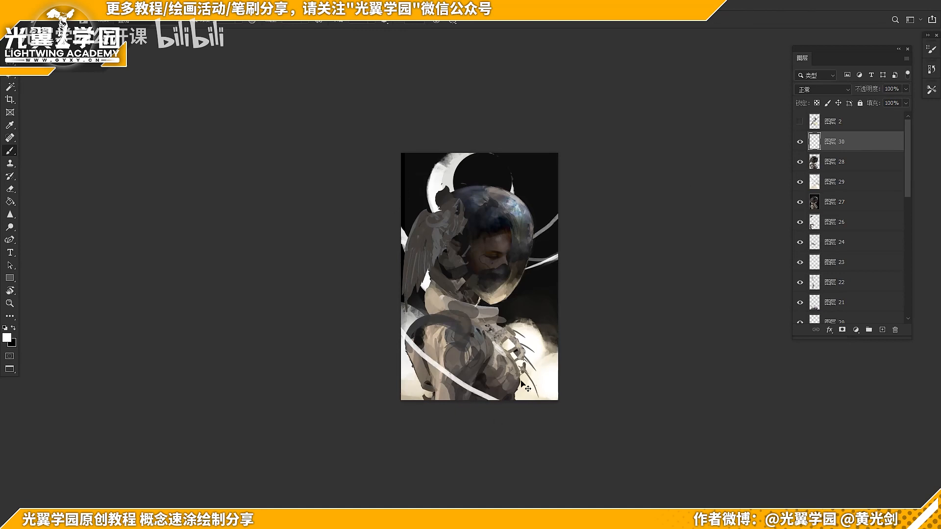
Flip the canvas horizontally and add thin strokes behind the wing and across the figure's lower body, undoing the unwanted ones
key("ctrl+shift+h")
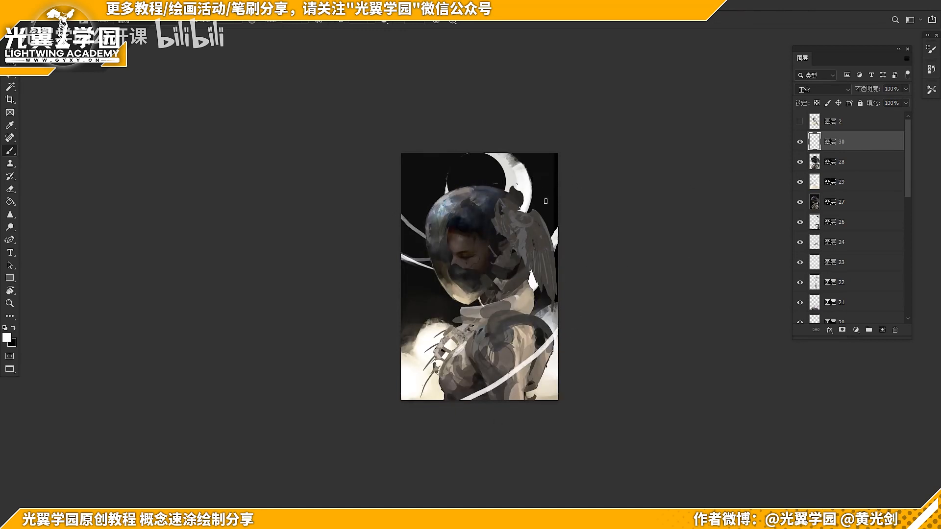
left_click_drag(528, 208, 585, 194)
key("ctrl+z")
left_click_drag(529, 205, 589, 193)
key("ctrl+z")
left_click_drag(558, 322, 474, 400)
key("ctrl+z")
left_click_drag(391, 410, 582, 321)
key("ctrl+z")
left_click_drag(404, 415, 556, 360)
key("ctrl+z")
mouse_move(425, 401)
left_mouse_down()
mouse_move(482, 372)
mouse_move(528, 365)
left_mouse_up()
Thin and reshape the white bands across the lower body, alternating between the eraser and the brush
key("e")
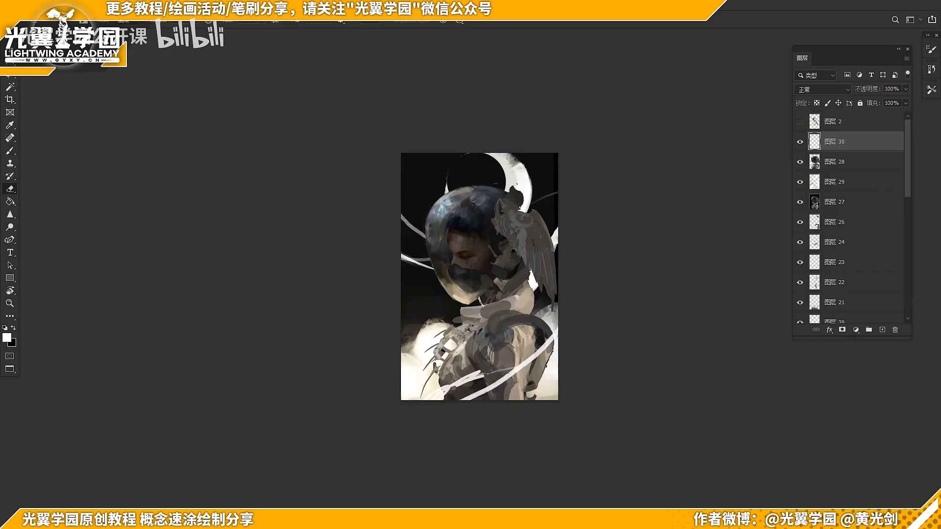
key("b")
key("e")
key("b")
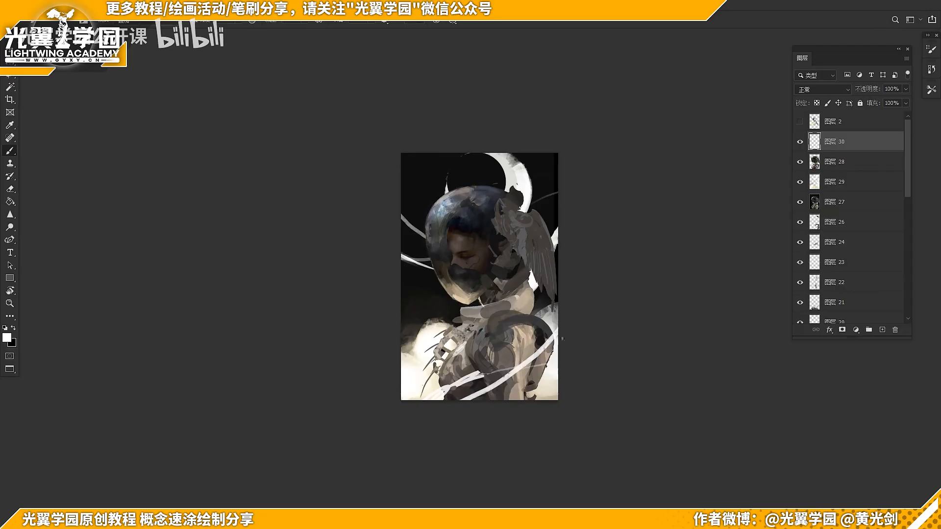
key("e")
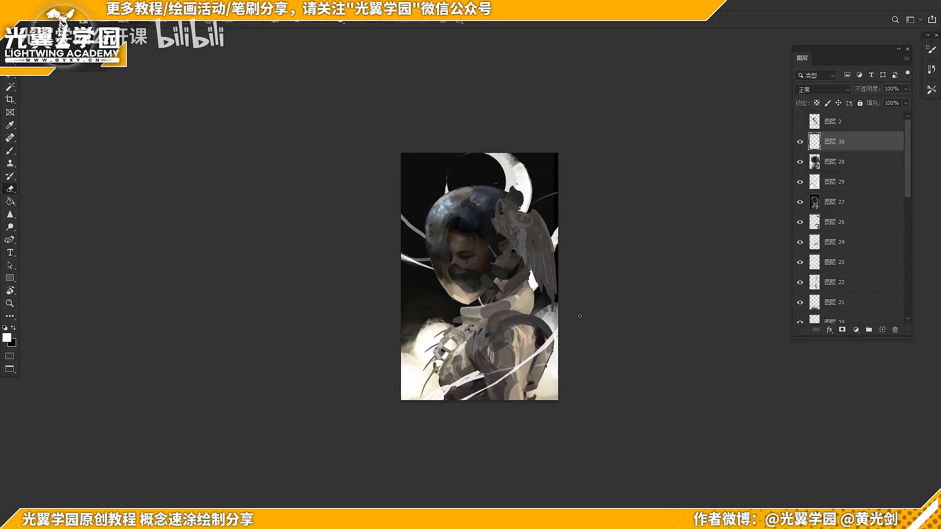
key("ctrl+plus")
key("ctrl+minus")
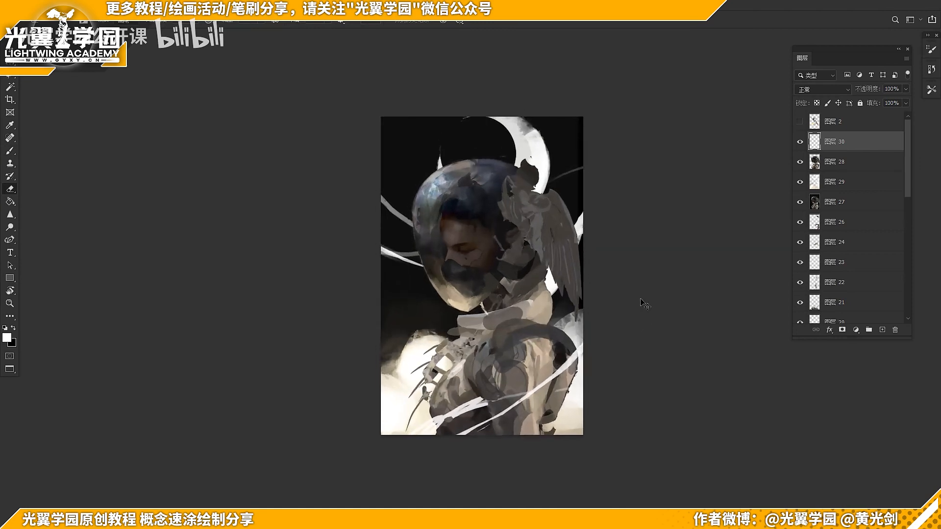
Extend the canvas slightly beyond the side and top edges of the painting with the Crop tool
left_click(10, 100)
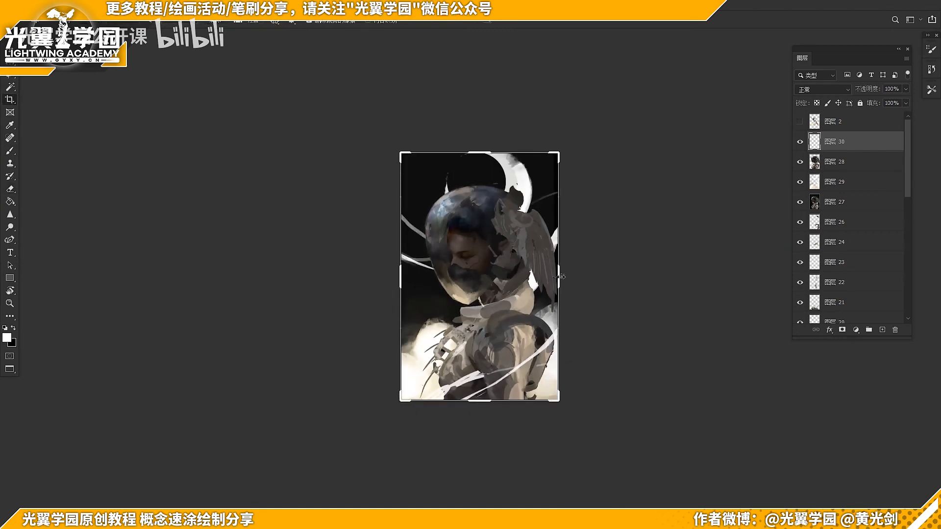
left_click_drag(560, 276, 569, 279)
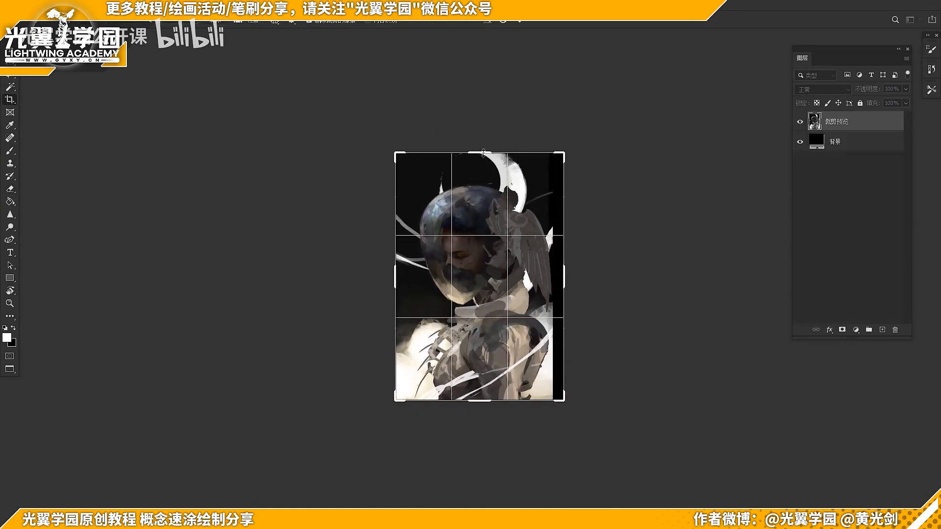
left_click_drag(483, 147, 484, 140)
left_click_drag(396, 276, 391, 276)
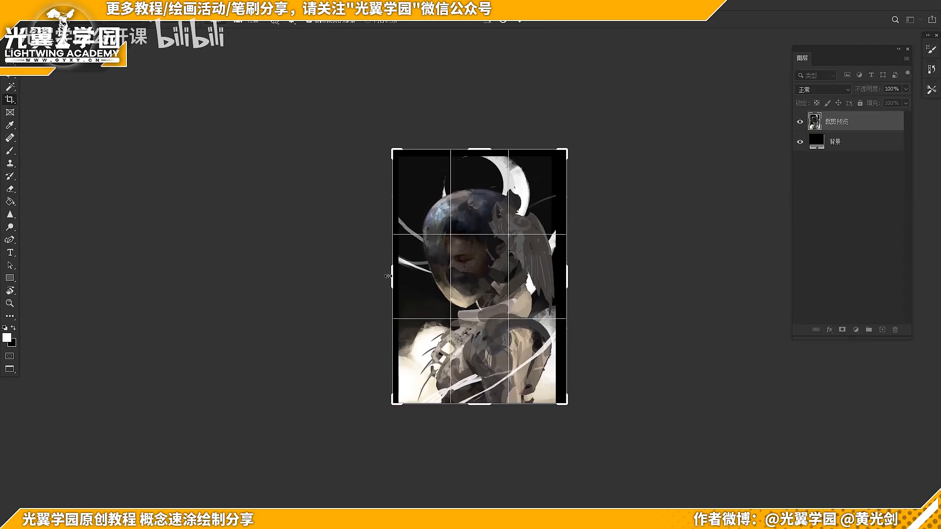
left_click_drag(391, 275, 389, 276)
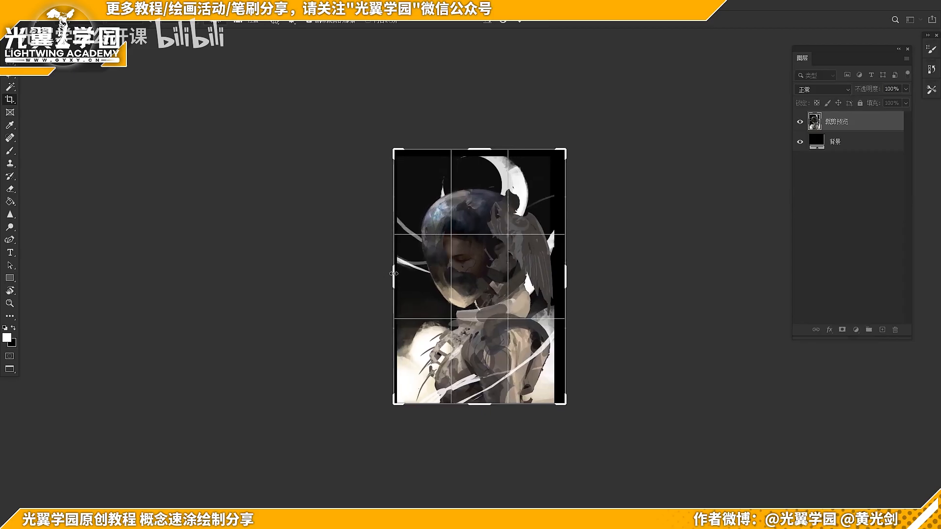
key("Return")
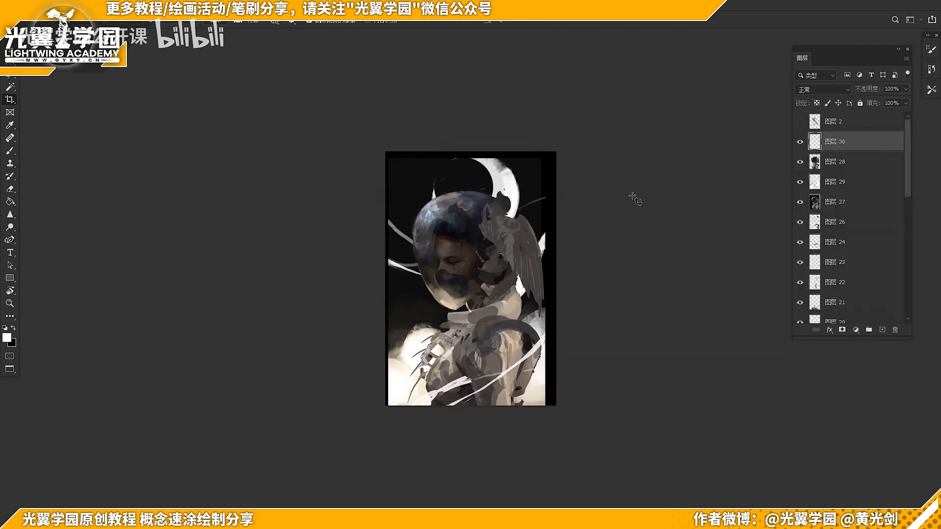
Enlarge layer 图层 29, with its crescent, arcs and clouds, to reach the edges of the extended canvas
left_click(841, 181)
left_click(800, 182)
left_click(800, 181)
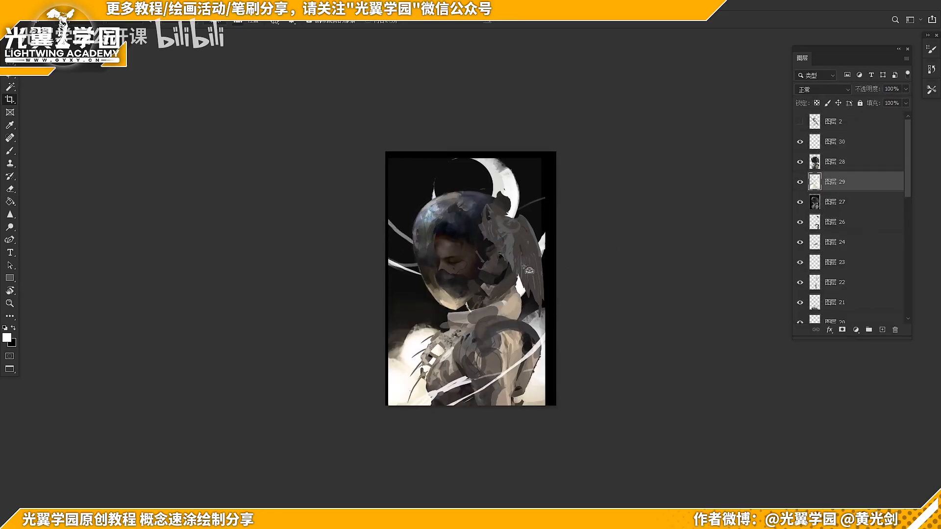
key("ctrl+t")
mouse_move(552, 153)
left_mouse_down()
mouse_move(558, 146)
mouse_move(547, 172)
mouse_move(556, 143)
left_mouse_up()
key("Return")
Crop to the current canvas bounds to trim the artwork that overhangs the edges
key("c")
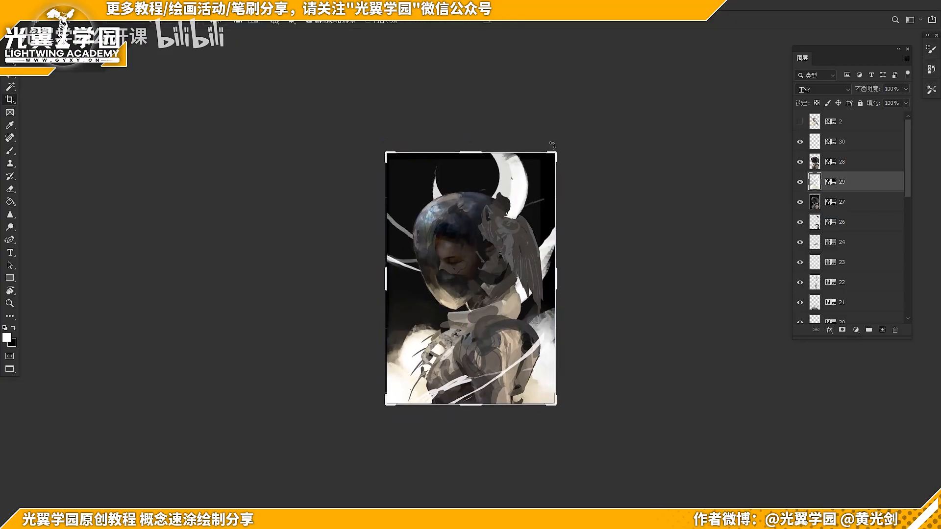
key("ctrl+minus")
key("ctrl+minus")
key("ctrl+plus")
key("ctrl+plus")
key("Return")
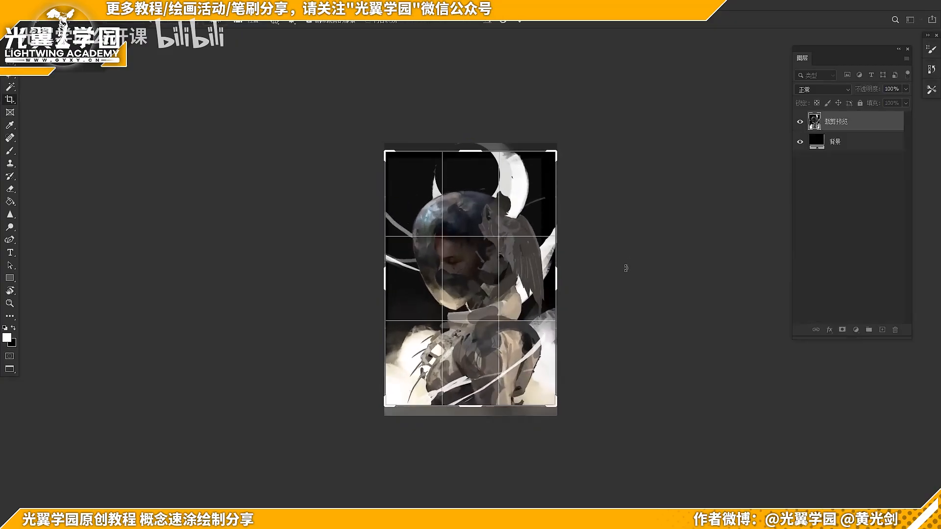
key("Return")
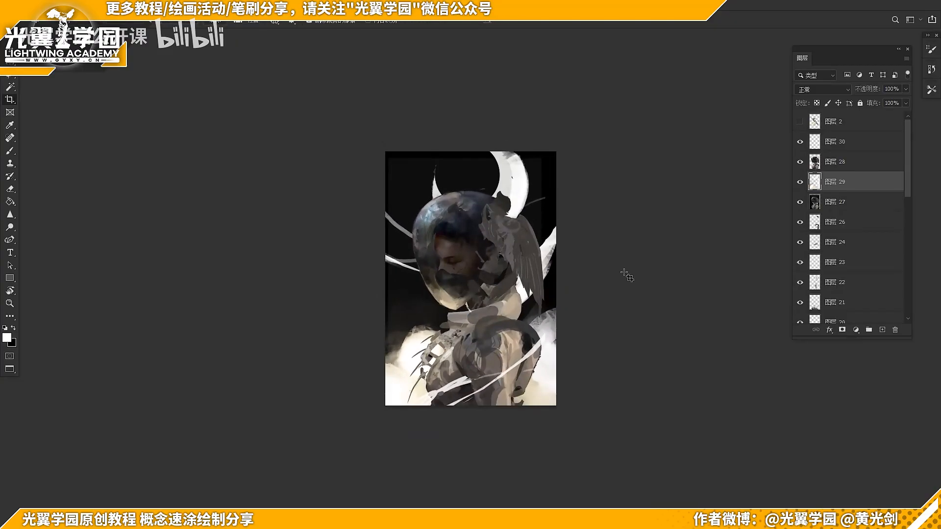
key("b")
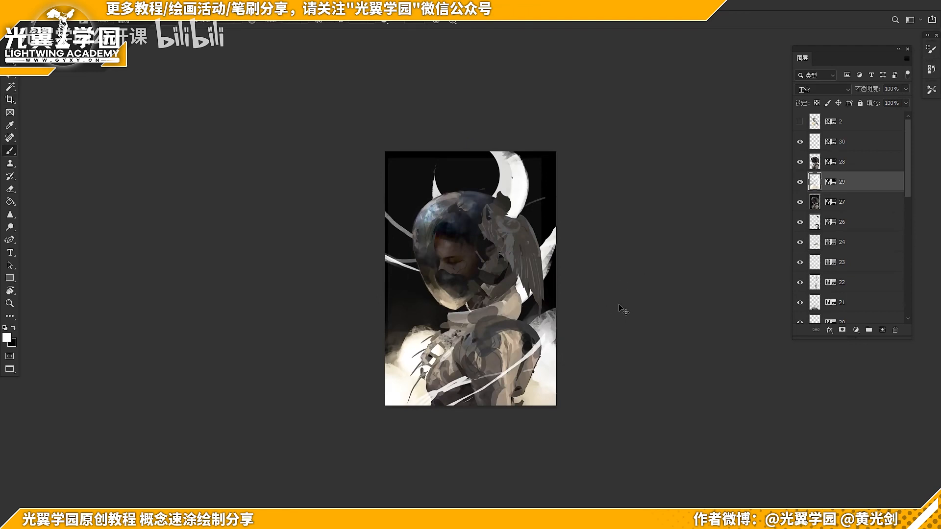
key("ctrl+plus")
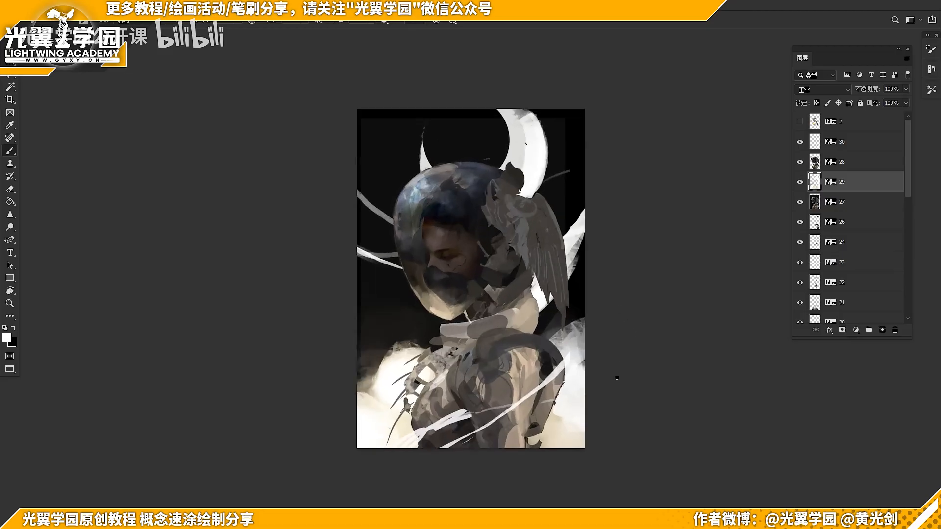
left_click_drag(618, 426, 633, 386)
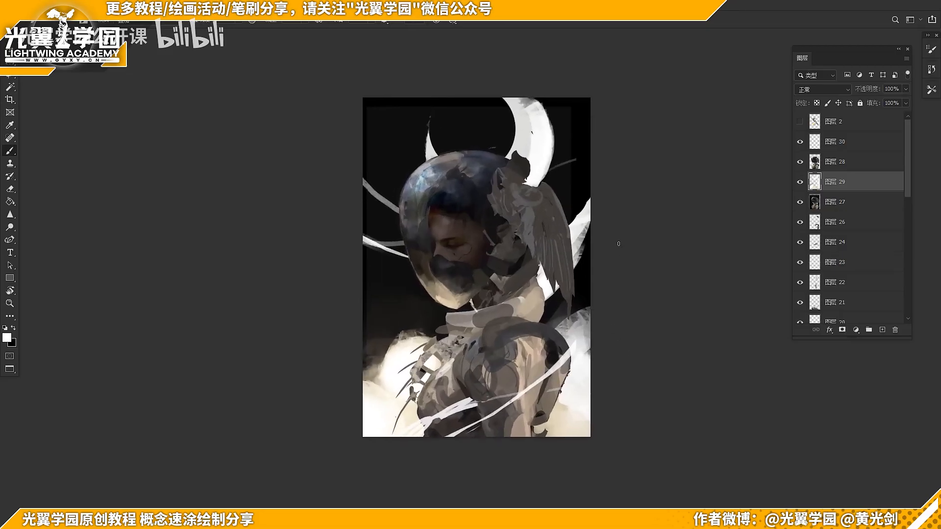
left_click(799, 182)
left_click(799, 182)
key("l")
mouse_move(385, 129)
left_mouse_down()
mouse_move(625, 135)
mouse_move(623, 260)
mouse_move(365, 272)
mouse_move(365, 105)
left_mouse_up()
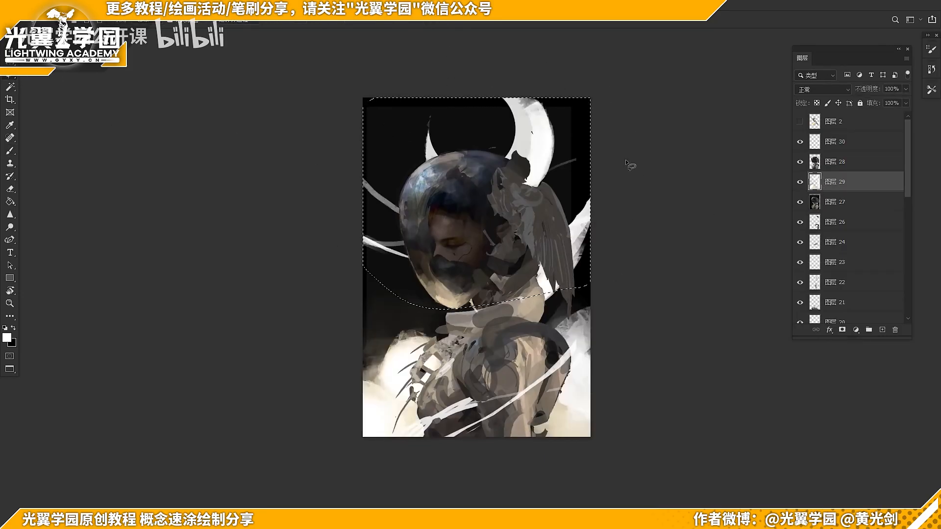
key("Delete")
key("ctrl+d")
Cycle through the screen modes, maximize the document window and return to the full-screen view
key("ctrl+minus")
key("ctrl+minus")
key("ctrl+plus")
key("f")
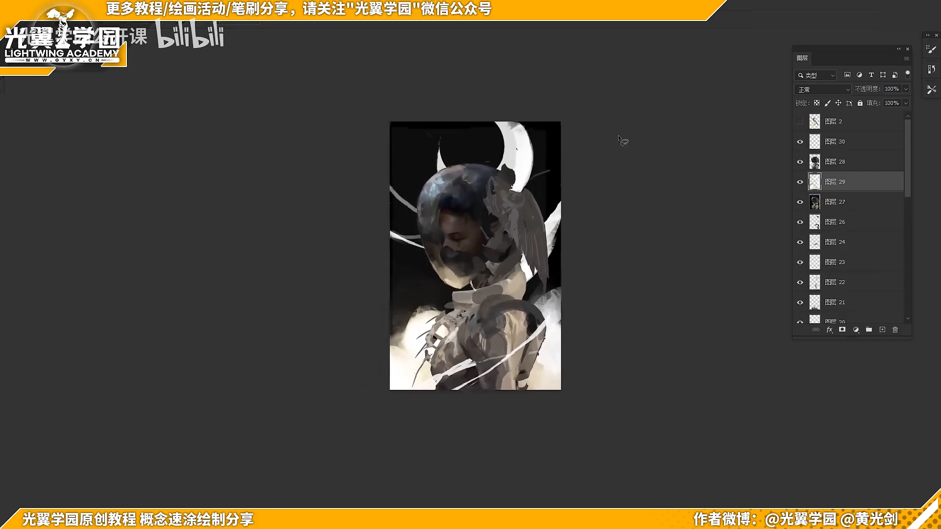
key("f")
key("f")
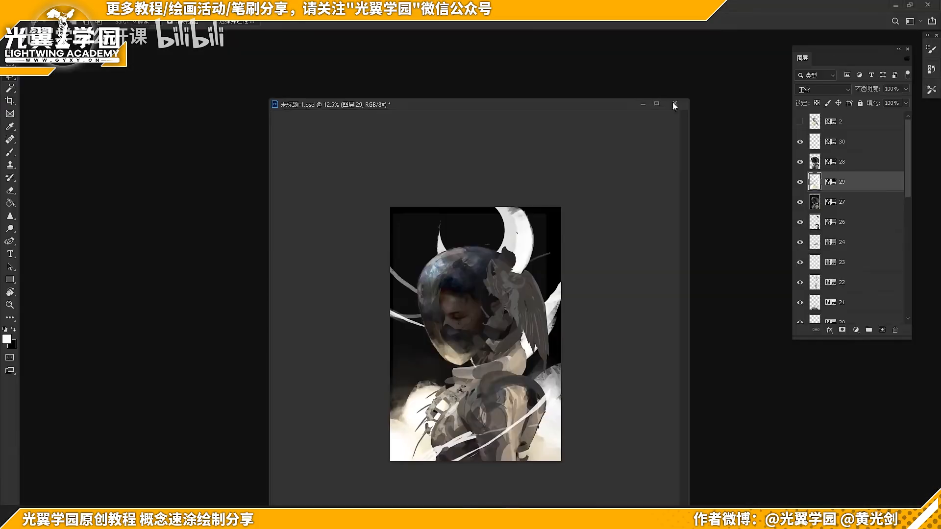
left_click_drag(546, 108, 584, 105)
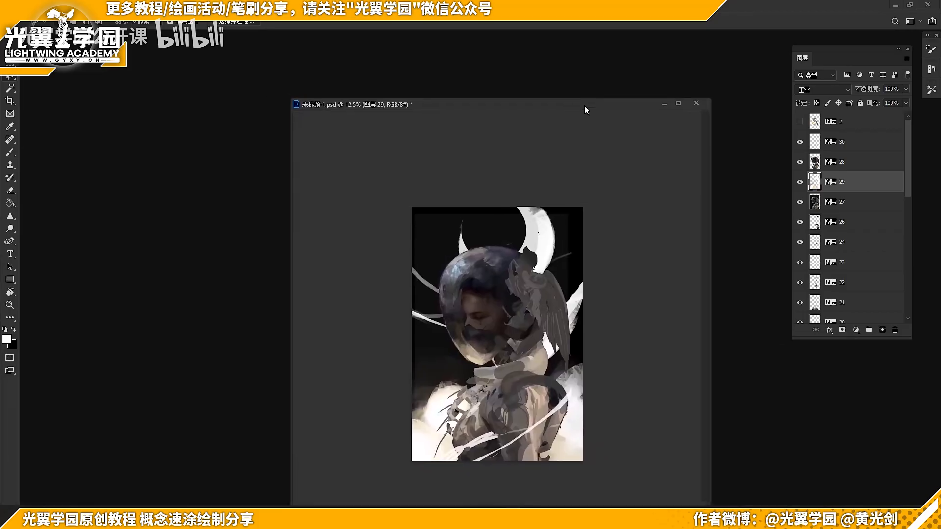
left_click(676, 104)
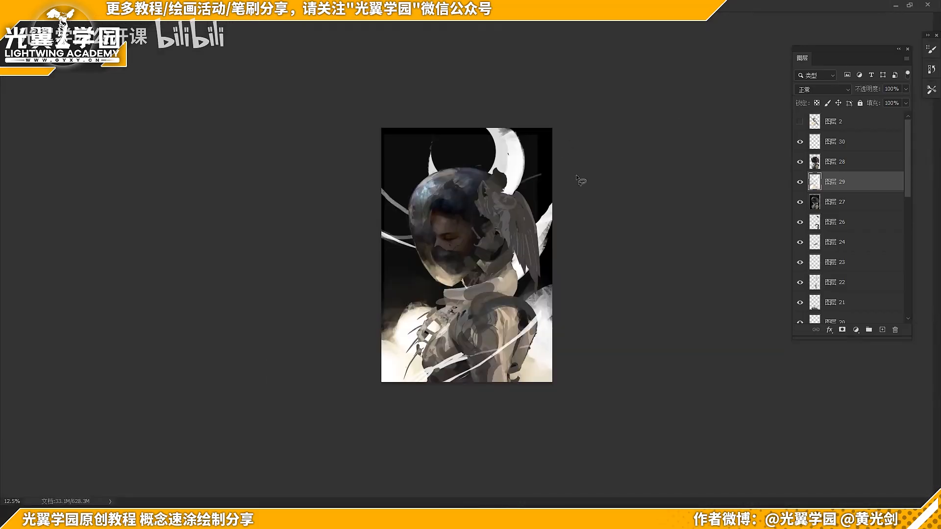
key("f")
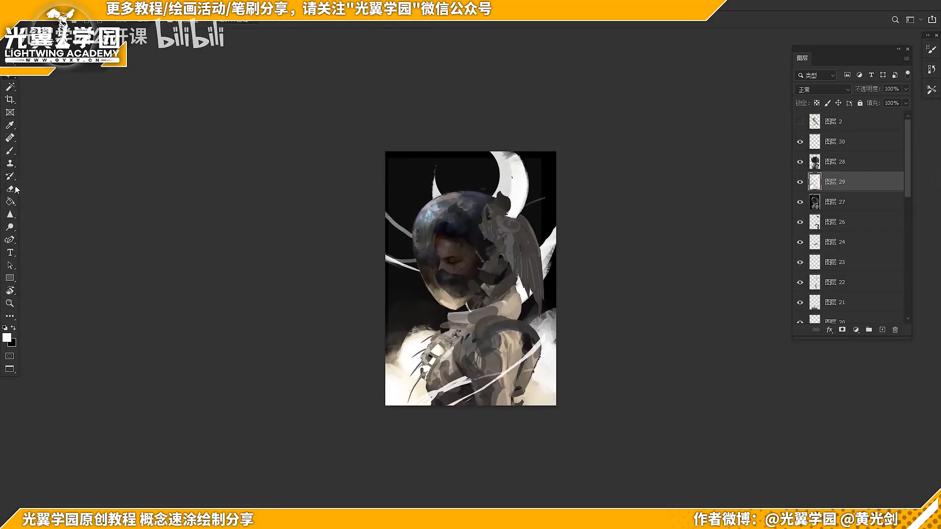
Add a new layer below layer 图层 27 and fill it with the near-black sampled from the background, comparing before and after
left_click(9, 201)
left_click(469, 161, "alt")
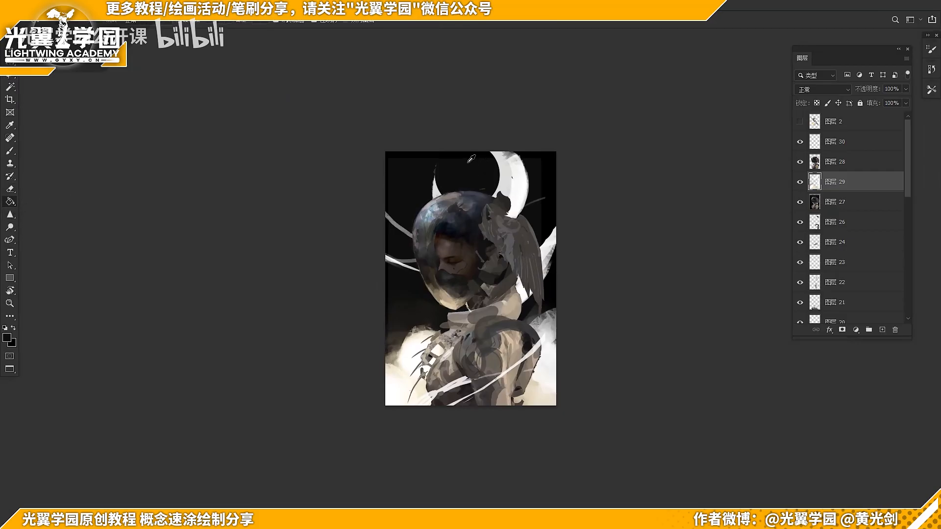
left_click(851, 204)
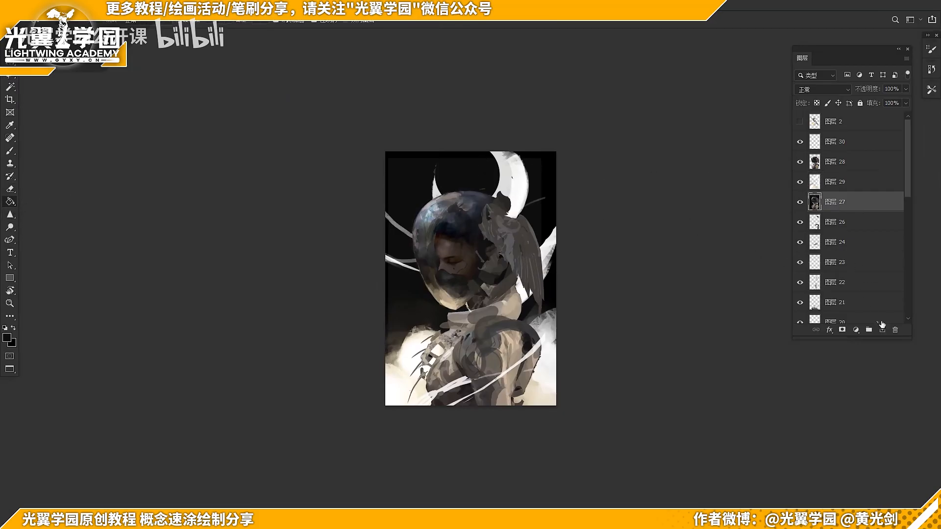
left_click(882, 328)
left_click_drag(869, 205, 867, 226)
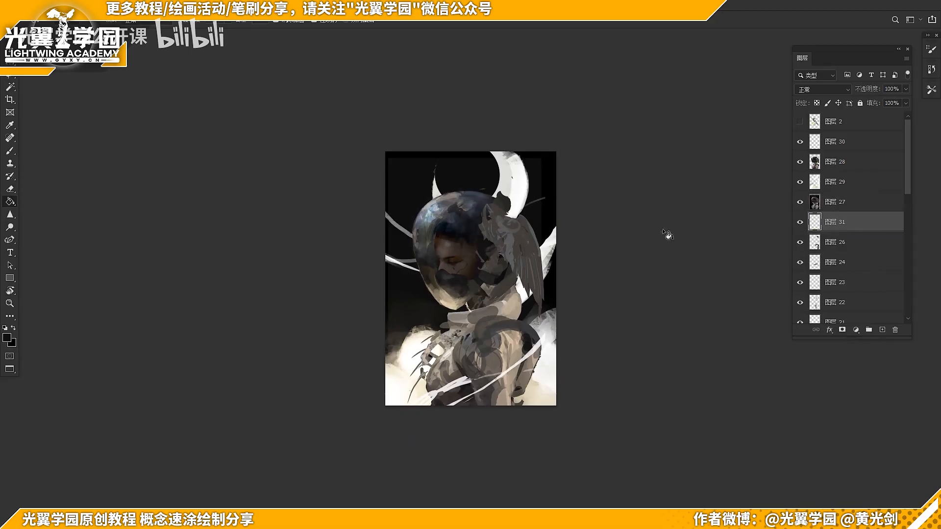
left_click(551, 193)
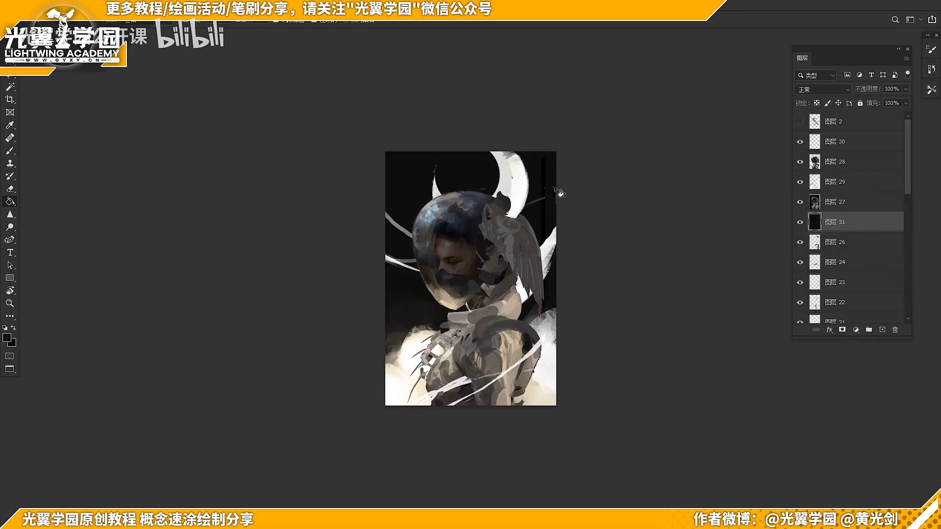
key("ctrl+z")
key("ctrl+shift+z")
Compare the painting with layer 图层 27 hidden and shown, and delete that layer
left_click(800, 202)
left_click(800, 203)
left_click(800, 203)
left_click(844, 204)
left_click(896, 331)
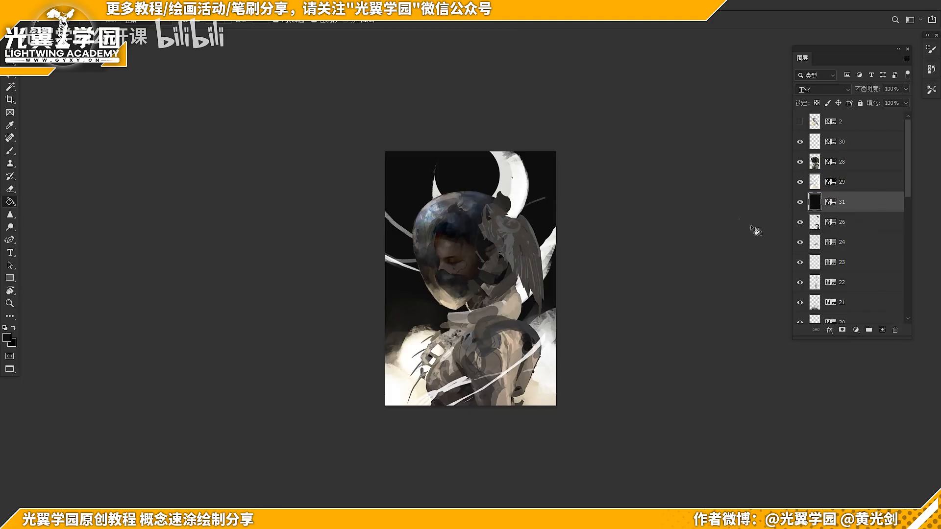
key("ctrl+minus")
key("ctrl+minus")
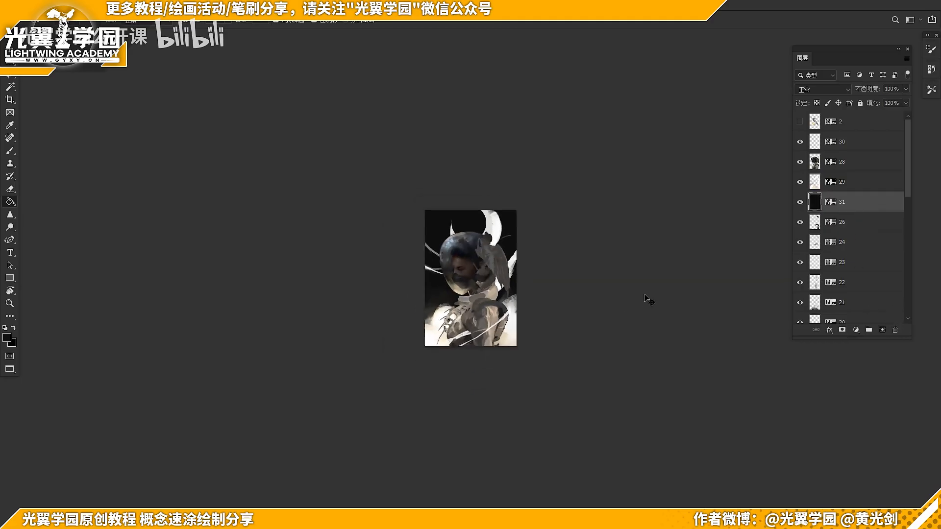
Lasso the area over the pale arc beside the helmet's upper left on layer 图层 29, delete its contents and deselect
key("ctrl+plus")
key("ctrl+plus")
key("ctrl+plus")
left_click_drag(640, 347, 651, 319)
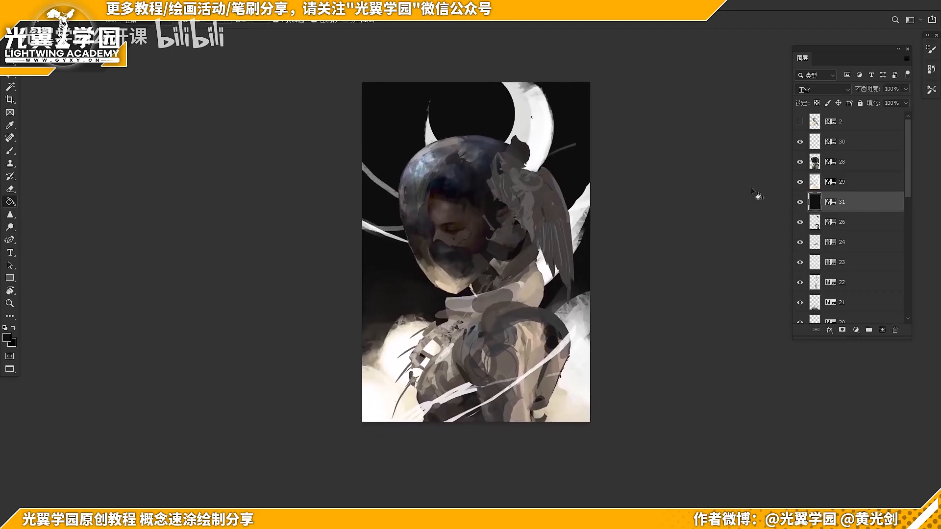
left_click(800, 183)
left_click(800, 182)
left_click(815, 183)
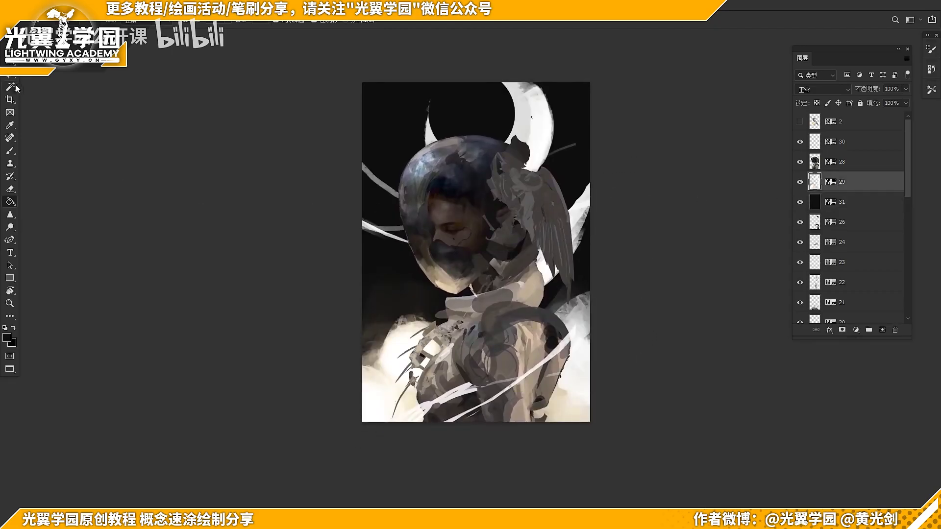
key("w")
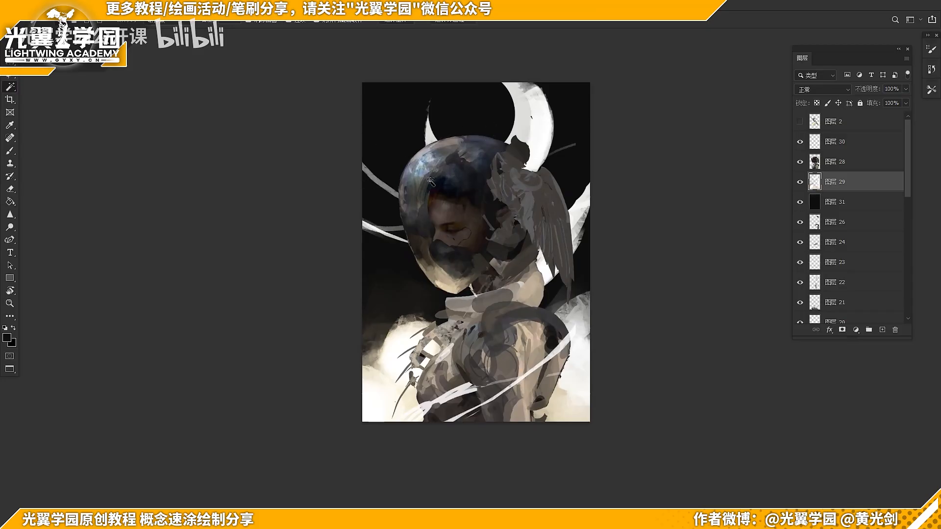
key("l")
mouse_move(382, 157)
left_mouse_down()
mouse_move(363, 147)
mouse_move(364, 195)
mouse_move(411, 216)
mouse_move(428, 183)
mouse_move(388, 211)
mouse_move(434, 211)
mouse_move(429, 190)
left_mouse_up()
key("Delete")
key("ctrl+d")
key("ctrl+minus")
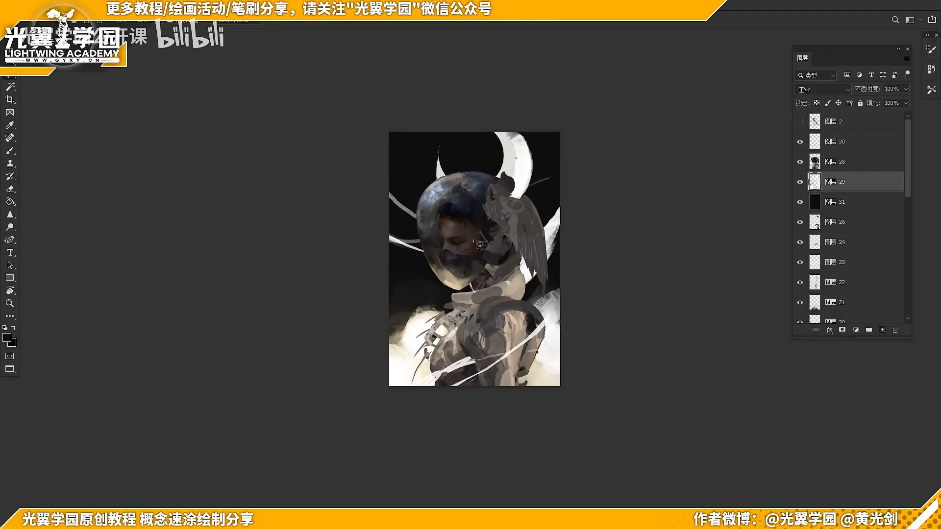
Repaint the arcs around the helmet as thin grey lines curving across the dark background on layer 图层 29, undoing unsatisfactory strokes
key("g")
key("b")
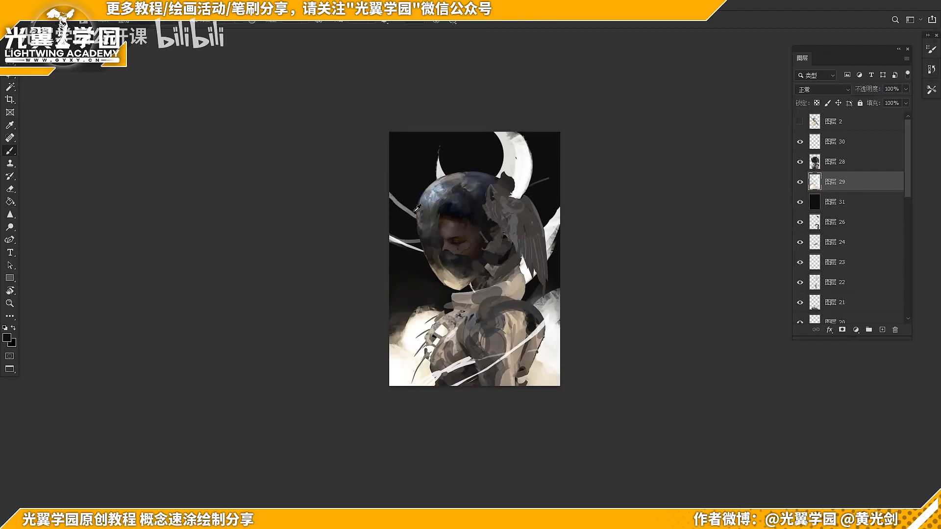
left_click(424, 209, "alt")
left_click(418, 209, "alt")
left_click_drag(419, 244, 401, 320)
key("ctrl+z")
left_click_drag(419, 240, 418, 322)
key("ctrl+z")
left_click_drag(415, 243, 400, 319)
key("ctrl+z")
key("ctrl+z")
left_click_drag(385, 266, 440, 218)
key("ctrl+z")
Brush a thin pale edge around the dark disc above the helmet to extend the crescent into a ring
key("e")
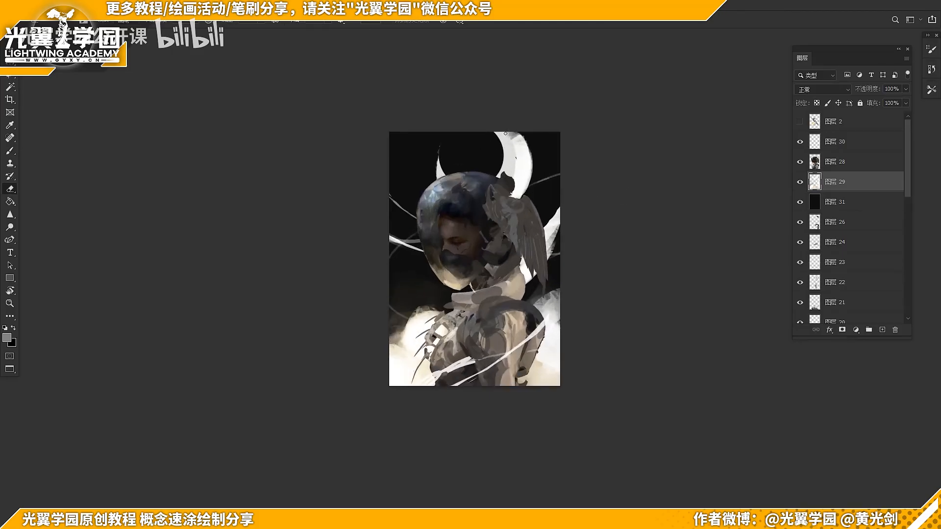
key("b")
left_click(495, 129, "alt")
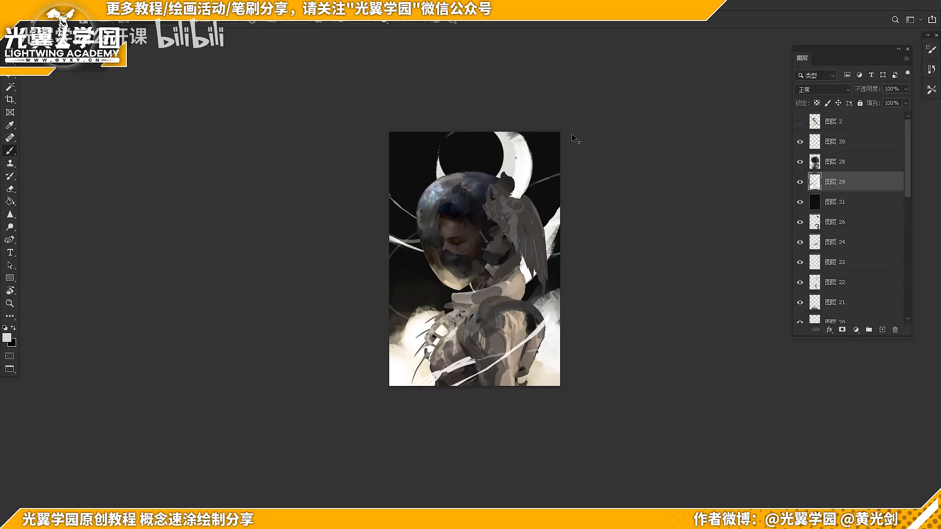
Examine the composition mirrored and unmirrored at several sizes, and compare it with layer 图层 29 hidden and shown
key("ctrl+shift+h")
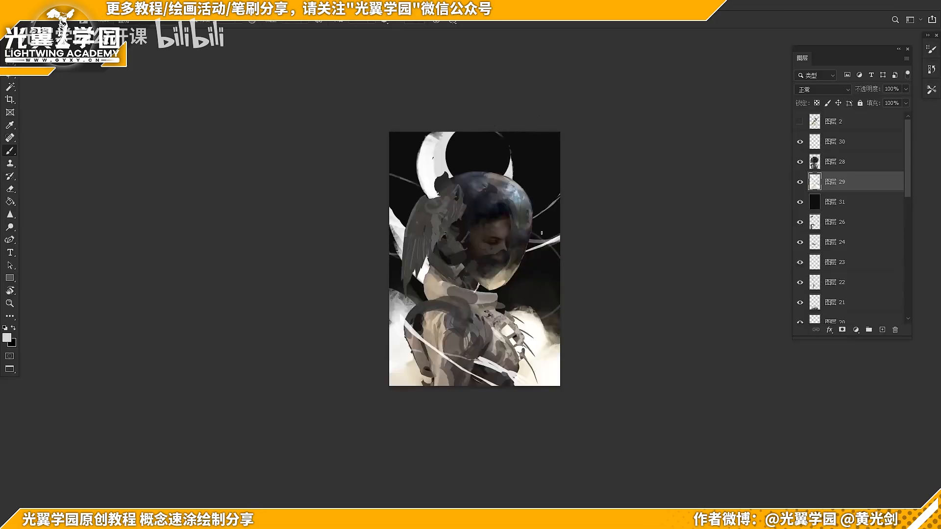
key("ctrl+equal")
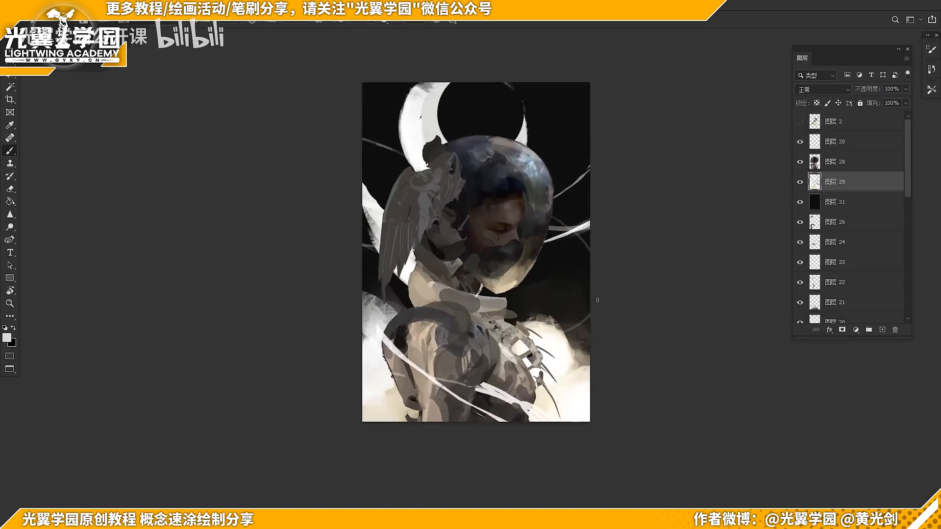
key("ctrl+minus")
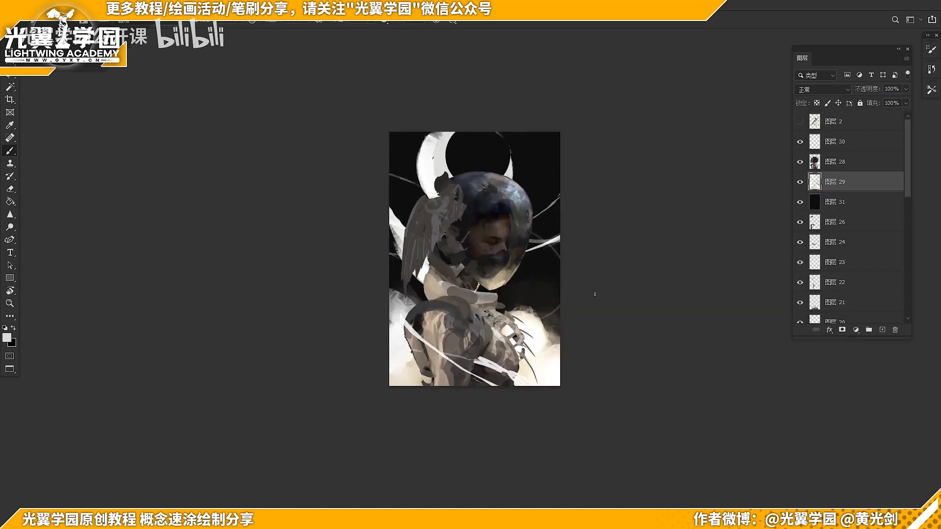
key("ctrl+shift+h")
key("ctrl+equal")
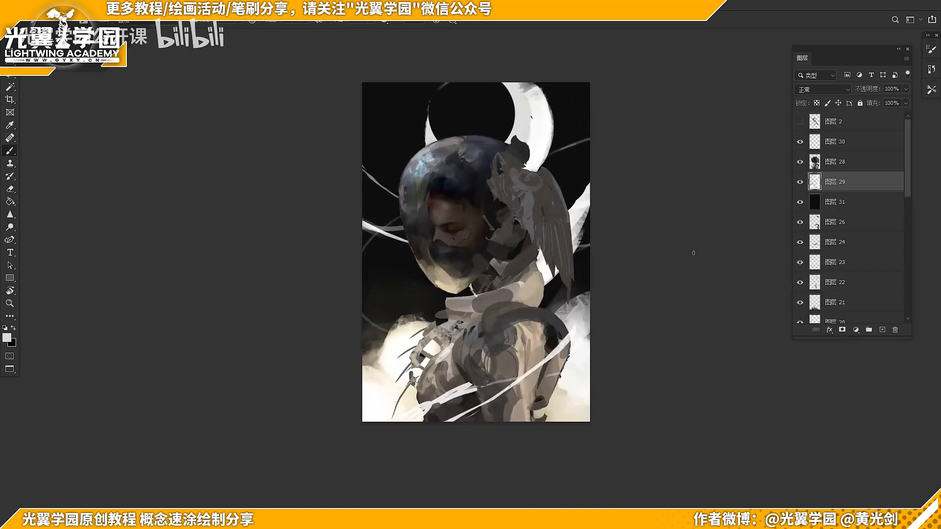
left_click(800, 182)
left_click(799, 182)
key("ctrl+minus")
key("ctrl+minus")
key("ctrl+minus")
key("ctrl+minus")
key("ctrl+minus")
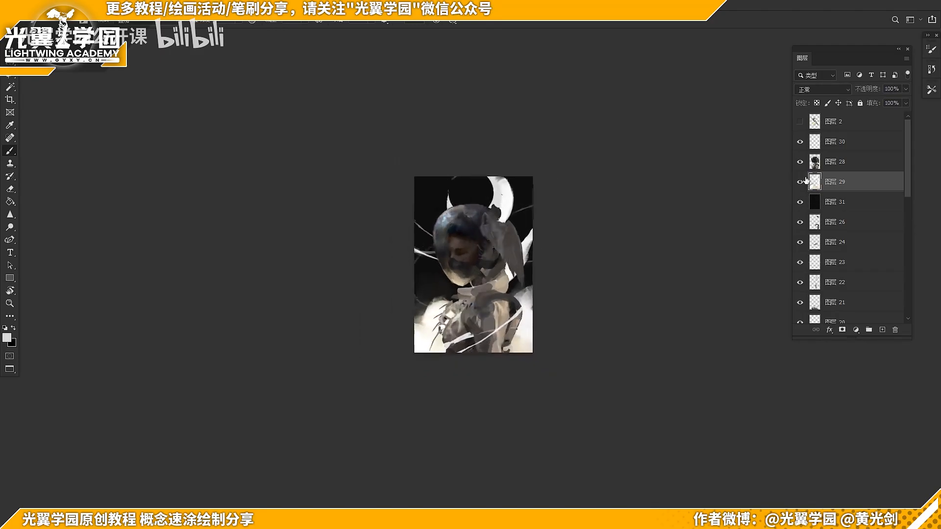
key("ctrl+equal")
key("ctrl+equal")
key("ctrl+equal")
key("ctrl+equal")
key("ctrl+equal")
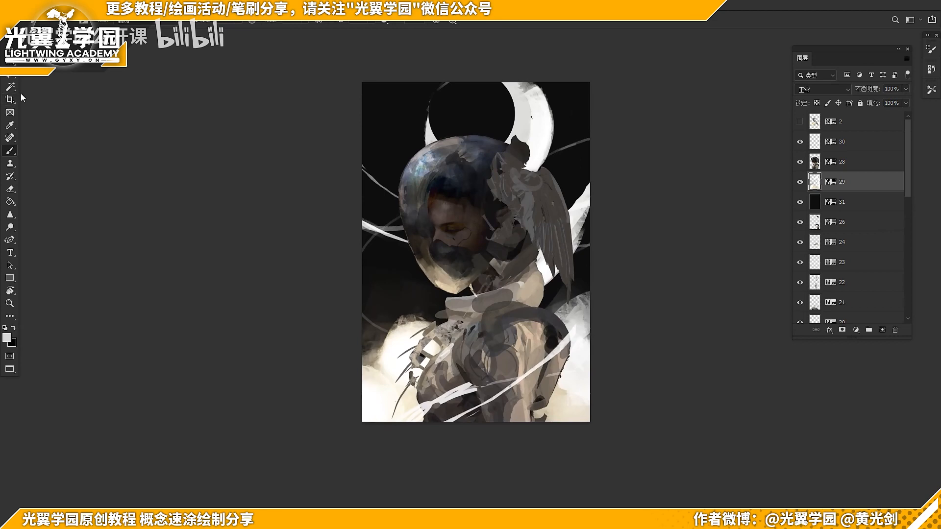
Crop the canvas slightly narrower to trim a thin strip from both sides
left_click(10, 99)
left_click_drag(593, 247, 591, 248)
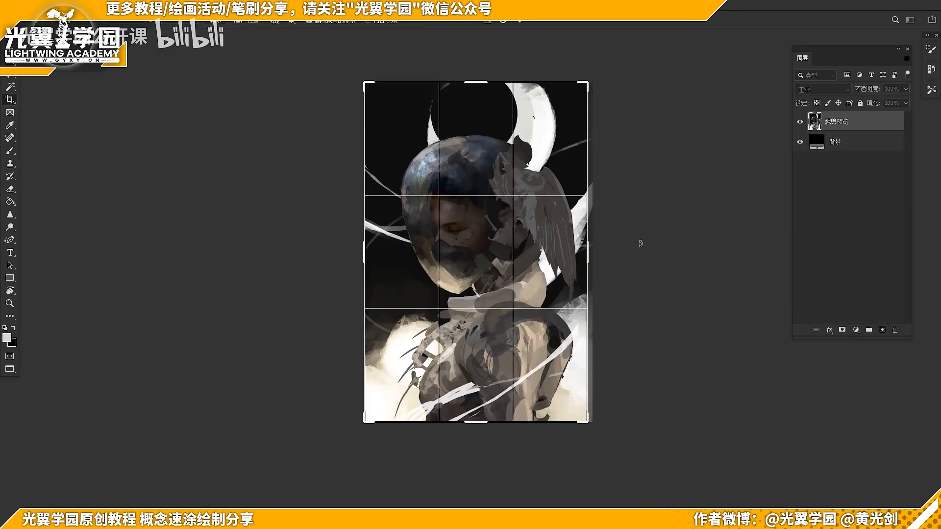
key("Return")
key("ctrl+0")
key("ctrl+minus")
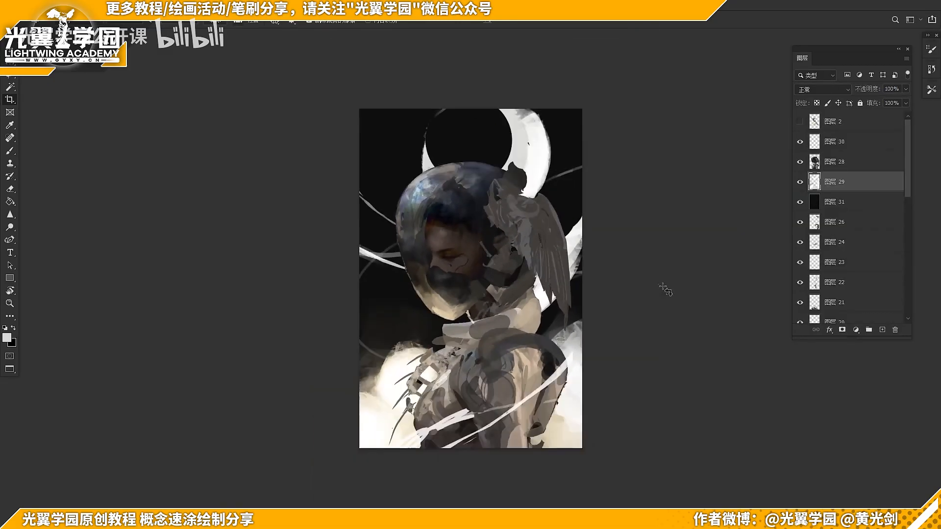
Add a Curves adjustment layer above layer 图层 30, lifting the shadows and anchoring the highlights with a second point
left_click(862, 147)
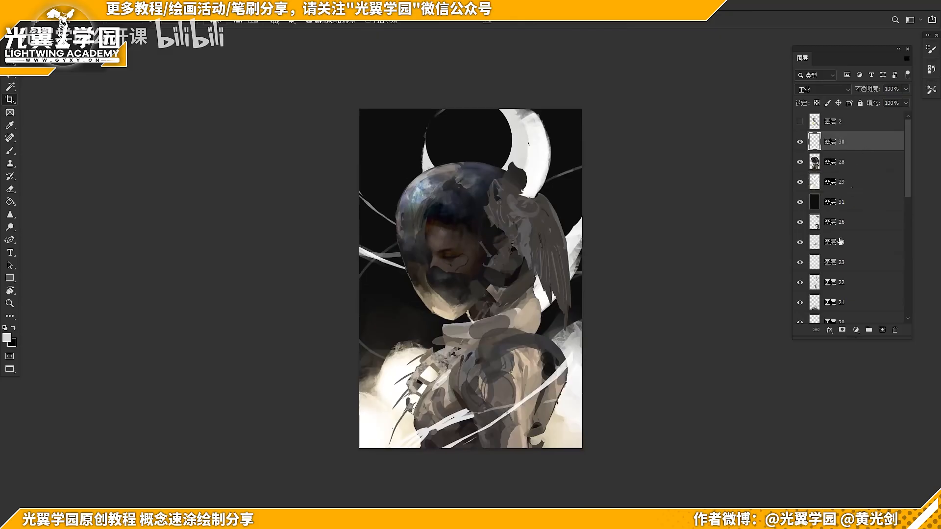
left_click(856, 330)
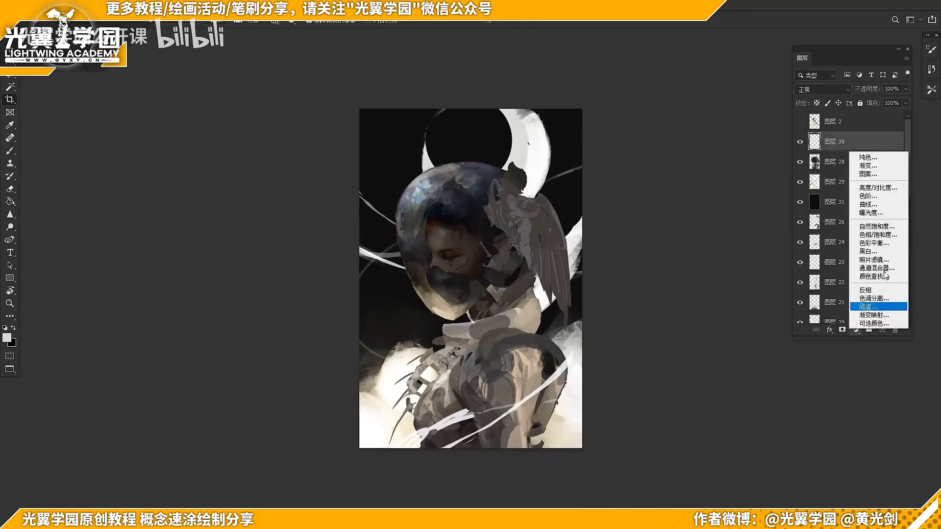
left_click(877, 204)
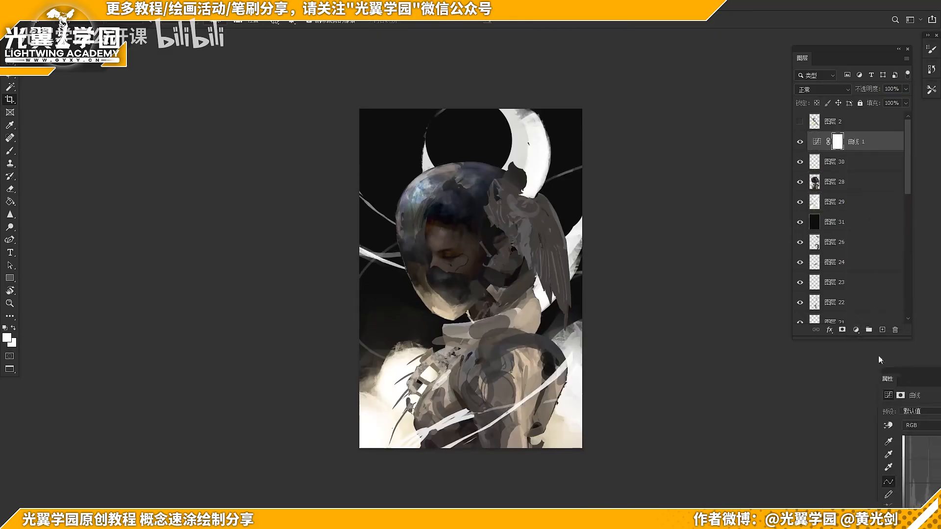
left_click_drag(912, 381, 681, 204)
left_click_drag(748, 292, 735, 289)
left_click_drag(706, 321, 706, 322)
left_click_drag(735, 289, 749, 288)
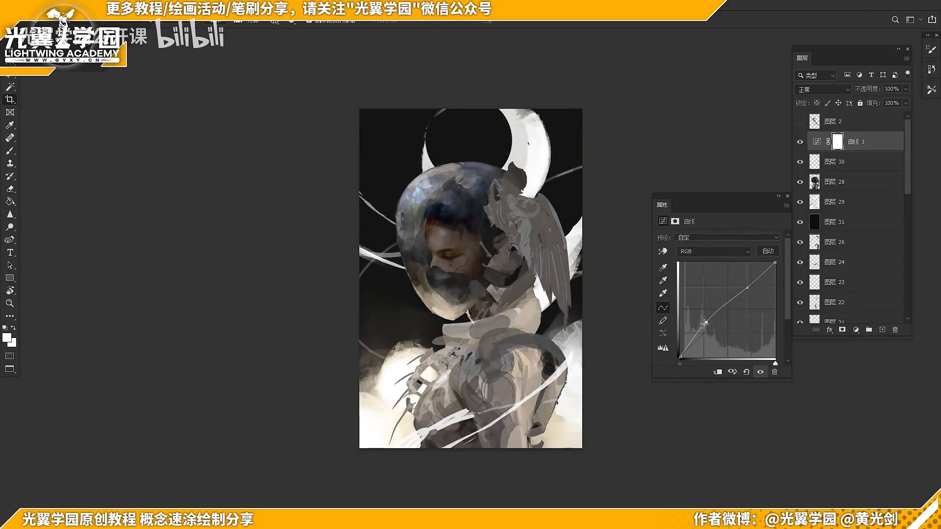
Refine the curve with midtone and deep-shadow points, raise the highlights for stronger contrast, and close the curve settings
left_click_drag(704, 323, 706, 323)
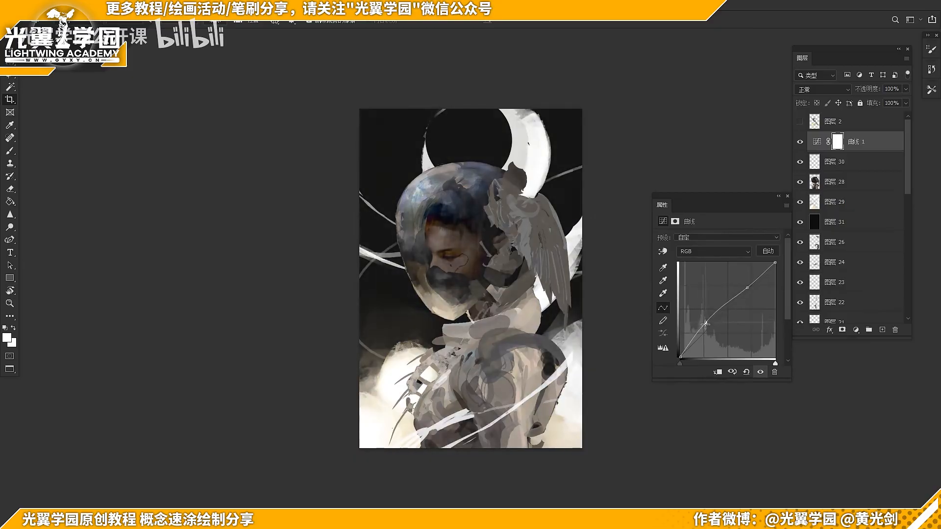
left_click(726, 309)
left_click_drag(727, 305, 725, 308)
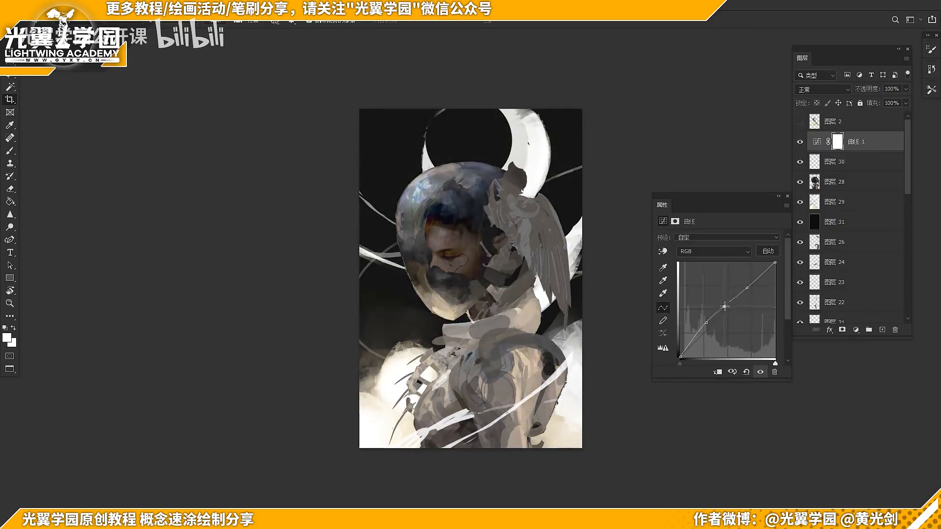
left_click_drag(691, 346, 690, 345)
left_click_drag(746, 291, 745, 276)
key("ctrl+minus")
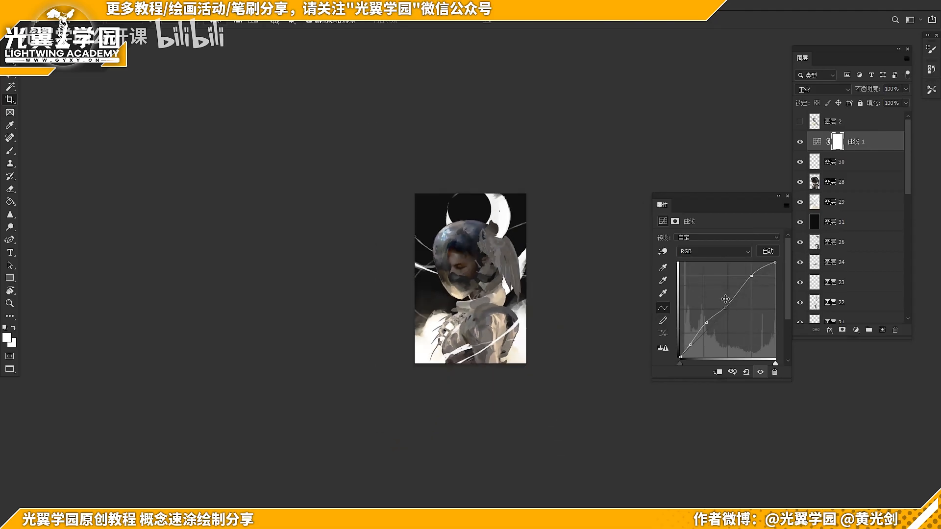
key("ctrl+plus")
left_click_drag(706, 324, 691, 347)
key("ctrl+minus")
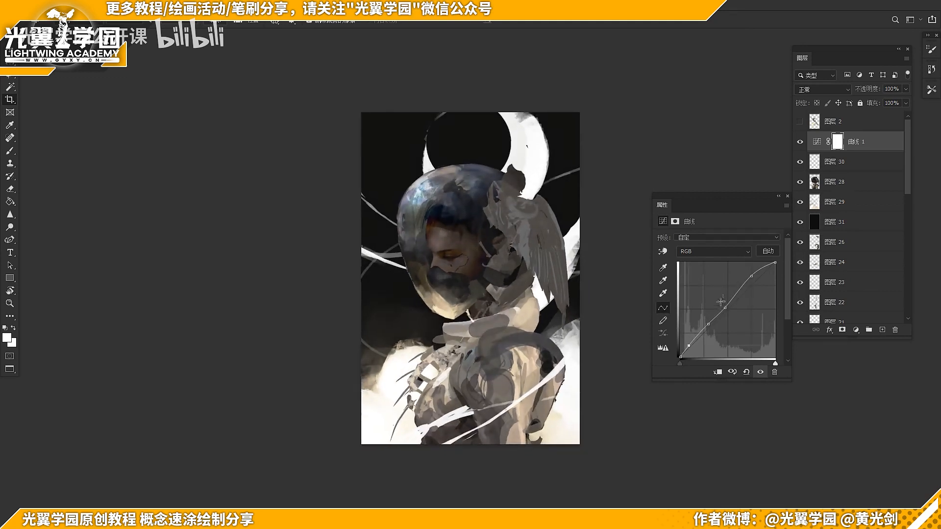
key("ctrl+plus")
left_click(787, 196)
Mirror the canvas horizontally and compare the painting with adjustment 曲线 1 hidden and shown
left_click(802, 142)
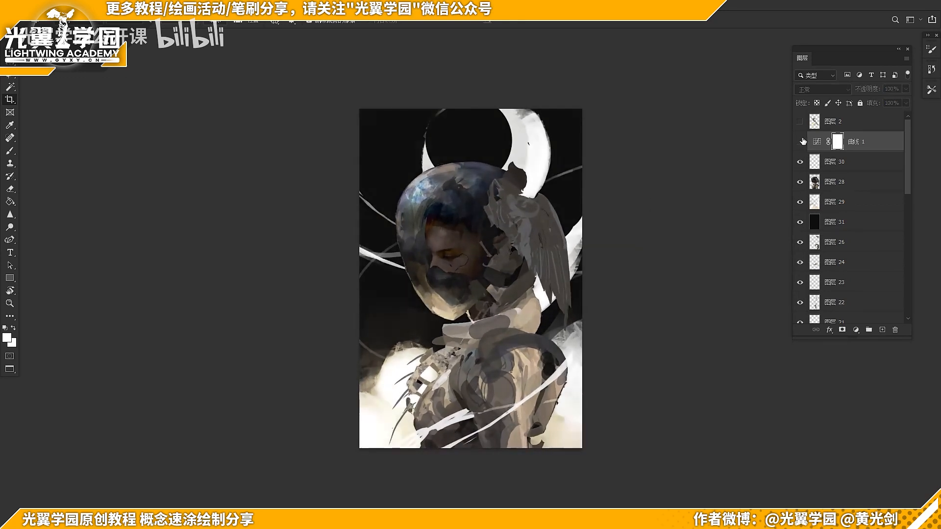
key("ctrl+minus")
left_click(802, 142)
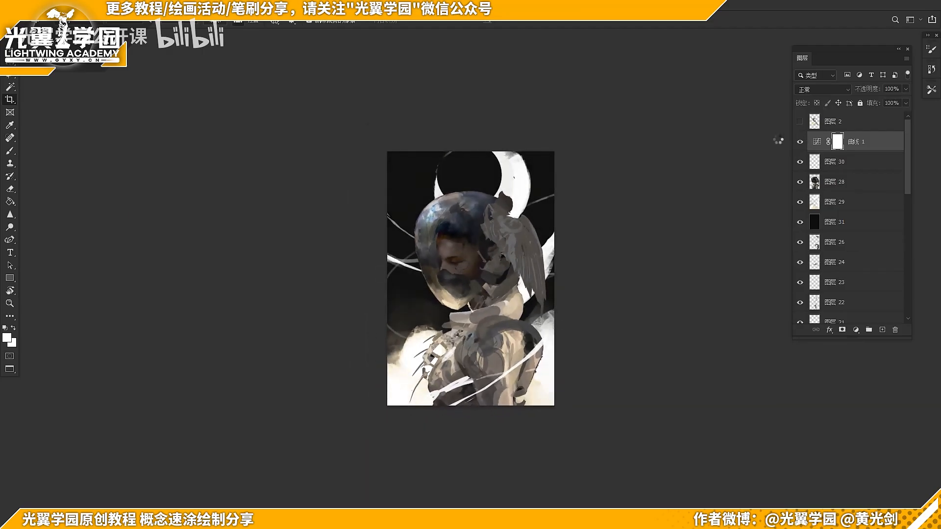
key("ctrl+shift+h")
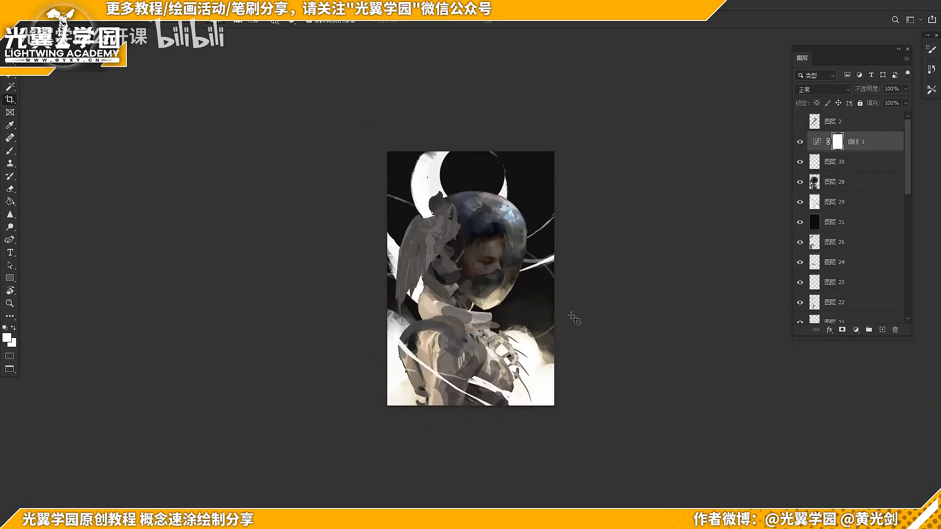
left_click(801, 142)
left_click(802, 142)
Add a new layer above 曲线 1 and set its blend mode to 线性减淡（添加）
left_click(882, 331)
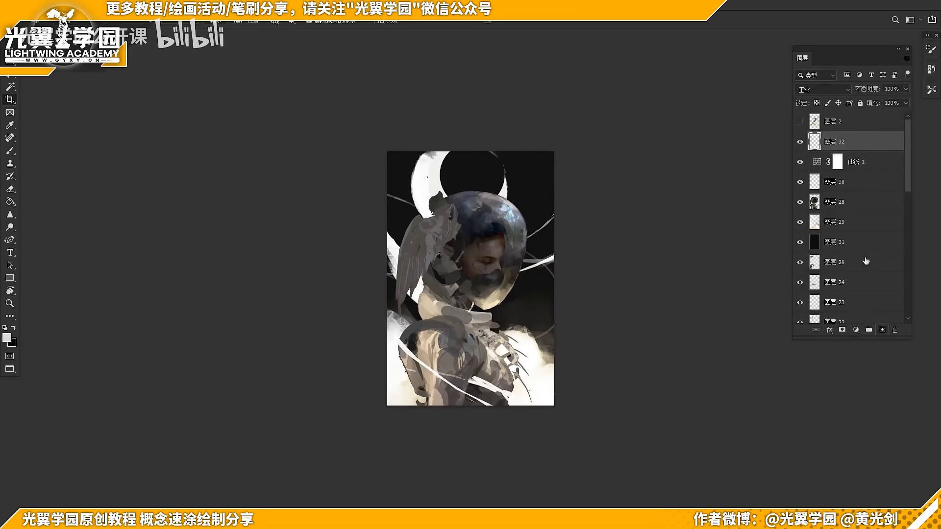
left_click(835, 91)
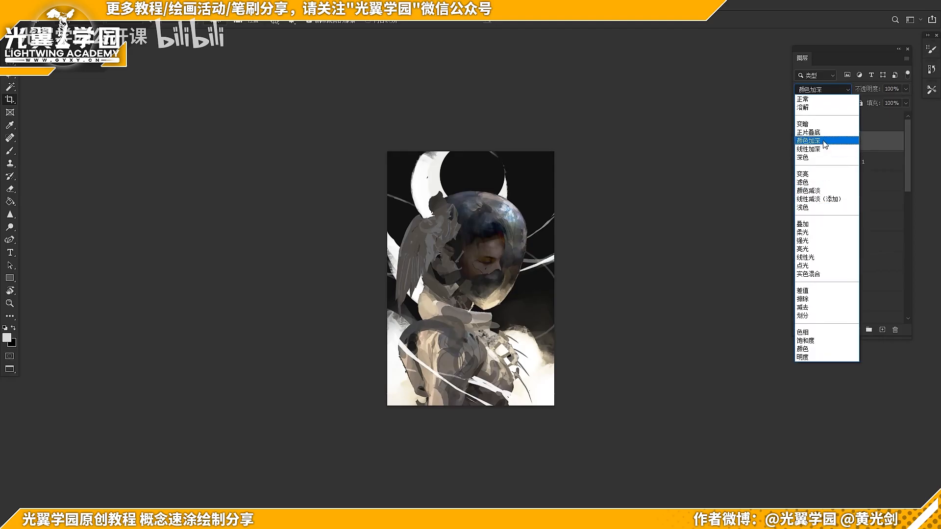
left_click(826, 199)
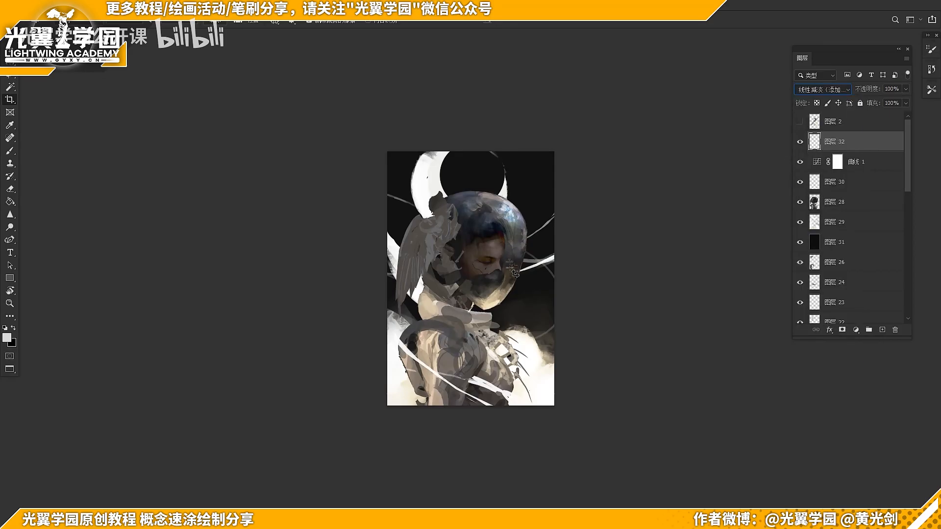
Airbrush a soft grey-brown glow over the lower figure and dark background on layer 图层 32 with the enlarged 喷枪 brush
key("b")
right_click(479, 270)
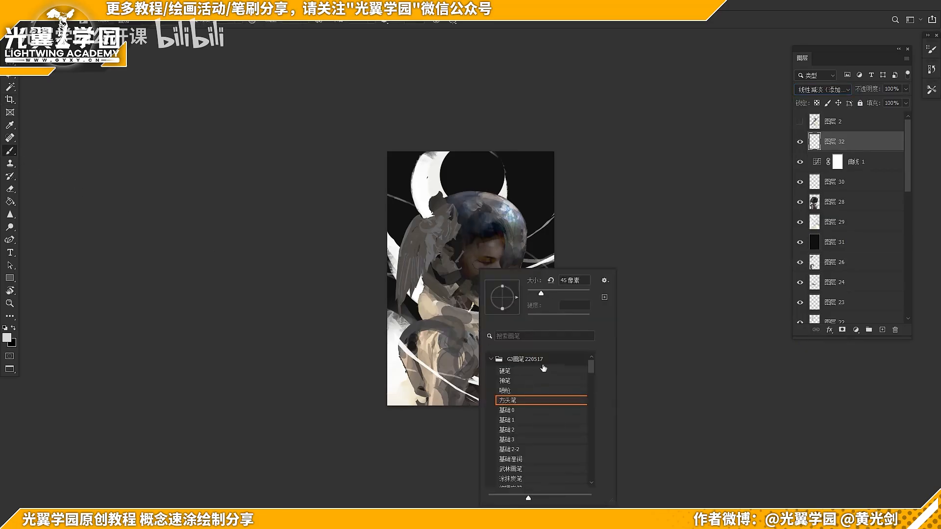
left_click(542, 390)
left_click(581, 292)
left_click(433, 358, "alt")
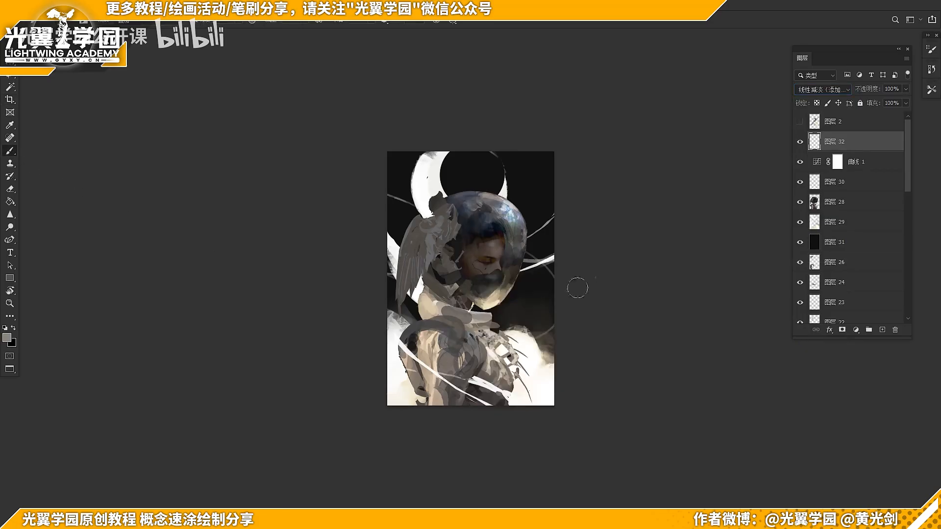
left_click(497, 371, "alt")
left_click_drag(500, 374, 498, 375)
key("ctrl+z")
key("]")
key("]")
key("]")
key("]")
key("]")
key("]")
key("]")
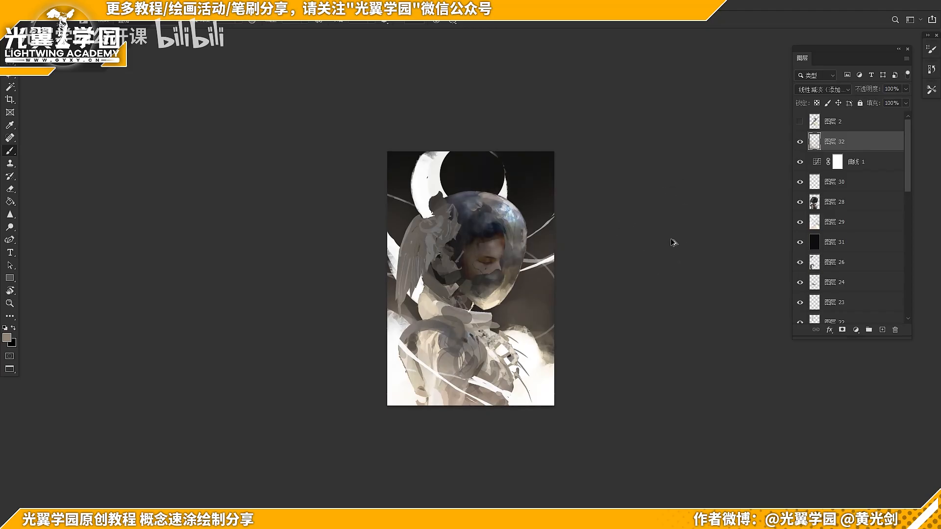
Compare the glow on layer 图层 32 hidden and shown, and mirror the canvas back horizontally
left_click(800, 143)
left_click(802, 142)
key("ctrl+shift+h")
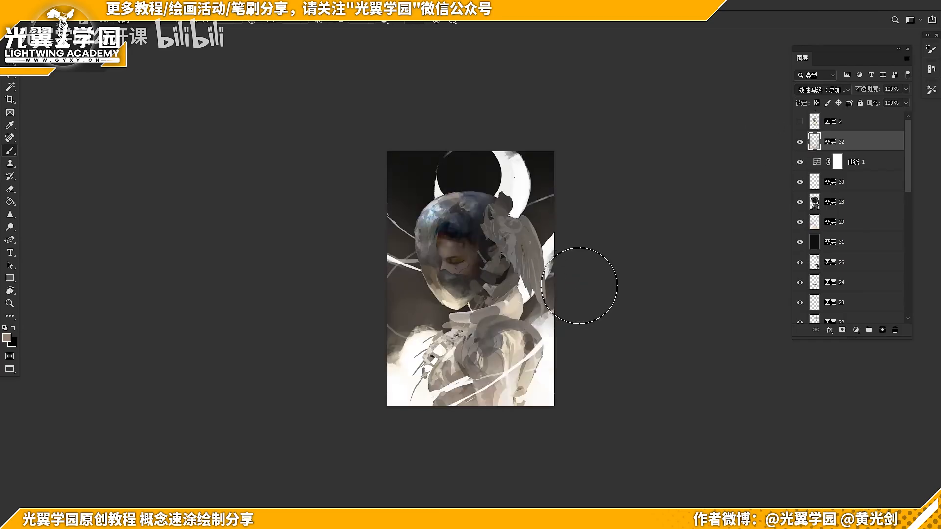
Compare the painting with 曲线 1 and layer 图层 32 switched off and on, leaving 曲线 1 hidden
left_click(800, 162)
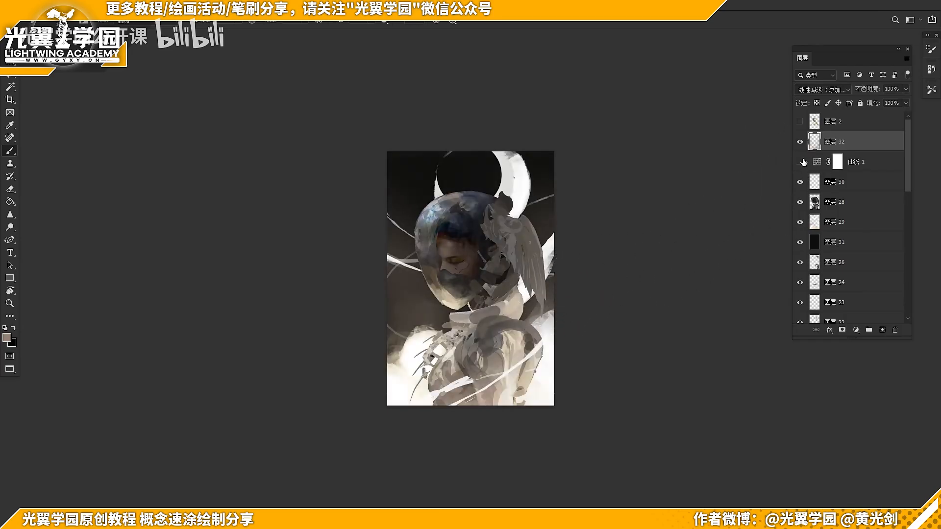
left_click(802, 162)
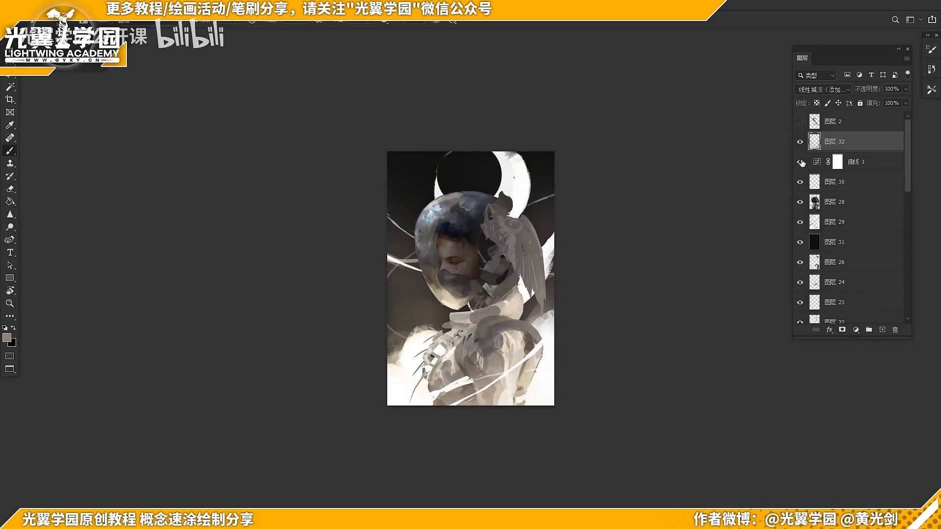
left_click(801, 163)
left_click(801, 143)
left_click(801, 143)
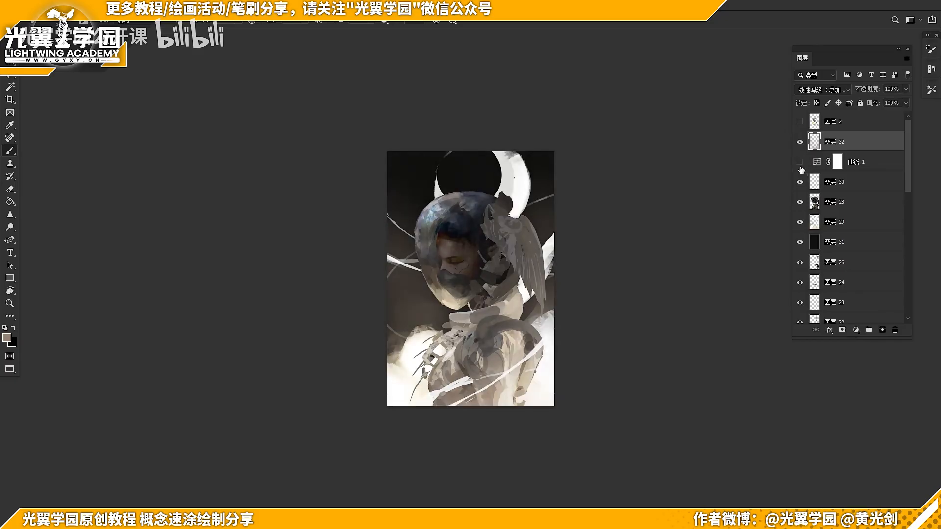
left_click(800, 166)
left_click(800, 167)
key("ctrl+plus")
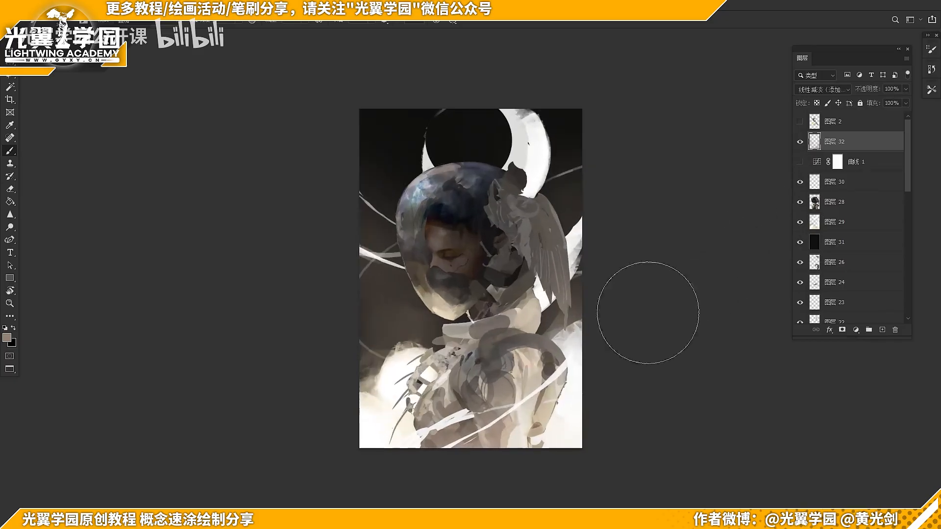
Compare the painting with layer 图层 32 hidden and shown, and sample a light grey from the helmet's lower part
left_click(800, 142)
left_click(801, 142)
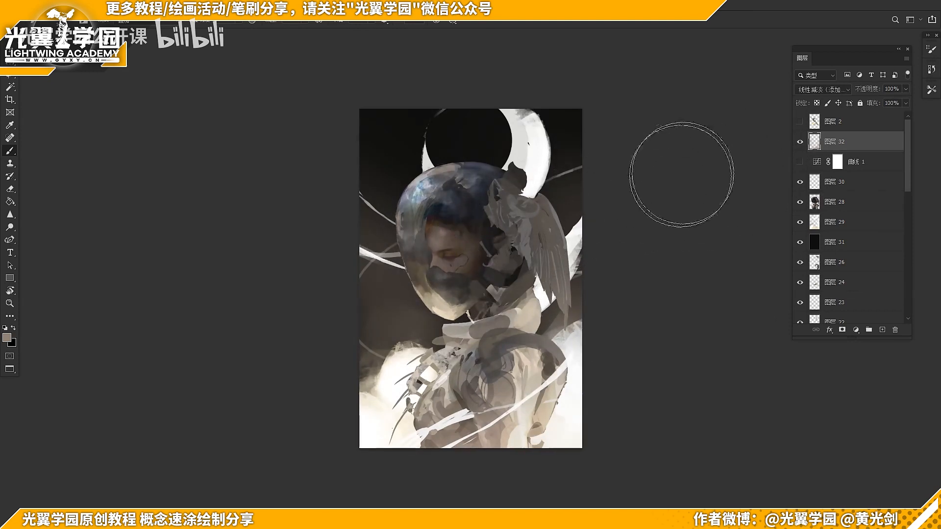
key("ctrl+z")
left_click(441, 311, "alt")
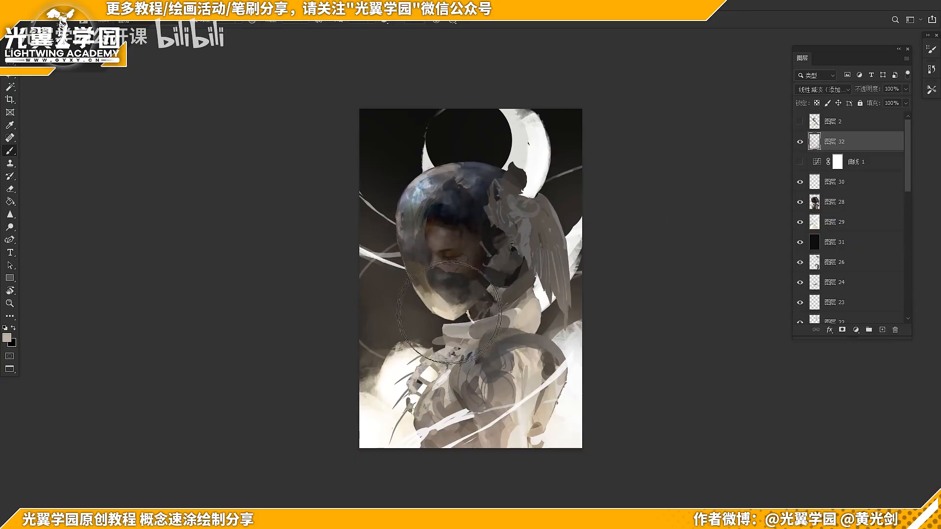
Add a new layer above 图层 32 and set its blend mode to 颜色减淡
left_click(882, 329)
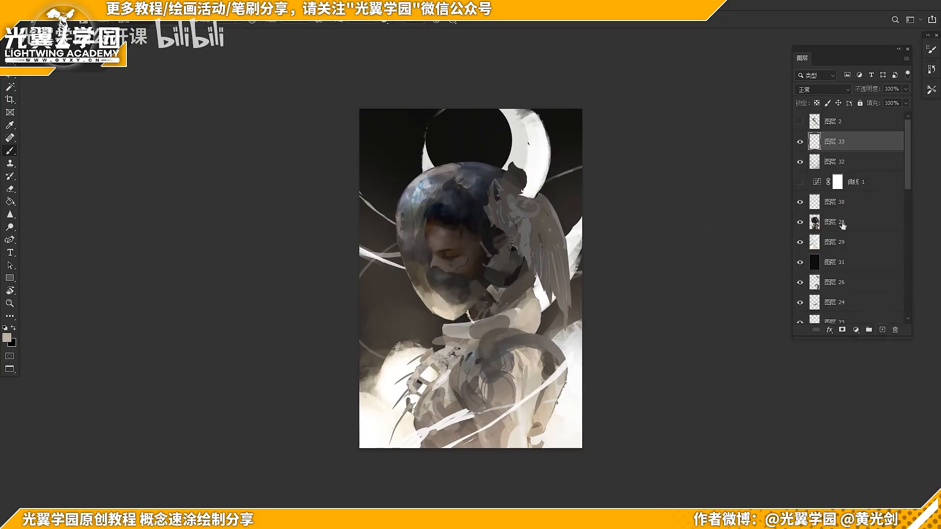
left_click(822, 89)
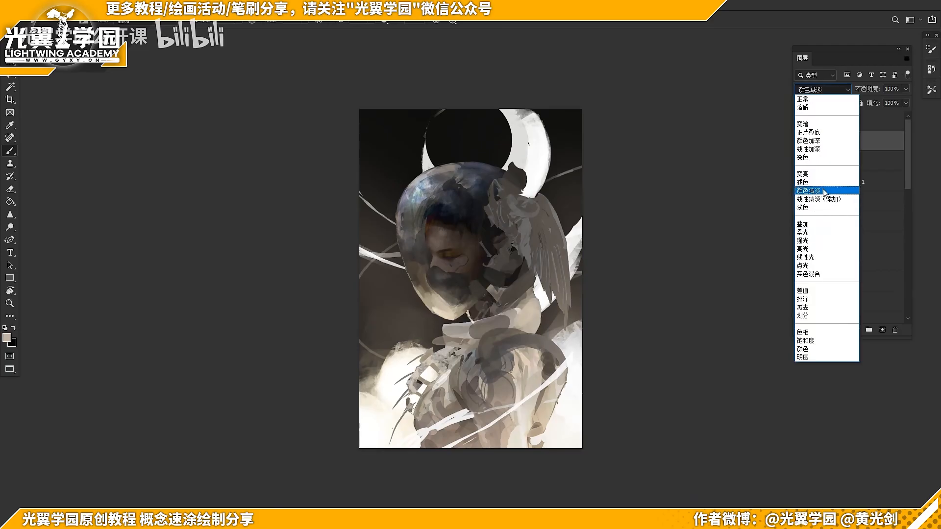
left_click(813, 187)
Keep the 喷枪 brush and set the foreground colour to a warm yellow, #fbd86e
right_click(496, 294)
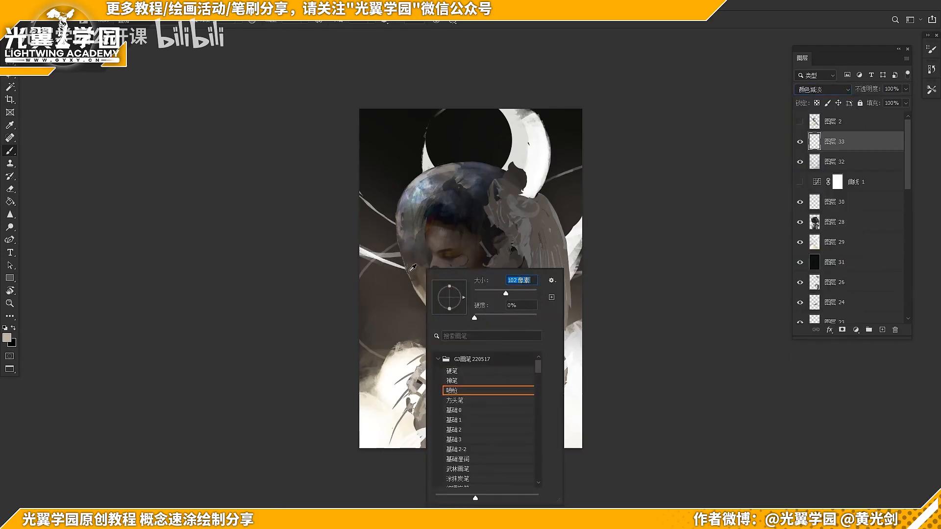
left_click(387, 287, "alt")
left_click(8, 338)
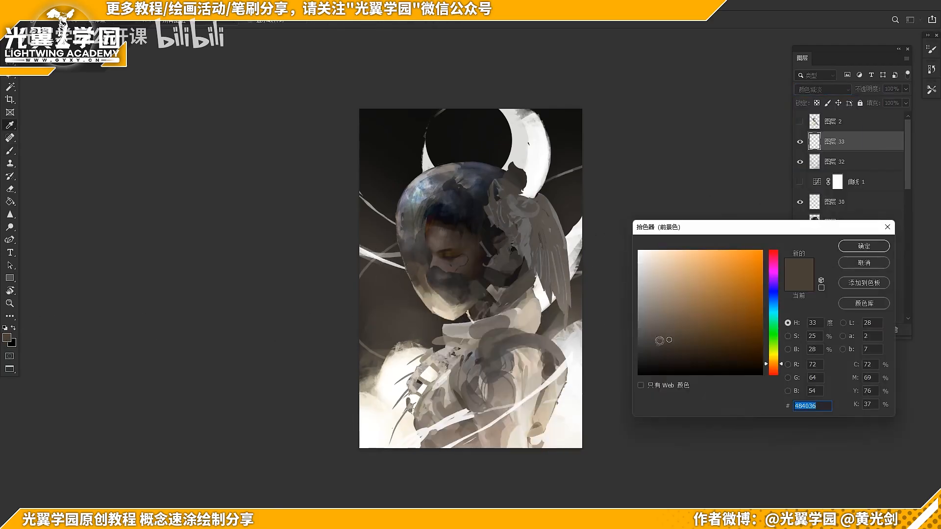
left_click_drag(717, 294, 708, 252)
left_click(775, 360)
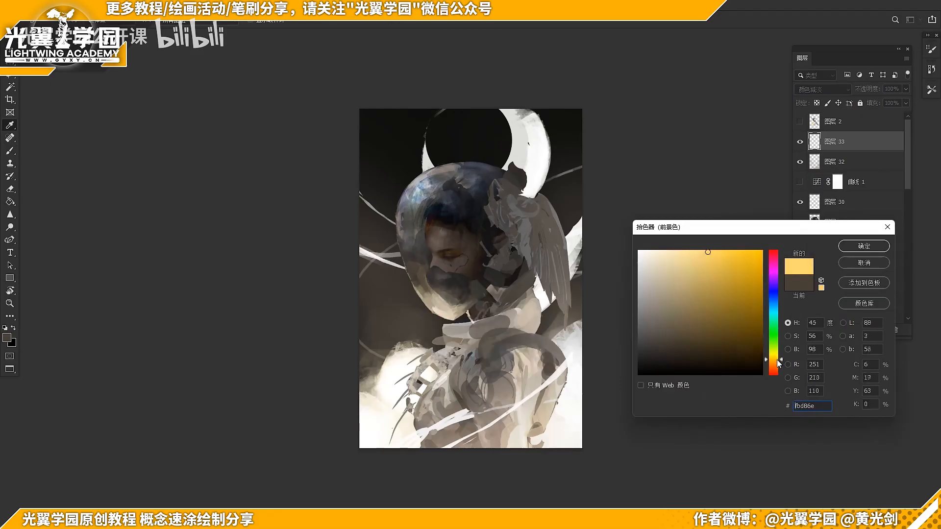
left_click(864, 246)
key("b")
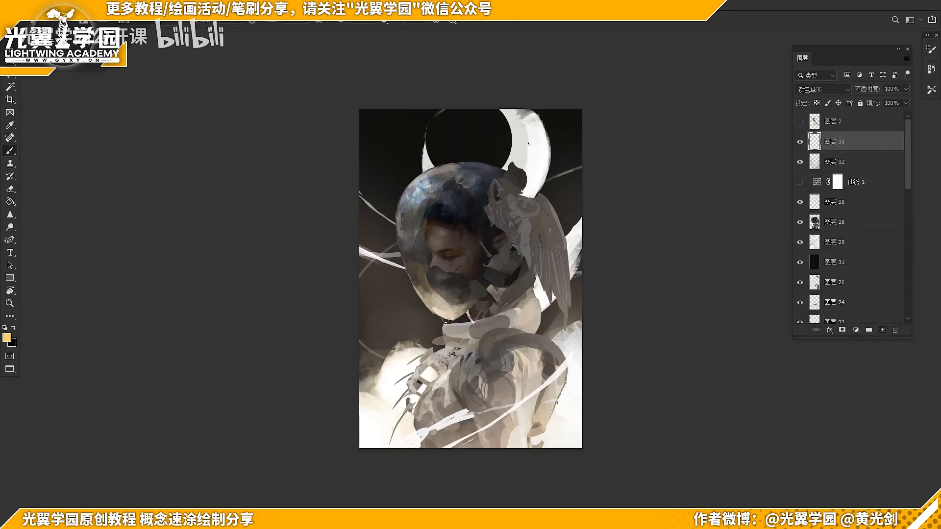
Airbrush a thin warm yellow glow along the helmet's lower rim on layer 图层 33 with a small brush
left_click_drag(456, 321, 438, 307)
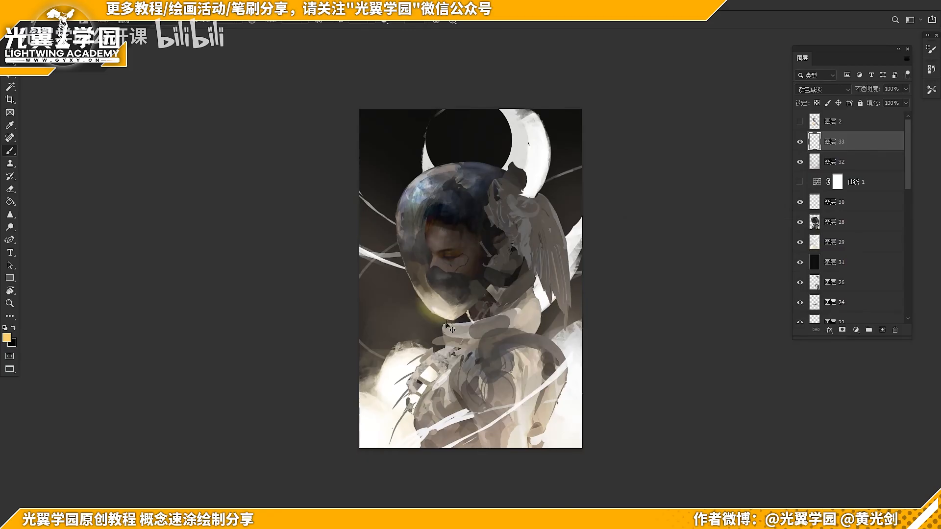
key("ctrl+plus")
key("ctrl+z")
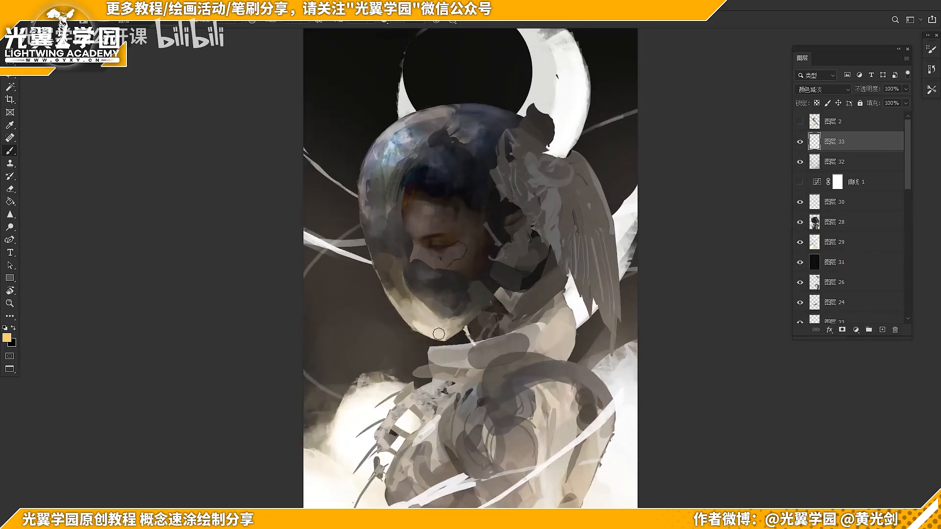
left_click_drag(399, 312, 441, 335)
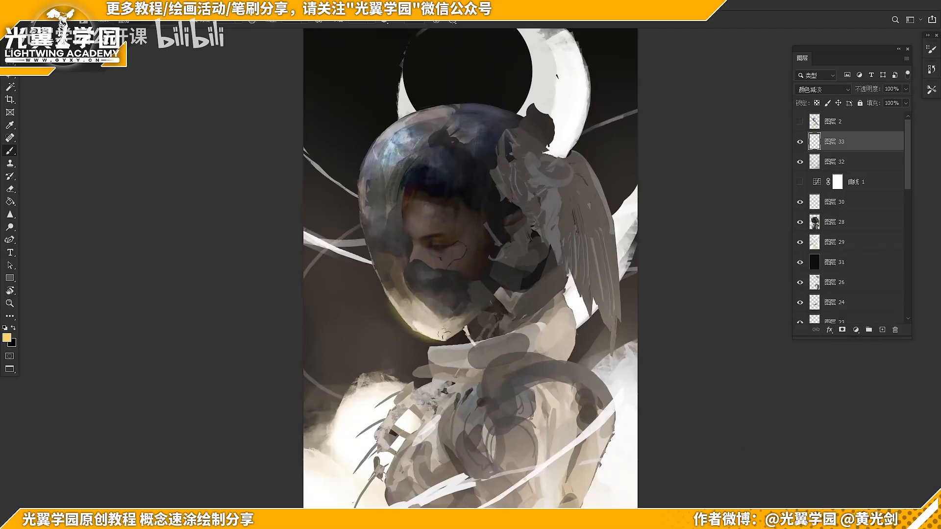
left_click_drag(401, 312, 443, 336)
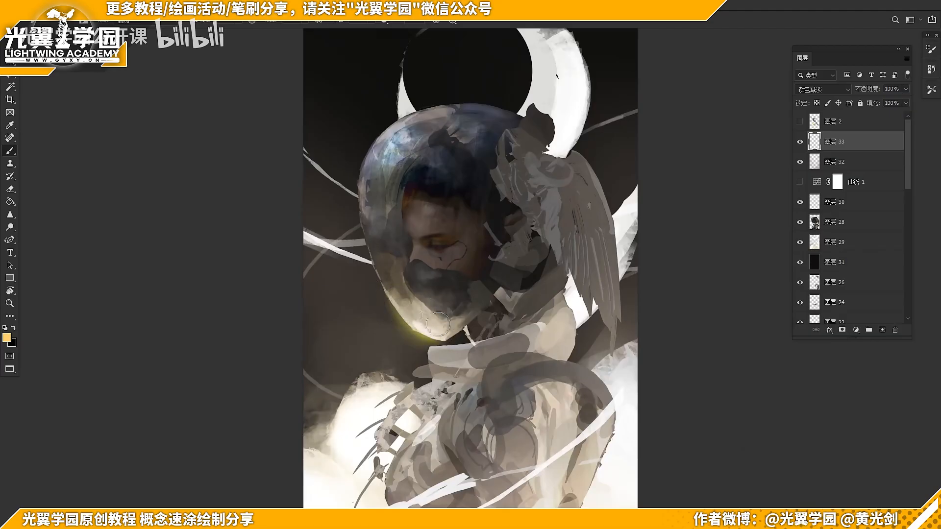
Enlarge the brush and airbrush a yellow glow along the upper edges of the white clouds beside the figure
left_click_drag(380, 384, 400, 386)
key("bracketright")
key("bracketright")
key("bracketright")
left_click_drag(346, 405, 416, 393)
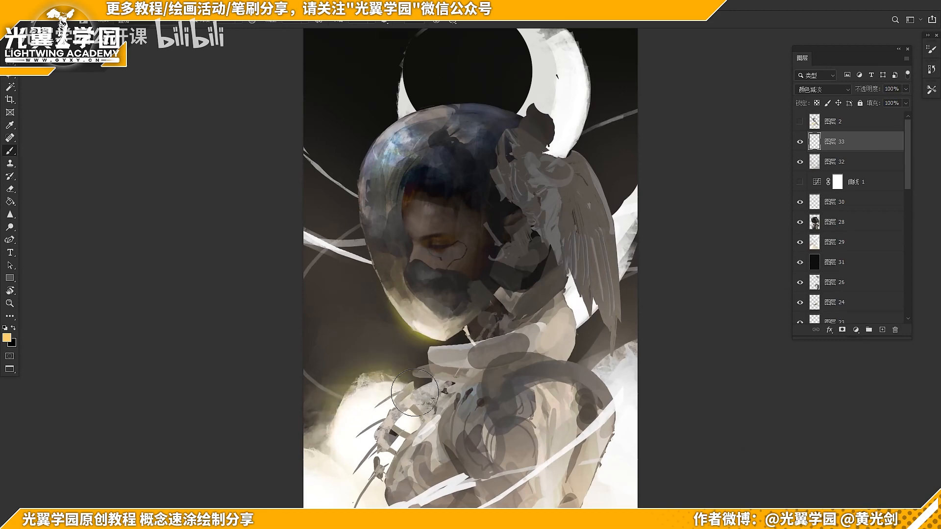
key("ctrl+minus")
key("ctrl+minus")
key("ctrl+minus")
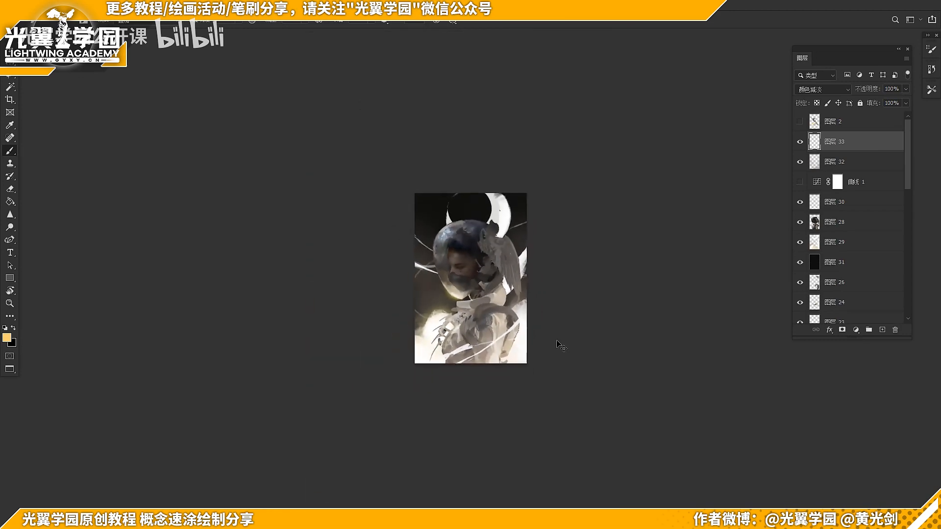
key("ctrl+plus")
key("ctrl+plus")
key("ctrl+plus")
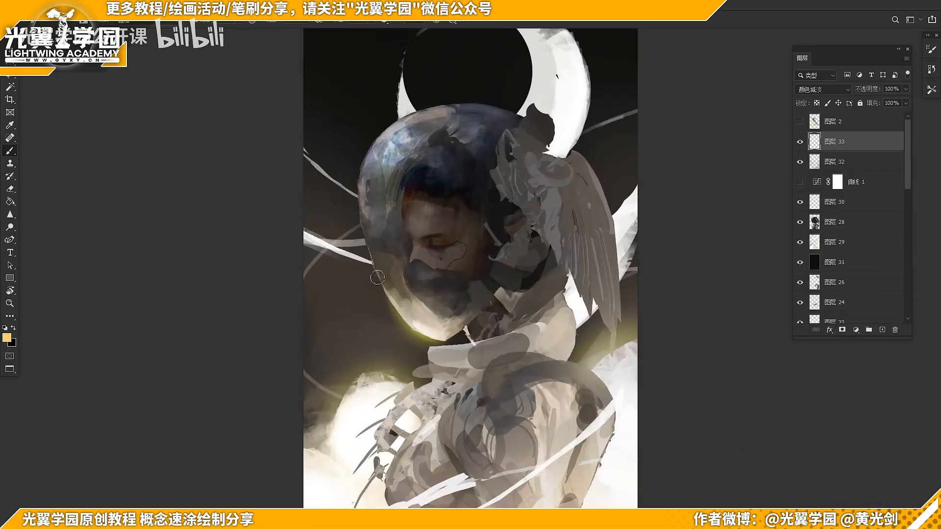
Extend the warm glow up the helmet's front edge and check the painting at reduced size
left_click_drag(377, 278, 371, 256)
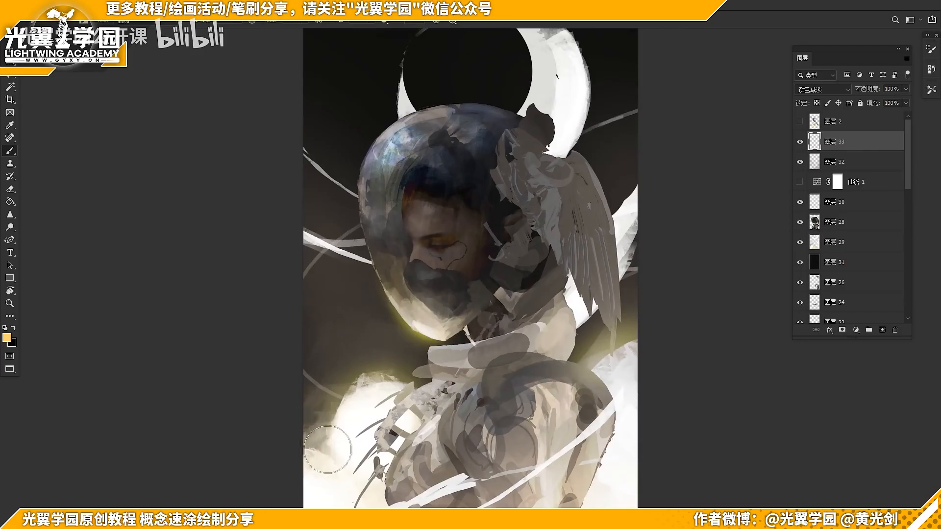
key("ctrl+minus")
key("ctrl+minus")
key("ctrl+minus")
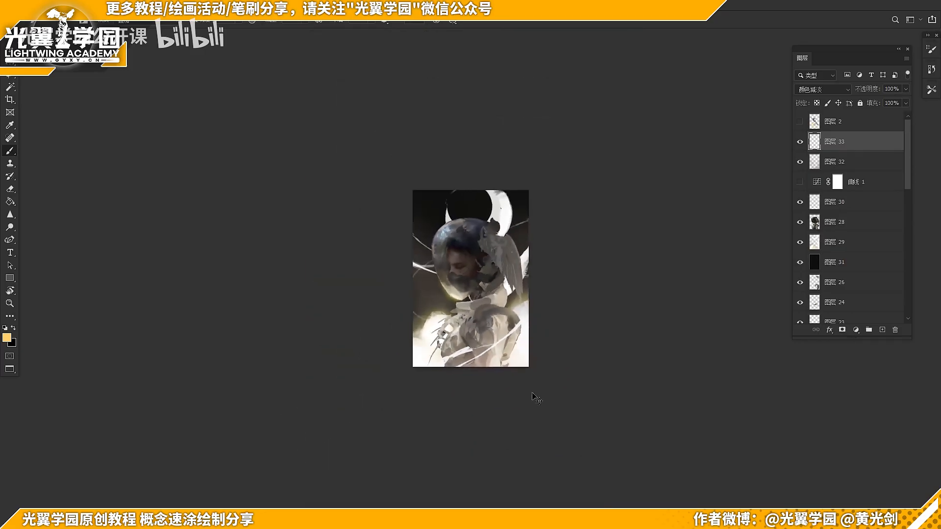
key("ctrl+plus")
key("ctrl+plus")
key("ctrl+plus")
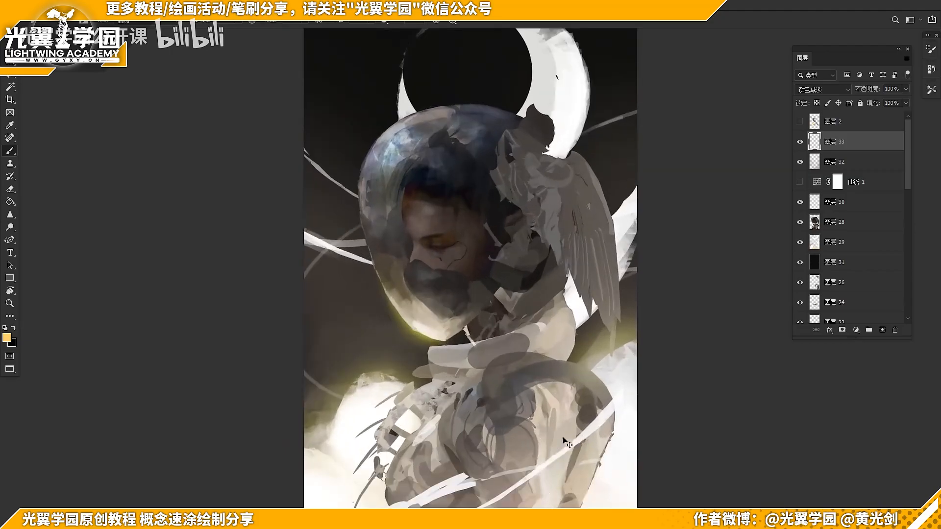
key("ctrl+minus")
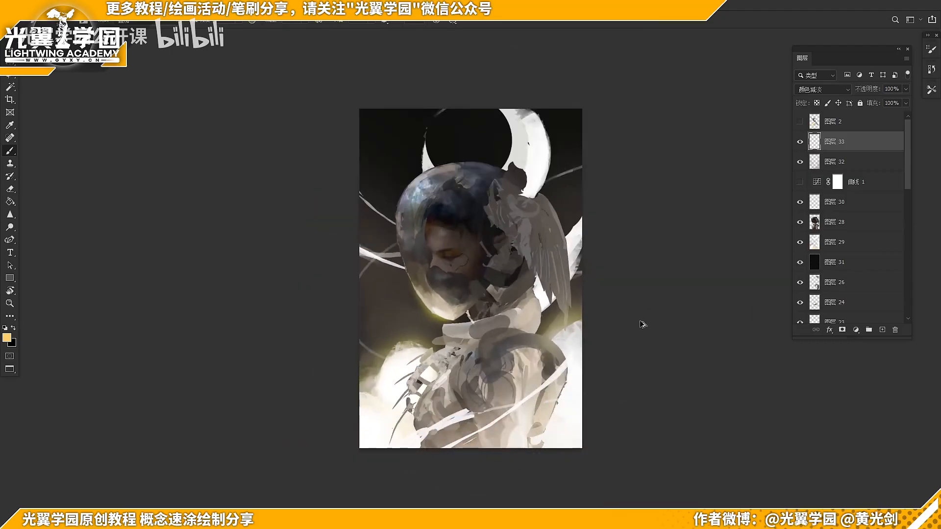
key("ctrl+plus")
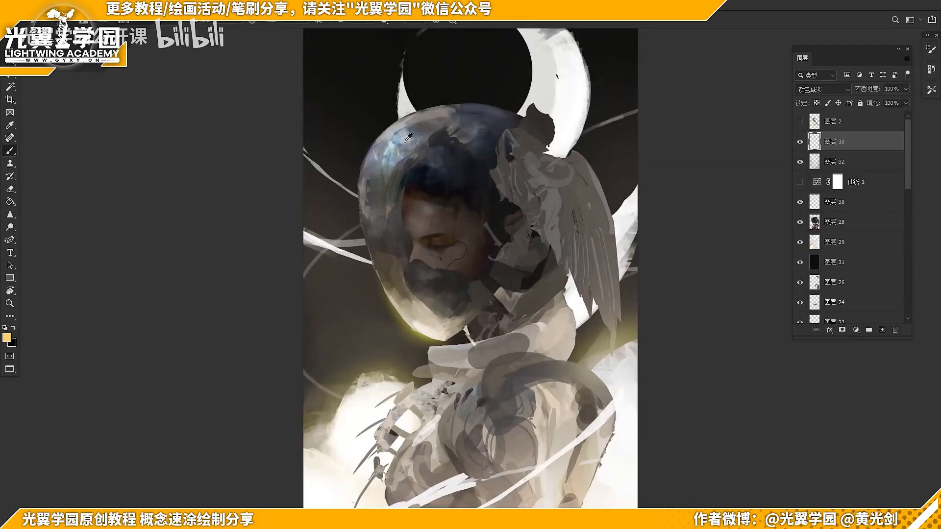
Sample a light blue from the helmet and airbrush it over the helmet's dome on layer 图层 33
left_click(399, 128, "alt")
mouse_move(399, 129)
left_mouse_down()
mouse_move(437, 151)
mouse_move(416, 134)
mouse_move(446, 130)
mouse_move(529, 162)
left_mouse_up()
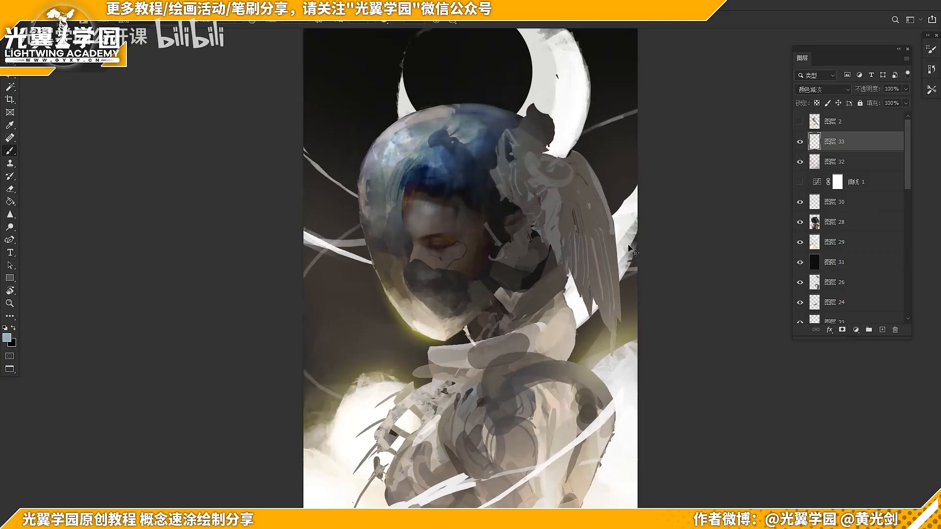
key("ctrl+minus")
key("ctrl+minus")
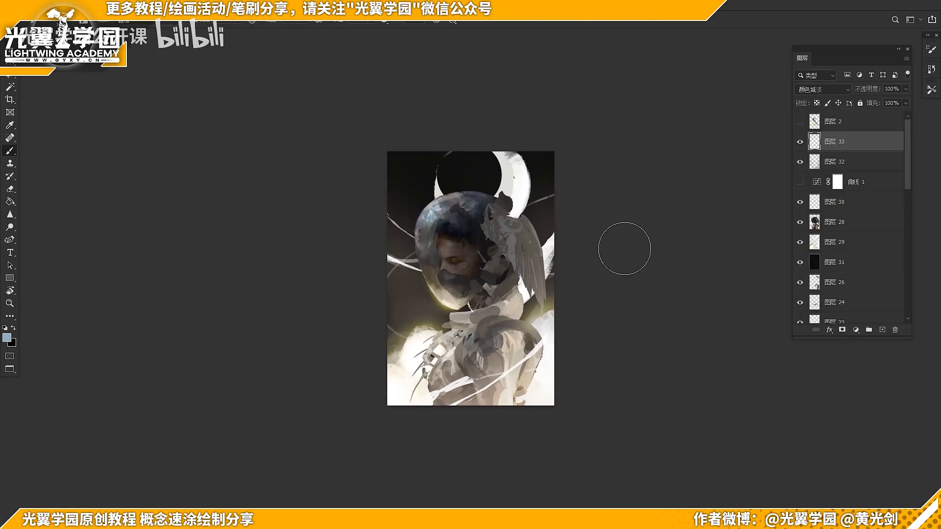
Compare the painting with layer 图层 33 hidden and shown, and mirror the canvas horizontally
left_click(800, 142)
left_click(801, 141)
key("ctrl+shift+h")
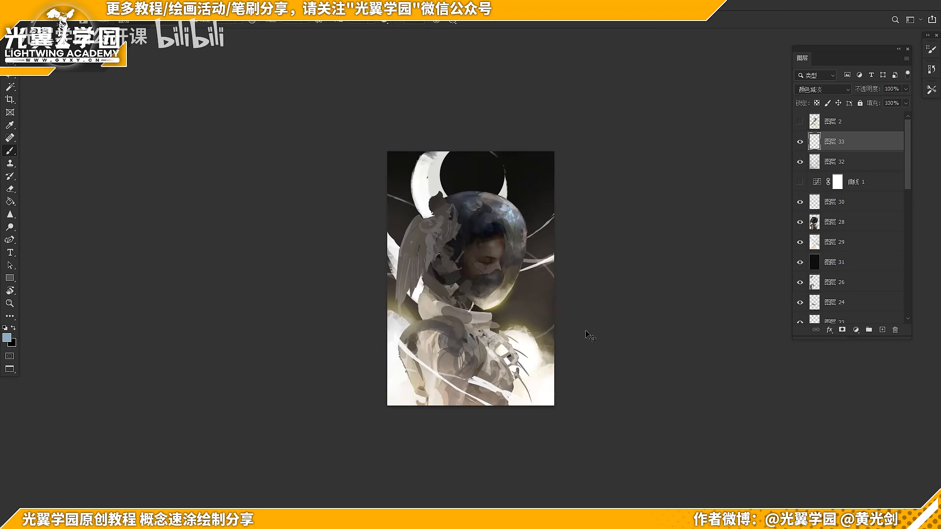
key("ctrl+plus")
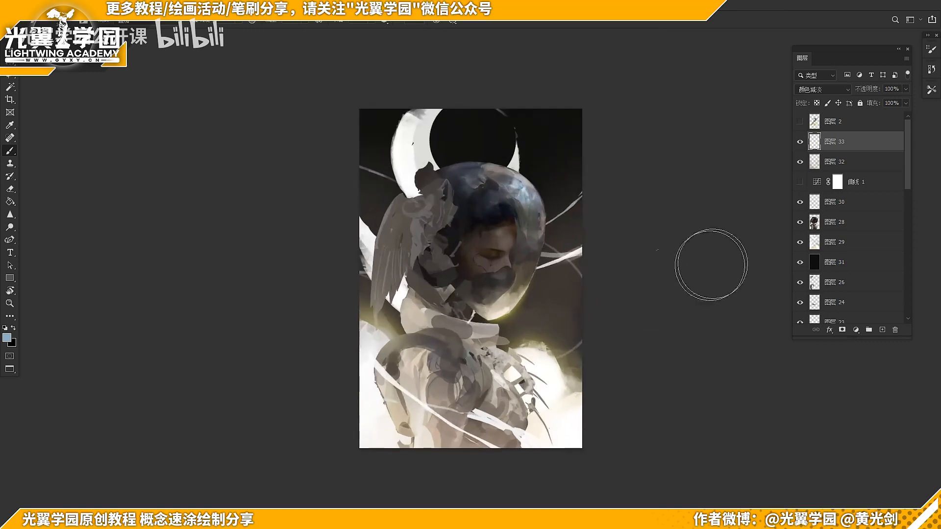
Lasso the crescent and upper light lines on layer 图层 29 and cut them to a new layer
left_click(801, 242)
left_click(801, 242)
left_click(833, 242)
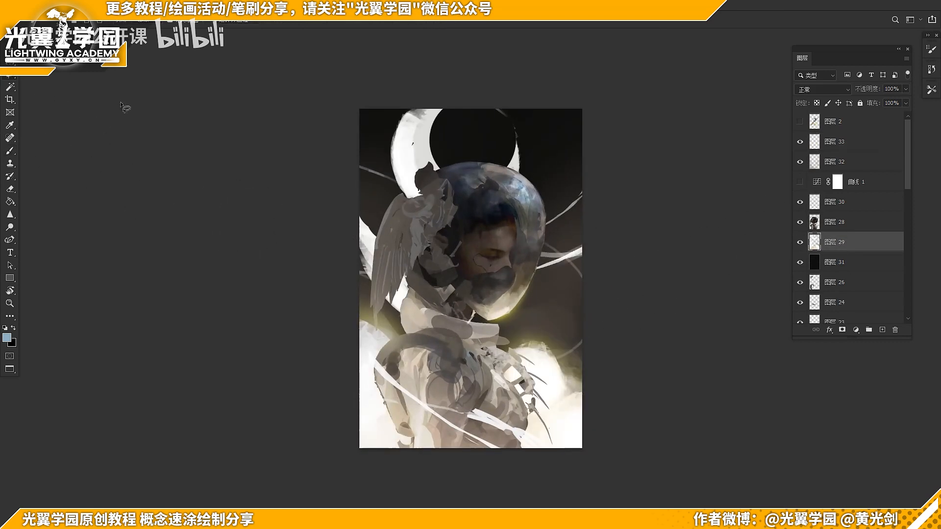
mouse_move(419, 326)
left_mouse_down()
mouse_move(651, 213)
mouse_move(647, 98)
left_mouse_up()
right_click(562, 236)
left_click(607, 308)
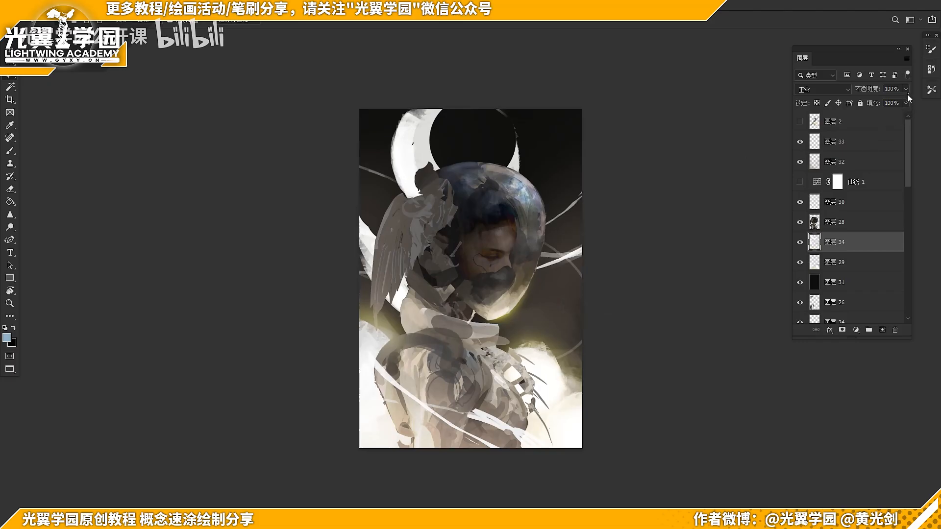
Try the crescent layer 图层 34 at 22% opacity, restore it to 100%, and check the painting at reduced size
left_click_drag(906, 100, 876, 103)
key("ctrl+minus")
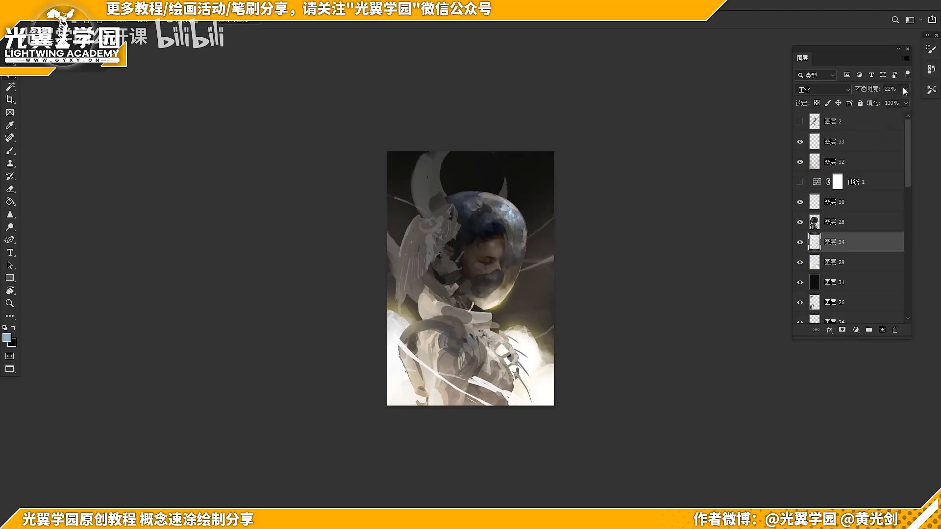
left_click_drag(872, 100, 896, 104)
key("ctrl+minus")
key("ctrl+minus")
key("ctrl+minus")
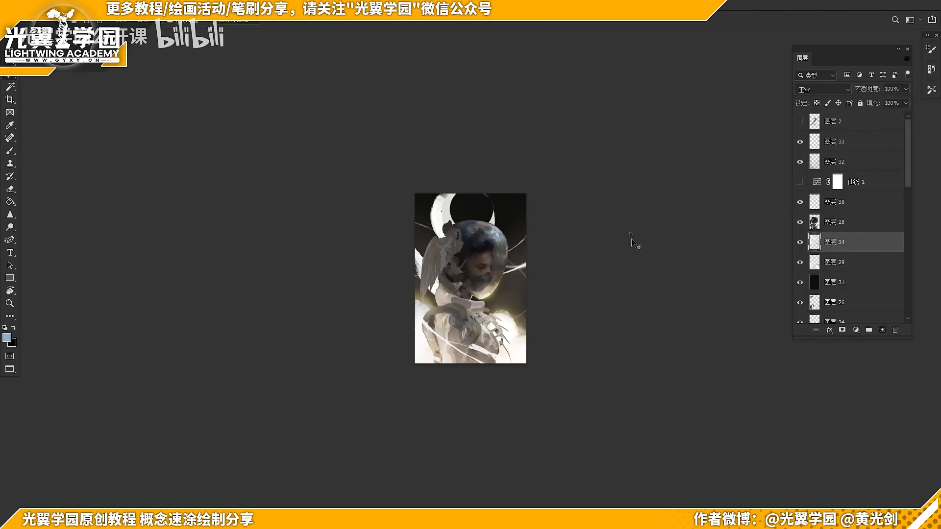
key("ctrl+plus")
key("ctrl+plus")
key("ctrl+plus")
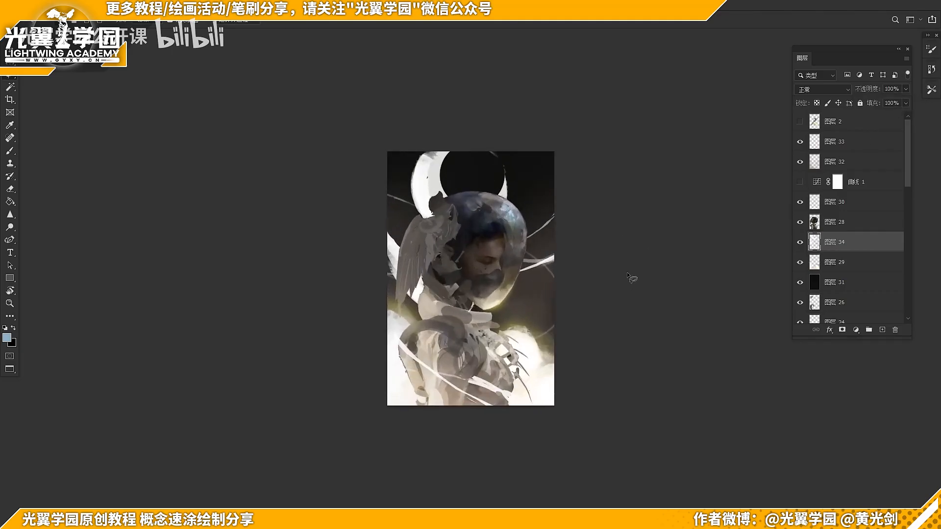
Add a new layer above 图层 34 and choose the 硬笔 brush at an enlarged size
left_click(882, 329)
key("b")
right_click(474, 188)
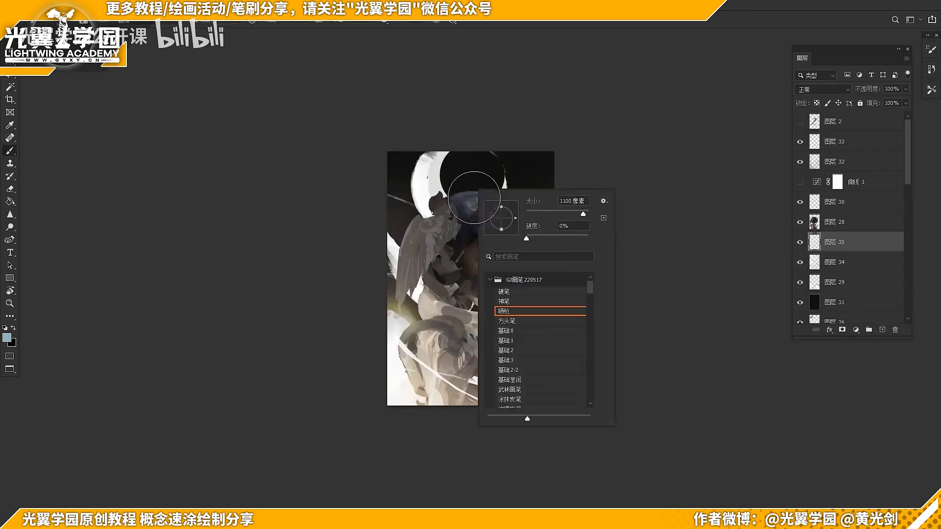
left_click(556, 302)
left_click(555, 292)
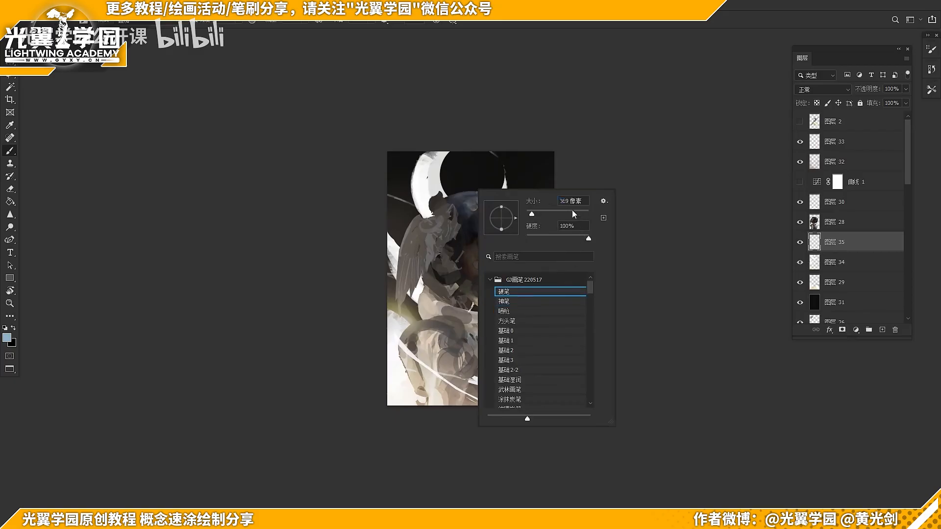
left_click(436, 186, "alt")
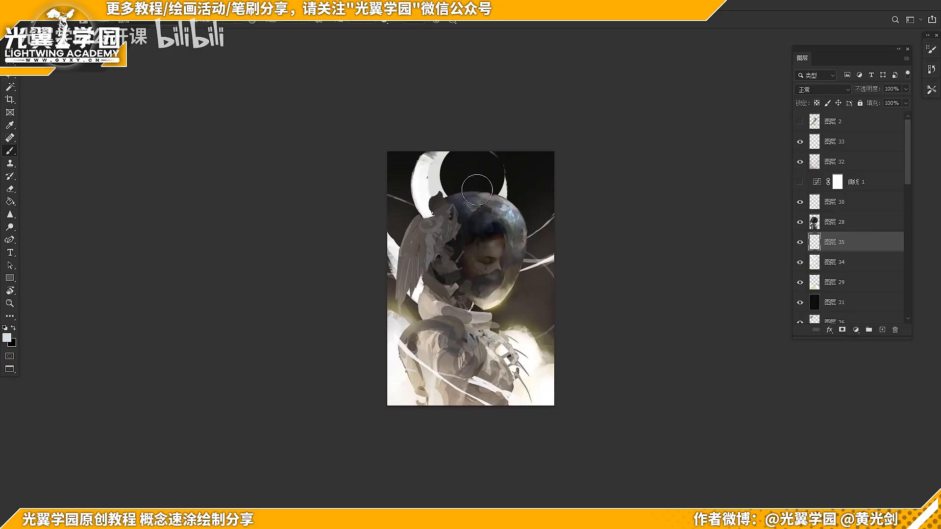
key("bracketright")
key("bracketright")
key("bracketright")
Try dark brown disc dabs inside and beside the crescent, removing them together with layer 图层 35
left_click(501, 234, "alt")
mouse_move(471, 171)
left_mouse_down()
mouse_move(538, 164)
mouse_move(470, 178)
mouse_move(530, 160)
mouse_move(488, 210)
mouse_move(501, 179)
mouse_move(476, 177)
left_mouse_up()
key("ctrl+z")
key("ctrl+z")
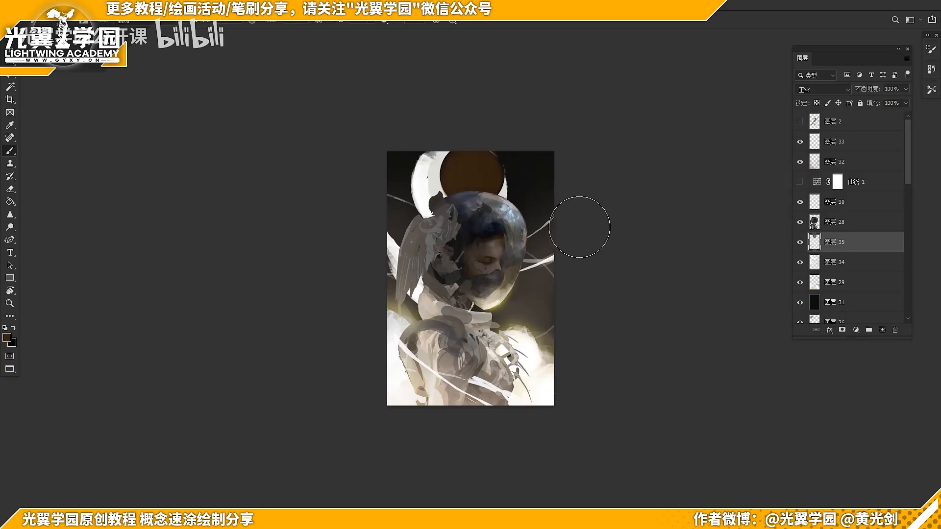
key("Delete")
left_click_drag(509, 196, 509, 193)
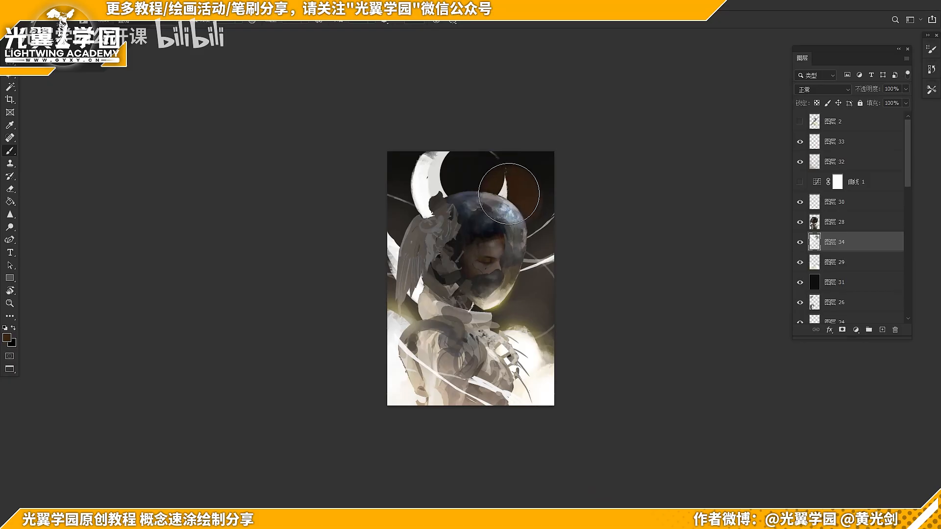
key("ctrl+z")
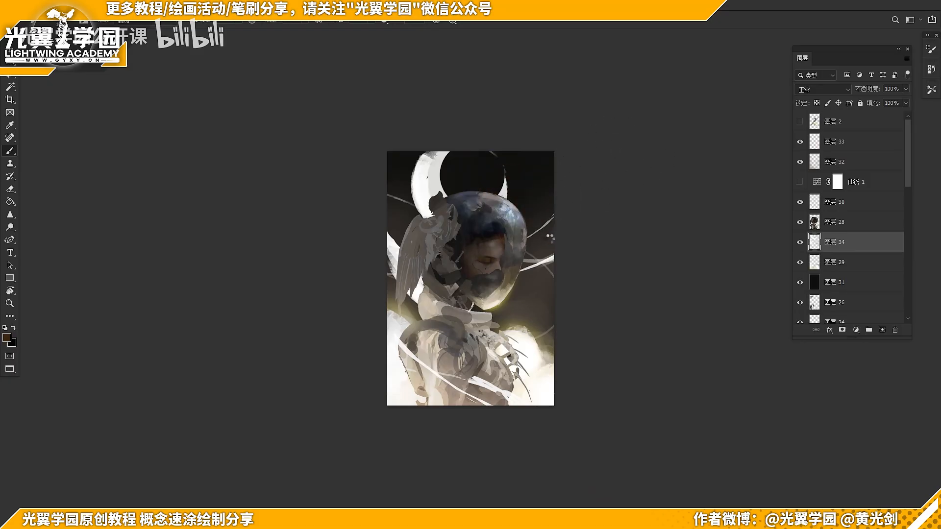
Flip the canvas horizontally and compare the painting with layer 图层 34 hidden and shown
key("ctrl+shift+h")
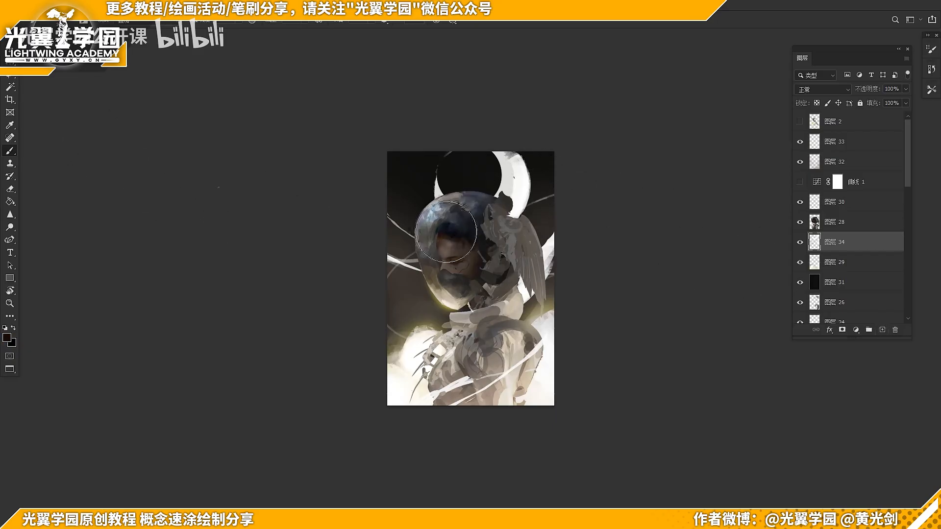
right_click(517, 237)
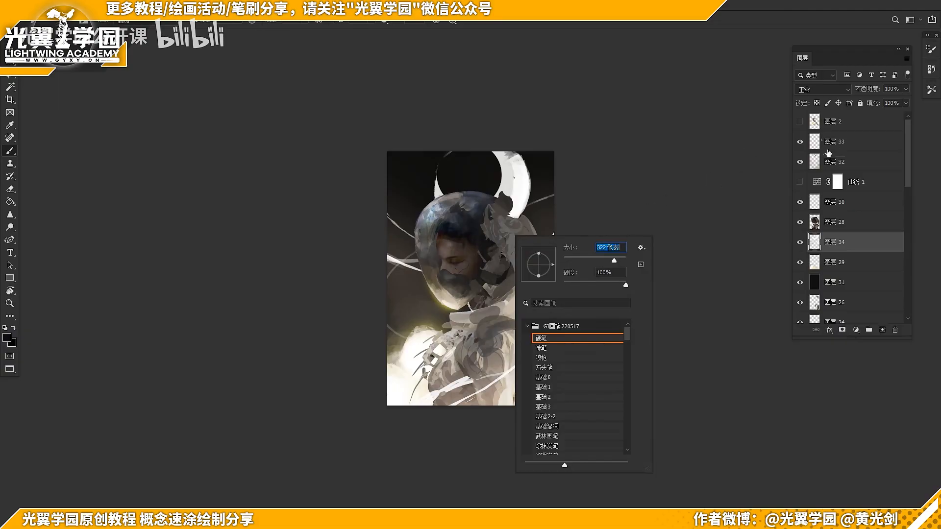
key("Return")
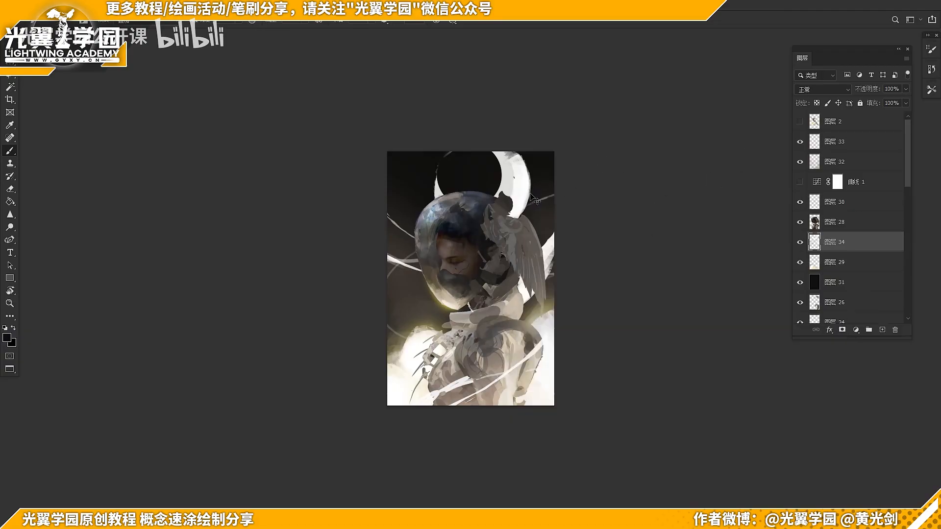
left_click(801, 243)
left_click(801, 243)
Erase the broad body of the crescent on layer 图层 34 with an enlarged eraser, leaving its thin pointed tip
key("e")
right_click(508, 290)
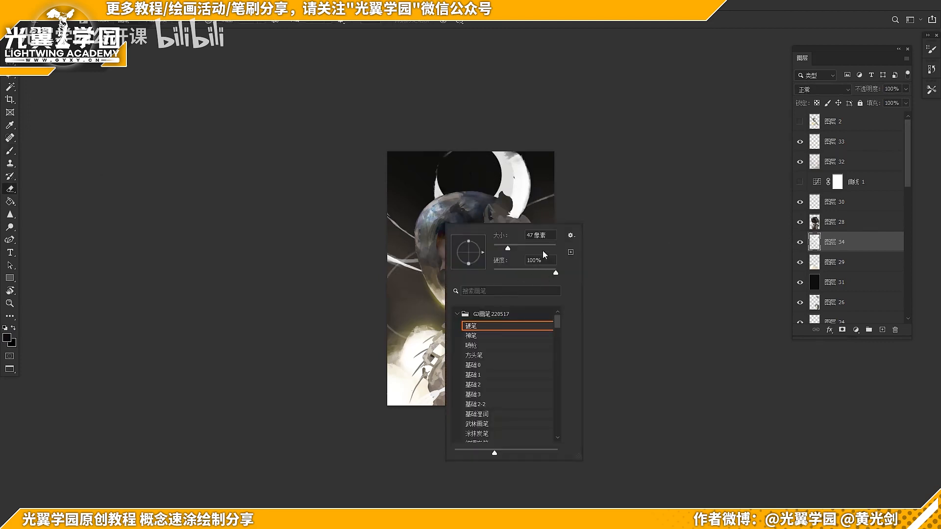
left_click(508, 327)
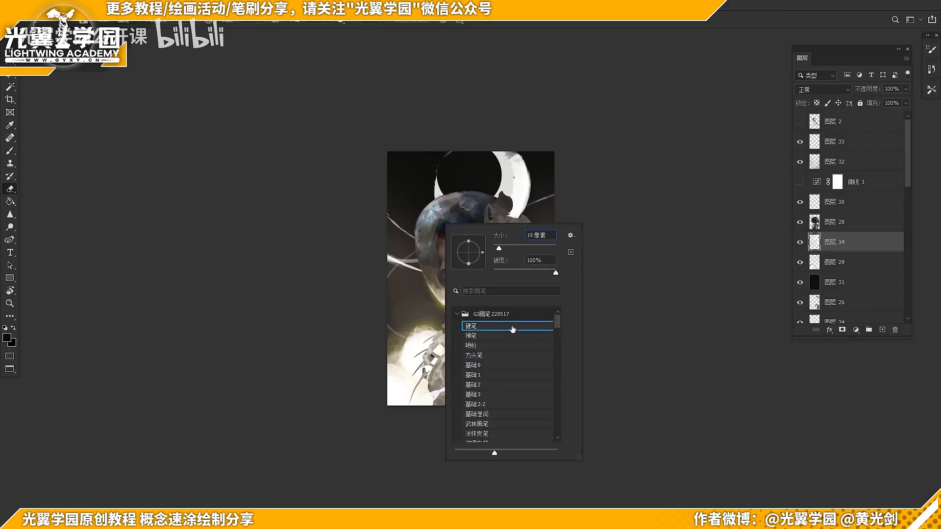
left_click(571, 139)
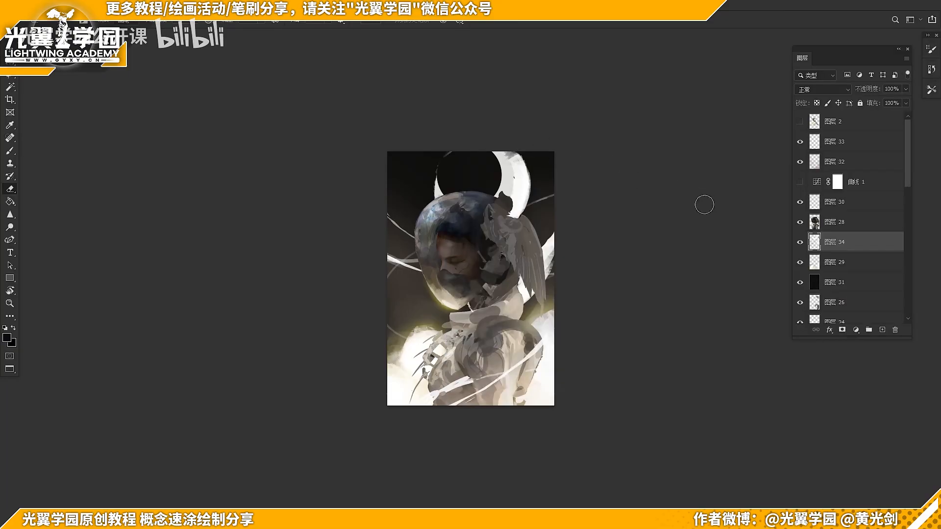
key("bracketright")
key("bracketright")
mouse_move(504, 172)
left_mouse_down()
mouse_move(514, 197)
mouse_move(512, 138)
mouse_move(511, 191)
left_mouse_up()
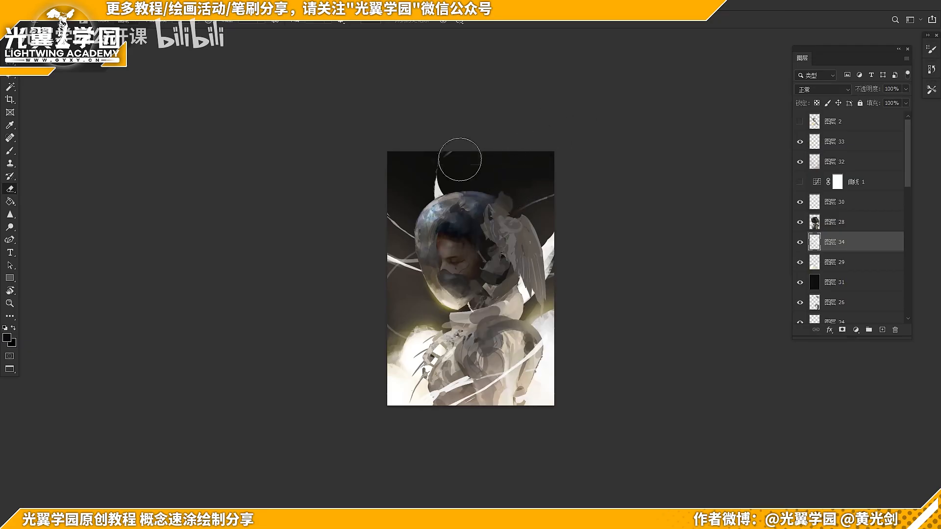
Try erasing the remaining crescent tip and the thin light line beside the helmet, undoing the strokes
left_click_drag(448, 154, 437, 157)
left_click_drag(396, 226, 401, 230)
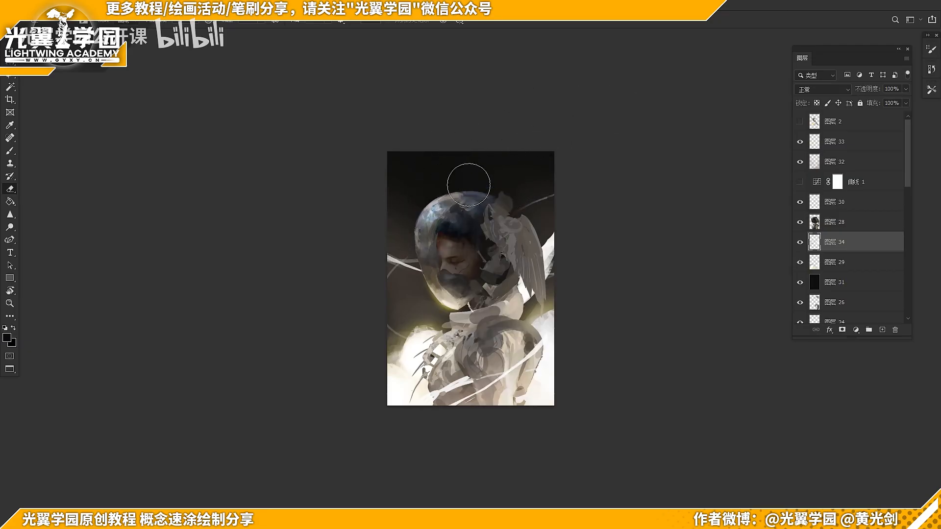
key("ctrl+z")
key("ctrl+z")
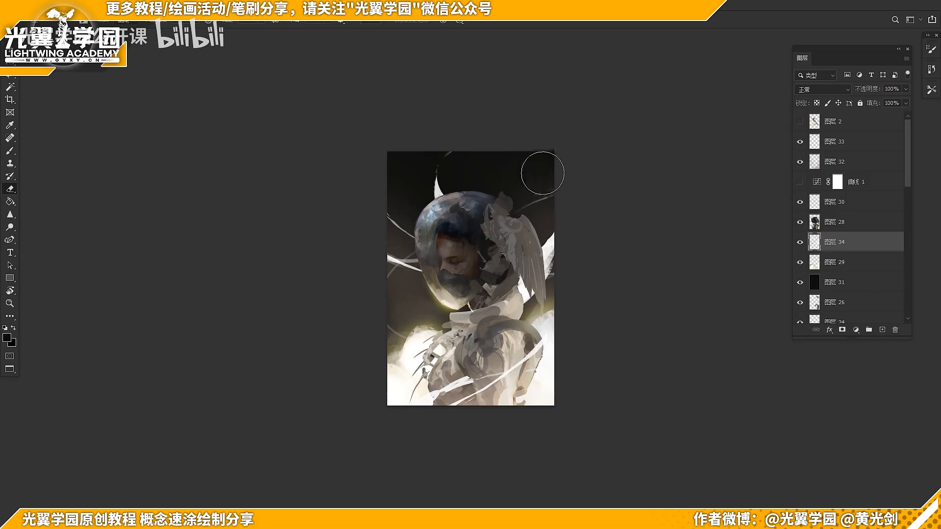
Set the eraser to the 硬笔 preset
right_click(429, 260)
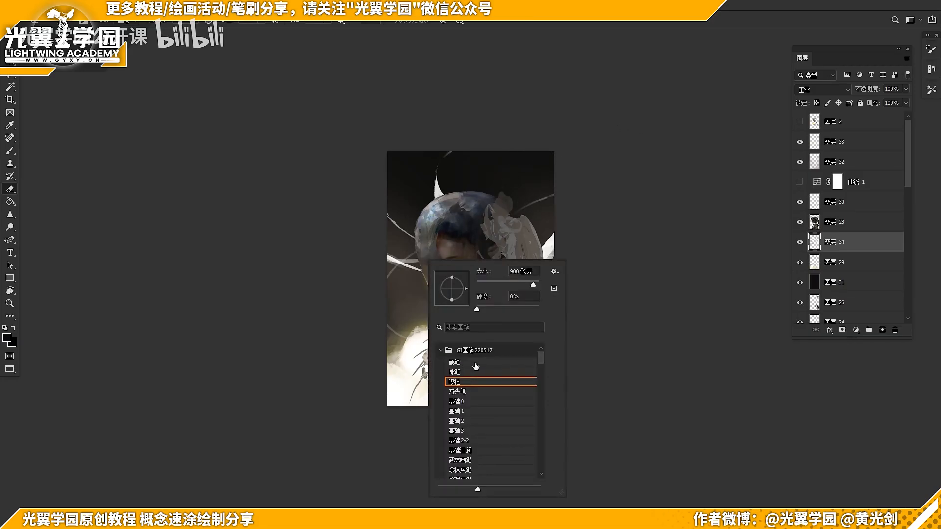
left_click(490, 362)
left_click(553, 248)
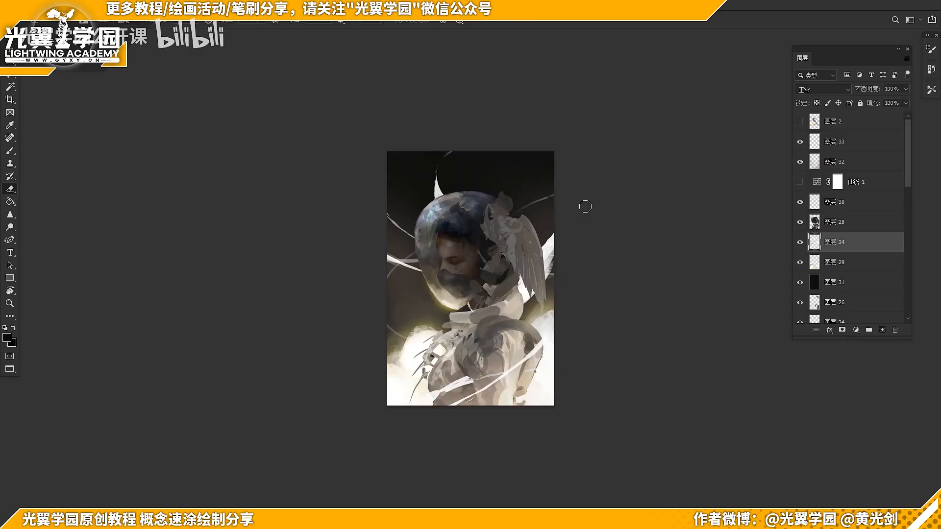
Try broad near-white strokes sweeping in curves behind the helmet with the brush, undoing each one
key("b")
left_click_drag(474, 136, 483, 262)
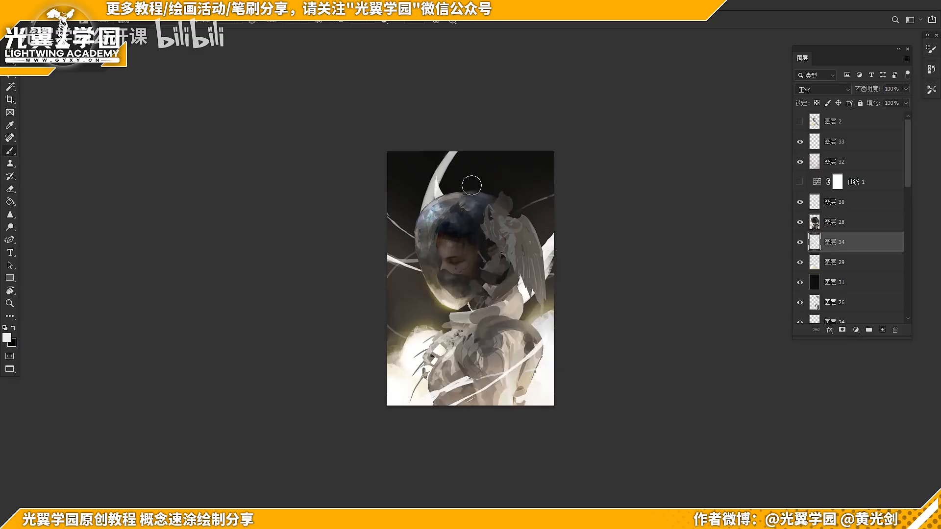
key("ctrl+z")
left_click_drag(454, 145, 499, 255)
key("ctrl+z")
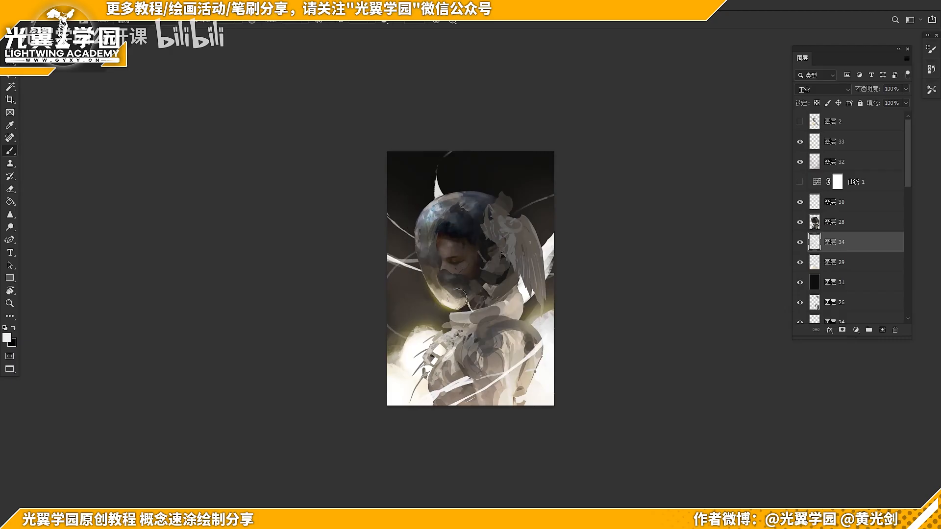
left_click_drag(427, 304, 569, 95)
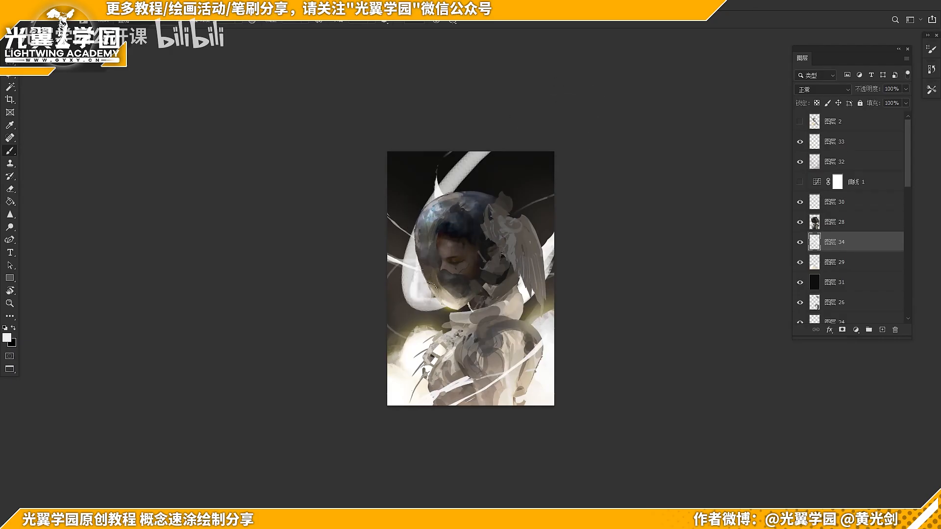
key("ctrl+z")
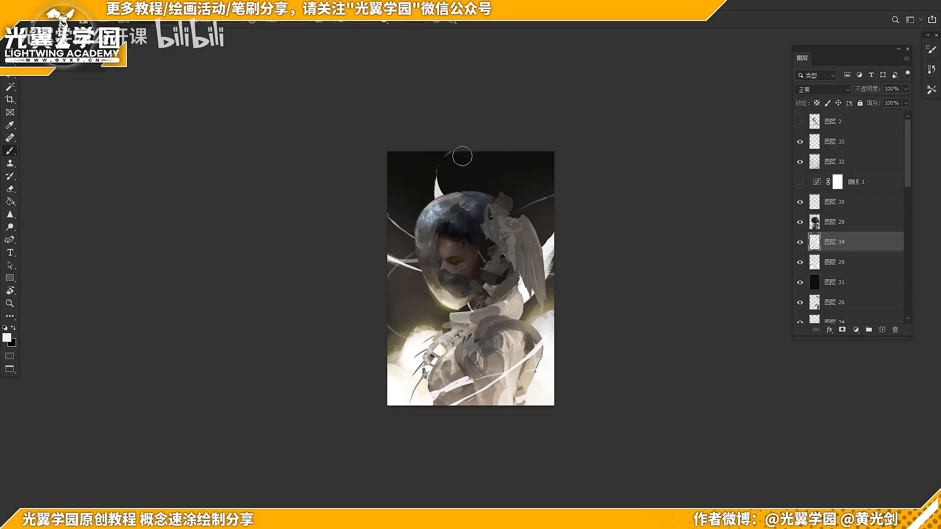
Try shorter diagonal near-white strokes in the dark area above the helmet, undoing each one
mouse_move(462, 156)
left_mouse_down()
mouse_move(483, 162)
mouse_move(497, 196)
left_mouse_up()
key("ctrl+z")
mouse_move(428, 155)
left_mouse_down()
mouse_move(435, 132)
mouse_move(492, 193)
left_mouse_up()
key("ctrl+z")
left_click_drag(431, 143, 477, 191)
key("ctrl+z")
Paint a tapered near-white stroke, a thin arc and a rounded dab above the helmet, and flip the canvas to check them
left_click_drag(441, 147, 470, 179)
key("ctrl+plus")
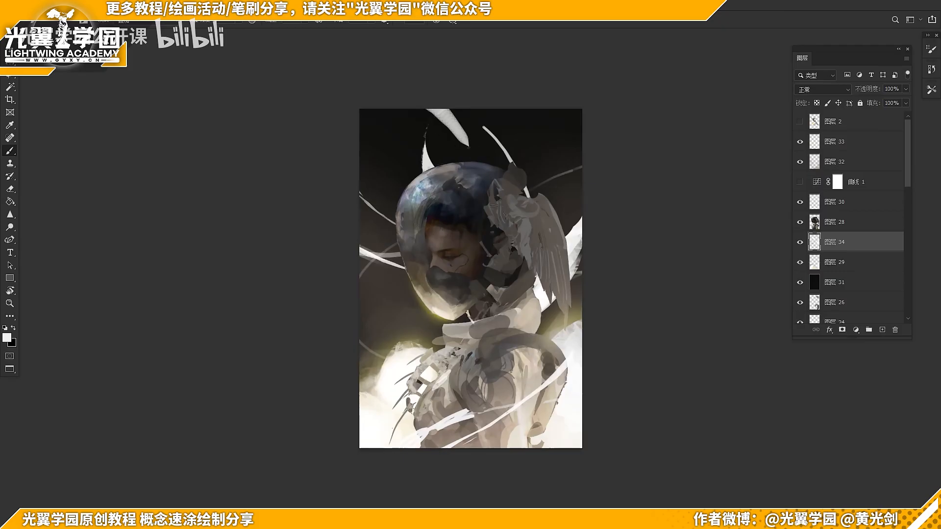
left_click_drag(474, 138, 489, 141)
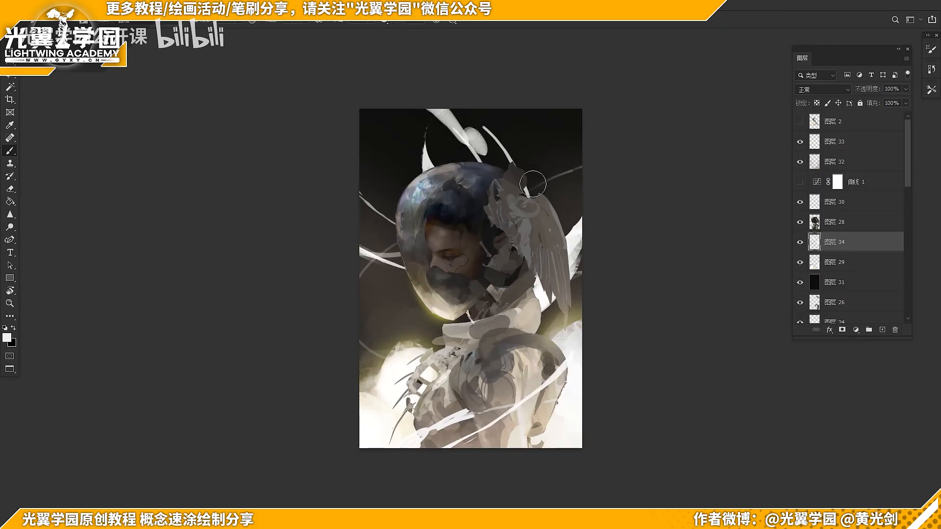
key("ctrl+minus")
key("ctrl+minus")
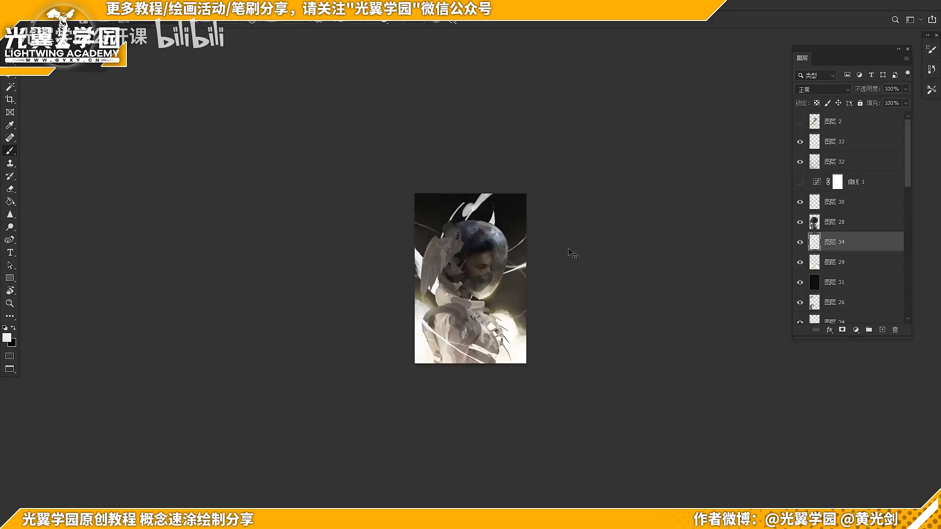
Try rounded near-white dabs beside the remaining crescent tip, undoing them
key("ctrl+plus")
left_click(515, 177)
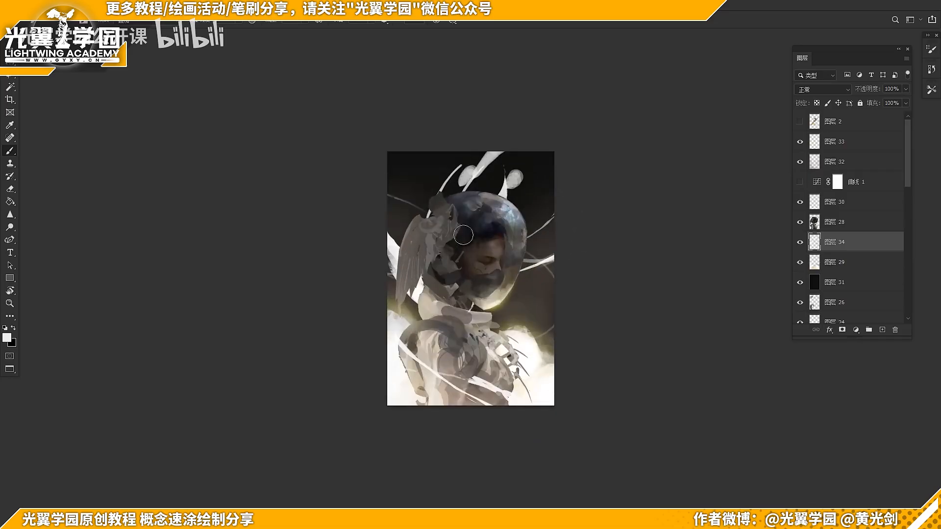
key("ctrl+z")
left_click(505, 190, "alt")
left_click_drag(500, 184, 505, 187)
key("ctrl+z")
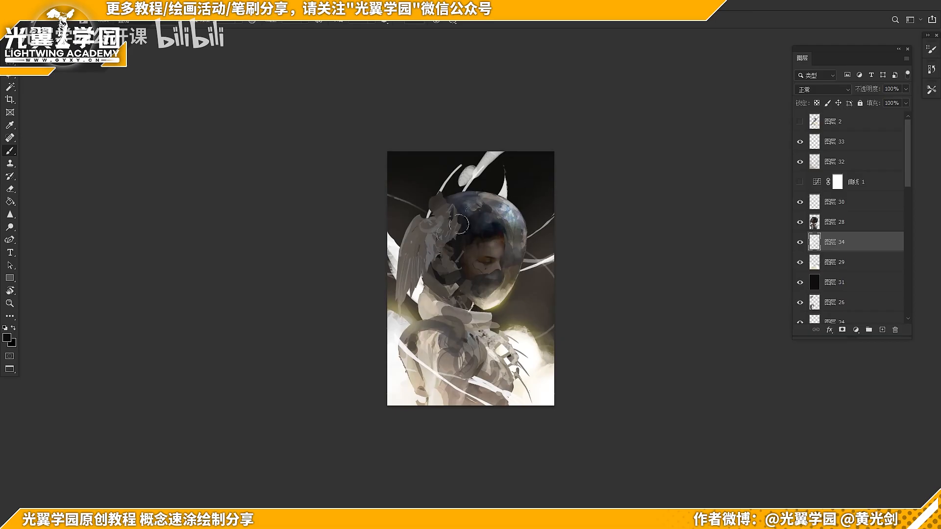
mouse_move(443, 218)
left_mouse_down()
mouse_move(424, 184)
mouse_move(445, 211)
left_mouse_up()
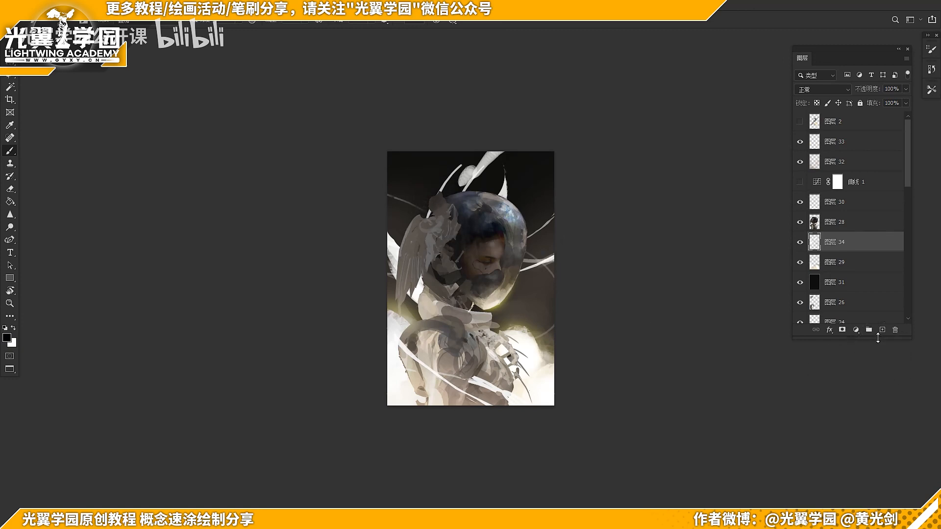
Try large round black dabs over and beside the helmet on a new layer above 图层 34, undoing each one
left_click(882, 330)
left_click_drag(506, 287, 543, 250)
left_click_drag(307, 32, 373, 43)
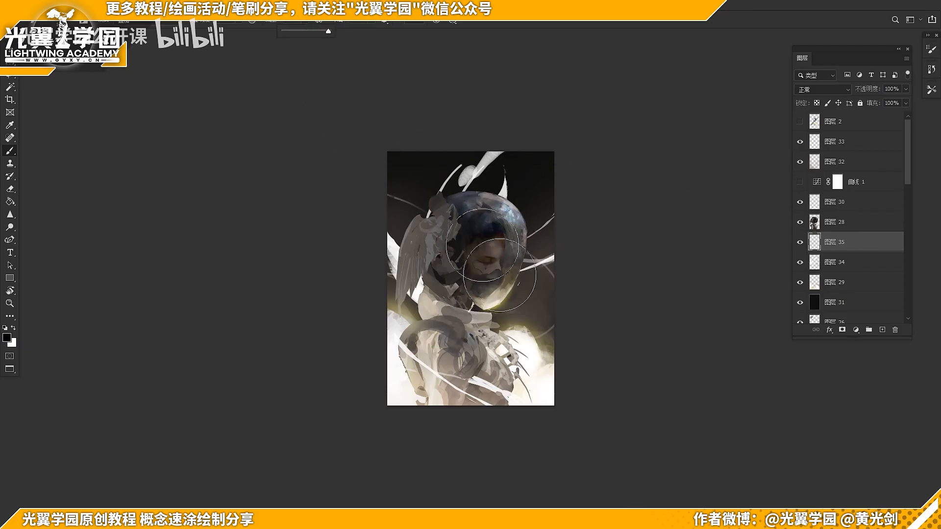
left_click_drag(520, 296, 533, 257)
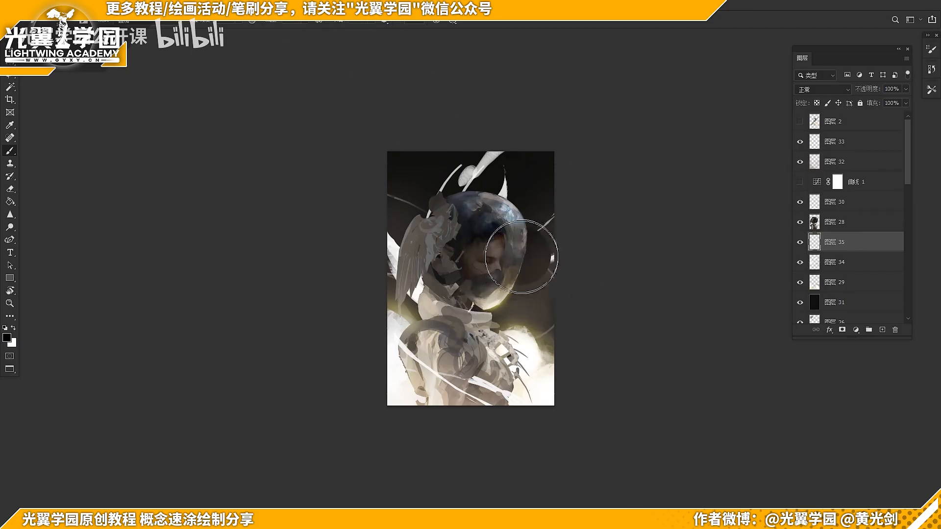
key("ctrl+z")
left_click(516, 199)
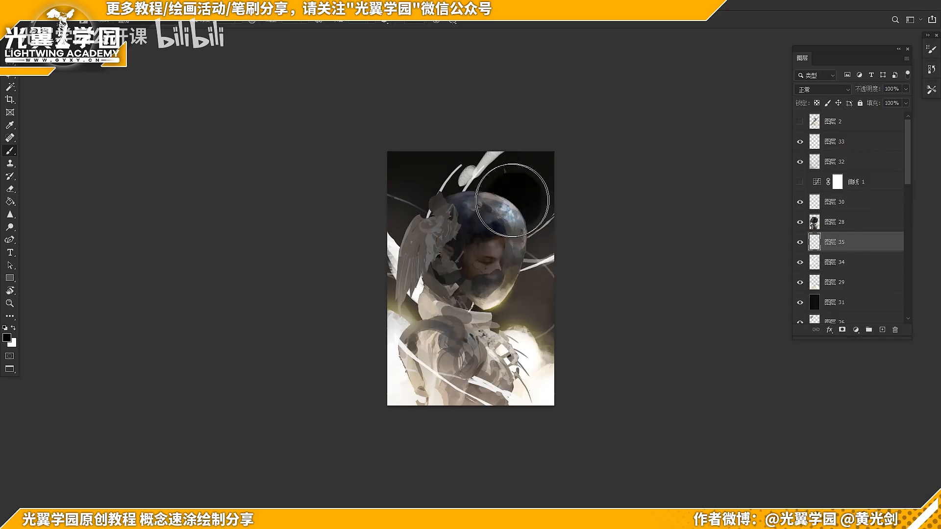
key("ctrl+z")
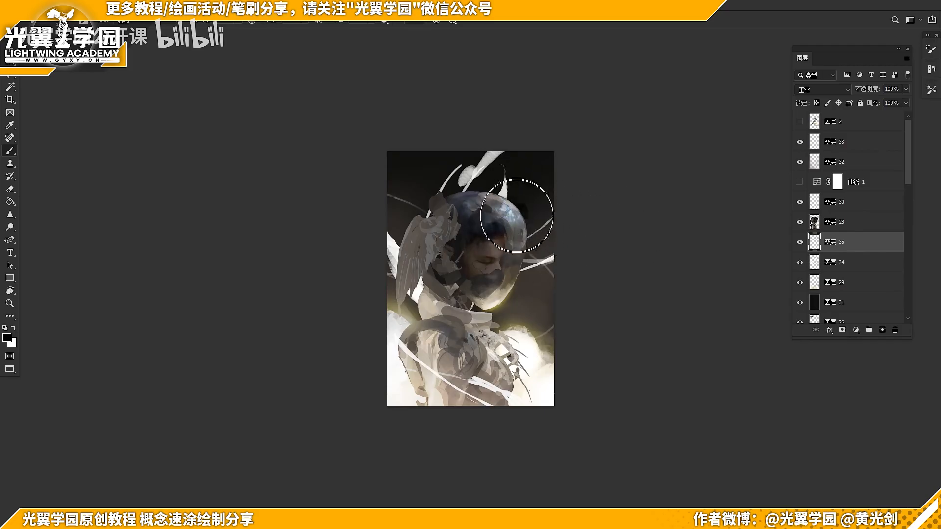
left_click(518, 216)
key("ctrl+z")
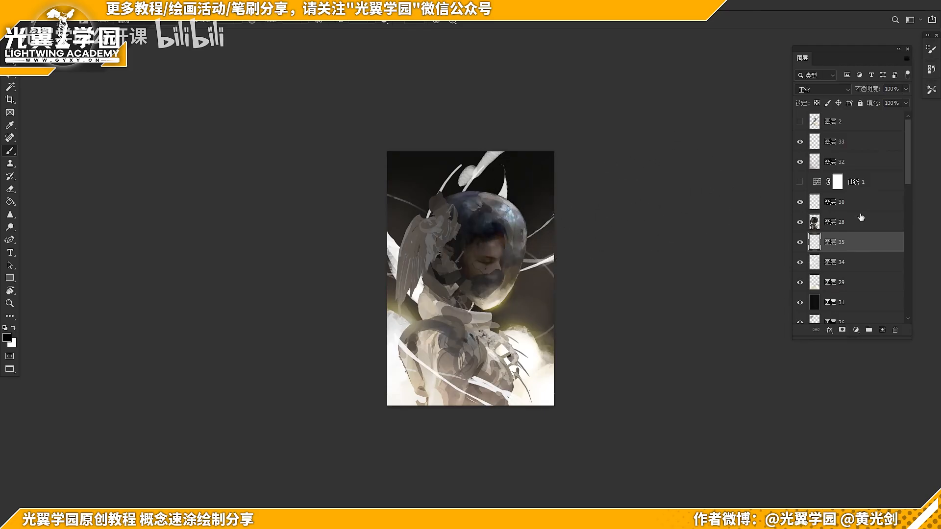
left_click_drag(864, 242, 862, 265)
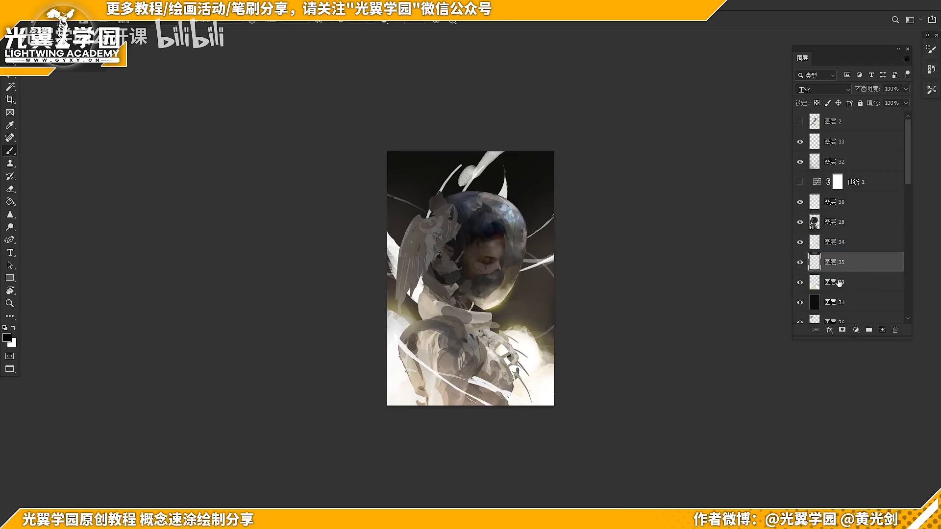
key("ctrl+z")
Paint a large black disc on a new layer directly above 图层 29 and reposition it behind the winged shape beside the helmet
left_click(839, 283)
left_click(882, 329)
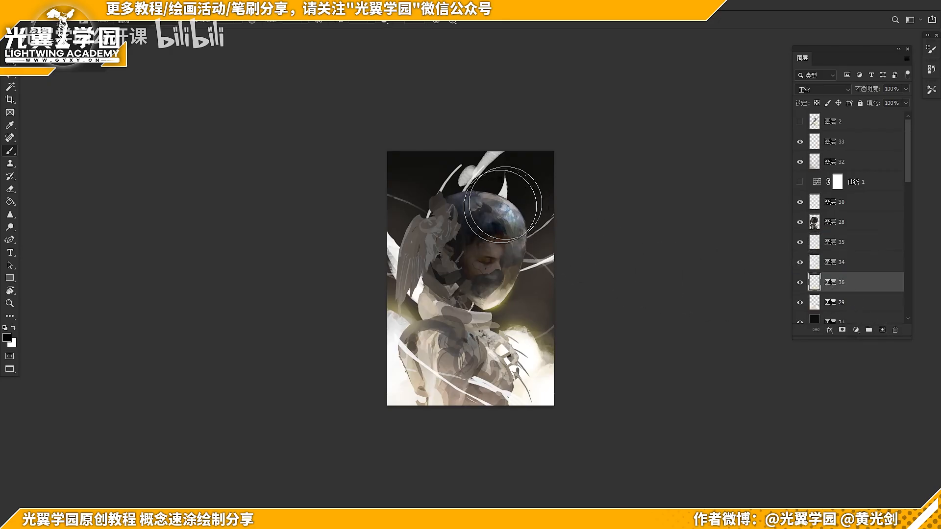
left_click(520, 194)
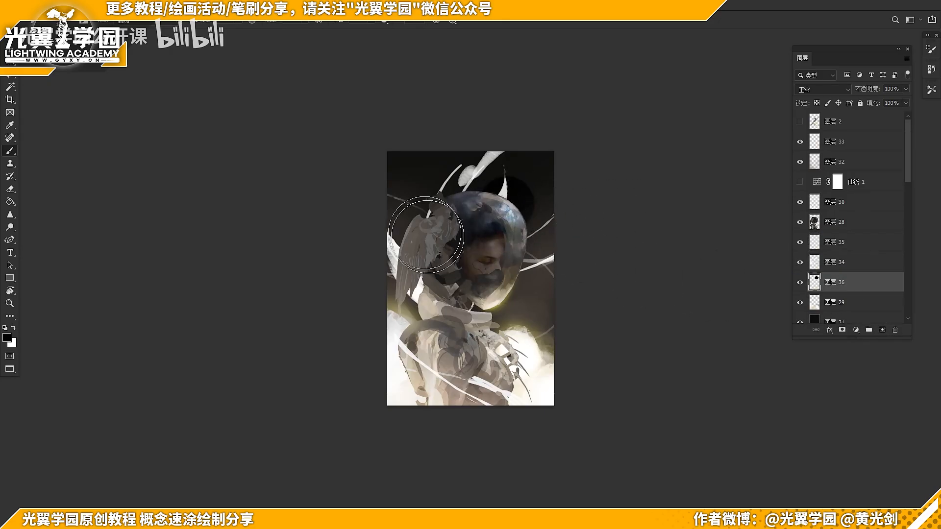
left_click_drag(548, 268, 444, 276)
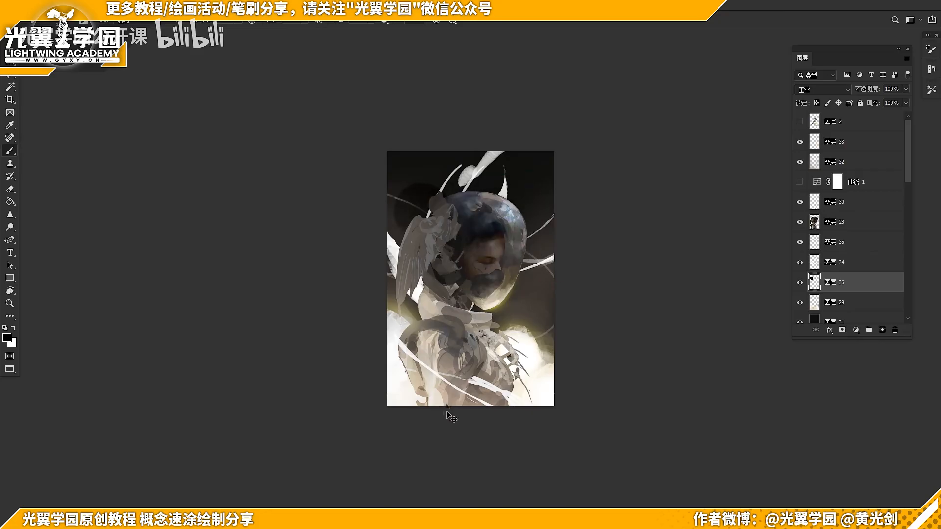
key("ctrl+t")
mouse_move(449, 182)
left_mouse_down()
mouse_move(465, 164)
mouse_move(451, 206)
left_mouse_up()
key("Return")
key("b")
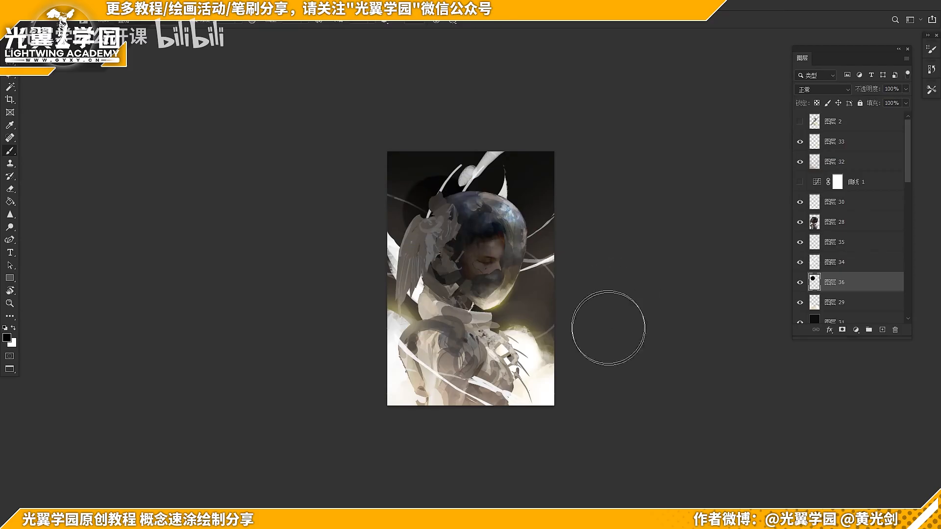
left_click_drag(629, 354, 625, 352)
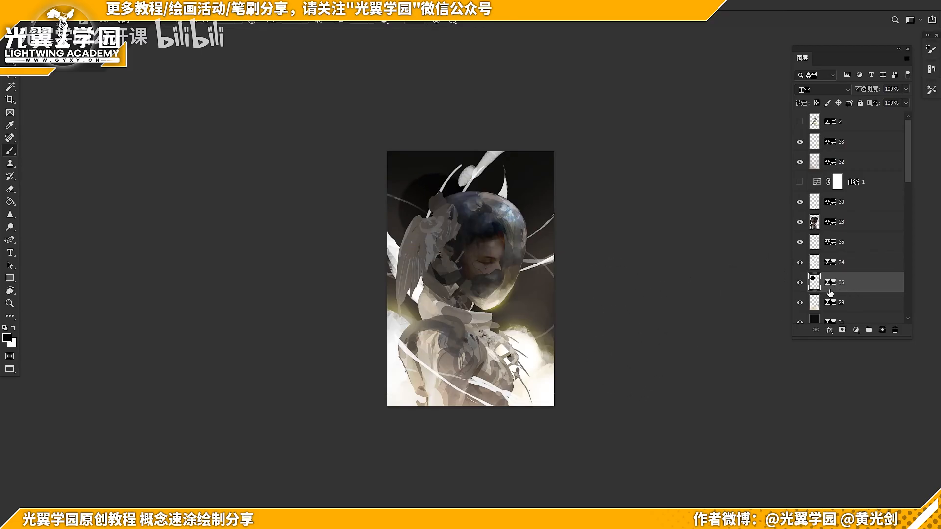
Add an Outer Glow layer style to the black disc and set the glow color to orange-red #ff3c00
left_click(829, 330)
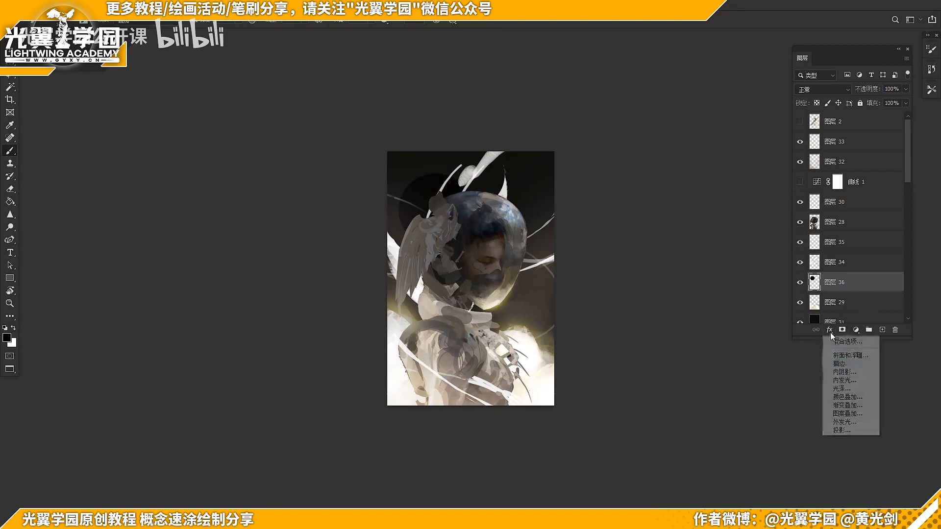
left_click(846, 422)
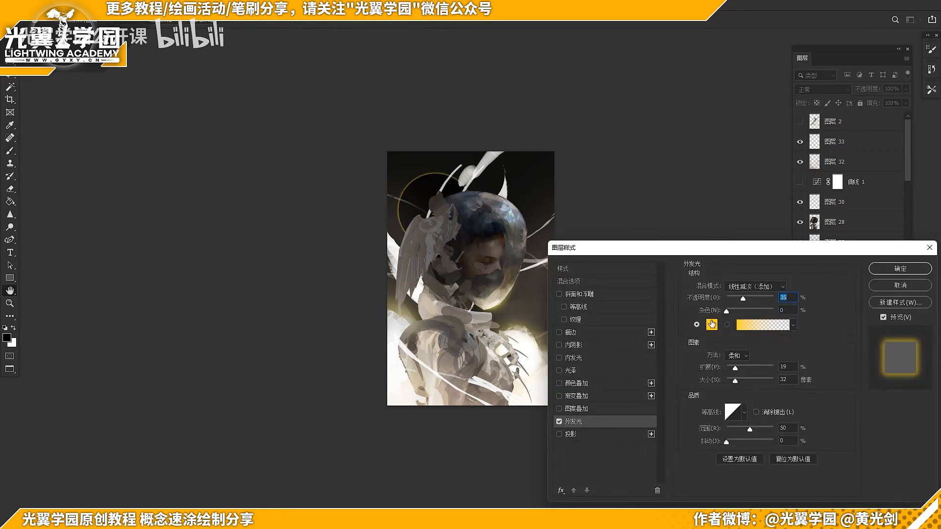
left_click(711, 324)
left_click_drag(782, 360, 774, 373)
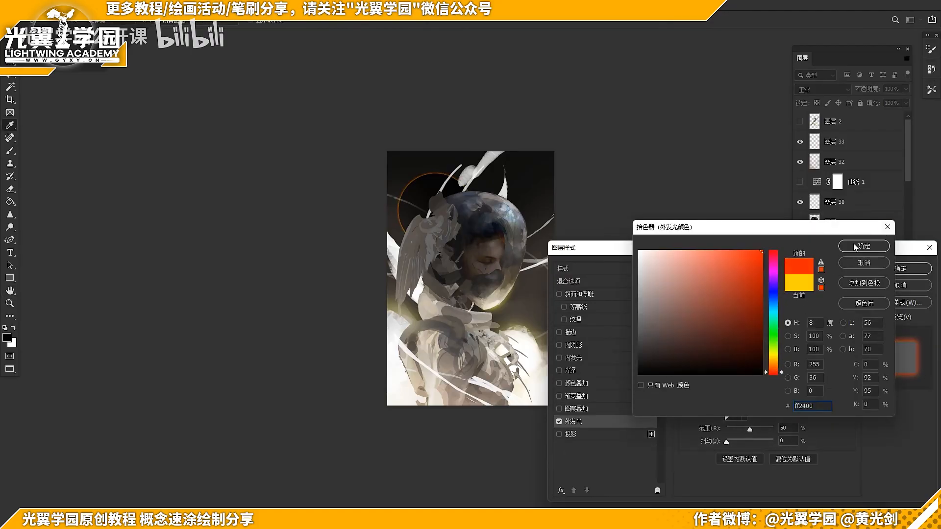
left_click_drag(828, 233, 801, 237)
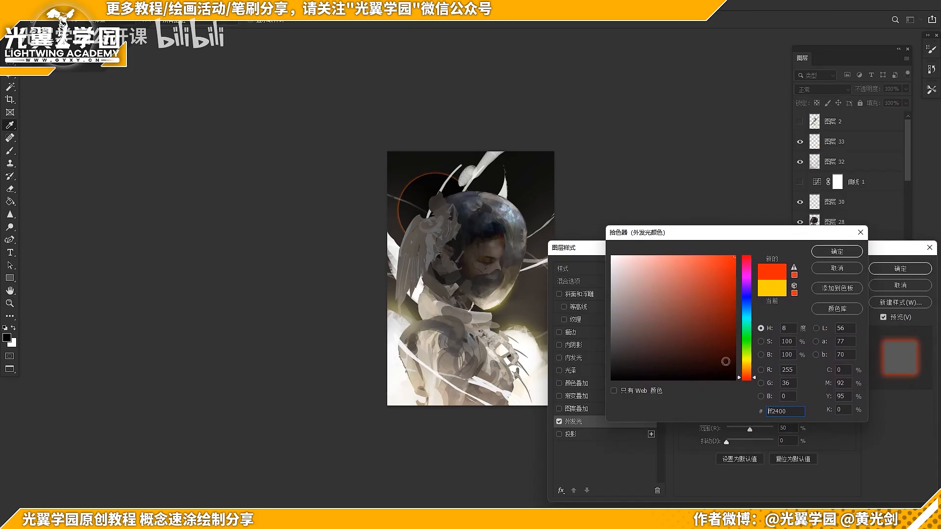
left_click_drag(746, 376, 750, 377)
left_click(838, 252)
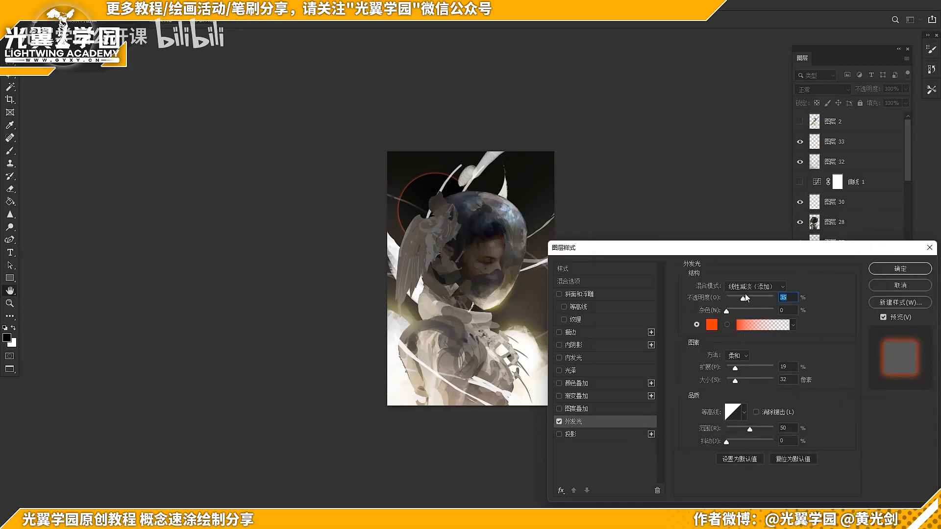
Set the disc's outer glow to 26% opacity, 47% noise, 5% spread and 68 px size, and apply the style
left_click_drag(742, 299, 748, 314)
left_click(739, 299)
mouse_move(737, 378)
left_mouse_down()
mouse_move(755, 379)
mouse_move(738, 381)
mouse_move(729, 368)
mouse_move(741, 380)
left_mouse_up()
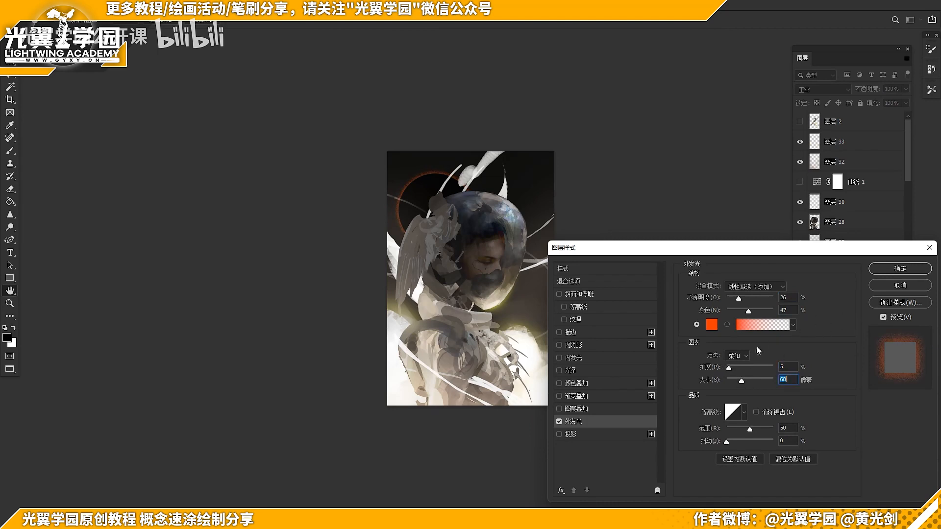
left_click(884, 269)
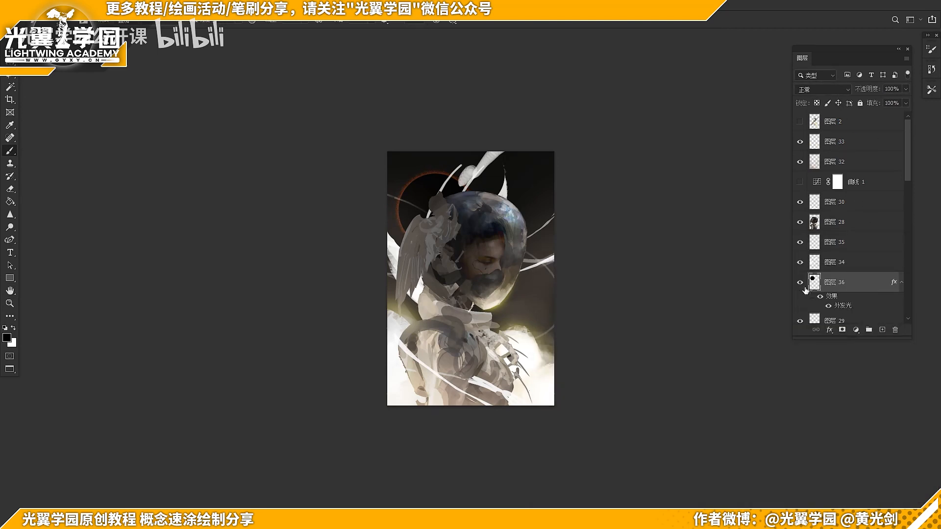
Remove most of the noise from the black disc's outer glow and apply the revised layer style
double_click(841, 305)
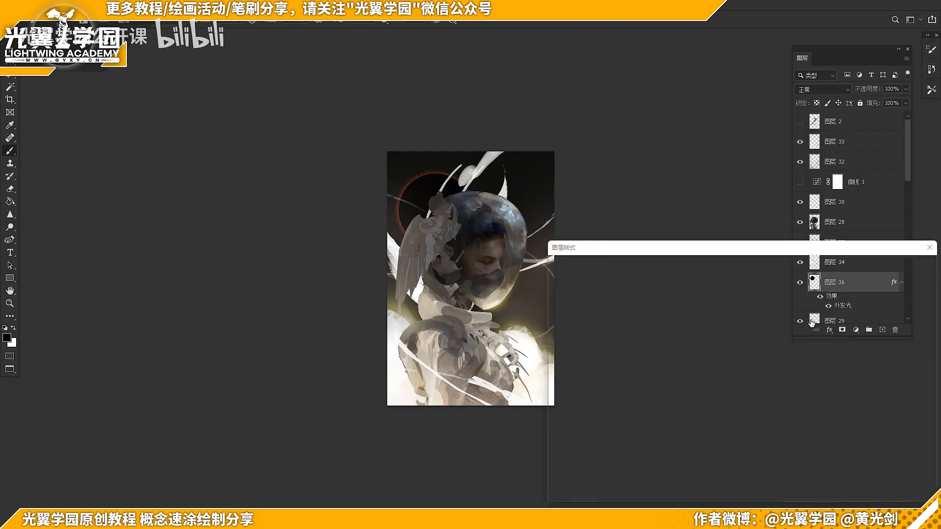
left_click_drag(800, 249, 843, 237)
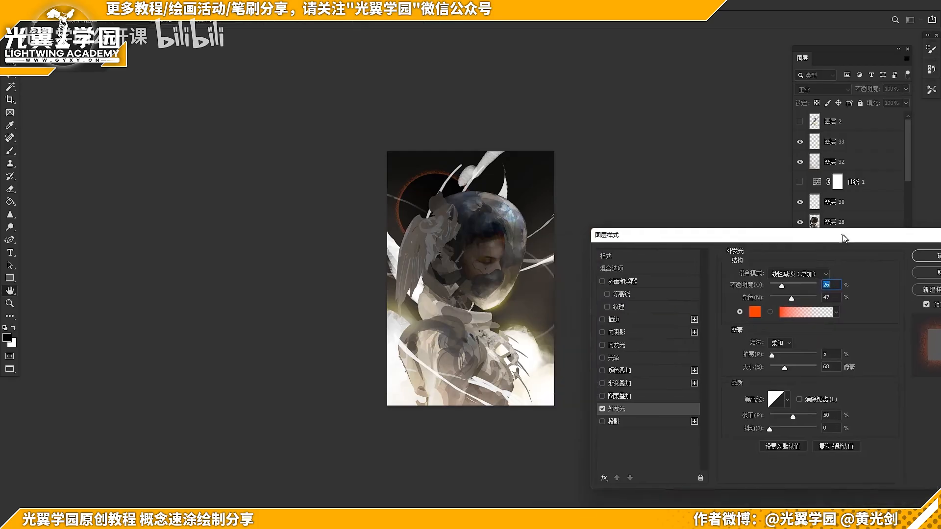
key("ctrl+plus")
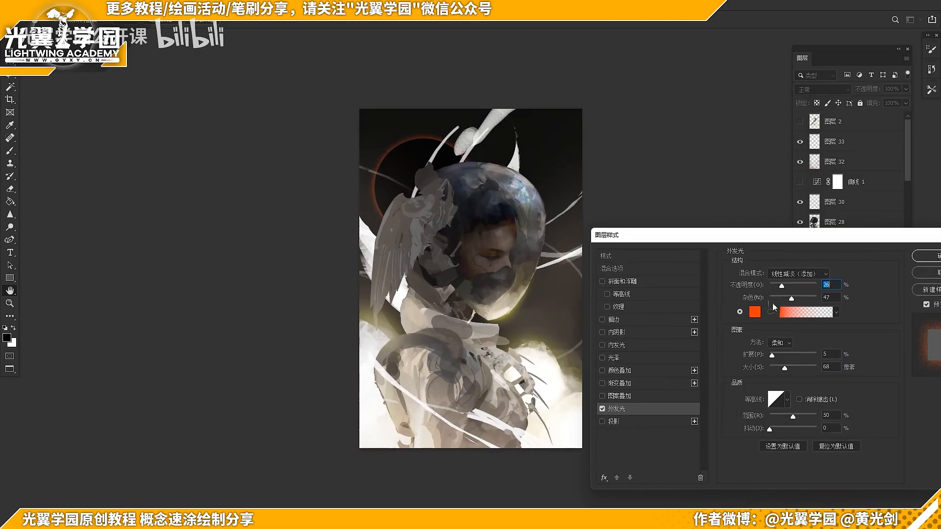
left_click_drag(788, 297, 744, 298)
left_click_drag(787, 229, 763, 223)
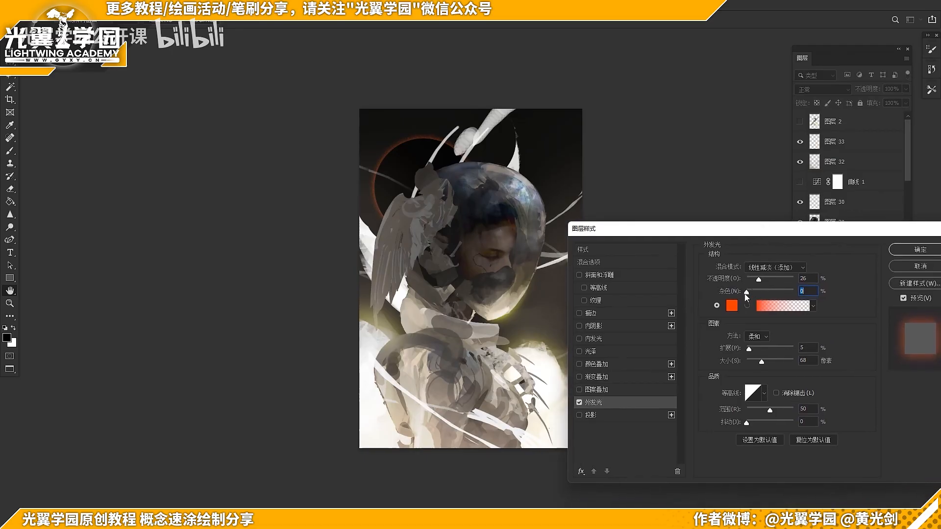
left_click_drag(751, 292, 757, 287)
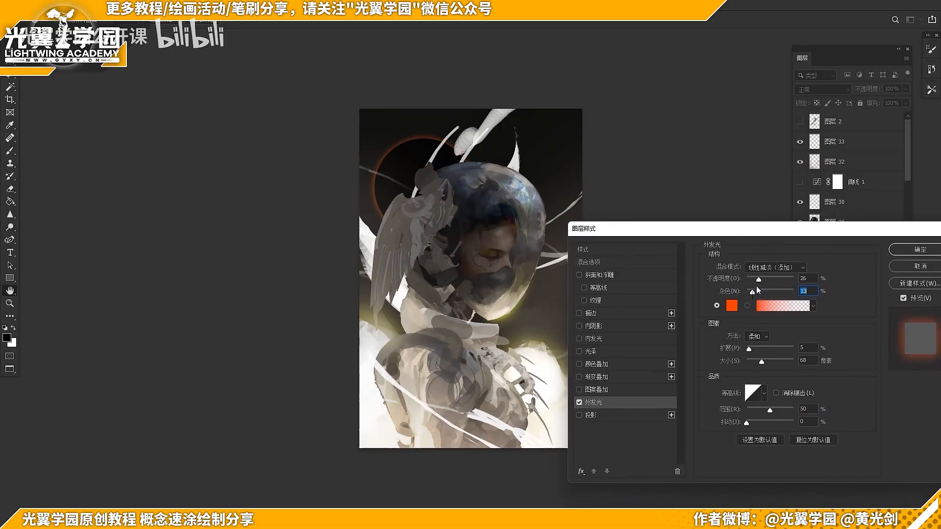
left_click(904, 250)
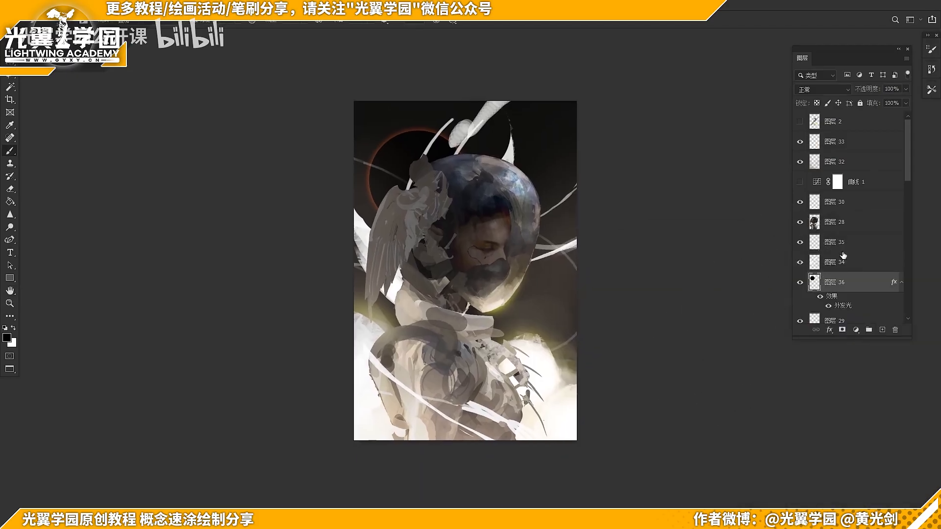
Compare the picture with and without the white arcs on 图层 34, leaving that layer selected and visible
left_click(800, 263)
left_click(800, 264)
left_click(801, 263)
left_click(800, 263)
left_click(806, 271)
left_click(801, 264)
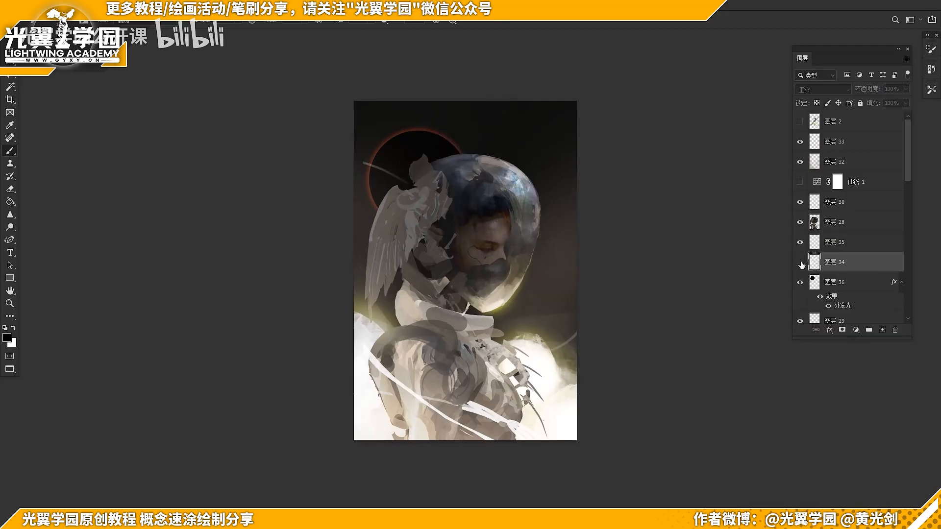
left_click(801, 264)
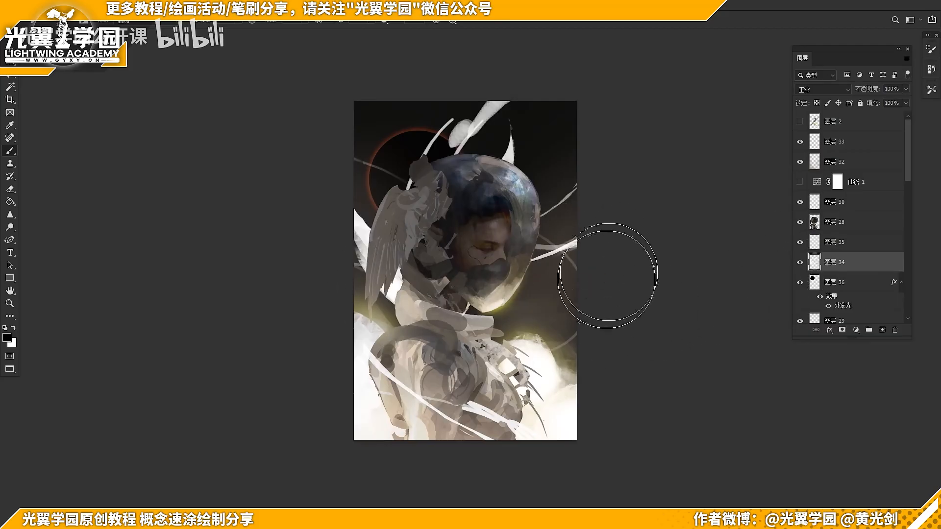
Switch to the Eraser with the soft airbrush preset 喷枪 while checking the white arcs on 图层 34
key("e")
left_click(801, 263)
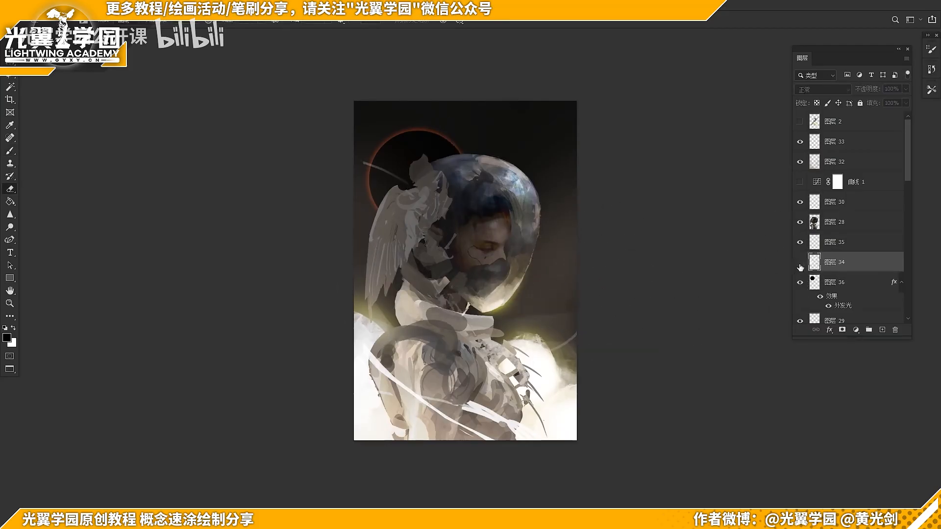
left_click(800, 263)
right_click(539, 313)
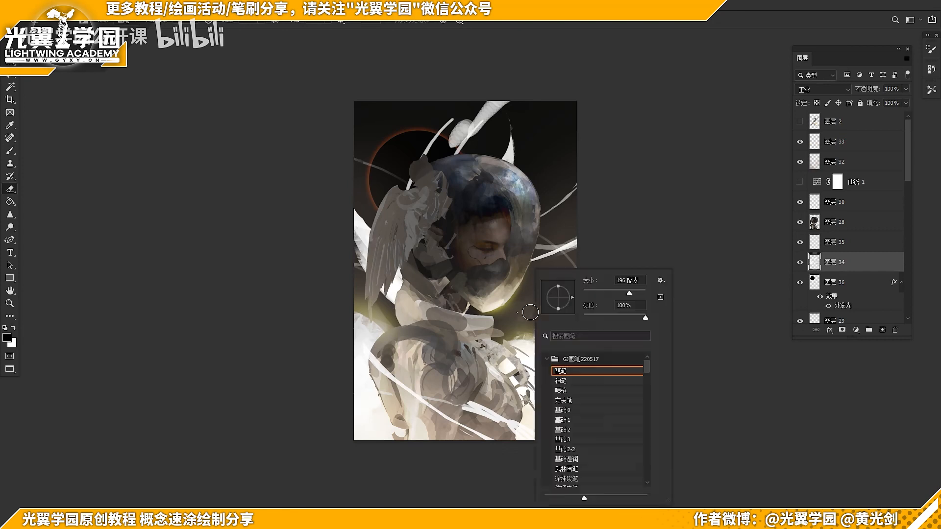
left_click(596, 380)
left_click(598, 392)
left_click(517, 301)
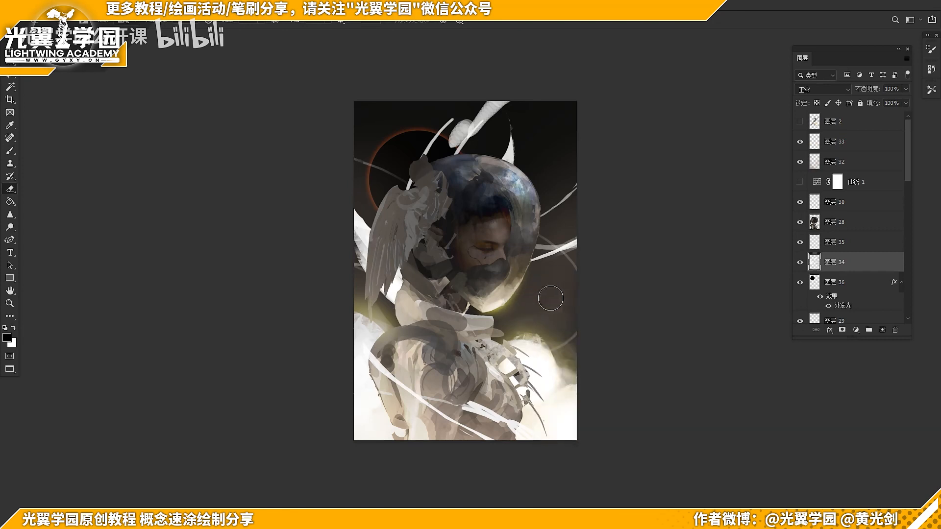
Examine which strokes and glows belong to 图层 34, 图层 32 and 图层 33 by outlining or briefly hiding them
left_click(800, 262)
left_click(801, 262)
left_click(814, 262, "ctrl")
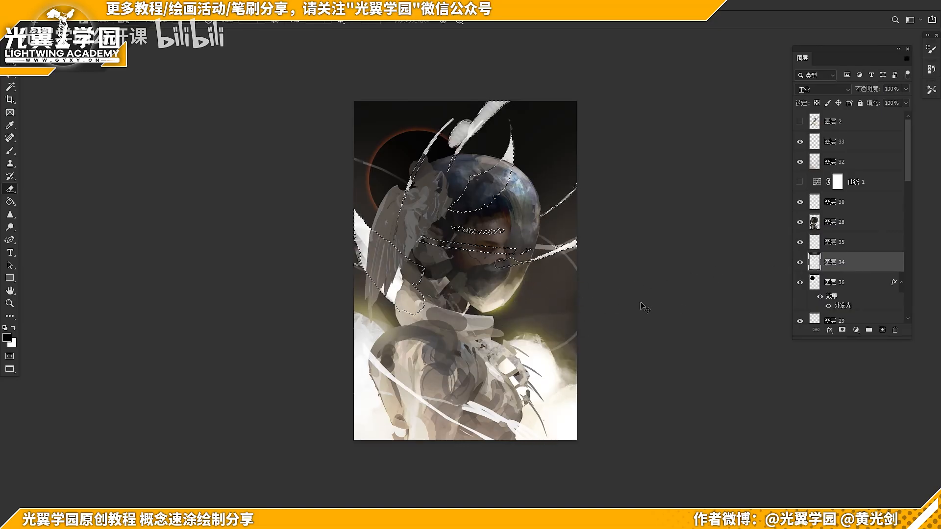
key("ctrl+d")
left_click(800, 166)
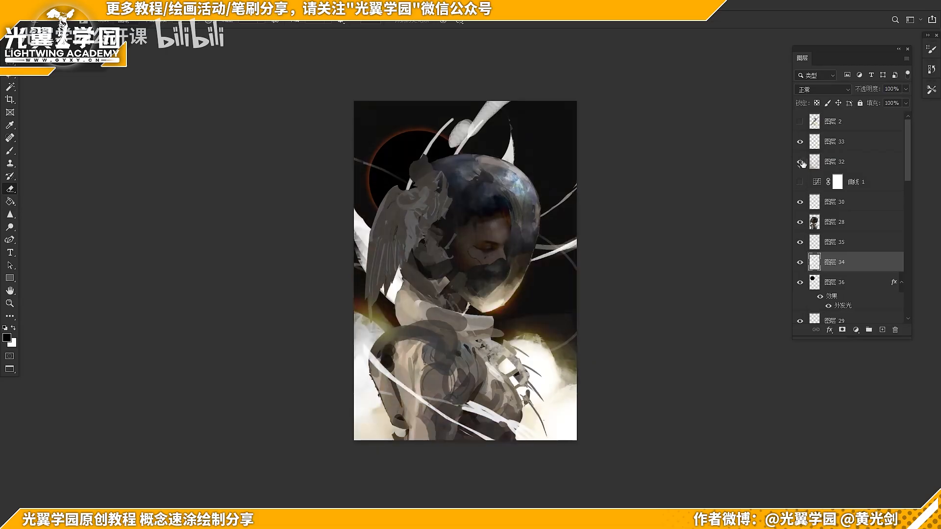
left_click(800, 163)
left_click(801, 142)
left_click(800, 142)
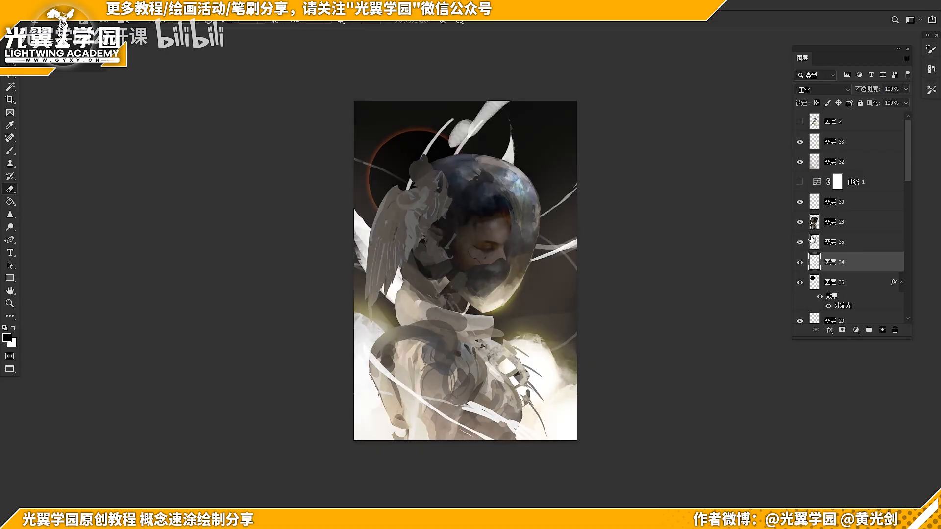
Check what 图层 32 and 图层 29 contribute to the picture and make 图层 29 the active layer
right_click(545, 327, "ctrl")
left_click(558, 331)
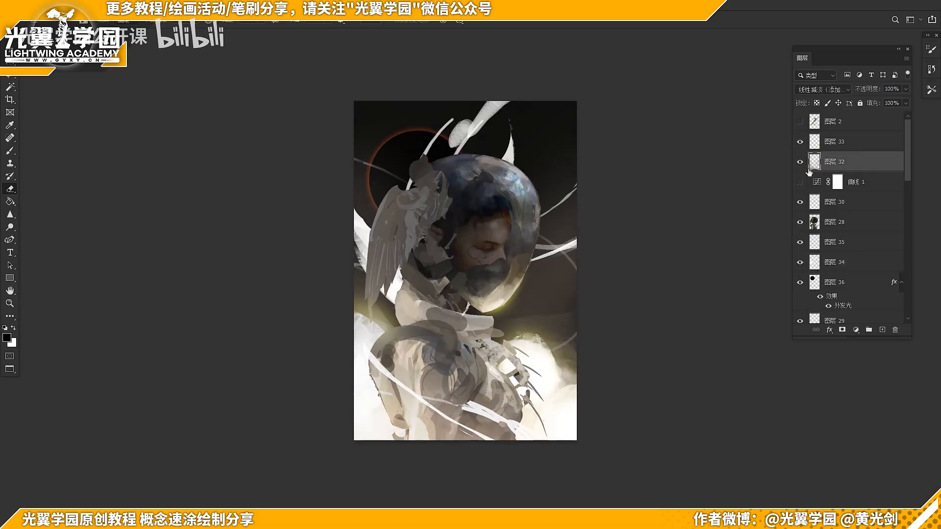
left_click(801, 161)
left_click(800, 162)
left_click_drag(908, 168, 909, 184)
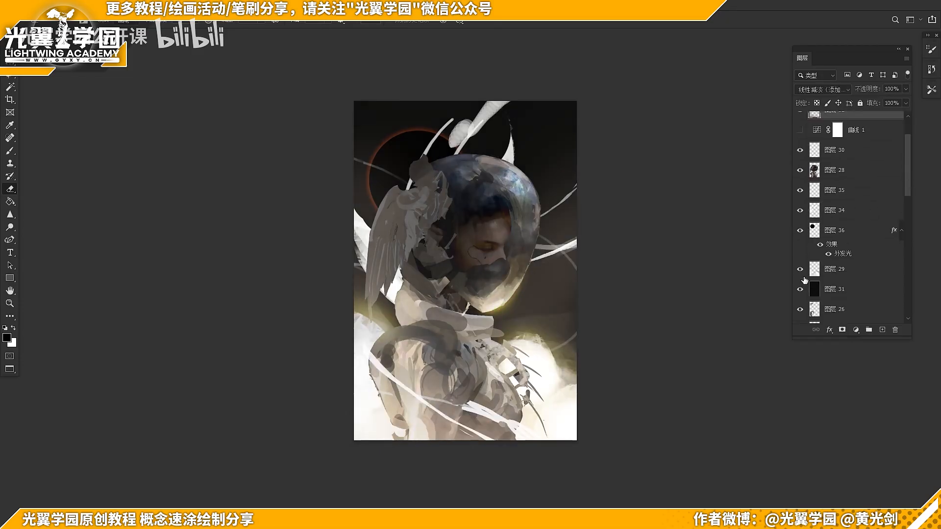
left_click(801, 270)
left_click(800, 271)
left_click(853, 269)
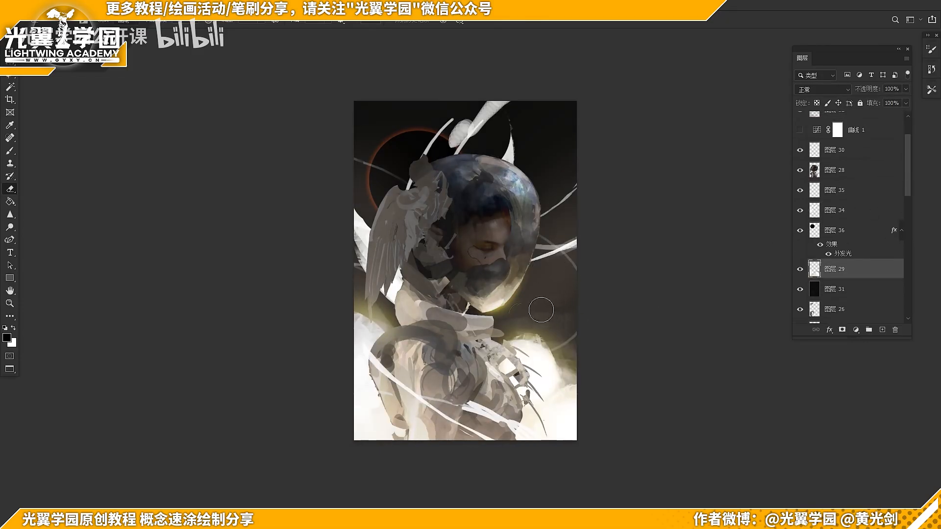
Delete the hidden curves adjustment layer 曲线 1 above 图层 30
key("ctrl+minus")
key("ctrl+minus")
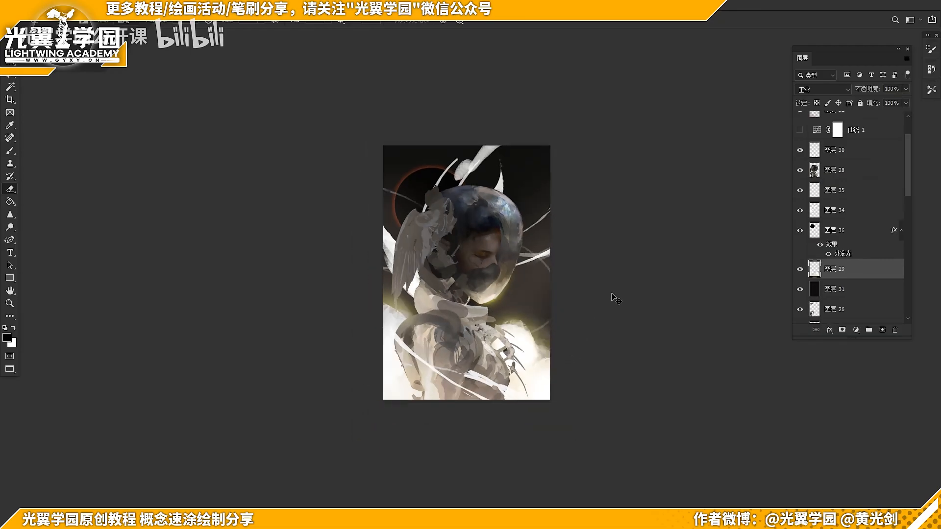
key("ctrl+plus")
key("ctrl+plus")
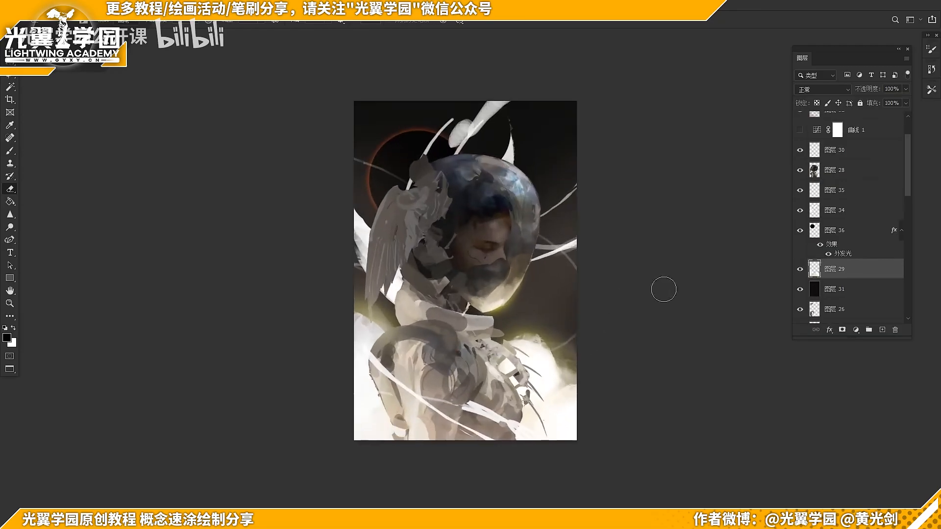
scroll(909, 164, "up", 2)
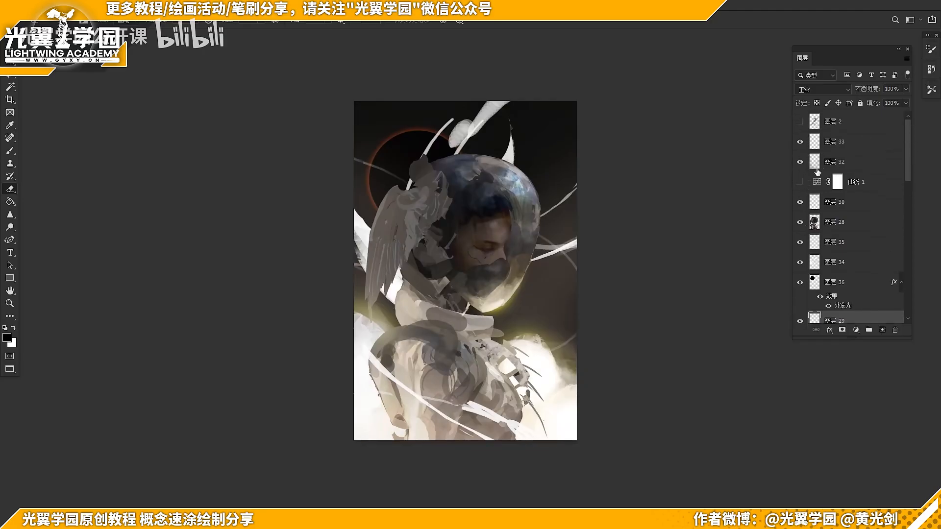
left_click(862, 183)
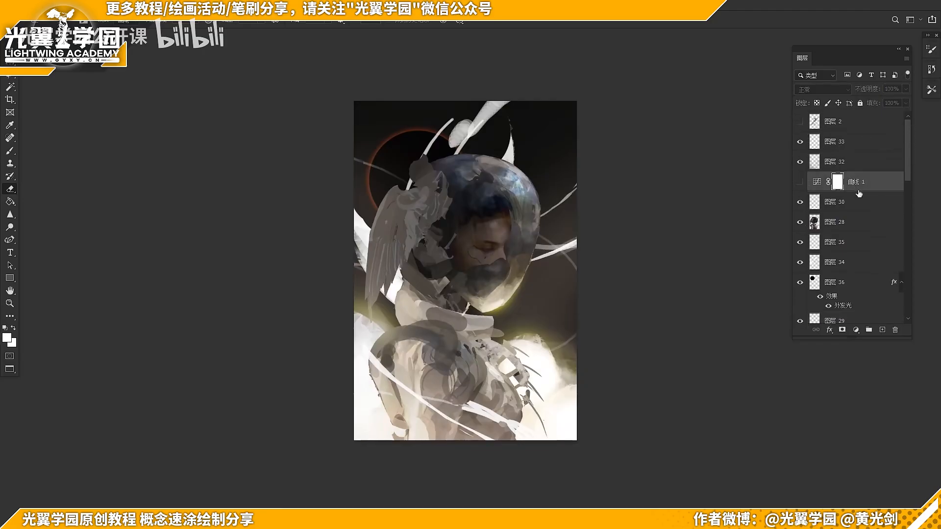
left_click(896, 332)
left_click(896, 330)
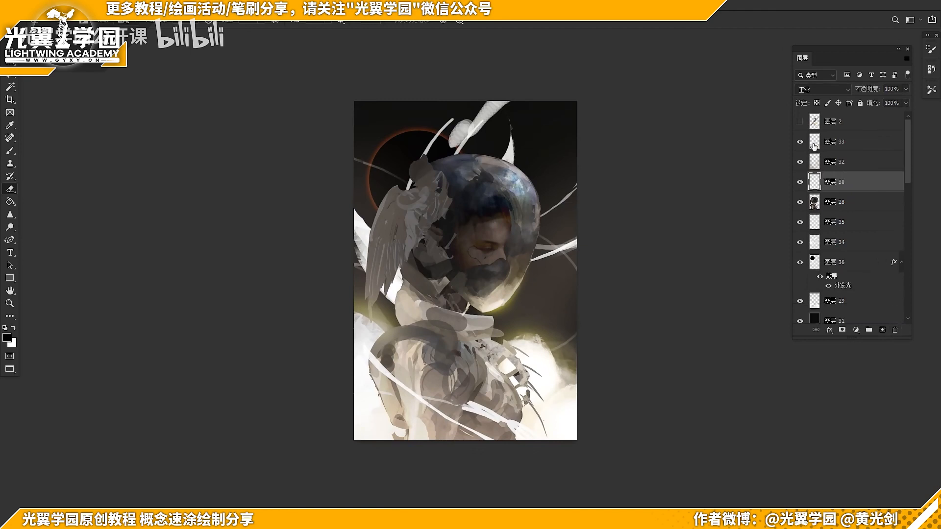
Make 图层 34 the active layer and compare the picture with and without its white arcs
left_click(800, 242)
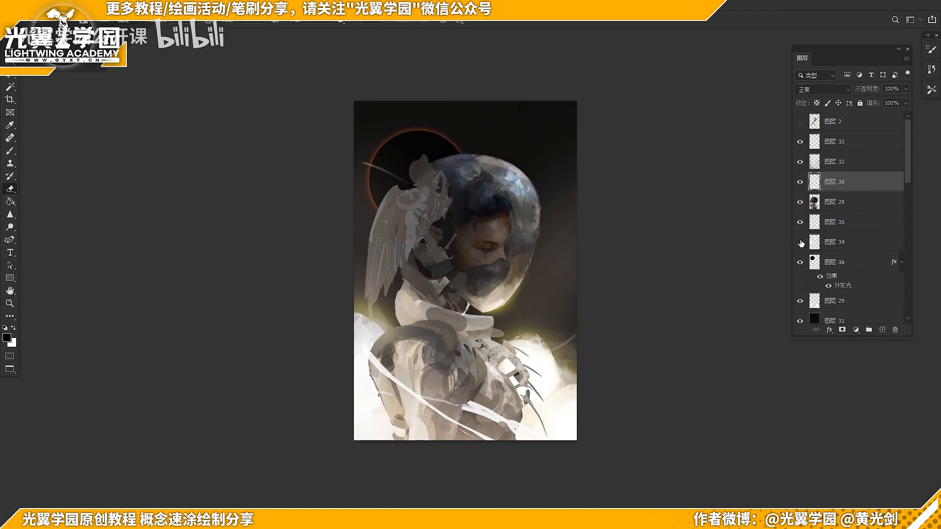
left_click(800, 242)
left_click(839, 242)
left_click(800, 242)
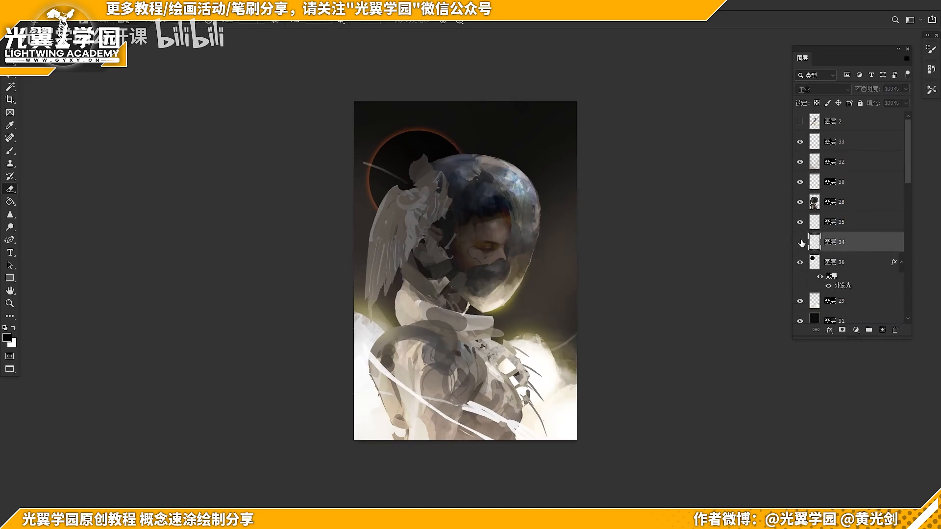
left_click(800, 242)
Add an outer glow (外发光) to 图层 34 and change its colour from orange-red to a dark brown
left_click(830, 330)
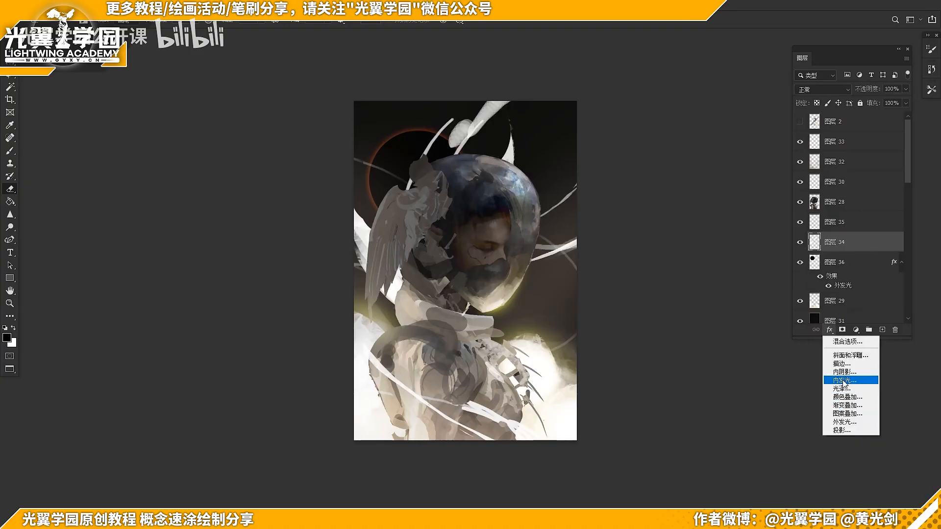
left_click(844, 422)
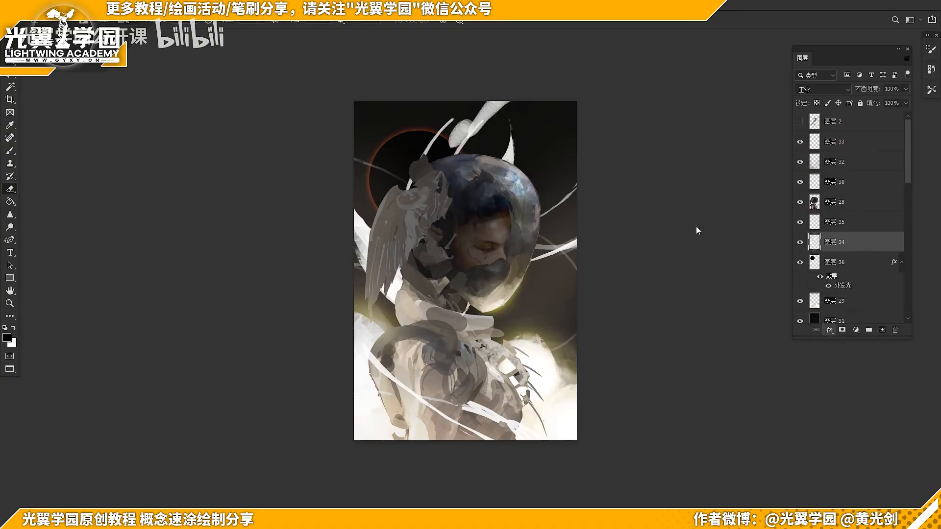
left_click_drag(750, 226, 817, 155)
left_click(788, 230)
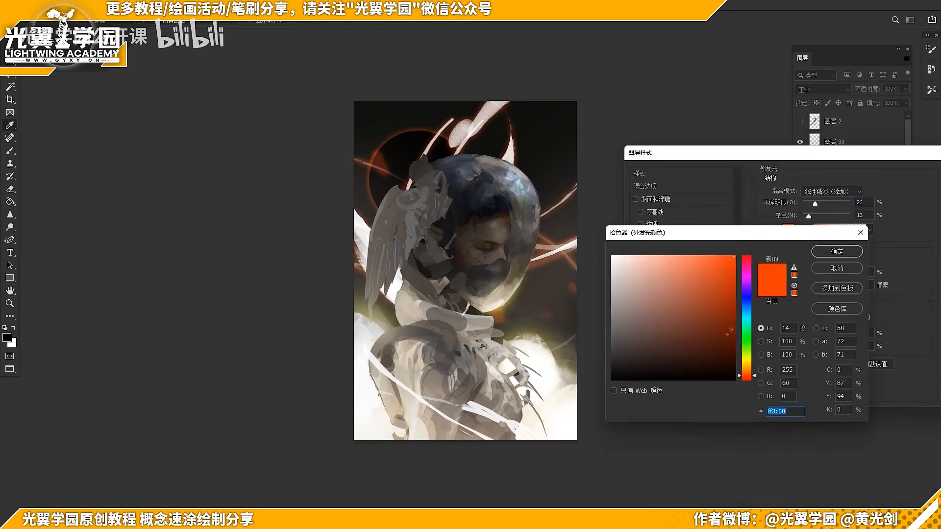
left_click_drag(752, 373, 747, 365)
left_click_drag(673, 332, 646, 348)
left_click(837, 251)
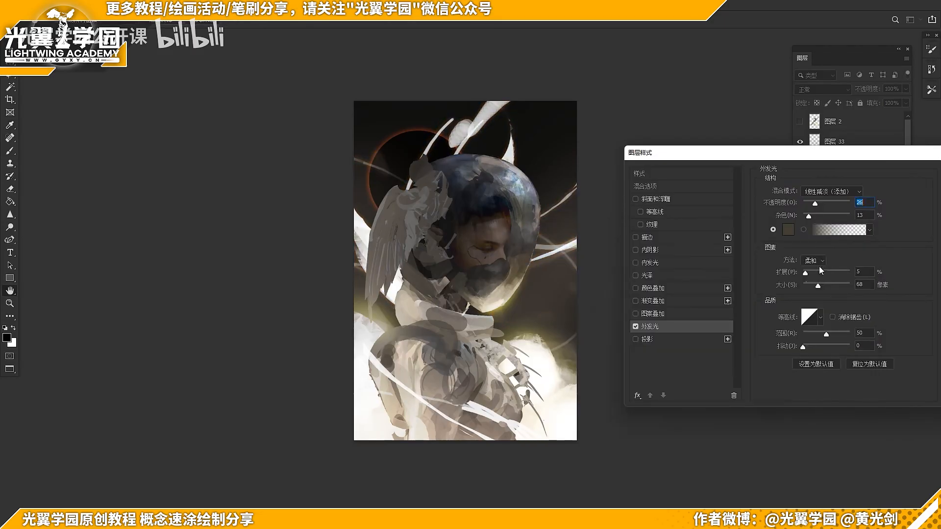
Set the outer glow of 图层 34 to 0% spread and 117 px size with a brighter golden-brown colour, and apply the style
mouse_move(814, 285)
left_mouse_down()
mouse_move(822, 284)
mouse_move(796, 276)
mouse_move(826, 284)
left_mouse_up()
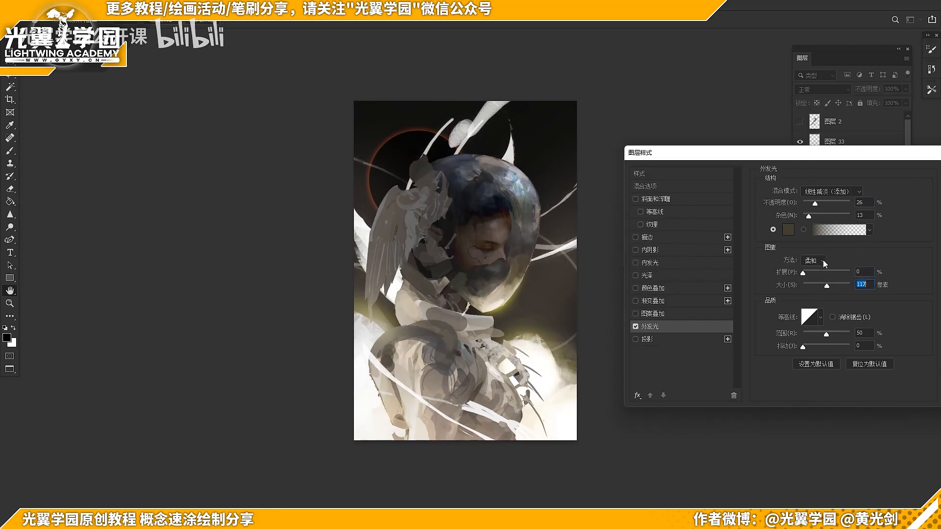
left_click(787, 229)
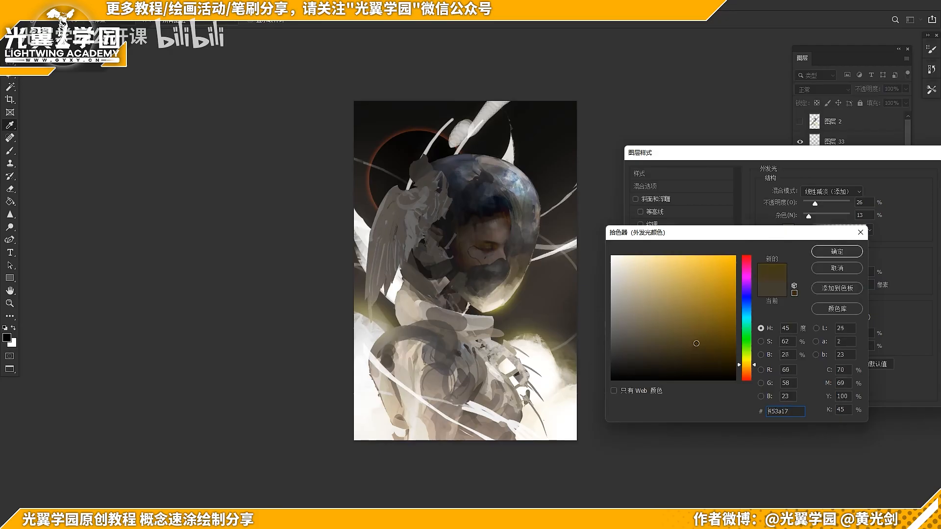
left_click_drag(696, 343, 708, 334)
left_click(837, 252)
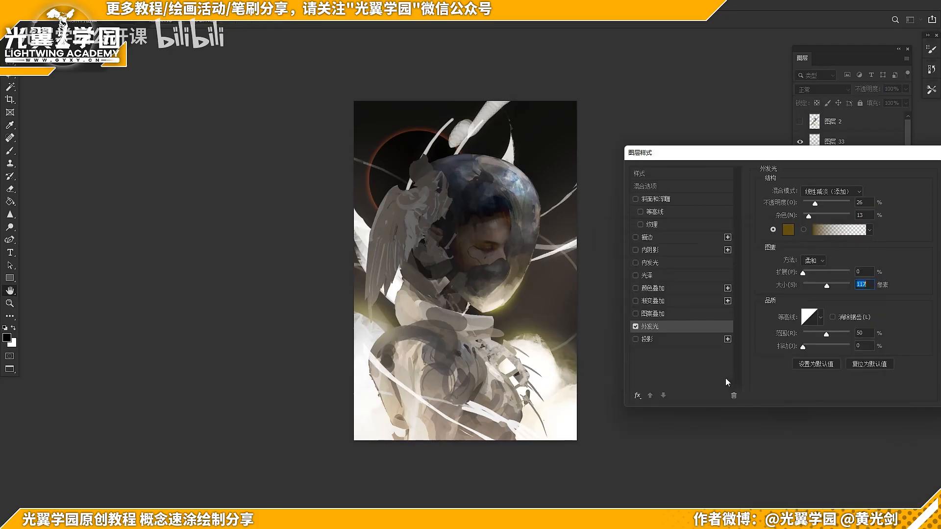
left_click_drag(878, 154, 788, 212)
left_click(884, 233)
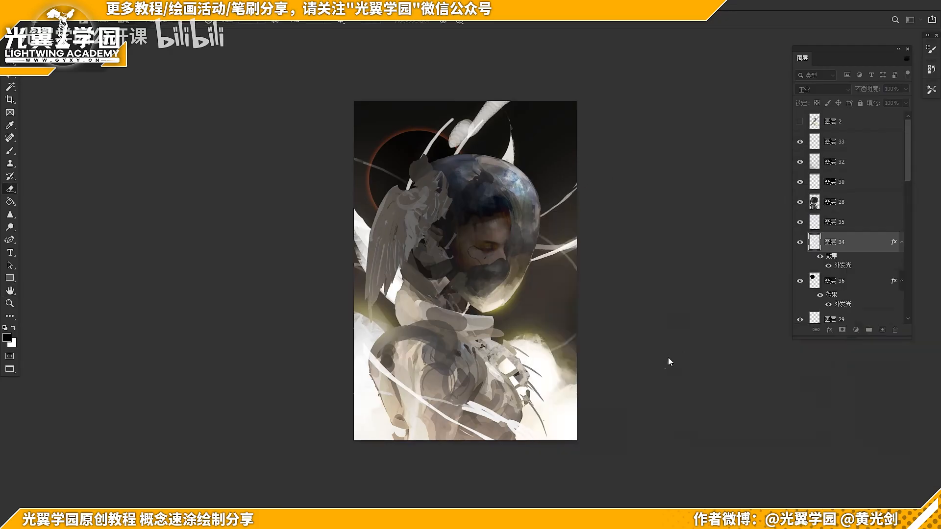
Try erasing parts of the white arcs beside the front of the helmet on 图层 34 with the hard preset 硬笔
key("ctrl+minus")
key("ctrl+minus")
key("ctrl+minus")
key("ctrl+plus")
key("ctrl+plus")
key("ctrl+plus")
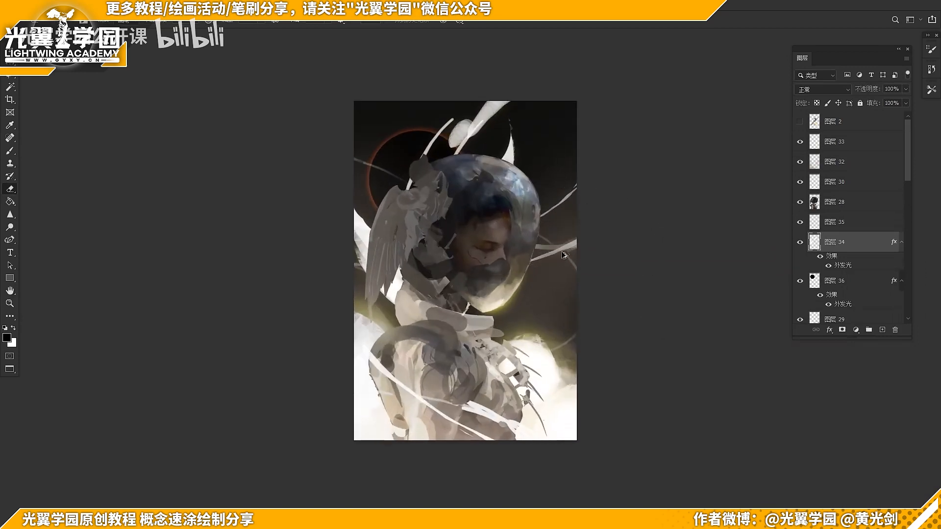
right_click(553, 249)
left_click(596, 348)
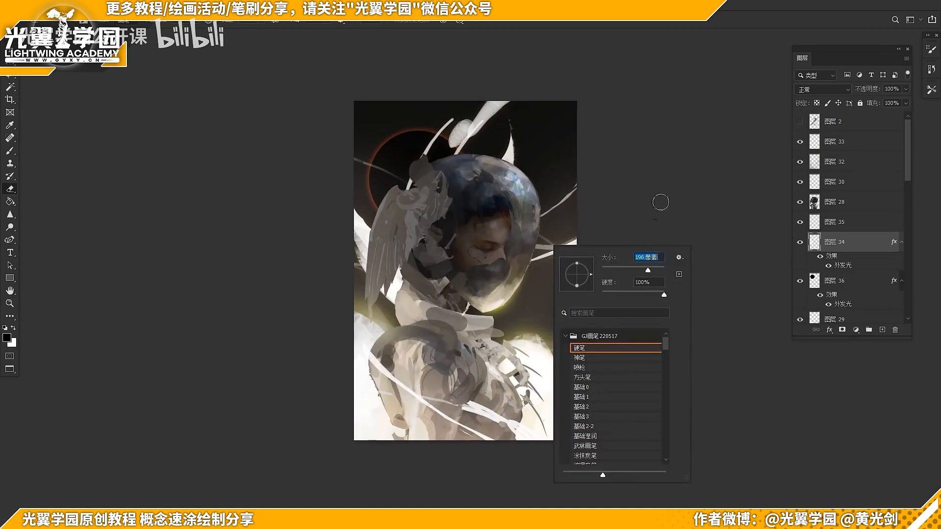
key("Return")
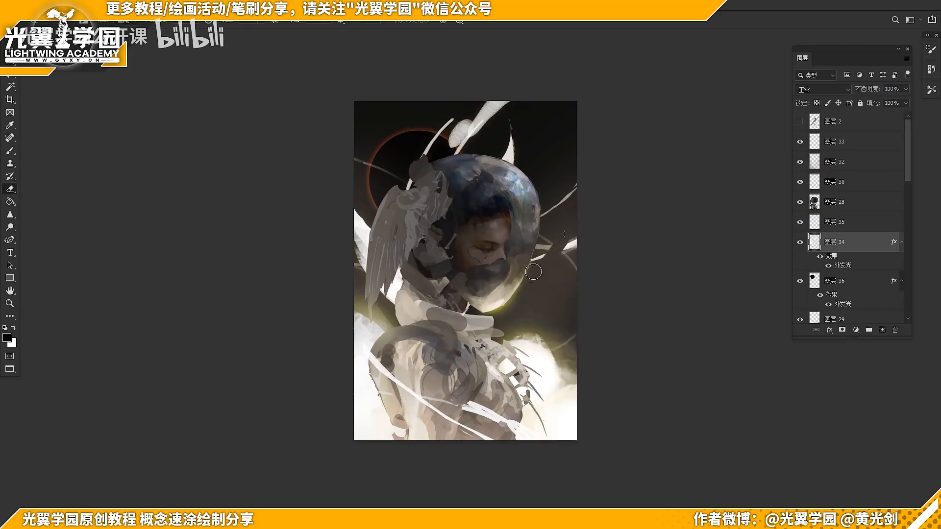
key("b")
right_click(563, 257)
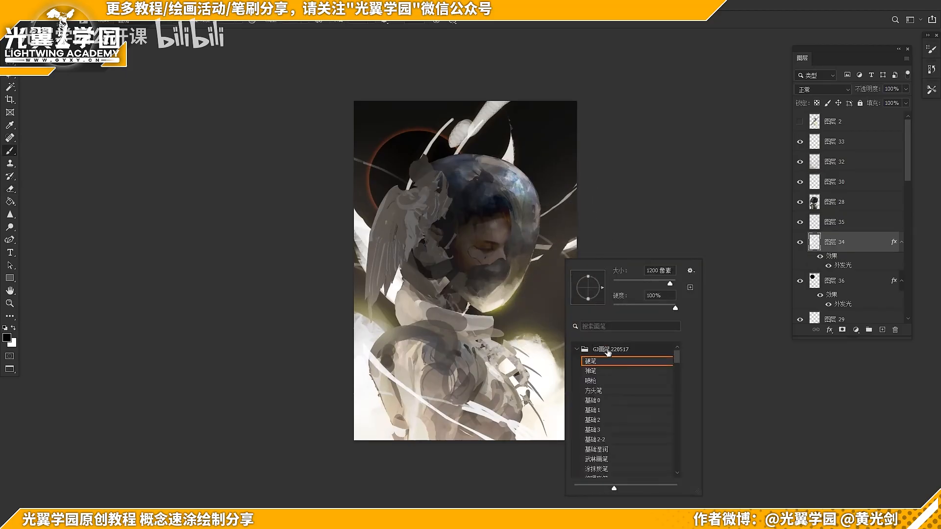
key("Return")
key("e")
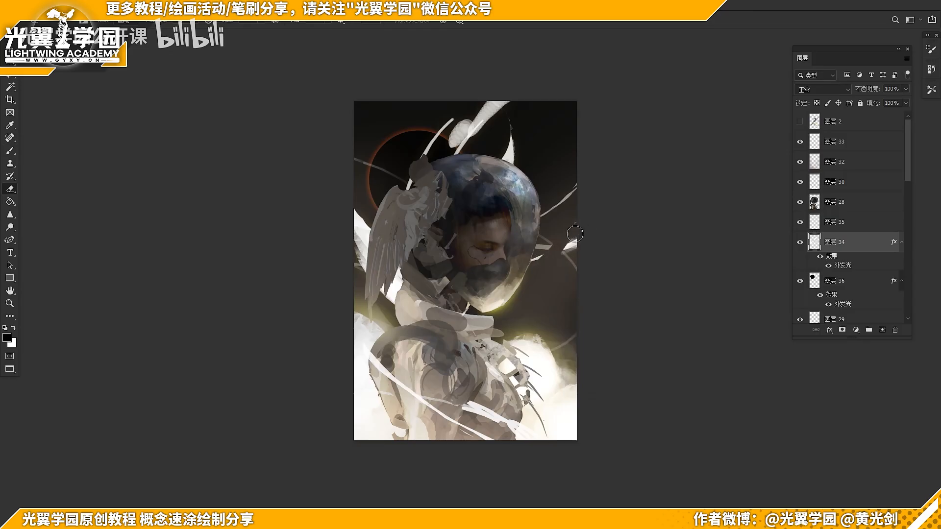
Try a short white brush stroke beside the front of the helmet on 图层 34, then undo it
key("b")
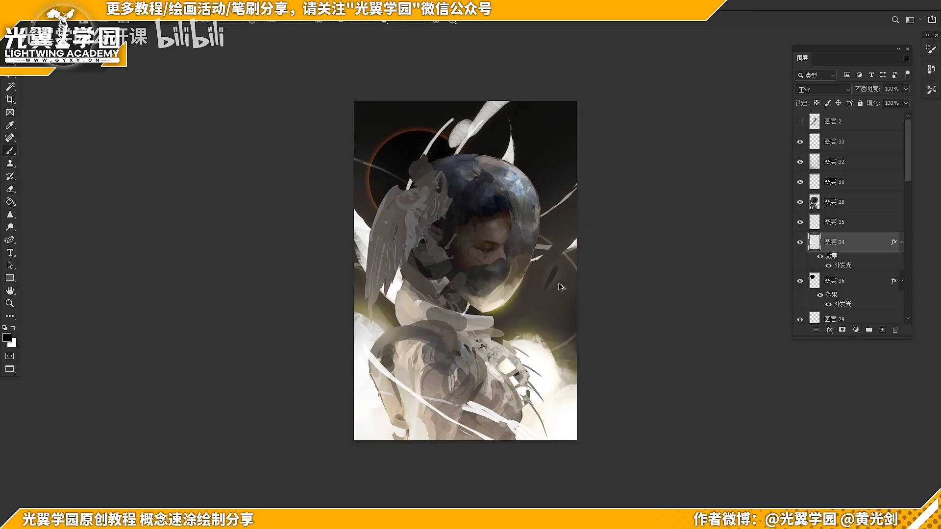
key("x")
left_click_drag(565, 252, 550, 270)
key("ctrl+minus")
key("ctrl+minus")
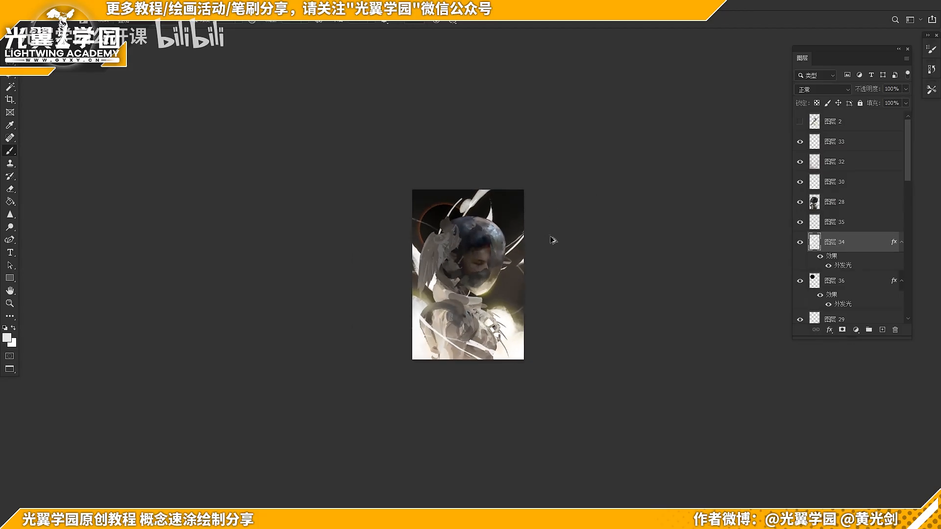
key("ctrl+z")
Try a large white disc behind the helmet's front, its top and the wing on 图层 34, undoing each attempt
key("bracketright")
key("bracketright")
key("bracketright")
key("bracketright")
key("bracketright")
key("bracketright")
left_click(500, 266)
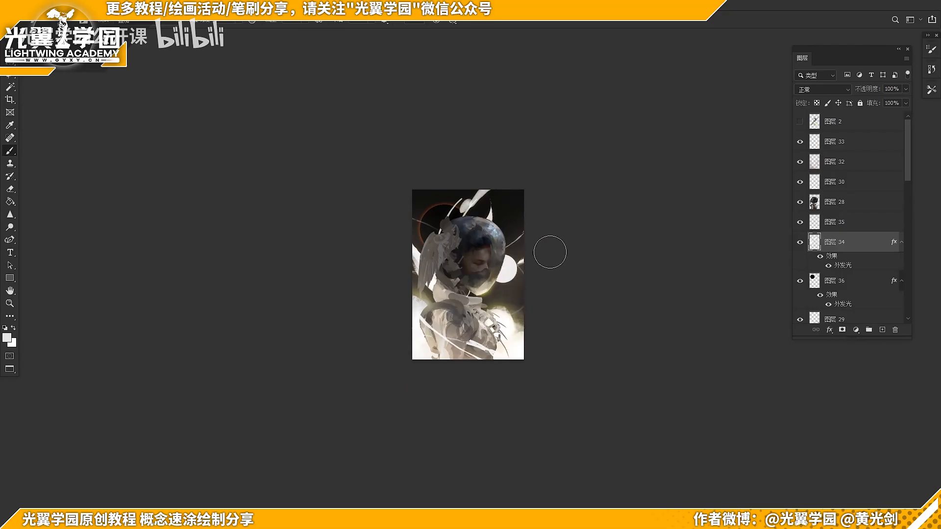
key("ctrl+z")
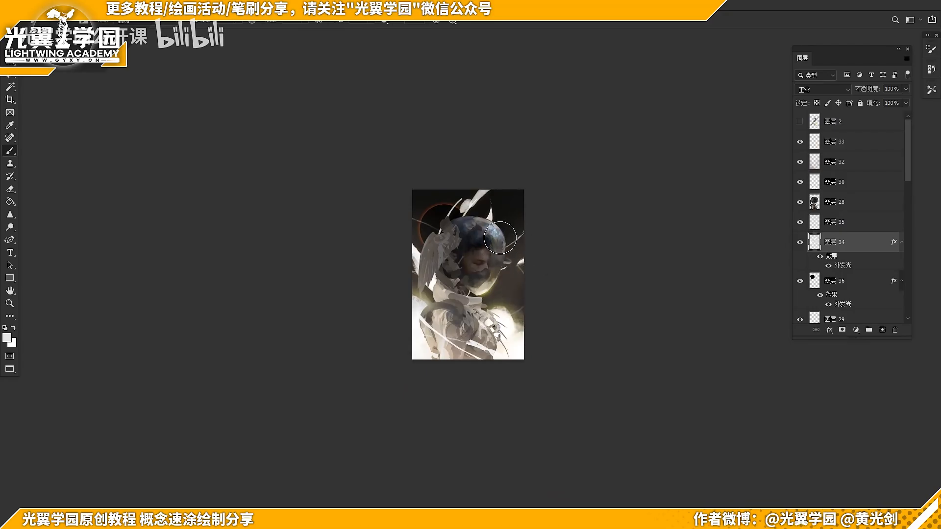
left_click(493, 219)
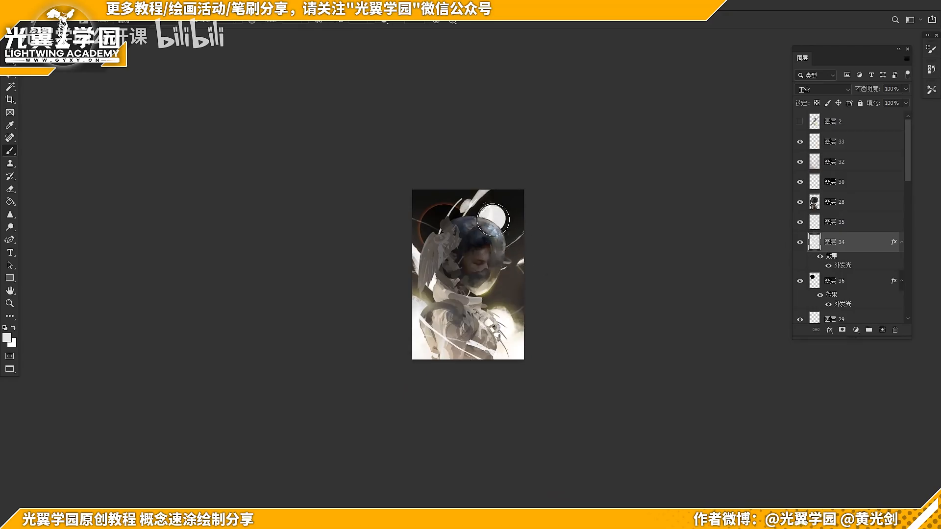
key("ctrl+z")
left_click(403, 264)
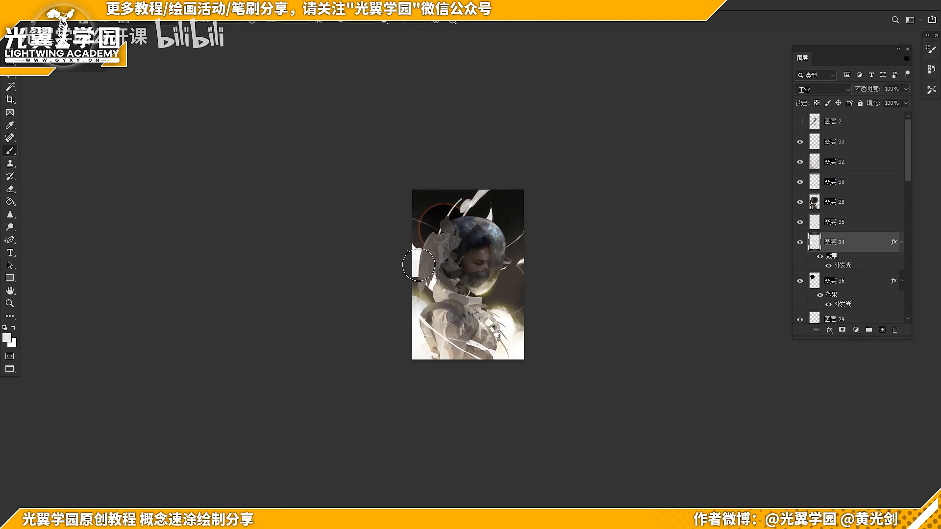
key("ctrl+z")
left_click(424, 277)
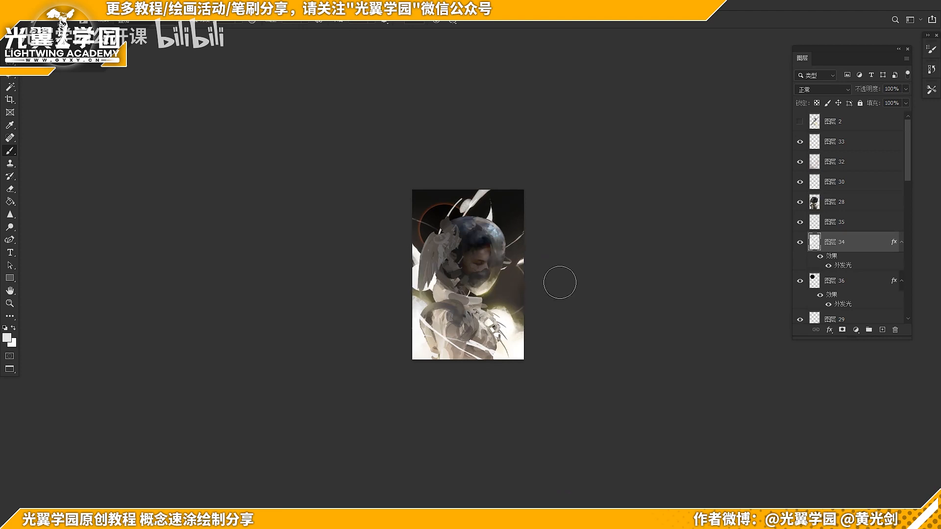
key("ctrl+z")
Try several positions for a white disc behind the front rim of the helmet, keeping one at about eye level
left_click(505, 264)
key("ctrl+z")
left_click(506, 262)
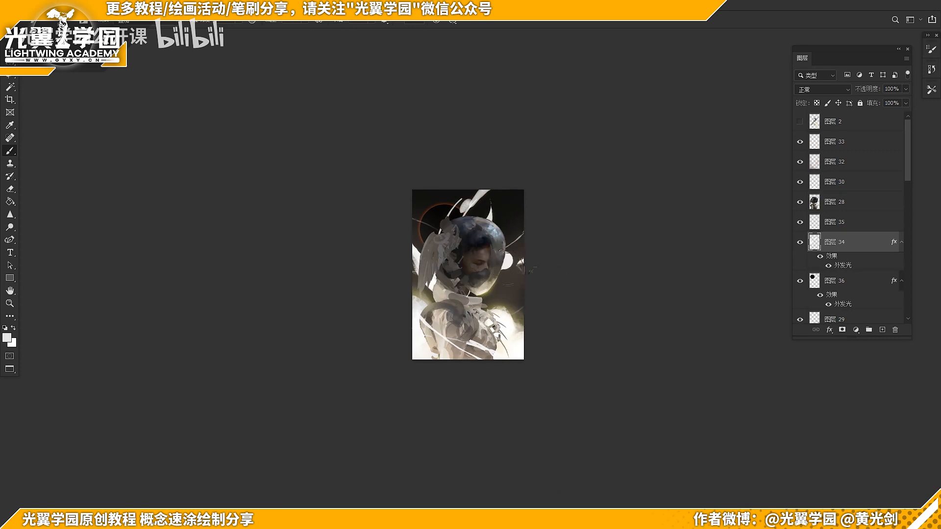
key("ctrl+z")
left_click(505, 257)
key("ctrl+z")
left_click(504, 251)
key("ctrl+plus")
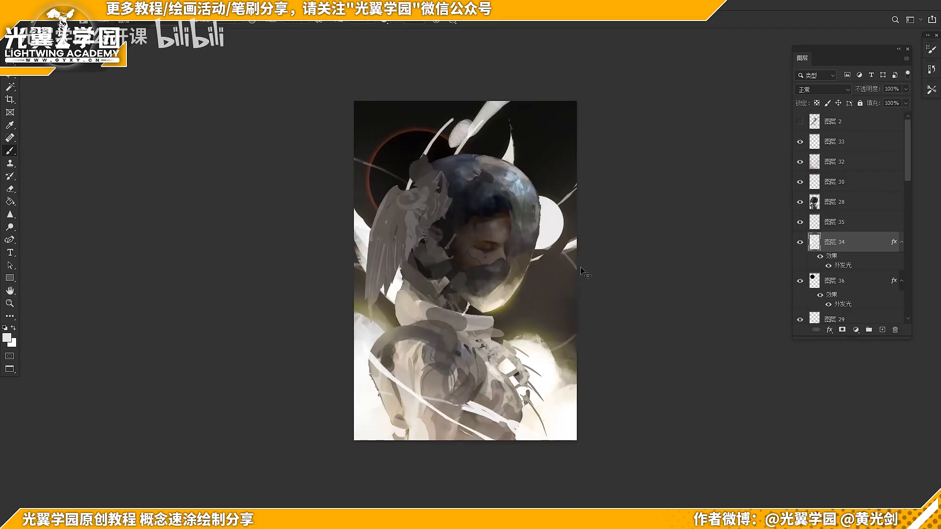
Examine the white disc in the mirrored picture and compare the view with and without 图层 34
key("ctrl+minus")
key("ctrl+minus")
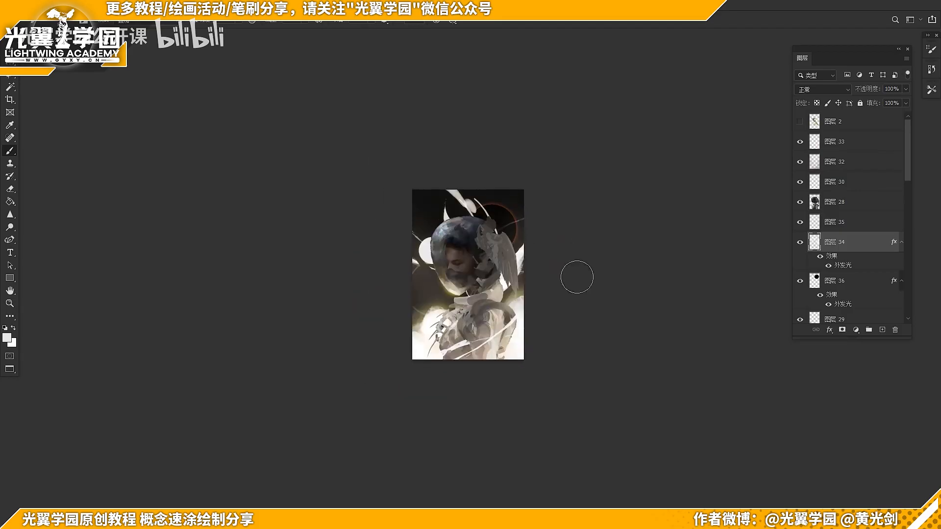
key("ctrl+plus")
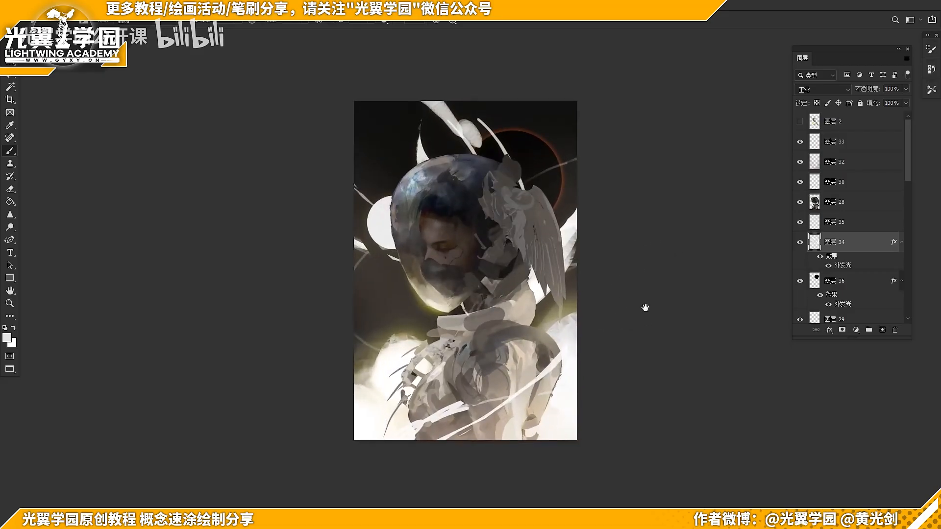
left_click_drag(640, 304, 639, 317)
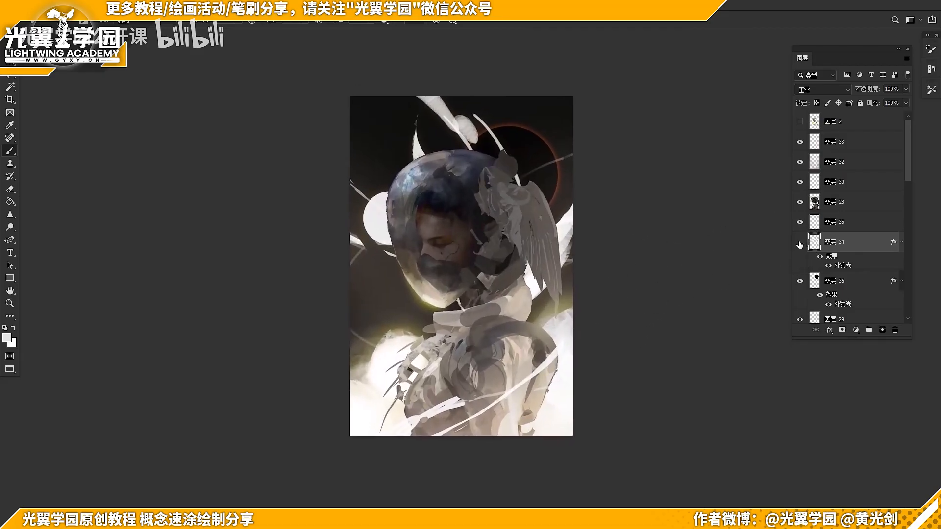
left_click(799, 243)
left_click(800, 243)
Undo the white disc and the erasing of the arcs beside the helmet on 图层 34
key("ctrl+z")
key("ctrl+z")
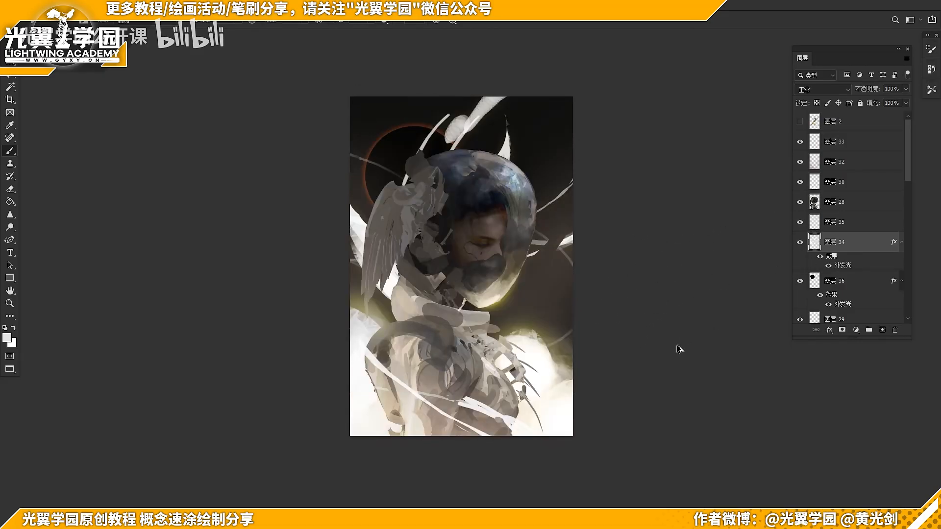
key("ctrl+z")
key("ctrl+z")
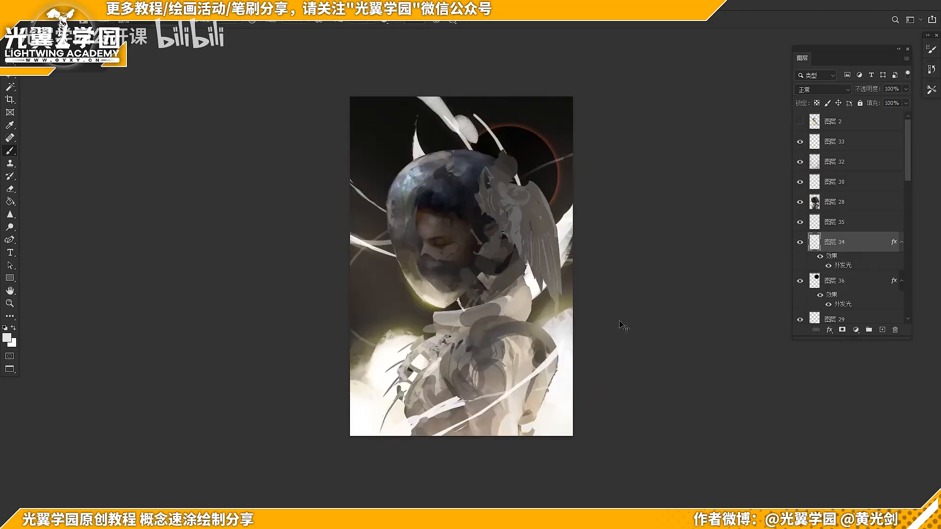
key("ctrl+minus")
key("ctrl+minus")
key("ctrl+plus")
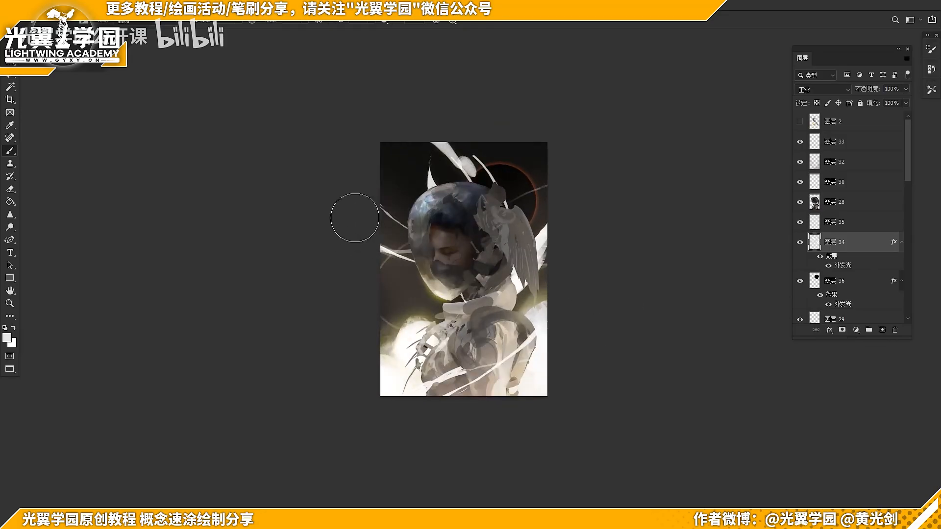
Erase the white arc beside the upper front of the helmet on 图层 34
key("e")
left_click_drag(386, 210, 409, 230)
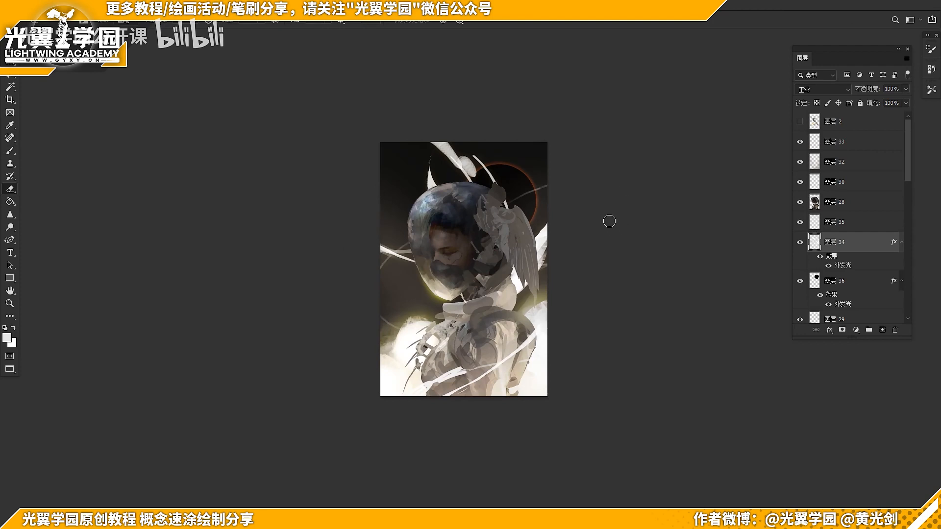
key("ctrl+plus")
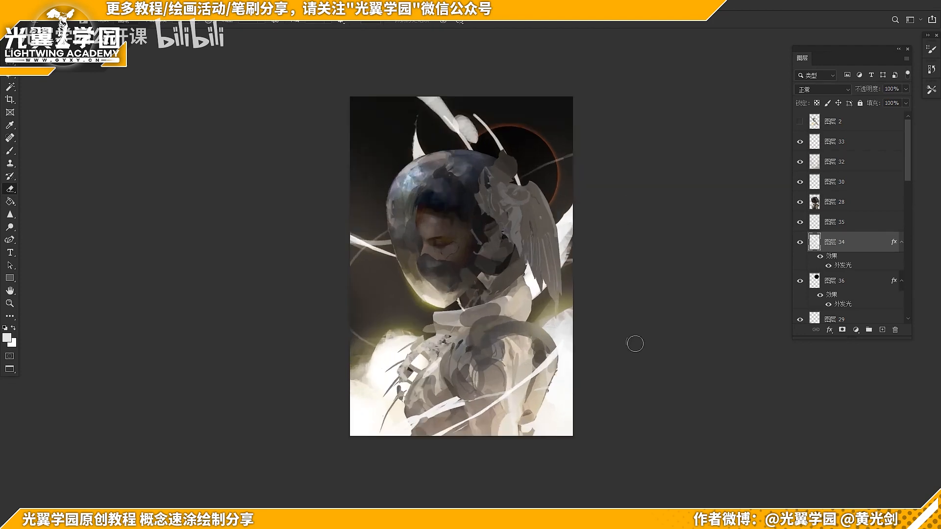
key("space")
mouse_move(622, 376)
left_mouse_down()
mouse_move(631, 329)
mouse_move(623, 354)
left_mouse_up()
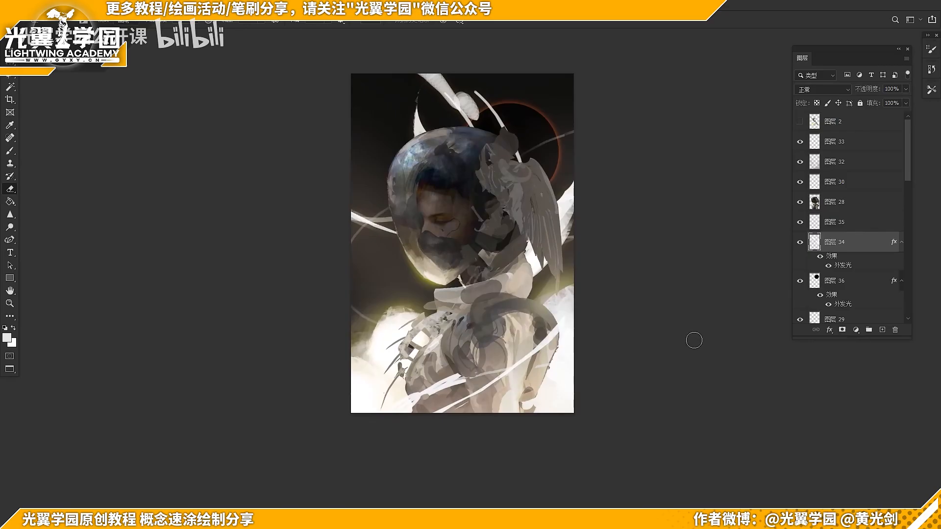
key("ctrl+plus")
key("ctrl+minus")
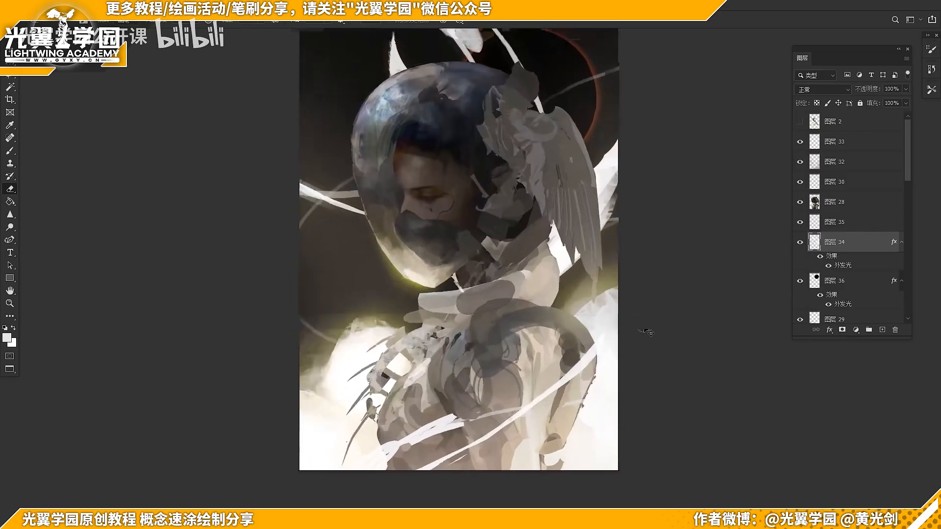
left_click_drag(629, 409, 628, 422)
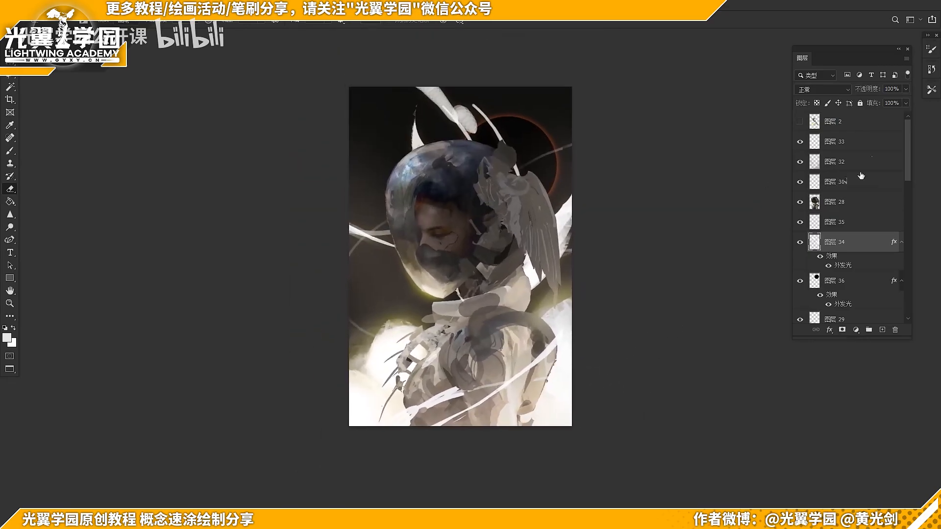
Compare the picture with and without 图层 33, and lower that layer's lightness to -23 with Hue/Saturation
left_click(874, 143)
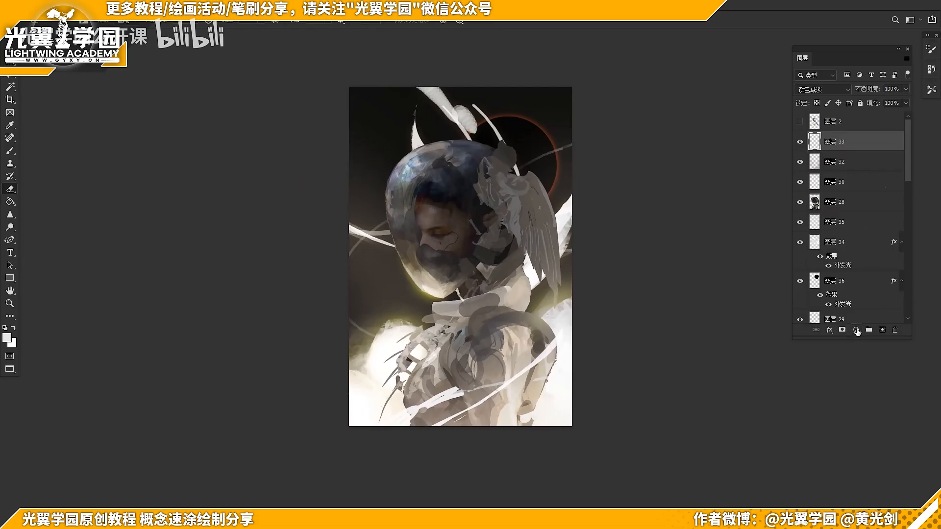
left_click(800, 143)
left_click(800, 143)
key("ctrl+u")
left_click_drag(737, 224, 729, 224)
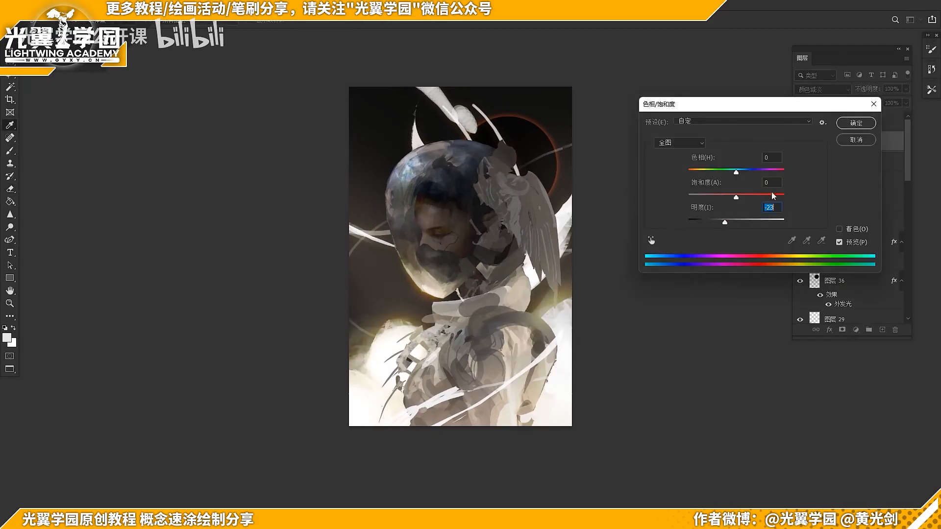
left_click(855, 128)
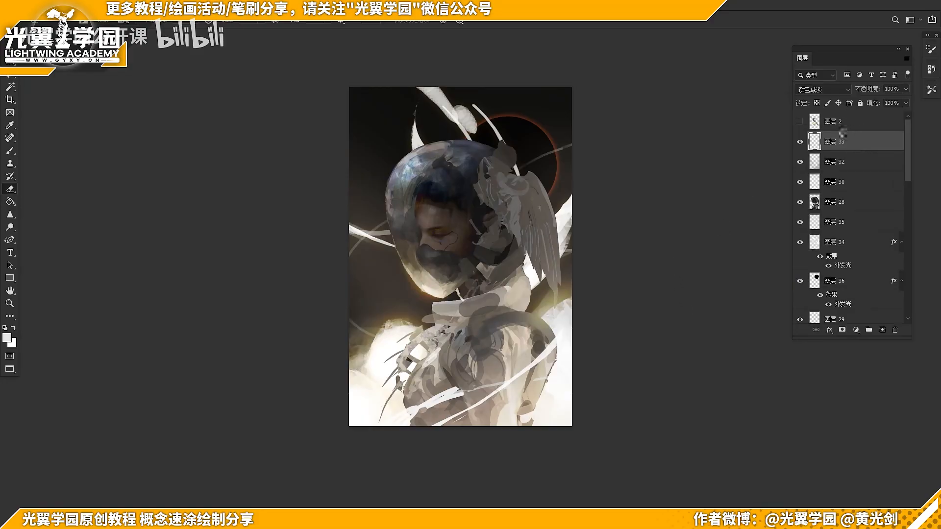
Stamp all visible layers onto a new layer above 图层 33 and try its blend modes in turn, ending on 颜色
key("ctrl+shift+alt+e")
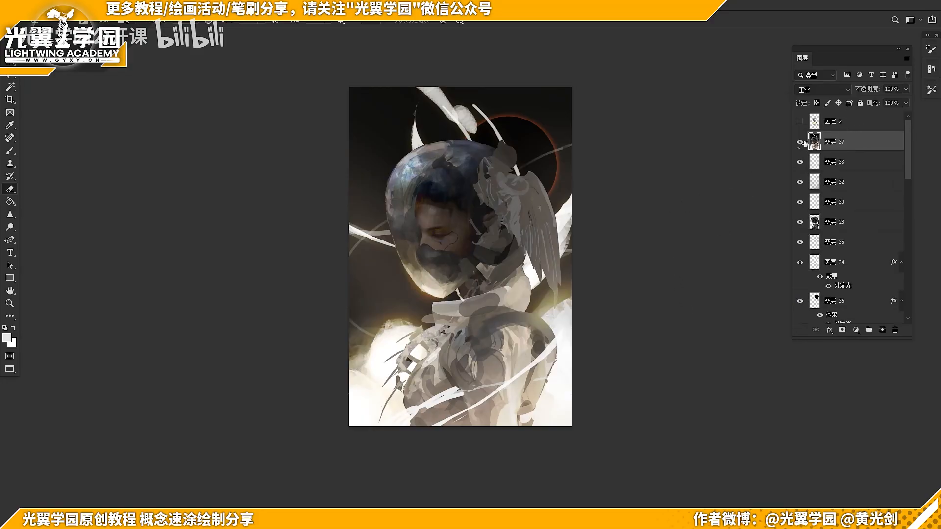
left_click(835, 88)
left_click(834, 87)
key("Down")
key("Down")
key("Down")
key("Down")
key("Down")
key("Down")
key("Down")
key("Down")
key("Down")
key("Down")
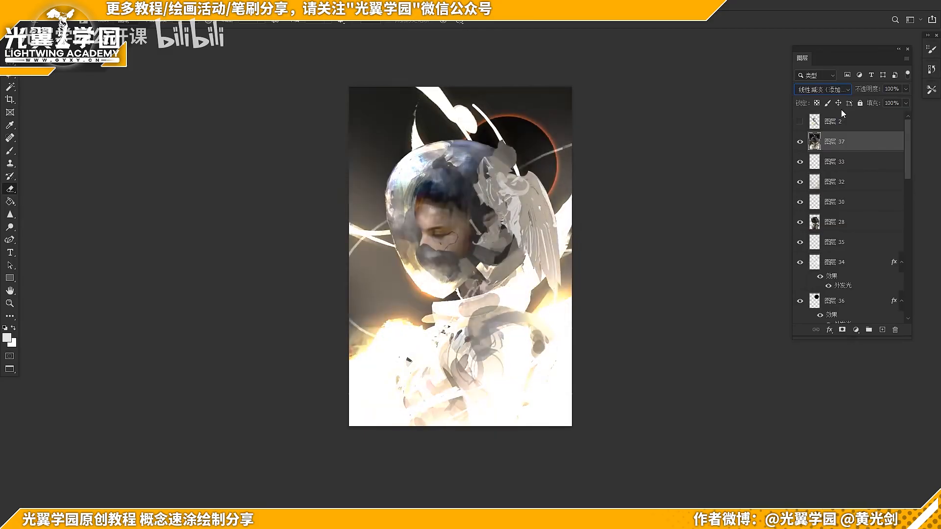
key("Down")
key("Down")
key("Down")
key("Down")
key("Down")
key("Down")
key("Down")
key("Down")
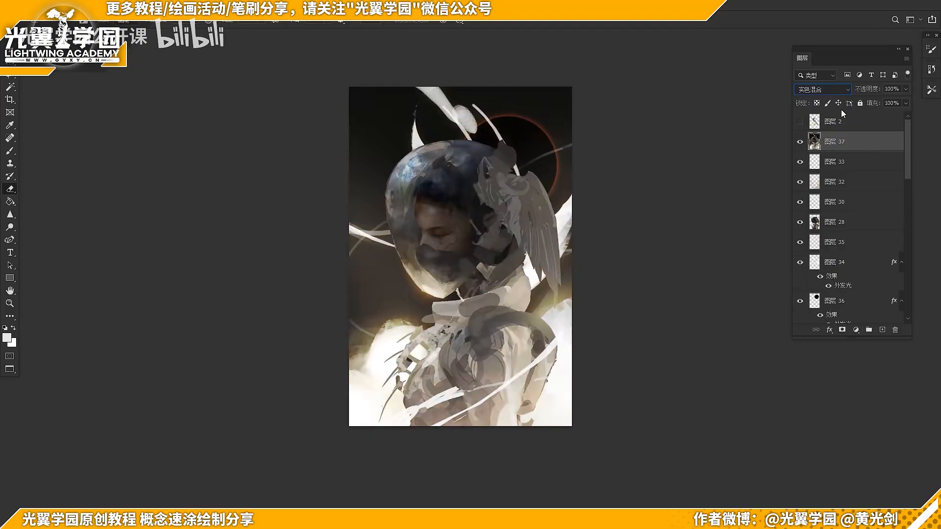
key("Down")
key("Down")
key("Down")
key("Down")
key("Down")
key("Up")
key("Up")
key("Up")
key("Up")
key("Up")
key("Up")
key("Up")
key("Up")
key("Up")
key("Up")
key("Up")
key("Up")
key("Up")
key("Up")
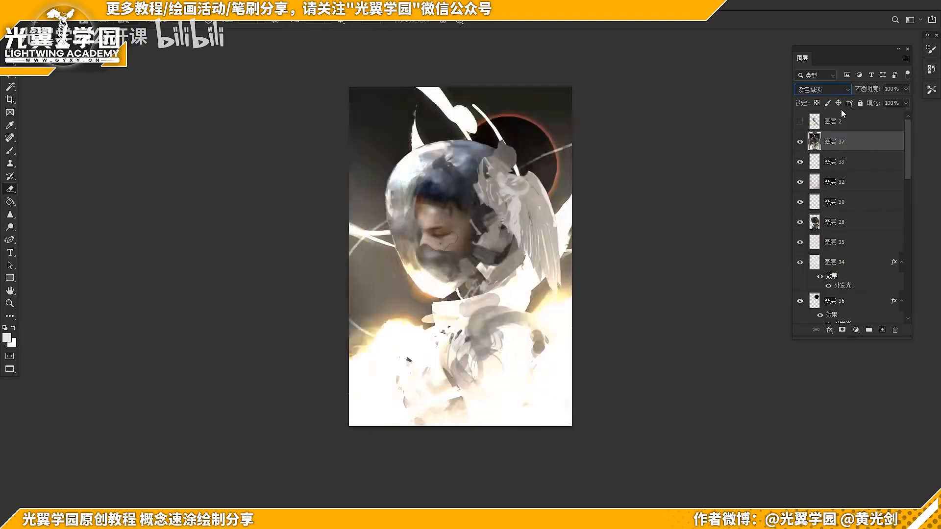
key("Up")
key("Up")
key("Up")
key("Up")
key("Up")
key("Up")
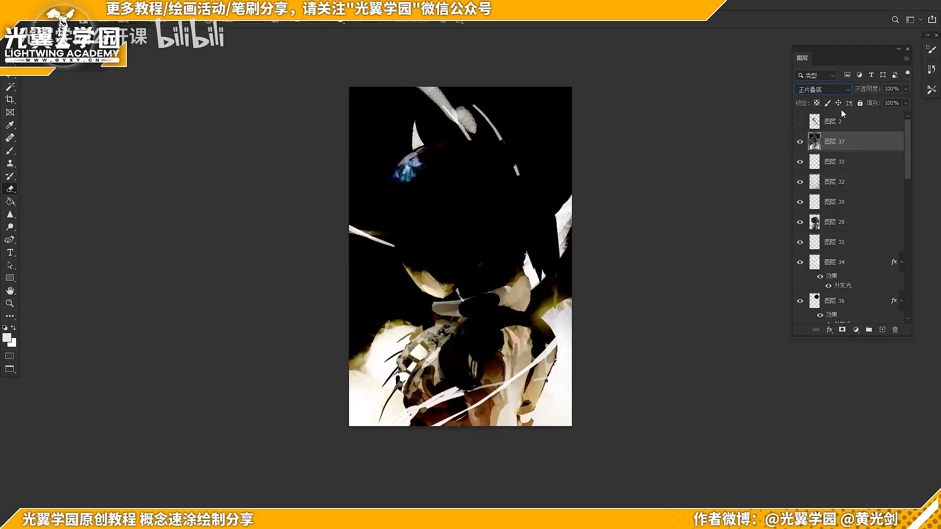
key("Up")
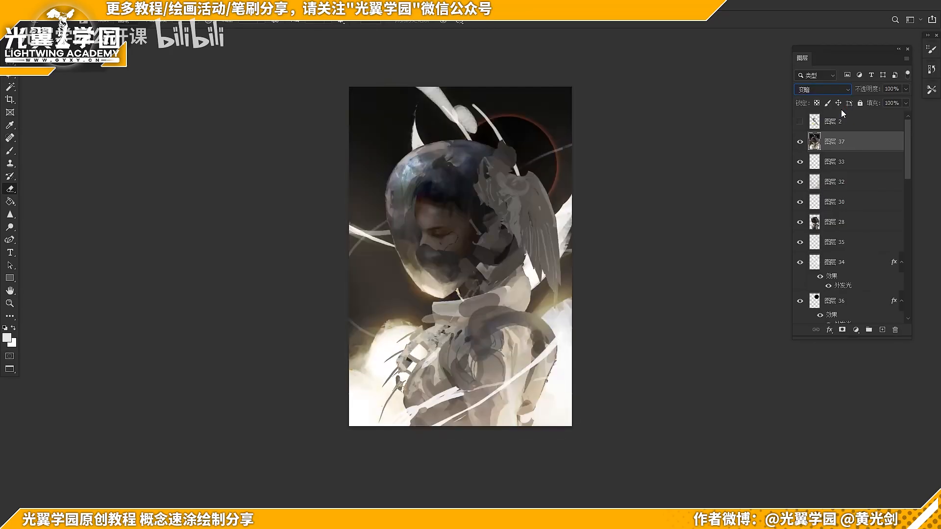
key("Down")
key("Down")
key("Down")
key("Down")
key("Down")
key("Down")
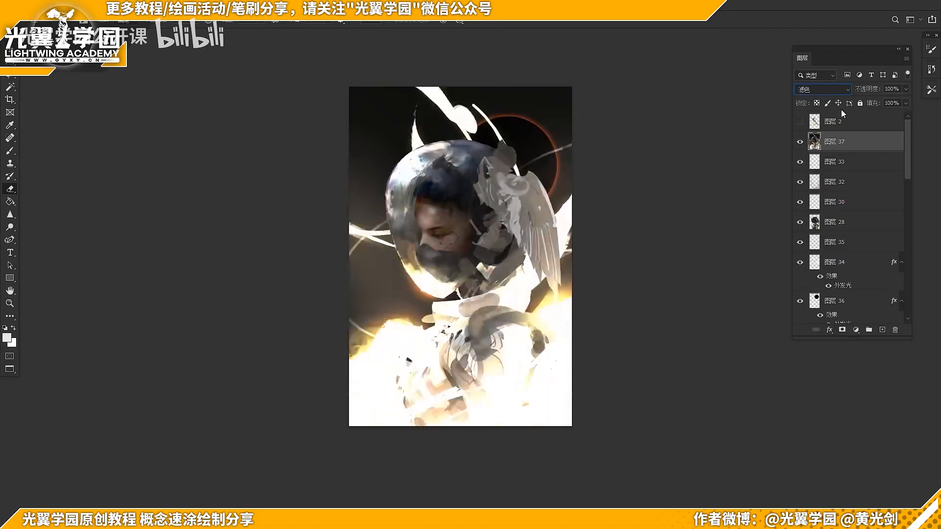
key("Up")
key("Down")
key("Up")
key("Down")
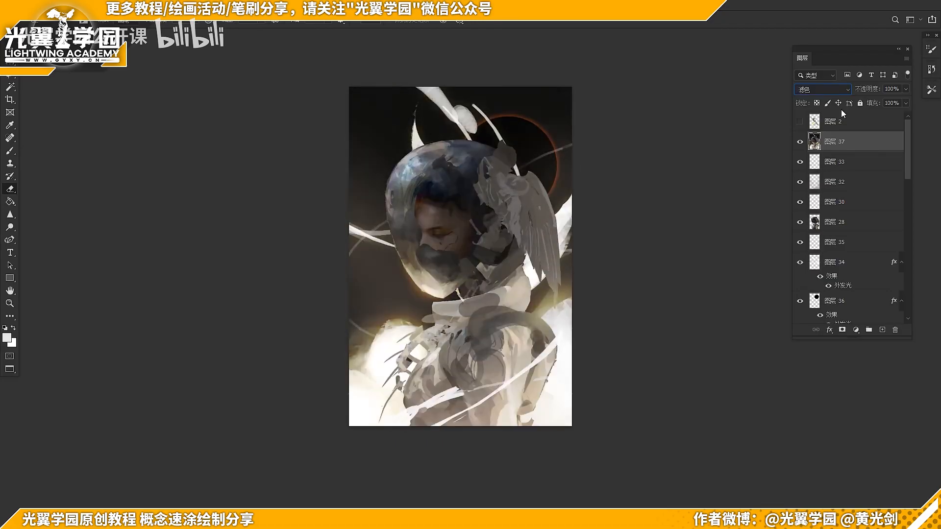
key("Down")
key("Down")
key("Down")
key("Down")
key("Down")
key("Down")
key("Down")
key("Down")
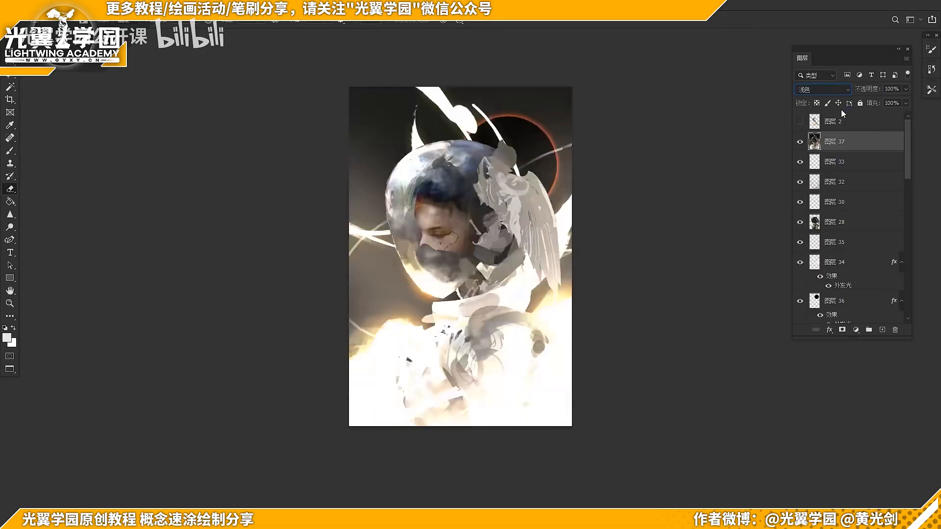
key("Down")
key("Down")
key("Down")
key("Down")
key("Down")
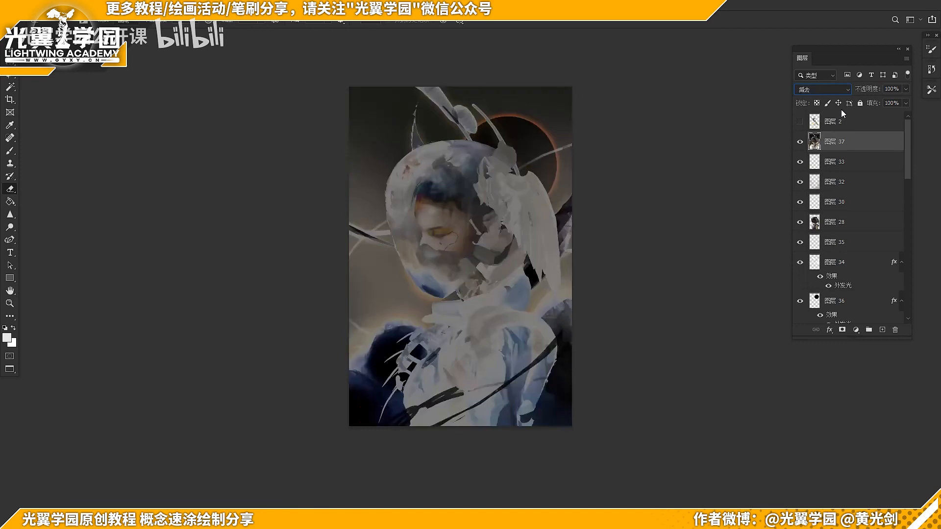
key("Down")
key("Down")
key("Down")
key("Down")
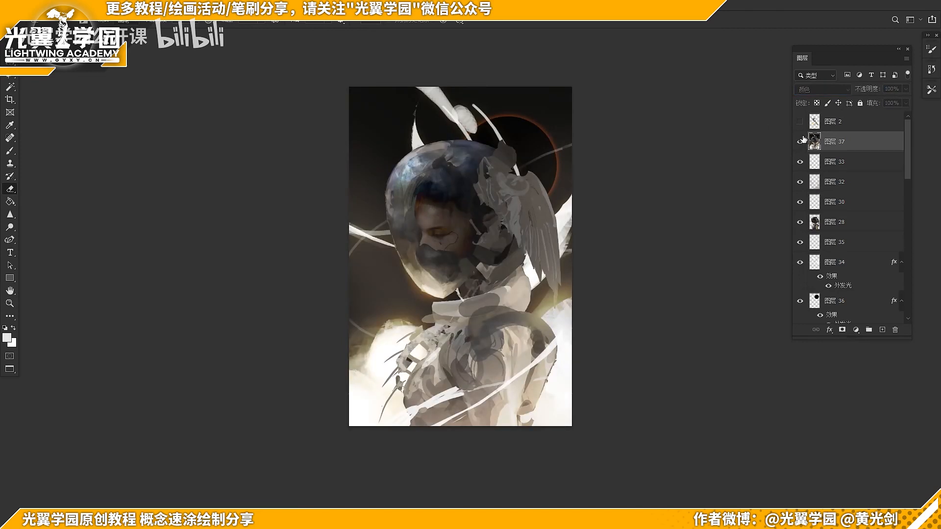
Mirror the picture and erase most of the white blade, oval and pointed shapes above the helmet on 图层 34
key("ctrl+shift+h")
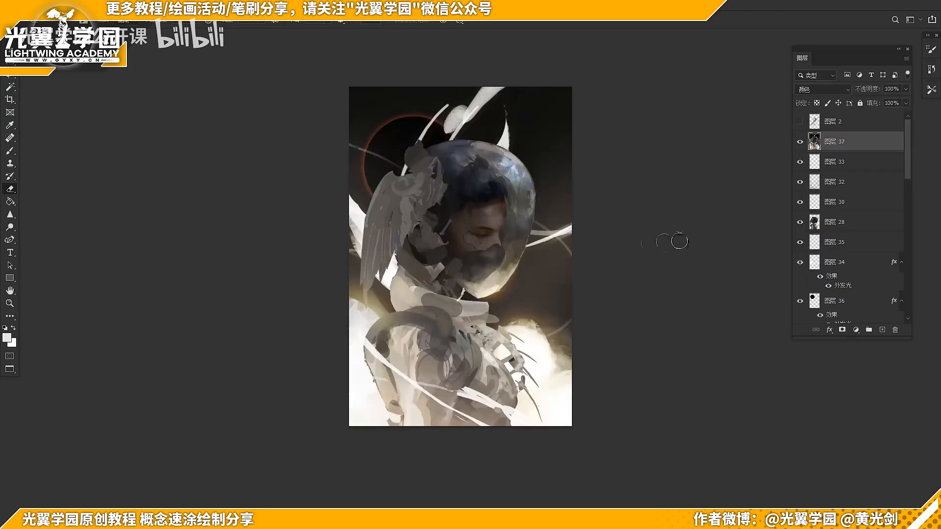
right_click(474, 113, "ctrl")
left_click(498, 120)
right_click(482, 106, "ctrl")
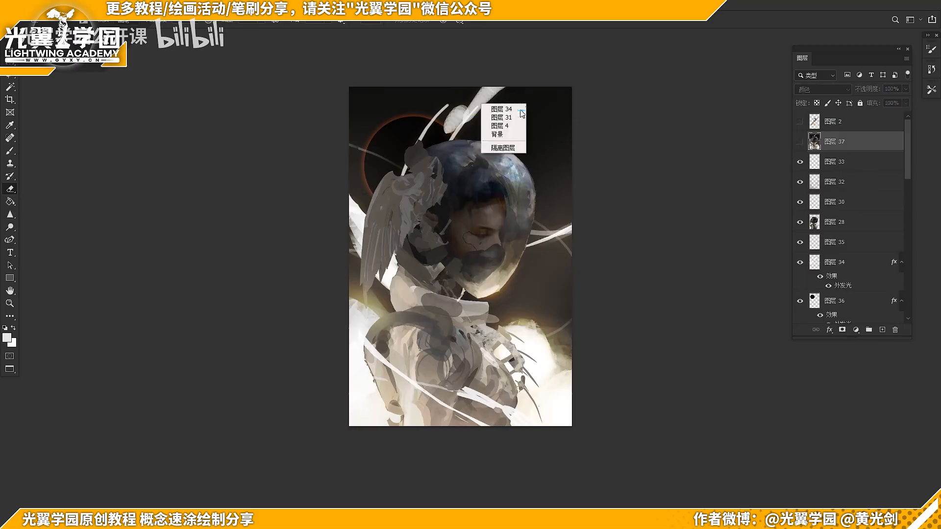
left_click(515, 108)
left_click_drag(469, 94, 471, 101)
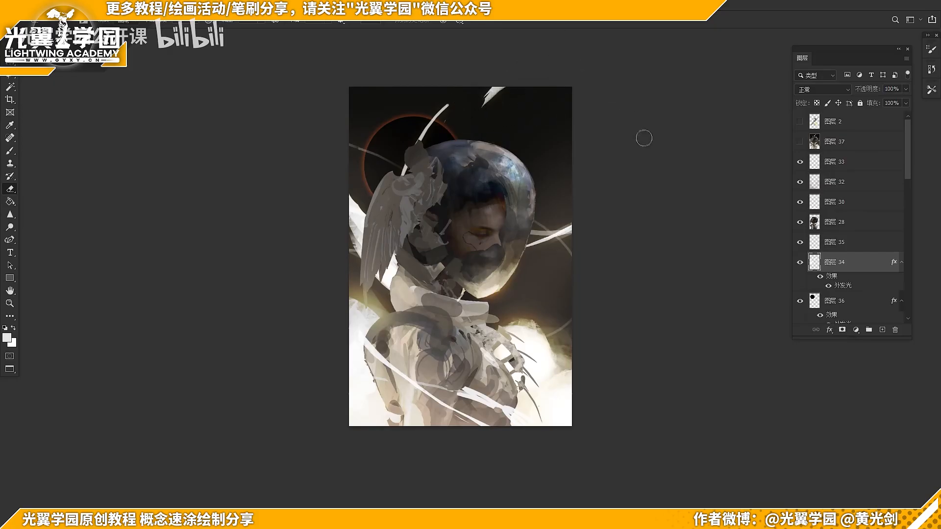
Examine the composition of the whole mirrored picture at thumbnail size and at working size
key("ctrl+minus")
key("ctrl+minus")
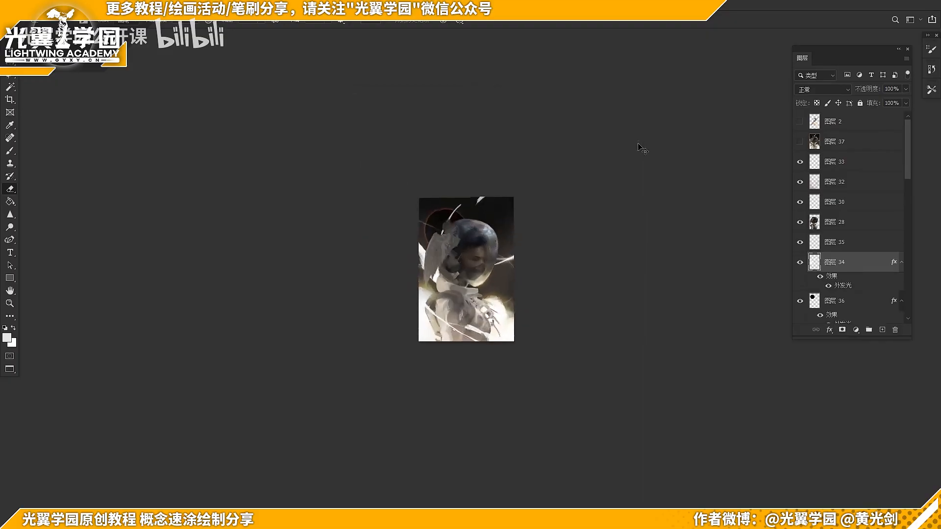
key("ctrl+plus")
key("ctrl+plus")
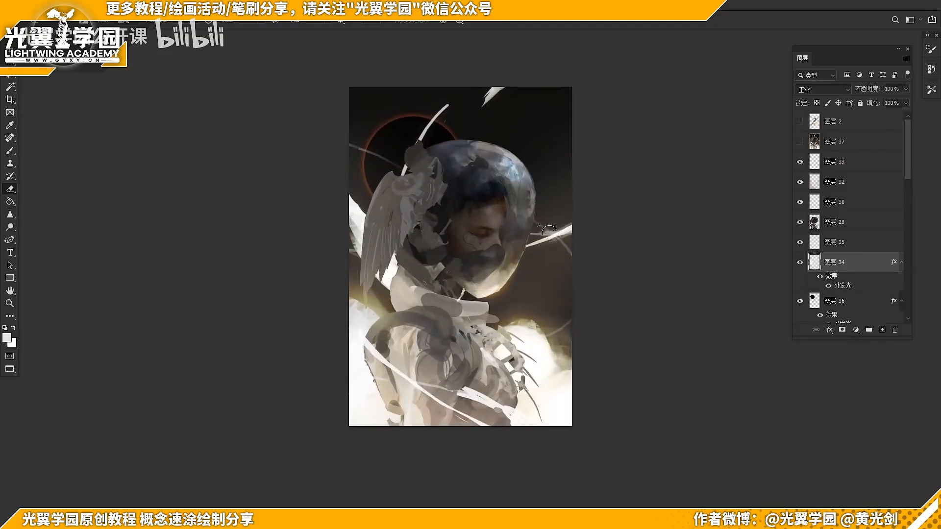
key("ctrl+minus")
key("ctrl+minus")
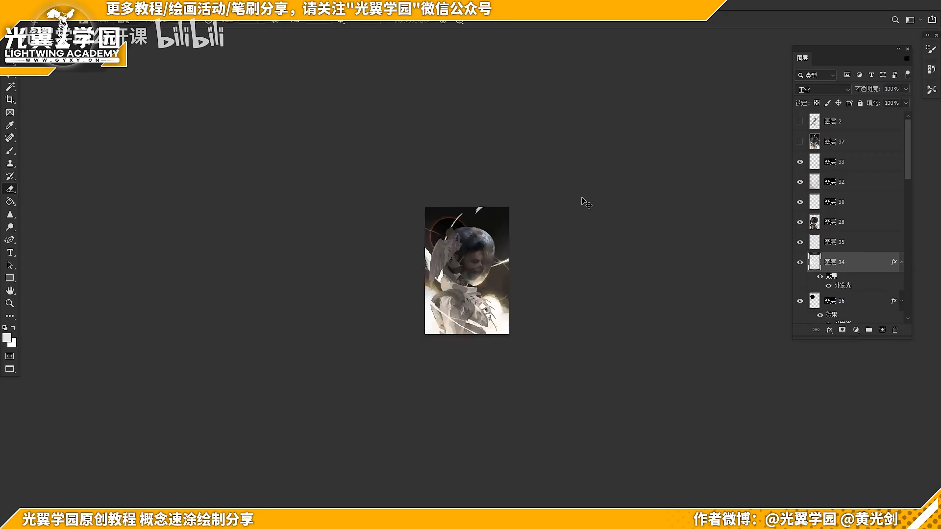
key("ctrl+plus")
key("ctrl+plus")
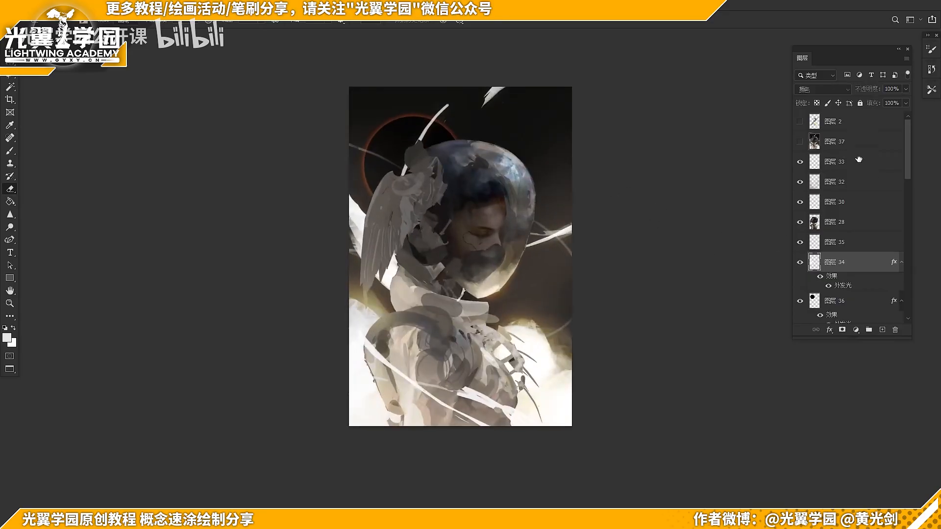
Add a new layer above 图层 33, choose the soft 喷枪 brush and set the layer's blend mode to 差值
left_click(859, 160)
left_click(882, 329)
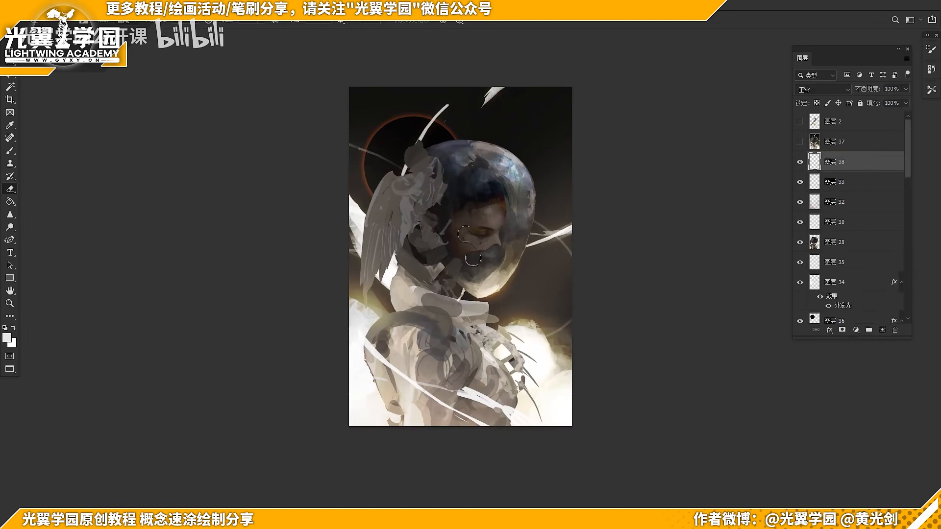
key("b")
right_click(468, 248)
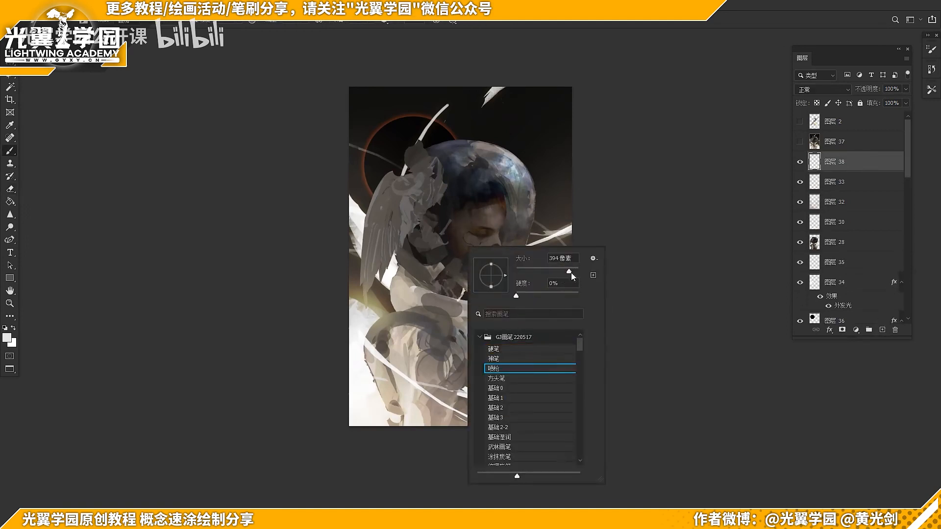
key("Return")
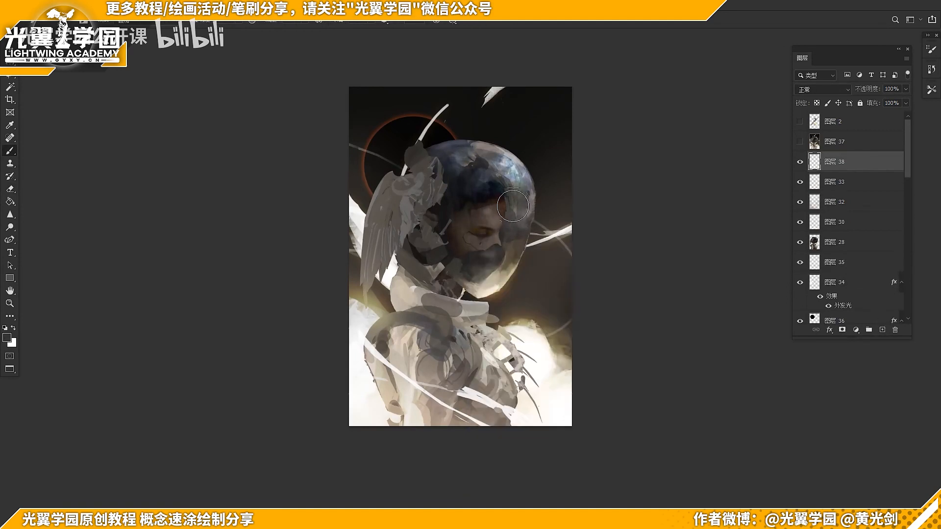
left_click(822, 90)
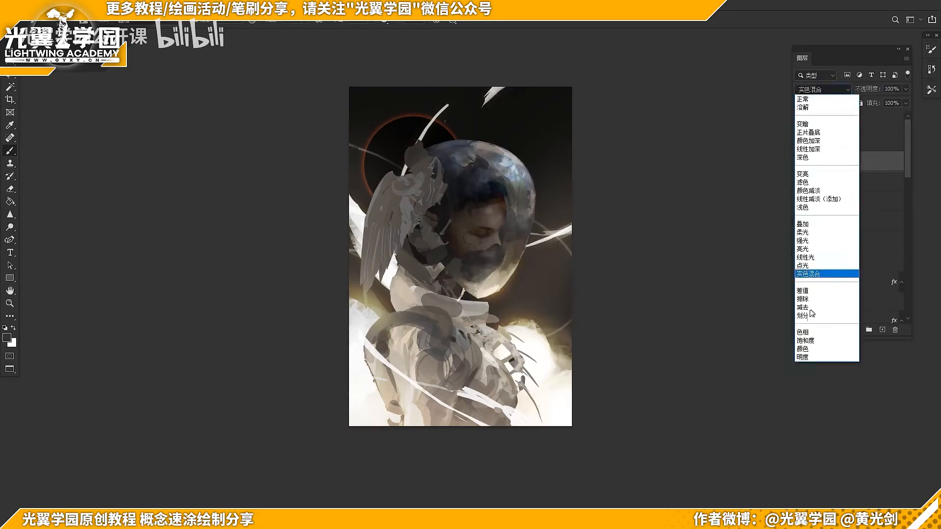
left_click(813, 290)
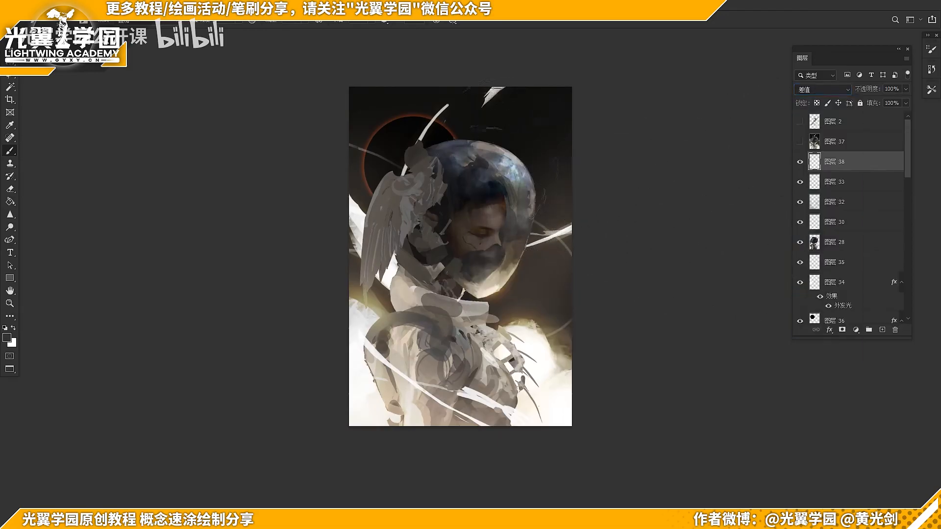
Try large soft teal strokes over the helmet and the background beside it on the 差值 layer
left_click(512, 175, "alt")
left_click_drag(515, 146, 482, 228)
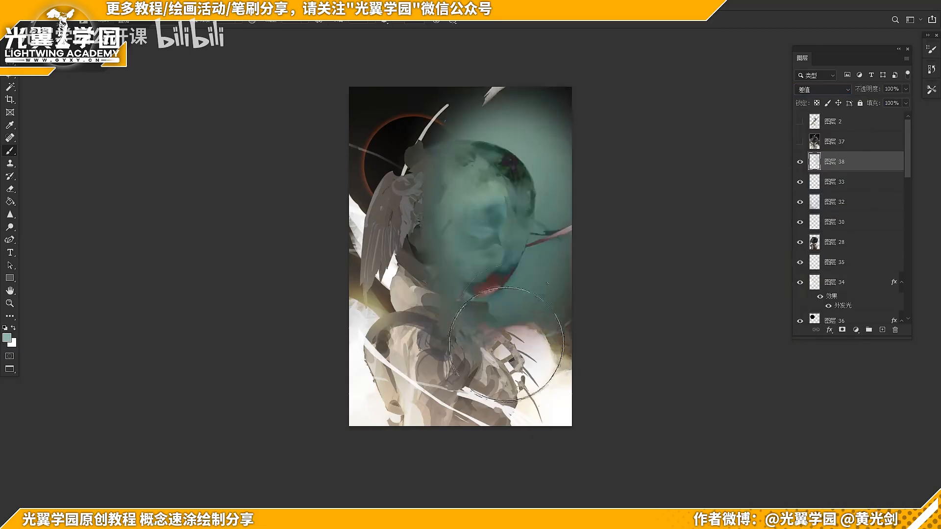
key("ctrl+z")
left_click_drag(494, 174, 526, 255)
key("ctrl+z")
Paint large soft grey strokes over the helmet, neck, torso and background on 图层 38, undoing the unwanted ones
left_click(510, 171, "alt")
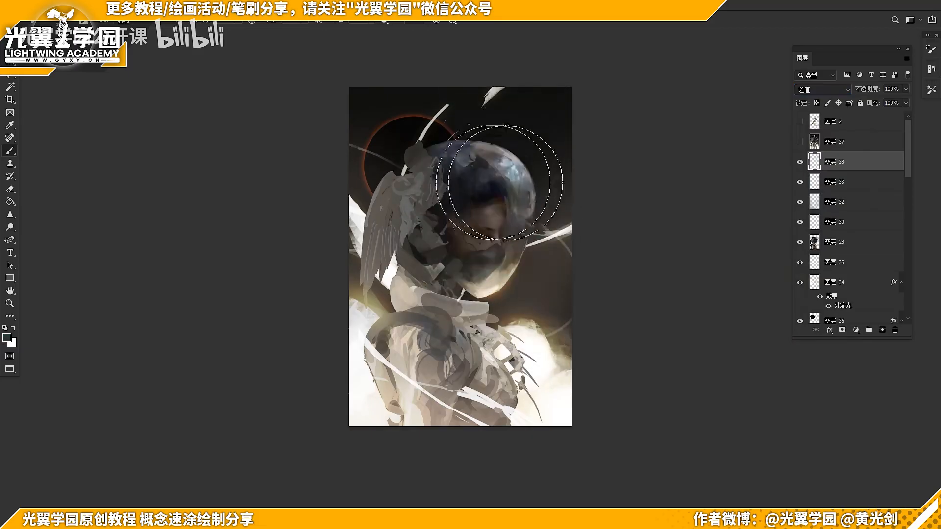
mouse_move(503, 175)
left_mouse_down()
mouse_move(529, 248)
mouse_move(504, 158)
mouse_move(521, 278)
mouse_move(533, 235)
mouse_move(506, 211)
mouse_move(527, 374)
mouse_move(498, 383)
mouse_move(464, 347)
mouse_move(406, 358)
mouse_move(409, 214)
mouse_move(369, 231)
left_mouse_up()
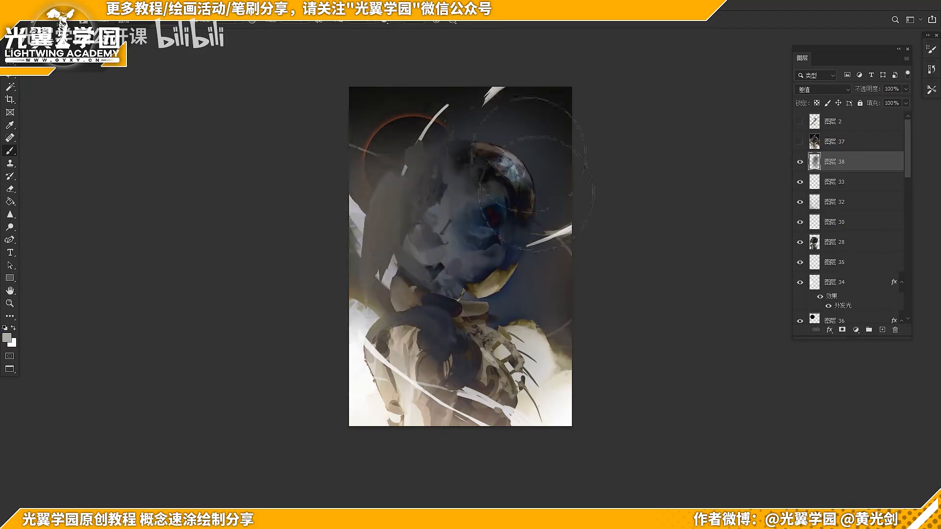
mouse_move(536, 195)
left_mouse_down()
mouse_move(558, 265)
mouse_move(545, 192)
mouse_move(514, 268)
mouse_move(544, 256)
left_mouse_up()
key("ctrl+z")
key("ctrl+z")
left_click(534, 365, "alt")
key("ctrl+z")
key("ctrl+z")
key("ctrl+z")
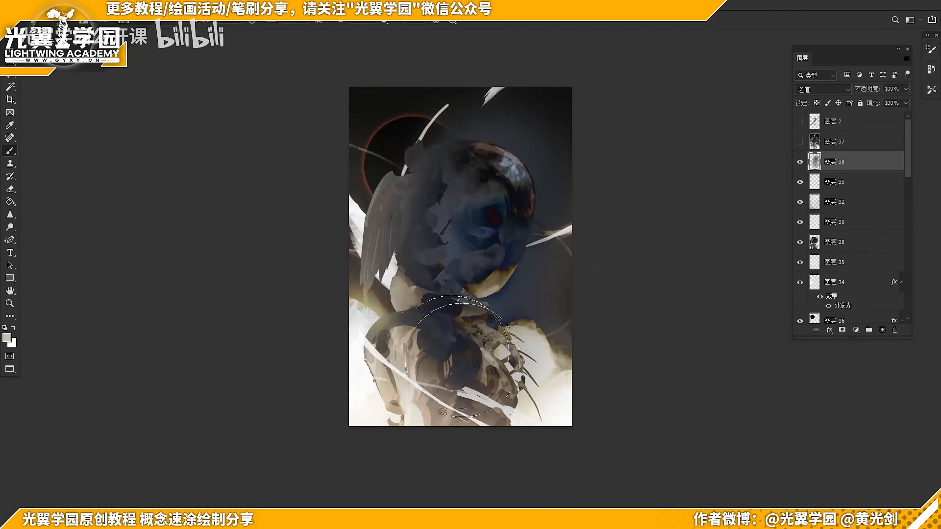
key("ctrl+z")
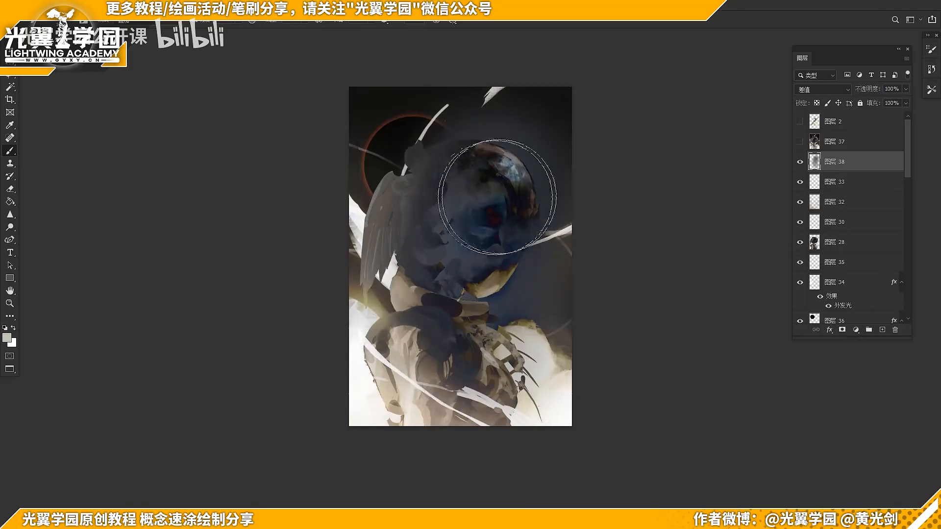
key("ctrl+z")
Erase the dark blue tint on 图层 38 from the face, helmet and background with the soft 喷枪 tip, keeping it around the torso
key("e")
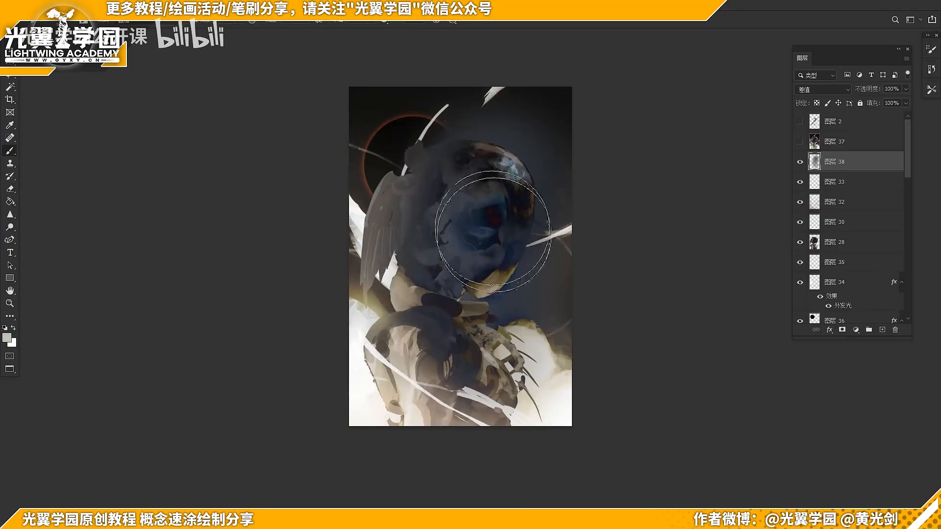
right_click(490, 253)
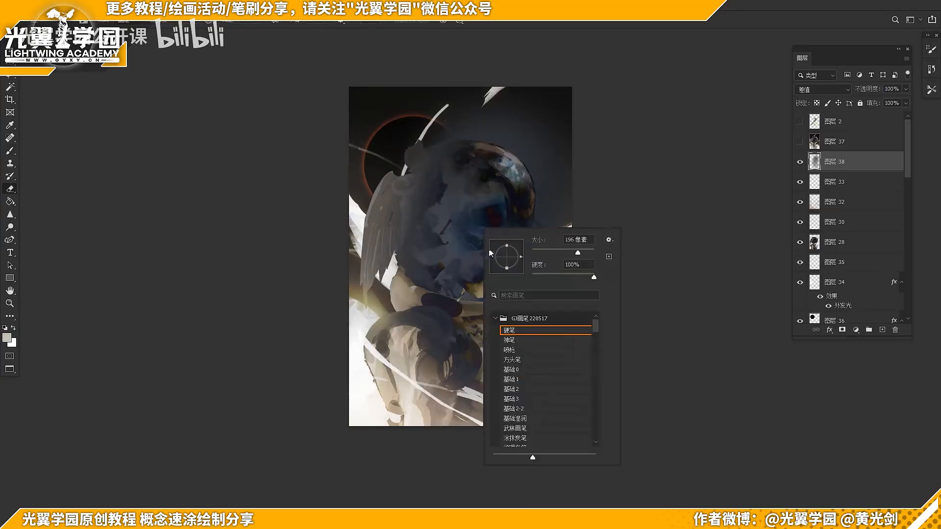
left_click(551, 350)
key("Return")
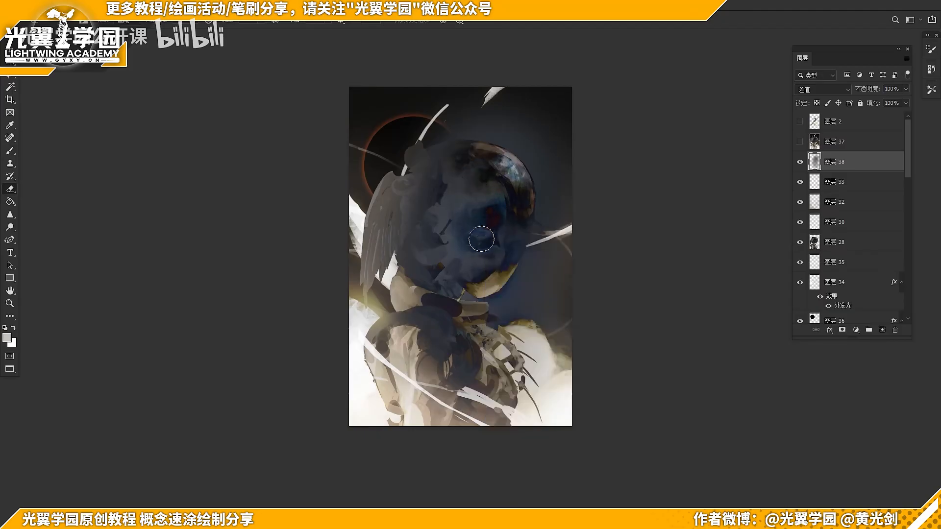
mouse_move(477, 249)
left_mouse_down()
mouse_move(470, 208)
mouse_move(531, 222)
mouse_move(520, 194)
mouse_move(495, 194)
mouse_move(481, 160)
mouse_move(575, 206)
mouse_move(568, 222)
mouse_move(549, 220)
mouse_move(578, 292)
mouse_move(585, 255)
mouse_move(549, 148)
mouse_move(458, 140)
left_mouse_up()
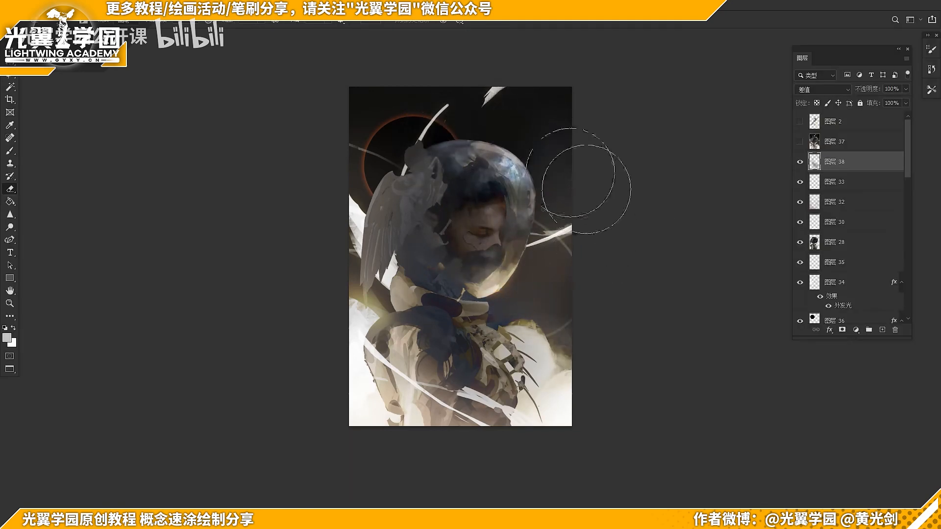
key("ctrl+z")
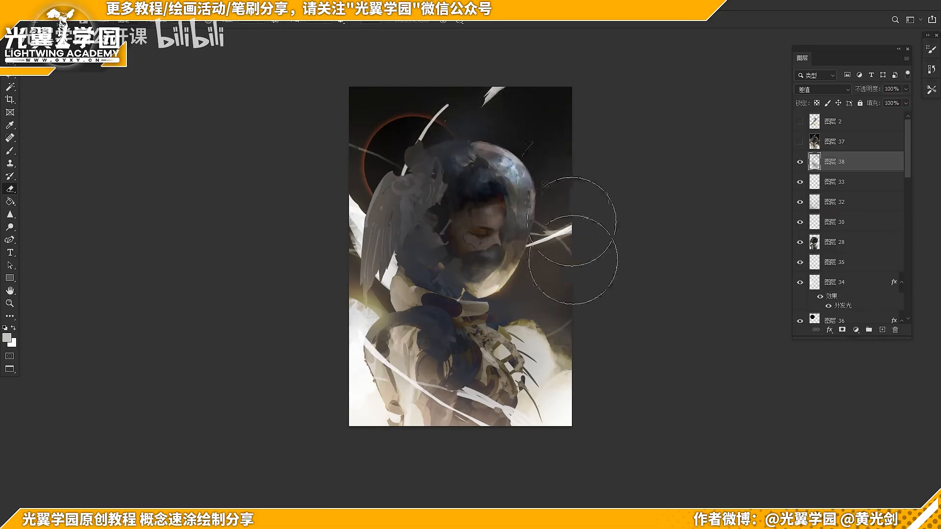
left_click_drag(492, 247, 420, 265)
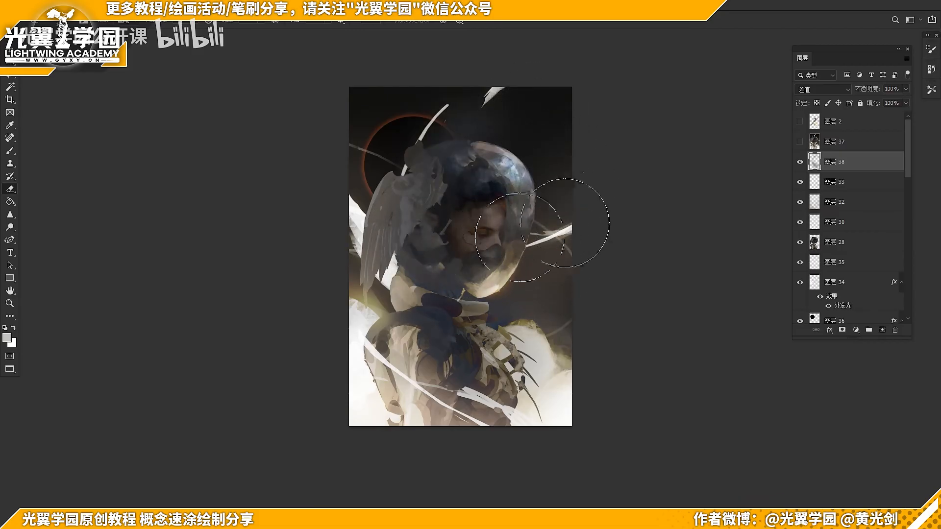
left_click_drag(483, 361, 431, 341)
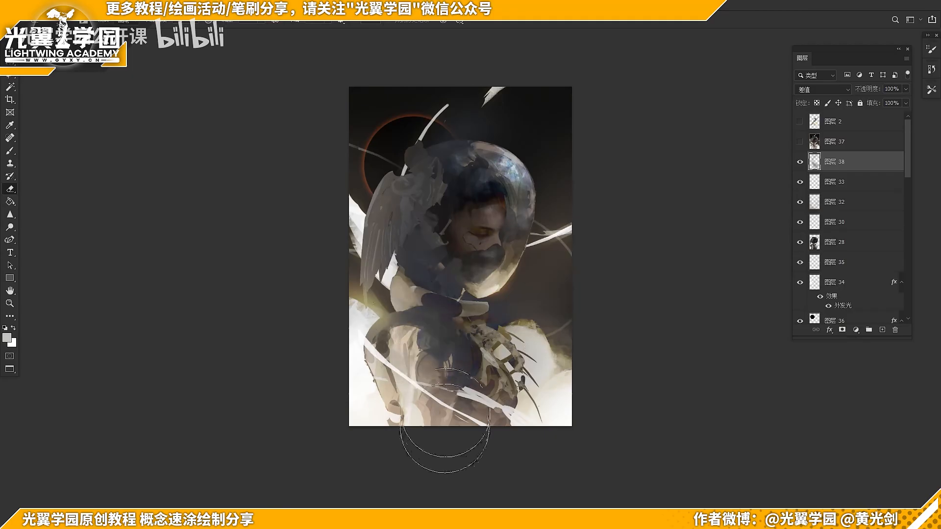
key("ctrl+z")
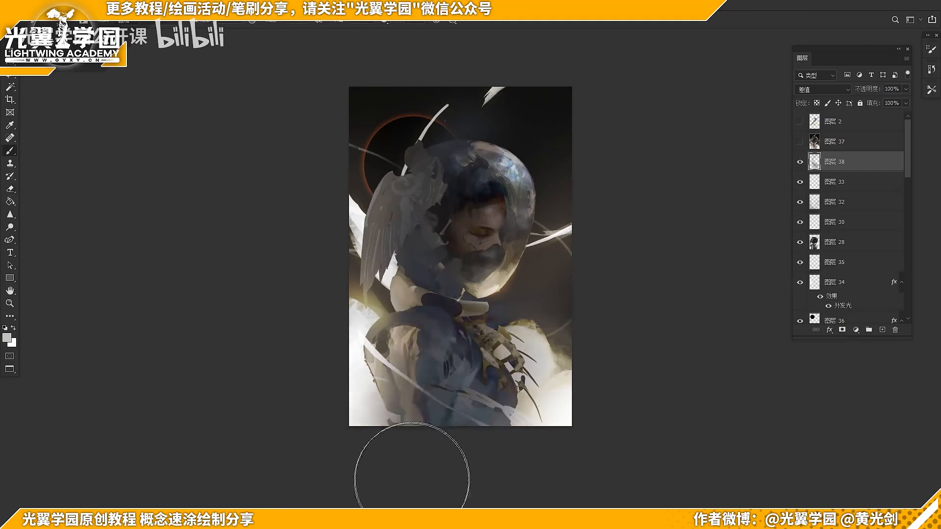
key("b")
key("e")
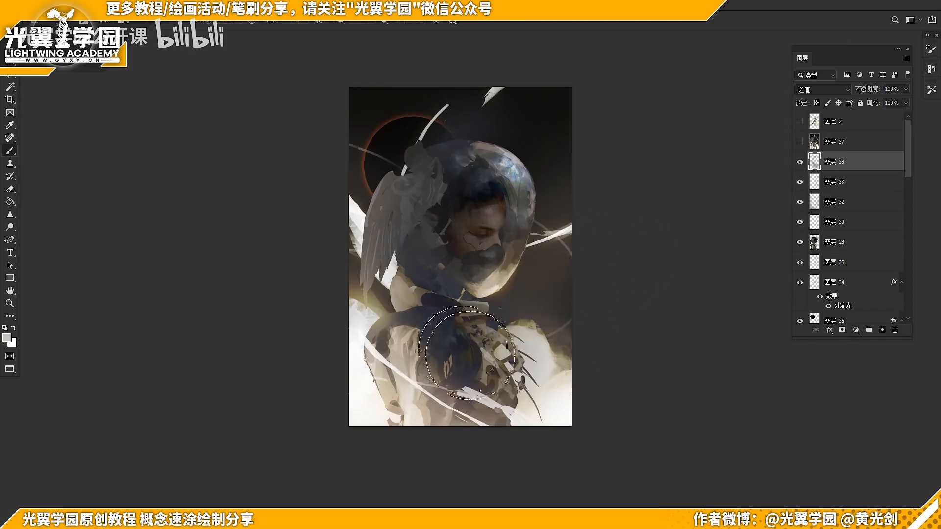
mouse_move(427, 267)
left_mouse_down()
mouse_move(456, 267)
mouse_move(451, 301)
left_mouse_up()
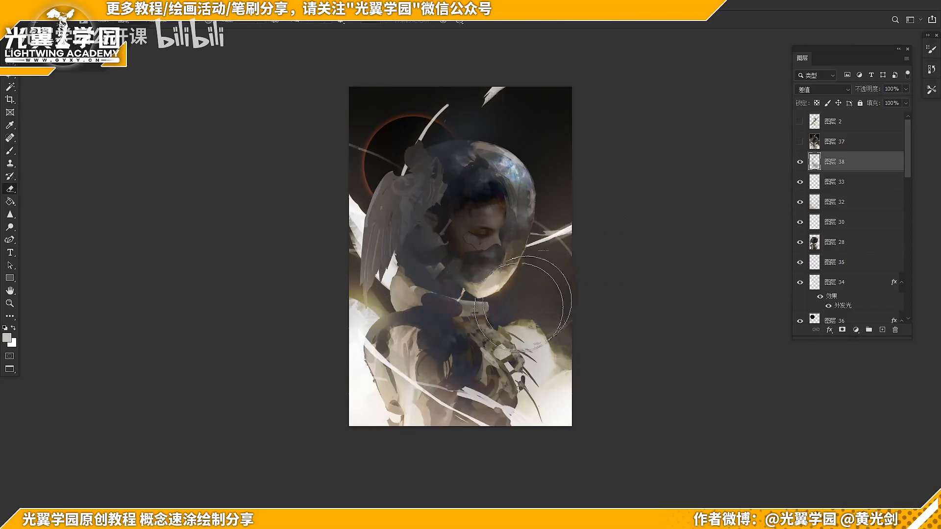
Compare the picture with and without 图层 38, mirror it and erase more of the tint over the wing, shoulder and torso
left_click(800, 162)
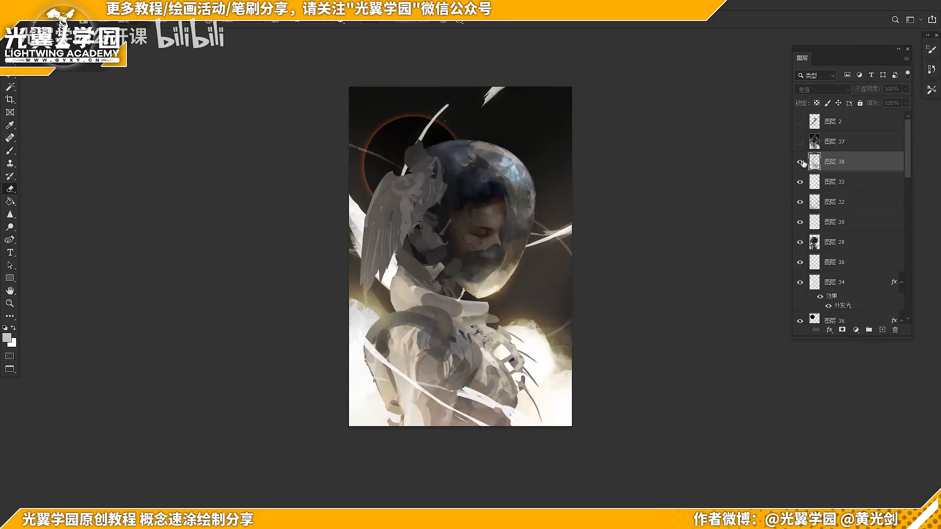
left_click(801, 162)
left_click(801, 162)
left_click(800, 162)
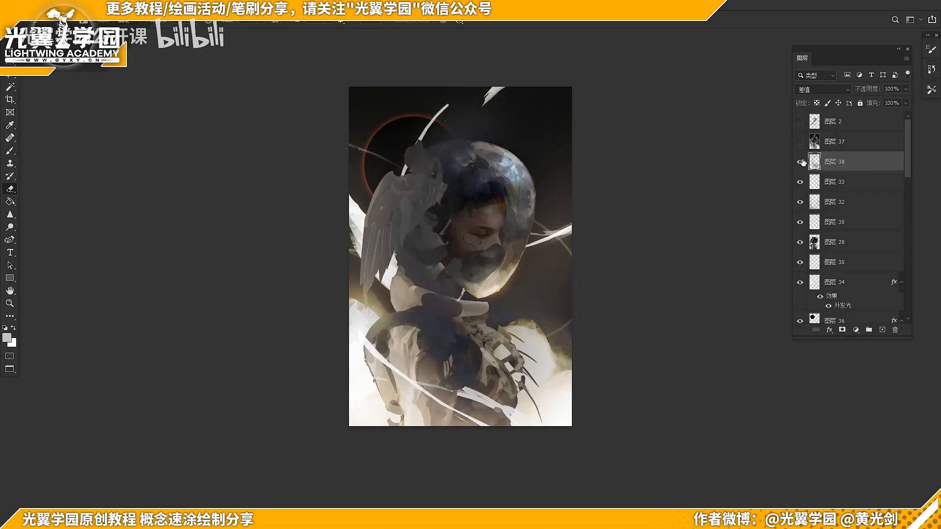
left_click(800, 162)
left_click(800, 162)
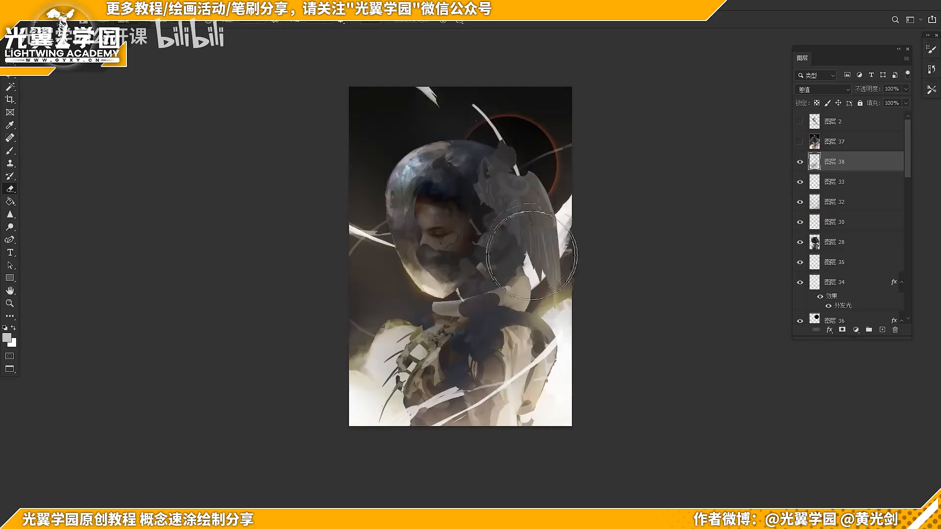
mouse_move(511, 256)
left_mouse_down()
mouse_move(488, 280)
mouse_move(544, 245)
left_mouse_up()
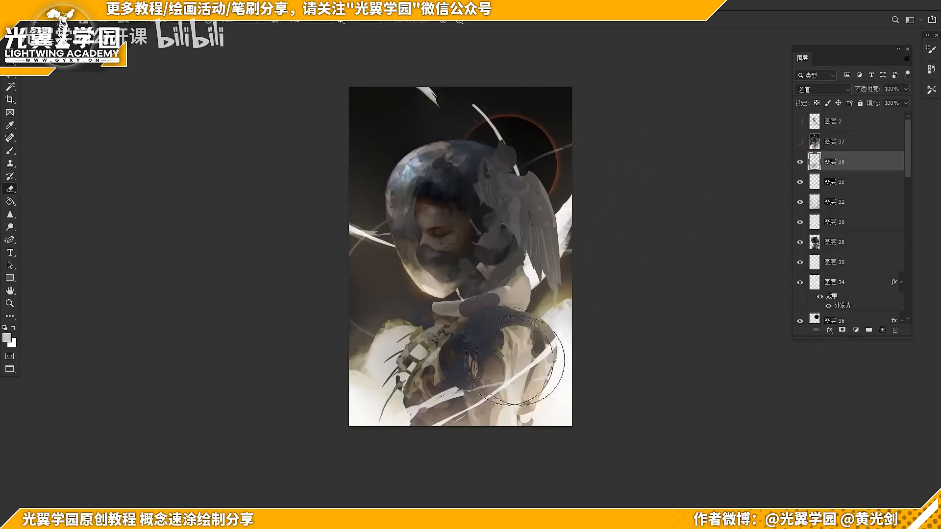
mouse_move(503, 326)
left_mouse_down()
mouse_move(484, 383)
mouse_move(505, 423)
mouse_move(471, 435)
mouse_move(416, 402)
mouse_move(399, 404)
mouse_move(416, 456)
left_mouse_up()
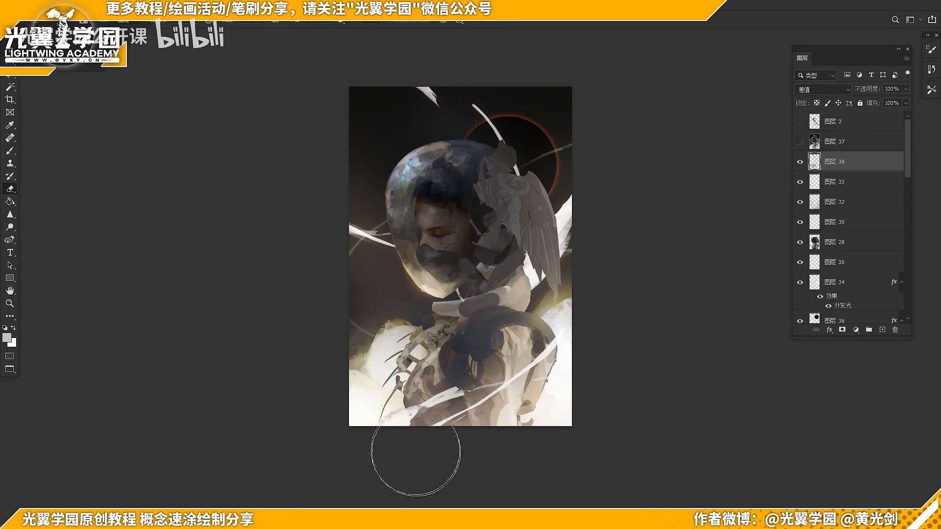
mouse_move(583, 229)
left_mouse_down()
mouse_move(515, 186)
mouse_move(552, 240)
mouse_move(630, 211)
left_mouse_up()
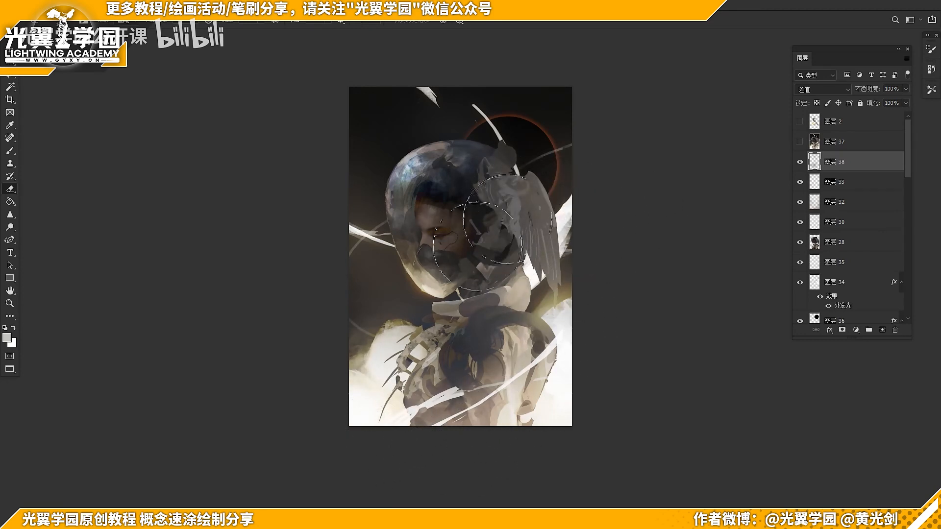
Try large soft light grey and sampled dark strokes over the torso and wing on 图层 38, undoing them
key("b")
left_click_drag(570, 313, 468, 411)
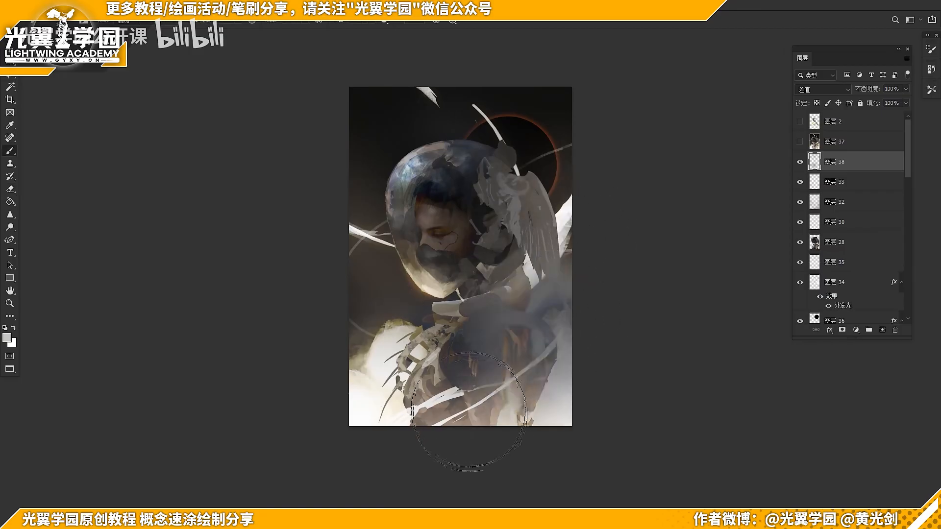
key("ctrl+z")
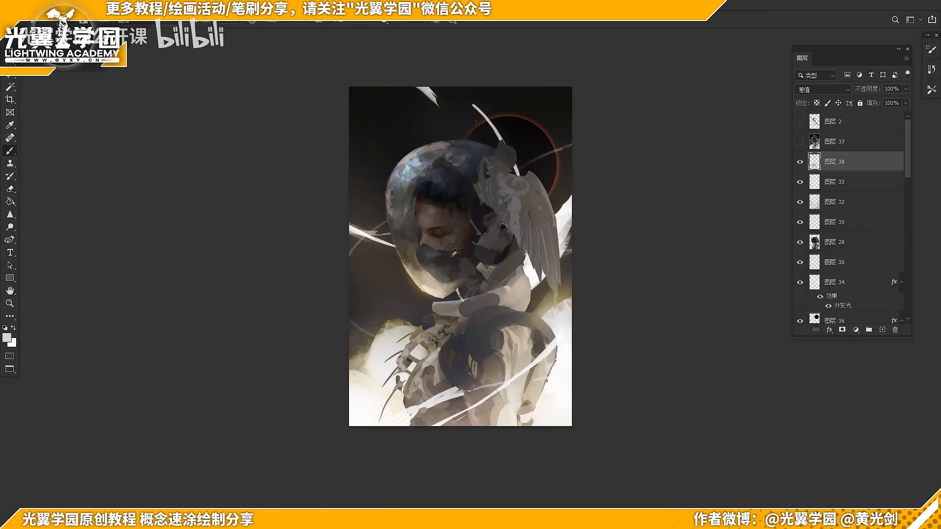
left_click(453, 256, "alt")
left_click_drag(460, 288, 583, 203)
key("ctrl+z")
left_click_drag(463, 349, 382, 448)
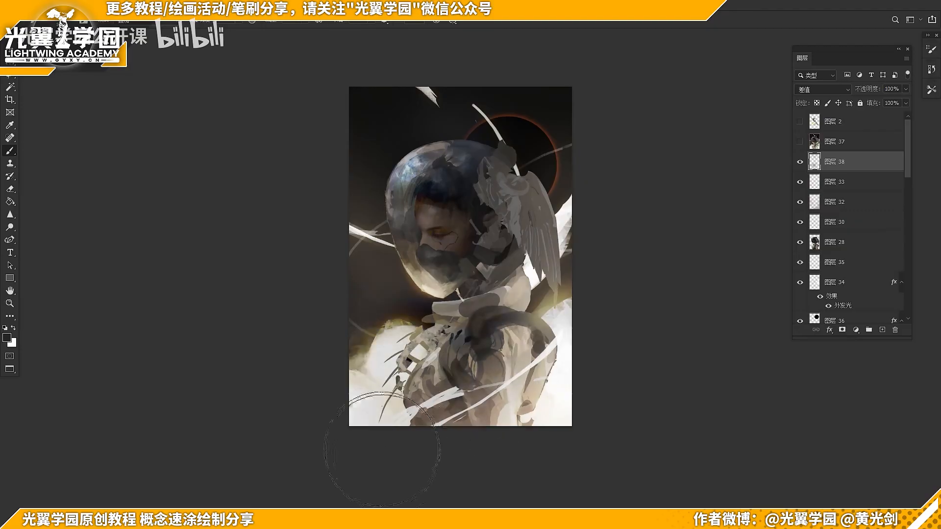
key("ctrl+z")
left_click(468, 355, "alt")
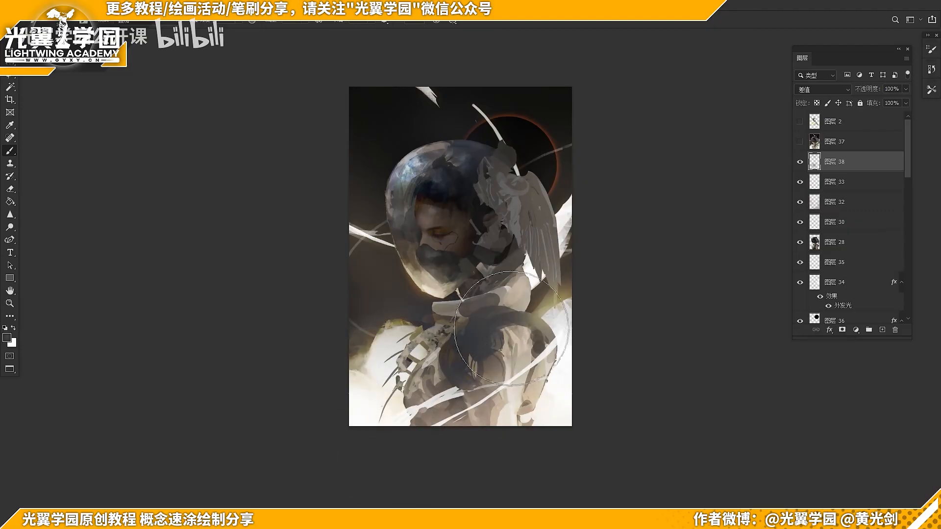
mouse_move(511, 317)
left_mouse_down()
mouse_move(558, 255)
mouse_move(572, 180)
left_mouse_up()
key("ctrl+z")
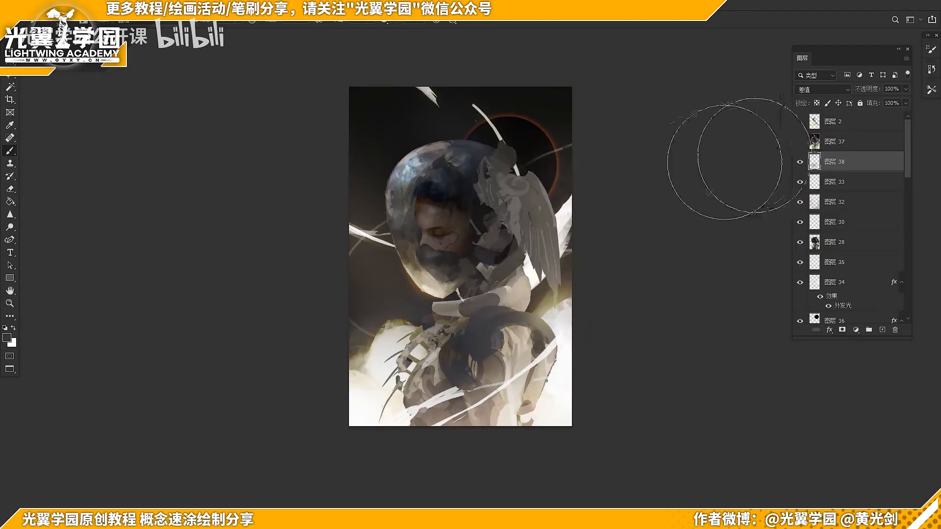
Examine the effect of 图层 38 on the picture with the layer shown and hidden, at thumbnail and enlarged size
left_click(800, 162)
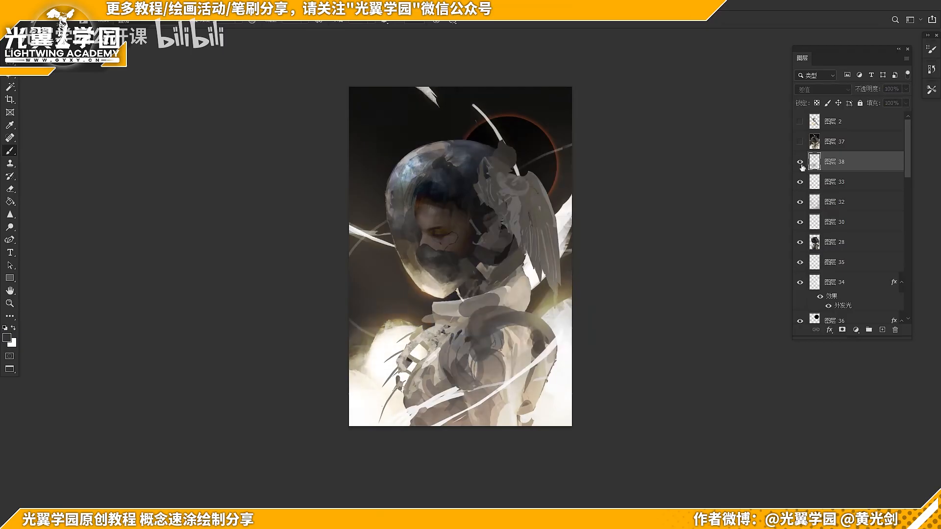
left_click(801, 161)
key("ctrl+plus")
key("ctrl+minus")
key("ctrl+minus")
key("ctrl+minus")
key("ctrl+minus")
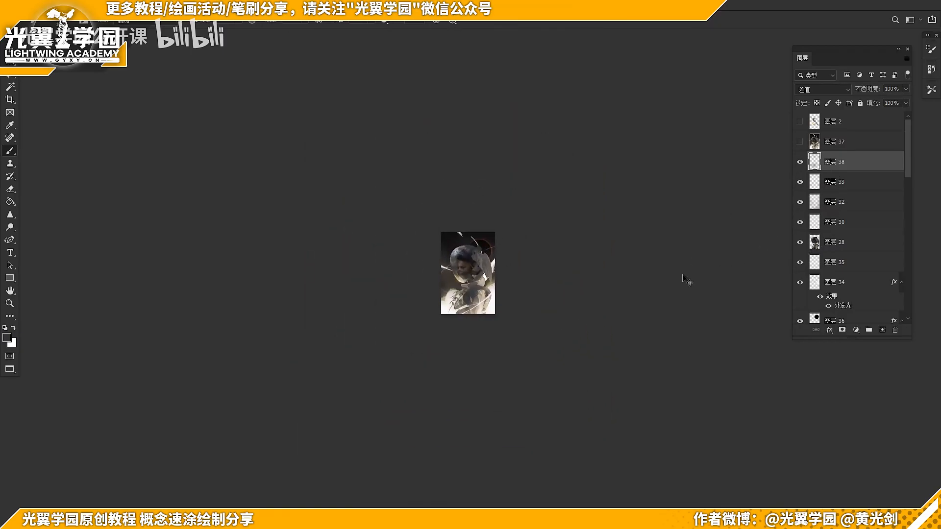
key("ctrl+plus")
key("ctrl+plus")
key("ctrl+plus")
key("ctrl+plus")
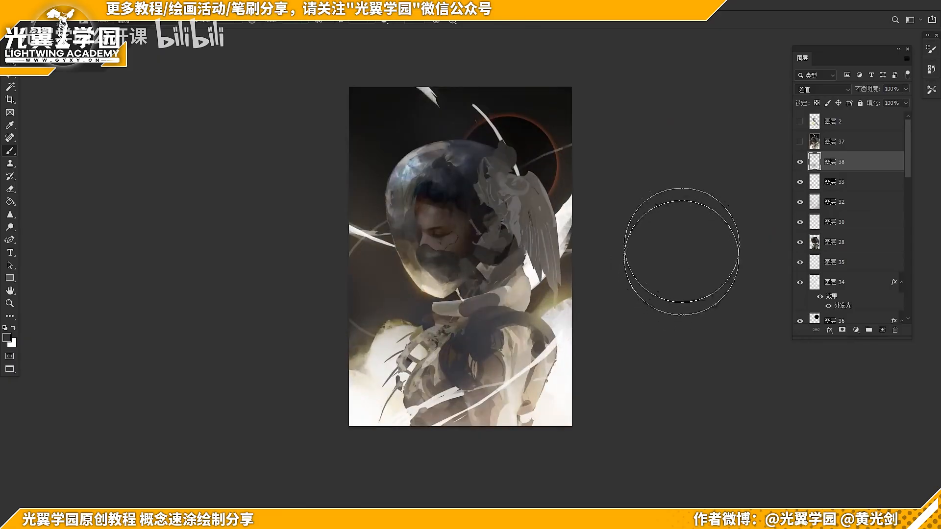
key("ctrl+plus")
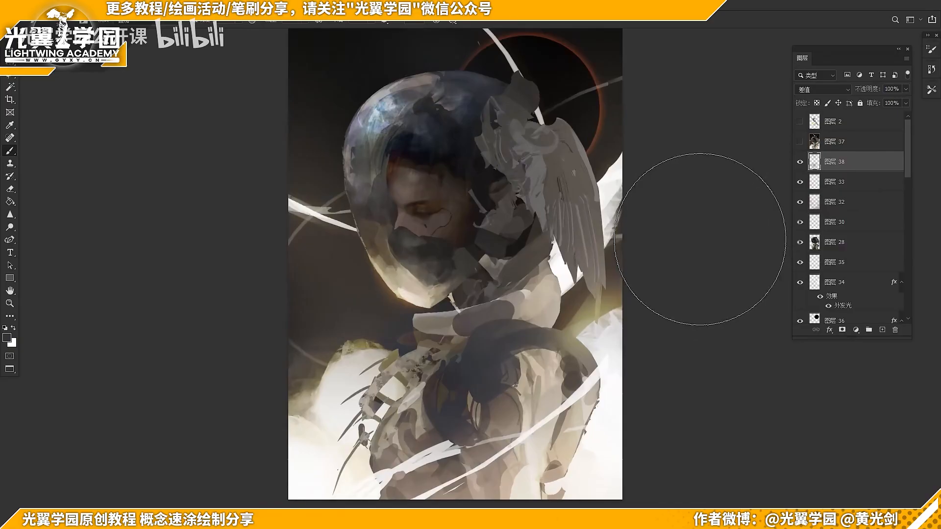
key("ctrl+minus")
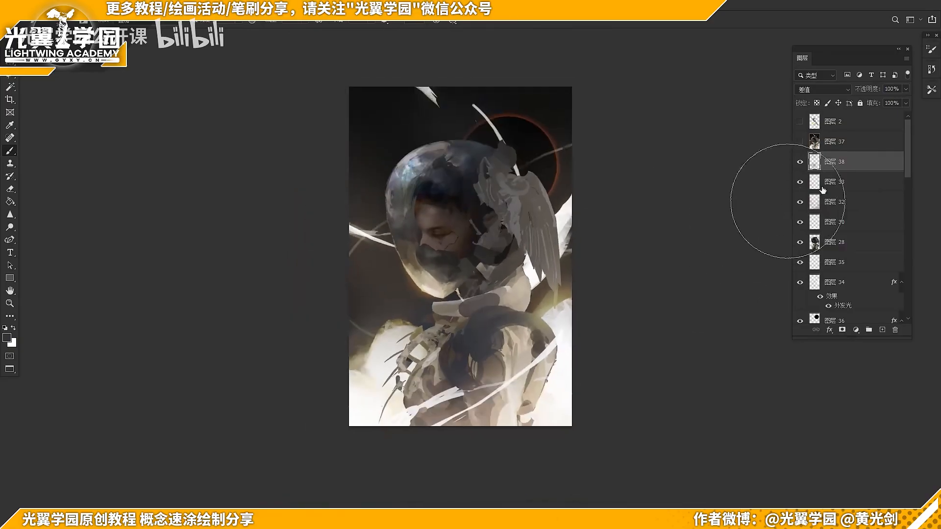
left_click(800, 162)
left_click(800, 162)
Erase the tint on 图层 38 over the bright cloud beside the spiky shoulder with a smaller soft eraser
key("e")
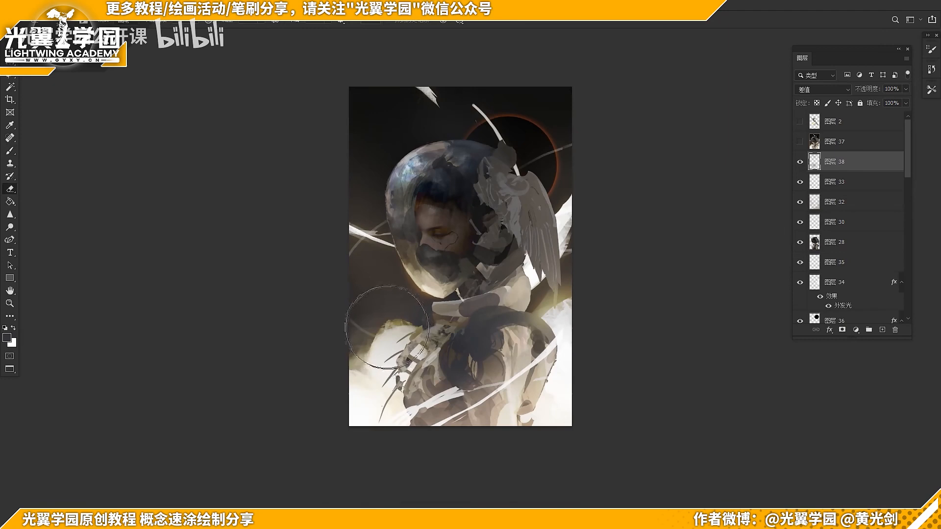
key("[")
key("[")
left_click_drag(384, 324, 377, 342)
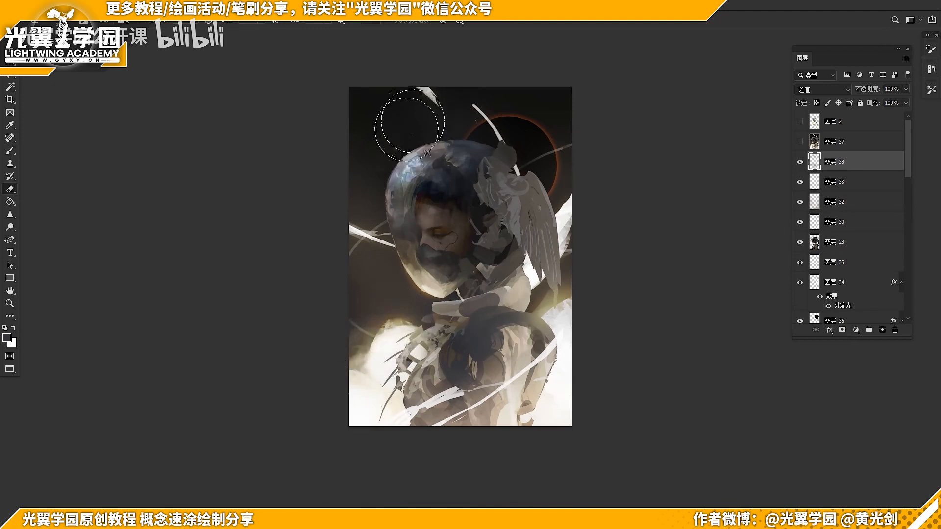
Find the layer holding the white arcs and erase the lower part of the short arc above the helmet on 图层 34 with the 硬笔 tip
left_click(828, 182)
left_click(800, 182)
left_click(800, 182)
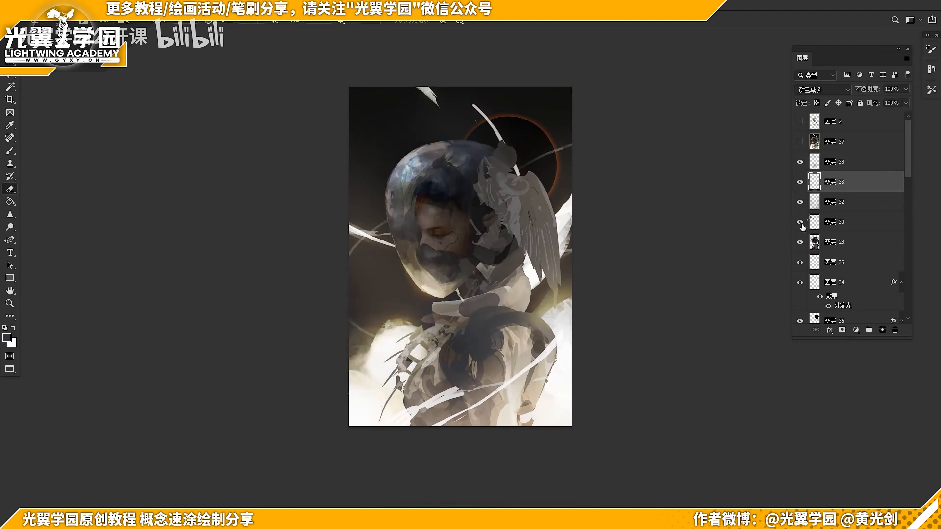
left_click(799, 222)
left_click(799, 222)
left_click(800, 283)
left_click(800, 283)
left_click(833, 282)
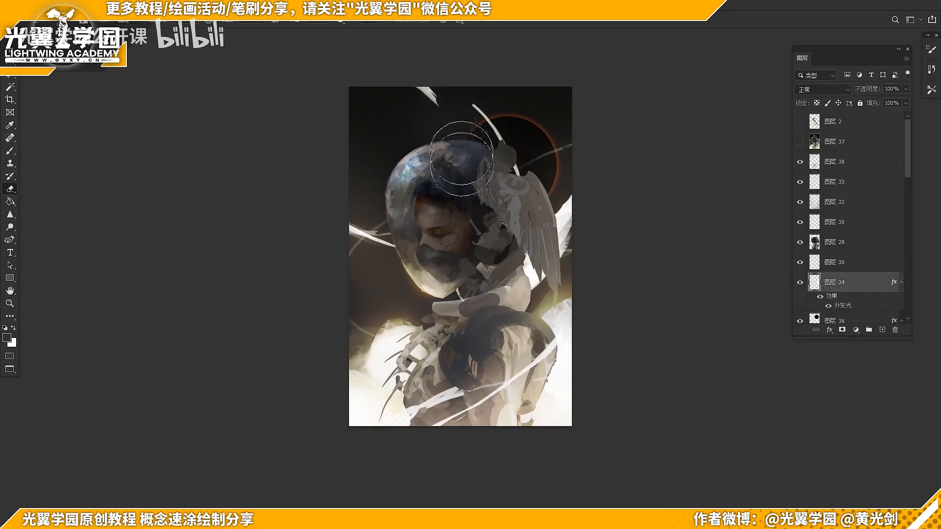
right_click(459, 121)
left_click(511, 222)
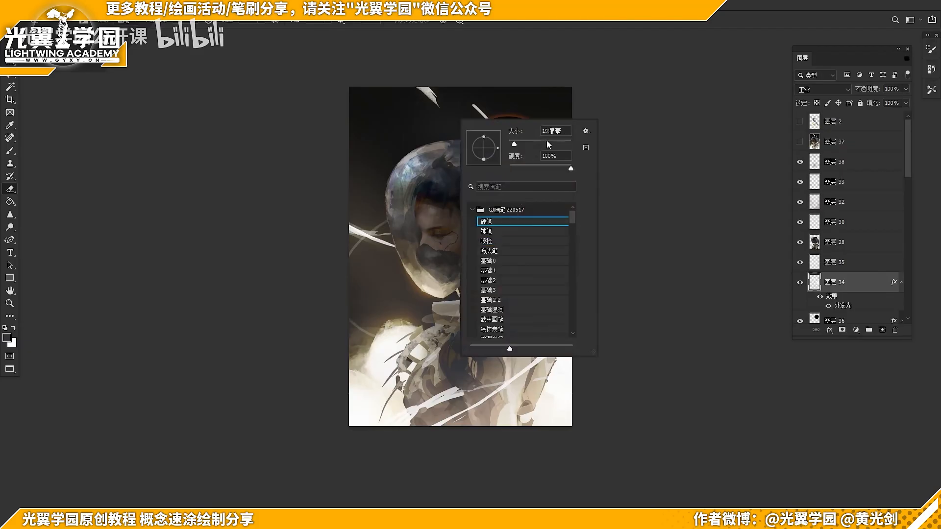
left_click_drag(444, 125, 440, 98)
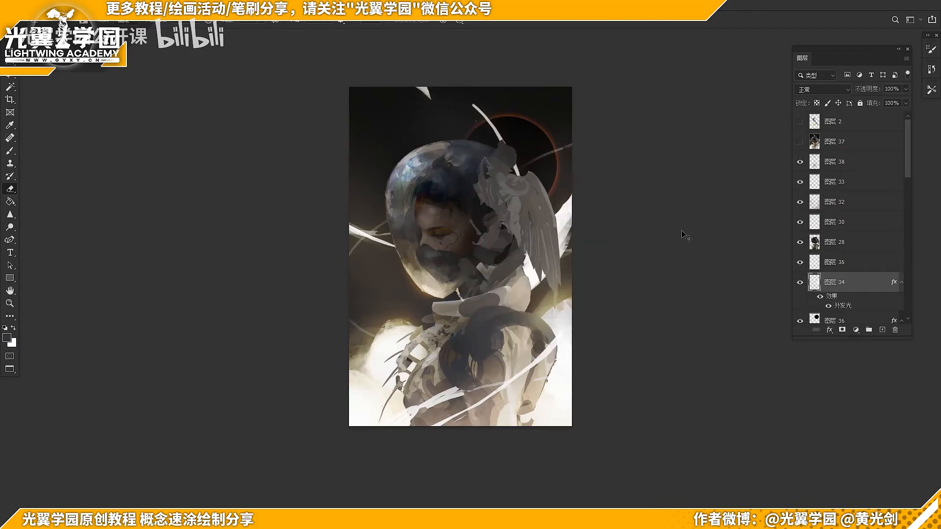
Mirror the picture and check it at thumbnail and enlarged size
key("ctrl+minus")
key("ctrl+minus")
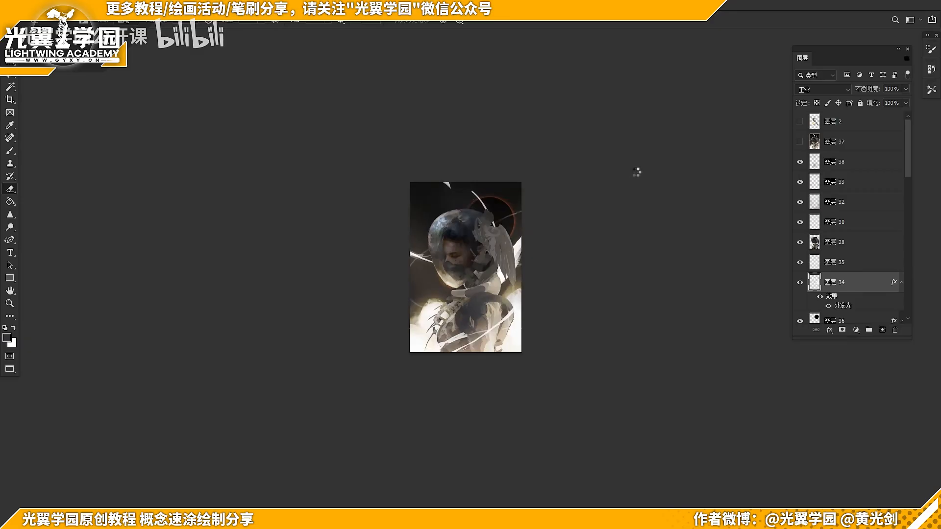
key("ctrl+plus")
left_click_drag(669, 304, 658, 327)
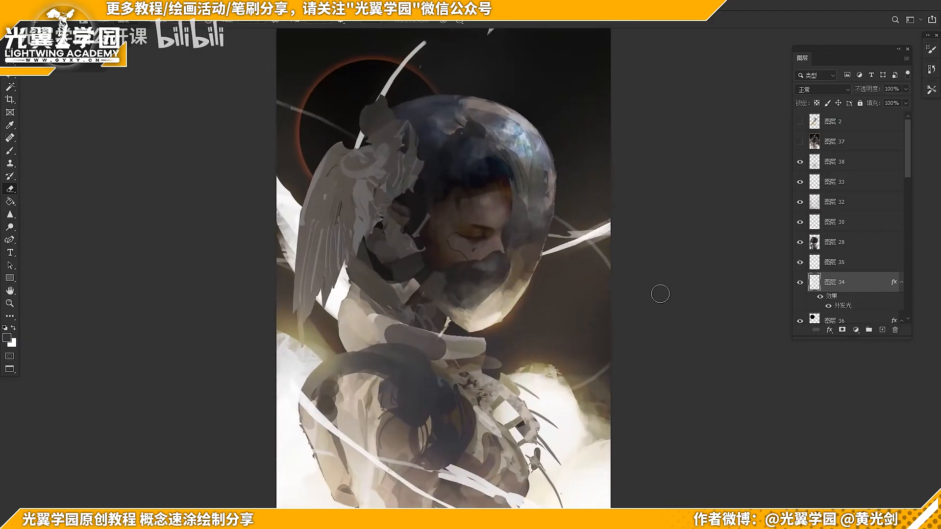
key("ctrl+minus")
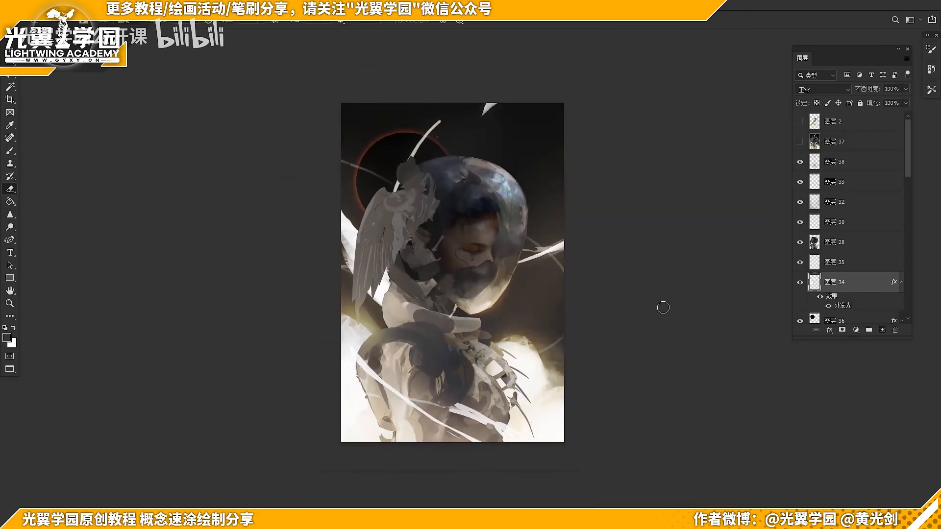
mouse_move(639, 352)
left_mouse_down()
mouse_move(640, 333)
mouse_move(638, 346)
left_mouse_up()
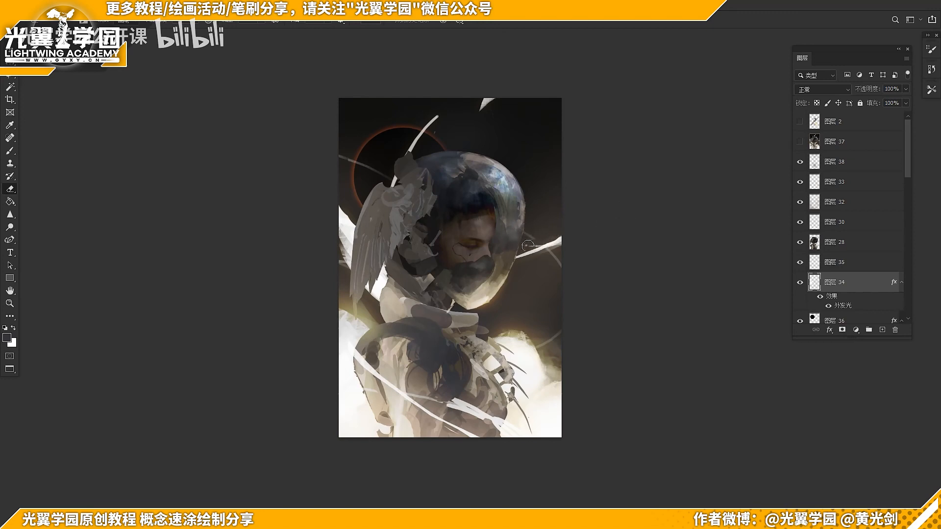
Compare the picture with and without 图层 37 and delete that layer
left_click(857, 147)
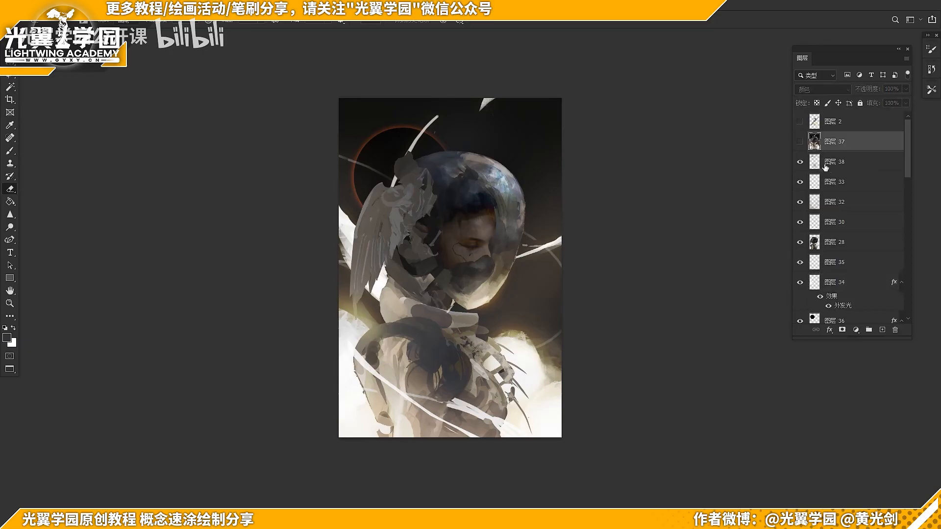
left_click(800, 142)
left_click(800, 143)
left_click(800, 142)
left_click(800, 144)
left_click(801, 144)
left_click(800, 143)
left_click(801, 143)
left_click(900, 331)
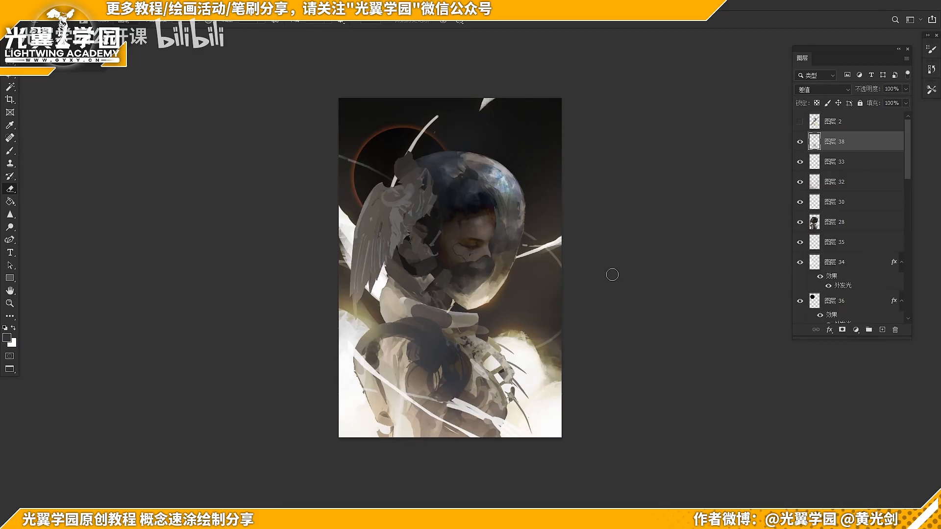
Add a Curves adjustment layer above 图层 38 and bend its RGB curve into several steep waves
left_click_drag(633, 304, 630, 269)
left_click(855, 329)
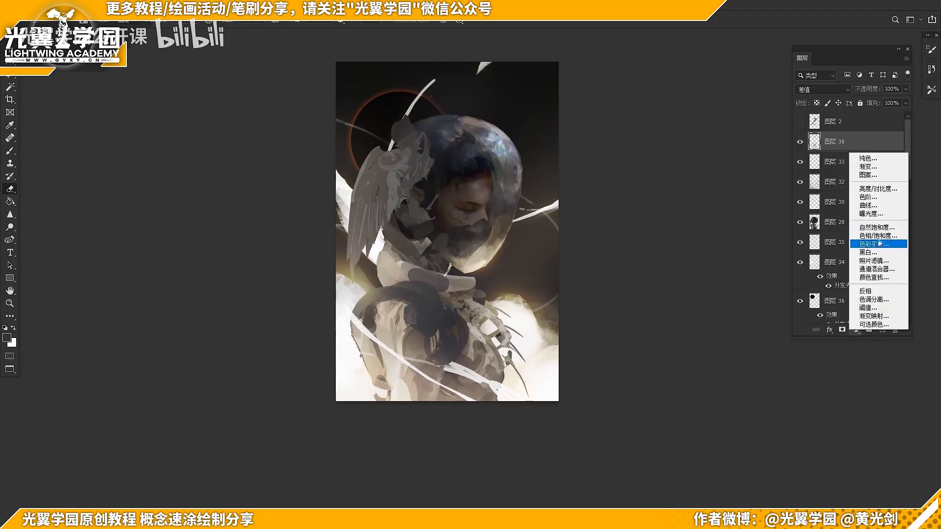
left_click(877, 205)
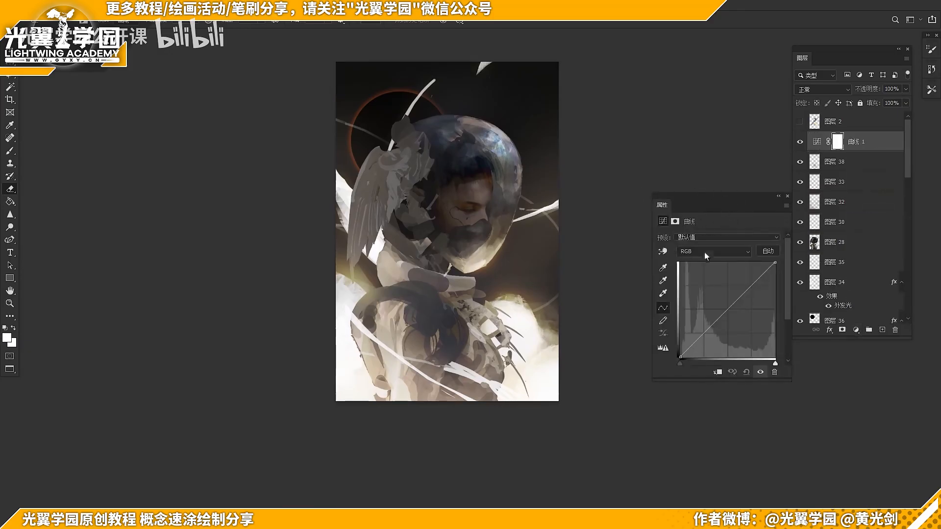
left_click_drag(730, 193, 667, 152)
mouse_move(681, 250)
left_mouse_down()
mouse_move(677, 230)
mouse_move(663, 269)
left_mouse_up()
mouse_move(646, 304)
left_mouse_down()
mouse_move(636, 272)
mouse_move(648, 310)
left_mouse_up()
mouse_move(663, 269)
left_mouse_down()
mouse_move(652, 252)
mouse_move(668, 286)
left_mouse_up()
mouse_move(692, 223)
left_mouse_down()
mouse_move(687, 279)
mouse_move(691, 257)
mouse_move(691, 270)
mouse_move(673, 223)
left_mouse_up()
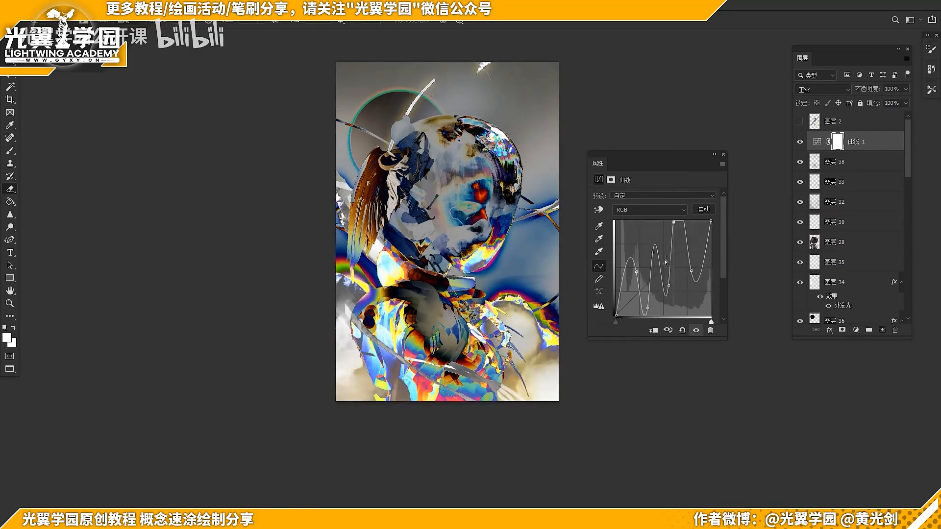
Reshape the waves of the RGB curve by raising the dark dip, adjusting the midtones and moving the highlight points
left_click_drag(669, 288, 663, 222)
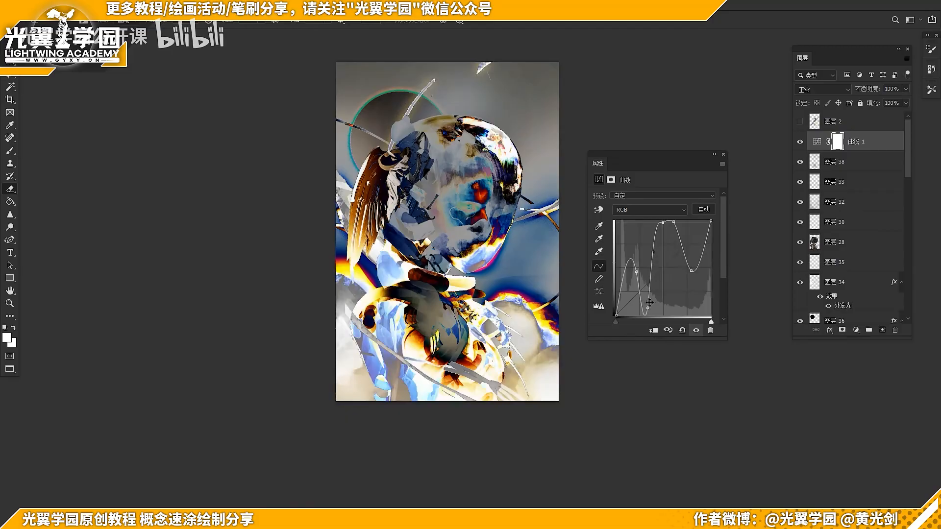
mouse_move(648, 307)
left_mouse_down()
mouse_move(639, 244)
mouse_move(634, 285)
left_mouse_up()
mouse_move(654, 254)
left_mouse_down()
mouse_move(655, 294)
mouse_move(648, 265)
left_mouse_up()
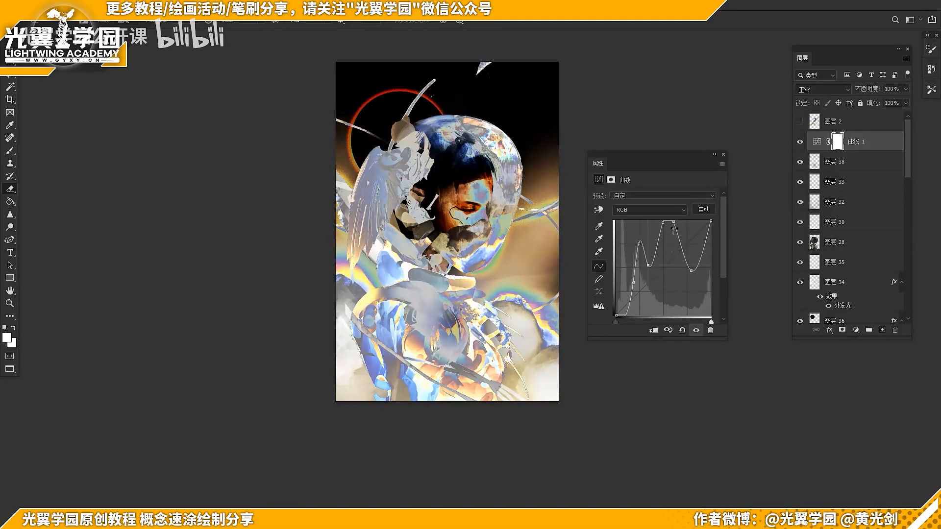
mouse_move(673, 225)
left_mouse_down()
mouse_move(668, 267)
mouse_move(666, 234)
left_mouse_up()
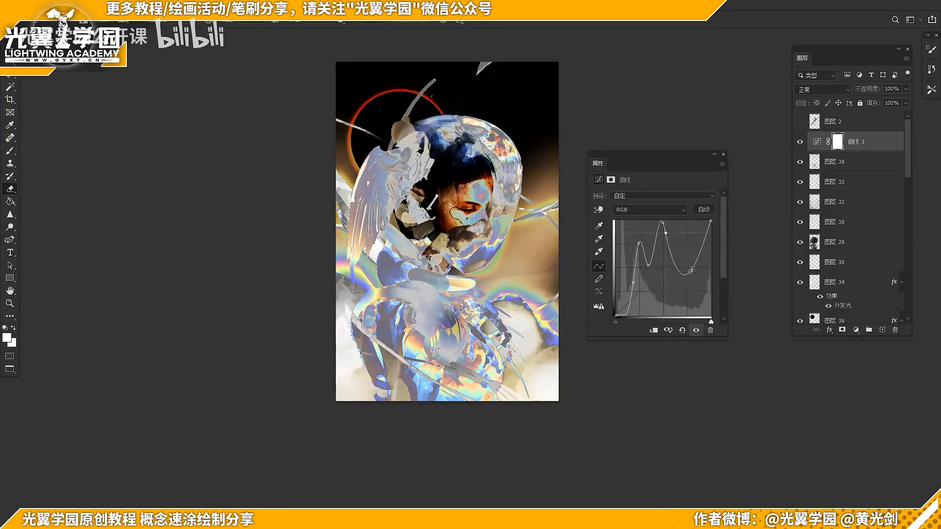
mouse_move(690, 271)
left_mouse_down()
mouse_move(682, 230)
mouse_move(694, 263)
mouse_move(690, 238)
mouse_move(669, 246)
mouse_move(664, 266)
left_mouse_up()
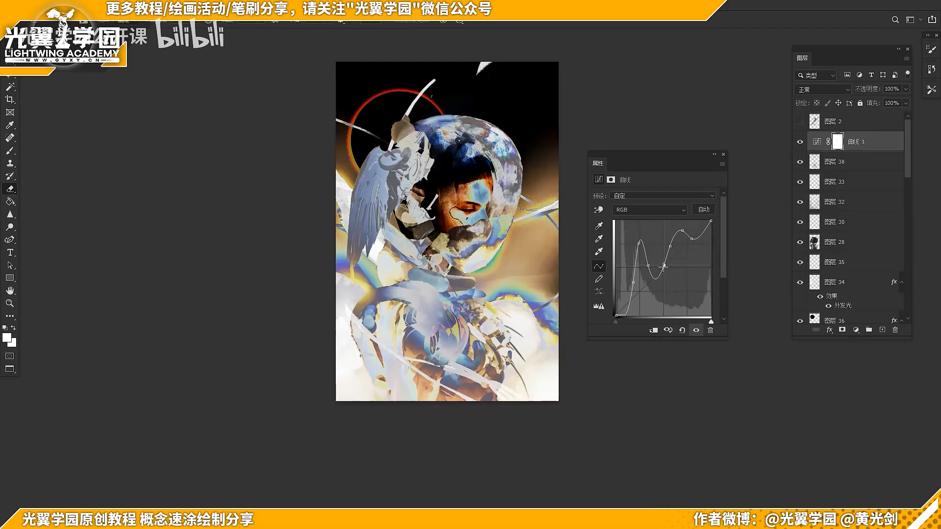
Smooth the shadow part of the RGB curve into a gentle slope, keep a peak and dip in the highlights and close the curve settings
mouse_move(628, 311)
left_mouse_down()
mouse_move(627, 294)
mouse_move(629, 309)
left_mouse_up()
mouse_move(640, 248)
left_mouse_down()
mouse_move(637, 284)
mouse_move(629, 255)
mouse_move(645, 292)
mouse_move(629, 263)
mouse_move(636, 308)
mouse_move(651, 275)
mouse_move(653, 287)
left_mouse_up()
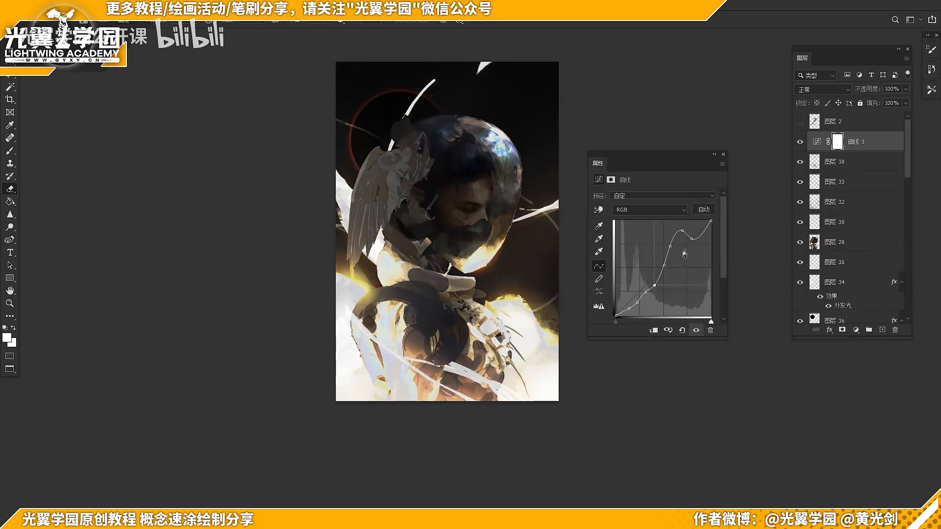
left_click_drag(684, 231, 685, 273)
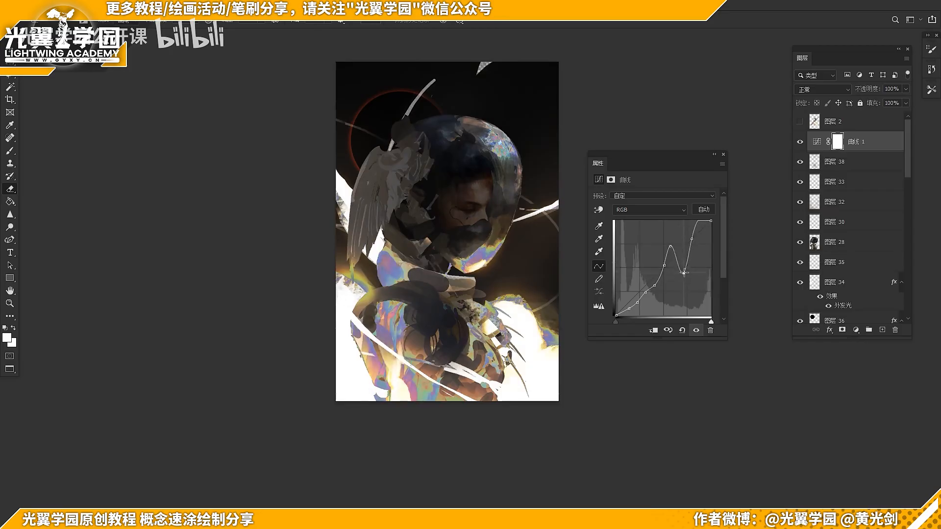
mouse_move(694, 238)
left_mouse_down()
mouse_move(690, 253)
mouse_move(688, 243)
left_mouse_up()
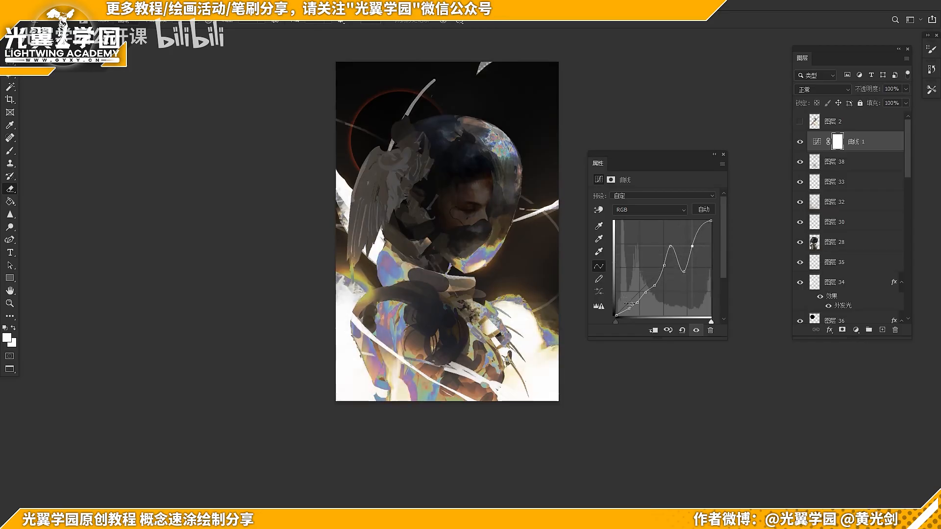
mouse_move(631, 304)
left_mouse_down()
mouse_move(625, 292)
mouse_move(629, 310)
left_mouse_up()
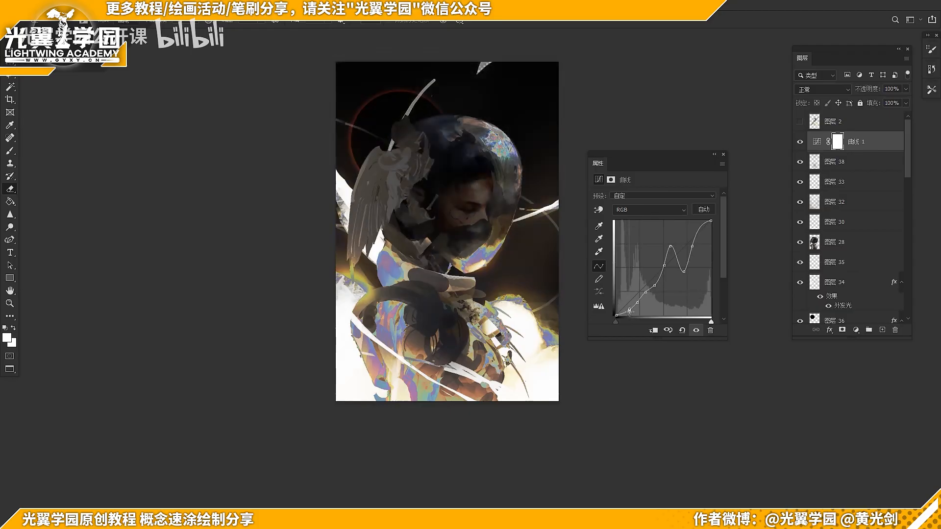
left_click(724, 154)
Compare the picture with and without 曲线 1, then set that layer's blend mode to 颜色 and its opacity to 51%
left_click(801, 141)
left_click(800, 141)
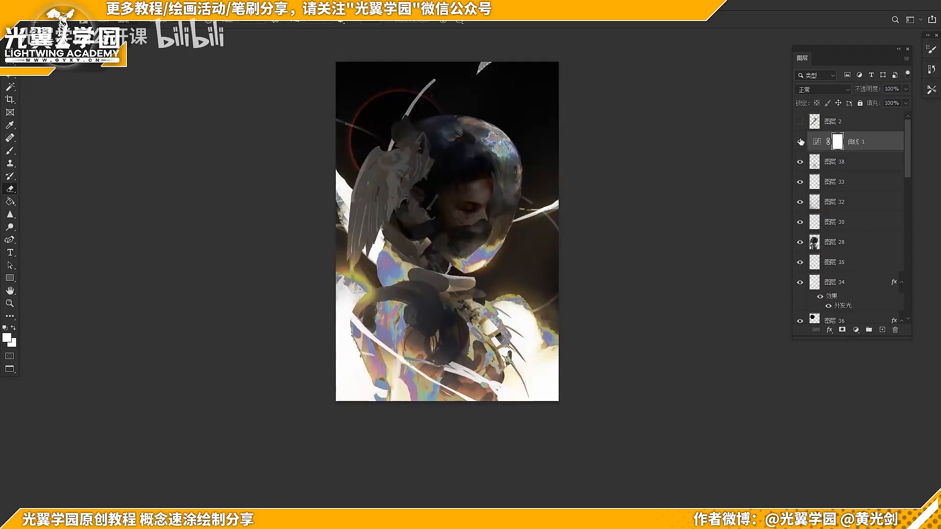
left_click(800, 142)
left_click(800, 141)
left_click(830, 87)
left_click(833, 347)
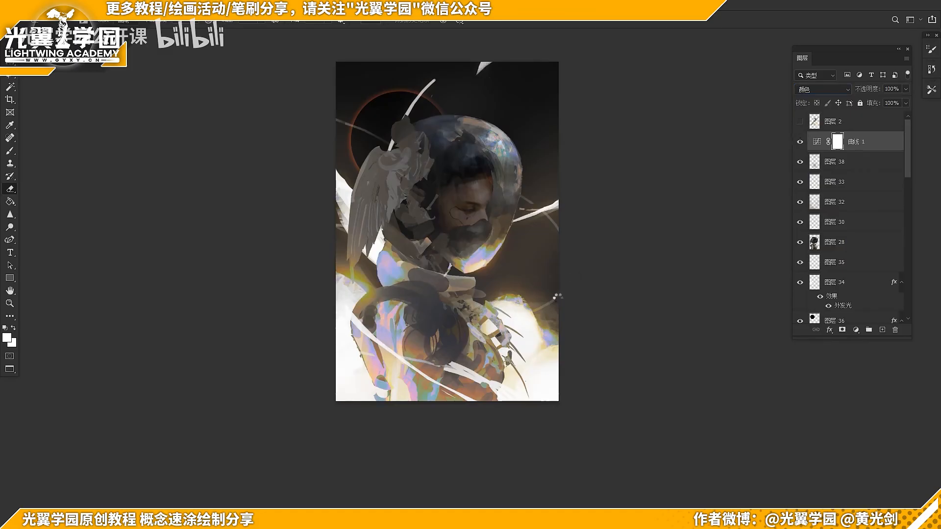
key("ctrl+shift+h")
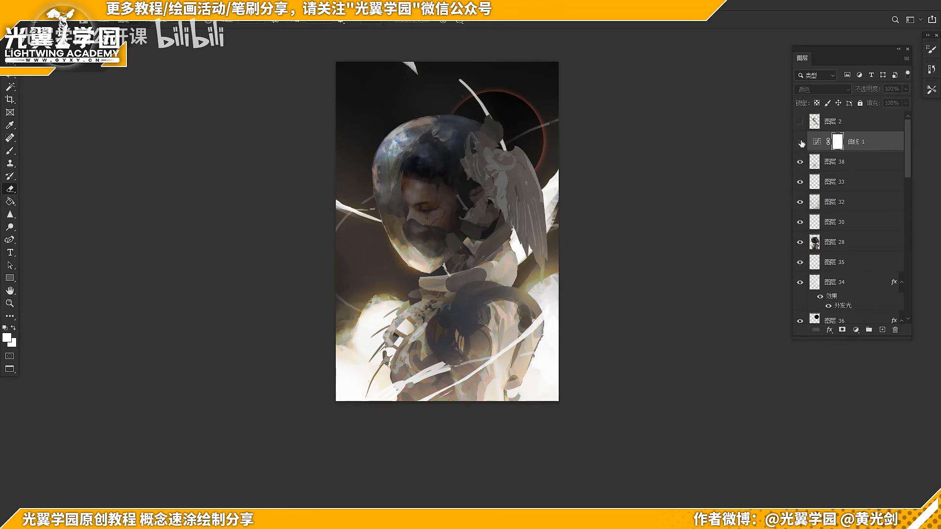
left_click(907, 103)
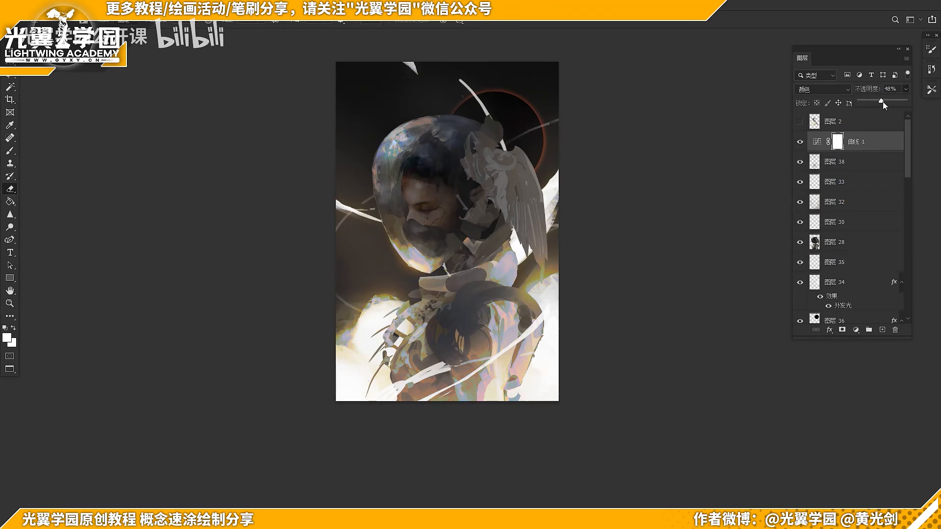
left_click(633, 310)
Examine the iridescent tints over the helmet and torso at thumbnail and enlarged size
key("ctrl+minus")
key("ctrl+minus")
key("ctrl+minus")
key("ctrl+0")
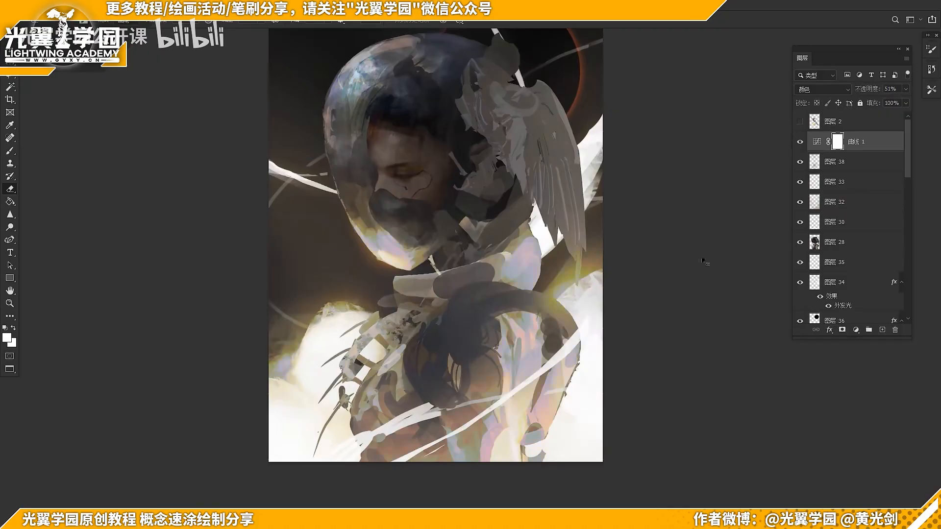
key("ctrl+minus")
key("ctrl+minus")
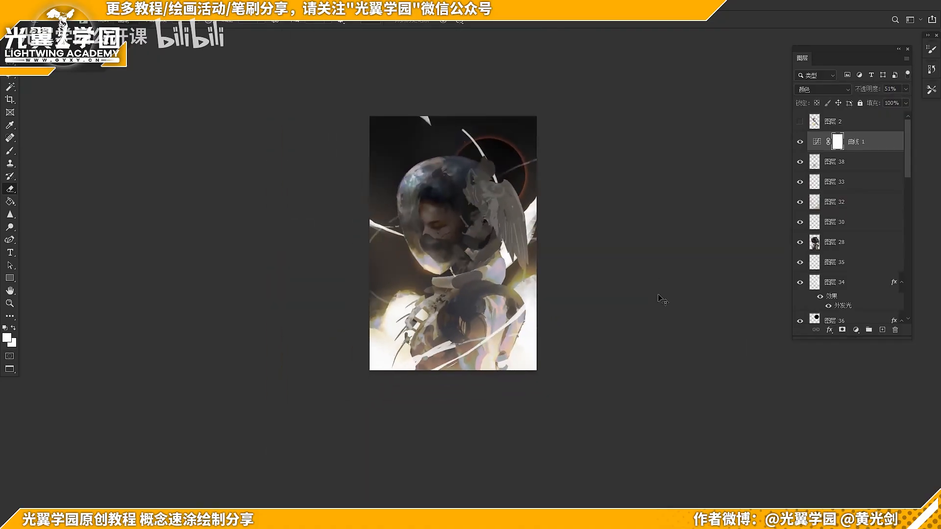
key("ctrl+plus")
key("ctrl+plus")
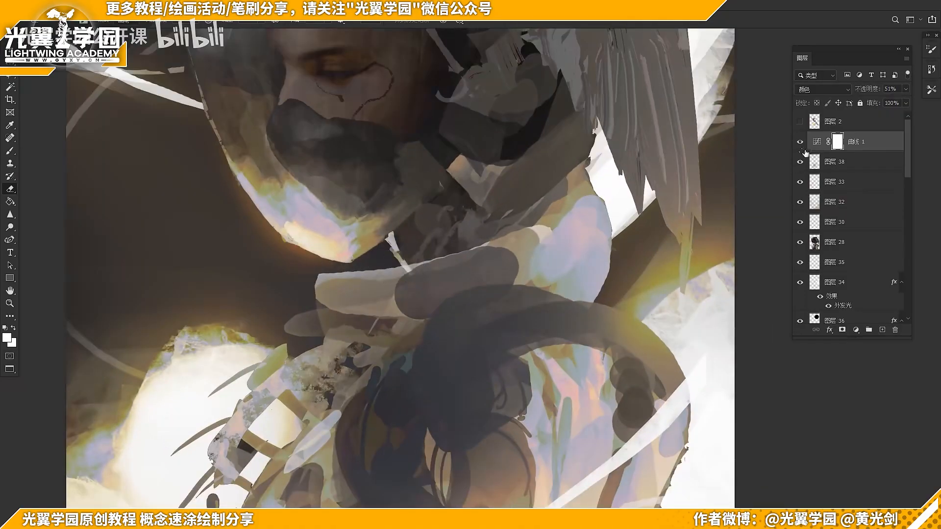
Compare the picture with 曲线 1 shown and hidden, enlarged and at full view, and mirror the canvas
left_click(800, 142)
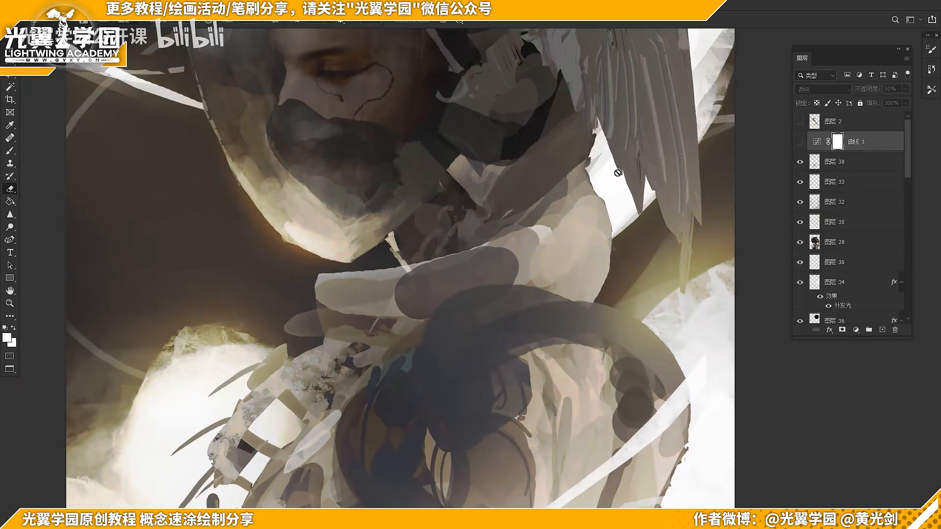
left_click(800, 142)
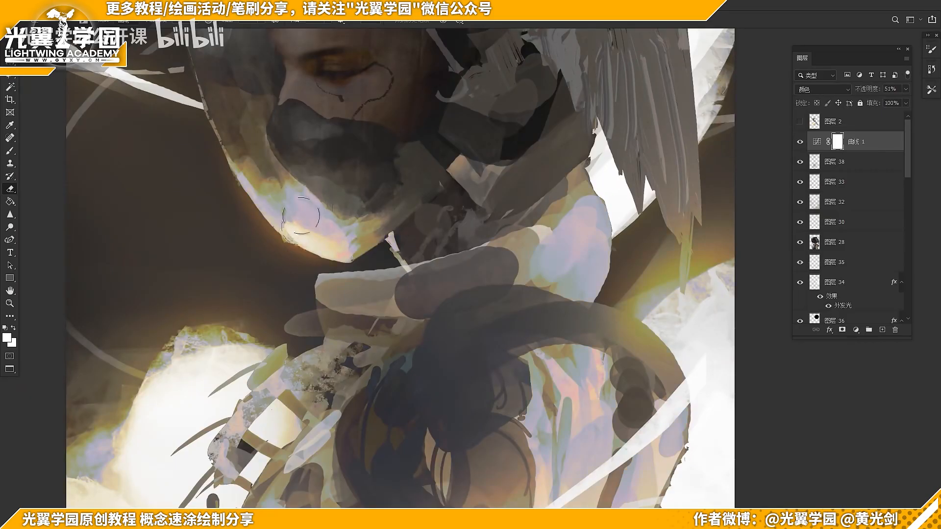
left_click(800, 142)
left_click(800, 143)
left_click(800, 143)
left_click(800, 142)
left_click(800, 143)
left_click(800, 142)
left_click(800, 142)
left_click(800, 143)
scroll(669, 283, "down", 10)
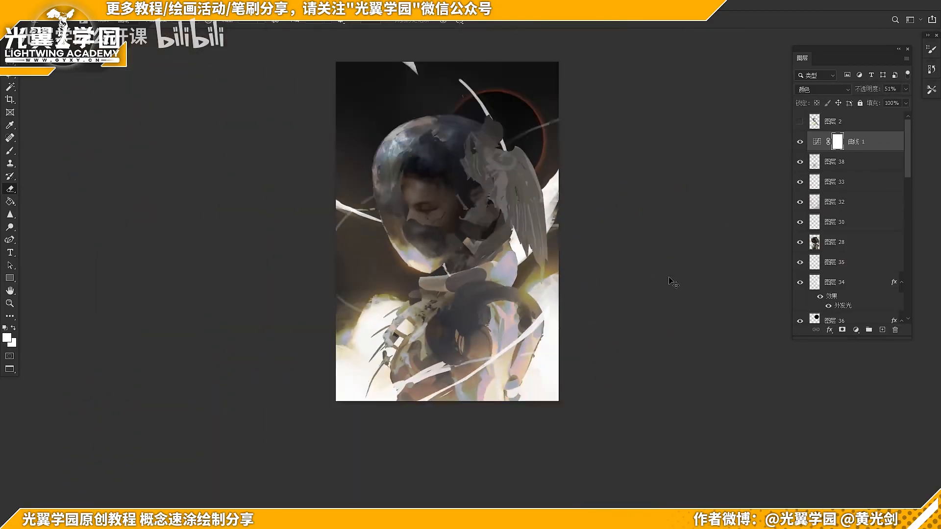
scroll(630, 319, "up", 2)
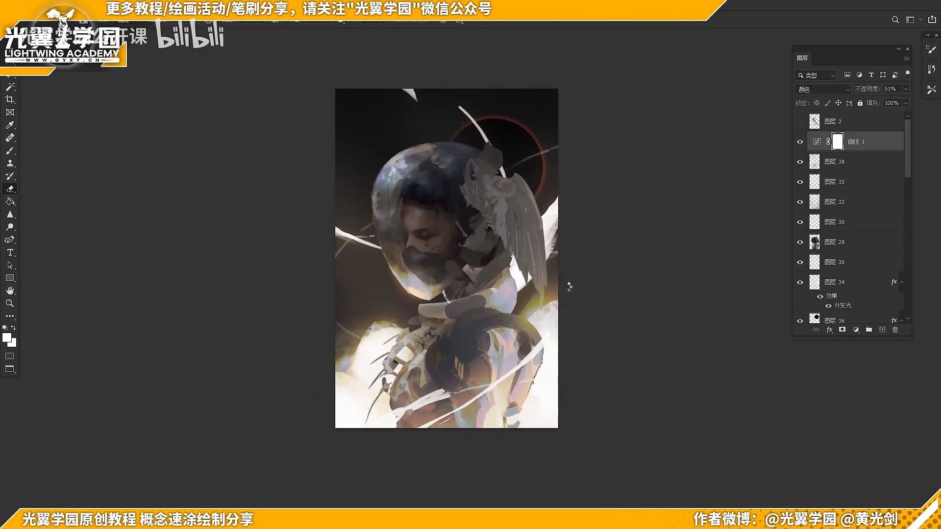
key("ctrl+shift+h")
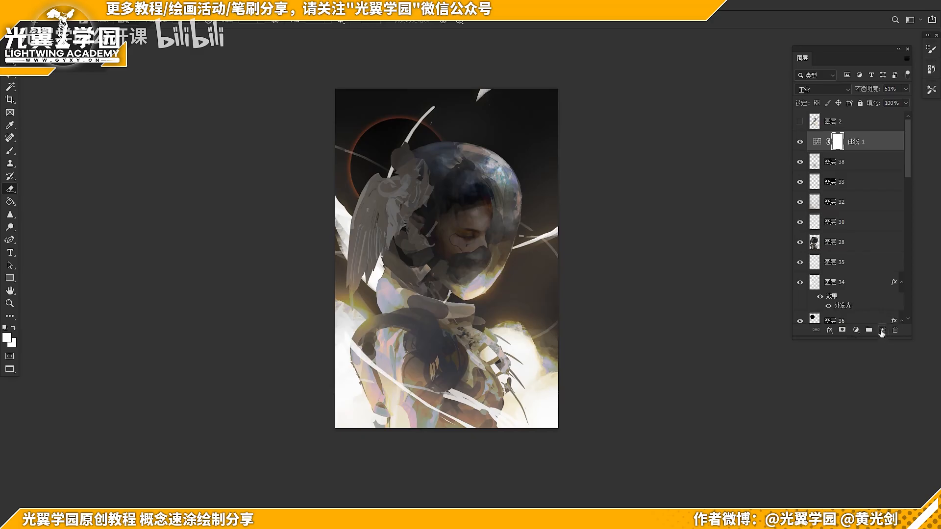
Add an empty layer above 曲线 1 and check the whole picture in full screen, at thumbnail and enlarged size
key("f")
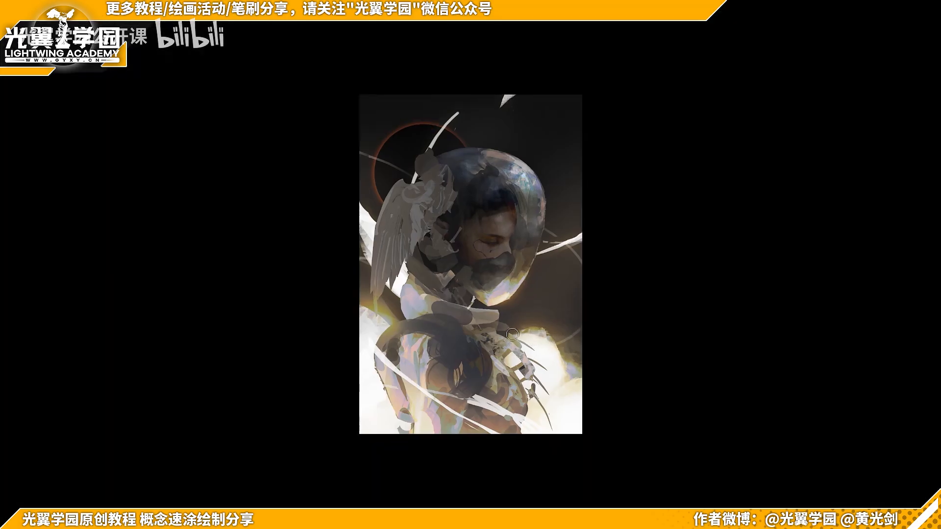
key("f")
key("ctrl+0")
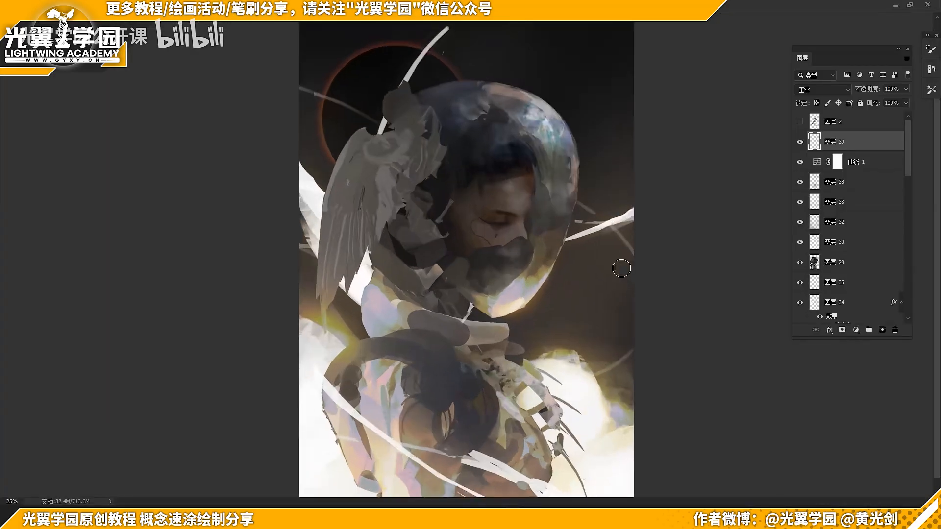
key("ctrl+minus")
key("ctrl+minus")
key("ctrl+minus")
key("ctrl+minus")
key("ctrl+minus")
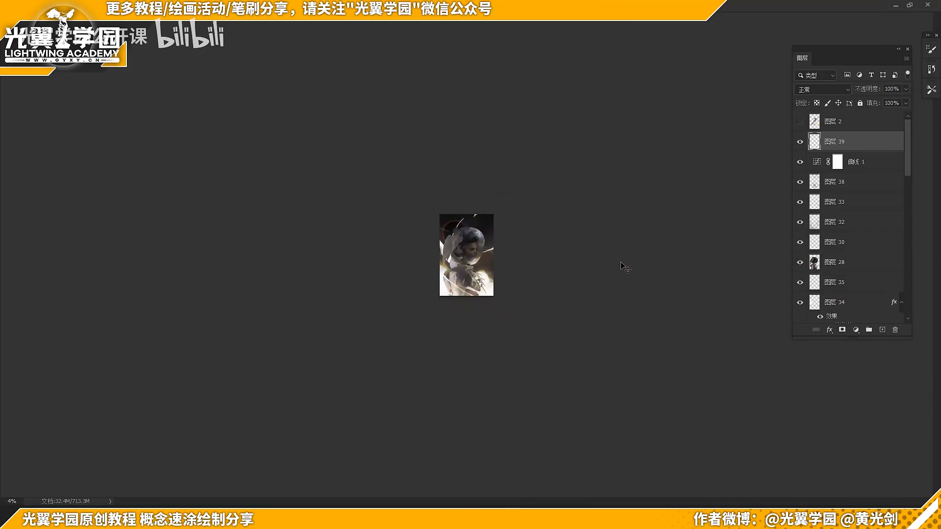
key("ctrl+plus")
key("ctrl+plus")
key("ctrl+plus")
key("ctrl+plus")
key("ctrl+plus")
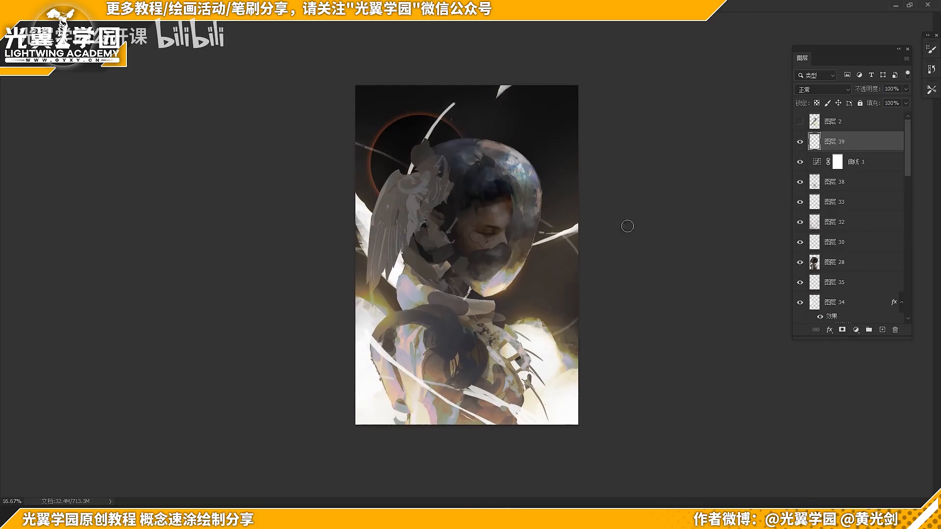
Add a layer above 图层 39 and paint small dark marks under the chin and thin dark lines on the torso with the 硬笔 brush
left_click(882, 330)
right_click(473, 251)
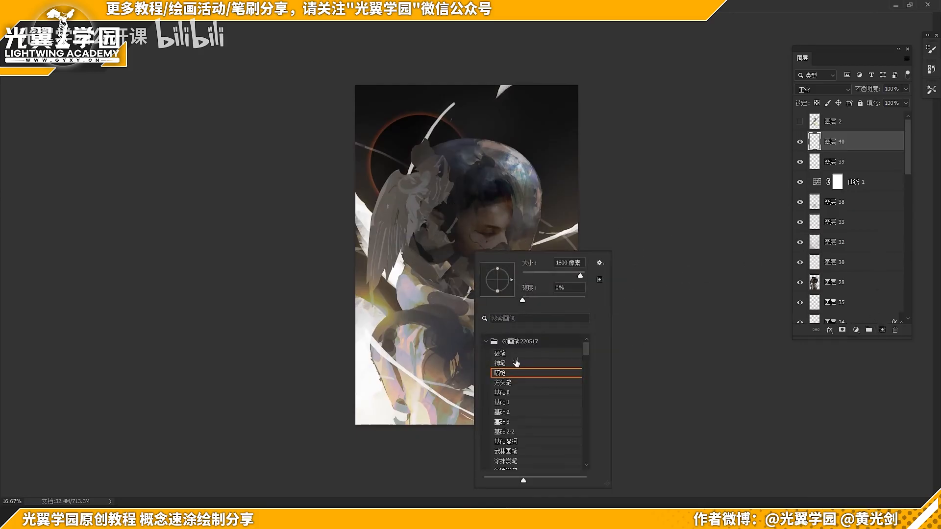
left_click(501, 192, "alt")
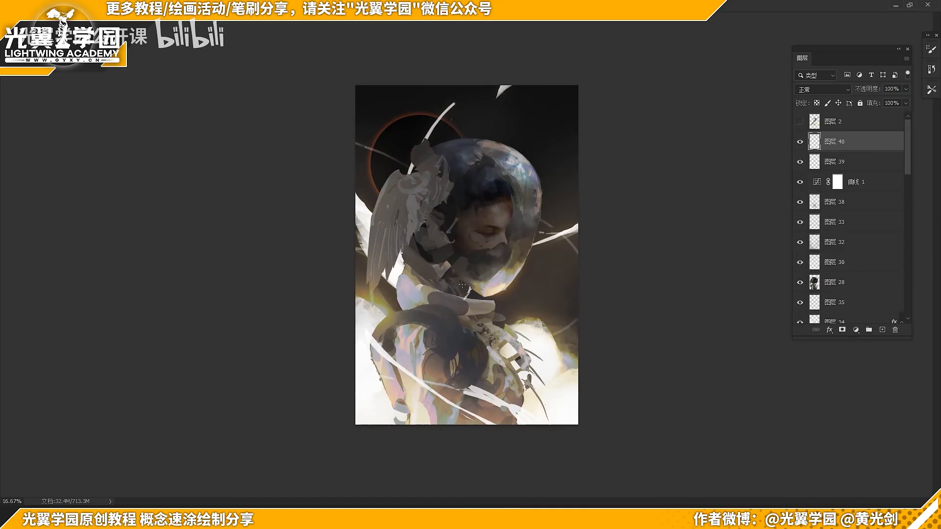
left_click_drag(463, 280, 468, 288)
key("ctrl+z")
right_click(476, 300)
left_click(541, 294)
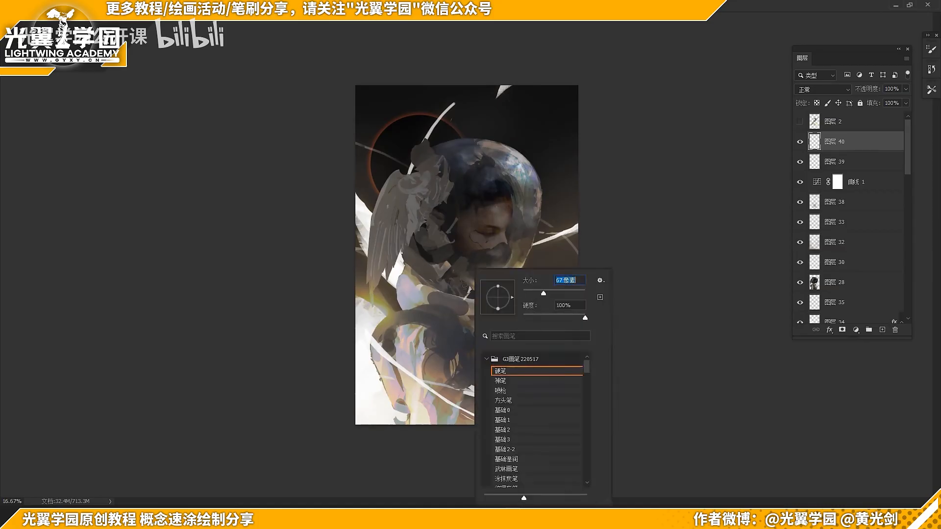
left_click(466, 287)
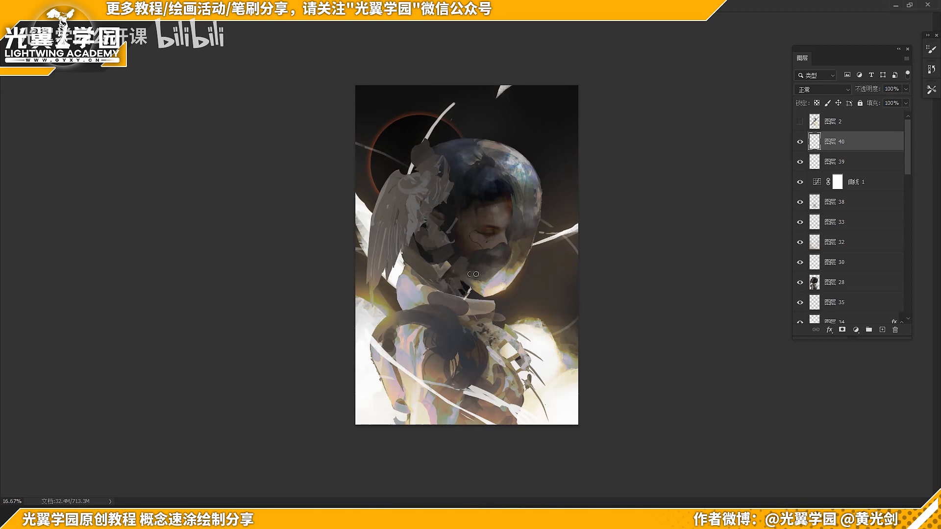
mouse_move(461, 328)
left_mouse_down()
mouse_move(453, 374)
mouse_move(465, 343)
mouse_move(443, 354)
mouse_move(471, 343)
left_mouse_up()
Try blue-grey strokes along the wing's upper outer edge, undoing unwanted ones, and compare the picture with and without 图层 40
left_click_drag(406, 162, 413, 171)
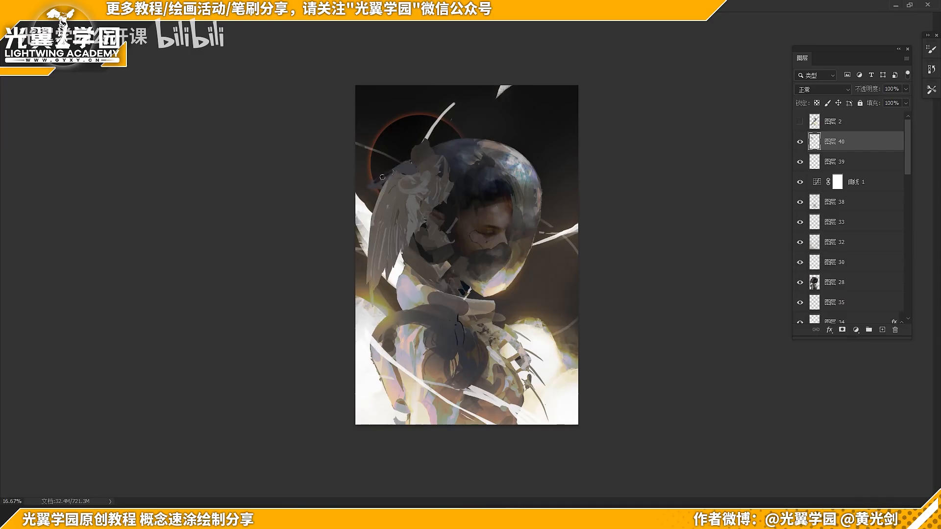
key("ctrl+alt+z")
left_click_drag(401, 167, 376, 183)
key("ctrl+alt+z")
left_click_drag(414, 161, 372, 185)
key("ctrl+alt+z")
left_click(800, 142)
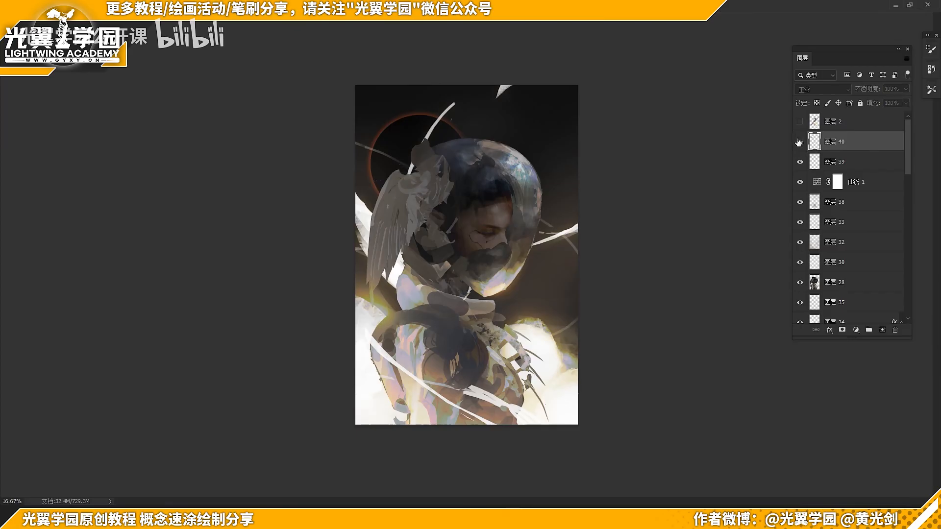
left_click(799, 142)
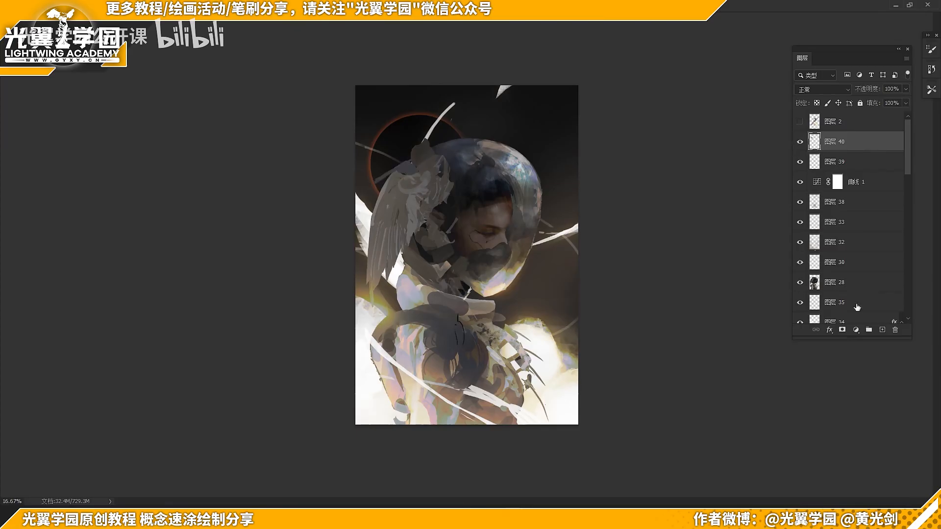
Paint a blue-grey shape behind the wing's upper edge on an additional layer and merge it down into 图层 40
left_click(882, 331)
mouse_move(400, 170)
left_mouse_down()
mouse_move(366, 189)
mouse_move(394, 172)
left_mouse_up()
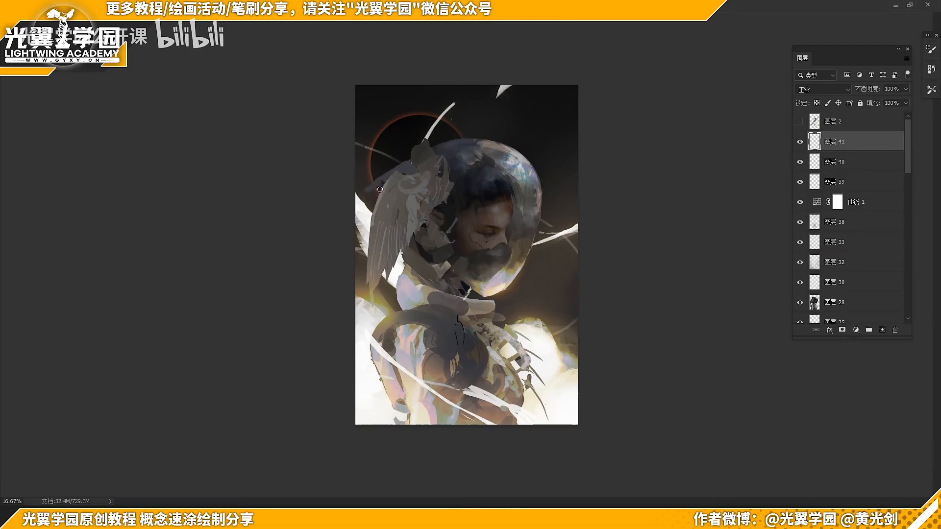
key("f")
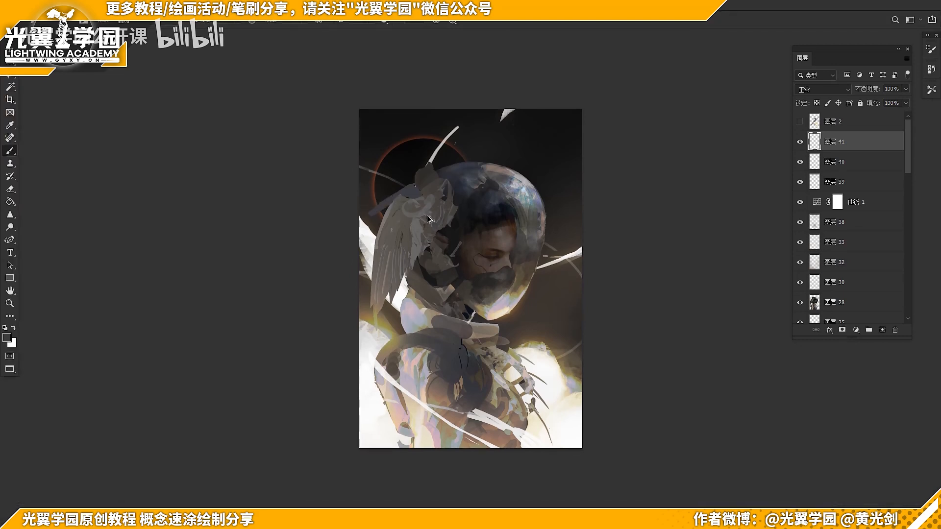
key("ctrl+e")
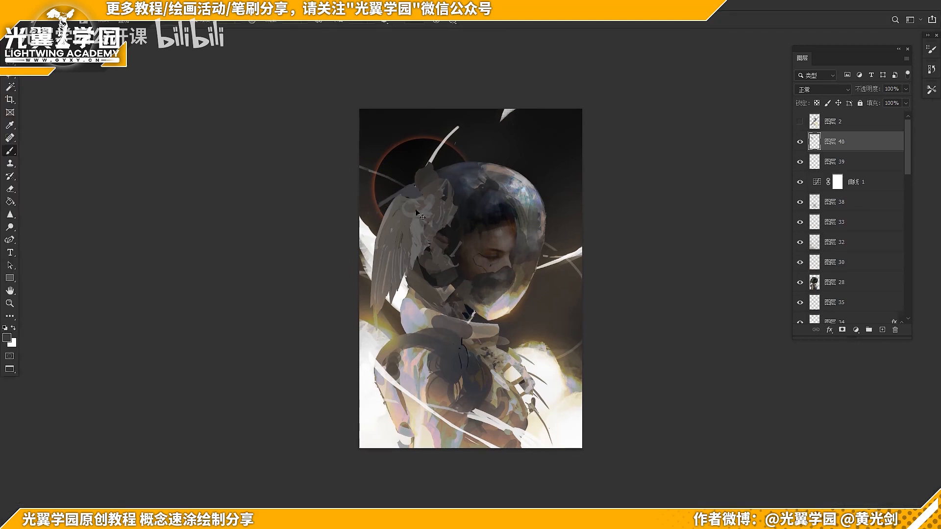
Paint blue-grey along the wing's upper edge towards the helmet, check it at thumbnail size and mirror the canvas
left_click(170, 22)
left_click(147, 30)
left_click_drag(389, 201, 438, 173)
key("ctrl+minus")
key("ctrl+minus")
key("ctrl+minus")
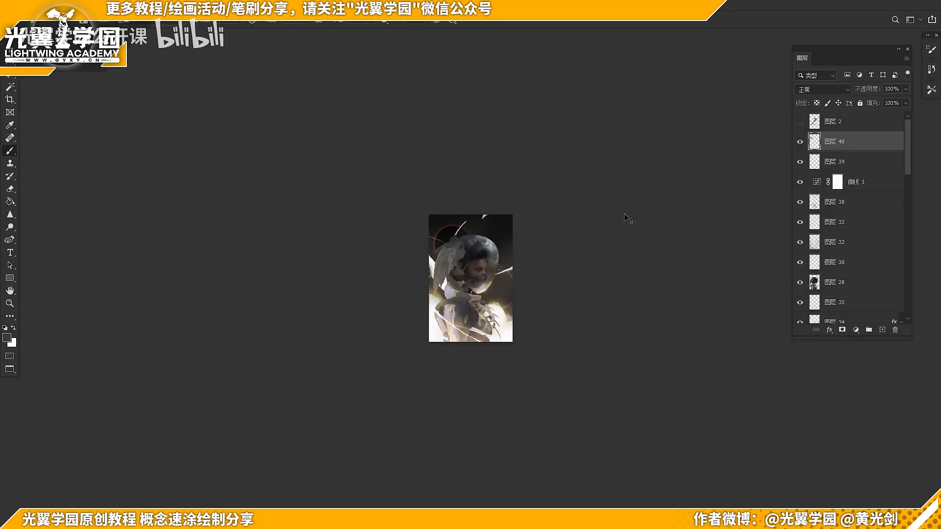
key("ctrl+shift+h")
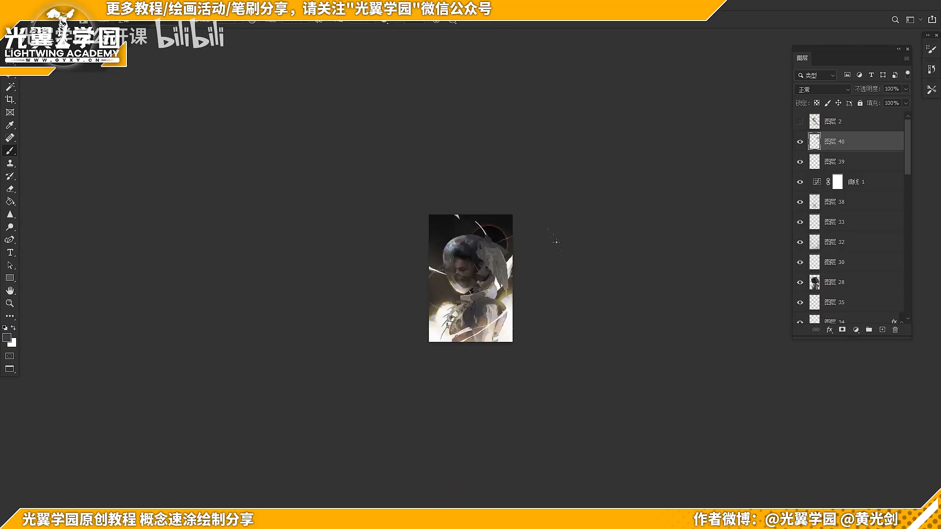
key("ctrl+plus")
key("ctrl+plus")
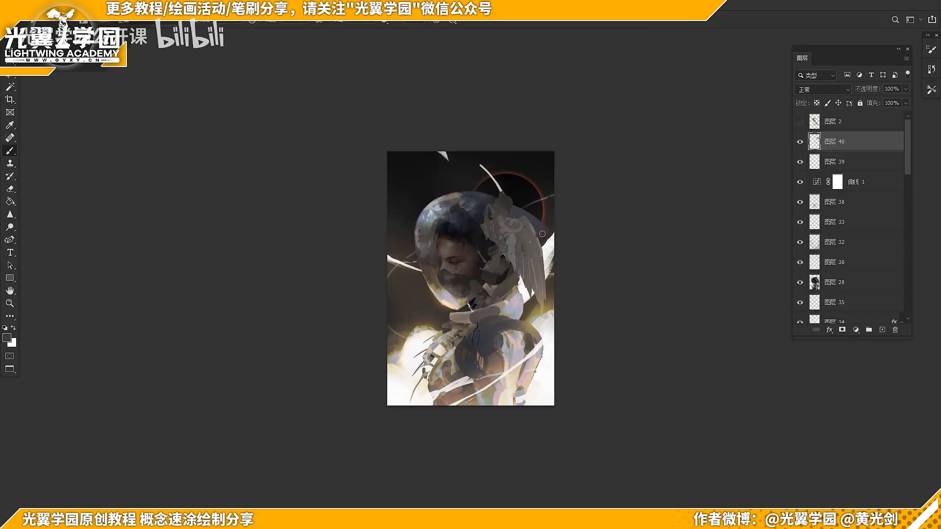
Build up the blue-grey shape behind the wing in the mirrored view and touch up the area beneath the wing
mouse_move(544, 232)
left_mouse_down()
mouse_move(508, 217)
mouse_move(525, 219)
left_mouse_up()
left_click(531, 229, "alt")
left_click(526, 213, "alt")
key("ctrl+minus")
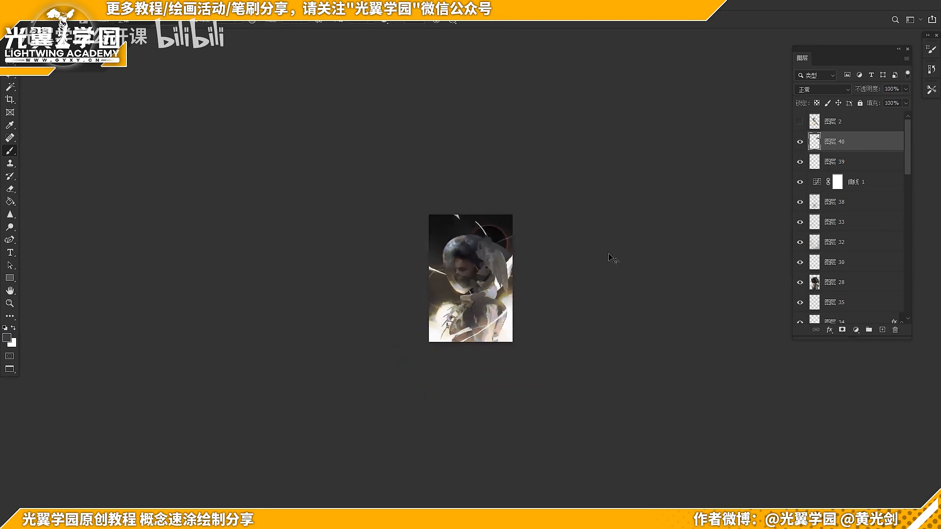
key("ctrl+plus")
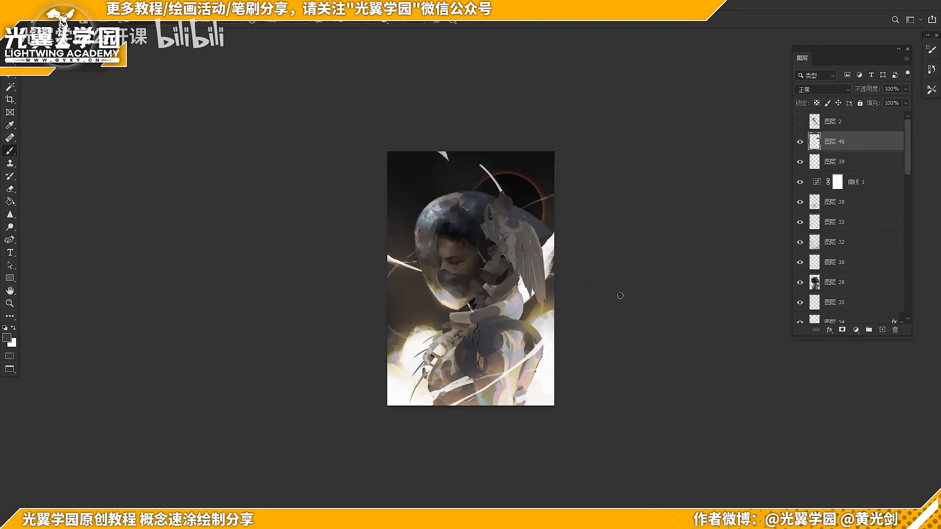
key("ctrl+plus")
left_click_drag(620, 294, 619, 274)
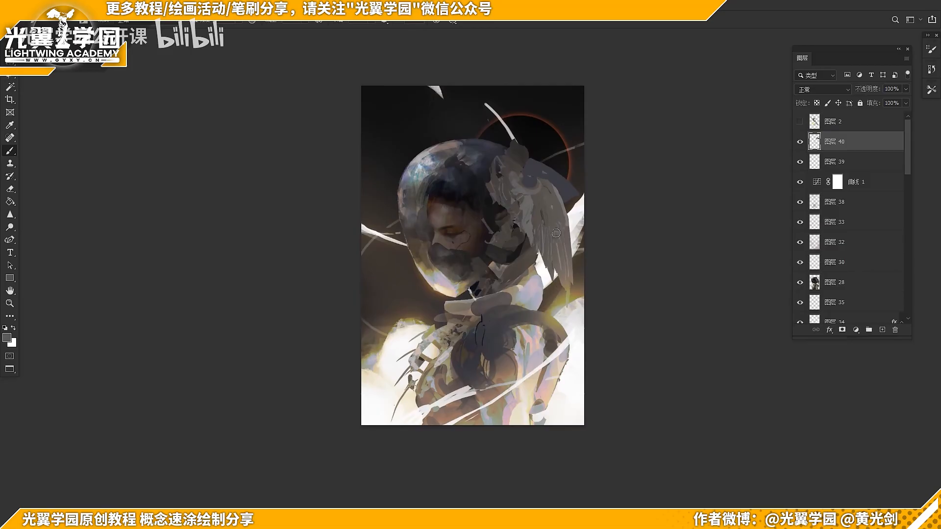
left_click(526, 252, "alt")
left_click(546, 319, "alt")
left_click(546, 316, "alt")
left_click_drag(538, 308, 577, 281)
Erase the white arc above the helmet and the white shard at the picture's upper edge from 图层 34, and compare at thumbnail size
right_click(511, 133, "ctrl")
left_click(527, 145)
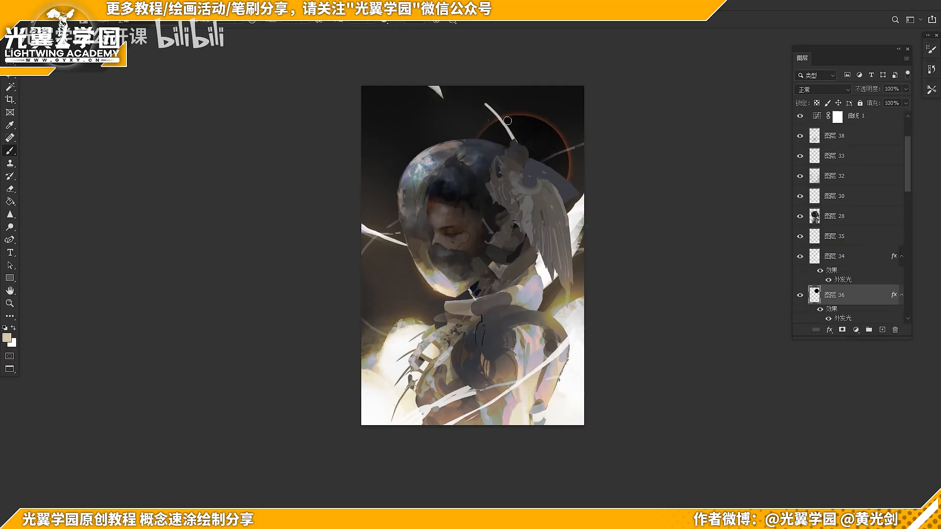
key("e")
right_click(498, 117, "ctrl")
left_click(500, 121)
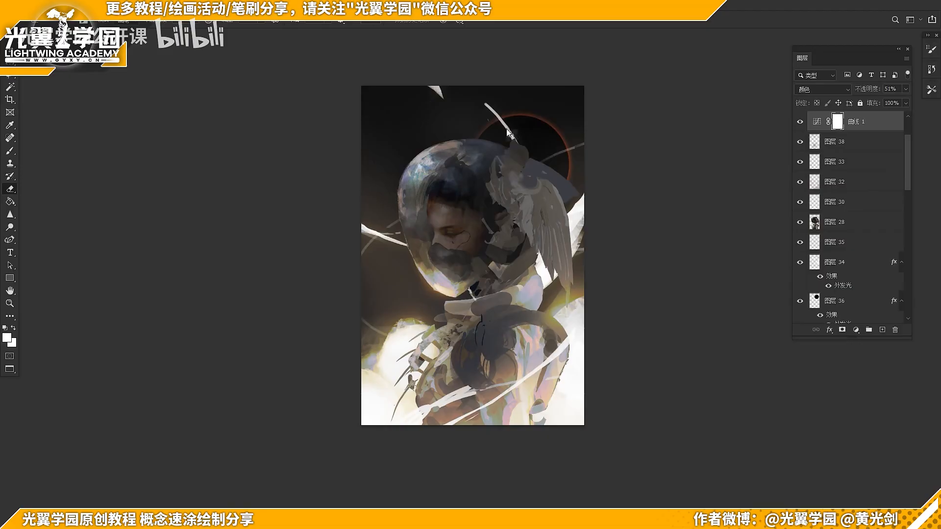
right_click(506, 129, "ctrl")
left_click(514, 137)
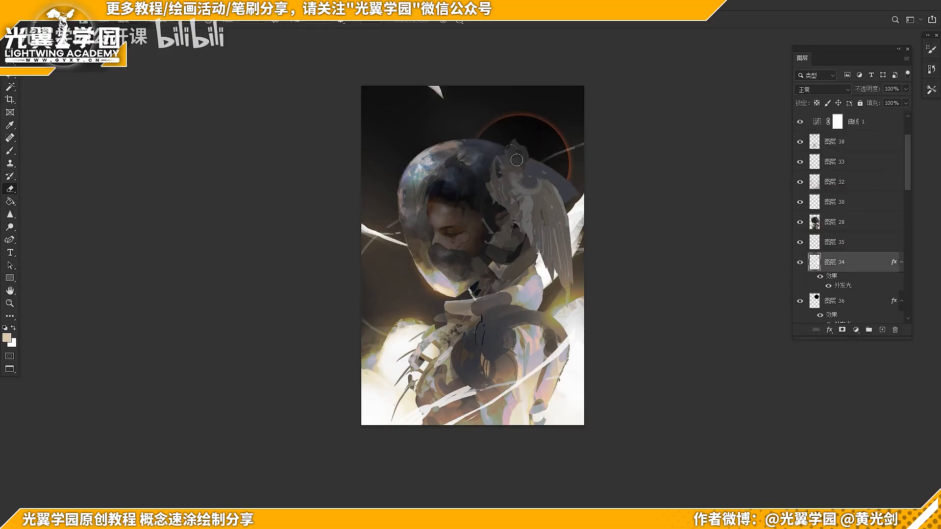
key("ctrl+minus")
key("ctrl+minus")
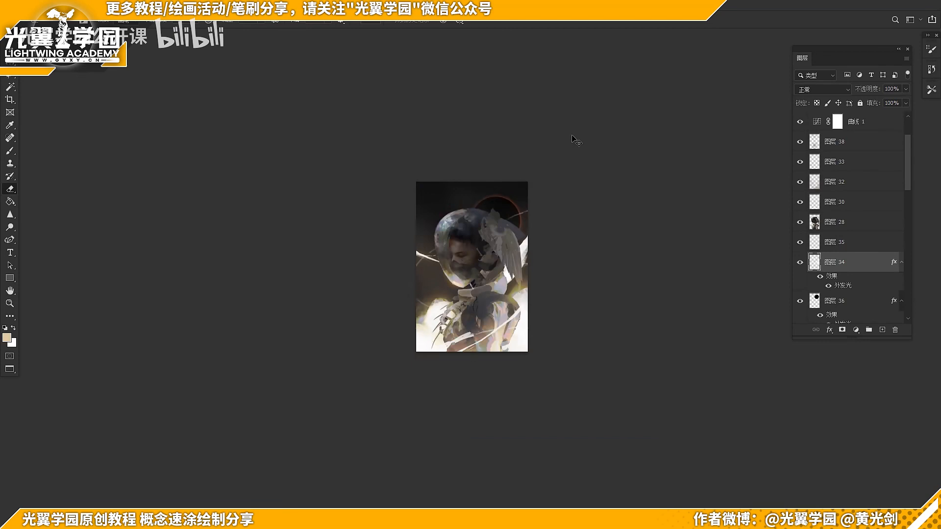
key("ctrl+z")
key("ctrl+z")
key("ctrl+plus")
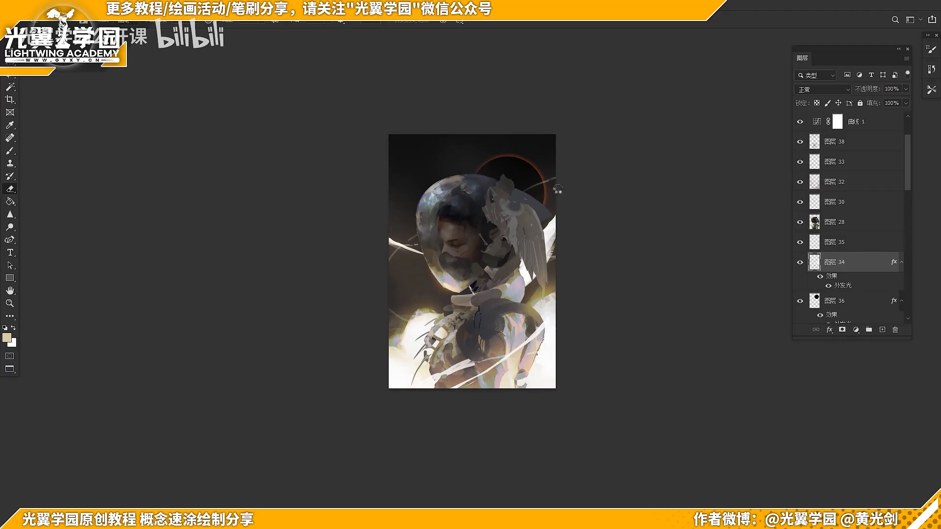
Examine the whole picture in both mirrored orientations, at thumbnail size and enlarged on the helmet, wing and torso
key("ctrl+shift+h")
key("ctrl+minus")
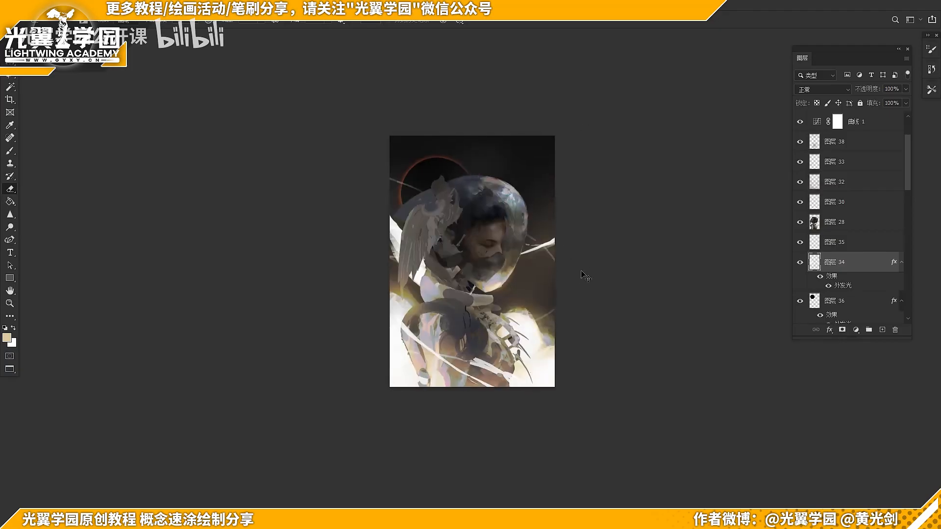
key("ctrl+minus")
key("ctrl+minus")
key("ctrl+minus")
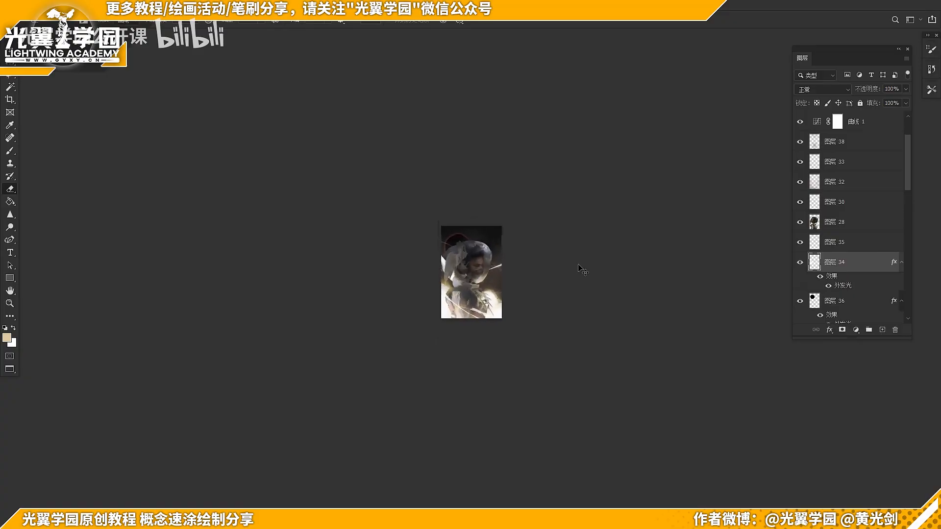
key("ctrl+plus")
key("ctrl+plus")
key("ctrl+plus")
key("ctrl+plus")
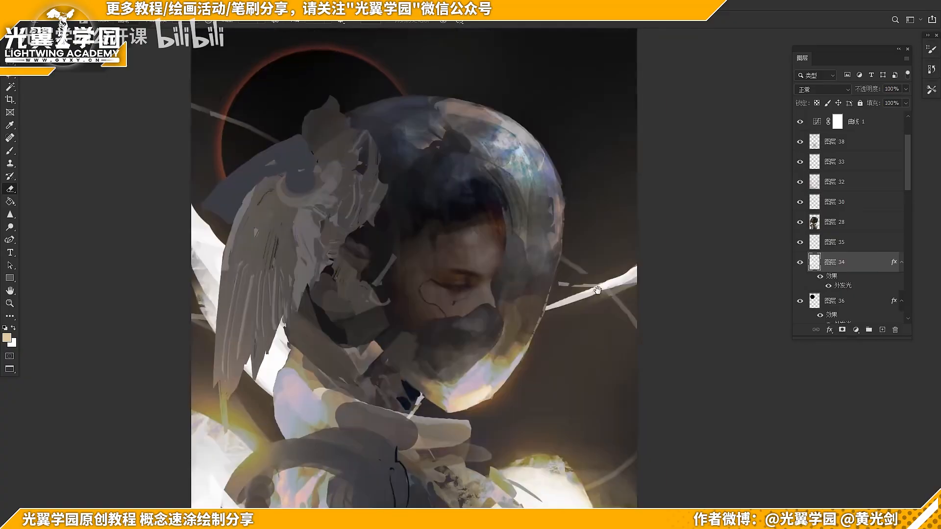
mouse_move(597, 290)
left_mouse_down()
mouse_move(611, 259)
mouse_move(603, 277)
left_mouse_up()
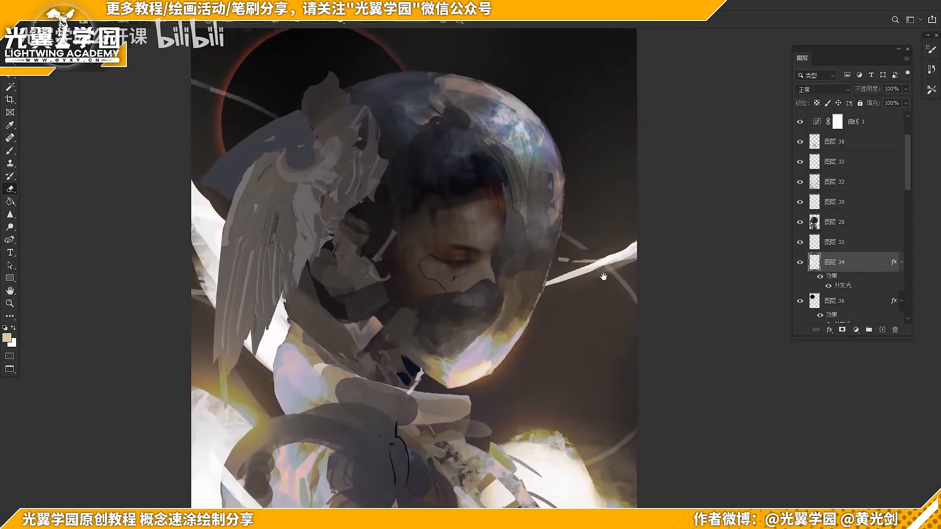
key("ctrl+minus")
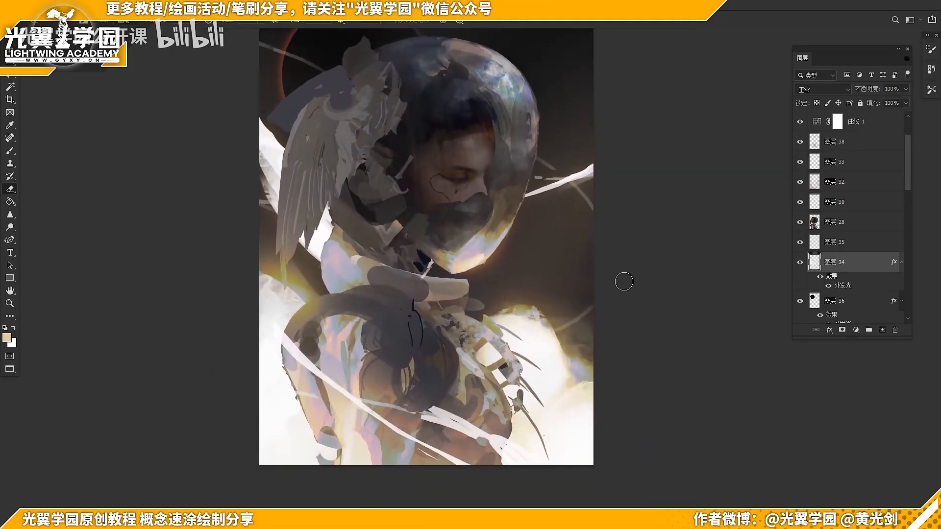
left_click_drag(628, 250, 620, 281)
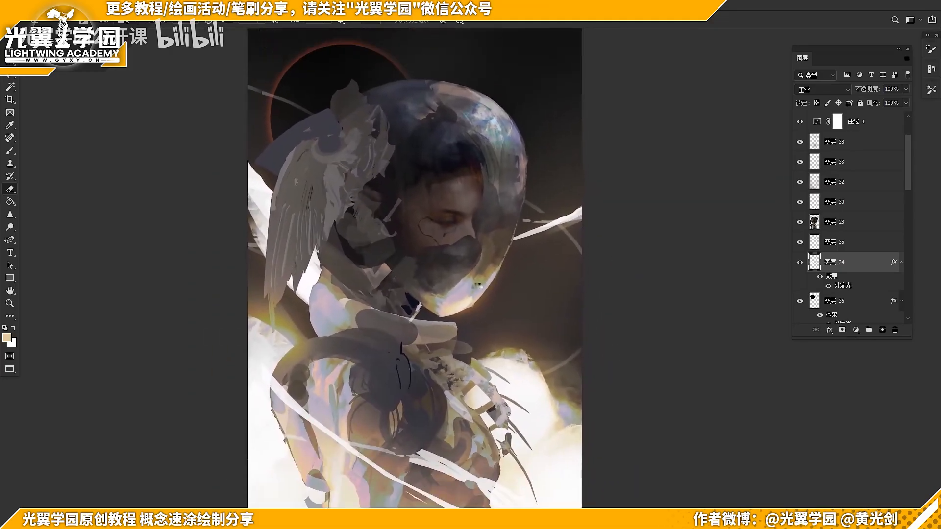
key("ctrl+shift+h")
mouse_move(511, 336)
left_mouse_down()
mouse_move(504, 317)
mouse_move(536, 357)
left_mouse_up()
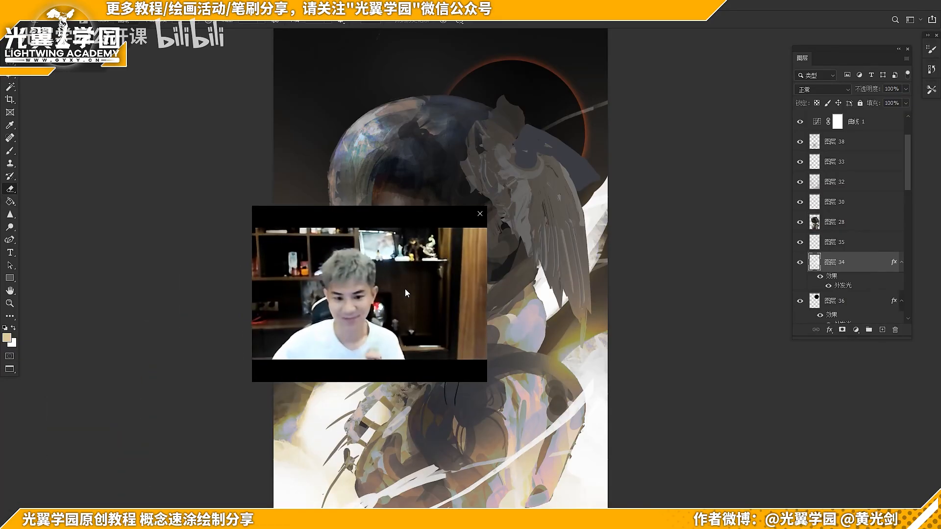
left_click_drag(405, 289, 443, 282)
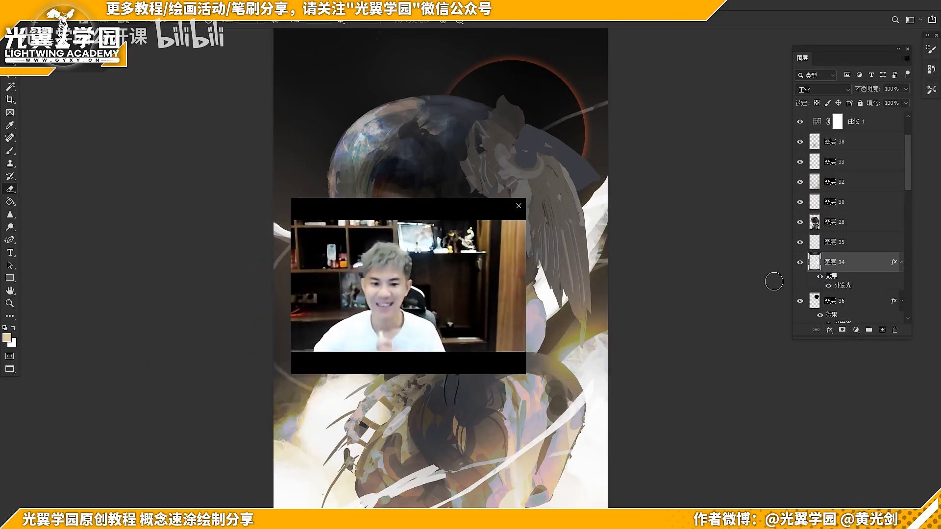
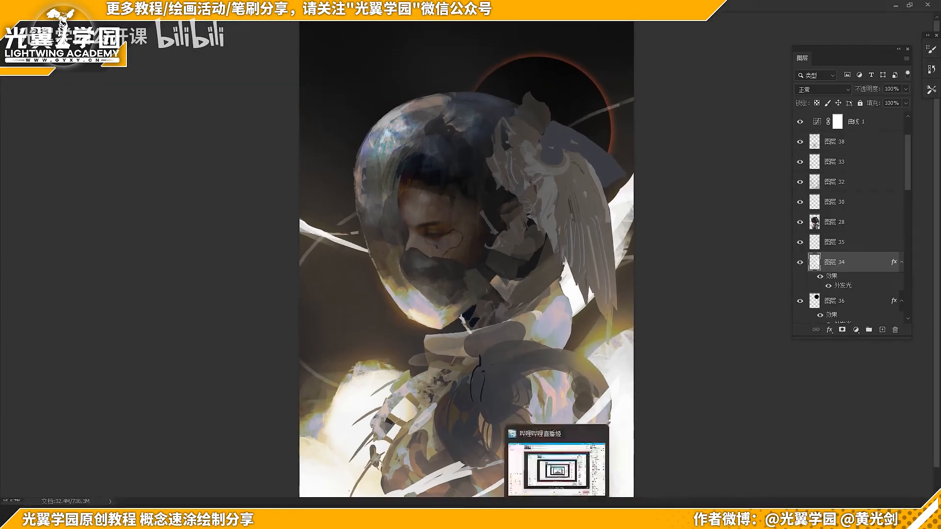
Check the live-streaming window, return to the painting and examine the whole figure and the helmet enlarged
left_click(557, 517)
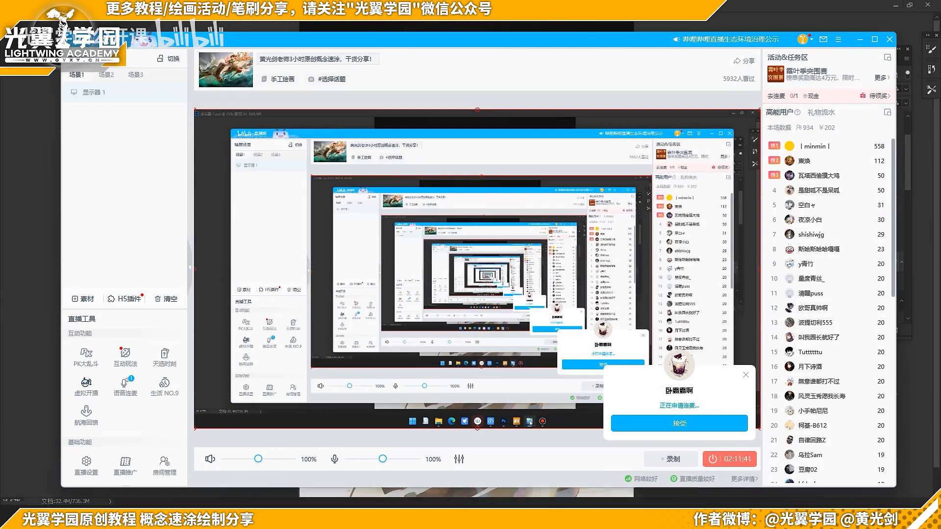
left_click(557, 517)
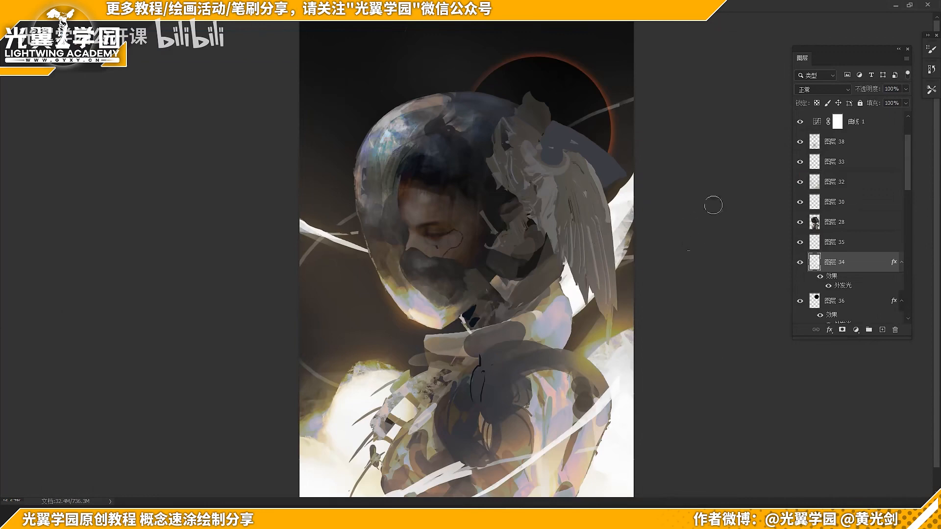
left_click_drag(685, 256, 679, 208)
key("ctrl+0")
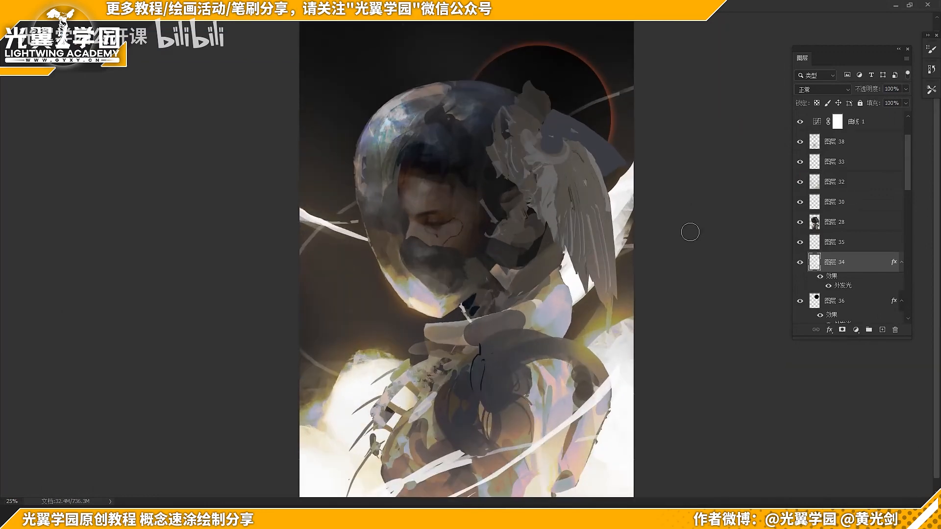
key("f")
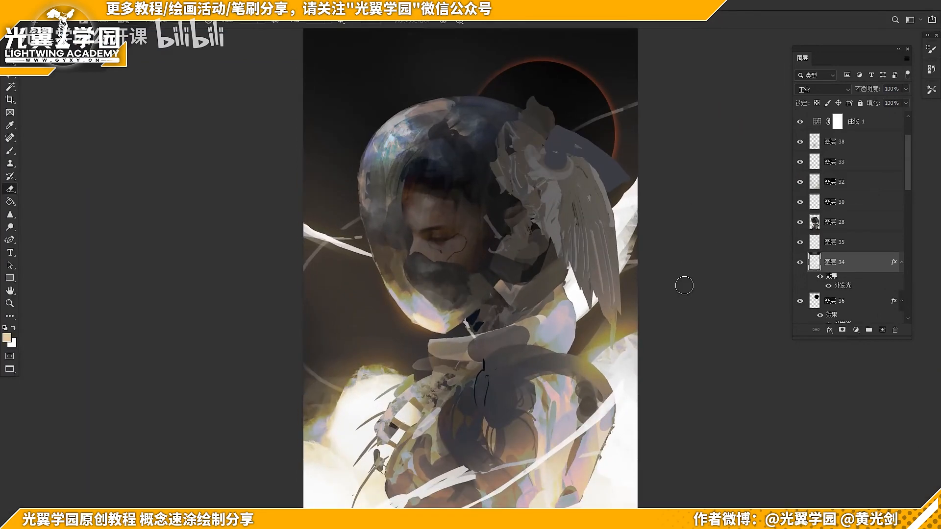
key("ctrl+plus")
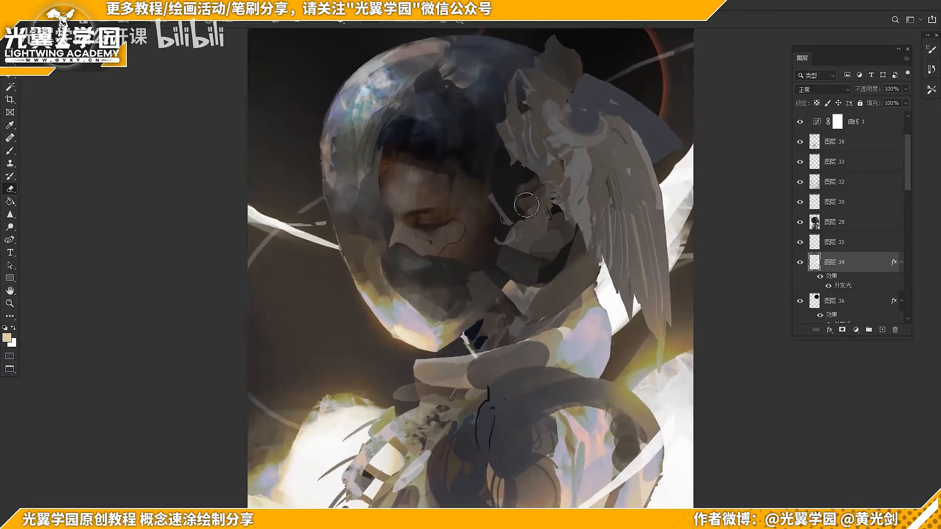
key("ctrl+minus")
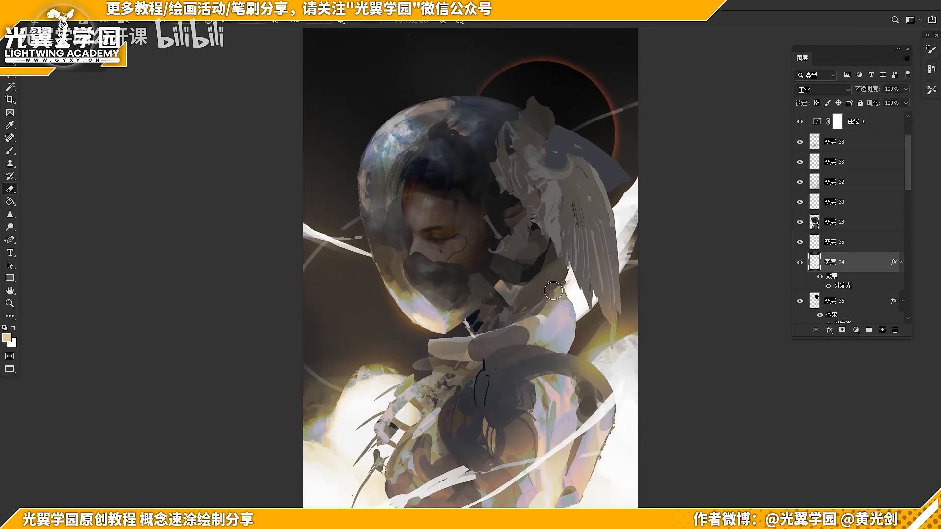
mouse_move(540, 300)
left_mouse_down()
mouse_move(548, 270)
mouse_move(540, 297)
left_mouse_up()
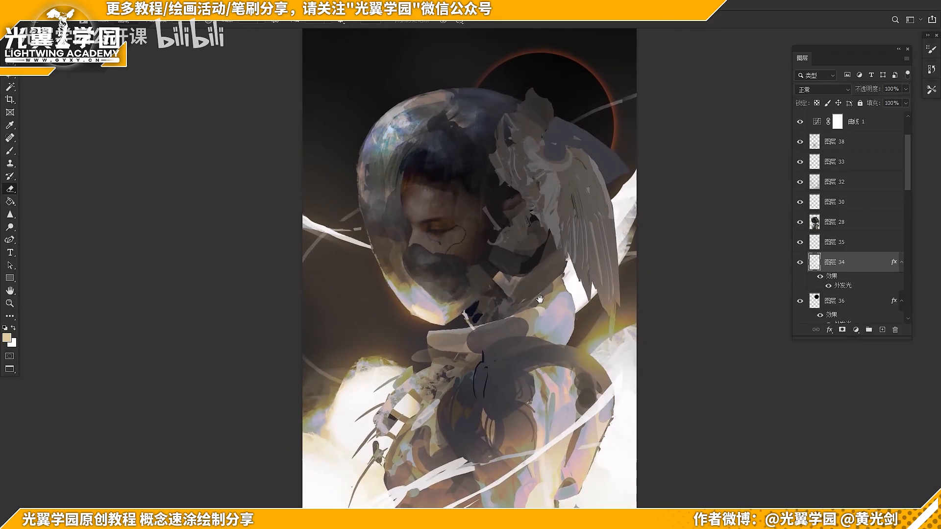
left_click_drag(539, 301, 536, 302)
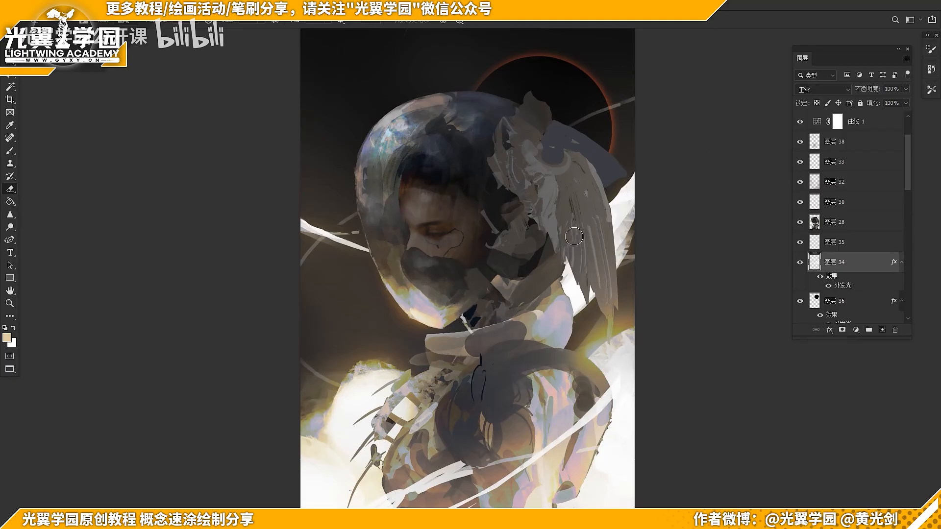
left_click_drag(531, 224, 533, 211)
Choose the 纹理炭笔 textured charcoal tip for the Brush and set its size to 300 px
right_click(572, 241)
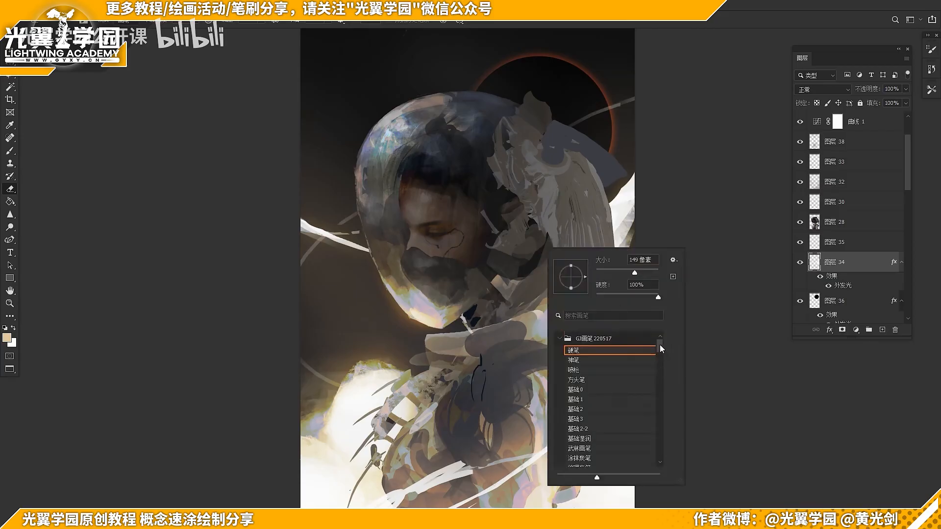
left_click_drag(659, 347, 661, 368)
left_click(606, 376)
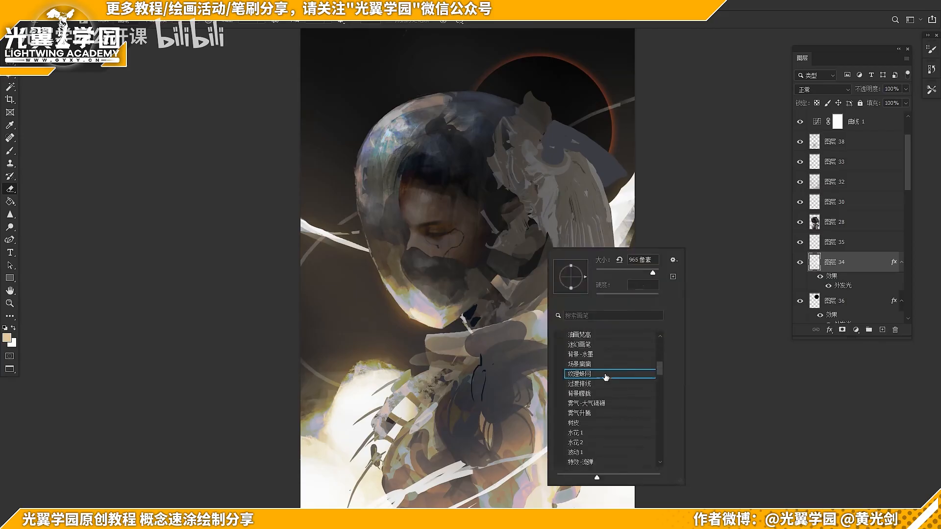
left_click(626, 356)
left_click_drag(660, 365, 659, 341)
left_click(606, 458)
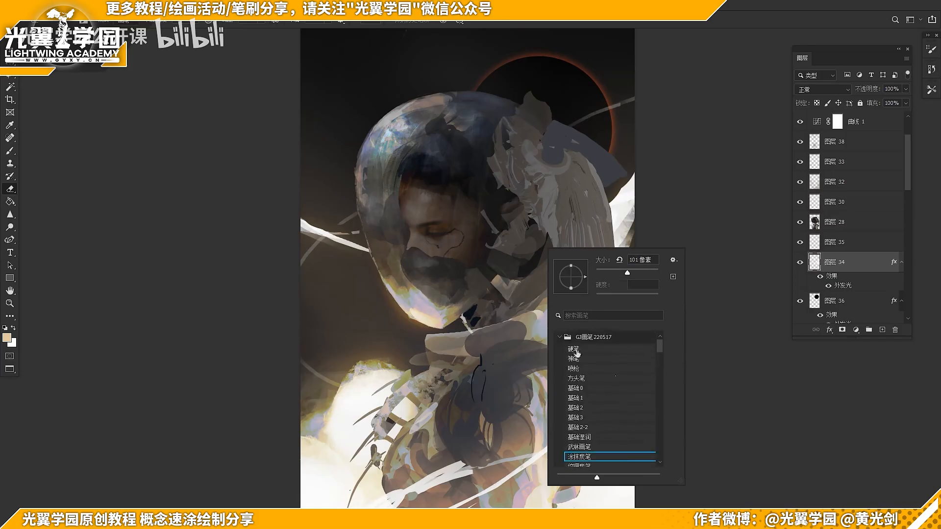
scroll(659, 349, "down", 2)
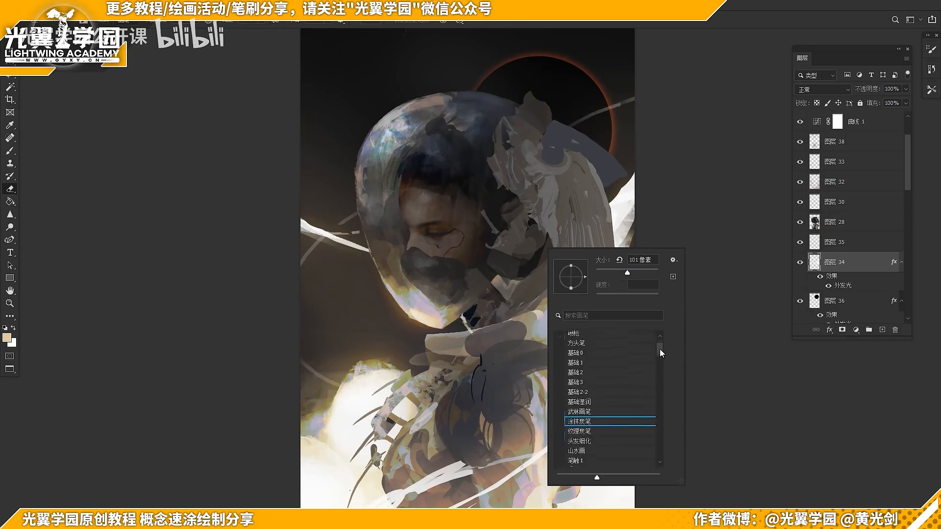
left_click(599, 426)
left_click(517, 282)
right_click(520, 267)
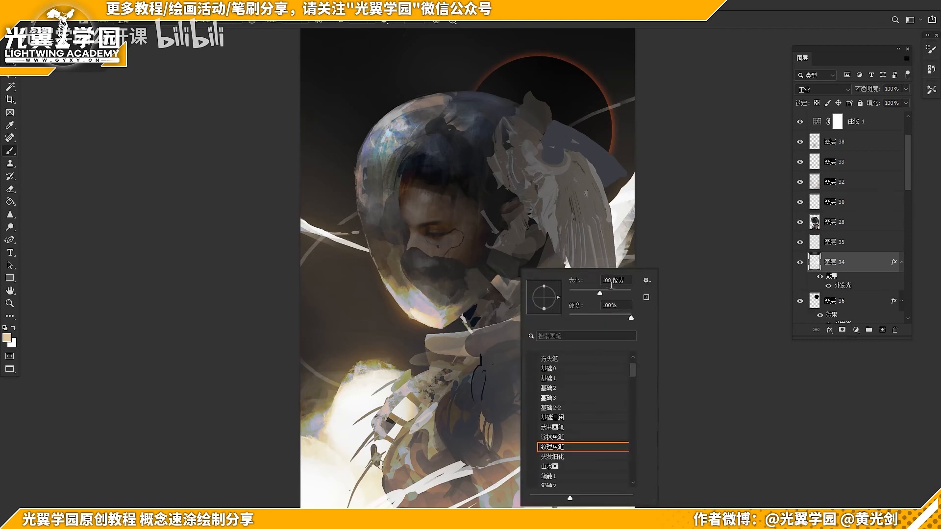
left_click_drag(599, 291, 612, 291)
left_click(453, 296)
Sample a pale pink from the helmet's lower rim and add a new layer above 图层 40
left_click(435, 305, "alt")
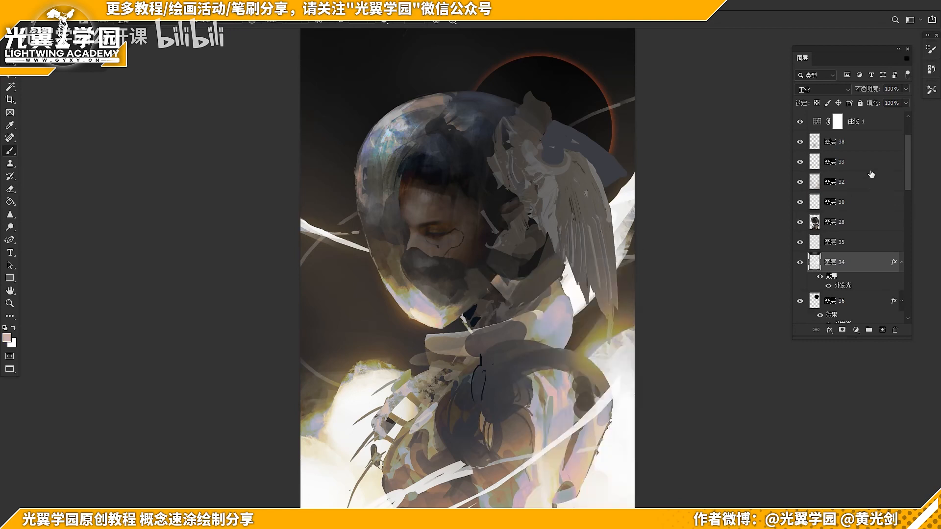
scroll(869, 166, "up", 3)
left_click(867, 142)
left_click(882, 329)
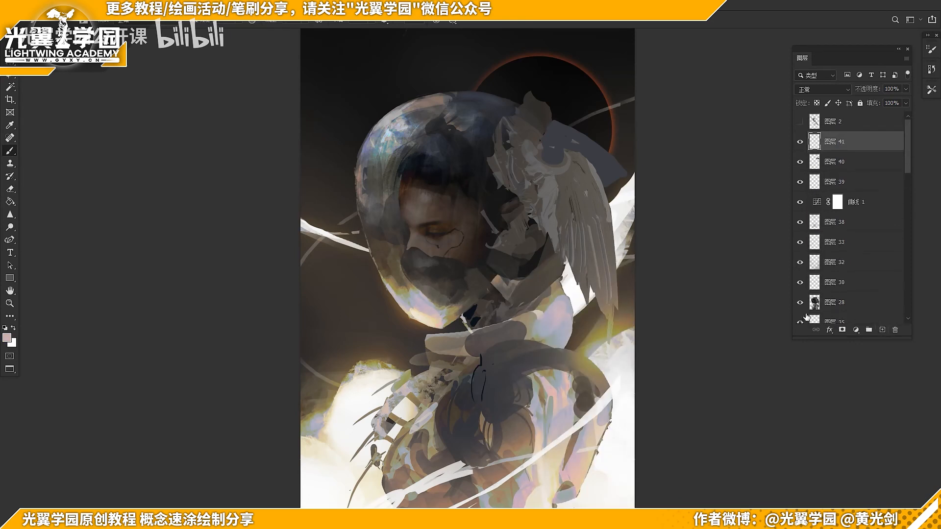
Try pale pink charcoal strokes along the helmet's lower rim
mouse_move(431, 306)
left_mouse_down()
mouse_move(468, 275)
mouse_move(426, 307)
mouse_move(436, 314)
mouse_move(462, 298)
mouse_move(430, 319)
left_mouse_up()
key("ctrl+z")
key("ctrl+z")
left_click(456, 288, "alt")
key("ctrl+z")
key("Tab")
key("Tab")
Touch up the lower part of the helmet and the mask with light charcoal texture
left_click(415, 294, "alt")
left_click_drag(412, 278, 416, 289)
mouse_move(468, 276)
left_mouse_down()
mouse_move(410, 277)
mouse_move(428, 313)
mouse_move(479, 288)
mouse_move(462, 285)
mouse_move(380, 216)
mouse_move(435, 305)
mouse_move(456, 270)
left_mouse_up()
left_click(380, 219, "alt")
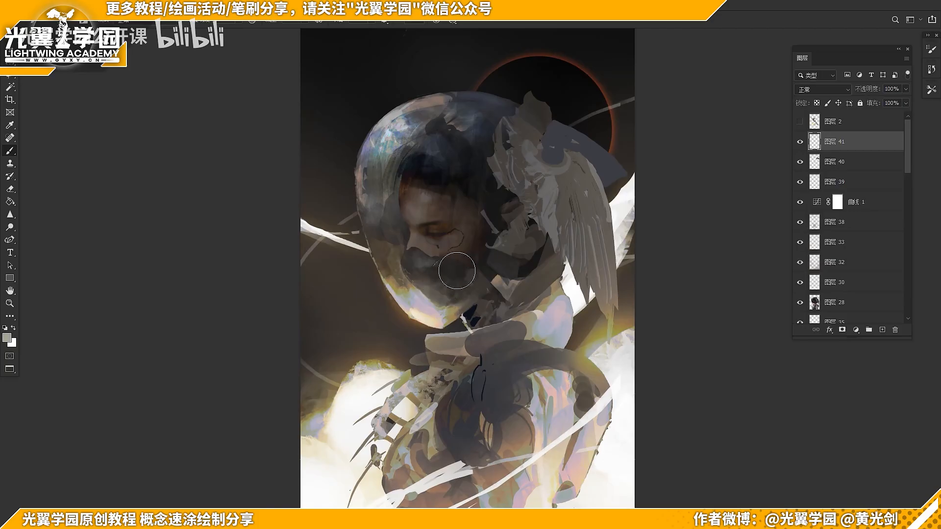
Add light grey speckled charcoal texture to the pale shoulder below the wing
left_click(525, 331, "alt")
mouse_move(532, 325)
left_mouse_down()
mouse_move(562, 305)
mouse_move(532, 334)
mouse_move(562, 300)
mouse_move(536, 343)
mouse_move(557, 328)
left_mouse_up()
left_click(556, 312, "alt")
left_click(534, 339, "alt")
left_click(559, 315, "alt")
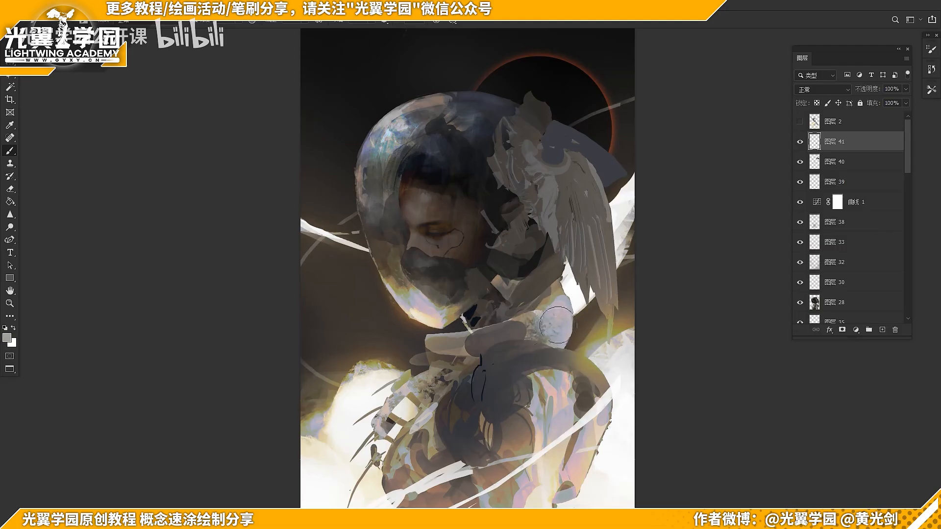
Try a dark charcoal stroke on the upper torso below the shoulder
left_click(526, 381, "alt")
left_click_drag(538, 379, 545, 395)
key("ctrl+z")
Switch to the Mixer Brush with the 0刮刀2 preset and stamp all visible layers onto a new layer above 图层 41
right_click(524, 251)
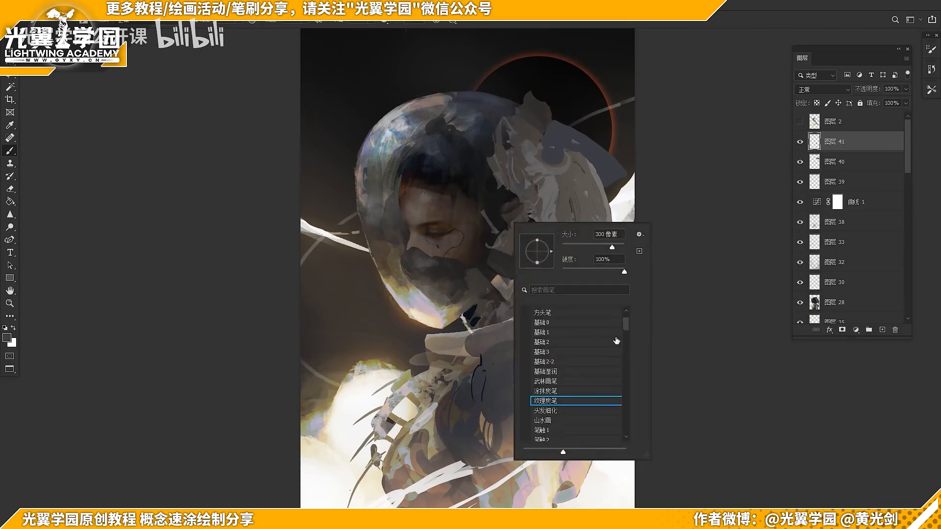
left_click_drag(628, 319, 631, 339)
scroll(582, 379, "up", 3)
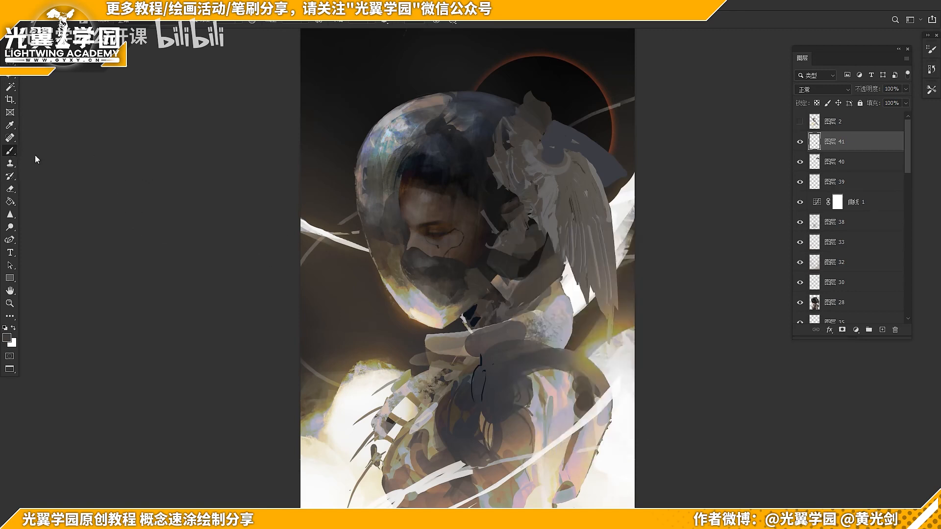
right_click(9, 150)
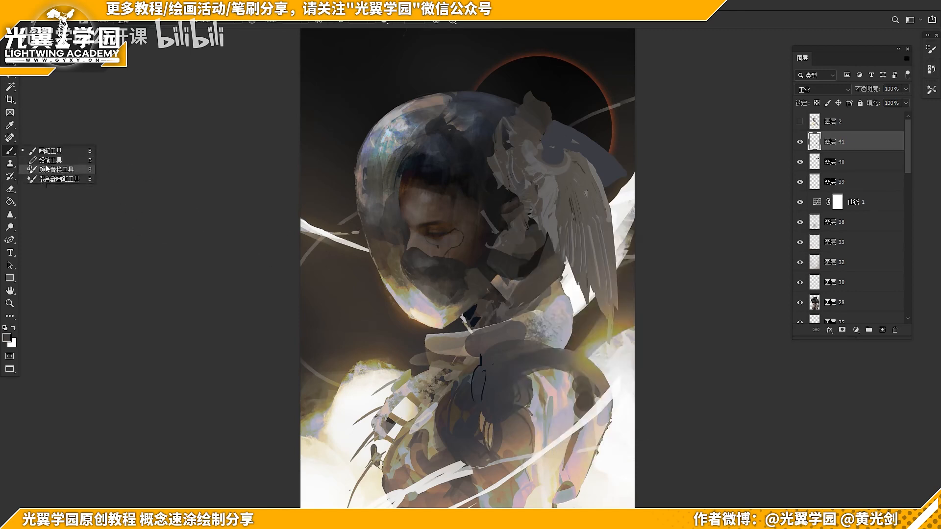
left_click(54, 180)
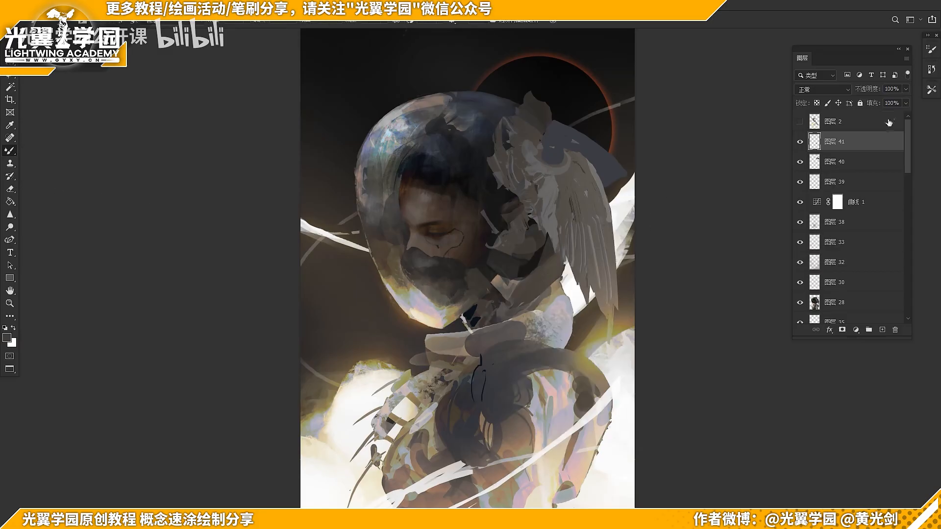
left_click(931, 90)
left_click_drag(918, 135, 918, 249)
left_click_drag(919, 211, 915, 120)
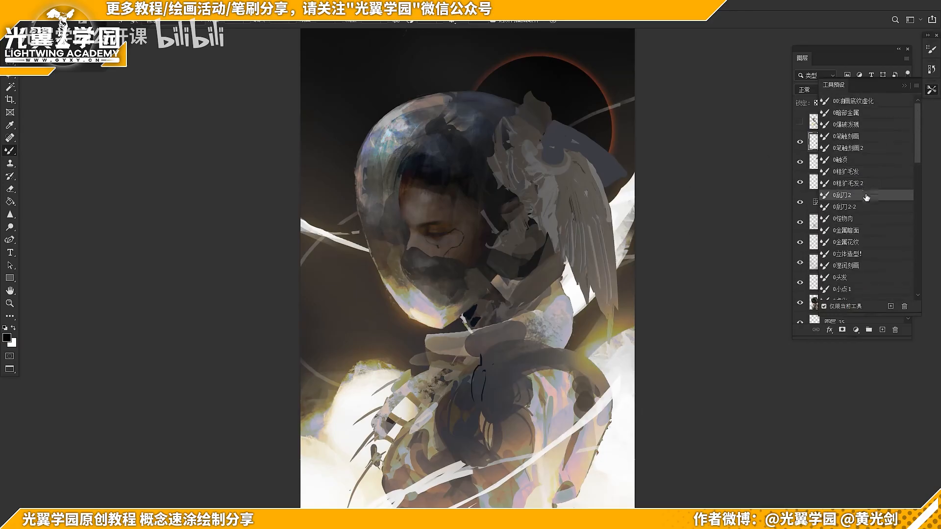
left_click(843, 195)
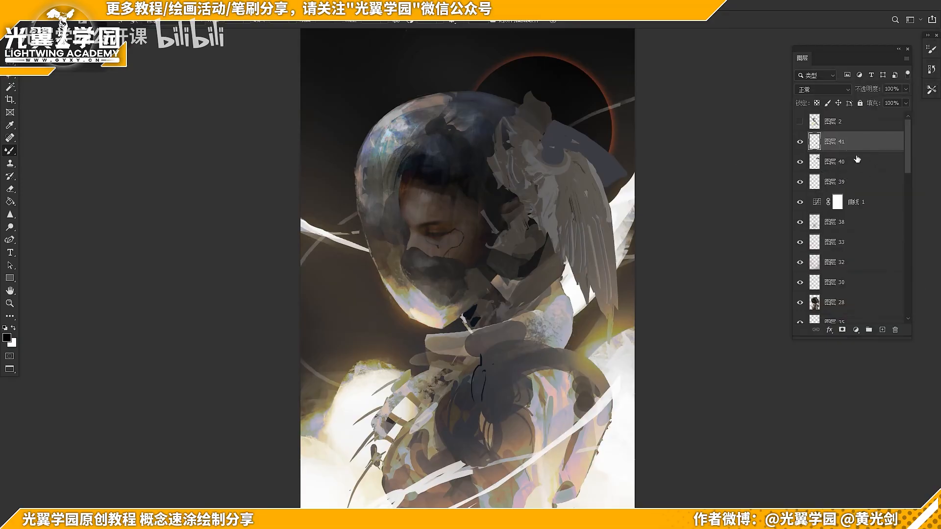
key("ctrl+shift+alt+e")
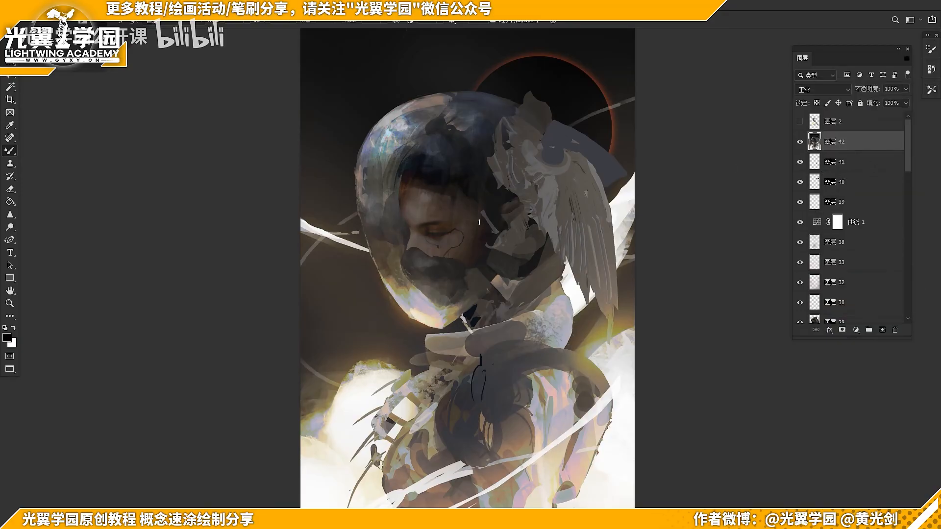
Try long scraping Mixer Brush strokes across the helmet's front edge and the dark background beside it
right_click(508, 196)
mouse_move(389, 99)
left_mouse_down()
mouse_move(339, 162)
mouse_move(328, 227)
mouse_move(419, 144)
left_mouse_up()
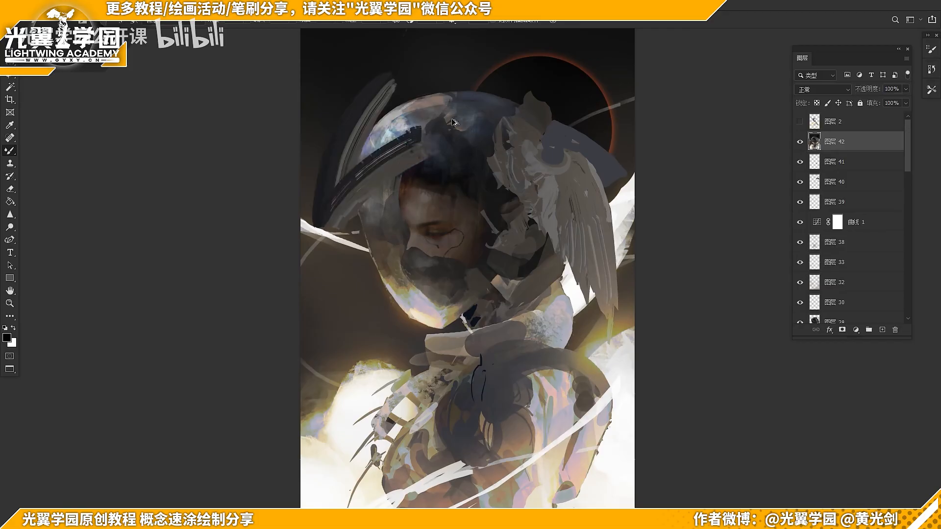
key("ctrl+z")
mouse_move(407, 95)
left_mouse_down()
mouse_move(343, 98)
mouse_move(358, 225)
mouse_move(353, 338)
left_mouse_up()
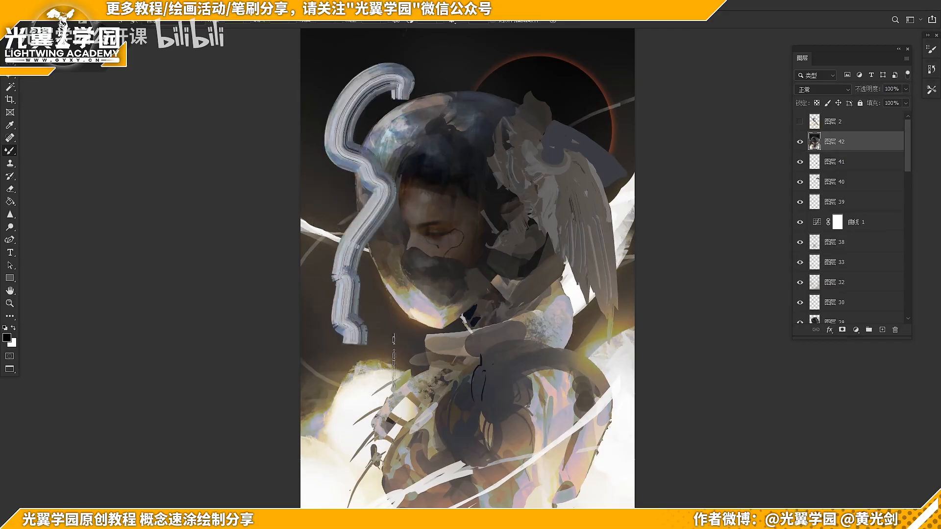
key("ctrl+z")
mouse_move(415, 125)
left_mouse_down()
mouse_move(345, 147)
mouse_move(387, 161)
mouse_move(319, 196)
mouse_move(338, 230)
mouse_move(326, 275)
mouse_move(363, 326)
left_mouse_up()
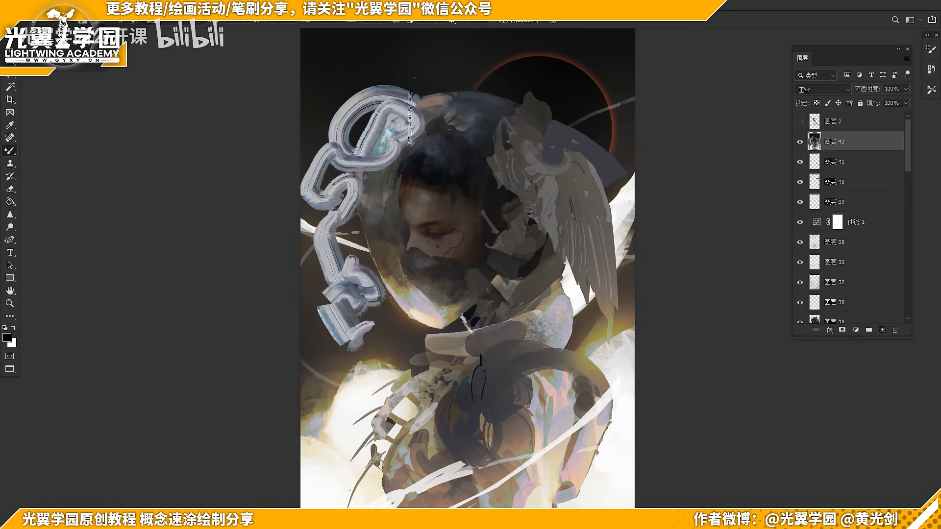
left_click_drag(415, 77, 418, 112)
key("ctrl+z")
key("ctrl+z")
key("ctrl+z")
key("ctrl+z")
key("ctrl+z")
key("ctrl+z")
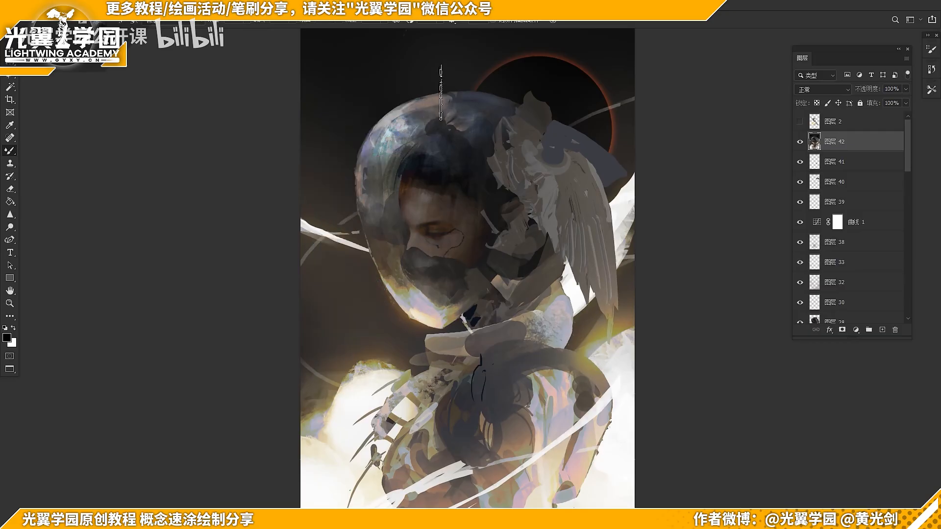
Try smeared Mixer Brush strokes with the 神笔 tip beside the front of the helmet
right_click(559, 226)
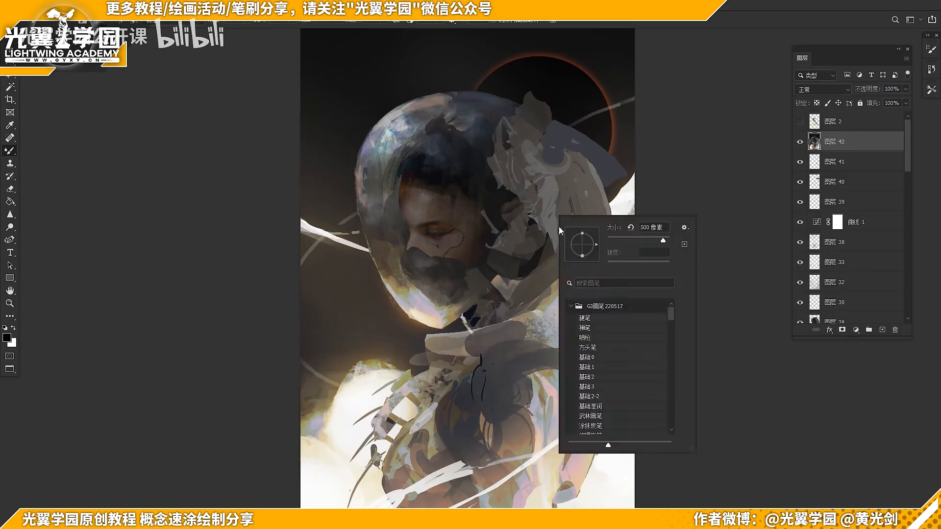
left_click(607, 329)
left_click(460, 96)
left_click_drag(429, 72, 426, 108)
key("ctrl+z")
left_click_drag(356, 73, 374, 103)
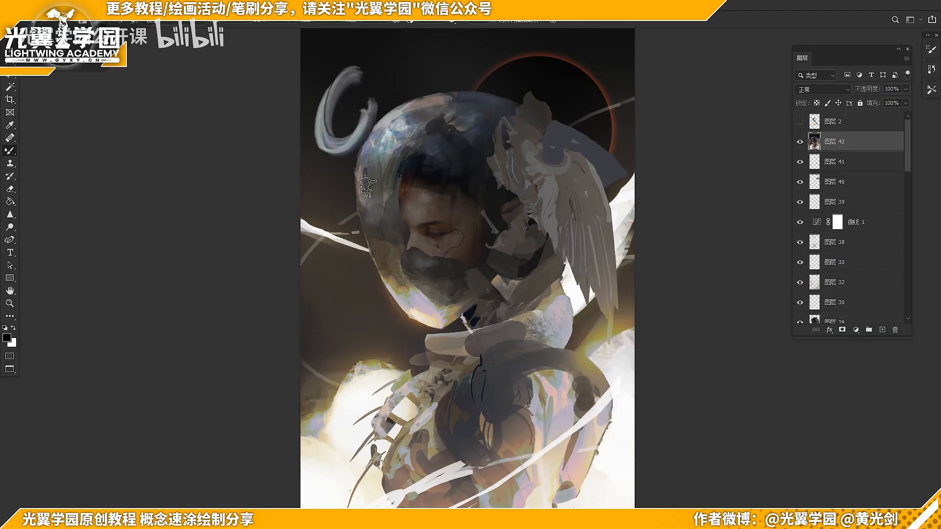
mouse_move(368, 188)
left_mouse_down()
mouse_move(334, 196)
mouse_move(327, 255)
mouse_move(366, 184)
left_mouse_up()
Try other Mixer Brush tips in the dark area below the helmet's front and undo all the test strokes
right_click(387, 152)
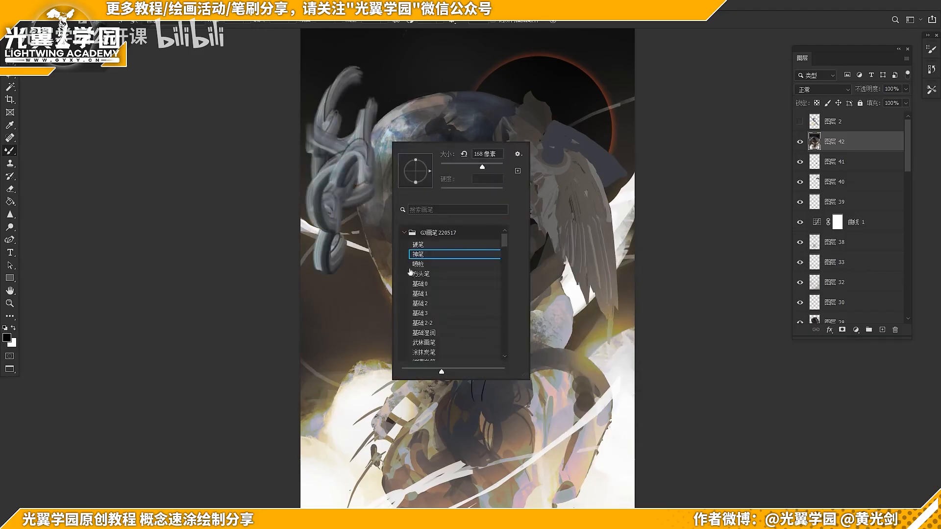
left_click_drag(504, 239, 505, 252)
left_click(452, 309)
left_click_drag(333, 288, 373, 277)
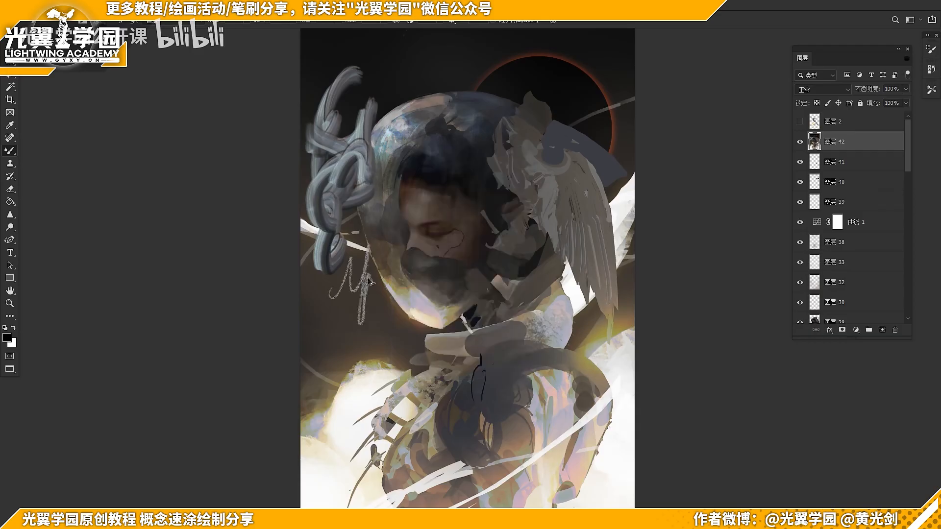
key("ctrl+z")
right_click(381, 235)
mouse_move(319, 300)
left_mouse_down()
mouse_move(433, 217)
mouse_move(364, 421)
mouse_move(352, 245)
mouse_move(459, 93)
mouse_move(501, 146)
mouse_move(559, 161)
mouse_move(549, 363)
left_mouse_up()
key("ctrl+z")
key("ctrl+z")
key("ctrl+z")
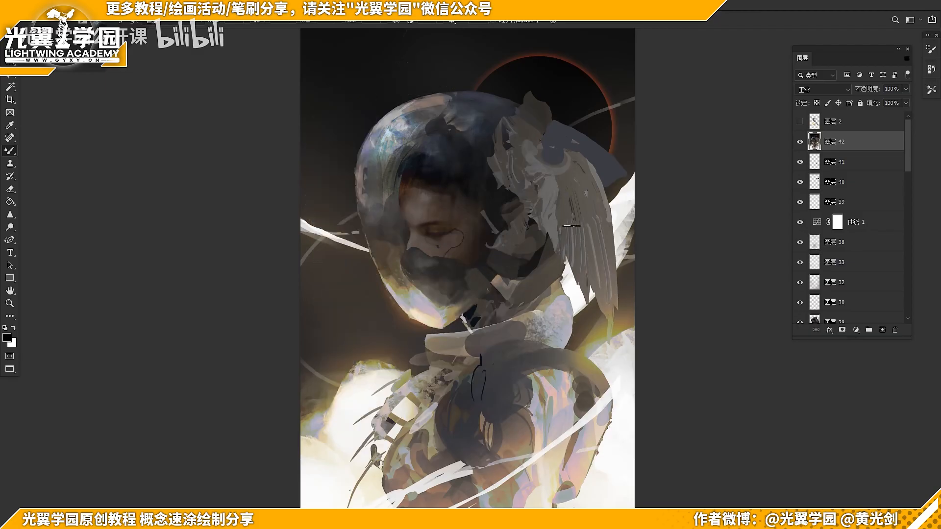
Reload the 0刮刀2 Mixer Brush preset and smear the grey shapes at the wing's base into the dark helmet
right_click(558, 209)
mouse_move(671, 318)
left_mouse_down()
mouse_move(672, 293)
mouse_move(672, 309)
left_mouse_up()
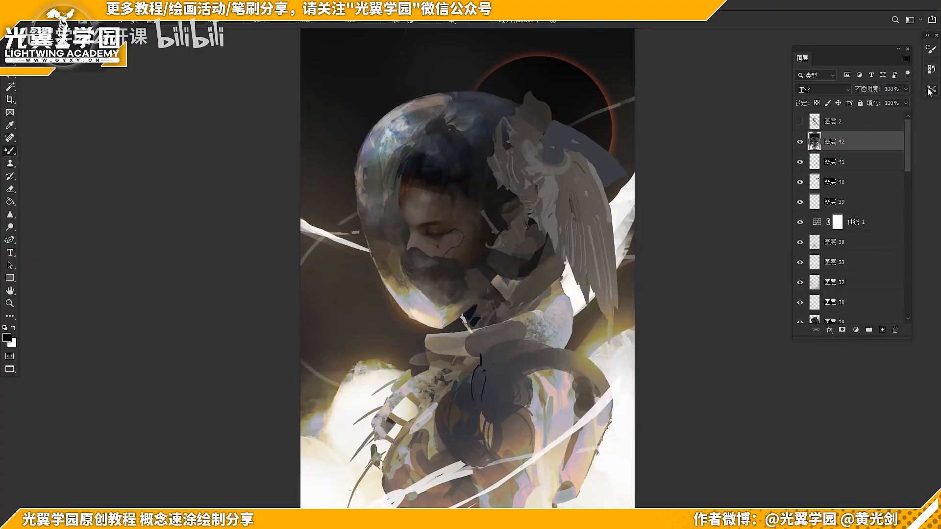
left_click(931, 89)
left_click(843, 195)
left_click_drag(501, 155, 499, 178)
key("ctrl+z")
key("ctrl+z")
left_click_drag(502, 160, 511, 208)
key("ctrl+z")
left_click_drag(499, 165, 515, 184)
key("ctrl+z")
left_click_drag(509, 151, 489, 172)
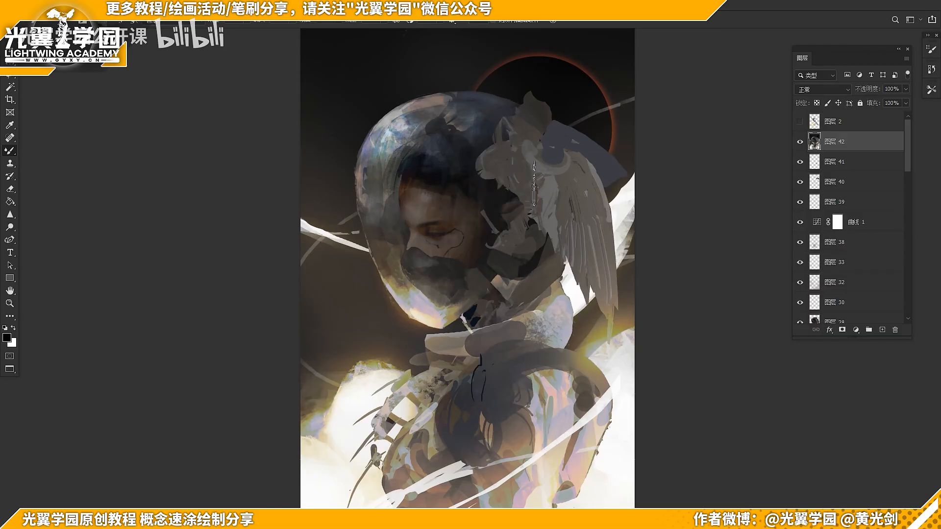
Undo the last smear, then swirl the grey shapes at the wing's base into a curled scroll form with the Mixer Brush
key("ctrl+z")
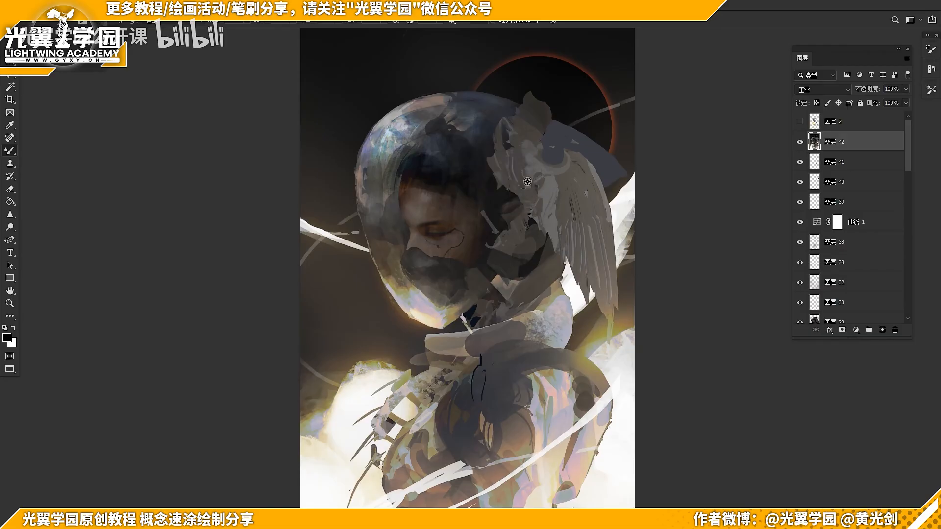
mouse_move(514, 147)
left_mouse_down()
mouse_move(528, 172)
mouse_move(516, 162)
mouse_move(515, 177)
mouse_move(538, 160)
mouse_move(521, 171)
mouse_move(515, 161)
mouse_move(531, 161)
mouse_move(522, 167)
mouse_move(512, 158)
mouse_move(560, 202)
mouse_move(515, 172)
mouse_move(550, 229)
left_mouse_up()
left_click_drag(529, 184, 548, 220)
left_click_drag(513, 170, 550, 231)
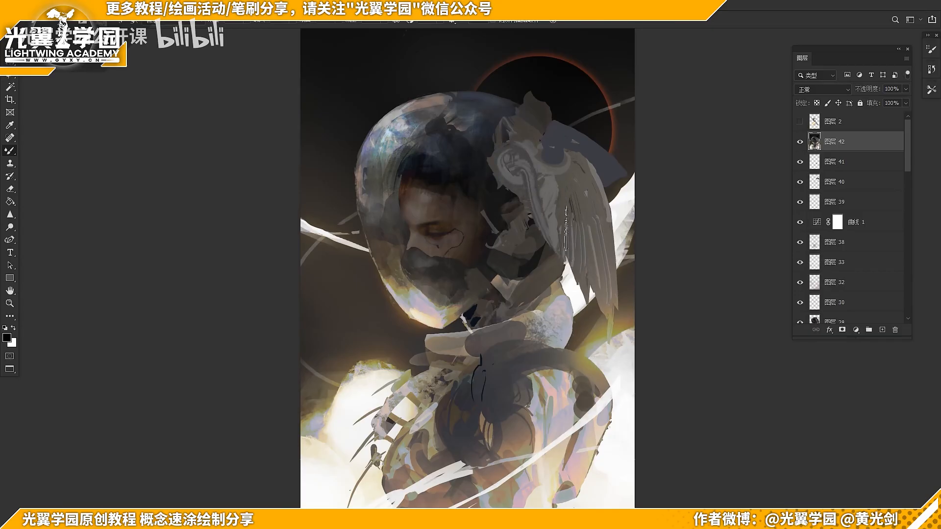
mouse_move(526, 165)
left_mouse_down()
mouse_move(509, 128)
mouse_move(517, 178)
mouse_move(544, 157)
mouse_move(508, 161)
mouse_move(538, 193)
left_mouse_up()
left_click_drag(498, 171, 515, 185)
left_click_drag(512, 147, 518, 197)
mouse_move(491, 166)
left_mouse_down()
mouse_move(509, 188)
mouse_move(492, 162)
mouse_move(524, 182)
mouse_move(559, 224)
left_mouse_up()
mouse_move(522, 162)
left_mouse_down()
mouse_move(547, 208)
mouse_move(560, 192)
left_mouse_up()
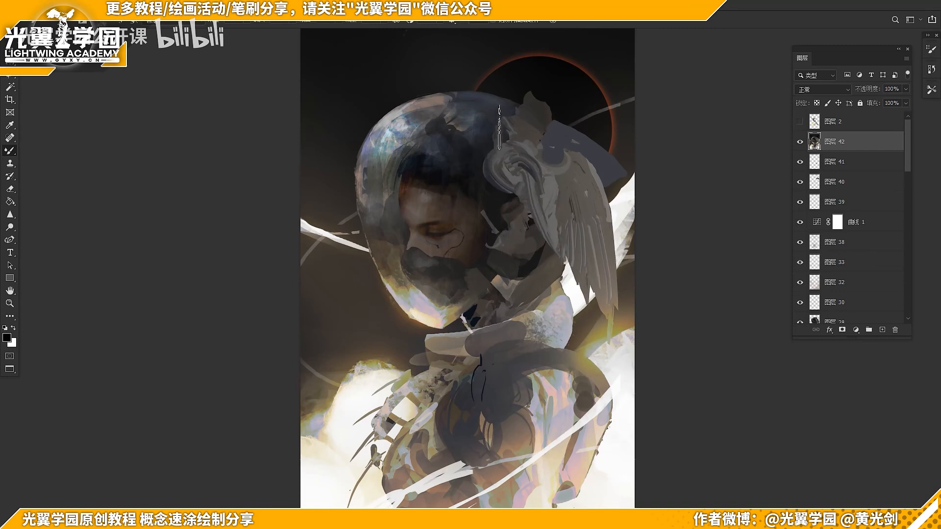
Try stretching the crest above the wing upward and forward over the helmet, and undo the strokes
left_click_drag(498, 127, 514, 128)
left_click_drag(533, 79, 543, 109)
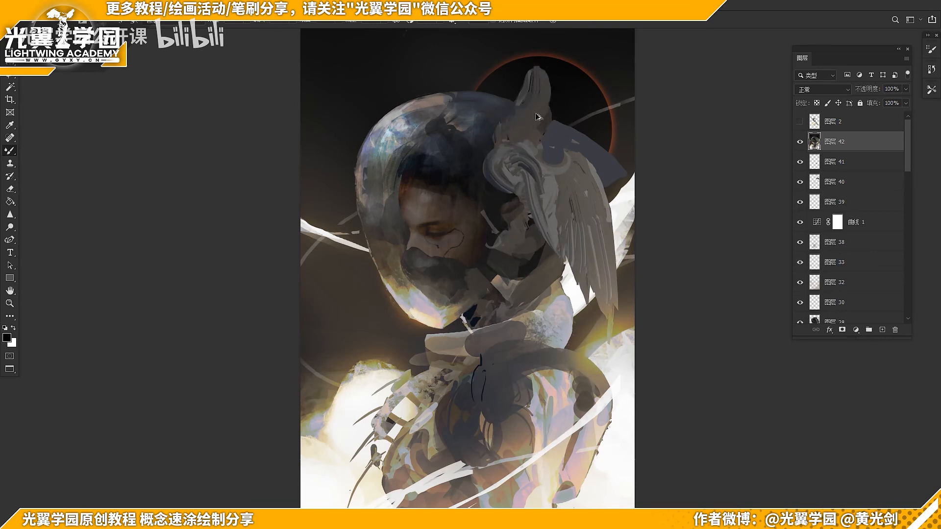
key("ctrl+z")
key("ctrl+z")
key("ctrl+z")
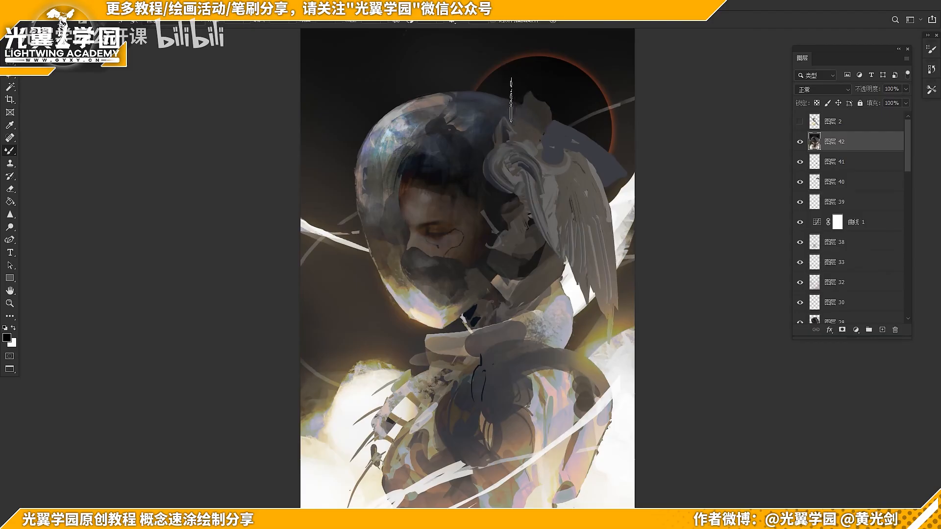
mouse_move(509, 109)
left_mouse_down()
mouse_move(510, 136)
mouse_move(537, 116)
mouse_move(532, 85)
mouse_move(501, 83)
mouse_move(525, 86)
mouse_move(510, 93)
mouse_move(524, 100)
mouse_move(504, 93)
mouse_move(510, 83)
mouse_move(476, 90)
left_mouse_up()
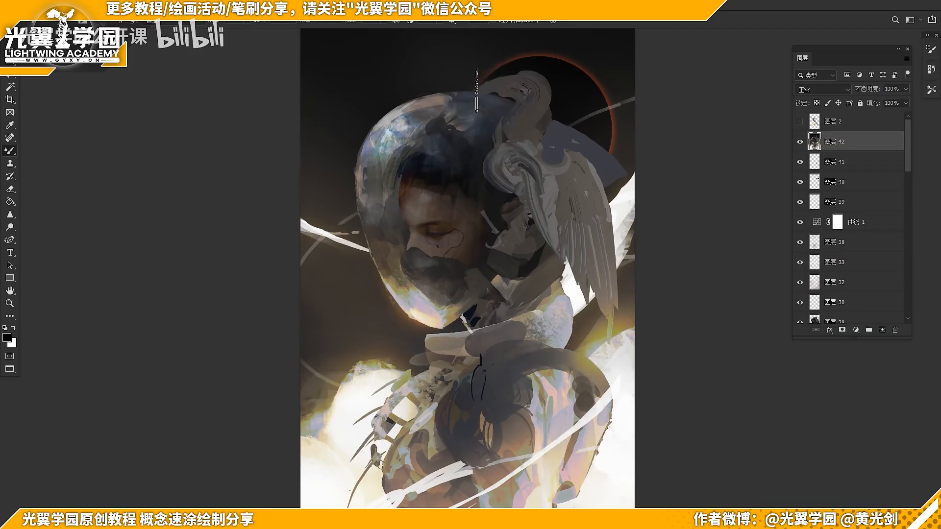
key("ctrl+minus")
key("ctrl+minus")
key("ctrl+plus")
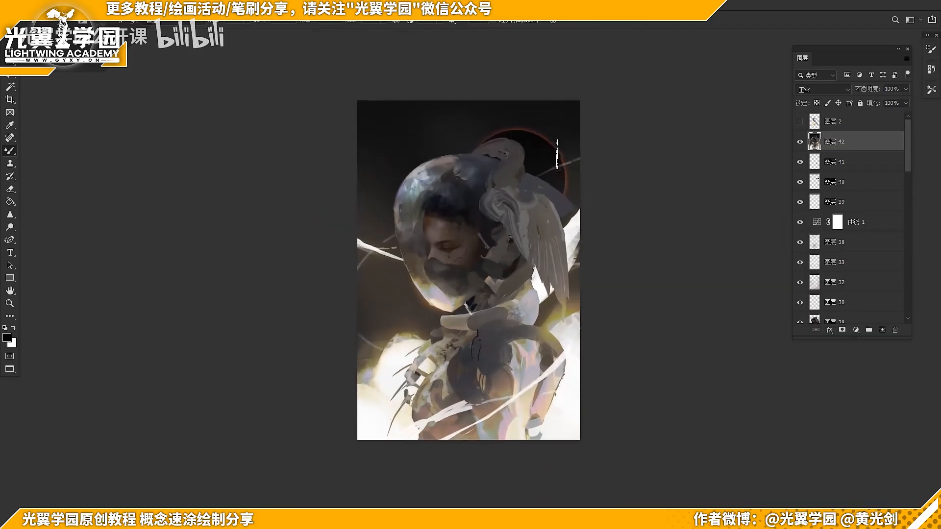
key("ctrl+z")
key("ctrl+z")
key("ctrl+z")
key("ctrl+z")
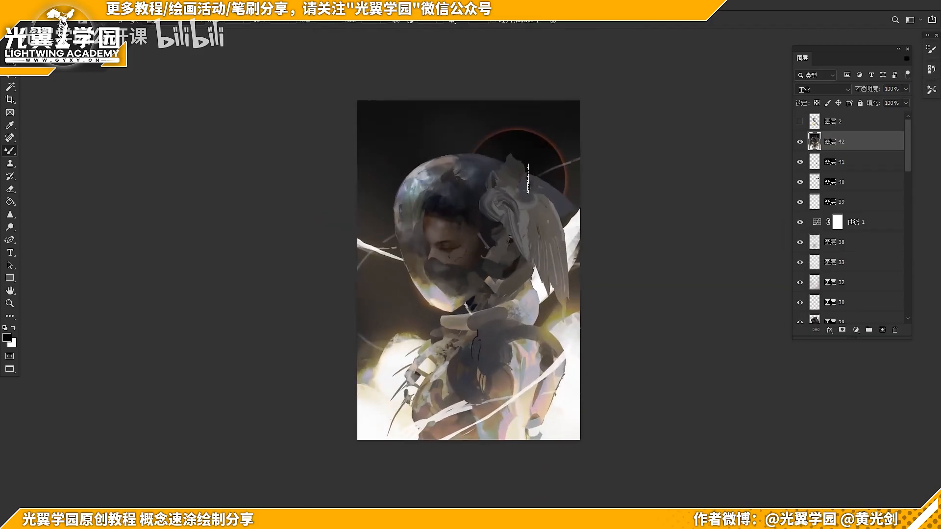
Smear the grey crest above the wing into small pointed feathers
left_click_drag(514, 161, 505, 159)
key("ctrl+plus")
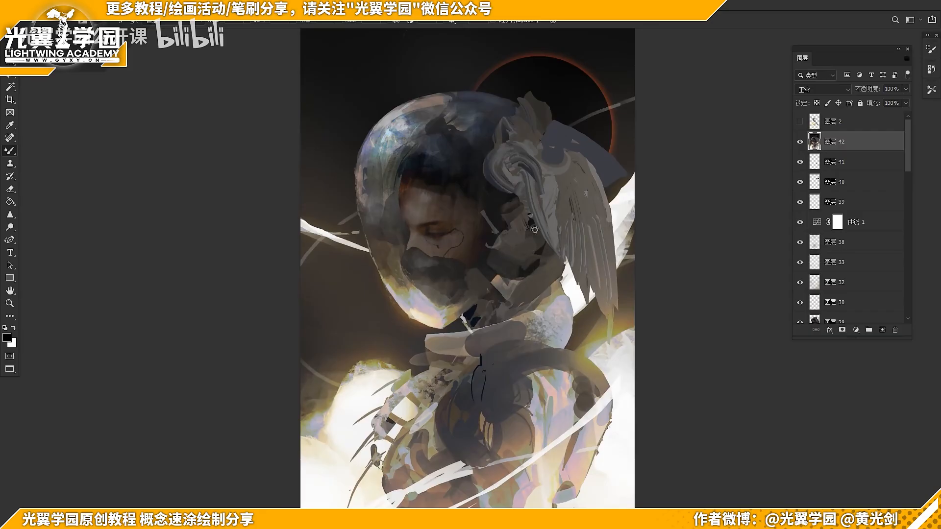
Paint dark curled Mixer Brush strokes behind the jaw and down the neck, undoing the oversized loops over the collar
left_click(506, 192, "alt")
mouse_move(516, 203)
left_mouse_down()
mouse_move(530, 238)
mouse_move(532, 222)
mouse_move(473, 302)
mouse_move(514, 294)
left_mouse_up()
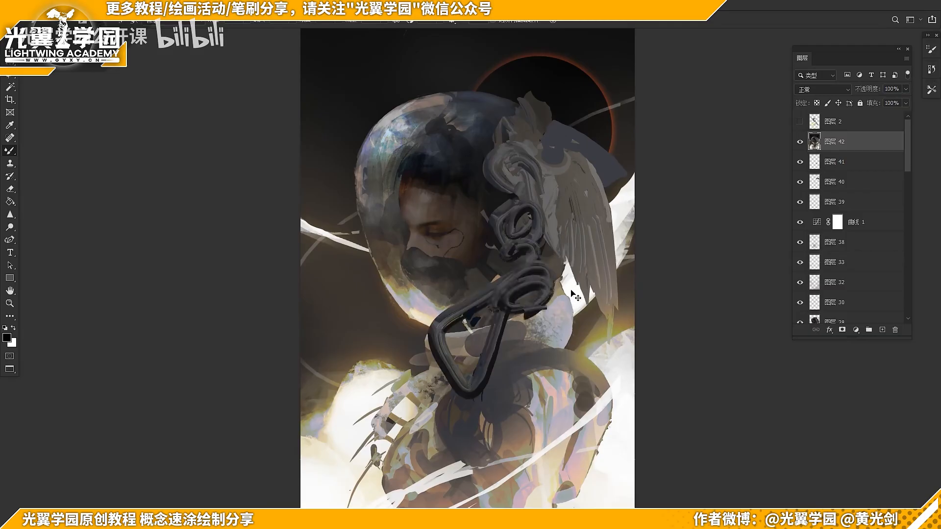
key("ctrl+minus")
key("ctrl+minus")
key("ctrl+z")
mouse_move(508, 249)
left_mouse_down()
mouse_move(490, 257)
mouse_move(490, 302)
left_mouse_up()
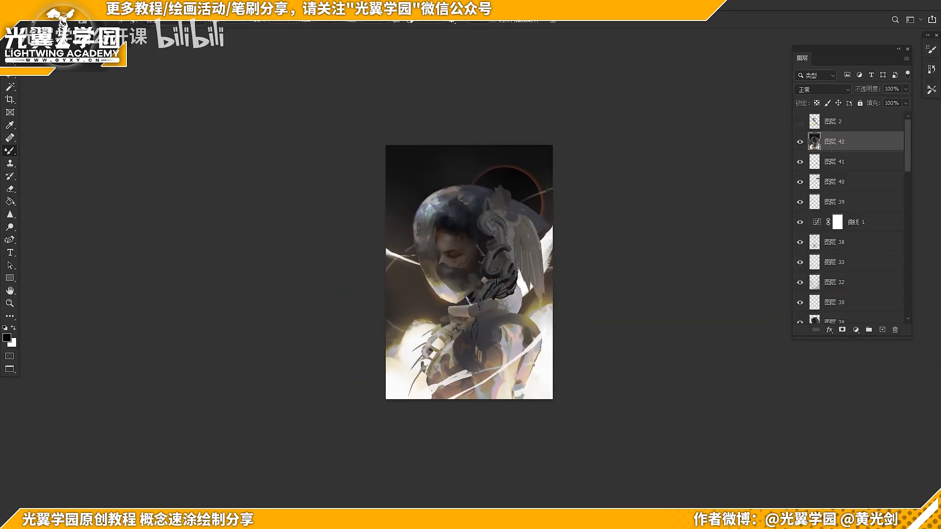
key("ctrl+plus")
key("ctrl+plus")
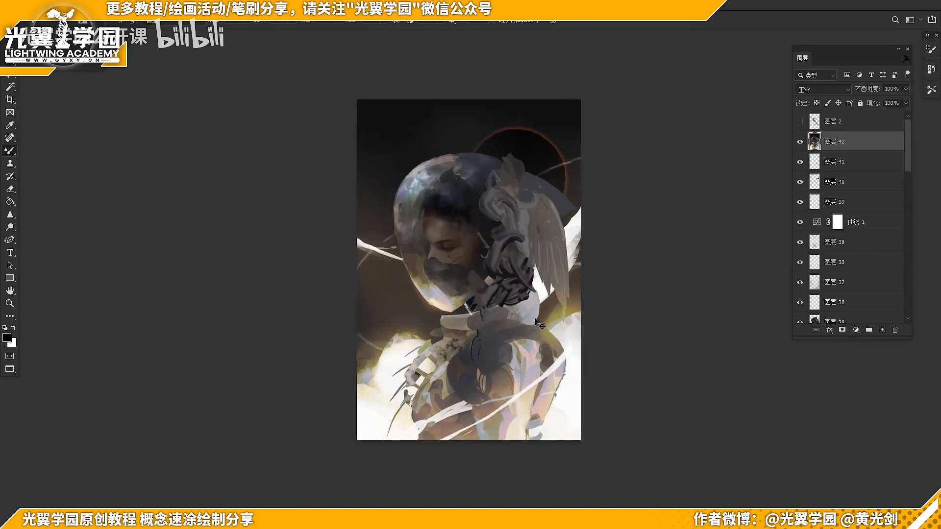
key("ctrl+z")
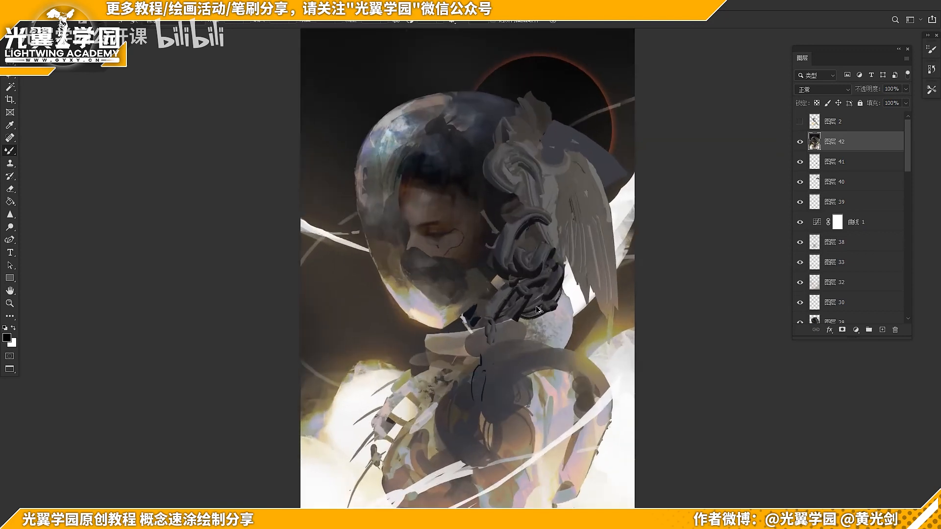
Erase the excess dark strokes around the neck, collar and wing's inner edge using the Eraser with the 硬笔 preset
key("e")
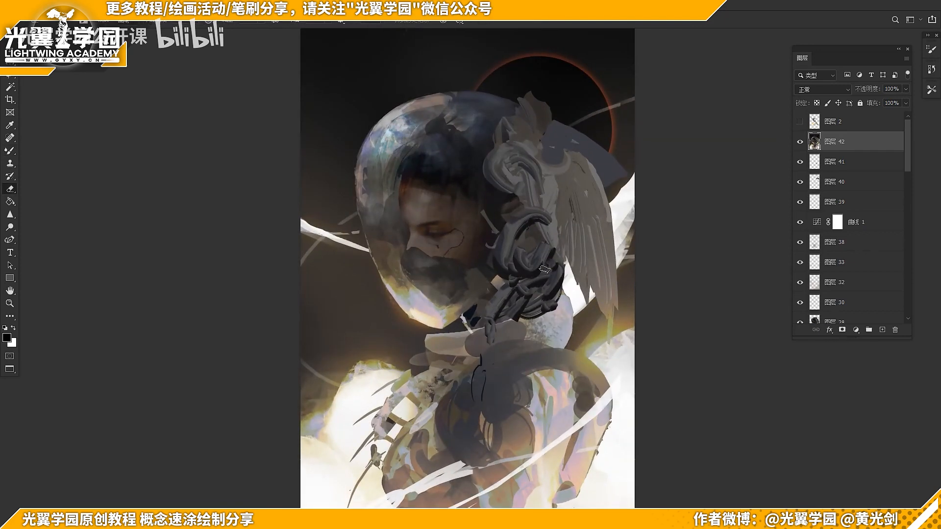
right_click(544, 268)
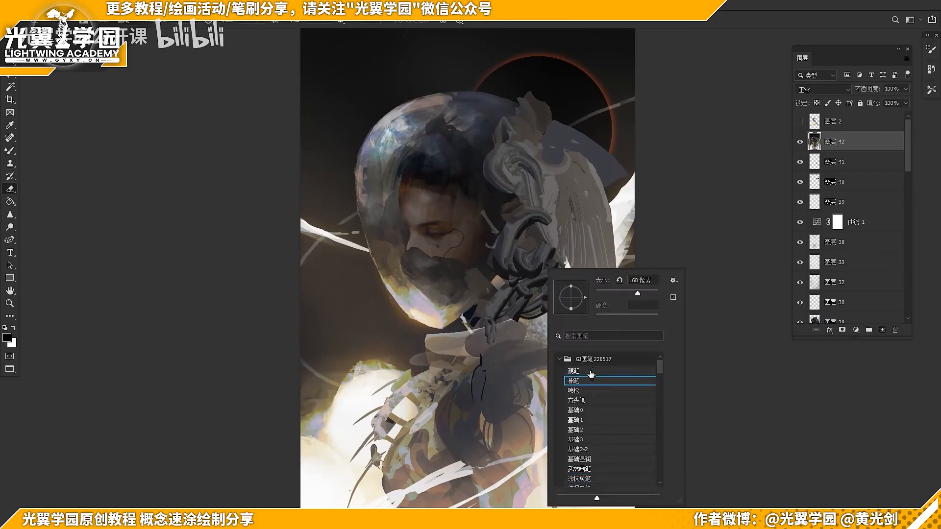
left_click(590, 372)
left_click(572, 252)
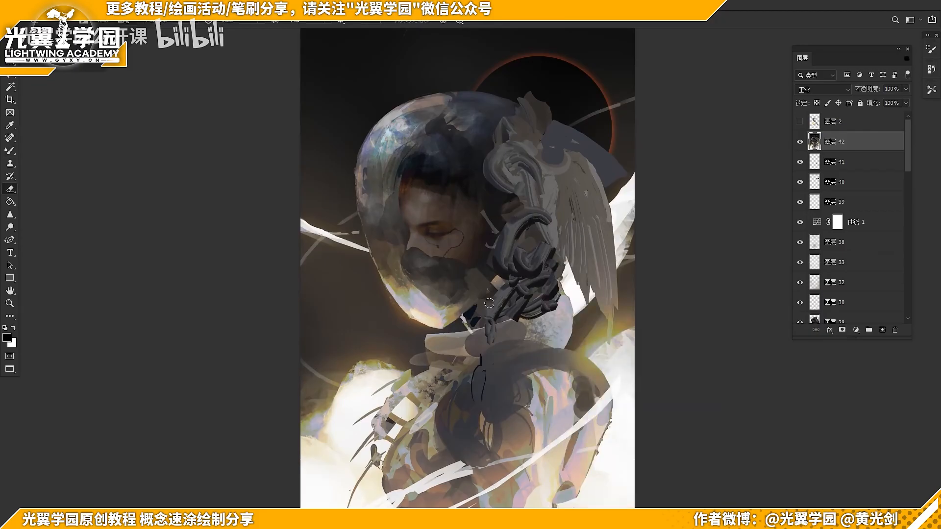
left_click_drag(503, 292, 487, 334)
left_click_drag(525, 319, 559, 302)
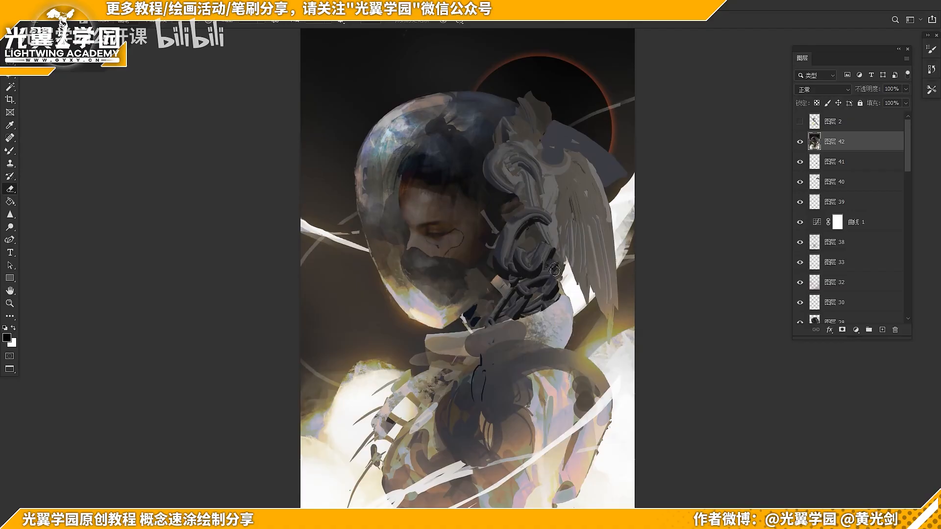
mouse_move(546, 205)
left_mouse_down()
mouse_move(551, 249)
mouse_move(567, 263)
left_mouse_up()
key("ctrl+minus")
key("ctrl+minus")
key("ctrl+minus")
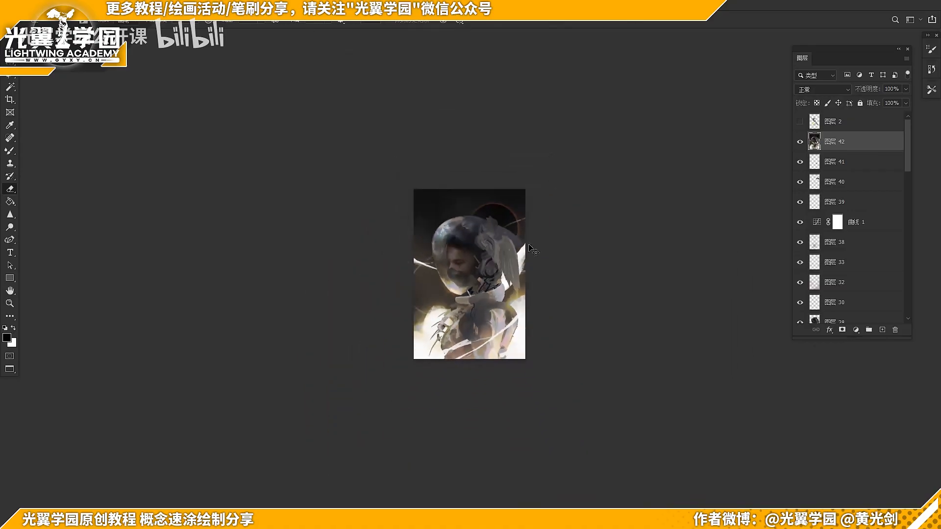
key("ctrl+plus")
key("ctrl+plus")
key("ctrl+plus")
Swirl the dark paint behind the jaw into a round ear-piece form with the Mixer Brush
key("b")
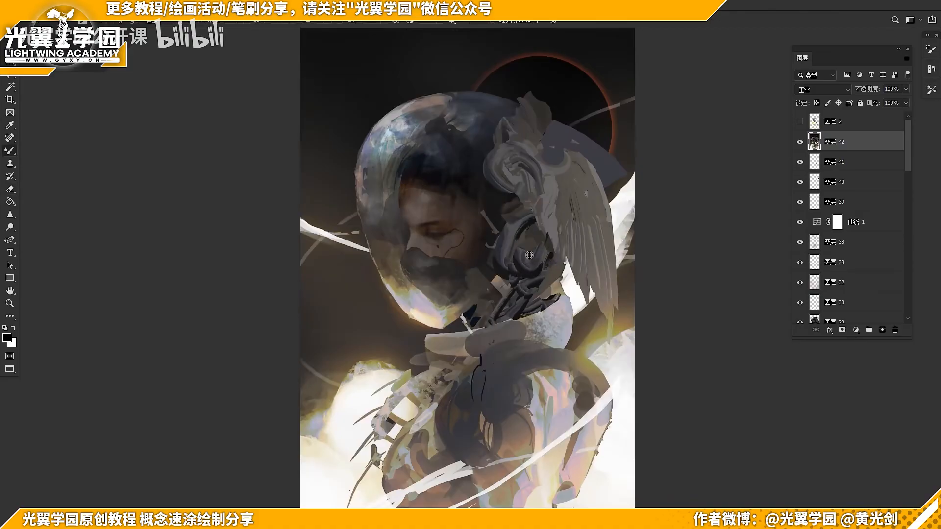
mouse_move(520, 234)
left_mouse_down()
mouse_move(541, 257)
mouse_move(533, 254)
mouse_move(540, 240)
left_mouse_up()
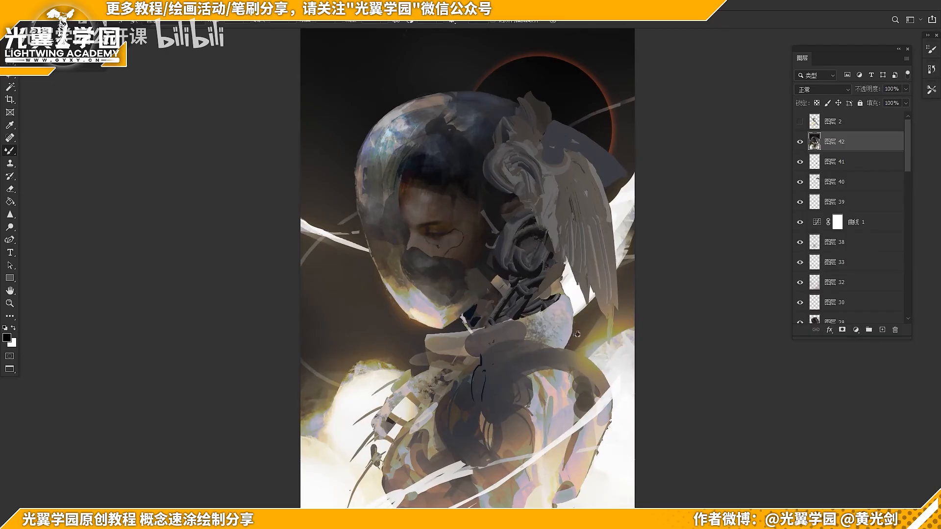
left_click_drag(523, 246, 533, 251)
key("ctrl+alt+z")
mouse_move(528, 260)
left_mouse_down()
mouse_move(530, 221)
mouse_move(518, 236)
mouse_move(540, 228)
mouse_move(524, 266)
left_mouse_up()
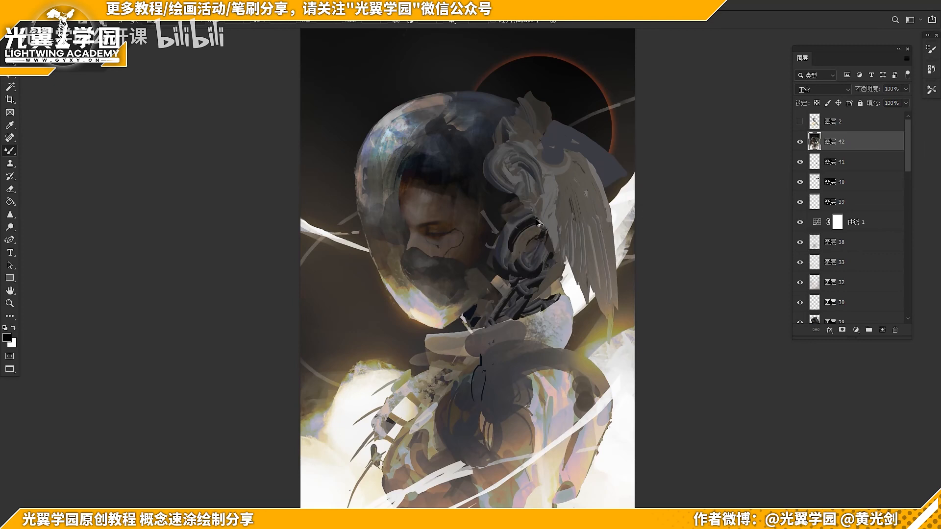
key("ctrl+shift+alt+e")
key("ctrl+z")
mouse_move(542, 234)
left_mouse_down()
mouse_move(509, 279)
mouse_move(550, 242)
mouse_move(530, 258)
left_mouse_up()
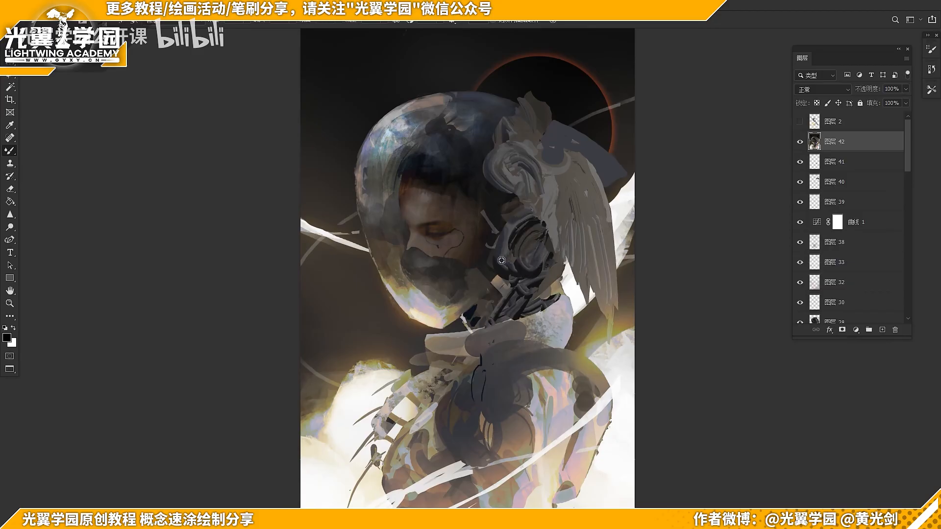
Add dark mechanical strokes inside the ear piece and along its lower edge
mouse_move(502, 260)
left_mouse_down()
mouse_move(521, 270)
mouse_move(524, 291)
left_mouse_up()
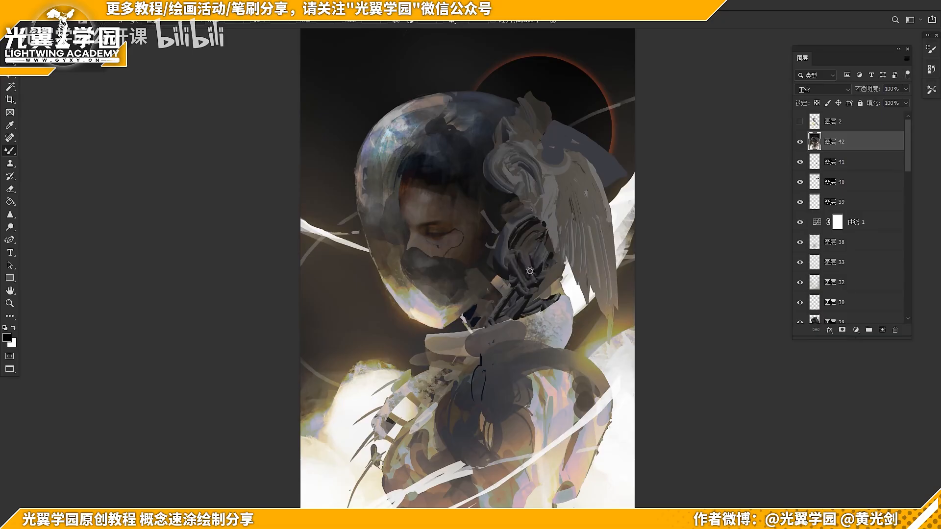
mouse_move(520, 275)
left_mouse_down()
mouse_move(514, 262)
mouse_move(535, 289)
mouse_move(545, 281)
left_mouse_up()
mouse_move(527, 234)
left_mouse_down()
mouse_move(526, 286)
mouse_move(537, 282)
mouse_move(525, 285)
mouse_move(537, 278)
mouse_move(519, 255)
left_mouse_up()
key("ctrl+minus")
key("ctrl+minus")
key("ctrl+minus")
key("ctrl+plus")
key("ctrl+plus")
key("ctrl+plus")
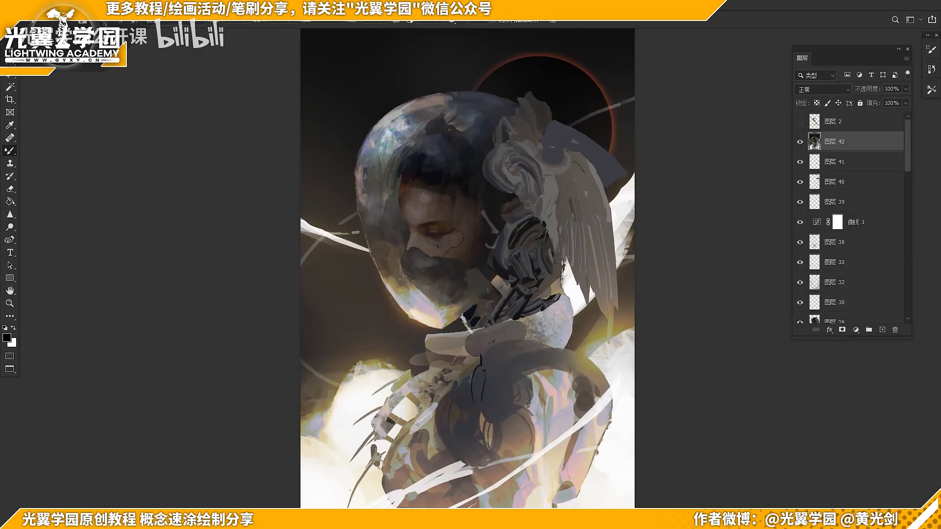
Paint a small ring-shaped joint and a darker rim at the back of the collar
mouse_move(550, 282)
left_mouse_down()
mouse_move(565, 282)
mouse_move(549, 296)
mouse_move(559, 303)
mouse_move(567, 288)
left_mouse_up()
left_click(560, 282, "alt")
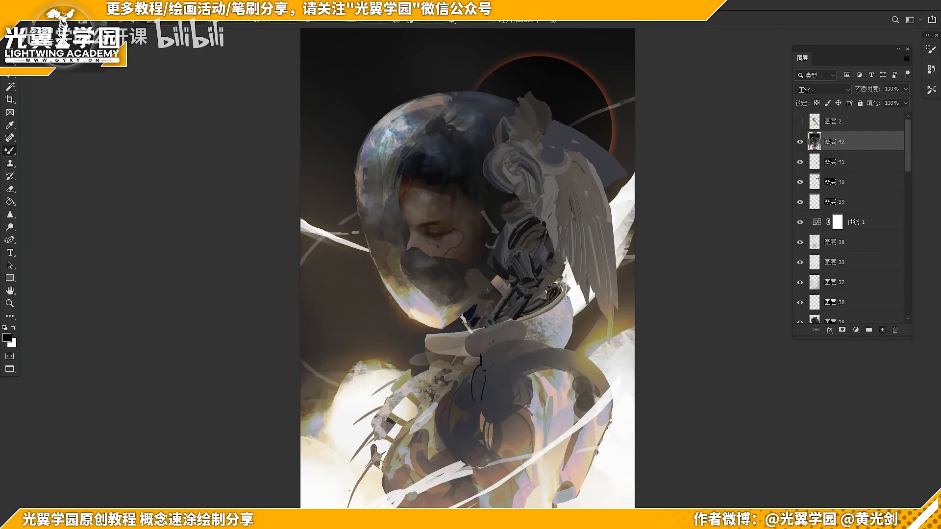
key("ctrl+plus")
key("ctrl+minus")
key("ctrl+minus")
key("ctrl+minus")
key("ctrl+minus")
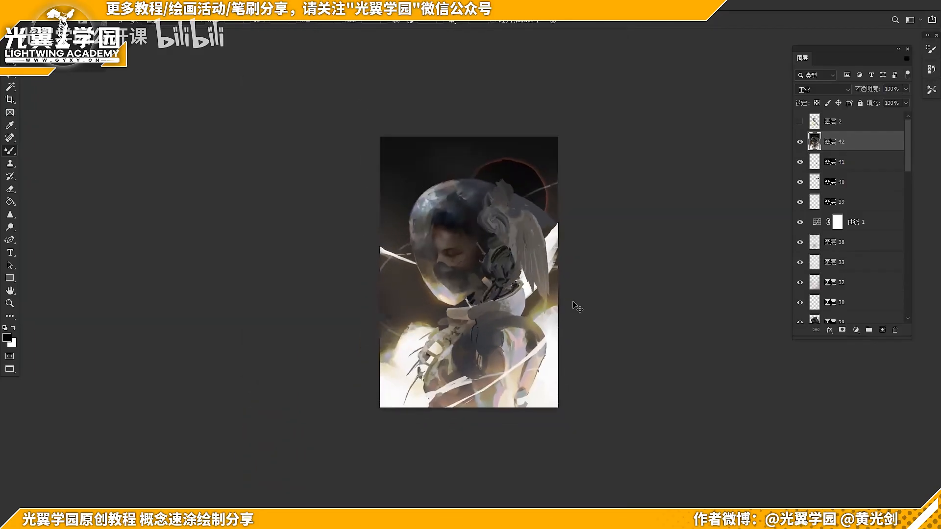
key("ctrl+plus")
key("ctrl+plus")
key("ctrl+plus")
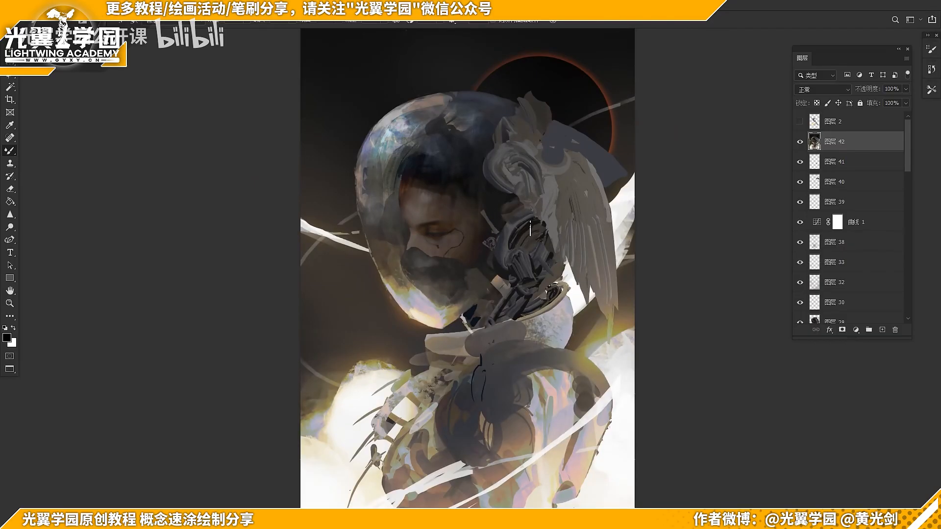
Draw finer dark and light mechanical lines across the round ear piece
left_click_drag(516, 232, 531, 247)
left_click_drag(544, 250, 513, 276)
left_click_drag(528, 250, 513, 249)
key("ctrl+minus")
key("ctrl+minus")
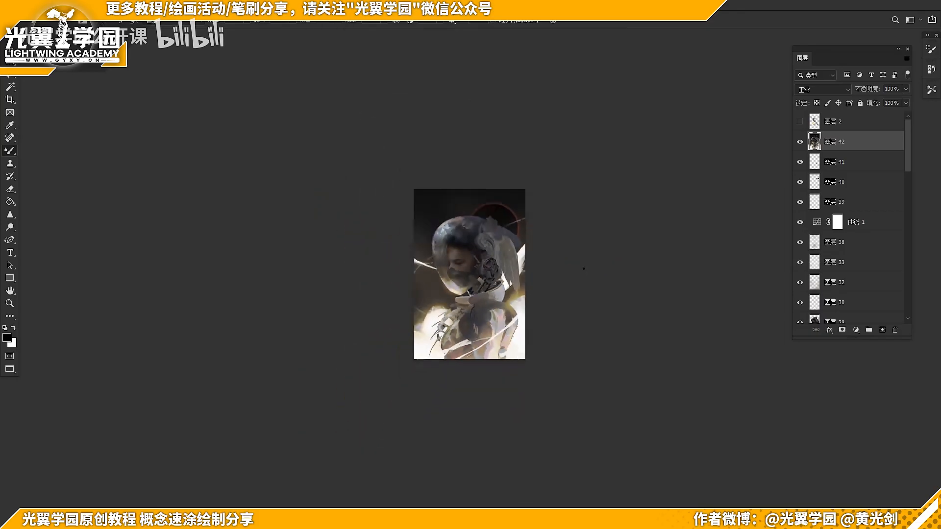
key("ctrl+plus")
key("ctrl+plus")
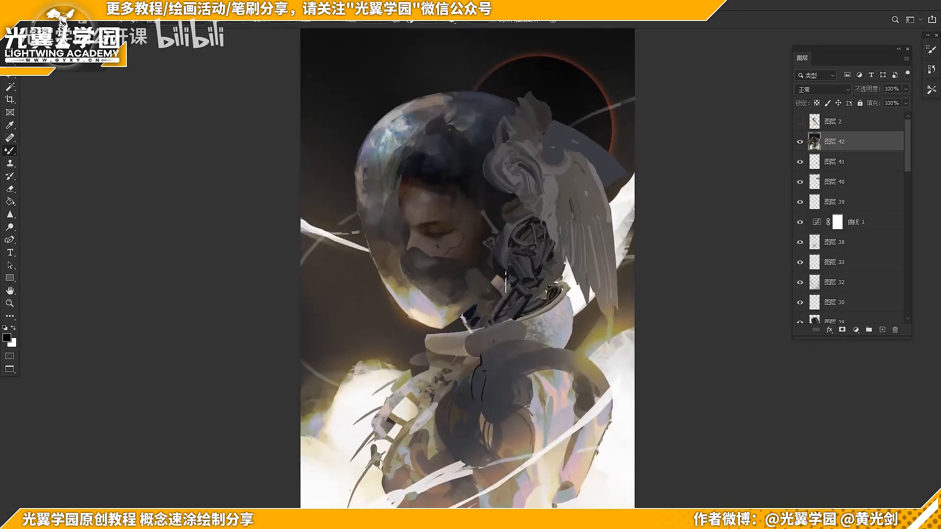
Dab small mechanical details onto the neck below the jaw and run a cable down from the ear piece
left_click(501, 284, "alt")
left_click(511, 290, "alt")
mouse_move(502, 286)
left_mouse_down()
mouse_move(438, 319)
mouse_move(500, 282)
mouse_move(428, 332)
mouse_move(511, 295)
mouse_move(510, 282)
mouse_move(503, 298)
mouse_move(492, 298)
mouse_move(507, 285)
left_mouse_up()
key("Tab")
key("Tab")
left_click(491, 288, "alt")
left_click(500, 284, "alt")
left_click(507, 286, "alt")
left_click(525, 247, "alt")
left_click(525, 275, "alt")
left_click_drag(537, 262, 529, 332)
left_click(547, 286, "alt")
left_click(539, 287, "alt")
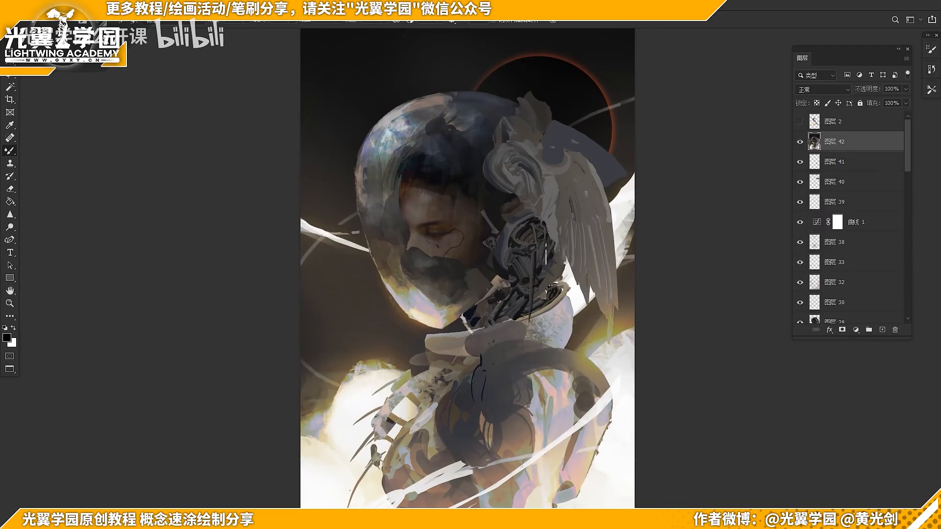
Redraw the cable strokes running from the ear piece down the back of the neck to the collar
left_click_drag(541, 262, 537, 312)
key("ctrl+z")
key("ctrl+z")
left_click_drag(538, 264, 527, 305)
left_click_drag(560, 262, 528, 323)
key("ctrl+minus")
key("ctrl+minus")
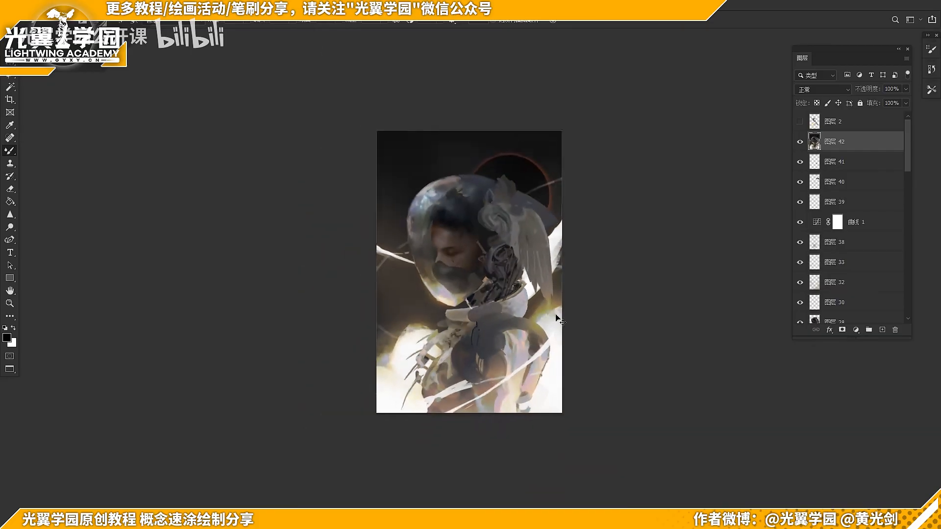
key("ctrl+0")
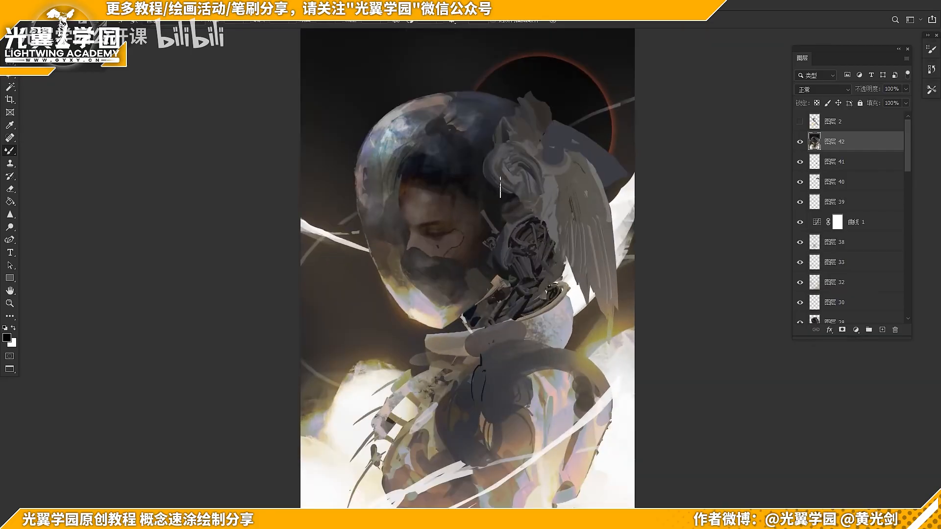
Smear short curved strokes along the front edge of the scroll at the wing's base
left_click_drag(499, 191, 510, 214)
left_click_drag(478, 175, 501, 225)
key("ctrl+minus")
key("ctrl+plus")
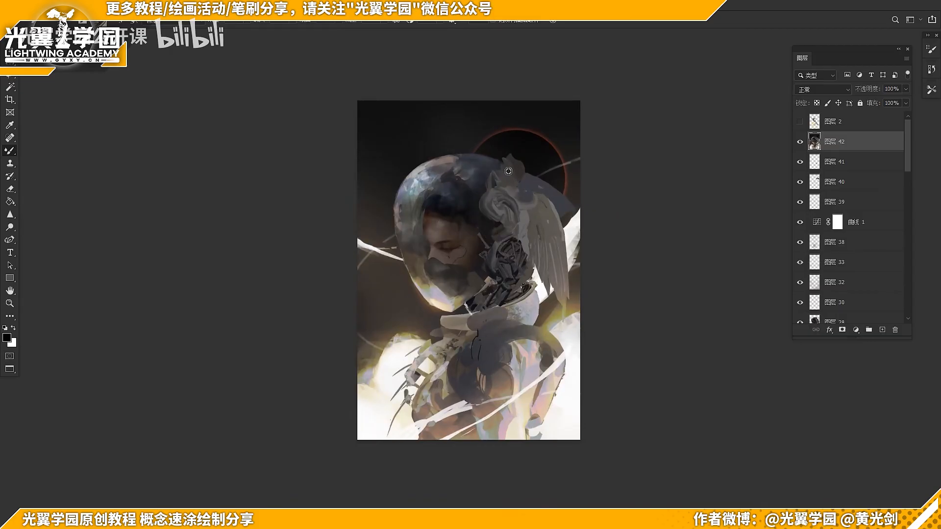
Reshape the crest above the wing, add thin strands from the scroll to the ear piece, and check the mirrored canvas
mouse_move(519, 173)
left_mouse_down()
mouse_move(505, 161)
mouse_move(522, 175)
mouse_move(512, 150)
mouse_move(530, 166)
mouse_move(502, 156)
mouse_move(525, 167)
left_mouse_up()
left_click(510, 151, "alt")
left_click(504, 193, "alt")
left_click_drag(492, 226, 464, 318)
key("ctrl+z")
left_click_drag(480, 208, 503, 254)
left_click_drag(499, 222, 506, 246)
key("ctrl+shift+h")
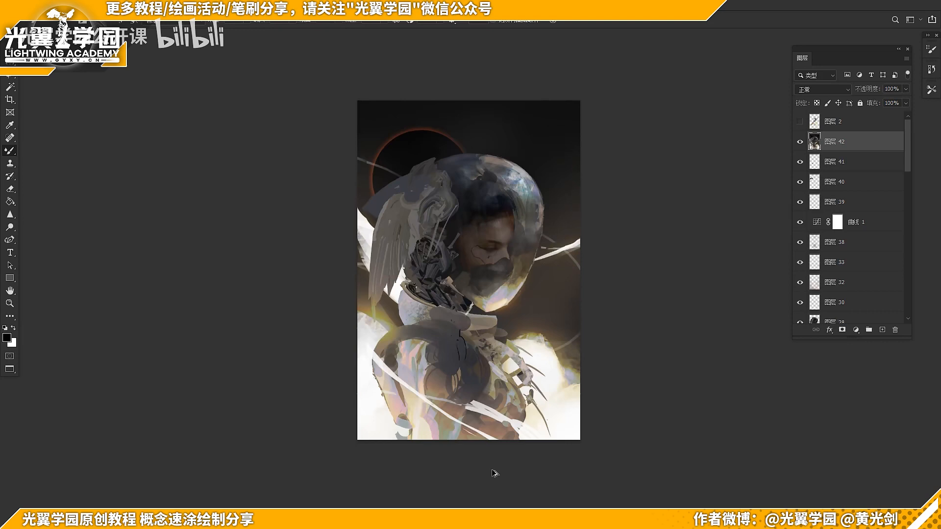
key("ctrl+shift+h")
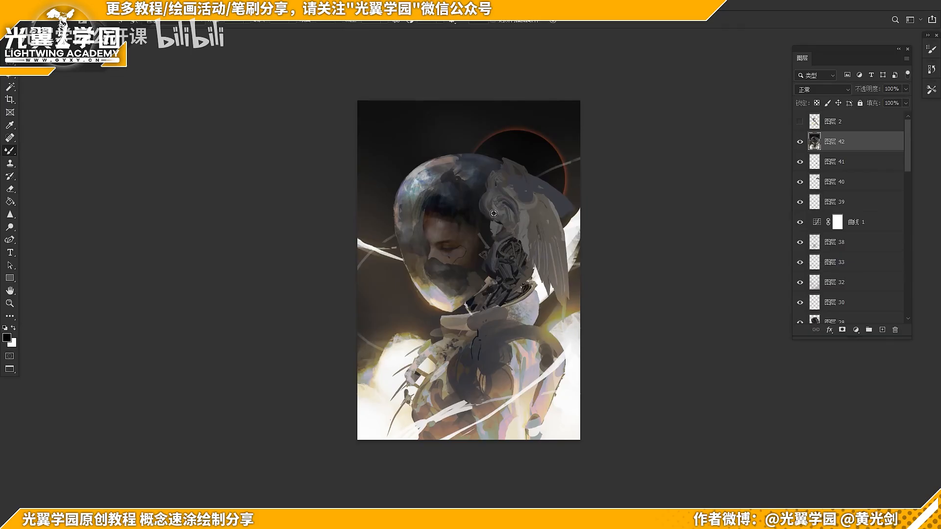
Smear the scroll's centre and paint feather strokes over the upper wing beside it, undoing the misplaced ones
mouse_move(493, 213)
left_mouse_down()
mouse_move(502, 221)
mouse_move(513, 207)
mouse_move(502, 210)
left_mouse_up()
key("ctrl+plus")
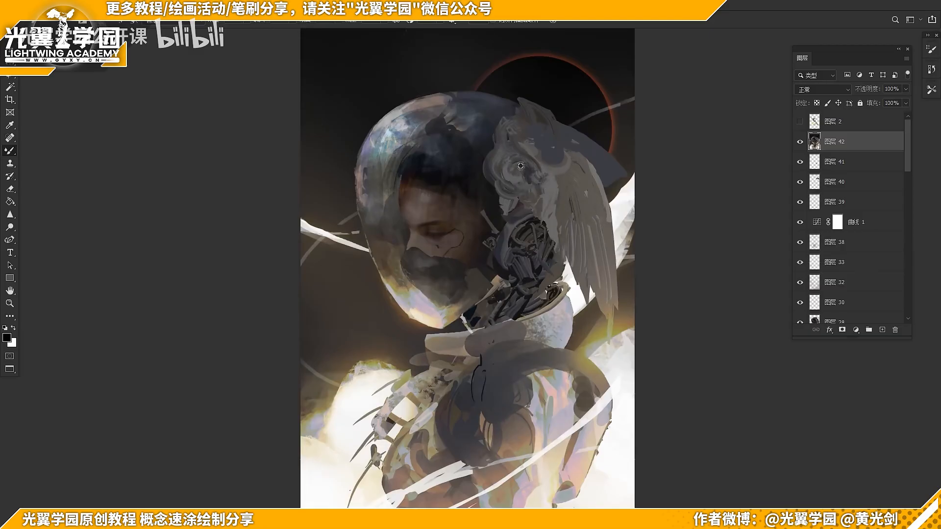
mouse_move(520, 166)
left_mouse_down()
mouse_move(567, 181)
mouse_move(554, 202)
mouse_move(574, 227)
left_mouse_up()
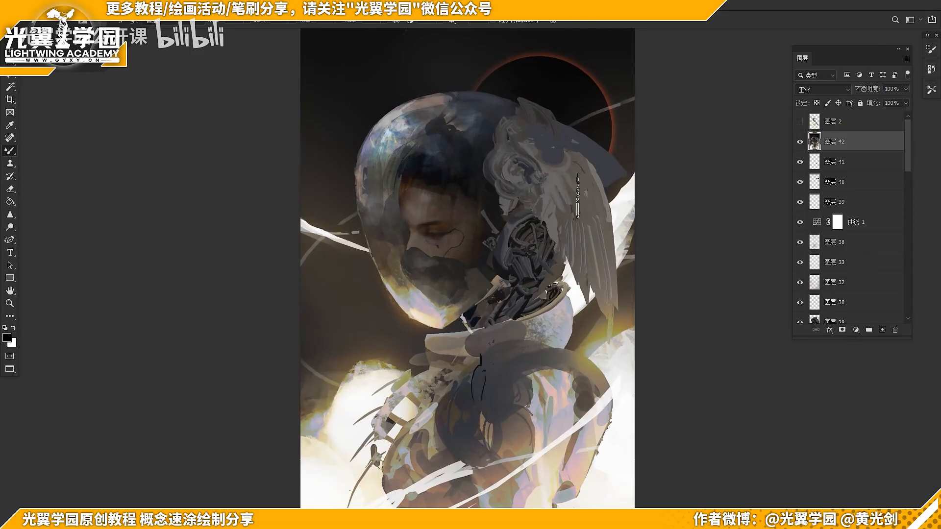
mouse_move(550, 178)
left_mouse_down()
mouse_move(545, 168)
mouse_move(566, 163)
left_mouse_up()
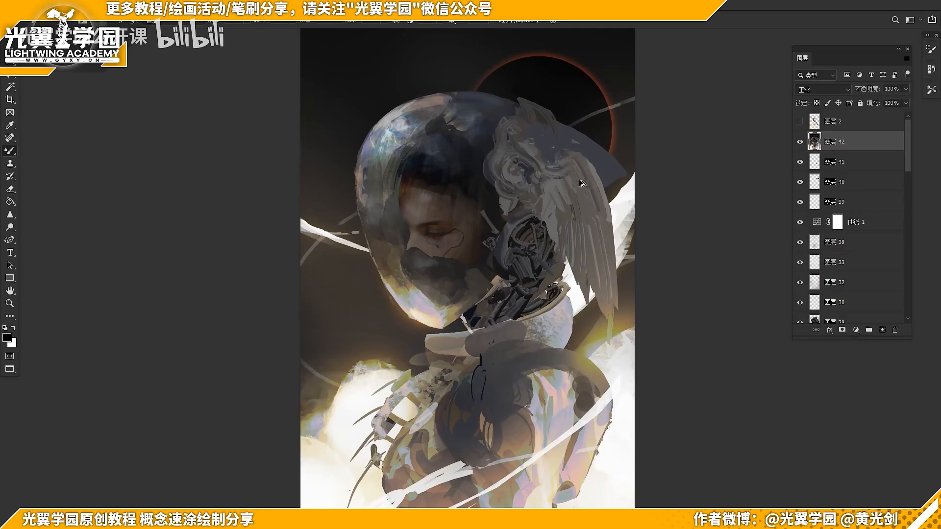
mouse_move(570, 170)
left_mouse_down()
mouse_move(609, 230)
mouse_move(571, 167)
mouse_move(558, 189)
mouse_move(588, 210)
mouse_move(569, 190)
mouse_move(537, 181)
mouse_move(567, 203)
mouse_move(569, 222)
left_mouse_up()
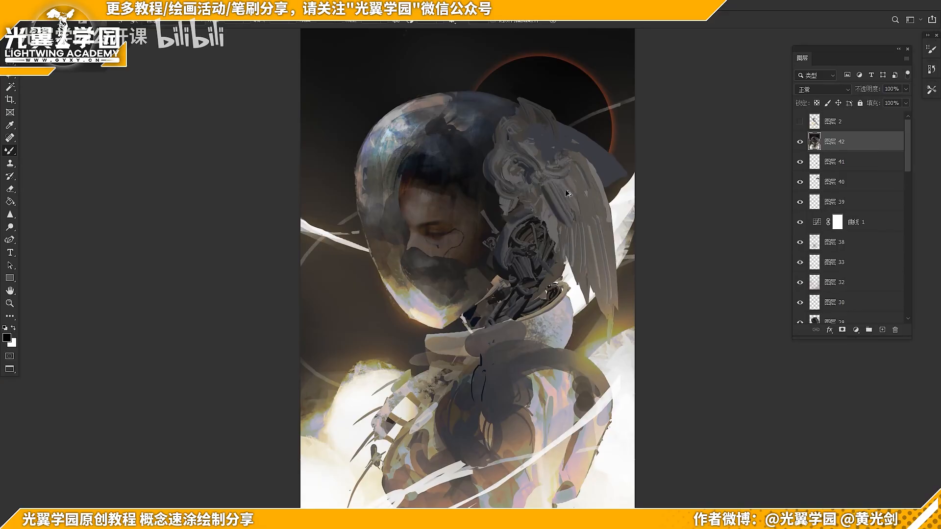
key("ctrl+z")
left_click_drag(549, 182, 564, 212)
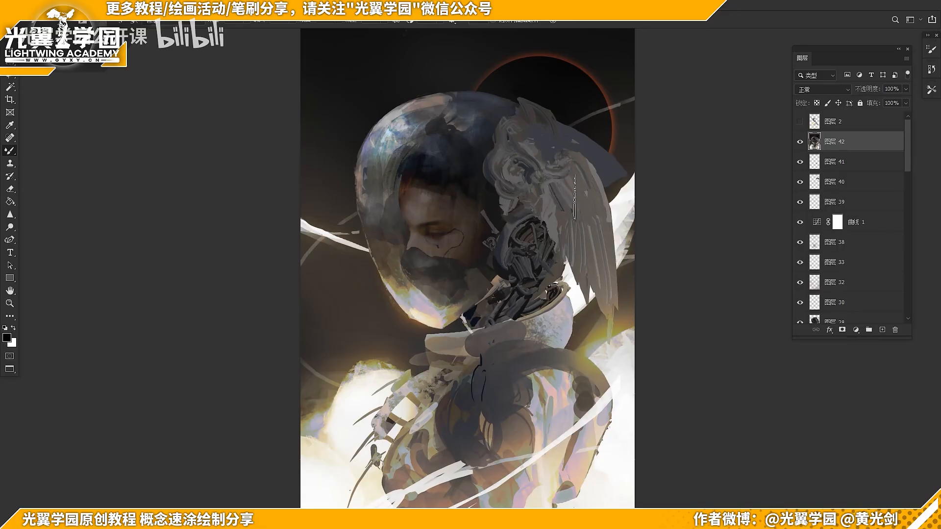
key("ctrl+z")
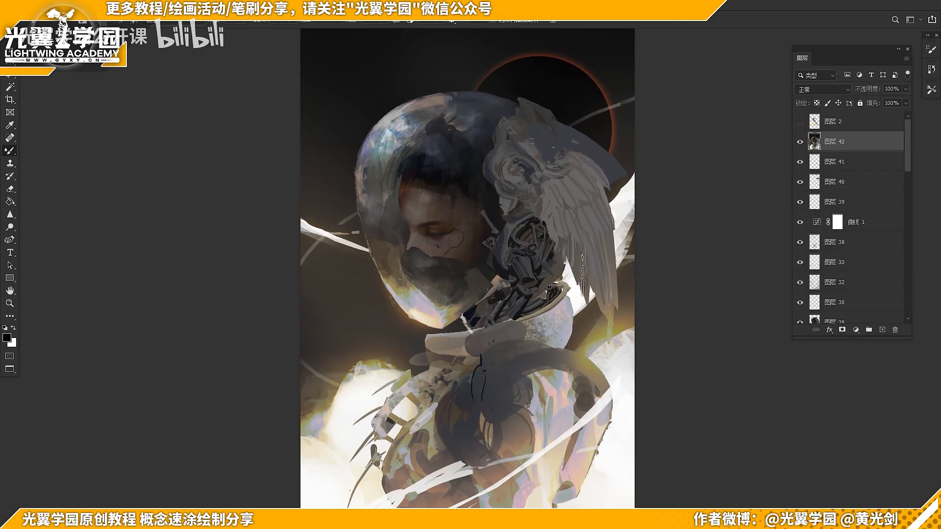
Undo the last feather stroke, mirror the canvas and rework the long lower feathers, undoing the misplaced strokes
key("ctrl+minus")
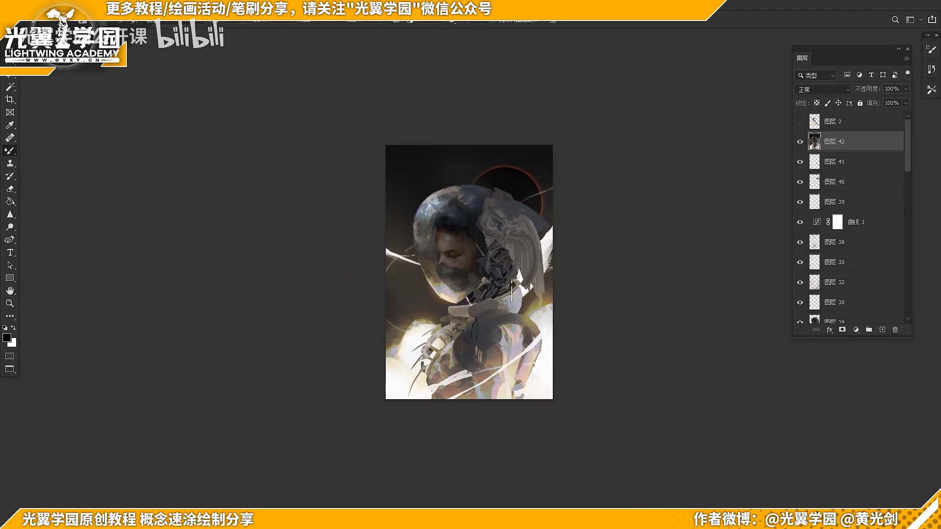
key("ctrl+z")
key("ctrl+shift+h")
key("ctrl+plus")
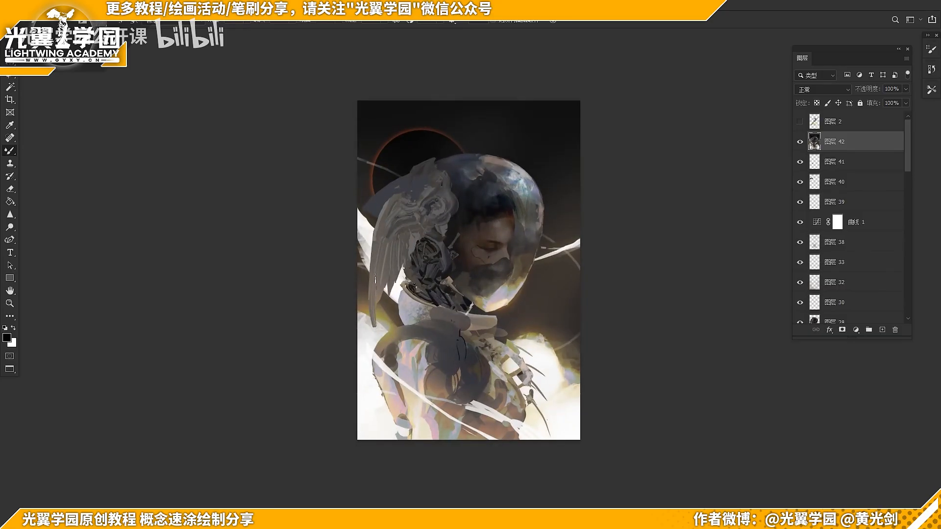
left_click_drag(392, 267, 389, 294)
left_click_drag(402, 261, 396, 293)
key("ctrl+z")
key("ctrl+z")
key("ctrl+z")
key("ctrl+z")
mouse_move(408, 221)
left_mouse_down()
mouse_move(376, 250)
mouse_move(381, 342)
left_mouse_up()
key("ctrl+z")
mouse_move(400, 201)
left_mouse_down()
mouse_move(401, 224)
mouse_move(396, 214)
mouse_move(379, 265)
left_mouse_up()
key("ctrl+z")
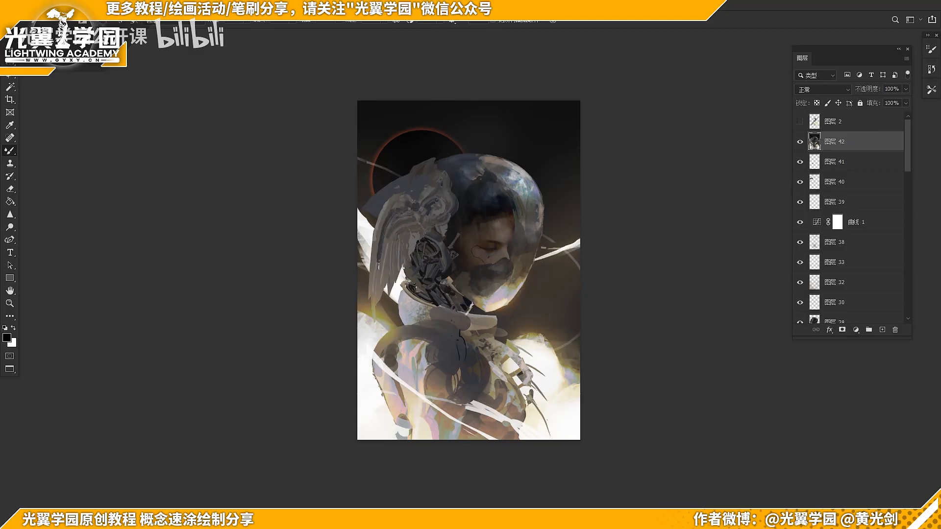
Flip the canvas back and smear short strokes around the scroll and where it meets the wing
key("ctrl+plus")
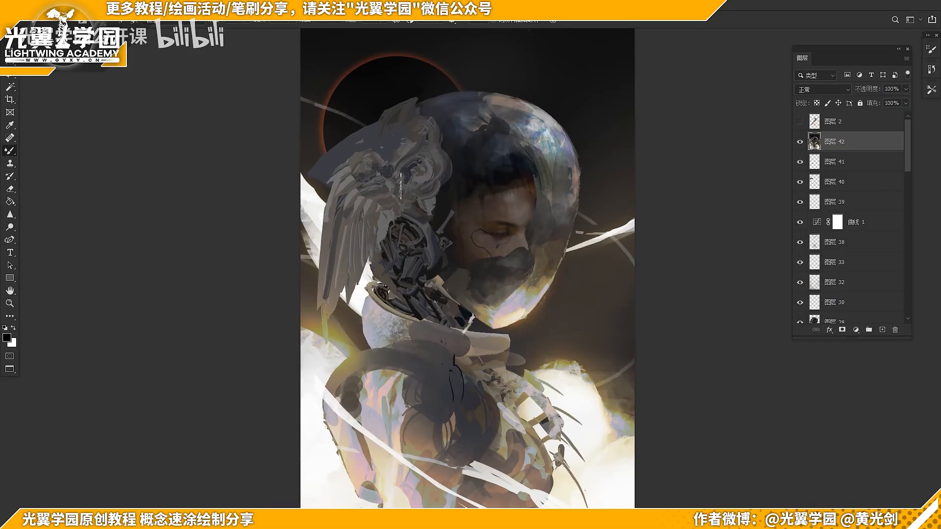
key("ctrl+minus")
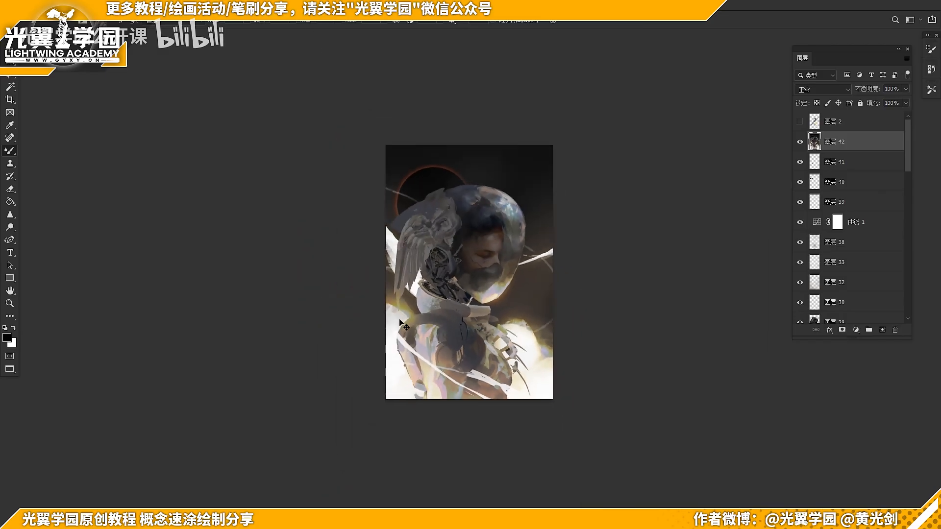
key("ctrl+shift+h")
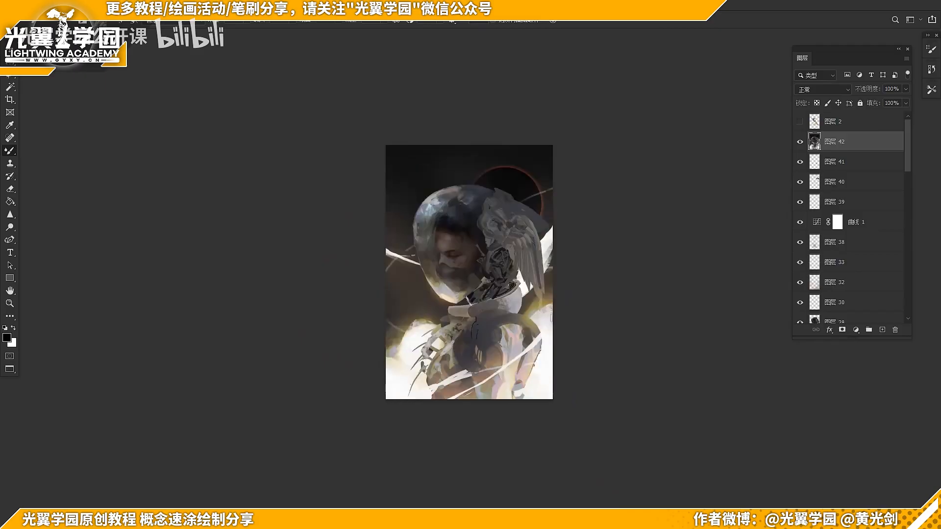
key("ctrl+plus")
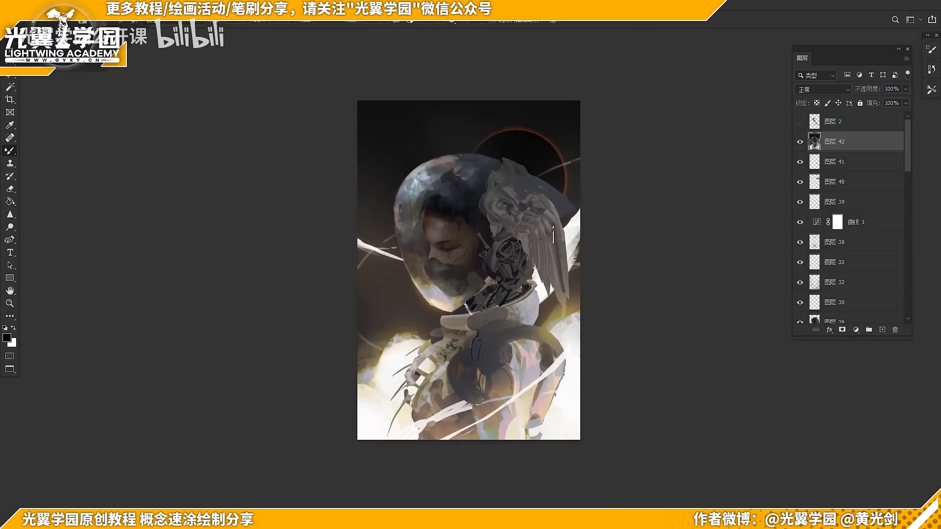
key("ctrl+plus")
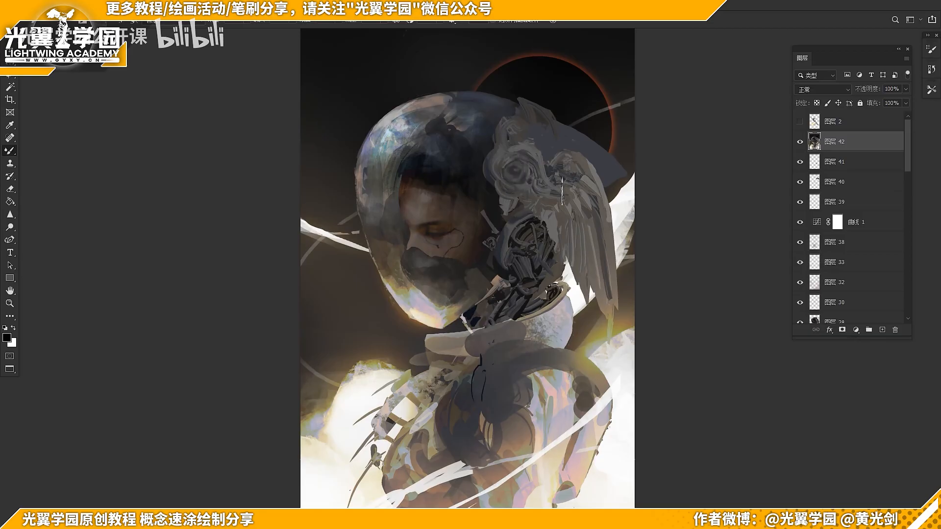
key("ctrl+minus")
key("ctrl+minus")
key("ctrl+minus")
key("ctrl+0")
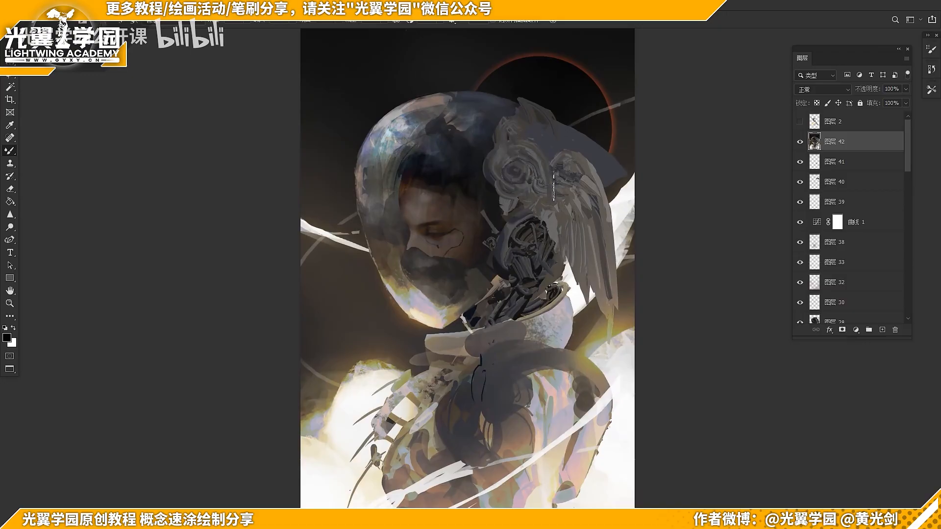
left_click_drag(549, 184, 560, 180)
left_click_drag(491, 166, 488, 165)
mouse_move(511, 196)
left_mouse_down()
mouse_move(497, 167)
mouse_move(495, 192)
mouse_move(513, 194)
mouse_move(489, 179)
mouse_move(519, 212)
mouse_move(520, 201)
mouse_move(490, 189)
mouse_move(505, 210)
mouse_move(497, 194)
mouse_move(508, 202)
mouse_move(510, 188)
mouse_move(500, 176)
mouse_move(512, 201)
mouse_move(524, 183)
mouse_move(498, 174)
mouse_move(509, 214)
mouse_move(523, 190)
mouse_move(498, 176)
mouse_move(502, 216)
mouse_move(533, 196)
left_mouse_up()
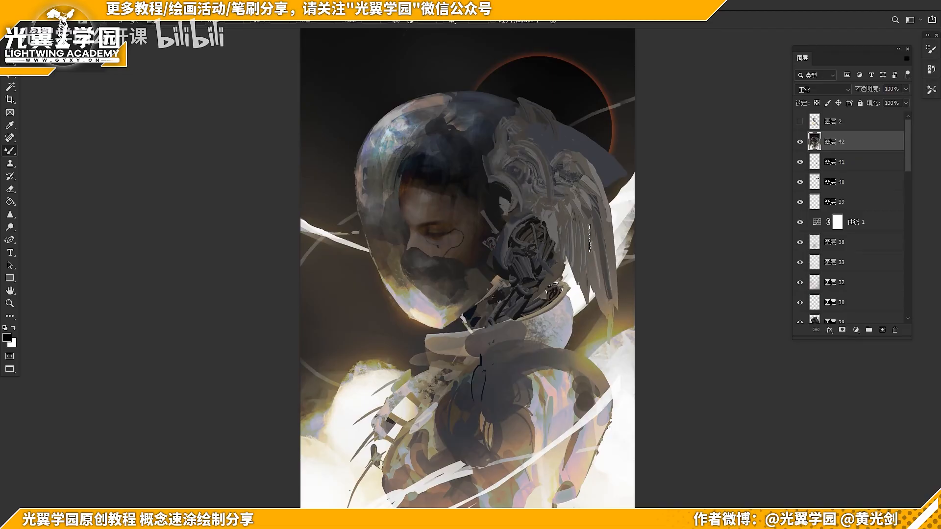
Pull strokes from the scroll across the wing's shoulder to connect it with the upper feathers
key("ctrl+minus")
key("ctrl+minus")
key("ctrl+plus")
mouse_move(545, 171)
left_mouse_down()
mouse_move(538, 159)
mouse_move(550, 194)
mouse_move(567, 164)
mouse_move(557, 165)
mouse_move(584, 181)
left_mouse_up()
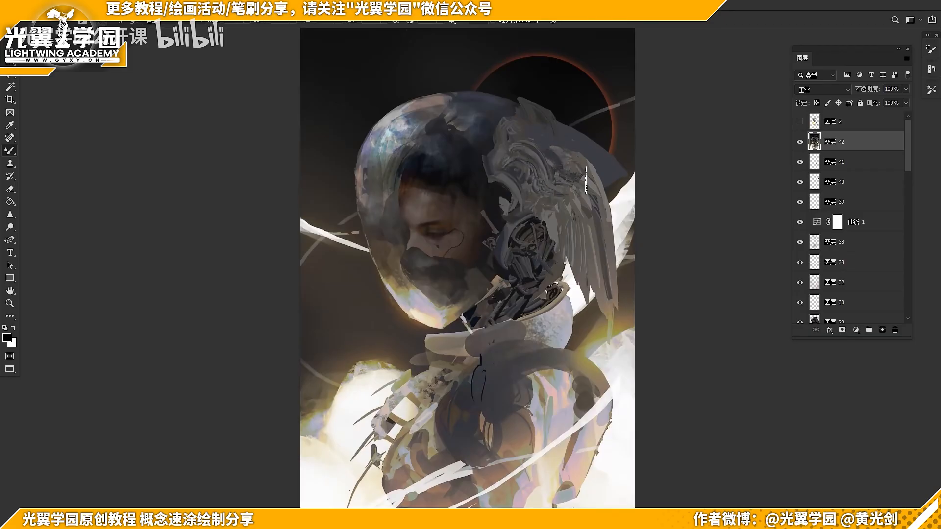
left_click_drag(546, 148, 595, 175)
key("ctrl+minus")
key("ctrl+minus")
key("ctrl+plus")
key("ctrl+plus")
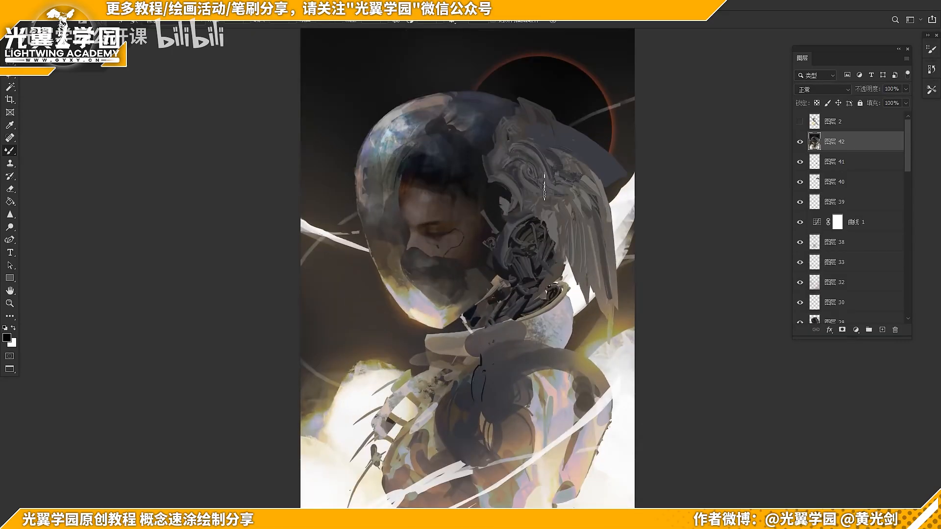
Smear a stroke back into the scroll's lower curve and mirror the canvas to check the silhouette
left_click_drag(544, 188, 529, 172)
key("ctrl+minus")
key("ctrl+minus")
key("ctrl+minus")
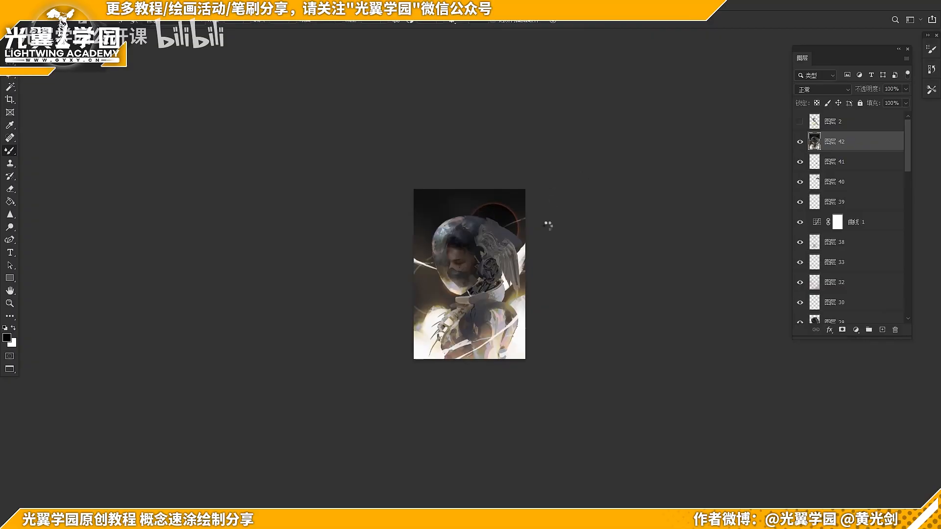
key("ctrl+plus")
key("ctrl+plus")
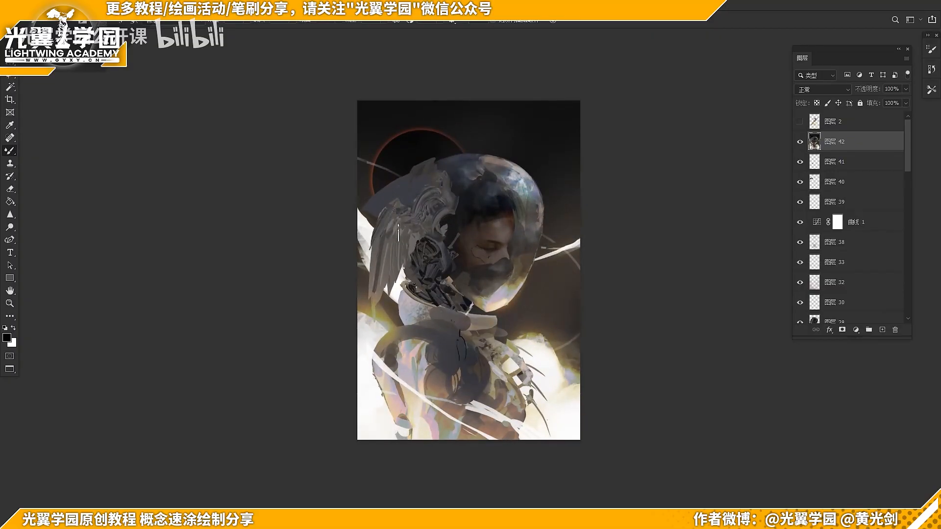
Paint long separate feathers down to the wing tip and shorter ones along its inner edge
left_click_drag(368, 289, 370, 309)
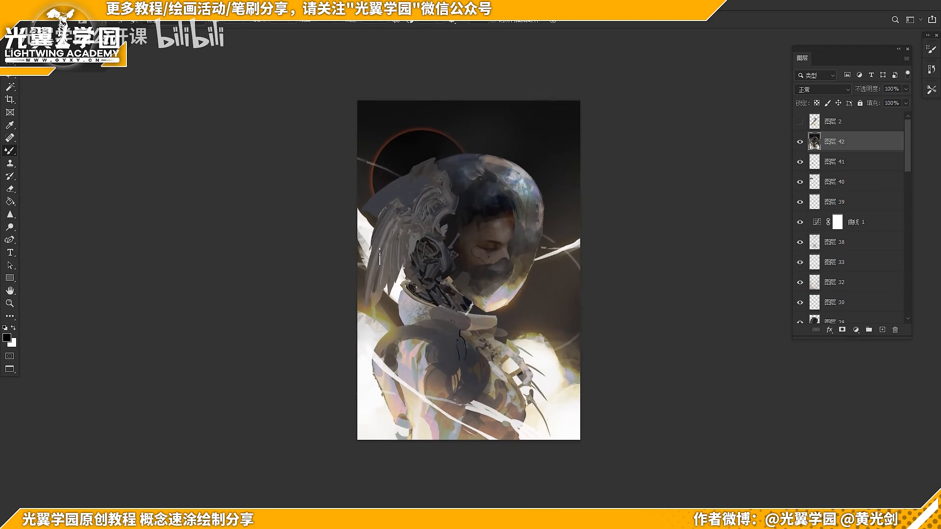
left_click_drag(387, 240, 367, 302)
left_click_drag(388, 239, 365, 328)
mouse_move(386, 241)
left_mouse_down()
mouse_move(371, 300)
mouse_move(396, 272)
left_mouse_up()
mouse_move(409, 231)
left_mouse_down()
mouse_move(411, 260)
mouse_move(424, 239)
left_mouse_up()
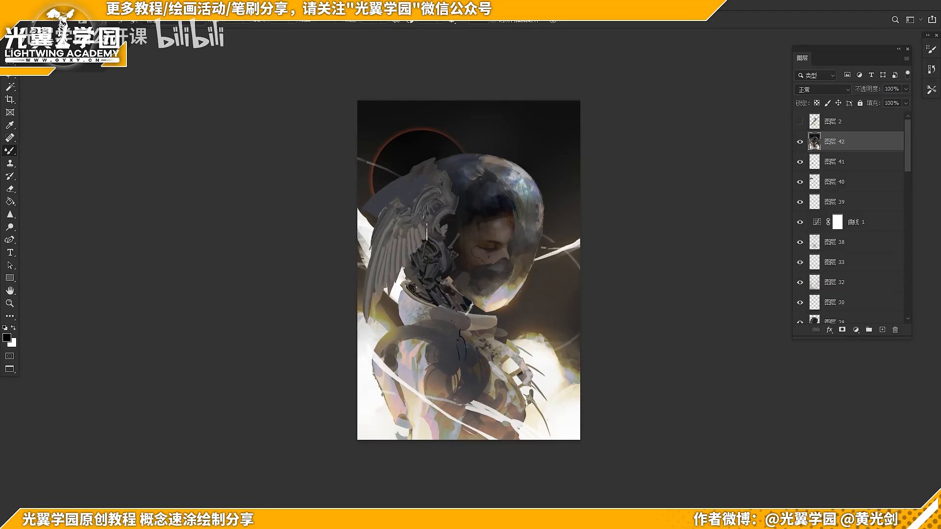
key("ctrl+minus")
key("ctrl+minus")
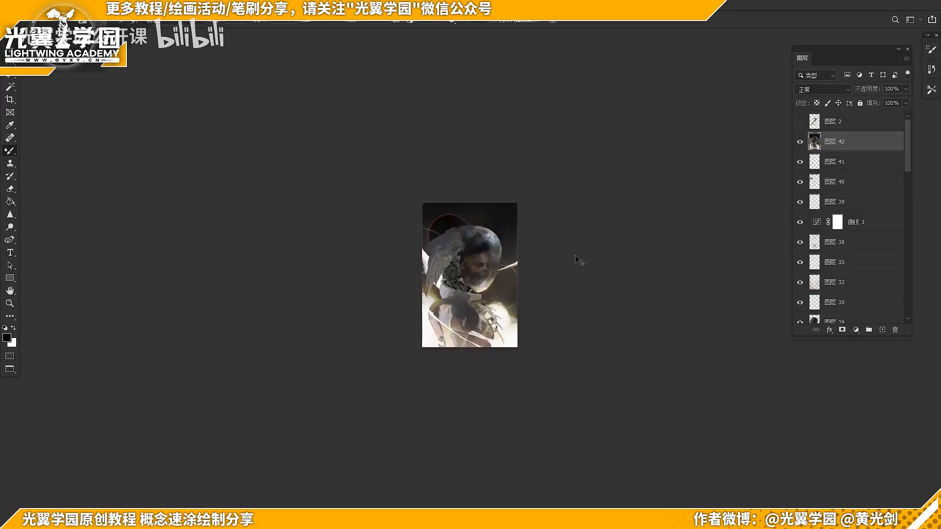
key("ctrl+plus")
key("ctrl+plus")
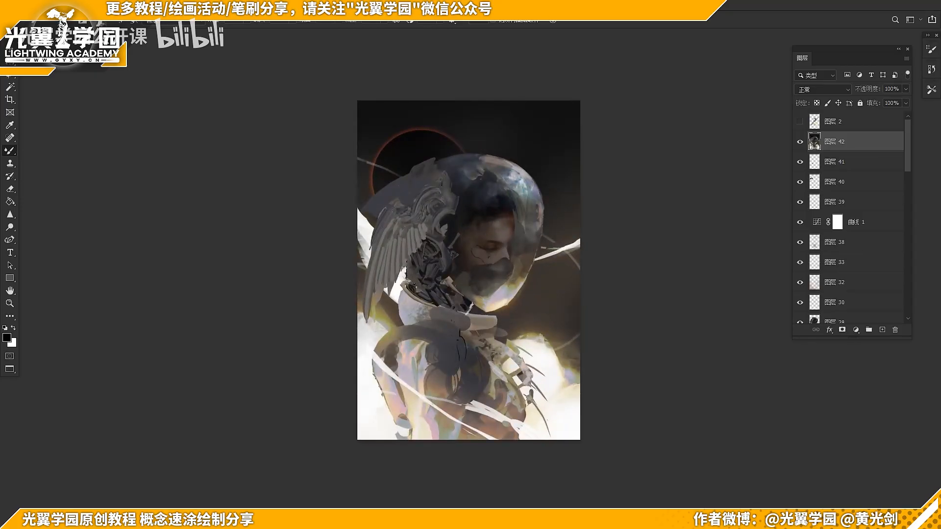
Dab small details onto the back of the mechanical neck between the wing and the collar
left_click(407, 279, "alt")
left_click(406, 270, "alt")
mouse_move(411, 270)
left_mouse_down()
mouse_move(402, 275)
mouse_move(416, 289)
left_mouse_up()
left_click(405, 271, "alt")
left_click(406, 279, "alt")
scroll(581, 287, "down", 6)
scroll(581, 287, "up", 8)
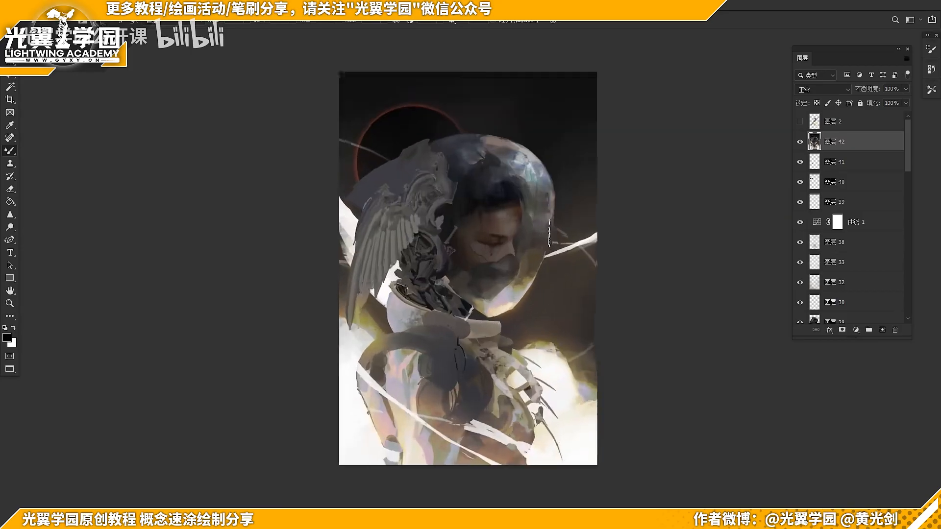
scroll(548, 233, "up", 2)
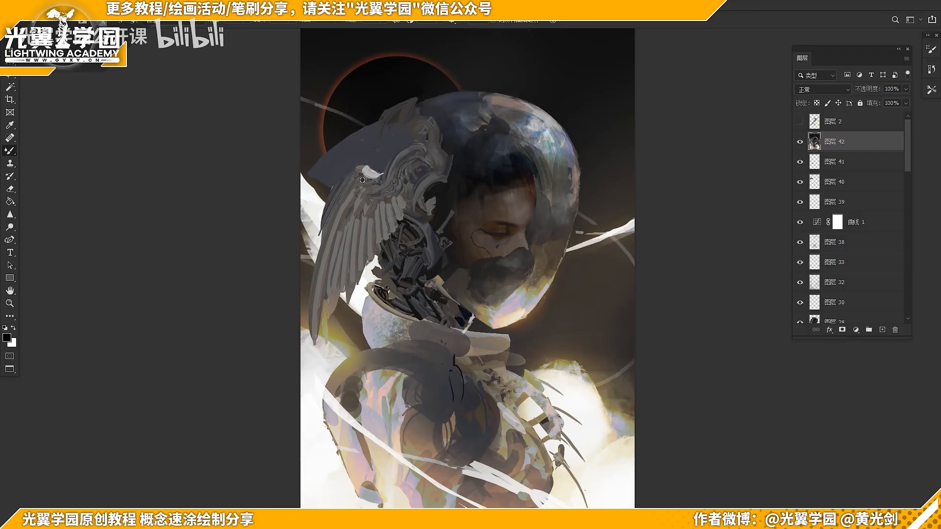
Smear a light highlight along the wing's shoulder and undo the last stroke
mouse_move(368, 171)
left_mouse_down()
mouse_move(372, 182)
mouse_move(363, 169)
mouse_move(352, 180)
left_mouse_up()
key("ctrl+z")
key("ctrl+minus")
key("ctrl+minus")
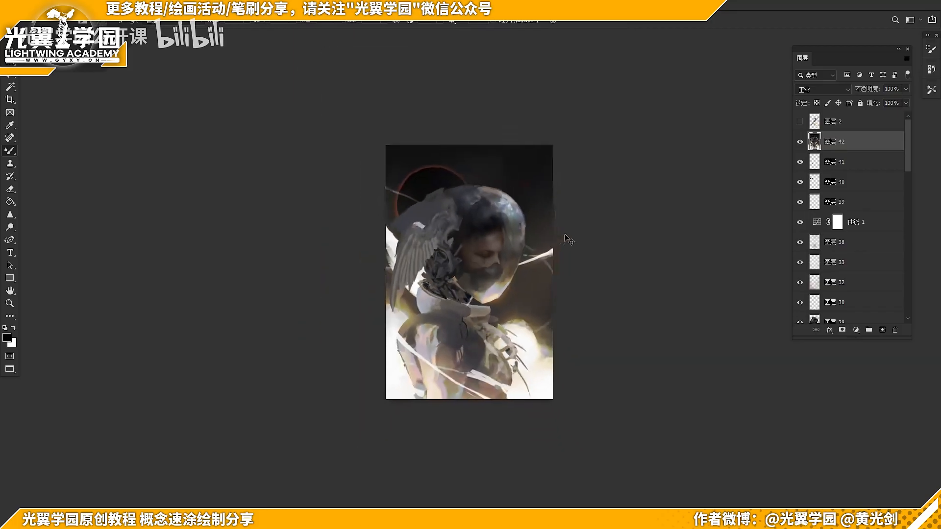
key("ctrl+plus")
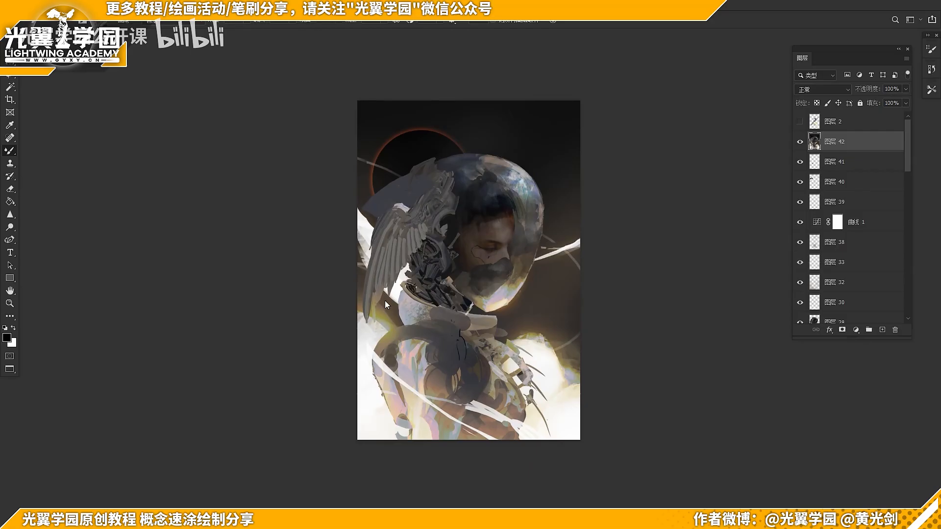
Extend the wing's outermost feathers into a longer pointed tip with the Mixer Brush
key("e")
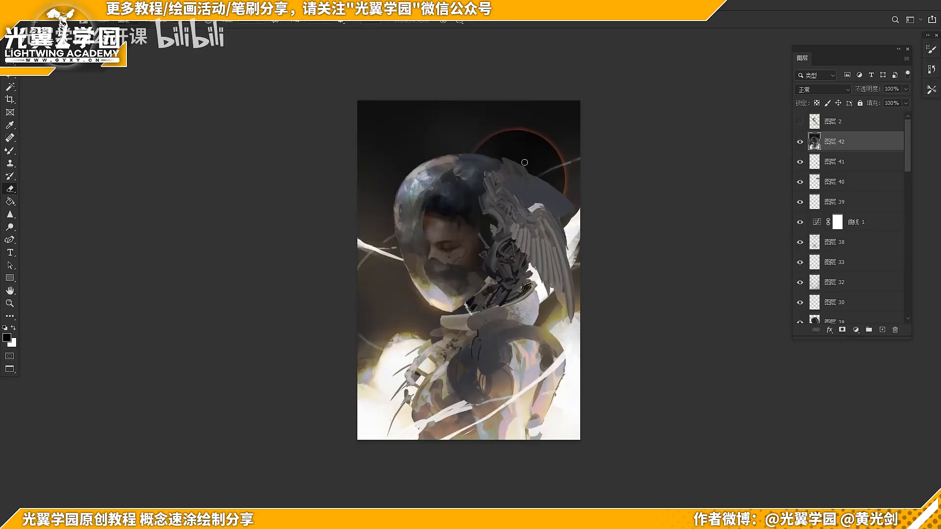
key("b")
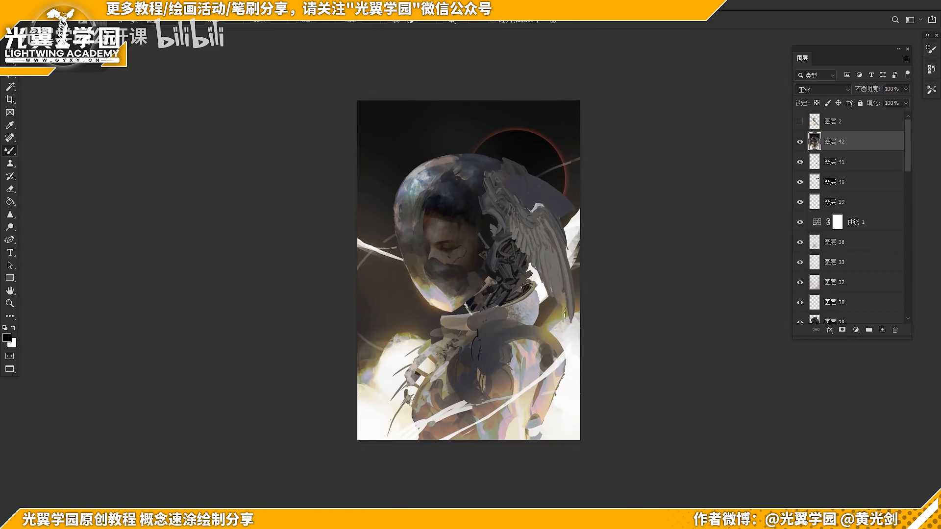
left_click_drag(562, 277, 573, 329)
left_click_drag(562, 264, 572, 339)
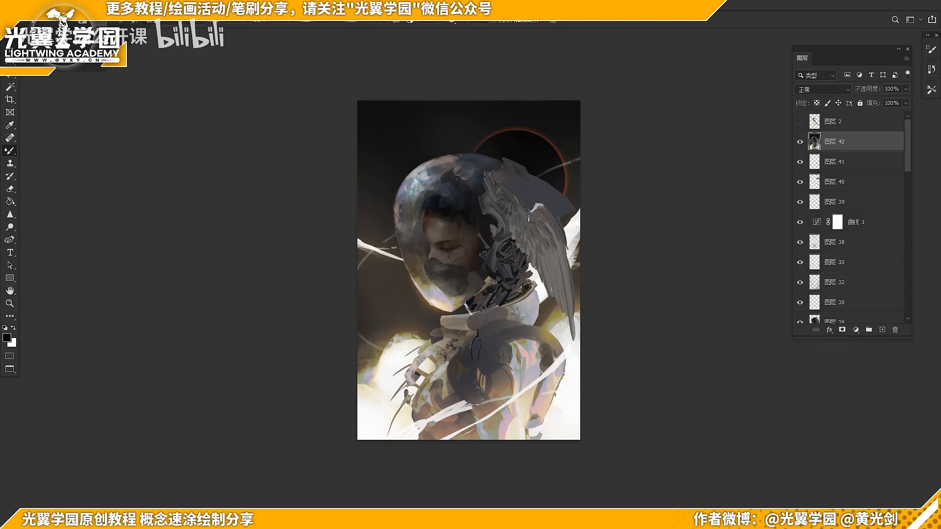
key("ctrl+minus")
key("ctrl+minus")
key("ctrl+plus")
key("ctrl+plus")
Try upward strokes along the front edge of the ornament above the neck and undo them
left_click(497, 211, "alt")
left_click_drag(480, 249, 482, 201)
key("ctrl+z")
left_click_drag(491, 256, 482, 210)
key("ctrl+z")
left_click_drag(496, 247, 482, 204)
key("ctrl+z")
Compare the painting with and without the active layer, mirror the canvas and examine it at several sizes
left_click(799, 142)
left_click(800, 143)
key("ctrl+shift+h")
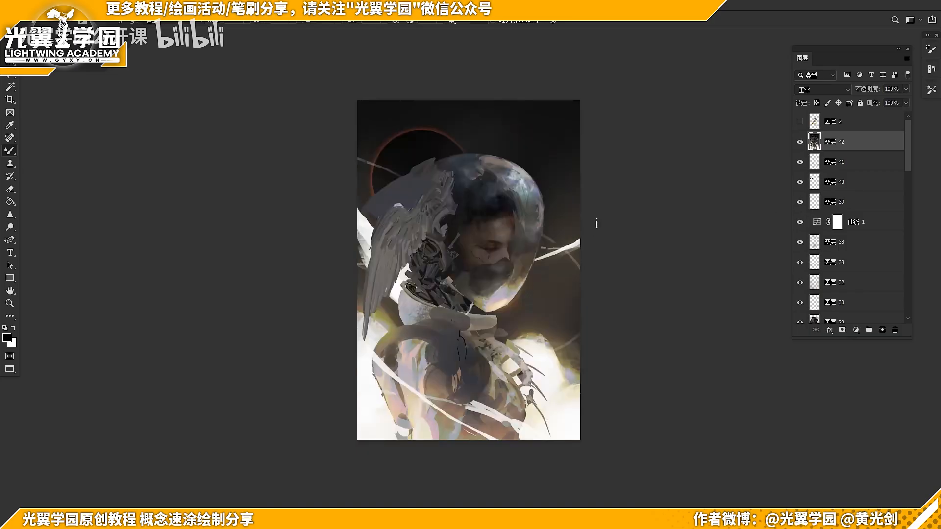
key("ctrl+minus")
key("ctrl+0")
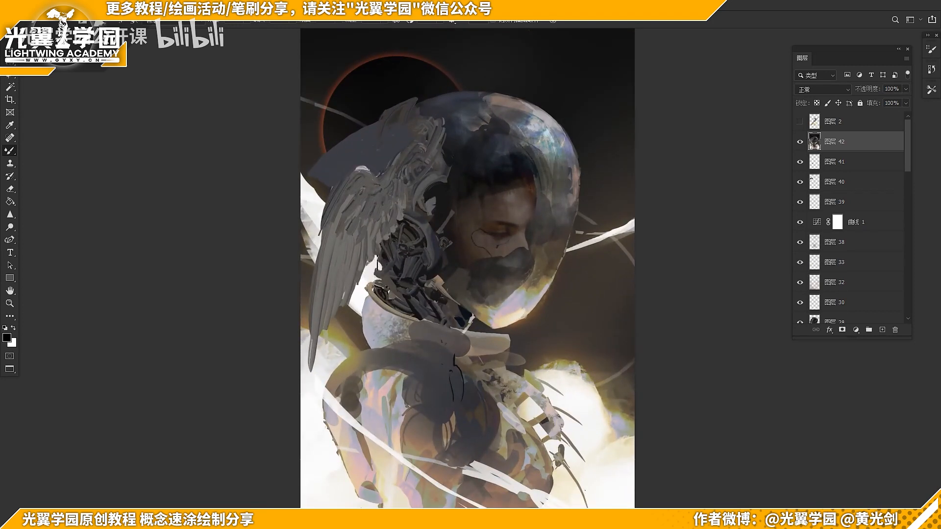
key("ctrl+minus")
key("ctrl+minus")
key("ctrl+minus")
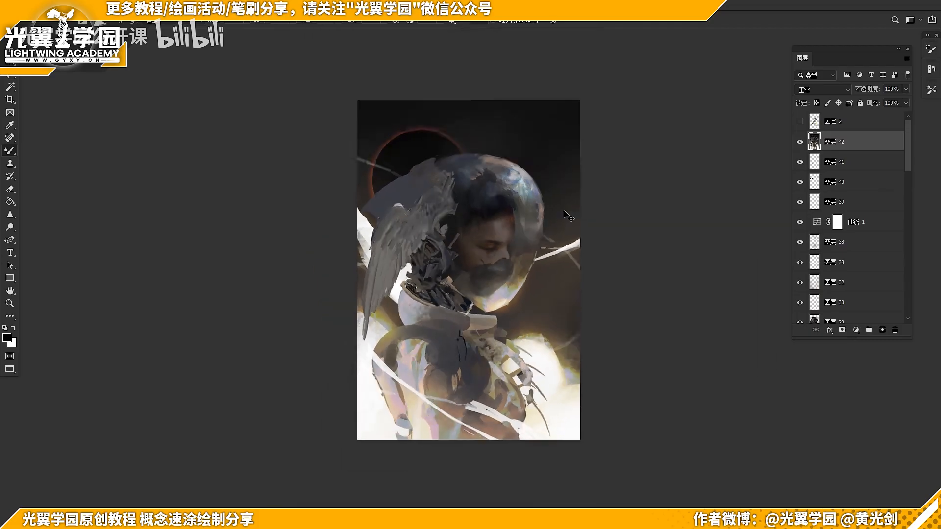
key("ctrl+plus")
key("ctrl+plus")
key("ctrl+plus")
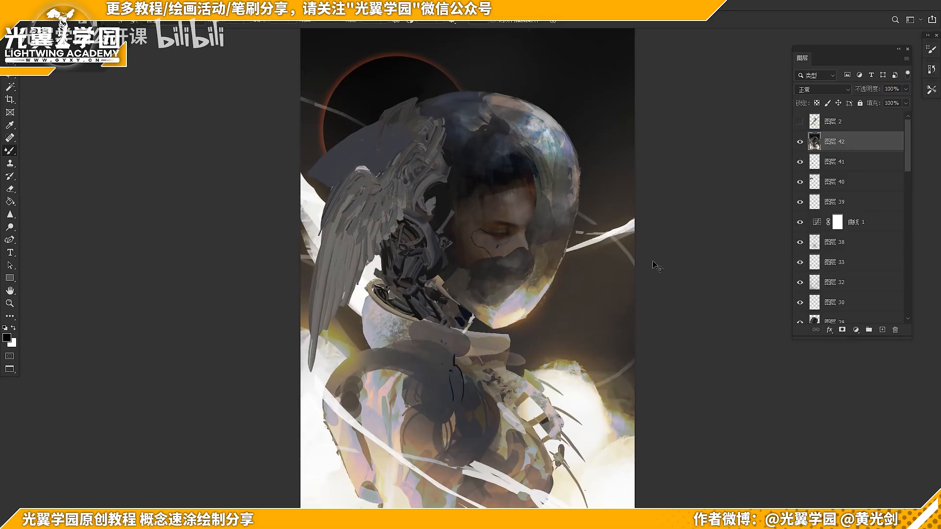
Dab light gaps between the wing's lower feathers with the Mixer Brush
key("ctrl+minus")
key("ctrl+minus")
key("ctrl+minus")
key("ctrl+plus")
key("ctrl+plus")
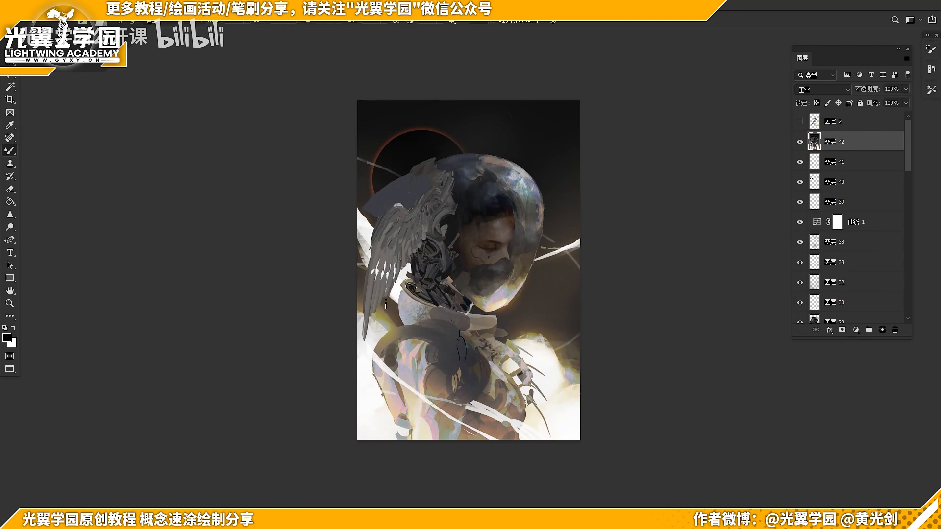
left_click(390, 293, "alt")
left_click(383, 302, "alt")
left_click(380, 314, "alt")
Open more light gaps between the outer feathers along the wing's back edge with short strokes
key("ctrl+minus")
key("ctrl+minus")
key("ctrl+minus")
key("ctrl+plus")
key("ctrl+plus")
key("ctrl+plus")
key("ctrl+plus")
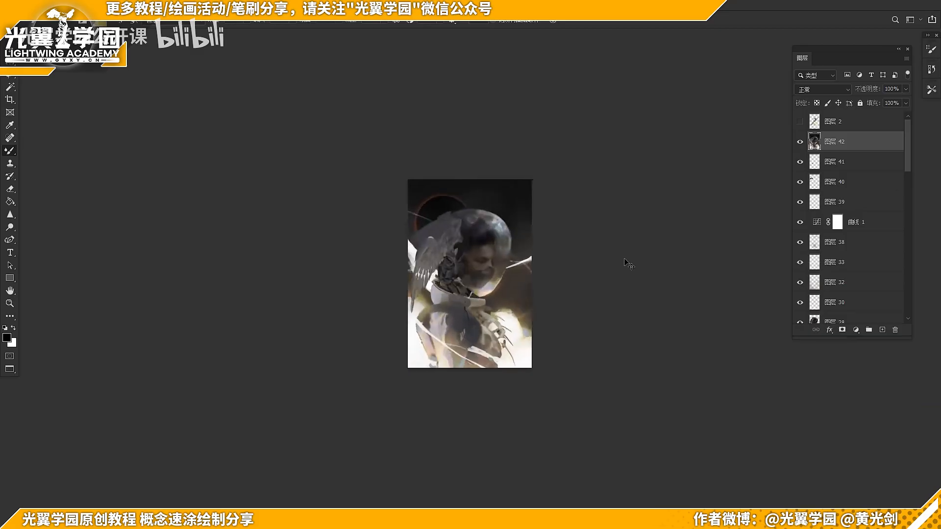
key("ctrl+plus")
left_click(328, 266, "alt")
left_click(324, 273, "alt")
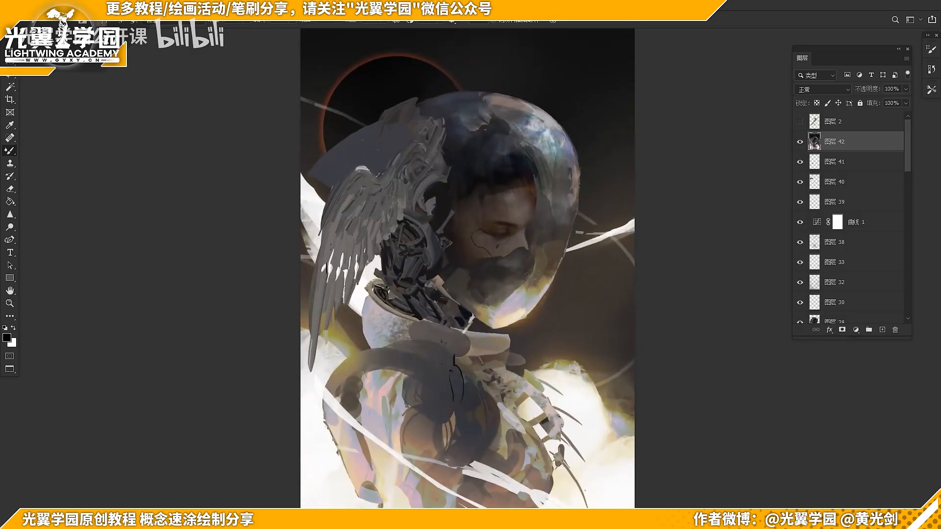
mouse_move(329, 251)
left_mouse_down()
mouse_move(323, 280)
mouse_move(326, 269)
left_mouse_up()
key("ctrl+minus")
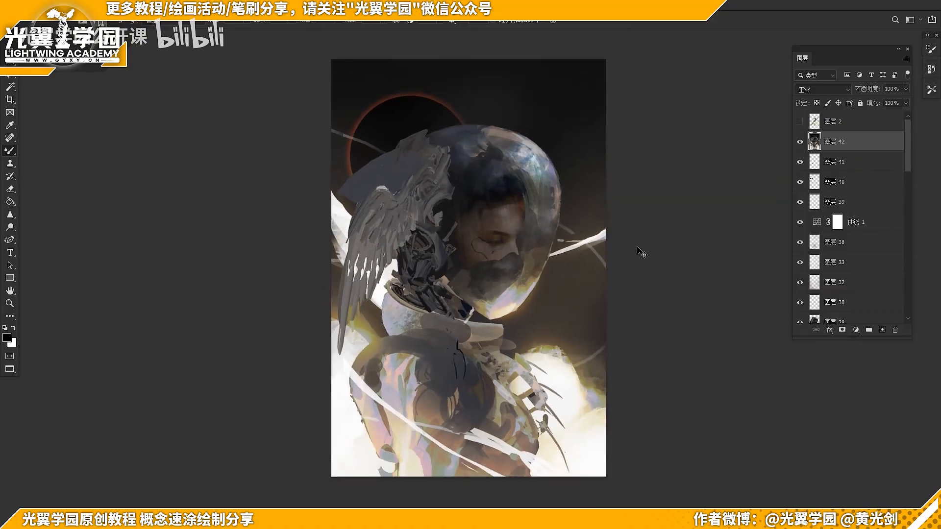
key("ctrl+minus")
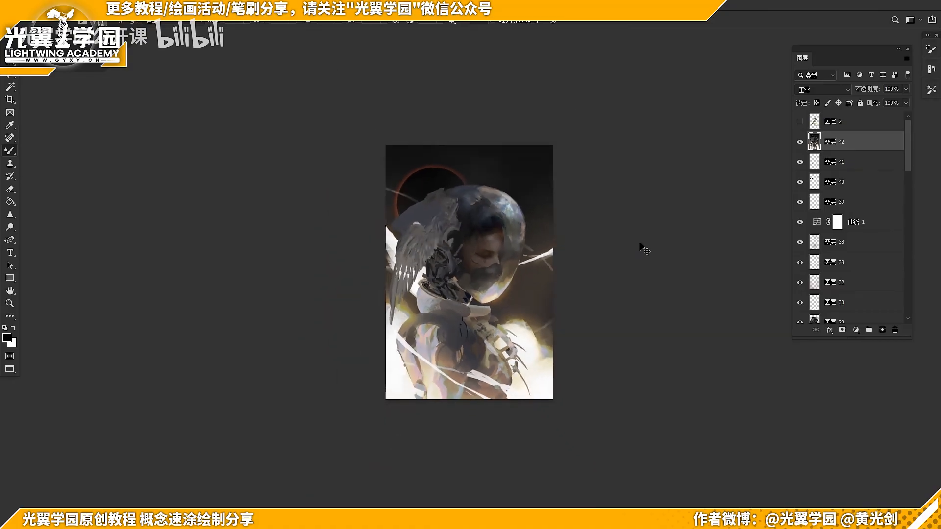
Mirror the canvas and examine the wing and overall silhouette at several sizes
key("ctrl+h")
key("ctrl+plus")
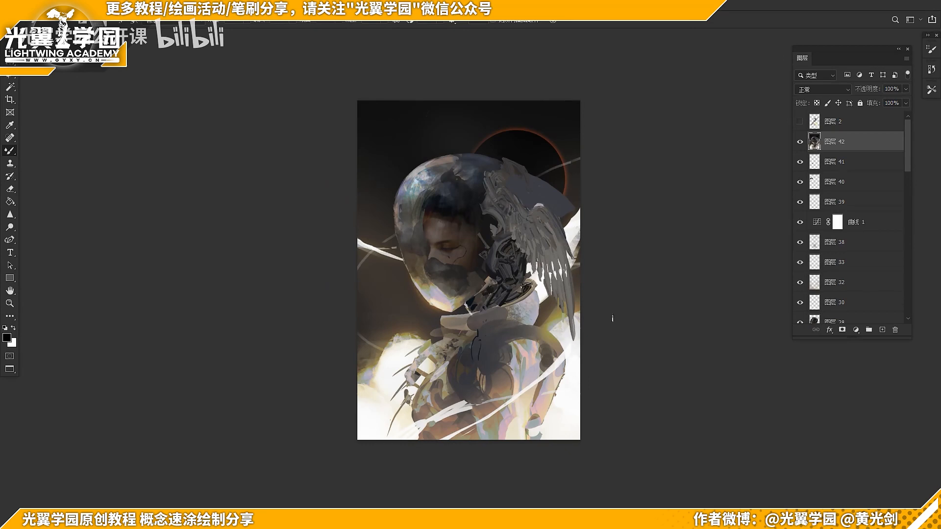
scroll(612, 318, "down", 3)
scroll(607, 309, "up", 6)
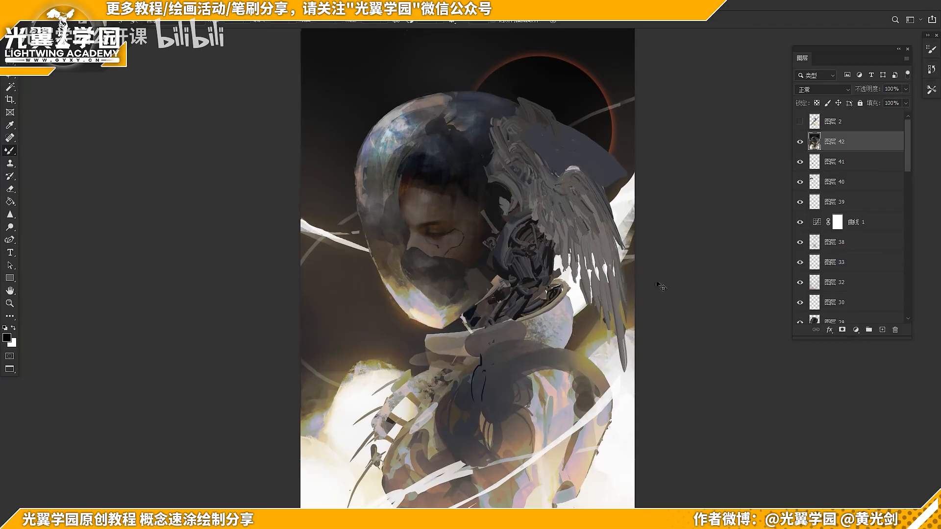
key("ctrl+minus")
key("ctrl+minus")
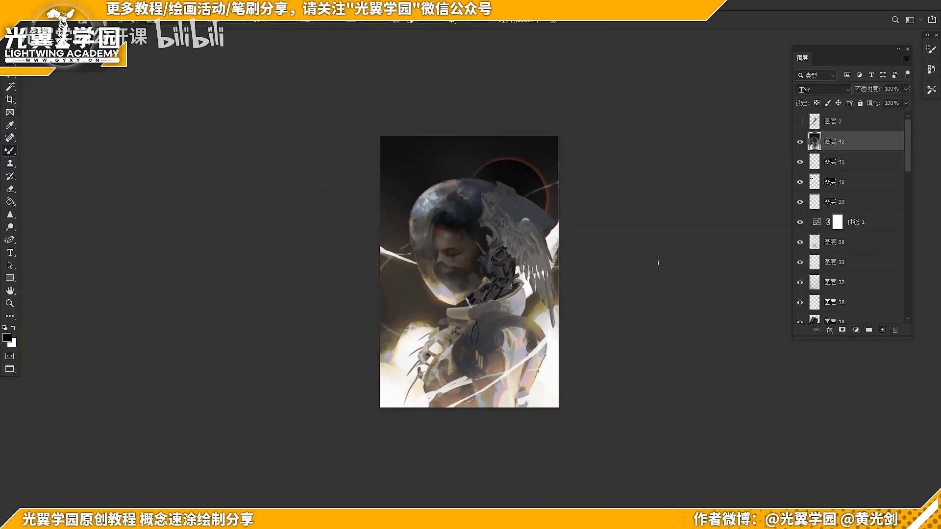
key("ctrl+minus")
key("ctrl+minus")
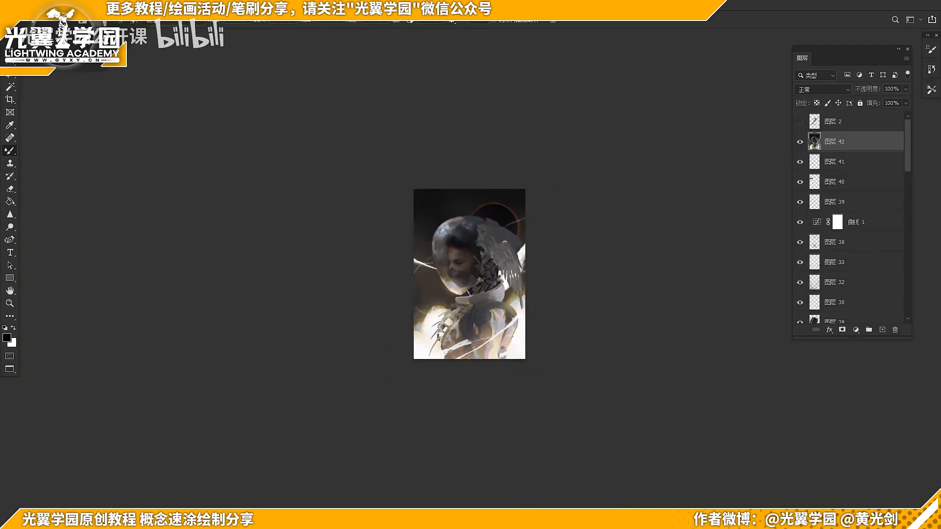
key("ctrl+0")
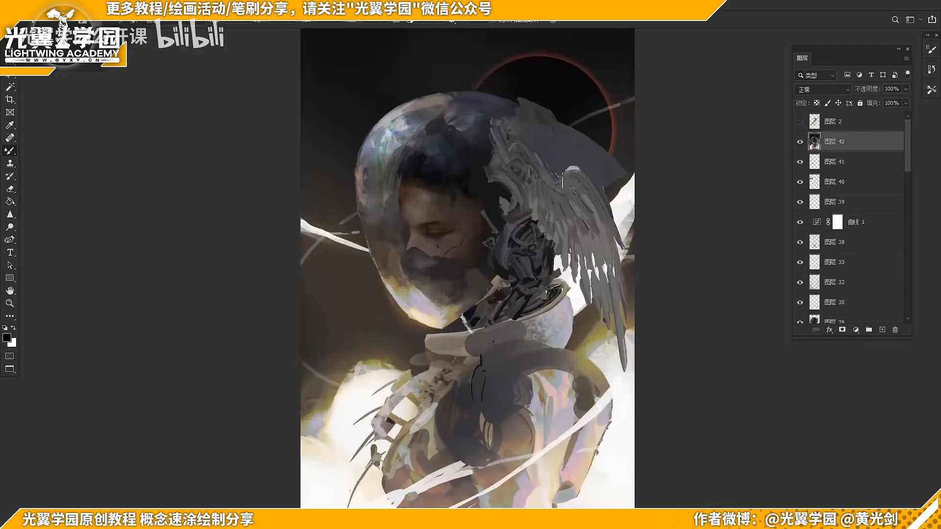
Undo the last stroke and repaint a small touch at the top of the wing's shoulder
key("ctrl+z")
mouse_move(563, 180)
left_mouse_down()
mouse_move(528, 175)
mouse_move(546, 204)
mouse_move(534, 194)
mouse_move(551, 198)
mouse_move(568, 185)
mouse_move(559, 195)
mouse_move(581, 180)
mouse_move(562, 177)
left_mouse_up()
key("ctrl+minus")
key("ctrl+minus")
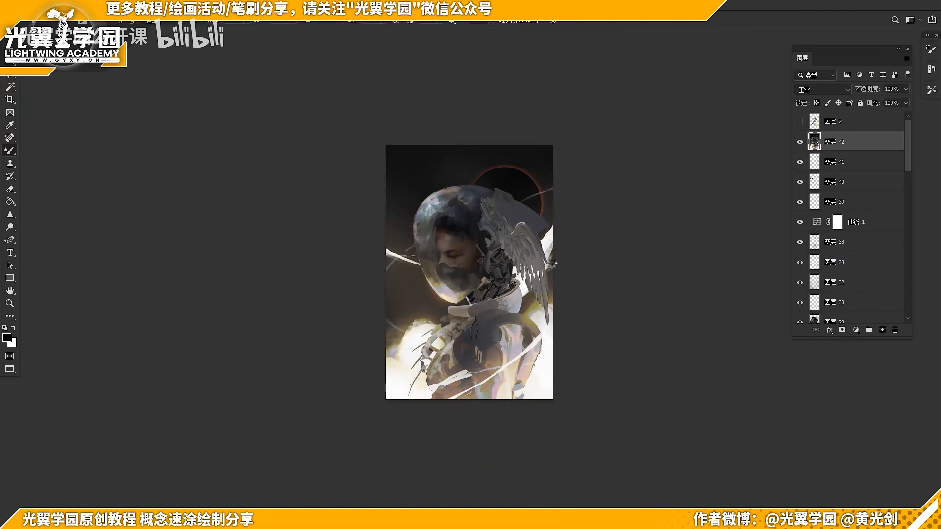
Flip the canvas back and refine the wing's inner and back-edge feathers with short Mixer Brush strokes
key("ctrl+shift+h")
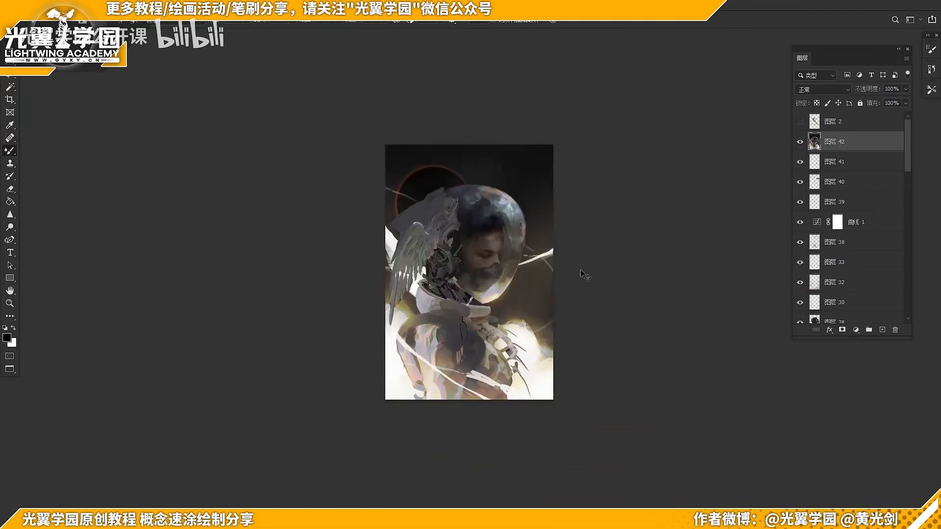
key("ctrl+plus")
left_click_drag(414, 278, 406, 273)
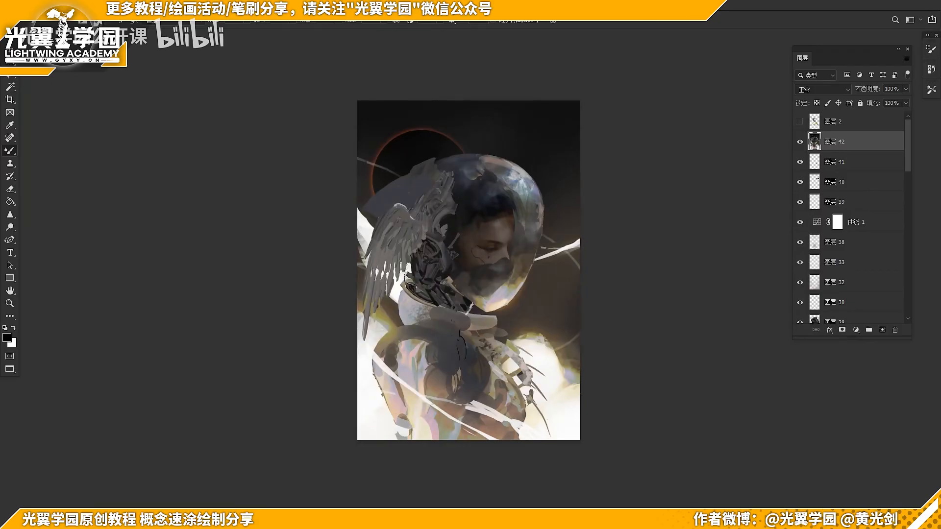
left_click(404, 272, "alt")
left_click_drag(405, 277, 402, 265)
left_click(406, 267, "alt")
left_click(364, 251, "alt")
left_click(374, 243, "alt")
mouse_move(398, 236)
left_mouse_down()
mouse_move(376, 260)
mouse_move(398, 264)
left_mouse_up()
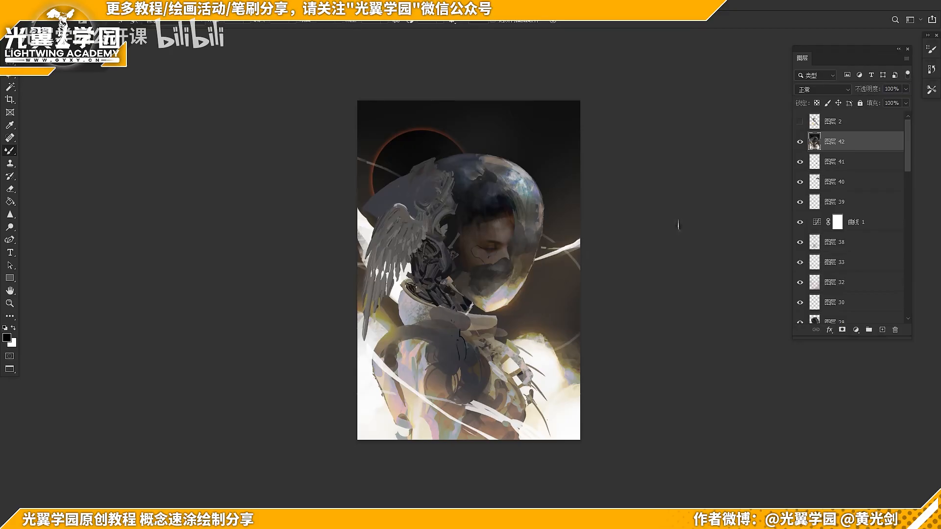
Mirror the canvas both ways and compare the whole composition at thumbnail and medium size
key("ctrl+minus")
key("ctrl+minus")
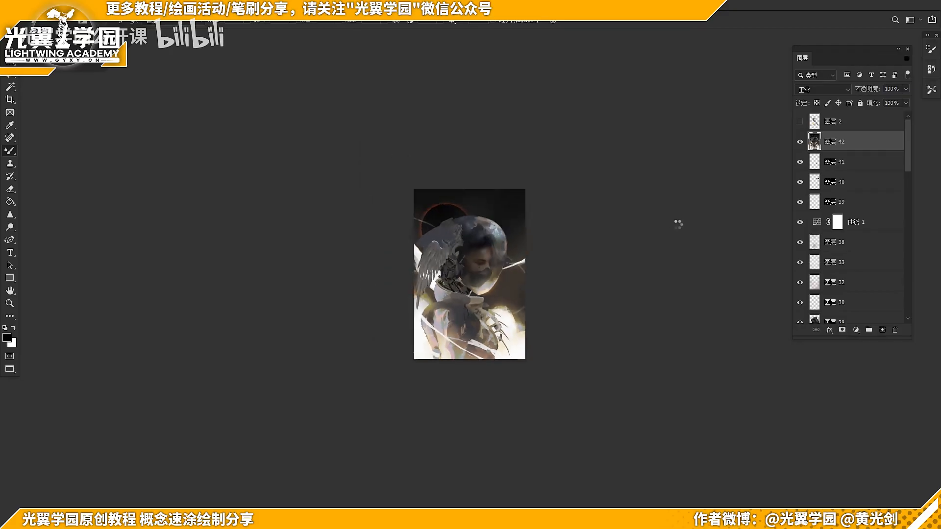
key("ctrl+shift+h")
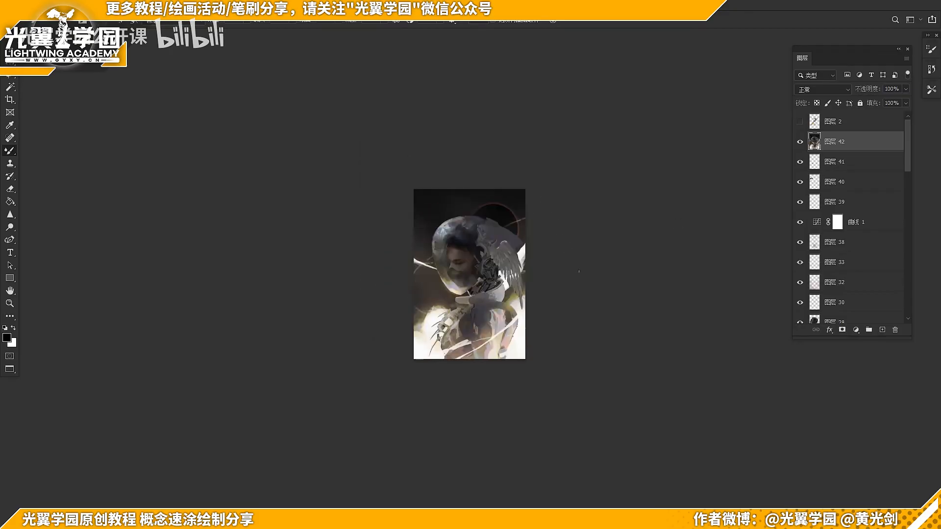
key("ctrl+plus")
key("ctrl+plus")
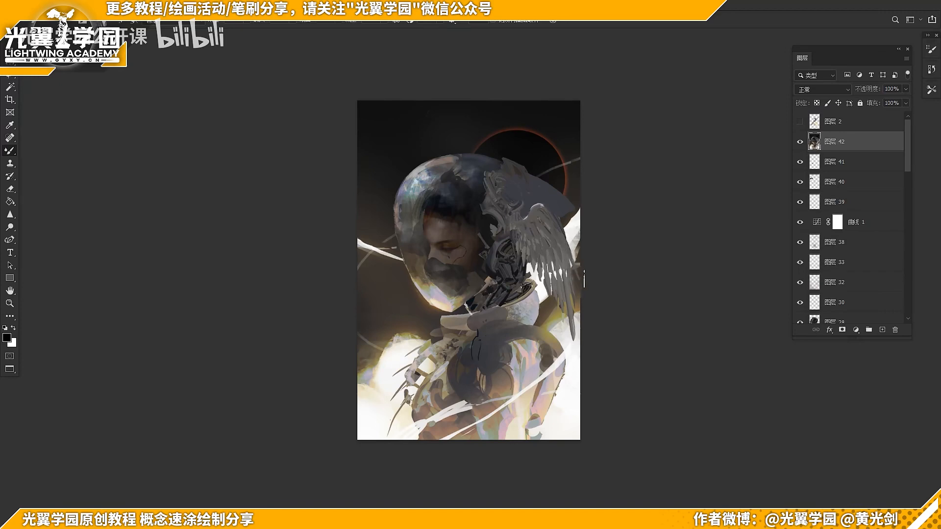
key("ctrl+minus")
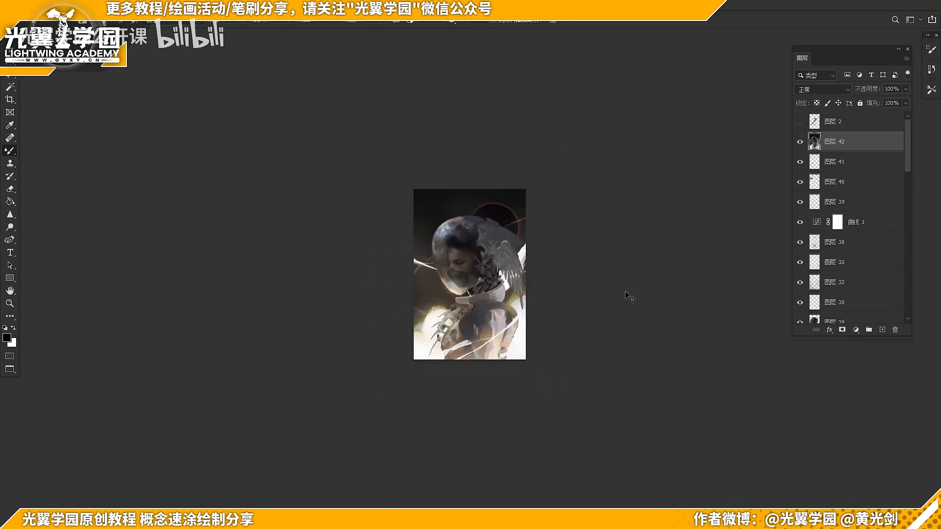
key("ctrl+plus")
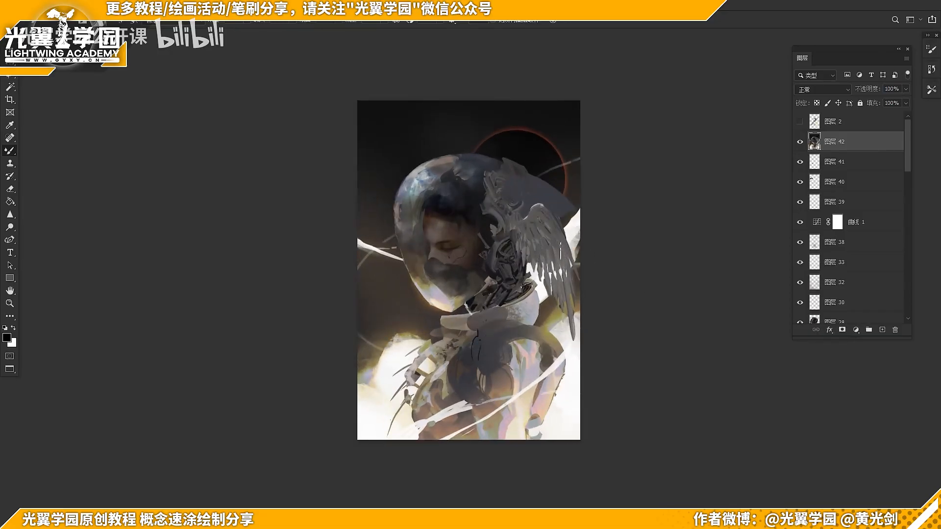
key("ctrl+minus")
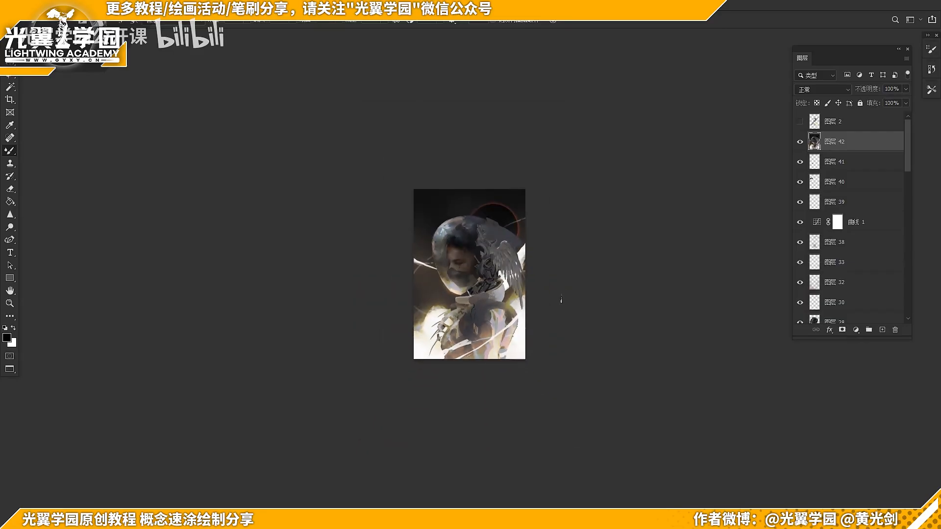
key("ctrl+plus")
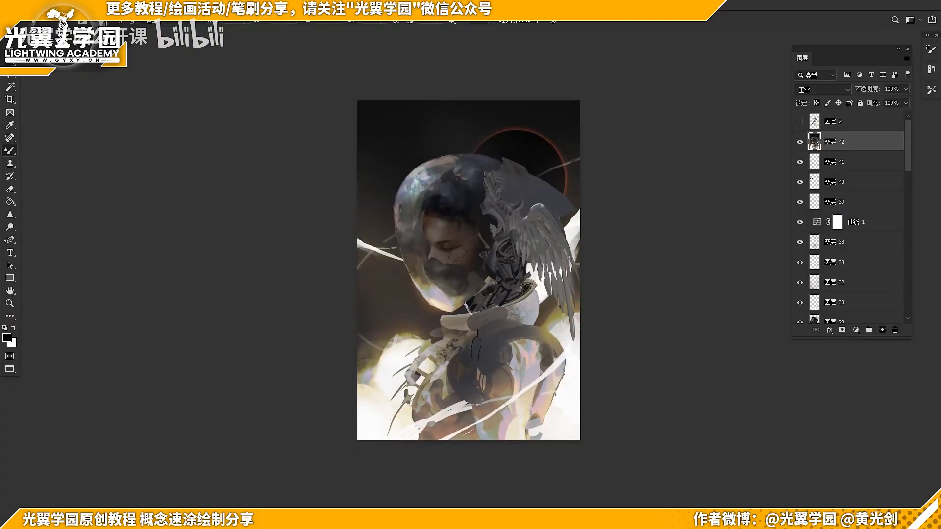
key("ctrl+minus")
key("ctrl+minus")
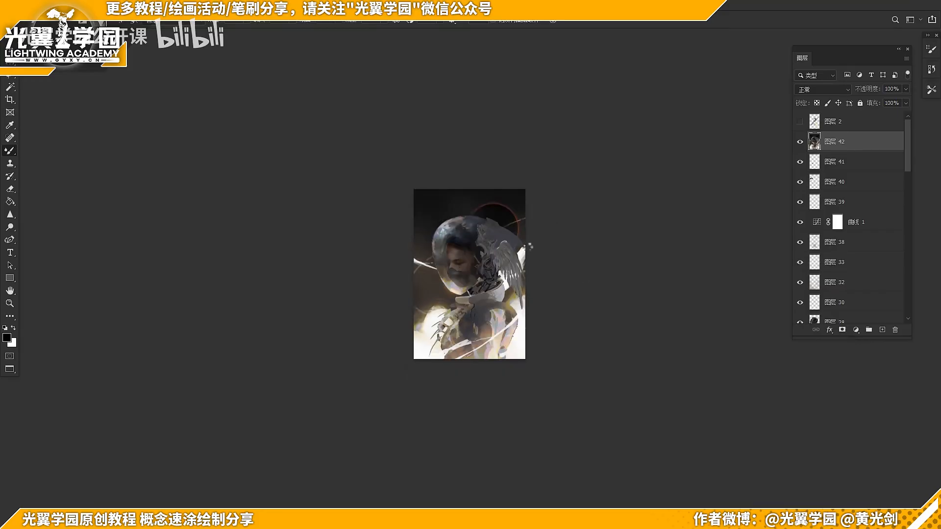
key("ctrl+shift+h")
key("ctrl+plus")
key("ctrl+plus")
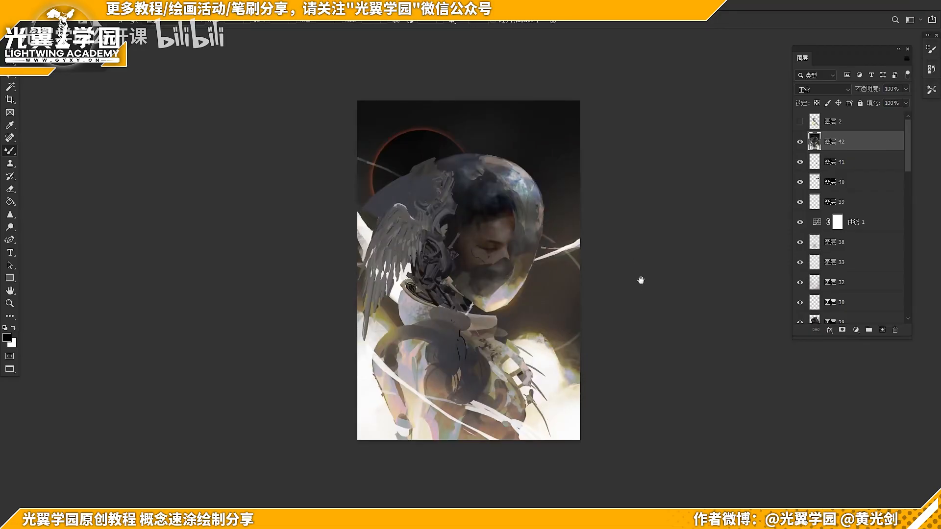
Reshape the front end of the light collar below the helmet with short strokes
left_click_drag(641, 277, 645, 239)
mouse_move(500, 275)
left_mouse_down()
mouse_move(499, 296)
mouse_move(491, 291)
left_mouse_up()
left_click(508, 275, "alt")
left_click(497, 280, "alt")
left_click(497, 281, "alt")
key("Tab")
key("Tab")
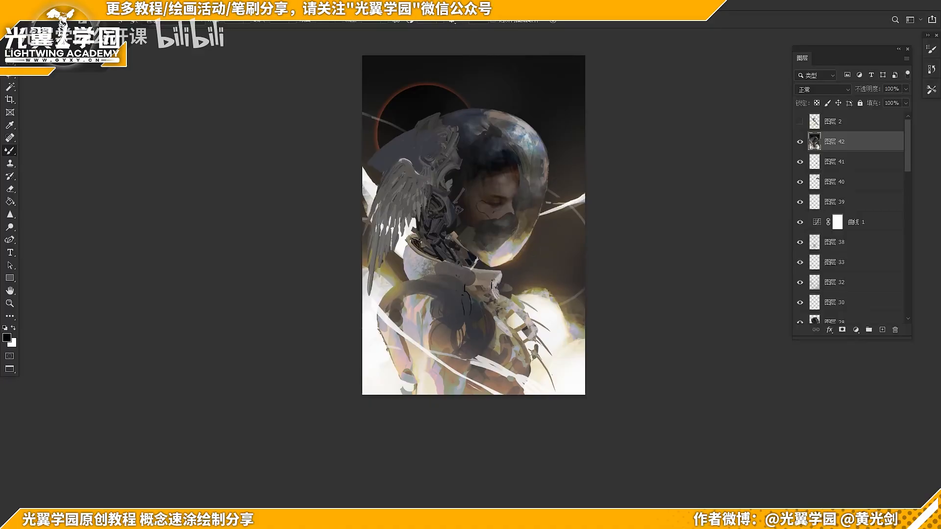
left_click(493, 282, "alt")
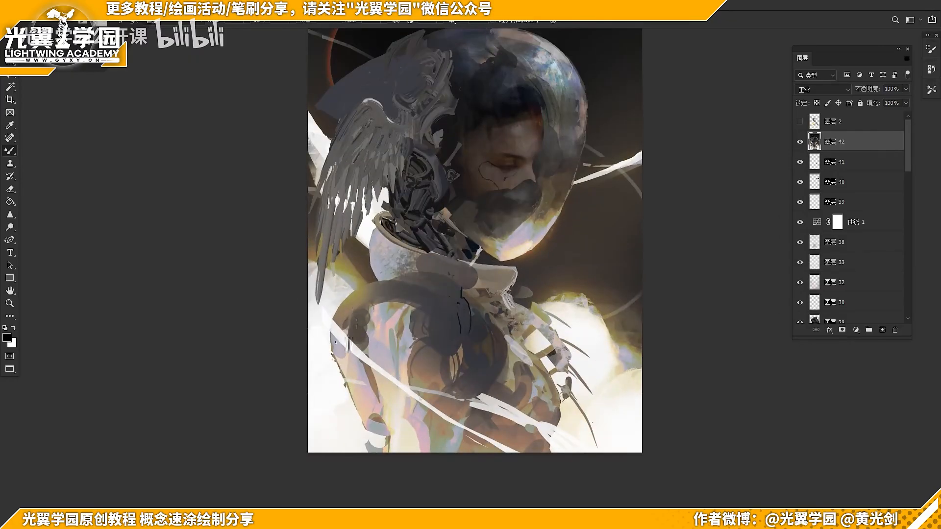
Extend the dark band around the back of the shoulder downward, and mirror the canvas to check it
mouse_move(354, 321)
left_mouse_down()
mouse_move(364, 341)
mouse_move(362, 320)
mouse_move(348, 328)
mouse_move(367, 308)
mouse_move(372, 377)
mouse_move(354, 337)
left_mouse_up()
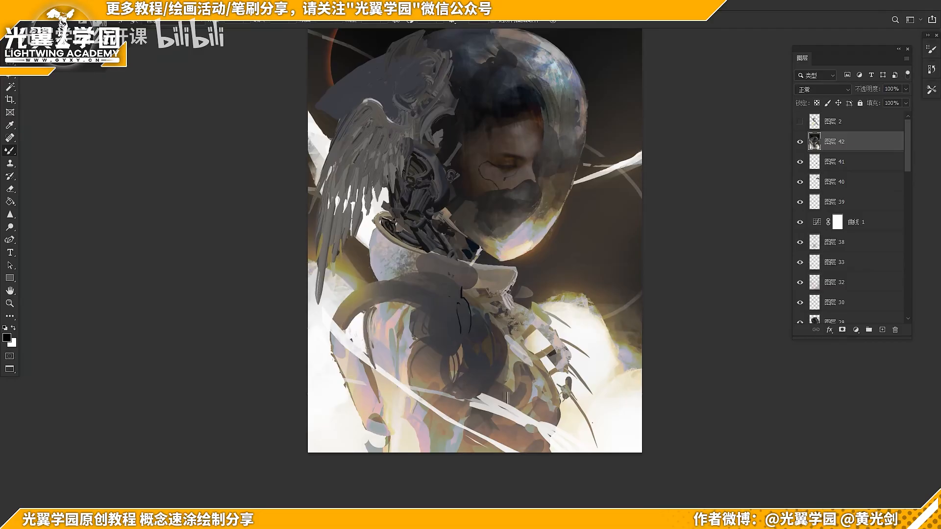
key("ctrl+minus")
key("ctrl+minus")
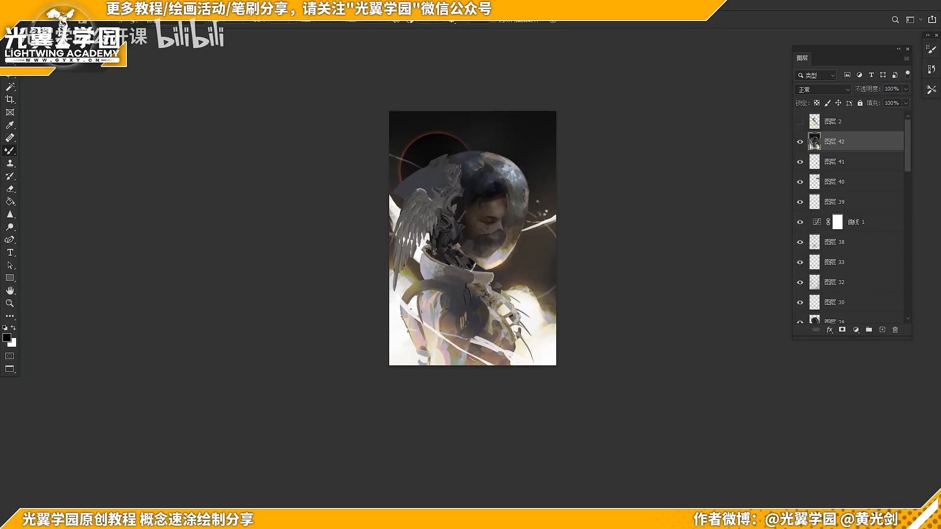
key("ctrl+shift+h")
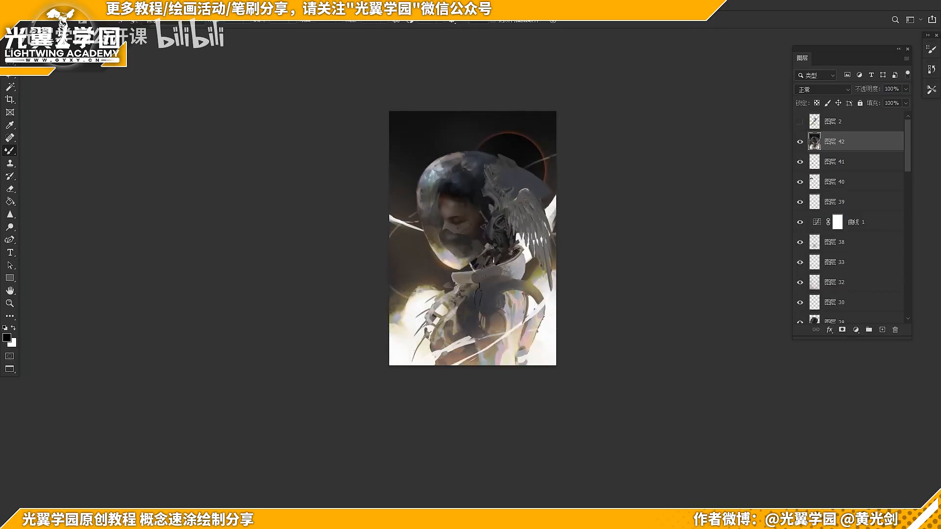
scroll(470, 257, "up", 2)
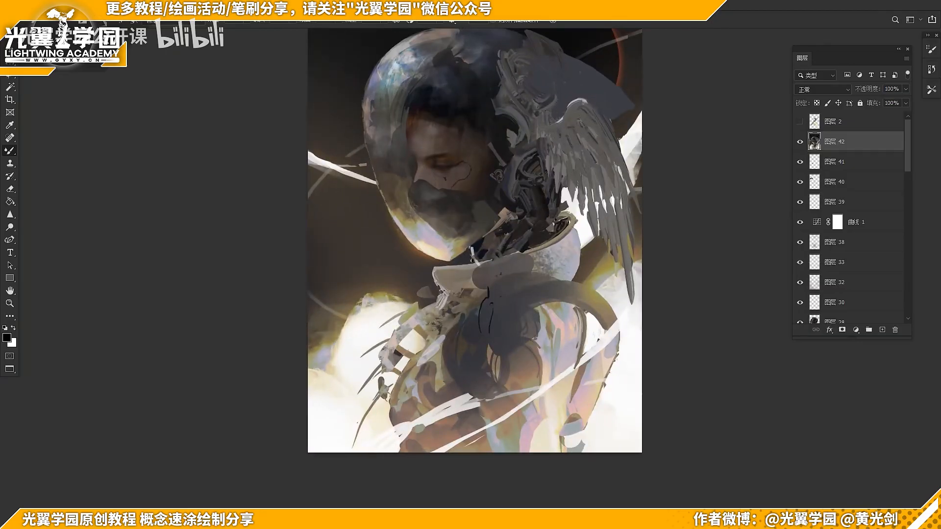
Refine the upper edge of the collar and the neck gap beneath the helmet's chin with short strokes
left_click_drag(475, 252, 479, 264)
left_click(467, 254, "alt")
key("ctrl+minus")
key("ctrl+minus")
key("ctrl+minus")
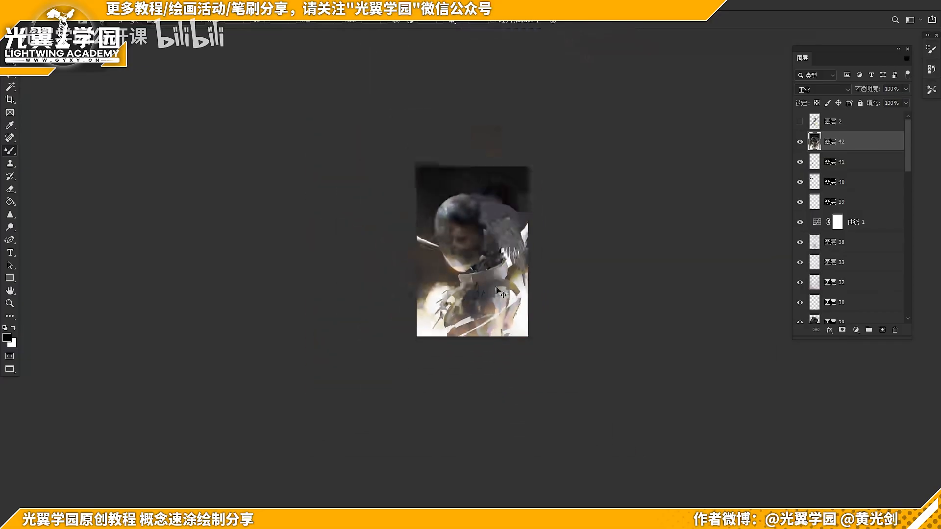
key("ctrl+plus")
key("ctrl+plus")
key("ctrl+plus")
left_click(473, 269, "alt")
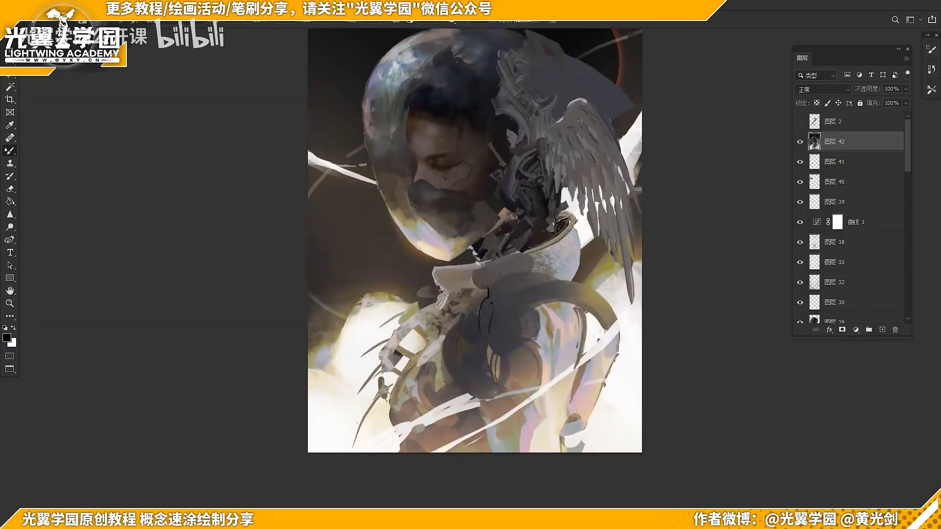
left_click_drag(481, 266, 477, 260)
left_click(447, 254, "alt")
key("ctrl+minus")
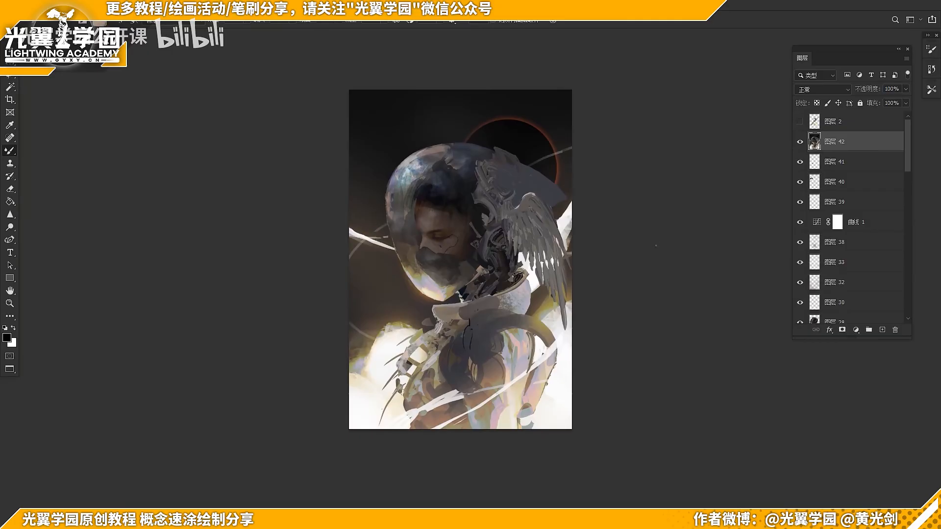
Leave full-screen mode, switch to ACDSee and show the Mucha-style huge monster reference picture in a maximized window
key("f")
key("f")
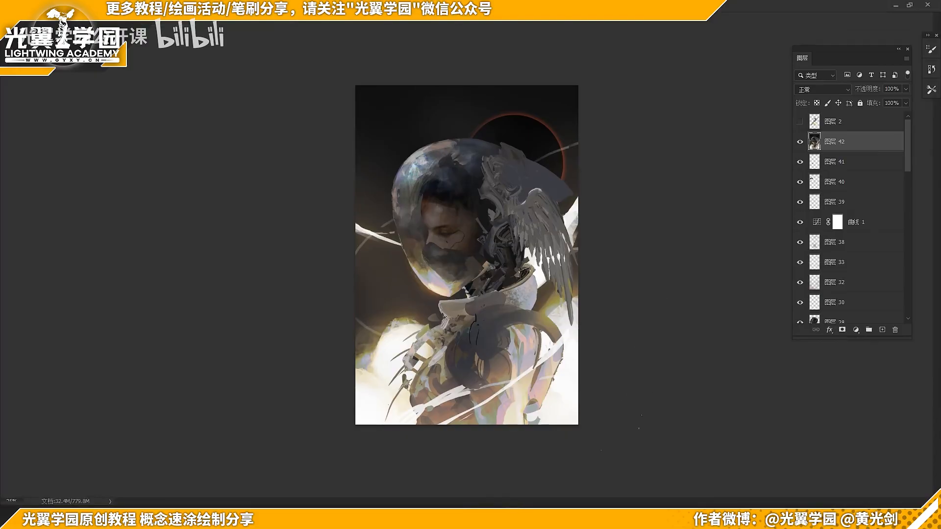
mouse_move(405, 518)
left_click_drag(372, 159, 420, 79)
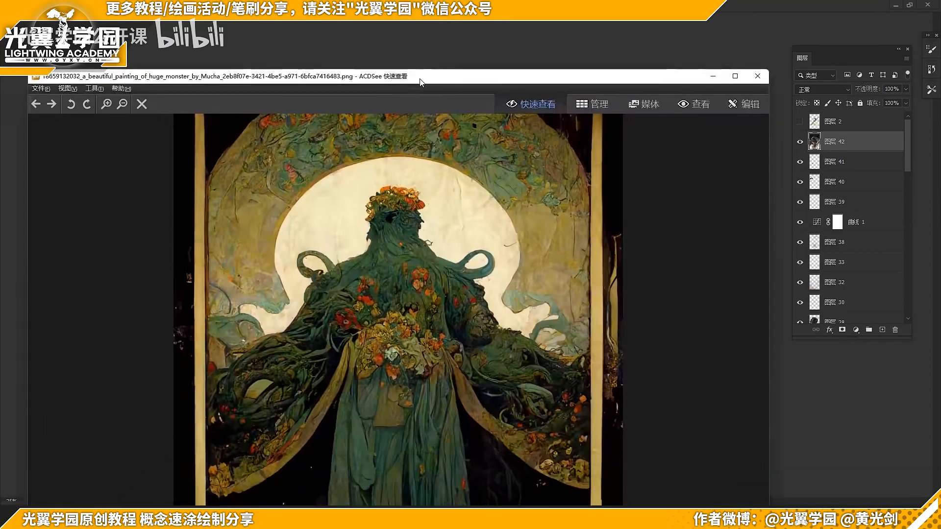
double_click(426, 78)
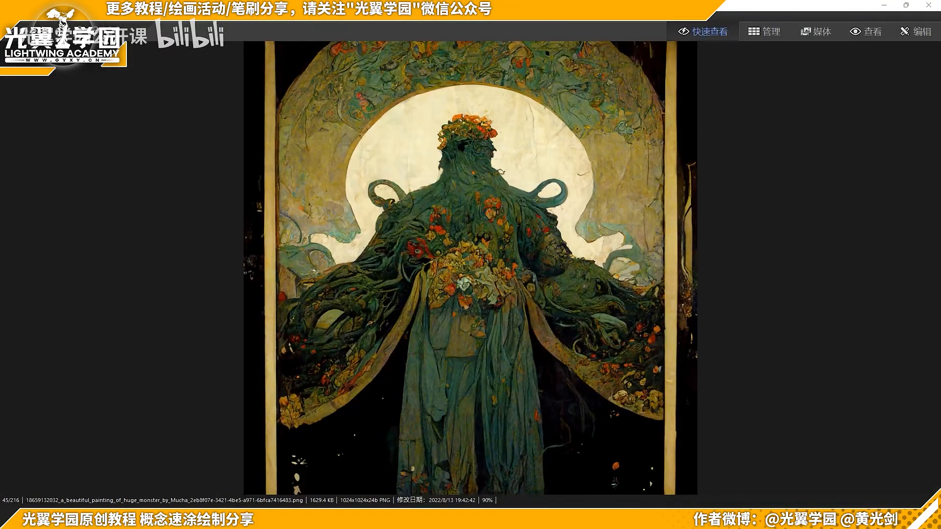
Examine the Mucha and Craig Mullins huge monster paintings and the Ruan Jia human skeleton portrait
key("Right")
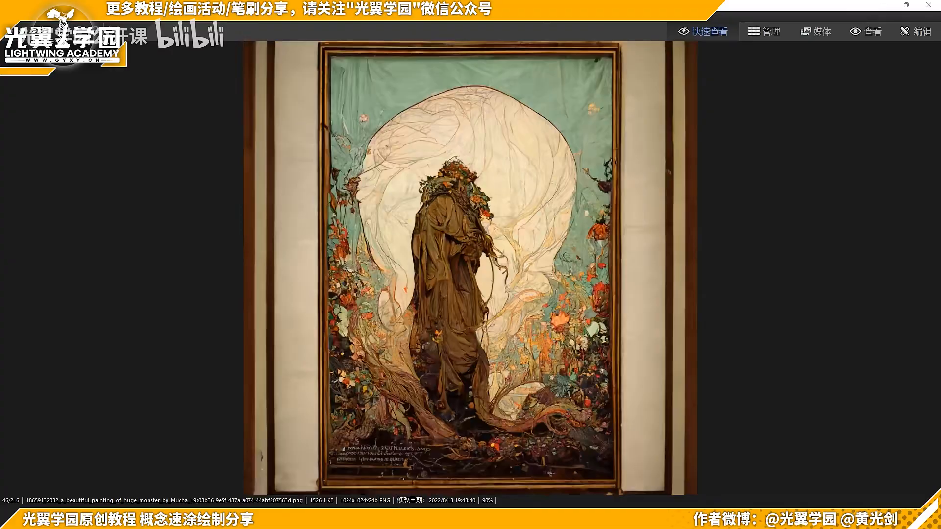
key("Left")
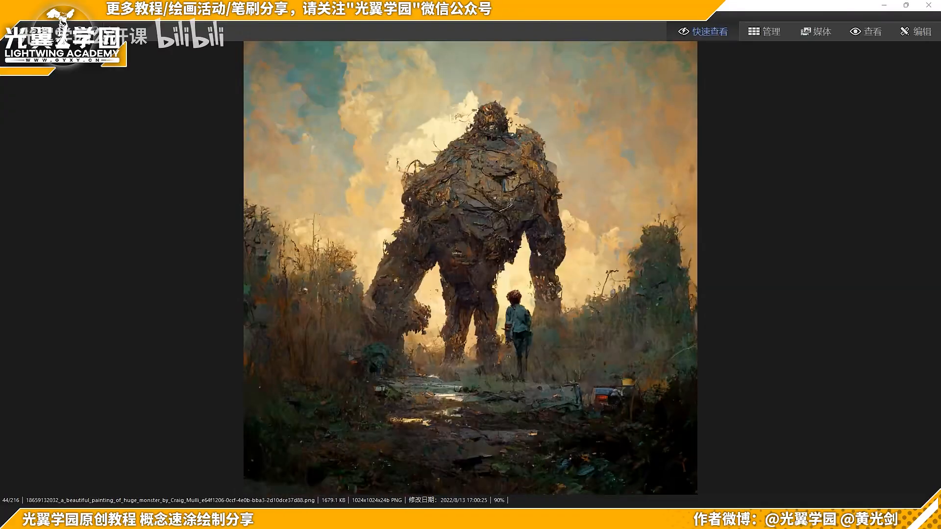
key("Left")
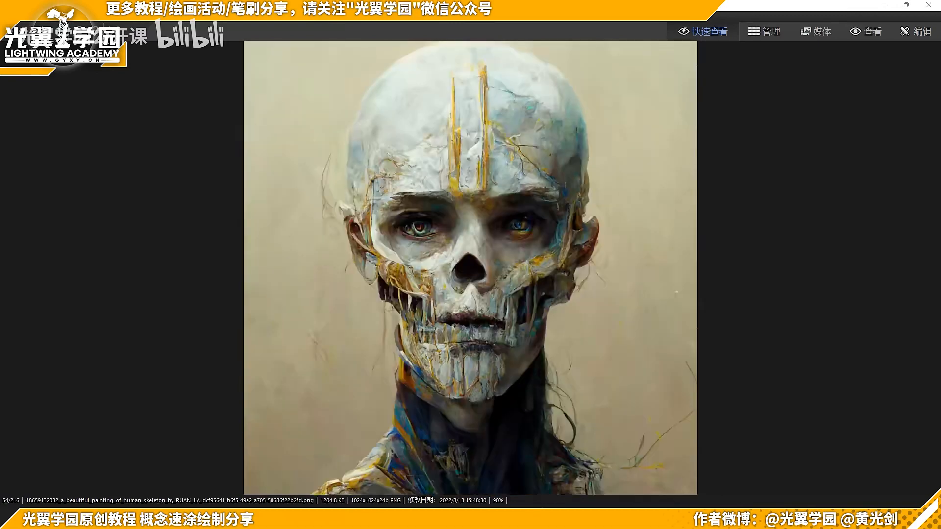
key("Left")
key("Left")
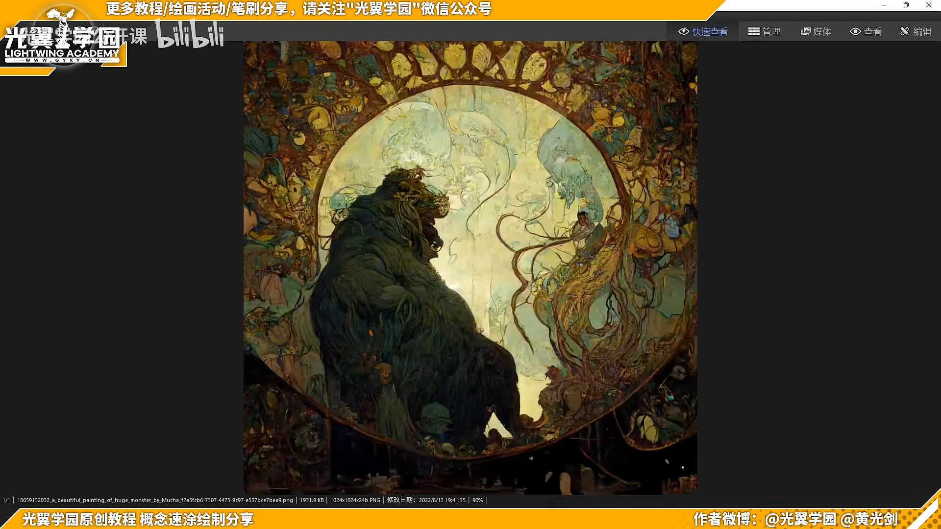
key("Left")
key("Left")
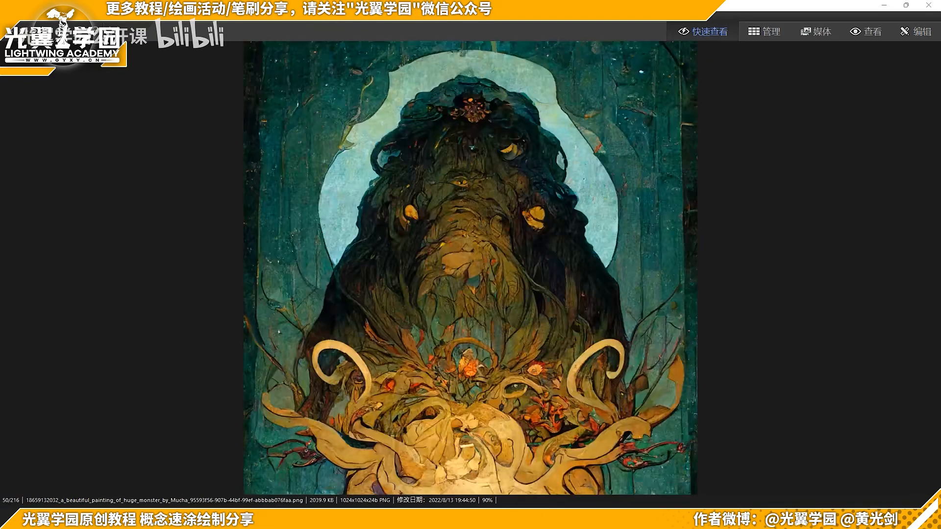
key("Right")
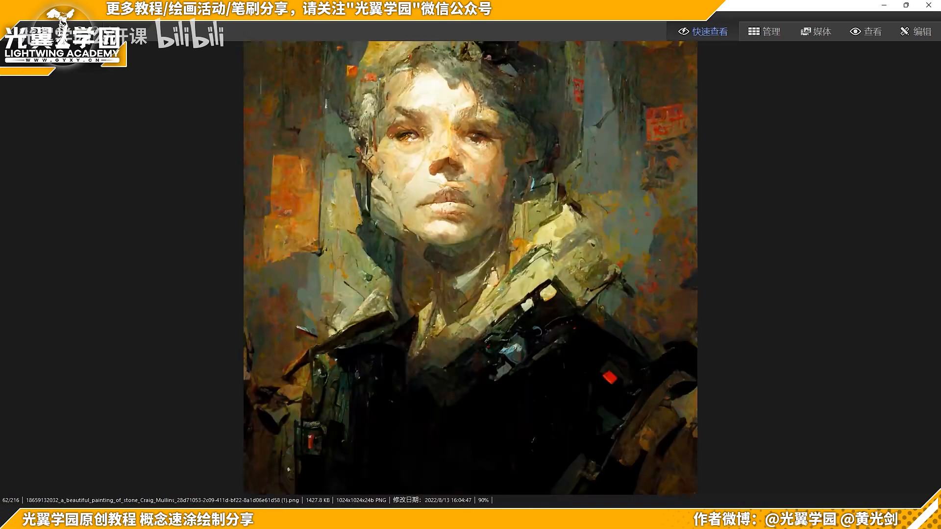
Compare the Craig Mullins stone interior paintings with the sunlit castle ruins paintings
key("Right")
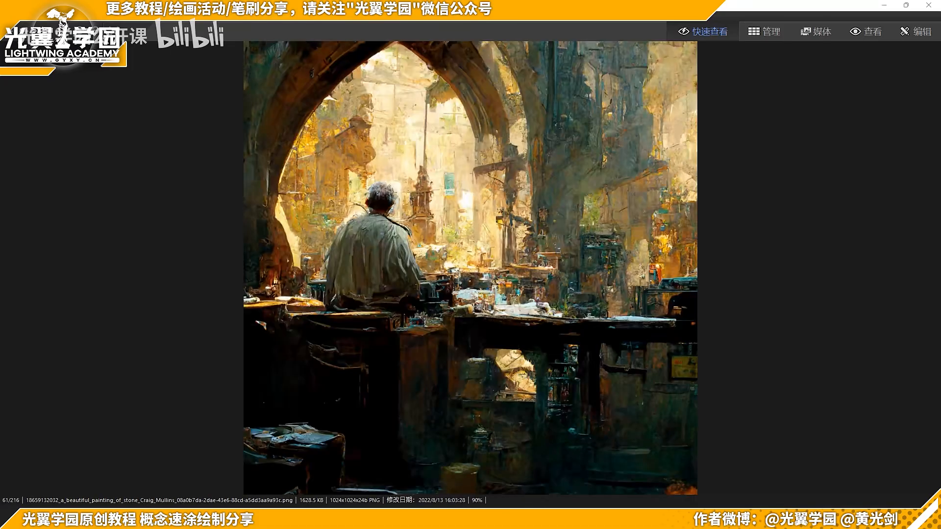
key("Left")
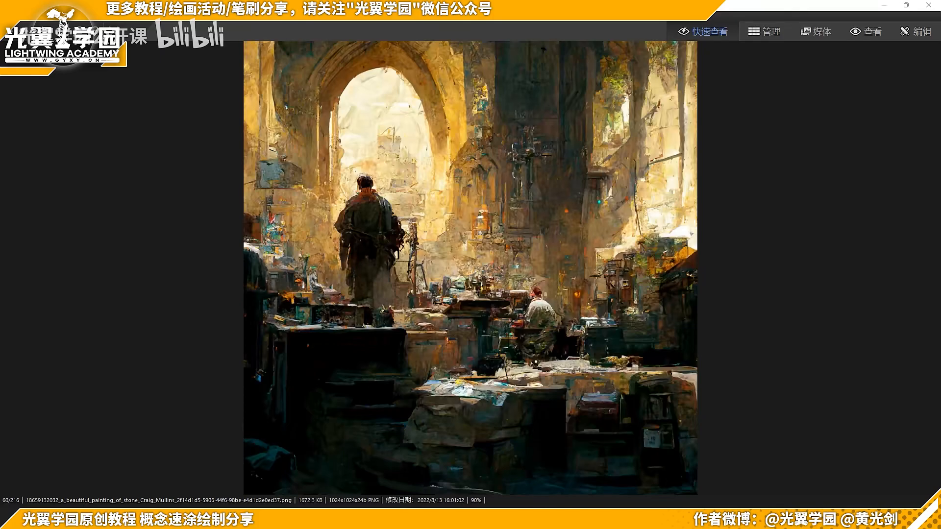
key("Left")
key("Left")
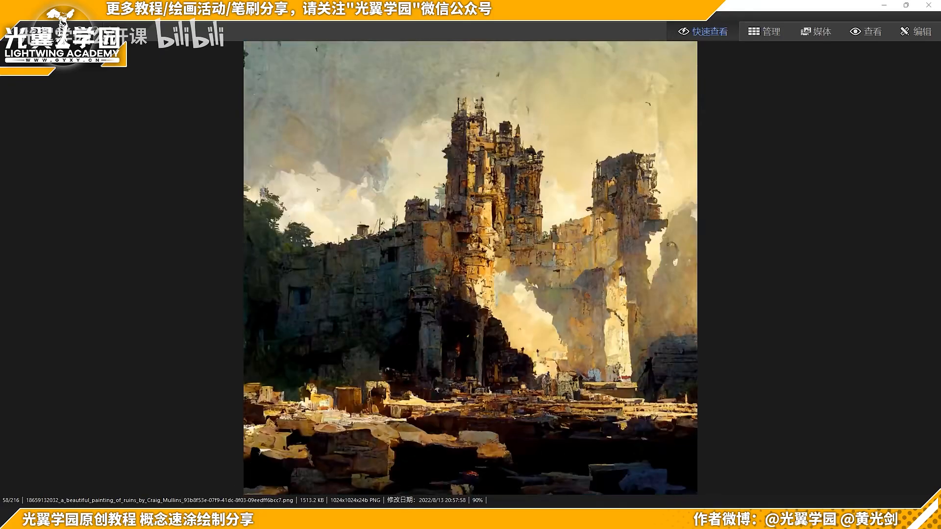
key("Right")
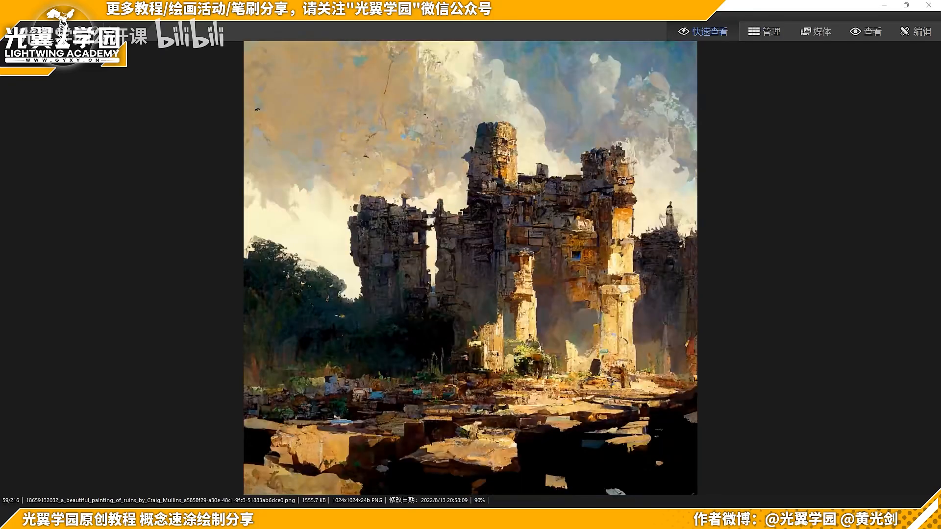
Look through the lost world landscape paintings in the Ruan Jia and Huang Gua styles, back to the stone interior scene
key("Right")
key("Right")
key("Right")
key("Right")
key("Right")
key("Right")
key("Right")
key("Right")
key("Right")
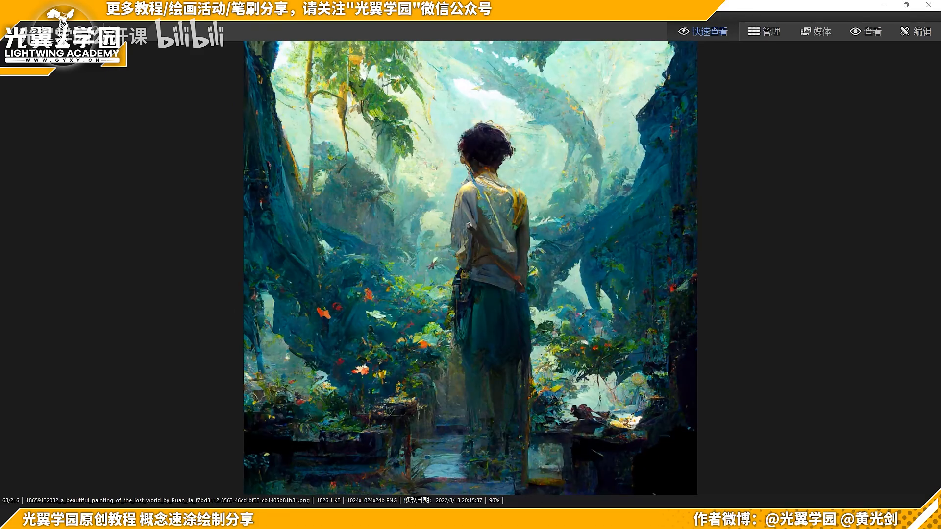
key("Left")
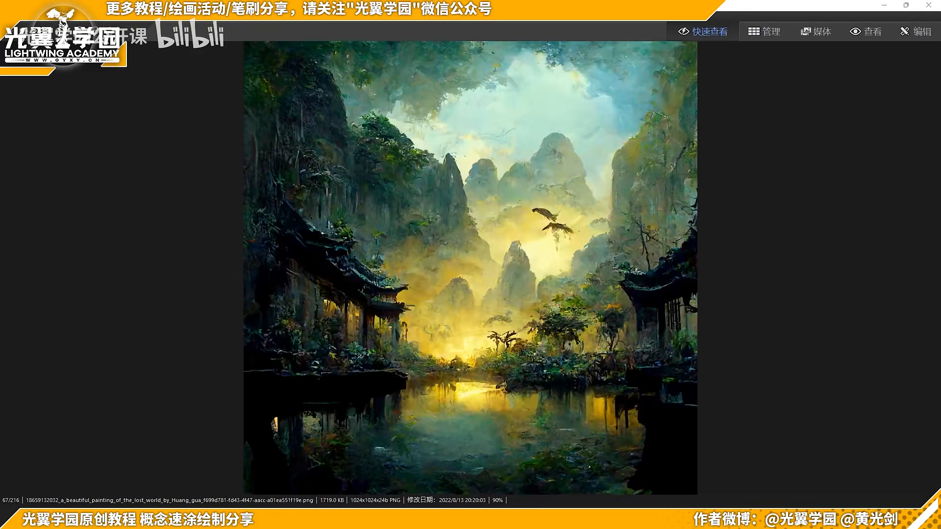
key("Left")
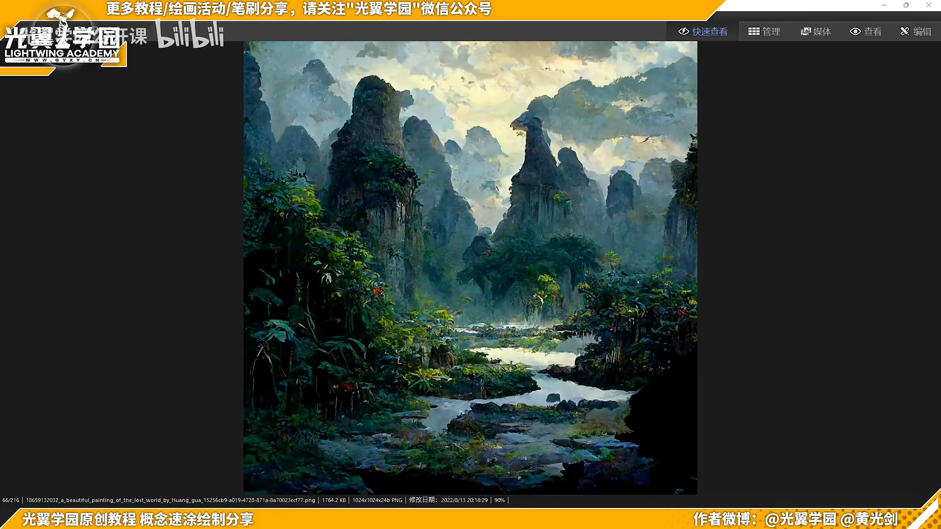
key("Left")
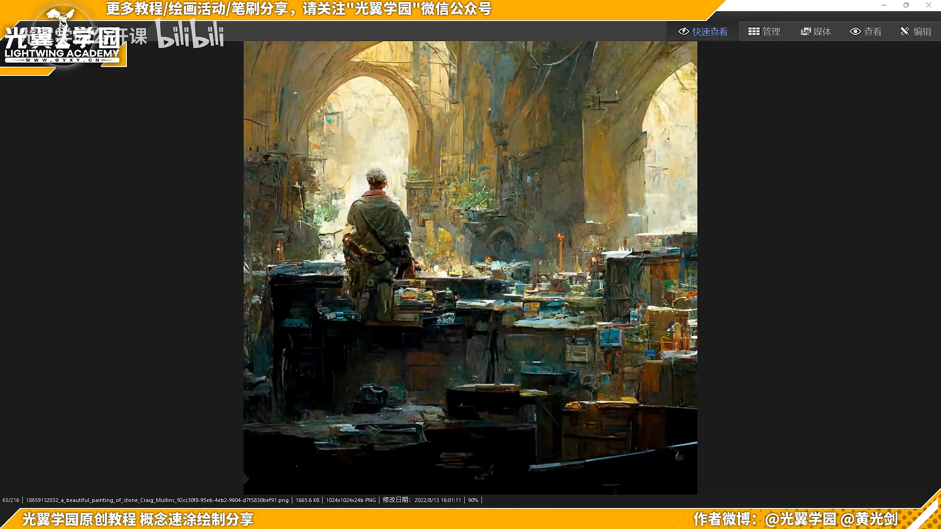
Examine the two men fighting painting, the Chinese meticulous mountain painting and the Mucha-style World of ruins pictures
key("Right")
key("Right")
key("Right")
key("Right")
key("Right")
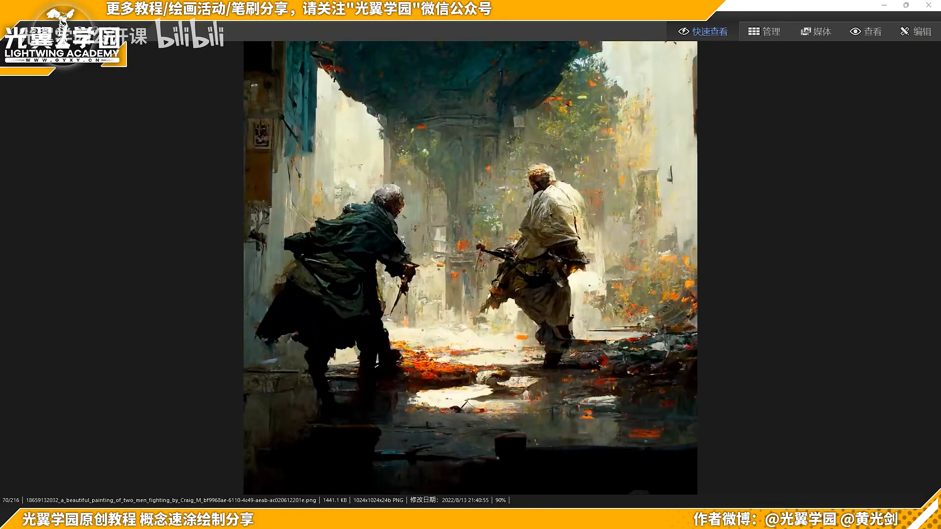
key("Right")
key("Right")
key("Right")
key("Right")
key("Right")
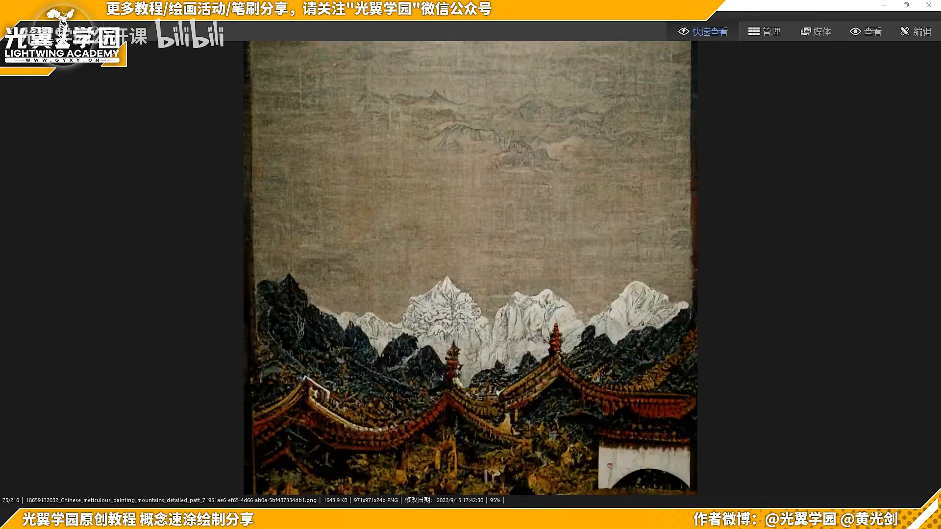
key("Right")
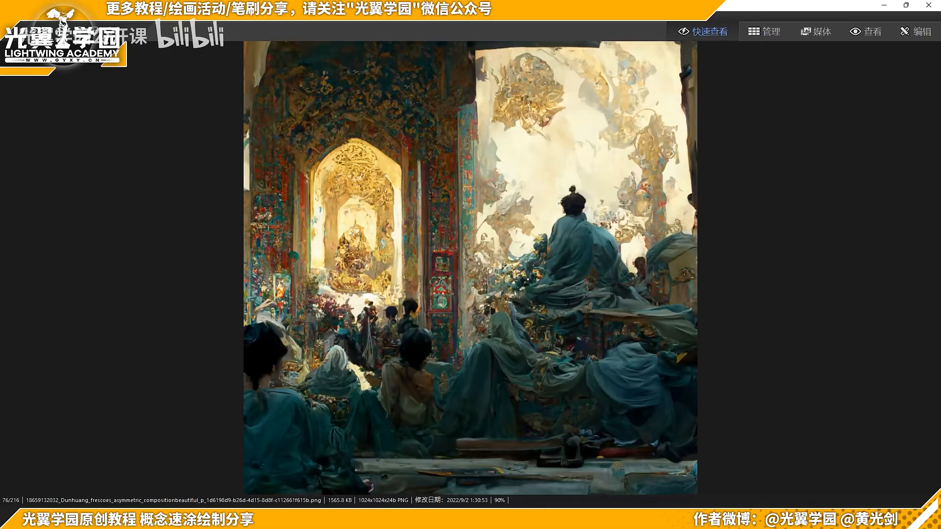
key("Left")
key("Left")
key("Left")
key("Left")
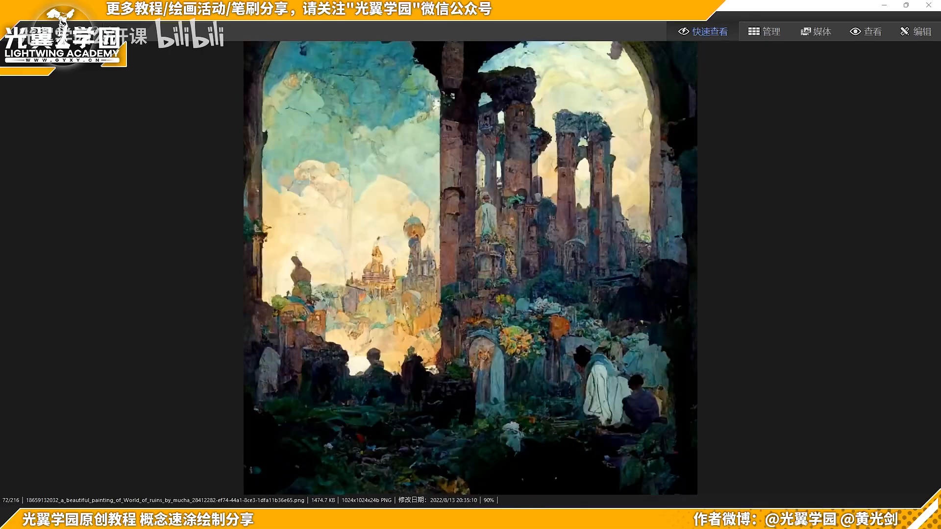
key("Left")
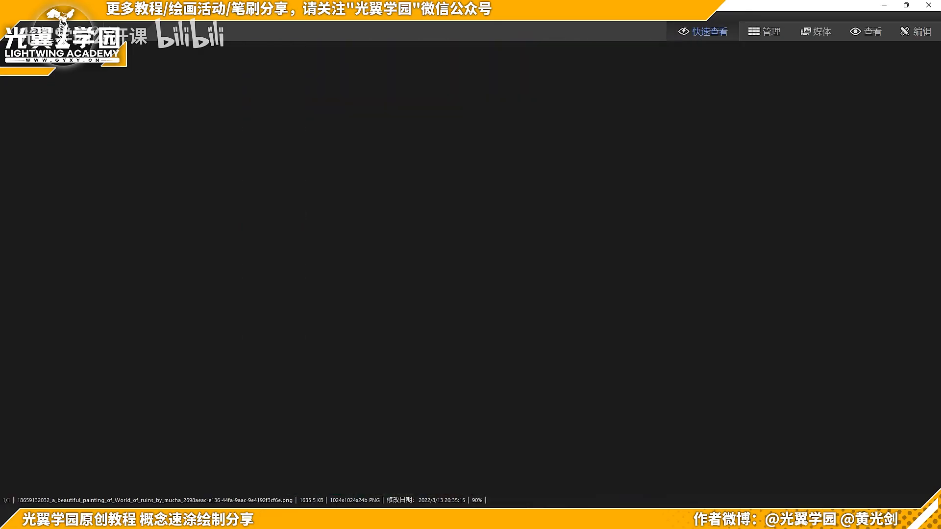
Study the Dunhuang frescoes pictures with asymmetric composition, including the ornate shrines, pagoda and temple halls
key("Right")
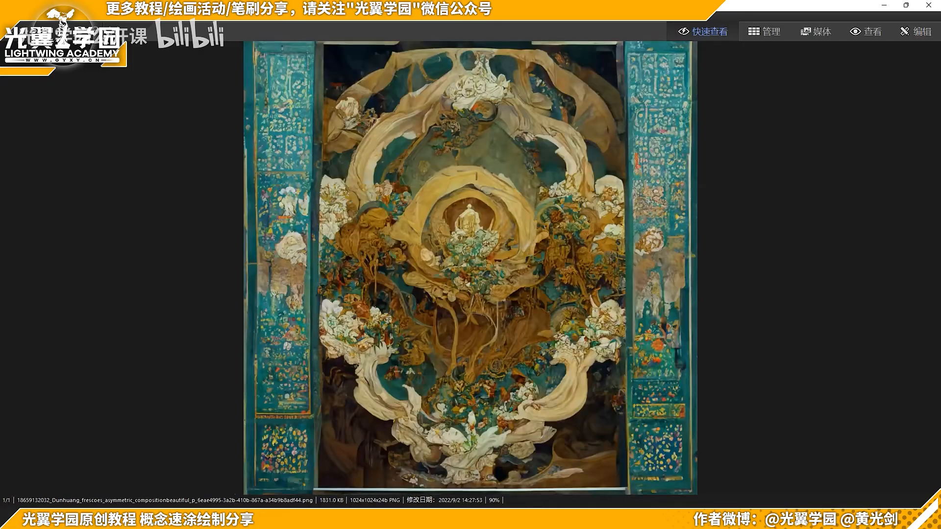
key("Left")
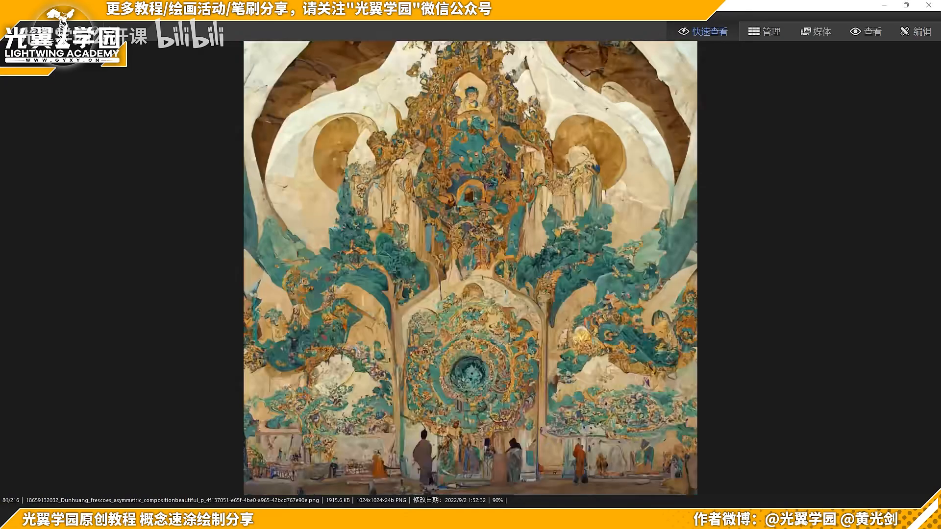
key("Left")
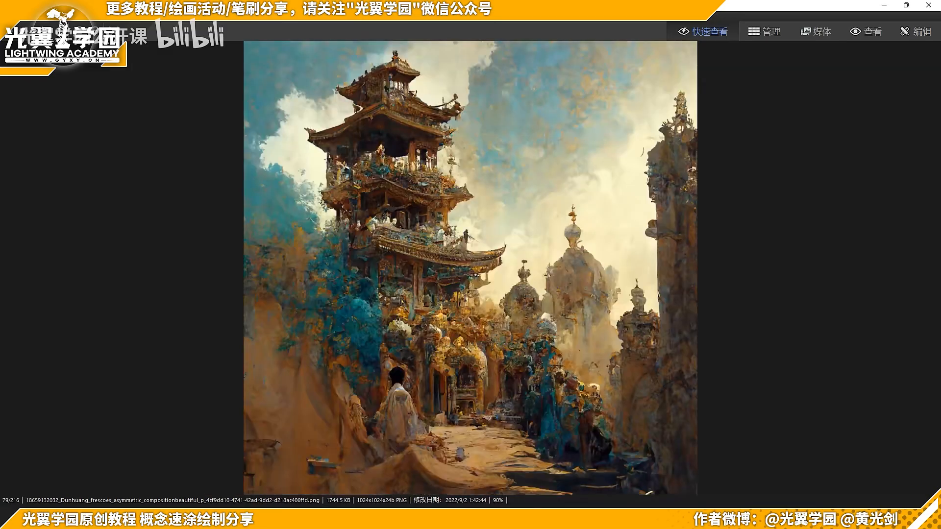
key("Left")
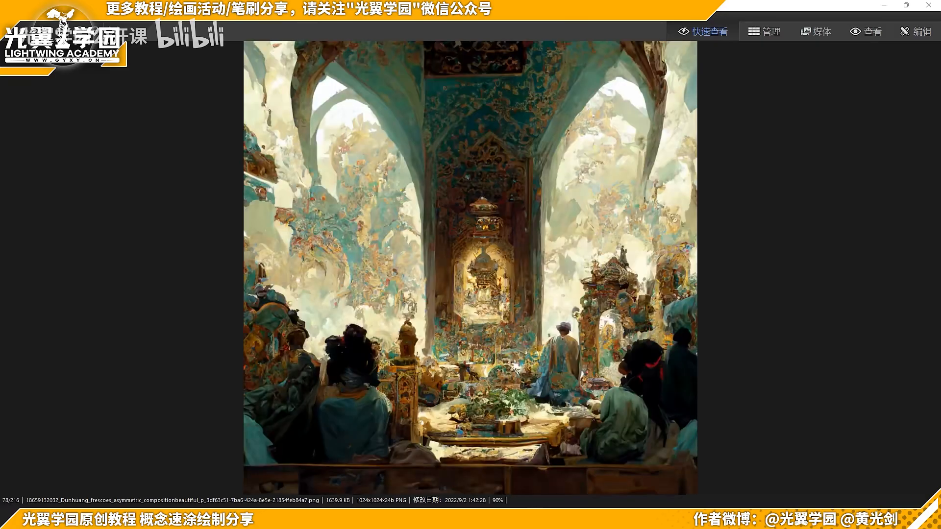
scroll(470, 268, "down", 6)
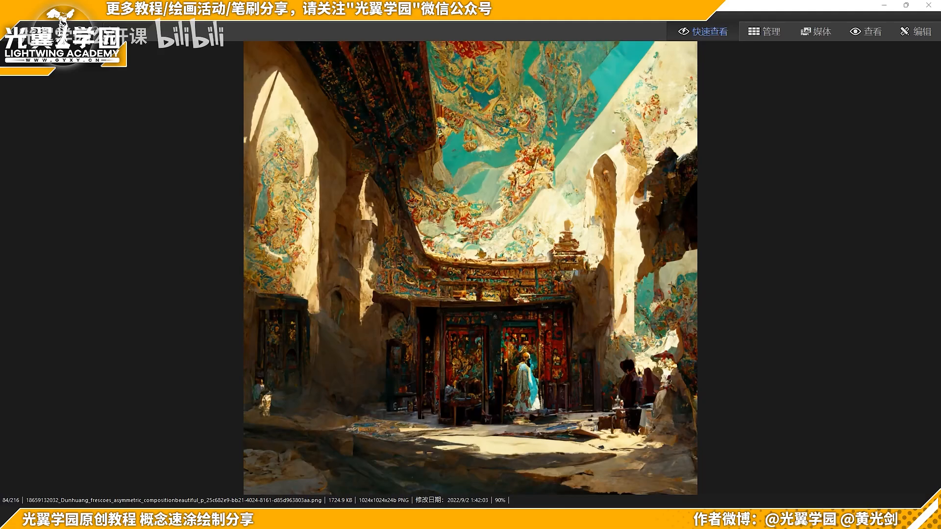
key("Return")
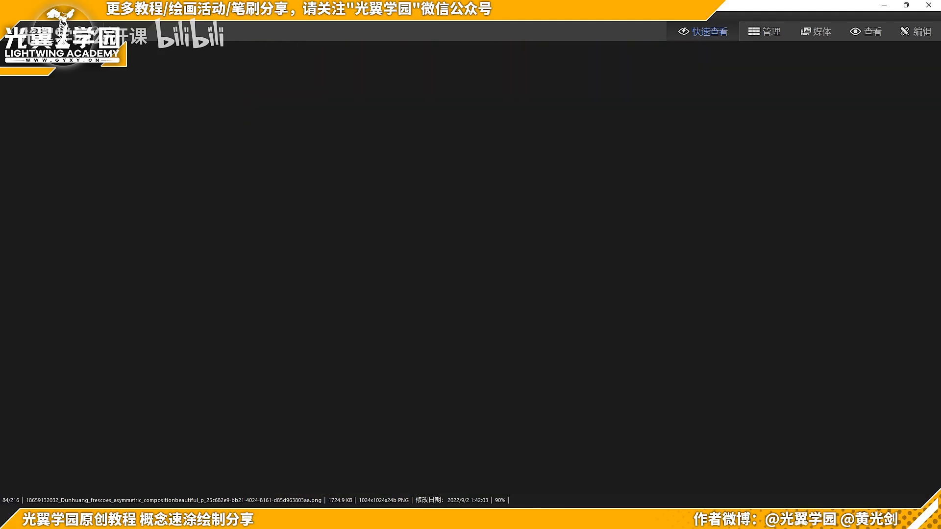
scroll(471, 267, "down", 6)
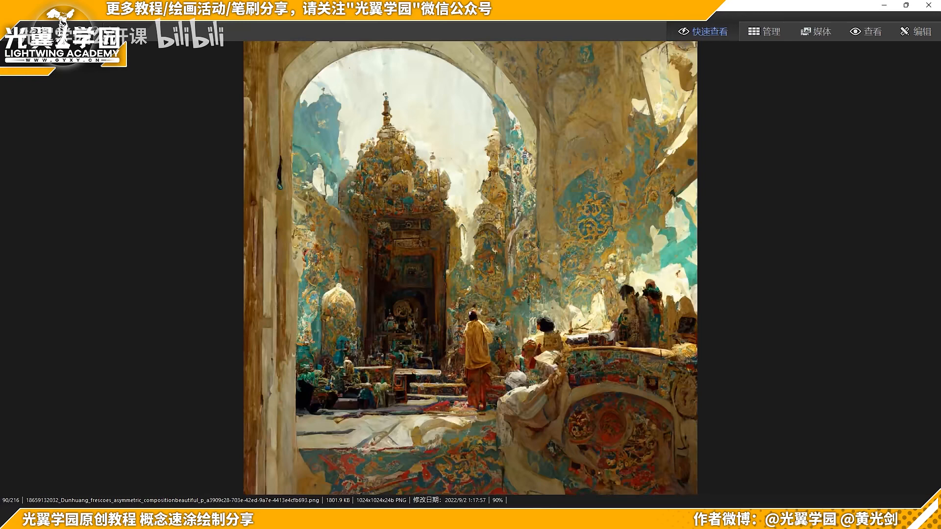
Examine the Dunhuang frescoes detailed-pattern pictures with flowing drapery, ornate domes and framed towers
key("Return")
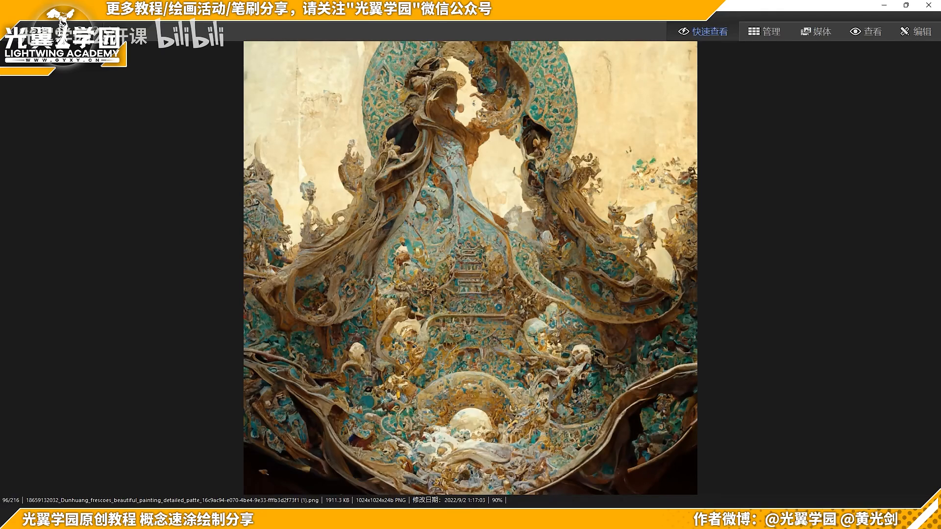
key("Left")
key("Left")
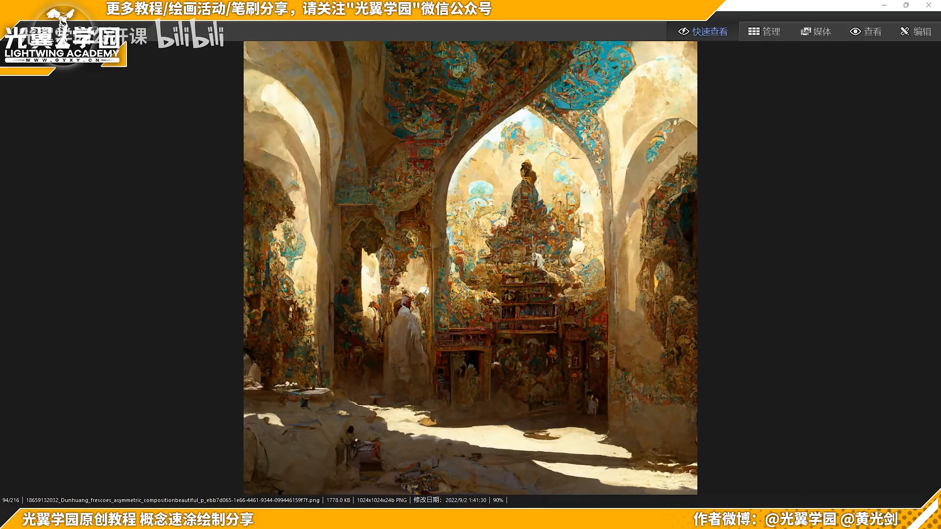
key("Left")
key("Left")
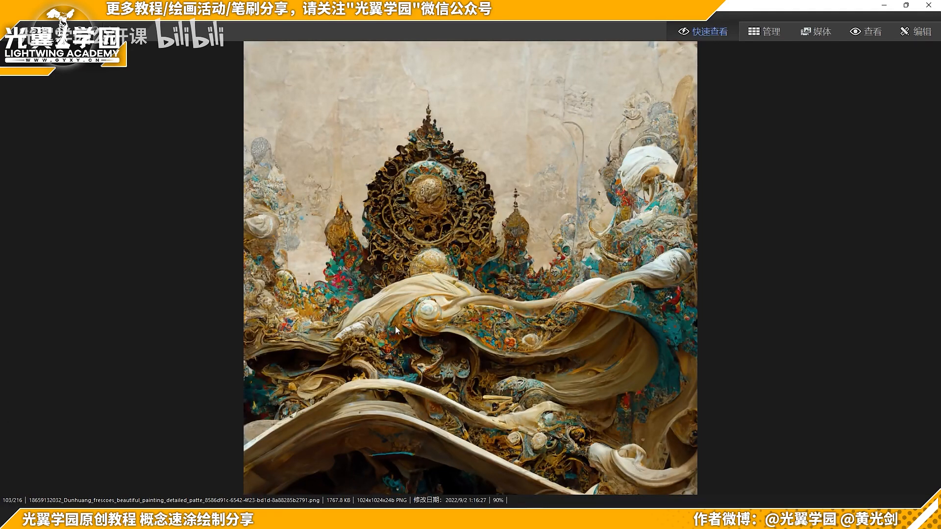
scroll(394, 325, "down", 3)
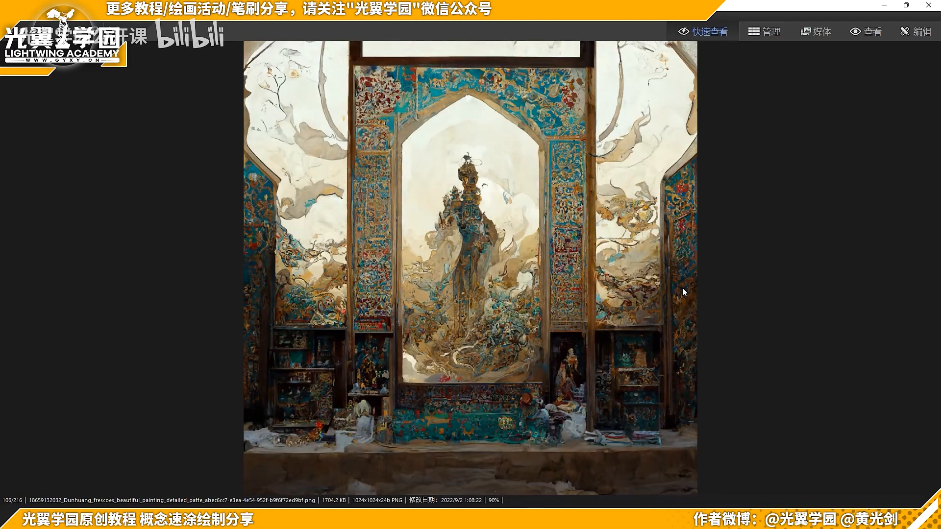
scroll(682, 287, "down", 3)
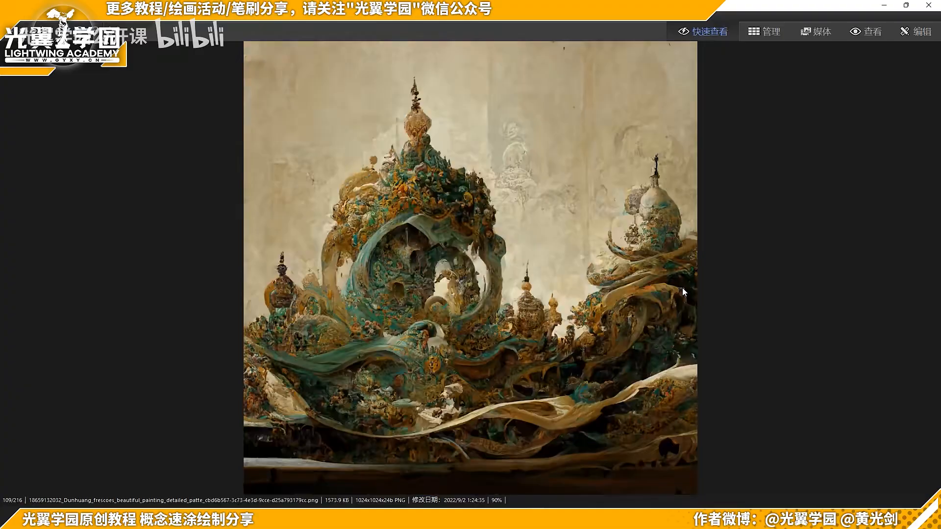
View the First Emperor of Qin portraits and the painting of Hera on a throne in the garden
scroll(682, 288, "down", 6)
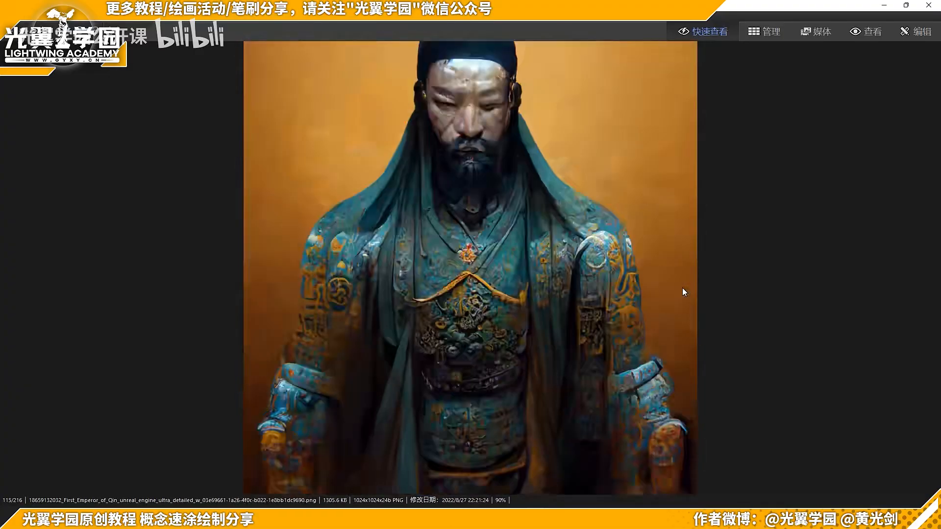
scroll(684, 292, "down", 14)
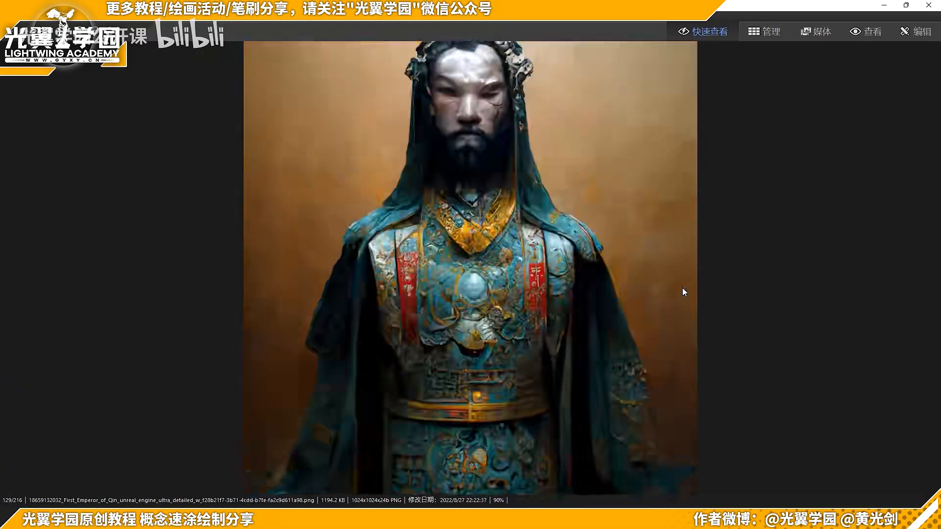
scroll(682, 289, "down", 20)
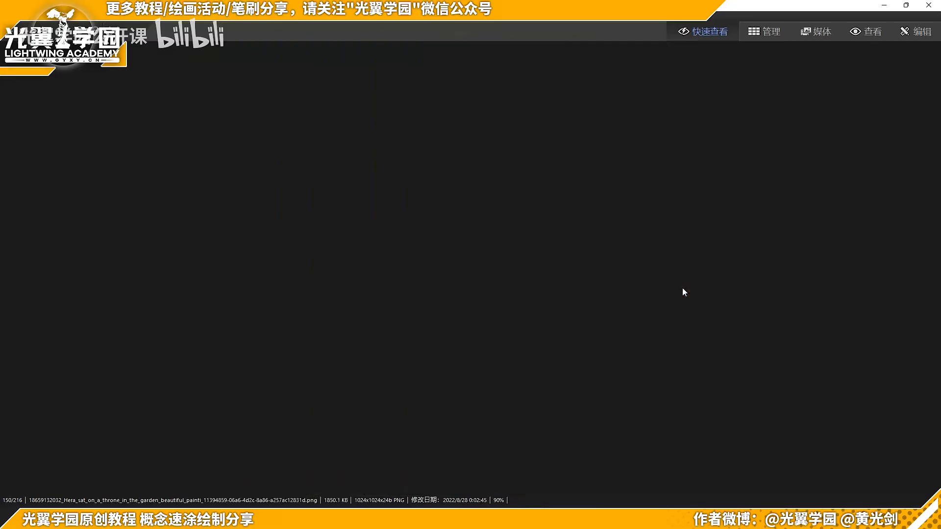
scroll(684, 292, "up", 1)
key("Right")
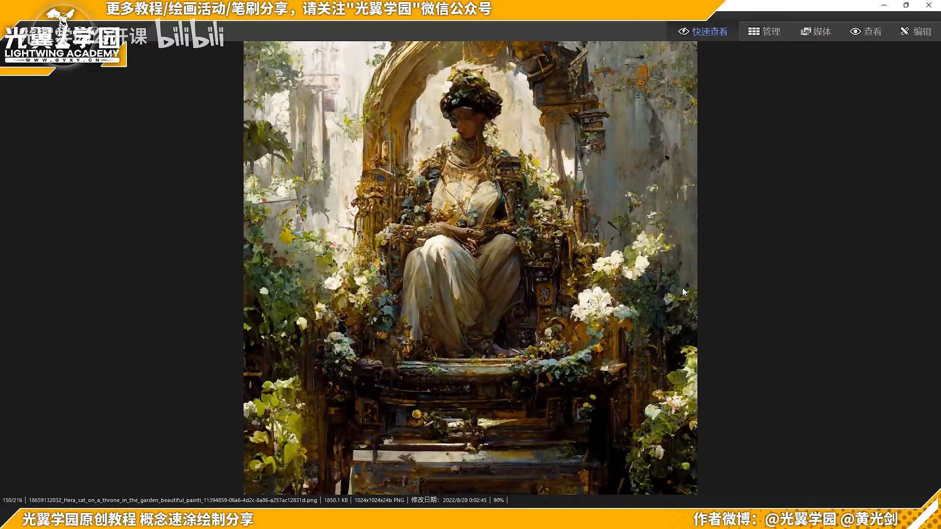
Compare the paintings of Hera on a throne in the garden, going back and forth between the seated and back-view versions
key("Right")
key("Right")
key("Right")
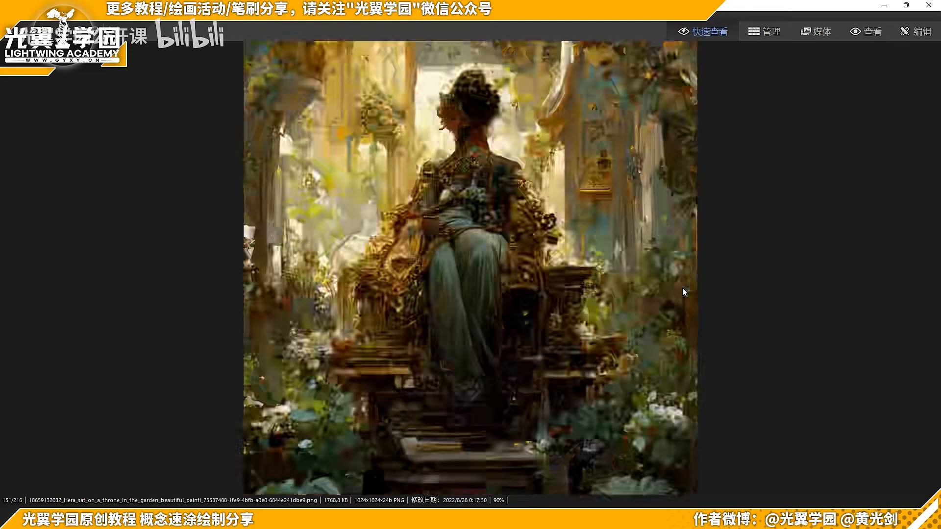
key("Left")
key("Left")
key("Right")
key("Right")
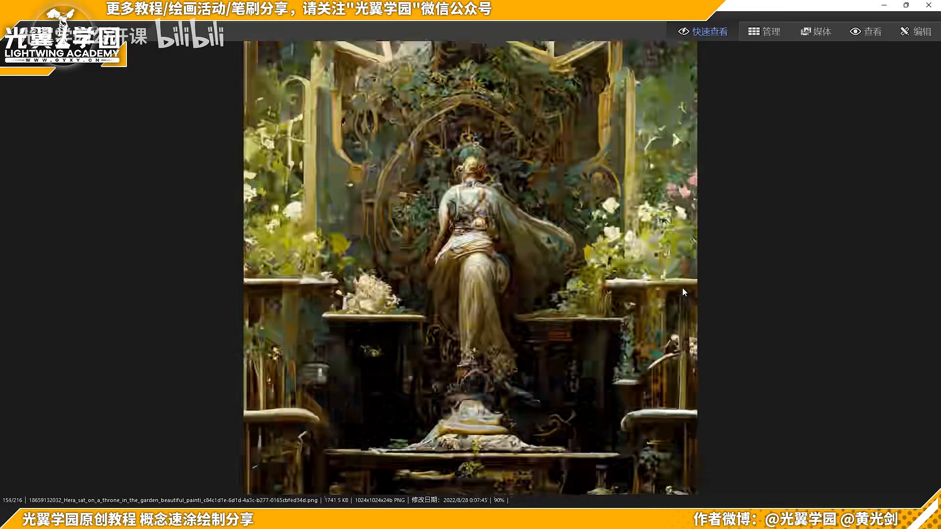
key("Left")
key("Left")
key("Left")
key("Right")
key("Right")
key("Right")
key("Right")
key("Right")
key("Right")
key("Right")
key("Right")
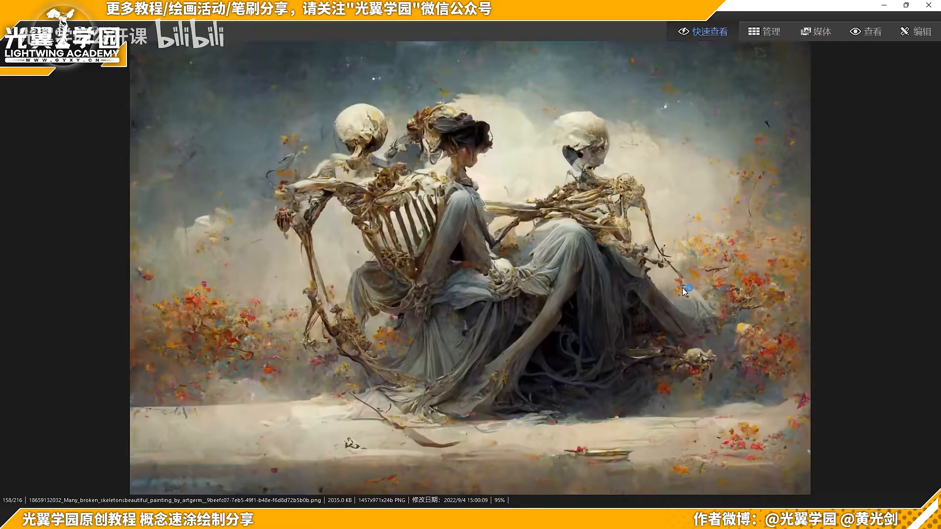
Examine the broken-skeletons paintings with seated figures, flowing drapery and golden floral ornament
key("Right")
key("Right")
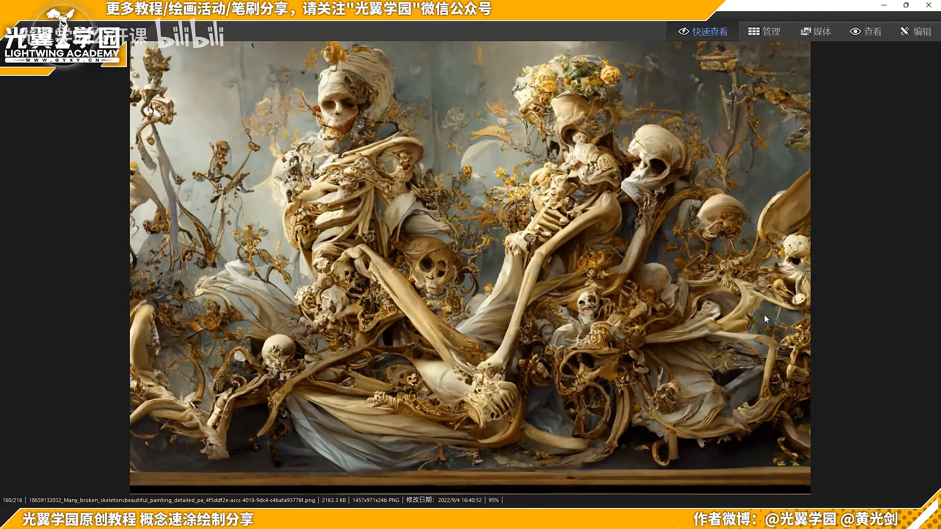
key("Right")
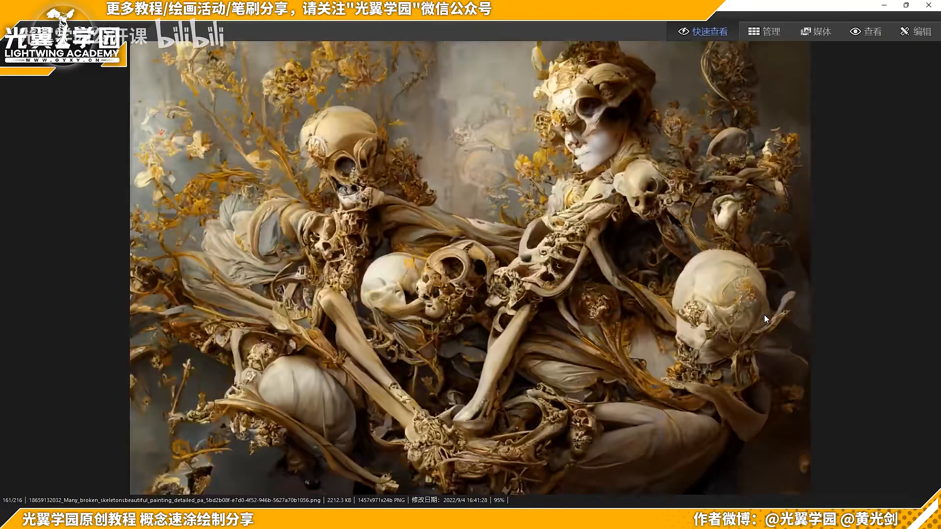
key("Right")
key("Right")
key("Right")
key("Right")
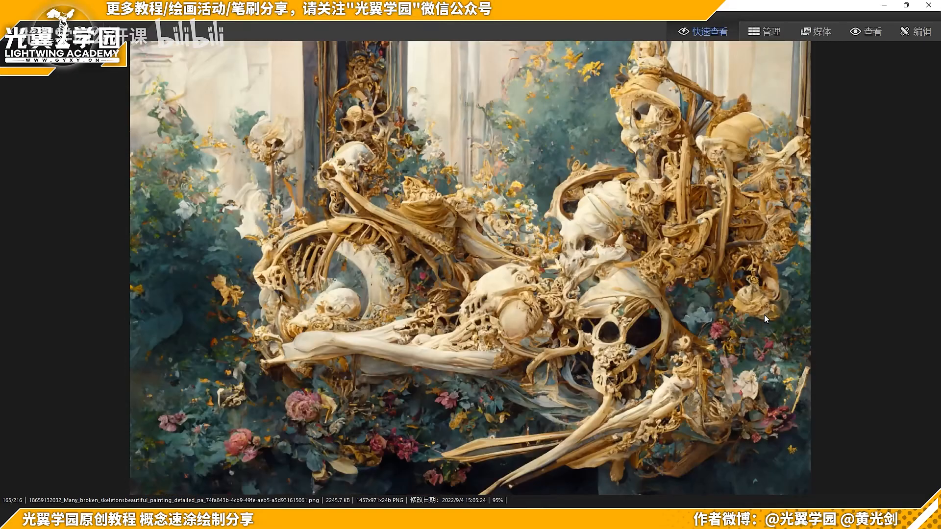
Compare the skeleton garden picture with the skulls-and-towers picture, and view the ornate white skull and ribcage paintings
key("Right")
key("Right")
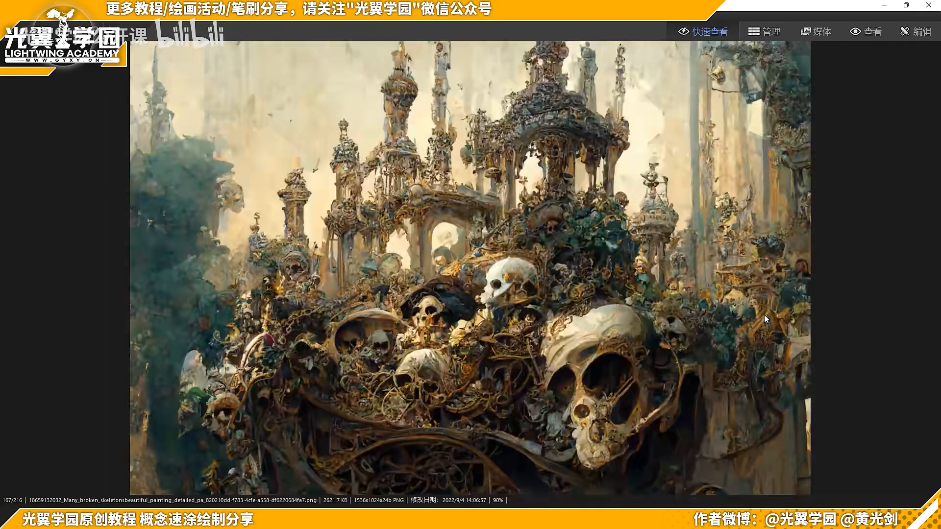
key("Left")
key("Left")
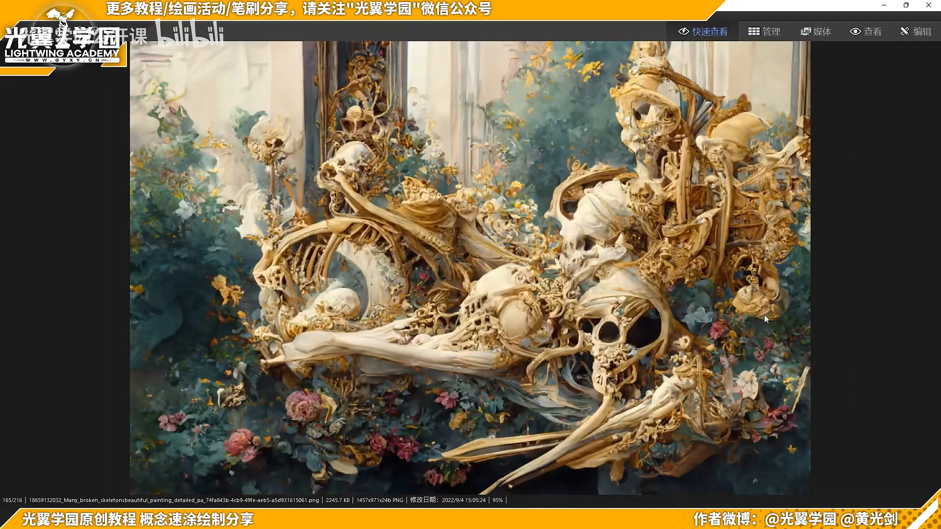
key("Right")
key("Right")
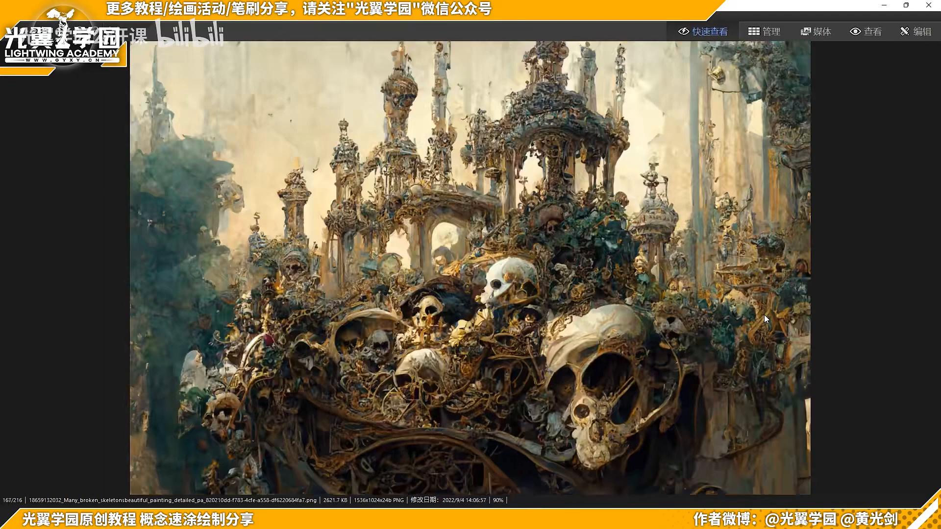
key("Right")
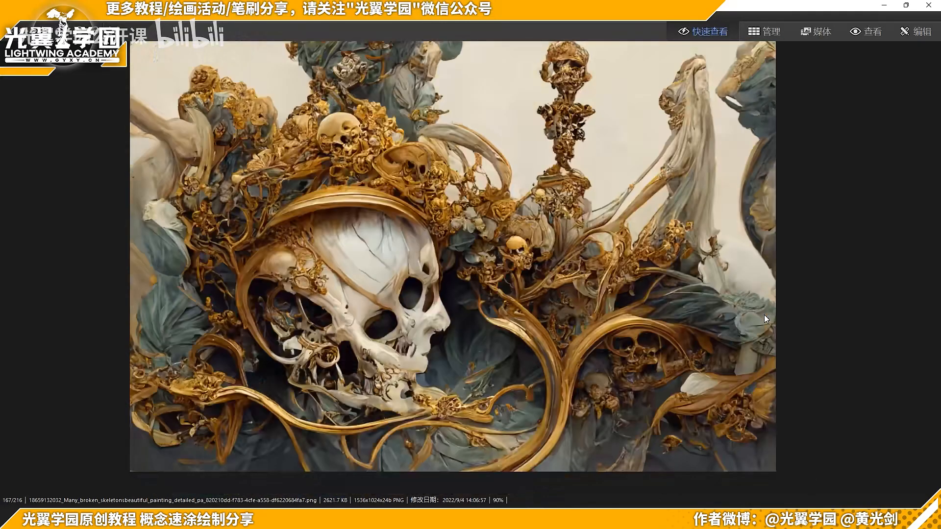
key("Right")
key("Right")
key("Right")
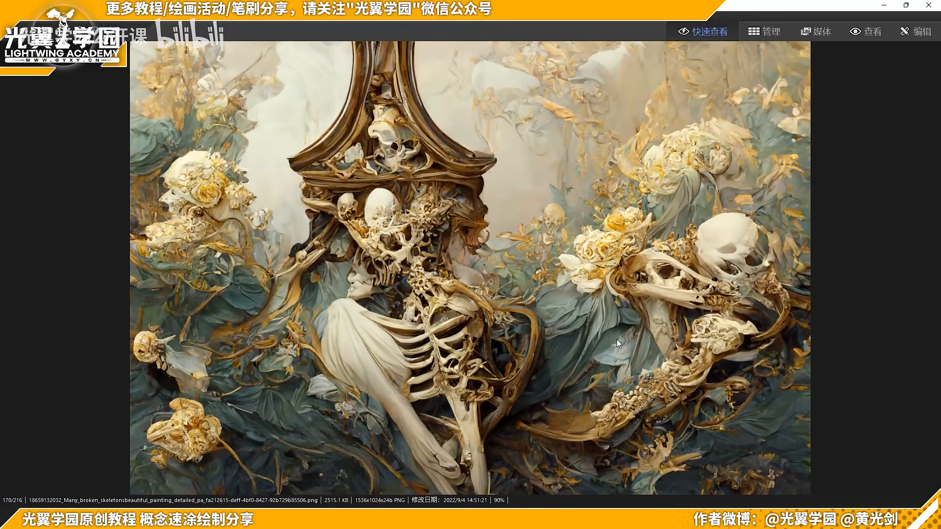
View the sailing-ship harbour painting and the poppy pictures with asymmetric composition
key("Right")
key("Right")
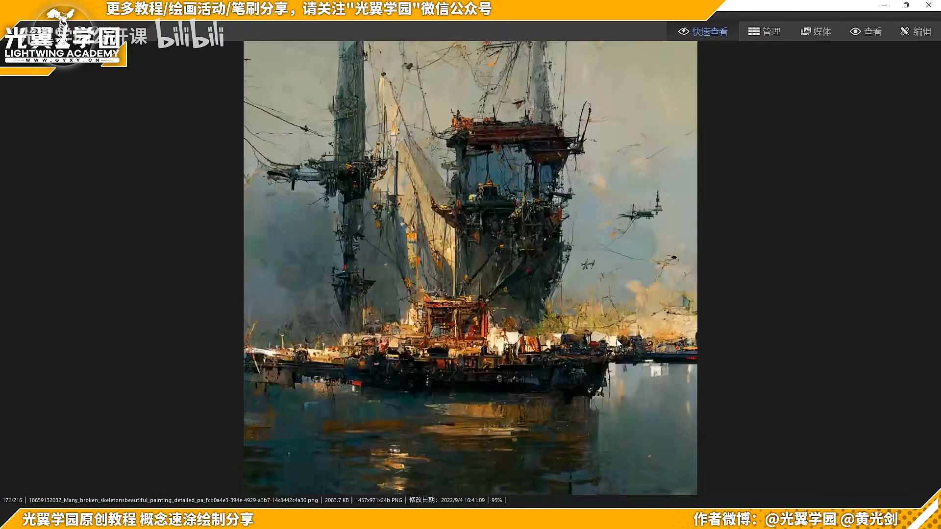
key("Right")
key("Right")
key("Right")
key("Right")
key("Right")
key("Right")
key("Right")
key("Right")
key("Right")
key("Right")
key("Right")
key("Right")
key("Right")
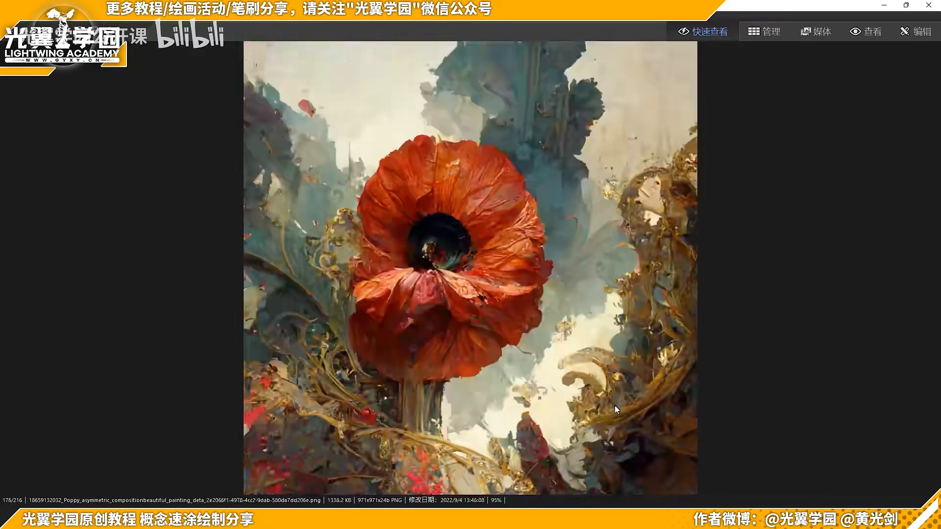
scroll(615, 405, "up", 20)
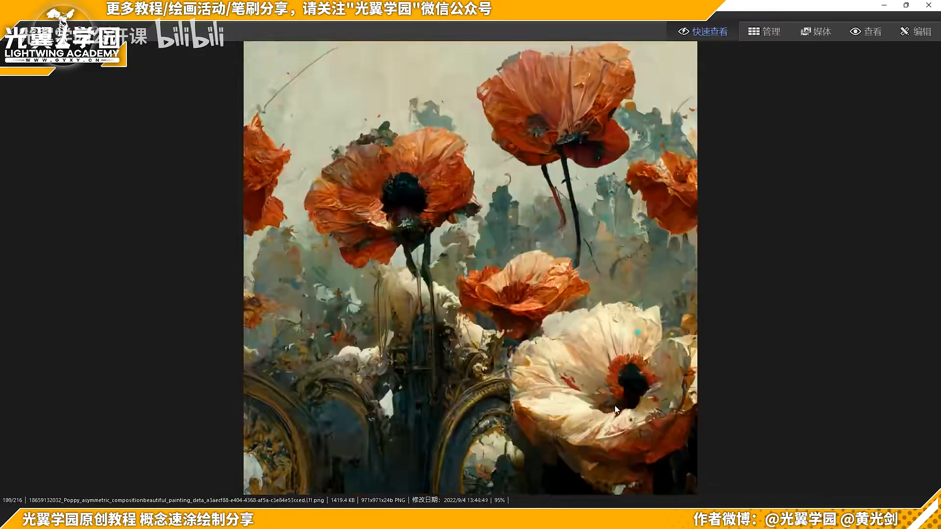
Go back to the Dunhuang frescoes detailed-pattern pictures and review the domes, green hall, golden shrine and patterned archways
scroll(614, 397, "up", 20)
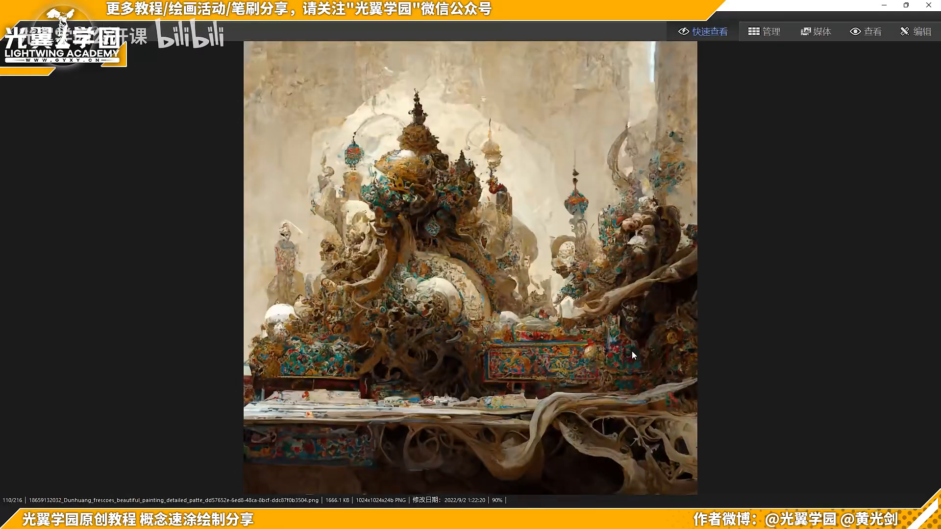
scroll(631, 351, "up", 2)
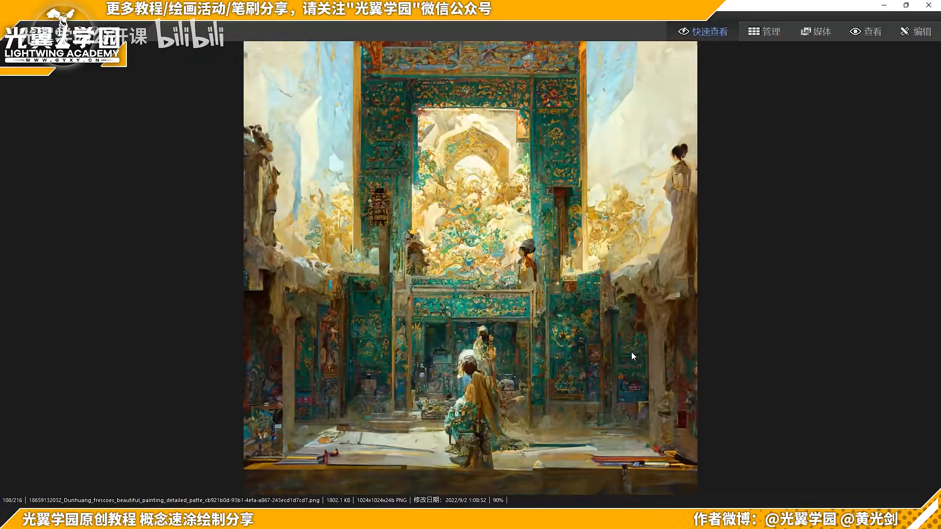
scroll(631, 351, "up", 2)
scroll(625, 351, "up", 5)
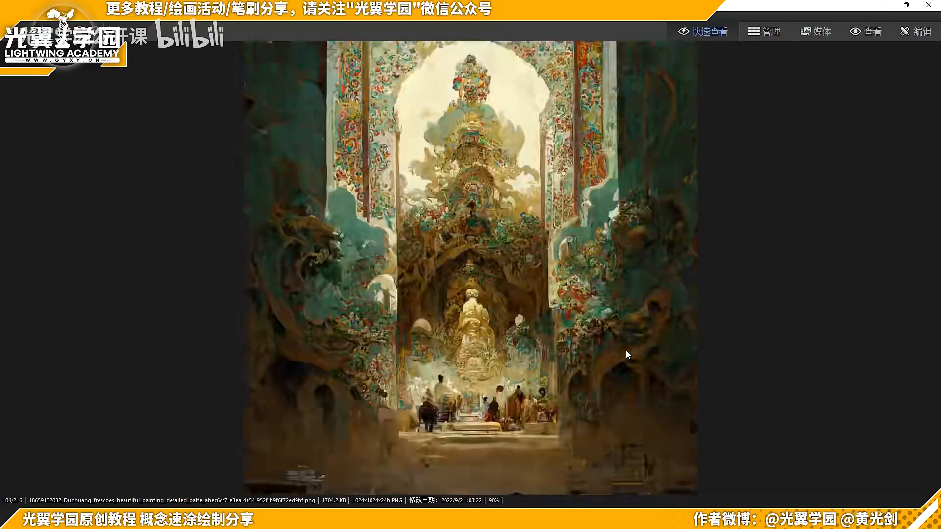
scroll(625, 351, "up", 2)
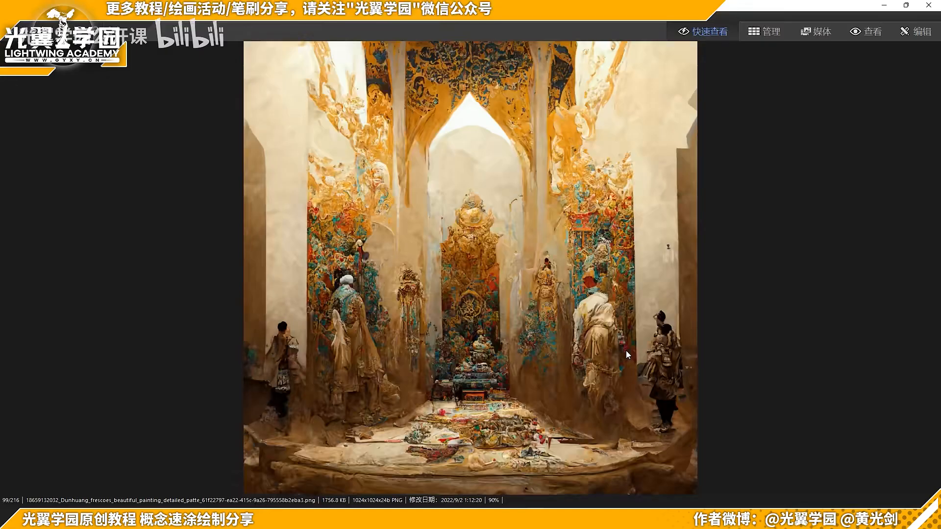
scroll(625, 351, "up", 1)
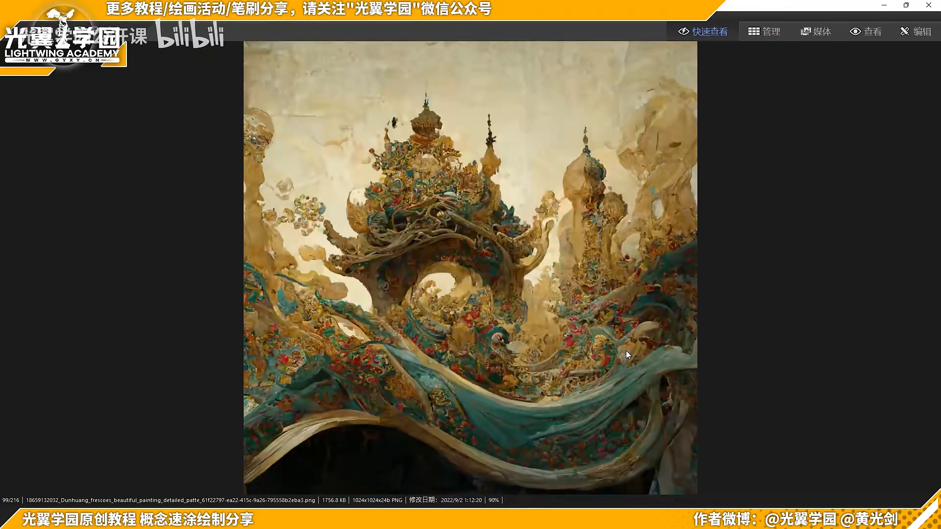
scroll(625, 351, "up", 2)
scroll(625, 351, "up", 2)
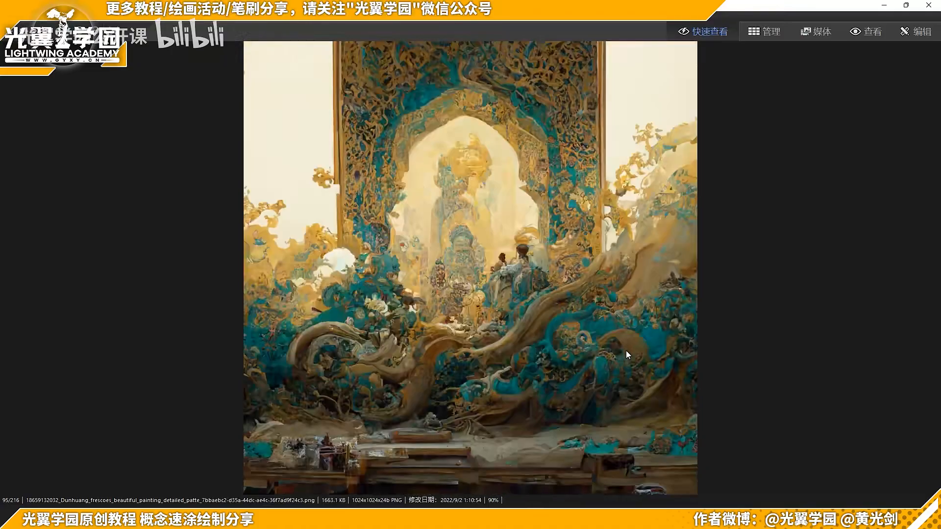
Review the asymmetric Dunhuang frescoes pictures, from the arched courtyard and dark pillared hall to the framed circular shrine
scroll(625, 351, "up", 4)
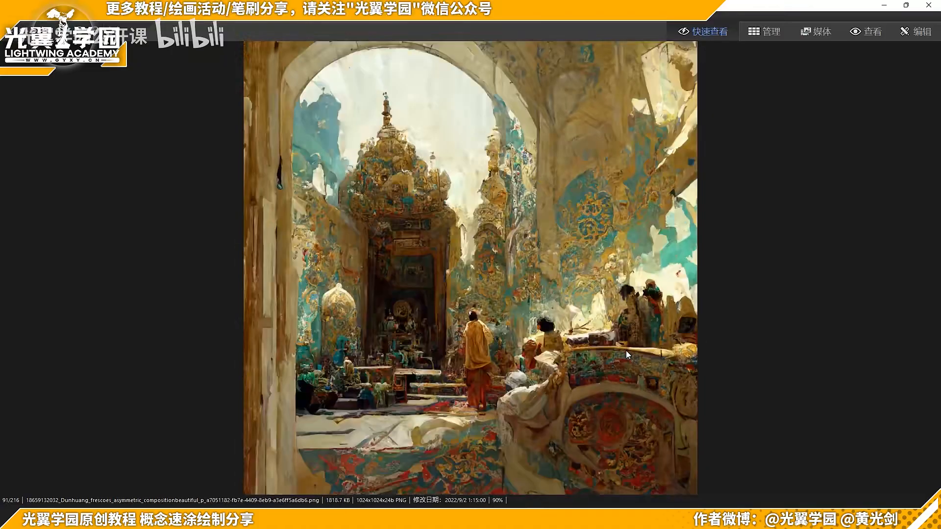
scroll(625, 351, "up", 4)
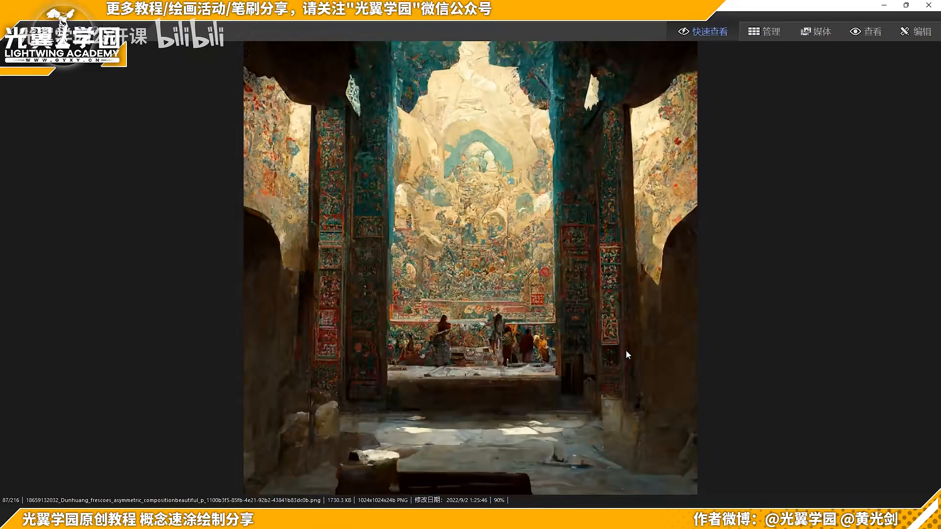
scroll(625, 350, "up", 1)
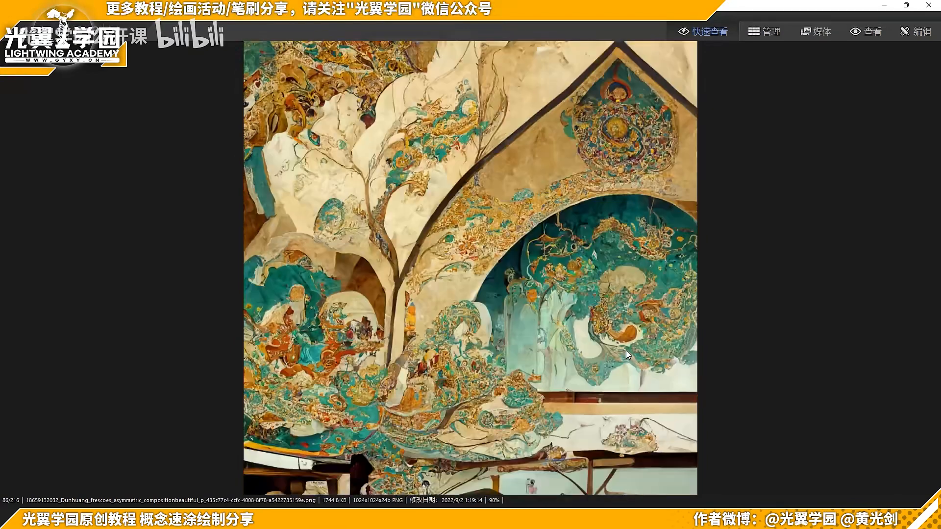
scroll(626, 351, "up", 5)
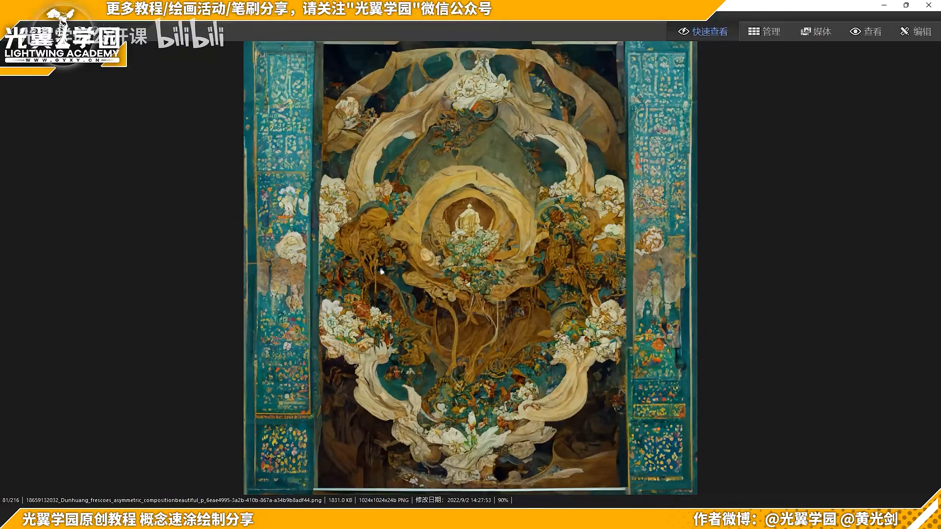
Inspect the framed circular shrine fresco at 300% zoom, studying its central figure, drapery, white flowers and teal border
scroll(498, 255, "up", 4)
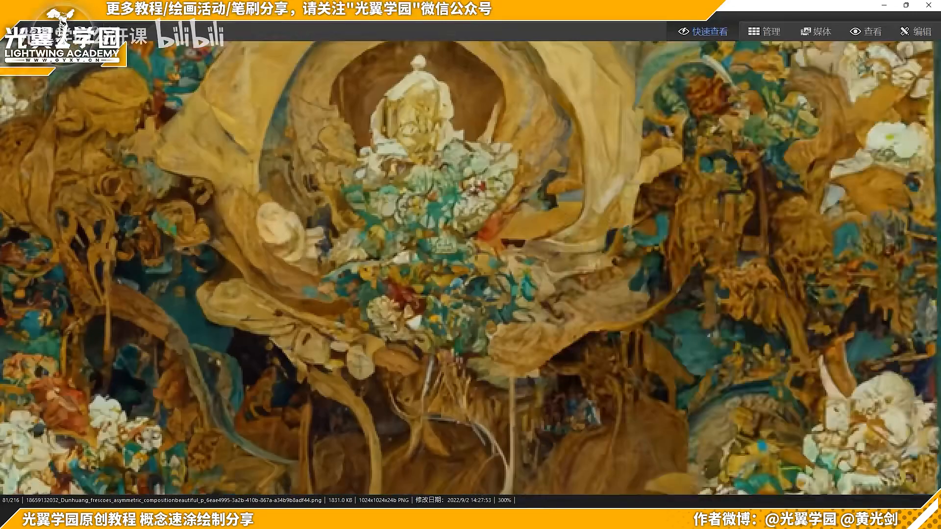
left_click_drag(497, 255, 692, 257)
left_click_drag(338, 225, 466, 265)
left_click_drag(351, 218, 384, 263)
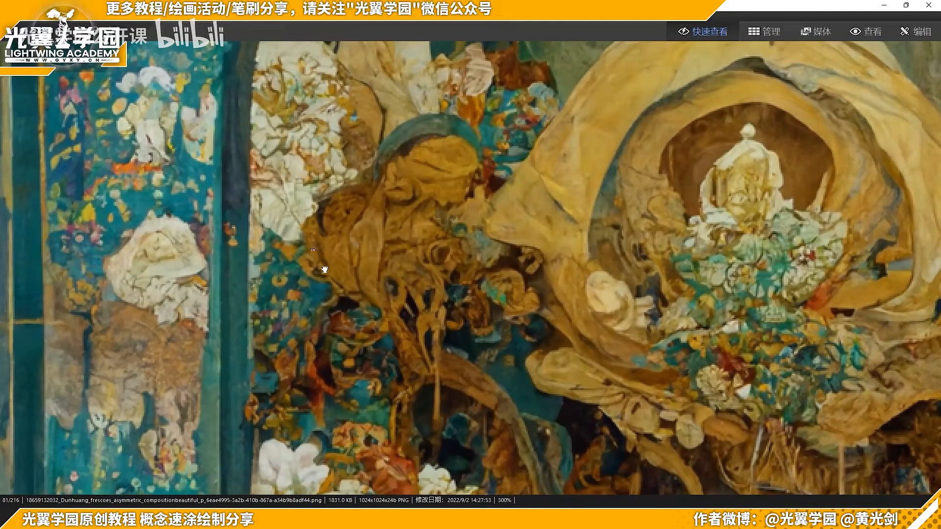
left_click_drag(415, 306, 556, 371)
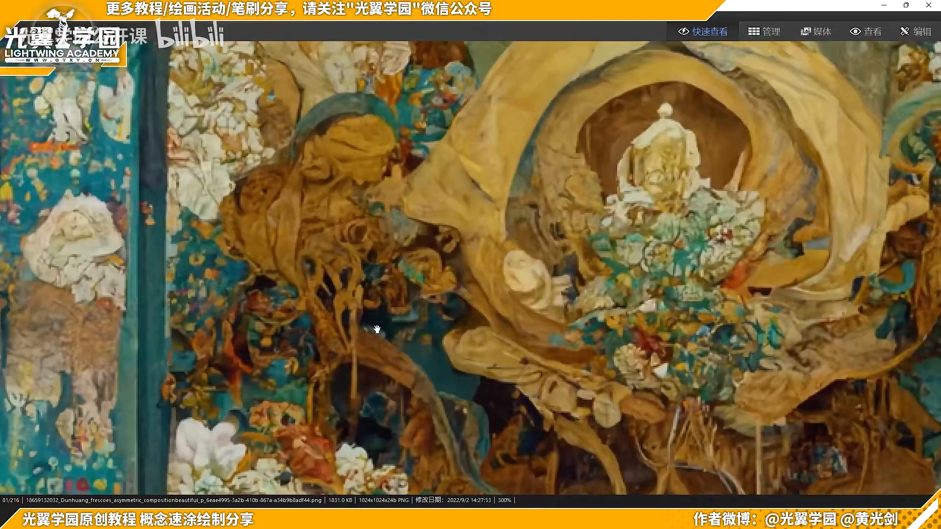
left_click_drag(339, 245, 404, 309)
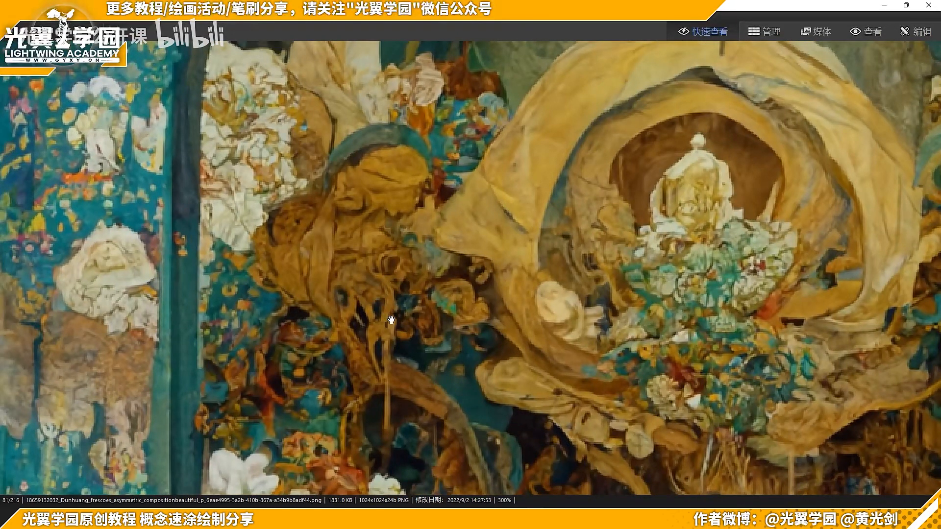
Look back through the pagoda, Chinese mountain, Mucha-style ruins, lost world, and Craig Mullins stone and rock paintings
scroll(390, 320, "up", 4)
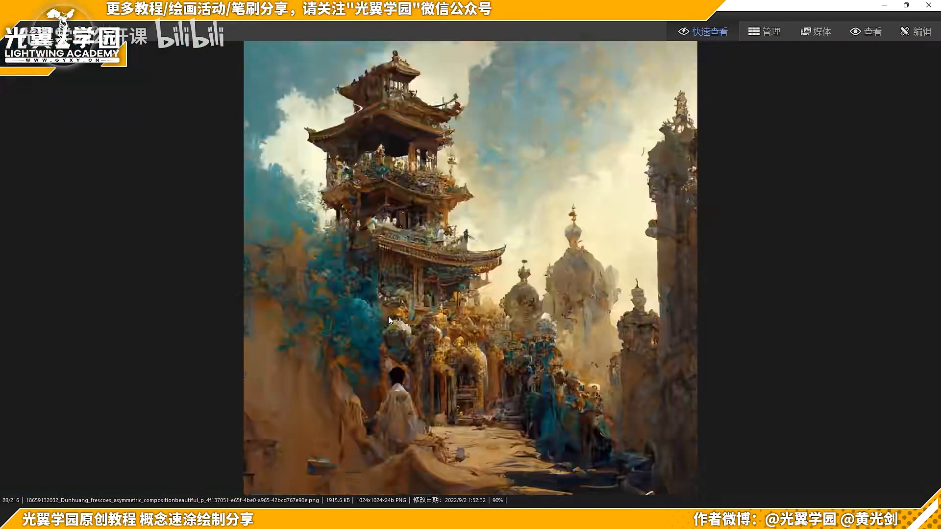
scroll(388, 316, "up", 3)
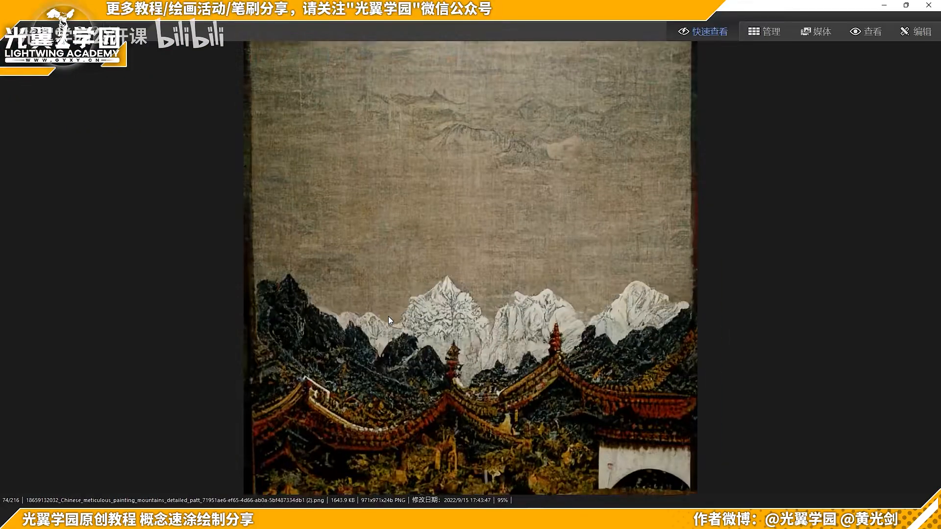
scroll(389, 318, "up", 2)
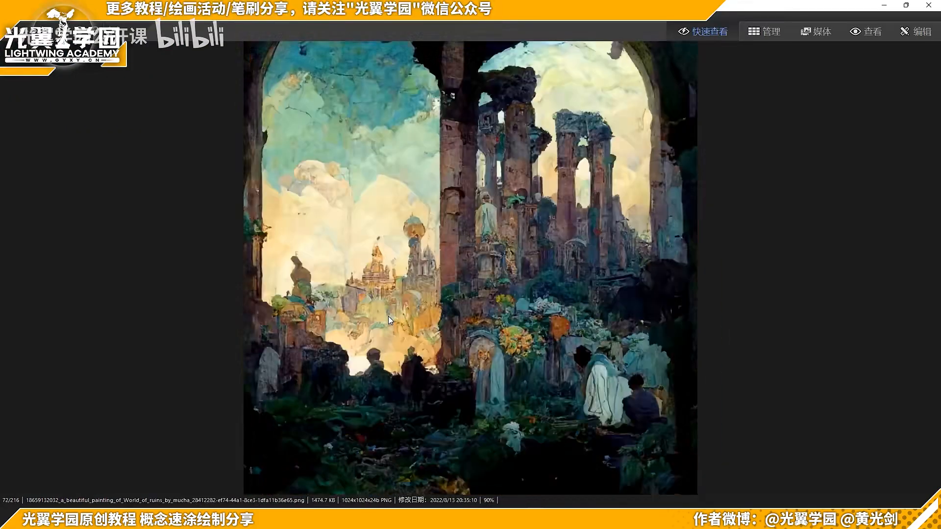
scroll(388, 316, "up", 4)
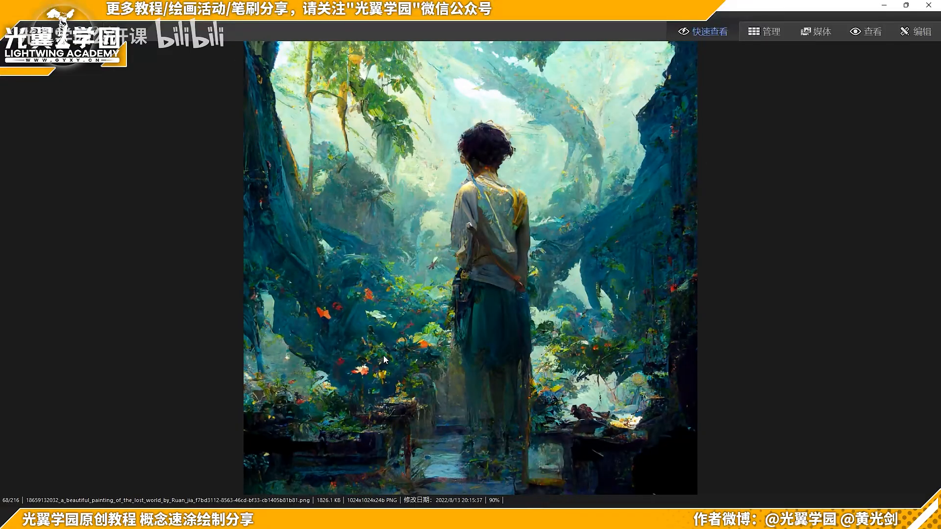
scroll(384, 359, "up", 4)
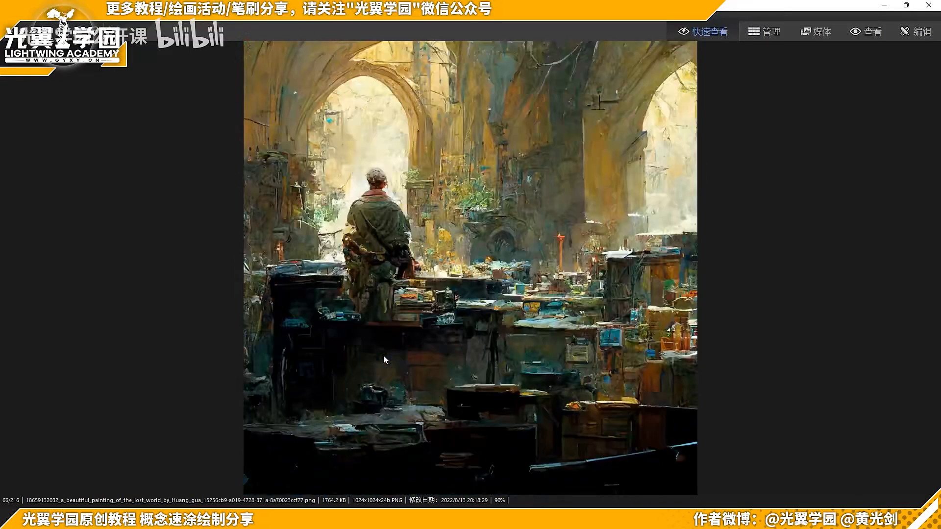
scroll(384, 358, "up", 6)
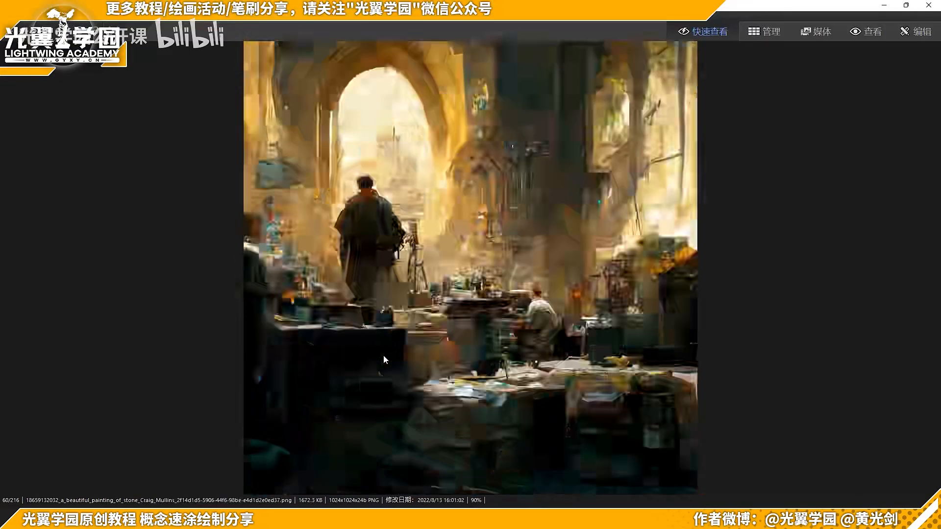
scroll(384, 356, "up", 2)
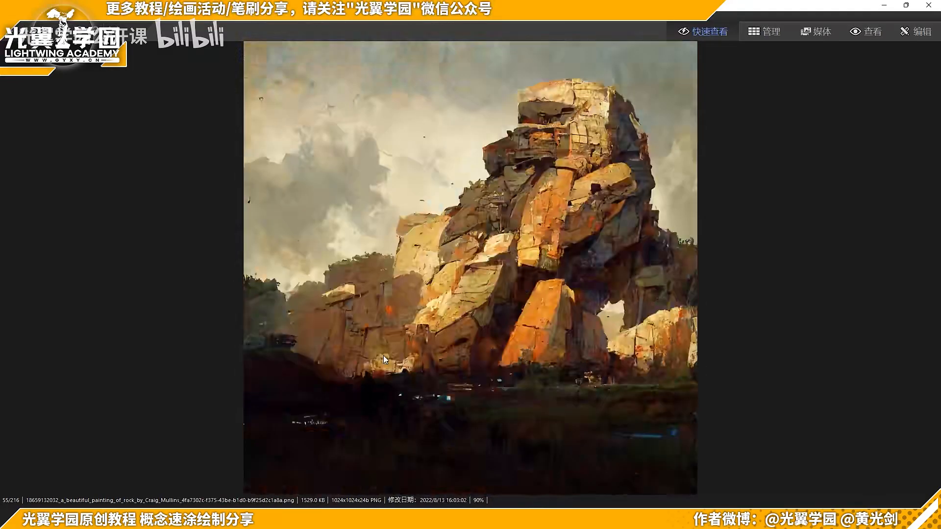
Look back through the rock, robed skeleton, god and garden paintings among the reference pictures
scroll(383, 356, "down", 2)
scroll(384, 356, "up", 1)
scroll(384, 359, "up", 7)
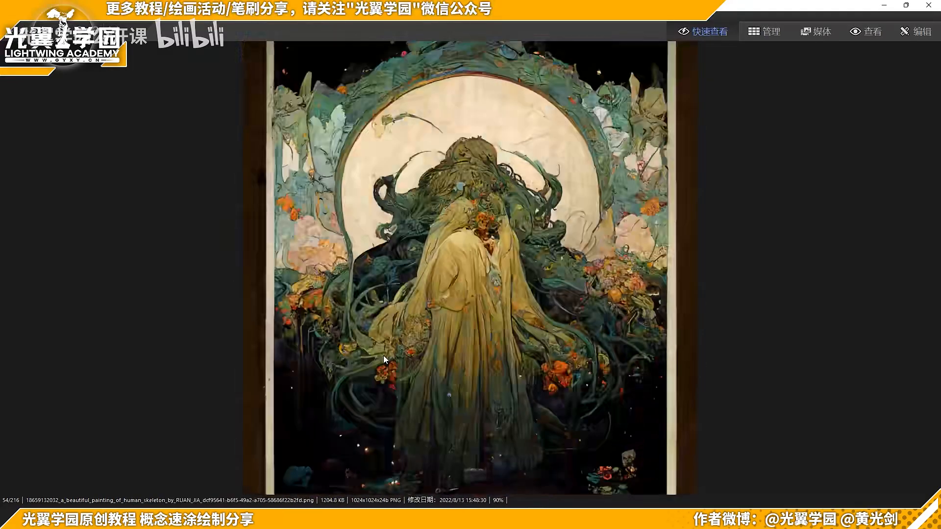
scroll(384, 356, "up", 7)
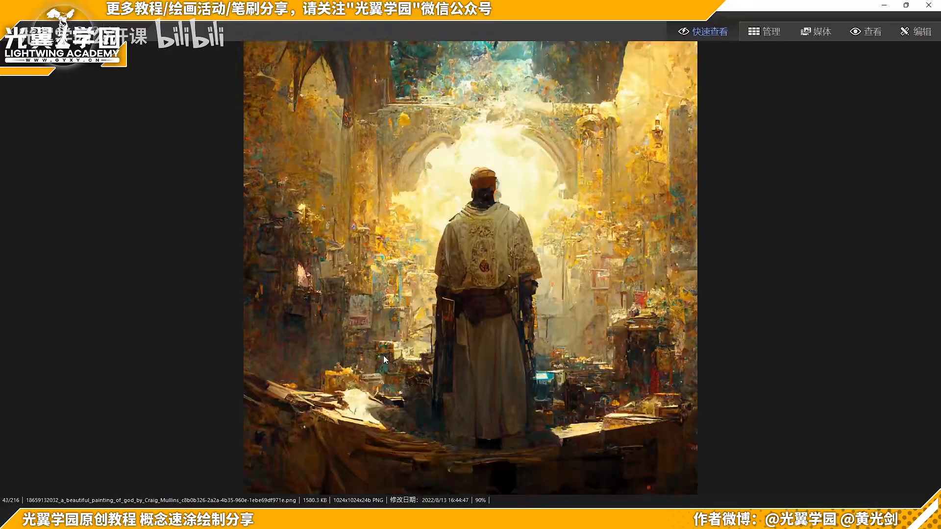
scroll(385, 359, "up", 1)
scroll(384, 359, "up", 1)
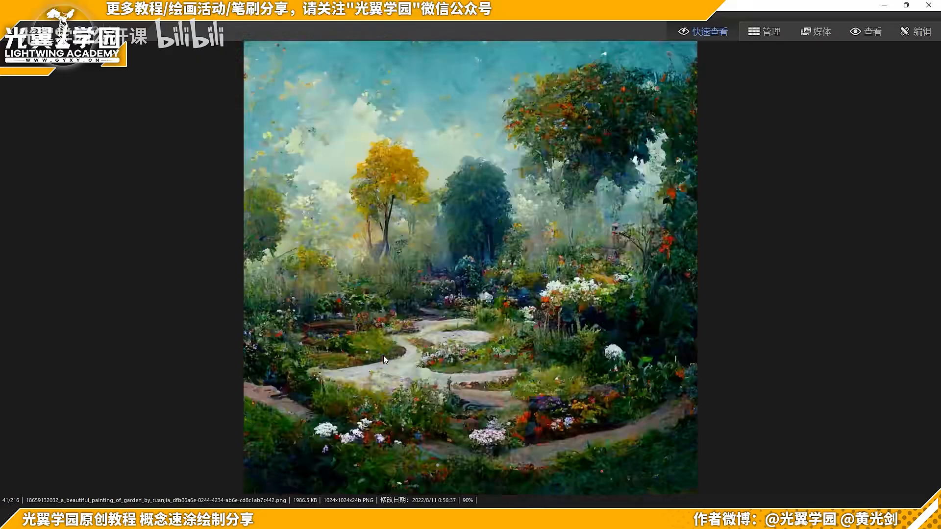
scroll(383, 359, "down", 1)
scroll(384, 360, "up", 1)
scroll(384, 359, "up", 2)
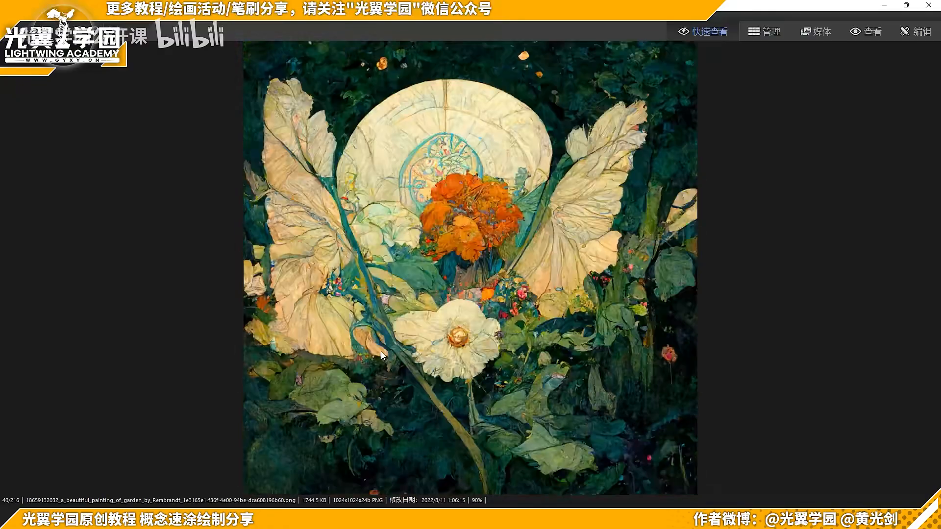
Go past the First Emperor of Qin painting to the Dunhuang frescoes pictures and find the draped figure before the patterned teal halo
scroll(381, 352, "down", 20)
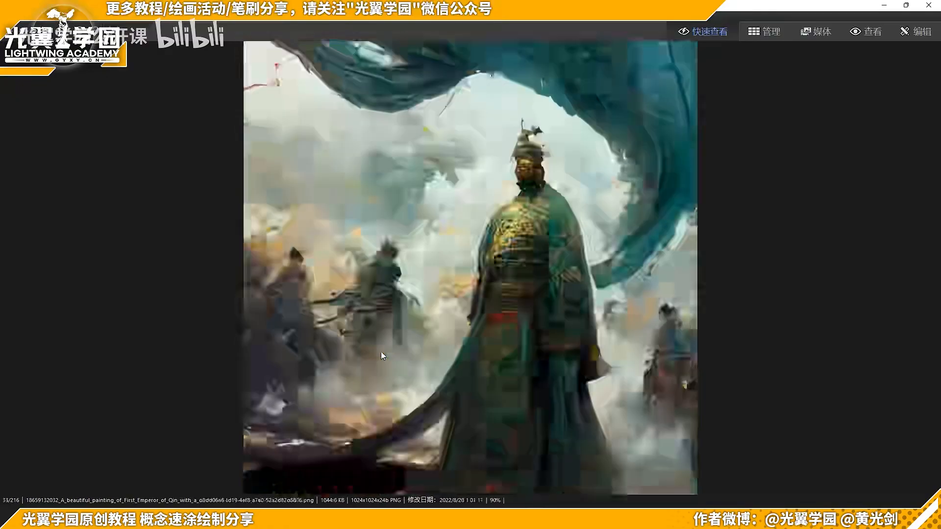
scroll(385, 343, "down", 20)
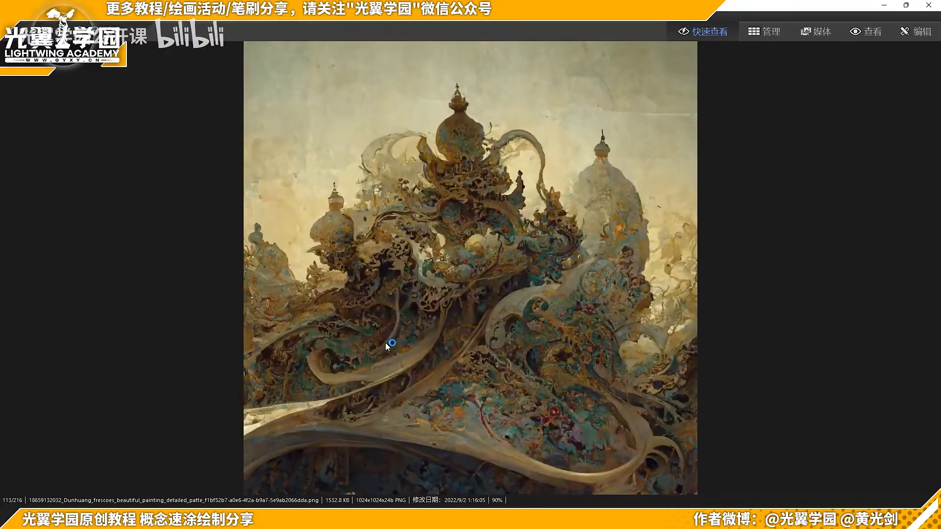
scroll(386, 342, "down", 1)
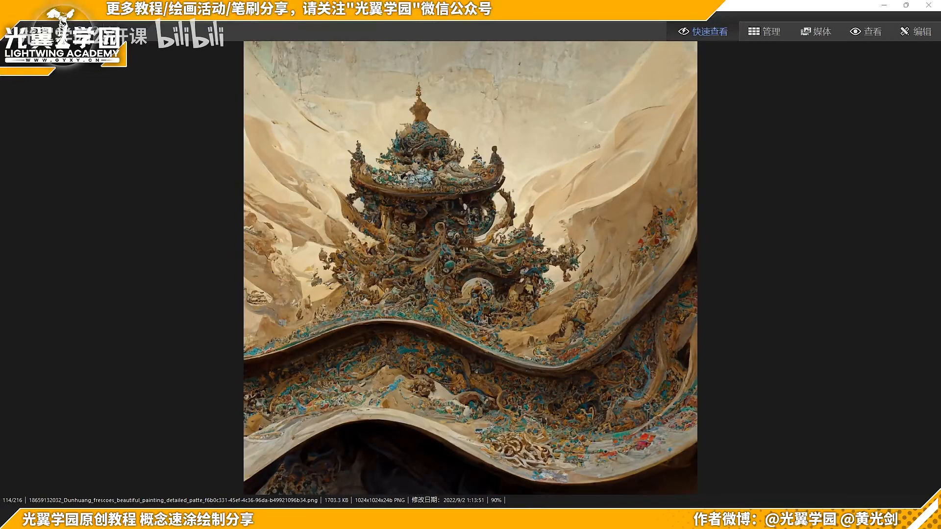
scroll(470, 267, "up", 18)
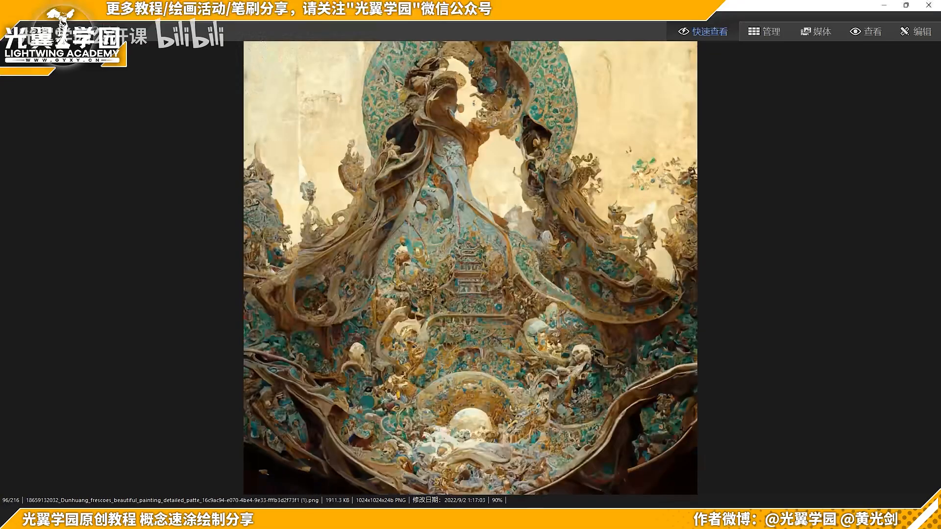
Switch to Photoshop, float the portrait document, and open the draped-figure Dunhuang fresco as a separate document in its own floating window
left_click(882, 7)
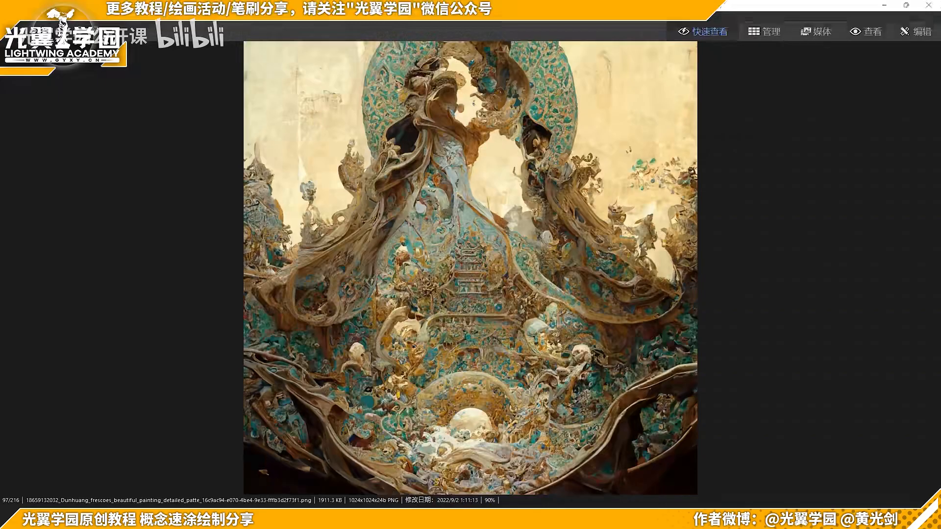
left_click(885, 8)
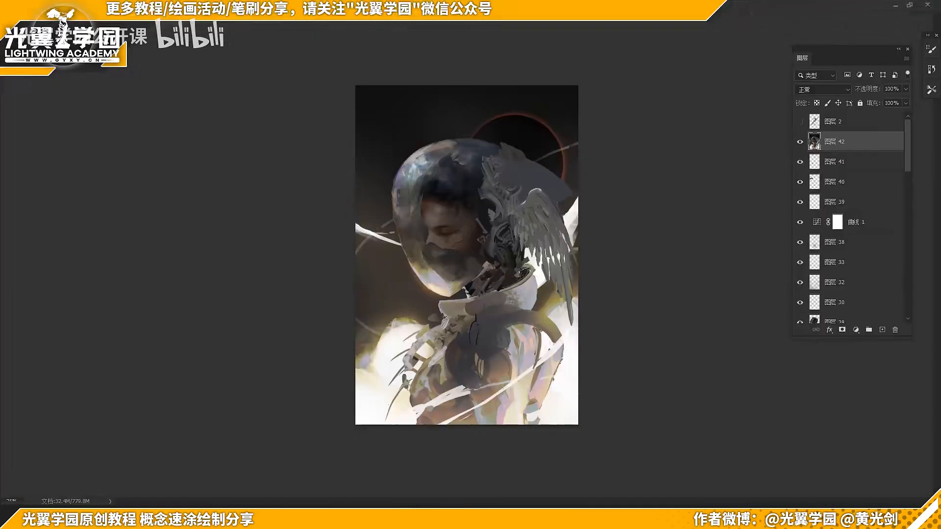
left_click_drag(478, 228, 678, 124)
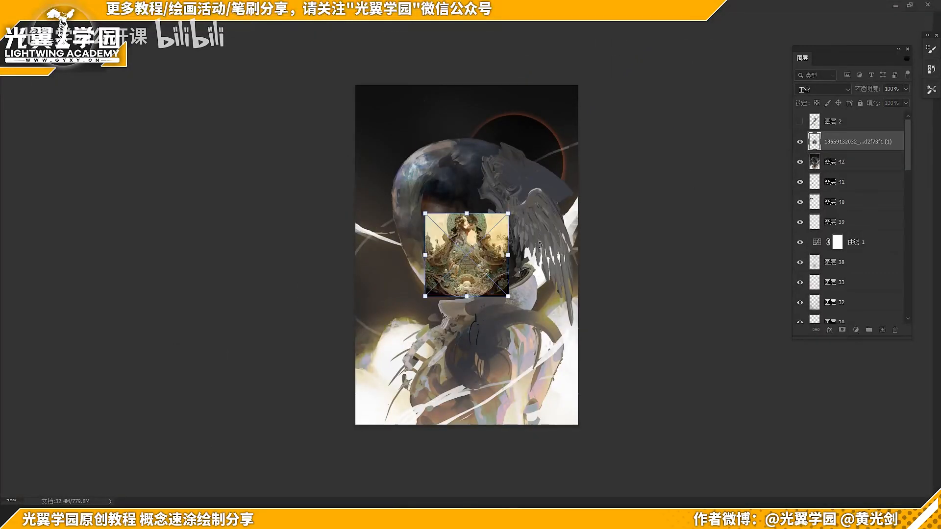
key("Escape")
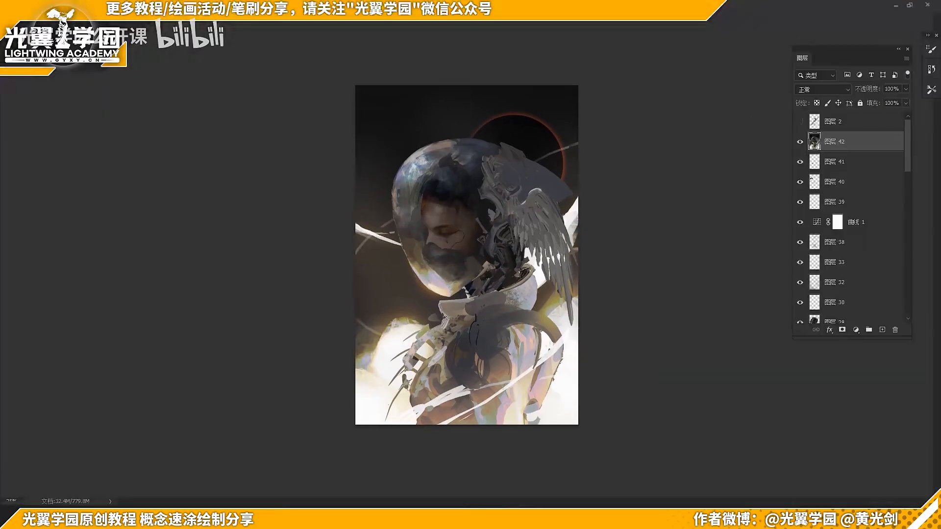
left_click(910, 5)
left_click_drag(602, 110, 592, 74)
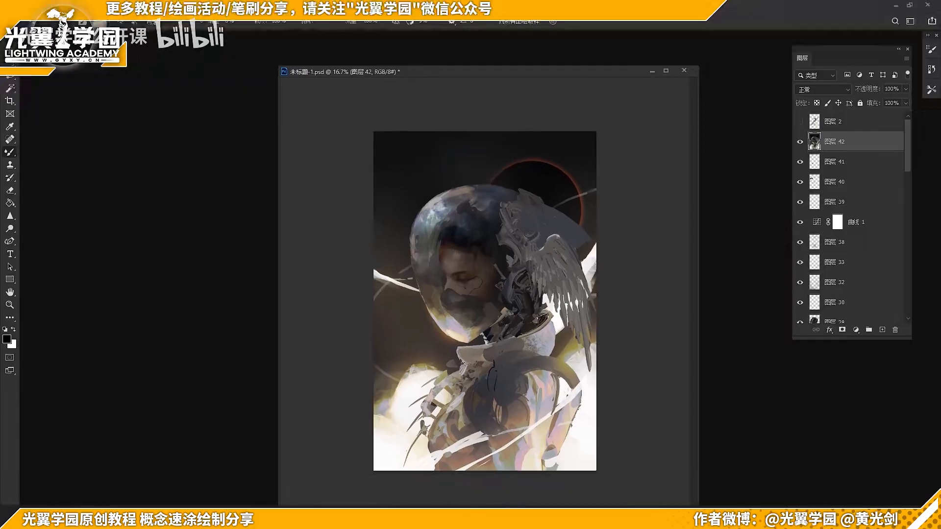
left_click_drag(1, 198, 219, 201)
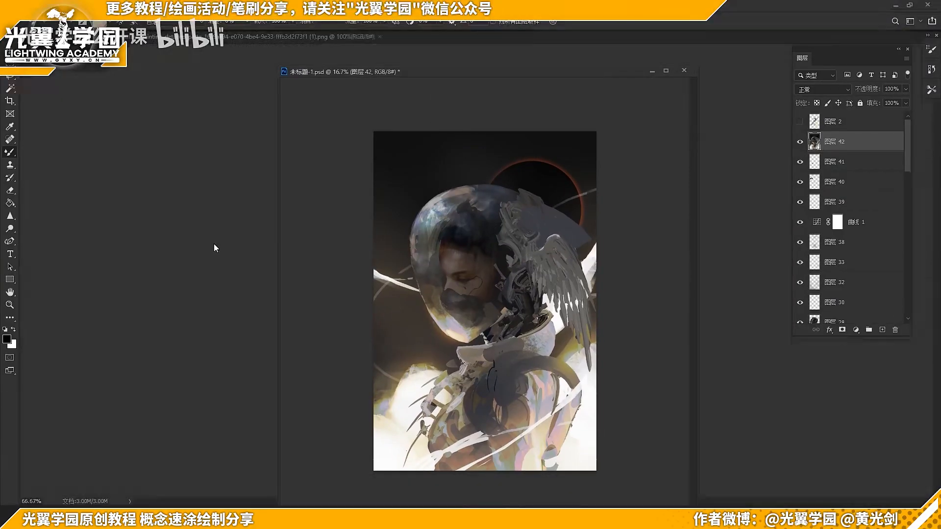
left_click_drag(202, 39, 198, 79)
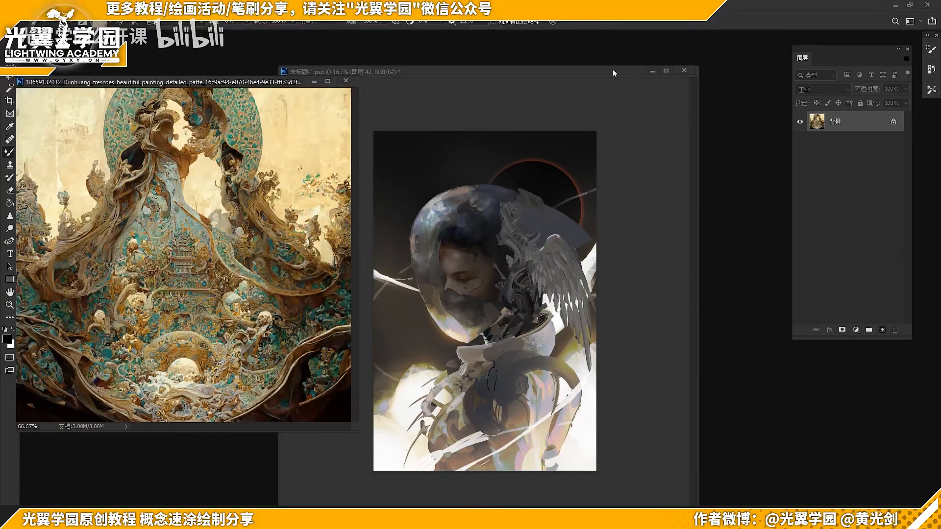
Arrange the fresco and portrait windows side by side and narrow the fresco window so both documents fit
left_click_drag(613, 73, 657, 64)
left_click_drag(260, 83, 289, 81)
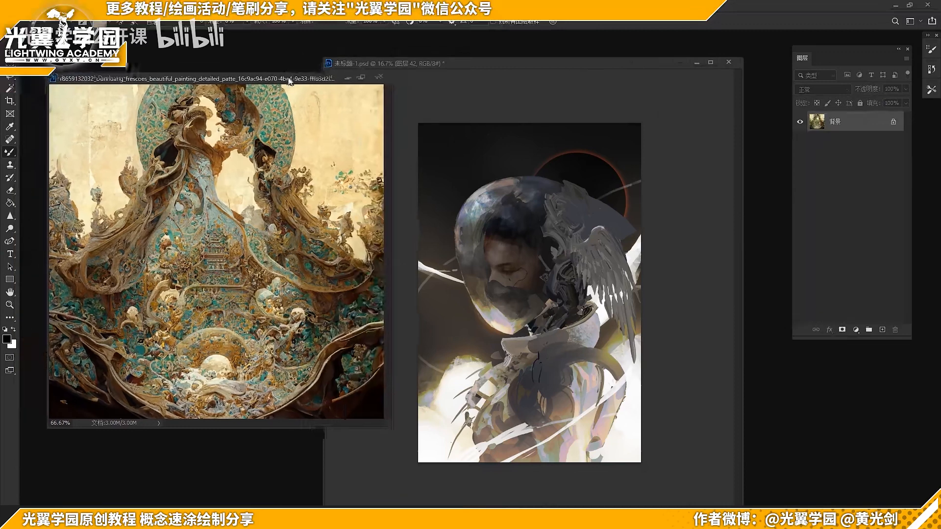
left_click_drag(390, 427, 343, 447)
Reduce the fresco's overall saturation to -26 with Hue/Saturation
key("ctrl+u")
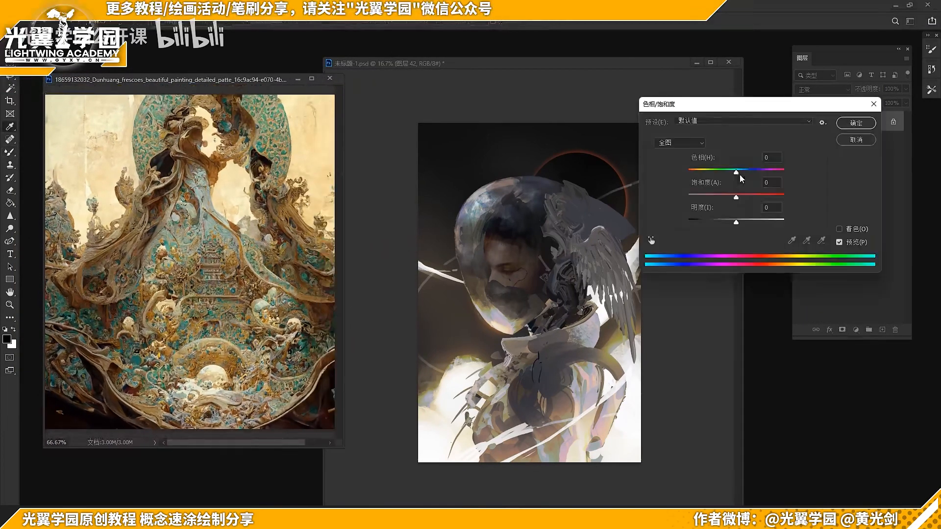
mouse_move(736, 197)
left_mouse_down()
mouse_move(718, 198)
mouse_move(727, 198)
left_mouse_up()
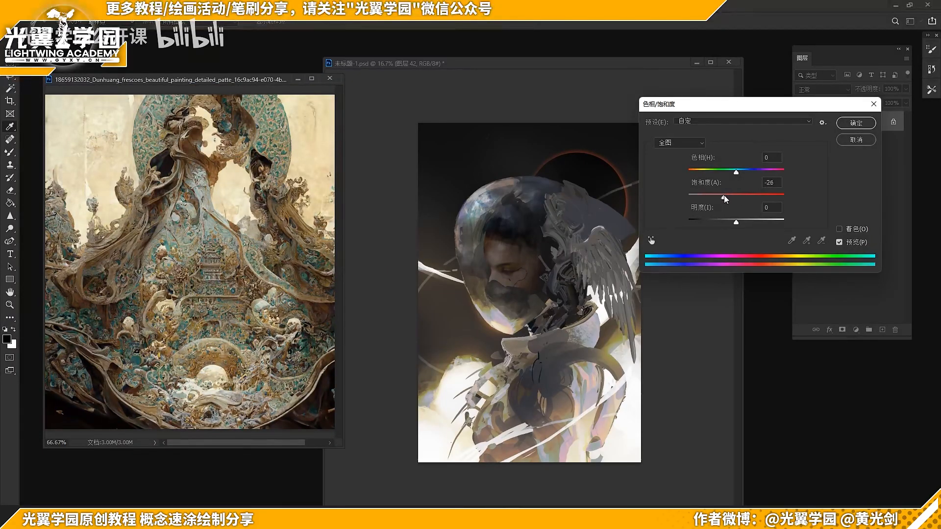
left_click(855, 123)
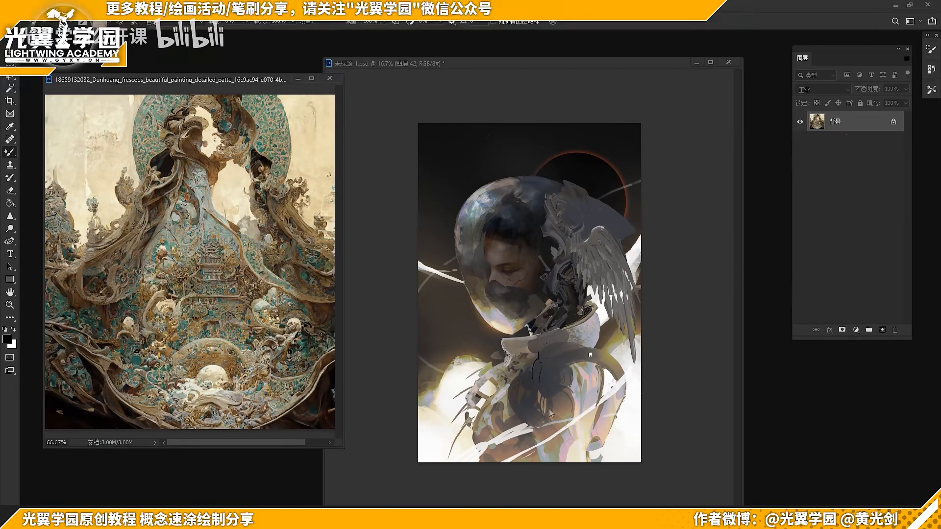
Add a Hue/Saturation adjustment layer to the fresco and set its cyans to hue -180, saturation -72 and lightness +43
left_click(856, 329)
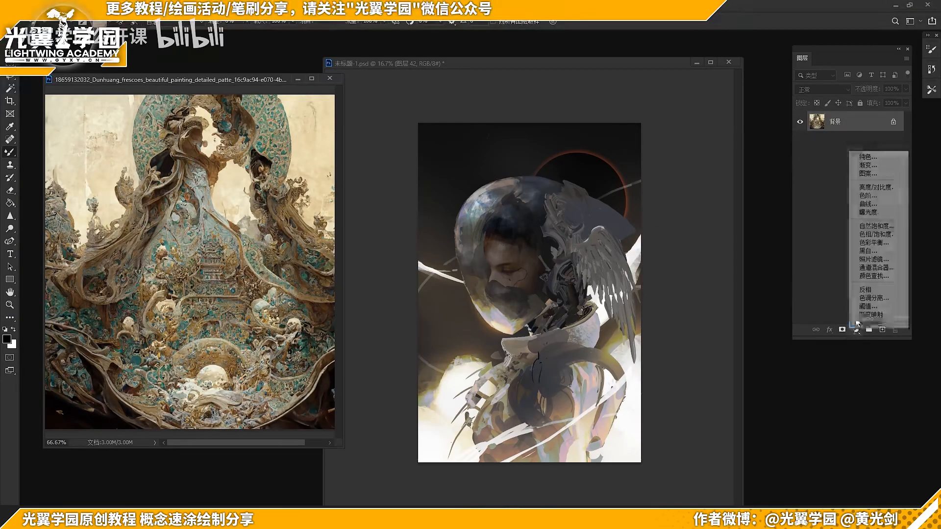
left_click(877, 234)
left_click(656, 210)
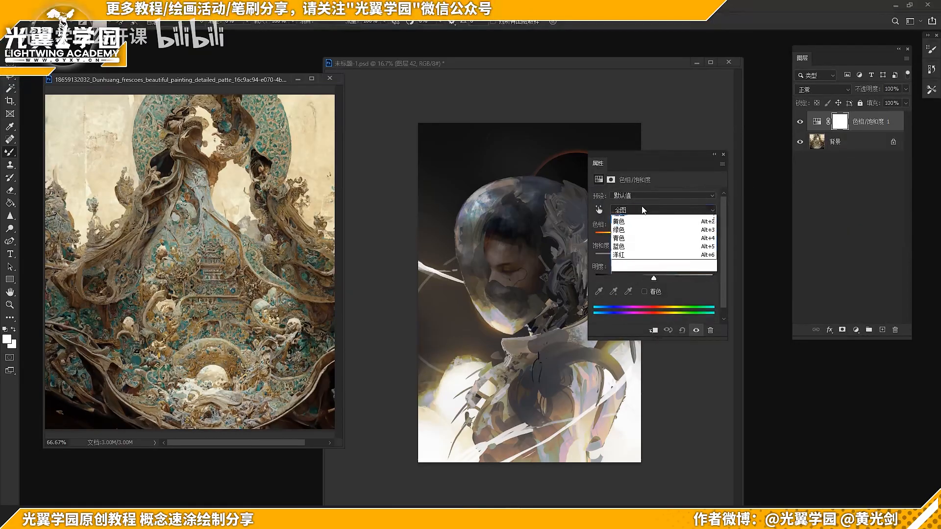
left_click(637, 253)
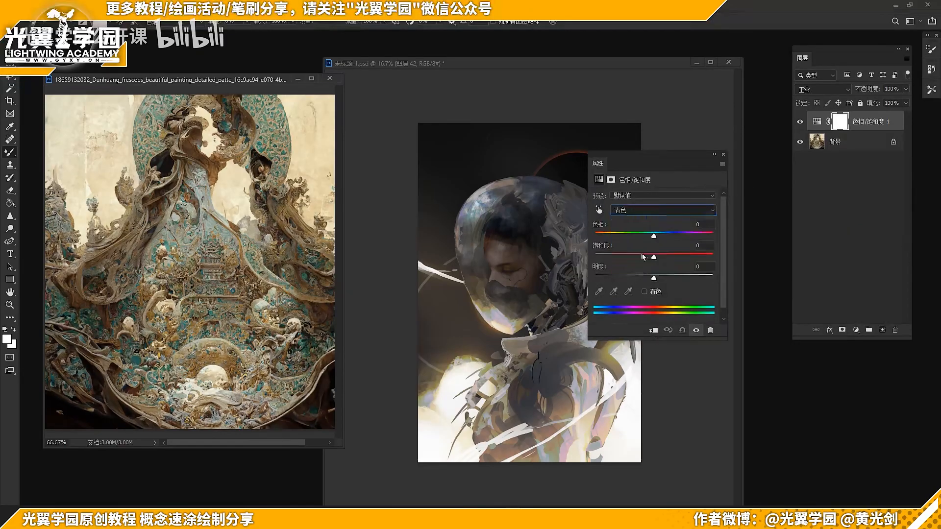
left_click_drag(655, 257, 668, 282)
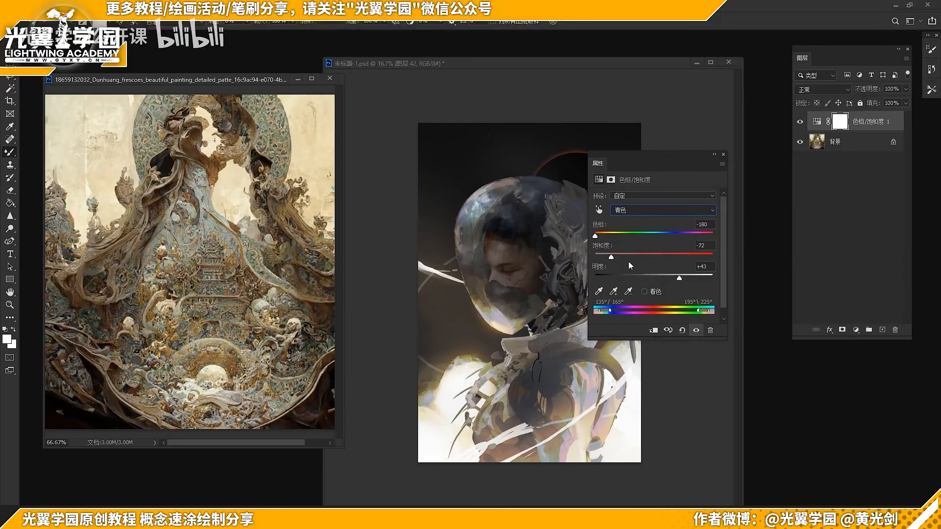
Lower the saturation of the fresco's greens and set its yellows' saturation to -34 in the same adjustment layer
left_click(638, 210)
left_click(637, 247)
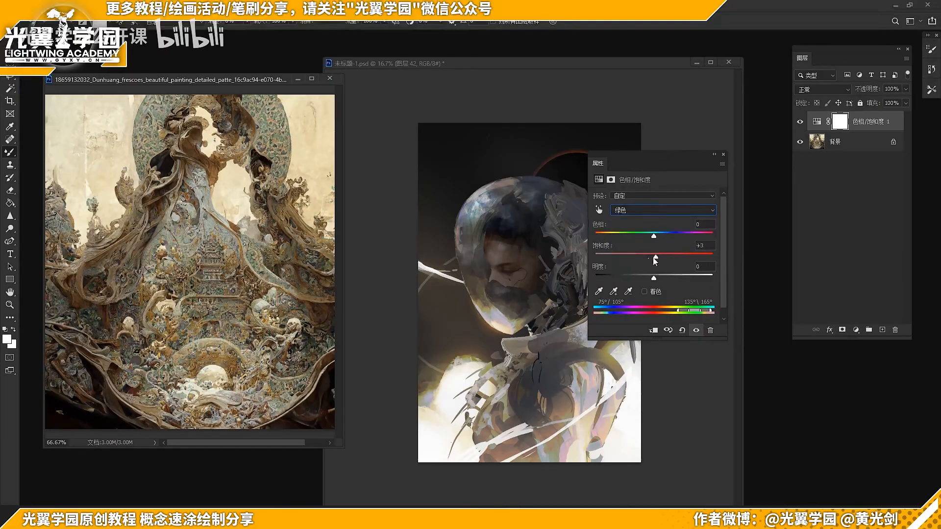
left_click_drag(654, 258, 635, 241)
left_click(665, 210)
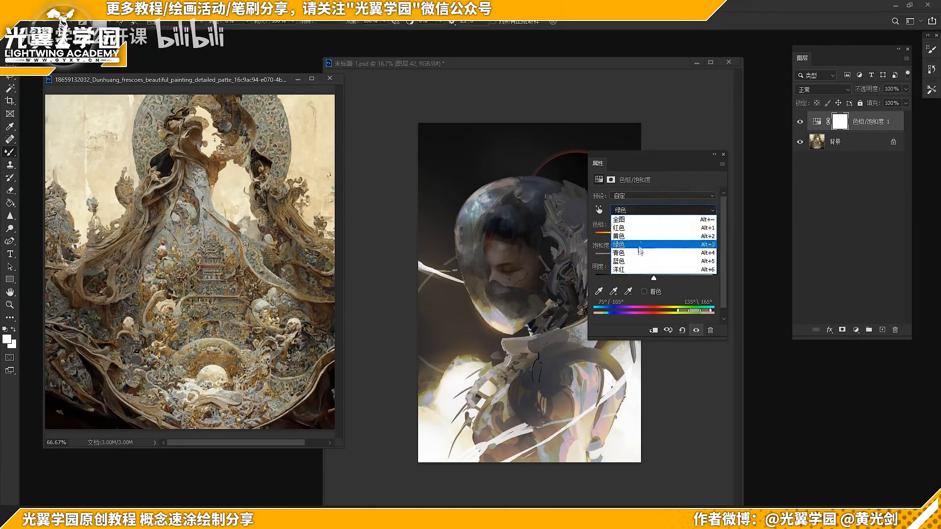
left_click(641, 236)
left_click_drag(654, 257, 633, 258)
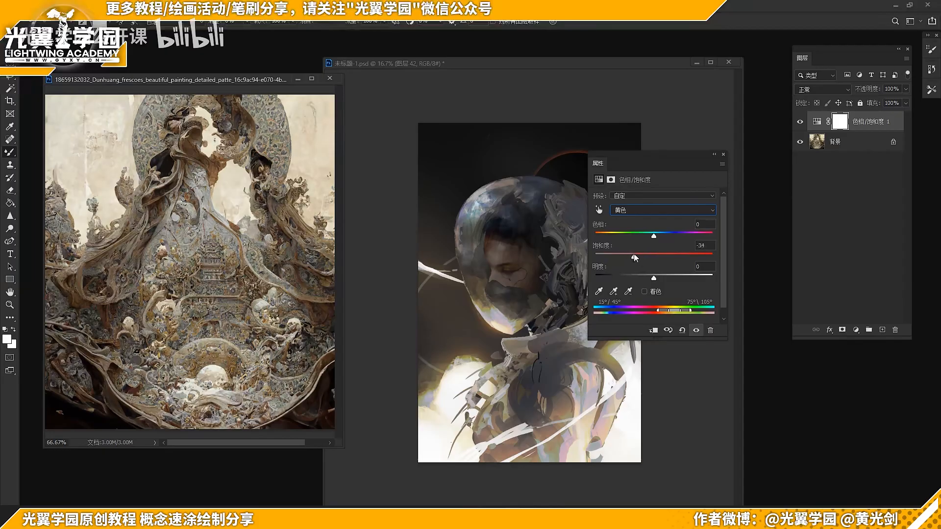
left_click(723, 154)
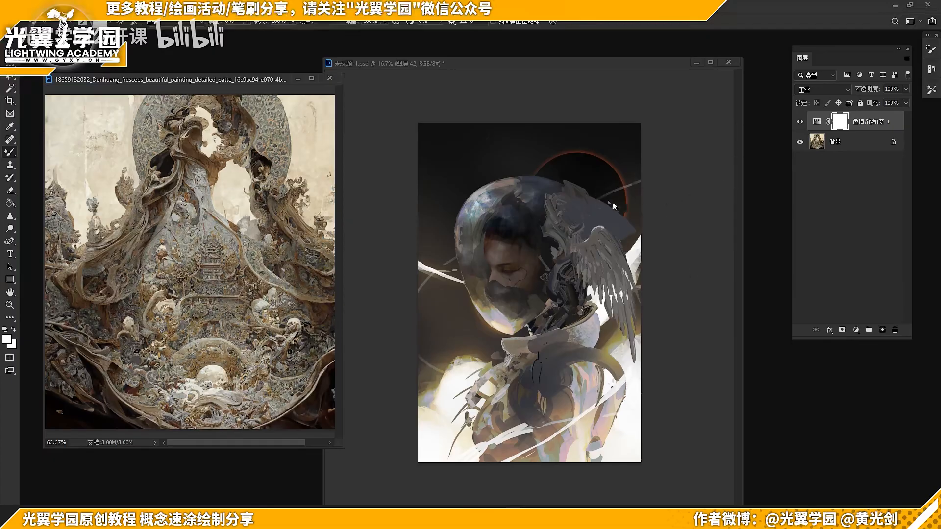
Bring the fresco window in front of the portrait window and shift it slightly lower
left_click(680, 181)
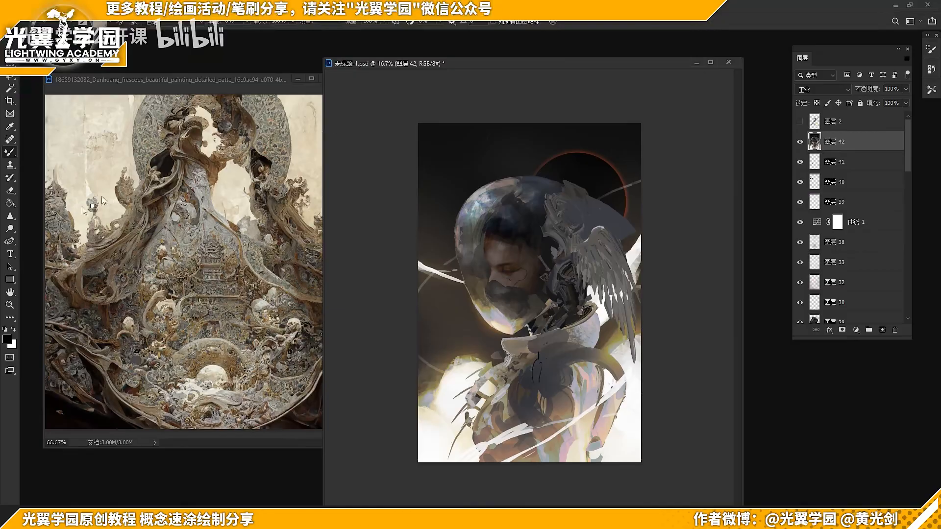
left_click_drag(278, 78, 286, 95)
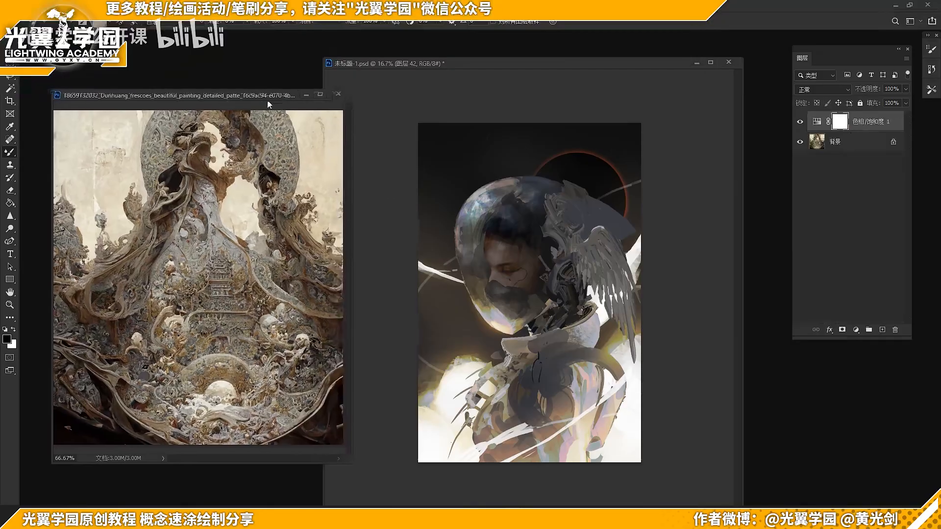
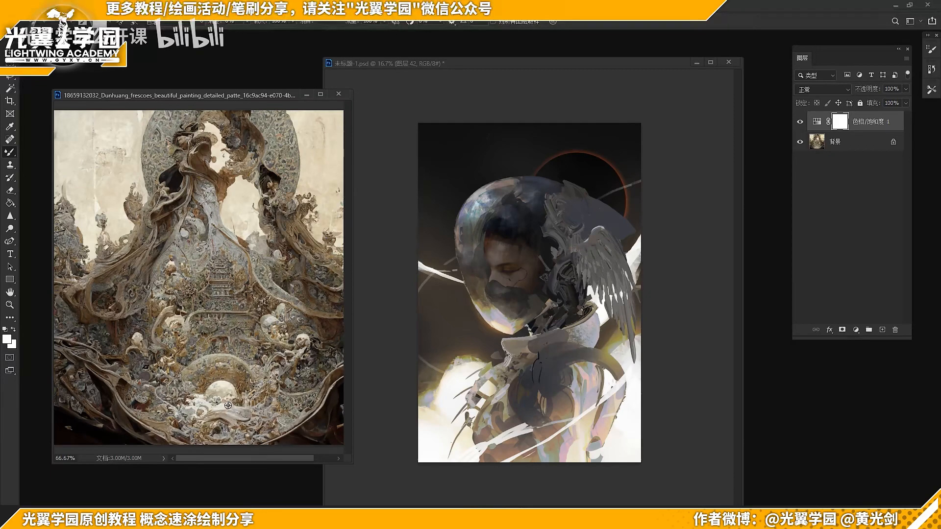
Add a new layer above 图层 42 in the helmeted portrait and try a broad arched stroke over the helmet's crown
left_click(472, 177)
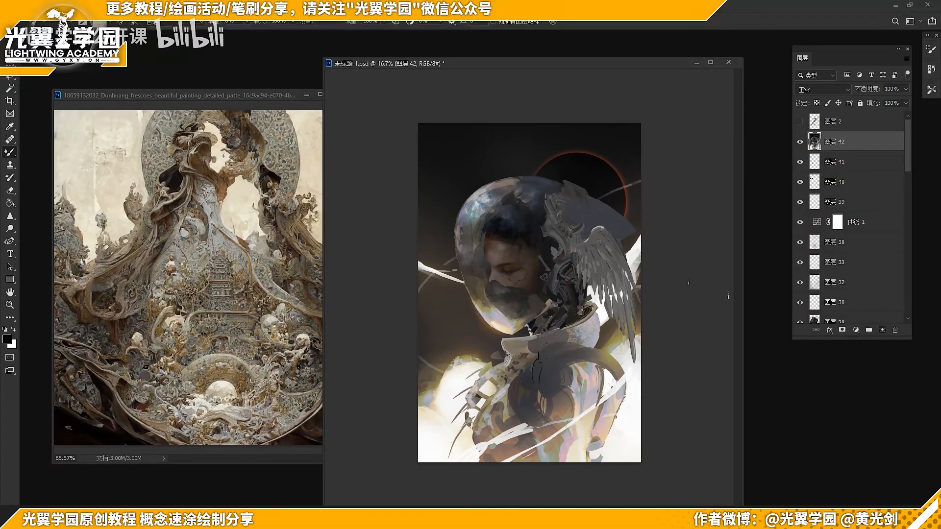
left_click(882, 331)
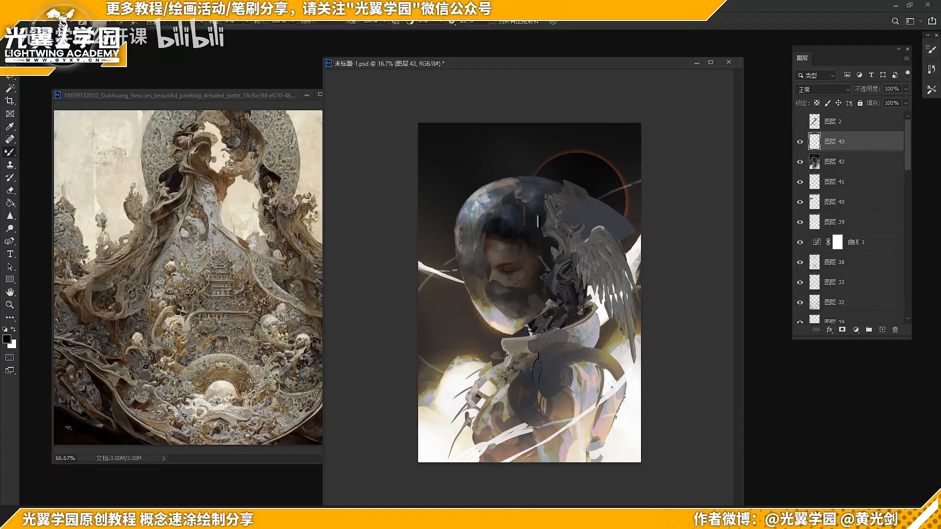
mouse_move(463, 233)
left_mouse_down()
mouse_move(456, 215)
mouse_move(485, 169)
mouse_move(543, 156)
mouse_move(558, 173)
left_mouse_up()
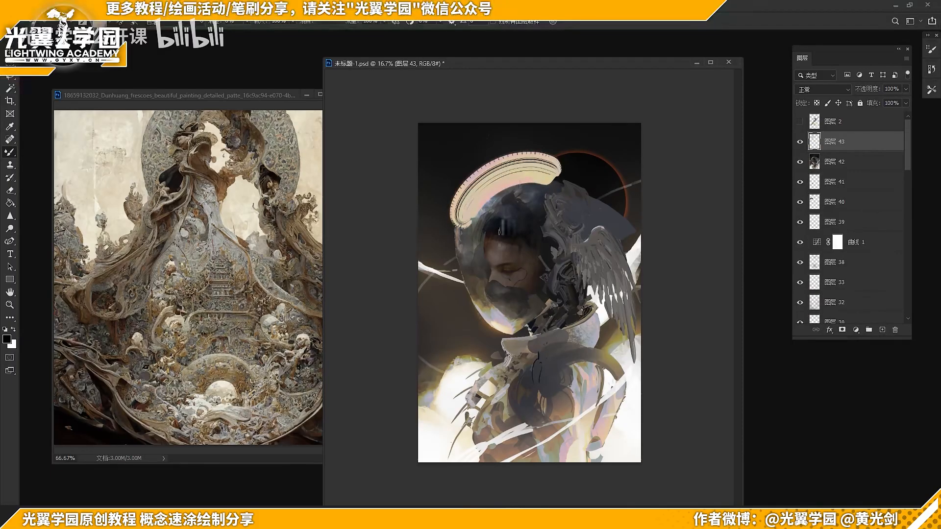
key("ctrl+z")
Merge the hue/saturation adjustment layer into the background of the Dunhuang fresco reference image
left_click(223, 404)
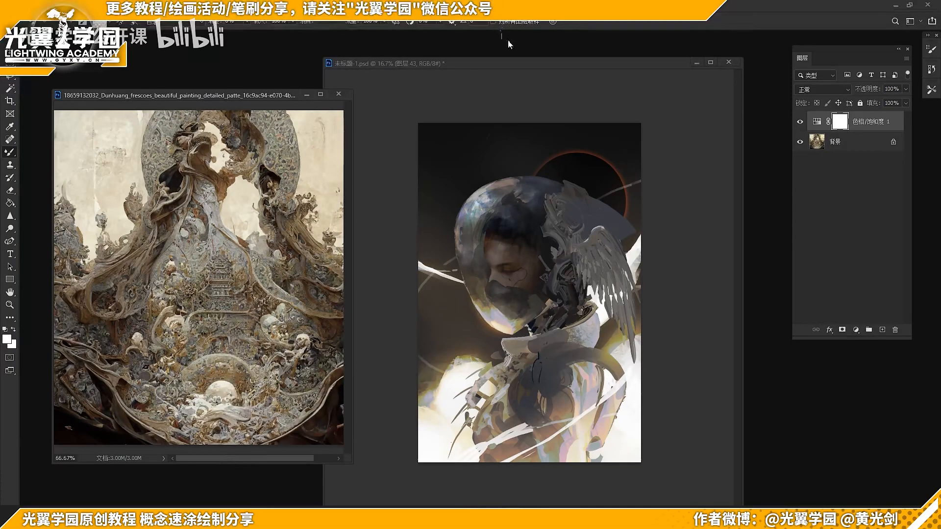
key("ctrl+e")
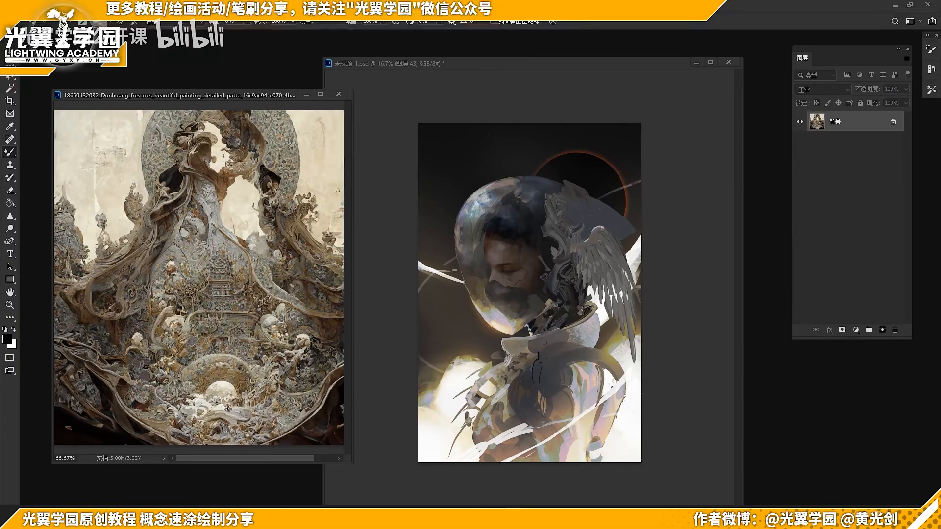
Try sweeping textured strokes across the upper edge of the portrait's helmet on 图层 43
left_click(488, 216)
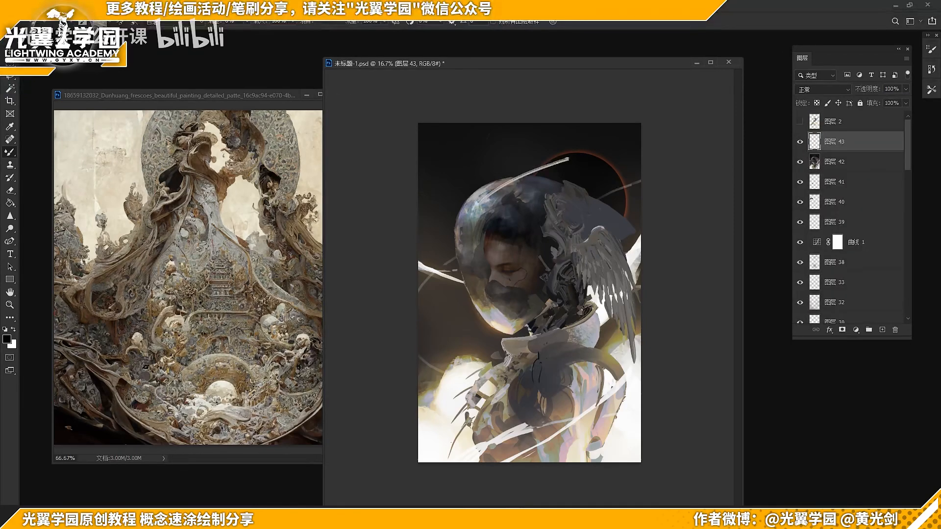
mouse_move(472, 193)
left_mouse_down()
mouse_move(505, 174)
mouse_move(541, 195)
left_mouse_up()
key("ctrl+z")
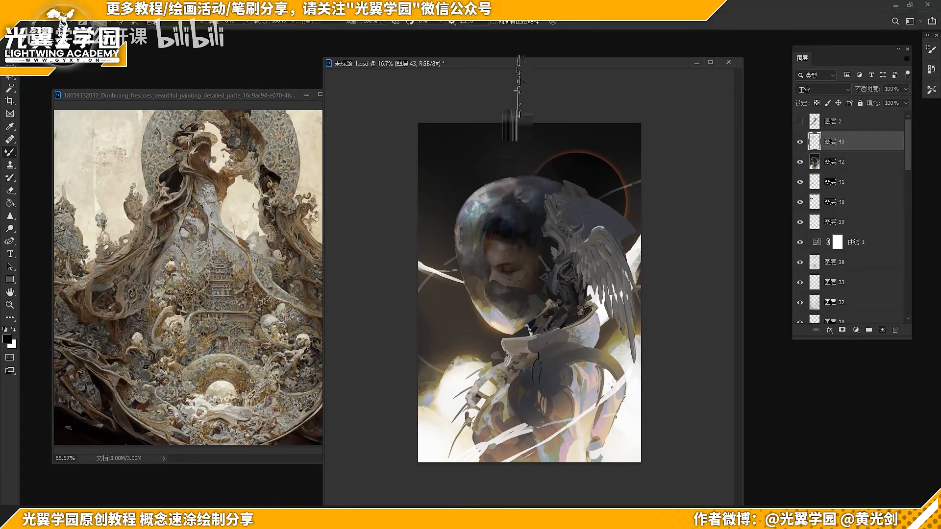
left_click_drag(478, 181, 589, 148)
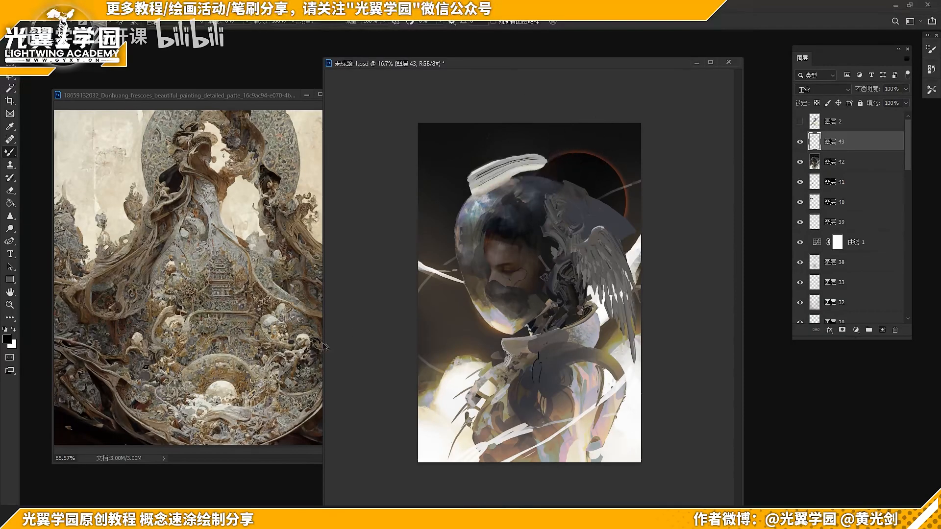
key("ctrl+z")
Resample texture from the lower carvings of the fresco reference and try short ornamental bands on top of the helmet
left_click(258, 360)
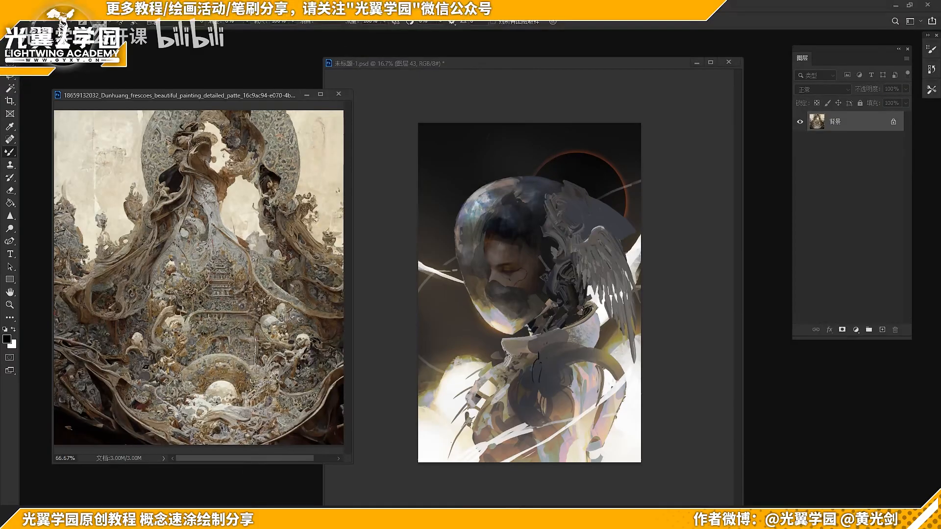
left_click(521, 169)
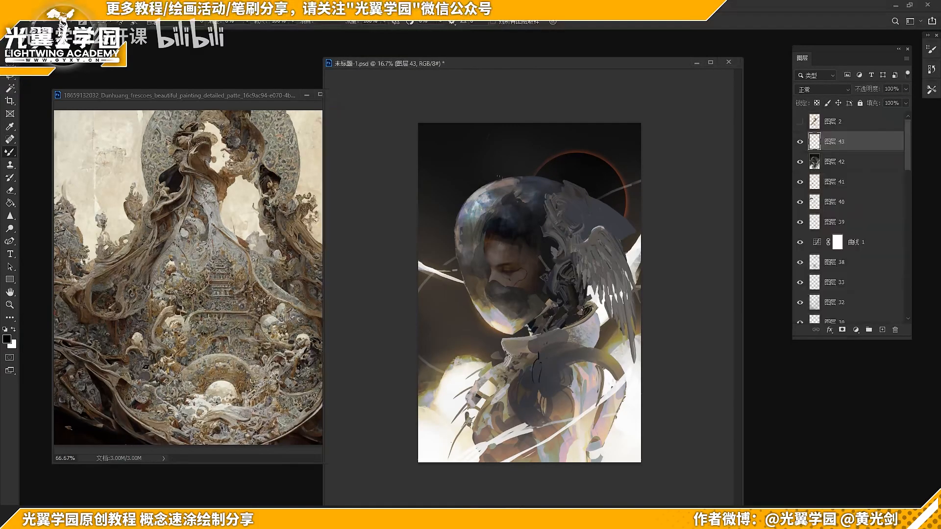
left_click_drag(493, 180, 540, 188)
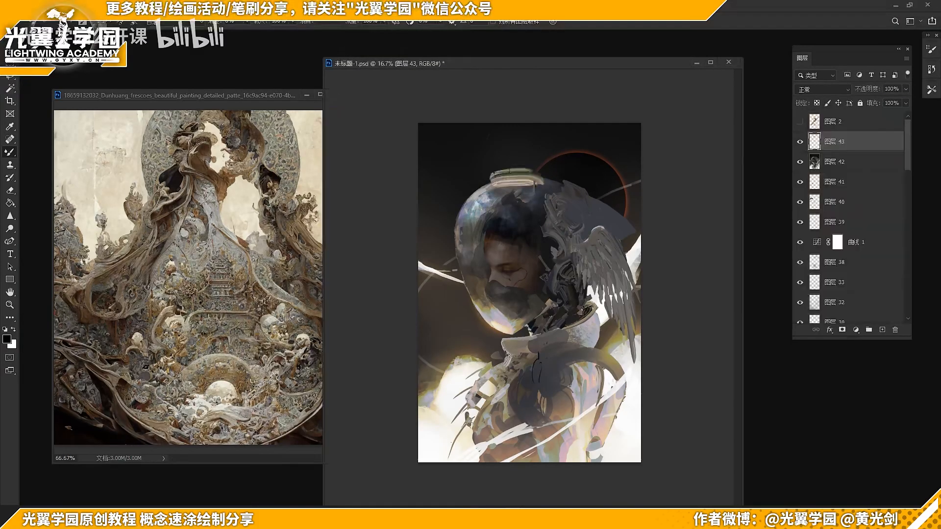
mouse_move(510, 154)
left_mouse_down()
mouse_move(535, 158)
mouse_move(520, 181)
left_mouse_up()
left_click_drag(515, 228, 514, 231)
key("ctrl+z")
key("ctrl+z")
Try a large curling, striated stroke from the dark background across the front of the helmet
left_click_drag(444, 189, 521, 274)
key("ctrl+plus")
key("ctrl+plus")
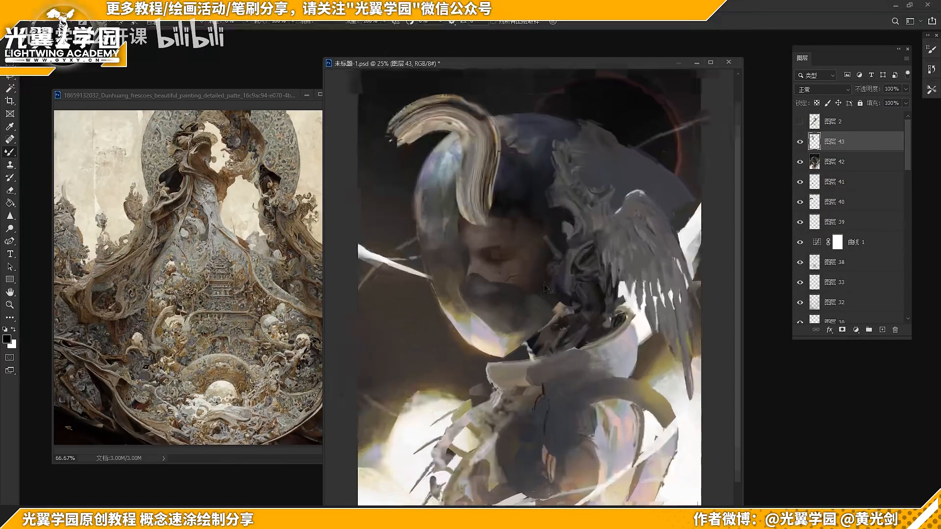
left_click_drag(533, 203, 553, 319)
key("ctrl+z")
mouse_move(380, 194)
left_mouse_down()
mouse_move(470, 177)
mouse_move(490, 240)
left_mouse_up()
left_click(270, 354)
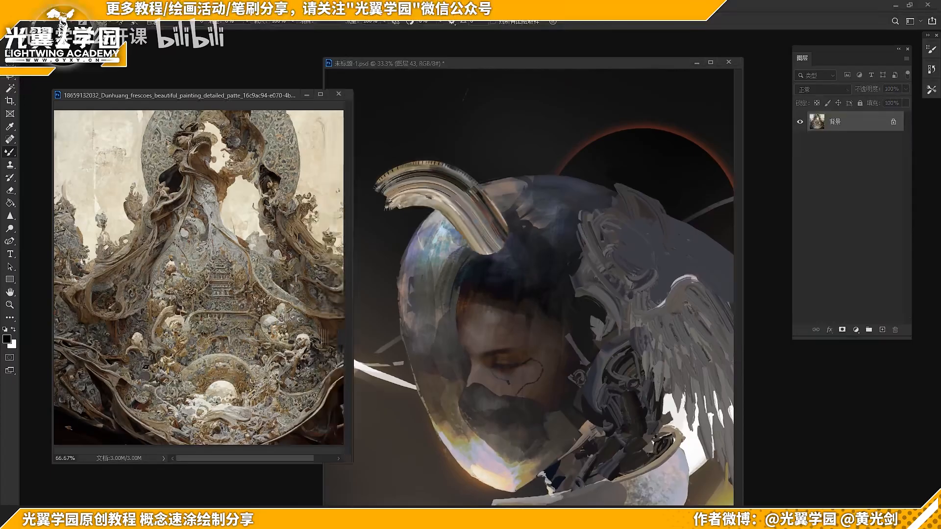
left_click(542, 216)
key("ctrl+z")
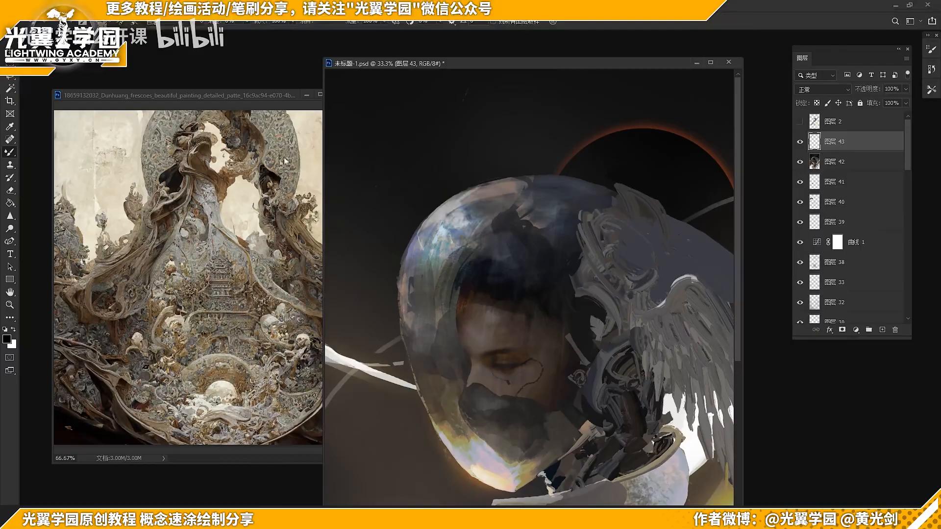
Resample texture from the fresco's robe area and try looping ornamental strokes over the upper front of the helmet
left_click(264, 283)
left_click(499, 178)
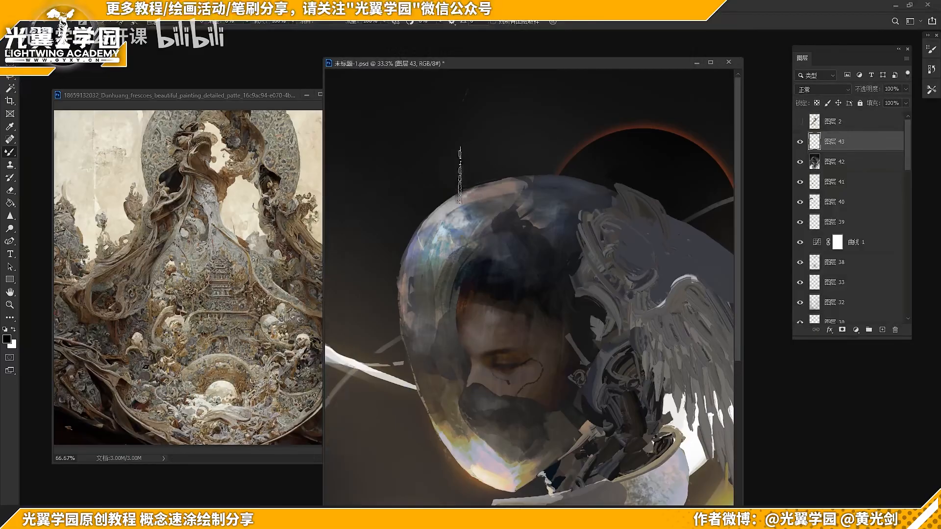
left_click_drag(456, 202, 569, 232)
key("ctrl+z")
mouse_move(437, 154)
left_mouse_down()
mouse_move(443, 223)
mouse_move(472, 198)
mouse_move(473, 220)
left_mouse_up()
key("ctrl+z")
left_click_drag(467, 122, 464, 173)
mouse_move(471, 267)
left_mouse_down()
mouse_move(389, 223)
mouse_move(405, 289)
left_mouse_up()
scroll(522, 300, "down", 3)
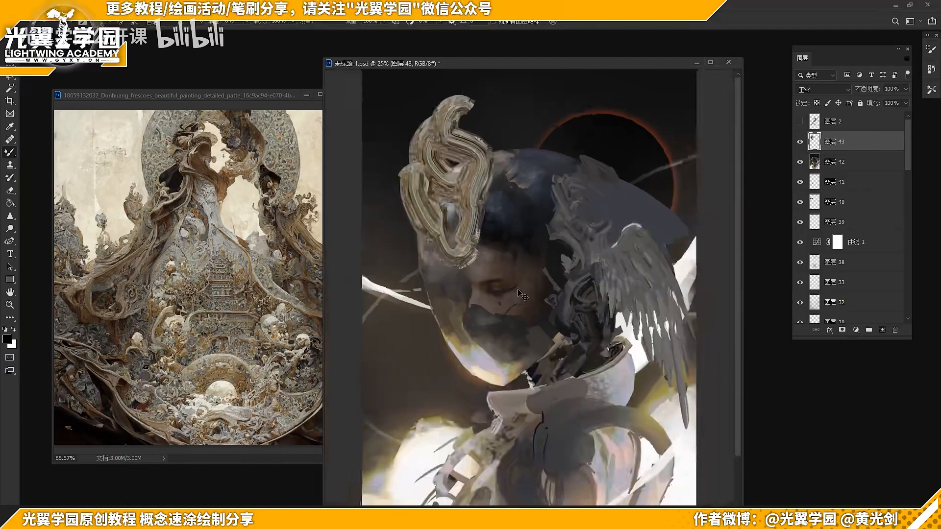
key("ctrl+z")
Try building a dense cluster of carved, swirling ornament strokes on the helmet's upper front edge
key("ctrl+z")
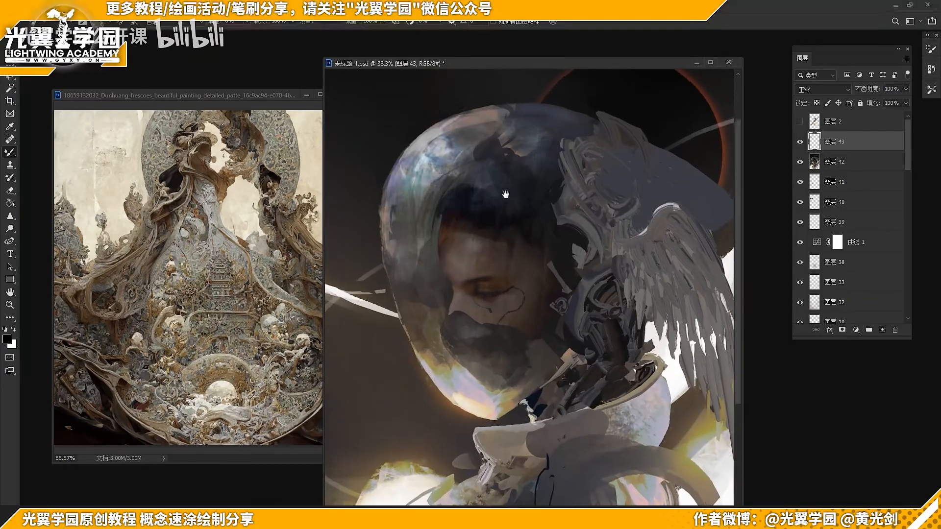
left_click_drag(504, 193, 523, 268)
mouse_move(437, 143)
left_mouse_down()
mouse_move(385, 221)
mouse_move(447, 216)
mouse_move(354, 273)
mouse_move(429, 378)
left_mouse_up()
key("ctrl+z")
mouse_move(443, 159)
left_mouse_down()
mouse_move(416, 194)
mouse_move(453, 176)
mouse_move(442, 206)
mouse_move(398, 211)
mouse_move(421, 245)
mouse_move(390, 254)
mouse_move(378, 205)
mouse_move(392, 147)
mouse_move(411, 128)
mouse_move(431, 161)
mouse_move(376, 191)
mouse_move(421, 113)
mouse_move(456, 176)
mouse_move(409, 215)
mouse_move(437, 215)
mouse_move(413, 189)
mouse_move(417, 207)
left_mouse_up()
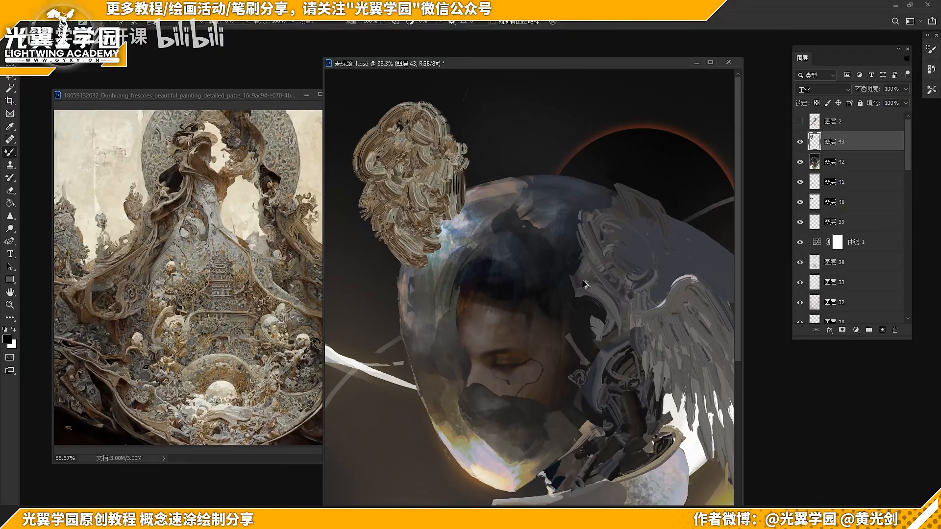
mouse_move(416, 208)
left_mouse_down()
mouse_move(411, 191)
mouse_move(443, 196)
mouse_move(414, 225)
mouse_move(423, 187)
left_mouse_up()
key("ctrl+z")
key("ctrl+z")
key("ctrl+z")
key("ctrl+z")
key("ctrl+z")
key("ctrl+z")
key("ctrl+z")
key("ctrl+z")
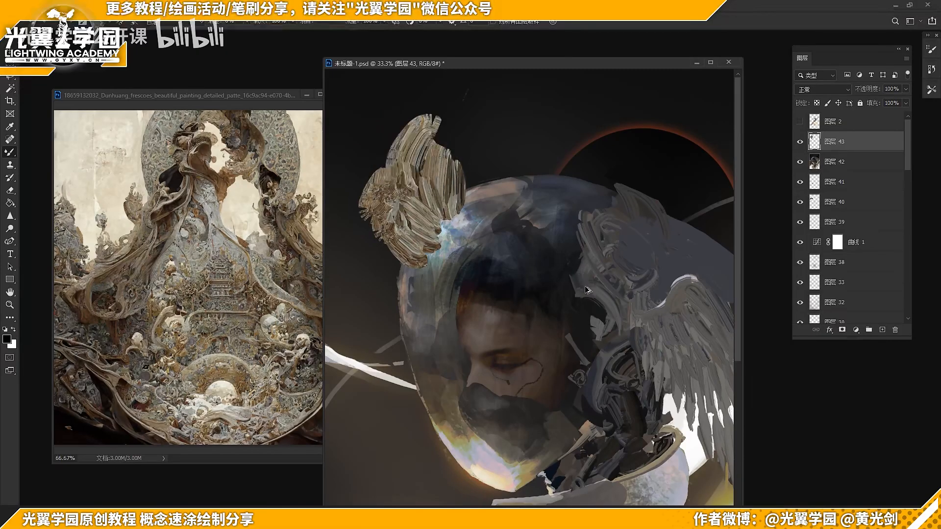
key("ctrl+z")
key("ctrl+z")
key("ctrl+z")
key("ctrl+z")
key("ctrl+z")
key("ctrl+z")
key("ctrl+z")
key("ctrl+z")
key("ctrl+z")
key("ctrl+z")
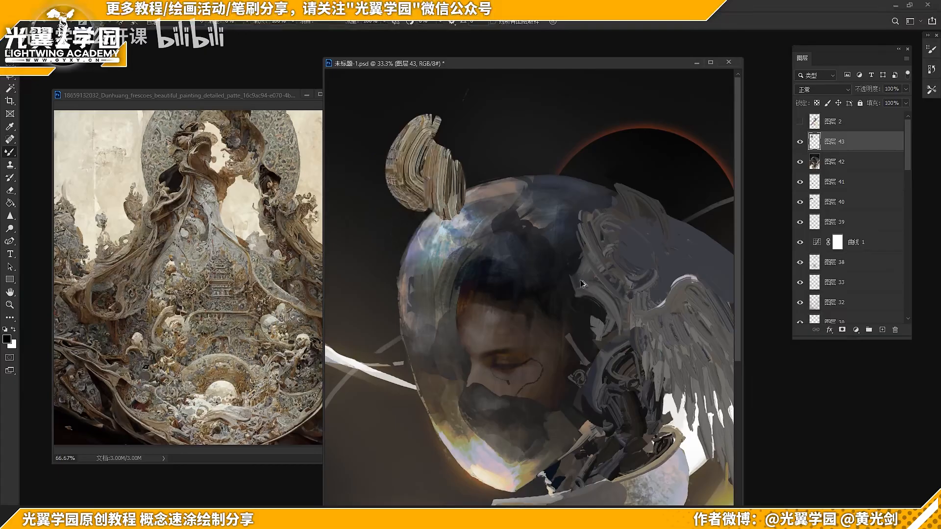
Resize the fresco reference image to a width of 3000 pixels and return to the brush
left_click(228, 99)
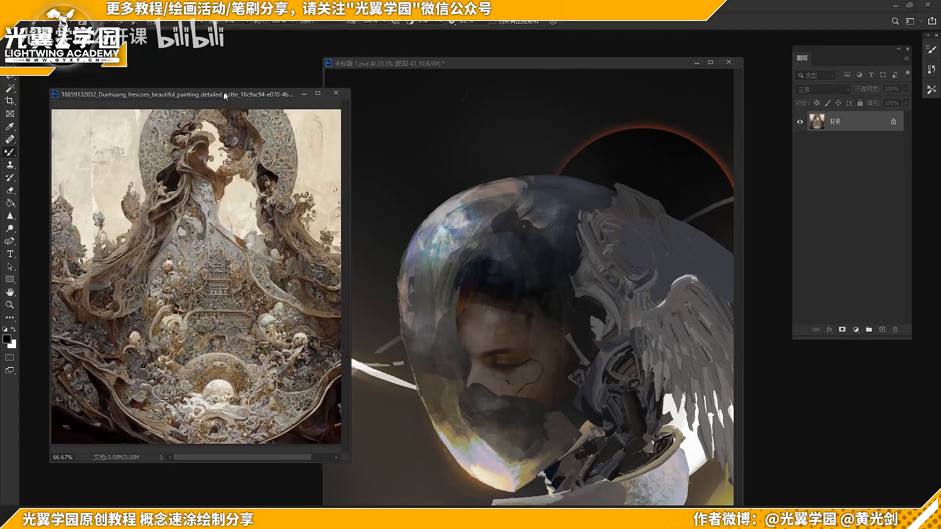
left_click(71, 6)
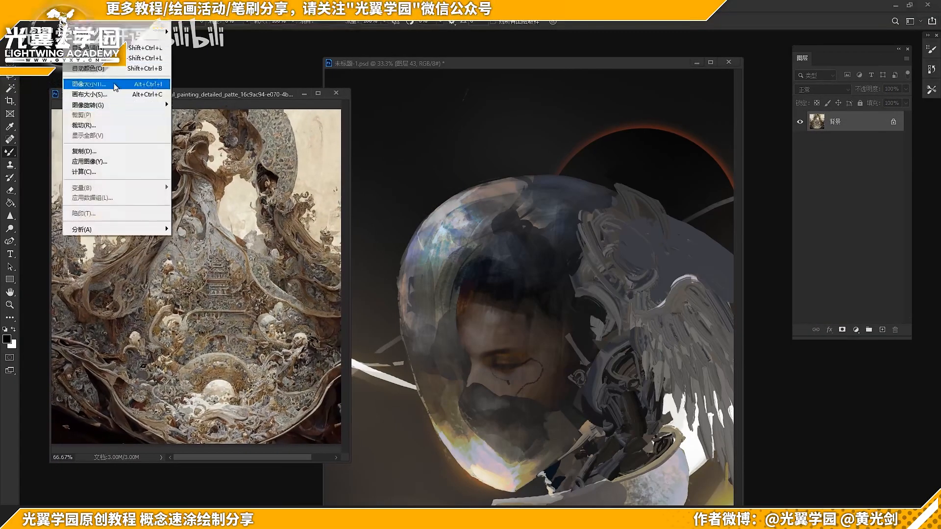
left_click(115, 85)
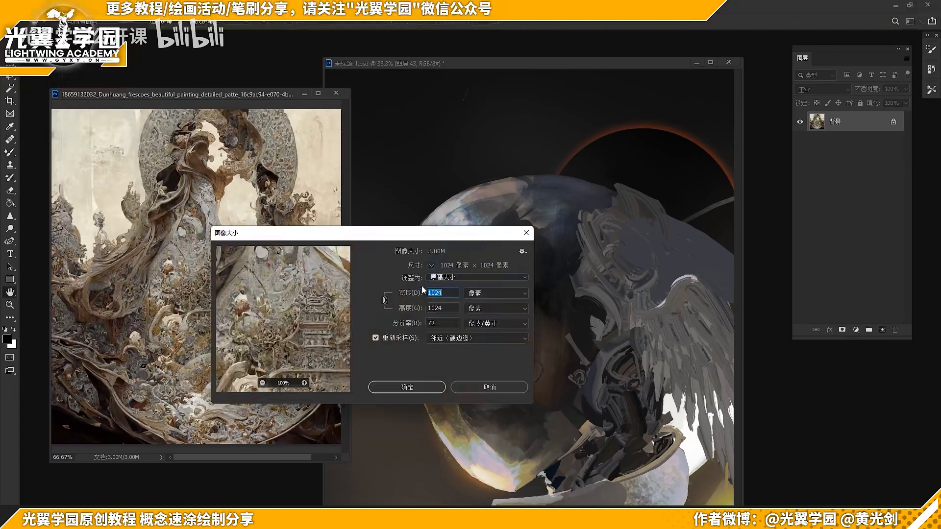
type("3000")
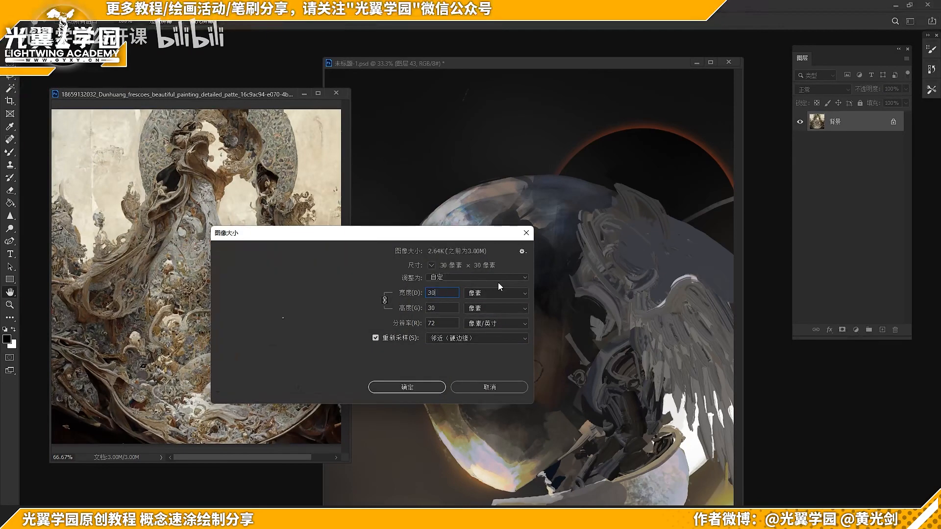
left_click(409, 387)
left_click(407, 389)
key("b")
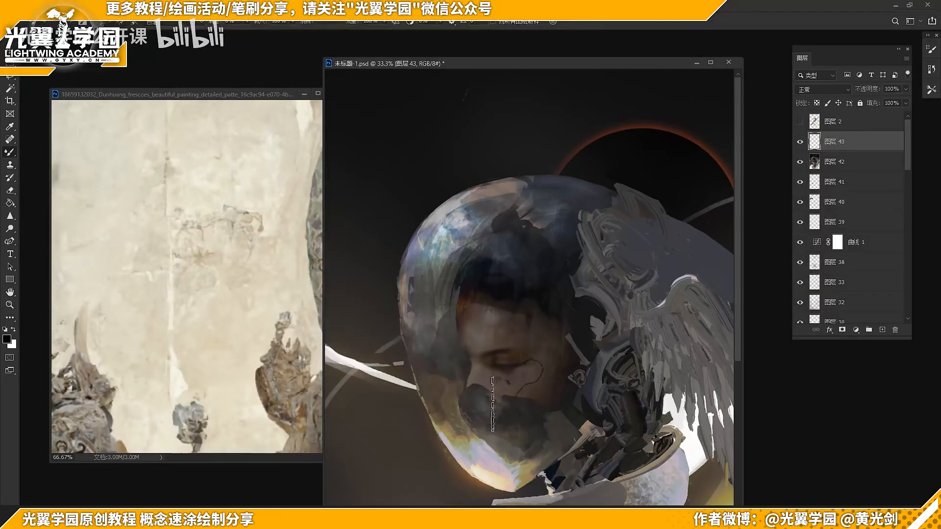
Zoom the portrait out to 16.7% and the enlarged reference to 25%, and position the reference window beside the portrait
key("ctrl+minus")
key("ctrl+minus")
left_click_drag(281, 94, 263, 89)
key("ctrl+minus")
key("ctrl+minus")
key("ctrl+minus")
key("ctrl+minus")
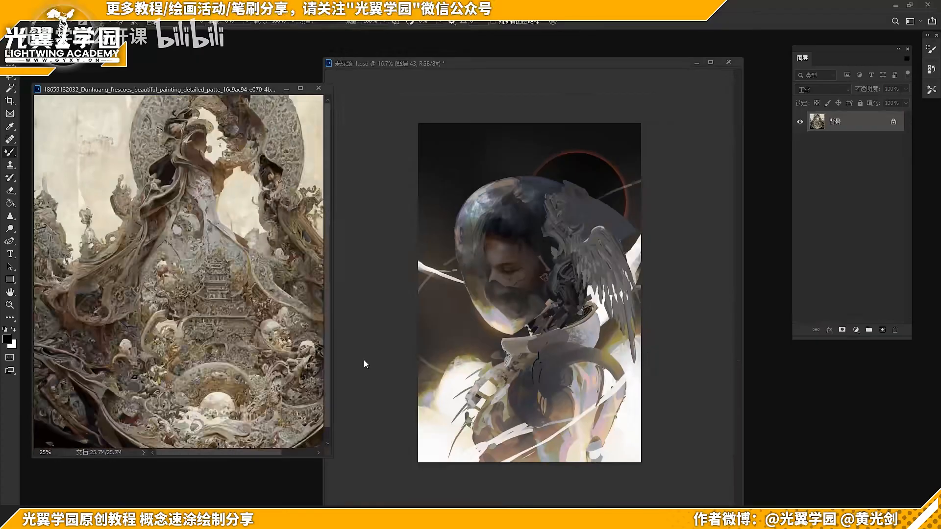
key("ctrl+plus")
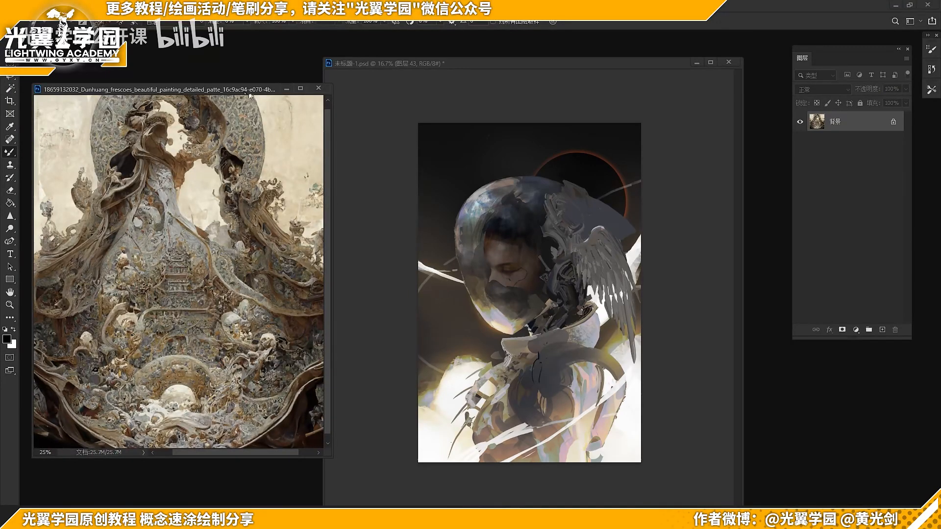
left_click_drag(250, 90, 263, 81)
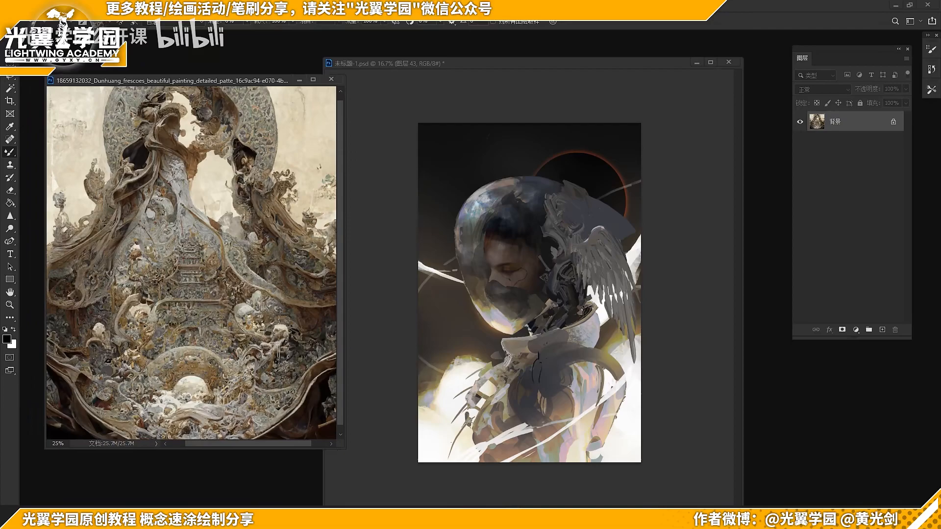
Try textured strokes from the enlarged reference along the front edge of the helmet
left_click(465, 191)
left_click_drag(450, 178, 493, 224)
key("ctrl+z")
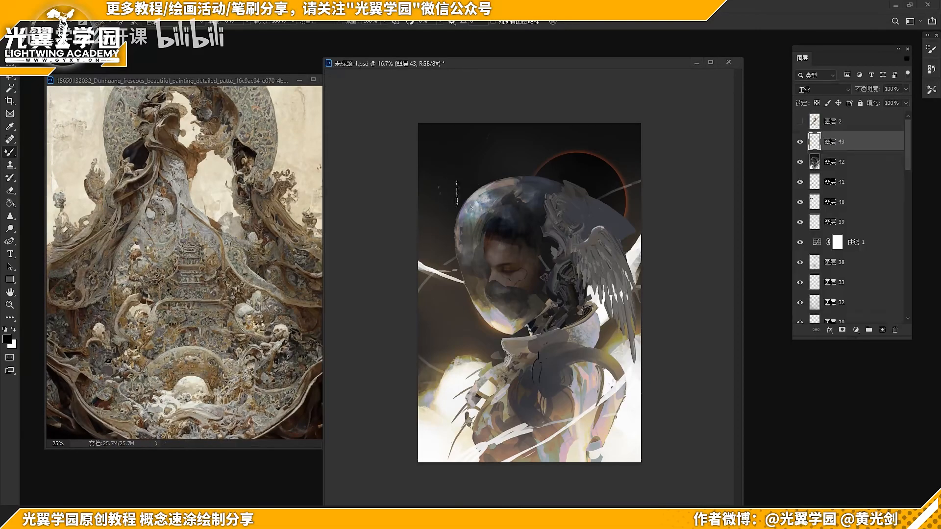
left_click_drag(457, 197, 474, 259)
key("ctrl+z")
Paint a curved, carved-looking ornament on the figure's shoulder below the collar, redoing the stroke until its shape fits
left_click_drag(574, 374, 574, 422)
key("ctrl+z")
left_click_drag(565, 367, 589, 411)
key("ctrl+z")
left_click_drag(576, 357, 571, 382)
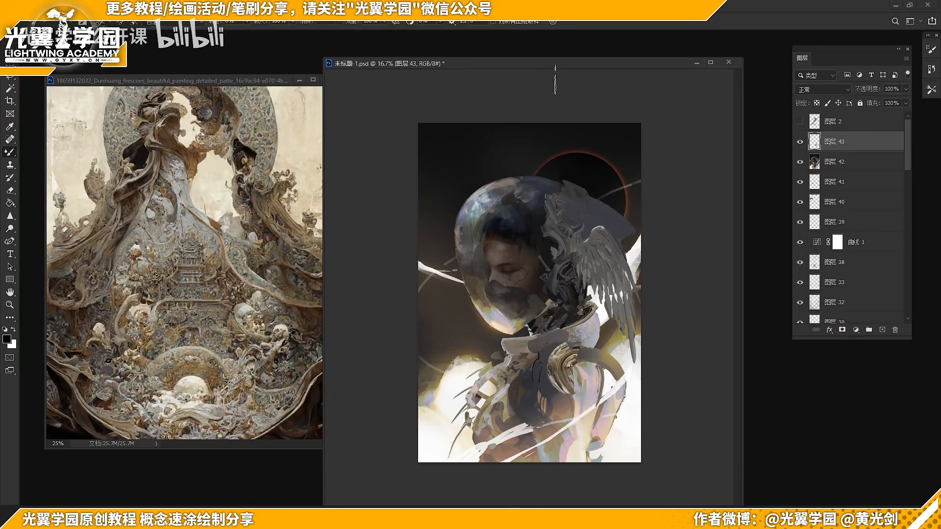
Space the two document windows apart and add detail sampled from the fresco's dark drapery inside the shoulder ornament
left_click_drag(560, 63, 573, 62)
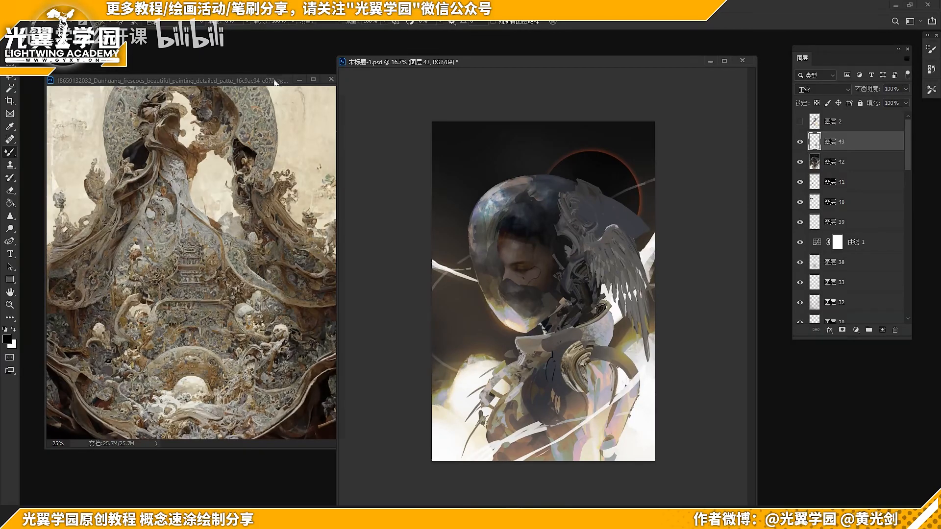
left_click_drag(275, 83, 263, 81)
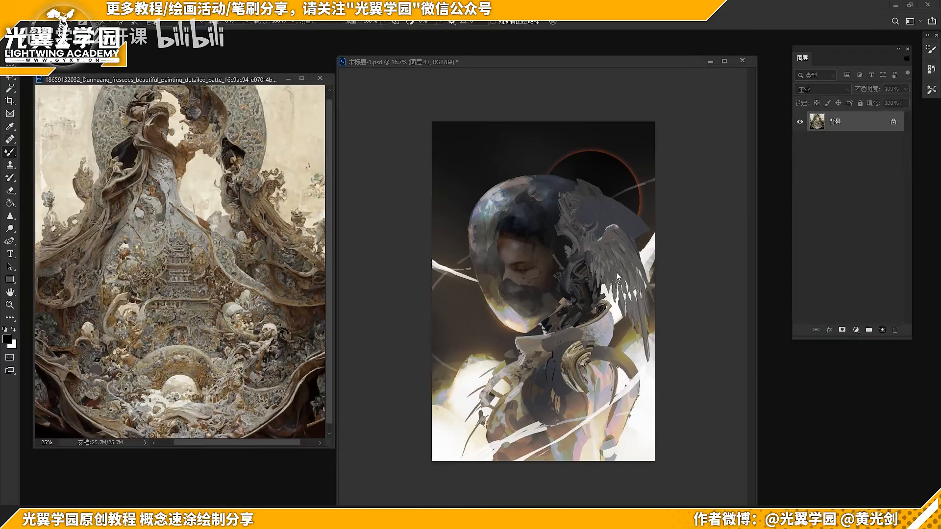
left_click(583, 367)
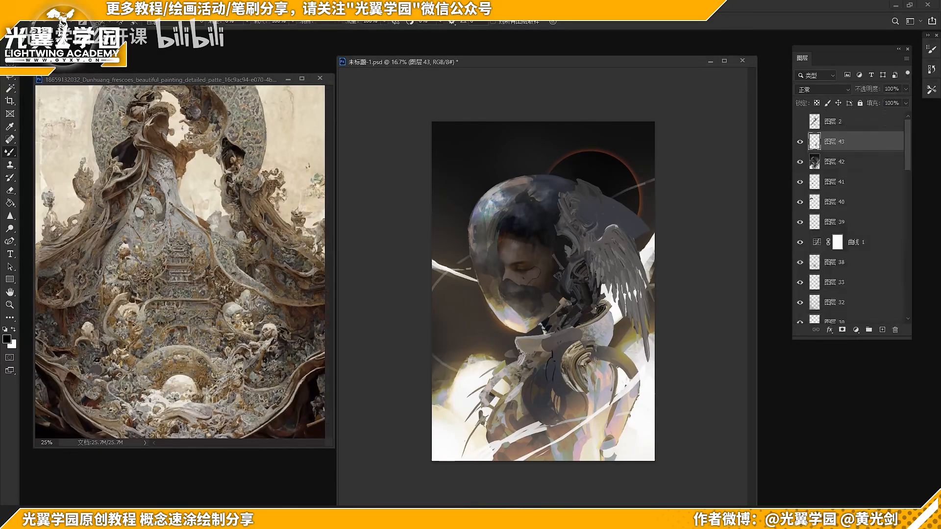
left_click(236, 162)
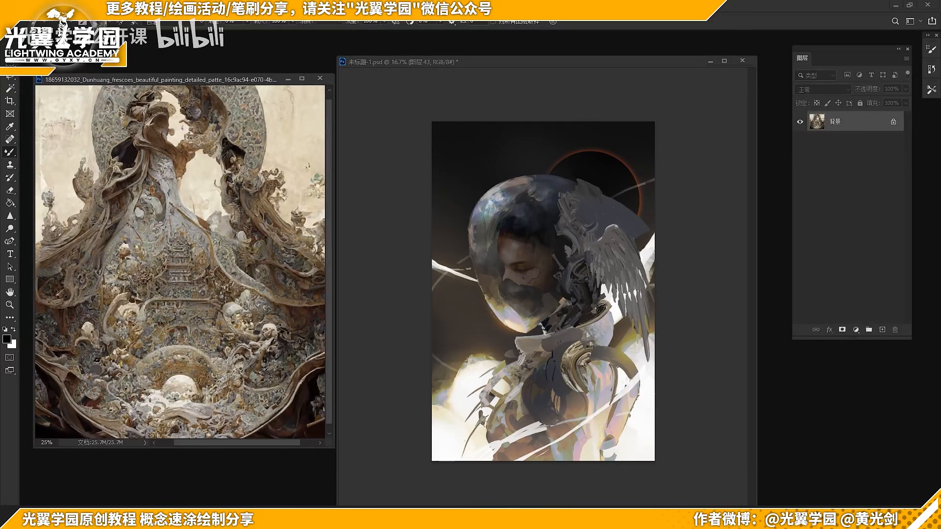
left_click(591, 368)
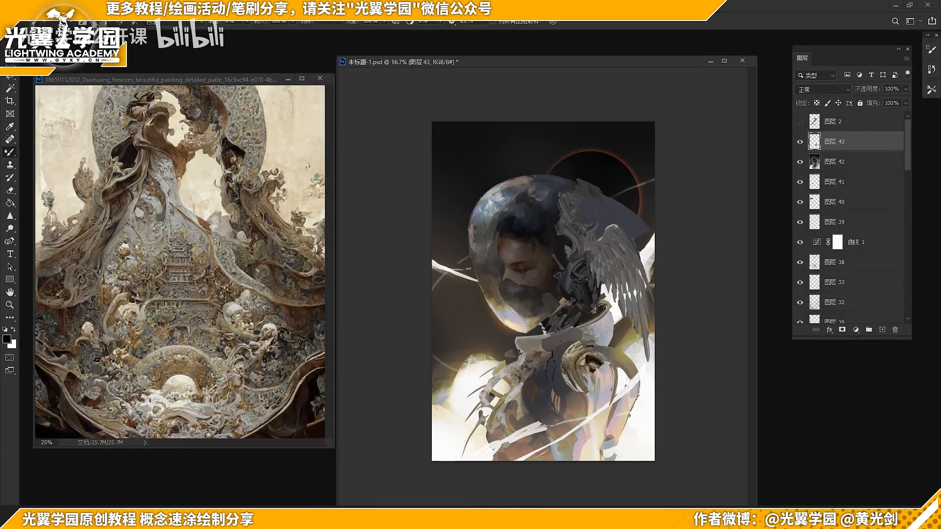
Darken the hollow of the shoulder ornament and try a sampled strand hanging below it
mouse_move(591, 352)
left_mouse_down()
mouse_move(606, 374)
mouse_move(599, 389)
left_mouse_up()
left_click(241, 339)
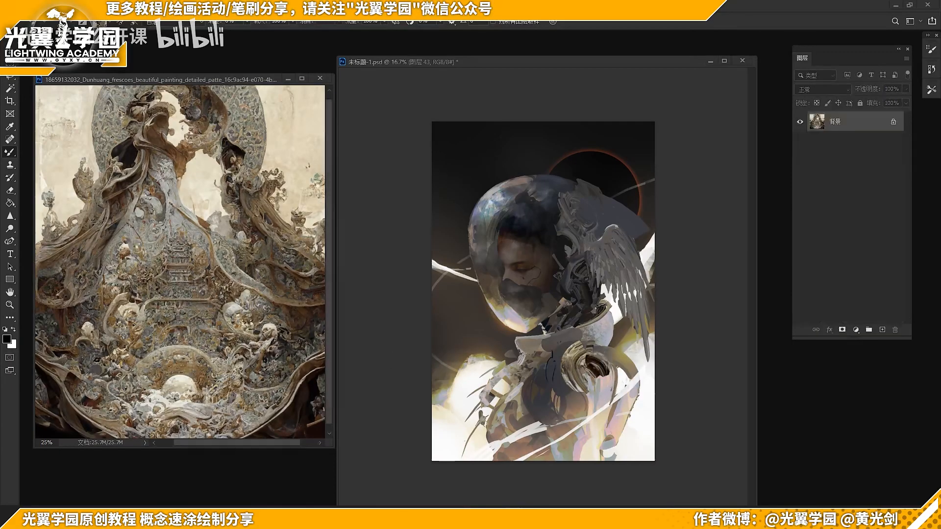
left_click(590, 412)
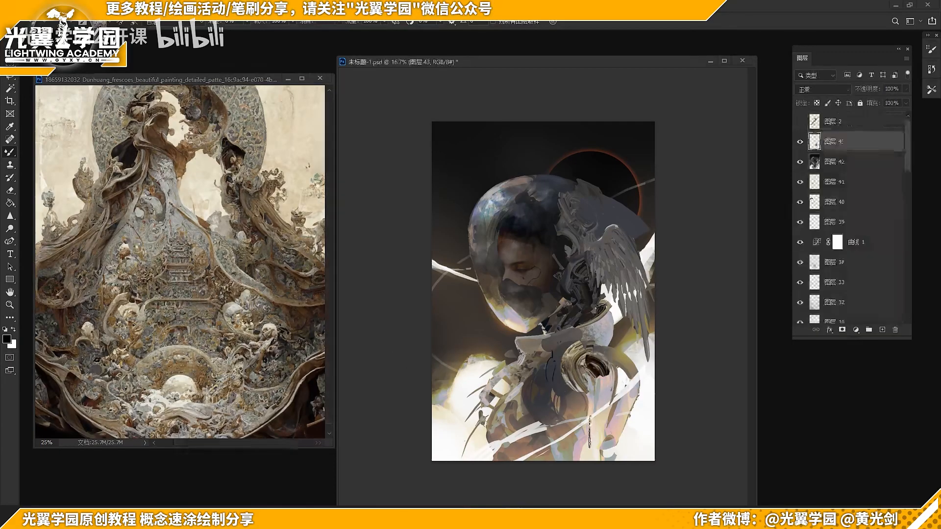
mouse_move(594, 385)
left_mouse_down()
mouse_move(586, 415)
mouse_move(602, 365)
mouse_move(590, 412)
left_mouse_up()
key("ctrl+z")
Try textured strokes sampled from the fresco on the chest in front of the shoulder ornament
left_click_drag(510, 405, 527, 400)
key("ctrl+z")
left_click(218, 410)
left_click(532, 362)
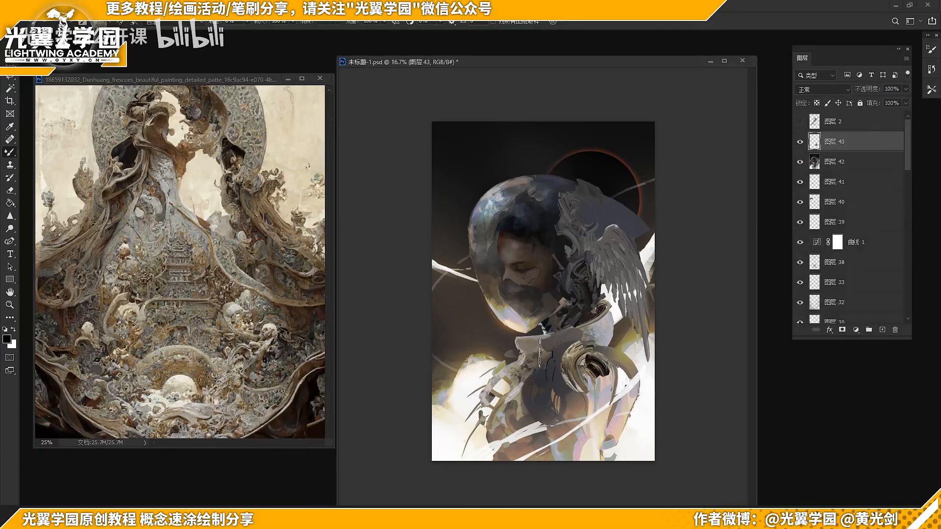
key("ctrl+z")
key("ctrl+z")
Paint ribbed, carved-looking folds sampled from the fresco down from the front side of the shoulder ornament, redoing the stroke for a better shape
left_click(242, 370)
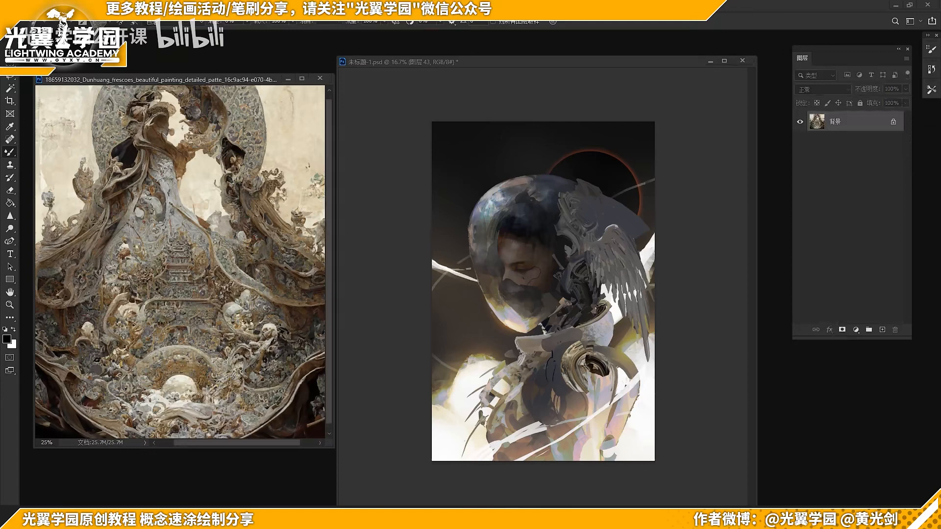
left_click(552, 375)
left_click_drag(551, 388, 578, 414)
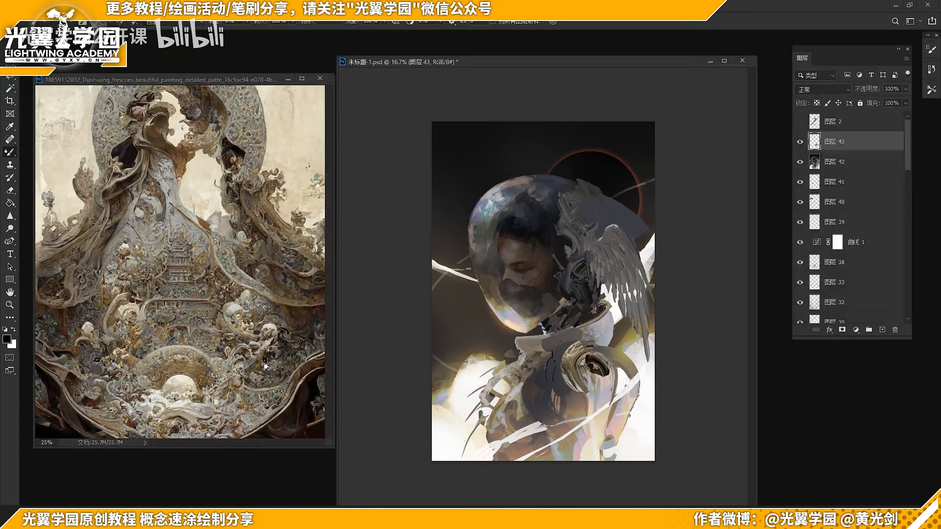
left_click(275, 377)
left_click(284, 365, "alt")
left_click(562, 374)
left_click_drag(559, 371, 580, 428)
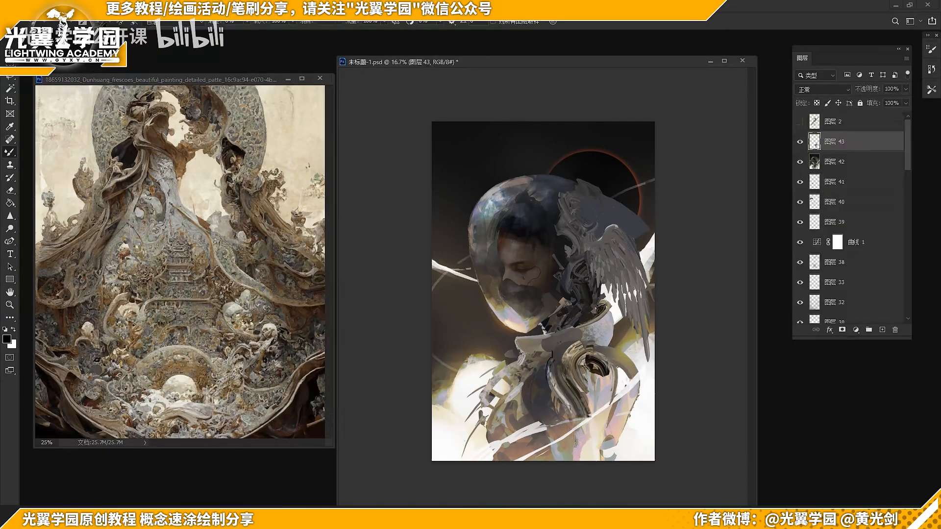
key("ctrl+z")
mouse_move(562, 368)
left_mouse_down()
mouse_move(569, 412)
mouse_move(576, 398)
mouse_move(581, 411)
mouse_move(563, 366)
mouse_move(579, 343)
left_mouse_up()
Sample texture from the fresco and add small carved details around the neck beside the wing
key("ctrl+minus")
key("ctrl+minus")
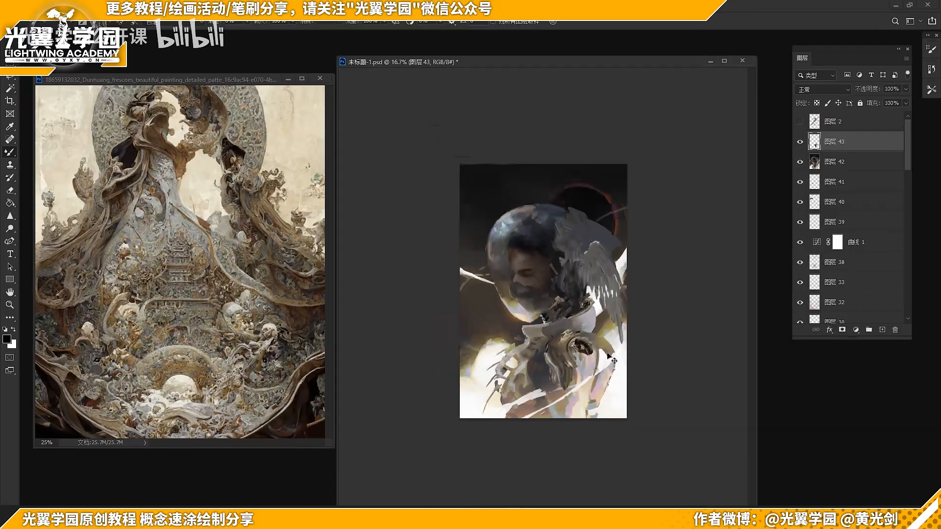
key("ctrl+plus")
key("ctrl+plus")
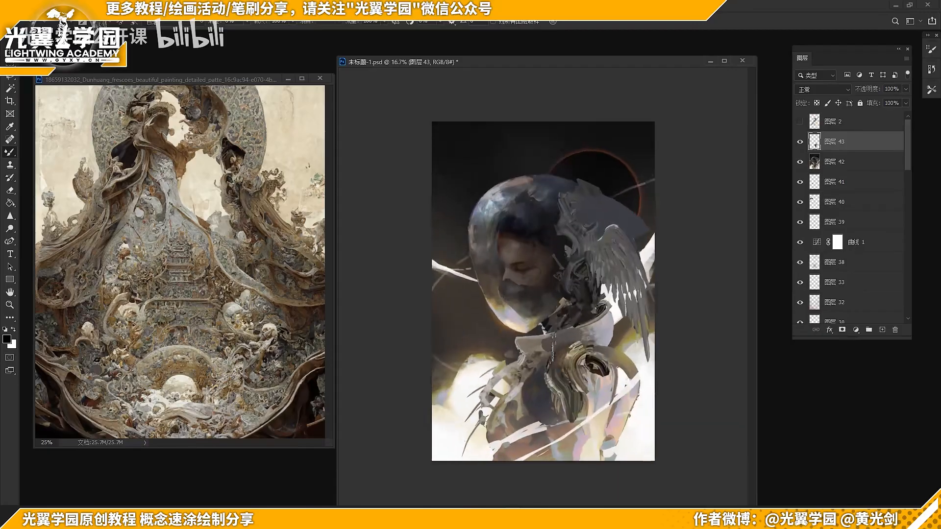
left_click(294, 334)
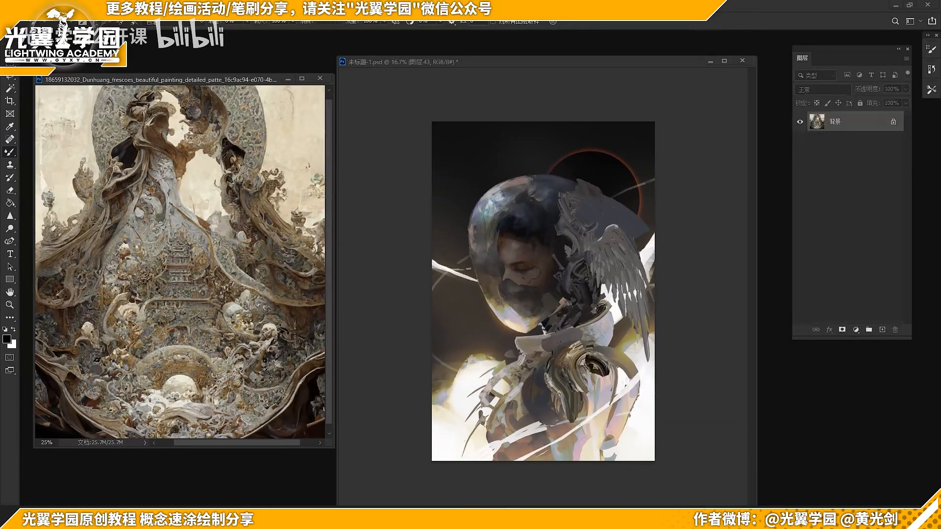
left_click(597, 284)
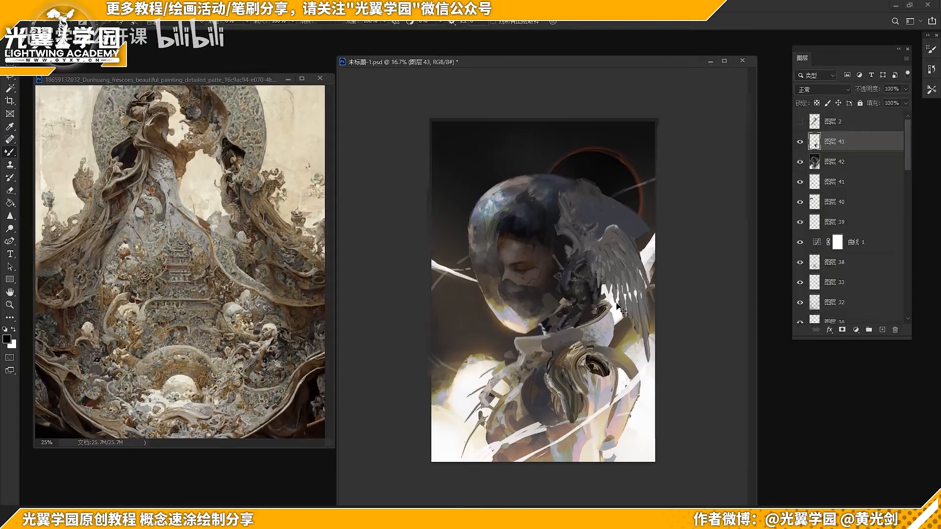
key("ctrl+plus")
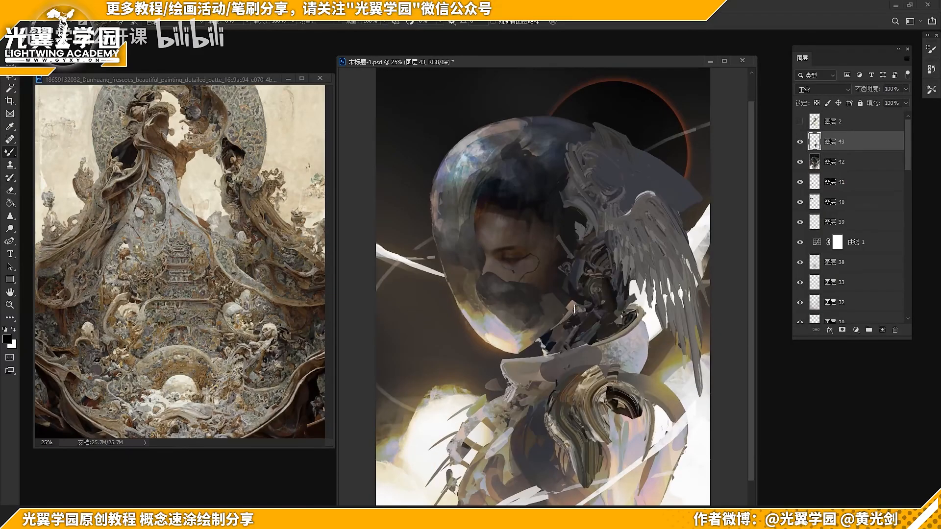
key("ctrl+minus")
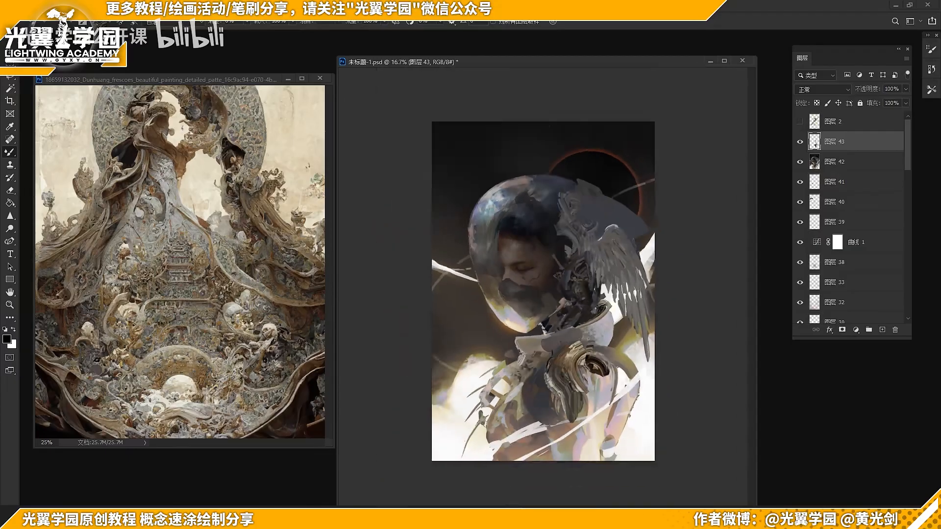
left_click_drag(592, 280, 596, 301)
left_click_drag(563, 264, 551, 249)
Refine the lower end of the folds hanging from the shoulder ornament and flip the canvas horizontally
key("ctrl+minus")
key("ctrl+minus")
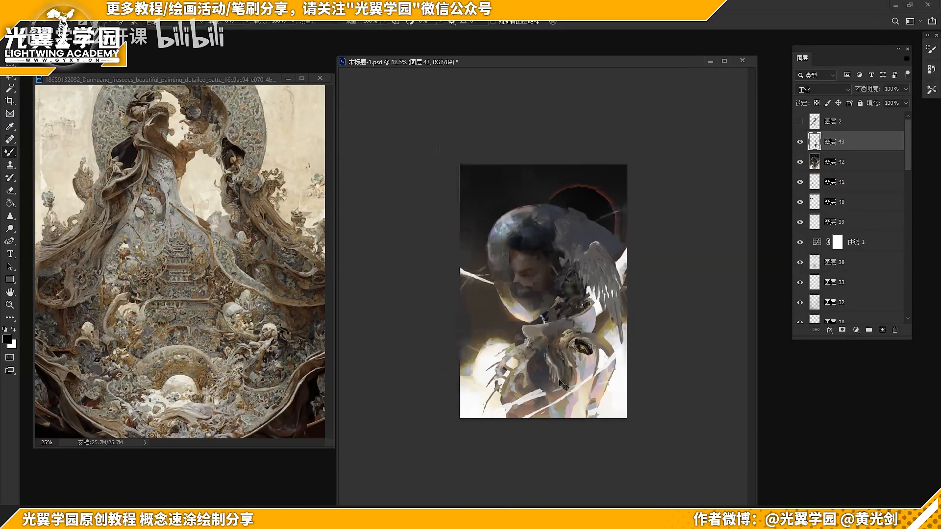
key("ctrl+plus")
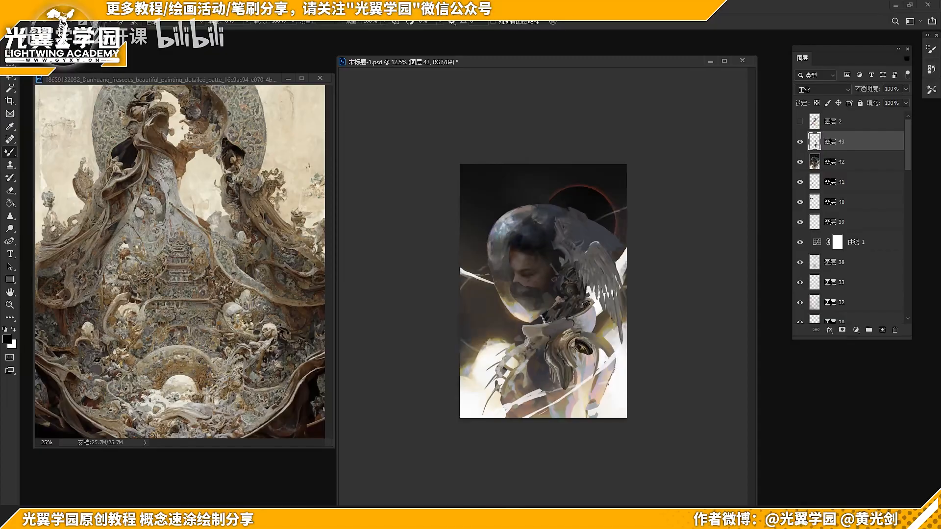
mouse_move(567, 381)
left_mouse_down()
mouse_move(564, 390)
mouse_move(578, 373)
mouse_move(573, 390)
mouse_move(574, 372)
left_mouse_up()
mouse_move(565, 390)
left_mouse_down()
mouse_move(563, 384)
mouse_move(562, 424)
mouse_move(551, 388)
left_mouse_up()
key("ctrl+shift+h")
key("ctrl+plus")
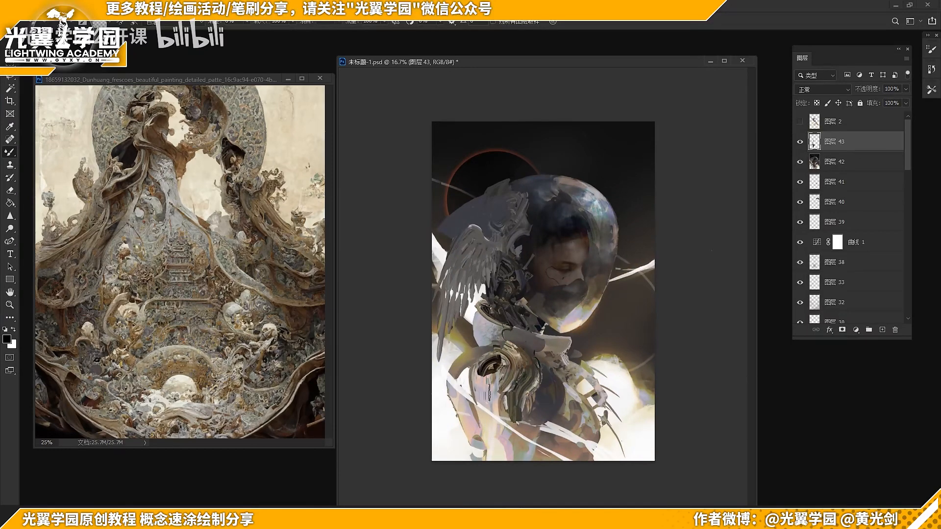
Paint a thin dark strand curving down from the hollow of the shoulder ornament, redoing the stroke until it fits
left_click(481, 373, "alt")
mouse_move(482, 377)
left_mouse_down()
mouse_move(480, 381)
mouse_move(491, 387)
mouse_move(482, 379)
mouse_move(494, 373)
mouse_move(488, 385)
mouse_move(483, 379)
mouse_move(498, 395)
mouse_move(496, 407)
mouse_move(480, 377)
mouse_move(479, 416)
left_mouse_up()
key("ctrl+z")
key("ctrl+z")
left_click_drag(477, 372, 480, 411)
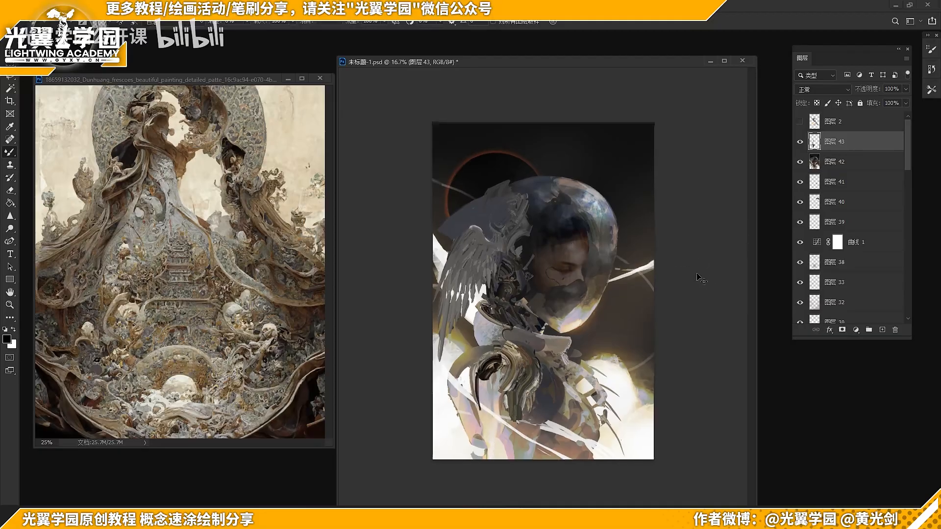
key("ctrl+minus")
key("ctrl+plus")
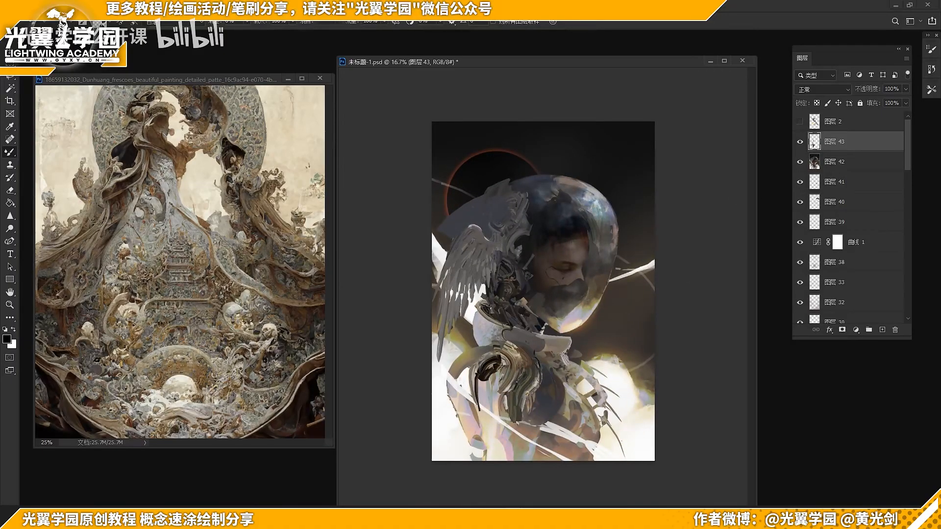
Flip the canvas back and paint a thin pale strand hanging below the carved folds
key("ctrl+shift+h")
left_click_drag(589, 392, 577, 490)
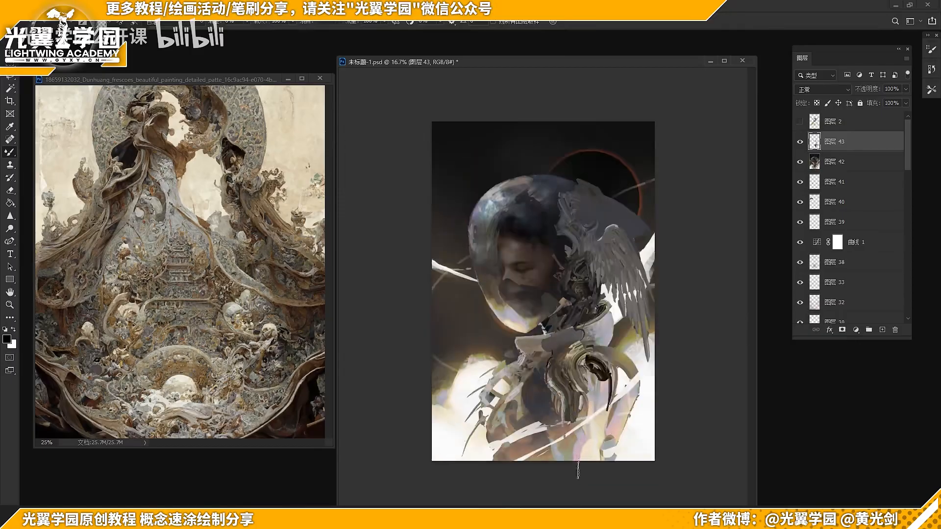
key("ctrl+z")
left_click_drag(560, 416, 572, 492)
left_click_drag(561, 423, 574, 482)
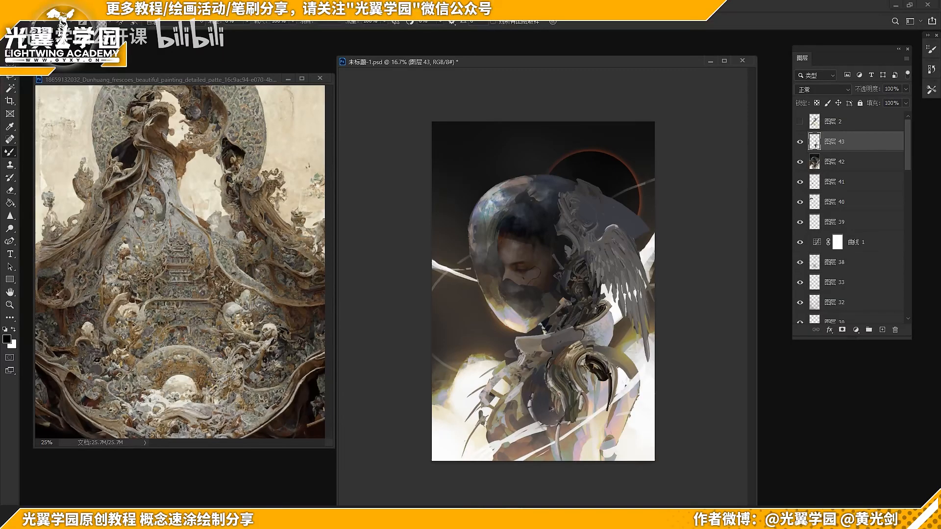
key("ctrl+plus")
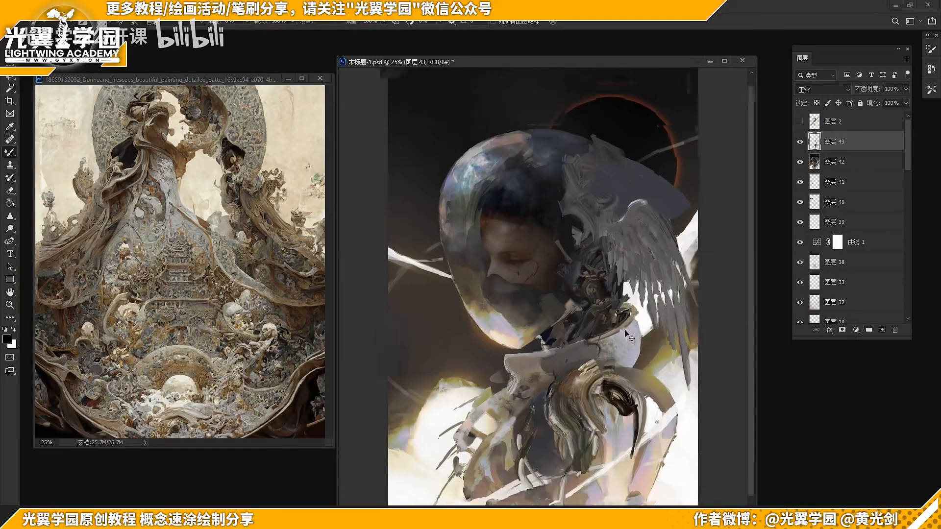
key("ctrl+minus")
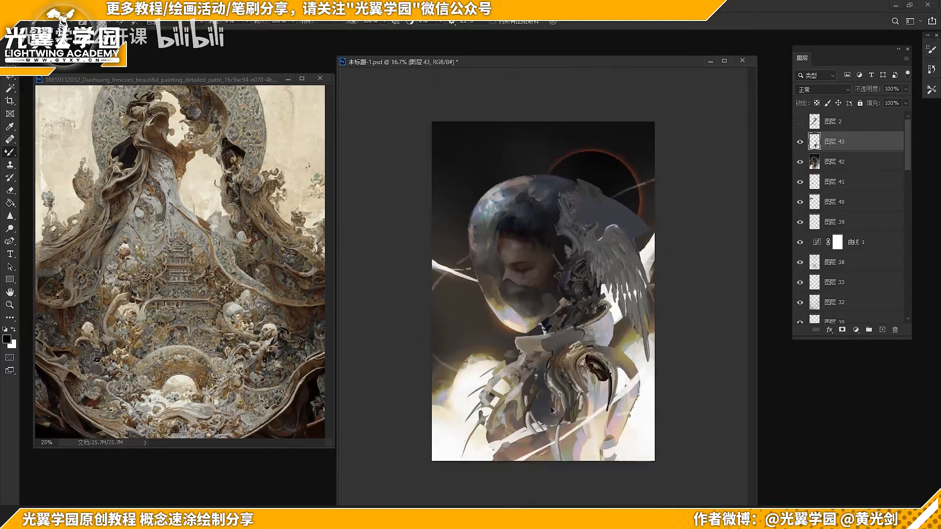
key("ctrl+z")
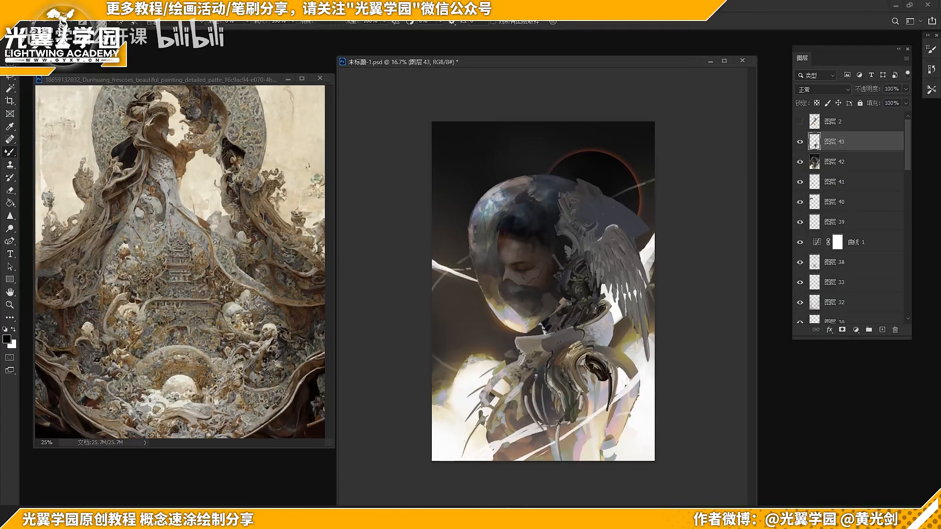
Try pale, rib-like strands down the chest beside the carved folds
key("ctrl+plus")
key("ctrl+plus")
key("ctrl+plus")
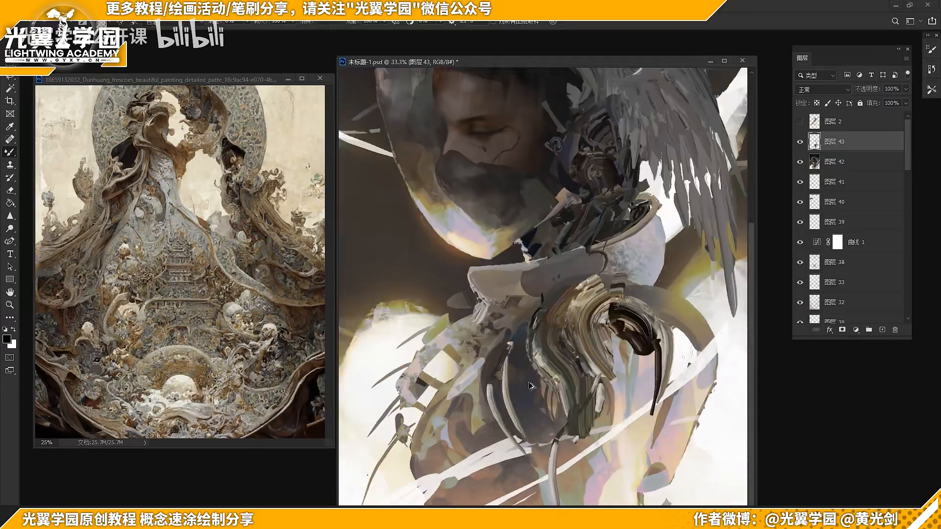
left_click_drag(510, 365, 520, 457)
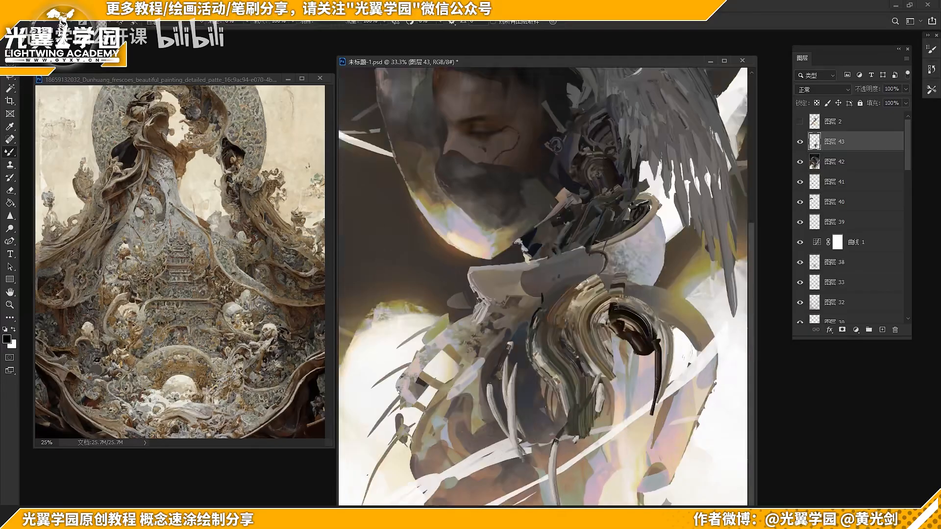
key("ctrl+z")
left_click_drag(519, 358, 530, 442)
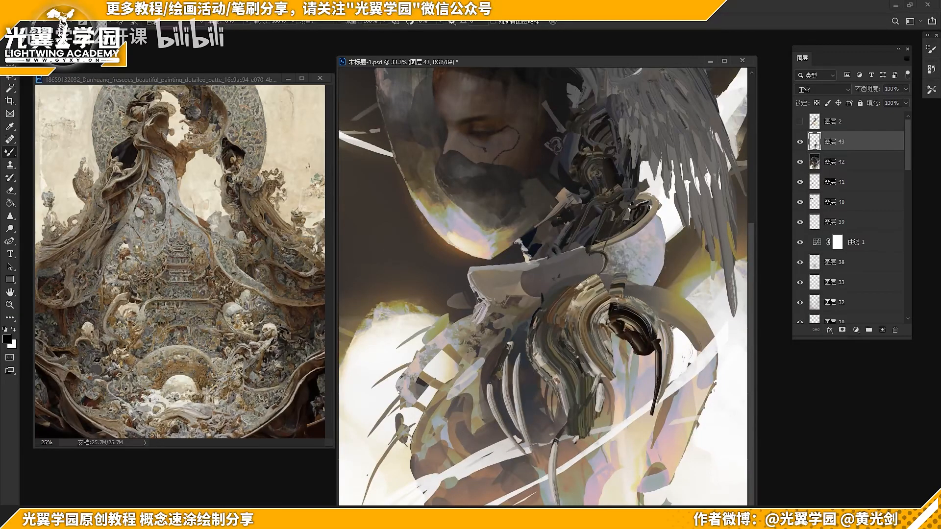
key("ctrl+minus")
key("ctrl+minus")
key("ctrl+z")
key("ctrl+z")
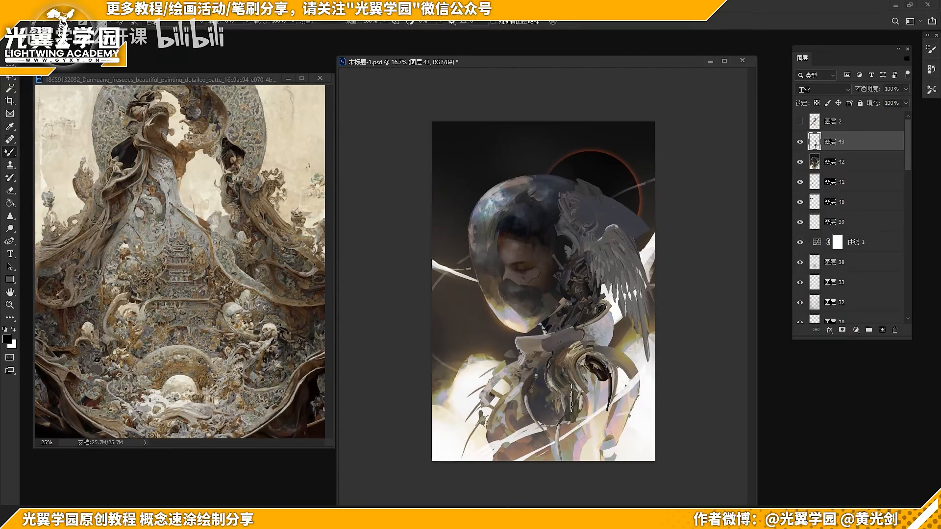
Extend the carved folds with curved strands around their lower end on the chest
mouse_move(555, 406)
left_mouse_down()
mouse_move(546, 395)
mouse_move(570, 392)
mouse_move(544, 395)
mouse_move(562, 417)
mouse_move(568, 405)
mouse_move(545, 413)
mouse_move(558, 397)
mouse_move(571, 417)
mouse_move(544, 414)
mouse_move(570, 411)
mouse_move(549, 407)
mouse_move(574, 424)
mouse_move(580, 411)
mouse_move(560, 442)
left_mouse_up()
left_click_drag(586, 402, 586, 424)
key("ctrl+minus")
key("ctrl+plus")
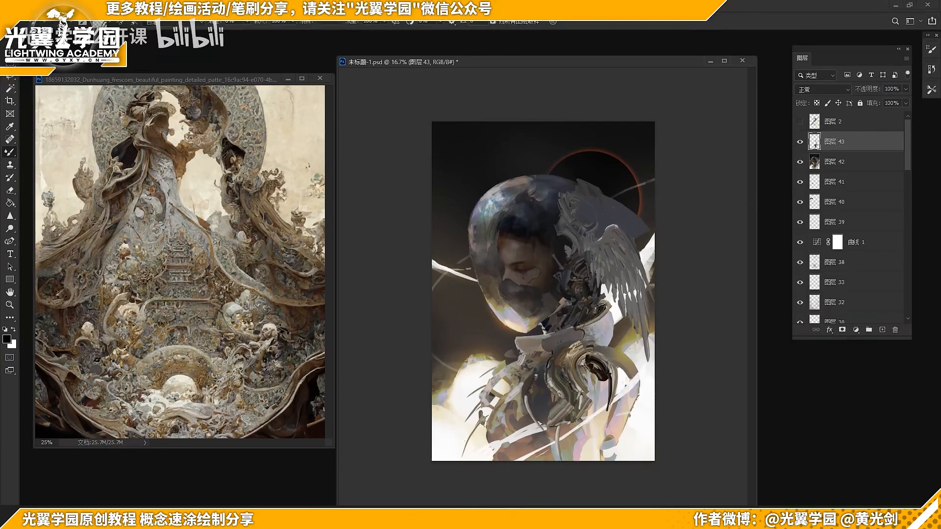
Add short strokes to the upper folds of the shoulder ornament and to the neck above the collar
left_click_drag(576, 356, 579, 384)
left_click(567, 306, "alt")
mouse_move(568, 323)
left_mouse_down()
mouse_move(593, 321)
mouse_move(570, 324)
mouse_move(580, 321)
left_mouse_up()
key("ctrl+minus")
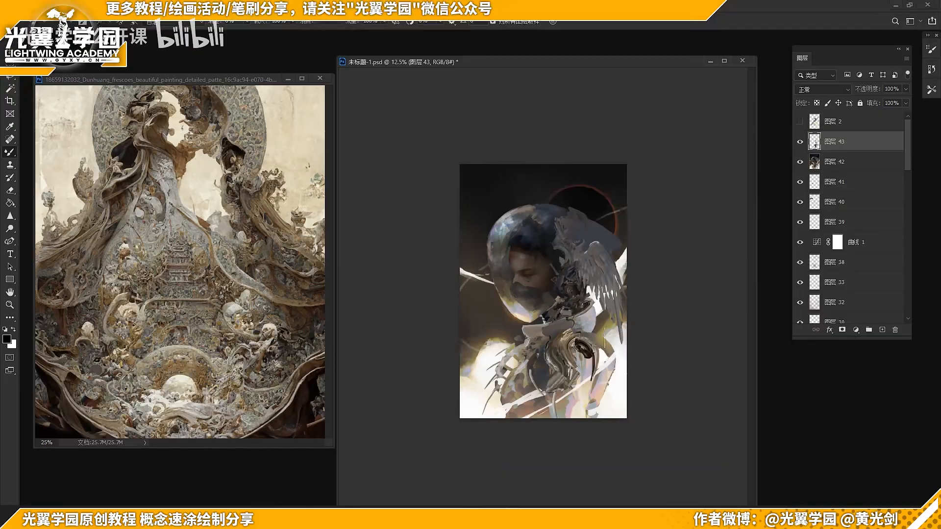
Touch up the collar, shoulder ornament and hanging folds with small strokes, and flip the canvas horizontally
left_click(572, 333, "alt")
mouse_move(588, 346)
left_mouse_down()
mouse_move(576, 337)
mouse_move(584, 358)
left_mouse_up()
left_click(581, 368, "alt")
mouse_move(579, 396)
left_mouse_down()
mouse_move(577, 376)
mouse_move(585, 382)
left_mouse_up()
left_click(576, 375, "alt")
key("ctrl+shift+h")
key("ctrl+plus")
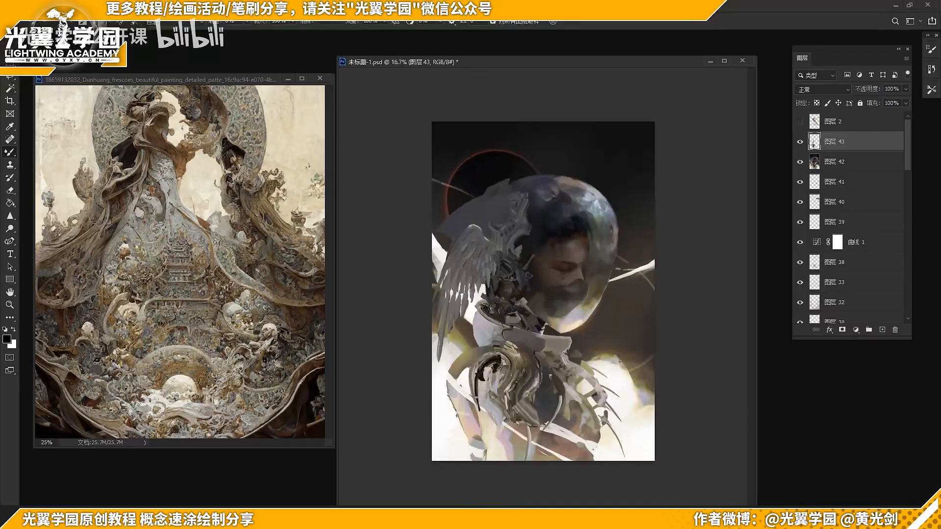
Paint thin strands running from the shoulder ornament down the upper arm and add small details to the chest folds
mouse_move(498, 373)
left_mouse_down()
mouse_move(488, 377)
mouse_move(492, 414)
left_mouse_up()
left_click_drag(484, 379, 486, 397)
key("ctrl+z")
left_click(510, 374, "alt")
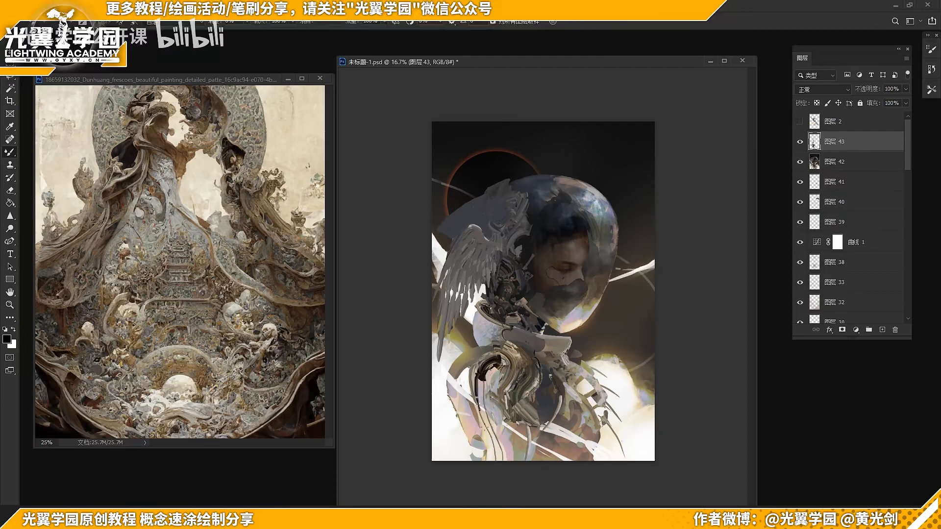
key("ctrl+minus")
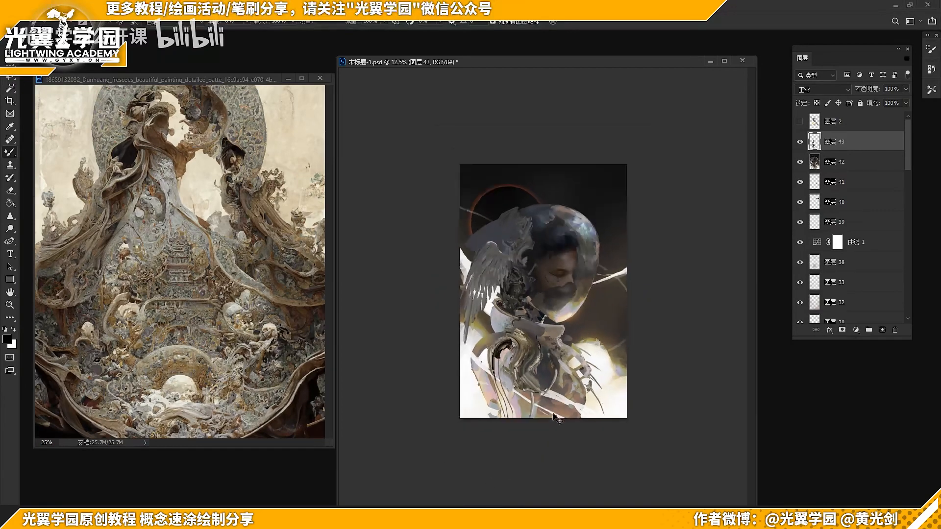
key("ctrl+plus")
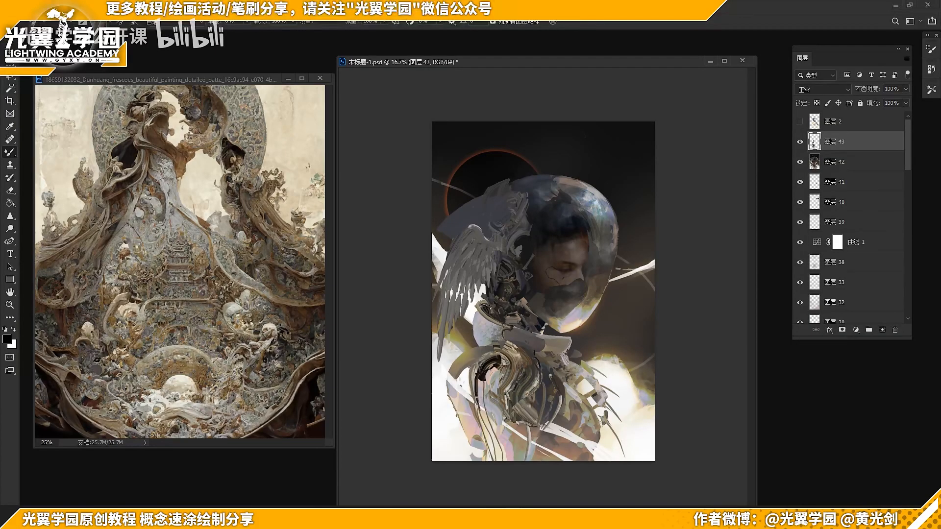
Sample texture from the fresco reference and paint dark strokes into the lower folds on the chest
left_click(289, 270)
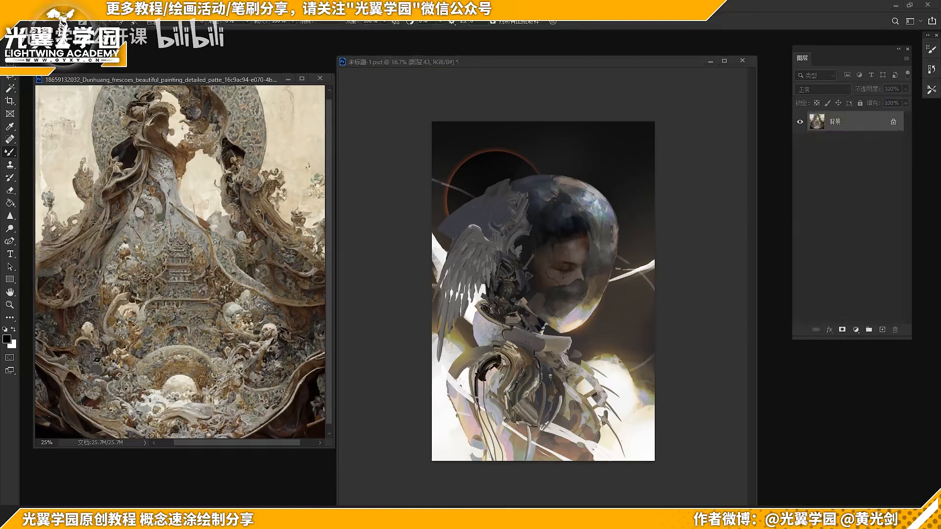
left_click(520, 395)
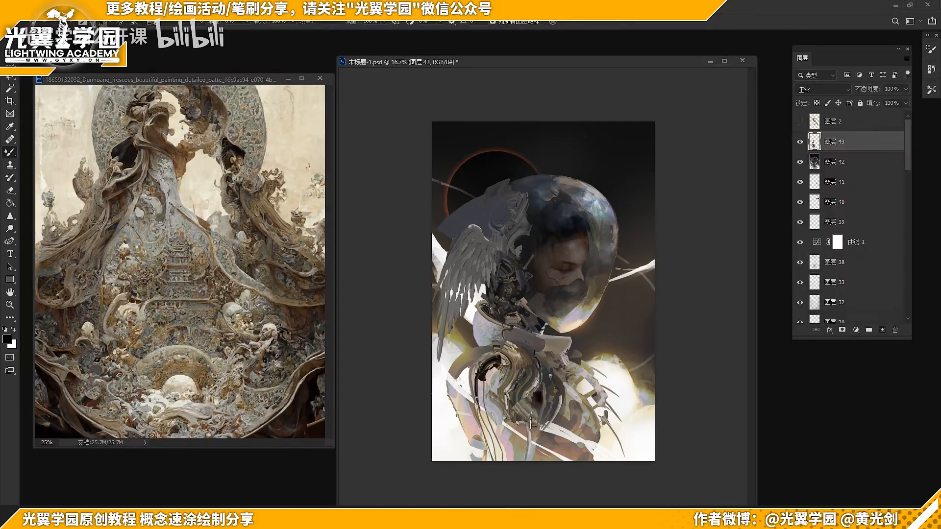
mouse_move(548, 403)
left_mouse_down()
mouse_move(524, 442)
mouse_move(541, 430)
left_mouse_up()
left_click(273, 227)
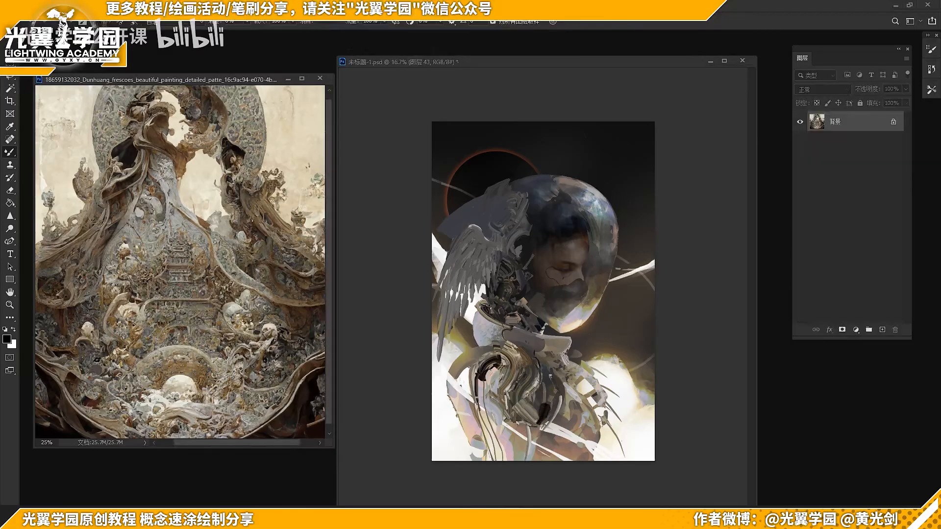
left_click(545, 407)
mouse_move(555, 390)
left_mouse_down()
mouse_move(539, 402)
mouse_move(534, 386)
mouse_move(535, 406)
mouse_move(538, 378)
mouse_move(535, 405)
left_mouse_up()
mouse_move(538, 370)
left_mouse_down()
mouse_move(578, 340)
mouse_move(544, 398)
left_mouse_up()
Flip the canvas horizontally and rework the folds at the middle of the chest with short strokes
left_click(800, 142)
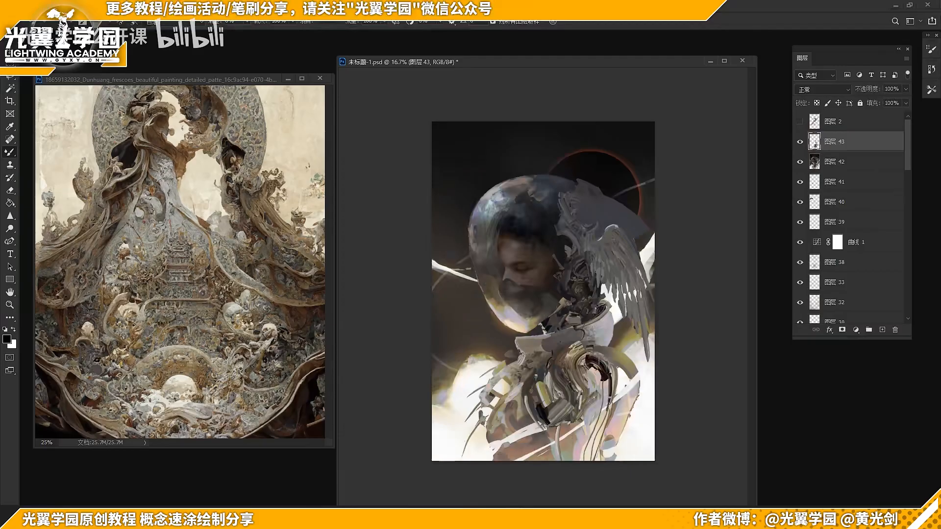
left_click(546, 393, "alt")
mouse_move(542, 399)
left_mouse_down()
mouse_move(548, 422)
mouse_move(540, 420)
mouse_move(549, 424)
left_mouse_up()
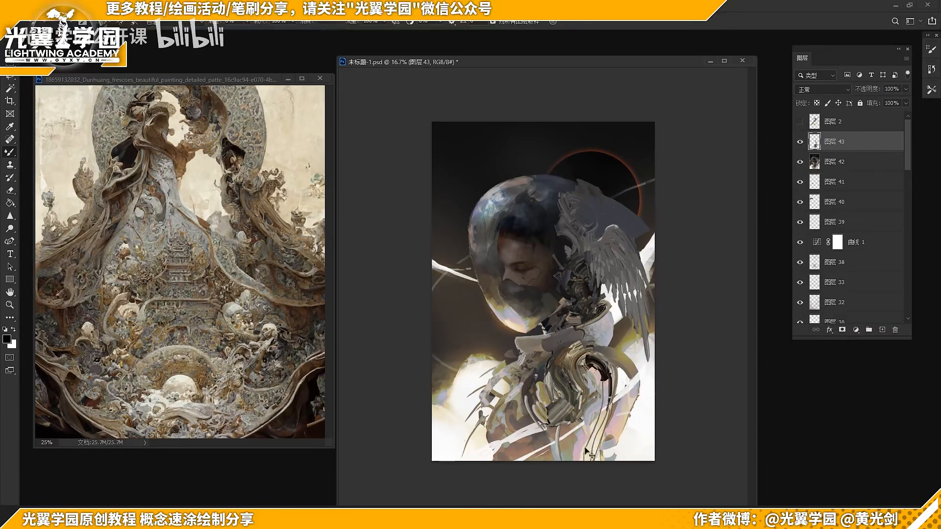
key("ctrl+minus")
key("ctrl+plus")
mouse_move(544, 380)
left_mouse_down()
mouse_move(540, 403)
mouse_move(550, 320)
mouse_move(548, 393)
mouse_move(540, 369)
mouse_move(539, 381)
mouse_move(550, 411)
mouse_move(588, 357)
mouse_move(532, 401)
left_mouse_up()
Sample the pale iridescent tone of the helmet and paint light strokes on the upper chest below the collar and a touch on the neck
left_click(501, 202, "alt")
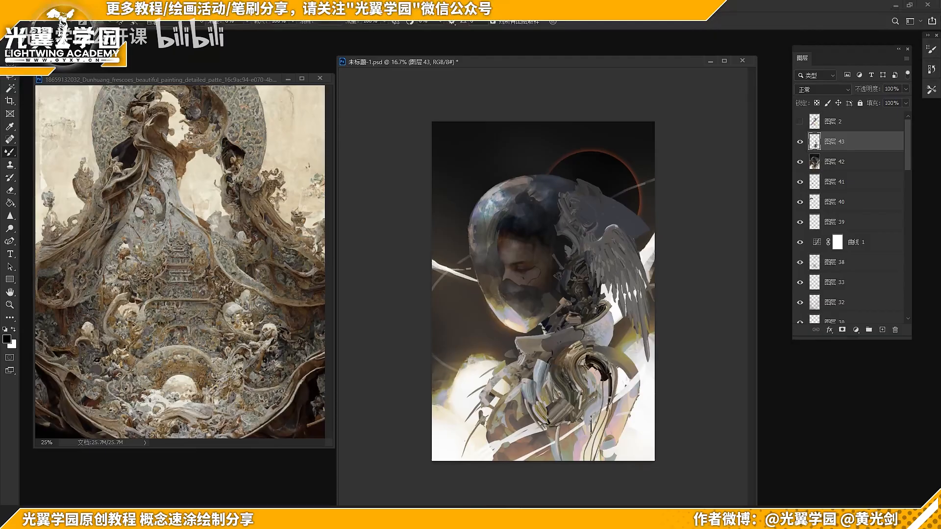
mouse_move(562, 372)
left_mouse_down()
mouse_move(562, 399)
mouse_move(583, 372)
mouse_move(568, 381)
mouse_move(549, 356)
left_mouse_up()
left_click_drag(575, 285, 576, 294)
left_click_drag(550, 356, 560, 347)
mouse_move(545, 360)
left_mouse_down()
mouse_move(594, 338)
mouse_move(547, 357)
mouse_move(587, 342)
mouse_move(557, 365)
mouse_move(573, 347)
left_mouse_up()
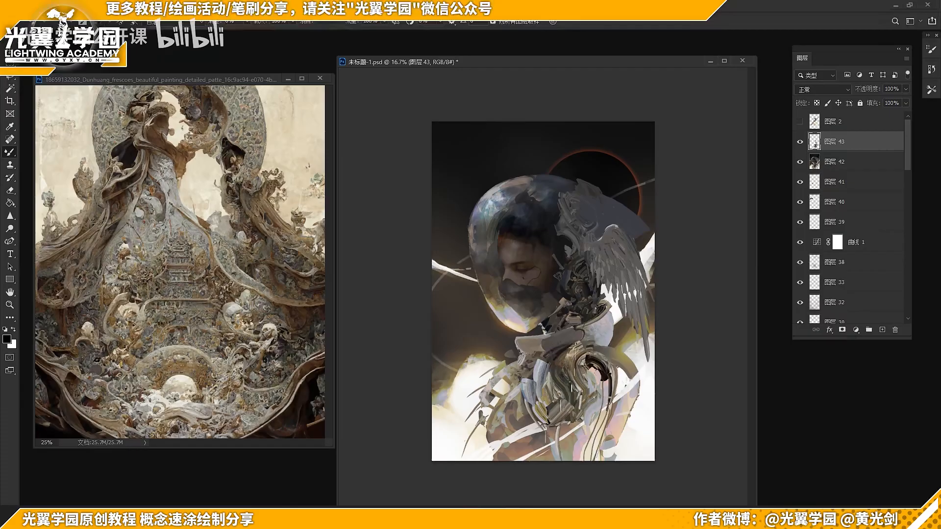
Extend long strands from the folds down the torso and upper arm, and flip the canvas horizontally
mouse_move(560, 424)
left_mouse_down()
mouse_move(551, 418)
mouse_move(563, 460)
mouse_move(566, 440)
left_mouse_up()
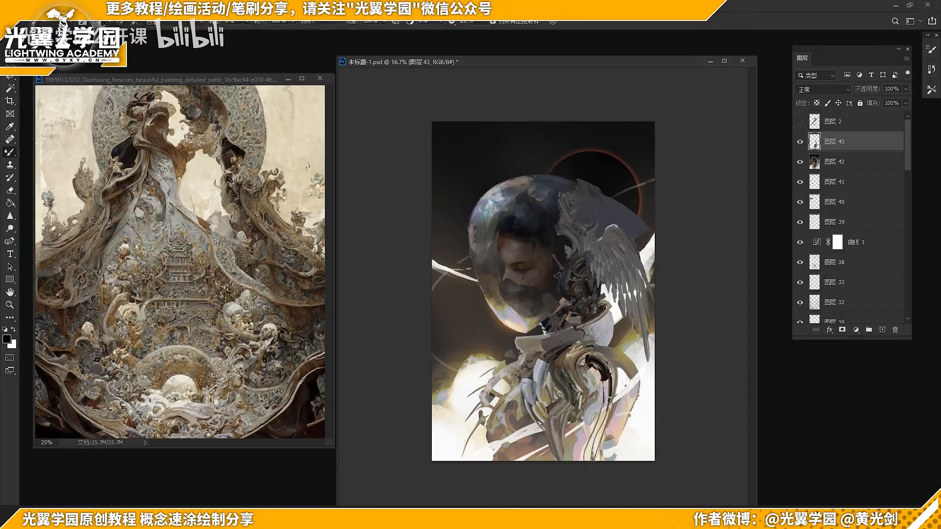
left_click_drag(609, 396, 599, 443)
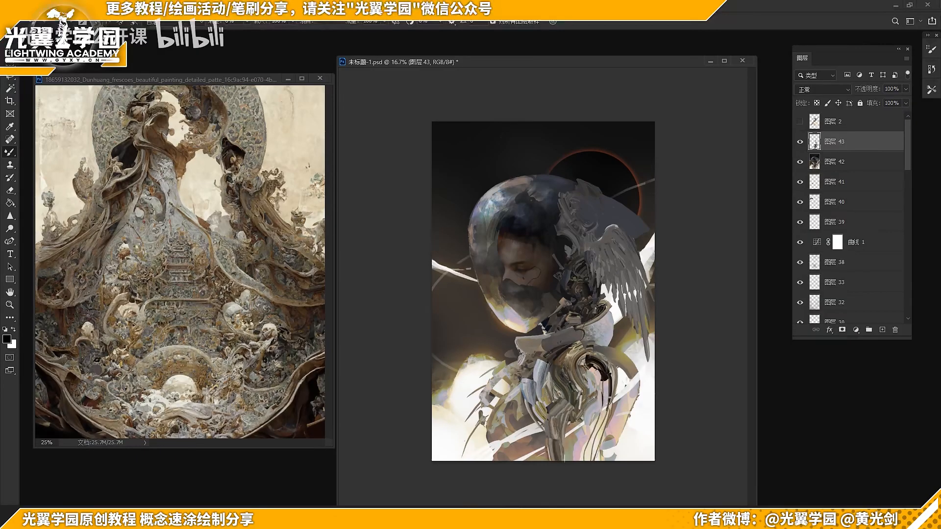
left_click_drag(546, 438, 560, 461)
left_click_drag(488, 426, 503, 449)
key("ctrl+plus")
key("ctrl+minus")
key("ctrl+minus")
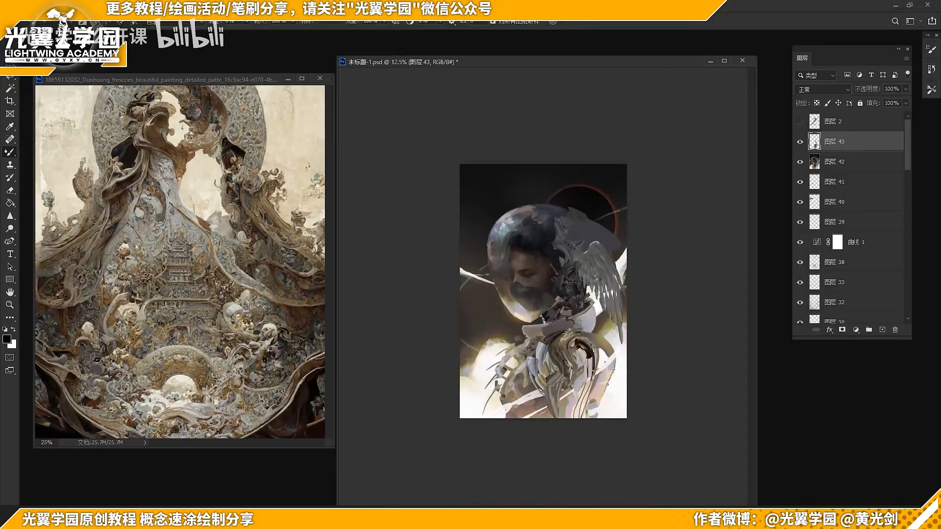
key("ctrl+shift+h")
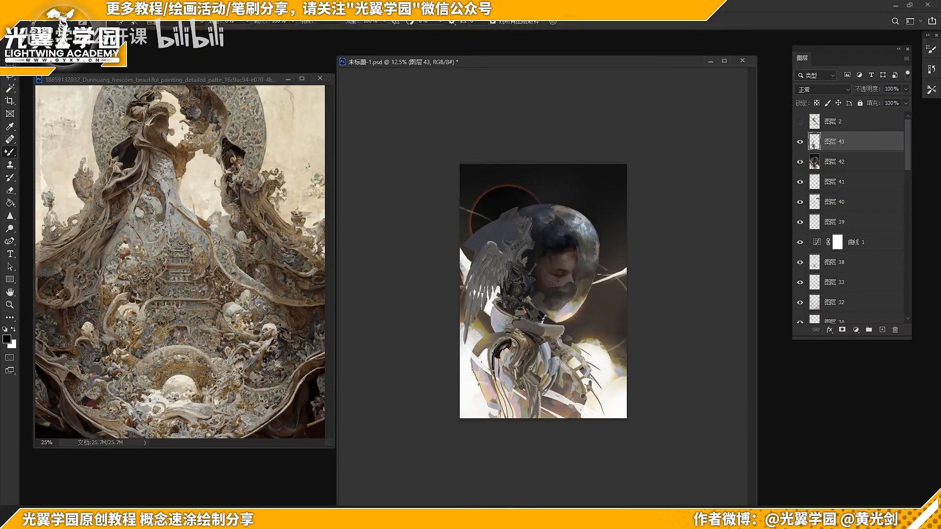
key("ctrl+plus")
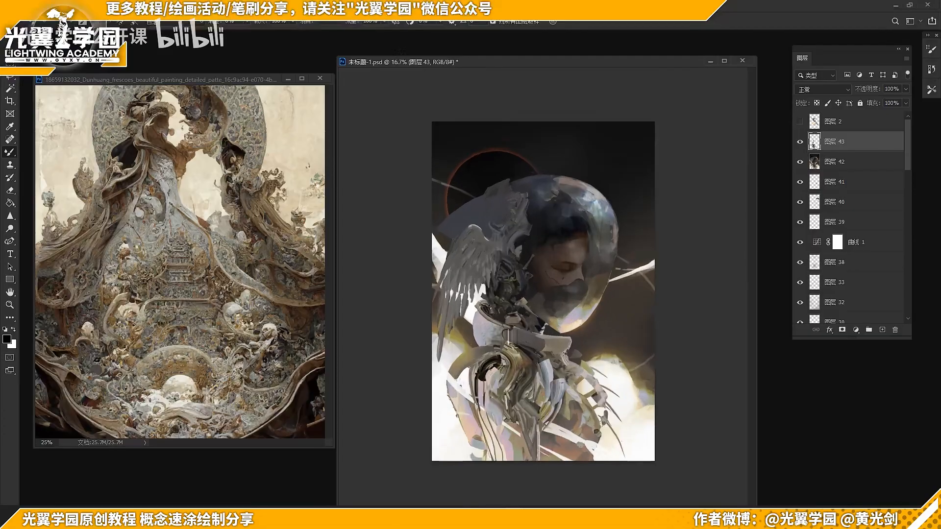
Add a stroke to the shoulder ornament and switch to the 硬笔 brush at a smaller size
left_click_drag(487, 375, 497, 364)
right_click(514, 269)
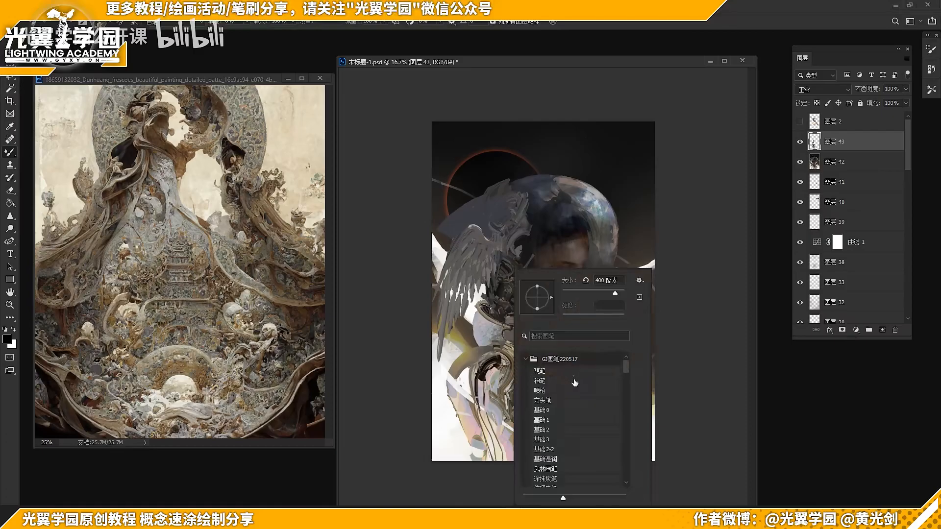
left_click(565, 371)
left_click(591, 293)
key("Return")
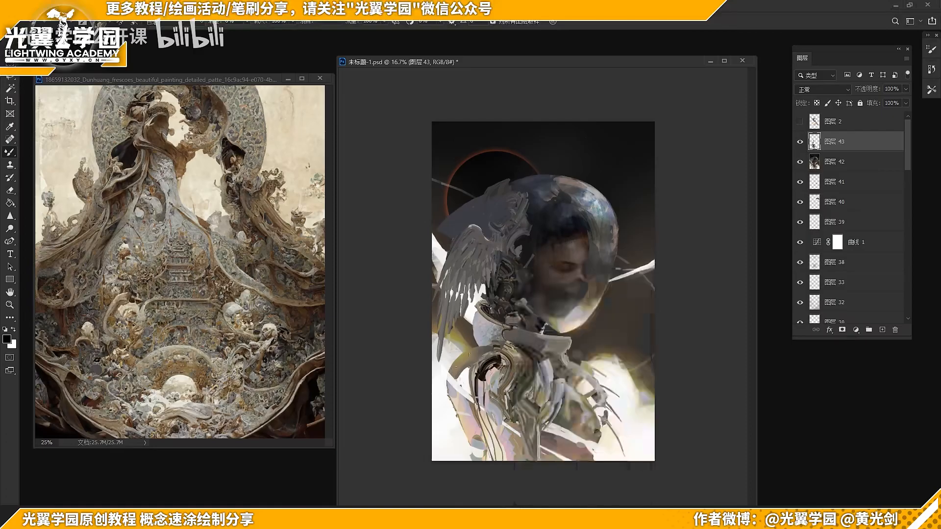
left_click_drag(457, 370, 507, 350)
key("ctrl+z")
mouse_move(454, 377)
left_mouse_down()
mouse_move(485, 349)
mouse_move(529, 365)
left_mouse_up()
key("ctrl+z")
mouse_move(453, 374)
left_mouse_down()
mouse_move(531, 364)
mouse_move(534, 375)
mouse_move(462, 351)
mouse_move(523, 390)
left_mouse_up()
key("ctrl+z")
Sample texture from the edge of the fresco reference and try a ridged band arching over the shoulder ornament
left_click(293, 259)
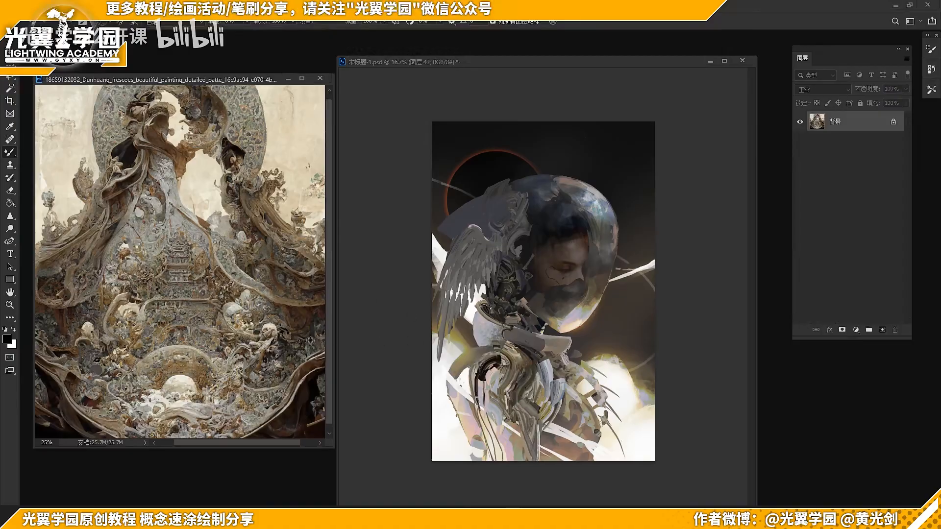
left_click(464, 373)
left_click_drag(454, 373, 520, 363)
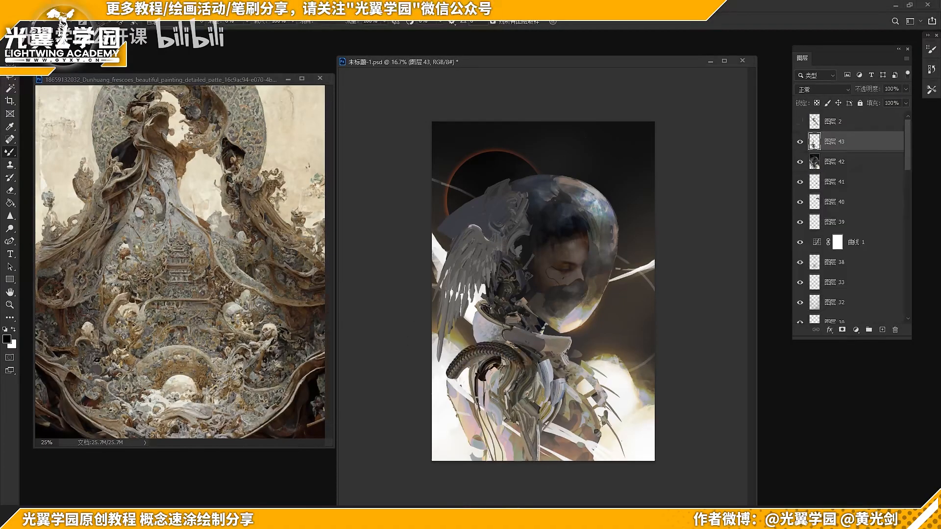
key("ctrl+z")
left_click_drag(457, 375, 531, 370)
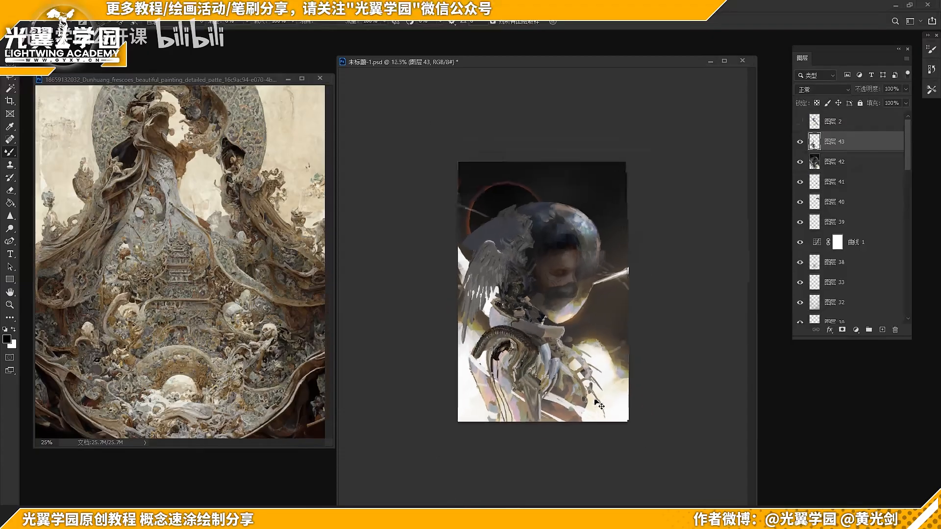
key("ctrl+z")
Try a ridged band running from the shoulder across the chest folds
left_click_drag(477, 344, 565, 410)
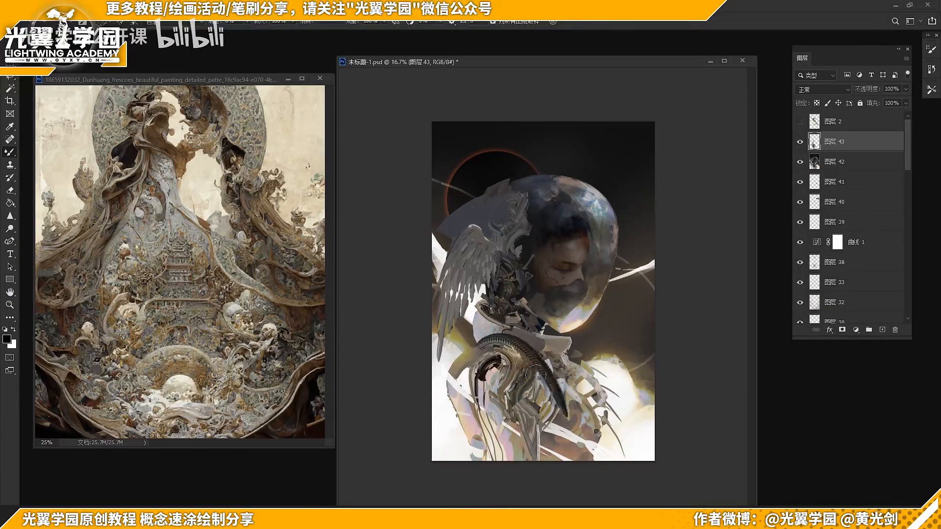
key("ctrl+z")
mouse_move(477, 344)
left_mouse_down()
mouse_move(566, 411)
mouse_move(558, 349)
left_mouse_up()
key("ctrl+z")
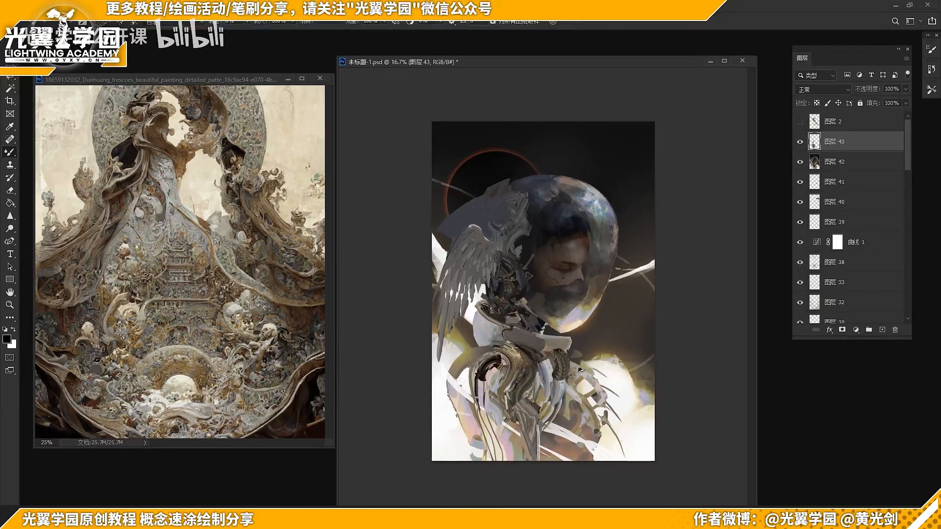
key("ctrl+z")
Paint a stroke down the neck above the collar and try ridged strokes on the front of the chest
mouse_move(514, 293)
left_mouse_down()
mouse_move(526, 322)
mouse_move(516, 320)
left_mouse_up()
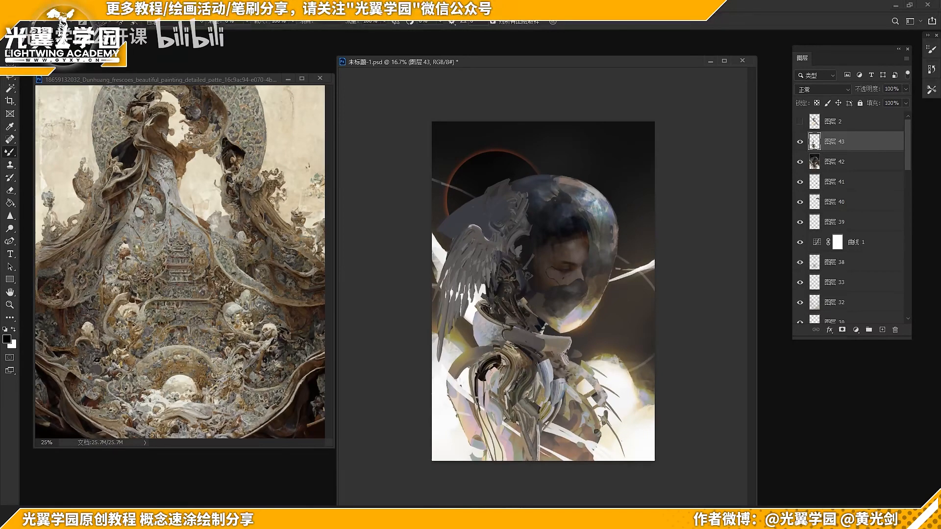
left_click_drag(562, 373, 578, 398)
key("ctrl+z")
left_click_drag(559, 367, 572, 395)
key("ctrl+z")
left_click_drag(561, 445, 593, 426)
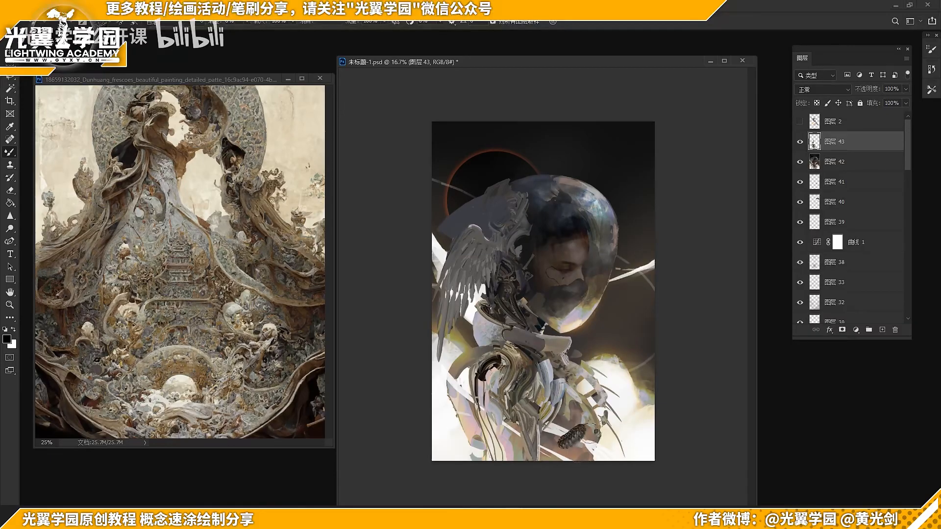
key("ctrl+z")
Try curved ridged bands of different lengths along the outer side of the upper arm
mouse_move(460, 366)
left_mouse_down()
mouse_move(452, 390)
mouse_move(469, 413)
left_mouse_up()
key("ctrl+z")
left_click_drag(460, 374, 476, 431)
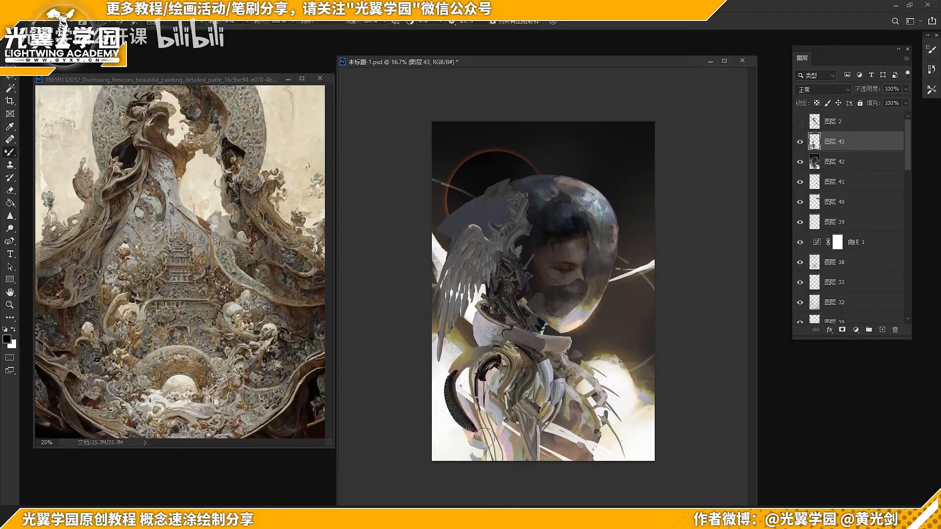
key("ctrl+z")
mouse_move(459, 372)
left_mouse_down()
mouse_move(452, 403)
mouse_move(481, 437)
left_mouse_up()
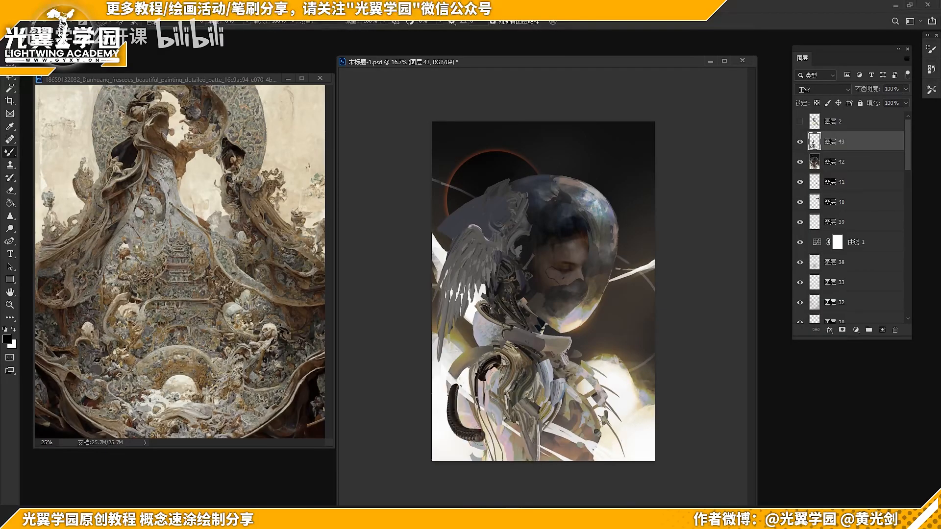
key("ctrl+z")
mouse_move(460, 394)
left_mouse_down()
mouse_move(458, 425)
mouse_move(481, 446)
left_mouse_up()
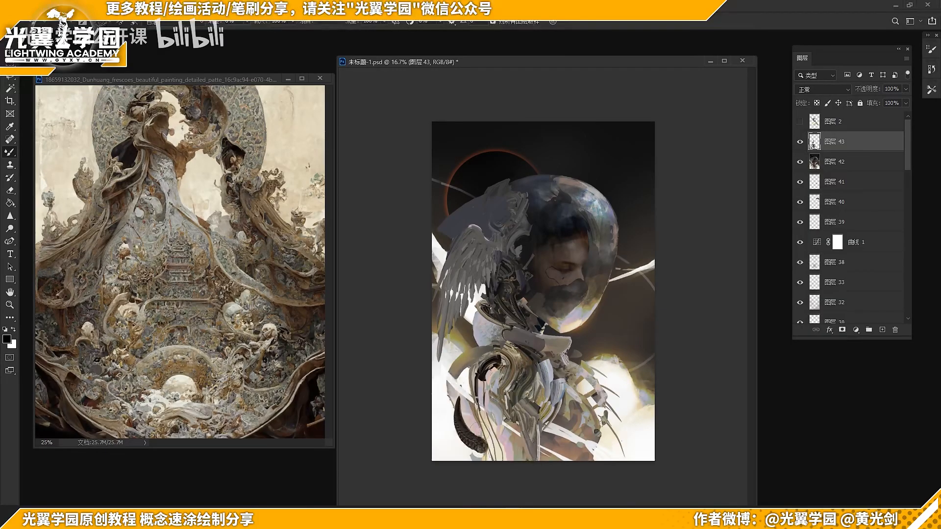
key("ctrl+z")
Paint a short curved ridged band along the outer lower edge of the upper arm and flip the canvas horizontally
left_click_drag(456, 401, 486, 453)
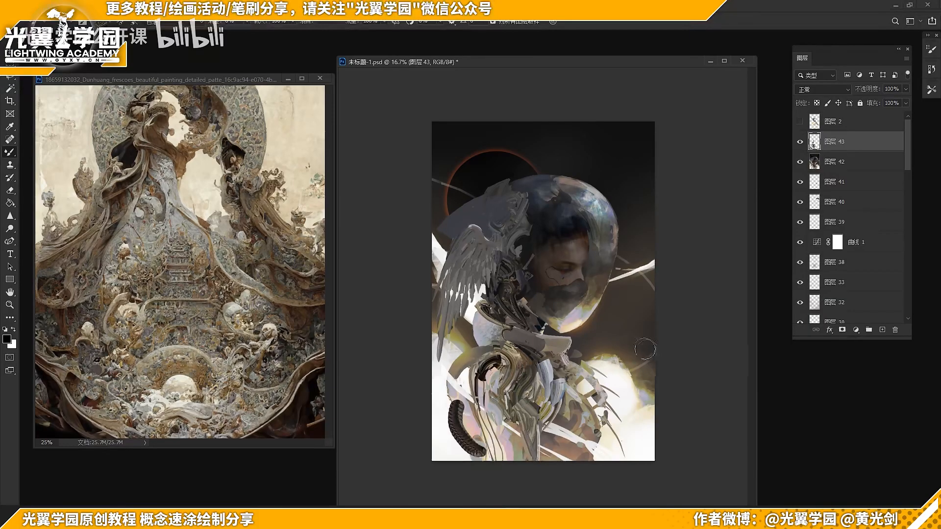
key("ctrl+minus")
key("ctrl+minus")
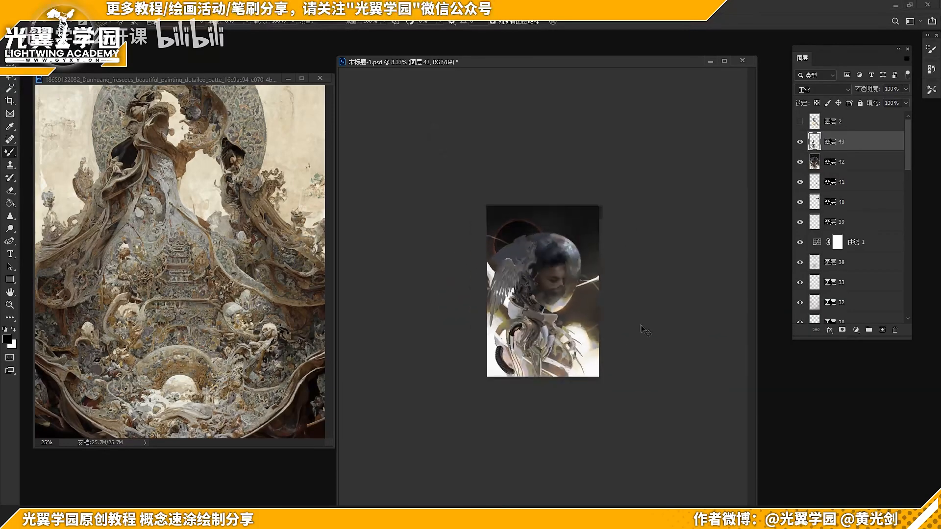
key("ctrl+plus")
key("ctrl+shift+h")
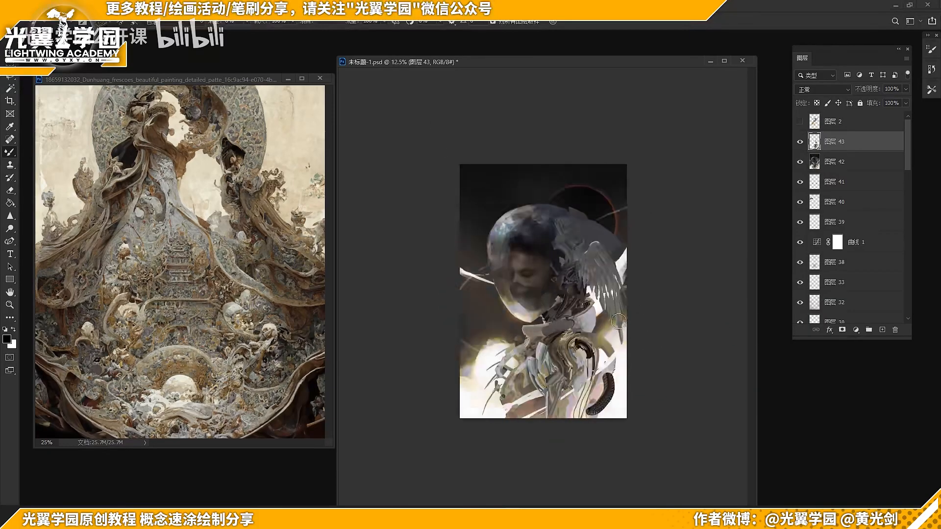
key("ctrl+plus")
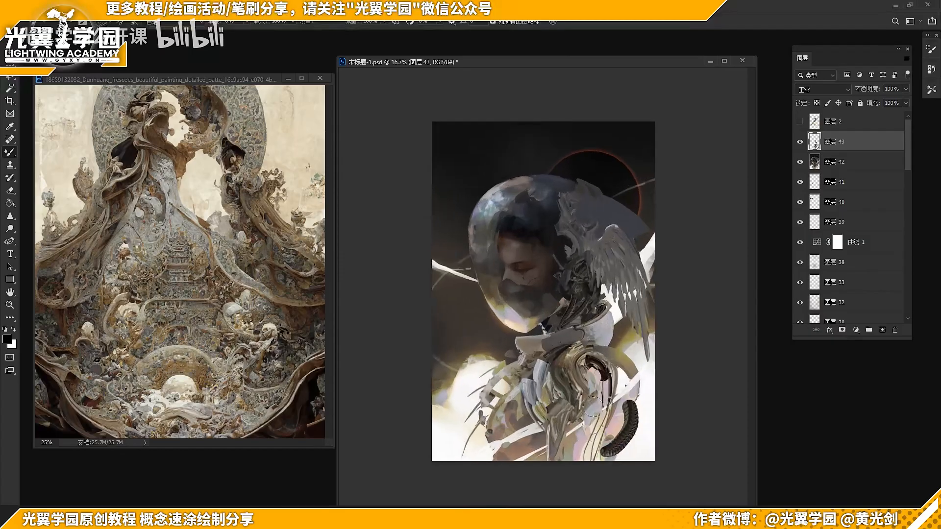
Try ridged strokes on the folds beside the shoulder ornament
left_click(591, 384, "alt")
left_click_drag(577, 385, 574, 408)
key("ctrl+z")
key("ctrl+z")
Erase parts of the ridged band on the upper arm with an enlarged 方头笔 eraser tip
key("e")
right_click(603, 445)
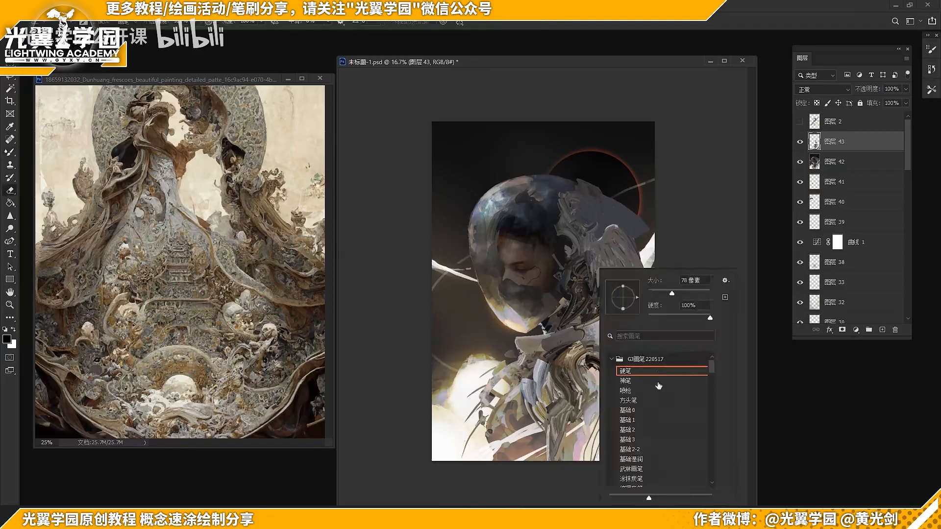
left_click(628, 401)
key("Return")
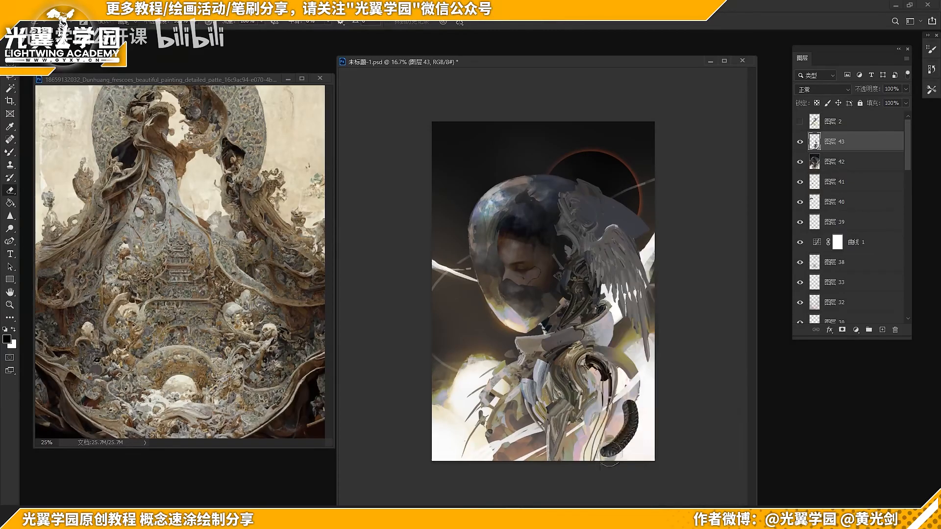
key("]")
key("]")
key("]")
key("]")
mouse_move(602, 455)
left_mouse_down()
mouse_move(634, 447)
mouse_move(613, 464)
mouse_move(644, 425)
mouse_move(640, 394)
left_mouse_up()
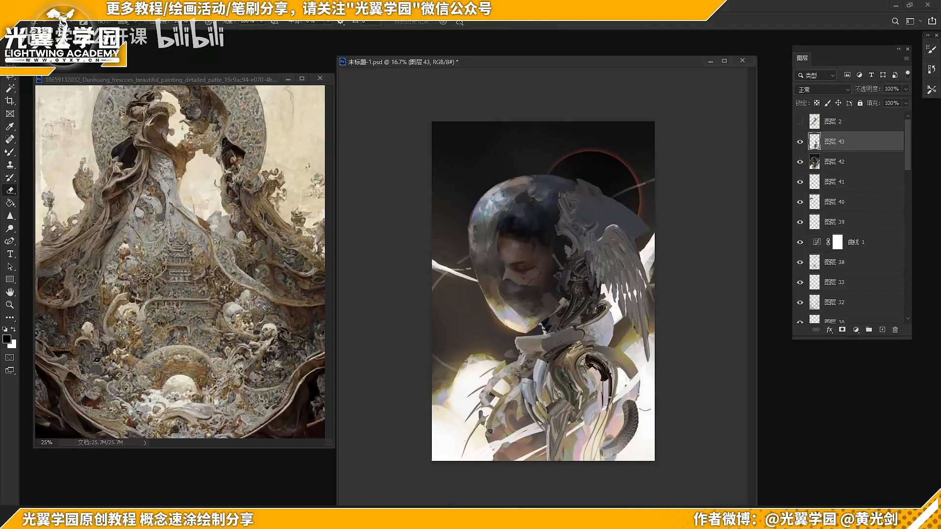
Switch back to the Mixer Brush and look through the brush list and tool presets
key("b")
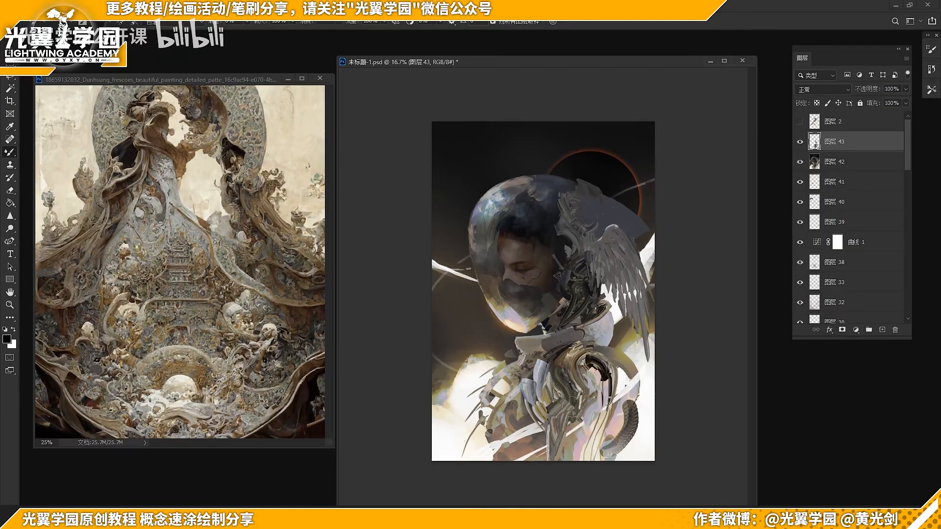
right_click(543, 348)
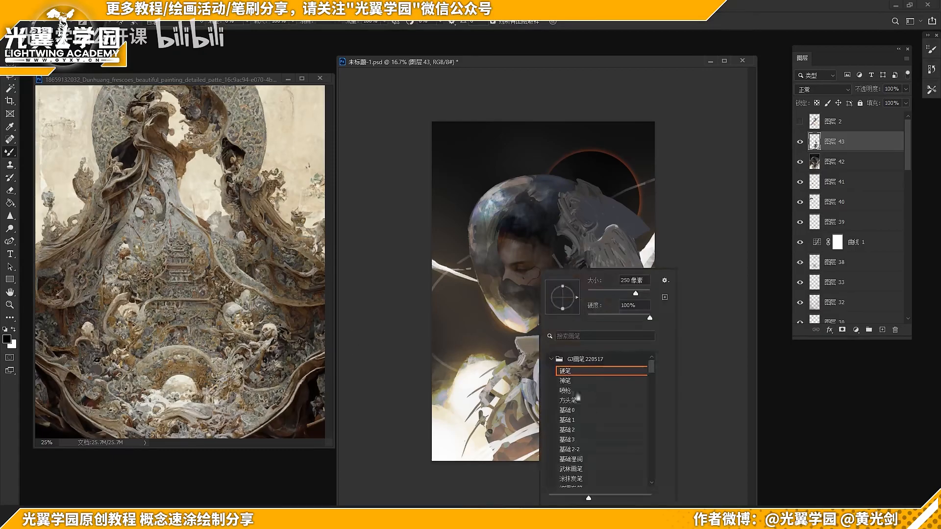
left_click(931, 90)
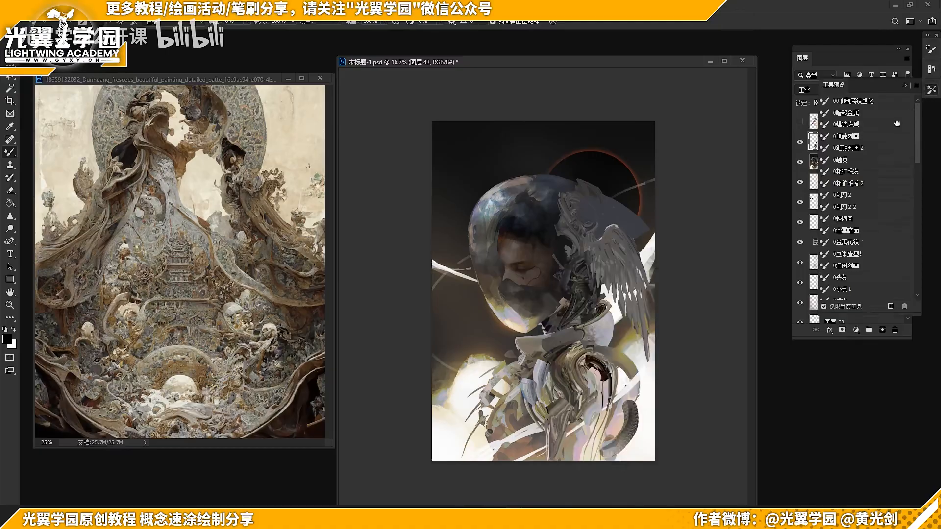
left_click(935, 89)
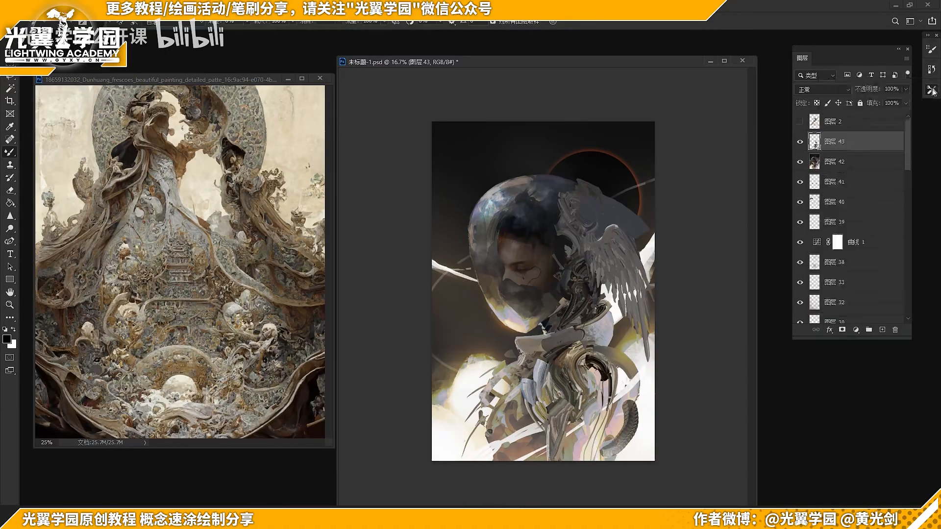
Choose a Mixer Brush tool preset and try a broad pale stroke over the folds beside the shoulder ornament
left_click(934, 91)
left_click(864, 200)
mouse_move(571, 384)
left_mouse_down()
mouse_move(572, 365)
mouse_move(592, 434)
mouse_move(594, 409)
mouse_move(575, 407)
mouse_move(564, 392)
mouse_move(566, 470)
mouse_move(573, 459)
left_mouse_up()
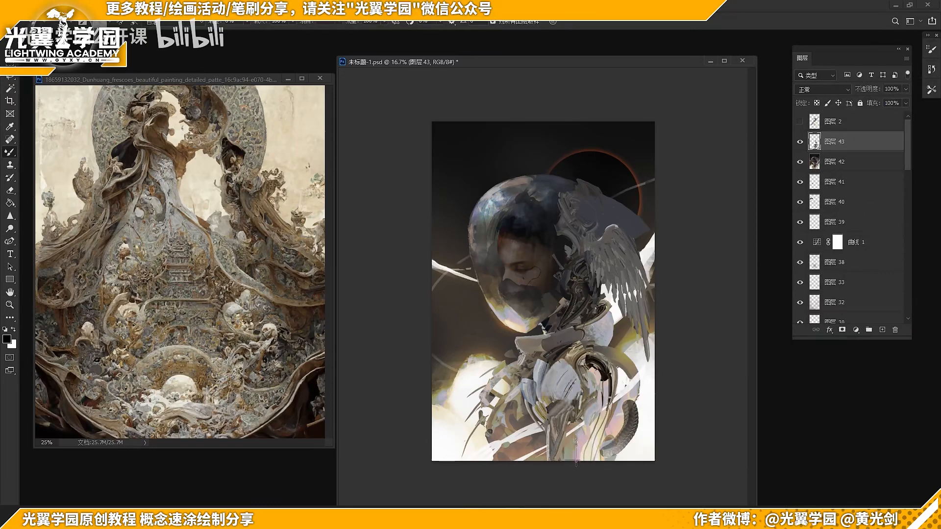
key("ctrl+z")
Try broad curved and ridged pale strokes across the chest folds next to the shoulder ornament
left_click_drag(582, 367, 546, 458)
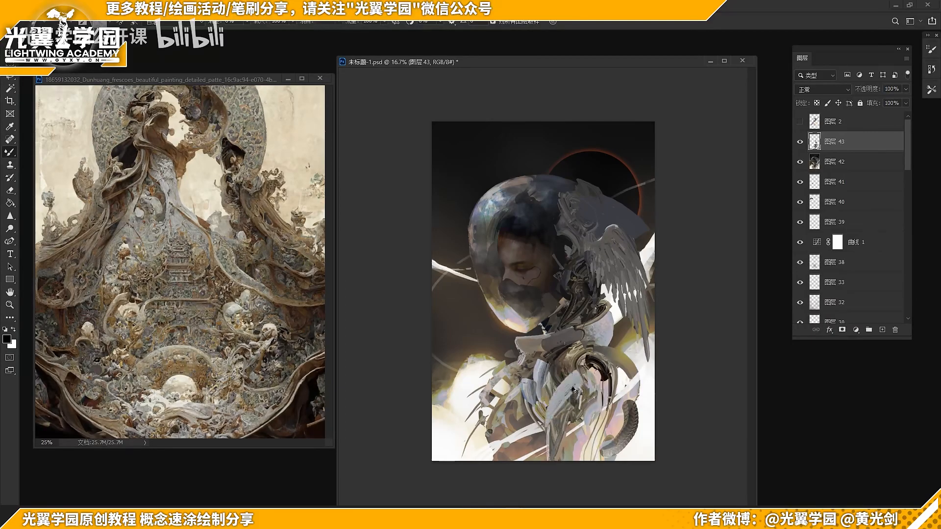
key("ctrl+z")
mouse_move(565, 350)
left_mouse_down()
mouse_move(553, 365)
mouse_move(563, 424)
left_mouse_up()
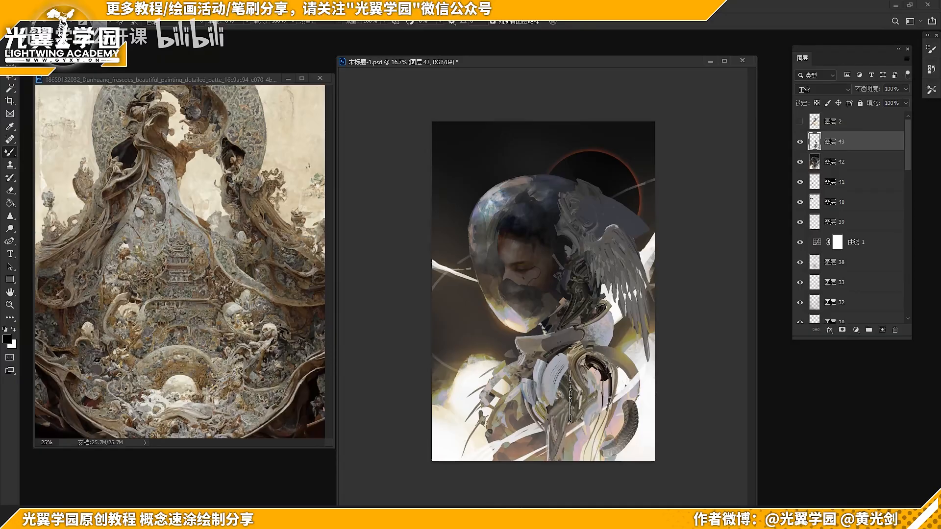
key("ctrl+z")
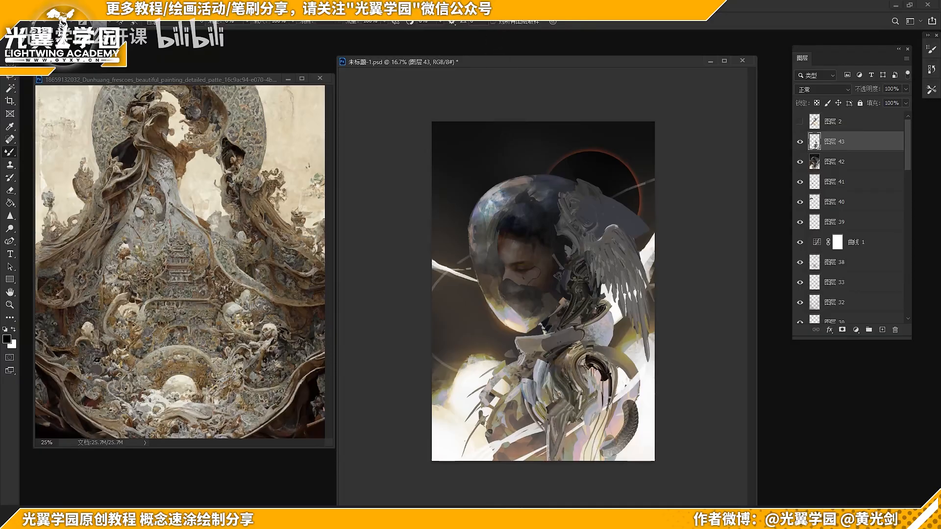
mouse_move(593, 371)
left_mouse_down()
mouse_move(574, 439)
mouse_move(579, 422)
mouse_move(592, 452)
mouse_move(592, 442)
mouse_move(574, 449)
mouse_move(570, 421)
left_mouse_up()
key("ctrl+z")
key("ctrl+z")
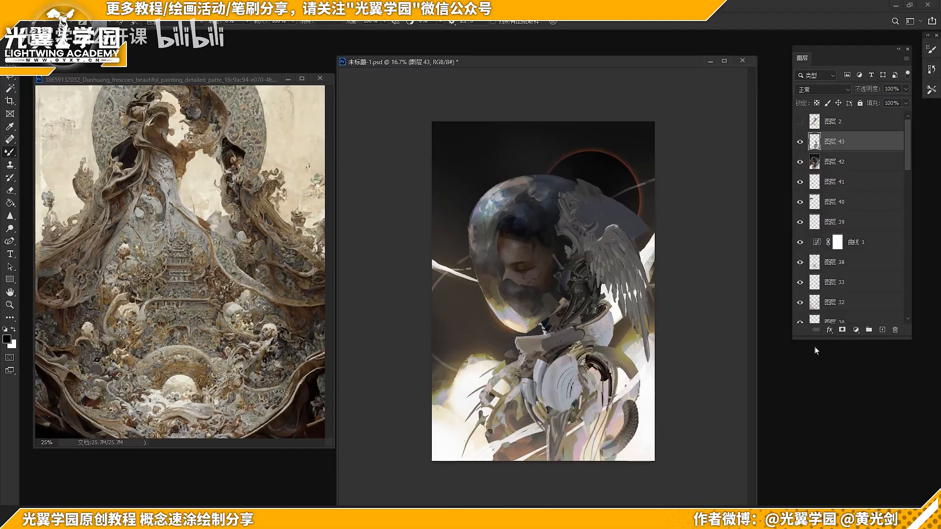
key("ctrl+z")
Paint a pale ridged shell-shaped plate beside the shoulder ornament on a new layer and reposition it with Free Transform
left_click(882, 330)
mouse_move(562, 370)
left_mouse_down()
mouse_move(563, 411)
mouse_move(571, 384)
mouse_move(556, 398)
mouse_move(565, 414)
left_mouse_up()
key("ctrl+z")
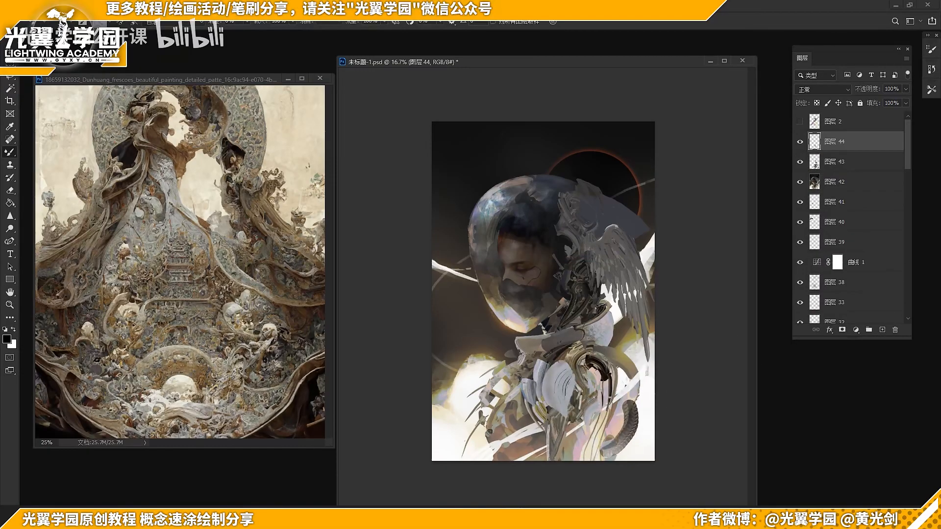
key("ctrl+t")
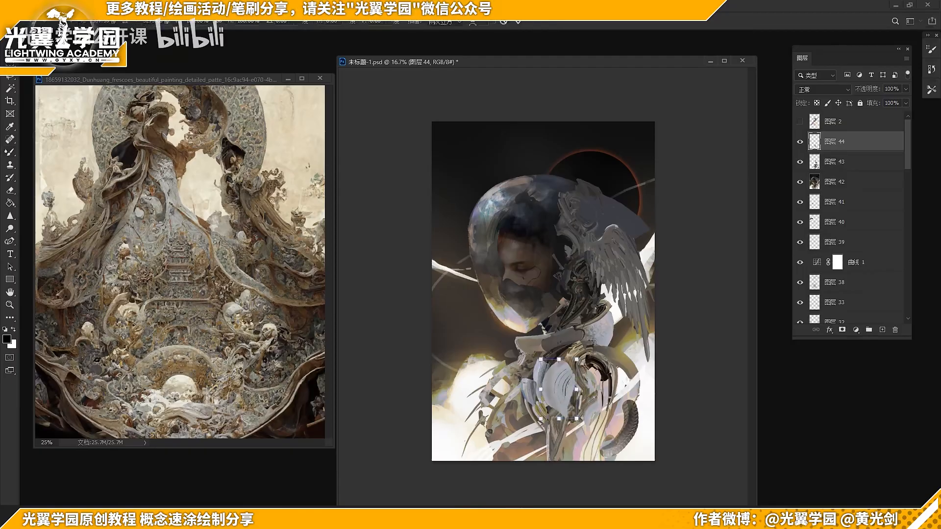
left_click_drag(625, 340, 620, 337)
left_click_drag(575, 379, 572, 348)
key("Return")
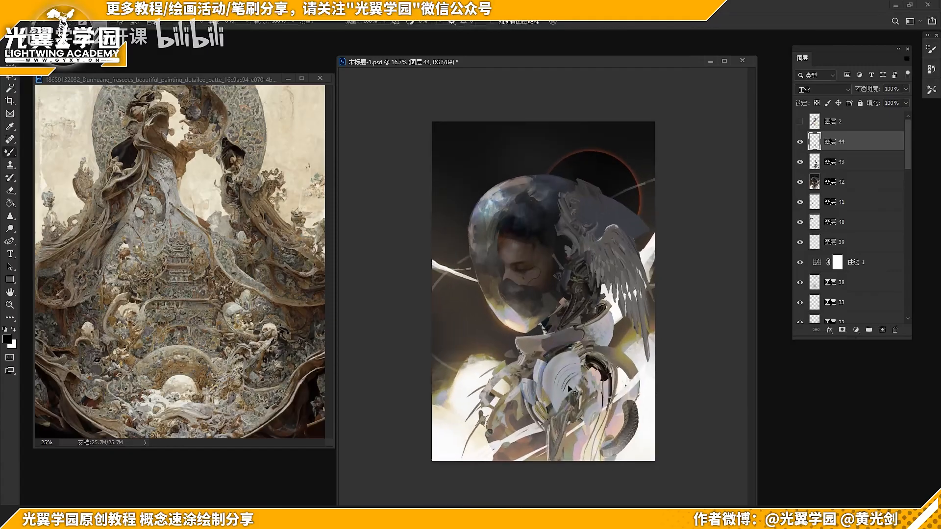
Touch up the ridged shell plate and lengthen it downward with Free Transform
left_click_drag(574, 392, 567, 383)
key("ctrl+t")
left_click_drag(573, 419, 577, 430)
key("Return")
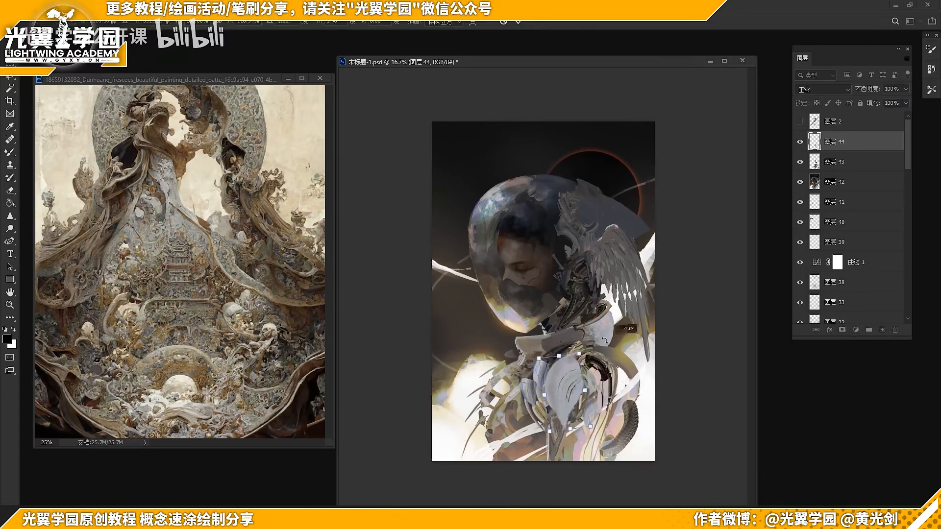
Flip the canvas horizontally and look through the Eraser's brush tips
key("b")
key("ctrl+minus")
key("ctrl+minus")
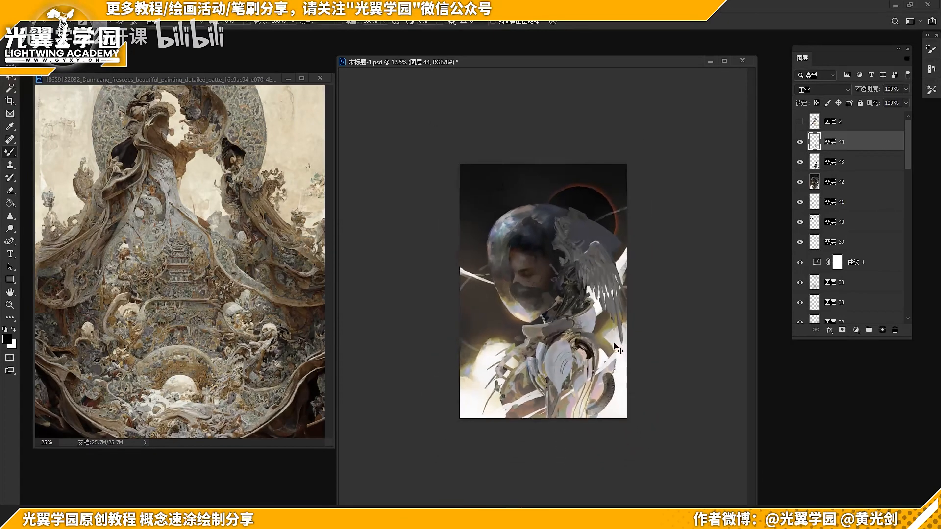
key("ctrl+shift+h")
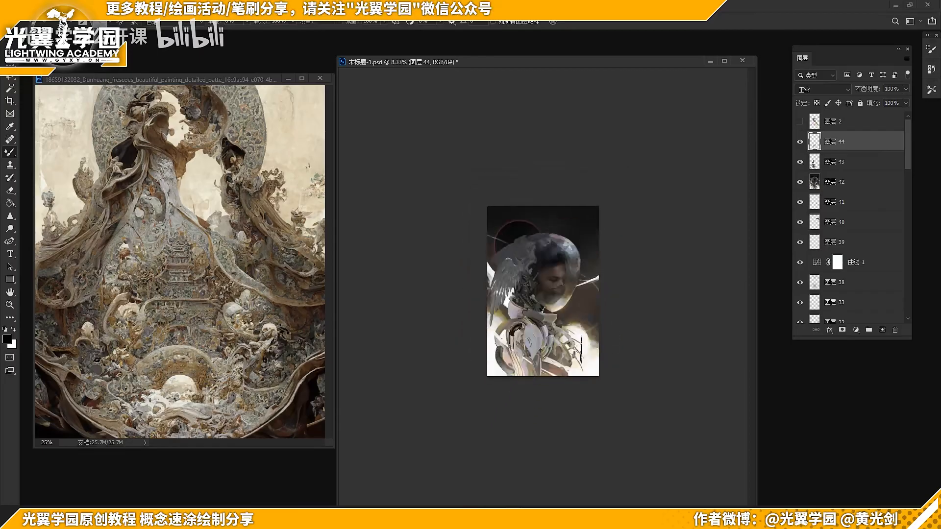
key("e")
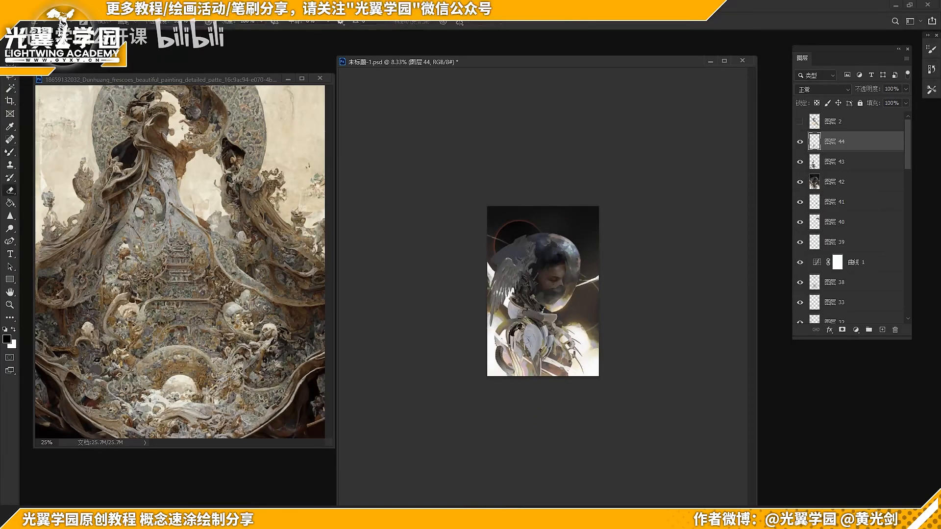
right_click(535, 335)
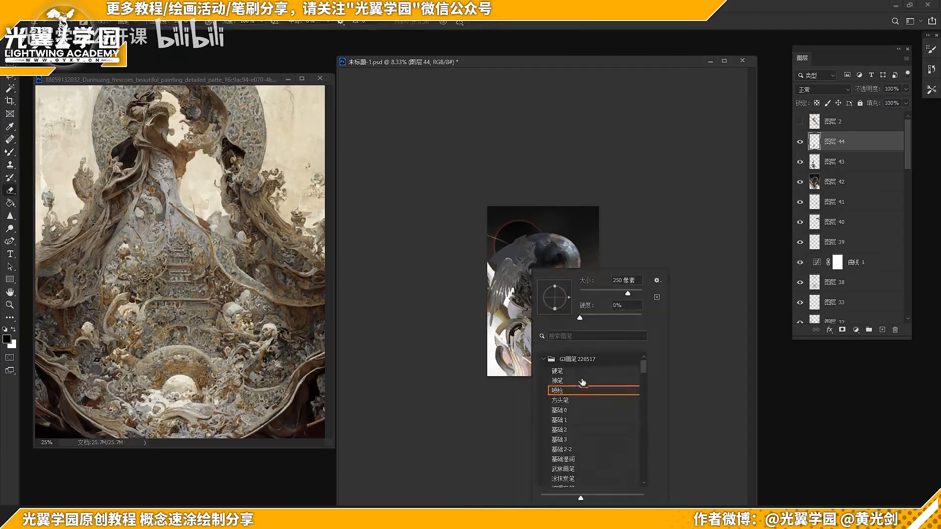
key("Return")
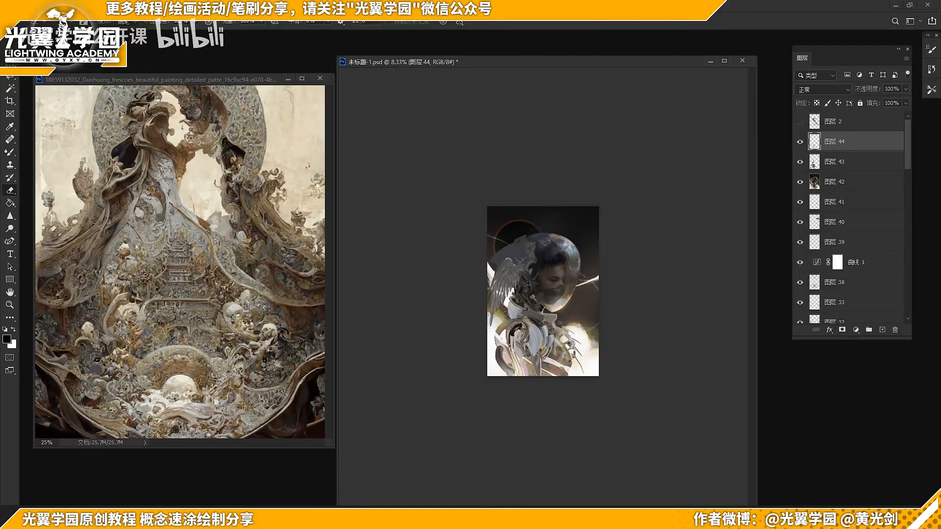
Try broad pale Mixer Brush strokes over the shoulder and down the upper arm
key("b")
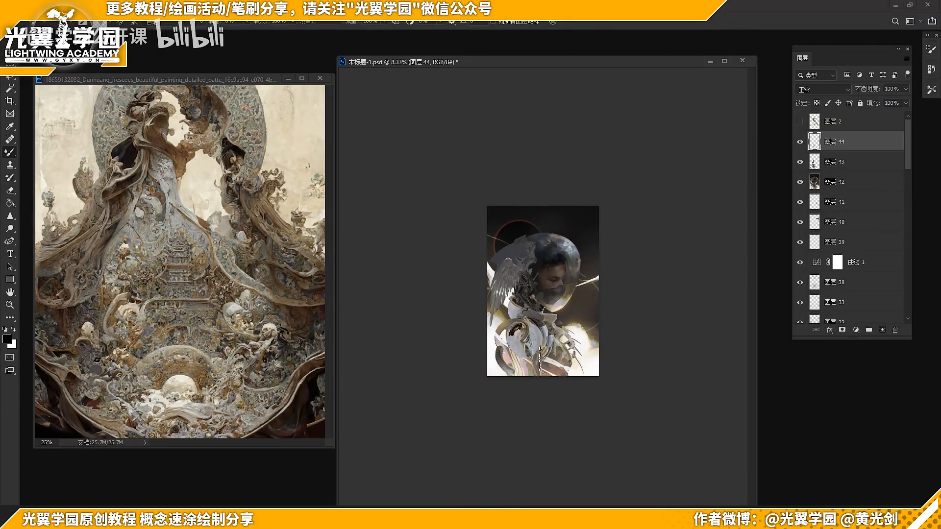
left_click_drag(524, 357, 509, 332)
key("ctrl+plus")
key("ctrl+plus")
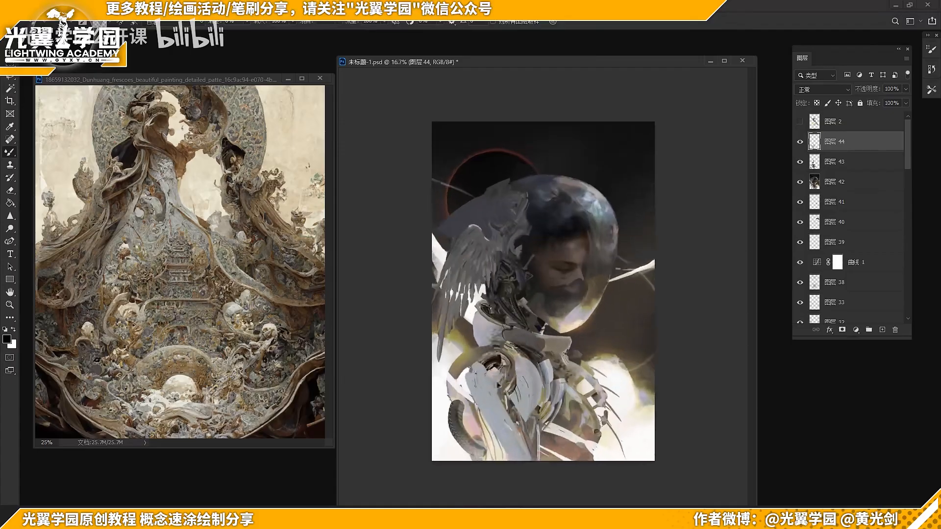
mouse_move(485, 368)
left_mouse_down()
mouse_move(477, 391)
mouse_move(492, 399)
left_mouse_up()
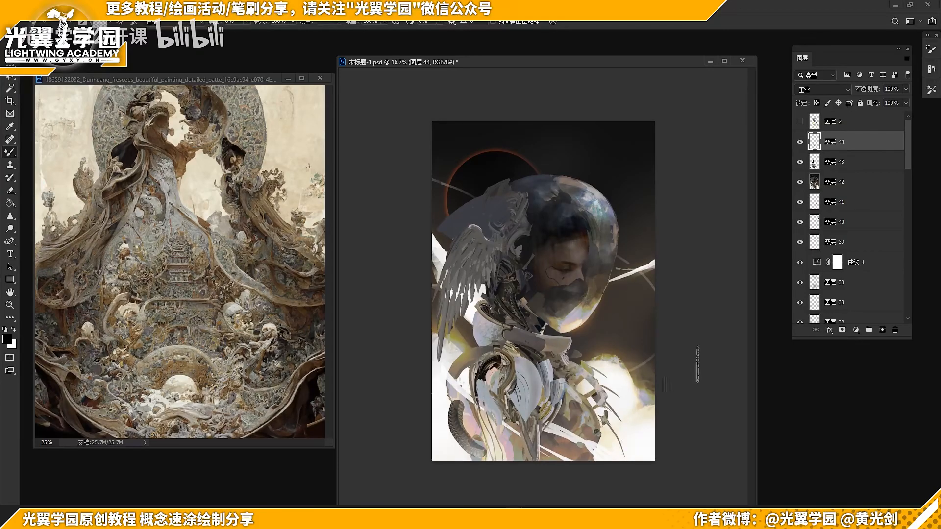
Paint carved, strand-like ribs across the front of the chest on a new layer, sampling the fresco reference
left_click(882, 330)
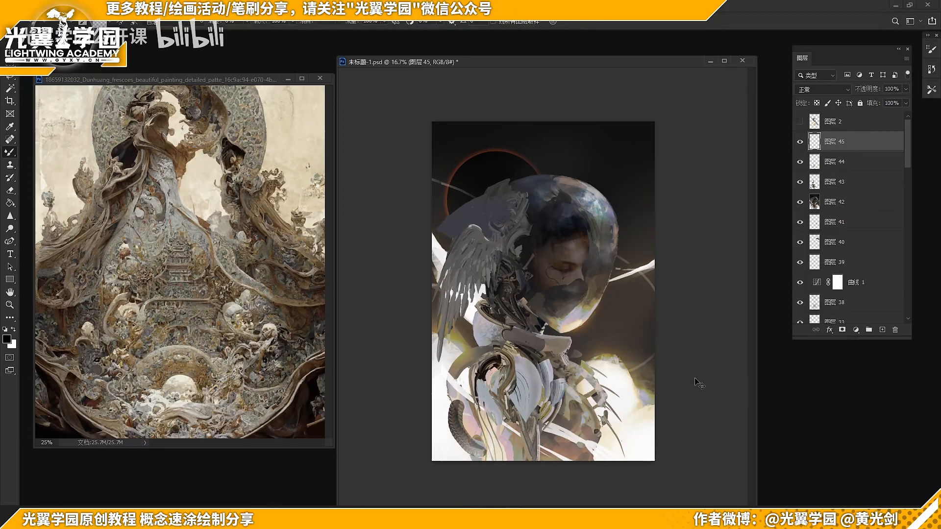
key("ctrl+minus")
key("ctrl+minus")
key("ctrl+plus")
key("ctrl+plus")
left_click(248, 306)
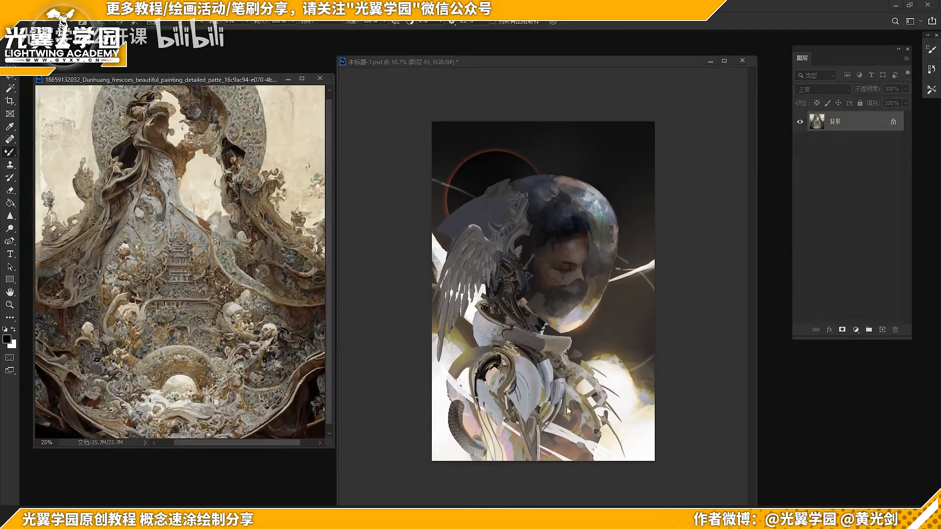
left_click(568, 410)
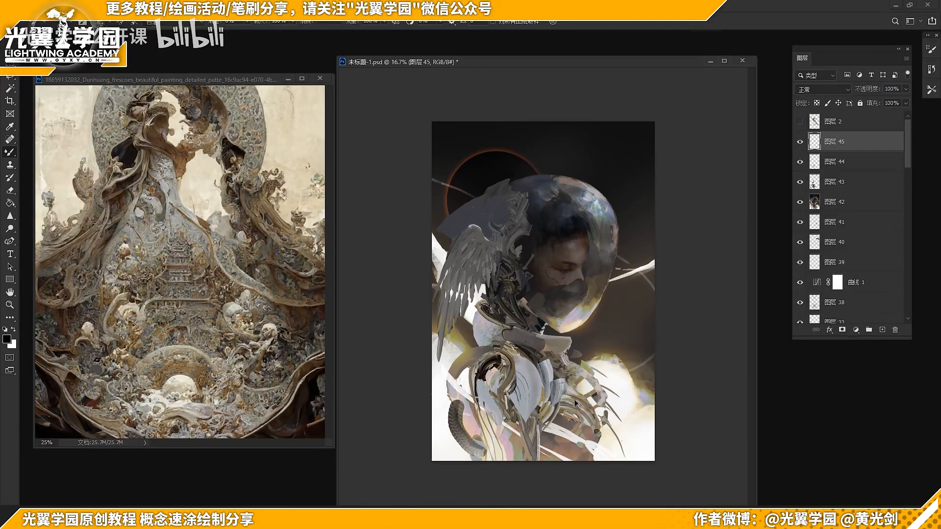
key("ctrl+z")
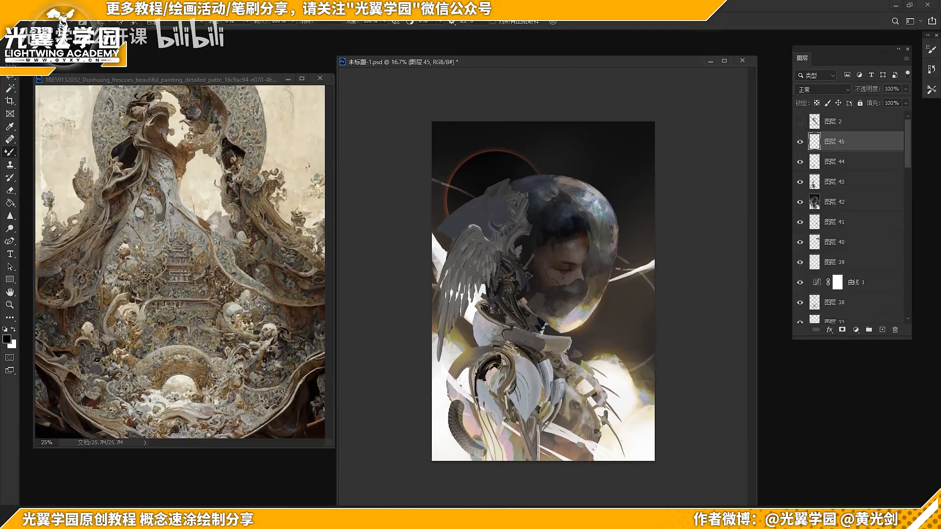
left_click_drag(582, 409, 594, 428)
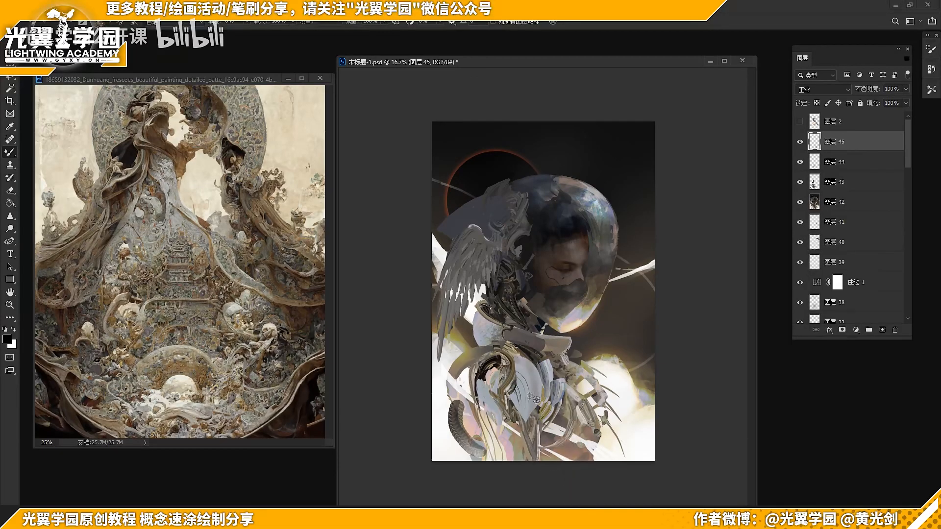
left_click(549, 407, "alt")
left_click_drag(546, 435, 572, 415)
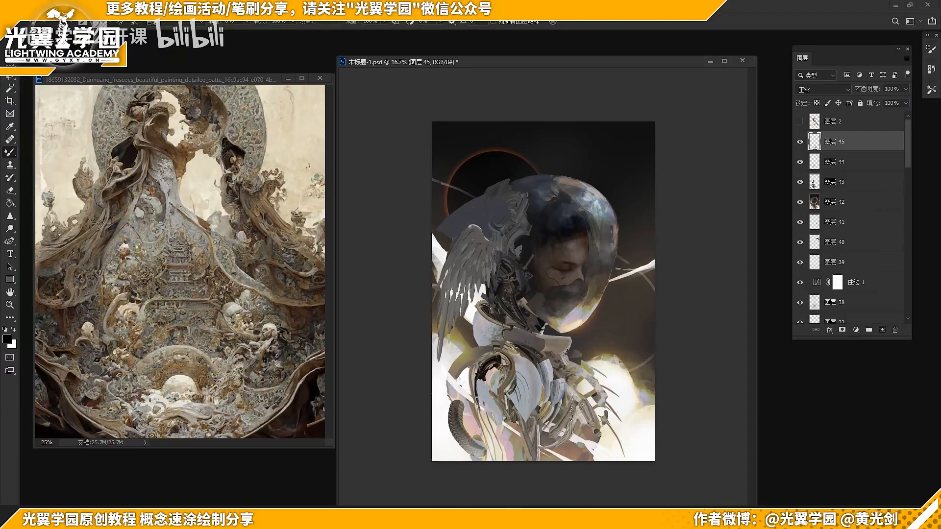
Resample the fresco reference and paint pale ridged folds across the torso below the chest ribs
left_click(277, 332)
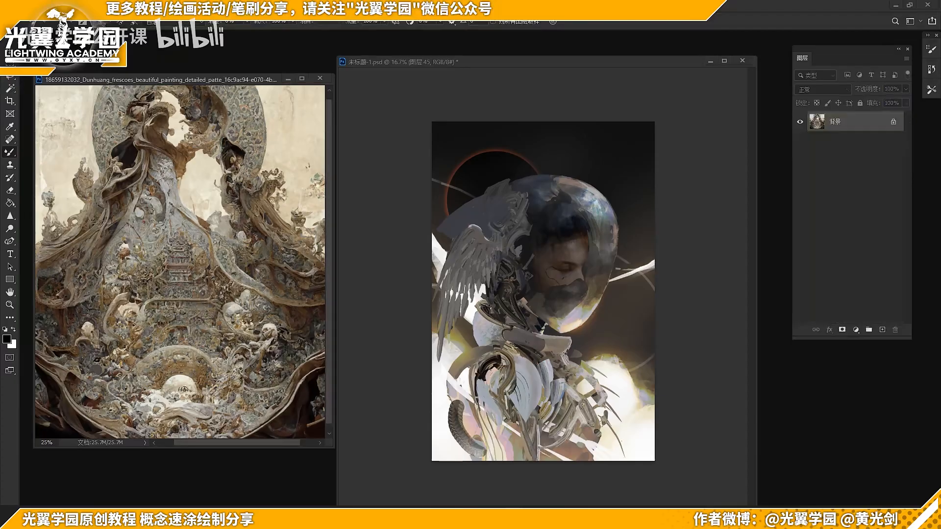
left_click(589, 420)
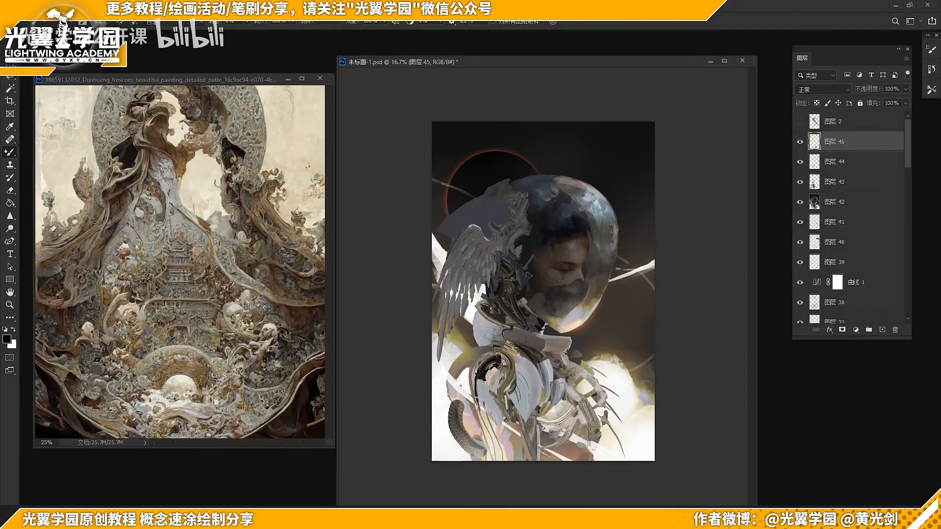
mouse_move(576, 416)
left_mouse_down()
mouse_move(549, 413)
mouse_move(566, 434)
left_mouse_up()
key("ctrl+minus")
key("ctrl+minus")
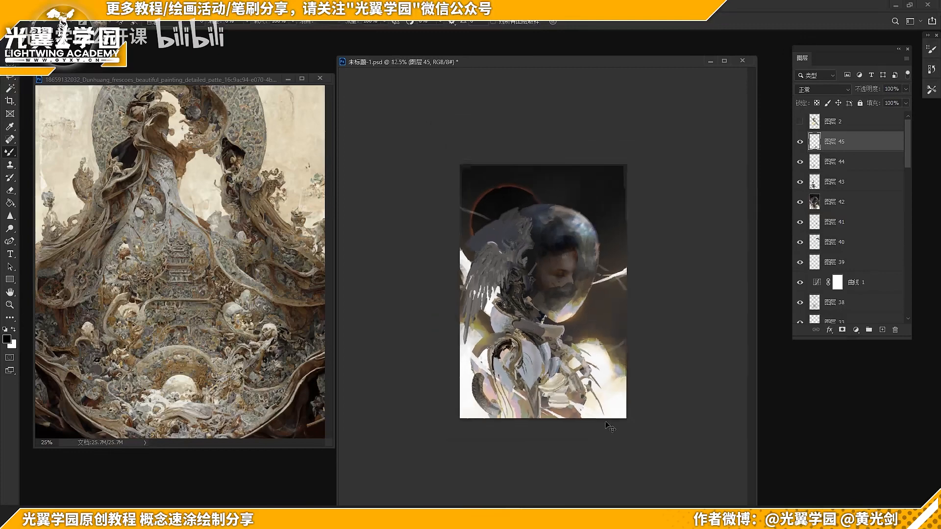
key("ctrl+plus")
key("ctrl+plus")
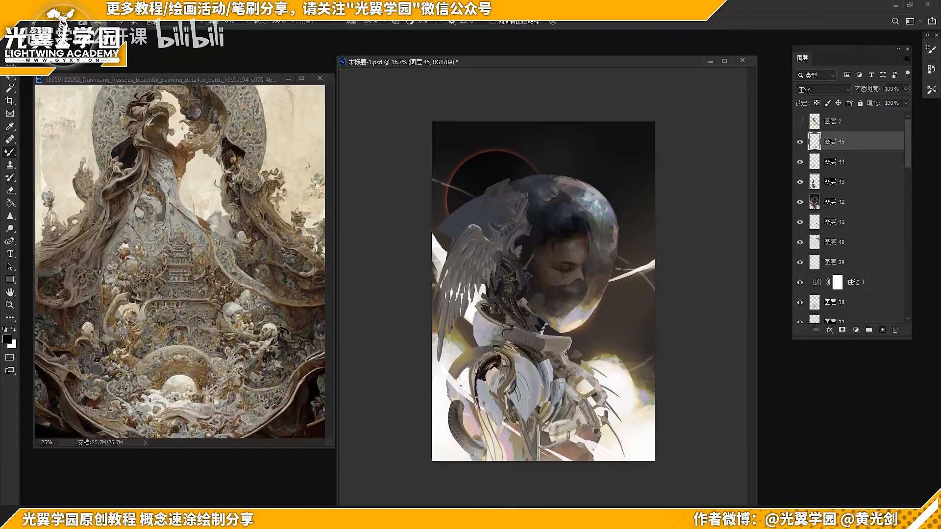
left_click_drag(562, 441, 582, 441)
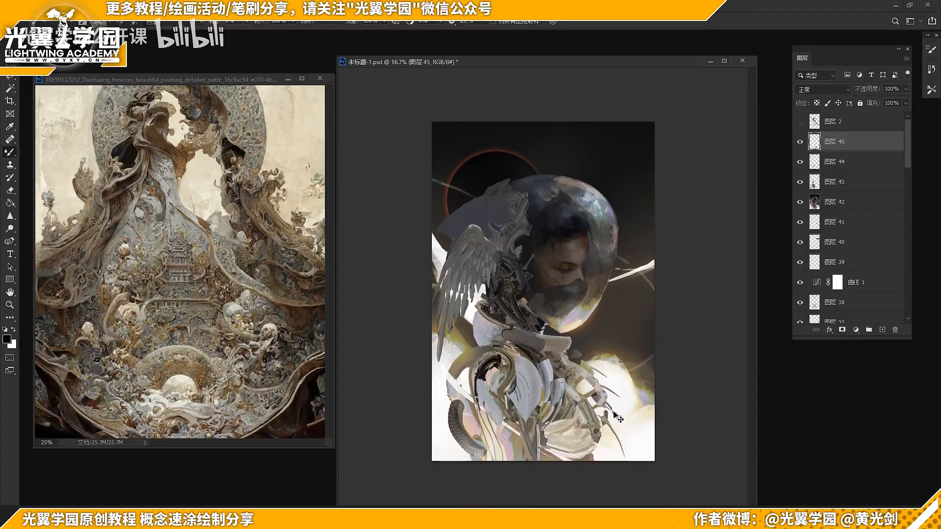
Extend the pale ridged folds along the lower torso to its front edge and flip the canvas horizontally
key("ctrl+minus")
key("ctrl+plus")
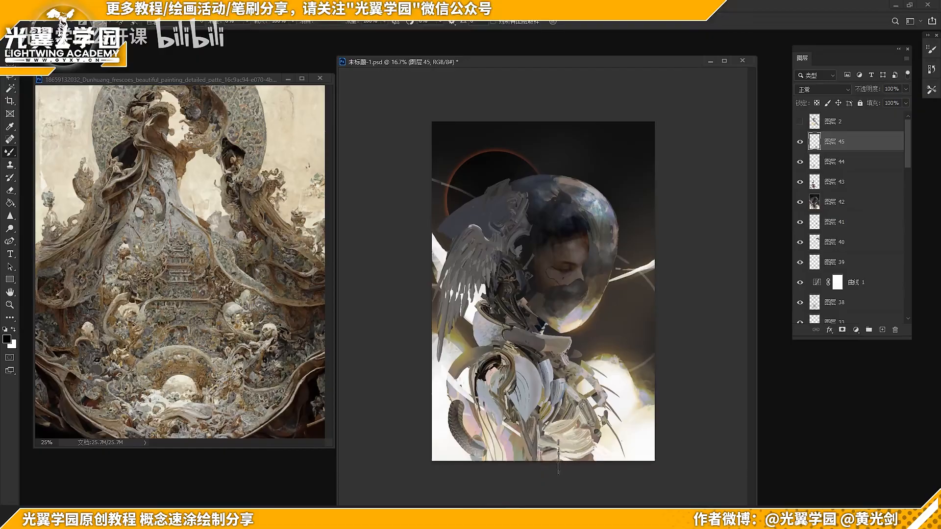
left_click_drag(555, 436, 566, 457)
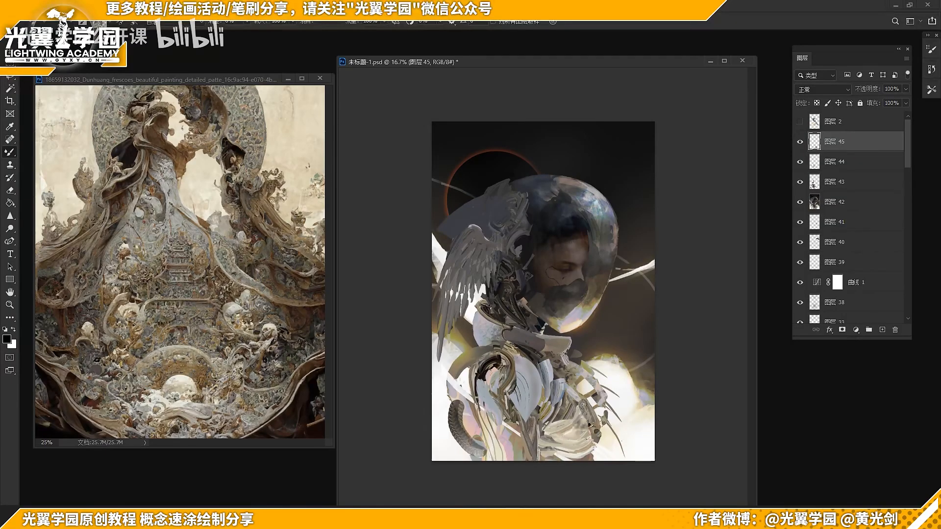
mouse_move(567, 449)
left_mouse_down()
mouse_move(589, 423)
mouse_move(569, 448)
mouse_move(595, 443)
mouse_move(582, 448)
mouse_move(600, 466)
mouse_move(598, 448)
mouse_move(584, 446)
mouse_move(574, 465)
mouse_move(603, 447)
mouse_move(577, 474)
mouse_move(602, 443)
left_mouse_up()
left_click(591, 450, "alt")
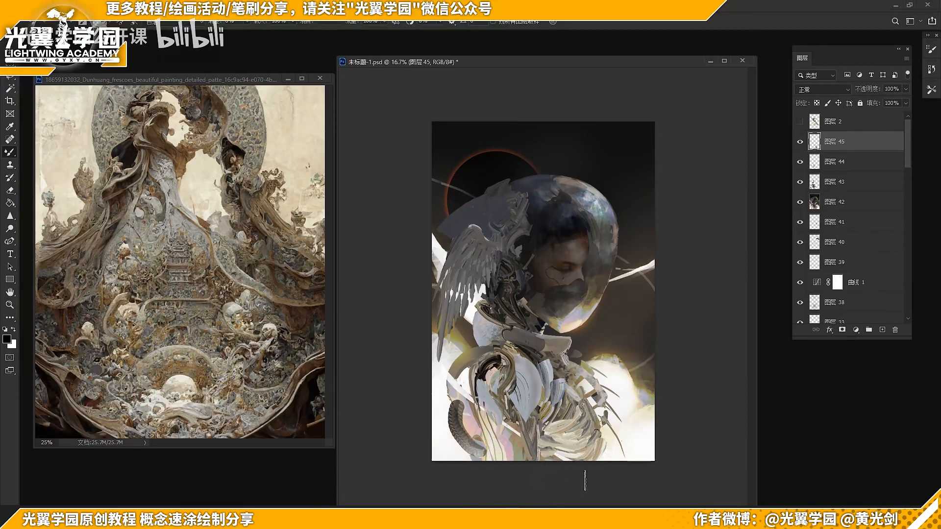
key("ctrl+minus")
key("ctrl+minus")
key("ctrl+plus")
key("ctrl+plus")
key("ctrl+shift+h")
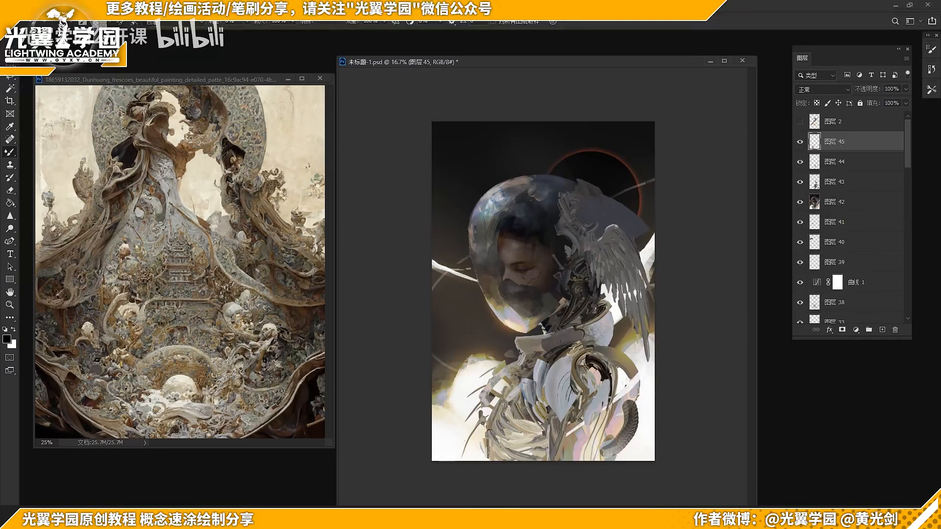
Resample dark tones from the fresco reference and paint carved ornament over the ribs on the upper front of the chest
left_click(522, 385, "alt")
left_click(292, 267)
left_click(261, 237, "alt")
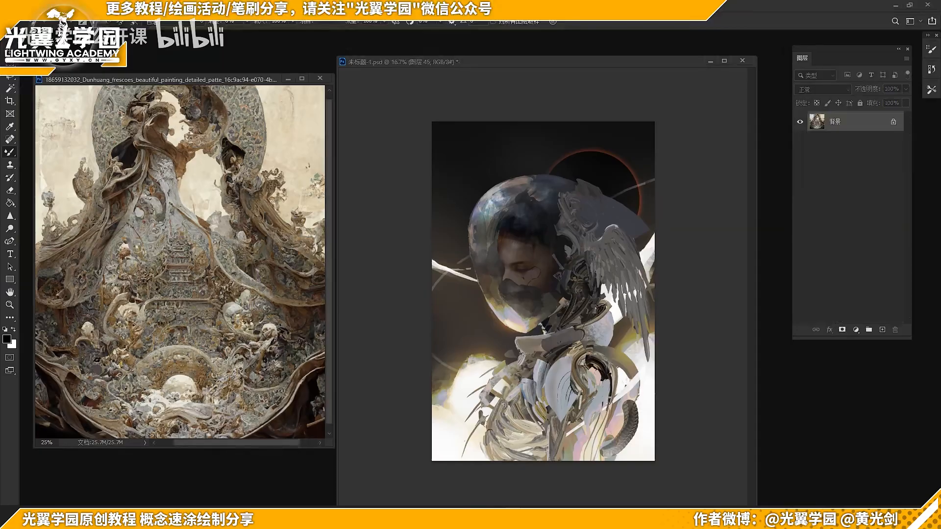
left_click(510, 377)
mouse_move(512, 370)
left_mouse_down()
mouse_move(521, 382)
mouse_move(526, 370)
mouse_move(509, 382)
mouse_move(503, 407)
mouse_move(511, 375)
mouse_move(501, 381)
left_mouse_up()
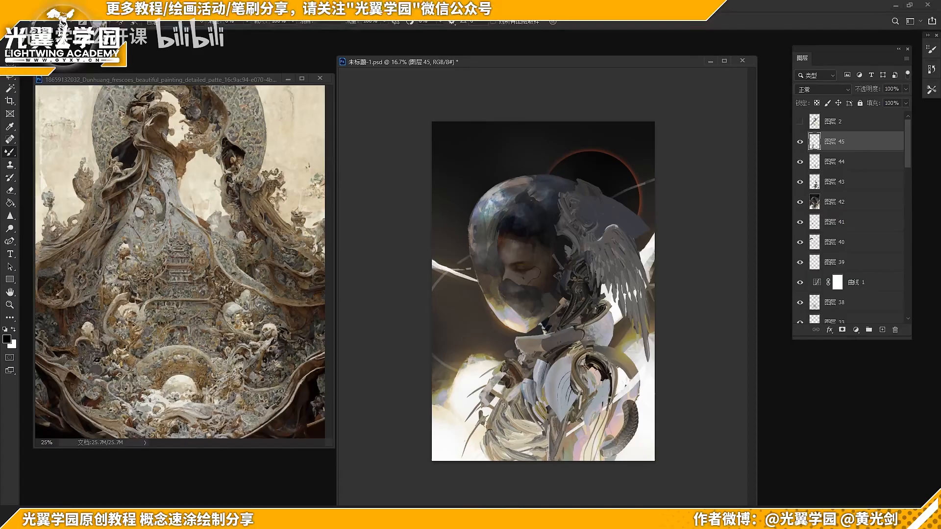
left_click(258, 243)
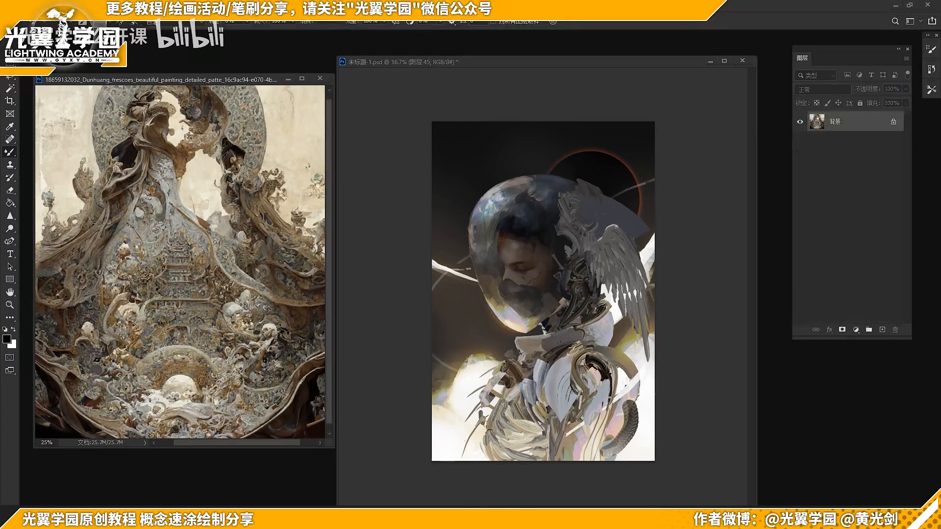
left_click(507, 363)
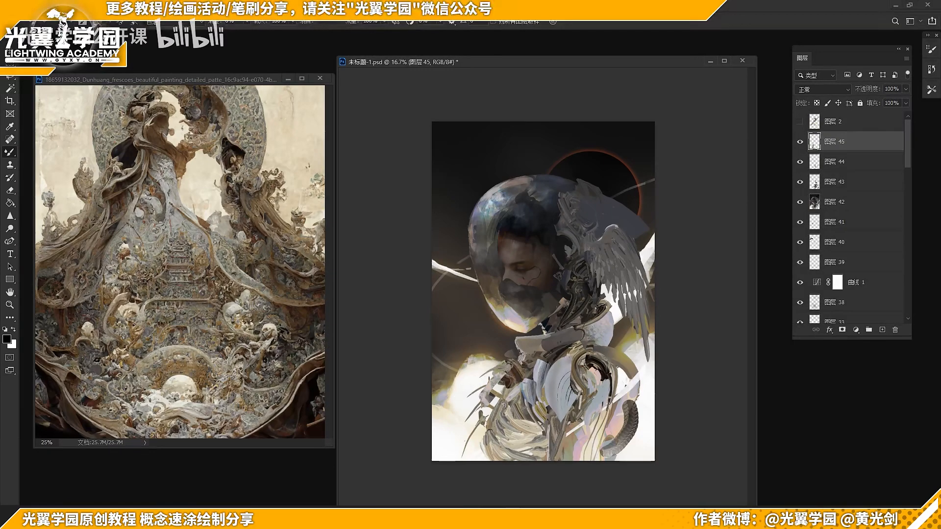
key("ctrl+plus")
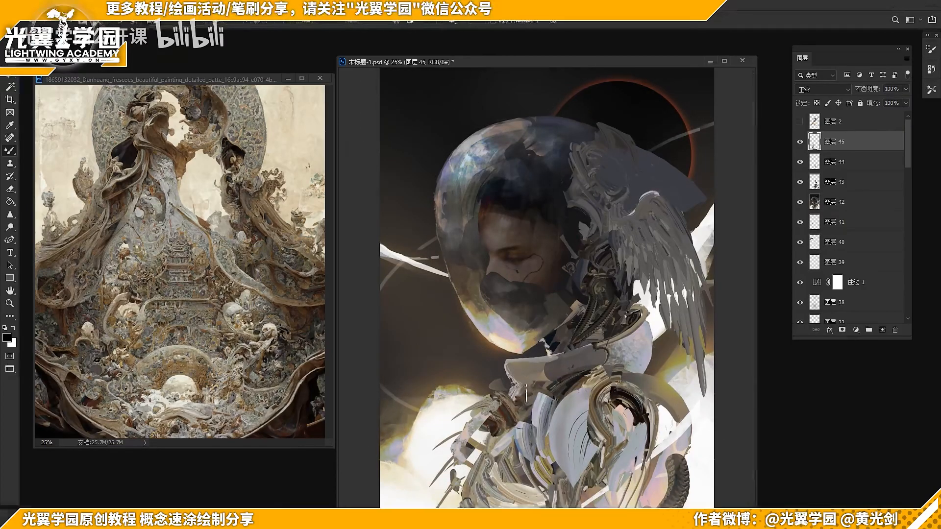
key("f")
left_click_drag(538, 412, 574, 420)
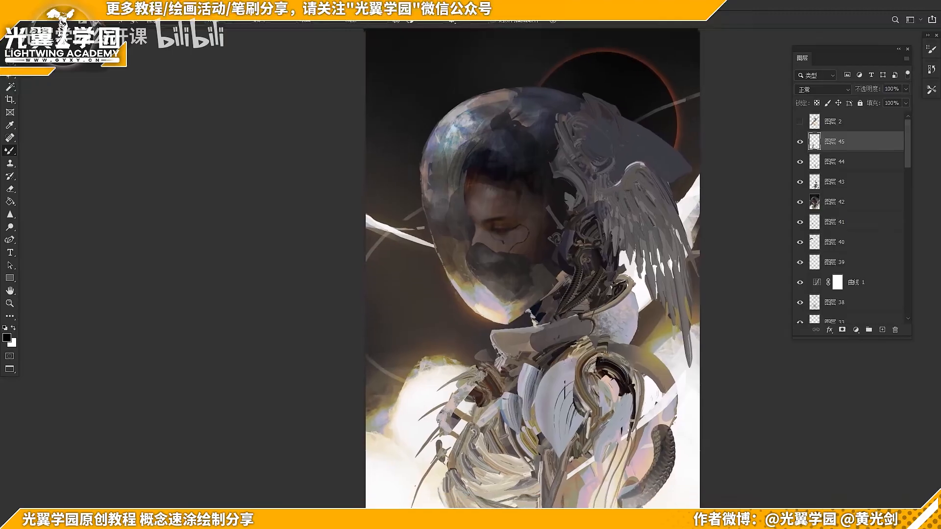
key("f")
key("f")
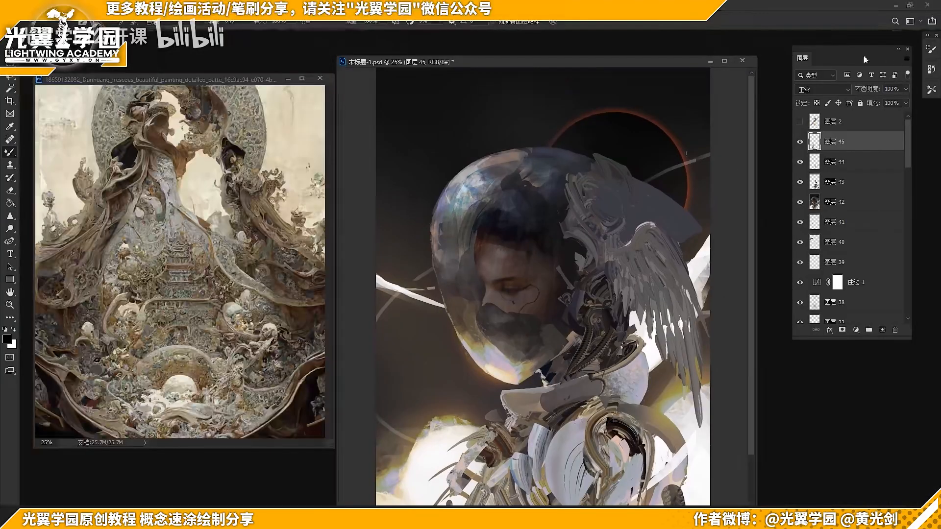
left_click_drag(654, 61, 656, 49)
key("ctrl+minus")
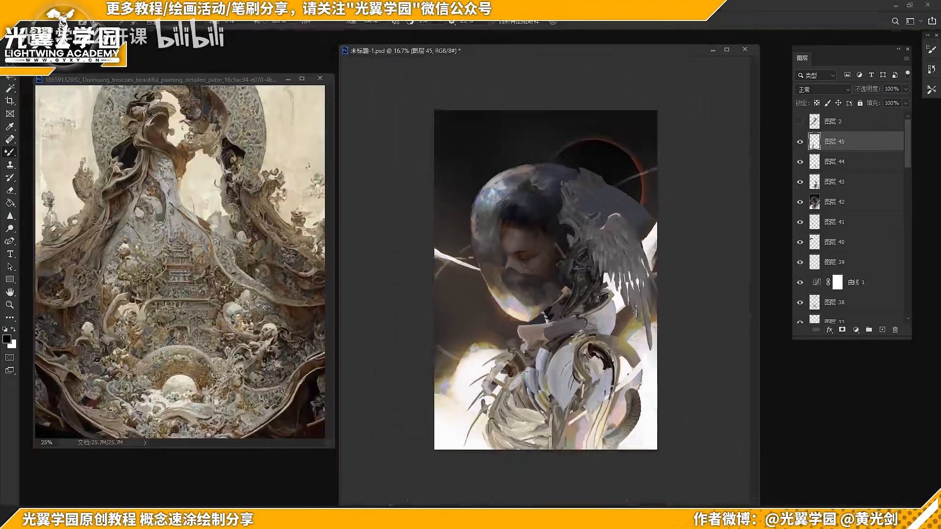
Sample several fresco areas and paint small carved ornaments at the roots of the spikes along the chest's front edge
key("ctrl+plus")
left_click_drag(568, 426, 566, 396)
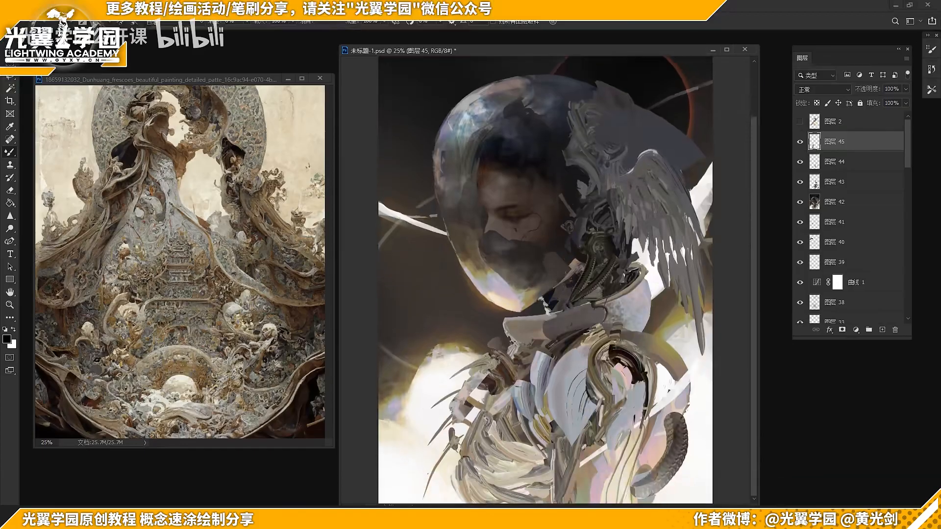
left_click(274, 353)
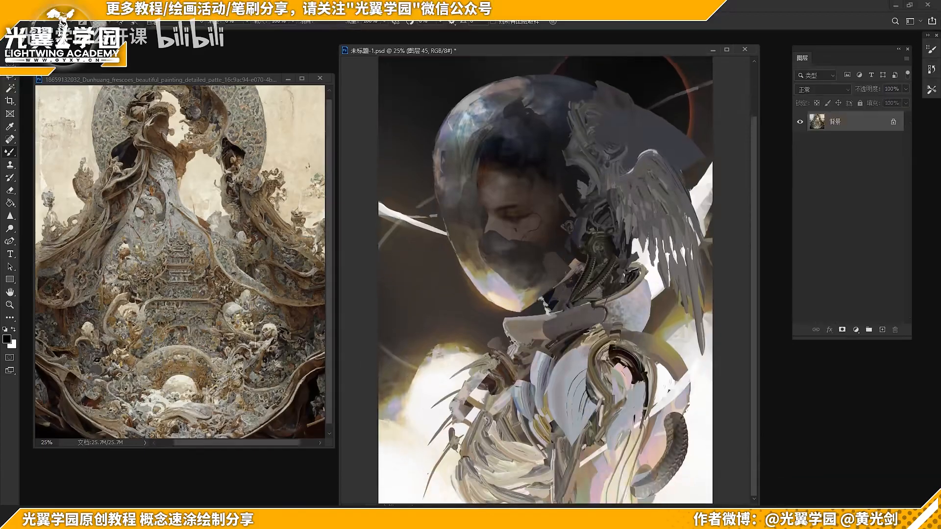
left_click(458, 411)
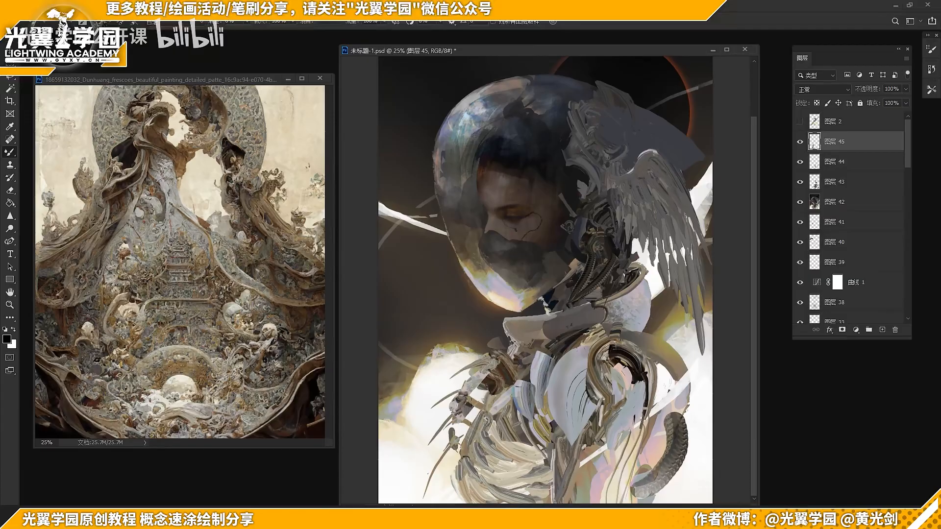
left_click_drag(479, 382, 478, 400)
left_click(268, 346)
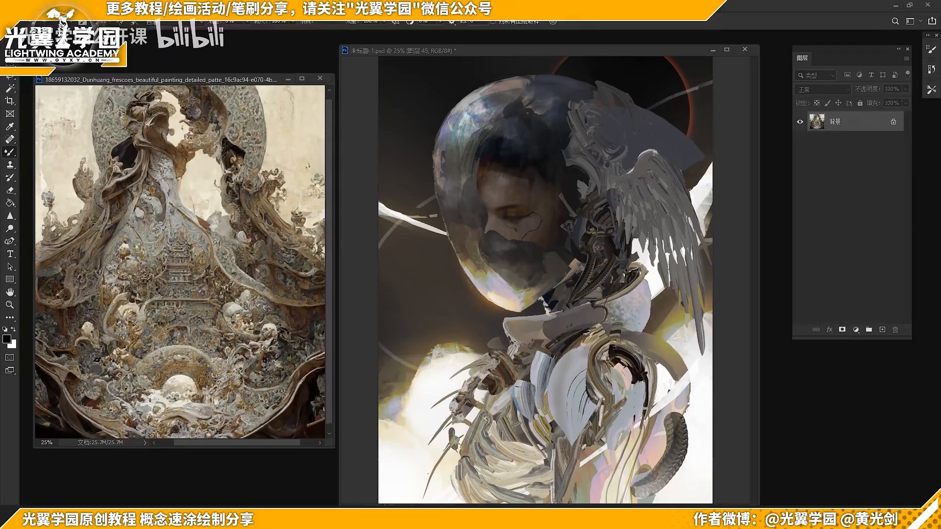
left_click(464, 392)
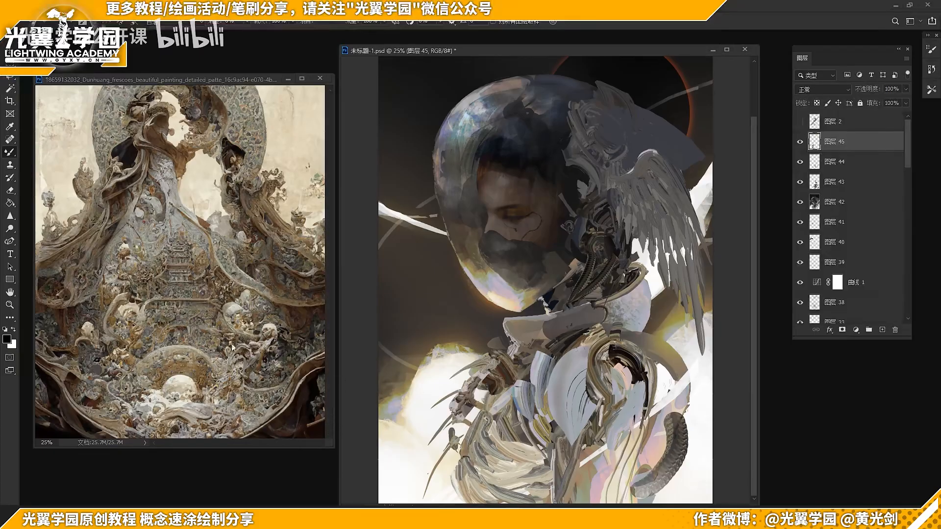
left_click(225, 370)
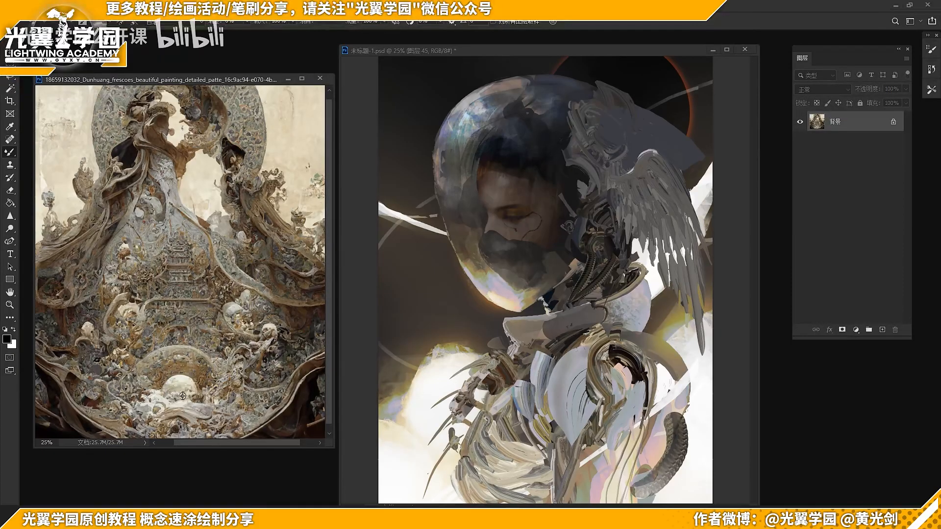
left_click(475, 390)
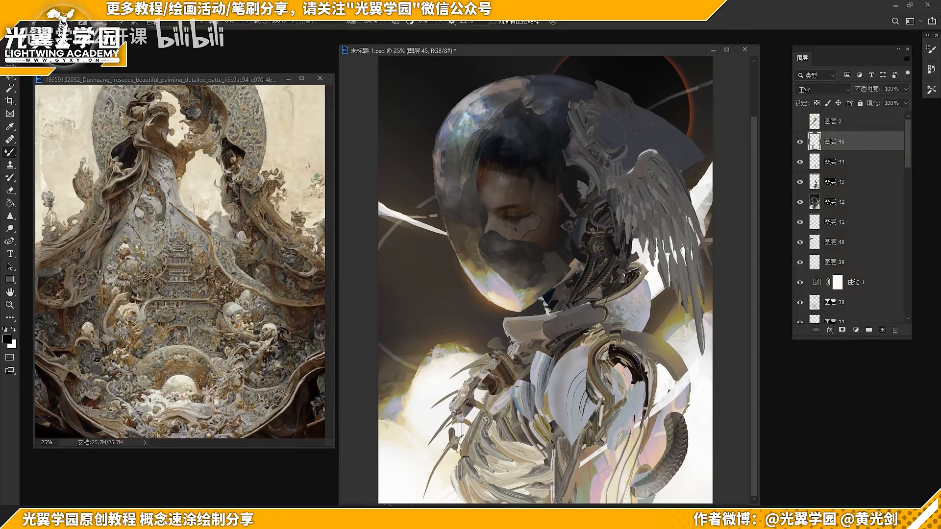
Paint thin, tapering bone-like spikes projecting outward from the front edge of the chest
left_click_drag(431, 448, 431, 464)
mouse_move(449, 422)
left_mouse_down()
mouse_move(432, 437)
mouse_move(440, 456)
mouse_move(453, 445)
mouse_move(435, 472)
left_mouse_up()
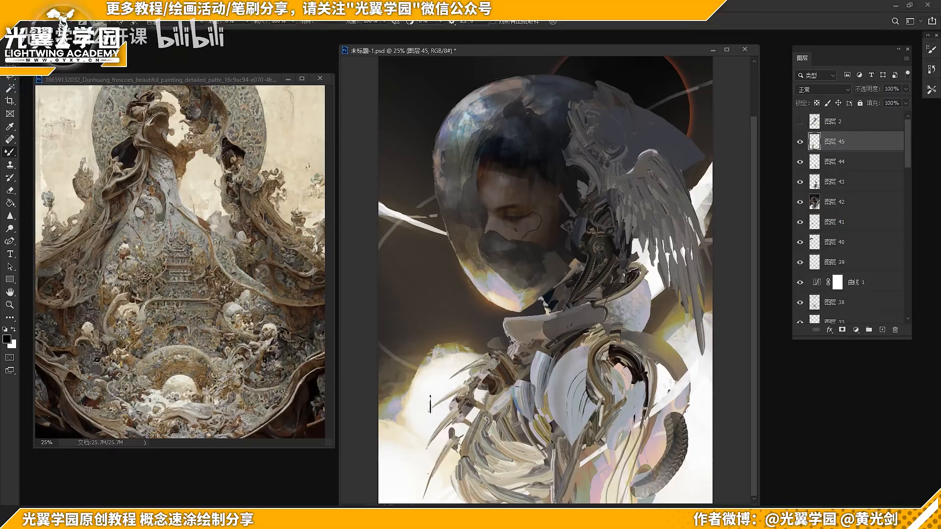
left_click_drag(478, 362, 451, 378)
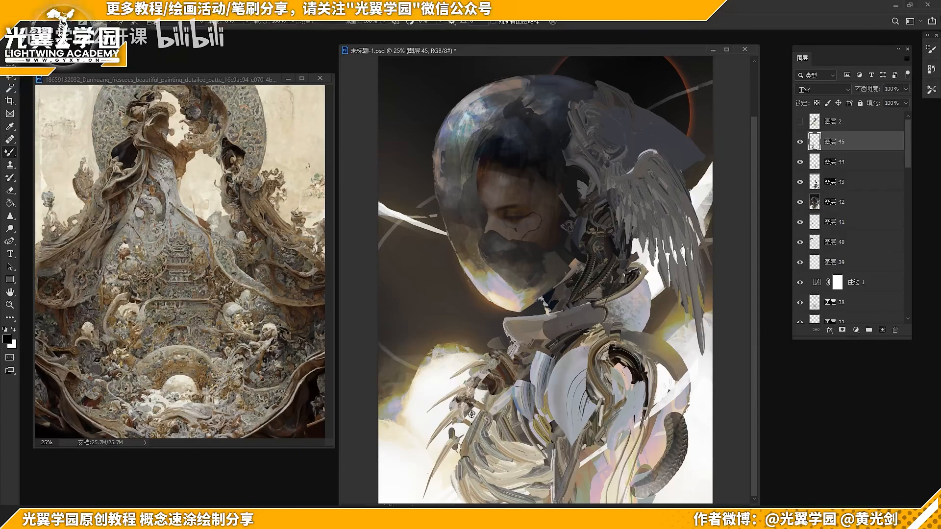
key("ctrl+Tab")
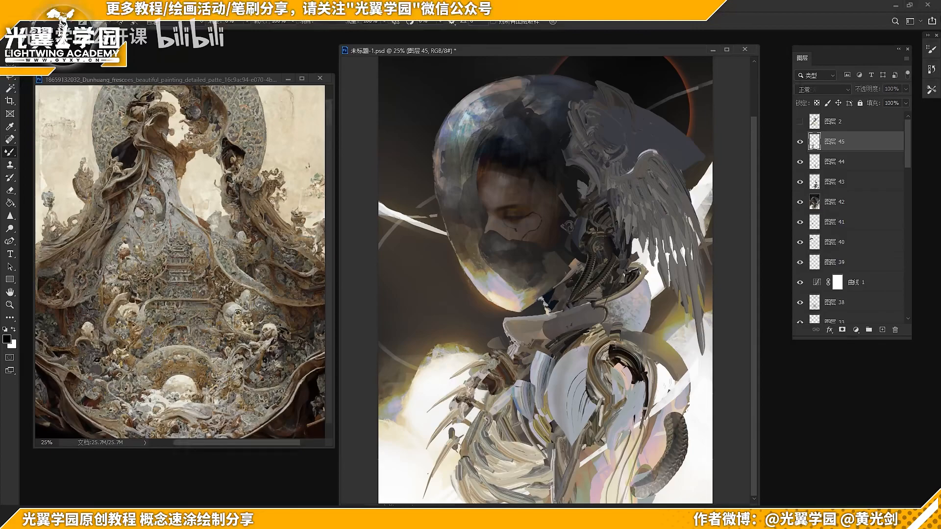
key("ctrl+Tab")
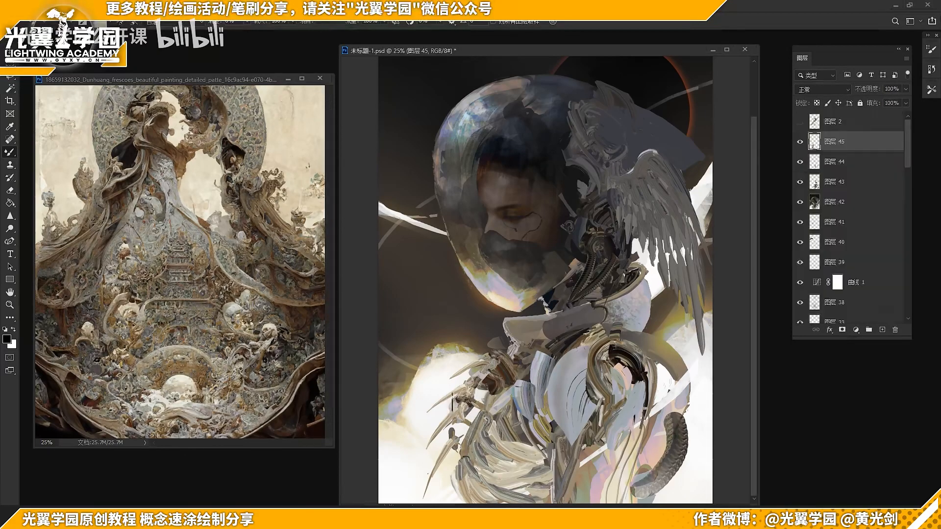
Build up carved knots at the base of the upper chest spikes and undo the last two strokes
left_click_drag(473, 388, 482, 377)
left_click(469, 384, "alt")
left_click(482, 375, "alt")
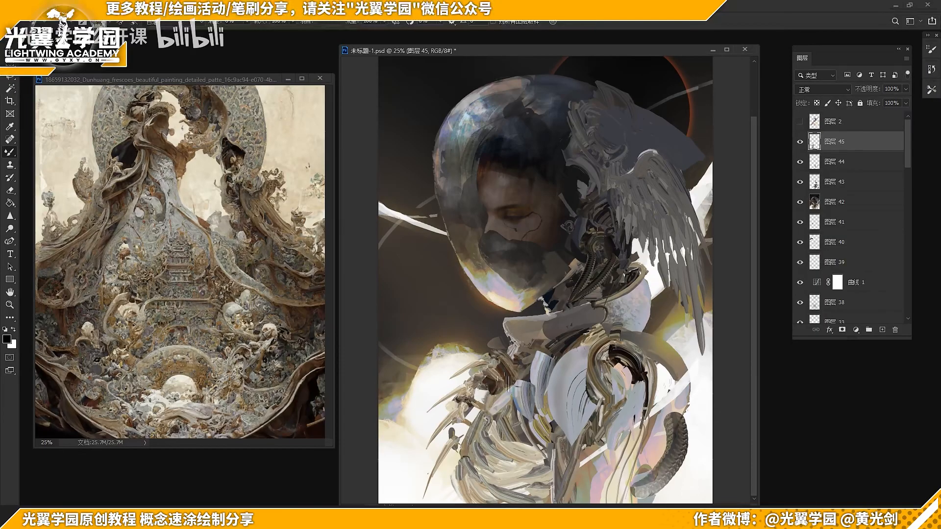
mouse_move(496, 356)
left_mouse_down()
mouse_move(476, 350)
mouse_move(495, 355)
left_mouse_up()
key("ctrl+z")
key("ctrl+z")
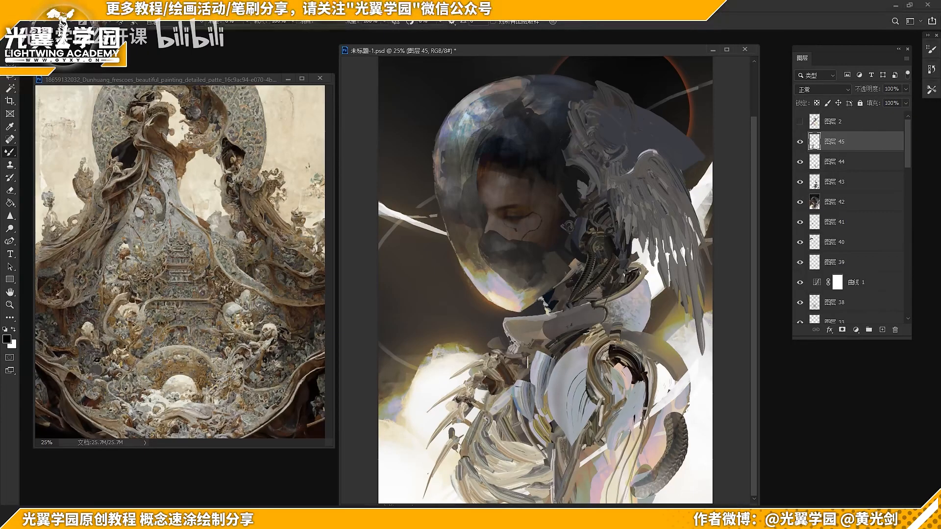
Resample the fresco reference and add more ornamental bone-like detail over the ribs and spikes at the chest's front
key("ctrl+minus")
key("ctrl+plus")
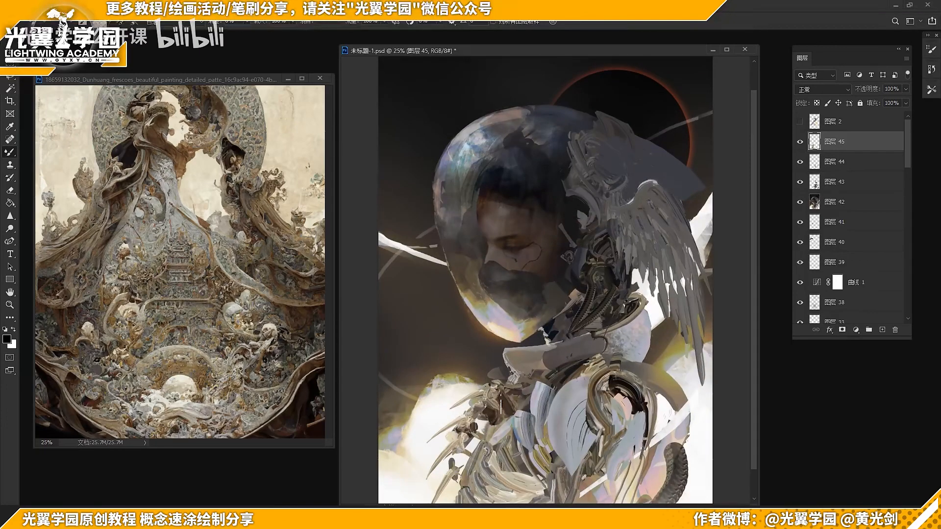
left_click(282, 347)
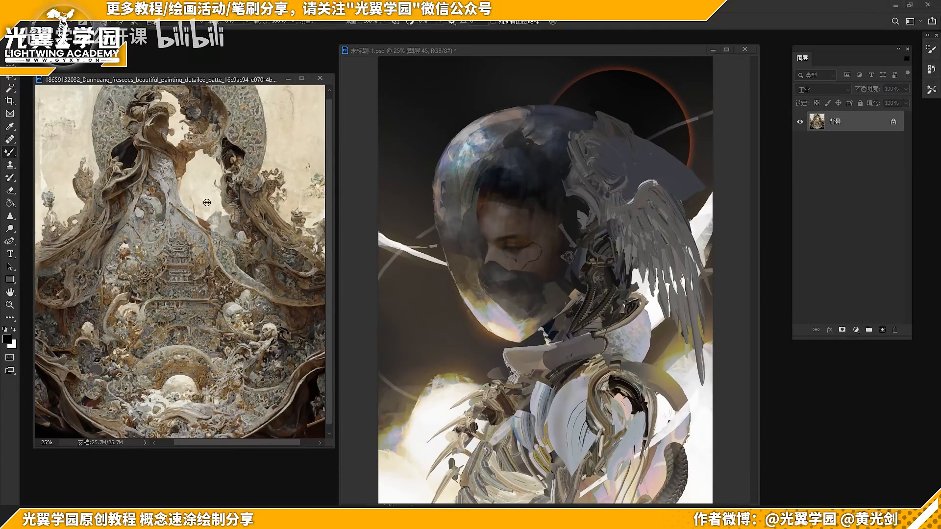
left_click(497, 404)
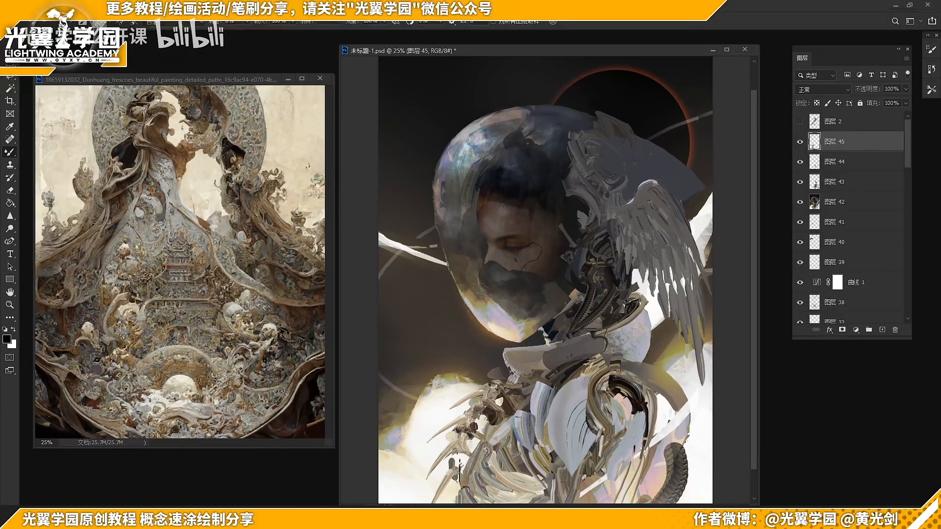
Select layer 图层 44 and shade the pale petal-shaped chest plates with the Dodge tool, undoing unwanted strokes
key("ctrl+minus")
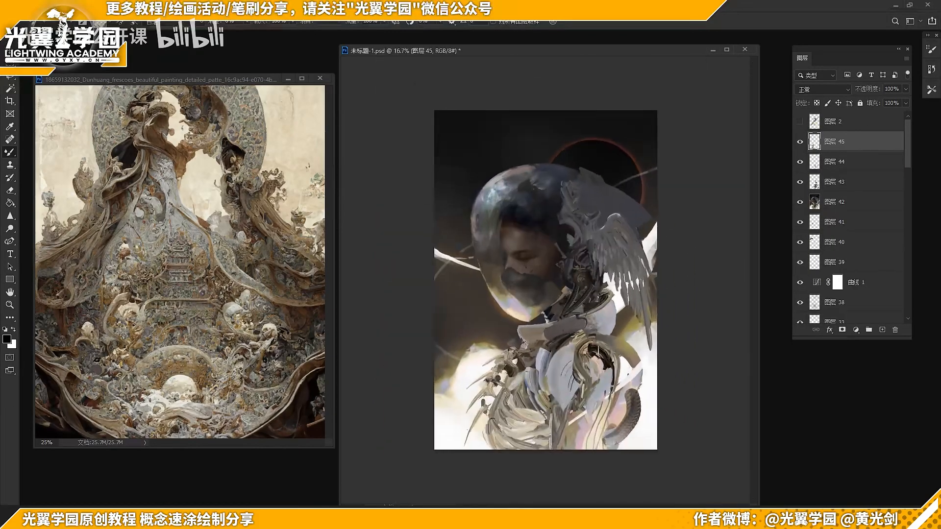
right_click(566, 365, "ctrl")
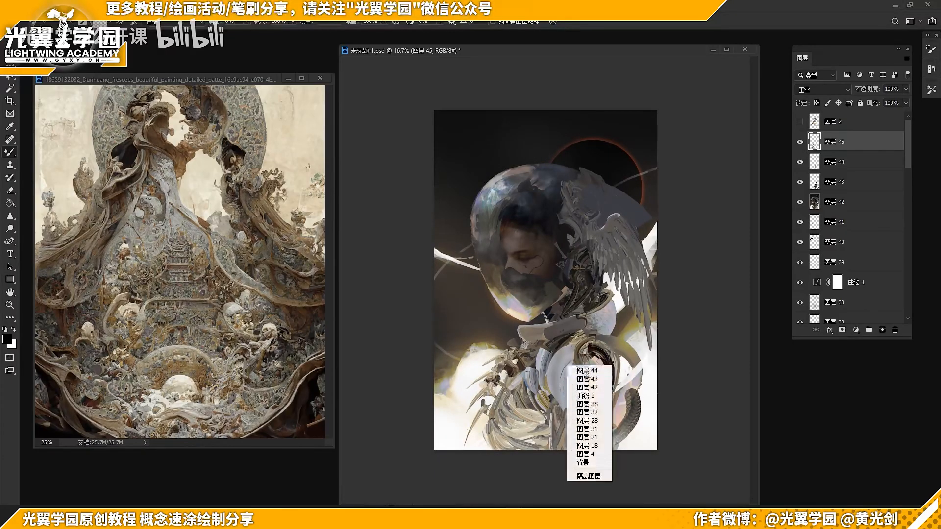
left_click(586, 371)
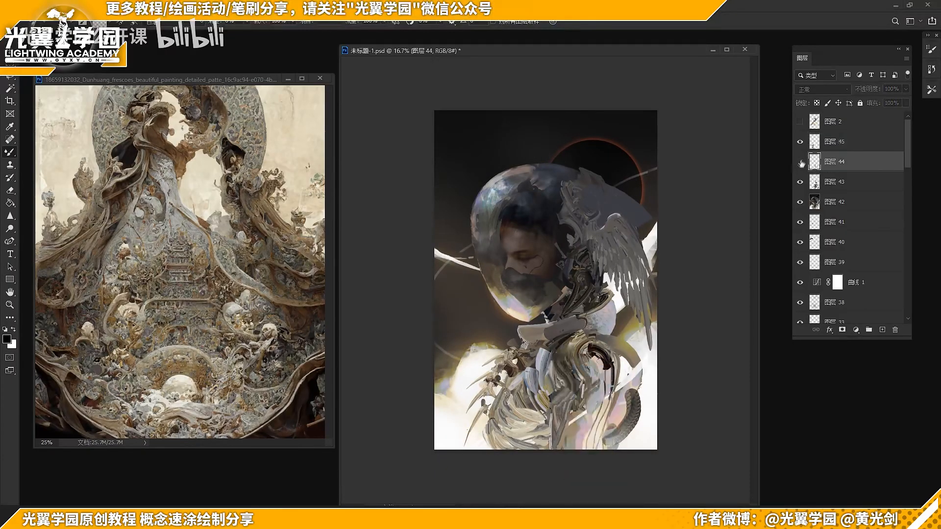
left_click(10, 228)
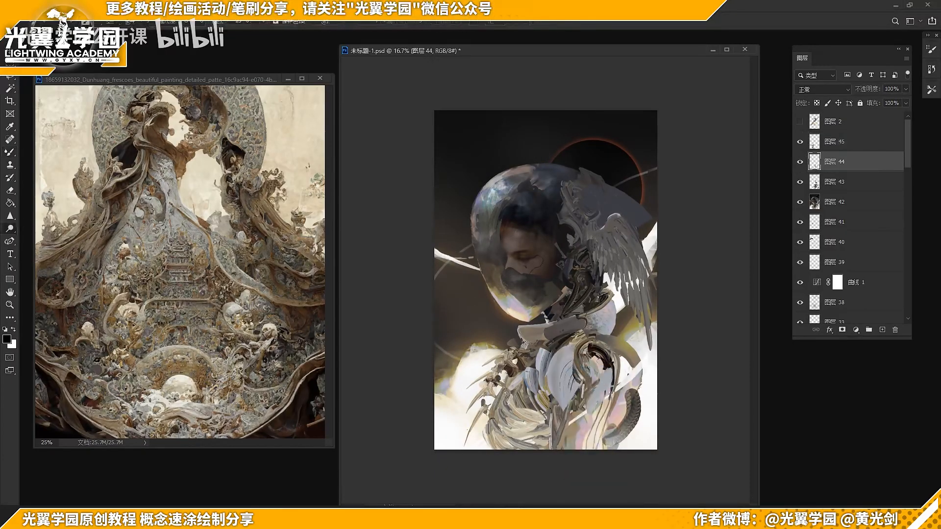
mouse_move(566, 390)
left_mouse_down()
mouse_move(571, 378)
mouse_move(566, 399)
mouse_move(568, 353)
left_mouse_up()
mouse_move(563, 362)
left_mouse_down()
mouse_move(559, 374)
mouse_move(559, 362)
left_mouse_up()
key("ctrl+z")
key("ctrl+z")
key("ctrl+z")
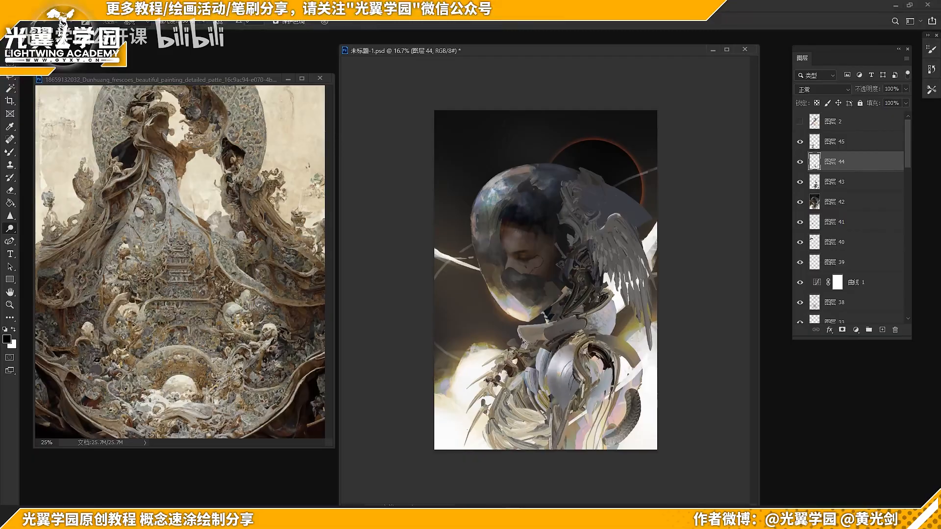
key("ctrl+z")
Retry the dodge strokes and brighten the upper petal plates and the plates beside the shoulder cavity
mouse_move(571, 395)
left_mouse_down()
mouse_move(572, 382)
mouse_move(602, 381)
mouse_move(597, 391)
left_mouse_up()
key("ctrl+z")
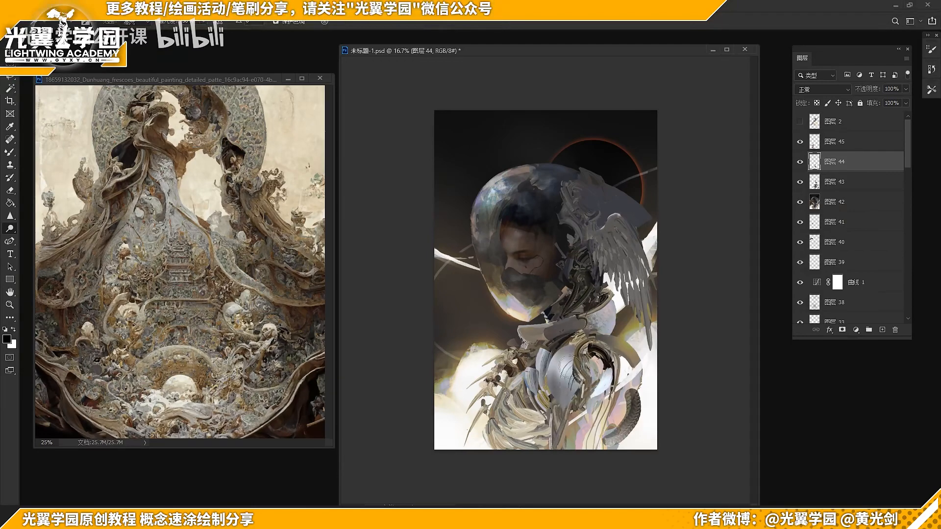
key("ctrl+z")
left_click_drag(560, 353, 565, 352)
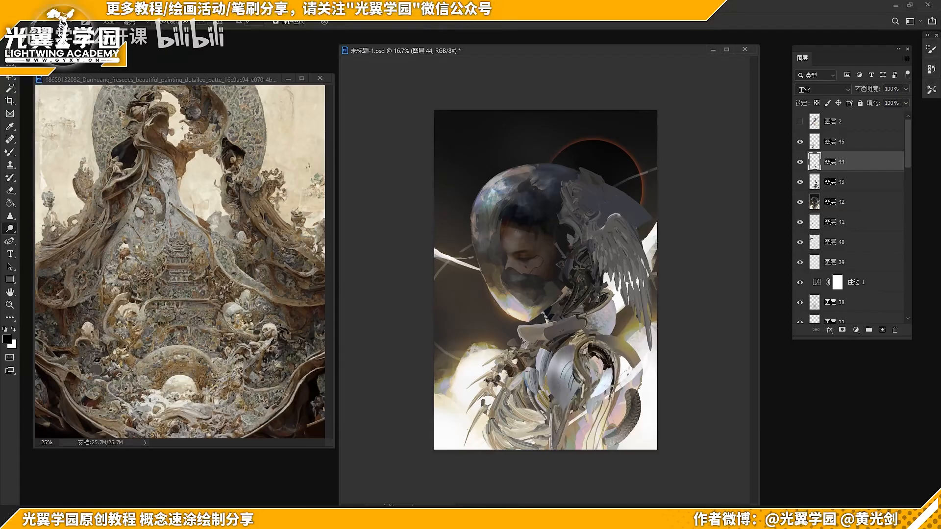
left_click_drag(616, 376, 593, 399)
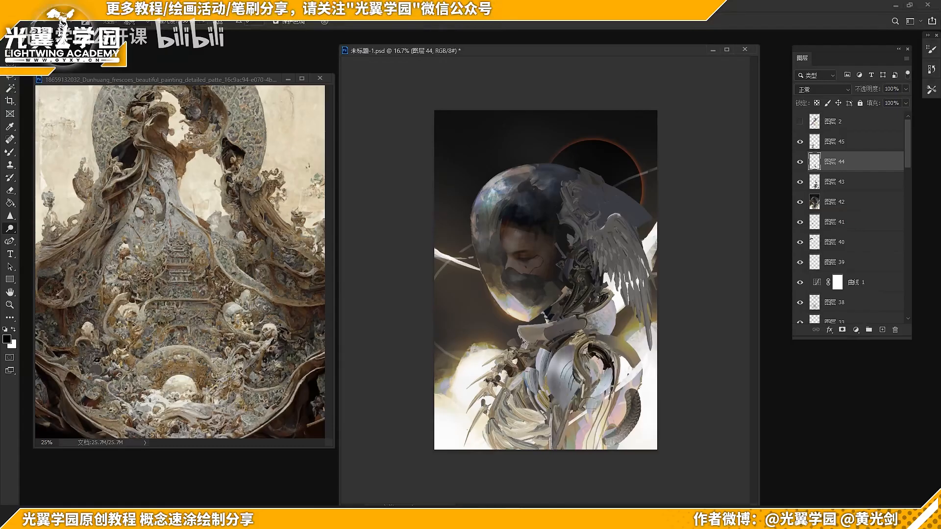
Switch to layer 图层 45, change the Dodge range, brighten the torso's ridged folds, and return to the Mixer Brush
left_click(833, 141)
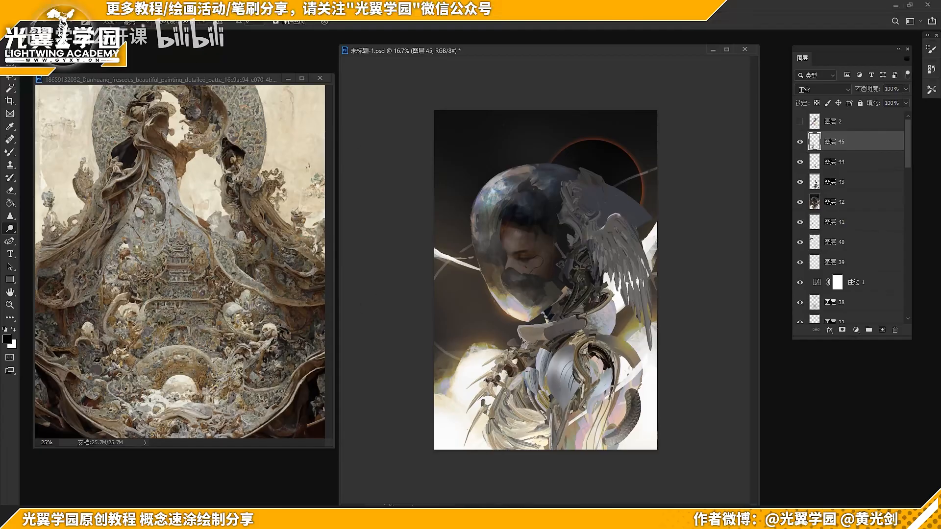
left_click(132, 22)
left_click(131, 30)
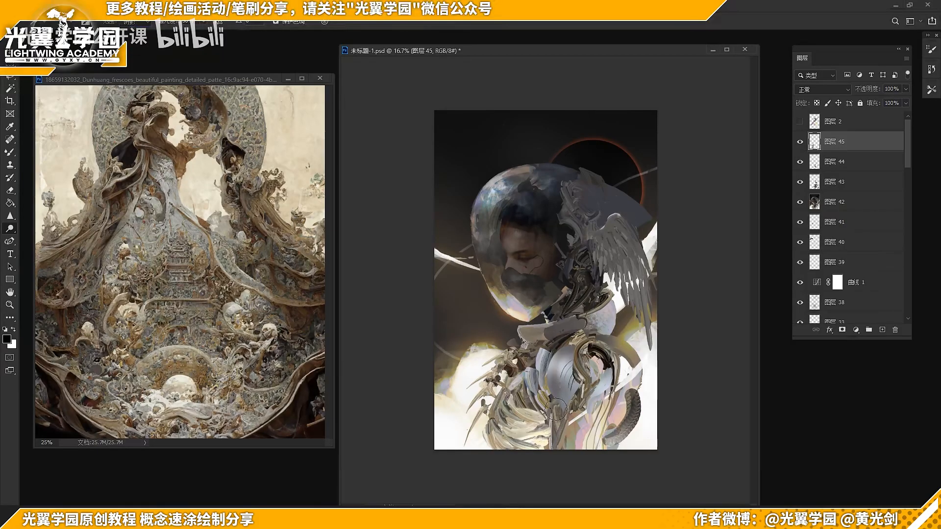
left_click_drag(556, 409, 520, 401)
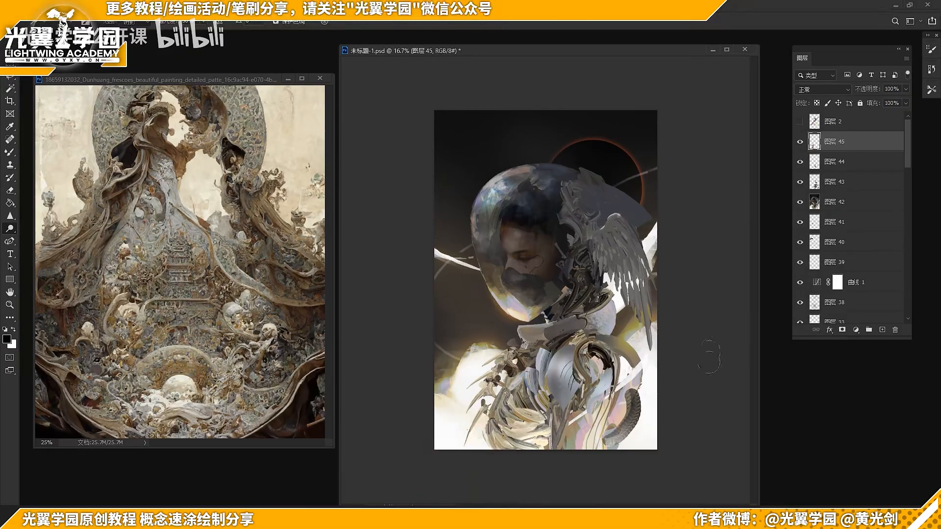
key("b")
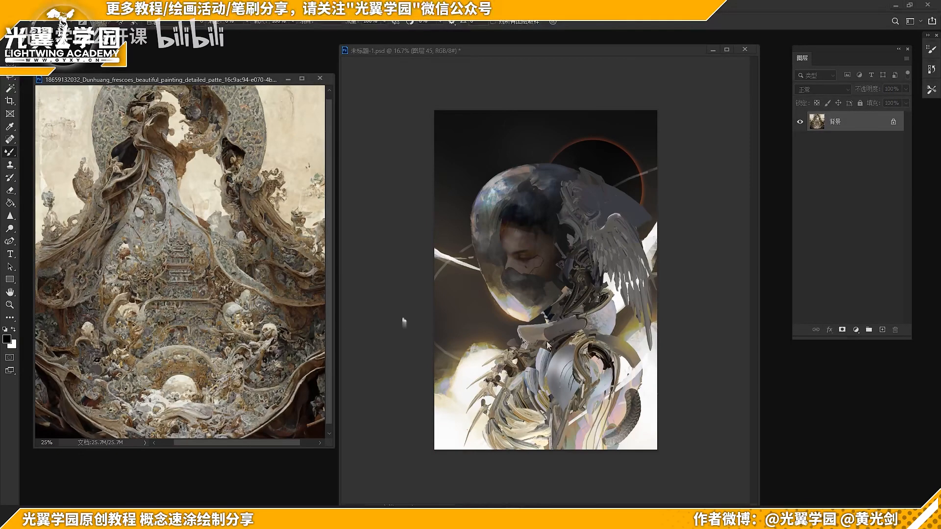
Sample the fresco reference with the Mixer Brush and paint ridged, carved folds over the pale collar at the base of the neck
mouse_move(606, 317)
left_mouse_down()
mouse_move(608, 334)
mouse_move(611, 313)
mouse_move(606, 332)
mouse_move(612, 314)
mouse_move(595, 327)
mouse_move(604, 314)
mouse_move(611, 323)
mouse_move(601, 313)
mouse_move(603, 328)
mouse_move(601, 318)
mouse_move(613, 322)
mouse_move(602, 329)
mouse_move(607, 310)
mouse_move(607, 318)
left_mouse_up()
left_click(205, 193)
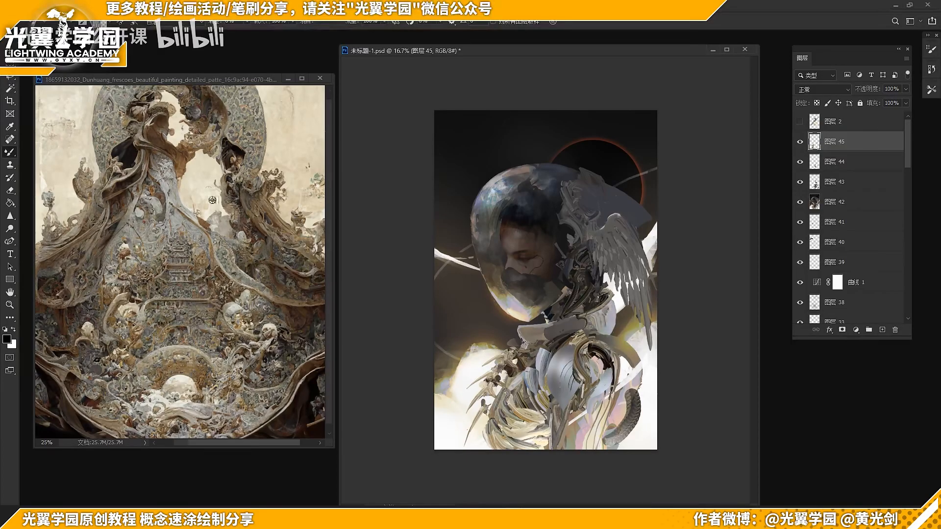
left_click(605, 305)
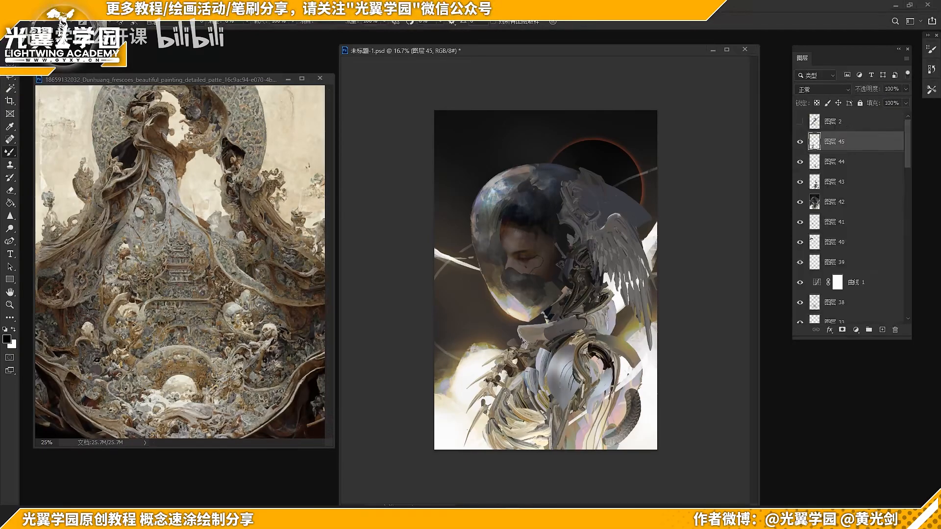
mouse_move(612, 314)
left_mouse_down()
mouse_move(606, 339)
mouse_move(611, 325)
mouse_move(616, 337)
left_mouse_up()
left_click(594, 324, "alt")
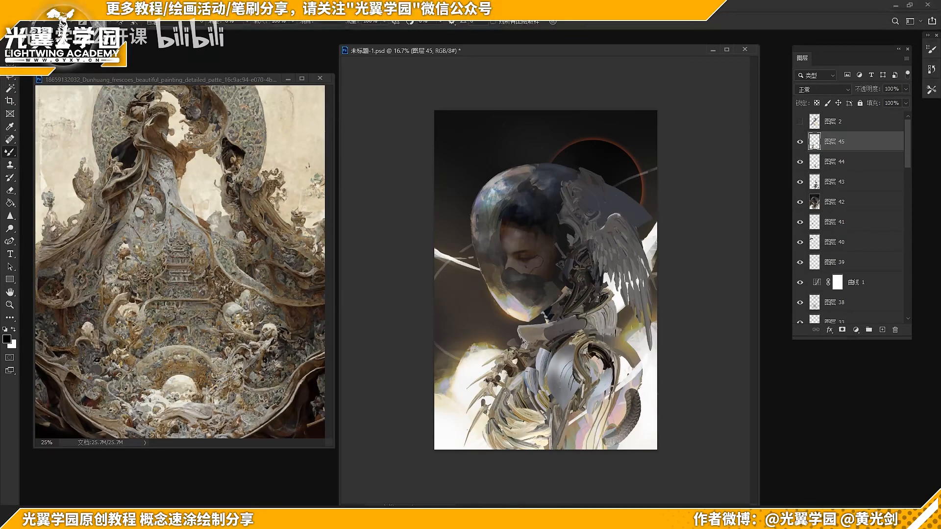
left_click_drag(617, 299, 614, 310)
mouse_move(611, 312)
left_mouse_down()
mouse_move(610, 322)
mouse_move(616, 311)
left_mouse_up()
left_click(609, 296, "alt")
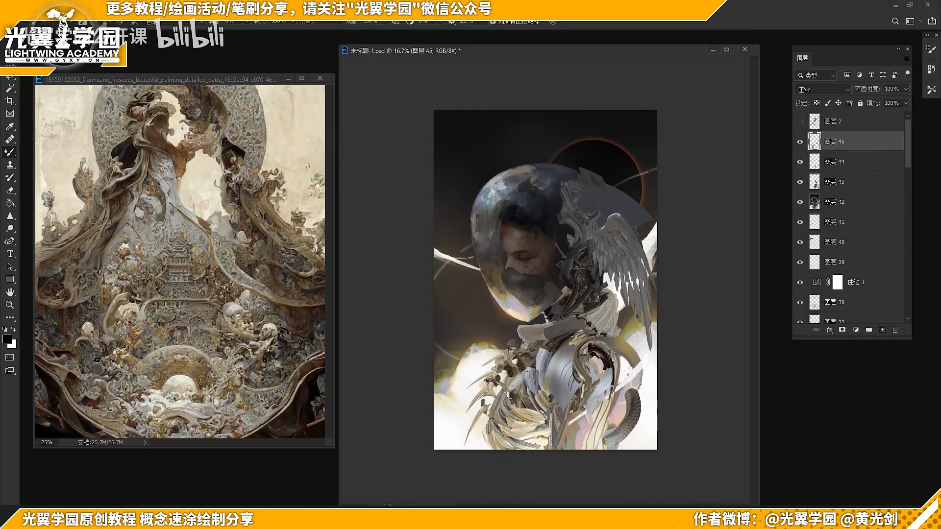
Resample the fresco reference, add ornamental detail to the rib and chest area, and flip the canvas horizontally
left_click(310, 300)
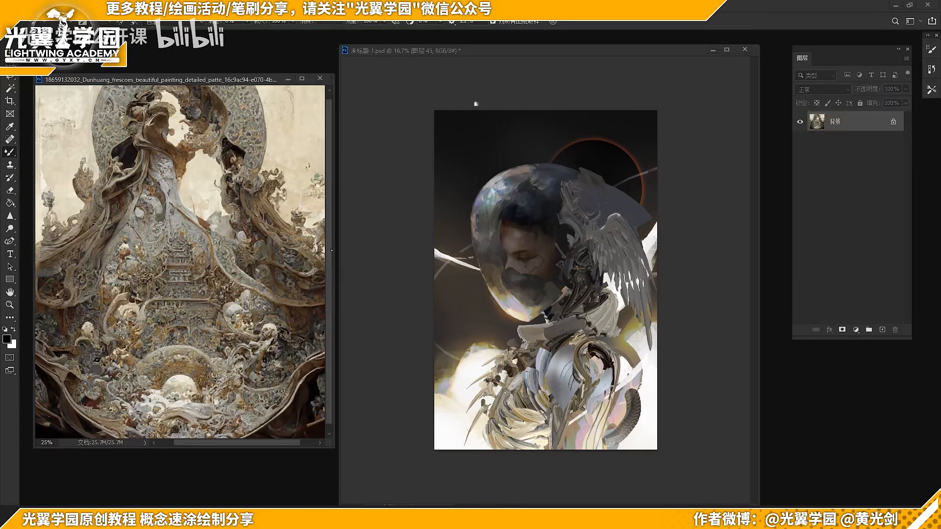
left_click(513, 399)
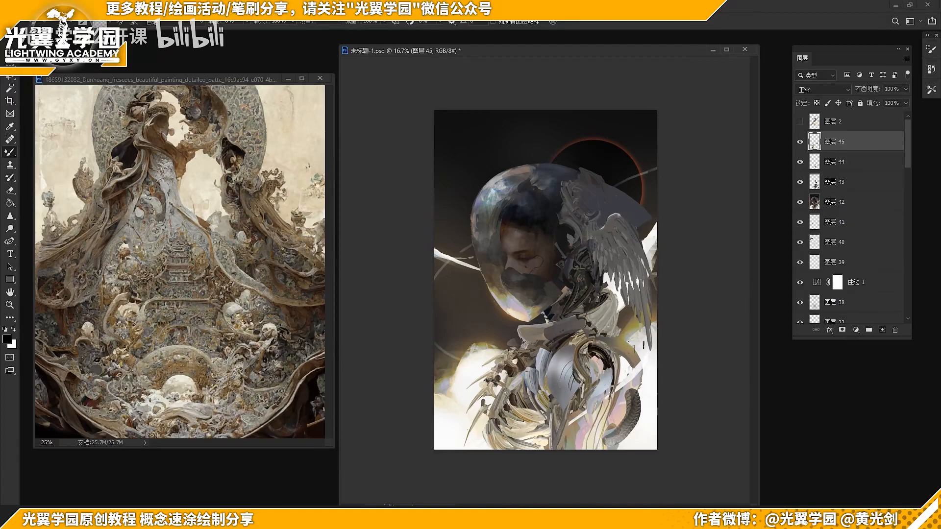
key("ctrl+plus")
key("ctrl+minus")
key("ctrl+s")
key("F2")
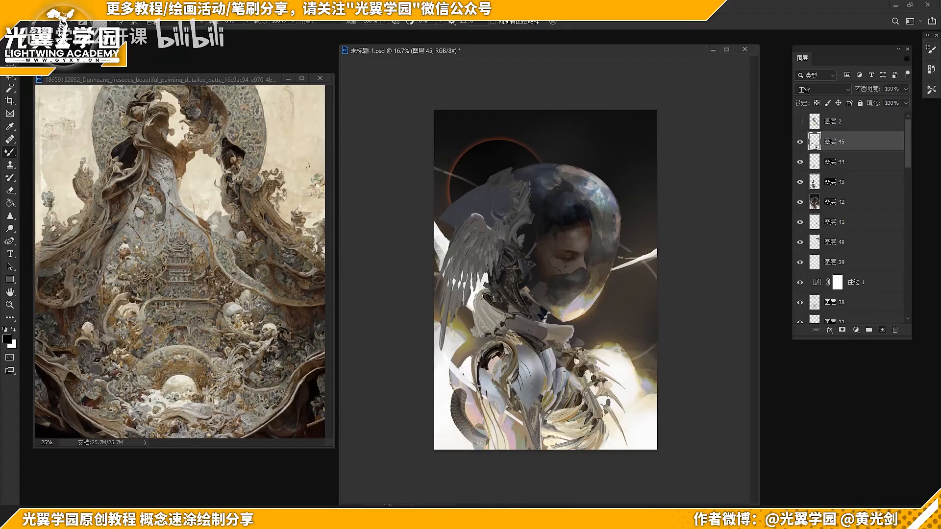
Try to paint a curved band behind the shoulder with the 笔触1 brush in a colour sampled from the fresco
right_click(530, 337)
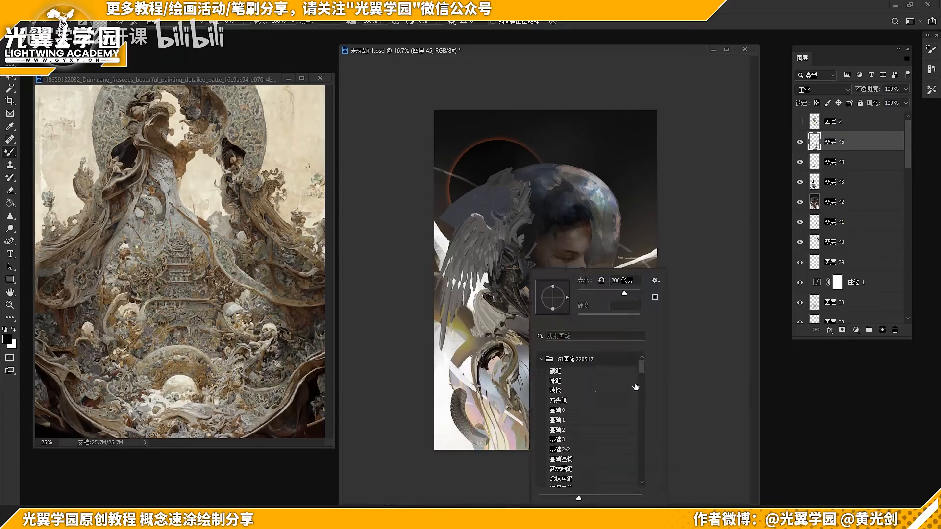
scroll(639, 369, "down", 3)
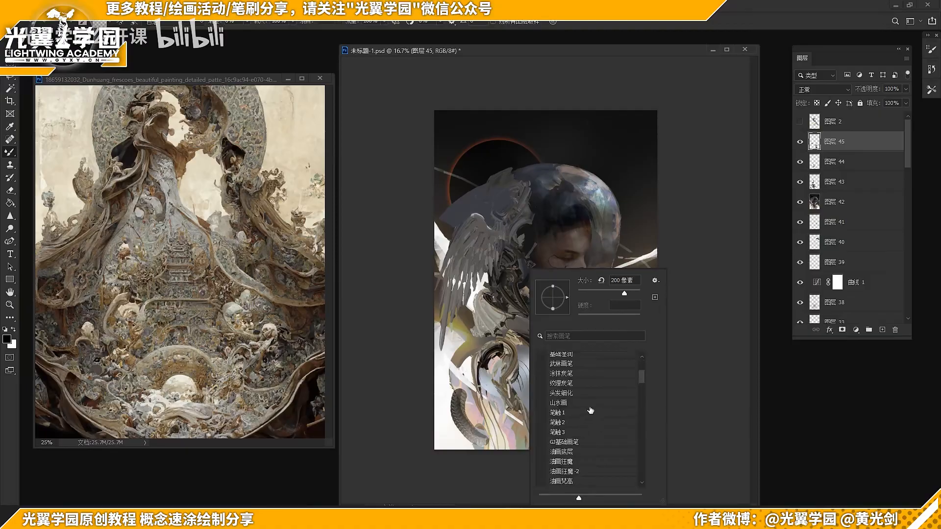
left_click(577, 412)
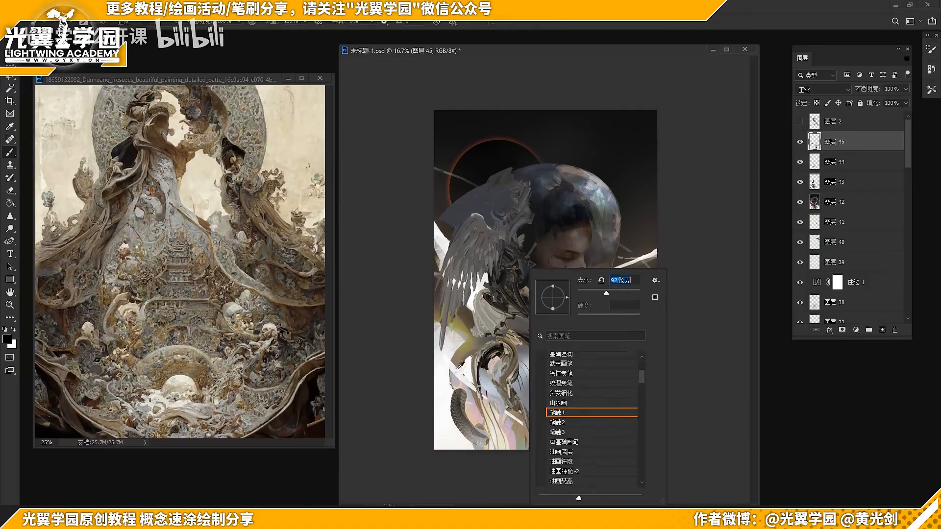
left_click(458, 365, "alt")
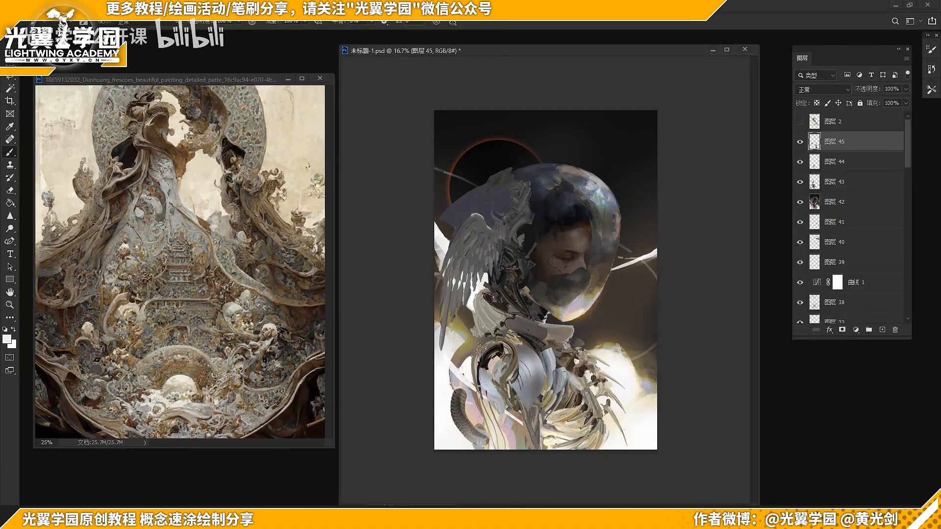
left_click(278, 270, "alt")
left_click(259, 249, "alt")
left_click(253, 248, "alt")
mouse_move(454, 356)
left_mouse_down()
mouse_move(448, 383)
mouse_move(460, 404)
left_mouse_up()
key("ctrl+z")
key("ctrl+z")
left_click(262, 296, "alt")
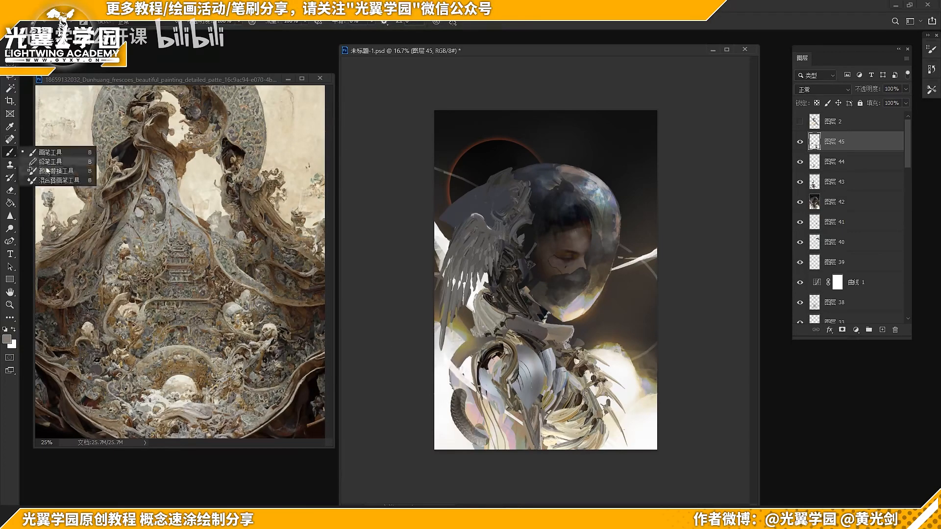
Switch to the Mixer Brush, sample the fresco, and paint a curved carved band down behind the shoulder, undoing unwanted strokes
right_click(10, 152)
left_click(54, 183)
left_click(275, 270, "alt")
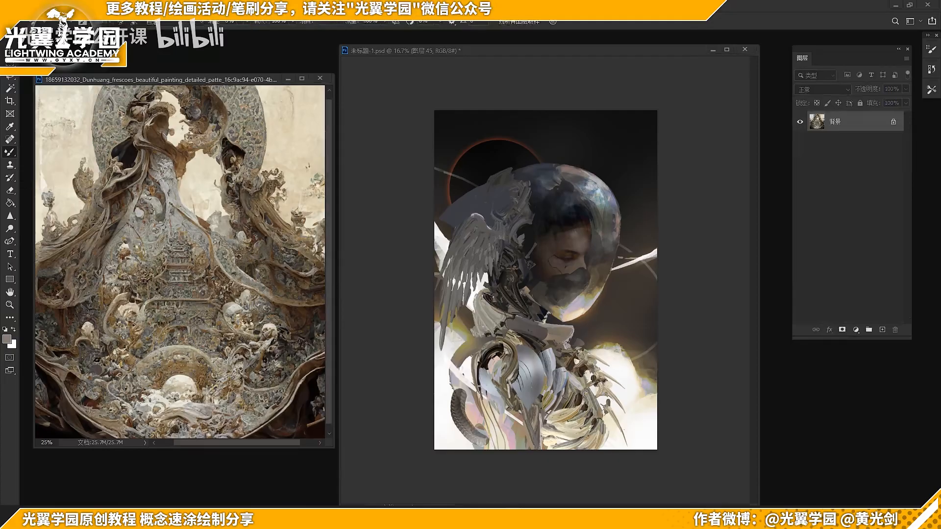
mouse_move(457, 362)
left_mouse_down()
mouse_move(462, 394)
mouse_move(453, 396)
left_mouse_up()
key("ctrl+z")
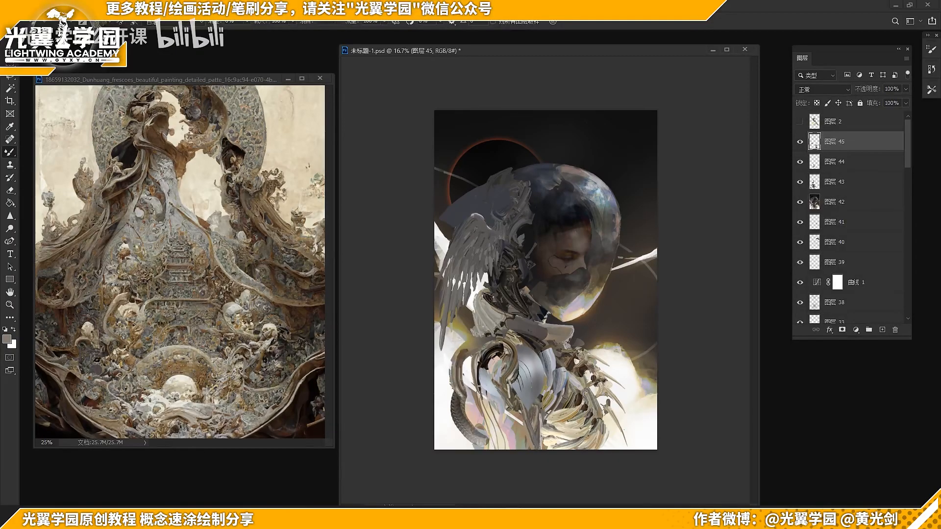
key("ctrl+z")
left_click_drag(472, 349, 454, 395)
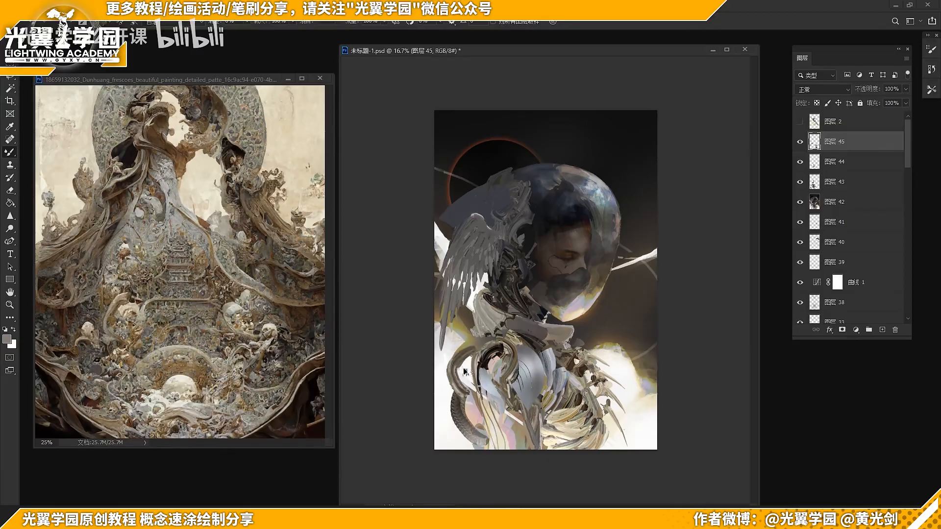
key("ctrl+z")
mouse_move(470, 349)
left_mouse_down()
mouse_move(459, 363)
mouse_move(471, 399)
left_mouse_up()
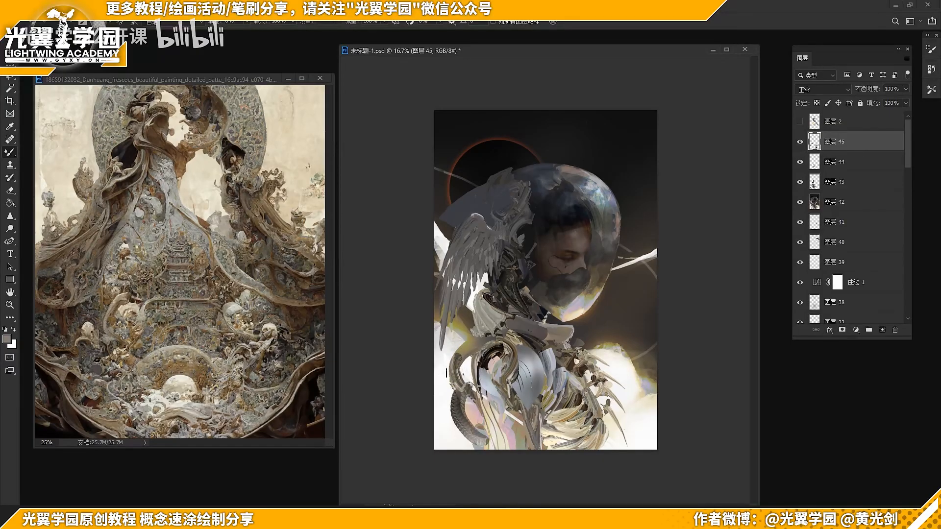
Enable sampling from all layers and blend small ornamental details onto the curved band behind the shoulder
left_click(494, 23)
left_click_drag(461, 362, 464, 359)
left_click(462, 386, "alt")
mouse_move(464, 385)
left_mouse_down()
mouse_move(463, 397)
mouse_move(472, 386)
left_mouse_up()
left_click(471, 387, "alt")
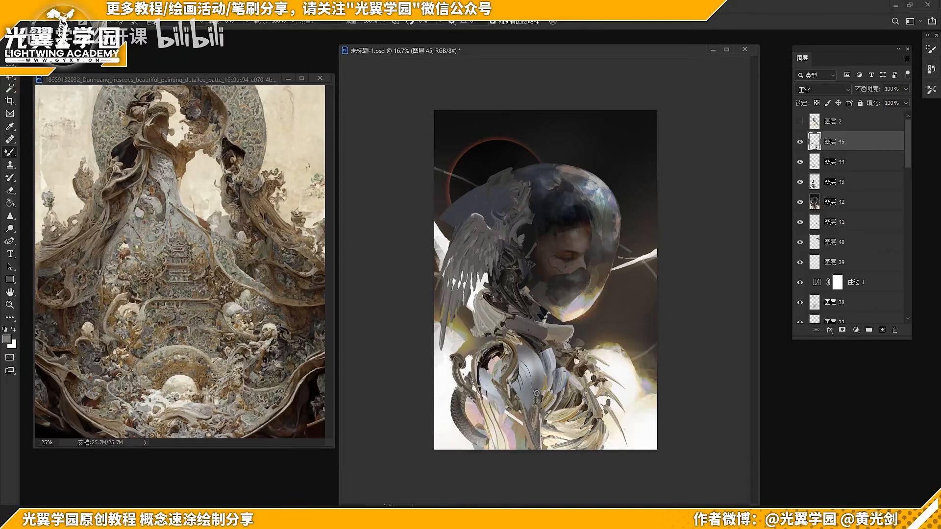
Paint carved detail down the narrow vertical ridge between the chest plate and the ribs
mouse_move(547, 395)
left_mouse_down()
mouse_move(531, 421)
mouse_move(536, 433)
mouse_move(540, 405)
left_mouse_up()
mouse_move(544, 422)
left_mouse_down()
mouse_move(544, 437)
mouse_move(538, 430)
left_mouse_up()
mouse_move(545, 437)
left_mouse_down()
mouse_move(545, 422)
mouse_move(543, 431)
left_mouse_up()
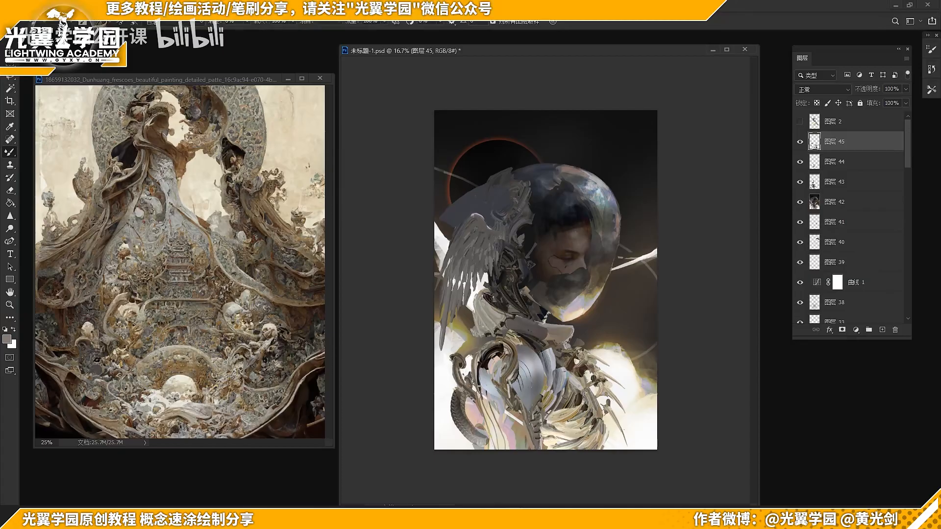
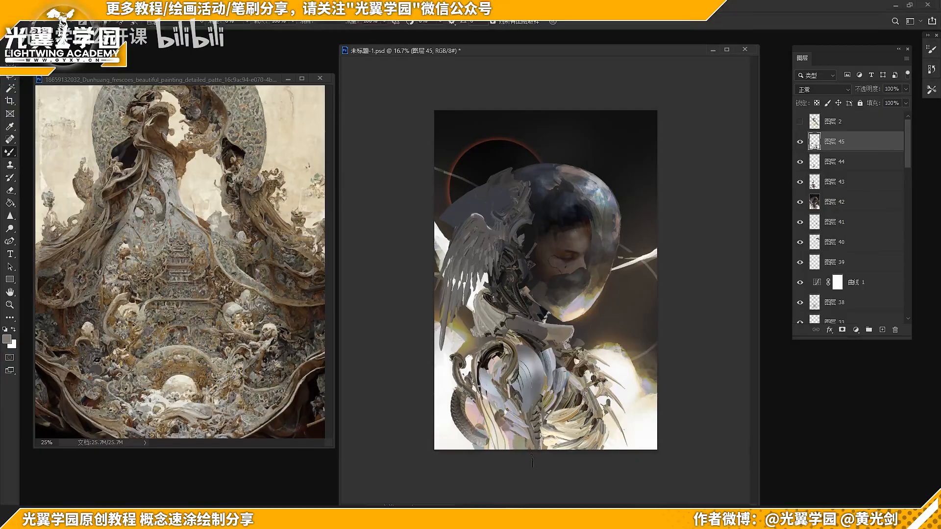
Try to paint a stroke over the lower arm beside the chest plate, undoing the attempts
key("ctrl+minus")
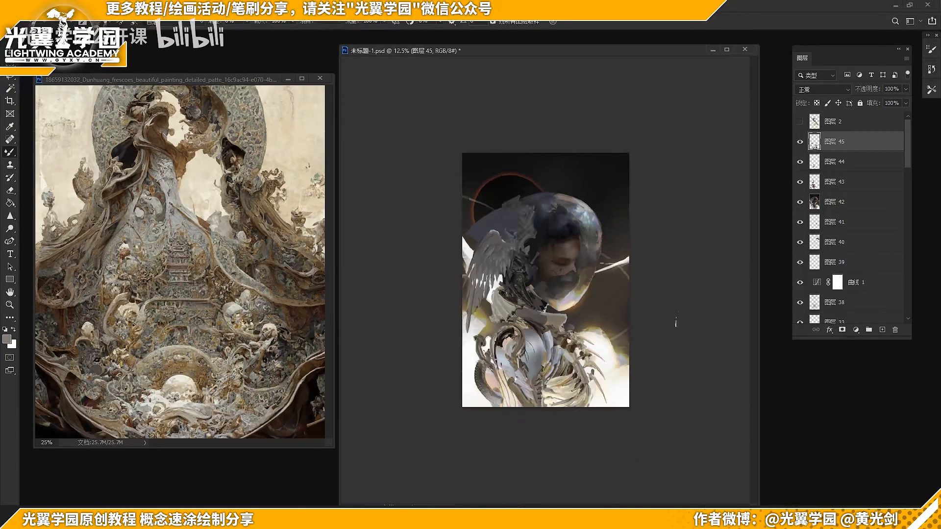
key("ctrl+plus")
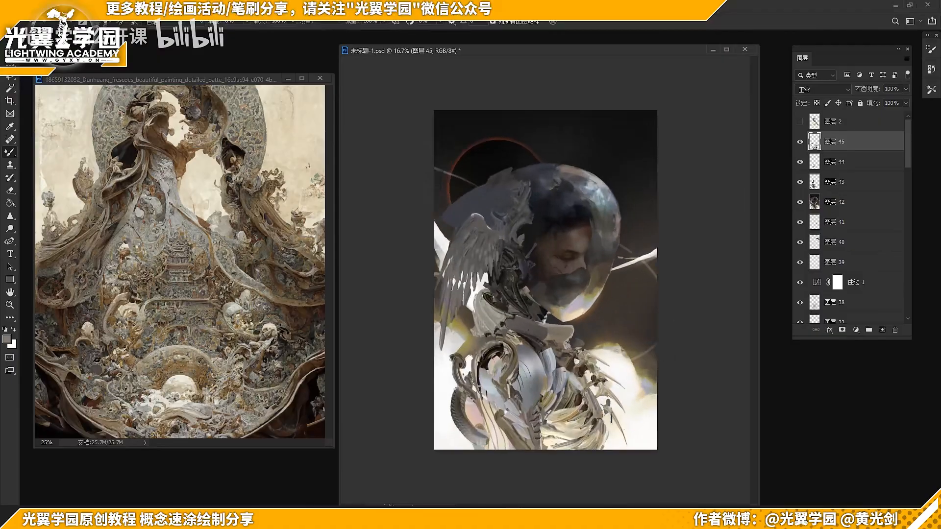
key("ctrl+z")
left_click_drag(503, 424, 534, 467)
key("ctrl+z")
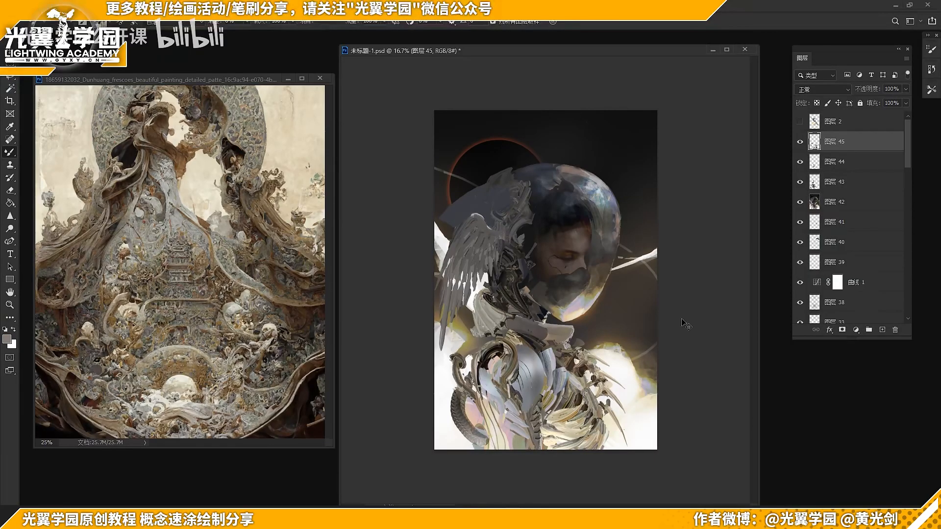
Save the document and paint a curved stroke over the shoulder with the canvas view flipped horizontally
key("ctrl+s")
key("ctrl+shift+h")
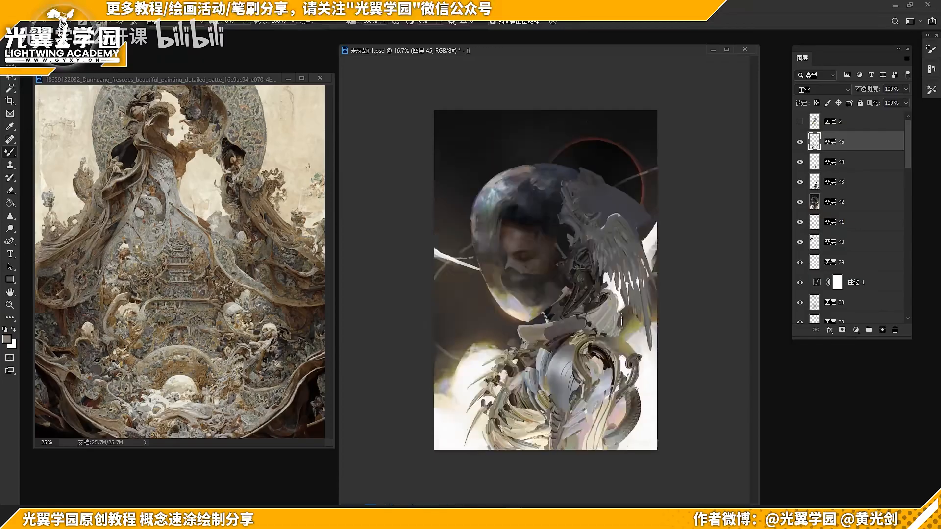
mouse_move(610, 354)
left_mouse_down()
mouse_move(609, 338)
mouse_move(634, 378)
left_mouse_up()
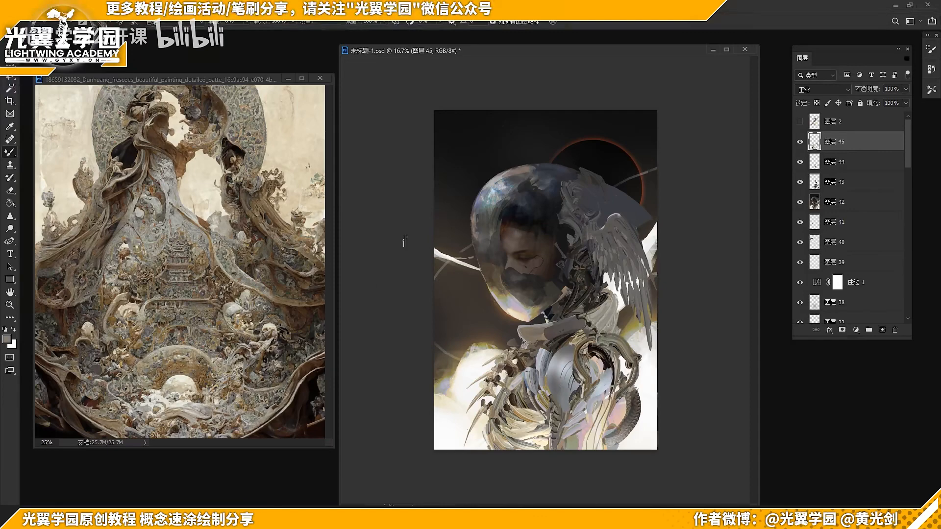
Choose the hard round 硬笔 brush preset for the Mixer Brush
right_click(539, 269)
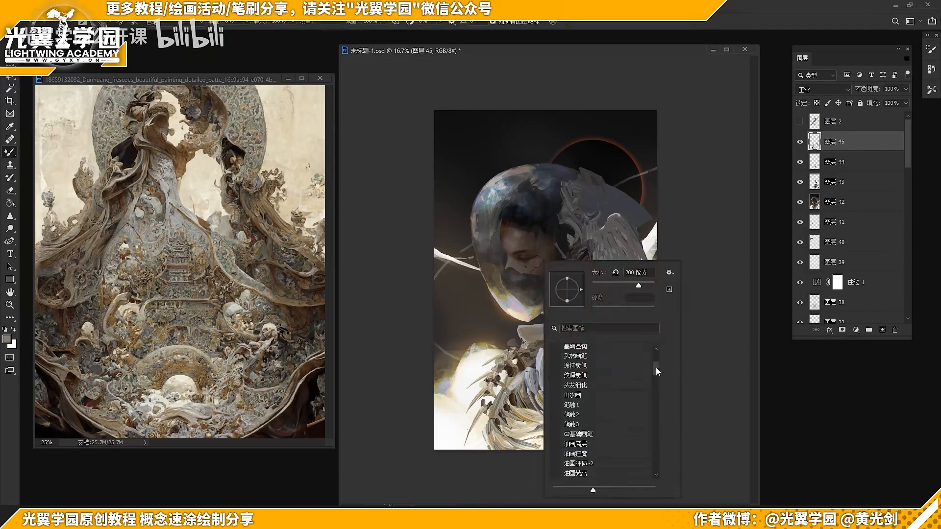
left_click_drag(656, 367, 656, 354)
left_click(605, 363)
left_click(680, 217)
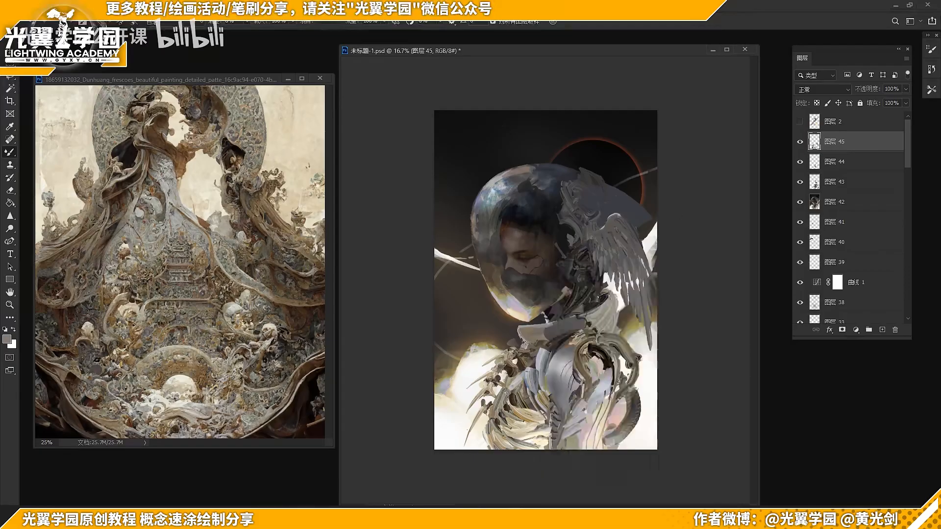
Try to paint a curved band along the shoulder's upper edge with the 硬笔 brush, undoing each stroke
key("ctrl+plus")
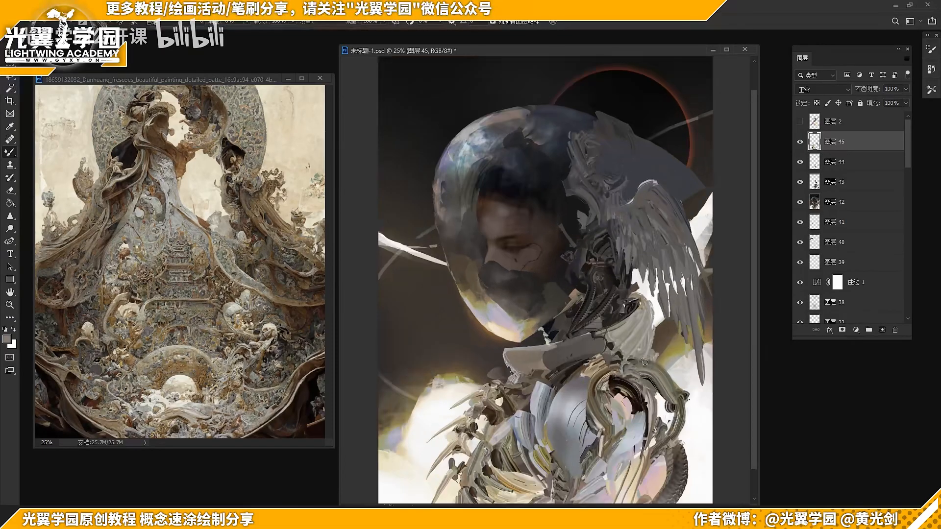
scroll(546, 280, "down", 2)
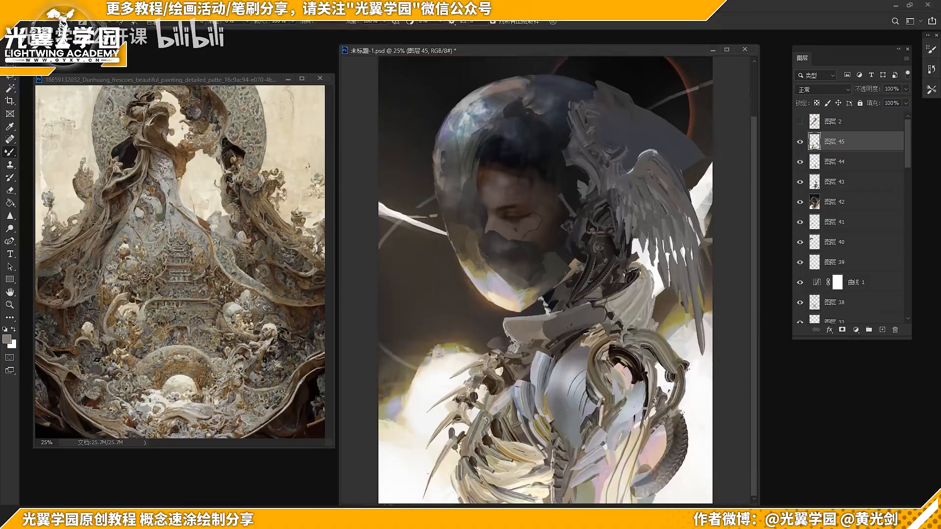
mouse_move(627, 338)
left_mouse_down()
mouse_move(641, 337)
mouse_move(669, 361)
left_mouse_up()
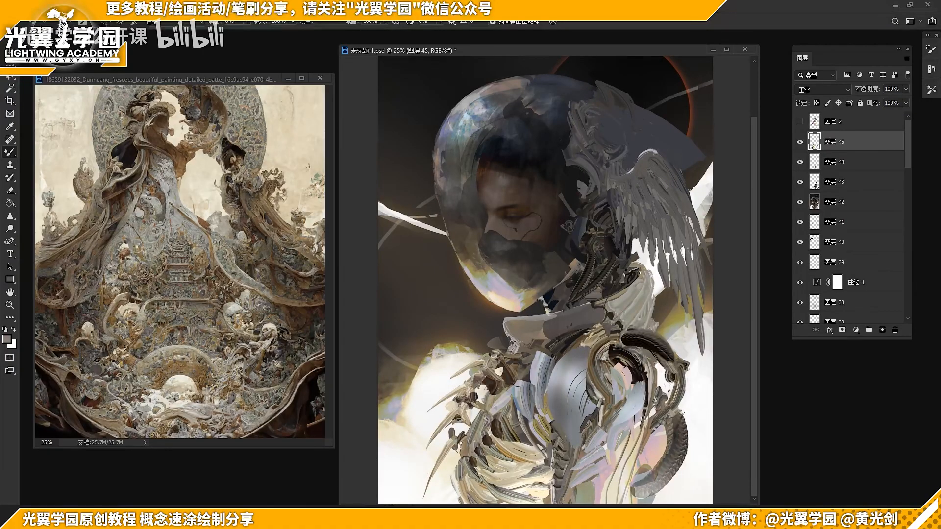
key("ctrl+z")
left_click_drag(630, 337, 671, 376)
key("ctrl+z")
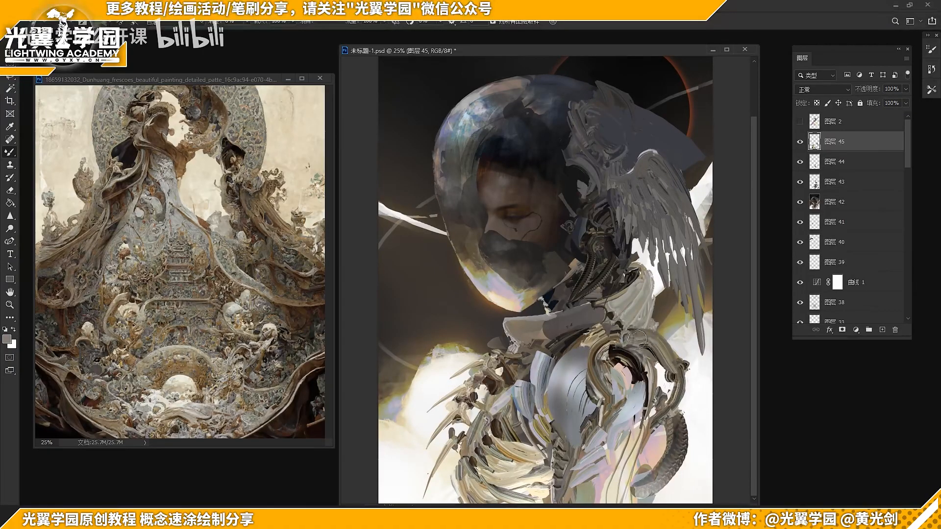
left_click_drag(634, 340, 680, 384)
key("ctrl+z")
Increase the brush tip spacing above 25% in the brush settings
left_click(933, 51)
left_click(933, 51)
left_click(933, 51)
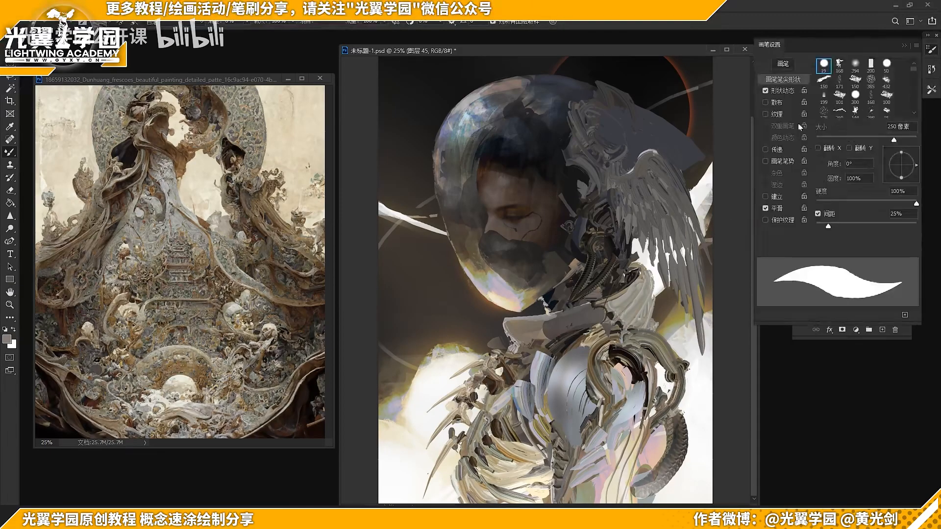
left_click(790, 91)
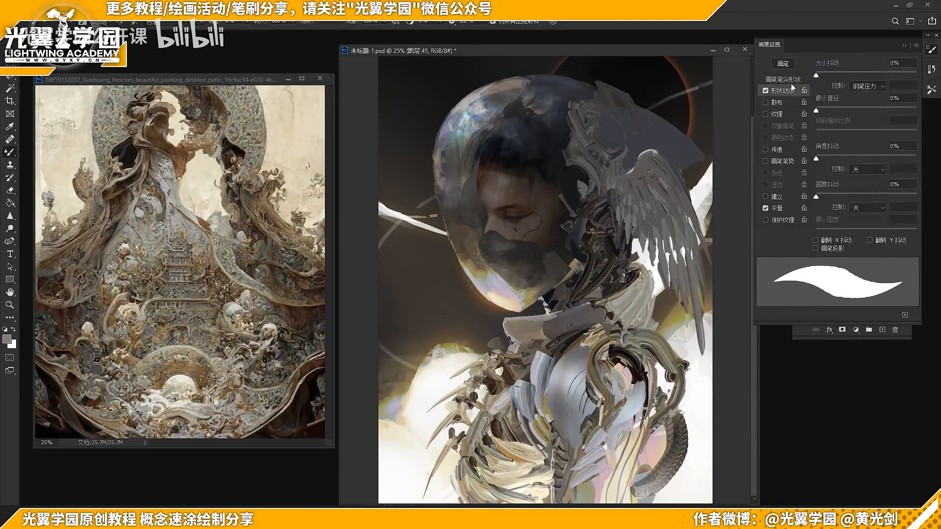
left_click(793, 80)
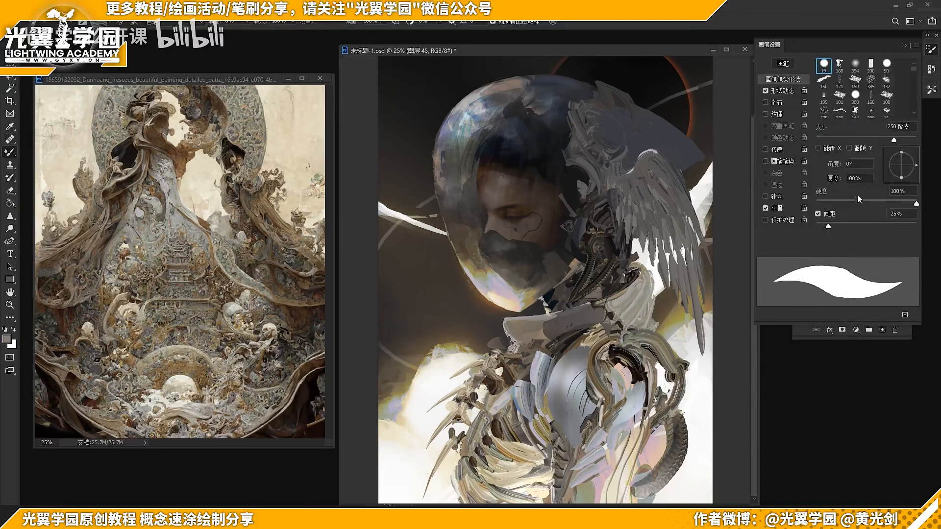
left_click_drag(832, 223, 855, 224)
key("F5")
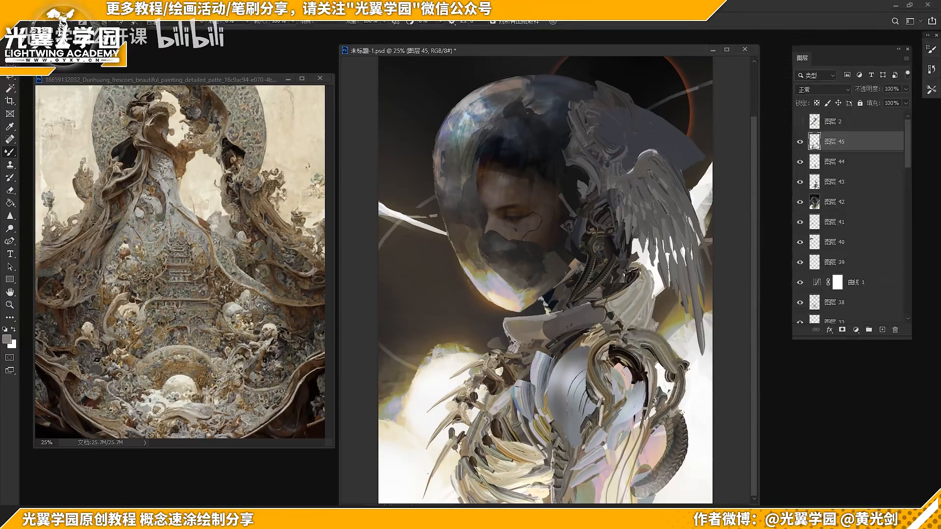
Test ribbed strokes with the wider-spaced brush tip along the shoulder curve, undoing each one
mouse_move(628, 341)
left_mouse_down()
mouse_move(669, 381)
mouse_move(669, 360)
mouse_move(673, 373)
left_mouse_up()
key("ctrl+z")
key("ctrl+z")
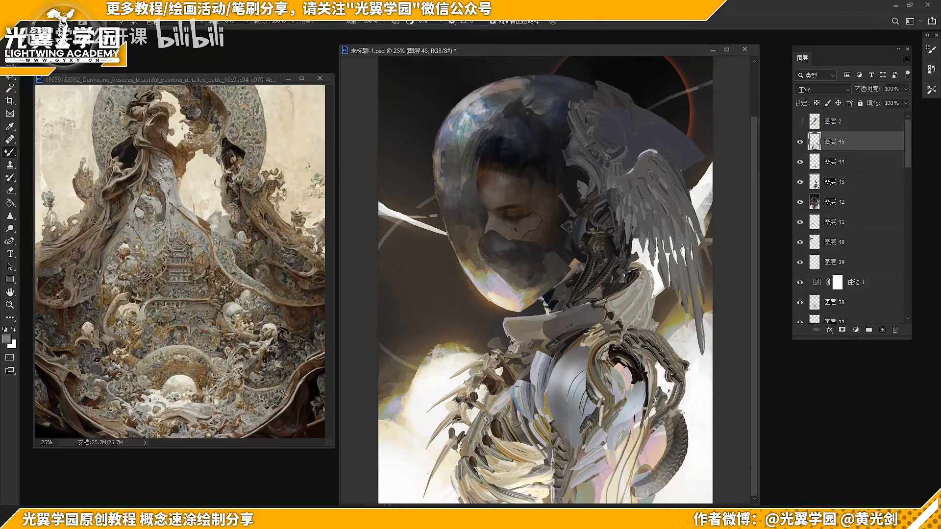
key("ctrl+z")
mouse_move(628, 345)
left_mouse_down()
mouse_move(663, 347)
mouse_move(621, 347)
left_mouse_up()
key("ctrl+z")
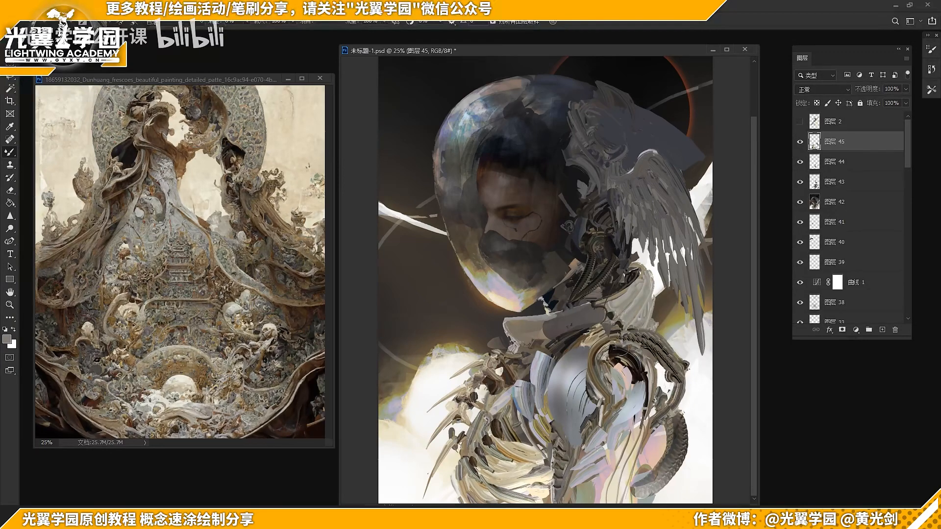
key("ctrl+z")
left_click_drag(677, 376, 620, 346)
key("ctrl+z")
Paint a dark ribbed band curving over the shoulder's upper and outer edge and down behind it
mouse_move(675, 378)
left_mouse_down()
mouse_move(613, 345)
mouse_move(647, 352)
mouse_move(668, 372)
left_mouse_up()
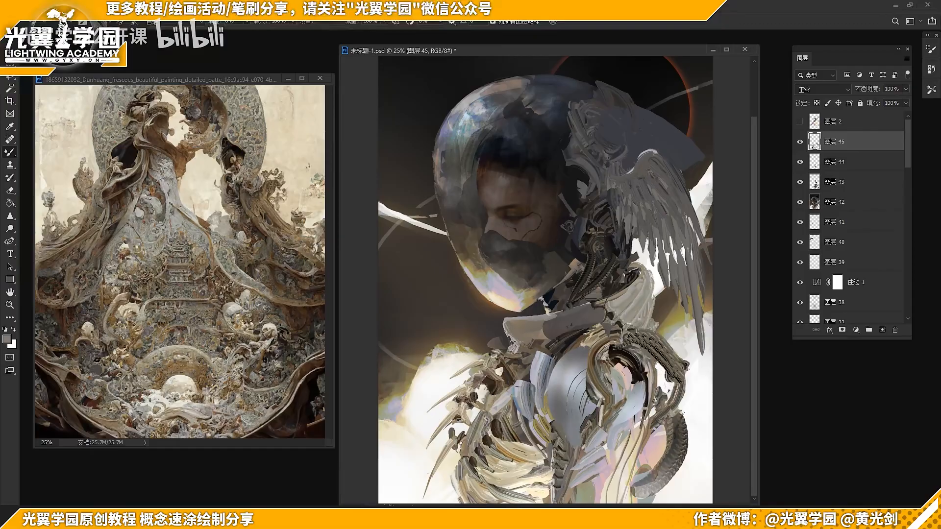
left_click_drag(629, 332, 675, 376)
key("ctrl+minus")
key("ctrl+minus")
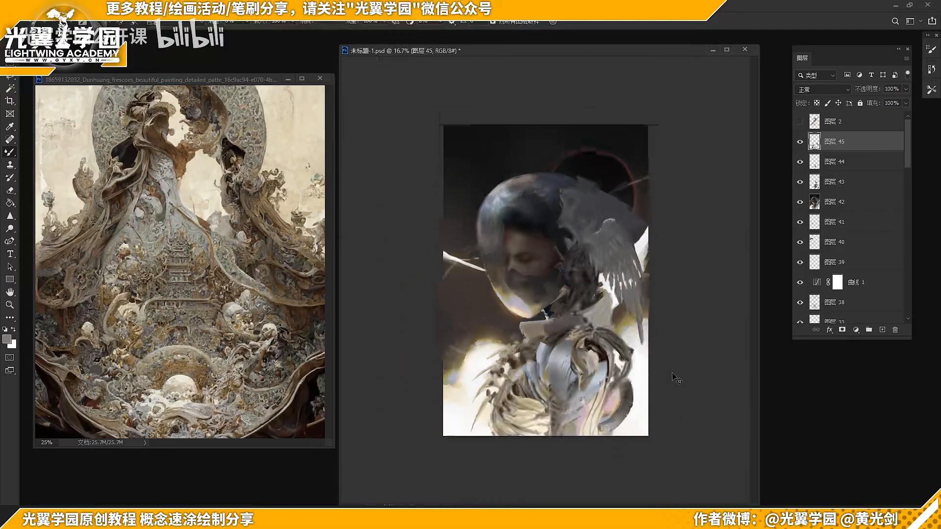
key("ctrl+plus")
key("ctrl+plus")
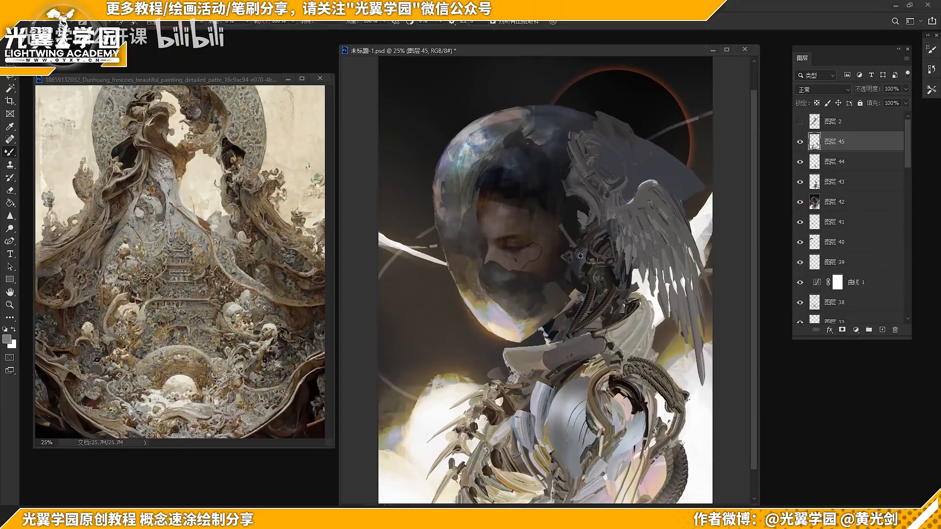
left_click_drag(633, 361, 680, 410)
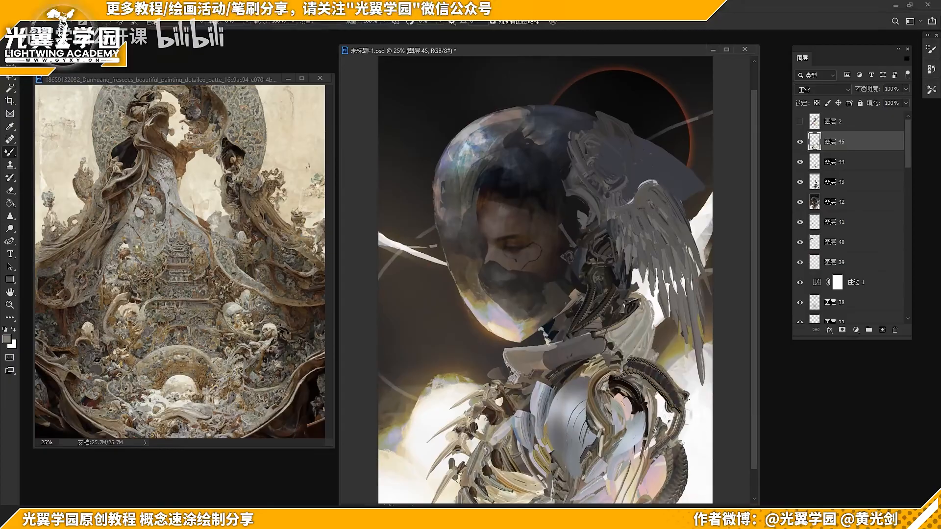
key("ctrl+minus")
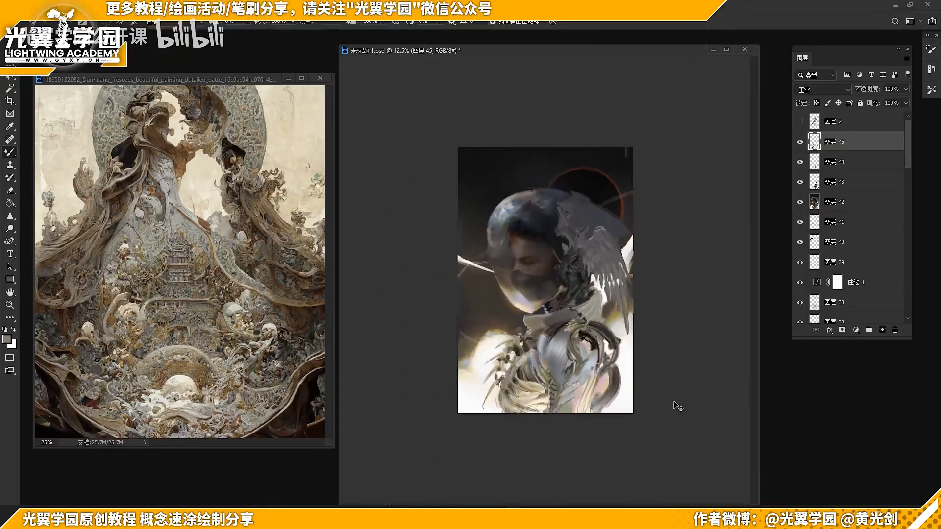
key("ctrl+plus")
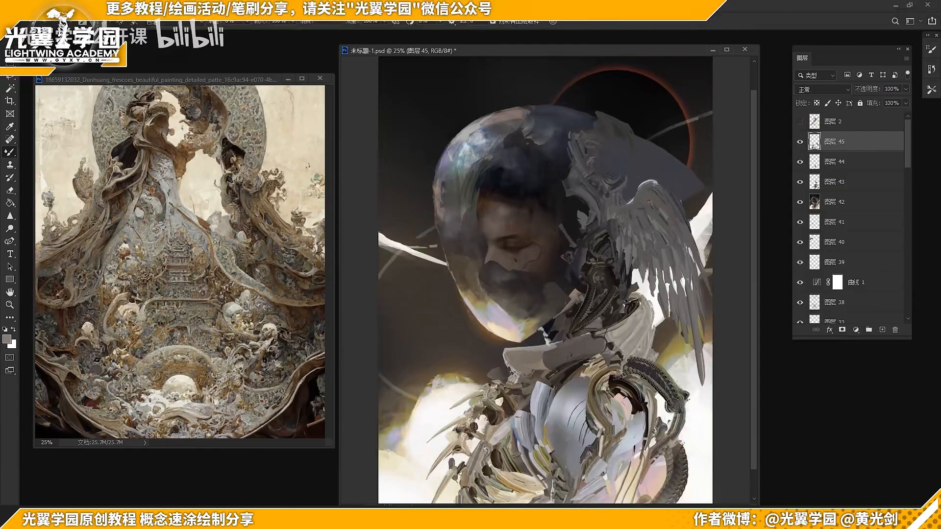
left_click_drag(629, 361, 612, 369)
key("ctrl+minus")
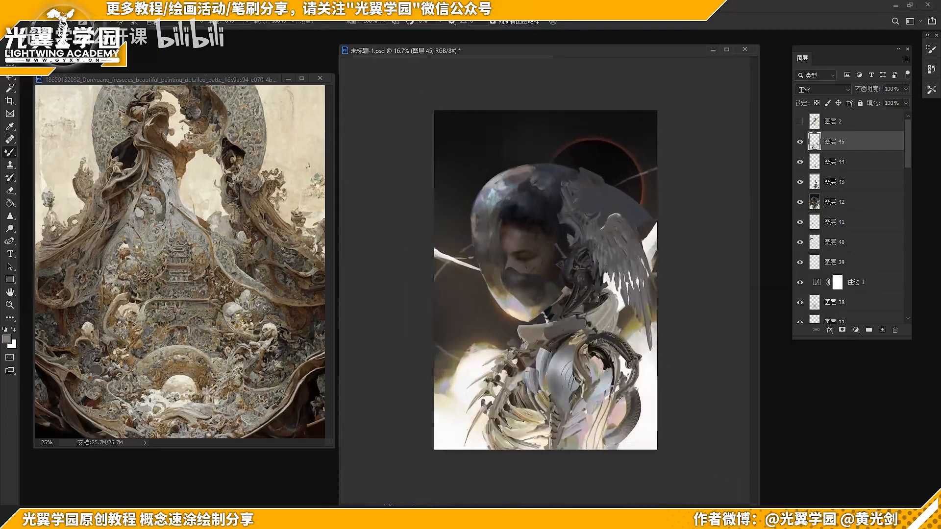
Enlarge the brush to 500 px and try to paint carved ornament over the back and top of the helmet
right_click(627, 212)
left_click_drag(672, 249, 685, 249)
left_click(564, 194)
mouse_move(564, 194)
left_mouse_down()
mouse_move(557, 200)
mouse_move(565, 206)
mouse_move(565, 188)
mouse_move(586, 214)
mouse_move(582, 196)
mouse_move(595, 232)
mouse_move(572, 235)
left_mouse_up()
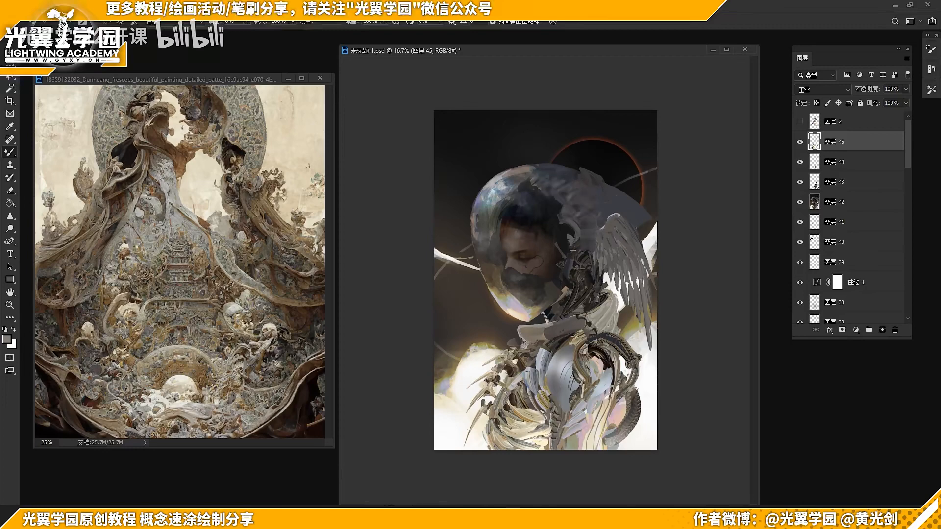
mouse_move(569, 196)
left_mouse_down()
mouse_move(584, 230)
mouse_move(542, 185)
mouse_move(581, 226)
mouse_move(604, 216)
mouse_move(592, 225)
mouse_move(591, 205)
mouse_move(593, 218)
left_mouse_up()
mouse_move(588, 190)
left_mouse_down()
mouse_move(602, 194)
mouse_move(580, 186)
left_mouse_up()
mouse_move(630, 210)
left_mouse_down()
mouse_move(603, 204)
mouse_move(620, 245)
left_mouse_up()
left_click_drag(581, 181, 531, 169)
left_click_drag(598, 196, 495, 162)
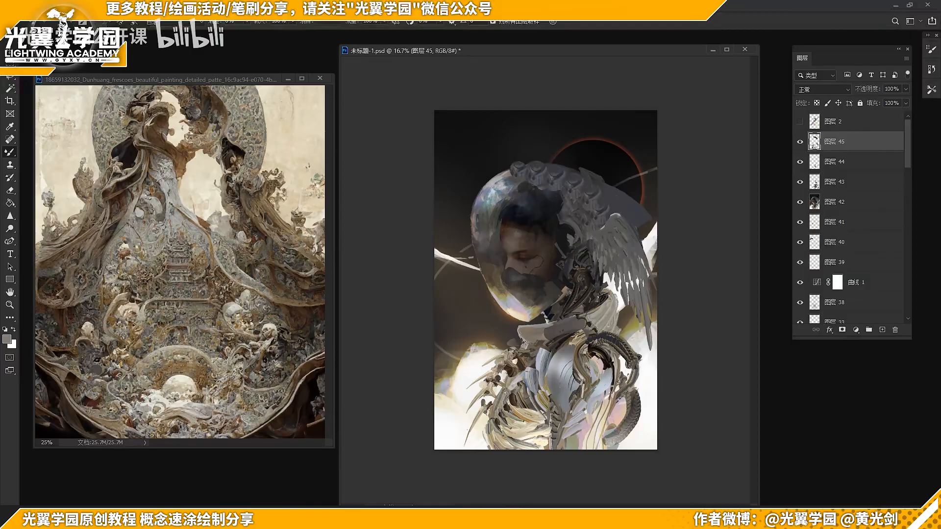
key("ctrl+z")
key("ctrl+z")
key("ctrl+z")
key("ctrl+z")
key("ctrl+z")
key("ctrl+z")
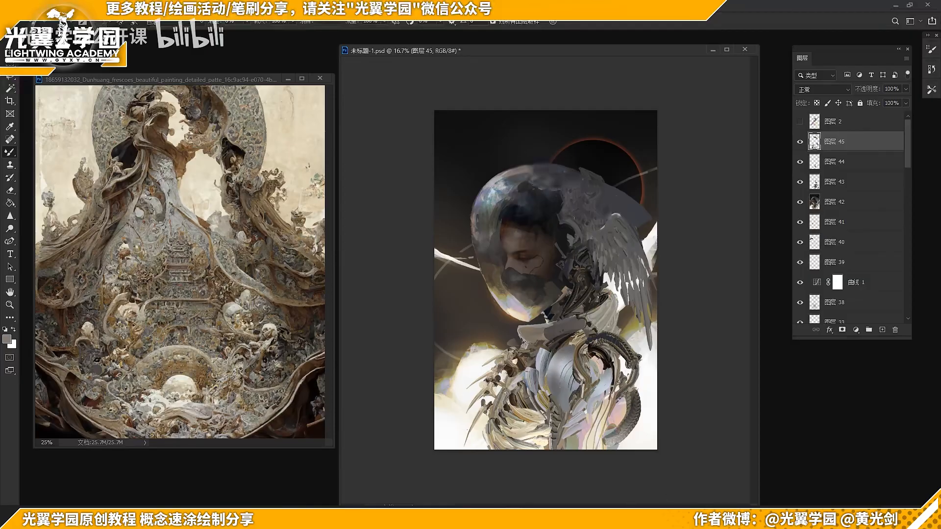
Try a few more ornament strokes at the helmet's back and crown, and undo them
left_click_drag(595, 201, 599, 222)
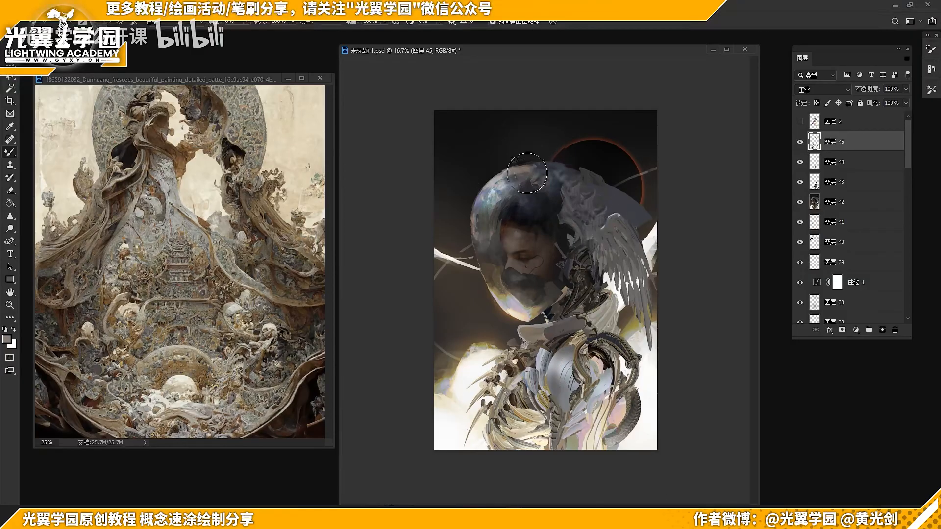
left_click_drag(541, 172, 523, 181)
left_click_drag(580, 191, 598, 228)
key("ctrl+z")
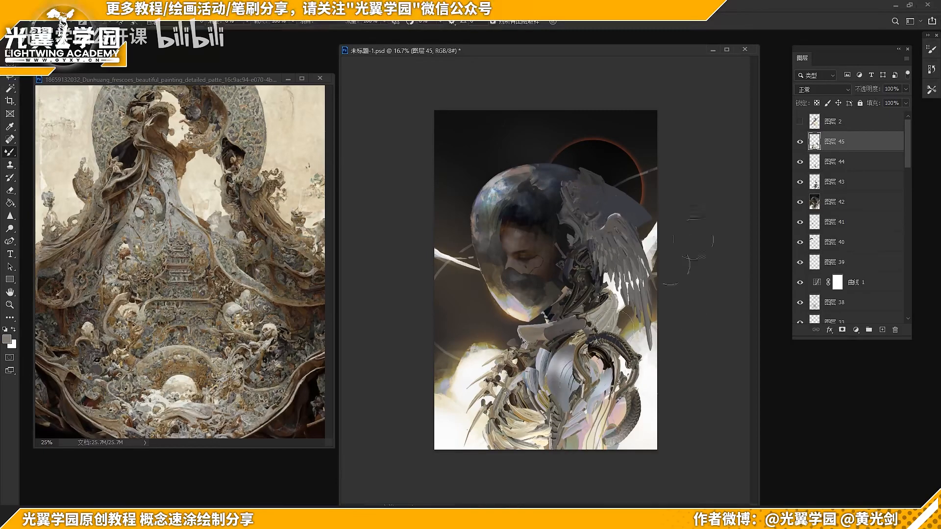
key("ctrl+z")
Flip the canvas view back and add a new layer above 图层 45
key("ctrl+shift+h")
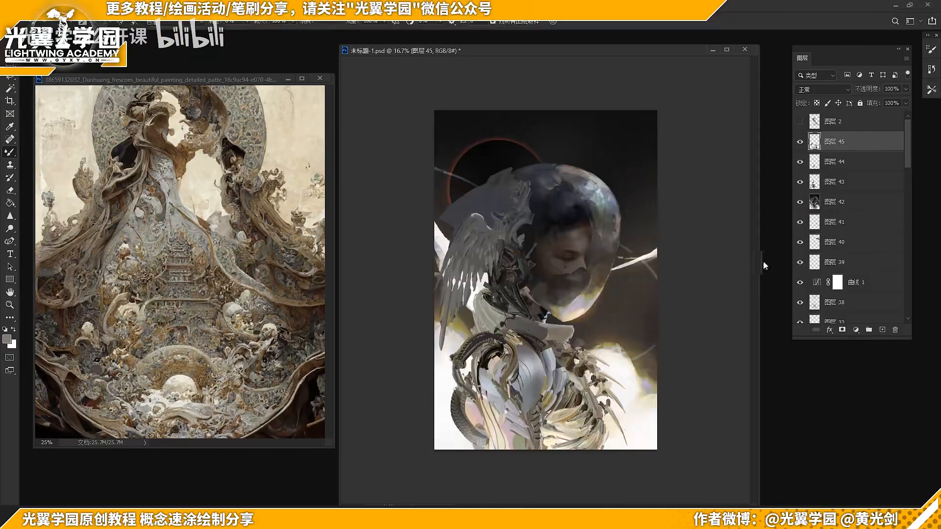
left_click_drag(877, 338, 880, 331)
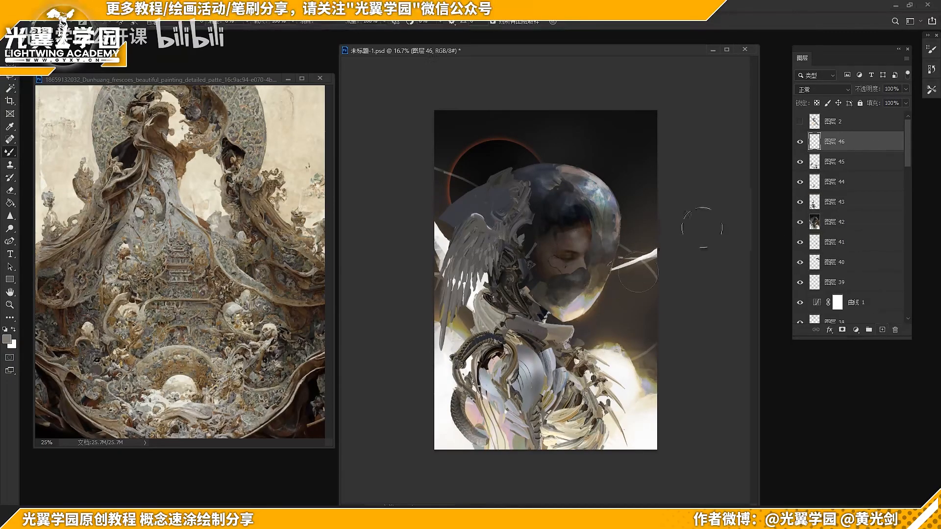
Switch from the Mixer Brush to the regular Brush tool and choose the soft 喷枪 preset
right_click(542, 298)
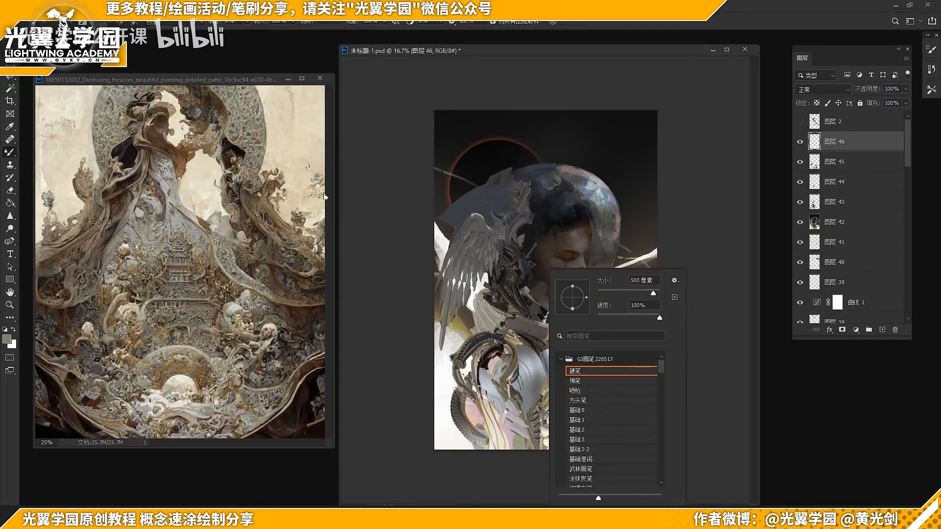
right_click(10, 153)
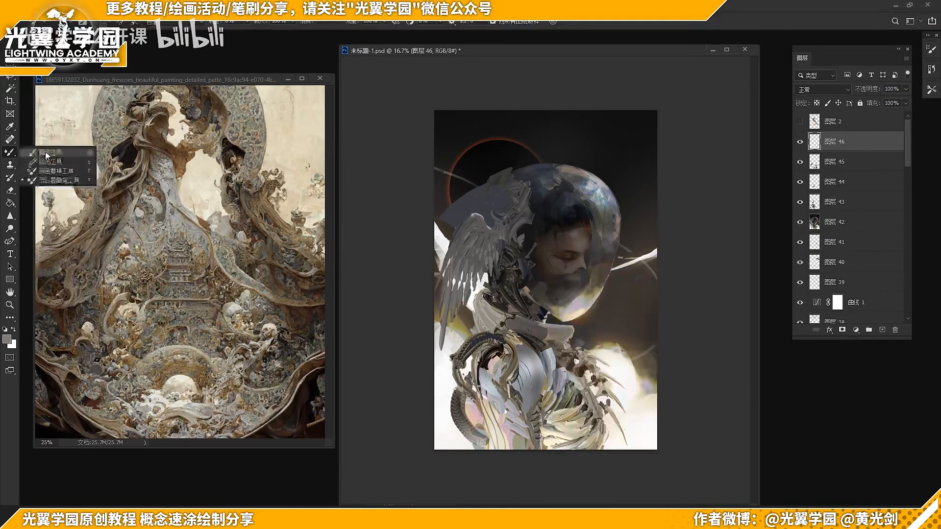
left_click(46, 155)
right_click(543, 297)
left_click_drag(663, 370, 659, 362)
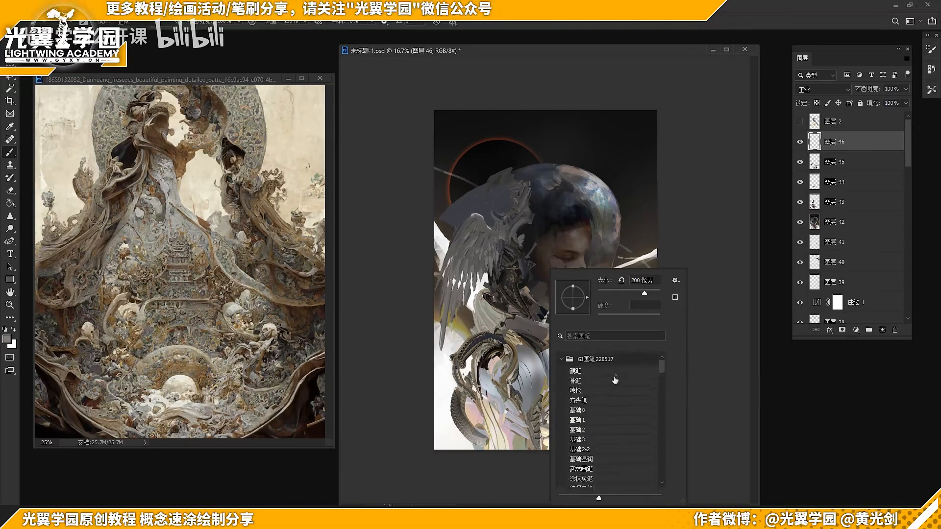
left_click(613, 371)
left_click(614, 380)
left_click(617, 391)
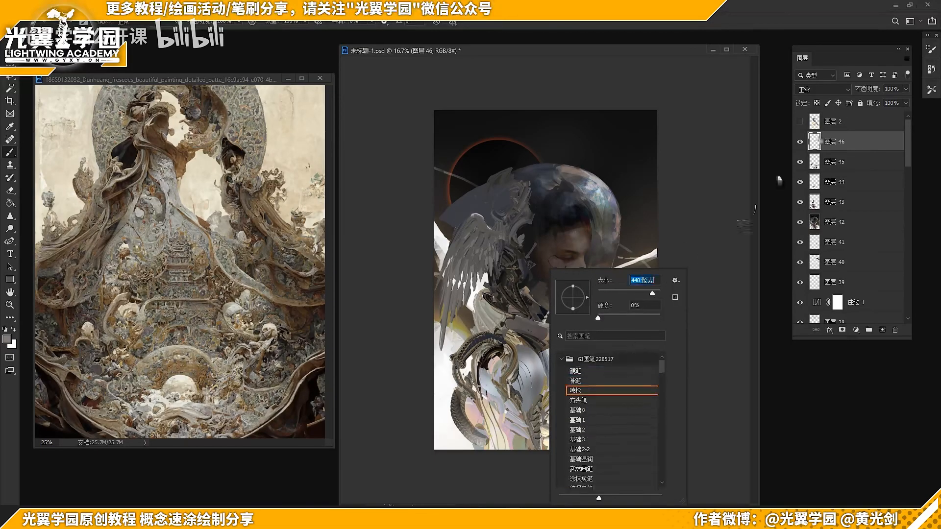
Set the blend mode of 图层 46 to 变亮
left_click(856, 144)
left_click(832, 90)
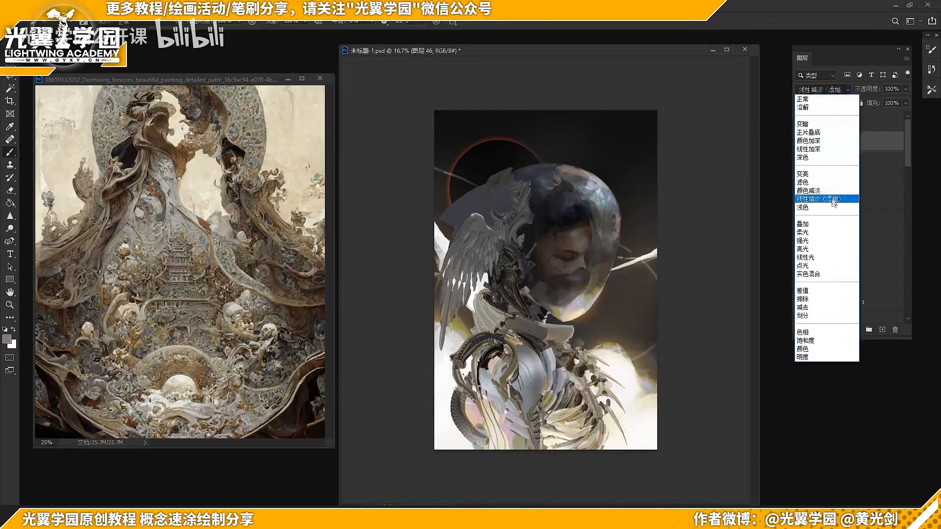
left_click(832, 175)
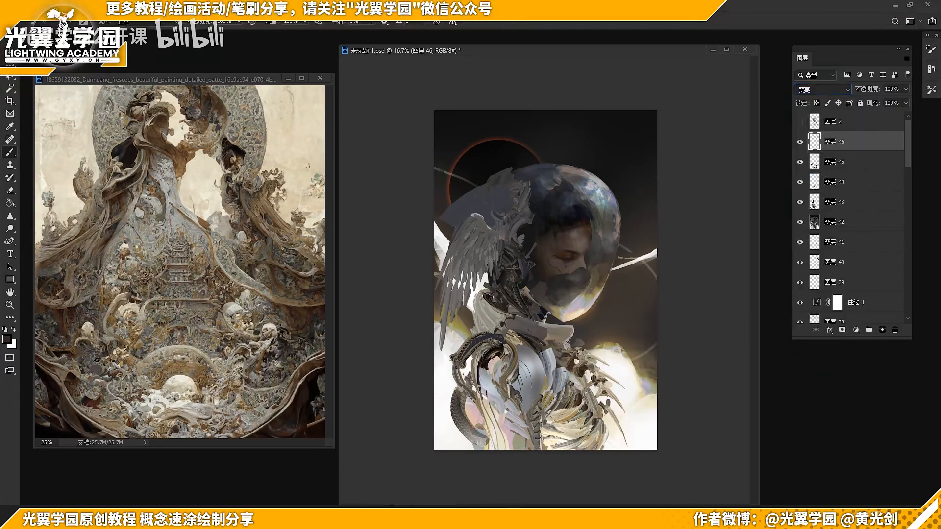
Try airbrushing a pale haze over the figure's lower outer arm, and compare the painting with 图层 46 hidden and shown
left_click(637, 387, "alt")
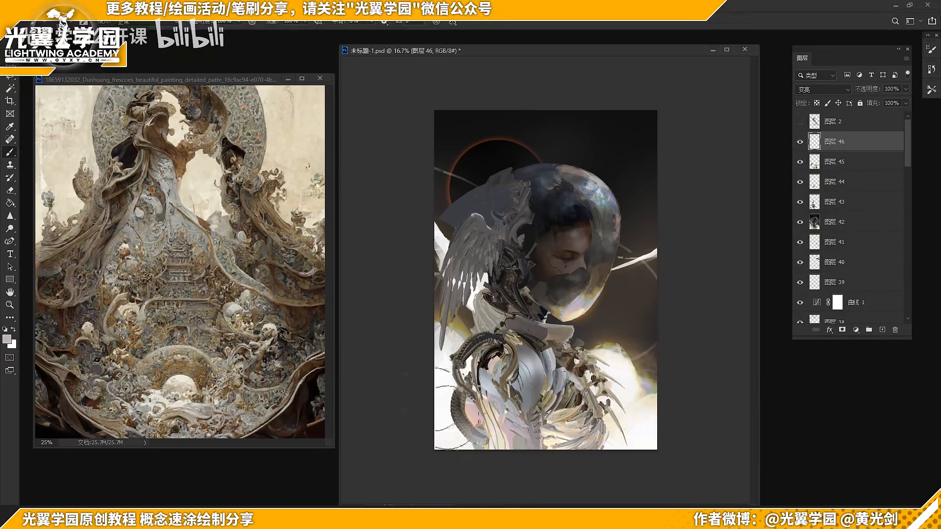
left_click_drag(455, 390, 476, 435)
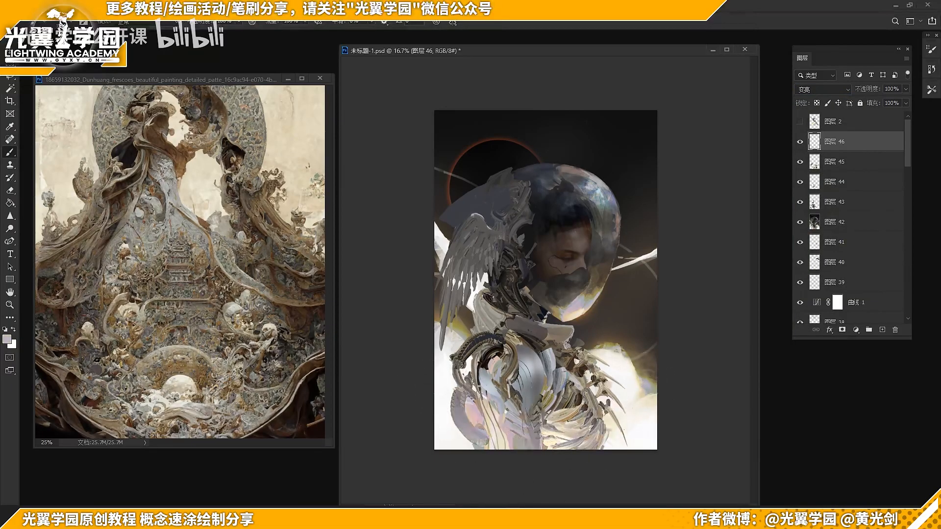
left_click(595, 379, "alt")
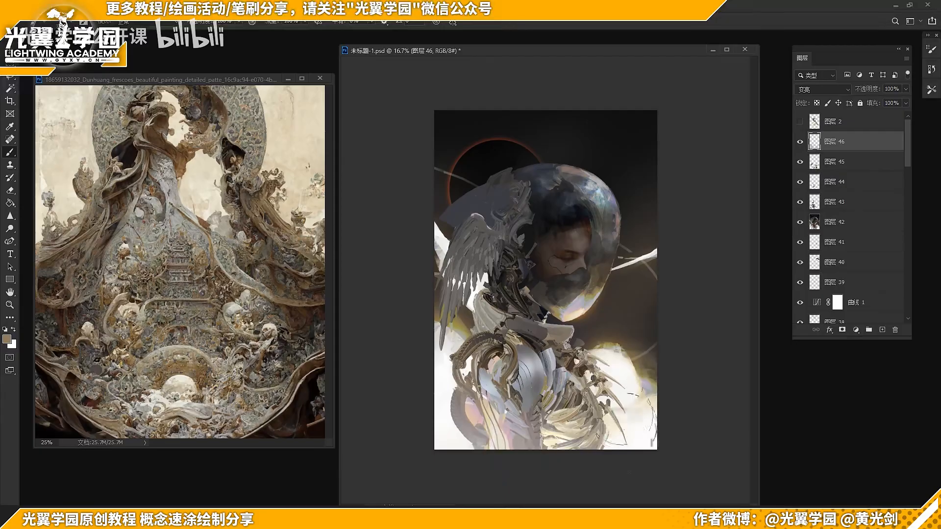
left_click(799, 141)
left_click(799, 141)
left_click(799, 141)
left_click(800, 141)
Undo the airbrushed haze on the arm, stepping back and forth through the strokes to compare
key("ctrl+minus")
key("ctrl+plus")
key("ctrl+z")
key("ctrl+z")
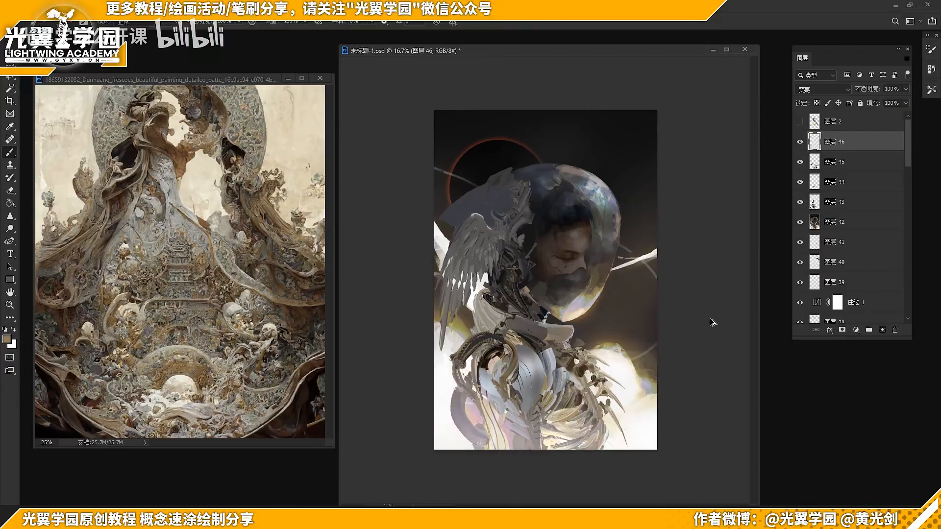
key("ctrl+z")
key("ctrl+z")
key("ctrl+shift+z")
key("ctrl+shift+z")
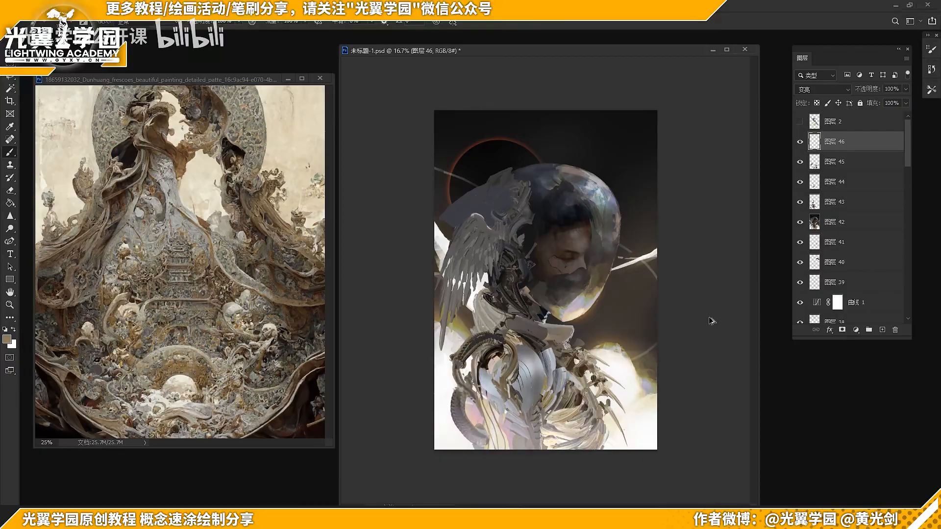
key("ctrl+z")
key("ctrl+z")
Choose the 过君排线 brush preset at 394 px and paint a pale textured haze over the lower outer arm
right_click(575, 363)
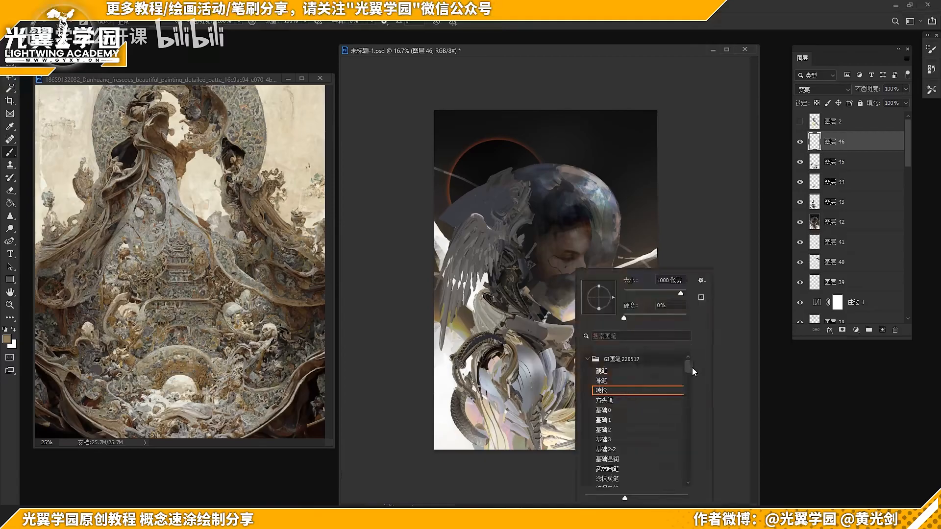
left_click_drag(688, 364, 690, 385)
left_click(608, 429)
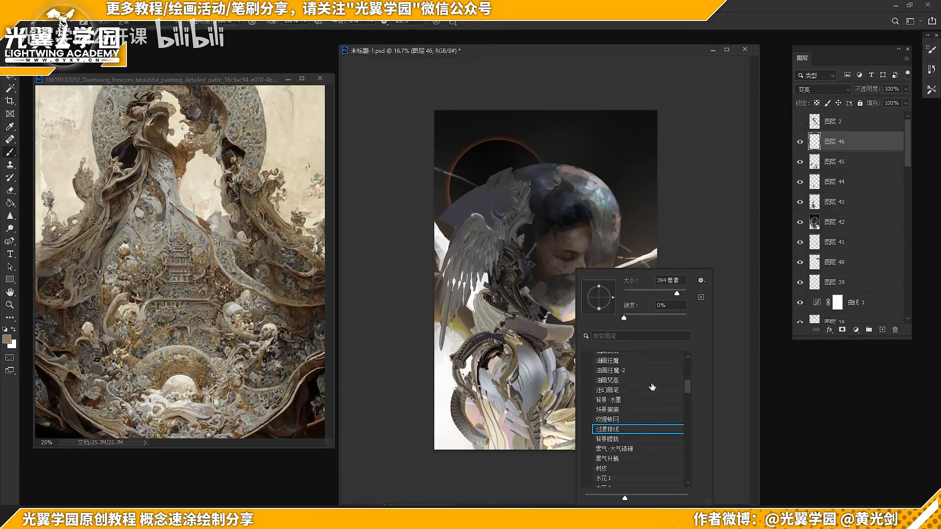
left_click(545, 425)
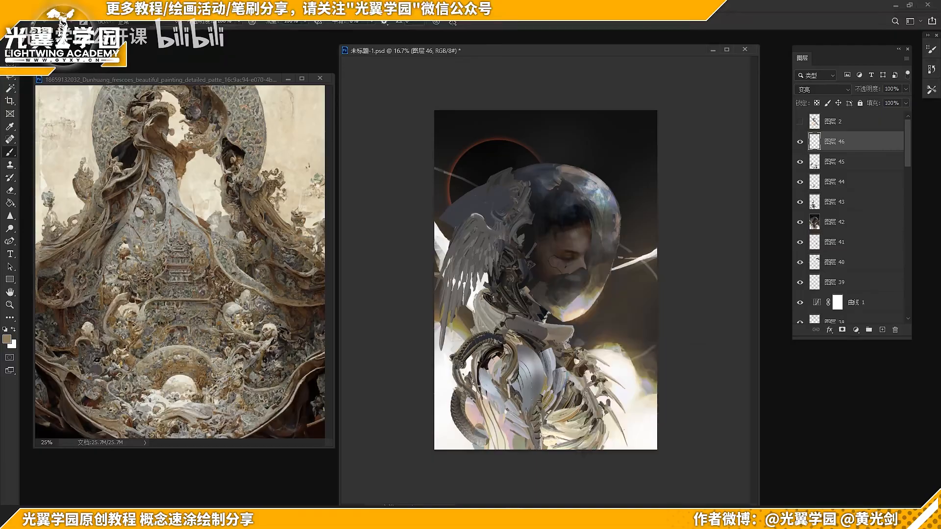
key("ctrl+plus")
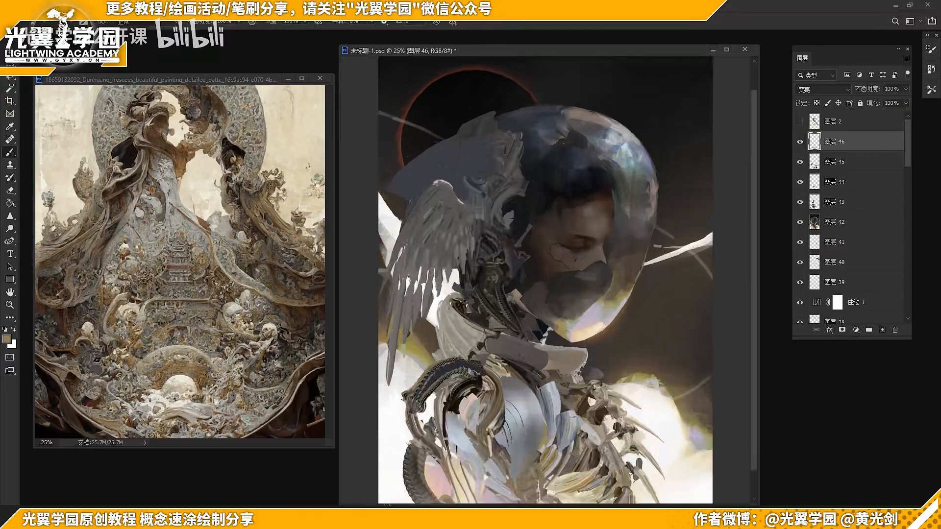
left_click_drag(626, 431, 632, 392)
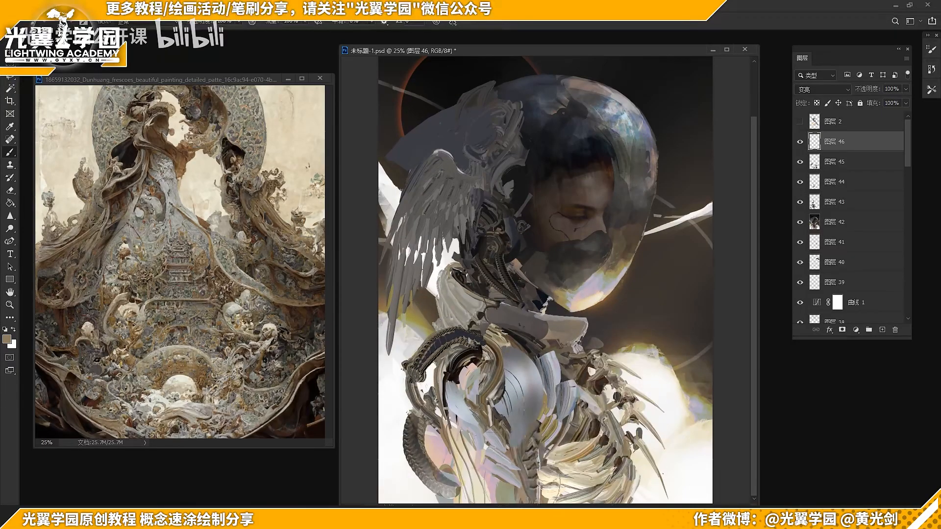
mouse_move(578, 517)
key("ctrl+minus")
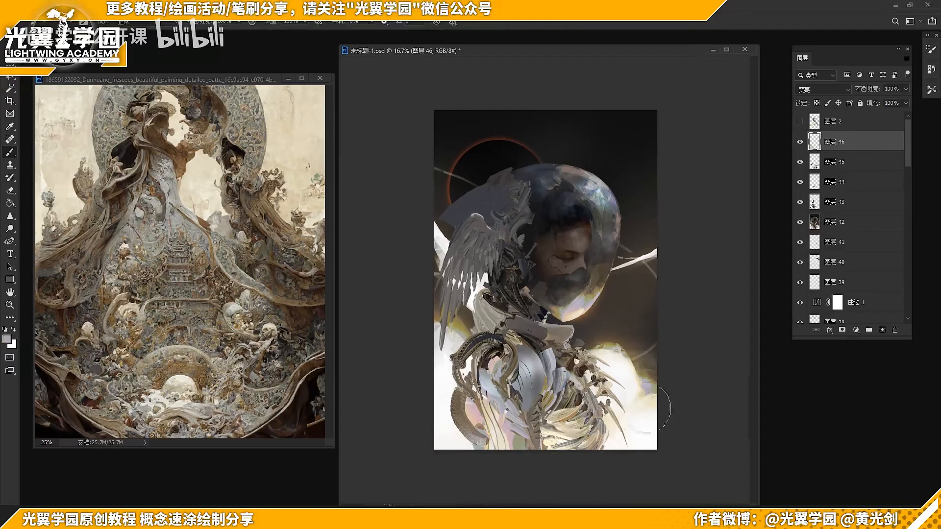
mouse_move(469, 441)
left_mouse_down()
mouse_move(471, 417)
mouse_move(484, 440)
left_mouse_up()
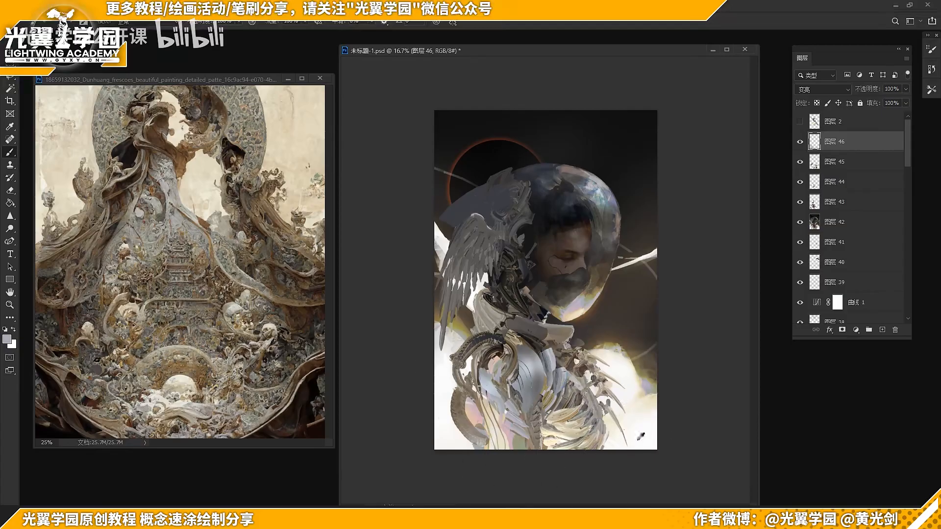
Sample white from the lower background and brush light haze around the lower body and over the dark background below the helmet
left_click(641, 436, "alt")
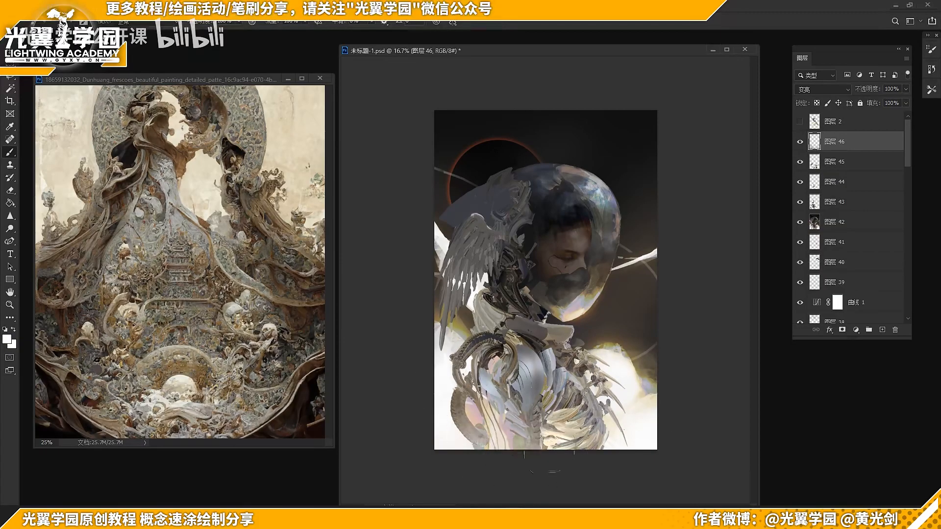
key("ctrl+minus")
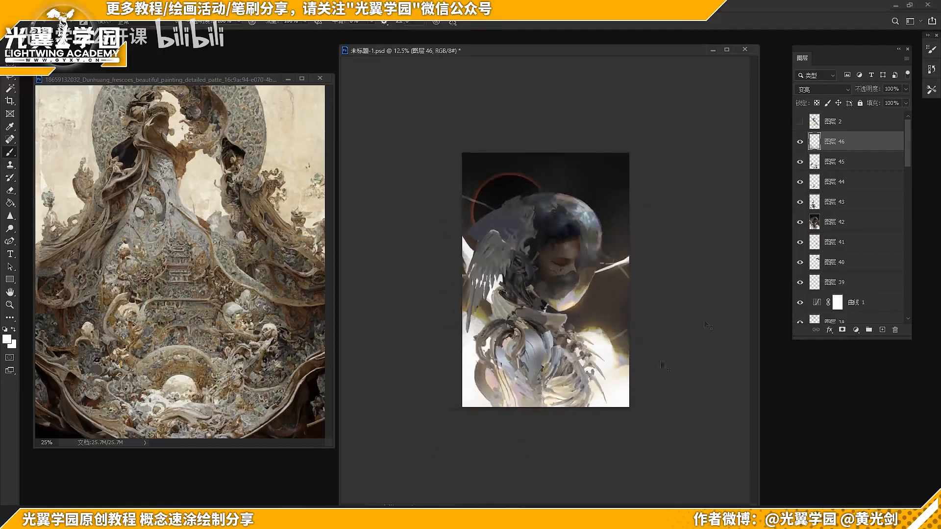
key("ctrl+plus")
key("ctrl+plus")
key("ctrl+minus")
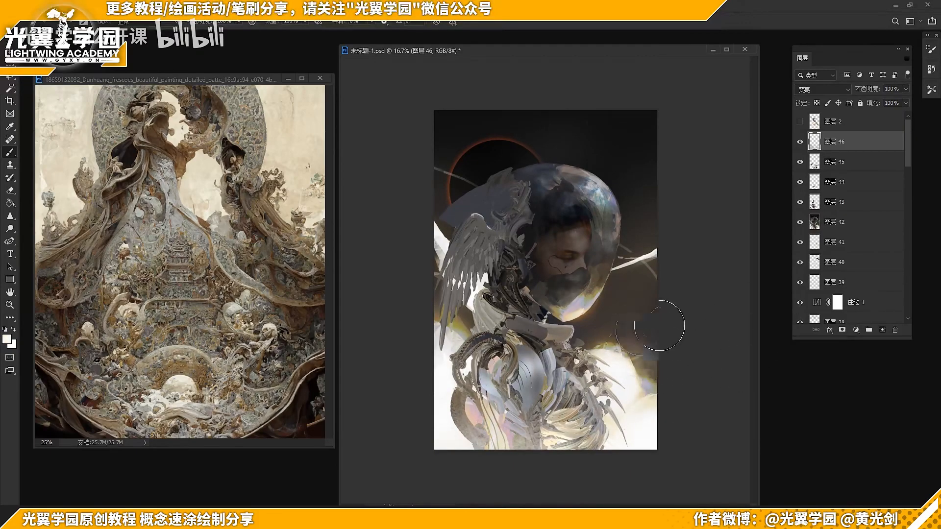
left_click_drag(653, 306, 642, 338)
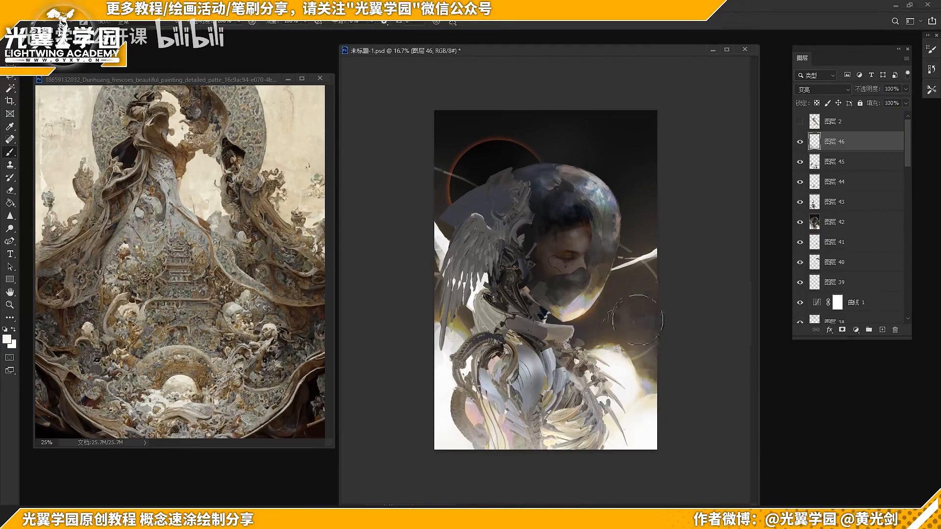
Switch to the Eraser with the soft 喷枪 preset and soften the haze in the dark background beside the helmet
key("ctrl+plus")
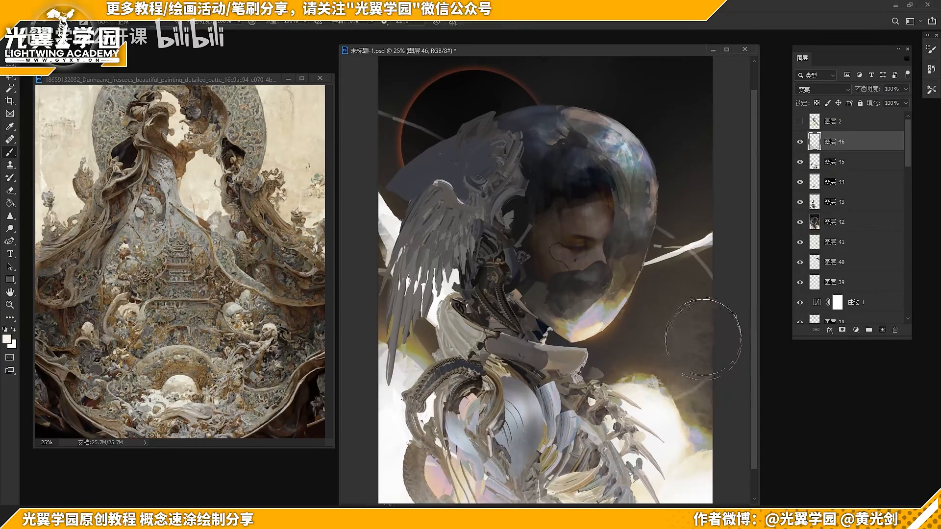
key("e")
right_click(694, 356)
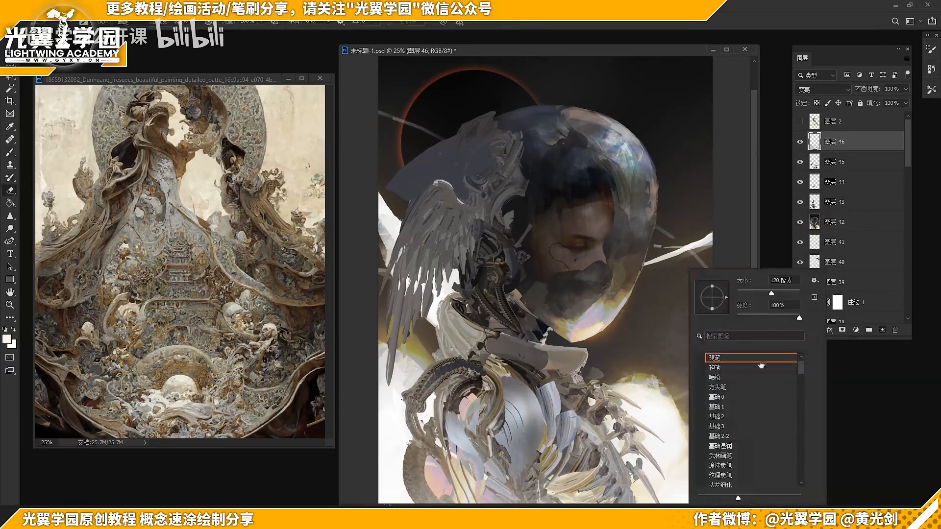
left_click(761, 367)
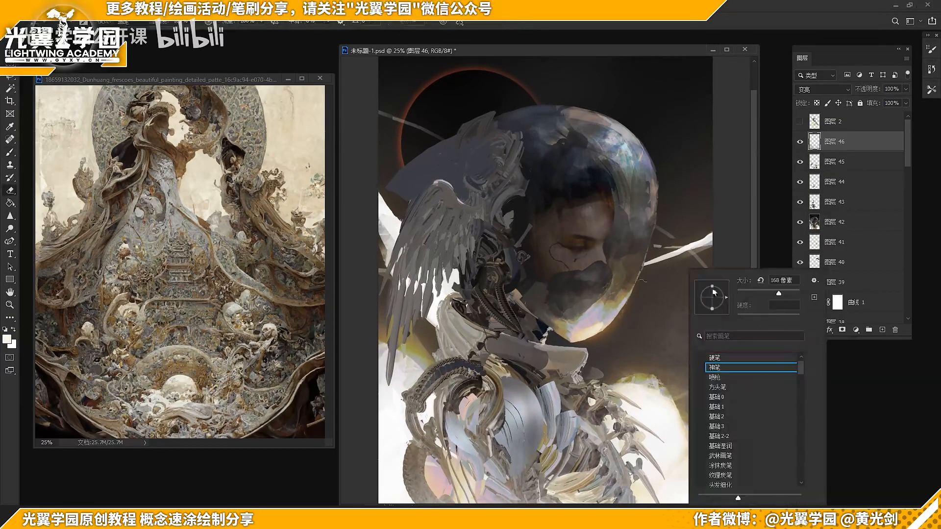
left_click(759, 380)
left_click(663, 294)
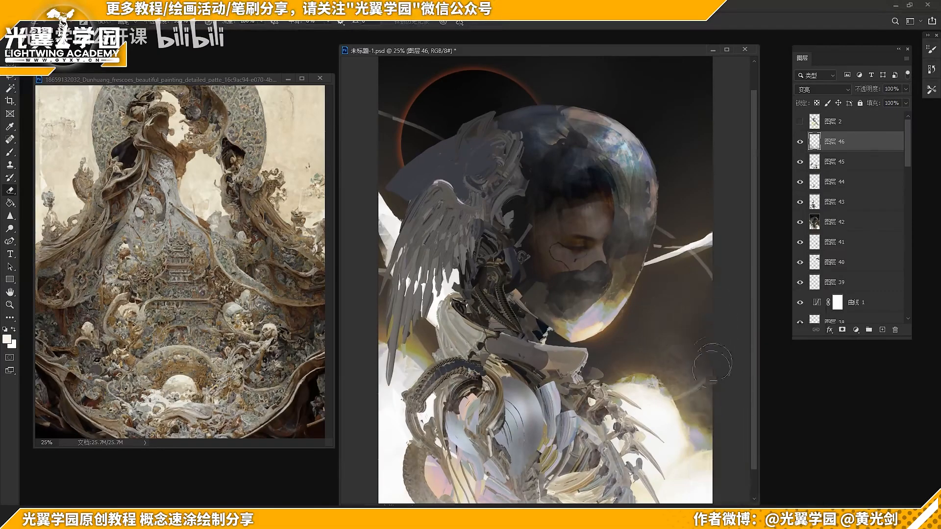
key("ctrl+minus")
key("ctrl+minus")
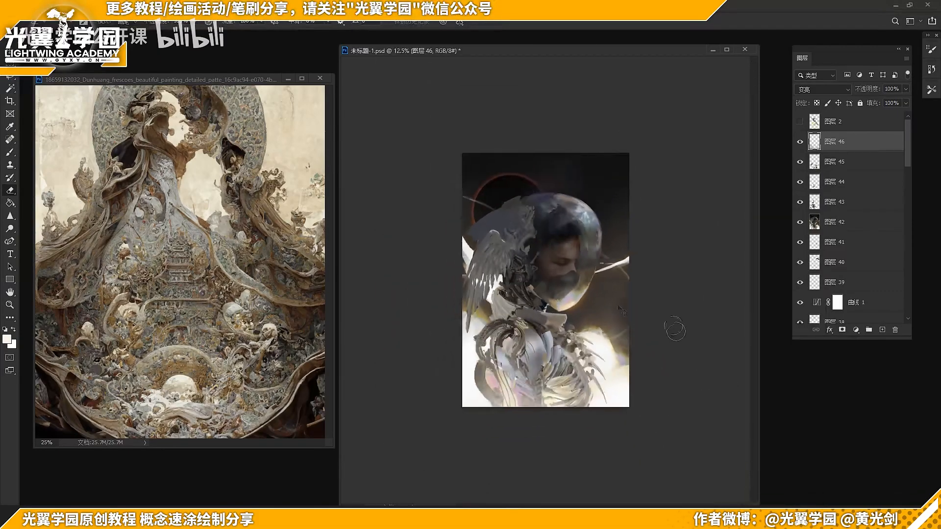
key("ctrl+plus")
key("ctrl+plus")
key("ctrl+minus")
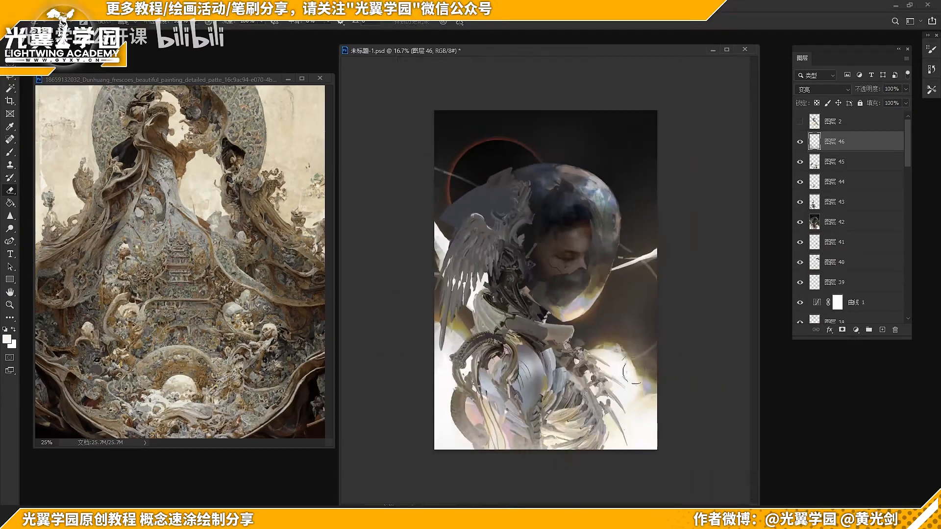
Return to the Brush, sample the dark background beside the figure, and stroke across the lower torso toward the bright background
key("b")
left_click(643, 311, "alt")
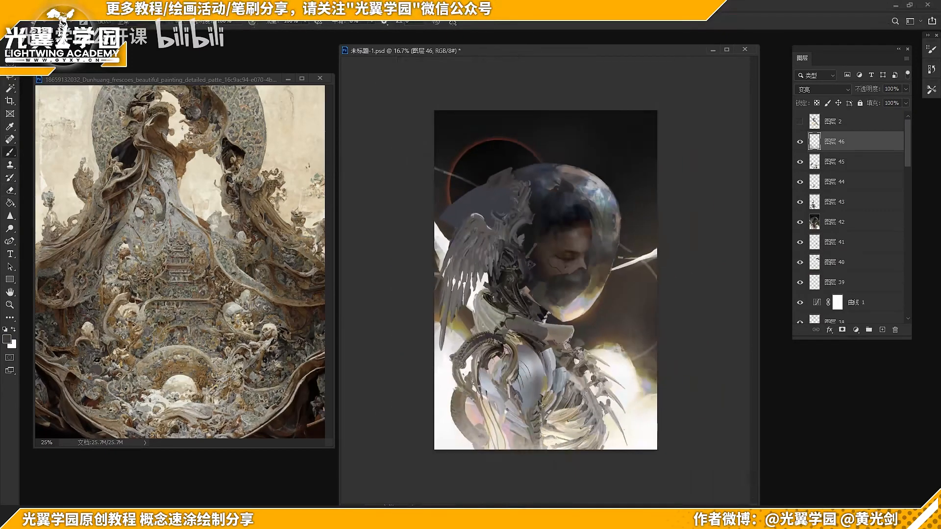
left_click_drag(540, 405, 638, 405)
Add a new layer above 图层 46 and brush sampled light grey haze around the rib spikes and across the torso
left_click(882, 329)
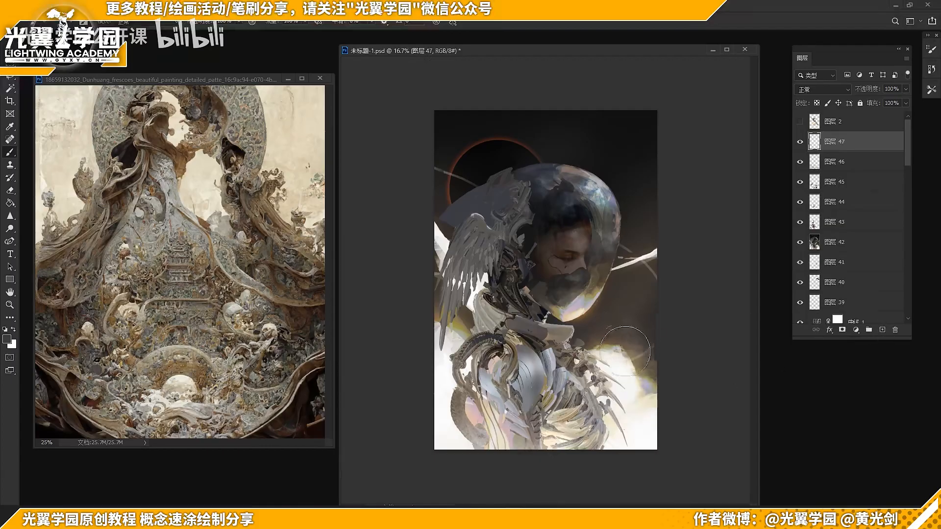
left_click(637, 391, "alt")
mouse_move(645, 391)
left_mouse_down()
mouse_move(655, 431)
mouse_move(654, 385)
mouse_move(629, 425)
left_mouse_up()
left_click(625, 423, "alt")
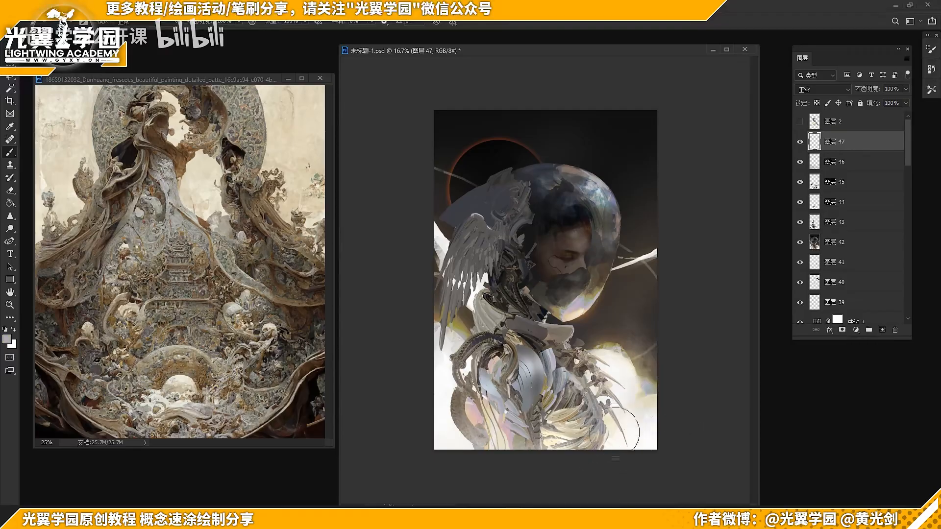
left_click_drag(562, 380, 545, 402)
Erase part of the haze over the ribs on 图层 46 and flip the canvas view horizontally
key("e")
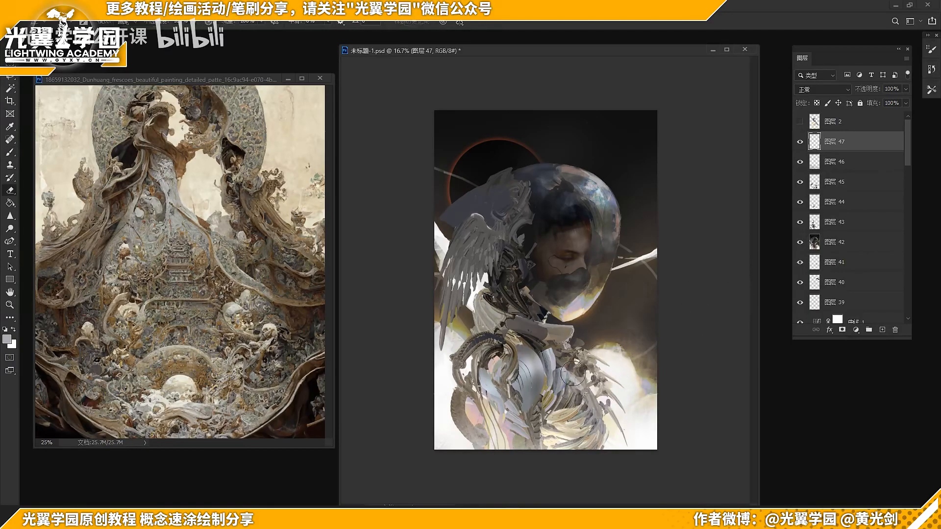
left_click(841, 164)
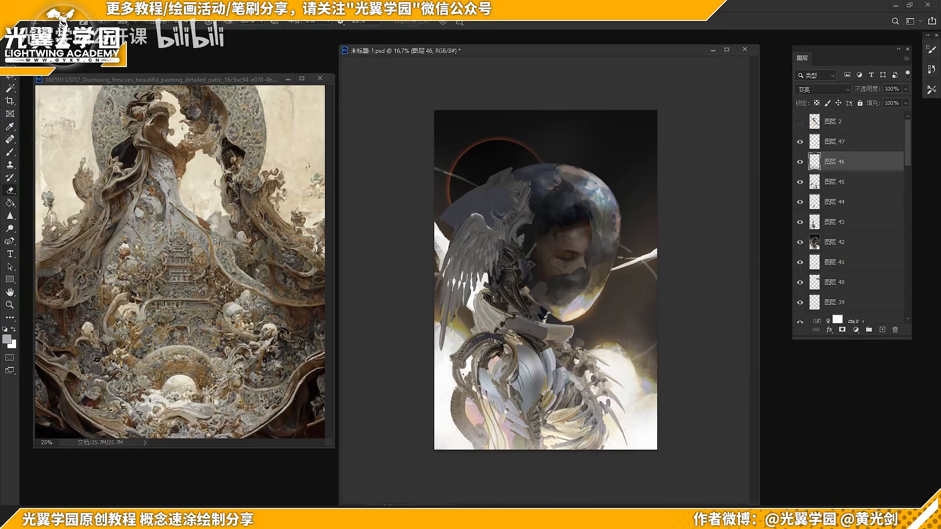
left_click_drag(589, 389, 592, 396)
key("ctrl+minus")
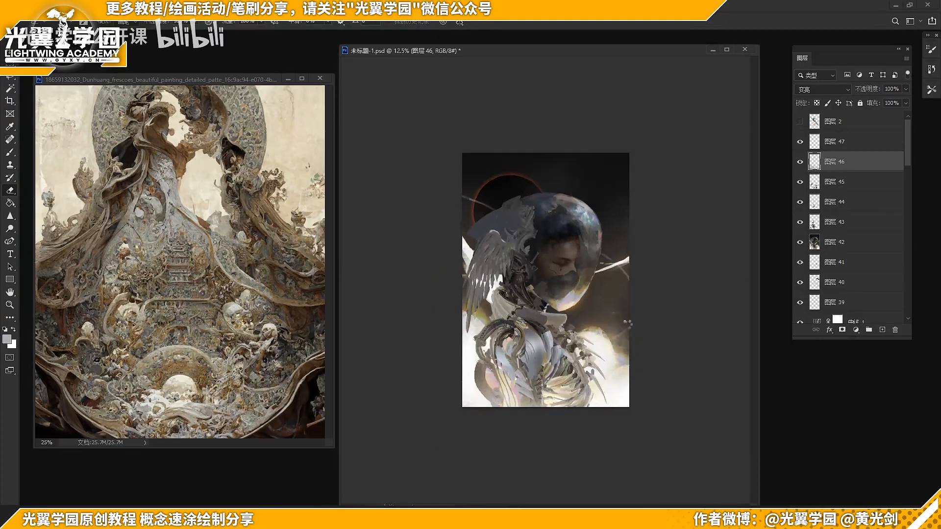
key("ctrl+shift+h")
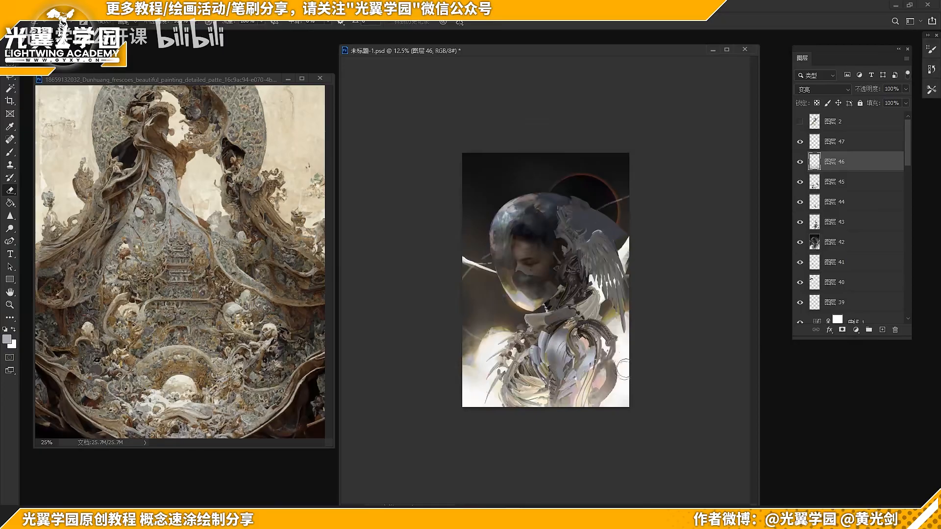
Try a white Paint Bucket fill over the outer arm on 图层 46, undo it, and return to the Brush
key("g")
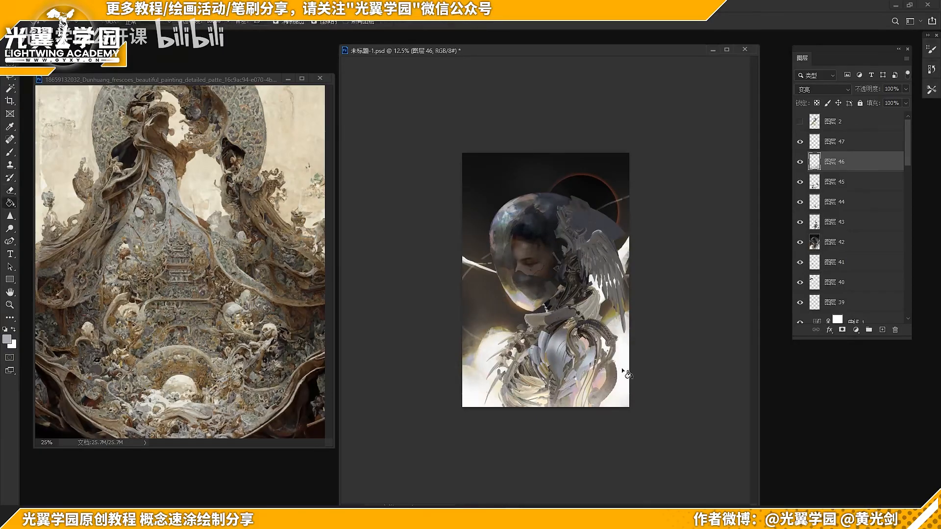
left_click(624, 373, "alt")
left_click(616, 386)
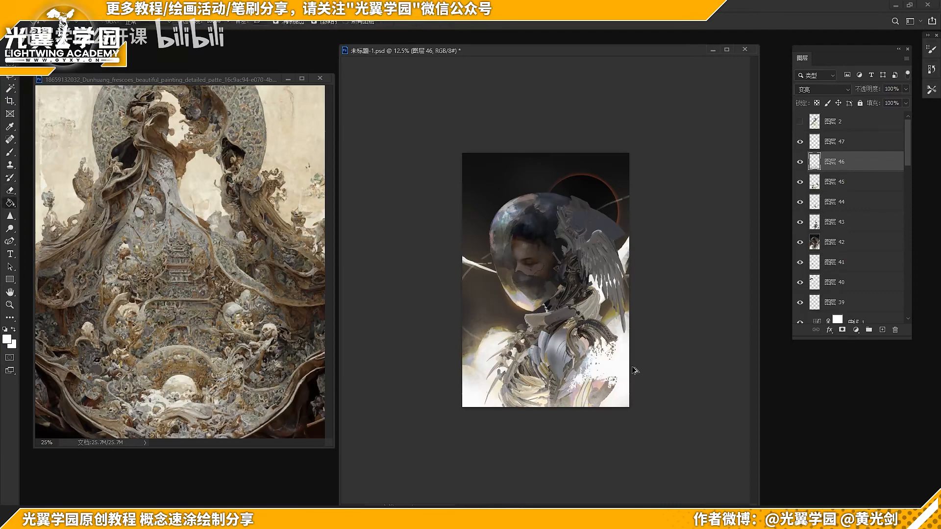
key("ctrl+z")
key("b")
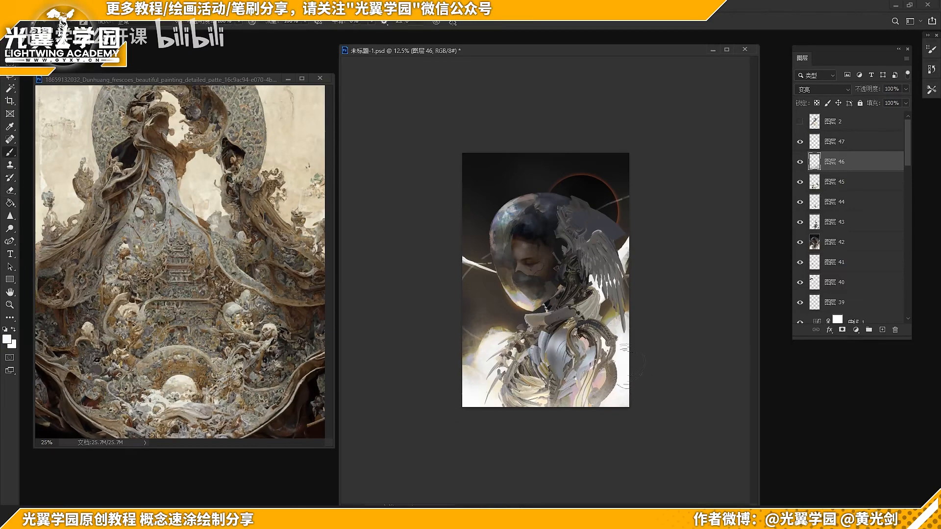
key("ctrl+plus")
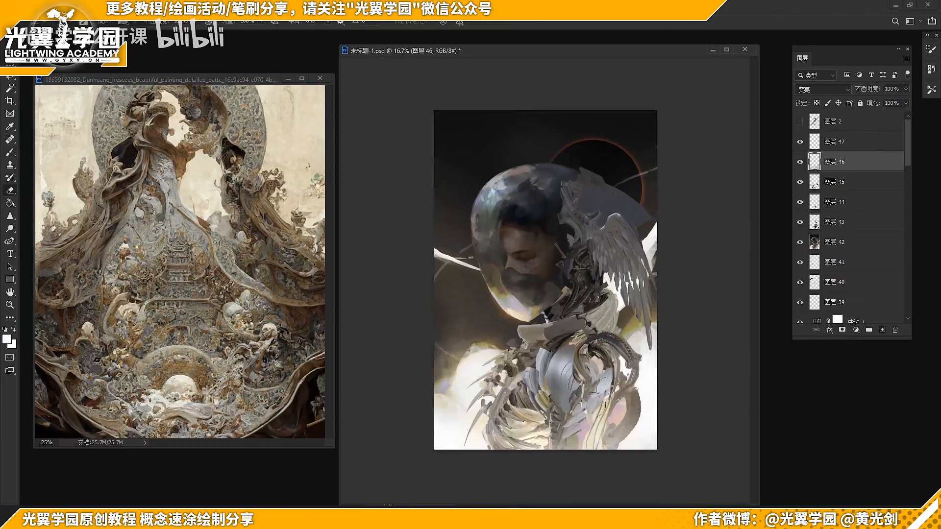
Switch to the soft 喷枪 brush preset and sample a dark reddish brown near the helmet's lower edge
key("b")
right_click(599, 294)
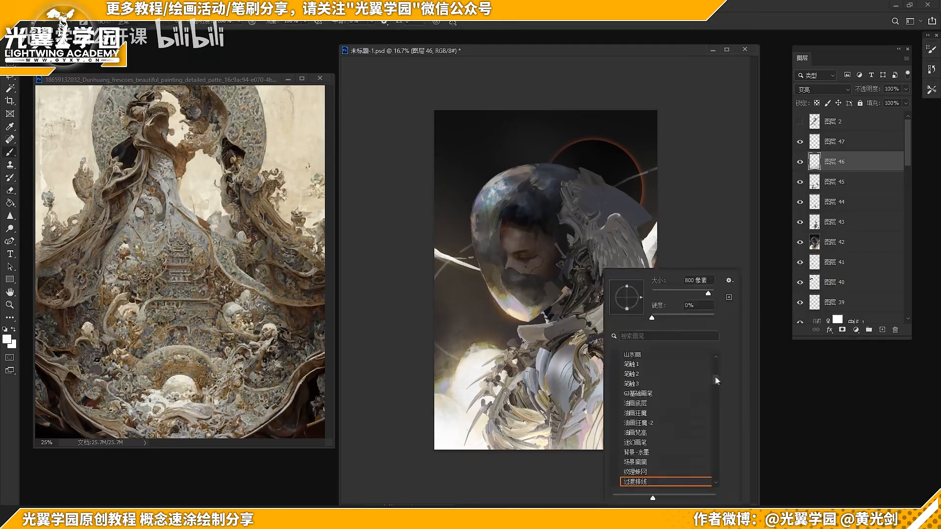
left_click_drag(716, 379, 711, 338)
left_click(637, 391)
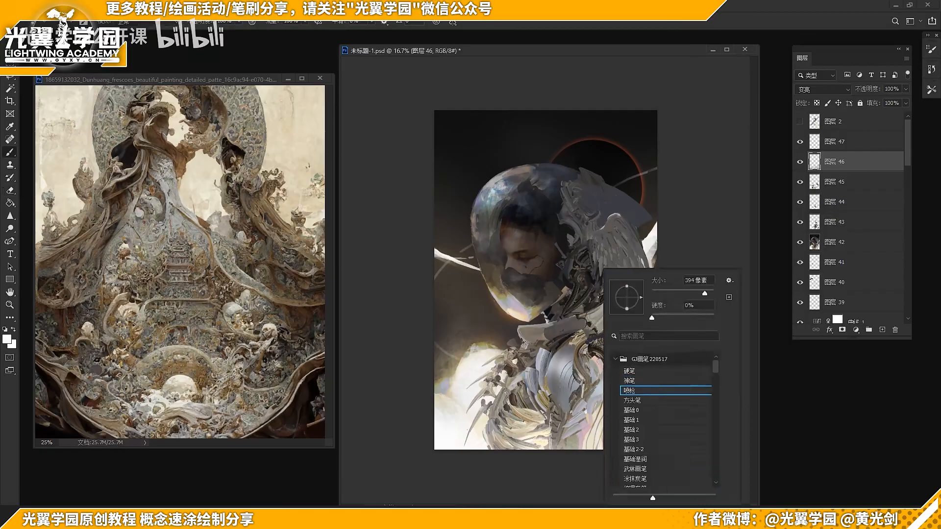
left_click(553, 303, "alt")
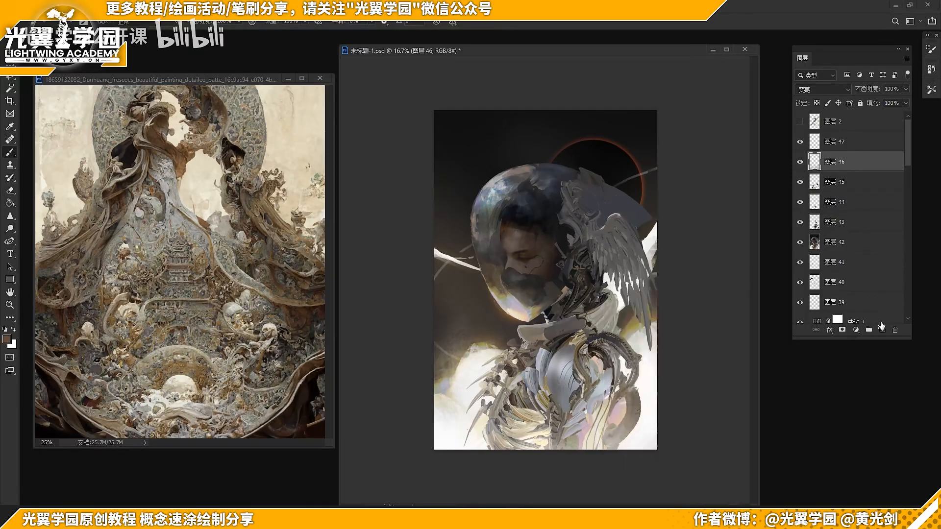
Add a layer above 图层 46 in 颜色减淡 (Color Dodge) mode and brush a sampled warm brown glow around the neck ornaments
left_click(881, 329)
left_click(828, 91)
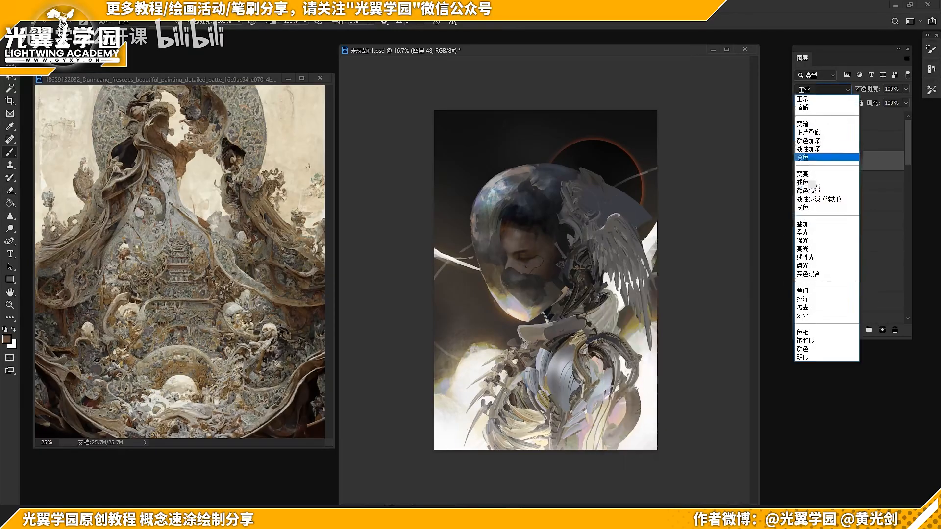
left_click(813, 189)
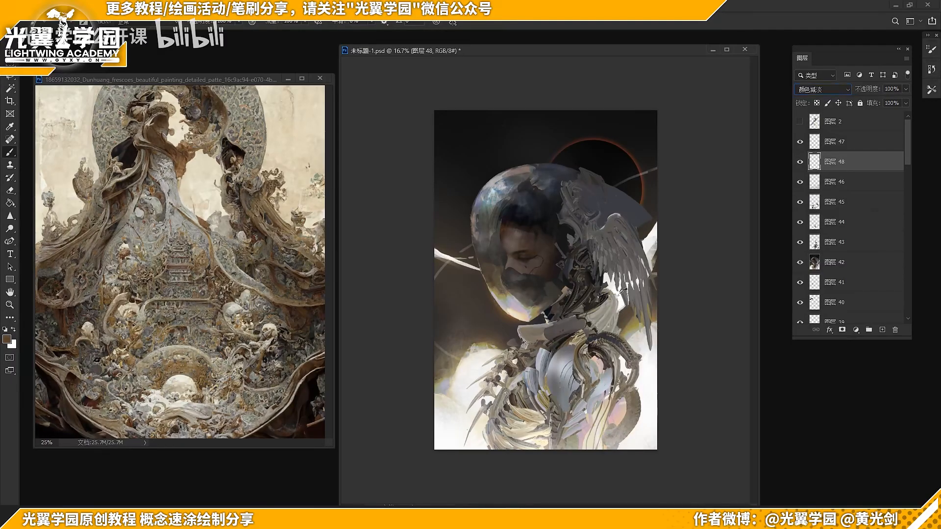
left_click(638, 317, "alt")
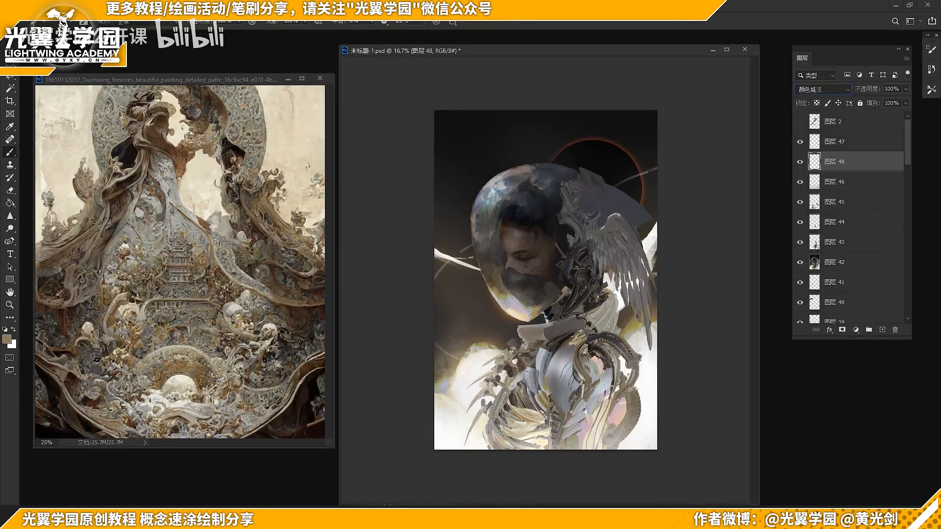
left_click_drag(601, 281, 599, 309)
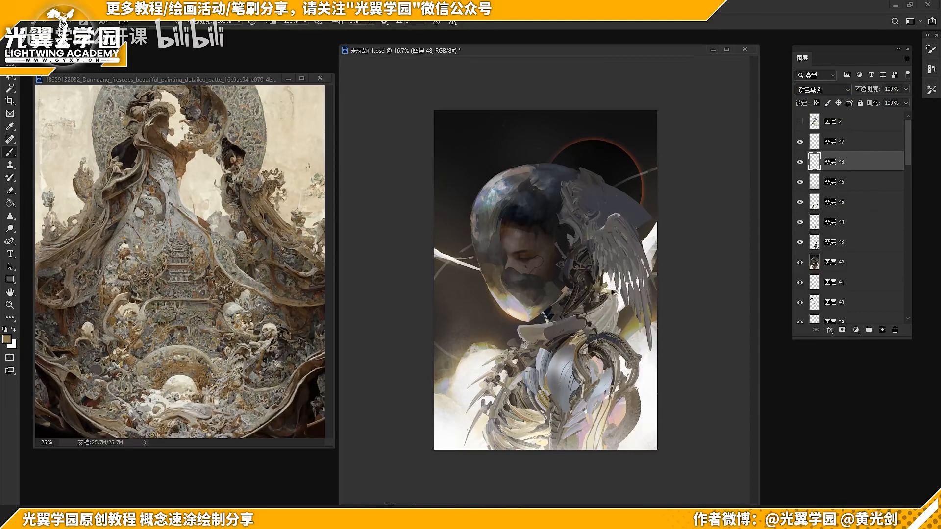
left_click(832, 94)
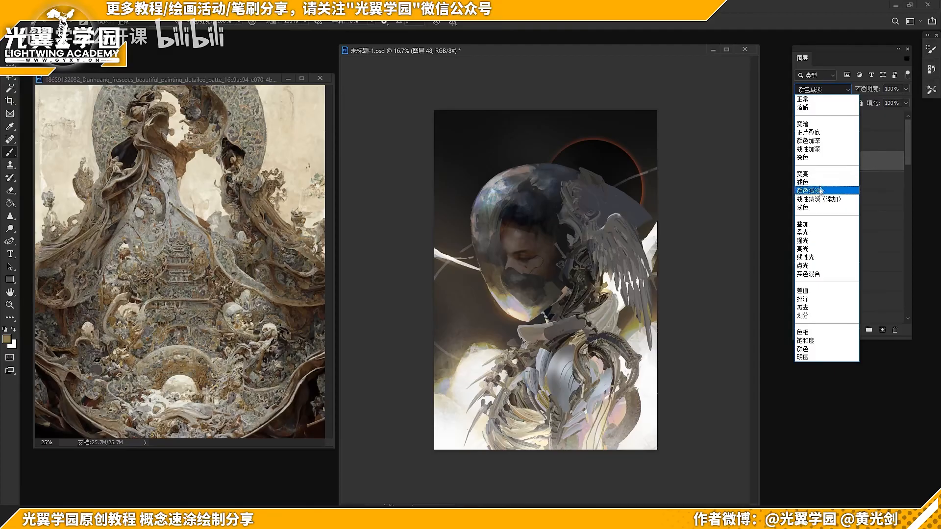
left_click(819, 190)
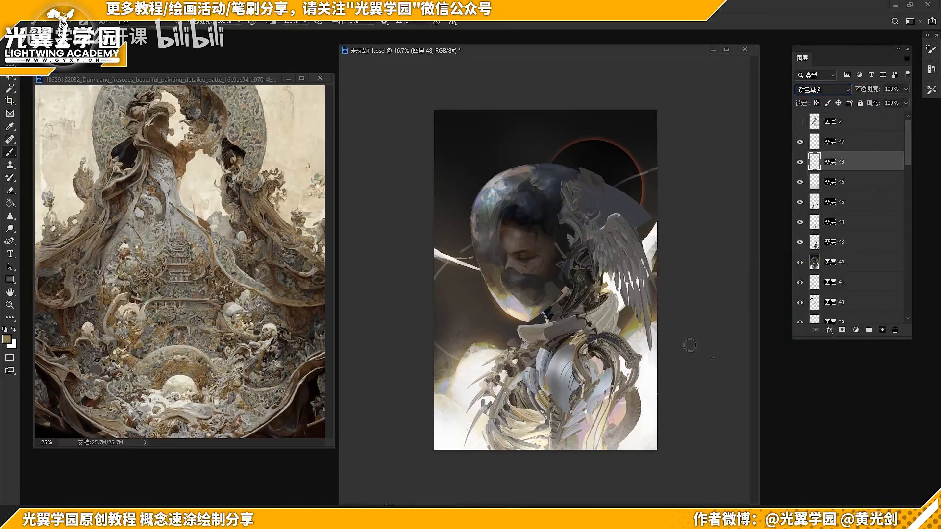
key("ctrl+minus")
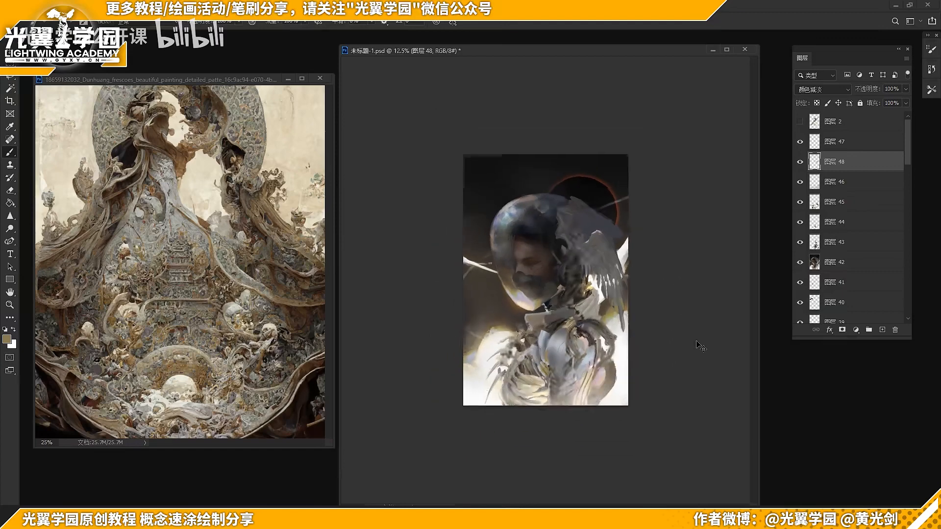
key("ctrl+plus")
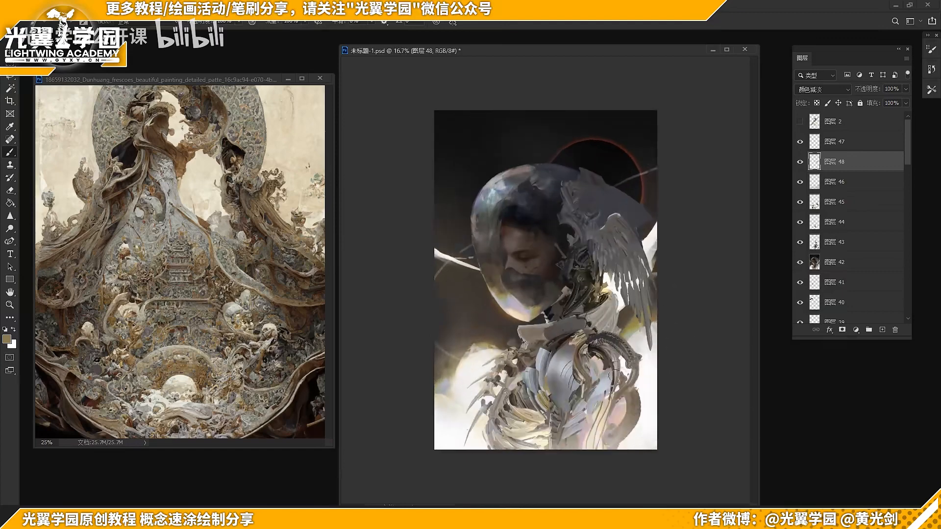
key("e")
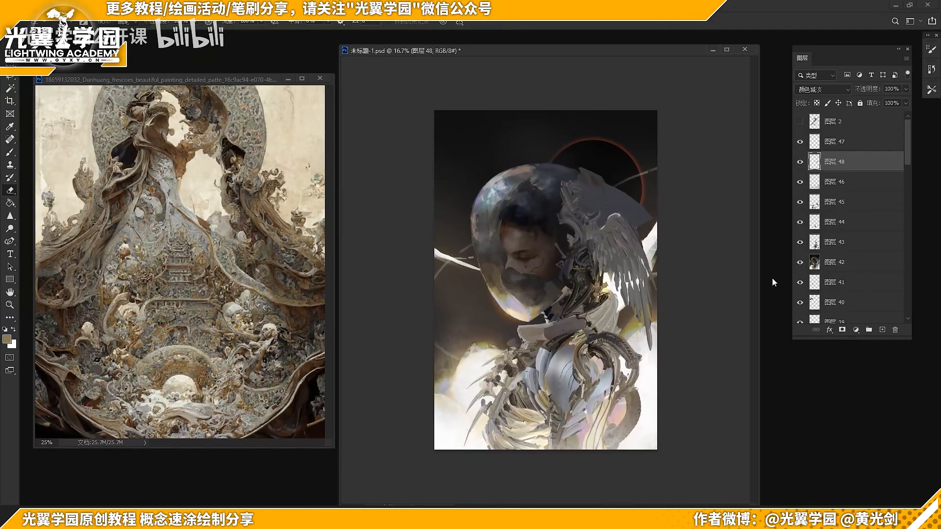
Add a layer above 图层 48 and set up the Mixer Brush with the 硬笔 preset, loaded from the fresco reference's ornament
left_click(882, 330)
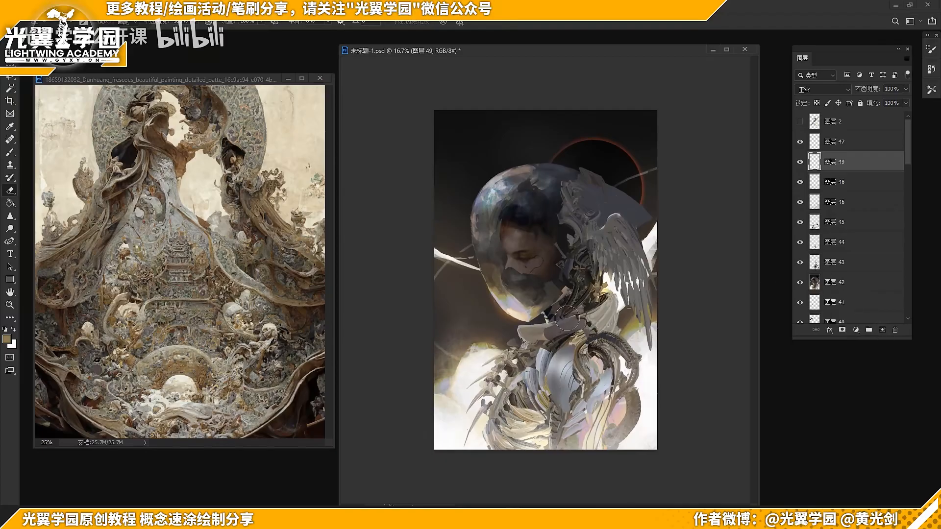
key("b")
right_click(631, 335)
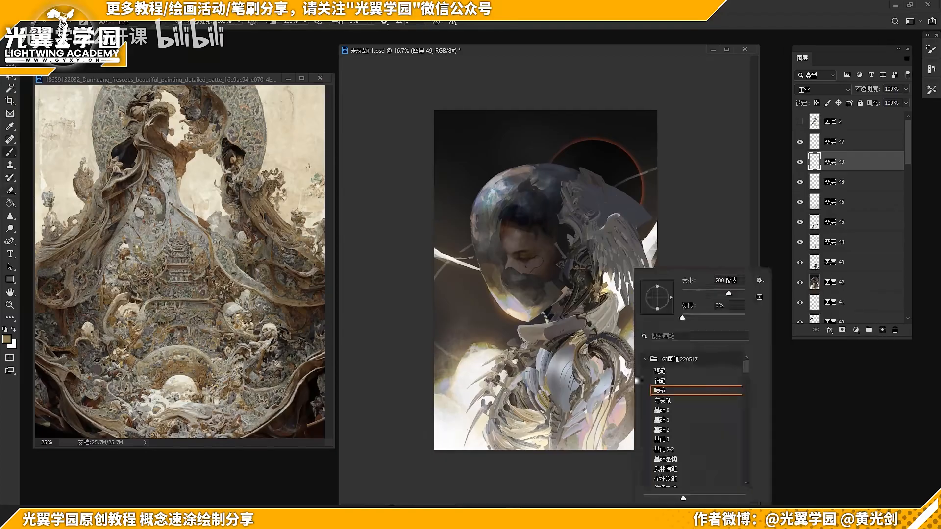
left_click(697, 379)
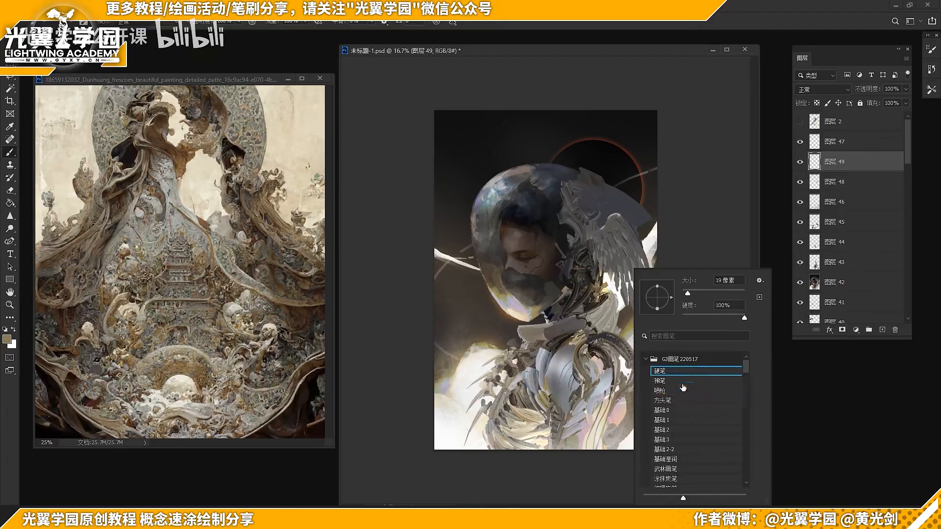
left_click(695, 372)
left_click_drag(10, 153, 45, 182)
right_click(554, 294)
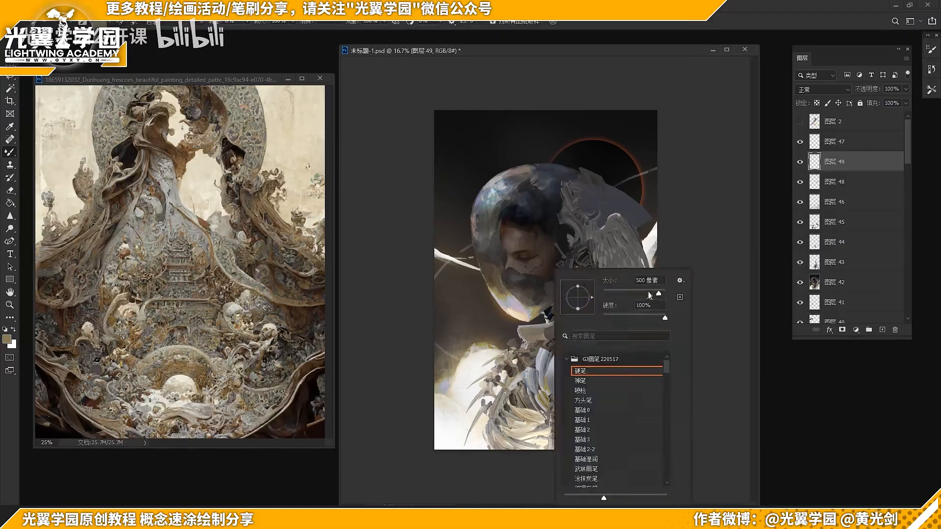
left_click(240, 310)
Try several diagonal beaded ornament strands across the lower torso with the Mixer Brush, undoing each one
left_click(655, 335)
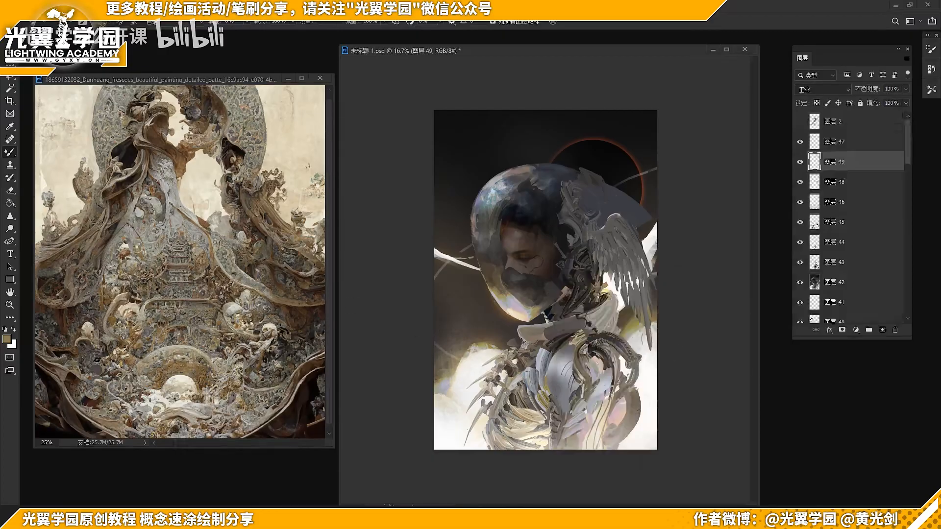
left_click_drag(655, 348, 564, 431)
left_click_drag(656, 338, 513, 447)
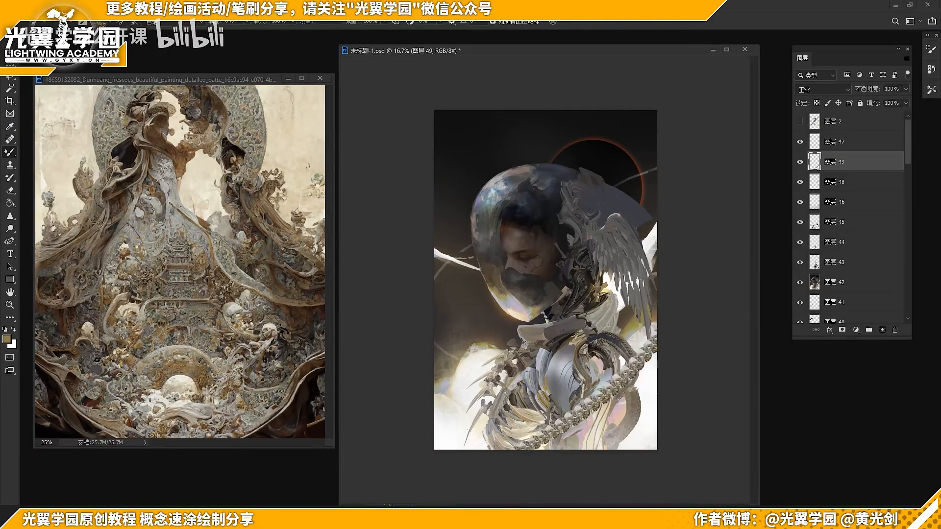
key("ctrl+z")
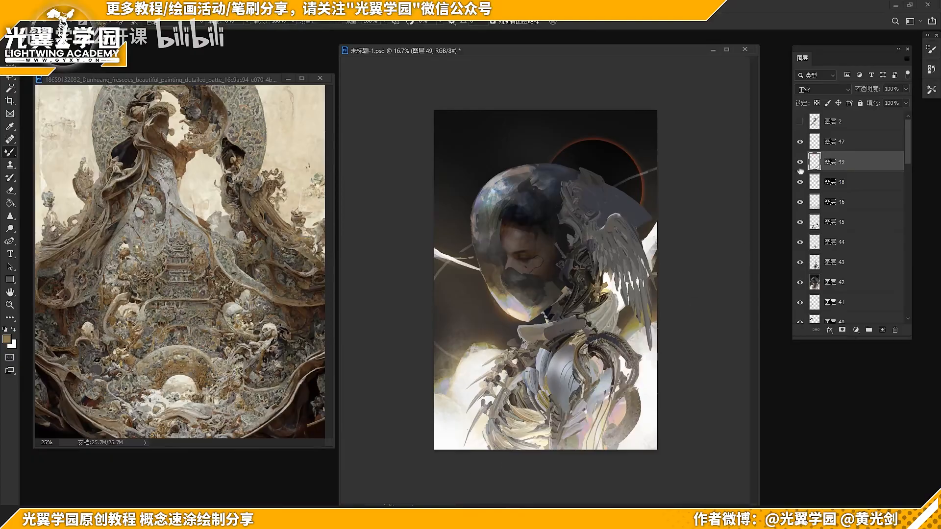
left_click_drag(657, 338, 510, 429)
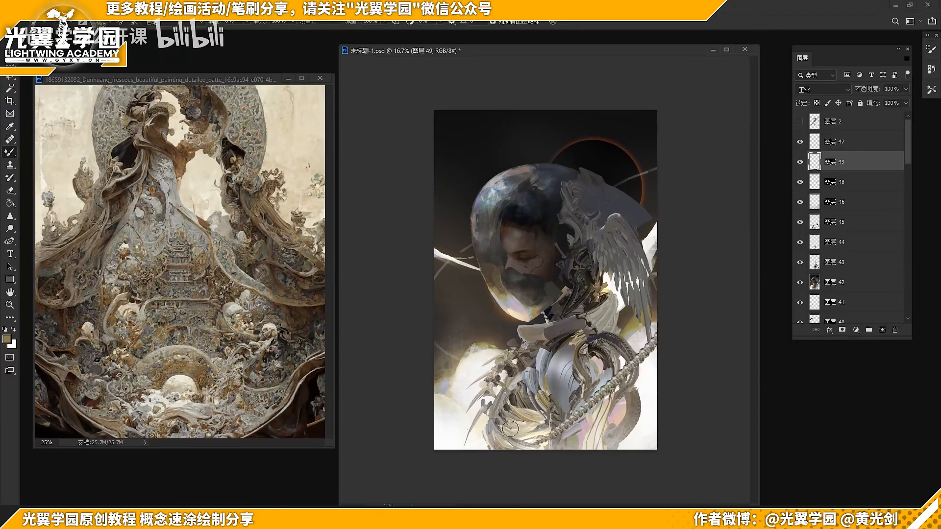
key("ctrl+z")
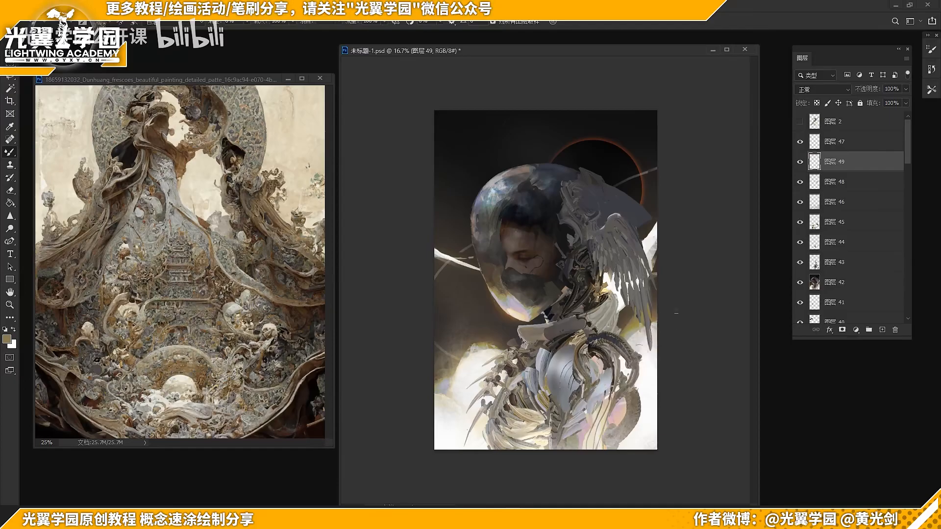
mouse_move(403, 452)
left_mouse_down()
mouse_move(538, 425)
mouse_move(747, 293)
left_mouse_up()
key("ctrl+z")
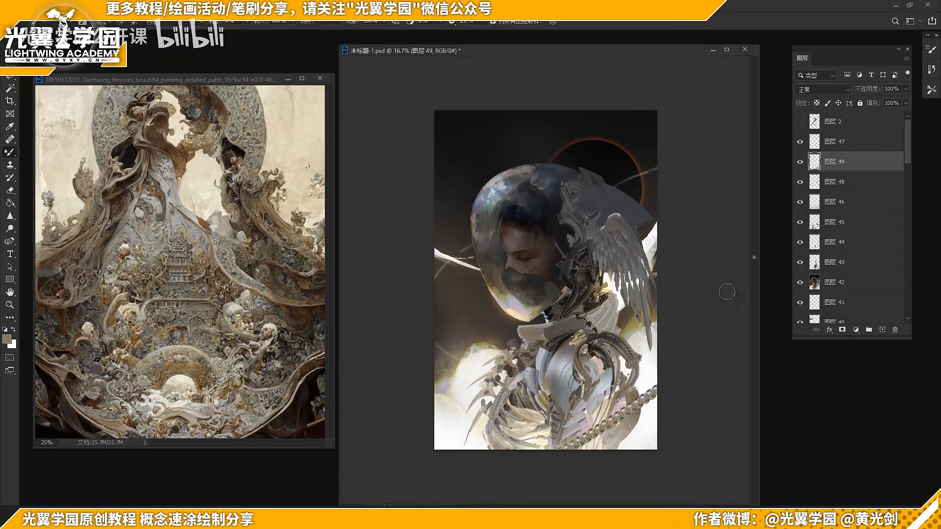
key("ctrl+z")
Load the 0立体造型 Mixer Brush tool preset and sample carved texture from the lower part of the fresco reference
left_click(934, 86)
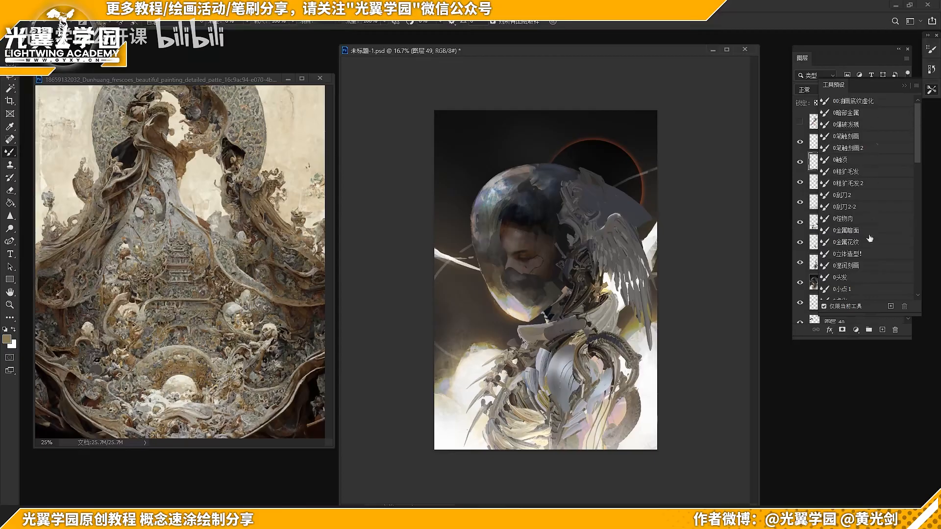
left_click(847, 254)
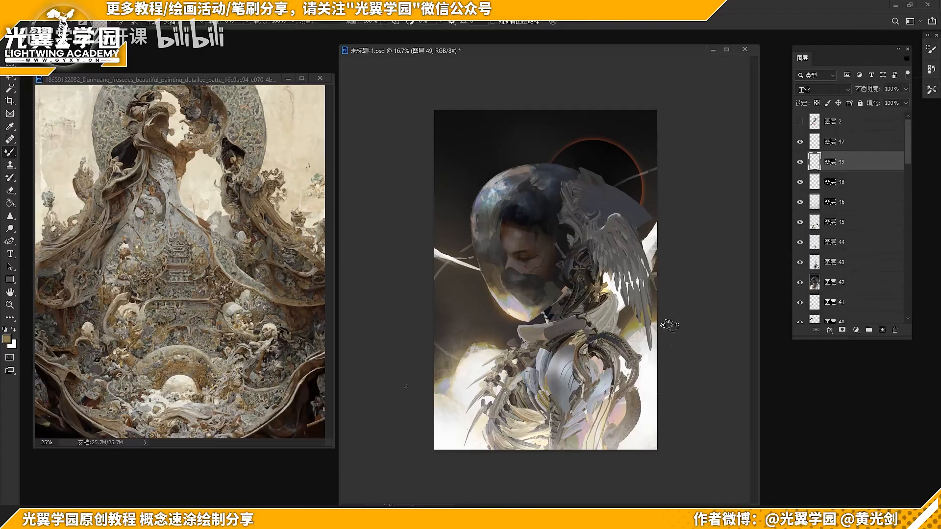
key("ctrl+Tab")
left_click(567, 463)
left_click(248, 291)
left_click(245, 293, "alt")
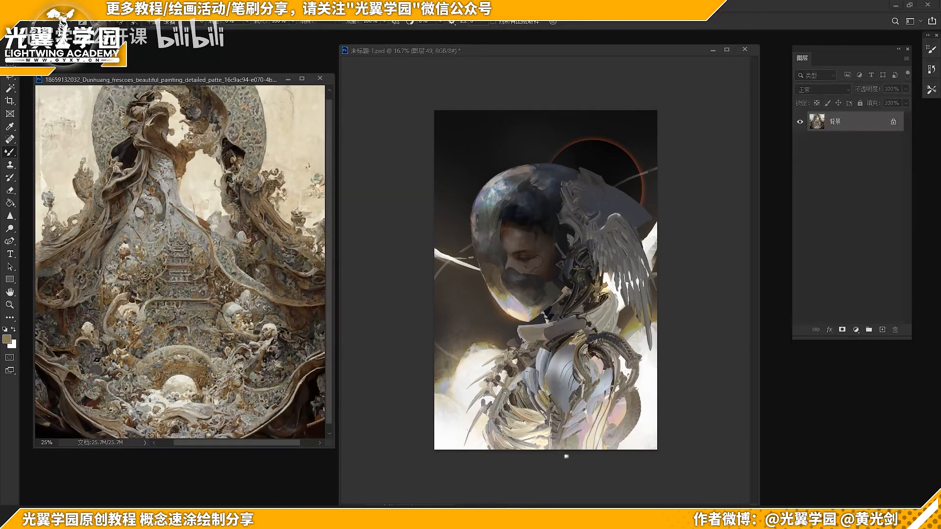
left_click(567, 455)
Resample the fresco ornament and try winding tendril strokes across the lower torso, undoing rejected attempts until one curved tendril remains
left_click_drag(655, 364, 642, 376)
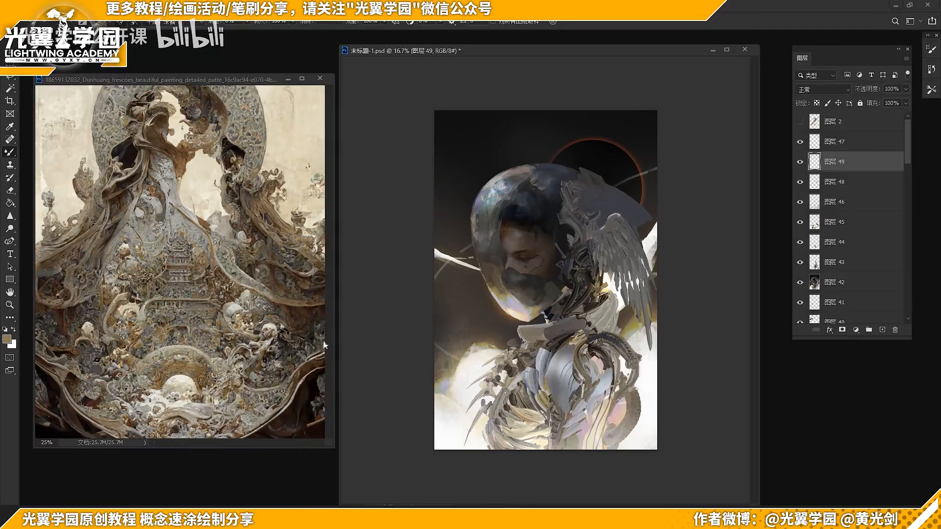
left_click(255, 311)
left_click(564, 454)
left_click_drag(515, 452, 662, 376)
key("ctrl+z")
left_click_drag(517, 450, 657, 397)
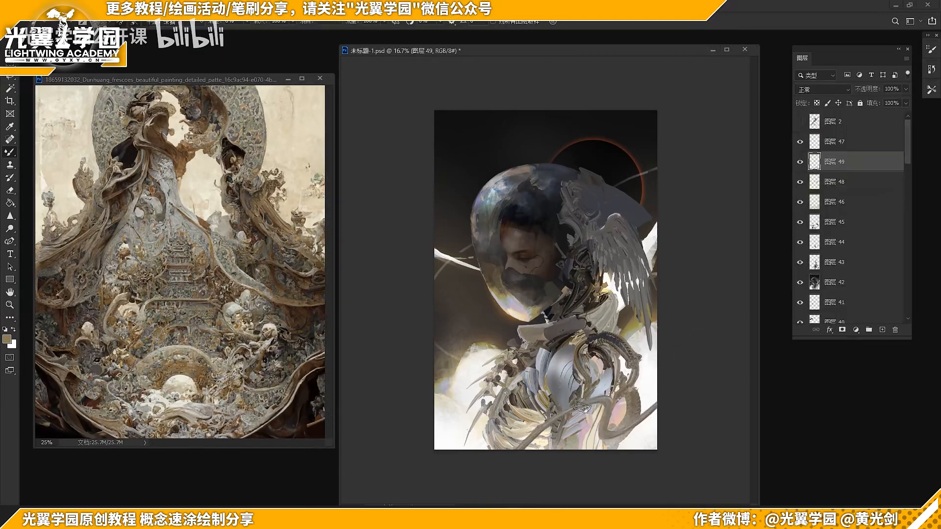
key("ctrl+z")
mouse_move(473, 449)
left_mouse_down()
mouse_move(539, 413)
mouse_move(658, 395)
left_mouse_up()
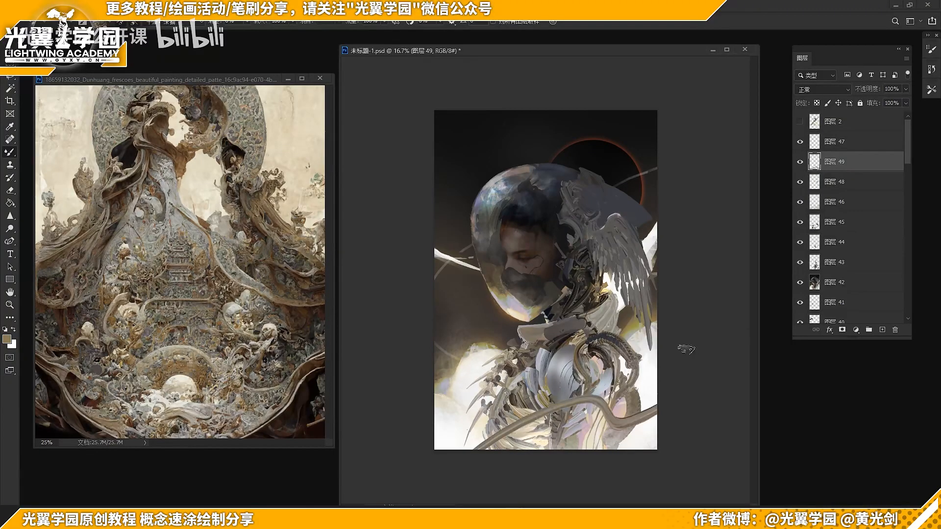
Lower the brightness and raise the contrast of the curved tendril on 图层 49 with Brightness/Contrast
key("alt+i")
key("j")
key("c")
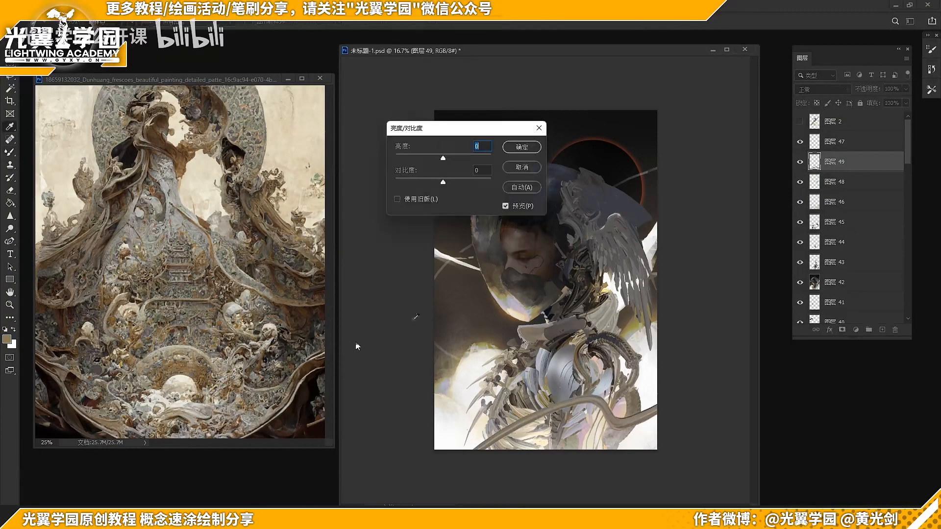
left_click(463, 179)
mouse_move(442, 157)
left_mouse_down()
mouse_move(424, 158)
mouse_move(435, 158)
left_mouse_up()
left_click(521, 147)
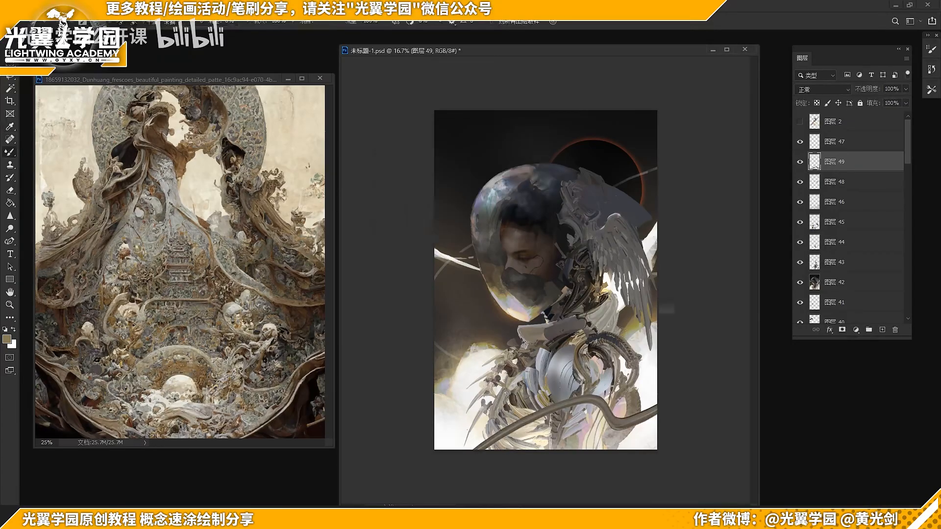
Delete 图层 49 with the curved tendril and return to the Mixer Brush
key("e")
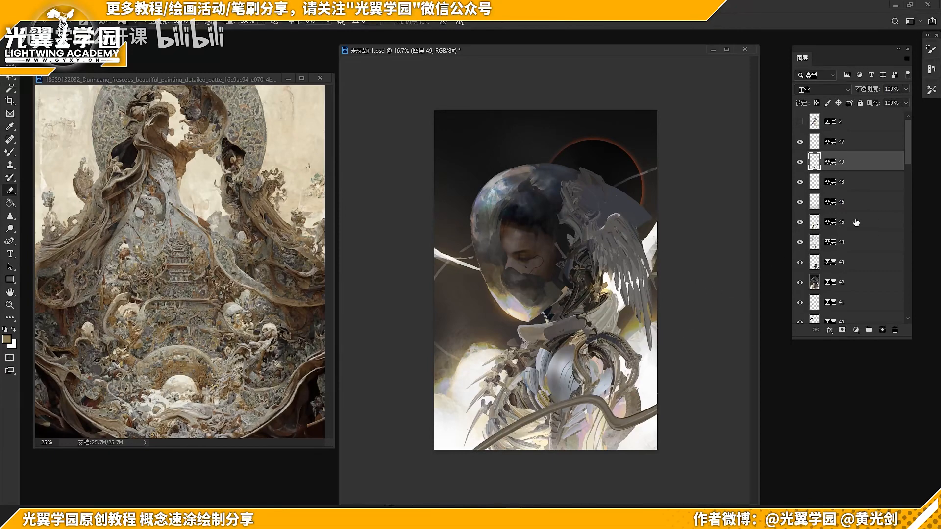
left_click(895, 329)
key("b")
Try a Mixer Brush stroke sampled from the reference's lower ornament across the torso on 图层 48, and undo it
left_click(288, 321)
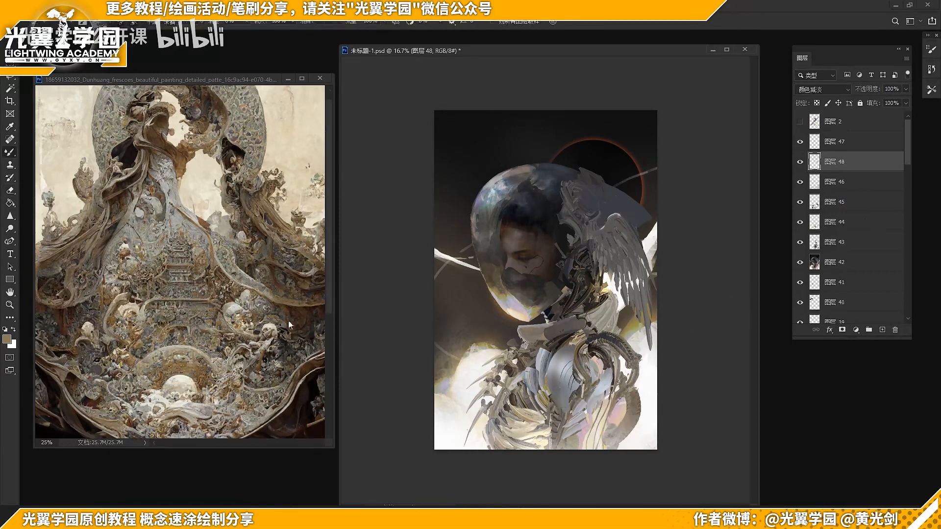
left_click(528, 444)
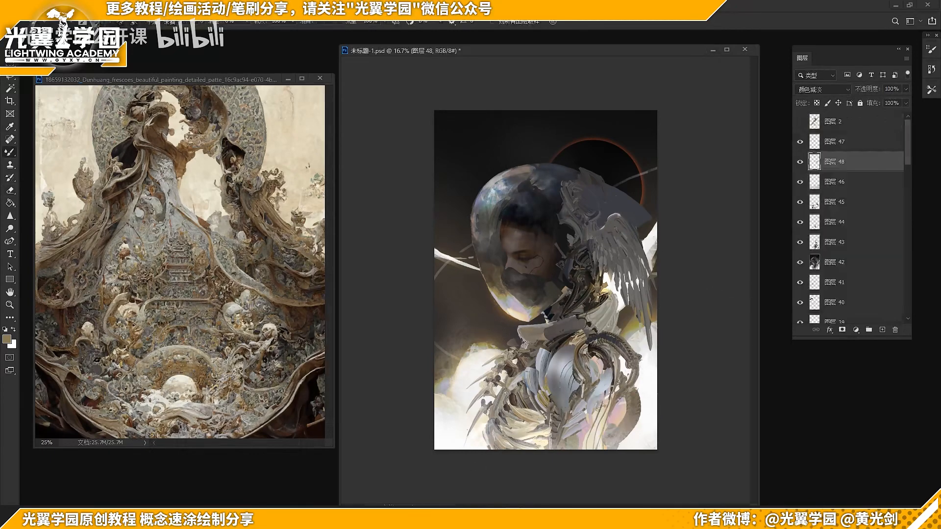
left_click_drag(483, 429, 638, 385)
key("ctrl+z")
Check 图层 47 by toggling its visibility and add a new empty layer above it
left_click(869, 147)
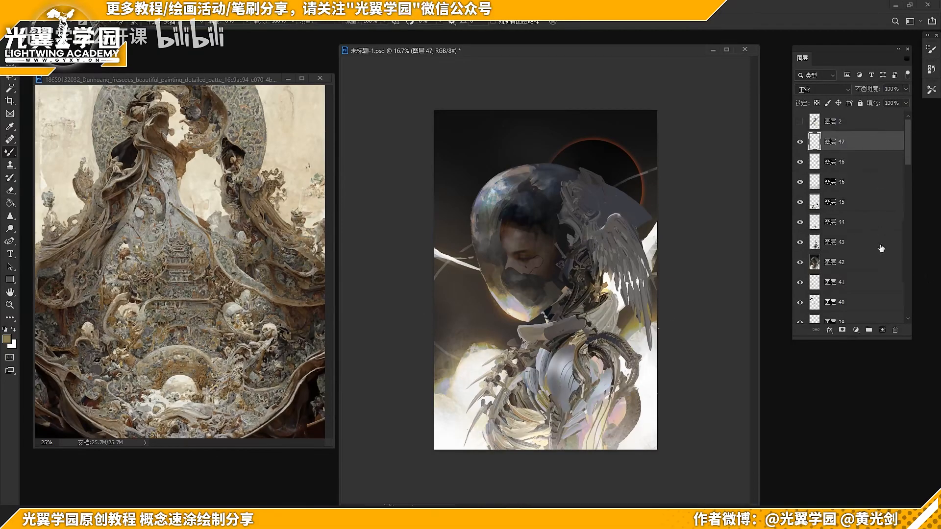
left_click(802, 143)
left_click(882, 330)
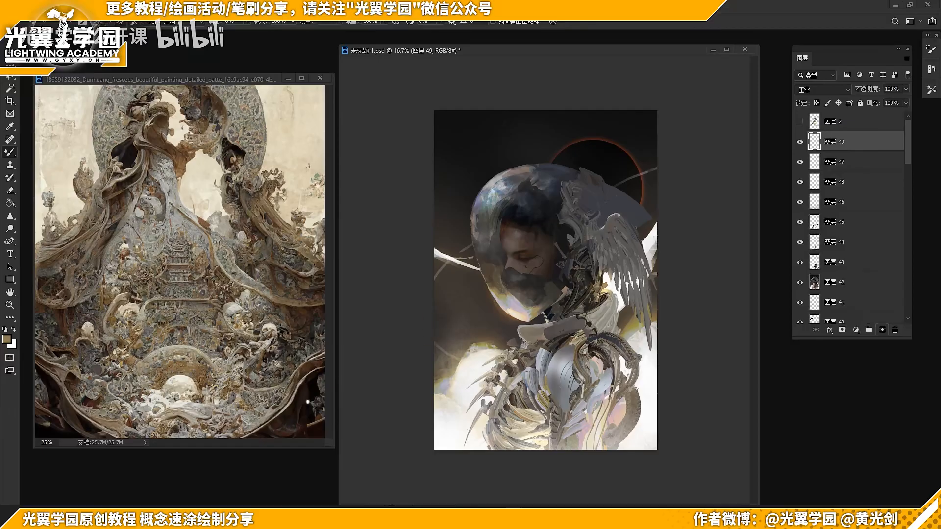
Sample the dark ornament from the reference's lower edge and paint a long diagonal strand across the lower torso on 图层 49
left_click(307, 401)
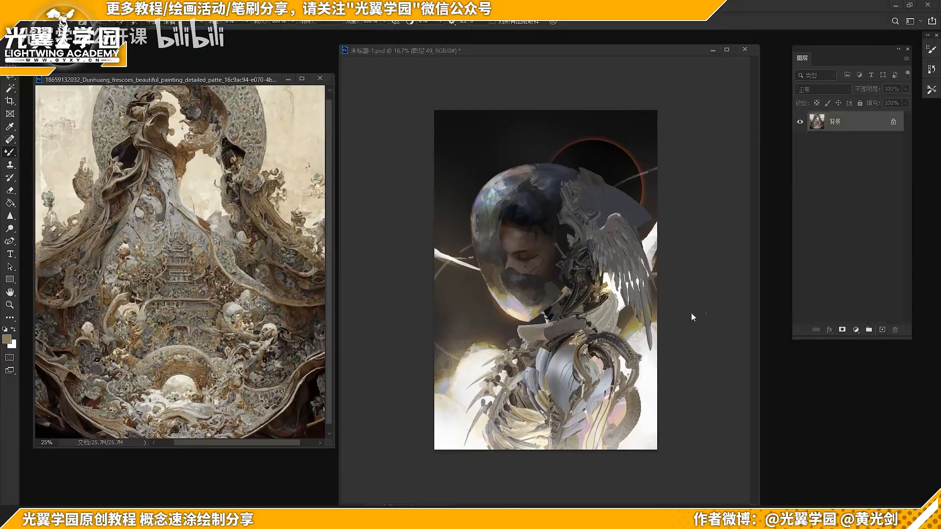
left_click(569, 378)
left_click_drag(483, 453, 637, 383)
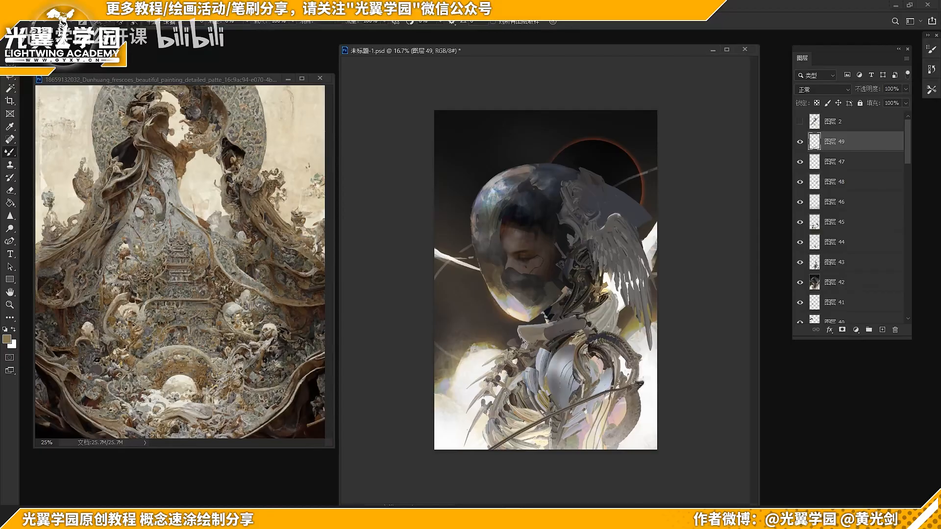
mouse_move(448, 439)
left_mouse_down()
mouse_move(609, 411)
mouse_move(490, 449)
mouse_move(459, 441)
mouse_move(471, 423)
mouse_move(459, 439)
left_mouse_up()
key("ctrl+z")
key("ctrl+z")
Paint dark curved strands beside the shoulder and small dark flecks over the clouds on the opposite side of the torso
left_click_drag(657, 335, 608, 395)
key("ctrl+z")
left_click_drag(643, 348, 634, 360)
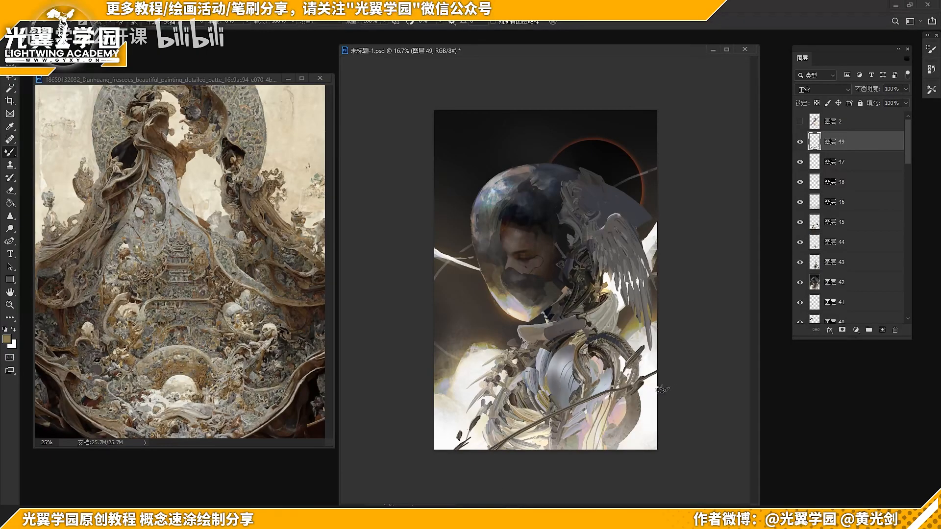
left_click_drag(663, 390, 630, 424)
left_click_drag(443, 424, 445, 434)
Flip the canvas horizontally and paint a pale ornament fragment in the dark upper corner above the helmet
key("ctrl+shift+h")
left_click_drag(567, 87, 675, 249)
key("ctrl+z")
mouse_move(591, 114)
left_mouse_down()
mouse_move(619, 131)
mouse_move(621, 152)
mouse_move(605, 122)
mouse_move(609, 136)
left_mouse_up()
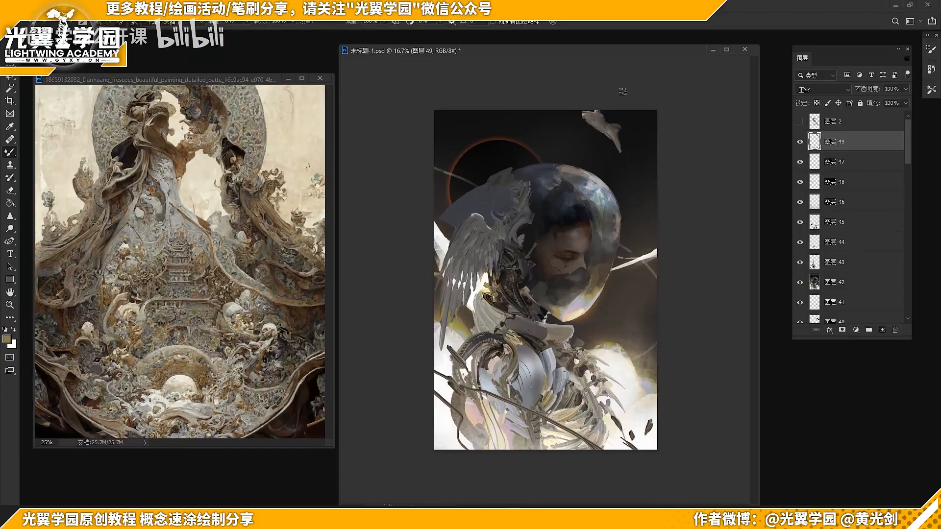
Carve the ornament fragment above the helmet into broken shards using the Eraser with the 硬笔 brush
key("e")
right_click(577, 122)
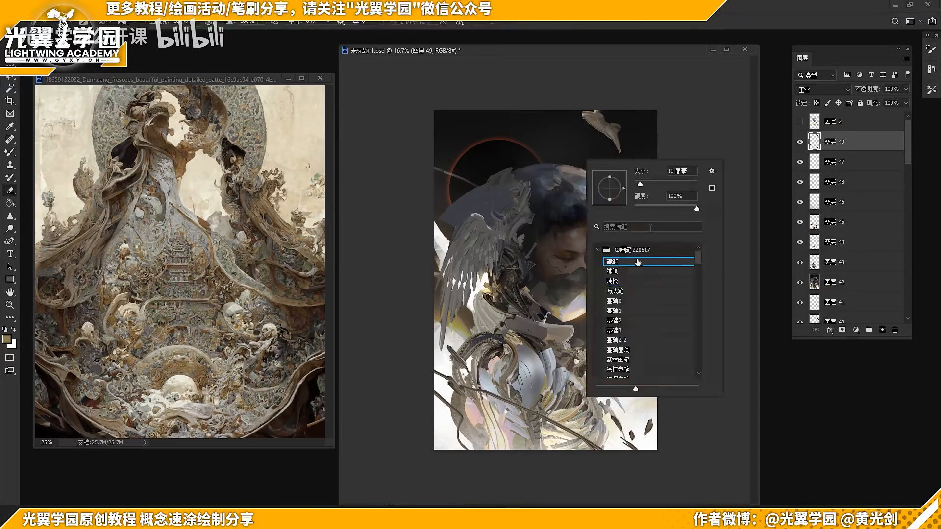
left_click(573, 112)
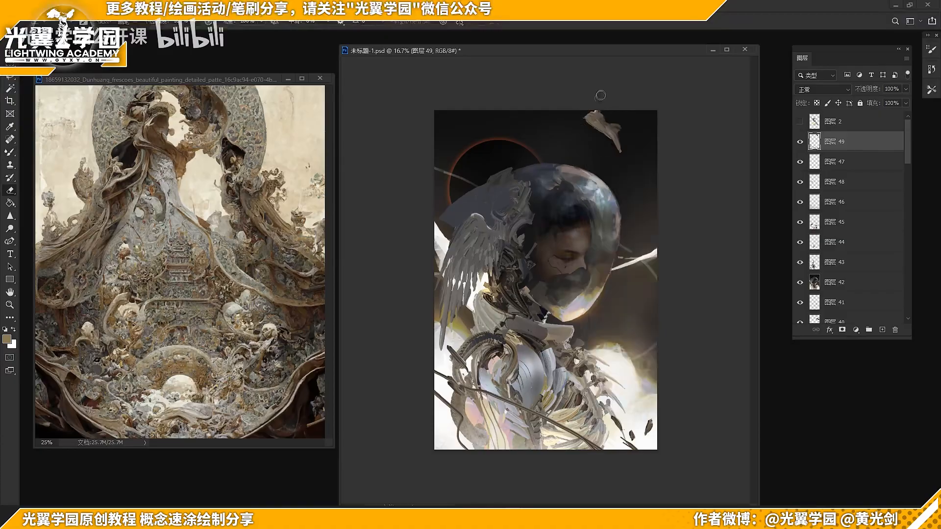
left_click_drag(617, 128, 624, 152)
Paint a thin curved strand with small fragments trailing down from the carved shard with the Mixer Brush
key("b")
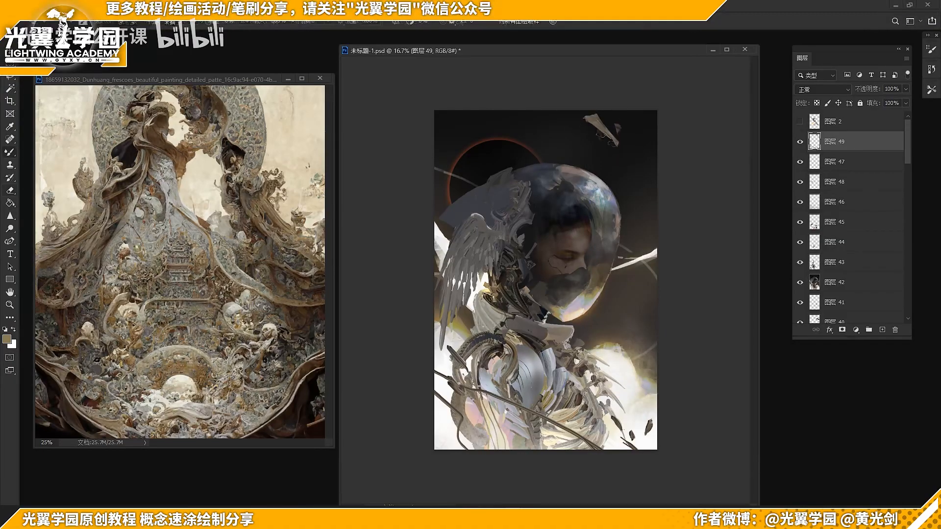
mouse_move(608, 142)
left_mouse_down()
mouse_move(665, 216)
mouse_move(636, 180)
left_mouse_up()
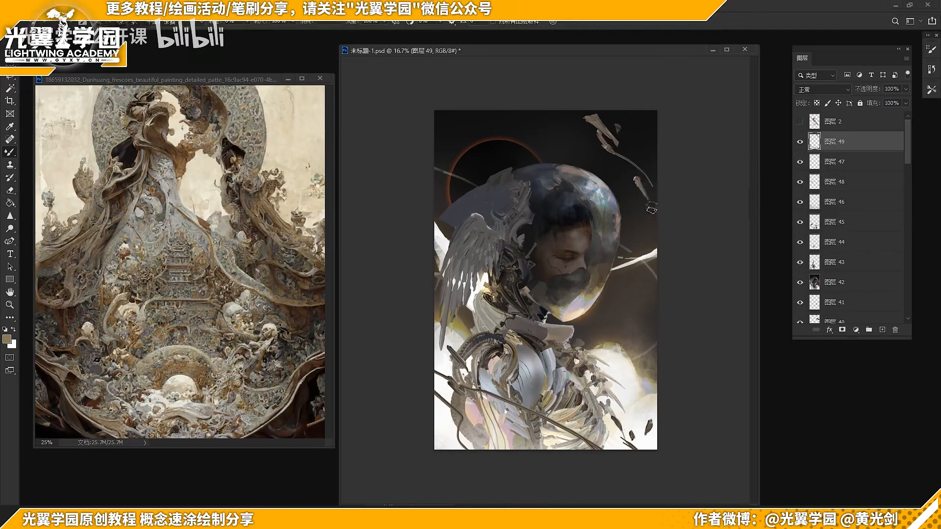
key("e")
key("b")
Darken the diagonal torso strand with detail sampled from the reference and add a dark zigzag coil along it, trimmed with the Eraser
left_click_drag(522, 405, 539, 414)
left_click(284, 340)
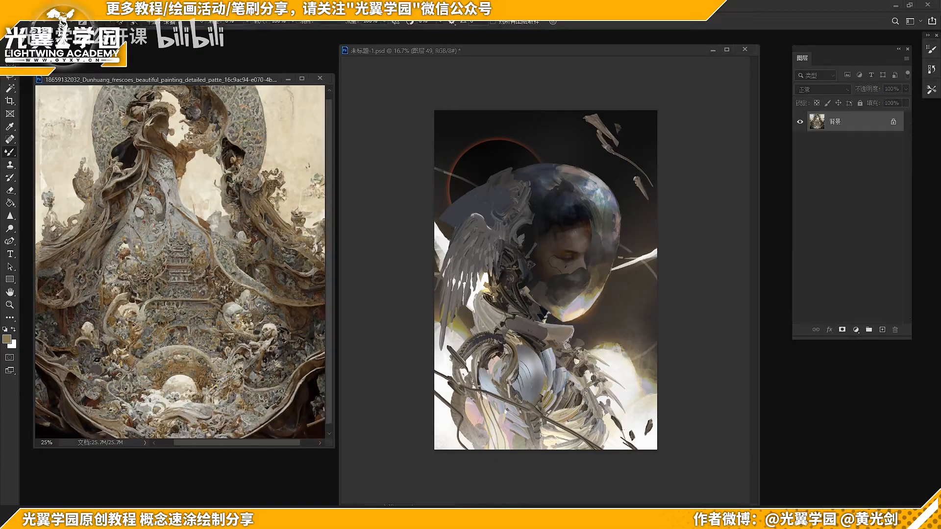
left_click(518, 353)
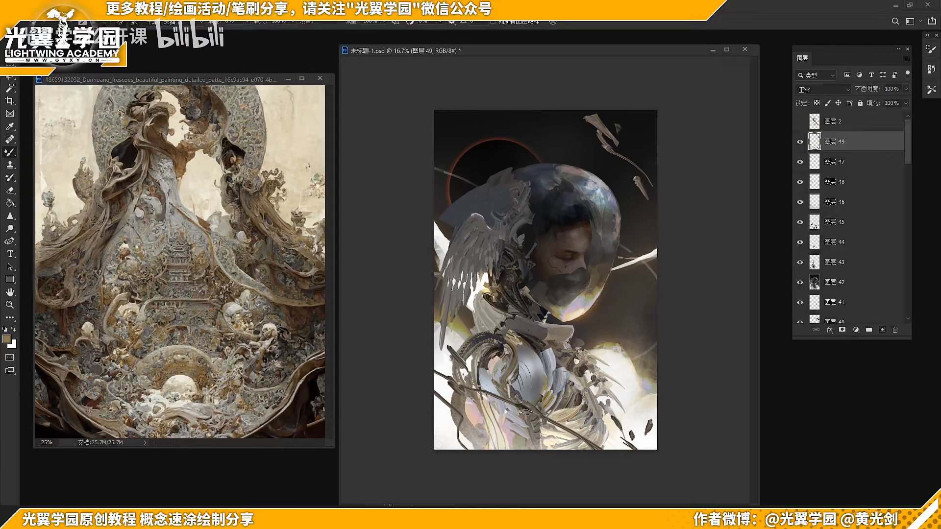
mouse_move(541, 419)
left_mouse_down()
mouse_move(560, 425)
mouse_move(547, 414)
mouse_move(571, 434)
left_mouse_up()
key("ctrl+z")
key("e")
left_click_drag(562, 425, 567, 427)
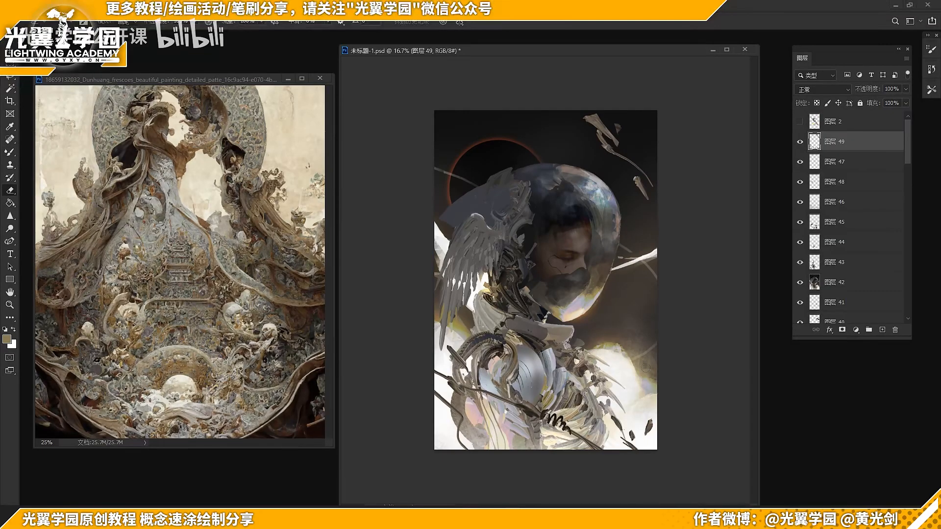
key("b")
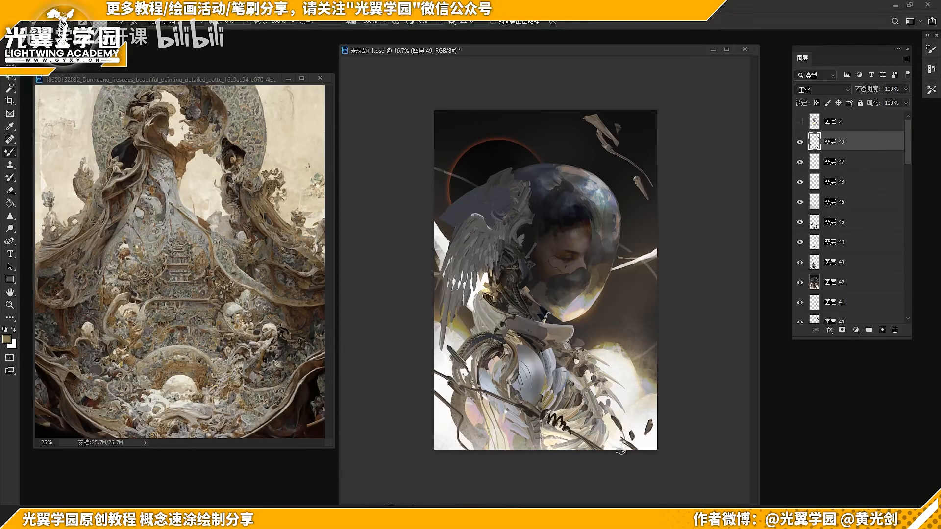
Add short dark strokes at the ends of the torso strands and save the document
left_click_drag(625, 445, 620, 438)
left_click_drag(437, 367, 442, 374)
key("ctrl+s")
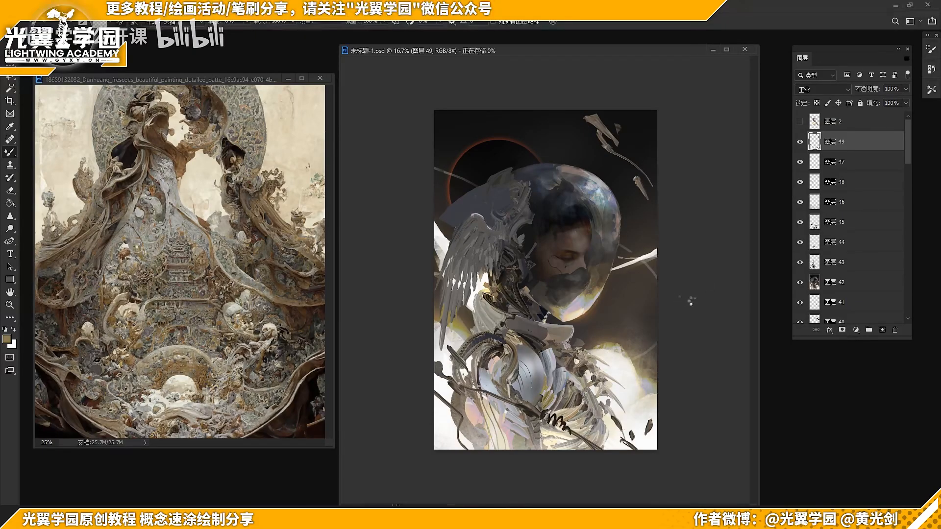
Flip the canvas back and paint a thin line from the side edge to the upper fragment, undoing a trial stroke near the eclipse ring
key("ctrl+shift+h")
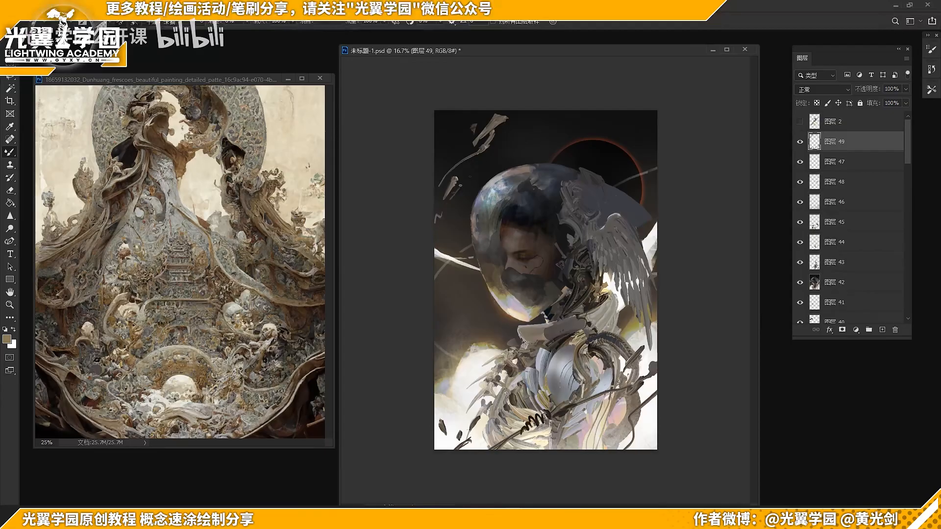
left_click_drag(431, 272, 496, 126)
left_click_drag(656, 151, 638, 181)
key("ctrl+z")
Swap to white, sample a pale area of the reference and paint small white flecks at the eclipse ring
left_click(13, 330)
left_click(245, 227)
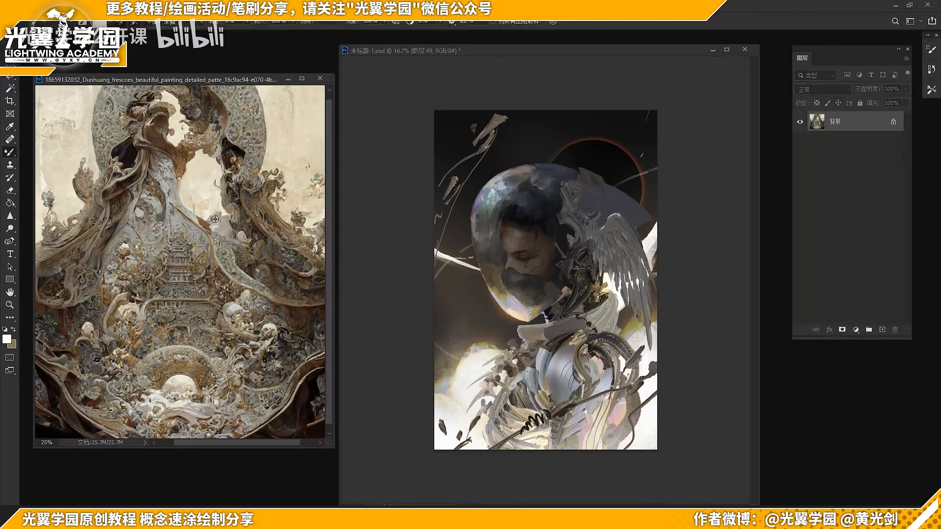
left_click(628, 151)
left_click_drag(625, 143, 632, 139)
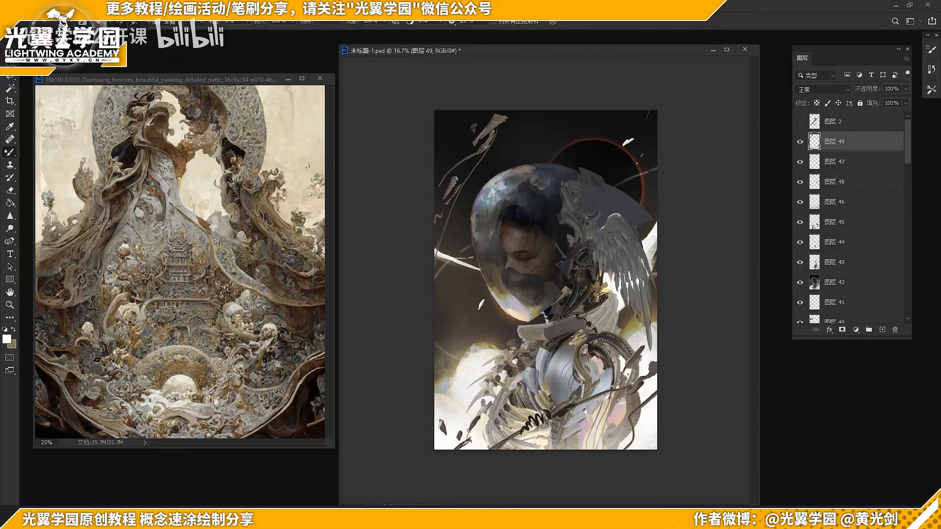
Paint a curved strand beside the torso's outer edge and add more small white flecks inside the eclipse ring
left_click_drag(473, 420, 467, 429)
left_click_drag(636, 408, 659, 387)
left_click(630, 156)
left_click(623, 166)
scroll(676, 365, "down", 2)
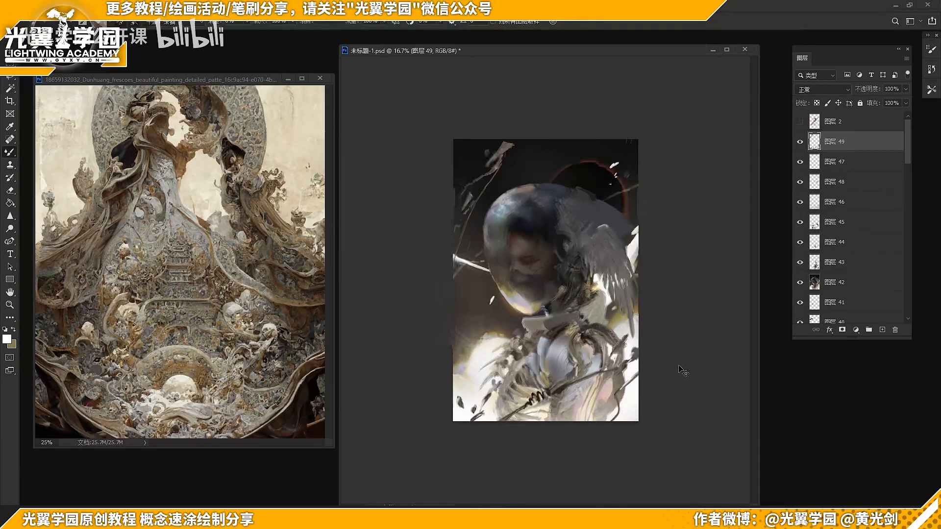
scroll(675, 367, "up", 2)
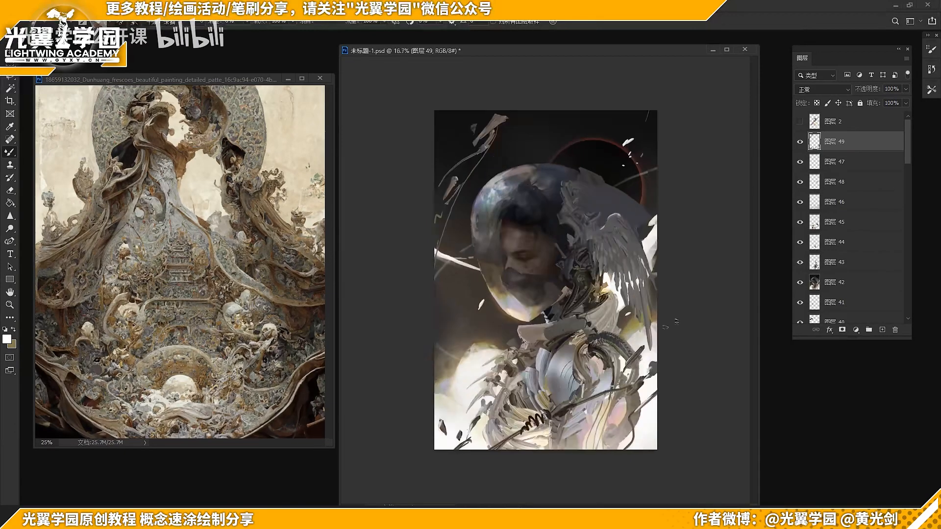
Lasso the lower torso strands on 图层 49 and copy them to a new layer
left_click(9, 79)
mouse_move(592, 392)
left_mouse_down()
mouse_move(659, 351)
mouse_move(679, 390)
mouse_move(490, 454)
mouse_move(472, 425)
mouse_move(559, 388)
mouse_move(590, 392)
left_mouse_up()
right_click(591, 209)
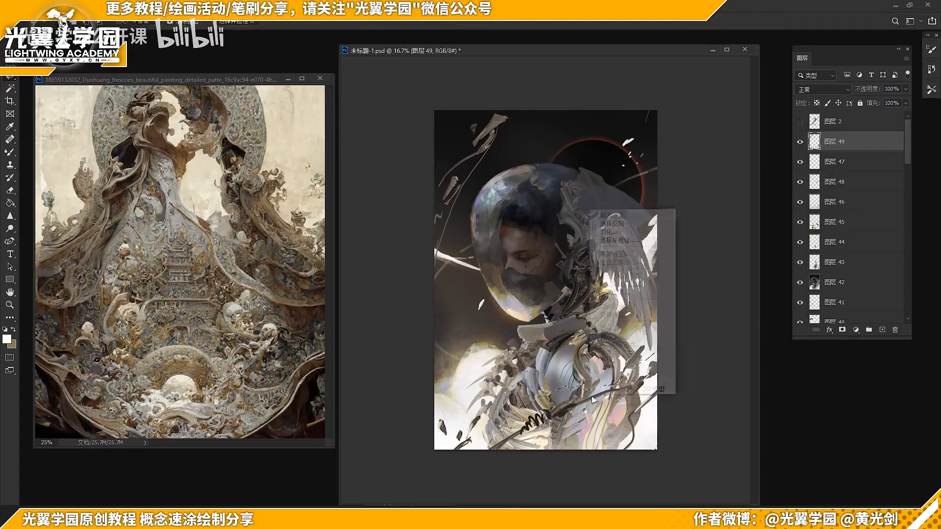
left_click(637, 283)
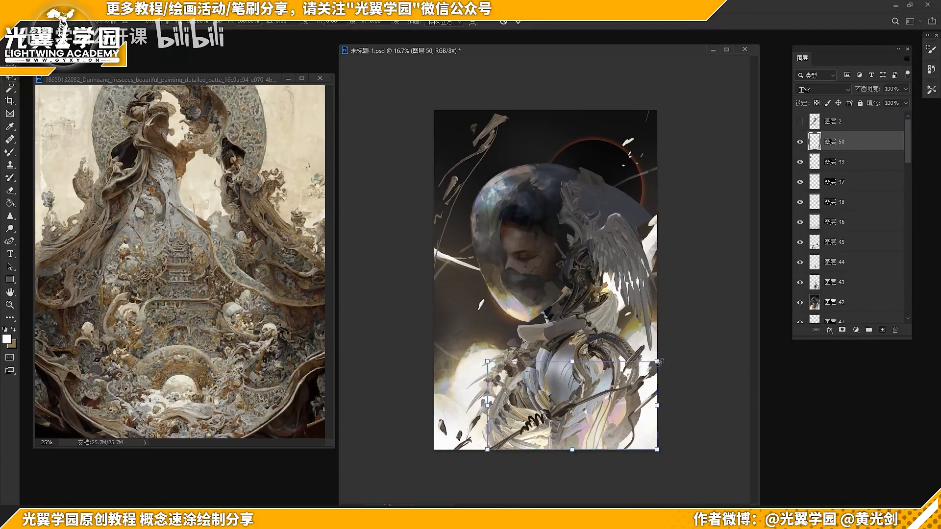
Enlarge and skew the copied torso strands on 图层 50 with Free Transform
key("ctrl+t")
left_click_drag(659, 363, 671, 346)
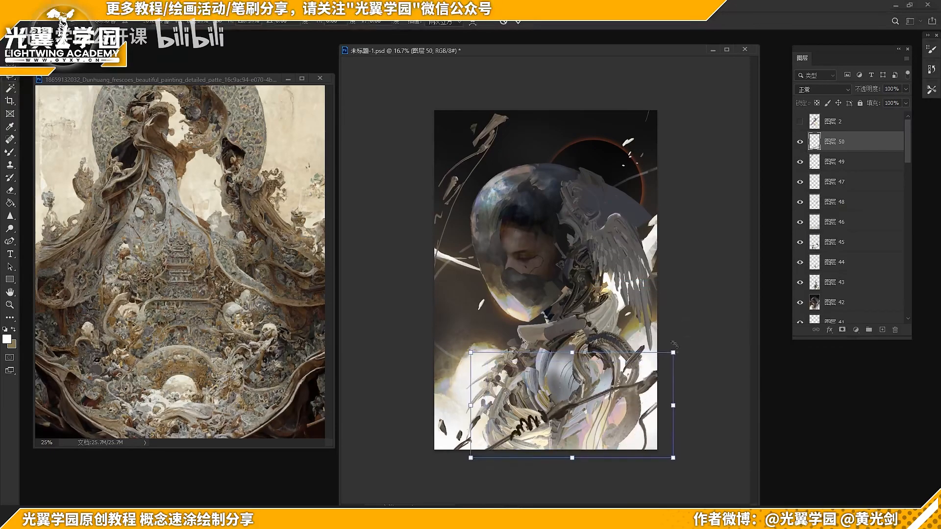
left_click_drag(664, 409, 659, 419)
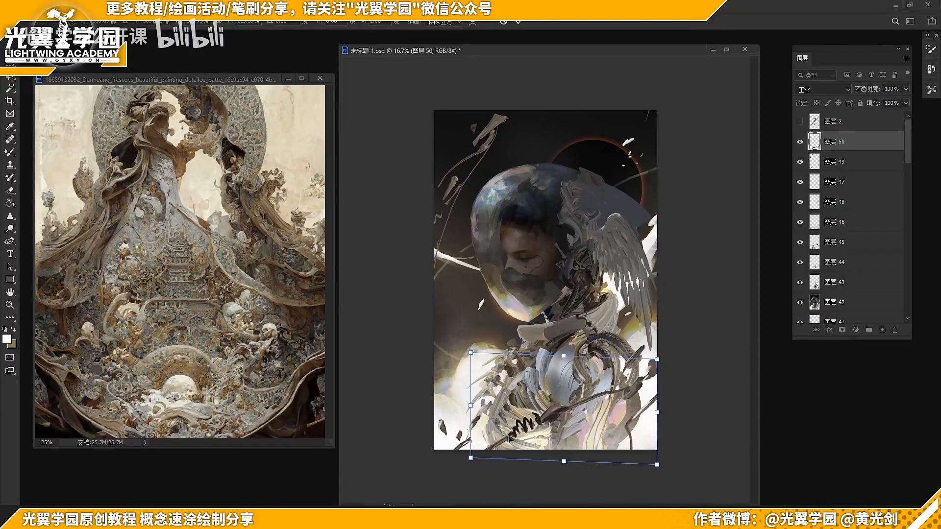
key("Return")
Adjust the copied strands on 图层 50 with Hue/Saturation and check the whole composition at thumbnail size
key("ctrl+u")
left_click_drag(736, 223, 732, 225)
left_click(856, 122)
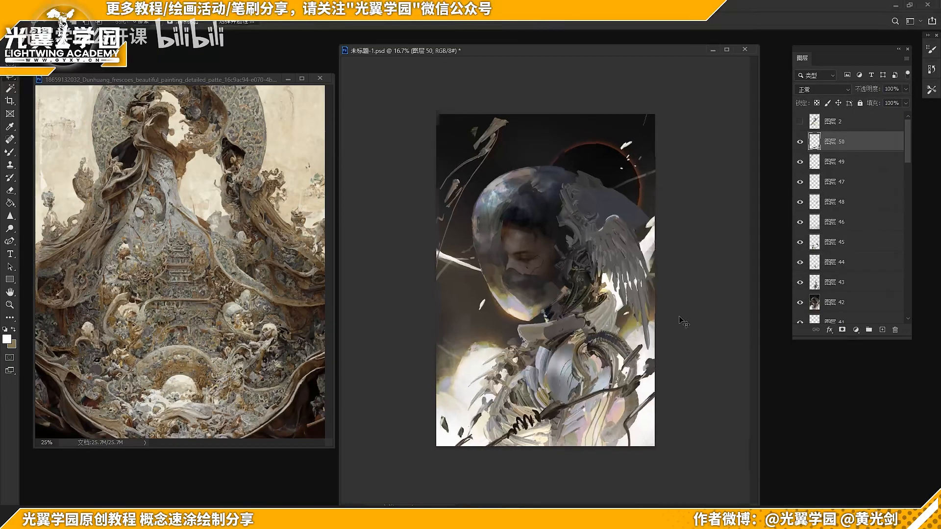
key("ctrl+minus")
key("ctrl+minus")
key("ctrl+minus")
key("ctrl+minus")
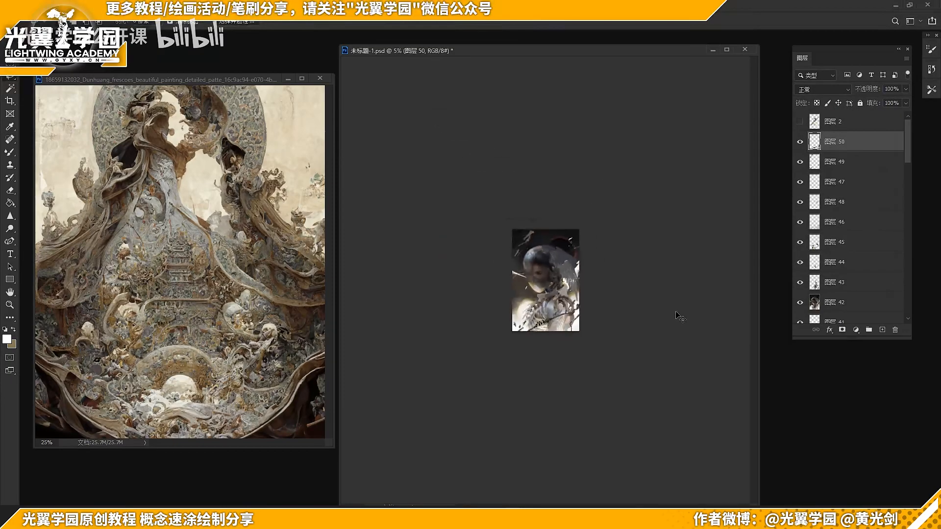
key("ctrl+plus")
key("ctrl+plus")
key("ctrl+plus")
key("ctrl+plus")
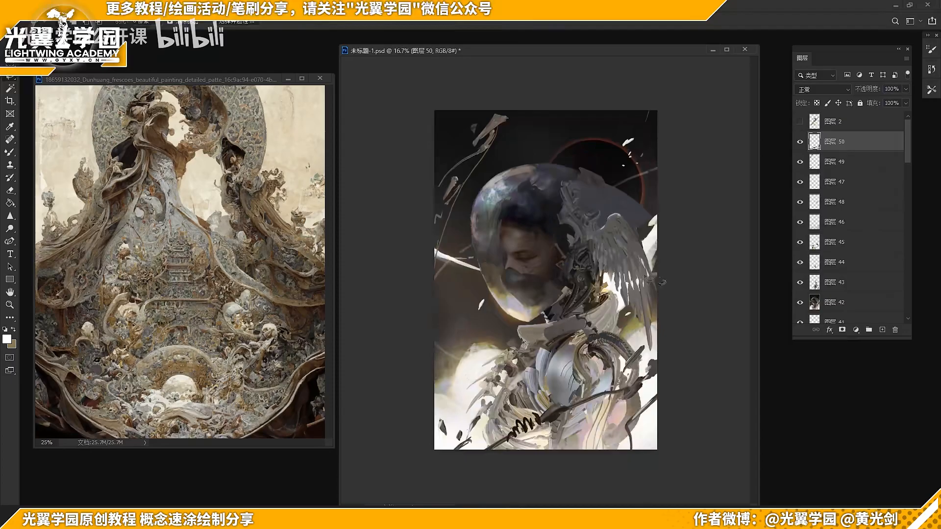
Set the painting colours to white over black, then try a Mixer Brush stroke on the lower torso and undo it
key("b")
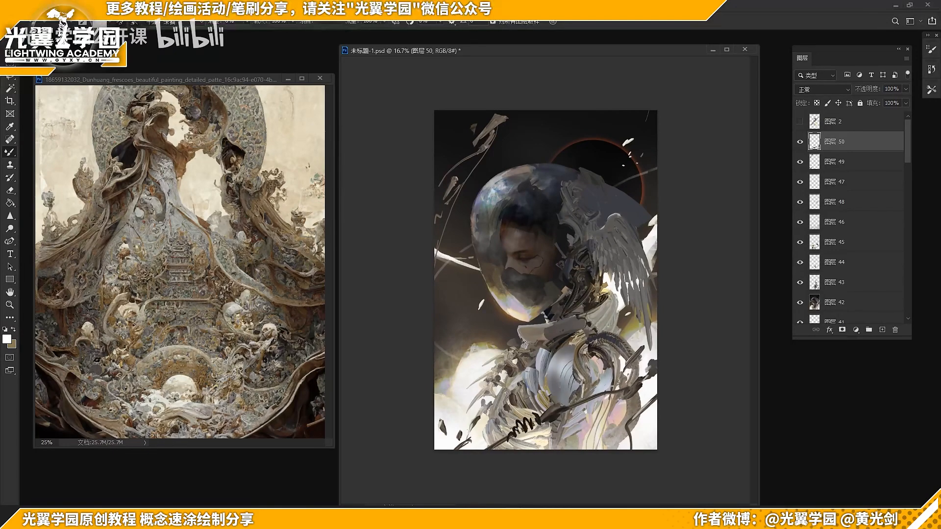
left_click(5, 329)
left_click(13, 329)
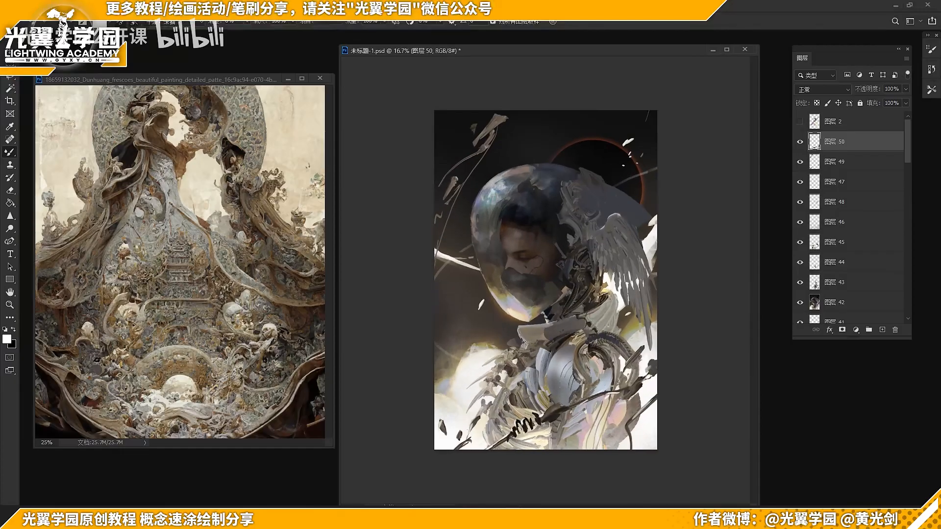
left_click_drag(588, 399, 604, 392)
key("ctrl+z")
Save the document with the reshaped strands on 图层 50
key("ctrl+plus")
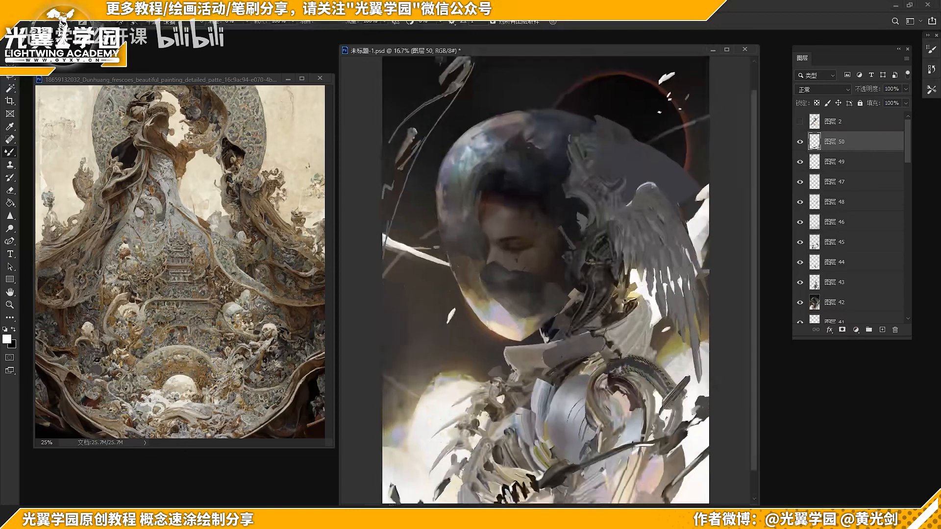
key("ctrl+minus")
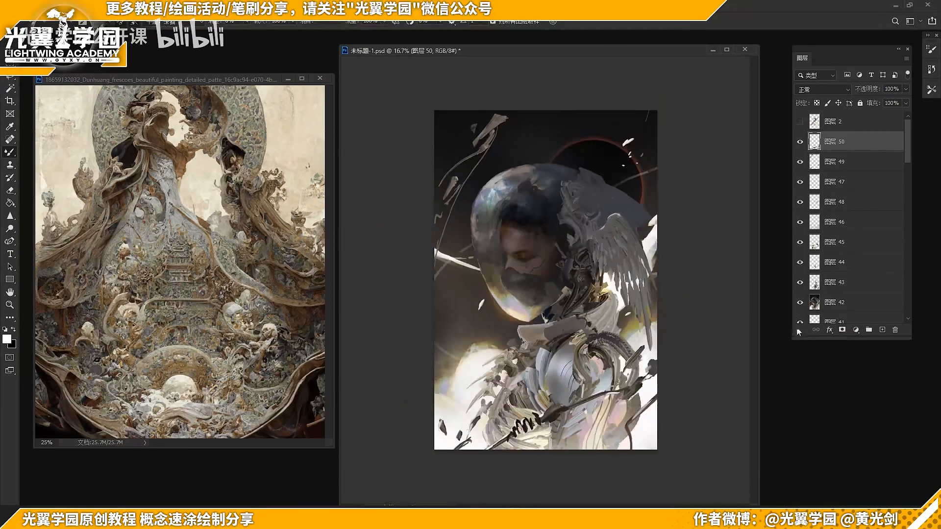
key("ctrl+s")
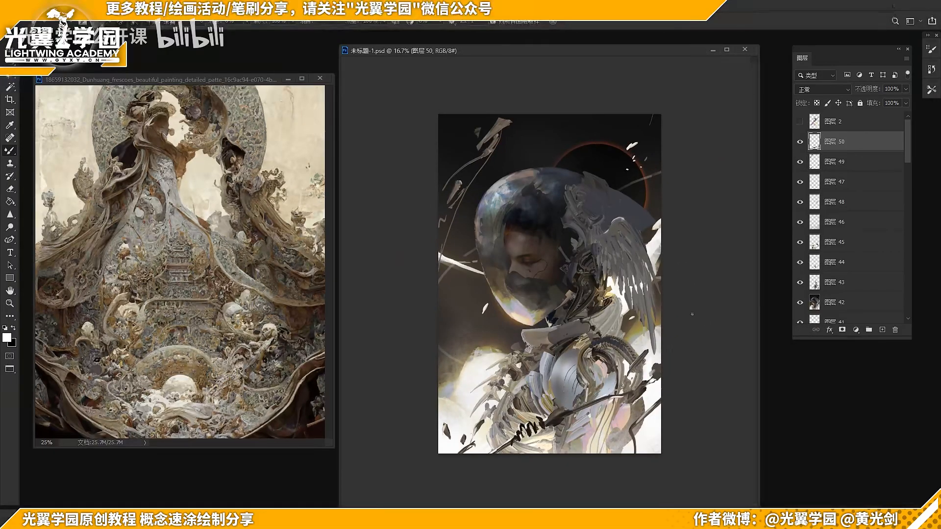
Switch the painting to full-screen view and add an empty layer above 图层 50 for the Mixer Brush
key("f")
key("ctrl+plus")
mouse_move(678, 376)
left_mouse_down()
mouse_move(680, 348)
mouse_move(670, 380)
mouse_move(682, 357)
left_mouse_up()
key("ctrl+minus")
key("ctrl+plus")
key("ctrl+minus")
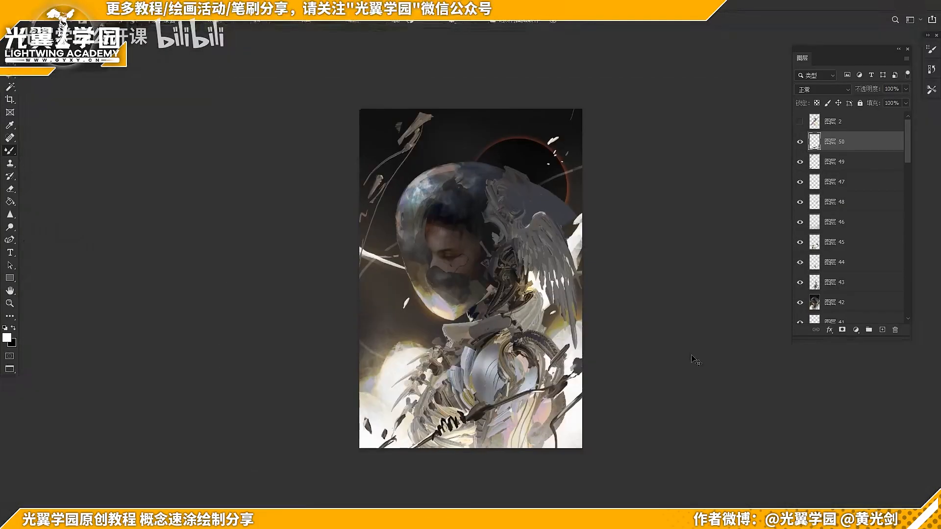
key("ctrl+plus")
left_click_drag(698, 336, 688, 322)
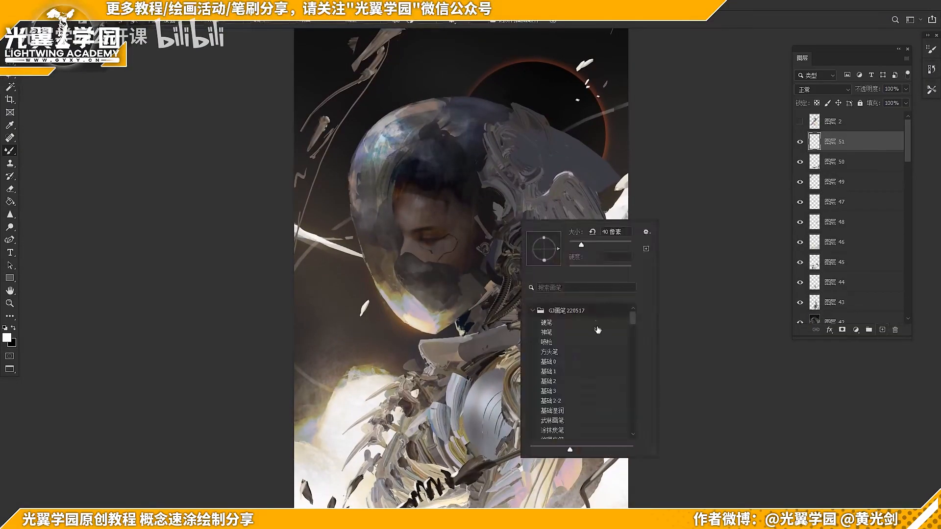
left_click(709, 223)
Examine the helmeted face, neck and torso ornaments up close
left_click_drag(493, 442, 506, 401)
left_click_drag(518, 369, 524, 395)
left_click_drag(459, 195, 457, 210)
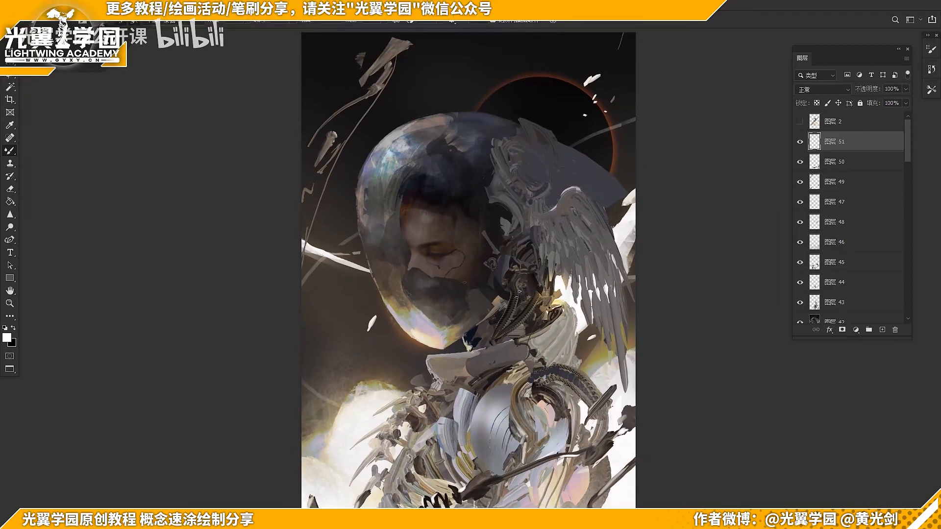
left_click_drag(482, 305, 489, 283)
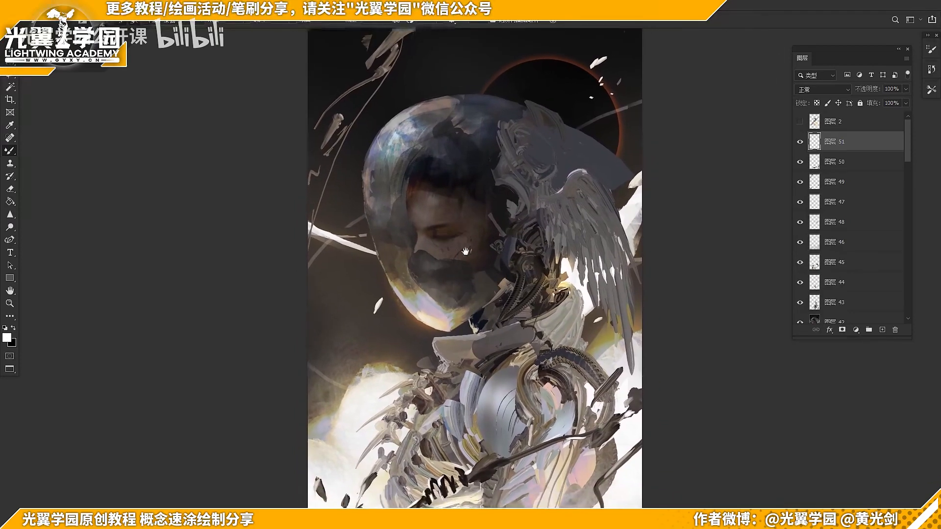
left_click_drag(418, 221, 415, 234)
left_click_drag(476, 291, 485, 251)
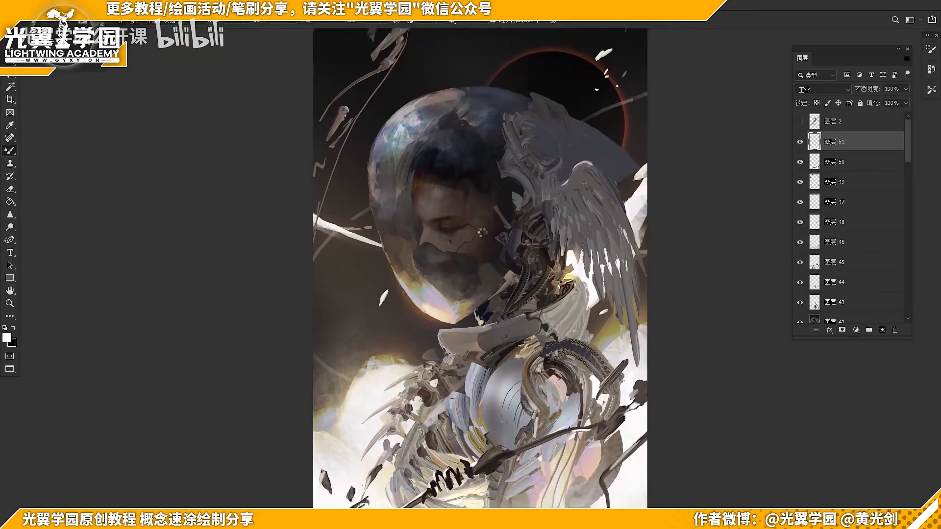
Flip the view horizontally and examine the mirrored composition from a distance and at full size
key("ctrl+shift+h")
key("ctrl+minus")
key("ctrl+minus")
key("ctrl+minus")
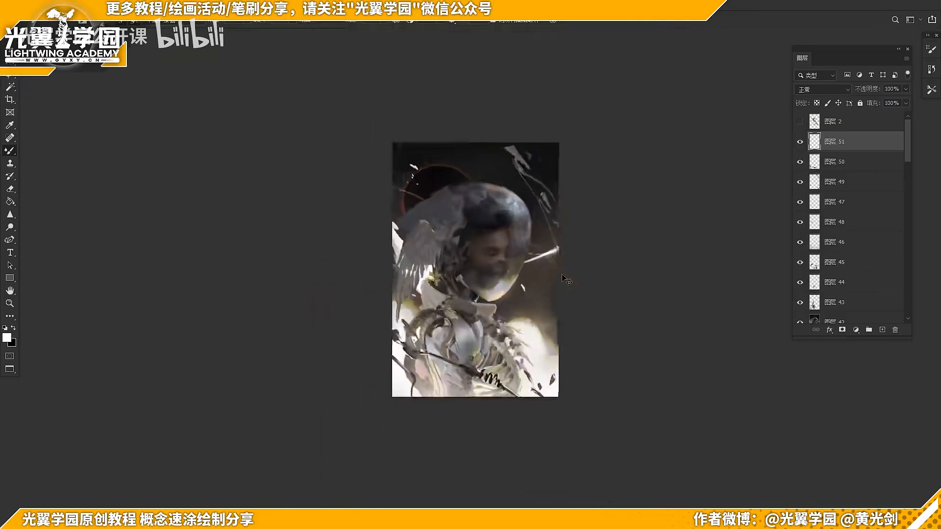
key("ctrl+0")
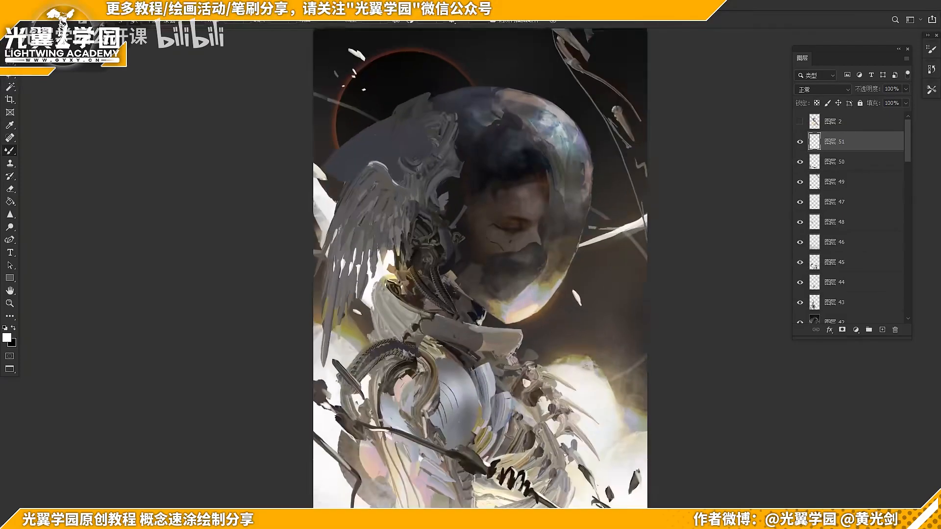
key("ctrl+minus")
key("ctrl+plus")
left_click_drag(671, 267, 666, 284)
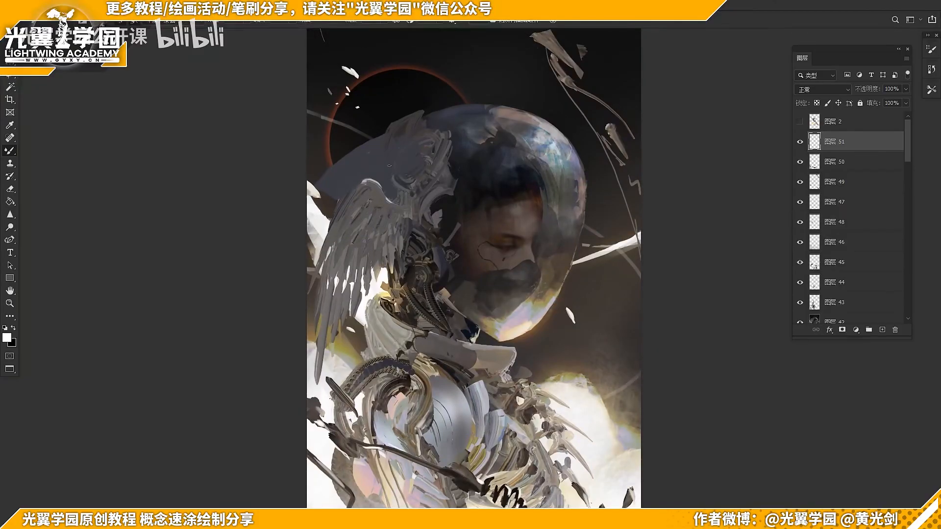
Switch from the Mixer Brush to the regular Brush and choose the 涂抹炭笔 preset
right_click(371, 177)
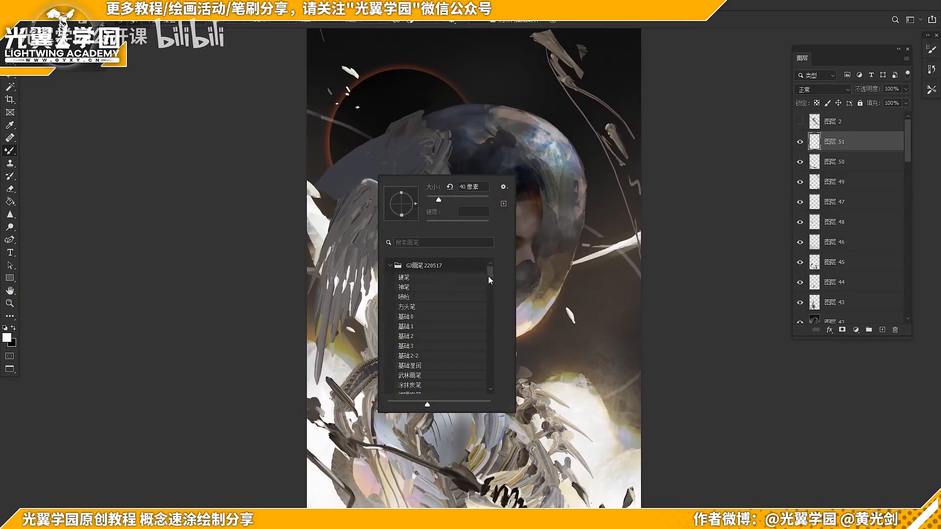
left_click_drag(488, 275, 487, 281)
right_click(15, 153)
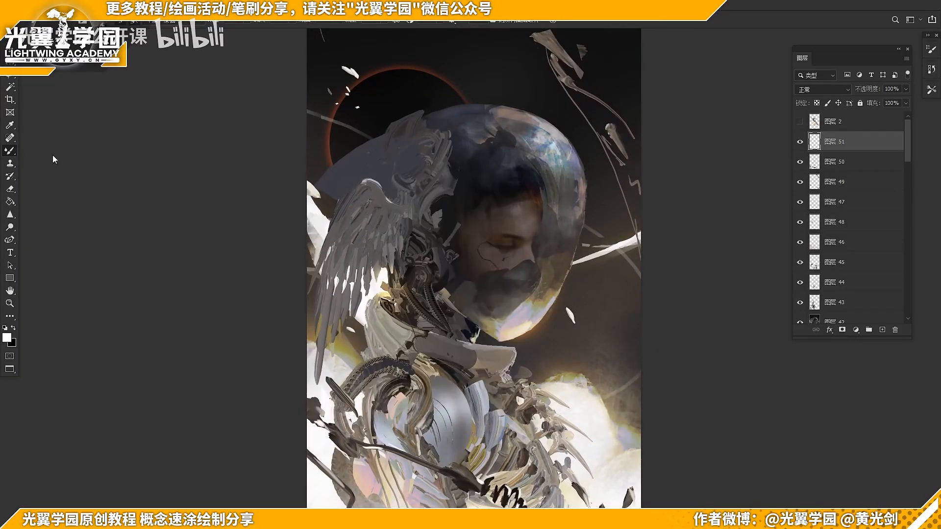
left_click(53, 151)
right_click(438, 262)
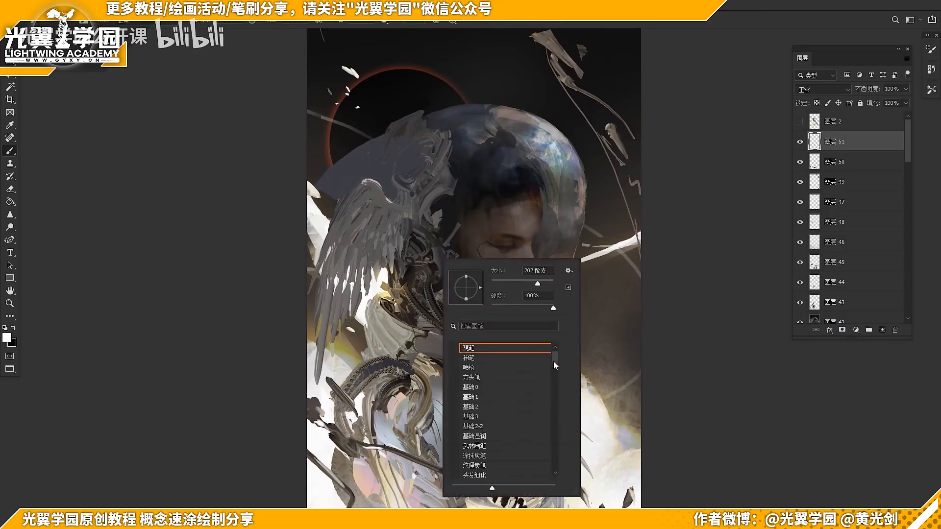
mouse_move(554, 361)
left_mouse_down()
mouse_move(556, 346)
mouse_move(556, 363)
left_mouse_up()
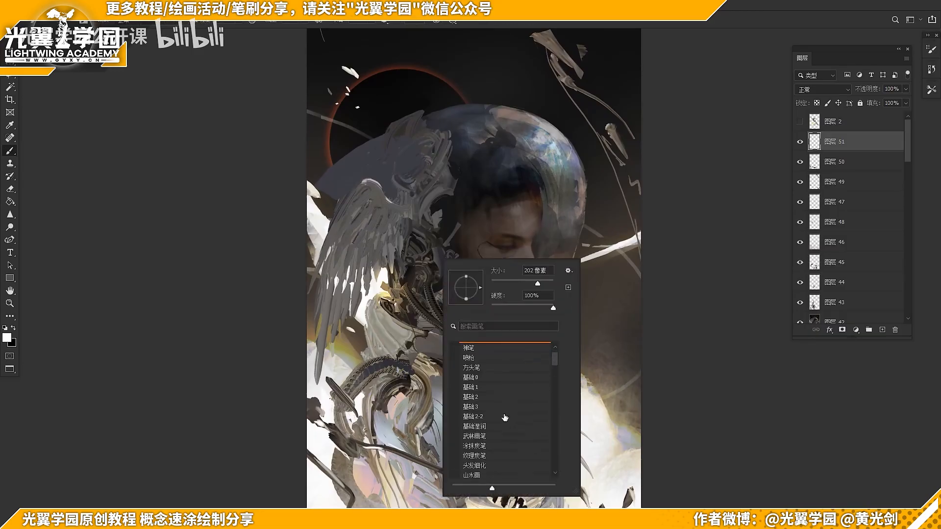
left_click(502, 447)
Paint dark sampled strokes on the rear shell of the helmet and undo the last stroke
left_click(361, 147, "alt")
mouse_move(362, 166)
left_mouse_down()
mouse_move(377, 150)
mouse_move(372, 160)
mouse_move(376, 150)
mouse_move(385, 163)
mouse_move(373, 170)
mouse_move(357, 169)
mouse_move(375, 153)
mouse_move(355, 168)
mouse_move(382, 149)
mouse_move(393, 154)
mouse_move(380, 174)
mouse_move(354, 164)
mouse_move(354, 176)
mouse_move(364, 149)
left_mouse_up()
key("ctrl+z")
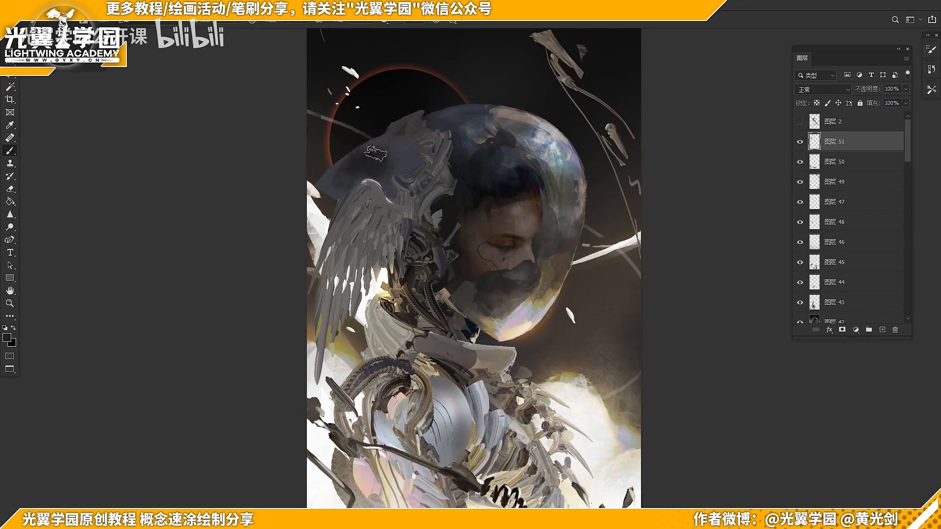
key("Tab")
key("Tab")
Refine the helmet's top edge with a sampled dark tone, redoing the first stroke, and sample a light tone below the wing
left_click(495, 116, "alt")
left_click_drag(496, 108, 444, 108)
key("ctrl+z")
left_click_drag(463, 104, 495, 104)
left_click(383, 273, "alt")
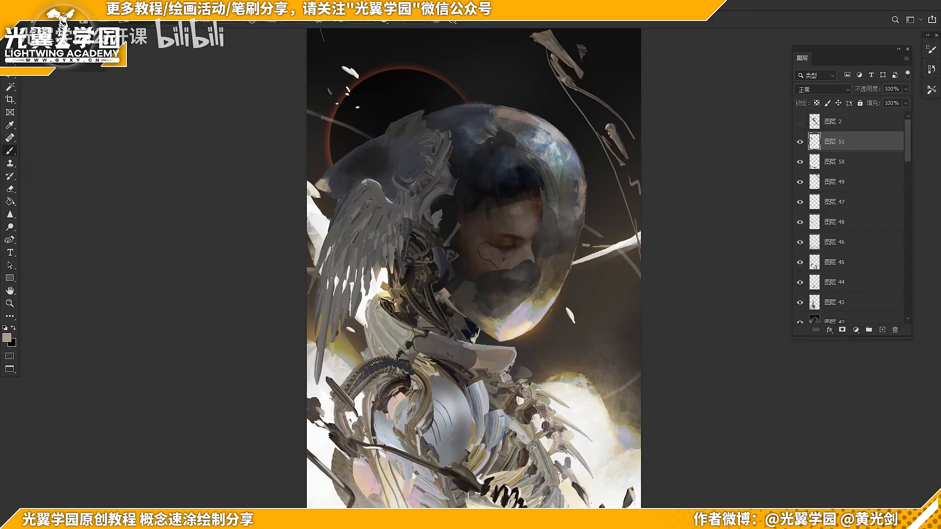
Dab beige and grey-brown tones onto the pointed rear tip of the helmet
left_click(331, 181, "alt")
left_click(329, 184, "alt")
left_click(327, 182, "alt")
left_click(332, 186, "alt")
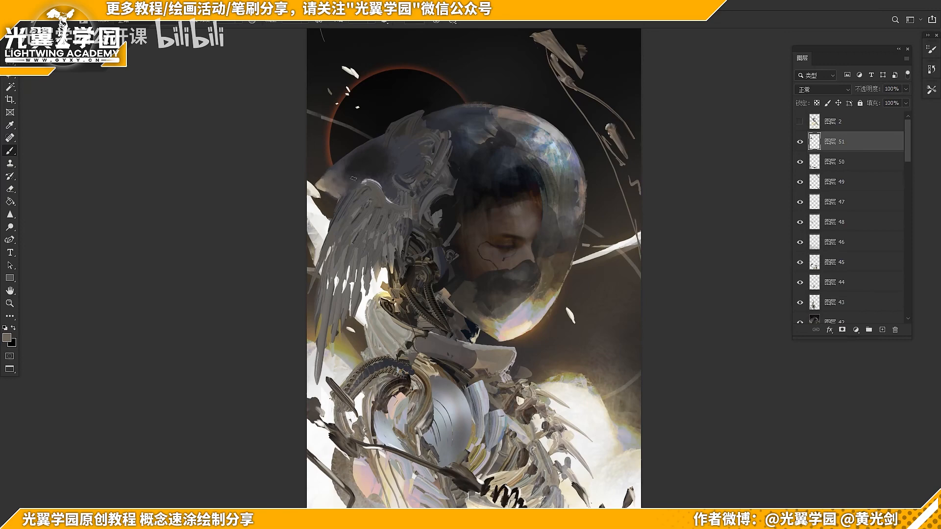
Flip the view back to normal and paint sampled tones on the collar and the helmet's rear ornament
key("ctrl+minus")
key("ctrl+minus")
key("ctrl+minus")
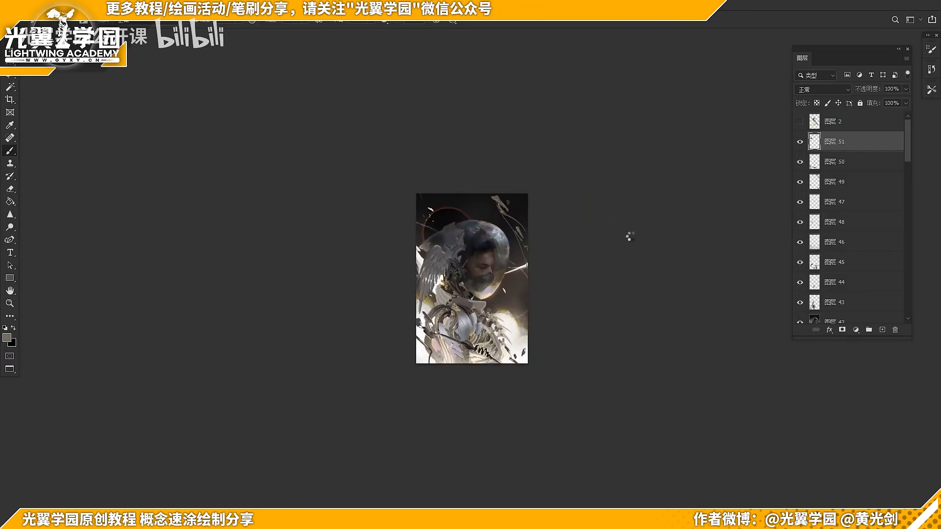
key("ctrl+plus")
key("ctrl+plus")
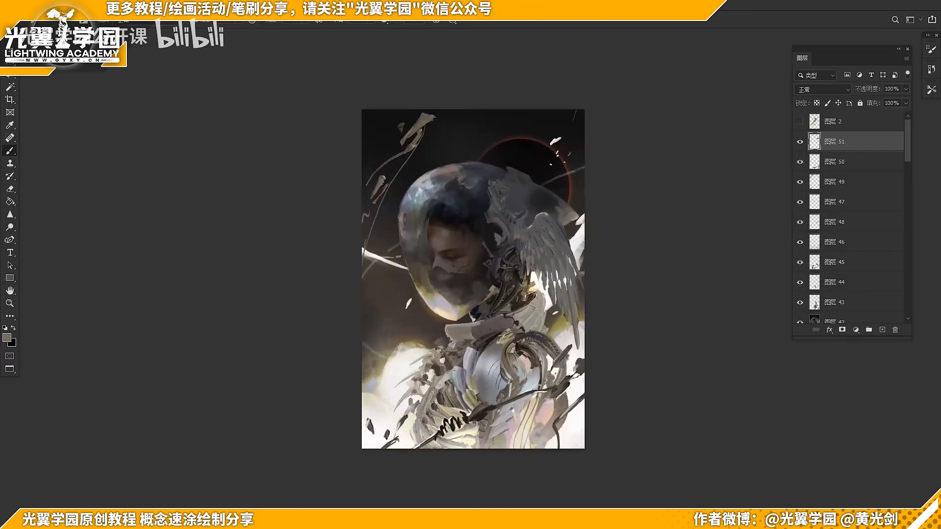
left_click(512, 254, "alt")
left_click_drag(538, 300, 515, 316)
left_click(502, 173, "alt")
left_click_drag(490, 181, 497, 185)
mouse_move(636, 279)
left_mouse_down()
mouse_move(636, 220)
mouse_move(667, 297)
left_mouse_up()
key("ctrl+plus")
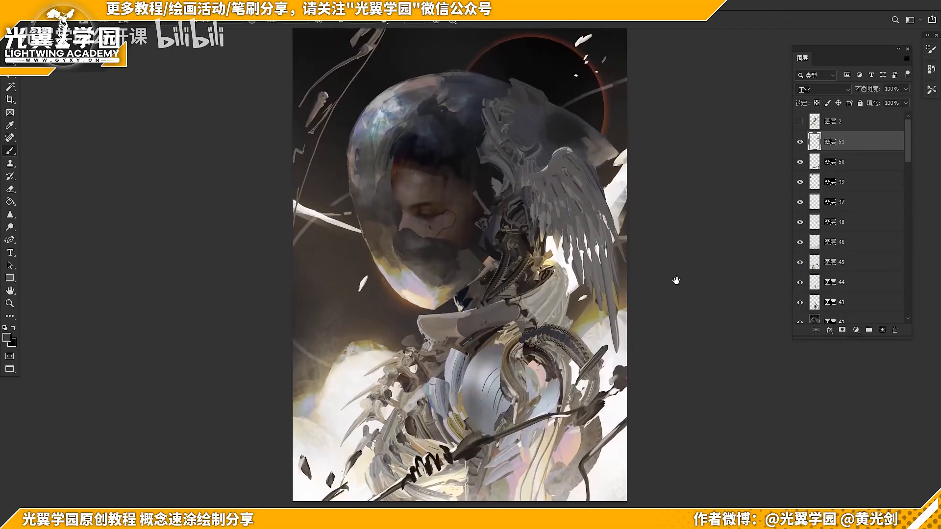
Paint dark sampled strokes over the neck ornaments and where the neck meets the collar
key("ctrl+minus")
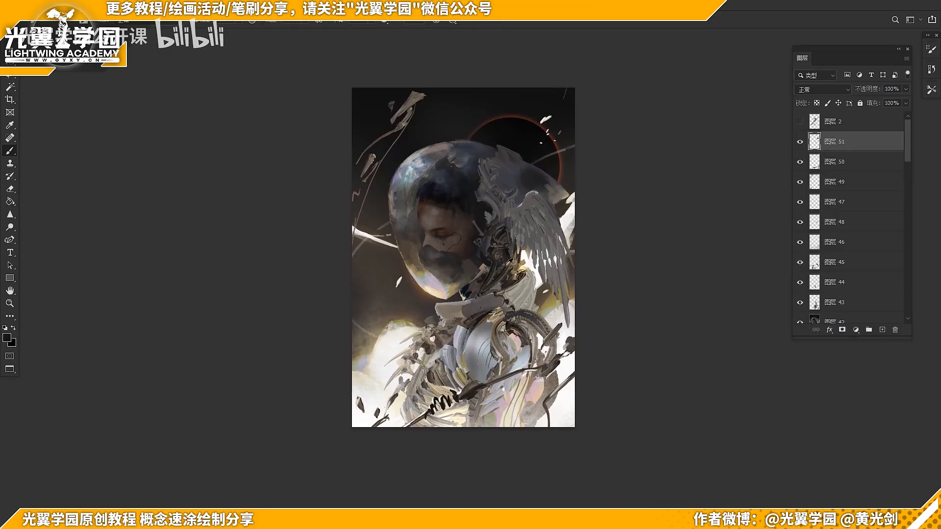
left_click_drag(509, 279, 495, 289)
left_click(502, 283, "alt")
left_click(484, 231, "alt")
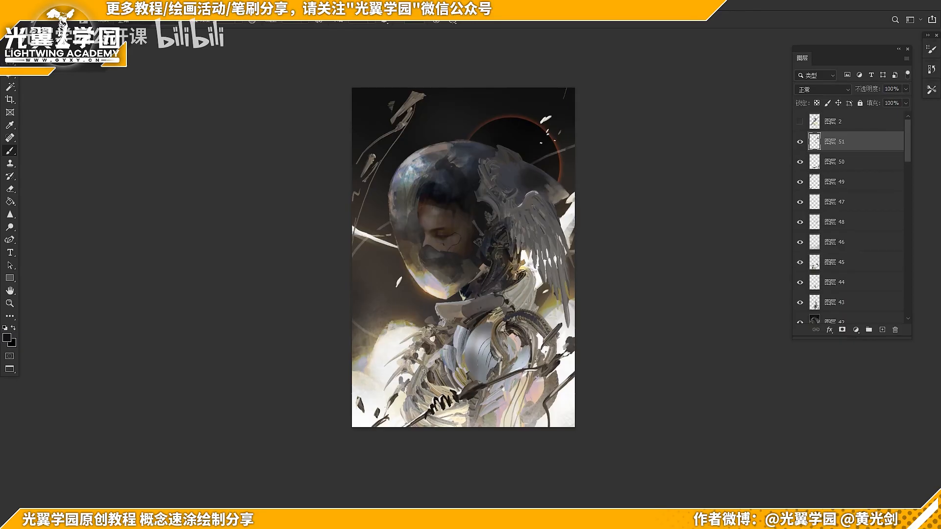
left_click(507, 283, "alt")
left_click_drag(505, 299, 518, 289)
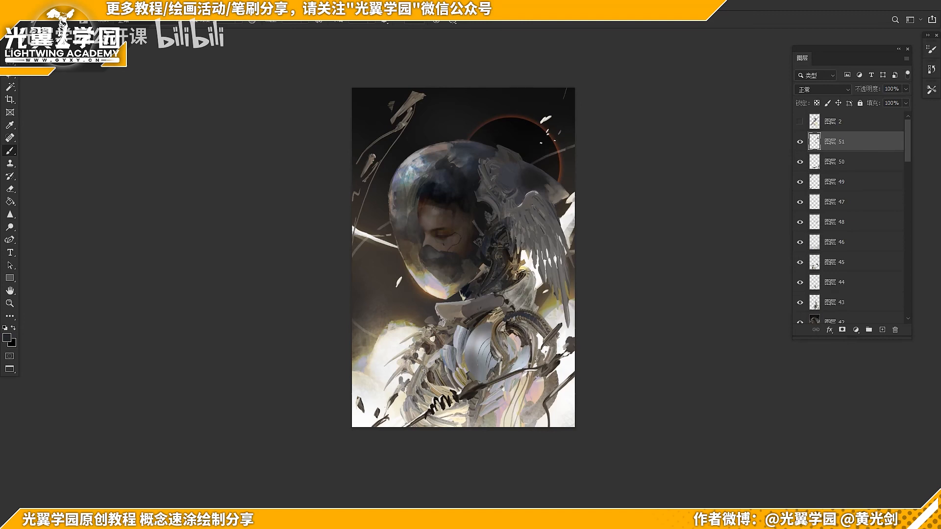
left_click(541, 276, "alt")
Sample a light beige from the torso, then try a stroke beside the wing feathers and undo it
key("ctrl+minus")
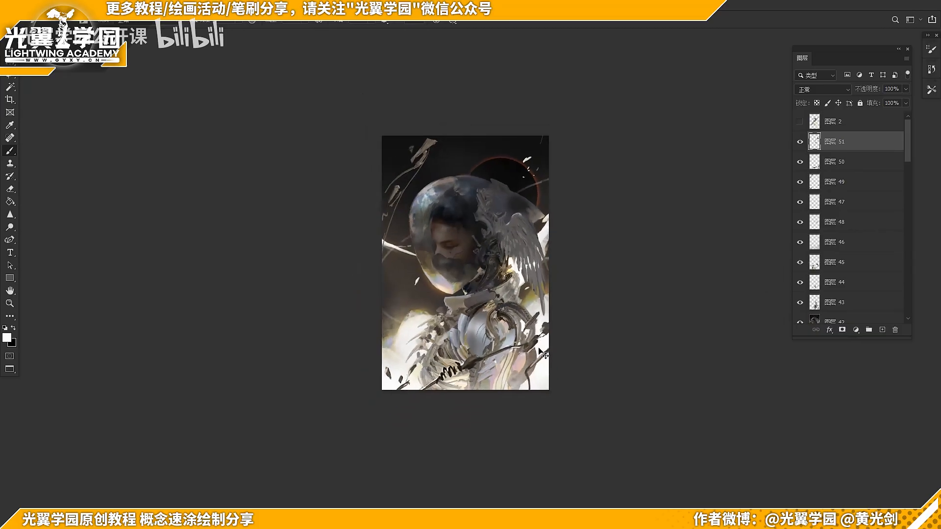
key("ctrl+plus")
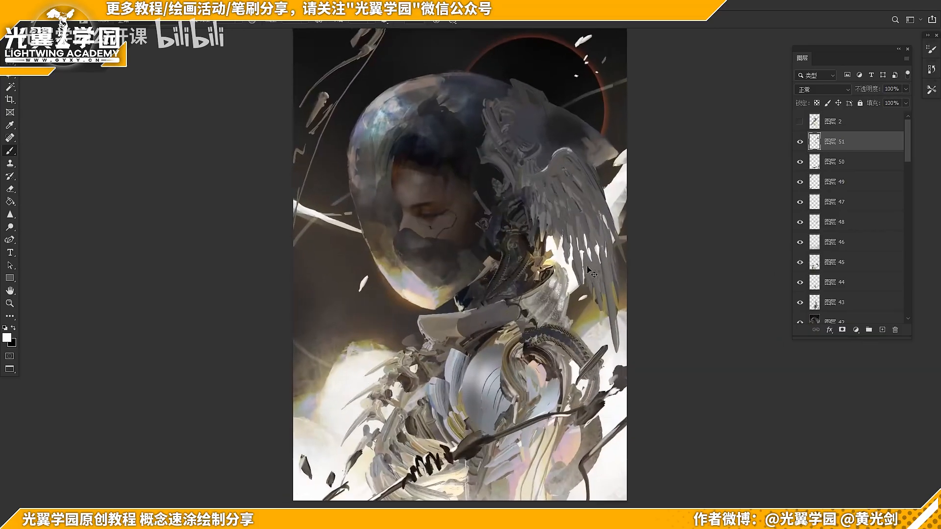
key("ctrl+minus")
left_click(446, 381, "alt")
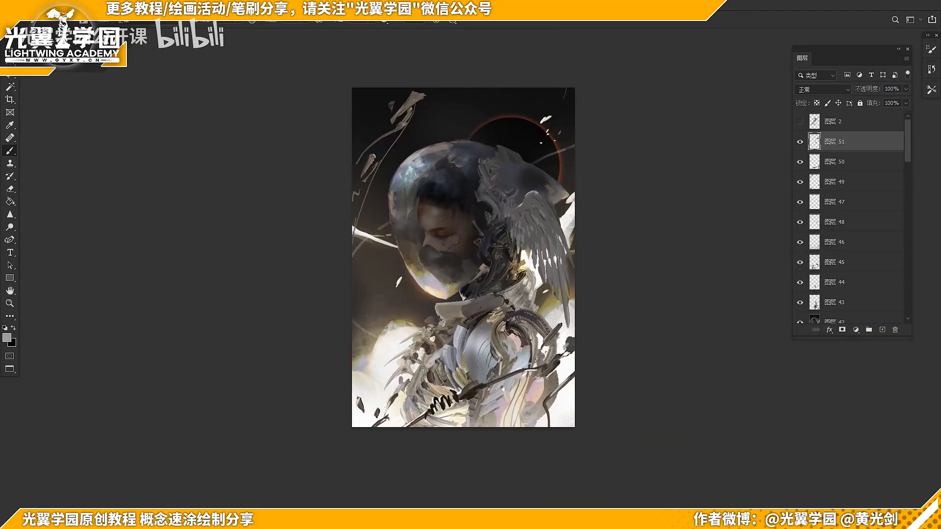
left_click(434, 381, "alt")
left_click(450, 382, "alt")
left_click_drag(554, 273, 557, 291)
key("ctrl+z")
Choose the 基础2 brush and paint sampled dark strokes down the shoulder and lower torso, undoing the last one
right_click(601, 293)
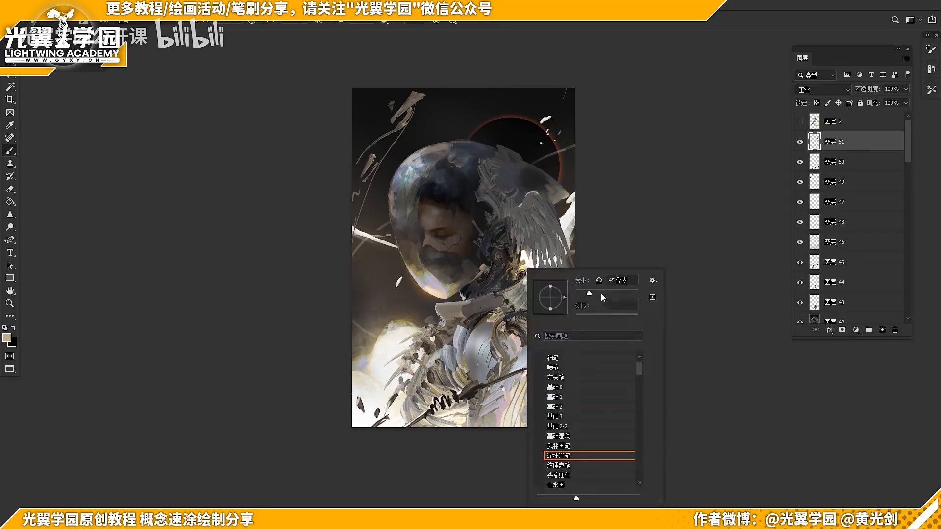
left_click(505, 299, "alt")
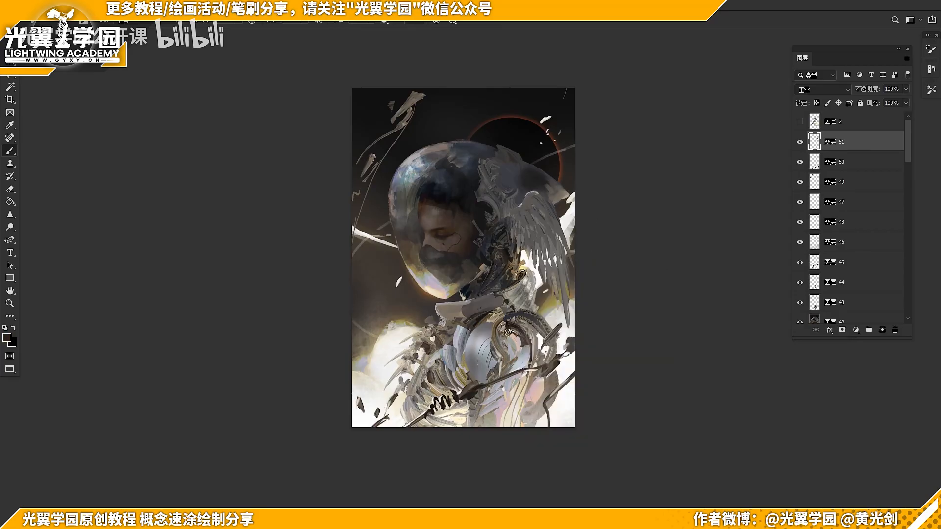
right_click(527, 379)
left_click(557, 406)
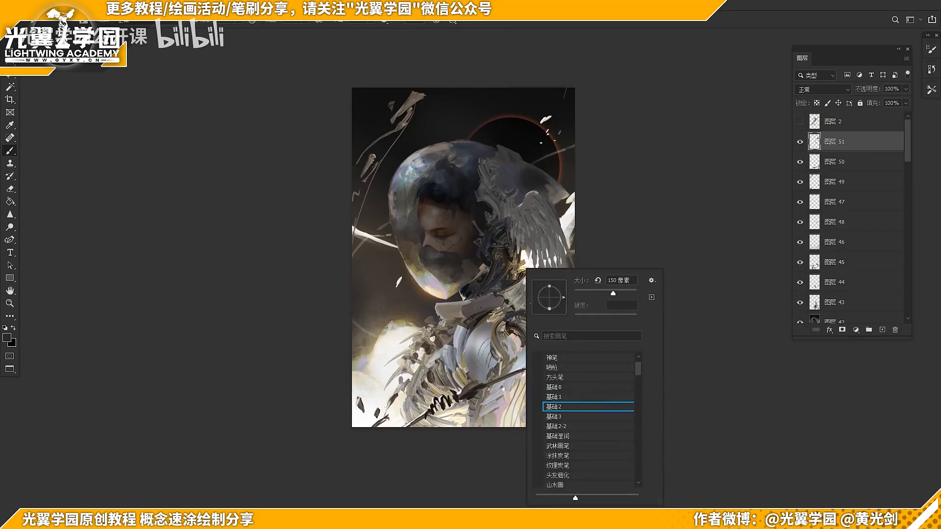
left_click(512, 309)
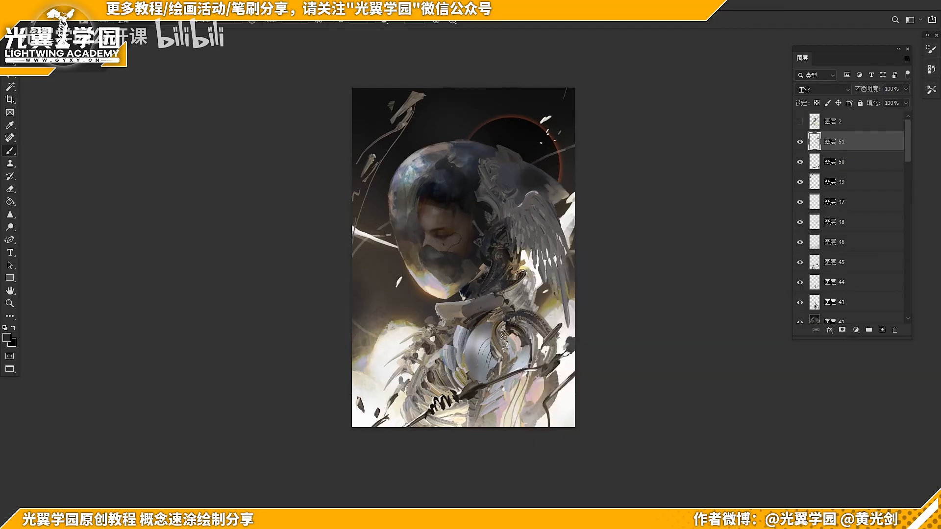
left_click_drag(522, 337, 518, 378)
mouse_move(528, 338)
left_mouse_down()
mouse_move(526, 374)
mouse_move(484, 378)
mouse_move(509, 392)
mouse_move(508, 431)
left_mouse_up()
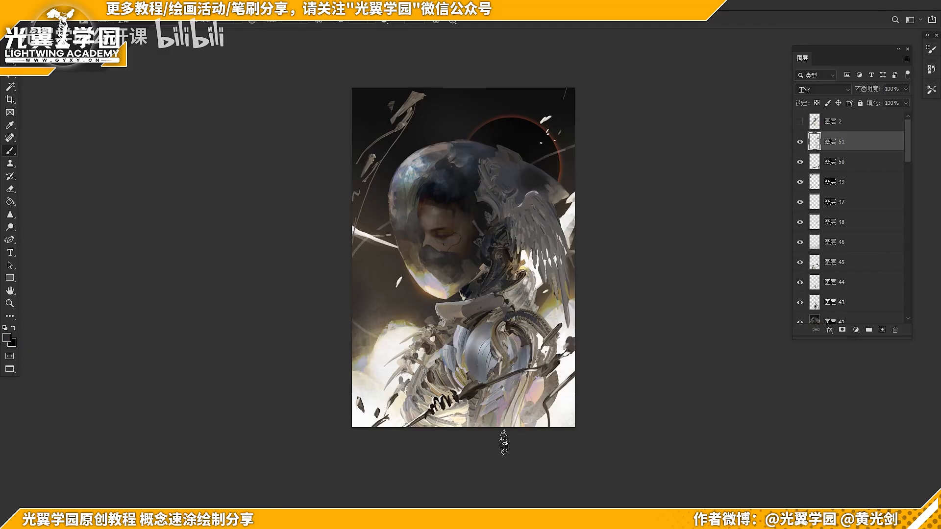
key("ctrl+z")
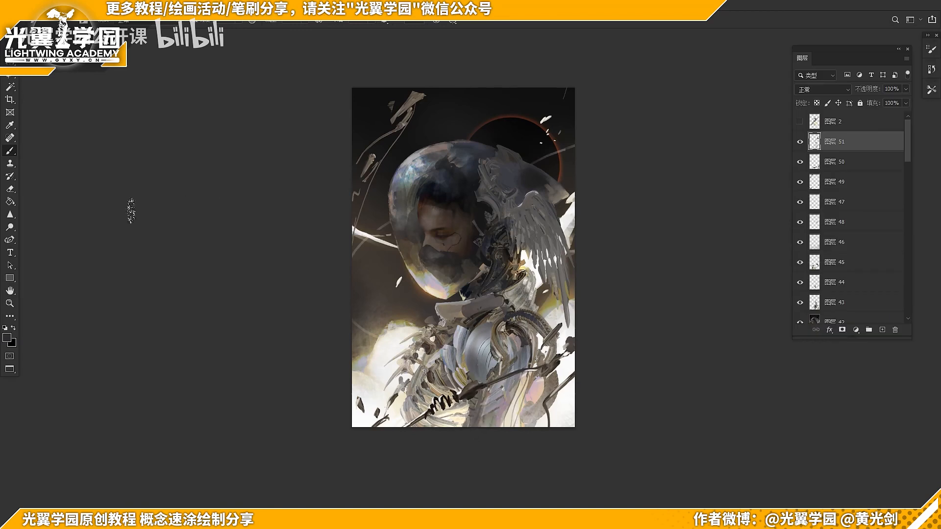
Set the foreground colour to yellow ffec4f and add an empty layer above 图层 51
left_click(7, 338)
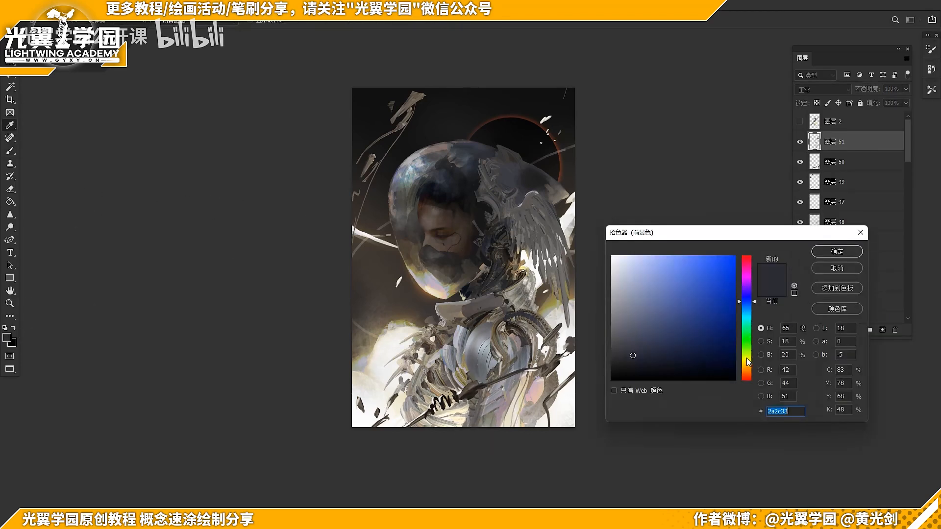
left_click(746, 358)
left_click(748, 361)
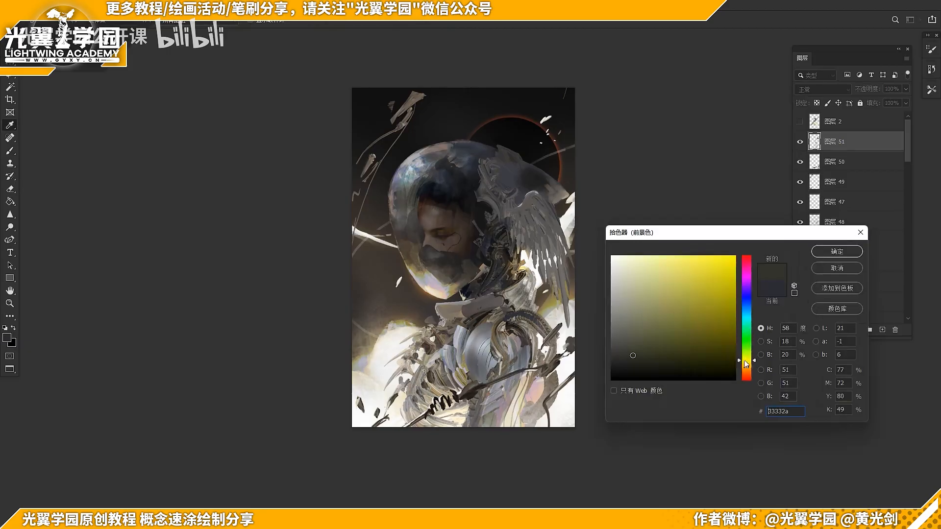
left_click_drag(705, 275, 697, 240)
left_click(749, 361)
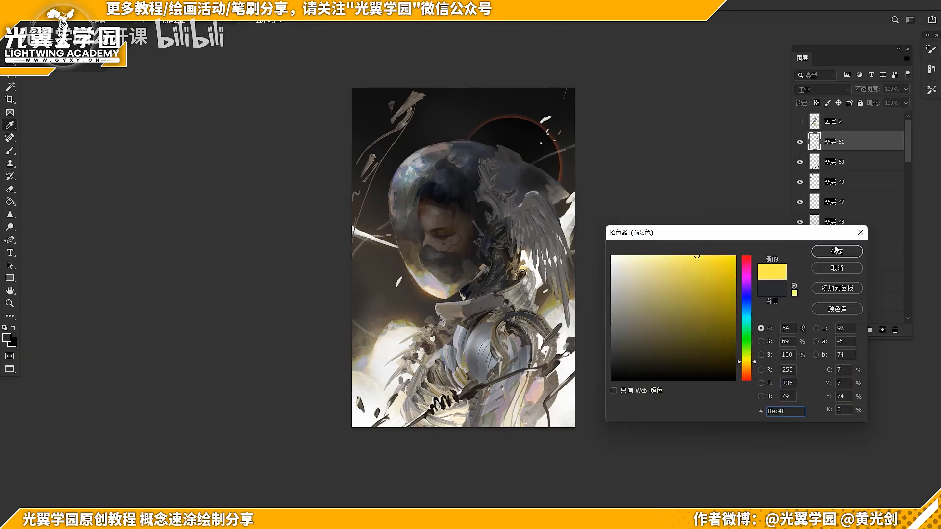
left_click(837, 252)
key("b")
left_click(882, 330)
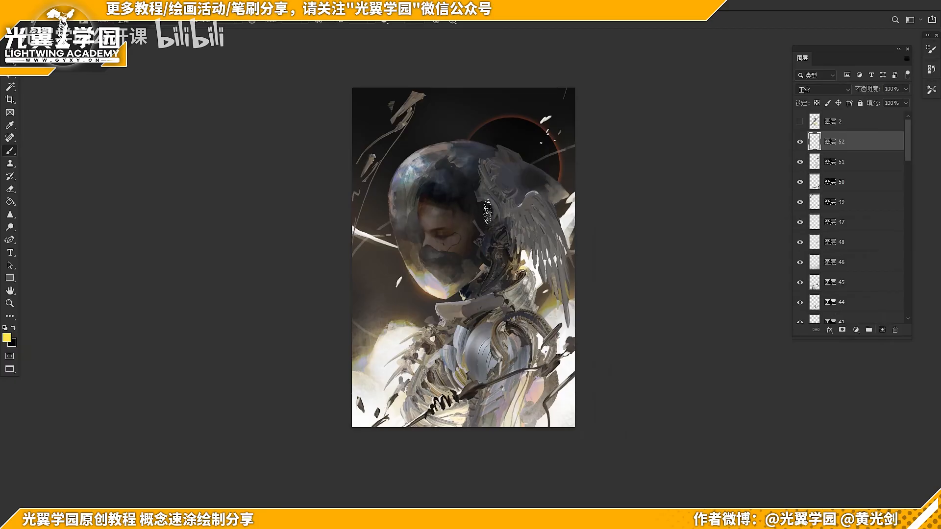
Adjust the brush size and paint a small yellow patch beside the figure's ear inside the helmet
key("bracketright")
key("bracketright")
key("bracketright")
key("bracketright")
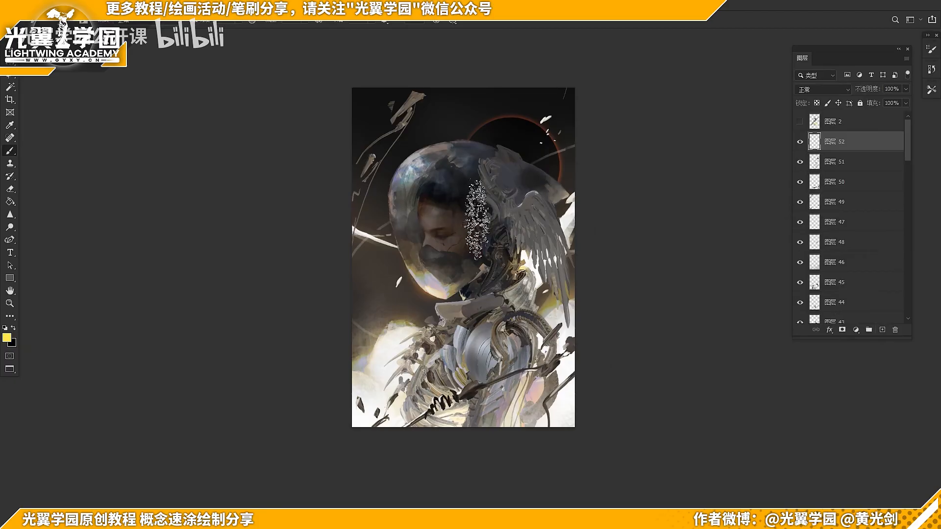
key("bracketleft")
key("bracketleft")
key("bracketleft")
key("bracketleft")
key("bracketleft")
key("bracketleft")
key("bracketleft")
key("bracketleft")
key("bracketleft")
key("bracketleft")
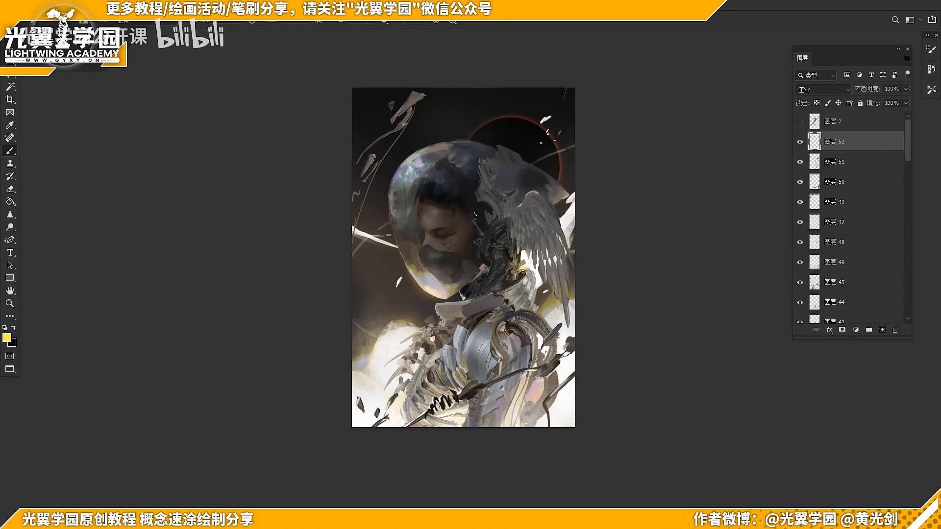
left_click_drag(475, 213, 483, 208)
Trim the yellow patch beside the ear with the Eraser and undo the last erasure
key("e")
left_click_drag(474, 194, 484, 220)
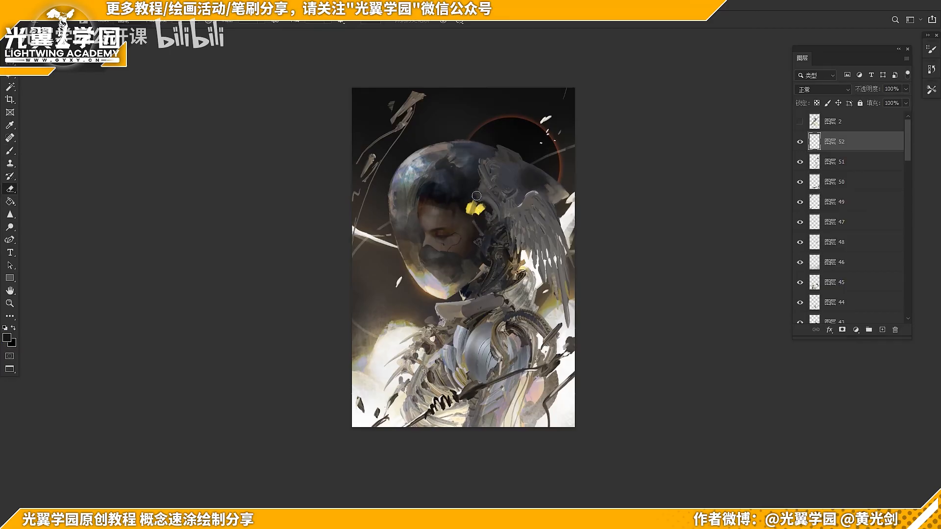
mouse_move(464, 203)
left_mouse_down()
mouse_move(483, 227)
mouse_move(480, 210)
left_mouse_up()
key("ctrl+z")
key("b")
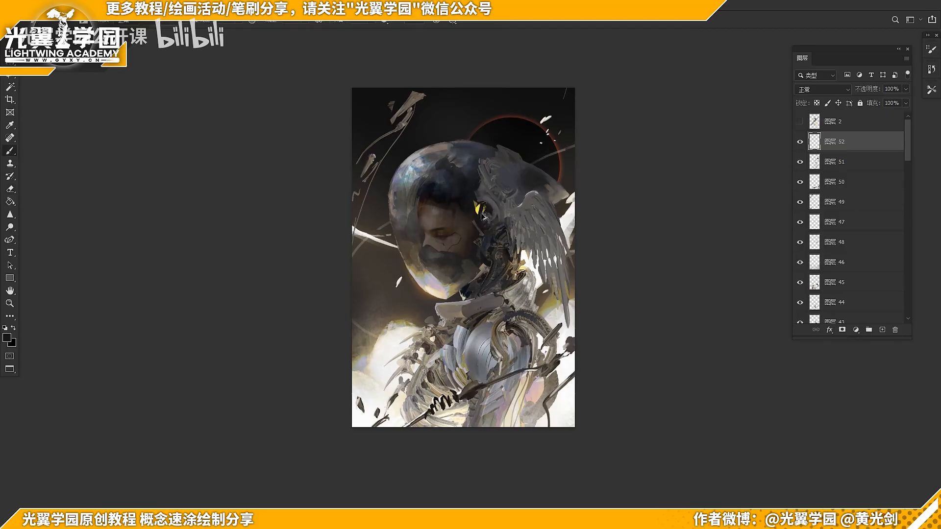
Paint small dark gaps and soft strokes over the yellow patch beside the ear, using colours sampled from the painting
left_click(481, 208, "alt")
left_click_drag(482, 211, 492, 222)
key("Tab")
key("Tab")
left_click(479, 198, "alt")
mouse_move(474, 193)
left_mouse_down()
mouse_move(472, 219)
mouse_move(461, 184)
left_mouse_up()
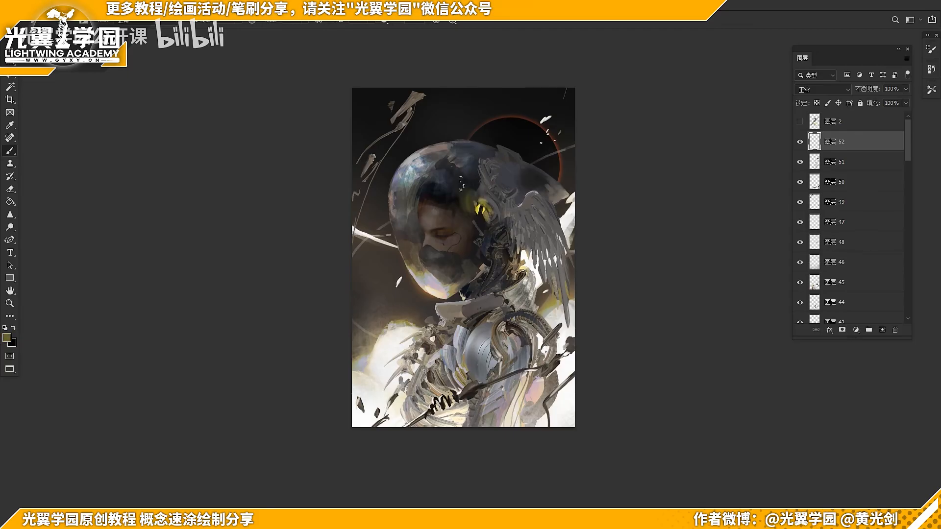
left_click(484, 208, "alt")
Change the Eraser's brush tip, reduce its size and trim the edge of the yellow ear patch
key("e")
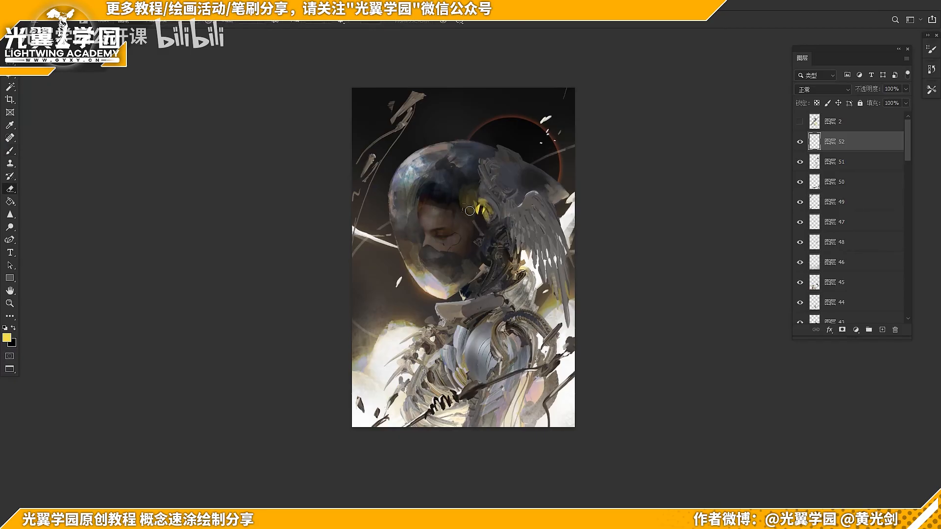
right_click(477, 229)
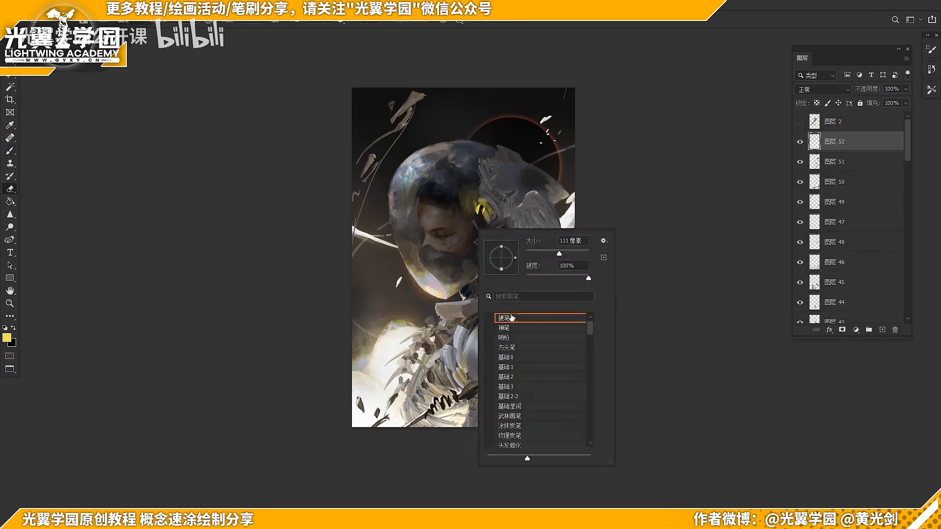
left_click(512, 327)
left_click(513, 338)
left_click(554, 253)
left_click(473, 213)
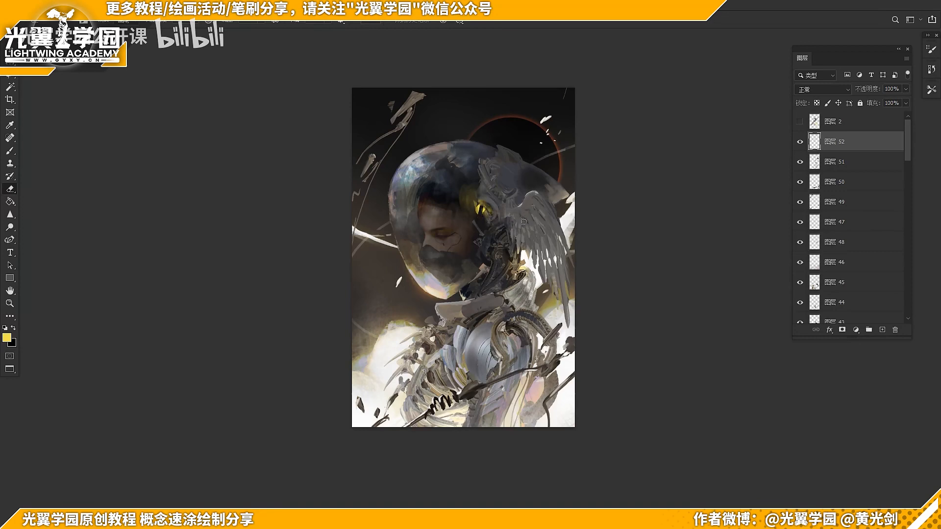
Paint sampled strokes around and below the yellow ear patch, undoing the last two
key("b")
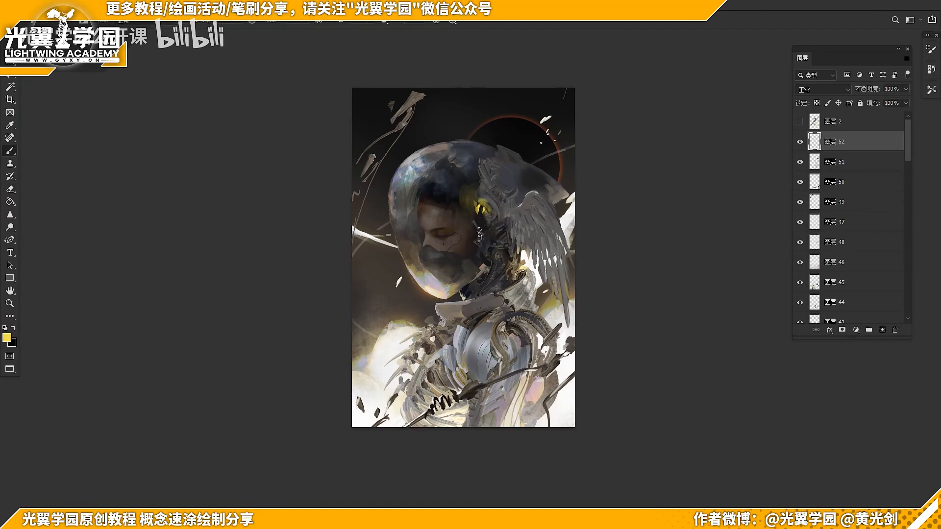
mouse_move(492, 239)
left_mouse_down()
mouse_move(492, 220)
mouse_move(484, 223)
left_mouse_up()
left_click(487, 218, "alt")
left_click(482, 203, "alt")
left_click_drag(483, 214, 483, 226)
key("ctrl+z")
key("ctrl+z")
Flip the canvas horizontally and check the composition at a reduced size
key("ctrl+shift+h")
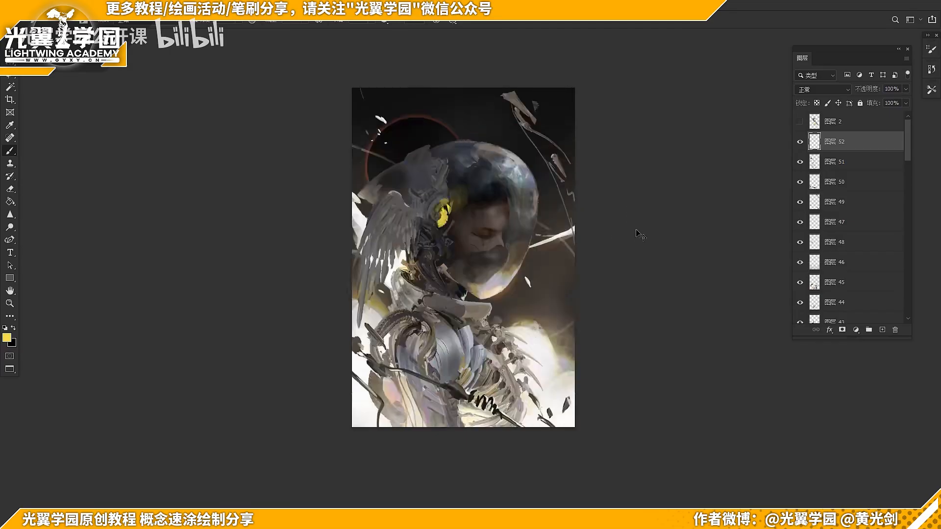
key("ctrl+minus")
key("ctrl+minus")
key("ctrl+minus")
key("ctrl+plus")
key("ctrl+plus")
key("ctrl+plus")
Choose the 硬笔 brush and paint a small yellow dot at the base of the neck, undoing the unwanted dabs
left_click_drag(447, 279, 448, 284)
right_click(453, 293)
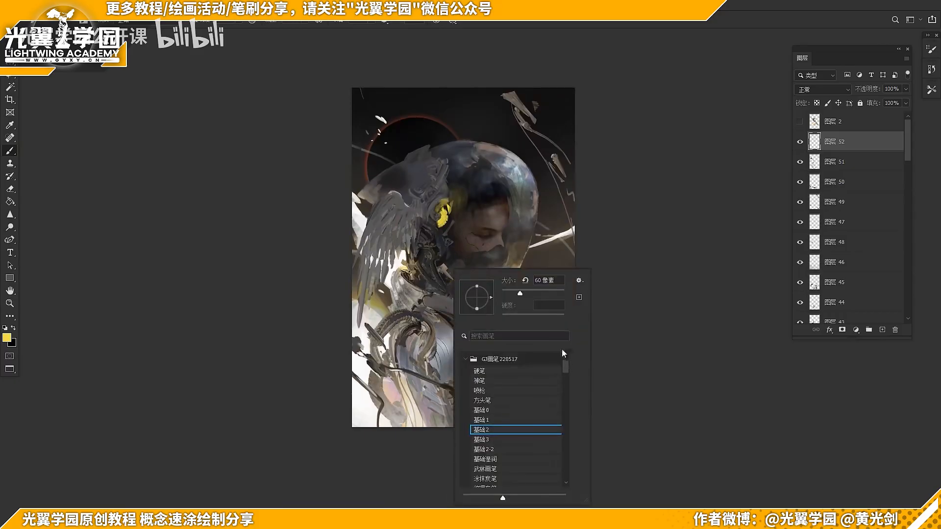
left_click_drag(561, 369, 561, 349)
left_click(511, 372)
left_click(448, 277)
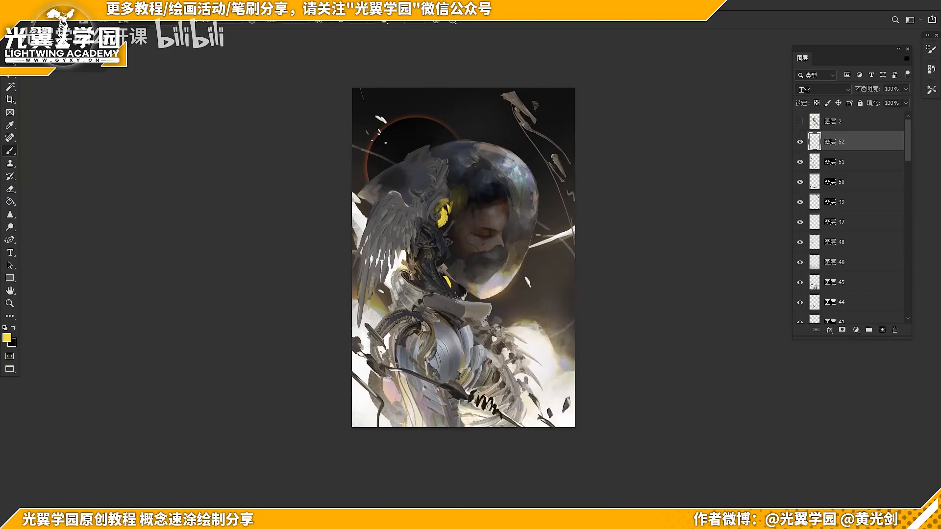
left_click_drag(445, 279, 447, 284)
key("ctrl+z")
left_click_drag(450, 289, 452, 294)
key("ctrl+minus")
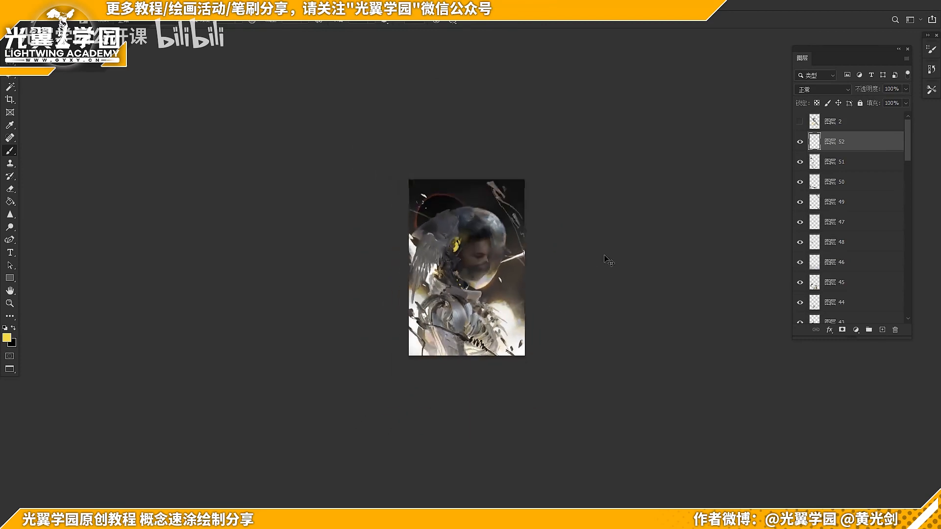
key("ctrl+plus")
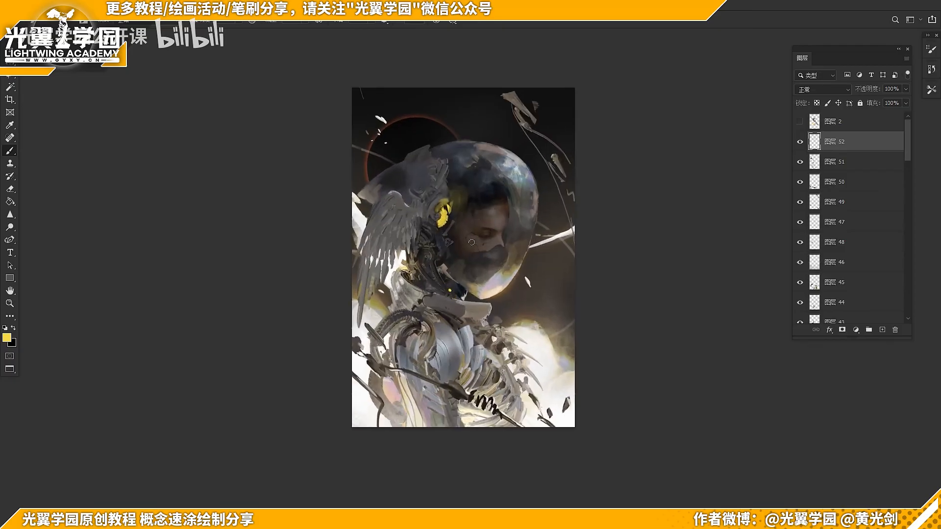
Paint a small yellow mark on the cheek above the mask and trim the yellow accents with the Eraser
left_click_drag(468, 244, 467, 237)
key("ctrl+plus")
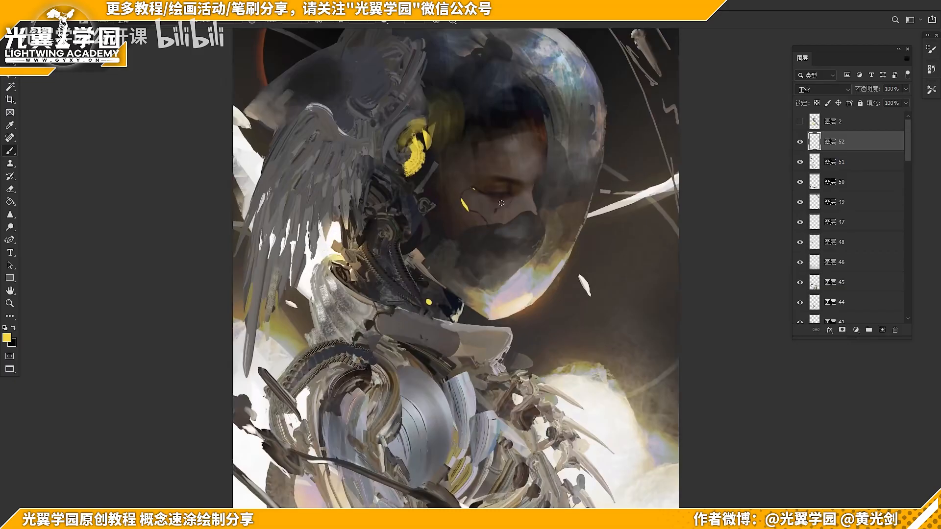
key("ctrl+minus")
key("ctrl+plus")
key("ctrl+minus")
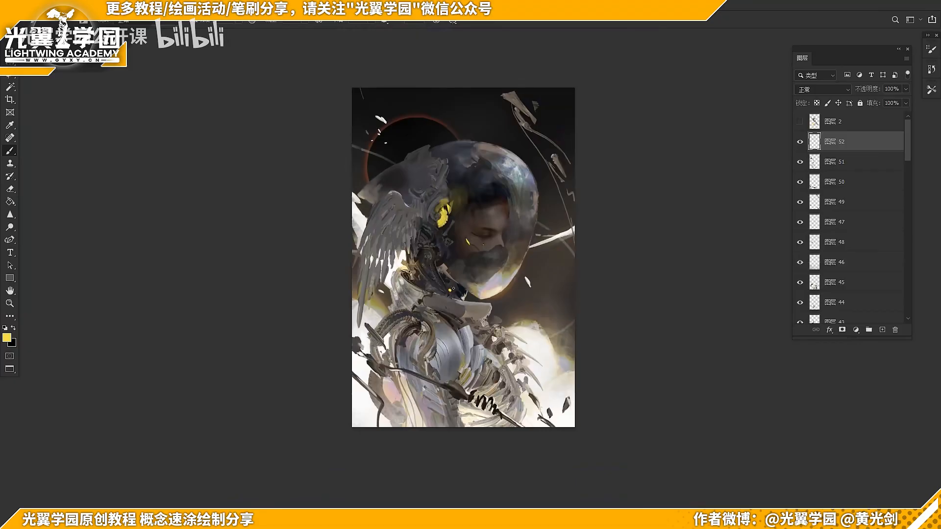
key("e")
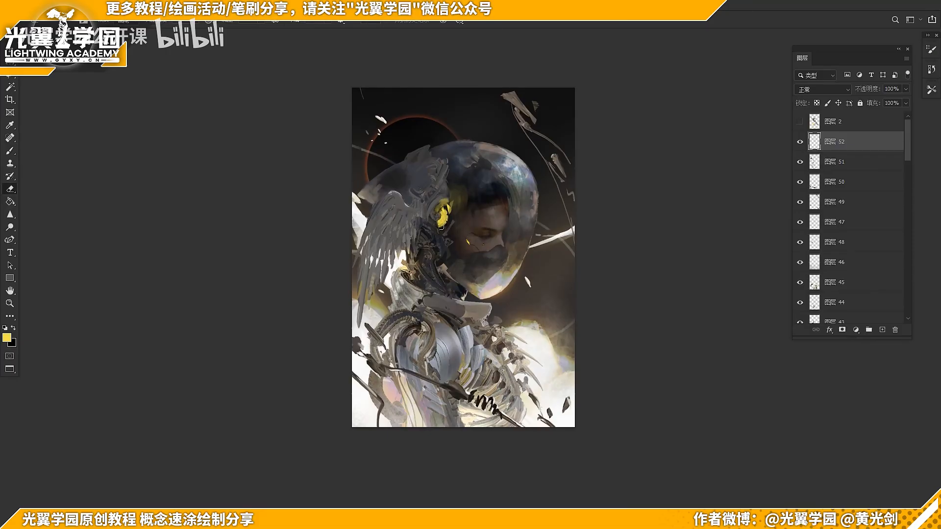
Sample a dark colour beside the ear and paint thin dark breaks across the yellow patch
key("b")
left_click(460, 208, "alt")
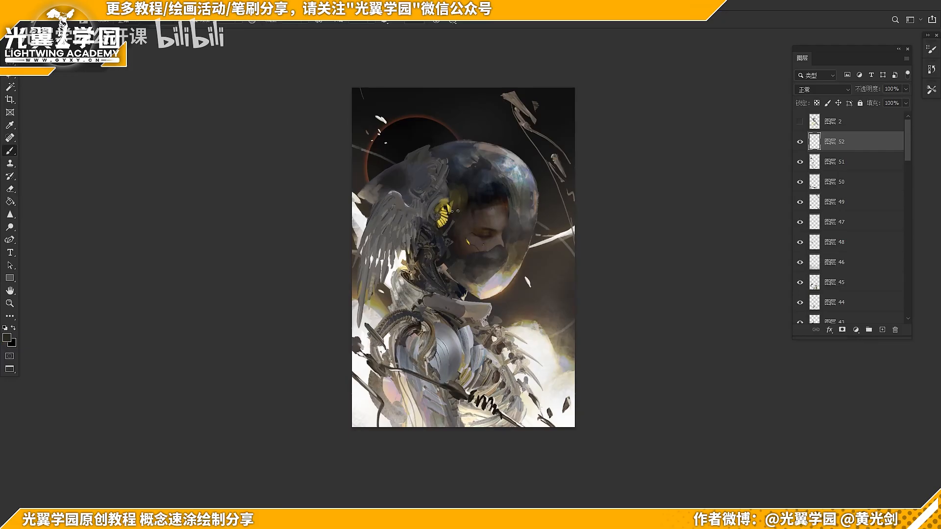
mouse_move(458, 211)
left_mouse_down()
mouse_move(448, 230)
mouse_move(438, 217)
left_mouse_up()
right_click(450, 228)
key("Escape")
Trim the ear patch with the 硬笔 Eraser and restore its detail with sampled yellow paint
key("e")
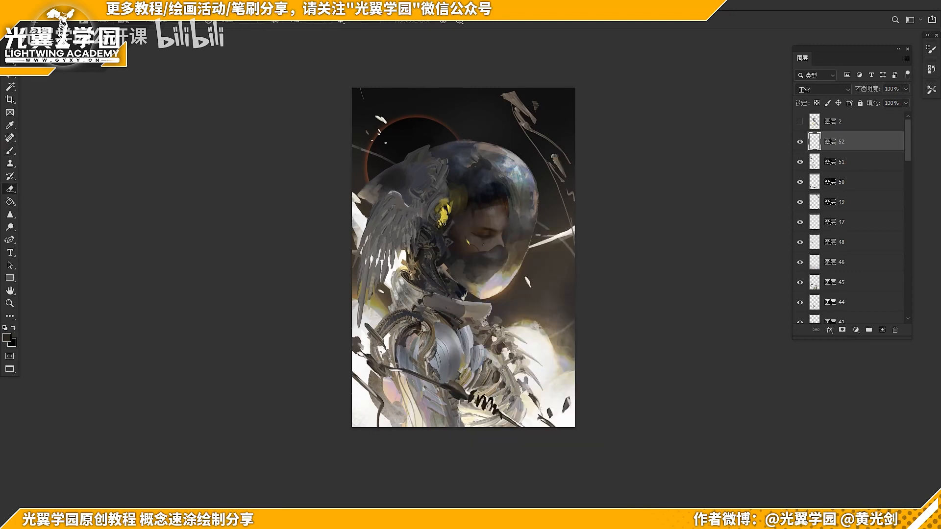
right_click(457, 229)
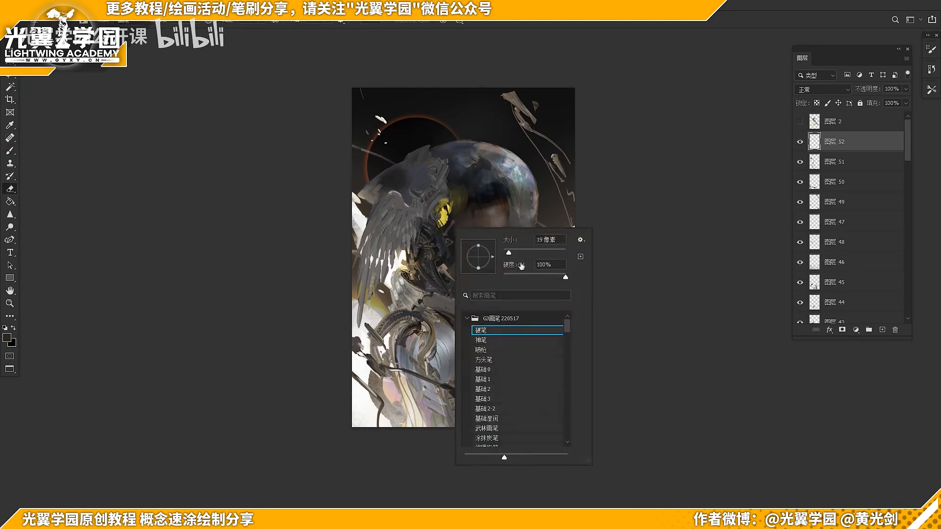
key("Return")
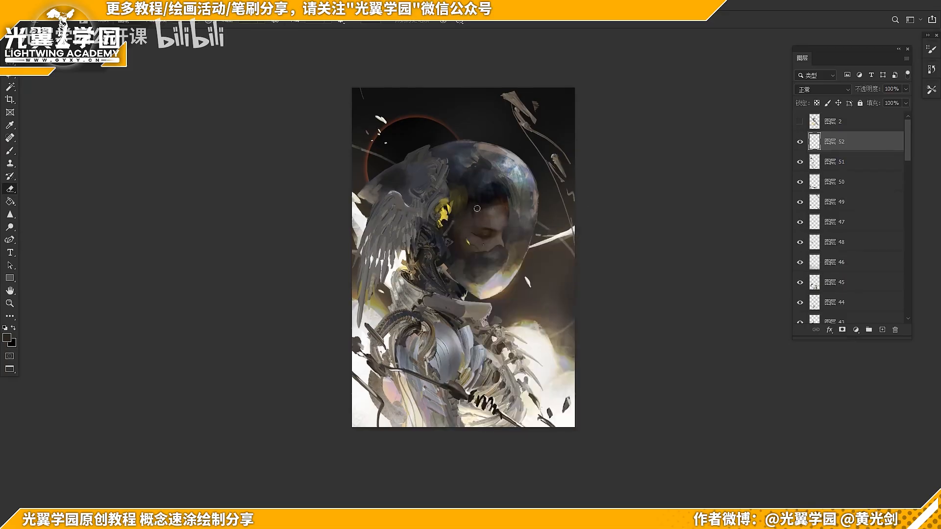
key("b")
left_click(445, 220, "alt")
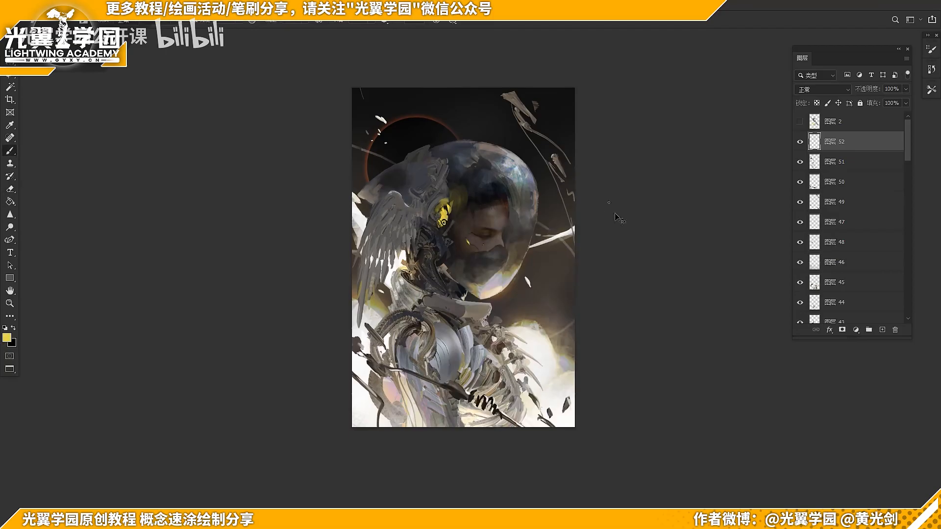
key("ctrl+plus")
key("ctrl+minus")
key("ctrl+plus")
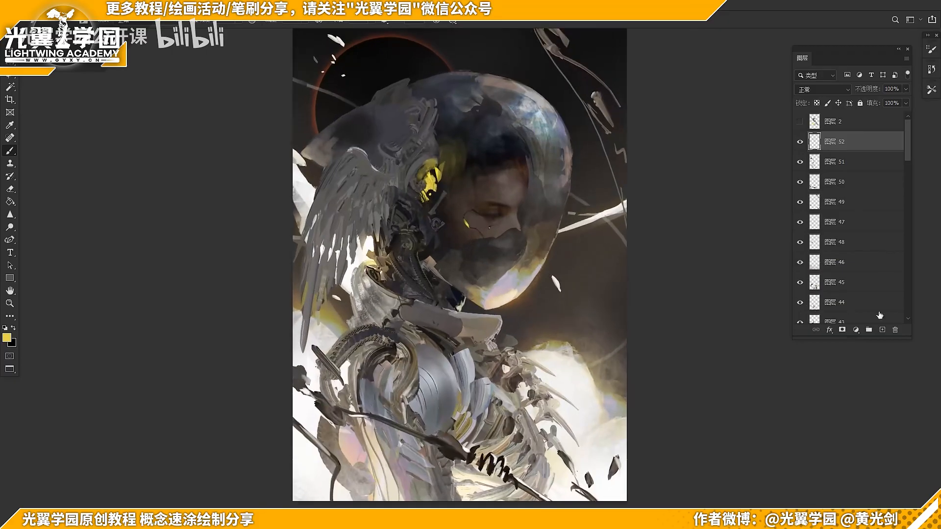
Add a layer above 图层 52 and set its blend mode to 颜色减淡, undoing a trial stroke on the helmet's rear fin
left_click(882, 330)
key("ctrl+minus")
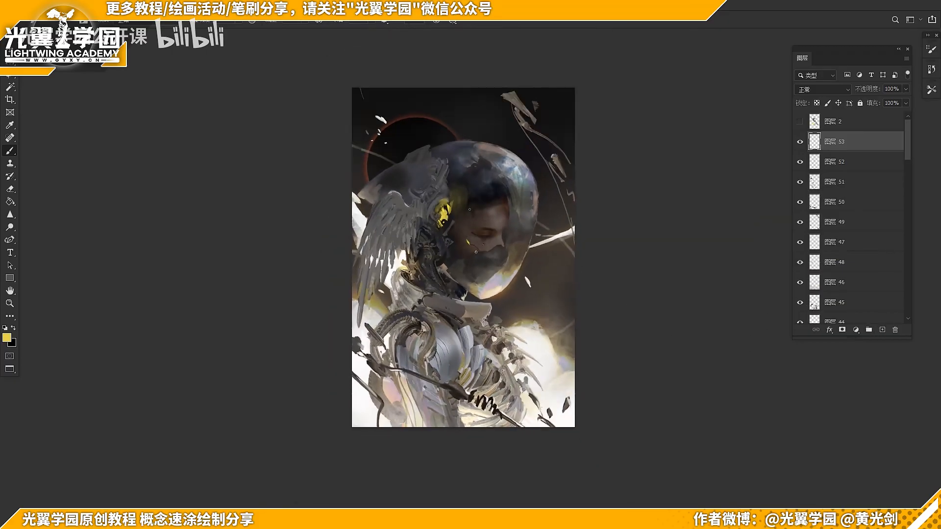
left_click(364, 192, "alt")
left_click_drag(362, 192, 404, 161)
left_click(801, 142)
left_click(800, 142)
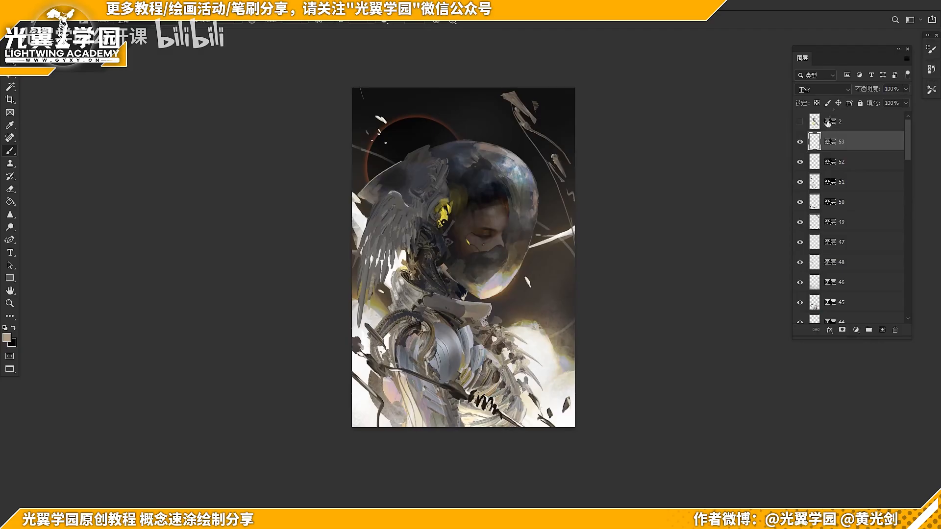
left_click(833, 90)
left_click(805, 190)
key("ctrl+z")
Paint a thin glowing rim along the lower front edge of the helmet, undoing and repeating the stroke until it fits
left_click_drag(533, 237, 535, 176)
key("ctrl+z")
mouse_move(529, 245)
left_mouse_down()
mouse_move(536, 180)
mouse_move(529, 238)
mouse_move(505, 286)
left_mouse_up()
key("ctrl+z")
key("ctrl+z")
left_click_drag(531, 245, 507, 284)
key("ctrl+z")
left_click_drag(531, 240, 506, 284)
key("ctrl+z")
left_click_drag(530, 244, 506, 284)
key("ctrl+z")
left_click_drag(530, 245, 507, 284)
Choose the 方头笔 brush, adjust its size and paint a rim highlight along the helmet's upper front edge
right_click(512, 270)
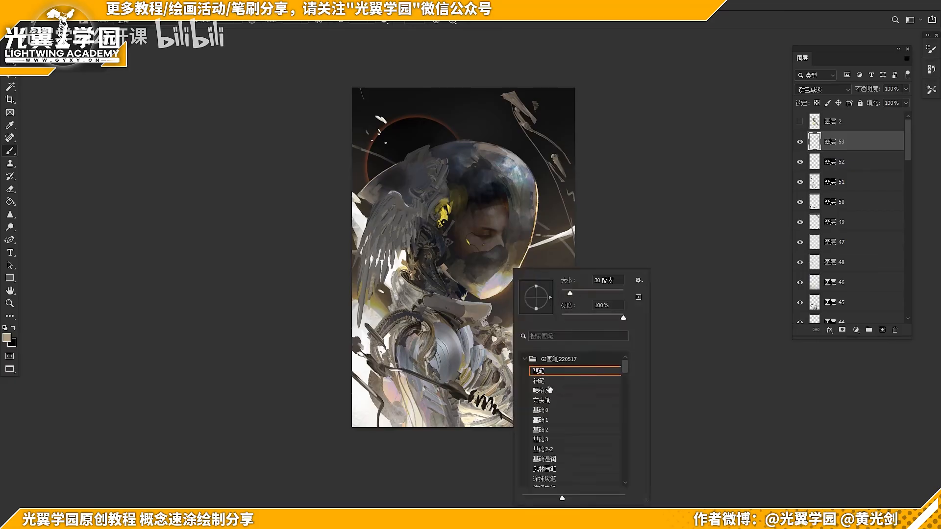
left_click(554, 400)
left_click(603, 208)
right_click(544, 188)
left_click_drag(593, 211, 600, 211)
left_click(537, 181)
key("ctrl+z")
left_click_drag(533, 173, 537, 206)
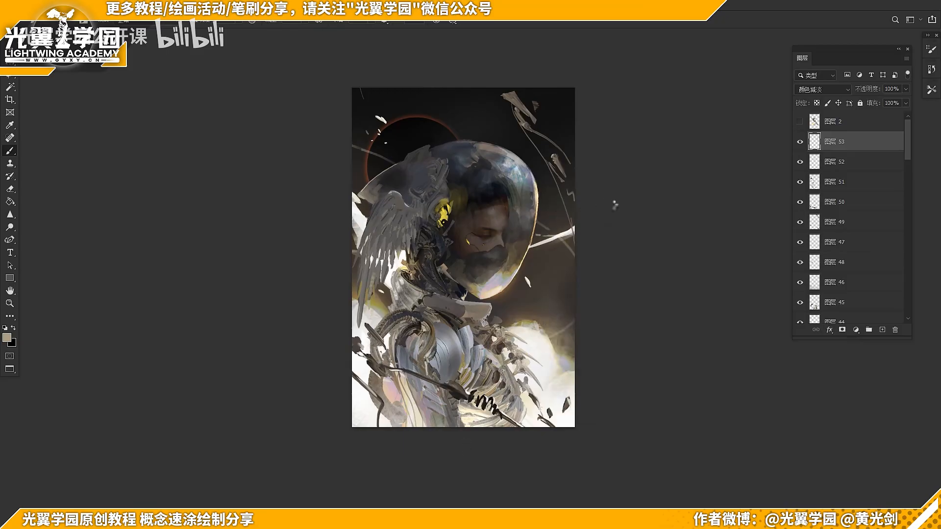
Flip the canvas horizontally again and inspect the helmet's rim highlight up close
key("F2")
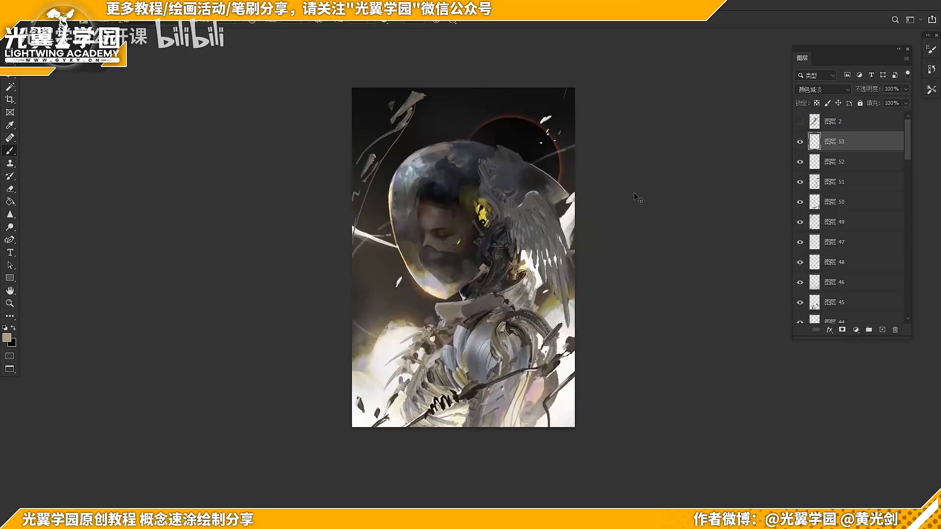
key("ctrl+minus")
key("ctrl+plus")
key("ctrl+plus")
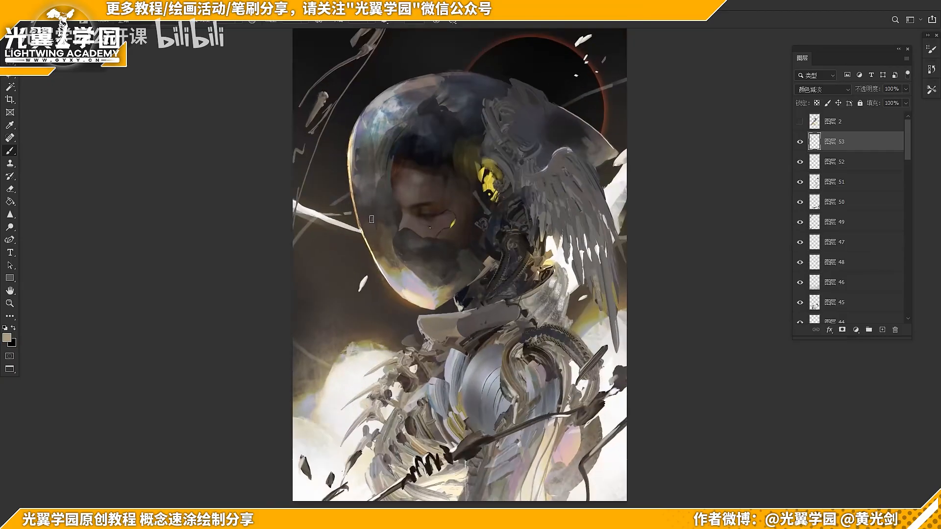
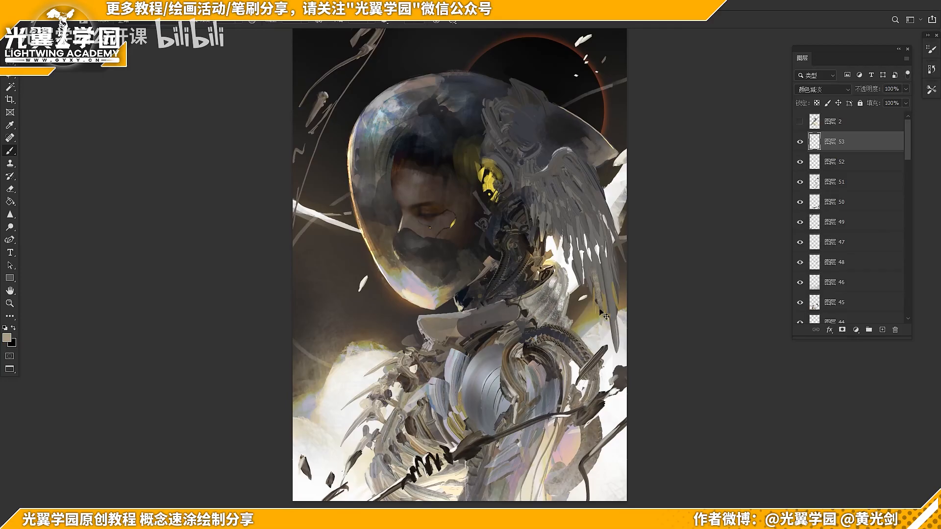
Paint a small glow on the face mask and trim it along the face with the 方头笔 eraser at 200 pixels
scroll(596, 303, "down", 5)
key("ctrl+plus")
key("ctrl+plus")
key("ctrl+plus")
left_click_drag(422, 267, 425, 276)
key("e")
right_click(418, 256)
left_click(465, 367)
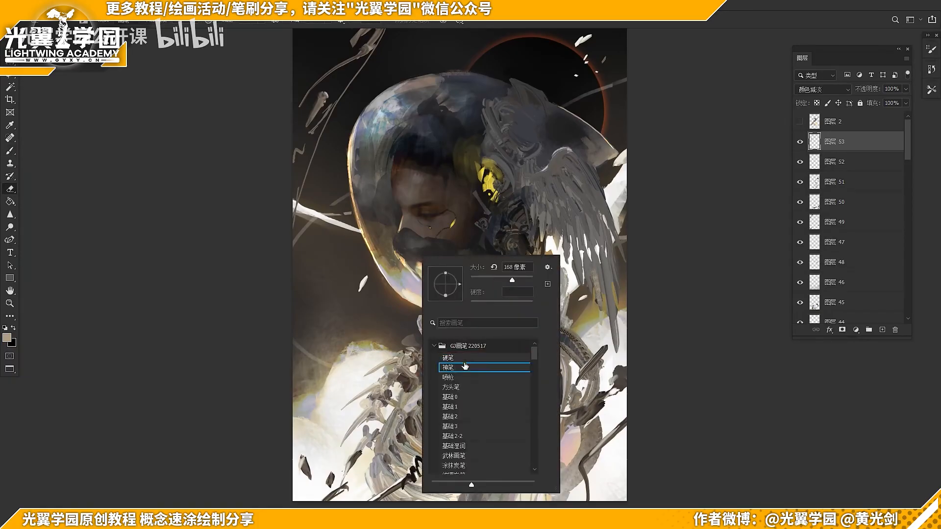
left_click(460, 387)
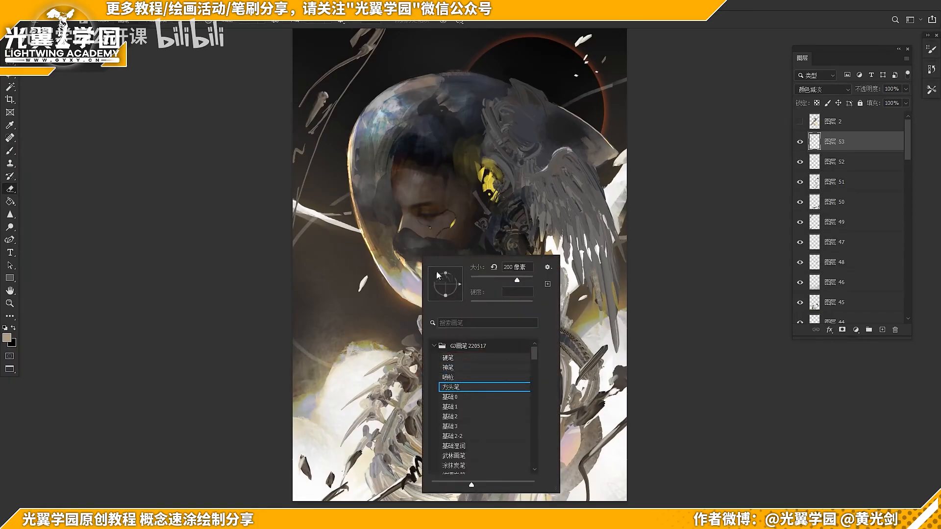
left_click(455, 248)
left_click_drag(416, 269, 433, 258)
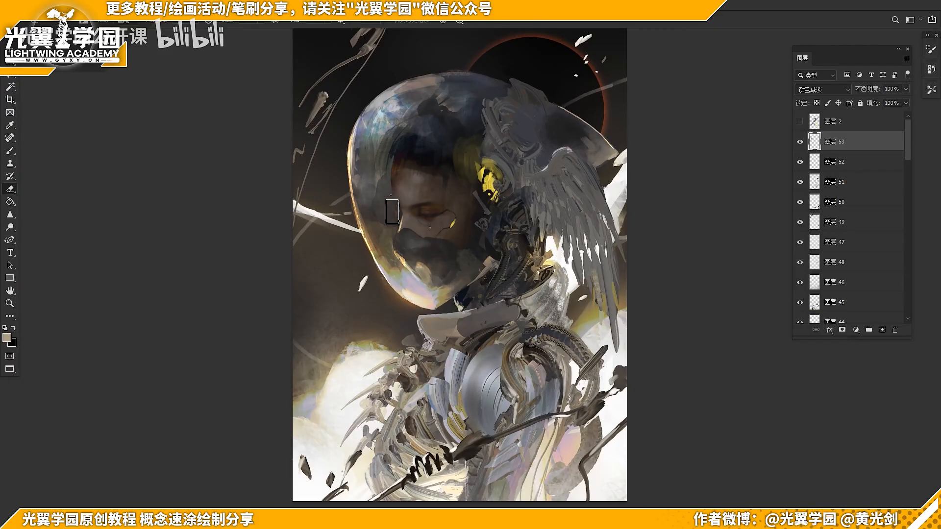
left_click_drag(393, 211, 396, 228)
Trim the strokes along the face mask's edge and dab a small orange glint at the eye's front corner
key("b")
left_click(378, 201, "alt")
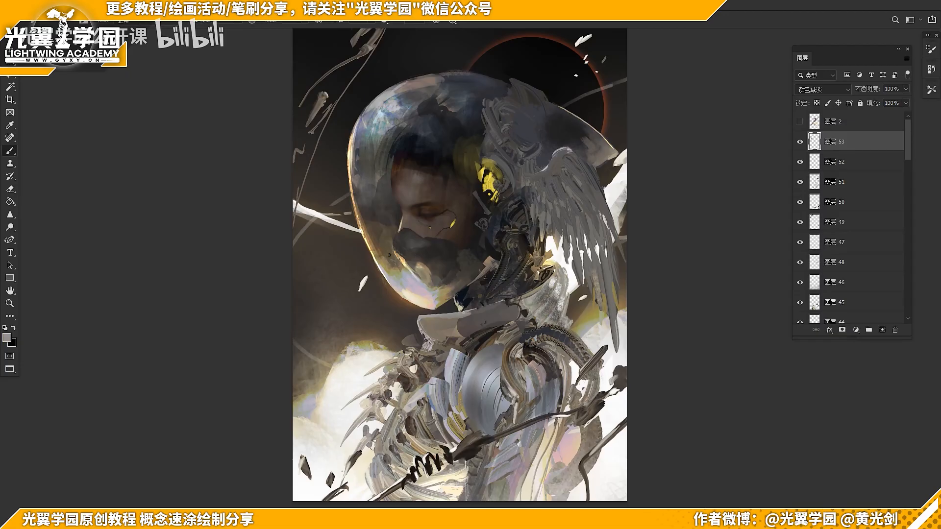
key("e")
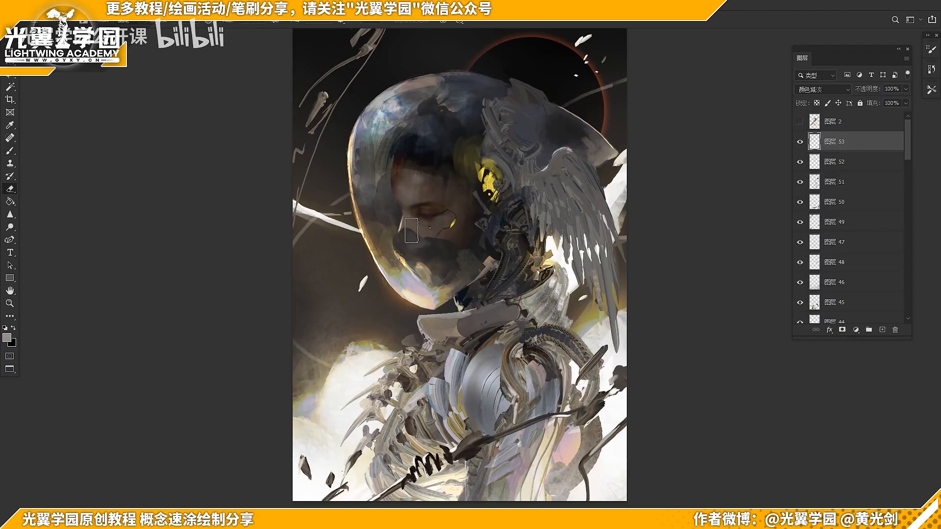
left_click_drag(411, 232, 408, 234)
key("b")
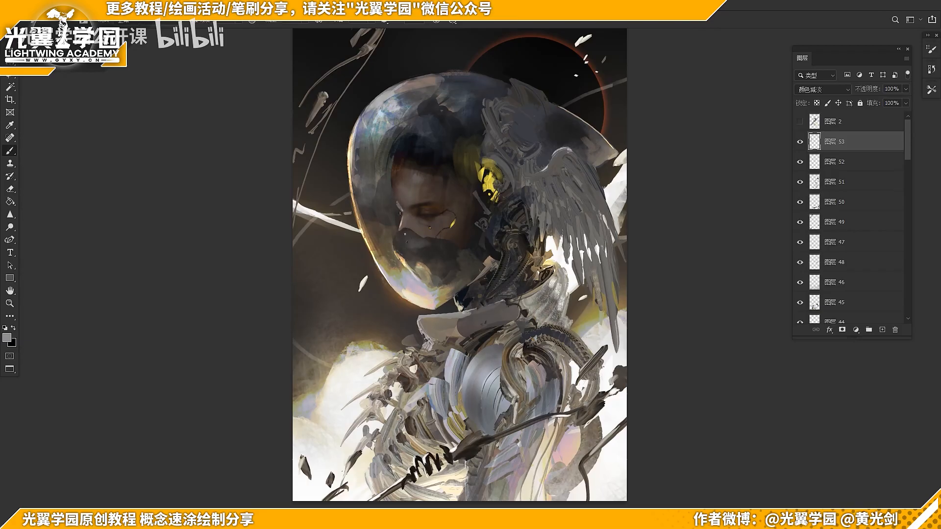
left_click(402, 210, "alt")
Flip the canvas horizontally and undo the last trial stroke on the face mask
key("ctrl+minus")
key("ctrl+minus")
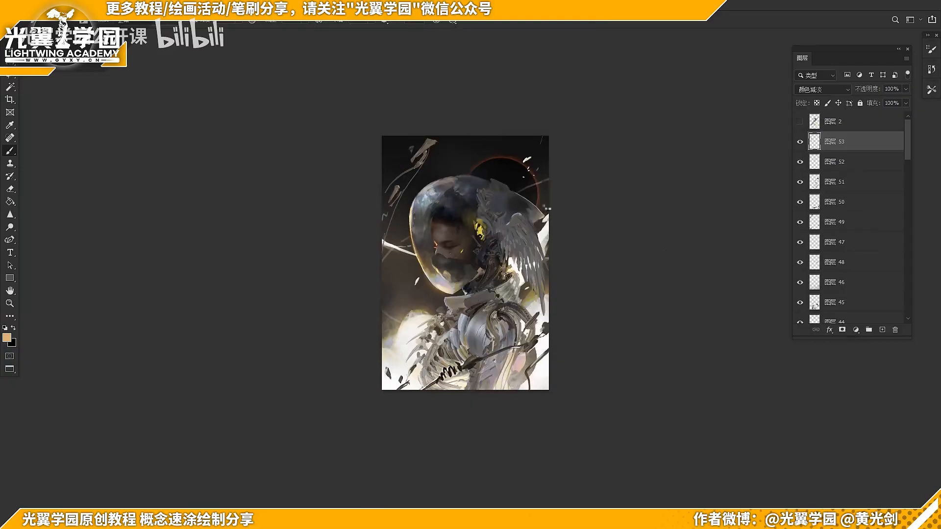
key("ctrl+shift+h")
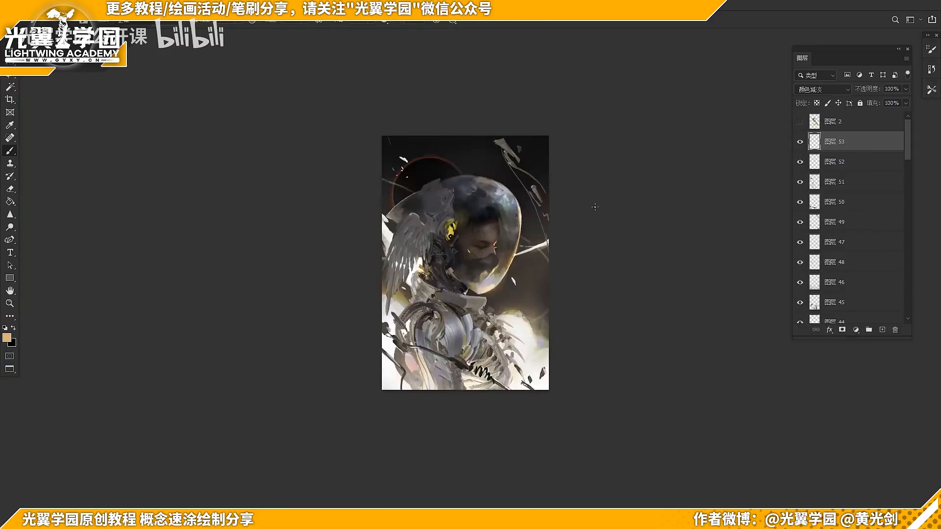
key("ctrl+plus")
key("ctrl+plus")
key("e")
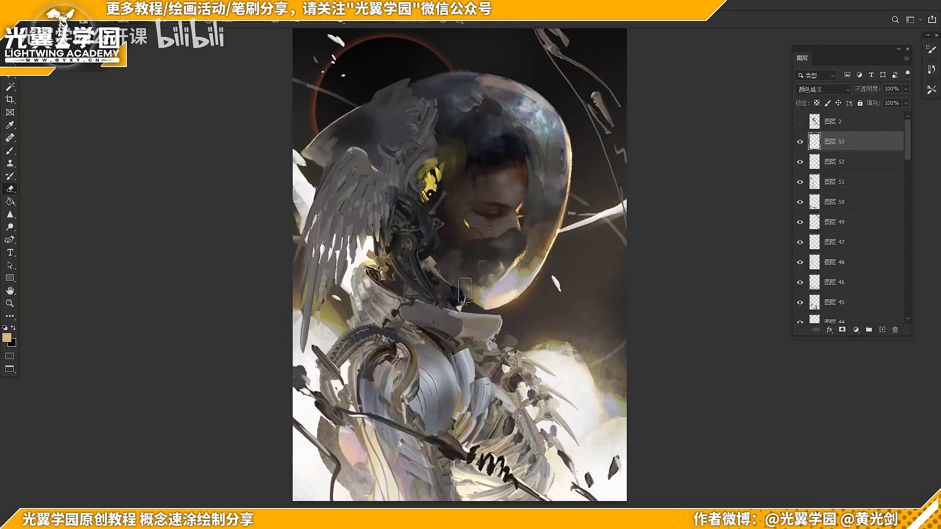
key("b")
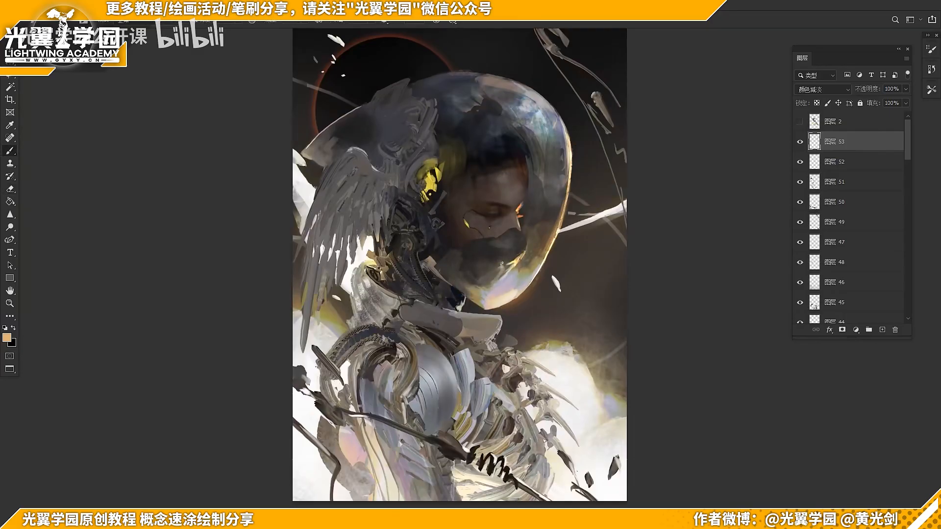
key("ctrl+z")
key("ctrl+minus")
key("ctrl+minus")
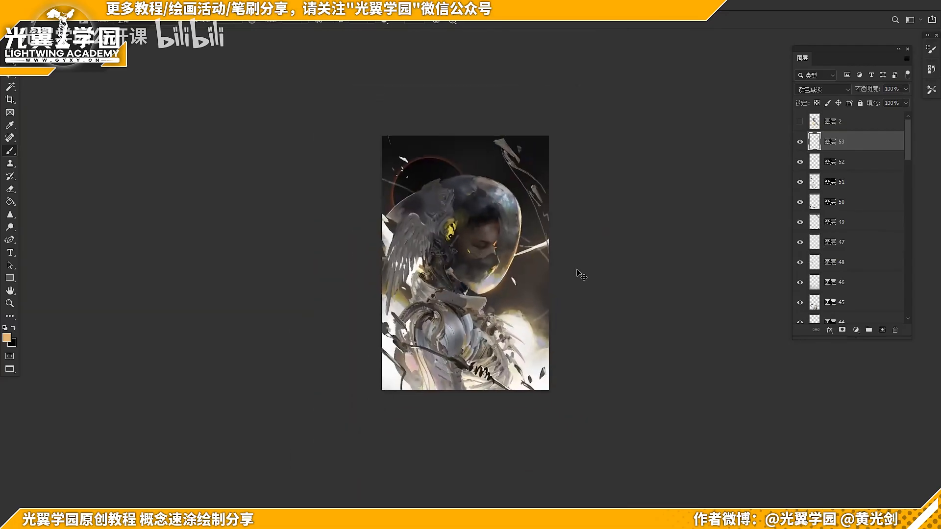
key("ctrl+plus")
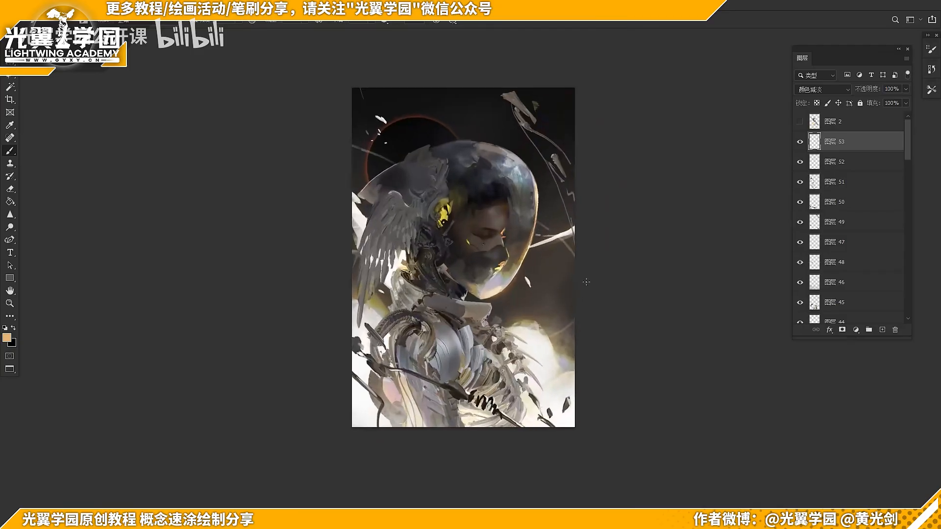
key("ctrl+plus")
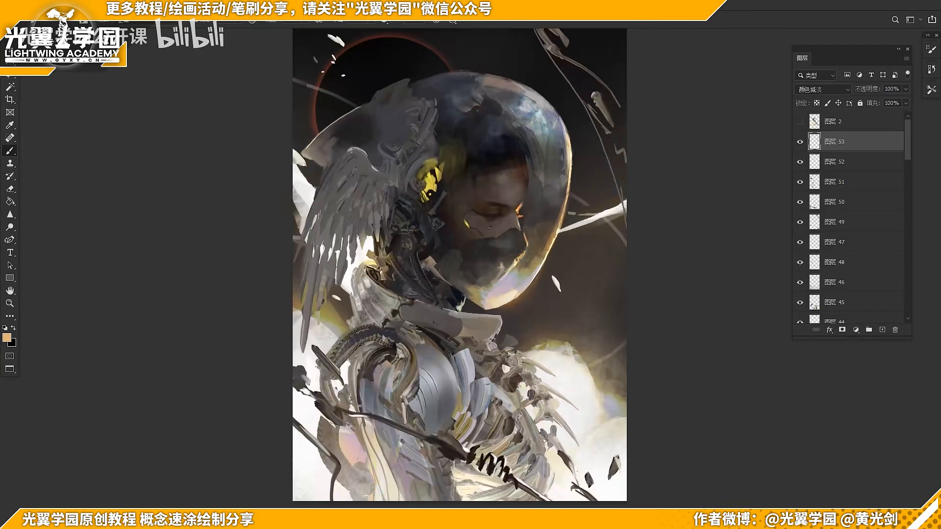
mouse_move(513, 267)
left_mouse_down()
mouse_move(483, 257)
mouse_move(499, 271)
left_mouse_up()
key("ctrl+minus")
key("ctrl+minus")
key("ctrl+minus")
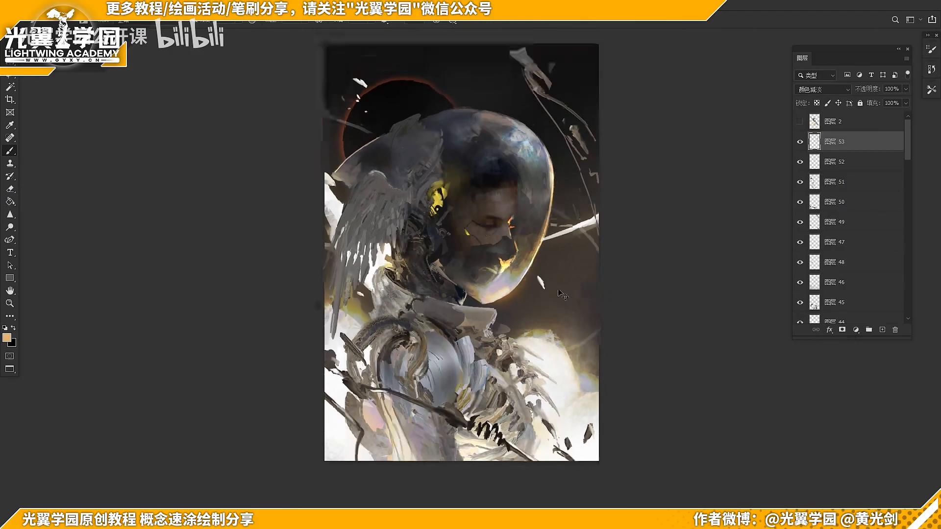
key("ctrl+plus")
key("ctrl+plus")
key("ctrl+plus")
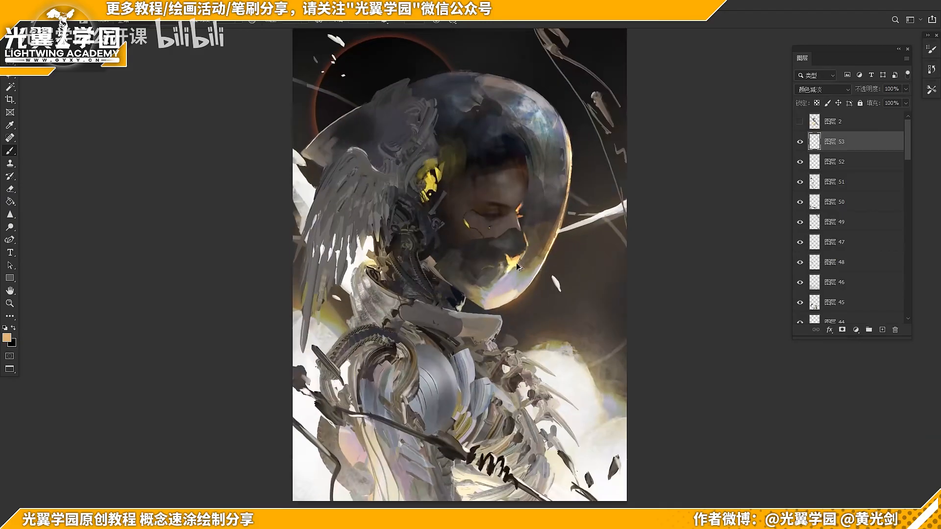
key("ctrl+z")
key("ctrl+z")
key("ctrl+z")
Try a crescent glow and thin glowing edge strokes on the face mask, trimming them and sampling other paint colours
scroll(582, 261, "down", 5)
scroll(619, 246, "up", 3)
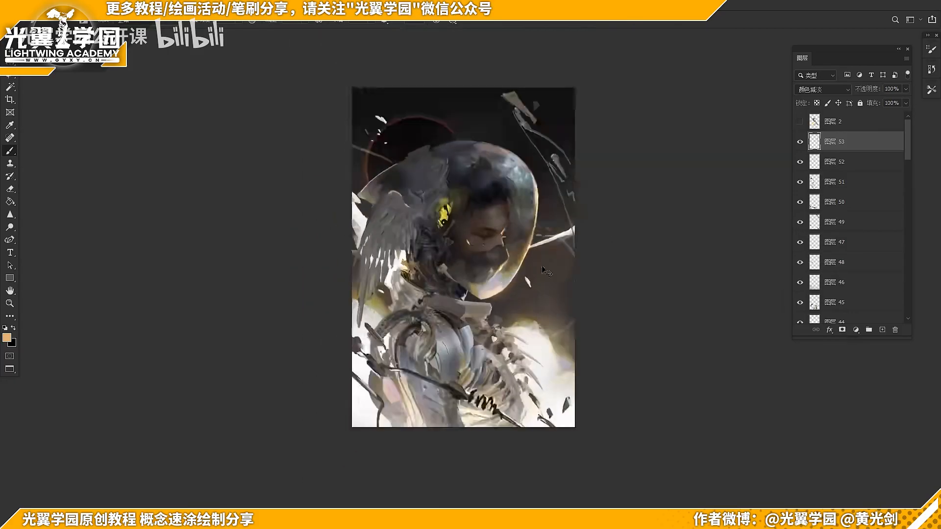
scroll(471, 274, "up", 4)
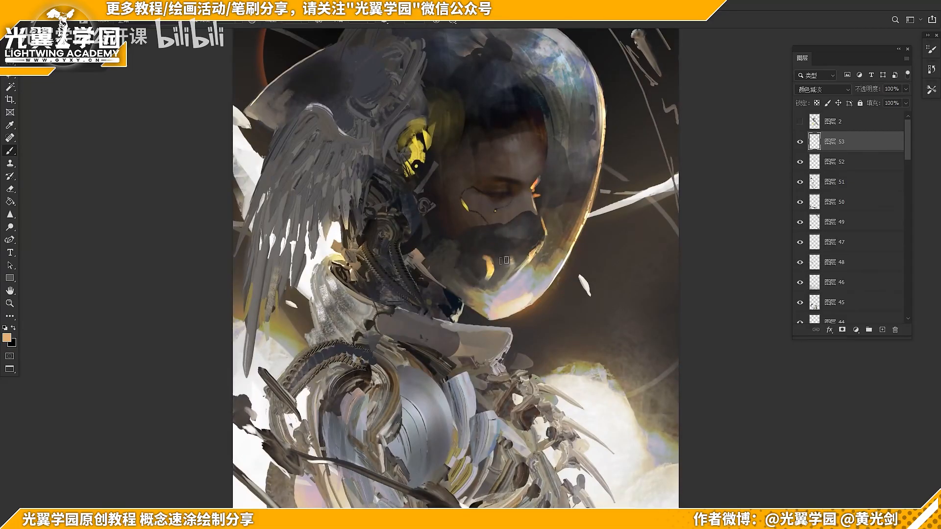
key("e")
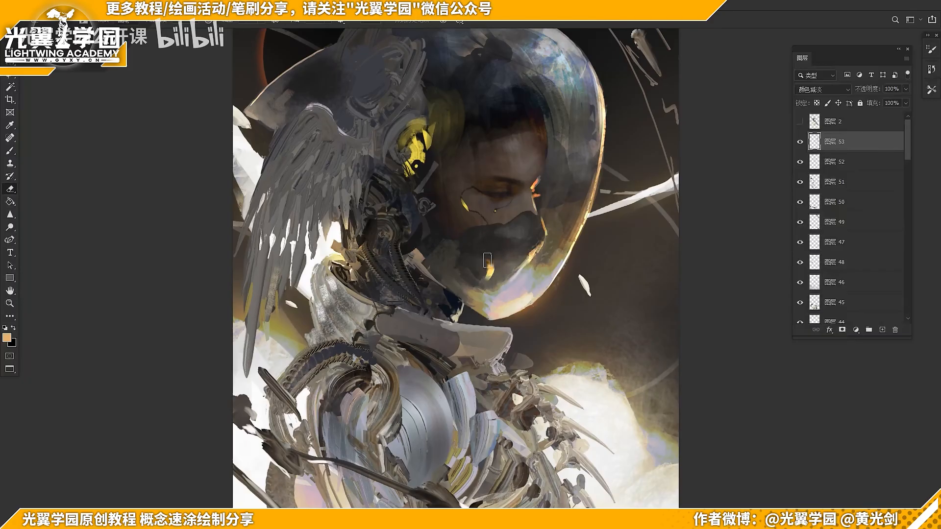
scroll(512, 261, "down", 5)
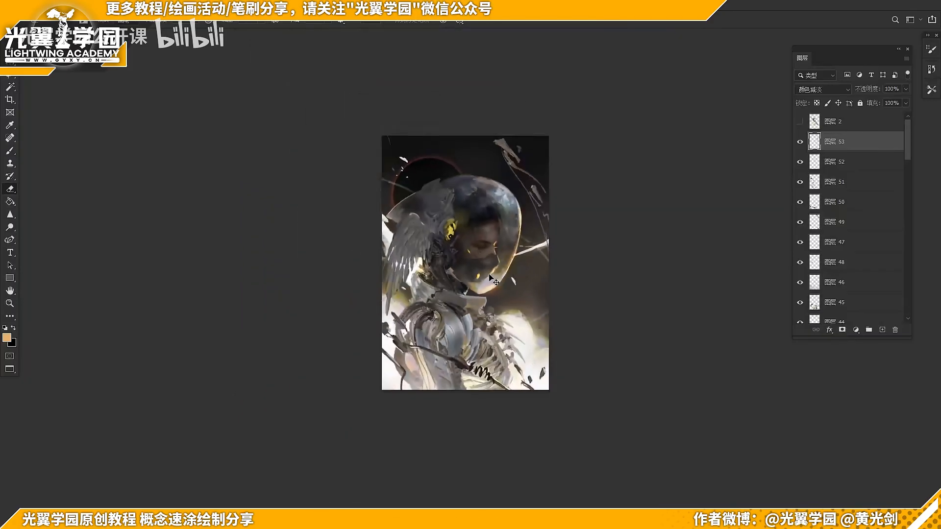
scroll(474, 283, "up", 1)
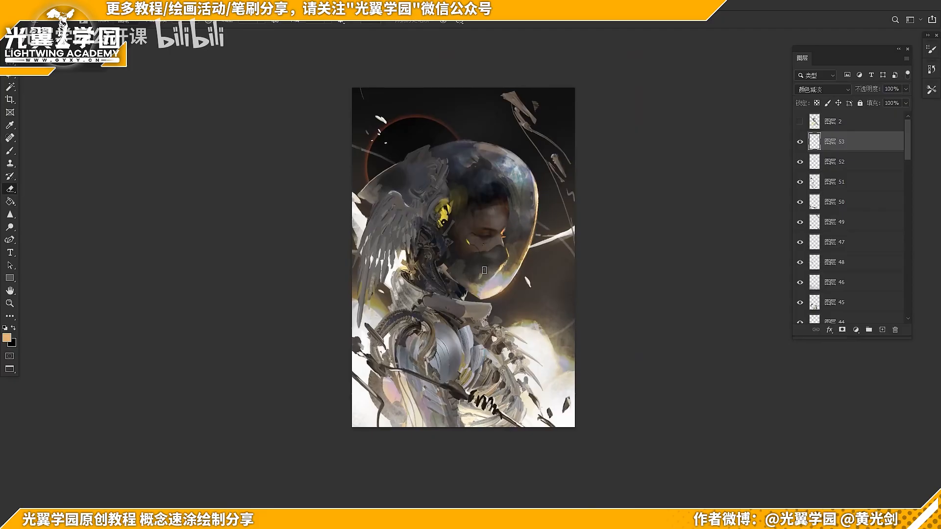
key("b")
left_click(502, 269, "alt")
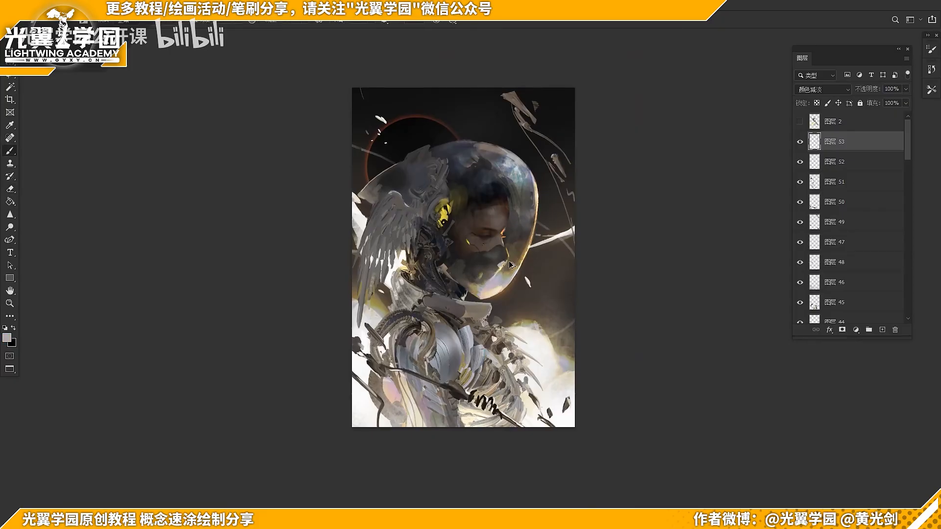
left_click(502, 231, "alt")
left_click(479, 273, "alt")
Erase the yellow cheek accent on 图层 52 and reselect 图层 53
key("e")
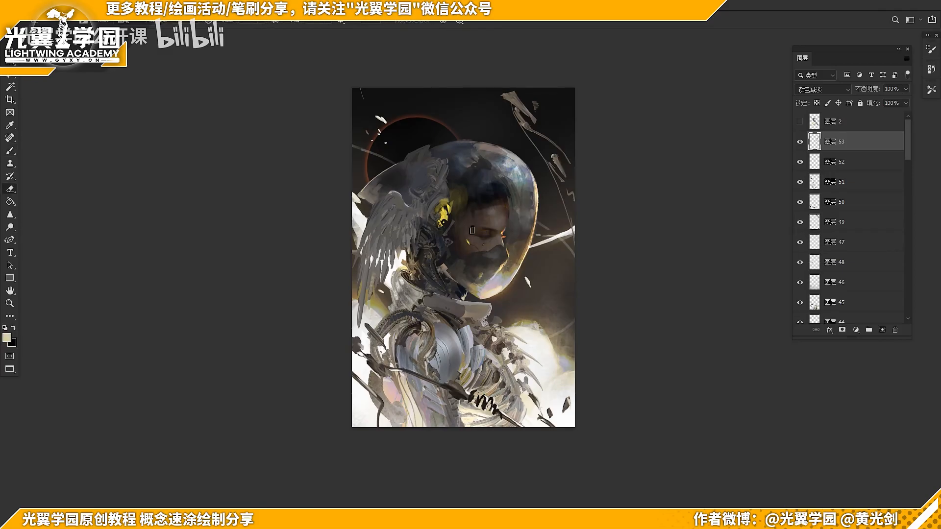
key("alt+bracketleft")
left_click_drag(463, 237, 468, 245)
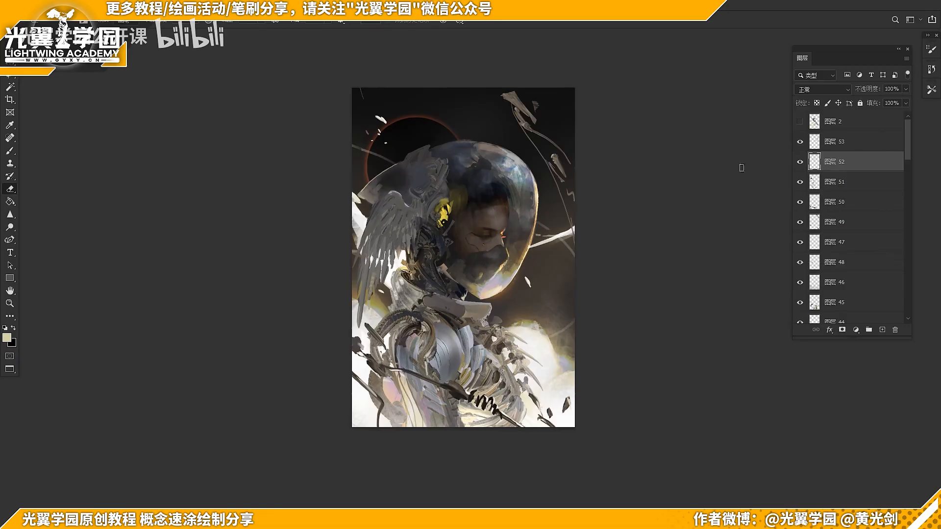
left_click(843, 143)
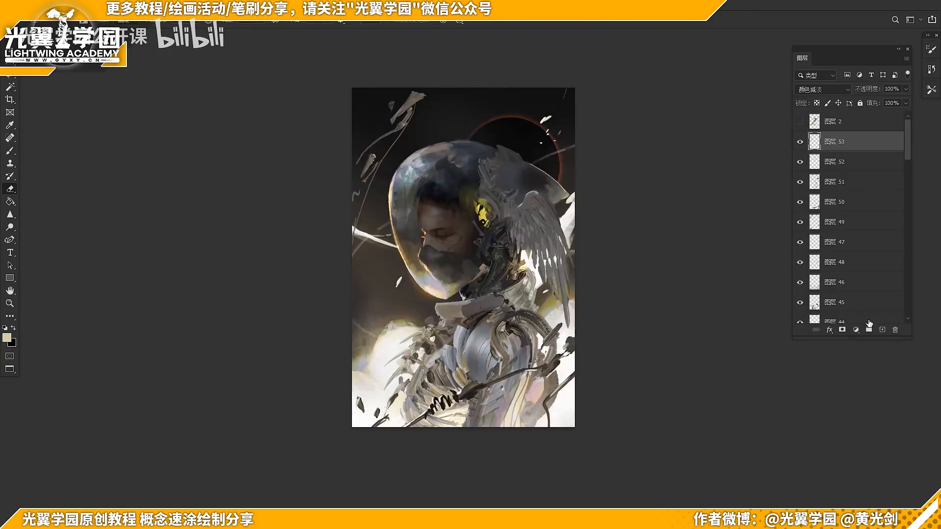
Add a layer above 图层 53, choose another brush preset and sample a grey from the shoulder armour
key("ctrl+shift+alt+n")
key("ctrl+plus")
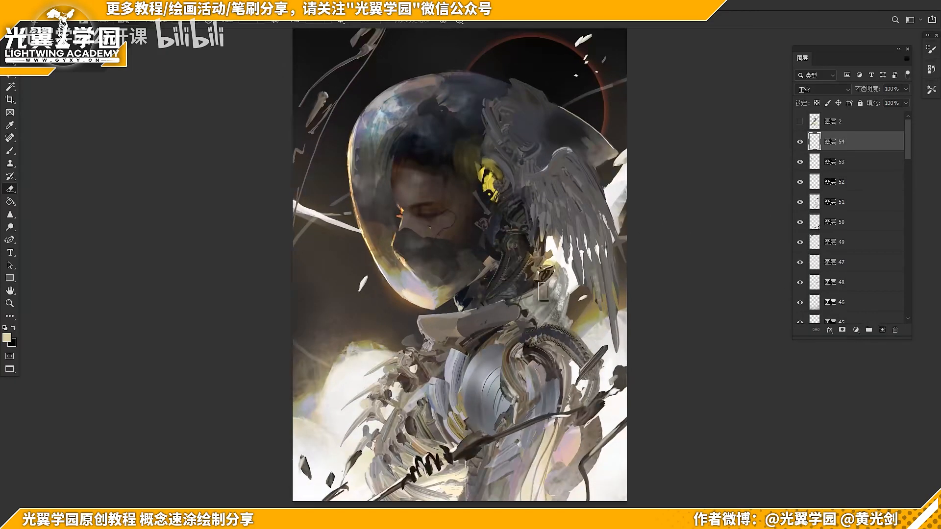
right_click(535, 269)
left_click(589, 431)
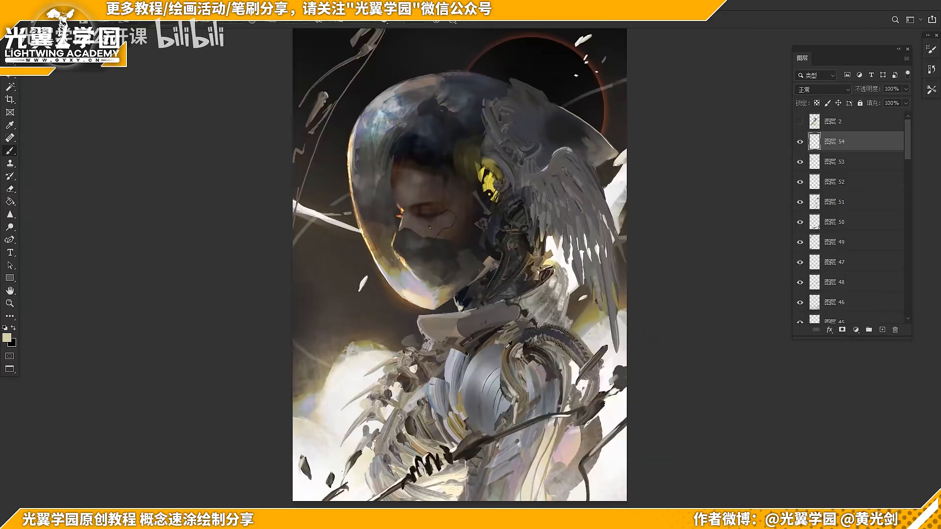
left_click(532, 348, "alt")
left_click(533, 351, "alt")
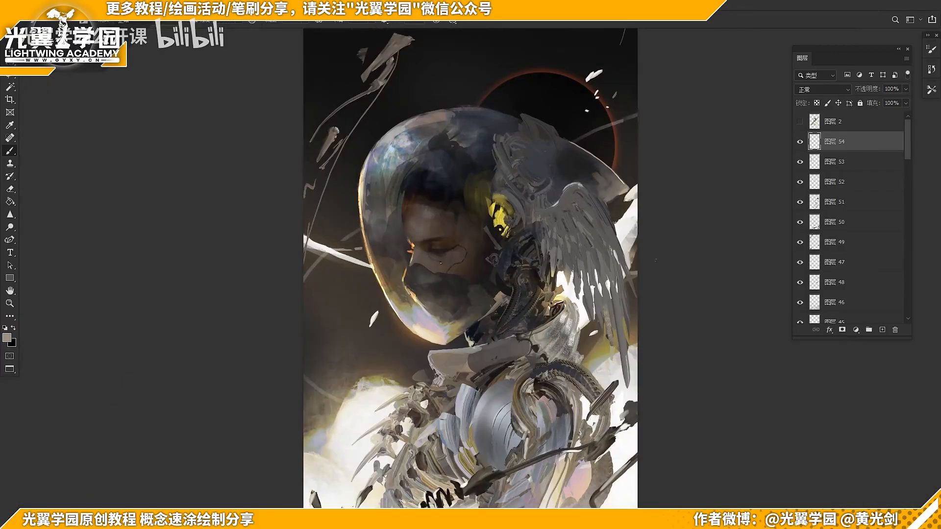
Paint grey and dark strokes shaping the inner curve of the shoulder joint, undoing the ones that do not fit
key("ctrl+minus")
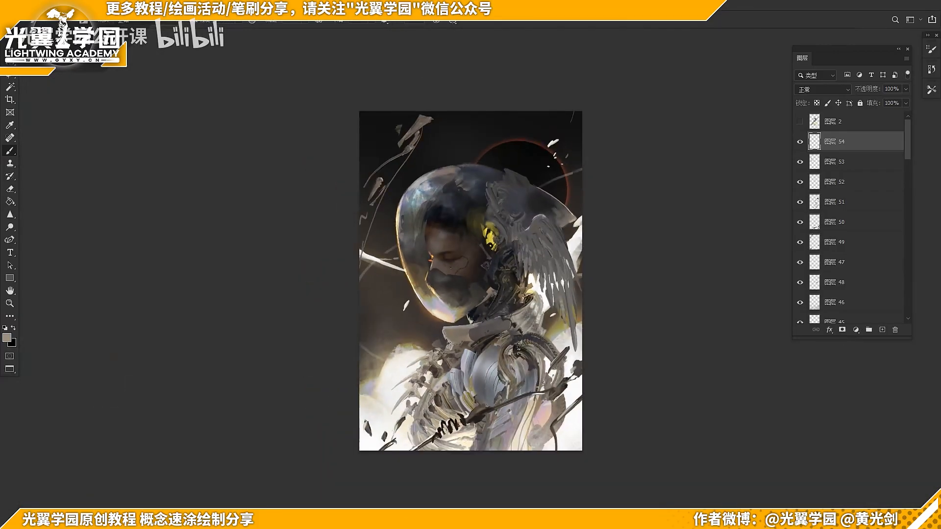
mouse_move(518, 349)
left_mouse_down()
mouse_move(507, 355)
mouse_move(507, 336)
left_mouse_up()
left_click(518, 368, "alt")
left_click(520, 352, "alt")
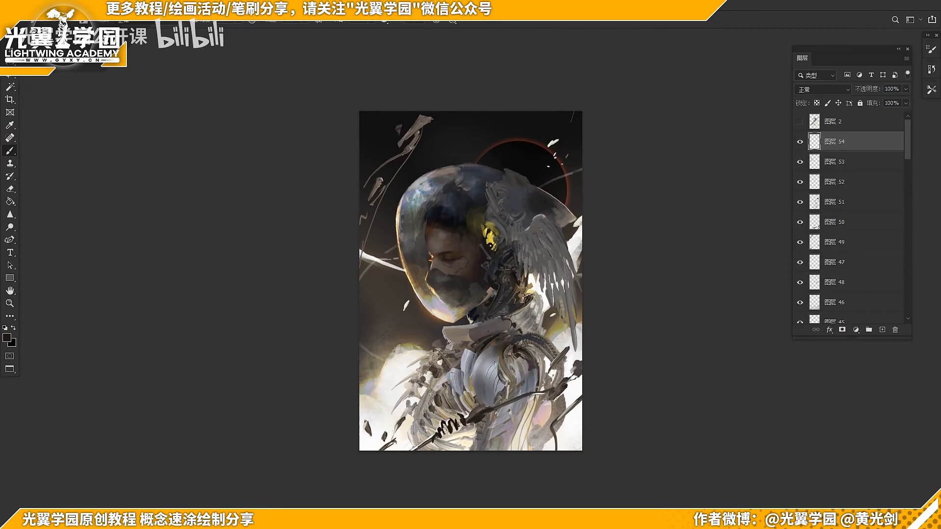
mouse_move(487, 347)
left_mouse_down()
mouse_move(500, 356)
mouse_move(494, 373)
mouse_move(514, 374)
left_mouse_up()
left_click(496, 359, "alt")
key("ctrl+z")
mouse_move(515, 362)
left_mouse_down()
mouse_move(521, 381)
mouse_move(521, 371)
left_mouse_up()
key("ctrl+z")
left_click(526, 370, "alt")
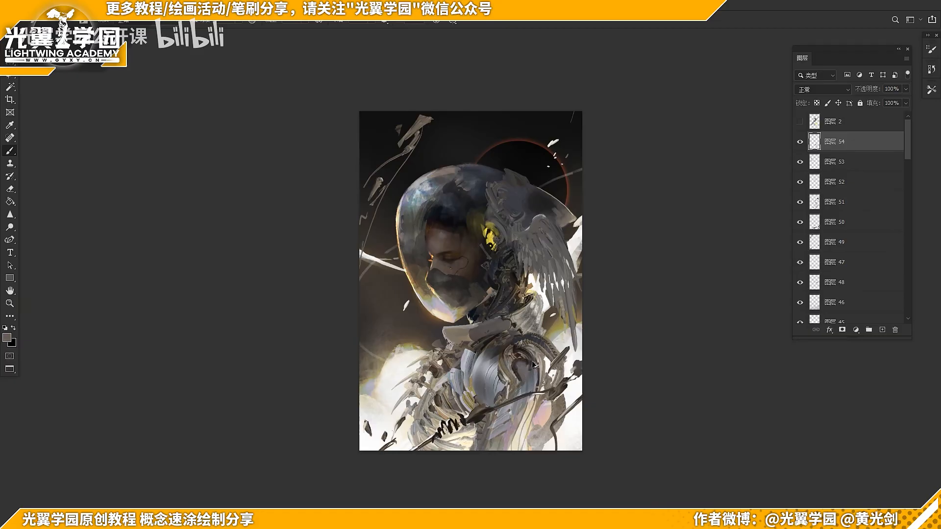
key("ctrl+z")
left_click(535, 315, "alt")
left_click(526, 300, "alt")
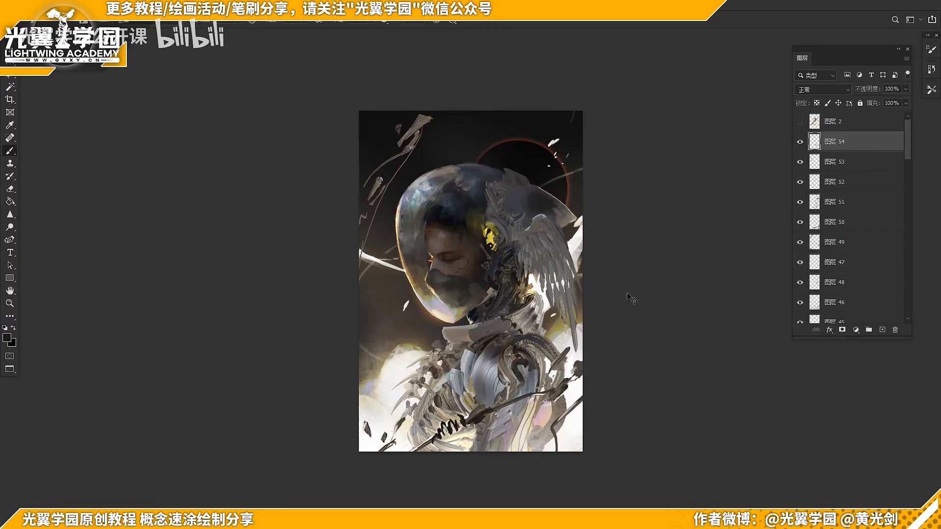
Enlarge the brush and rework the dark recess inside the shoulder joint
key("ctrl+plus")
left_click_drag(565, 361, 566, 274)
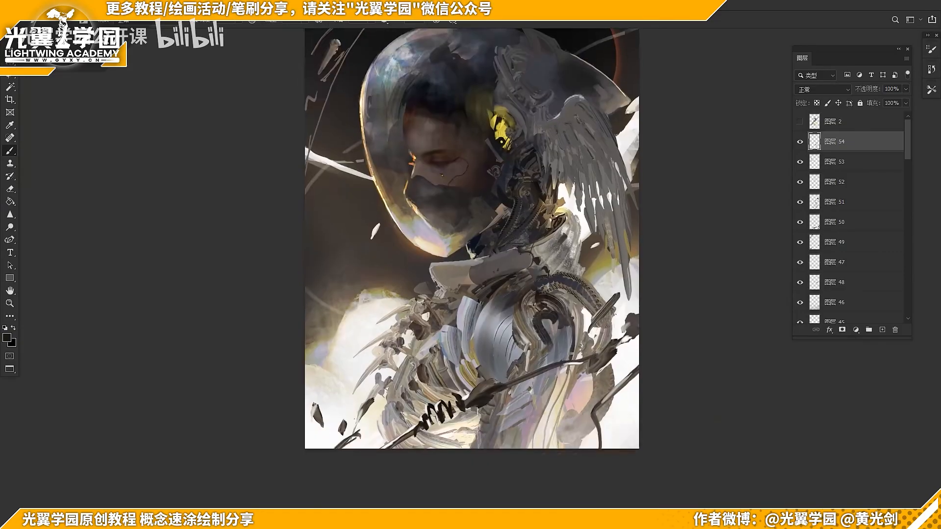
right_click(541, 303)
left_click_drag(605, 298, 621, 296)
left_click(560, 342, "alt")
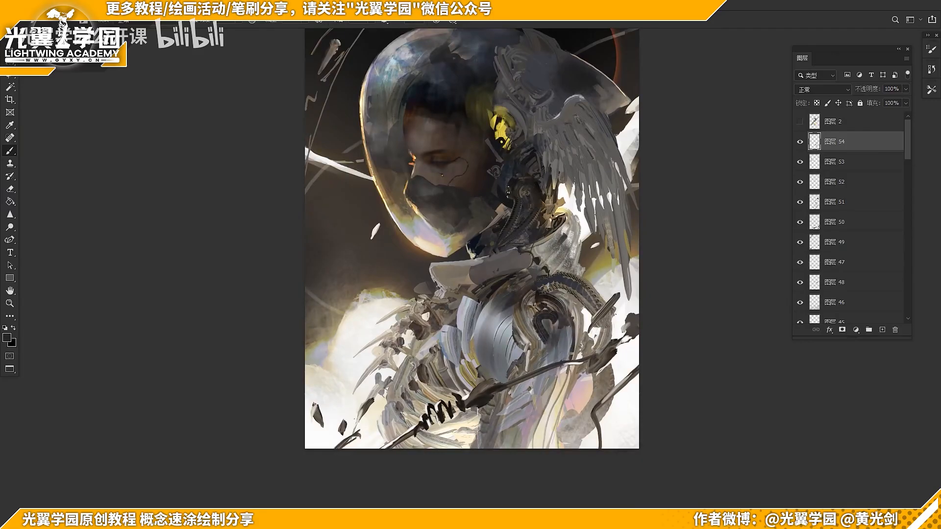
left_click_drag(548, 117, 541, 153)
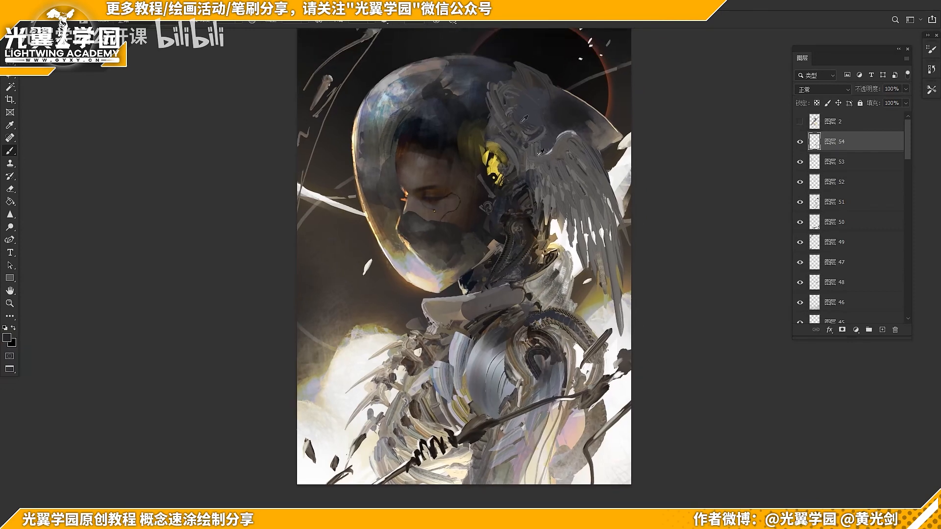
left_click(514, 114, "alt")
left_click_drag(536, 255, 545, 239)
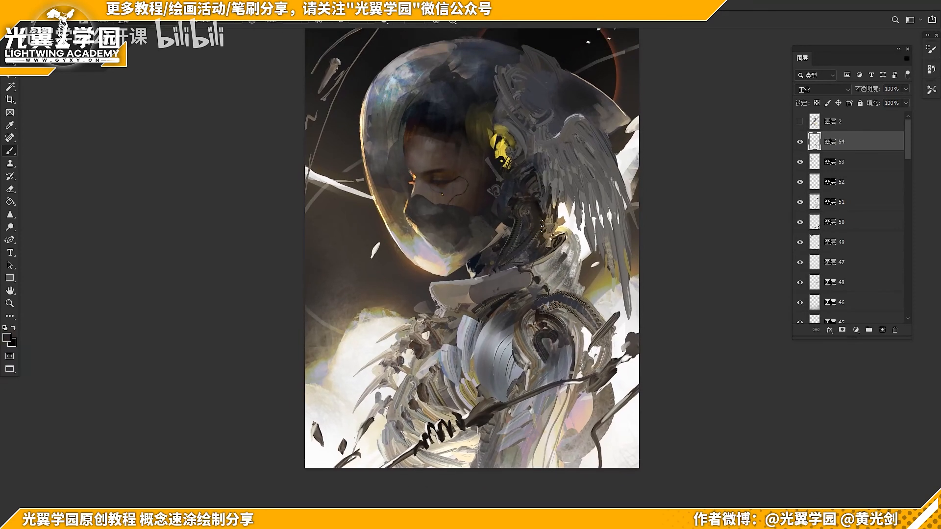
Paint small strokes on 图层 54 across the round shoulder plate and the armour edges beside it
left_click_drag(505, 184, 526, 202)
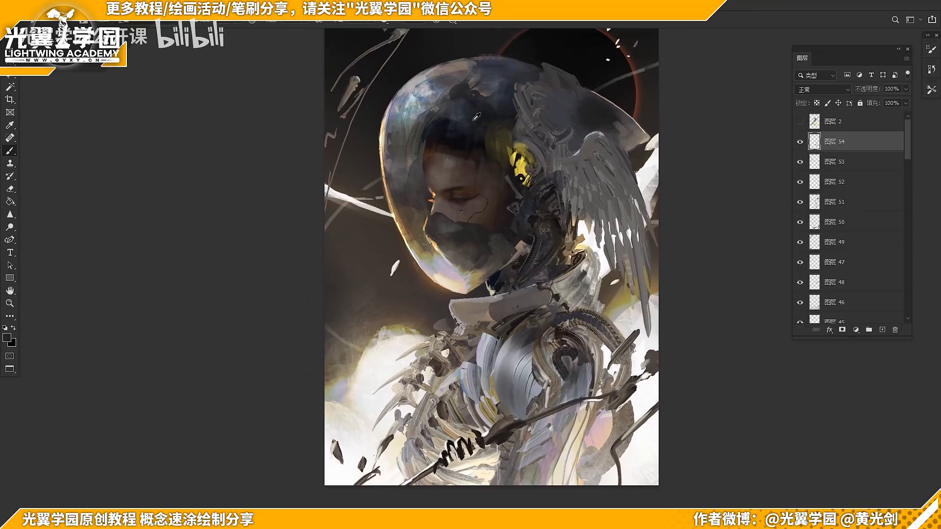
left_click_drag(535, 258, 545, 184)
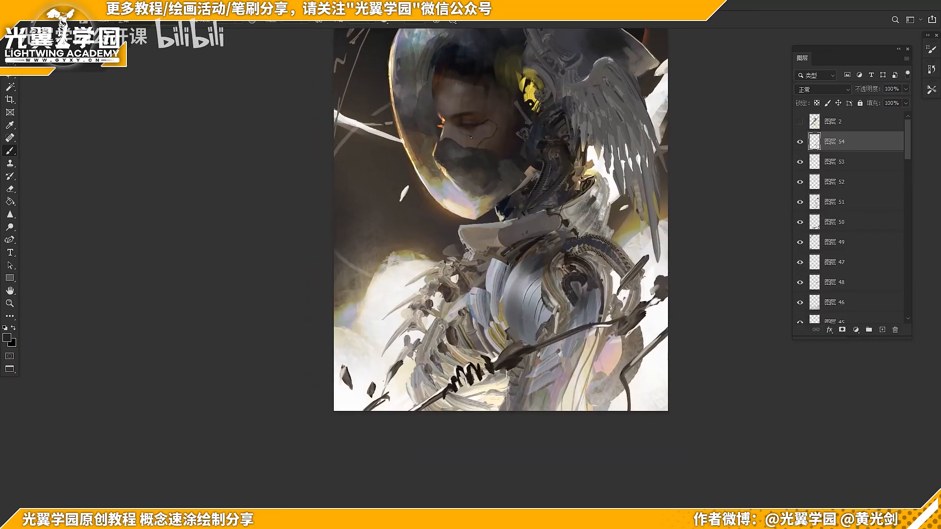
left_click(547, 297, "alt")
left_click(586, 309, "alt")
left_click(480, 319, "alt")
mouse_move(515, 326)
left_mouse_down()
mouse_move(524, 339)
mouse_move(508, 318)
mouse_move(498, 338)
left_mouse_up()
left_click(527, 250, "alt")
left_click(530, 246, "alt")
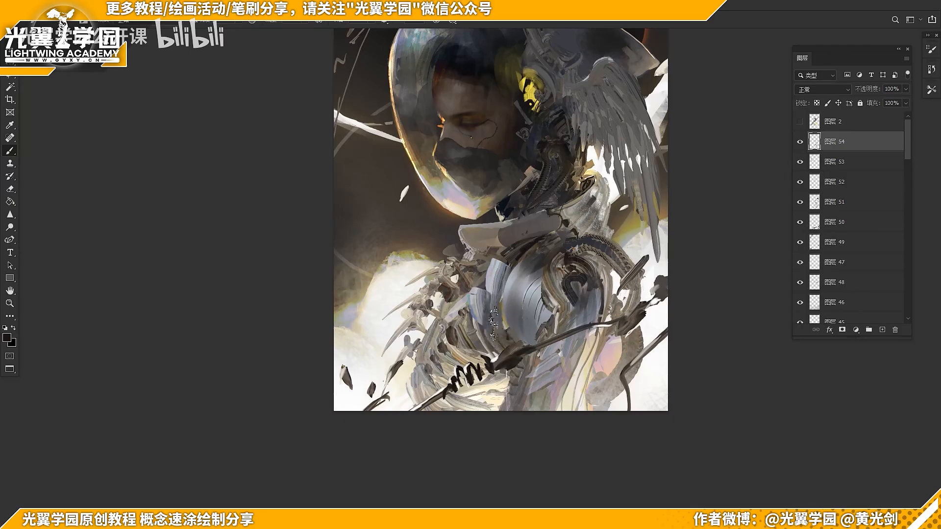
key("ctrl+minus")
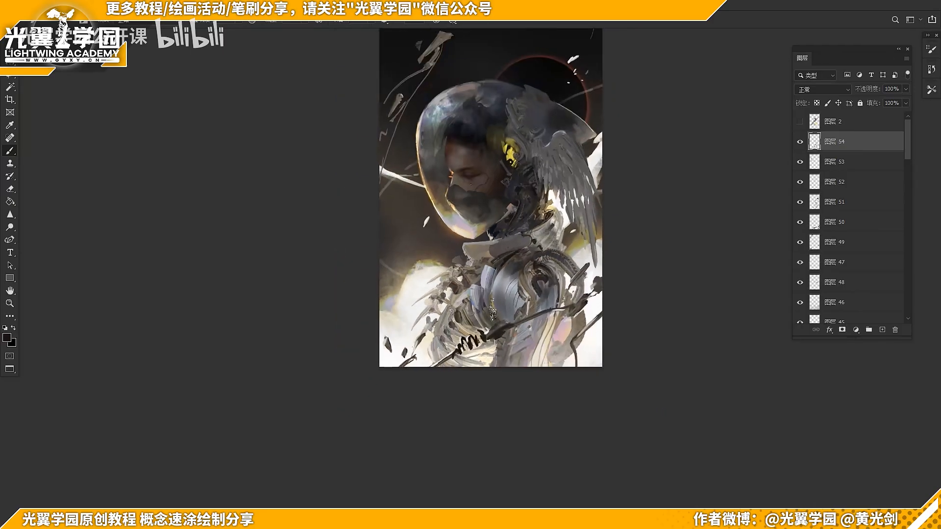
key("ctrl+plus")
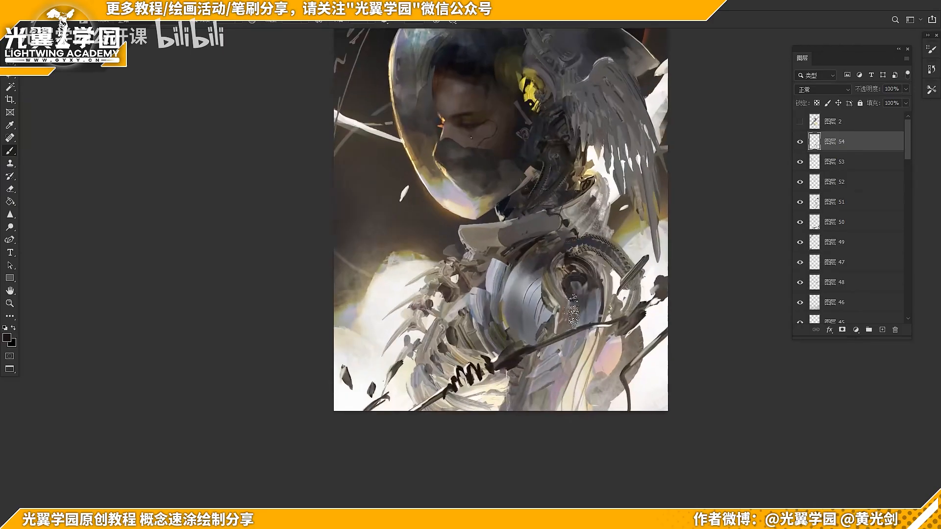
Rework the shoulder joint's dark recess and the curved bands around it with sampled greys
left_click(575, 303, "alt")
mouse_move(562, 291)
left_mouse_down()
mouse_move(560, 306)
mouse_move(546, 306)
left_mouse_up()
left_click(540, 298, "alt")
mouse_move(568, 290)
left_mouse_down()
mouse_move(590, 281)
mouse_move(576, 300)
mouse_move(591, 308)
mouse_move(596, 282)
mouse_move(586, 281)
mouse_move(584, 323)
mouse_move(578, 266)
mouse_move(595, 290)
left_mouse_up()
left_click(547, 346, "alt")
left_click(579, 310, "alt")
left_click(586, 286, "alt")
left_click(582, 268, "alt")
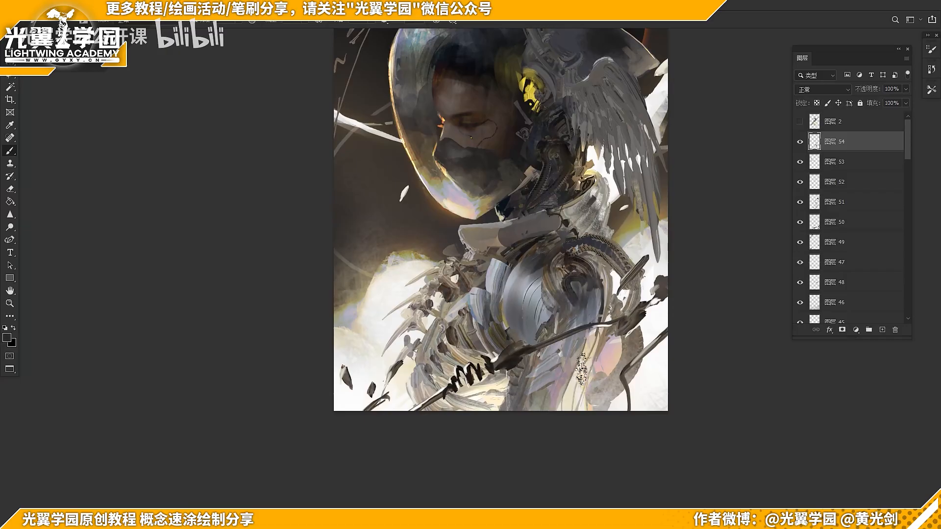
key("ctrl+minus")
key("ctrl+minus")
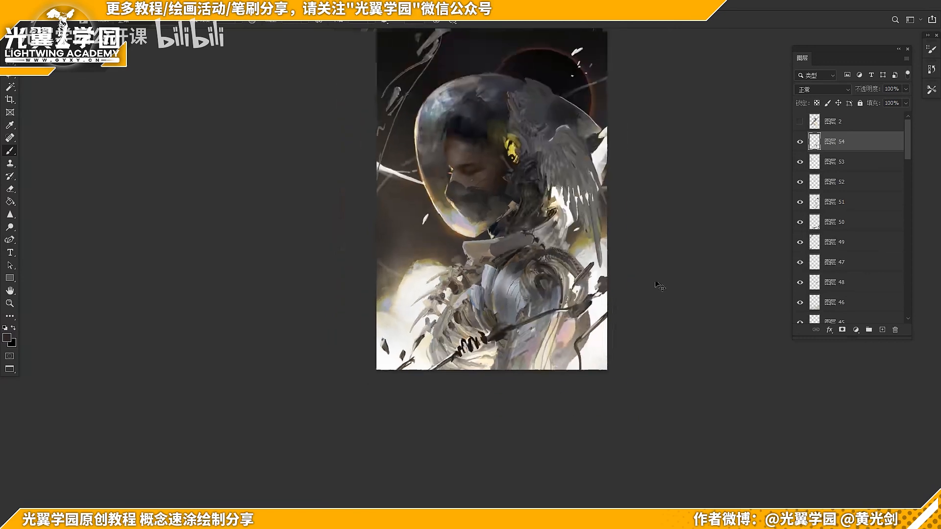
key("ctrl+plus")
key("ctrl+plus")
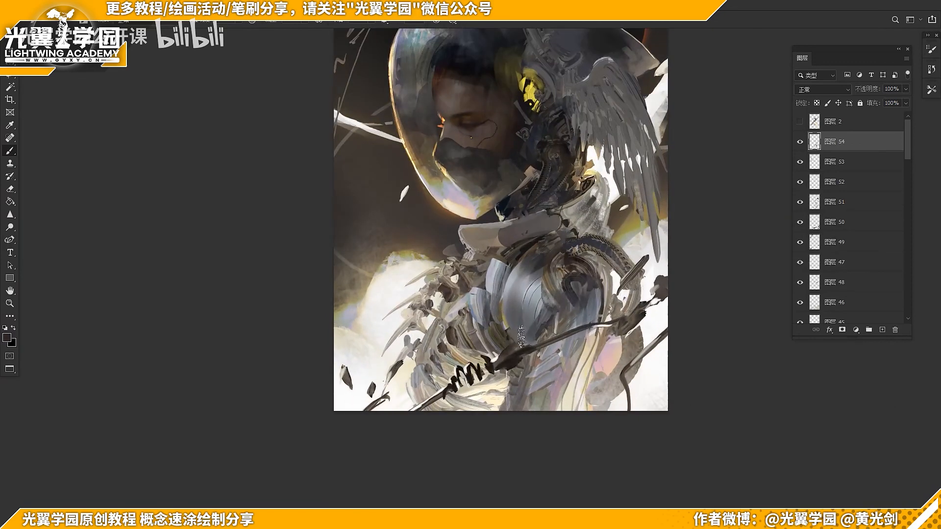
Shade the lower part of the round shoulder plate and add a few strokes to the adjoining chest ribs
mouse_move(516, 303)
left_mouse_down()
mouse_move(539, 309)
mouse_move(548, 294)
mouse_move(531, 319)
mouse_move(515, 309)
mouse_move(525, 317)
mouse_move(545, 304)
left_mouse_up()
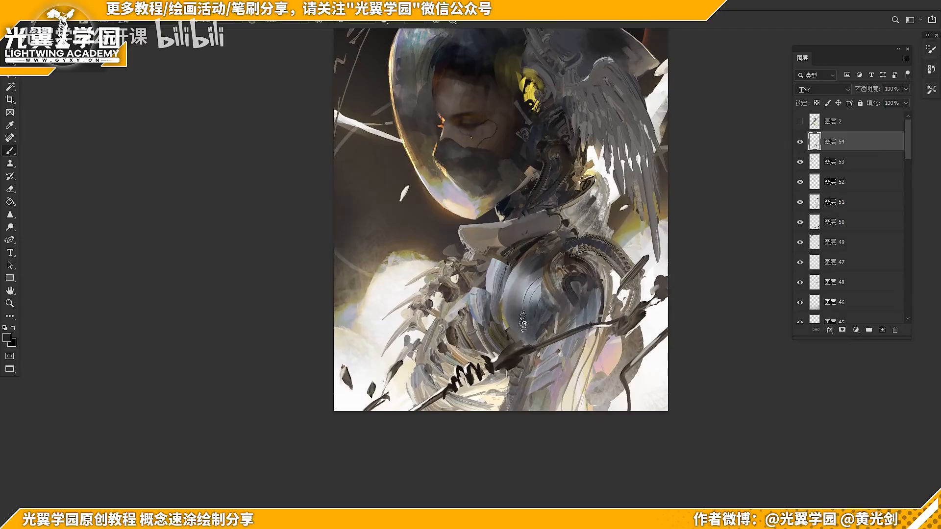
key("ctrl+minus")
key("ctrl+minus")
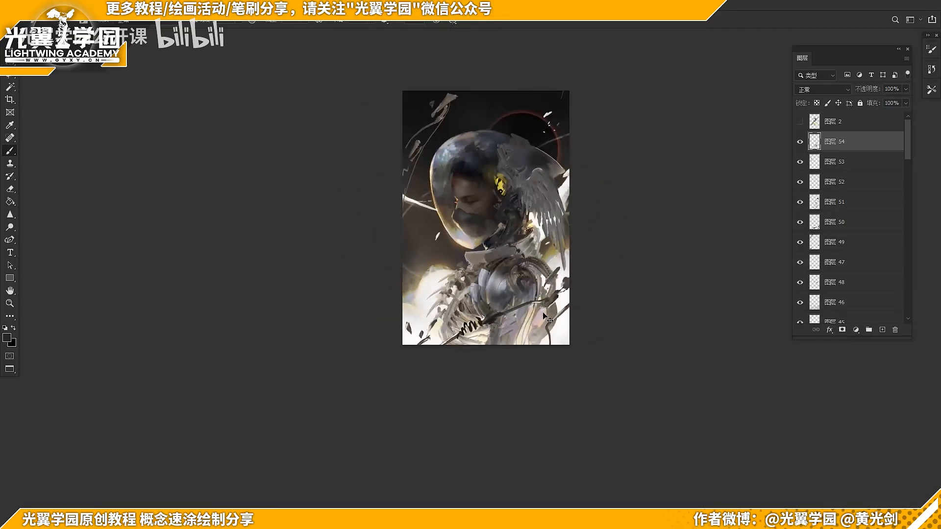
key("ctrl+plus")
left_click(512, 294, "alt")
left_click(522, 302, "alt")
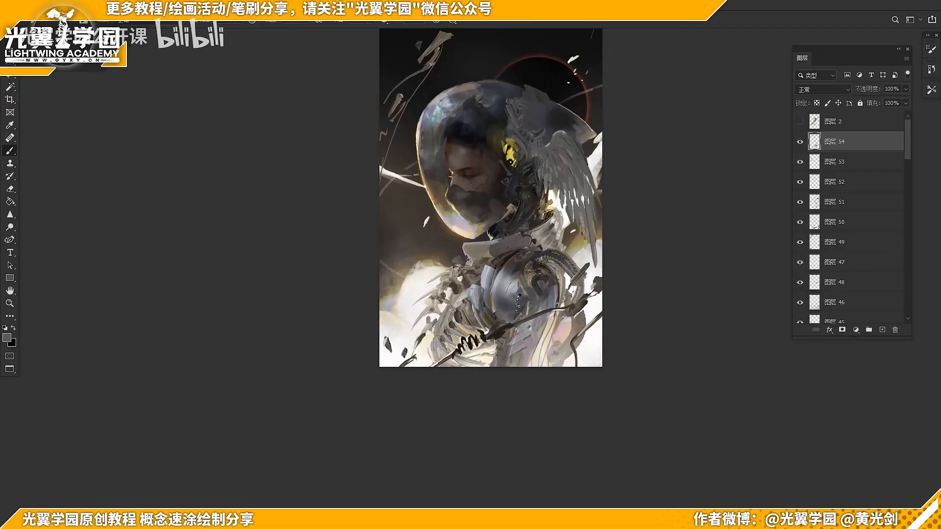
left_click_drag(516, 301, 520, 297)
left_click(485, 328, "alt")
left_click_drag(468, 325, 458, 334)
key("ctrl+minus")
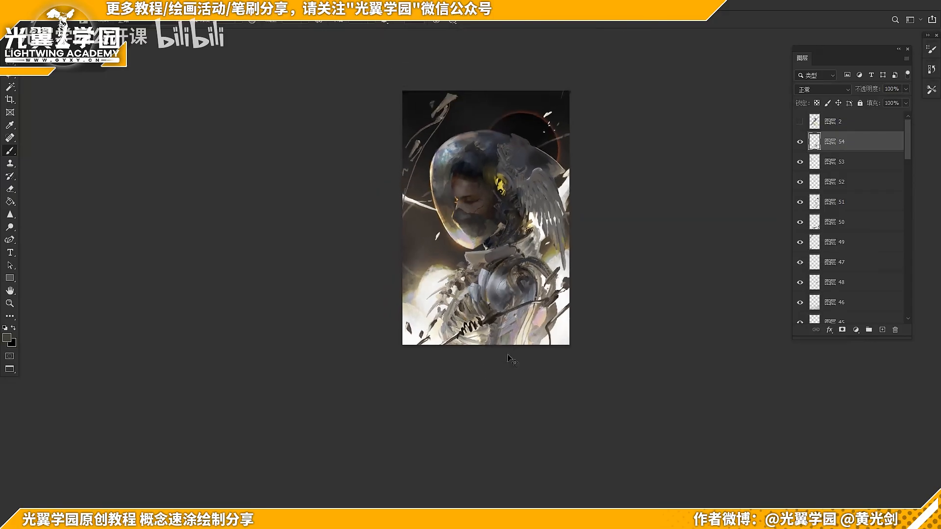
key("ctrl+plus")
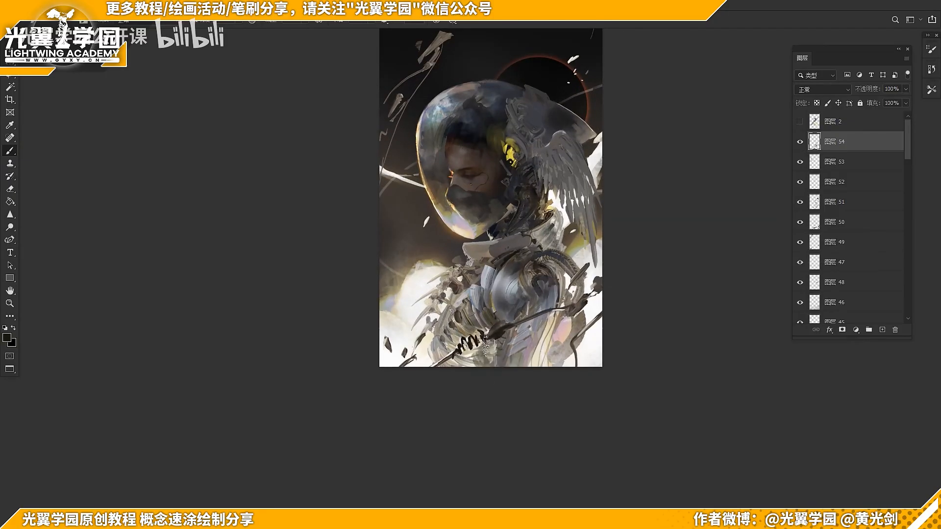
Try dark strokes on the lower torso and the upper arm beneath the shoulder plate, then undo them
left_click_drag(484, 369, 474, 359)
key("ctrl+minus")
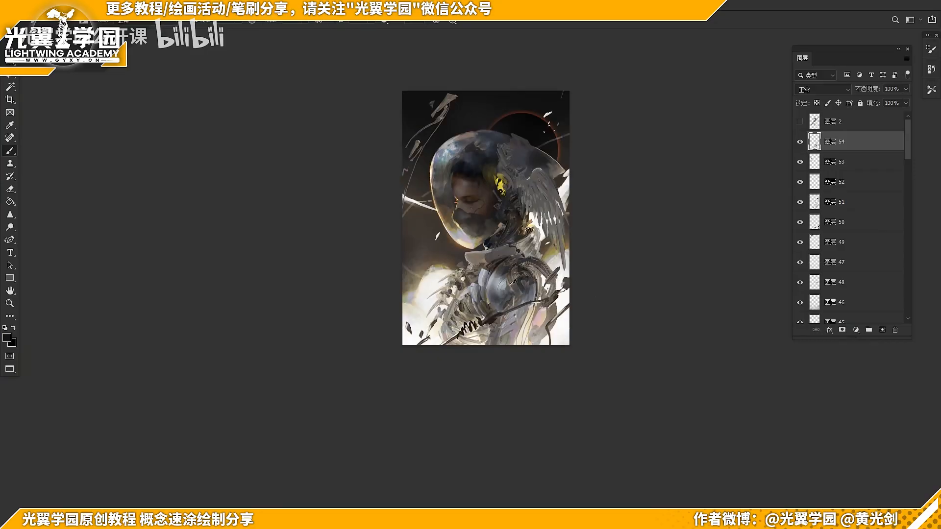
key("ctrl+z")
key("ctrl+plus")
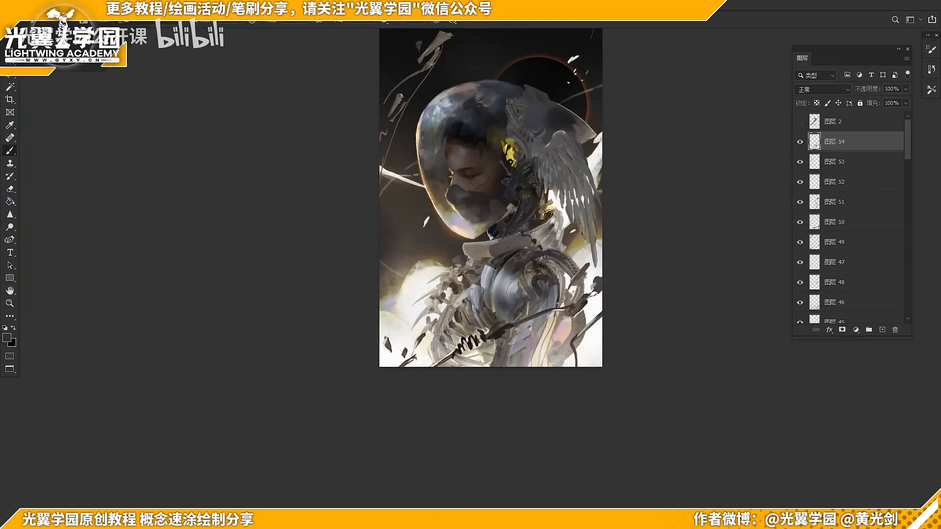
mouse_move(505, 351)
left_mouse_down()
mouse_move(522, 330)
mouse_move(506, 353)
mouse_move(540, 351)
mouse_move(537, 344)
mouse_move(524, 380)
left_mouse_up()
key("ctrl+z")
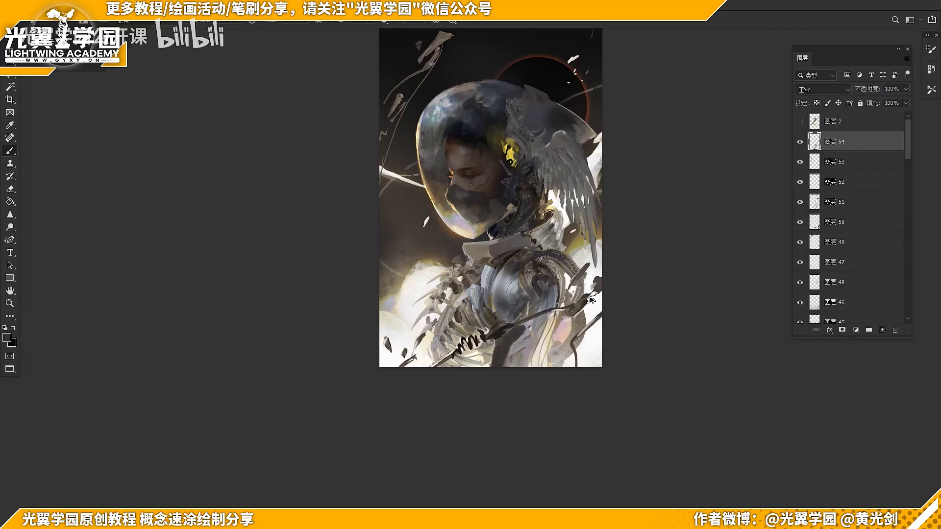
key("ctrl+z")
key("ctrl+z")
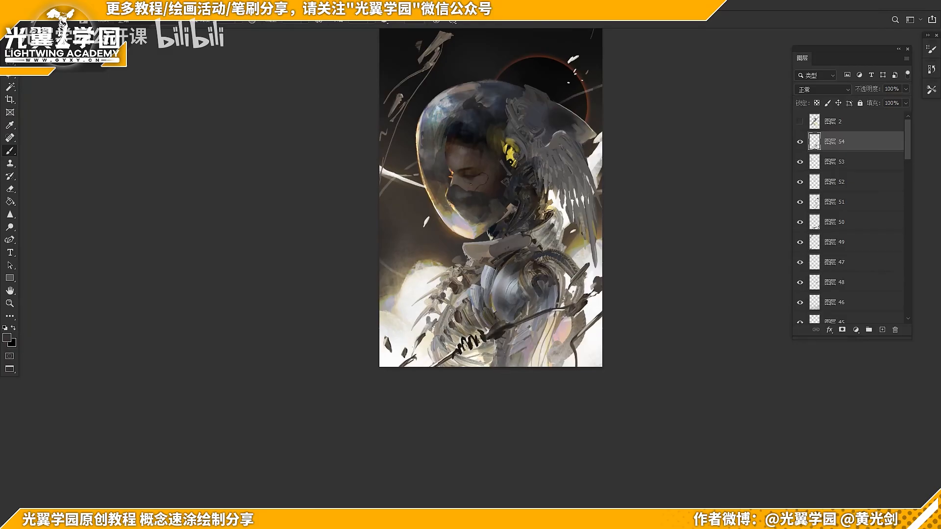
Sample a cream tone from the helmet's lower rim and move 图层 53 above 图层 54
right_click(512, 267)
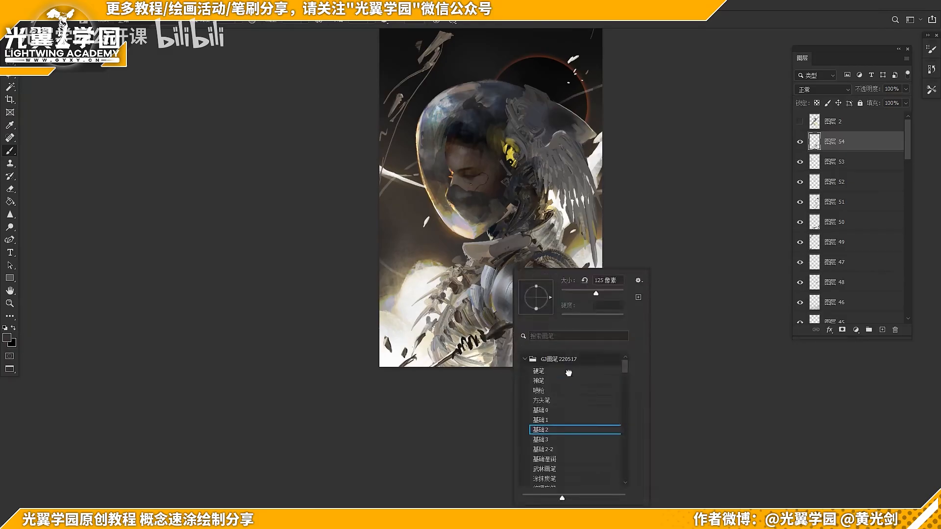
left_click(427, 308, "alt")
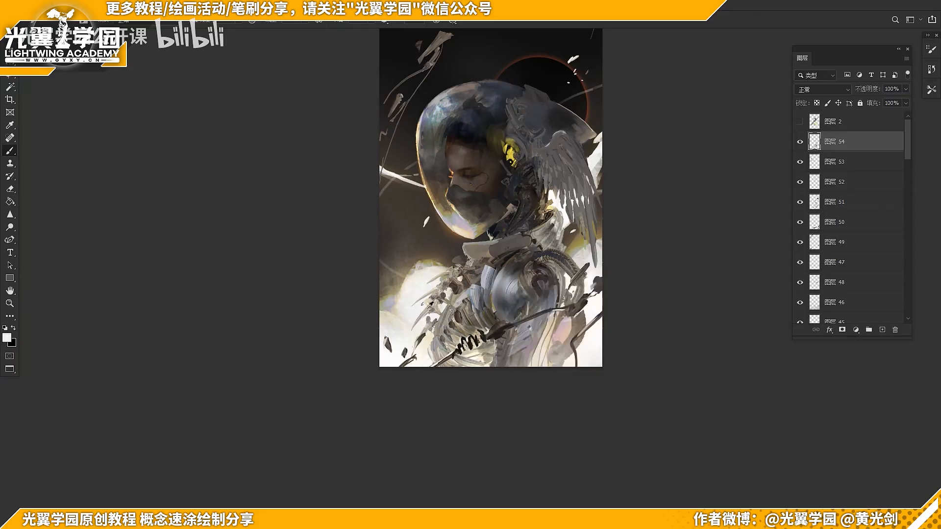
left_click(399, 297, "alt")
left_click(843, 165)
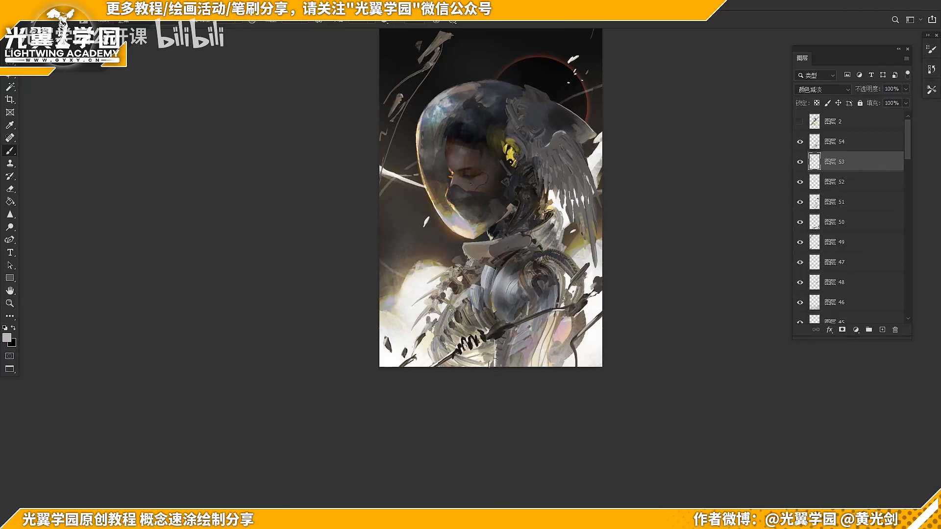
key("ctrl+z")
left_click(460, 225, "alt")
left_click_drag(854, 167, 853, 139)
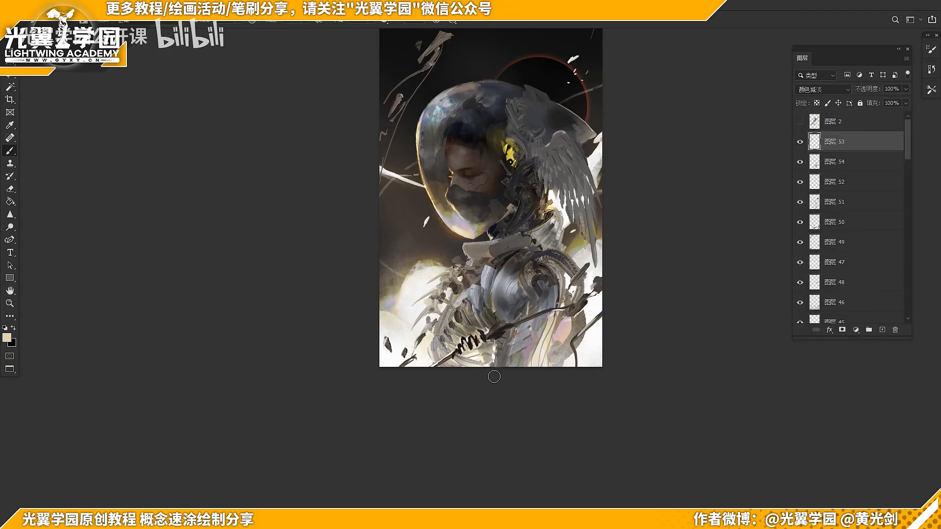
Add a layer above 图层 53 and paint muted light strokes on the upper arm below the shoulder
left_click(505, 340, "alt")
left_click(538, 353, "alt")
left_click_drag(527, 362, 540, 346)
left_click(882, 330)
left_click(540, 333, "alt")
left_click_drag(548, 327, 533, 365)
left_click(541, 349, "alt")
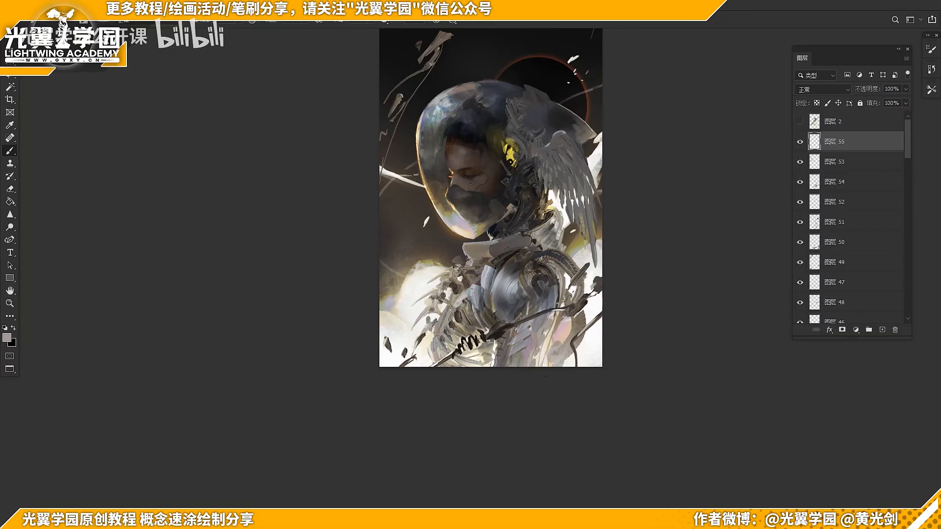
Sample a darker grey from the shoulder joint and add small accent strokes down the upper arm
left_click(552, 303, "alt")
left_click(549, 307, "alt")
left_click_drag(542, 328, 534, 347)
key("ctrl+plus")
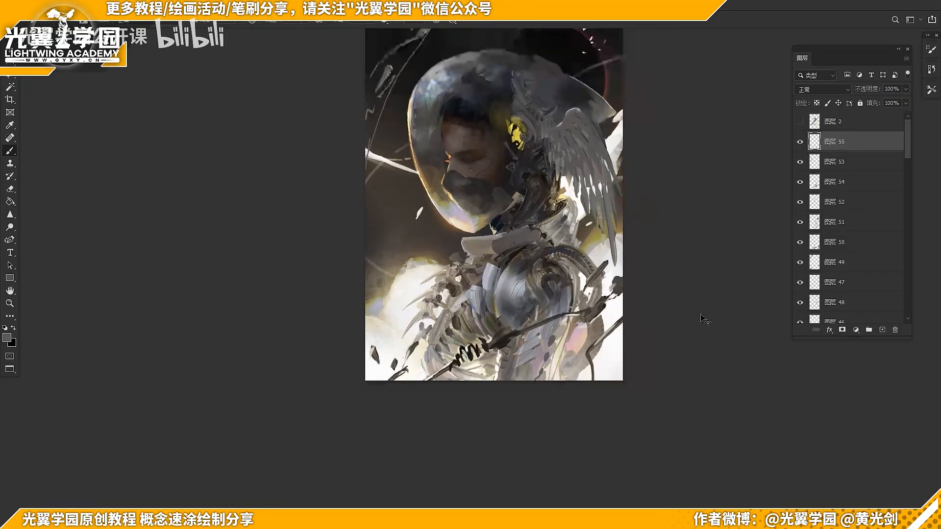
Add a layer above 图层 55 with the 变亮 blend mode and sample a dark tone for the 喷枪 brush
left_click_drag(716, 309, 707, 368)
mouse_move(725, 282)
left_mouse_down()
mouse_move(714, 336)
mouse_move(722, 279)
left_mouse_up()
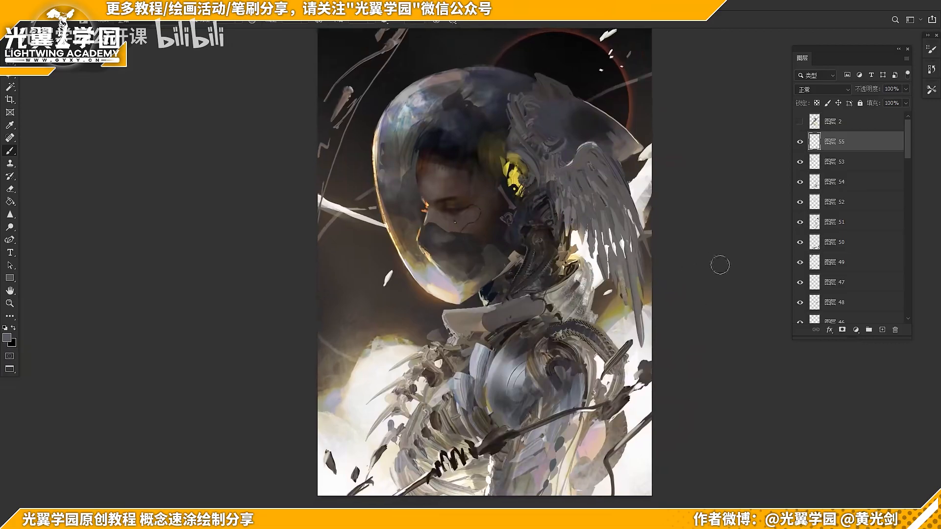
left_click(841, 93)
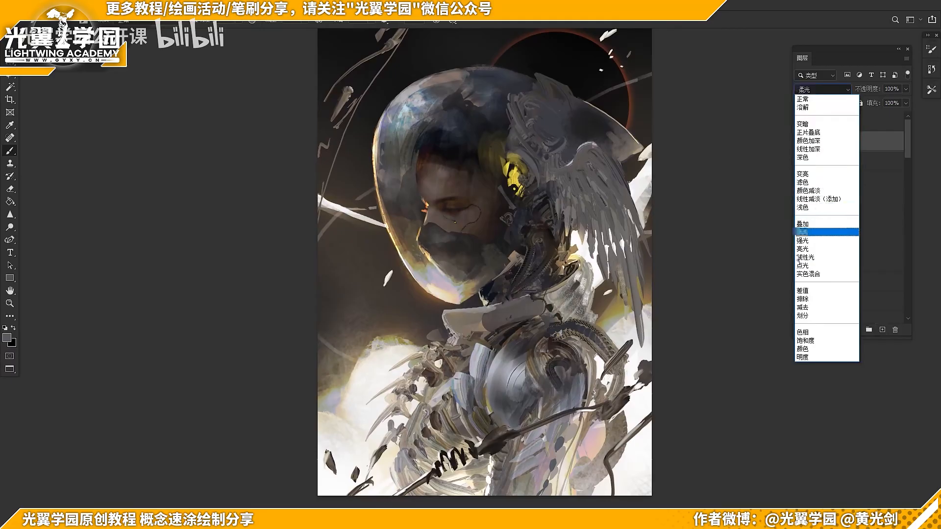
left_click(810, 174)
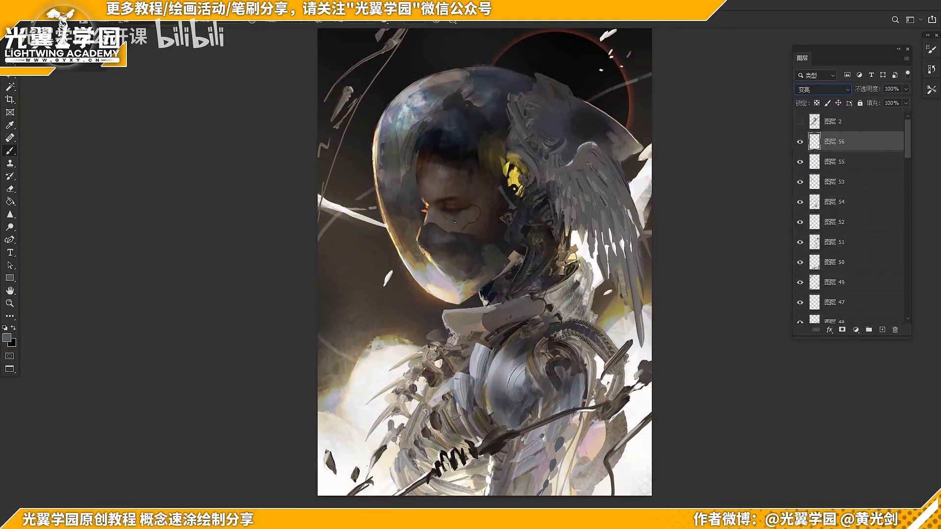
right_click(524, 219)
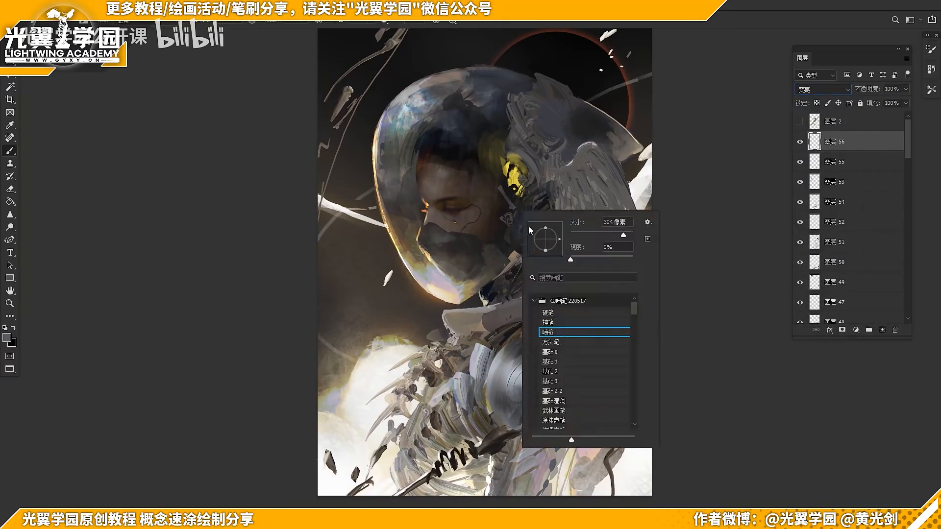
left_click(424, 206, "alt")
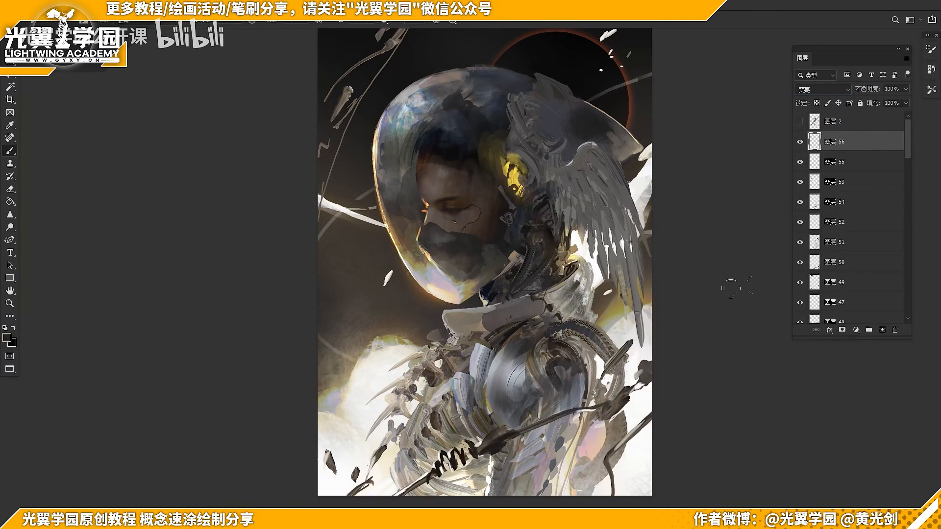
View the whole painting in full-screen mode on a black background
left_click_drag(733, 300, 738, 313)
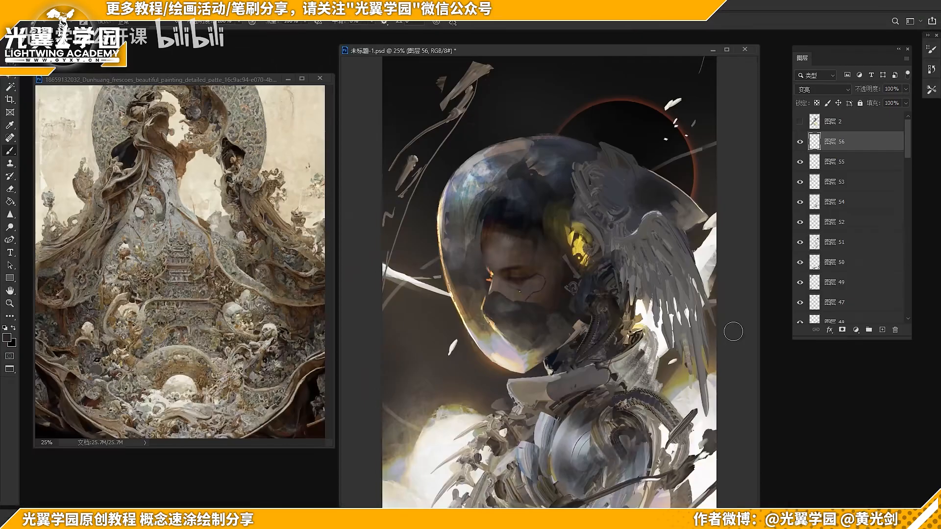
key("f")
key("f")
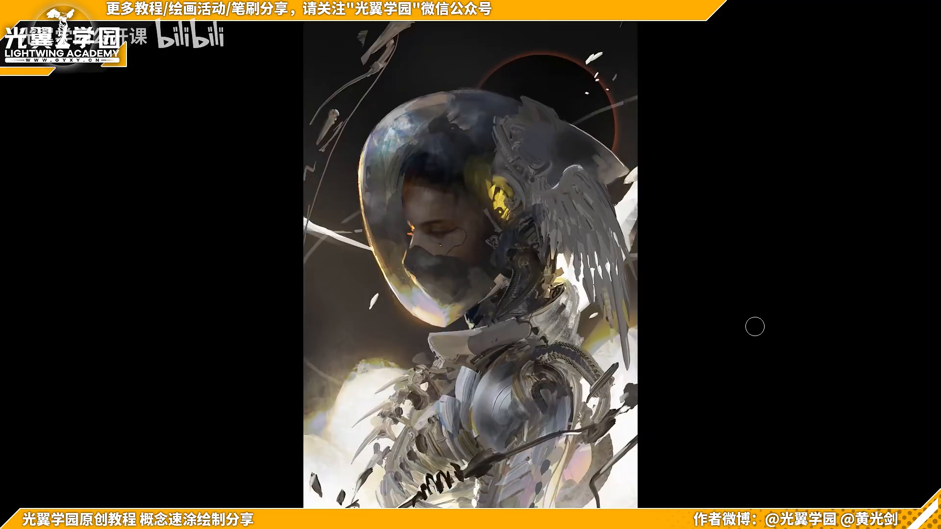